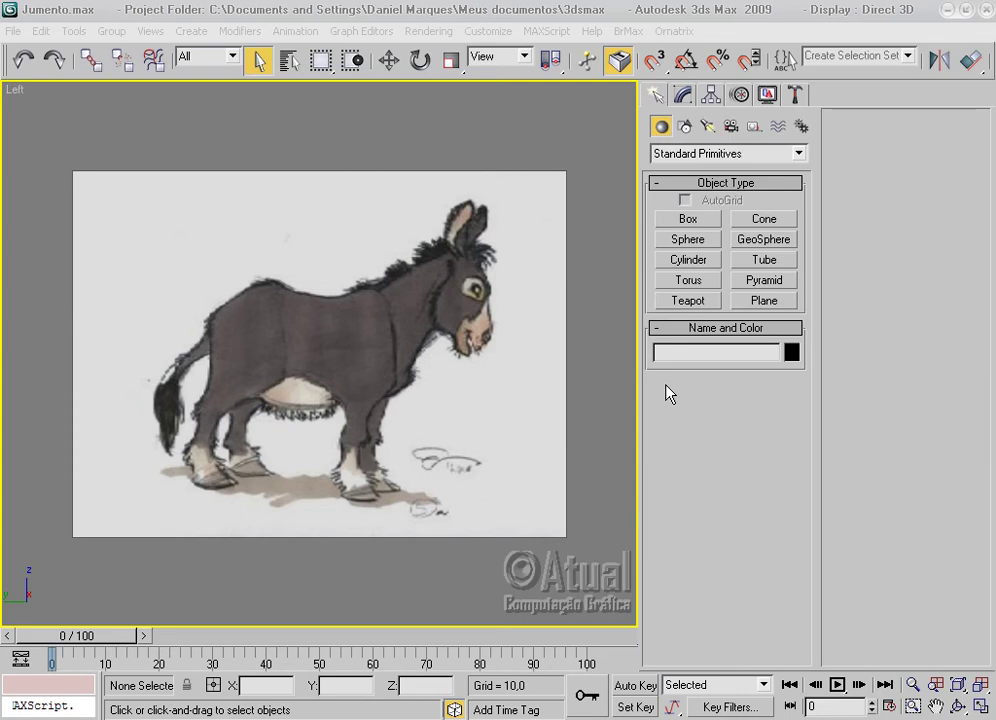
Draw a flat box over the donkey's body, make it see-through and lower it to Z 24.157.
click(687, 220)
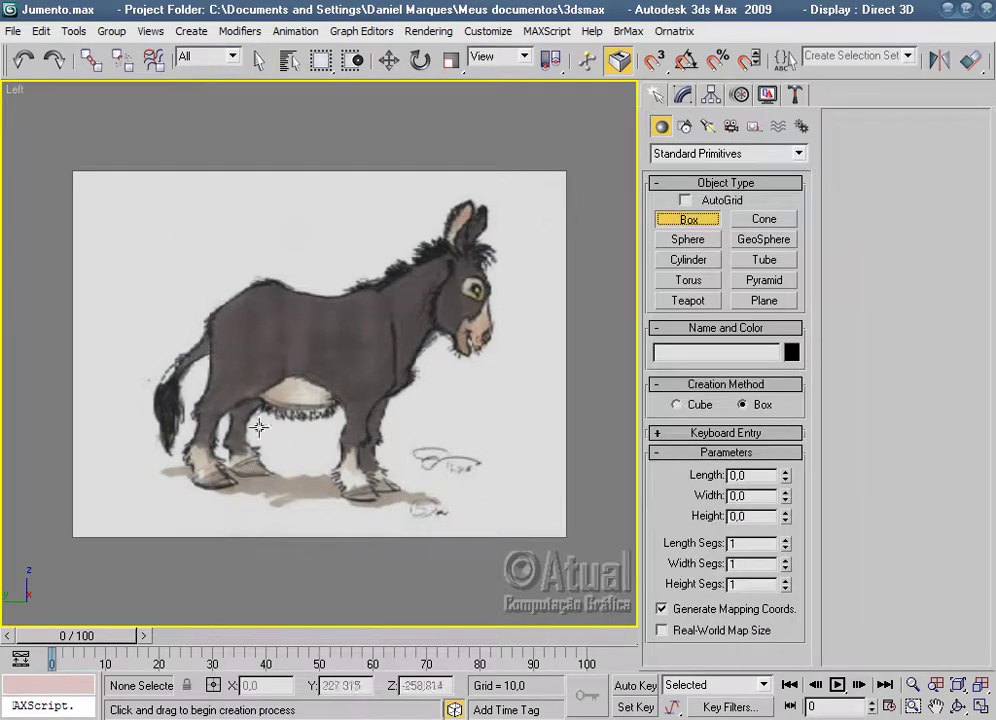
mouse_move(207, 389)
mouse_down()
mouse_move(474, 287)
mouse_move(491, 246)
mouse_up()
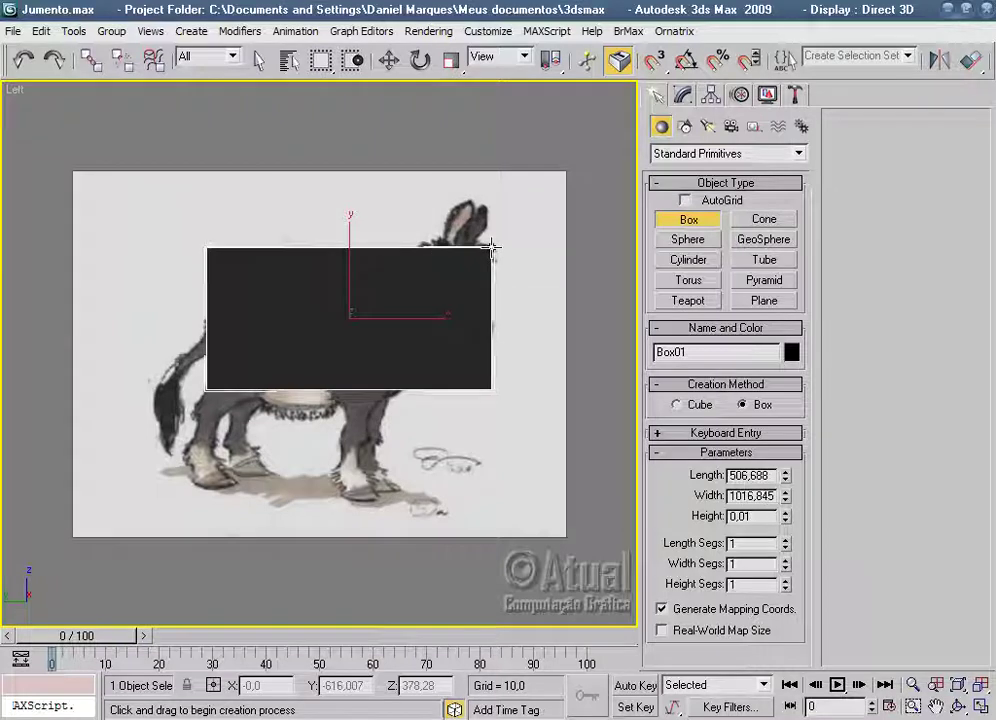
click(491, 246)
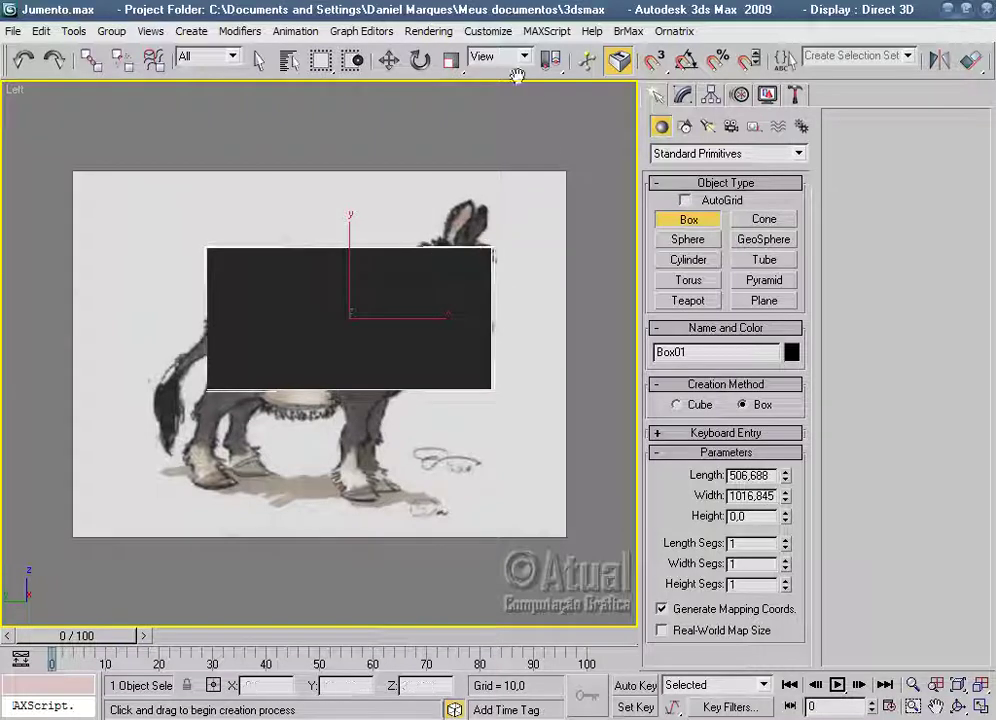
click(388, 62)
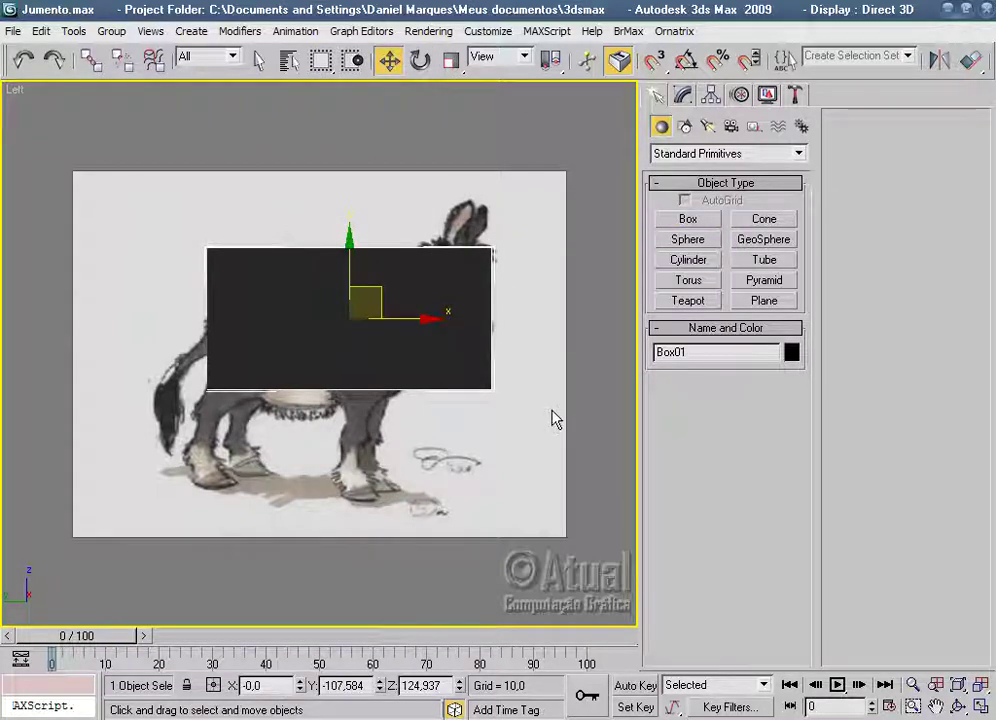
key(alt+x)
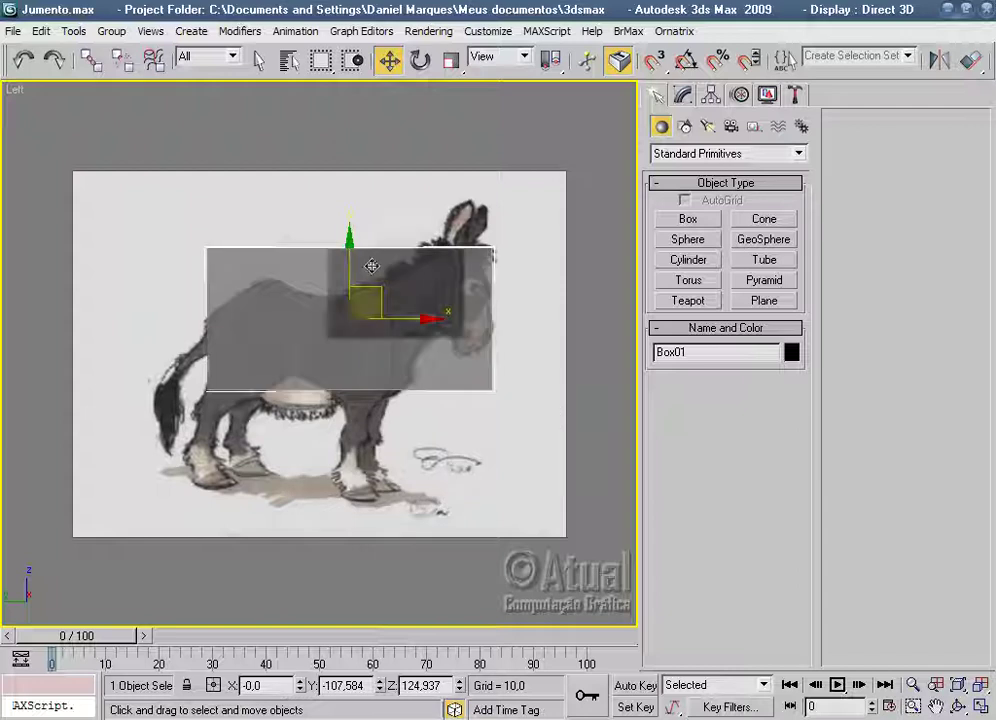
drag(350, 267, 351, 296)
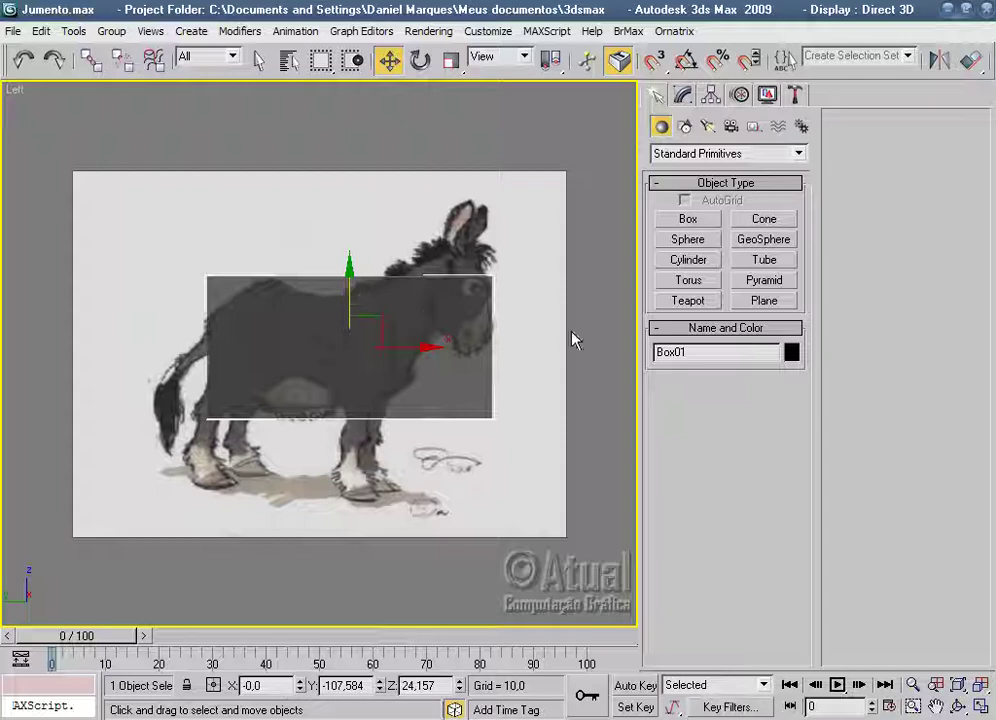
key(f)
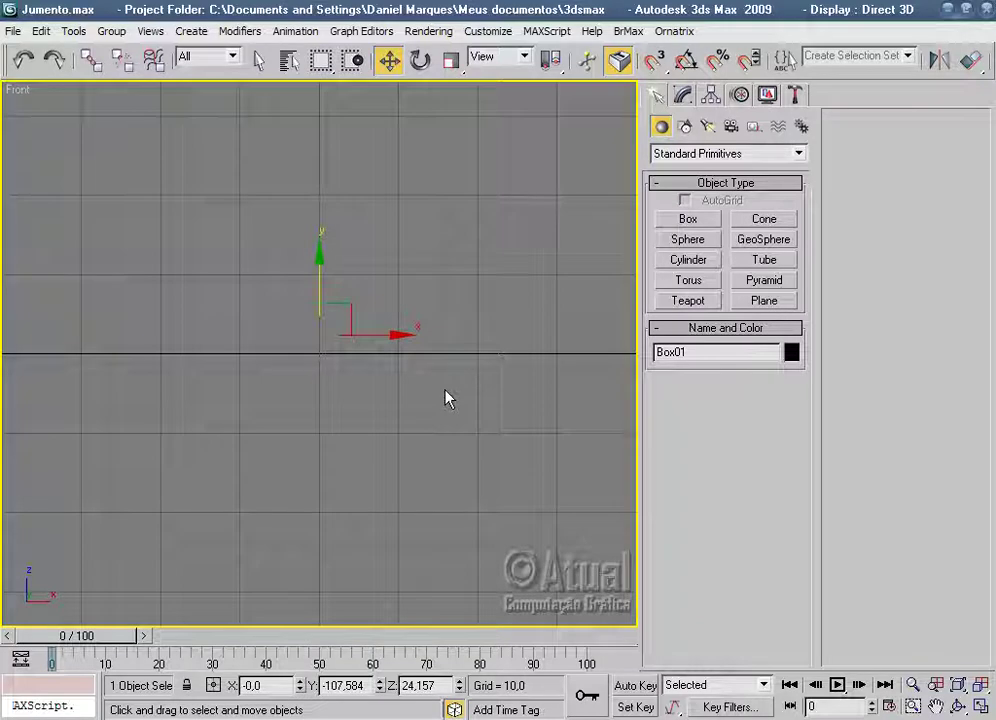
Hide the grid and raise the box Height to about 264.753 in the Modify panel.
key(g)
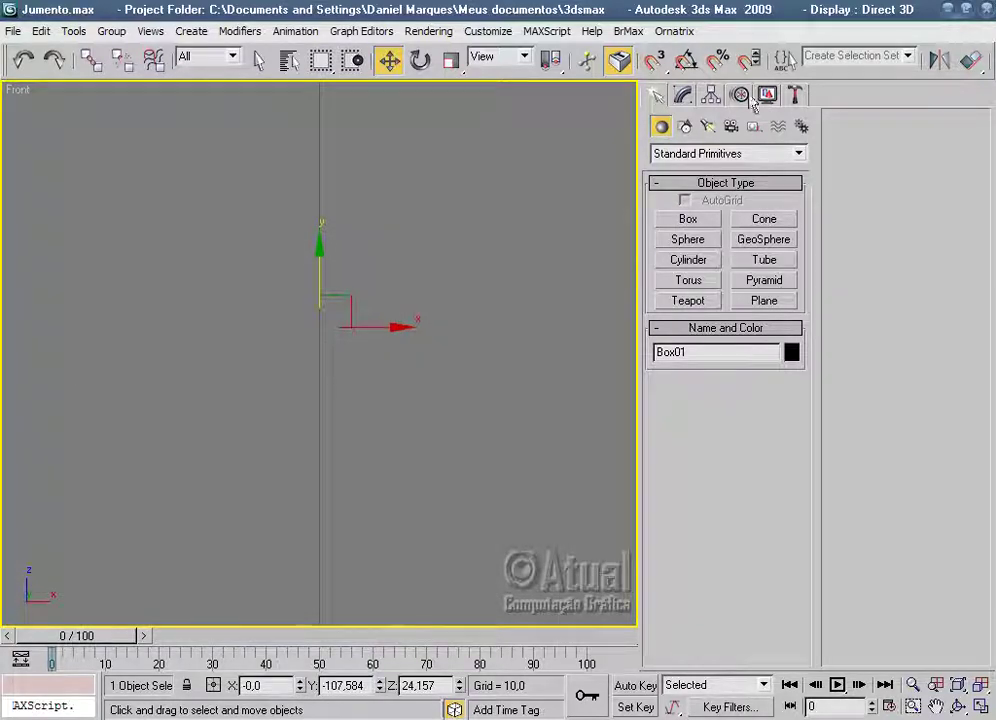
click(684, 95)
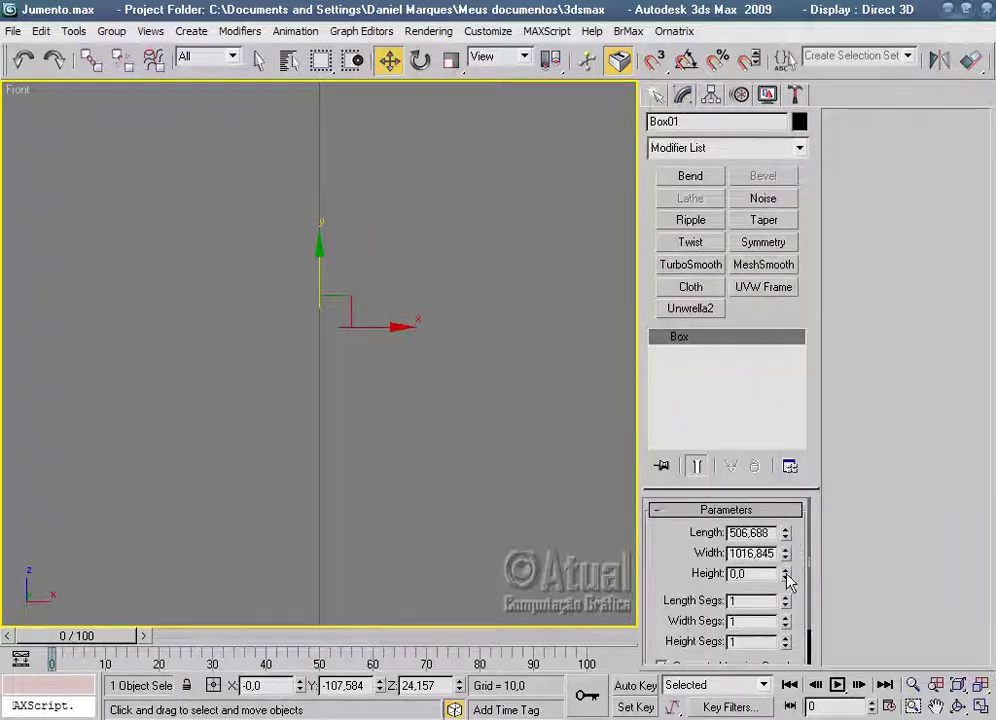
drag(787, 573, 802, 288)
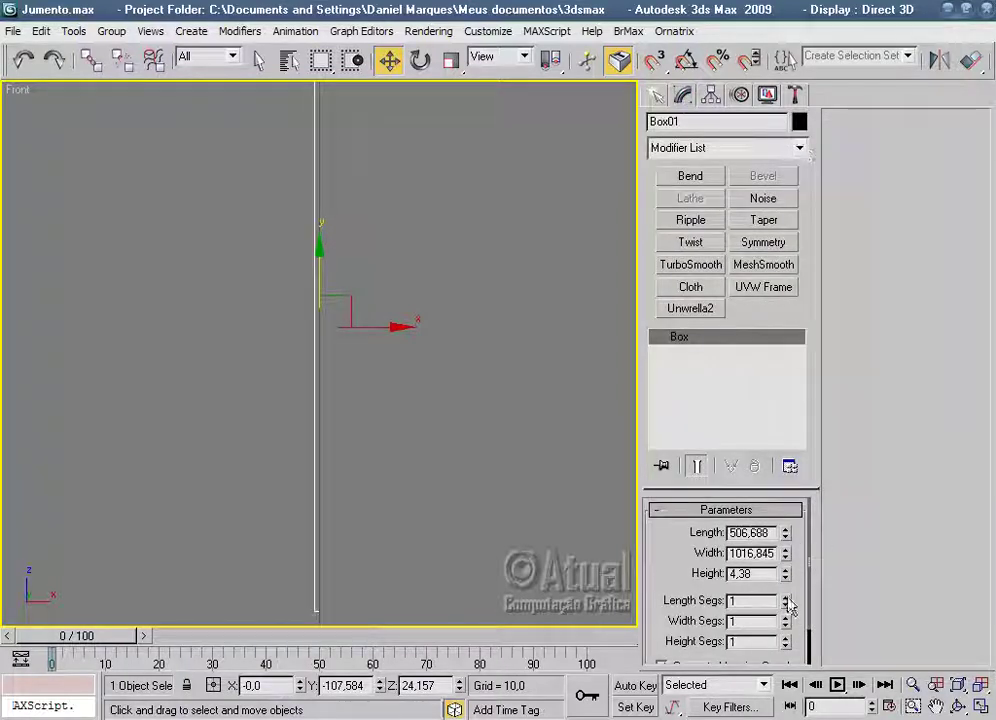
drag(785, 578, 786, 470)
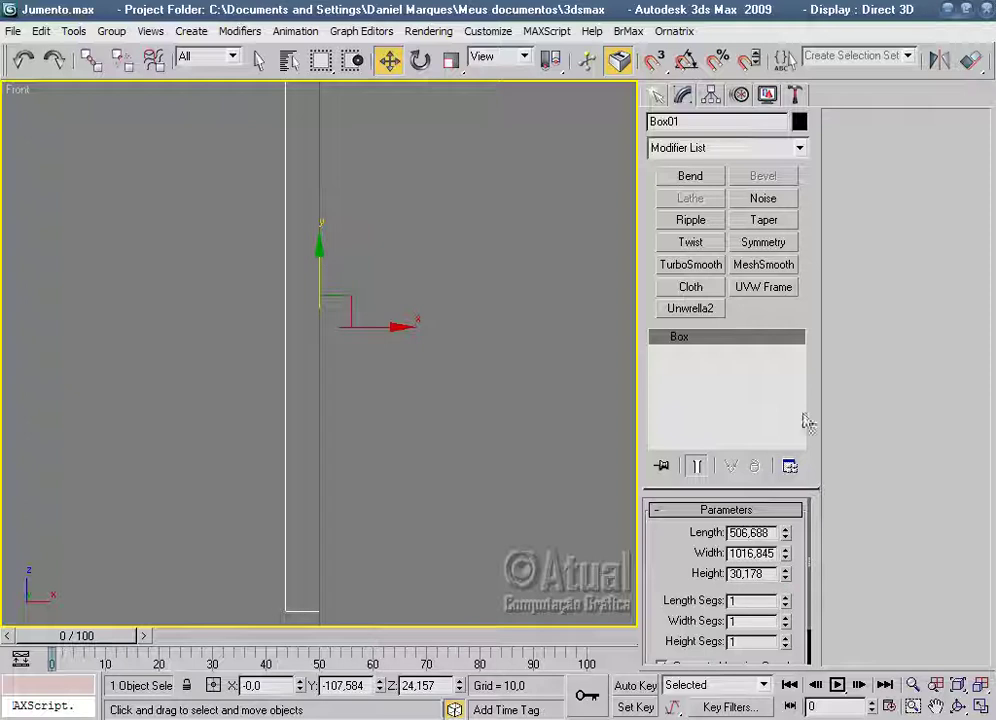
drag(787, 578, 794, 228)
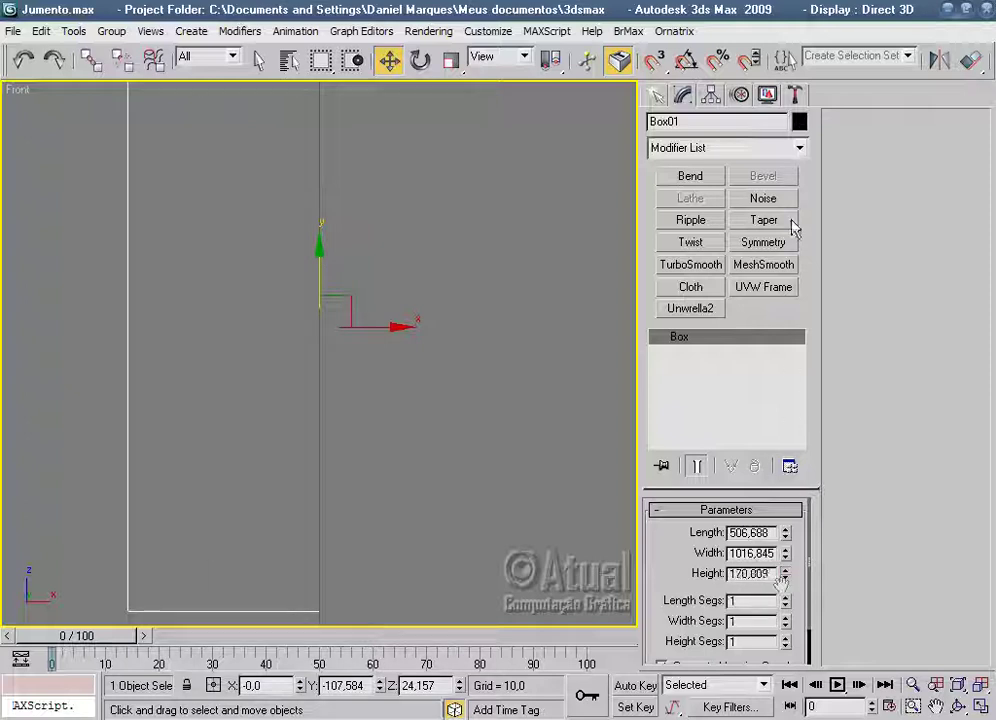
drag(787, 578, 783, 522)
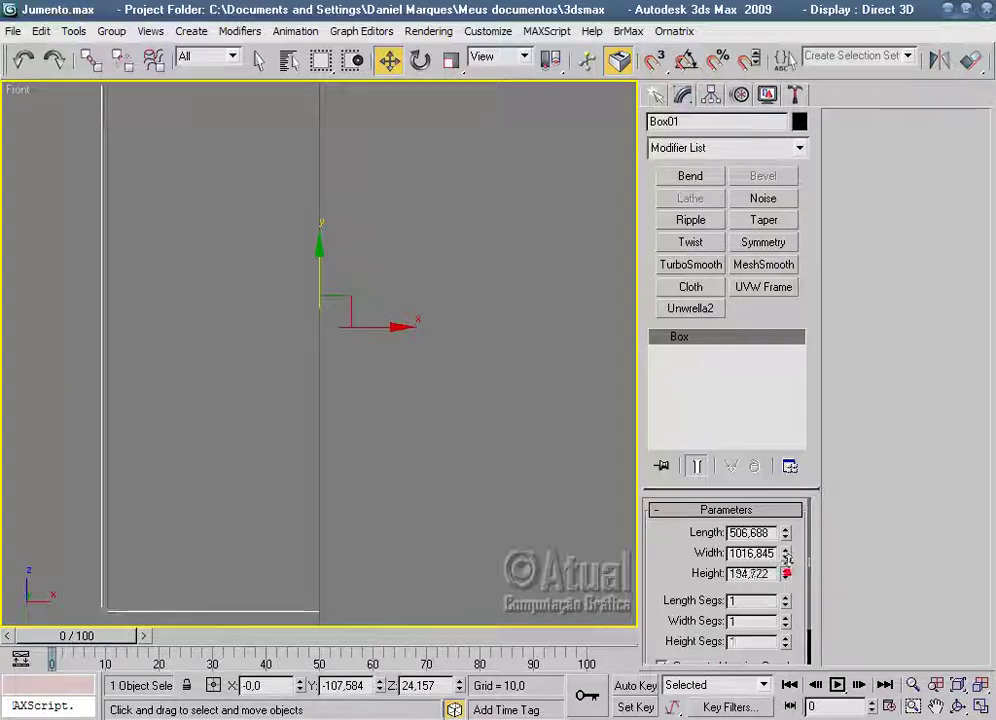
scroll(487, 514, down, 2)
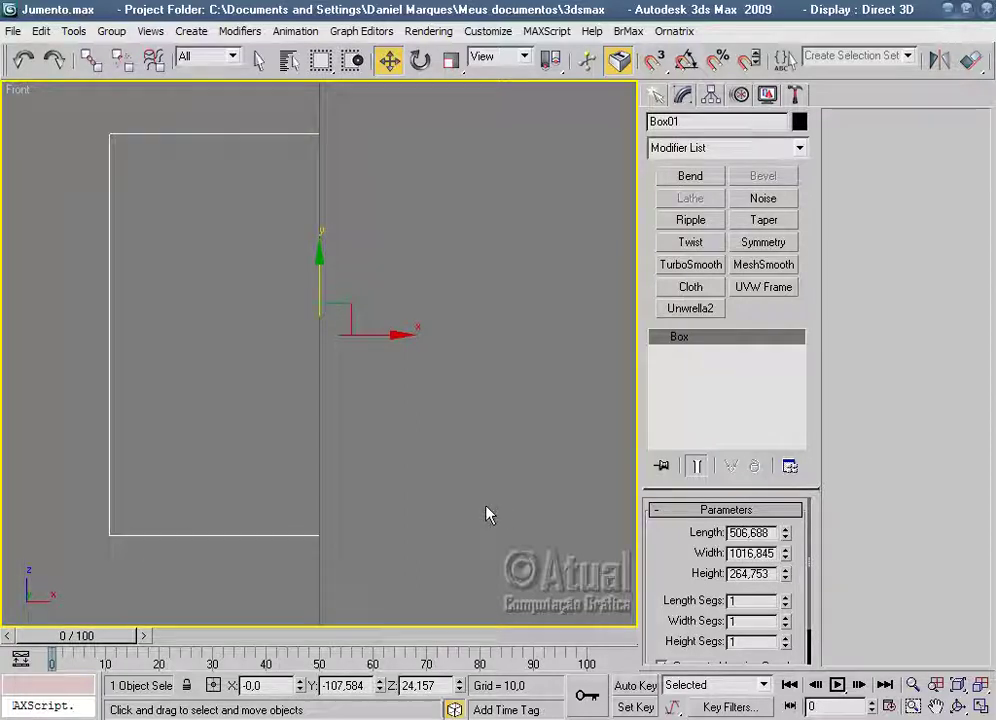
Shift the box along X to -163.886 in Perspective and settle its Height at 342.088.
key(p)
mouse_move(487, 514)
alt+middle_down()
mouse_move(413, 509)
mouse_move(491, 509)
mouse_move(495, 540)
mouse_move(518, 525)
mouse_move(485, 538)
mouse_move(516, 505)
mouse_move(428, 356)
alt+middle_up()
scroll(495, 540, down, 3)
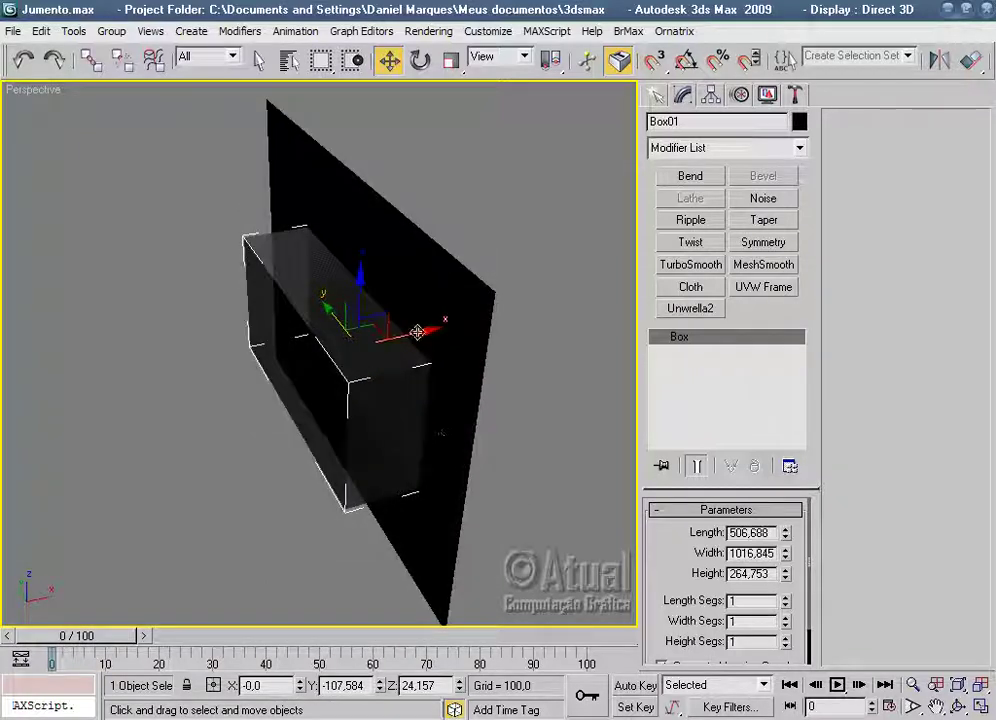
drag(418, 332, 380, 336)
mouse_move(380, 336)
alt+middle_down()
mouse_move(522, 351)
mouse_move(666, 452)
alt+middle_up()
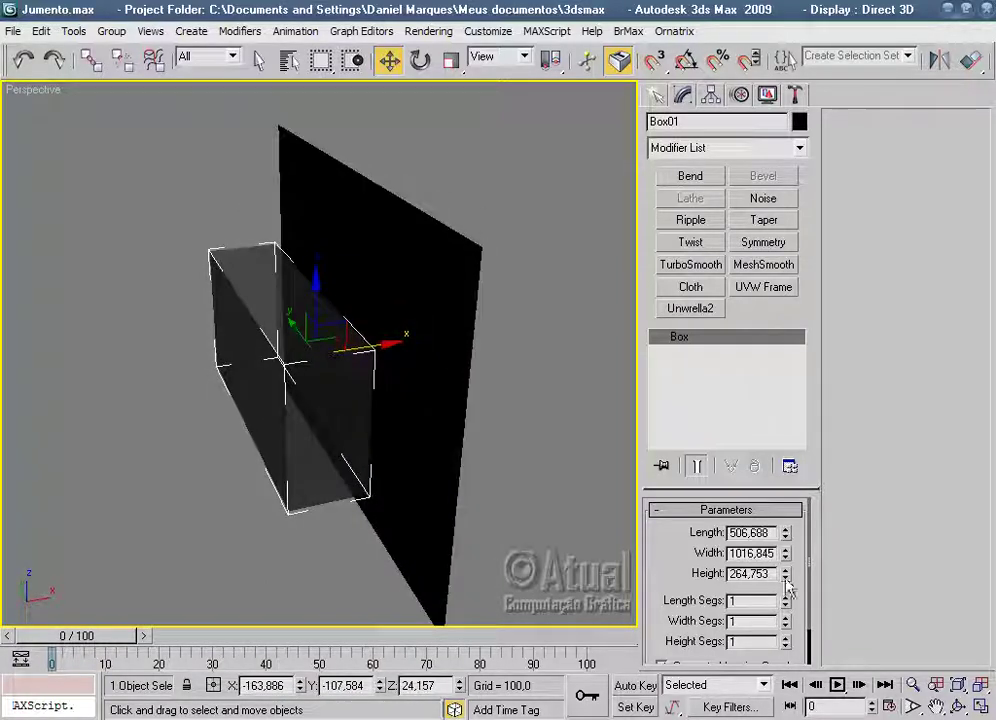
drag(786, 576, 789, 571)
mouse_move(400, 470)
alt+middle_down()
mouse_move(411, 478)
mouse_move(549, 466)
mouse_move(456, 520)
alt+middle_up()
drag(786, 578, 786, 606)
mouse_move(535, 445)
alt+middle_down()
mouse_move(519, 451)
mouse_move(529, 444)
alt+middle_up()
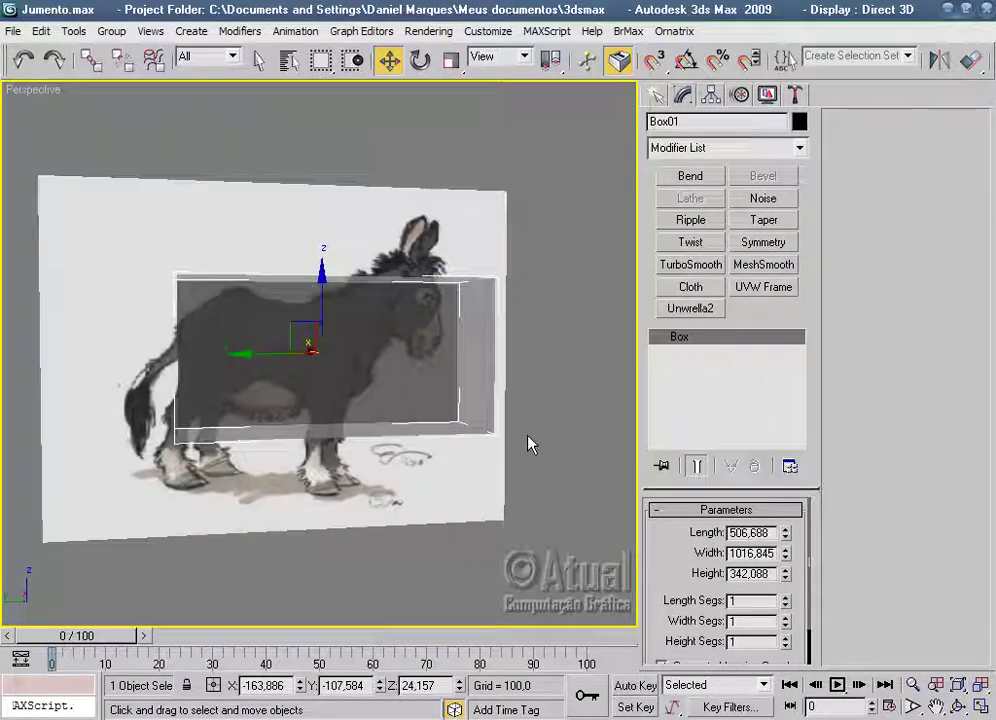
key(l)
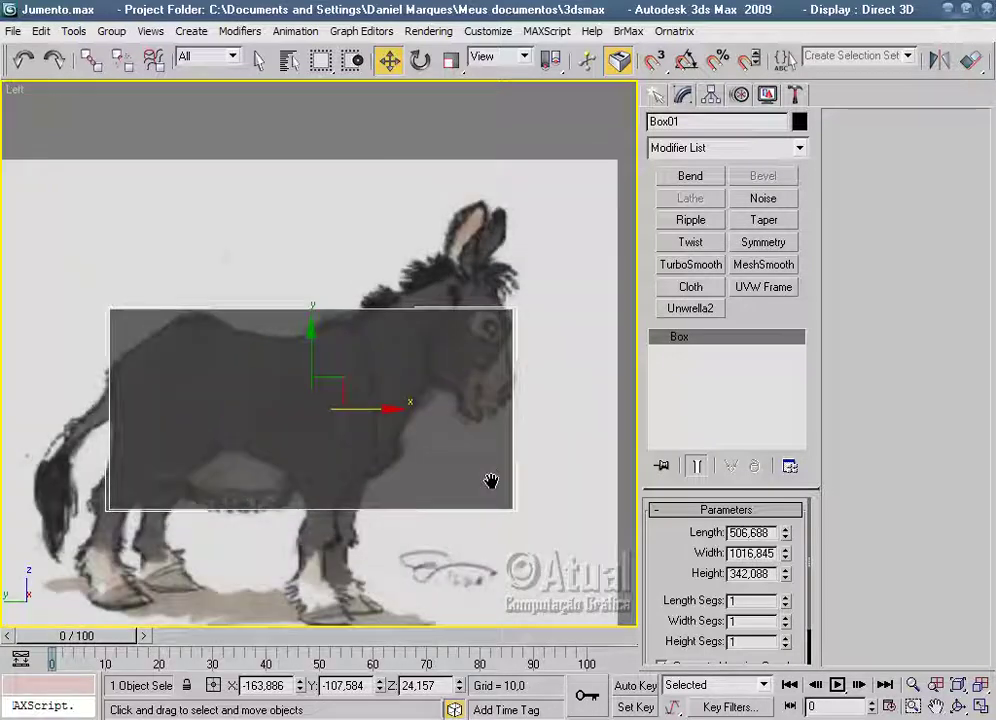
Give Box01 Length Segs 2, Width Segs 6 and Height Segs 2, checking Front and Left views.
click(786, 598)
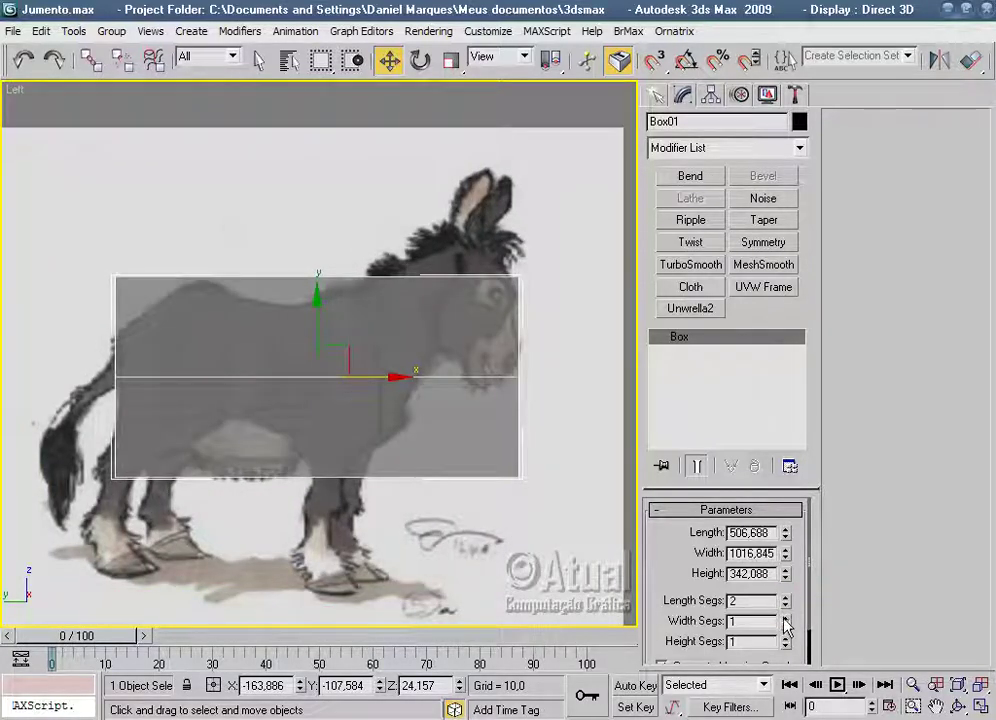
click(785, 617)
click(785, 617)
triple_click(784, 617)
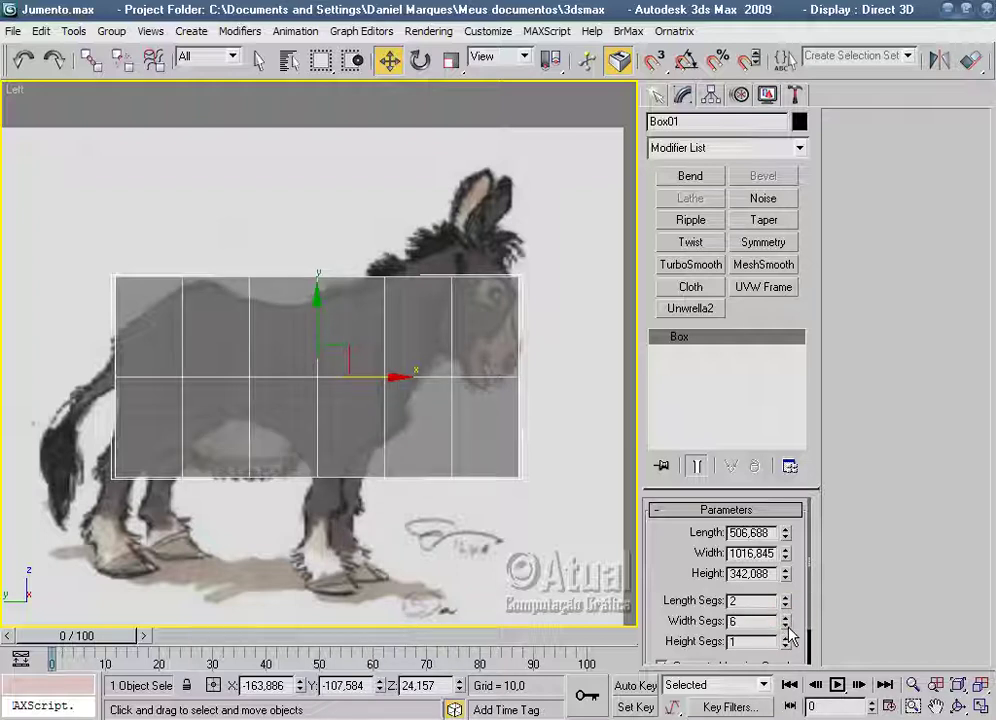
scroll(515, 538, down, 2)
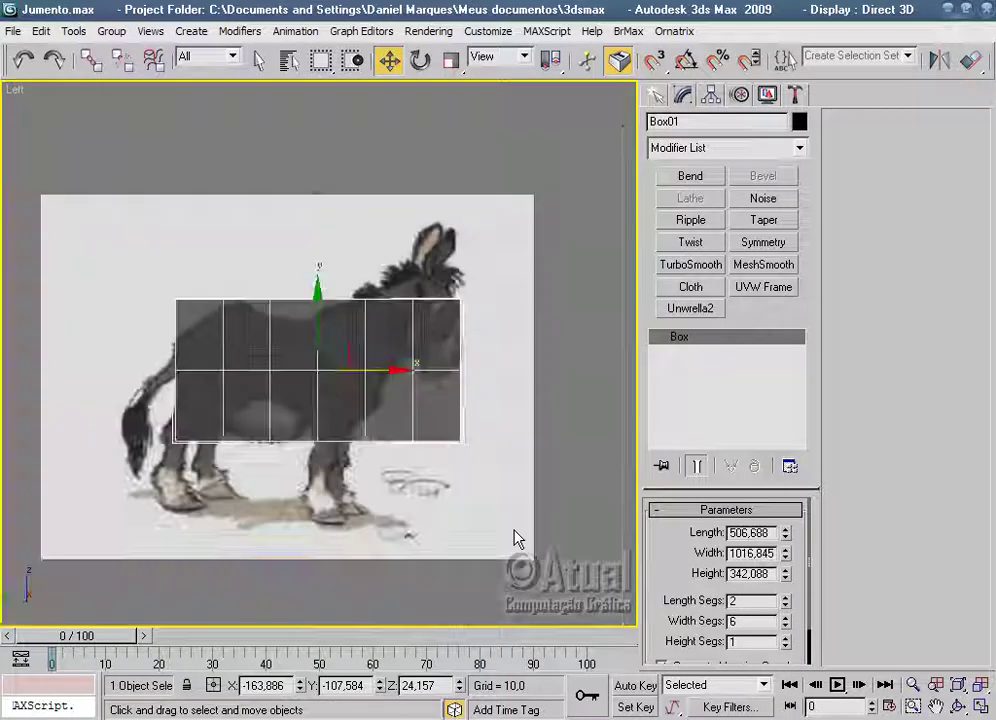
key(f)
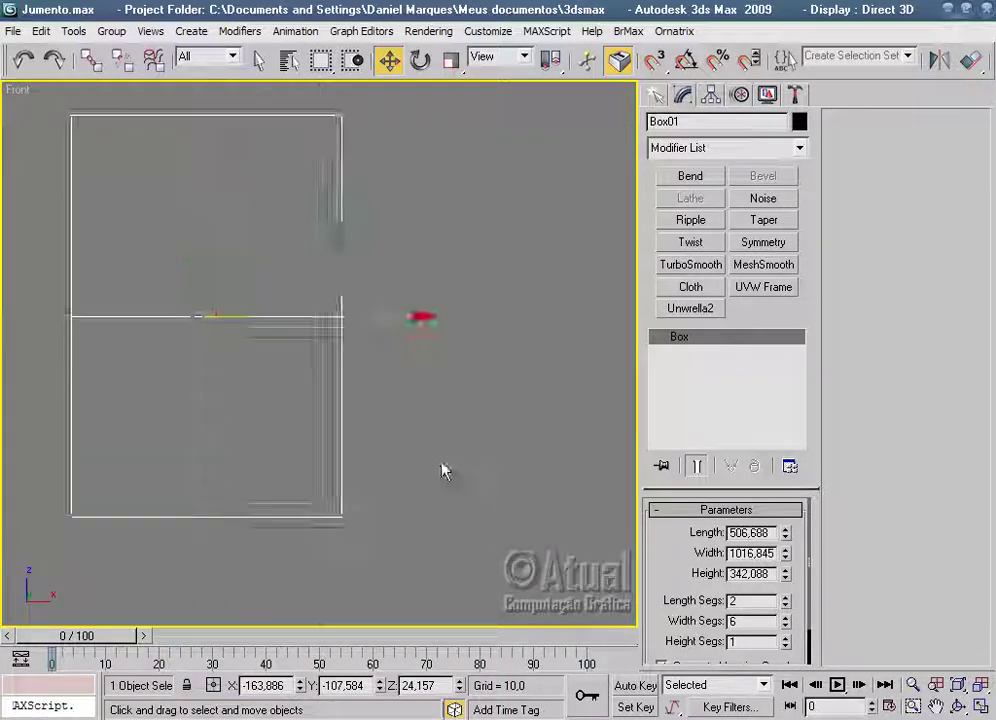
click(786, 638)
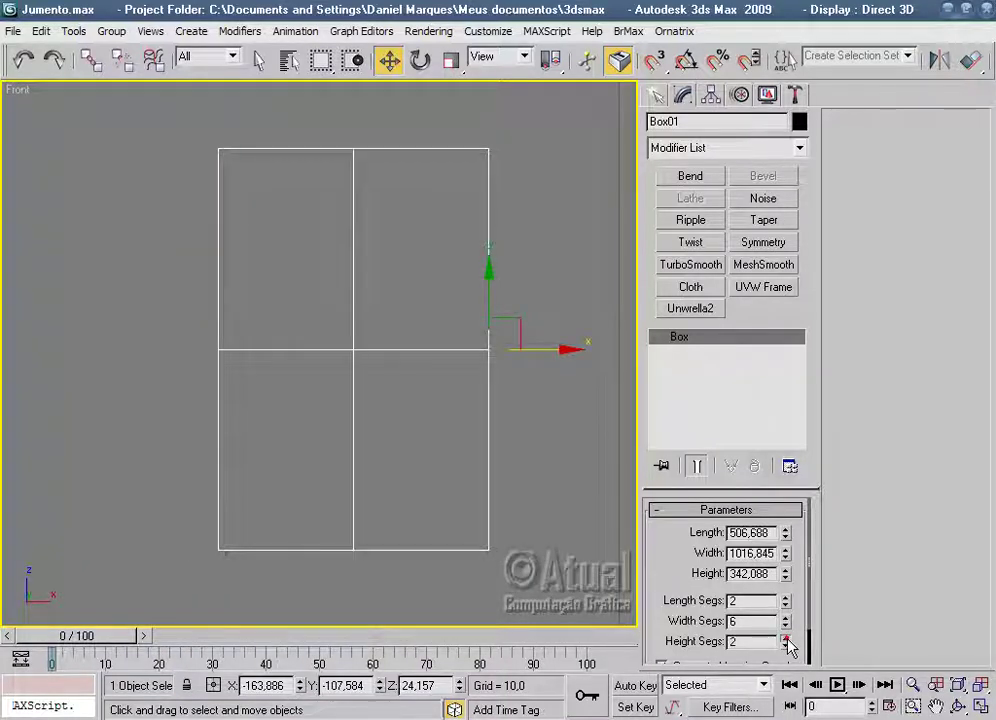
key(l)
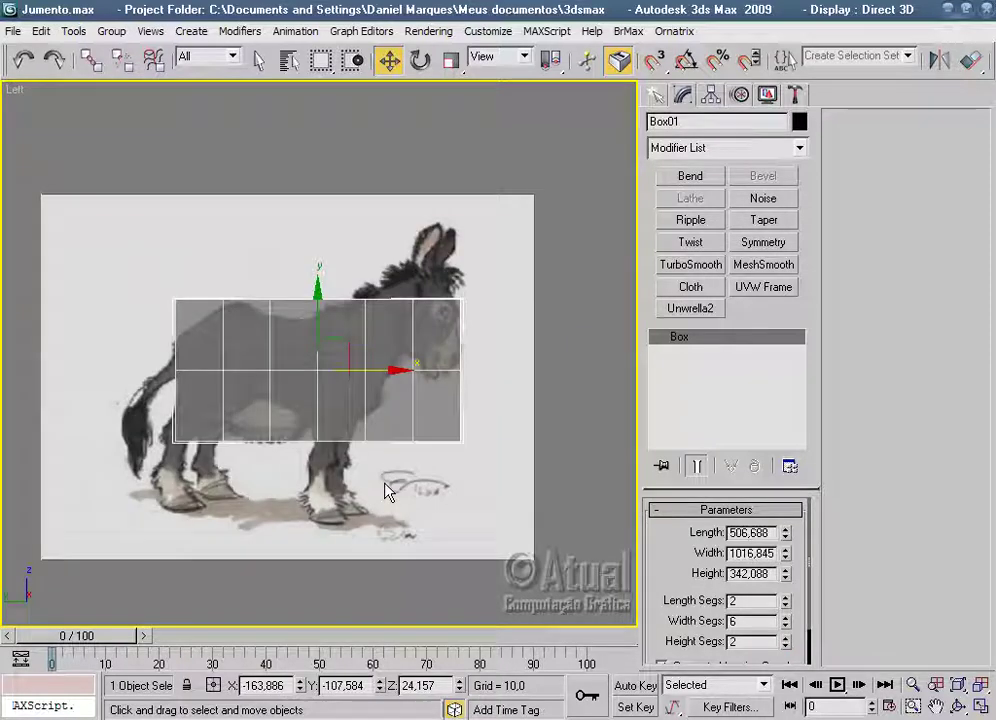
middle_drag(430, 420, 502, 427)
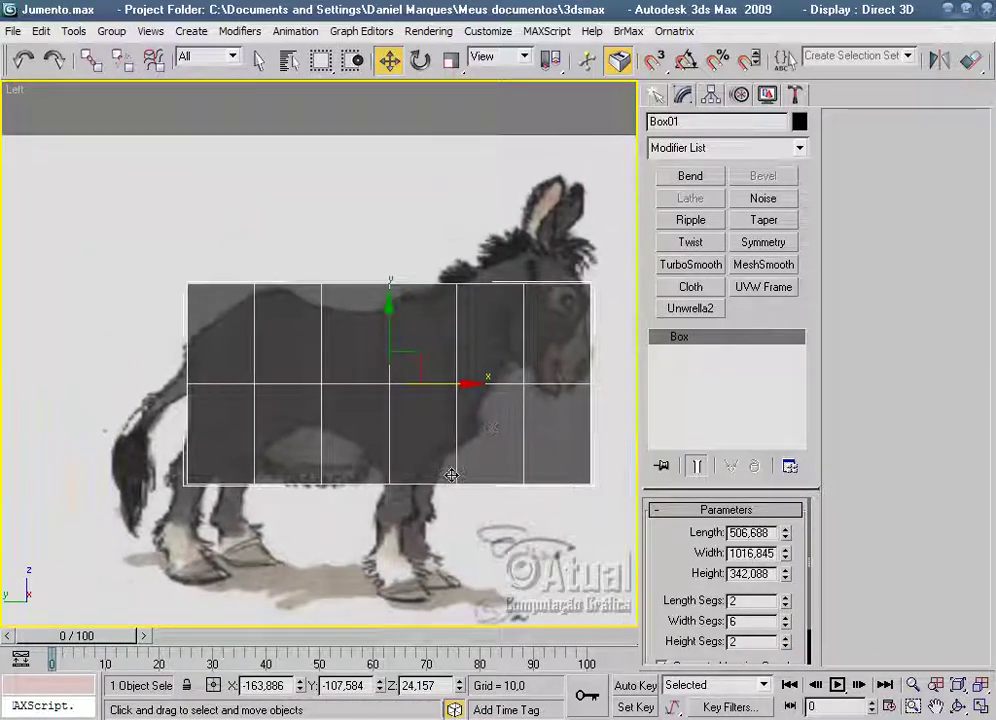
Convert the box to an Editable Poly and switch to Vertex sub-object mode.
right_click(370, 346)
mouse_move(420, 521)
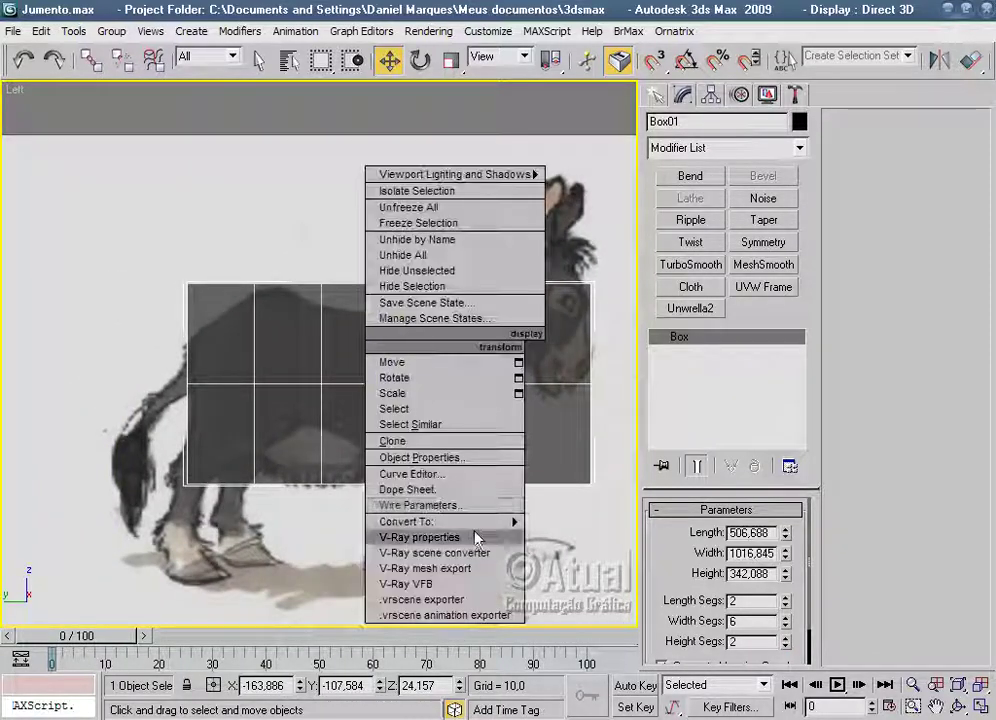
click(587, 537)
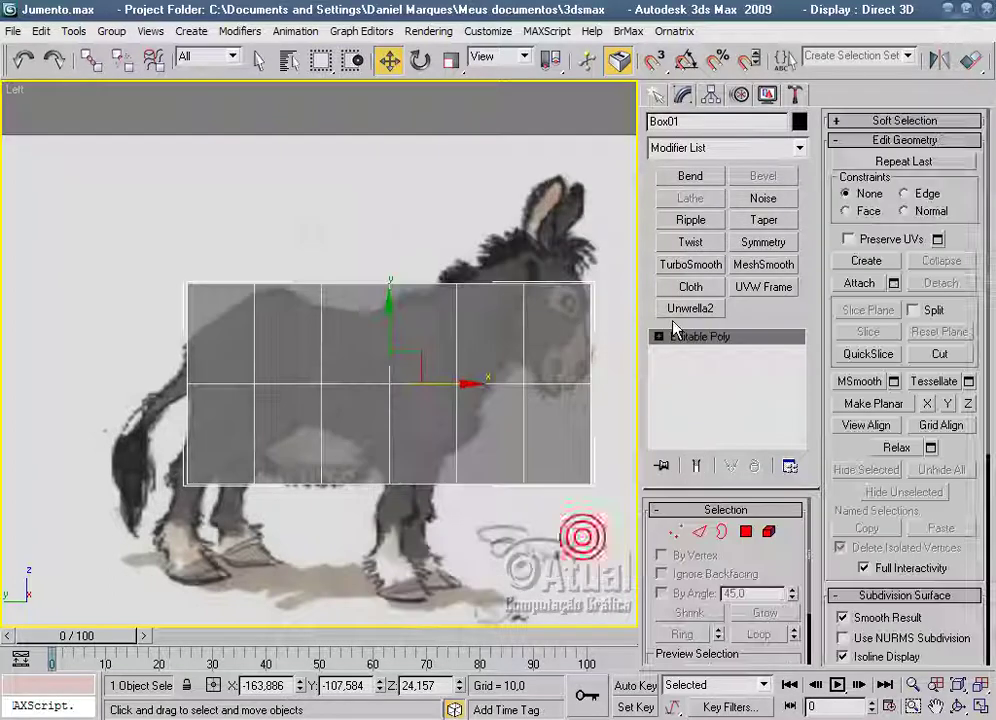
click(656, 336)
click(690, 352)
middle_drag(567, 509, 527, 539)
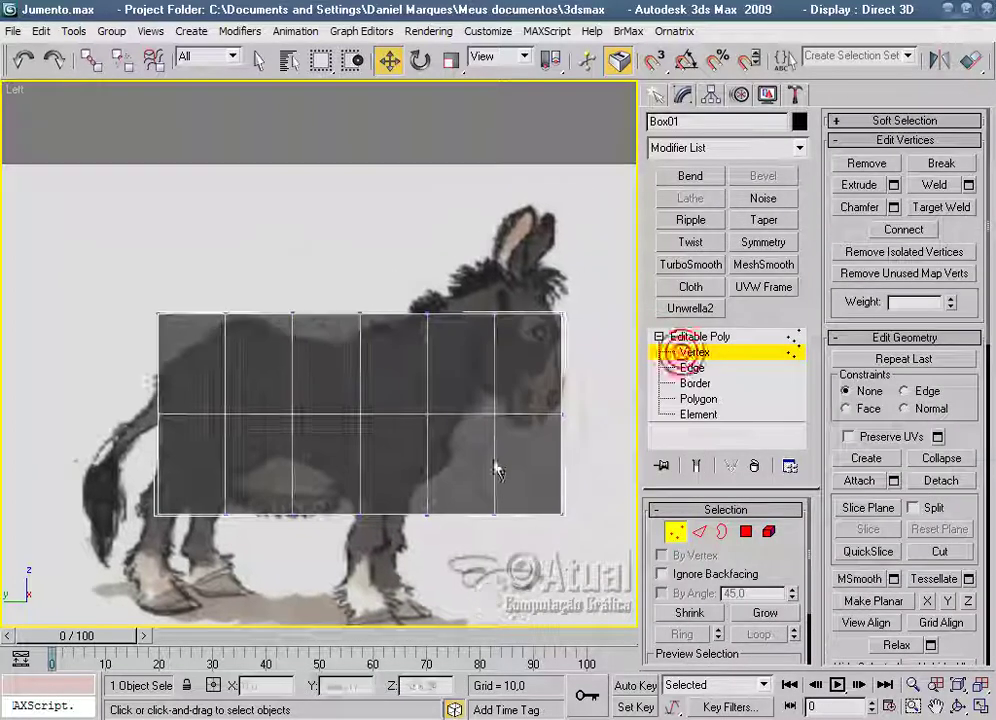
Dip the top-middle vertices for the back, raise the belly vertices and lift the front vertex toward the head.
click(268, 267)
drag(329, 267, 324, 289)
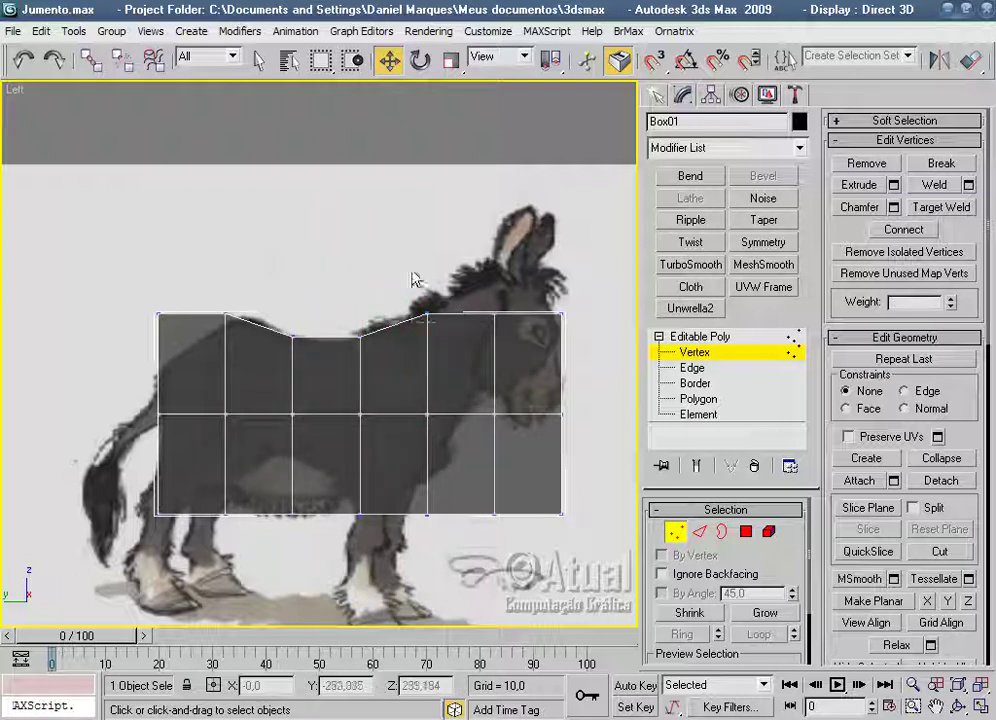
drag(411, 269, 445, 329)
drag(426, 258, 430, 258)
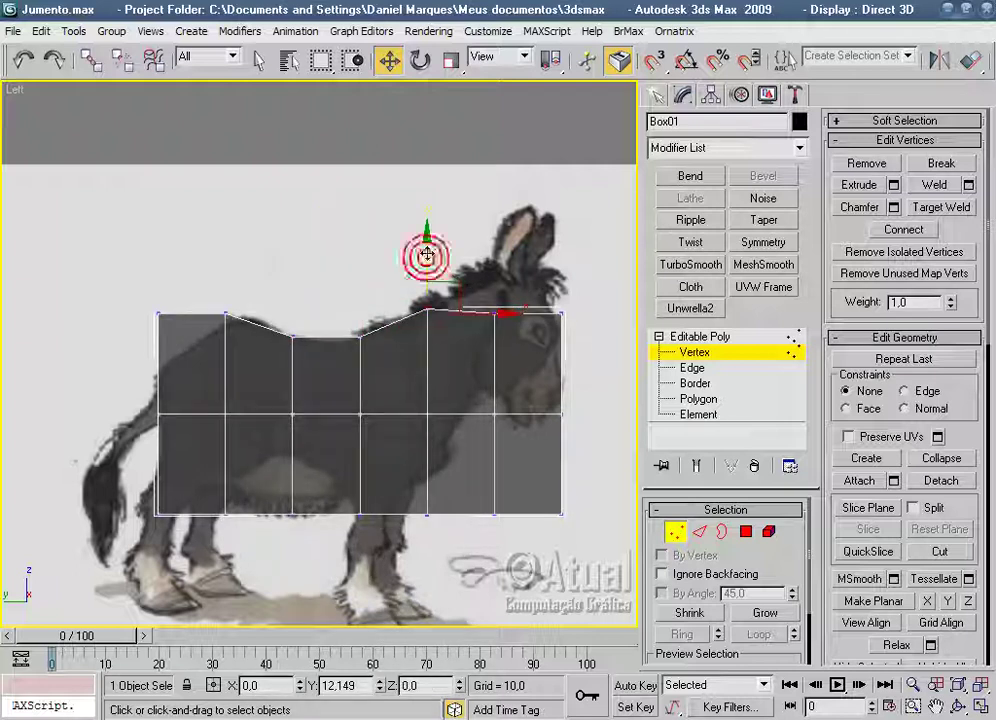
drag(400, 497, 443, 456)
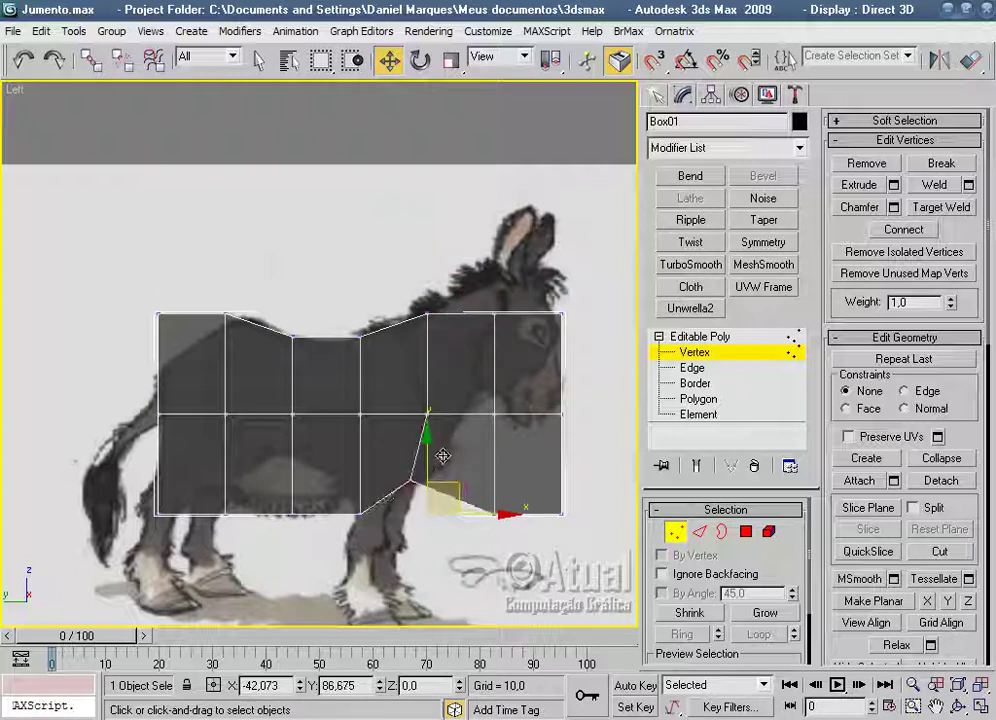
drag(360, 515, 370, 462)
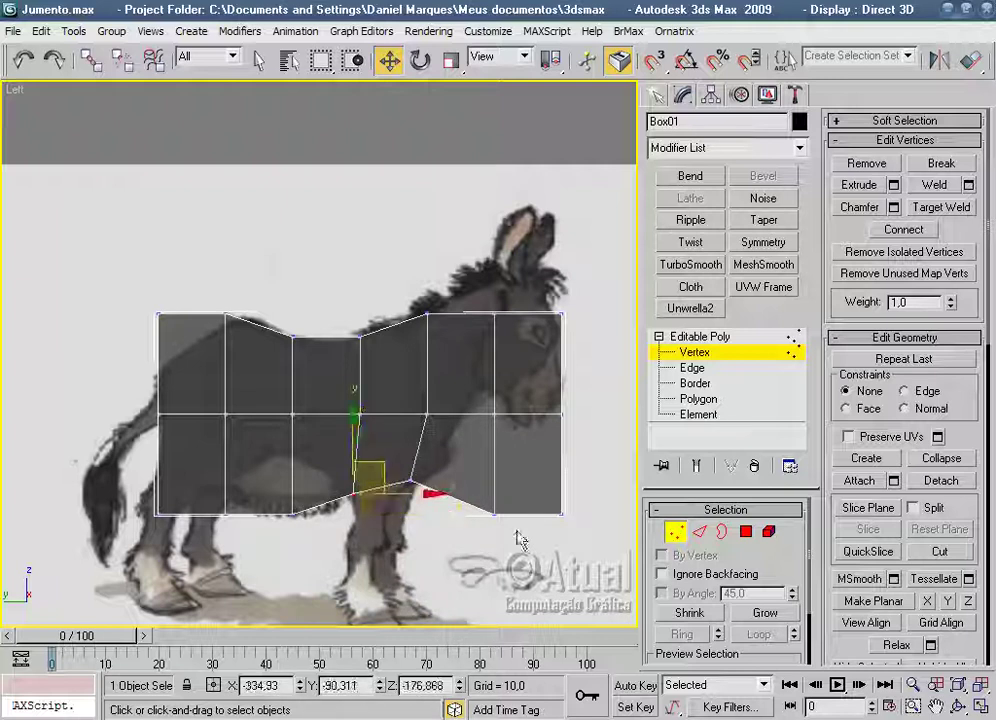
click(494, 313)
mouse_move(519, 276)
mouse_down()
mouse_move(569, 277)
mouse_move(560, 250)
mouse_move(541, 247)
mouse_up()
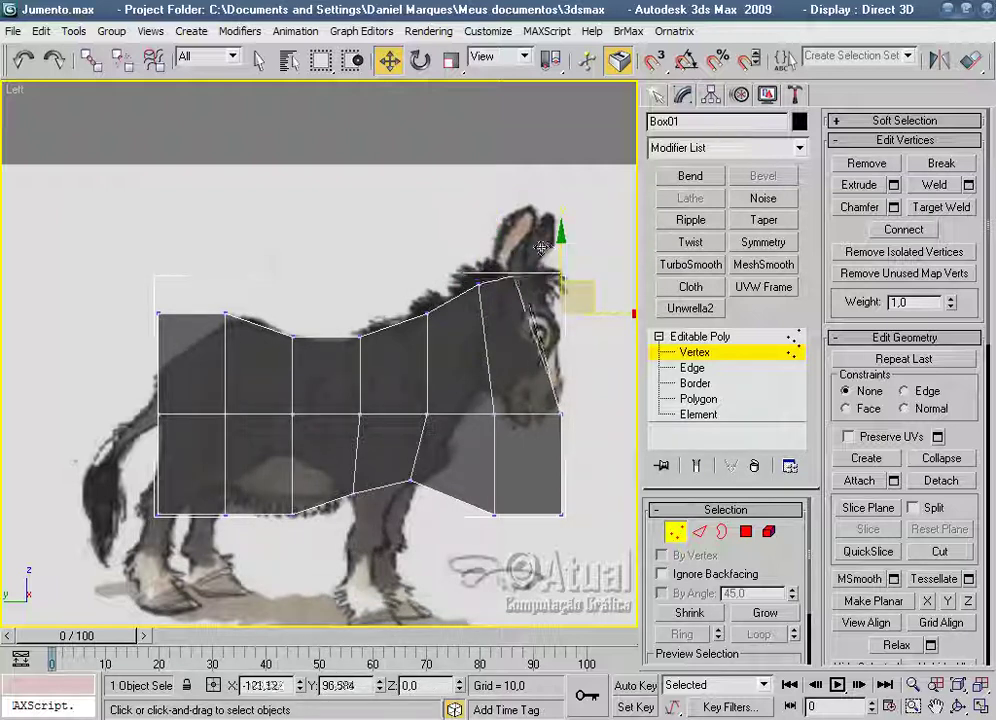
Move the head's middle vertex back toward the neck and pull the top rear vertices down to round the rump.
click(494, 412)
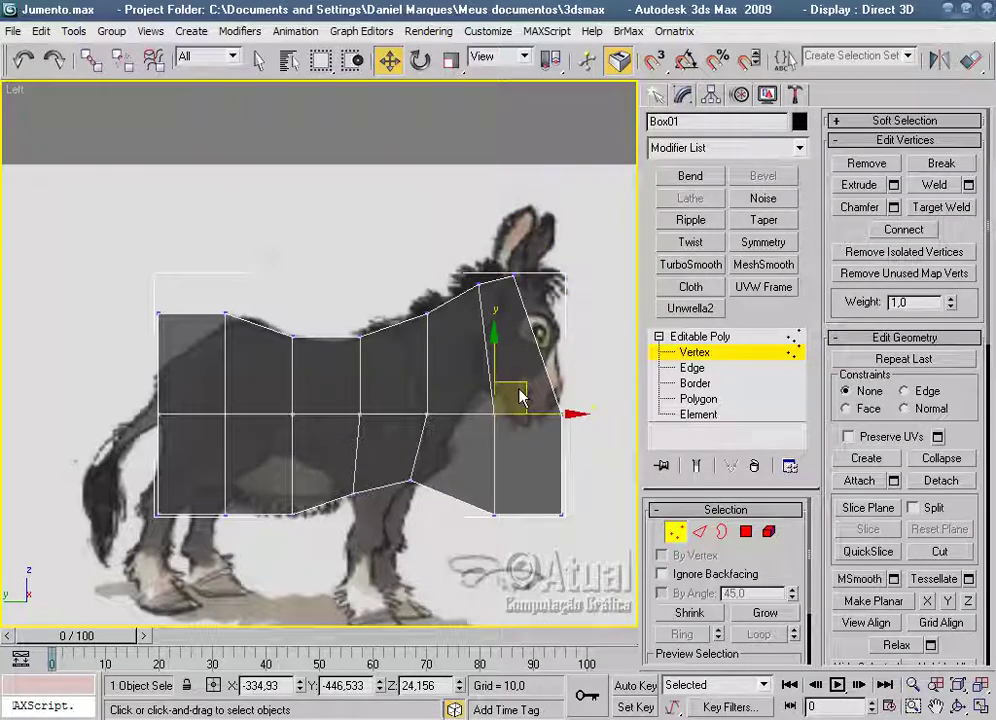
mouse_move(508, 364)
mouse_down()
mouse_move(453, 398)
mouse_move(449, 371)
mouse_up()
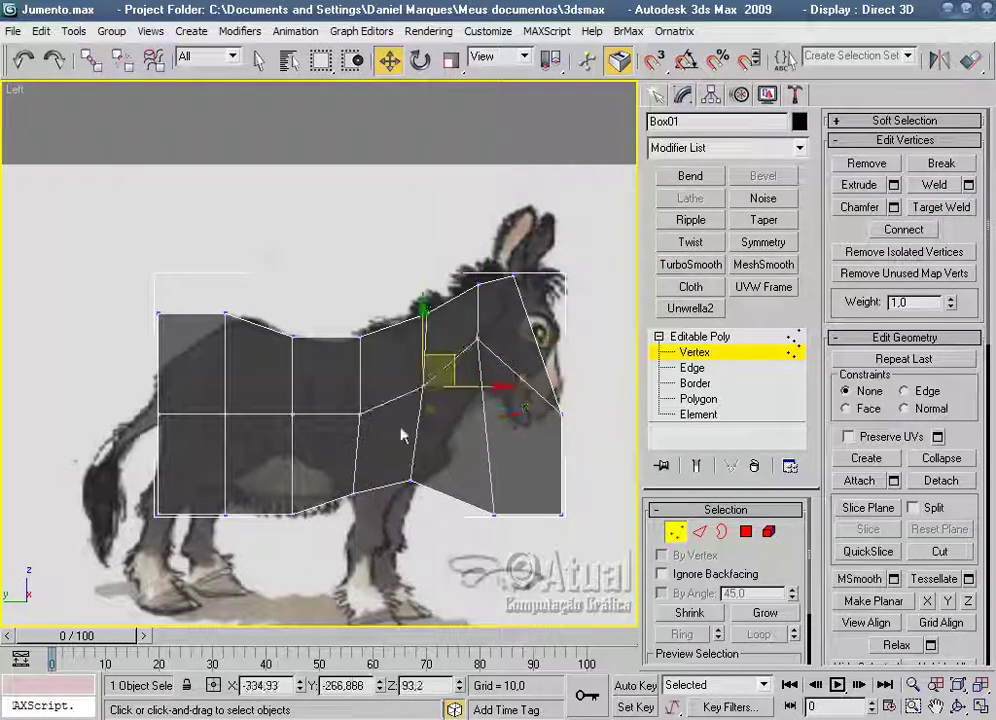
click(225, 313)
drag(260, 295, 266, 300)
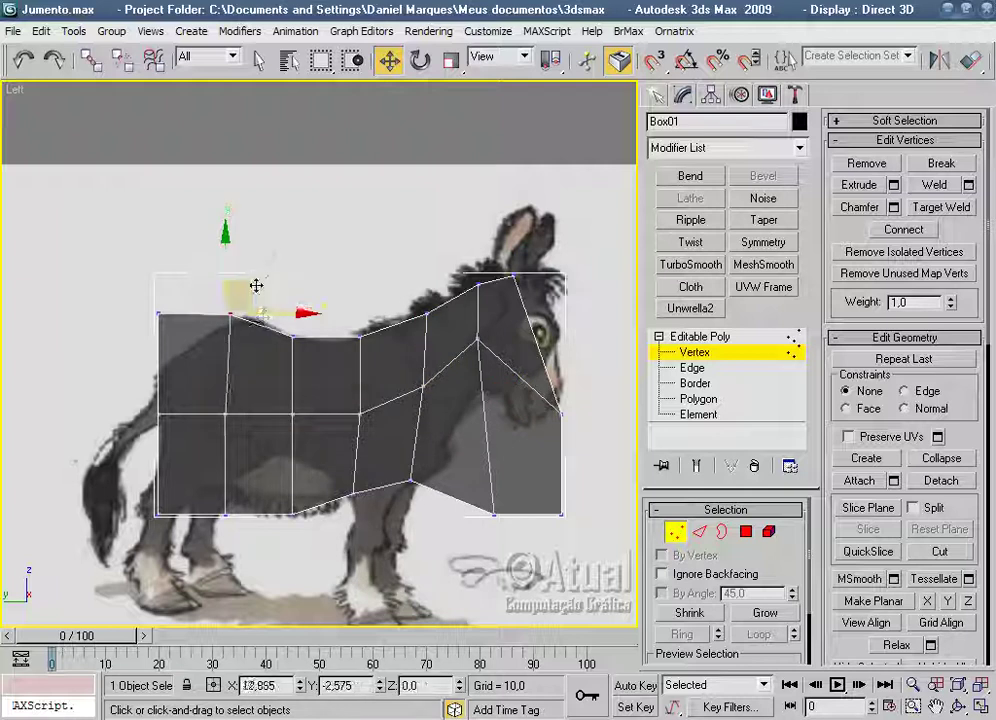
mouse_move(145, 302)
mouse_down()
mouse_move(183, 320)
mouse_move(187, 340)
mouse_up()
Move the bottom rear corner up along the hind leg and set the belly vertex on the belly line.
drag(190, 543, 100, 490)
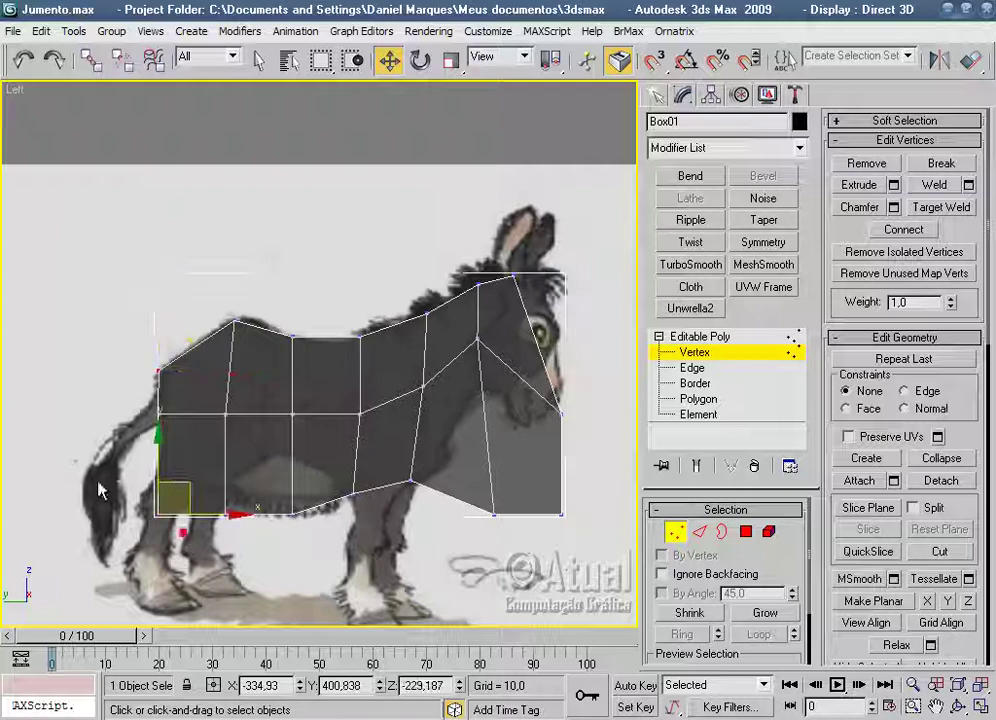
drag(178, 482, 183, 420)
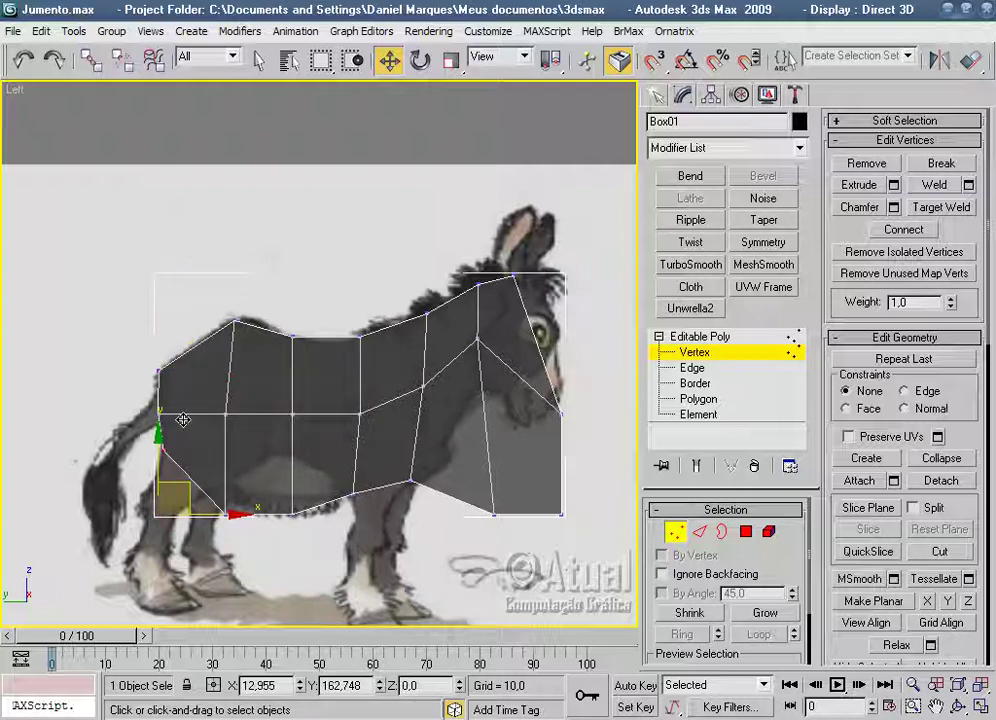
drag(183, 420, 263, 441)
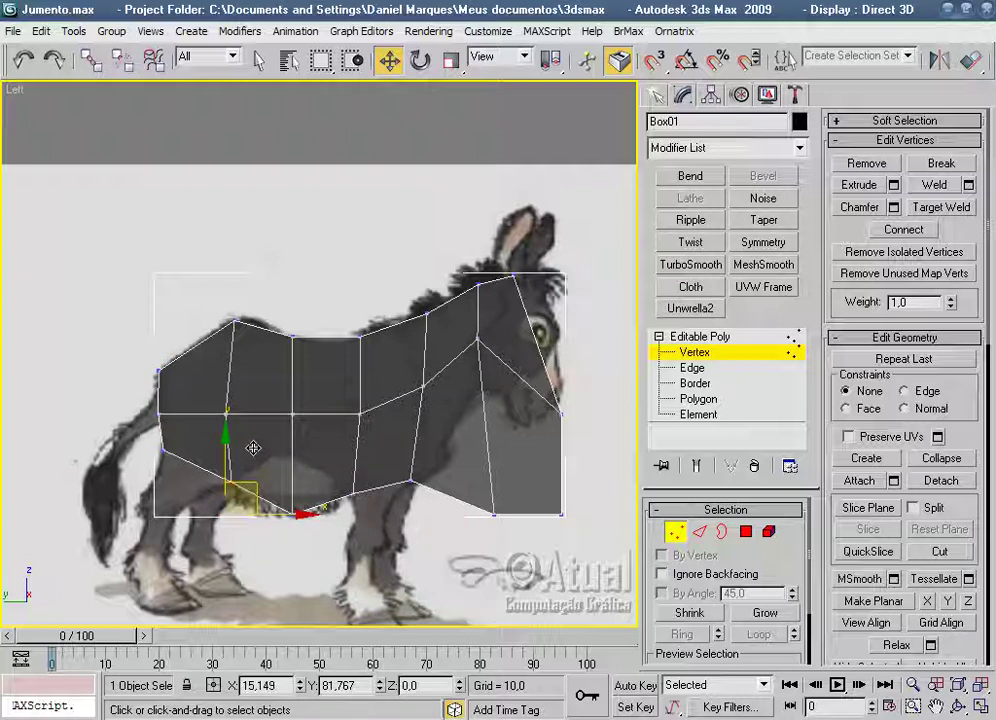
drag(249, 451, 327, 538)
drag(322, 494, 313, 490)
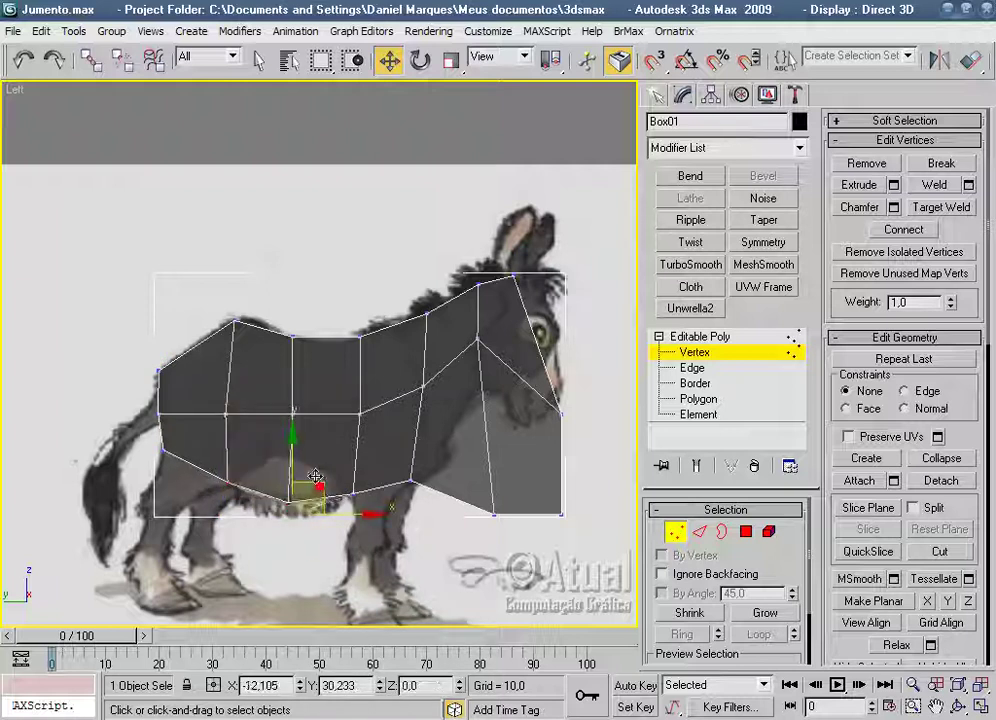
click(400, 528)
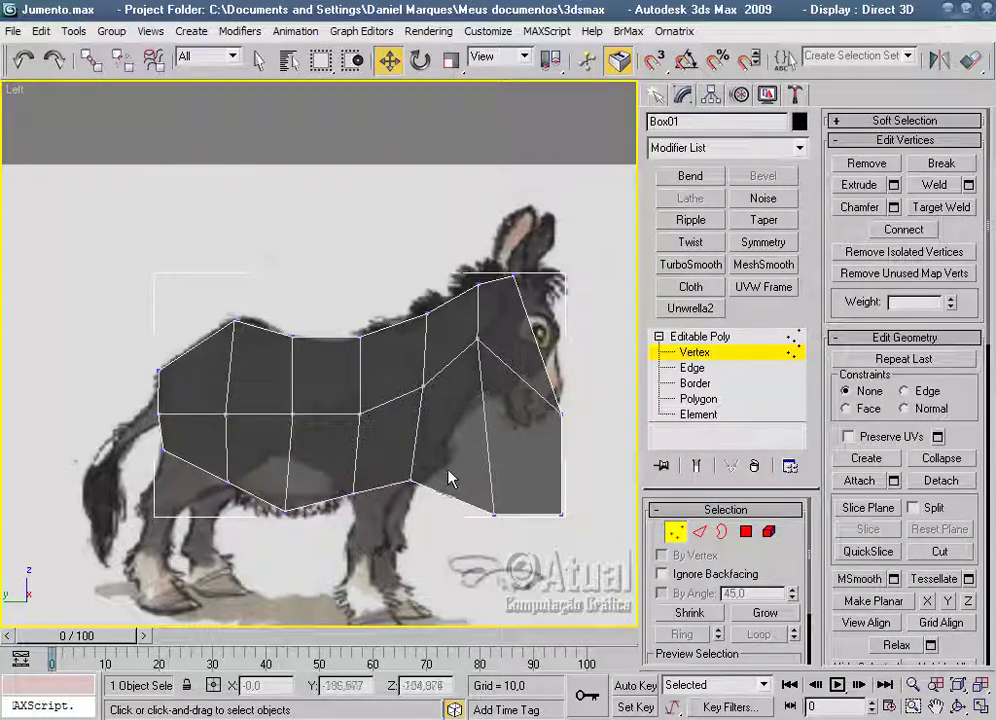
Raise the lowest front vertex to the chest and pull the muzzle and spiked vertices up to the jaw.
middle_drag(447, 480, 403, 537)
drag(365, 528, 397, 398)
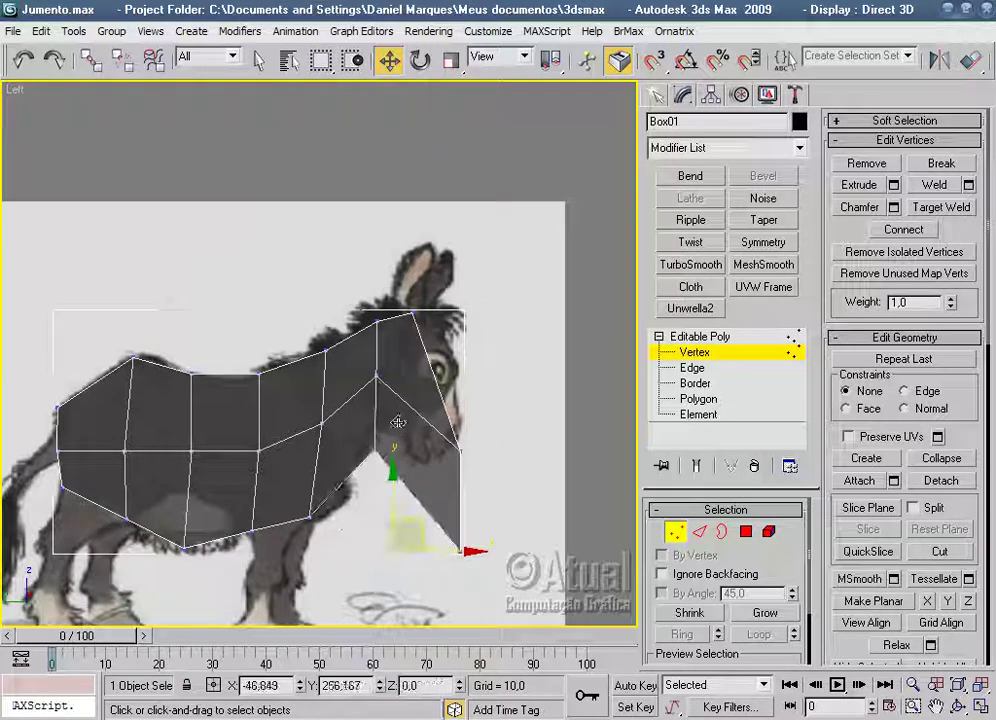
click(478, 469)
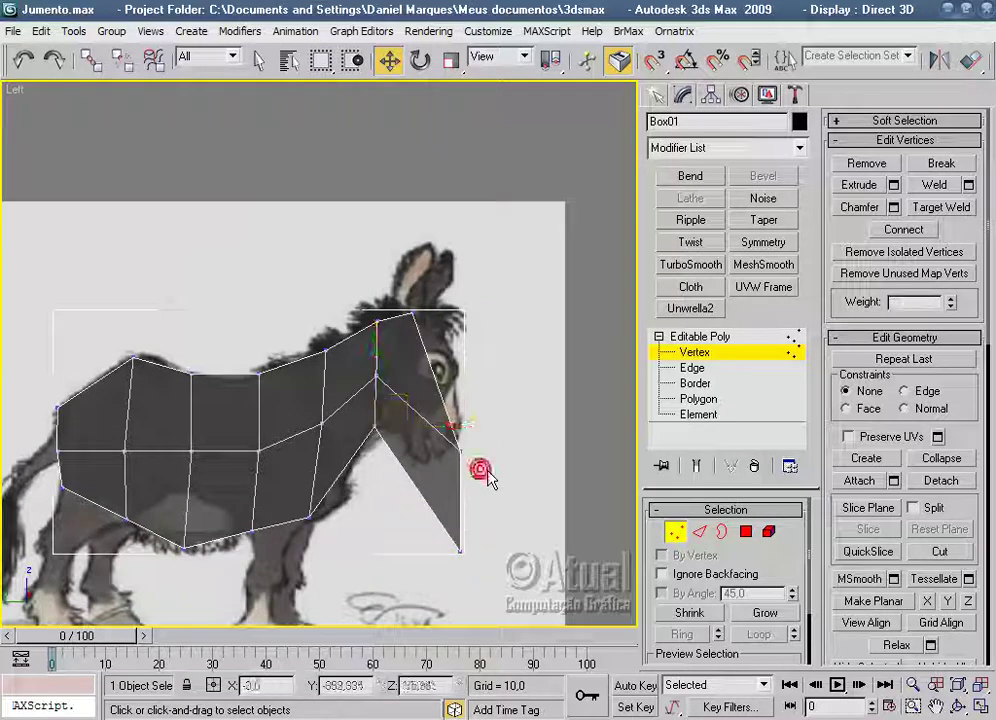
mouse_move(482, 462)
mouse_down()
mouse_move(466, 400)
mouse_move(409, 353)
mouse_up()
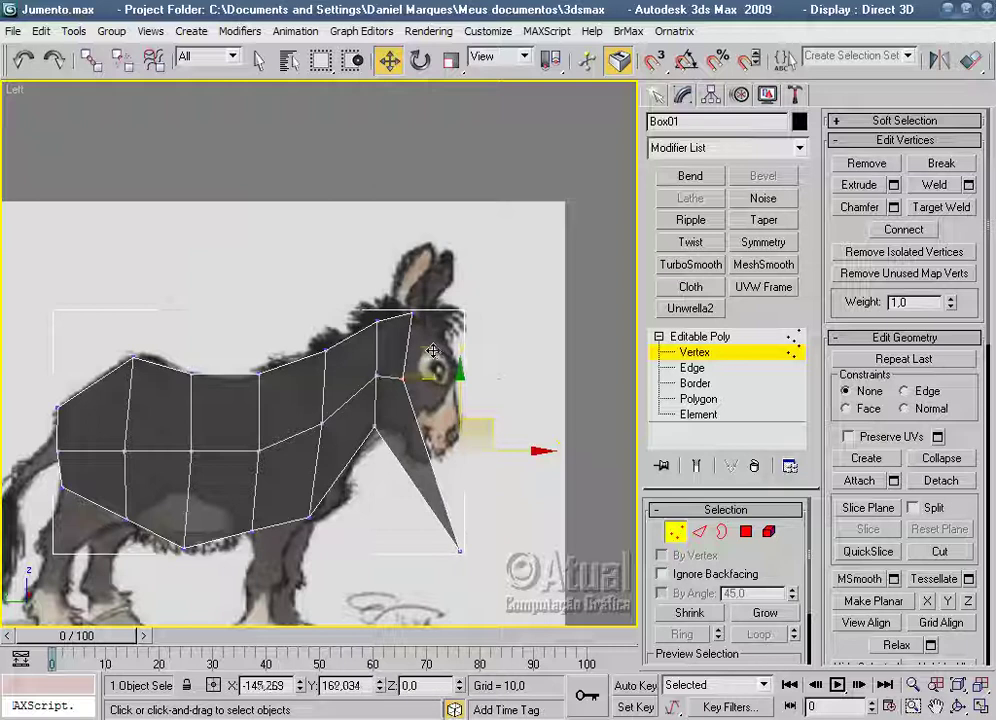
click(459, 549)
drag(478, 518, 414, 402)
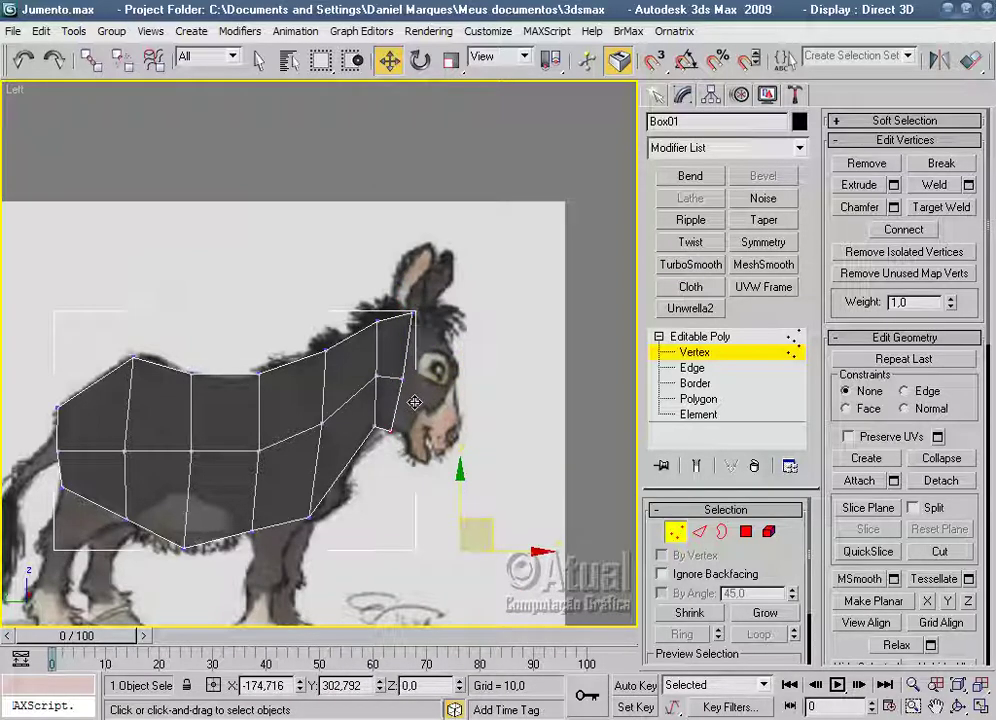
click(397, 428)
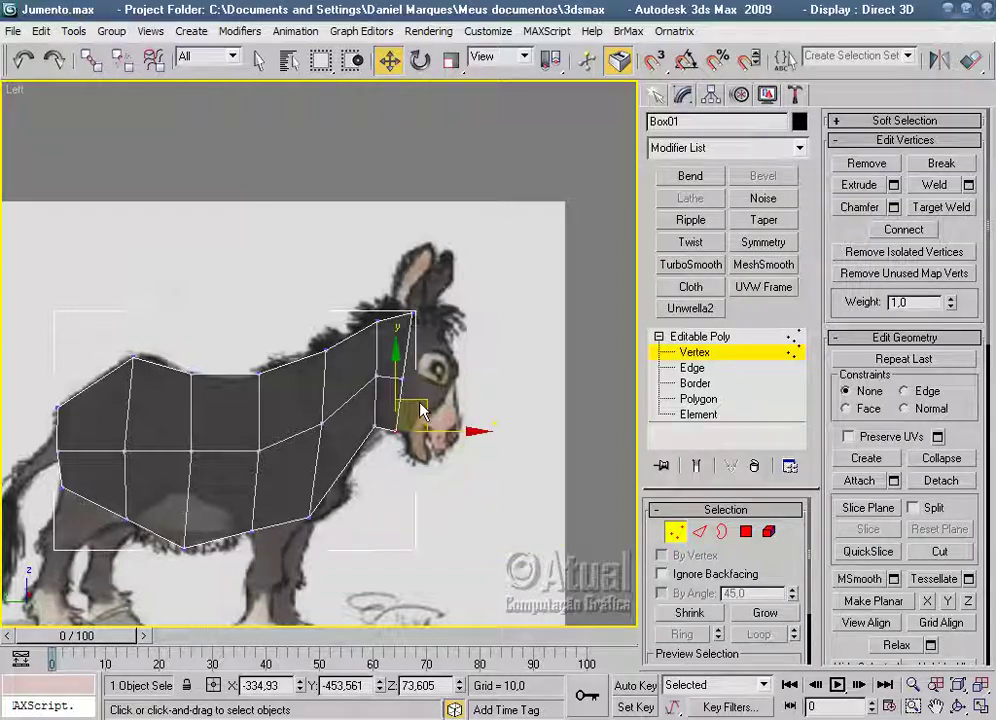
middle_drag(334, 442, 437, 452)
Move the chest vertex down toward the front leg, then select a top and bottom back vertex.
click(428, 433)
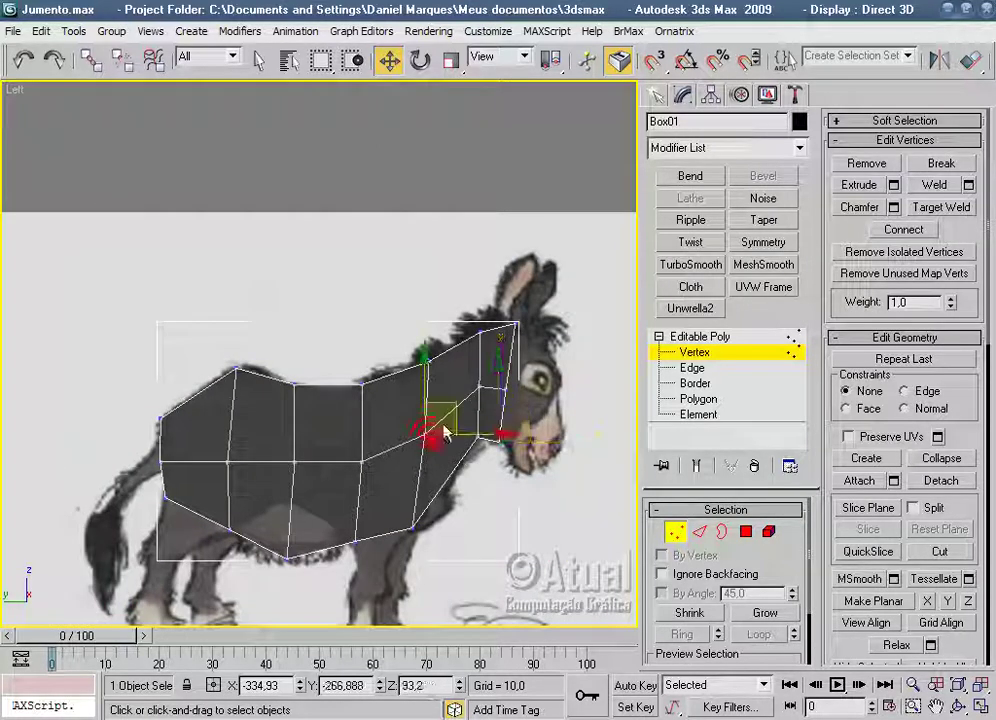
drag(440, 420, 463, 494)
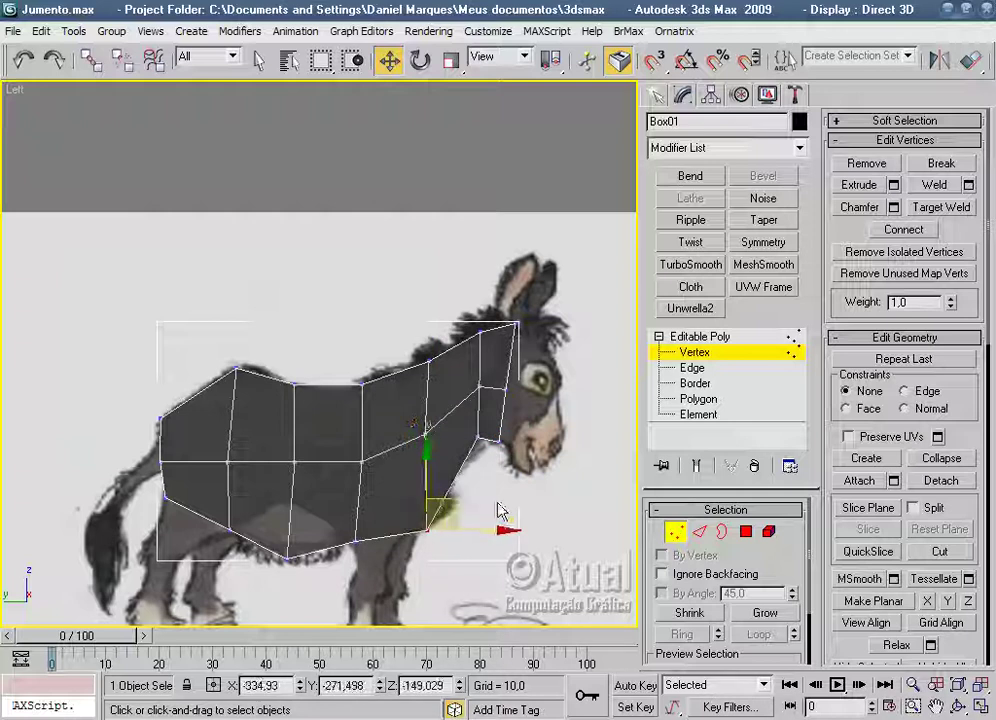
click(530, 520)
scroll(512, 548, down, 3)
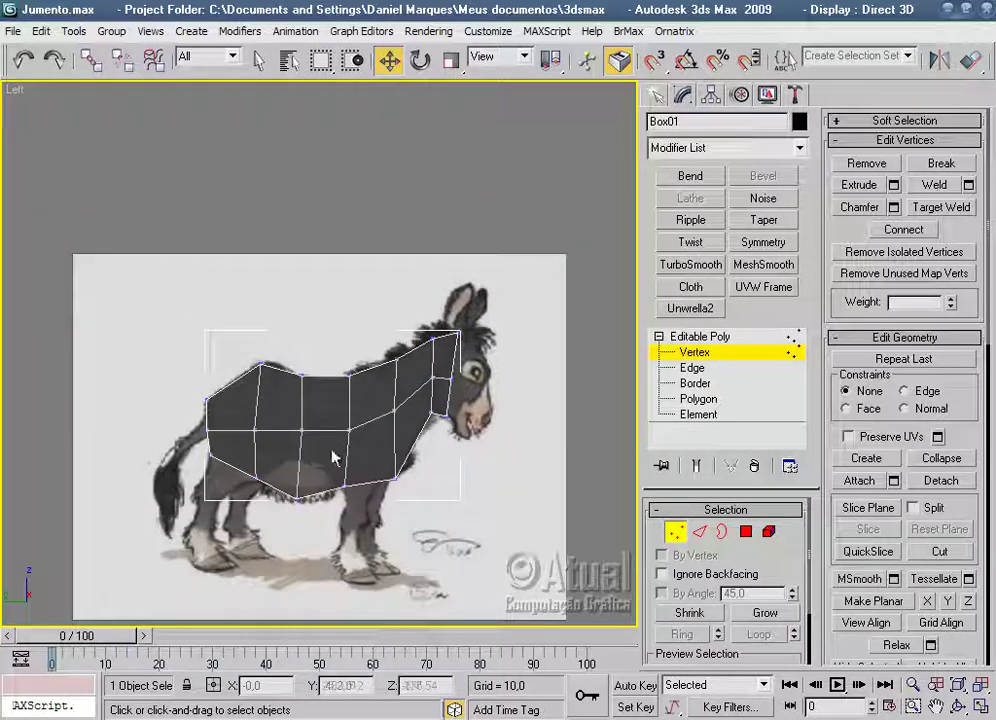
click(301, 374)
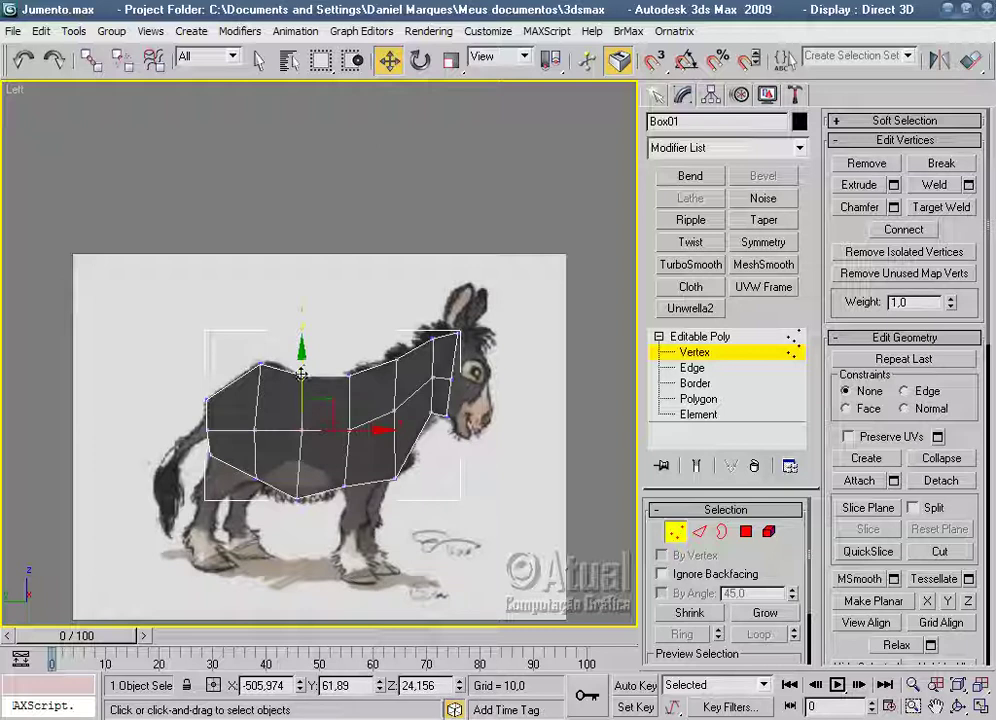
ctrl+click(293, 500)
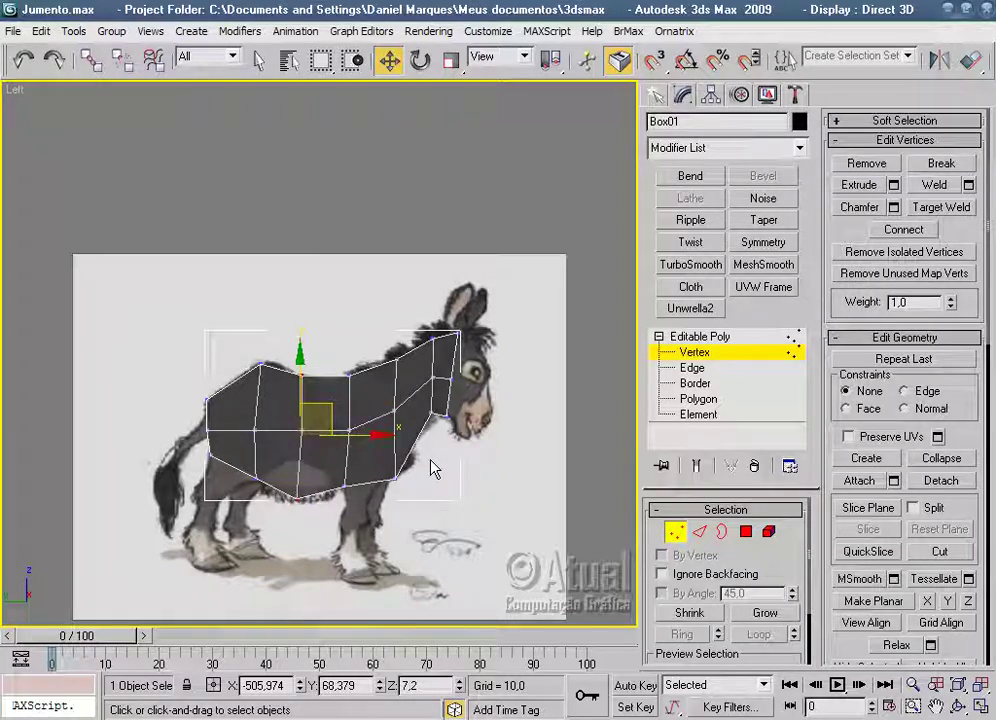
Inspect the mesh in Perspective, switching from wireframe to shaded display with edges.
key(p)
scroll(450, 465, up, 5)
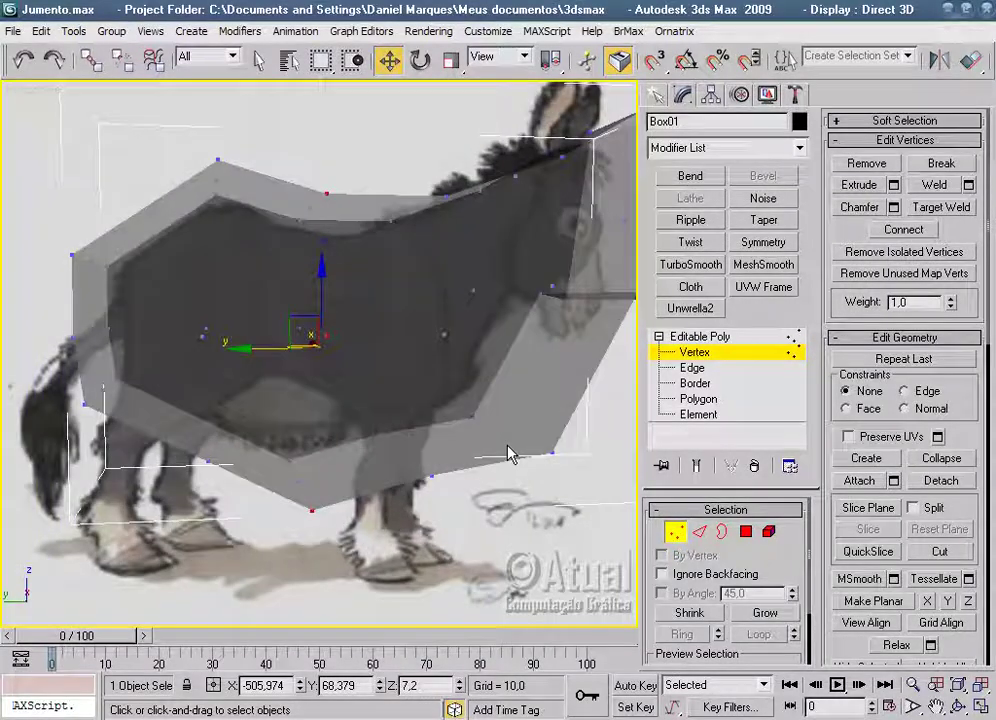
key(F3)
key(F3)
key(F4)
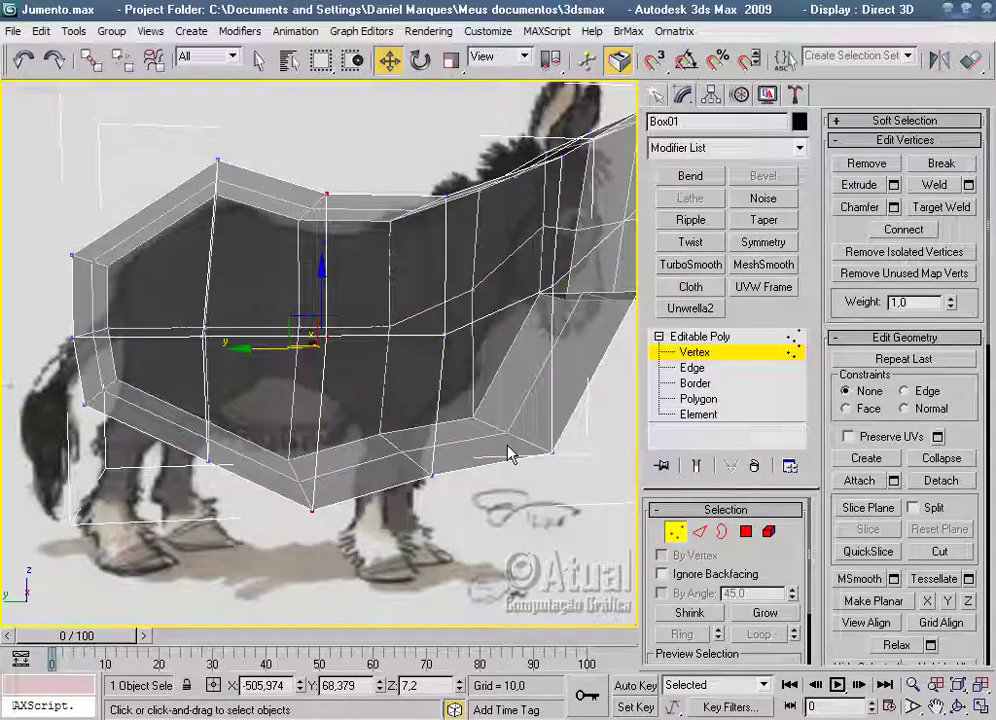
scroll(508, 452, down, 5)
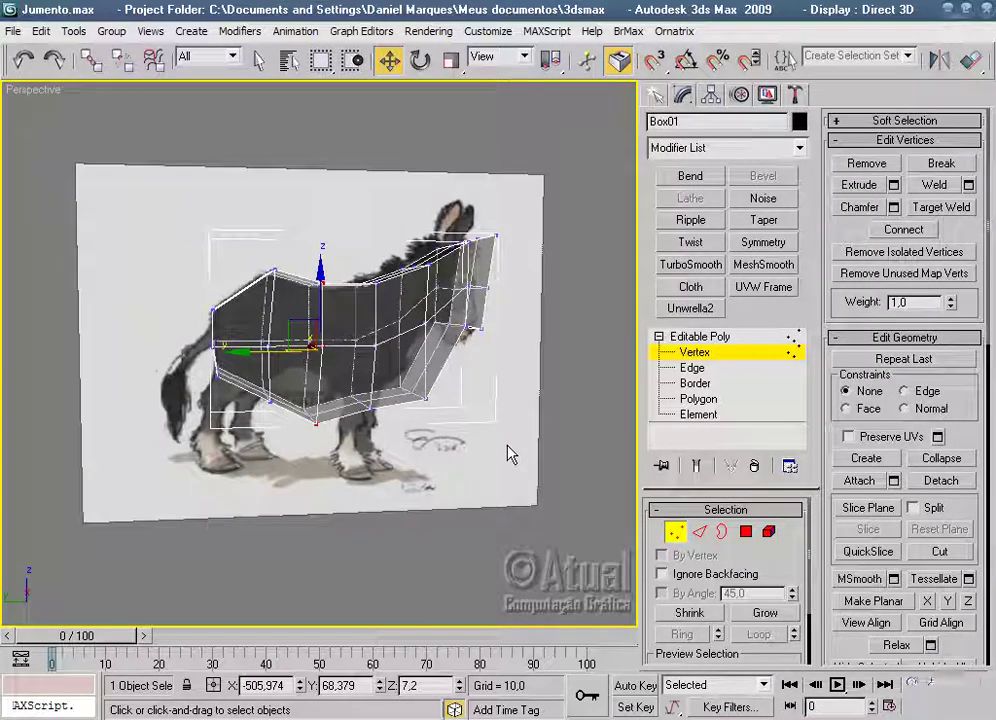
Back in the Left view, zoom and pan to frame the belly and hindquarters of the mesh.
key(l)
scroll(467, 440, up, 2)
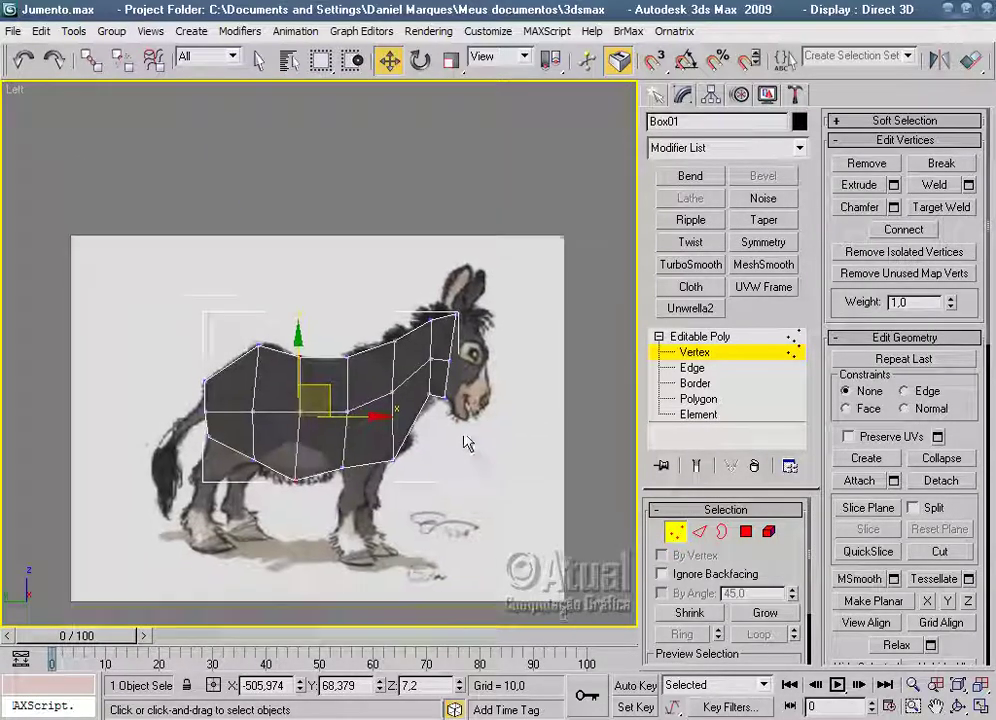
scroll(467, 440, up, 2)
scroll(491, 391, up, 2)
middle_drag(491, 391, 491, 389)
scroll(491, 390, down, 2)
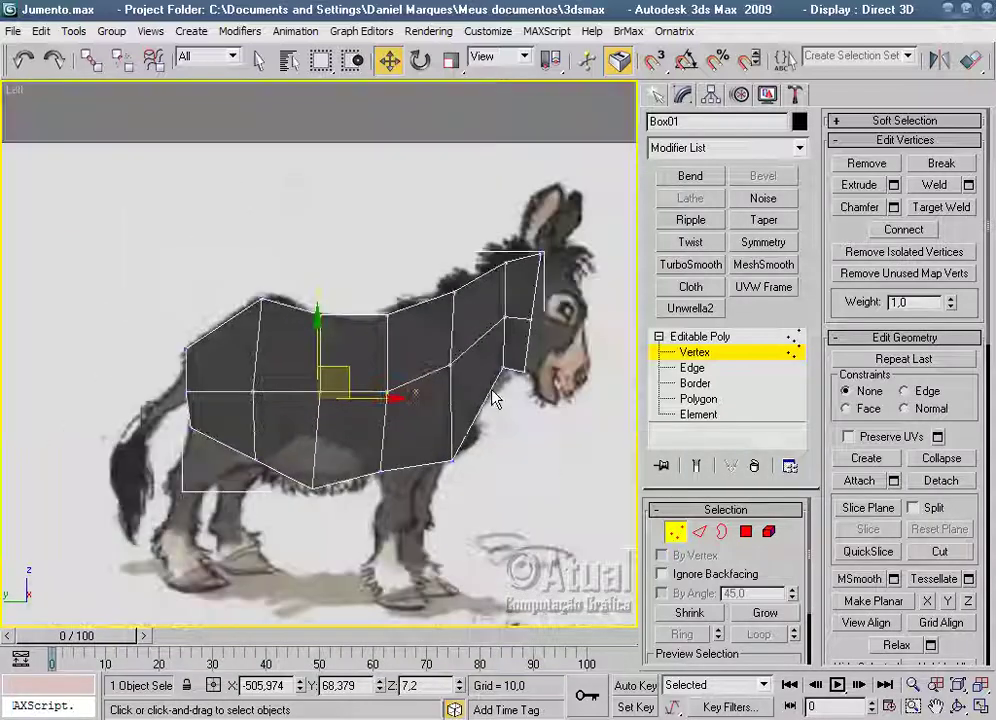
scroll(516, 409, up, 2)
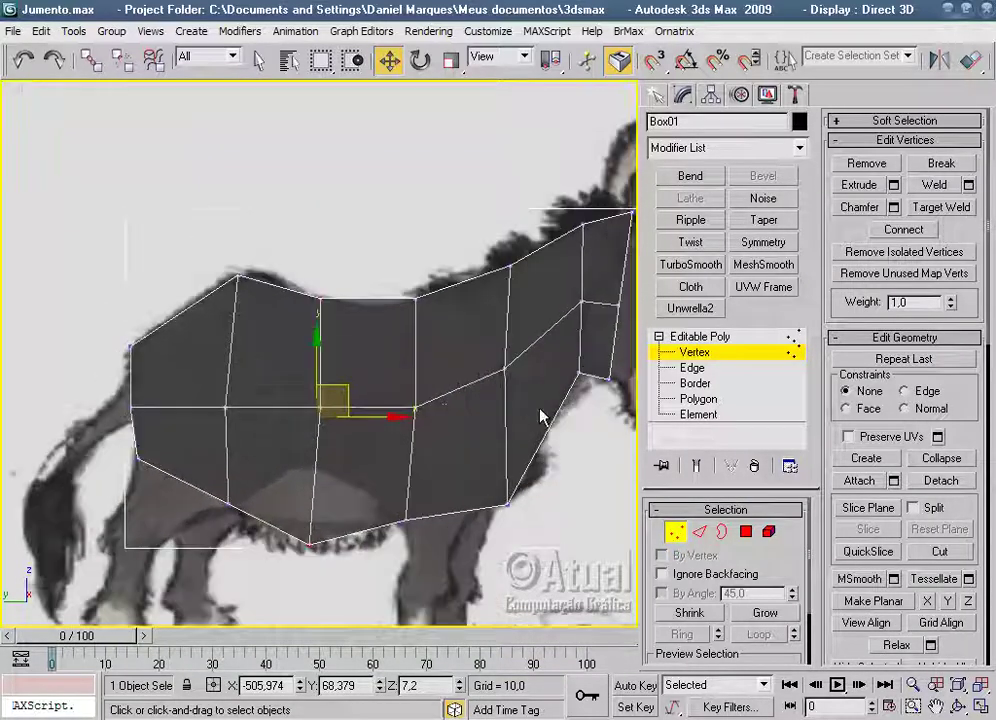
scroll(483, 414, up, 1)
middle_drag(483, 414, 524, 391)
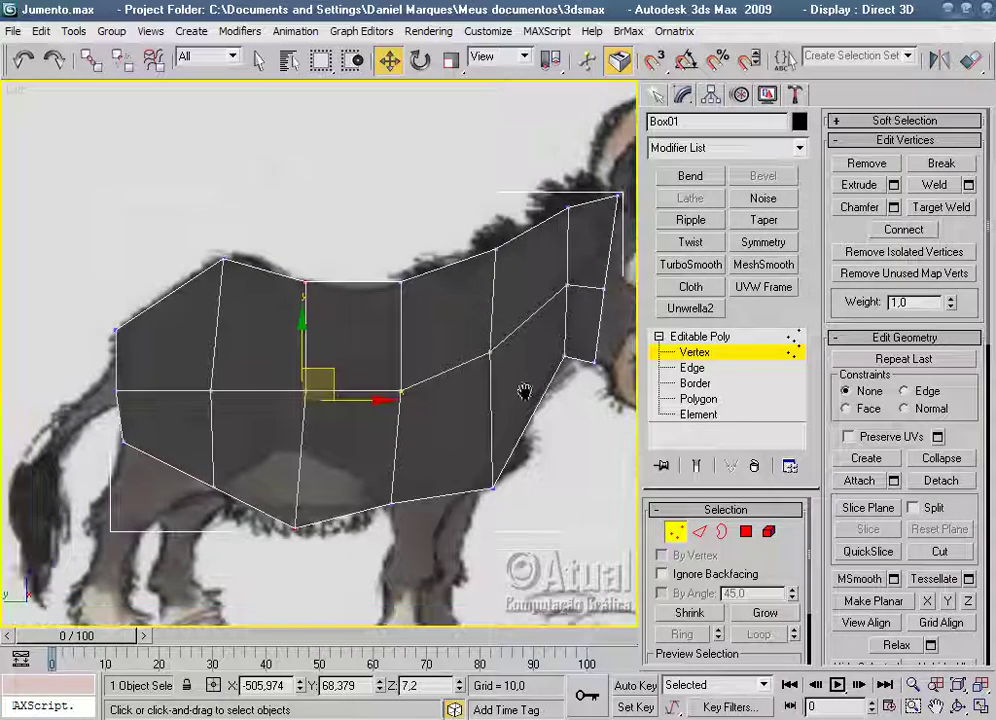
scroll(473, 527, down, 2)
scroll(460, 520, up, 1)
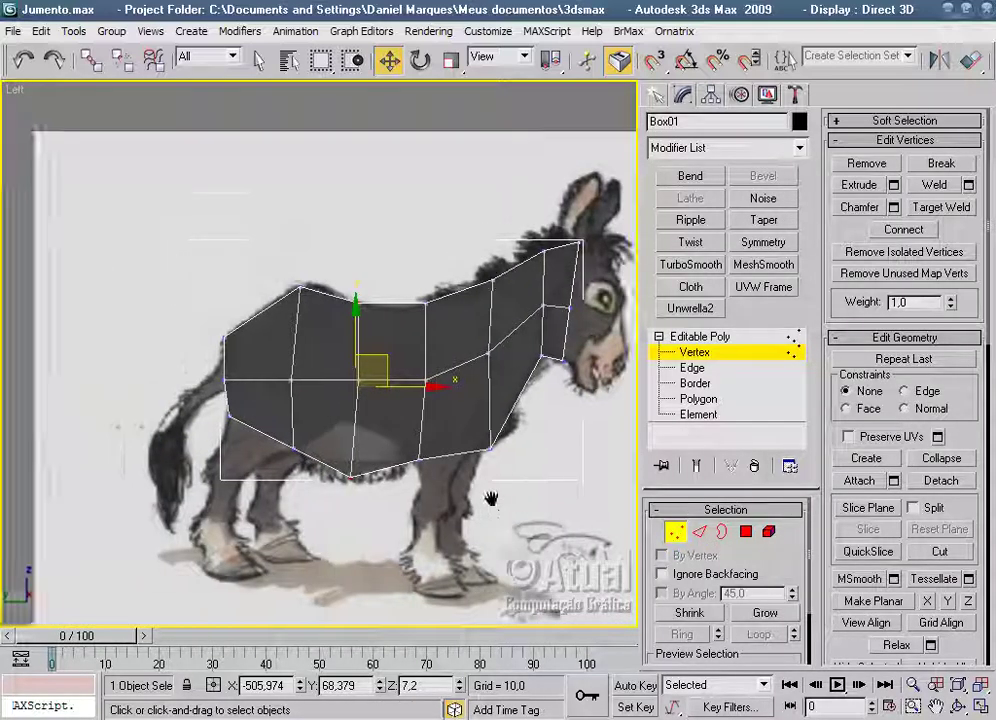
scroll(455, 515, up, 1)
middle_drag(455, 515, 468, 470)
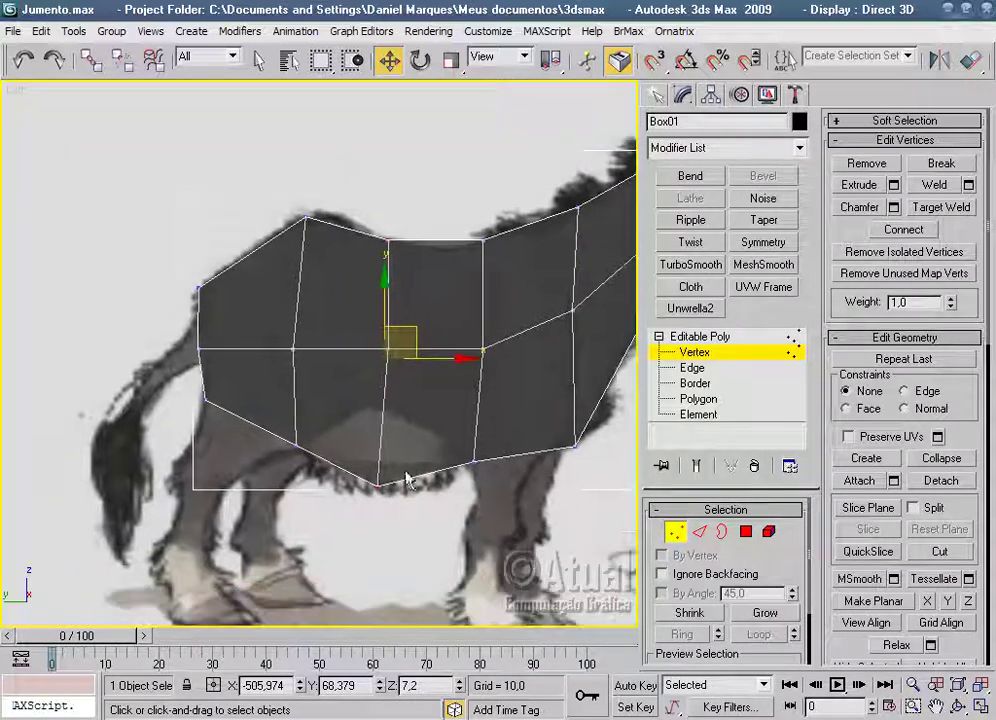
Clear the vertex selection and, in Edge mode, select several bottom edges of the body.
click(300, 440)
ctrl+click(340, 418)
click(281, 352)
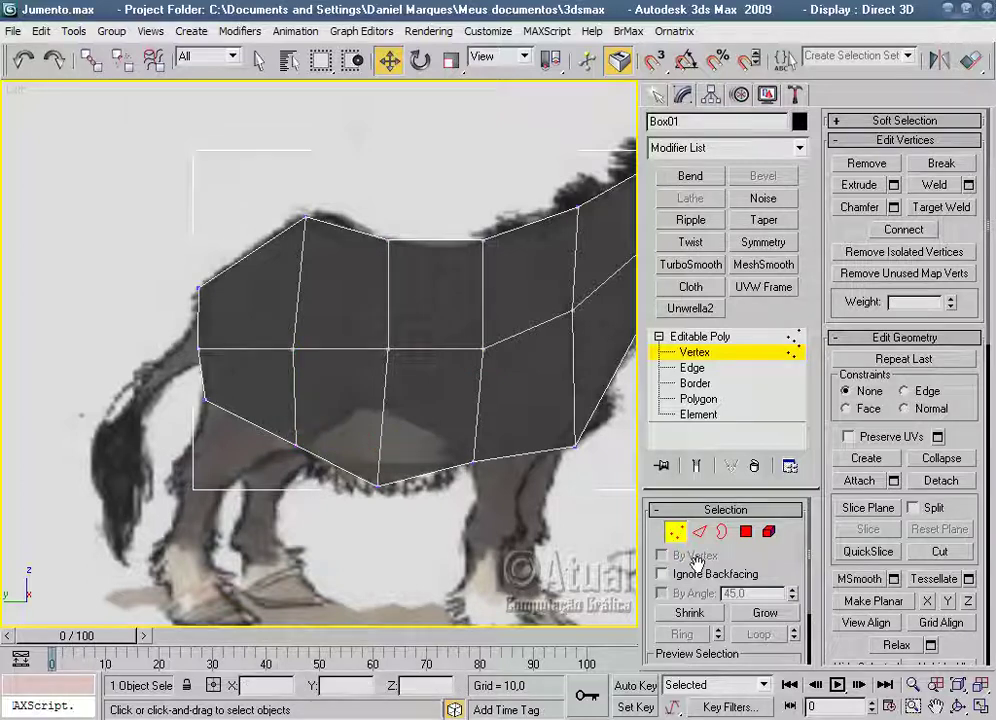
click(700, 532)
click(344, 468)
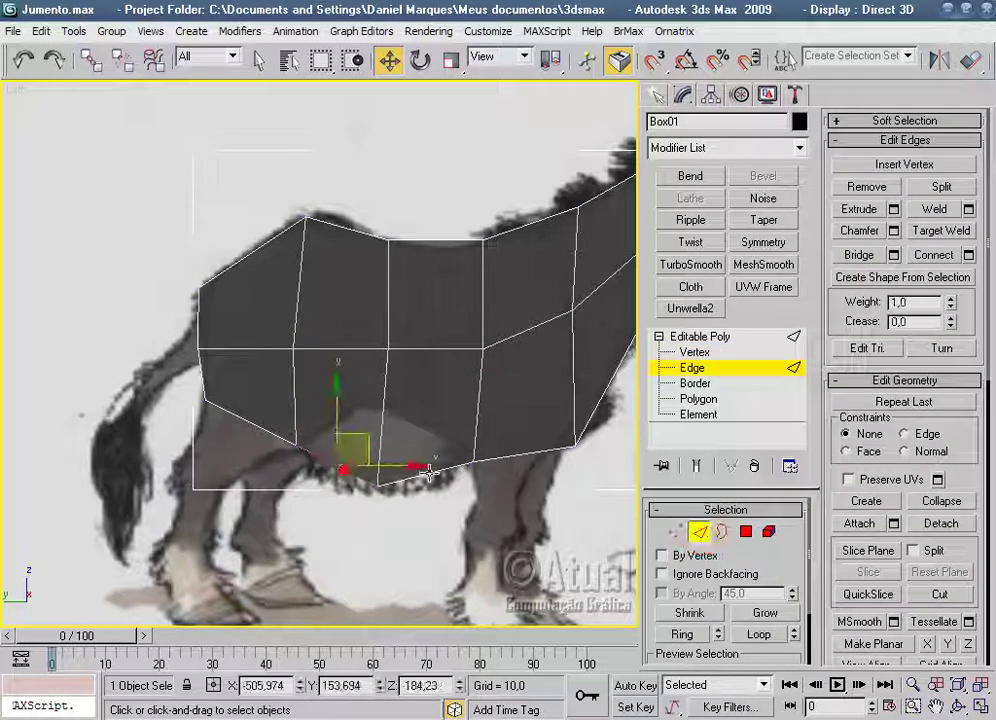
ctrl+click(425, 474)
middle_drag(551, 453, 438, 516)
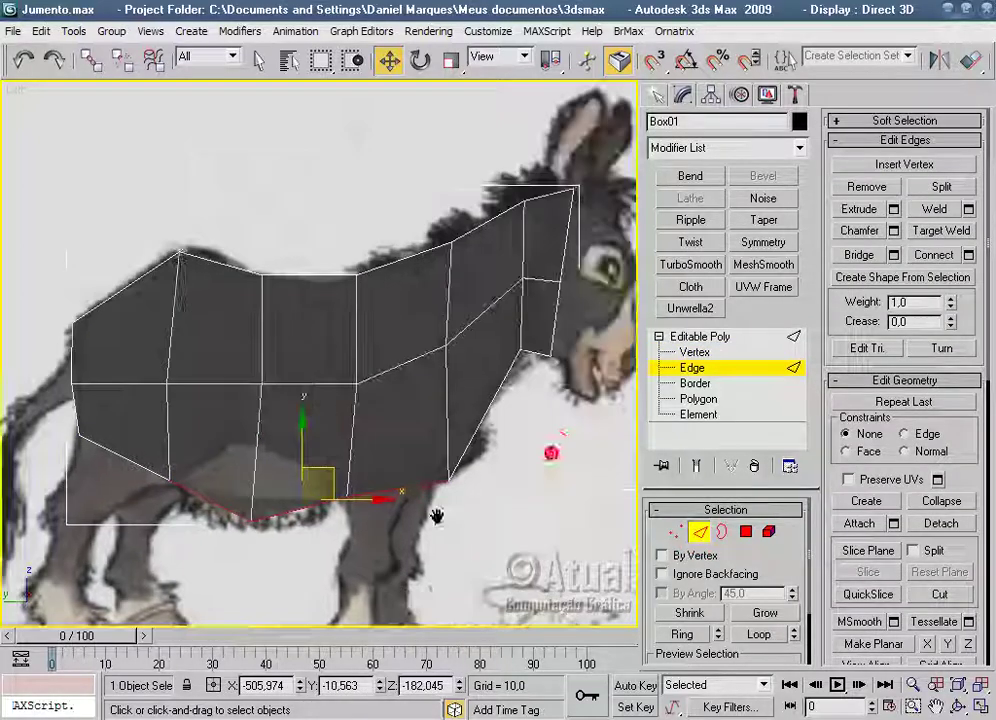
ctrl+click(489, 404)
Extend the selection with Ring and Connect it to add vertical edge loops, then return to Vertex mode.
right_click(489, 404)
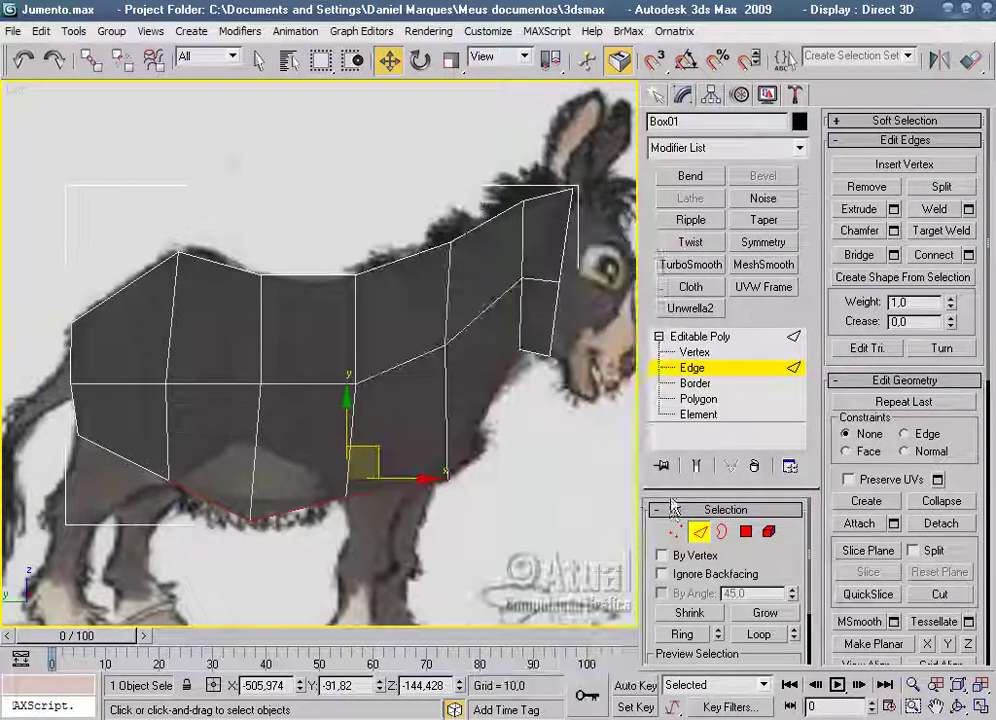
click(683, 634)
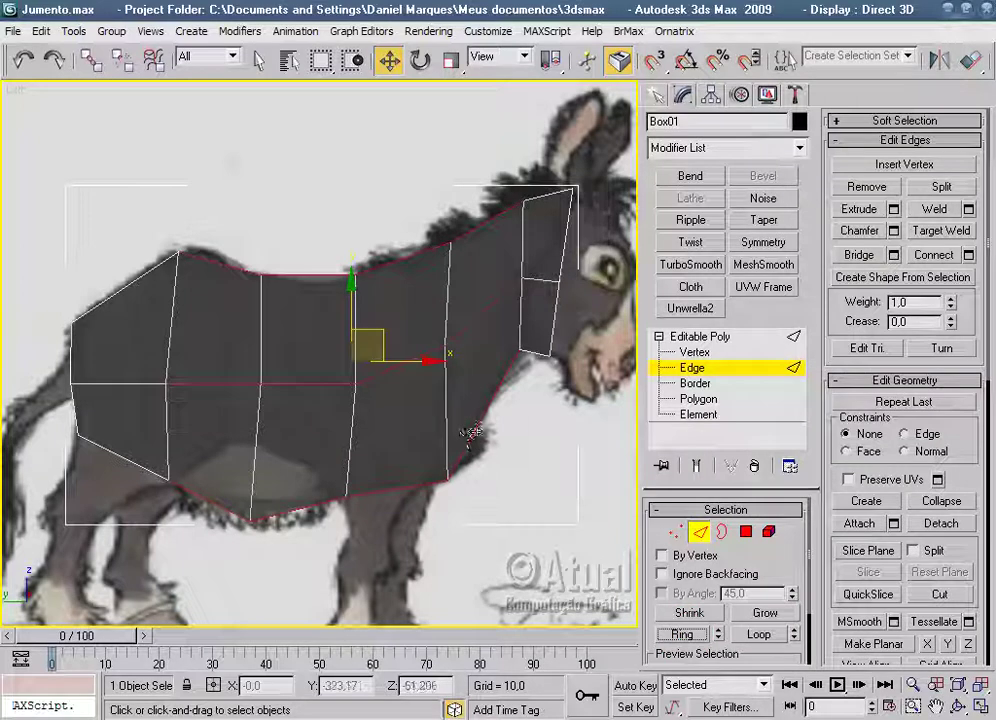
right_click(470, 426)
click(437, 495)
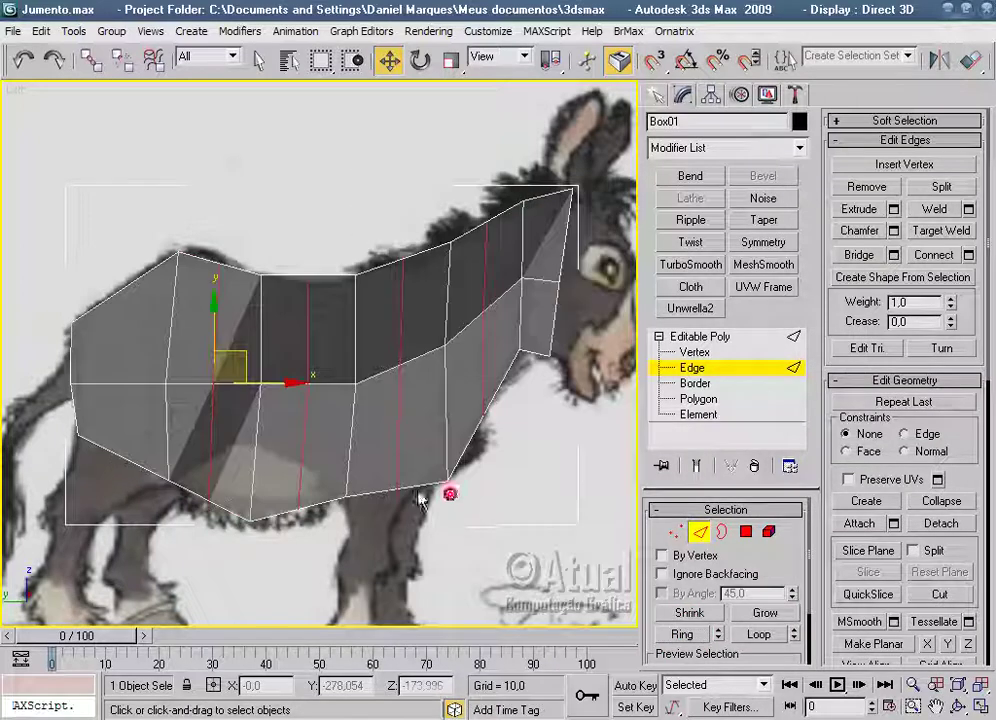
scroll(418, 493, up, 3)
click(674, 532)
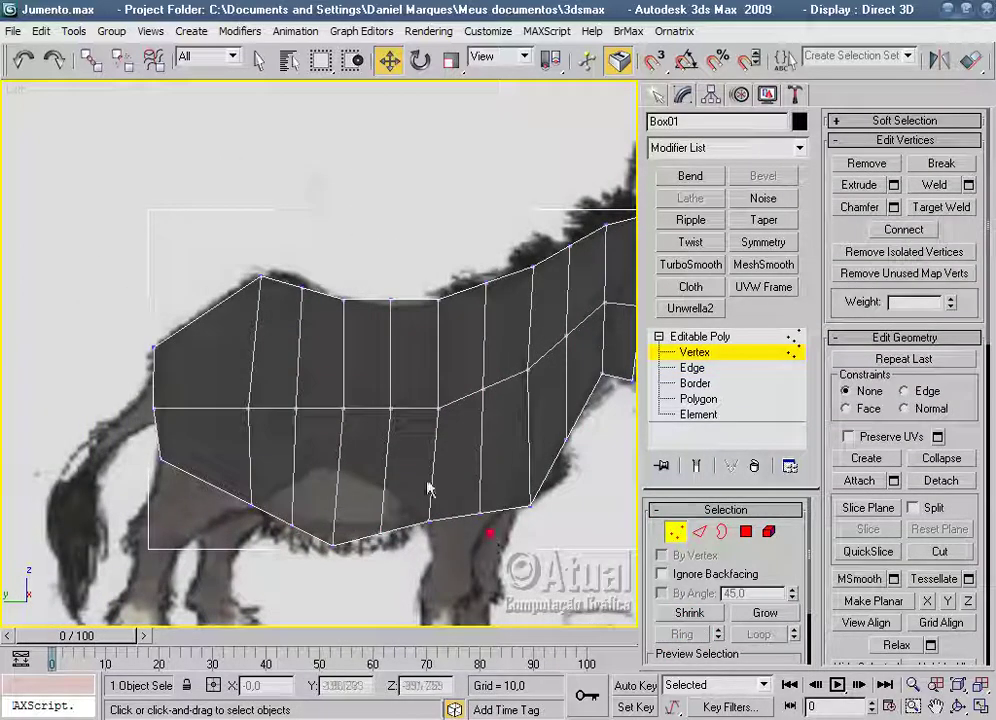
Place the first new loop's top, middle and belly vertices on the outline and lift the next top vertex to the back.
click(260, 275)
drag(280, 251, 250, 266)
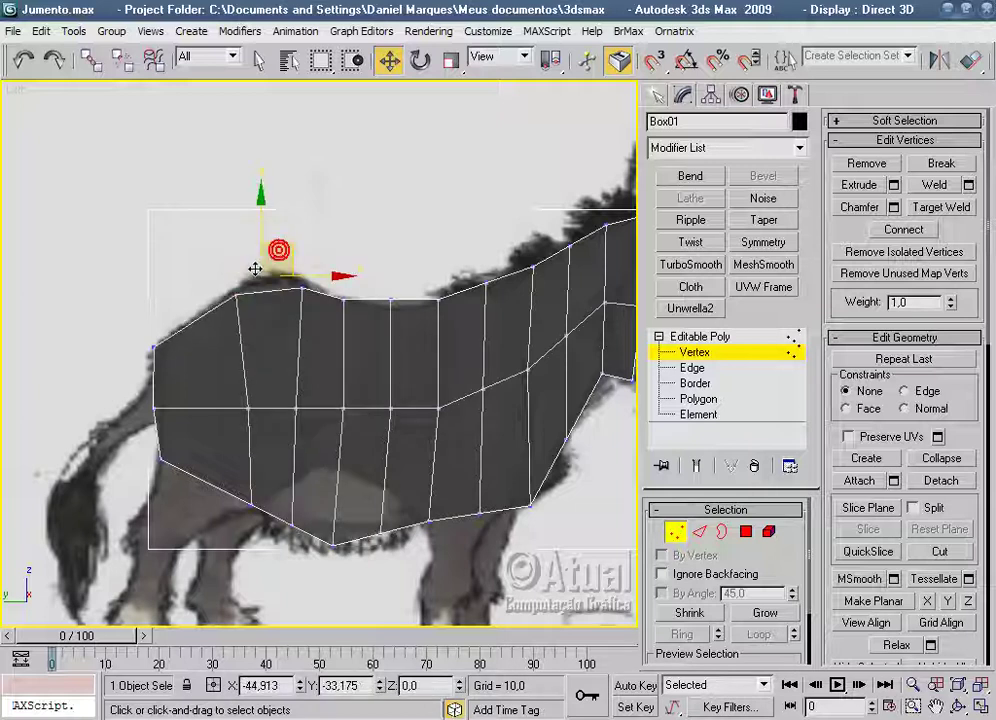
click(248, 408)
drag(280, 395, 280, 540)
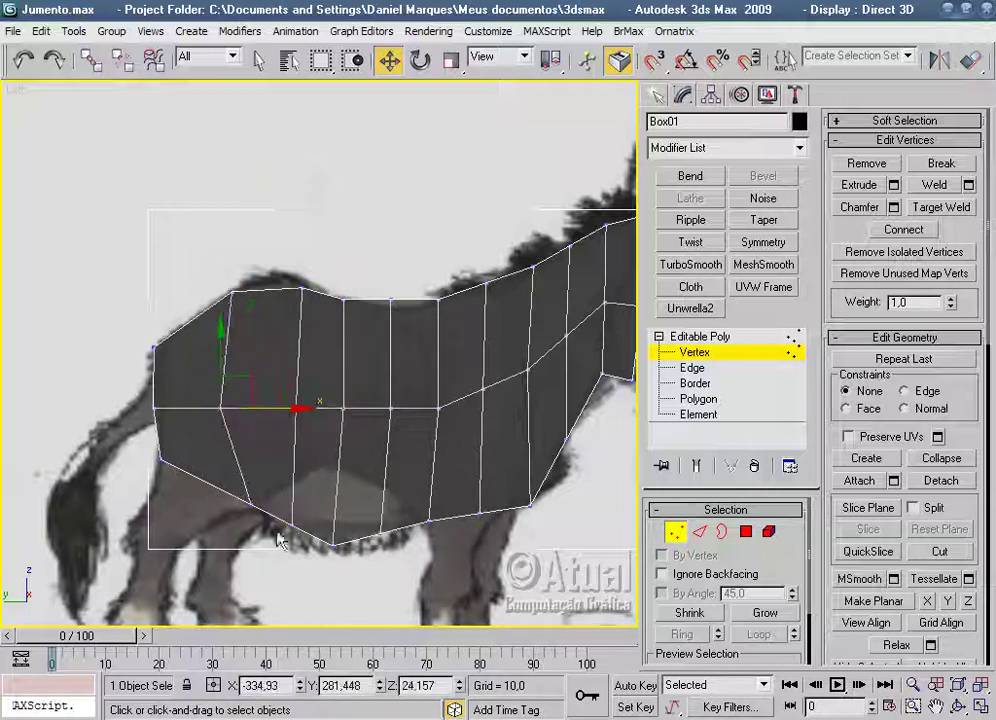
click(250, 503)
mouse_move(230, 460)
mouse_down()
mouse_move(290, 486)
mouse_move(286, 478)
mouse_up()
mouse_move(325, 327)
mouse_down()
mouse_move(325, 262)
mouse_move(314, 242)
mouse_up()
drag(296, 408, 312, 408)
Fit the remaining belly vertices and a back vertex onto the donkey's outline.
click(262, 508)
click(335, 542)
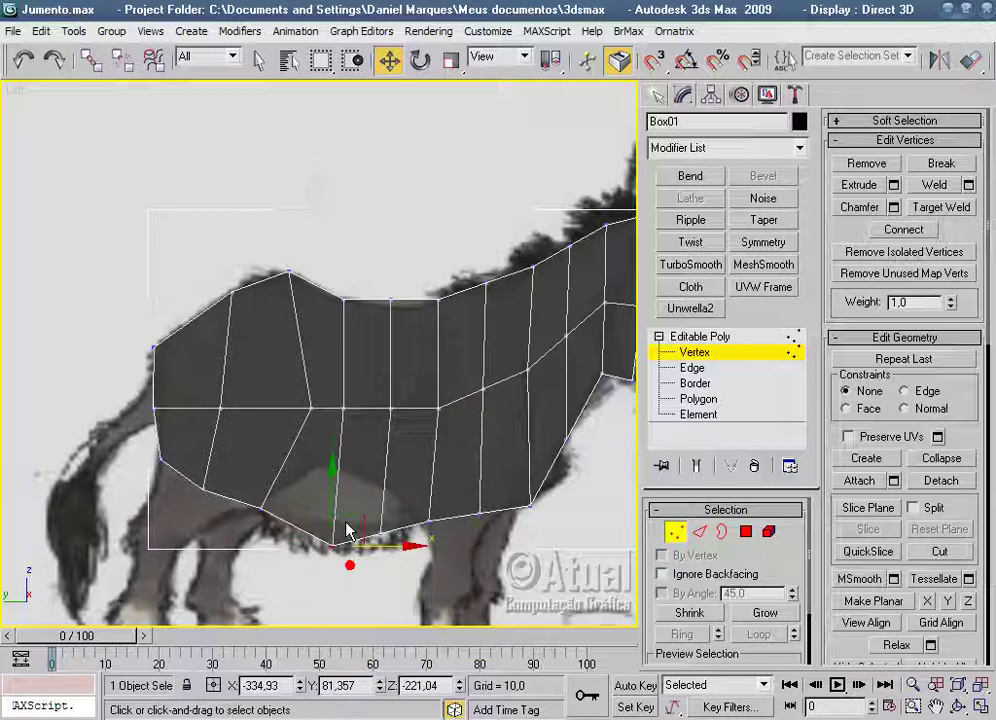
drag(345, 525, 350, 513)
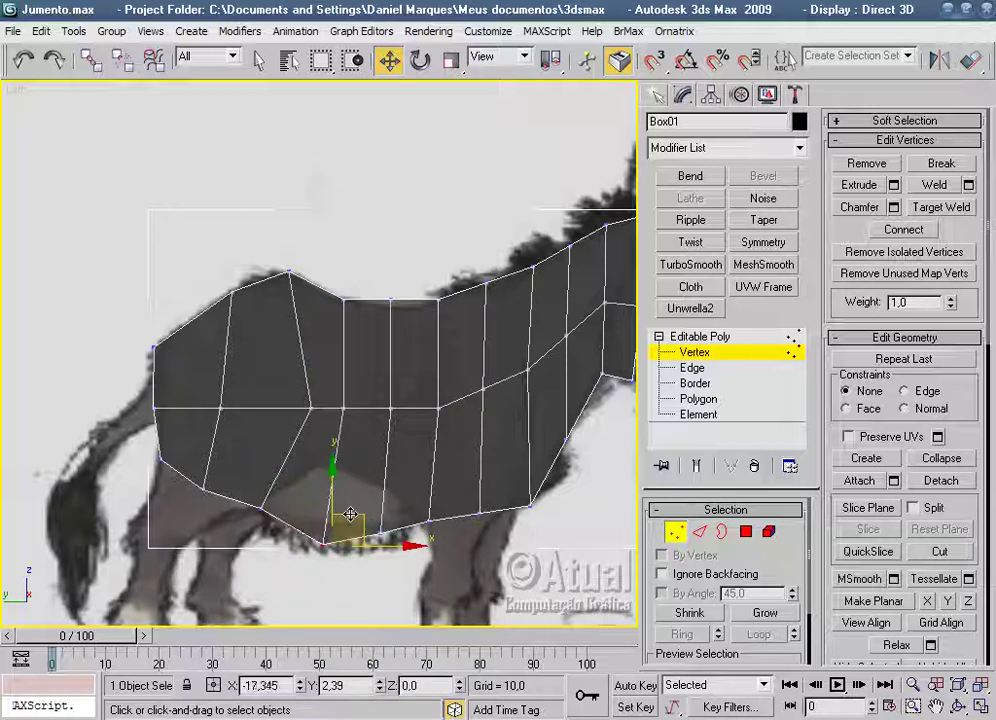
click(326, 542)
click(390, 298)
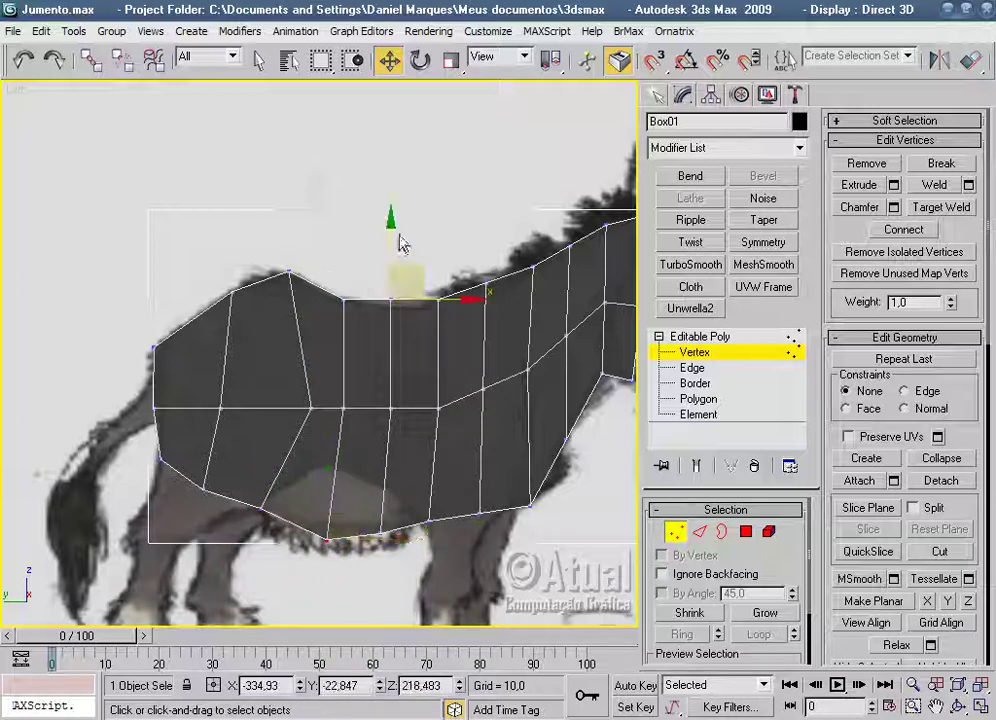
drag(390, 248, 391, 248)
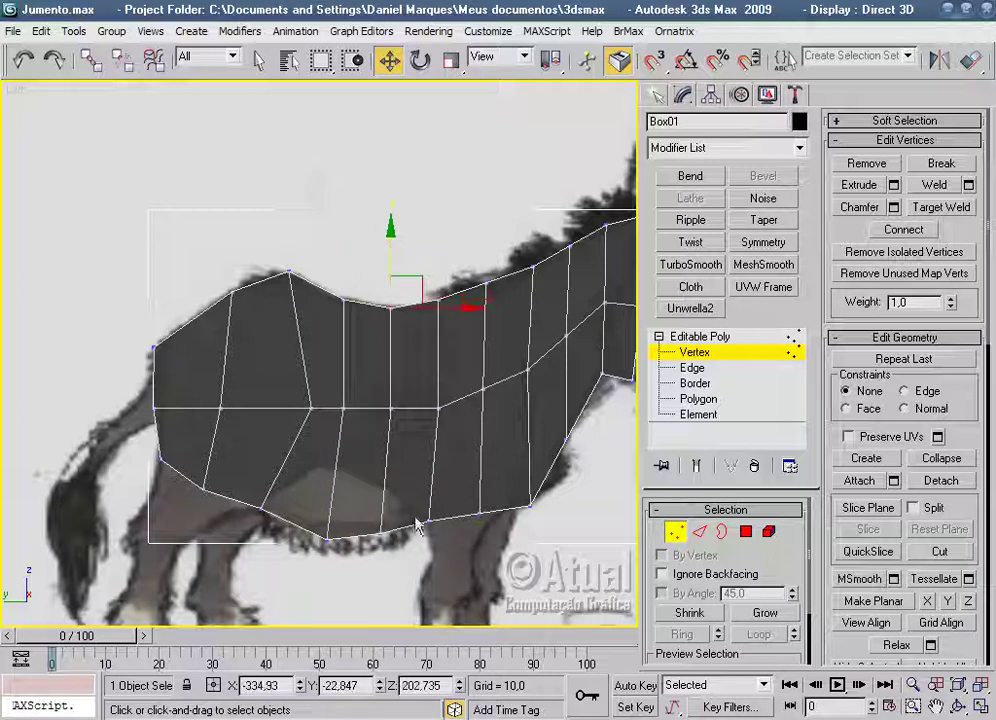
click(380, 538)
drag(380, 538, 376, 482)
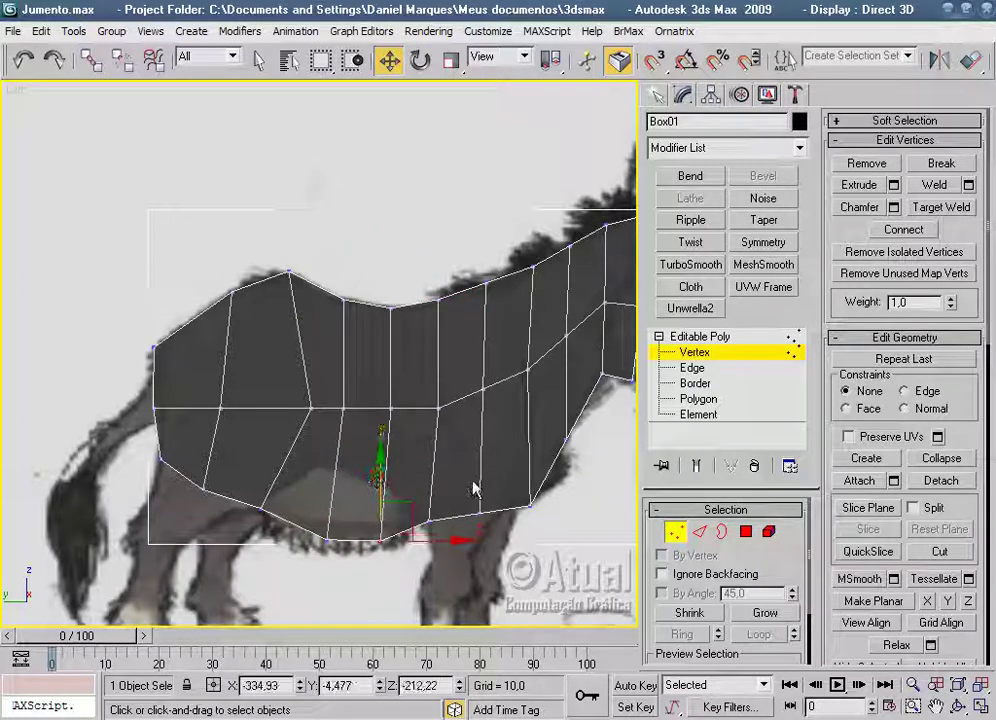
Shift the mid-neck vertex right and raise the neck-top vertex onto the mane.
middle_drag(474, 489, 370, 480)
click(346, 392)
drag(346, 392, 386, 391)
click(350, 291)
drag(350, 291, 362, 265)
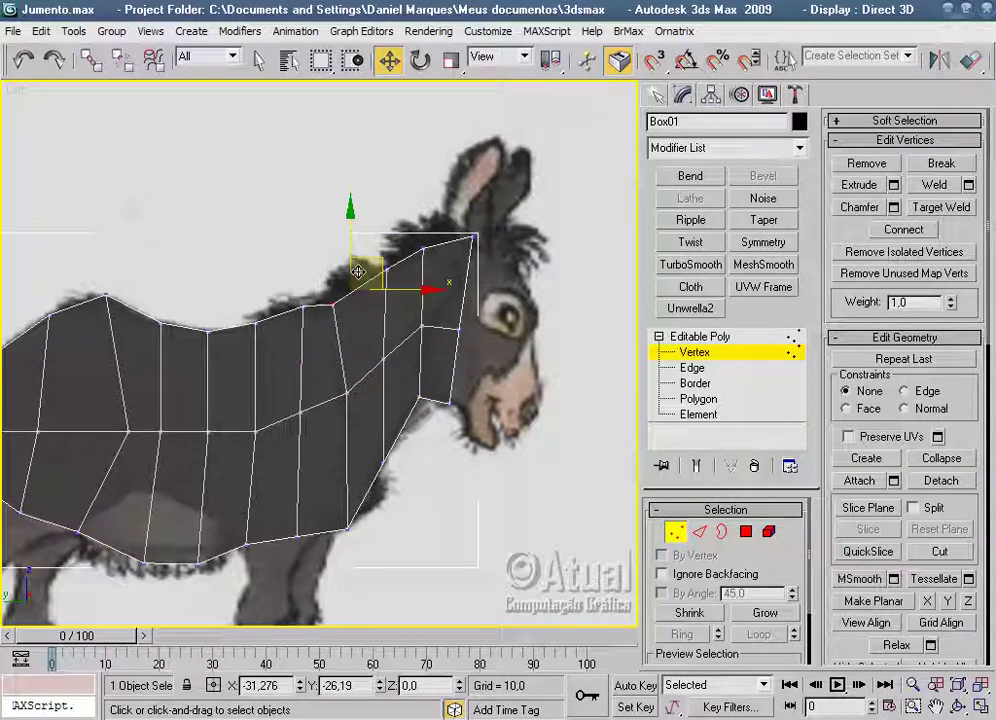
Move the bottom chest vertex right onto the chest outline.
middle_drag(350, 435, 440, 395)
click(352, 537)
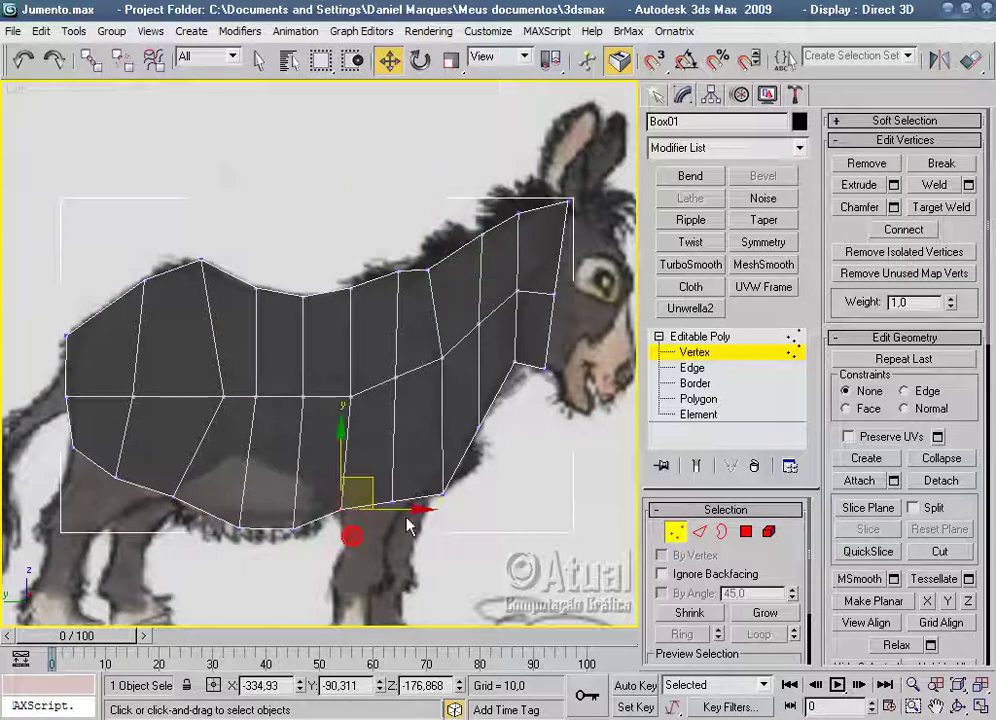
mouse_move(378, 488)
mouse_down()
mouse_move(465, 530)
mouse_move(478, 523)
mouse_up()
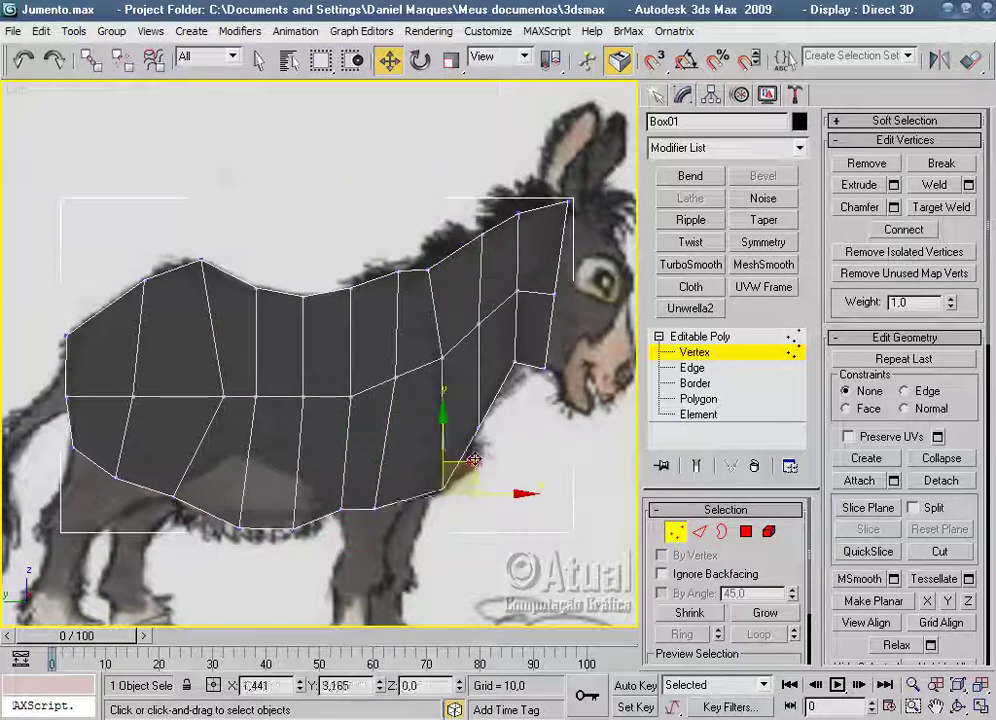
drag(473, 459, 468, 452)
Shift the top neck vertex left and pull a middle neck vertex down toward the throat.
middle_drag(575, 389, 437, 459)
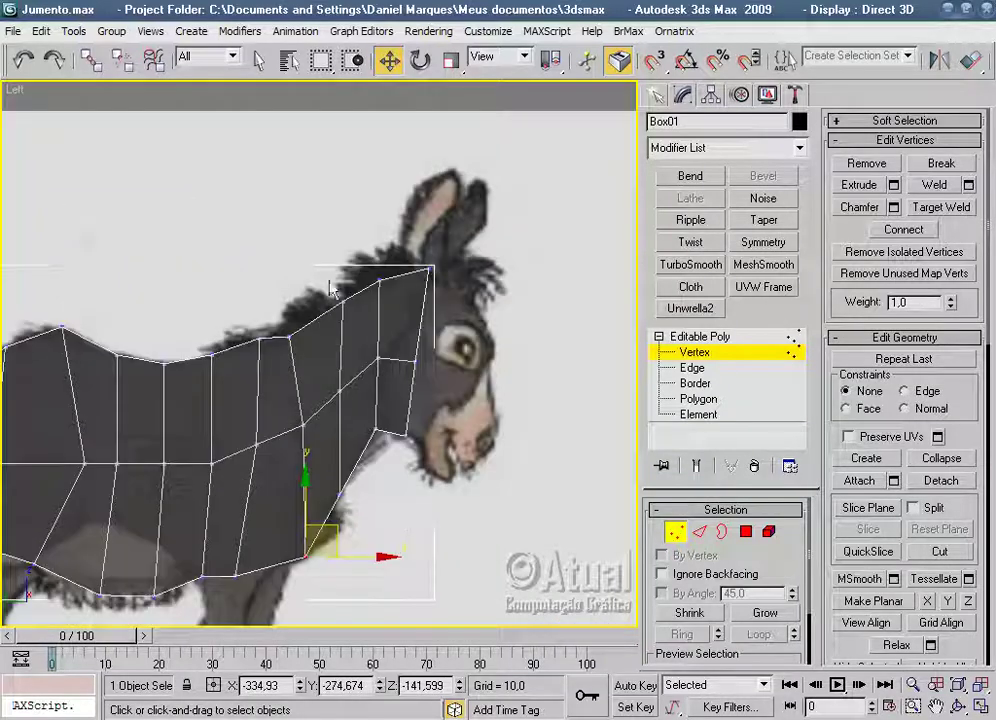
click(358, 300)
drag(365, 271, 349, 276)
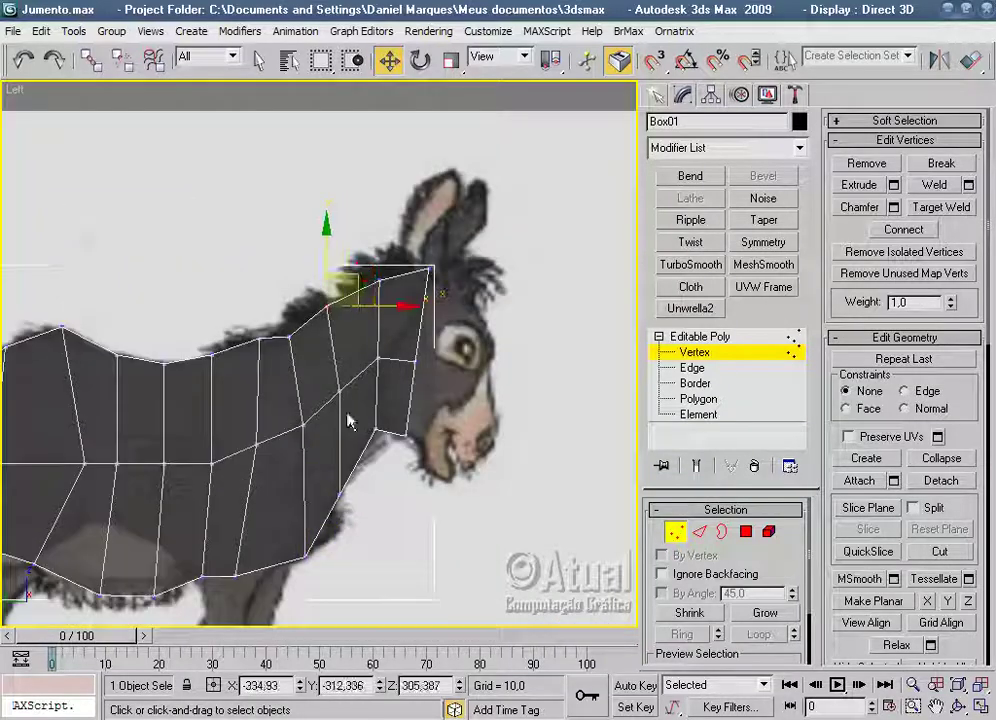
click(343, 392)
mouse_move(368, 360)
mouse_down()
mouse_move(358, 506)
mouse_move(380, 452)
mouse_up()
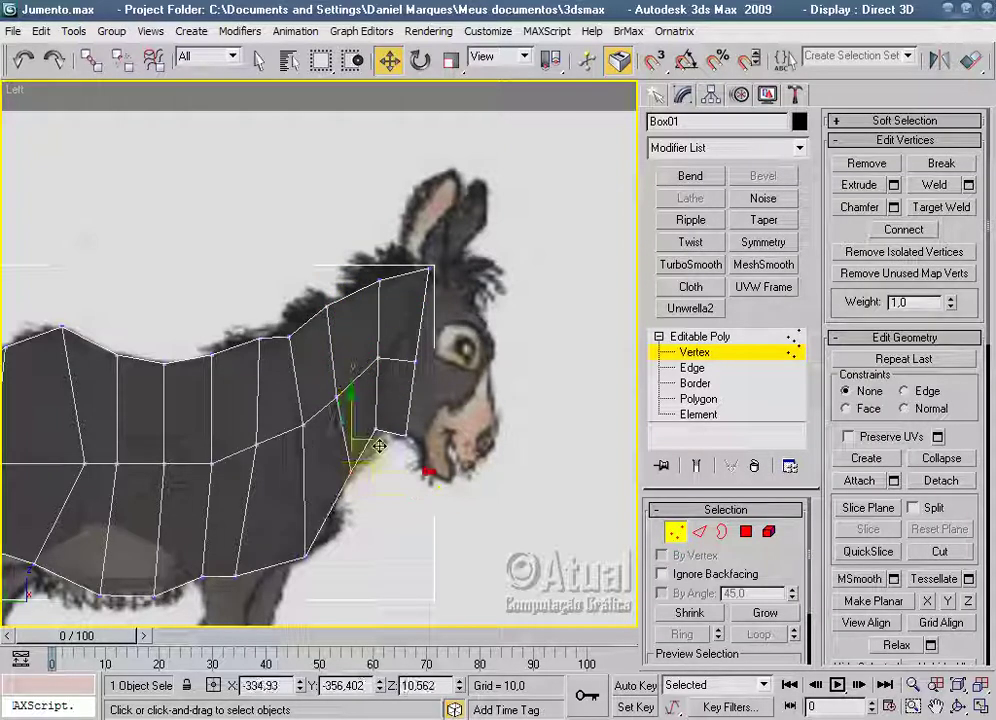
Move the upper and lower neck vertices down along the face toward the jaw.
middle_drag(457, 436, 445, 445)
scroll(450, 418, down, 3)
scroll(450, 418, up, 2)
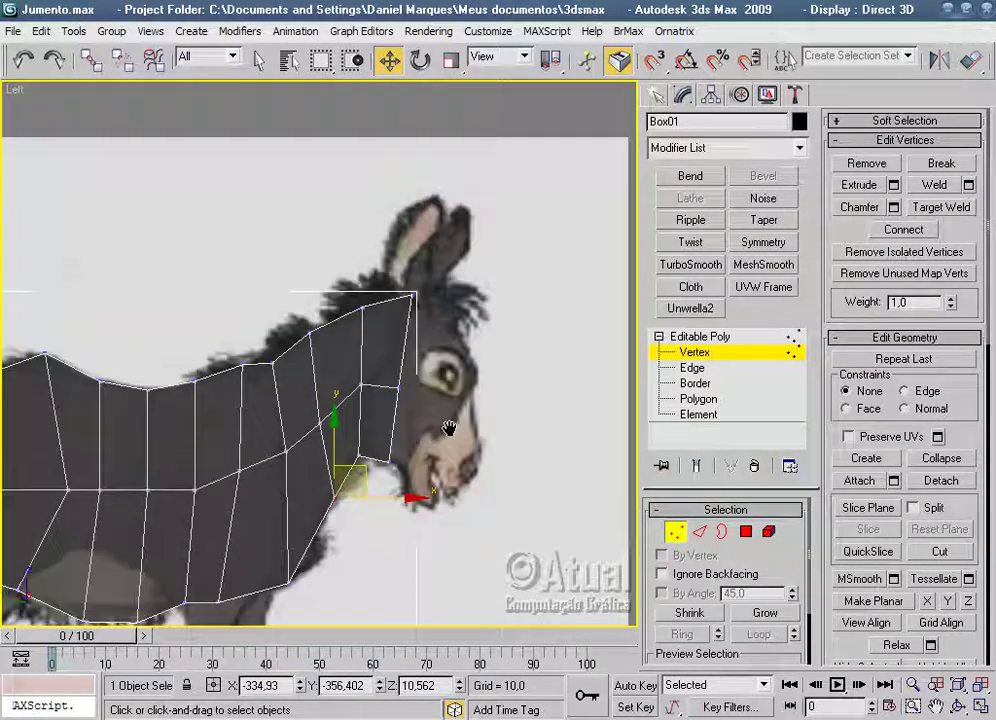
click(412, 295)
mouse_move(489, 338)
mouse_down()
mouse_move(458, 398)
mouse_move(462, 428)
mouse_move(428, 433)
mouse_move(443, 437)
mouse_up()
click(390, 383)
click(395, 470)
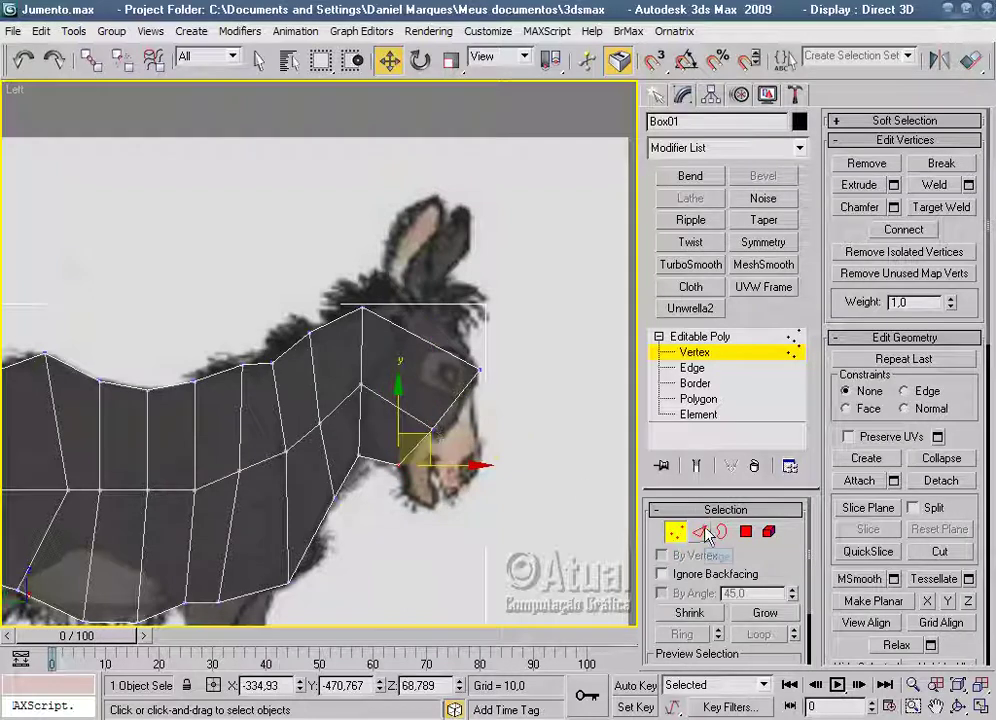
Split the head with a new edge using Connect on a selected head edge.
click(703, 533)
click(446, 348)
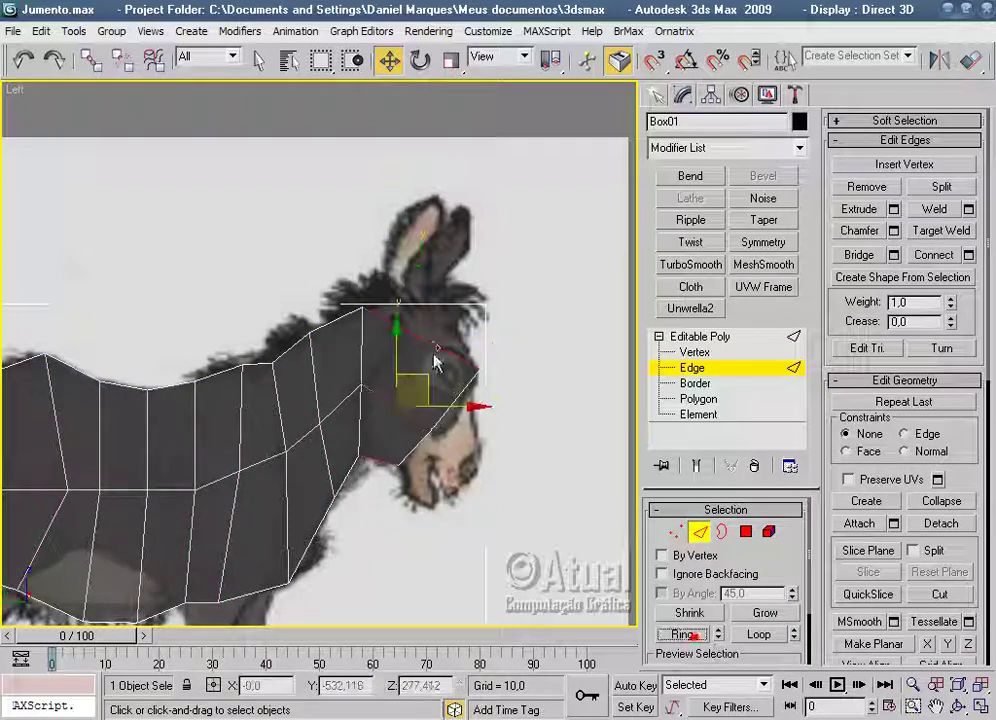
right_click(430, 348)
click(398, 407)
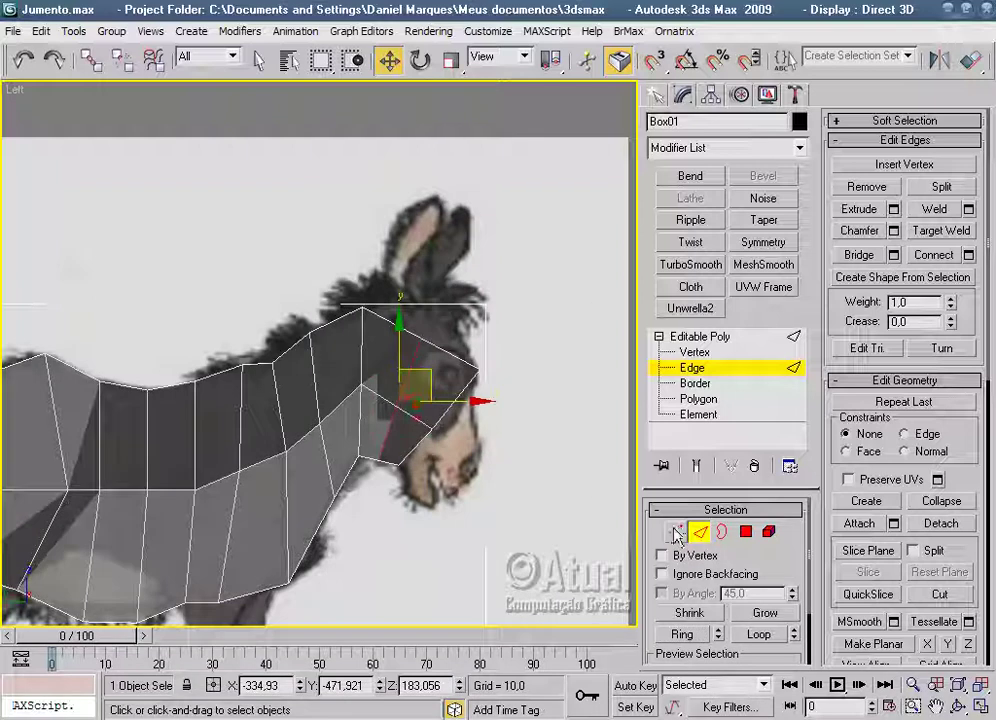
Raise the head-top vertex toward the ears and pull the snout vertices down onto the muzzle.
key(1)
click(420, 338)
drag(450, 305, 466, 260)
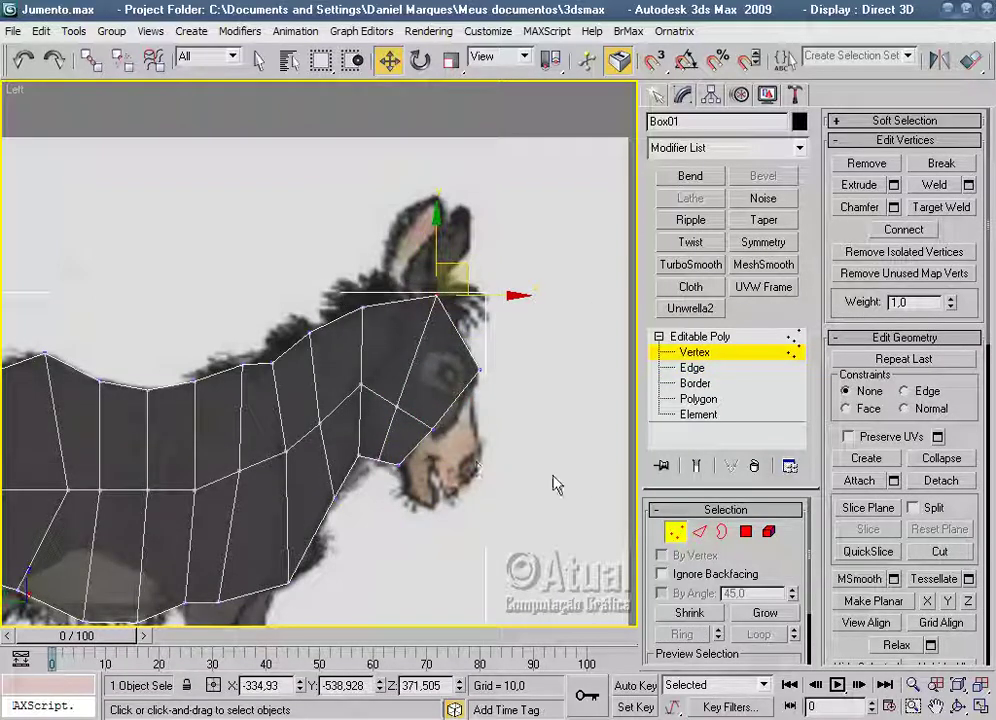
click(479, 373)
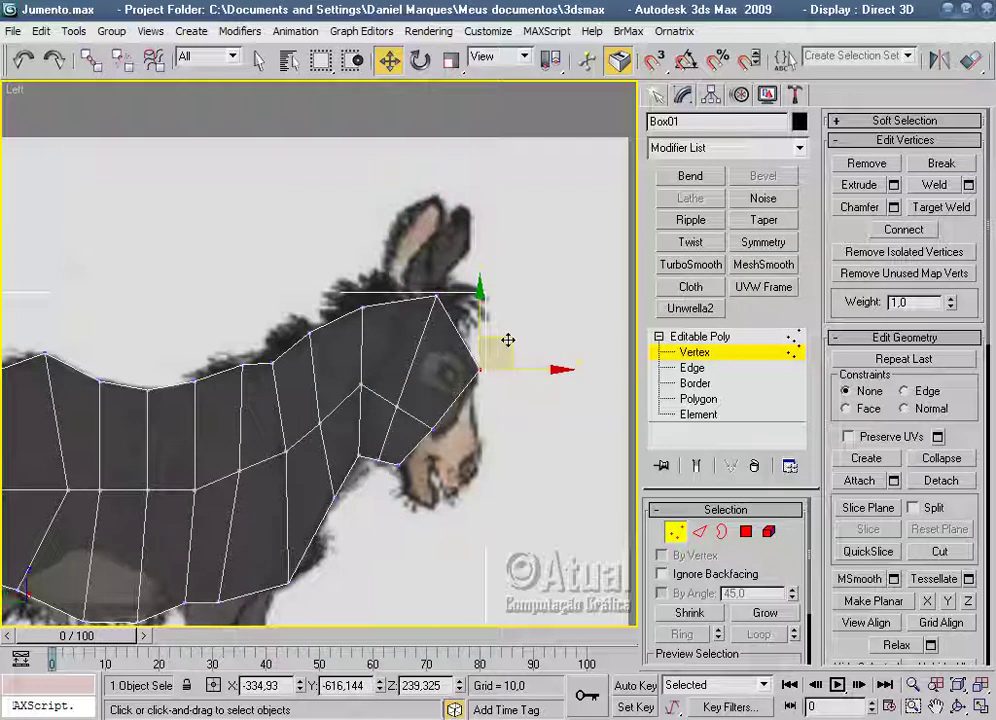
drag(508, 340, 506, 411)
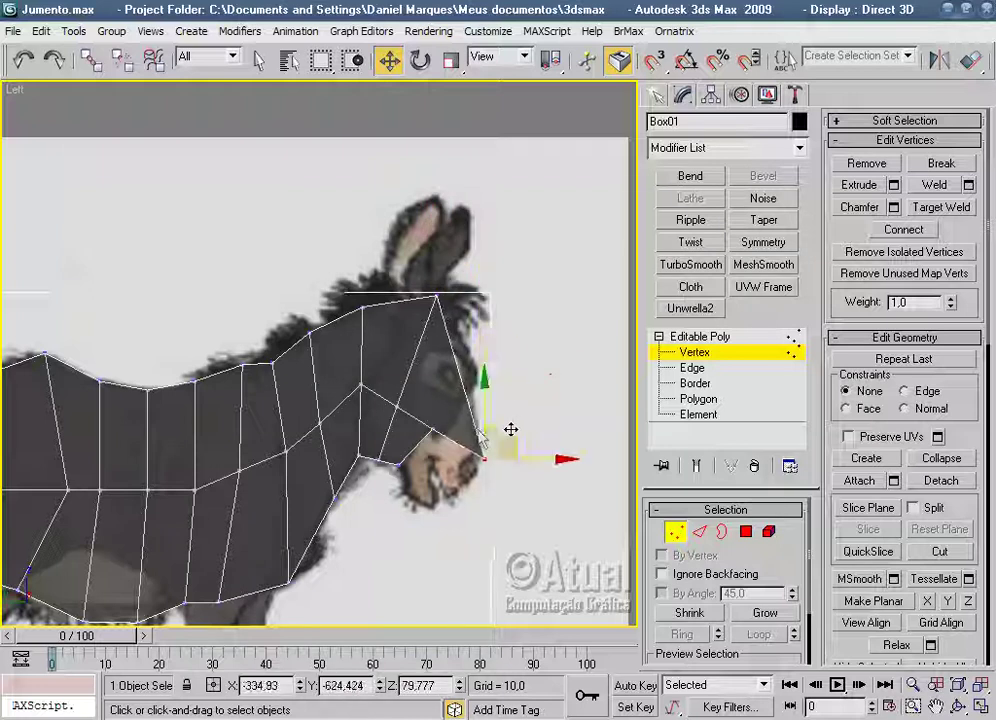
click(424, 417)
drag(440, 415, 456, 428)
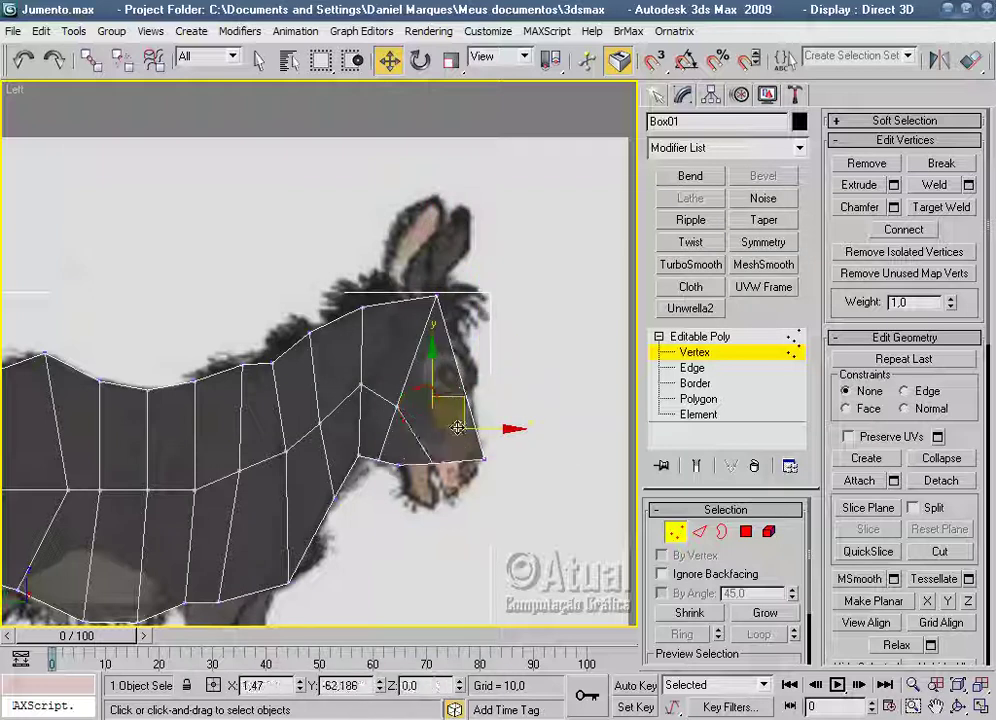
click(395, 461)
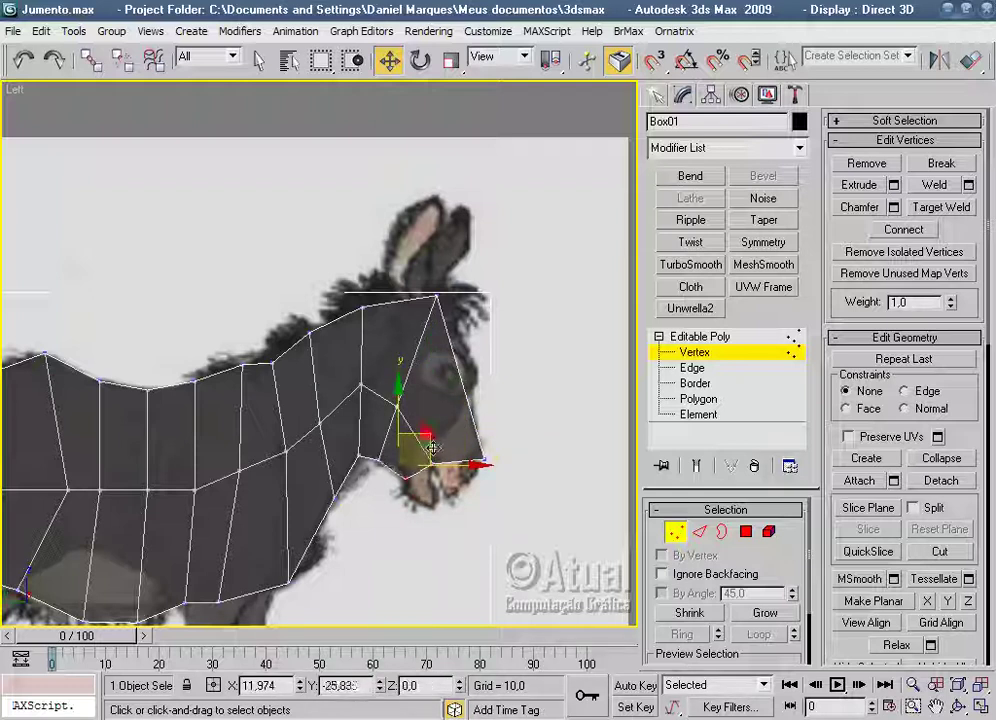
Connect a new edge across the front of the snout.
key(2)
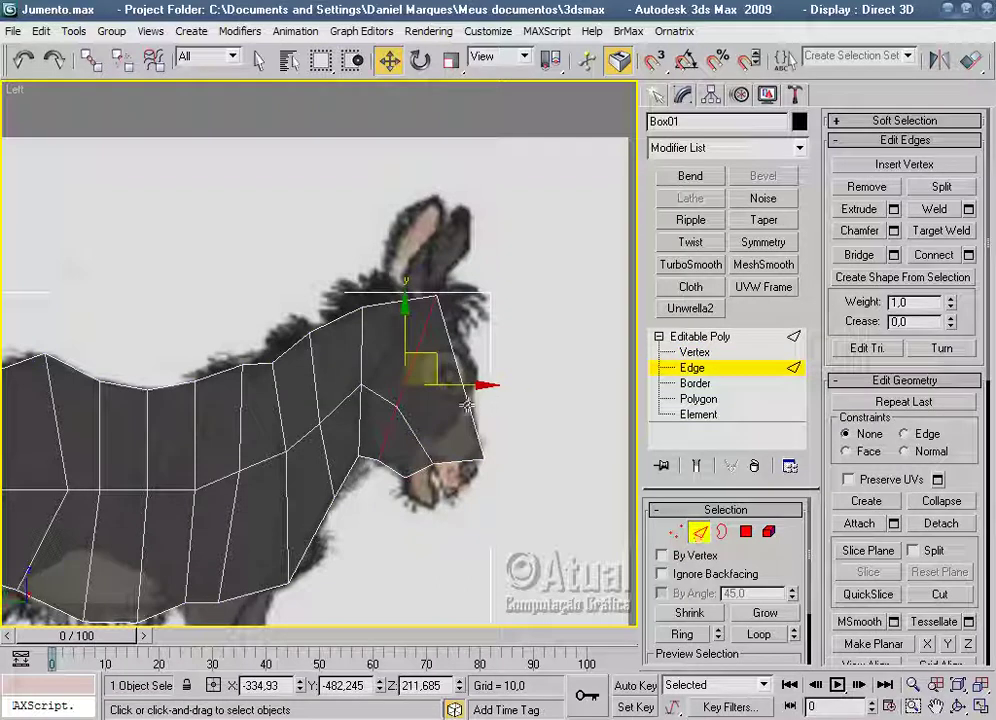
click(467, 404)
right_click(470, 420)
click(455, 497)
Reposition the upper and lower snout vertices to fit the muzzle outline.
click(675, 532)
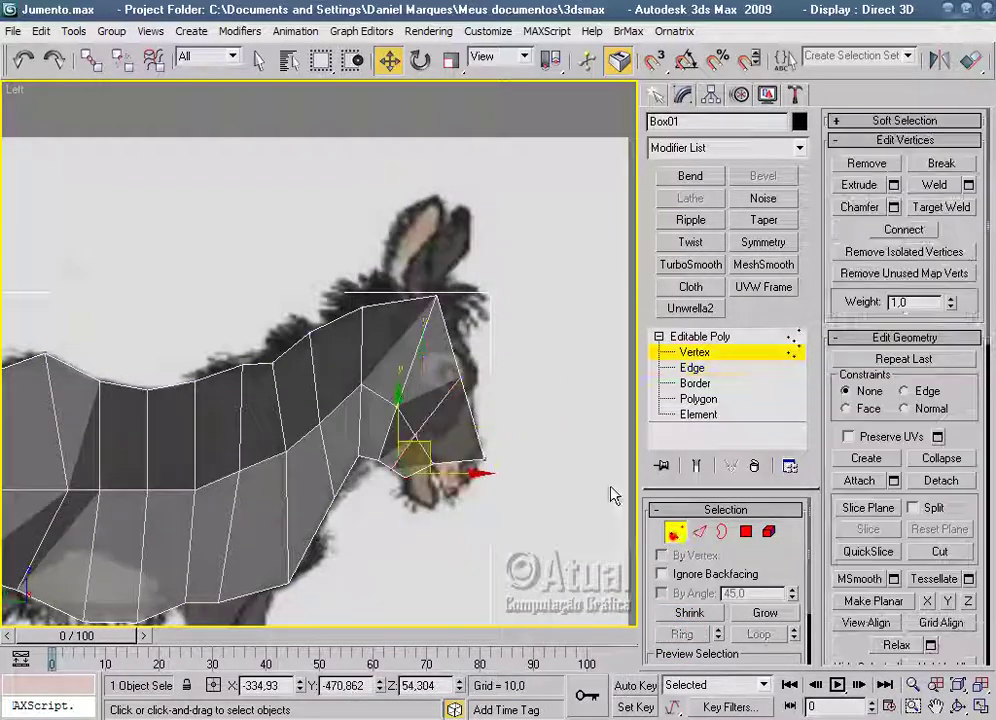
click(450, 374)
mouse_move(450, 374)
mouse_down()
mouse_move(496, 367)
mouse_move(507, 380)
mouse_up()
click(485, 462)
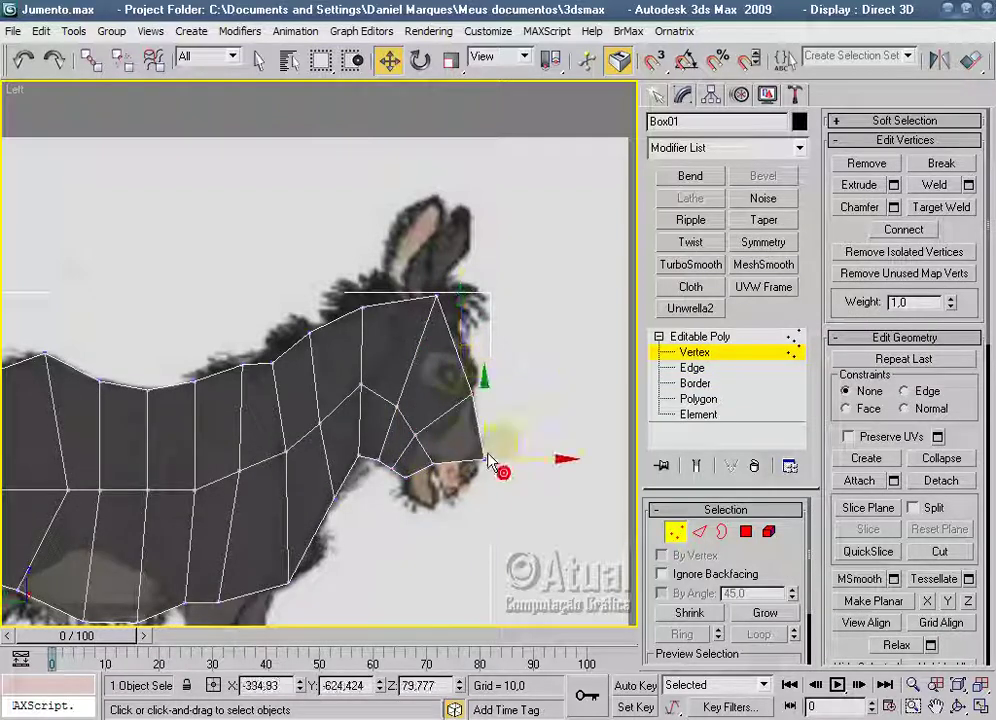
drag(515, 433, 514, 427)
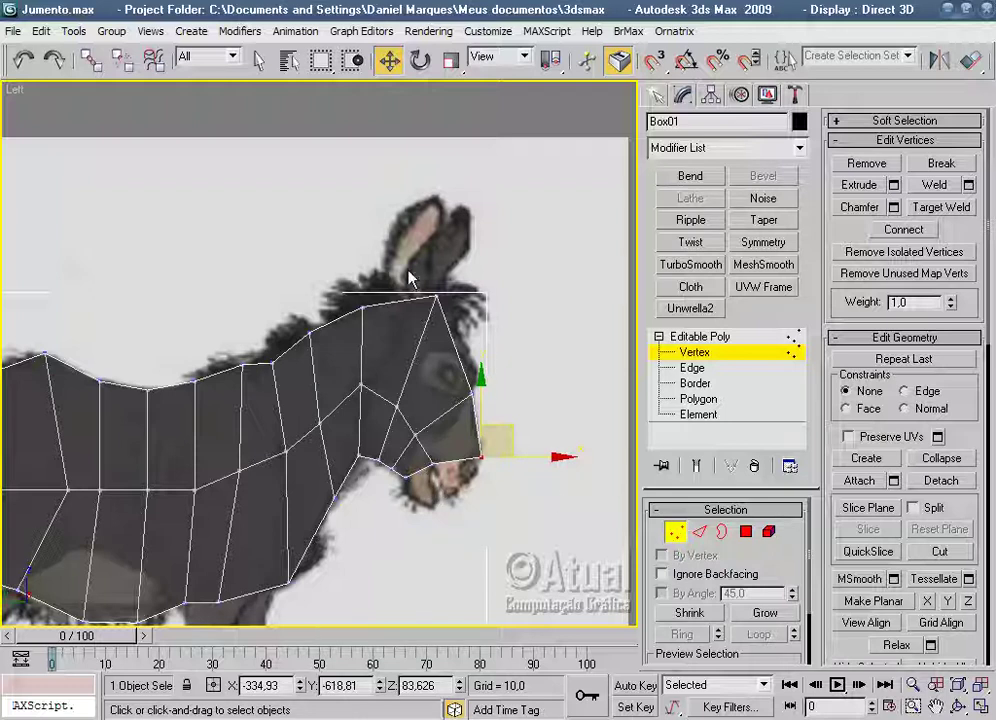
Shift the top and lower neck vertices along the neck outline toward the ear and jaw.
click(427, 300)
drag(467, 265, 430, 262)
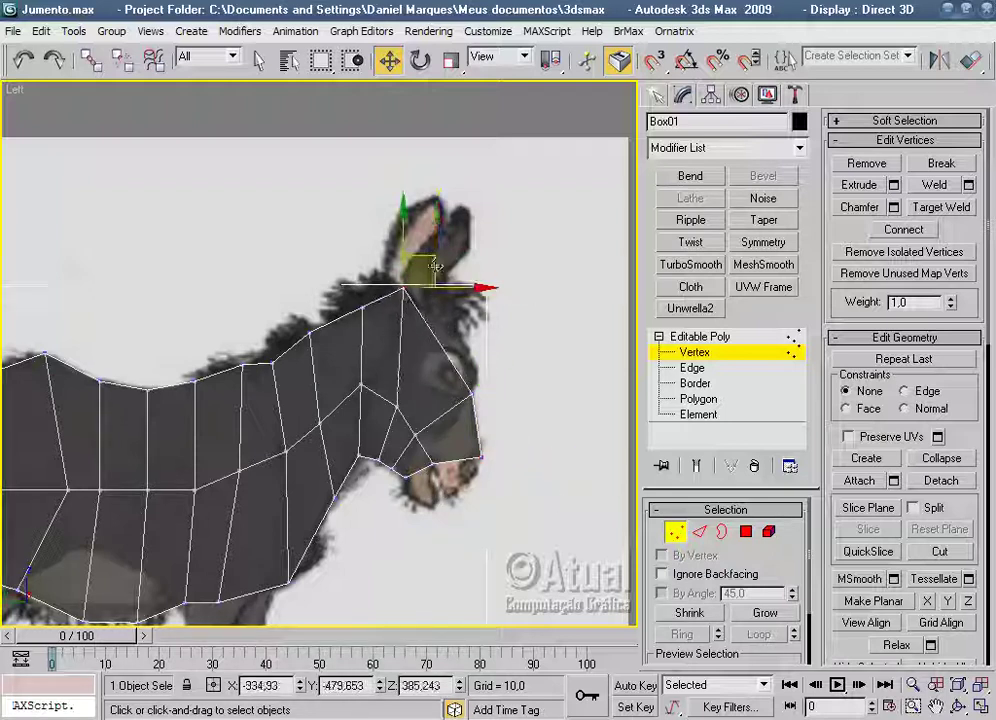
click(406, 421)
drag(422, 377, 390, 357)
click(412, 420)
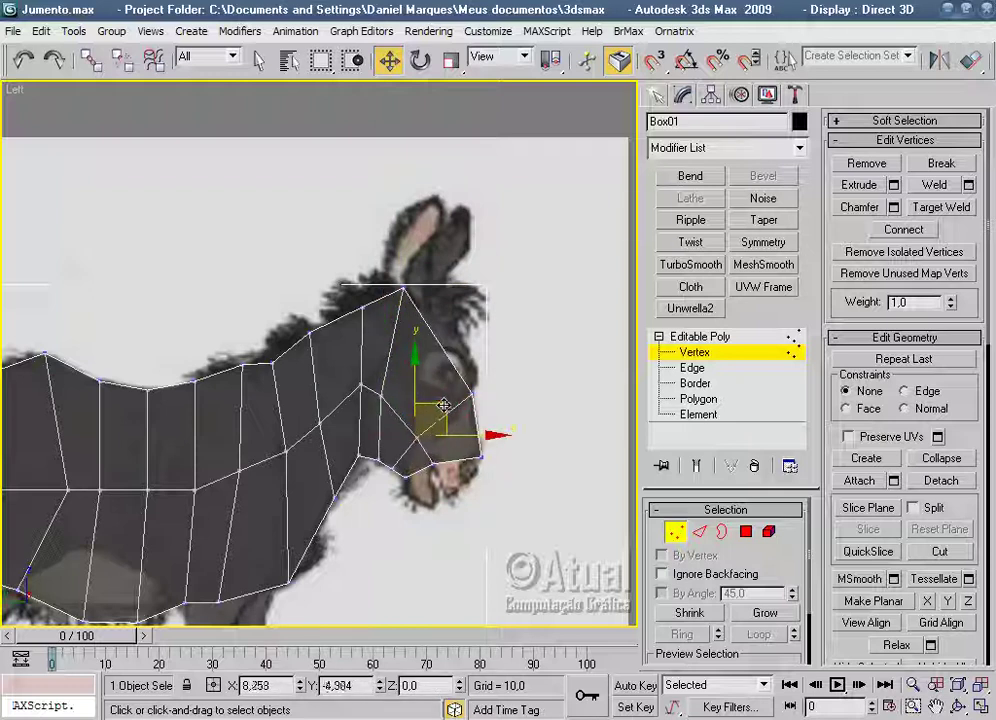
drag(443, 406, 446, 410)
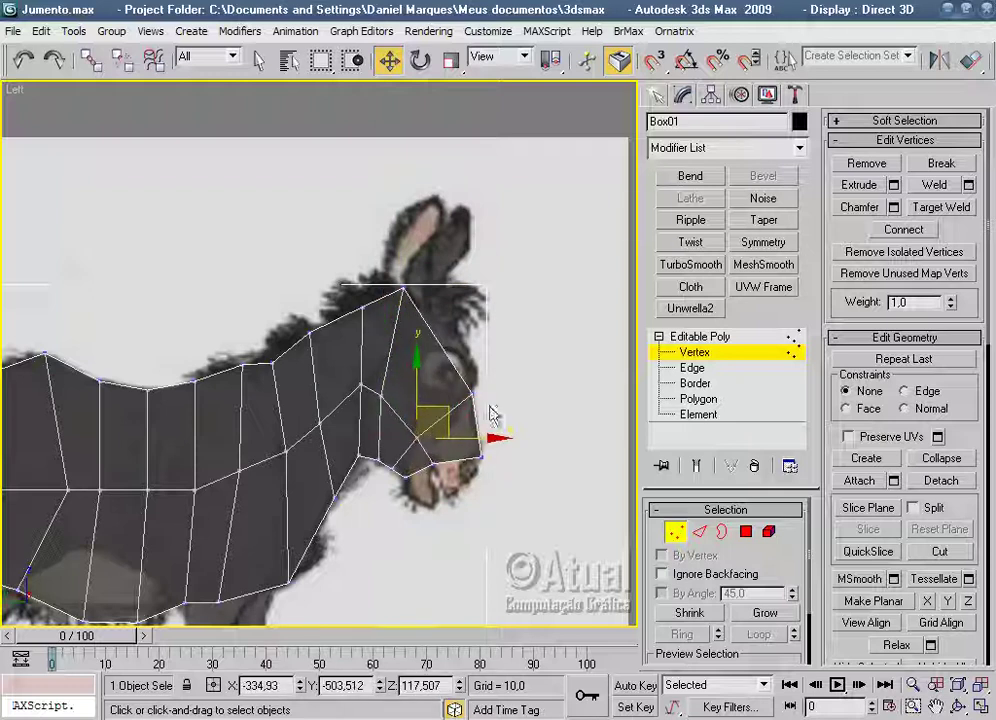
click(393, 469)
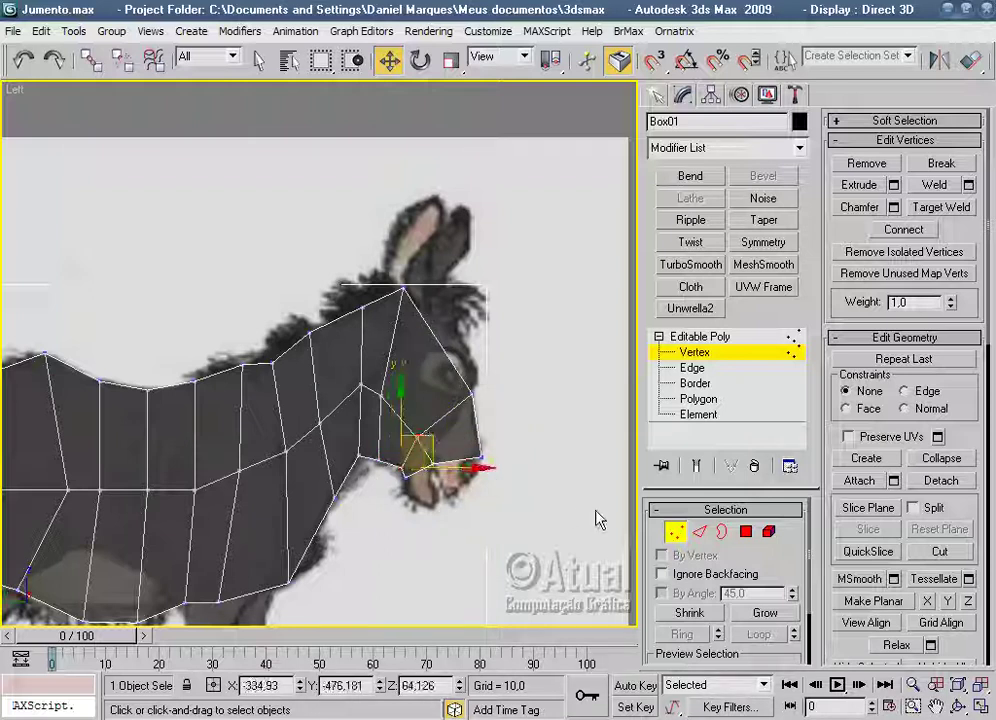
key(2)
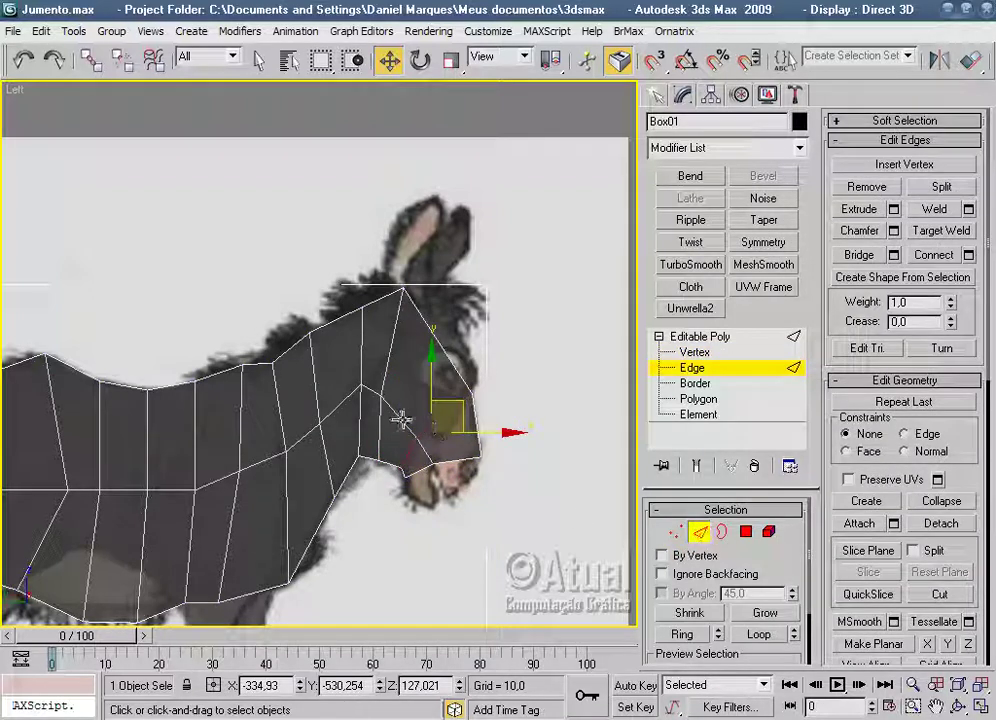
Connect the selected edges with a new edge and raise the head-top vertex toward the ear.
right_click(400, 421)
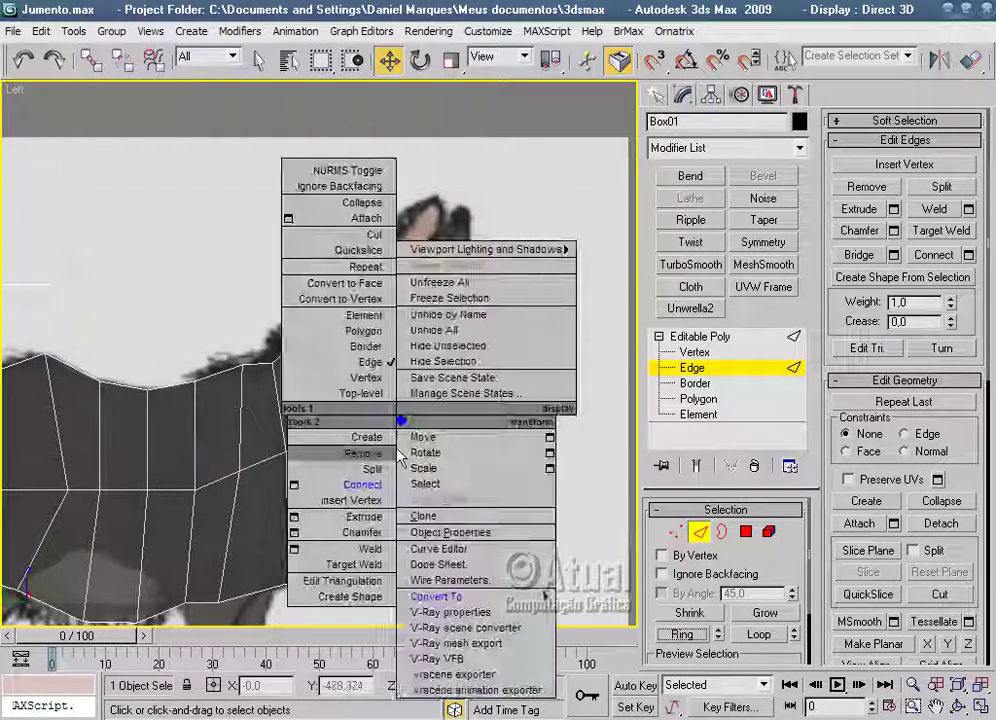
click(383, 486)
click(676, 531)
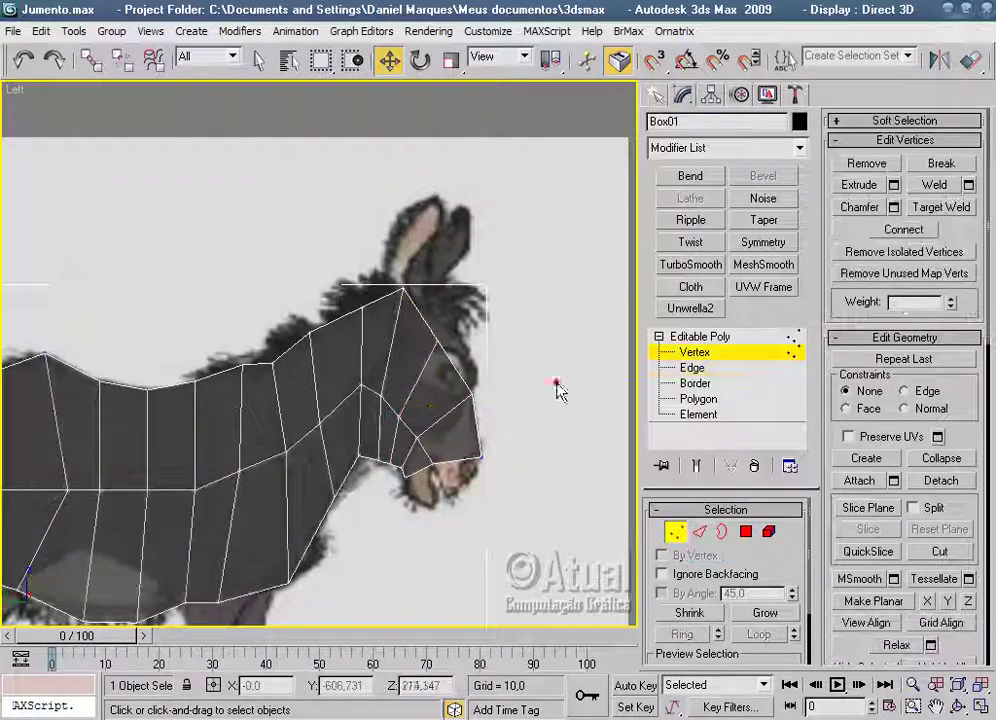
click(438, 318)
mouse_move(460, 335)
mouse_down()
mouse_move(477, 287)
mouse_move(481, 311)
mouse_up()
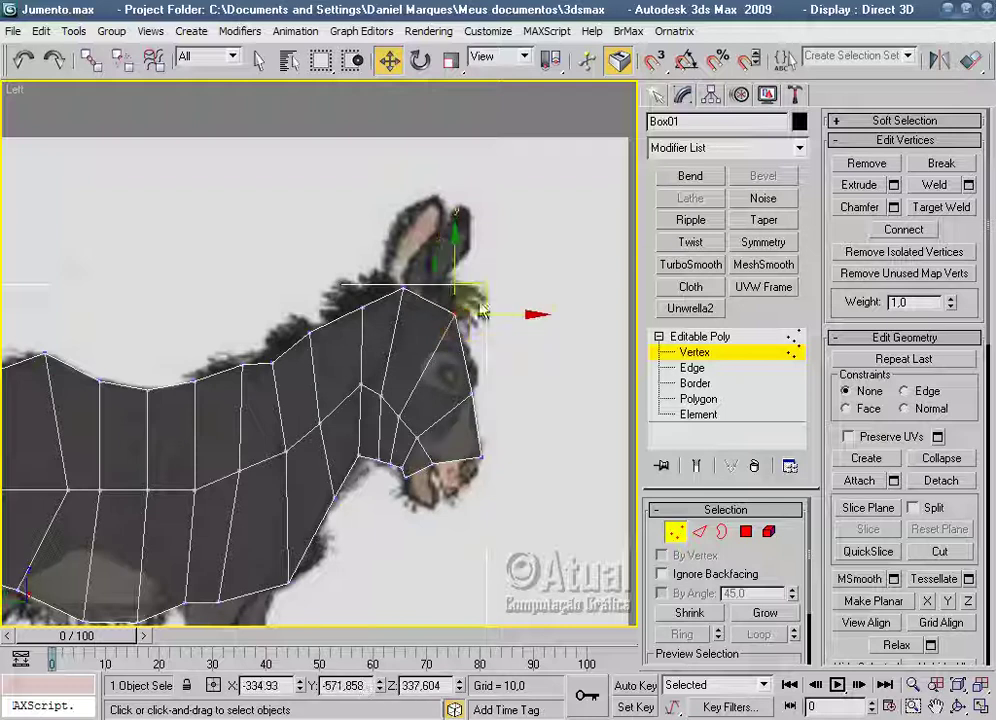
Nudge the chin vertex slightly left to match the throat outline.
click(380, 458)
click(384, 483)
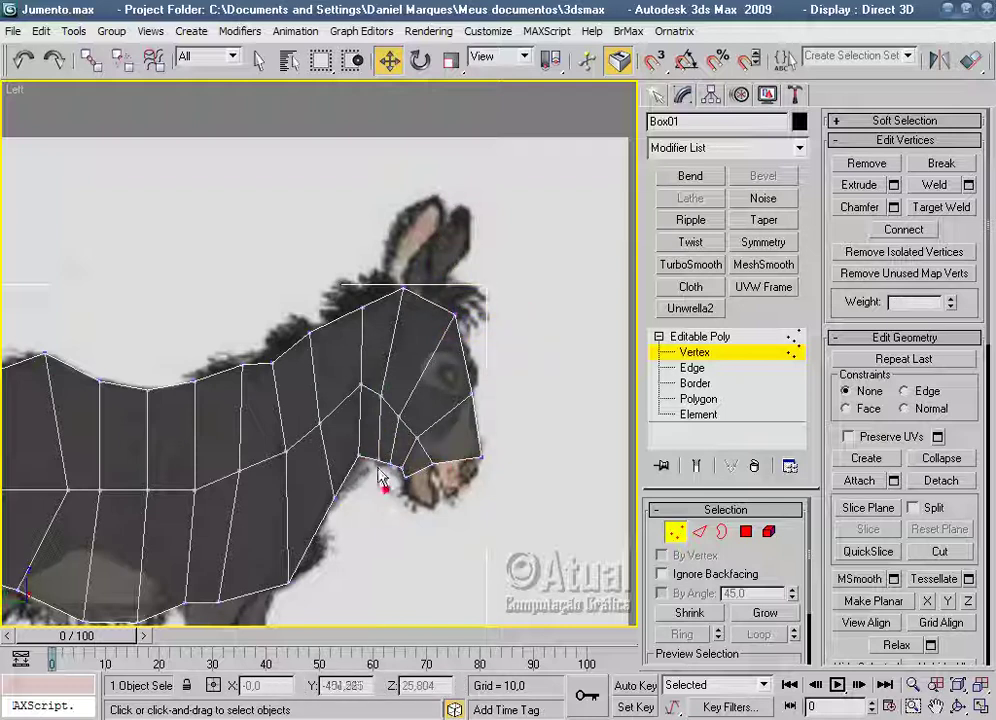
click(380, 458)
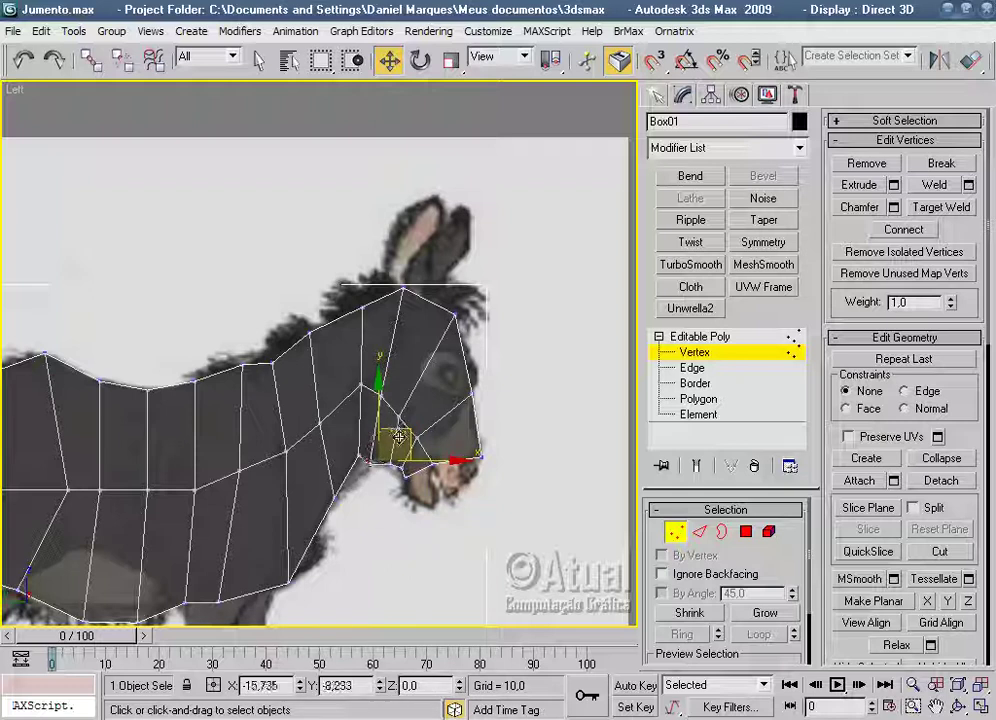
drag(398, 437, 391, 440)
click(556, 439)
Frame the donkey body and box-select the vertices along its back.
middle_drag(396, 429, 556, 405)
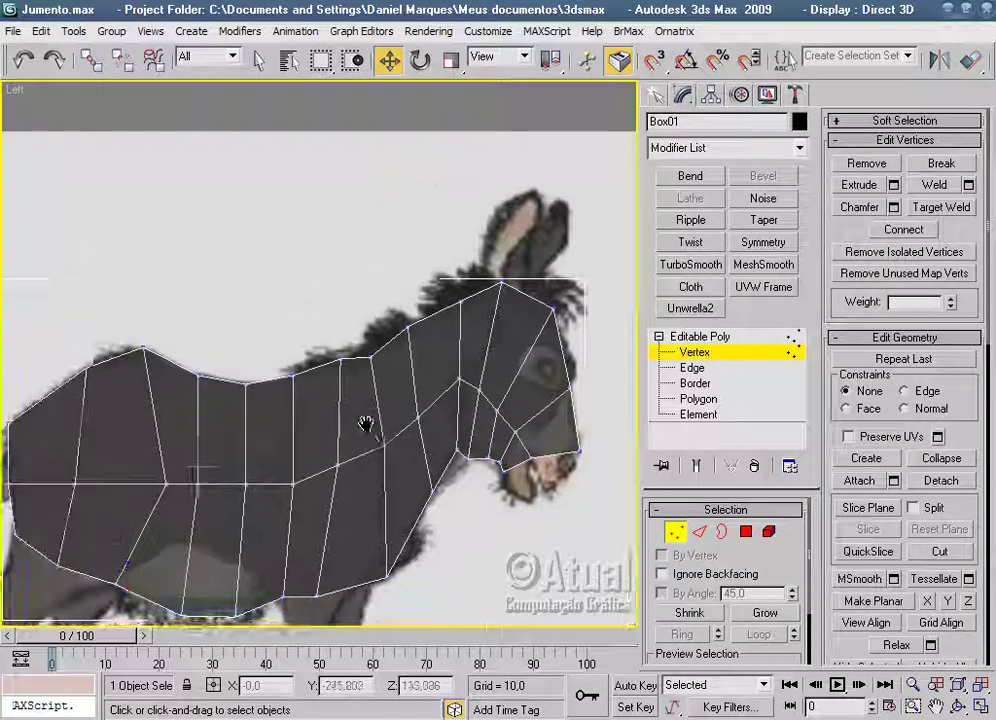
middle_drag(560, 538, 473, 427)
scroll(325, 283, down, 2)
scroll(367, 300, down, 2)
scroll(360, 320, up, 5)
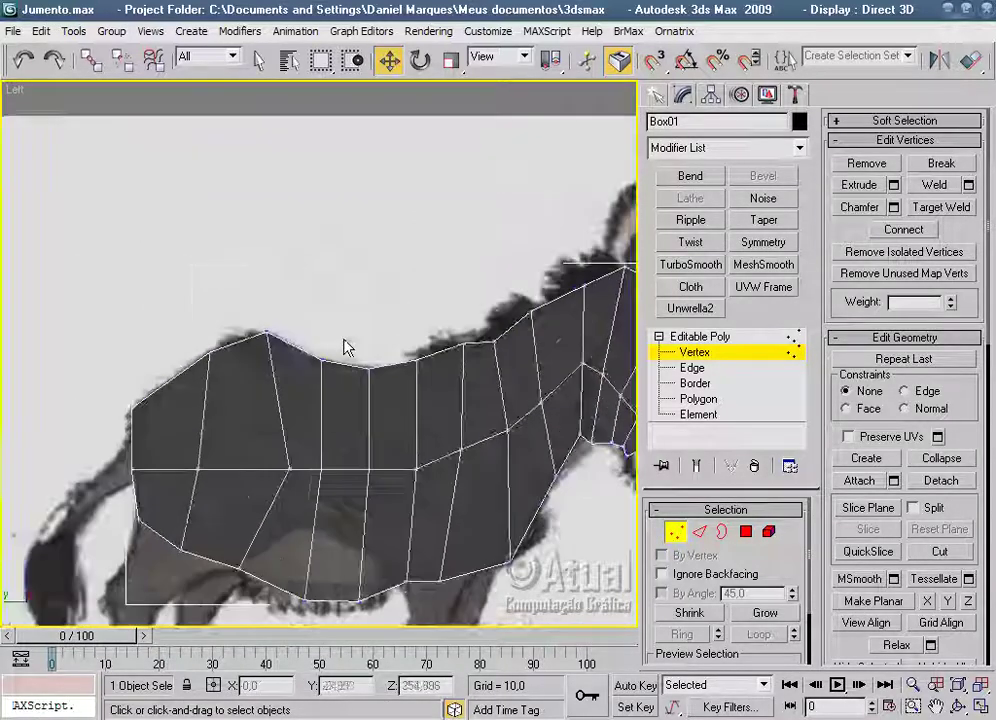
middle_drag(362, 410, 372, 341)
drag(322, 254, 383, 604)
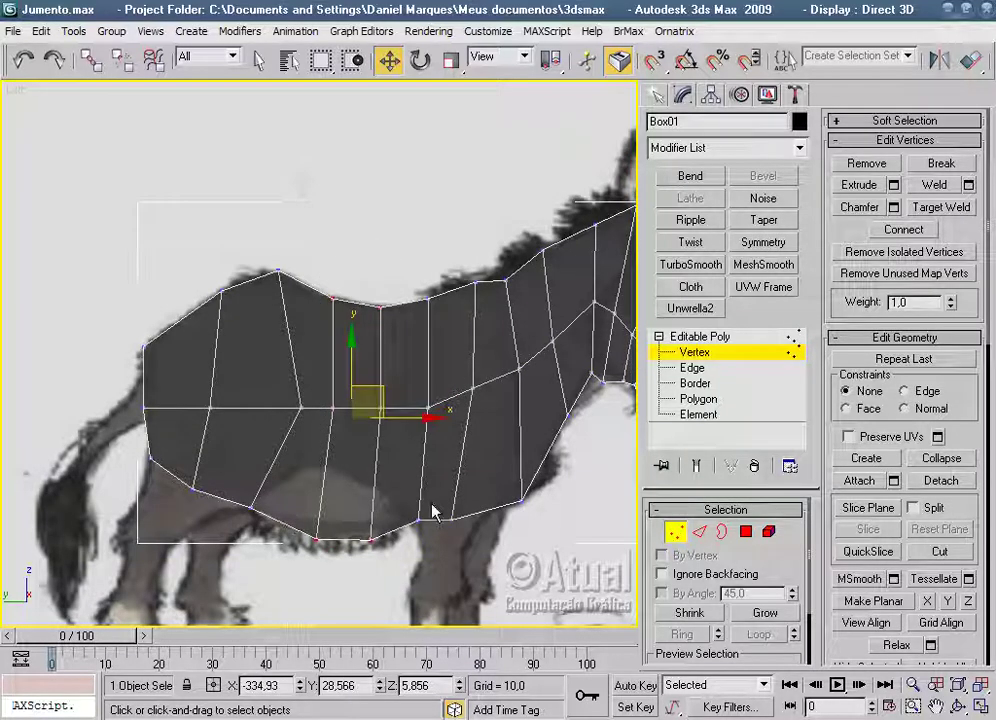
Move the selected back vertices in depth, checking the body from angled Perspective views.
scroll(433, 505, down, 5)
alt+middle_drag(335, 380, 433, 500)
scroll(433, 500, up, 5)
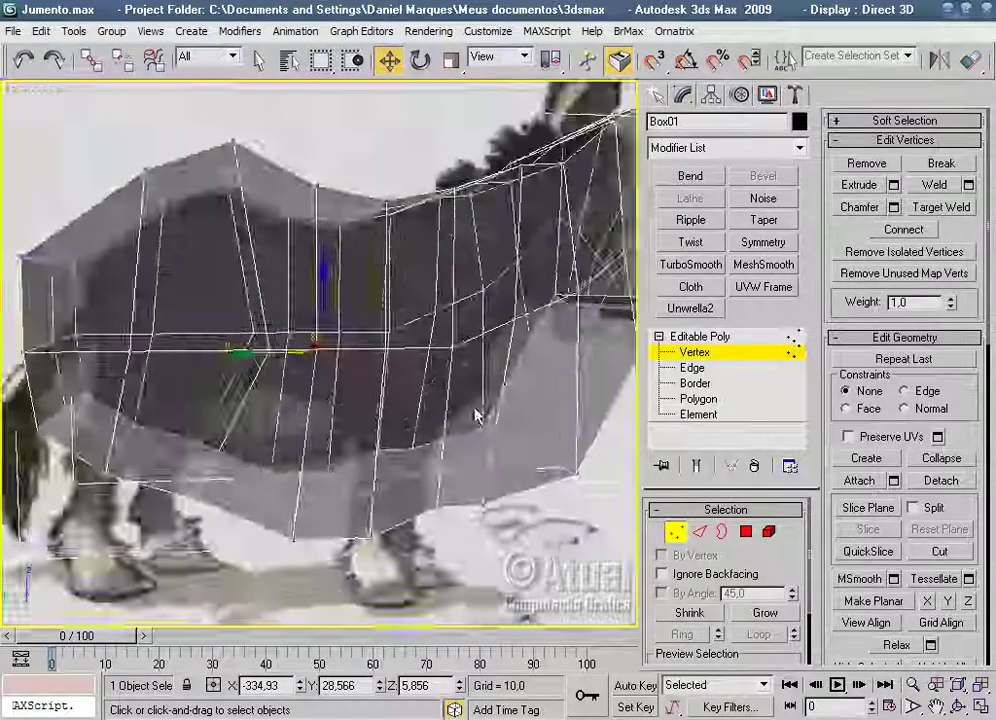
scroll(400, 456, up, 3)
scroll(400, 456, down, 8)
mouse_move(400, 456)
alt+middle_down()
mouse_move(351, 471)
mouse_move(422, 467)
alt+middle_up()
scroll(422, 467, up, 4)
alt+middle_drag(382, 415, 393, 270)
drag(353, 430, 322, 462)
mouse_move(322, 462)
alt+middle_down()
mouse_move(367, 540)
mouse_move(405, 530)
mouse_move(418, 551)
mouse_move(456, 560)
mouse_move(465, 373)
mouse_move(438, 107)
alt+middle_up()
key(r)
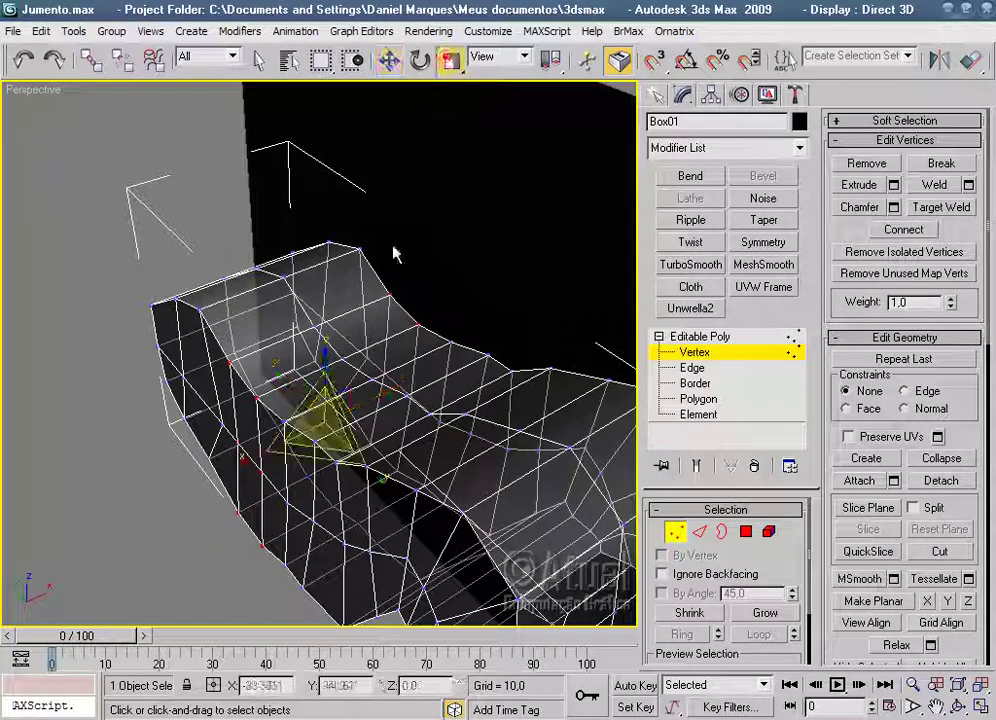
click(254, 459)
mouse_move(254, 459)
alt+middle_down()
mouse_move(262, 451)
mouse_move(347, 493)
mouse_move(505, 429)
mouse_move(356, 437)
mouse_move(373, 427)
mouse_move(360, 467)
alt+middle_up()
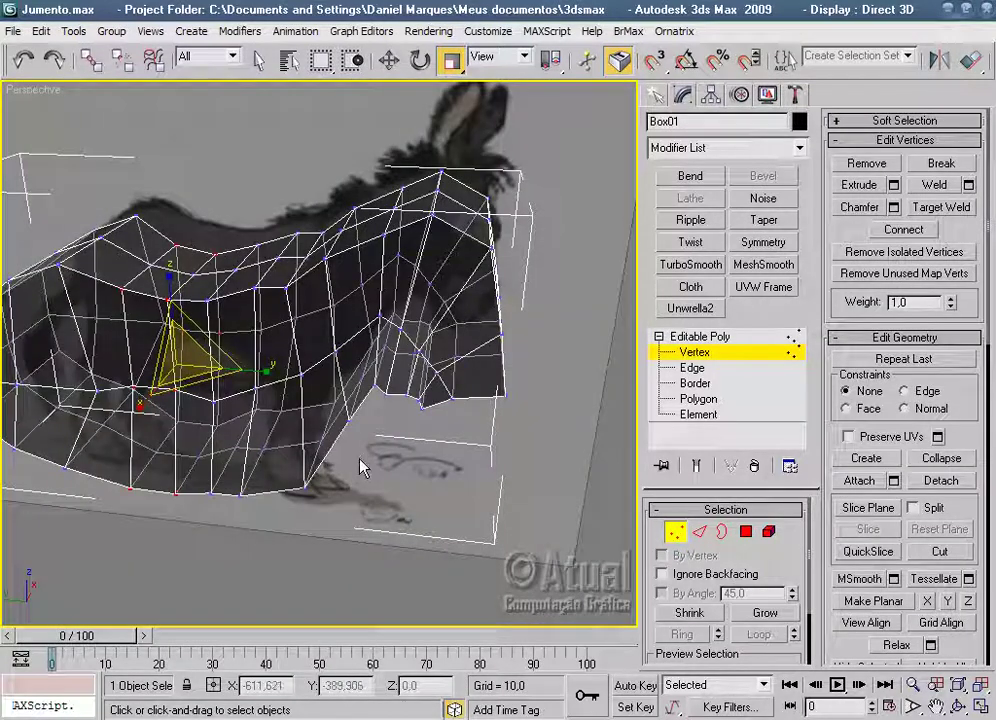
In the Left view, select neck vertices from the throat up to the top of the neck.
key(l)
scroll(343, 432, up, 5)
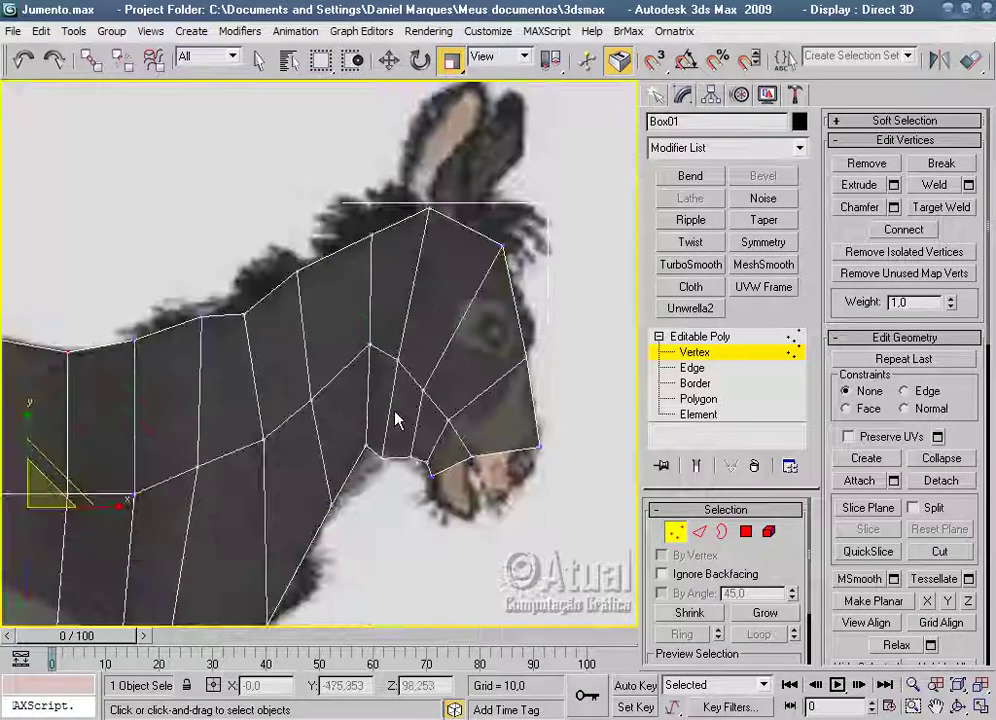
click(331, 502)
click(309, 401)
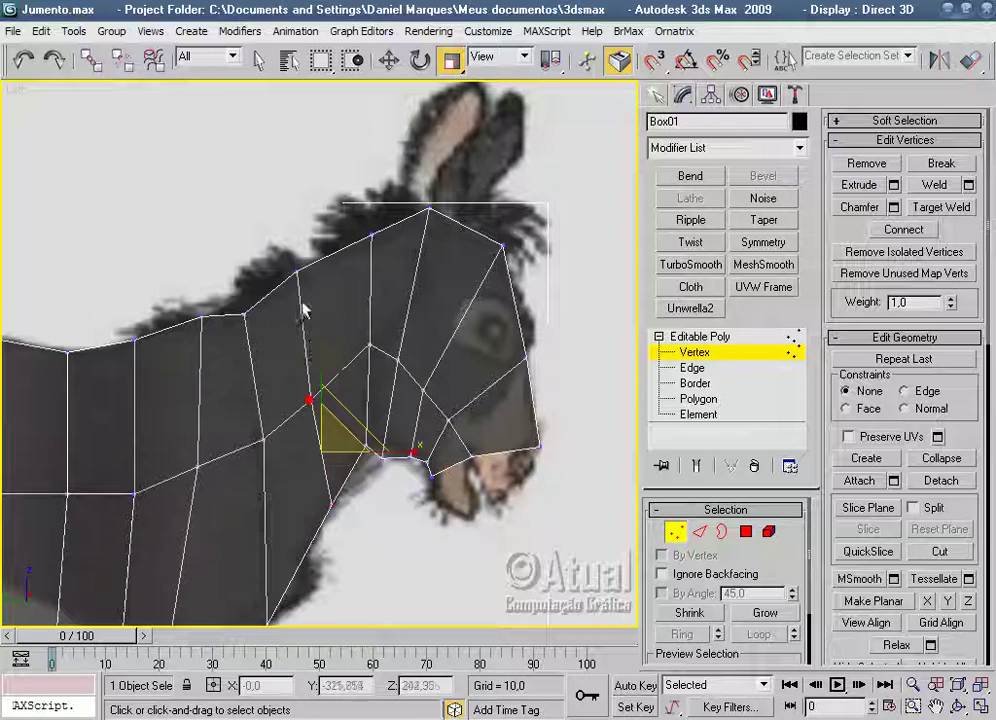
ctrl+click(295, 270)
ctrl+click(370, 232)
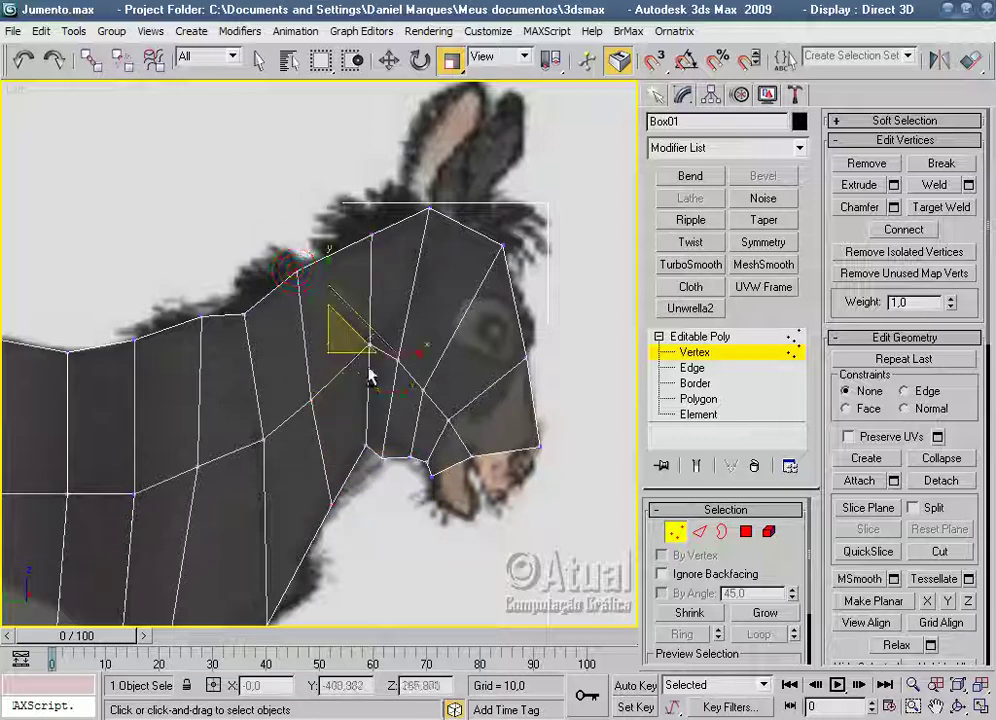
click(369, 502)
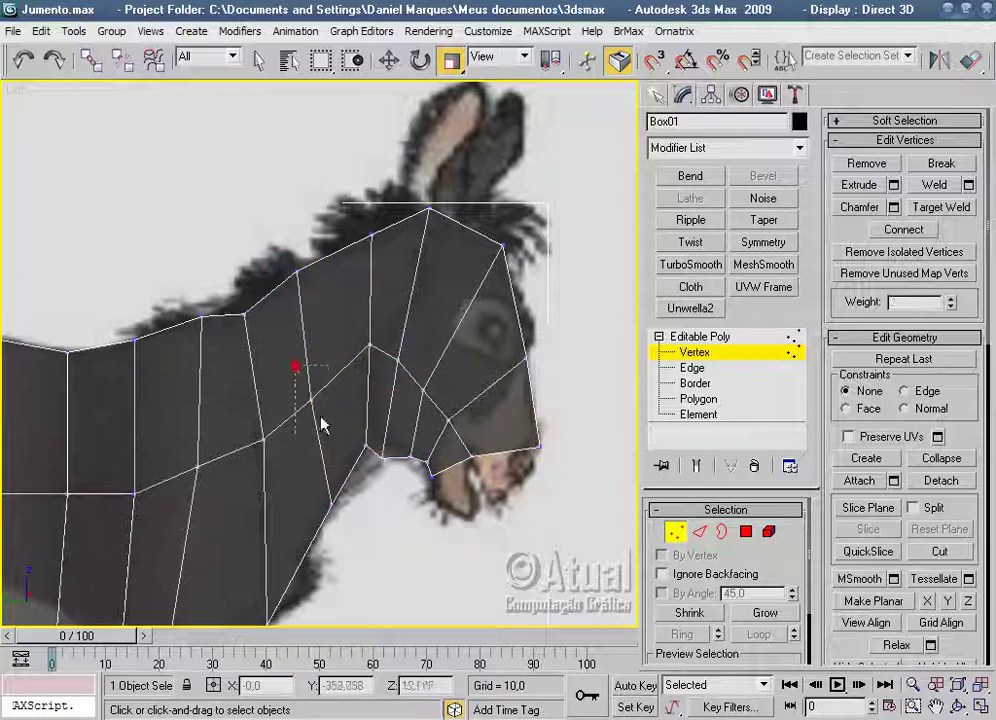
Reselect the middle, upper and lower neck vertices and switch to the Perspective view.
click(362, 341)
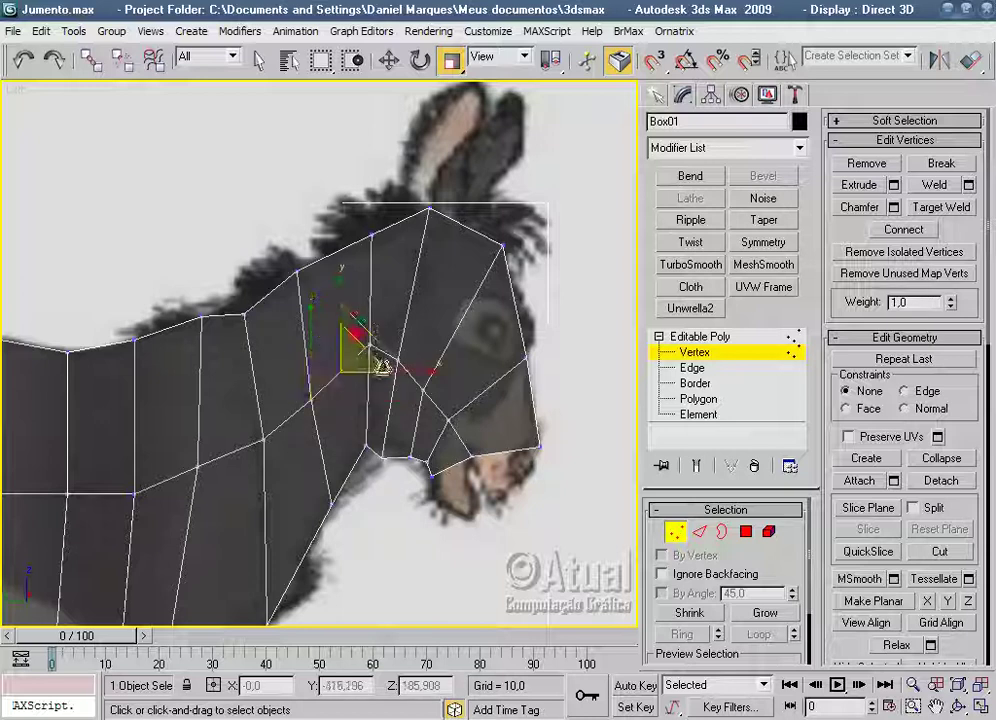
click(352, 210)
click(265, 257)
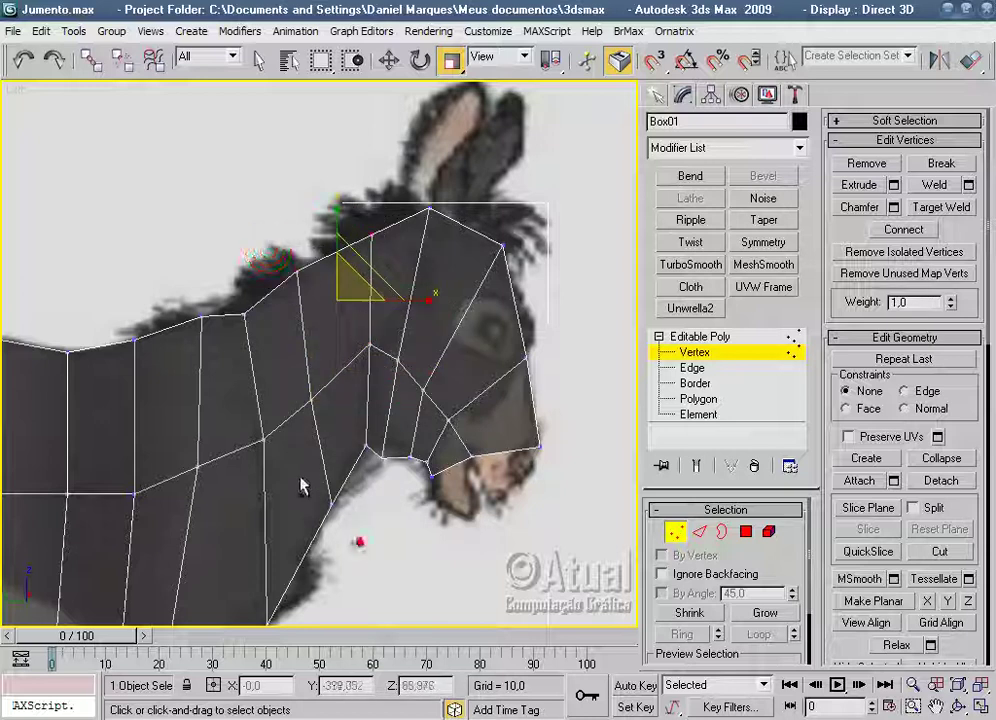
ctrl+click(331, 503)
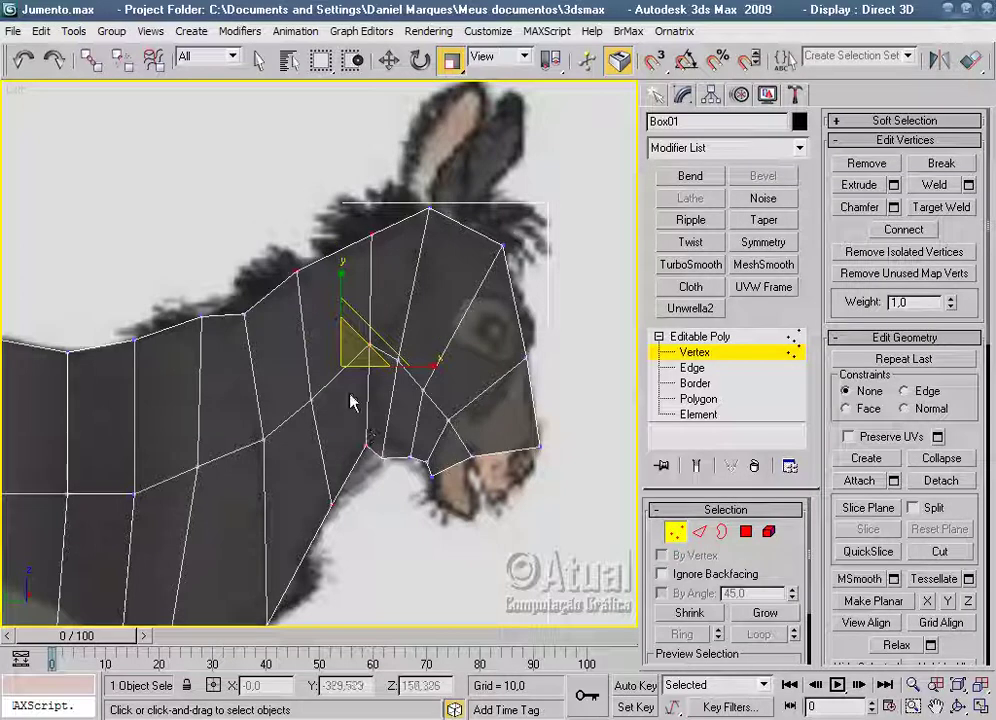
key(p)
scroll(350, 400, up, 5)
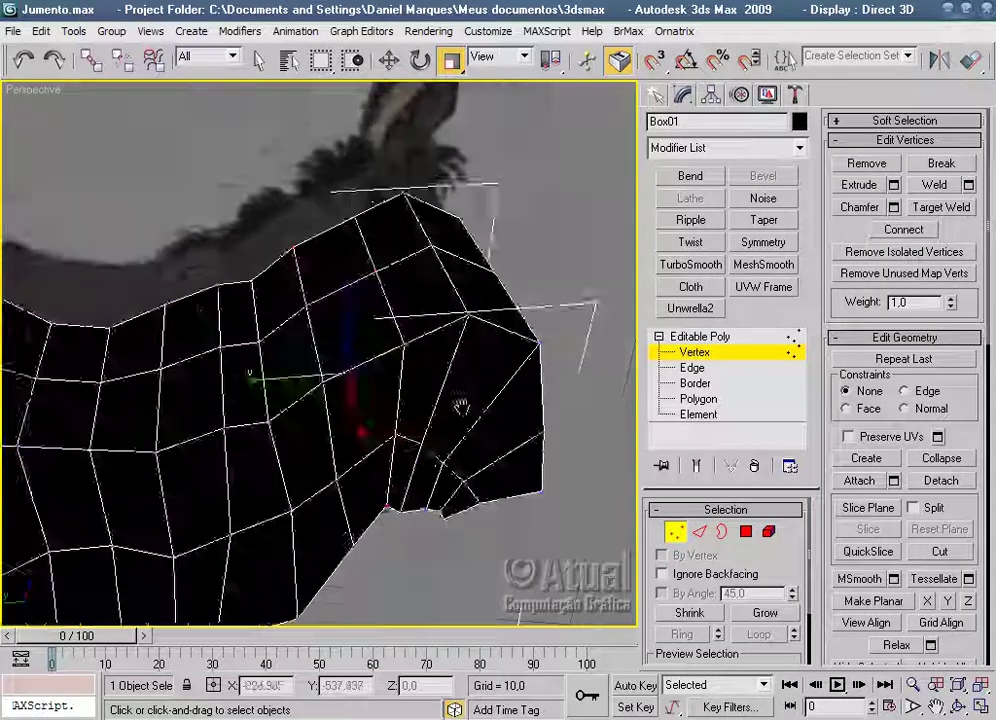
alt+middle_drag(378, 389, 367, 285)
ctrl+click(304, 308)
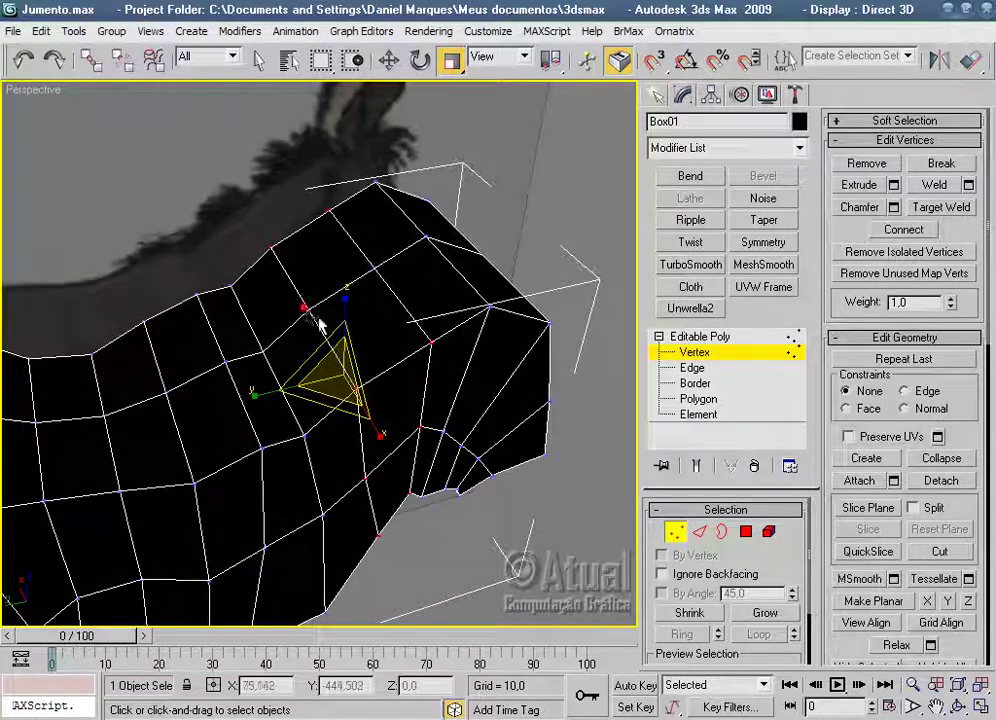
mouse_move(308, 311)
alt+middle_down()
mouse_move(407, 458)
mouse_move(369, 402)
alt+middle_up()
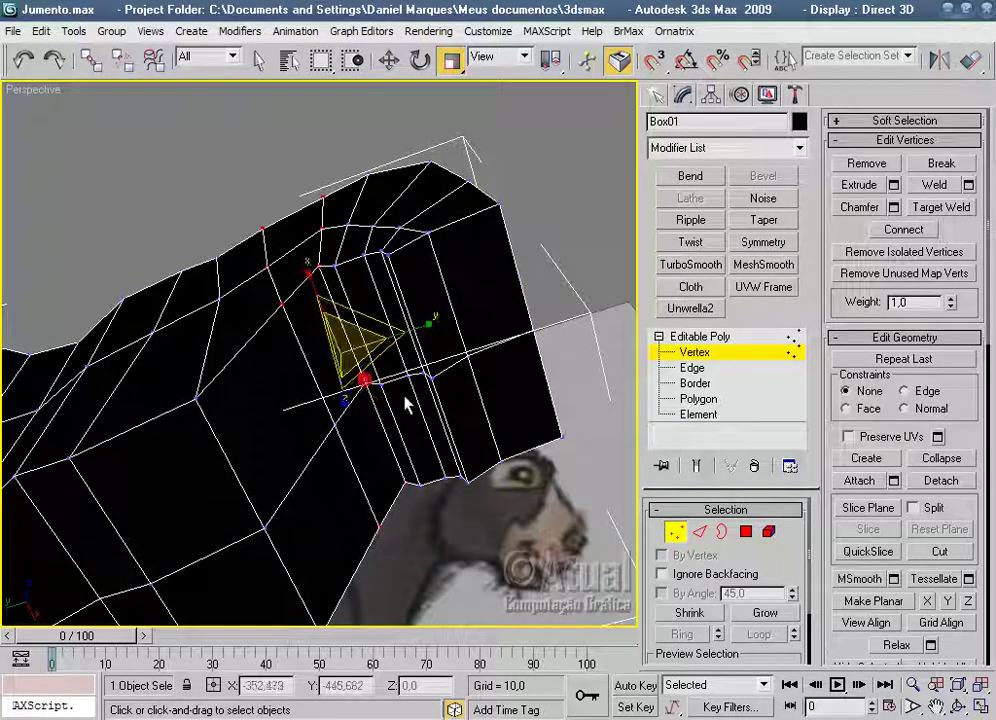
mouse_move(435, 400)
alt+middle_down()
mouse_move(413, 540)
mouse_move(362, 378)
mouse_move(444, 551)
mouse_move(407, 587)
mouse_move(330, 380)
alt+middle_up()
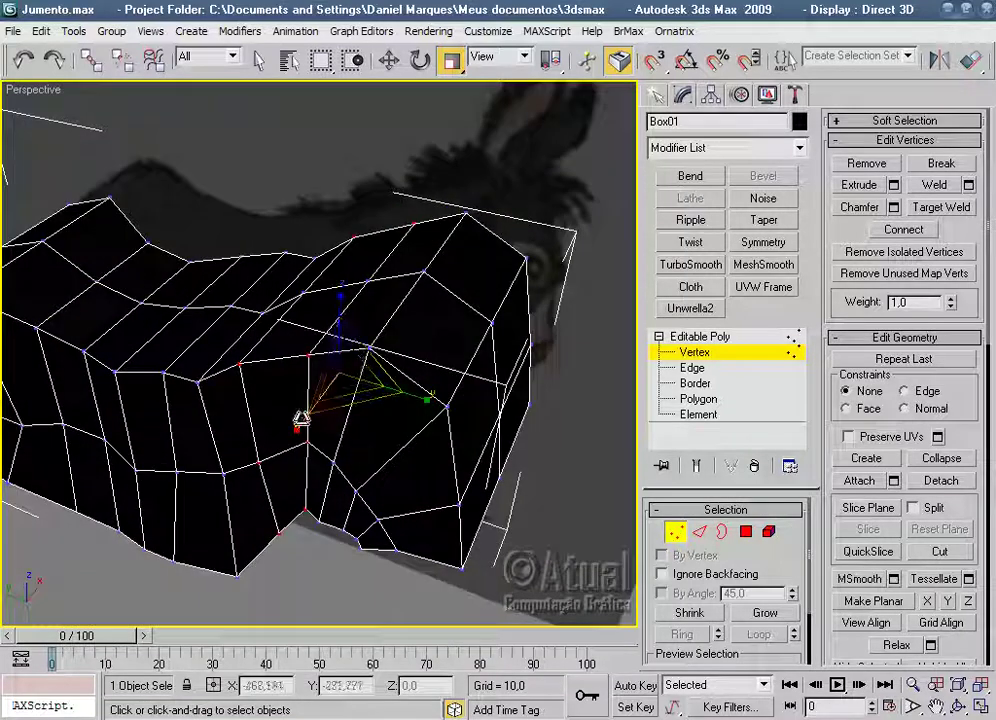
mouse_move(287, 538)
alt+middle_down()
mouse_move(508, 496)
mouse_move(493, 529)
mouse_move(416, 377)
alt+middle_up()
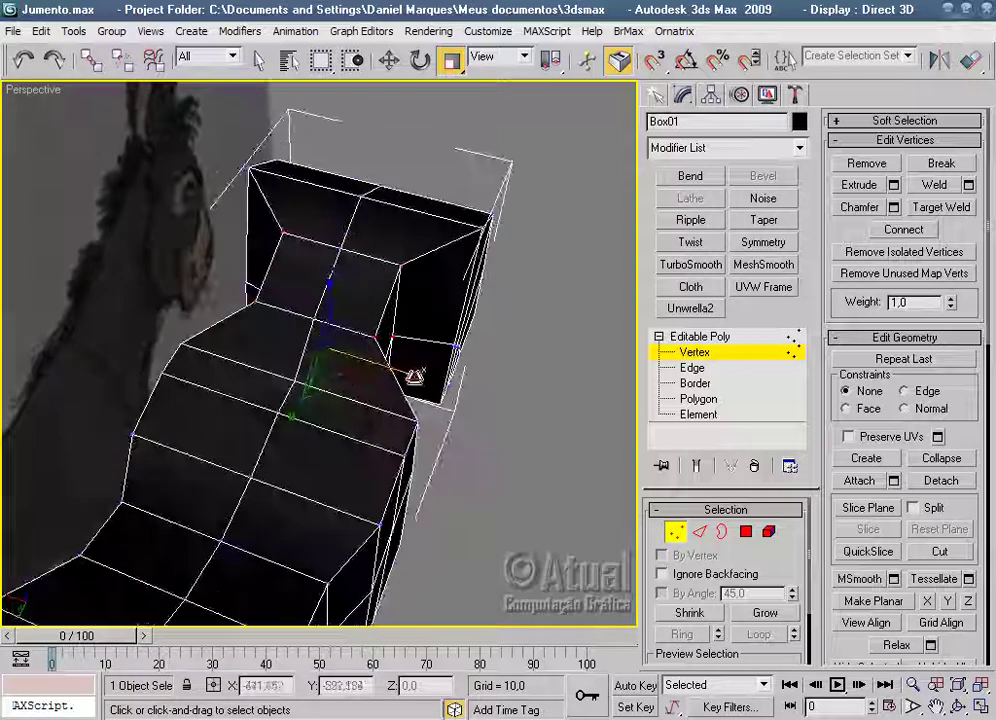
mouse_move(345, 356)
alt+middle_down()
mouse_move(389, 333)
mouse_move(370, 293)
mouse_move(322, 238)
mouse_move(296, 285)
alt+middle_up()
mouse_move(440, 382)
alt+middle_down()
mouse_move(441, 422)
mouse_move(338, 427)
mouse_move(529, 402)
mouse_move(390, 405)
mouse_move(520, 410)
mouse_move(428, 527)
mouse_move(476, 451)
mouse_move(418, 318)
alt+middle_up()
mouse_move(412, 398)
alt+middle_down()
mouse_move(556, 344)
mouse_move(381, 428)
mouse_move(420, 515)
alt+middle_up()
mouse_move(429, 493)
mouse_down()
mouse_move(332, 162)
mouse_move(343, 166)
mouse_up()
mouse_move(343, 166)
alt+middle_down()
mouse_move(491, 222)
mouse_move(529, 373)
mouse_move(311, 511)
mouse_move(262, 525)
alt+middle_up()
Select the rear-end vertices in the side view and scale the back of the body narrower.
scroll(258, 522, down, 1)
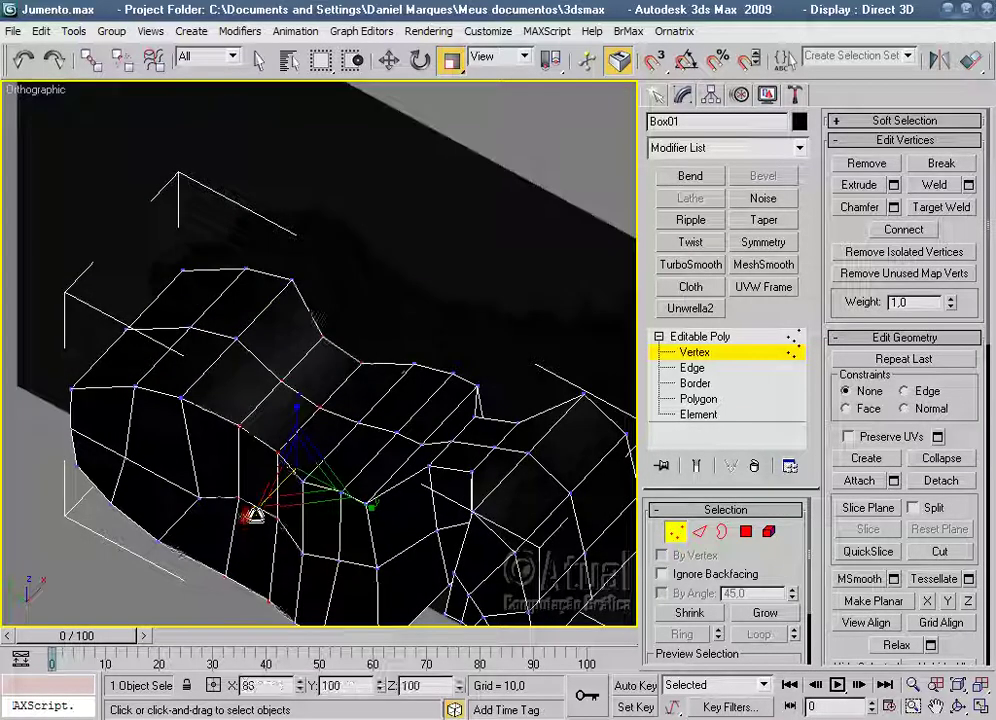
scroll(280, 515, down, 2)
key(f)
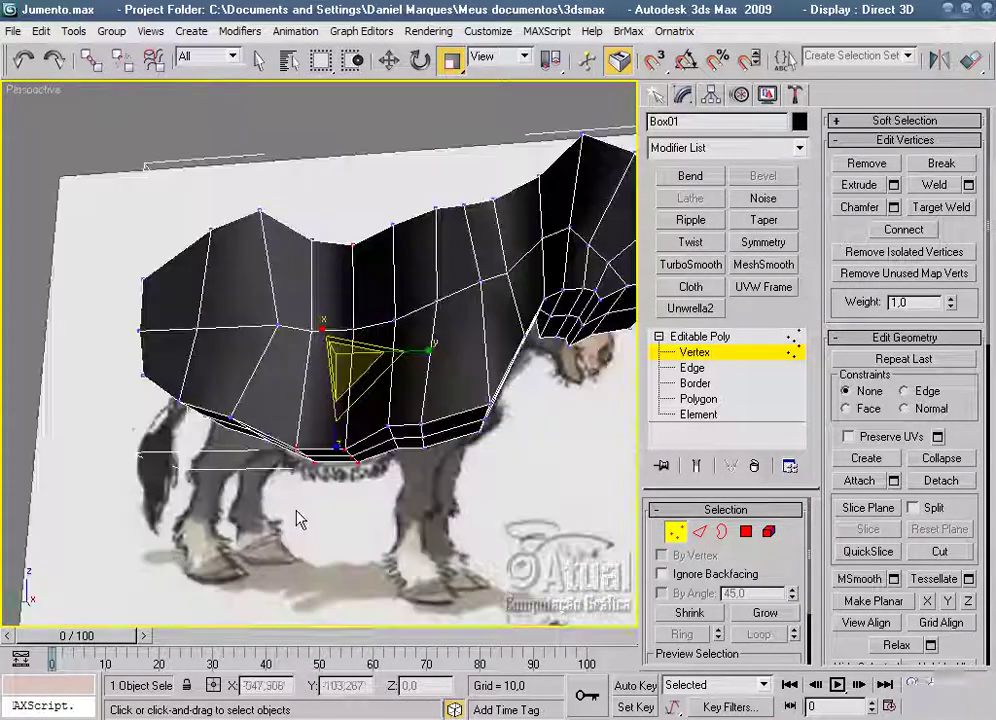
scroll(296, 518, up, 2)
scroll(356, 516, up, 1)
alt+middle_drag(370, 553, 422, 507)
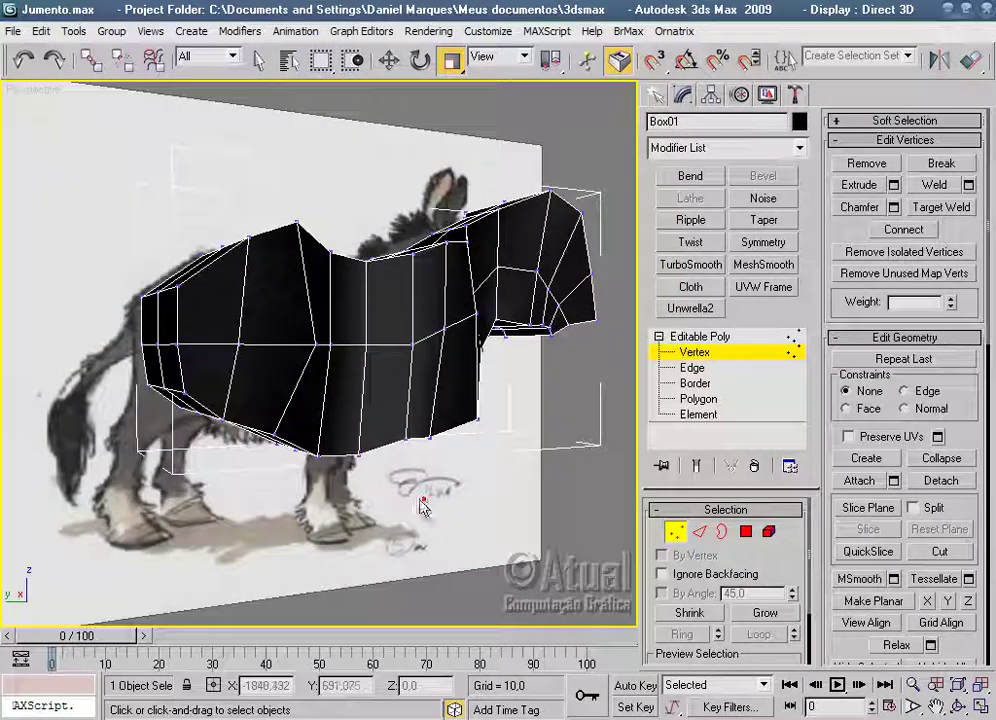
key(l)
scroll(420, 470, up, 5)
scroll(427, 443, down, 4)
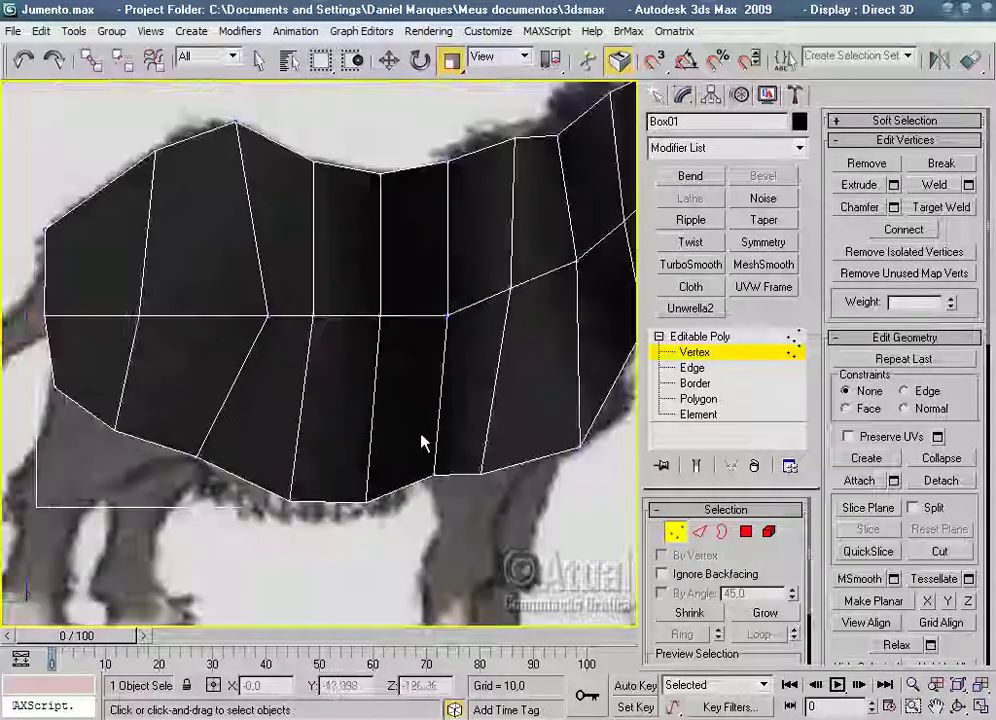
scroll(456, 484, down, 1)
drag(232, 441, 181, 351)
alt+middle_drag(238, 460, 370, 447)
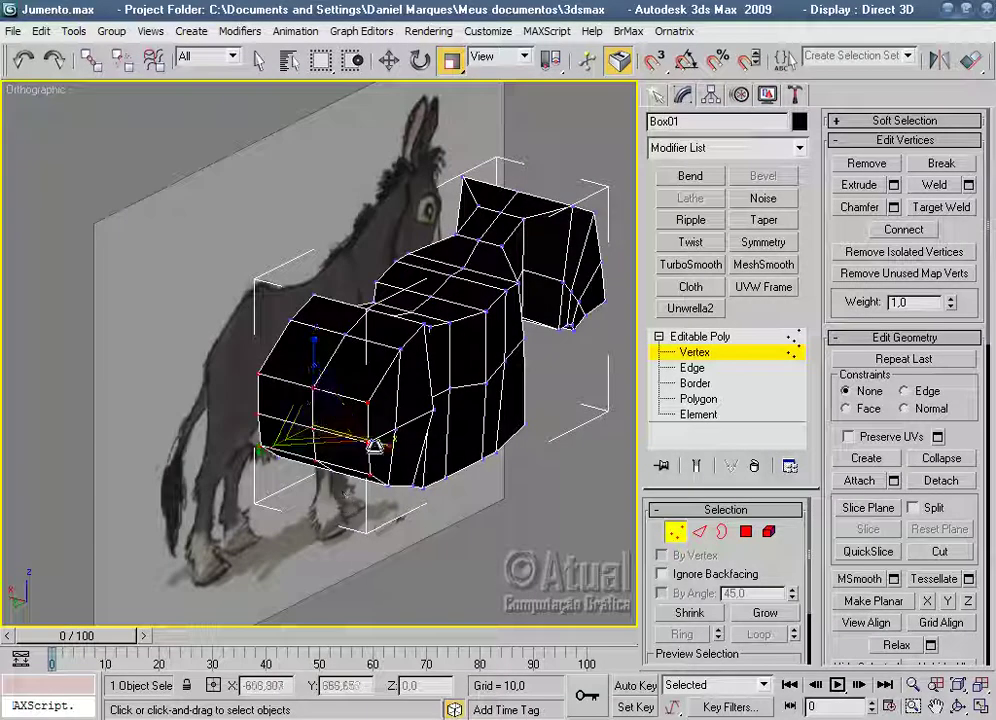
drag(383, 447, 357, 443)
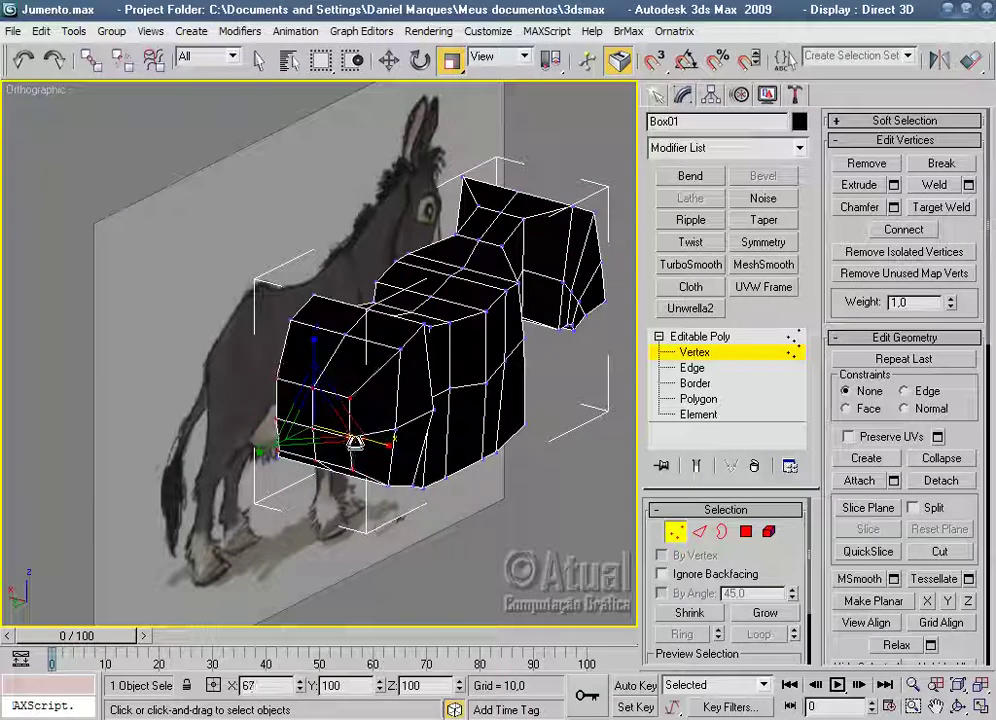
Shift the rear-end vertices to line up with the reference.
scroll(370, 455, up, 4)
mouse_move(389, 471)
alt+middle_down()
mouse_move(380, 468)
mouse_move(441, 437)
alt+middle_up()
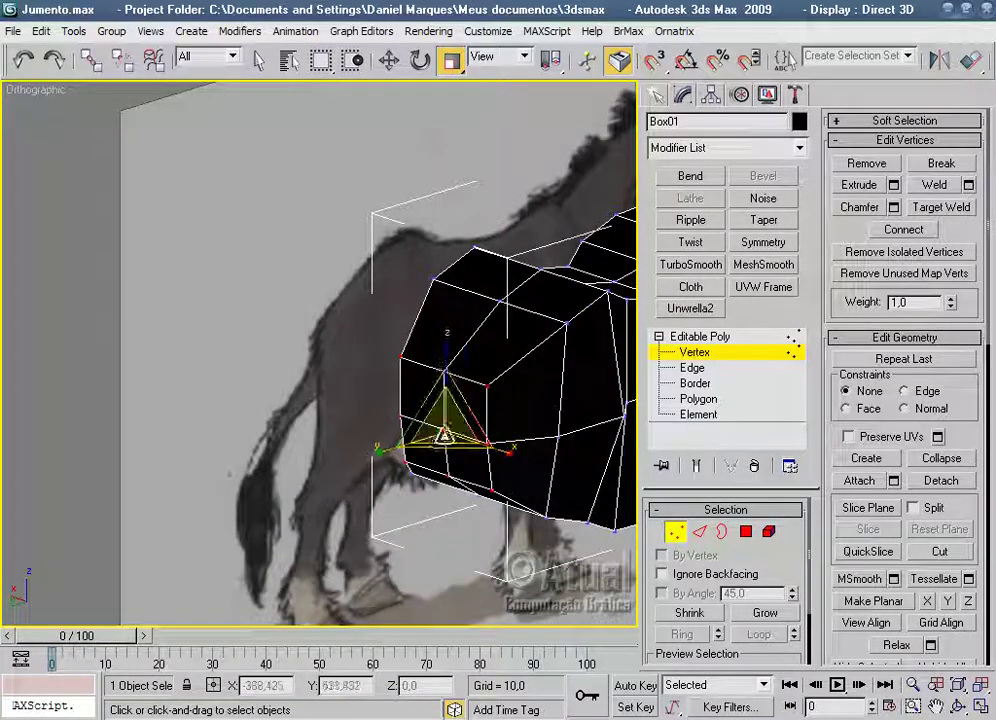
alt+middle_drag(444, 480, 487, 473)
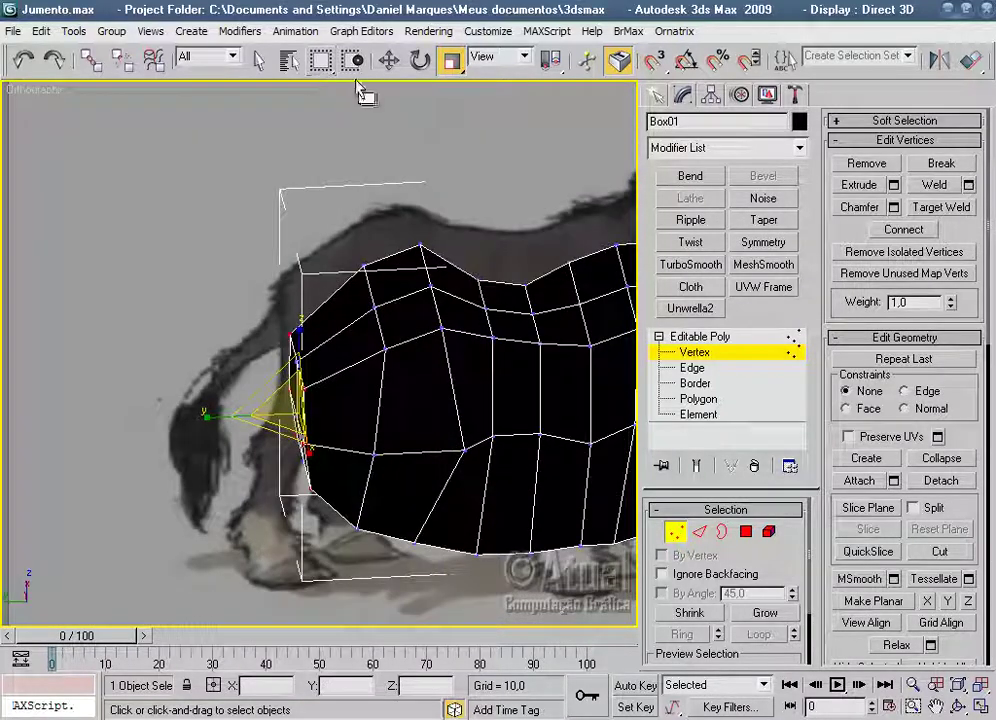
click(390, 62)
drag(241, 417, 254, 417)
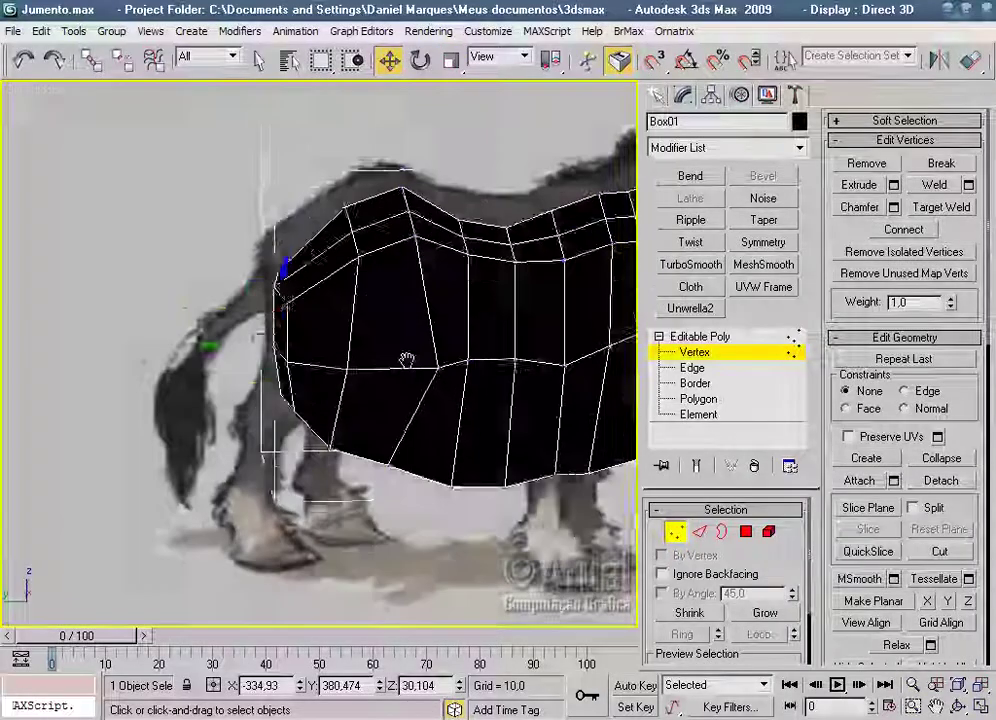
middle_drag(407, 356, 369, 296)
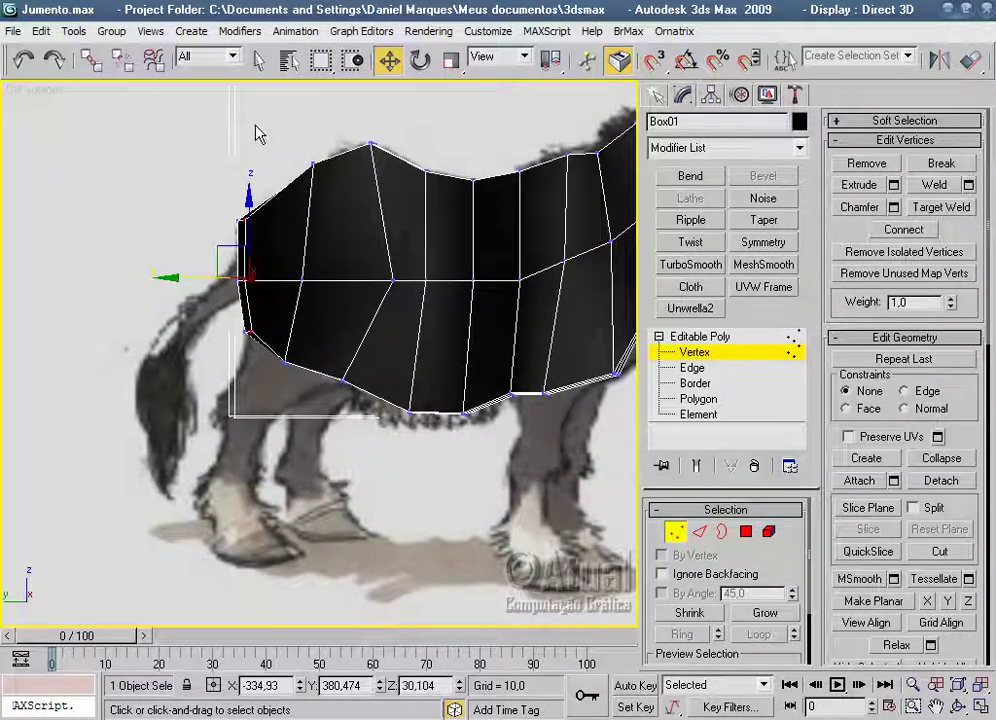
mouse_move(384, 366)
alt+middle_down()
mouse_move(411, 460)
mouse_move(430, 460)
mouse_move(460, 296)
alt+middle_up()
mouse_move(350, 293)
alt+middle_down()
mouse_move(471, 329)
mouse_move(498, 447)
mouse_move(508, 297)
alt+middle_up()
Scale the top rear vertices inward to round off the rear end.
click(452, 61)
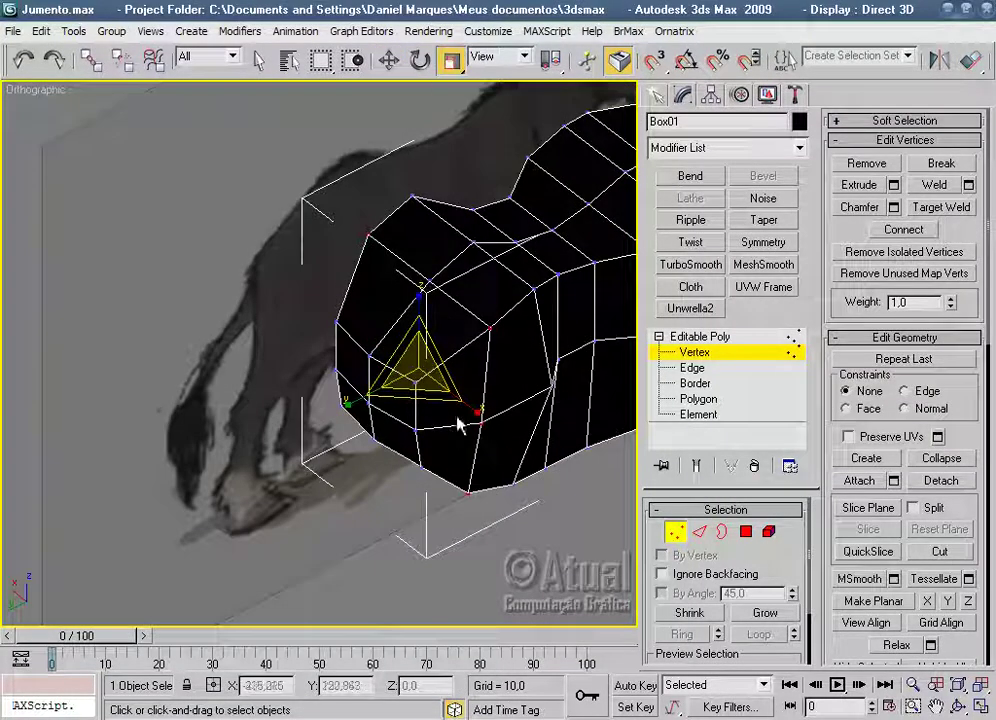
ctrl+click(460, 408)
mouse_move(462, 407)
alt+middle_down()
mouse_move(453, 493)
mouse_move(333, 418)
mouse_move(302, 473)
mouse_move(267, 478)
mouse_move(382, 469)
mouse_move(341, 451)
mouse_move(516, 436)
alt+middle_up()
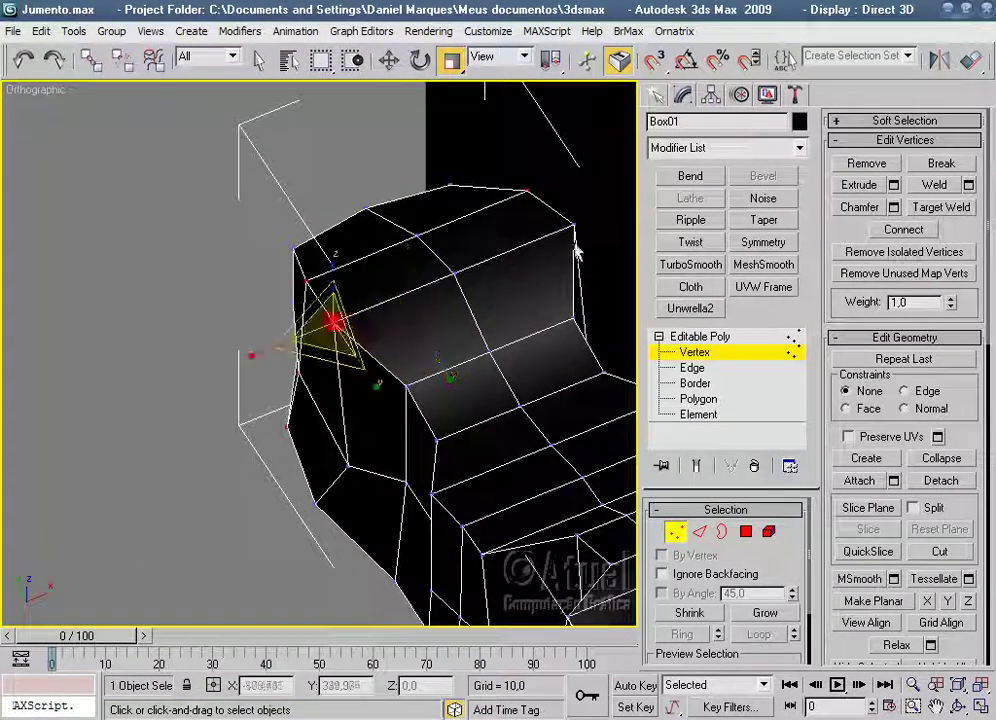
click(525, 186)
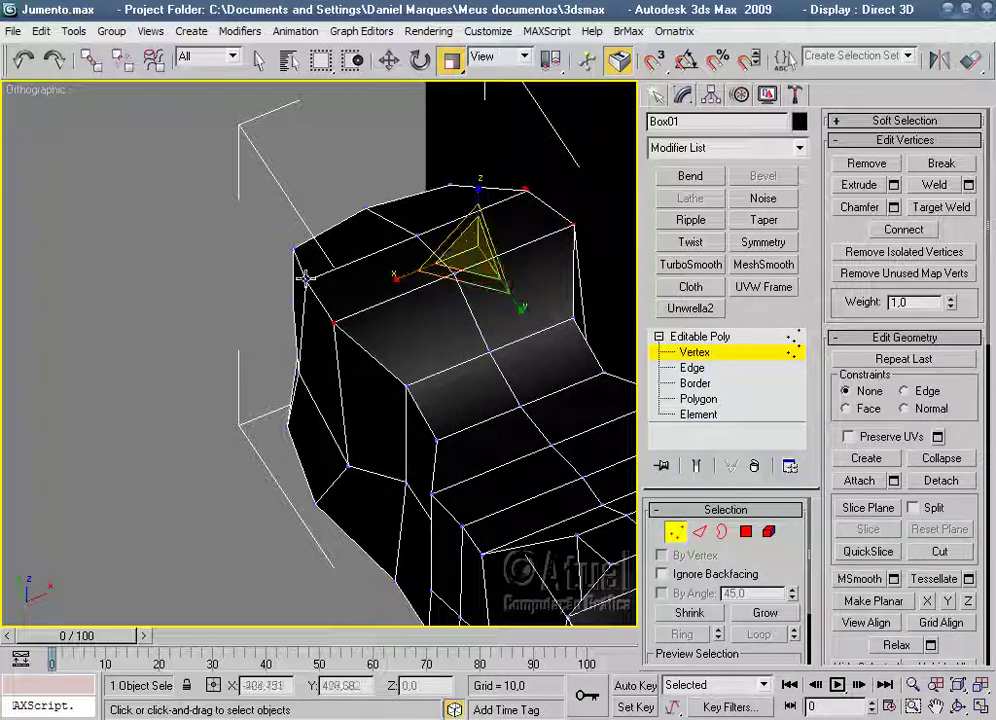
ctrl+click(305, 278)
drag(350, 290, 364, 283)
click(297, 248)
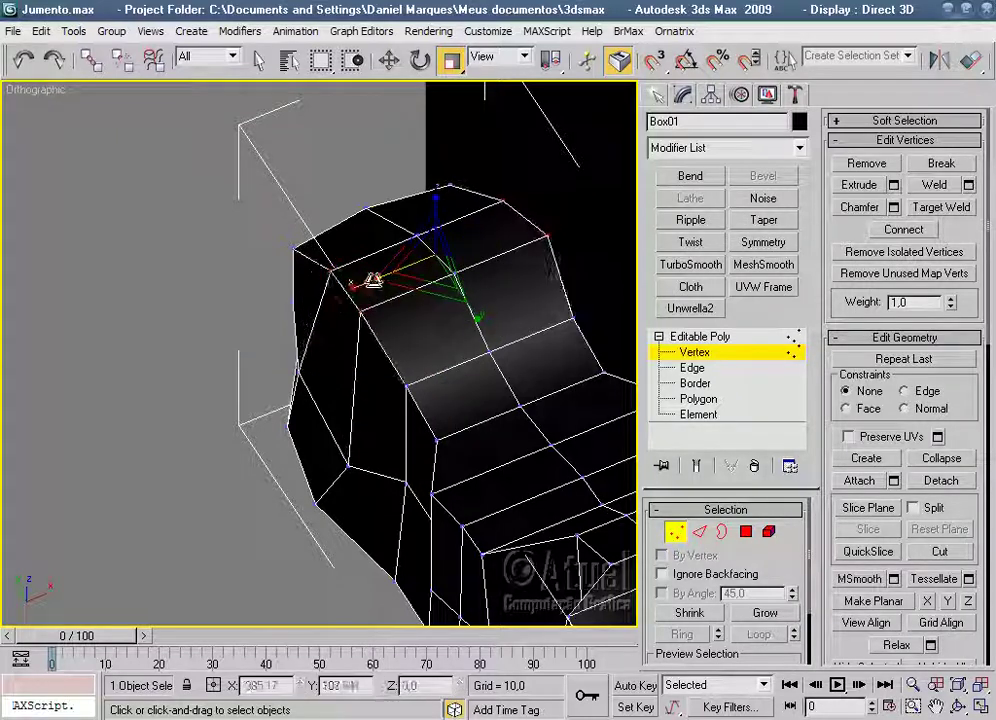
click(366, 208)
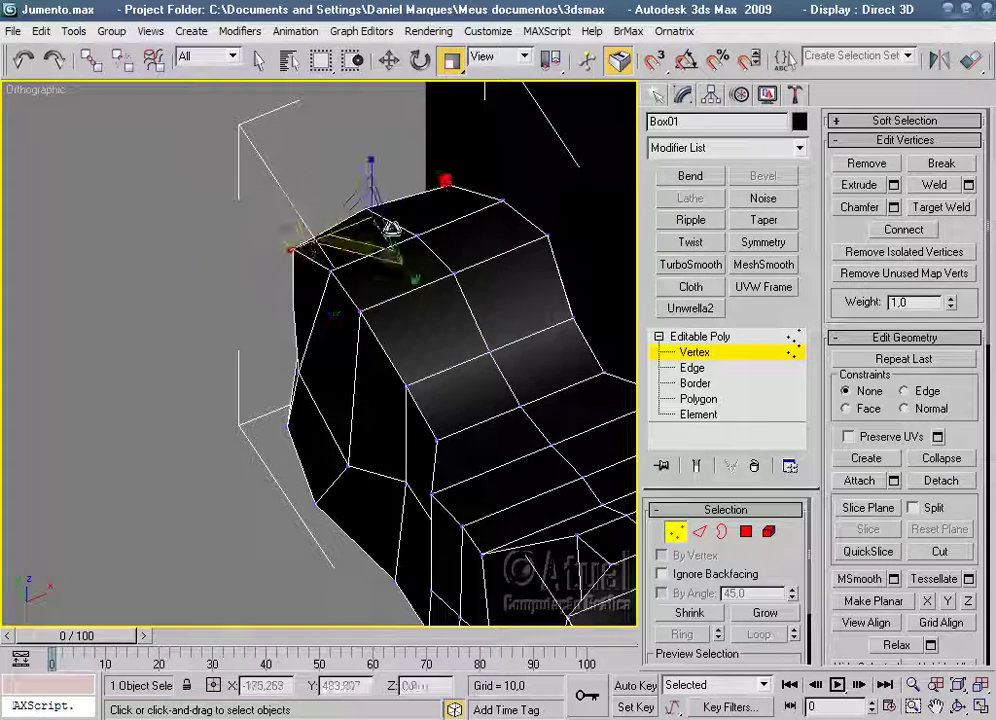
scroll(315, 248, down, 3)
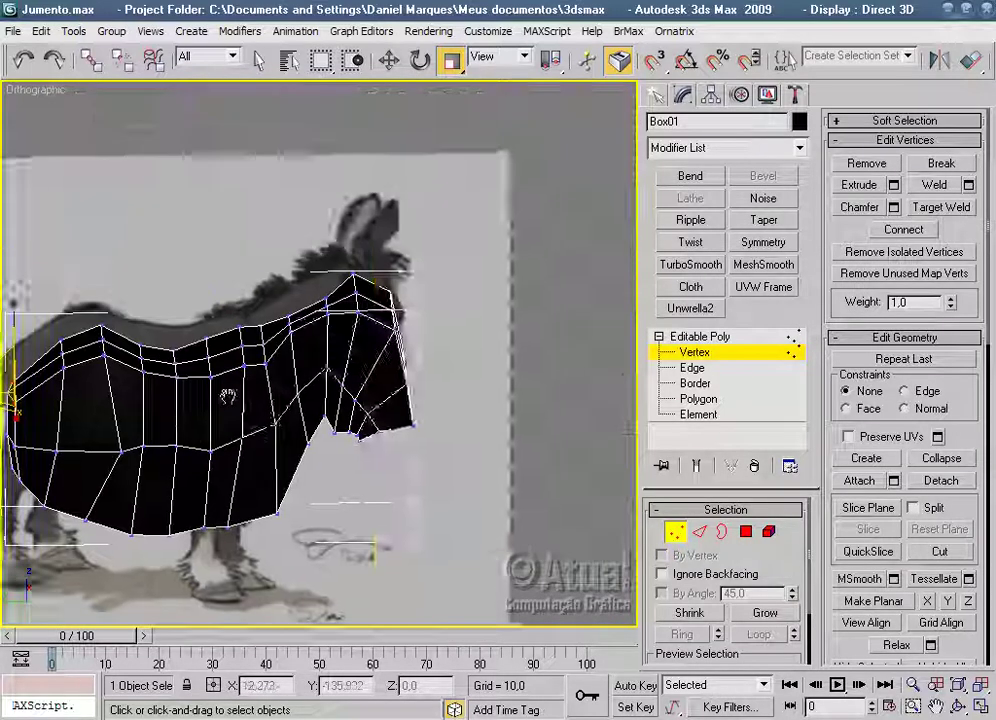
mouse_move(315, 248)
middle_down()
mouse_move(352, 418)
mouse_move(567, 389)
middle_up()
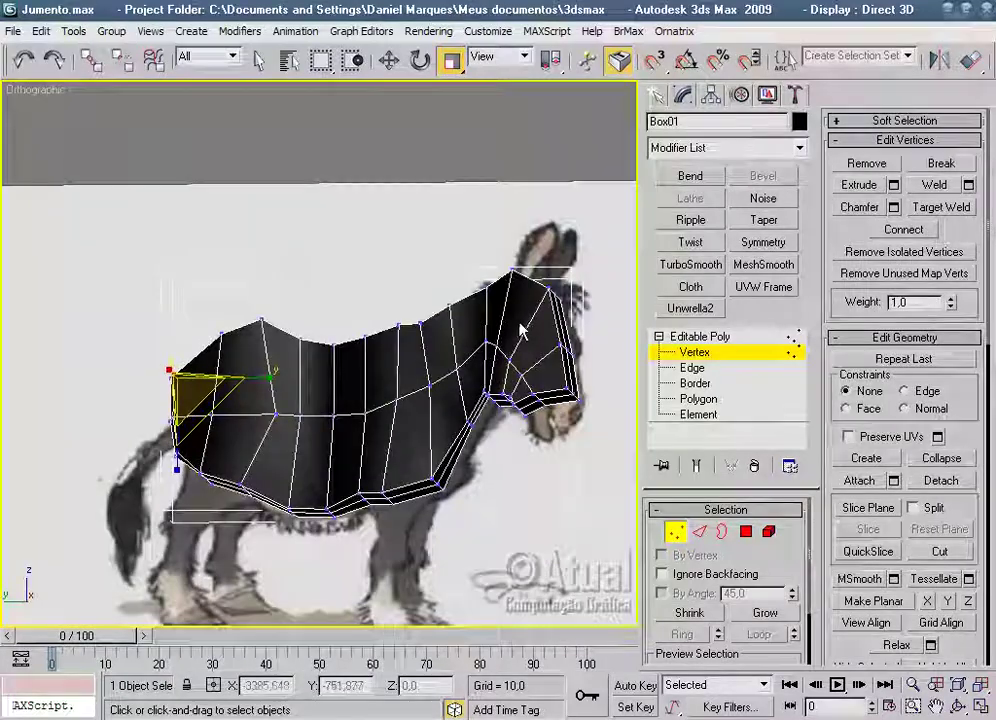
Select the upper-middle body vertices in the side view and inspect them in Perspective.
key(l)
scroll(493, 278, down, 5)
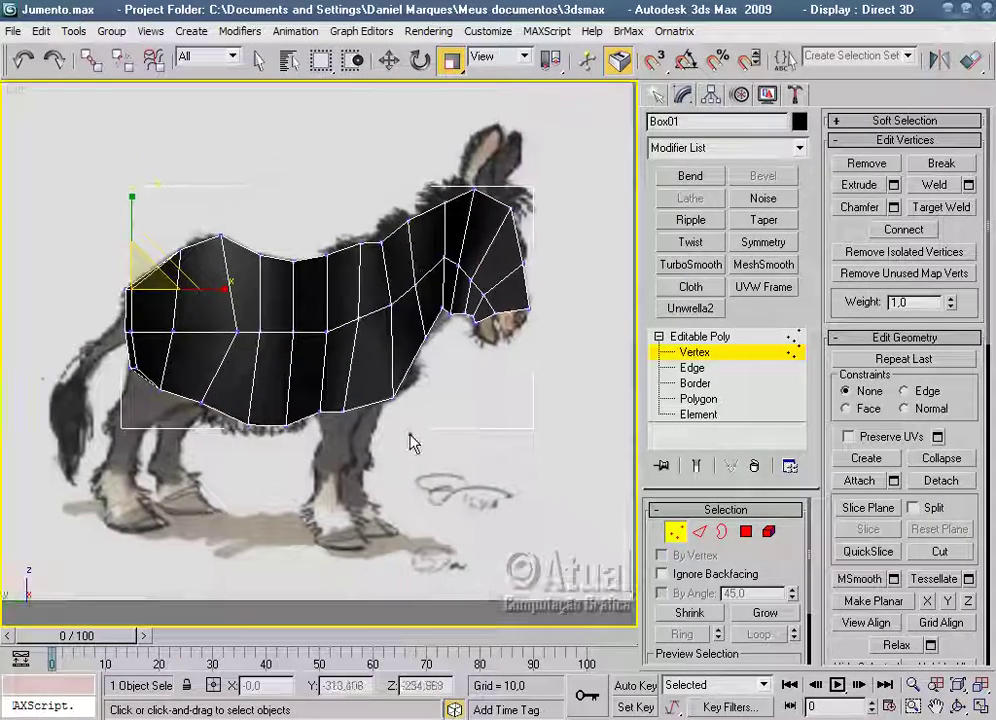
drag(408, 430, 340, 365)
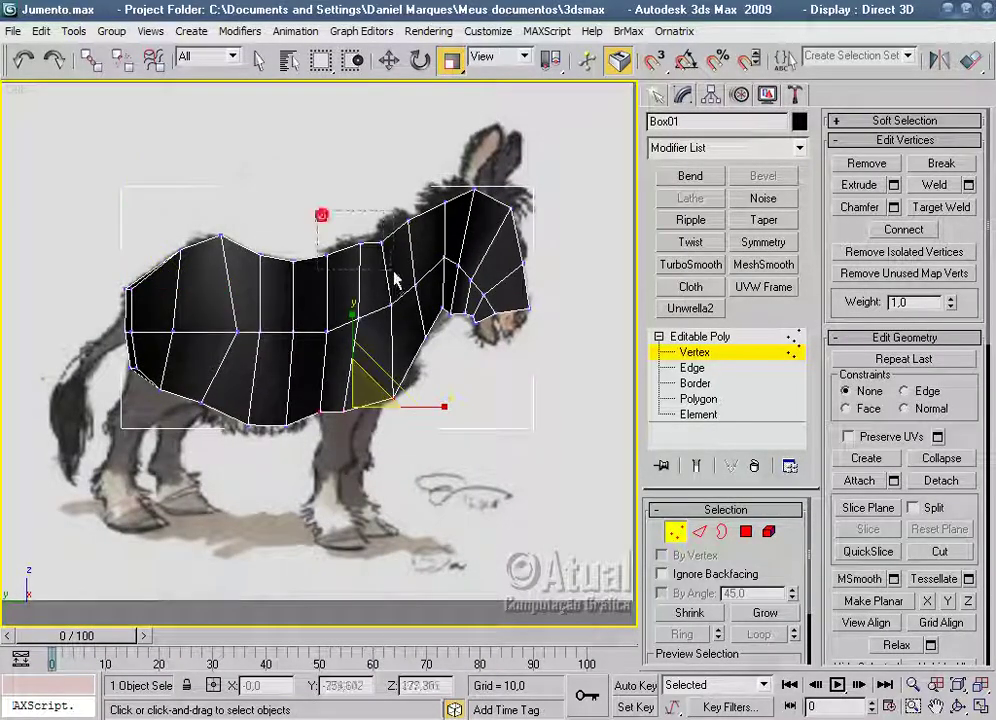
drag(388, 282, 390, 285)
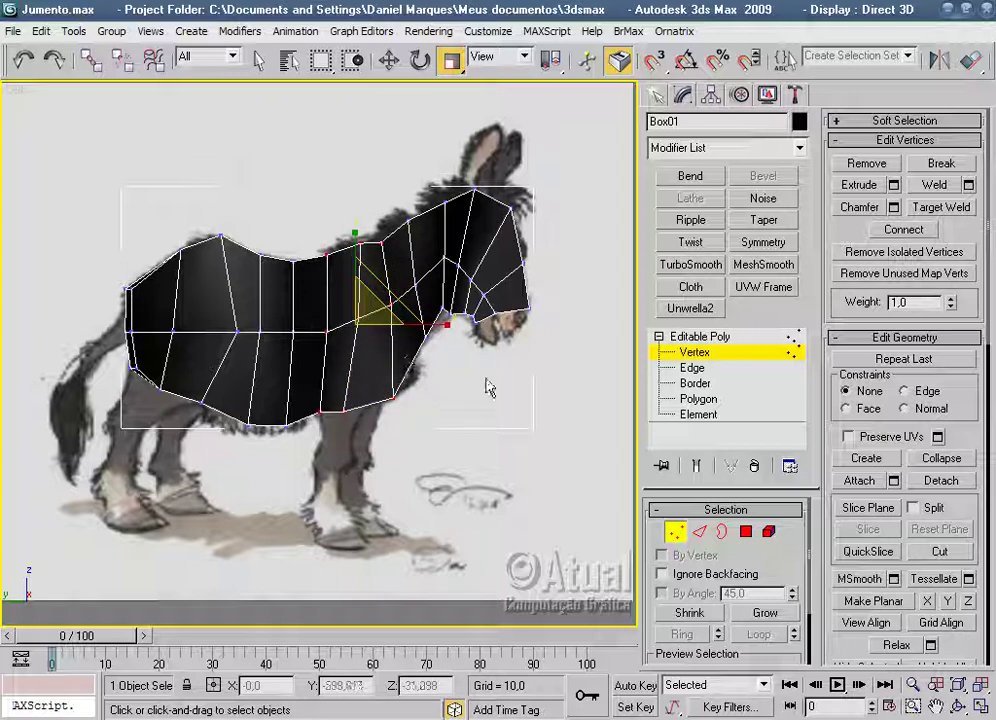
scroll(487, 387, up, 5)
key(p)
mouse_move(474, 382)
alt+middle_down()
mouse_move(465, 413)
mouse_move(300, 300)
alt+middle_up()
alt+middle_drag(327, 221, 329, 215)
scroll(489, 400, down, 5)
alt+middle_drag(489, 400, 383, 160)
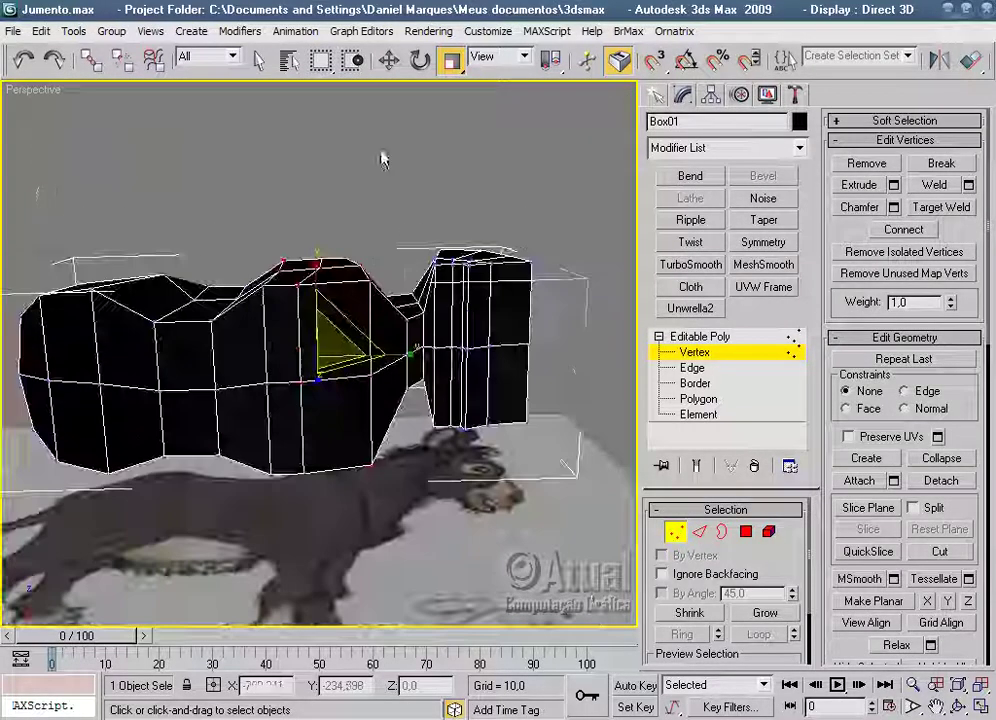
alt+middle_drag(378, 388, 369, 377)
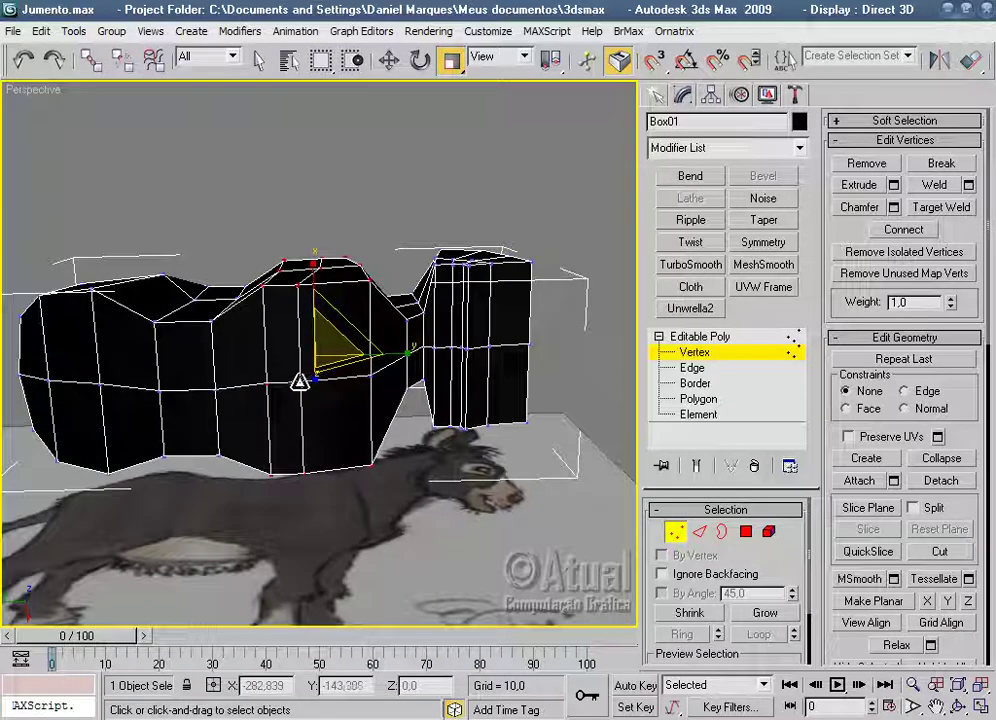
alt+middle_drag(306, 378, 422, 589)
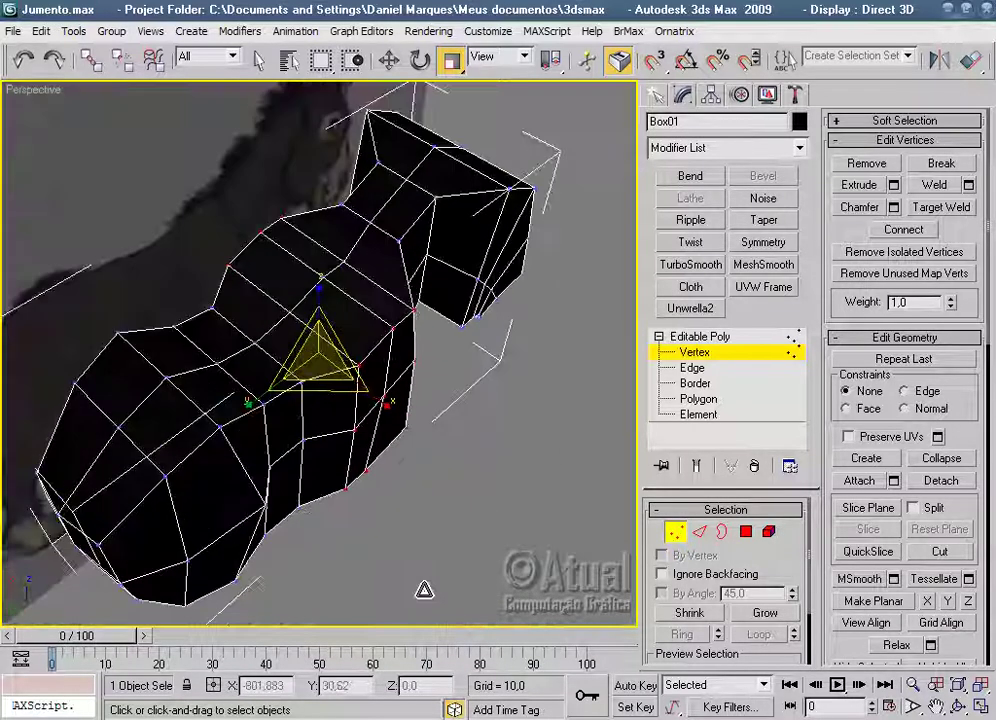
scroll(422, 493, up, 4)
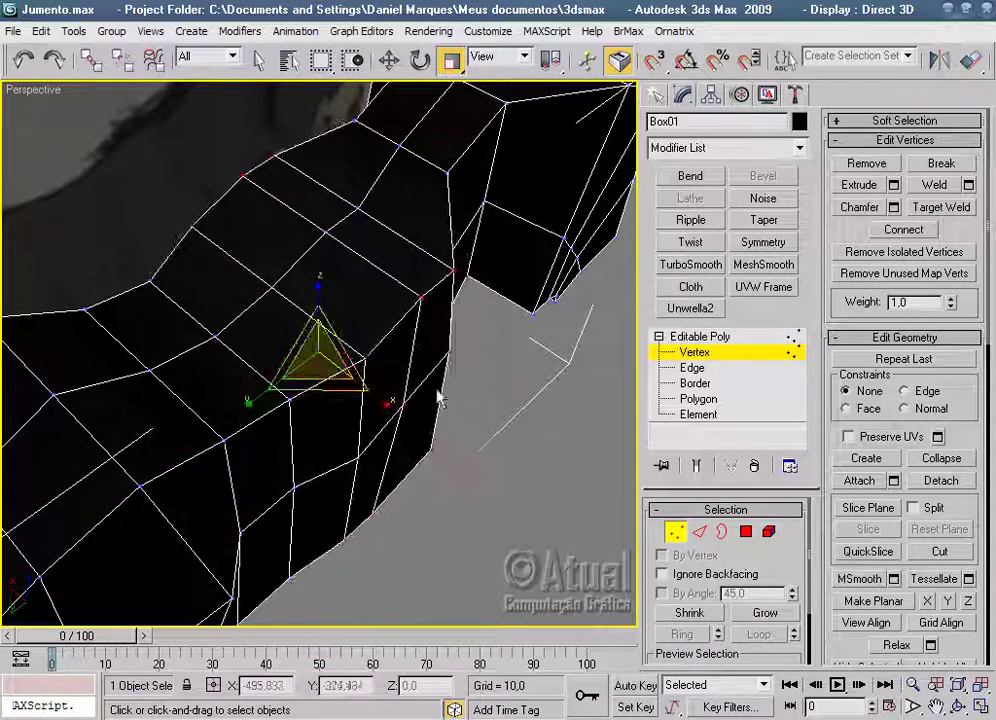
alt+middle_drag(372, 392, 445, 300)
Move a back vertex down-left and nudge four top-edge vertices to round the upper ridge.
click(441, 244)
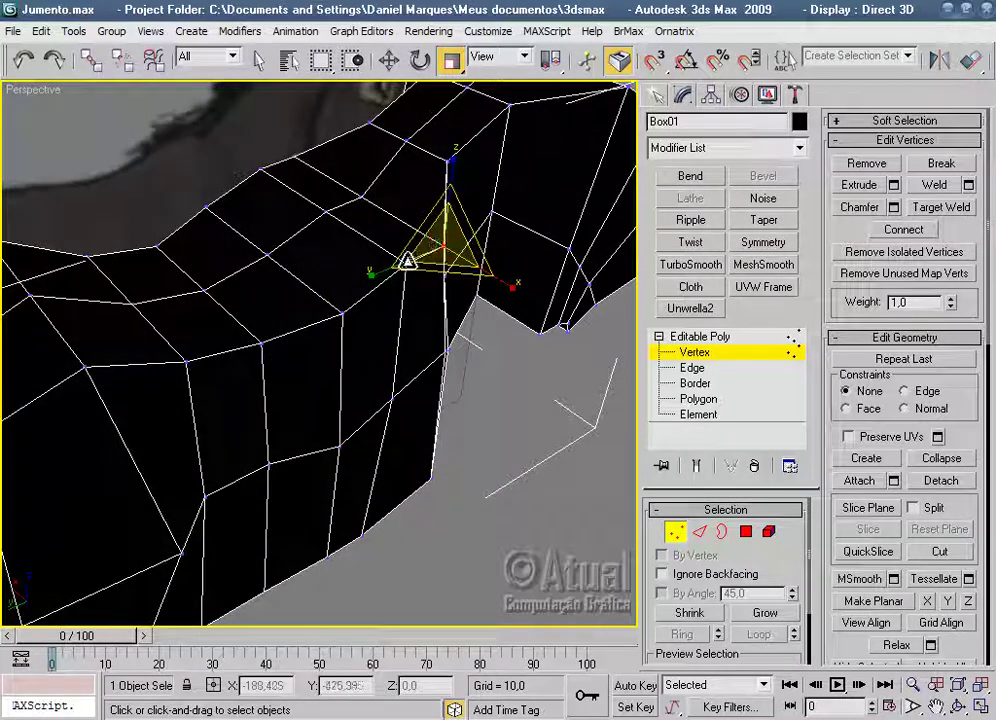
drag(407, 262, 378, 319)
ctrl+click(343, 310)
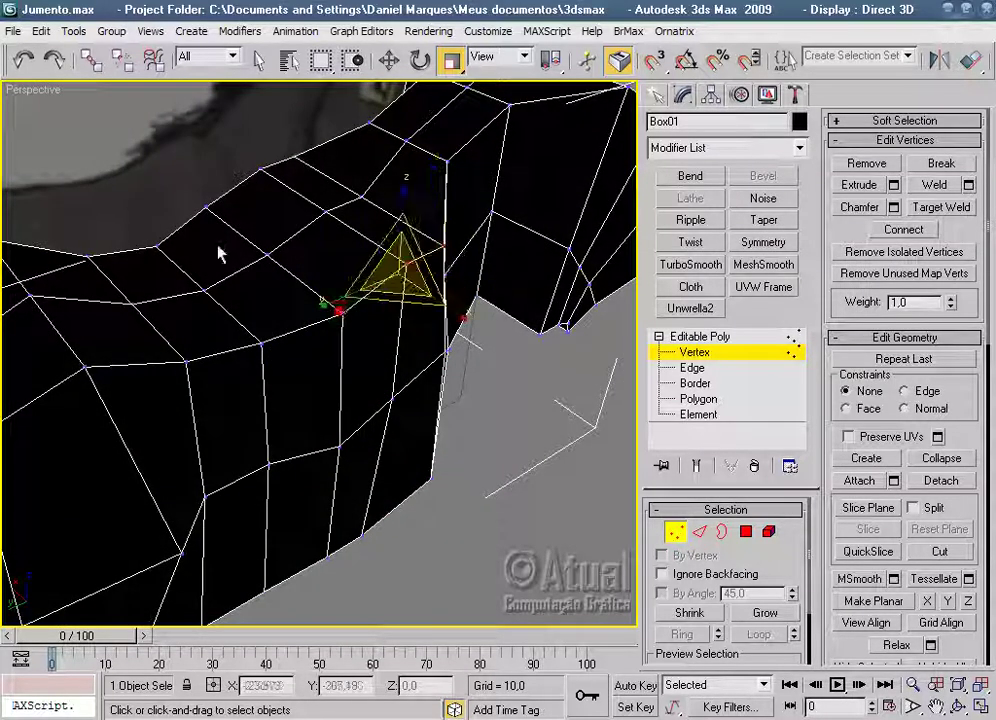
ctrl+click(202, 208)
ctrl+click(260, 169)
ctrl+click(296, 153)
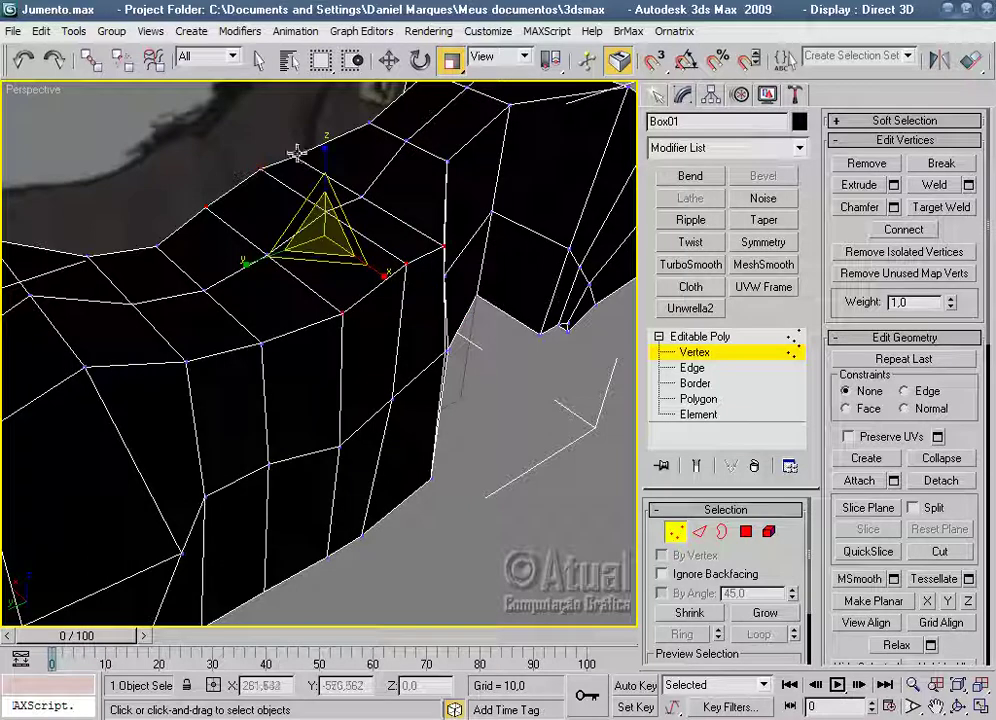
drag(368, 224, 367, 262)
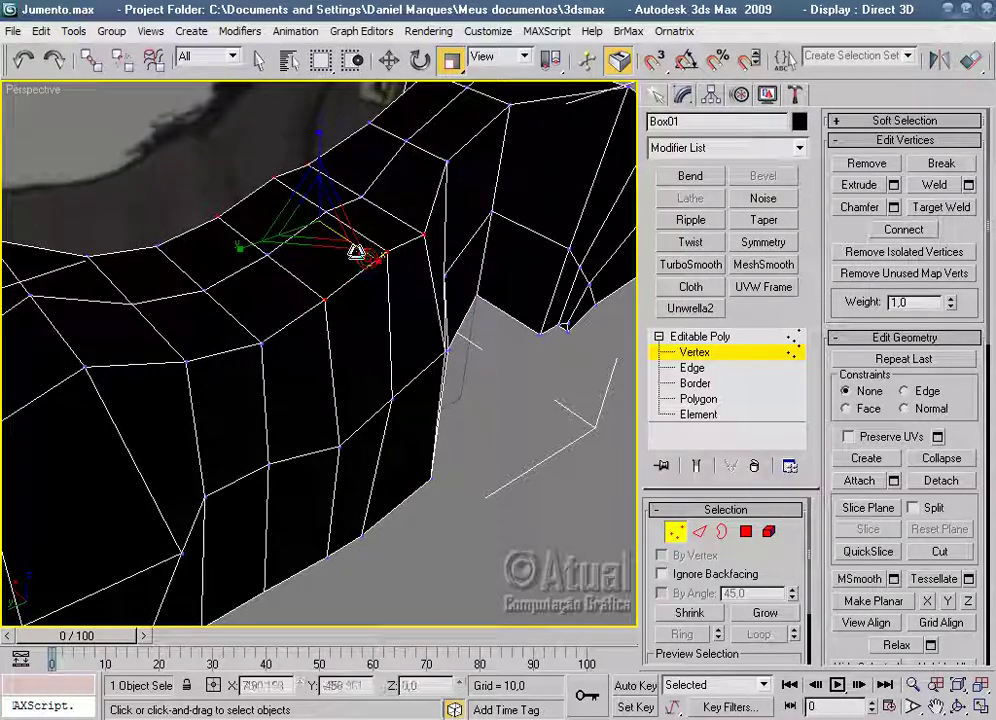
scroll(512, 370, down, 4)
alt+middle_drag(512, 370, 465, 336)
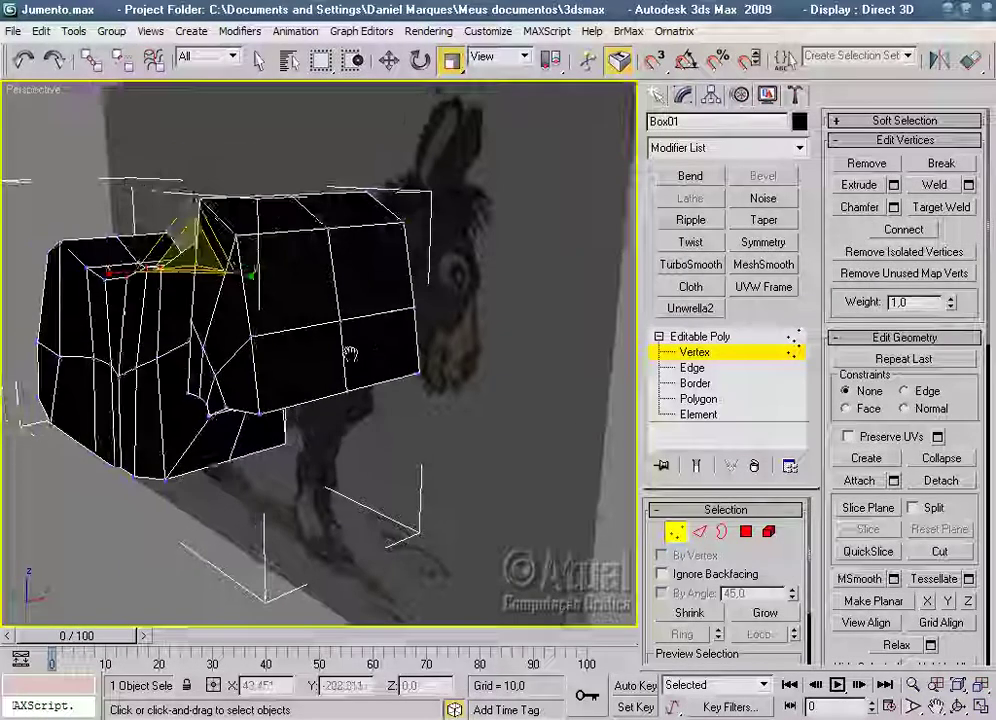
Move and scale the jaw vertices toward the reference jaw line, then check the head in Perspective.
scroll(480, 360, up, 5)
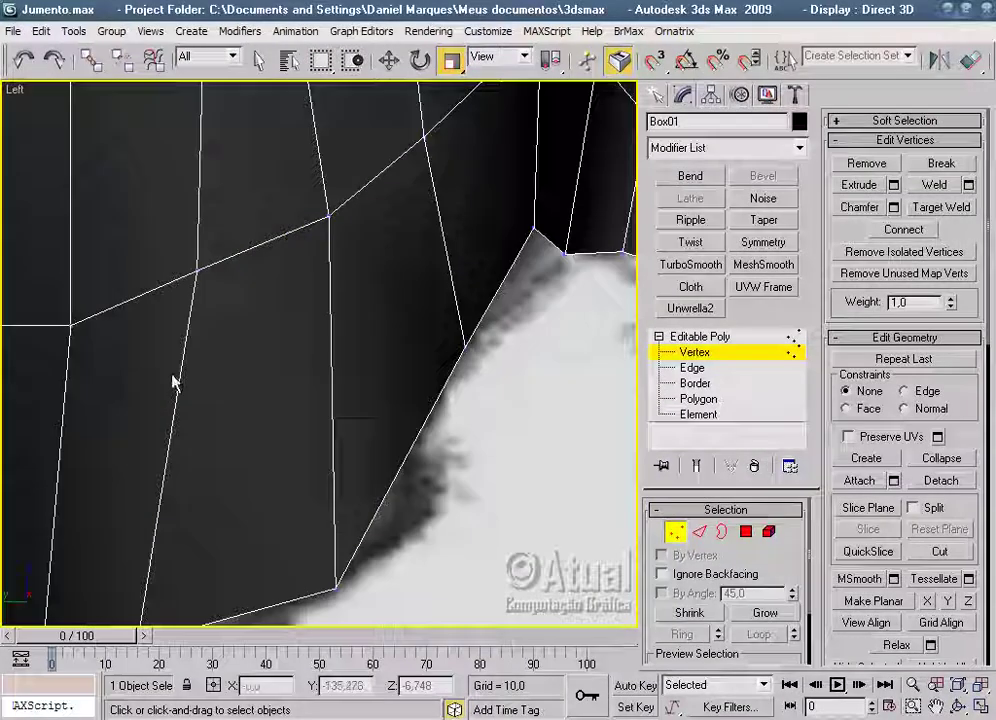
scroll(513, 370, down, 3)
scroll(513, 370, up, 2)
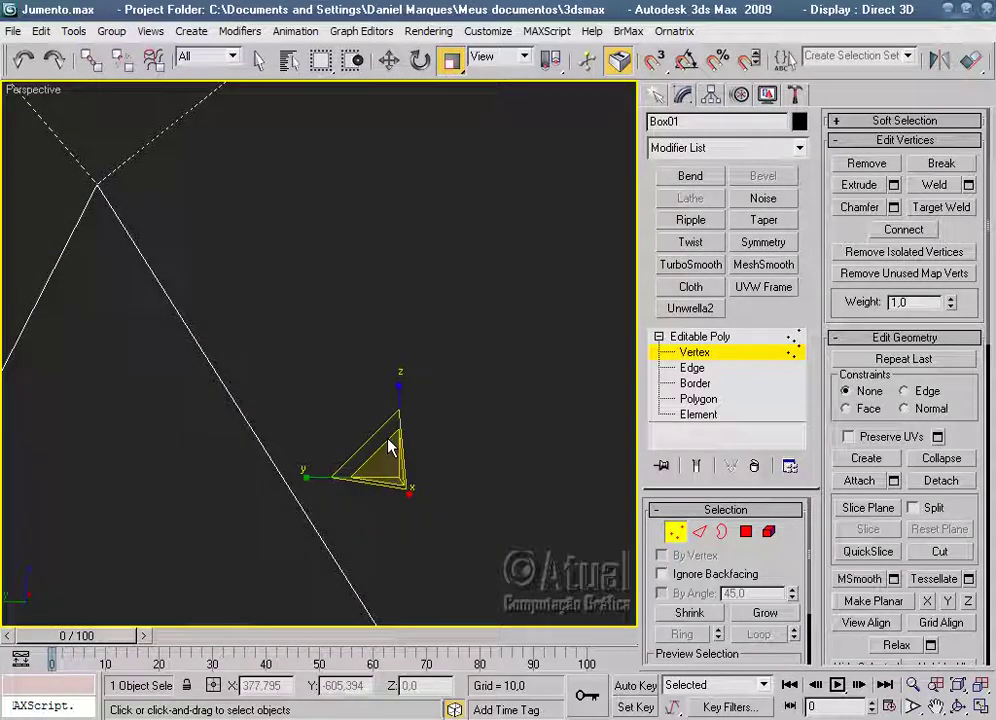
mouse_move(389, 445)
alt+middle_down()
mouse_move(450, 405)
mouse_move(345, 400)
alt+middle_up()
mouse_move(379, 293)
mouse_down()
mouse_move(318, 350)
mouse_move(285, 411)
mouse_move(262, 396)
mouse_up()
mouse_move(262, 396)
alt+middle_down()
mouse_move(362, 398)
mouse_move(300, 420)
alt+middle_up()
drag(231, 352, 320, 352)
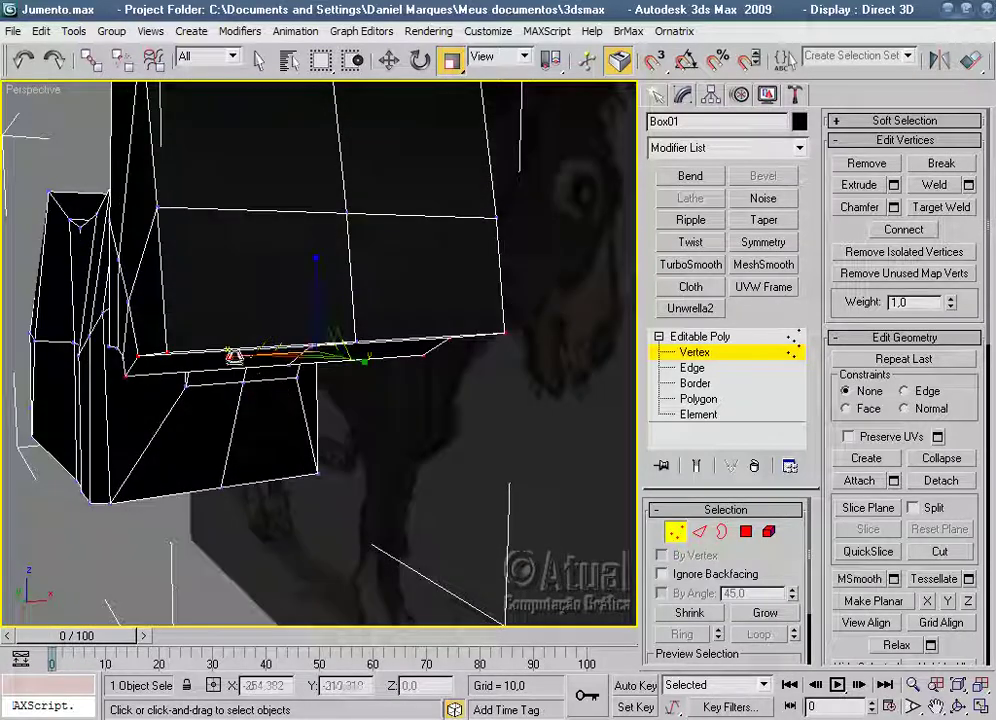
mouse_move(320, 352)
alt+middle_down()
mouse_move(402, 269)
mouse_move(396, 249)
mouse_move(473, 327)
mouse_move(576, 398)
mouse_move(318, 462)
mouse_move(429, 402)
mouse_move(440, 446)
mouse_move(478, 360)
alt+middle_up()
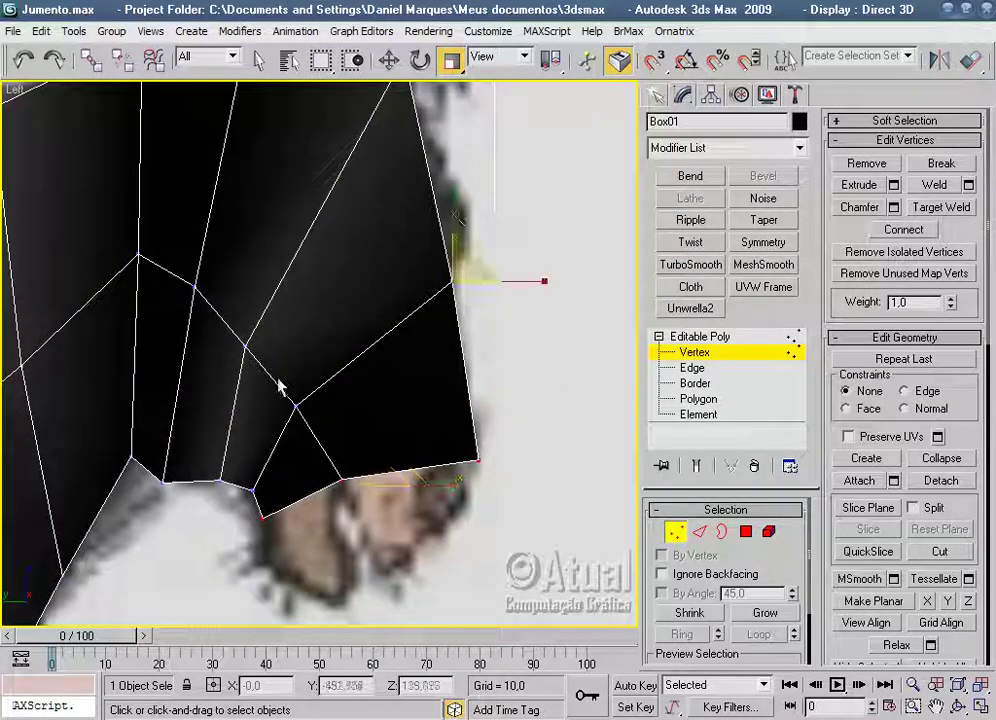
click(252, 483)
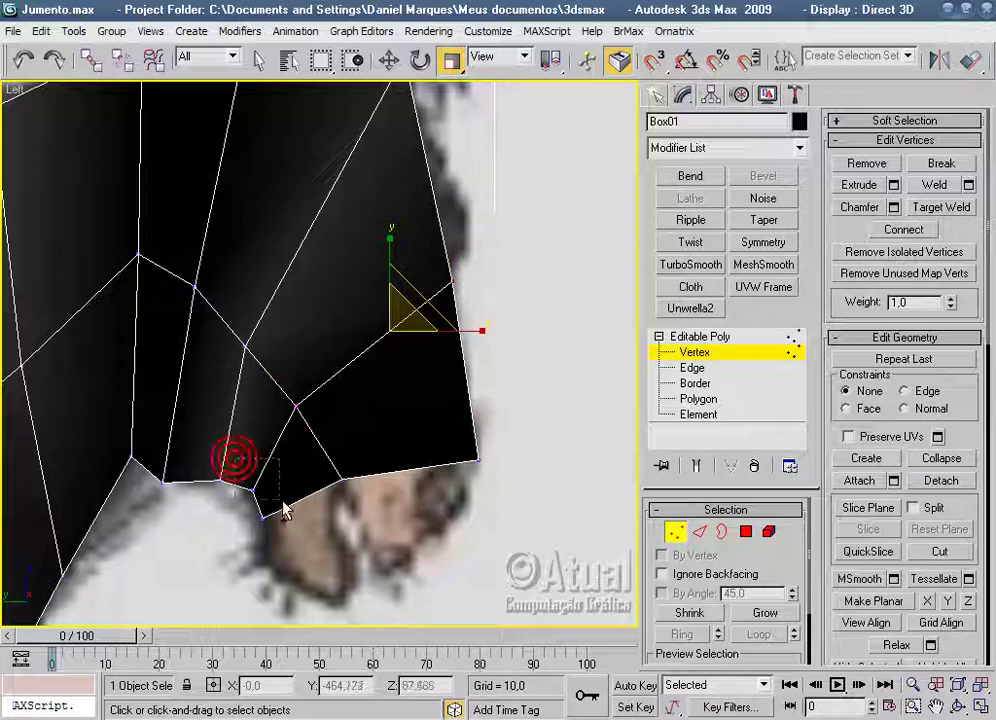
drag(237, 462, 283, 510)
key(p)
scroll(330, 490, down, 2)
scroll(312, 472, down, 2)
mouse_move(358, 332)
alt+middle_down()
mouse_move(347, 312)
mouse_move(380, 367)
mouse_move(437, 260)
mouse_move(298, 447)
mouse_move(389, 485)
alt+middle_up()
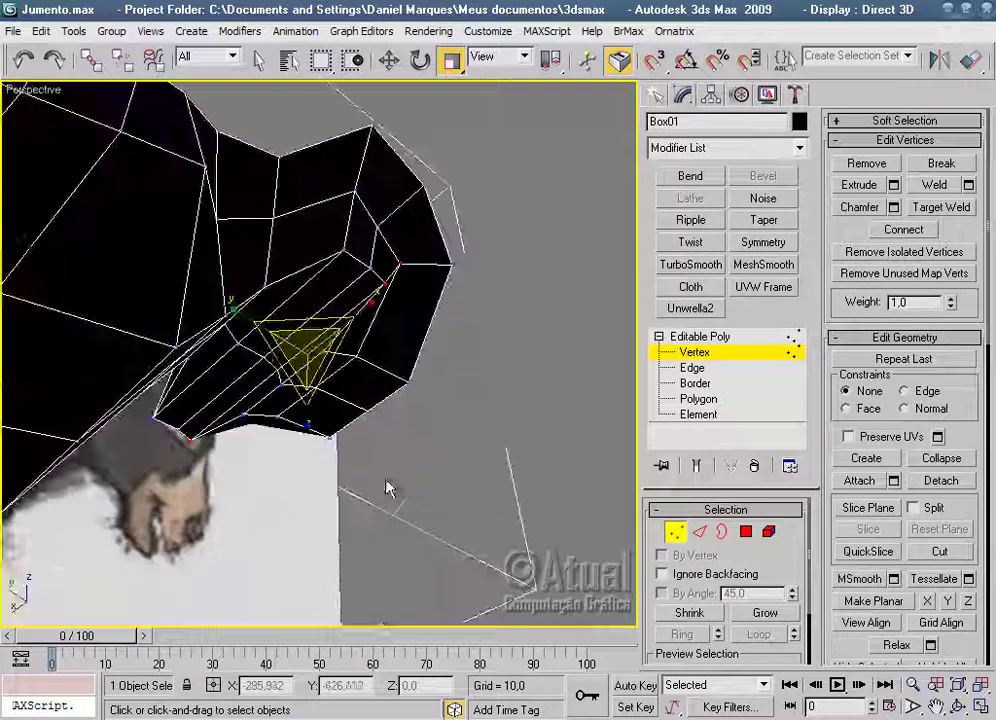
mouse_move(277, 368)
alt+middle_down()
mouse_move(306, 435)
mouse_move(262, 464)
alt+middle_up()
mouse_move(226, 362)
alt+middle_down()
mouse_move(222, 422)
mouse_move(342, 371)
mouse_move(378, 378)
alt+middle_up()
mouse_move(286, 433)
alt+middle_down()
mouse_move(411, 396)
mouse_move(427, 409)
alt+middle_up()
Select the top and lower head vertices in Left view and scale them to 60% along X.
key(l)
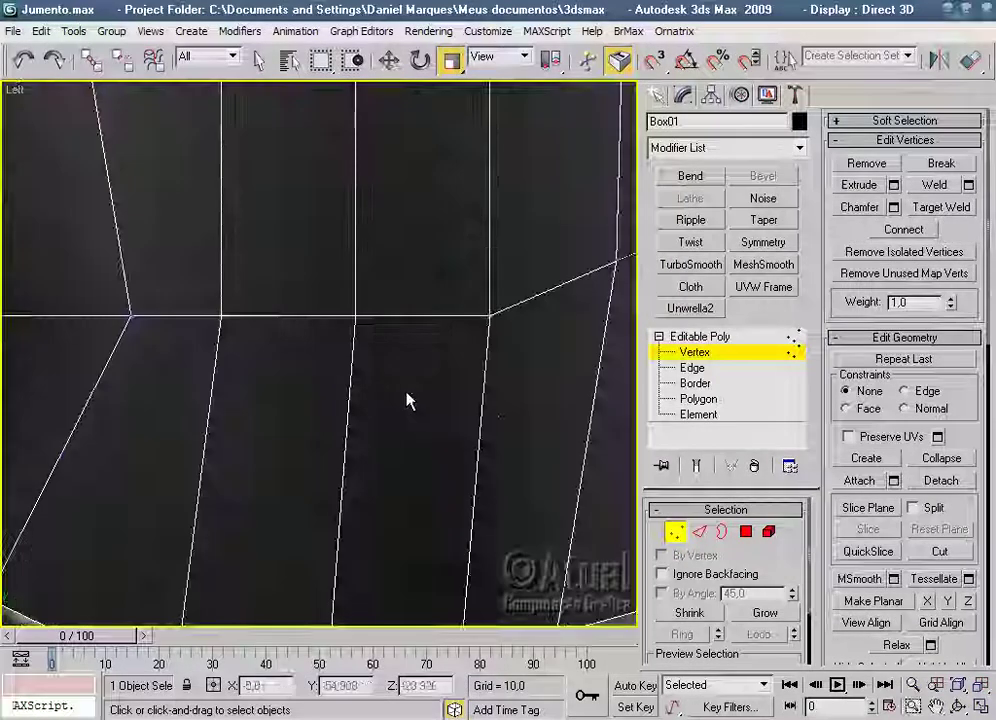
scroll(138, 453, down, 3)
scroll(222, 485, down, 2)
scroll(247, 470, up, 4)
middle_drag(247, 470, 436, 489)
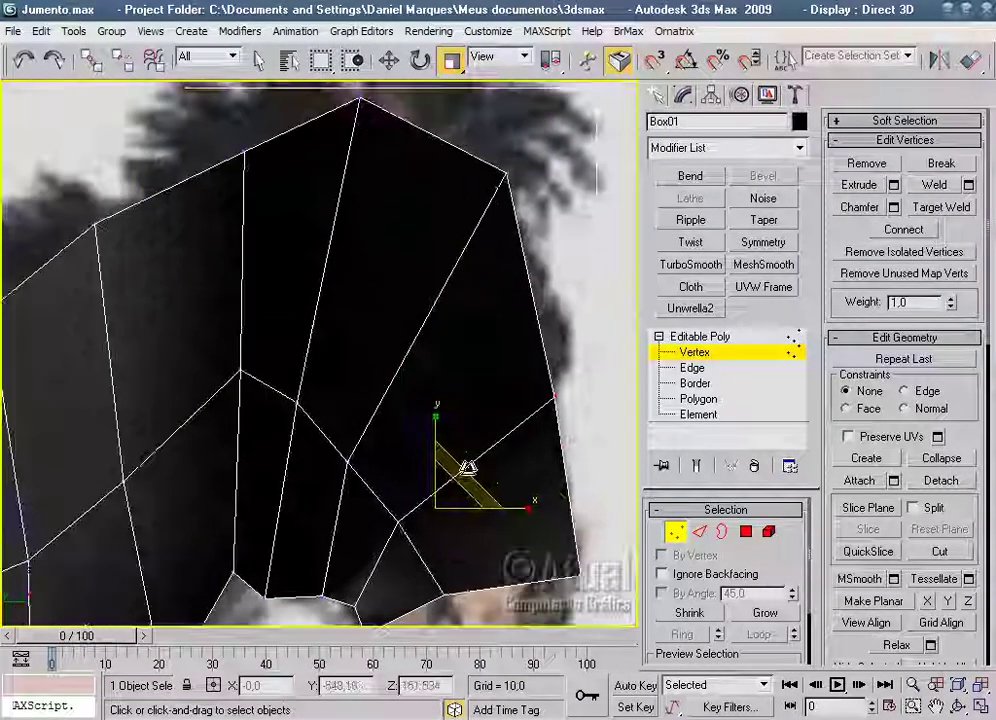
scroll(388, 205, down, 2)
click(445, 227)
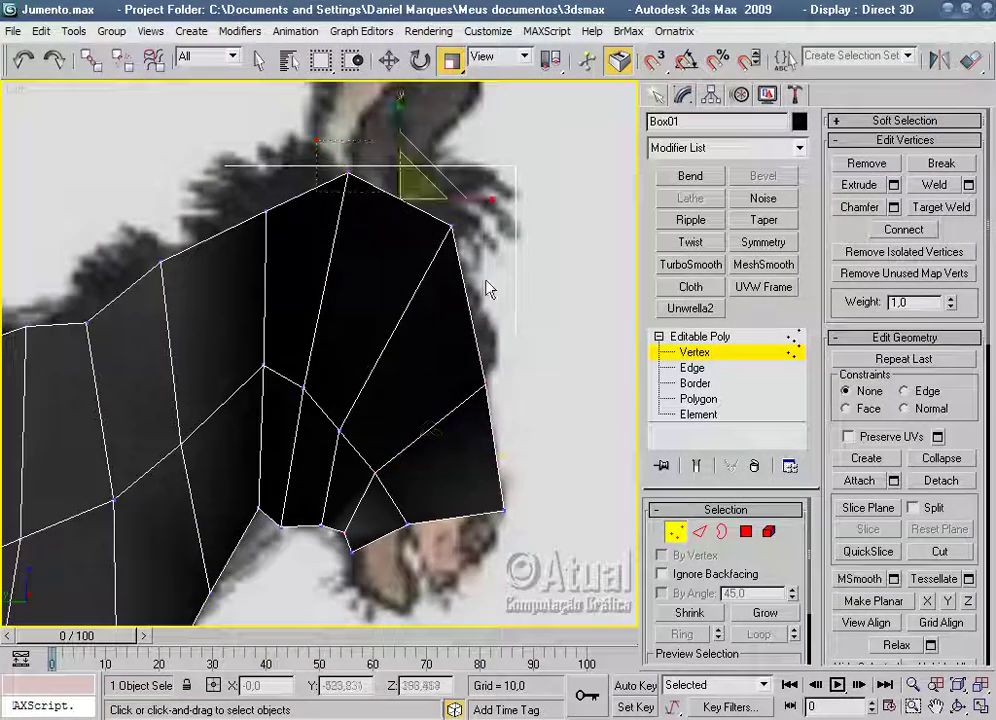
ctrl+click(340, 430)
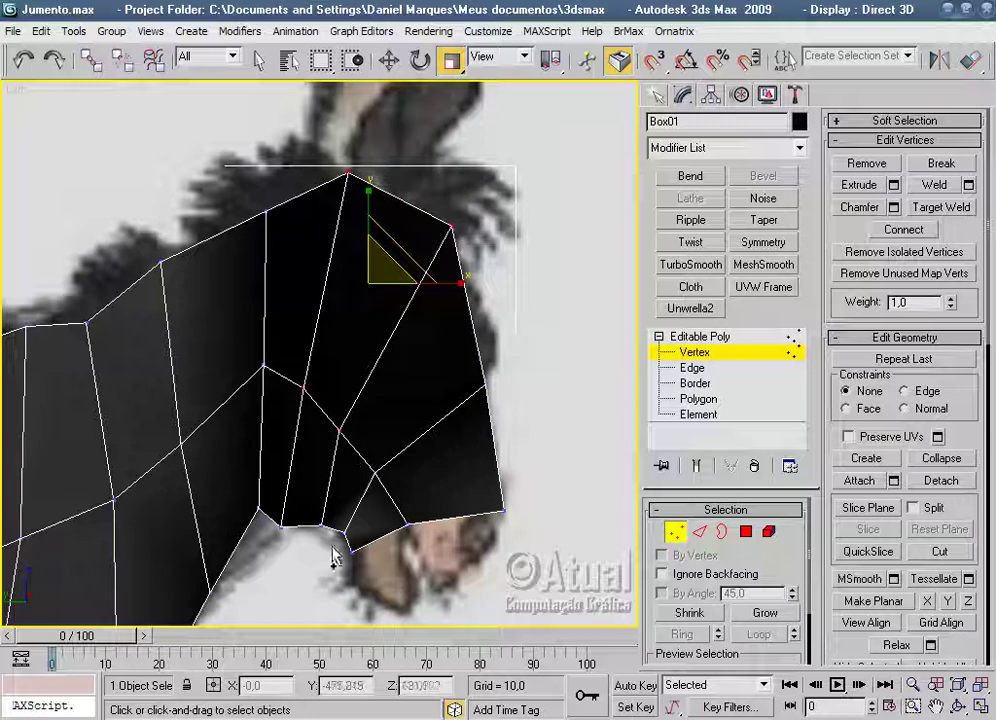
ctrl+click(322, 515)
key(p)
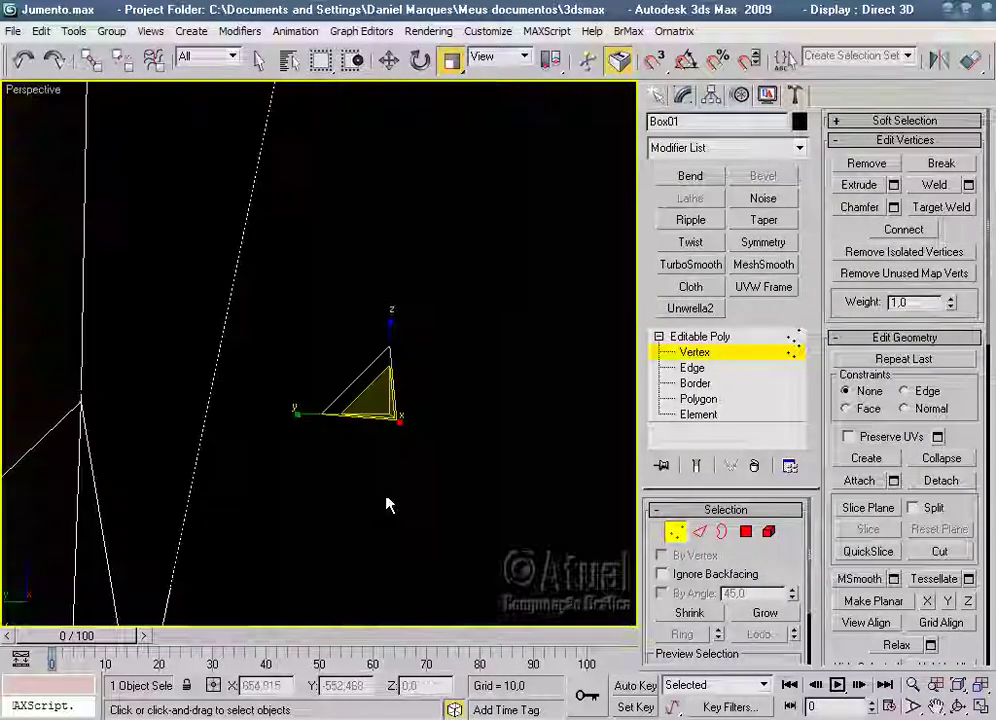
alt+middle_drag(380, 502, 300, 445)
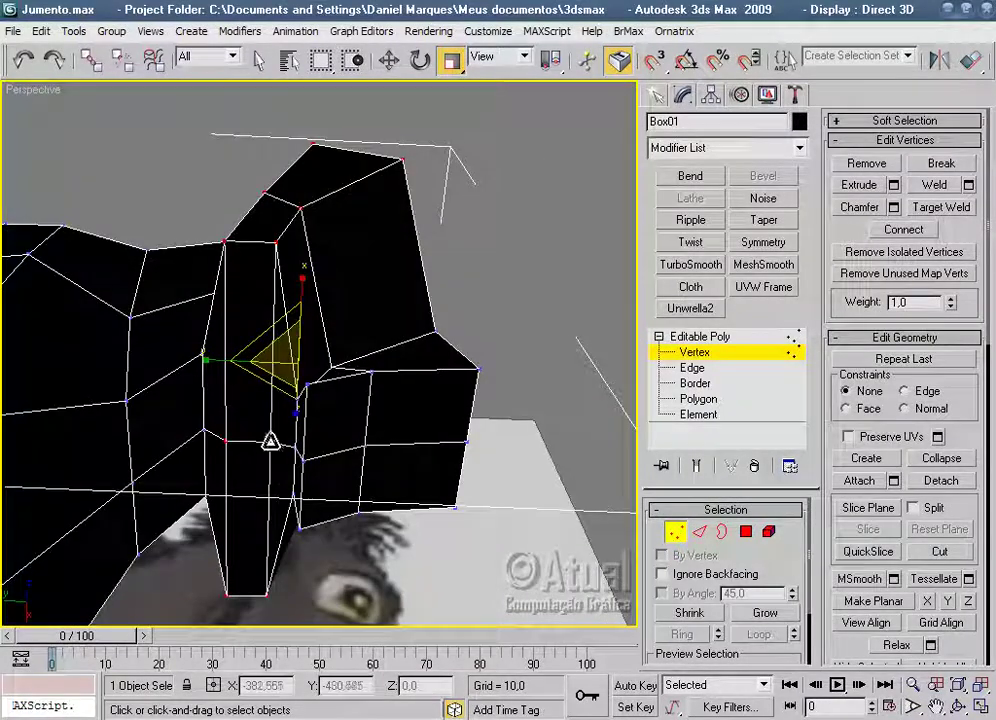
mouse_move(238, 455)
alt+middle_down()
mouse_move(220, 440)
mouse_move(402, 371)
mouse_move(310, 510)
alt+middle_up()
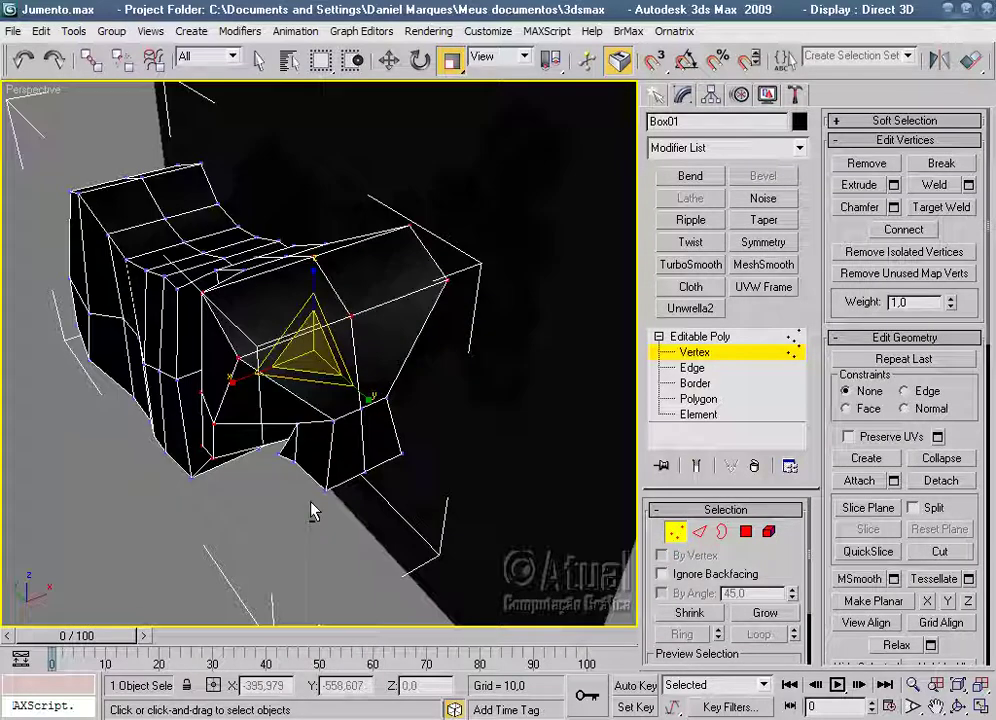
mouse_move(352, 314)
mouse_down()
mouse_move(233, 396)
mouse_move(287, 374)
mouse_up()
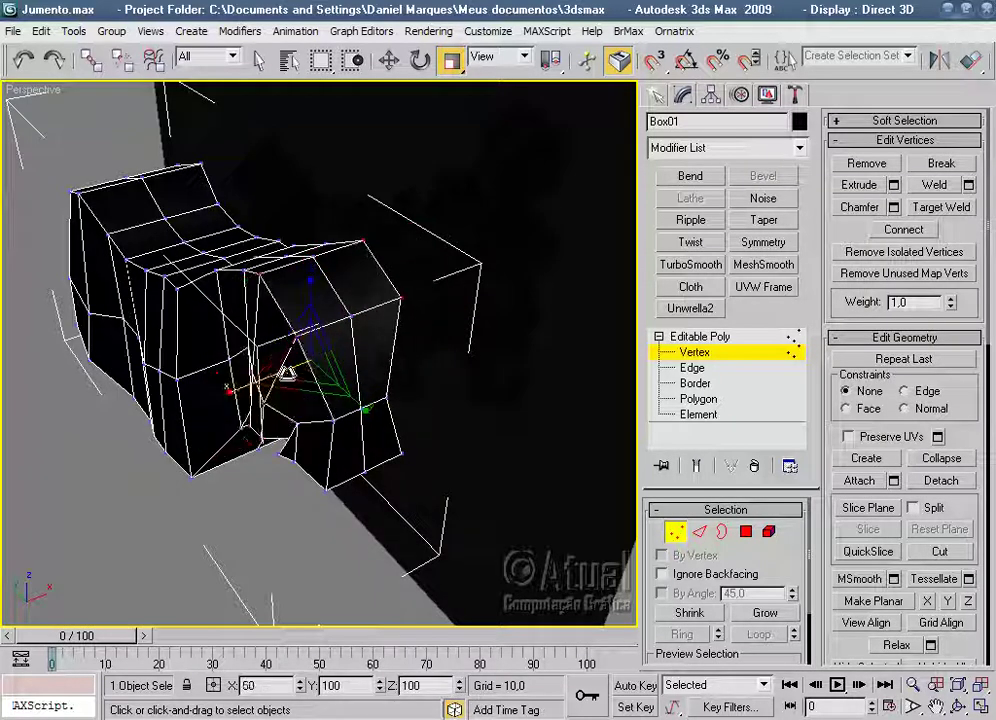
mouse_move(288, 372)
alt+middle_down()
mouse_move(460, 445)
mouse_move(422, 333)
mouse_move(389, 356)
mouse_move(553, 386)
mouse_move(419, 212)
mouse_move(458, 565)
alt+middle_up()
key(shift+z)
key(shift+z)
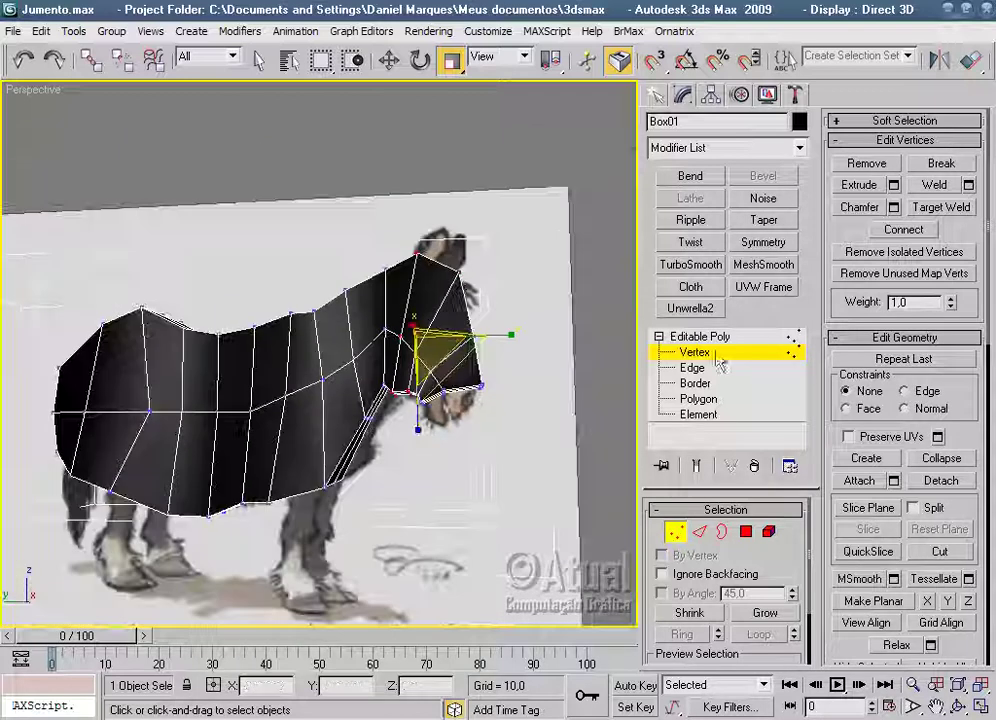
Add a MeshSmooth modifier with Iterations 2 and preview the smoothed donkey body.
click(700, 337)
click(763, 264)
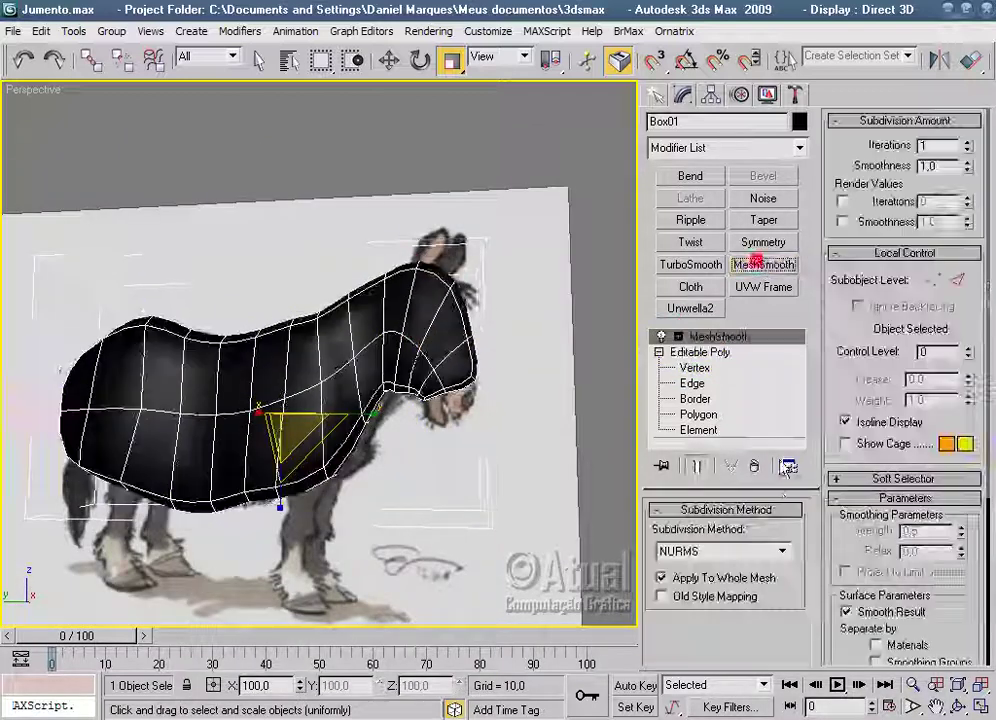
click(967, 142)
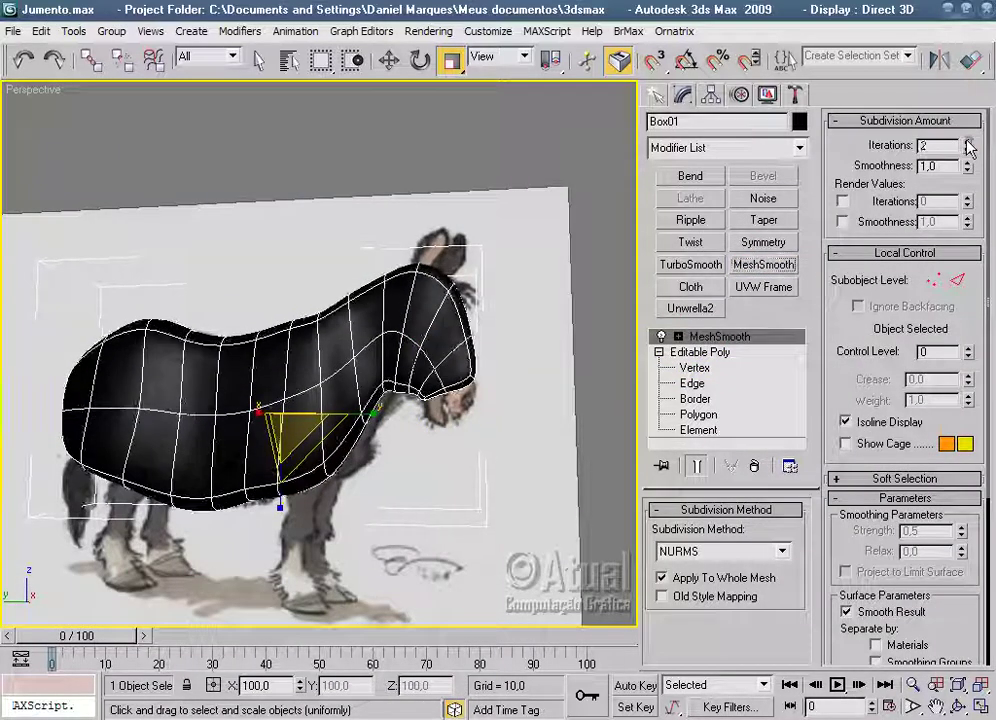
click(584, 418)
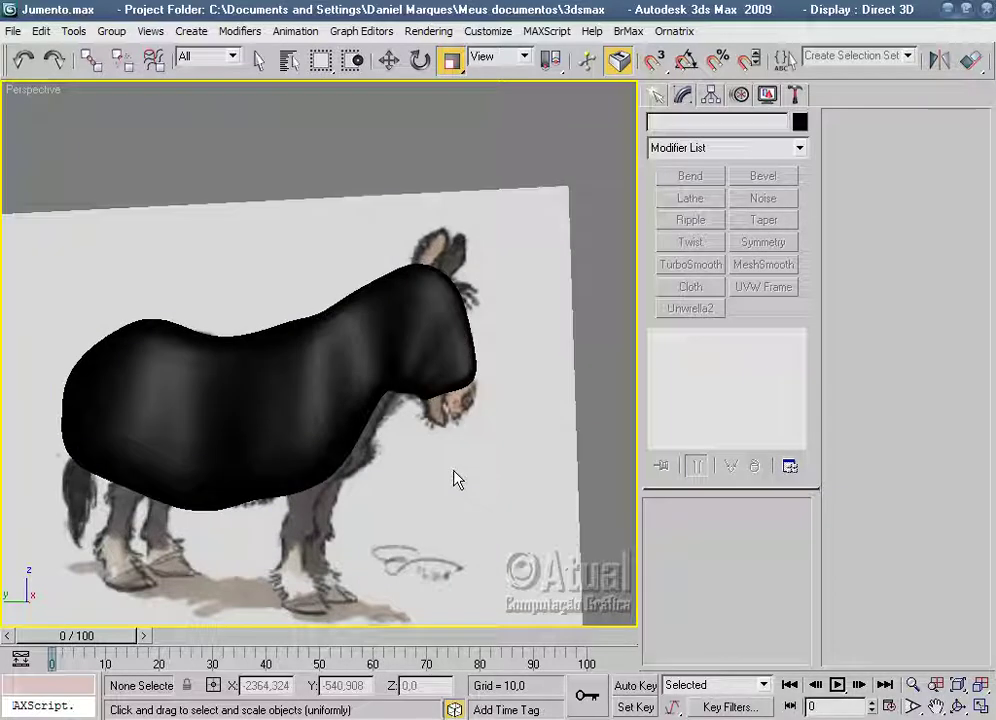
scroll(455, 479, down, 5)
alt+middle_drag(349, 467, 498, 565)
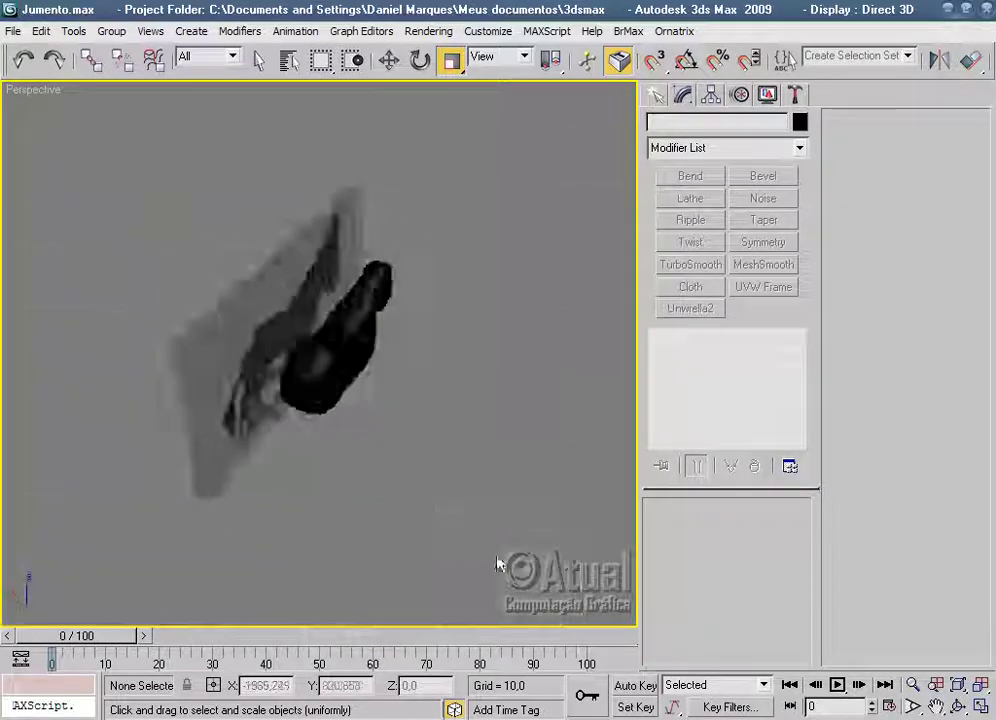
scroll(365, 498, up, 5)
mouse_move(464, 361)
alt+middle_down()
mouse_move(614, 413)
mouse_move(427, 362)
mouse_move(367, 371)
mouse_move(313, 424)
mouse_move(558, 427)
mouse_move(549, 362)
mouse_move(400, 365)
mouse_move(416, 476)
alt+middle_up()
scroll(416, 476, up, 3)
Change Box01's object colour from black to dark grey.
click(420, 467)
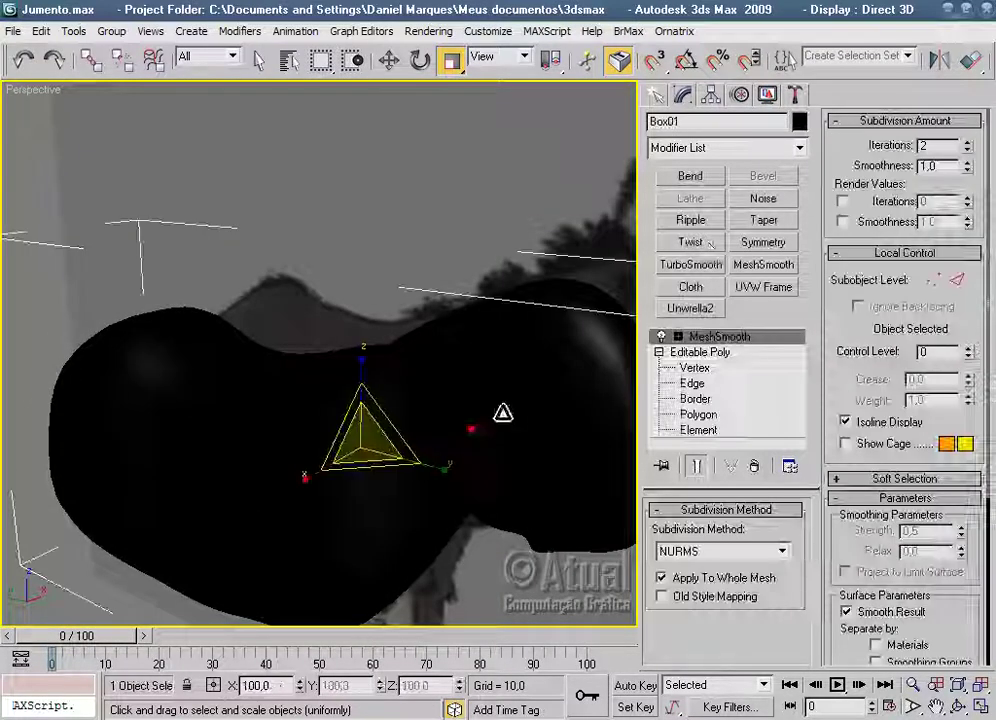
click(799, 121)
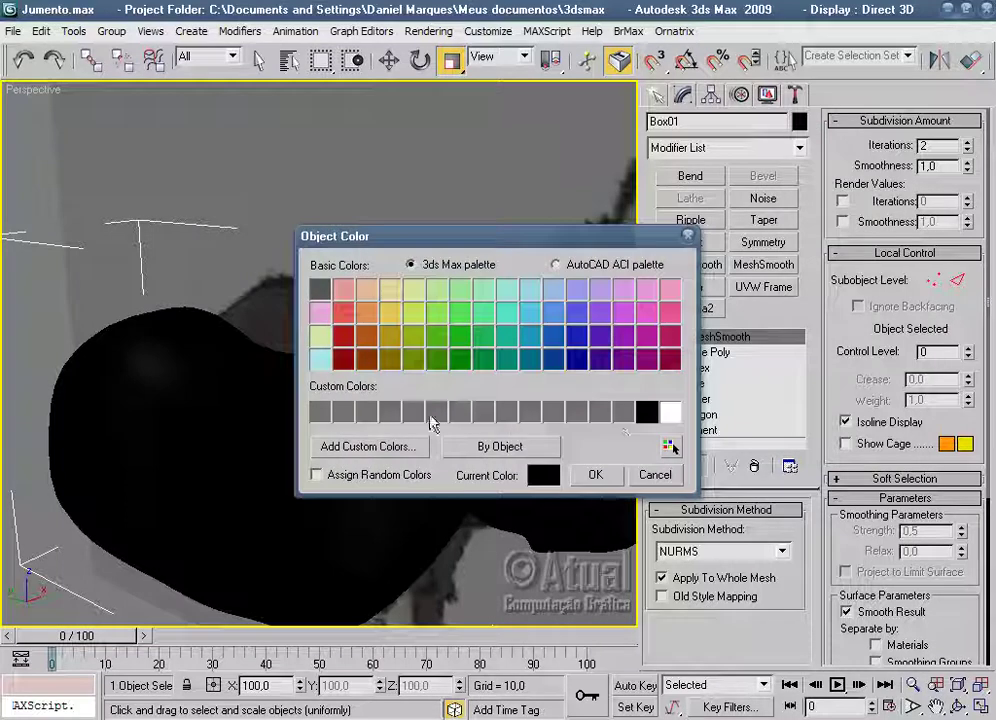
click(320, 289)
click(597, 475)
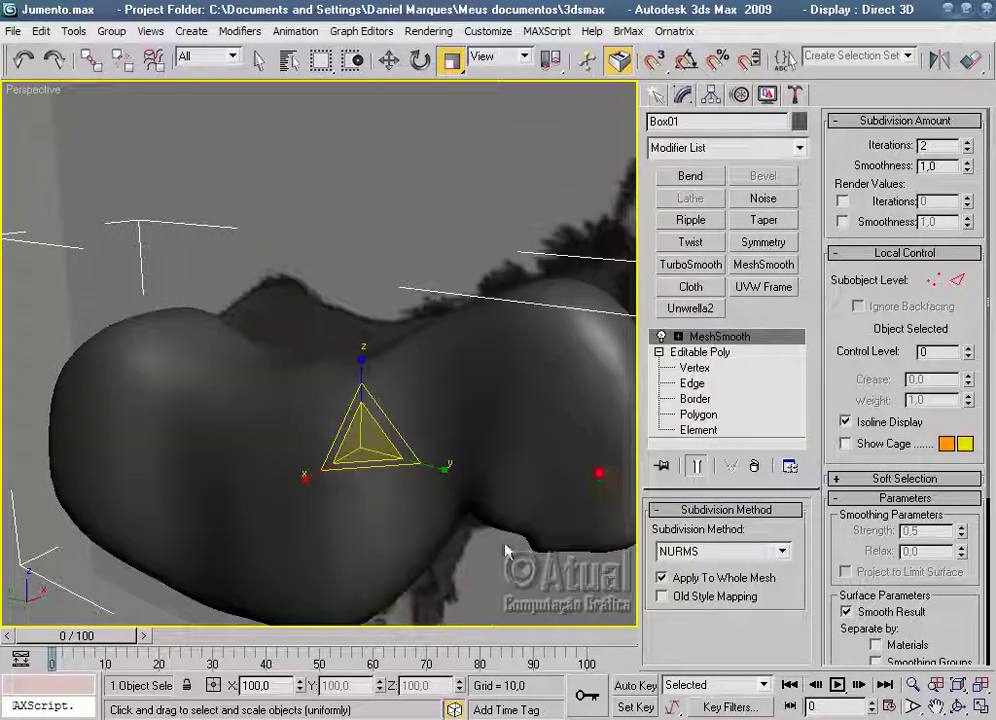
scroll(505, 545, down, 3)
mouse_move(473, 540)
alt+middle_down()
mouse_move(558, 427)
mouse_move(514, 497)
mouse_move(345, 505)
mouse_move(385, 429)
mouse_move(462, 396)
mouse_move(538, 485)
mouse_move(502, 507)
alt+middle_up()
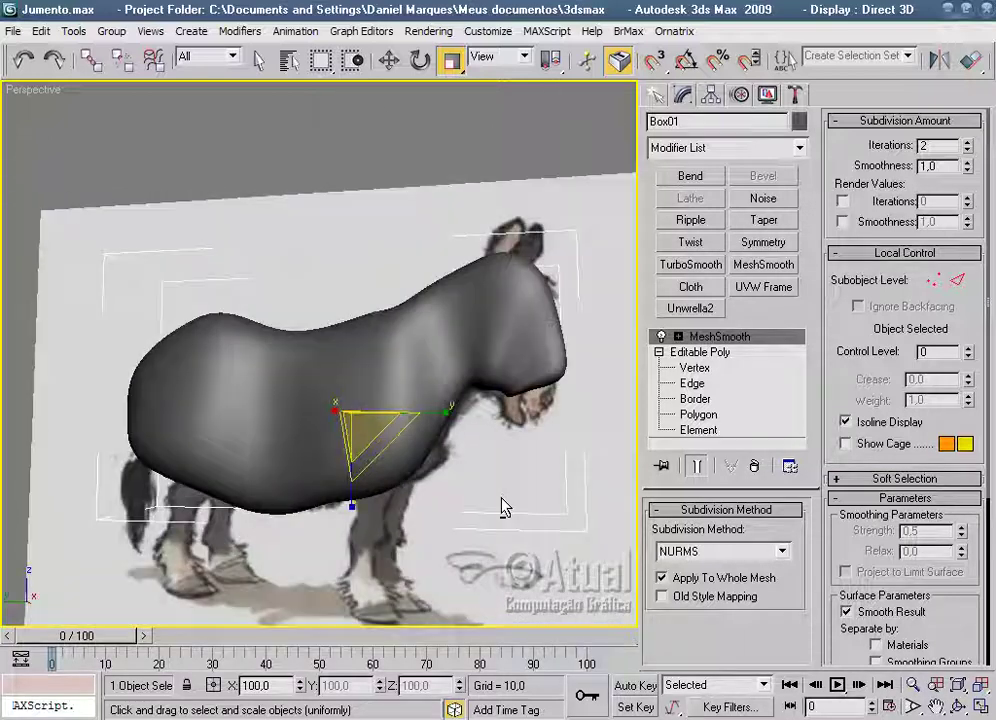
scroll(505, 460, up, 3)
click(695, 368)
Nudge the vertices under the head inward to refine the jaw, then check the whole mesh.
mouse_move(466, 459)
alt+middle_down()
mouse_move(357, 479)
mouse_move(360, 471)
alt+middle_up()
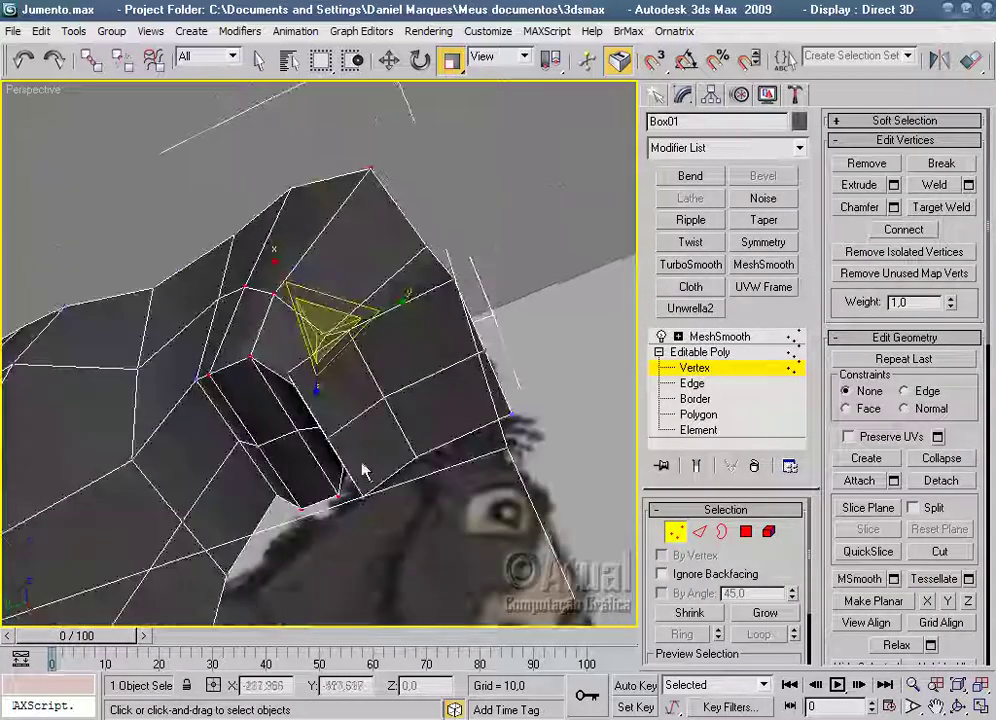
click(283, 370)
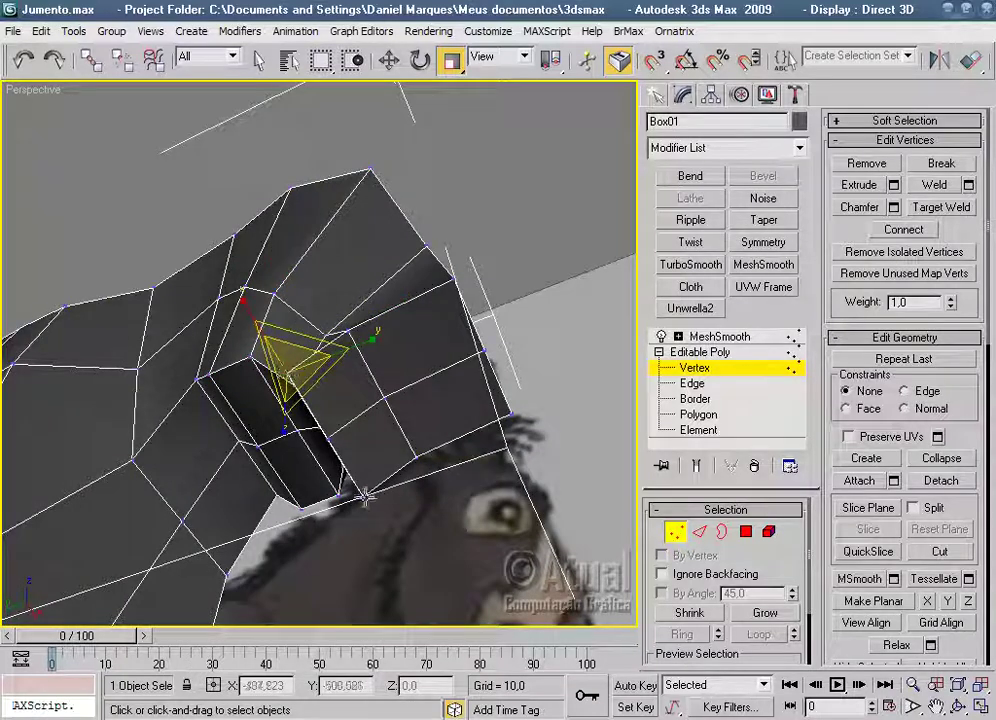
drag(365, 497, 339, 486)
click(288, 378)
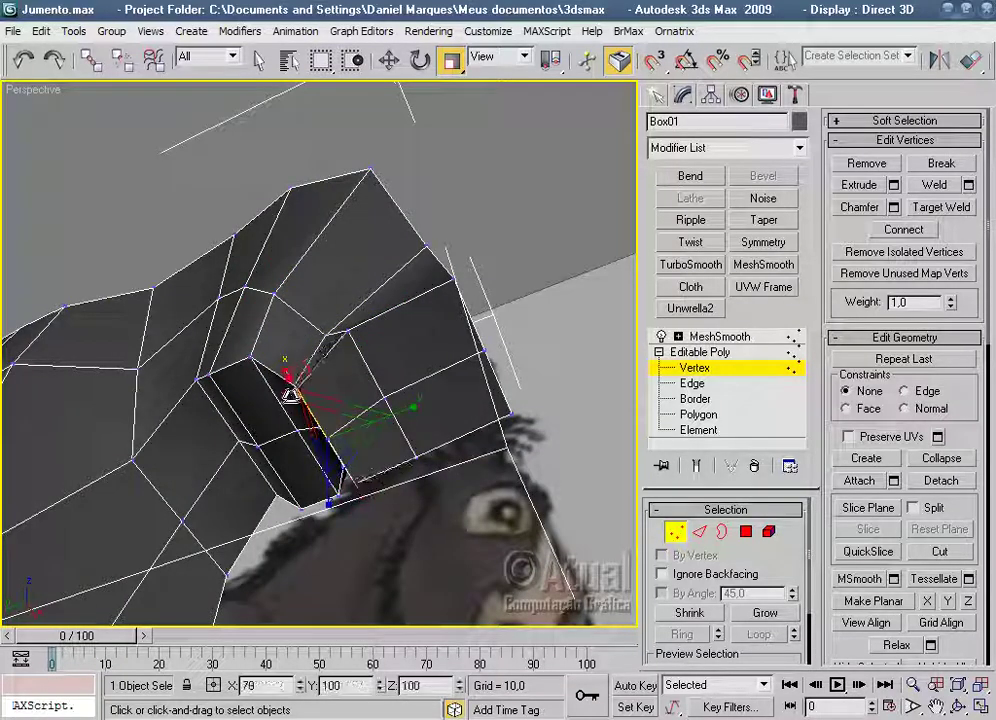
mouse_move(292, 404)
alt+middle_down()
mouse_move(398, 497)
mouse_move(514, 412)
alt+middle_up()
alt+middle_drag(529, 529, 446, 511)
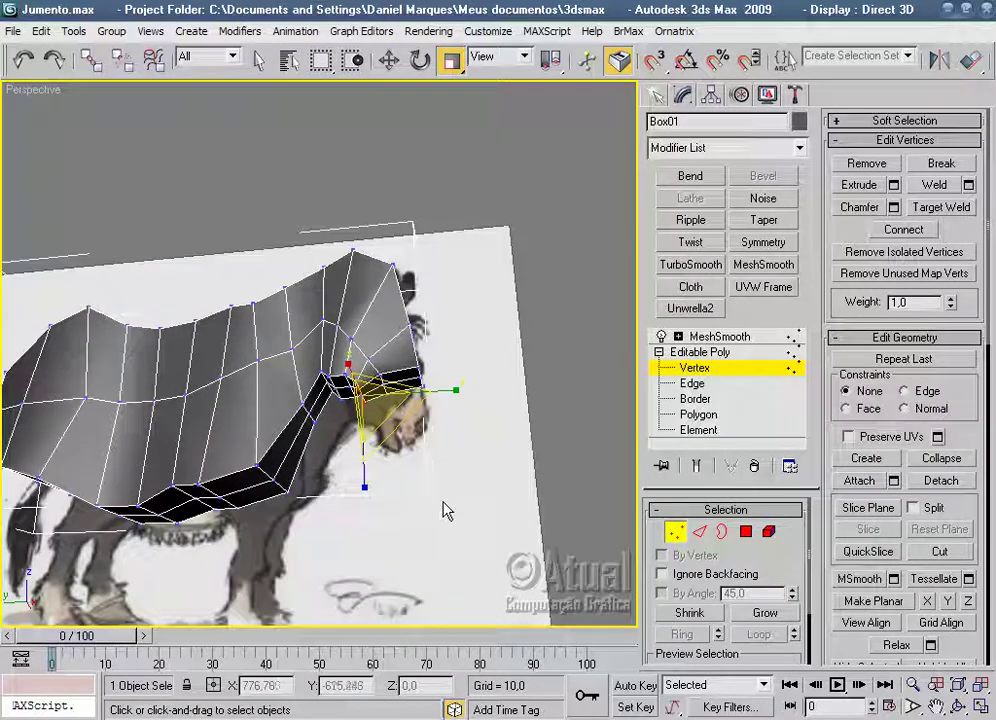
scroll(446, 511, up, 1)
scroll(441, 511, up, 5)
scroll(440, 511, down, 1)
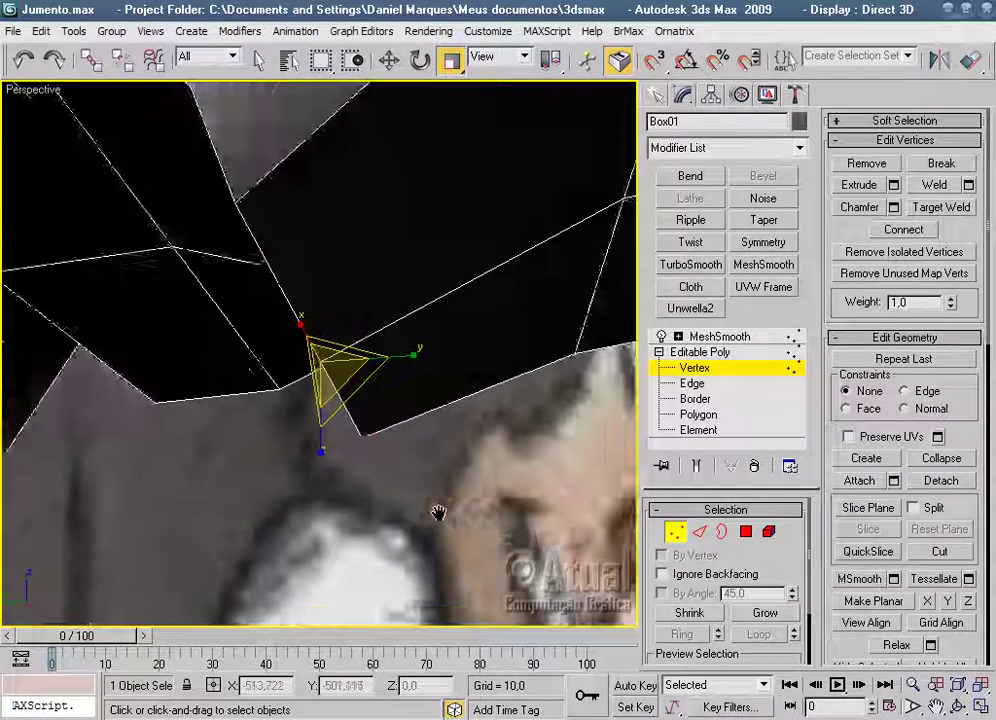
scroll(440, 512, down, 1)
scroll(438, 513, down, 2)
key(f)
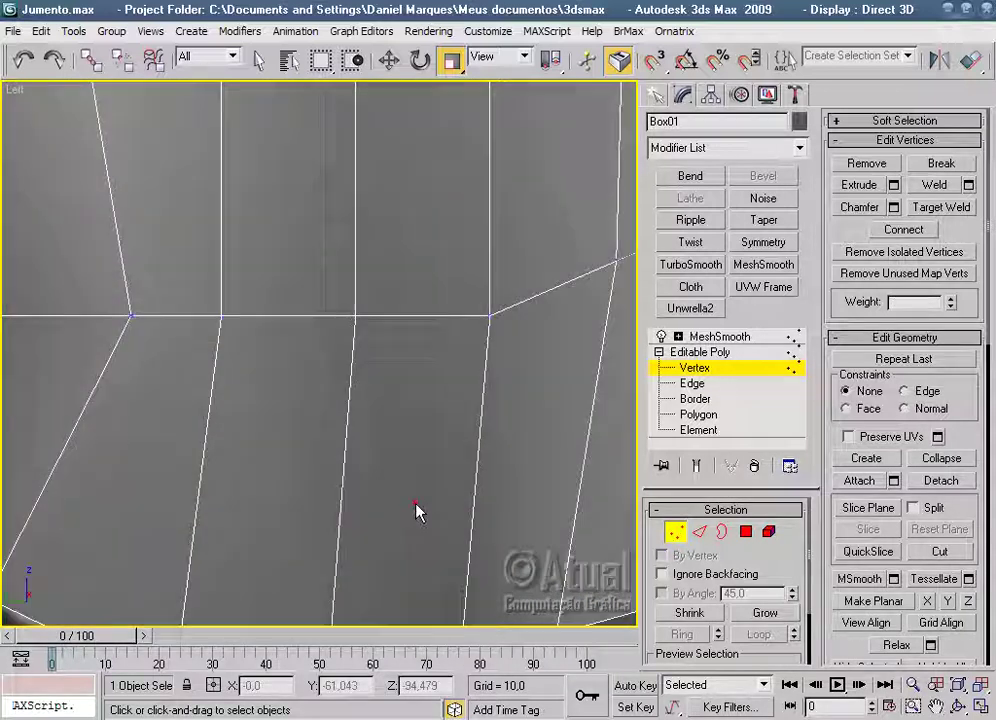
scroll(416, 511, down, 3)
scroll(420, 530, up, 2)
scroll(500, 555, down, 2)
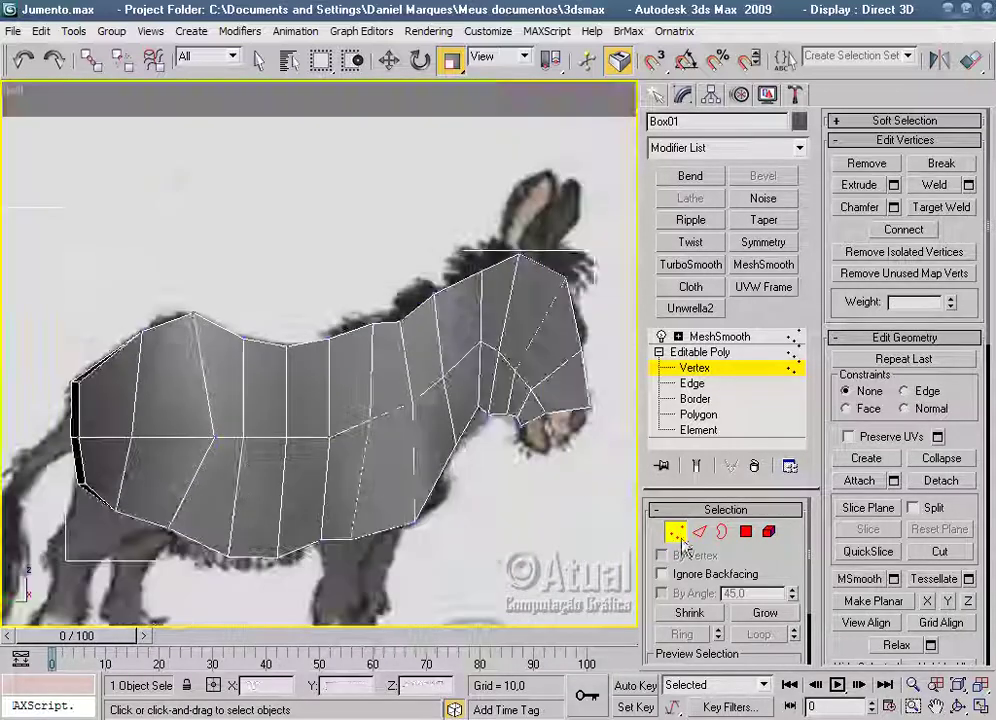
At Polygon level, select the bottom face of the head and confirm it in Perspective.
click(745, 533)
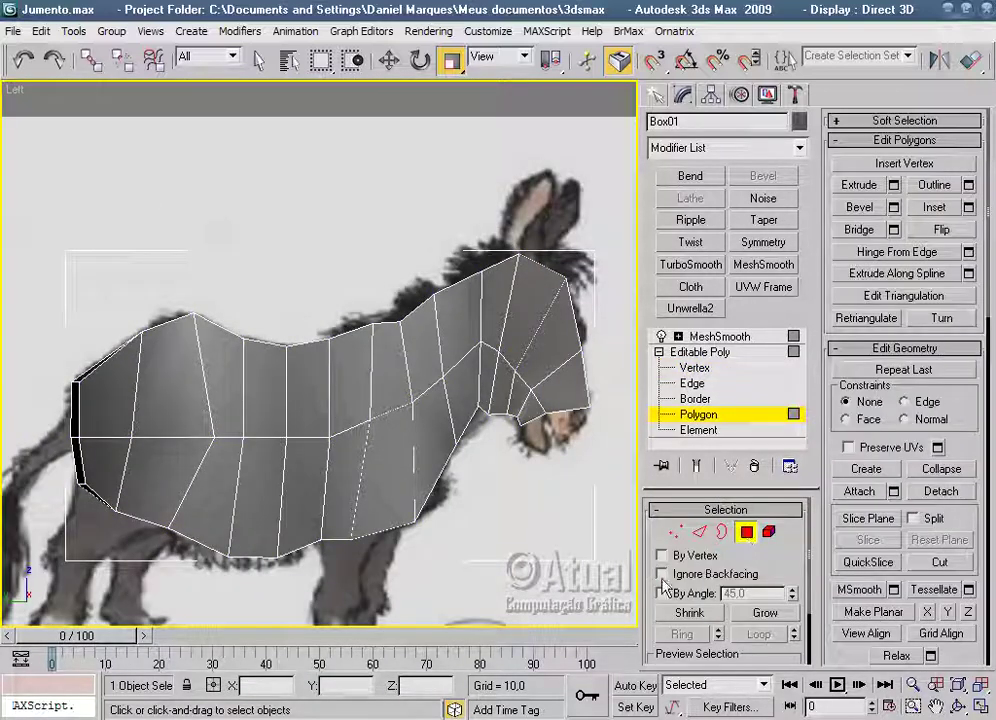
mouse_move(493, 321)
mouse_down()
mouse_move(347, 391)
mouse_move(115, 414)
mouse_move(133, 456)
mouse_move(318, 467)
mouse_move(451, 401)
mouse_up()
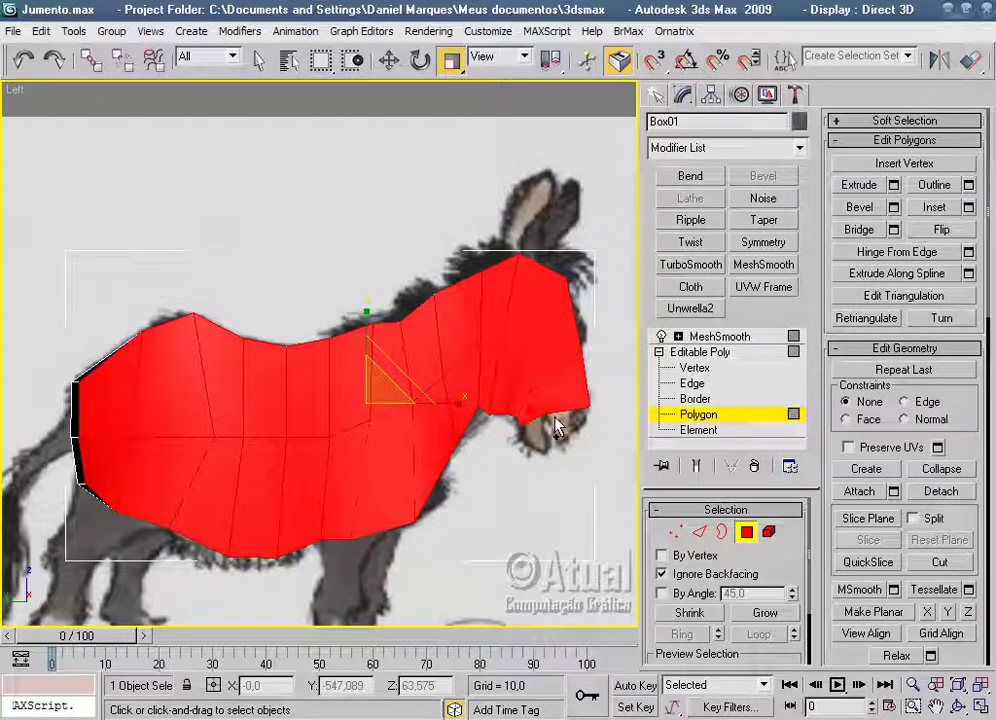
scroll(413, 478, up, 2)
scroll(438, 482, up, 3)
click(568, 548)
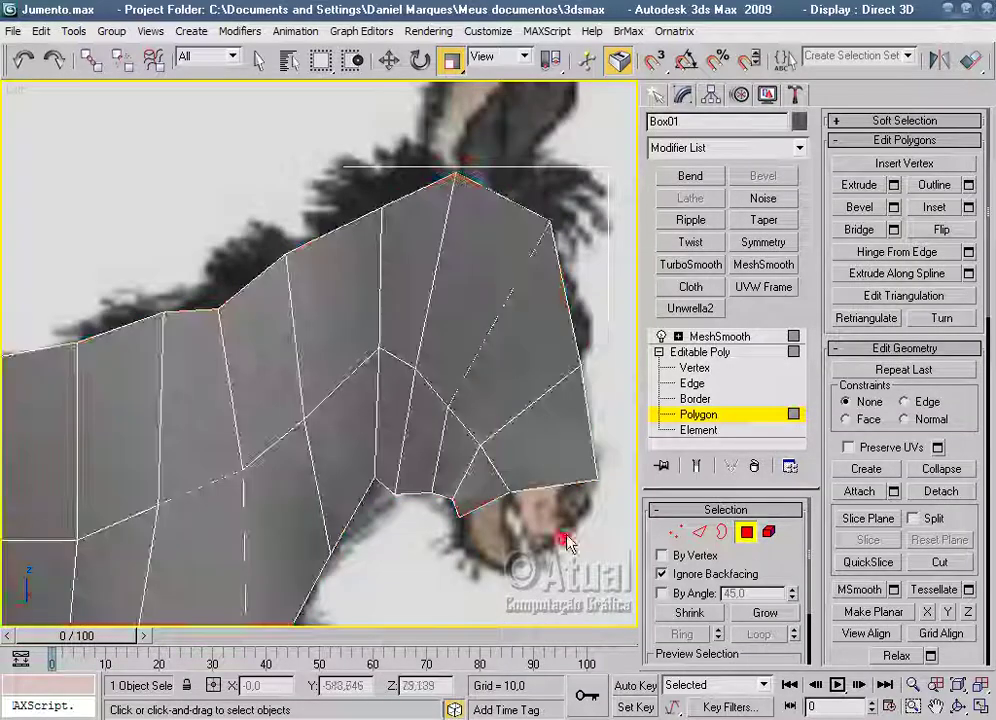
scroll(570, 530, up, 4)
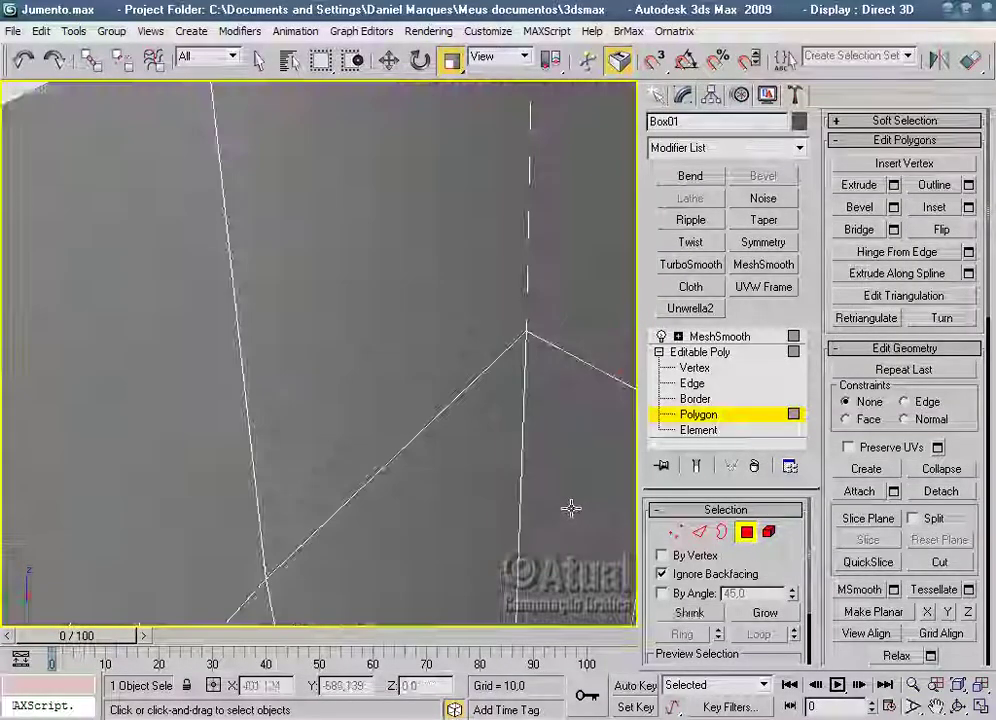
key(p)
mouse_move(545, 540)
alt+middle_down()
mouse_move(471, 478)
mouse_move(393, 351)
alt+middle_up()
mouse_move(310, 425)
alt+middle_down()
mouse_move(278, 534)
mouse_move(238, 507)
mouse_move(360, 511)
alt+middle_up()
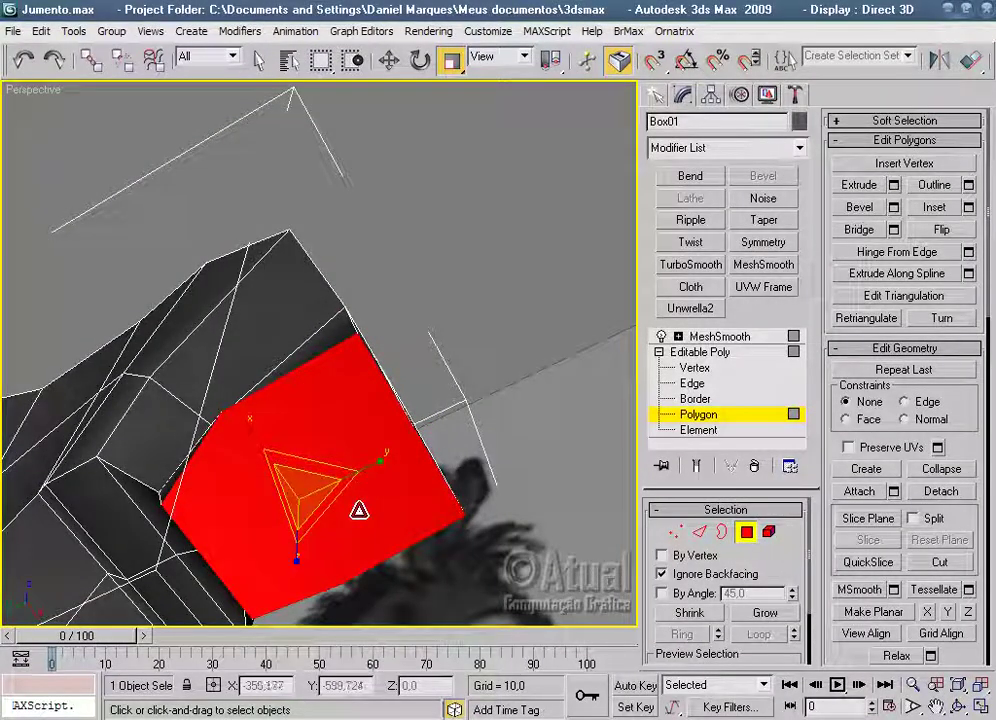
key(l)
scroll(418, 515, down, 2)
scroll(389, 427, down, 3)
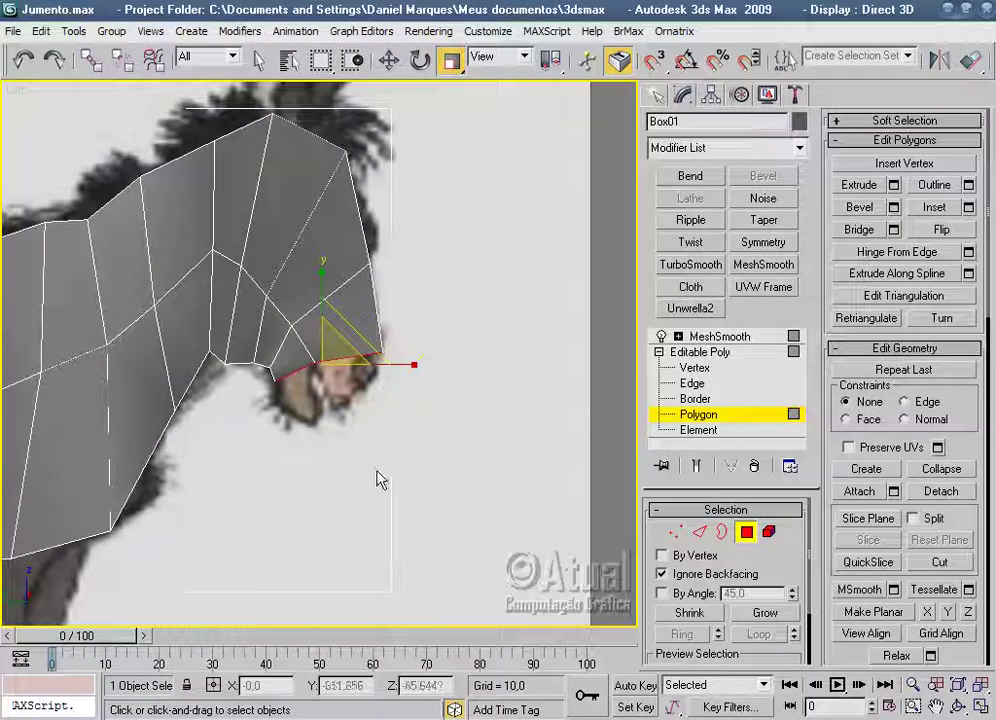
scroll(433, 473, up, 2)
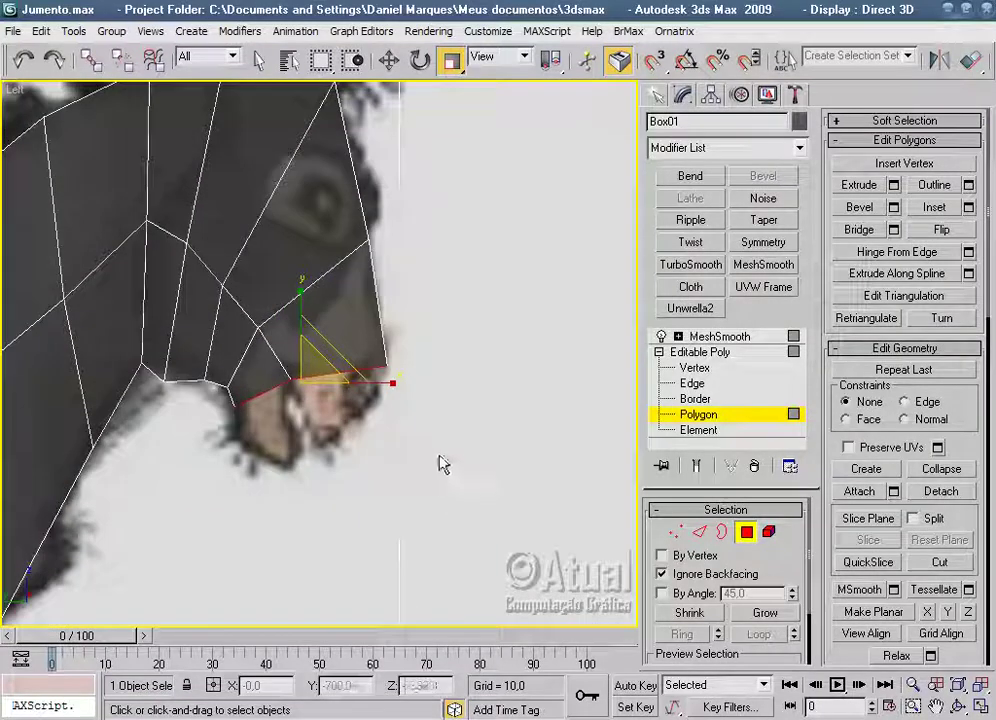
scroll(442, 465, up, 1)
Extrude the face under the head downward into a muzzle block and flatten its end face.
click(894, 186)
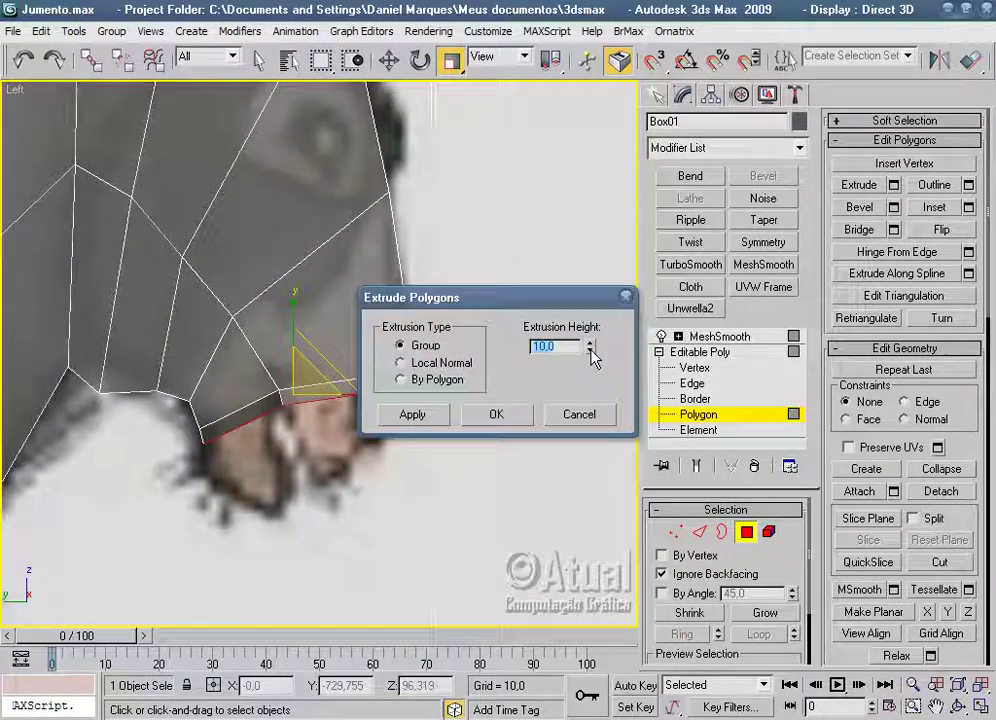
drag(591, 296, 560, 128)
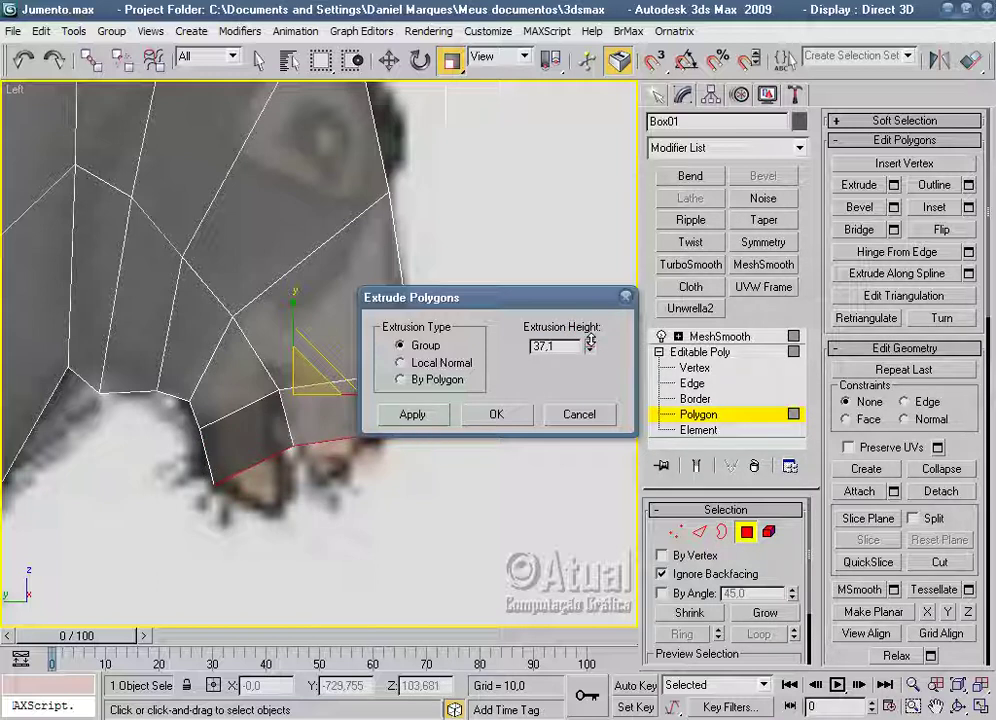
drag(590, 342, 588, 256)
click(496, 414)
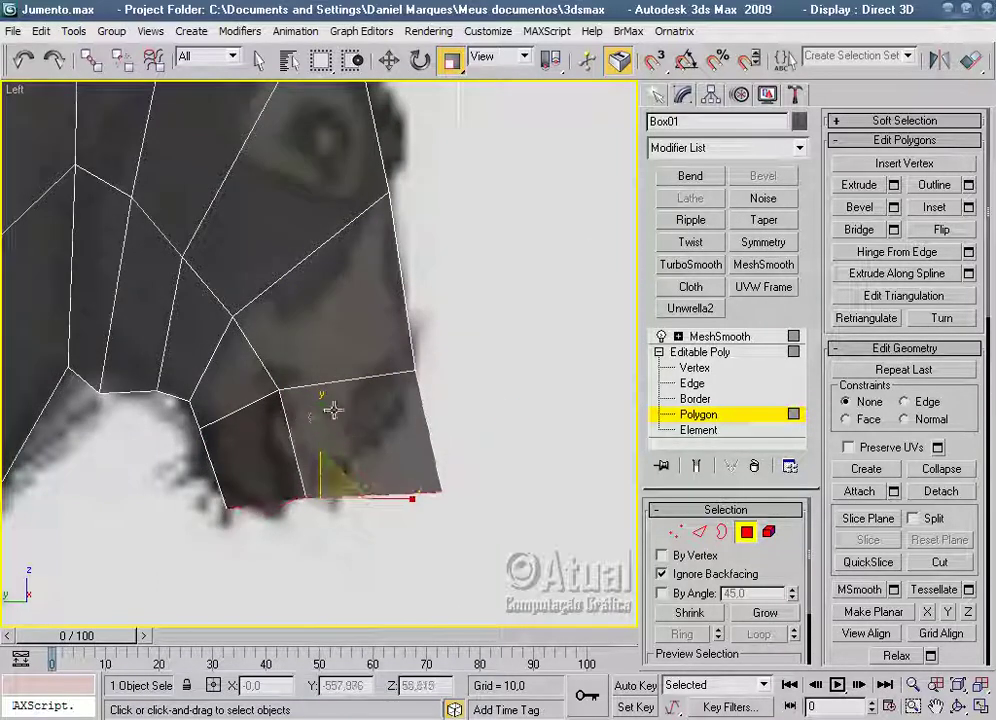
drag(330, 450, 329, 576)
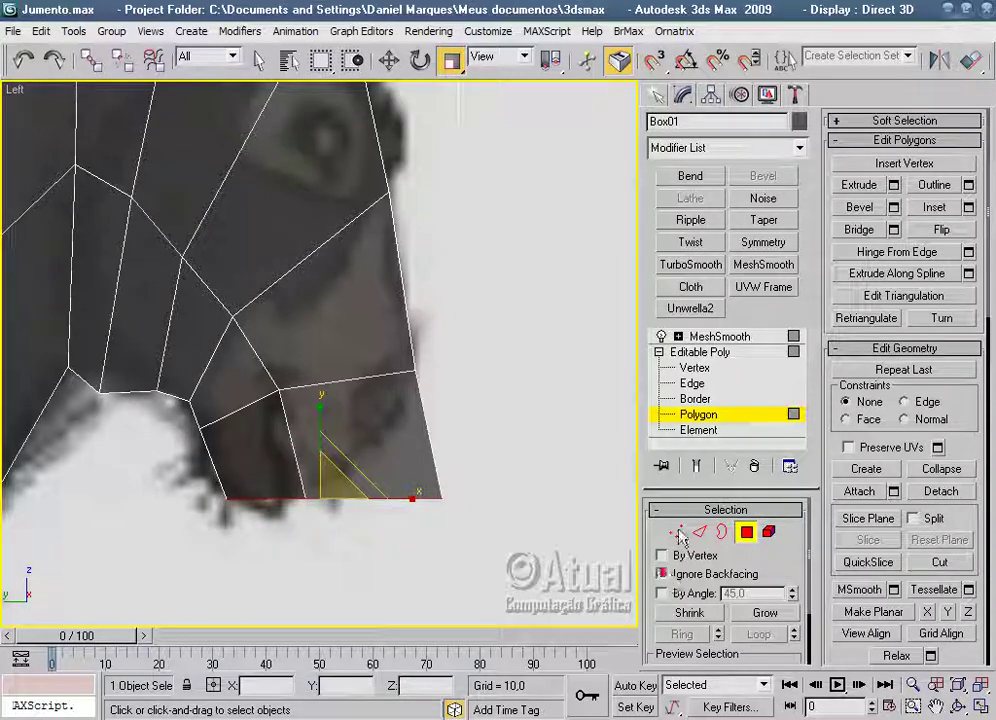
click(679, 533)
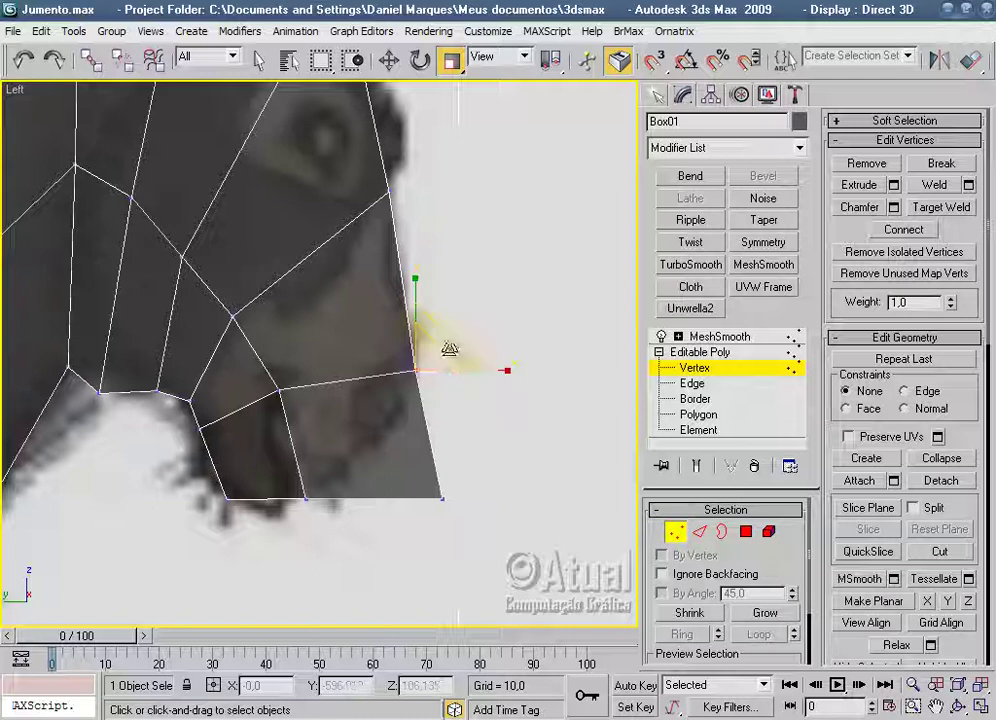
Move the head front, muzzle lower corners and muzzle tip vertices onto the reference jaw outline.
click(388, 62)
drag(443, 345, 435, 277)
click(443, 497)
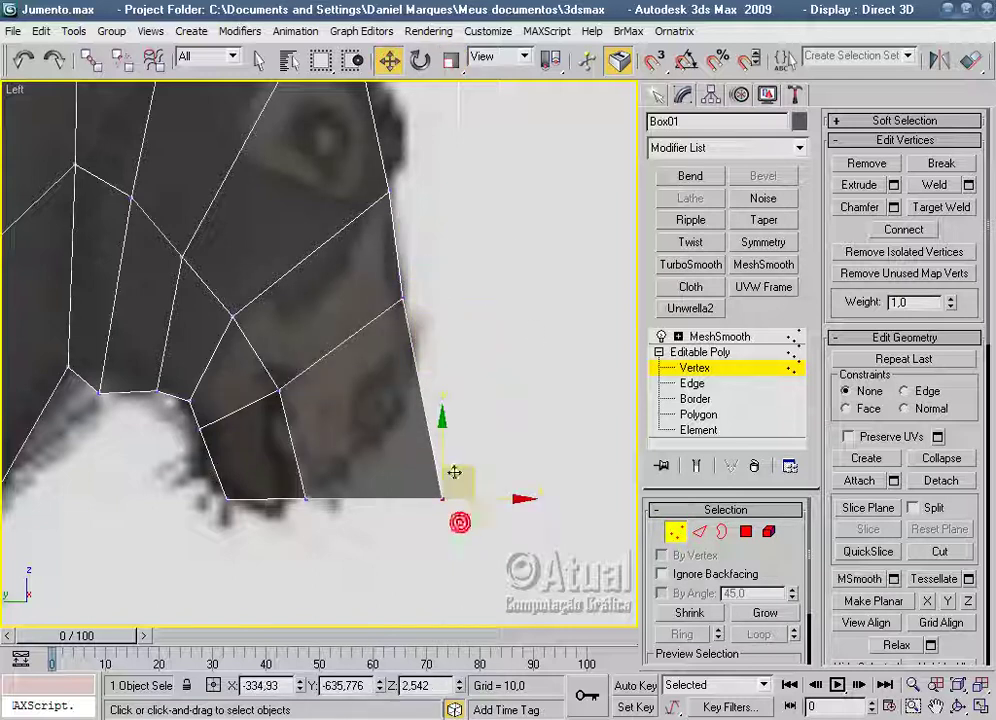
drag(456, 471, 428, 378)
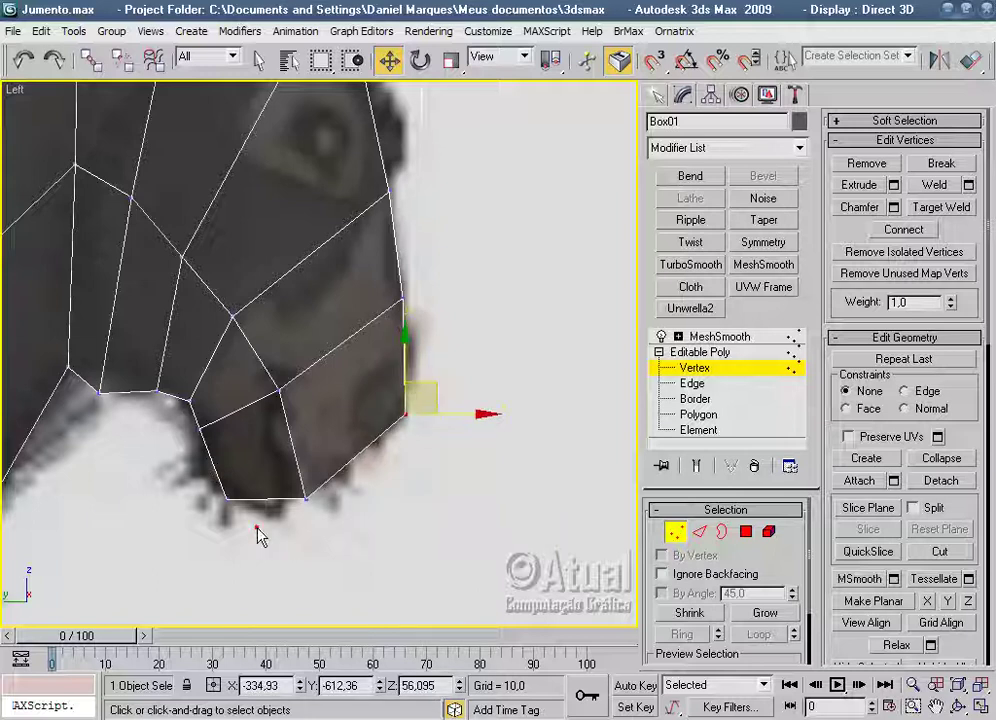
click(227, 497)
drag(228, 443, 228, 443)
middle_drag(313, 485, 396, 522)
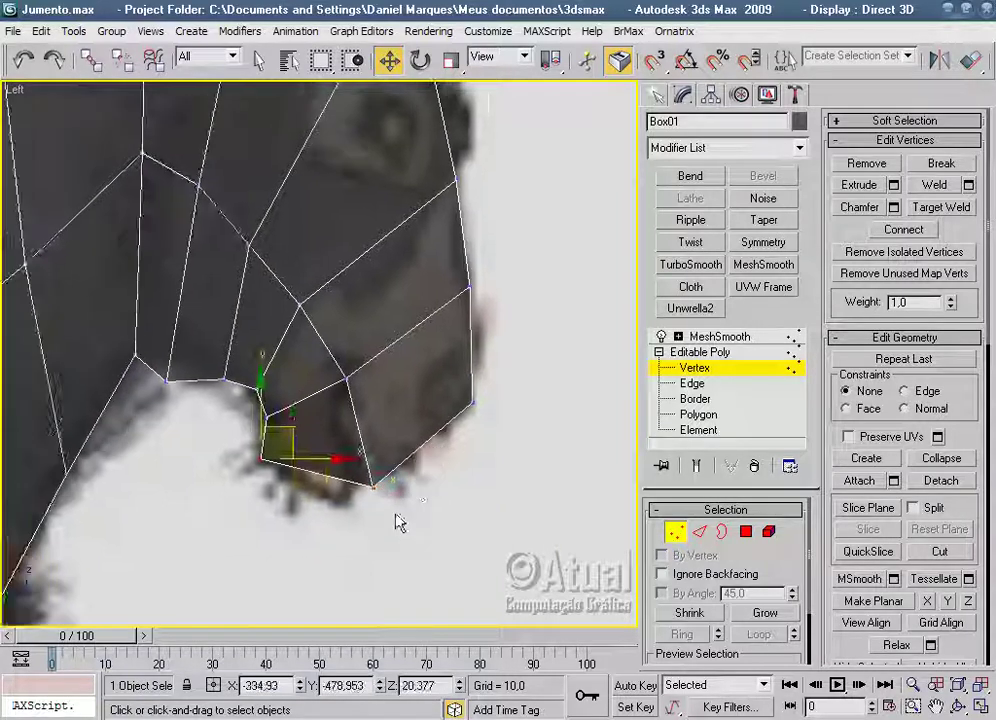
click(395, 460)
drag(385, 467, 400, 472)
scroll(496, 507, down, 3)
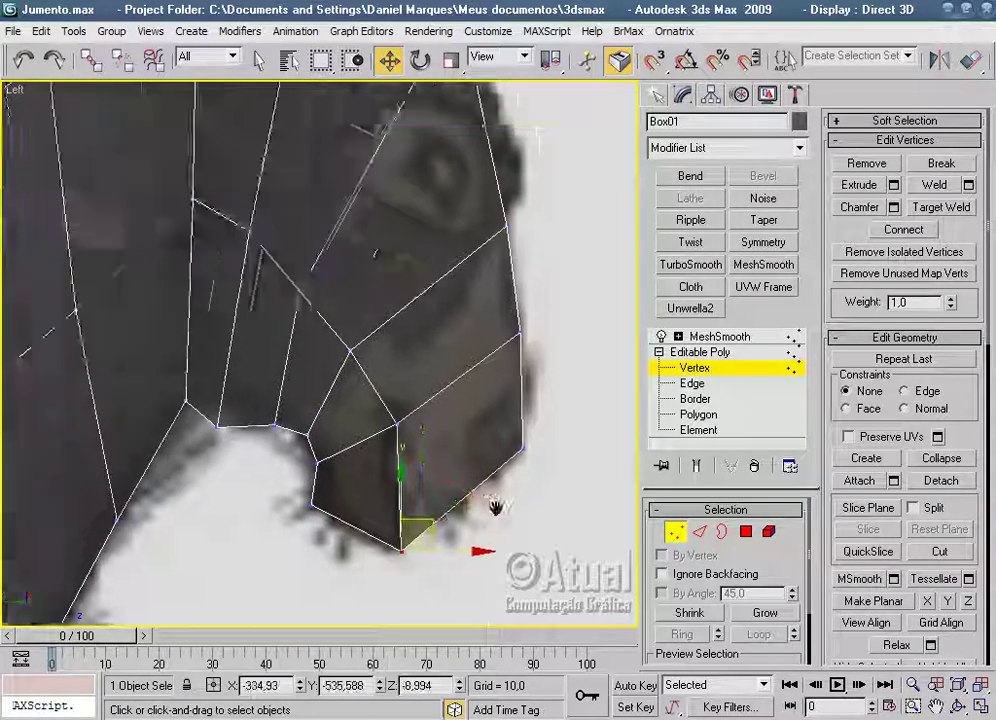
scroll(485, 489, down, 3)
scroll(558, 482, down, 3)
scroll(562, 456, up, 2)
click(748, 532)
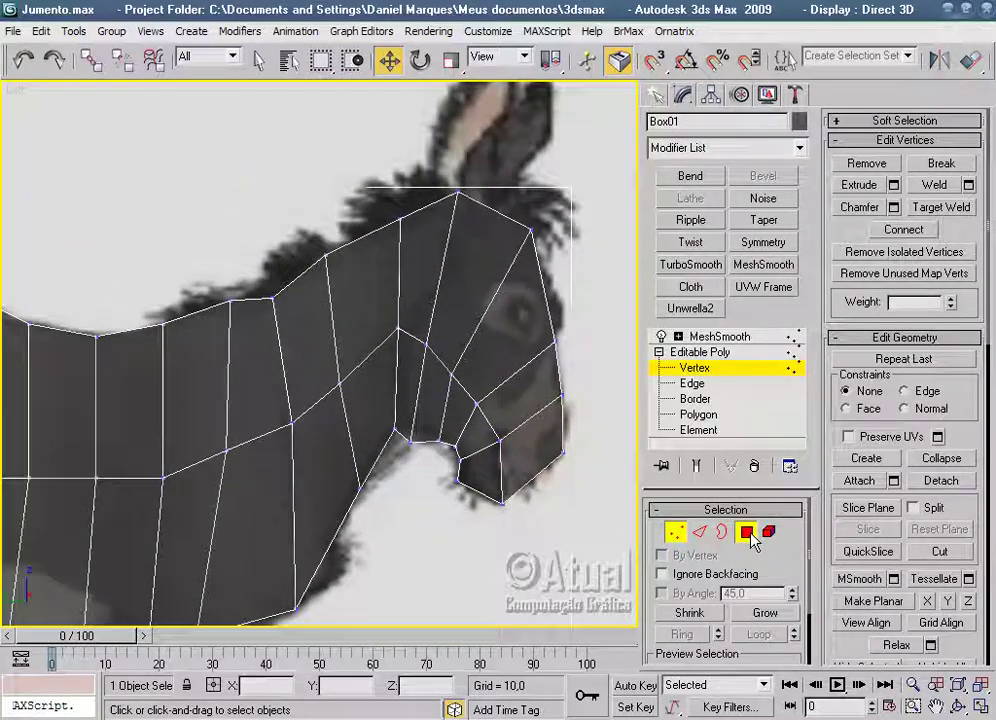
Select the snout, head and neck faces of the donkey mesh.
click(540, 430)
ctrl+click(478, 468)
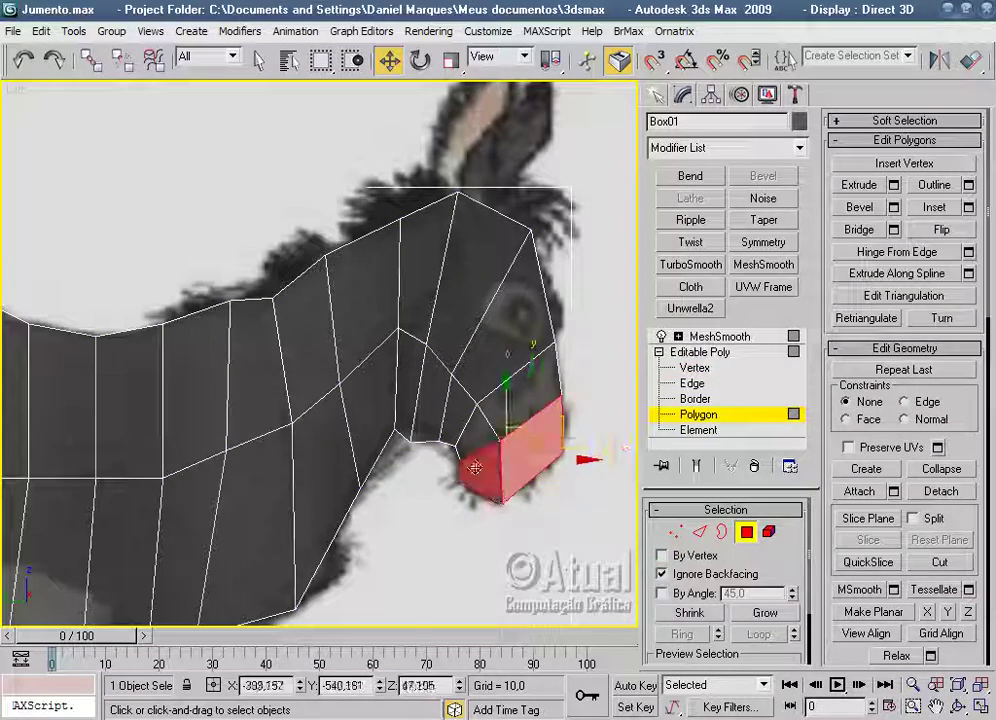
ctrl+click(462, 385)
ctrl+click(440, 384)
ctrl+click(418, 312)
ctrl+click(380, 300)
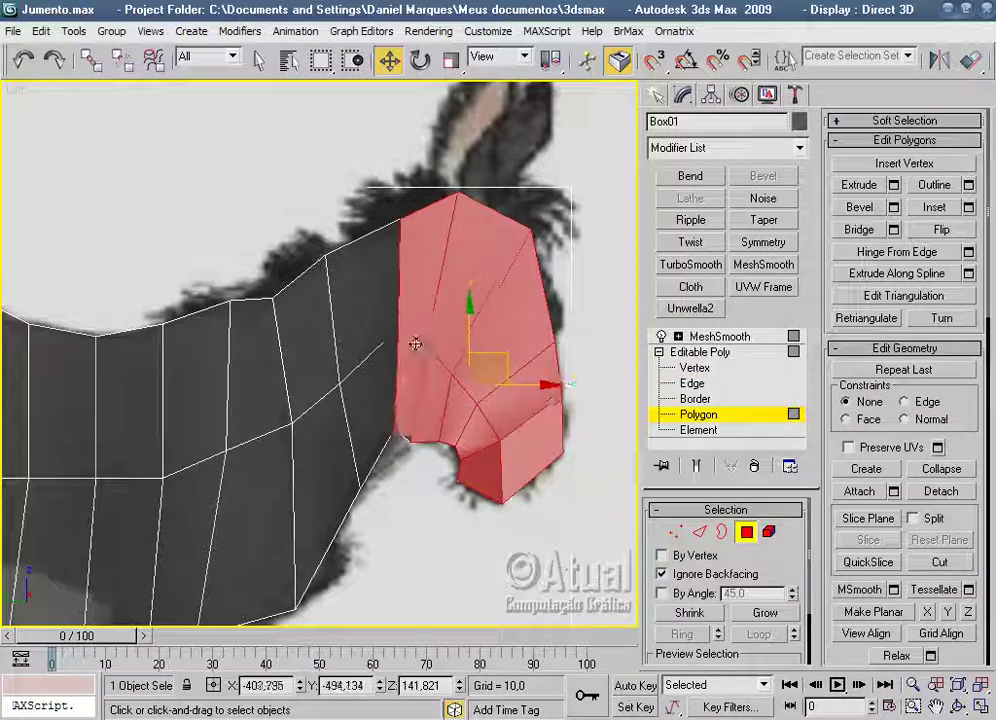
ctrl+click(350, 310)
ctrl+click(300, 290)
ctrl+click(300, 415)
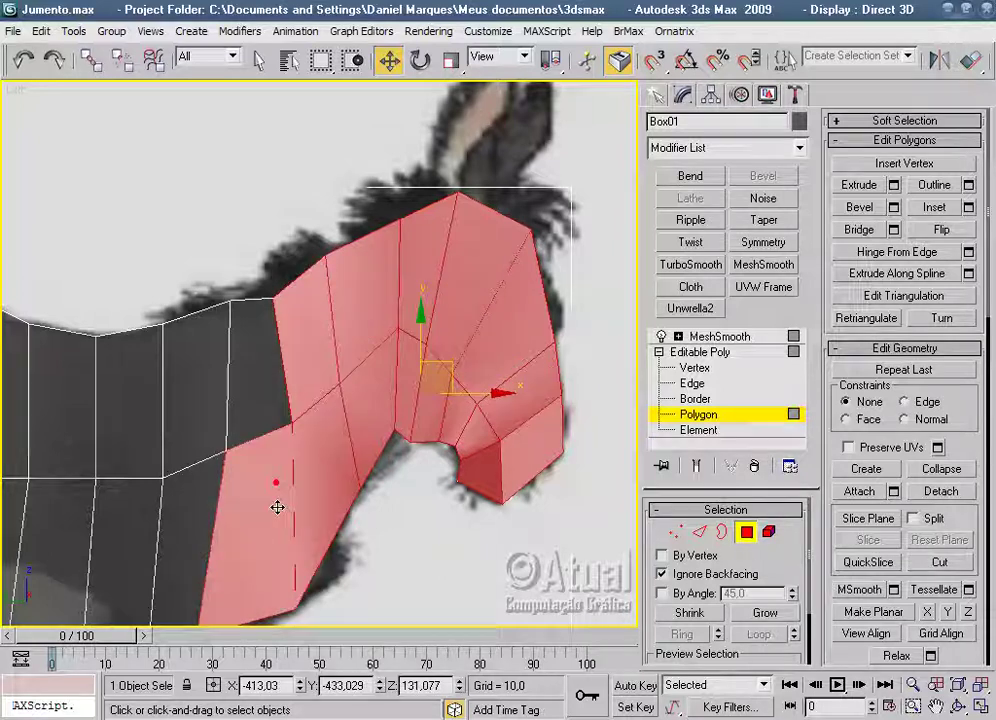
scroll(285, 505, down, 4)
Add the lower body, rear and upper back faces to the selection.
ctrl+click(305, 455)
ctrl+click(270, 450)
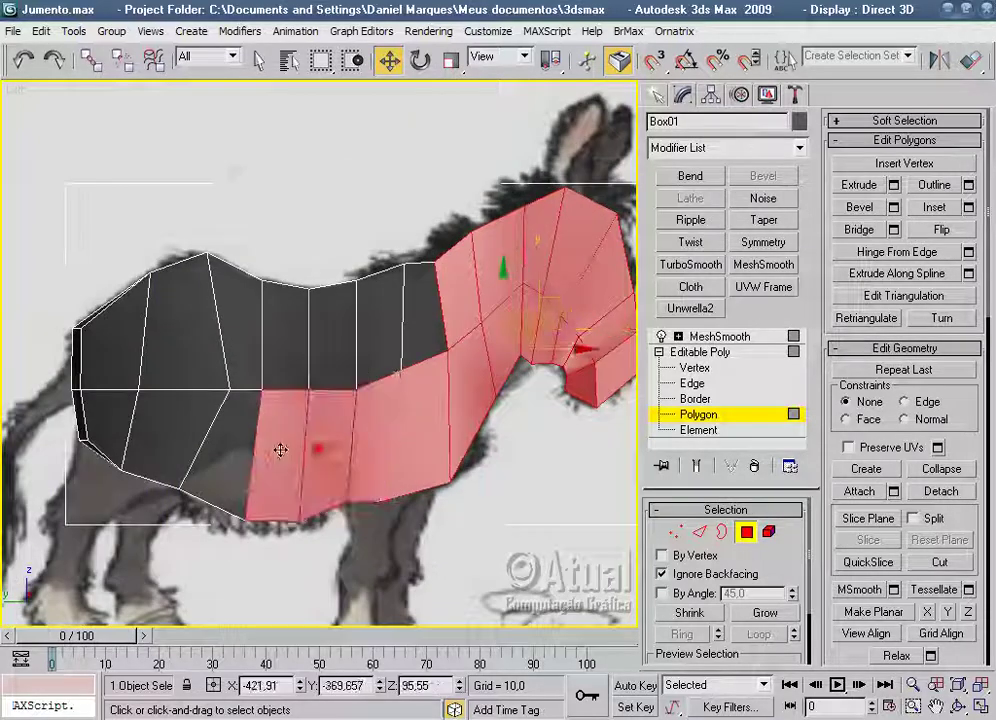
ctrl+click(225, 445)
ctrl+click(178, 425)
ctrl+click(140, 415)
ctrl+click(128, 373)
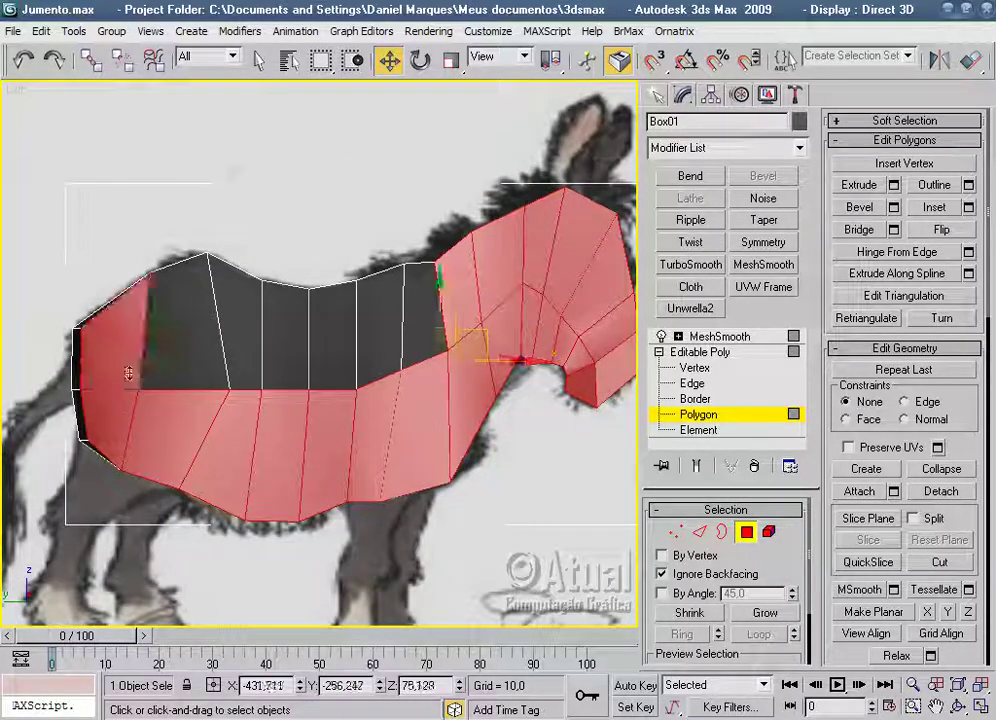
ctrl+click(205, 345)
ctrl+click(250, 342)
ctrl+click(300, 342)
ctrl+click(340, 338)
ctrl+click(382, 332)
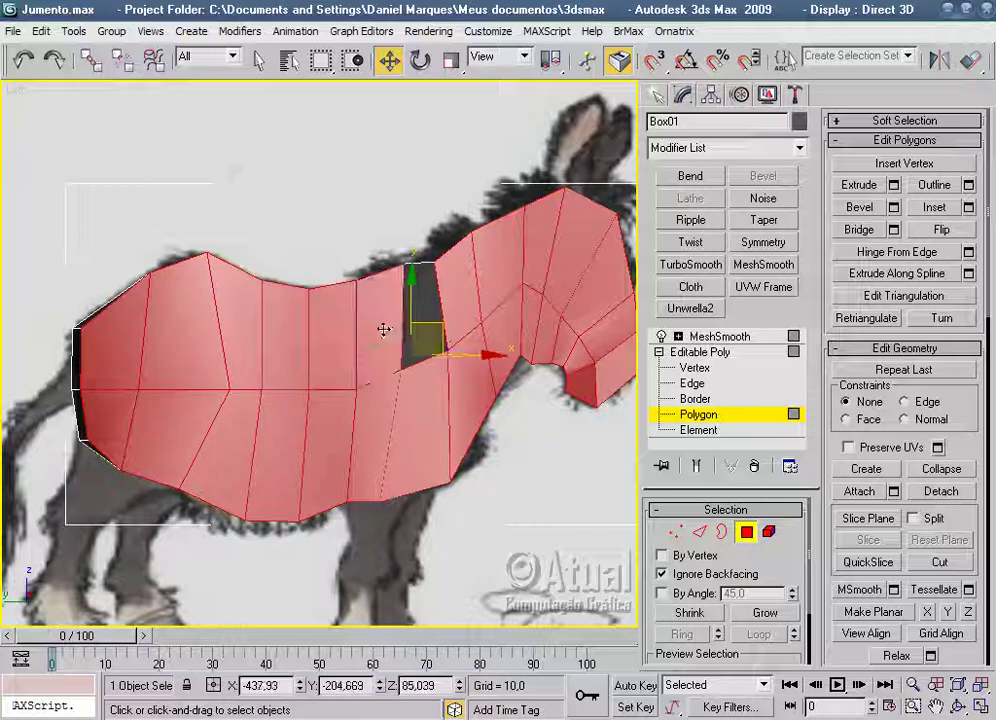
ctrl+click(427, 300)
scroll(435, 319, up, 3)
scroll(433, 349, down, 6)
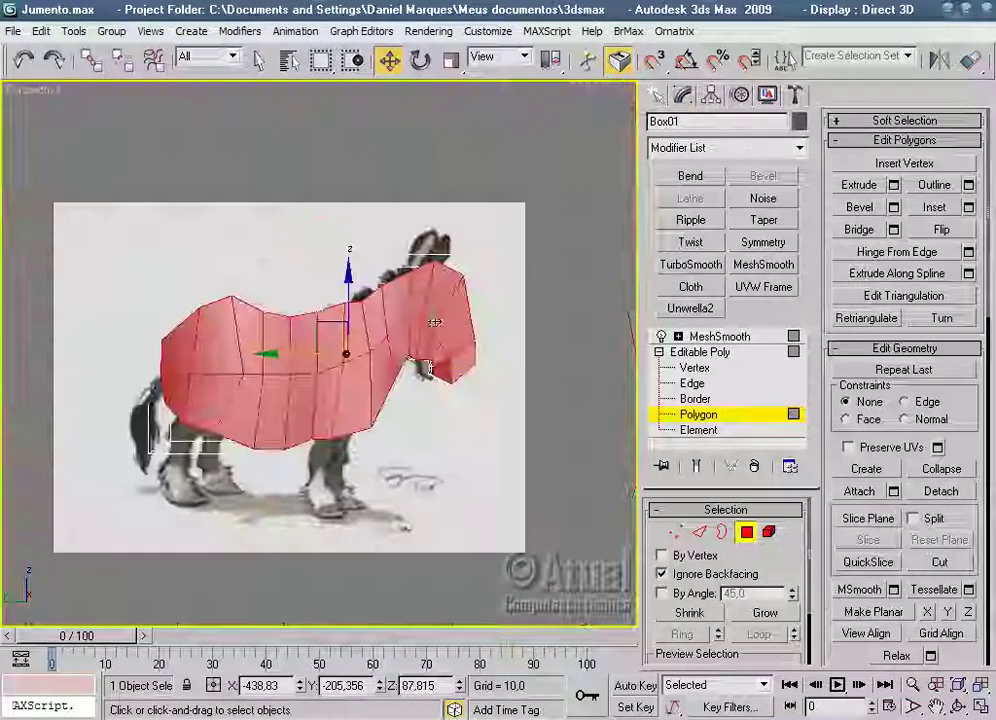
Add the far-side, underside and end faces in Perspective until the whole body is selected.
key(p)
mouse_move(391, 413)
alt+middle_down()
mouse_move(400, 380)
mouse_move(392, 403)
alt+middle_up()
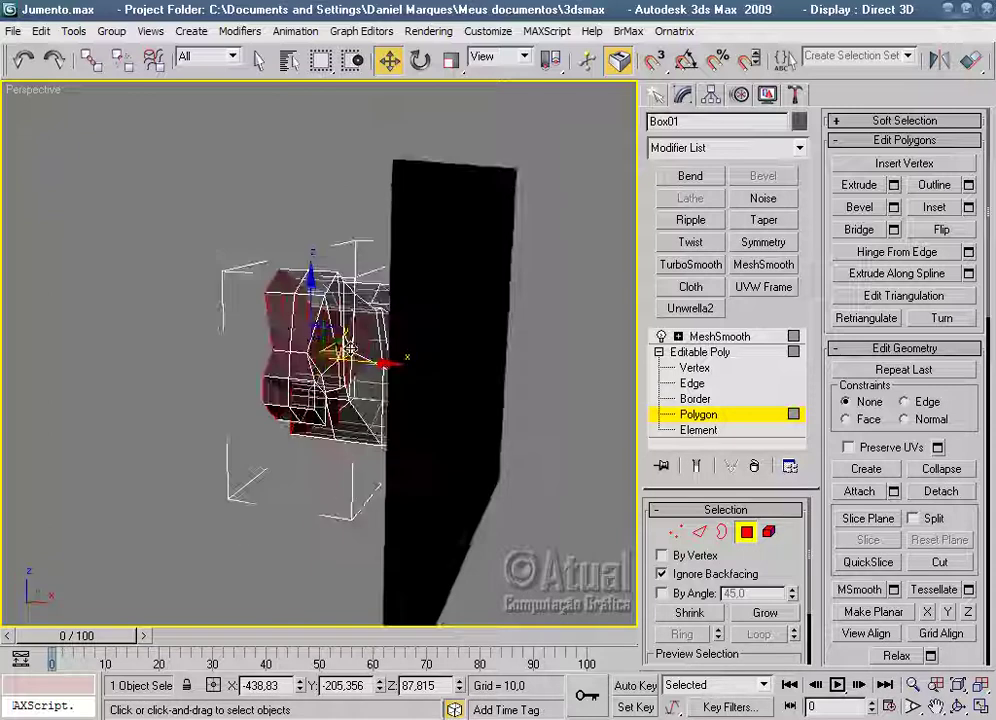
ctrl+click(320, 432)
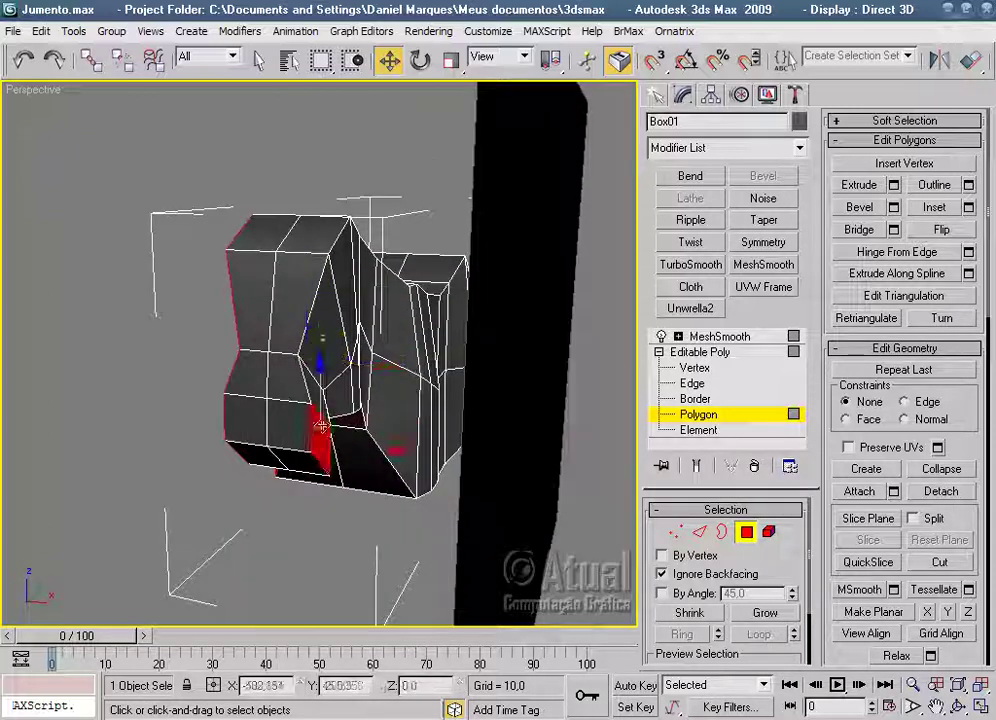
mouse_move(321, 365)
alt+middle_down()
mouse_move(447, 423)
mouse_move(323, 413)
alt+middle_up()
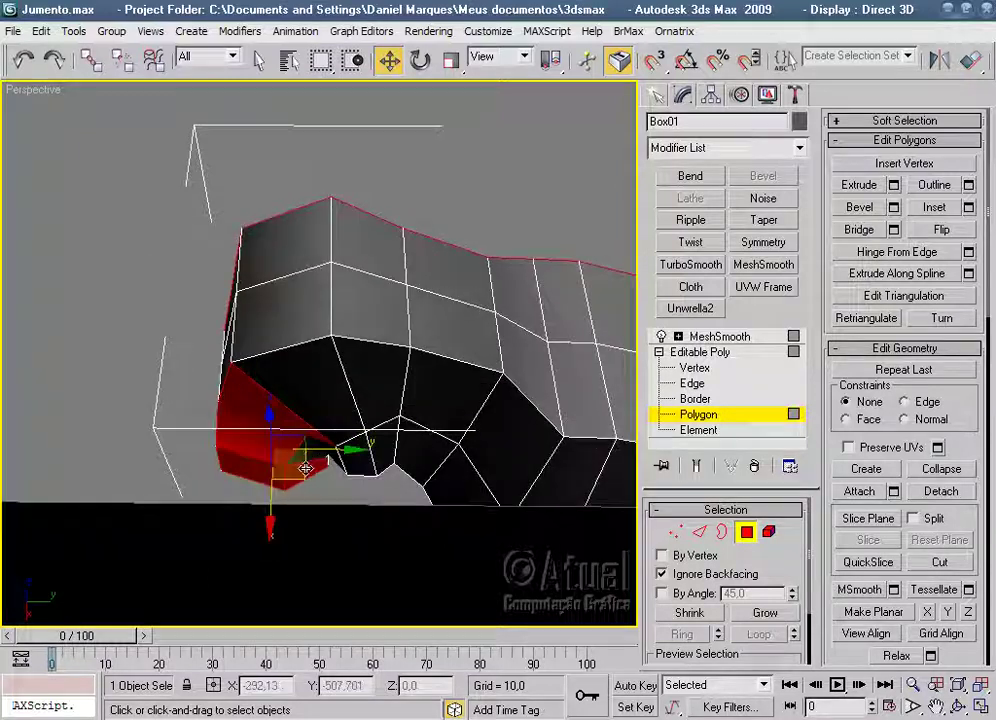
ctrl+click(323, 413)
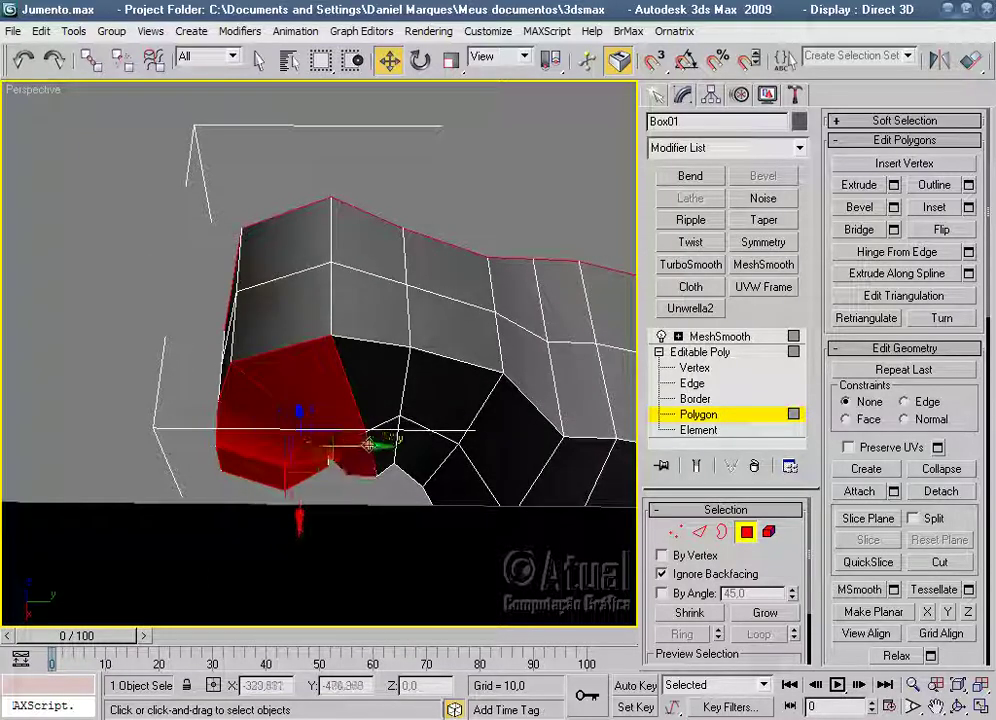
scroll(383, 399, up, 2)
mouse_move(471, 435)
middle_down()
mouse_move(356, 411)
mouse_move(370, 447)
mouse_move(396, 456)
middle_up()
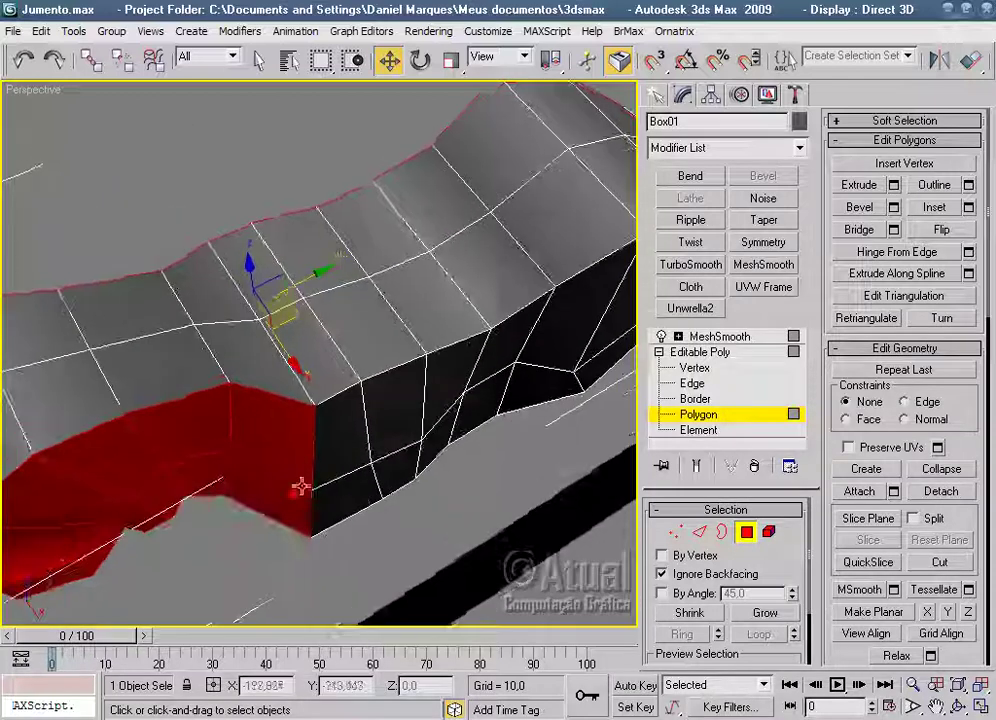
ctrl+click(349, 458)
ctrl+click(377, 440)
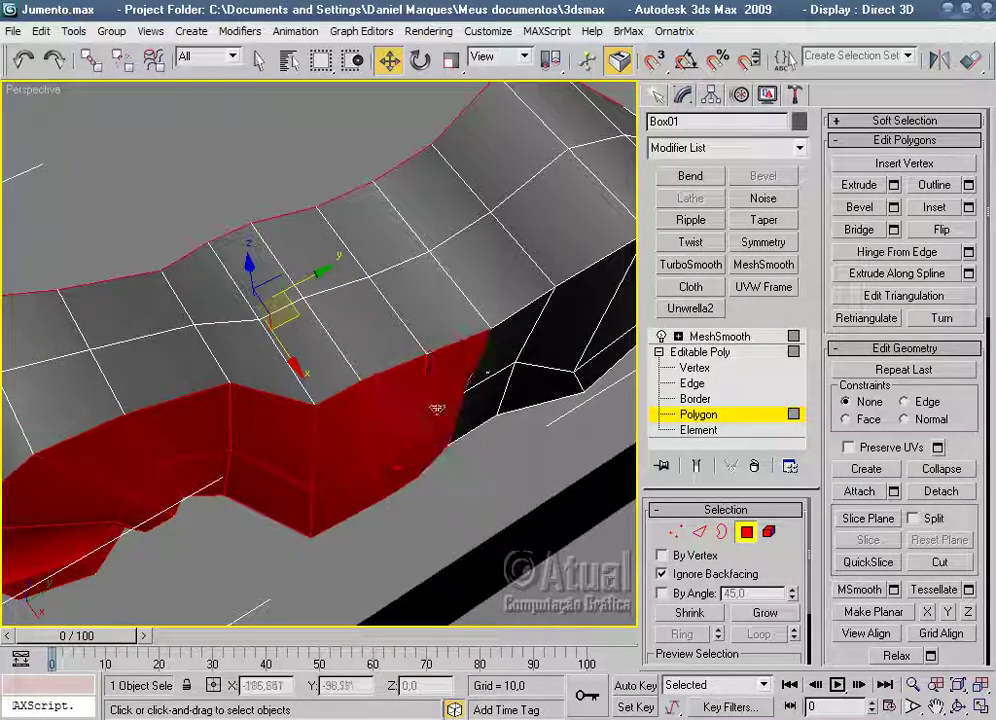
alt+middle_drag(548, 395, 394, 400)
ctrl+click(393, 400)
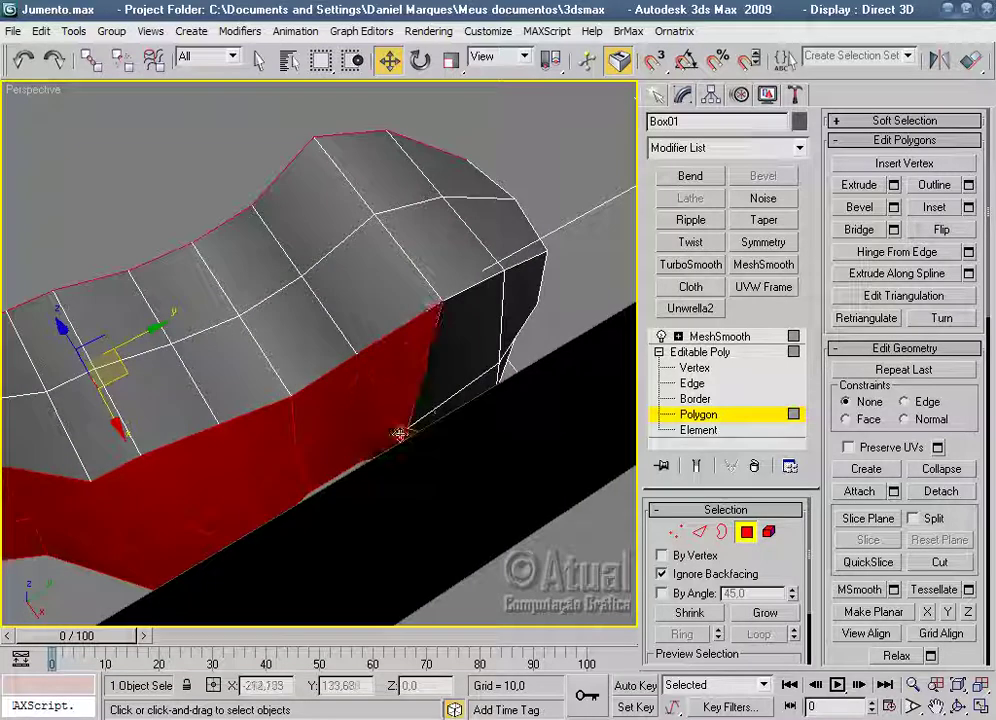
mouse_move(533, 378)
alt+middle_down()
mouse_move(396, 400)
mouse_move(327, 282)
alt+middle_up()
mouse_move(305, 462)
alt+middle_down()
mouse_move(330, 393)
mouse_move(209, 271)
mouse_move(437, 514)
alt+middle_up()
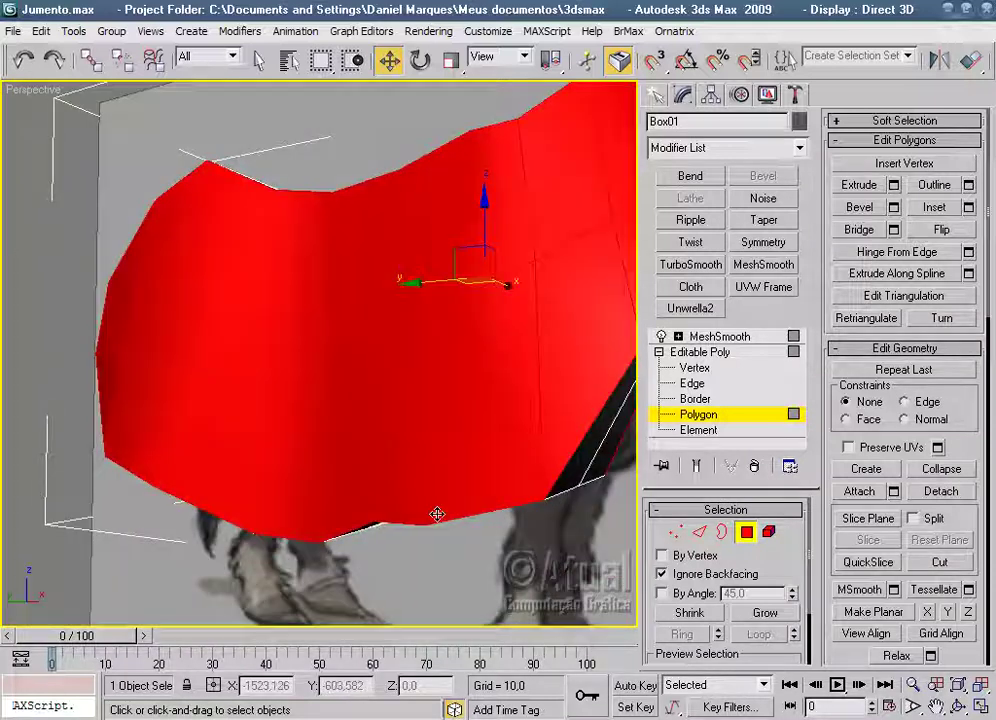
In the Left view, scale Box01's selected faces down slightly to tighten the donkey body outline.
key(l)
scroll(484, 491, down, 3)
scroll(515, 466, down, 2)
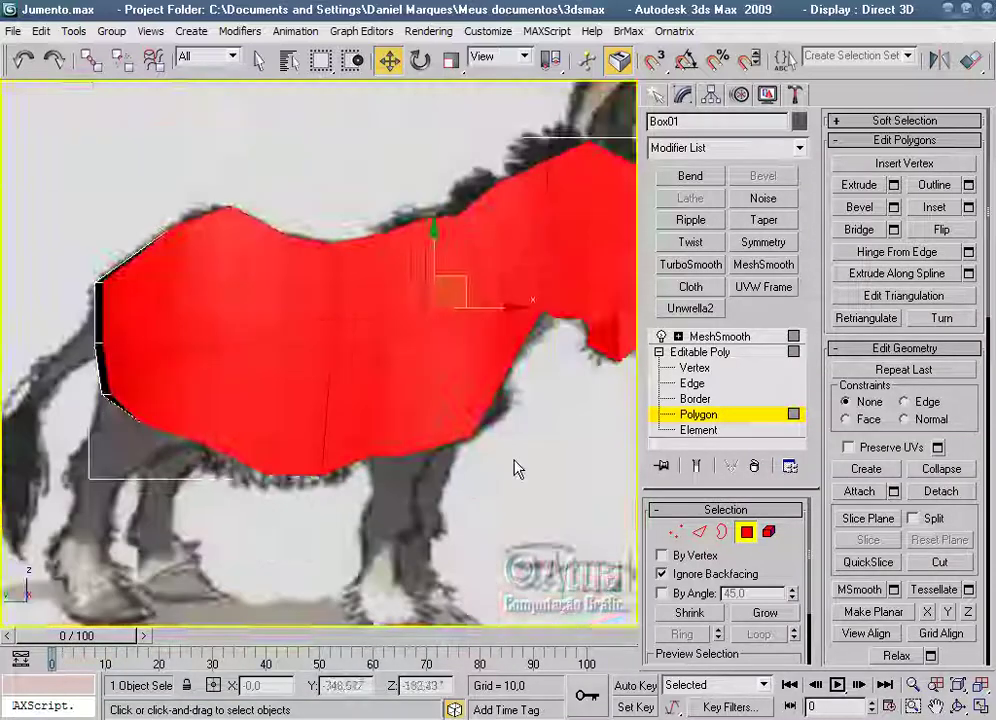
scroll(455, 513, down, 1)
scroll(455, 513, down, 2)
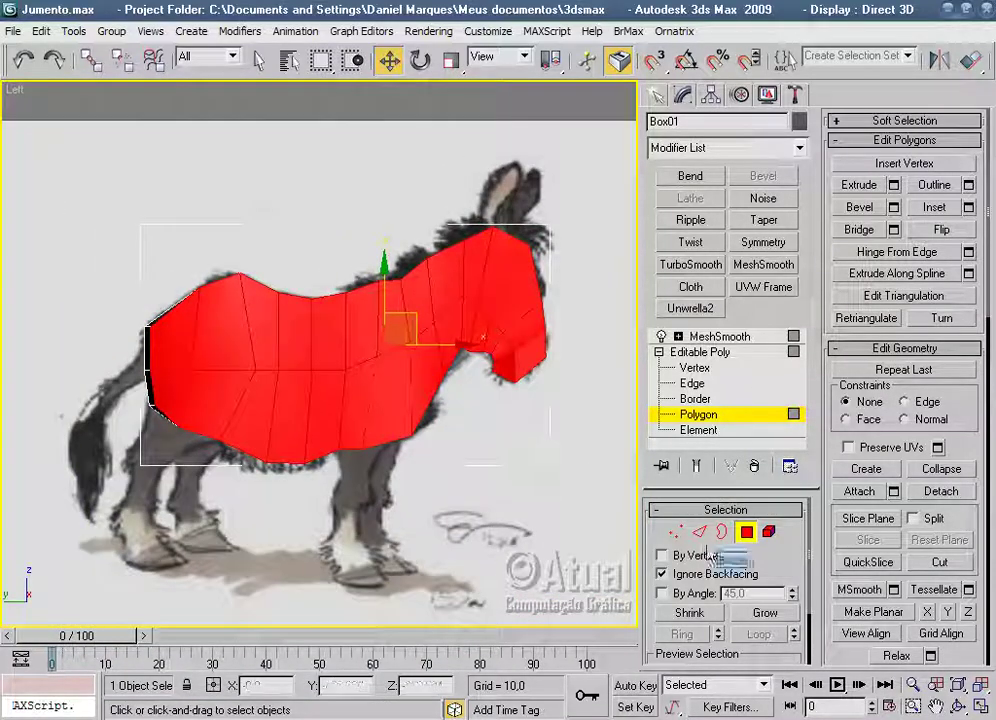
key(r)
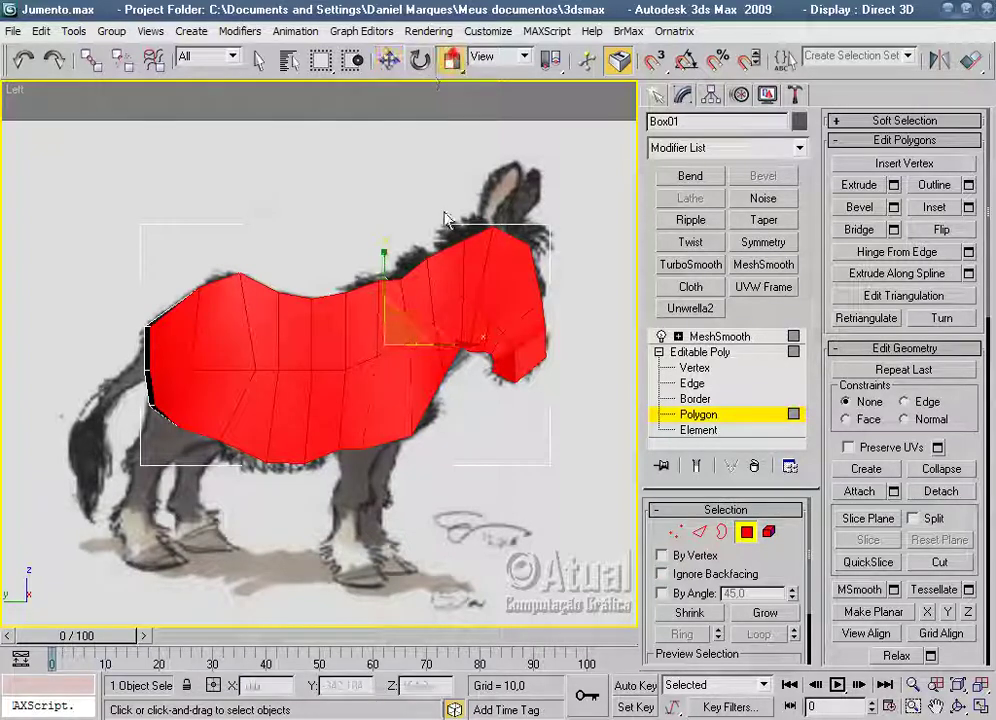
drag(384, 248, 383, 256)
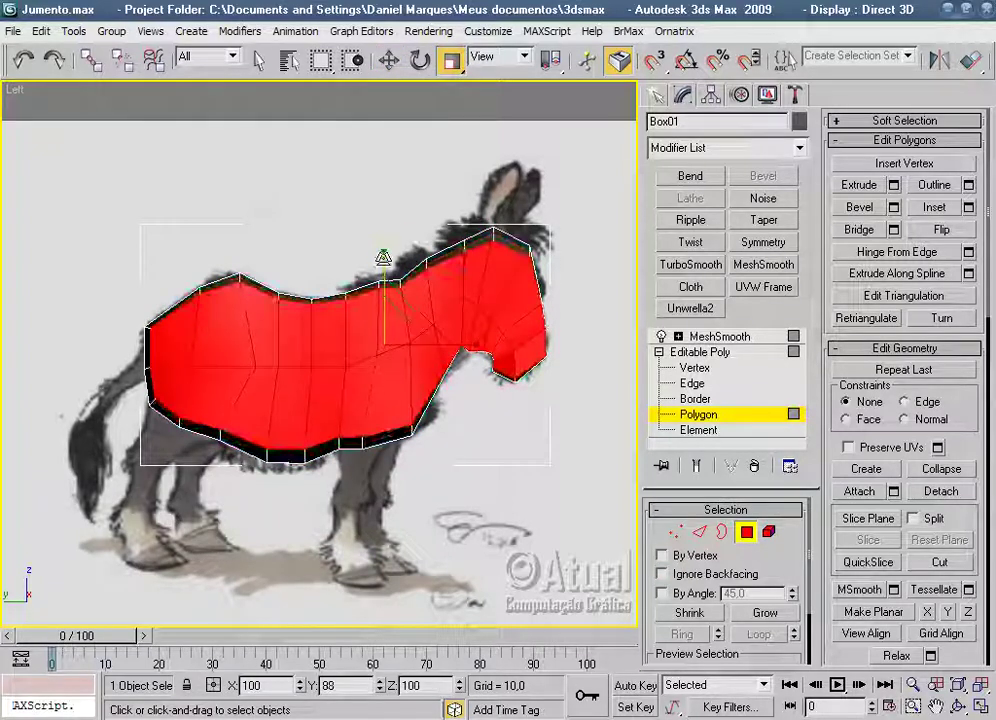
drag(472, 346, 472, 342)
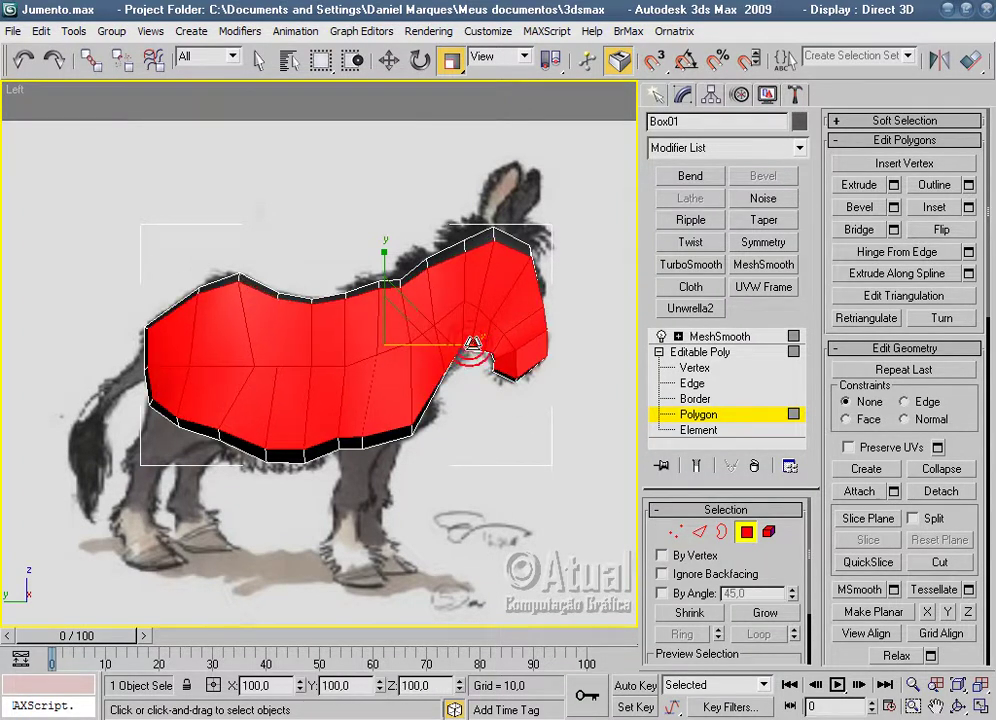
At Vertex level, select the six jaw vertices under the muzzle in the Perspective view.
click(675, 531)
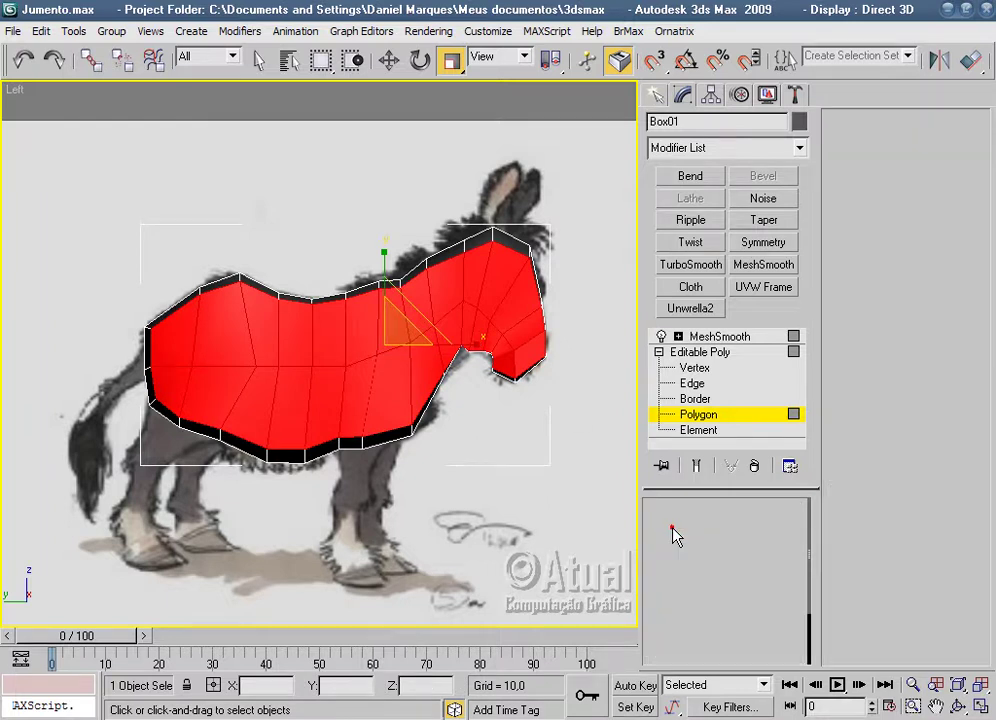
scroll(444, 478, up, 3)
scroll(533, 468, up, 2)
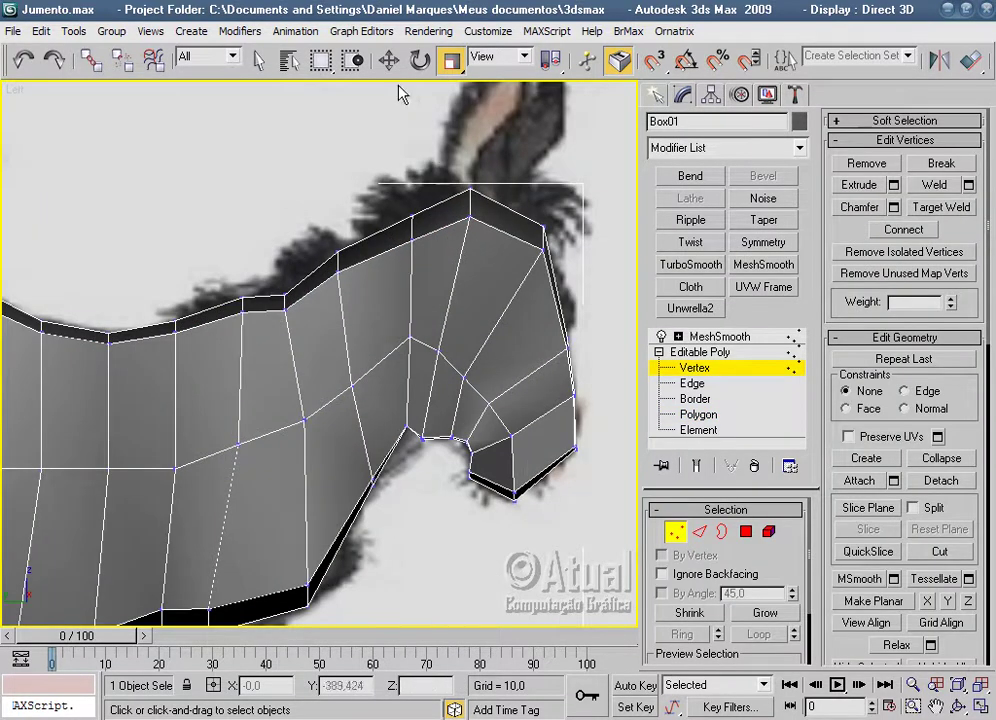
mouse_move(553, 560)
middle_down()
mouse_move(503, 553)
mouse_move(482, 484)
mouse_move(306, 487)
middle_up()
key(p)
scroll(306, 487, up, 4)
scroll(382, 378, up, 4)
click(263, 297)
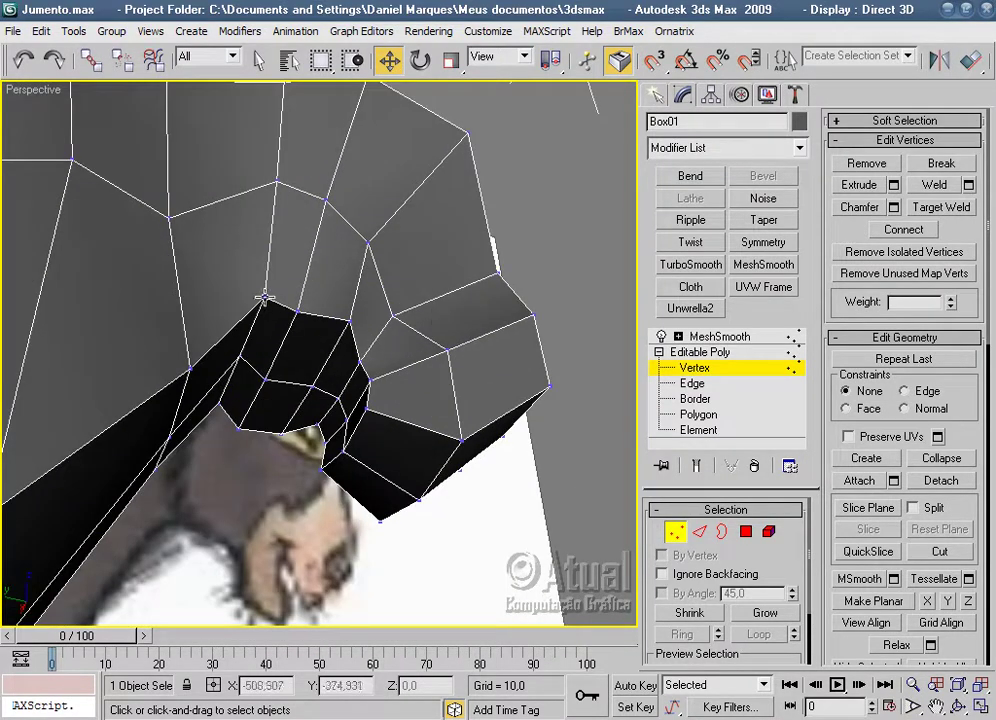
click(299, 313)
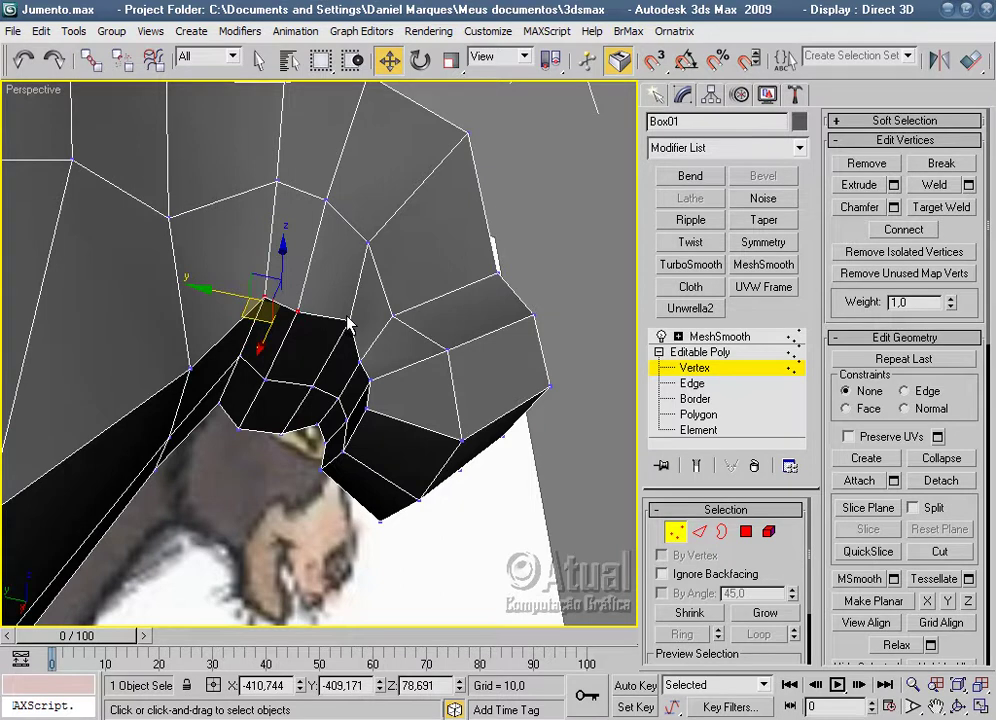
ctrl+click(352, 318)
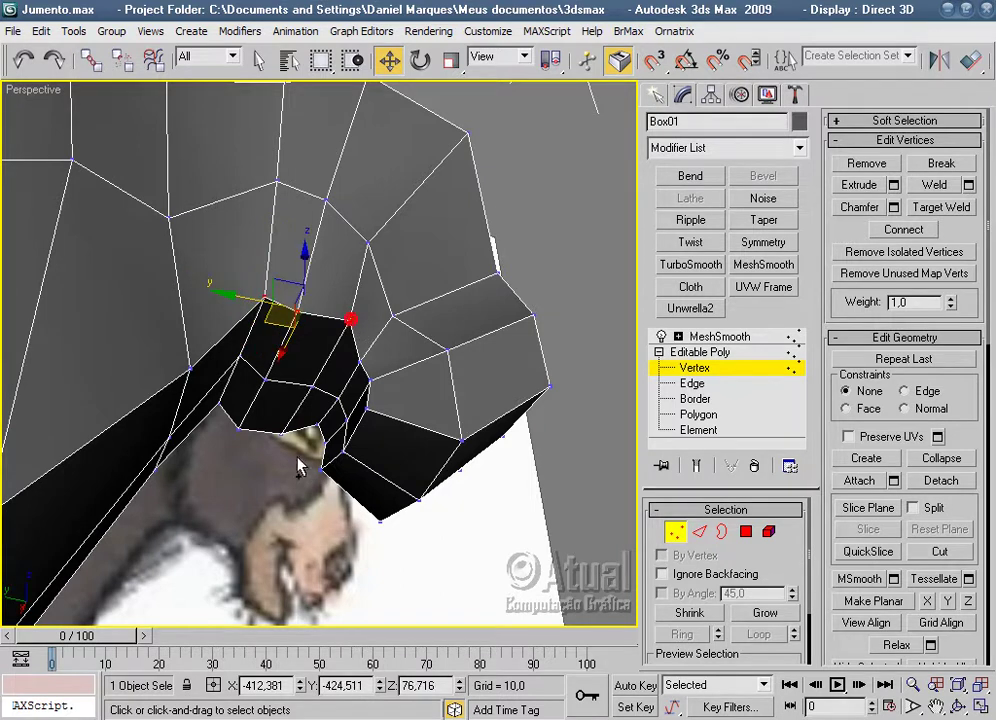
ctrl+click(234, 428)
alt+middle_drag(238, 354, 318, 481)
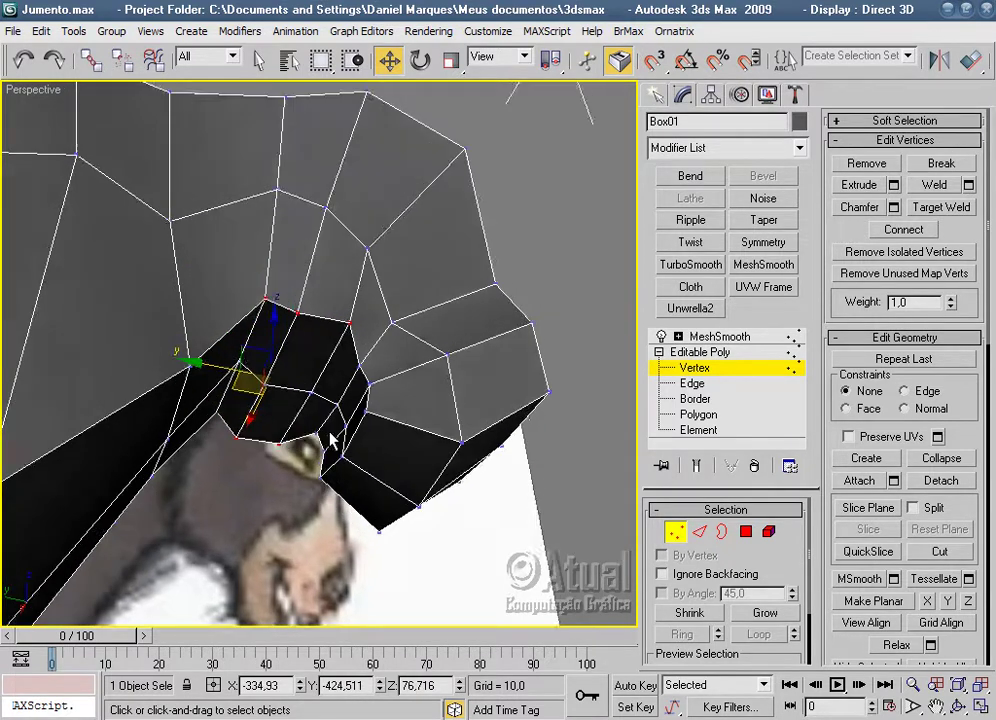
ctrl+click(314, 462)
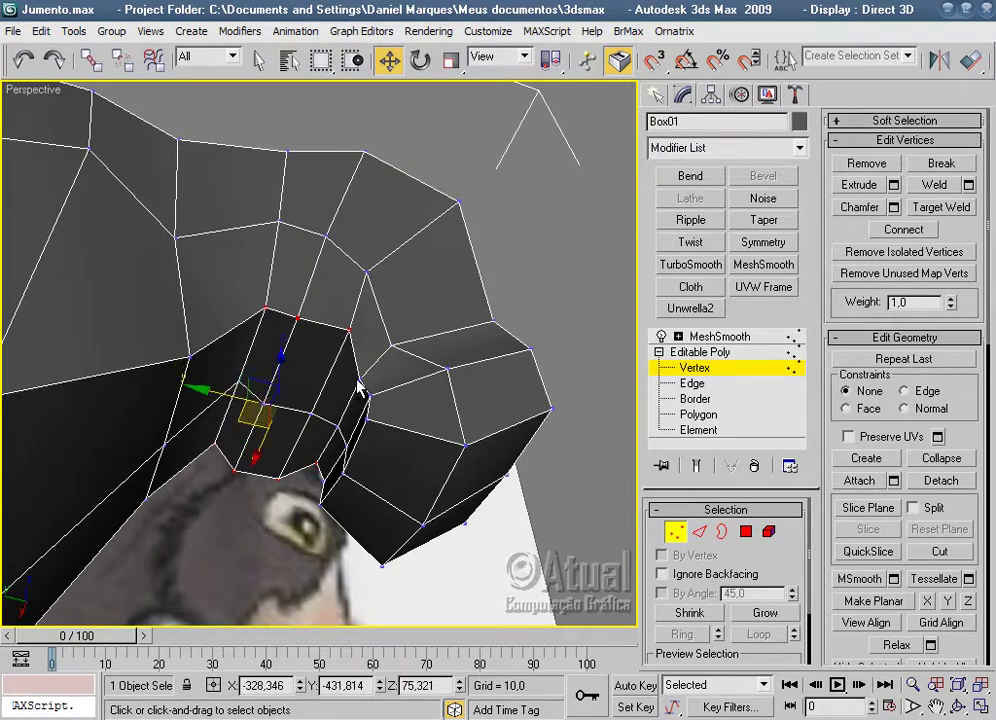
ctrl+click(358, 380)
In the Left view, move the selected jaw vertices up to fit the reference mouth outline.
key(l)
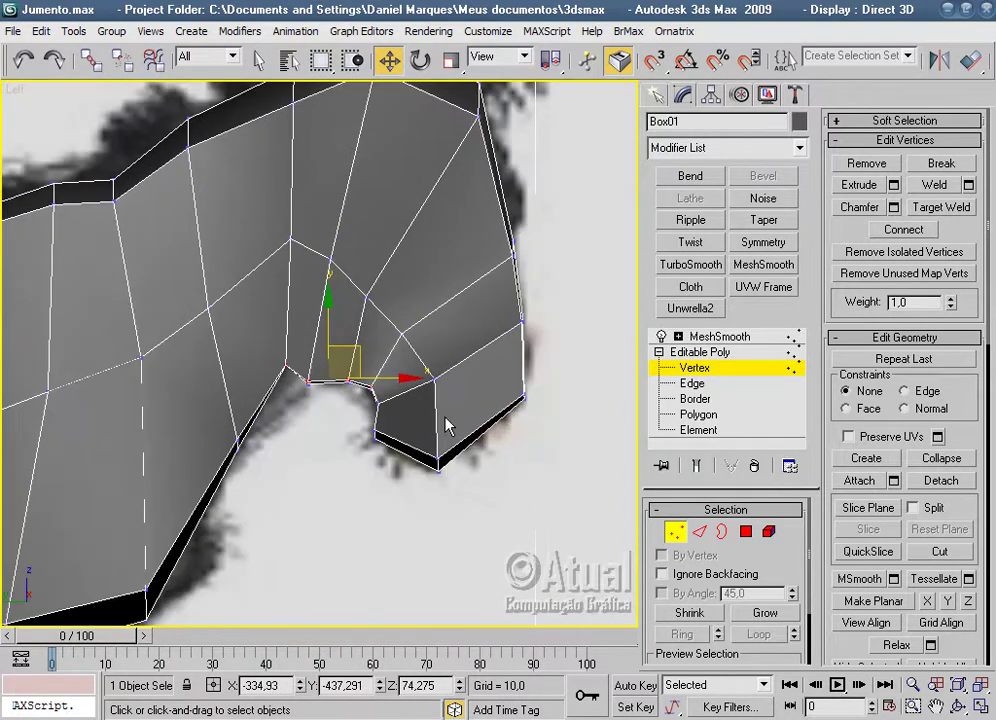
scroll(325, 342, up, 2)
drag(330, 345, 336, 297)
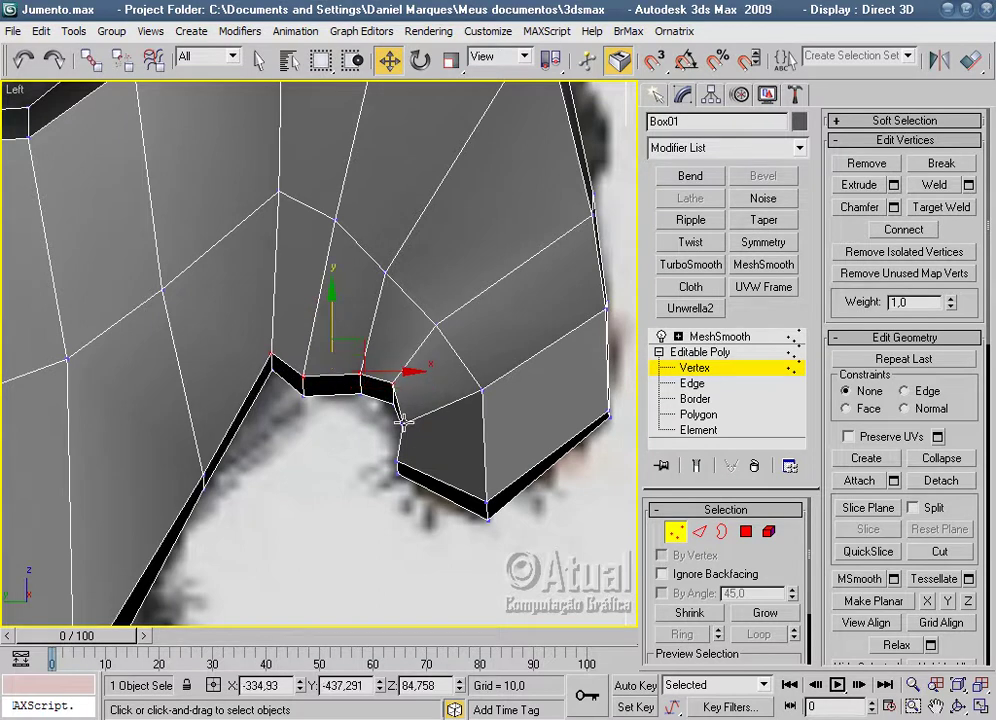
drag(445, 425, 457, 437)
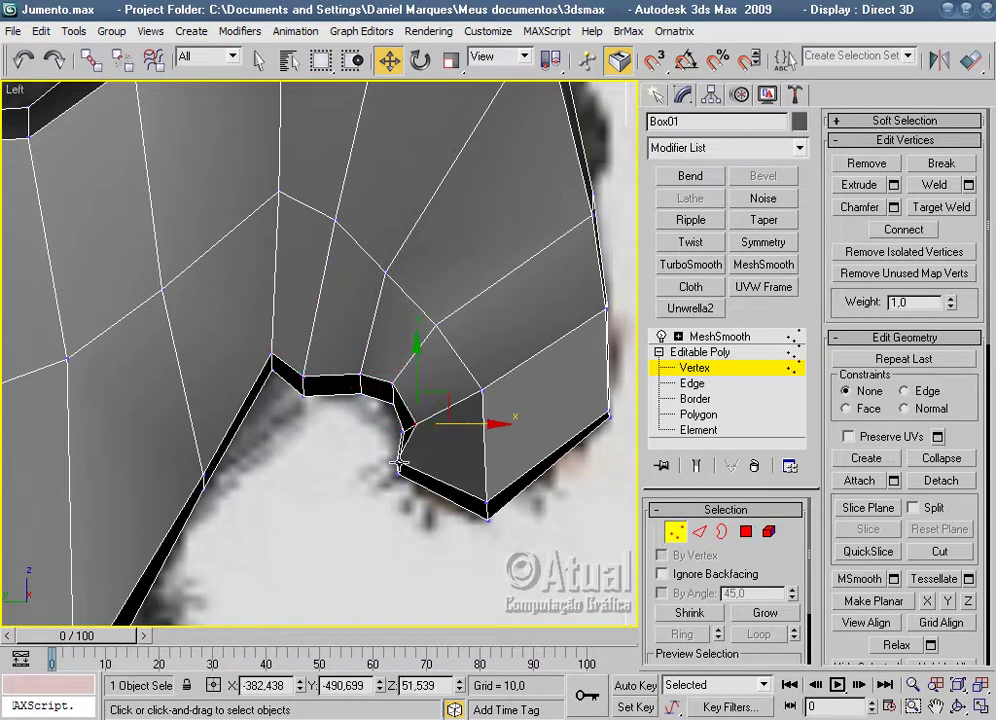
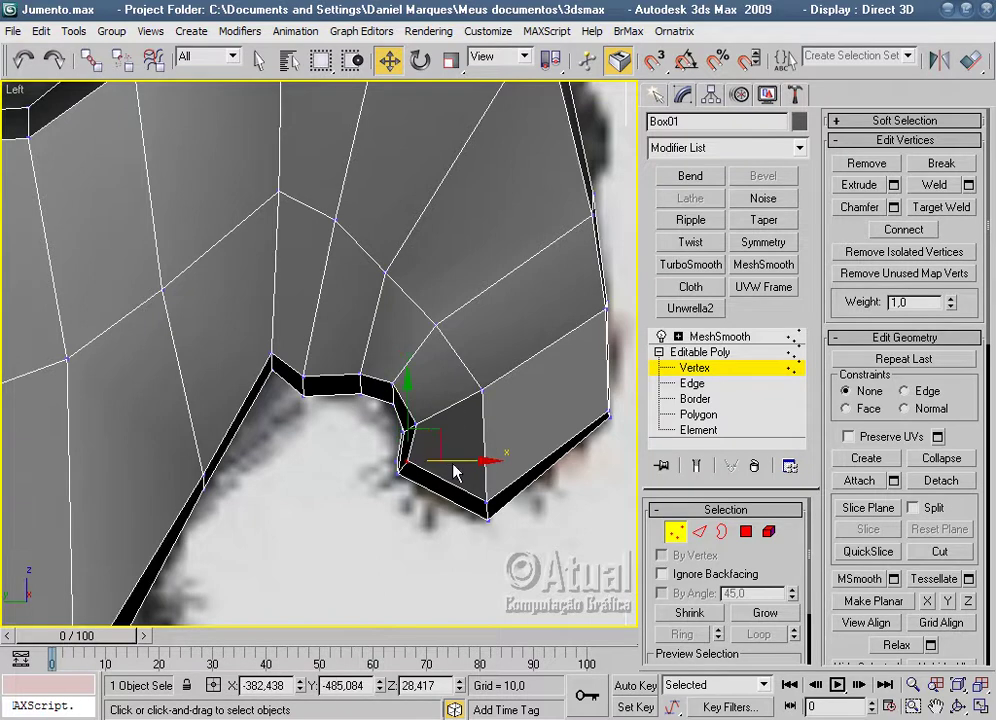
Orbit the Perspective view around the donkey mesh's head.
scroll(455, 472, down, 1)
scroll(485, 434, down, 1)
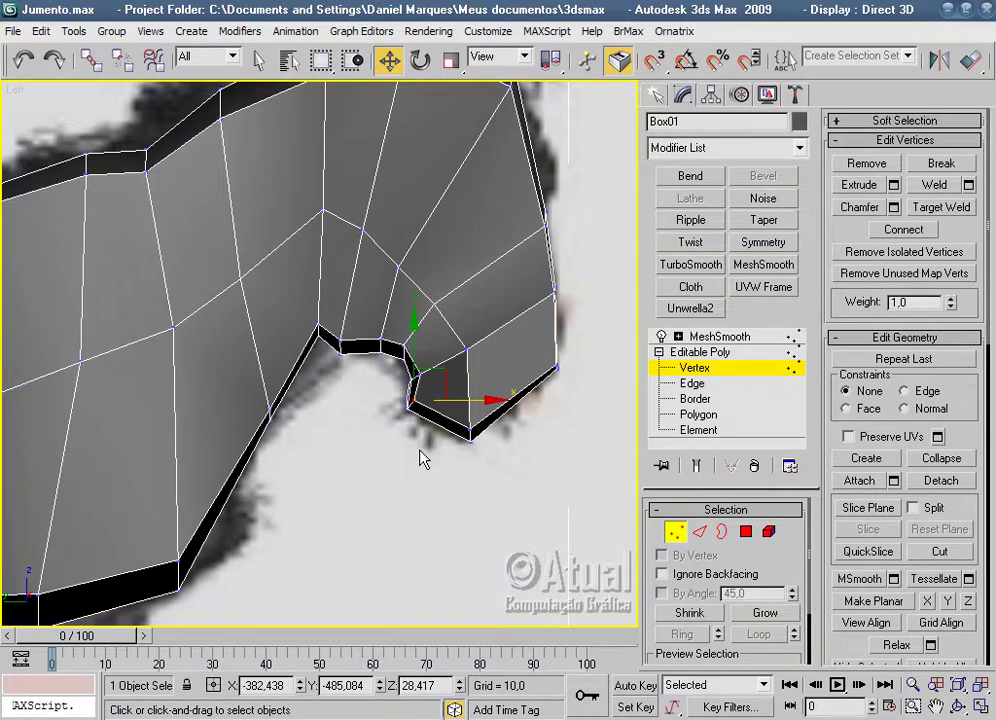
key(p)
scroll(424, 455, up, 2)
scroll(437, 449, up, 2)
scroll(456, 427, down, 2)
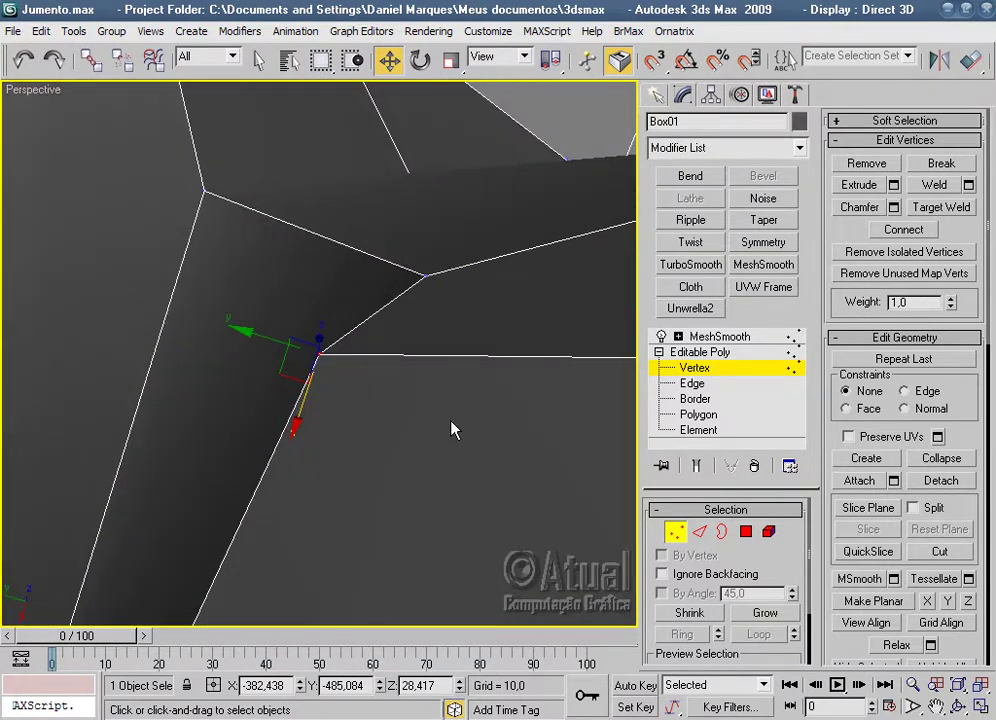
scroll(449, 431, down, 1)
scroll(451, 433, down, 2)
scroll(418, 494, down, 2)
mouse_move(418, 494)
alt+middle_down()
mouse_move(280, 540)
mouse_move(278, 585)
mouse_move(465, 485)
mouse_move(410, 500)
mouse_move(553, 469)
mouse_move(377, 440)
alt+middle_up()
scroll(553, 460, down, 2)
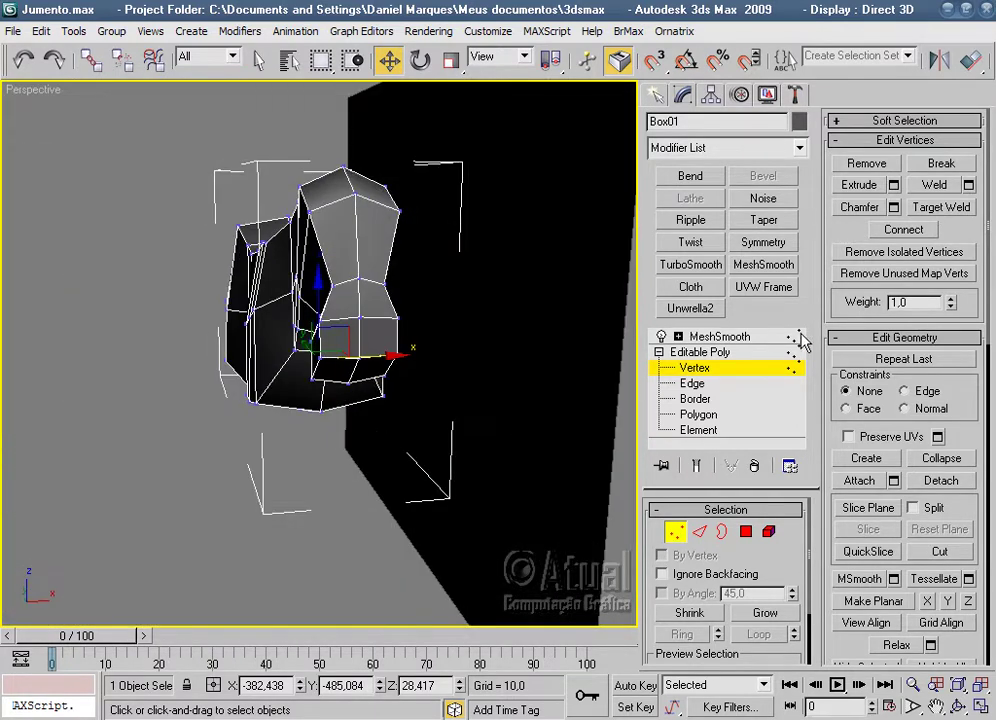
Show the MeshSmooth result with Box01 deselected, viewed over the reference image.
click(797, 337)
click(445, 484)
mouse_move(378, 511)
alt+middle_down()
mouse_move(507, 493)
mouse_move(455, 445)
mouse_move(227, 498)
mouse_move(429, 413)
mouse_move(507, 440)
mouse_move(362, 409)
mouse_move(293, 467)
mouse_move(416, 480)
mouse_move(358, 456)
mouse_move(496, 489)
mouse_move(469, 505)
mouse_move(487, 538)
mouse_move(272, 432)
alt+middle_up()
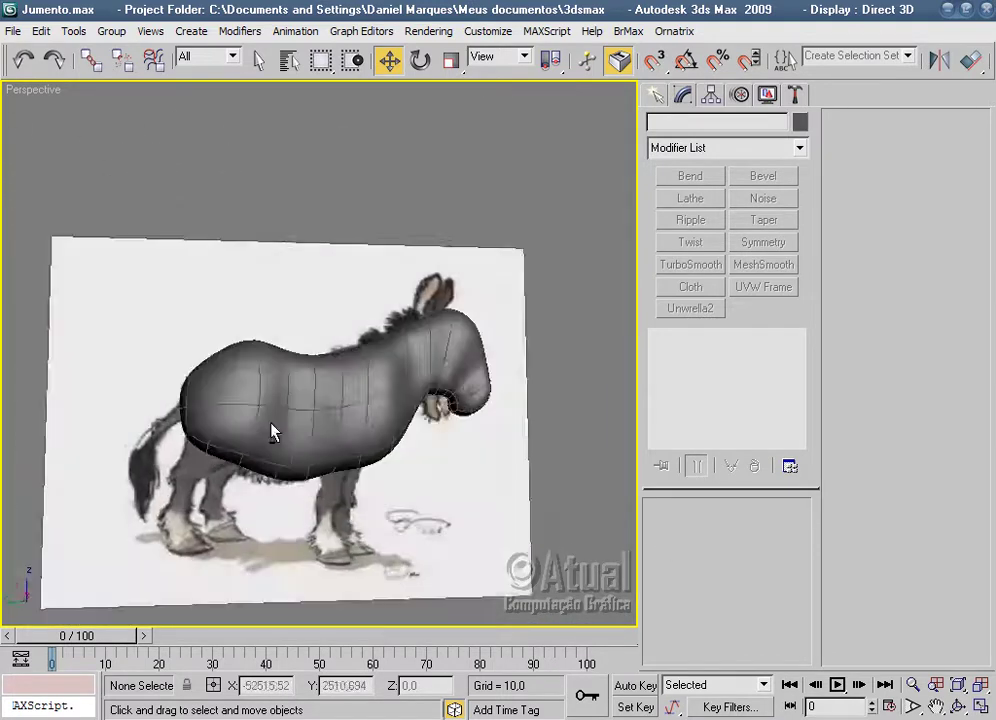
Select Box01 at Edge level and orbit to the donkey's front.
scroll(272, 432, up, 5)
click(607, 420)
click(695, 369)
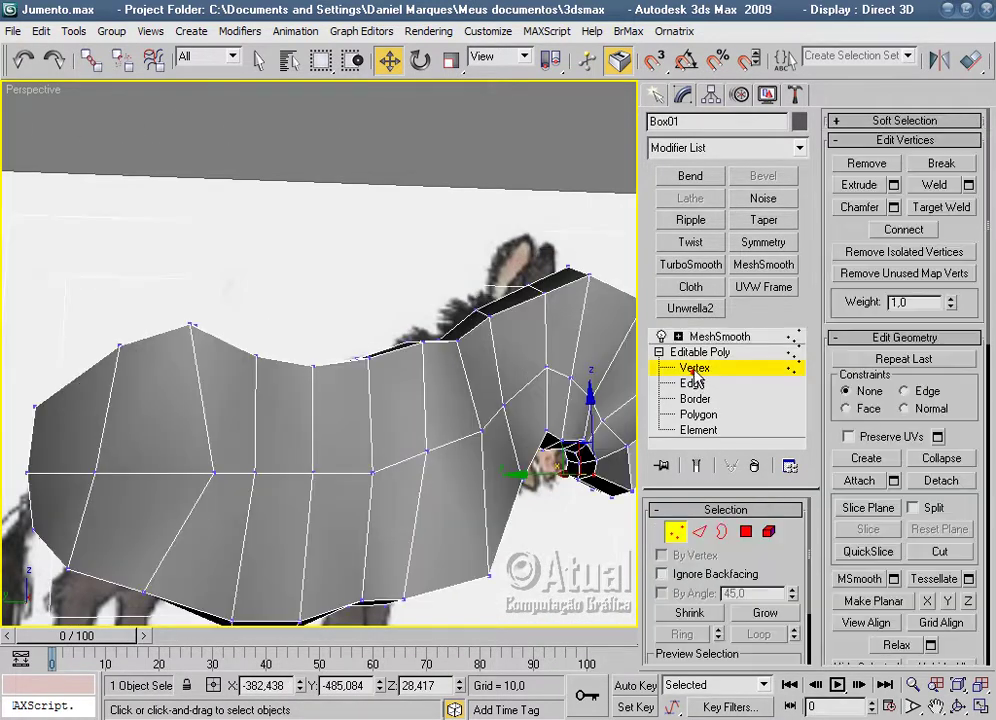
click(692, 383)
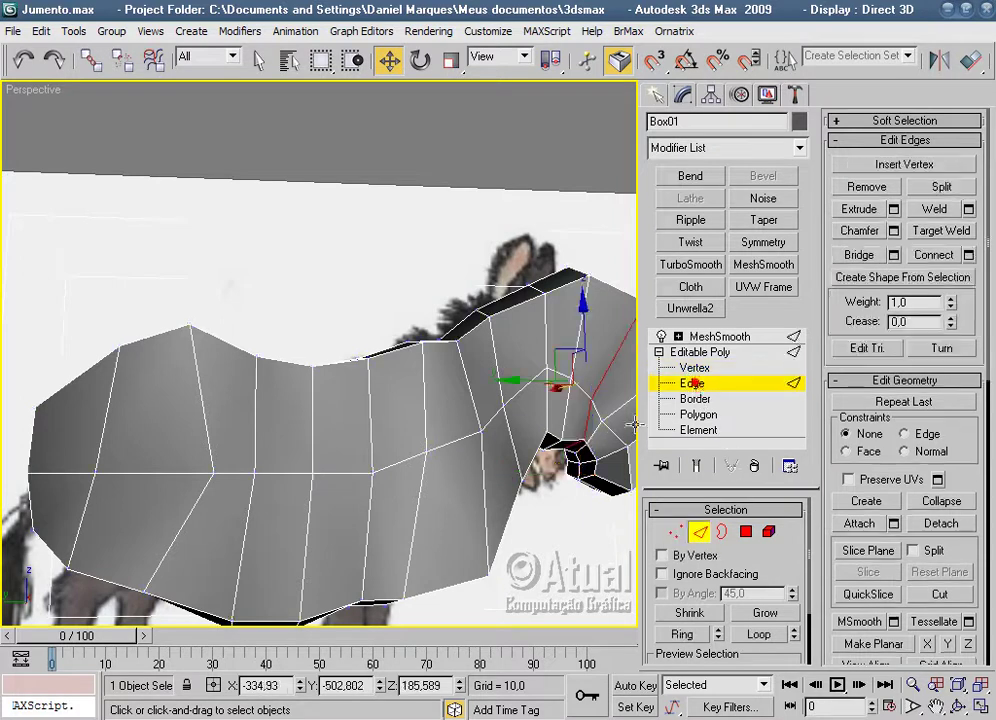
scroll(484, 507, down, 5)
mouse_move(484, 507)
alt+middle_down()
mouse_move(385, 538)
mouse_move(418, 515)
alt+middle_up()
scroll(418, 515, up, 3)
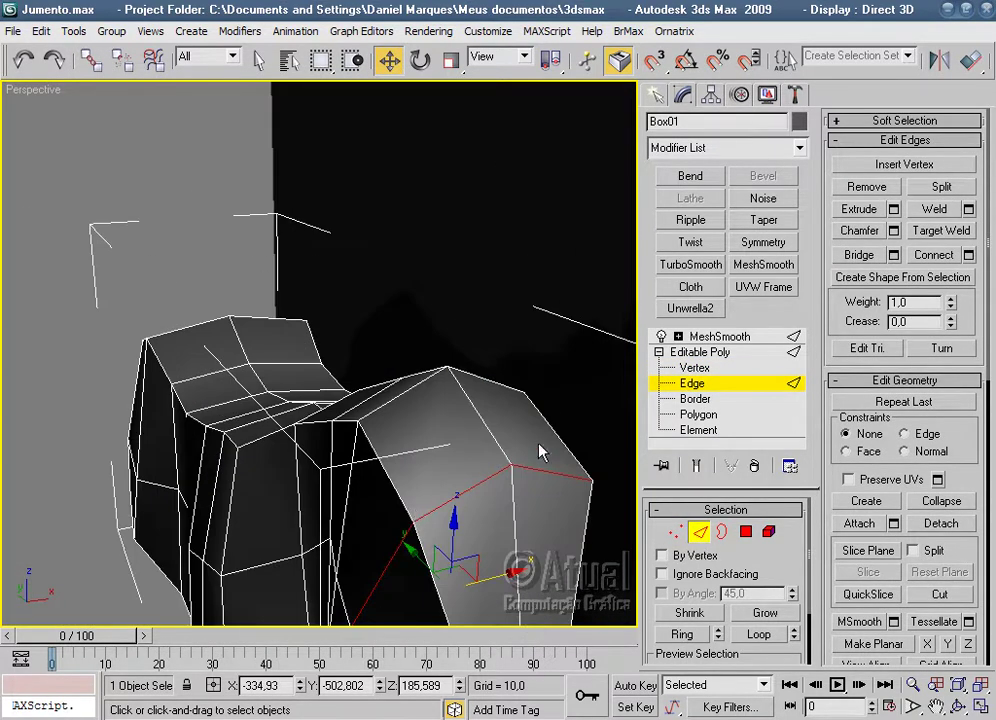
Shift a neck edge slightly along X and select its whole edge ring.
click(549, 406)
drag(543, 474, 633, 545)
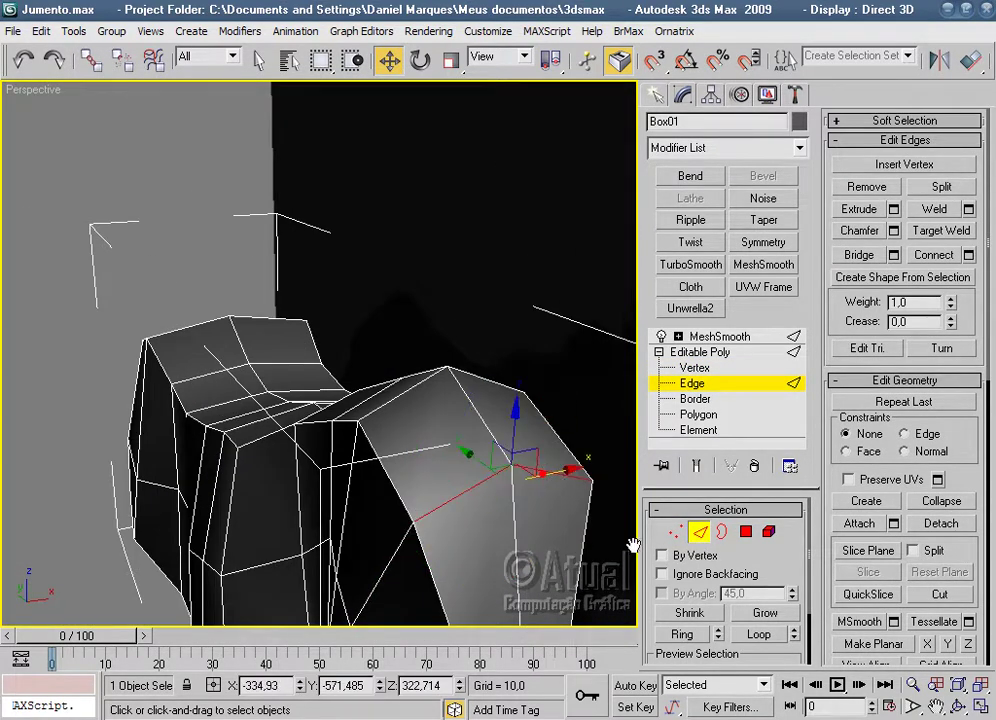
click(682, 636)
scroll(444, 455, down, 3)
mouse_move(444, 455)
alt+middle_down()
mouse_move(429, 322)
mouse_move(348, 402)
alt+middle_up()
right_click(289, 382)
mouse_move(289, 382)
alt+middle_down()
mouse_move(373, 458)
mouse_move(458, 477)
mouse_move(507, 538)
mouse_move(418, 520)
alt+middle_up()
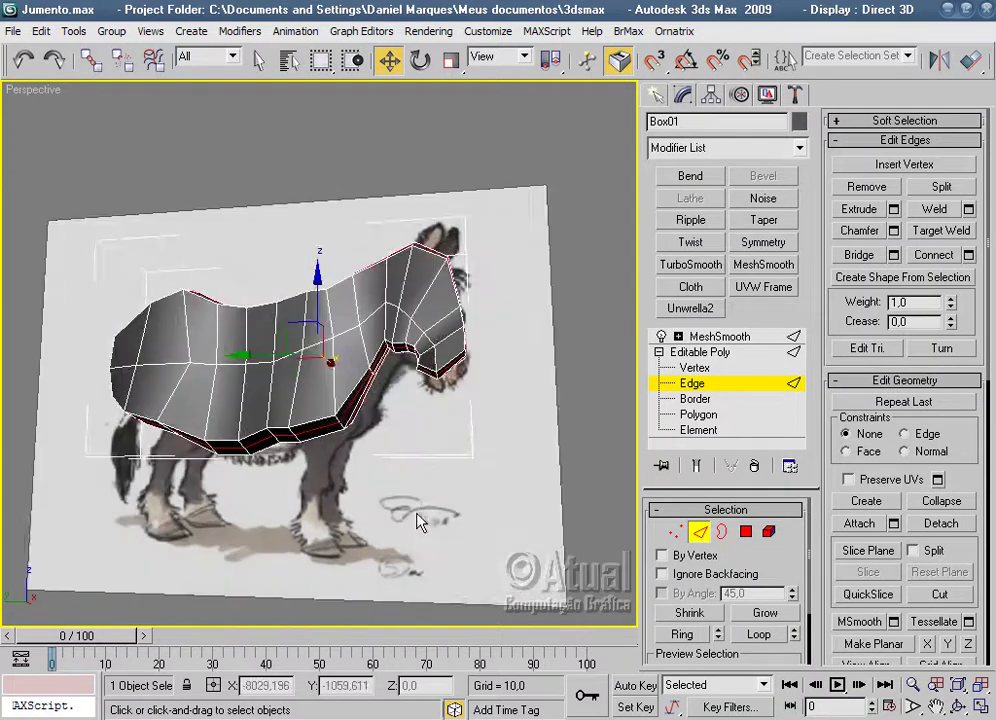
scroll(494, 467, up, 4)
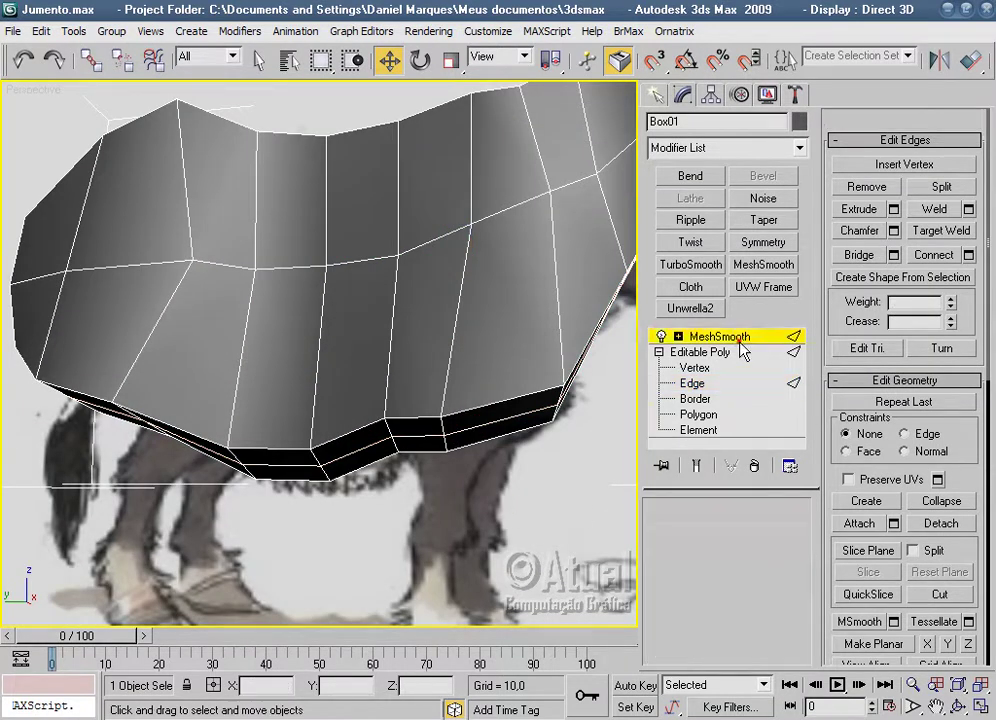
View the deselected smoothed mesh from its rear side.
click(718, 336)
click(571, 518)
scroll(571, 518, down, 5)
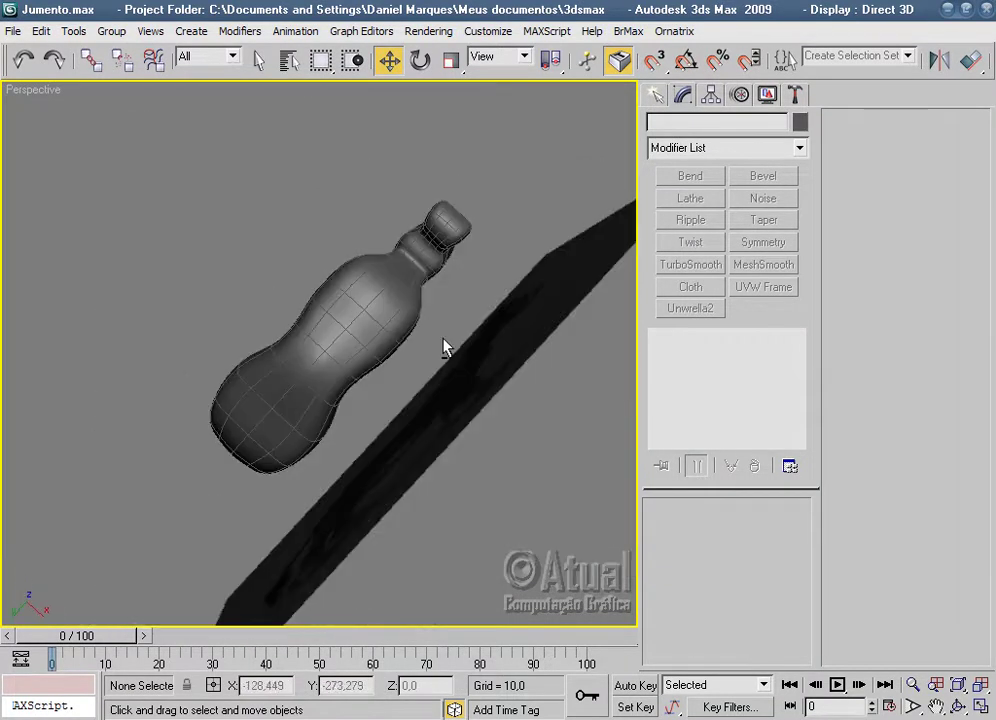
mouse_move(444, 347)
alt+middle_down()
mouse_move(338, 411)
mouse_move(540, 507)
mouse_move(496, 527)
mouse_move(400, 611)
mouse_move(425, 540)
mouse_move(580, 496)
mouse_move(470, 451)
mouse_move(373, 487)
mouse_move(422, 438)
alt+middle_up()
scroll(422, 438, up, 3)
At Vertex level with edged faces on, select the six neck-ridge vertices.
click(447, 367)
click(700, 369)
mouse_move(540, 470)
alt+middle_down()
mouse_move(516, 509)
mouse_move(470, 500)
mouse_move(440, 520)
alt+middle_up()
key(F4)
scroll(420, 537, up, 3)
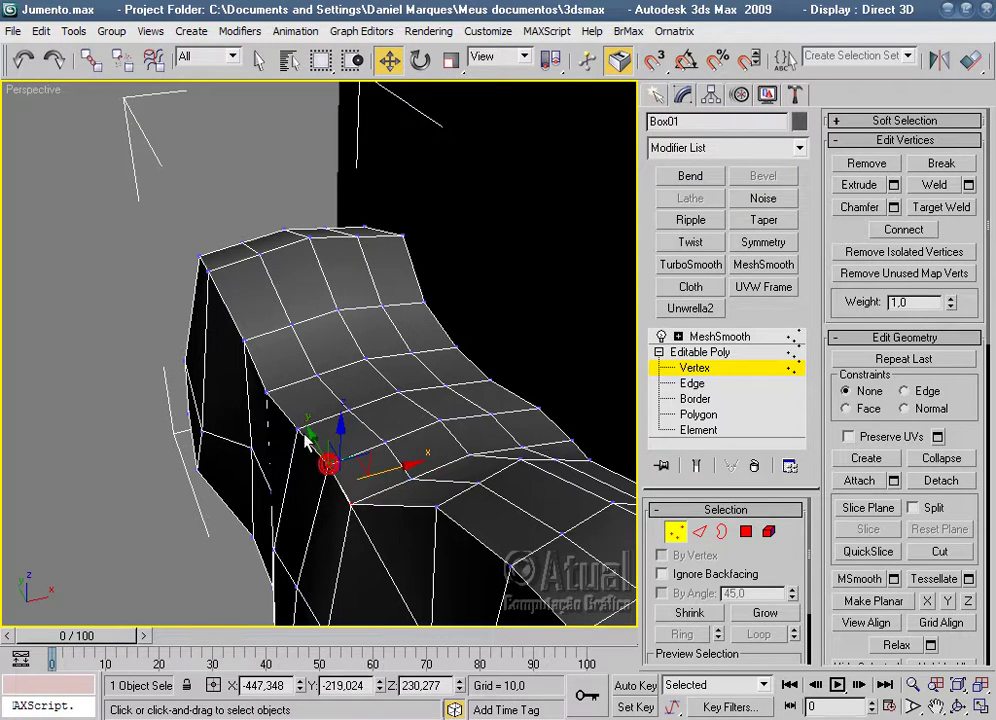
click(266, 390)
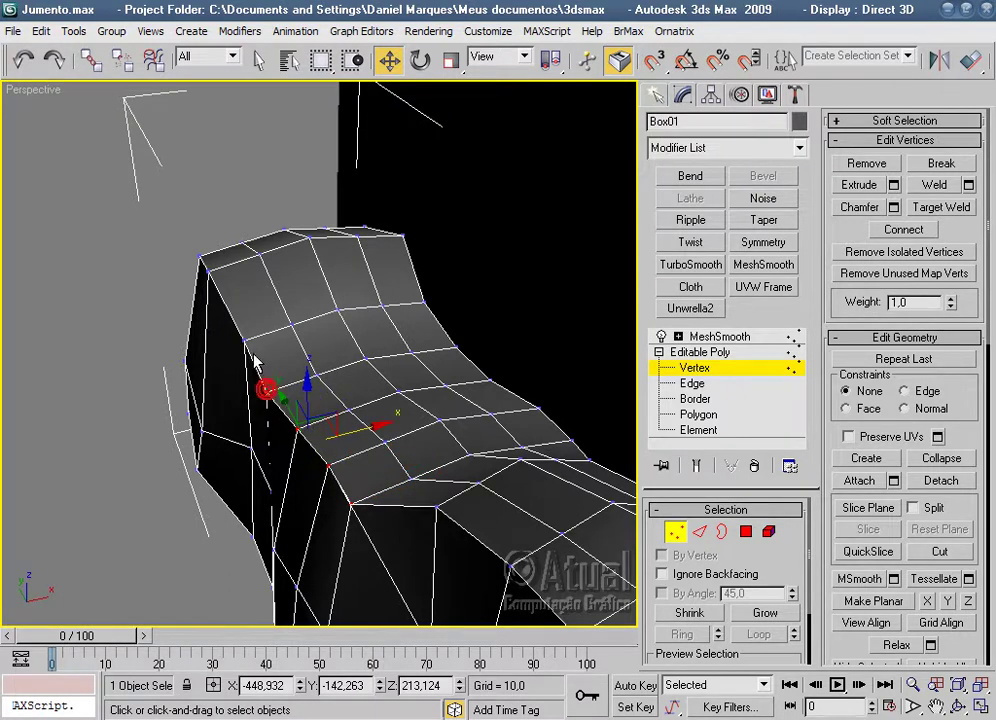
ctrl+click(199, 256)
ctrl+click(400, 233)
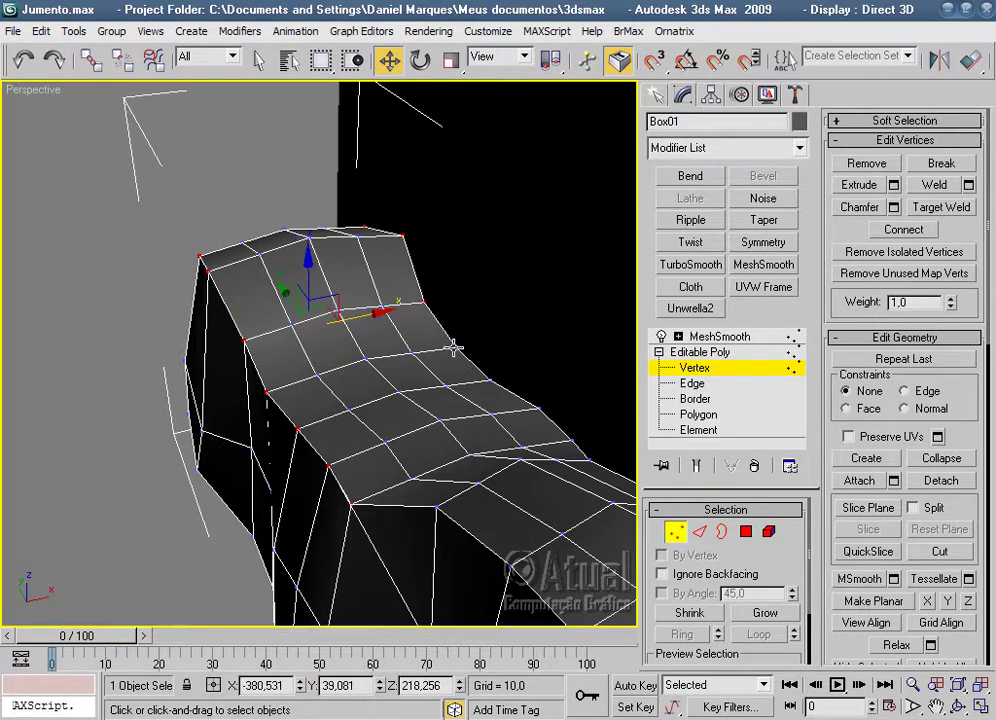
ctrl+click(489, 378)
ctrl+click(539, 408)
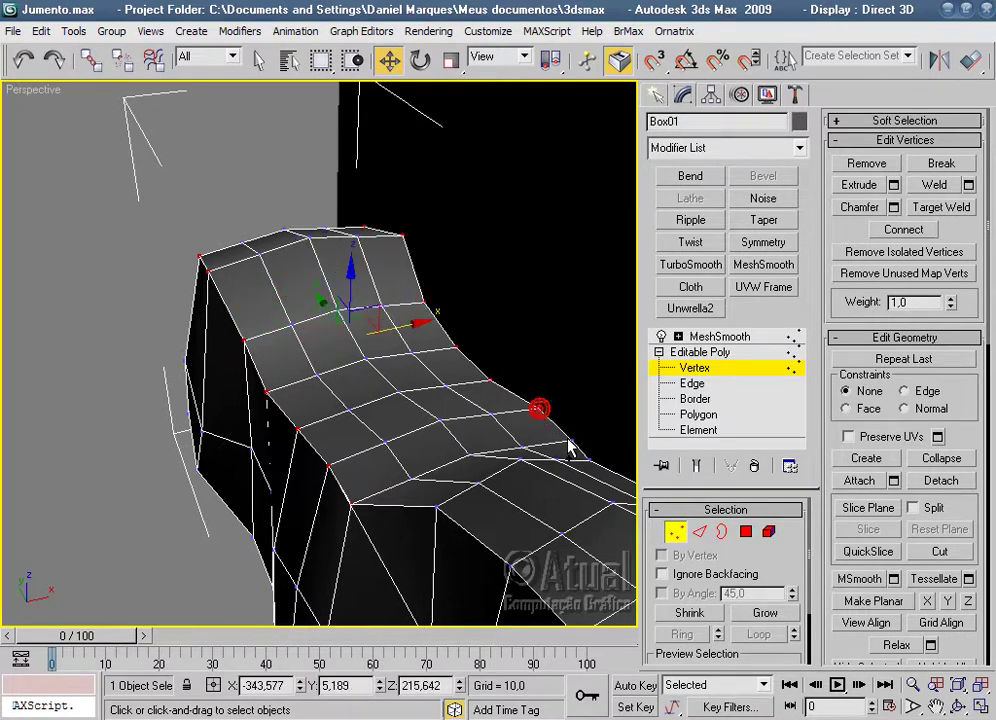
ctrl+click(587, 458)
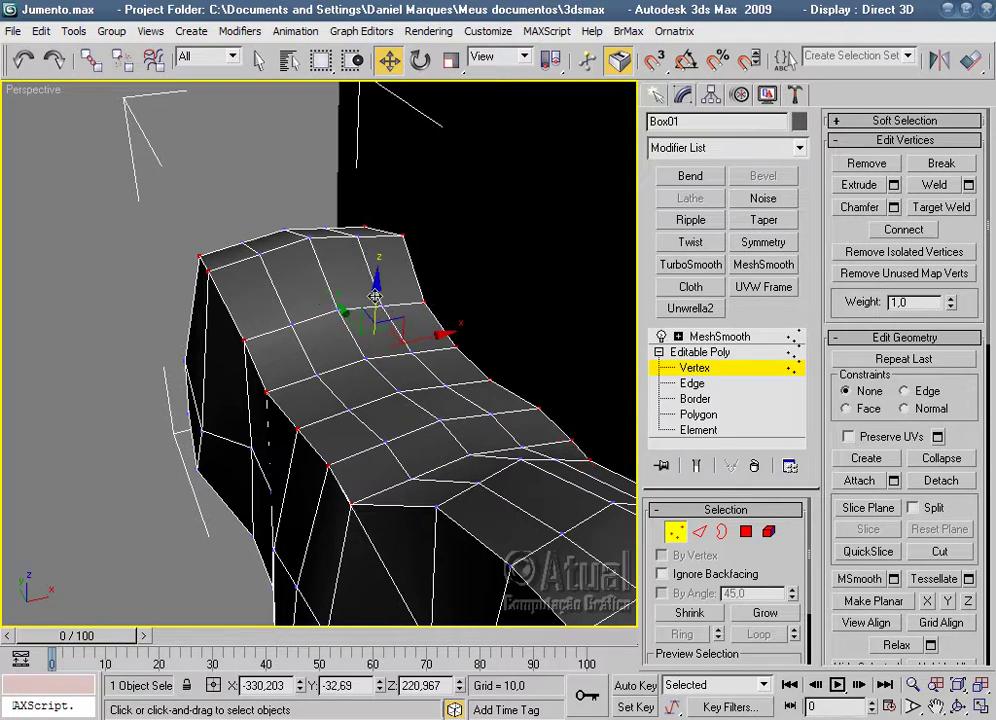
Lower the selected neck vertices on Z and scale them inward.
drag(374, 297, 374, 313)
mouse_move(438, 352)
alt+middle_down()
mouse_move(589, 316)
mouse_move(505, 349)
mouse_move(471, 345)
mouse_move(484, 178)
alt+middle_up()
click(450, 62)
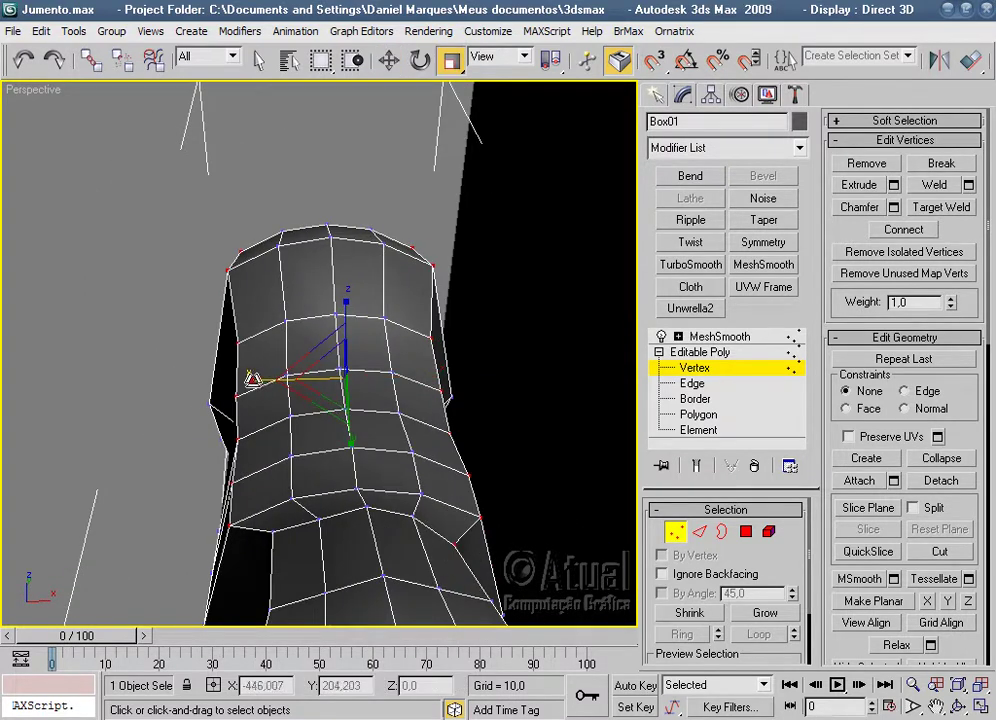
drag(253, 378, 262, 382)
key(w)
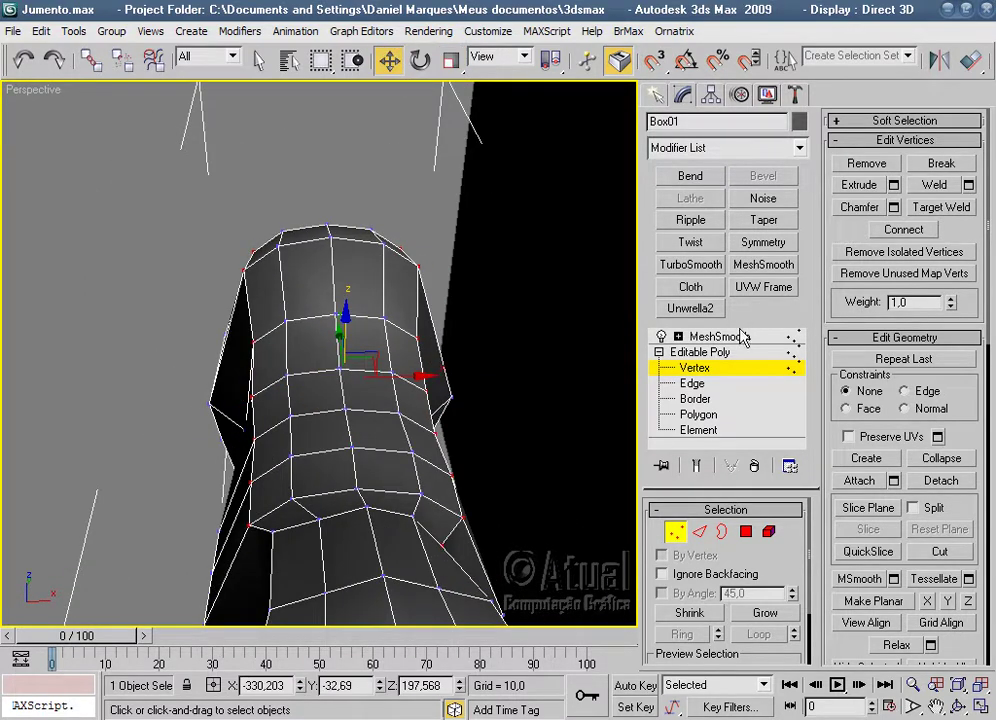
Check the smoothed neck against the side reference, then reselect the mesh.
click(741, 336)
click(527, 349)
mouse_move(527, 349)
alt+middle_down()
mouse_move(470, 378)
mouse_move(614, 330)
mouse_move(427, 416)
mouse_move(585, 413)
mouse_move(473, 391)
mouse_move(349, 400)
mouse_move(407, 402)
mouse_move(405, 516)
mouse_move(522, 443)
mouse_move(602, 353)
mouse_move(518, 345)
alt+middle_up()
click(467, 360)
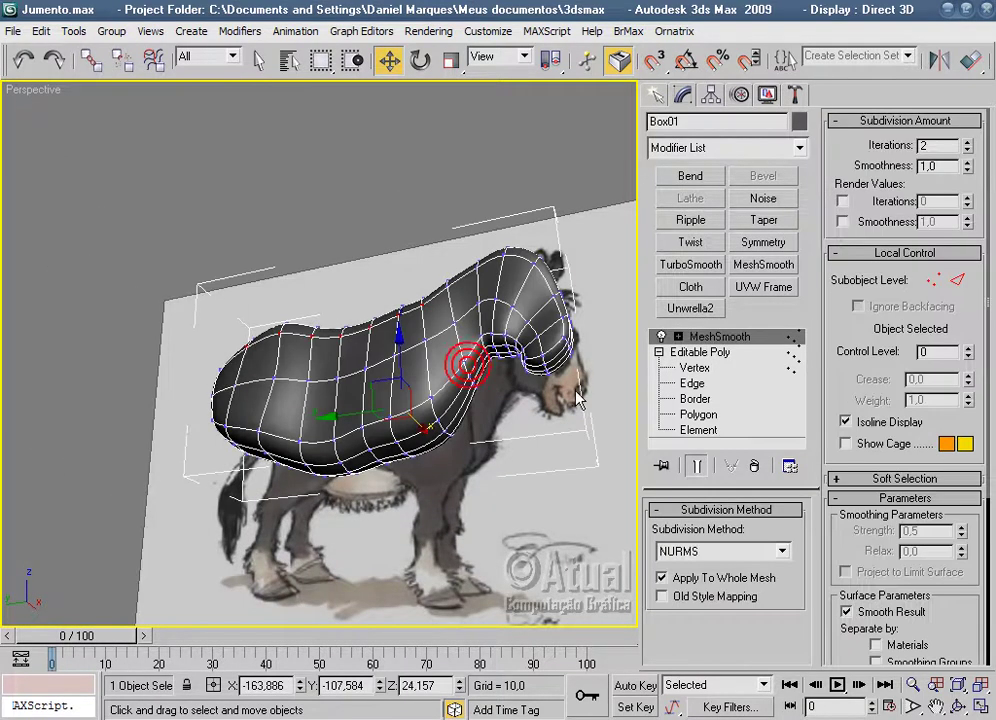
Switch to the Front view with edged-faces shading and frame the mesh.
key(f)
key(F3)
scroll(516, 413, down, 2)
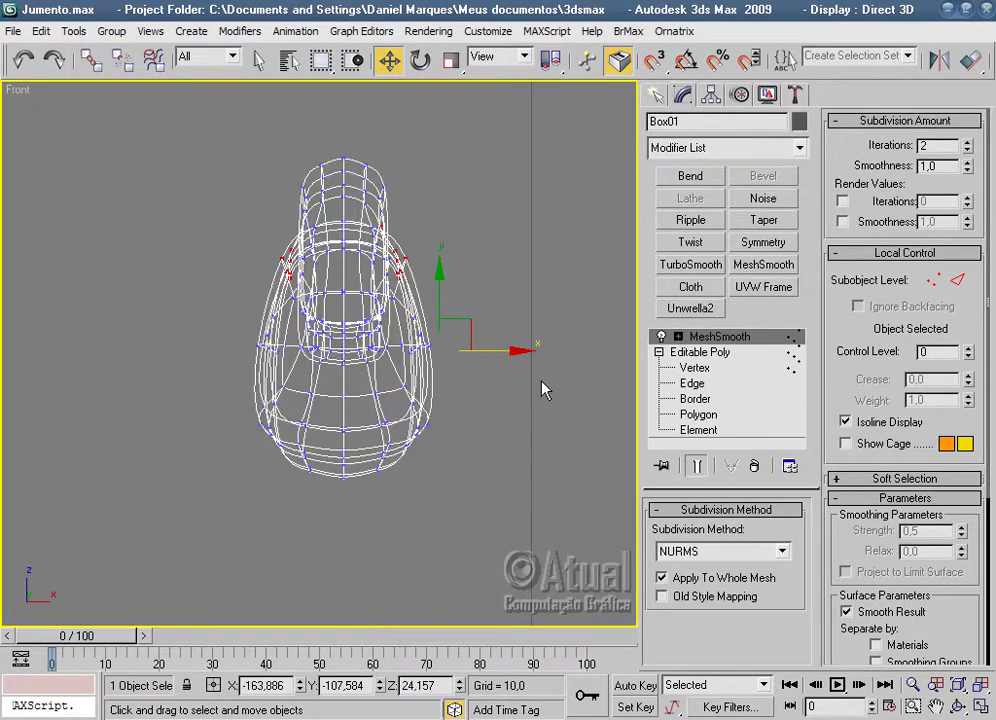
key(F3)
key(F4)
middle_drag(526, 404, 526, 441)
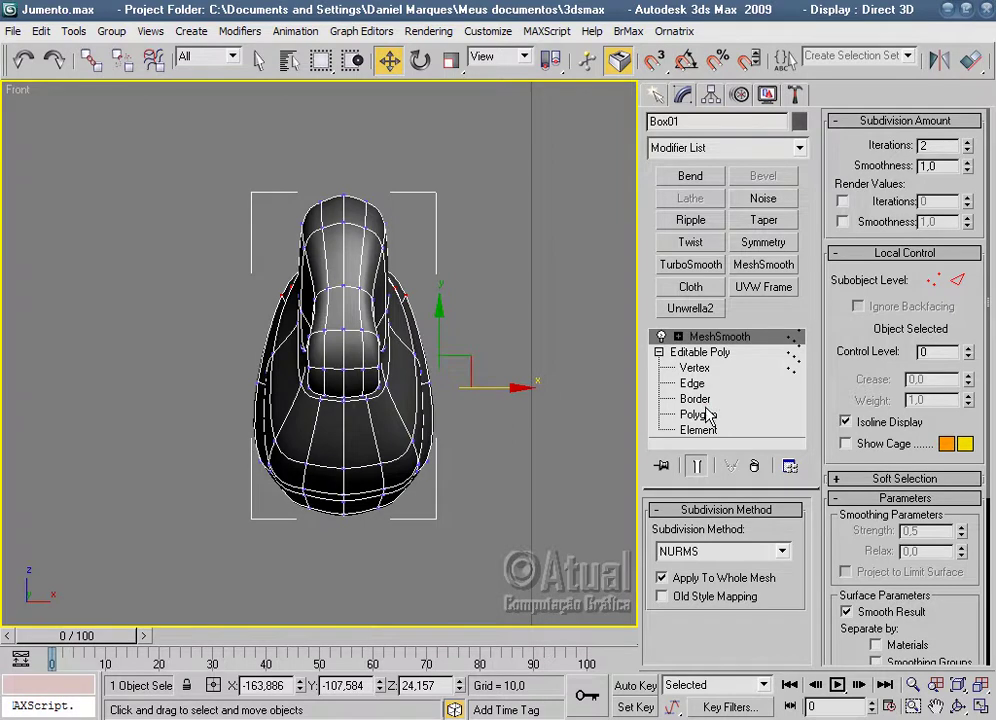
Window-select the right-half polygons at Polygon level and delete them.
click(697, 414)
click(572, 525)
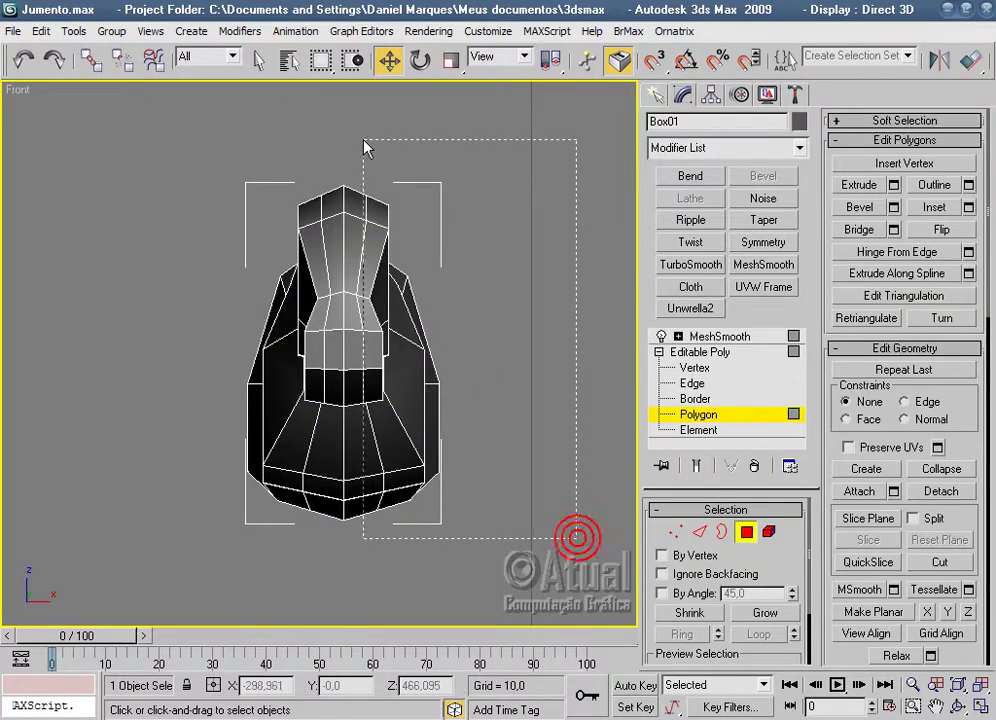
drag(345, 141, 344, 140)
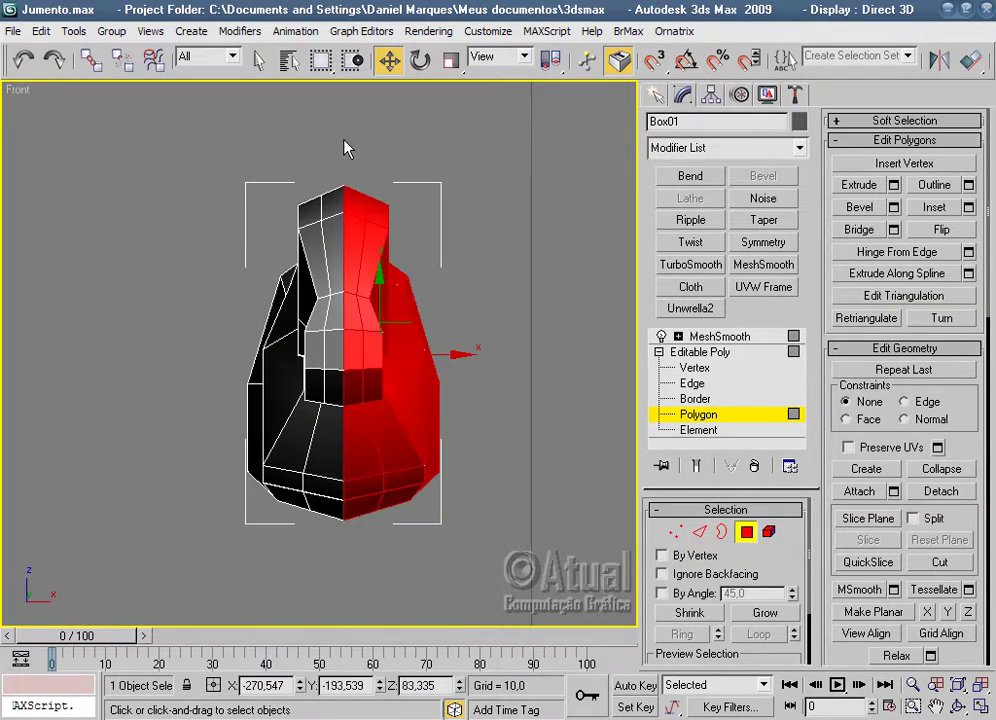
key(p)
mouse_move(478, 285)
alt+middle_down()
mouse_move(387, 160)
mouse_move(580, 462)
mouse_move(367, 502)
mouse_move(285, 446)
alt+middle_up()
key(f)
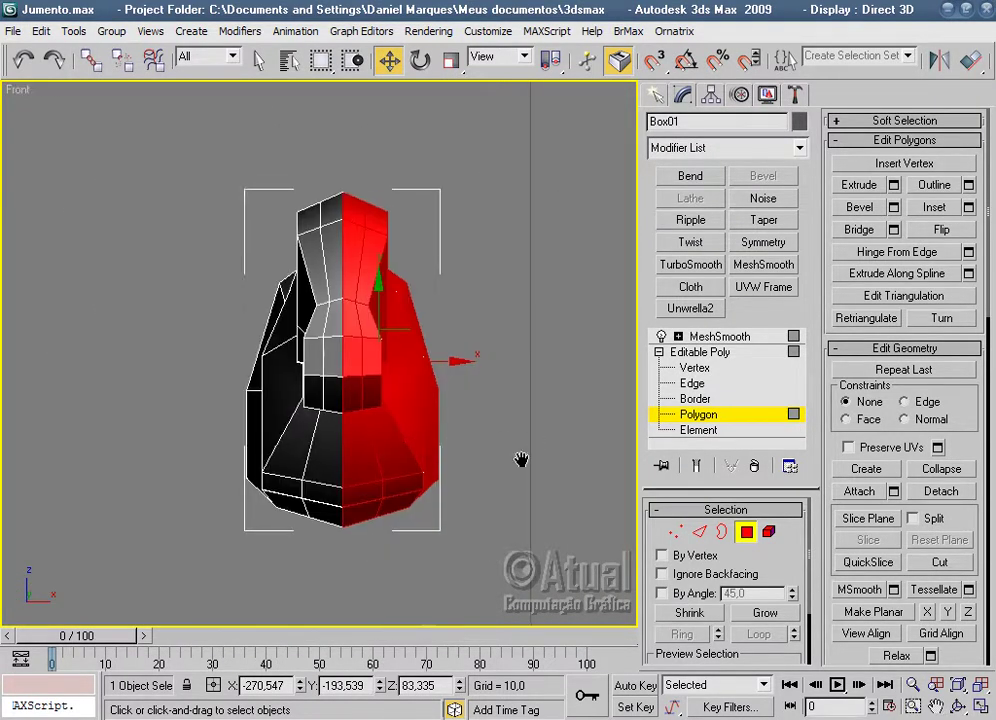
key(Delete)
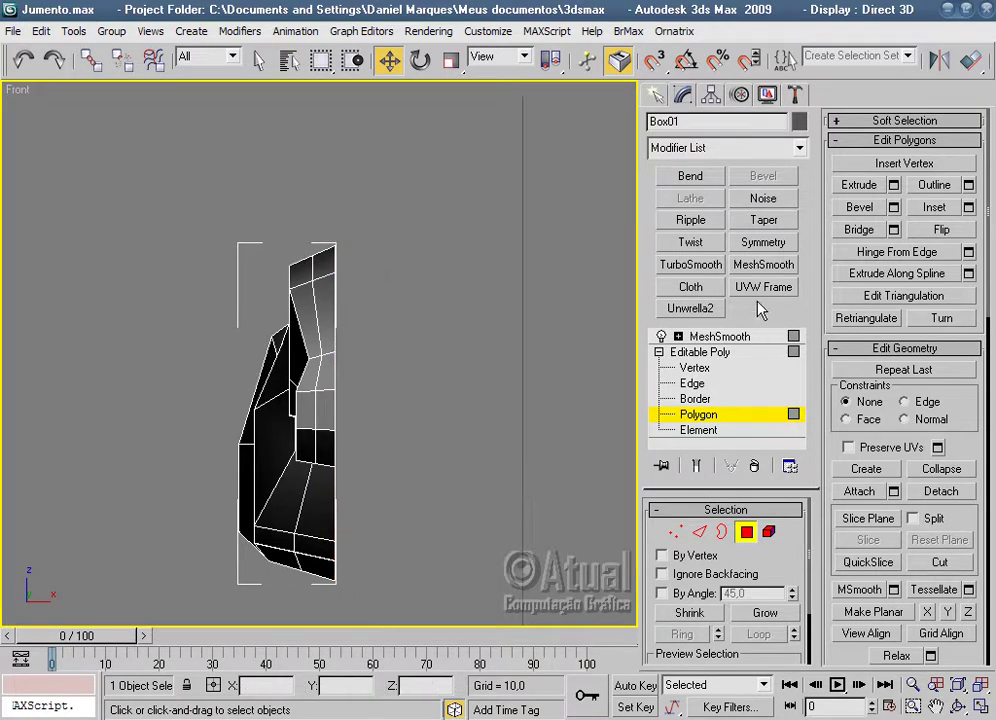
Add a Symmetry modifier, trying Flip and the X and Y mirror axes.
click(738, 354)
click(765, 242)
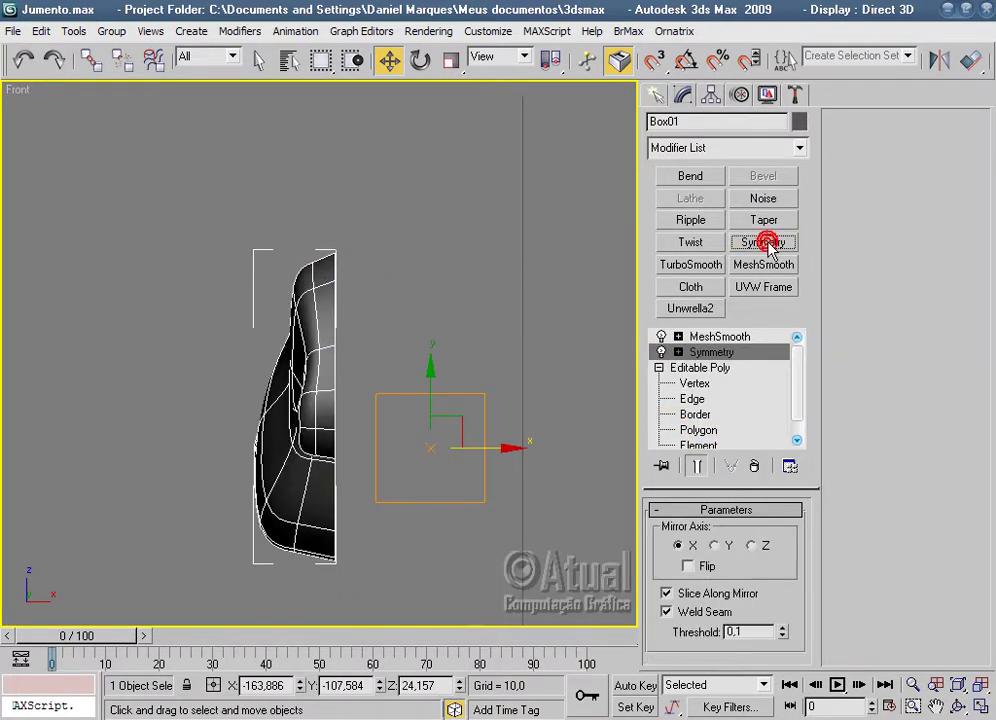
click(688, 566)
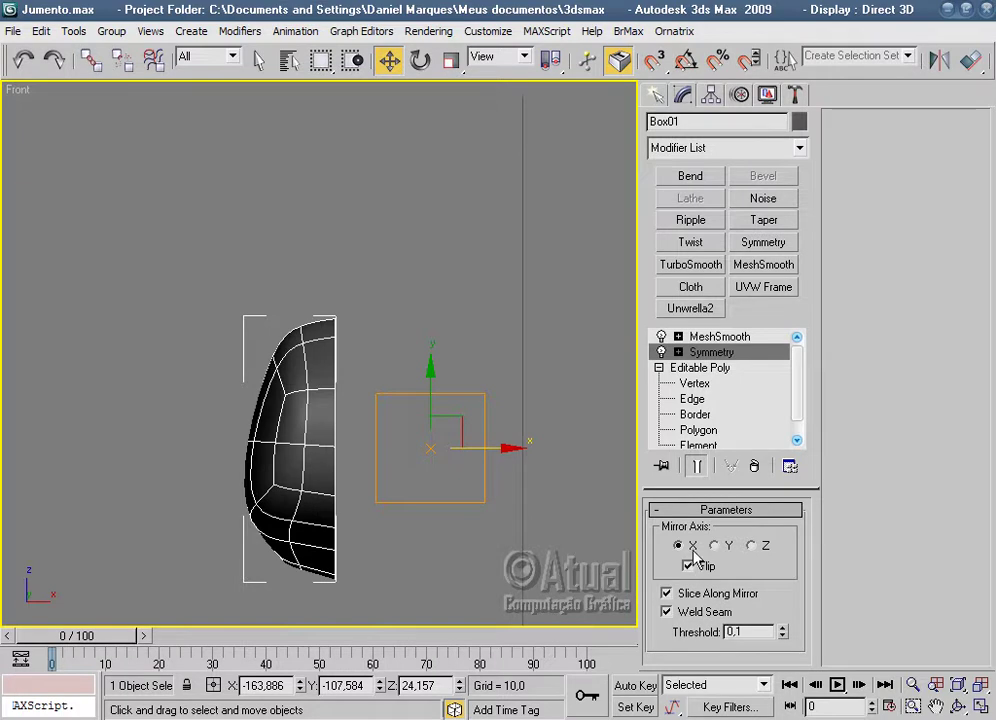
drag(478, 447, 496, 447)
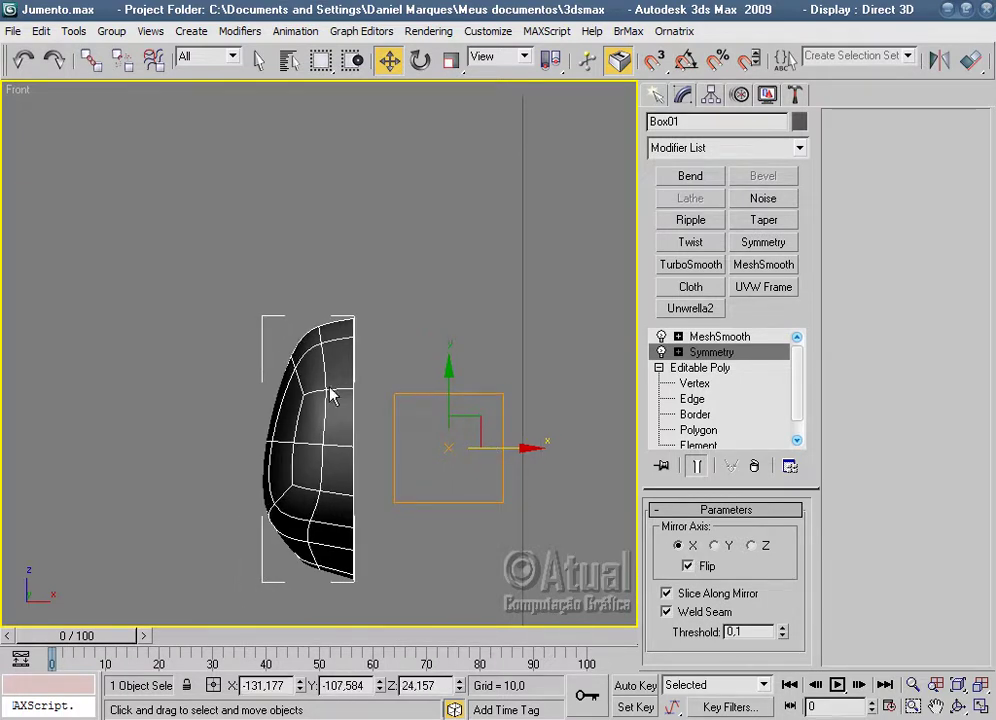
click(33, 58)
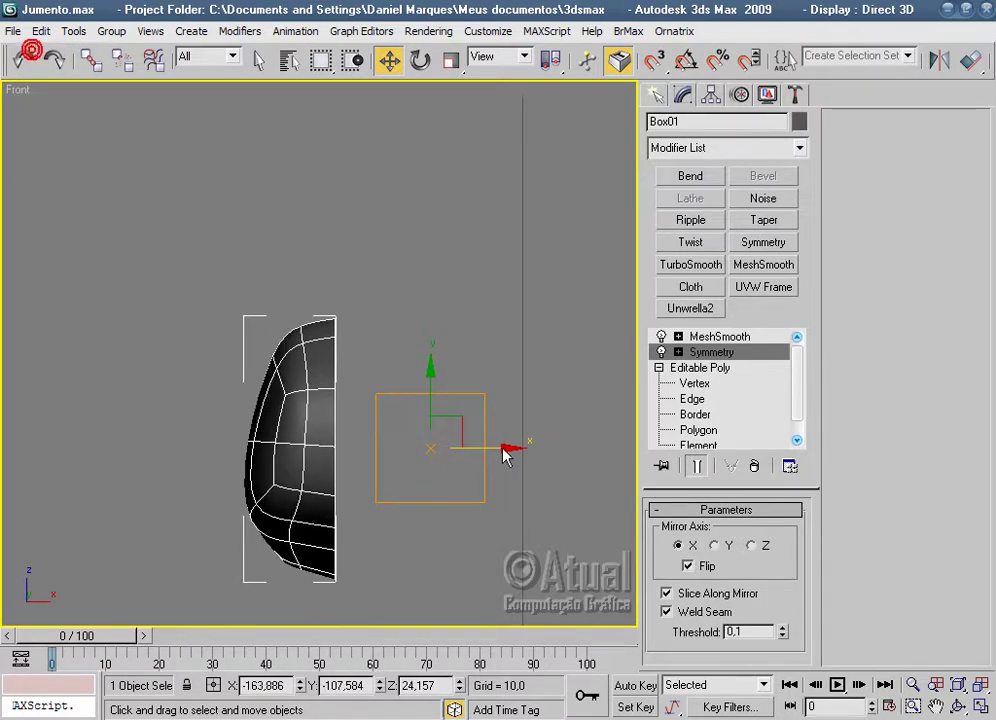
click(690, 567)
click(715, 546)
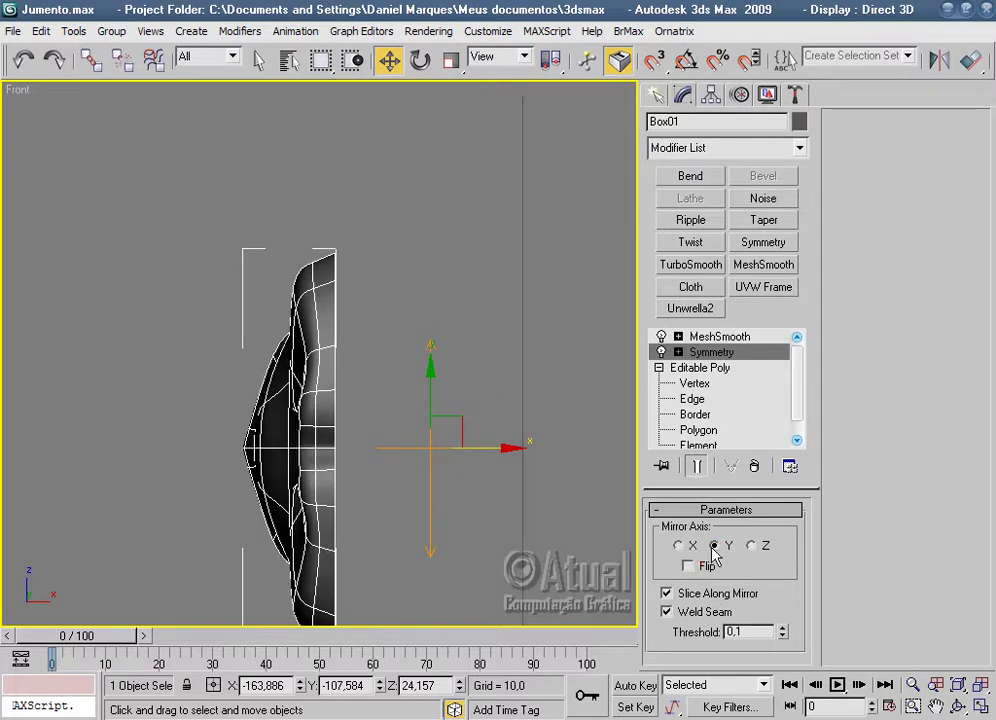
click(679, 546)
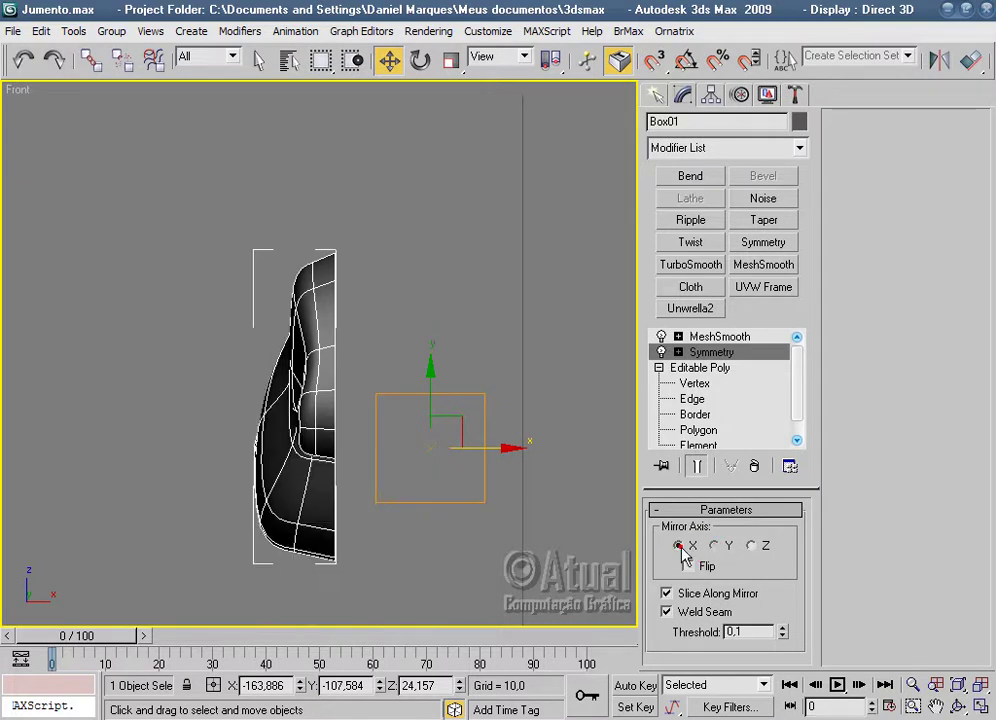
Mirror on Z and slide the Mirror gizmo until the two halves meet.
click(678, 352)
click(714, 368)
mouse_move(488, 447)
mouse_down()
mouse_move(516, 447)
mouse_move(407, 447)
mouse_move(487, 447)
mouse_up()
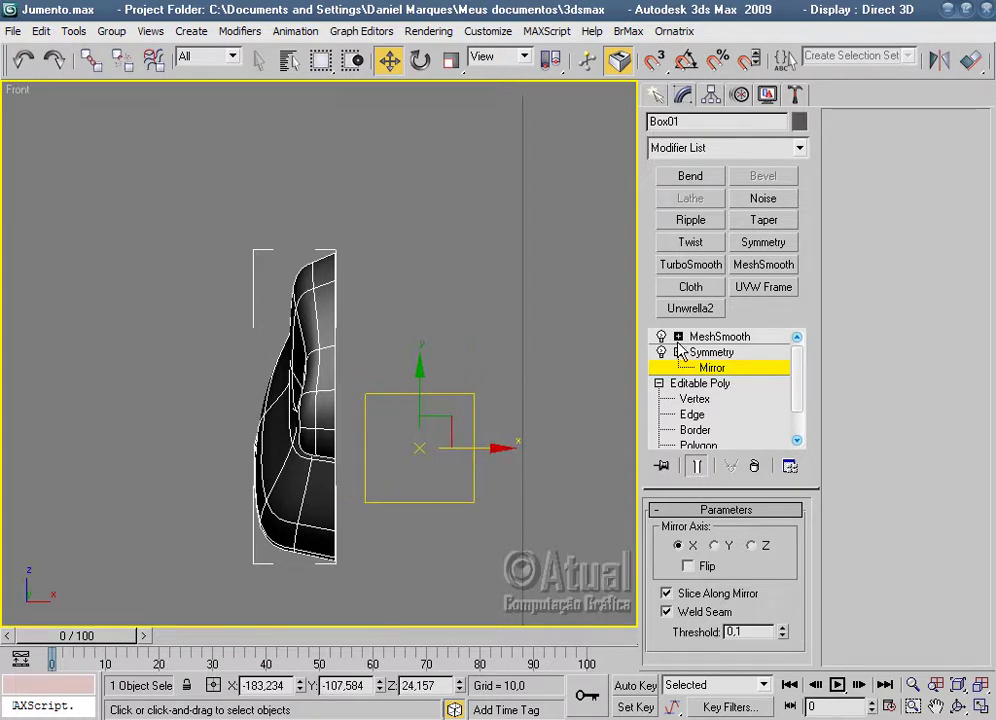
click(27, 62)
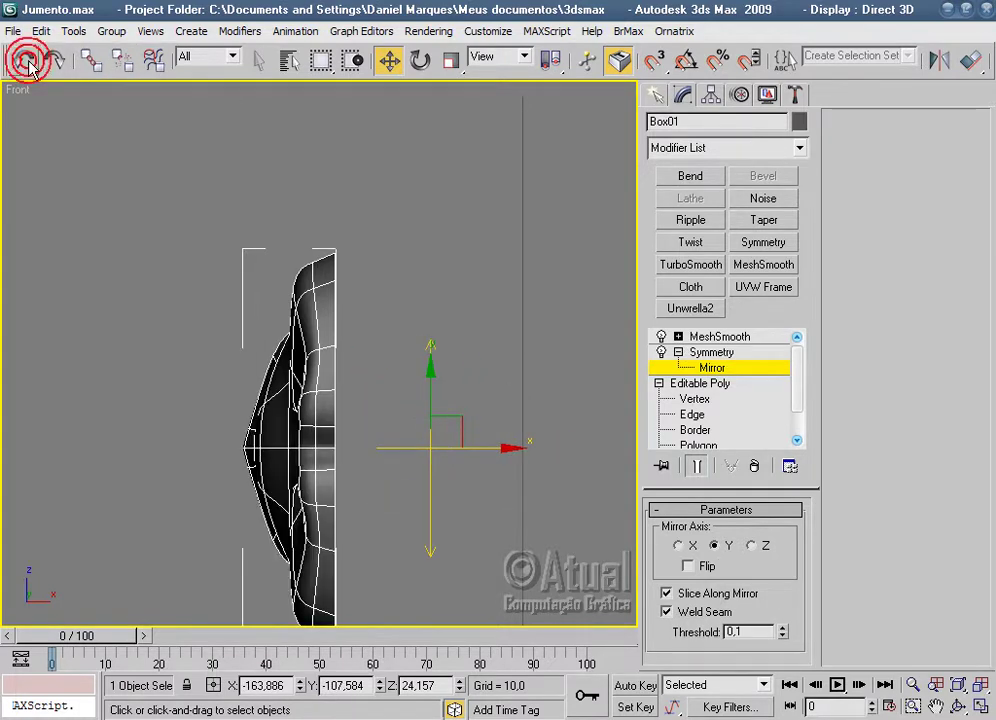
click(750, 546)
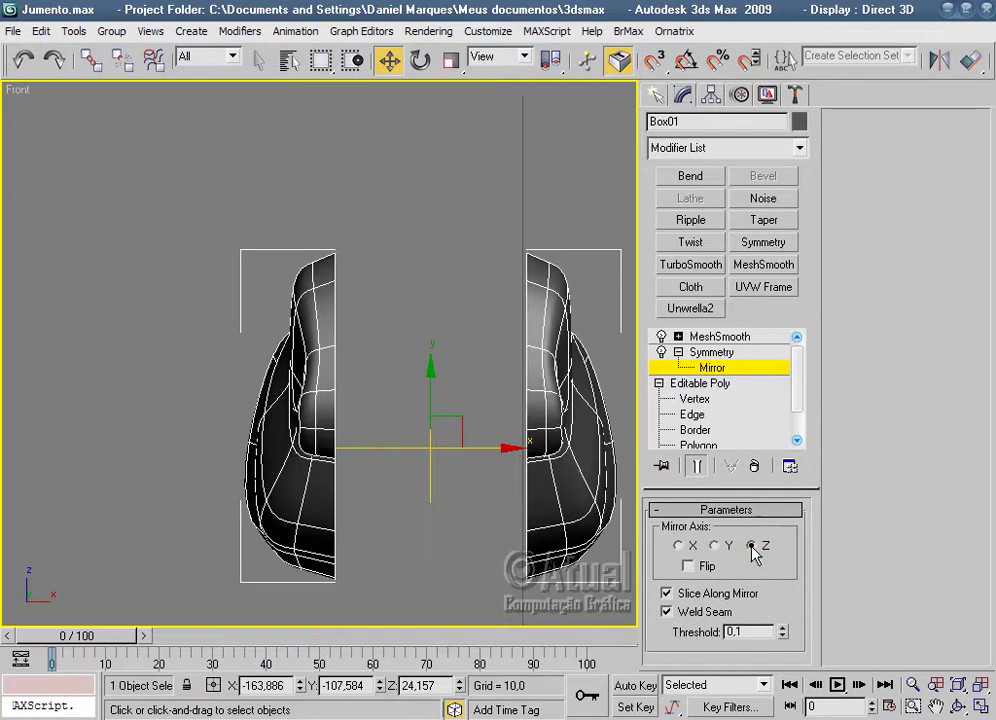
drag(491, 447, 400, 453)
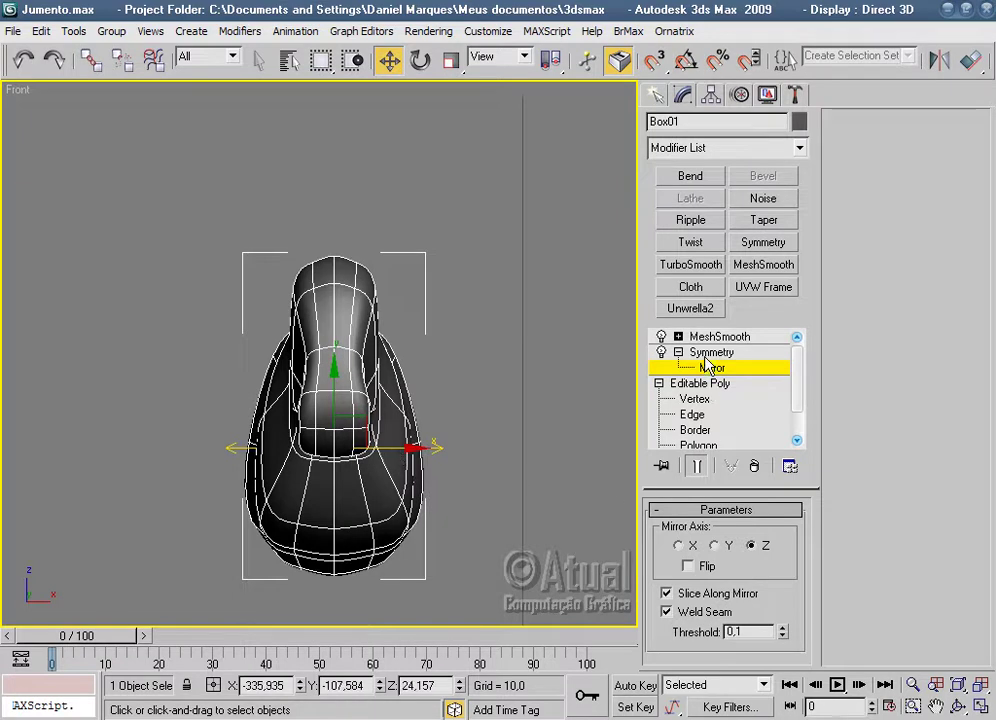
click(705, 352)
click(551, 460)
Select the donkey body at Polygon level and switch to the Left view.
scroll(535, 502, down, 2)
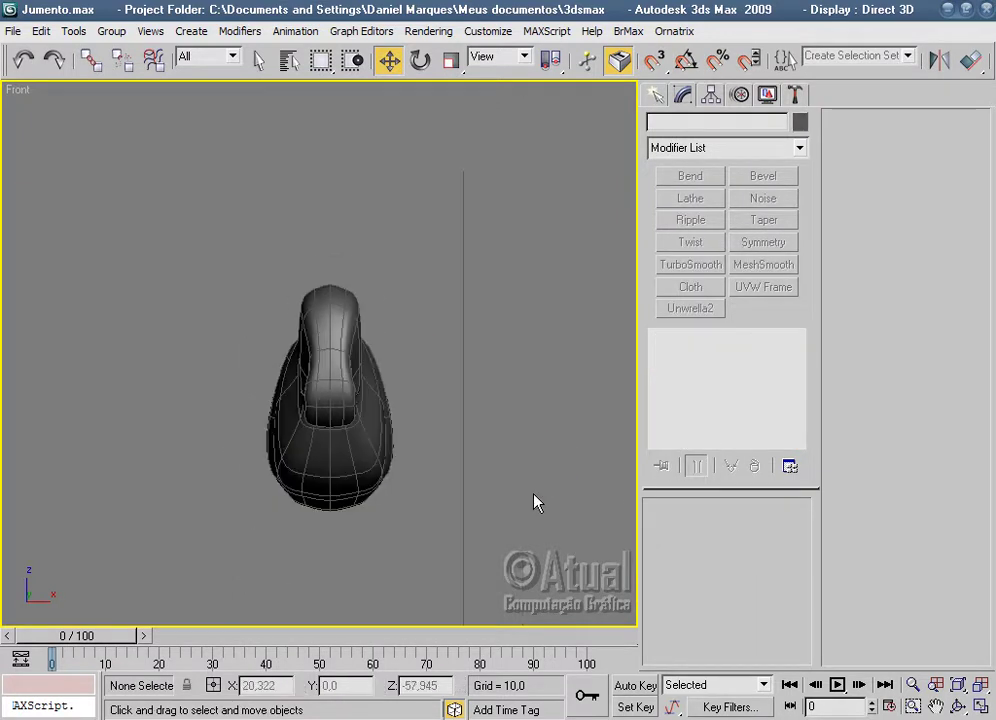
key(F4)
key(p)
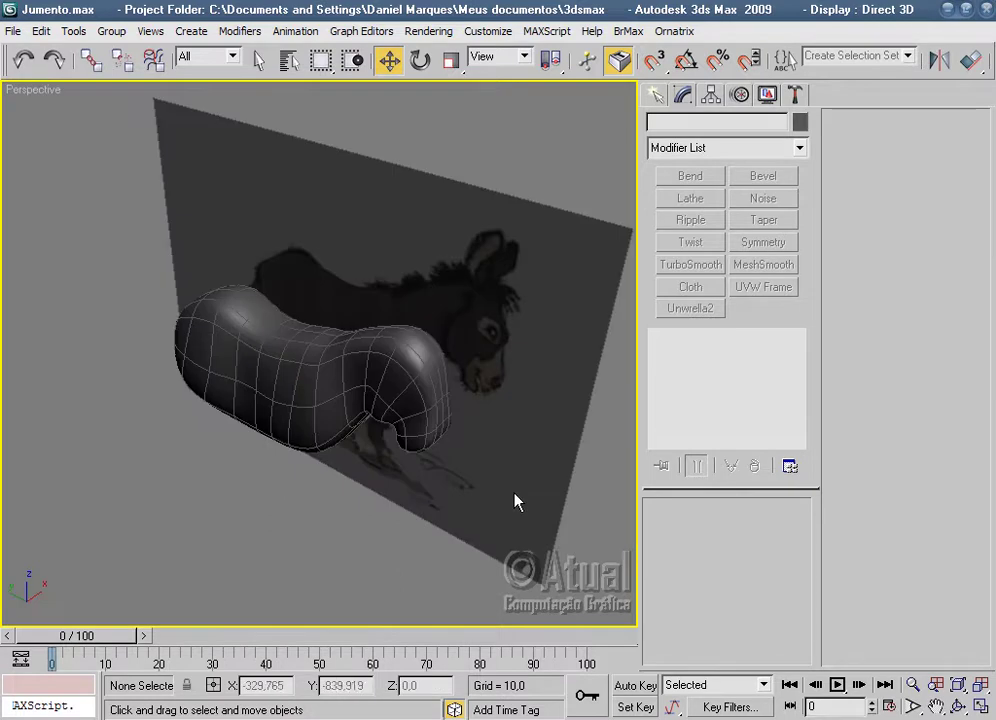
mouse_move(498, 502)
alt+middle_down()
mouse_move(380, 496)
mouse_move(378, 313)
mouse_move(224, 427)
mouse_move(422, 456)
alt+middle_up()
scroll(427, 387, up, 3)
click(426, 388)
click(705, 432)
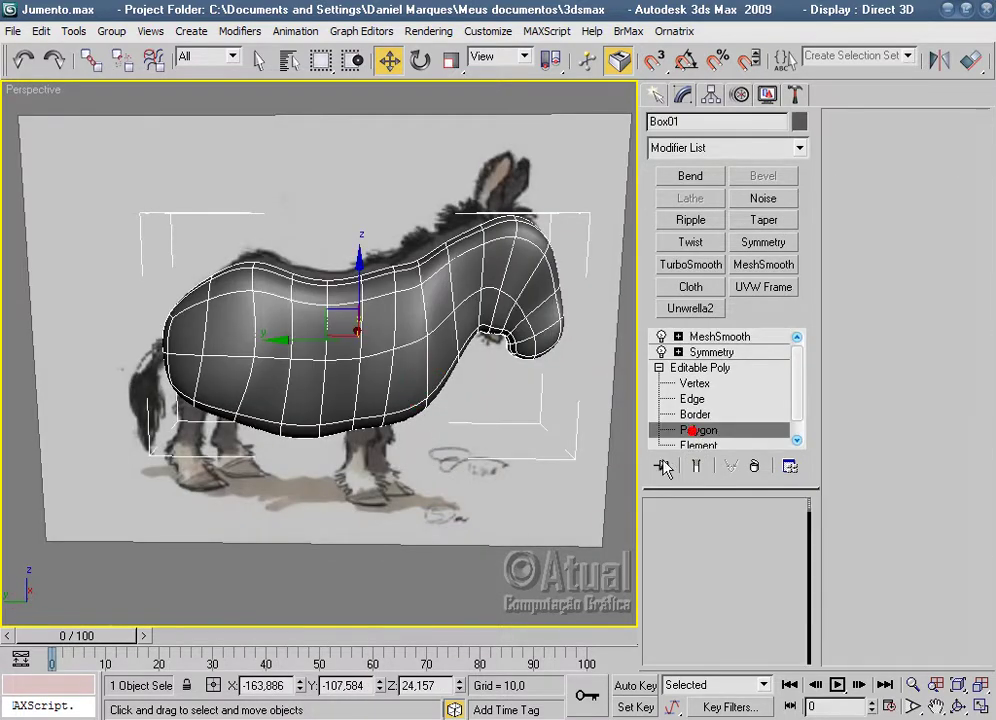
key(l)
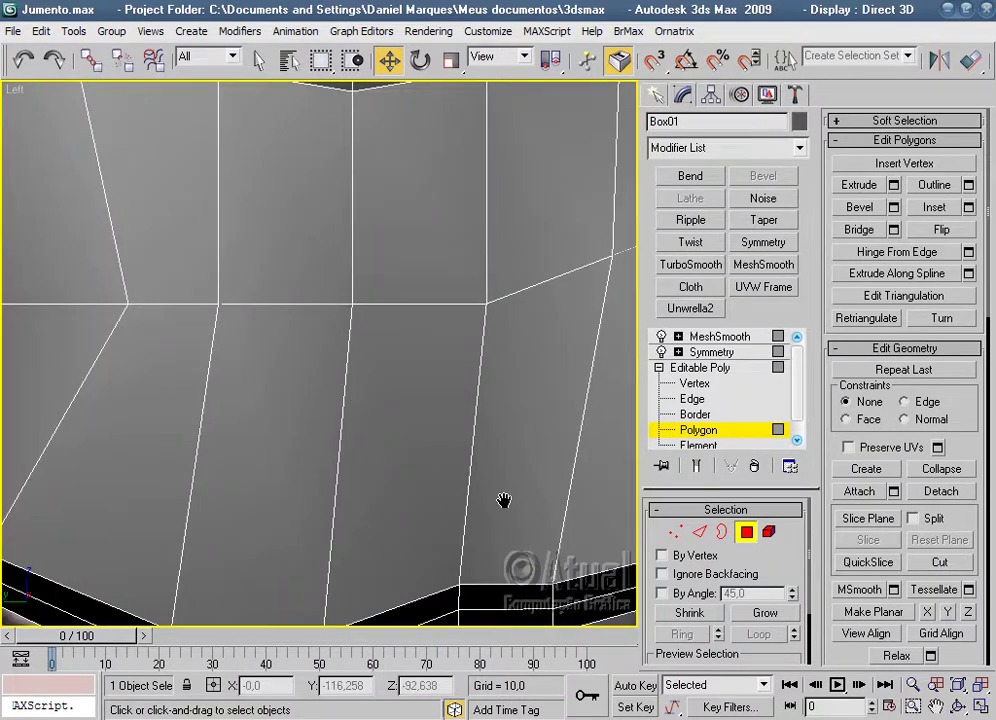
scroll(383, 408, down, 2)
Select two belly polygons for the front leg and enable See-Through.
click(410, 424)
ctrl+click(364, 427)
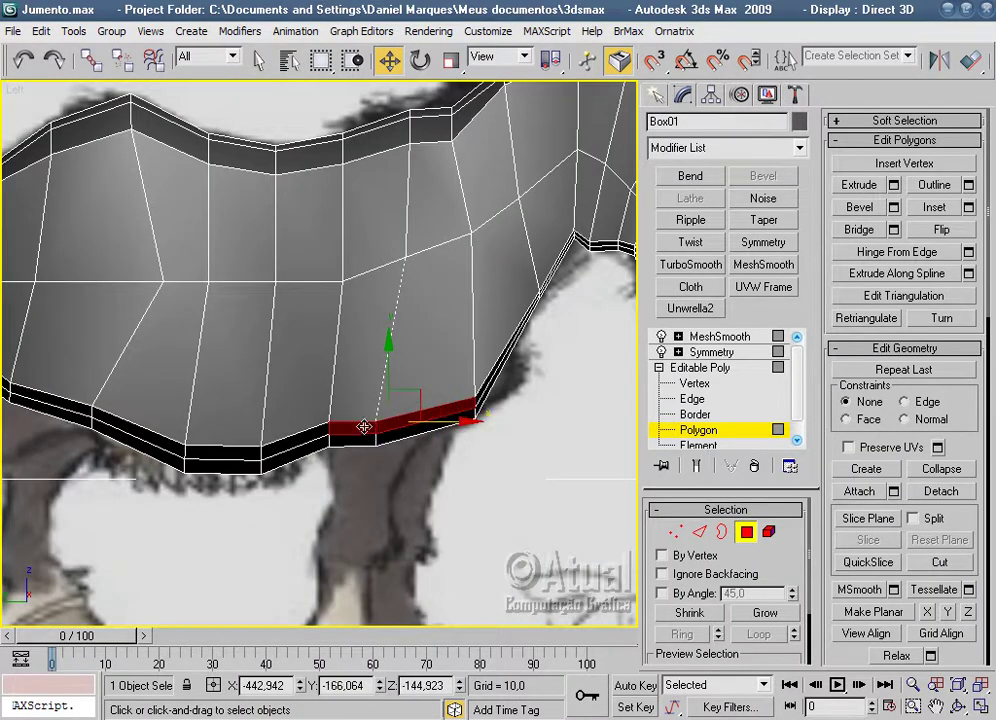
key(alt+x)
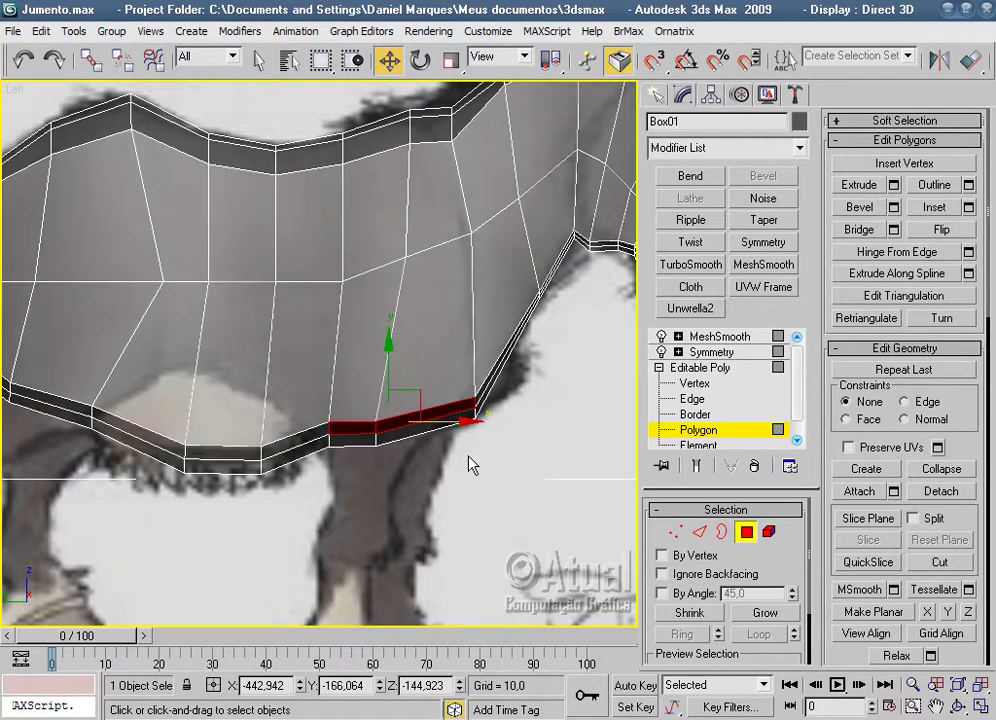
scroll(472, 465, down, 2)
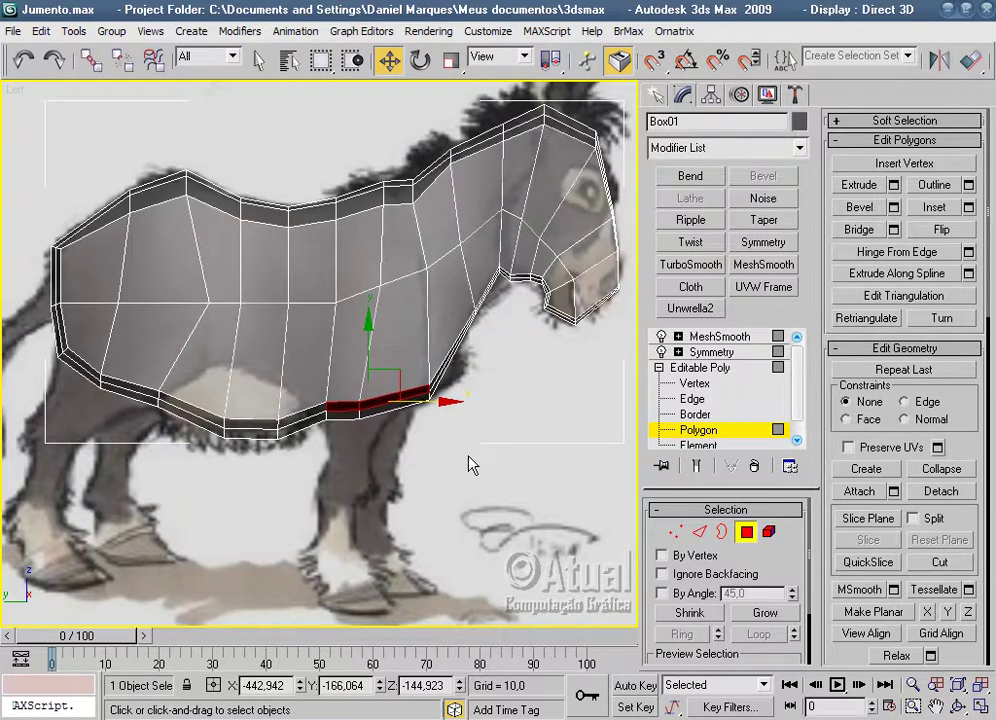
key(z)
key(p)
mouse_move(414, 430)
alt+middle_down()
mouse_move(453, 333)
mouse_move(422, 460)
alt+middle_up()
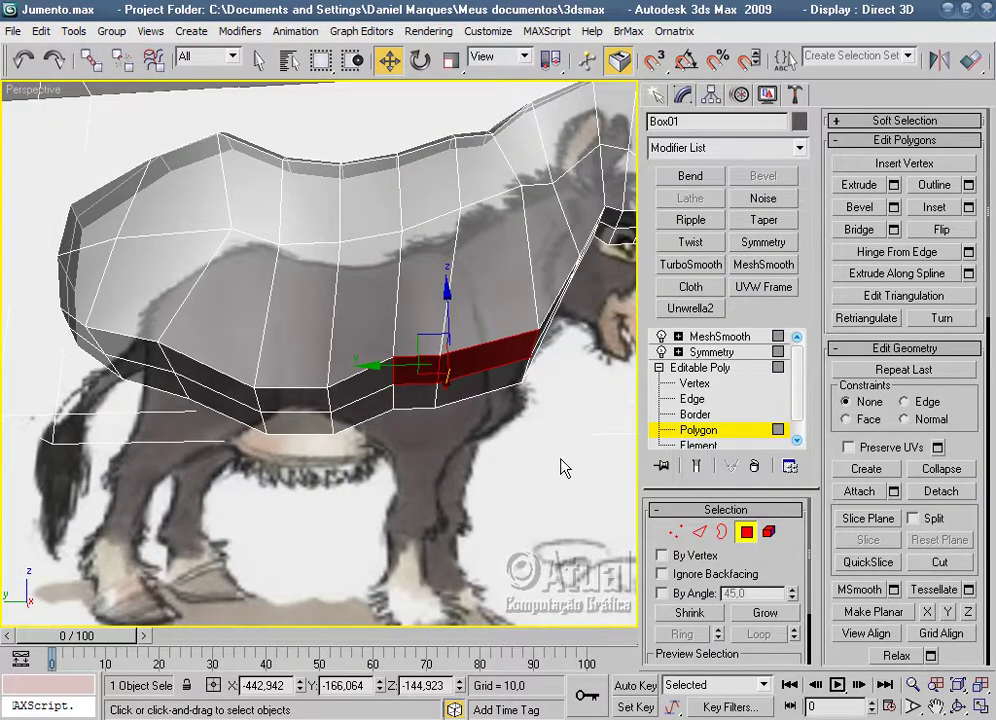
alt+middle_drag(566, 468, 462, 449)
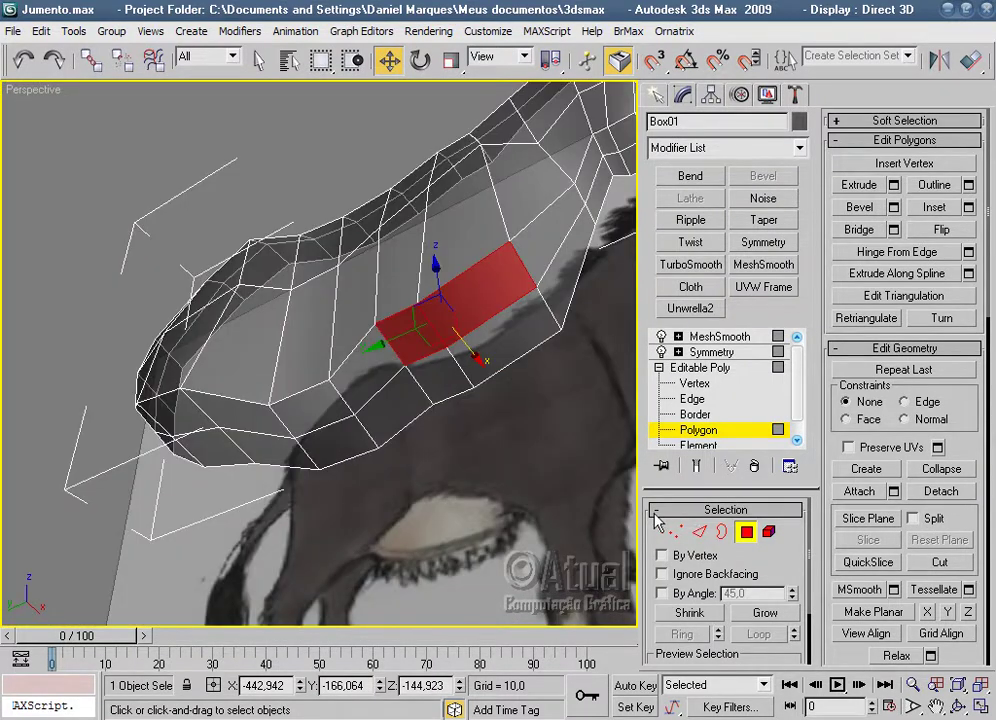
At Vertex level, move the vertex beside the belly polygons to match the reference.
key(1)
click(447, 350)
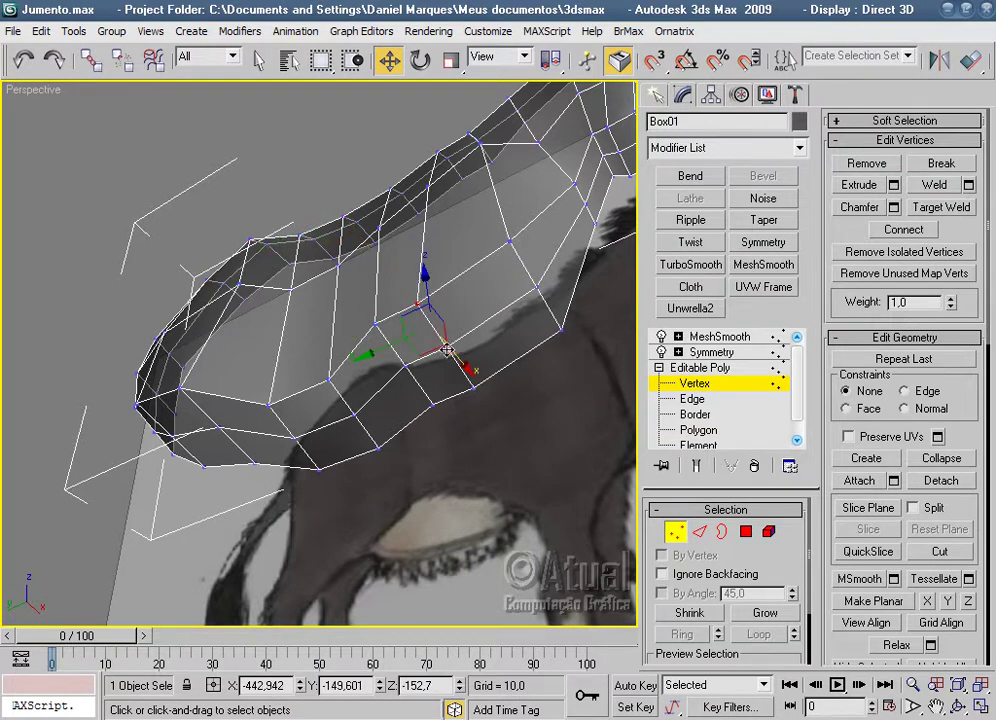
key(l)
scroll(366, 467, up, 3)
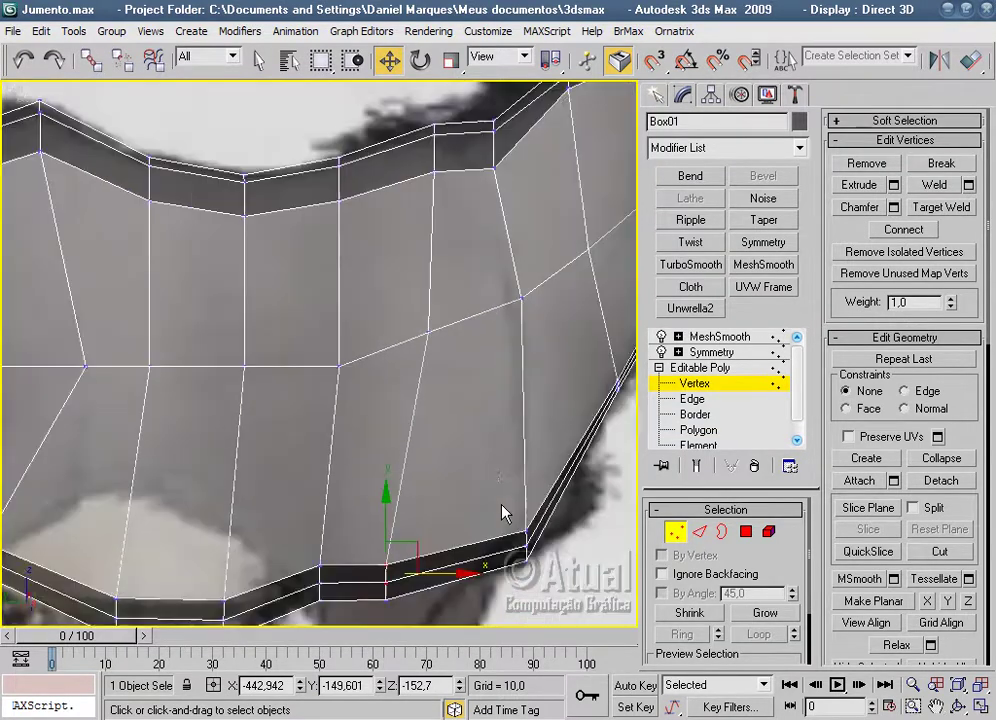
drag(402, 510, 420, 510)
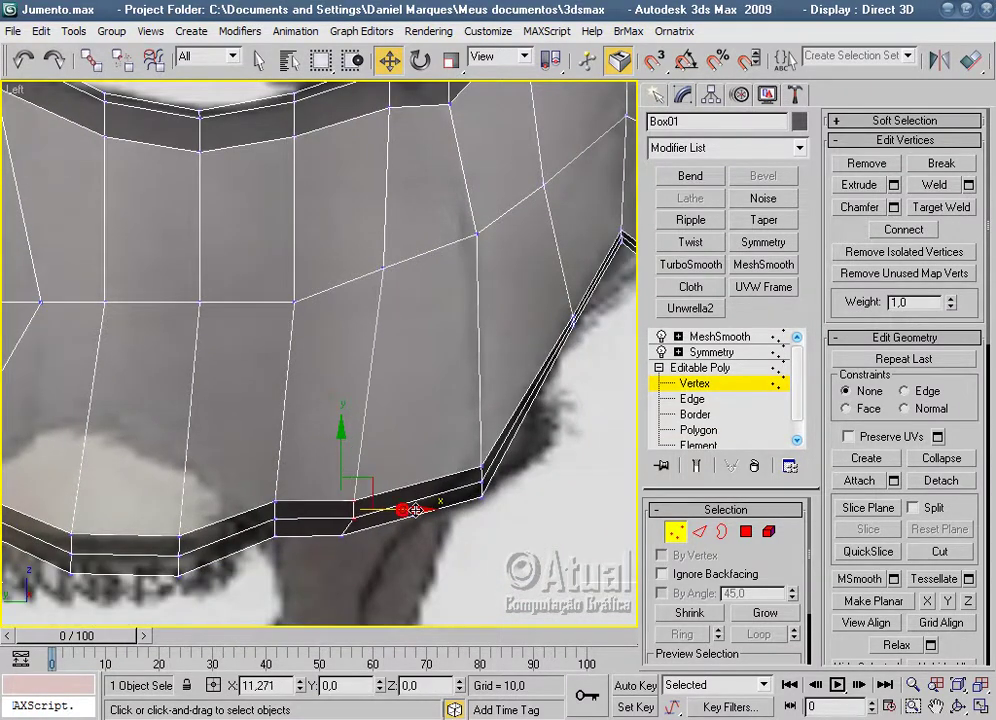
Realign a lower belly vertex with the reference outline, discarding a trial rear-vertex move.
scroll(420, 510, down, 3)
mouse_move(469, 498)
middle_down()
mouse_move(350, 503)
mouse_move(435, 515)
middle_up()
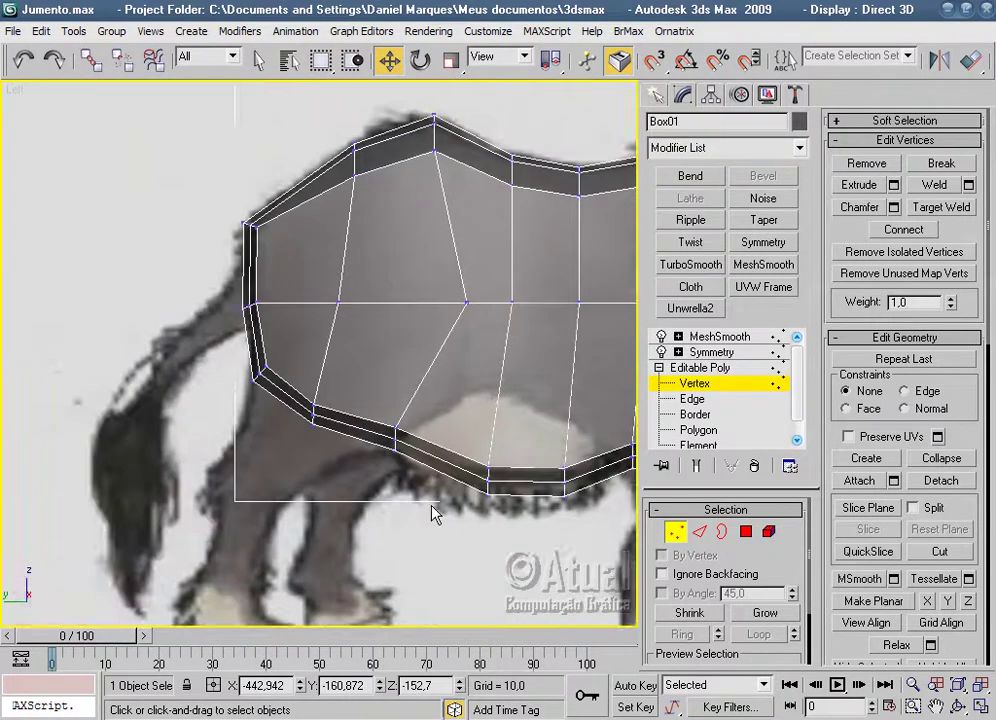
scroll(342, 430, up, 2)
click(311, 425)
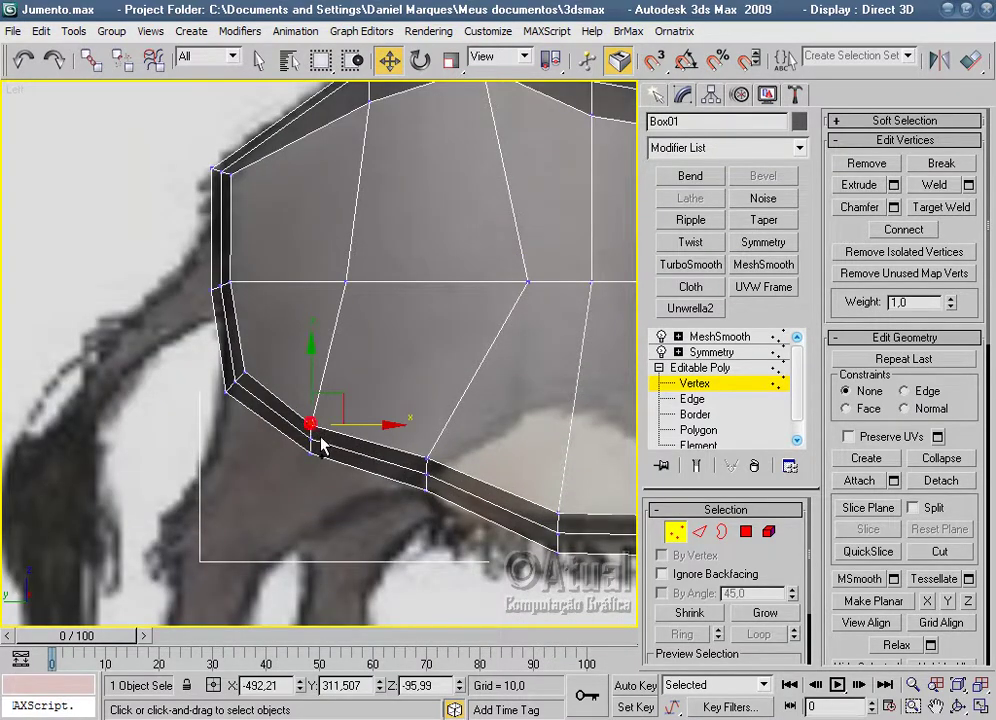
drag(310, 439, 300, 442)
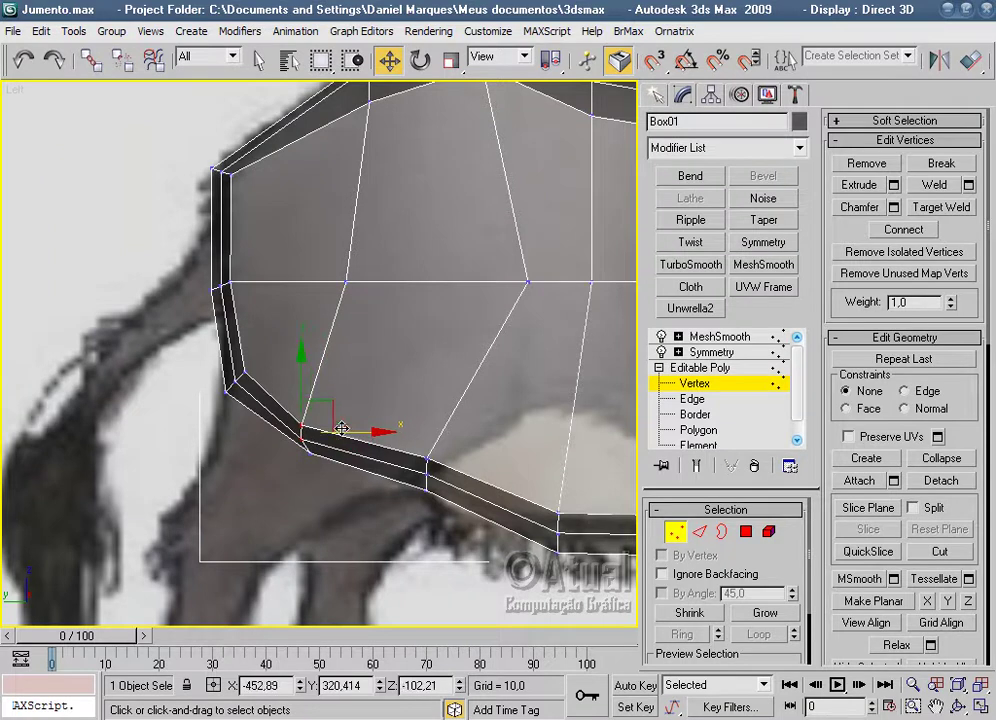
click(22, 60)
click(22, 60)
scroll(373, 476, down, 4)
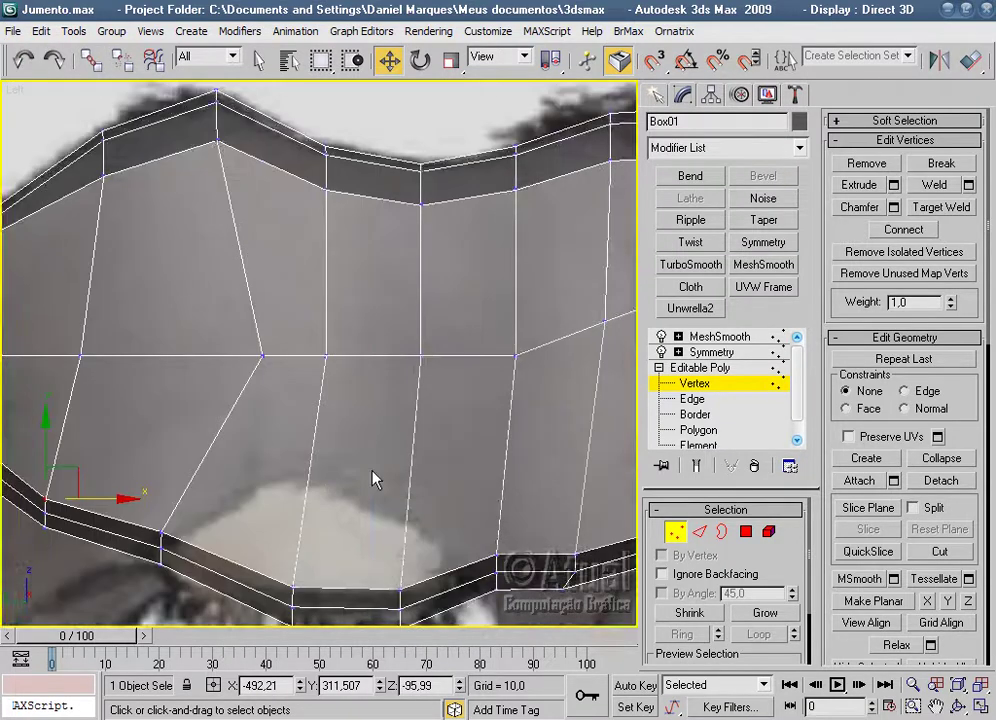
middle_drag(323, 447, 352, 503)
mouse_move(308, 492)
mouse_down()
mouse_move(357, 470)
mouse_move(344, 499)
mouse_move(350, 480)
mouse_up()
Select two vertices along the neck's top edge.
scroll(370, 485, down, 2)
scroll(380, 488, up, 1)
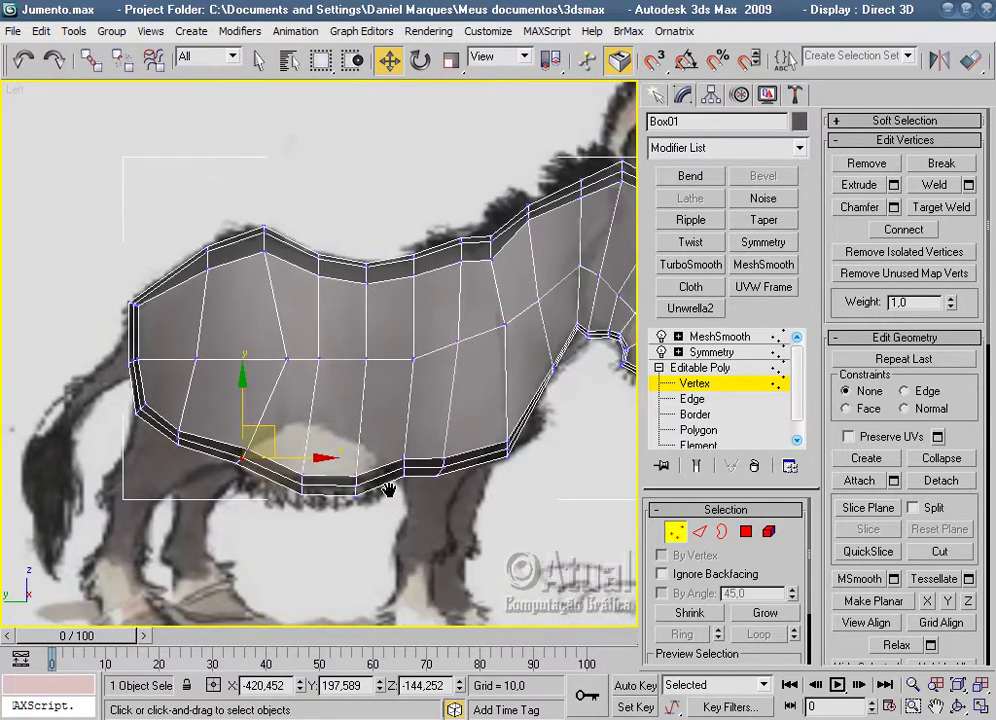
scroll(389, 490, up, 1)
scroll(428, 528, down, 2)
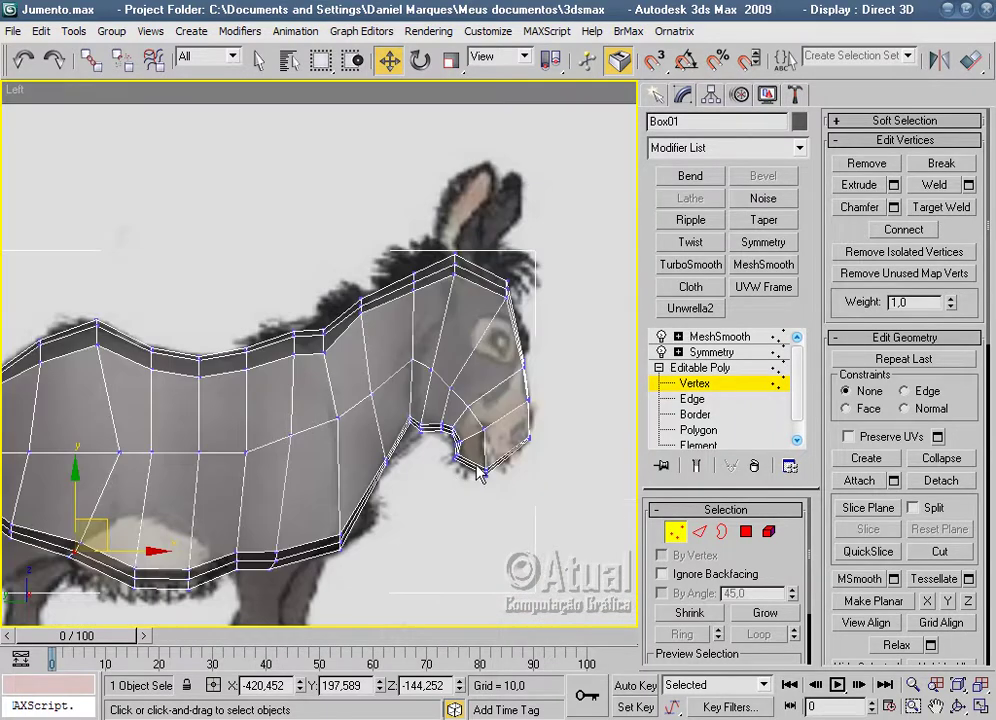
scroll(380, 385, up, 2)
click(352, 318)
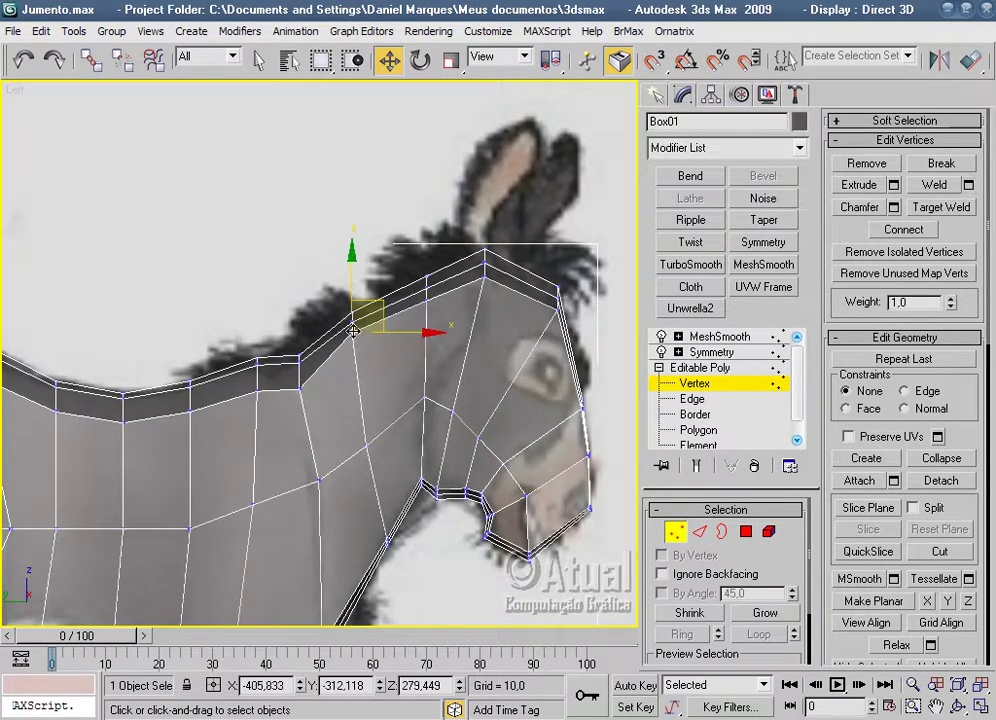
ctrl+click(427, 282)
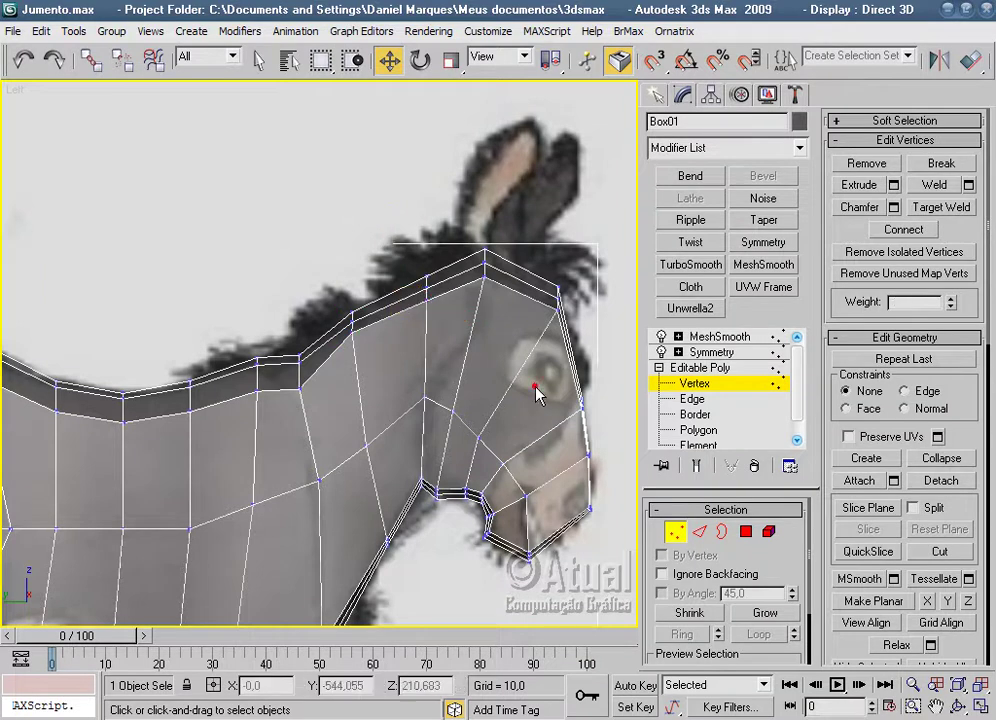
middle_drag(580, 450, 540, 370)
click(675, 531)
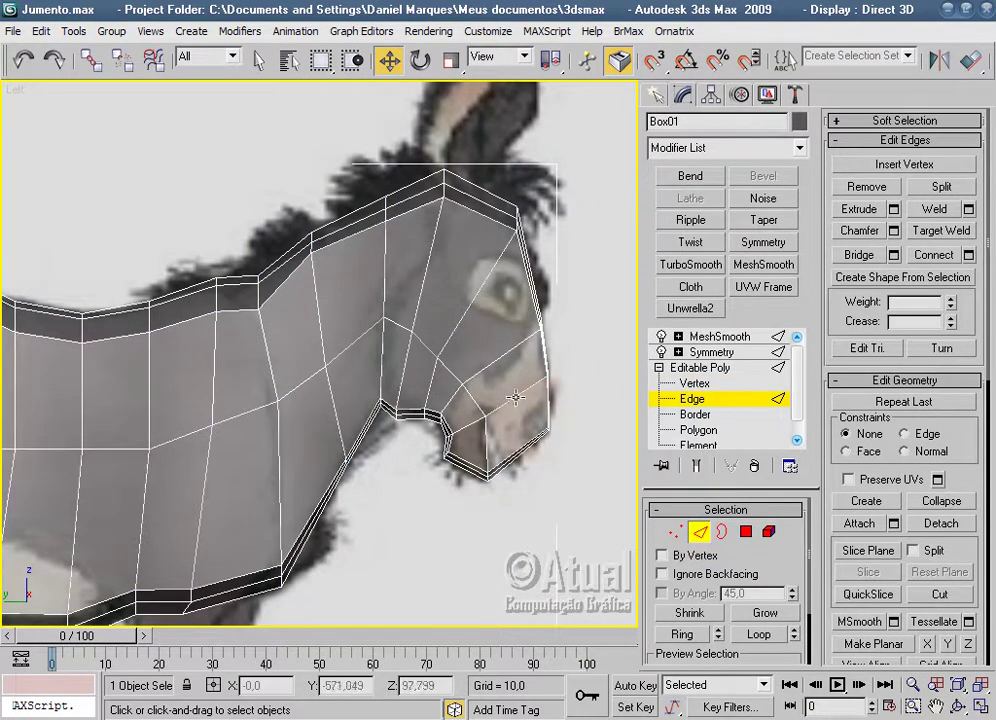
Connect a ring of edges along the neck and head into a new lengthwise edge loop.
click(516, 393)
click(684, 635)
scroll(622, 460, down, 2)
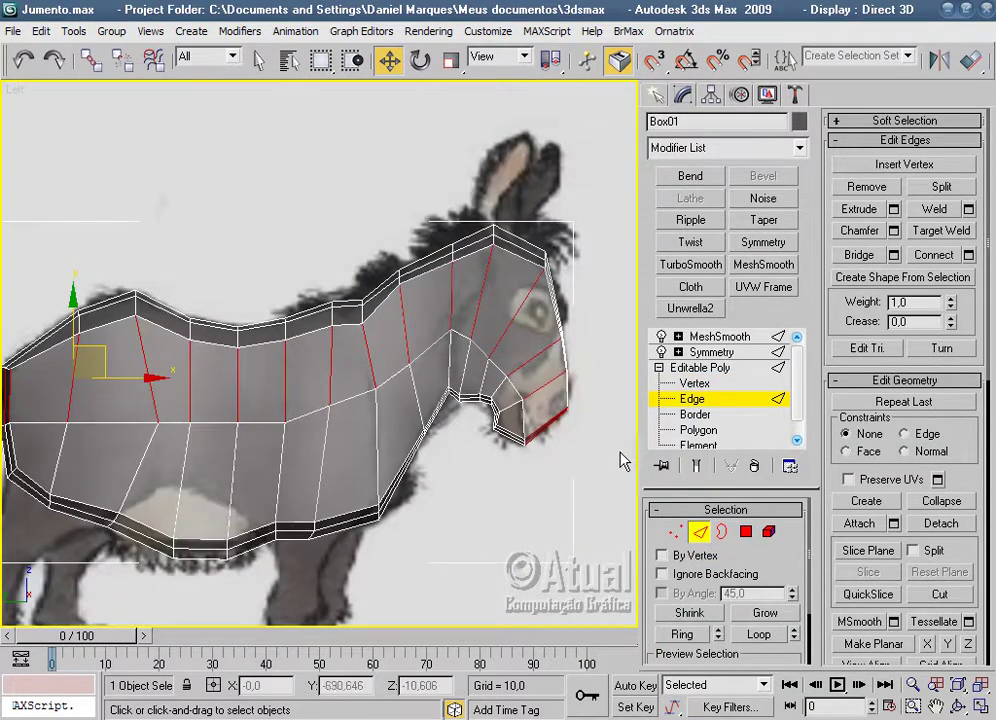
right_click(399, 323)
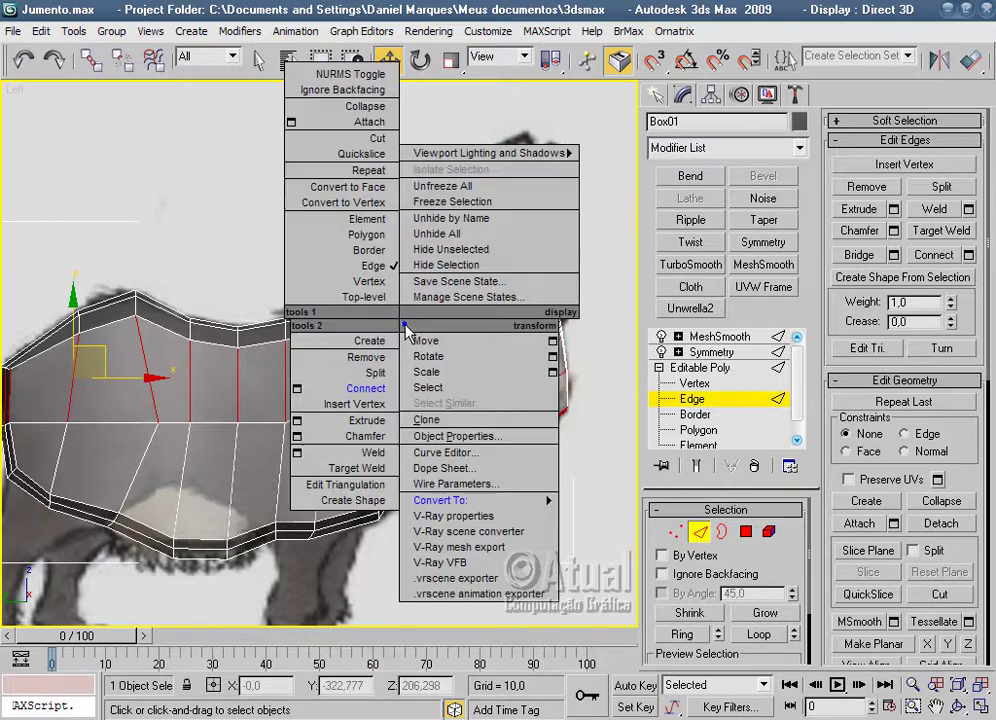
click(368, 389)
click(500, 490)
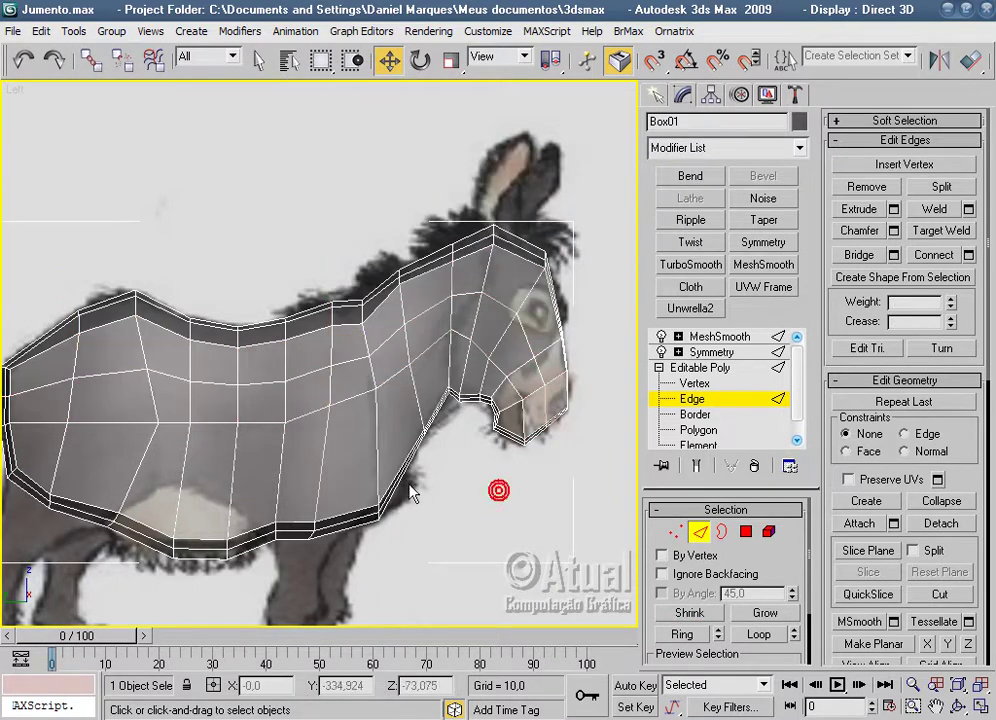
Connect a ring of vertical body-side edges into a new horizontal loop around the body.
scroll(371, 418, up, 2)
click(362, 405)
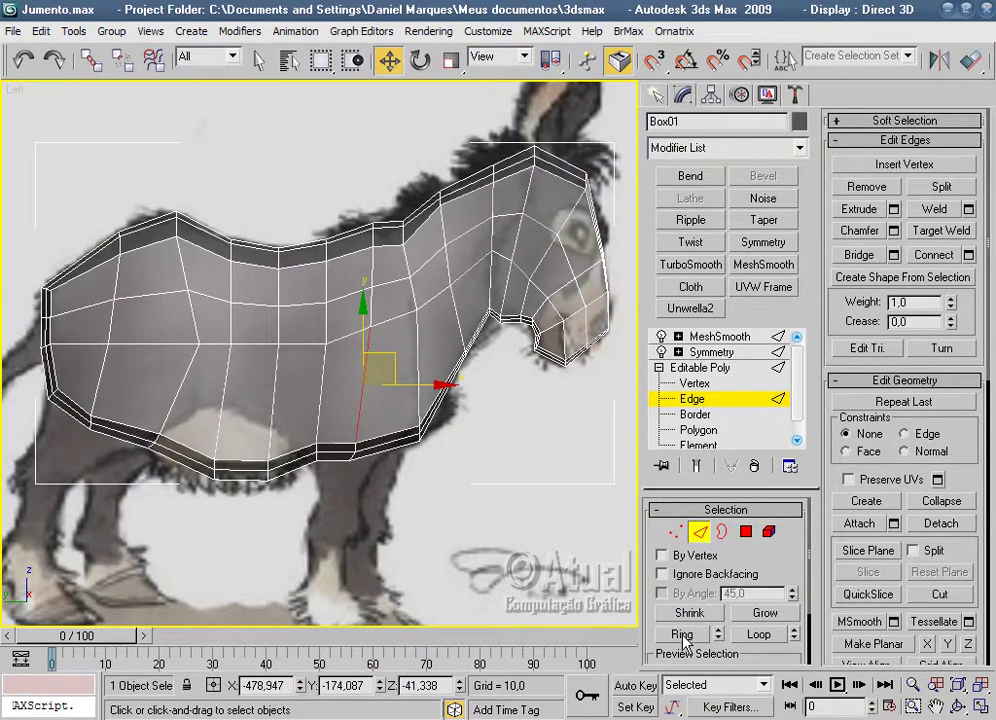
click(681, 635)
right_click(359, 396)
click(302, 384)
click(522, 453)
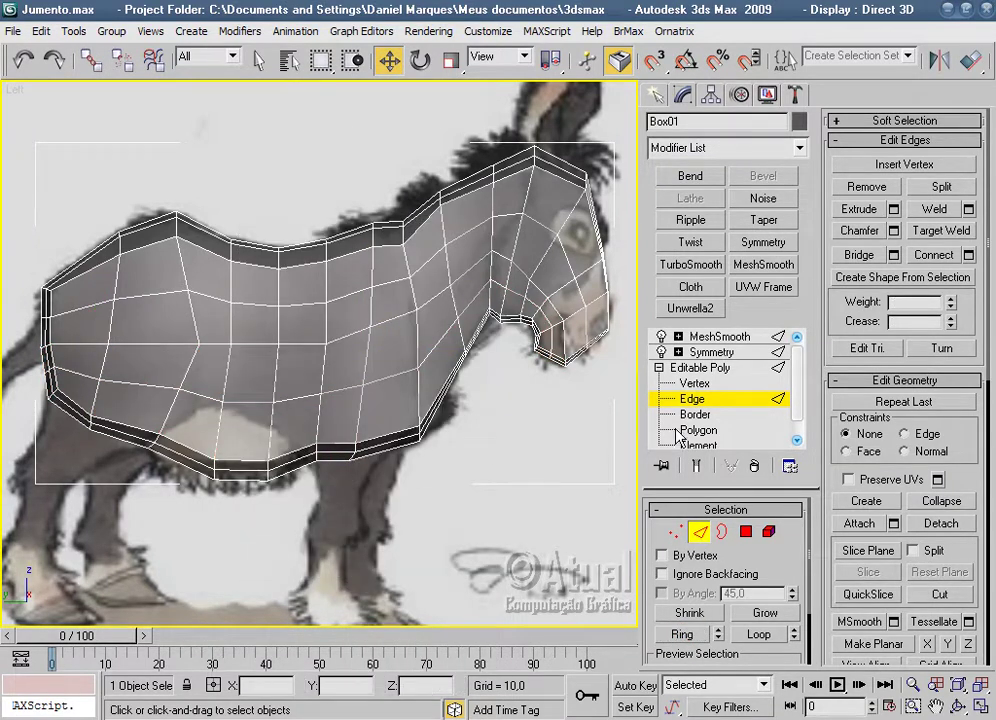
Preview the MeshSmooth-rounded donkey from an orbiting perspective view, then reselect the mesh.
click(720, 337)
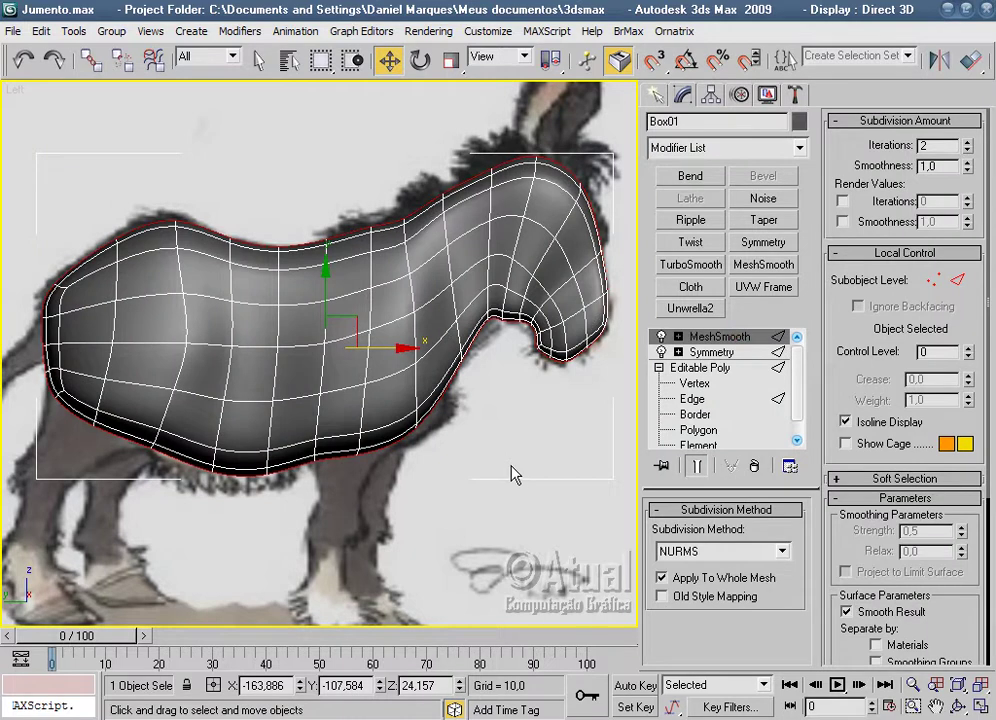
scroll(514, 474, down, 3)
click(542, 436)
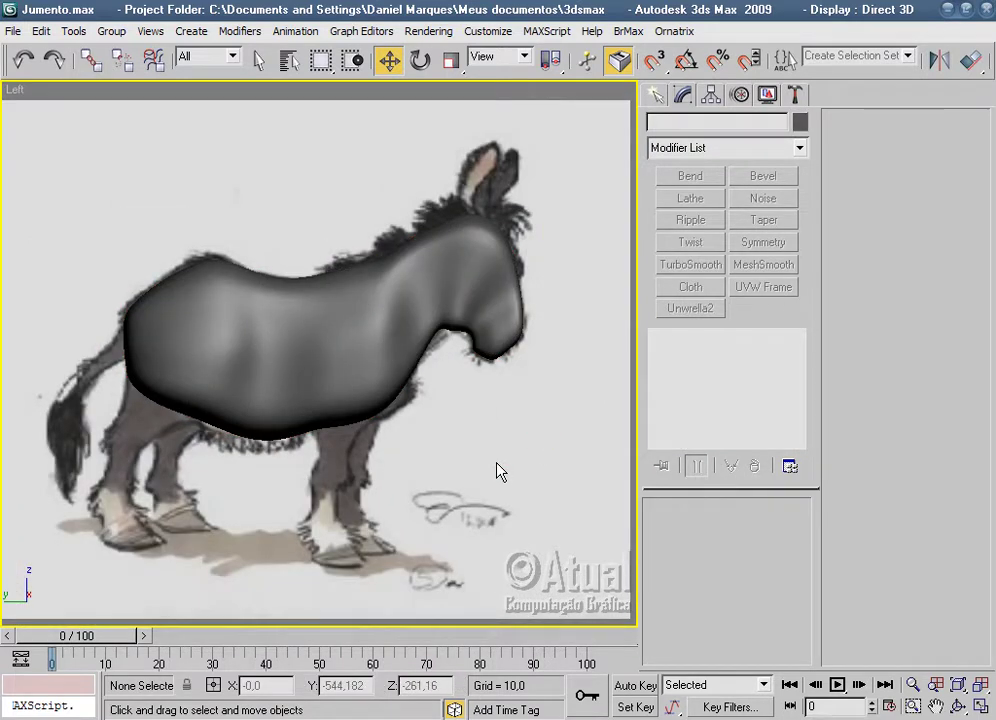
scroll(500, 471, up, 3)
key(p)
mouse_move(451, 471)
alt+middle_down()
mouse_move(437, 568)
mouse_move(322, 462)
mouse_move(400, 471)
alt+middle_up()
scroll(400, 471, up, 3)
mouse_move(505, 467)
middle_down()
mouse_move(473, 483)
mouse_move(480, 413)
mouse_move(462, 574)
mouse_move(436, 480)
middle_up()
scroll(436, 480, up, 5)
click(465, 431)
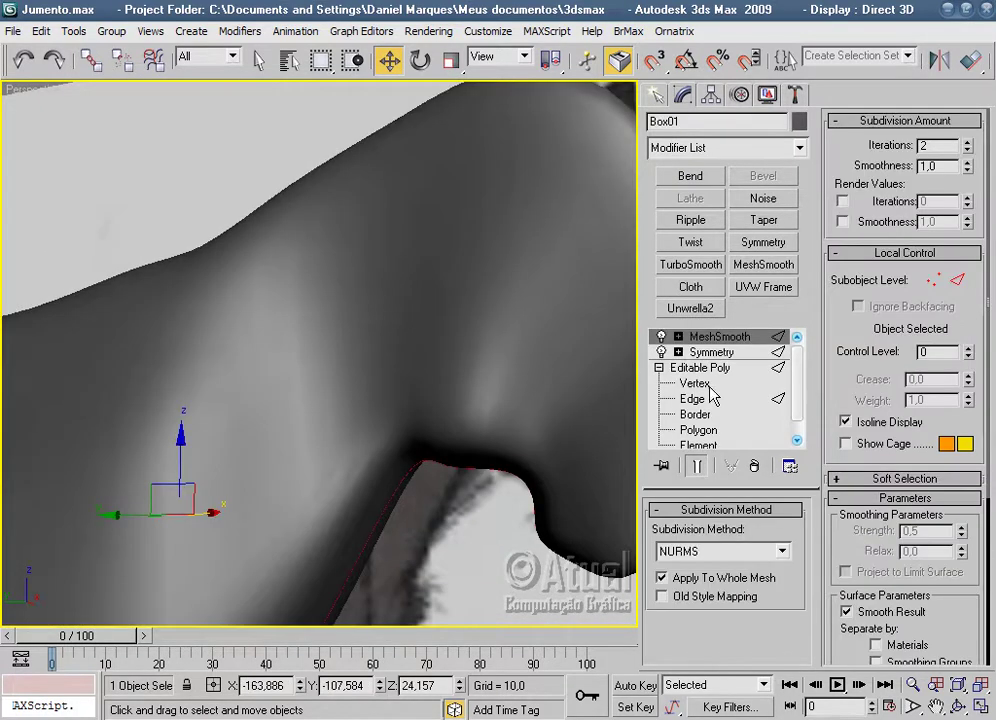
Show edged faces and frame the donkey's head in the Left view.
key(1)
key(F4)
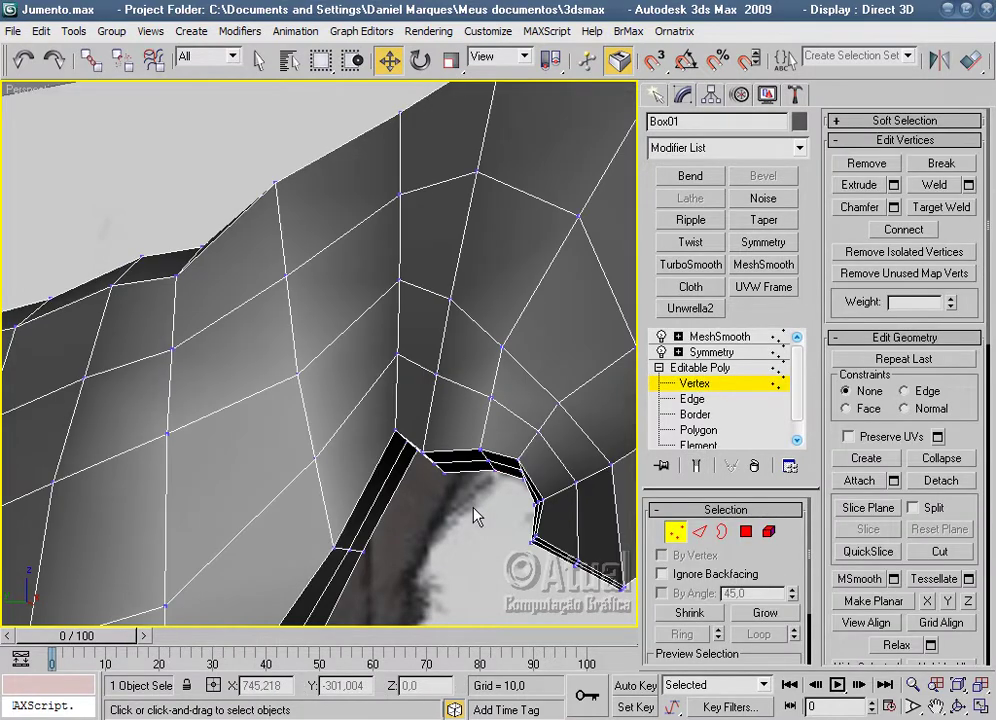
key(l)
mouse_move(511, 516)
middle_down()
mouse_move(385, 482)
mouse_move(310, 523)
middle_up()
scroll(385, 482, down, 4)
scroll(310, 523, up, 2)
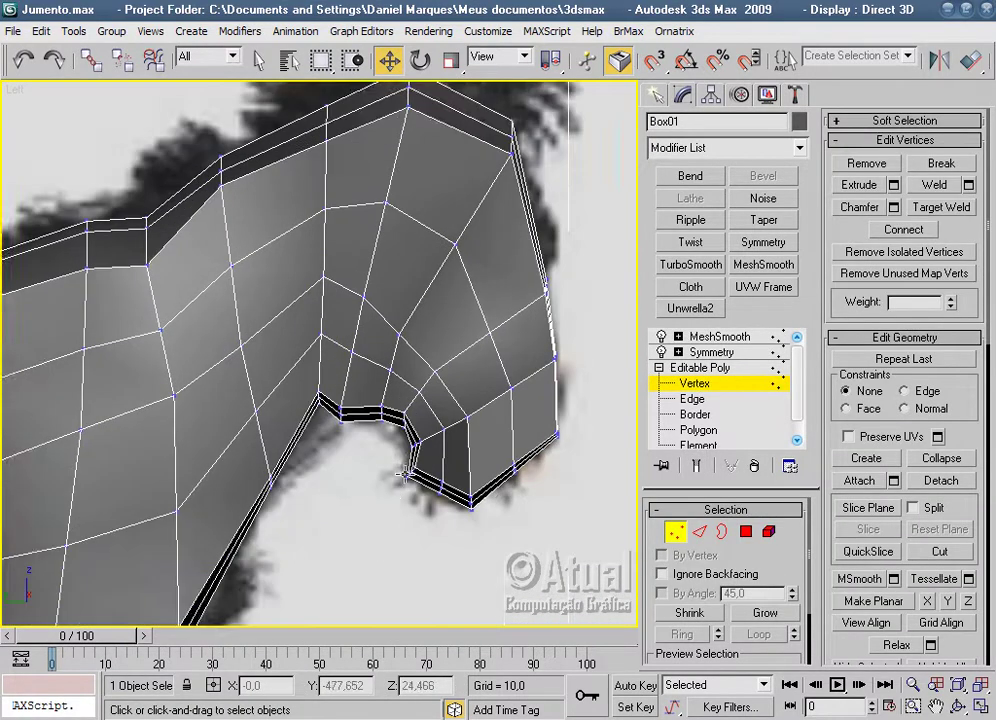
scroll(325, 533, up, 2)
scroll(340, 410, up, 2)
Connect the edge ring beside the mouth notch into a new loop down the neck and head.
click(698, 533)
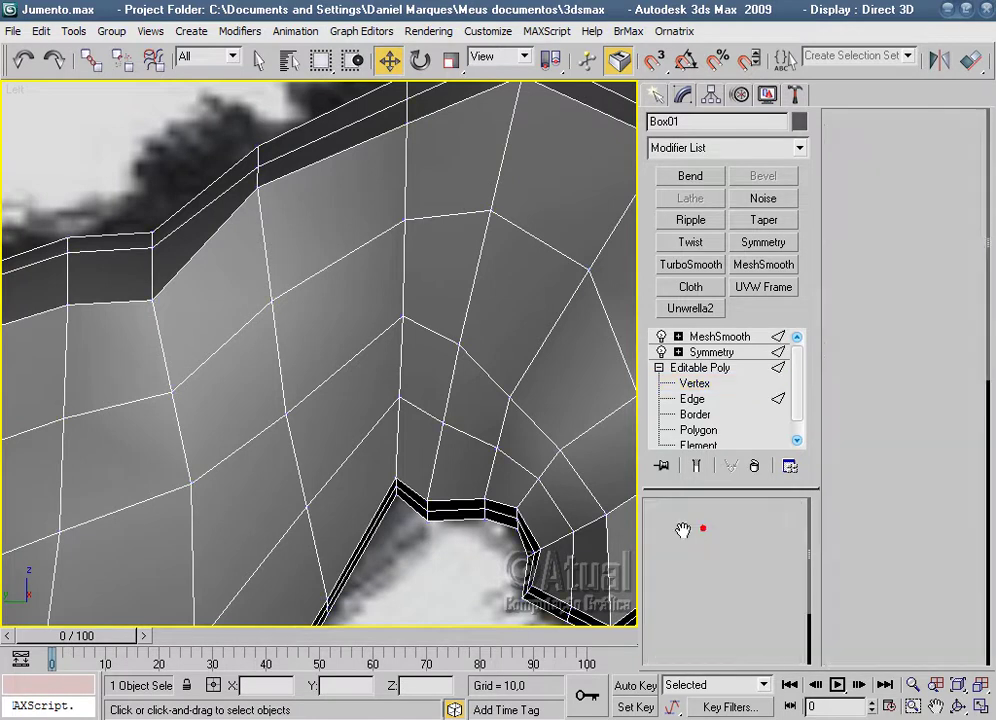
click(371, 510)
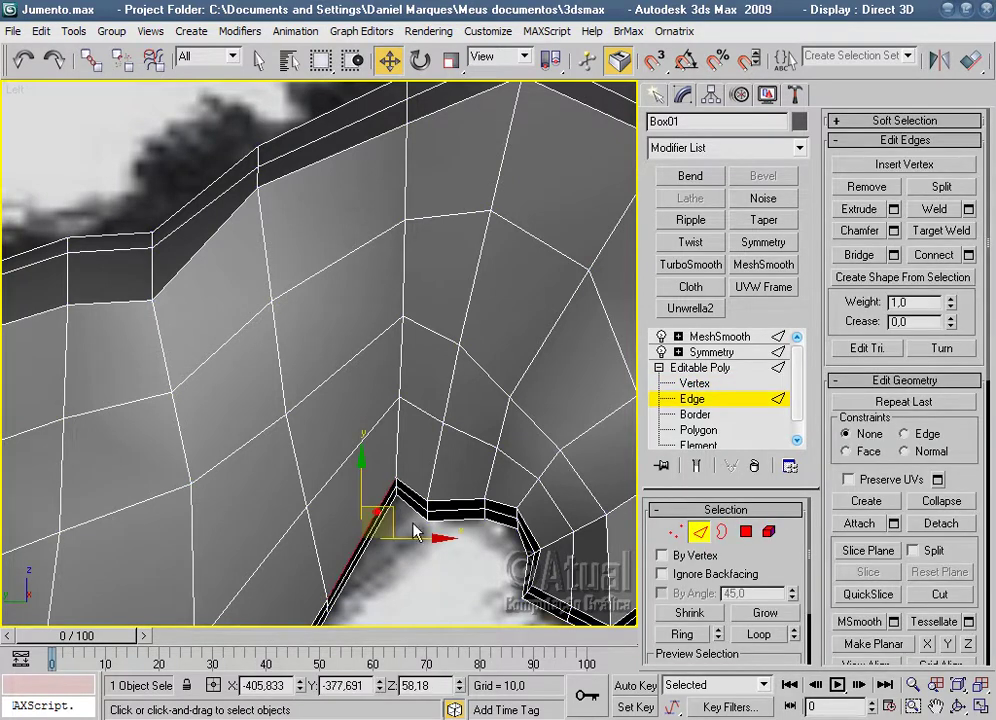
click(704, 636)
right_click(366, 436)
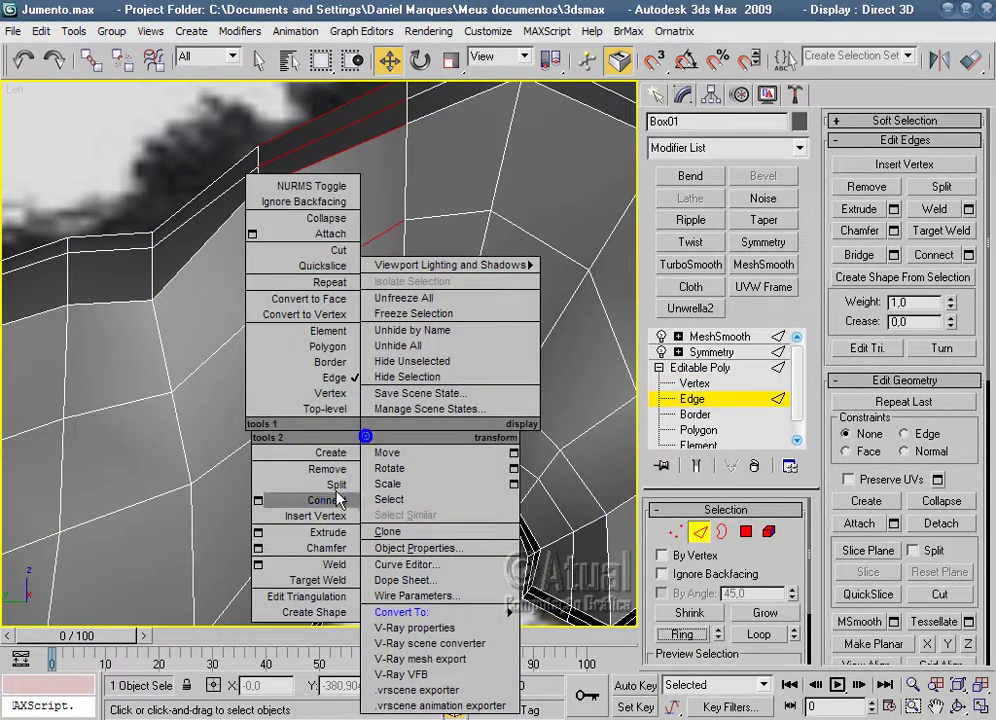
click(335, 507)
mouse_move(493, 358)
middle_down()
mouse_move(549, 376)
mouse_move(615, 434)
mouse_move(540, 400)
middle_up()
scroll(540, 420, down, 2)
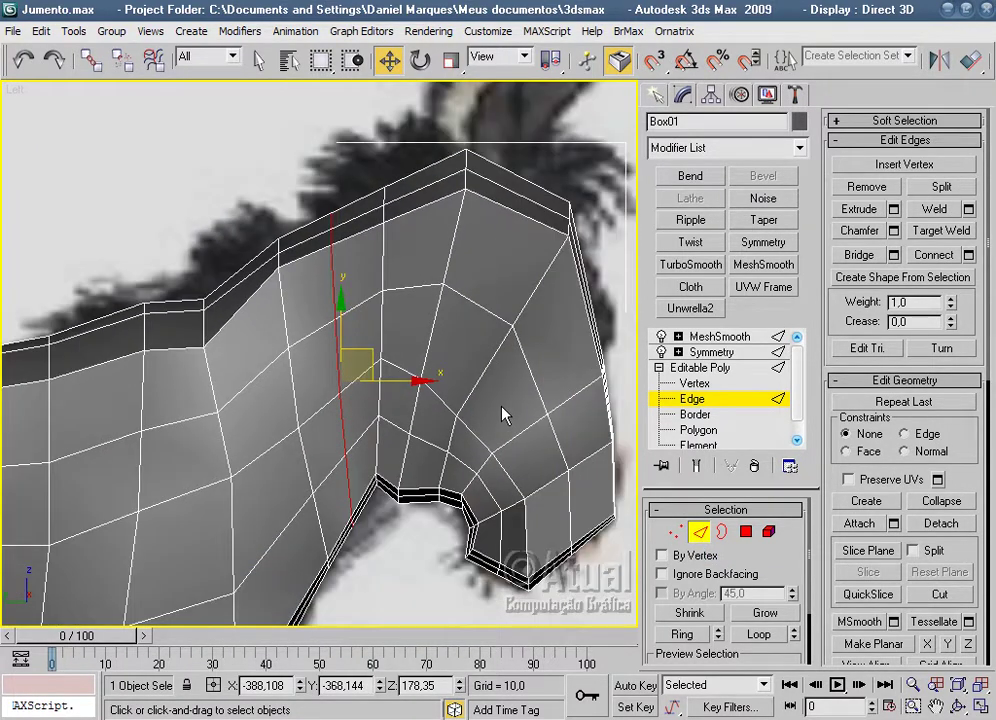
Move neck vertices and the new loop's vertices up to fit the reference outline.
click(677, 534)
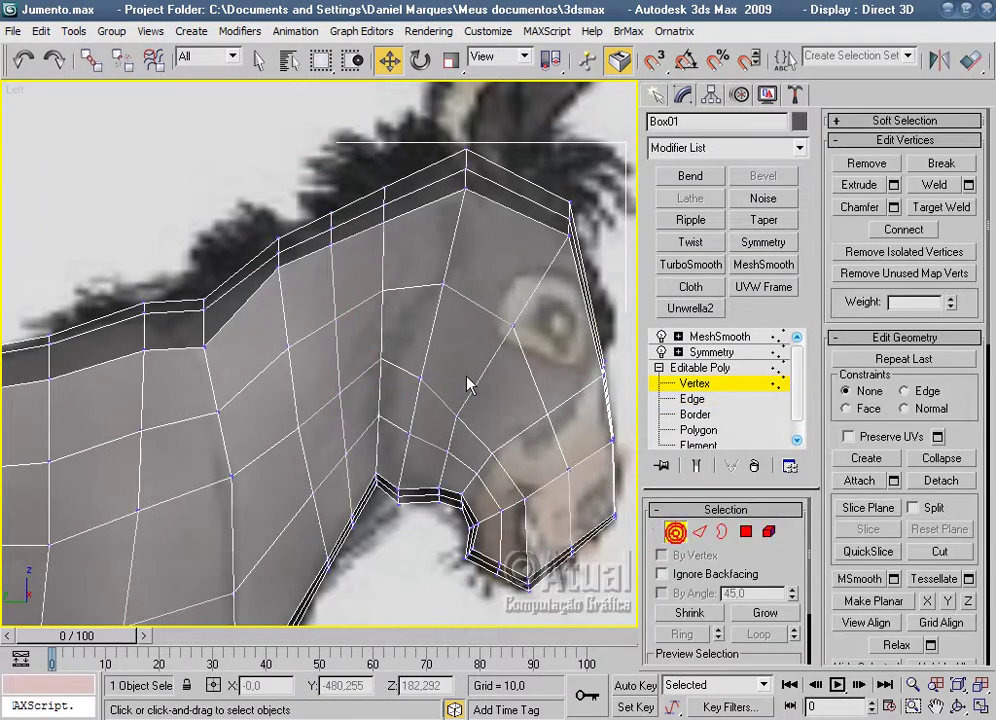
drag(380, 281, 467, 289)
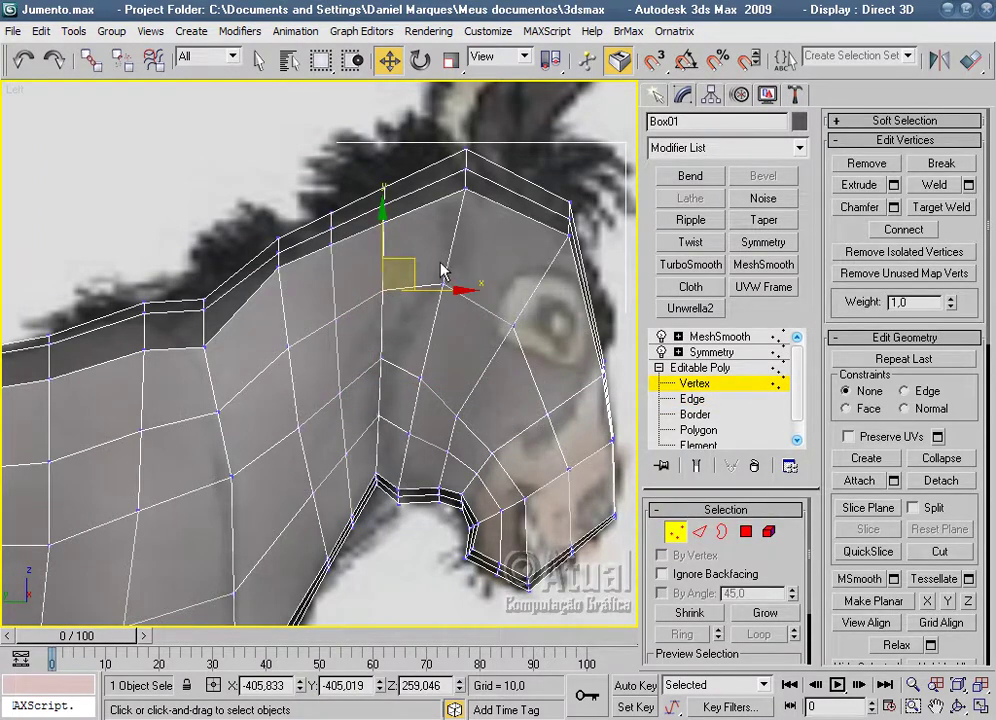
drag(338, 317, 364, 300)
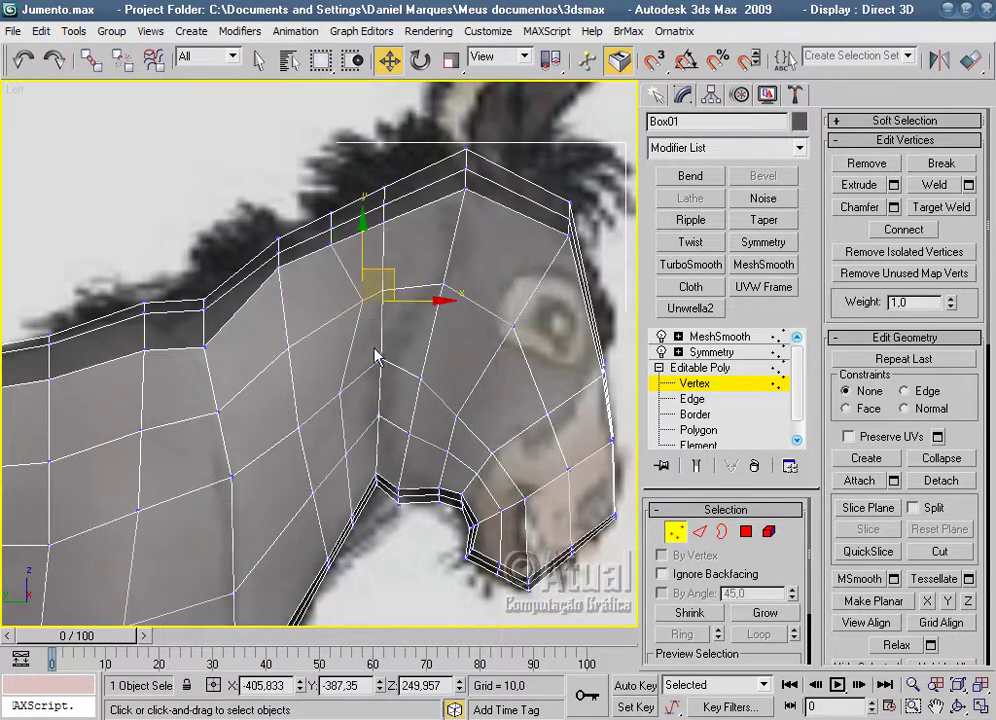
drag(368, 420, 367, 419)
drag(331, 373, 377, 359)
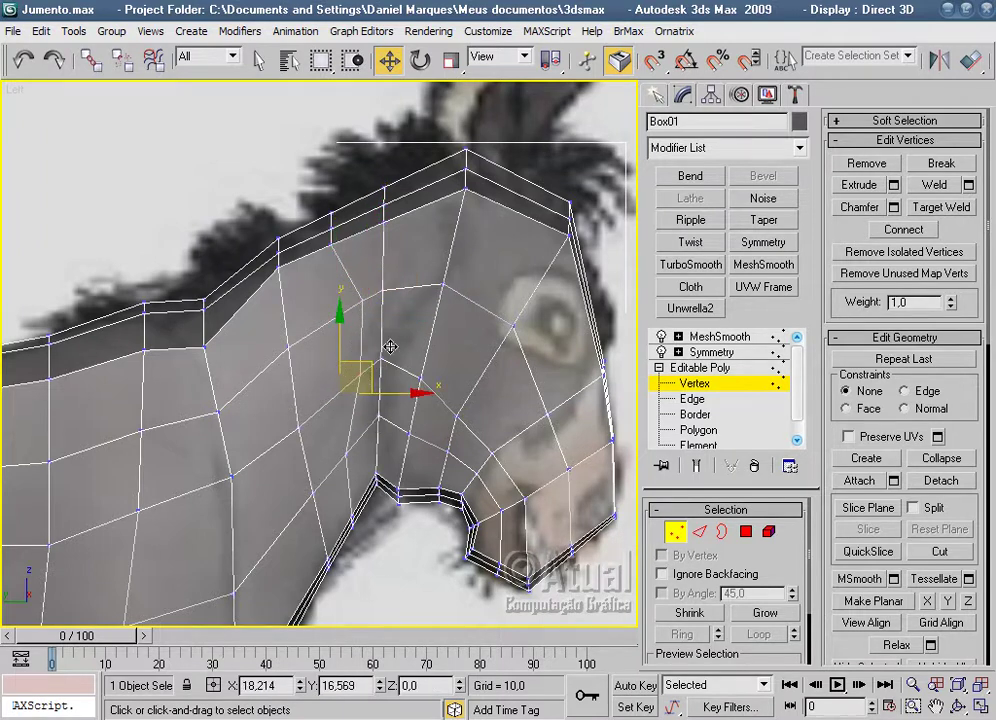
click(331, 440)
mouse_move(331, 440)
mouse_down()
mouse_move(396, 406)
mouse_move(389, 400)
mouse_up()
click(379, 487)
drag(379, 487, 392, 442)
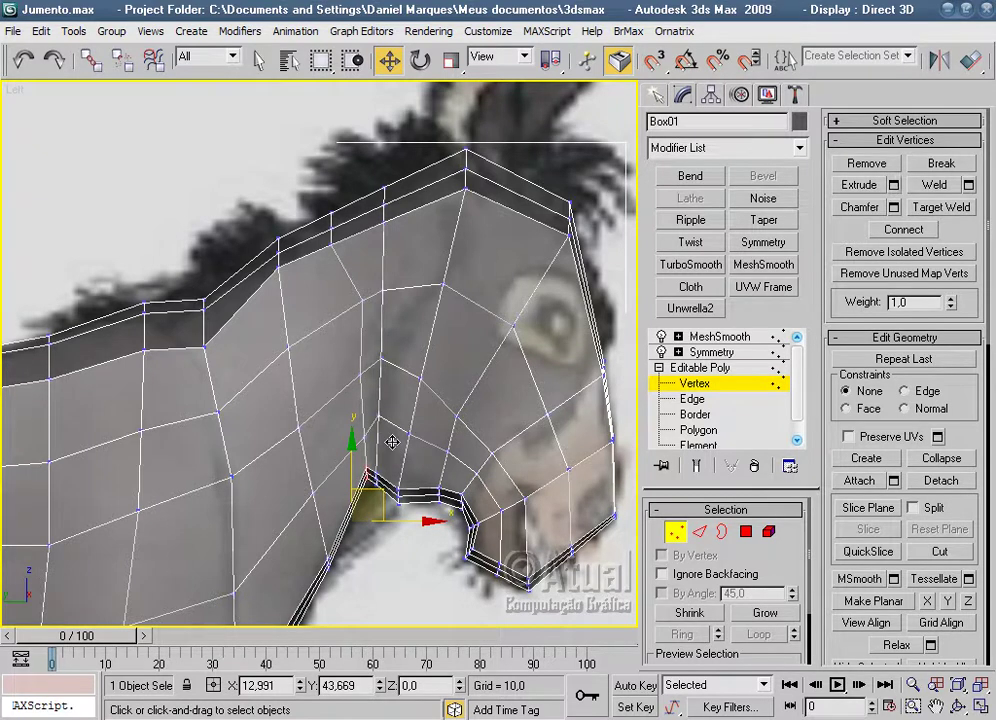
Lower a vertex beside the mouth notch and raise mane-line vertices toward the reference.
middle_drag(392, 442, 442, 440)
click(435, 500)
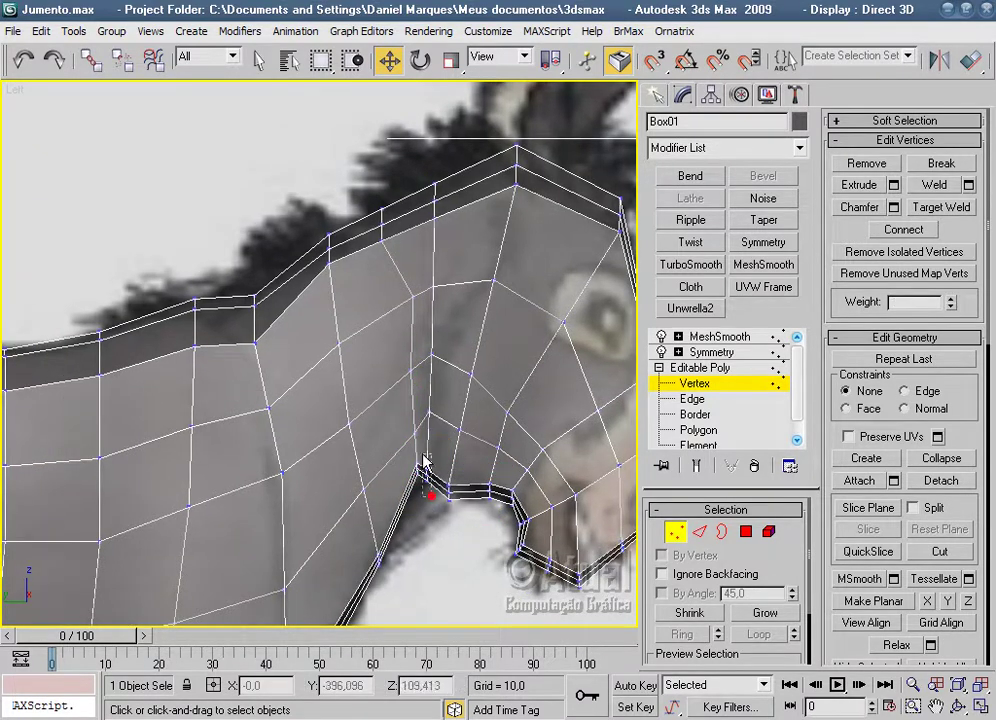
drag(458, 438, 458, 456)
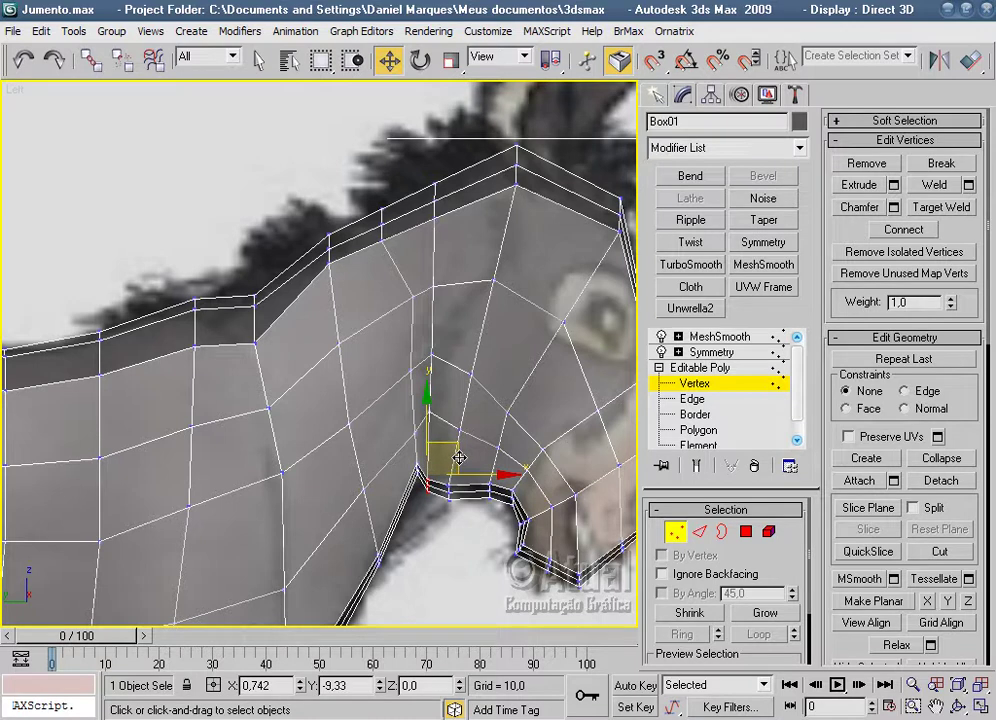
click(438, 527)
middle_drag(442, 502, 453, 562)
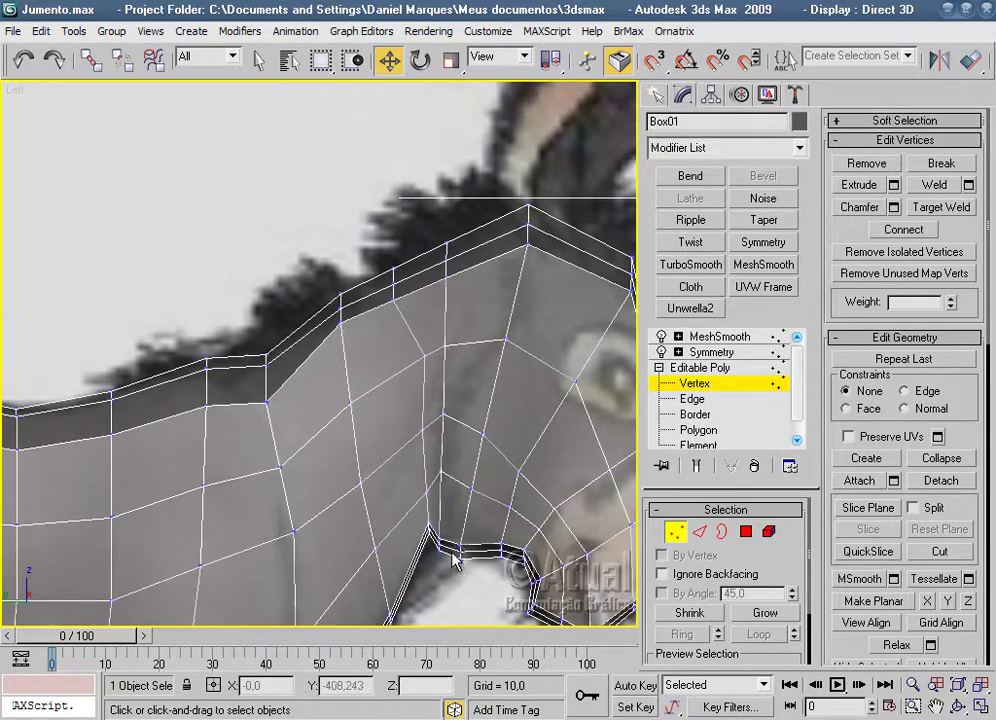
click(392, 300)
mouse_move(394, 298)
mouse_down()
mouse_move(422, 278)
mouse_move(424, 255)
mouse_move(393, 268)
mouse_up()
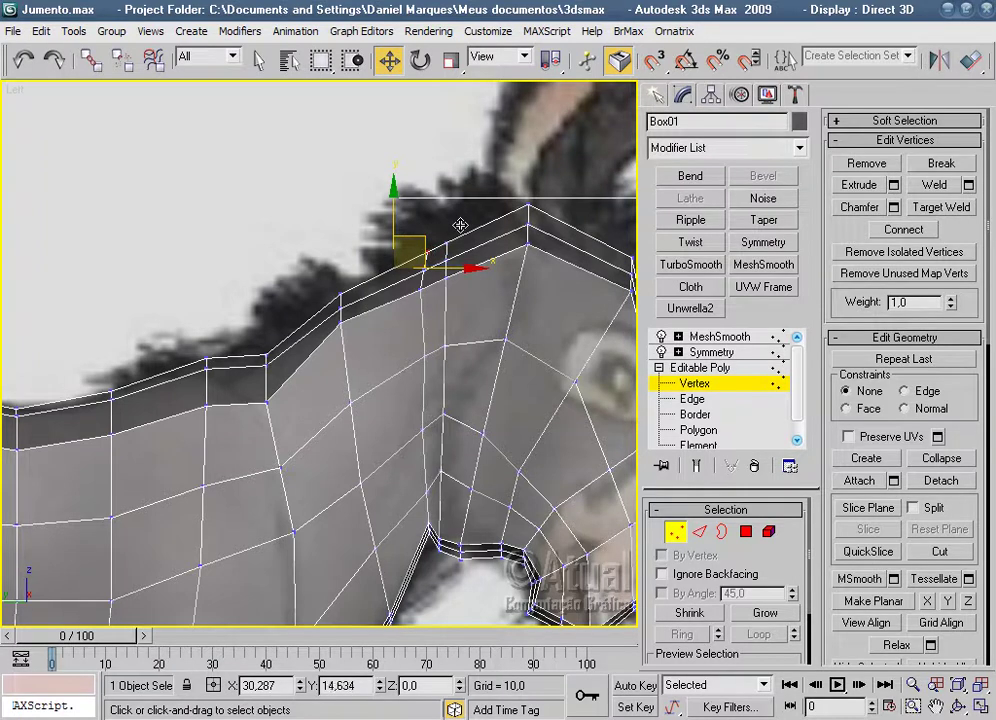
click(428, 250)
click(444, 349)
drag(448, 352, 460, 351)
middle_drag(512, 393, 482, 392)
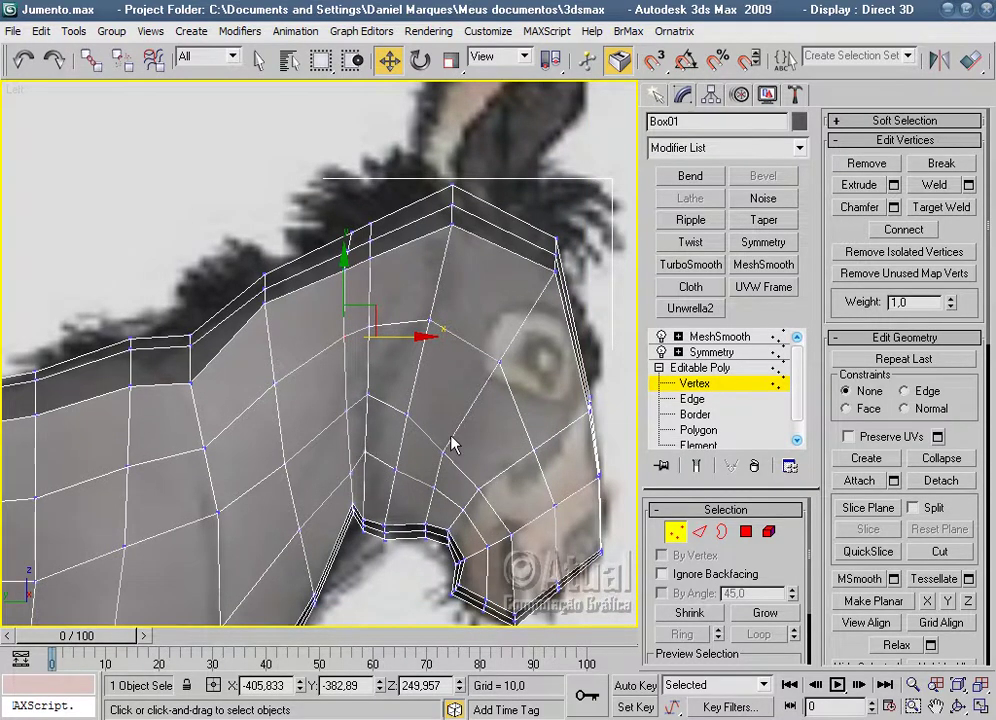
scroll(452, 444, down, 2)
In Perspective, orbit around the head and nudge a head vertex left.
scroll(447, 425, up, 3)
scroll(445, 422, up, 3)
key(p)
scroll(380, 443, down, 3)
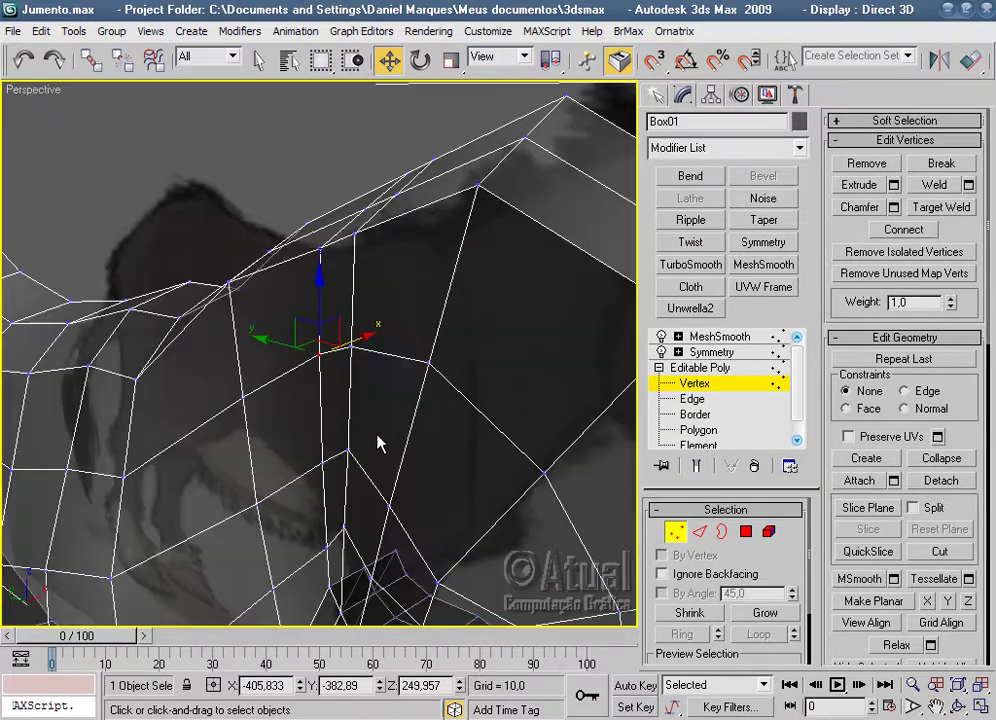
scroll(378, 442, down, 3)
scroll(378, 442, down, 2)
scroll(441, 385, down, 1)
scroll(441, 385, up, 2)
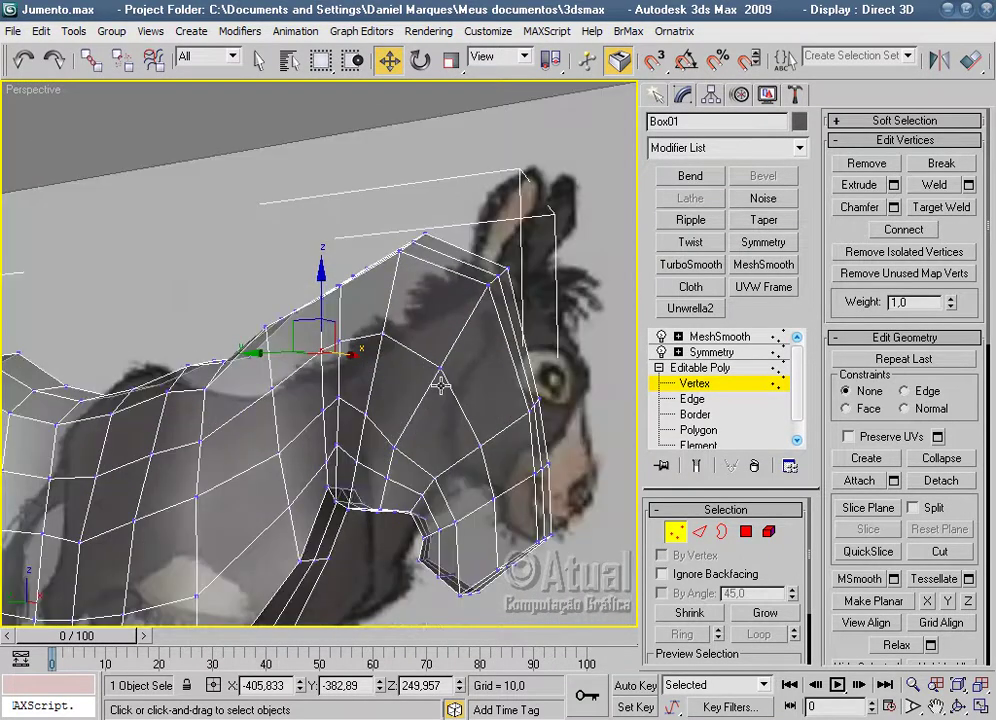
alt+middle_drag(340, 398, 325, 475)
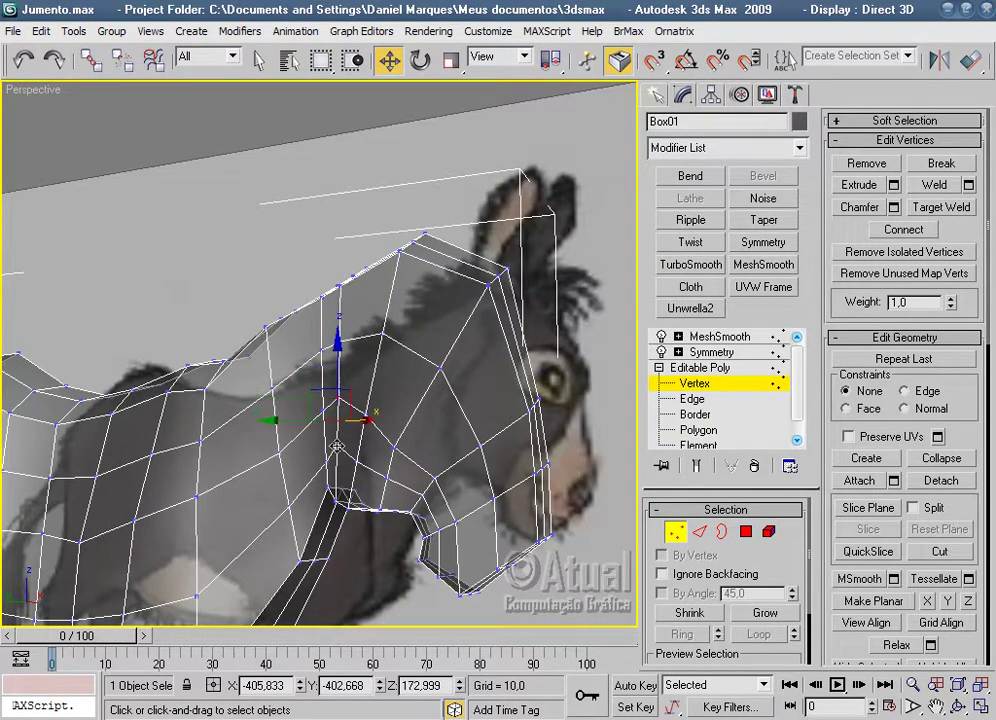
mouse_move(375, 417)
alt+middle_down()
mouse_move(550, 404)
mouse_move(340, 435)
alt+middle_up()
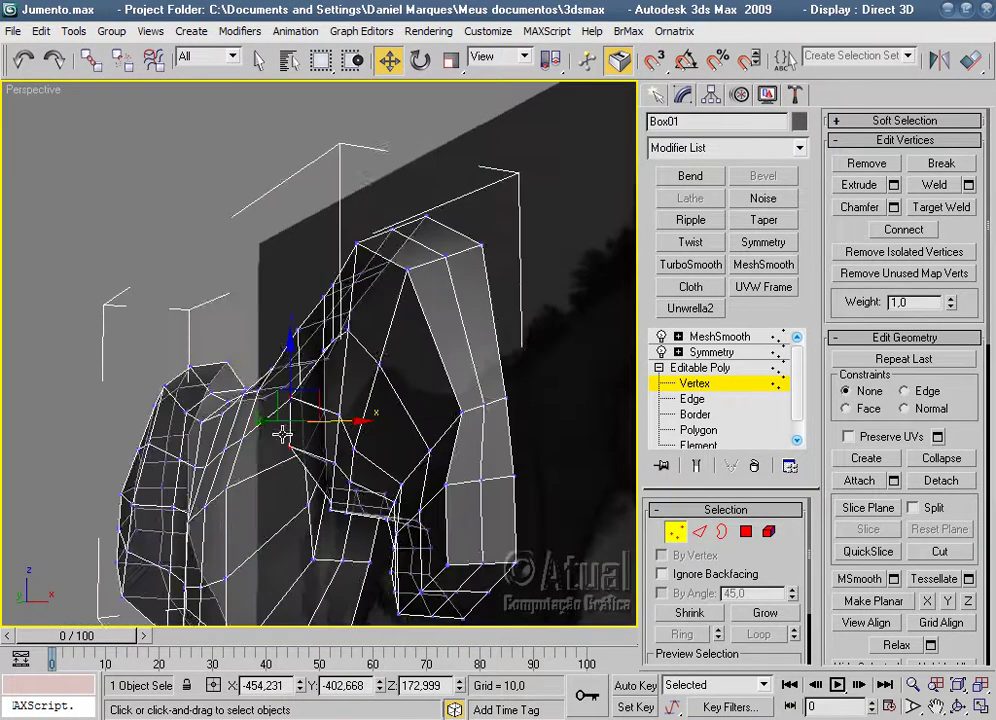
click(340, 413)
click(358, 440)
drag(358, 440, 357, 440)
Shift more head vertices from an overhead angle to refine the head shape.
mouse_move(391, 467)
alt+middle_down()
mouse_move(518, 422)
mouse_move(538, 391)
mouse_move(478, 417)
mouse_move(467, 189)
mouse_move(381, 425)
alt+middle_up()
click(364, 390)
drag(364, 390, 428, 452)
mouse_move(428, 452)
alt+middle_down()
mouse_move(500, 511)
mouse_move(456, 378)
mouse_move(367, 456)
mouse_move(418, 413)
mouse_move(265, 413)
alt+middle_up()
drag(246, 401, 251, 401)
click(349, 382)
mouse_move(349, 382)
alt+middle_down()
mouse_move(388, 388)
mouse_move(502, 324)
mouse_move(413, 364)
mouse_move(402, 409)
mouse_move(362, 418)
mouse_move(509, 409)
mouse_move(452, 390)
mouse_move(536, 300)
mouse_move(445, 216)
mouse_move(446, 325)
alt+middle_up()
Check the smoothed donkey mesh from another angle, then resume vertex editing.
click(748, 340)
click(552, 523)
mouse_move(552, 523)
alt+middle_down()
mouse_move(516, 511)
mouse_move(432, 520)
mouse_move(422, 467)
mouse_move(520, 496)
mouse_move(400, 509)
mouse_move(398, 473)
mouse_move(566, 444)
mouse_move(573, 384)
mouse_move(495, 364)
mouse_move(378, 392)
alt+middle_up()
click(495, 364)
click(695, 383)
Reposition the jaw-notch corner vertices up, left and down to shape the notch.
click(366, 368)
mouse_move(375, 432)
mouse_down()
mouse_move(372, 402)
mouse_move(414, 347)
mouse_move(416, 378)
mouse_up()
mouse_move(416, 378)
alt+middle_down()
mouse_move(417, 400)
mouse_move(458, 405)
alt+middle_up()
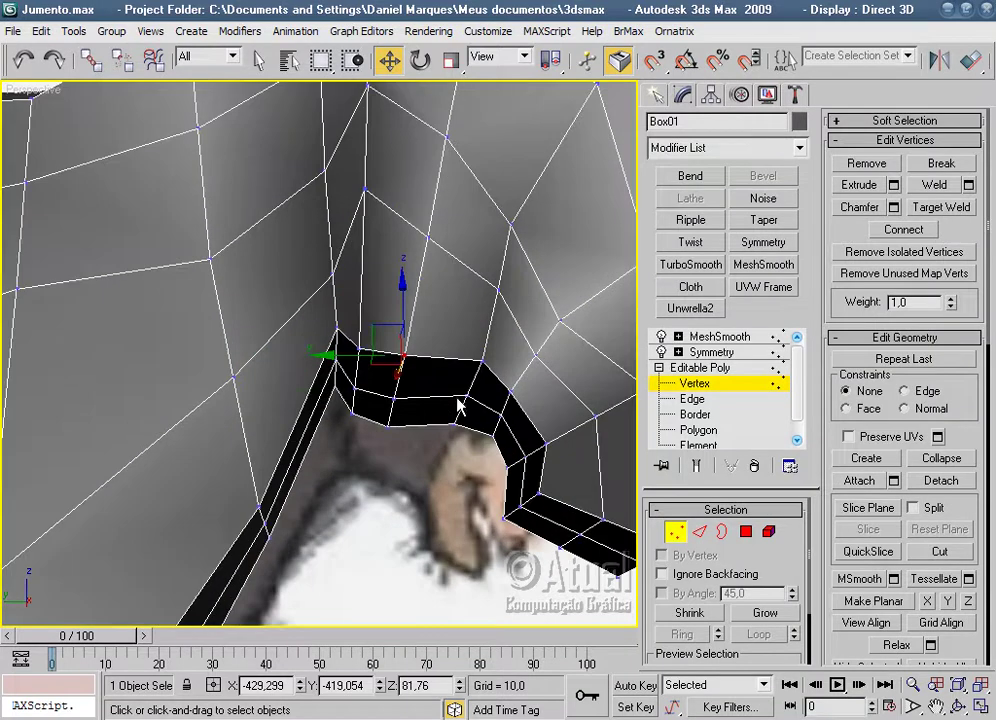
drag(407, 356, 384, 368)
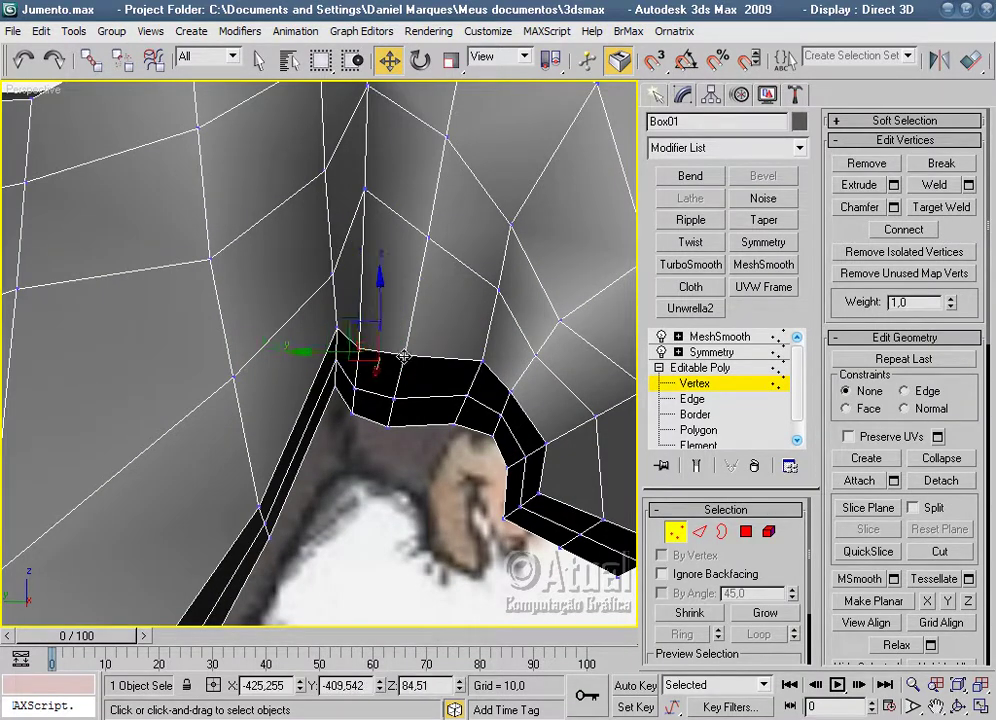
mouse_move(374, 317)
mouse_down()
mouse_move(357, 387)
mouse_move(385, 405)
mouse_move(365, 420)
mouse_move(351, 413)
mouse_up()
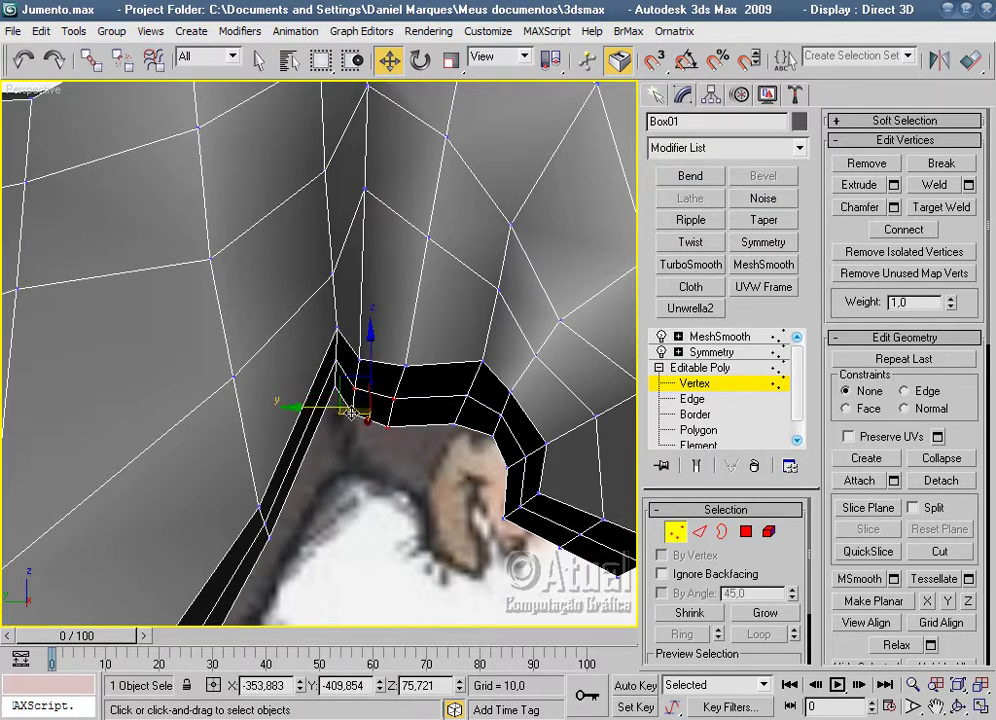
drag(368, 360, 368, 372)
Push the remaining head vertices along X, then orbit to view the back and neck.
mouse_move(438, 462)
alt+middle_down()
mouse_move(438, 471)
mouse_move(445, 356)
mouse_move(344, 382)
mouse_move(310, 462)
mouse_move(411, 476)
mouse_move(365, 481)
alt+middle_up()
drag(342, 376, 331, 376)
mouse_move(374, 372)
alt+middle_down()
mouse_move(445, 382)
mouse_move(422, 389)
mouse_move(462, 362)
mouse_move(427, 512)
alt+middle_up()
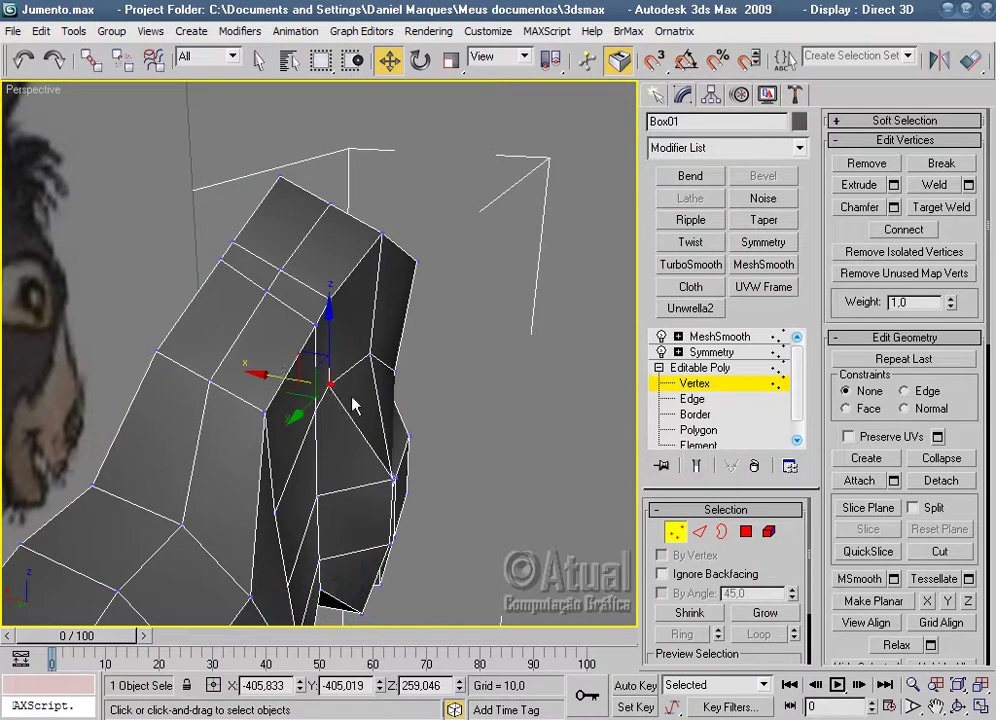
mouse_move(282, 378)
mouse_down()
mouse_move(305, 379)
mouse_move(338, 357)
mouse_move(382, 362)
mouse_up()
click(327, 358)
mouse_move(382, 362)
alt+middle_down()
mouse_move(443, 388)
mouse_move(316, 369)
mouse_move(440, 385)
mouse_move(380, 341)
mouse_move(478, 422)
mouse_move(365, 385)
alt+middle_up()
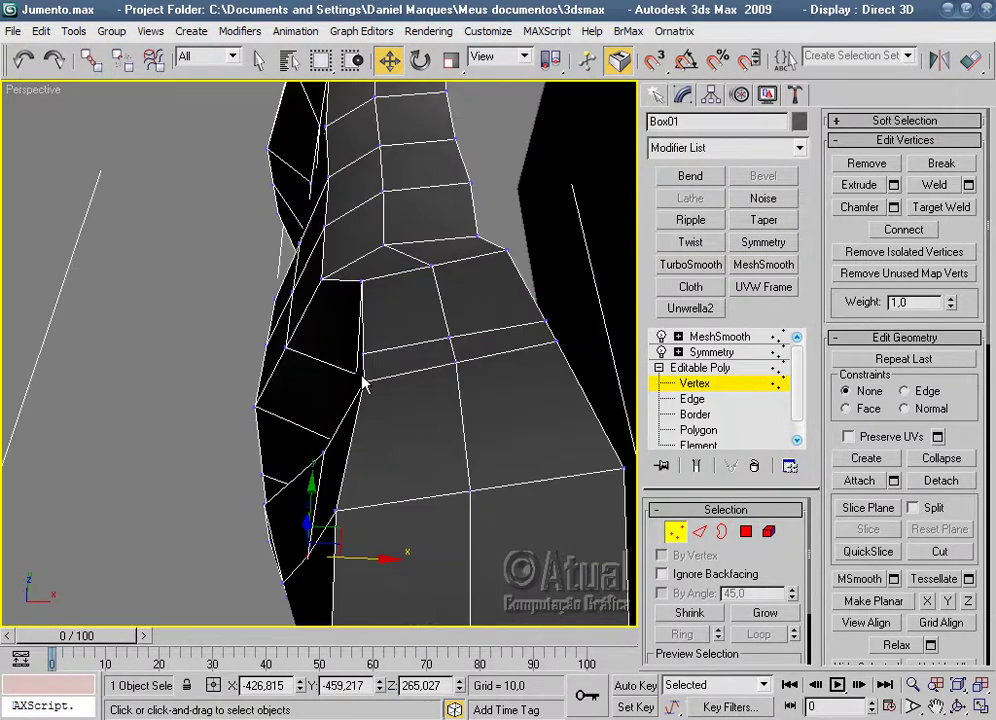
mouse_move(362, 279)
alt+middle_down()
mouse_move(522, 289)
mouse_move(422, 389)
mouse_move(496, 400)
alt+middle_up()
scroll(526, 285, down, 2)
scroll(496, 400, down, 3)
click(719, 336)
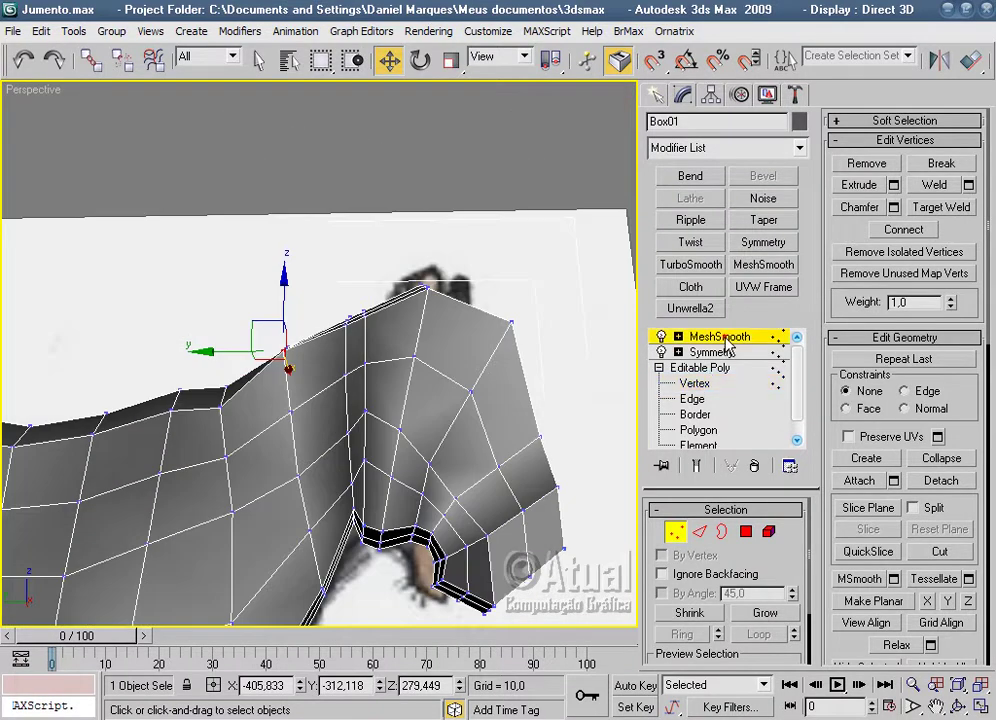
scroll(567, 407, down, 3)
click(565, 408)
mouse_move(565, 408)
alt+middle_down()
mouse_move(500, 329)
mouse_move(345, 453)
mouse_move(534, 469)
mouse_move(478, 495)
mouse_move(356, 494)
mouse_move(416, 402)
alt+middle_up()
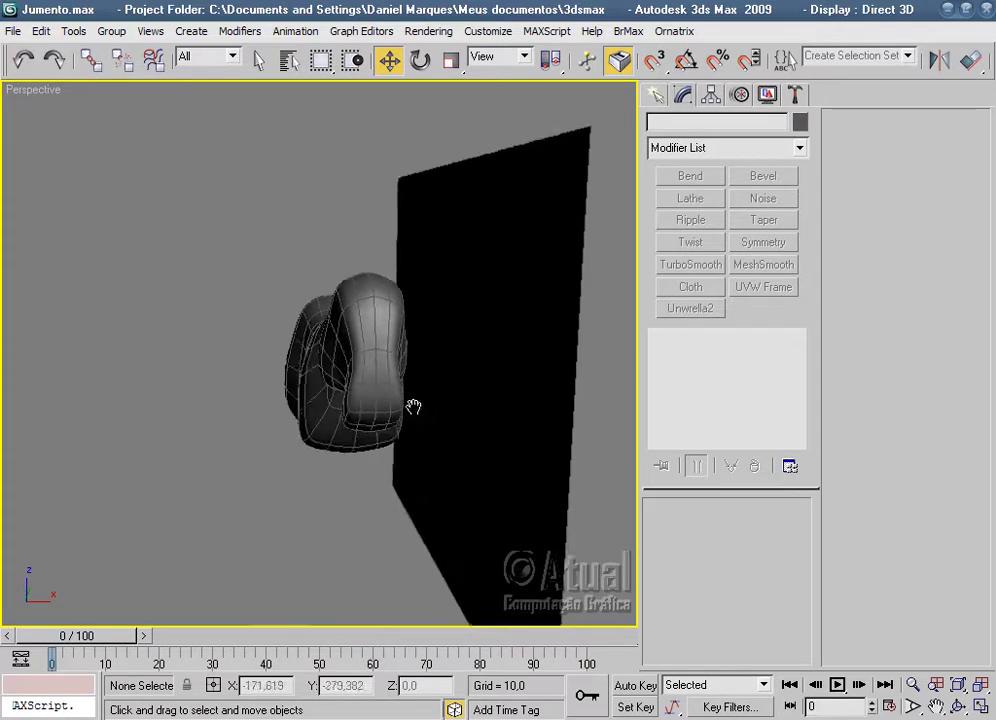
scroll(430, 392, up, 3)
click(449, 382)
click(694, 383)
mouse_move(378, 471)
middle_down()
mouse_move(551, 449)
mouse_move(446, 444)
mouse_move(367, 382)
mouse_move(389, 456)
mouse_move(308, 347)
middle_up()
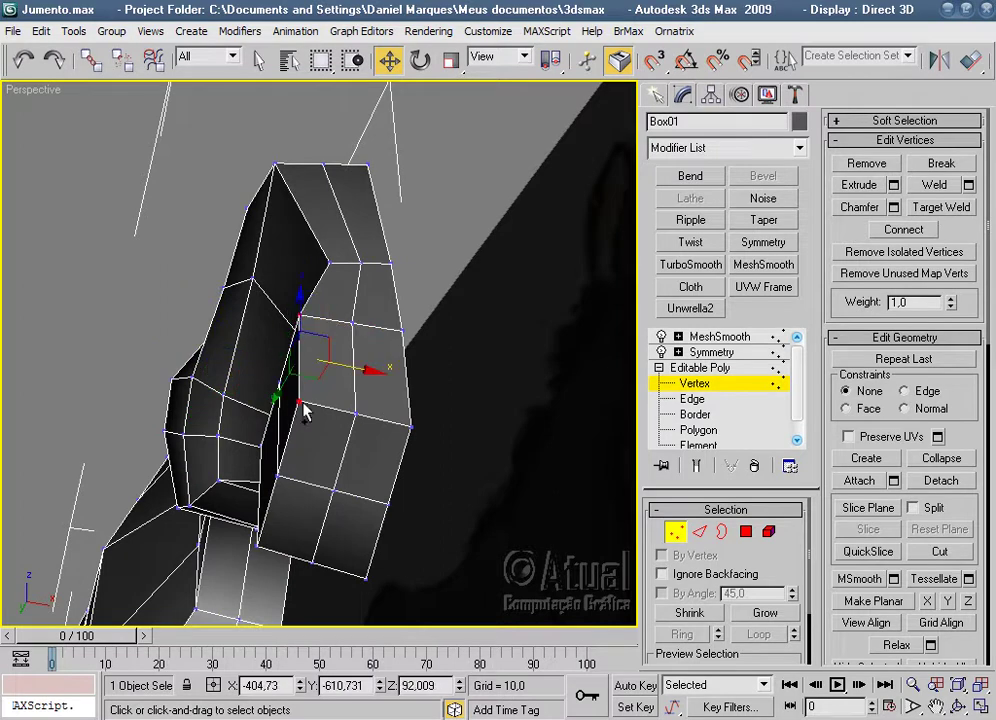
mouse_move(344, 360)
alt+middle_down()
mouse_move(440, 400)
mouse_move(474, 382)
mouse_move(494, 332)
alt+middle_up()
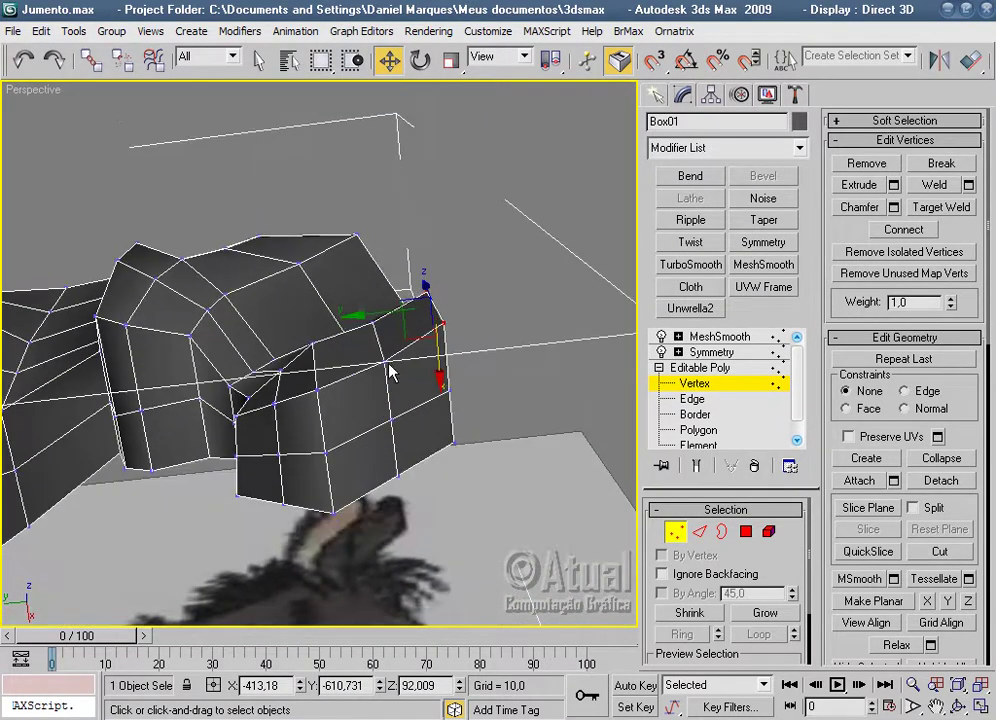
mouse_move(396, 378)
alt+middle_down()
mouse_move(395, 369)
mouse_move(422, 405)
mouse_move(391, 383)
mouse_move(425, 356)
alt+middle_up()
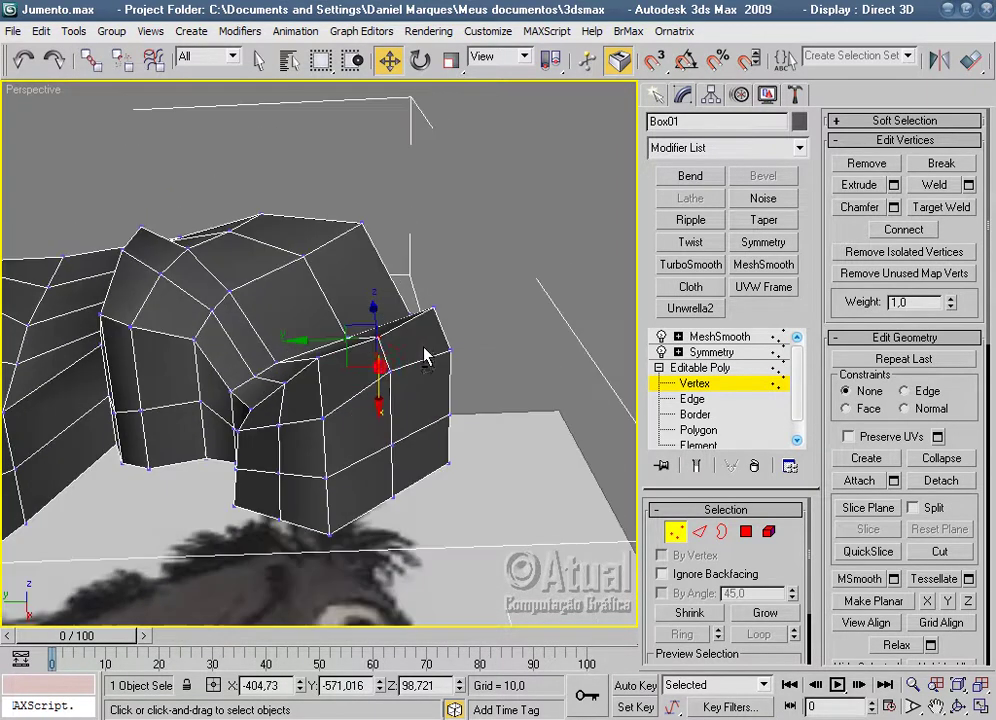
mouse_move(392, 394)
alt+middle_down()
mouse_move(416, 445)
mouse_move(465, 502)
mouse_move(391, 520)
mouse_move(312, 520)
mouse_move(585, 540)
mouse_move(445, 489)
mouse_move(250, 465)
mouse_move(474, 458)
mouse_move(329, 502)
mouse_move(436, 516)
mouse_move(465, 485)
mouse_move(578, 467)
mouse_move(500, 470)
mouse_move(547, 540)
mouse_move(470, 444)
alt+middle_up()
From a front three-quarter view, tuck the front-corner vertices up and left to round the chest.
scroll(470, 444, up, 5)
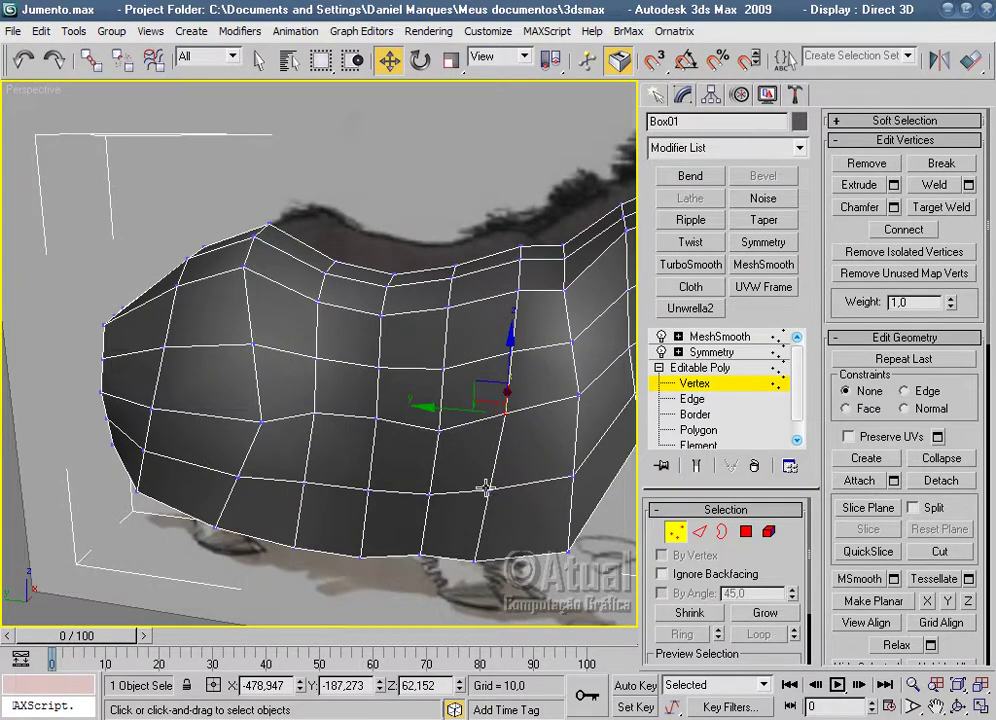
alt+middle_drag(545, 483, 220, 392)
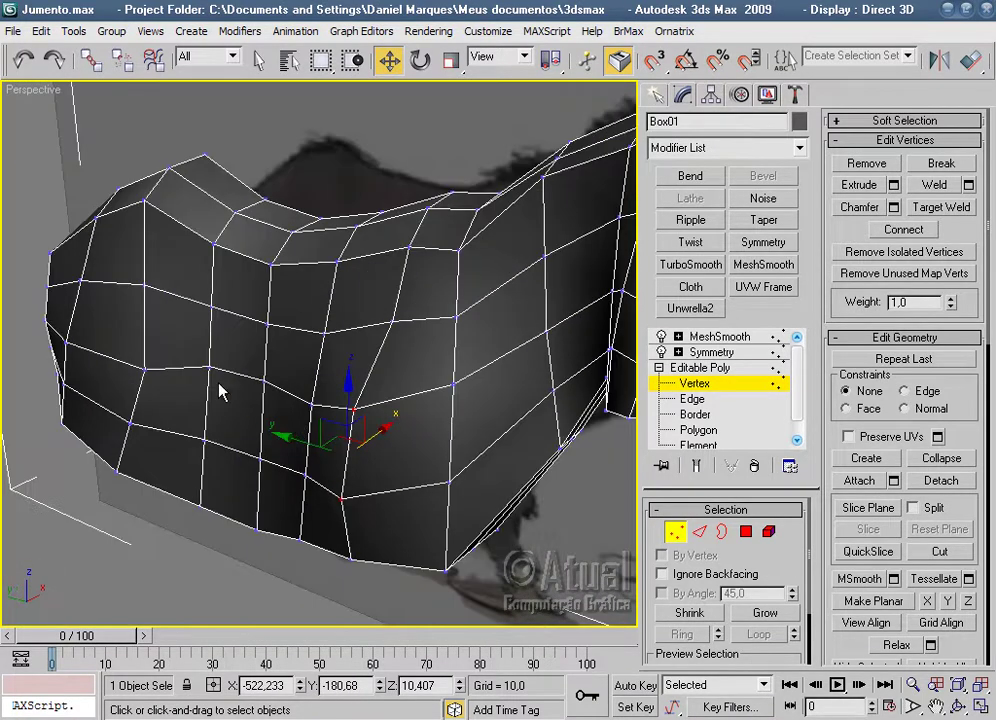
click(79, 280)
click(63, 341)
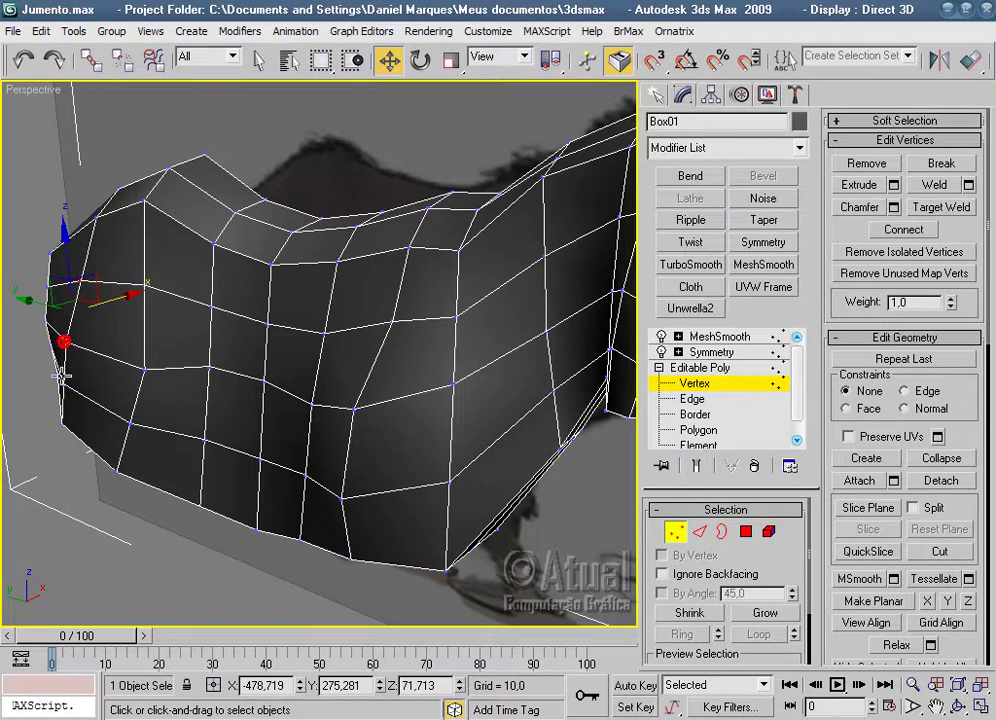
click(68, 350)
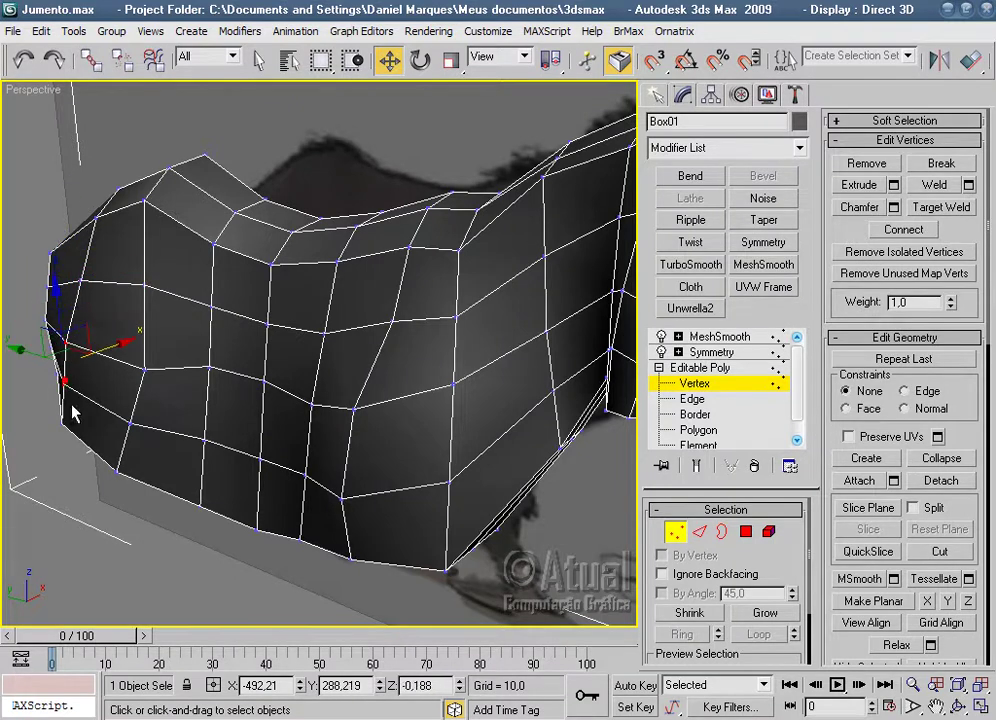
drag(96, 375, 74, 366)
click(80, 279)
drag(119, 270, 101, 272)
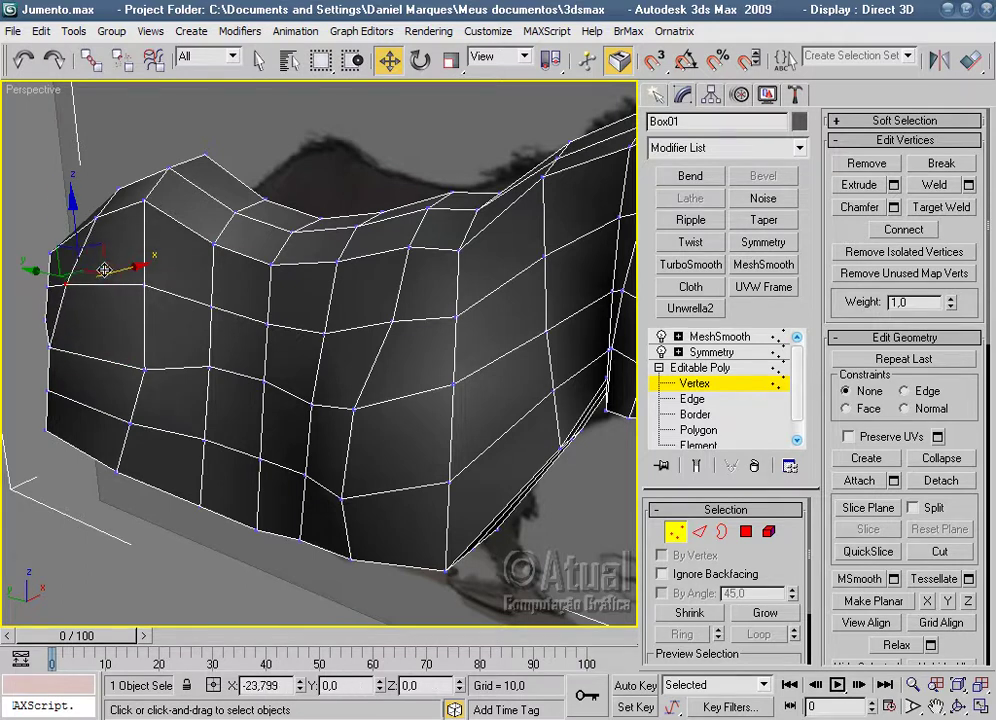
key(l)
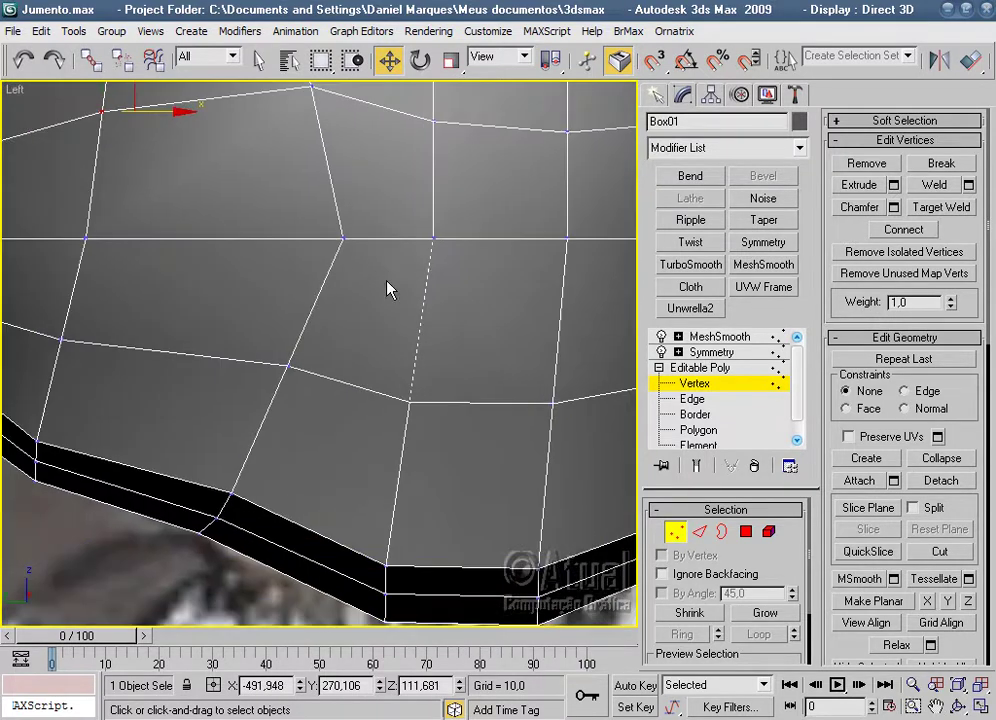
Connect the edge ring across the donkey's side into a new vertical edge loop.
middle_drag(388, 287, 433, 390)
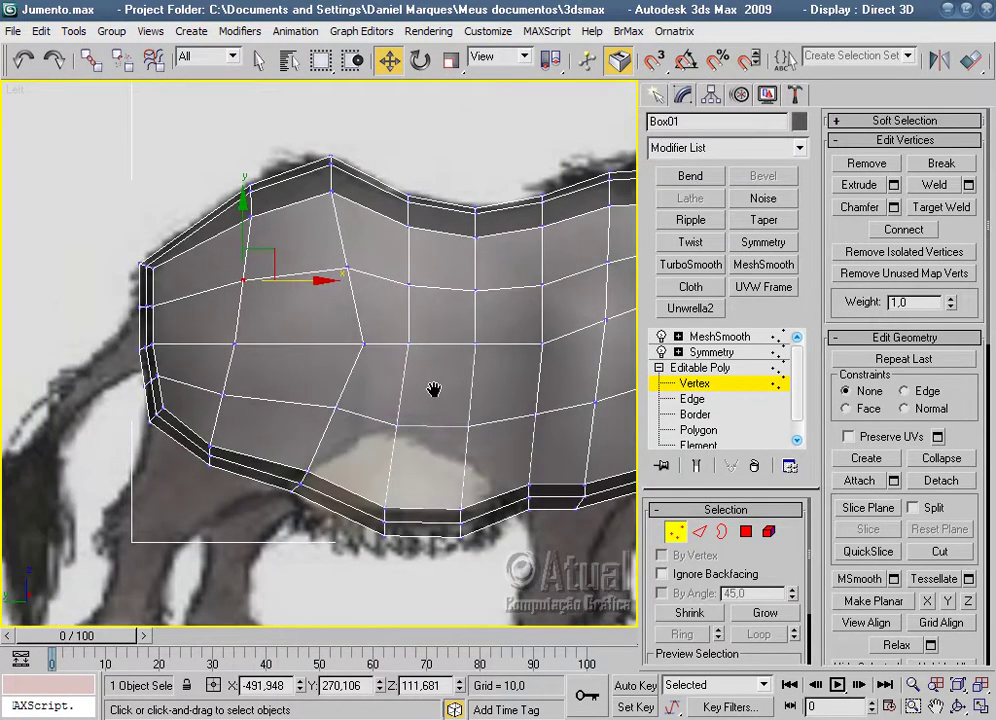
click(699, 532)
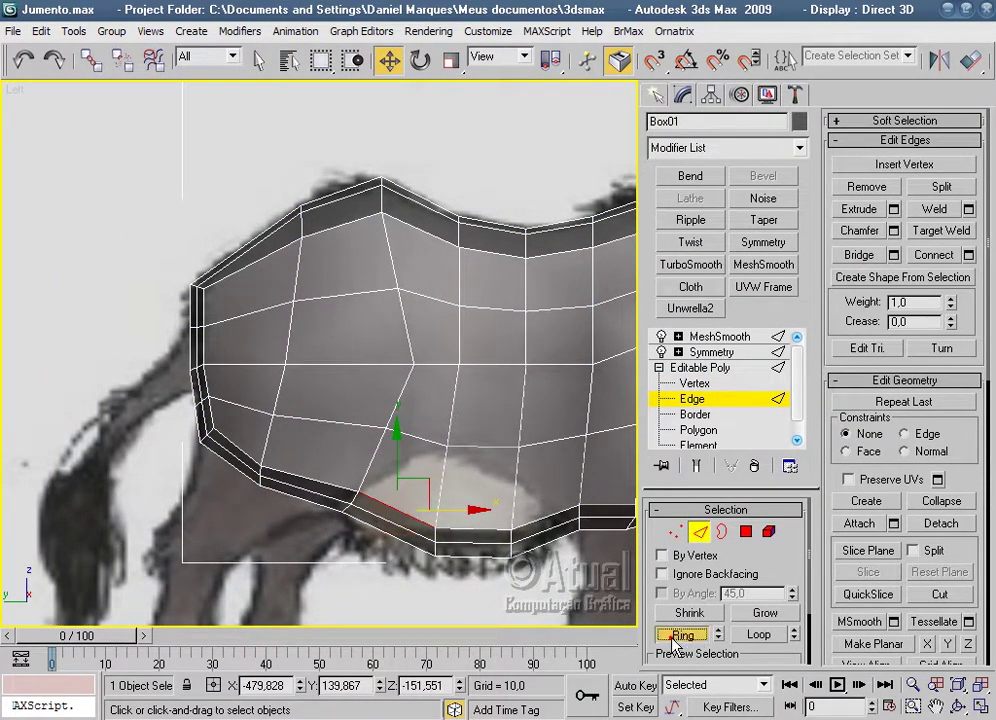
click(680, 636)
right_click(420, 445)
click(403, 510)
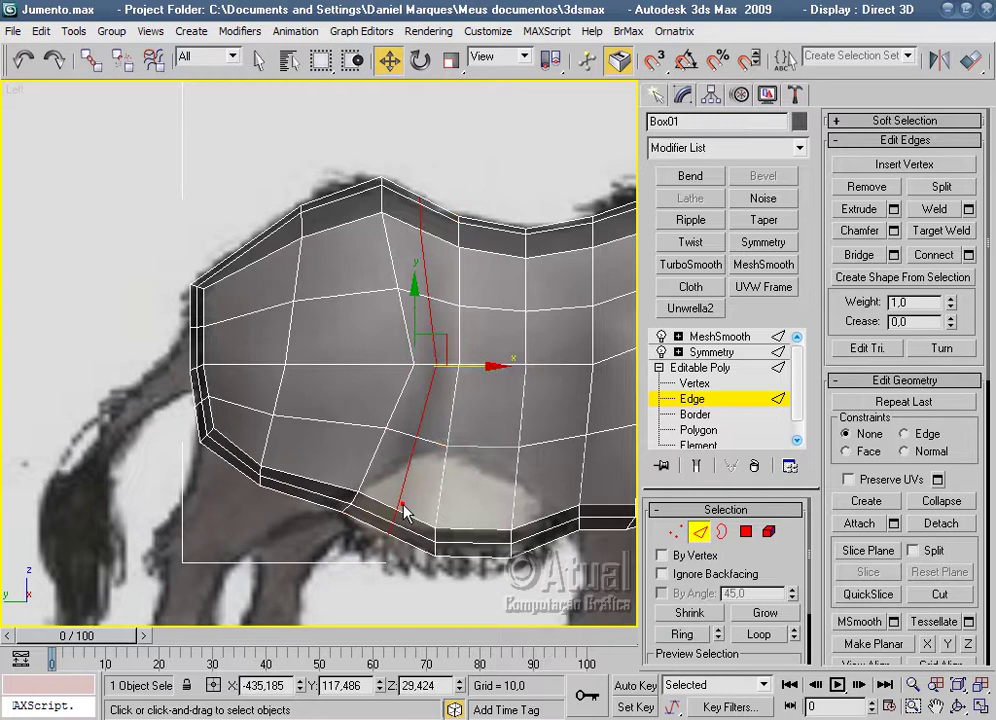
Move the new loop's middle and lowest vertices down along the front leg outline to the belly edge.
click(676, 532)
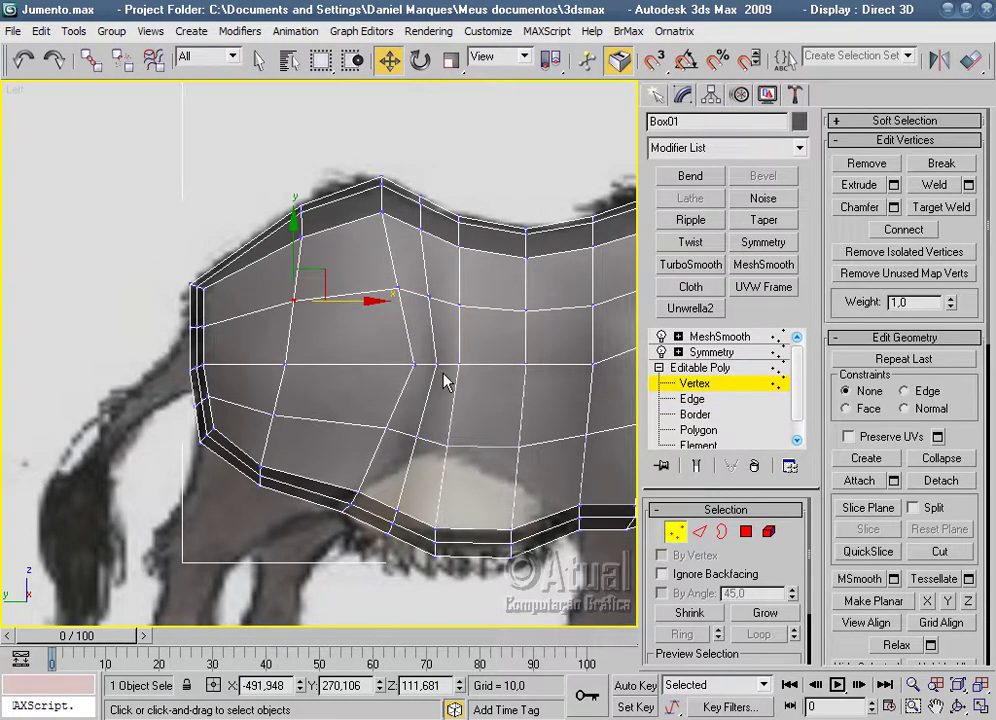
click(441, 370)
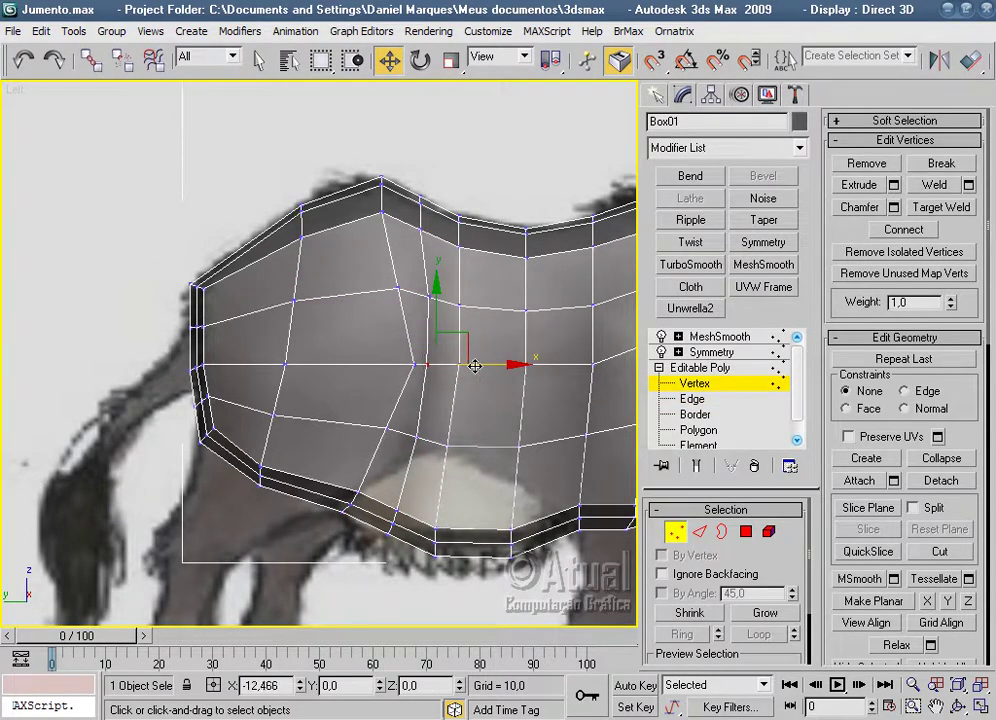
click(421, 365)
drag(452, 360, 438, 437)
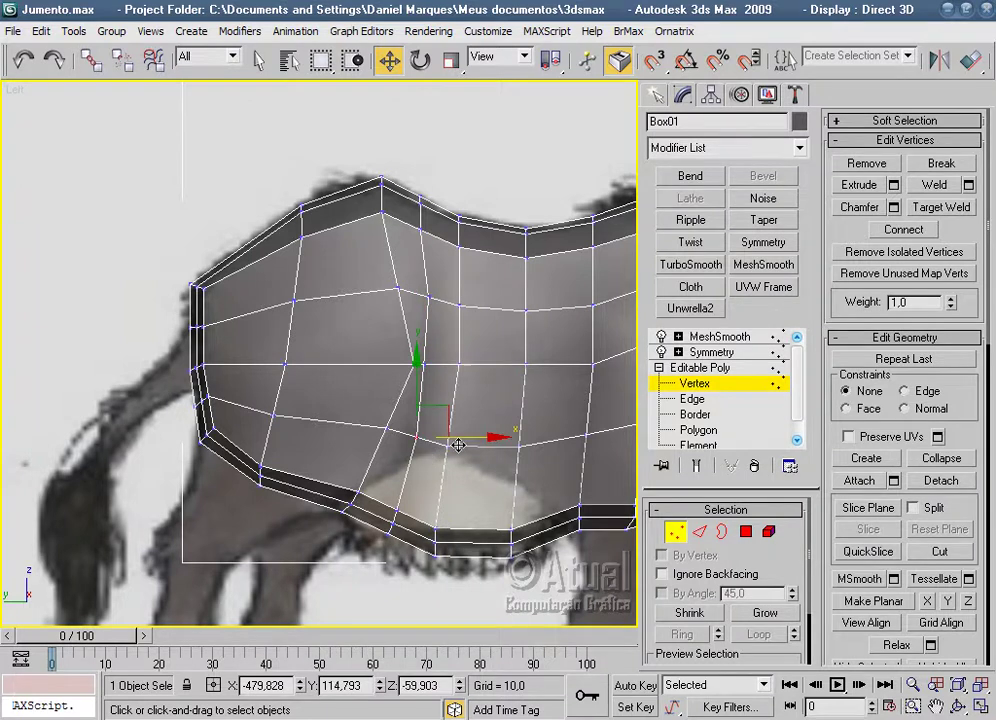
click(402, 512)
drag(402, 514, 393, 481)
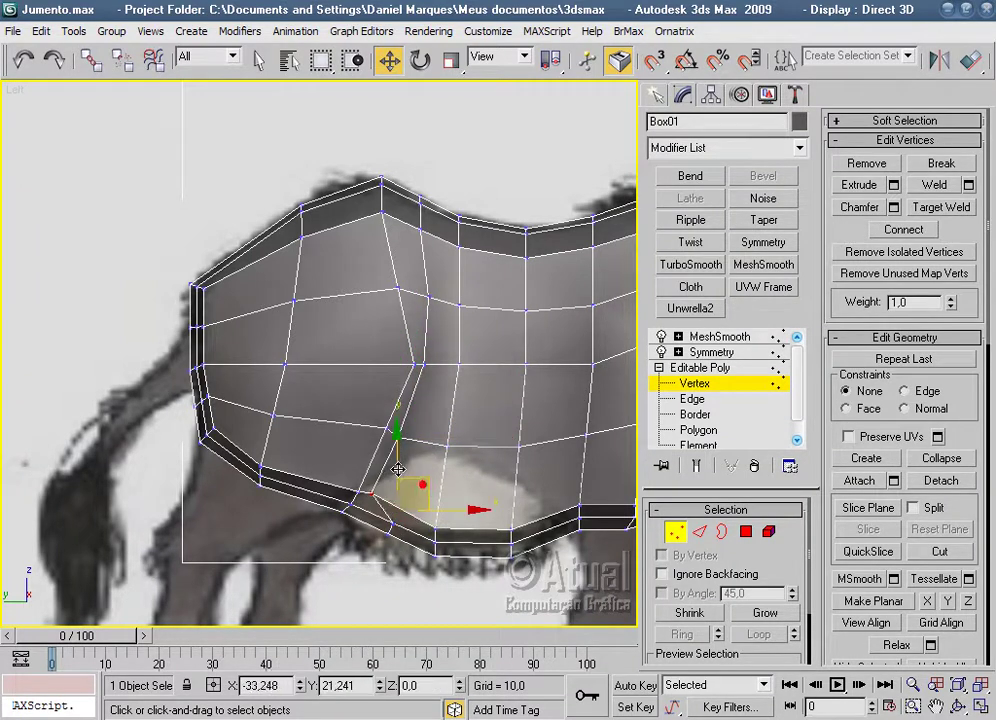
mouse_move(398, 472)
mouse_down()
mouse_move(378, 516)
mouse_move(386, 532)
mouse_up()
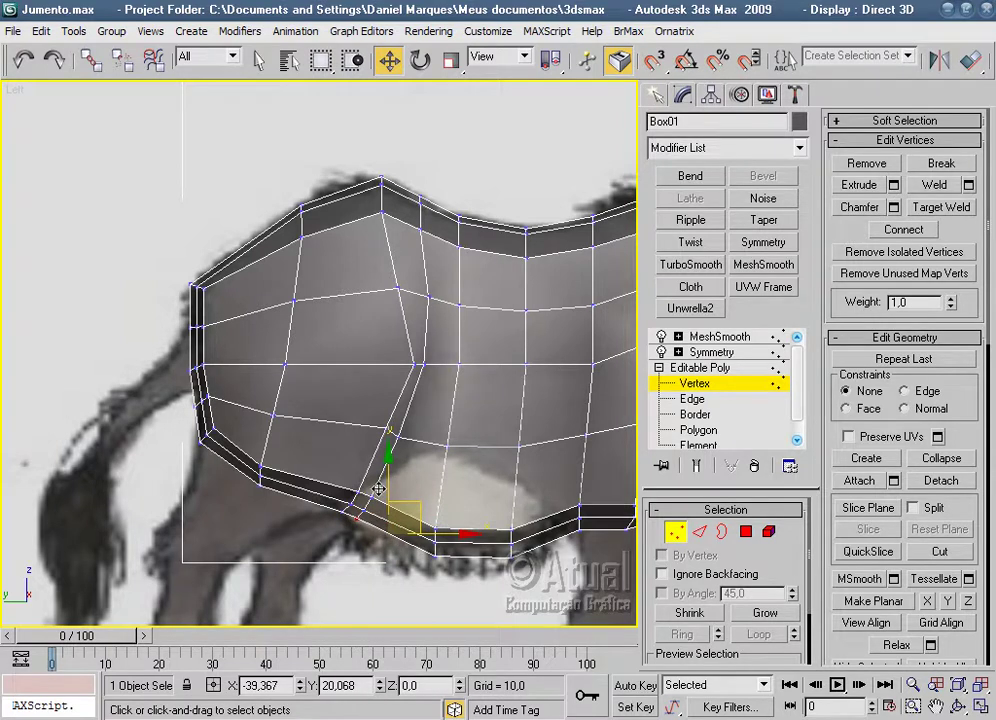
drag(378, 489, 350, 482)
In Perspective, move the loop's mid-height vertex left to tuck the chest in.
click(410, 365)
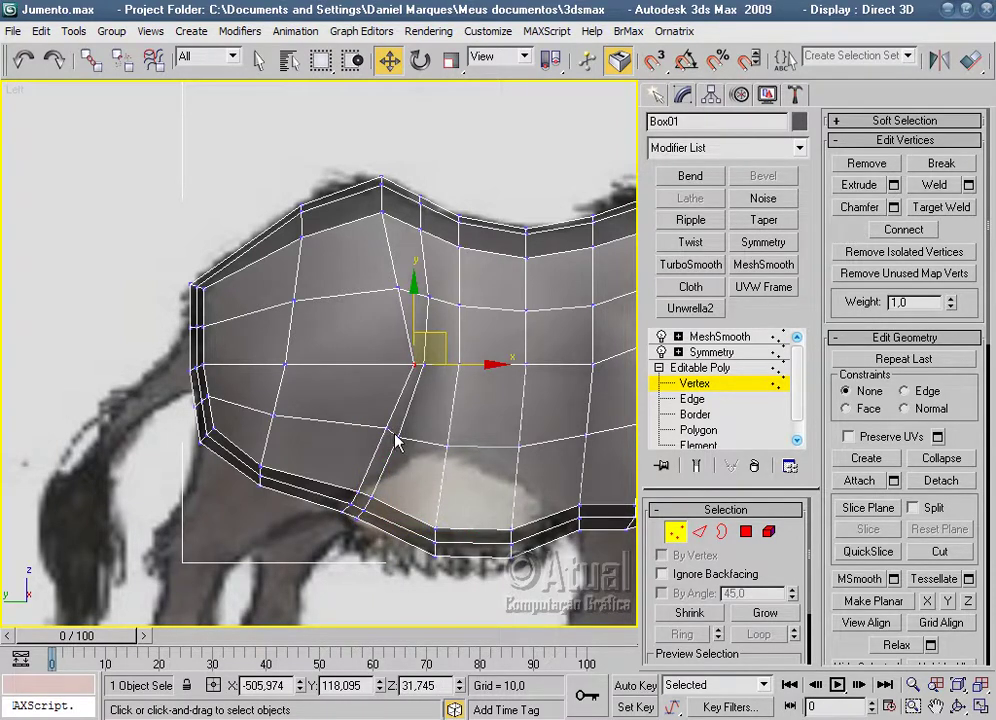
click(387, 428)
key(p)
mouse_move(456, 452)
alt+middle_down()
mouse_move(441, 410)
mouse_move(282, 478)
mouse_move(408, 440)
mouse_move(413, 582)
mouse_move(456, 573)
mouse_move(460, 538)
mouse_move(385, 520)
alt+middle_up()
drag(361, 466, 313, 460)
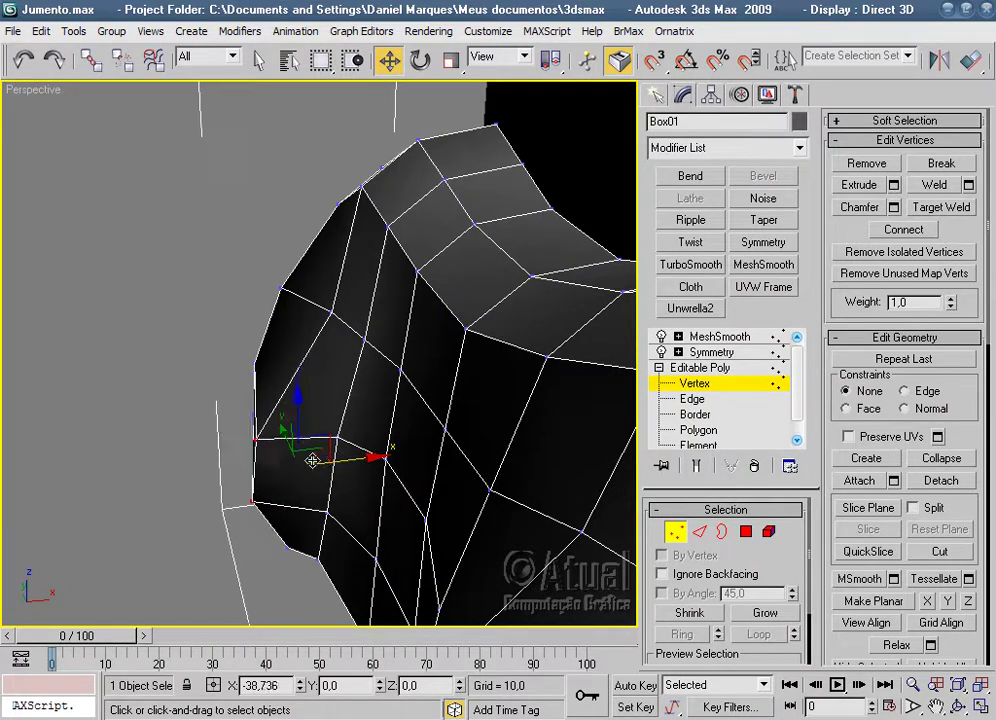
Nudge a front chest vertex and preview the MeshSmooth result from the side.
click(331, 309)
drag(387, 313, 393, 311)
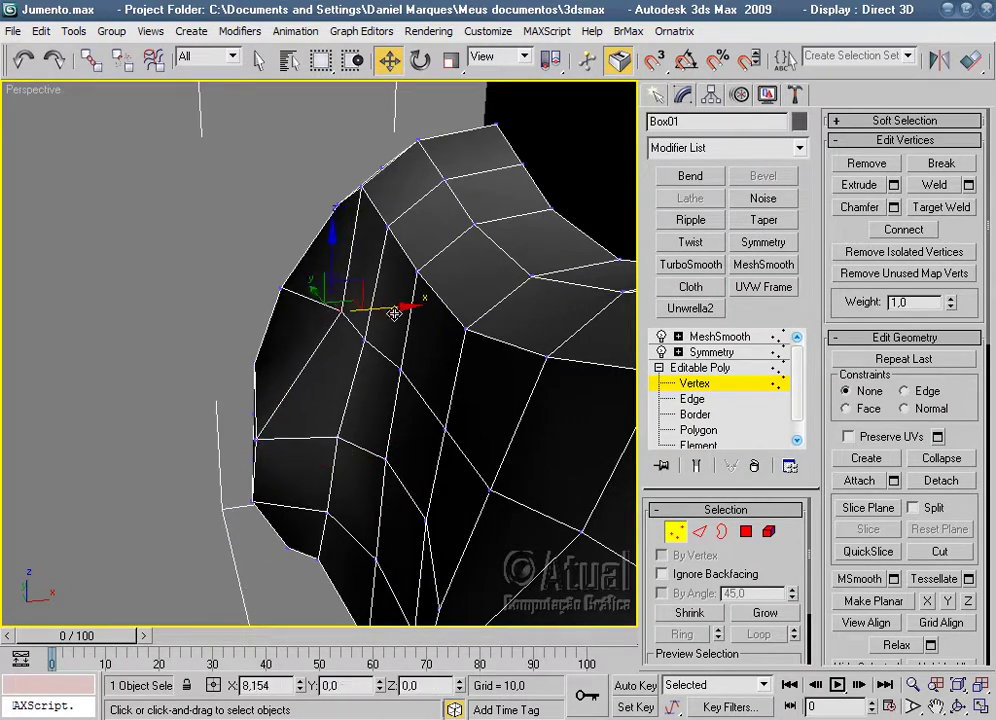
click(711, 336)
click(148, 522)
mouse_move(148, 522)
alt+middle_down()
mouse_move(245, 507)
mouse_move(438, 431)
mouse_move(349, 467)
mouse_move(390, 474)
alt+middle_up()
At Vertex level, move the top and lower shoulder vertices to reshape the shoulder.
click(311, 438)
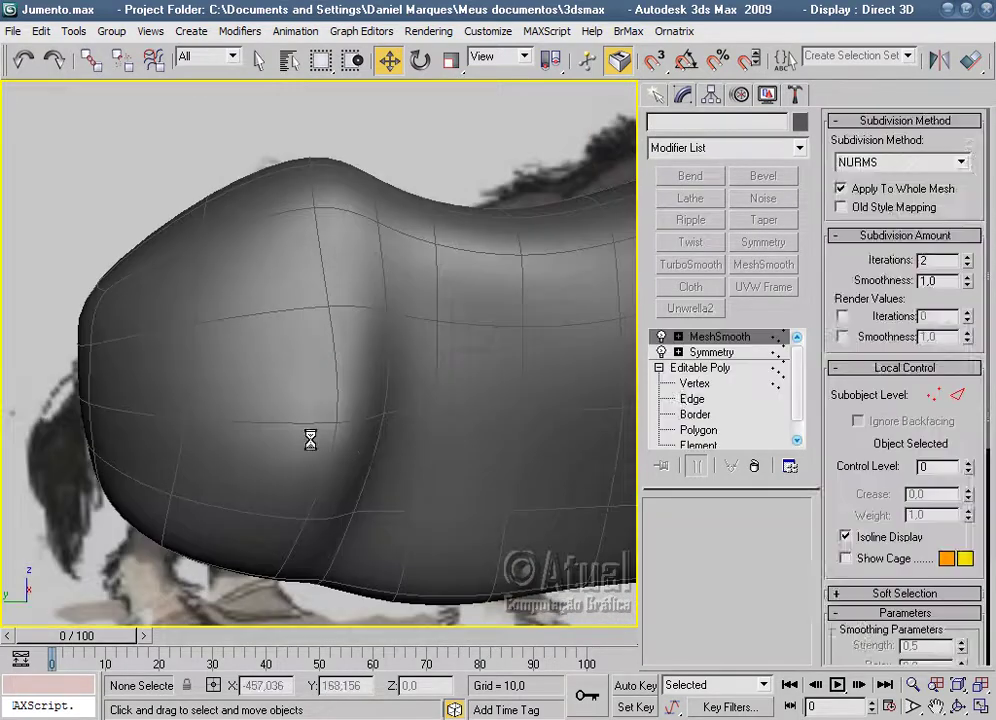
click(675, 382)
mouse_move(520, 440)
middle_down()
mouse_move(399, 449)
mouse_move(387, 389)
mouse_move(418, 296)
mouse_move(399, 367)
middle_up()
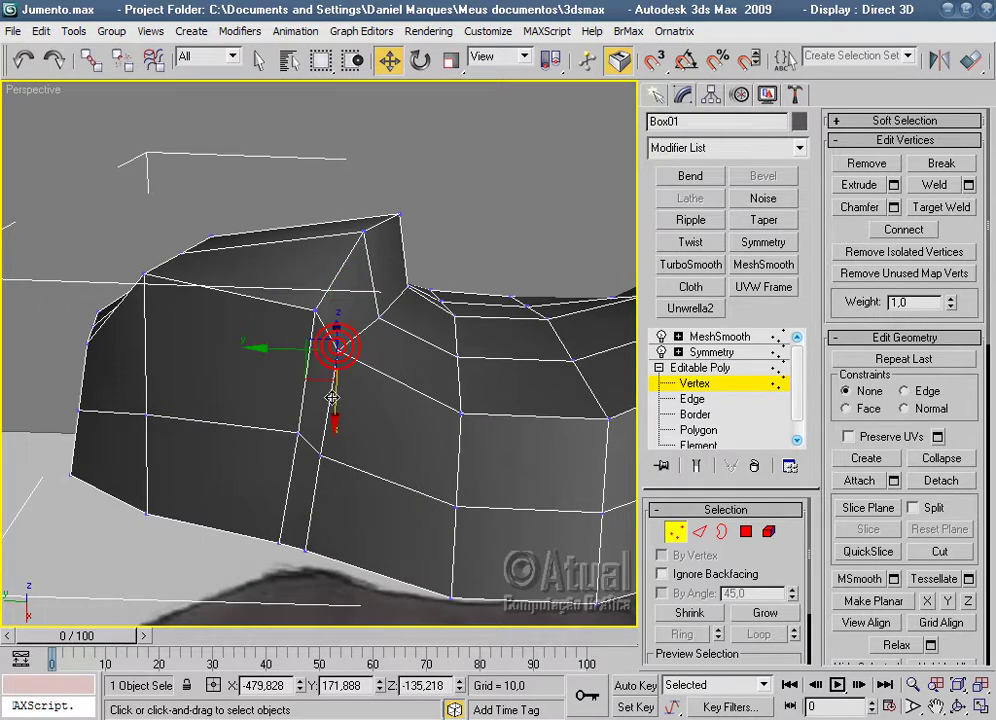
click(365, 233)
drag(311, 230, 334, 224)
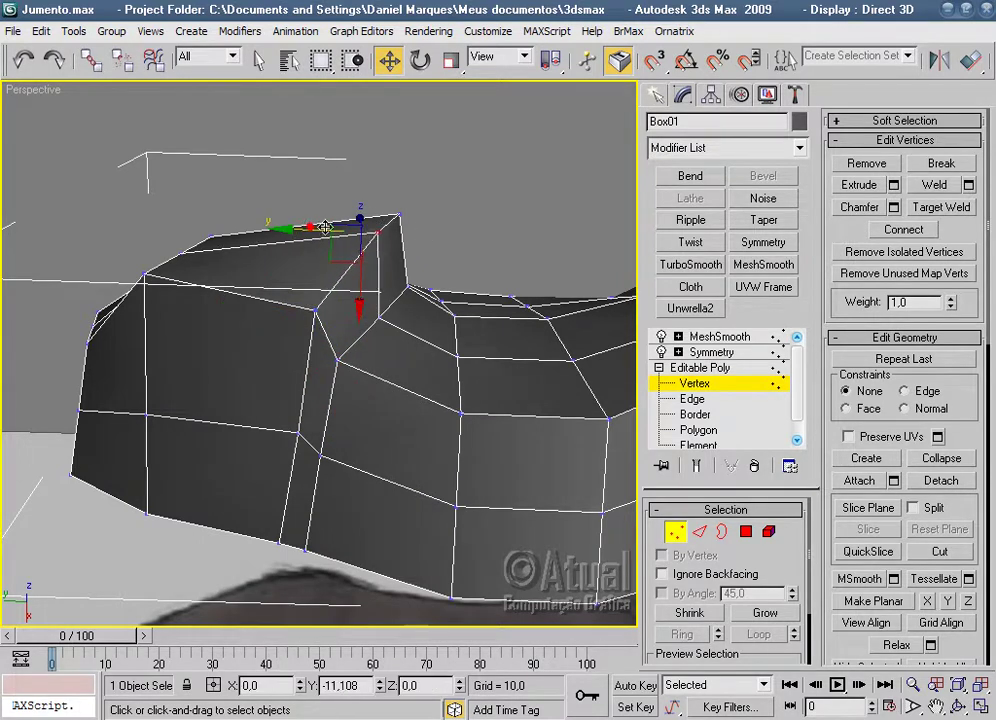
mouse_move(310, 346)
mouse_down()
mouse_move(265, 336)
mouse_move(278, 293)
mouse_up()
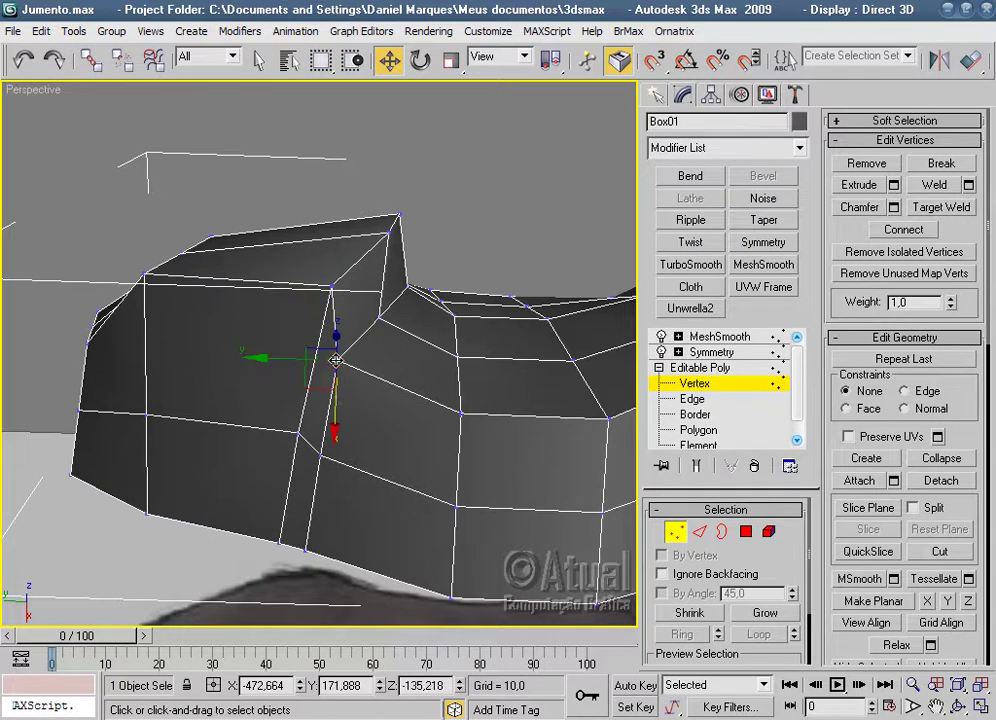
drag(332, 405, 334, 385)
drag(294, 338, 352, 318)
Check the smoothed shoulder, then raise the vertex at the top-edge dip to flatten it.
click(715, 336)
mouse_move(494, 307)
alt+middle_down()
mouse_move(447, 515)
mouse_move(547, 502)
mouse_move(518, 436)
mouse_move(440, 371)
mouse_move(384, 427)
mouse_move(432, 376)
alt+middle_up()
click(697, 383)
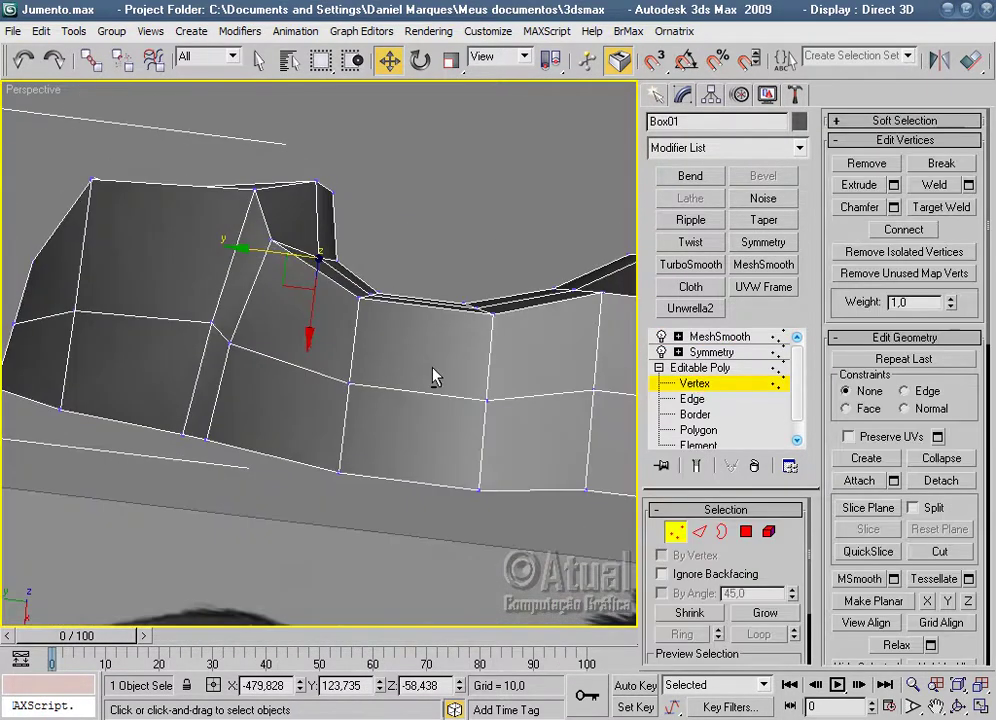
click(358, 297)
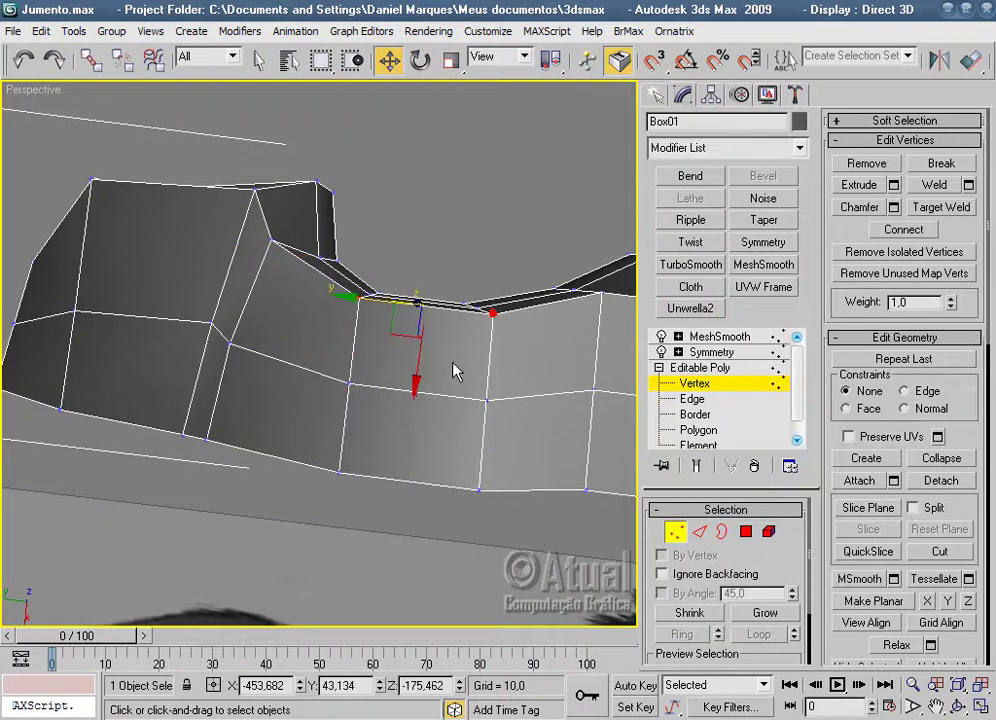
drag(417, 370, 416, 348)
Select a lower side vertex together with a bottom-edge vertex.
click(346, 378)
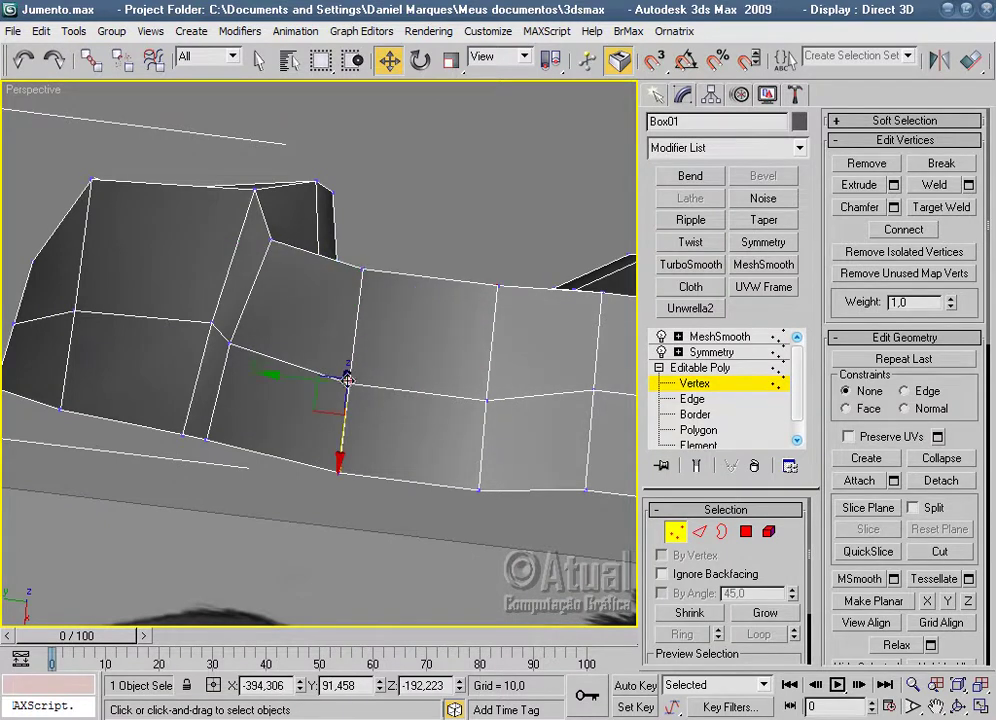
ctrl+click(479, 487)
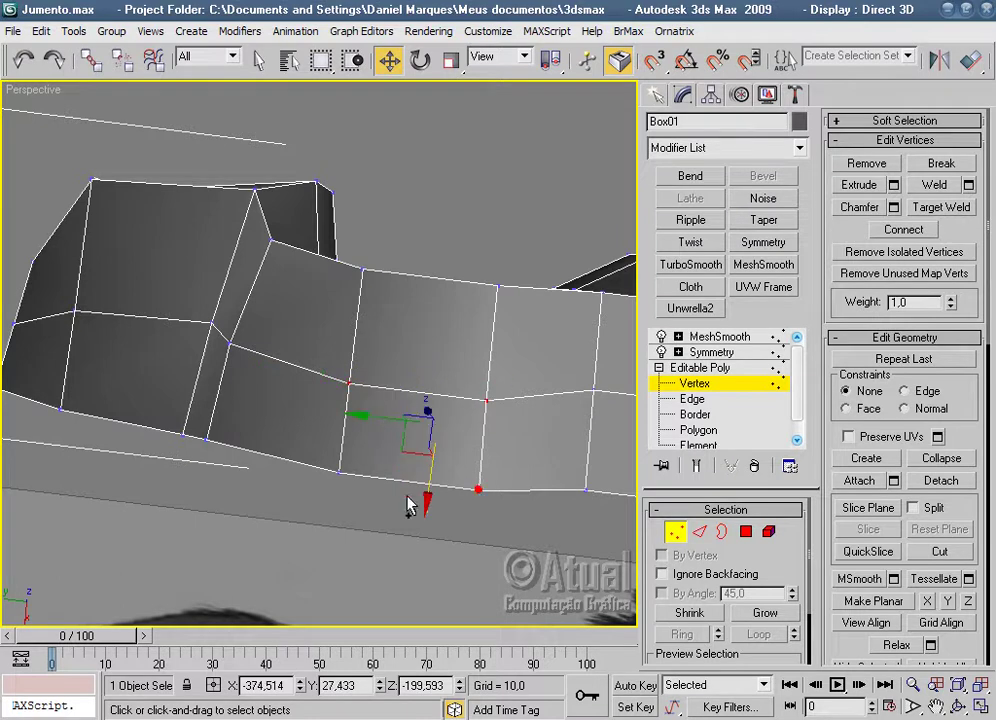
scroll(341, 470, down, 5)
Pull the selected bottom vertices down and shift a lower chest vertex to even the contour.
drag(377, 380, 377, 403)
scroll(451, 493, up, 3)
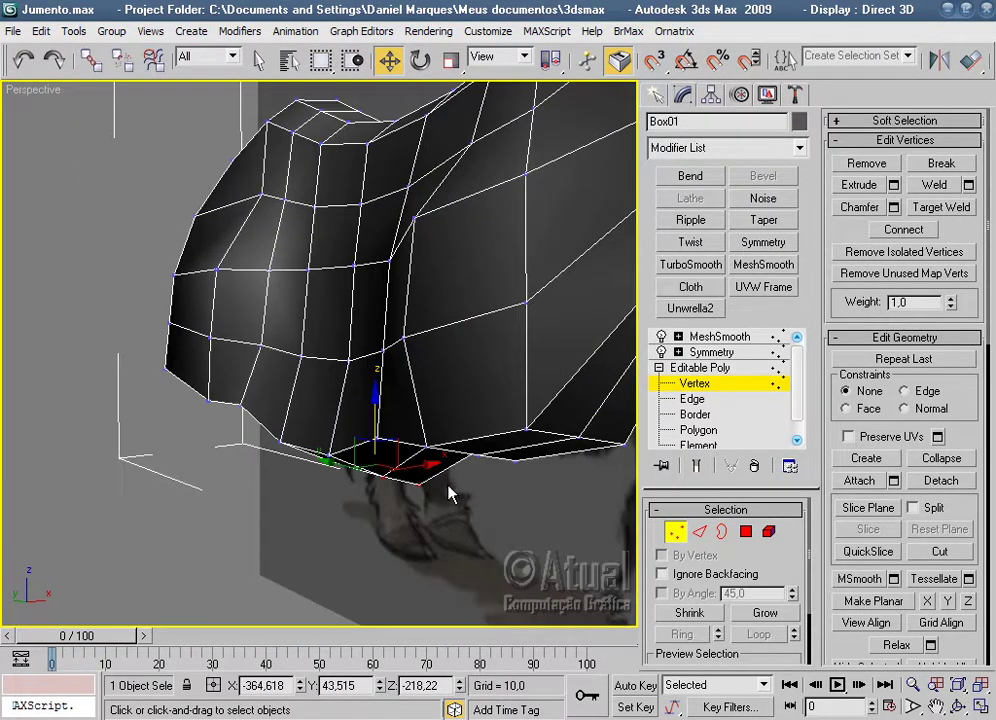
scroll(345, 515, up, 2)
click(337, 521)
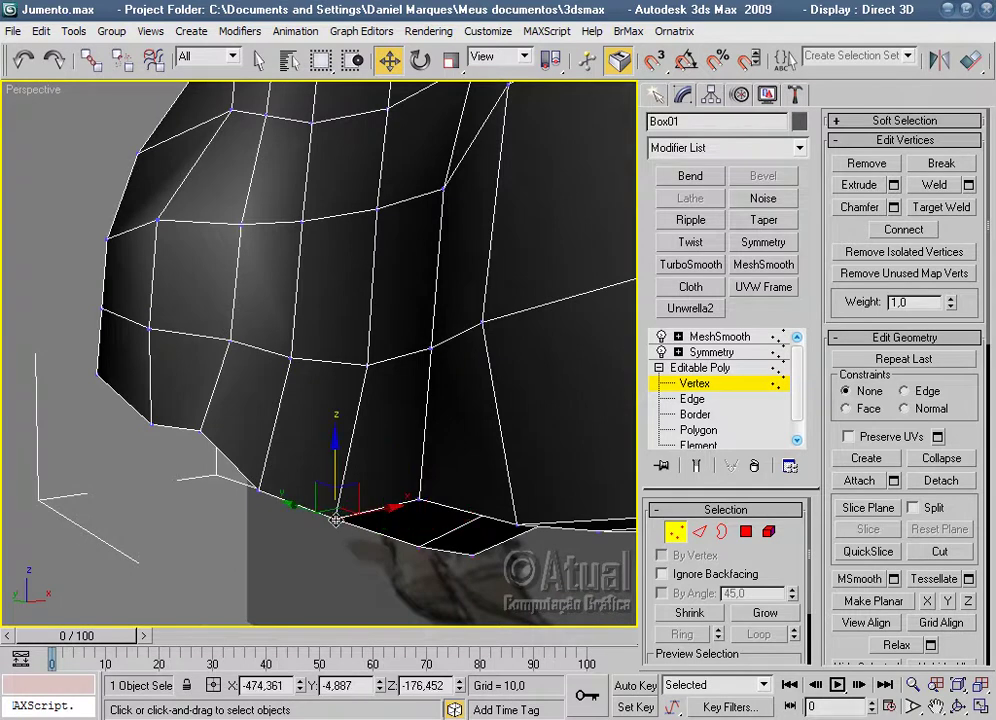
drag(287, 462, 291, 432)
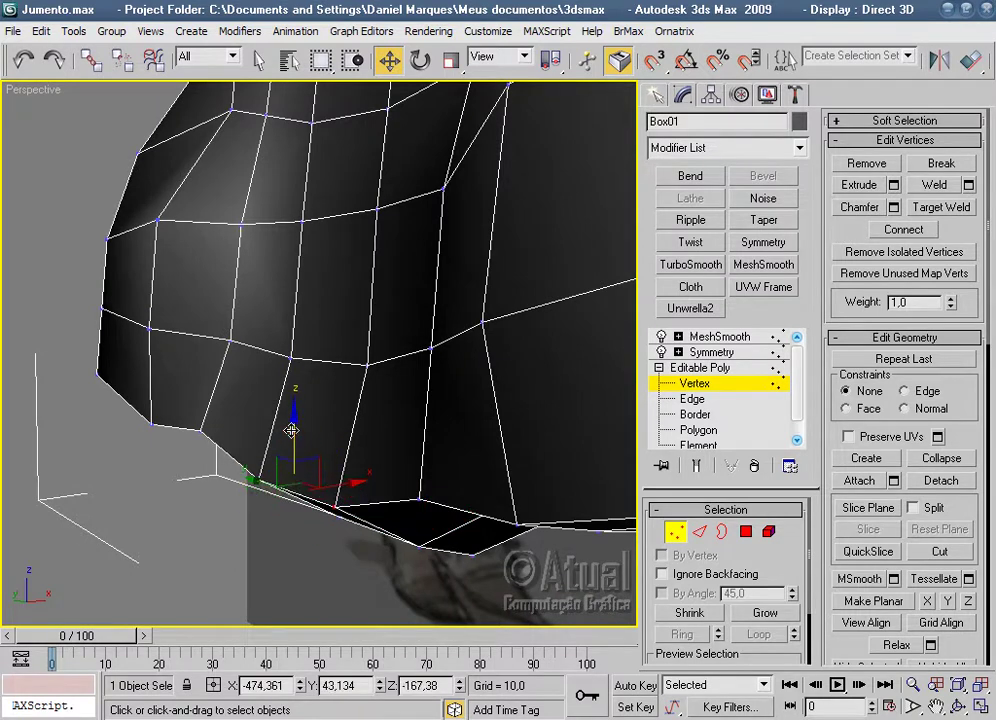
drag(343, 482, 372, 430)
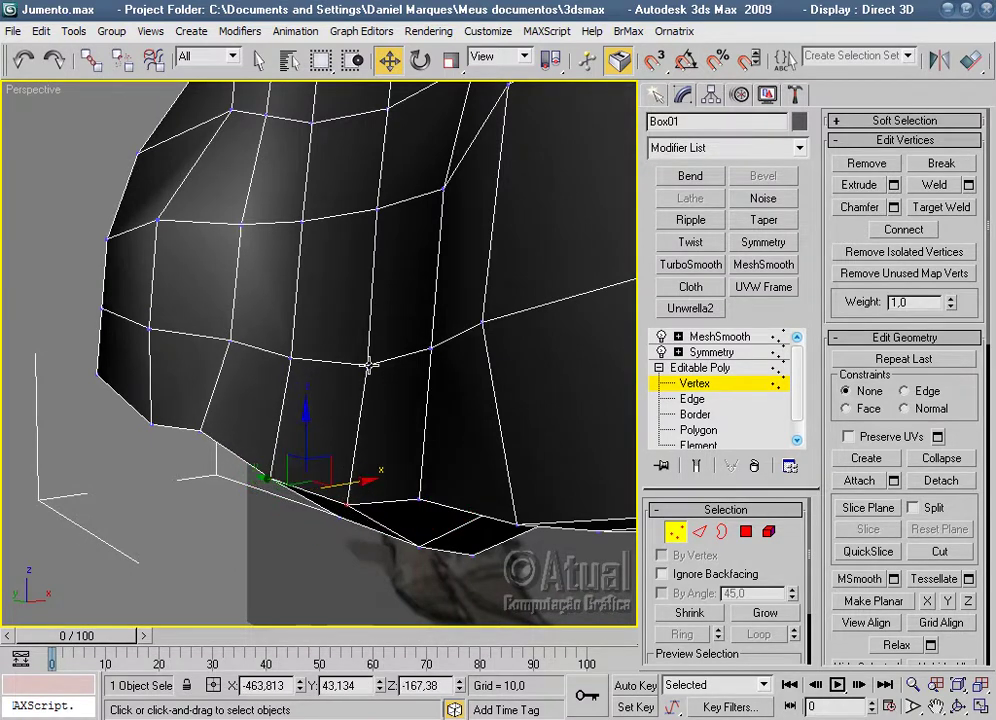
drag(368, 362, 341, 361)
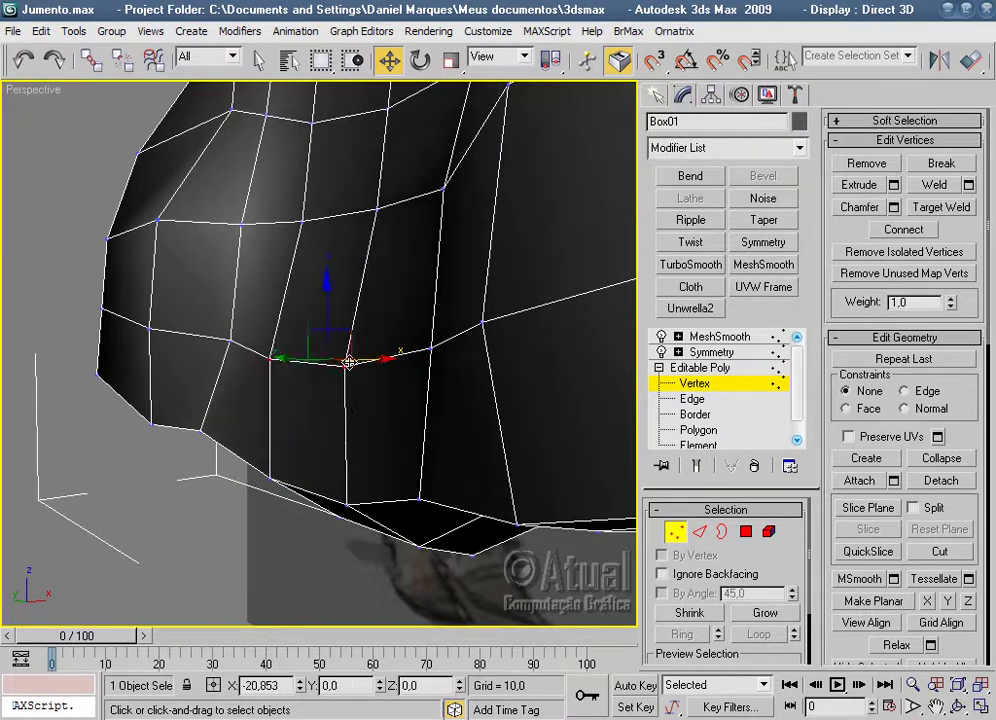
Preview the MeshSmooth result and orbit around the whole donkey.
click(720, 337)
click(262, 549)
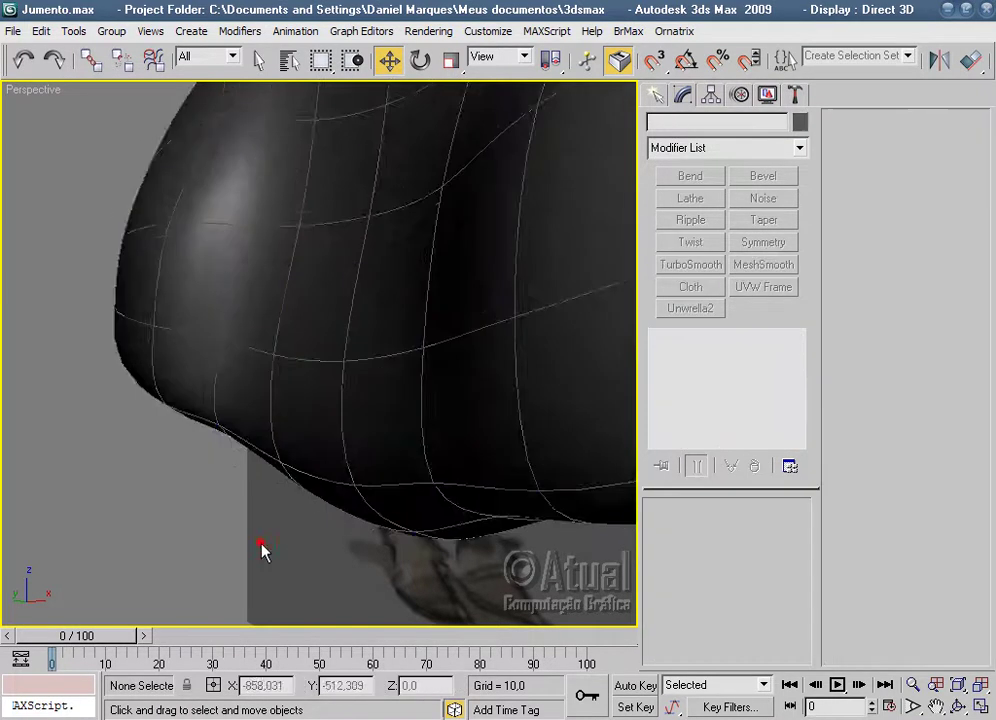
scroll(400, 545, down, 3)
mouse_move(400, 545)
alt+middle_down()
mouse_move(500, 538)
mouse_move(382, 520)
mouse_move(509, 562)
mouse_move(558, 531)
mouse_move(412, 432)
mouse_move(382, 556)
mouse_move(451, 538)
mouse_move(360, 547)
mouse_move(481, 517)
mouse_move(453, 576)
mouse_move(507, 525)
mouse_move(529, 547)
mouse_move(540, 541)
alt+middle_up()
scroll(313, 471, up, 5)
Back at Vertex level, lower a front chest vertex and the head-side vertex.
click(313, 471)
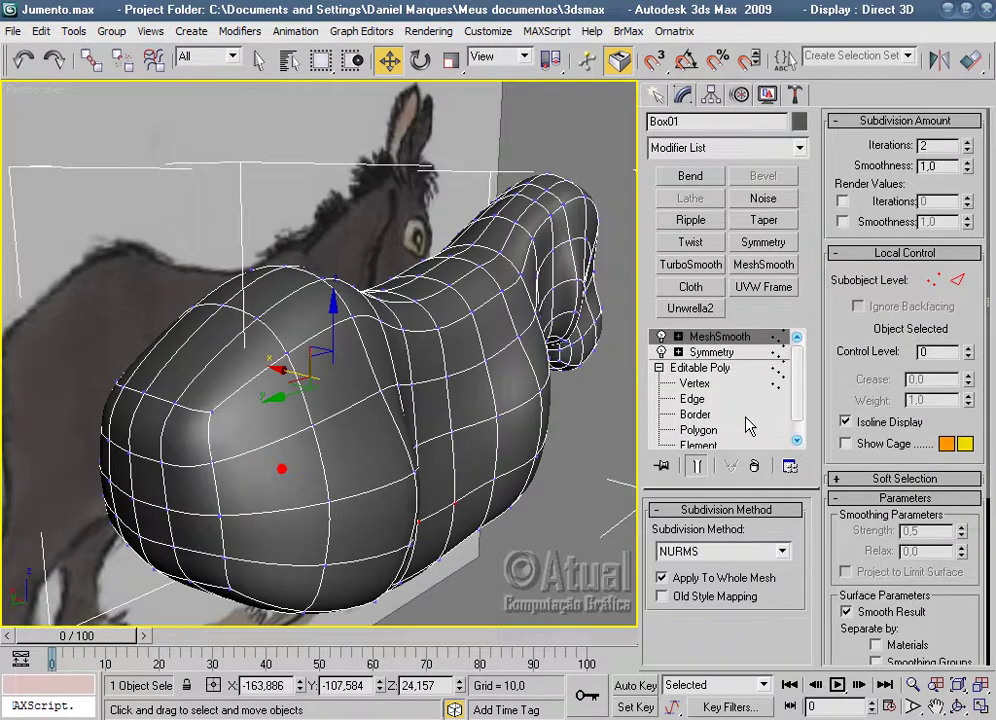
click(690, 383)
scroll(515, 446, up, 5)
scroll(505, 440, up, 2)
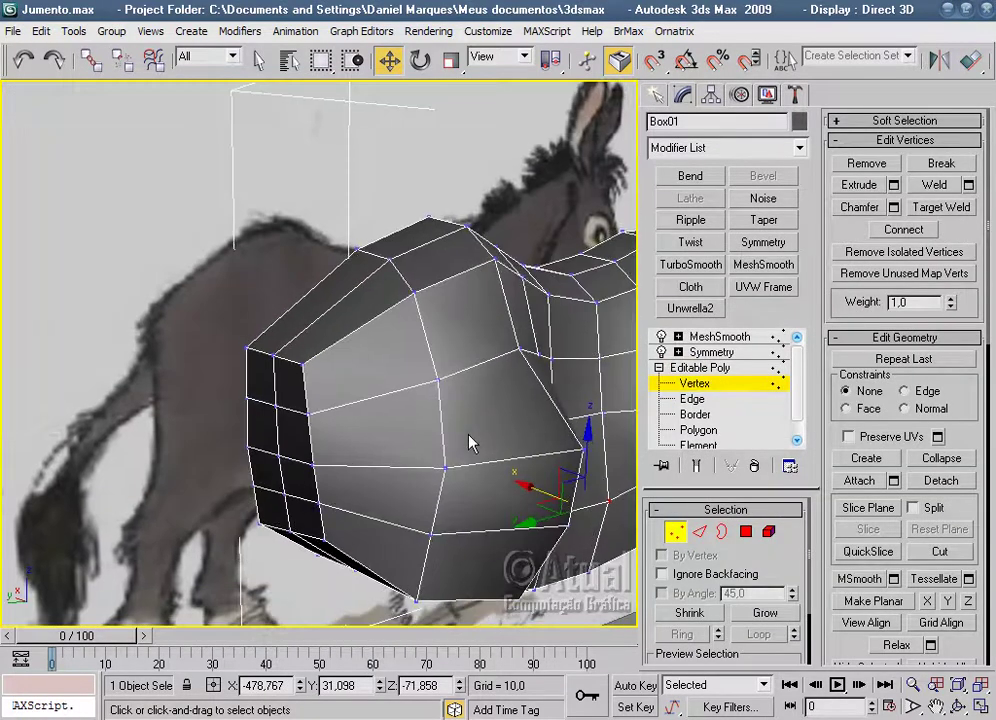
scroll(440, 455, up, 2)
scroll(415, 440, up, 2)
scroll(337, 372, down, 3)
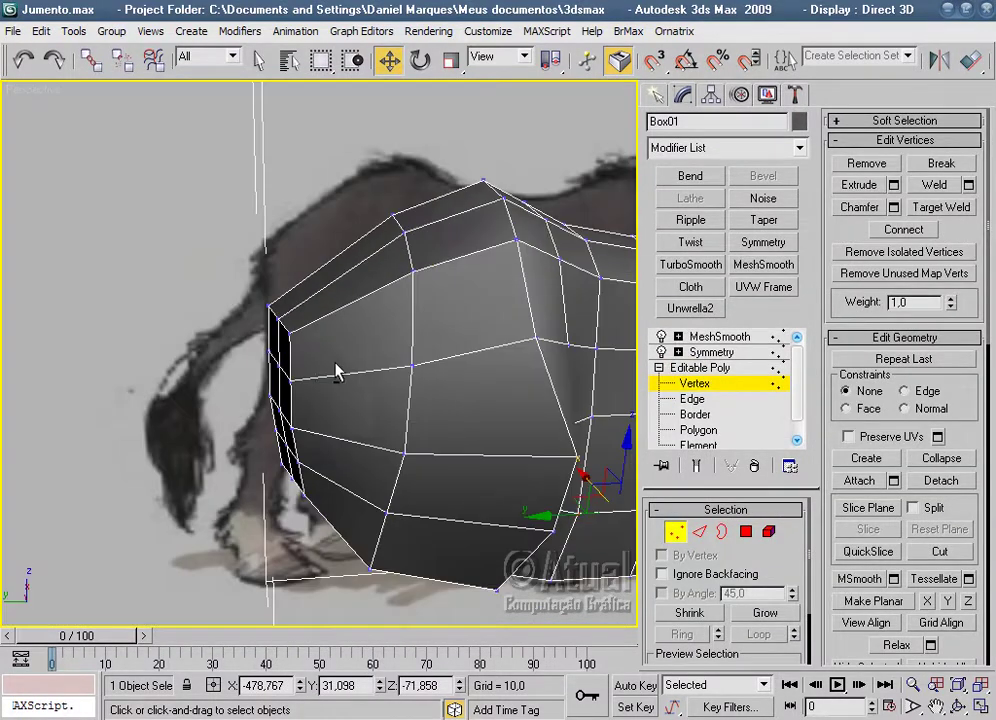
click(289, 331)
mouse_move(297, 440)
mouse_down()
mouse_move(309, 473)
mouse_move(298, 460)
mouse_move(256, 456)
mouse_up()
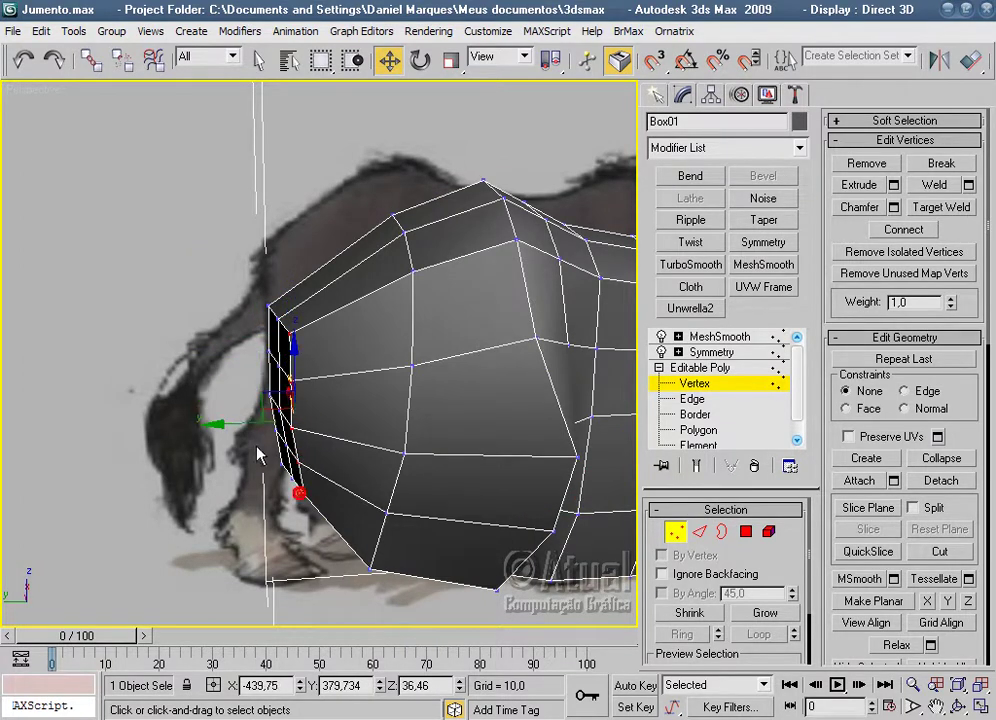
mouse_move(256, 456)
alt+middle_down()
mouse_move(396, 430)
mouse_move(352, 314)
alt+middle_up()
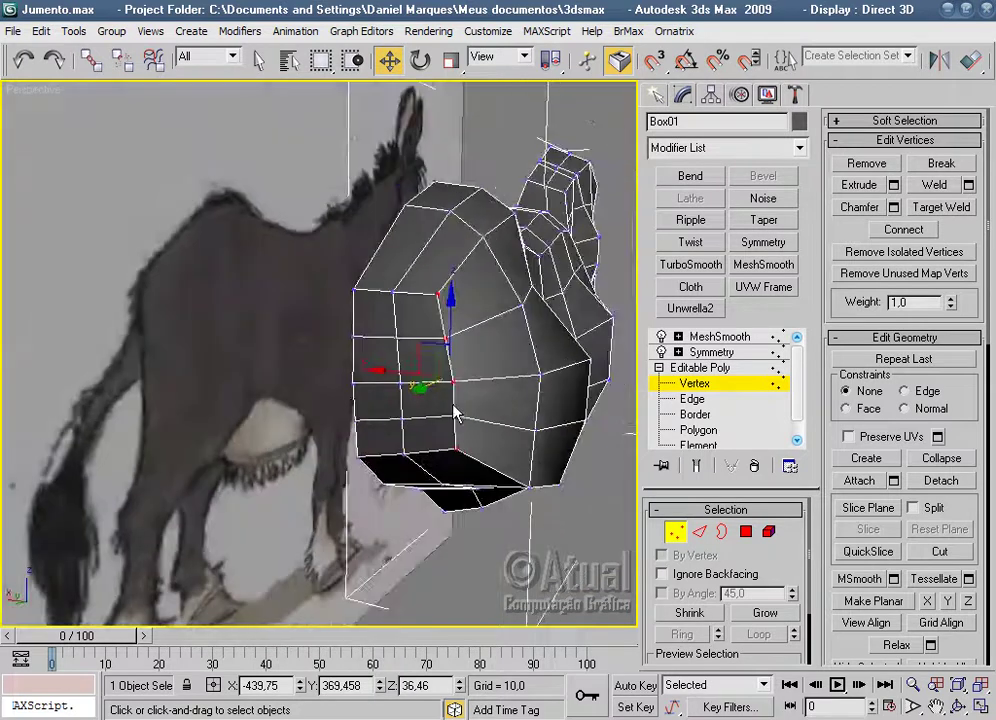
Pan and orbit to view the donkey side-on and check the head shape.
scroll(398, 467, up, 3)
scroll(309, 380, up, 2)
mouse_move(309, 380)
middle_down()
mouse_move(441, 425)
mouse_move(322, 371)
mouse_move(316, 341)
mouse_move(289, 473)
mouse_move(358, 528)
middle_up()
scroll(441, 425, down, 4)
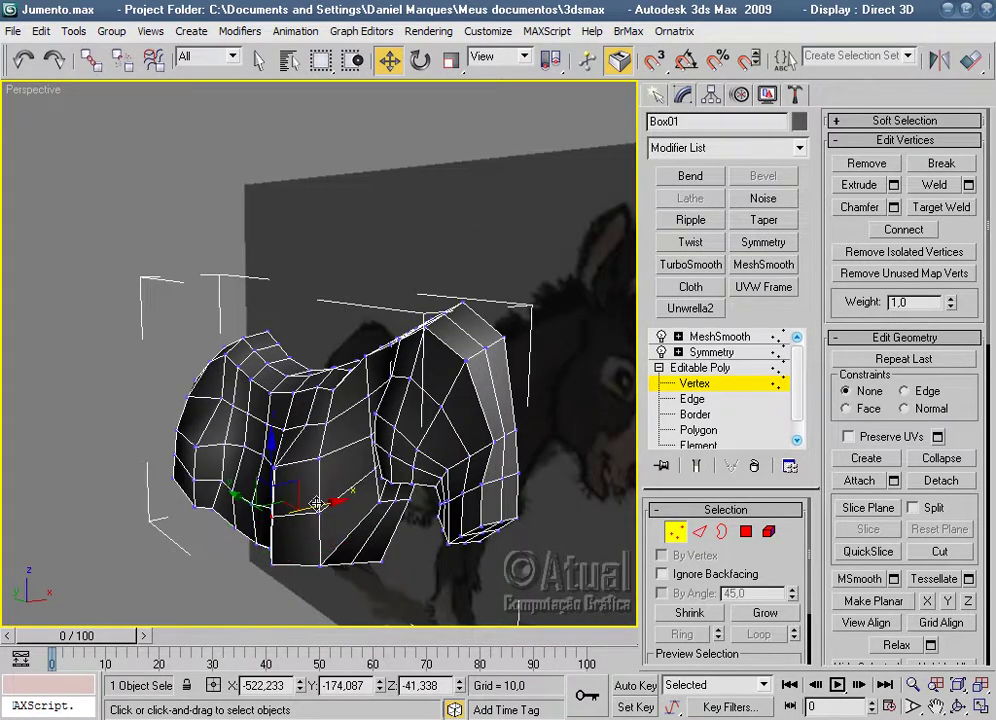
mouse_move(377, 500)
alt+middle_down()
mouse_move(596, 489)
mouse_move(527, 534)
mouse_move(508, 443)
mouse_move(451, 471)
mouse_move(433, 540)
mouse_move(508, 477)
mouse_move(511, 500)
mouse_move(469, 431)
alt+middle_up()
scroll(508, 443, up, 2)
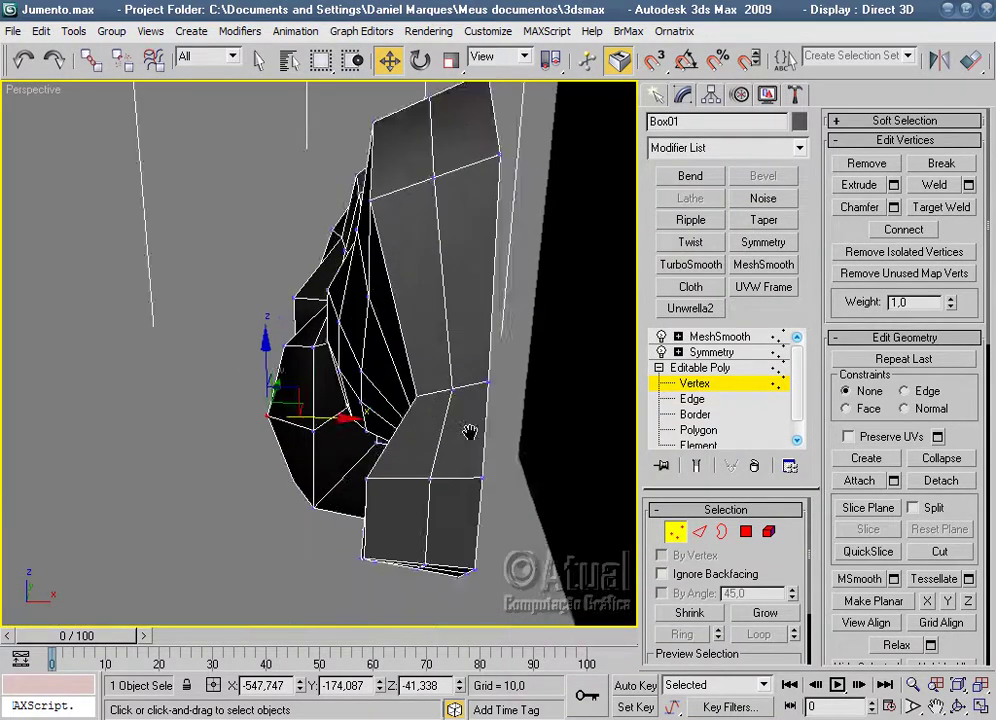
Ring a head edge and Connect it to add a new edge loop across the head.
scroll(469, 431, up, 2)
key(2)
click(607, 514)
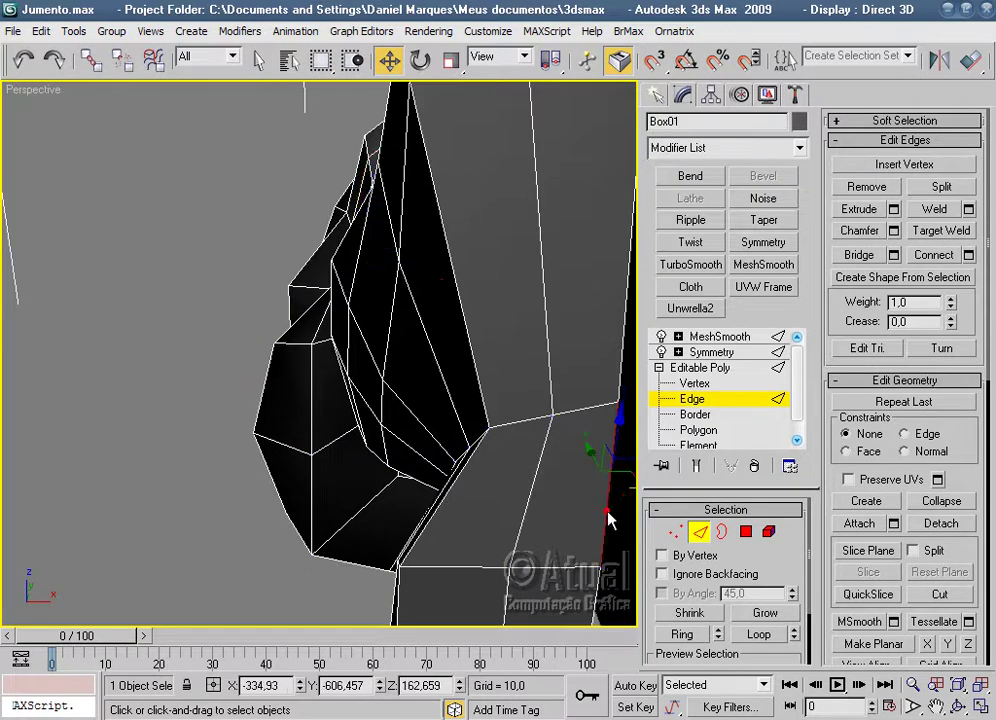
click(681, 635)
scroll(580, 491, down, 3)
right_click(491, 446)
click(458, 506)
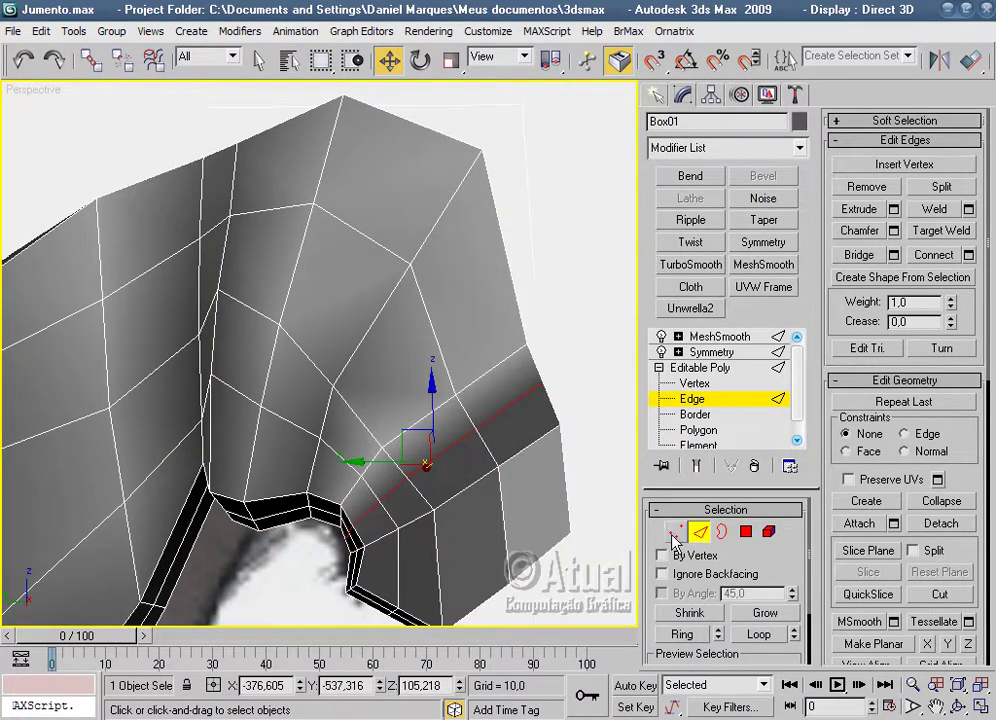
At Vertex level, frame the head and move a first head vertex left and up.
click(673, 533)
key(l)
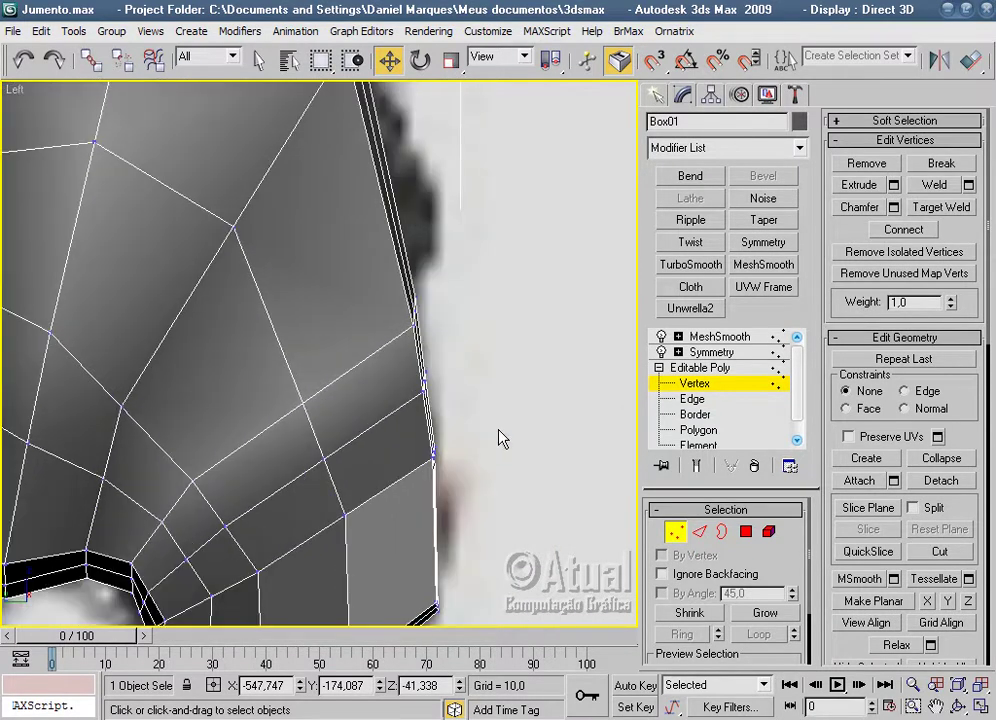
scroll(502, 437, up, 3)
middle_drag(517, 362, 468, 400)
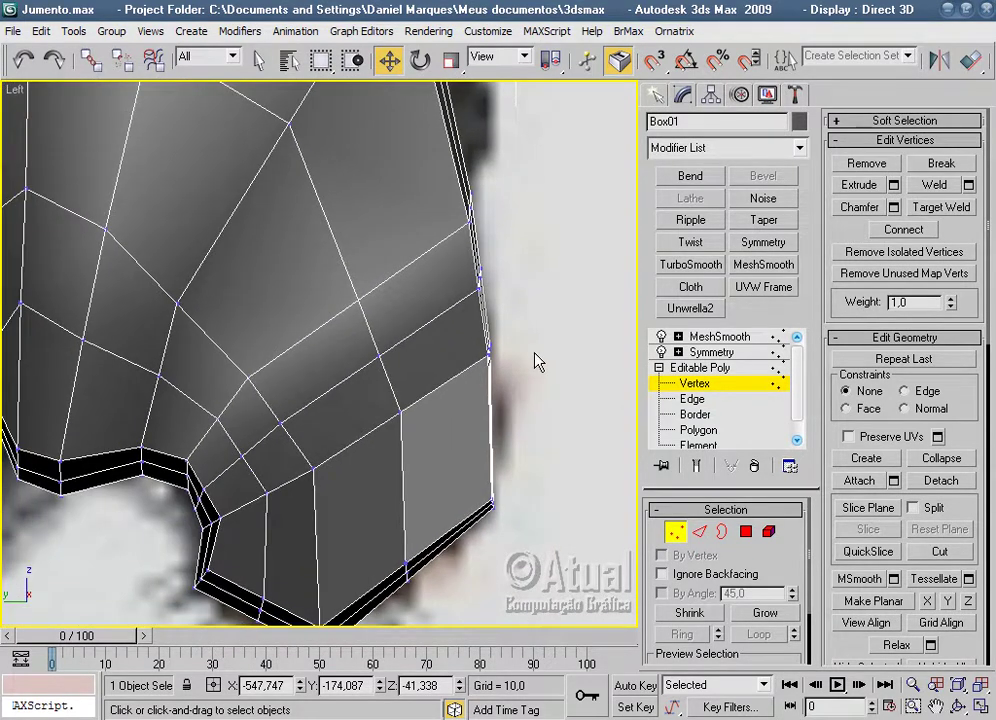
key(p)
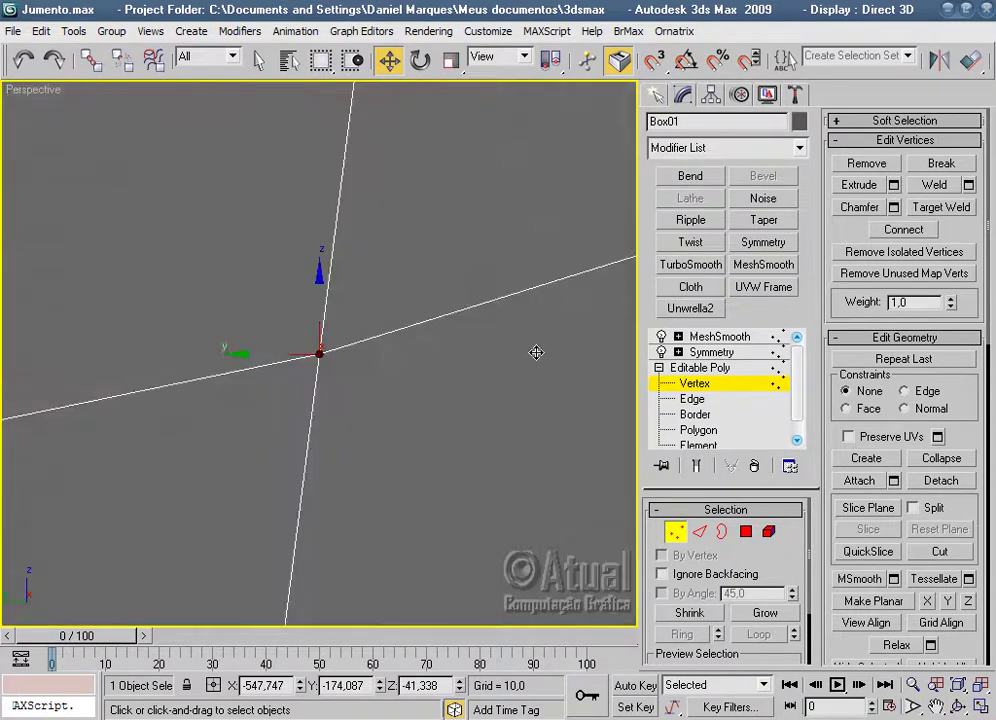
key(z)
mouse_move(367, 413)
alt+middle_down()
mouse_move(469, 420)
mouse_move(333, 440)
alt+middle_up()
alt+middle_drag(279, 450, 445, 436)
scroll(445, 447, up, 3)
click(243, 419)
mouse_move(292, 418)
mouse_down()
mouse_move(325, 409)
mouse_move(216, 407)
mouse_move(208, 424)
mouse_move(288, 413)
mouse_move(267, 427)
mouse_up()
Reposition more head vertices, including one near the jaw and the inner corner vertex.
click(197, 429)
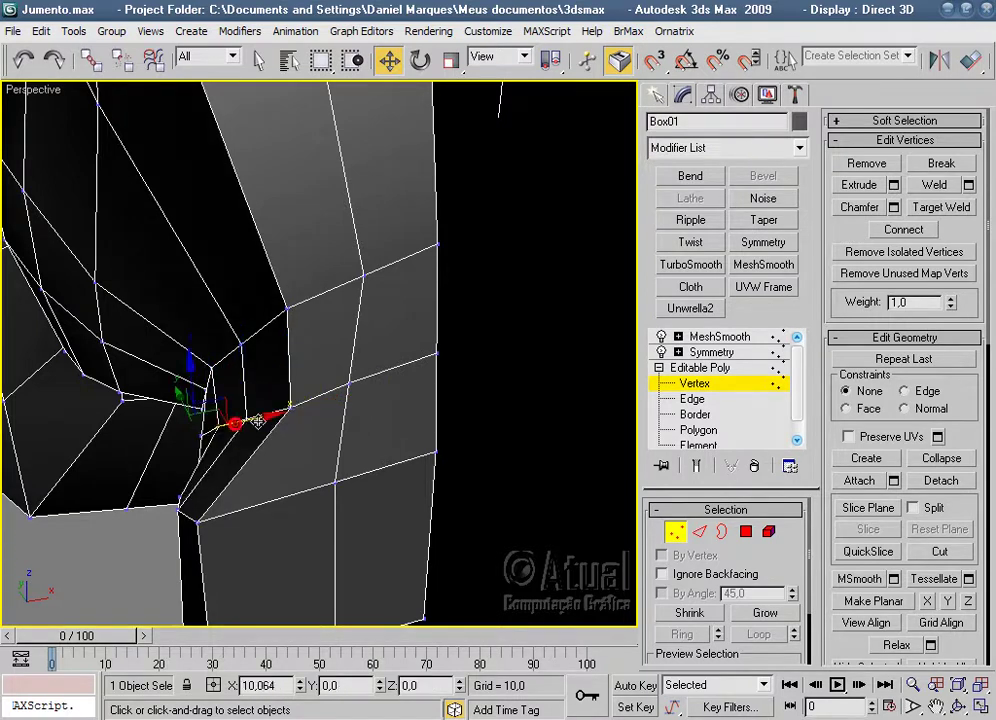
mouse_move(267, 427)
alt+middle_down()
mouse_move(478, 420)
mouse_move(386, 453)
mouse_move(402, 402)
mouse_move(378, 365)
alt+middle_up()
drag(274, 323, 345, 351)
alt+middle_drag(345, 351, 305, 320)
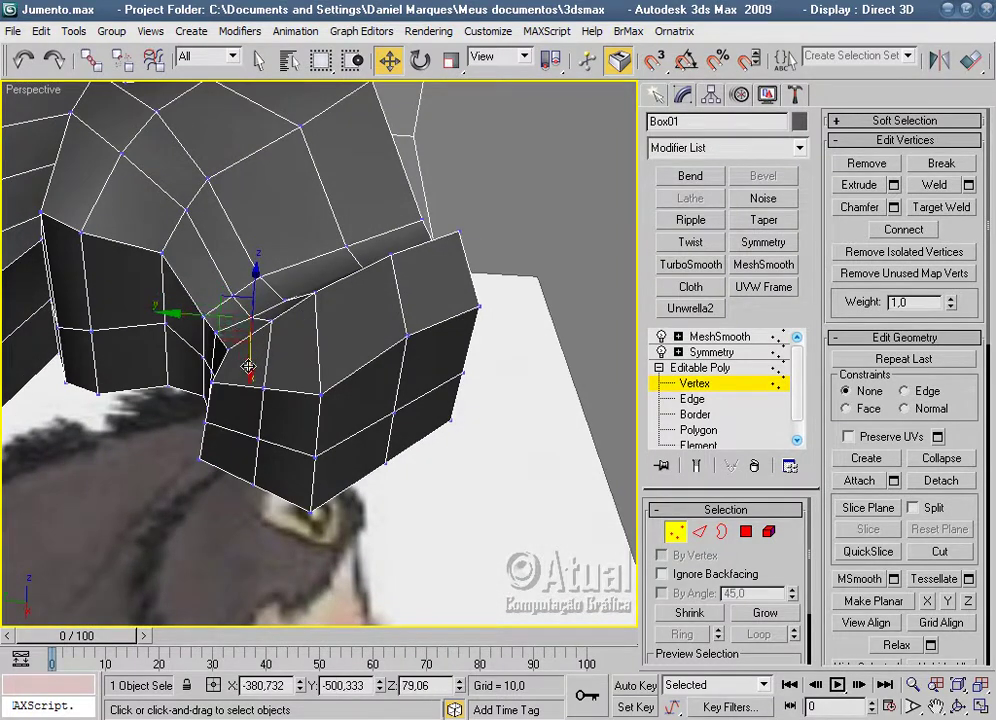
click(218, 331)
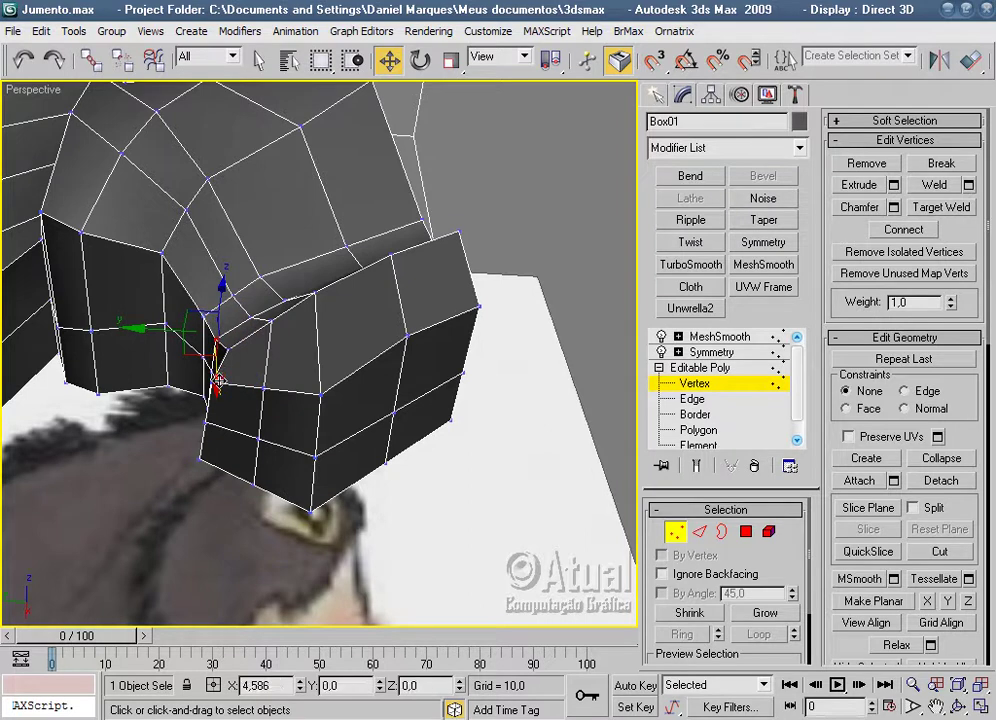
drag(218, 380, 220, 381)
alt+middle_drag(298, 391, 237, 494)
Preview the MeshSmooth head with wireframe edges hidden, orbiting around it.
click(721, 336)
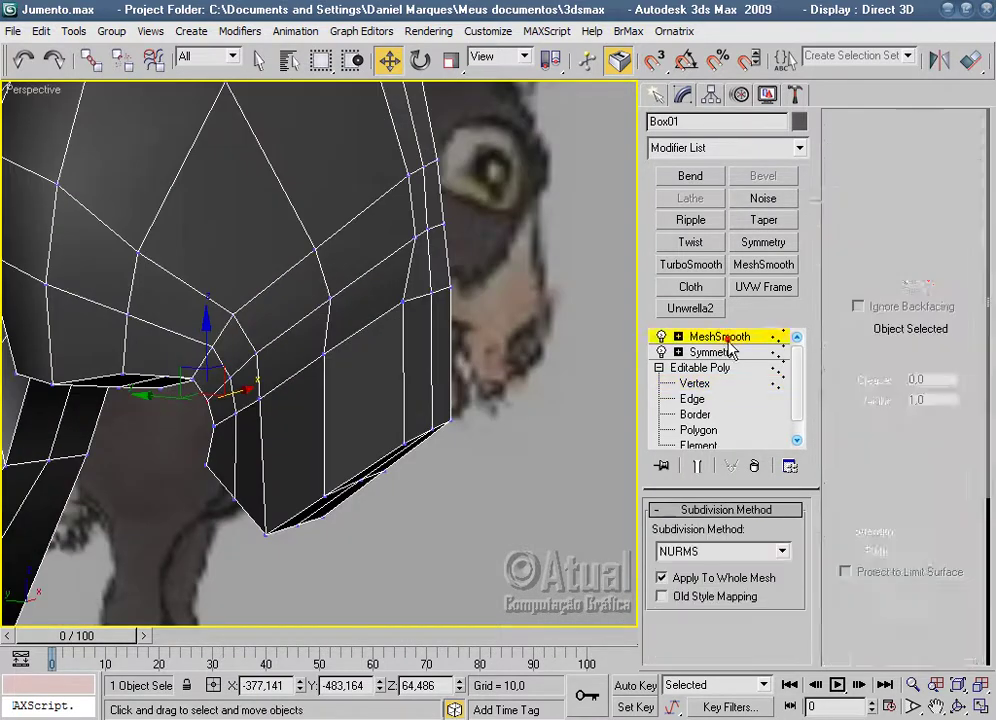
click(574, 449)
scroll(574, 445, down, 4)
alt+middle_drag(574, 443, 446, 453)
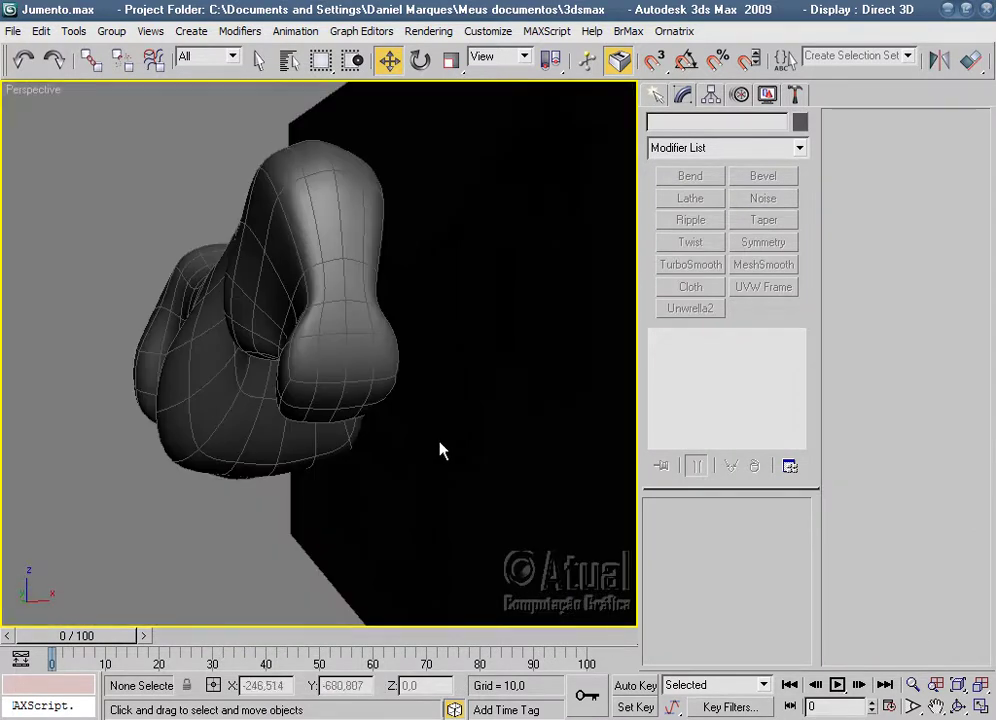
key(F4)
mouse_move(370, 475)
alt+middle_down()
mouse_move(525, 467)
mouse_move(487, 514)
mouse_move(345, 469)
alt+middle_up()
scroll(352, 378, up, 2)
mouse_move(351, 378)
alt+middle_down()
mouse_move(518, 418)
mouse_move(538, 458)
mouse_move(278, 490)
mouse_move(431, 471)
mouse_move(360, 471)
mouse_move(325, 449)
mouse_move(262, 446)
mouse_move(433, 485)
alt+middle_up()
scroll(431, 470, up, 3)
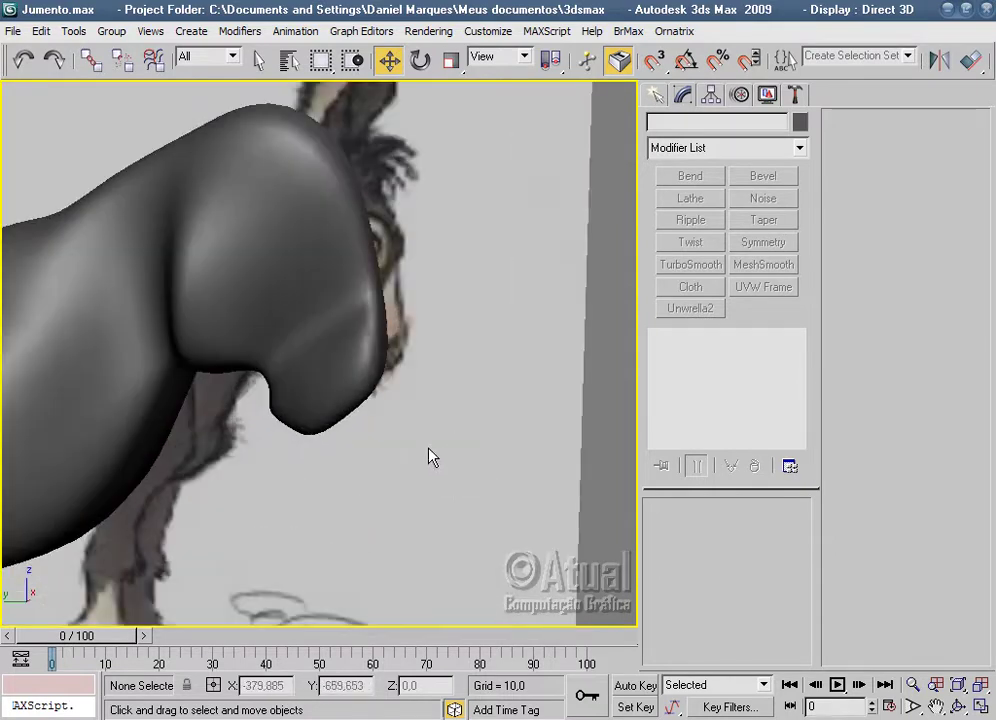
scroll(318, 351, up, 3)
Return to Vertex level, orbit around the head cage and nudge a muzzle vertex.
click(318, 351)
click(658, 368)
click(694, 384)
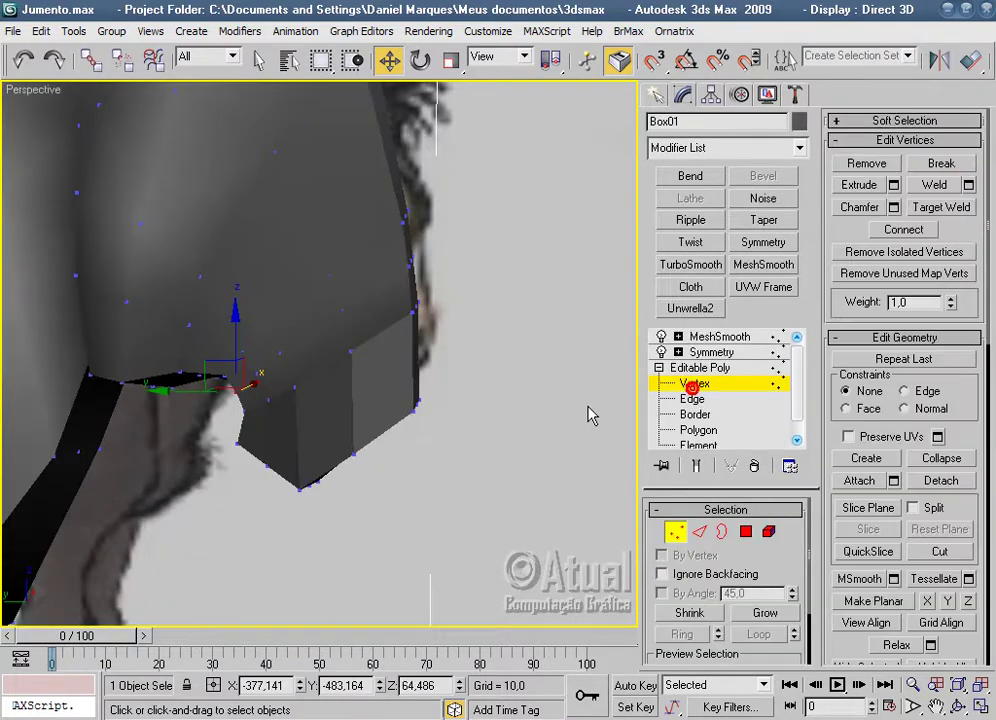
scroll(577, 412, down, 2)
mouse_move(578, 409)
alt+middle_down()
mouse_move(322, 383)
mouse_move(338, 260)
alt+middle_up()
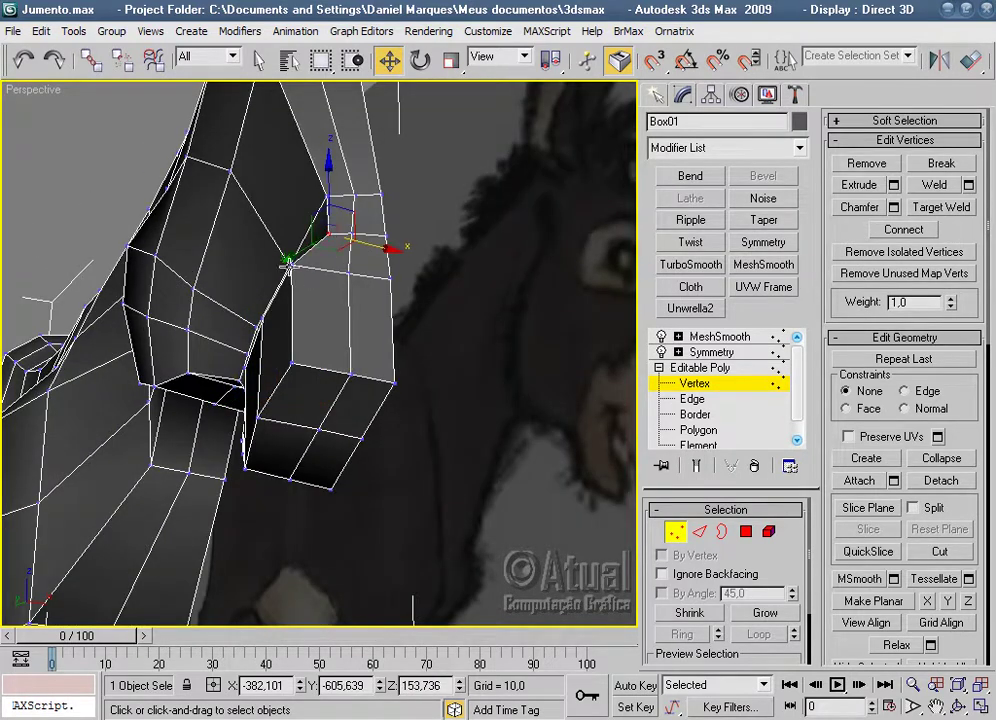
mouse_move(337, 375)
alt+middle_down()
mouse_move(504, 467)
mouse_move(443, 467)
alt+middle_up()
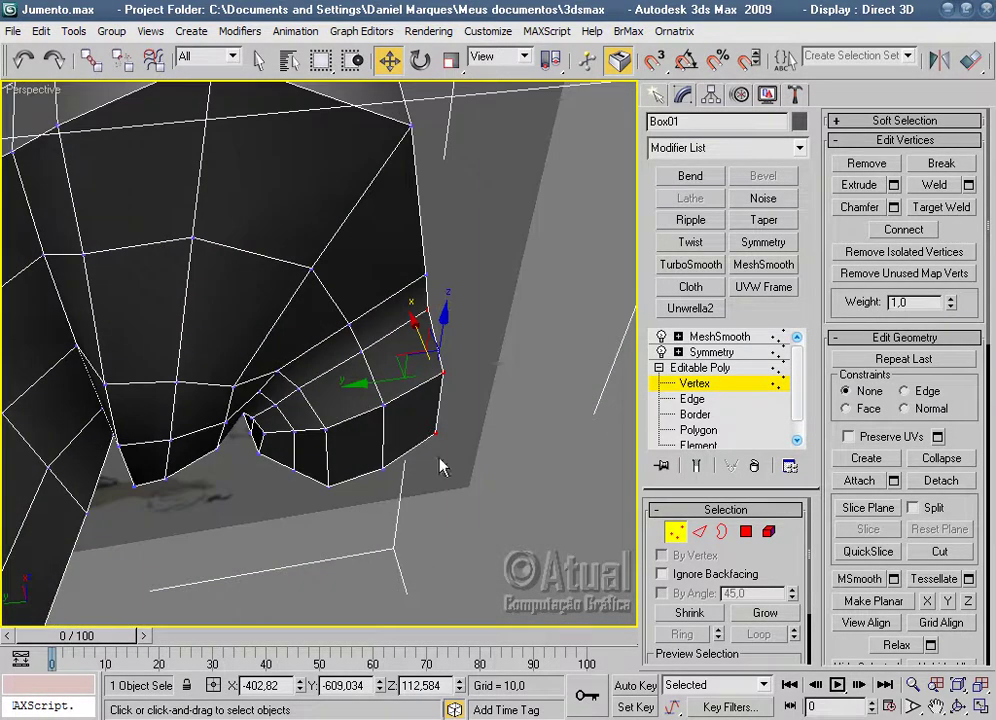
alt+middle_drag(524, 396, 383, 393)
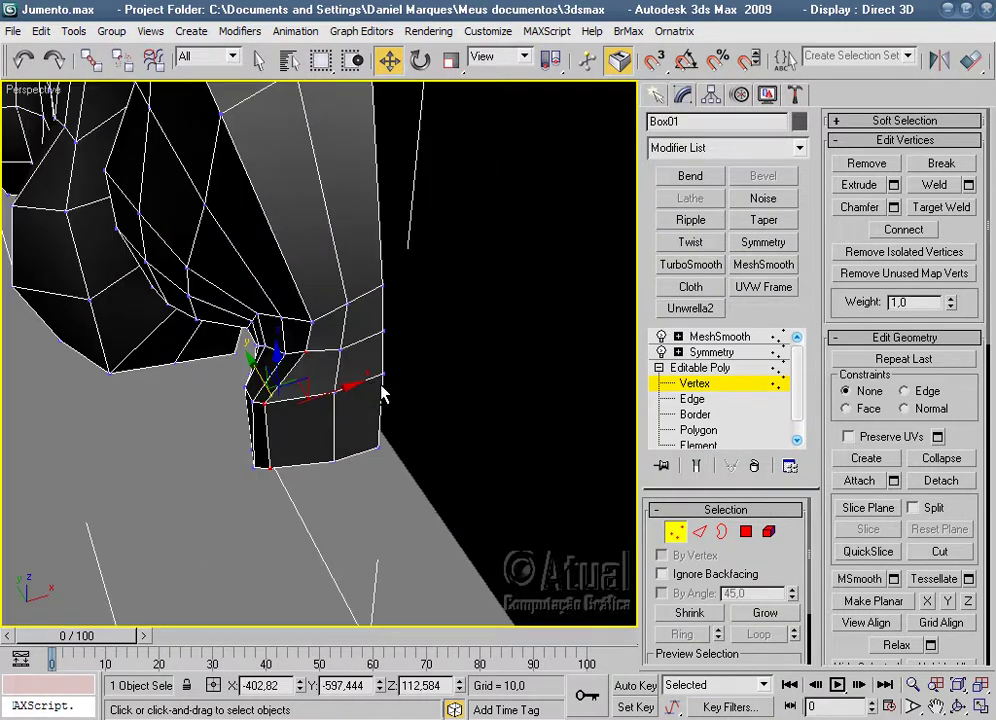
mouse_move(313, 321)
alt+middle_down()
mouse_move(507, 382)
mouse_move(355, 318)
alt+middle_up()
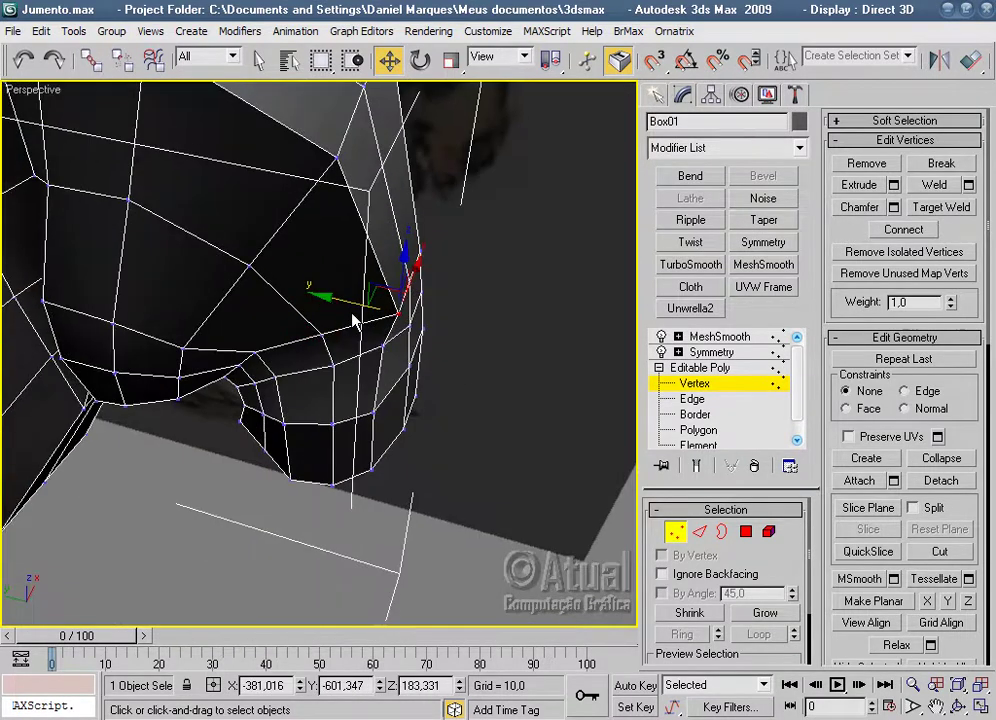
drag(355, 318, 346, 304)
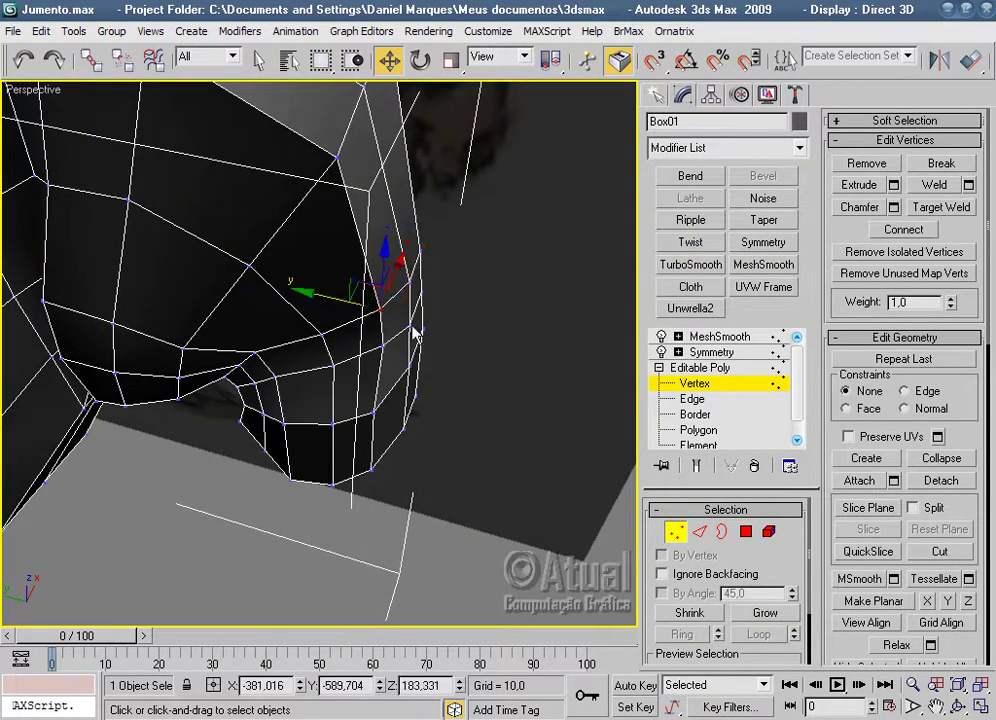
Preview the smoothed donkey again from another angle.
click(719, 336)
click(545, 445)
scroll(476, 357, down, 5)
mouse_move(476, 357)
alt+middle_down()
mouse_move(369, 345)
mouse_move(556, 351)
mouse_move(449, 216)
mouse_move(505, 338)
mouse_move(485, 340)
mouse_move(476, 384)
mouse_move(369, 378)
mouse_move(436, 349)
mouse_move(416, 362)
mouse_move(520, 376)
mouse_move(340, 409)
alt+middle_up()
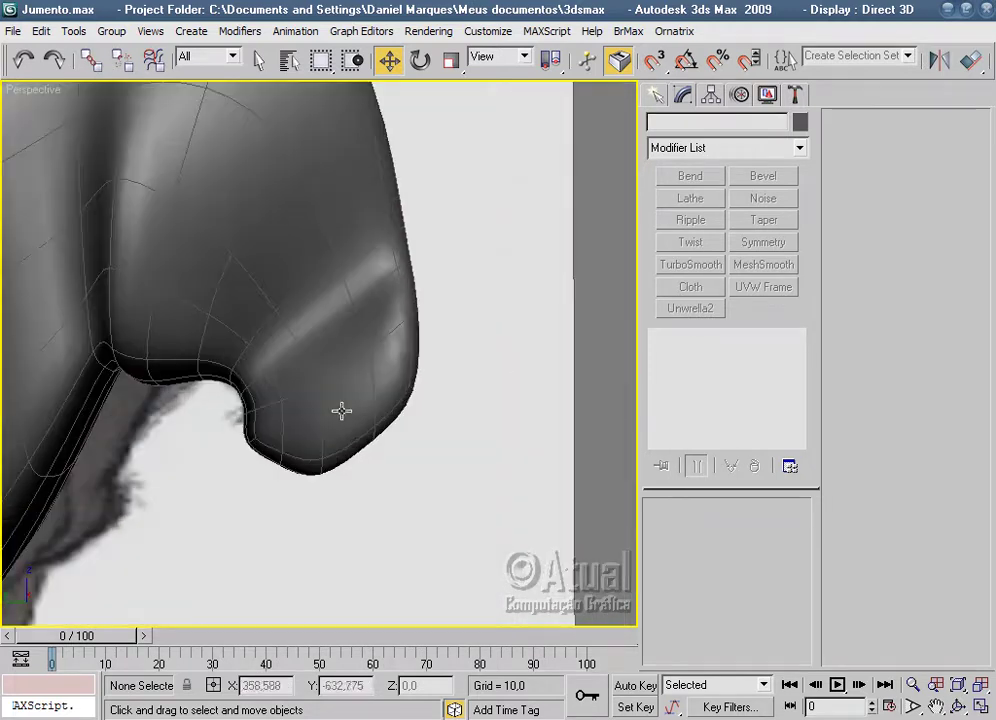
Back at Vertex level, frame a close-up of the muzzle in the side view.
click(340, 409)
click(693, 384)
mouse_move(512, 389)
alt+middle_down()
mouse_move(540, 416)
mouse_move(518, 322)
mouse_move(516, 388)
alt+middle_up()
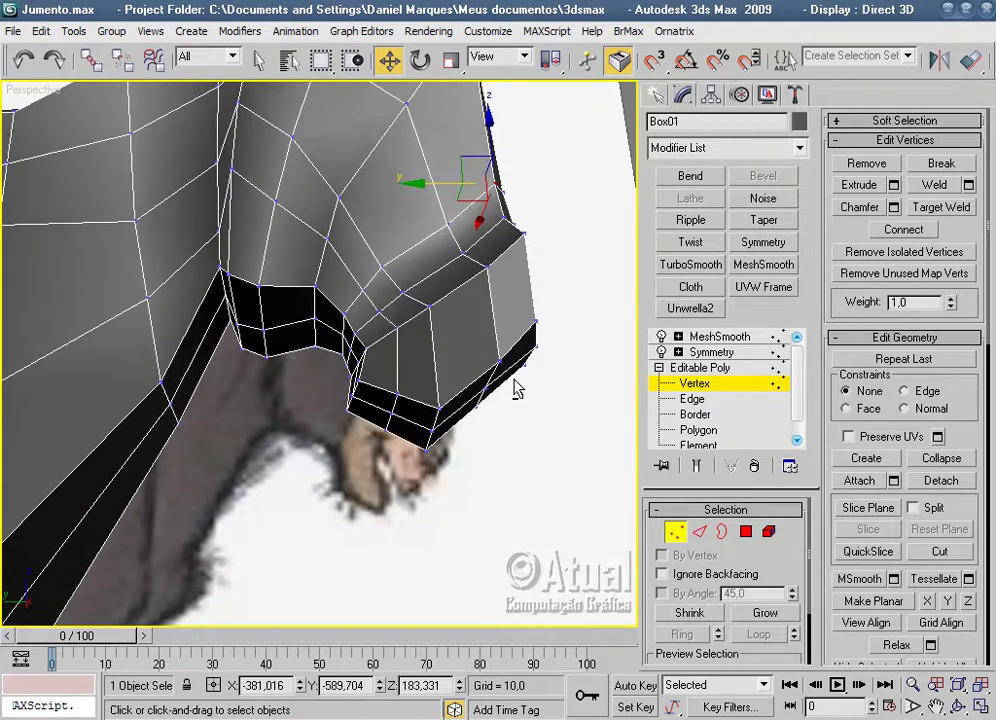
key(l)
scroll(525, 391, down, 3)
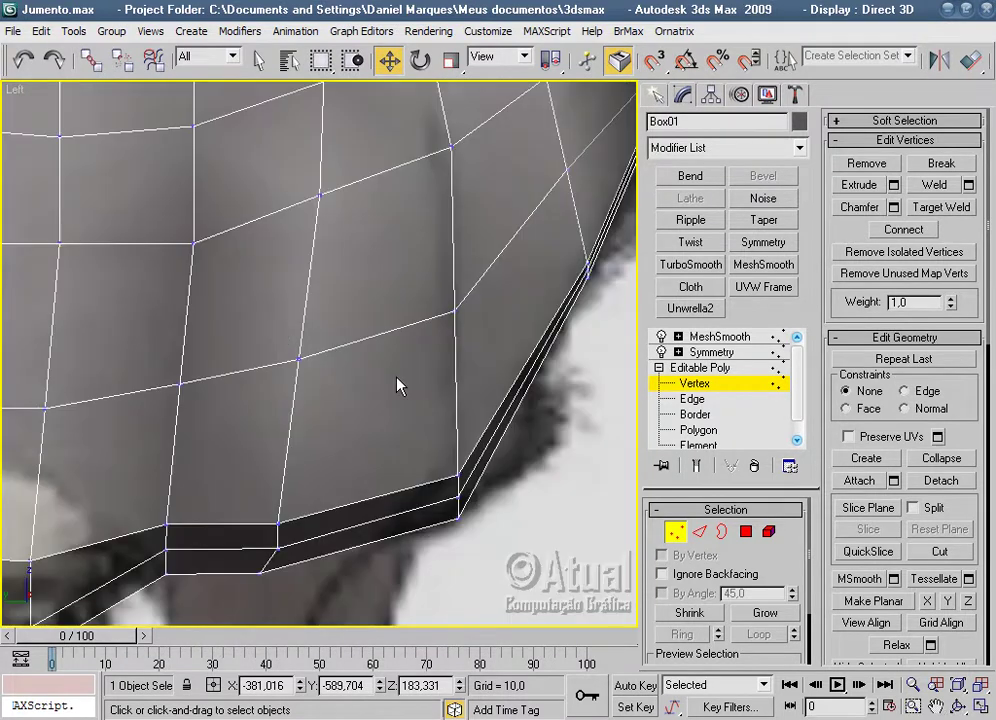
middle_drag(400, 385, 261, 450)
scroll(373, 433, up, 2)
scroll(440, 413, up, 2)
middle_drag(440, 413, 419, 417)
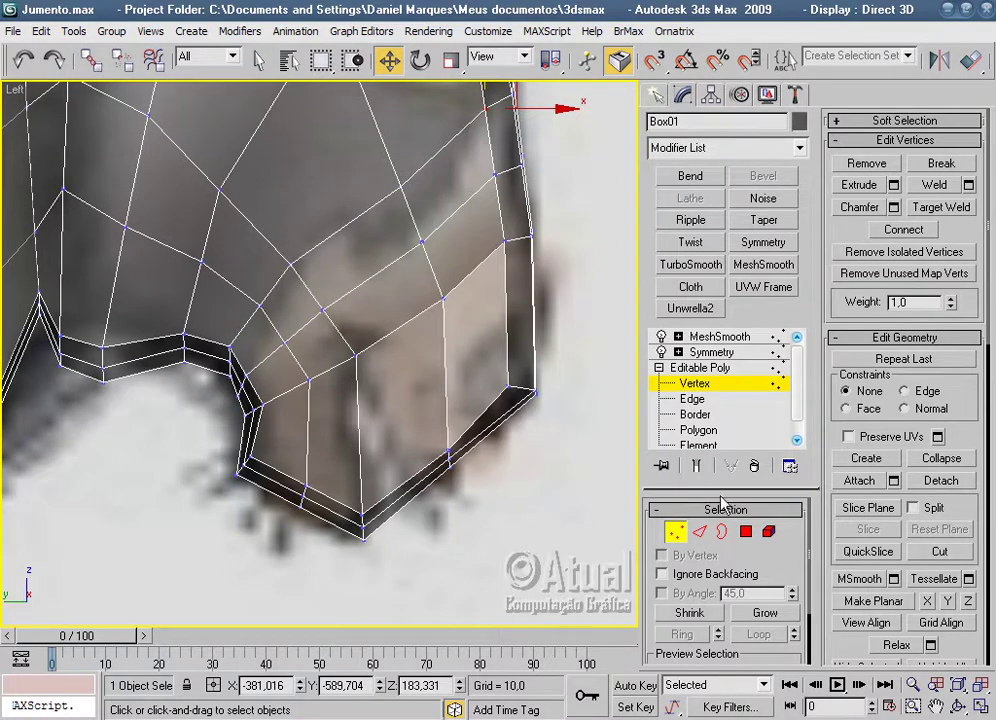
click(700, 532)
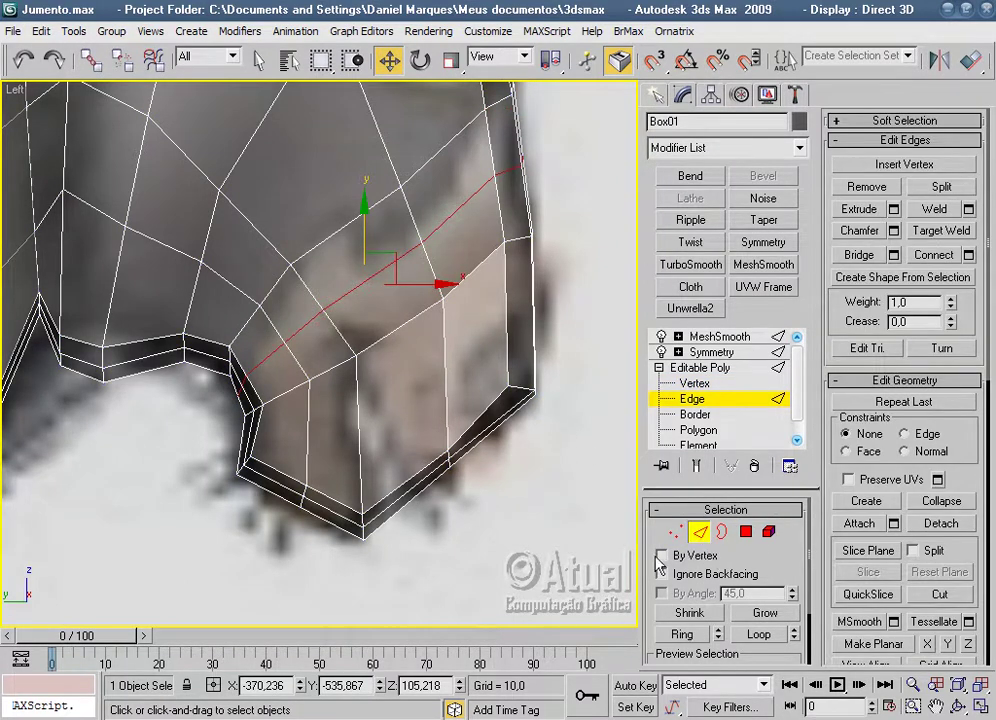
Clear the edge selection and orbit to inspect the new cut edges on the muzzle.
click(514, 489)
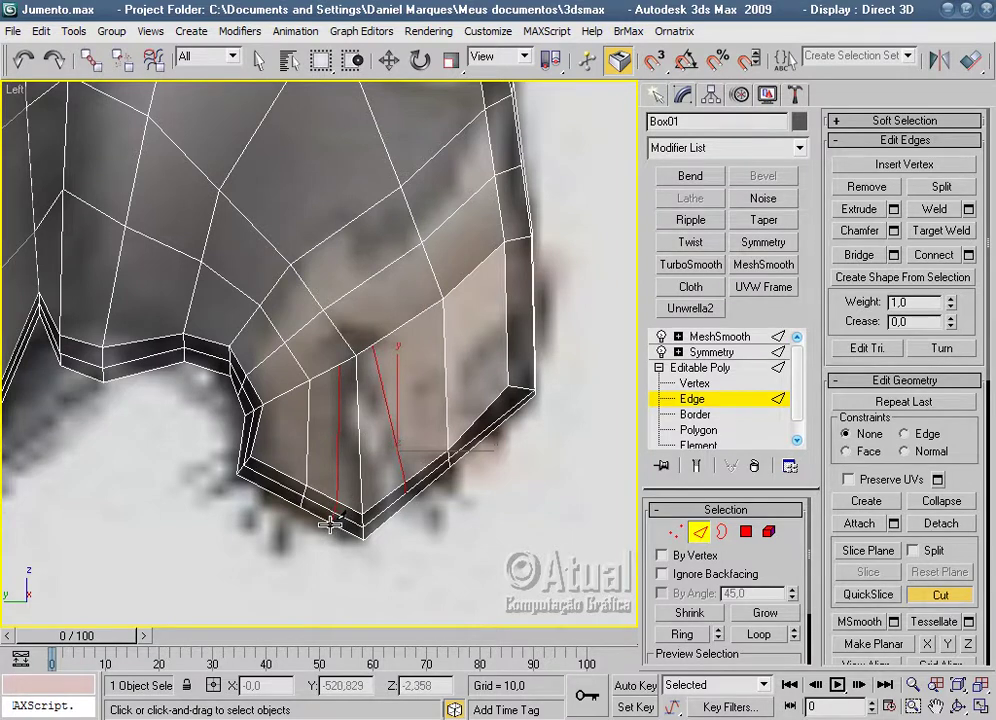
alt+middle_drag(478, 548, 482, 475)
mouse_move(517, 418)
alt+middle_down()
mouse_move(507, 456)
mouse_move(474, 382)
mouse_move(374, 403)
alt+middle_up()
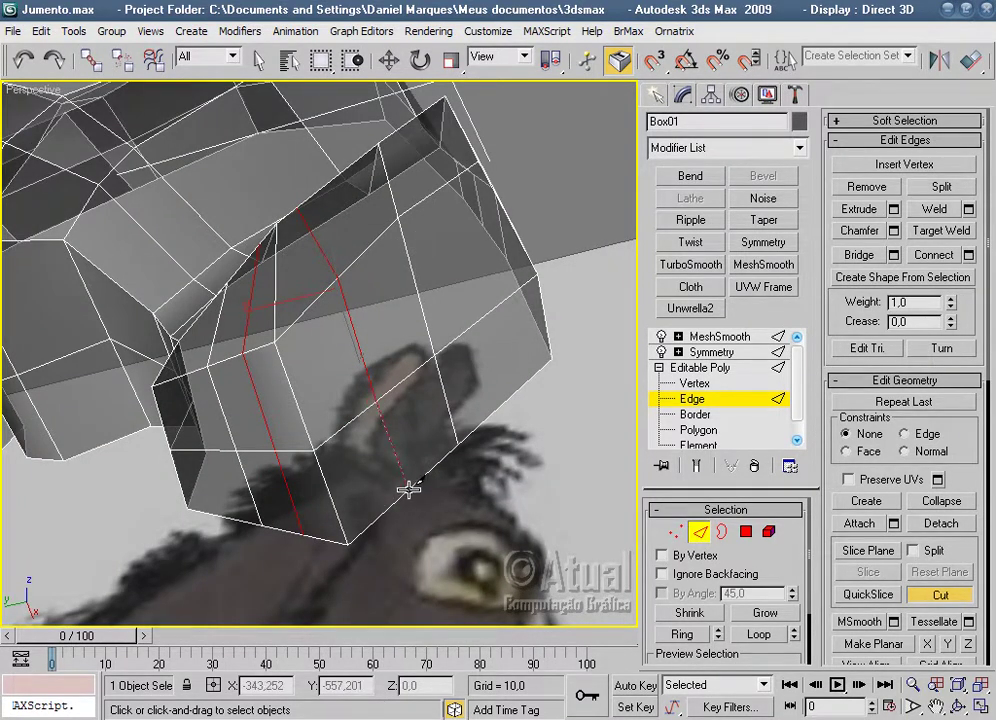
Leave cutting, switch to Vertex level and region-select all the mesh's vertices.
key(w)
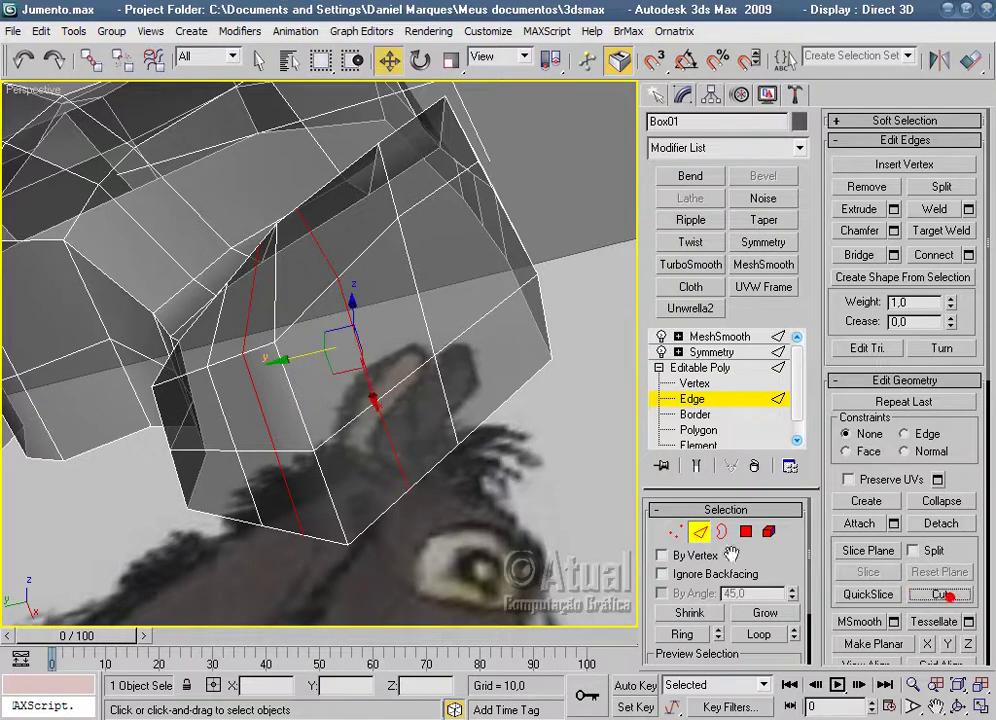
key(1)
scroll(487, 527, down, 5)
scroll(487, 527, down, 4)
mouse_move(487, 527)
alt+middle_down()
mouse_move(467, 549)
mouse_move(490, 528)
alt+middle_up()
drag(491, 529, 25, 165)
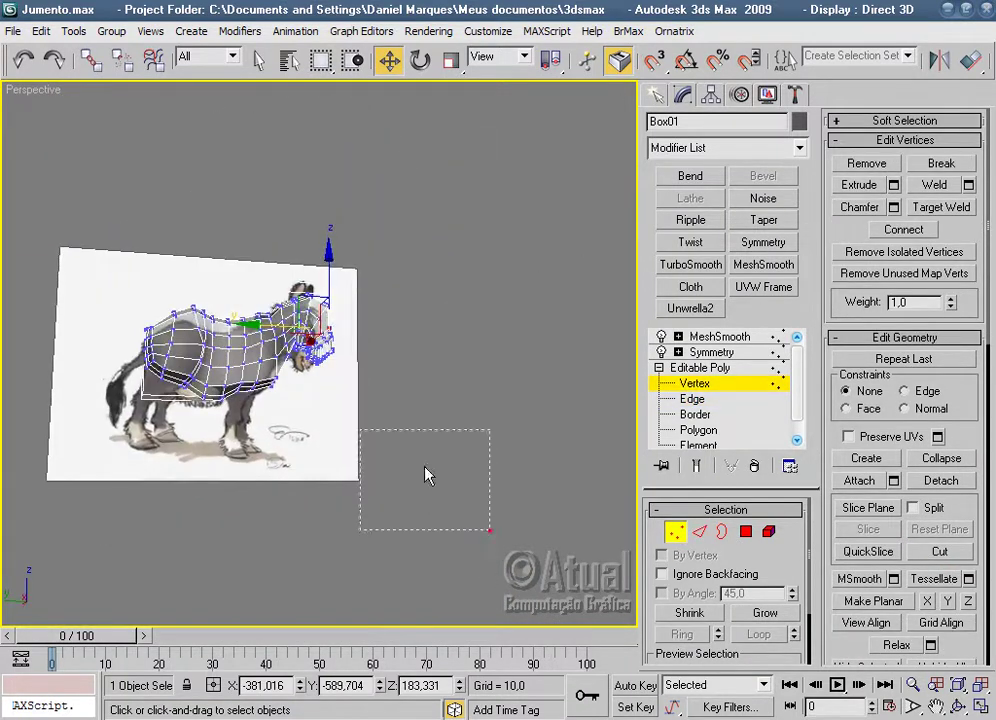
Open and close the Weld settings, then clear the vertex selection.
click(969, 186)
click(484, 422)
click(495, 418)
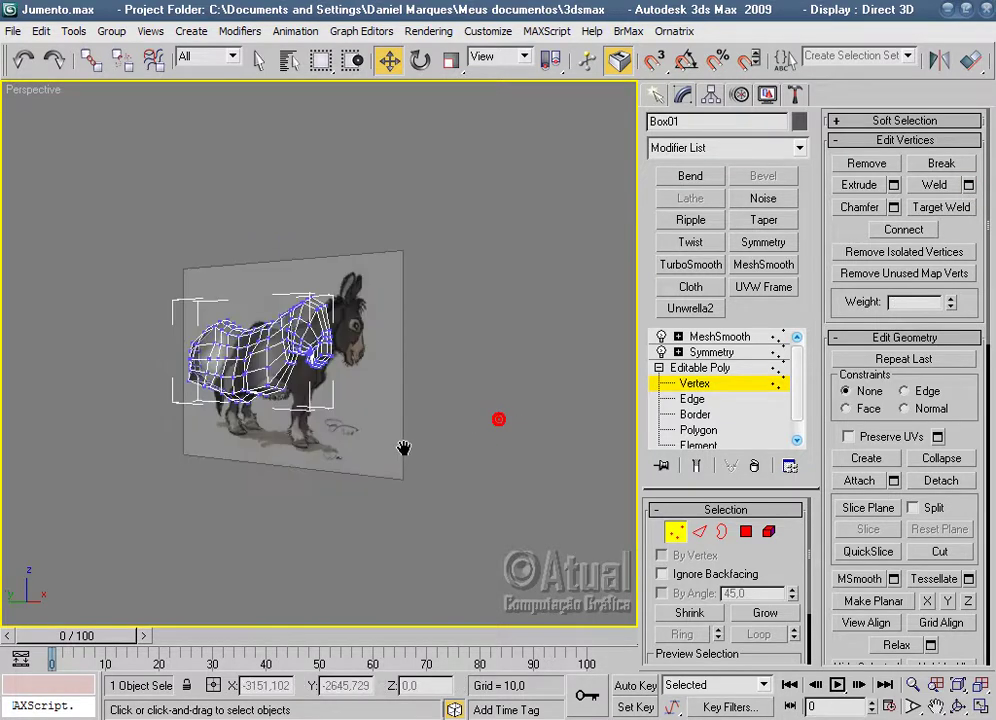
In the Left view, pull the chest vertex up-left and select the narrow face beneath it.
scroll(402, 405, up, 6)
key(l)
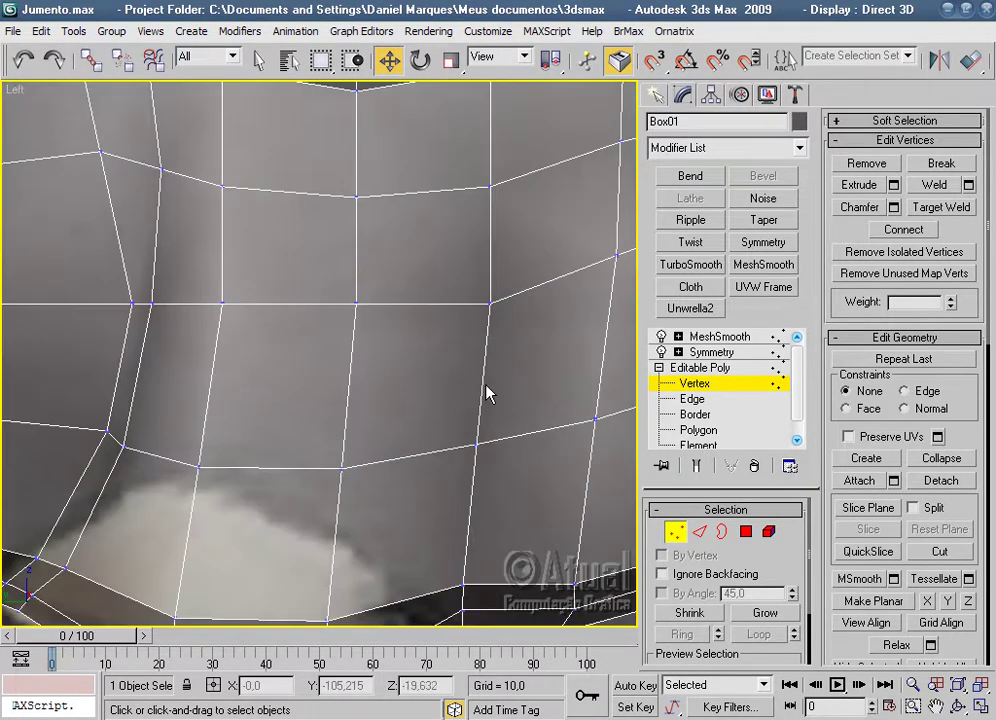
scroll(356, 422, down, 2)
scroll(133, 465, down, 2)
scroll(414, 422, up, 2)
scroll(471, 402, up, 2)
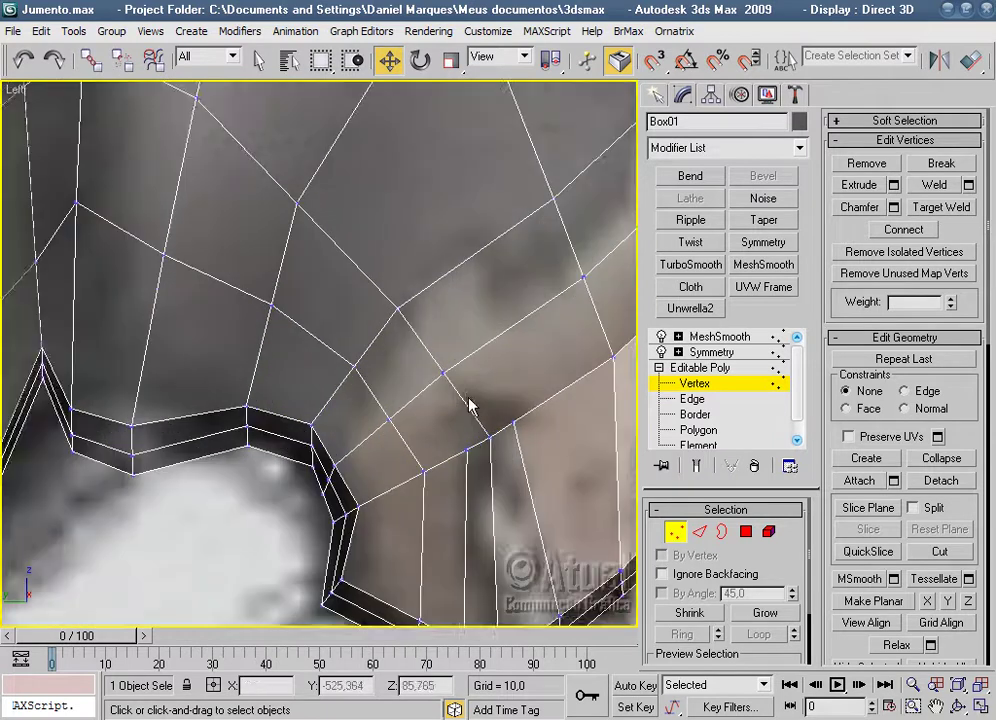
scroll(453, 364, up, 1)
mouse_move(424, 370)
mouse_down()
mouse_move(461, 328)
mouse_move(457, 298)
mouse_up()
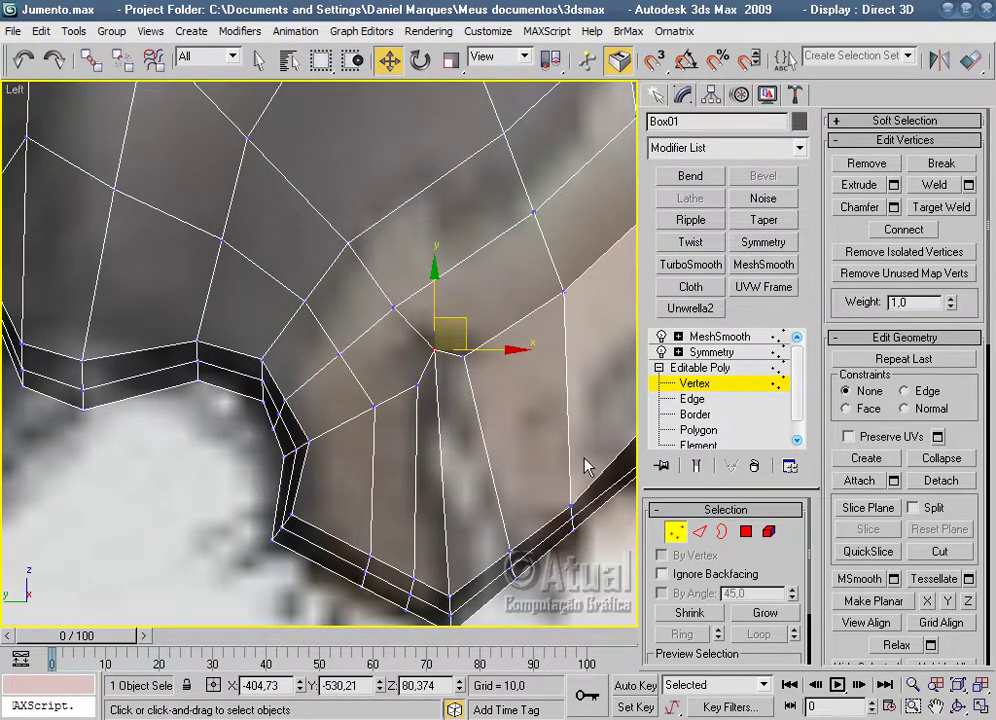
click(747, 534)
click(457, 525)
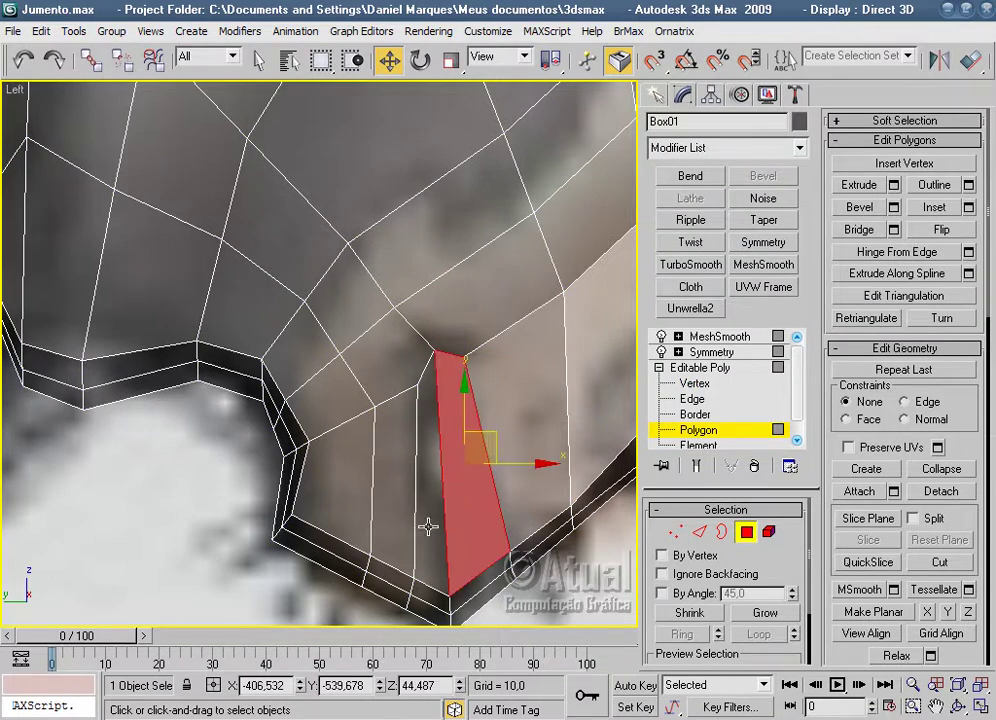
Add the bottom thickness faces and the adjacent left face, then delete them to open a hole.
ctrl+click(485, 582)
ctrl+click(430, 600)
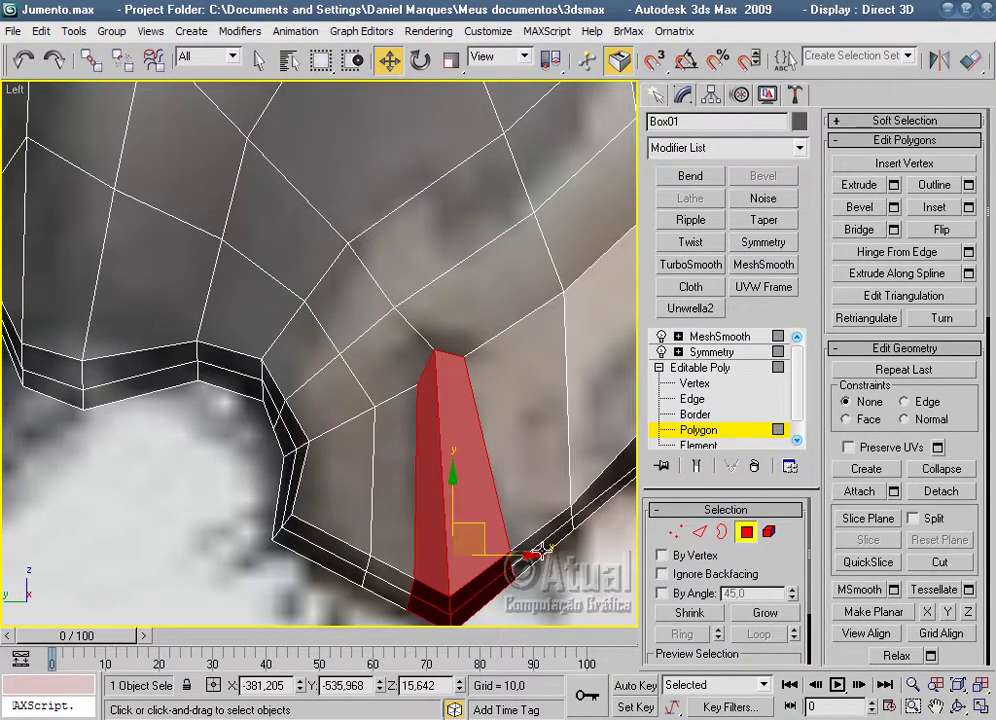
key(Delete)
Preview the MeshSmooth result, then reselect the donkey mesh in a framed Perspective view.
click(743, 337)
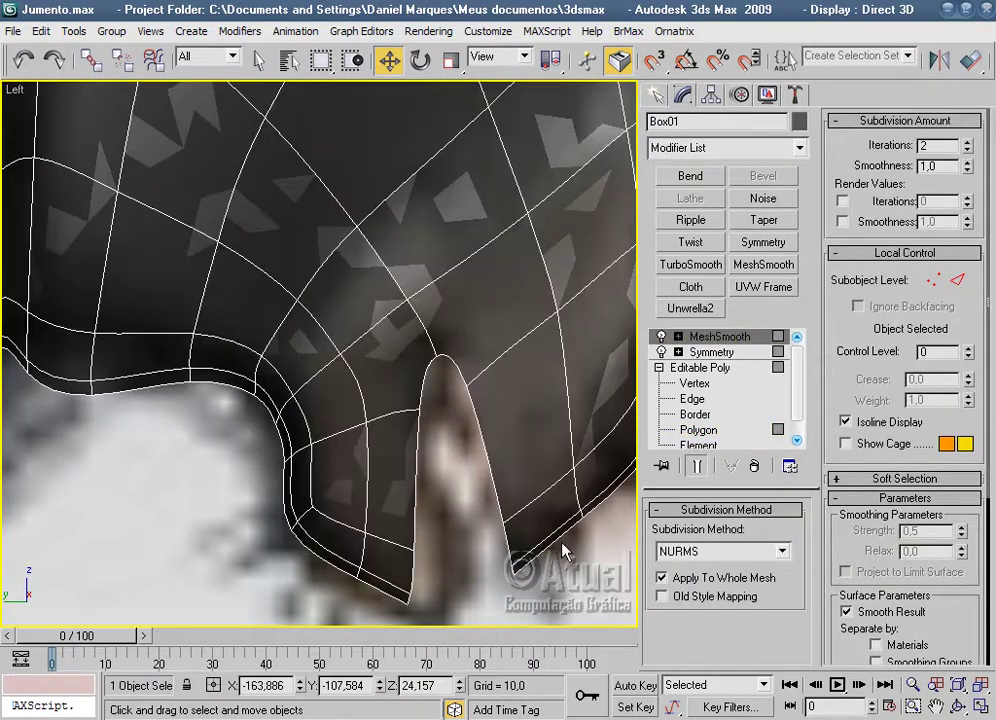
scroll(514, 605, down, 2)
scroll(517, 585, down, 2)
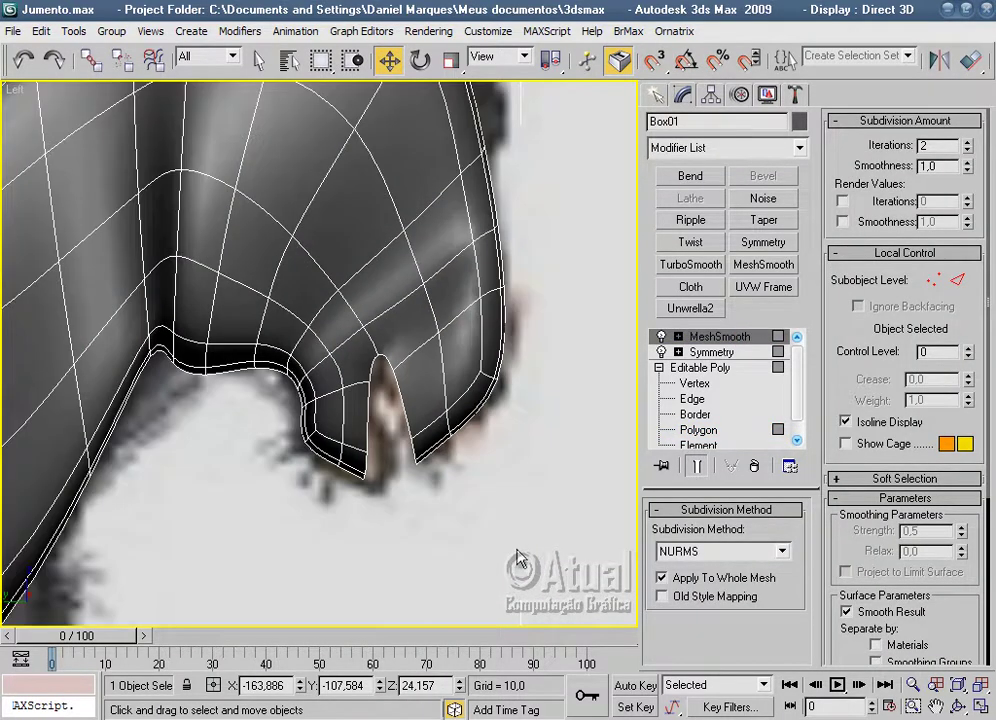
key(p)
key(ctrl+shift+z)
mouse_move(527, 534)
alt+middle_down()
mouse_move(518, 505)
mouse_move(402, 389)
mouse_move(436, 362)
mouse_move(551, 422)
mouse_move(413, 512)
mouse_move(400, 442)
mouse_move(414, 553)
mouse_move(251, 498)
mouse_move(380, 545)
mouse_move(289, 378)
mouse_move(400, 438)
mouse_move(367, 404)
mouse_move(371, 460)
alt+middle_up()
click(516, 500)
scroll(380, 545, up, 5)
click(371, 461)
With edged faces shown, shift a vertex near the opening slightly along X and preview the smoothed mesh.
click(700, 383)
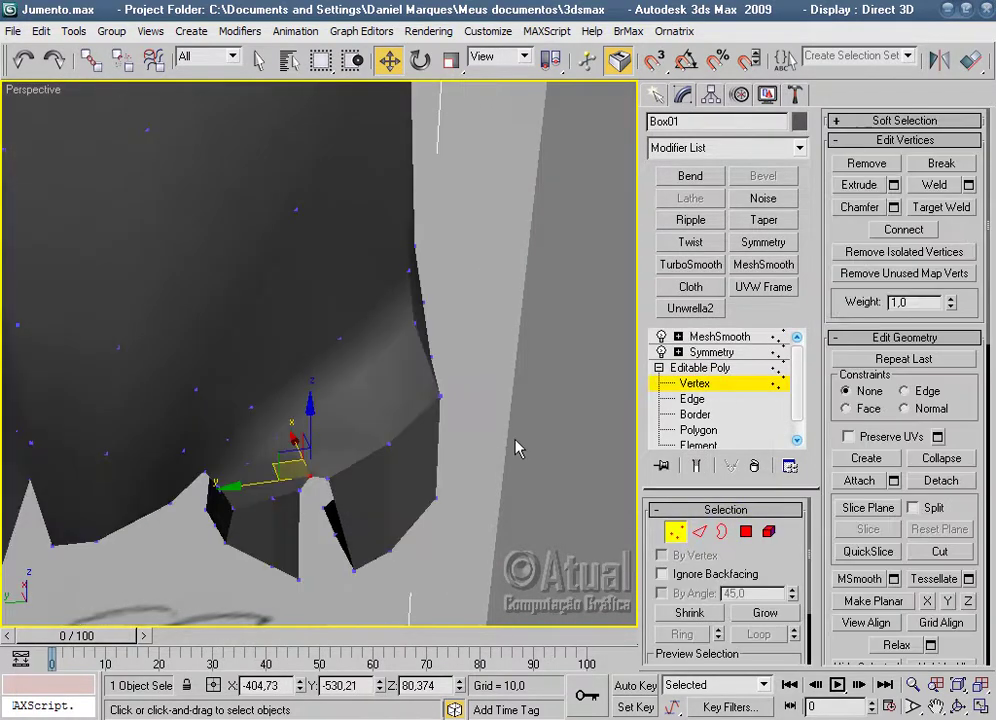
key(F4)
mouse_move(382, 511)
alt+middle_down()
mouse_move(372, 393)
mouse_move(485, 422)
mouse_move(407, 447)
mouse_move(397, 436)
mouse_move(347, 471)
mouse_move(449, 413)
mouse_move(350, 455)
alt+middle_up()
scroll(397, 436, up, 3)
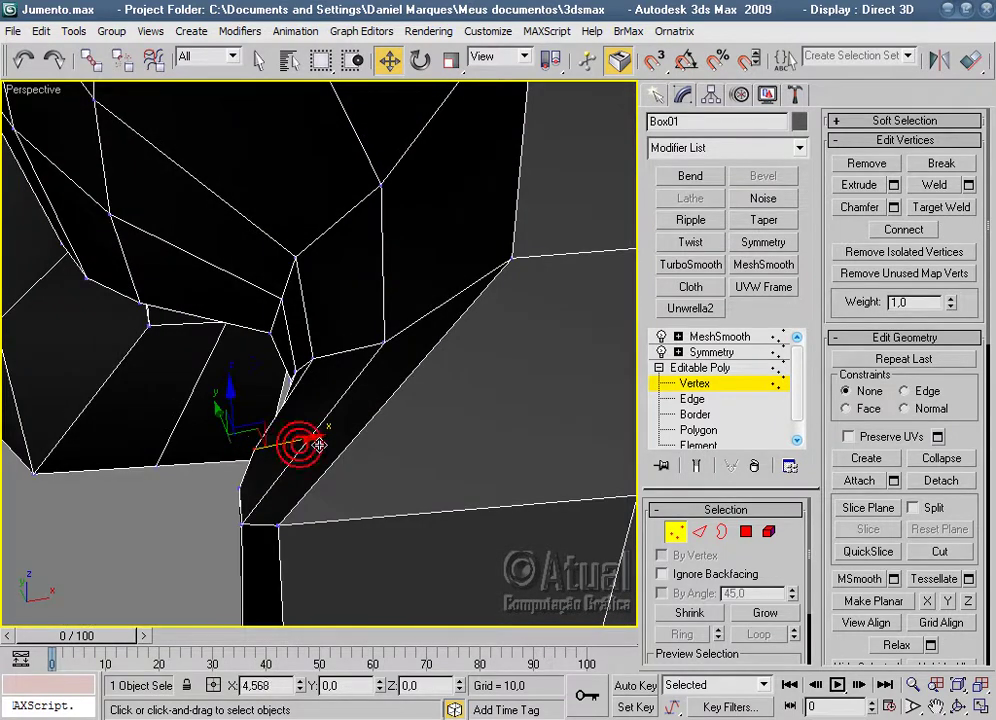
alt+middle_drag(289, 411, 356, 453)
scroll(382, 451, down, 2)
scroll(378, 466, up, 2)
click(357, 462)
drag(340, 452, 366, 446)
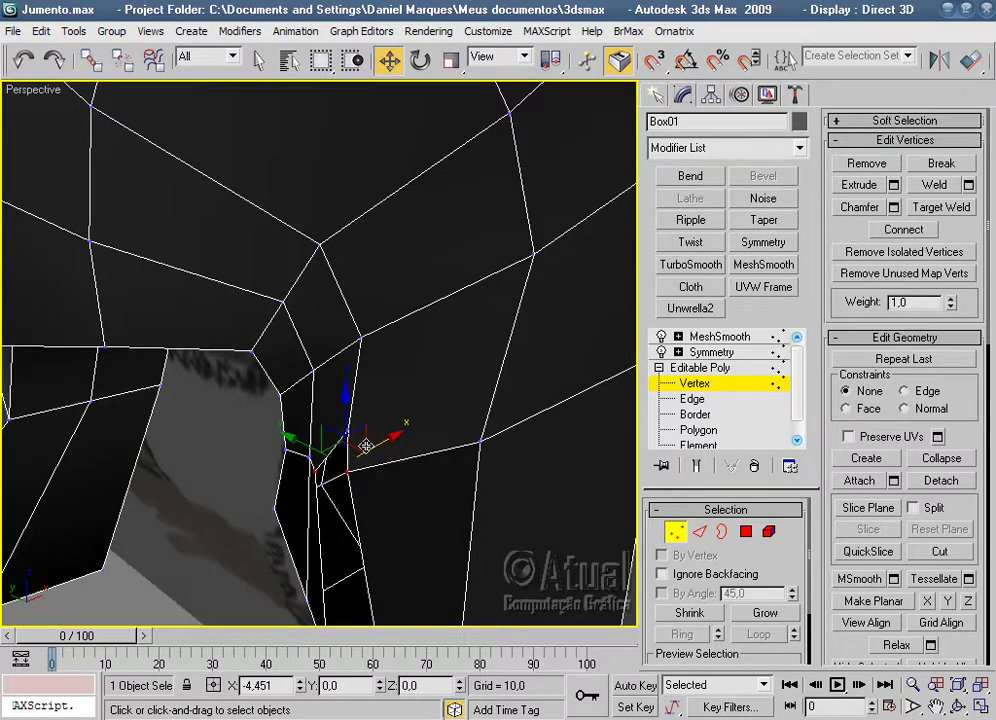
click(768, 336)
scroll(325, 516, down, 3)
click(343, 527)
mouse_move(343, 527)
alt+middle_down()
mouse_move(511, 471)
mouse_move(489, 367)
mouse_move(382, 351)
mouse_move(273, 395)
mouse_move(500, 491)
mouse_move(394, 460)
mouse_move(334, 428)
alt+middle_up()
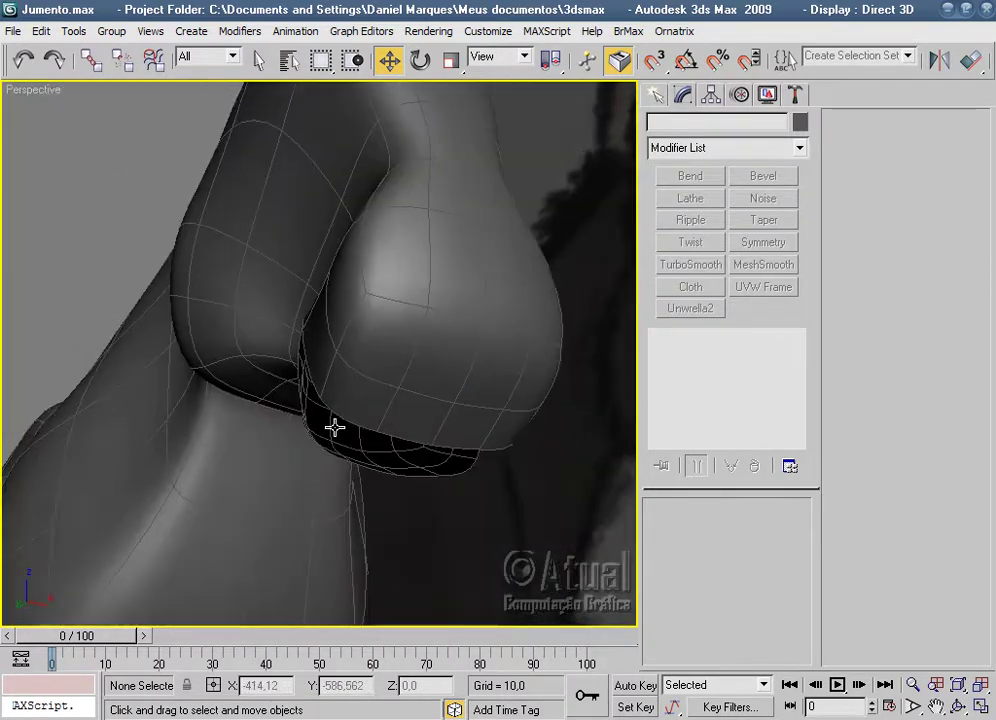
click(334, 428)
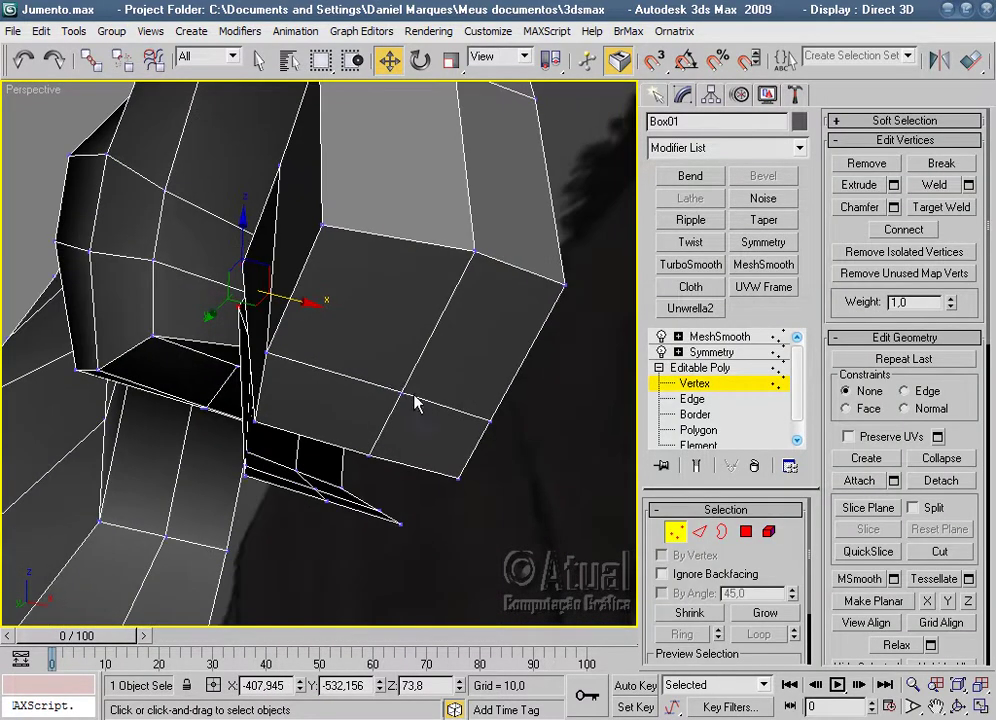
Move the vertex at the opening's edge up and inward, checking the smoothed result from below.
mouse_move(482, 427)
alt+middle_down()
mouse_move(367, 500)
mouse_move(172, 455)
mouse_move(310, 476)
mouse_move(271, 506)
mouse_move(214, 491)
alt+middle_up()
click(150, 425)
click(240, 517)
mouse_move(207, 488)
mouse_down()
mouse_move(200, 473)
mouse_move(216, 491)
mouse_up()
mouse_move(216, 491)
alt+middle_down()
mouse_move(487, 483)
mouse_move(430, 446)
alt+middle_up()
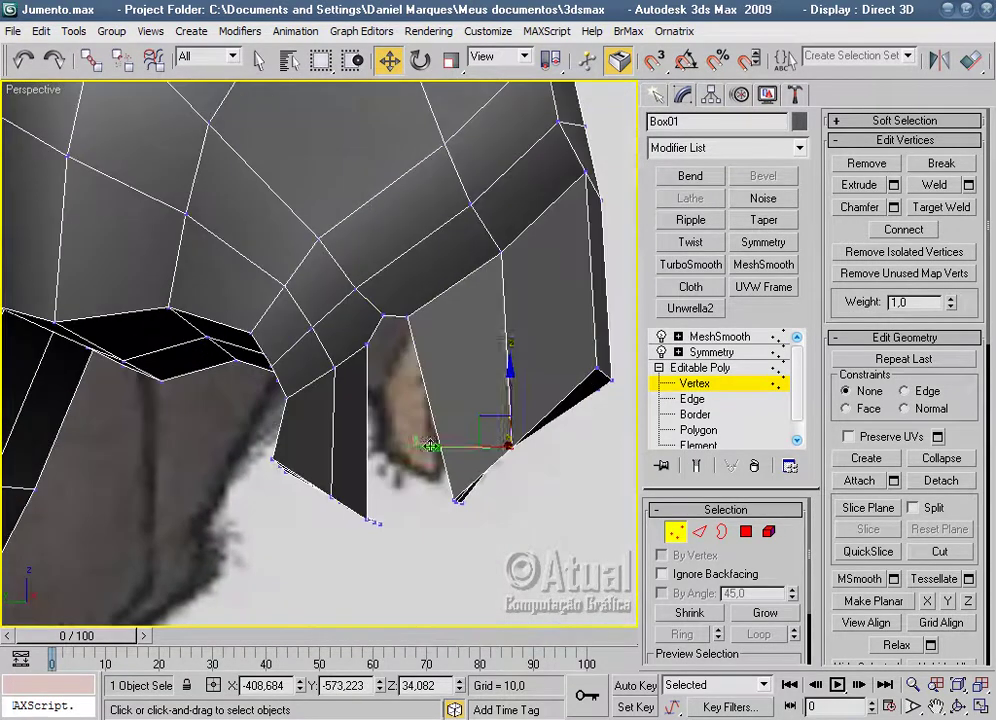
click(718, 337)
click(534, 534)
mouse_move(534, 534)
alt+middle_down()
mouse_move(538, 555)
mouse_move(478, 467)
mouse_move(373, 422)
mouse_move(313, 465)
mouse_move(407, 389)
mouse_move(551, 503)
mouse_move(560, 549)
mouse_move(642, 451)
mouse_move(691, 418)
mouse_move(518, 463)
mouse_move(494, 411)
mouse_move(387, 485)
mouse_move(640, 489)
mouse_move(487, 404)
mouse_move(560, 429)
mouse_move(402, 420)
mouse_move(445, 345)
mouse_move(527, 367)
mouse_move(430, 282)
alt+middle_up()
click(445, 345)
Pull another cage vertex down and right, raise it slightly, then review the smoothed body.
click(694, 383)
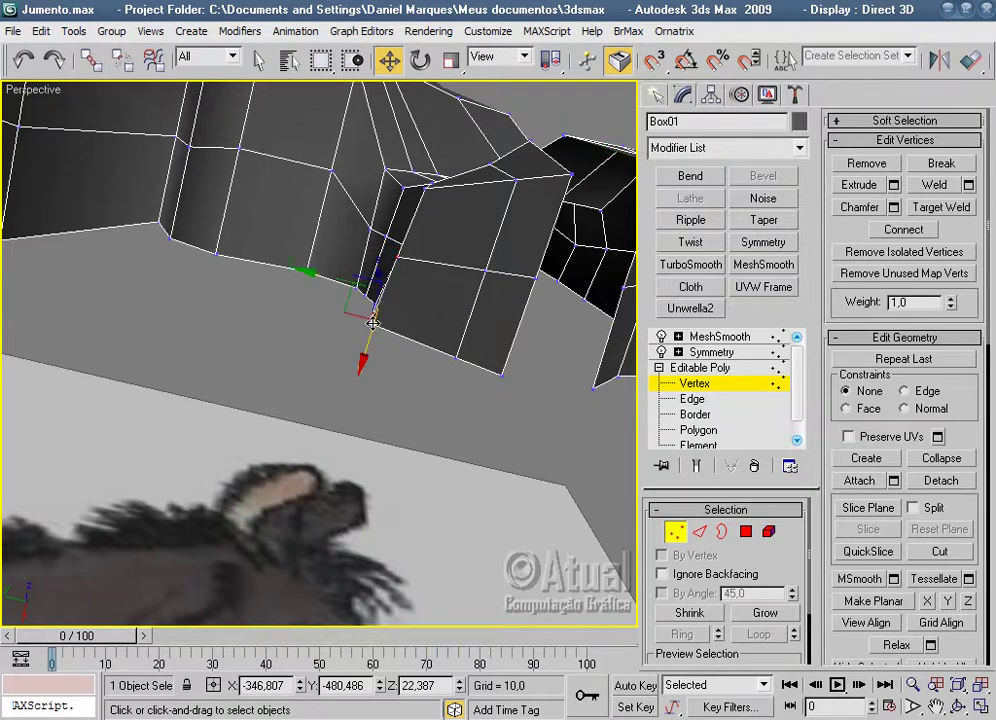
click(330, 273)
scroll(402, 263, up, 3)
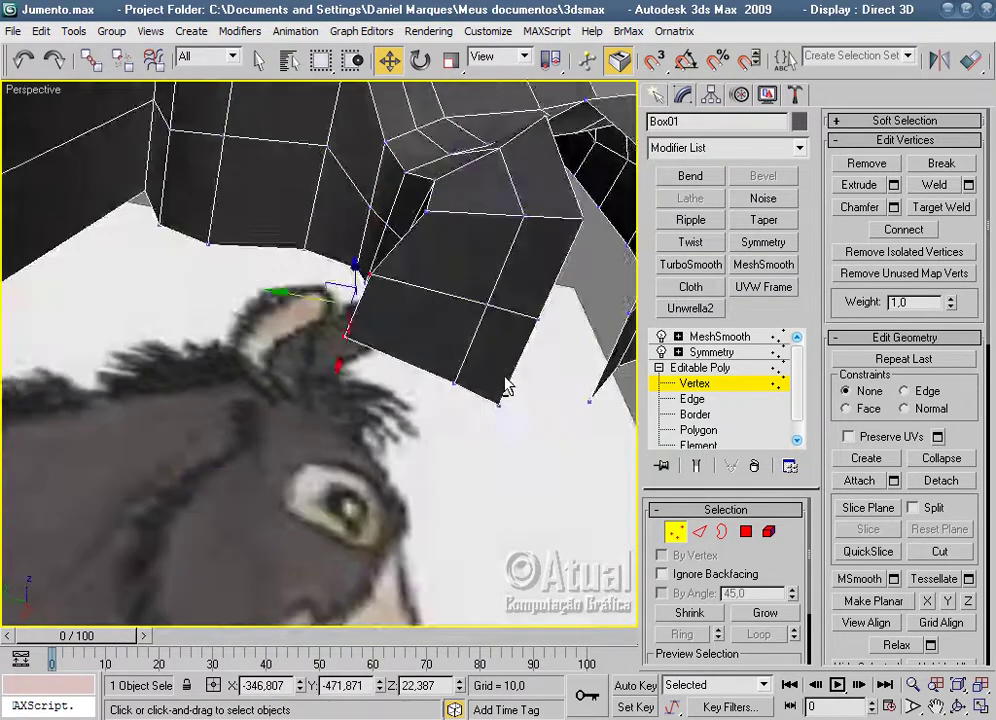
scroll(397, 312, up, 2)
drag(388, 292, 422, 362)
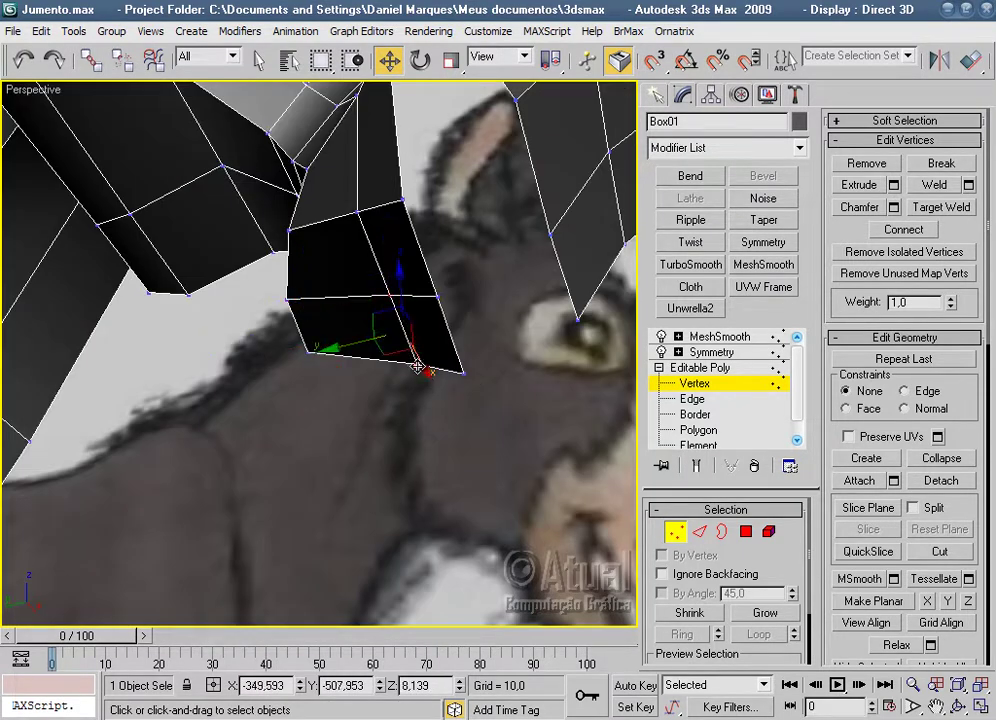
alt+middle_drag(422, 362, 422, 415)
drag(350, 316, 344, 301)
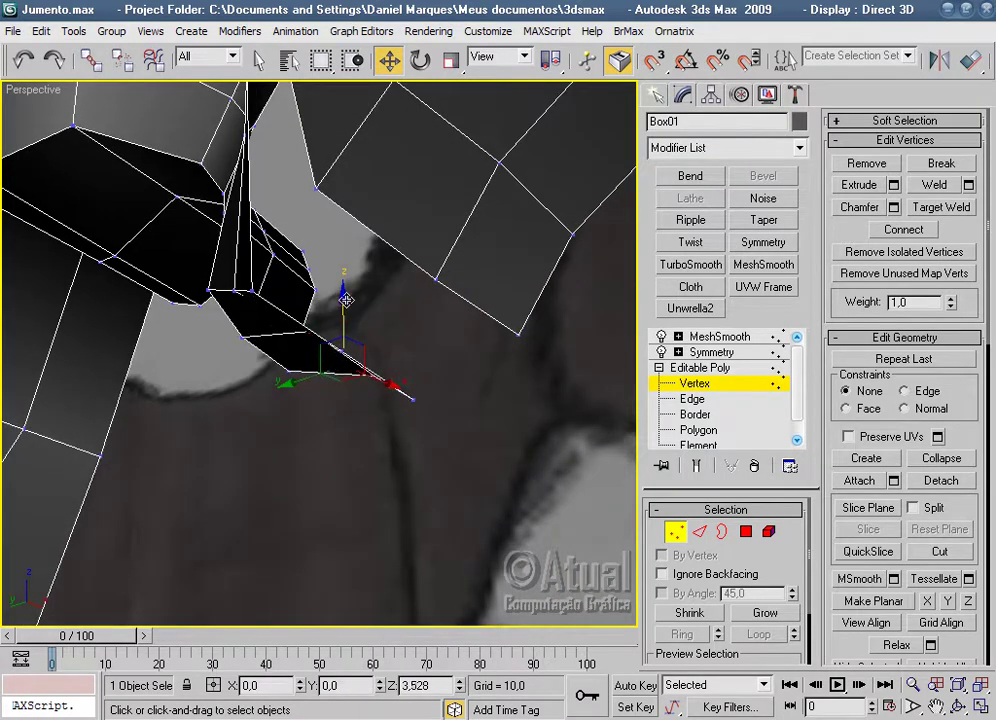
mouse_move(344, 301)
alt+middle_down()
mouse_move(367, 290)
mouse_move(209, 440)
mouse_move(362, 387)
alt+middle_up()
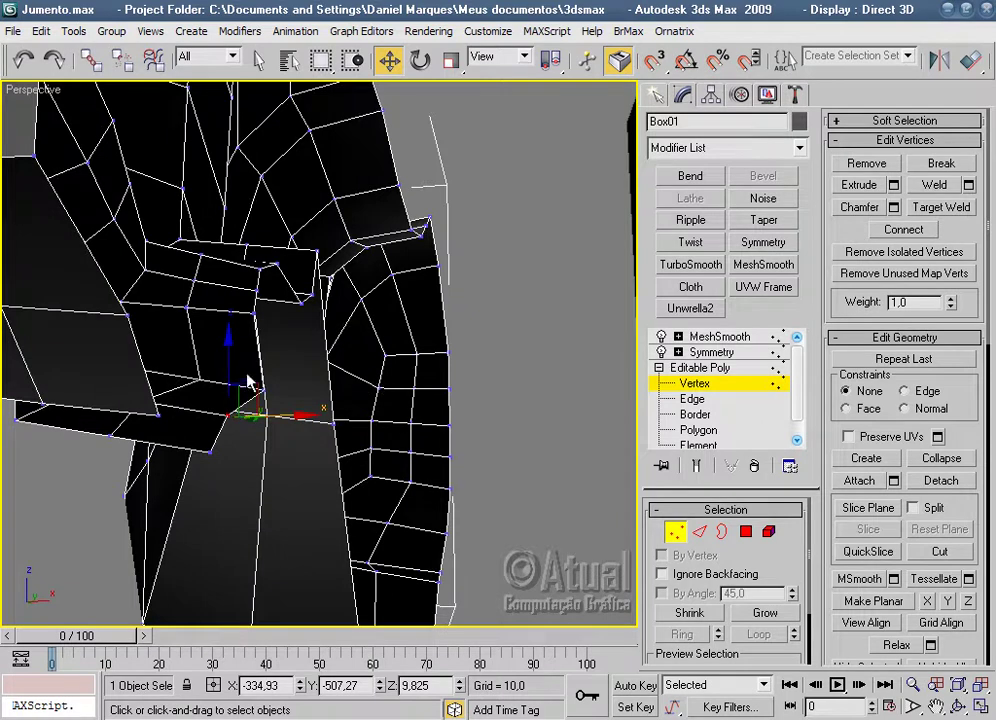
drag(229, 354, 237, 355)
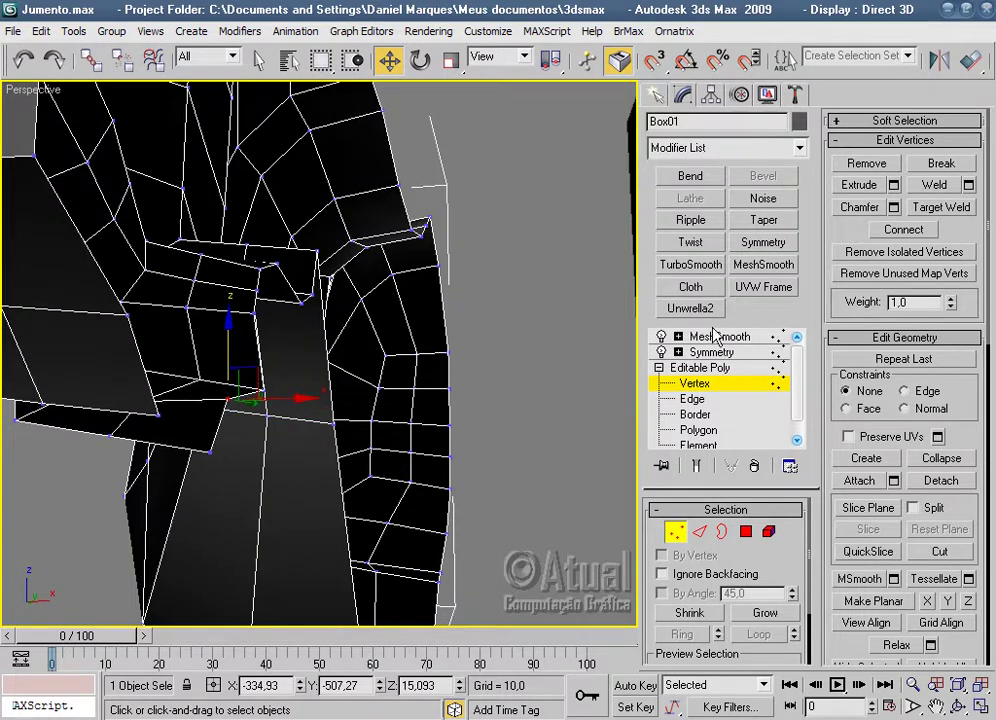
click(715, 337)
click(138, 549)
mouse_move(138, 549)
alt+middle_down()
mouse_move(333, 394)
mouse_move(413, 345)
mouse_move(503, 447)
mouse_move(349, 534)
mouse_move(222, 516)
mouse_move(216, 427)
mouse_move(310, 436)
mouse_move(413, 485)
mouse_move(596, 311)
alt+middle_up()
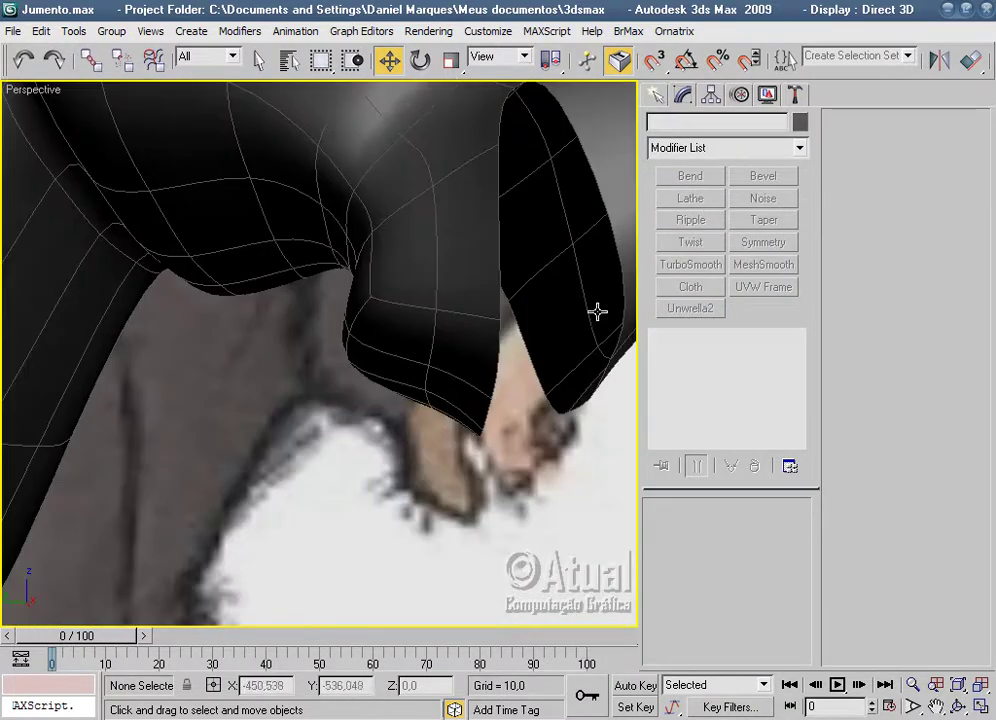
At Edge level, shift edges around the opening left and right and select the corner edge loop.
click(603, 310)
click(698, 430)
click(692, 398)
mouse_move(500, 433)
alt+middle_down()
mouse_move(385, 500)
mouse_move(382, 399)
mouse_move(402, 500)
mouse_move(451, 485)
mouse_move(416, 571)
mouse_move(422, 595)
mouse_move(374, 541)
alt+middle_up()
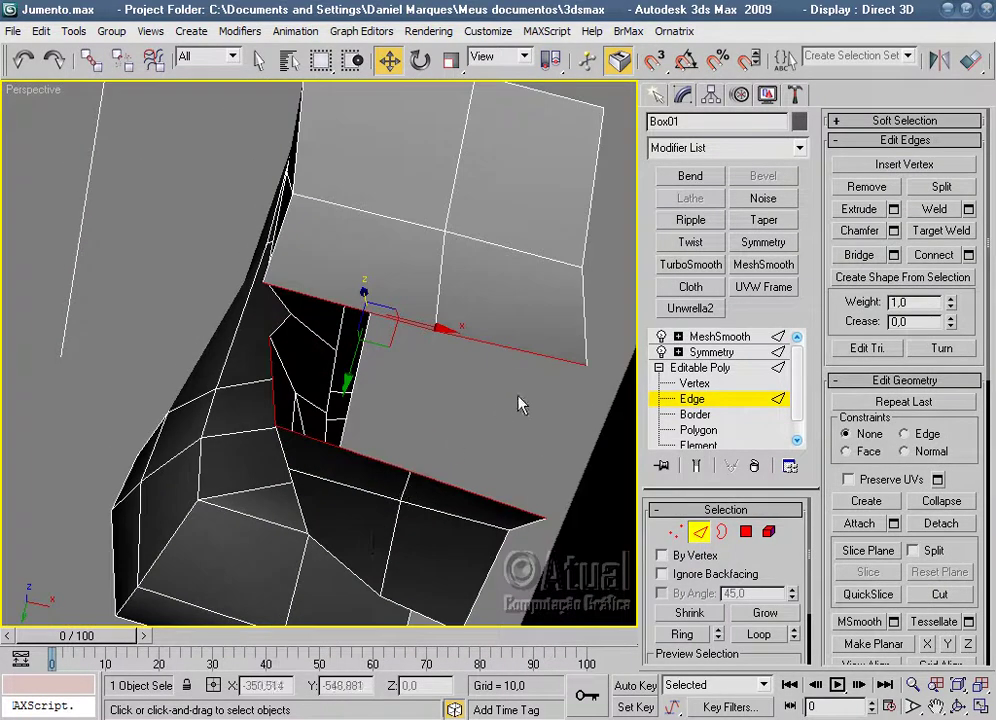
mouse_move(528, 352)
mouse_down()
mouse_move(425, 344)
mouse_move(470, 484)
mouse_up()
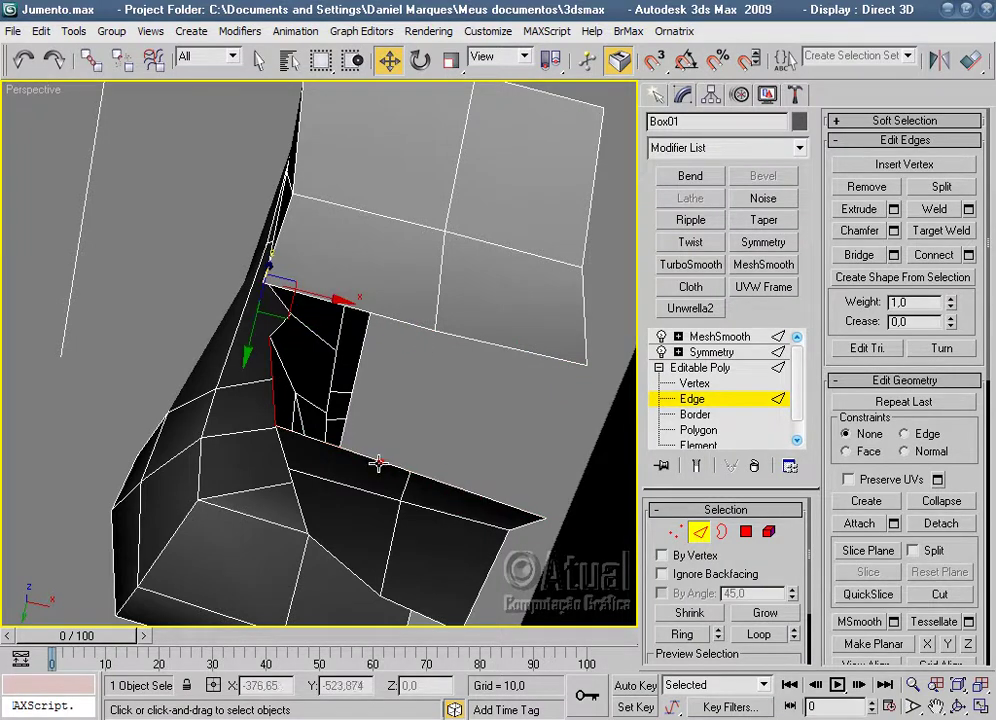
drag(313, 296, 336, 297)
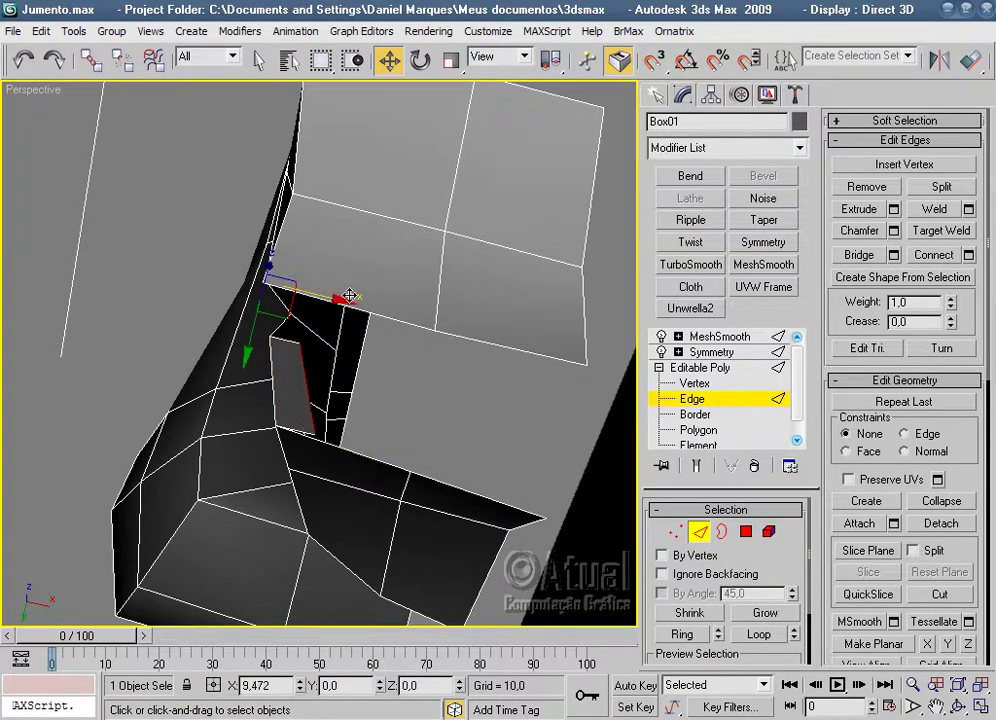
mouse_move(357, 296)
alt+middle_down()
mouse_move(466, 395)
mouse_move(414, 407)
alt+middle_up()
alt+middle_drag(388, 400, 447, 533)
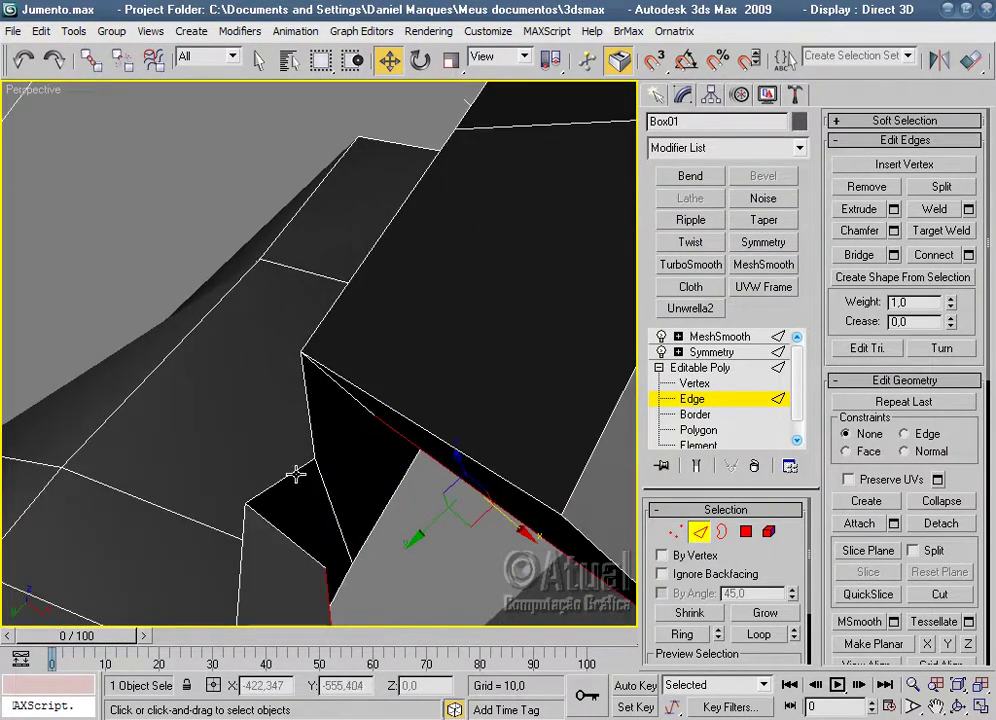
click(296, 475)
double_click(310, 432)
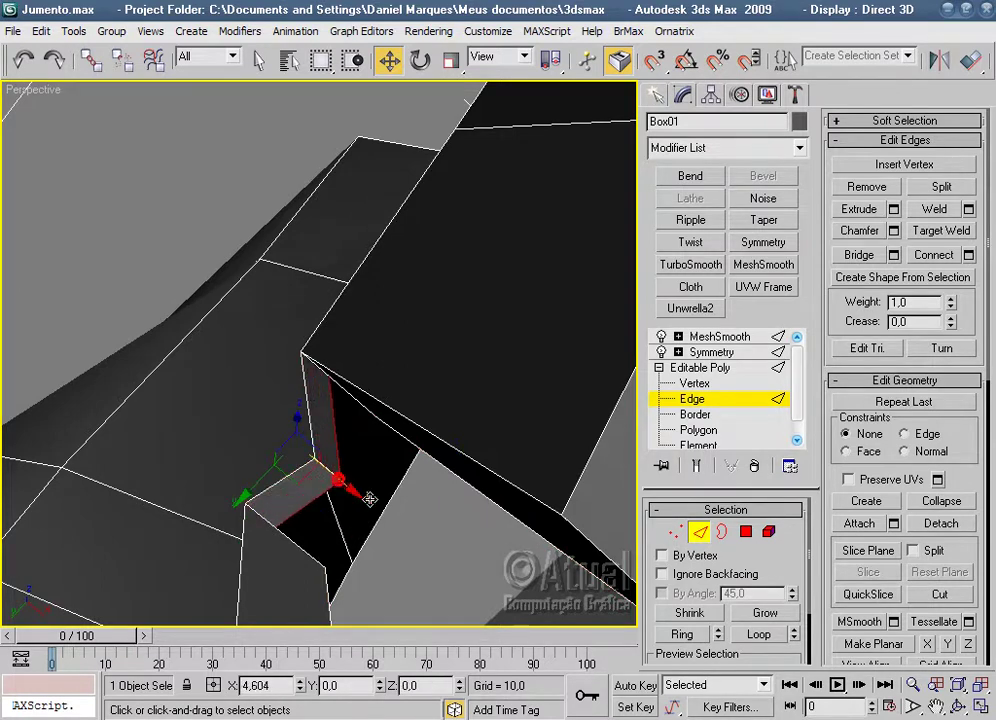
click(424, 532)
mouse_move(427, 534)
alt+middle_down()
mouse_move(375, 541)
mouse_move(440, 418)
mouse_move(373, 362)
mouse_move(467, 418)
alt+middle_up()
scroll(360, 355, up, 3)
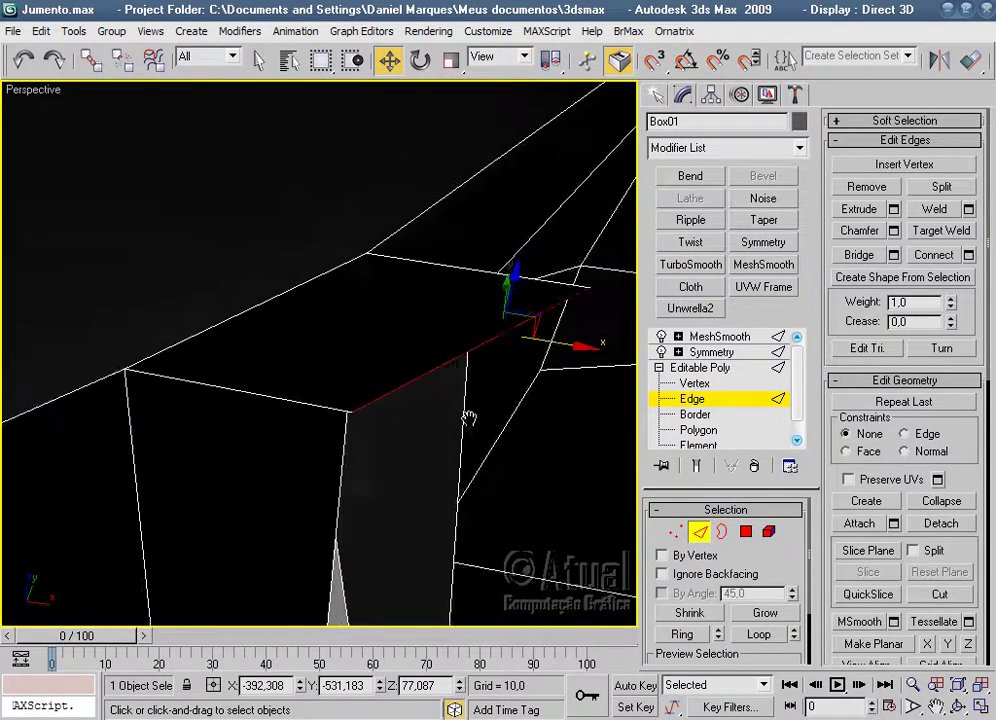
At Vertex level, raise the selected vertex and the corner vertex on the box underside.
click(675, 532)
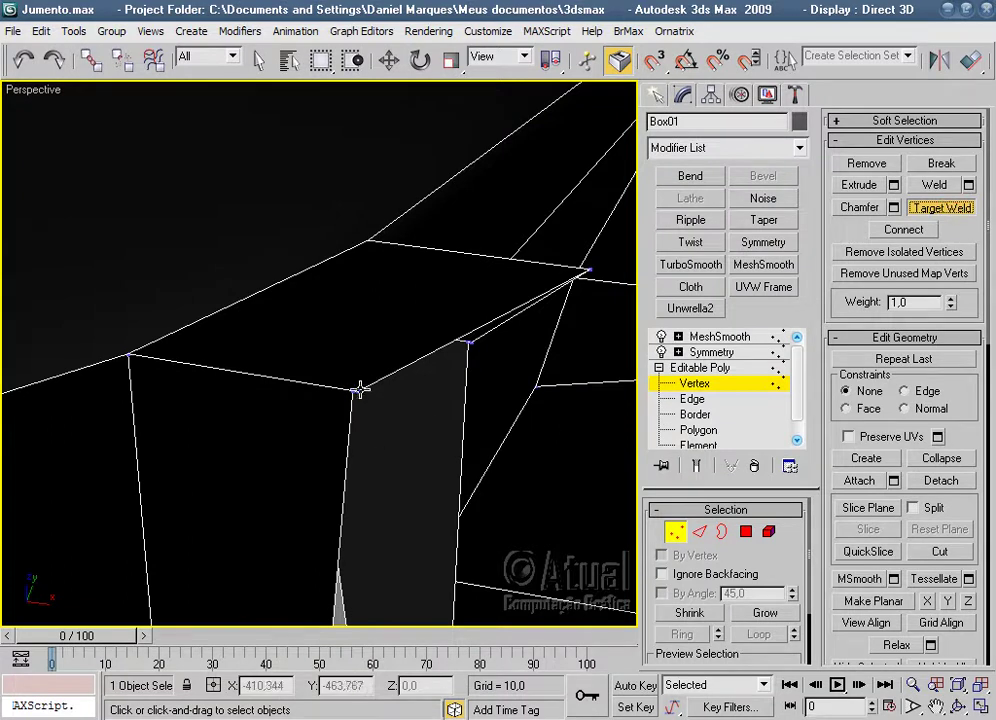
mouse_move(352, 400)
alt+middle_down()
mouse_move(456, 382)
mouse_move(460, 453)
mouse_move(420, 400)
mouse_move(423, 389)
alt+middle_up()
scroll(422, 389, up, 3)
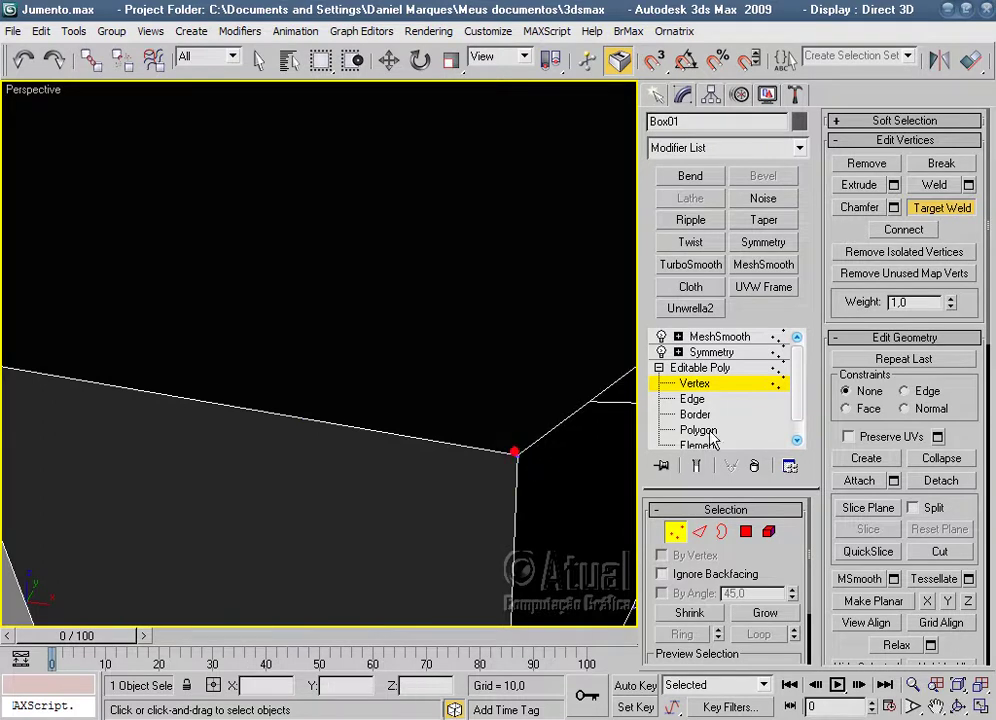
click(947, 209)
scroll(514, 473, down, 5)
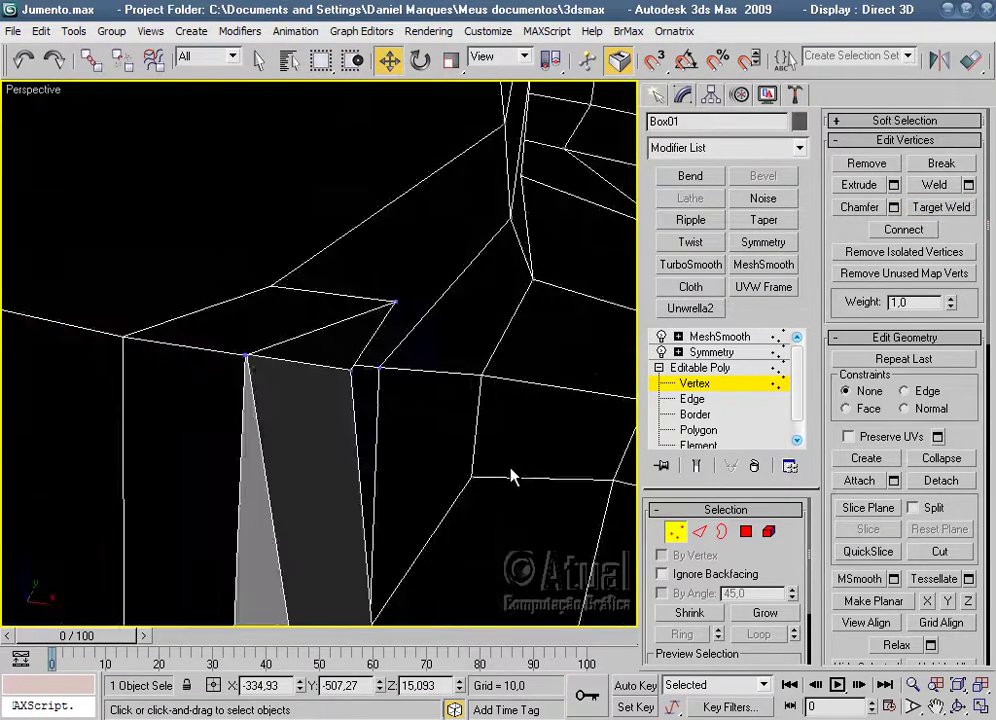
scroll(407, 453, up, 3)
scroll(502, 395, up, 3)
scroll(502, 395, up, 3)
scroll(391, 362, up, 2)
scroll(390, 361, up, 2)
scroll(407, 298, up, 2)
scroll(407, 298, down, 3)
scroll(400, 404, up, 3)
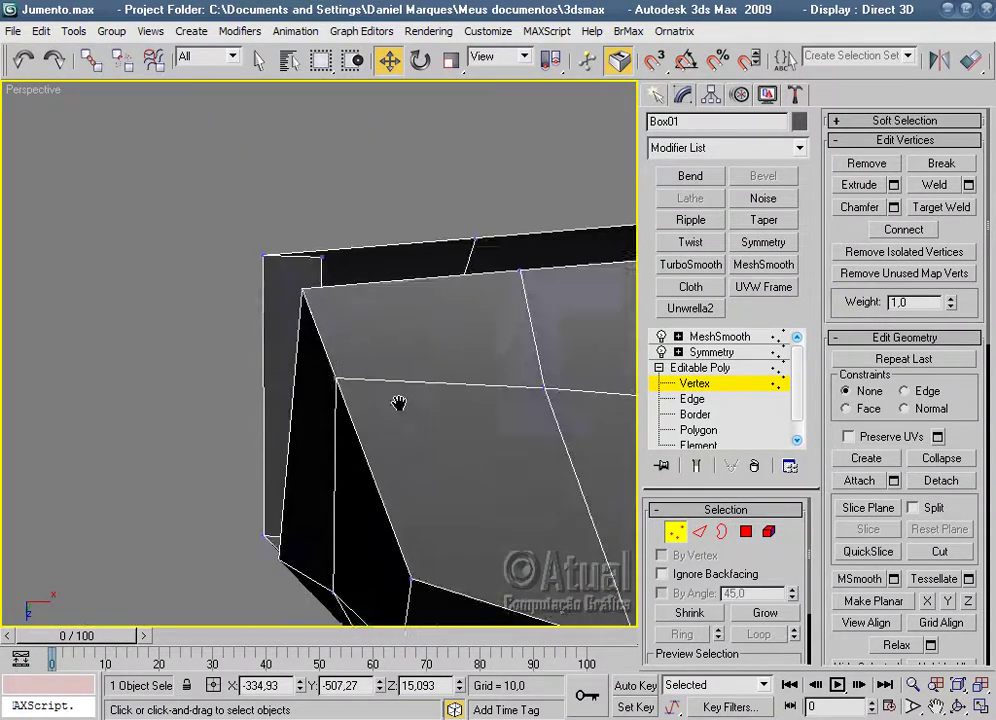
scroll(469, 420, up, 2)
scroll(517, 288, up, 2)
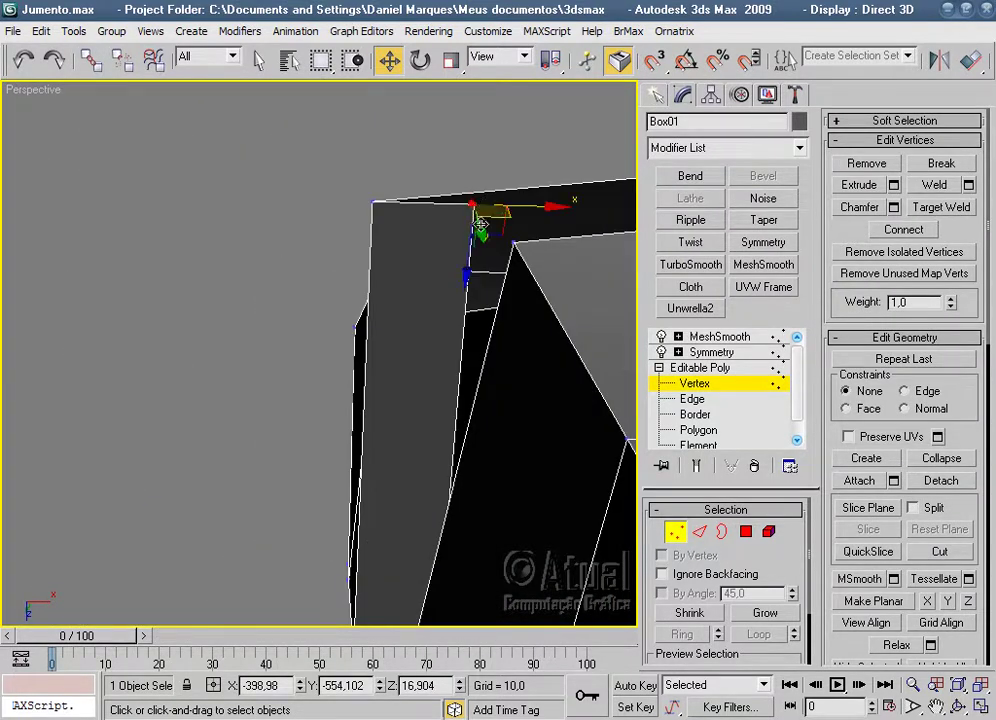
drag(503, 236, 490, 300)
scroll(525, 325, down, 3)
scroll(498, 260, up, 3)
scroll(445, 238, up, 2)
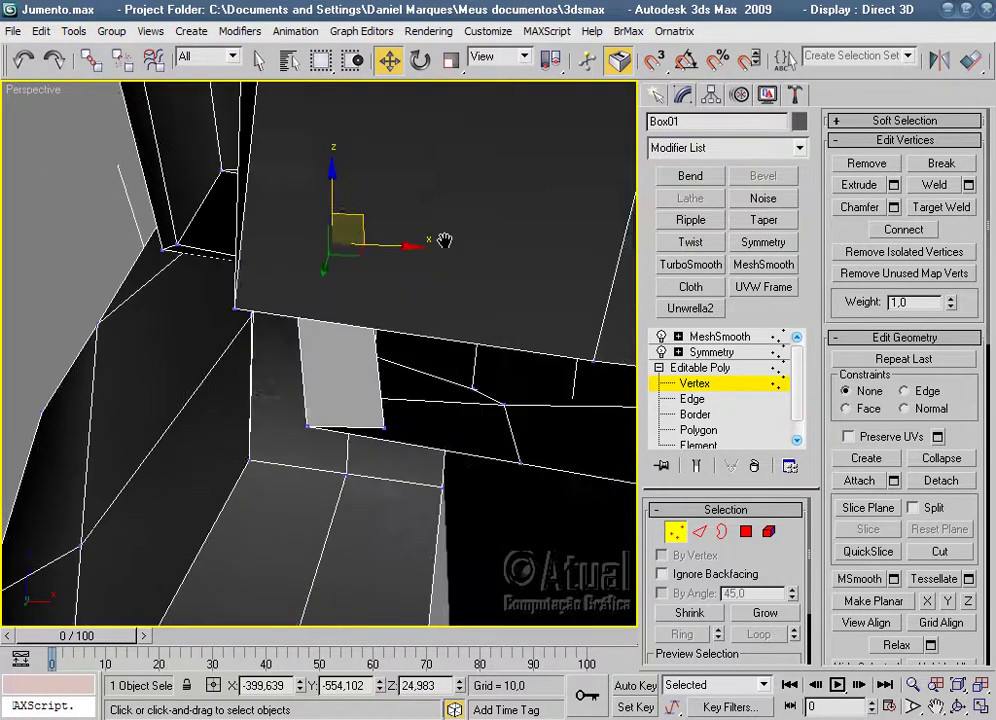
click(381, 421)
mouse_move(464, 429)
alt+middle_down()
mouse_move(422, 462)
mouse_move(502, 493)
mouse_move(605, 507)
mouse_move(562, 507)
alt+middle_up()
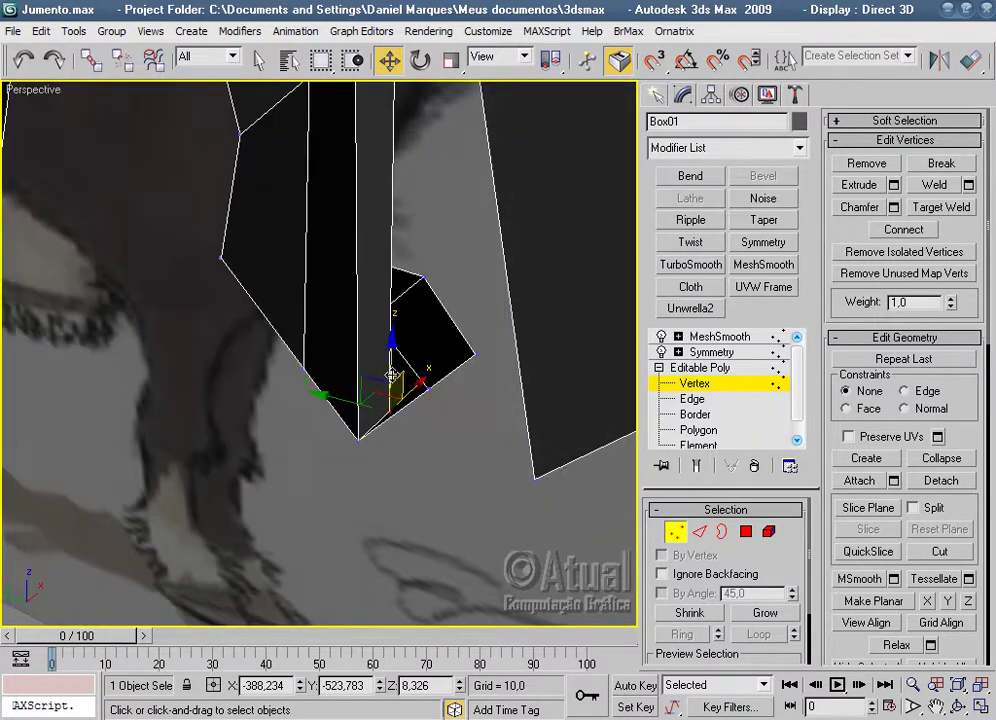
drag(392, 330, 400, 292)
mouse_move(400, 292)
alt+middle_down()
mouse_move(449, 282)
mouse_move(527, 333)
mouse_move(513, 398)
mouse_move(537, 375)
alt+middle_up()
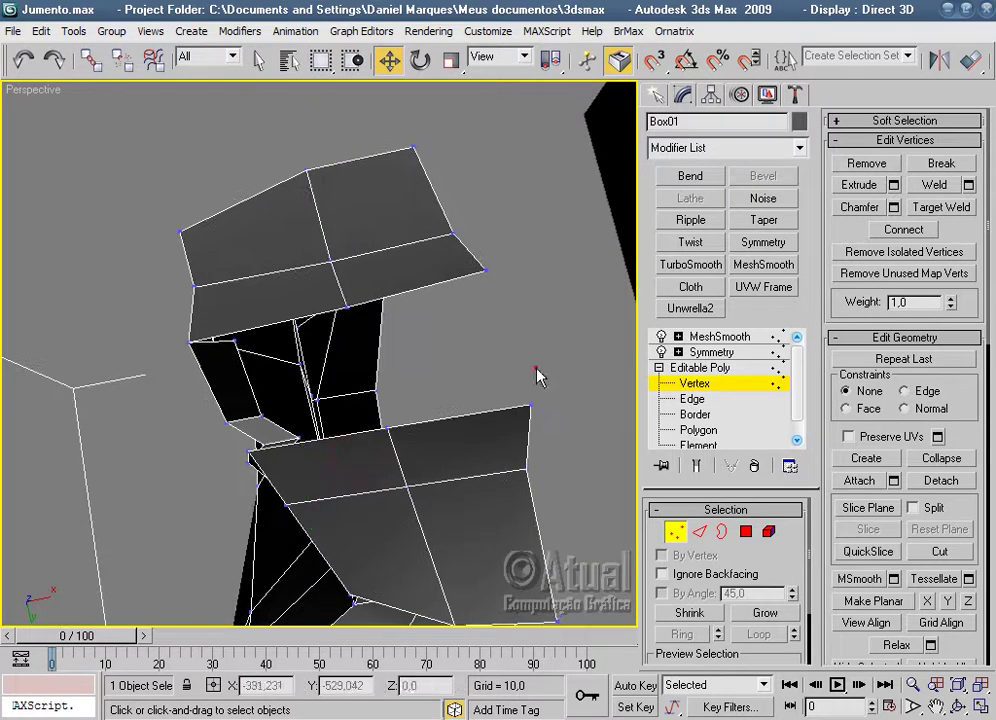
Select the front lower edges of the upper box and inspect them from below.
click(699, 532)
click(410, 275)
click(335, 300)
mouse_move(335, 300)
alt+middle_down()
mouse_move(493, 437)
mouse_move(430, 442)
mouse_move(553, 329)
mouse_move(578, 328)
alt+middle_up()
mouse_move(266, 427)
alt+middle_down()
mouse_move(402, 491)
mouse_move(402, 536)
mouse_move(387, 545)
mouse_move(366, 498)
alt+middle_up()
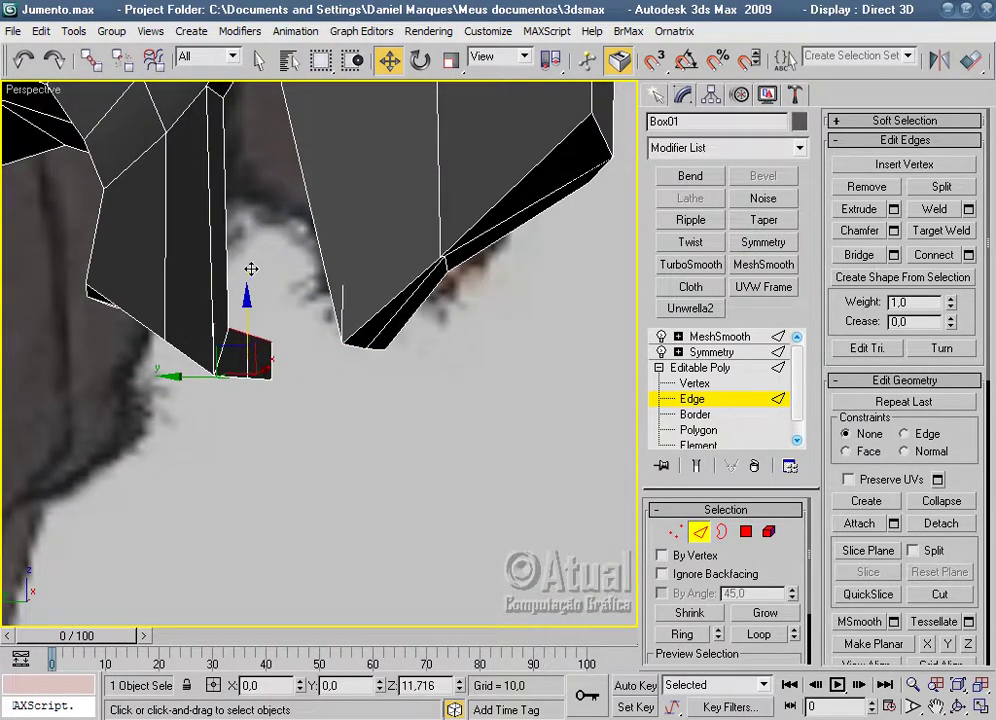
mouse_move(251, 271)
alt+middle_down()
mouse_move(326, 322)
mouse_move(300, 311)
mouse_move(385, 391)
mouse_move(421, 398)
mouse_move(413, 396)
mouse_move(500, 444)
mouse_move(444, 437)
mouse_move(453, 451)
mouse_move(389, 396)
mouse_move(430, 392)
mouse_move(432, 364)
alt+middle_up()
Target Weld the stray muzzle vertex into its neighbouring vertex.
click(682, 535)
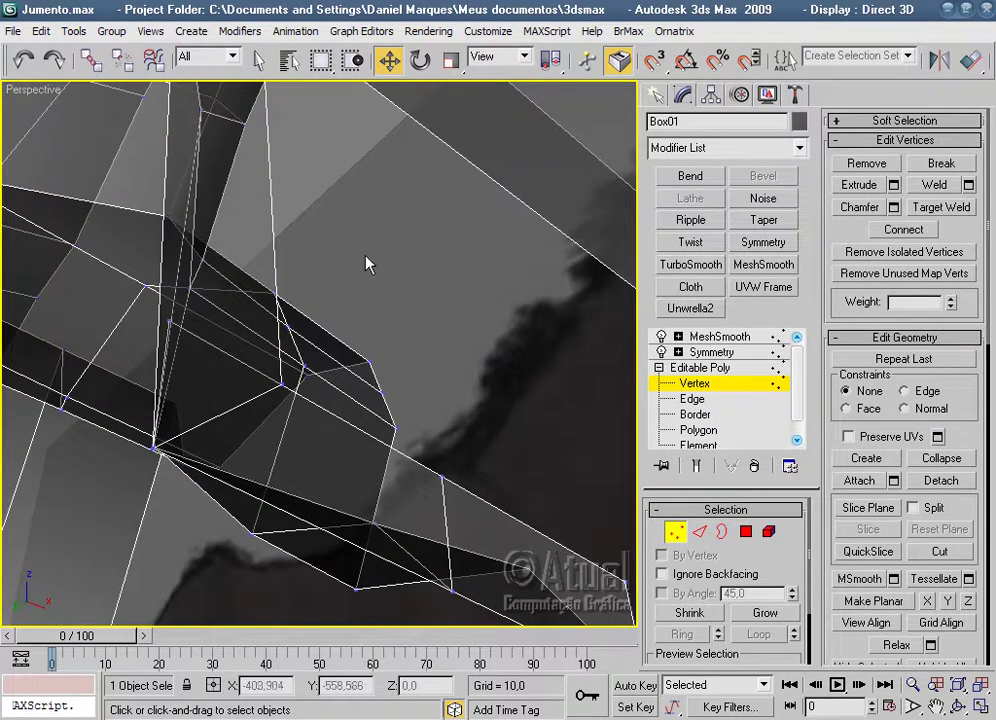
mouse_move(480, 330)
alt+middle_down()
mouse_move(391, 349)
mouse_move(208, 357)
alt+middle_up()
scroll(342, 383, up, 2)
mouse_move(342, 383)
middle_down()
mouse_move(460, 271)
mouse_move(149, 340)
mouse_move(362, 452)
mouse_move(445, 373)
mouse_move(298, 573)
middle_up()
scroll(307, 582, up, 1)
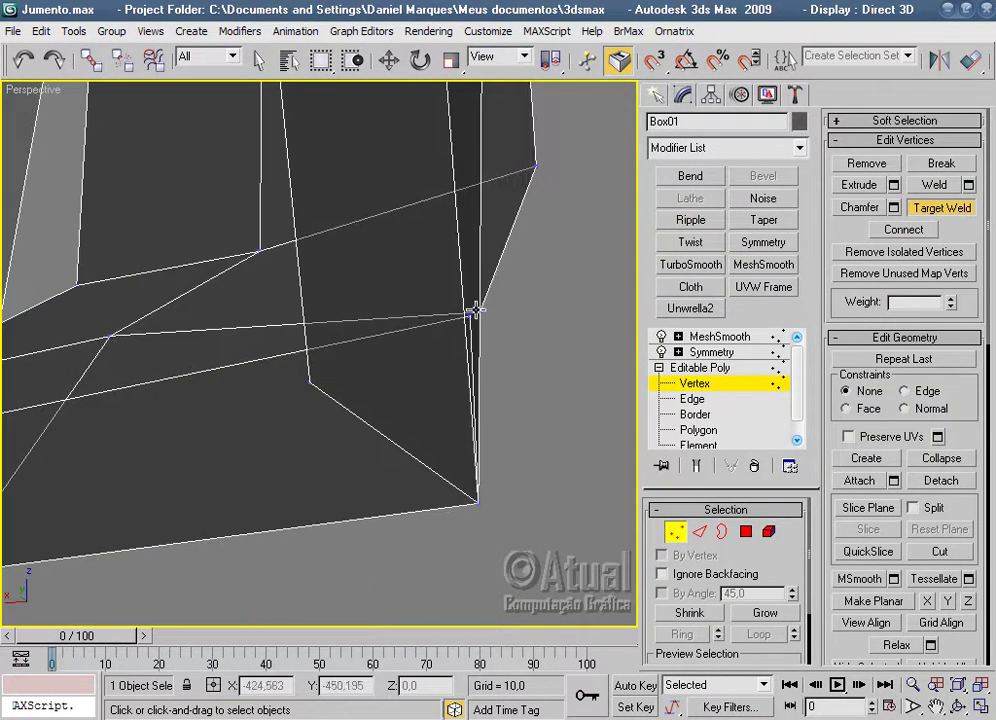
click(310, 384)
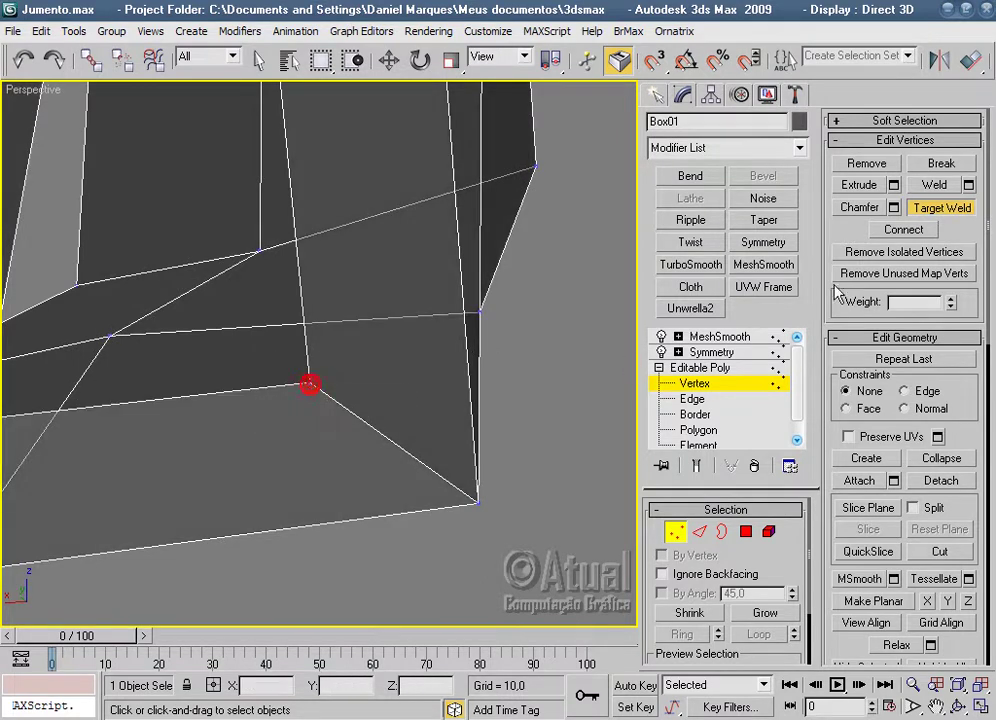
scroll(557, 389, down, 2)
mouse_move(551, 384)
middle_down()
mouse_move(391, 444)
mouse_move(324, 453)
mouse_move(430, 445)
middle_up()
key(shift+z)
key(shift+z)
key(shift+z)
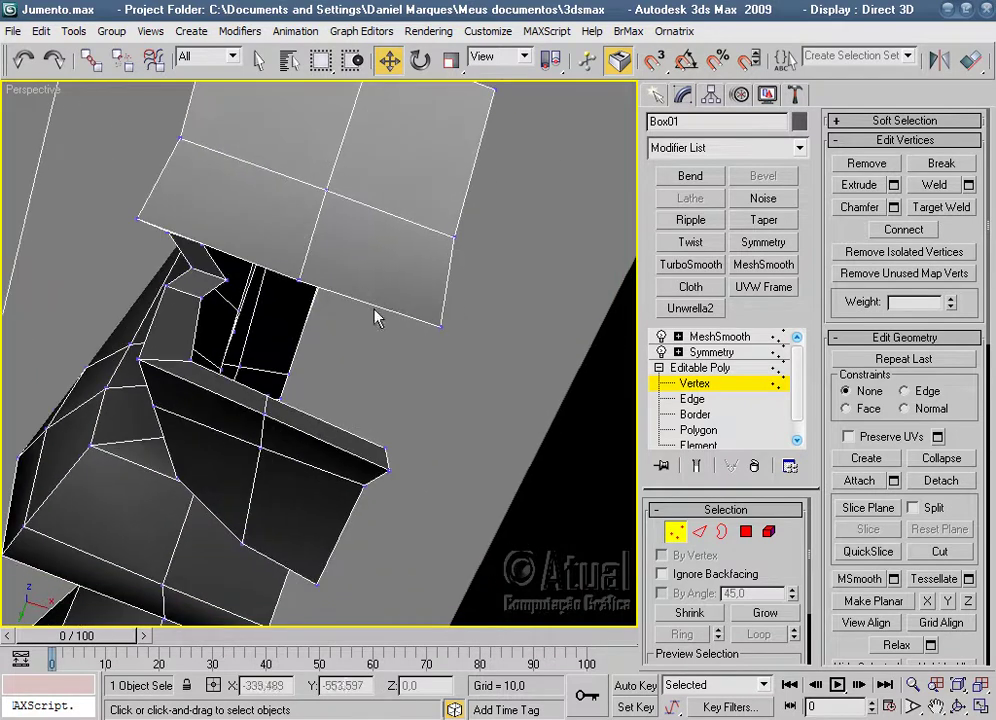
Ring-select the upper box's band edges and Connect them to add a new edge loop.
click(702, 532)
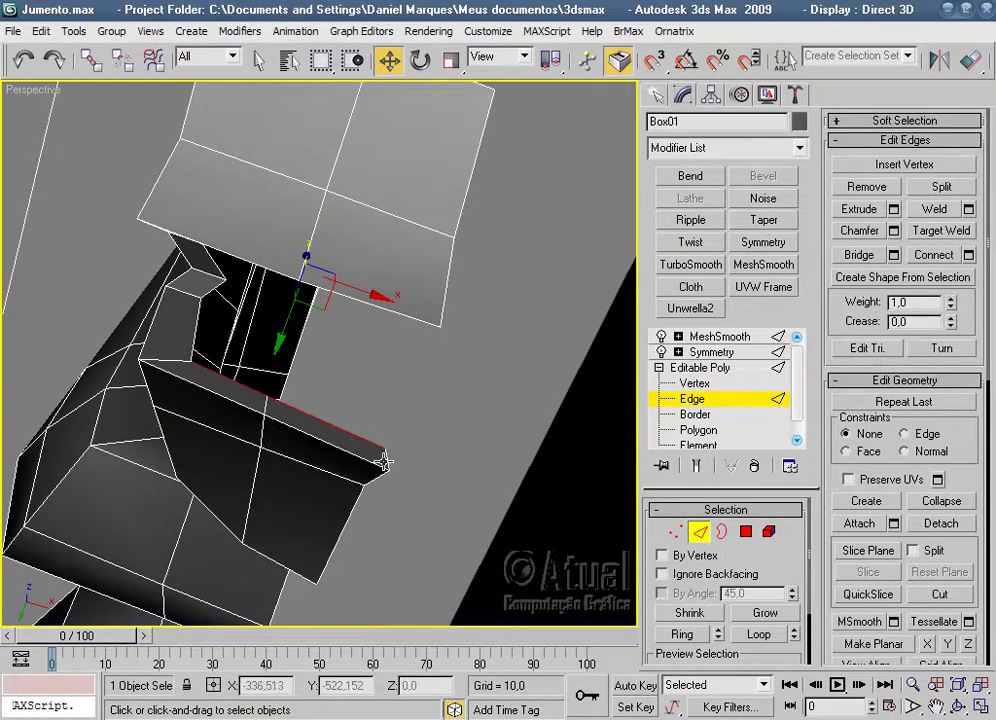
click(384, 462)
click(684, 636)
alt+middle_drag(355, 388, 422, 390)
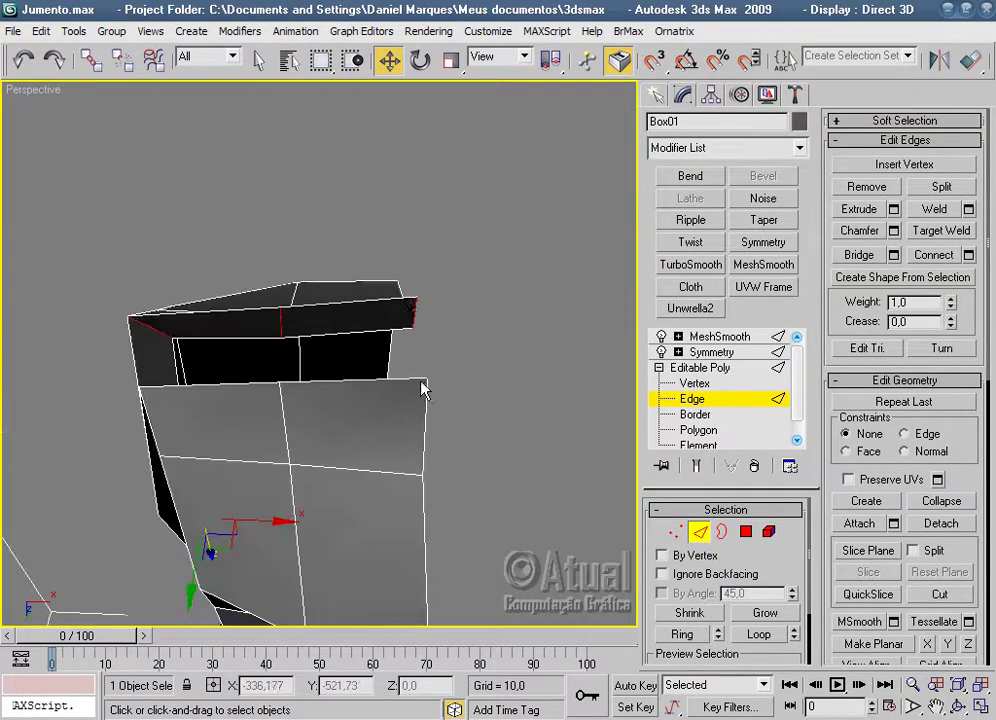
right_click(414, 316)
click(345, 380)
click(516, 367)
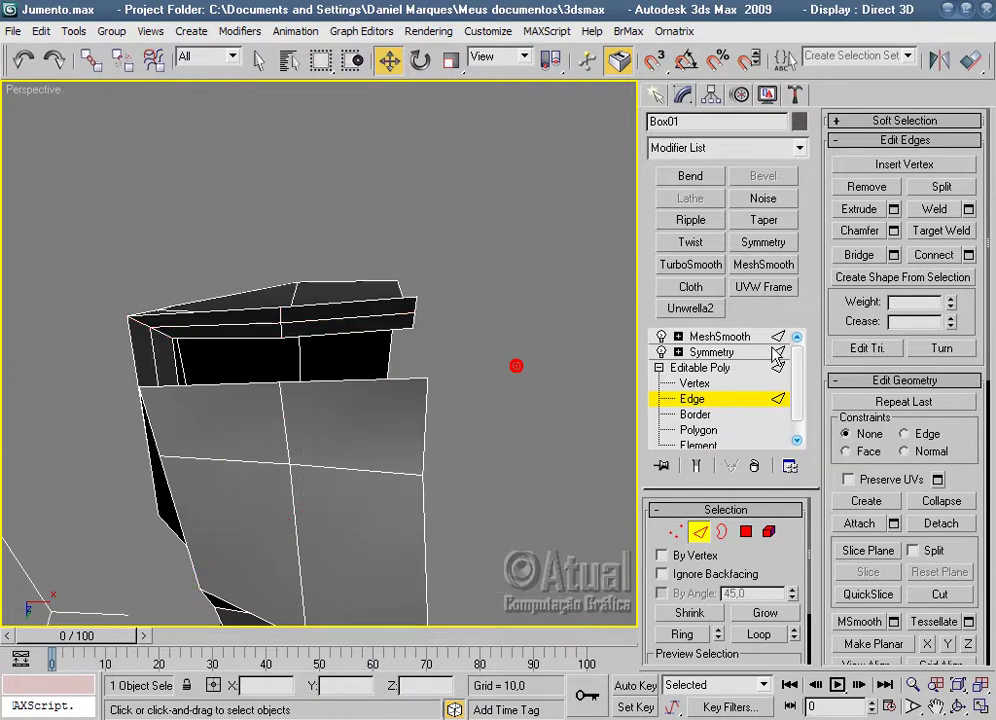
click(748, 336)
Preview the smoothed head around the nose with the wireframe edges hidden.
click(502, 282)
scroll(467, 338, down, 3)
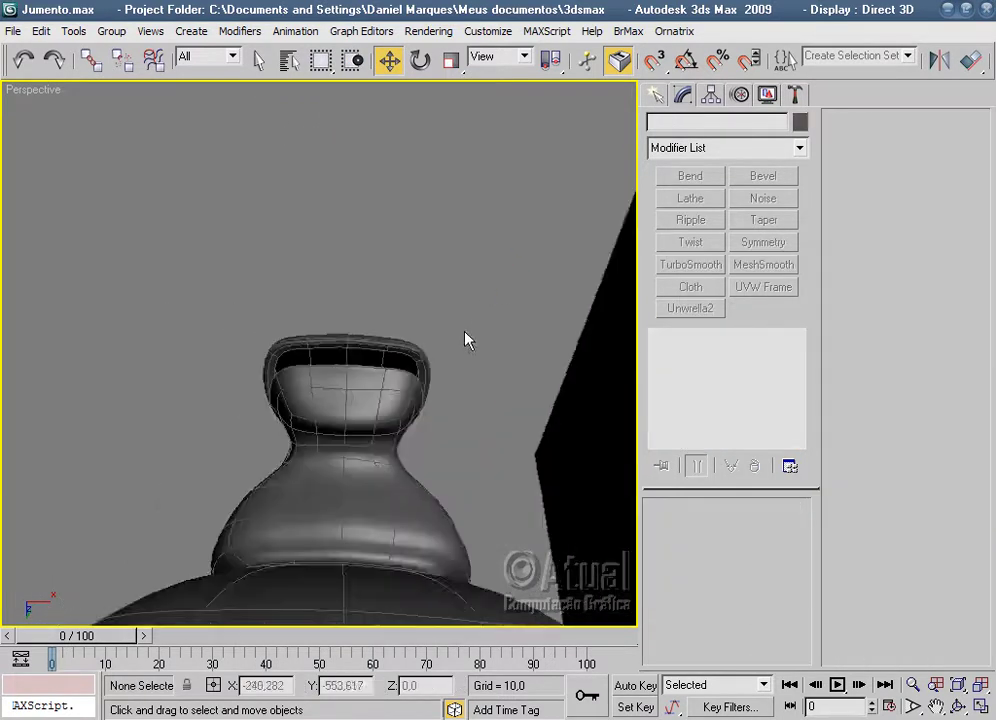
alt+middle_drag(567, 572, 447, 506)
key(F4)
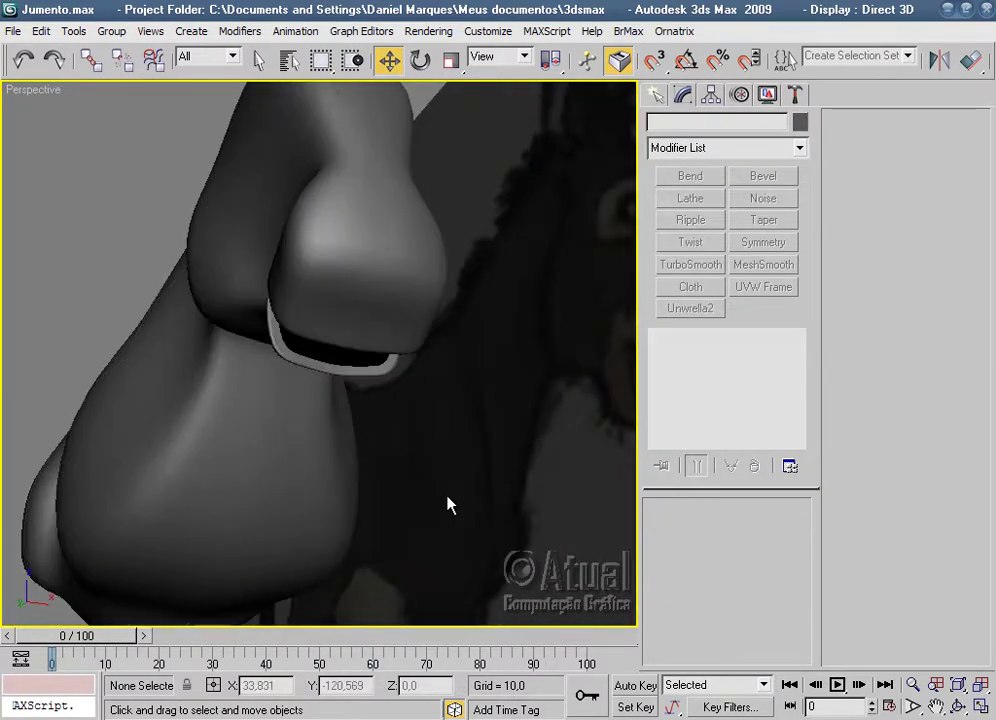
mouse_move(485, 460)
alt+middle_down()
mouse_move(336, 438)
mouse_move(376, 515)
mouse_move(589, 498)
mouse_move(451, 382)
mouse_move(531, 422)
mouse_move(482, 465)
mouse_move(425, 411)
mouse_move(349, 282)
mouse_move(316, 273)
mouse_move(322, 378)
mouse_move(373, 398)
alt+middle_up()
scroll(360, 378, up, 3)
Back on the donkey's base cage in Edge mode, select the vertical mouth-corner edge.
click(373, 400)
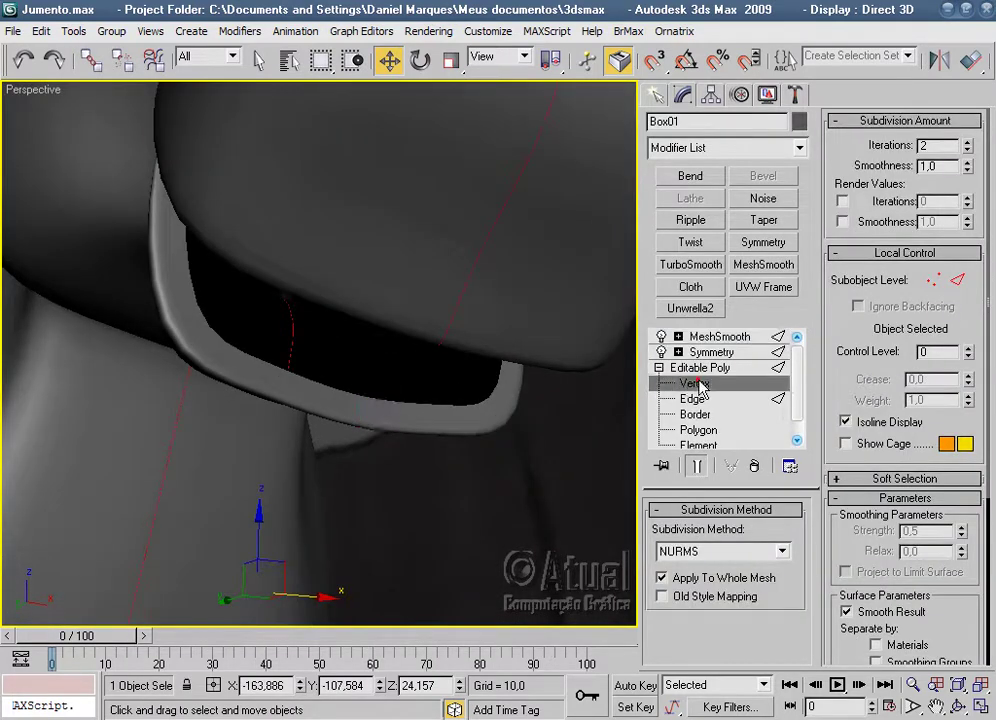
click(690, 384)
mouse_move(531, 442)
alt+middle_down()
mouse_move(583, 573)
mouse_move(488, 410)
alt+middle_up()
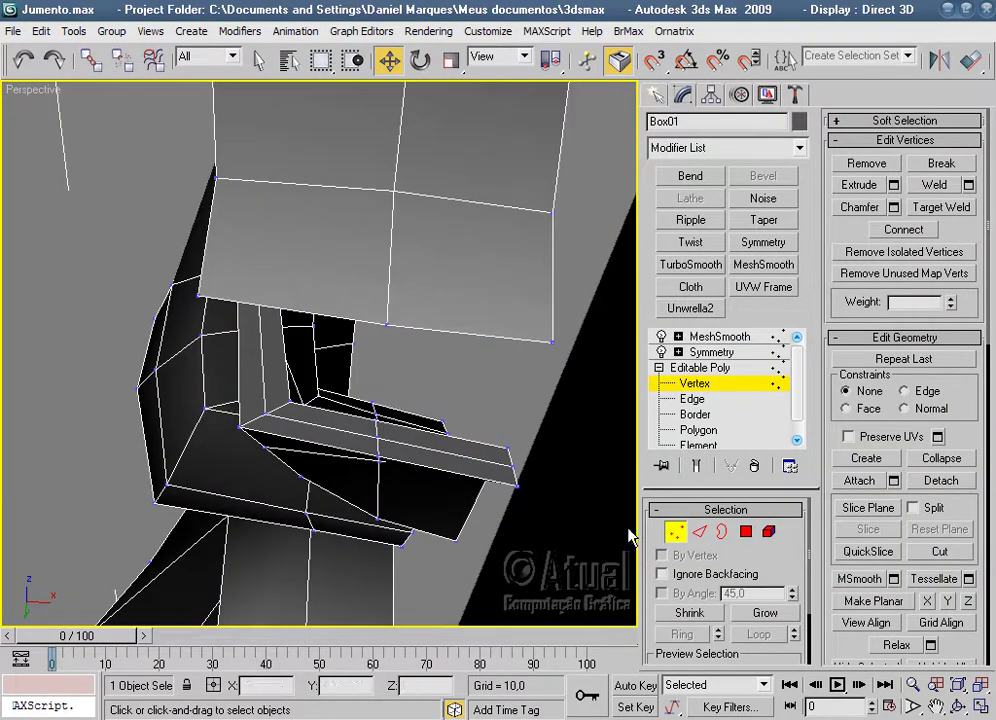
click(699, 531)
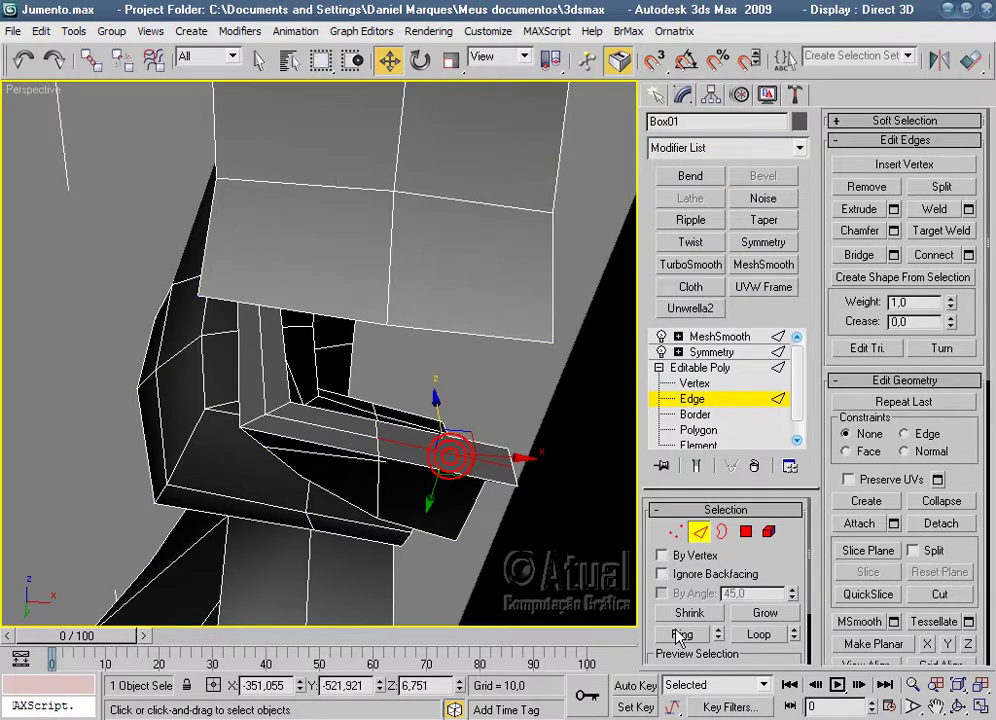
click(680, 636)
click(474, 455)
alt+middle_drag(527, 530, 432, 456)
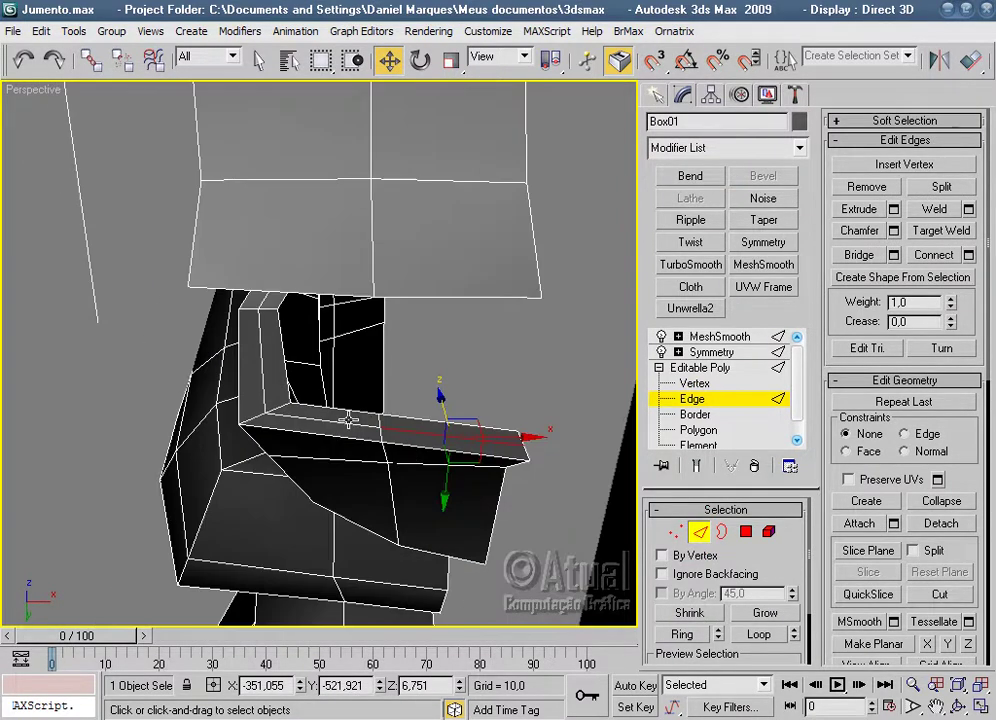
click(268, 381)
click(399, 392)
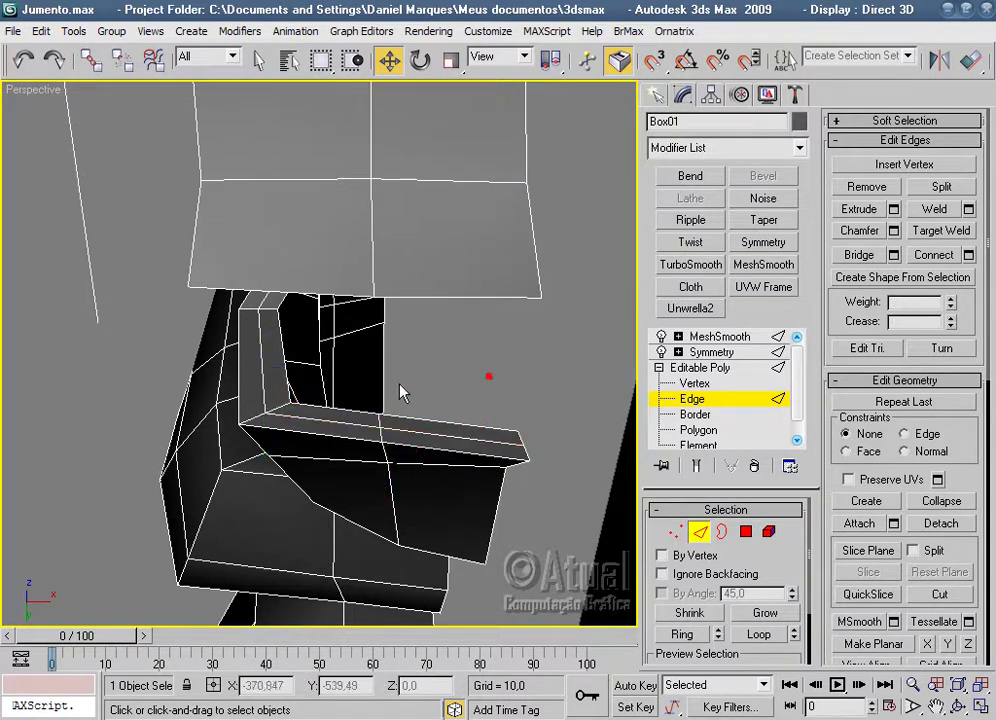
click(265, 382)
Move the mouth-corner edge down and outward, undoing one sideways nudge, then slide it sideways.
mouse_move(265, 382)
alt+middle_down()
mouse_move(373, 333)
mouse_move(256, 308)
alt+middle_up()
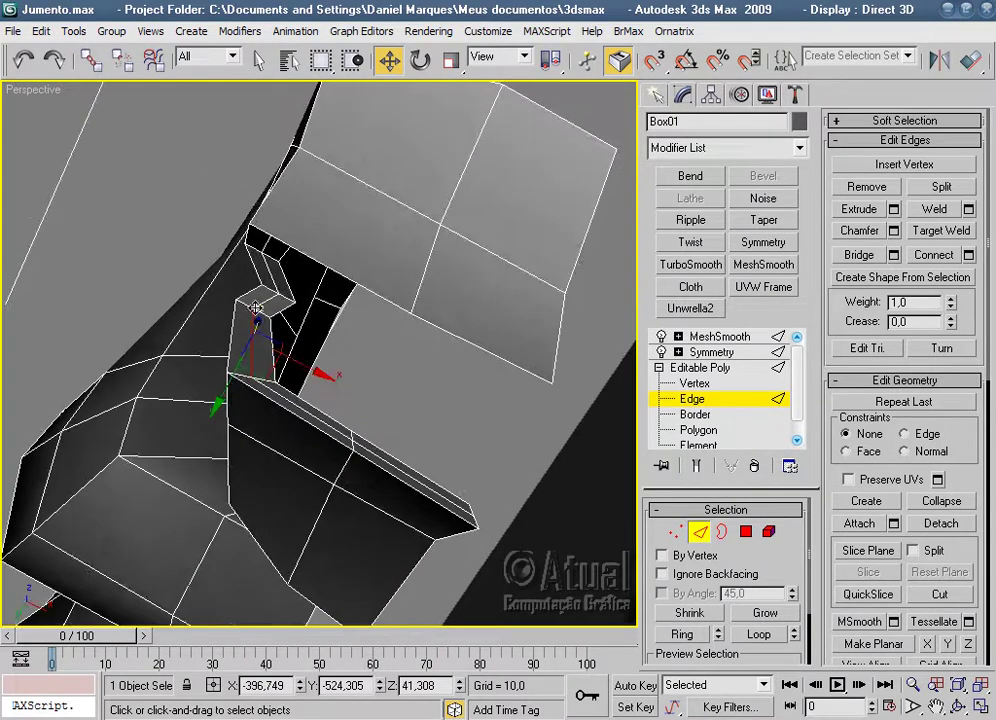
drag(263, 300, 268, 301)
drag(328, 428, 332, 428)
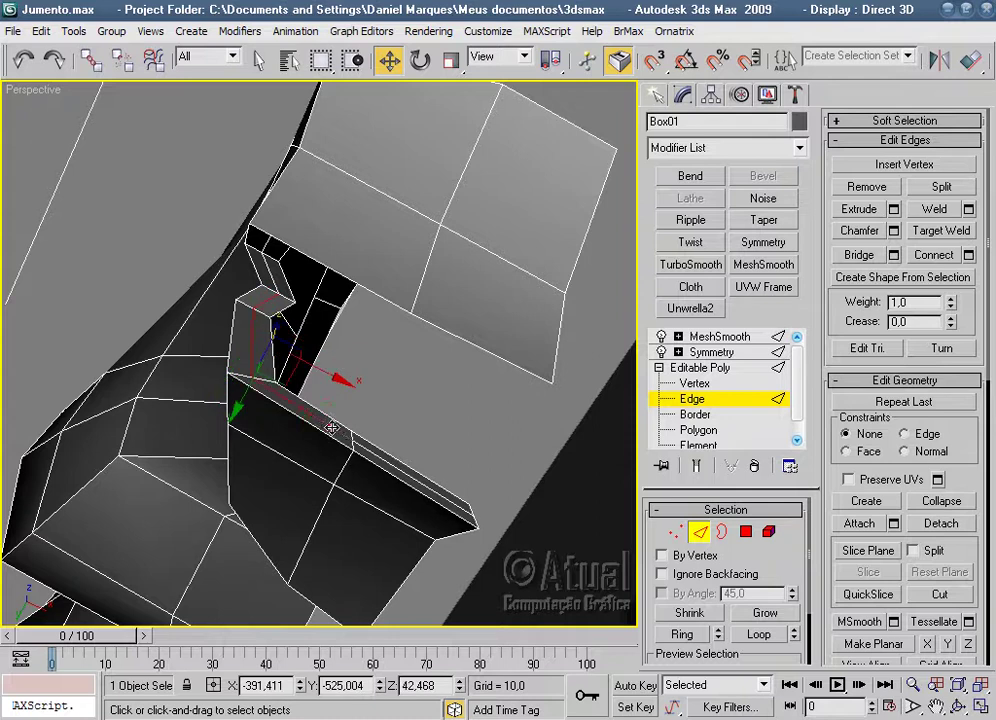
drag(395, 463, 378, 434)
alt+middle_drag(378, 434, 503, 615)
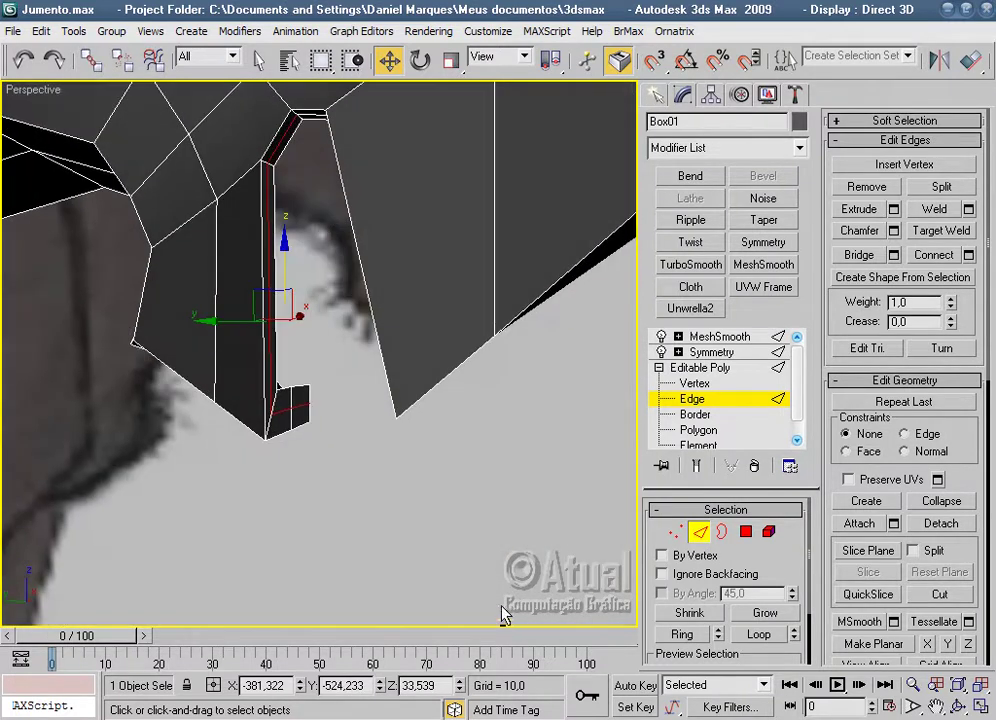
drag(234, 318, 247, 320)
mouse_move(247, 320)
alt+middle_down()
mouse_move(471, 282)
mouse_move(416, 260)
mouse_move(358, 290)
alt+middle_up()
click(22, 64)
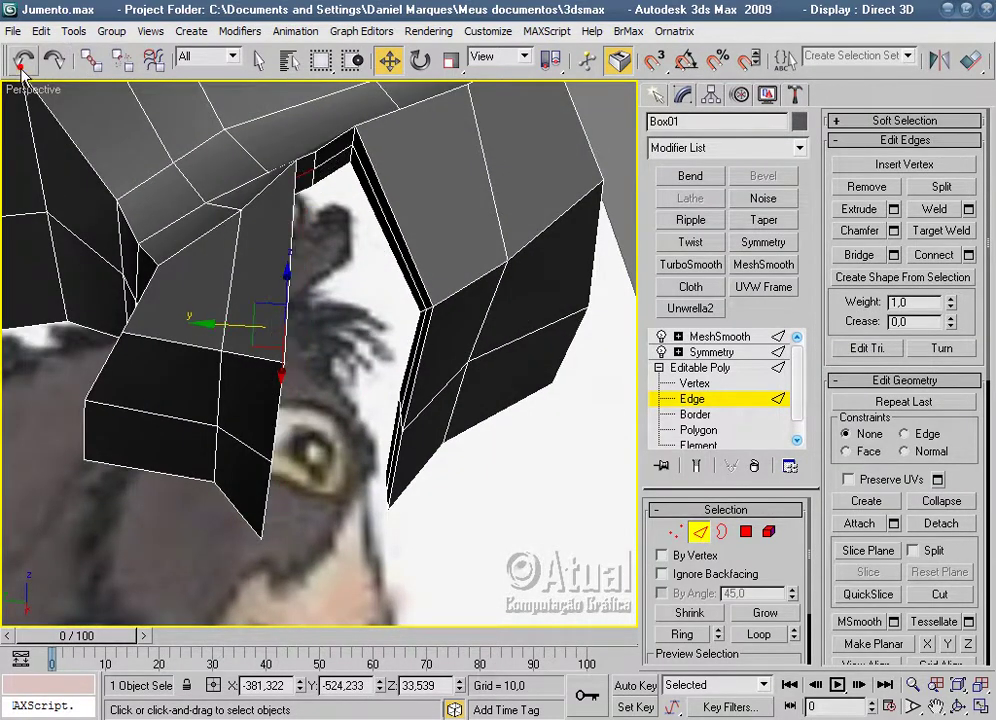
alt+middle_drag(378, 357, 268, 215)
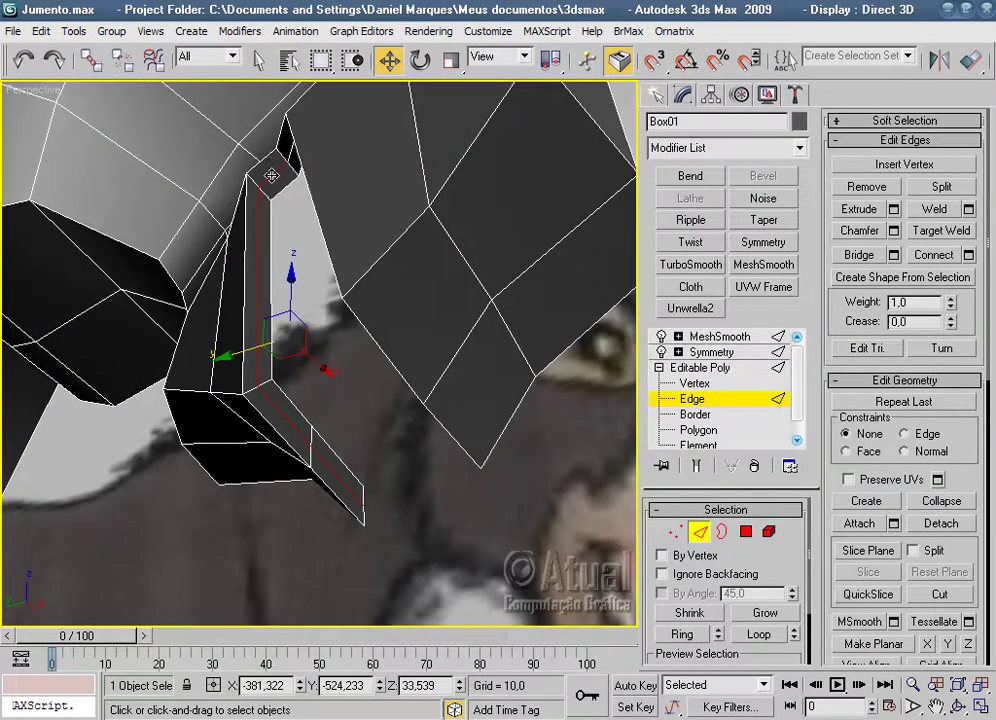
alt+middle_drag(314, 311, 280, 393)
drag(222, 383, 211, 383)
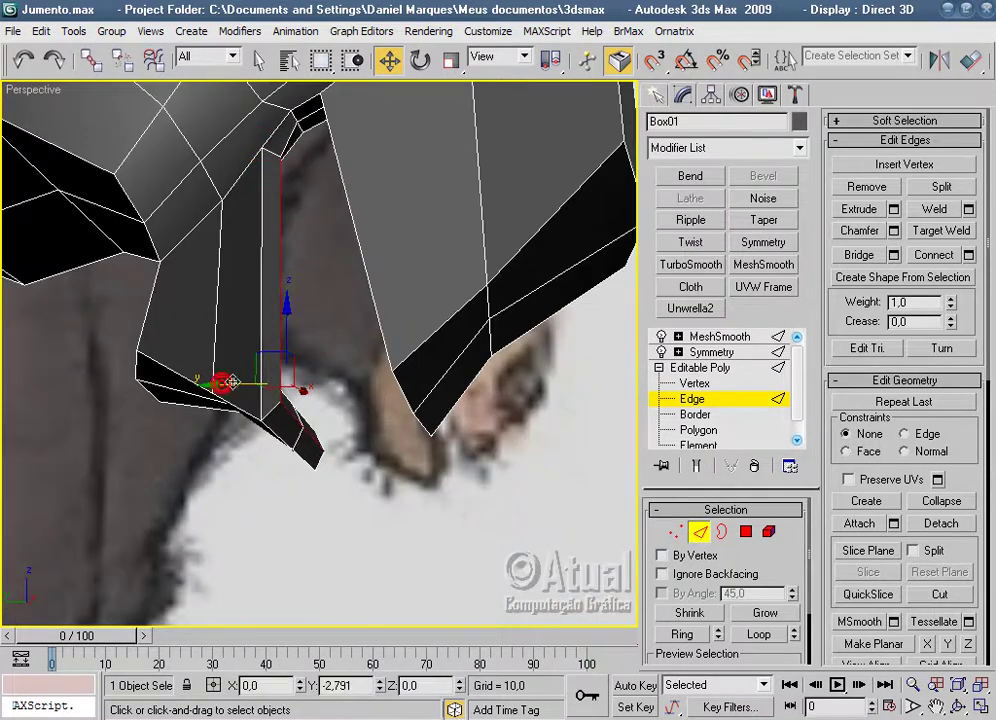
mouse_move(211, 383)
alt+middle_down()
mouse_move(428, 355)
mouse_move(407, 256)
alt+middle_up()
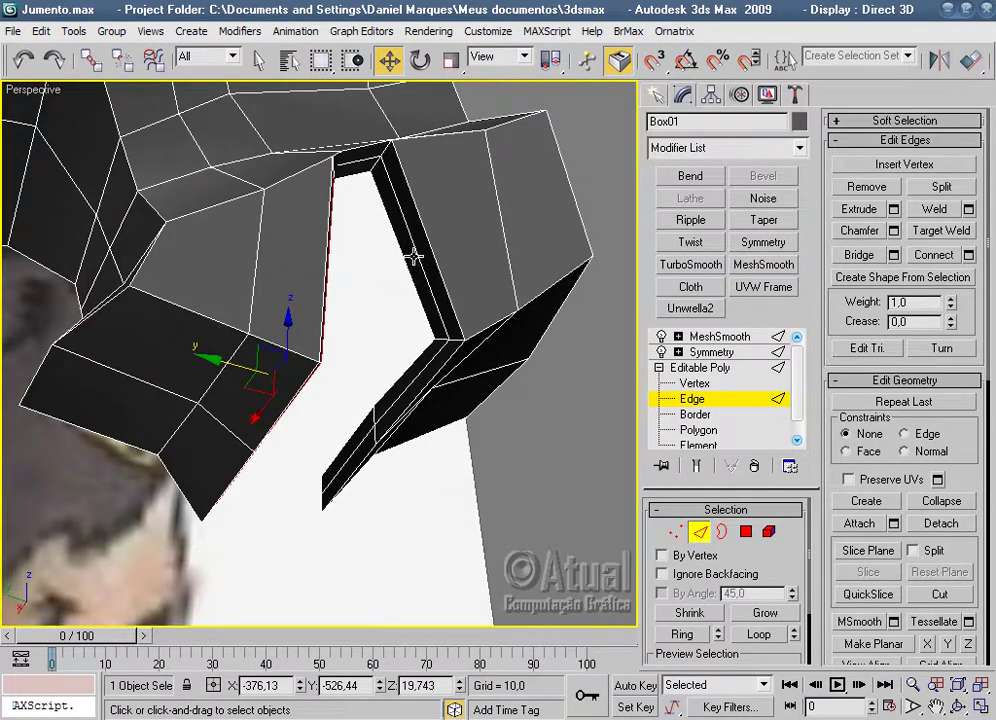
Add the inner mouth-corner edges, slide these pillar edges sideways, and preview the MeshSmooth result.
ctrl+click(414, 257)
ctrl+click(425, 362)
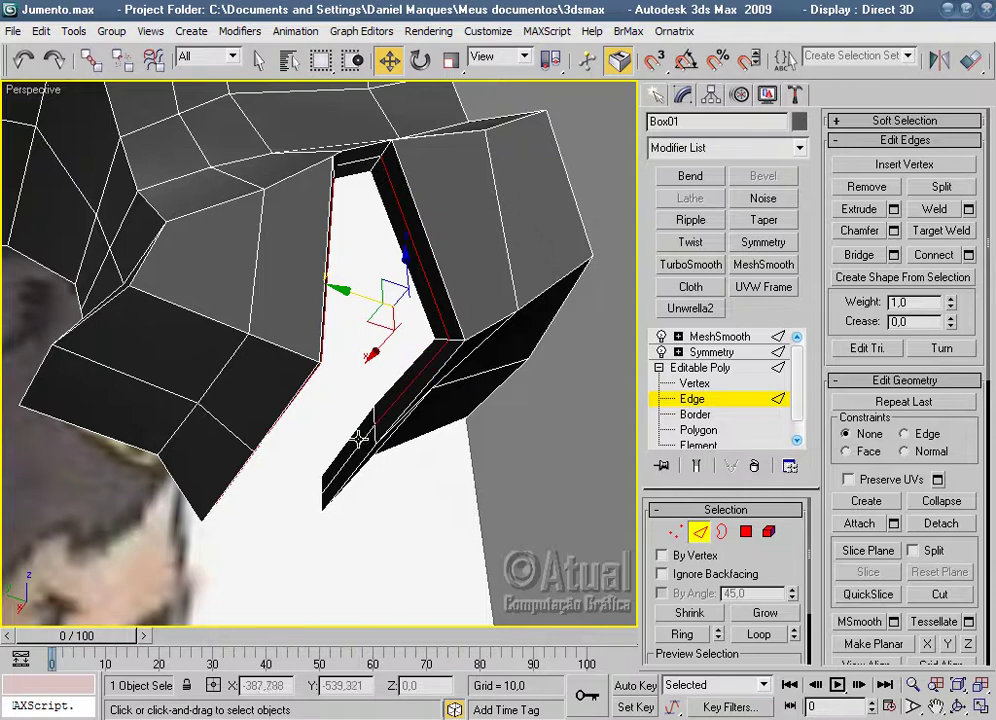
alt+middle_drag(445, 422, 410, 538)
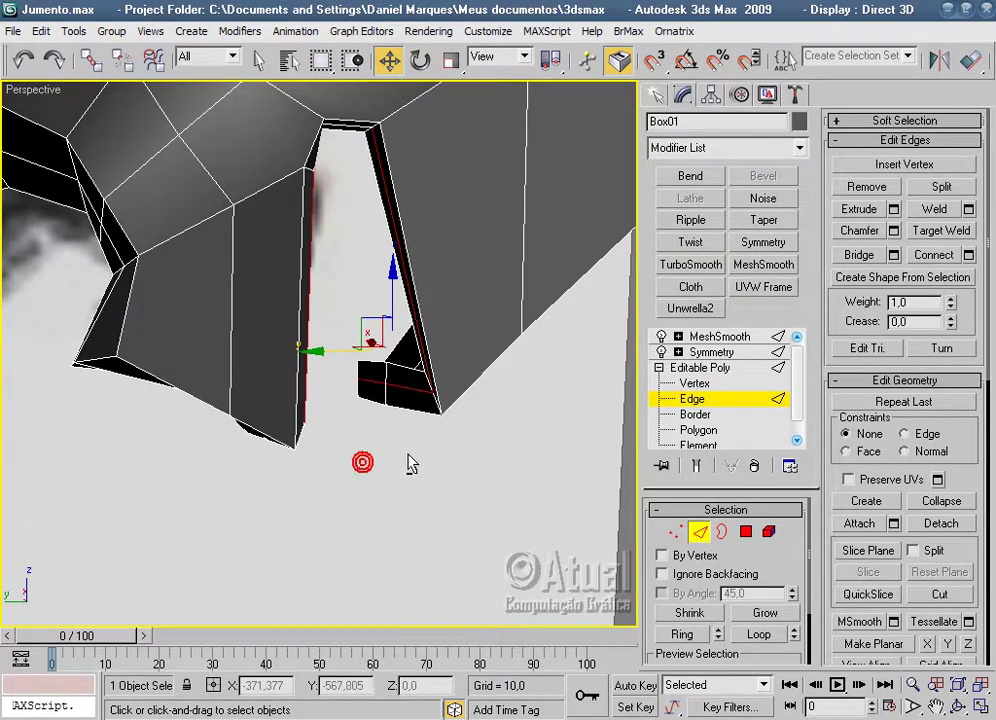
alt+middle_drag(408, 464, 335, 508)
alt+middle_drag(325, 445, 447, 452)
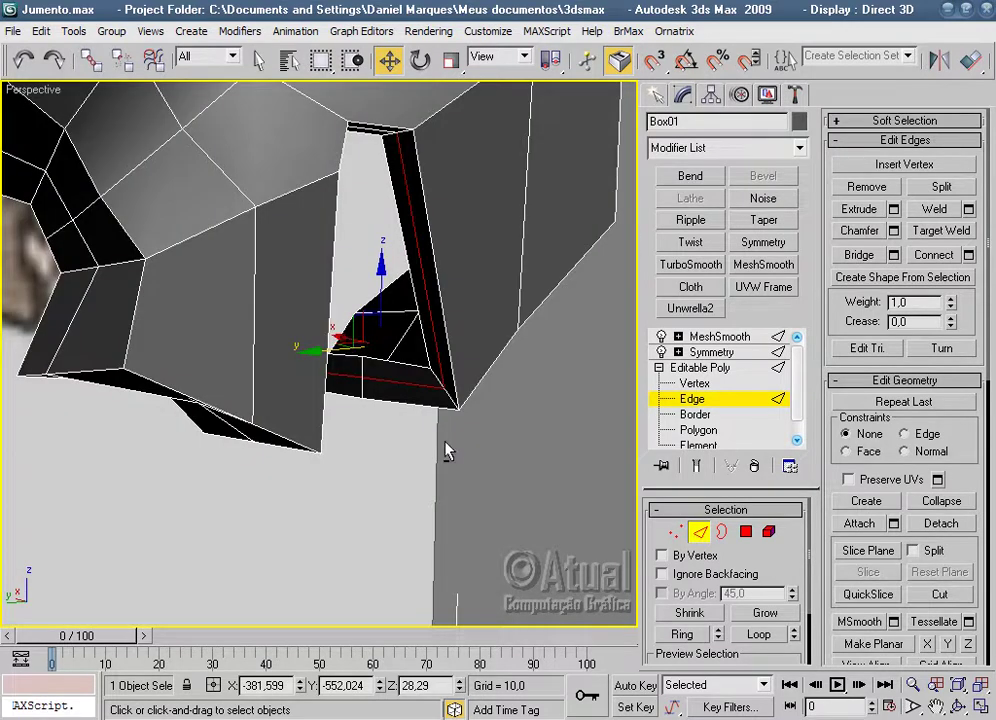
drag(328, 350, 316, 352)
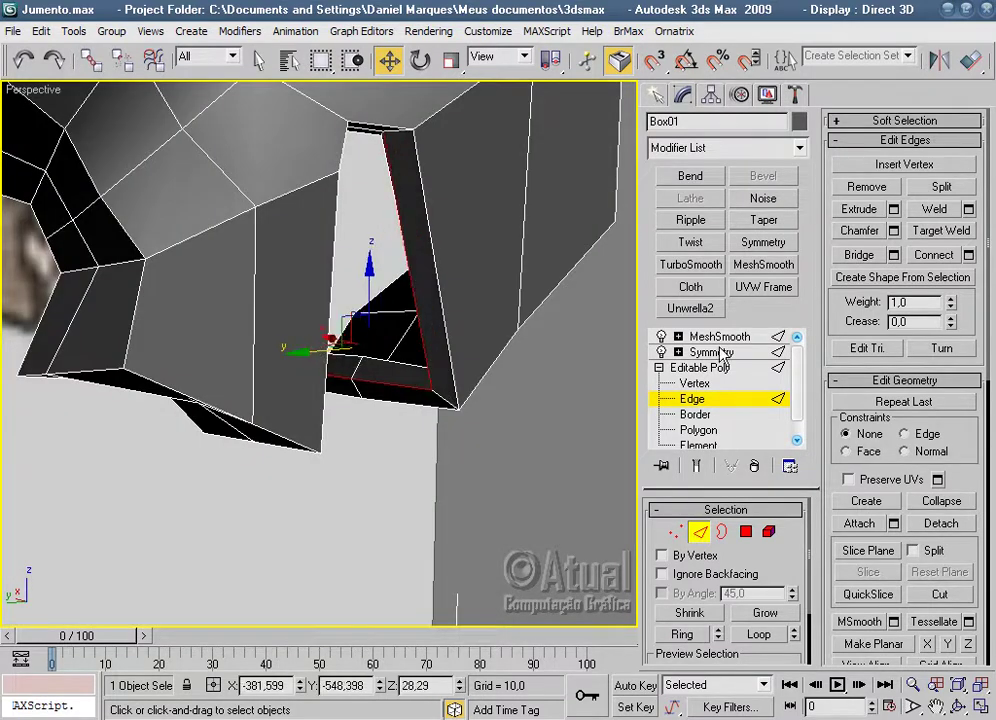
click(718, 336)
click(382, 478)
Orbit and zoom to an angled front view of the donkey's head.
scroll(265, 387, up, 5)
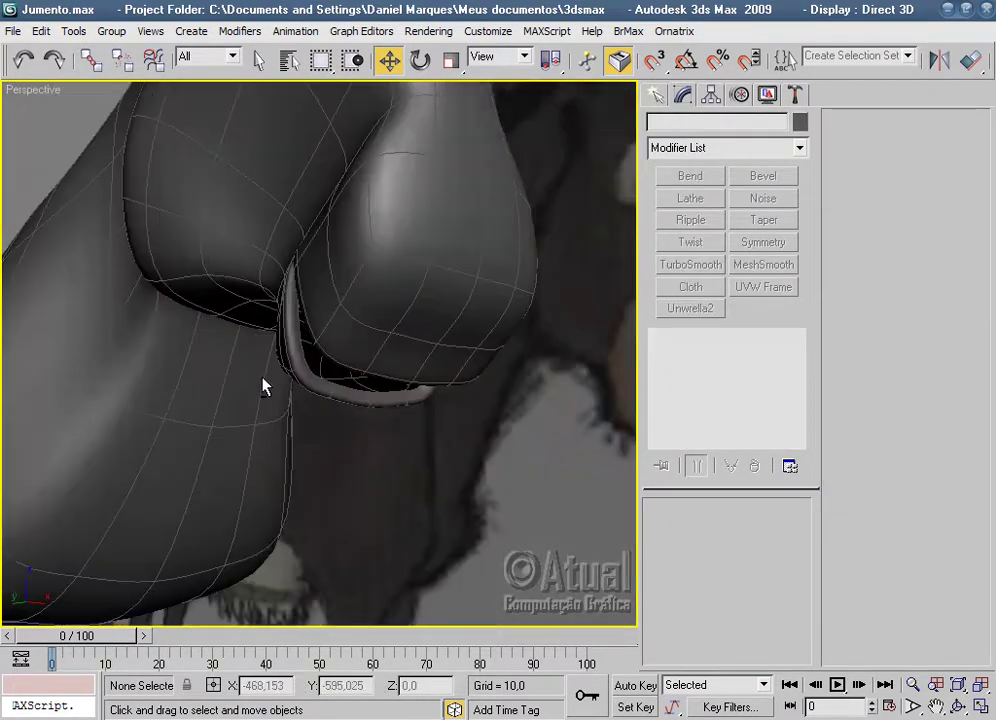
scroll(265, 387, down, 5)
mouse_move(211, 300)
alt+middle_down()
mouse_move(220, 262)
mouse_move(516, 362)
mouse_move(521, 447)
alt+middle_up()
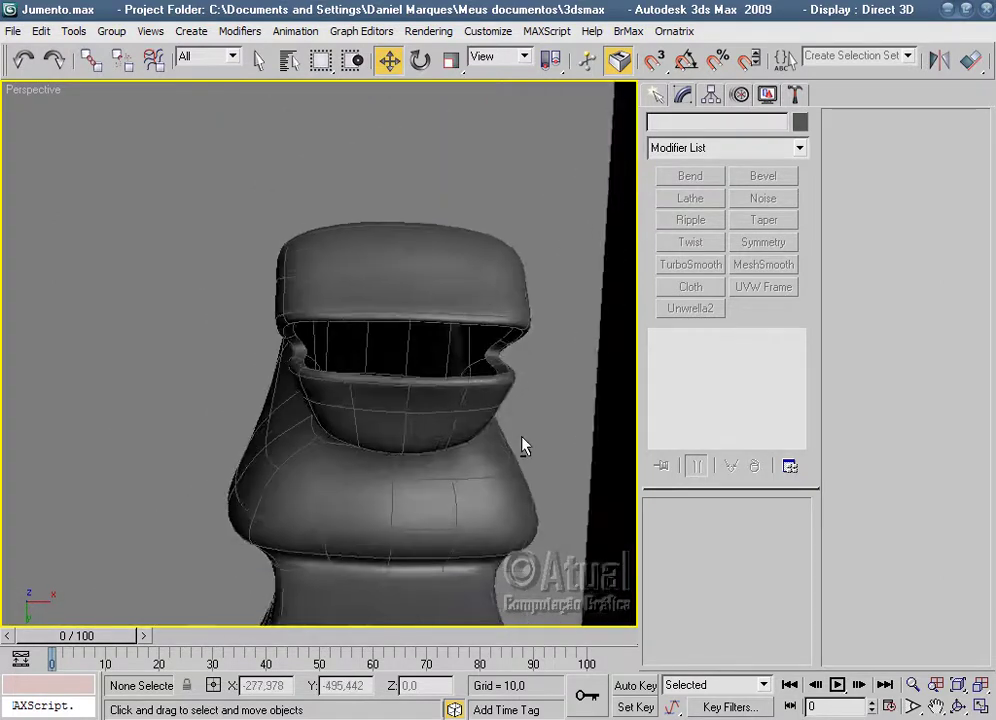
scroll(418, 298, up, 4)
scroll(351, 271, up, 2)
scroll(367, 349, up, 2)
scroll(383, 365, up, 2)
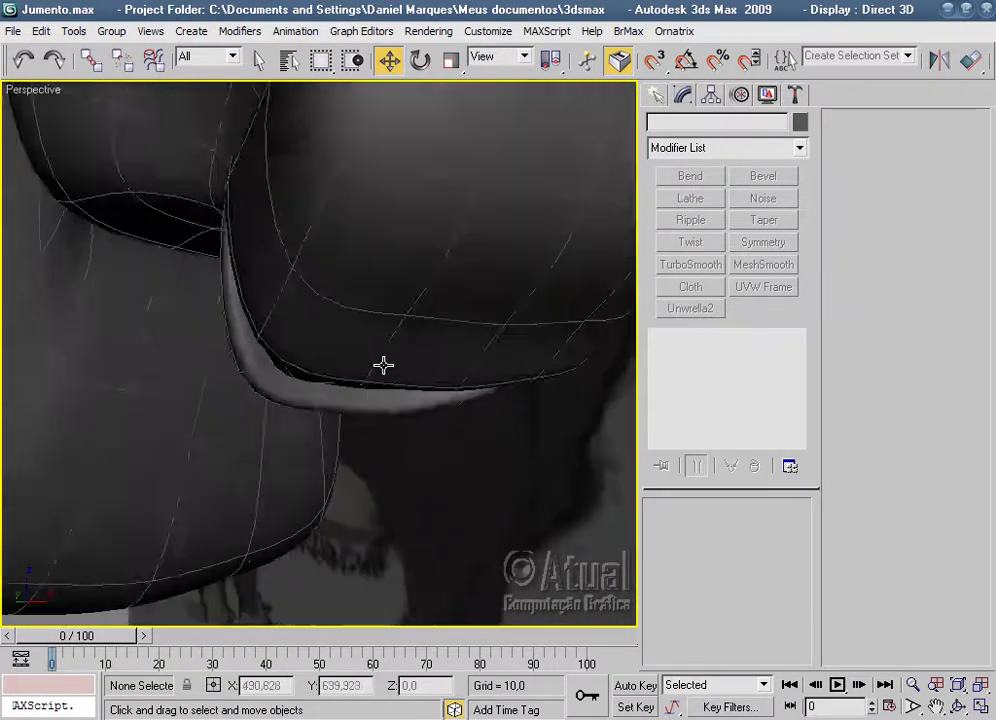
scroll(383, 365, down, 5)
mouse_move(382, 358)
alt+middle_down()
mouse_move(467, 502)
mouse_move(636, 507)
mouse_move(490, 534)
alt+middle_up()
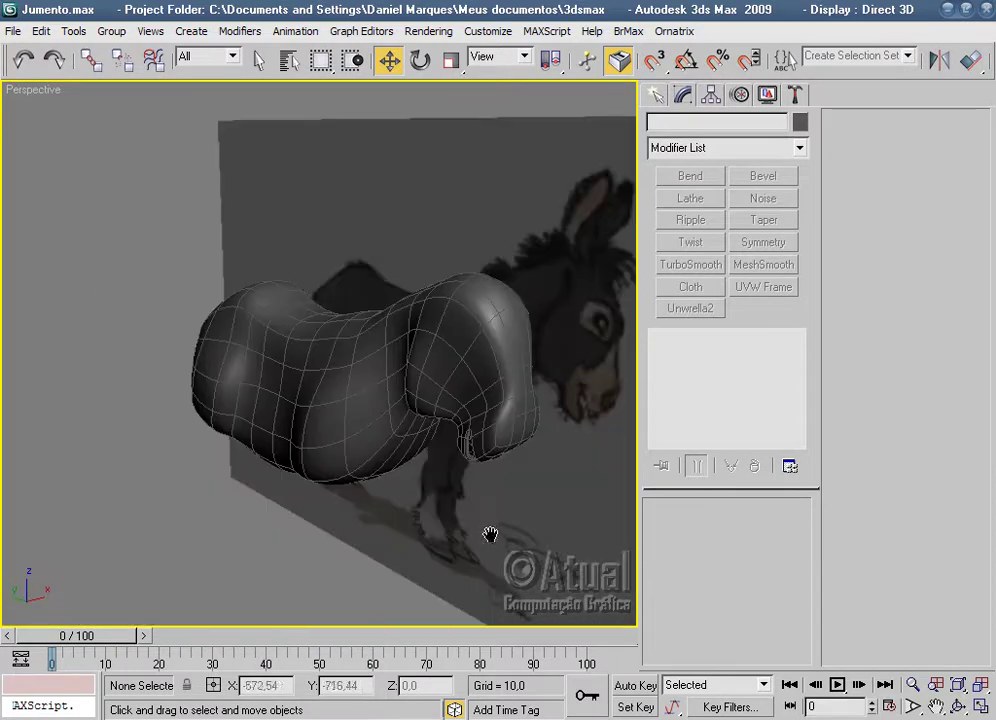
scroll(452, 480, down, 3)
alt+middle_drag(452, 480, 427, 453)
scroll(427, 453, up, 3)
In Vertex mode, shift the head and neck vertices along X.
click(427, 453)
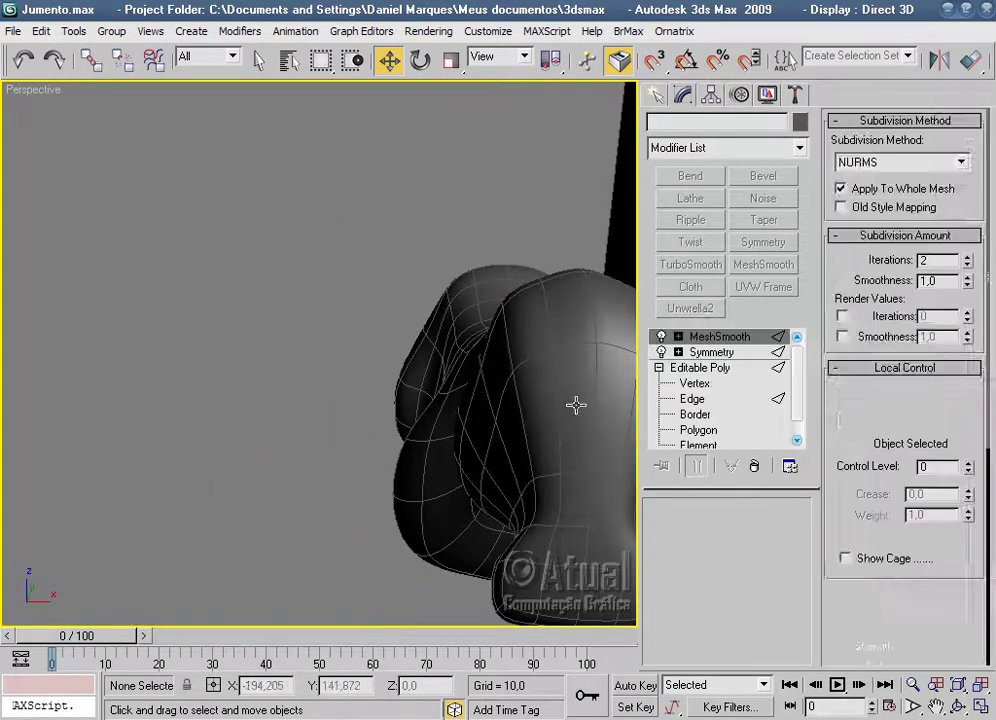
click(704, 386)
mouse_move(551, 471)
alt+middle_down()
mouse_move(415, 362)
mouse_move(426, 404)
alt+middle_up()
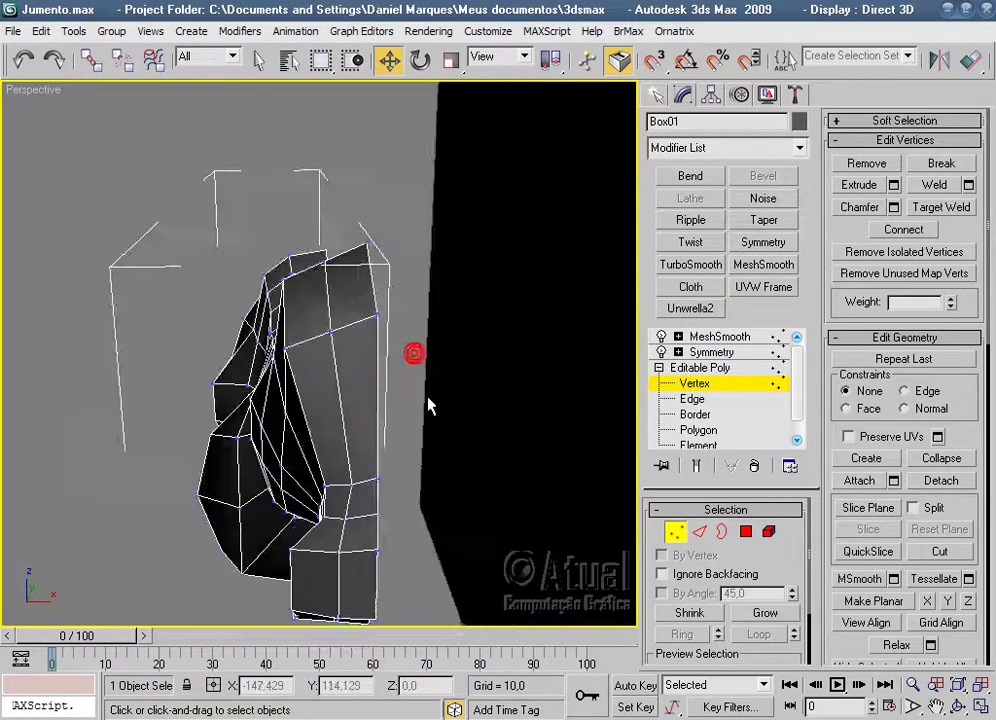
scroll(437, 395, up, 3)
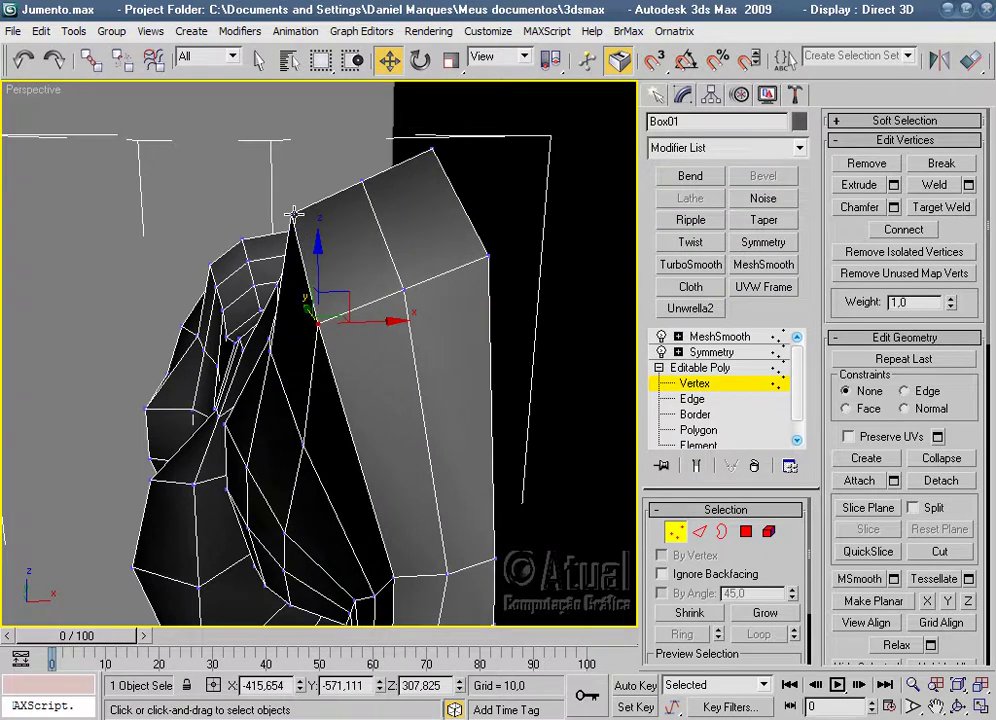
drag(371, 258, 389, 265)
mouse_move(441, 349)
alt+middle_down()
mouse_move(360, 367)
mouse_move(491, 436)
mouse_move(480, 393)
alt+middle_up()
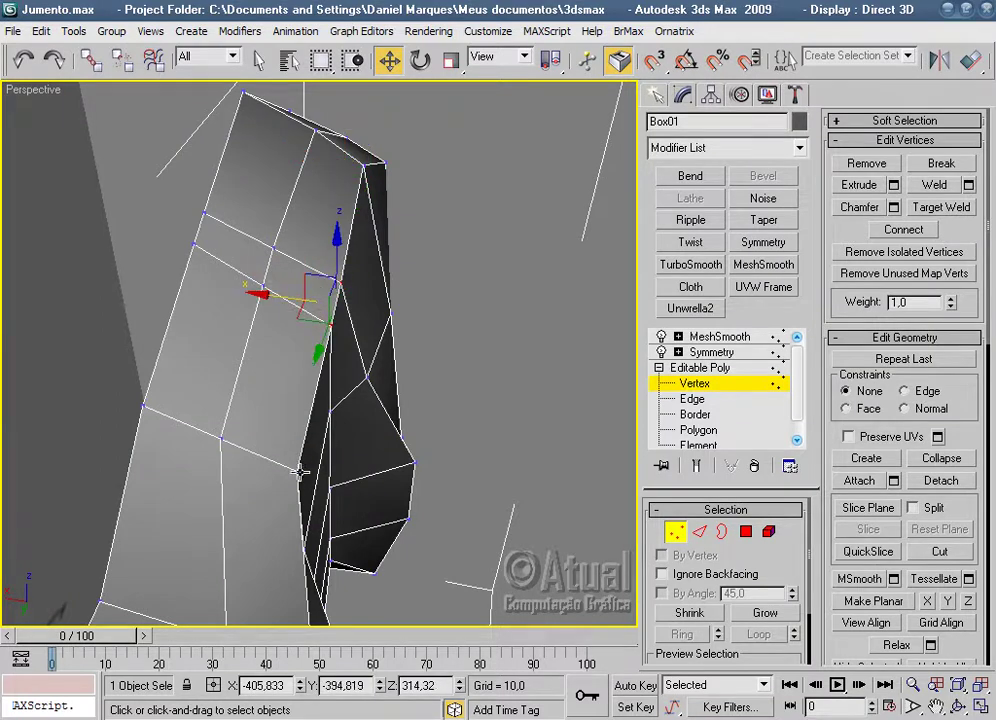
drag(268, 345, 250, 343)
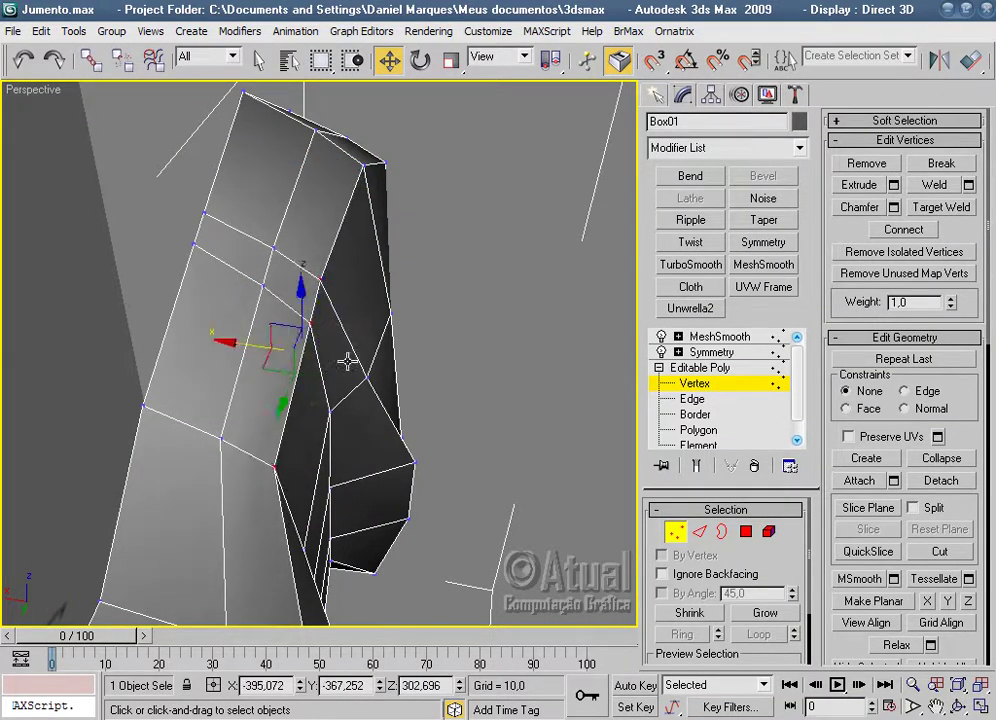
alt+middle_drag(347, 362, 360, 468)
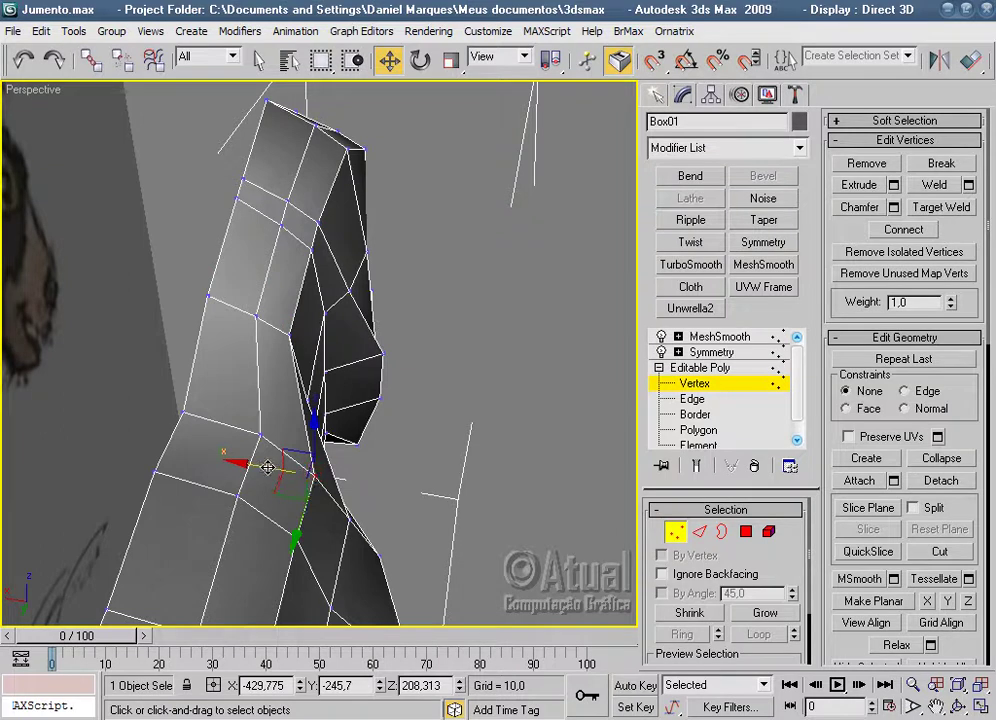
drag(268, 467, 277, 462)
mouse_move(466, 424)
alt+middle_down()
mouse_move(302, 265)
mouse_move(456, 422)
mouse_move(473, 409)
alt+middle_up()
Show the MeshSmooth result deselected, framing the whole donkey over the reference.
click(705, 338)
click(534, 462)
mouse_move(534, 462)
alt+middle_down()
mouse_move(433, 480)
mouse_move(520, 400)
mouse_move(397, 424)
mouse_move(442, 442)
mouse_move(556, 445)
mouse_move(407, 460)
mouse_move(325, 409)
mouse_move(216, 416)
mouse_move(405, 378)
mouse_move(505, 418)
mouse_move(362, 438)
alt+middle_up()
scroll(404, 460, up, 3)
scroll(534, 427, down, 5)
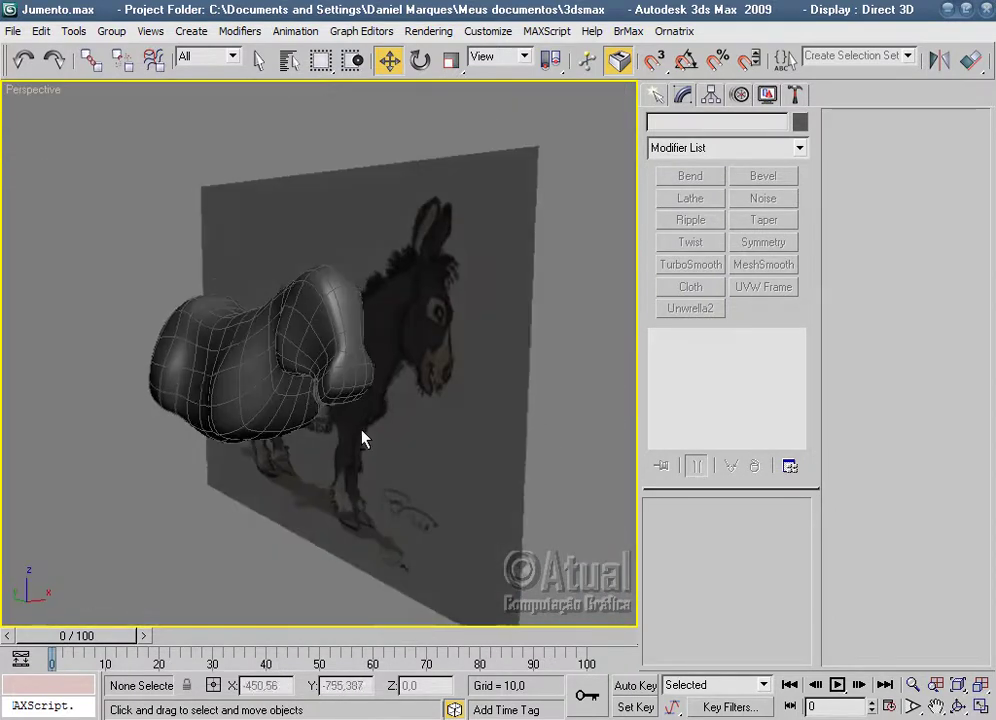
Select Box01 and return to its Editable Poly cage with edged faces shown, zoomed in close.
scroll(474, 396, up, 5)
mouse_move(474, 396)
alt+middle_down()
mouse_move(518, 334)
mouse_move(507, 442)
mouse_move(485, 309)
mouse_move(416, 356)
mouse_move(562, 424)
mouse_move(325, 462)
alt+middle_up()
scroll(507, 442, down, 3)
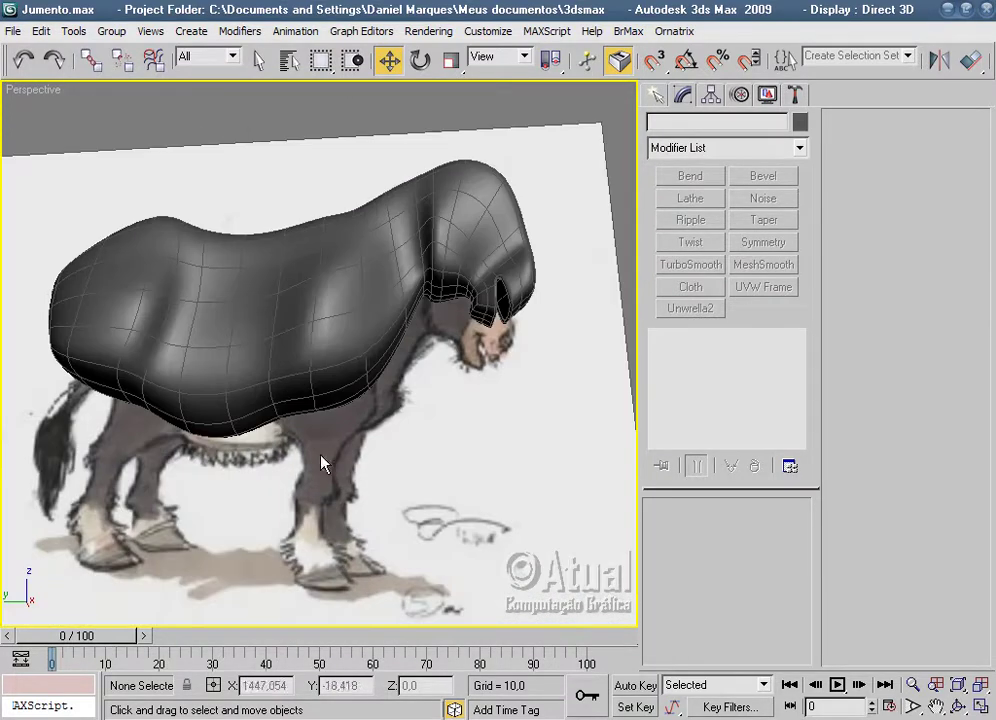
click(330, 445)
click(695, 383)
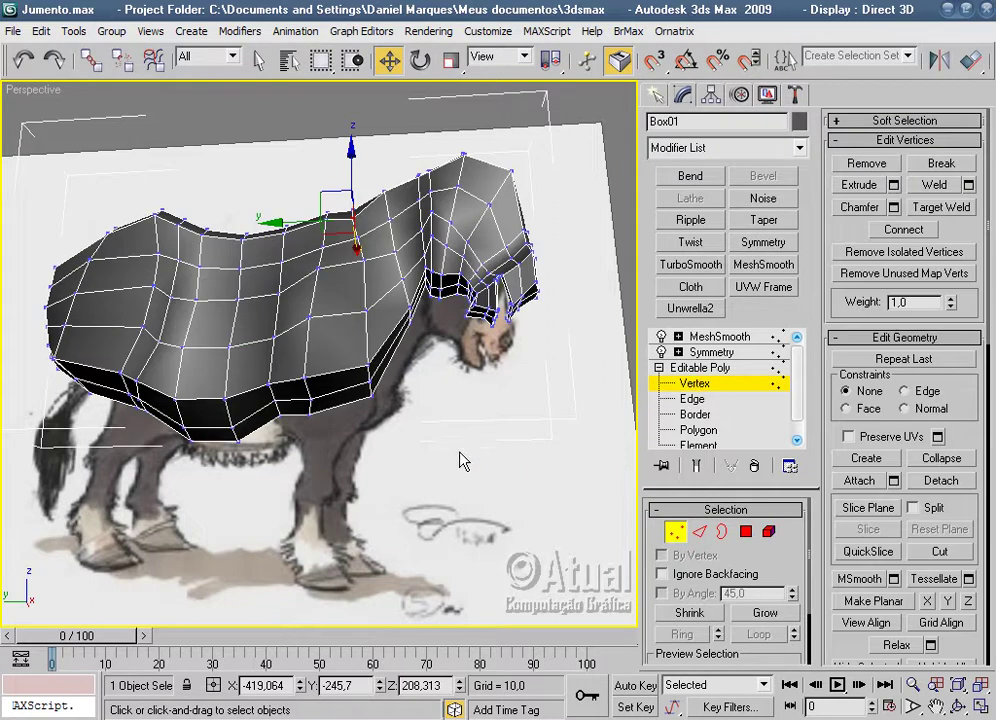
mouse_move(452, 454)
alt+middle_down()
mouse_move(378, 501)
mouse_move(445, 460)
alt+middle_up()
key(F4)
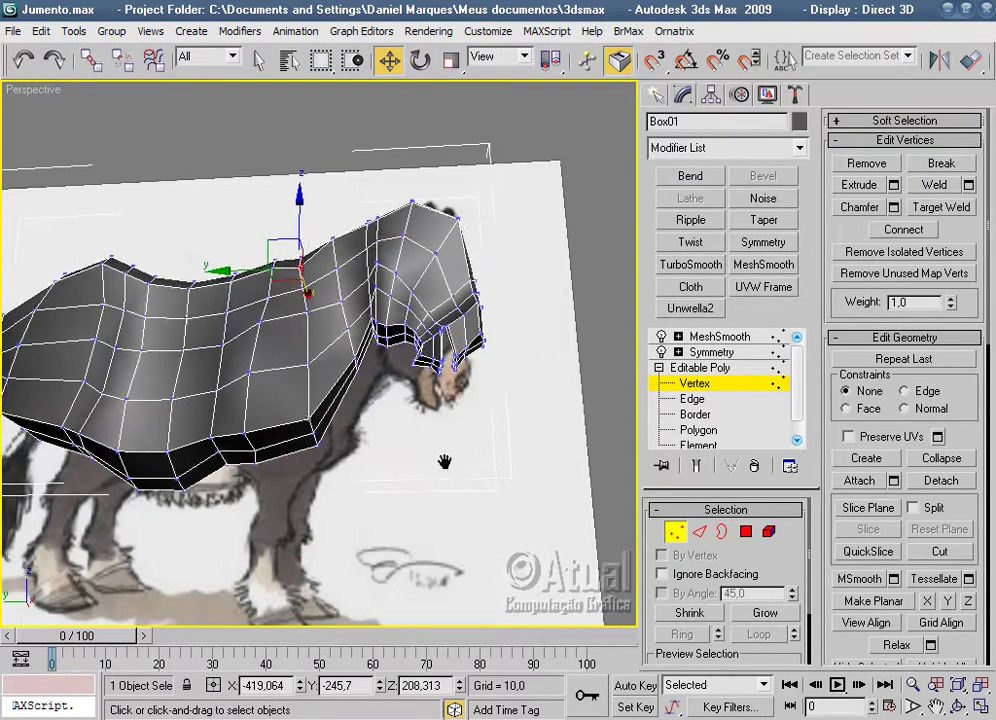
scroll(474, 414, up, 2)
scroll(474, 409, up, 2)
scroll(474, 409, up, 2)
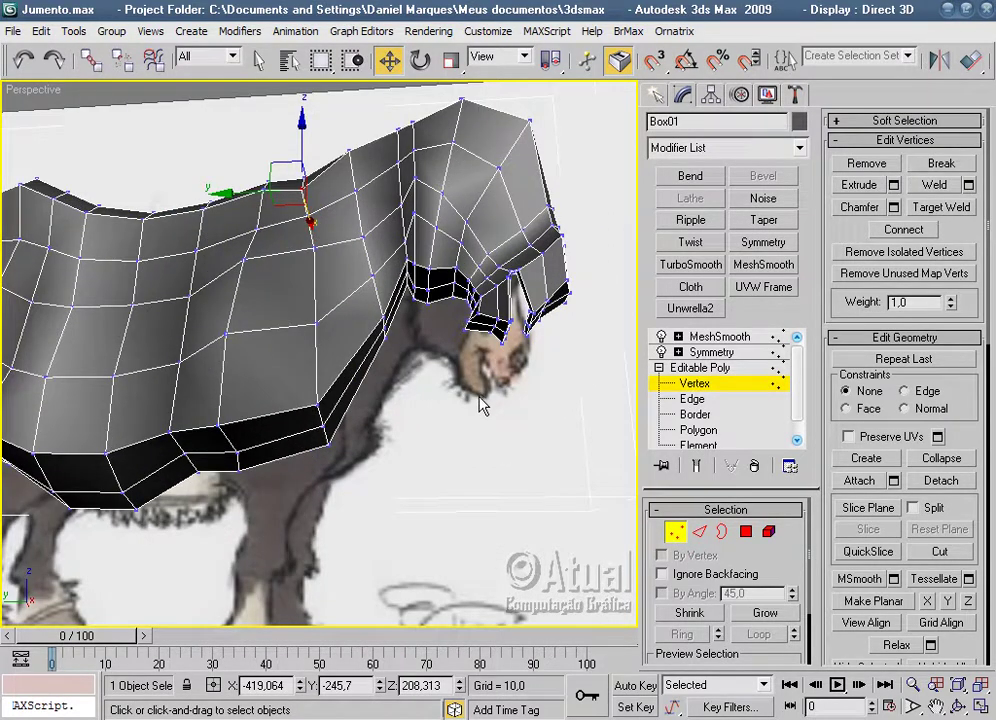
mouse_move(452, 478)
alt+middle_down()
mouse_move(445, 367)
mouse_move(507, 356)
mouse_move(474, 442)
mouse_move(380, 413)
mouse_move(451, 462)
alt+middle_up()
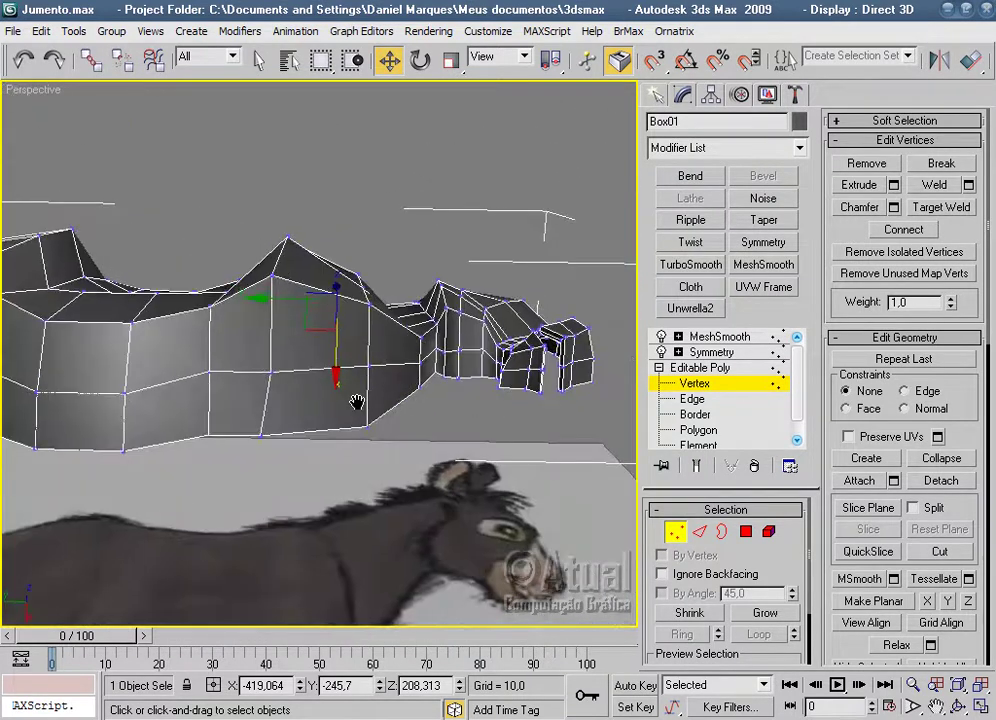
scroll(451, 462, up, 3)
click(699, 531)
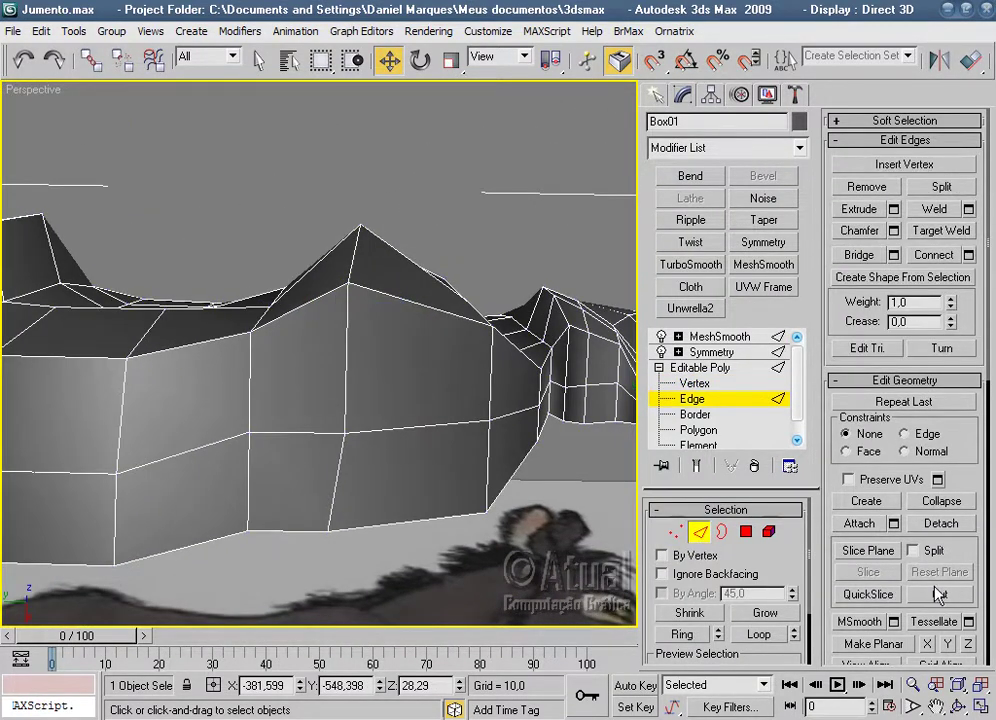
Cut a new edge across the side face and start a vertical cut from the lower edge.
click(346, 372)
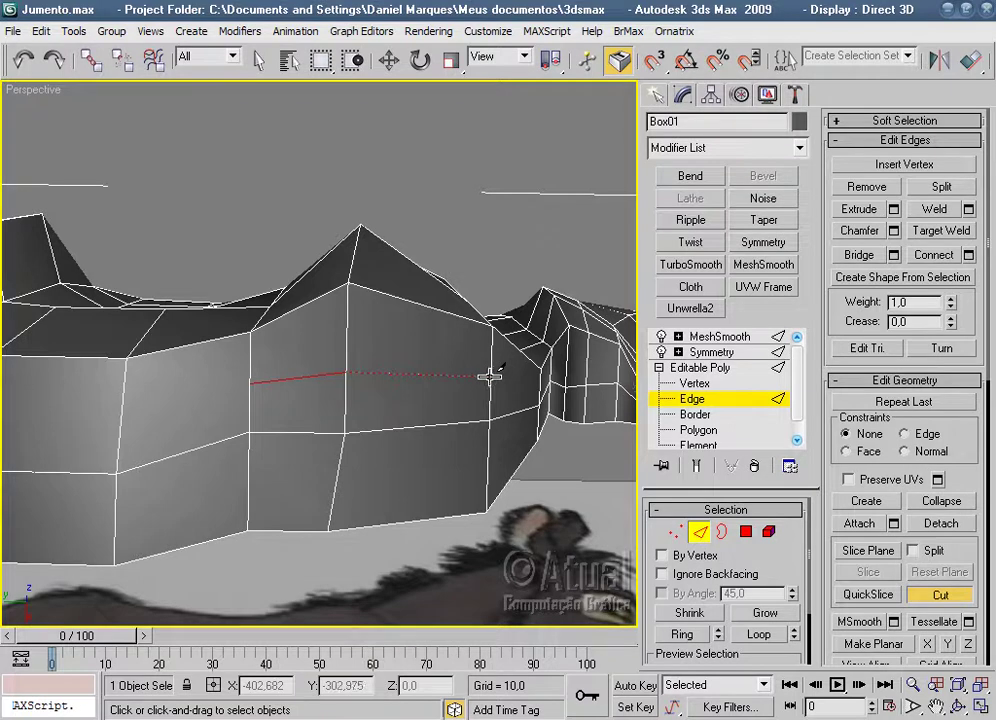
click(491, 376)
mouse_move(262, 429)
alt+middle_down()
mouse_move(407, 438)
mouse_move(442, 493)
mouse_move(272, 408)
mouse_move(333, 462)
mouse_move(435, 454)
alt+middle_up()
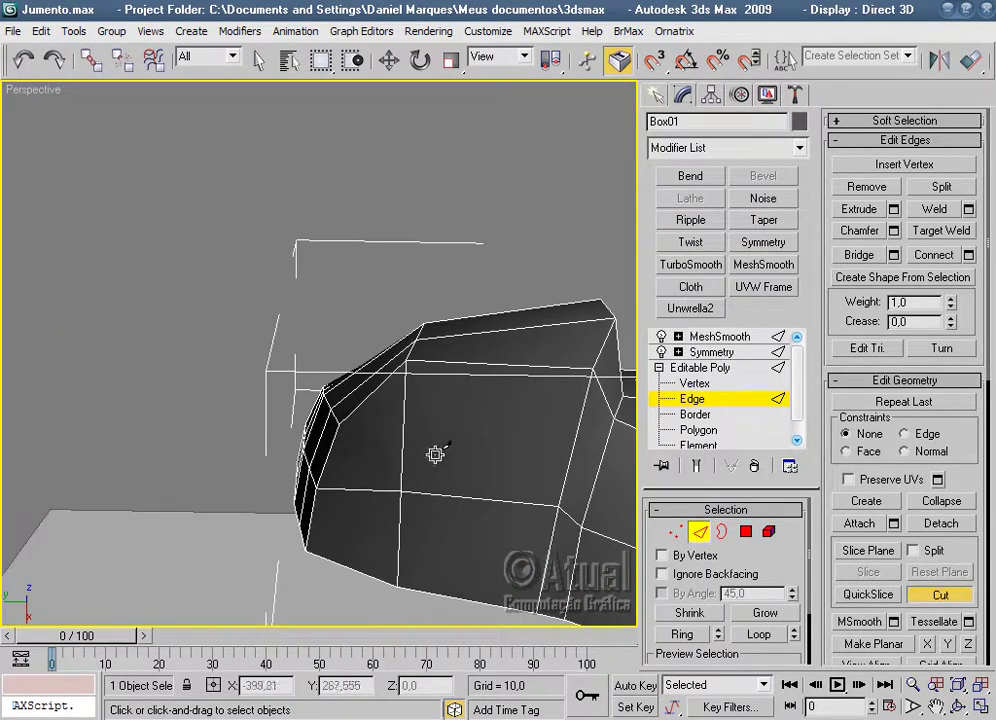
alt+middle_drag(572, 443, 434, 447)
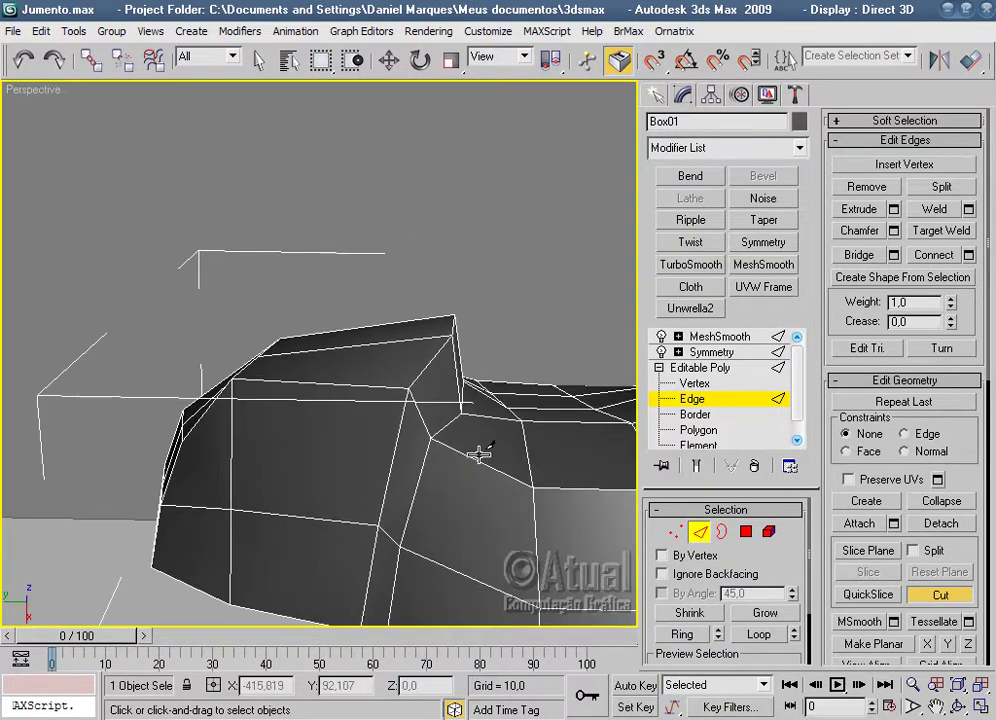
mouse_move(508, 453)
alt+middle_down()
mouse_move(490, 443)
mouse_move(469, 465)
mouse_move(298, 486)
alt+middle_up()
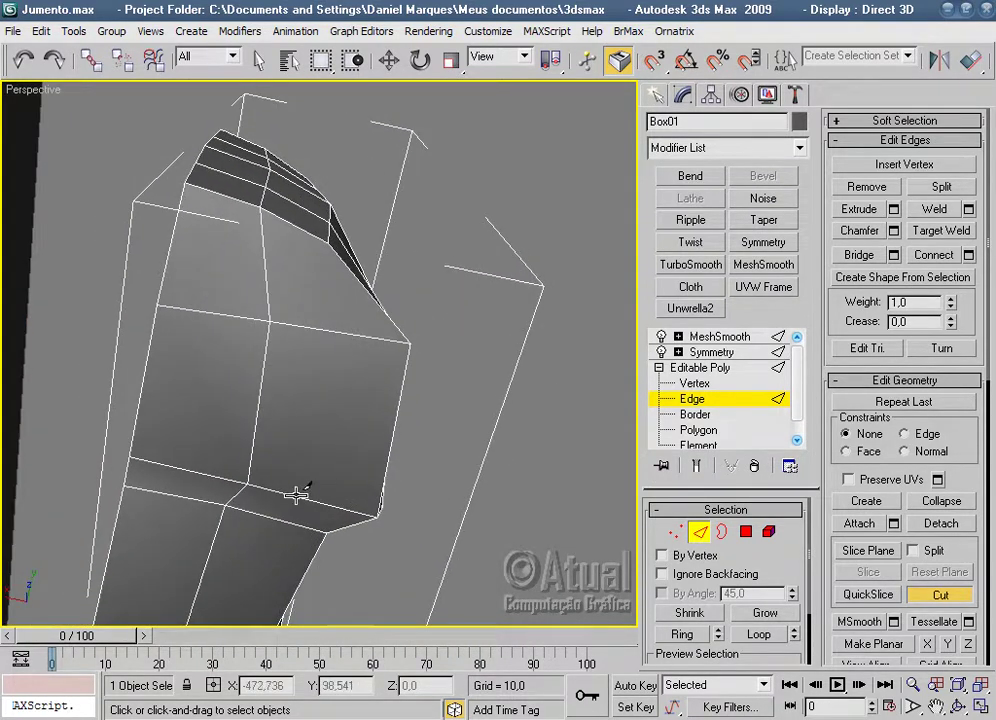
click(296, 494)
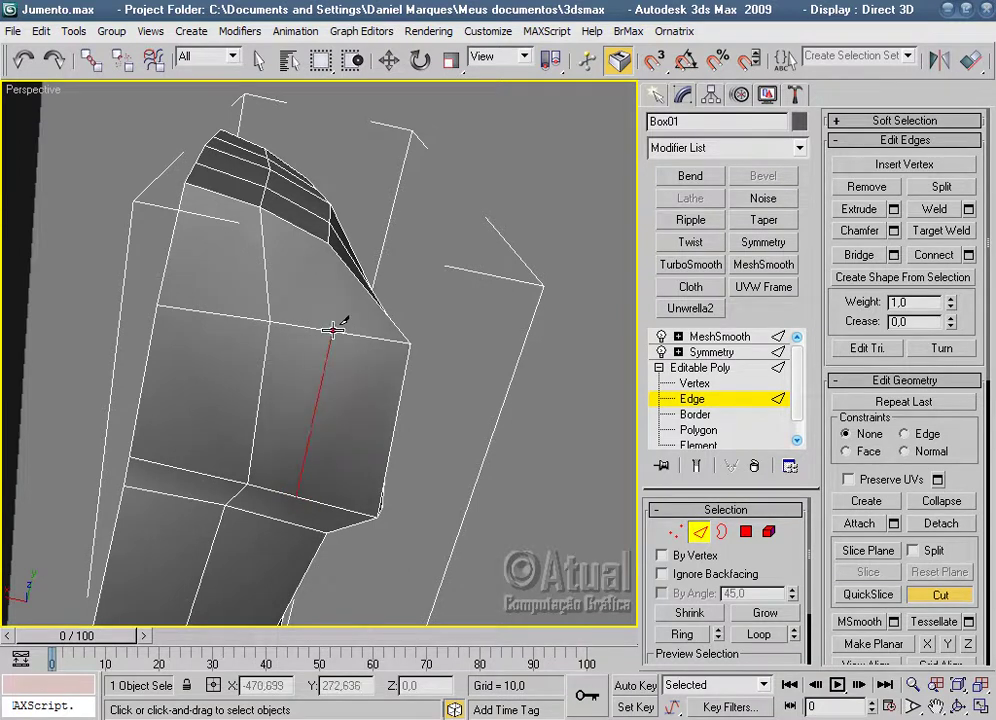
Select all vertices of the donkey mesh and weld them with a 0,1 threshold.
click(676, 532)
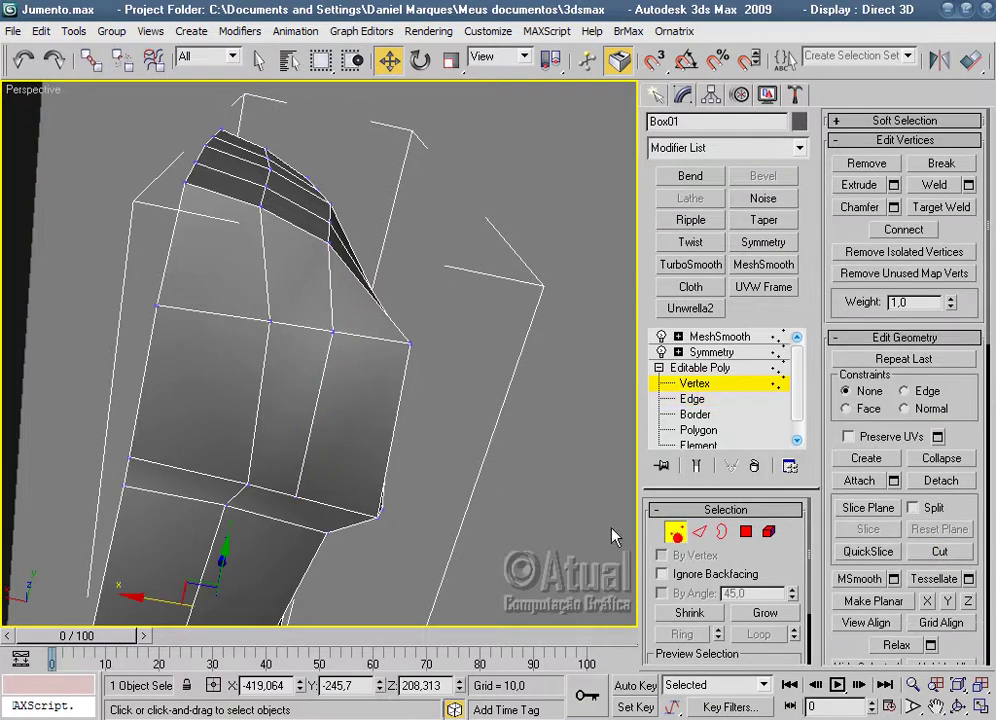
scroll(478, 516, down, 5)
scroll(478, 516, down, 5)
scroll(362, 571, down, 5)
alt+middle_drag(362, 571, 525, 418)
mouse_move(545, 478)
mouse_down()
mouse_move(400, 387)
mouse_move(288, 283)
mouse_up()
click(967, 186)
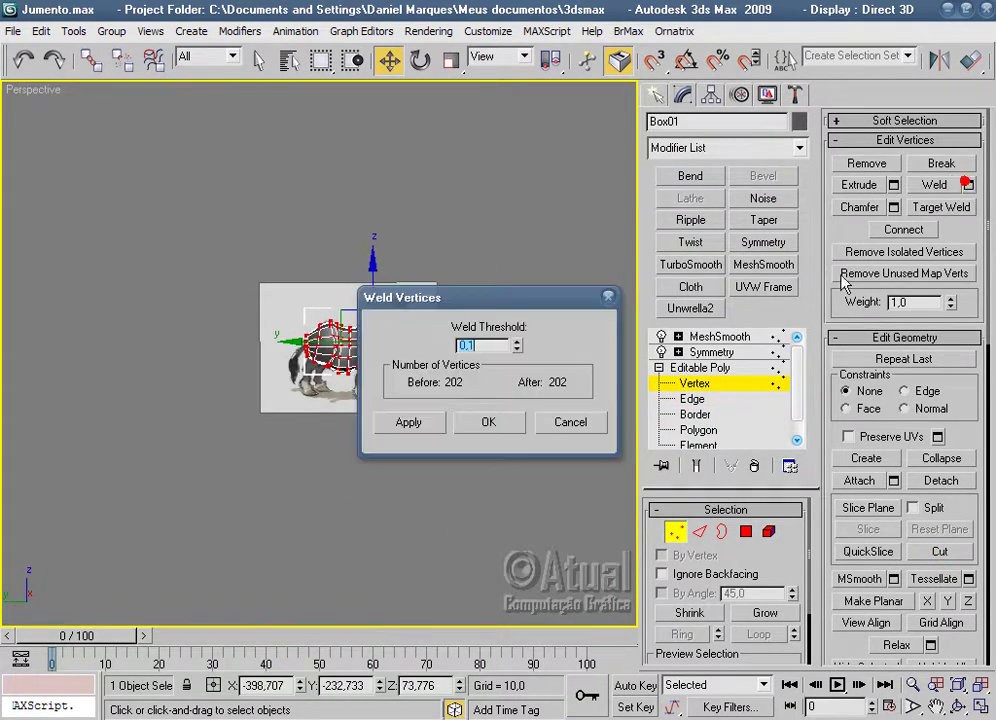
click(499, 422)
scroll(509, 451, up, 4)
scroll(509, 451, up, 2)
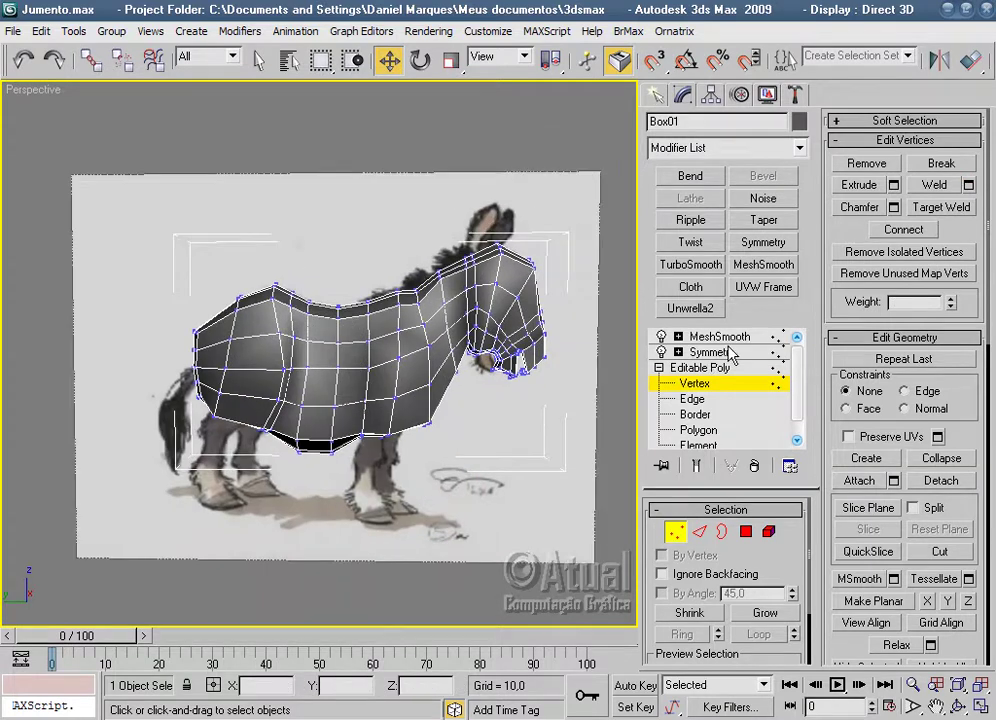
Preview the smoothed donkey body with the mesh deselected.
click(738, 336)
click(507, 527)
mouse_move(507, 527)
alt+middle_down()
mouse_move(543, 396)
mouse_move(545, 445)
mouse_move(445, 467)
alt+middle_up()
scroll(430, 460, up, 4)
In Polygon mode, select three front belly polygons for the leg.
click(412, 426)
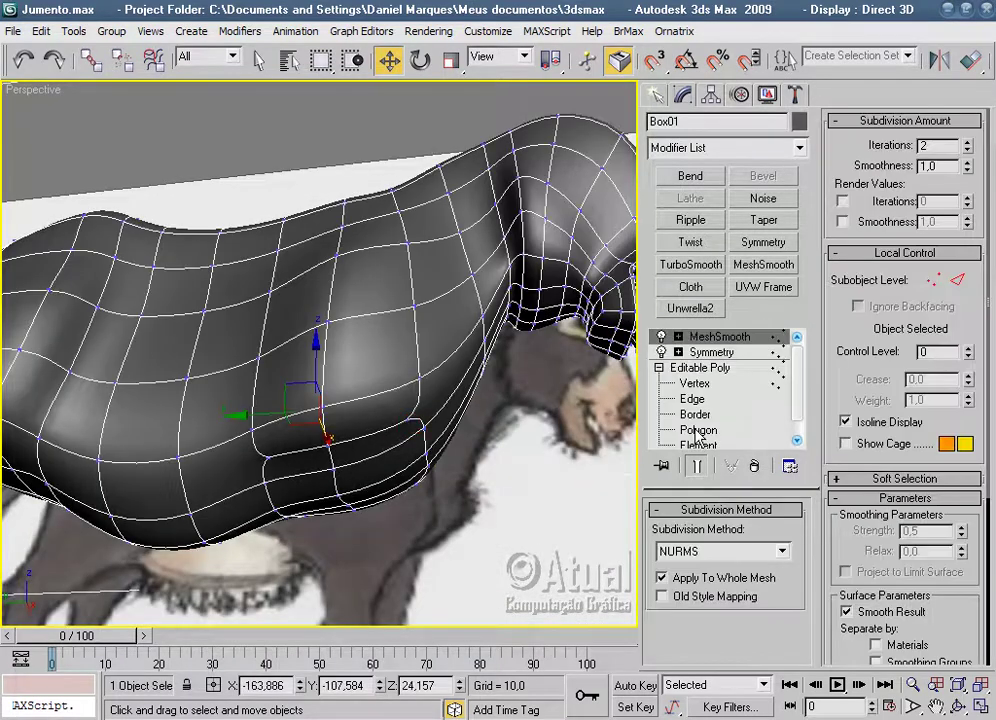
click(690, 430)
click(378, 442)
ctrl+click(270, 445)
ctrl+click(429, 436)
alt+middle_drag(429, 436, 541, 345)
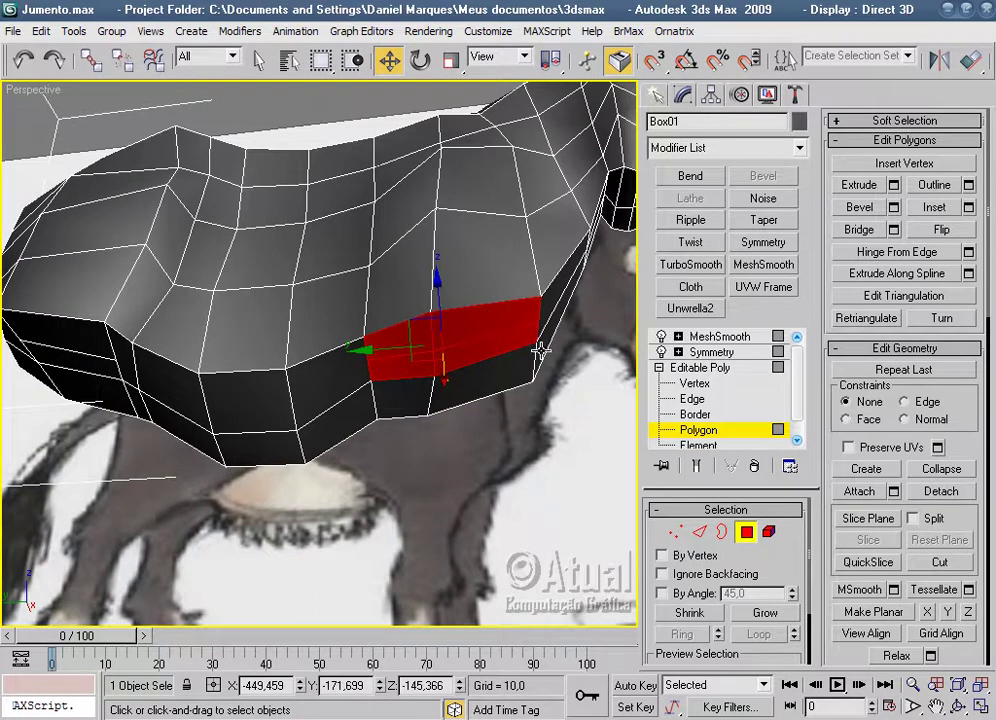
In the Left view, extrude the belly polygons downward about 77 units.
key(l)
scroll(296, 222, down, 3)
scroll(467, 378, down, 2)
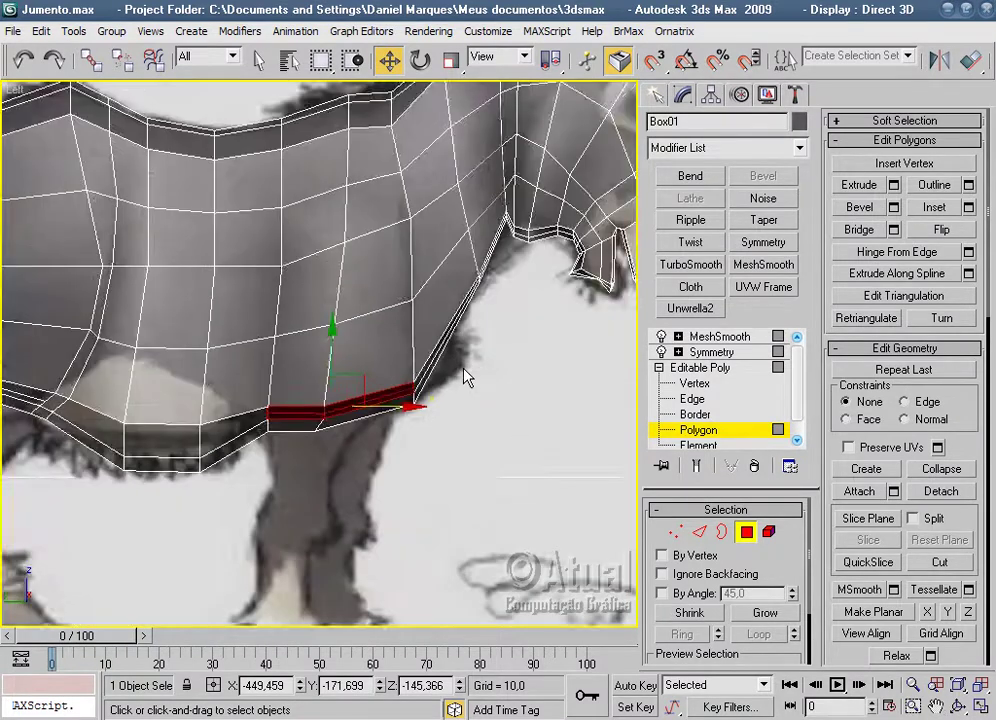
scroll(467, 378, down, 2)
middle_drag(437, 394, 478, 360)
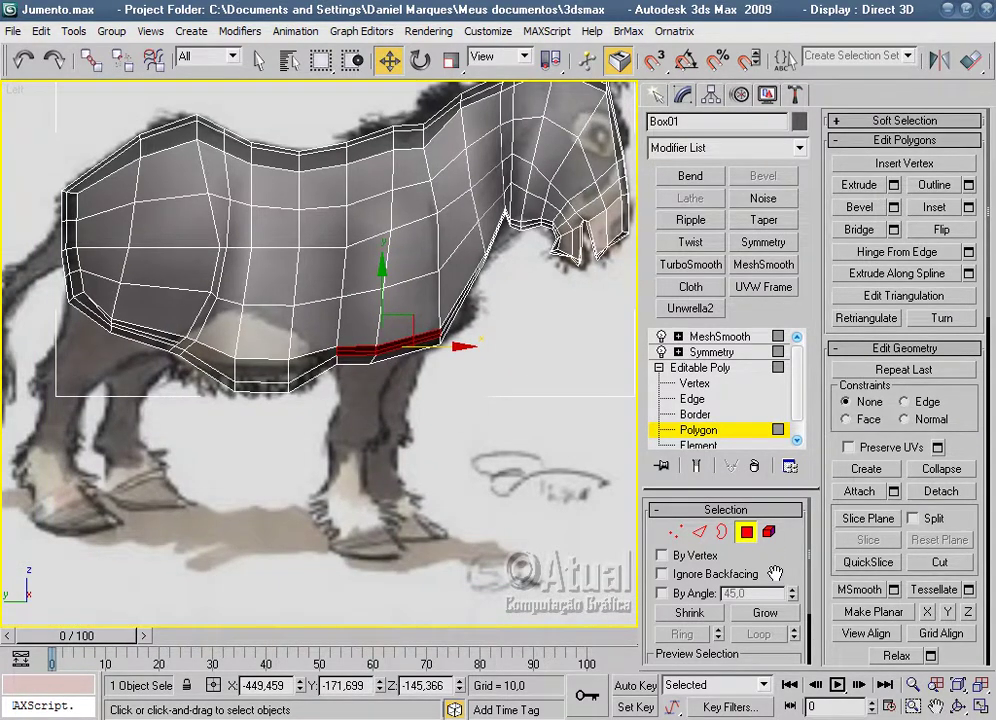
click(894, 185)
drag(582, 303, 734, 218)
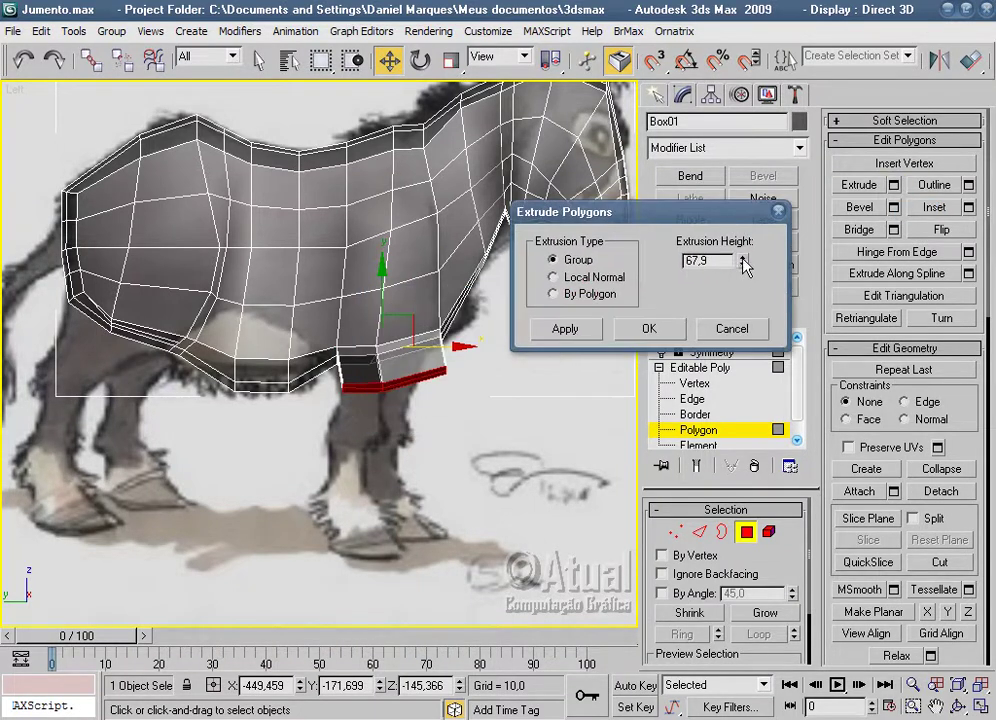
drag(744, 262, 743, 259)
click(672, 327)
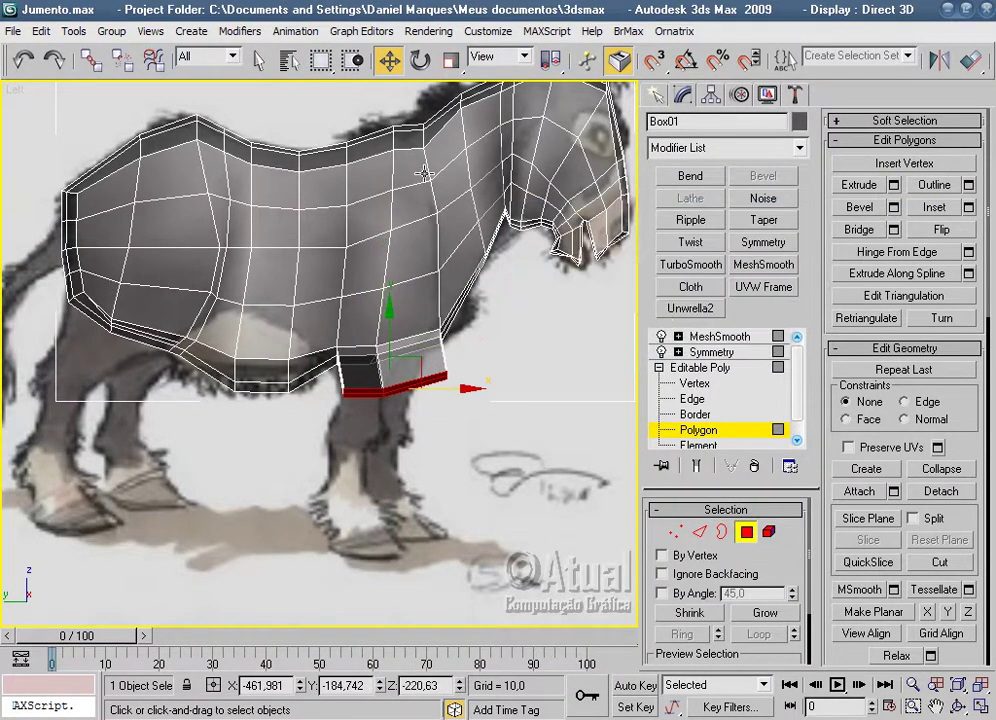
Scale the new leg's bottom narrower along X.
key(r)
drag(387, 310, 393, 331)
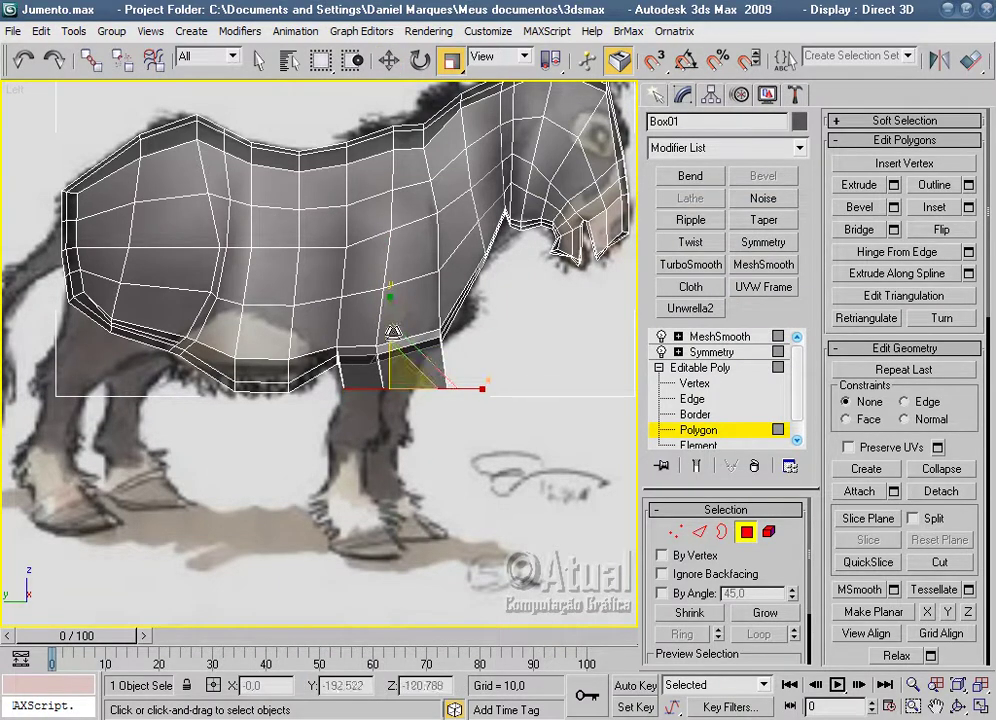
drag(472, 388, 428, 387)
key(w)
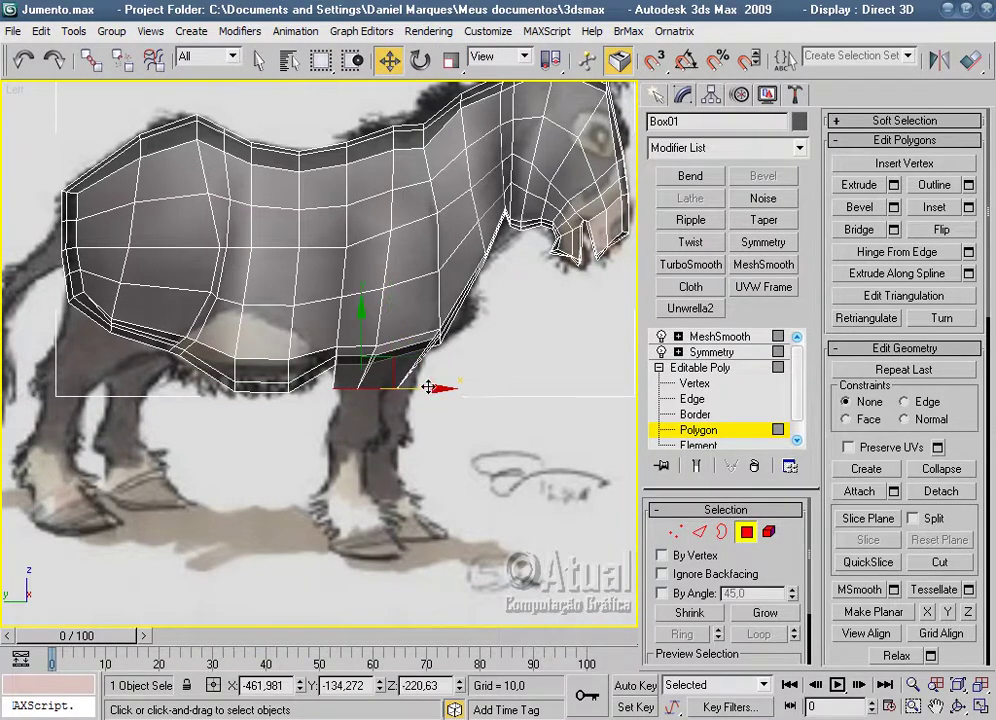
click(451, 61)
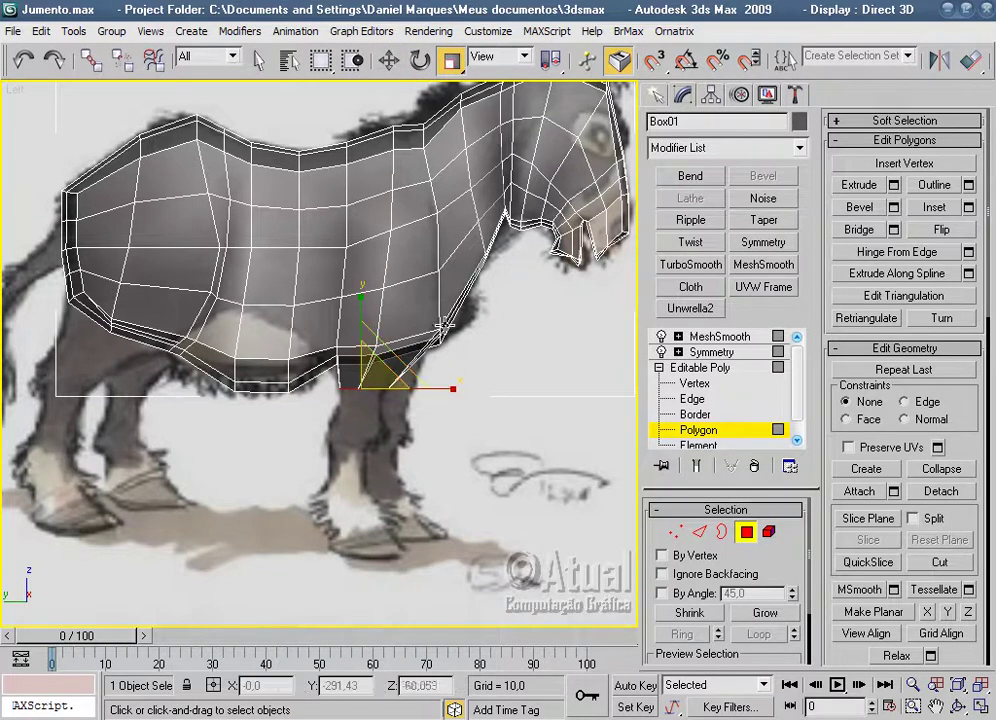
key(w)
middle_drag(477, 296, 500, 340)
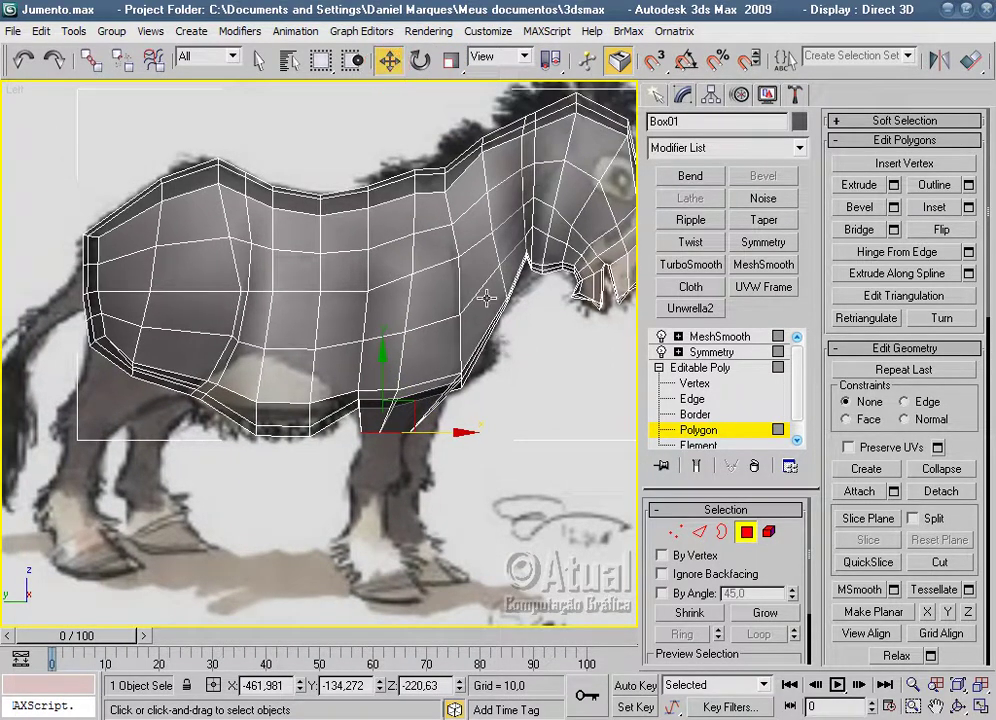
Frame the model in the Front view with wireframe edges shown.
key(f)
scroll(400, 382, down, 5)
scroll(405, 378, up, 5)
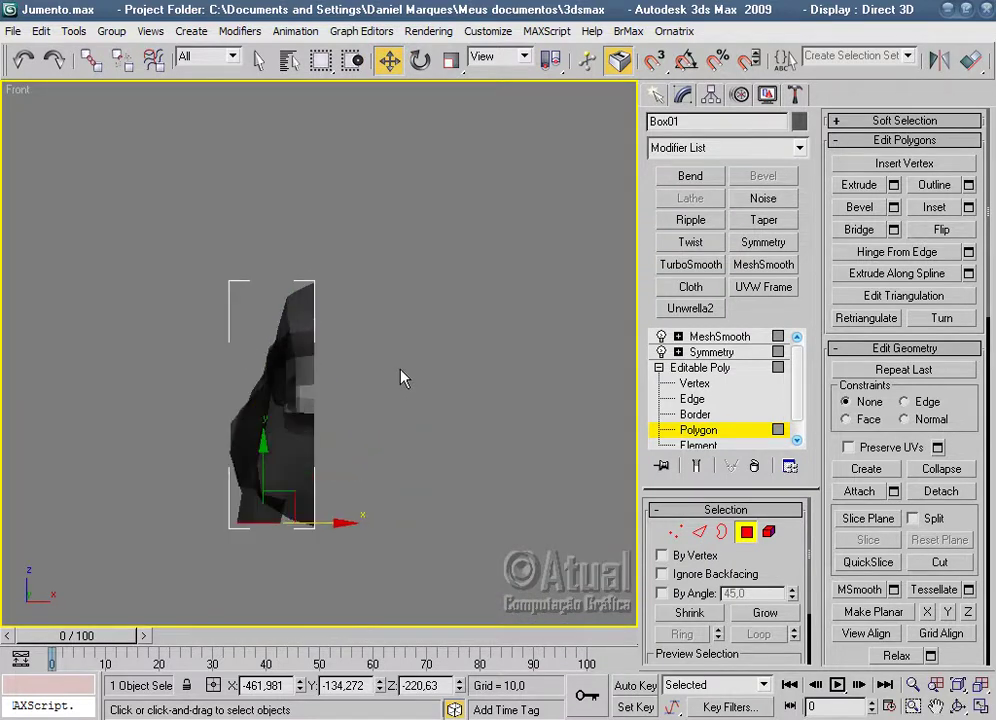
middle_drag(405, 378, 442, 328)
key(F4)
scroll(441, 340, up, 2)
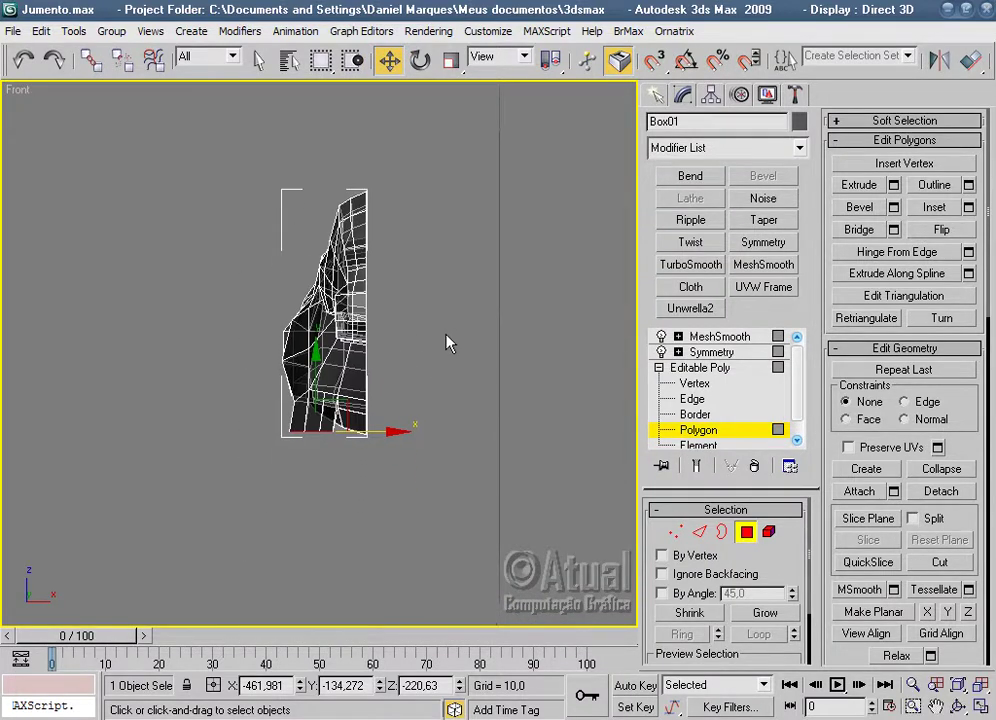
scroll(447, 340, up, 3)
Shift the bottom polygons slightly right along X and return to the Left reference view.
click(451, 60)
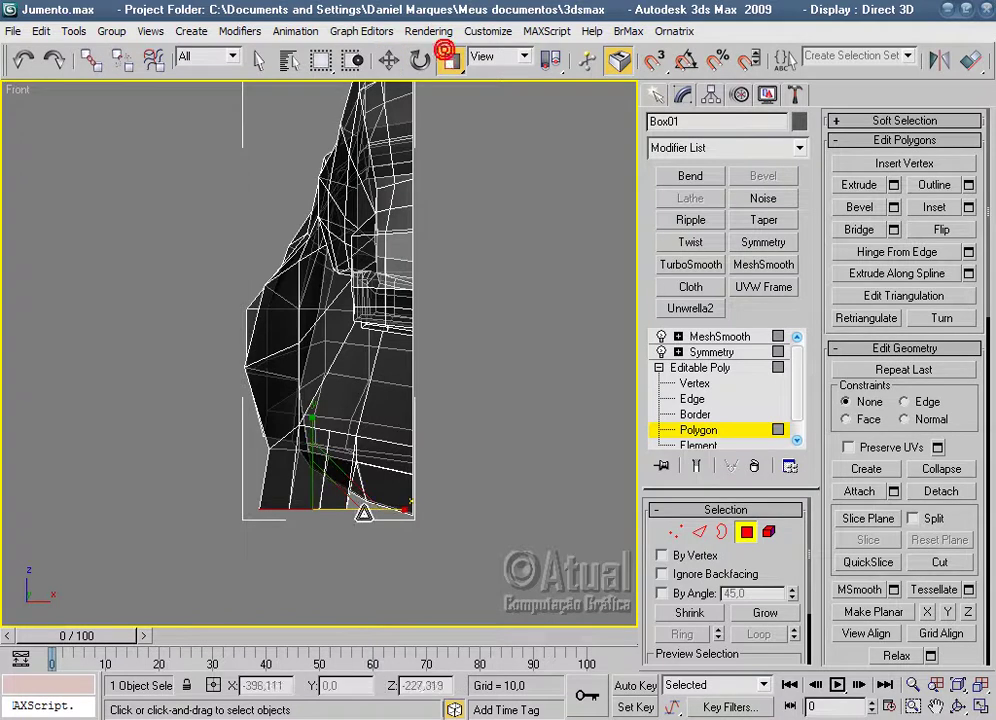
click(389, 60)
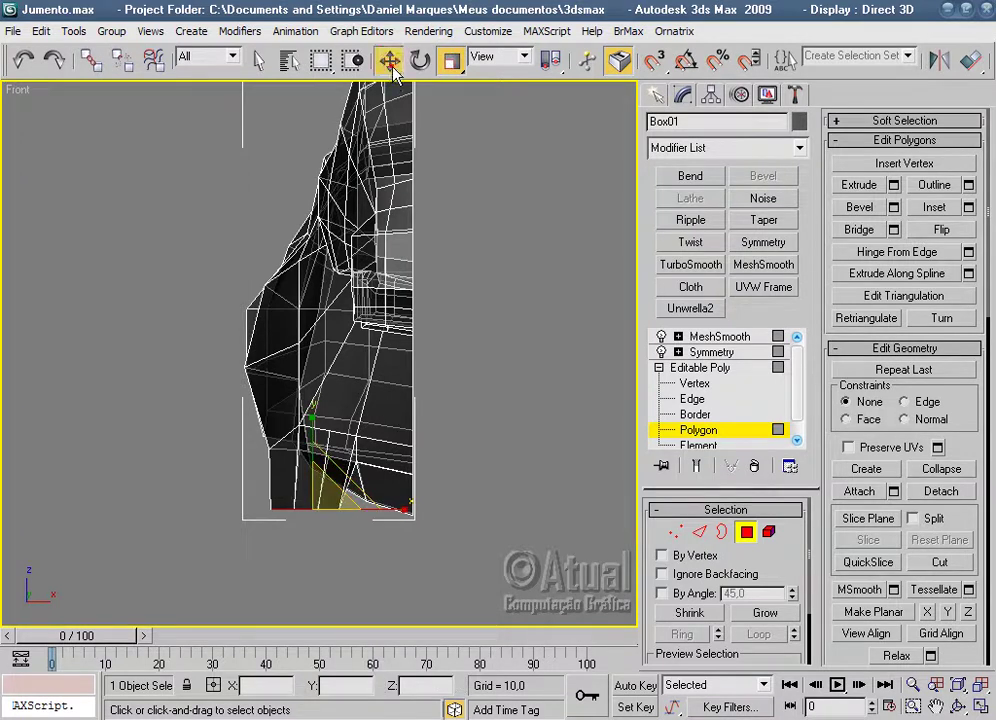
drag(365, 511, 412, 513)
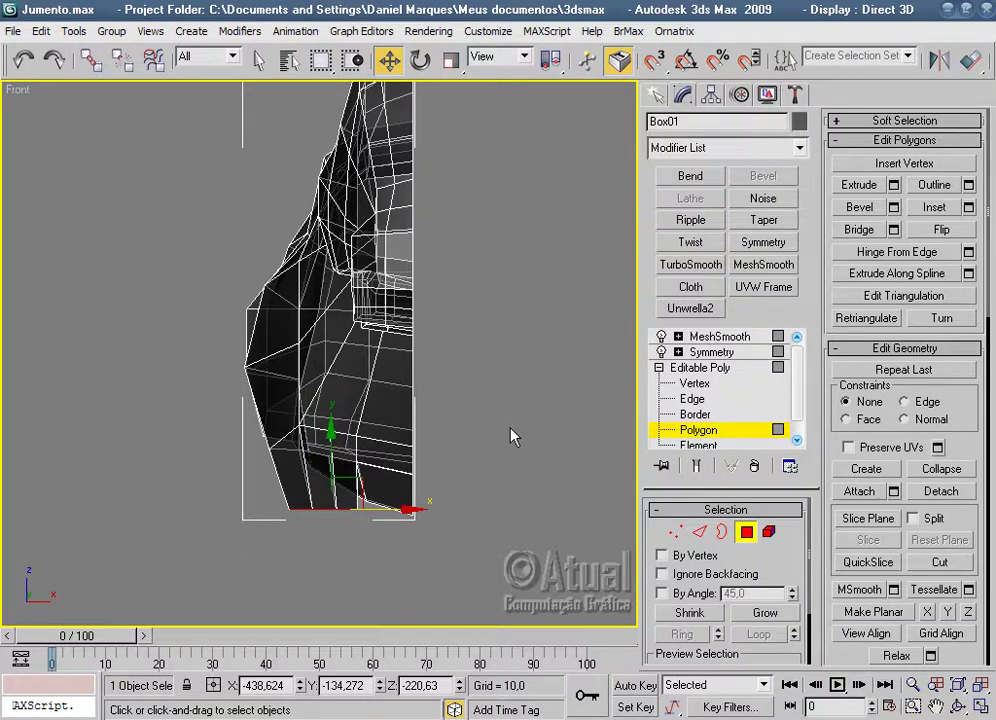
key(l)
scroll(494, 373, up, 3)
scroll(560, 422, up, 3)
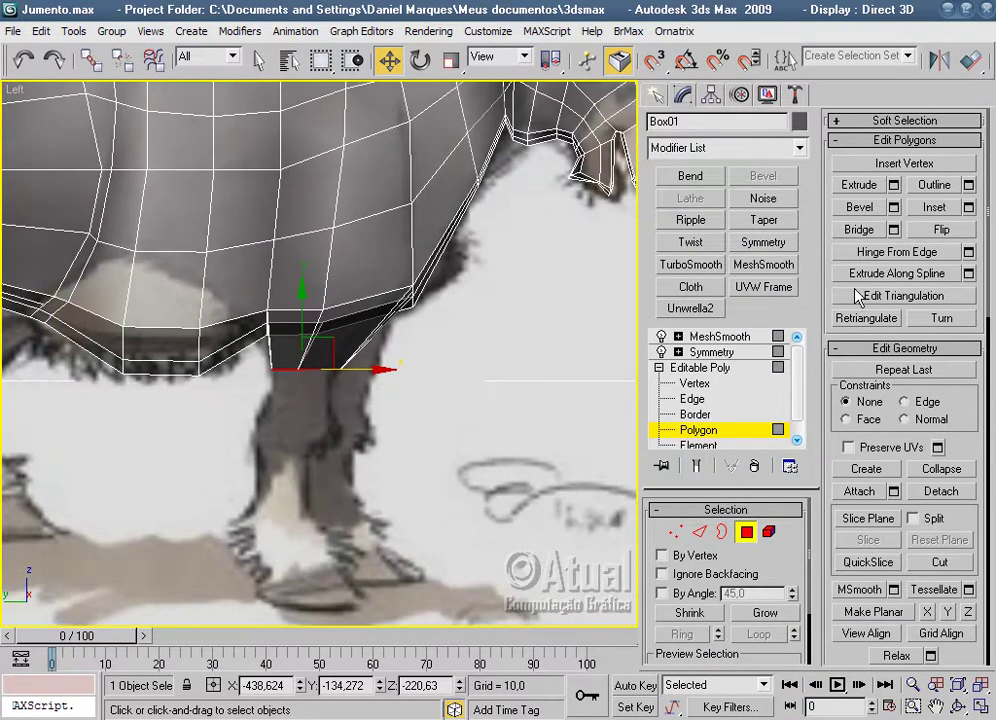
Extrude the belly polygons down about 43 units, then widen and align the leg end to the reference.
click(894, 185)
drag(745, 277, 740, 305)
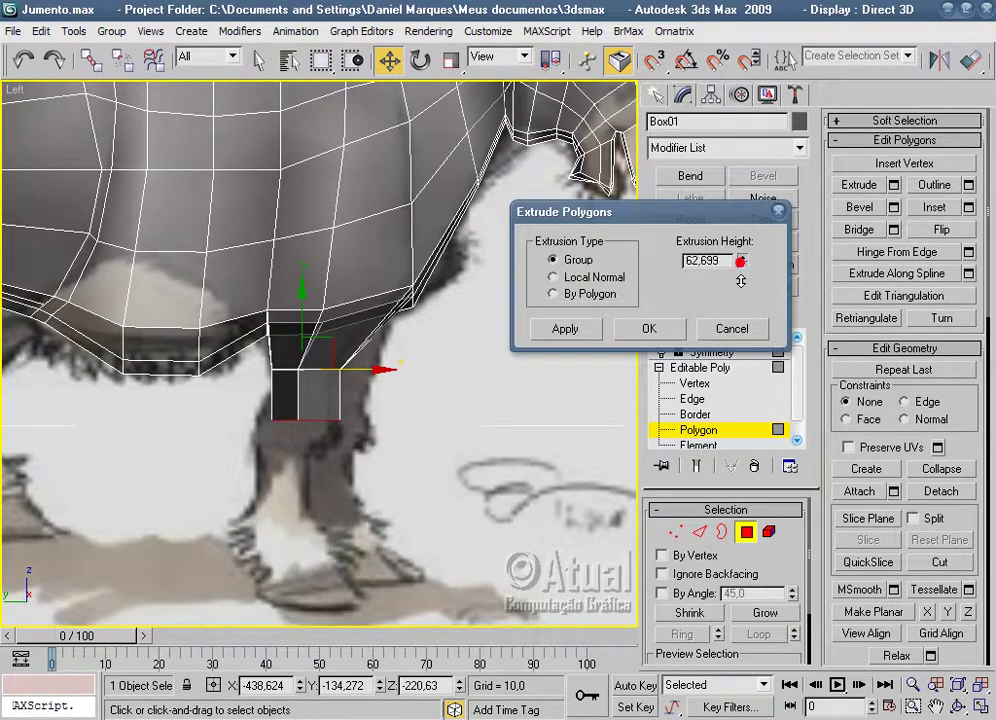
click(676, 332)
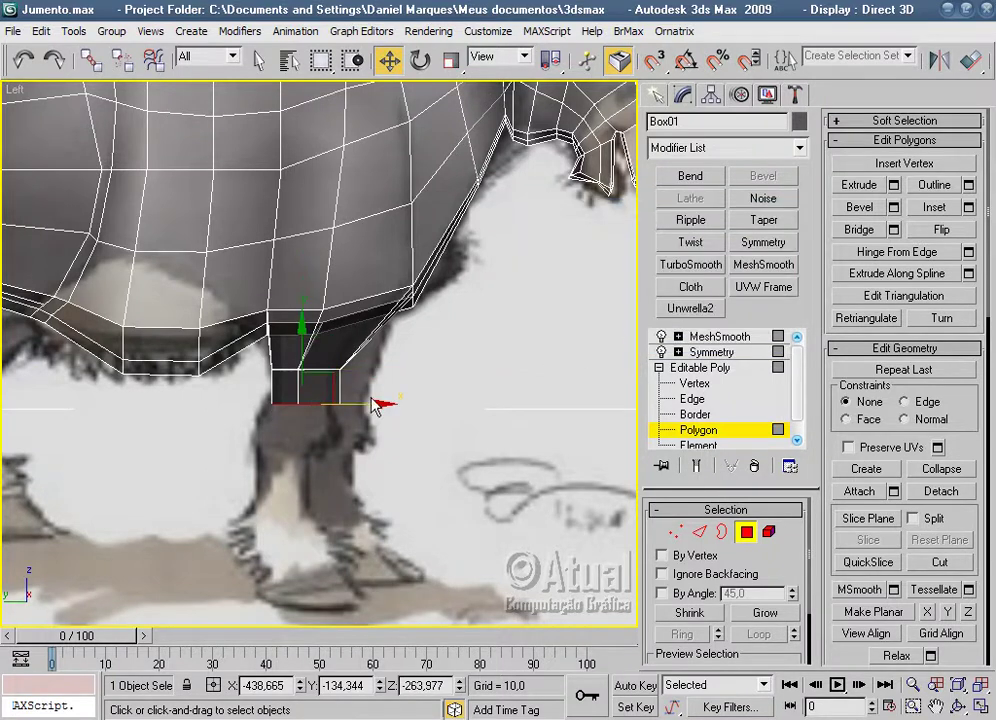
click(451, 61)
drag(393, 400, 370, 404)
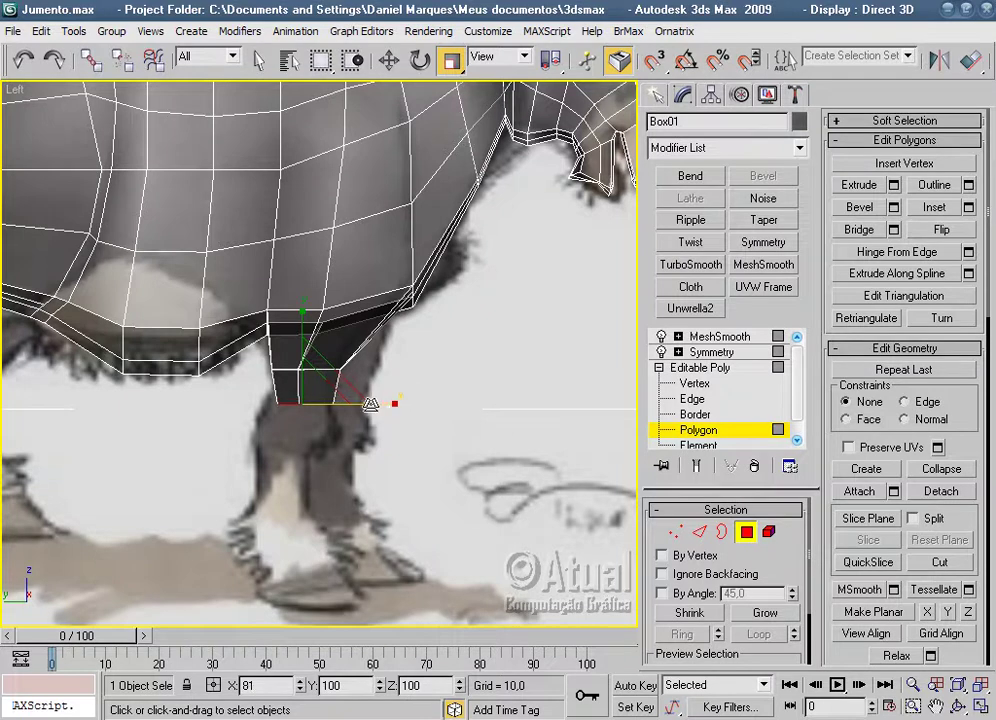
click(389, 61)
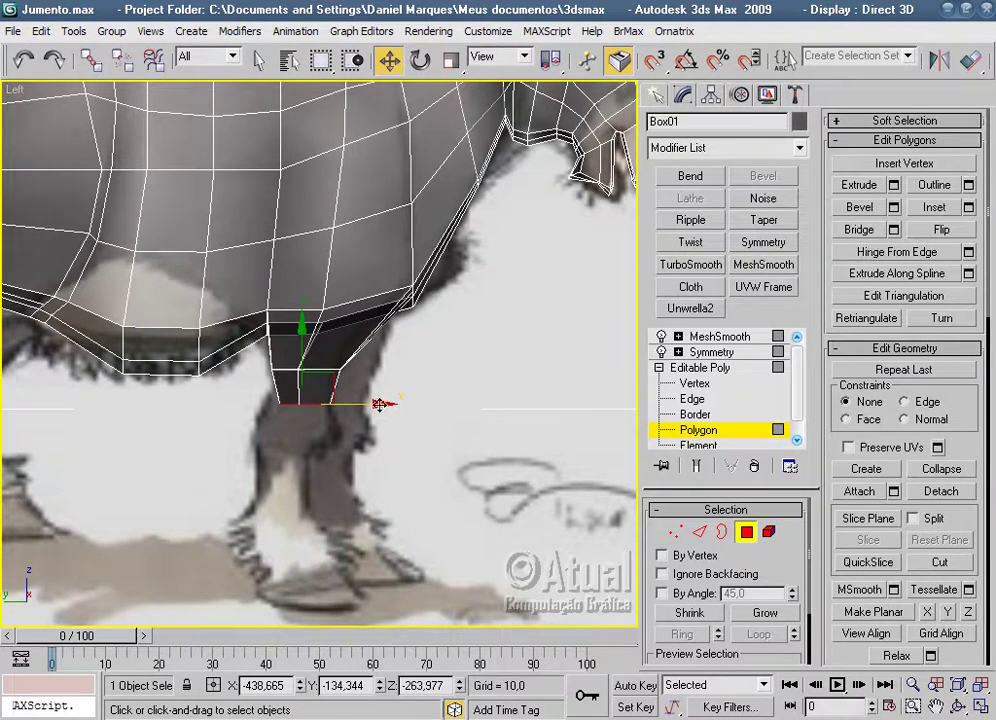
drag(359, 405, 372, 404)
Narrow the leg bottom to 86% width in the front view.
mouse_move(456, 458)
middle_down()
mouse_move(576, 463)
mouse_move(581, 434)
middle_up()
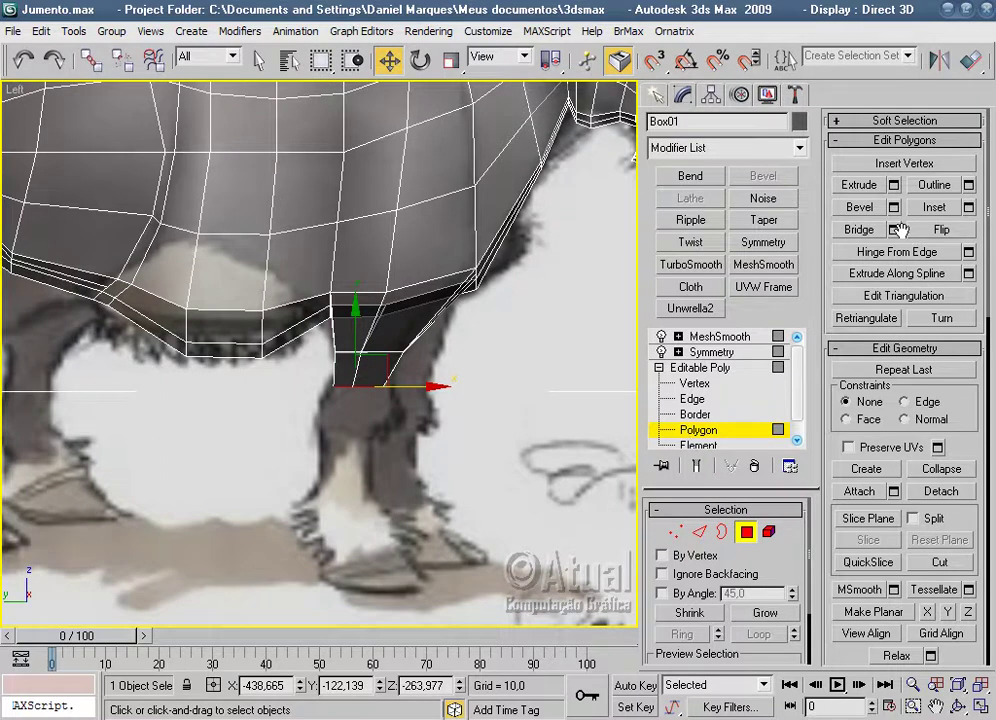
key(f)
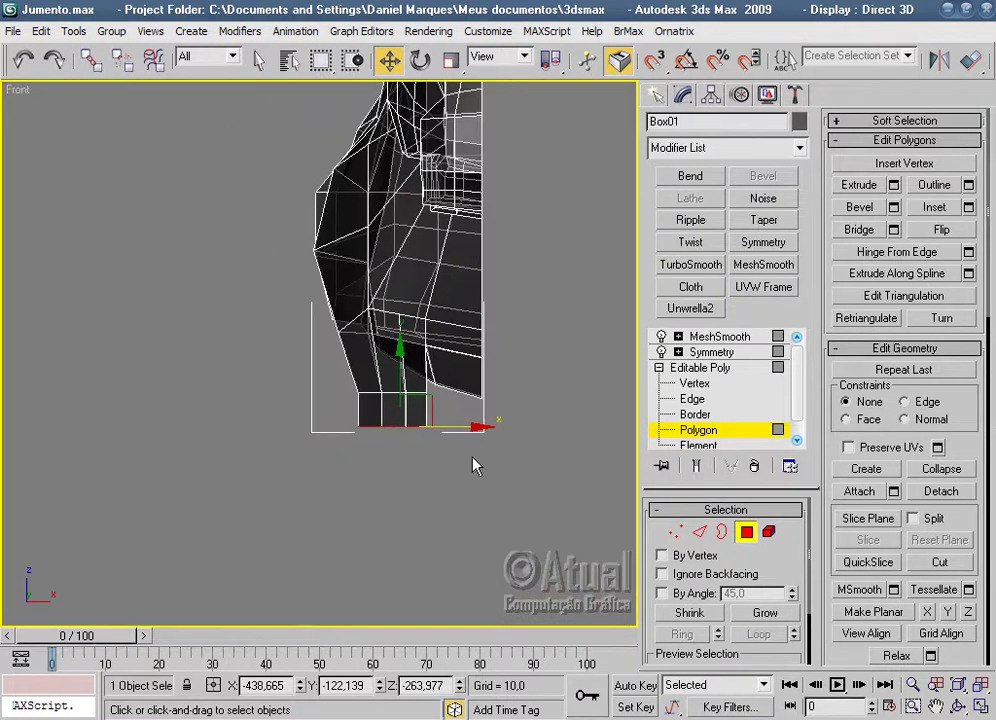
scroll(473, 462, up, 2)
mouse_move(385, 500)
middle_down()
mouse_move(477, 461)
mouse_move(460, 432)
middle_up()
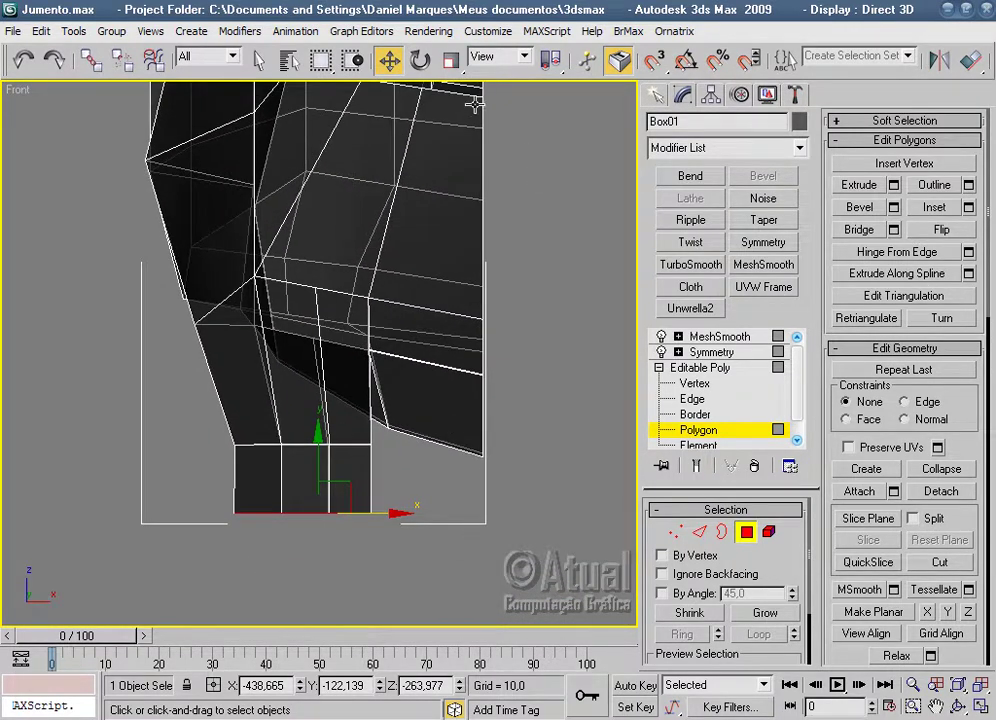
key(r)
drag(403, 515, 390, 515)
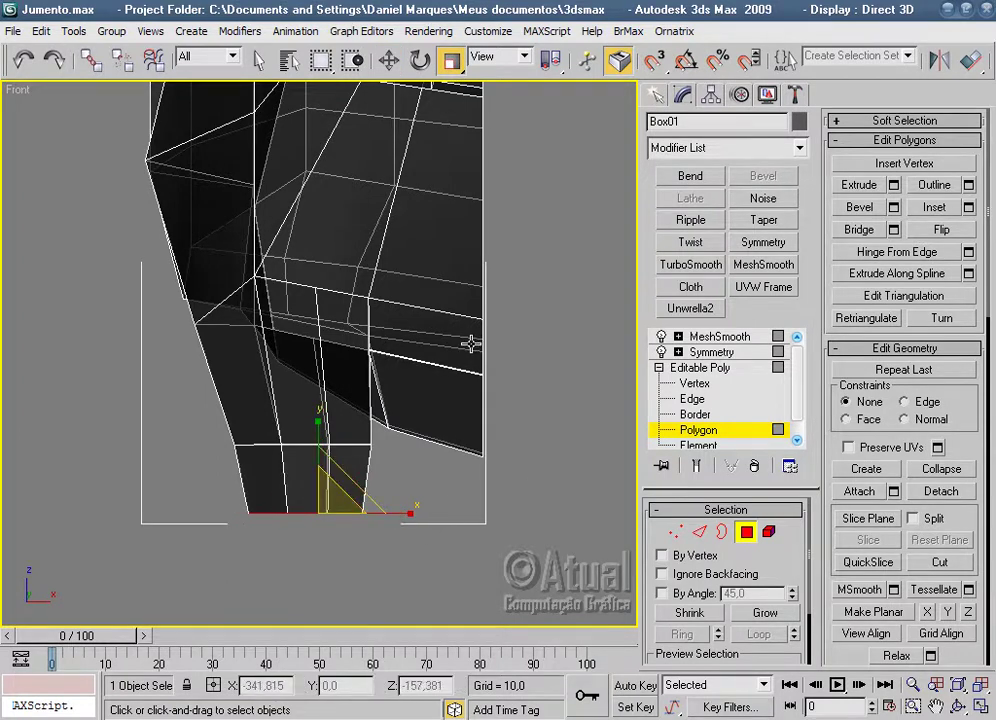
key(l)
middle_drag(566, 437, 579, 459)
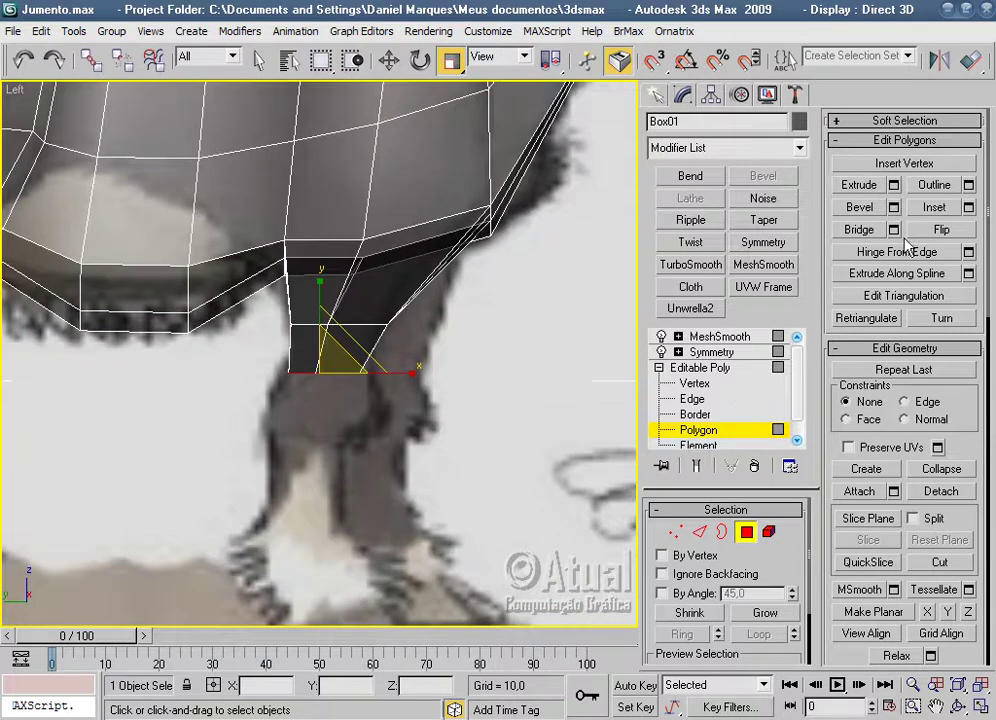
Extrude a second, shorter leg section of about 29.5 units and widen it along X.
click(894, 186)
drag(742, 268, 742, 290)
click(649, 328)
key(r)
drag(408, 405, 478, 416)
Widen the new leg bottom further to 141% in the front view.
key(f)
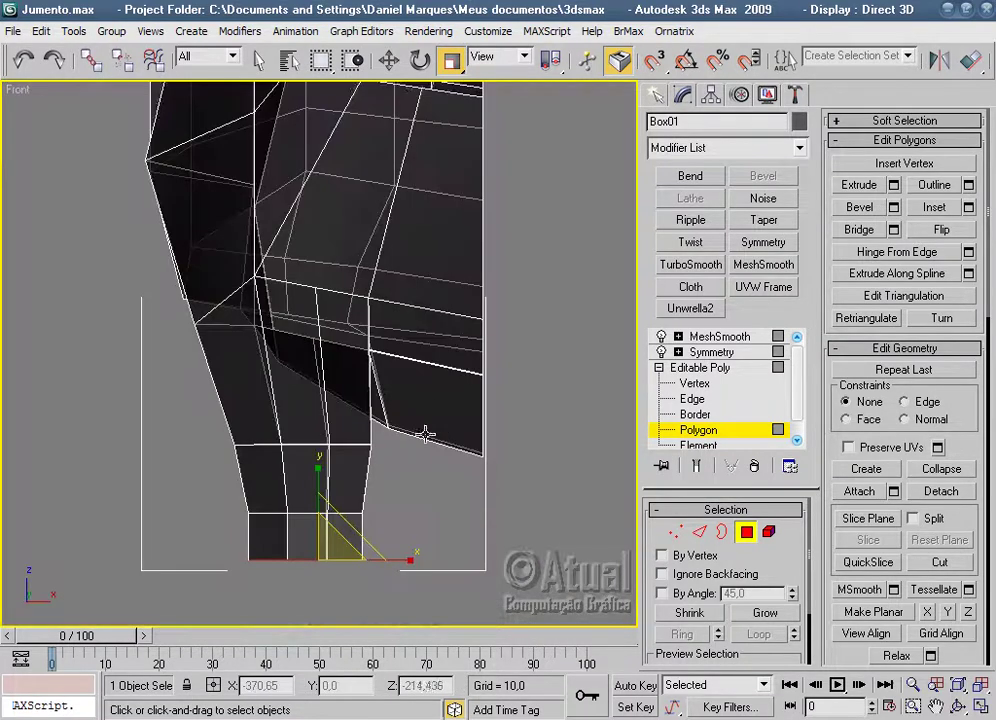
drag(420, 432, 448, 437)
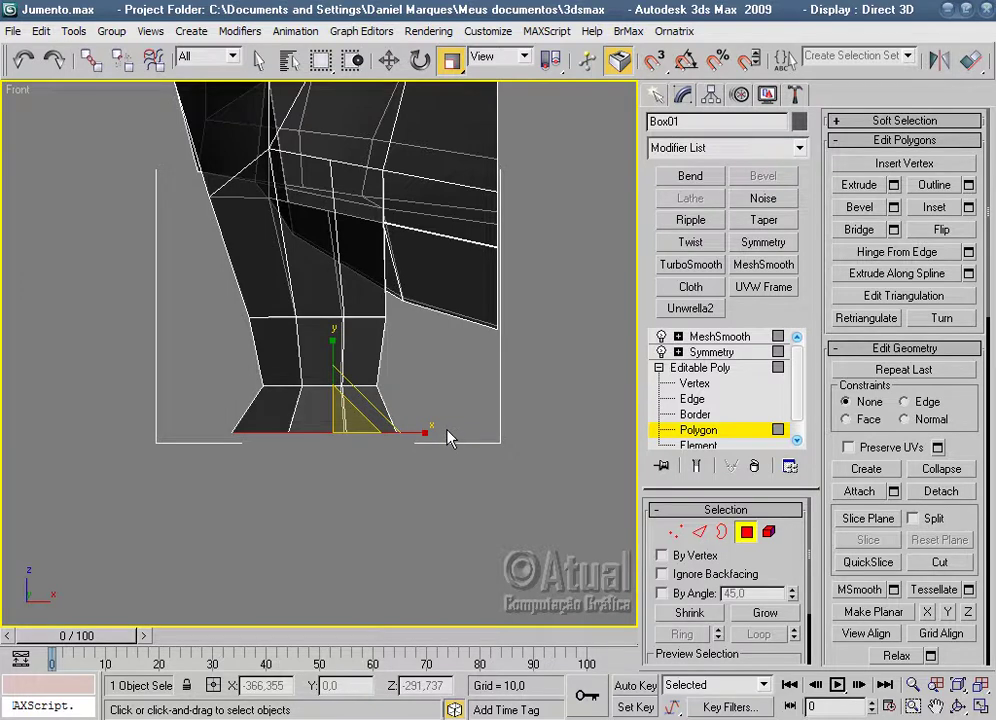
scroll(448, 437, up, 2)
middle_drag(462, 451, 449, 366)
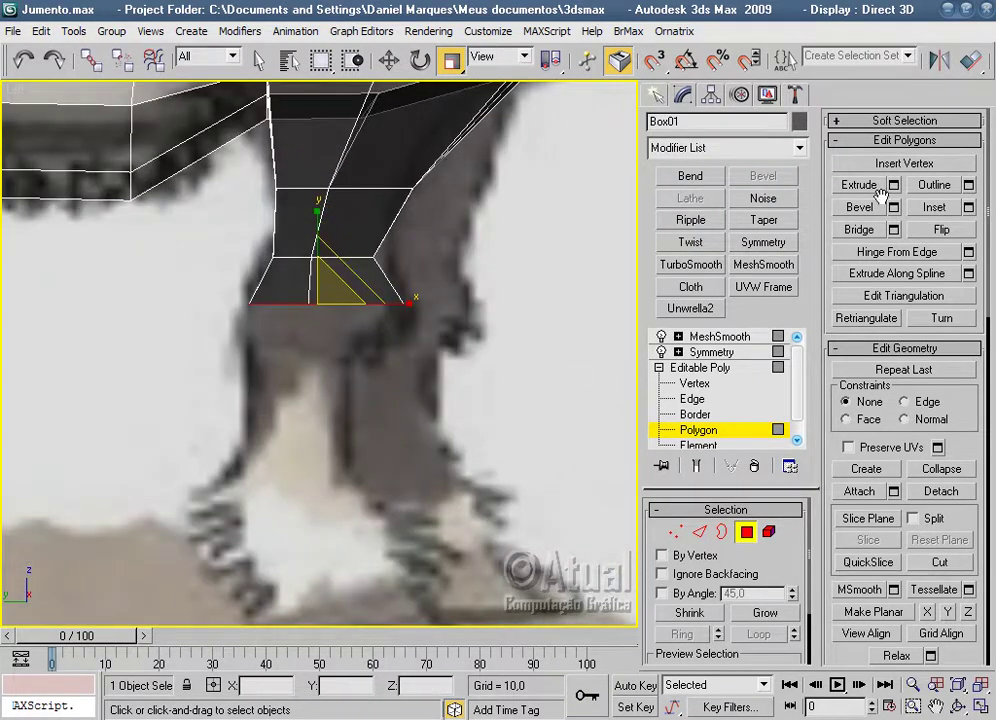
Extrude the leg bottom about 35 units and taper its base narrower to 84%.
click(892, 186)
drag(745, 262, 748, 257)
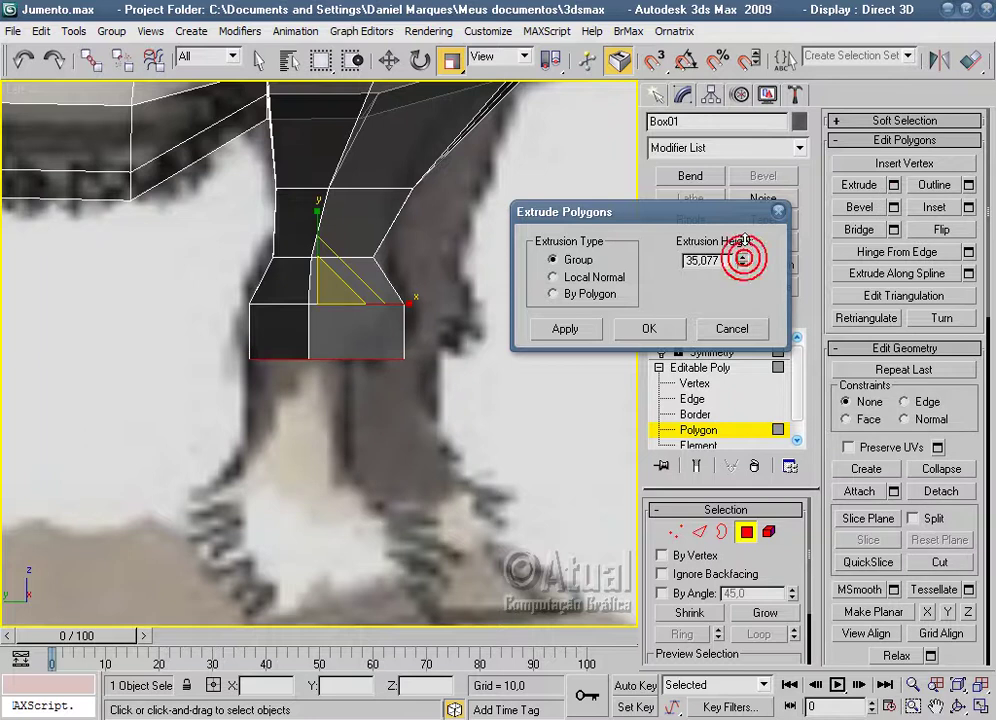
click(649, 329)
drag(399, 362, 356, 358)
key(w)
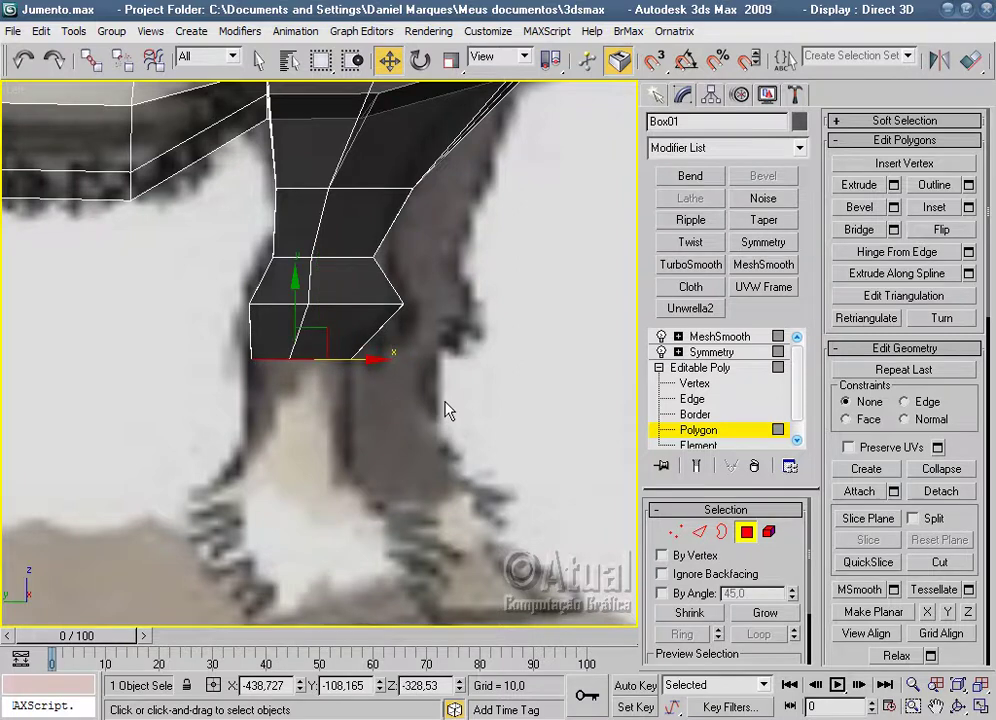
scroll(451, 400, up, 3)
middle_drag(440, 400, 451, 346)
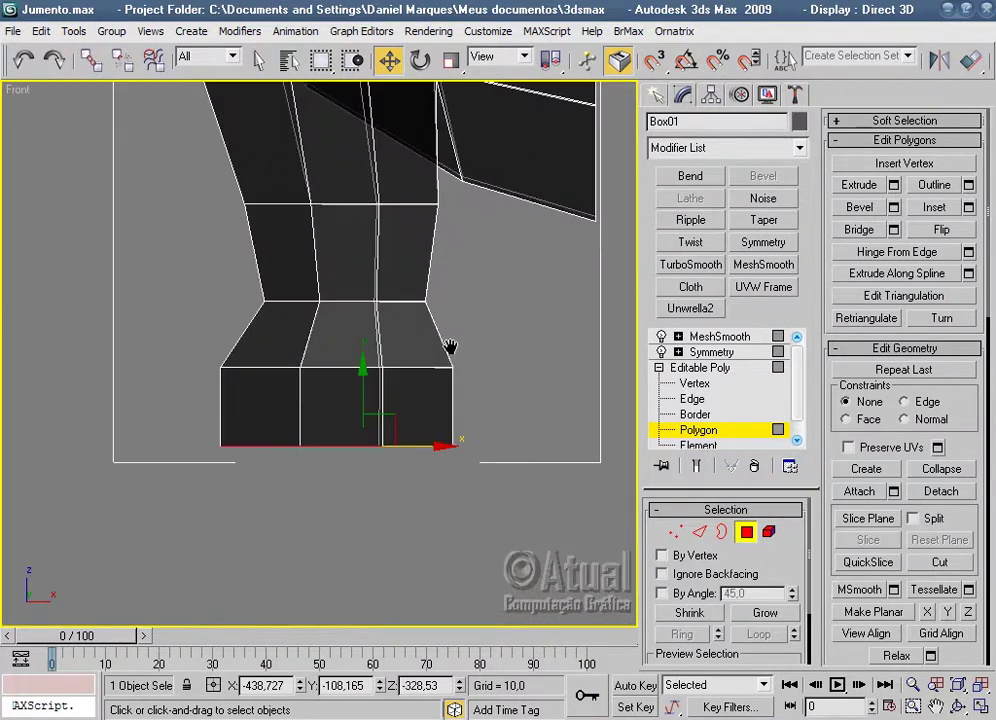
click(451, 62)
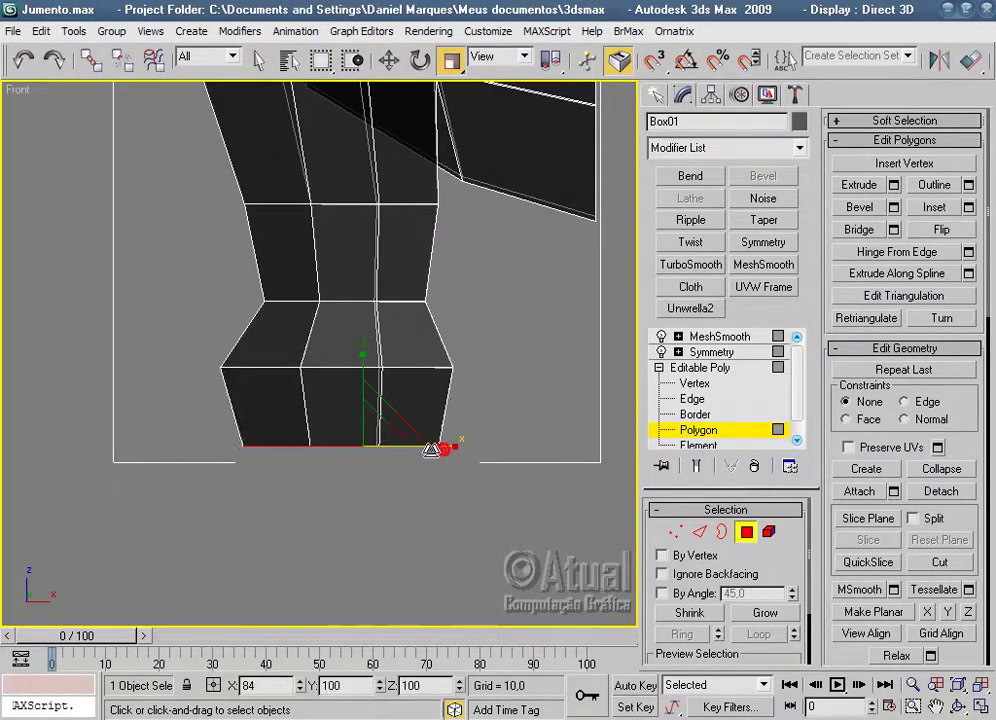
click(390, 61)
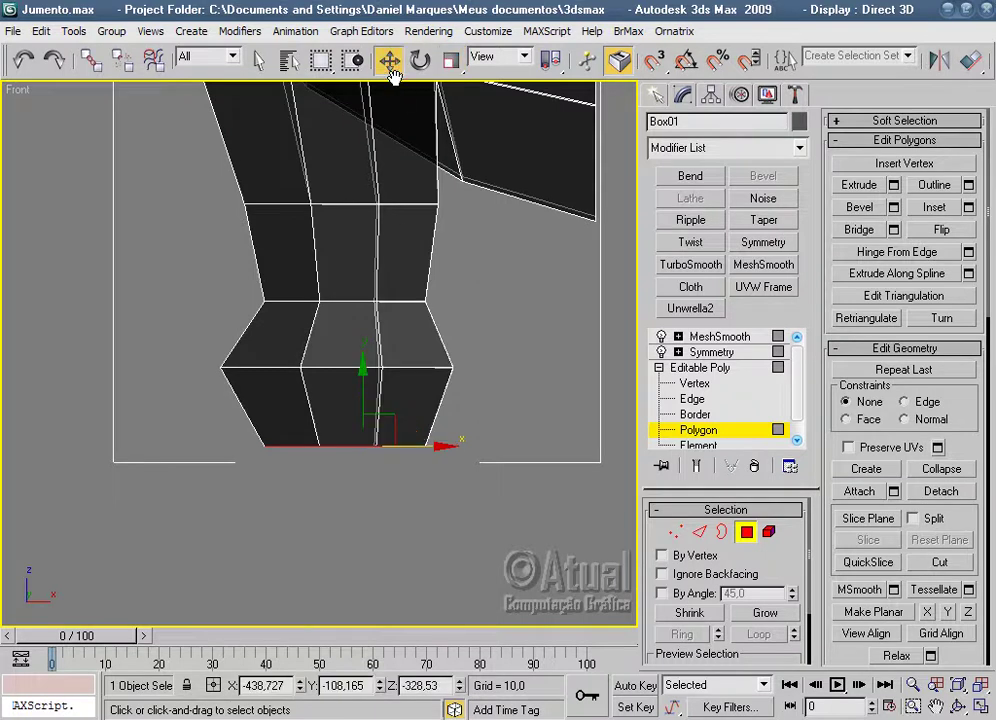
scroll(467, 337, down, 2)
middle_drag(467, 337, 411, 271)
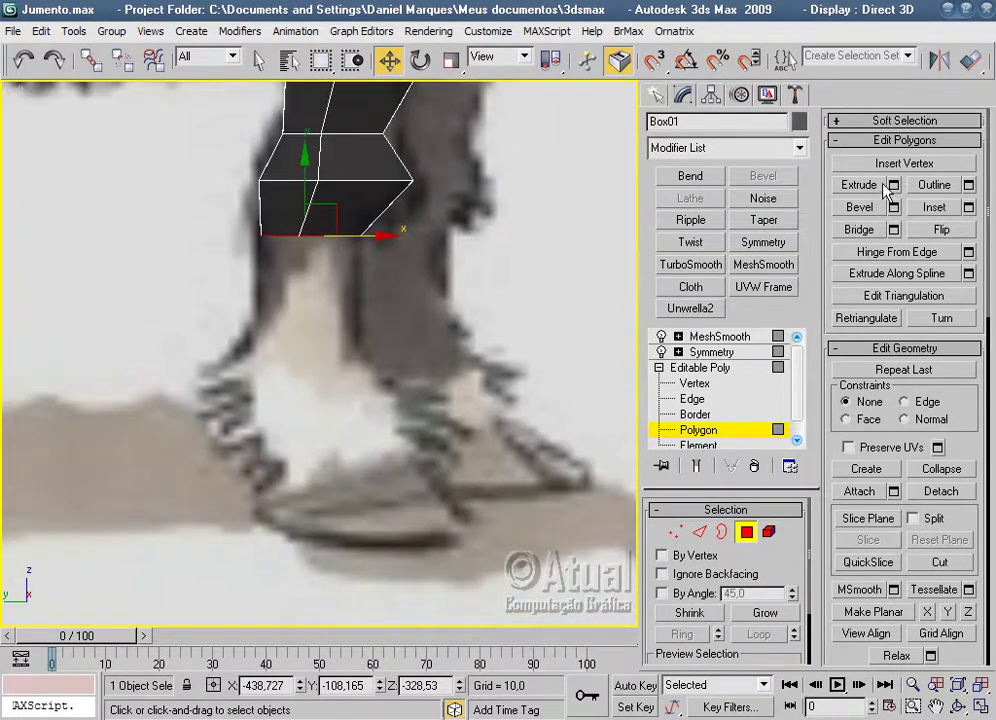
Extrude the lower leg about 68 units down toward the hoof.
click(886, 186)
drag(743, 258, 745, 166)
click(640, 330)
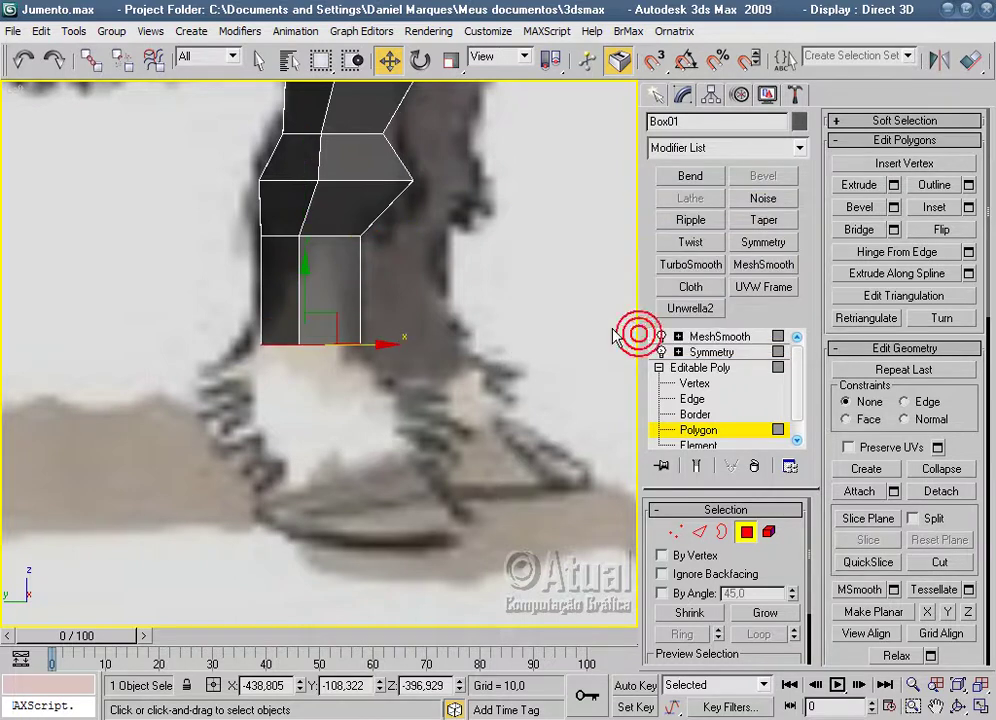
scroll(432, 356, down, 3)
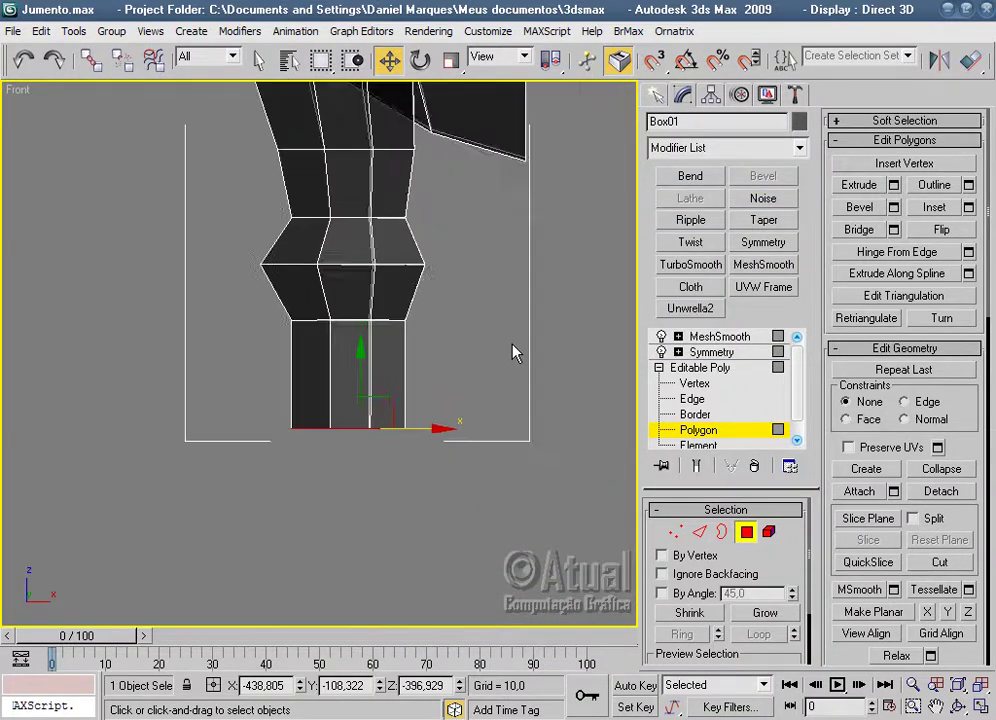
scroll(511, 349, down, 4)
middle_drag(512, 392, 514, 413)
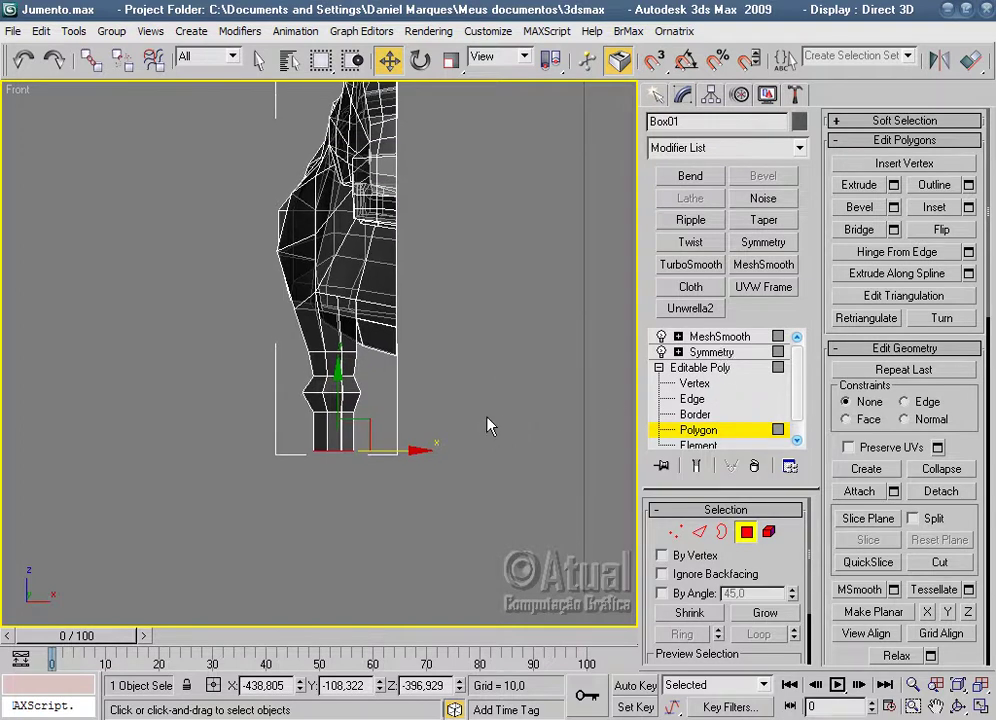
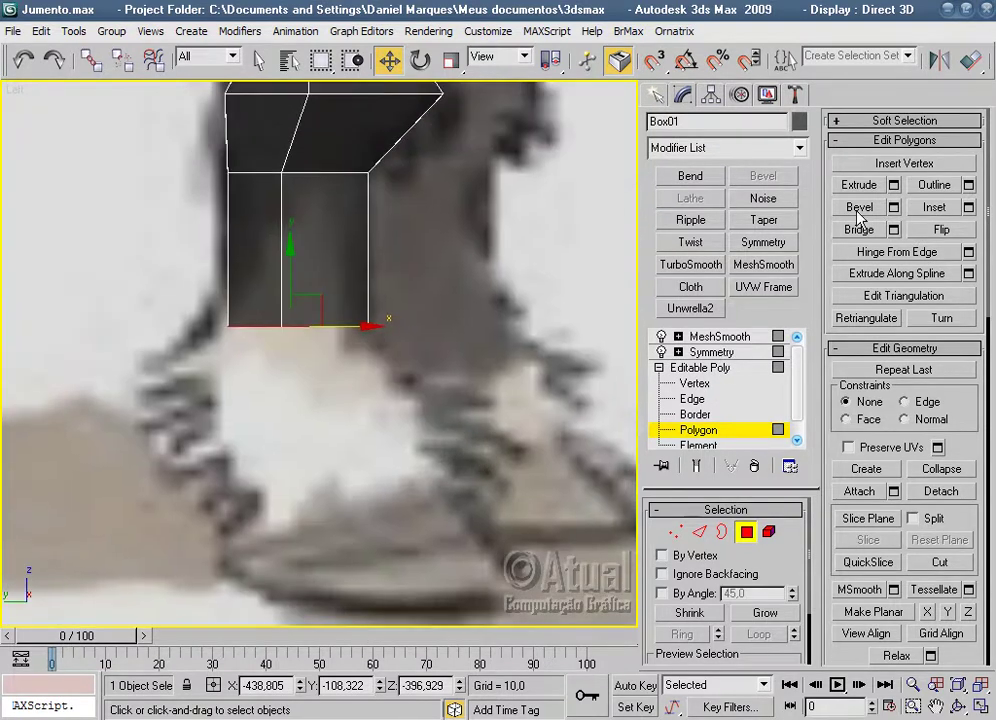
Extrude the leg's bottom face down one short segment and scale it wider.
click(893, 185)
drag(742, 259, 741, 322)
click(649, 328)
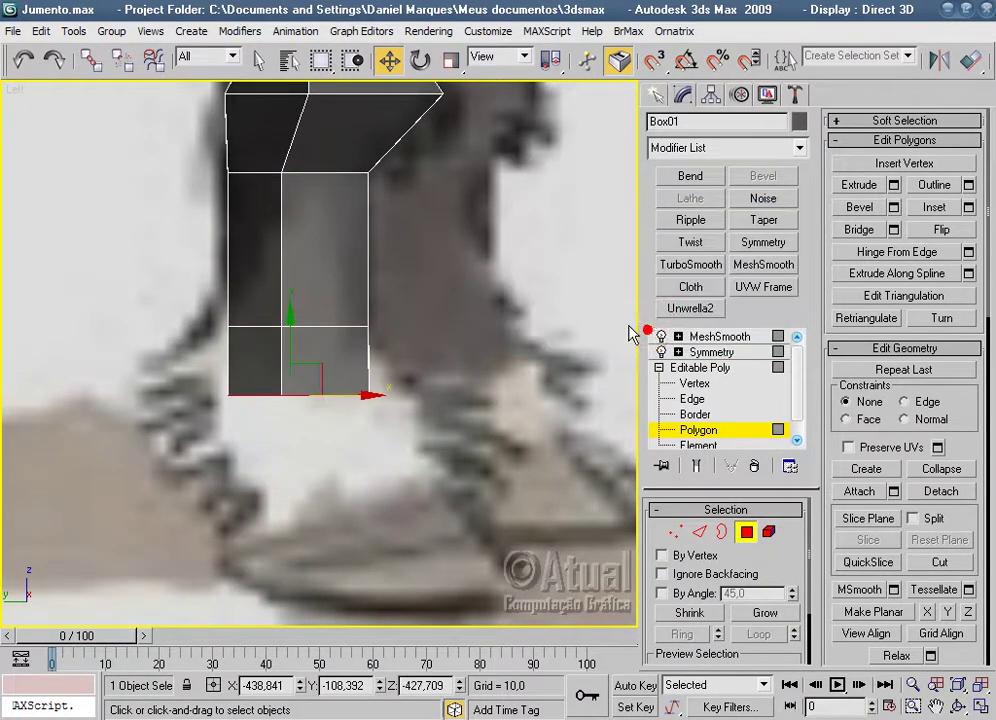
click(451, 61)
mouse_move(376, 394)
mouse_down()
mouse_move(410, 395)
mouse_move(413, 425)
mouse_up()
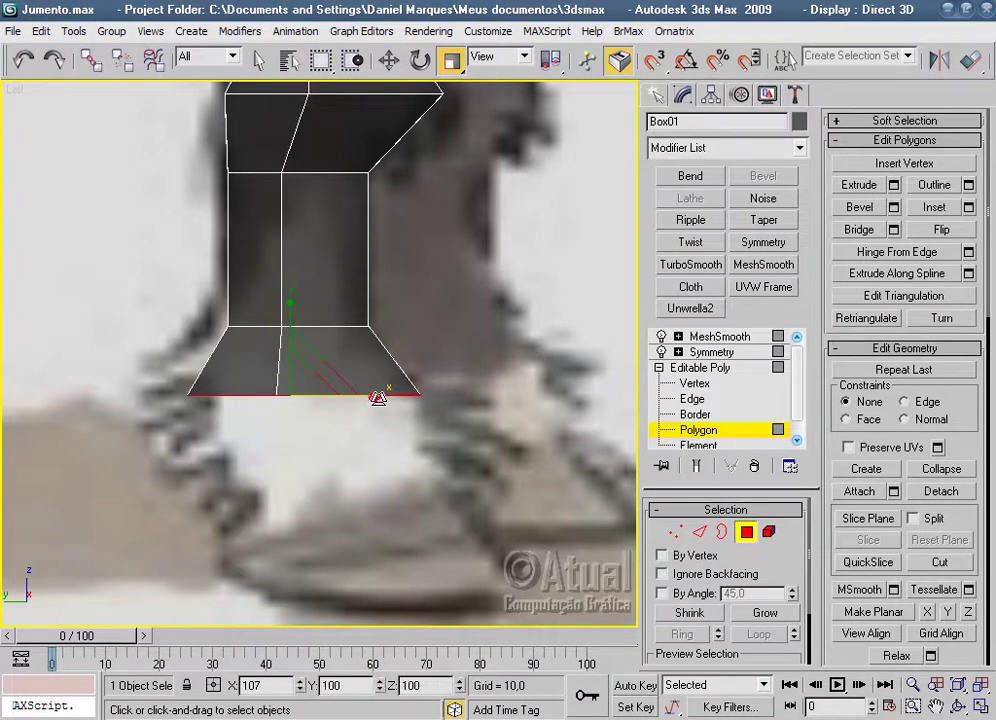
scroll(467, 445, down, 5)
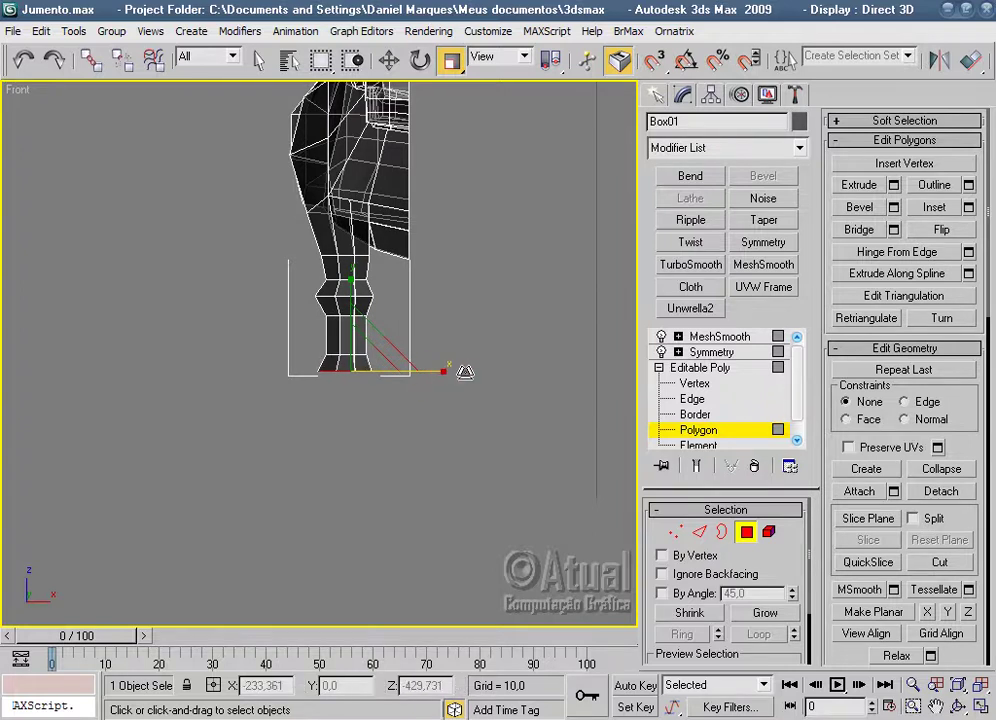
scroll(465, 372, up, 4)
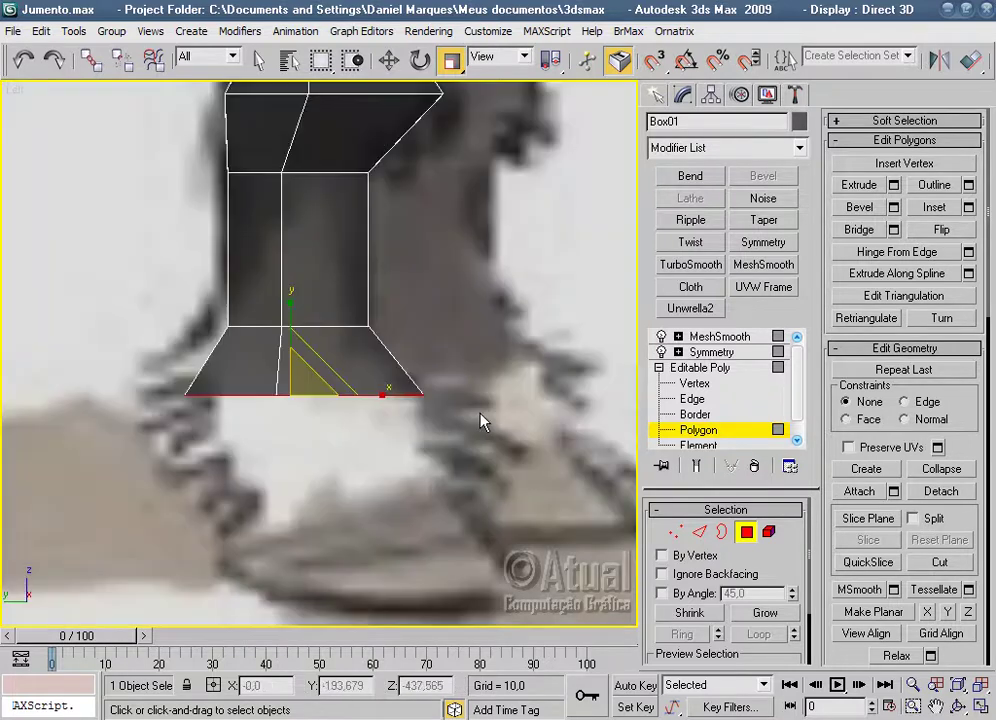
scroll(455, 410, up, 2)
Extrude the bottom face again to add another lower leg segment.
click(893, 185)
middle_drag(532, 389, 521, 296)
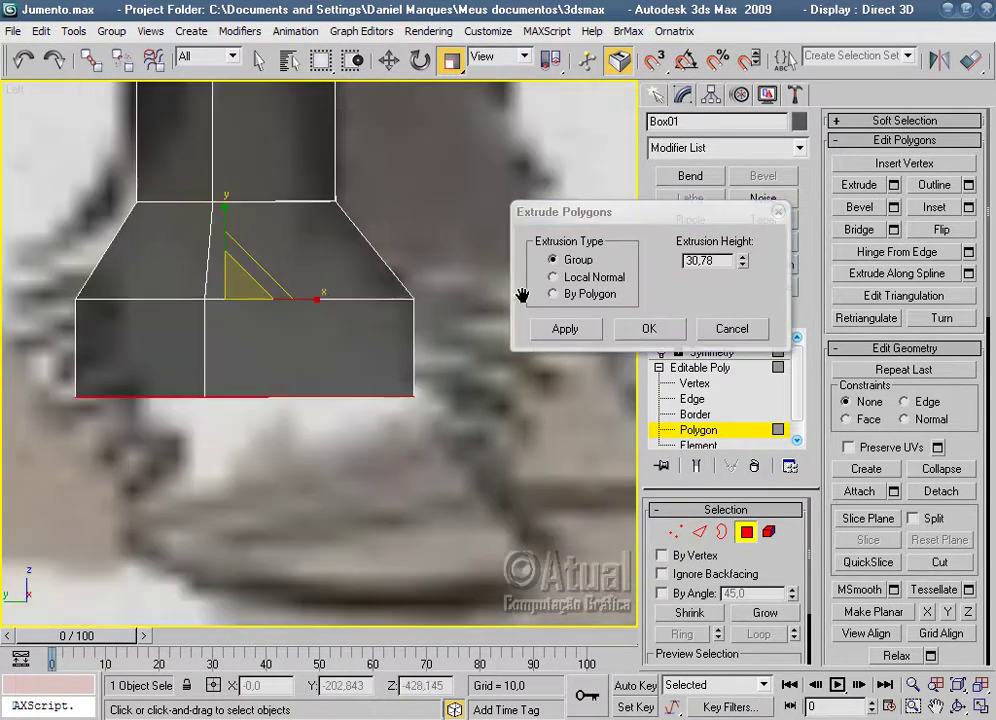
drag(745, 263, 740, 222)
click(648, 328)
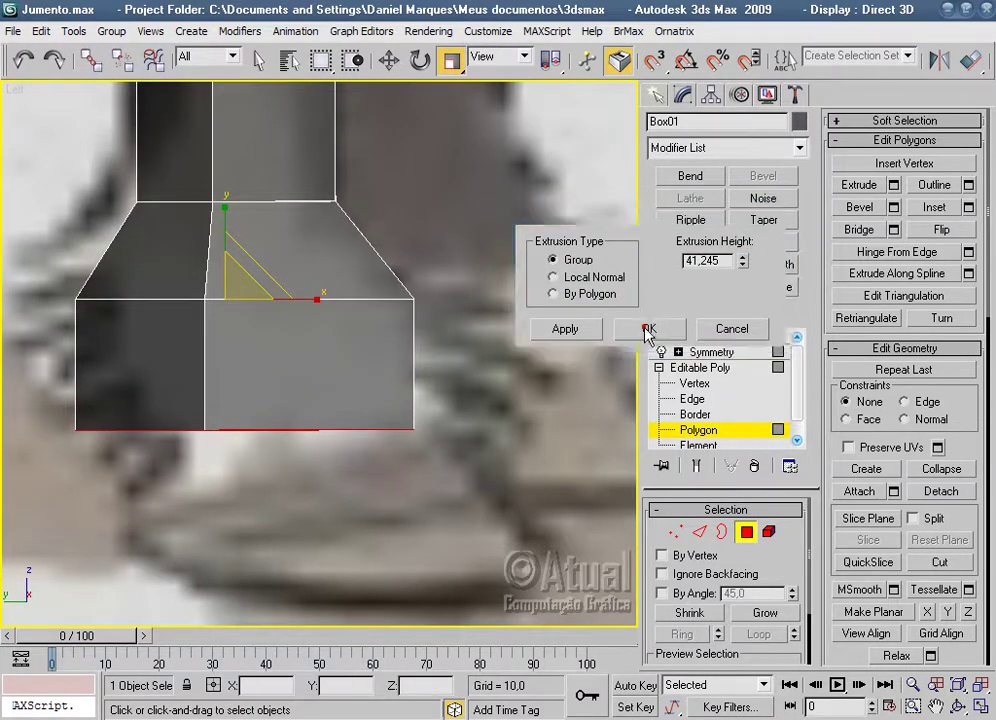
In Vertex mode, move the new segment's bottom vertices outward and down to flare the hoof.
click(673, 530)
drag(469, 467, 378, 396)
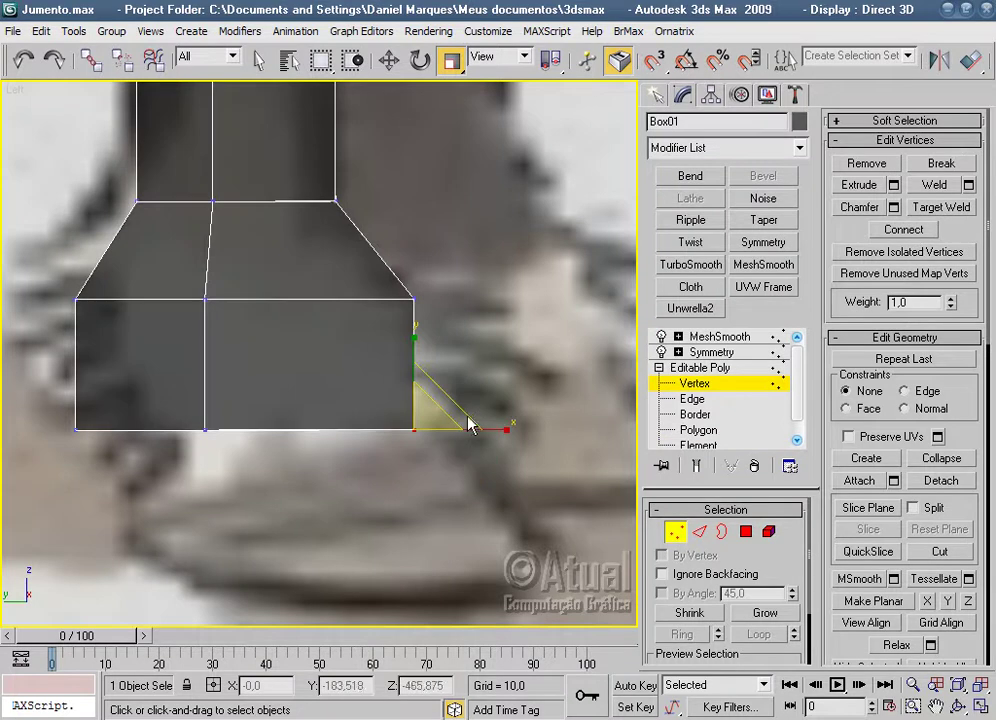
click(389, 61)
drag(445, 400, 485, 398)
click(206, 429)
drag(231, 393, 294, 437)
click(78, 431)
mouse_move(110, 440)
mouse_down()
mouse_move(149, 458)
mouse_move(148, 471)
mouse_up()
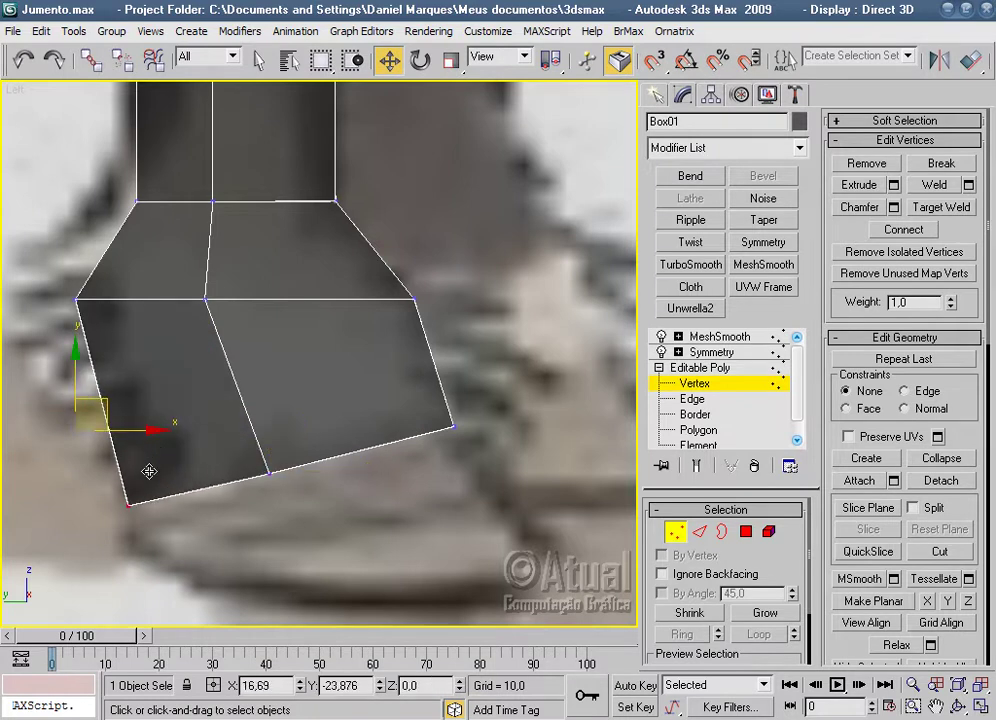
Return to Polygon level and frame the leg in Front view.
click(700, 430)
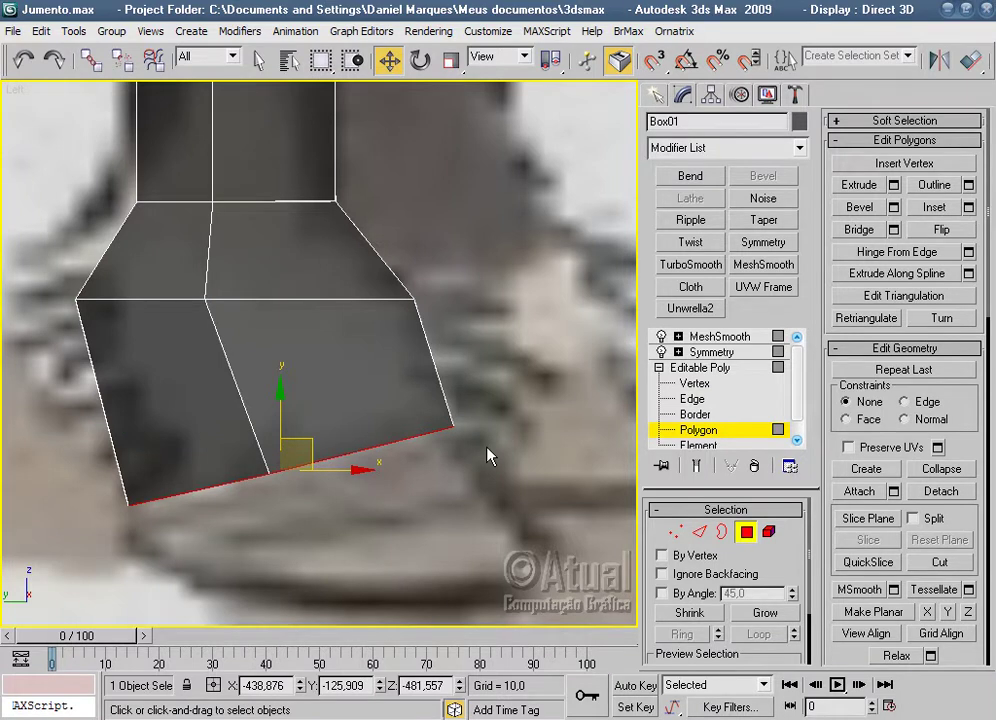
key(f)
middle_drag(502, 431, 456, 468)
Scale the leg's bottom face wider along X in Front view.
scroll(448, 467, up, 2)
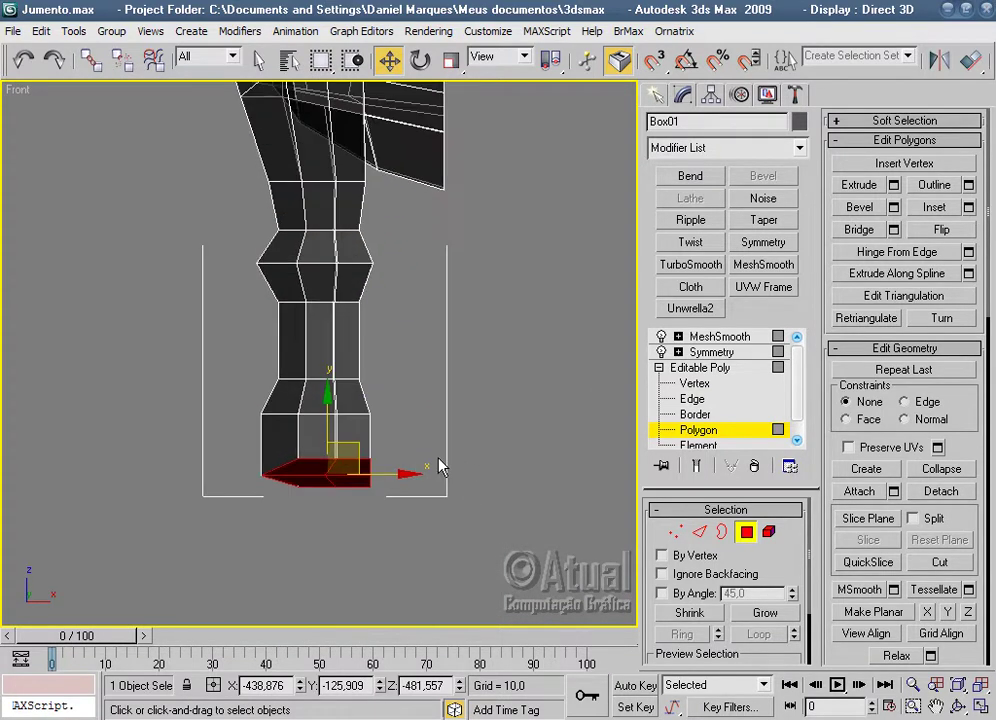
click(451, 60)
drag(416, 471, 430, 472)
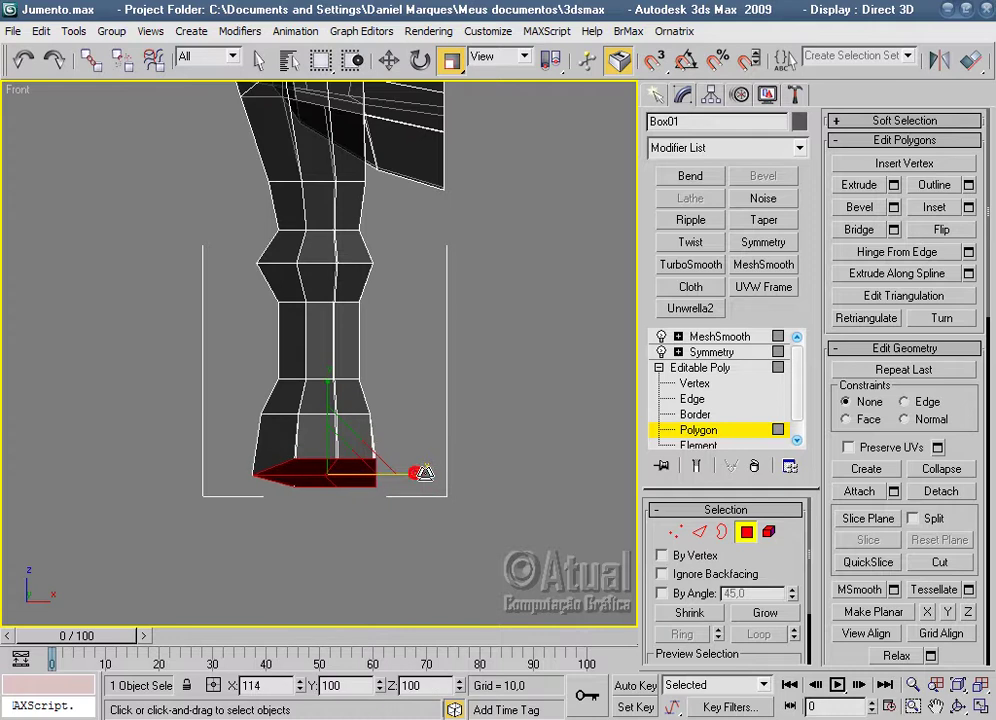
At Vertex level in Perspective, shift vertices at the leg's base along X.
key(1)
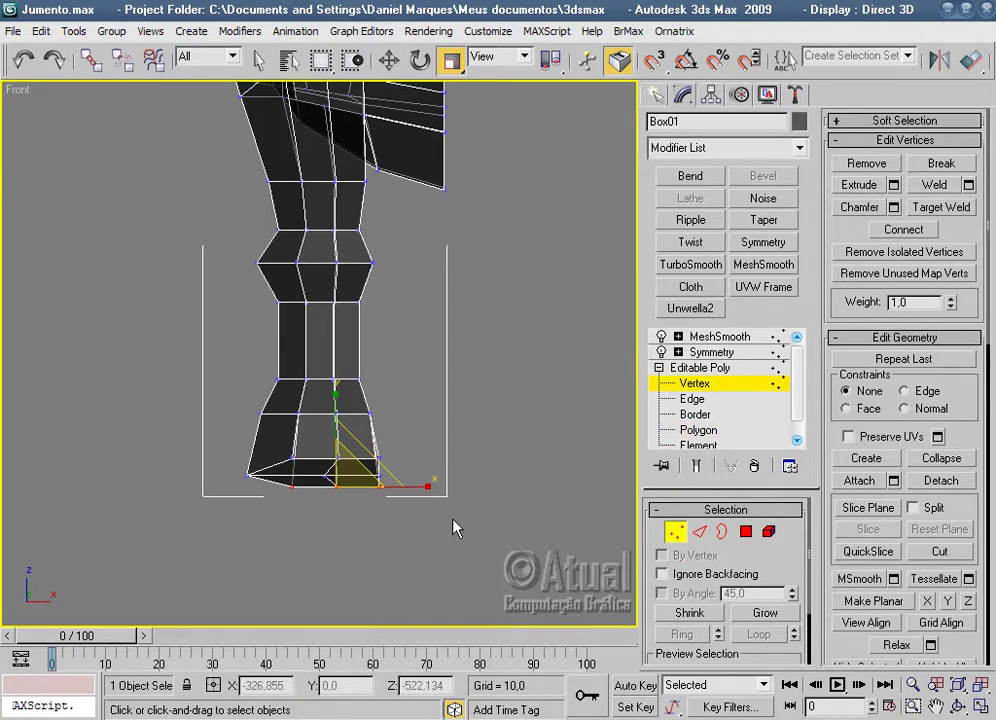
key(p)
scroll(455, 522, up, 4)
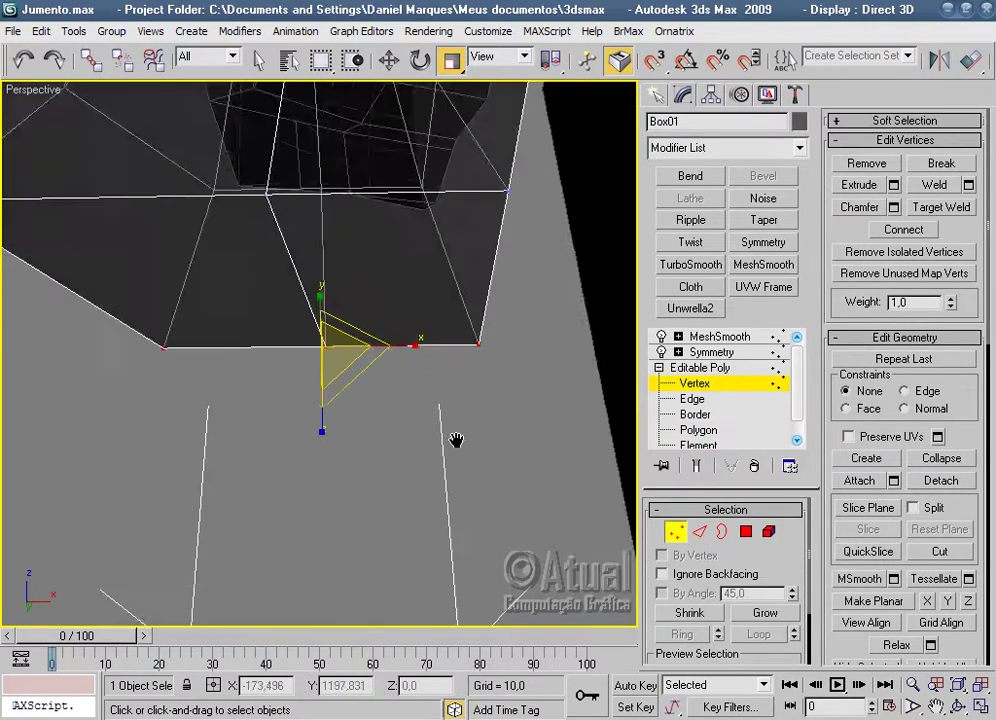
middle_drag(455, 437, 451, 530)
click(268, 327)
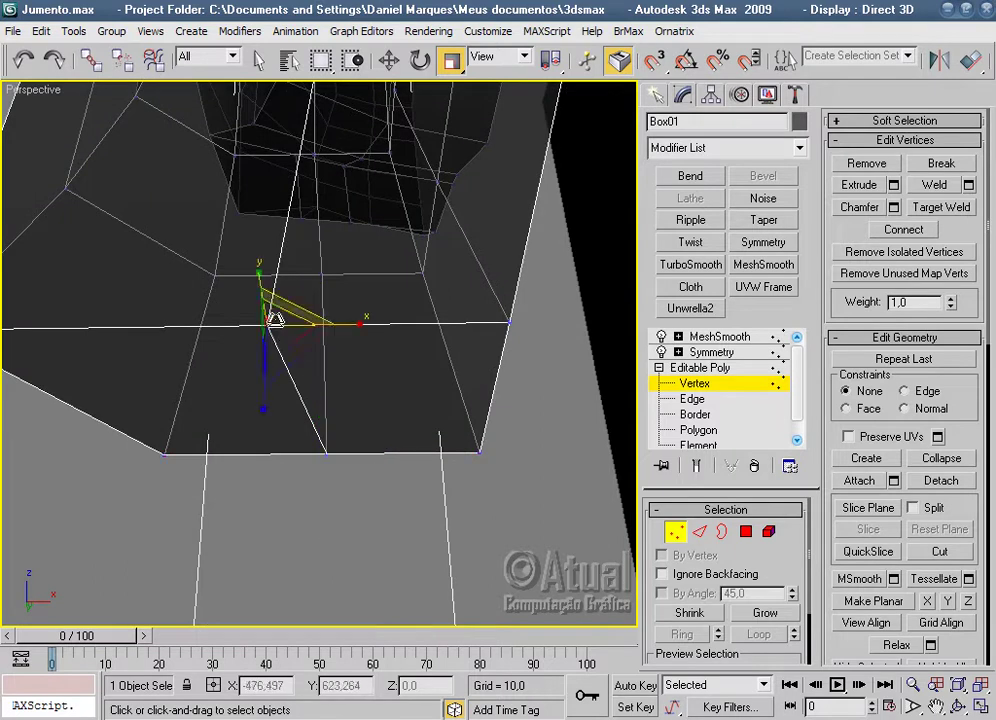
click(389, 60)
drag(325, 325, 382, 324)
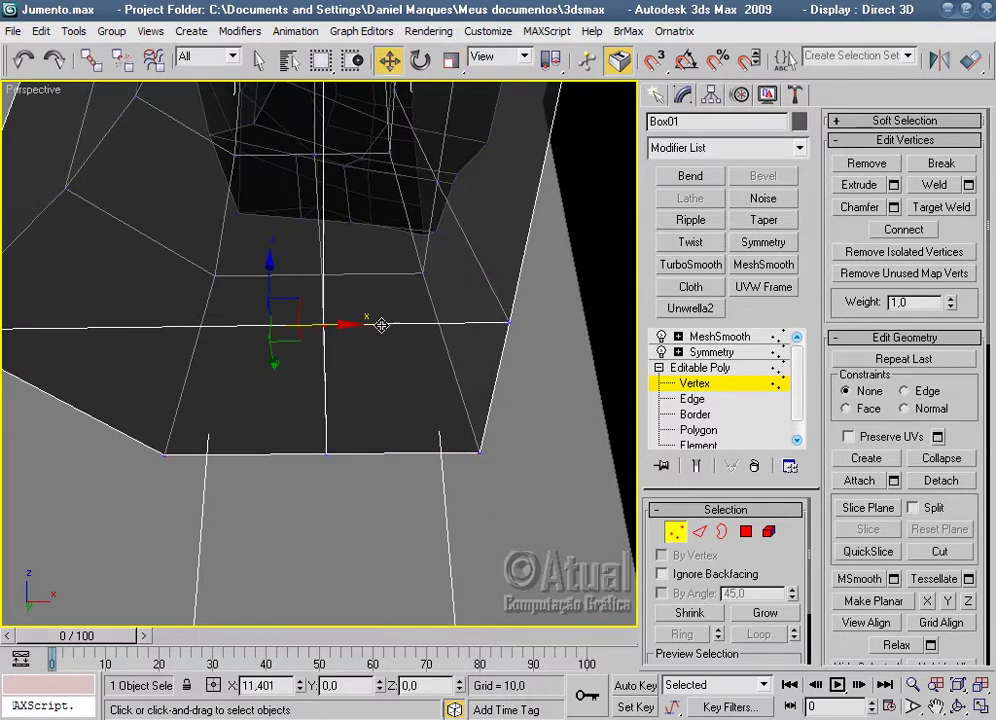
scroll(393, 362, down, 3)
mouse_move(393, 362)
alt+middle_down()
mouse_move(322, 373)
mouse_move(345, 416)
mouse_move(363, 300)
mouse_move(345, 245)
alt+middle_up()
click(358, 276)
click(330, 325)
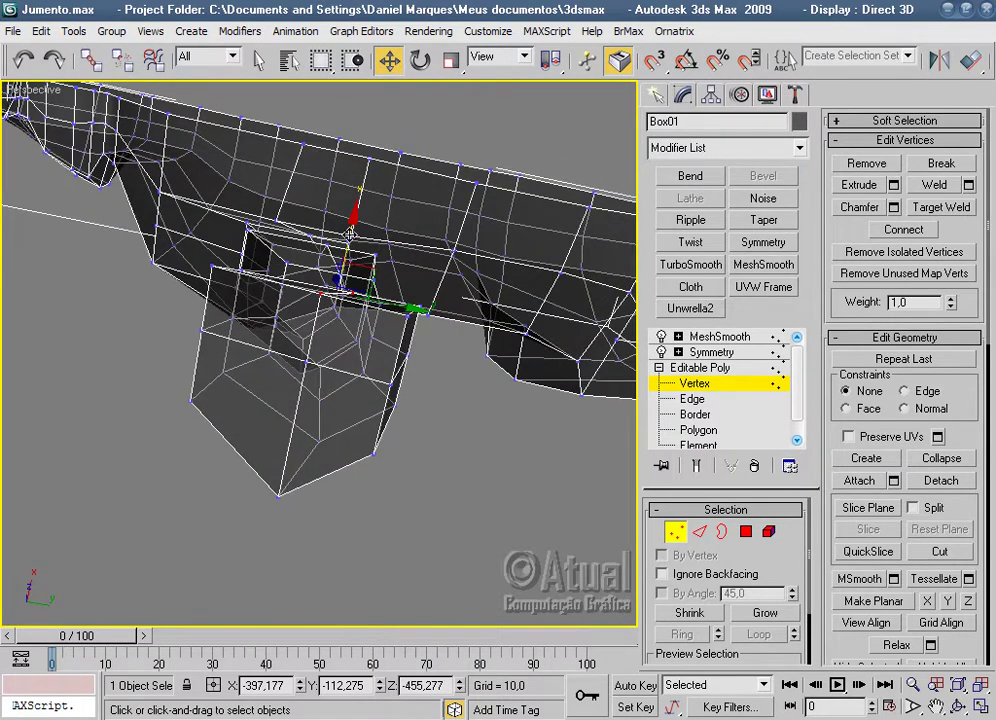
drag(349, 233, 347, 218)
Select a vertex near the top of the leg and move it along X.
mouse_move(407, 256)
alt+middle_down()
mouse_move(462, 258)
mouse_move(432, 320)
mouse_move(427, 360)
alt+middle_up()
scroll(358, 165, up, 2)
click(347, 148)
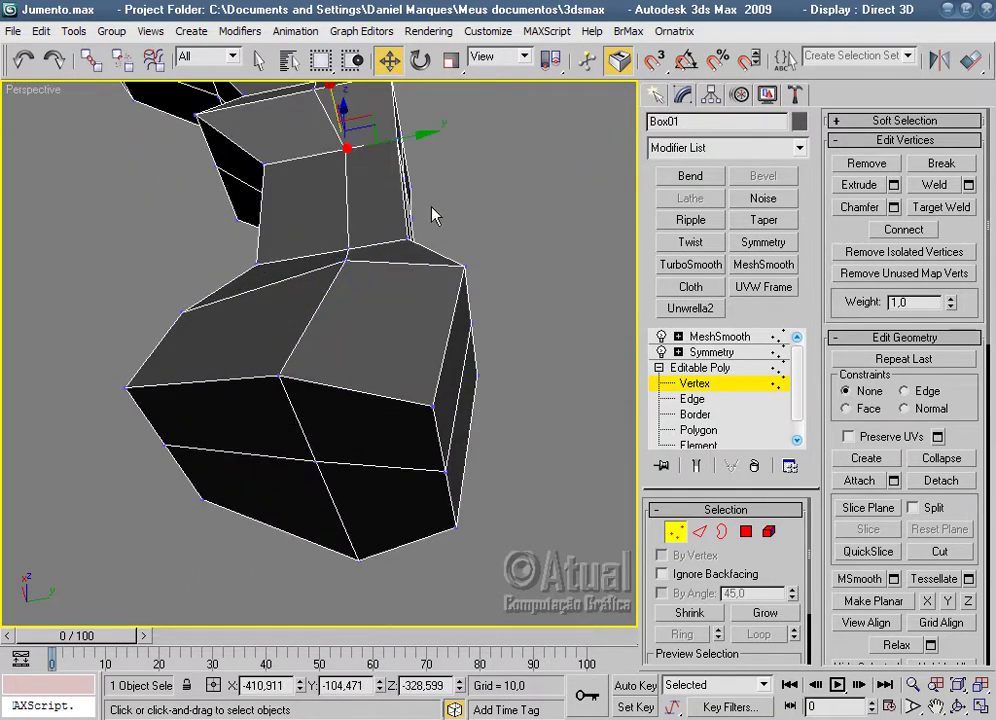
alt+middle_drag(436, 216, 411, 265)
click(381, 224)
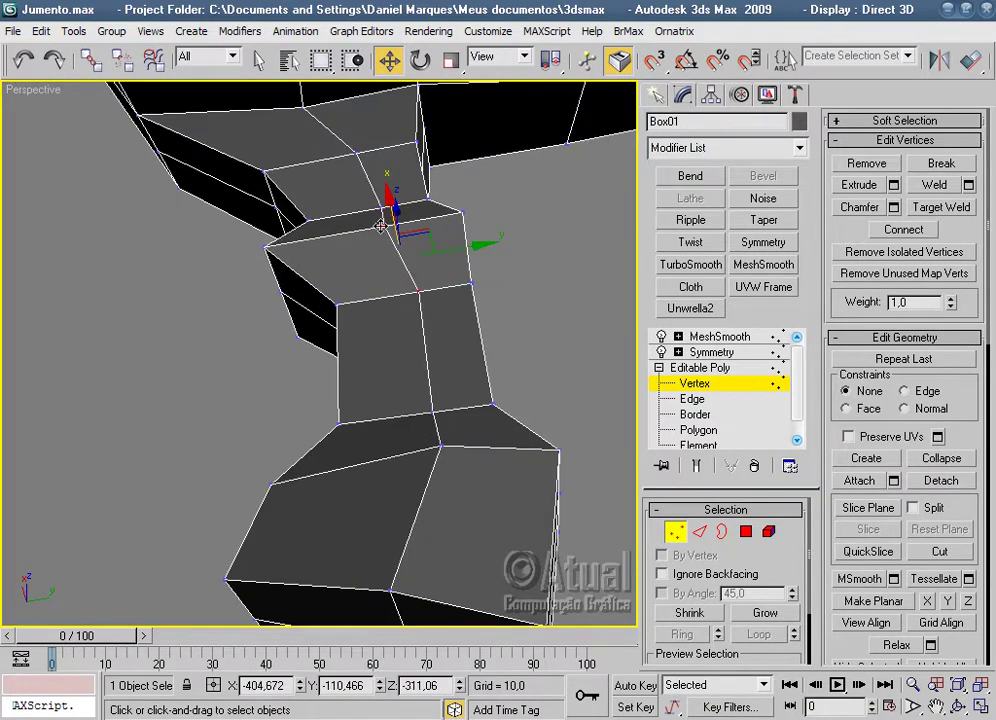
click(382, 209)
click(355, 150)
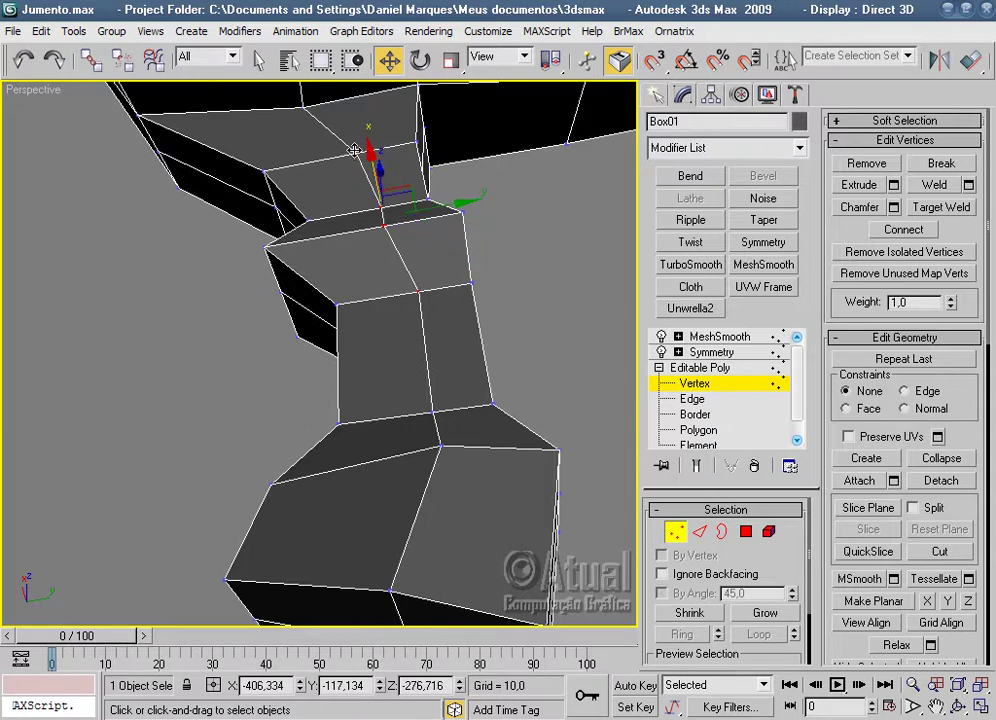
click(304, 107)
alt+middle_drag(340, 178, 433, 221)
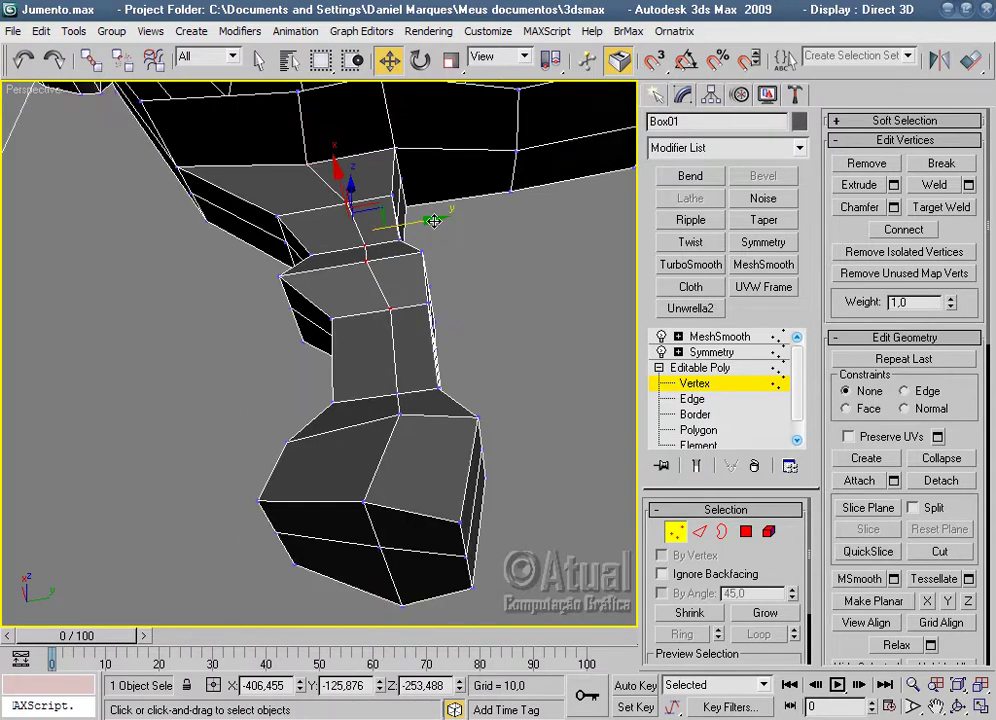
mouse_move(463, 140)
alt+middle_down()
mouse_move(494, 144)
mouse_move(351, 286)
alt+middle_up()
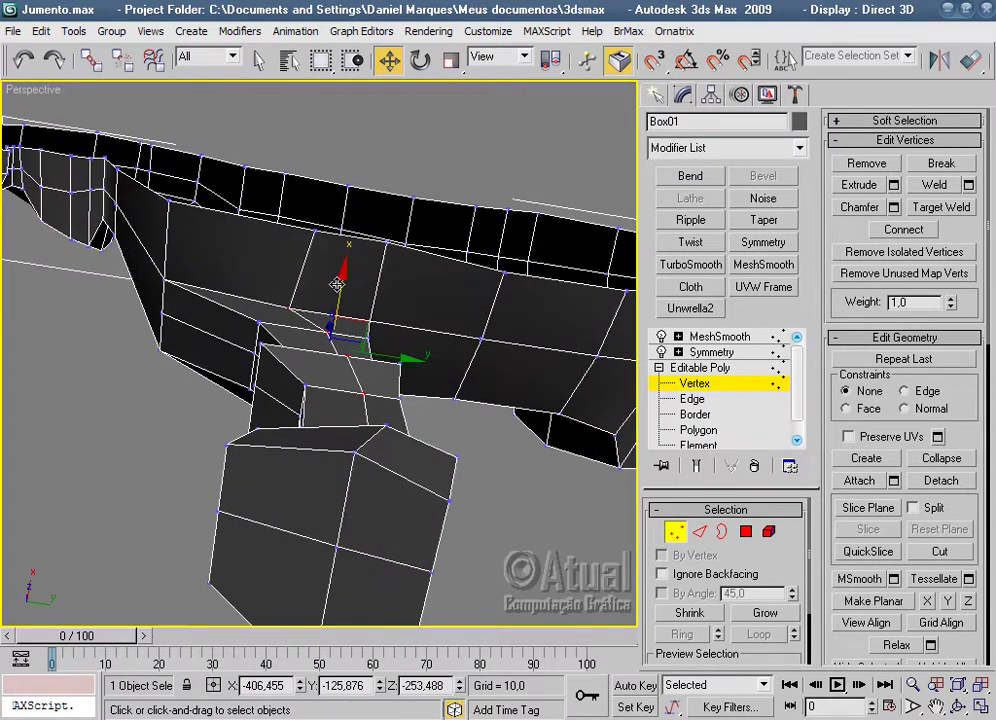
drag(337, 285, 345, 265)
Move another leg vertex along X to refine the joint.
mouse_move(345, 265)
alt+middle_down()
mouse_move(440, 388)
mouse_move(548, 432)
alt+middle_up()
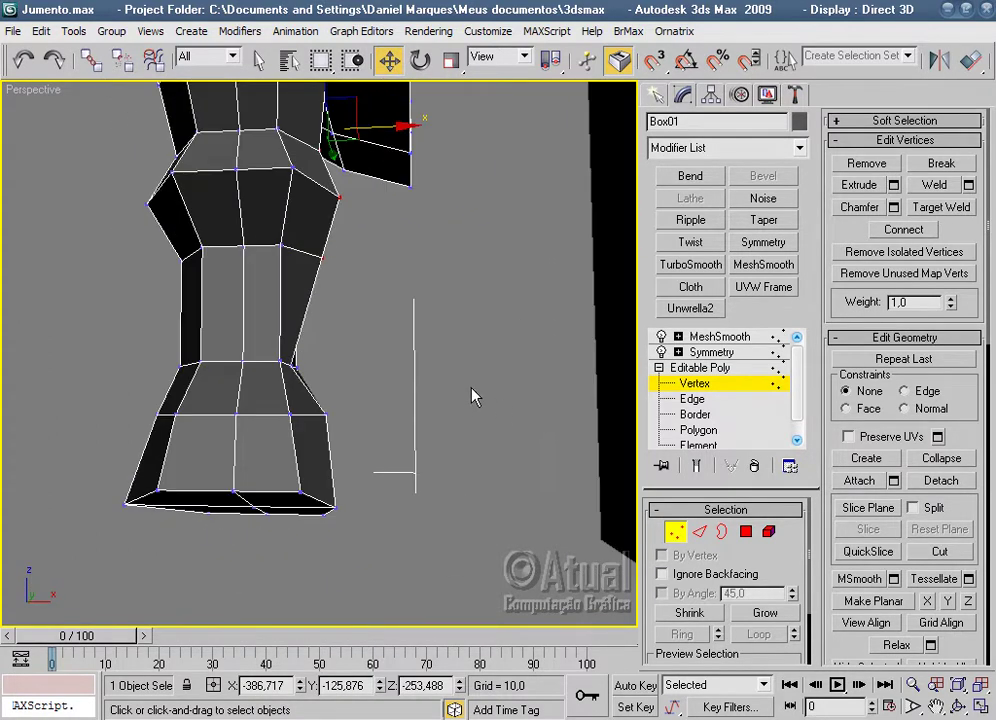
alt+middle_drag(474, 396, 479, 360)
click(403, 215)
mouse_move(403, 215)
alt+middle_down()
mouse_move(440, 207)
mouse_move(492, 215)
alt+middle_up()
drag(468, 207, 462, 214)
mouse_move(462, 214)
alt+middle_down()
mouse_move(424, 260)
mouse_move(632, 412)
alt+middle_up()
Preview the MeshSmooth result with the model deselected to inspect the smoothed legs.
click(722, 337)
click(480, 402)
mouse_move(480, 402)
alt+middle_down()
mouse_move(347, 433)
mouse_move(508, 437)
alt+middle_up()
scroll(508, 437, down, 1)
Select the donkey model and switch to Vertex level around the low-poly leg.
scroll(507, 433, down, 1)
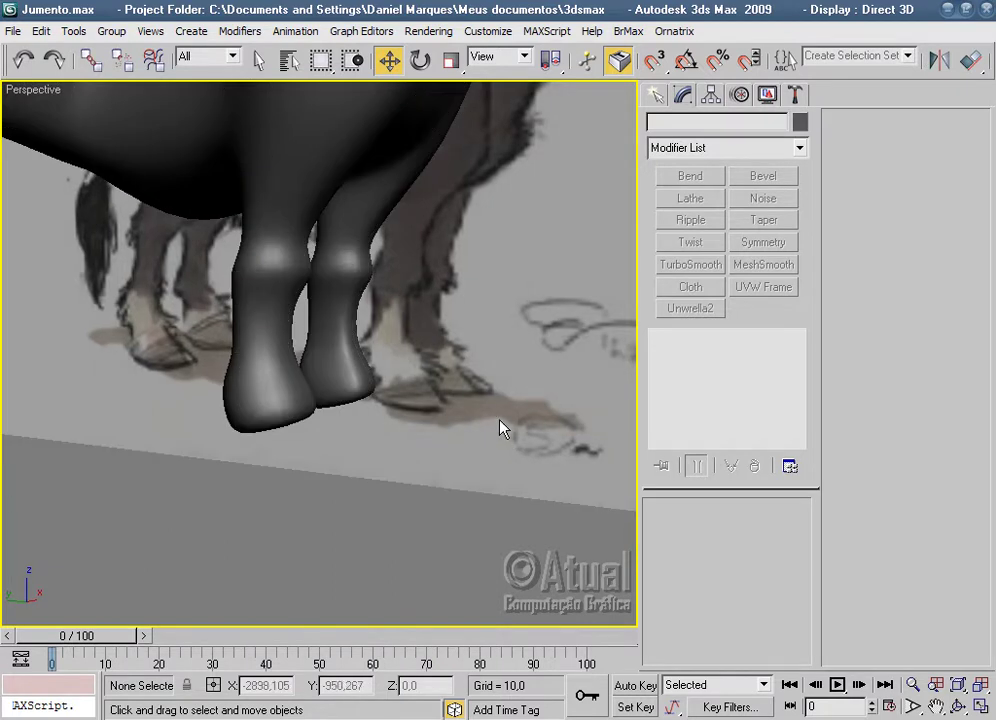
scroll(502, 427, down, 2)
scroll(471, 413, down, 3)
mouse_move(431, 372)
alt+middle_down()
mouse_move(344, 391)
mouse_move(404, 329)
mouse_move(597, 398)
mouse_move(562, 427)
mouse_move(442, 413)
mouse_move(296, 367)
mouse_move(397, 388)
mouse_move(311, 345)
alt+middle_up()
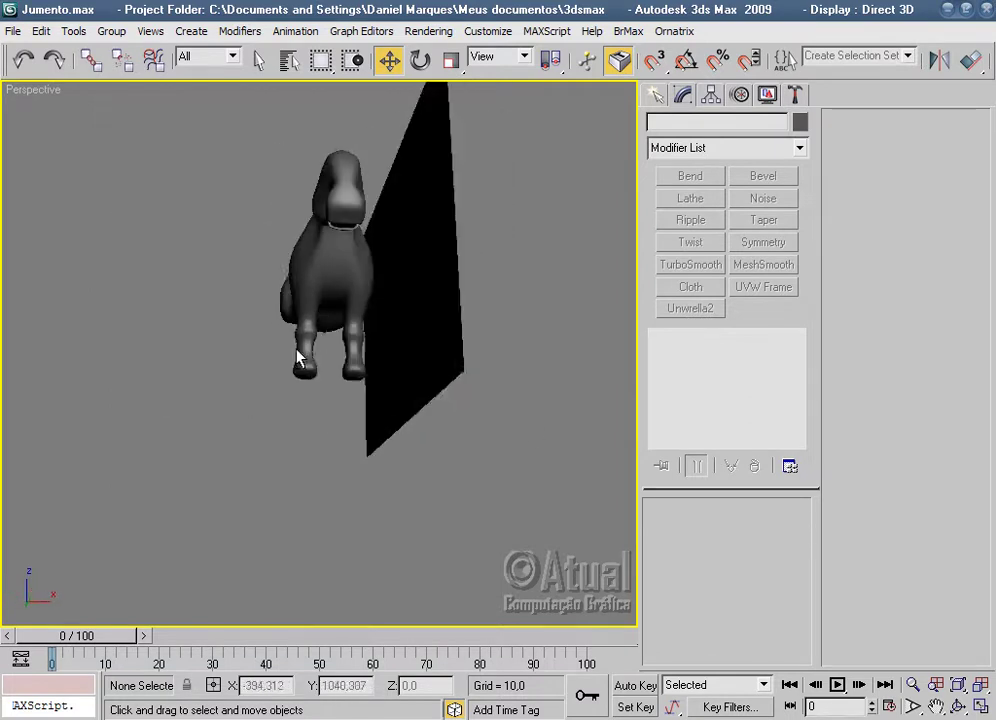
scroll(311, 345, up, 5)
click(263, 330)
click(687, 388)
mouse_move(560, 390)
alt+middle_down()
mouse_move(445, 389)
mouse_move(427, 333)
mouse_move(449, 460)
mouse_move(436, 389)
mouse_move(469, 422)
mouse_move(487, 420)
mouse_move(458, 560)
mouse_move(445, 456)
mouse_move(413, 456)
mouse_move(467, 510)
mouse_move(331, 338)
alt+middle_up()
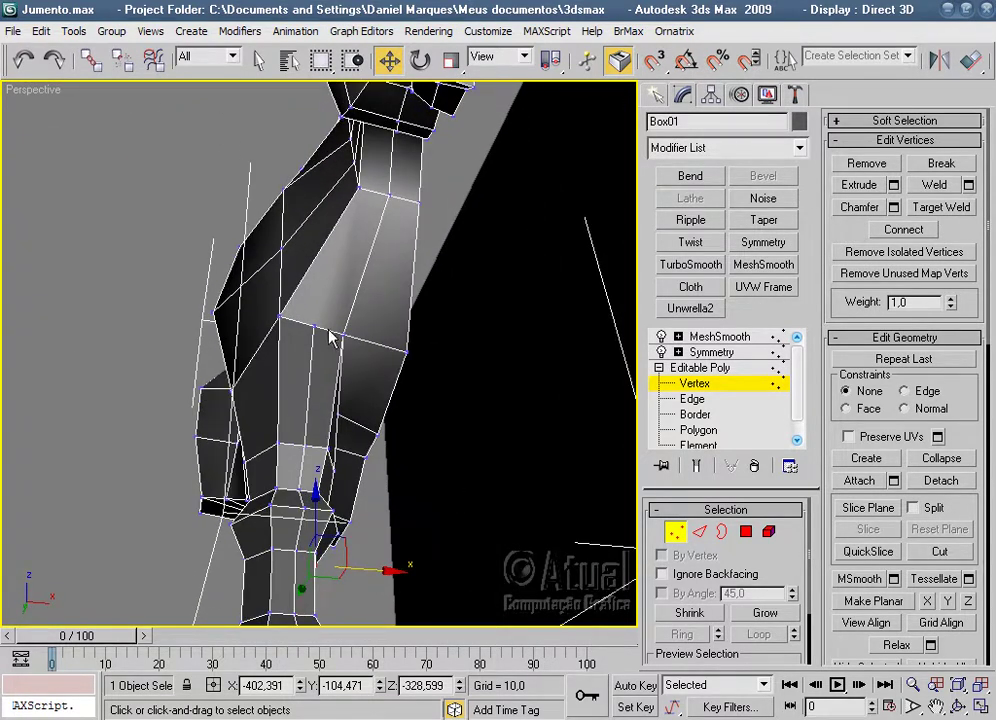
Nudge an upper-leg vertex along X and raise it to reshape the edge.
click(279, 314)
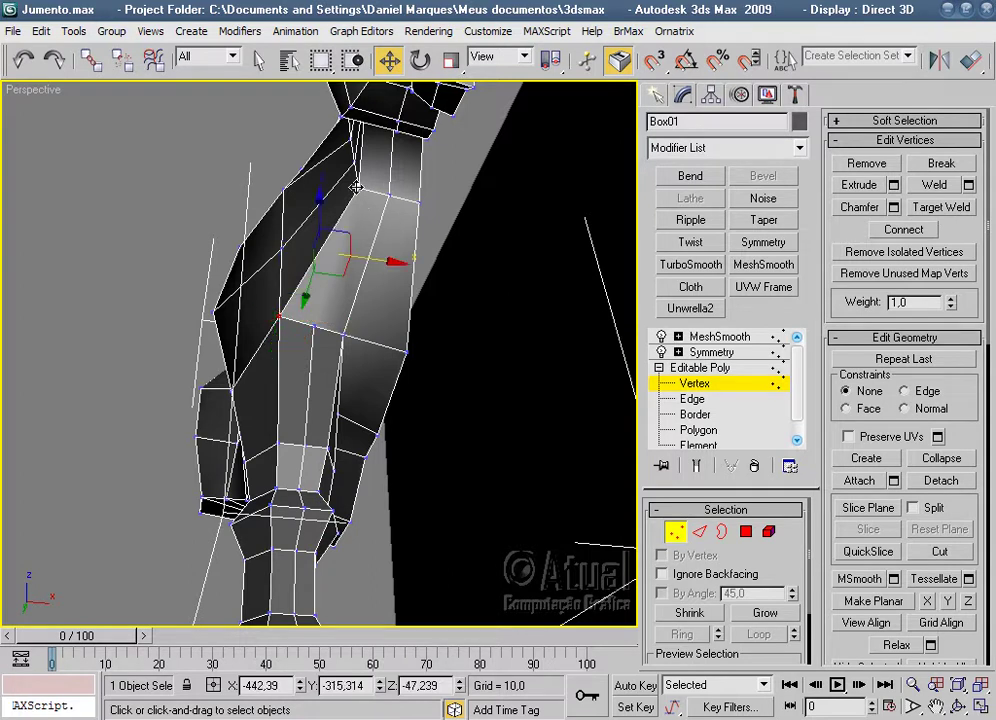
alt+middle_drag(356, 187, 470, 390)
drag(378, 255, 394, 258)
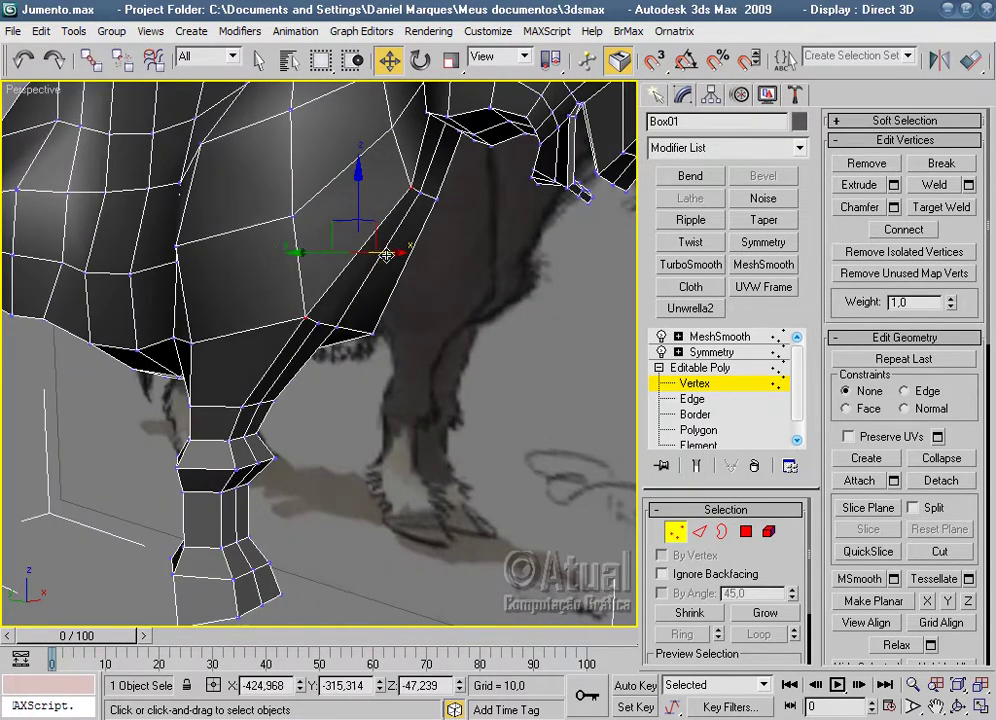
alt+middle_drag(394, 258, 498, 318)
drag(363, 204, 426, 180)
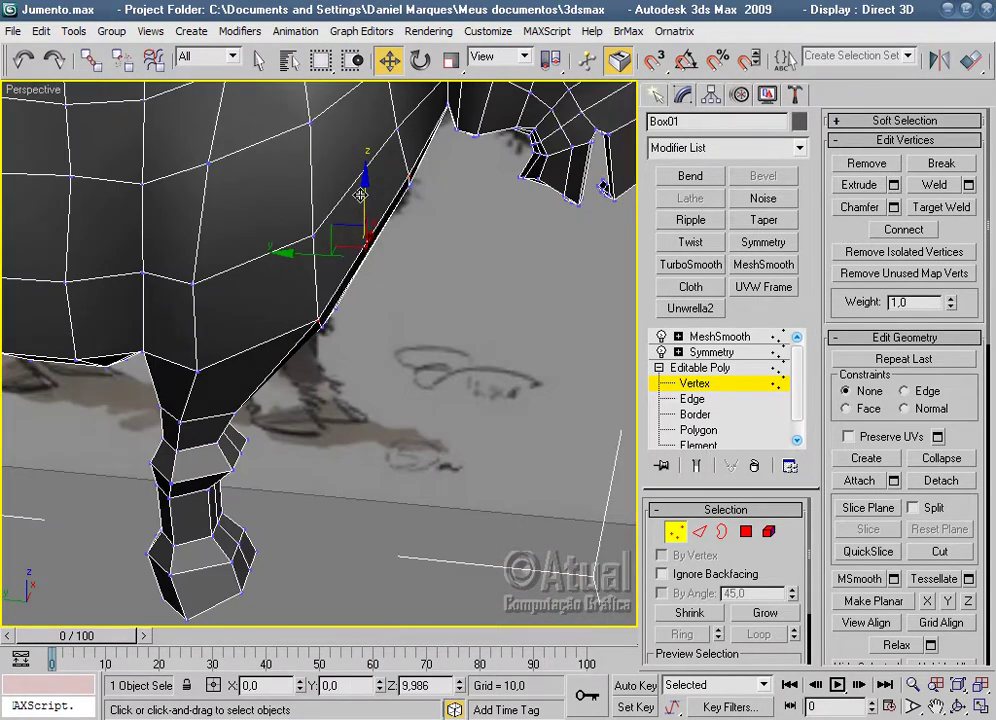
alt+middle_drag(407, 176, 485, 284)
Preview the MeshSmooth result deselected and inspect the legs.
click(719, 336)
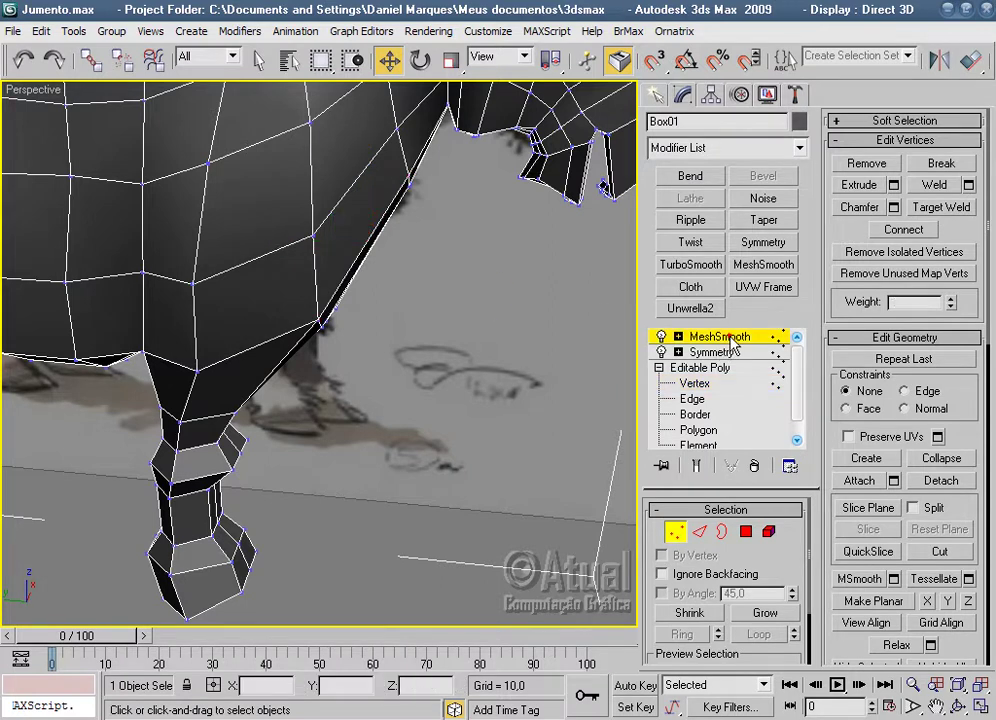
click(533, 511)
mouse_move(519, 497)
alt+middle_down()
mouse_move(371, 362)
mouse_move(367, 293)
mouse_move(407, 447)
mouse_move(464, 323)
mouse_move(356, 362)
alt+middle_up()
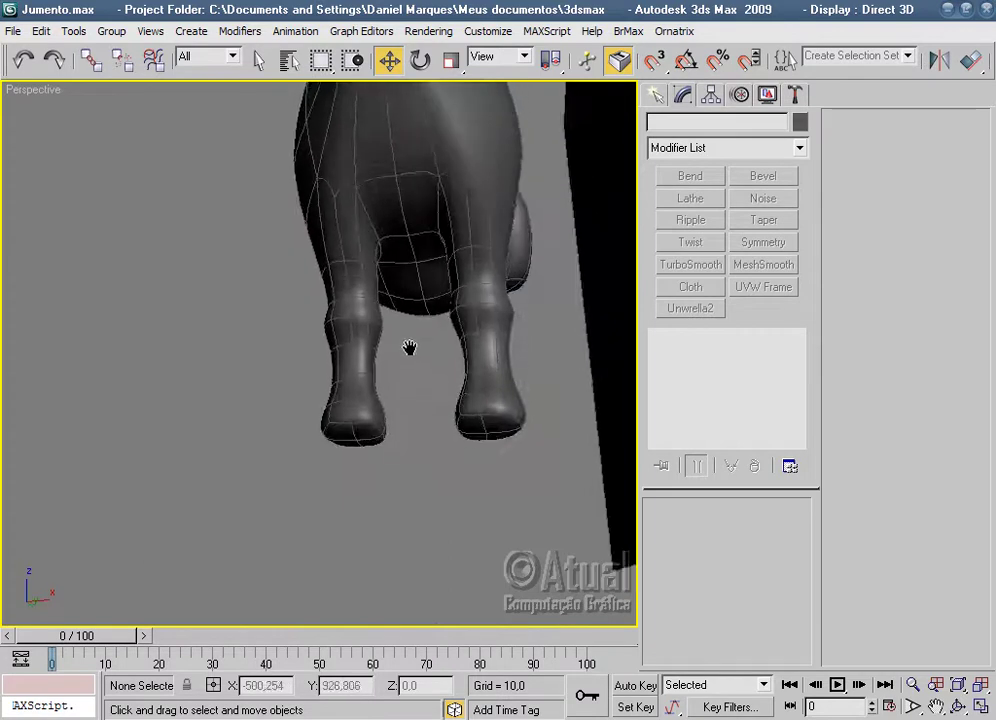
Reselect the mesh at Vertex level and start selecting the hind-leg vertex ring.
click(405, 342)
scroll(407, 278, up, 3)
click(694, 383)
mouse_move(549, 456)
alt+middle_down()
mouse_move(493, 411)
mouse_move(400, 427)
mouse_move(411, 356)
alt+middle_up()
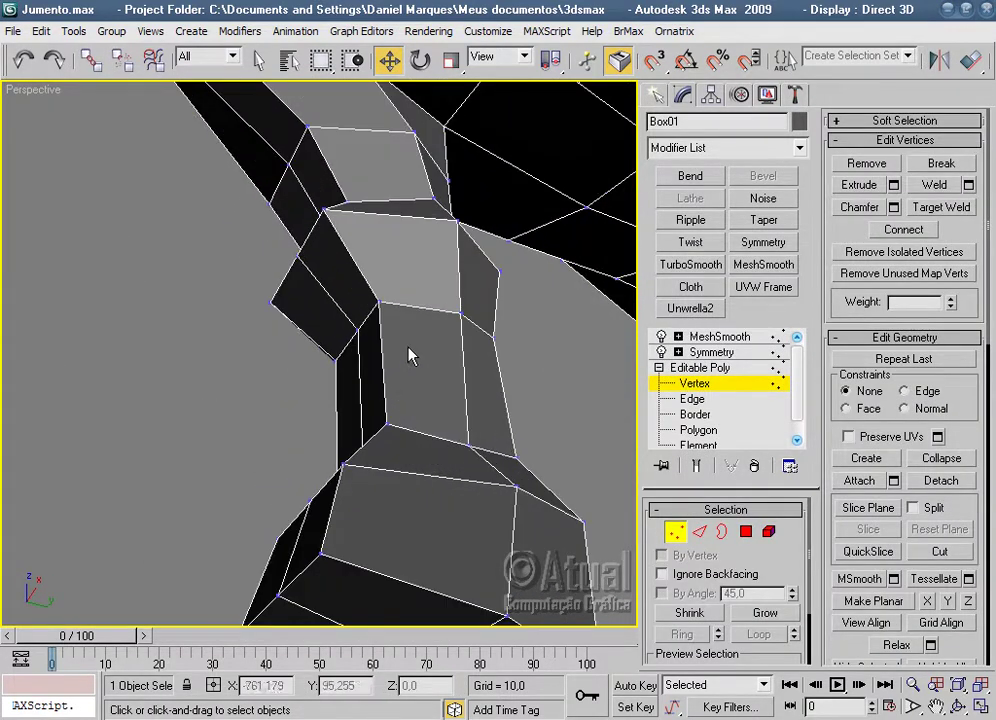
click(380, 300)
click(387, 424)
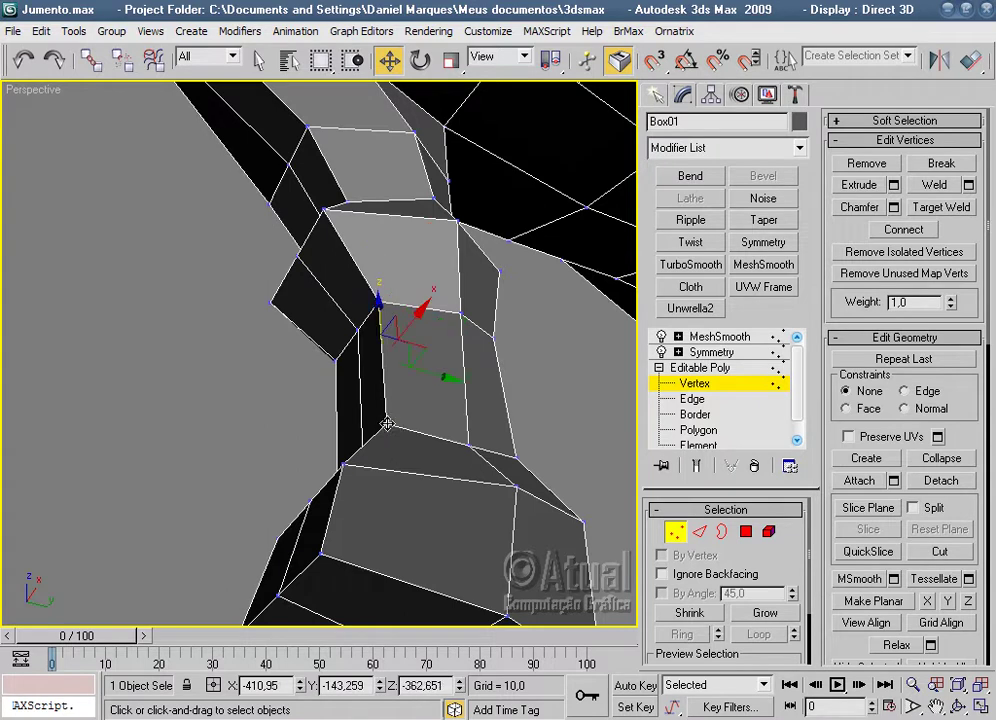
ctrl+click(341, 464)
ctrl+click(321, 557)
mouse_move(360, 527)
alt+middle_down()
mouse_move(444, 455)
mouse_move(433, 421)
alt+middle_up()
Add more hind-leg vertices to the selection up to the upper leg.
ctrl+click(383, 361)
ctrl+click(353, 301)
ctrl+click(249, 191)
mouse_move(338, 307)
alt+middle_down()
mouse_move(565, 422)
mouse_move(533, 345)
mouse_move(567, 429)
mouse_move(367, 436)
alt+middle_up()
ctrl+click(331, 412)
ctrl+click(314, 374)
ctrl+click(316, 322)
scroll(411, 251, up, 3)
scroll(382, 283, up, 3)
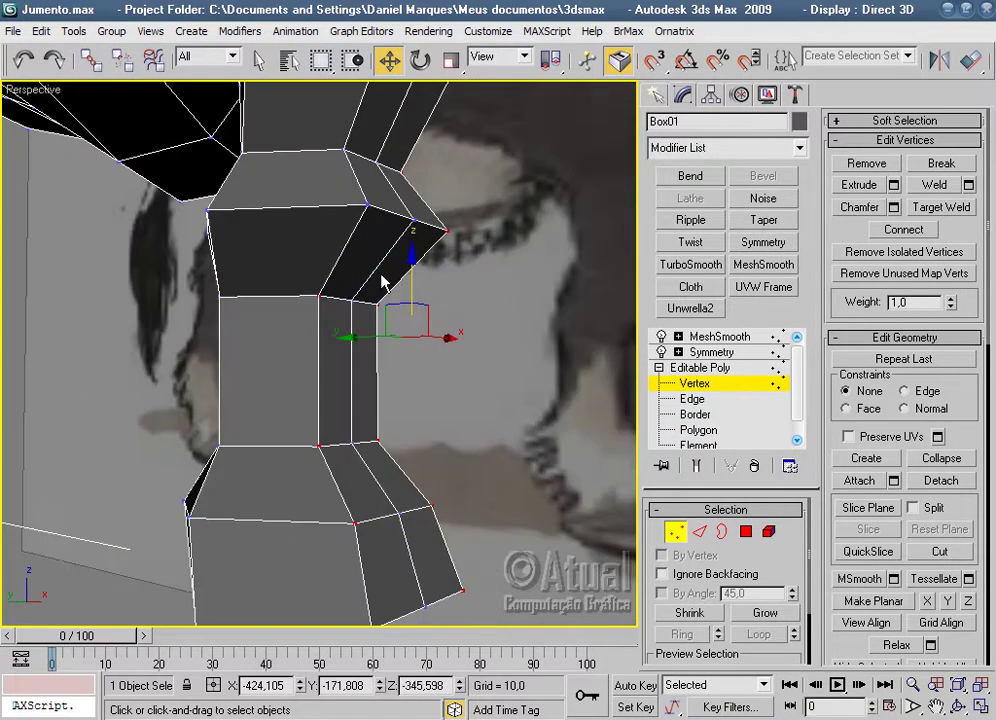
ctrl+click(370, 200)
ctrl+click(346, 151)
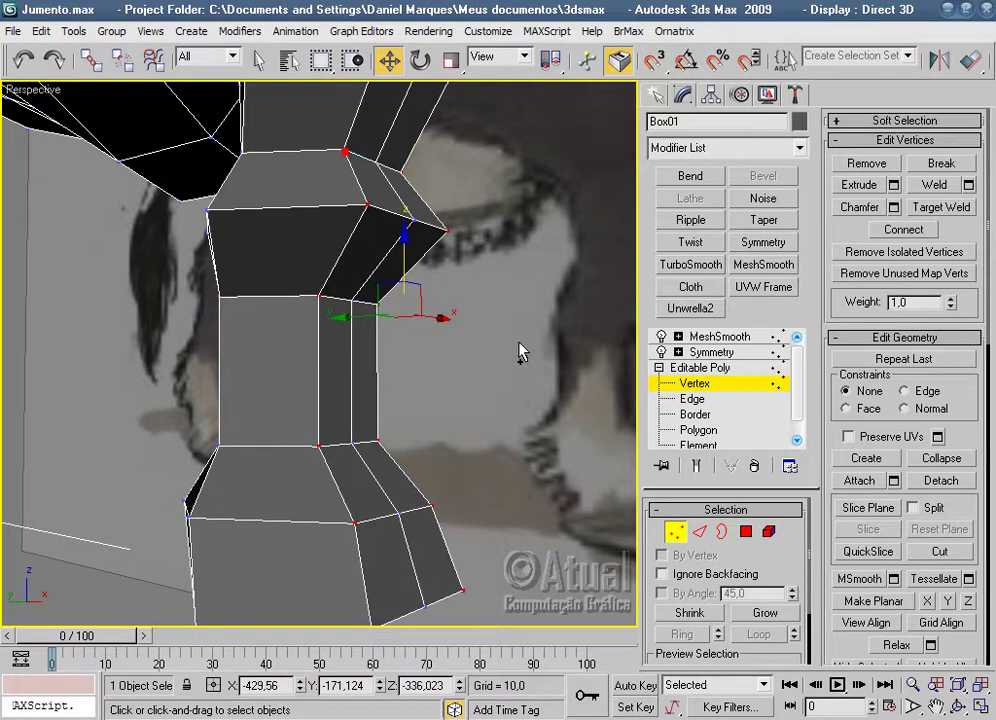
Enable Ignore Backfacing and shift the selected leg vertices slightly sideways.
click(660, 576)
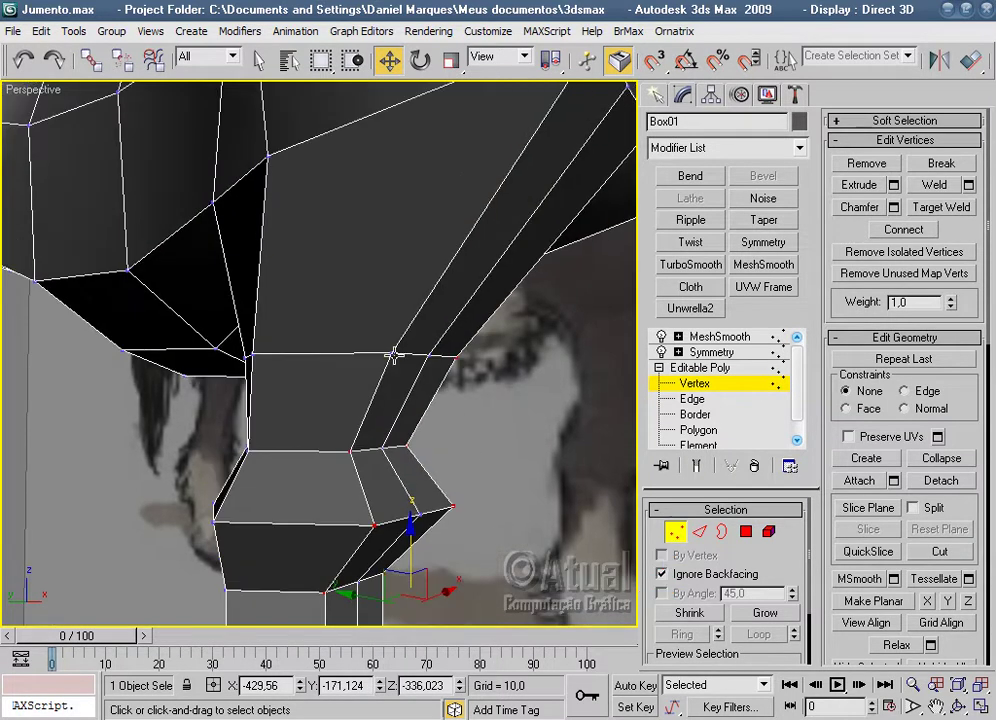
scroll(393, 356, up, 5)
middle_drag(396, 356, 543, 283)
scroll(527, 280, down, 5)
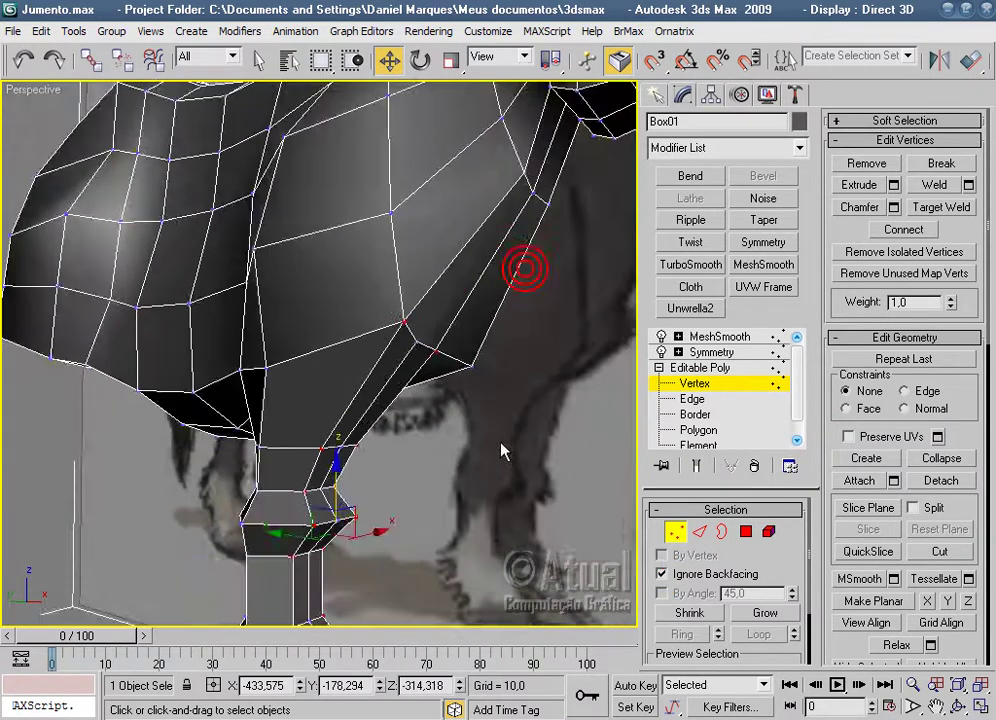
scroll(505, 451, up, 3)
scroll(505, 527, up, 2)
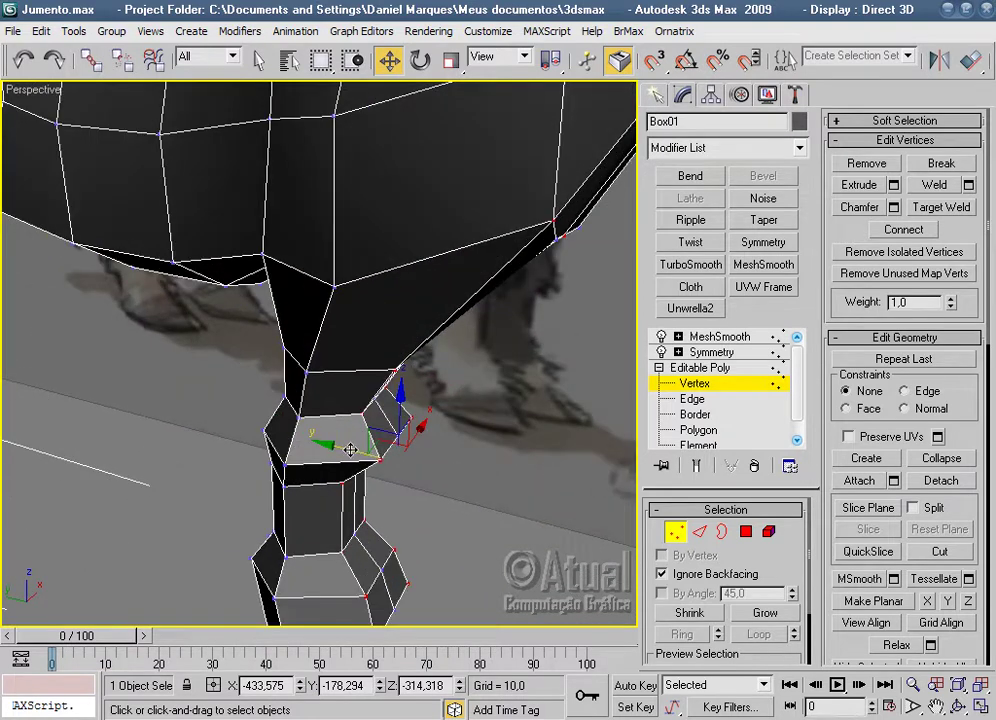
drag(350, 450, 340, 446)
Preview the MeshSmooth result and orbit to a front view of the legs.
click(720, 338)
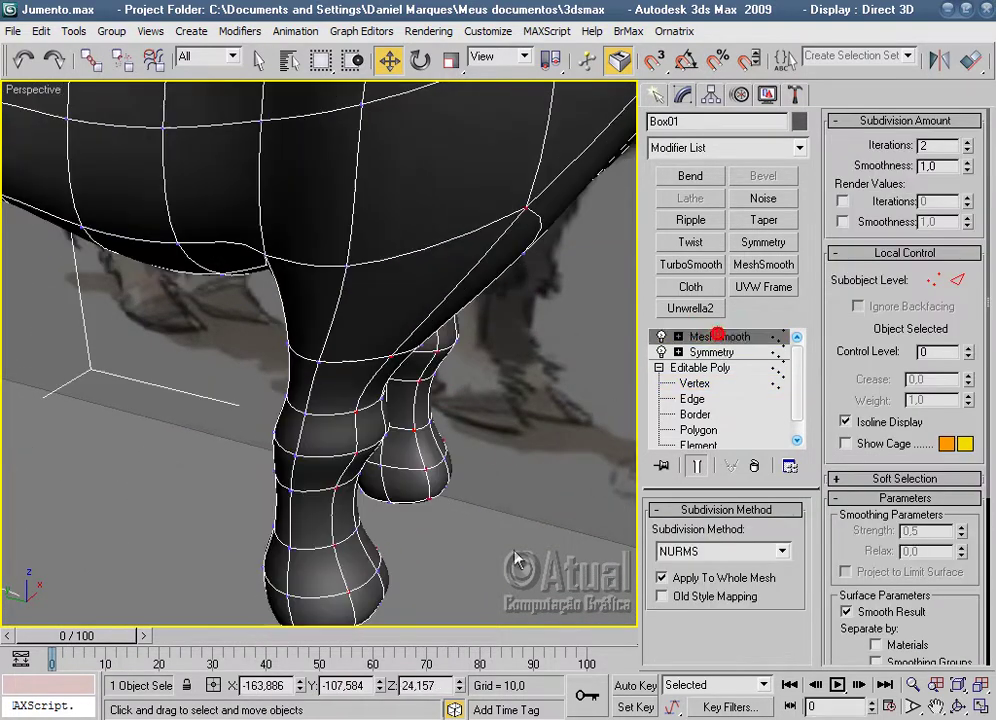
click(527, 533)
mouse_move(527, 533)
alt+middle_down()
mouse_move(522, 487)
mouse_move(398, 404)
mouse_move(380, 467)
mouse_move(647, 460)
mouse_move(478, 467)
mouse_move(473, 371)
mouse_move(503, 356)
alt+middle_up()
scroll(473, 371, up, 2)
Return to the unsmoothed Editable Poly base mesh at Vertex level.
click(387, 362)
click(693, 368)
click(675, 532)
click(675, 532)
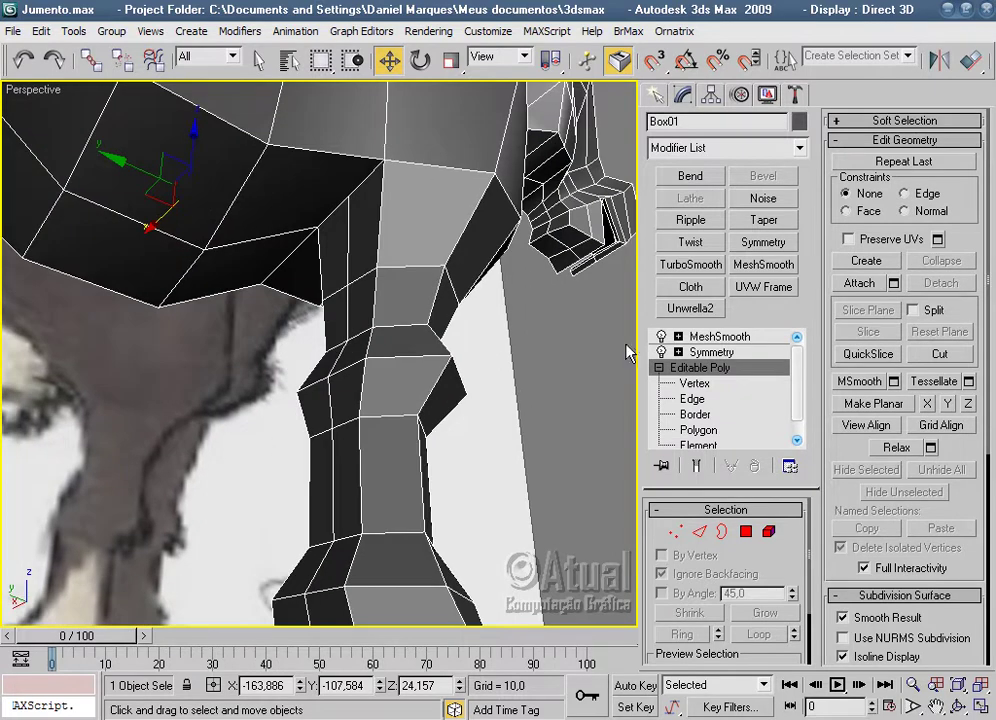
click(695, 383)
Select vertices along the hind leg column, from the top down to the lower leg.
click(381, 159)
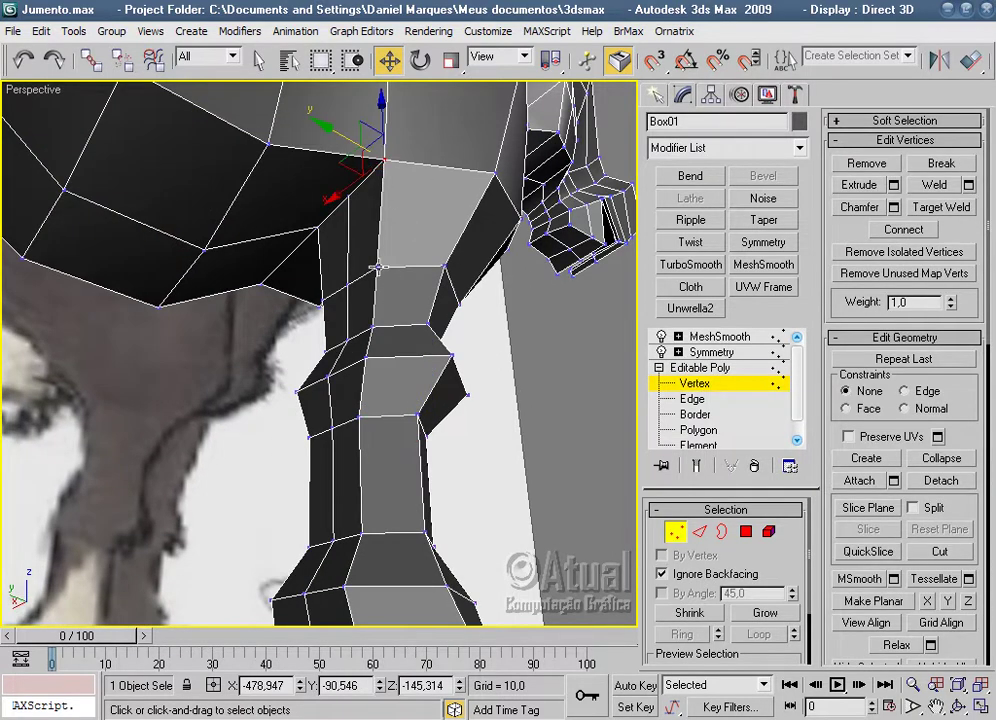
click(384, 344)
middle_drag(384, 344, 392, 242)
click(364, 235)
click(356, 291)
click(342, 444)
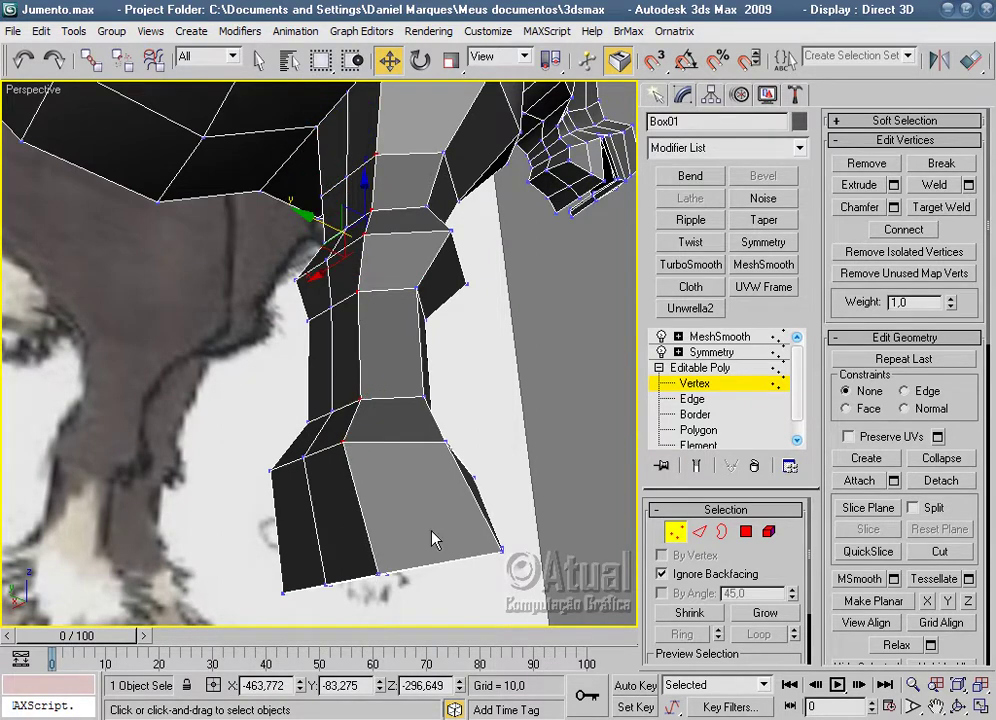
alt+middle_drag(433, 540, 378, 433)
click(333, 402)
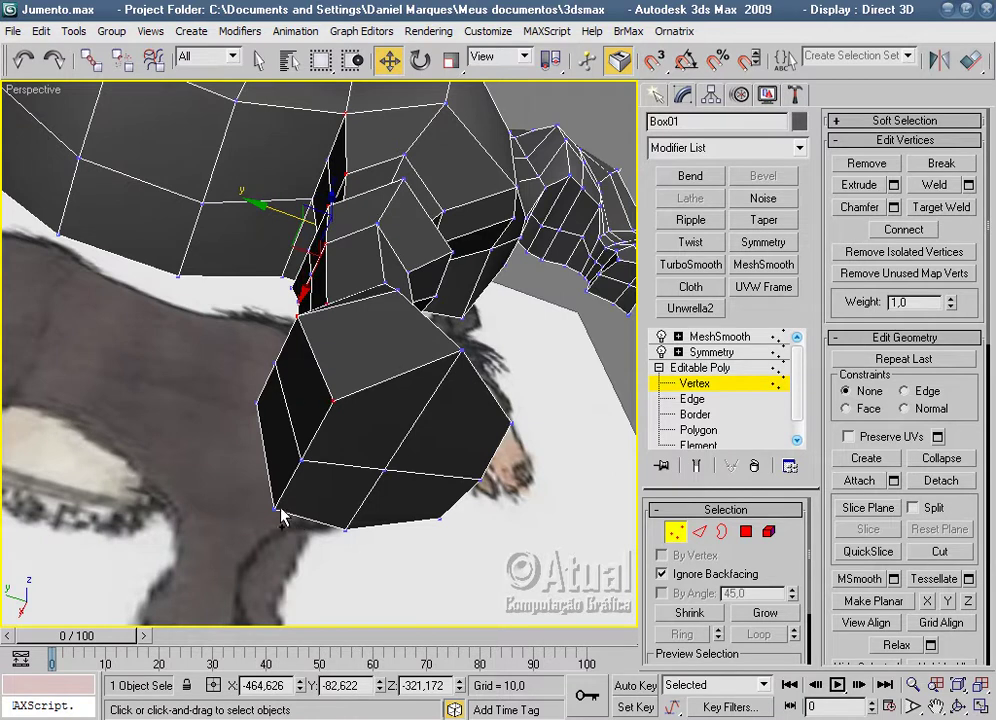
ctrl+click(276, 509)
ctrl+click(252, 402)
Refine the selection to the leg column's collar vertices from closer angles.
scroll(252, 402, up, 2)
alt+middle_drag(252, 402, 467, 489)
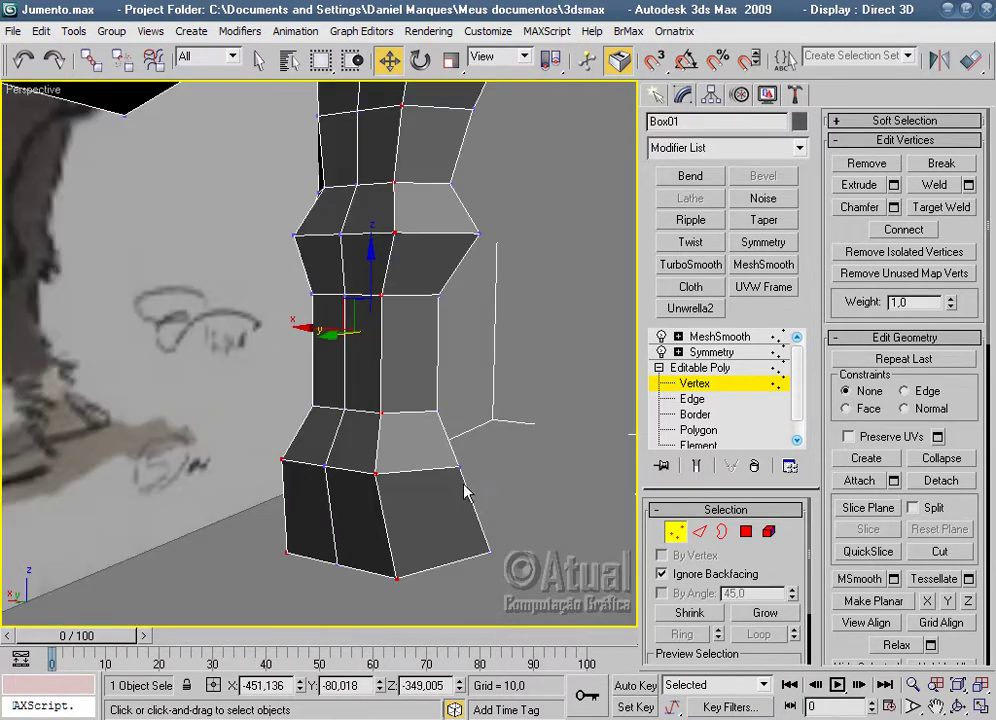
scroll(467, 489, up, 2)
ctrl+click(311, 427)
ctrl+click(307, 264)
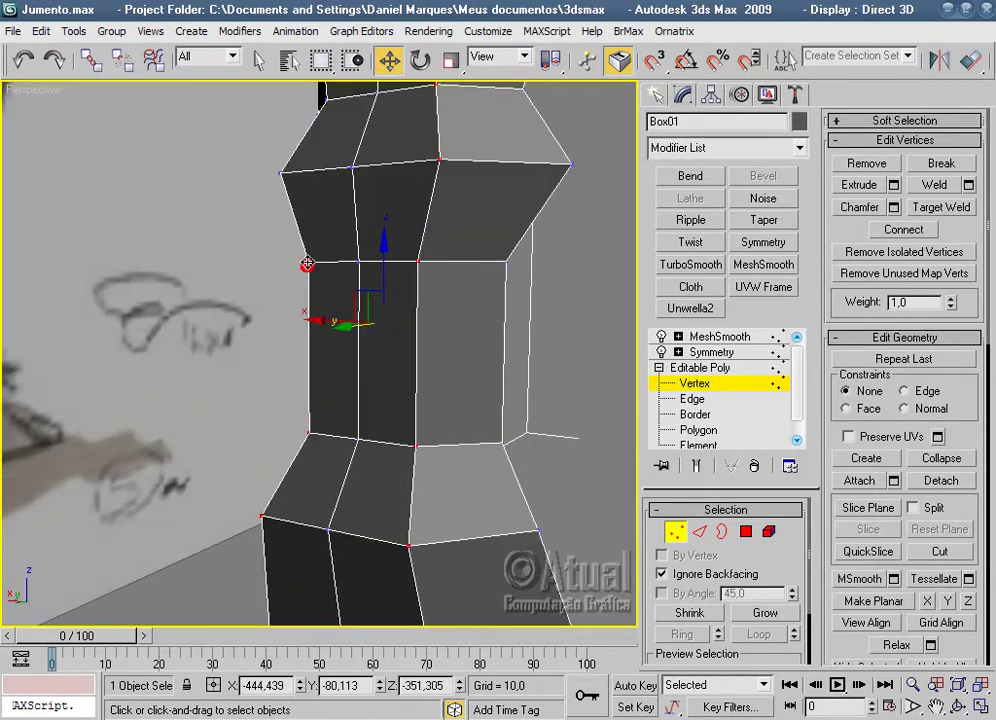
ctrl+click(281, 172)
scroll(387, 402, up, 2)
mouse_move(387, 402)
alt+middle_down()
mouse_move(344, 440)
mouse_move(332, 358)
alt+middle_up()
alt+click(316, 347)
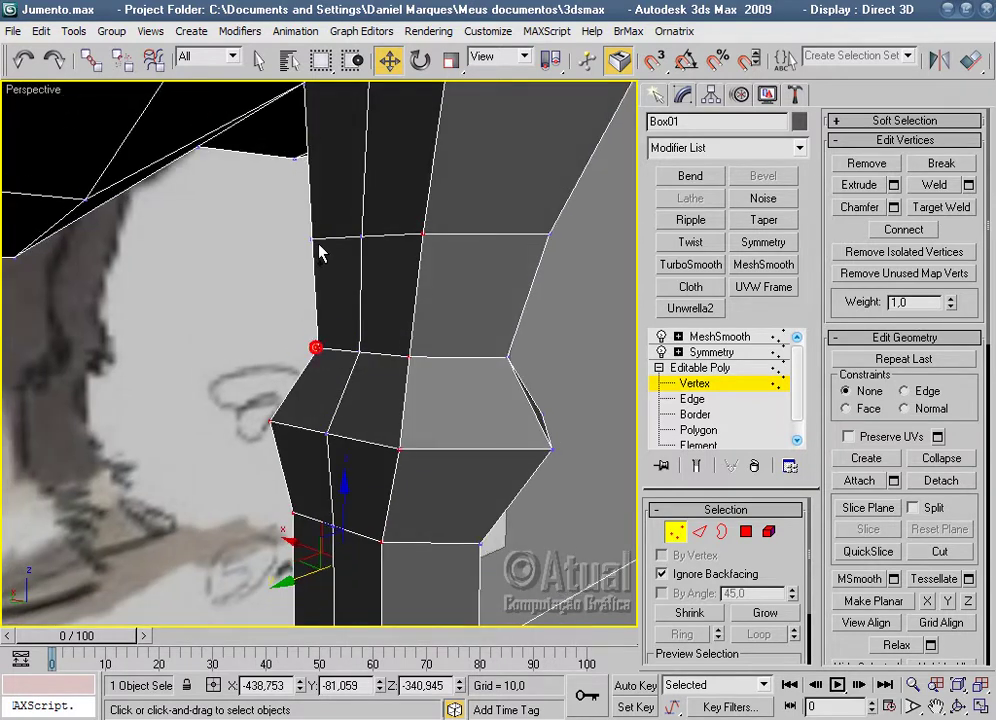
scroll(373, 431, up, 3)
mouse_move(373, 431)
alt+middle_down()
mouse_move(373, 360)
mouse_move(354, 304)
alt+middle_up()
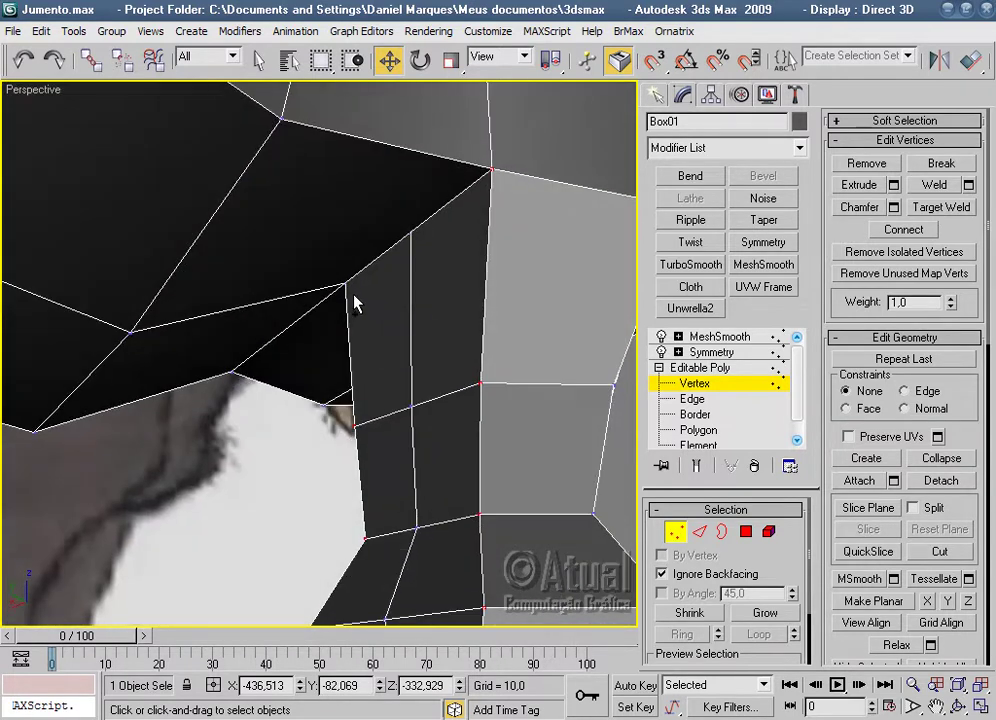
ctrl+click(344, 283)
Select a single leg-joint vertex and shift it slightly along Y to narrow the column.
scroll(382, 413, down, 3)
mouse_move(516, 456)
alt+middle_down()
mouse_move(545, 274)
mouse_move(627, 362)
mouse_move(498, 418)
mouse_move(451, 422)
alt+middle_up()
scroll(451, 422, up, 2)
mouse_move(460, 355)
alt+middle_down()
mouse_move(516, 340)
mouse_move(447, 362)
alt+middle_up()
click(447, 362)
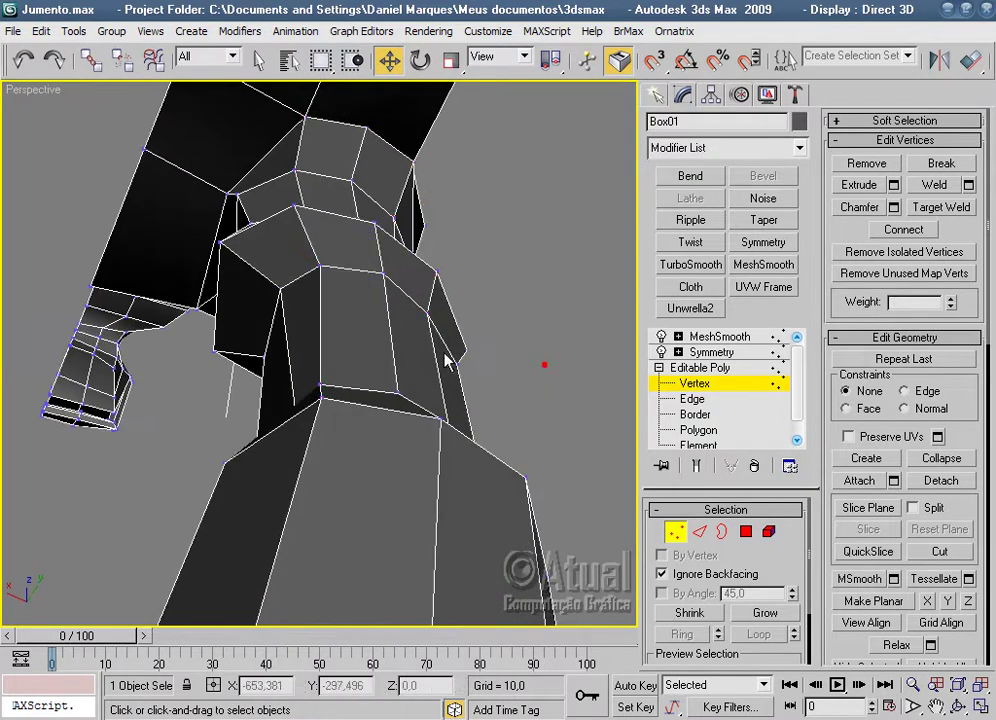
click(278, 289)
alt+middle_drag(380, 345, 494, 357)
drag(444, 295, 361, 251)
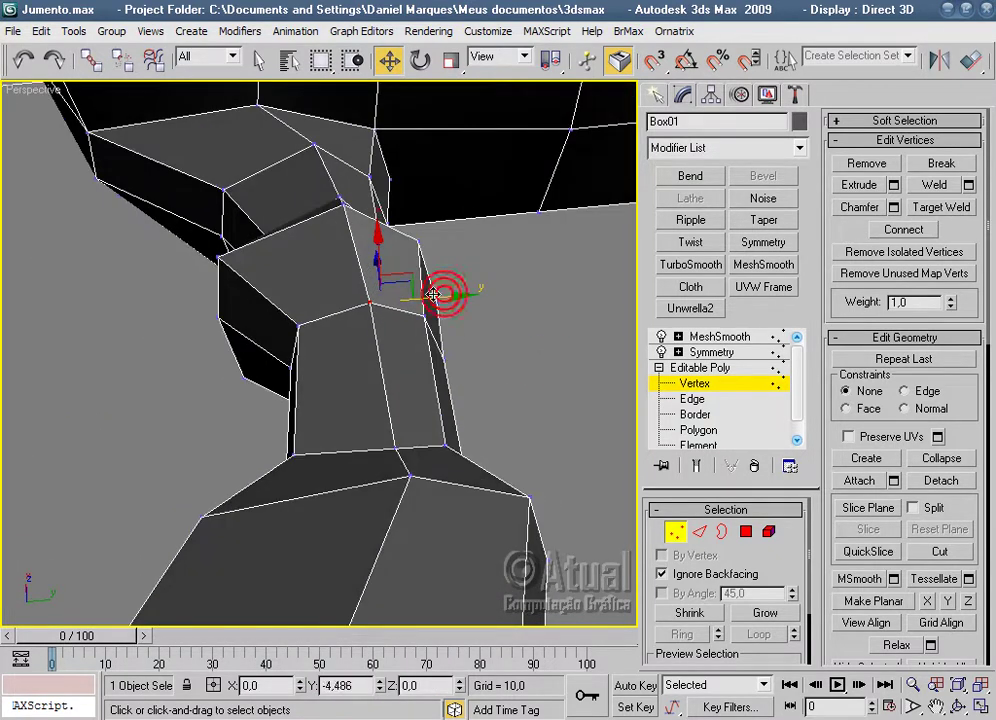
Turn on MeshSmooth and inspect the smoothed legs with rounded hooves.
click(731, 337)
click(528, 373)
mouse_move(528, 373)
alt+middle_down()
mouse_move(520, 436)
mouse_move(395, 490)
alt+middle_up()
mouse_move(460, 470)
alt+middle_down()
mouse_move(596, 478)
mouse_move(507, 540)
mouse_move(349, 489)
mouse_move(453, 440)
mouse_move(440, 345)
alt+middle_up()
Select the donkey mesh and orbit to inspect the hind leg's end face.
click(353, 356)
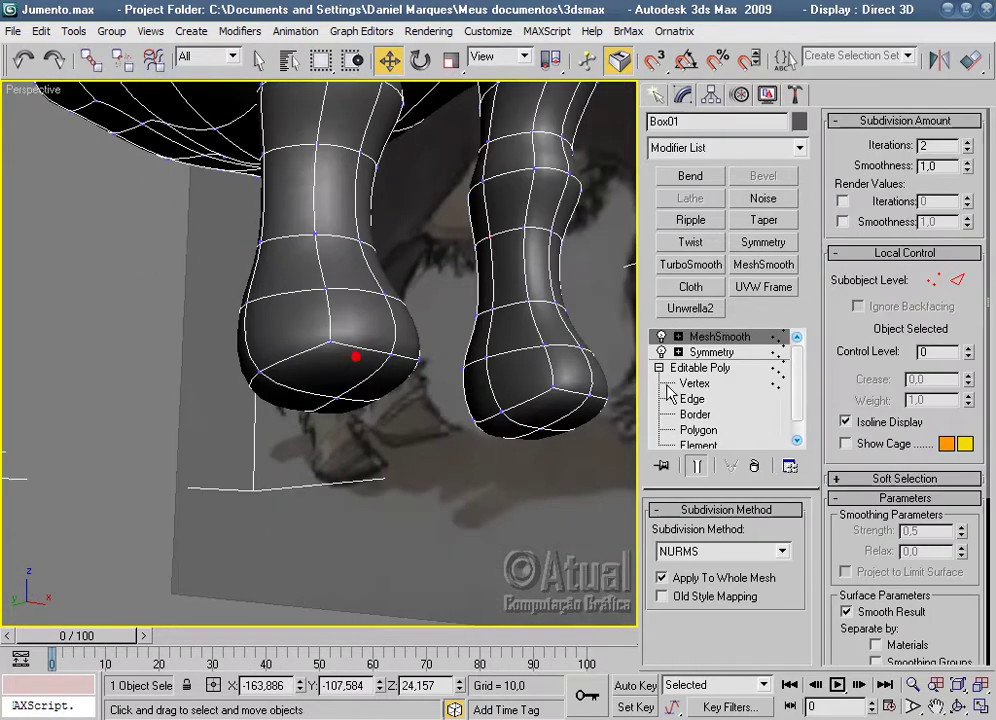
click(697, 430)
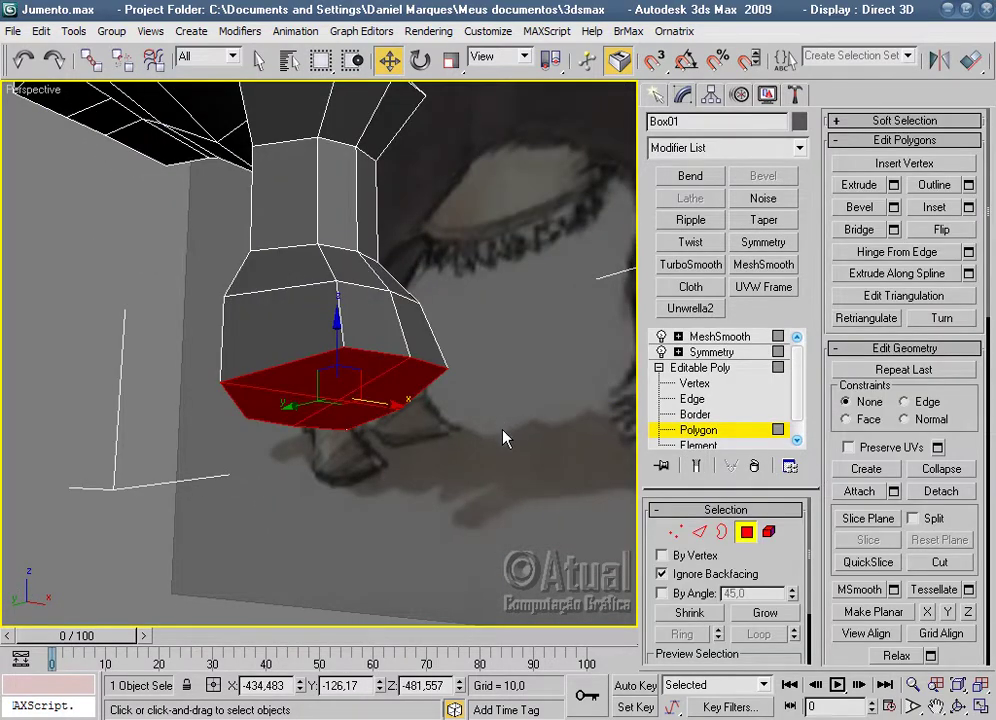
alt+middle_drag(531, 436, 628, 341)
mouse_move(500, 340)
alt+middle_down()
mouse_move(569, 389)
mouse_move(633, 400)
mouse_move(540, 370)
alt+middle_up()
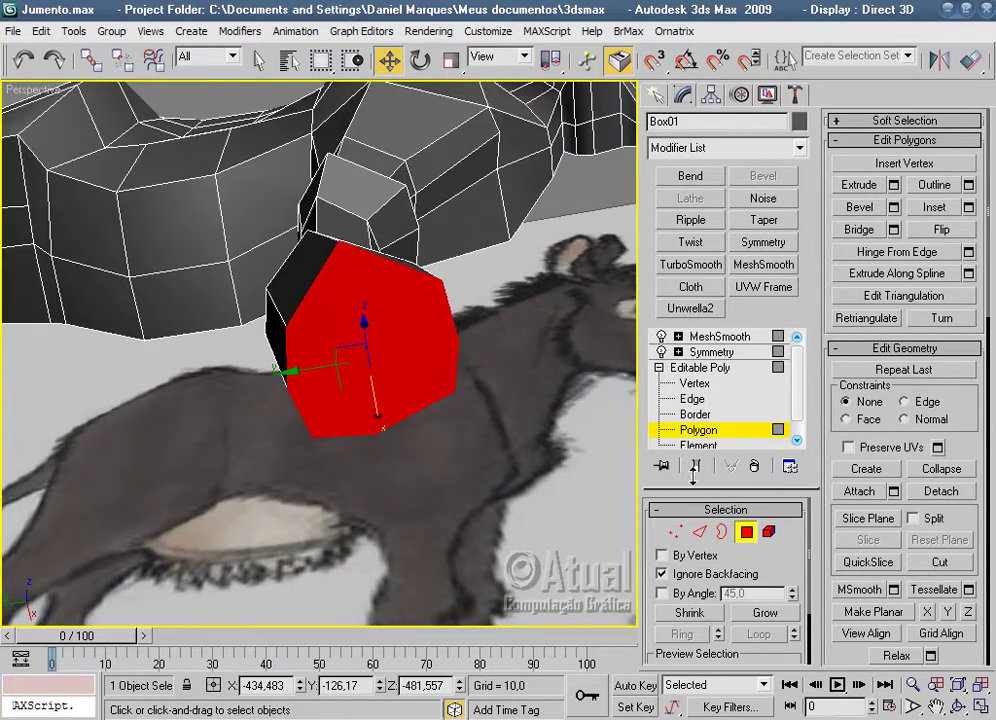
click(675, 532)
Nudge the leg's bottom-left vertex and its neighbour slightly along X.
mouse_move(475, 450)
alt+middle_down()
mouse_move(507, 549)
mouse_move(323, 560)
mouse_move(238, 527)
mouse_move(250, 520)
alt+middle_up()
click(229, 443)
drag(272, 438, 287, 437)
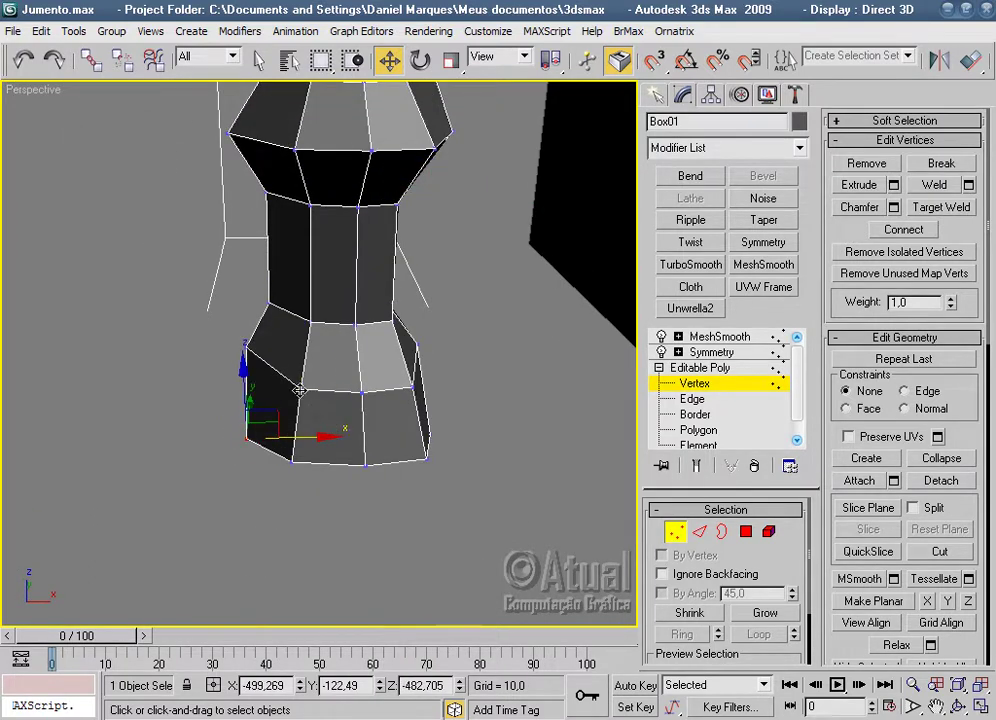
click(299, 390)
drag(290, 389, 280, 389)
Nudge the remaining bottom vertices along X, then switch to Polygon level.
mouse_move(456, 427)
alt+middle_down()
mouse_move(408, 362)
mouse_move(303, 378)
alt+middle_up()
click(389, 356)
drag(395, 358, 403, 358)
mouse_move(403, 358)
alt+middle_down()
mouse_move(508, 420)
mouse_move(313, 407)
mouse_move(393, 360)
mouse_move(378, 240)
mouse_move(442, 325)
mouse_move(474, 269)
mouse_move(576, 302)
mouse_move(330, 418)
alt+middle_up()
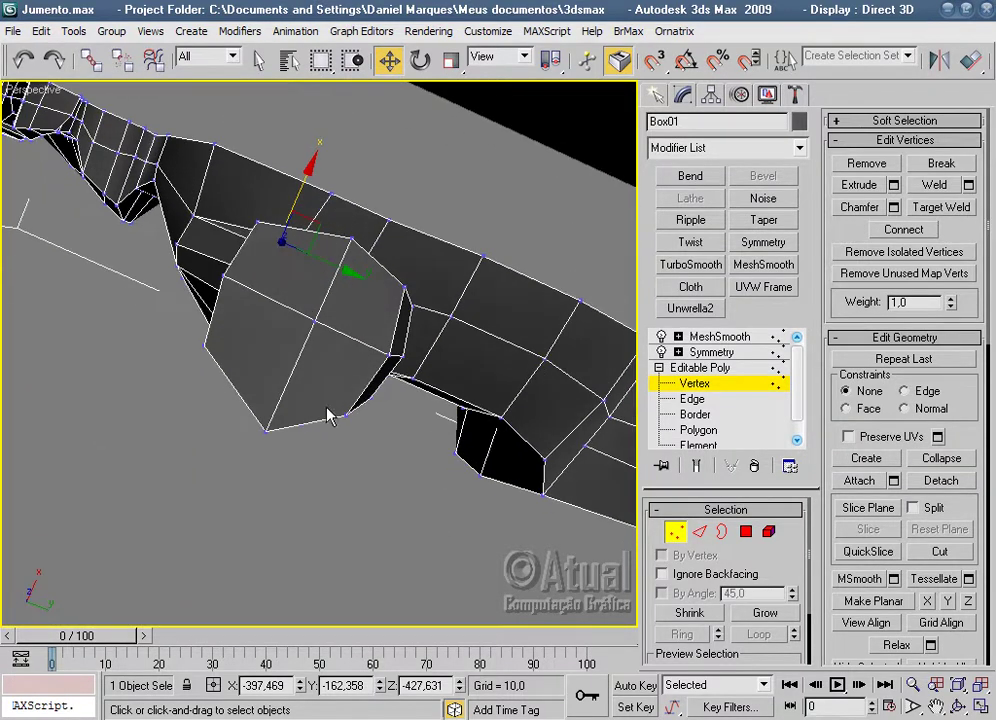
click(266, 432)
drag(282, 378, 255, 300)
mouse_move(255, 300)
alt+middle_down()
mouse_move(418, 358)
mouse_move(529, 351)
mouse_move(540, 327)
mouse_move(832, 492)
alt+middle_up()
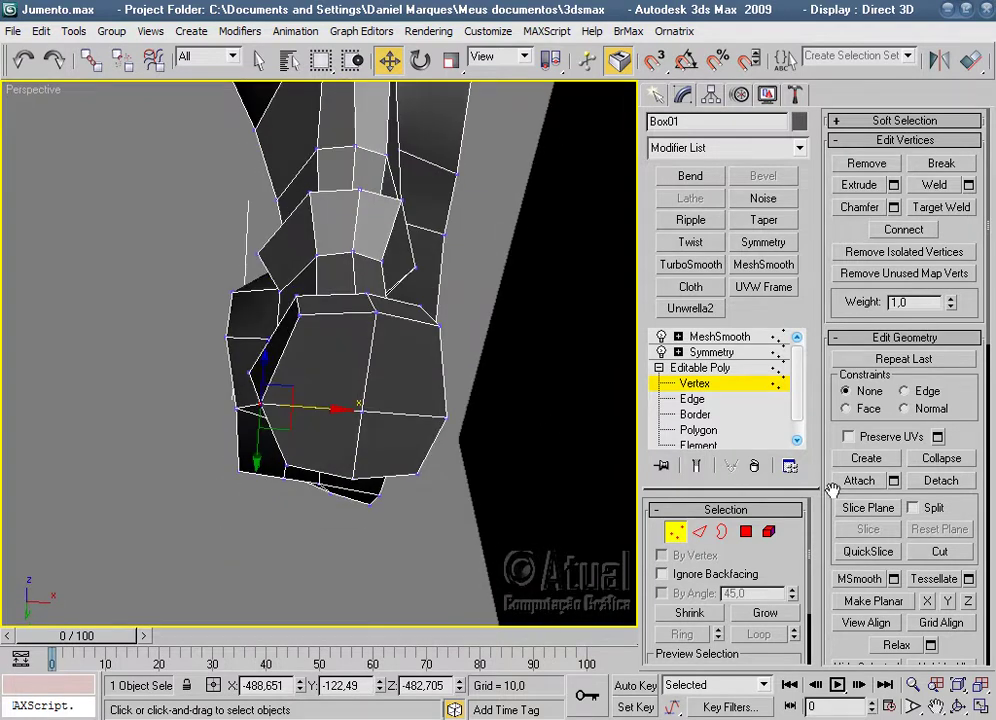
click(746, 533)
Inset the leg's bottom face by about 2,73 and view it from the Left viewport.
click(966, 210)
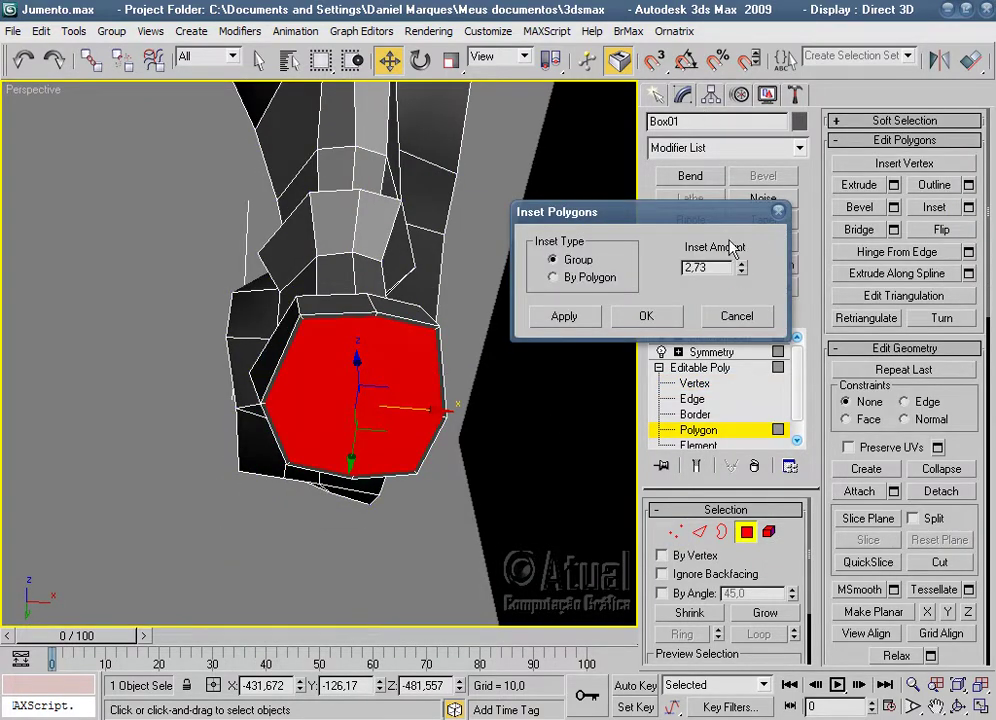
drag(737, 188, 738, 93)
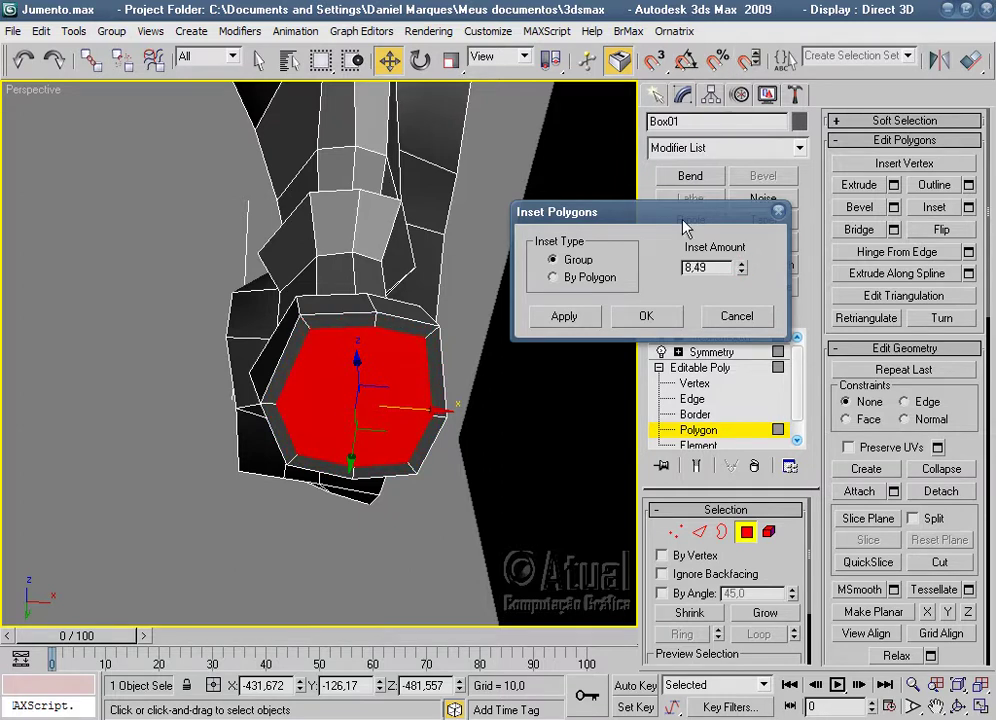
click(646, 316)
key(l)
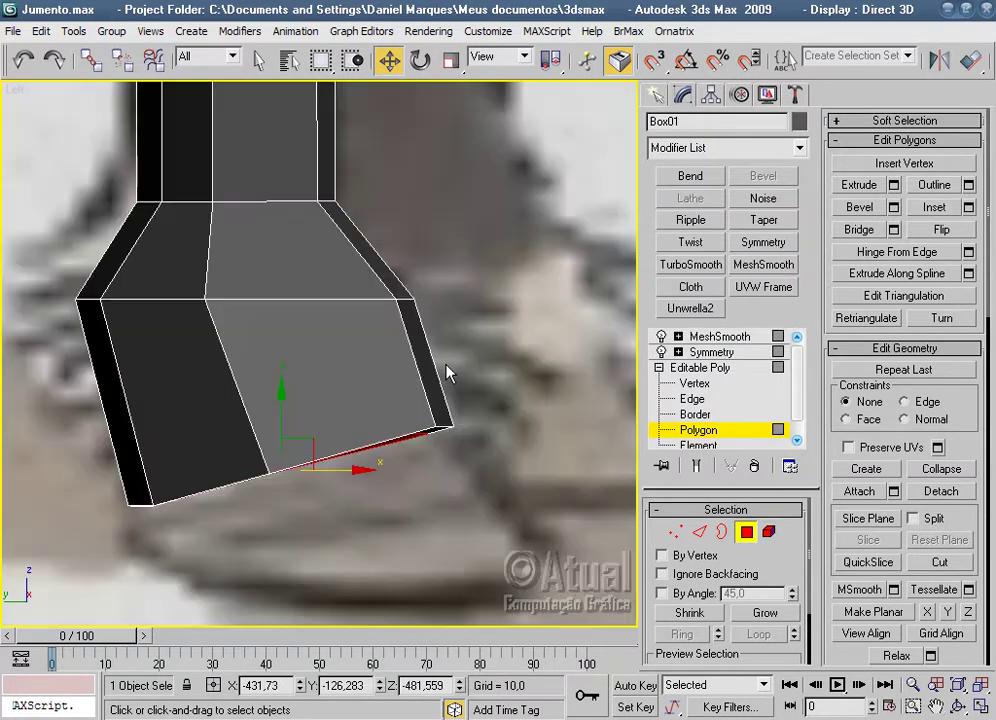
scroll(449, 371, down, 3)
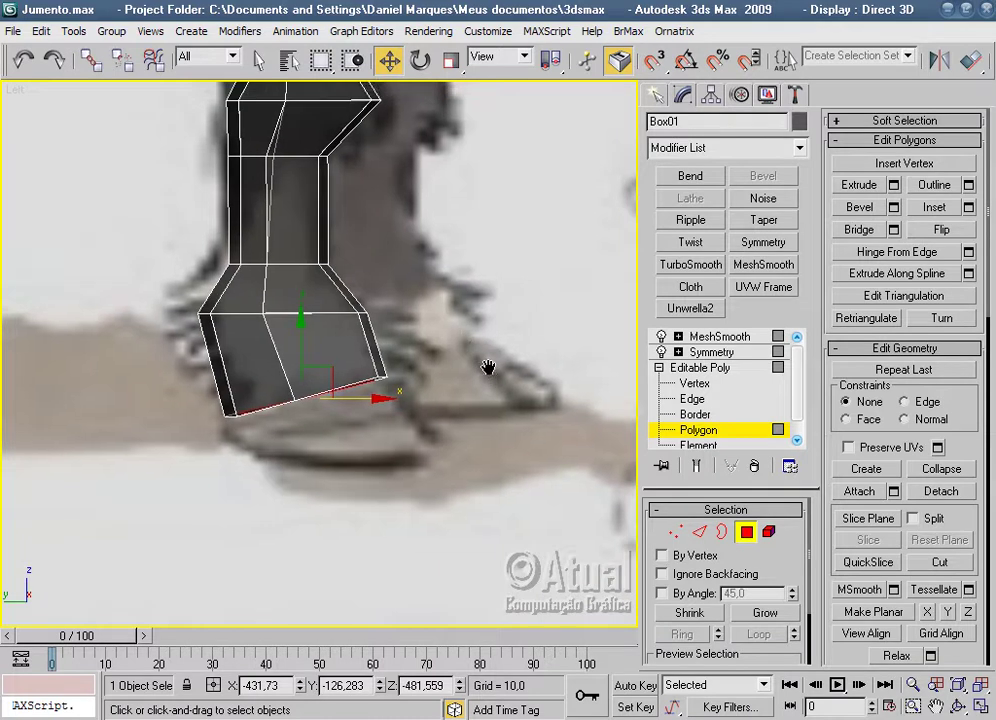
scroll(489, 367, up, 1)
Bevel the bottom face inward with height -8,2.
click(894, 208)
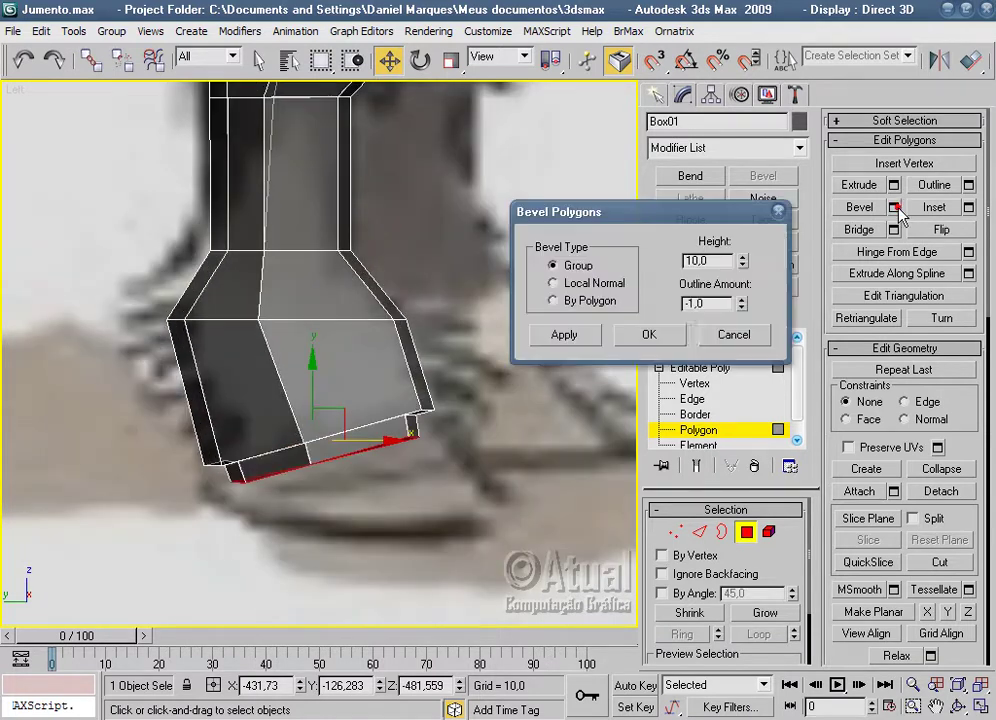
drag(744, 266, 751, 439)
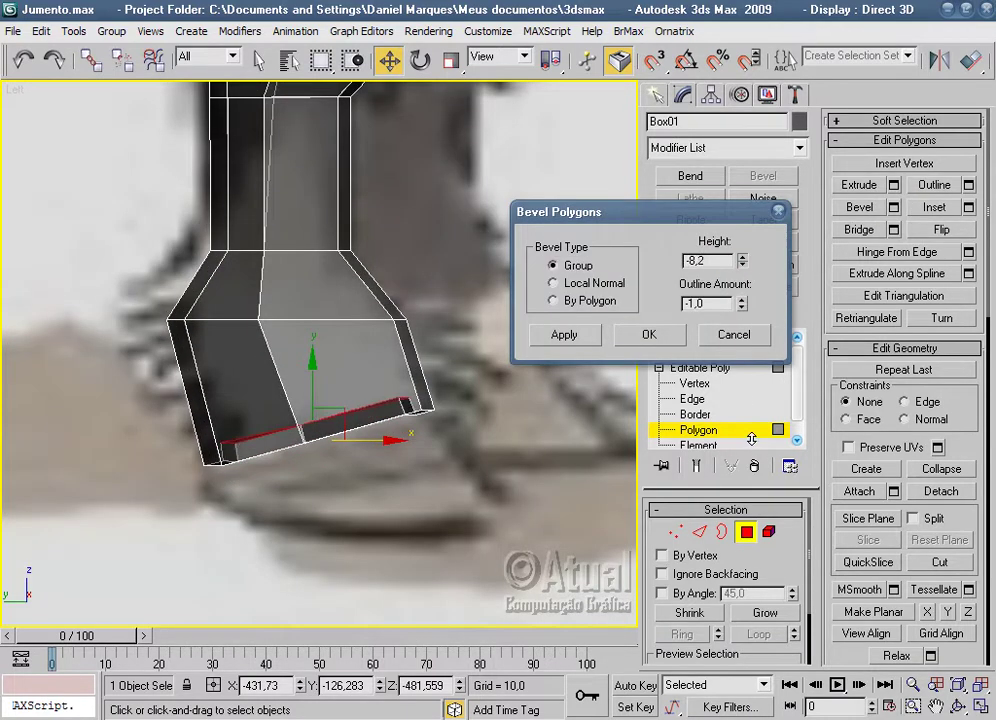
drag(742, 306, 750, 421)
click(672, 338)
middle_drag(582, 378, 593, 388)
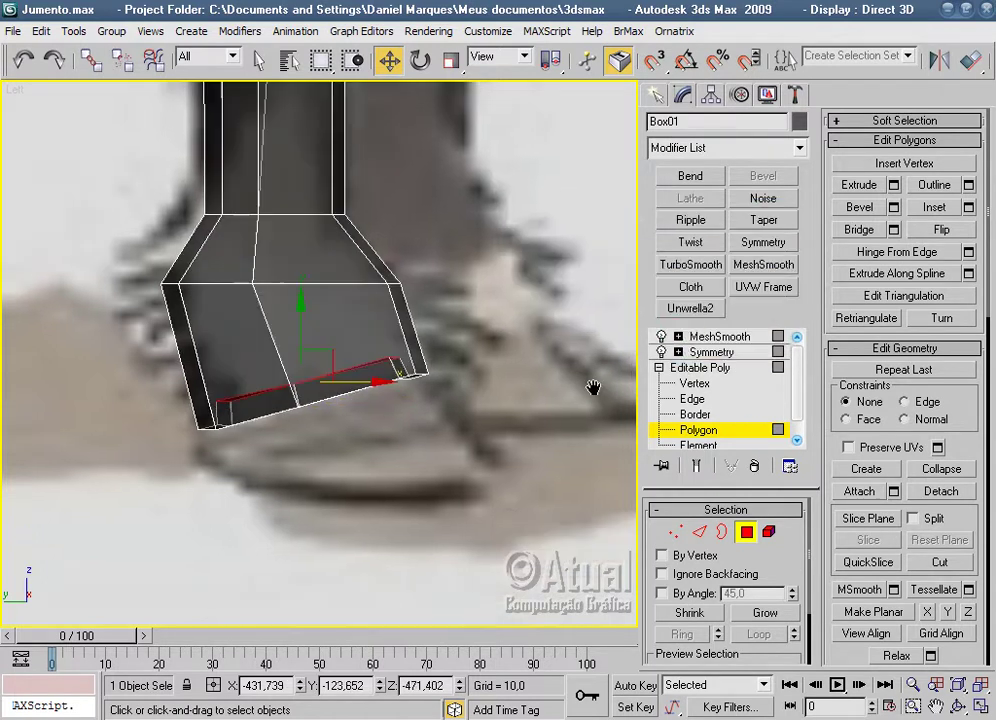
Abandon an extrude and bevel the face outward with height 16,695 and outline 2,722.
click(893, 185)
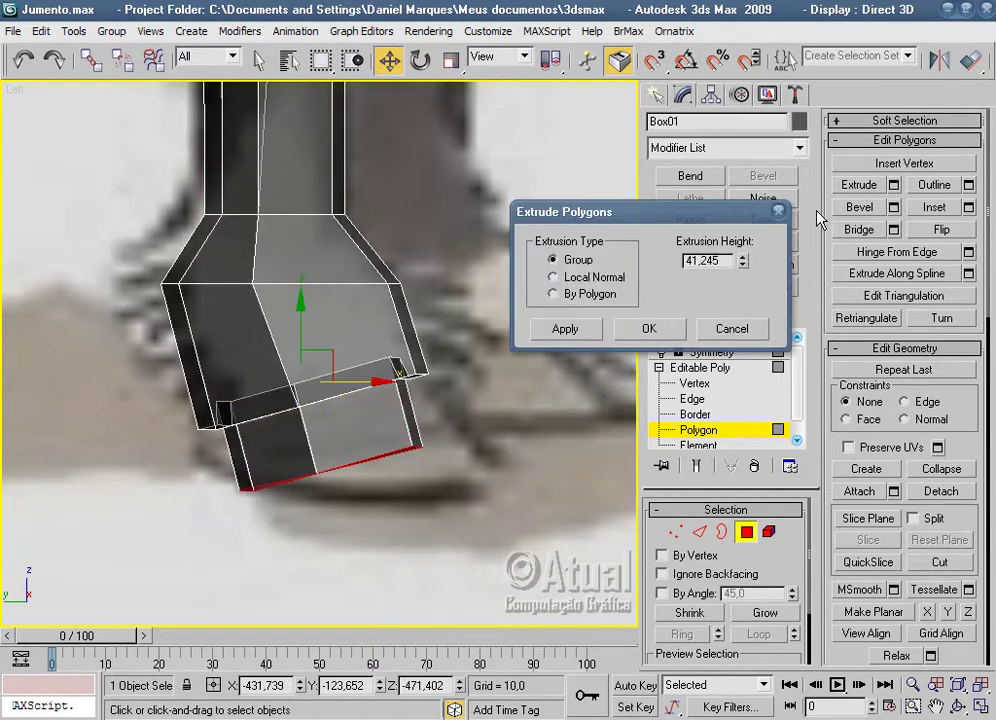
drag(749, 263, 722, 307)
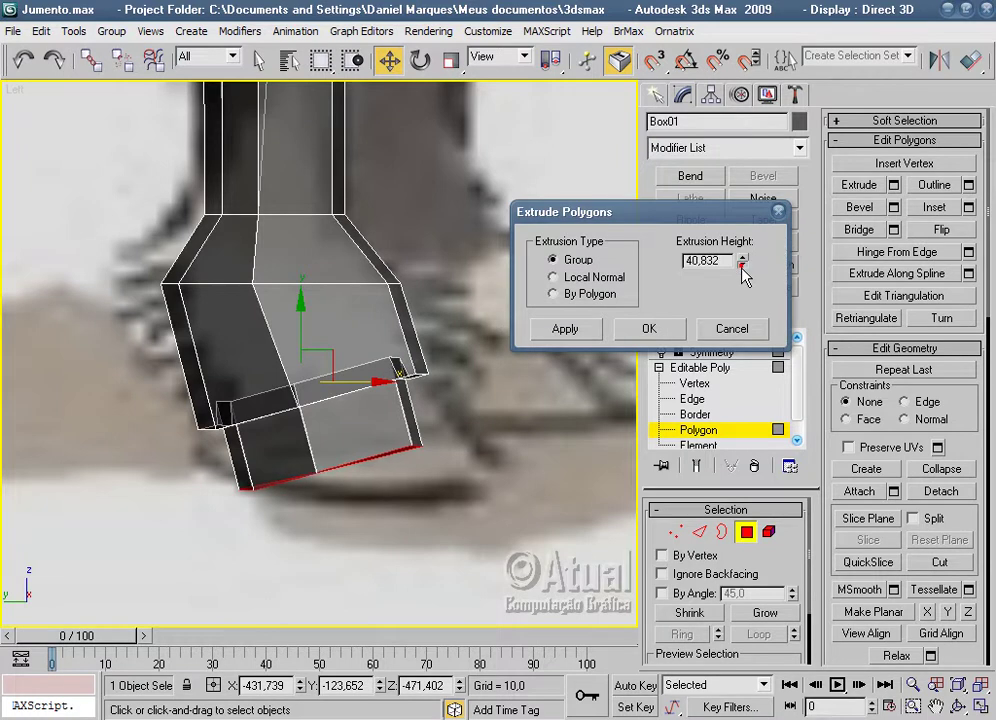
click(712, 327)
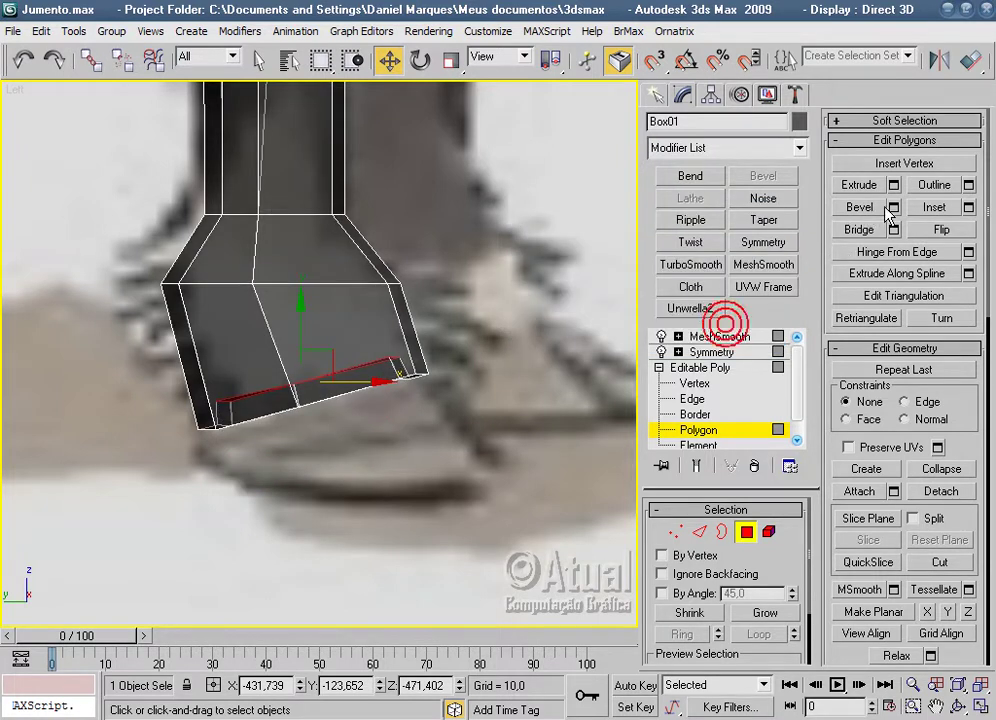
click(893, 207)
drag(742, 262, 742, 200)
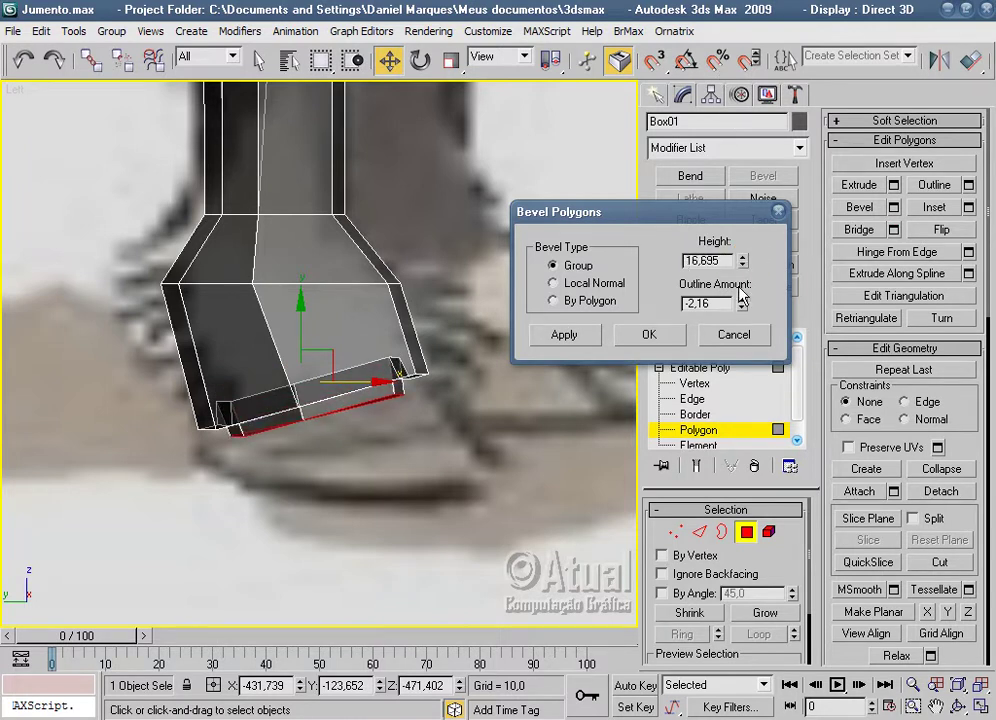
drag(741, 303, 722, 104)
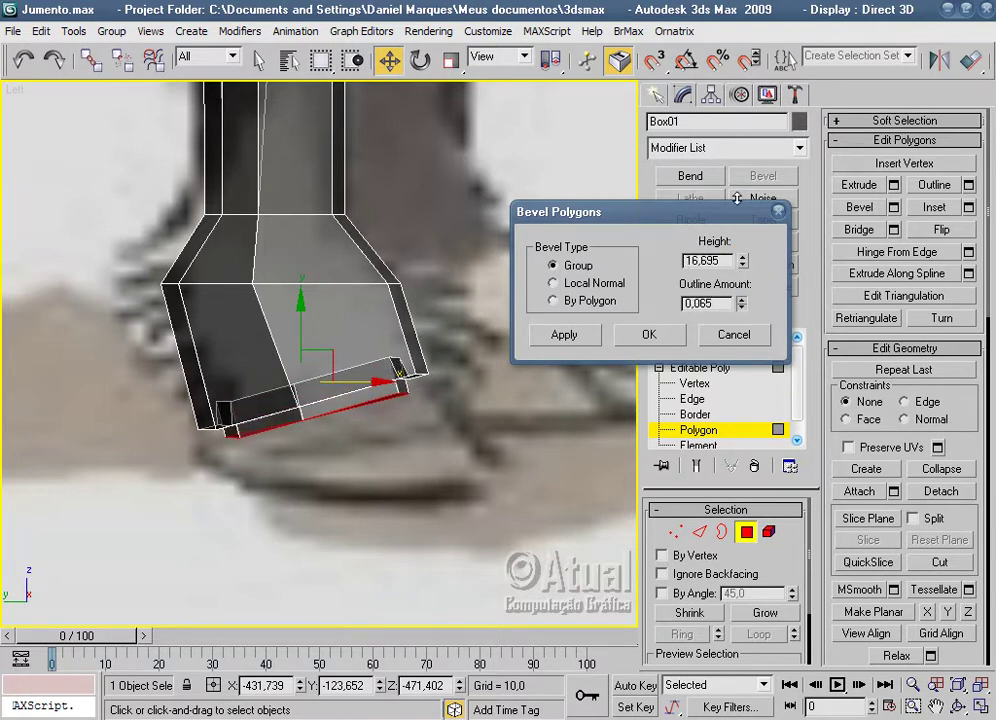
click(649, 335)
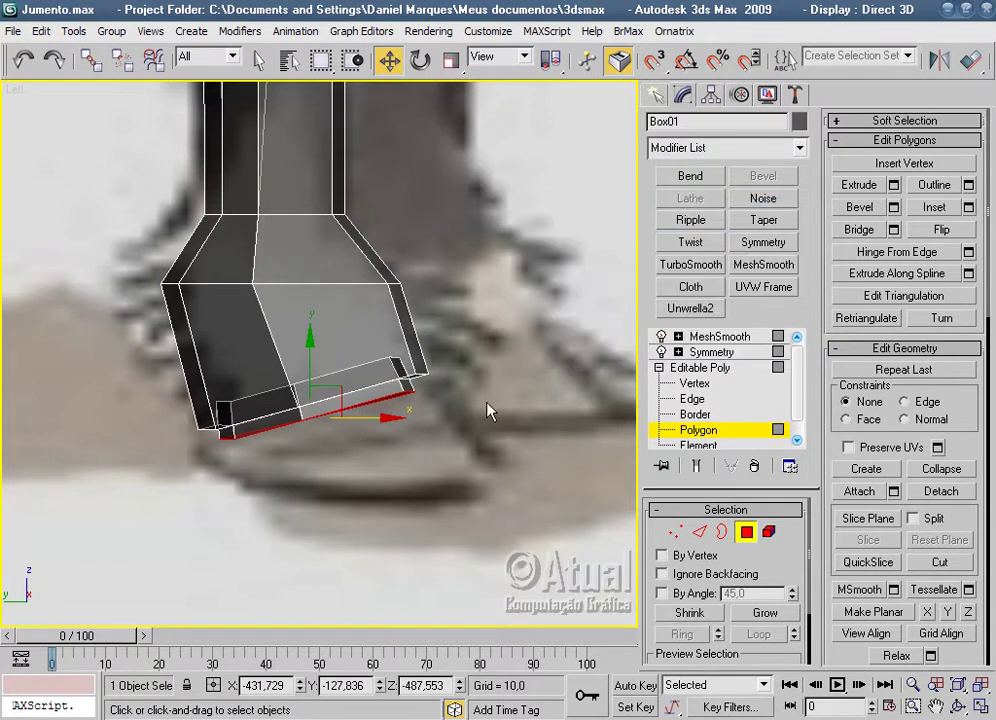
key(f)
scroll(498, 393, down, 2)
scroll(498, 418, down, 3)
Scale the leg's bottom face to 95% in X.
middle_drag(266, 452, 396, 409)
scroll(396, 409, up, 2)
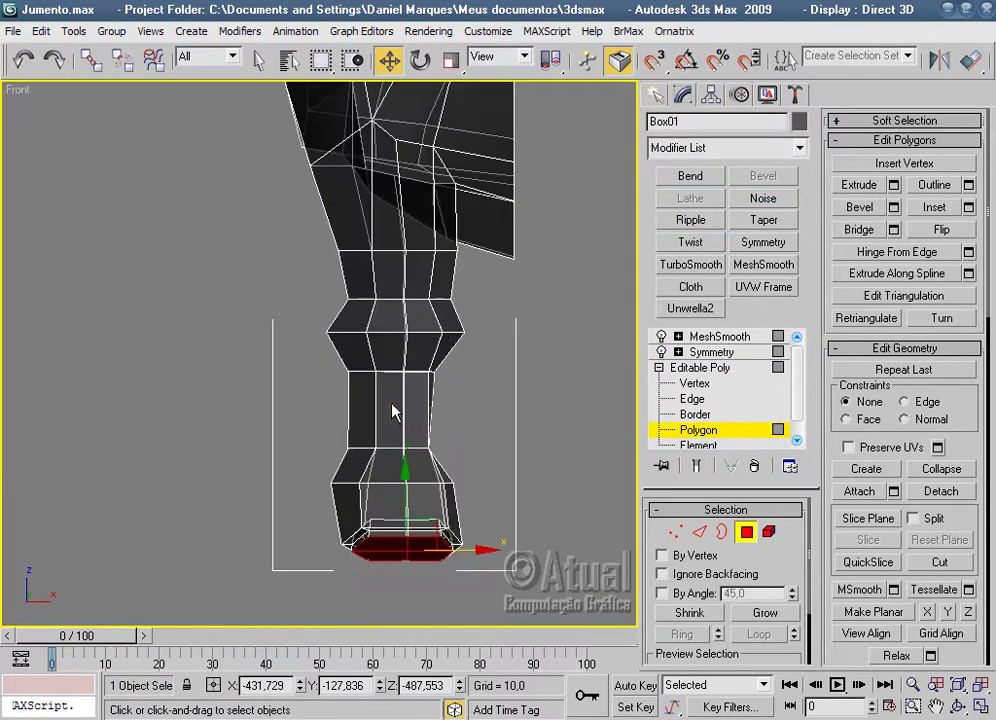
scroll(396, 309, up, 2)
scroll(396, 309, up, 2)
scroll(490, 207, up, 2)
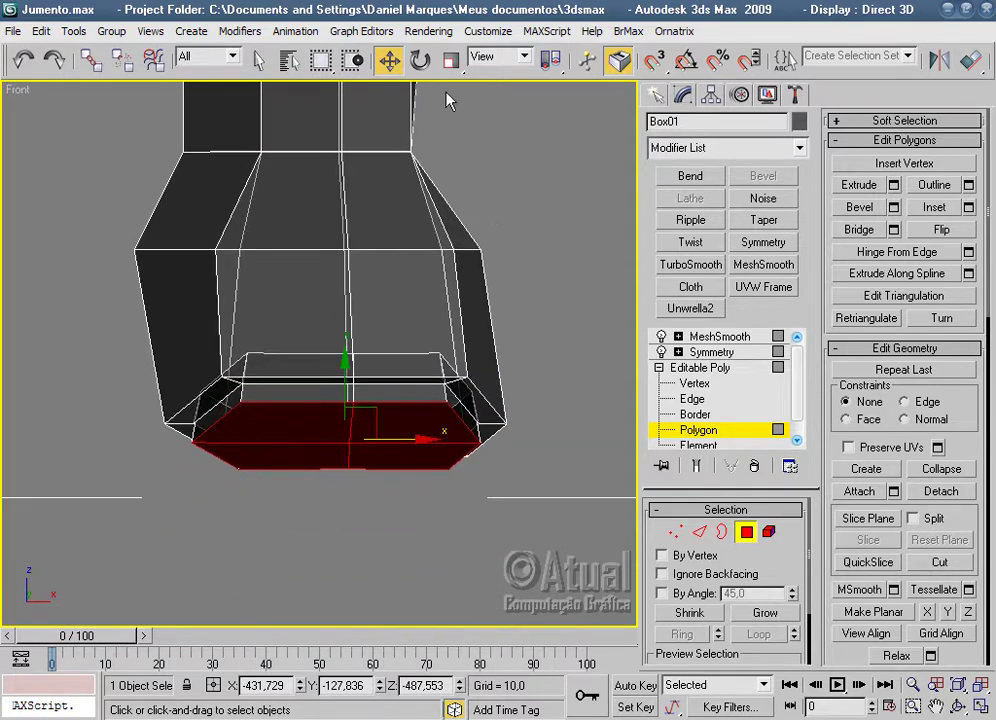
click(451, 63)
drag(436, 438, 430, 438)
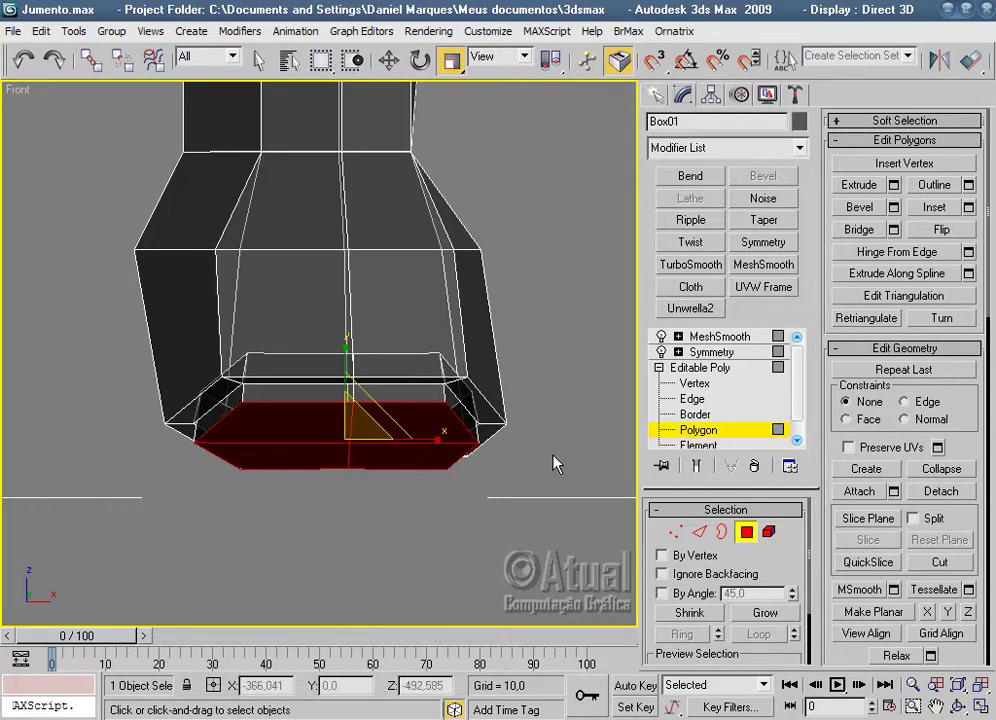
Extrude the bottom face 20,21 and scale the new face to 134% in X.
scroll(544, 452, up, 3)
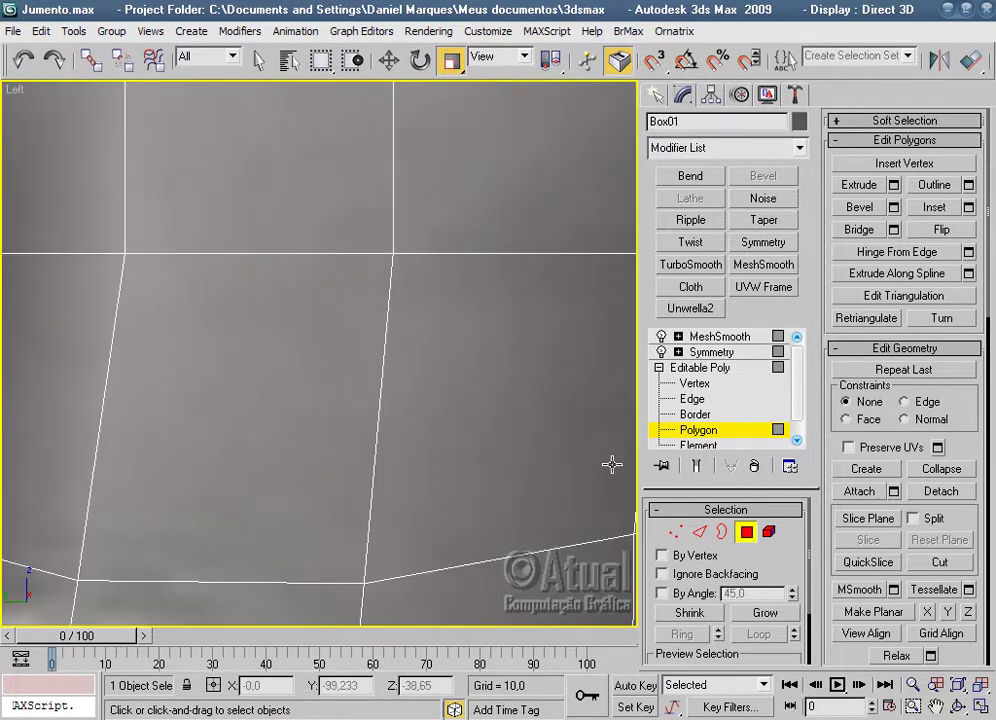
scroll(447, 329, down, 5)
scroll(451, 367, down, 2)
scroll(484, 346, up, 3)
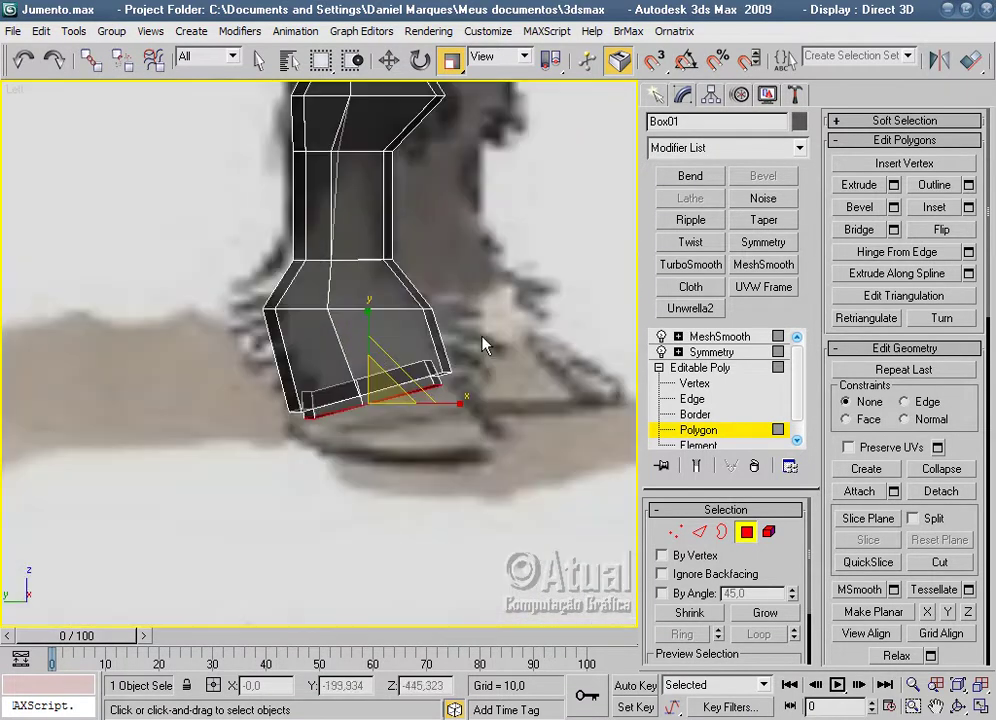
scroll(482, 337, up, 3)
scroll(480, 329, down, 1)
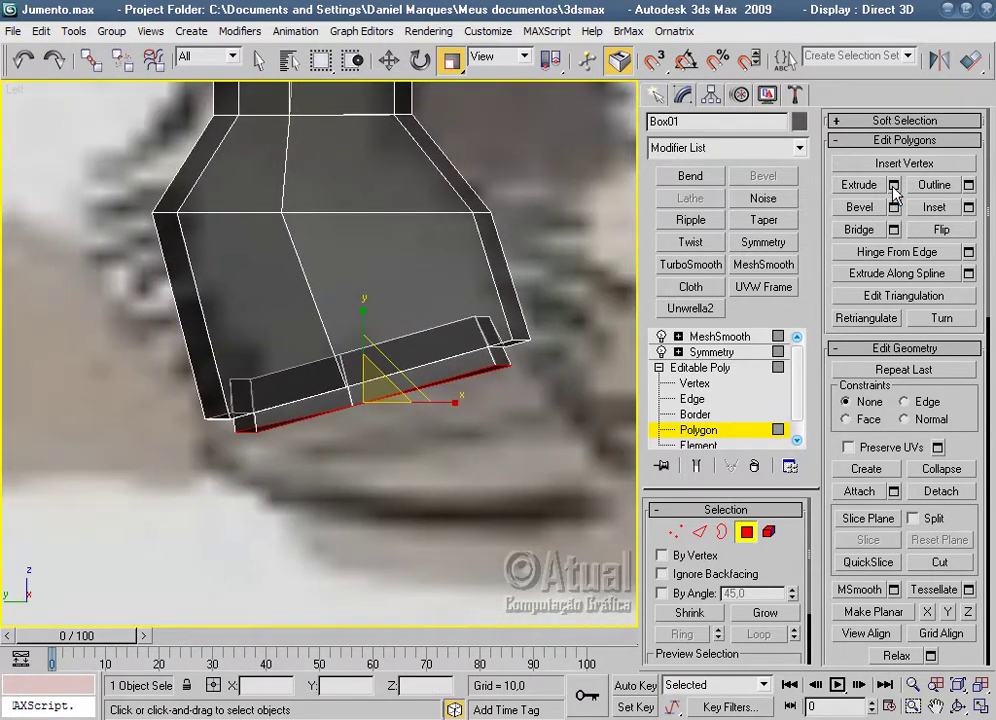
click(893, 186)
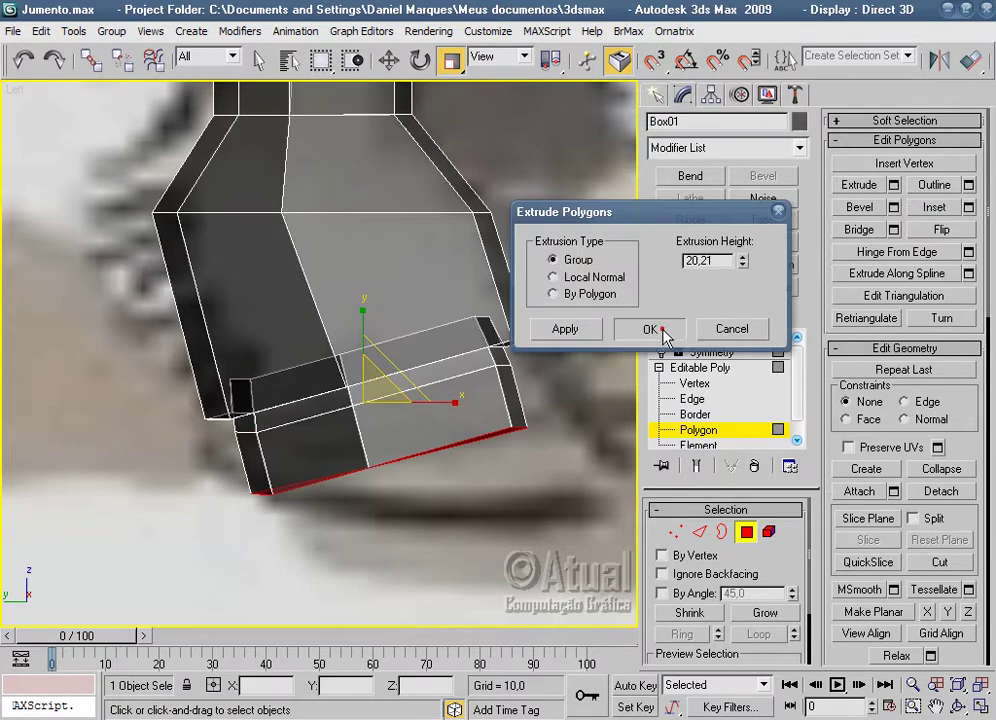
click(650, 329)
drag(378, 372, 378, 378)
key(r)
mouse_move(471, 465)
mouse_down()
mouse_move(495, 467)
mouse_move(476, 463)
mouse_up()
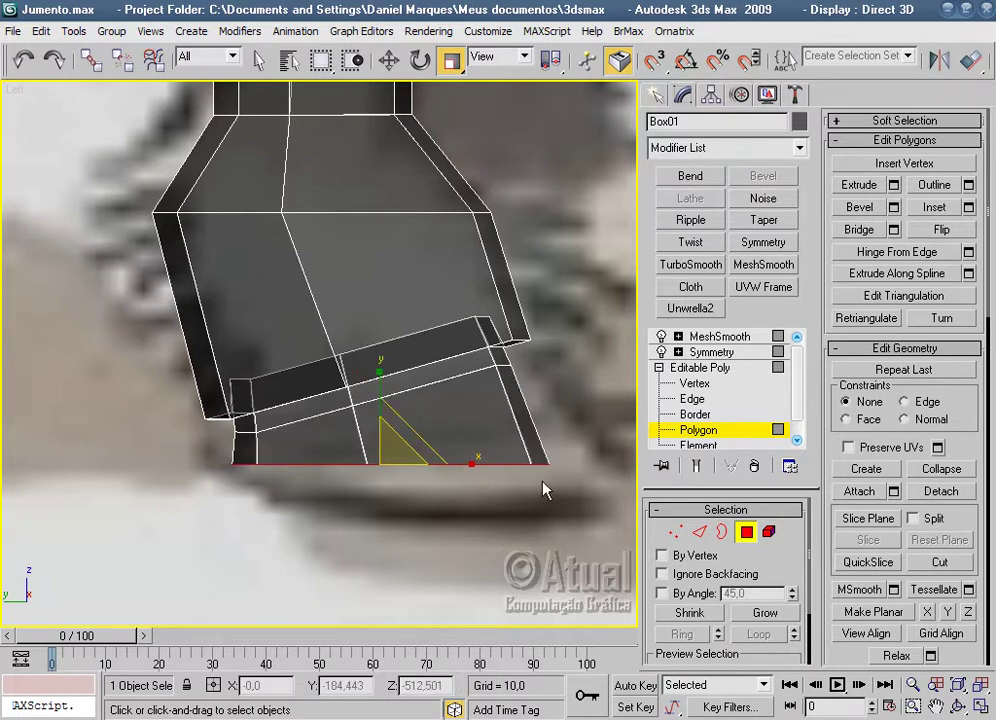
Widen the hoof's bottom face in X from the Front view, then return to the Left view.
key(f)
scroll(436, 367, down, 2)
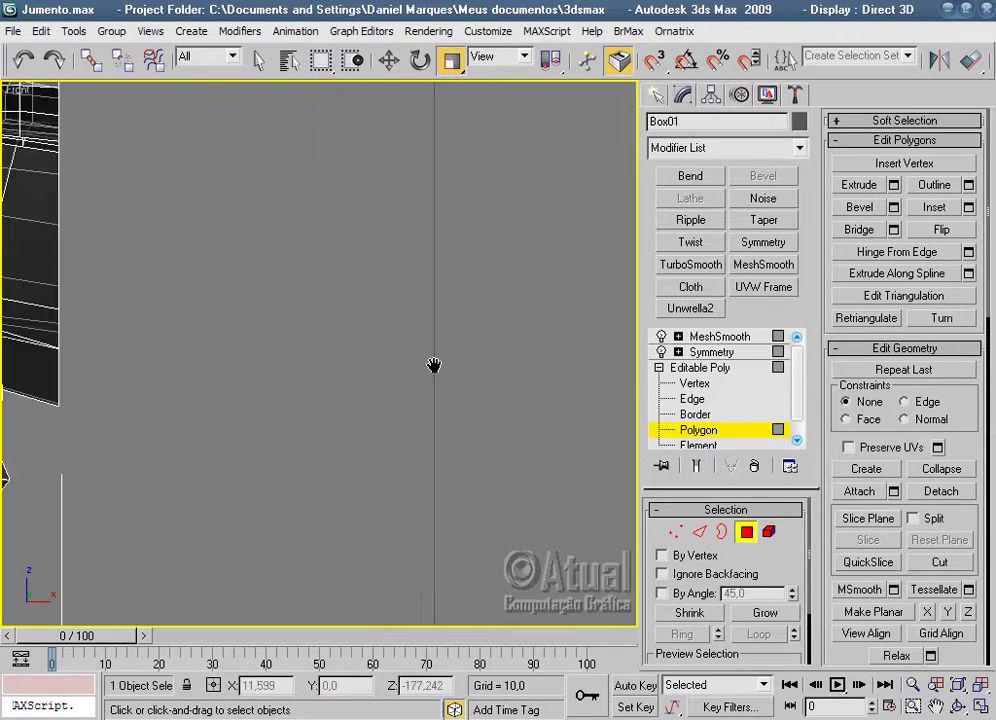
scroll(297, 432, down, 3)
scroll(297, 432, up, 3)
scroll(413, 318, up, 2)
middle_drag(402, 327, 528, 320)
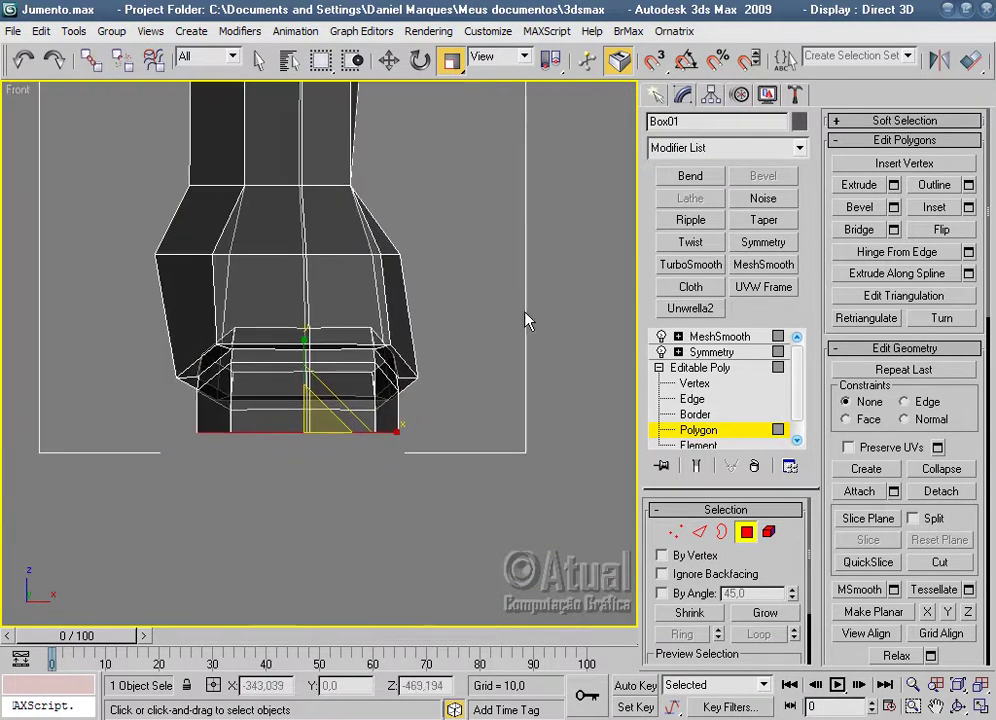
drag(388, 428, 393, 431)
key(l)
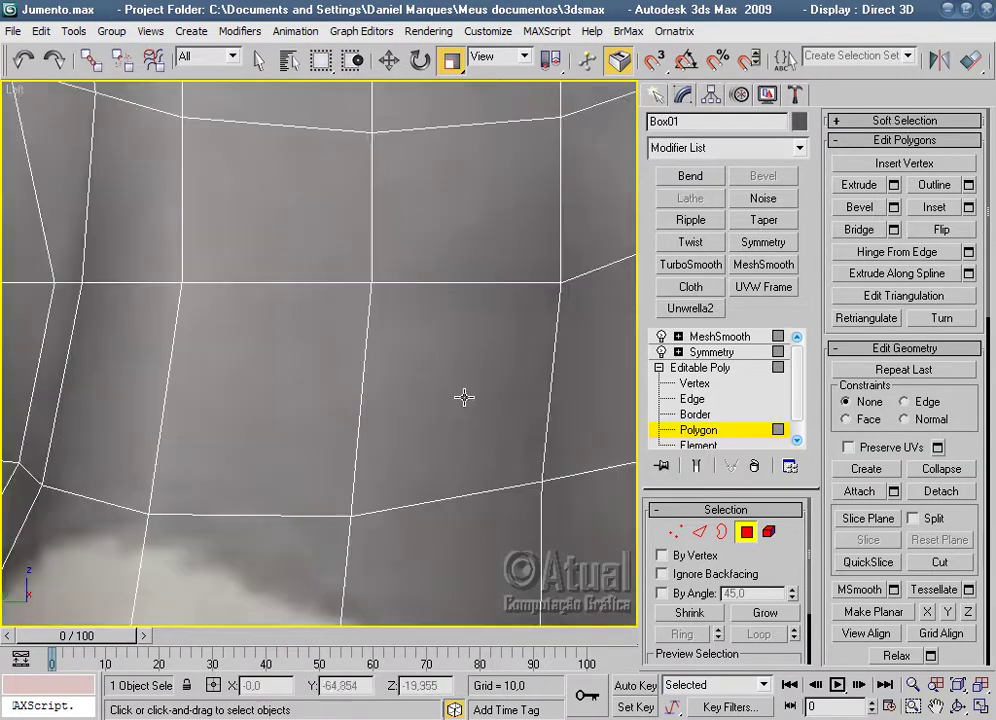
scroll(387, 285, down, 5)
scroll(442, 351, up, 3)
scroll(447, 357, up, 2)
scroll(447, 357, up, 3)
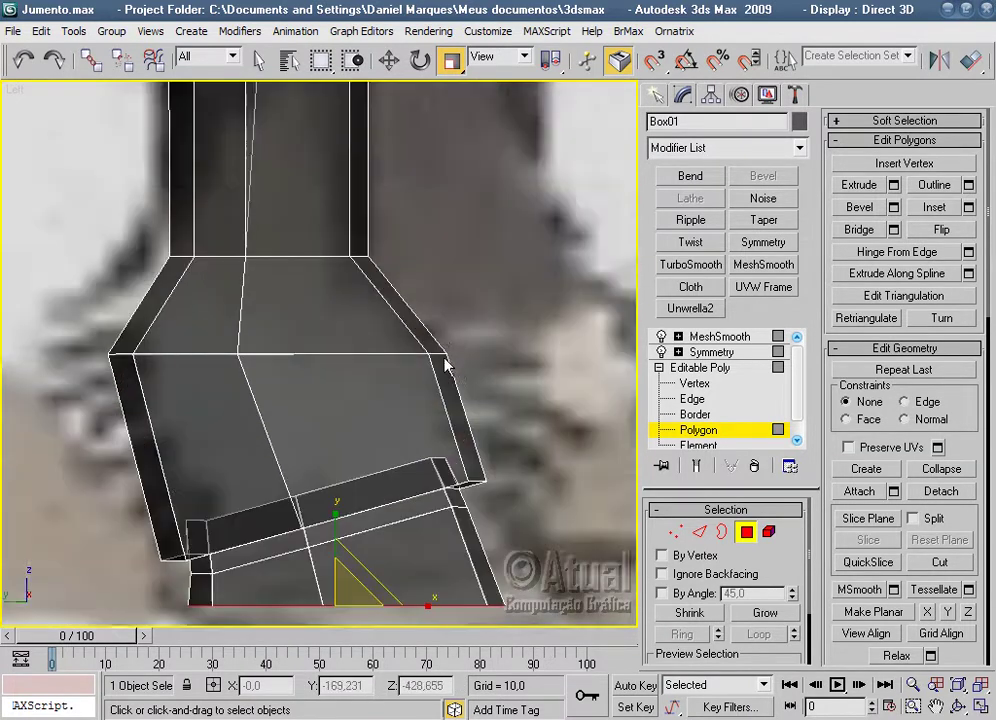
scroll(447, 357, up, 1)
Move the hoof's bottom-right corner vertex outward and nudge a bottom-left vertex sideways.
drag(450, 470, 452, 472)
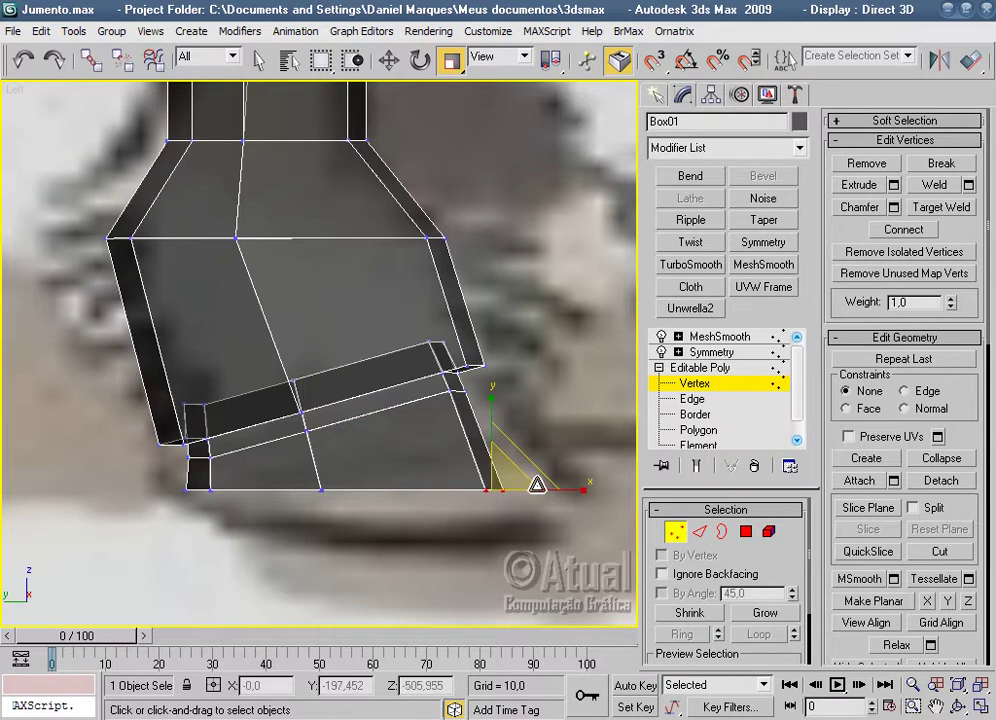
drag(545, 489, 563, 489)
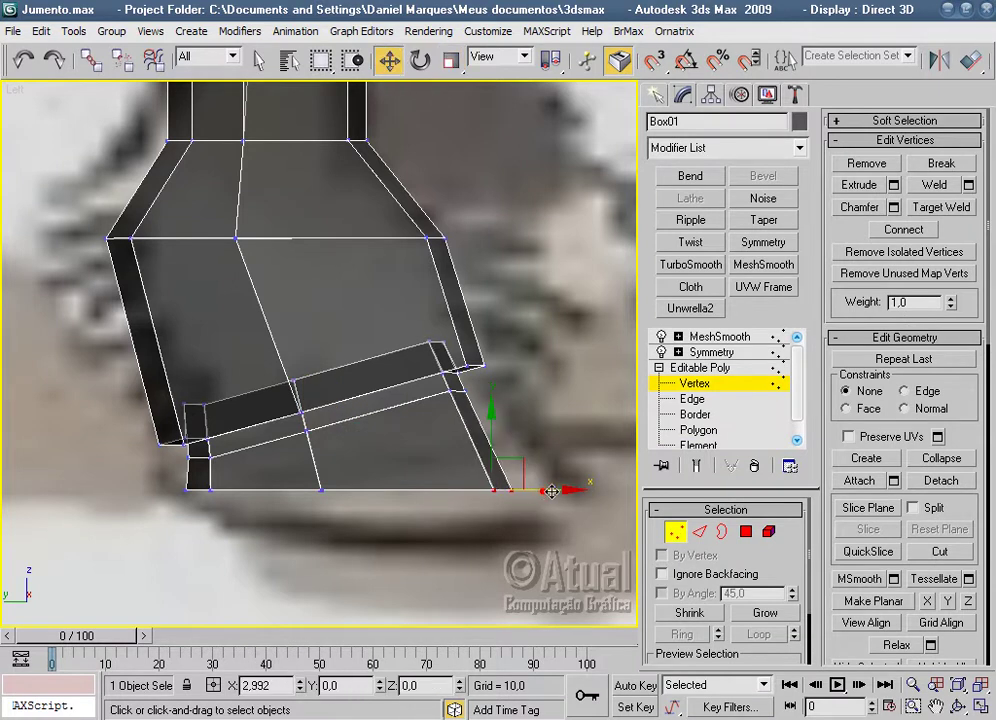
click(200, 497)
drag(262, 489, 348, 515)
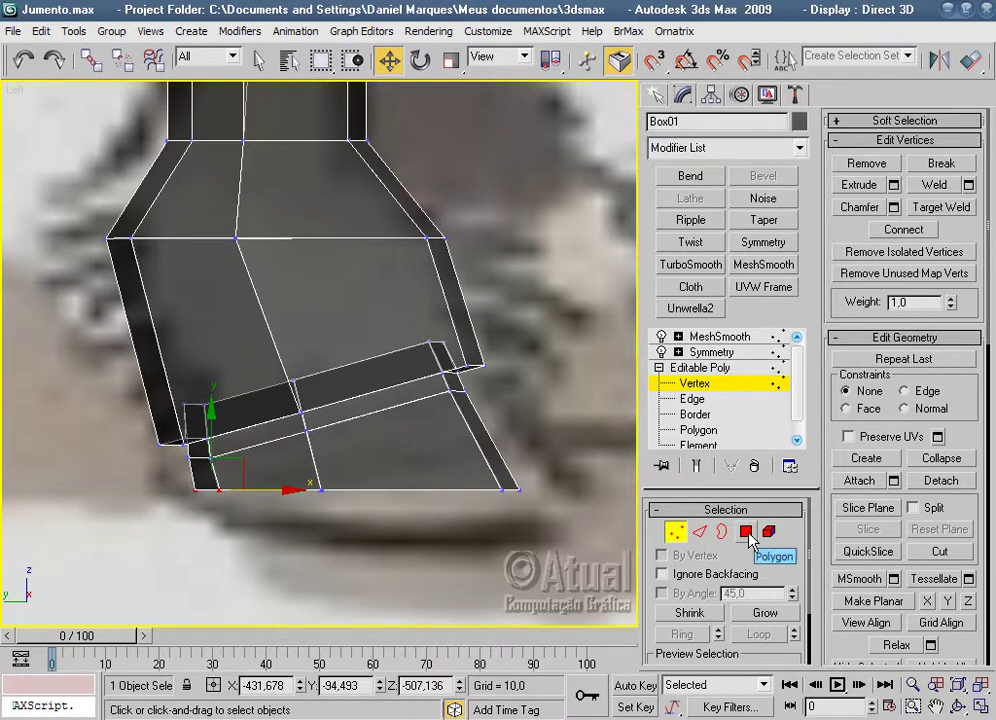
Extrude the hoof's bottom face by about 19,8.
click(747, 532)
scroll(560, 500, down, 3)
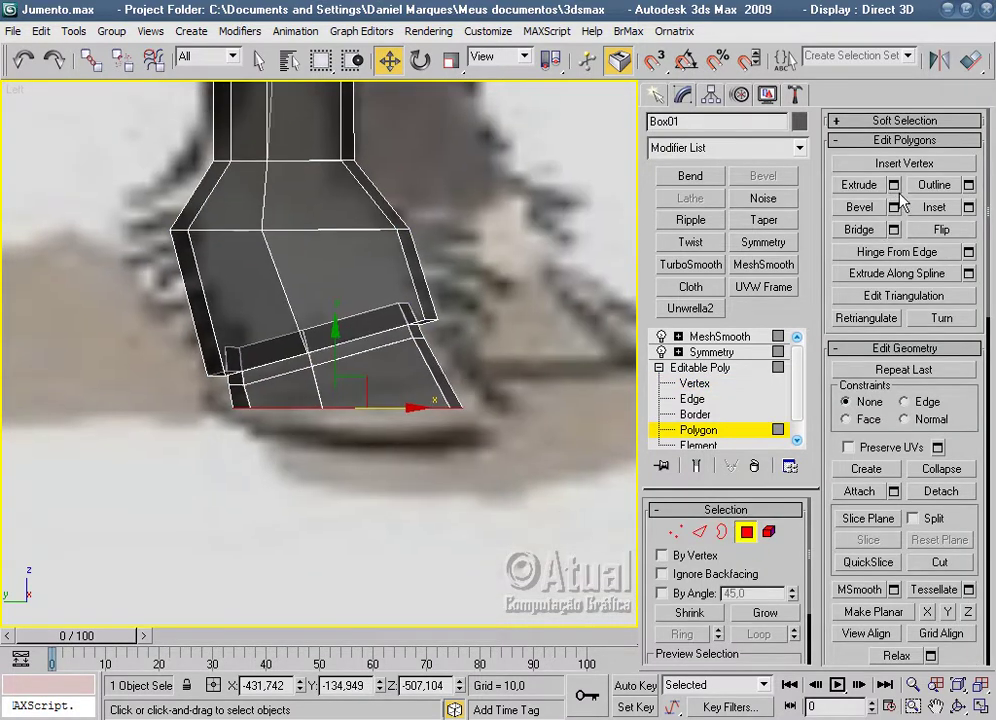
click(894, 186)
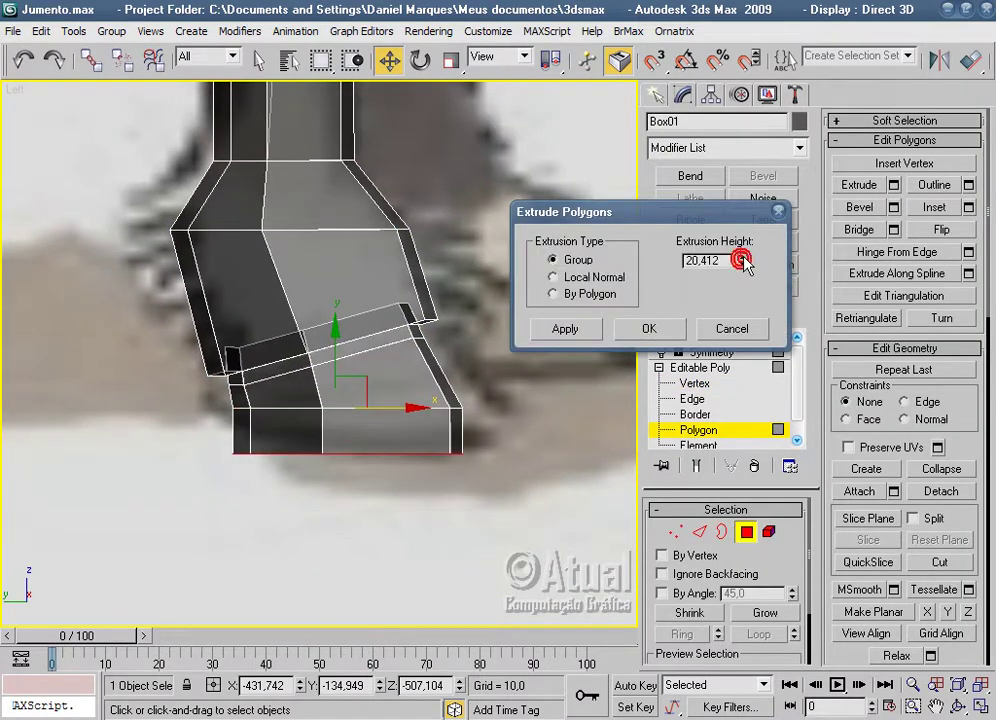
drag(743, 255, 744, 266)
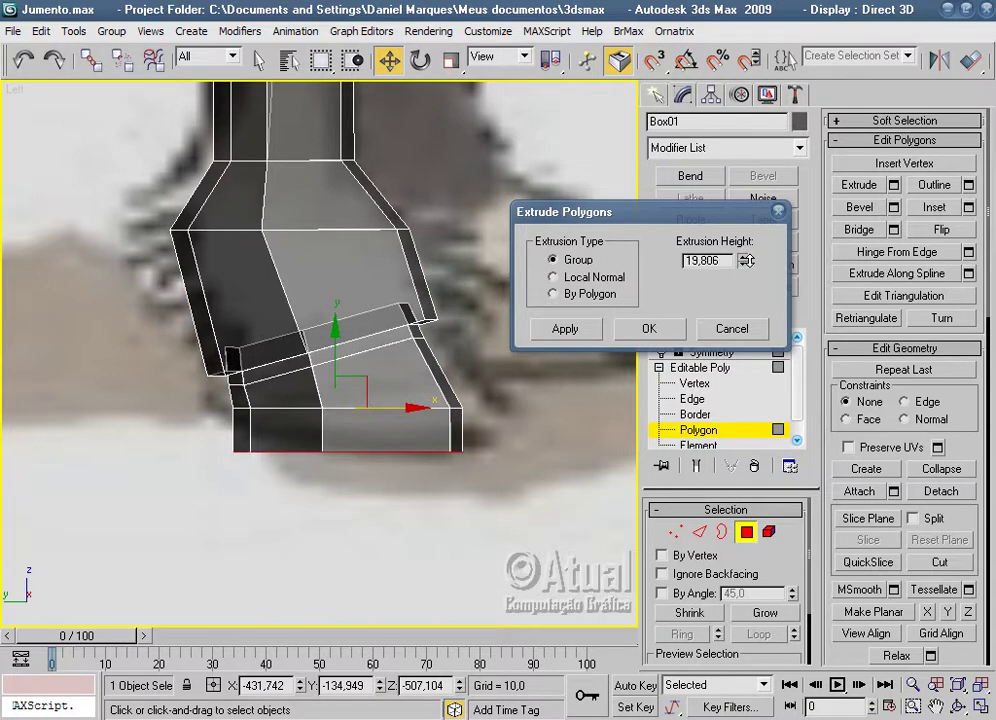
click(649, 328)
scroll(536, 416, up, 2)
Shift the hoof's bottom corner vertices along X to slant and widen it.
click(676, 532)
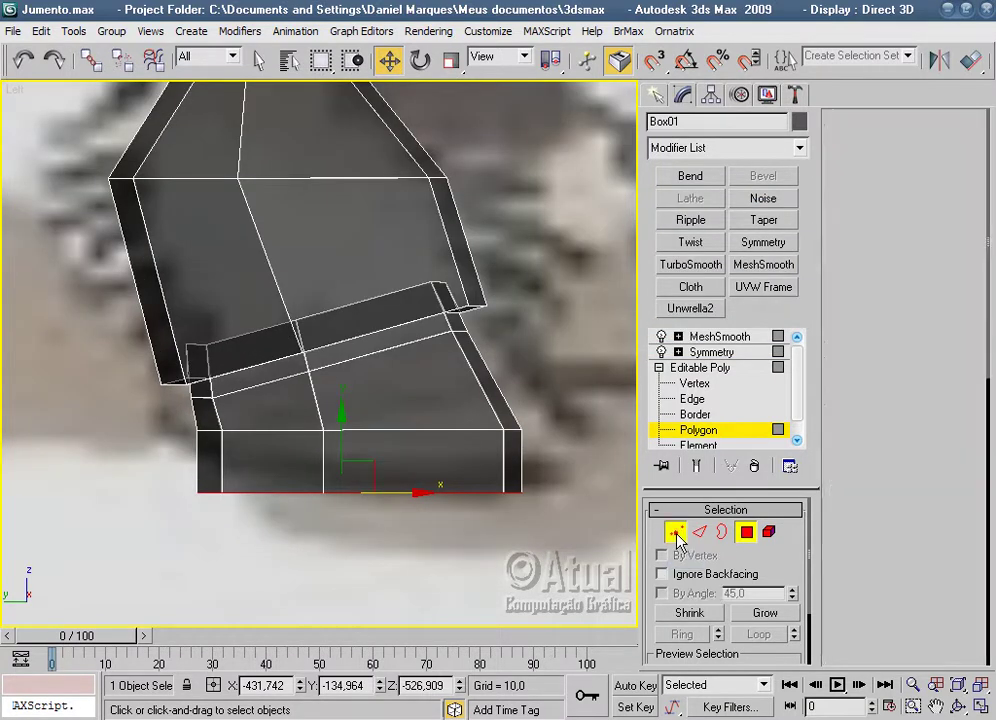
mouse_move(482, 487)
mouse_down()
mouse_move(538, 527)
mouse_move(596, 494)
mouse_up()
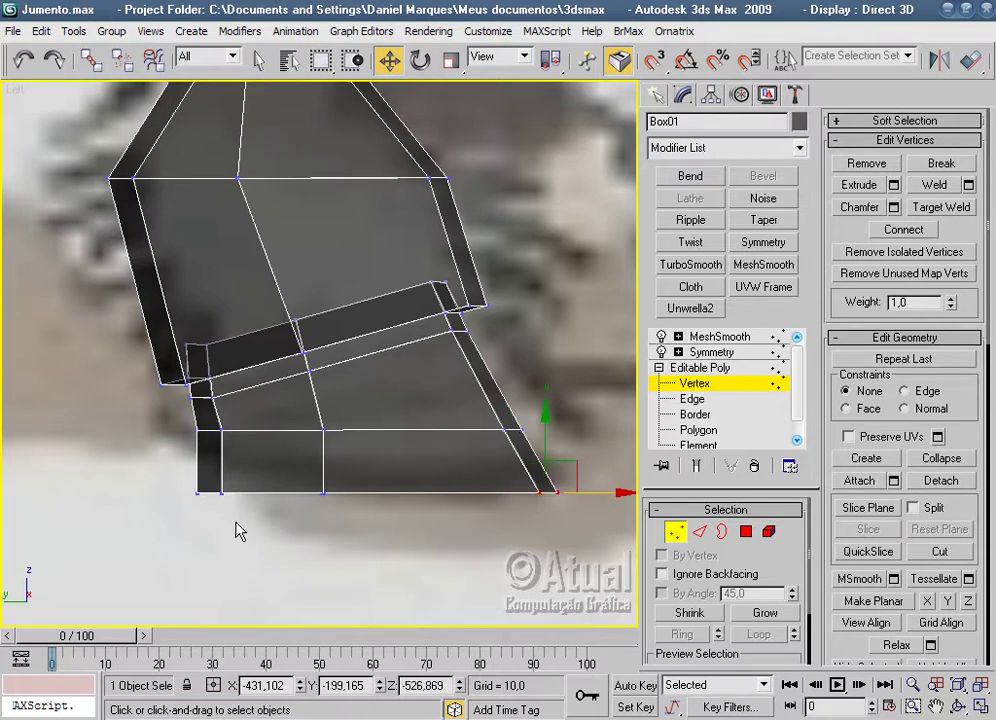
drag(150, 468, 152, 470)
mouse_move(262, 489)
mouse_down()
mouse_move(233, 445)
mouse_move(242, 434)
mouse_up()
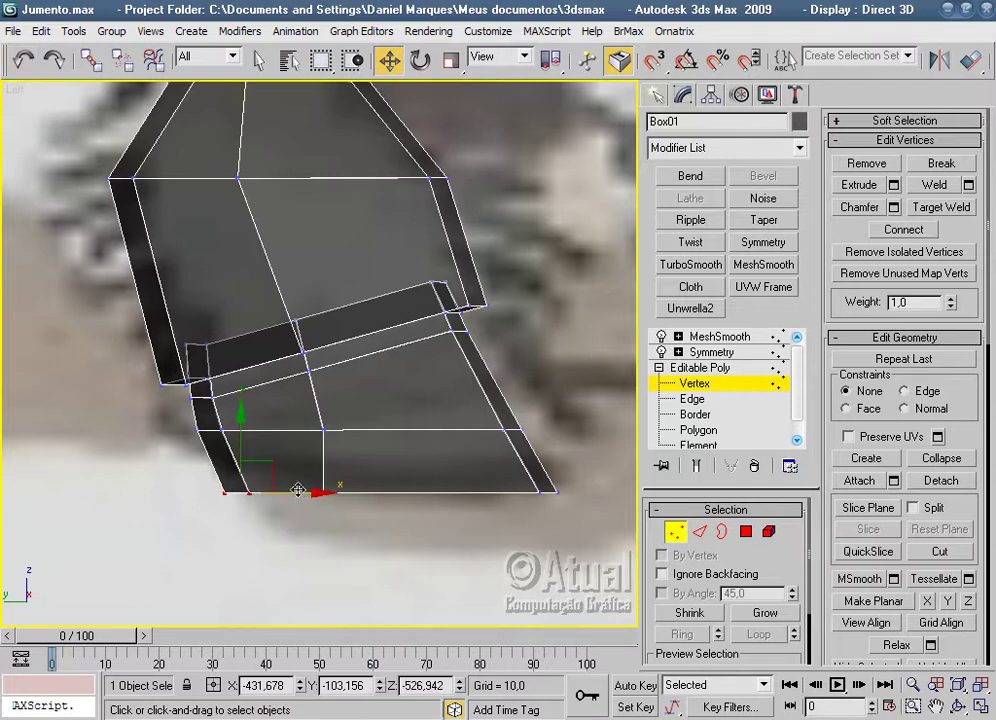
drag(297, 489, 312, 489)
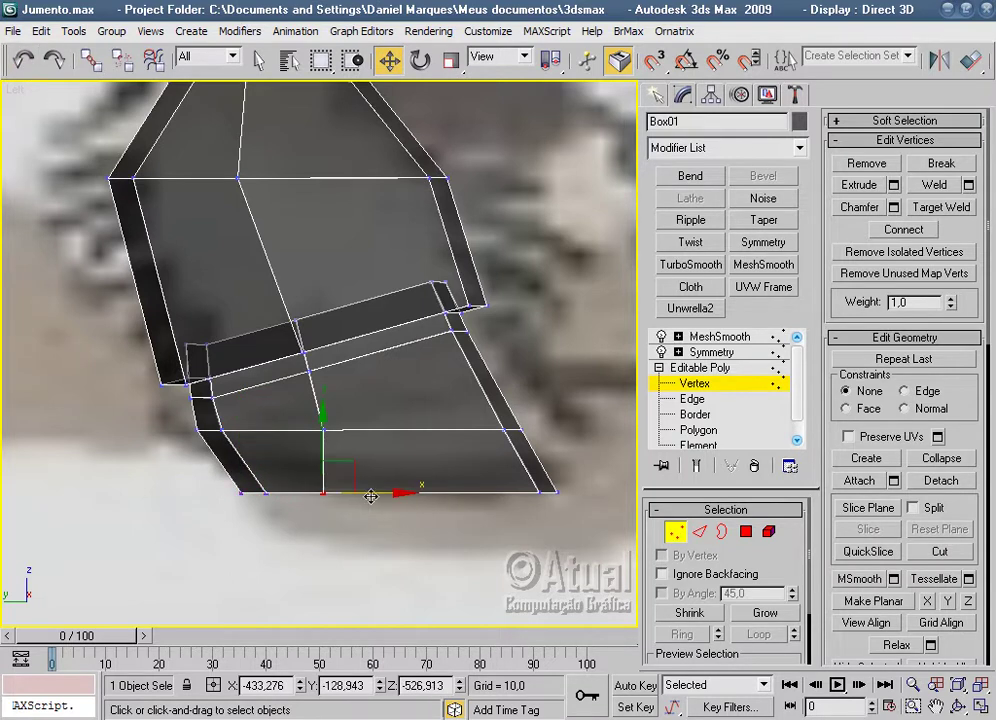
drag(374, 492, 407, 495)
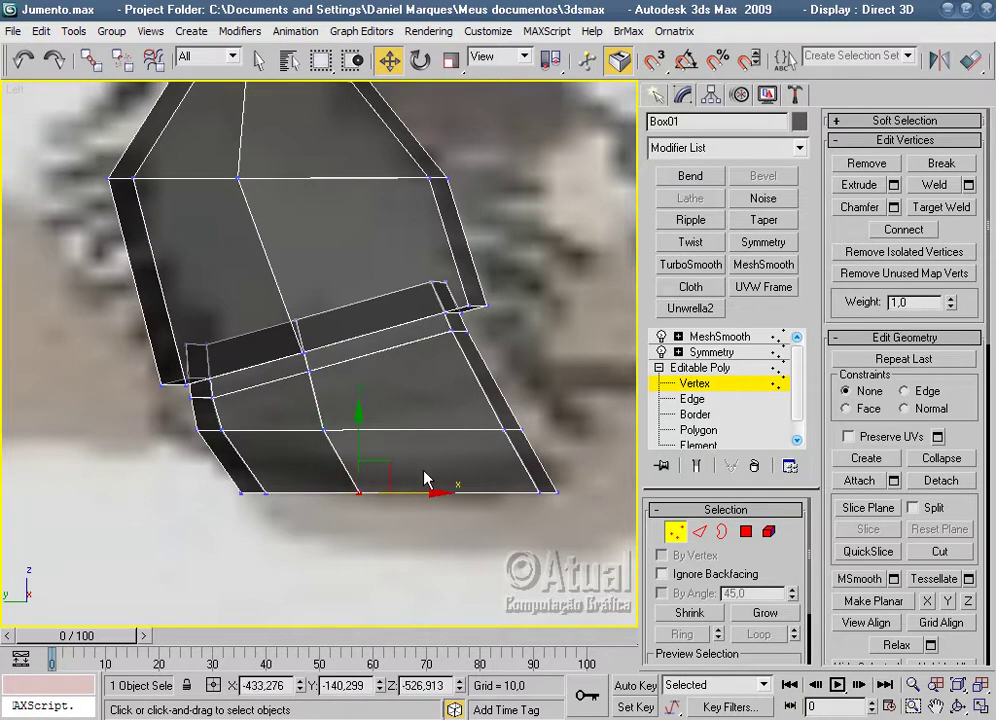
Adjust the hoof's middle-row vertices along X, then preview the MeshSmooth result.
mouse_move(291, 409)
mouse_down()
mouse_move(369, 451)
mouse_move(381, 431)
mouse_up()
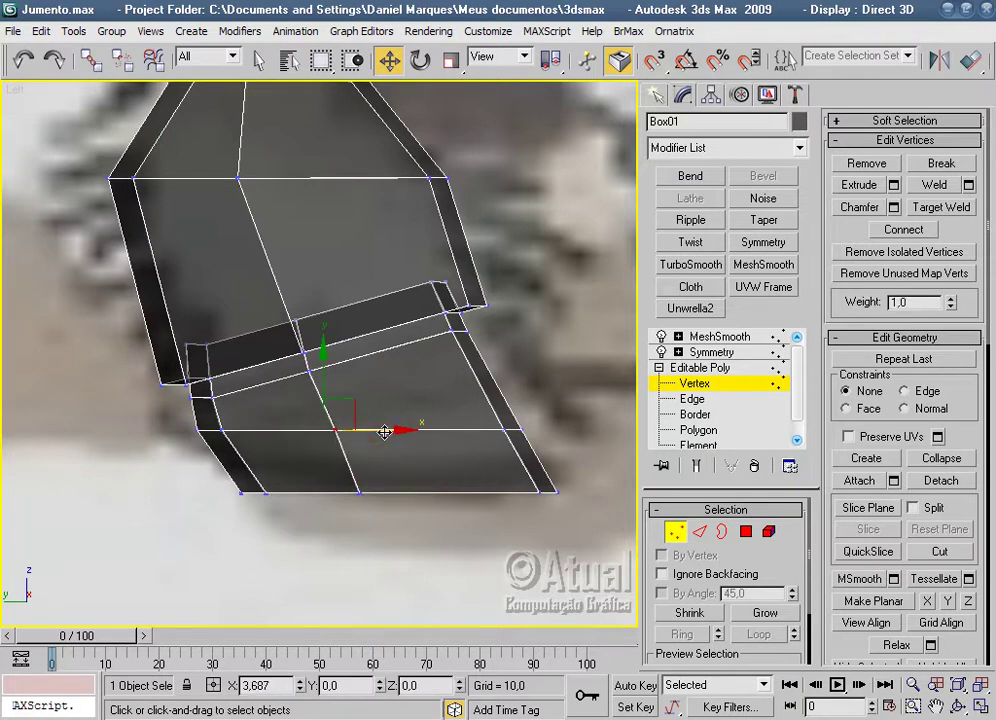
middle_drag(577, 445, 443, 467)
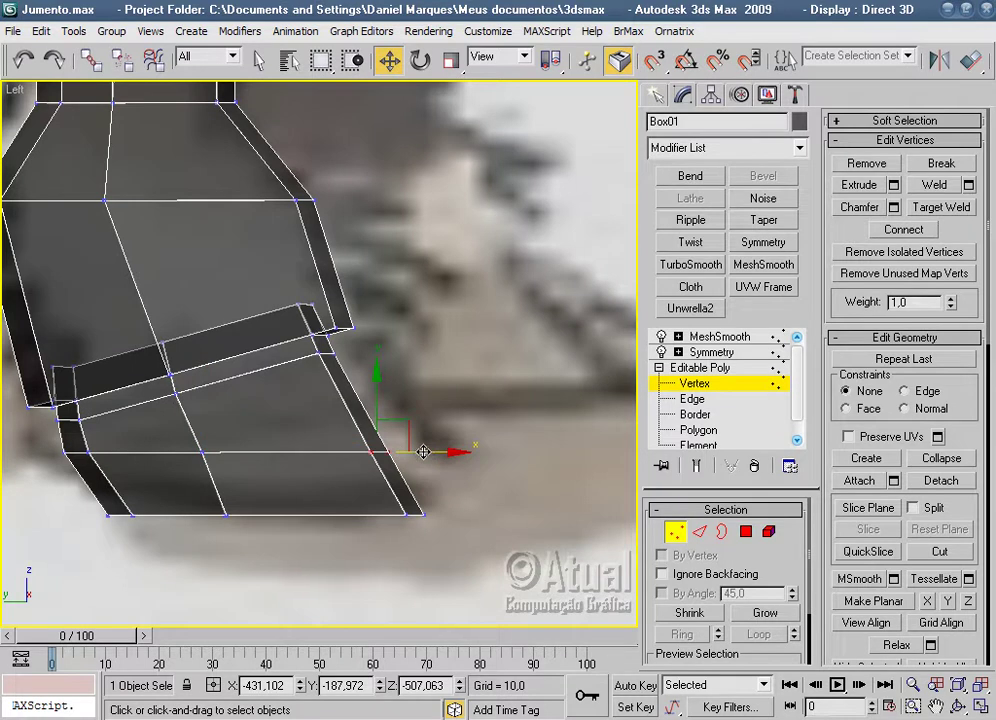
drag(423, 452, 444, 452)
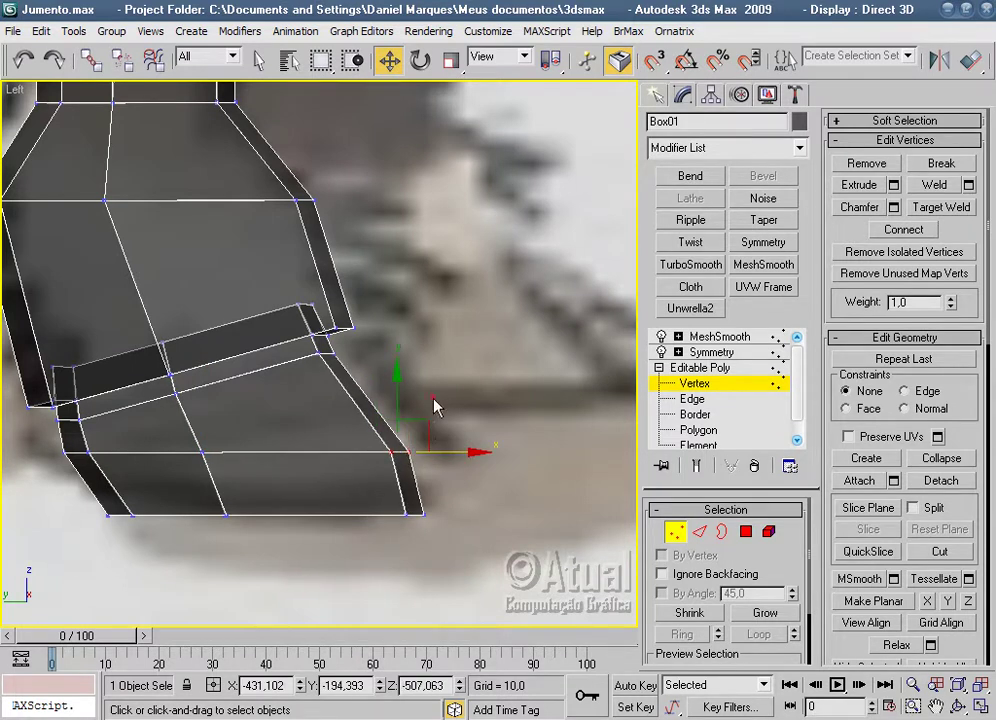
click(433, 404)
drag(444, 470, 342, 422)
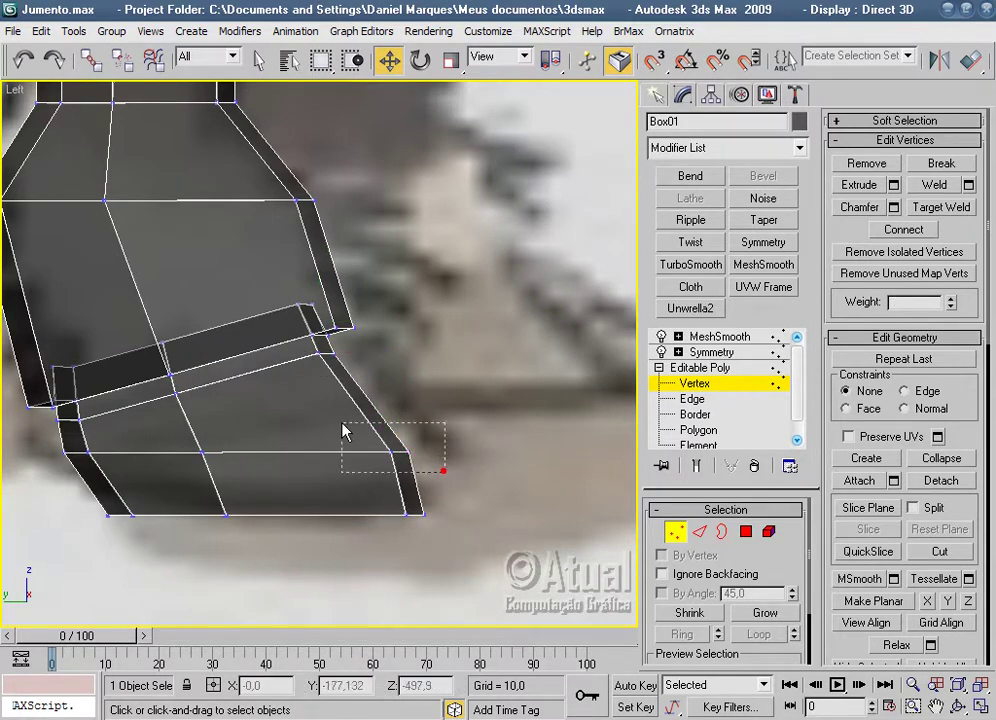
drag(444, 452, 433, 453)
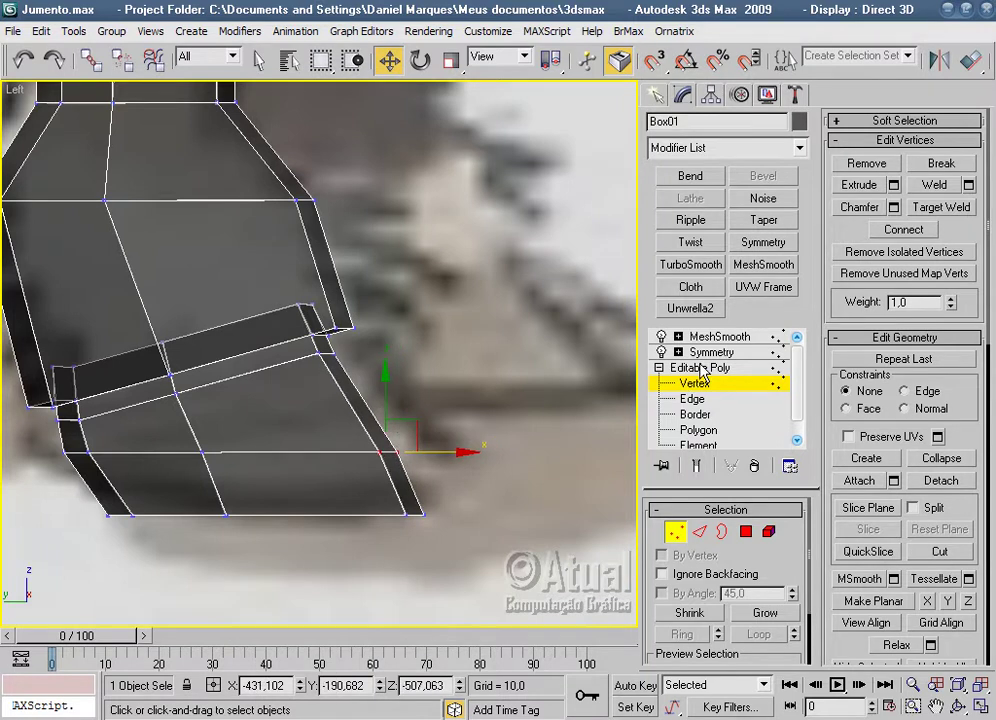
click(719, 336)
click(549, 502)
Preview the smoothed donkey, then orbit the perspective view around it and the backdrop plane.
click(318, 490)
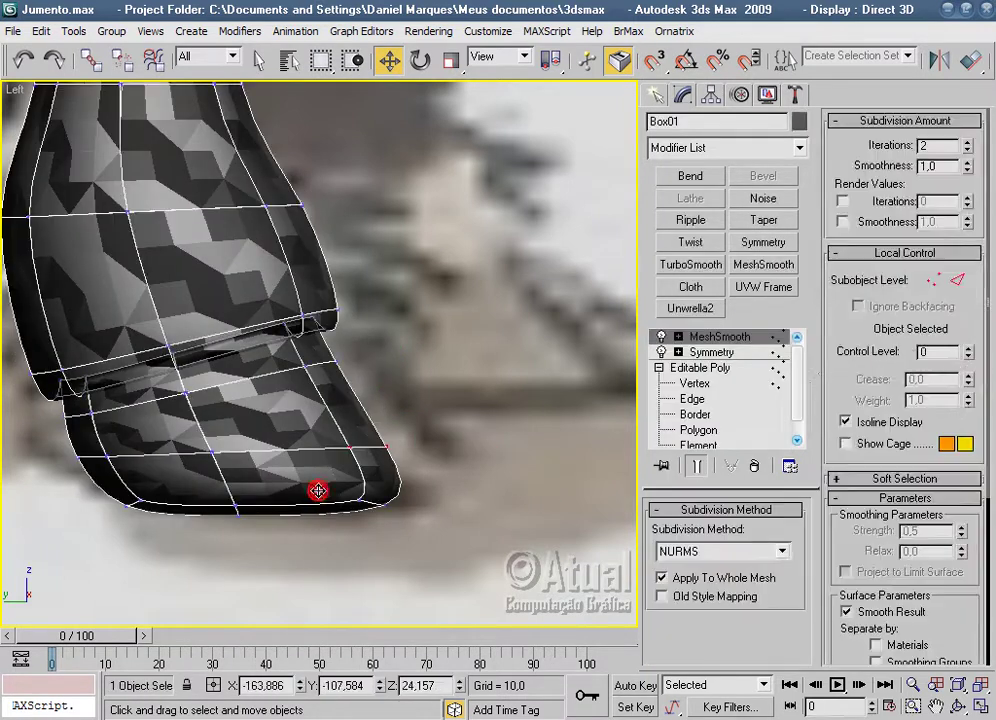
scroll(378, 505, down, 2)
click(469, 509)
scroll(471, 502, down, 2)
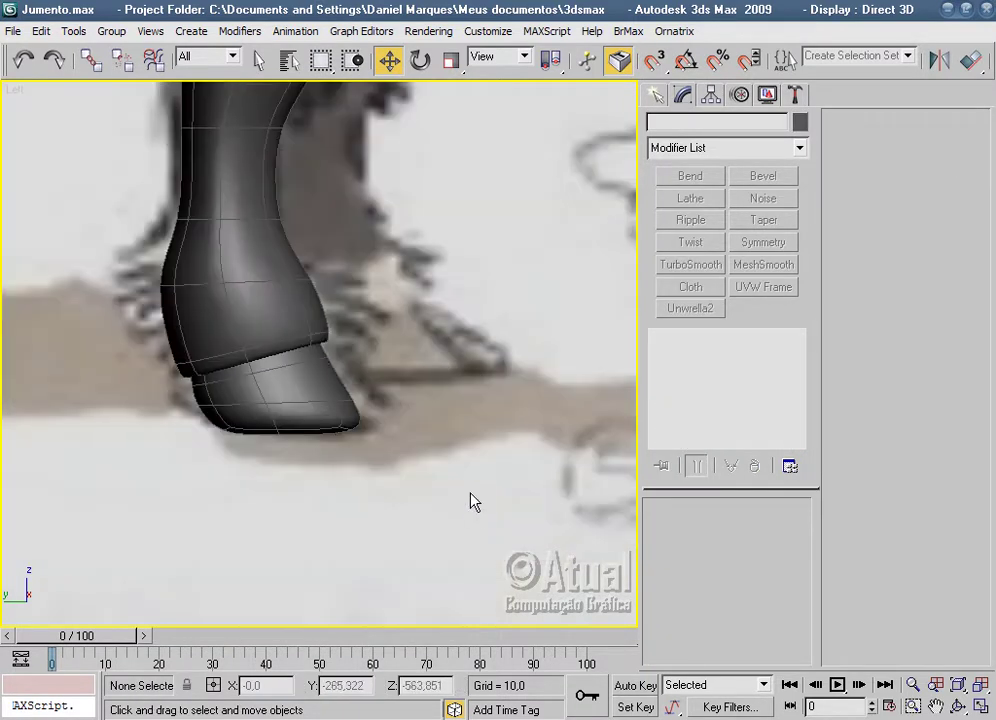
scroll(471, 502, down, 2)
key(p)
scroll(471, 505, down, 5)
mouse_move(471, 511)
alt+middle_down()
mouse_move(476, 436)
mouse_move(511, 621)
alt+middle_up()
scroll(511, 621, up, 5)
mouse_move(434, 560)
middle_down()
mouse_move(474, 442)
mouse_move(445, 436)
mouse_move(598, 400)
mouse_move(631, 262)
mouse_move(691, 442)
mouse_move(563, 302)
mouse_move(494, 445)
mouse_move(536, 367)
middle_up()
scroll(547, 369, up, 3)
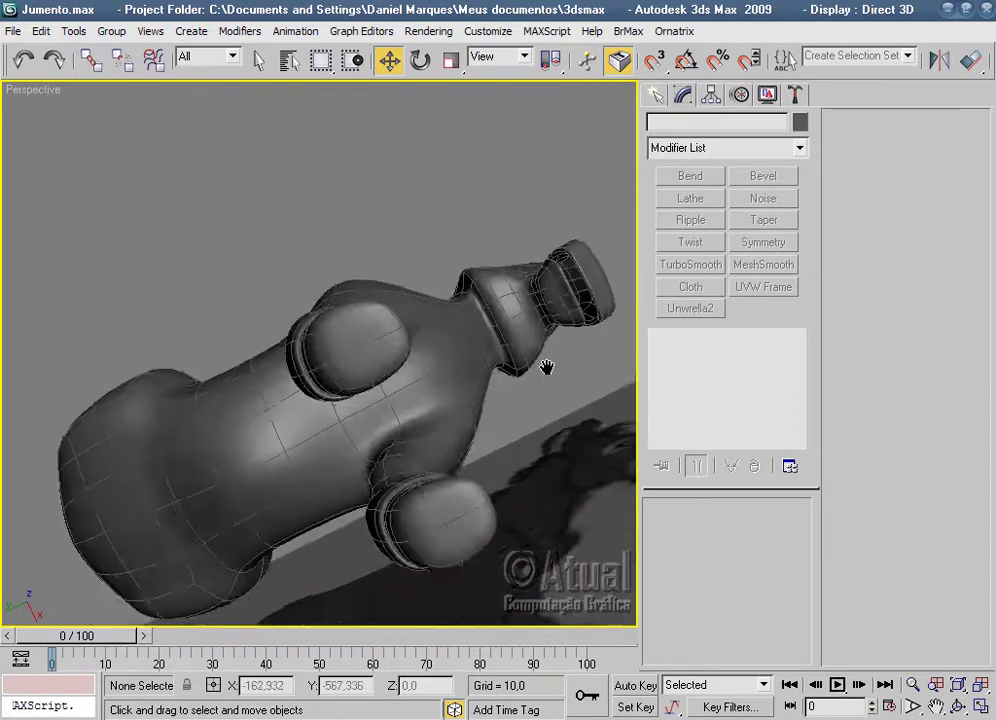
scroll(514, 367, up, 5)
Apply two 8,49 inset rings to the leg stump's round end polygon.
click(514, 367)
click(698, 429)
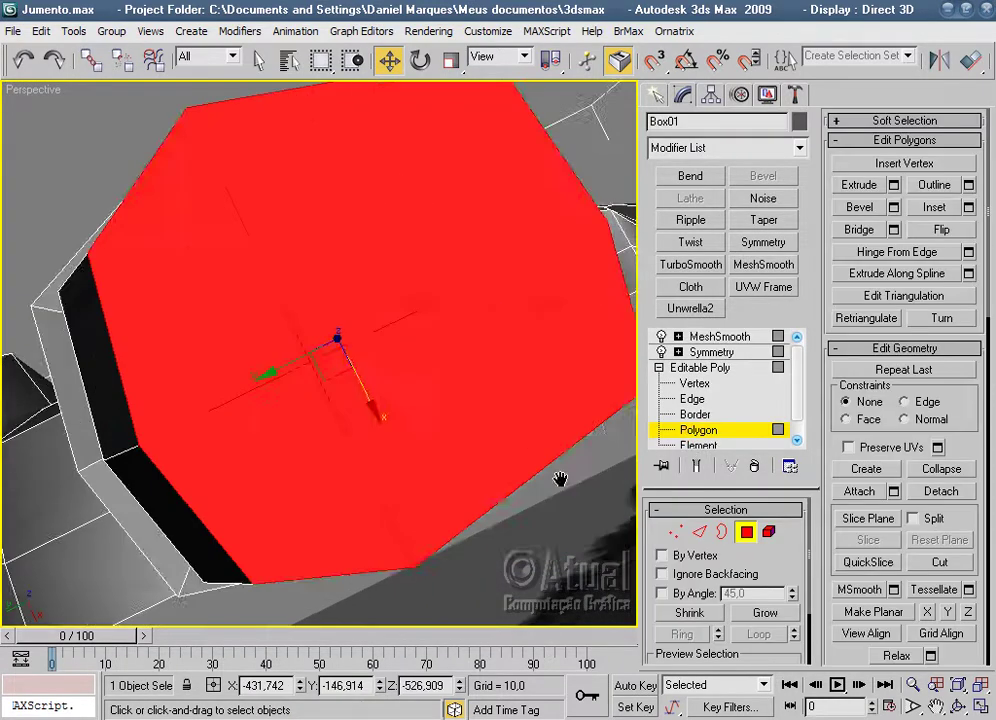
scroll(540, 477, down, 4)
middle_drag(525, 470, 608, 466)
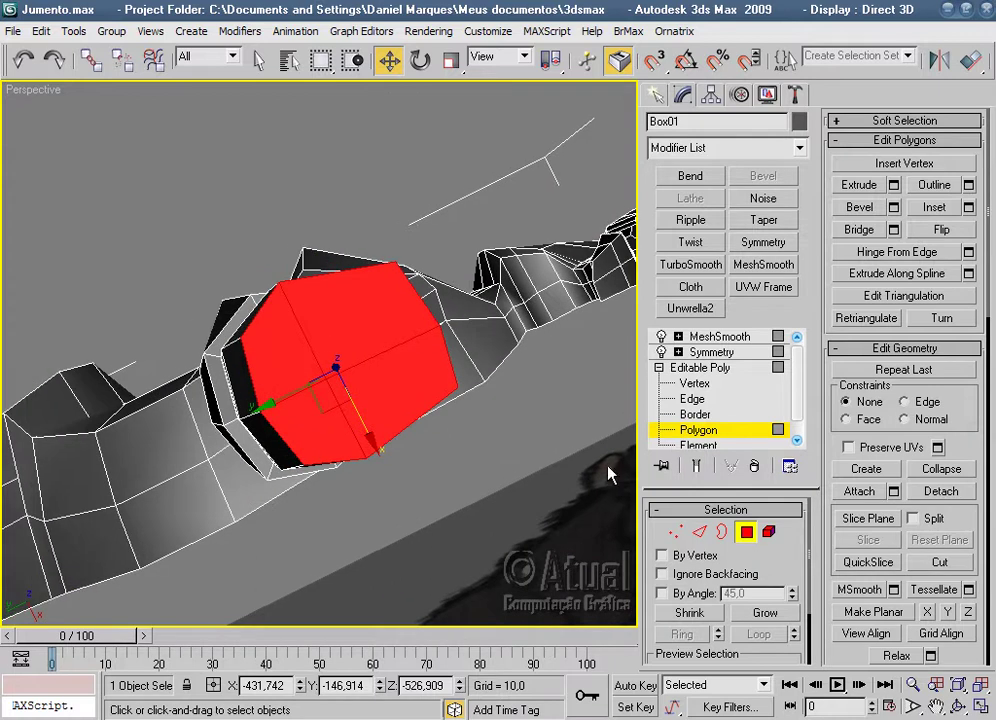
click(969, 208)
click(574, 318)
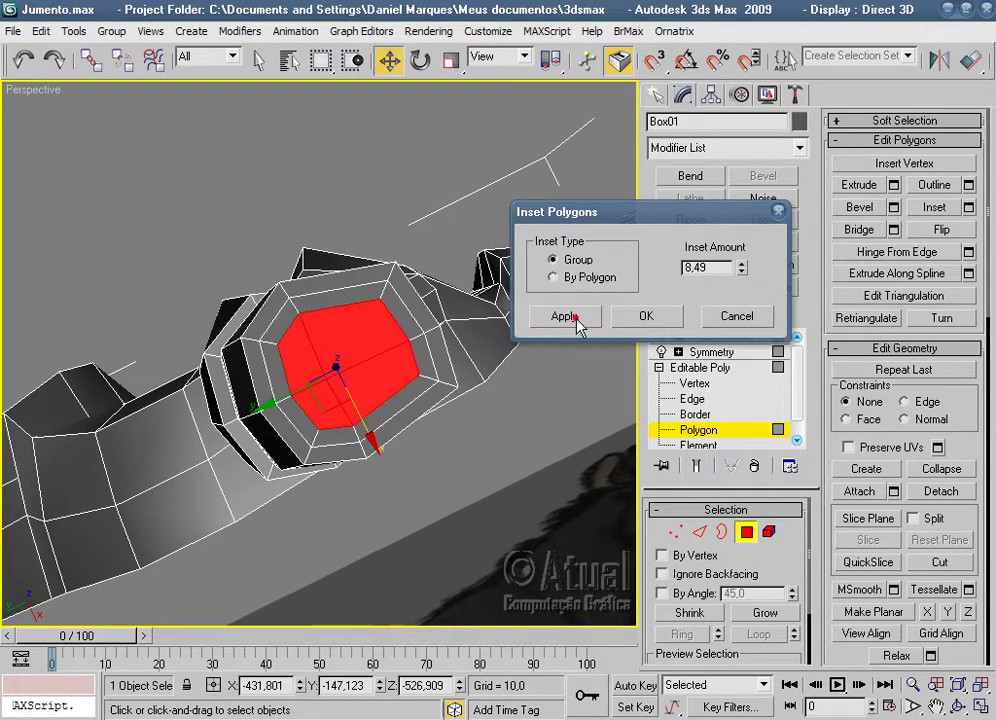
click(576, 320)
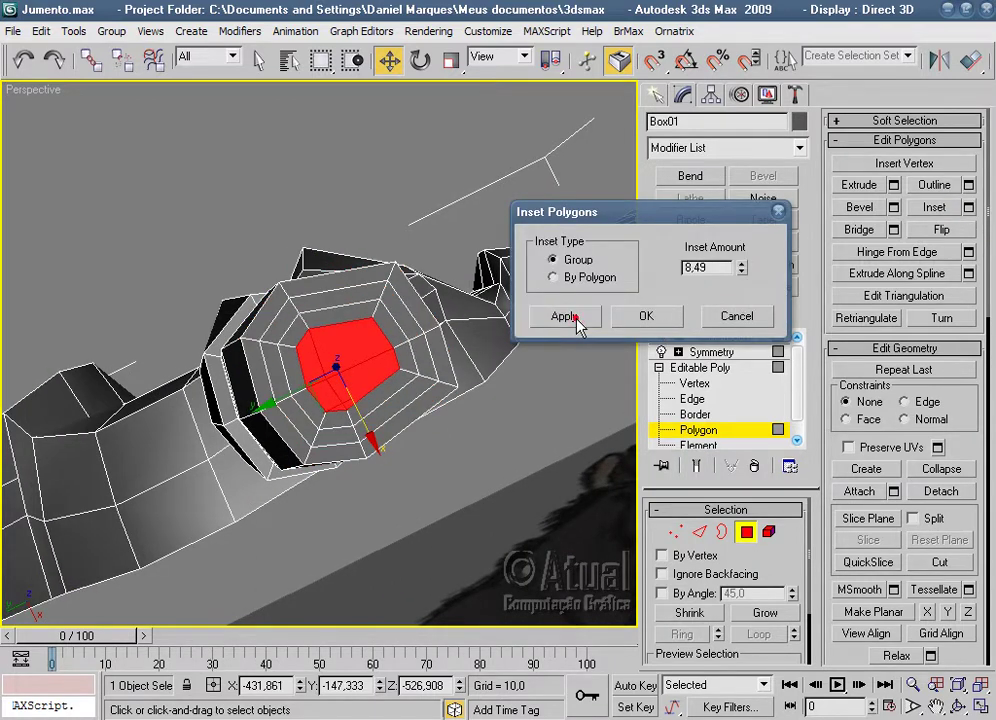
click(648, 316)
Show the MeshSmooth result, deselect, and orbit to a front view of the donkey.
click(670, 332)
click(465, 208)
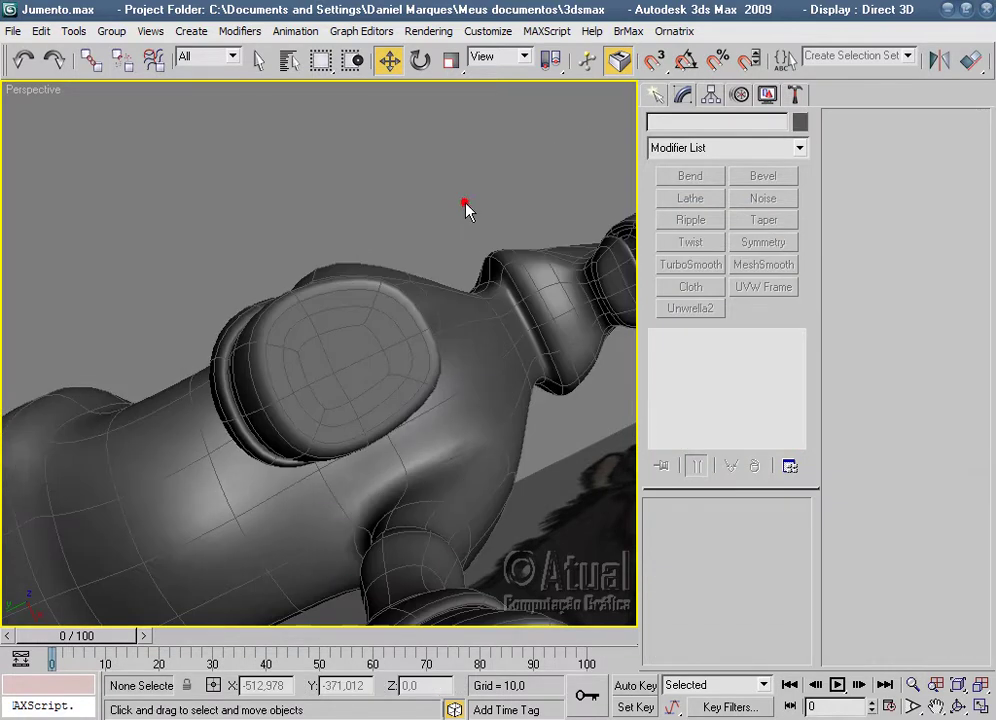
scroll(466, 208, down, 5)
scroll(466, 209, down, 3)
mouse_move(467, 211)
alt+middle_down()
mouse_move(445, 413)
mouse_move(413, 516)
mouse_move(487, 505)
mouse_move(514, 520)
mouse_move(415, 457)
mouse_move(489, 529)
mouse_move(585, 469)
mouse_move(536, 409)
mouse_move(393, 497)
mouse_move(438, 402)
mouse_move(440, 422)
mouse_move(345, 549)
alt+middle_up()
scroll(461, 524, up, 5)
Select the donkey at Polygon level with edged faces shown.
scroll(461, 524, up, 3)
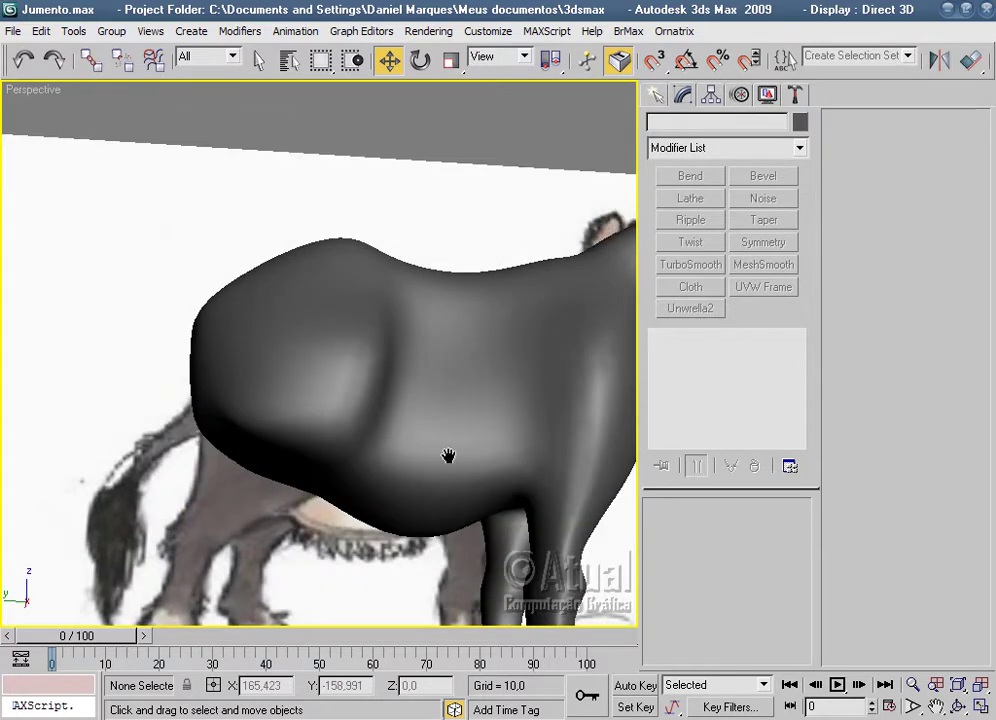
click(447, 396)
click(706, 429)
middle_drag(476, 431, 484, 510)
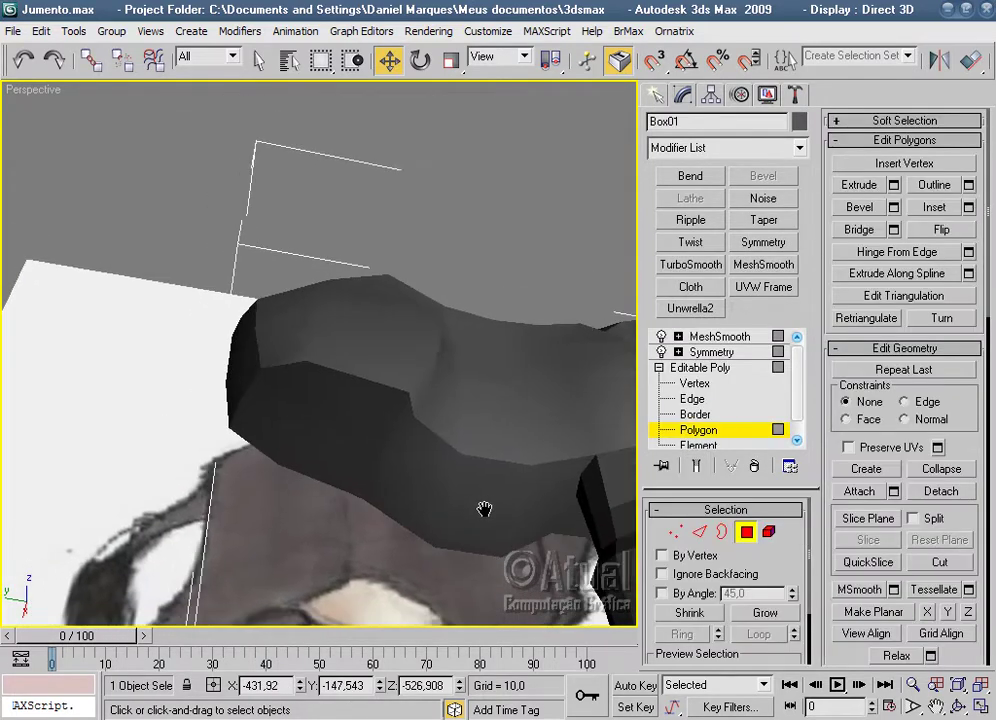
key(F4)
Select three faces under the hindquarters and check them in the Left view.
click(356, 413)
ctrl+click(289, 405)
ctrl+click(287, 378)
mouse_move(287, 378)
alt+middle_down()
mouse_move(396, 373)
mouse_move(396, 451)
alt+middle_up()
scroll(396, 450, up, 4)
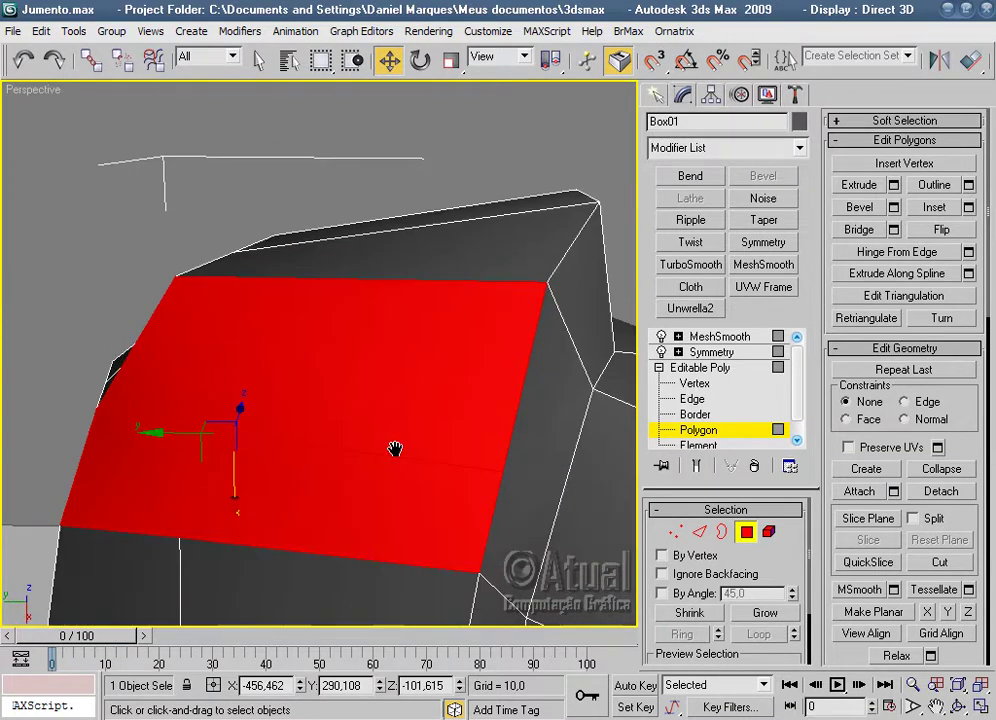
scroll(455, 449, down, 2)
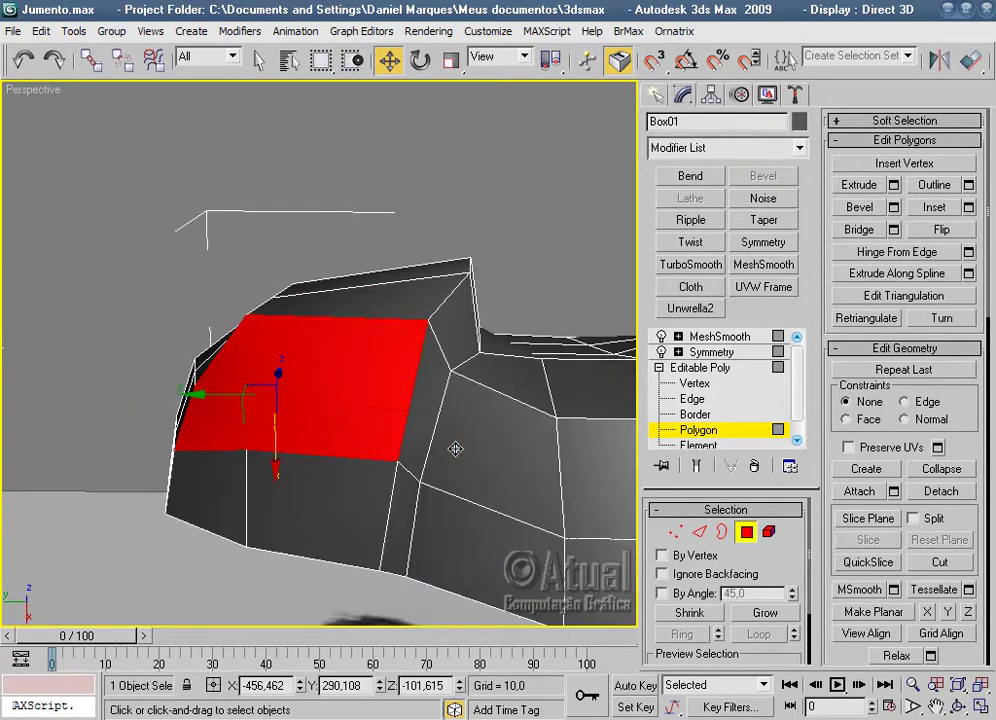
key(l)
scroll(455, 449, down, 3)
scroll(478, 540, up, 2)
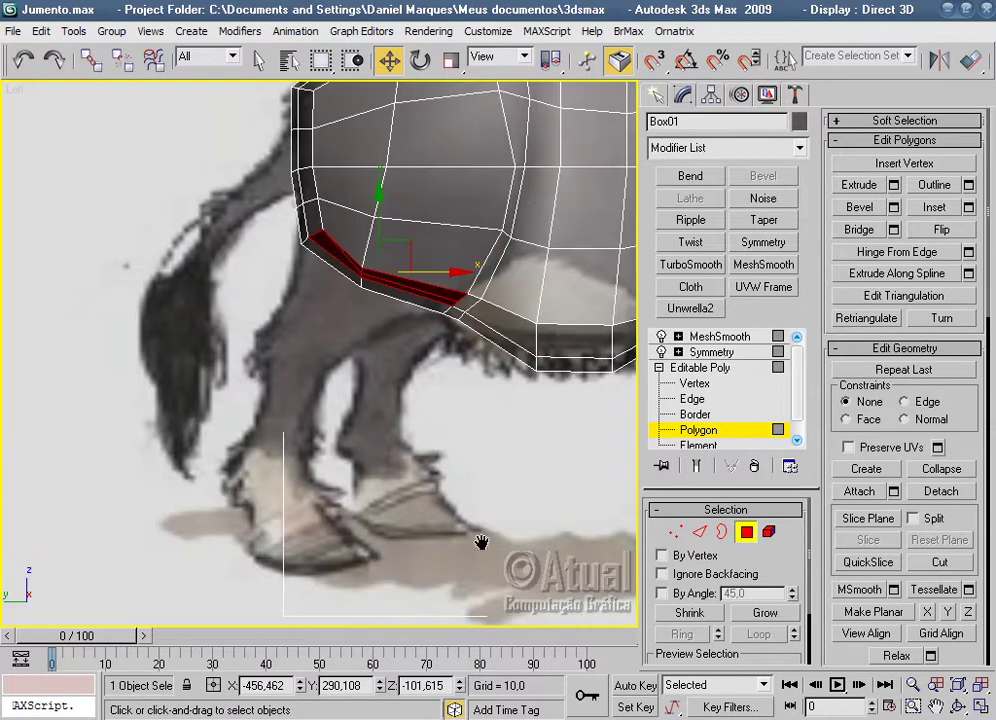
Extrude the three faces about 49,5 down, scale them to 66% and shift them toward the tail.
click(895, 186)
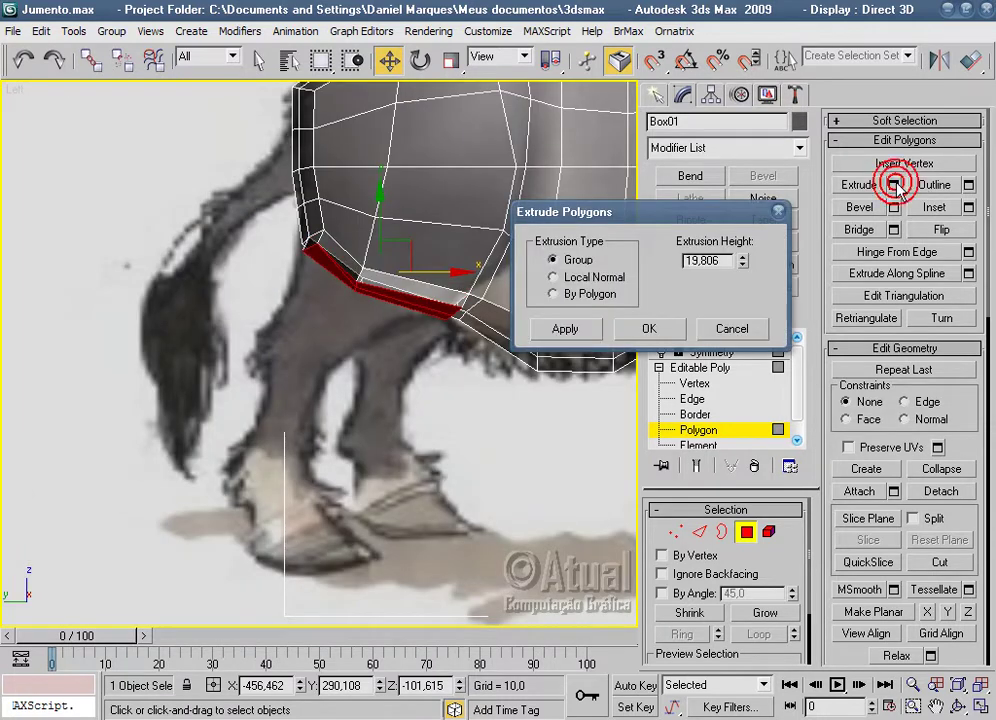
drag(741, 263, 749, 67)
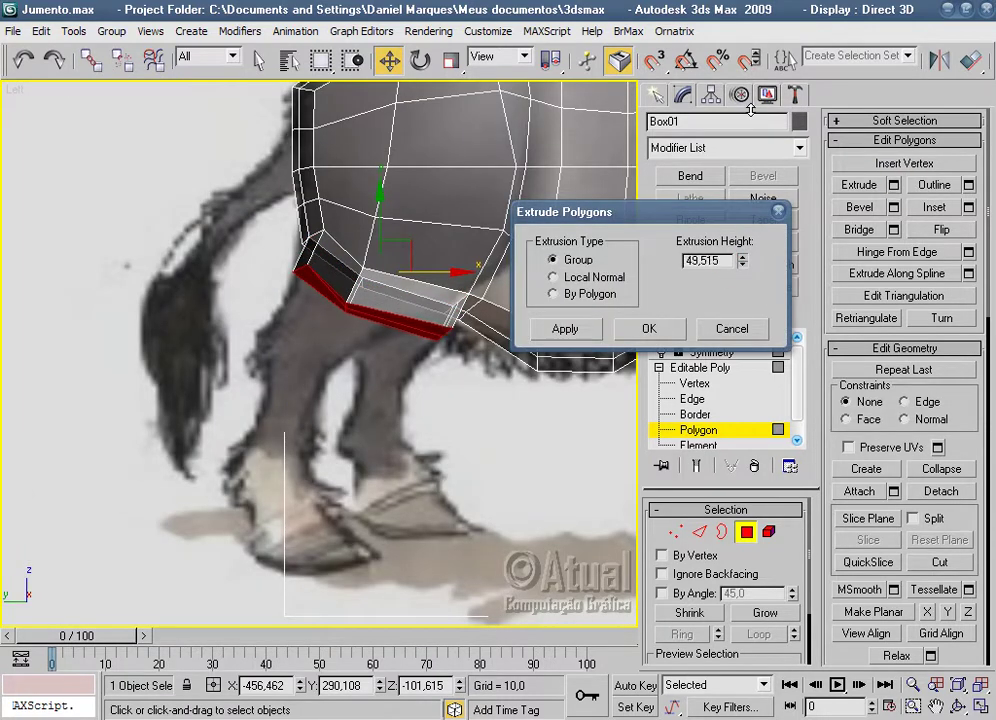
click(649, 328)
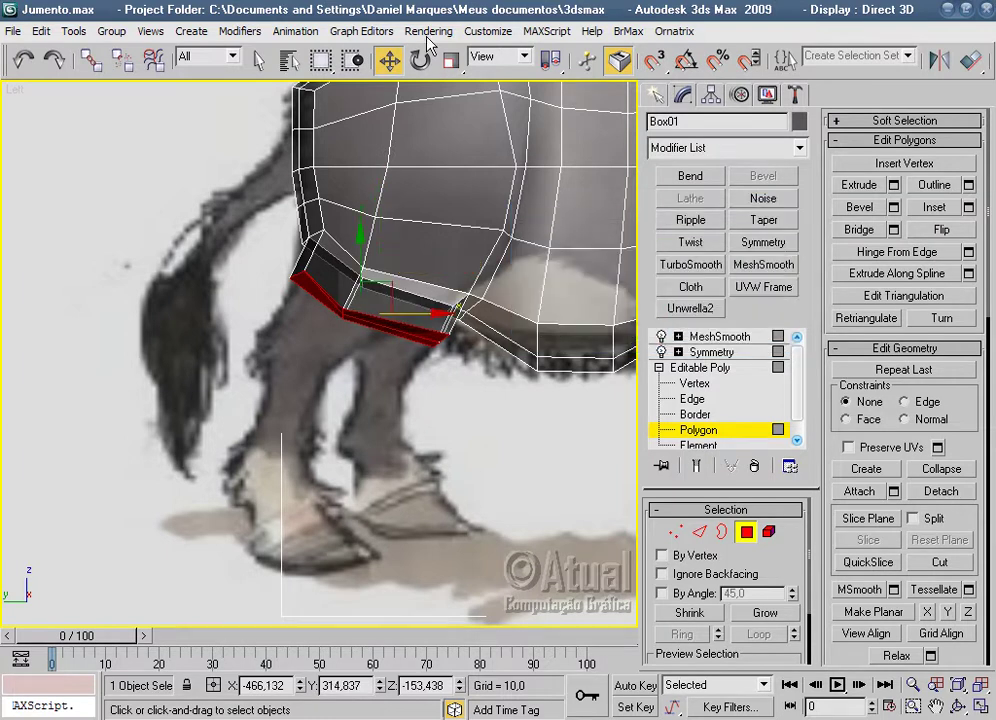
click(451, 61)
drag(440, 318, 354, 270)
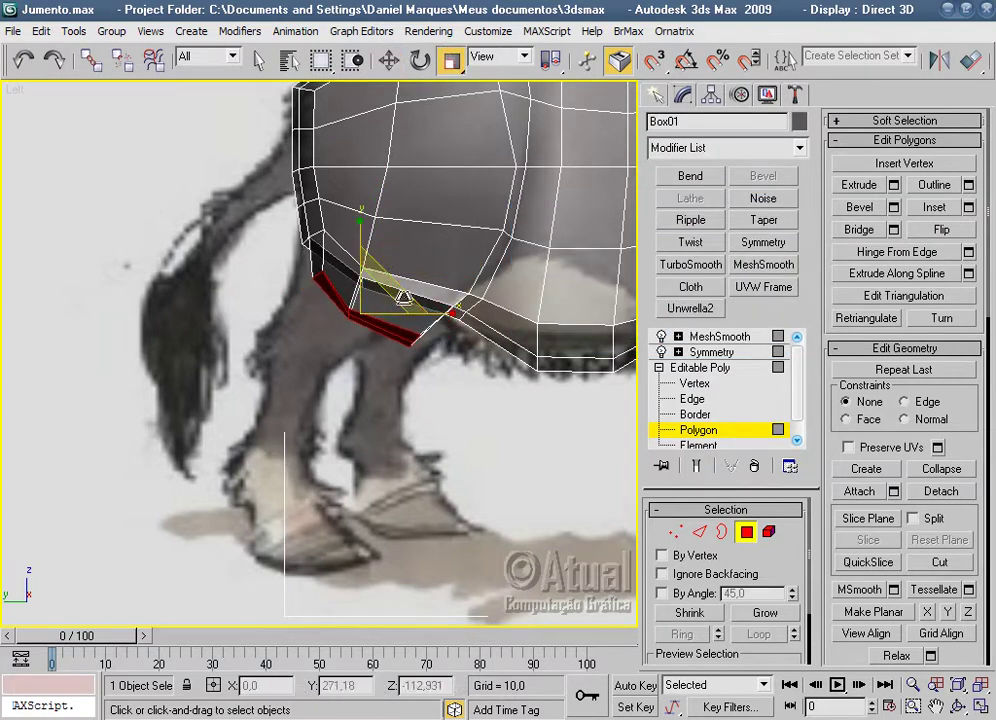
click(390, 61)
drag(392, 289, 369, 288)
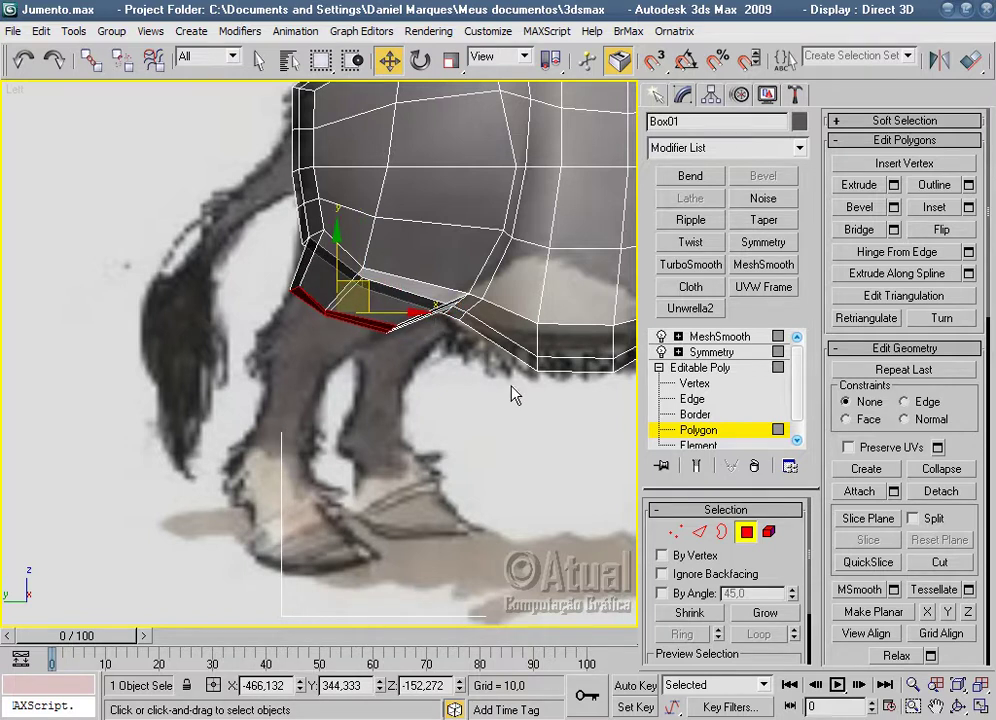
click(733, 345)
Deselect the donkey and orbit the perspective view to see it from the side.
click(469, 462)
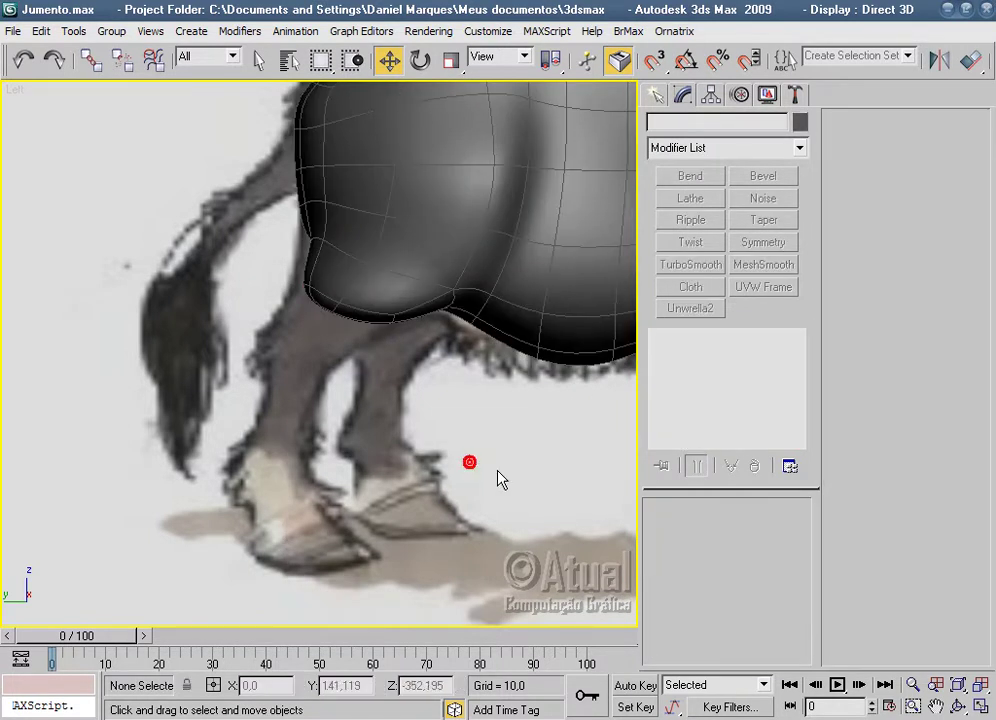
scroll(427, 555, up, 2)
scroll(423, 553, down, 1)
key(p)
scroll(423, 545, down, 5)
mouse_move(422, 540)
alt+middle_down()
mouse_move(459, 461)
mouse_move(392, 581)
alt+middle_up()
mouse_move(433, 410)
alt+middle_down()
mouse_move(518, 533)
mouse_move(631, 502)
mouse_move(508, 524)
mouse_move(300, 469)
mouse_move(247, 494)
mouse_move(389, 494)
alt+middle_up()
scroll(353, 461, up, 5)
Move the hind leg-end polygons to the right in the Front view.
click(353, 461)
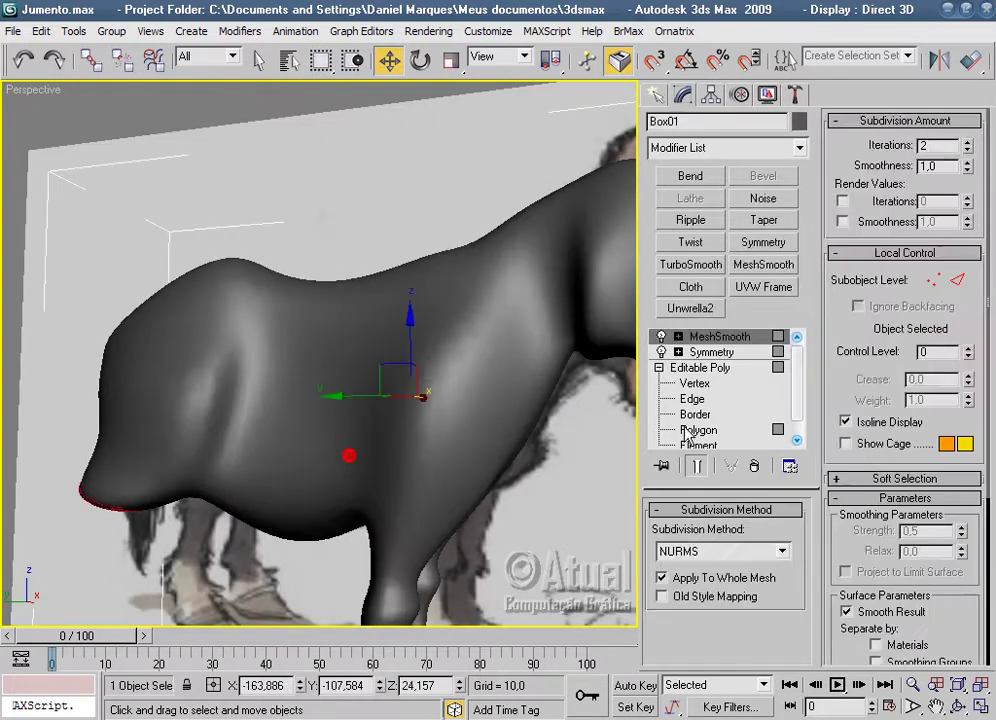
click(698, 430)
mouse_move(422, 471)
alt+middle_down()
mouse_move(486, 505)
mouse_move(504, 403)
mouse_move(538, 400)
mouse_move(526, 430)
alt+middle_up()
key(f)
scroll(518, 415, up, 2)
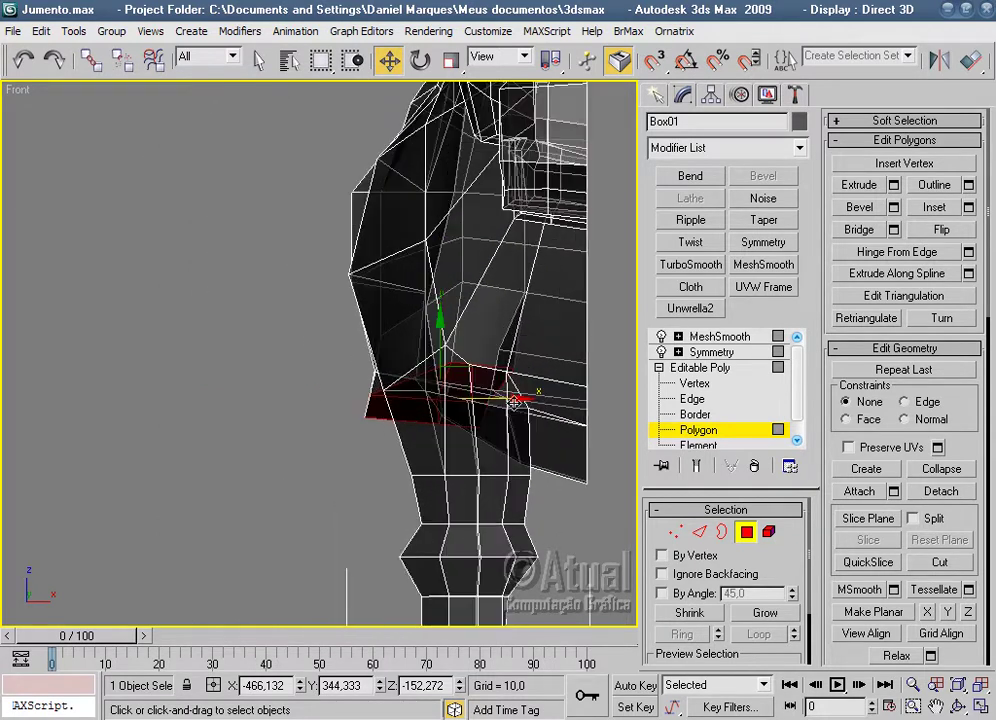
drag(467, 368, 484, 370)
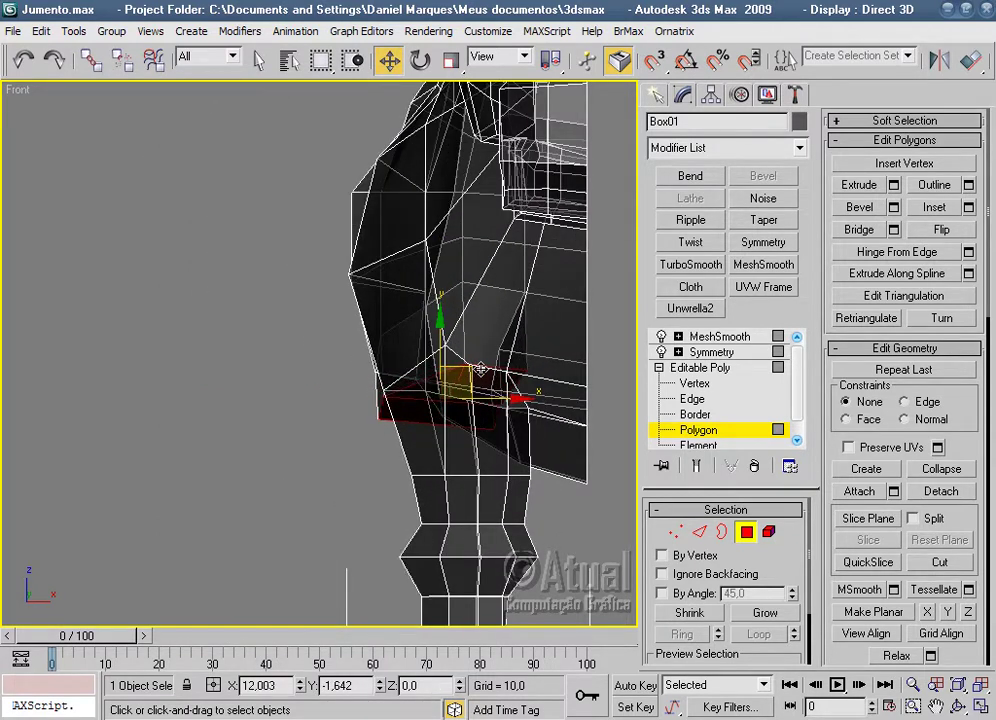
drag(486, 370, 519, 416)
Extrude the leg end another 58,229 segment, narrow it to 65%, and shift it left and up.
key(l)
middle_drag(523, 431, 591, 401)
scroll(591, 401, up, 3)
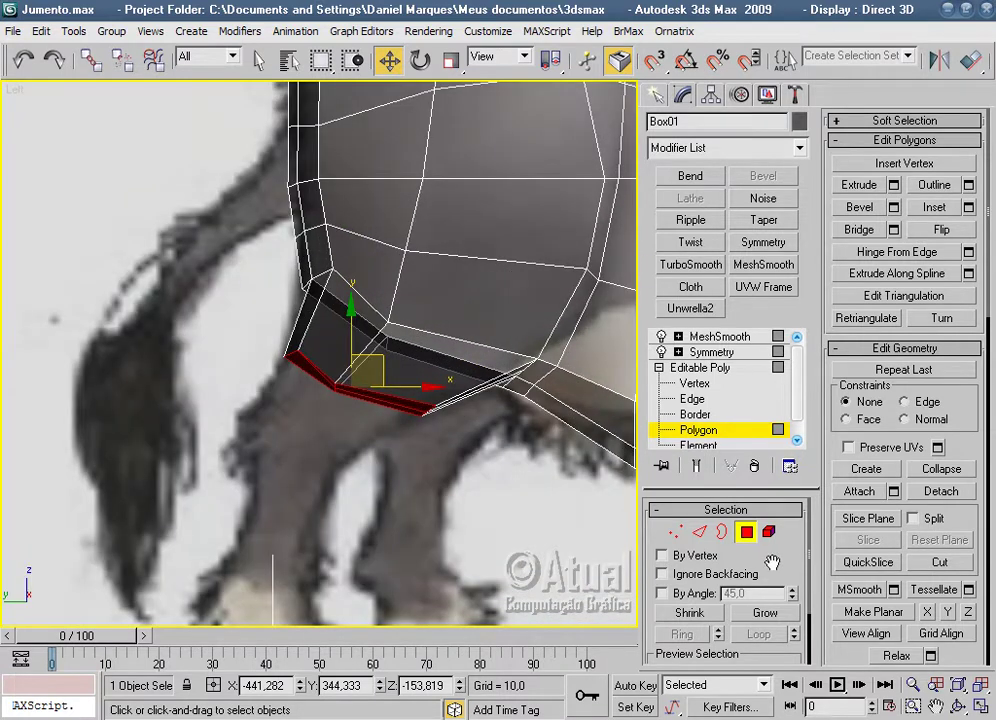
click(893, 185)
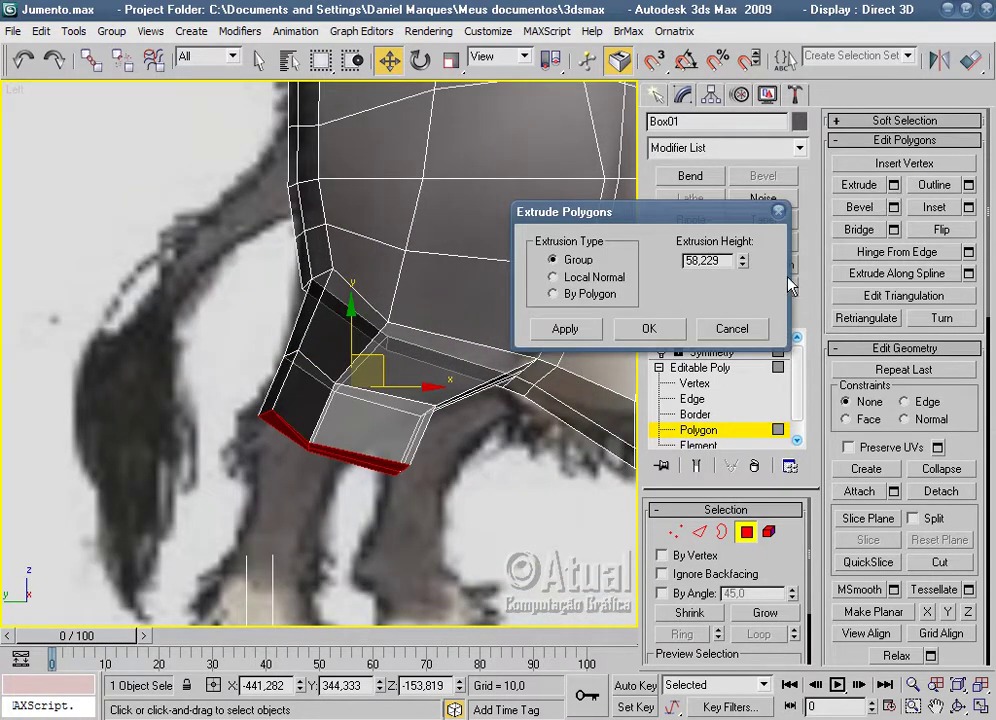
click(649, 329)
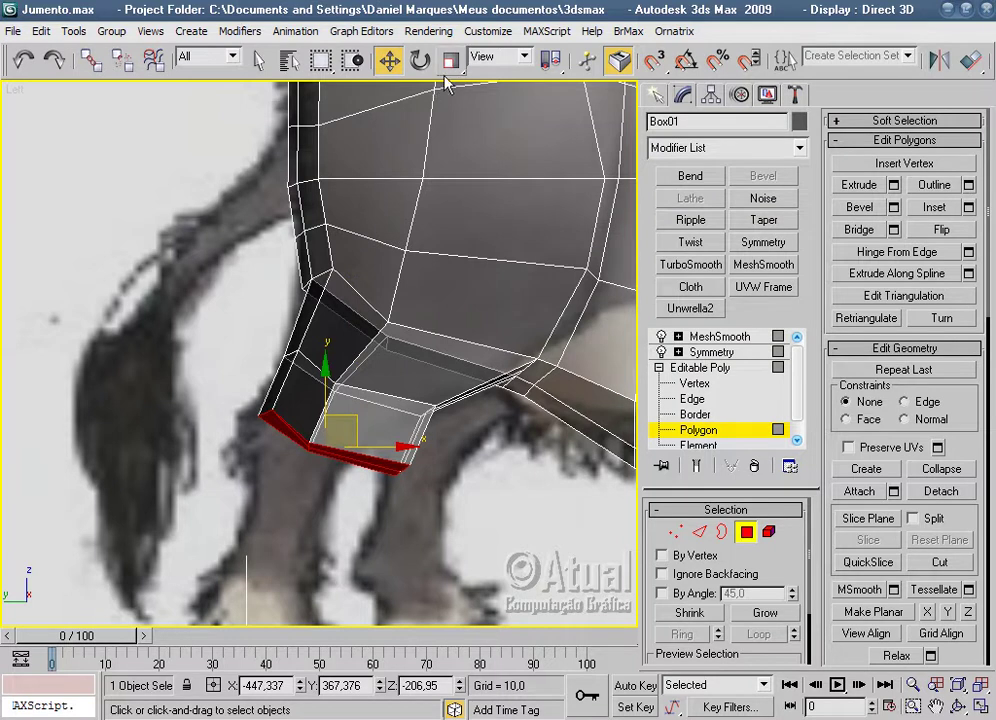
key(r)
drag(410, 444, 311, 399)
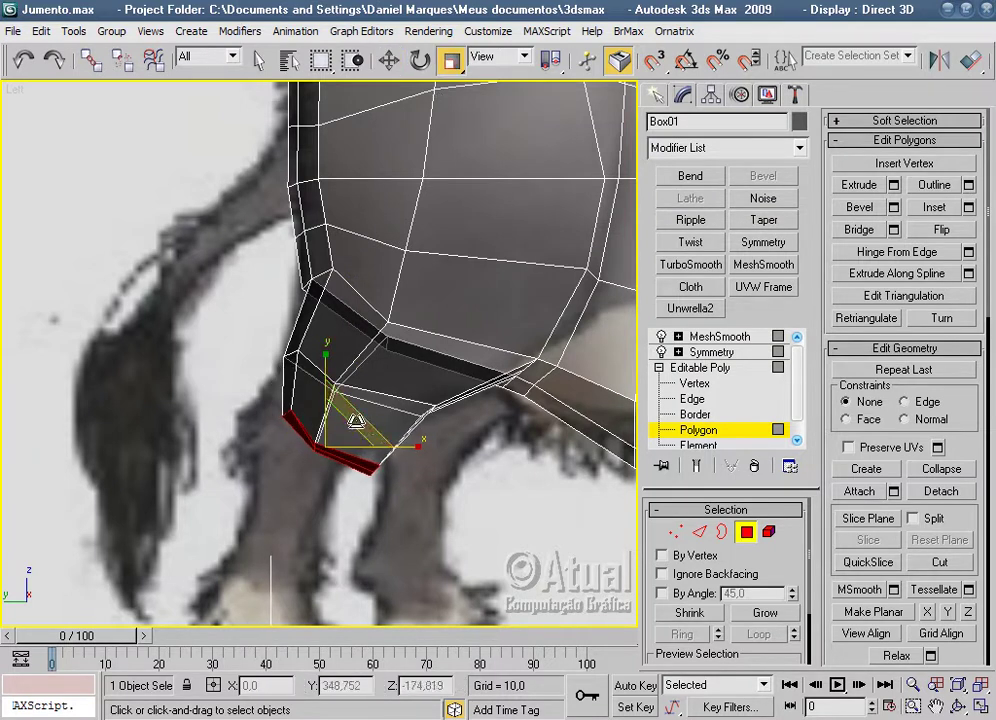
click(389, 60)
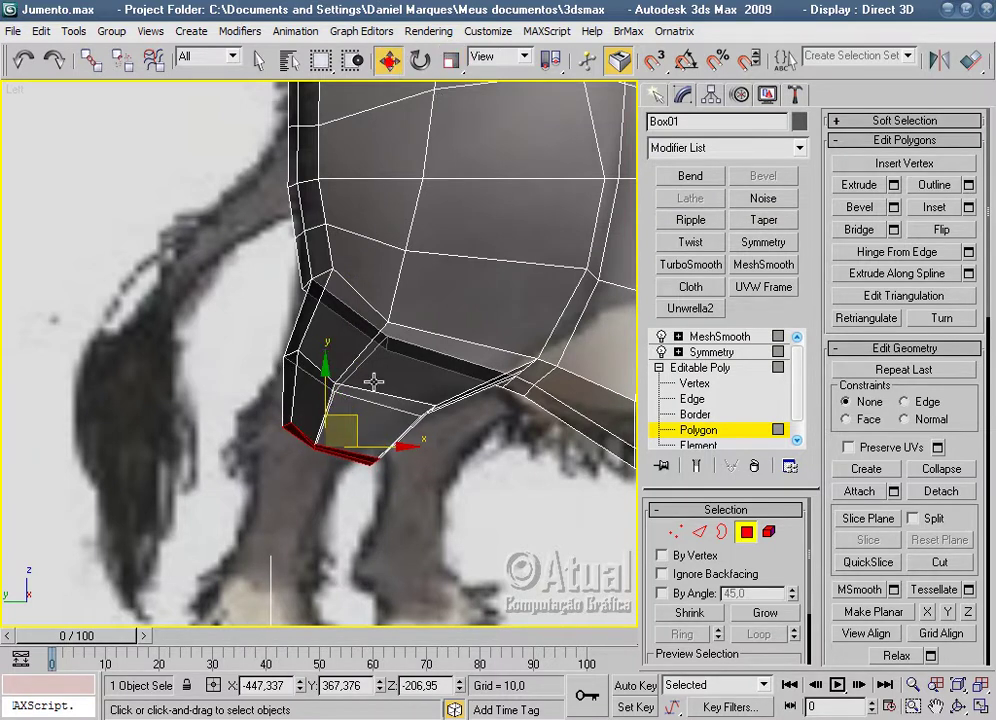
drag(357, 418, 333, 408)
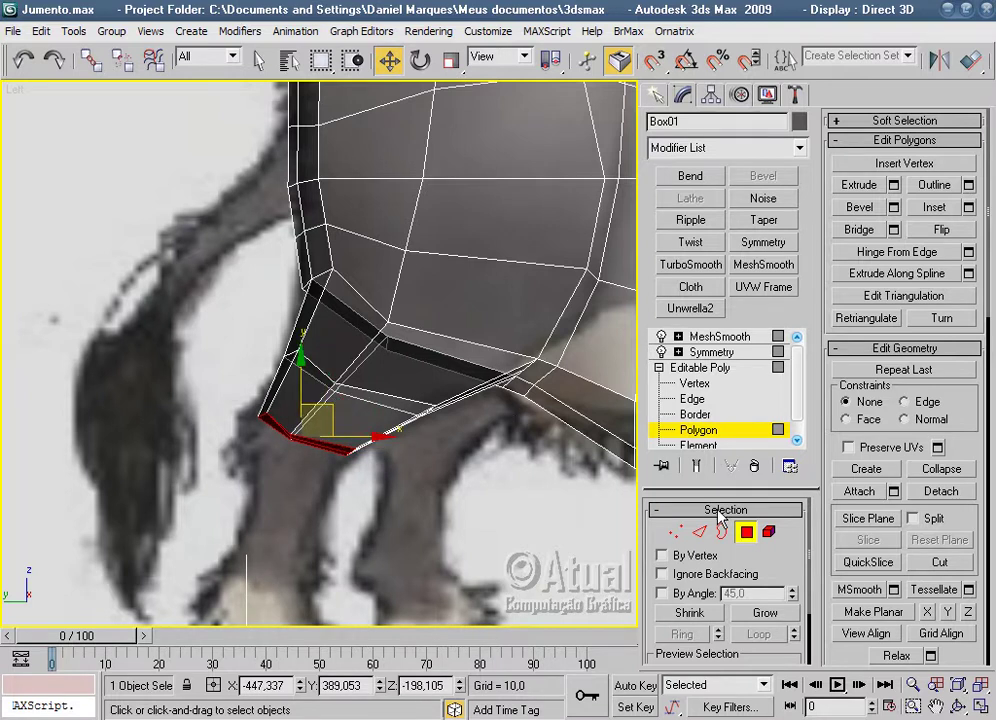
click(678, 533)
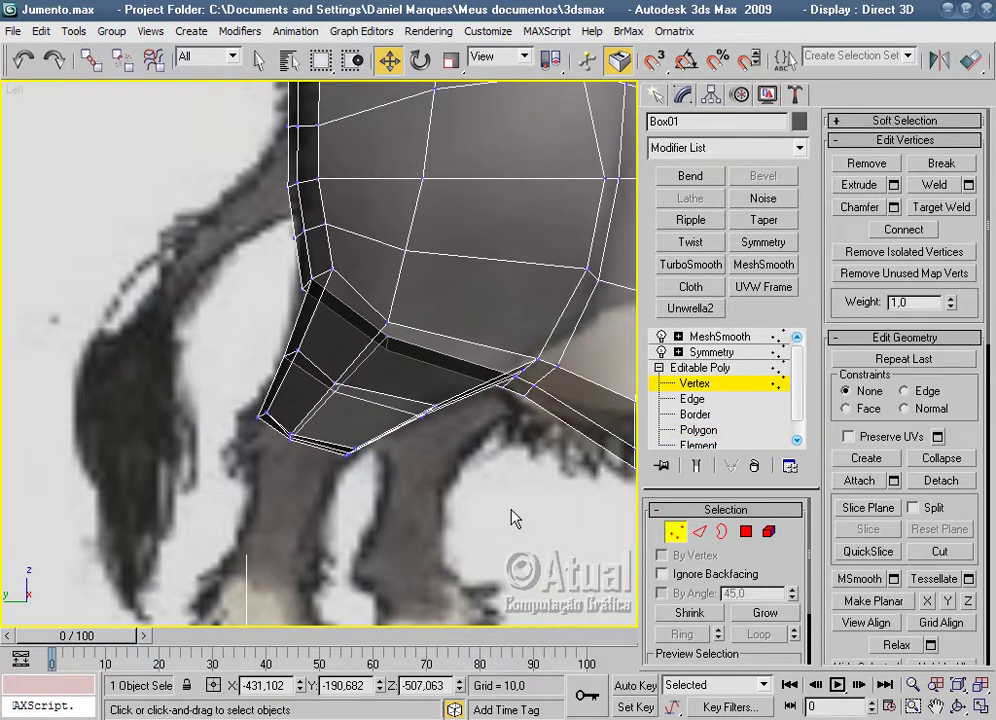
In Perspective, zoom in on the hip and pull its corner vertex along X.
key(p)
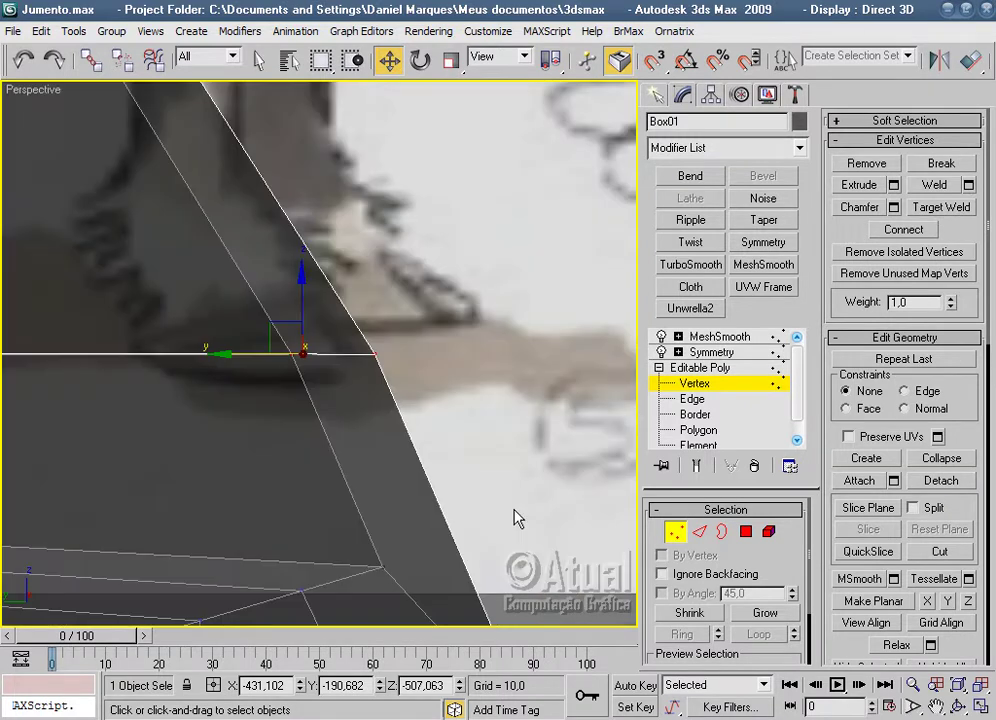
scroll(389, 518, down, 5)
scroll(389, 518, down, 5)
mouse_move(389, 518)
middle_down()
mouse_move(560, 620)
mouse_move(548, 8)
middle_up()
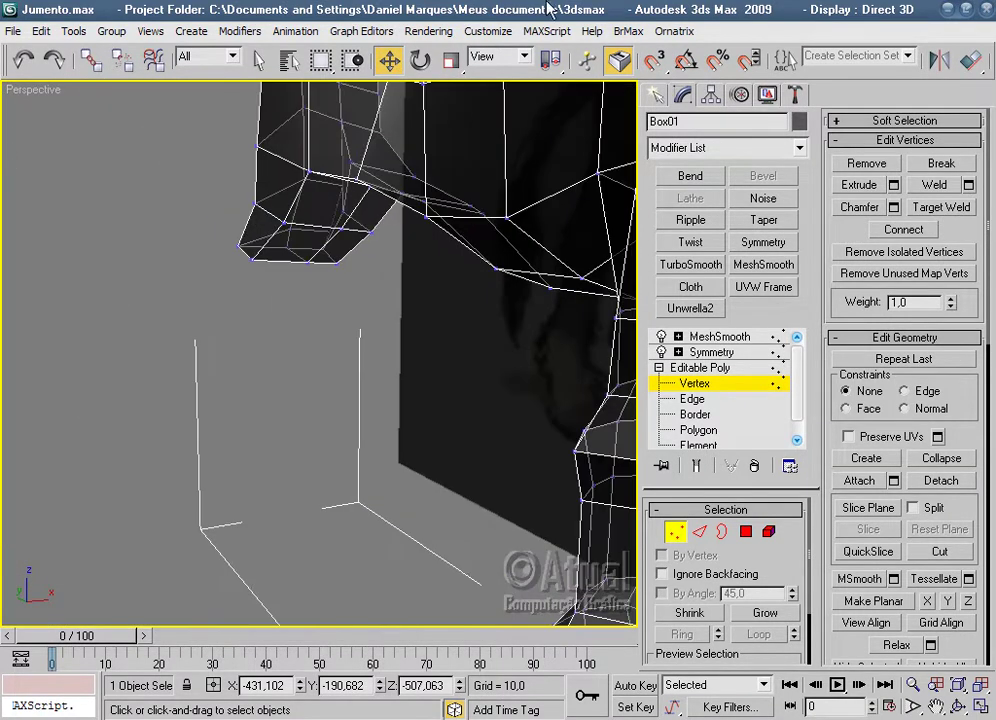
mouse_move(380, 88)
alt+middle_down()
mouse_move(407, 494)
mouse_move(385, 445)
mouse_move(497, 466)
mouse_move(405, 456)
mouse_move(467, 382)
mouse_move(173, 438)
mouse_move(235, 462)
mouse_move(265, 427)
mouse_move(262, 402)
mouse_move(291, 462)
alt+middle_up()
scroll(365, 455, up, 3)
alt+middle_drag(365, 455, 344, 477)
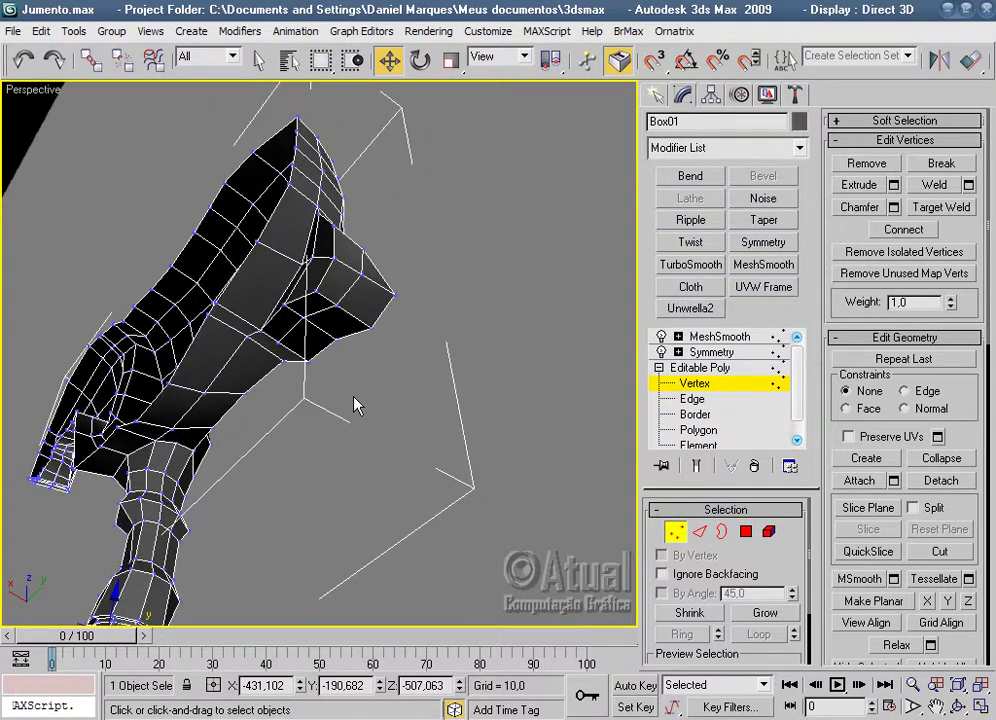
scroll(344, 477, up, 3)
scroll(318, 288, up, 3)
click(337, 265)
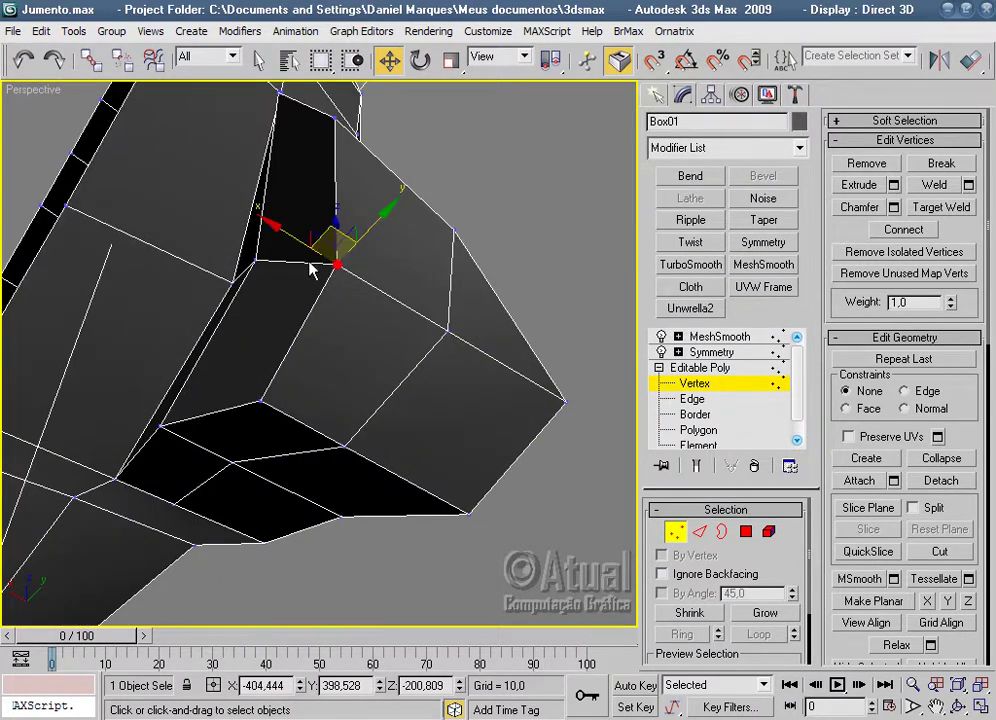
drag(285, 233, 248, 212)
Move a second hip-edge vertex left along X.
scroll(360, 285, down, 5)
mouse_move(416, 325)
middle_down()
mouse_move(343, 360)
mouse_move(369, 313)
middle_up()
scroll(343, 360, up, 2)
click(316, 330)
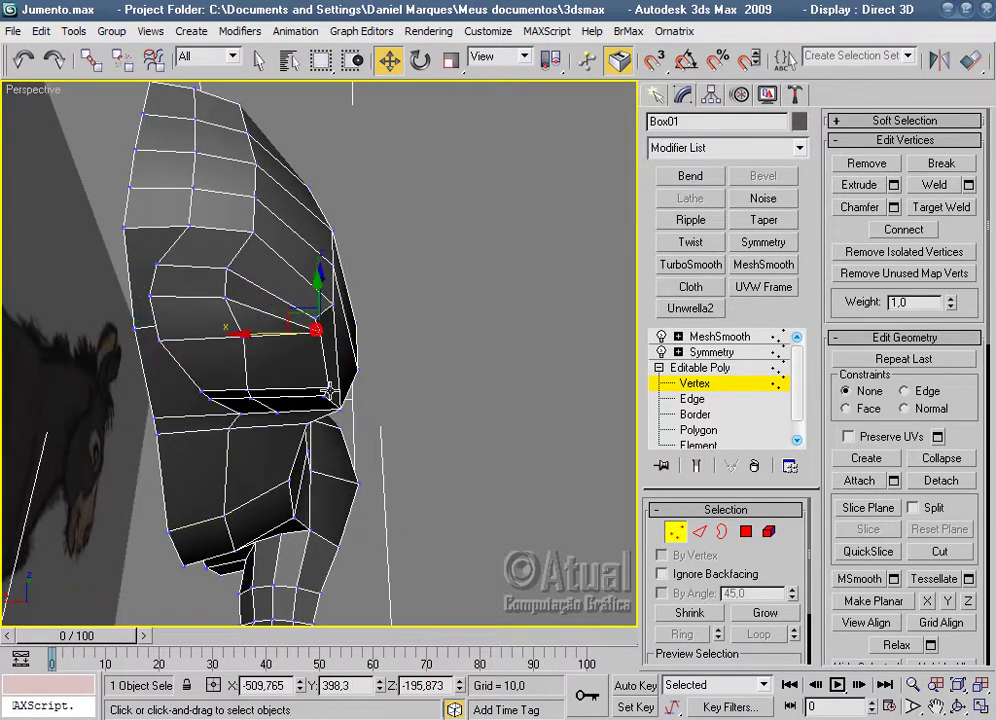
drag(276, 364, 185, 337)
mouse_move(185, 337)
alt+middle_down()
mouse_move(289, 322)
mouse_move(187, 344)
mouse_move(142, 373)
mouse_move(281, 462)
mouse_move(385, 349)
mouse_move(434, 351)
mouse_move(436, 302)
alt+middle_up()
Shift two more hip vertices along X from another angle.
click(406, 246)
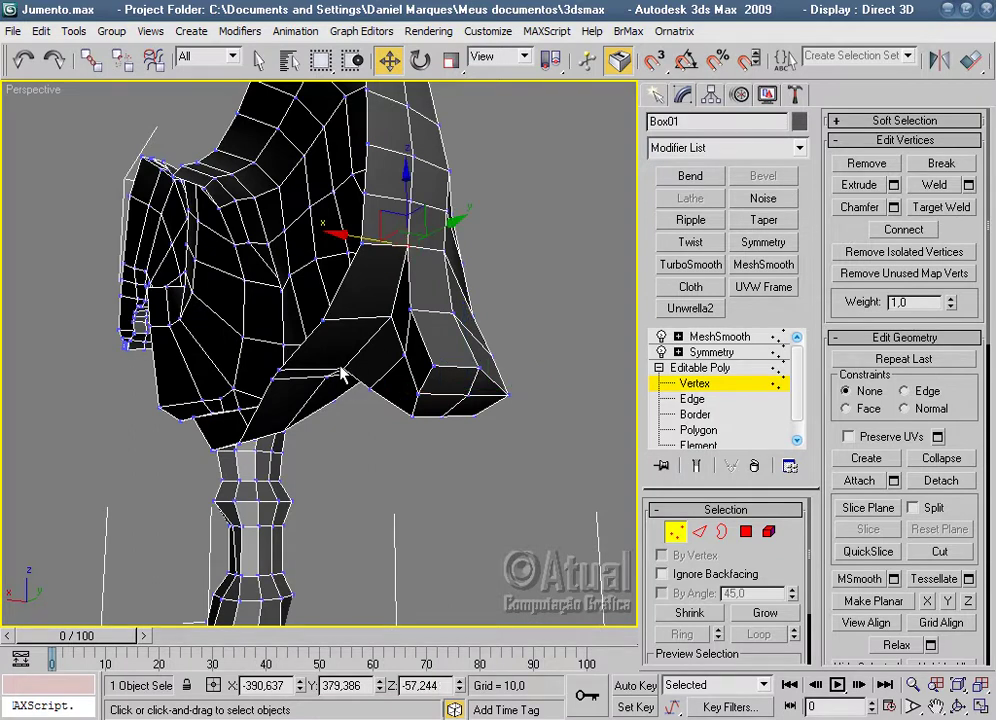
click(340, 368)
alt+middle_drag(396, 378, 340, 310)
click(298, 289)
click(366, 295)
drag(325, 291, 290, 286)
click(366, 318)
drag(345, 318, 315, 318)
Nudge one more hip vertex slightly along X and inspect the reshaped hip.
mouse_move(315, 318)
alt+middle_down()
mouse_move(393, 282)
mouse_move(380, 258)
alt+middle_up()
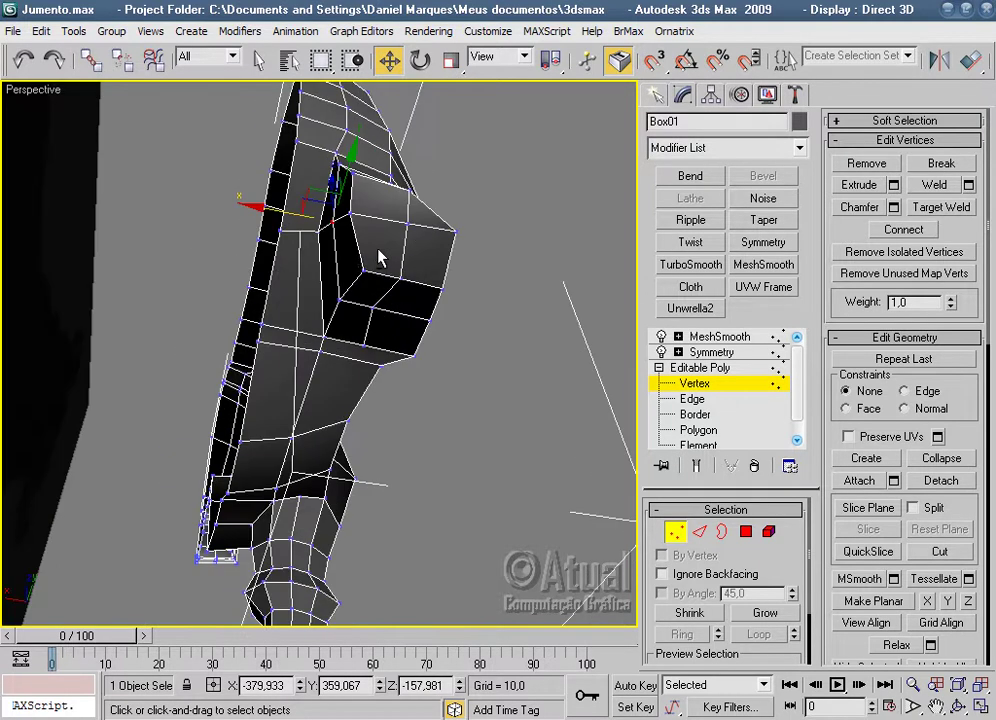
click(317, 231)
drag(275, 228, 270, 224)
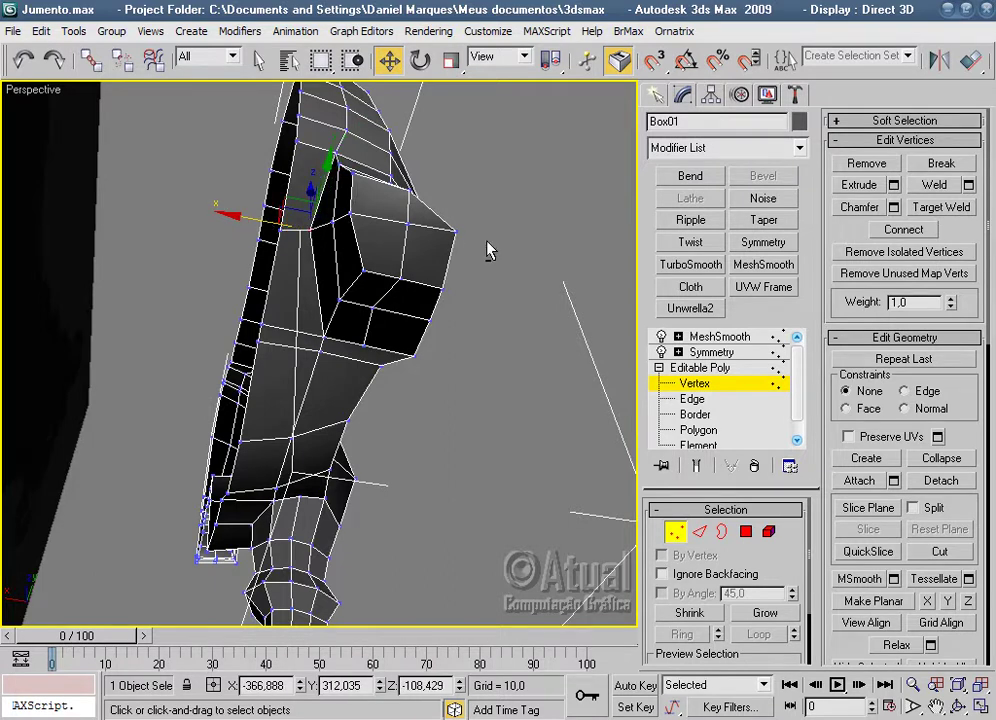
alt+middle_drag(487, 249, 433, 296)
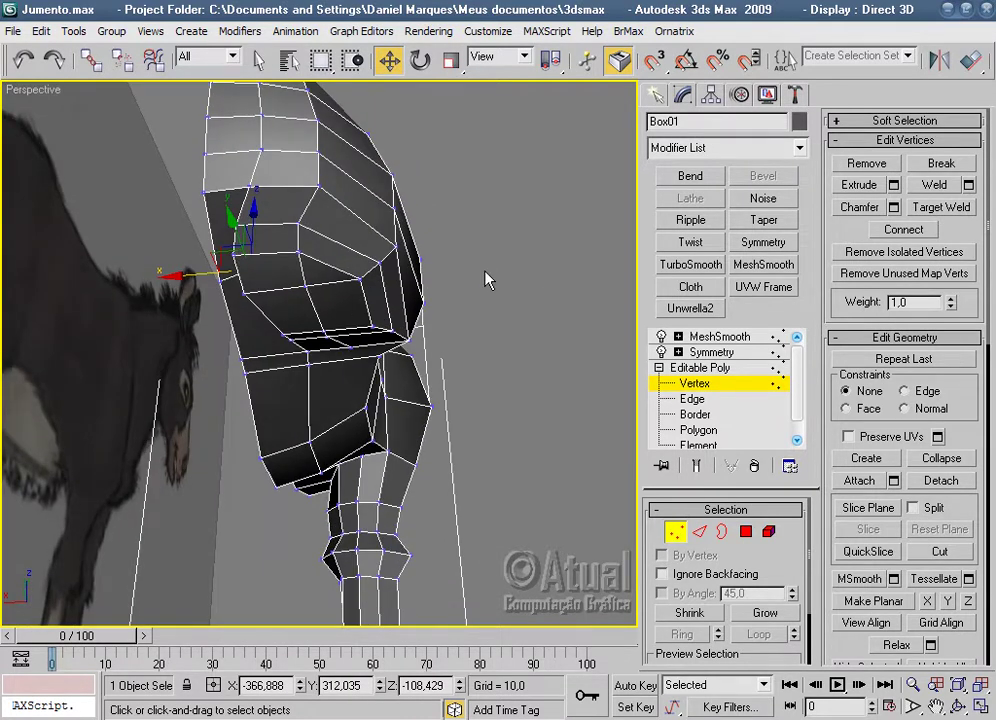
Turn on MeshSmooth and deselect to review the smoothed donkey with its new leg.
click(672, 336)
click(525, 382)
scroll(520, 380, down, 3)
mouse_move(520, 380)
alt+middle_down()
mouse_move(520, 507)
mouse_move(569, 498)
mouse_move(422, 445)
mouse_move(360, 456)
mouse_move(330, 437)
mouse_move(200, 440)
mouse_move(342, 356)
mouse_move(416, 400)
alt+middle_up()
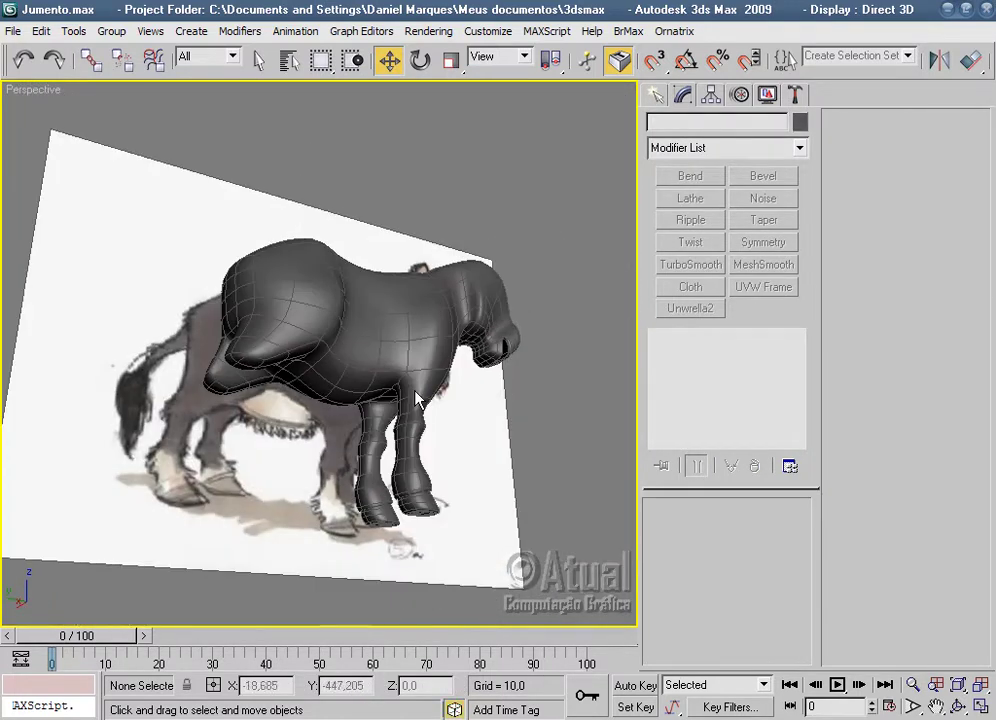
Reselect the donkey at Polygon level and zoom in on the hindquarters in the Left view.
scroll(412, 395, up, 3)
click(409, 390)
click(707, 365)
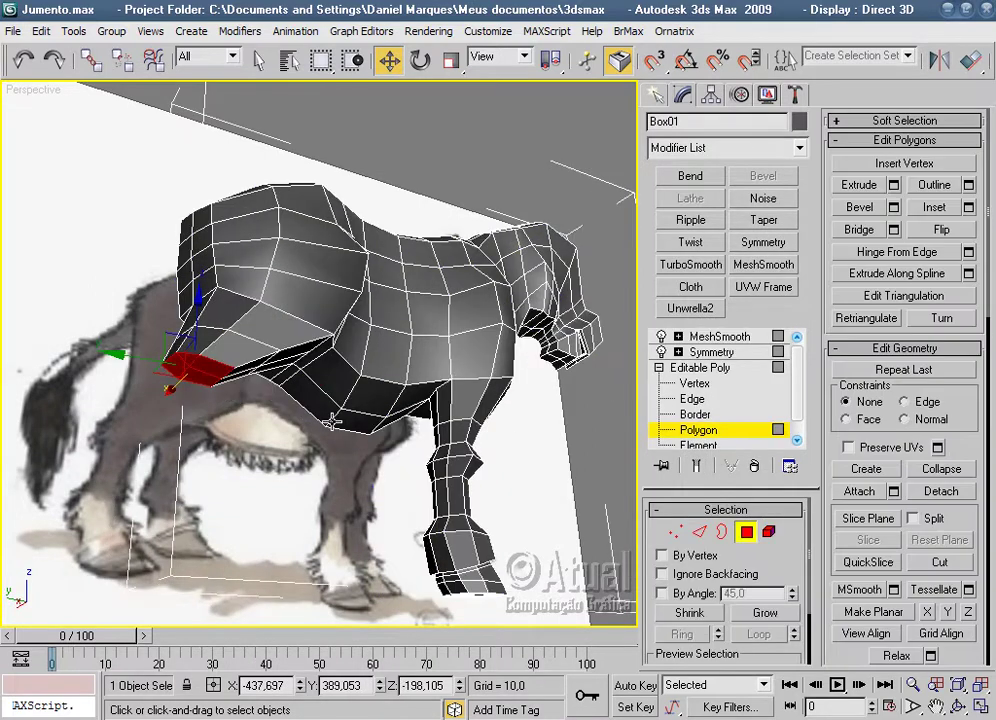
key(l)
scroll(430, 375, down, 1)
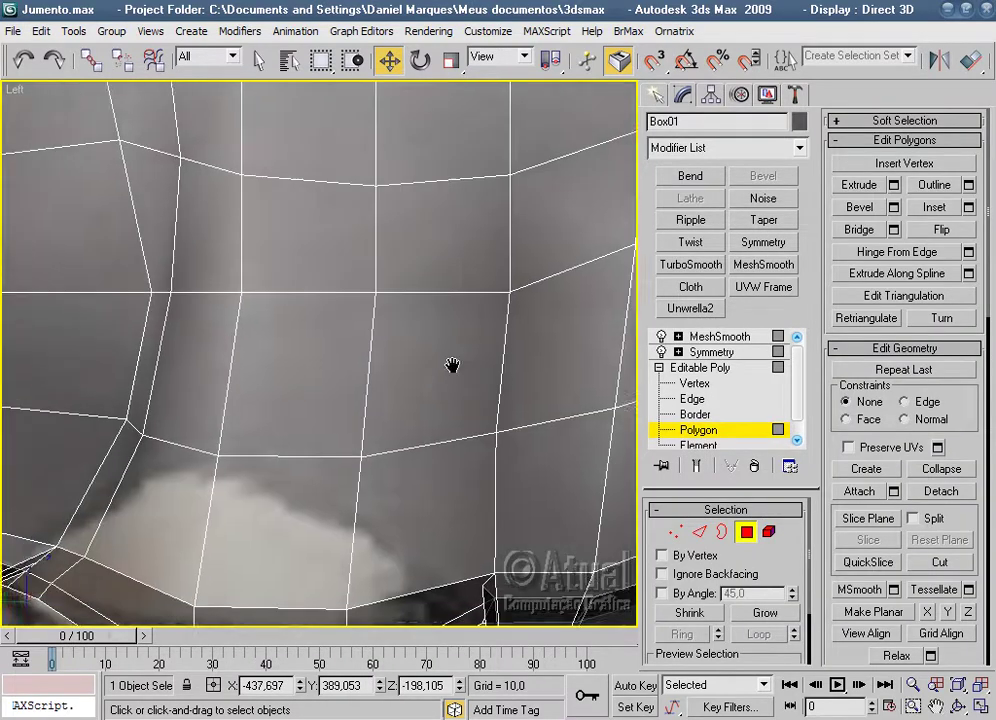
scroll(398, 378, down, 1)
scroll(420, 368, down, 2)
scroll(432, 360, up, 1)
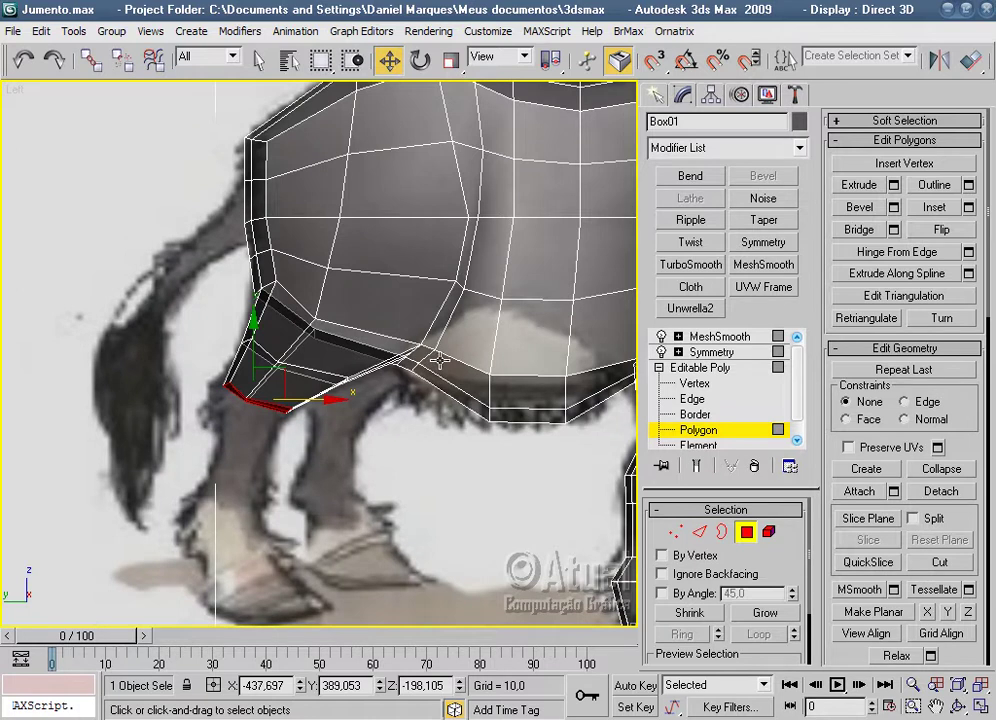
scroll(440, 360, down, 1)
Extrude the leg end another segment, shrink it, and shift it right to follow the reference.
click(894, 185)
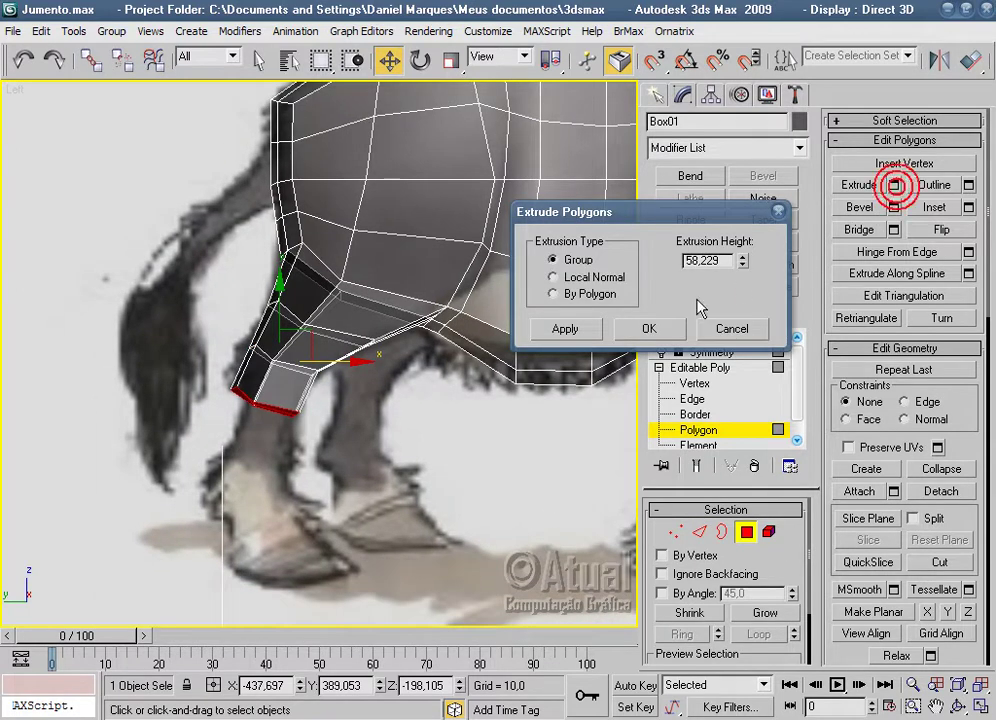
click(649, 328)
key(r)
mouse_move(262, 395)
mouse_down()
mouse_move(256, 328)
mouse_move(343, 402)
mouse_up()
key(w)
drag(320, 402, 330, 403)
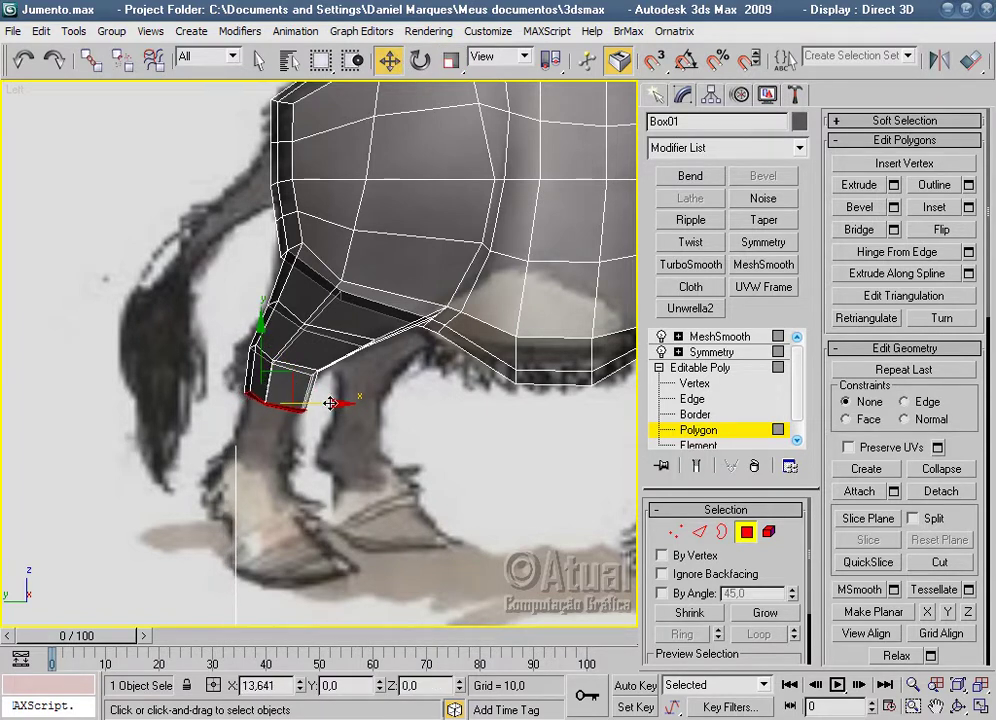
scroll(424, 390, up, 2)
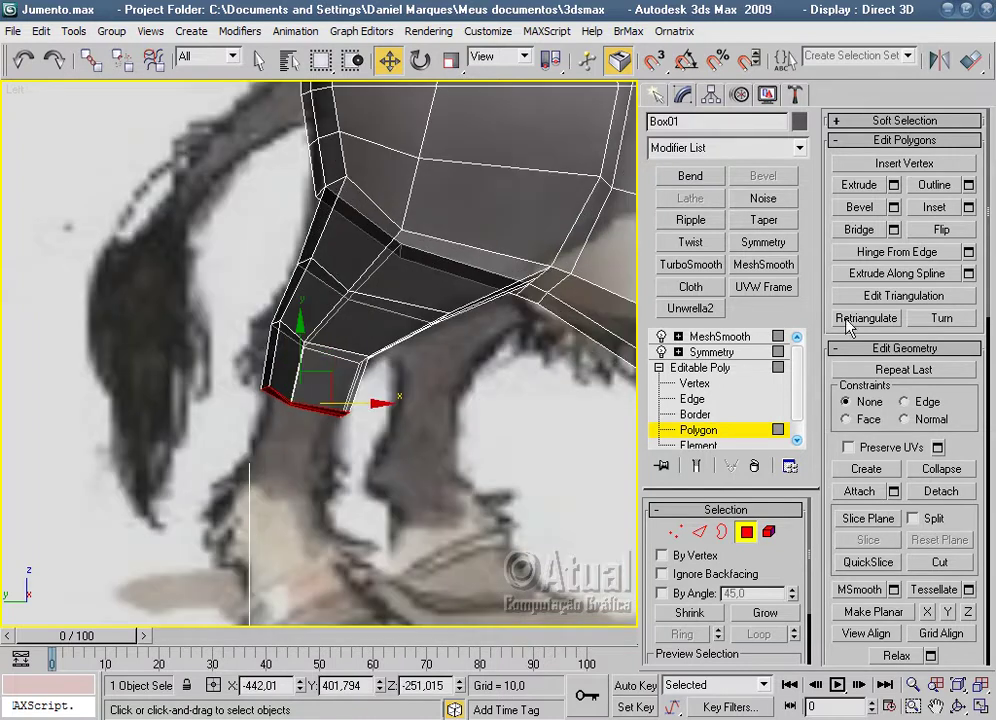
Extrude one more 58,229 segment, then nudge, flatten and slightly narrow the new end.
click(894, 186)
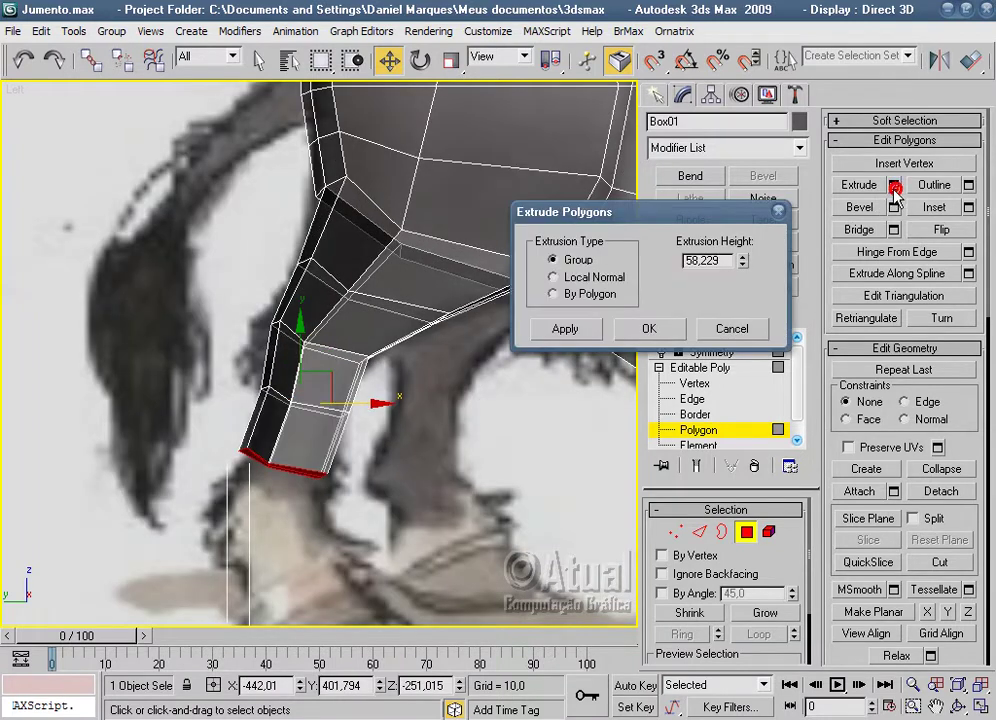
click(648, 330)
drag(338, 466, 338, 457)
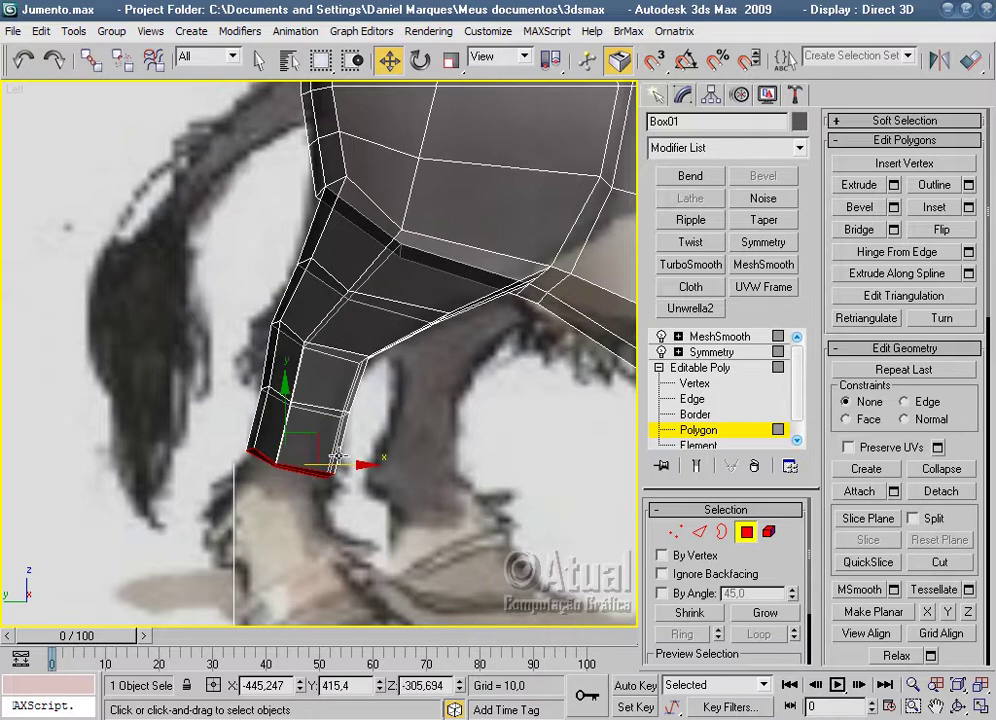
click(451, 61)
drag(285, 394, 285, 385)
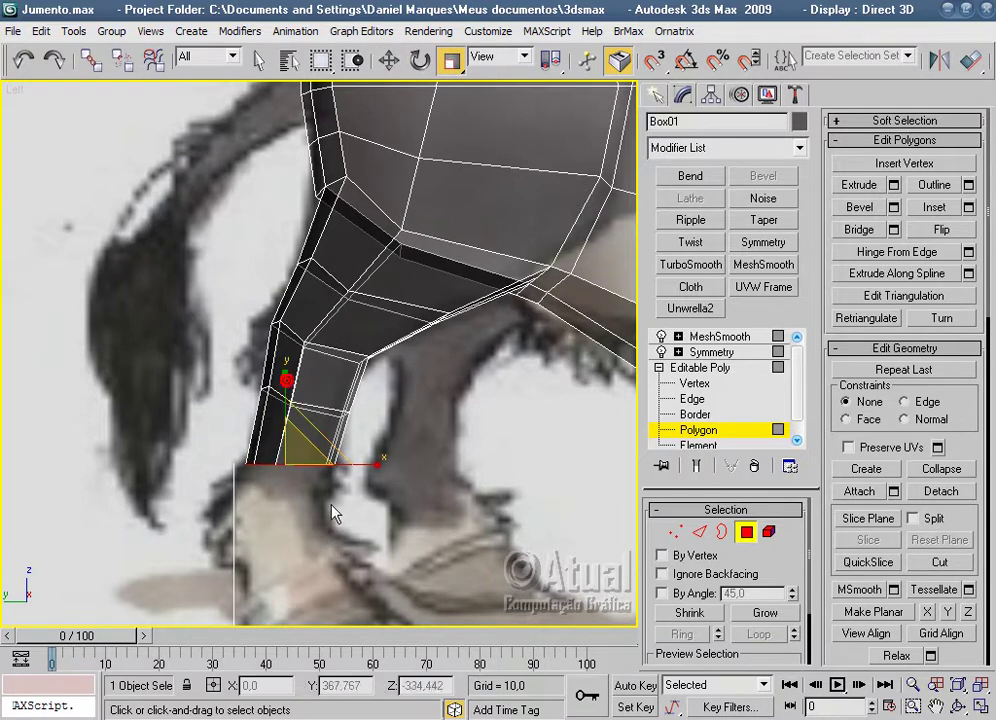
drag(372, 464, 366, 464)
Pick the front vertices of the lower hind leg with the Move tool in Vertex mode.
click(676, 532)
middle_drag(467, 470, 471, 481)
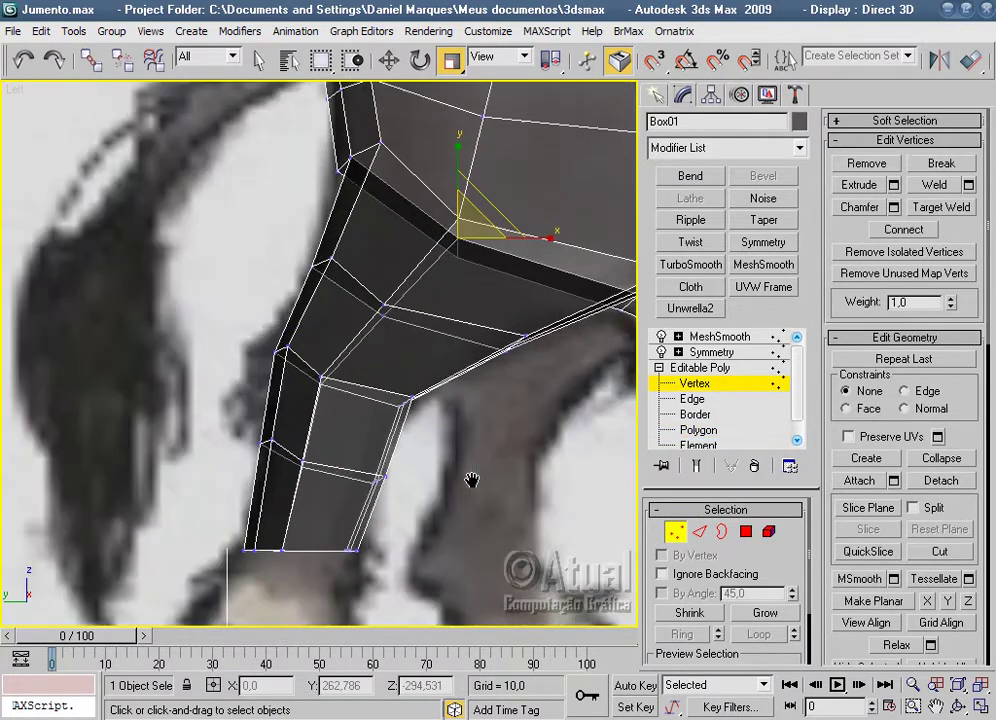
click(270, 436)
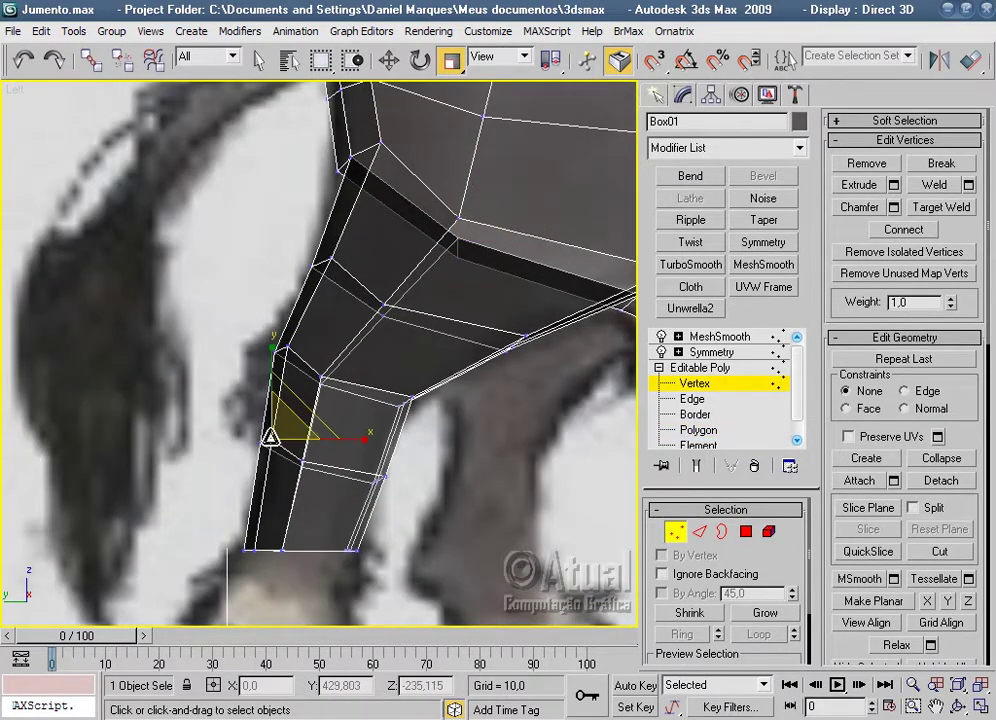
key(w)
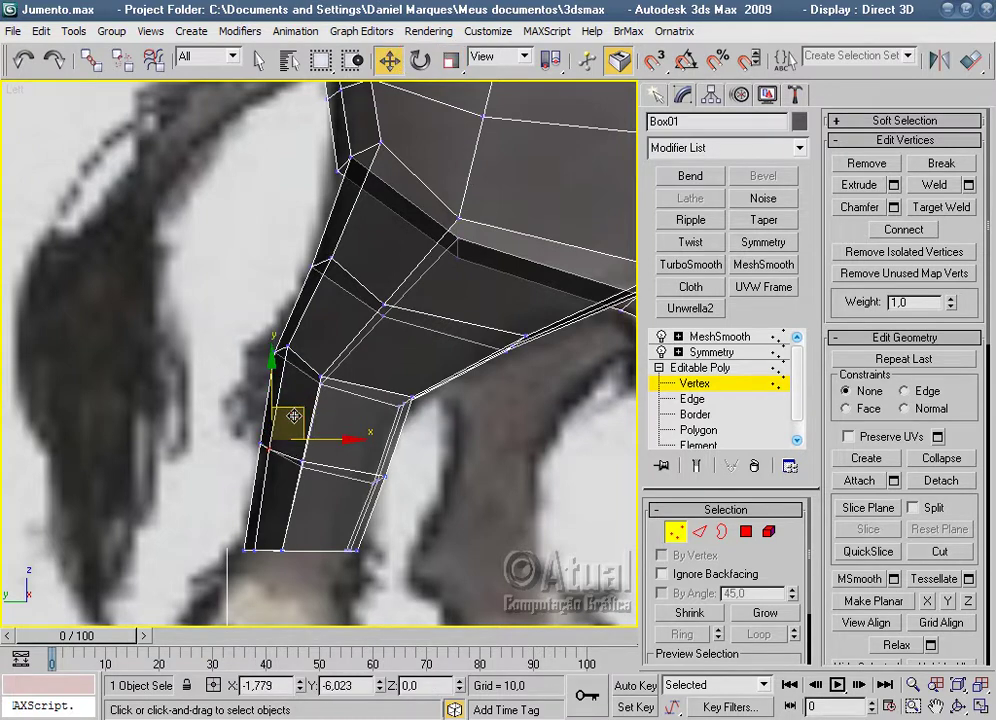
click(300, 459)
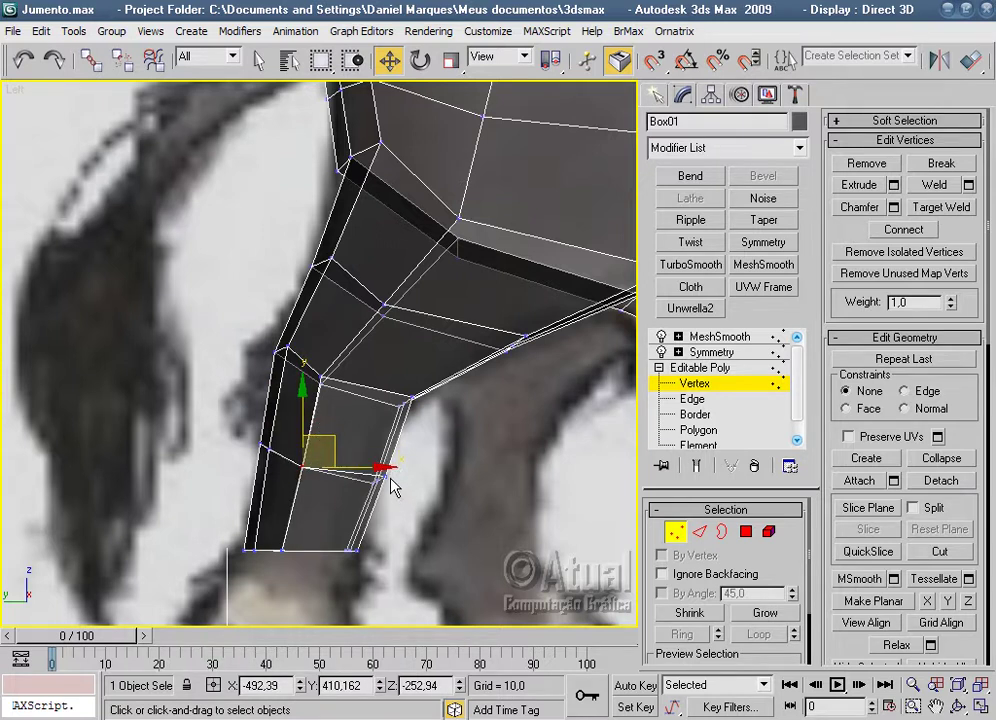
click(445, 480)
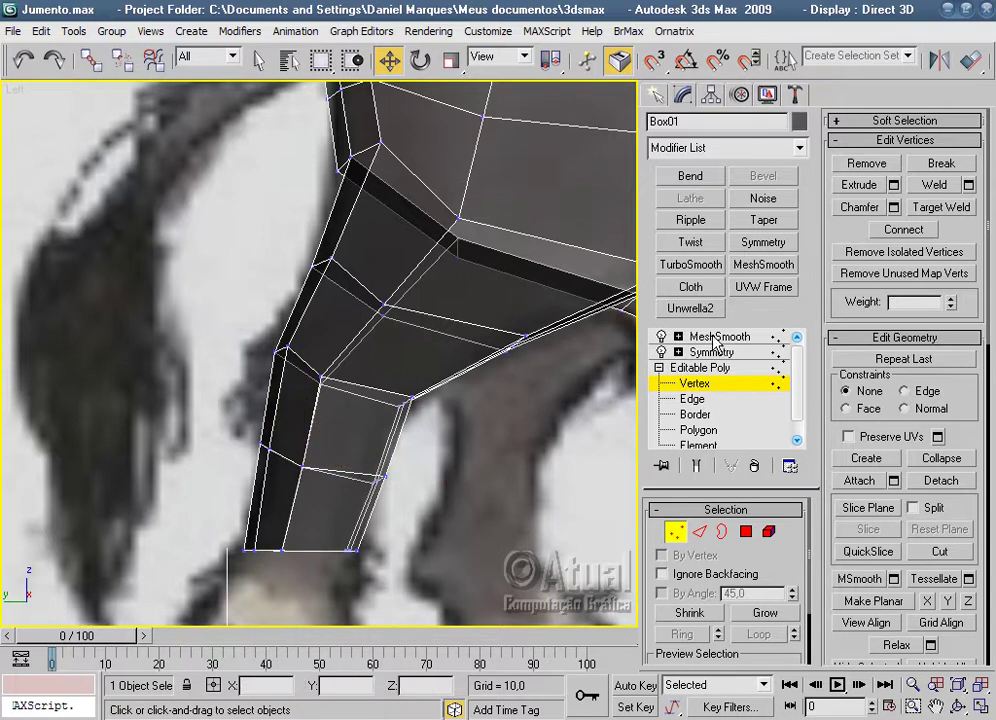
Inspect the lower-leg edges in Edge mode while zooming the Left view.
click(699, 531)
scroll(440, 493, down, 2)
scroll(445, 489, down, 2)
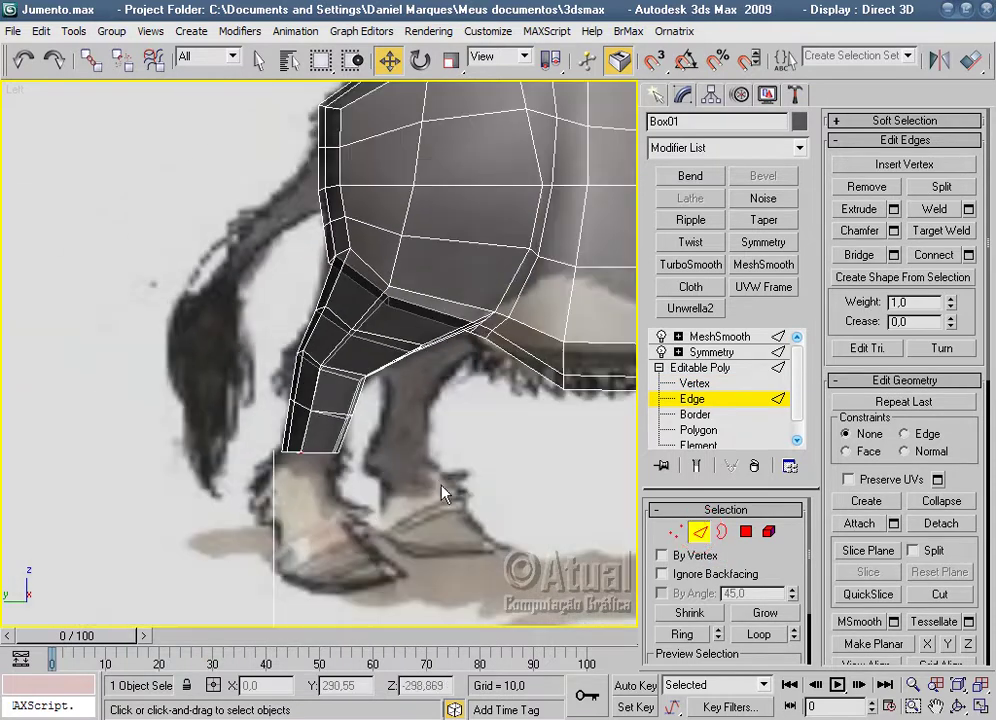
scroll(490, 525, up, 3)
click(396, 496)
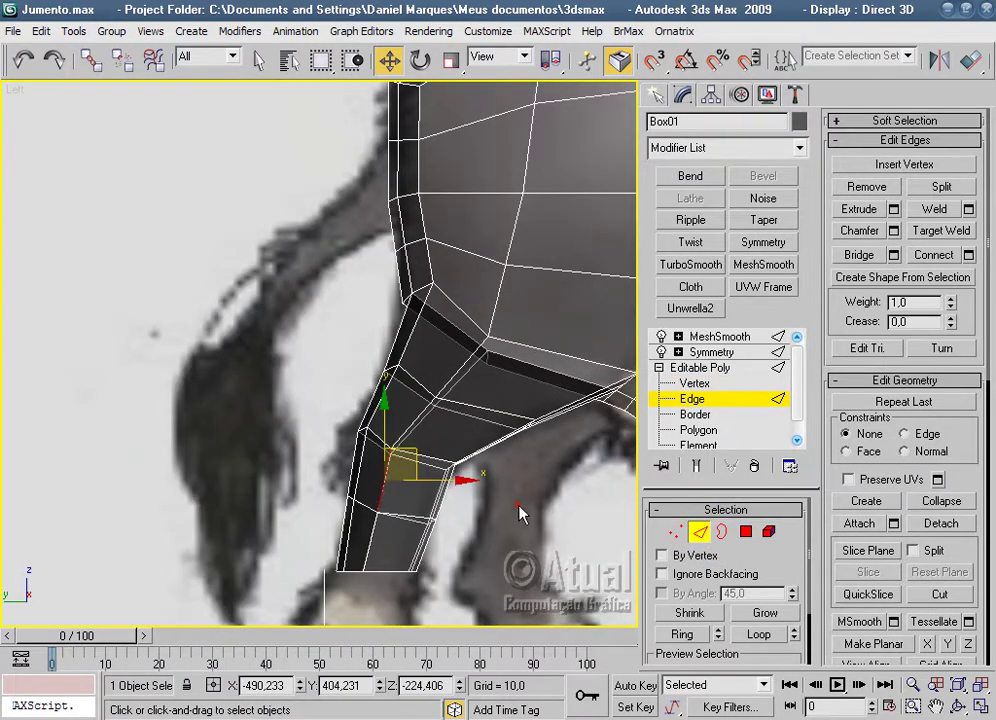
click(482, 513)
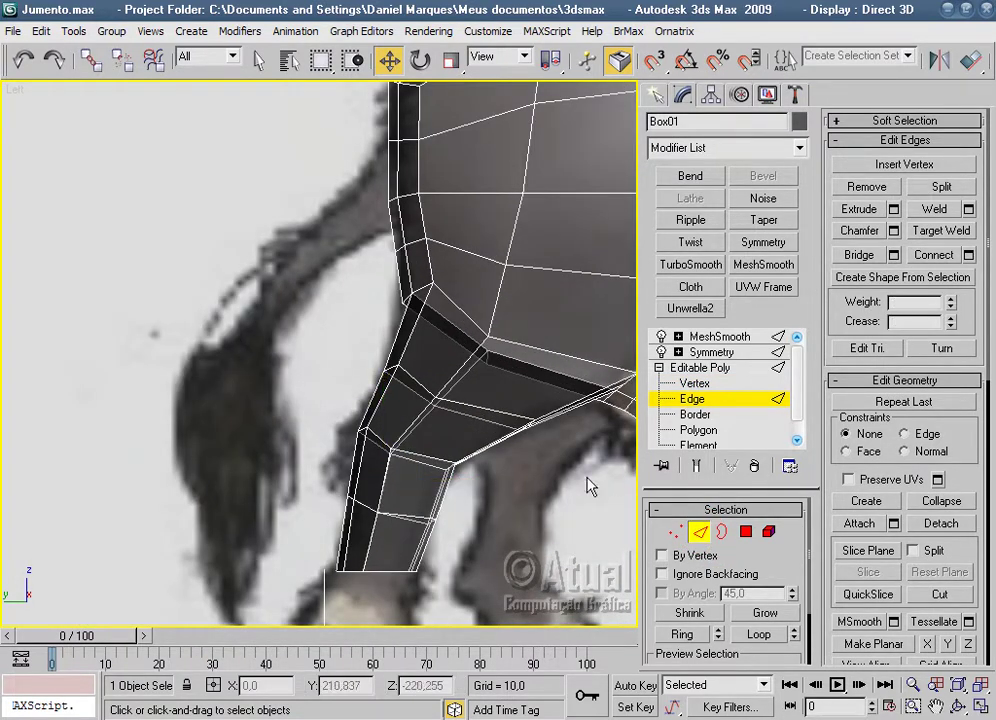
scroll(476, 481, down, 2)
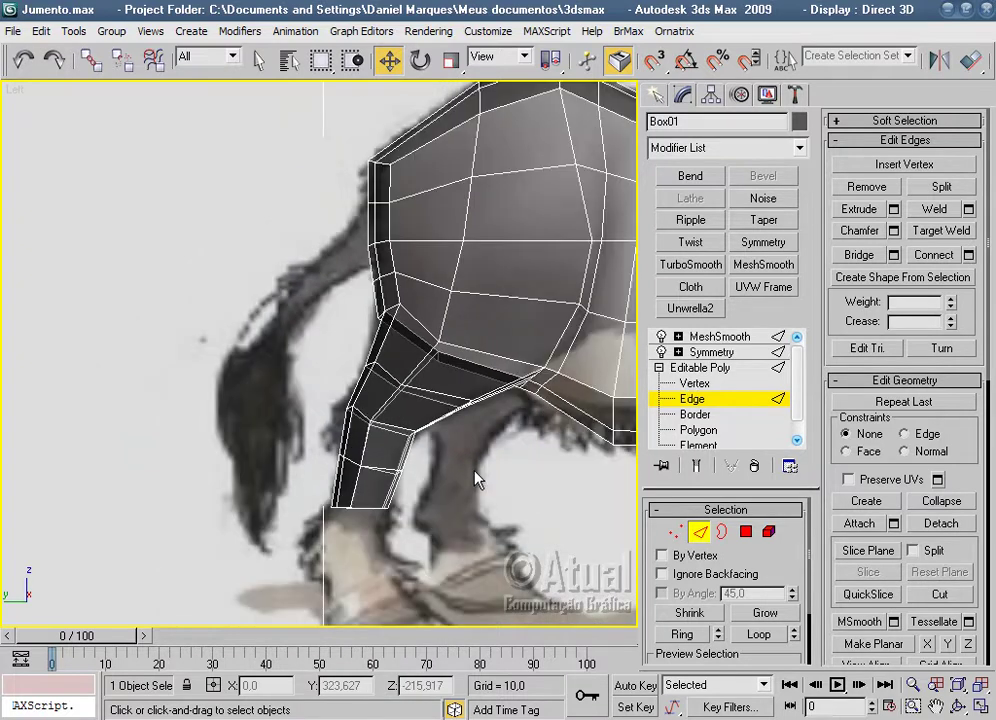
scroll(474, 474, down, 1)
scroll(360, 466, down, 1)
scroll(396, 460, down, 1)
scroll(375, 390, up, 1)
scroll(440, 420, up, 3)
Pull a lower-leg vertex left onto the reference leg outline.
click(675, 532)
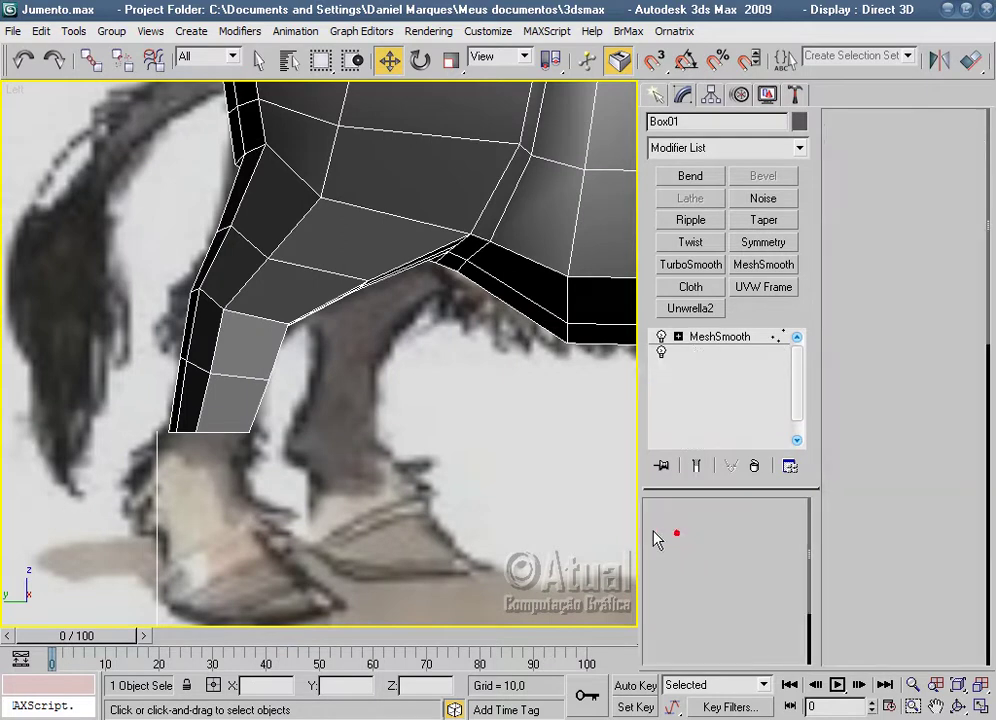
scroll(467, 473, up, 2)
click(417, 403)
mouse_move(432, 383)
mouse_down()
mouse_move(400, 380)
mouse_move(421, 380)
mouse_up()
click(385, 474)
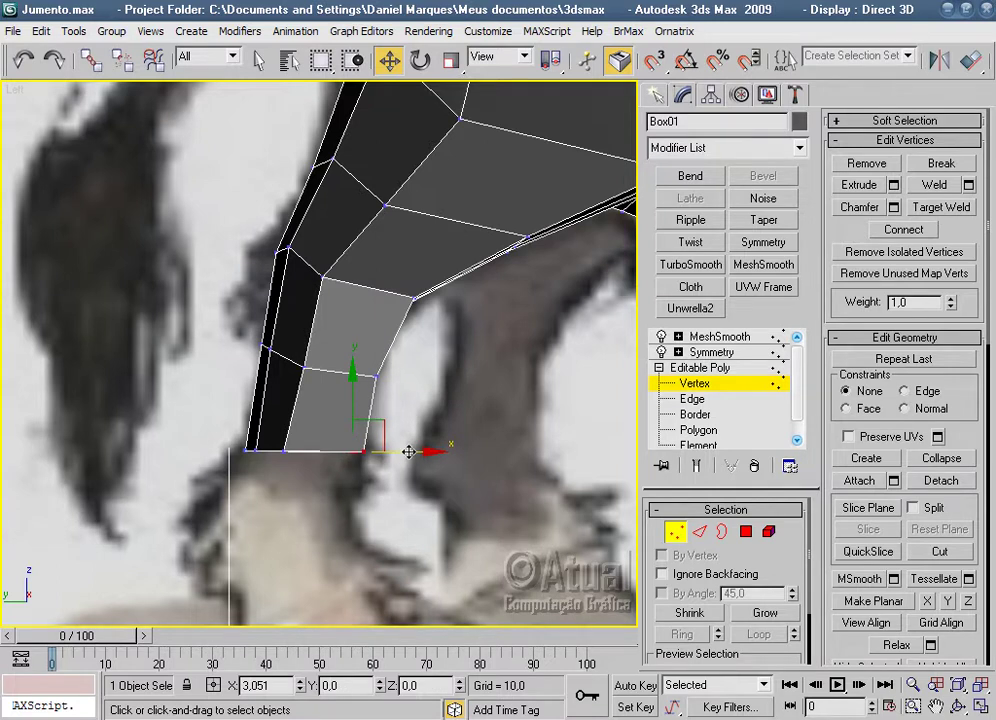
middle_drag(407, 452, 456, 476)
Align the leg's left-edge and bottom-left vertices with the reference outline.
click(268, 401)
mouse_move(330, 418)
mouse_down()
mouse_move(376, 420)
mouse_move(341, 420)
mouse_up()
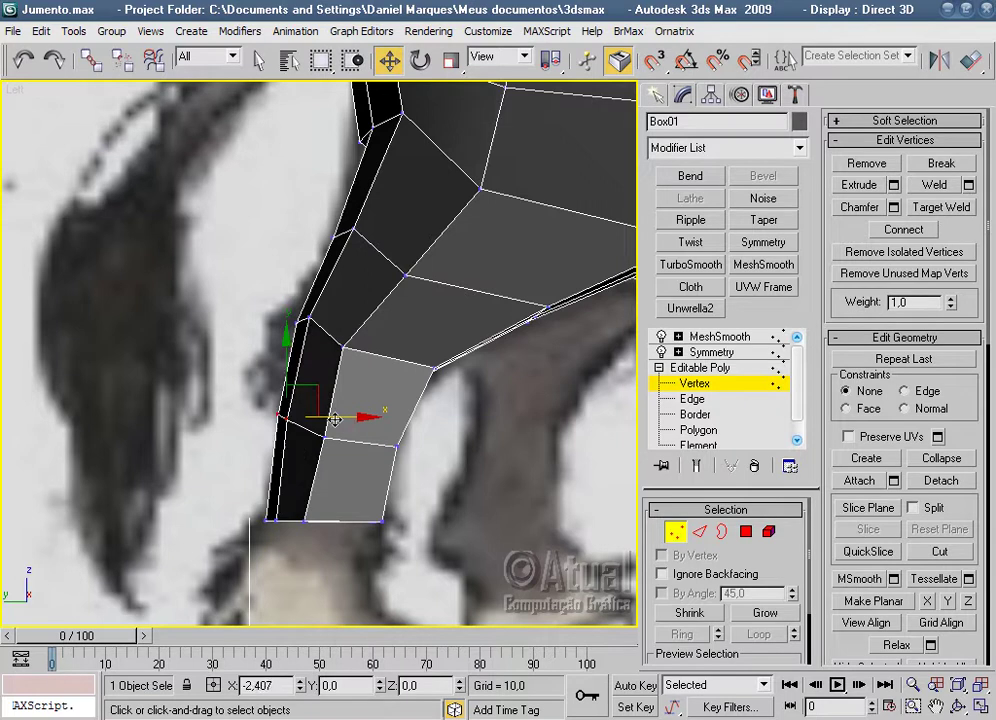
click(272, 520)
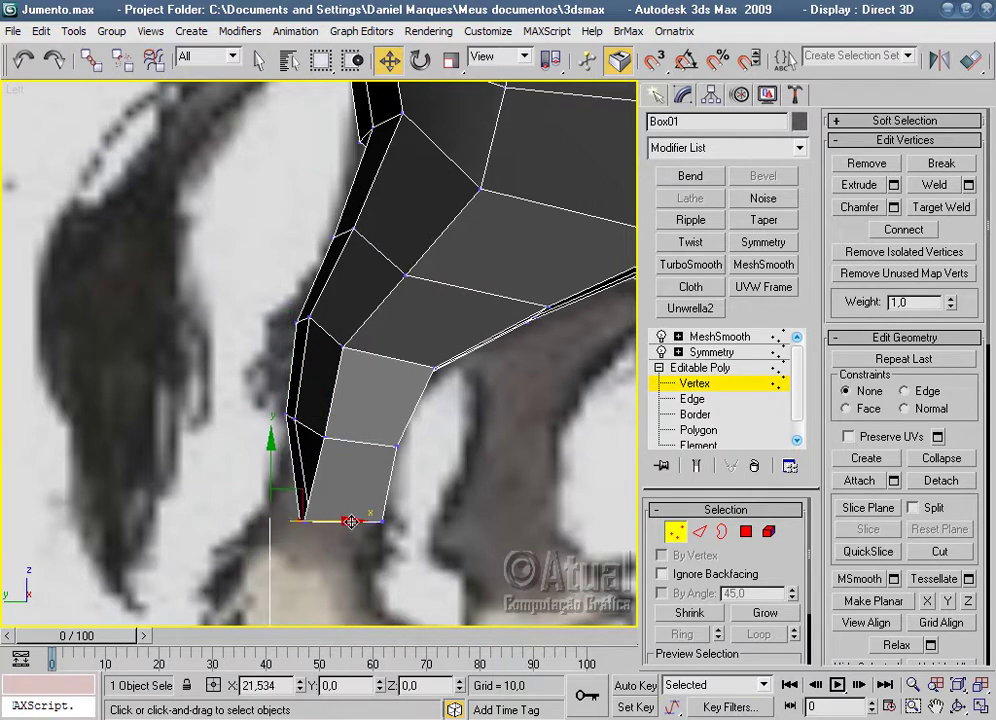
drag(316, 521, 306, 521)
click(309, 547)
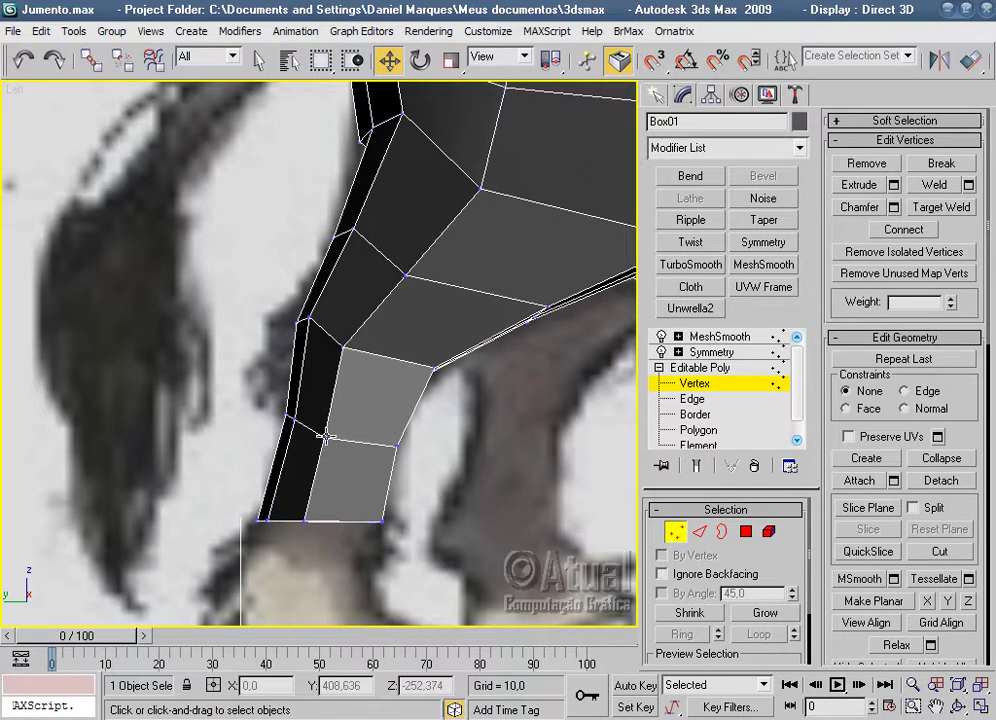
middle_drag(351, 390, 336, 440)
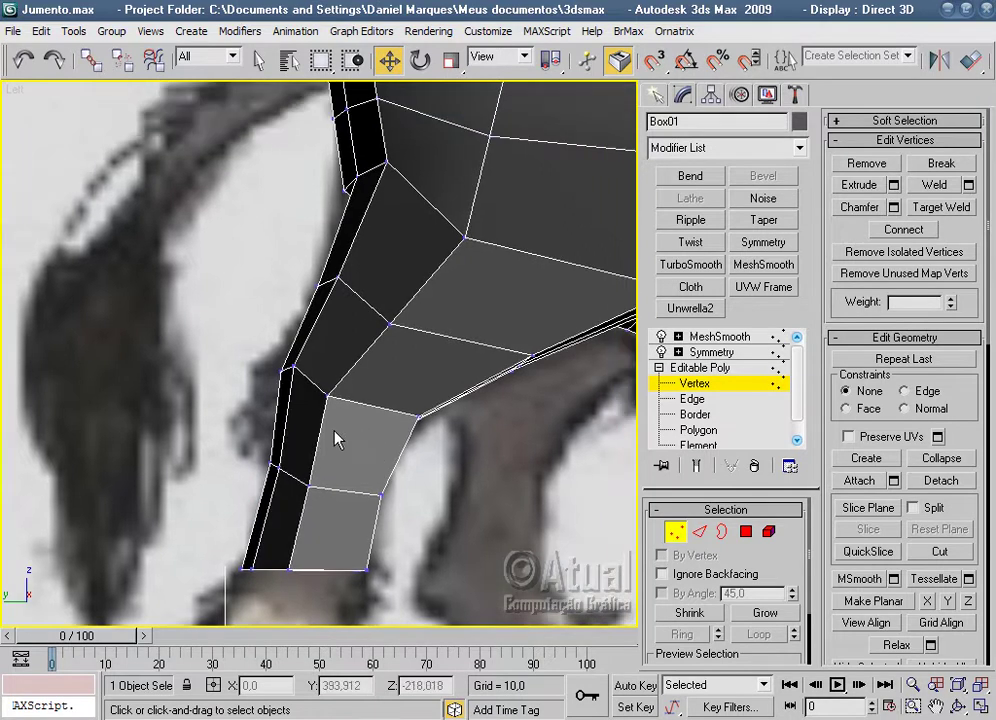
drag(305, 380, 304, 379)
right_click(309, 352)
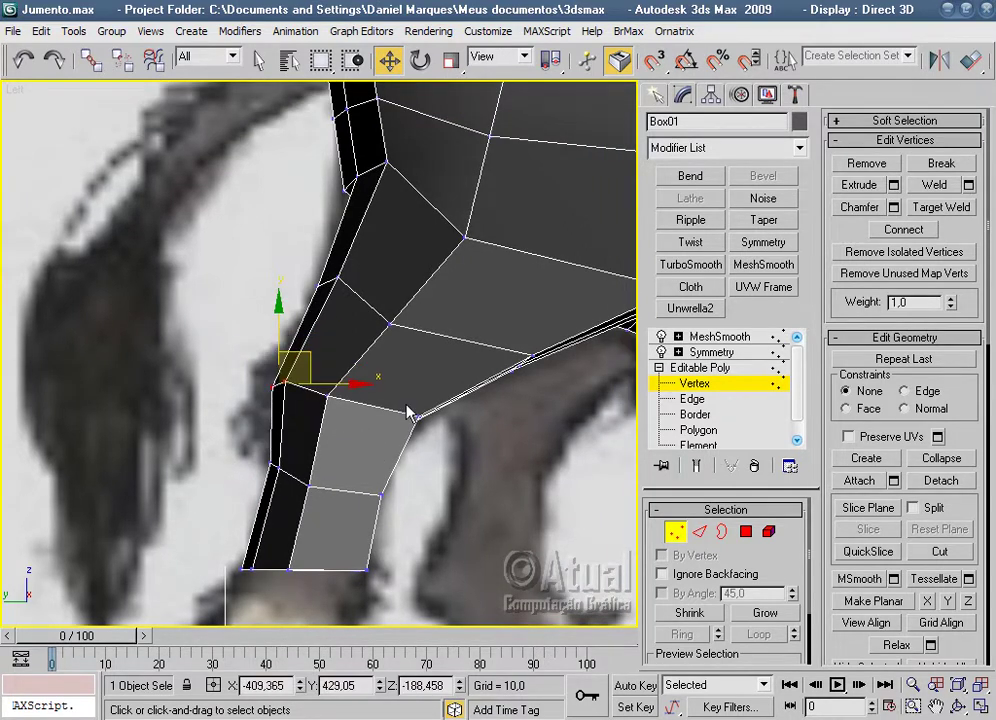
Switch to Perspective and scale the selected leg vertices inward.
key(p)
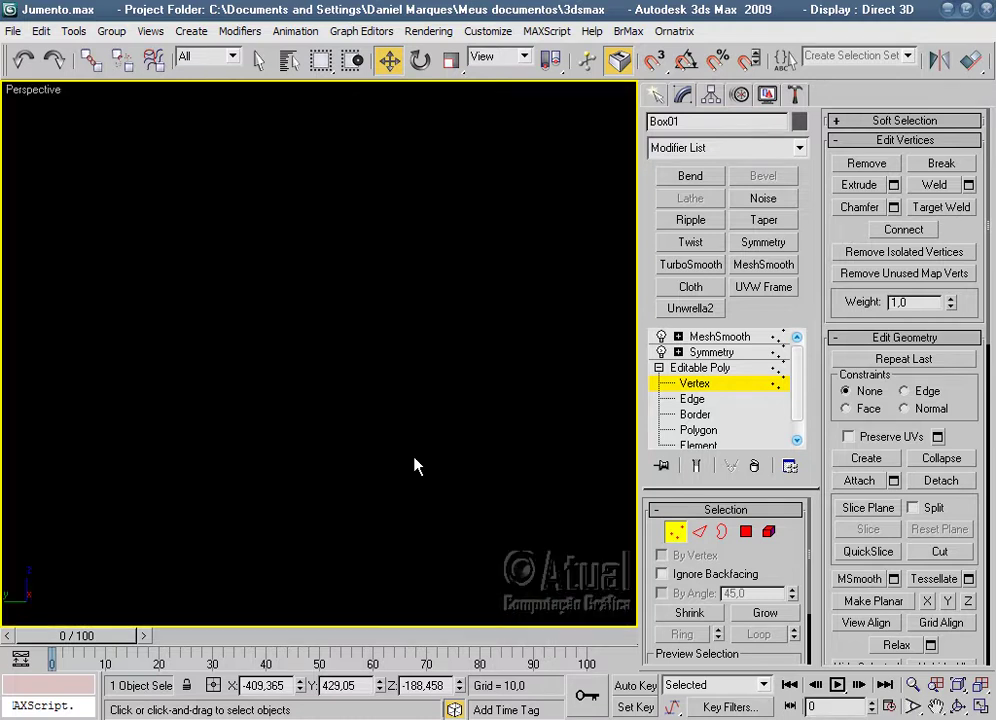
scroll(411, 464, down, 5)
scroll(513, 466, up, 5)
mouse_move(487, 447)
alt+middle_down()
mouse_move(469, 391)
mouse_move(556, 409)
mouse_move(549, 310)
mouse_move(349, 280)
mouse_move(331, 289)
mouse_move(297, 418)
mouse_move(322, 422)
mouse_move(382, 400)
mouse_move(276, 422)
mouse_move(211, 409)
mouse_move(405, 478)
mouse_move(367, 480)
mouse_move(373, 390)
mouse_move(500, 367)
mouse_move(359, 391)
mouse_move(386, 412)
mouse_move(305, 314)
mouse_move(490, 348)
mouse_move(438, 418)
mouse_move(462, 133)
alt+middle_up()
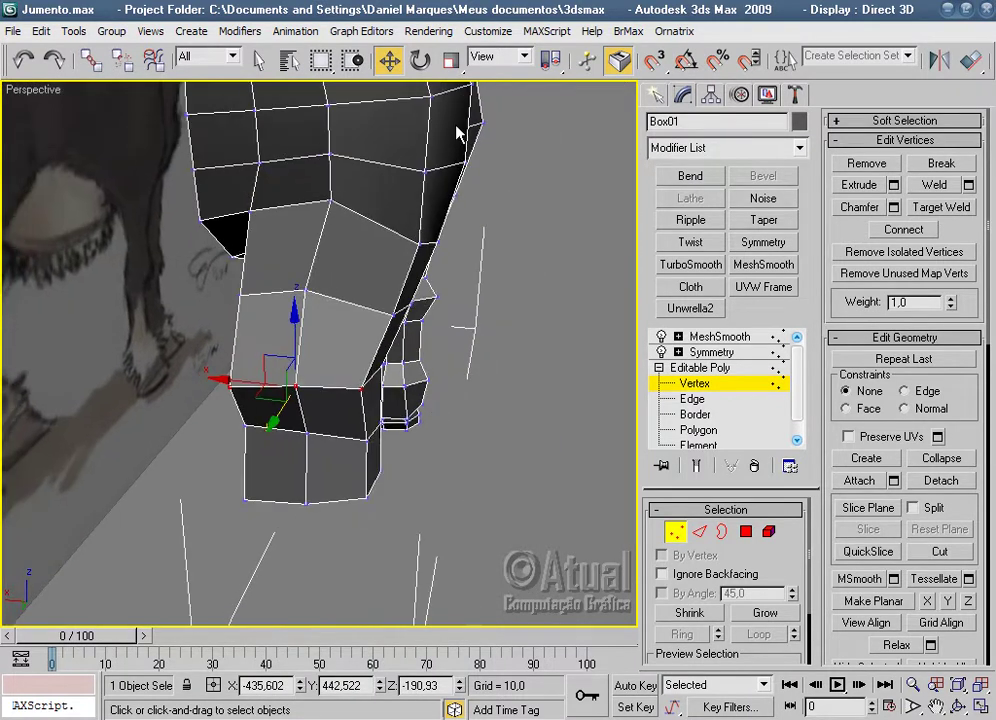
key(r)
drag(368, 410, 362, 259)
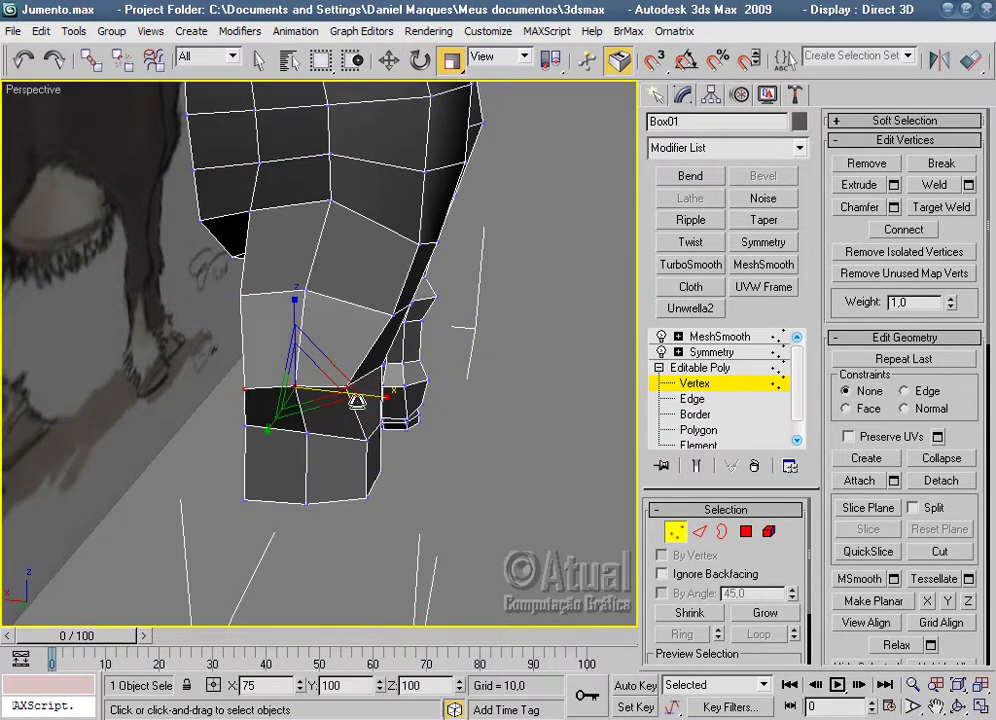
Shift a single lower-leg vertex along X, checking it from the front.
click(389, 61)
mouse_move(389, 140)
alt+middle_down()
mouse_move(431, 329)
mouse_move(282, 429)
alt+middle_up()
mouse_move(386, 411)
alt+middle_down()
mouse_move(409, 473)
mouse_move(335, 470)
alt+middle_up()
click(378, 482)
click(283, 445)
alt+middle_drag(295, 458, 412, 458)
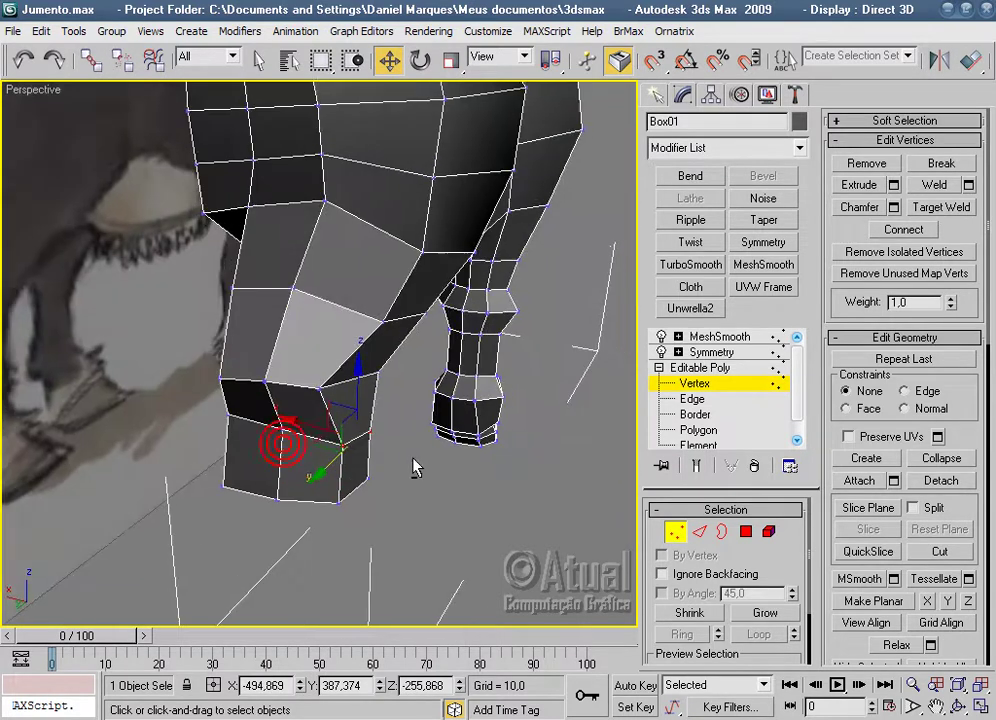
drag(313, 428, 294, 424)
alt+middle_drag(294, 424, 372, 452)
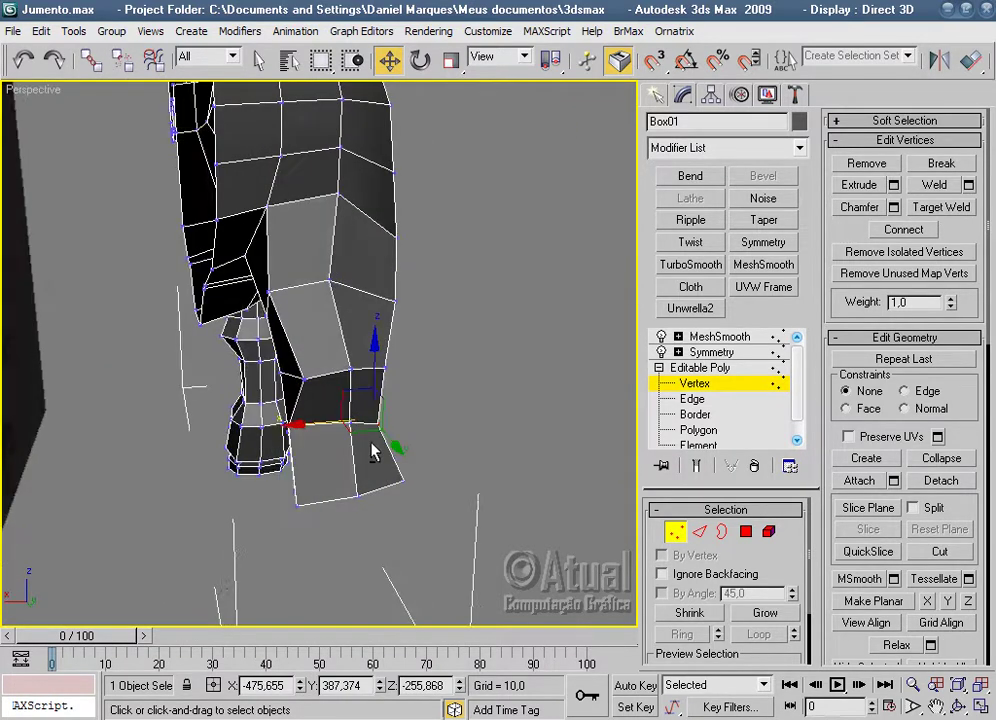
Reposition another leg vertex along X to refine the leg shape.
click(255, 450)
alt+middle_drag(255, 450, 324, 359)
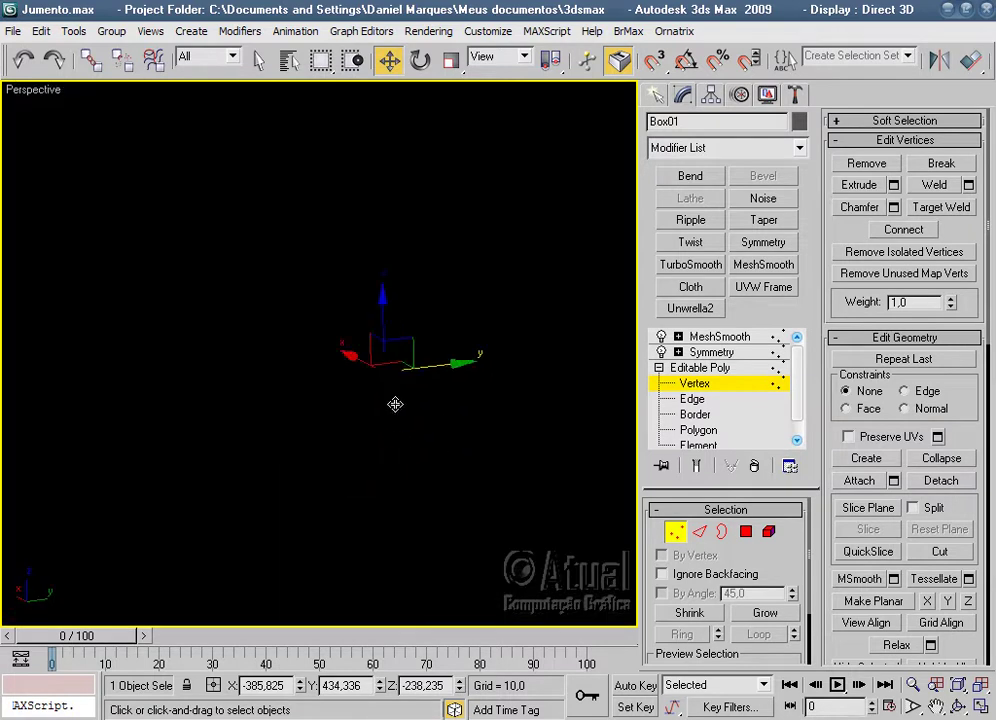
scroll(324, 359, up, 2)
scroll(435, 387, up, 2)
scroll(517, 392, up, 2)
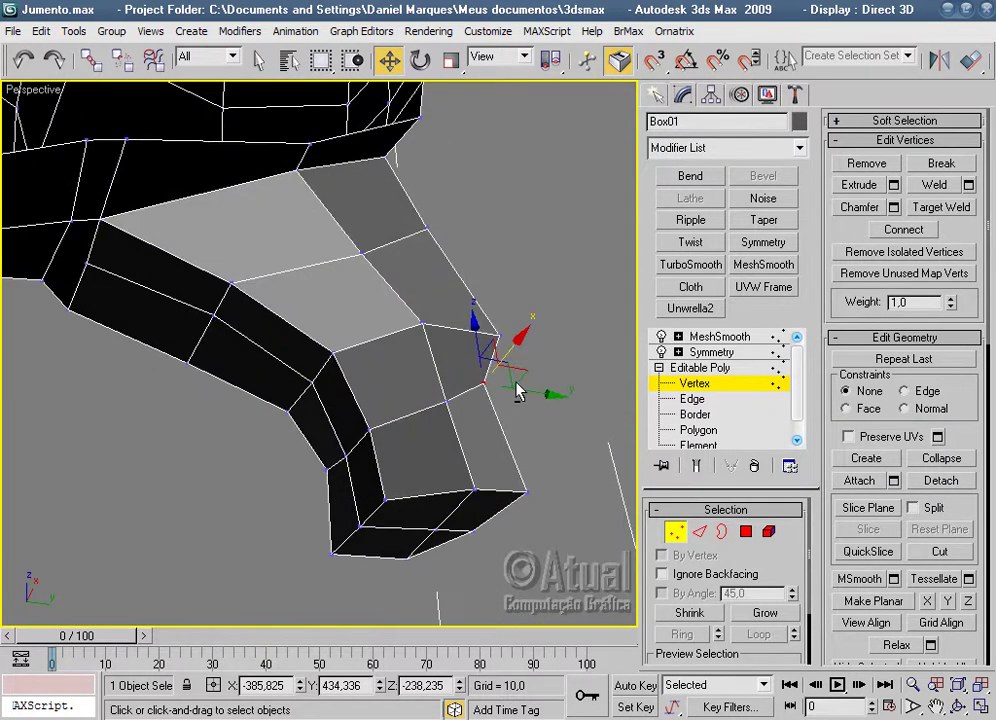
drag(442, 402, 349, 449)
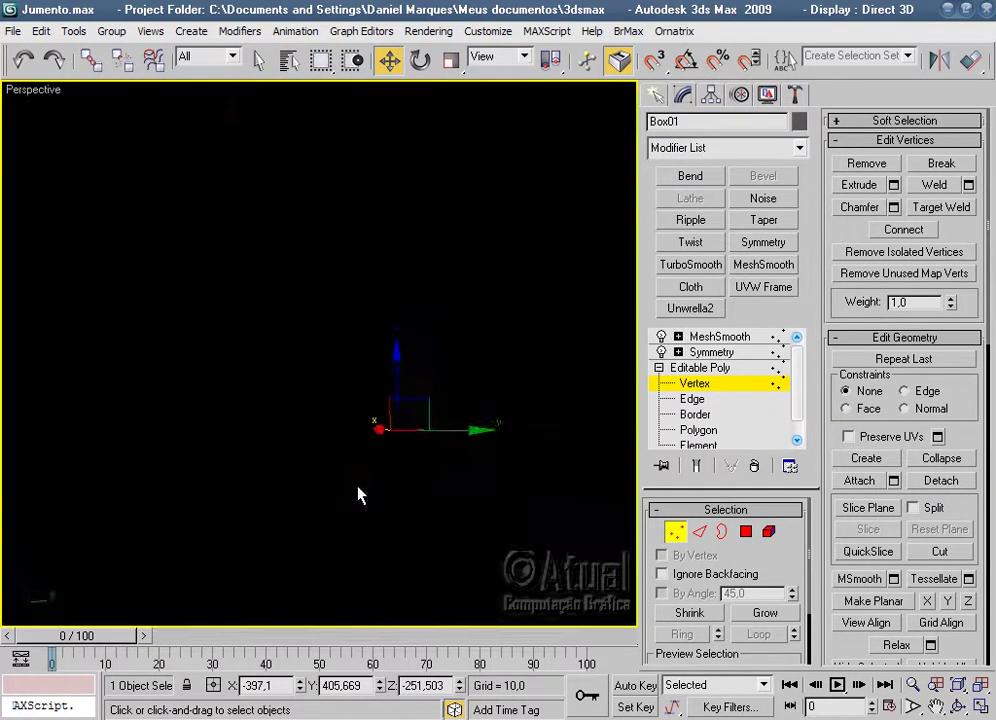
alt+middle_drag(356, 493, 228, 543)
drag(222, 467, 208, 470)
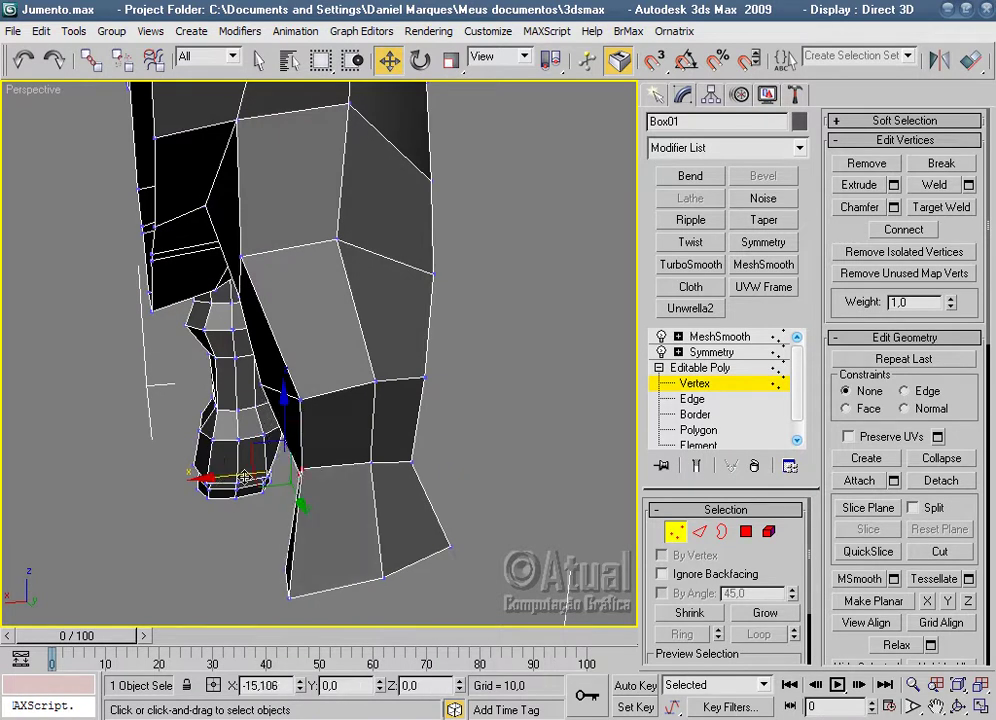
mouse_move(208, 470)
alt+middle_down()
mouse_move(437, 435)
mouse_move(431, 408)
mouse_move(357, 367)
alt+middle_up()
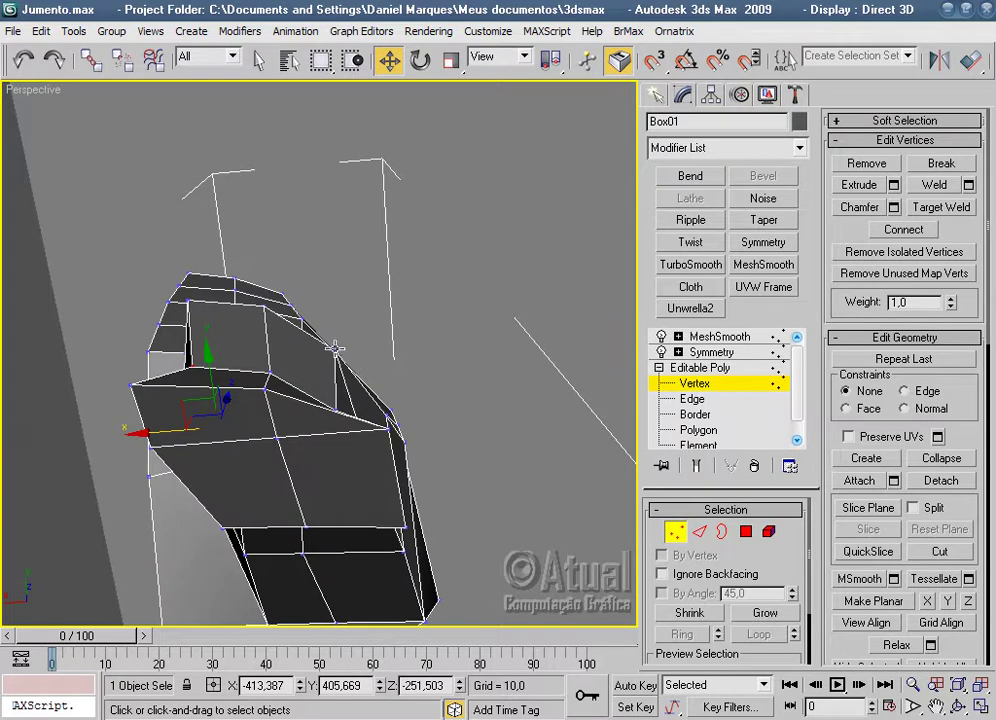
Raise the top-of-mesh vertices and nudge a vertex near the rump upward.
click(336, 348)
drag(330, 304, 329, 278)
click(188, 292)
drag(182, 258, 183, 270)
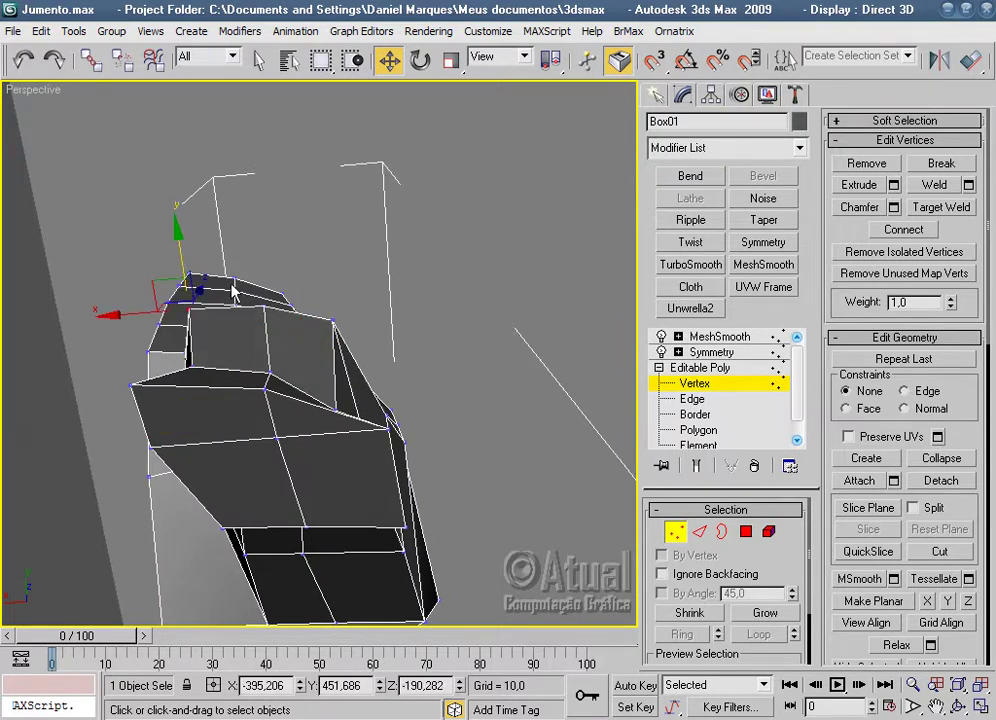
scroll(233, 285, up, 3)
mouse_move(300, 350)
middle_down()
mouse_move(330, 445)
mouse_move(297, 418)
middle_up()
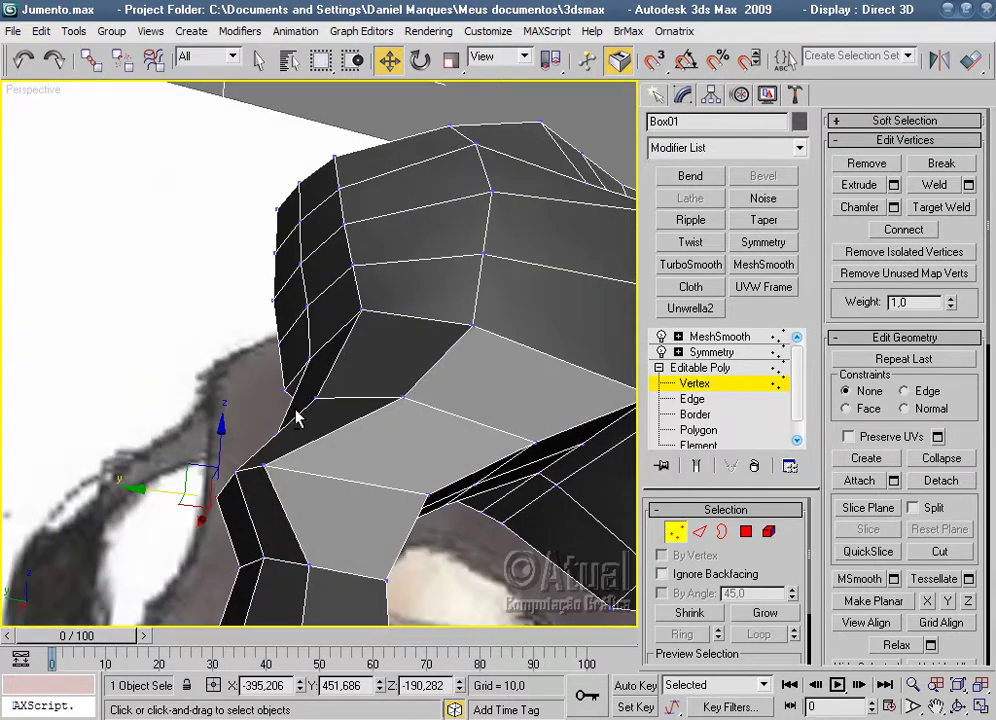
click(314, 397)
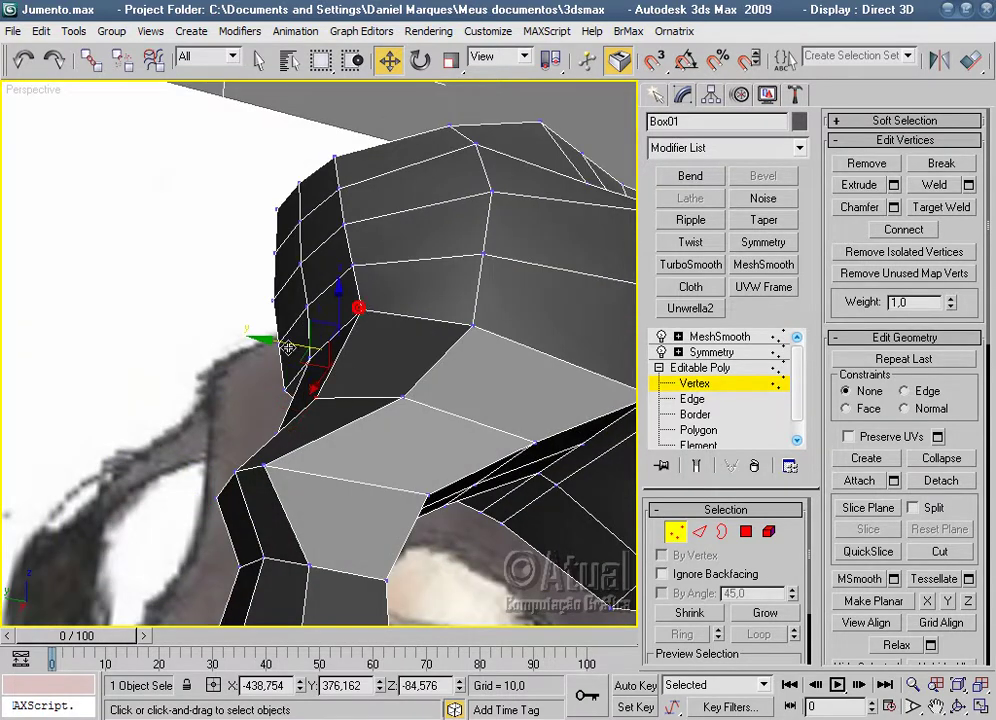
drag(287, 347, 271, 345)
Reshape the muzzle by raising its edge vertices and moving one up and left.
mouse_move(271, 345)
alt+middle_down()
mouse_move(498, 389)
mouse_move(287, 498)
mouse_move(394, 460)
alt+middle_up()
scroll(362, 522, up, 2)
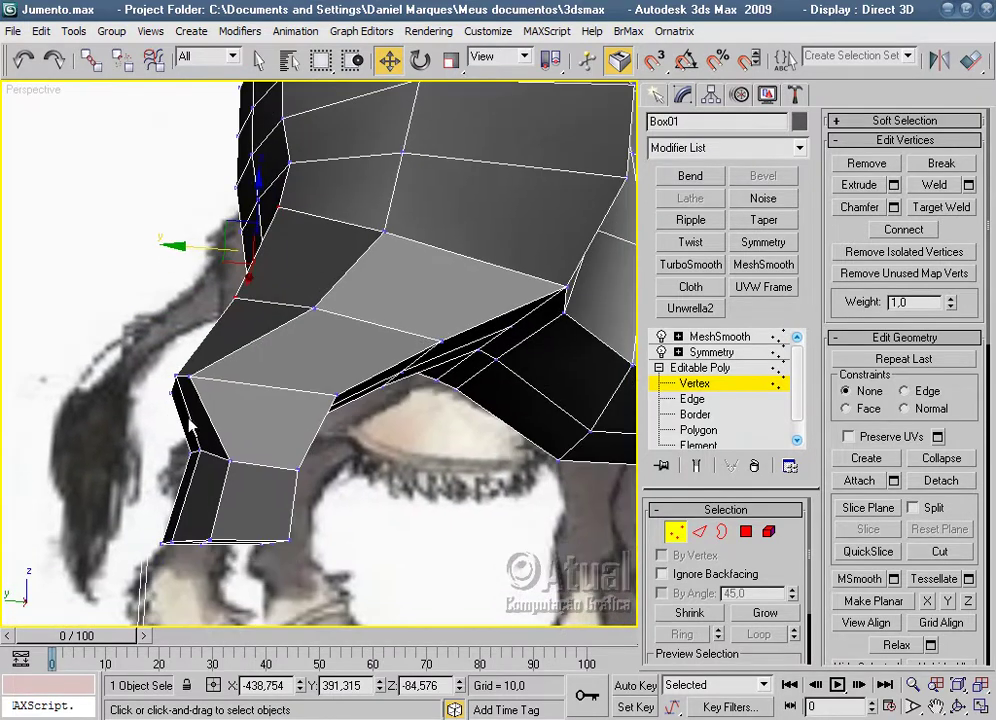
click(190, 378)
drag(140, 374, 194, 383)
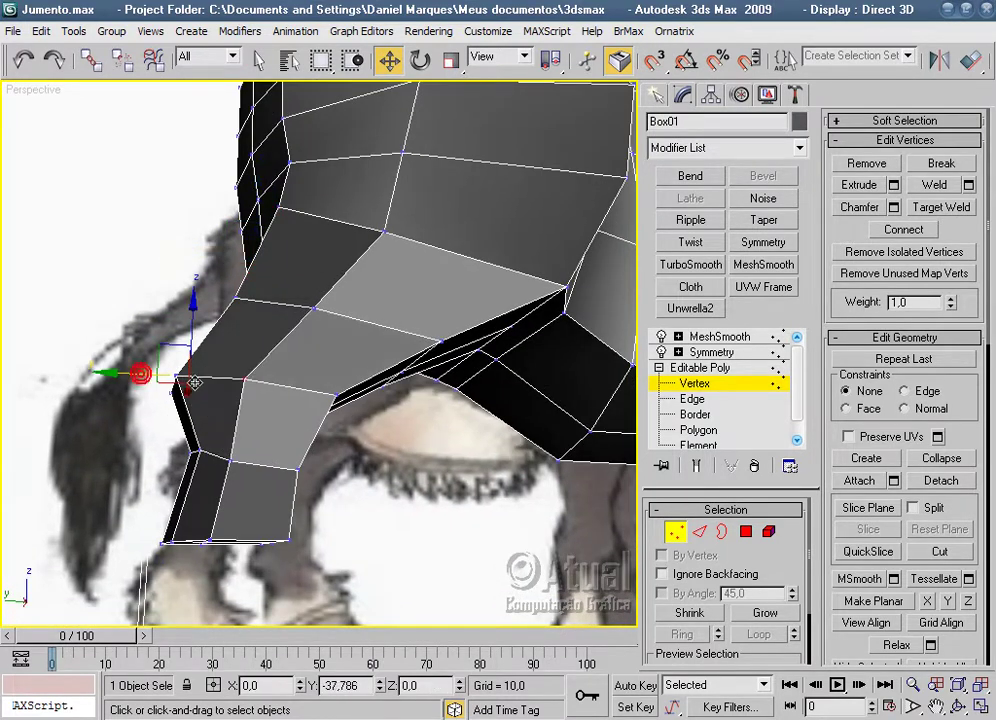
mouse_move(202, 383)
alt+middle_down()
mouse_move(333, 418)
mouse_move(483, 390)
alt+middle_up()
mouse_move(358, 402)
alt+middle_down()
mouse_move(420, 356)
mouse_move(389, 378)
mouse_move(358, 336)
mouse_move(311, 355)
mouse_move(362, 438)
mouse_move(265, 366)
alt+middle_up()
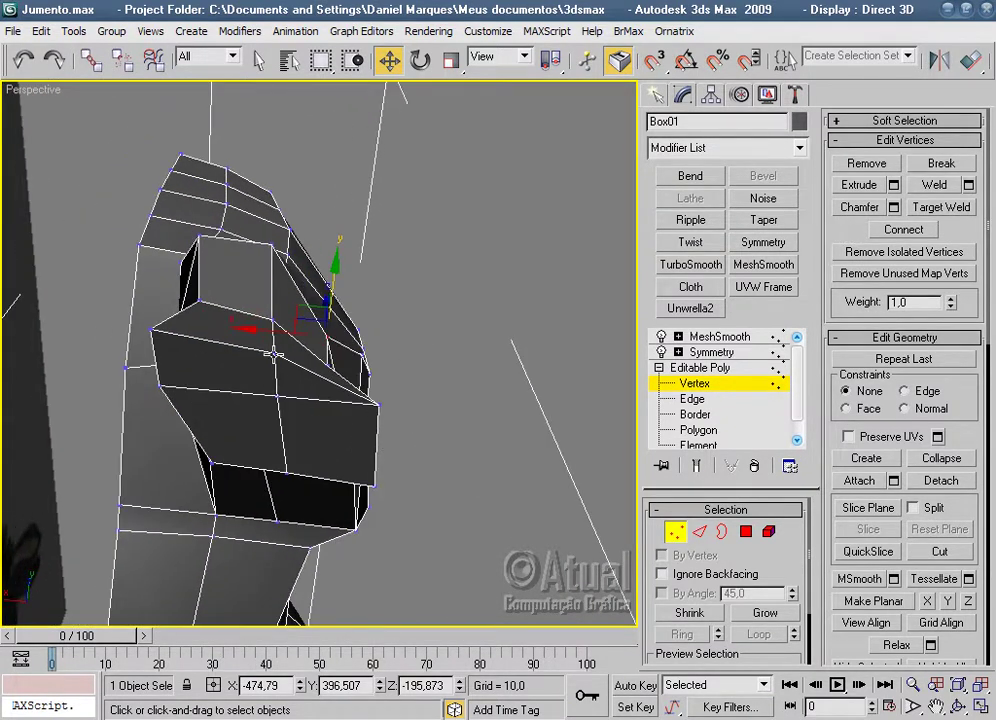
drag(280, 308, 160, 345)
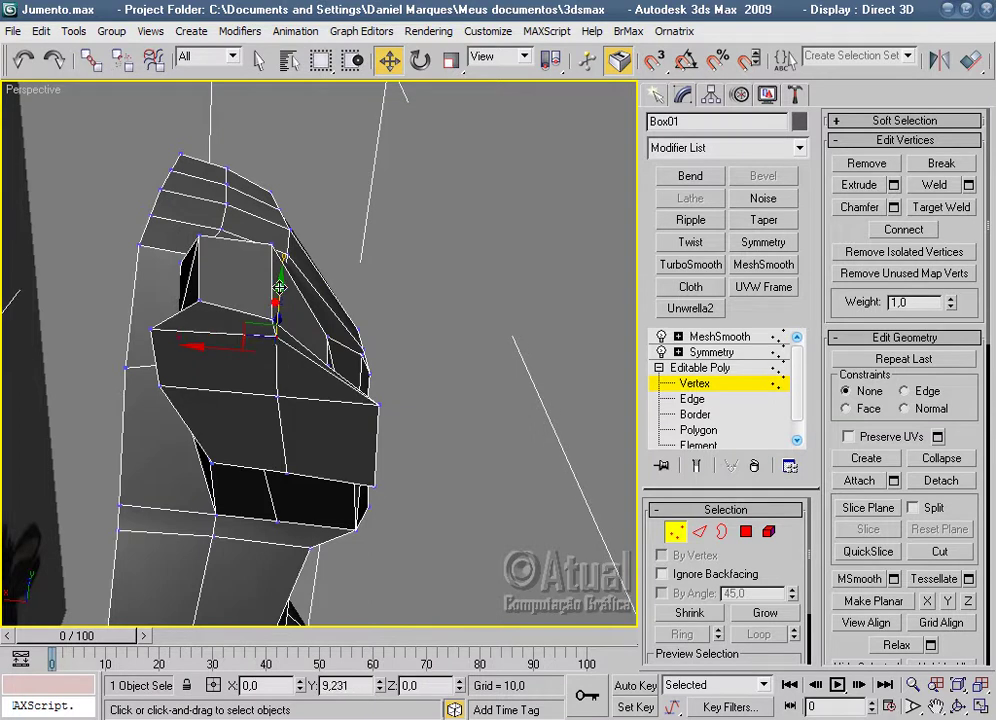
click(152, 328)
mouse_move(150, 277)
mouse_down()
mouse_move(133, 281)
mouse_move(128, 312)
mouse_up()
mouse_move(132, 312)
alt+middle_down()
mouse_move(307, 367)
mouse_move(222, 422)
mouse_move(327, 489)
mouse_move(382, 507)
mouse_move(310, 552)
alt+middle_up()
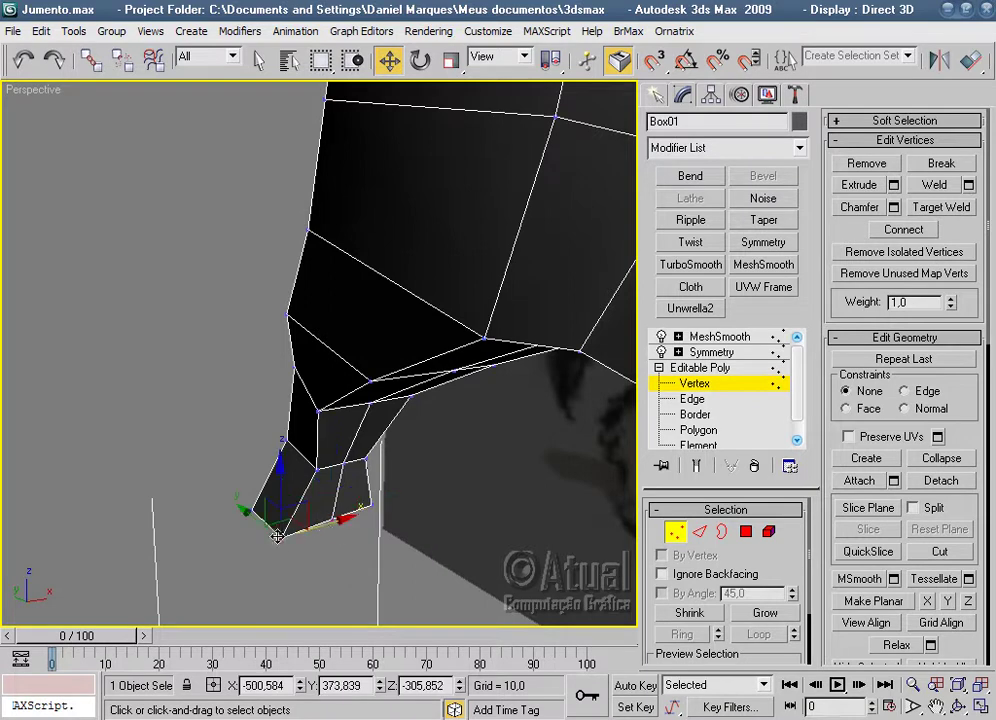
Slide a snout vertex sideways and preview the smoothed donkey.
drag(337, 527, 378, 515)
click(720, 338)
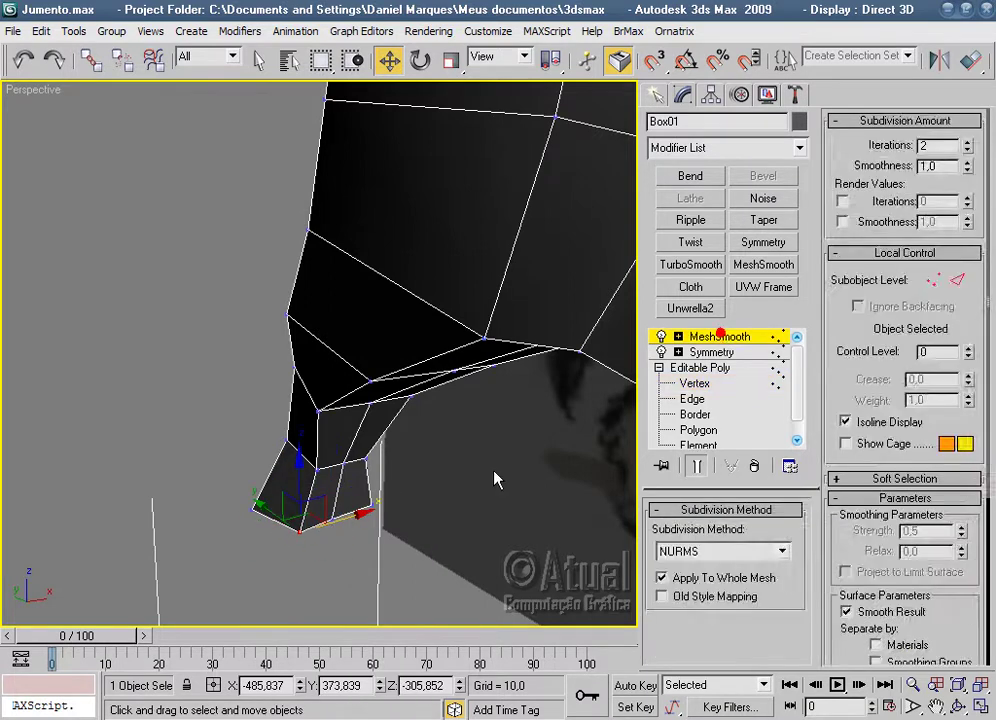
click(493, 478)
scroll(429, 529, down, 3)
scroll(291, 529, down, 3)
mouse_move(291, 529)
alt+middle_down()
mouse_move(490, 462)
mouse_move(596, 487)
mouse_move(505, 529)
mouse_move(482, 451)
mouse_move(517, 347)
mouse_move(407, 289)
mouse_move(445, 374)
mouse_move(418, 485)
mouse_move(590, 498)
mouse_move(318, 482)
mouse_move(447, 531)
mouse_move(302, 505)
mouse_move(375, 510)
mouse_move(378, 485)
mouse_move(422, 509)
mouse_move(556, 509)
mouse_move(482, 307)
mouse_move(405, 300)
mouse_move(496, 467)
mouse_move(434, 512)
mouse_move(405, 378)
mouse_move(471, 507)
mouse_move(520, 510)
alt+middle_up()
scroll(434, 512, up, 3)
Raise the selected leg vertices and pick a vertex on the upper leg.
click(480, 456)
click(698, 430)
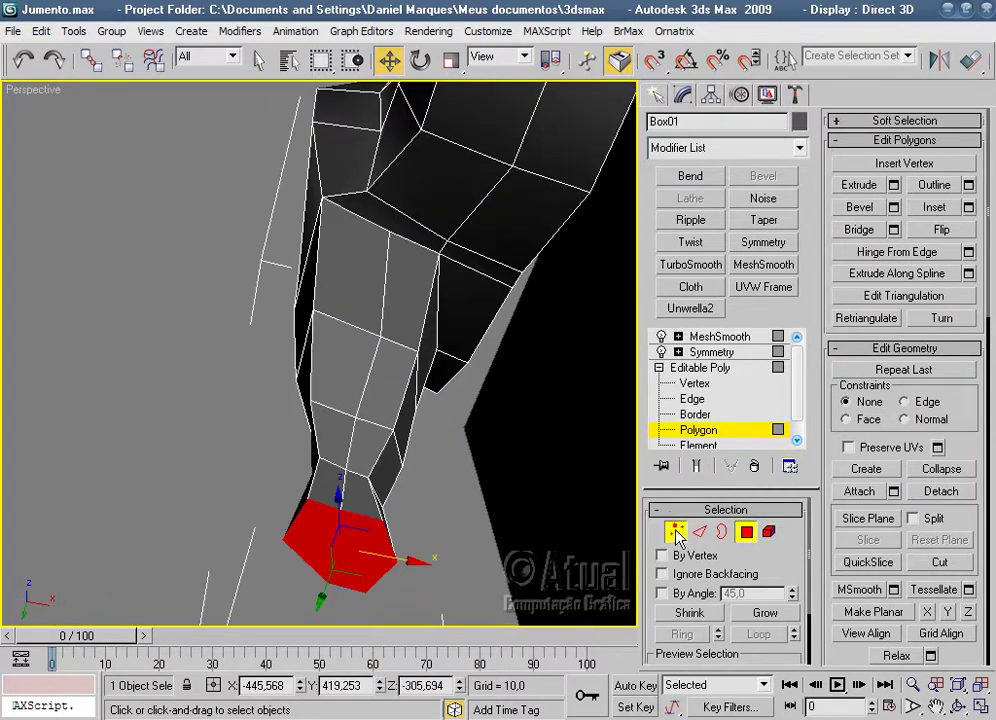
click(676, 532)
alt+middle_drag(352, 374, 436, 432)
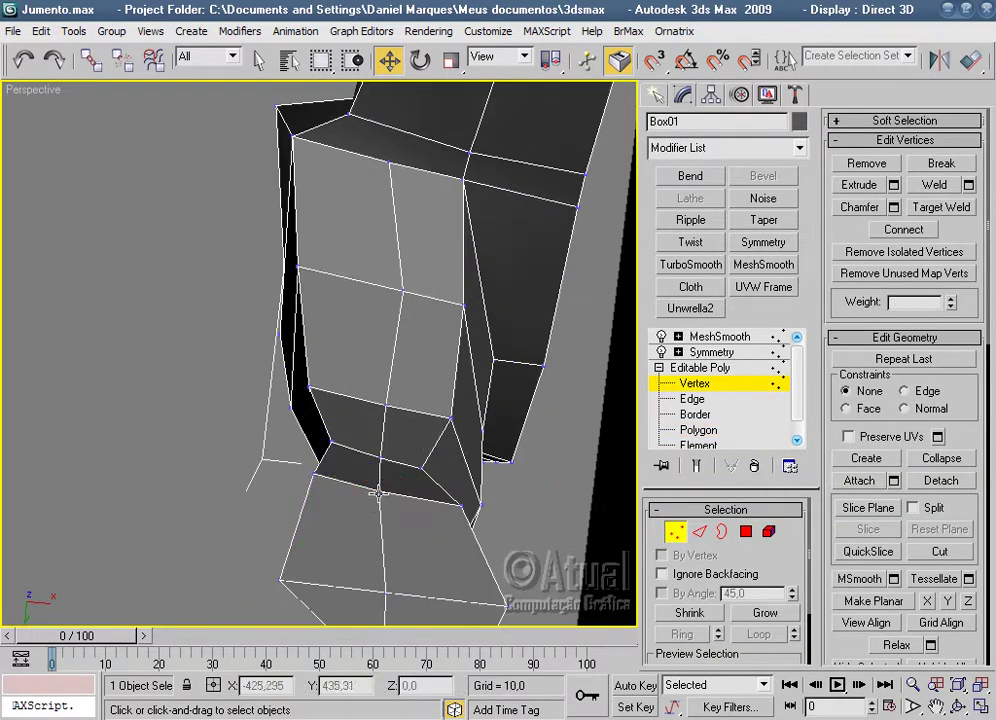
mouse_move(384, 404)
alt+middle_down()
mouse_move(467, 522)
mouse_move(393, 525)
mouse_move(413, 487)
mouse_move(372, 472)
alt+middle_up()
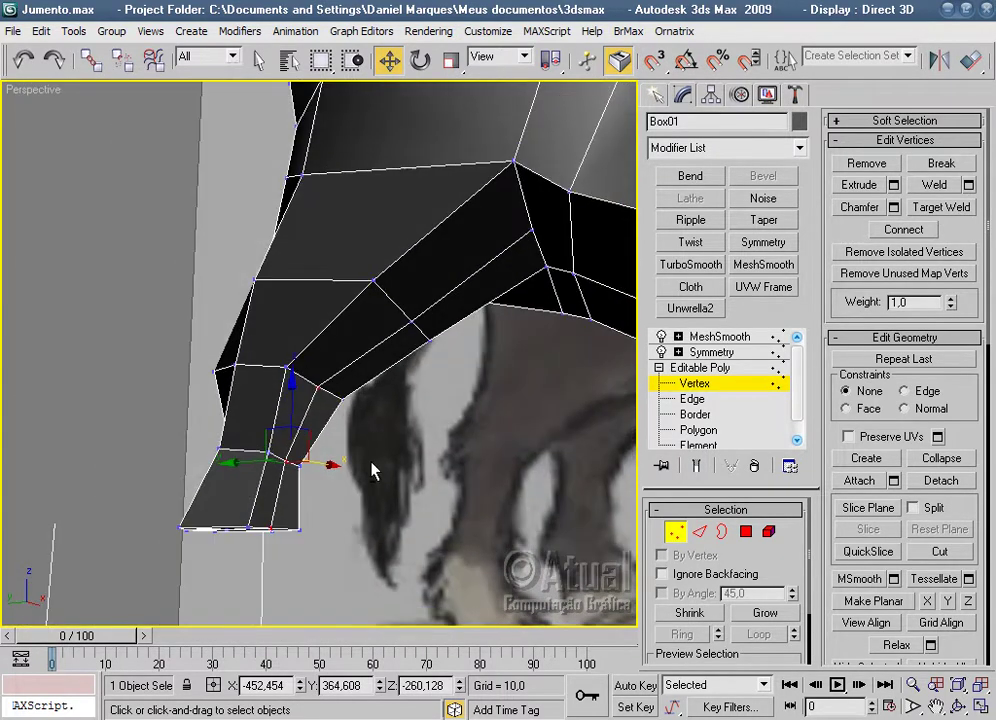
drag(252, 465, 415, 365)
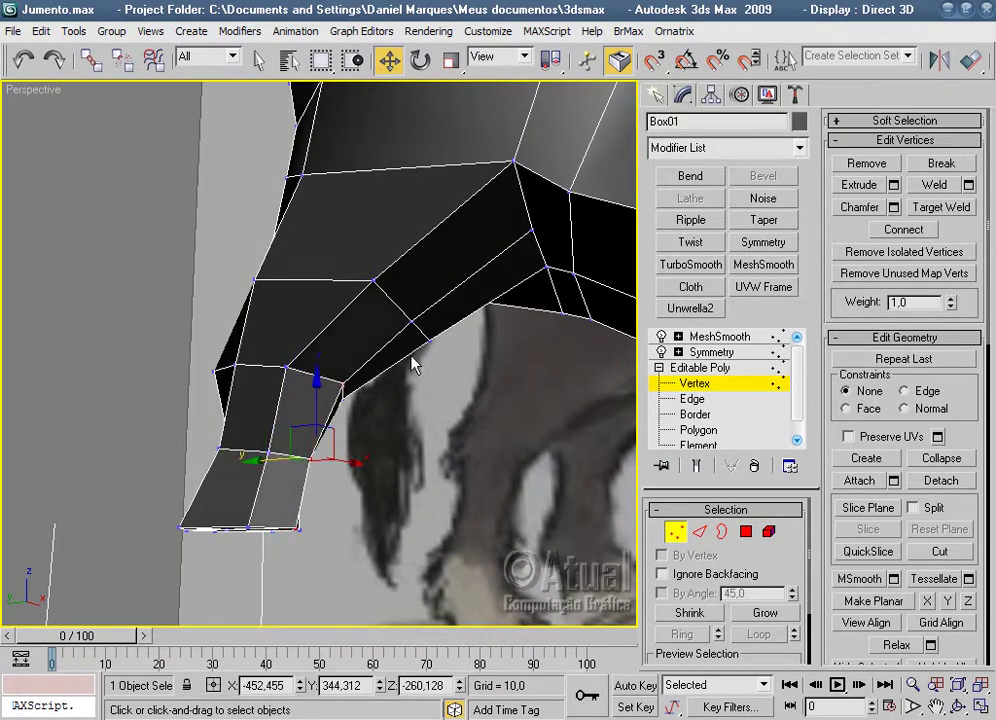
mouse_move(370, 333)
mouse_down()
mouse_move(425, 267)
mouse_move(423, 288)
mouse_up()
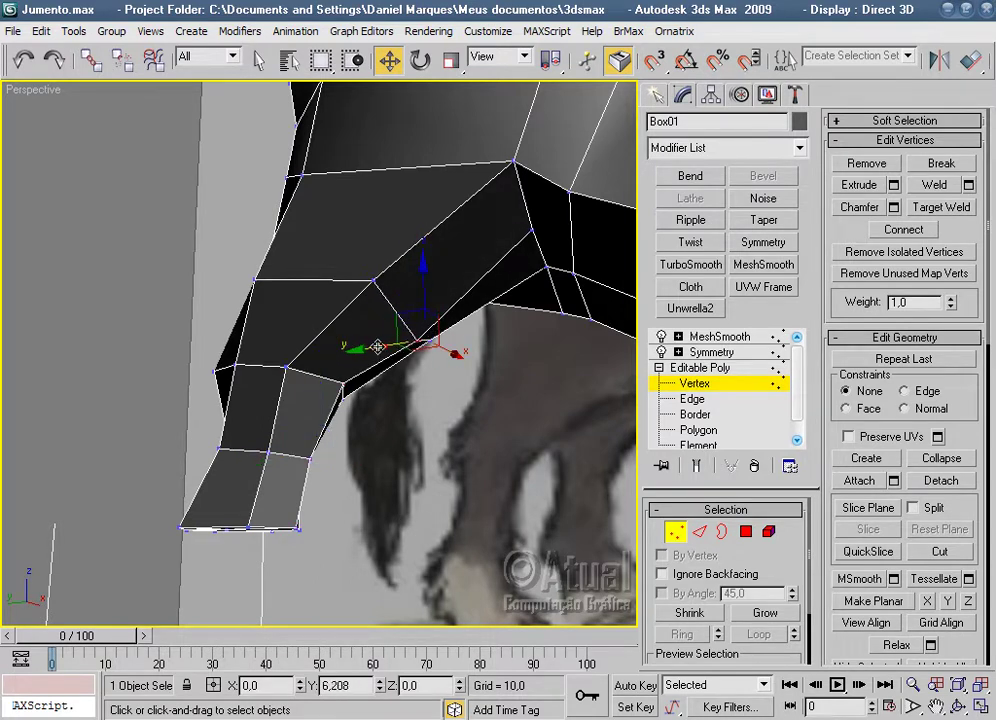
click(531, 232)
scroll(389, 482, up, 3)
mouse_move(389, 482)
alt+middle_down()
mouse_move(451, 415)
mouse_move(447, 331)
mouse_move(340, 573)
mouse_move(442, 529)
mouse_move(461, 590)
alt+middle_up()
Check the MeshSmooth result from angled and low views of the legs.
click(718, 336)
click(405, 177)
scroll(424, 369, down, 4)
scroll(461, 590, down, 5)
alt+middle_drag(458, 538, 558, 527)
scroll(409, 502, up, 5)
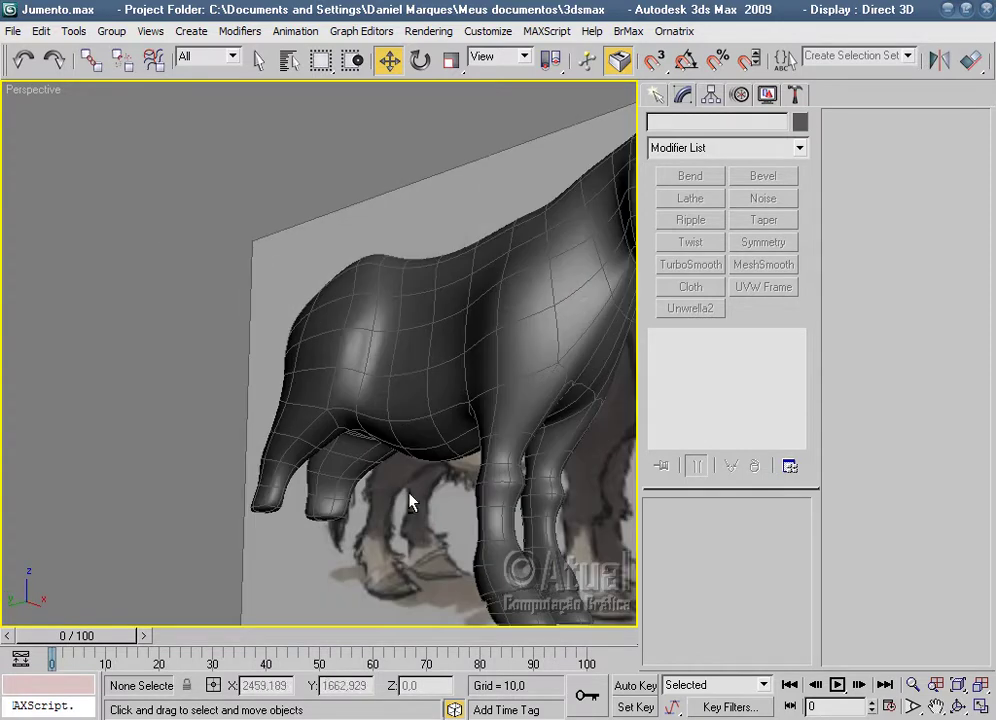
alt+middle_drag(380, 493, 500, 400)
scroll(391, 427, up, 4)
scroll(553, 445, up, 3)
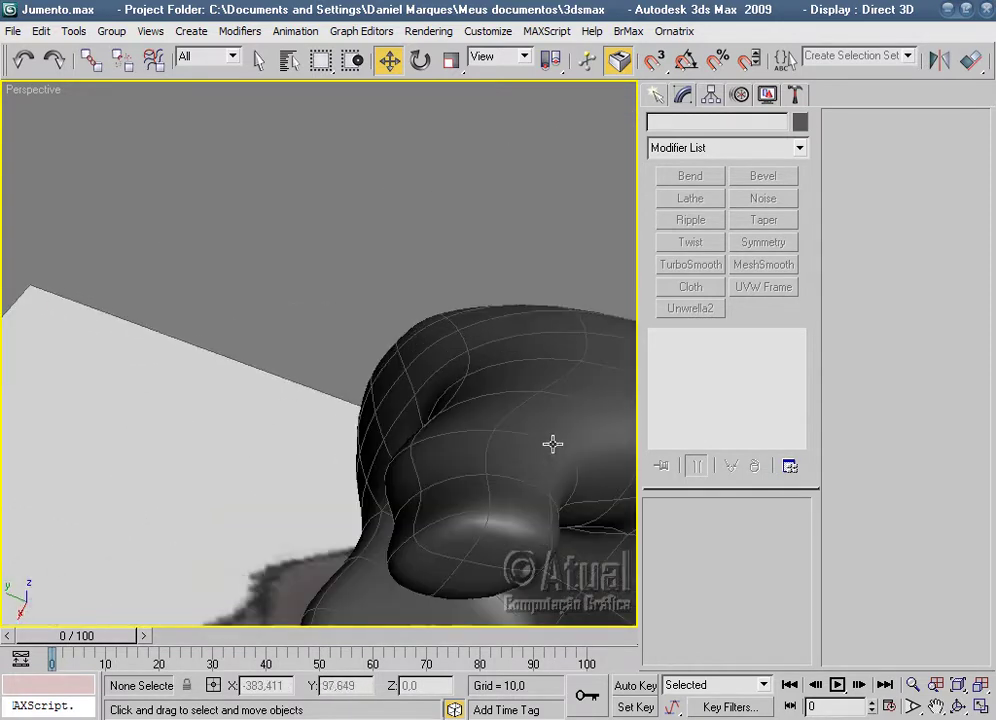
Scale the leg's end polygons down to 86% in the Left view to taper it.
click(590, 468)
click(698, 429)
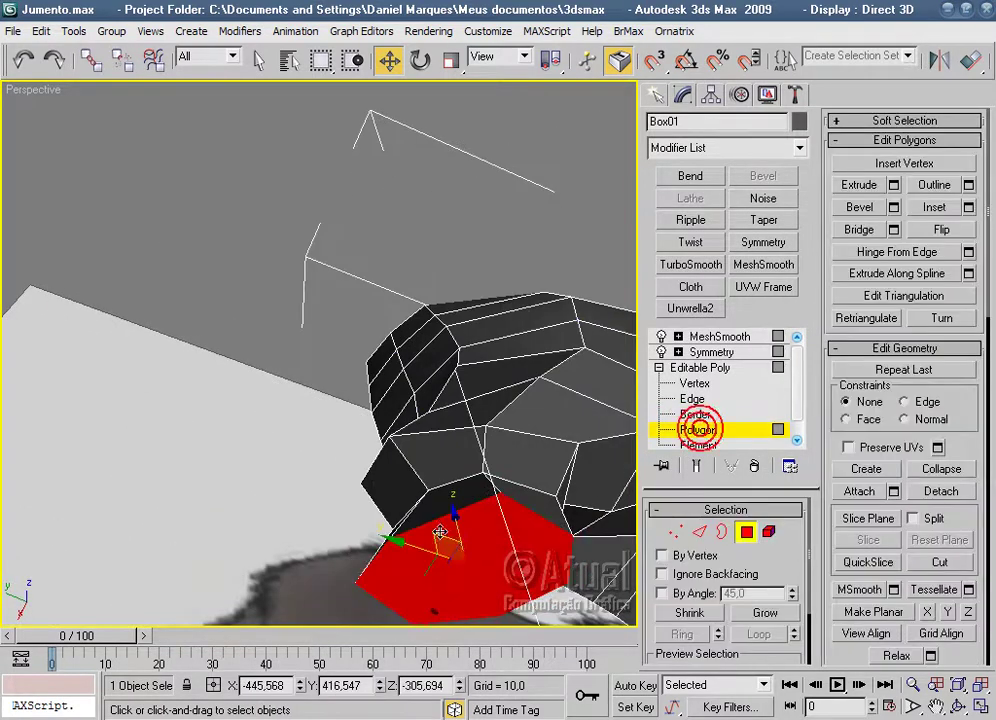
alt+middle_drag(430, 420, 375, 349)
key(l)
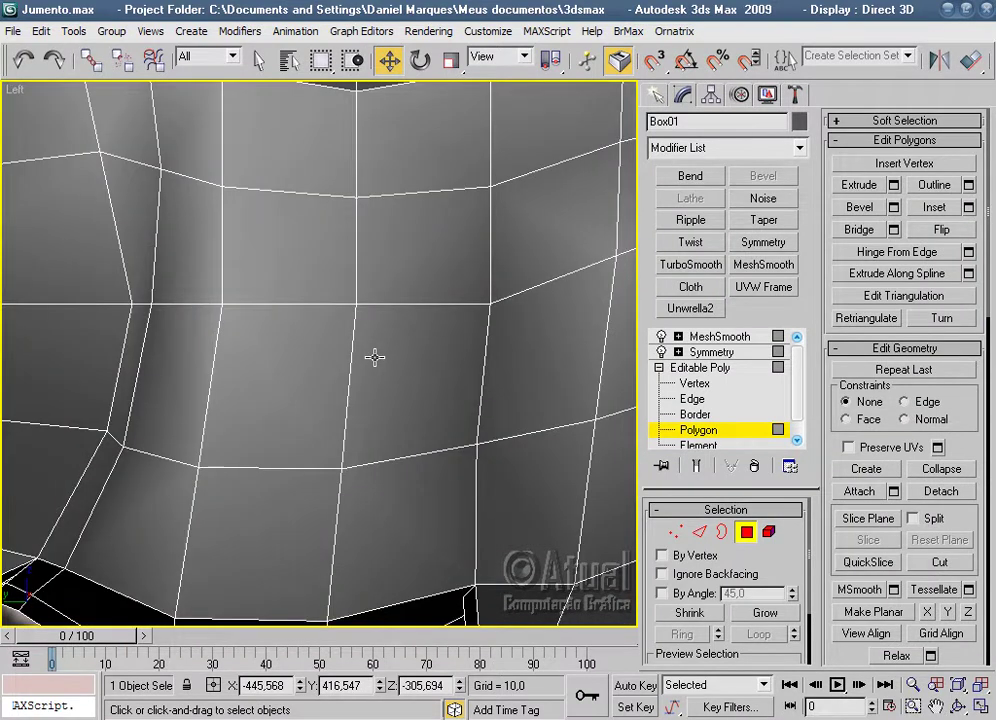
scroll(375, 357, down, 3)
scroll(500, 333, down, 3)
scroll(400, 420, up, 2)
middle_drag(400, 420, 466, 313)
mouse_move(437, 372)
middle_down()
mouse_move(502, 351)
mouse_move(503, 402)
middle_up()
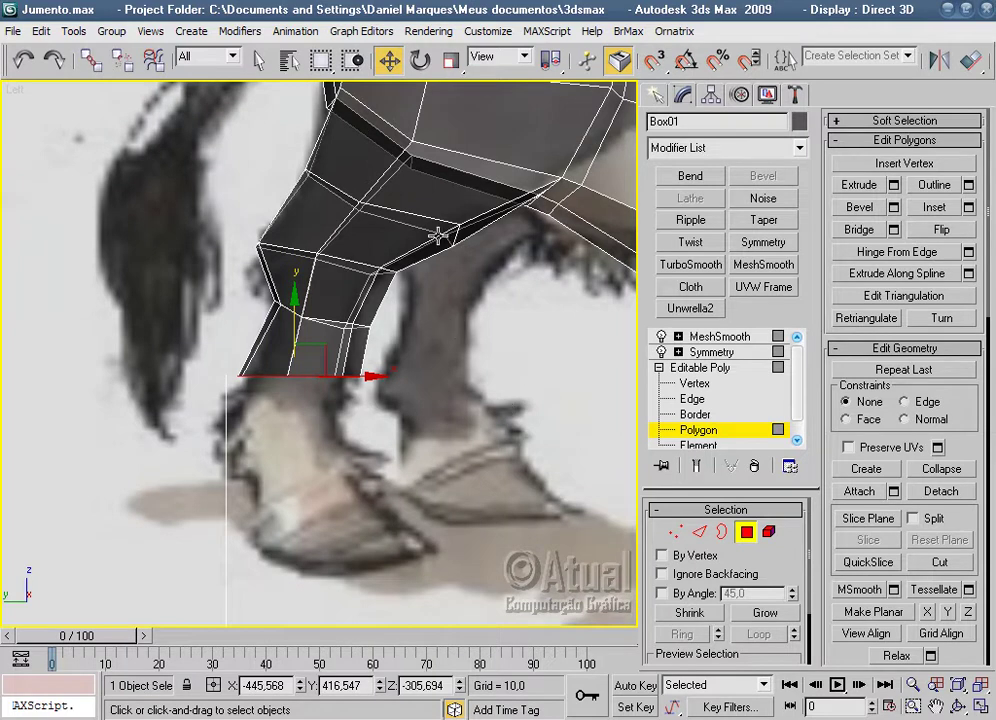
click(451, 61)
drag(380, 374, 352, 375)
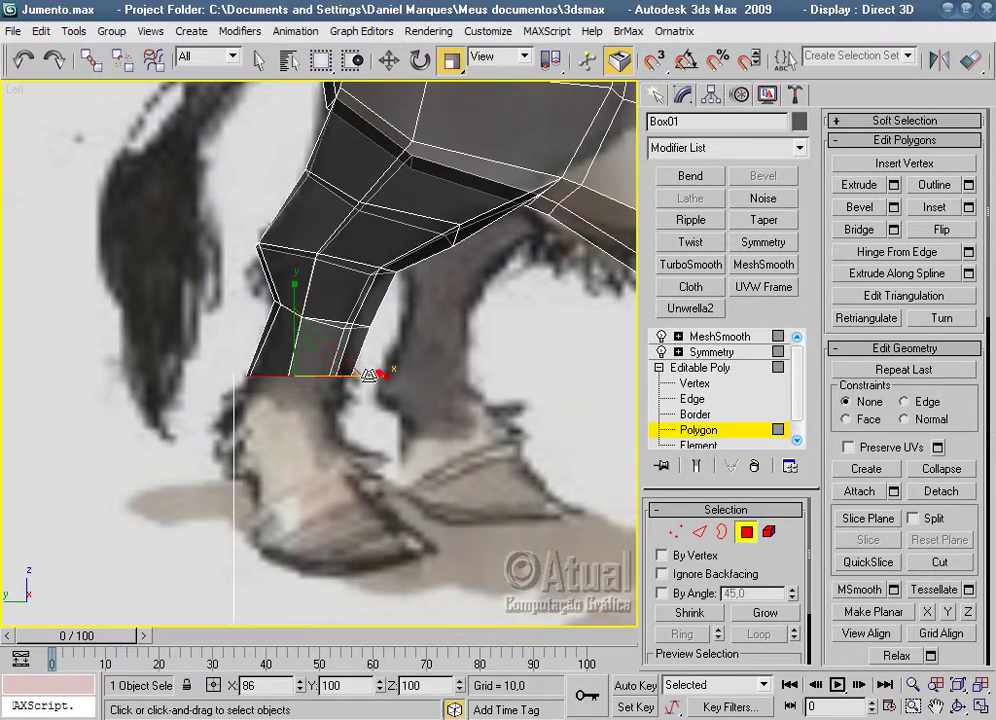
scroll(445, 370, up, 2)
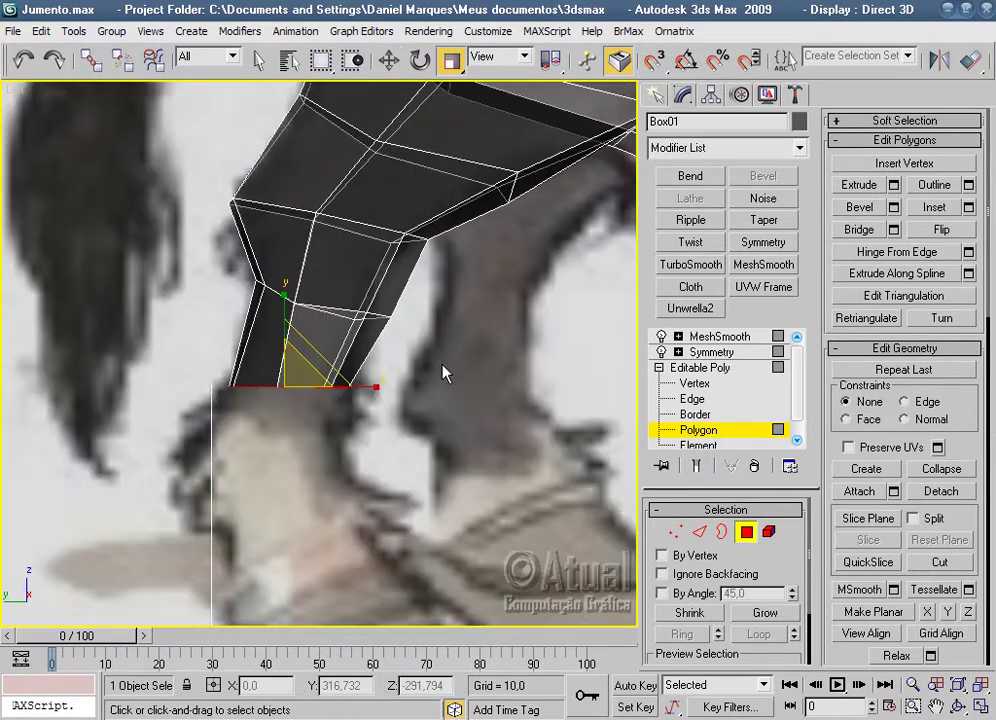
scroll(445, 370, up, 2)
Select a vertex near the leg's end with the Move tool.
click(673, 532)
mouse_move(441, 418)
mouse_down()
mouse_move(378, 383)
mouse_move(421, 385)
mouse_move(352, 376)
mouse_up()
click(389, 60)
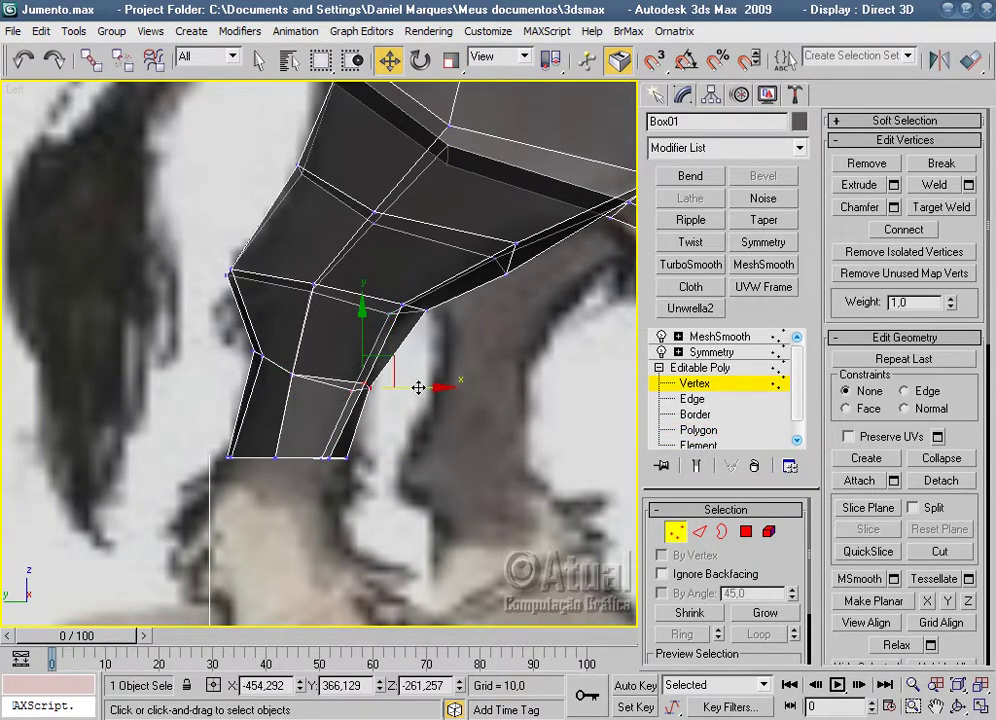
Slide the hind leg's bottom vertex left to match the reference and reshape the lower joint vertices.
drag(418, 387, 403, 387)
middle_drag(417, 410, 441, 444)
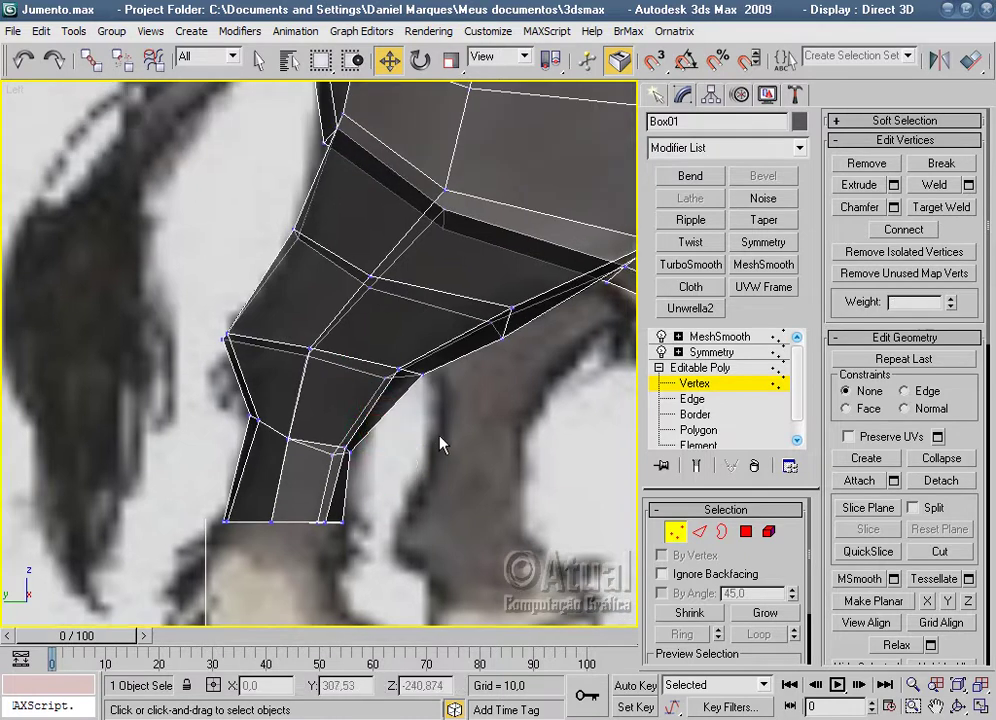
mouse_move(405, 390)
mouse_down()
mouse_move(410, 350)
mouse_move(429, 372)
mouse_up()
drag(400, 394, 413, 358)
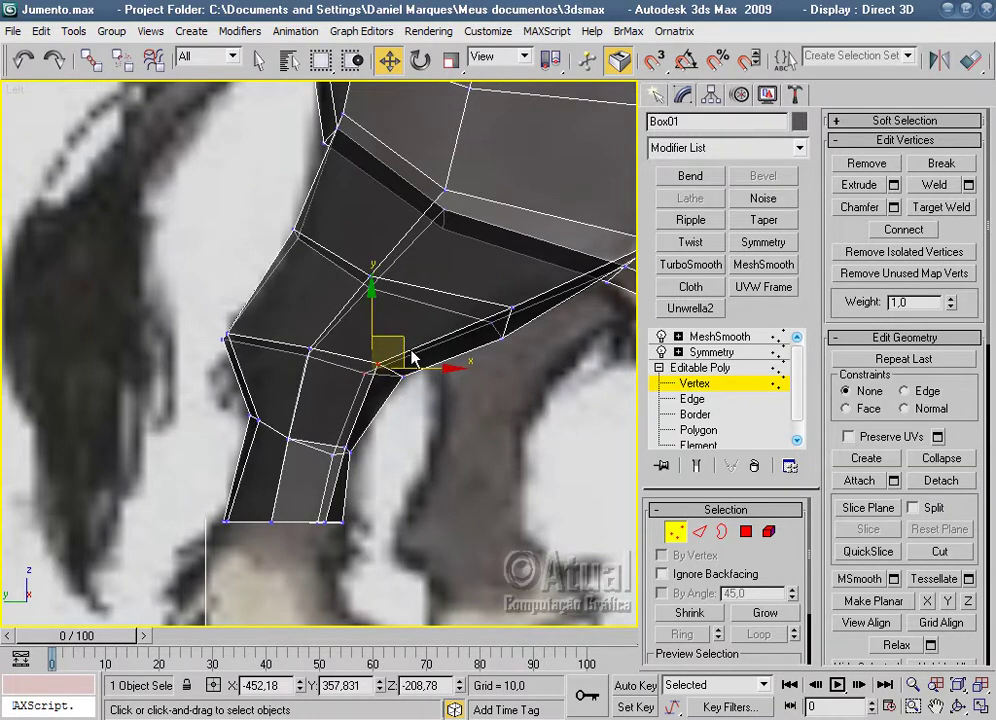
alt+middle_drag(413, 358, 488, 332)
click(502, 348)
mouse_move(510, 335)
mouse_down()
mouse_move(509, 327)
mouse_move(494, 344)
mouse_up()
middle_drag(494, 344, 484, 356)
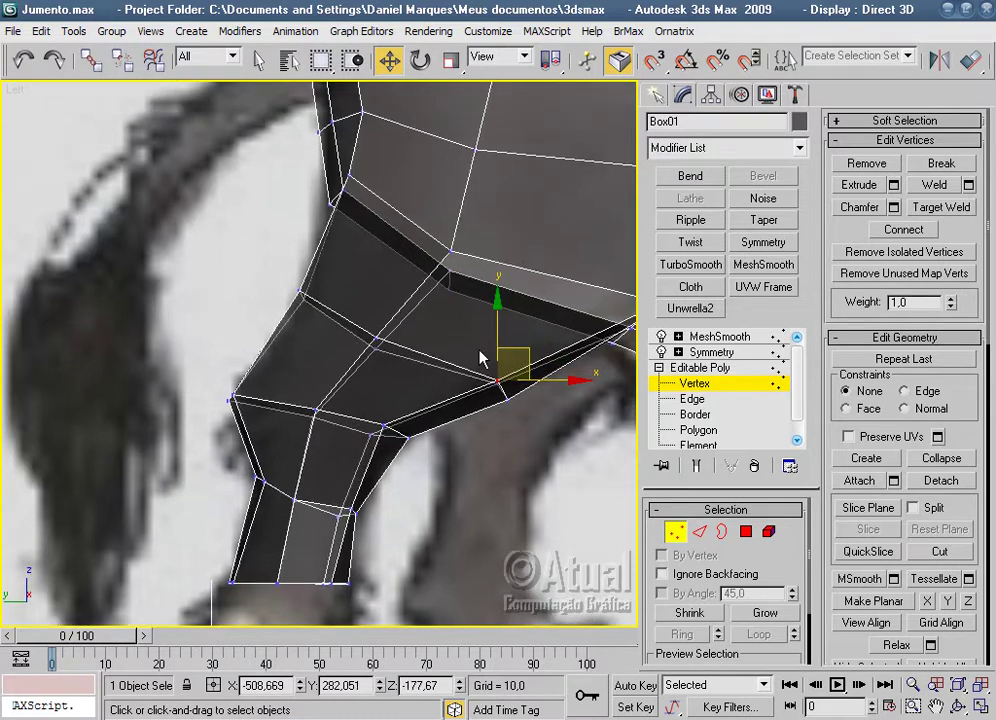
Reposition the knee and front-edge vertices of the hind leg to fit the reference outline.
click(379, 335)
drag(399, 302, 395, 315)
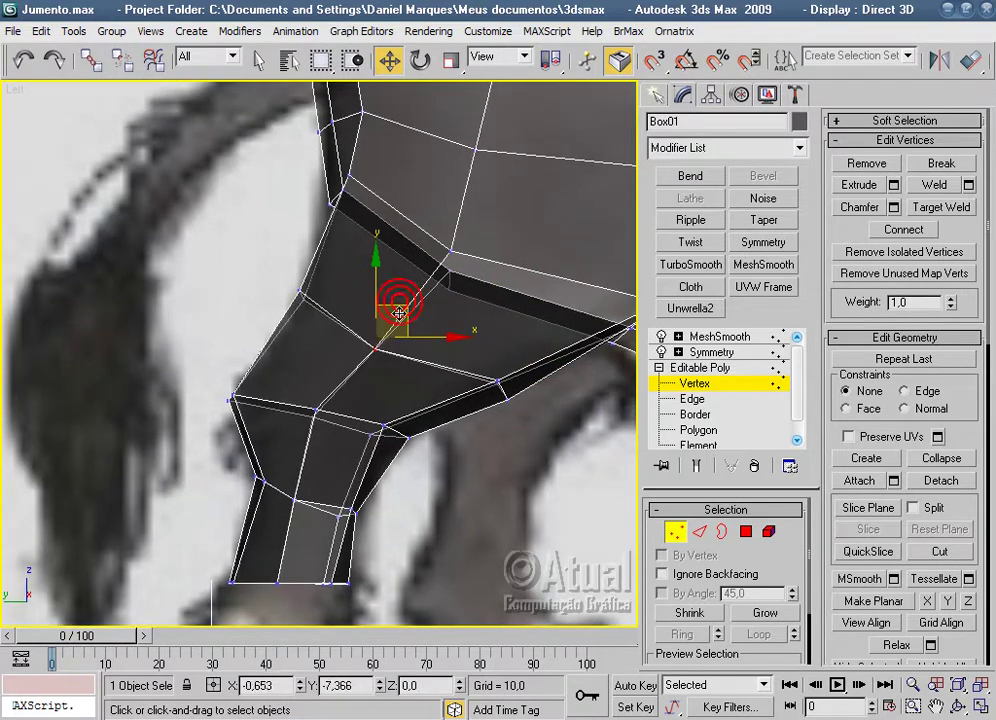
click(301, 291)
drag(326, 262, 326, 272)
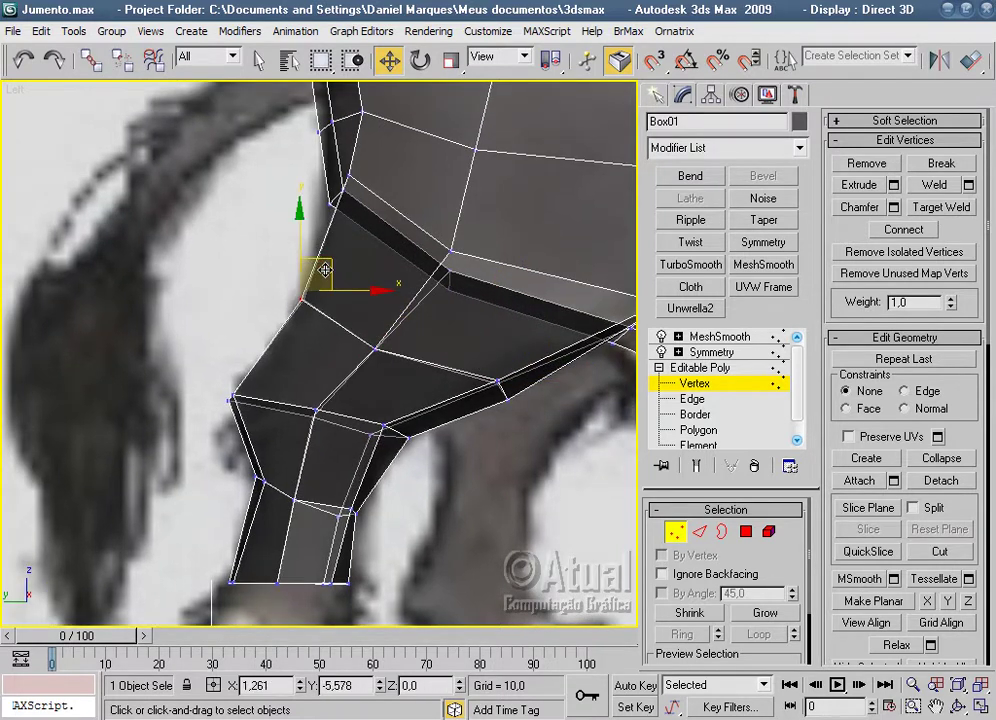
middle_drag(326, 272, 356, 182)
scroll(252, 310, up, 2)
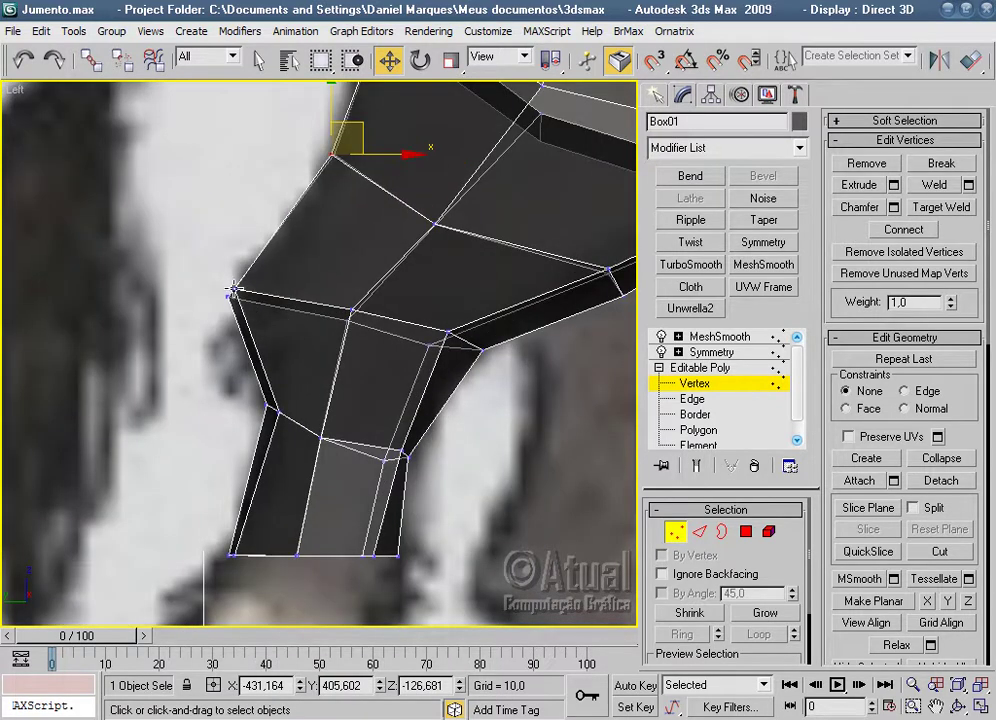
drag(233, 290, 231, 297)
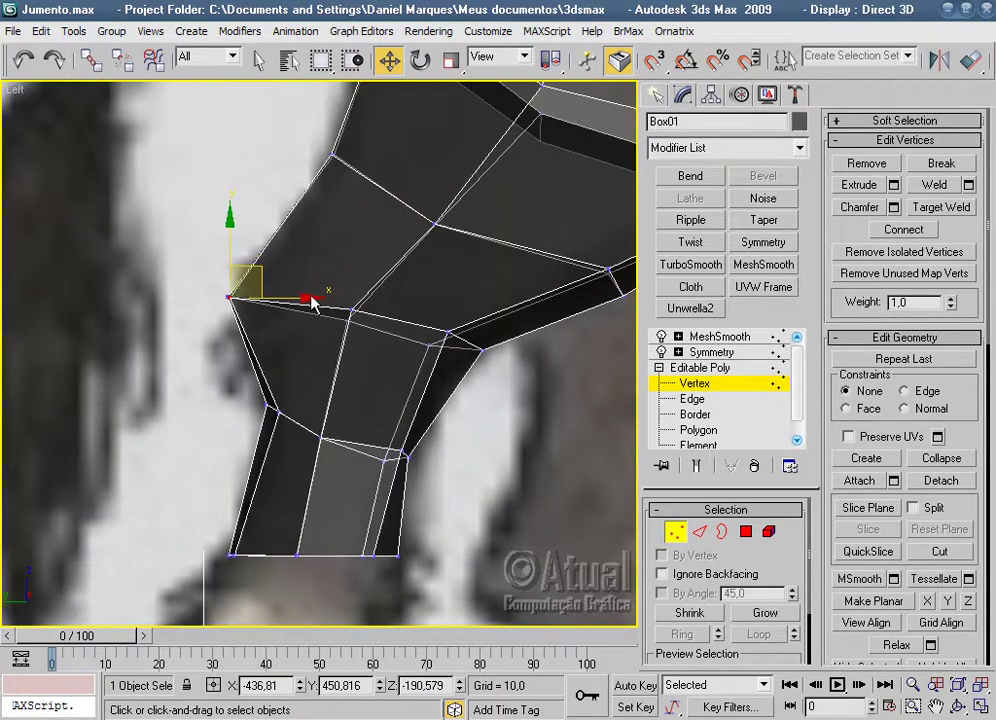
click(352, 307)
drag(352, 307, 345, 321)
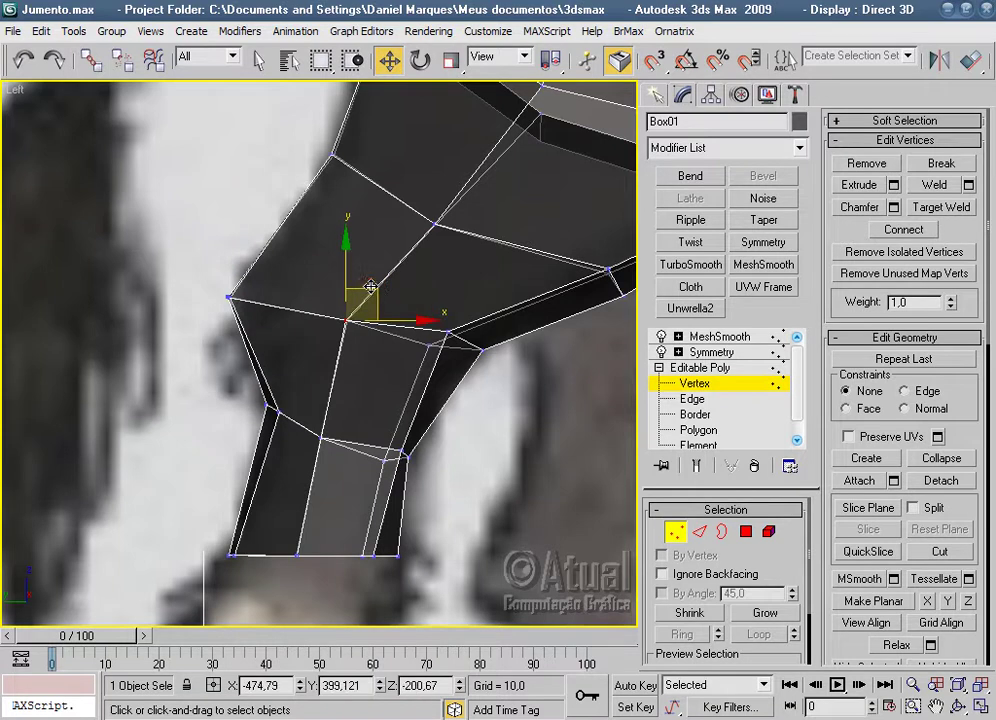
click(448, 330)
drag(448, 330, 430, 346)
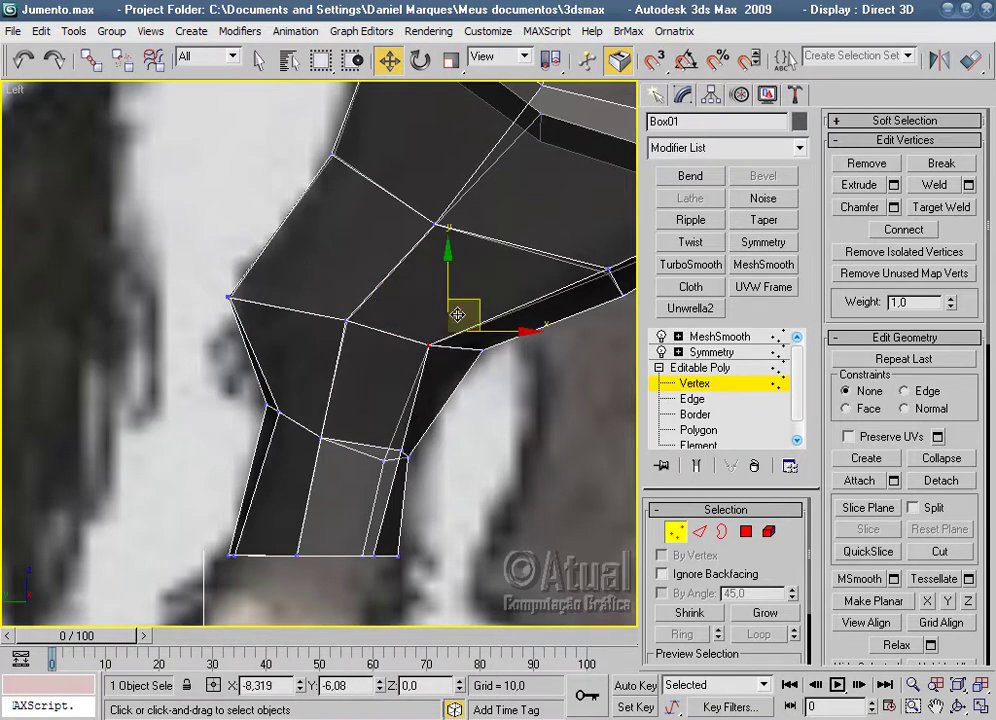
Raise a joint vertex and shift the leg's bottom vertex sideways, then enter Polygon level.
middle_drag(513, 408, 507, 343)
click(400, 390)
drag(400, 390, 404, 367)
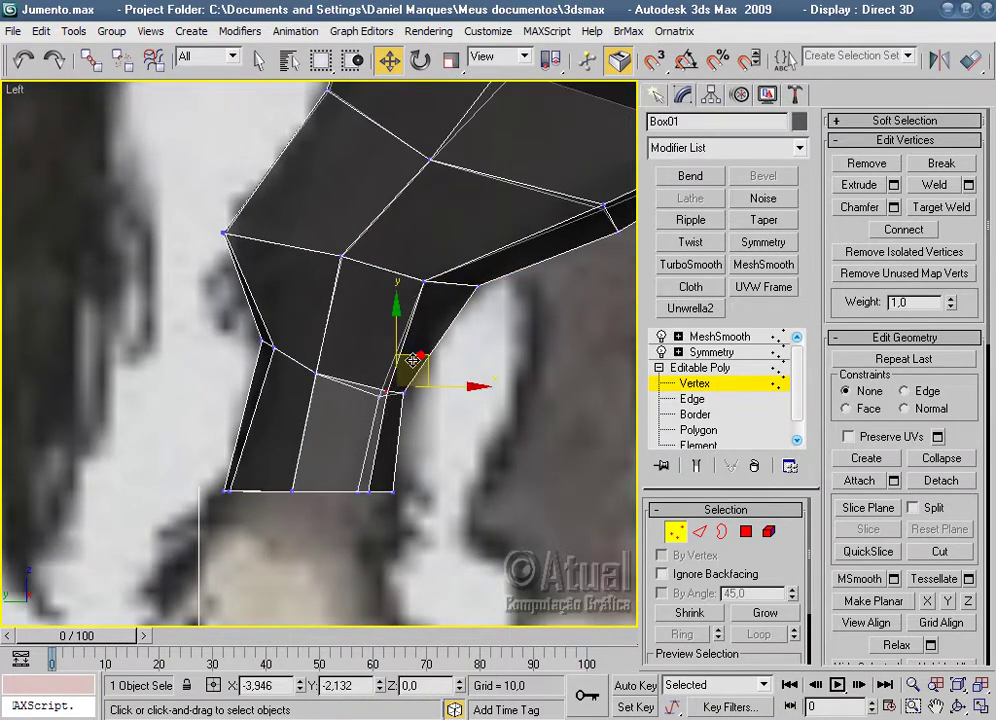
click(368, 490)
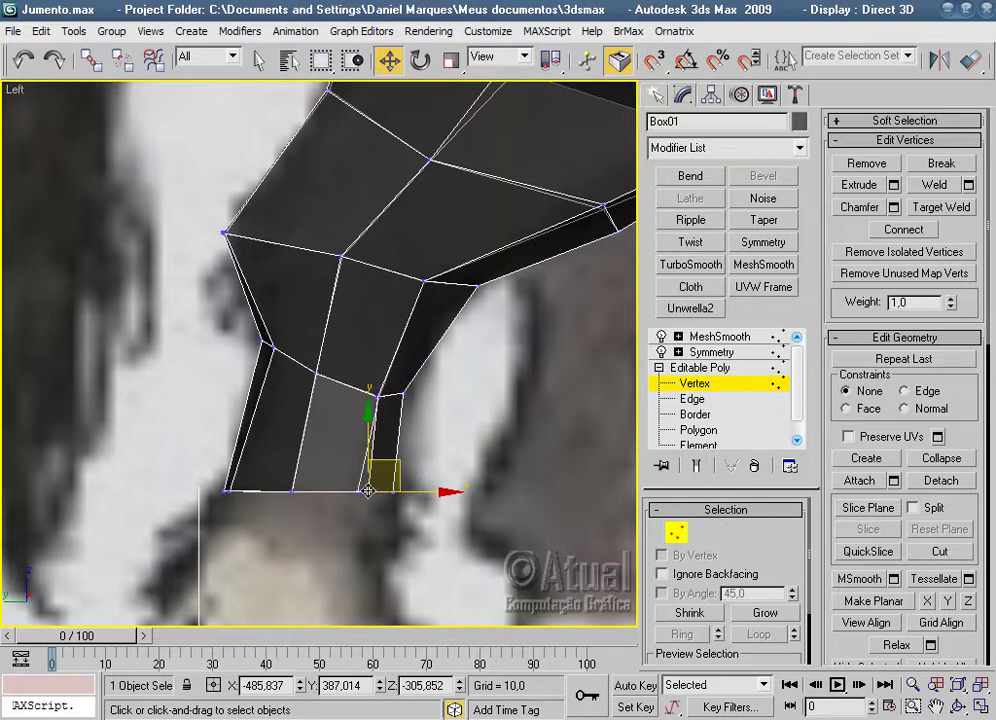
drag(417, 490, 402, 489)
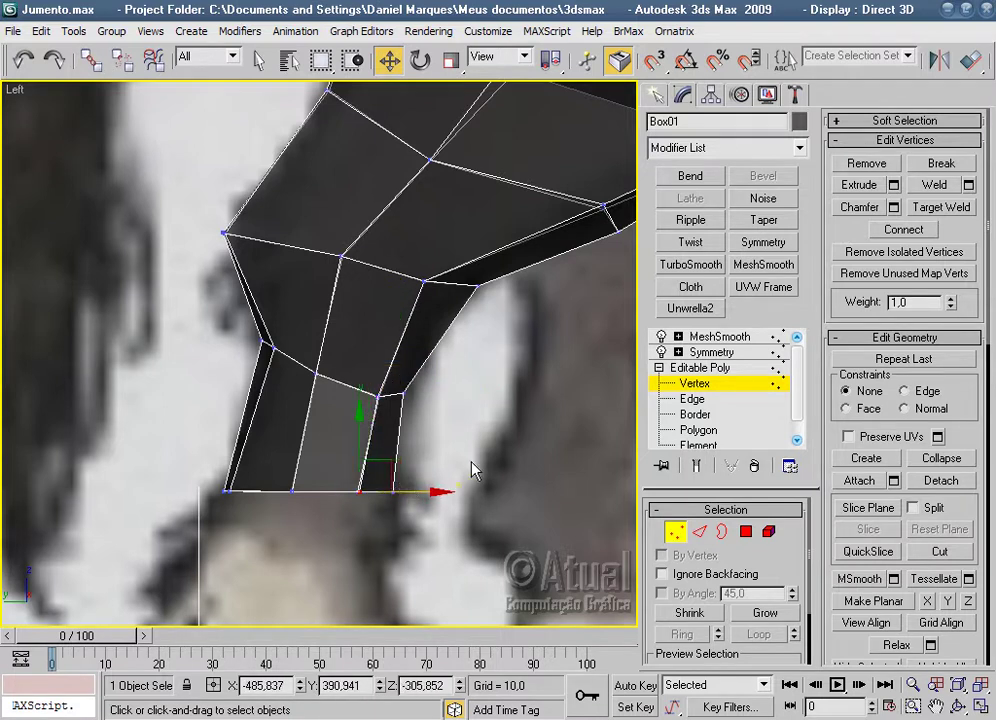
middle_drag(471, 468, 478, 422)
click(746, 531)
Extrude the hind leg's bottom polygon downward by 38,431.
scroll(510, 548, down, 3)
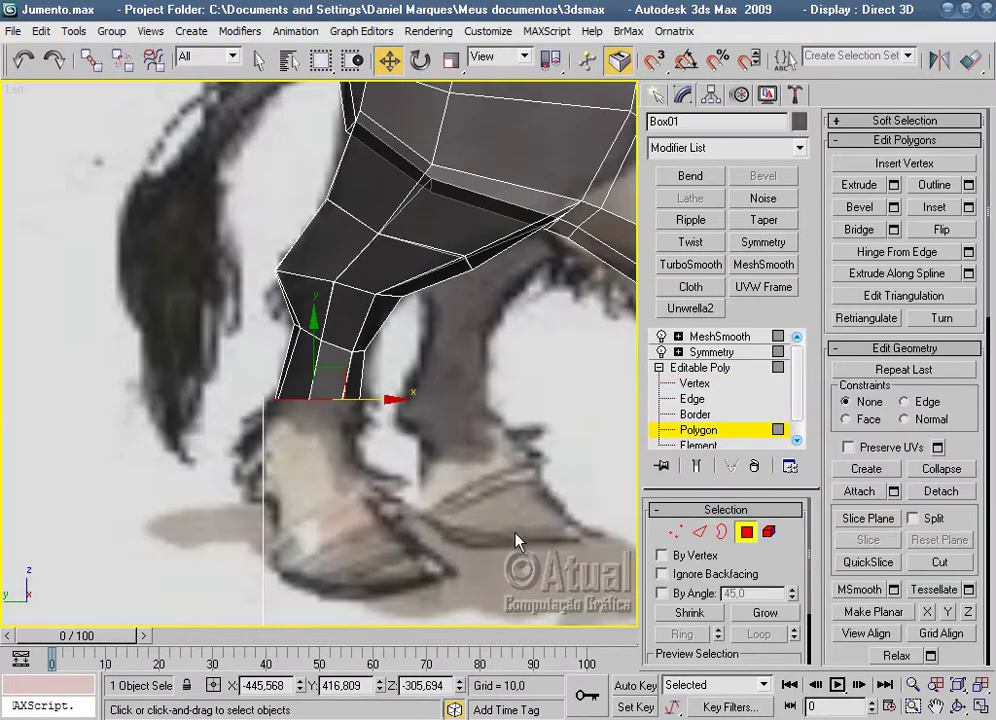
click(894, 185)
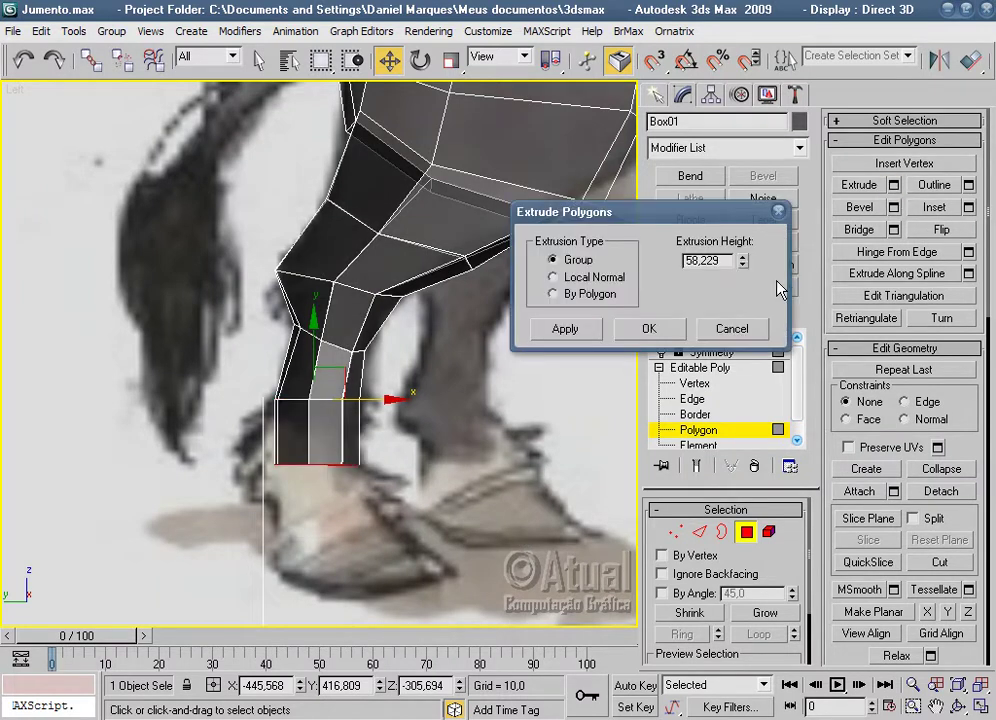
drag(742, 262, 742, 280)
click(666, 335)
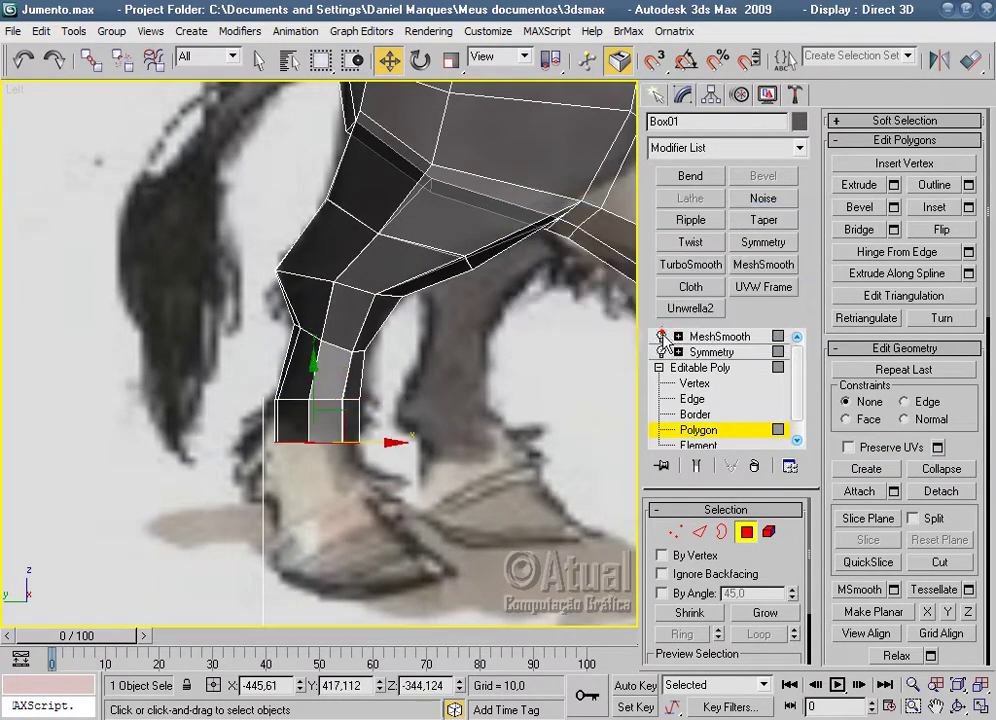
Scale the new bottom face wider, widening it further from below in Perspective view.
click(451, 61)
mouse_move(398, 442)
mouse_down()
mouse_move(413, 442)
mouse_move(359, 444)
mouse_up()
click(389, 61)
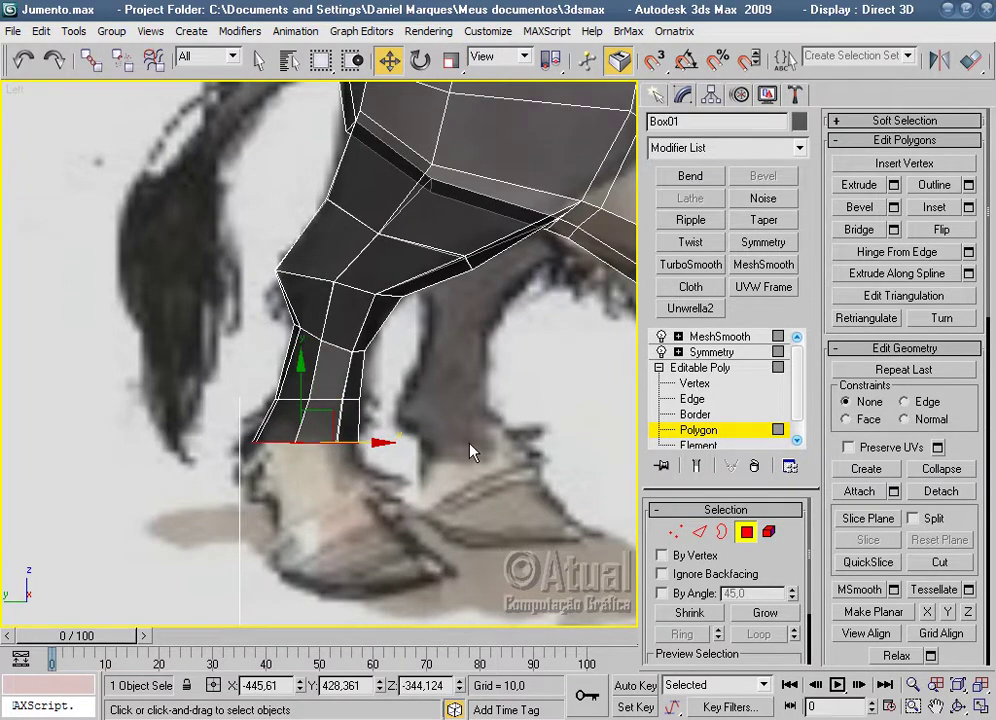
scroll(470, 446, up, 5)
scroll(467, 449, down, 5)
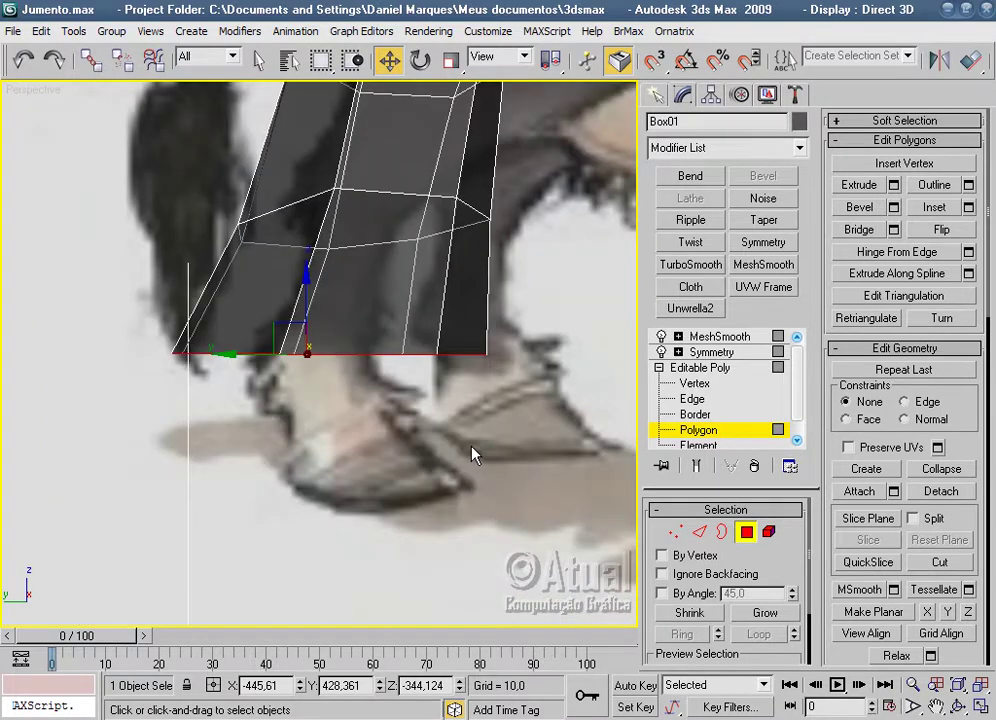
key(p)
alt+middle_drag(415, 445, 478, 113)
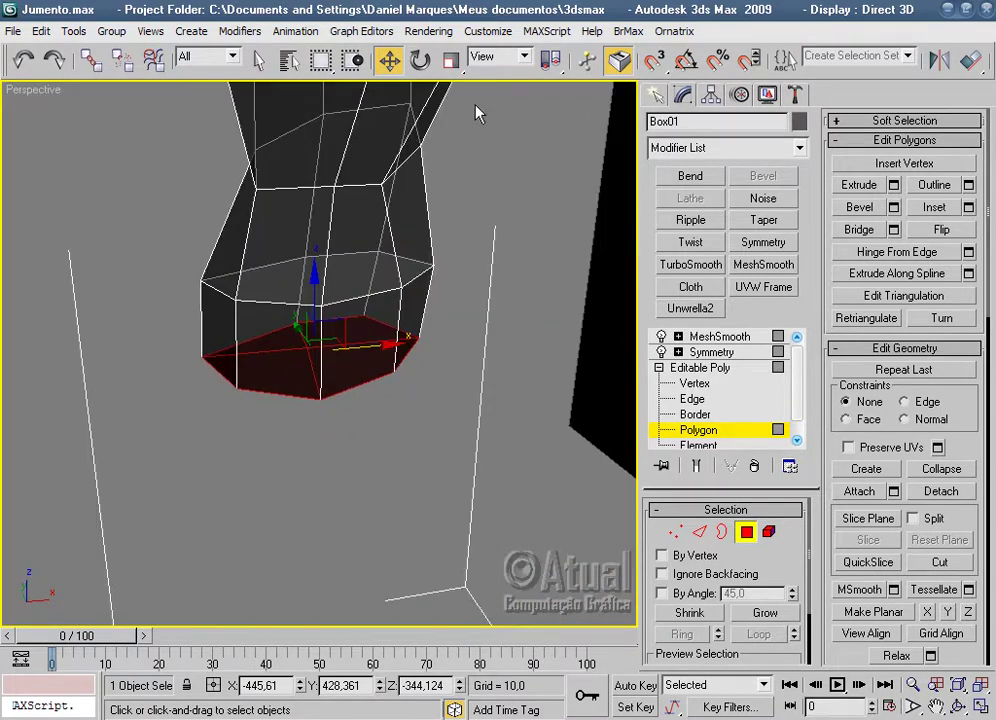
click(449, 60)
drag(262, 386, 207, 418)
mouse_move(207, 418)
alt+middle_down()
mouse_move(370, 287)
mouse_move(322, 329)
mouse_move(213, 344)
mouse_move(493, 333)
mouse_move(512, 343)
alt+middle_up()
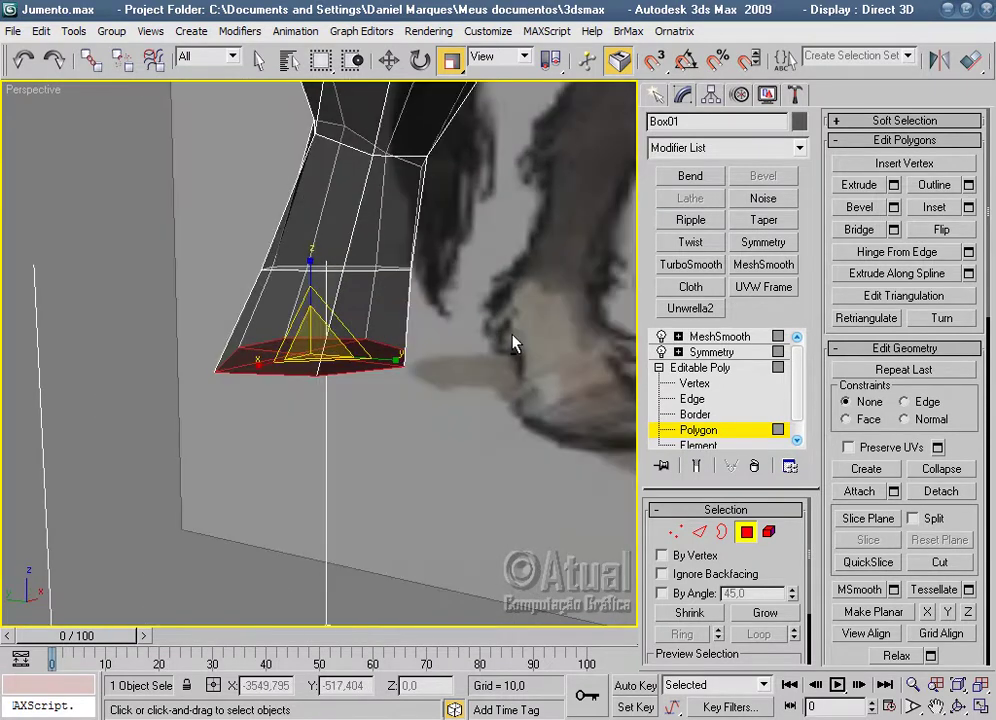
Return to the Left view and frame the hind leg against the reference.
key(l)
scroll(513, 345, down, 2)
scroll(507, 185, down, 2)
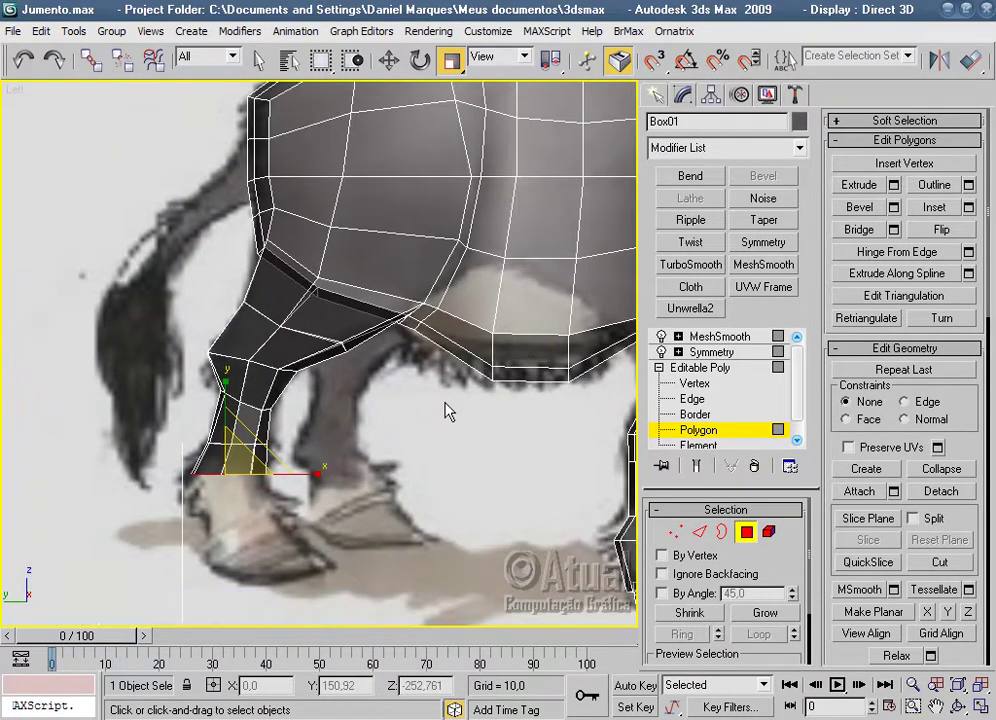
scroll(405, 420, up, 2)
scroll(485, 371, up, 2)
mouse_move(485, 371)
middle_down()
mouse_move(445, 362)
mouse_move(520, 262)
middle_up()
scroll(442, 366, up, 3)
scroll(442, 366, down, 1)
Extrude the bottom polygon another segment with a height of about 48.
click(893, 185)
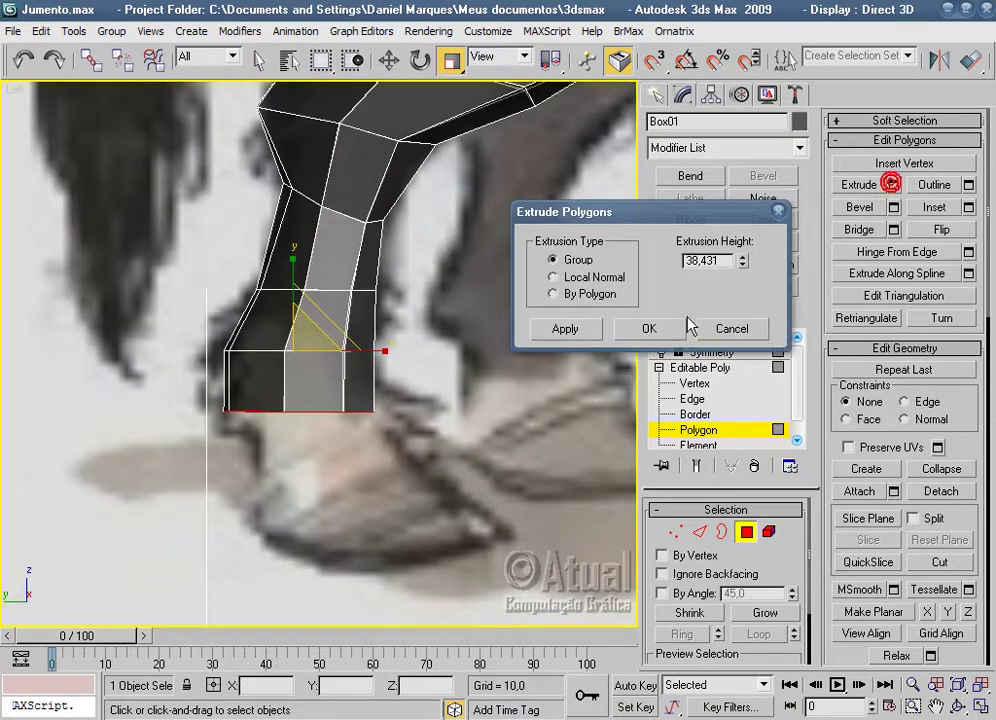
drag(745, 263, 751, 233)
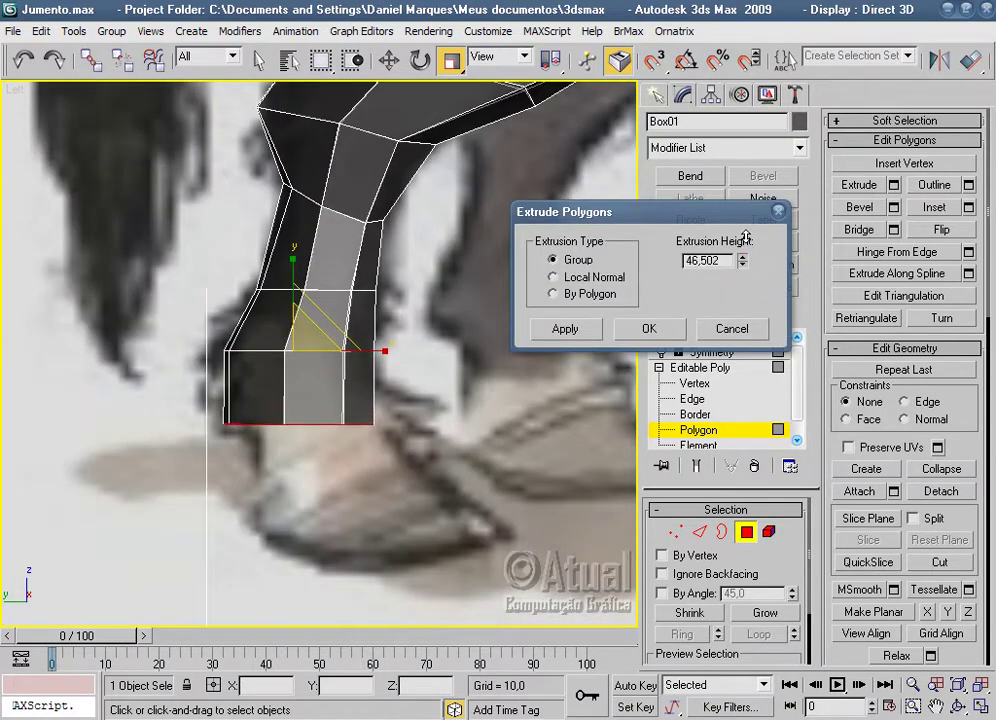
click(640, 328)
Shift the new segment's bottom front, back and middle vertices along X to follow the reference slant.
click(676, 531)
scroll(483, 487, up, 2)
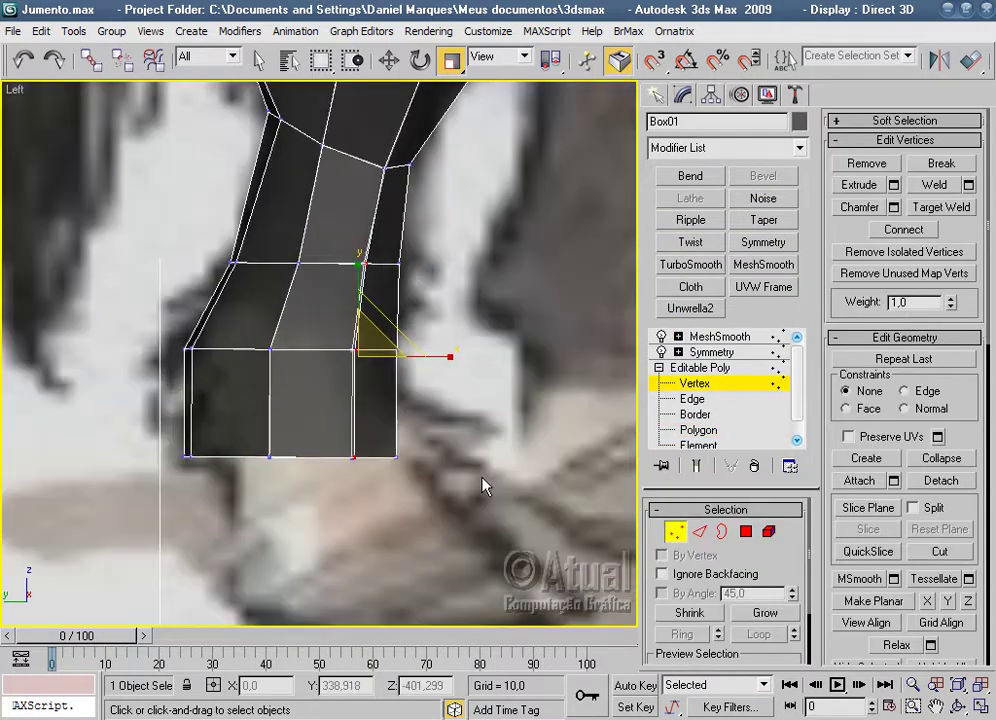
drag(483, 472, 485, 475)
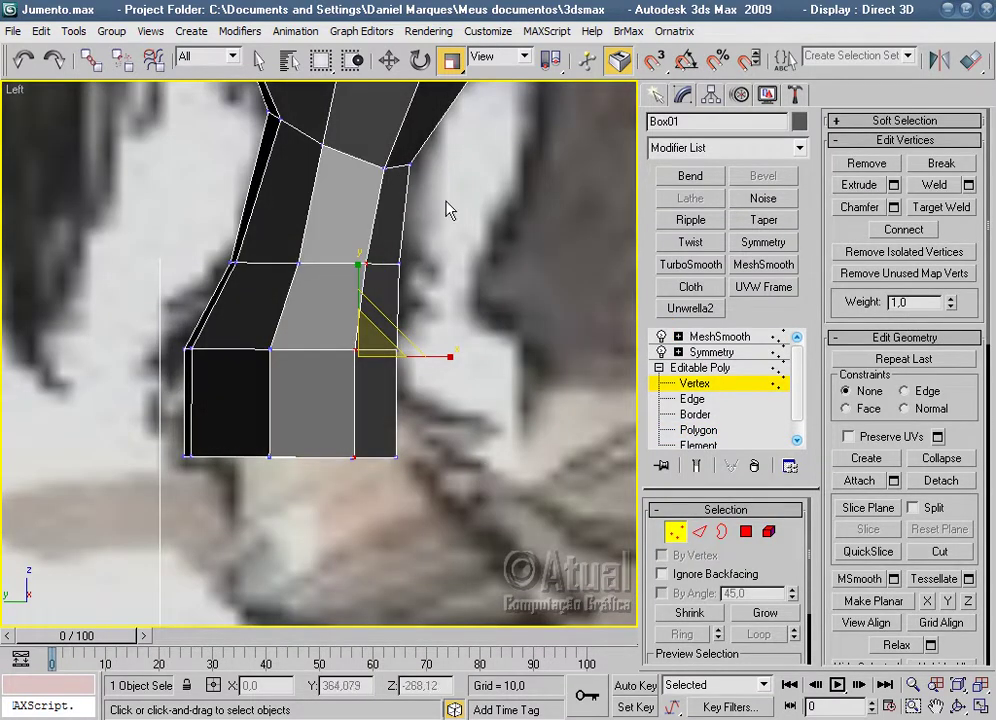
click(354, 456)
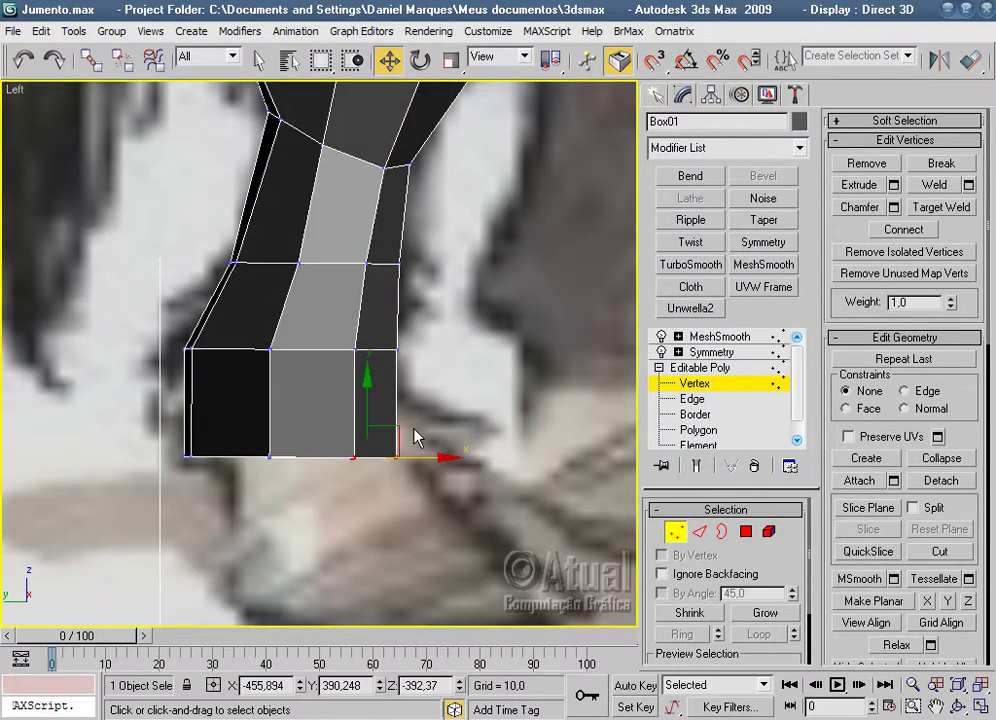
click(420, 478)
mouse_move(399, 427)
mouse_down()
mouse_move(445, 407)
mouse_move(451, 418)
mouse_up()
mouse_move(151, 418)
mouse_down()
mouse_move(200, 470)
mouse_move(236, 455)
mouse_up()
click(296, 492)
click(268, 457)
drag(322, 460, 370, 460)
click(533, 485)
click(745, 533)
scroll(480, 407, down, 2)
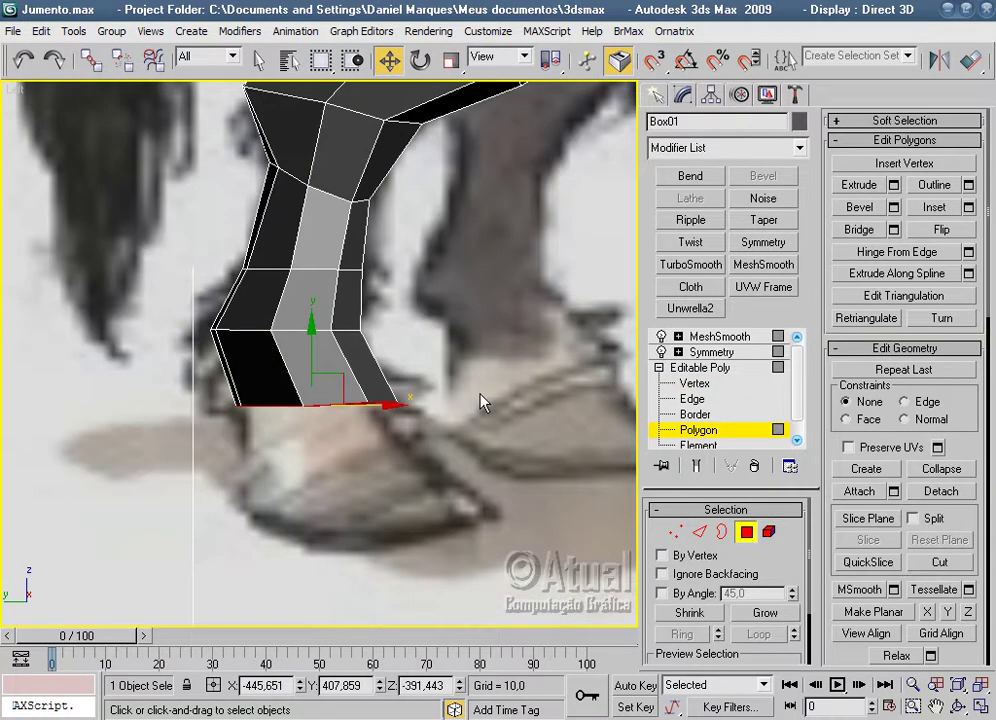
Check and slightly adjust the leg's bottom face in Perspective, then go back to the Left view.
scroll(480, 362, up, 2)
click(449, 62)
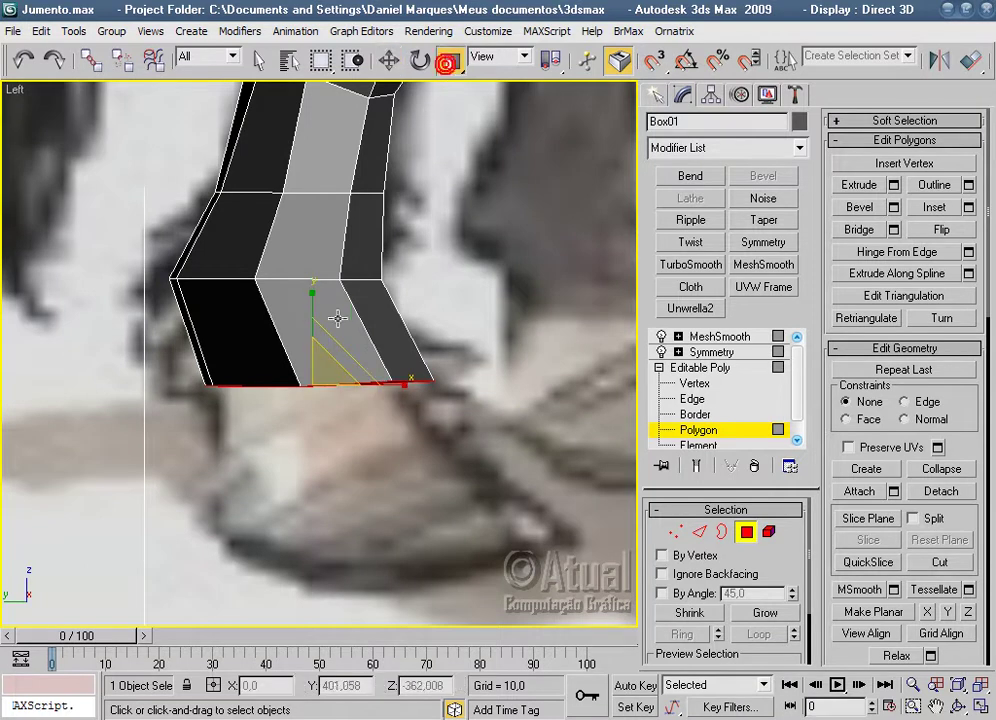
drag(311, 300, 312, 297)
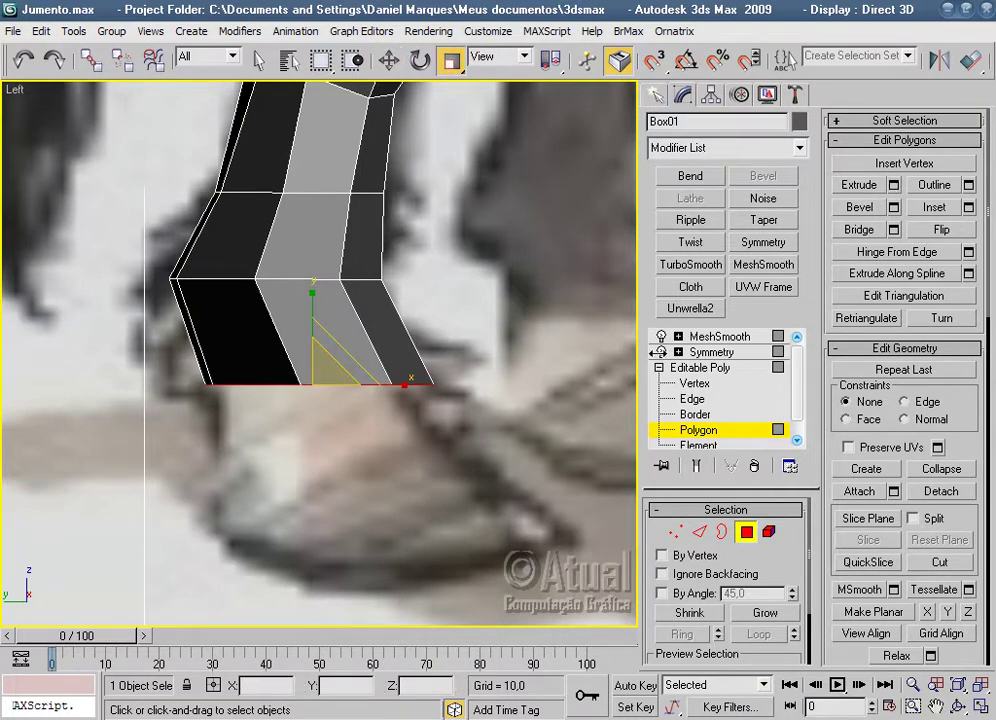
key(p)
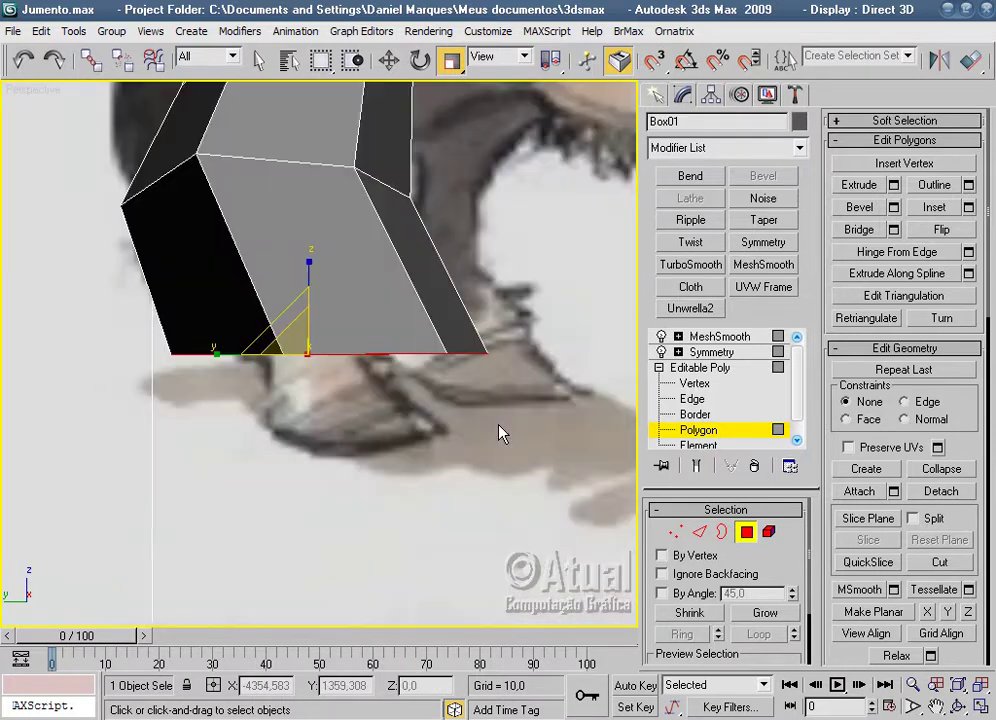
mouse_move(446, 418)
alt+middle_down()
mouse_move(411, 422)
mouse_move(485, 378)
mouse_move(490, 454)
mouse_move(413, 438)
mouse_move(440, 440)
alt+middle_up()
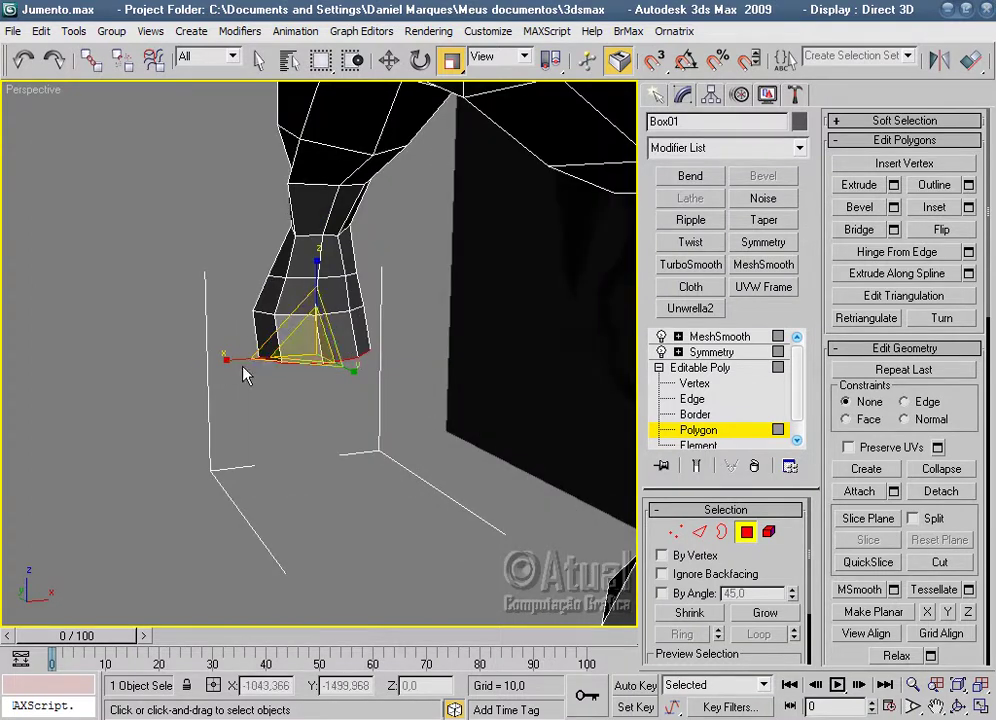
drag(245, 368, 222, 360)
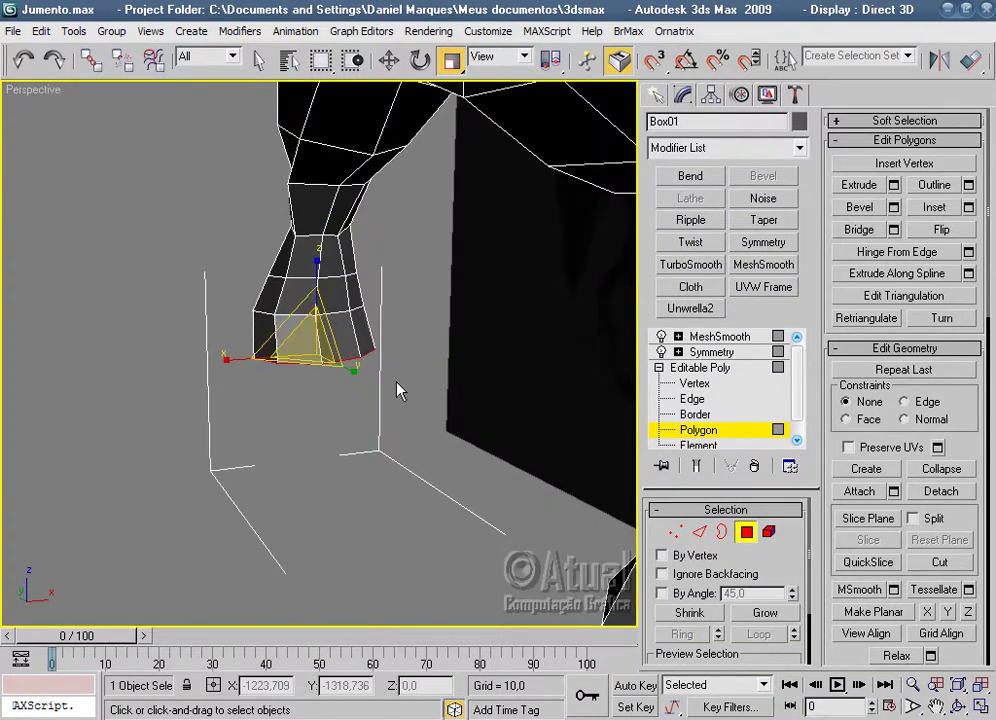
key(l)
scroll(325, 444, down, 3)
scroll(415, 412, up, 2)
scroll(511, 373, up, 1)
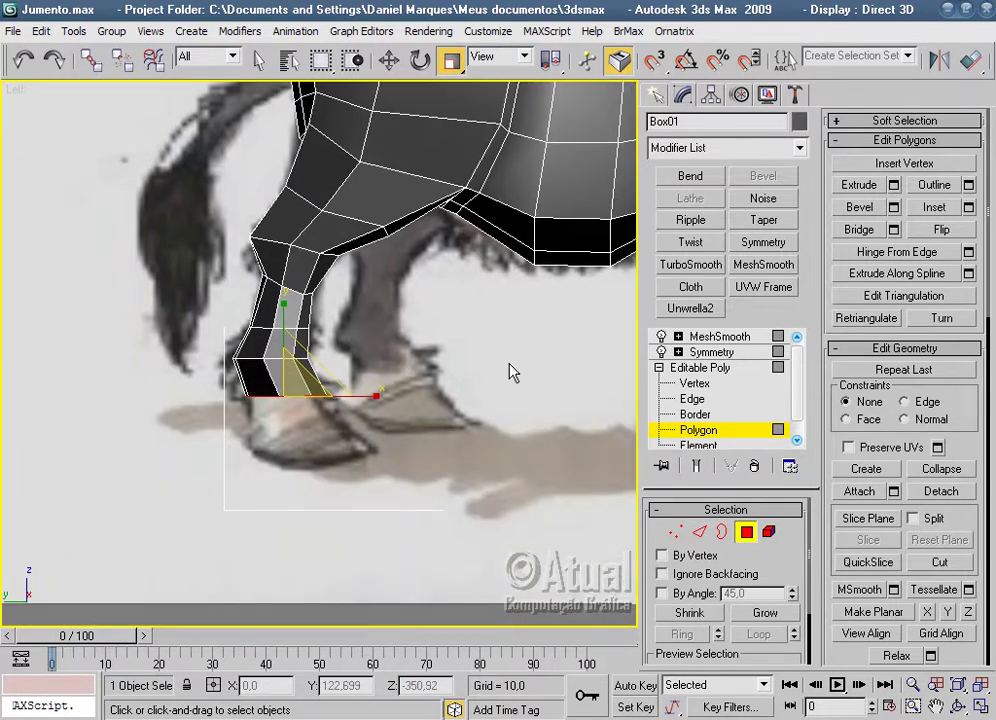
scroll(411, 382, up, 2)
scroll(476, 392, up, 2)
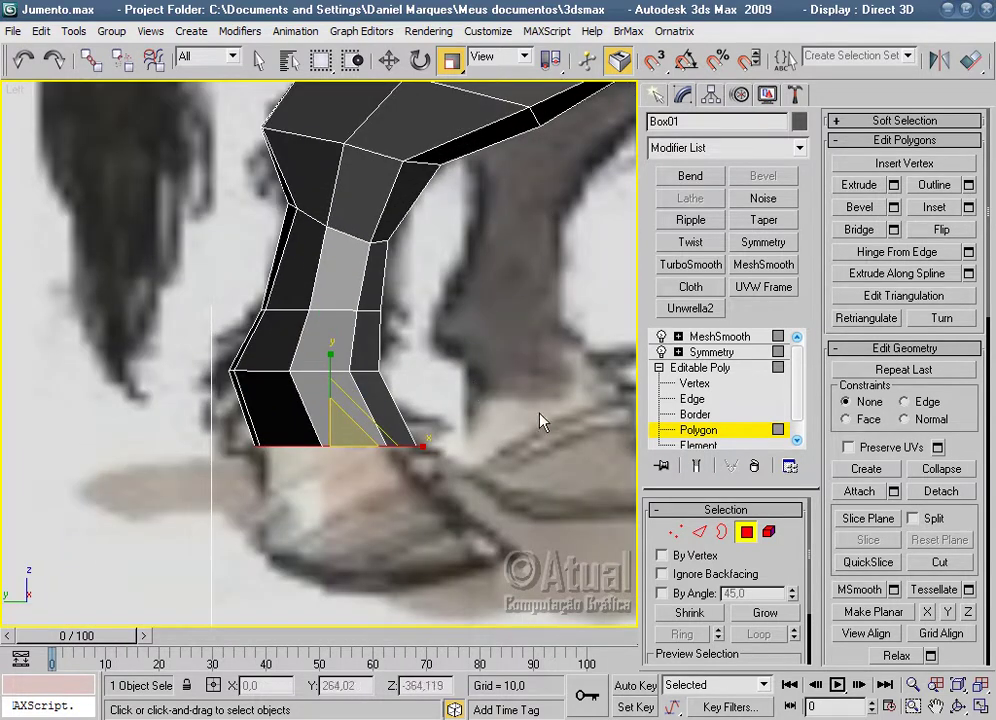
Extrude the bottom face one more segment with a height of 48,039.
click(894, 185)
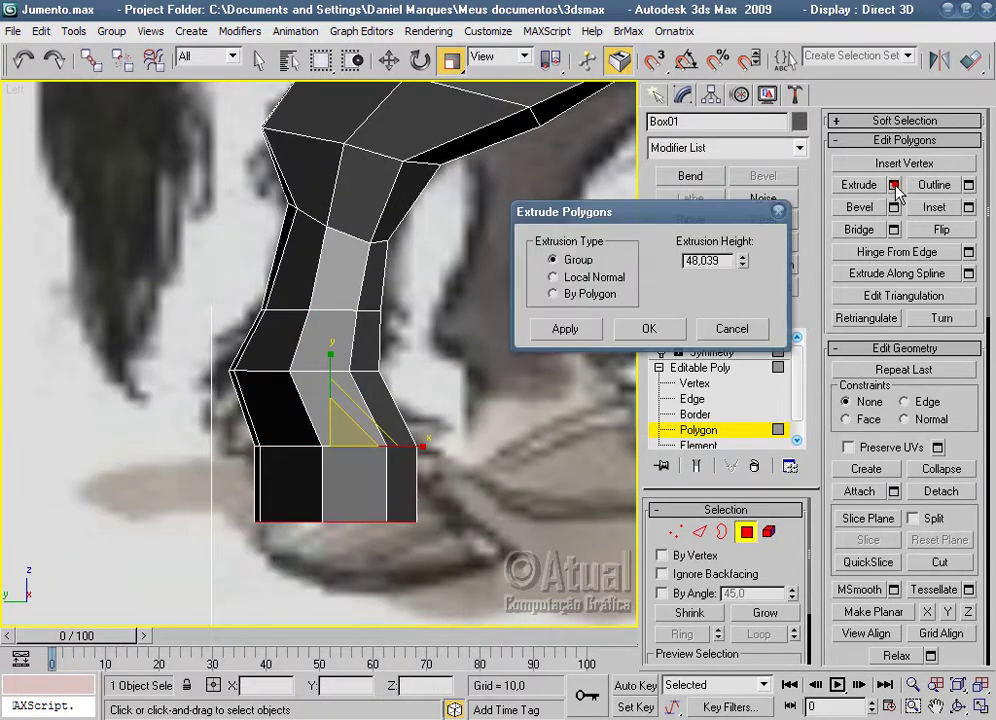
click(649, 329)
Pull the hoof's front, sole and heel vertices forward so the hoof slopes forward.
scroll(530, 317, up, 2)
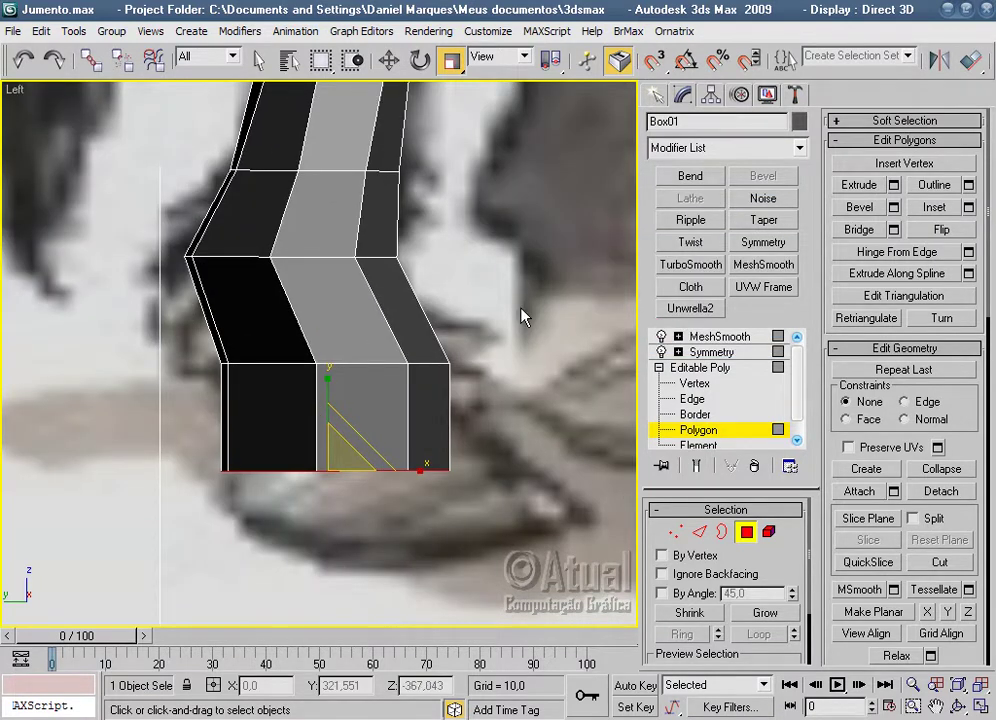
Pull the hoof's front, sole and heel vertices forward so the hoof slopes forward.
scroll(525, 318, up, 3)
scroll(494, 376, down, 2)
scroll(494, 376, down, 2)
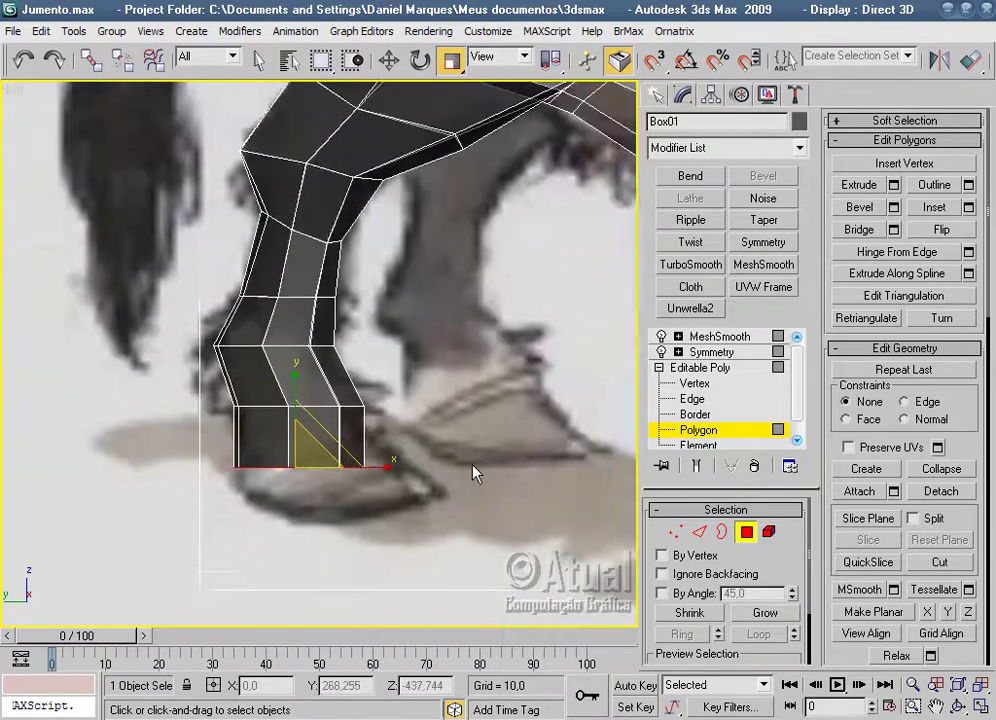
scroll(474, 469, up, 2)
click(675, 532)
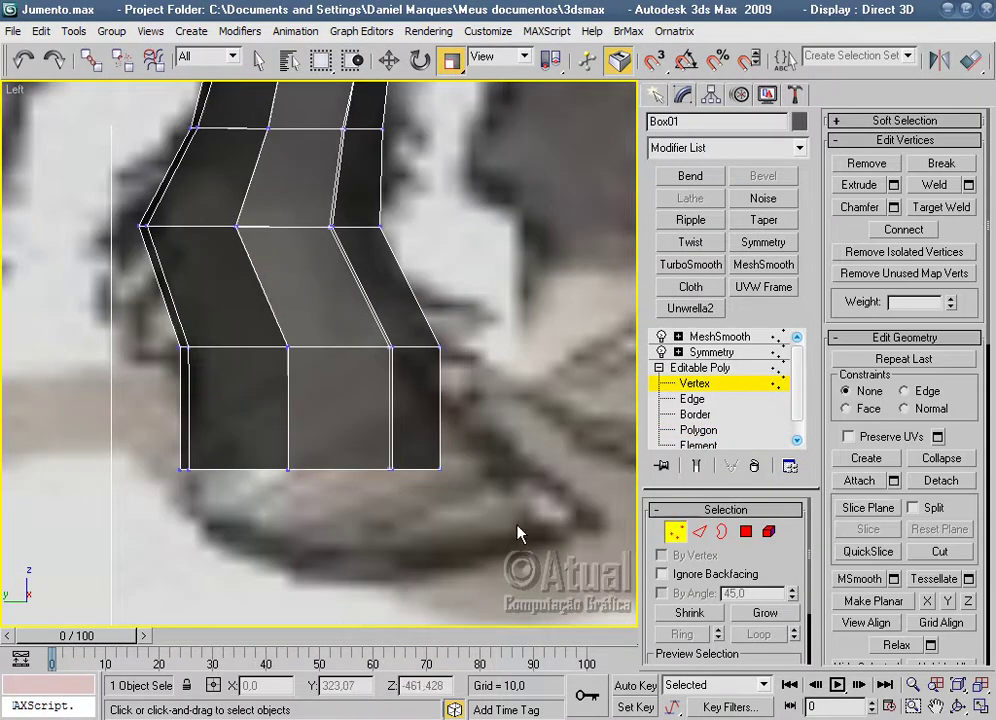
drag(493, 510, 368, 445)
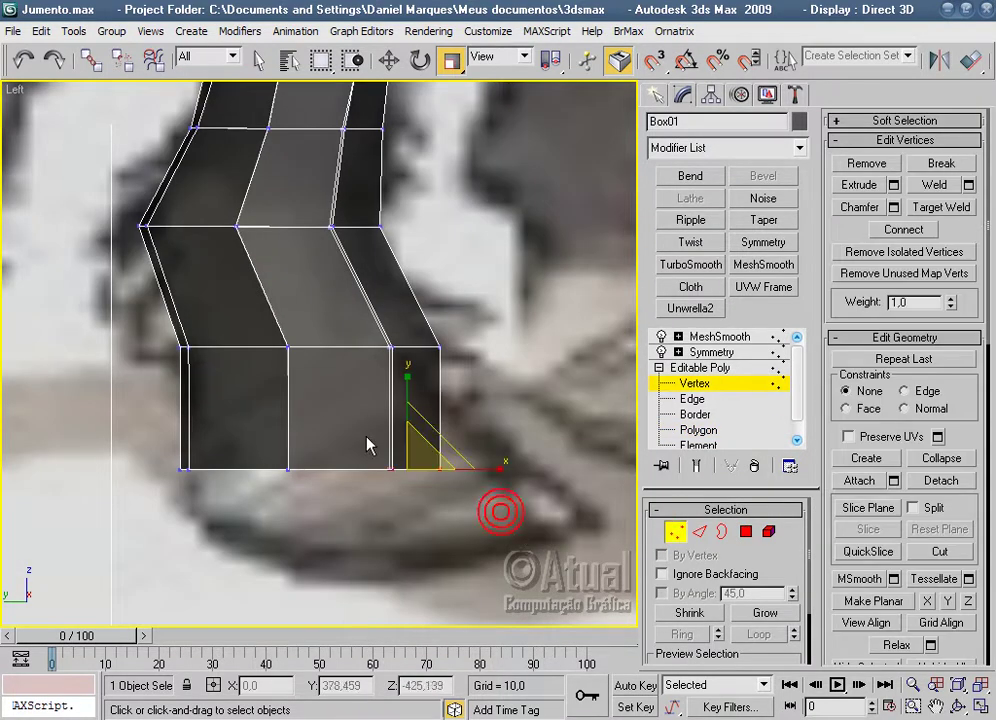
click(390, 62)
drag(434, 440, 502, 412)
click(287, 466)
drag(287, 466, 334, 458)
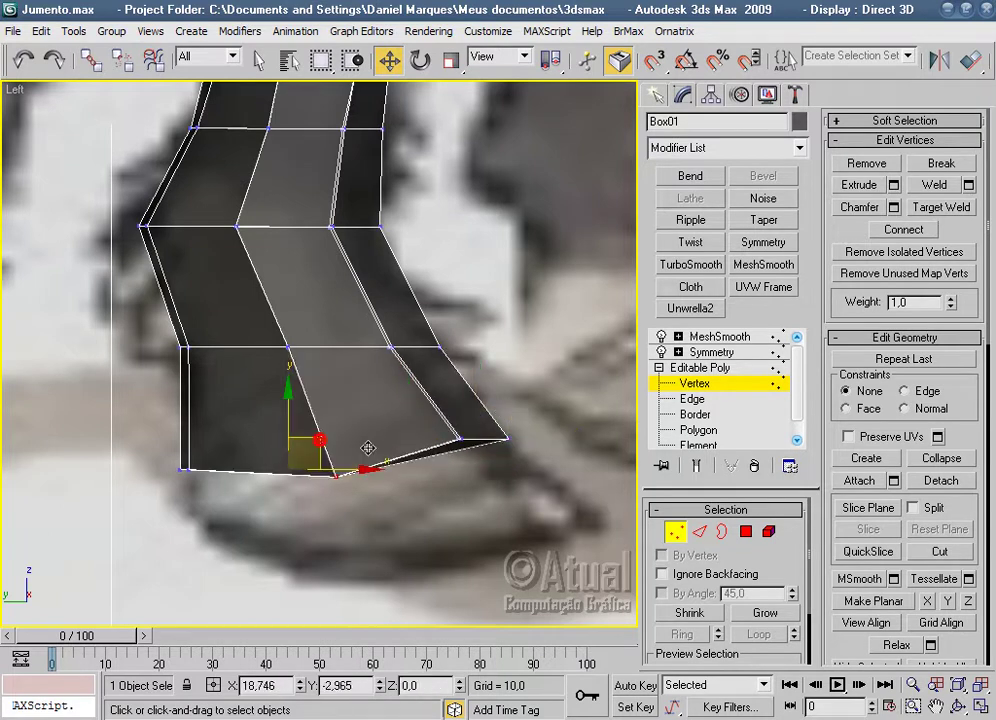
click(193, 468)
drag(215, 438, 265, 485)
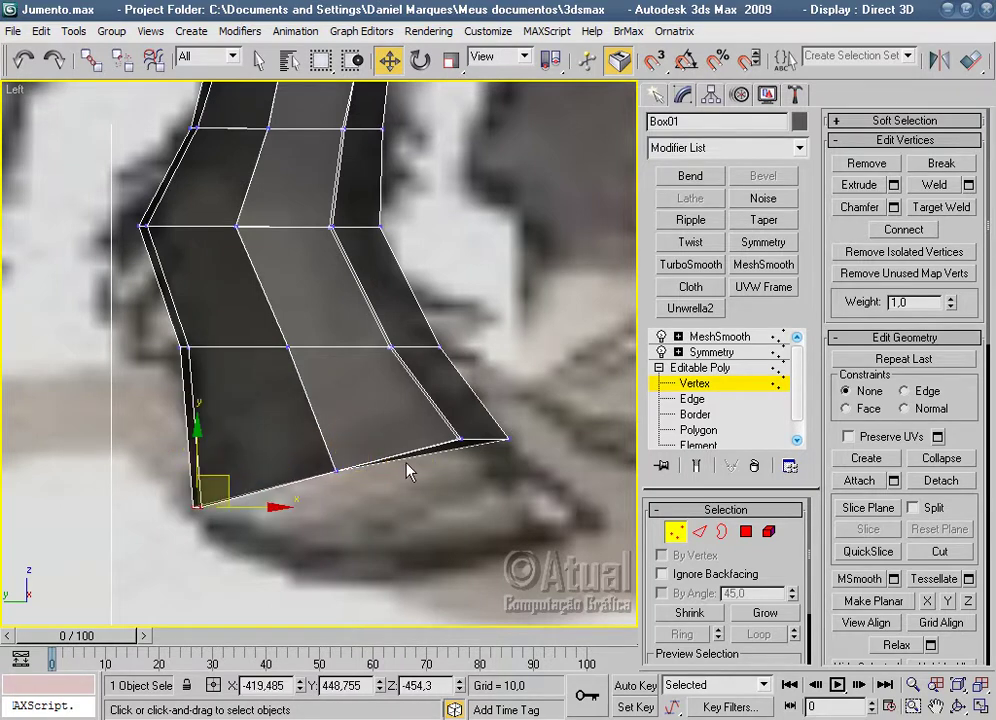
Slide the middle and upper lower-leg vertices back to slim the hind leg.
scroll(405, 462, down, 3)
scroll(449, 519, down, 1)
scroll(452, 512, up, 1)
scroll(470, 480, up, 2)
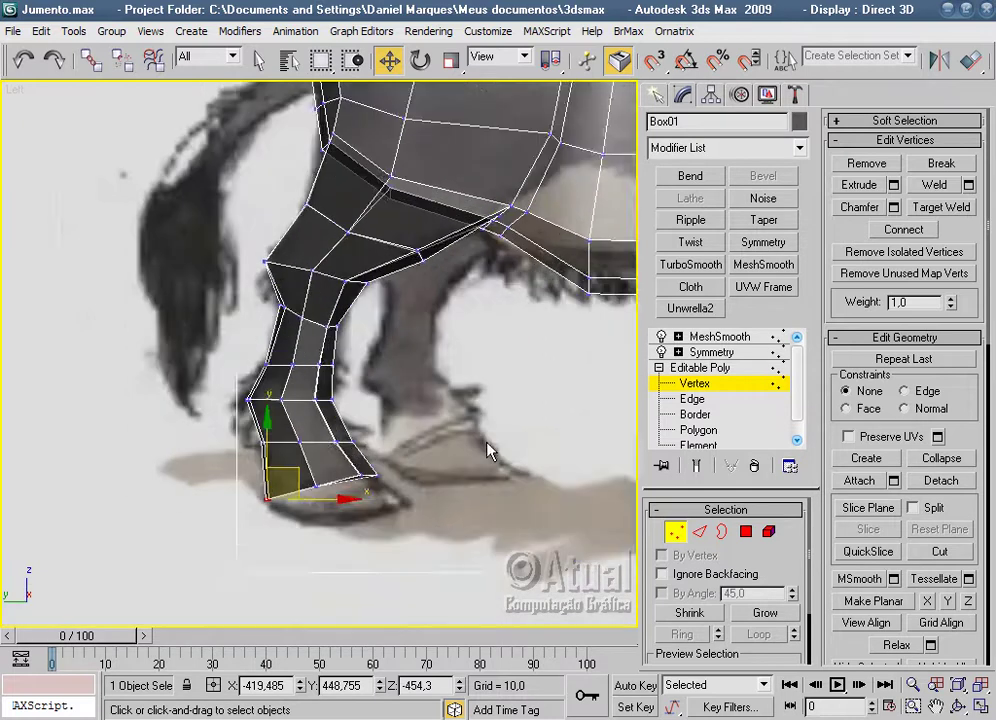
scroll(490, 450, up, 2)
middle_drag(509, 459, 533, 468)
scroll(533, 468, up, 2)
scroll(522, 485, down, 1)
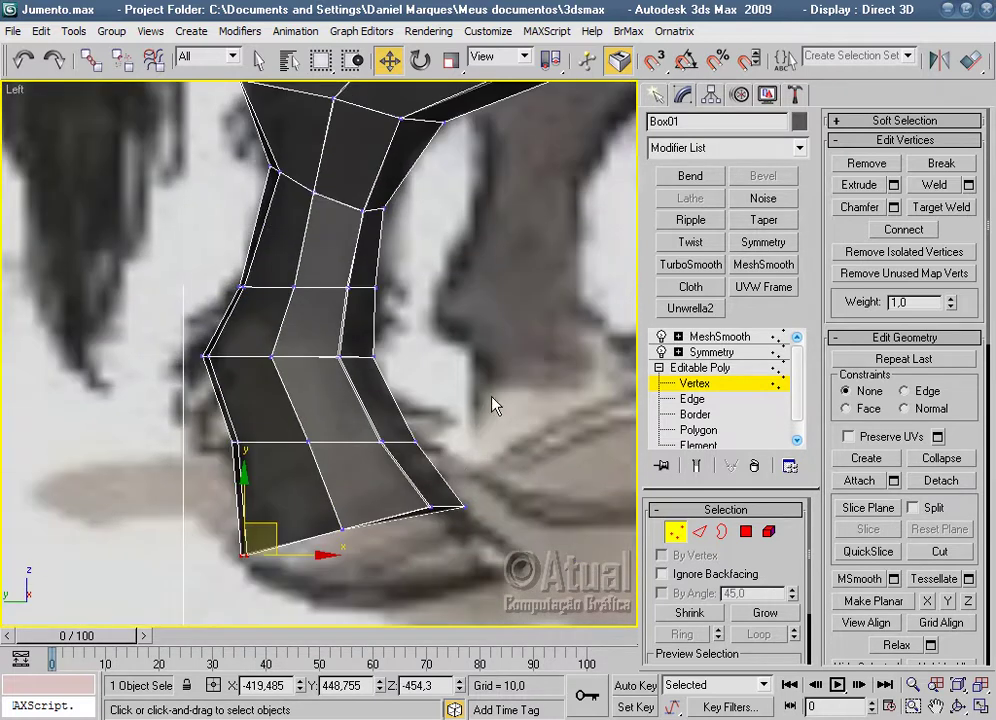
drag(378, 436, 372, 432)
drag(409, 375, 313, 342)
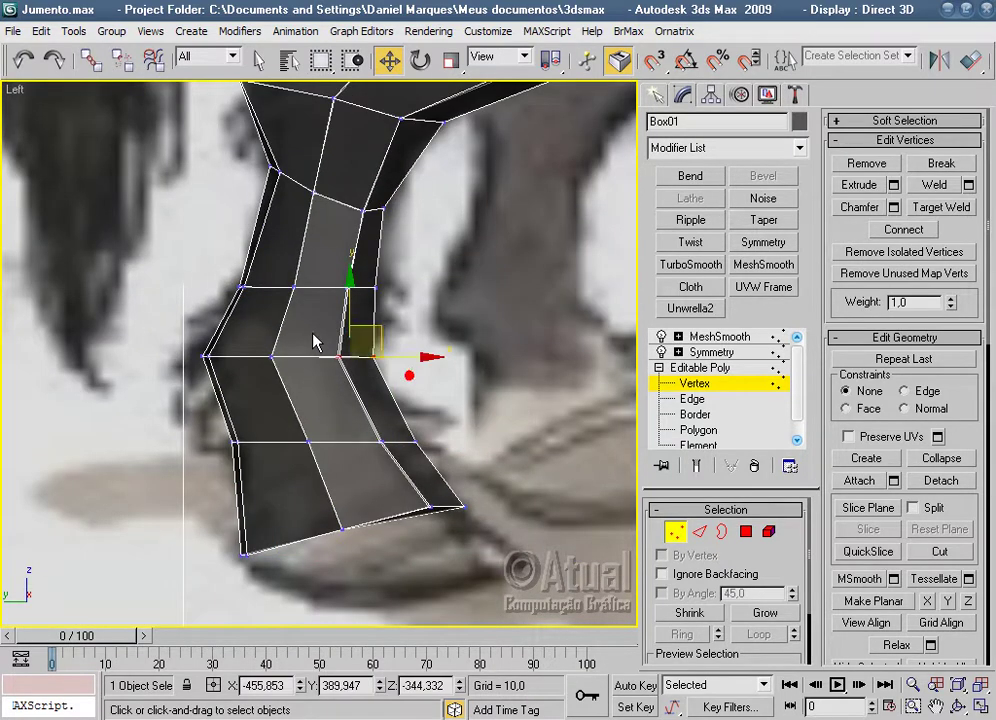
drag(406, 357, 383, 360)
drag(406, 308, 350, 287)
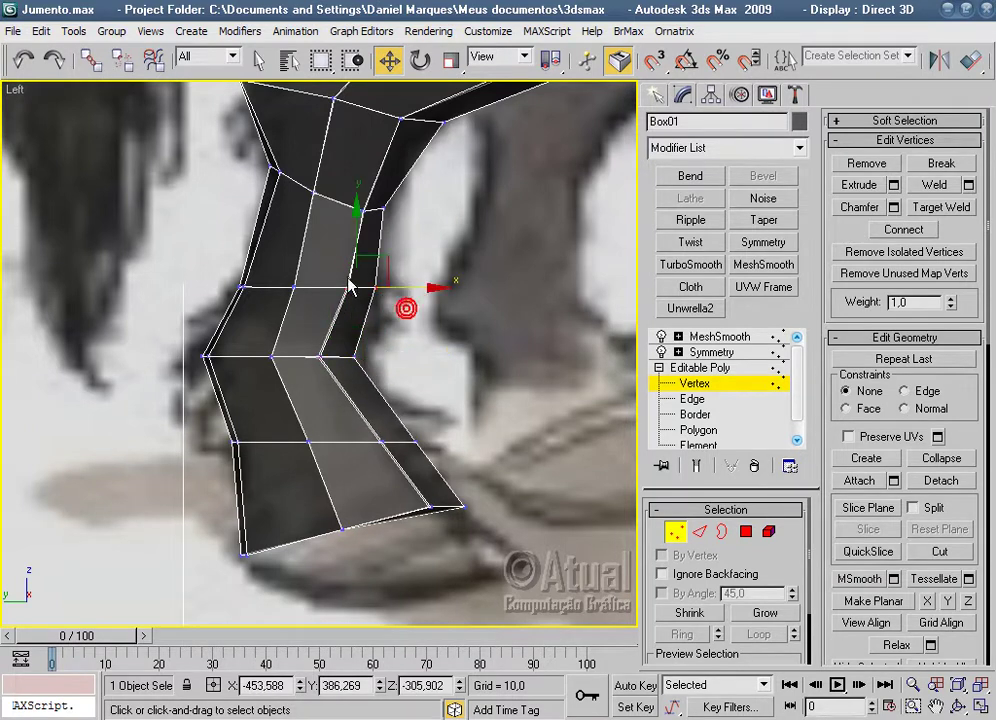
drag(412, 290, 396, 290)
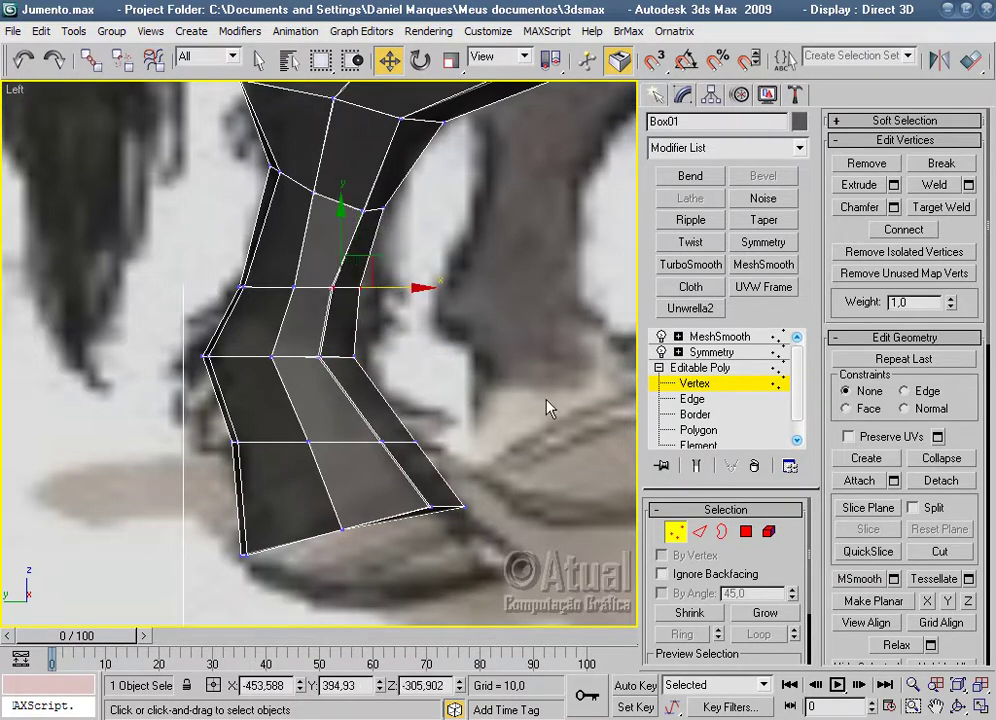
Connect a new edge loop around the lower leg just above the hoof.
click(703, 532)
click(393, 408)
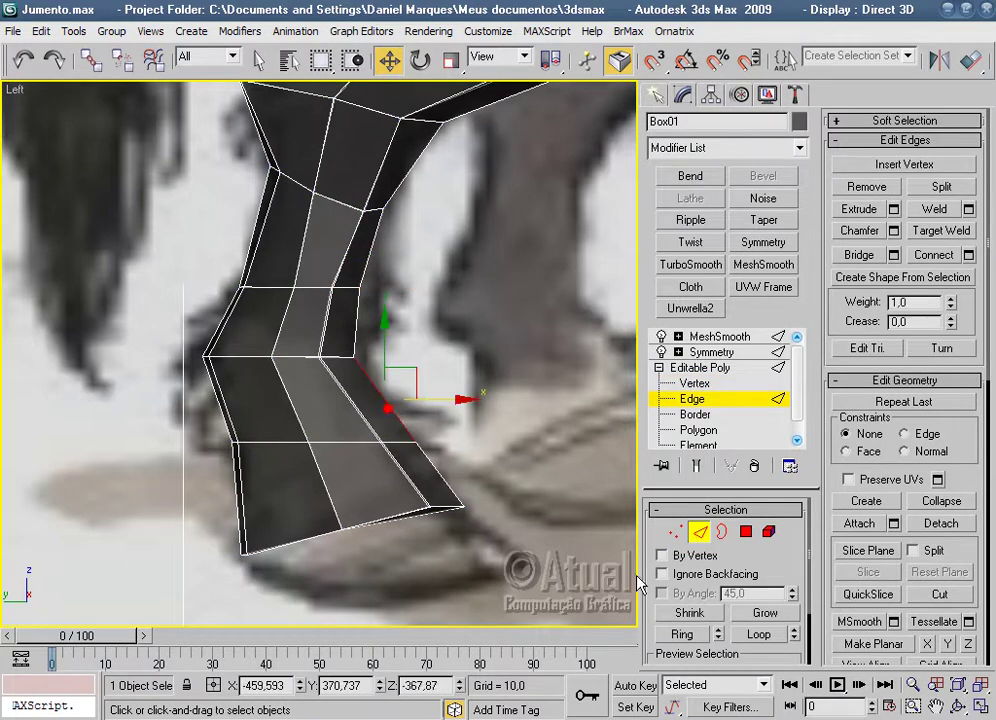
click(688, 636)
right_click(380, 396)
click(363, 461)
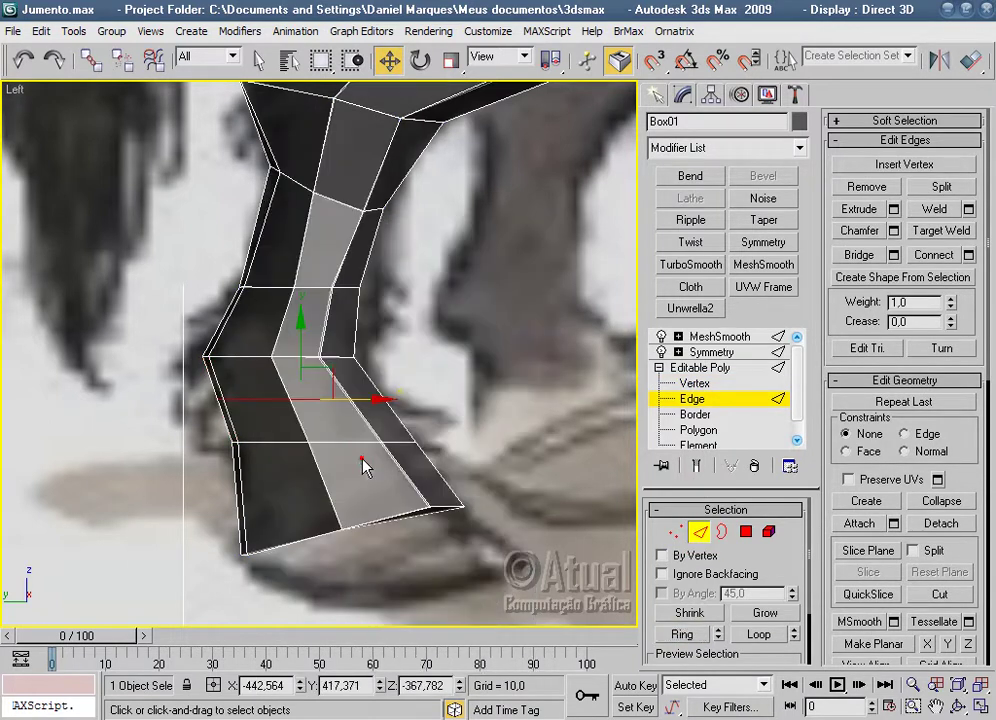
Scale the new edge loop inward in Perspective view to pinch the ankle.
key(p)
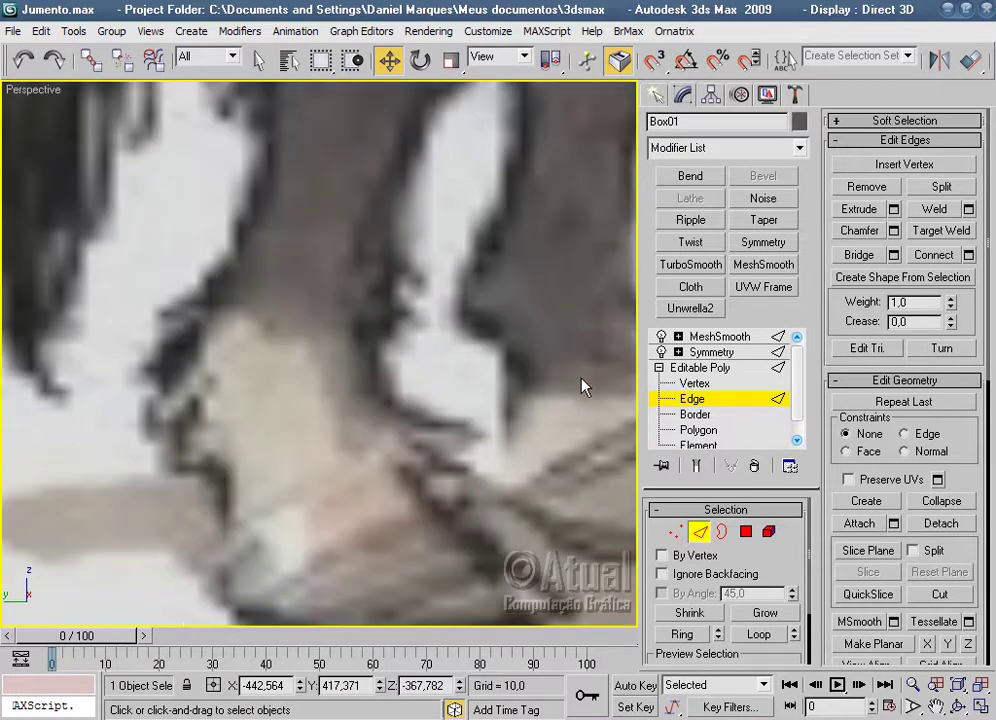
scroll(574, 311, down, 3)
scroll(456, 382, down, 3)
scroll(448, 379, down, 2)
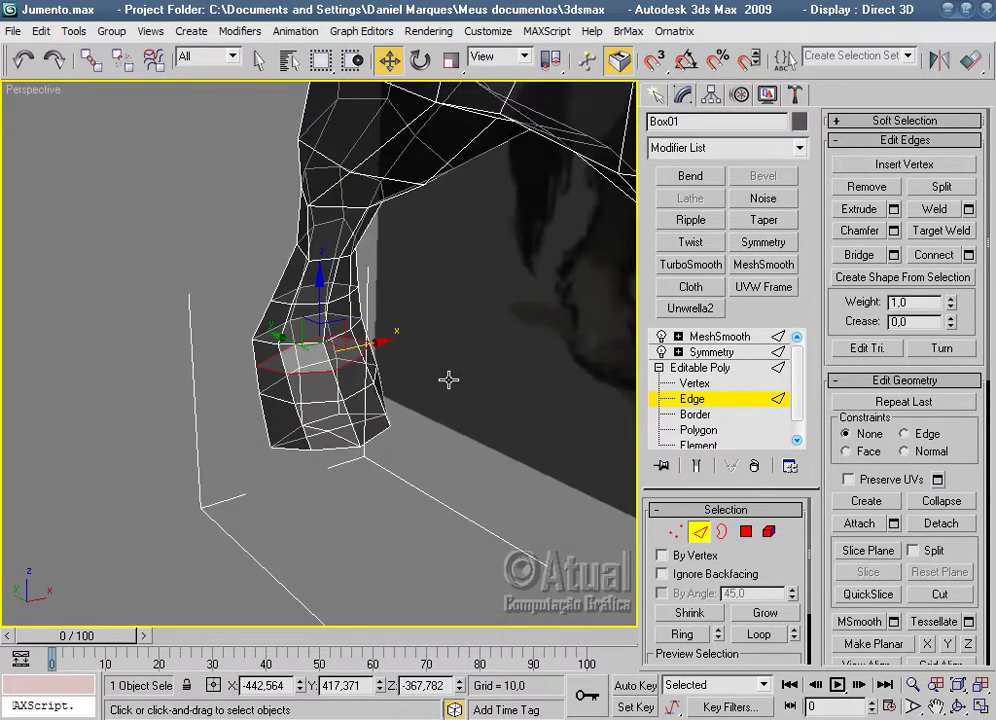
scroll(448, 379, up, 2)
scroll(430, 372, up, 3)
scroll(413, 369, up, 2)
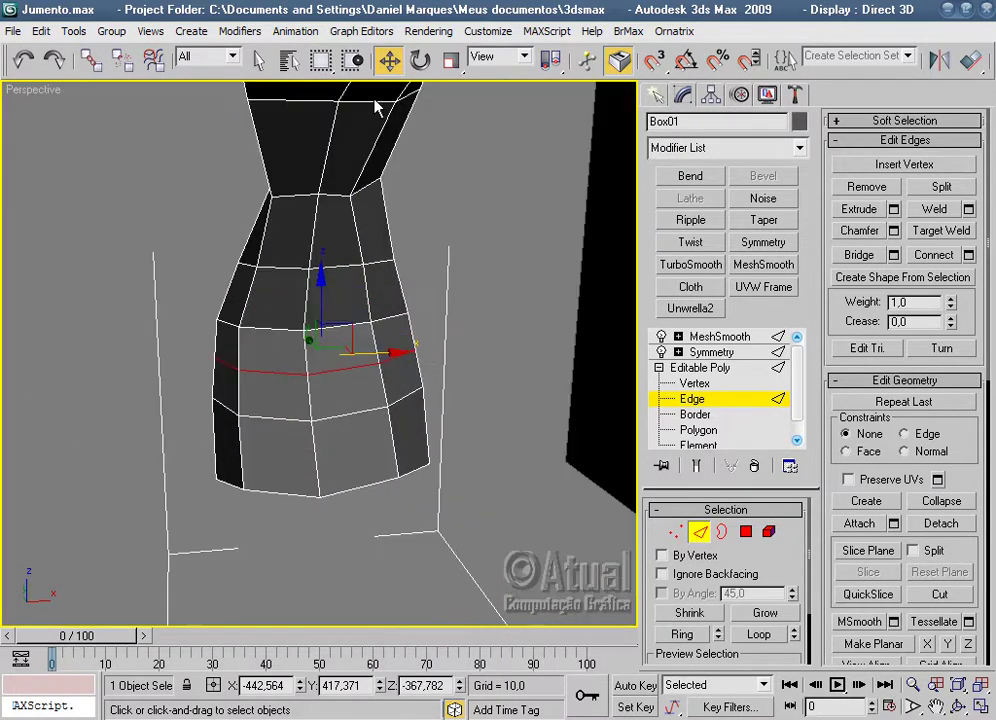
click(450, 61)
drag(244, 351, 256, 361)
mouse_move(256, 361)
alt+middle_down()
mouse_move(418, 396)
mouse_move(379, 361)
mouse_move(395, 389)
mouse_move(240, 355)
alt+middle_up()
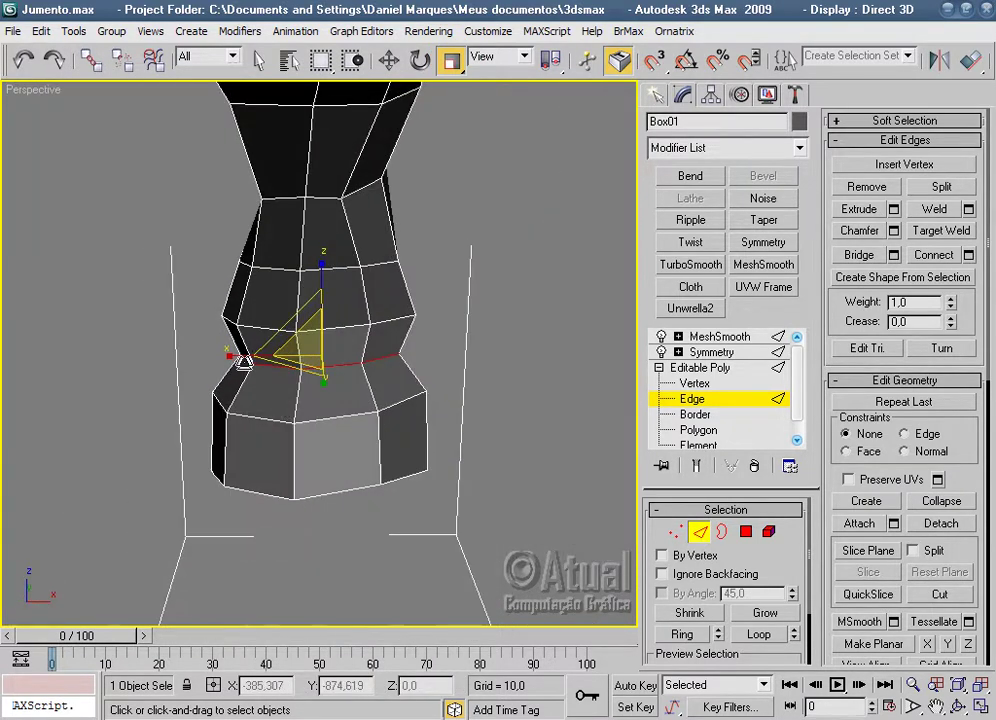
Preview the MeshSmoothed legs, then go back to selecting a hoof vertex.
click(722, 336)
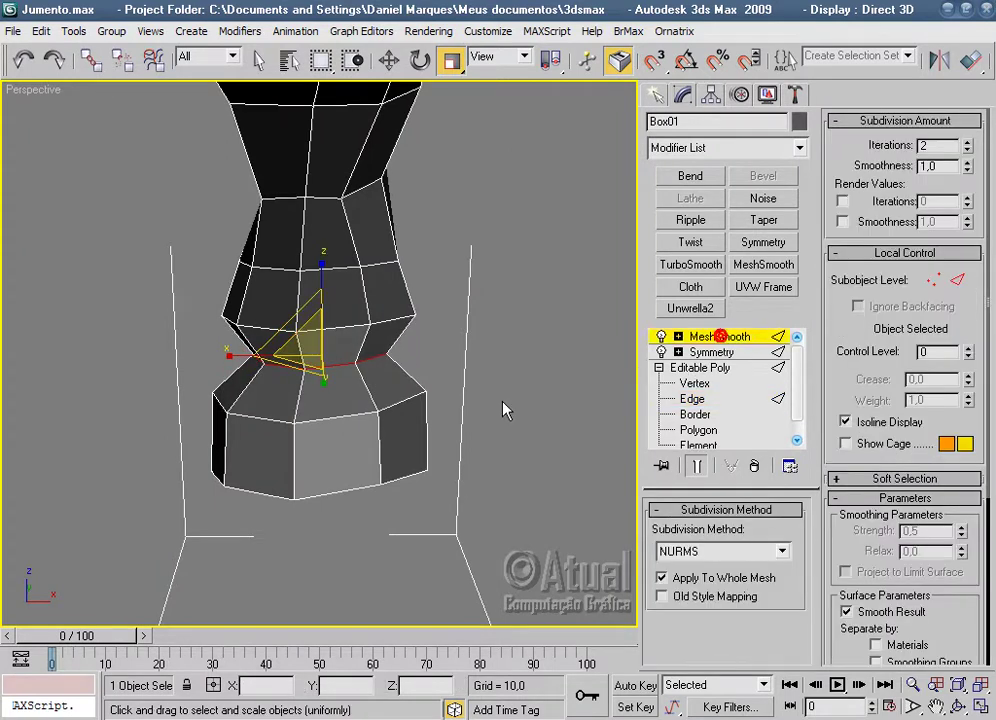
scroll(403, 455, down, 5)
alt+middle_drag(403, 455, 467, 445)
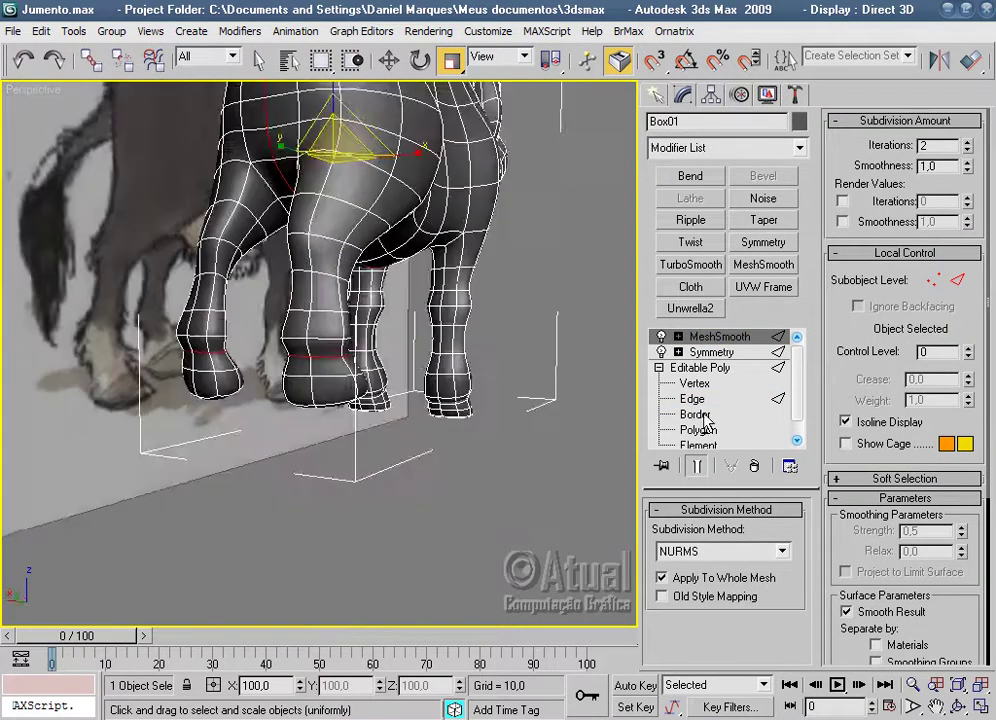
scroll(467, 445, up, 4)
click(690, 398)
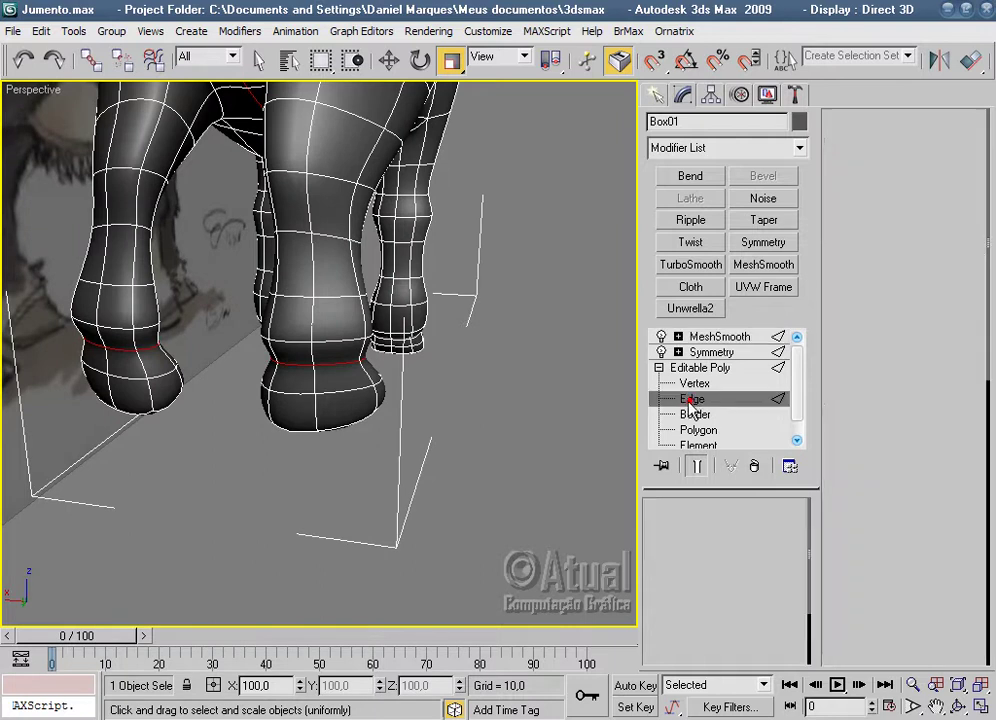
key(z)
alt+middle_drag(400, 380, 442, 400)
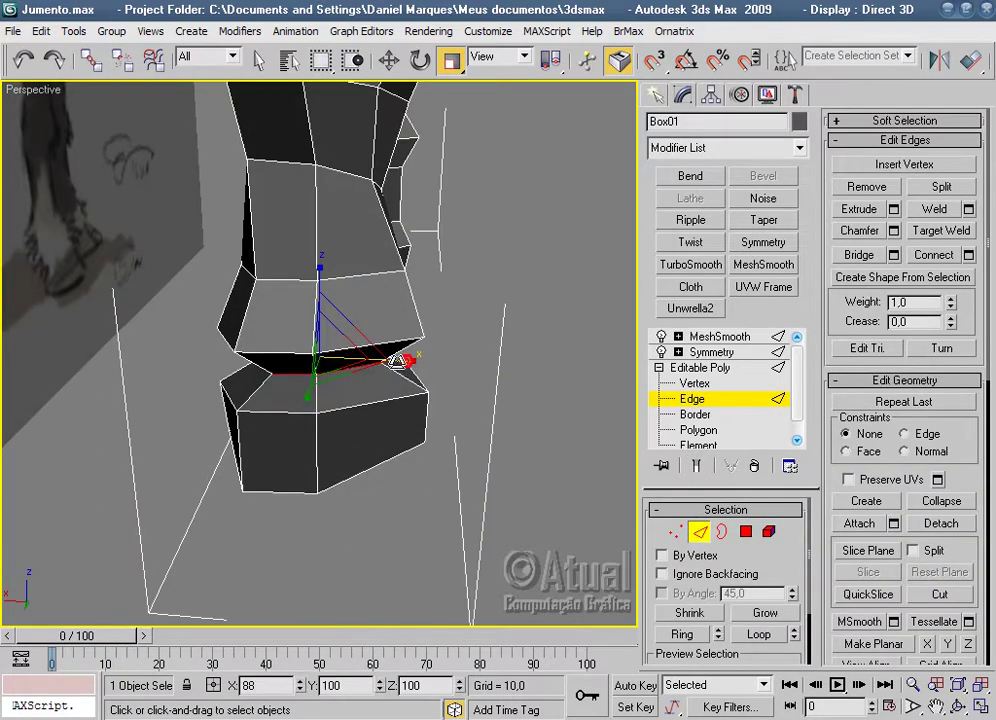
click(677, 533)
click(428, 392)
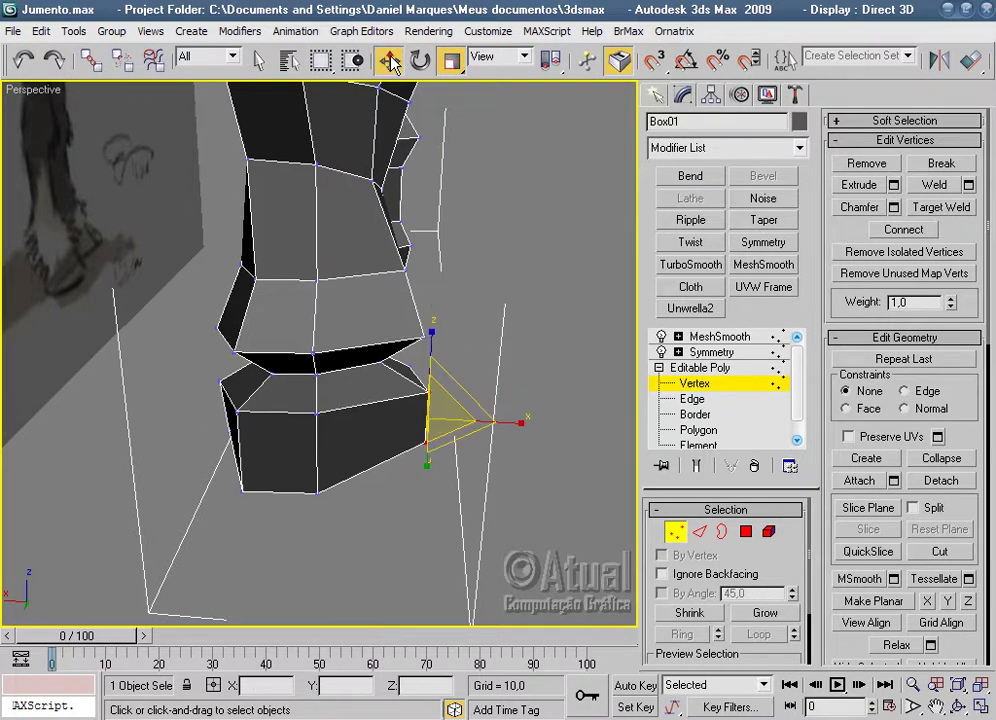
Move several hoof vertices sideways and outward to widen and round the hoof.
key(w)
drag(367, 416, 360, 420)
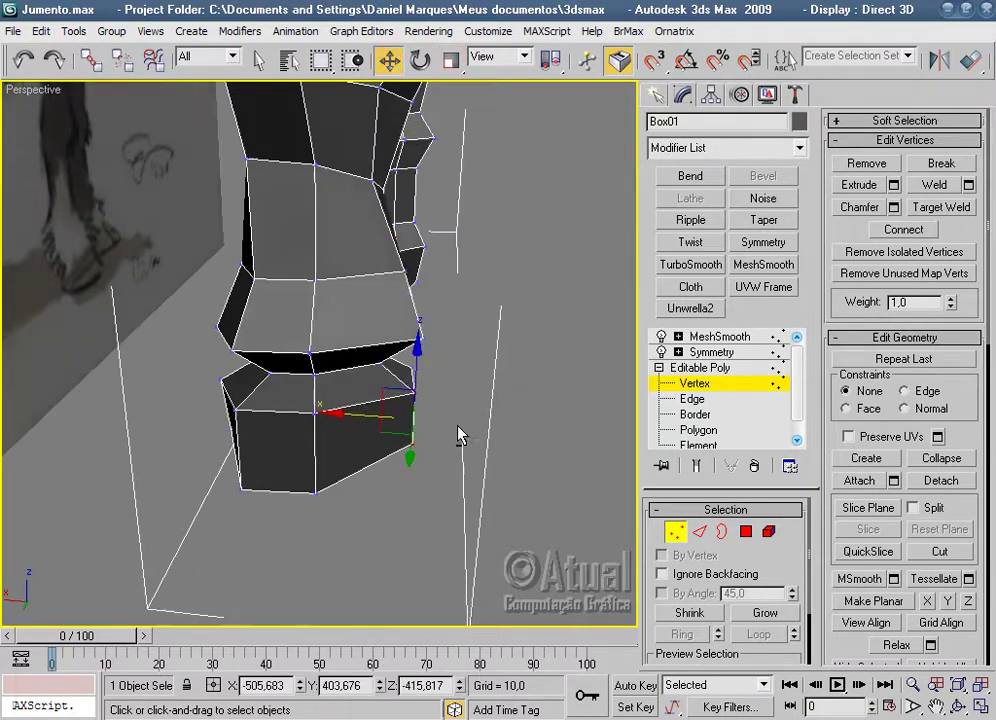
alt+middle_drag(458, 433, 330, 451)
drag(313, 483, 353, 478)
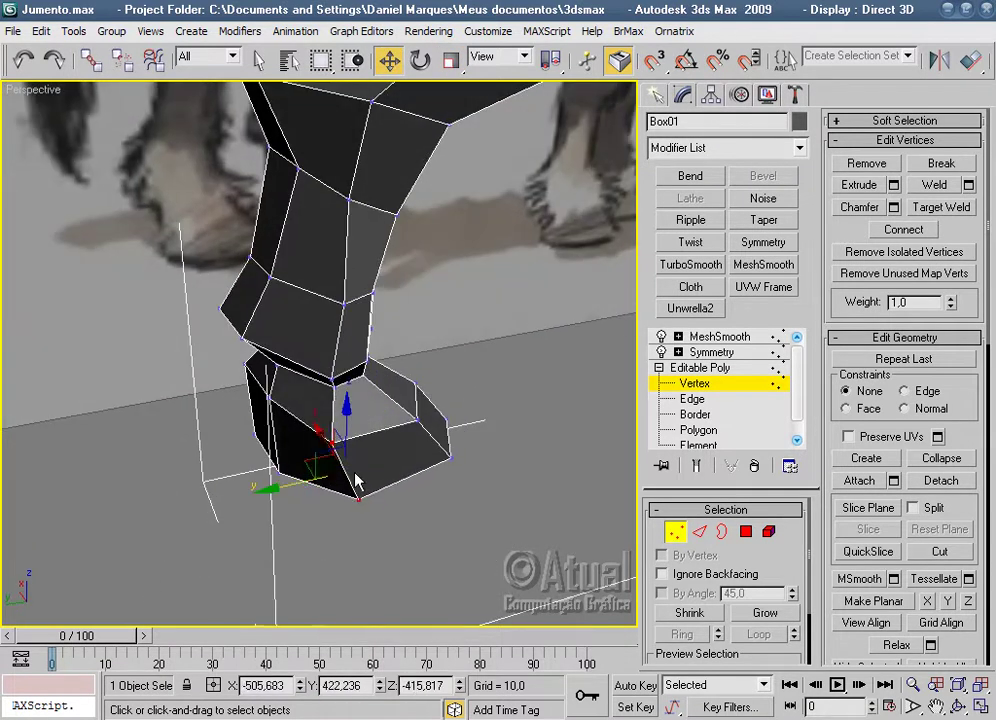
alt+middle_drag(353, 478, 265, 467)
drag(275, 420, 290, 418)
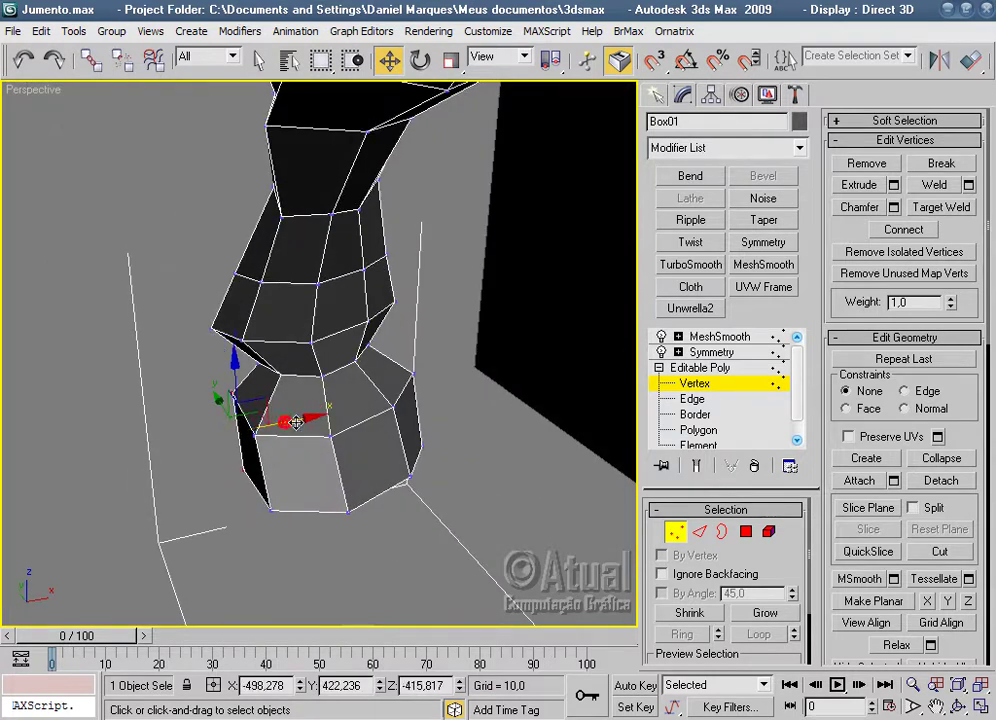
alt+middle_drag(290, 418, 328, 418)
click(391, 430)
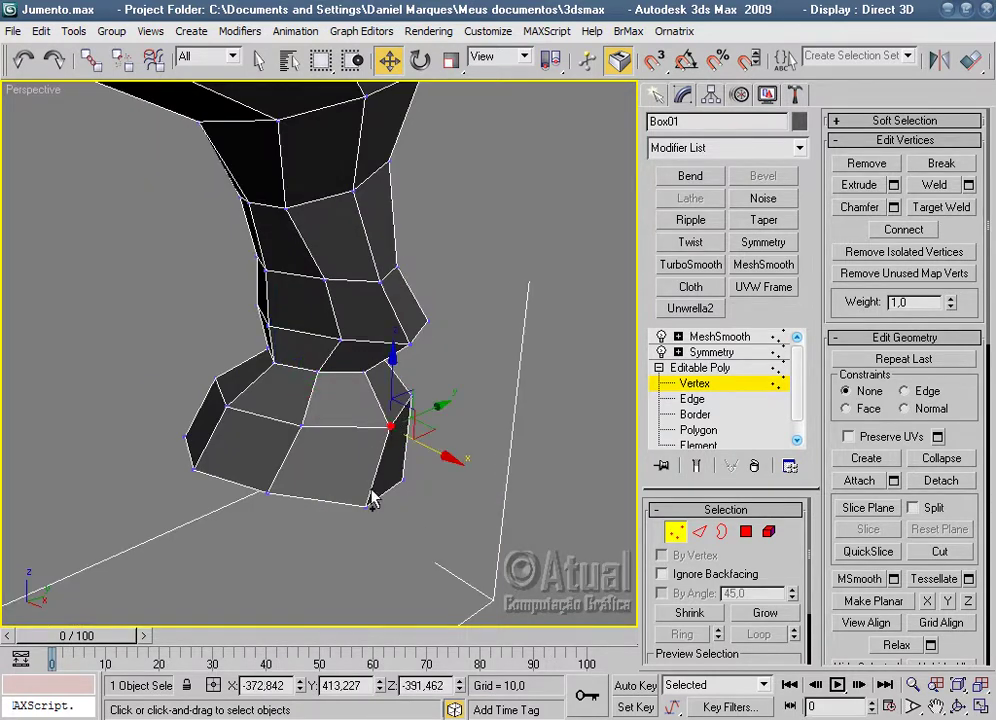
drag(365, 505, 449, 489)
alt+middle_drag(449, 489, 270, 537)
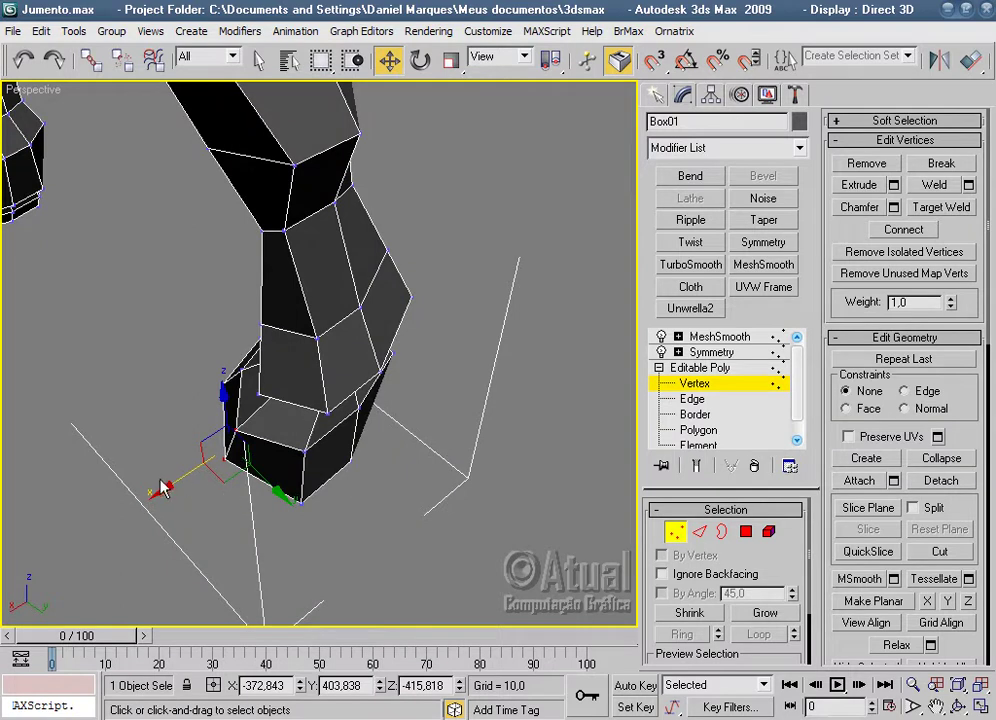
drag(176, 479, 185, 471)
drag(283, 483, 276, 474)
mouse_move(276, 474)
alt+middle_down()
mouse_move(445, 351)
mouse_move(382, 215)
alt+middle_up()
mouse_move(410, 362)
alt+middle_down()
mouse_move(362, 313)
mouse_move(373, 371)
mouse_move(411, 367)
mouse_move(325, 333)
mouse_move(474, 380)
mouse_move(390, 348)
alt+middle_up()
Nudge further vertices to refine the top of the hoof.
click(300, 317)
drag(213, 367, 209, 360)
mouse_move(200, 451)
alt+middle_down()
mouse_move(281, 396)
mouse_move(536, 405)
mouse_move(534, 420)
mouse_move(400, 313)
alt+middle_up()
click(388, 306)
drag(390, 303, 391, 316)
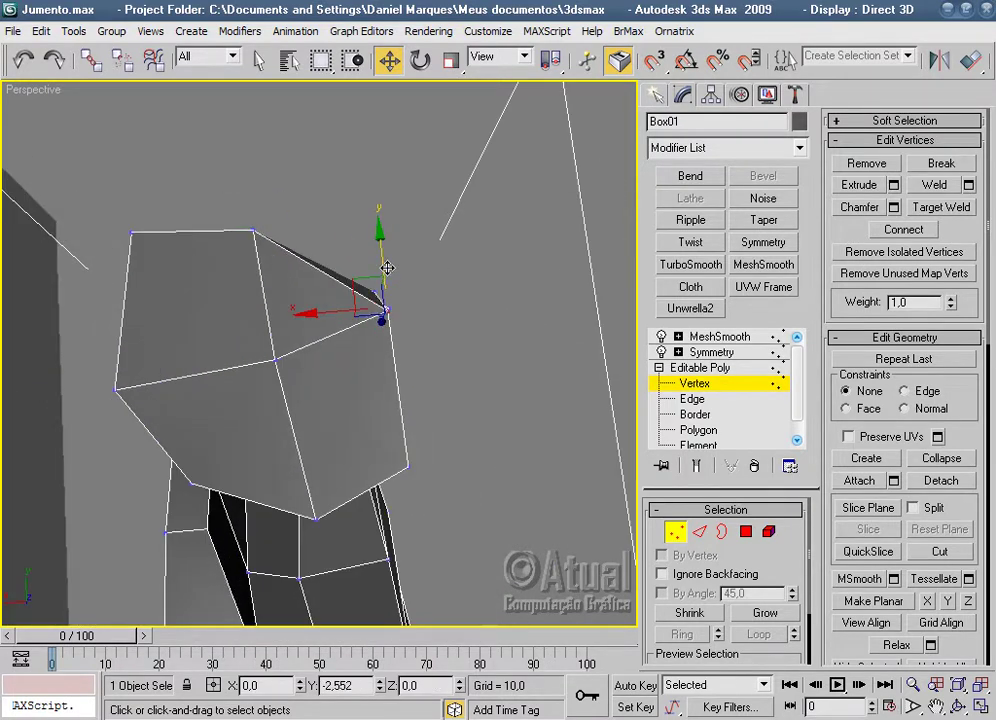
mouse_move(393, 291)
alt+middle_down()
mouse_move(447, 341)
mouse_move(442, 316)
mouse_move(375, 505)
alt+middle_up()
scroll(375, 505, up, 5)
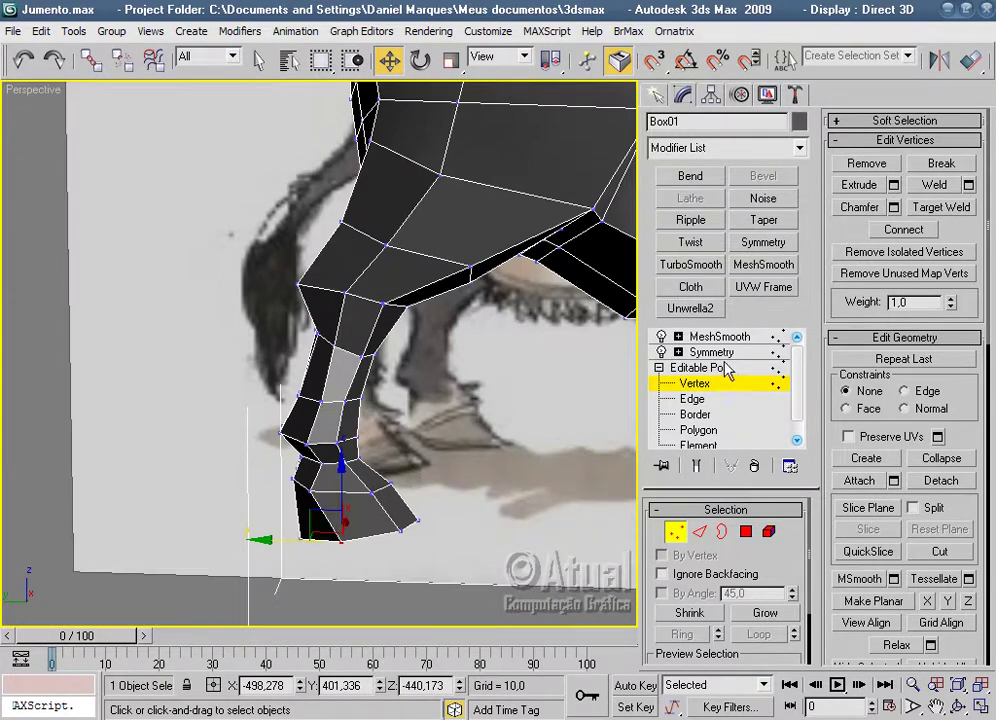
Check the smoothed donkey's legs, then reselect the mesh at Polygon level.
click(719, 337)
click(507, 509)
scroll(501, 485, down, 3)
mouse_move(345, 422)
alt+middle_down()
mouse_move(345, 434)
mouse_move(356, 416)
mouse_move(467, 471)
mouse_move(535, 467)
mouse_move(400, 422)
mouse_move(368, 302)
alt+middle_up()
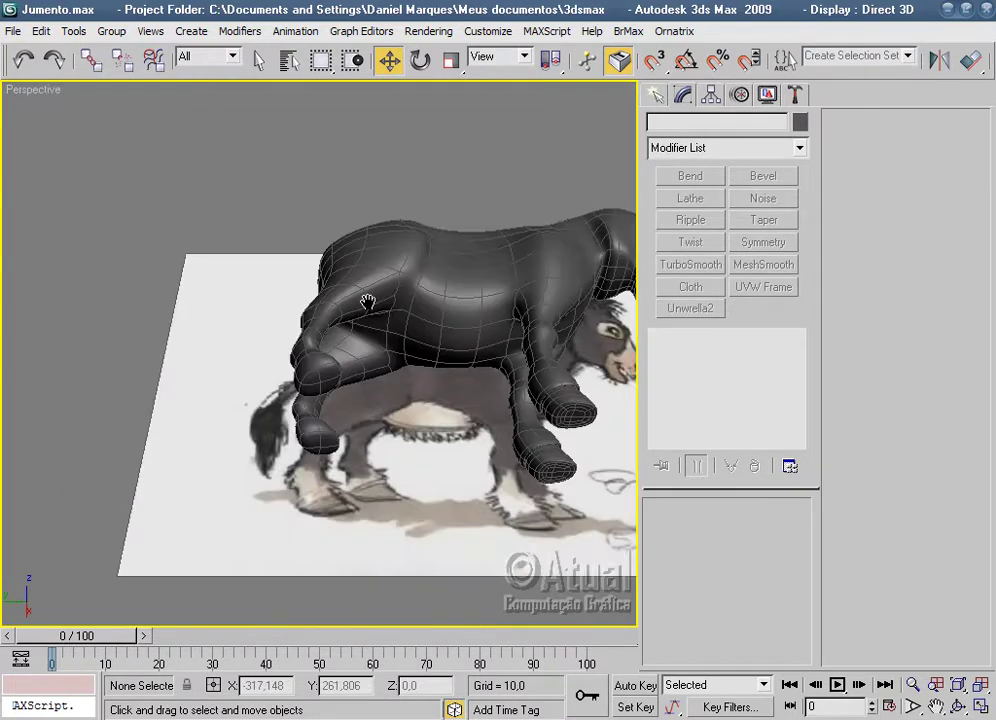
scroll(451, 387, up, 3)
scroll(356, 429, up, 3)
click(356, 429)
click(708, 430)
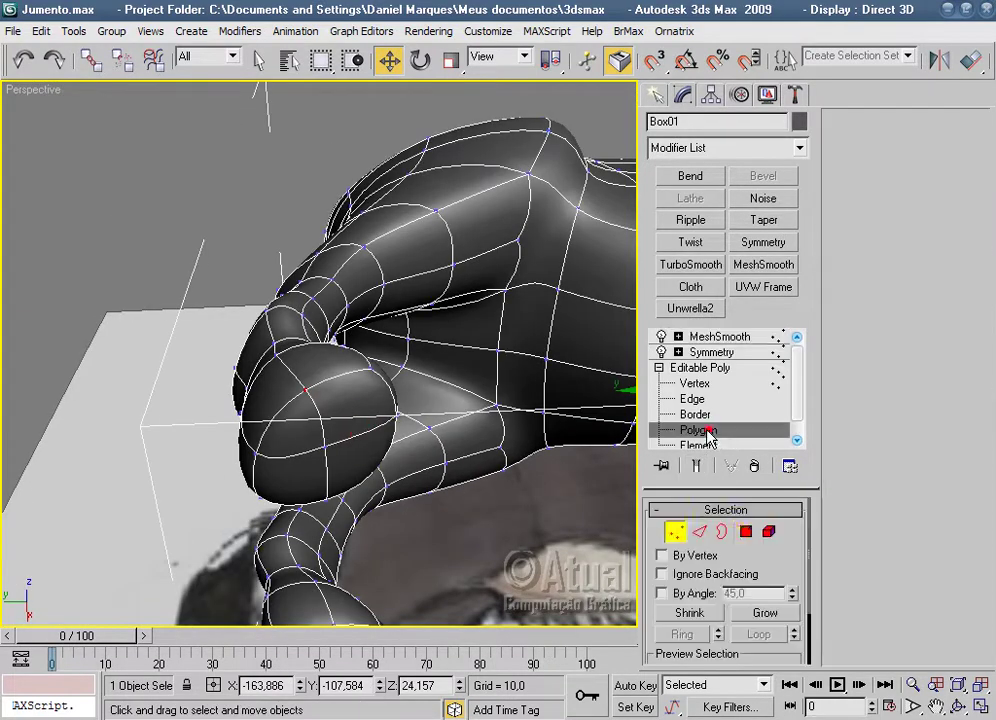
click(700, 430)
mouse_move(518, 465)
alt+middle_down()
mouse_move(413, 409)
mouse_move(484, 435)
mouse_move(480, 418)
mouse_move(552, 455)
alt+middle_up()
Nudge two lower corner vertices slightly outward and return to Polygon level.
click(681, 537)
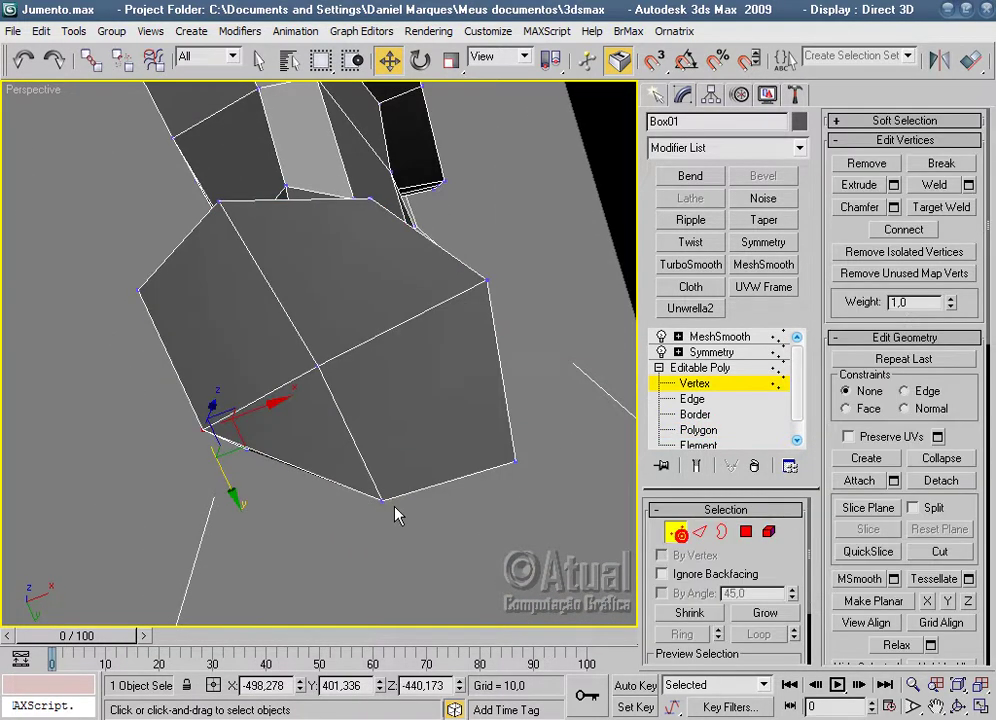
click(380, 500)
drag(434, 484, 450, 490)
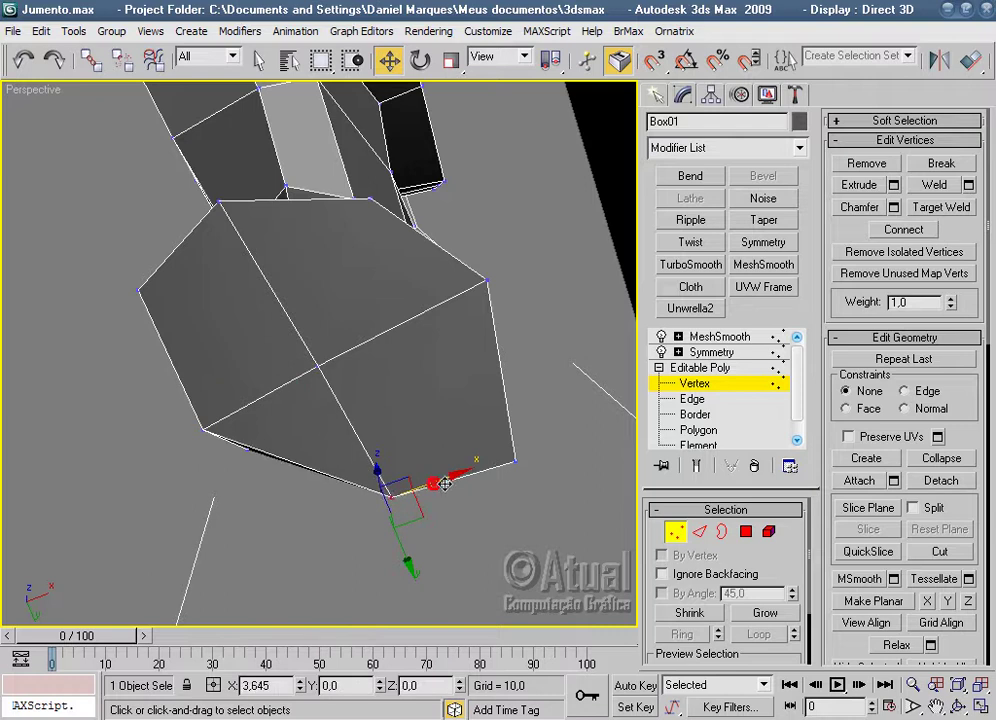
drag(427, 545, 407, 544)
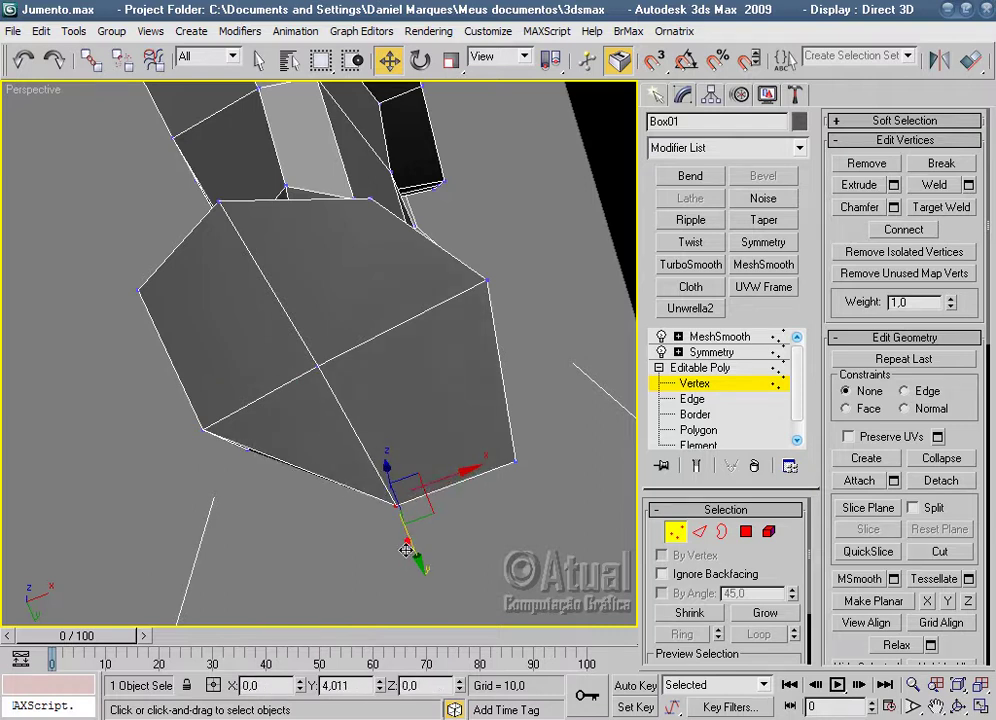
click(514, 463)
drag(551, 476, 558, 464)
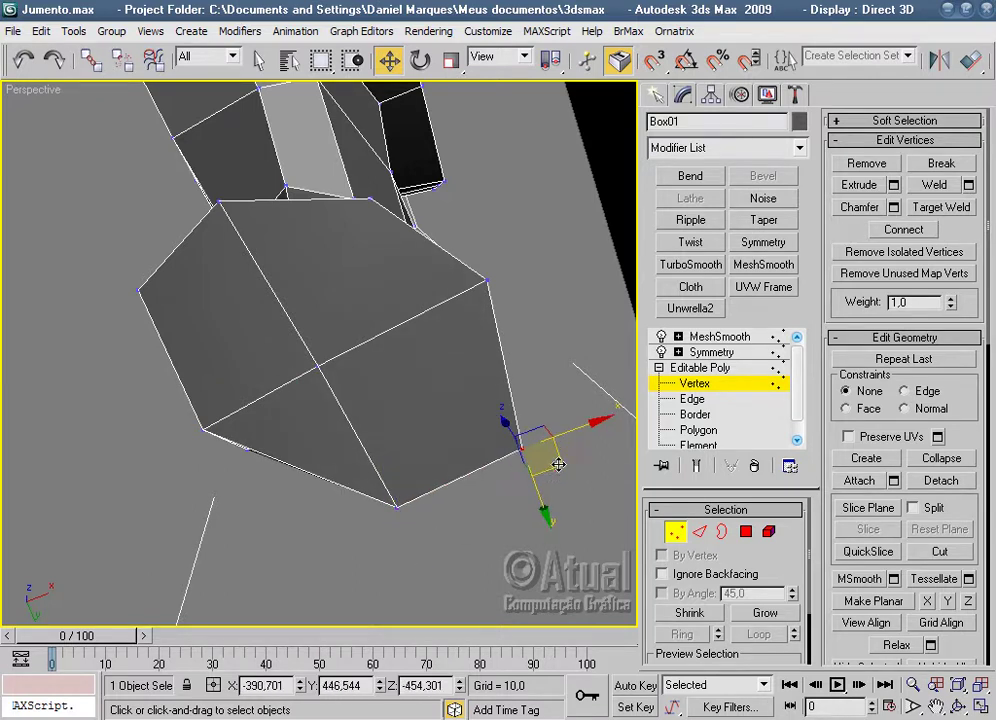
click(746, 531)
scroll(500, 449, down, 5)
mouse_move(500, 449)
alt+middle_down()
mouse_move(500, 398)
mouse_move(518, 409)
alt+middle_up()
scroll(563, 487, up, 3)
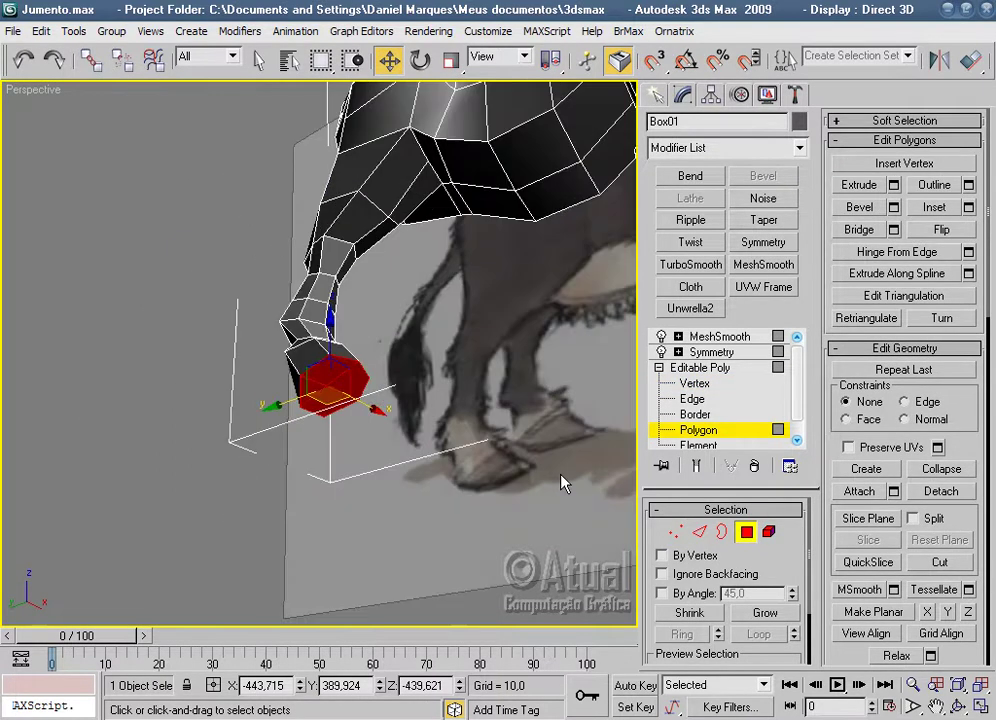
scroll(480, 455, up, 3)
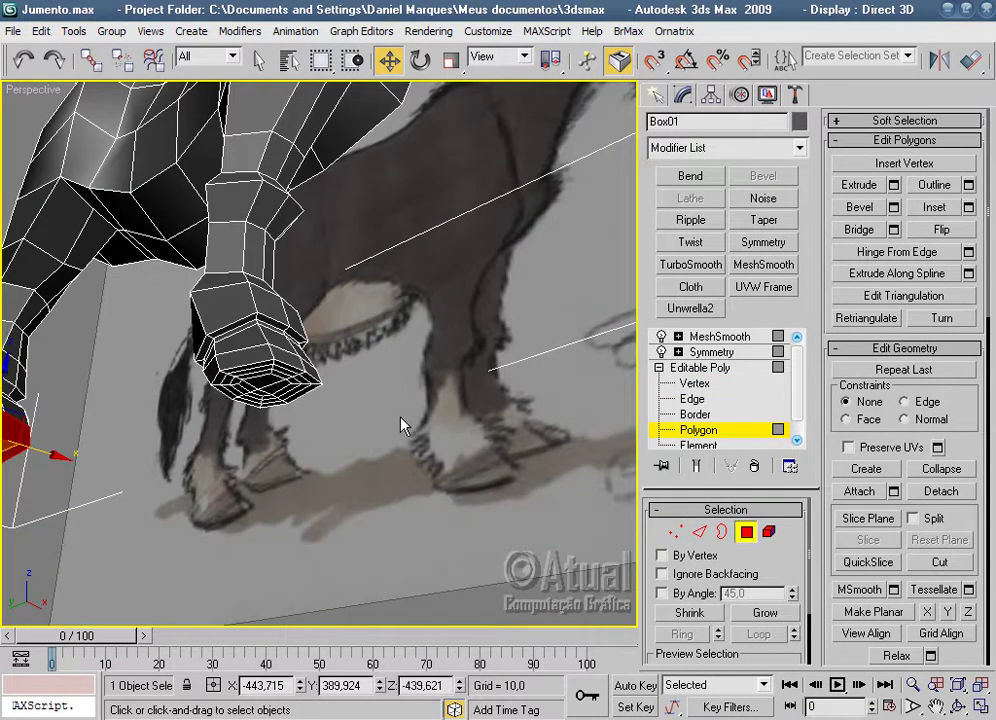
key(z)
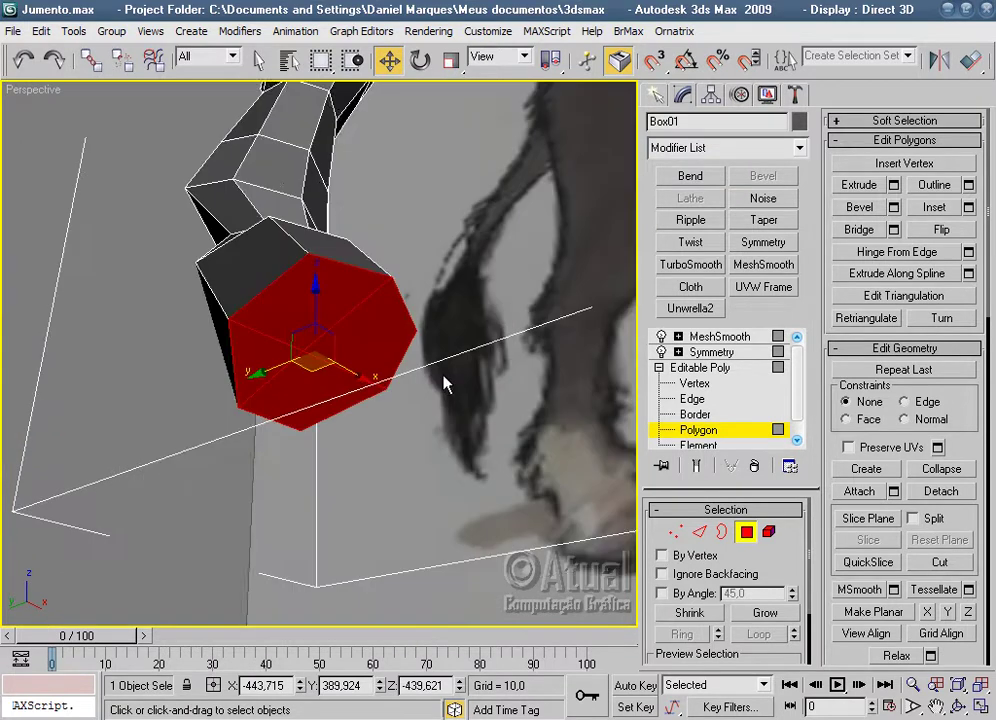
scroll(445, 382, up, 3)
scroll(406, 434, down, 5)
mouse_move(406, 434)
alt+middle_down()
mouse_move(491, 427)
mouse_move(260, 460)
mouse_move(422, 464)
mouse_move(451, 453)
mouse_move(333, 460)
mouse_move(651, 469)
mouse_move(505, 476)
mouse_move(479, 494)
mouse_move(400, 465)
mouse_move(442, 451)
mouse_move(225, 442)
mouse_move(322, 436)
mouse_move(420, 450)
alt+middle_up()
scroll(446, 427, up, 3)
scroll(422, 464, up, 2)
mouse_move(595, 523)
alt+middle_down()
mouse_move(478, 444)
mouse_move(337, 381)
alt+middle_up()
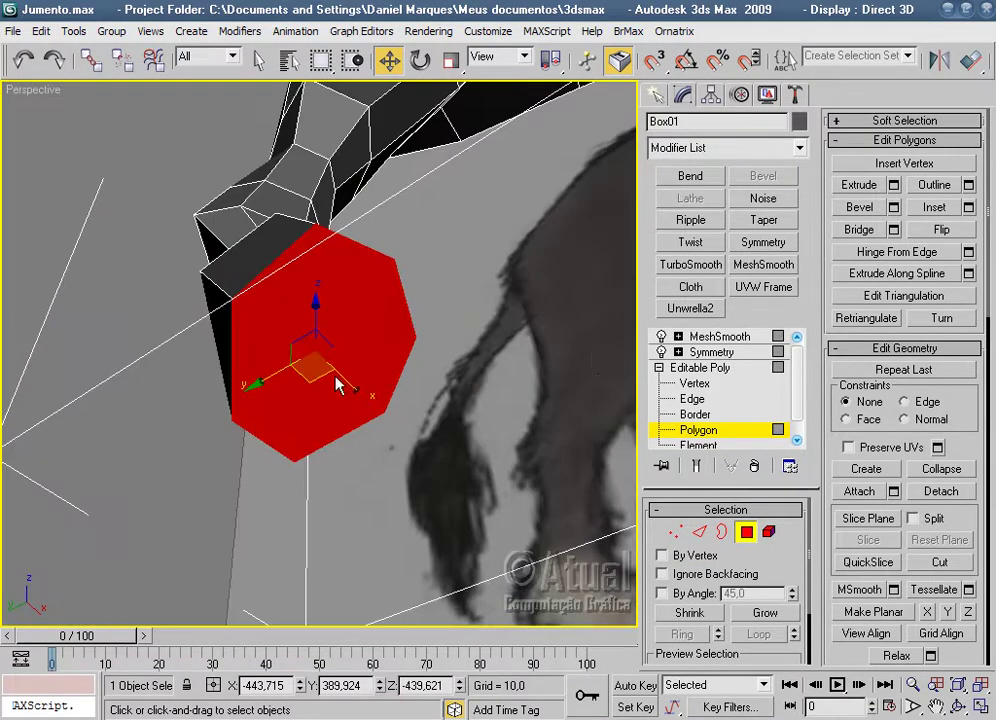
Inset the hoof's bottom face by 8,49.
click(968, 207)
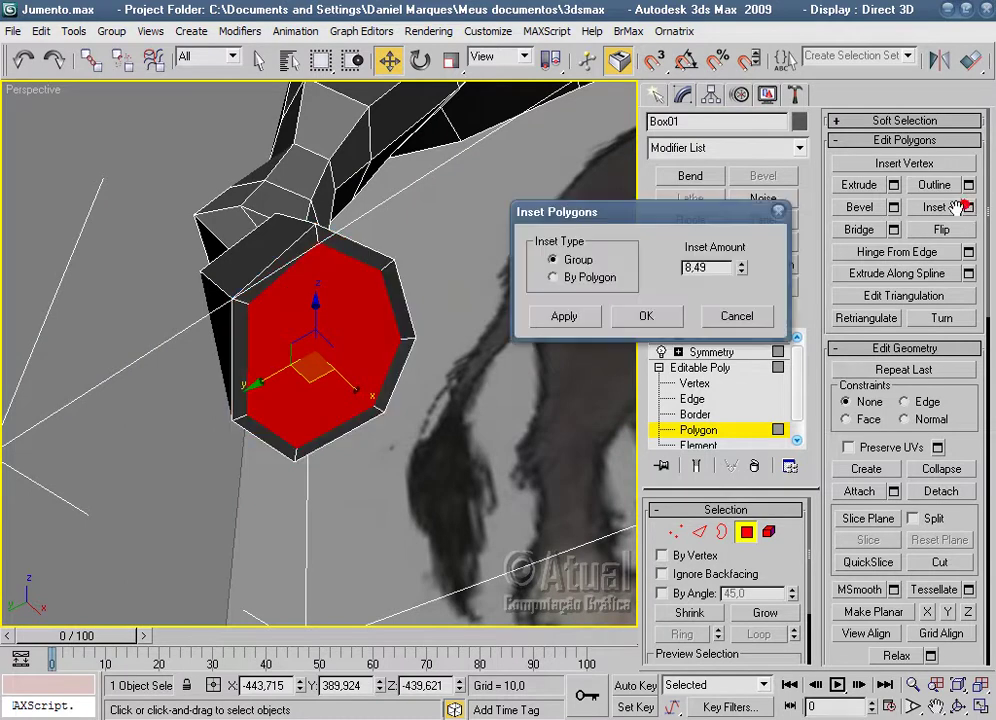
click(647, 317)
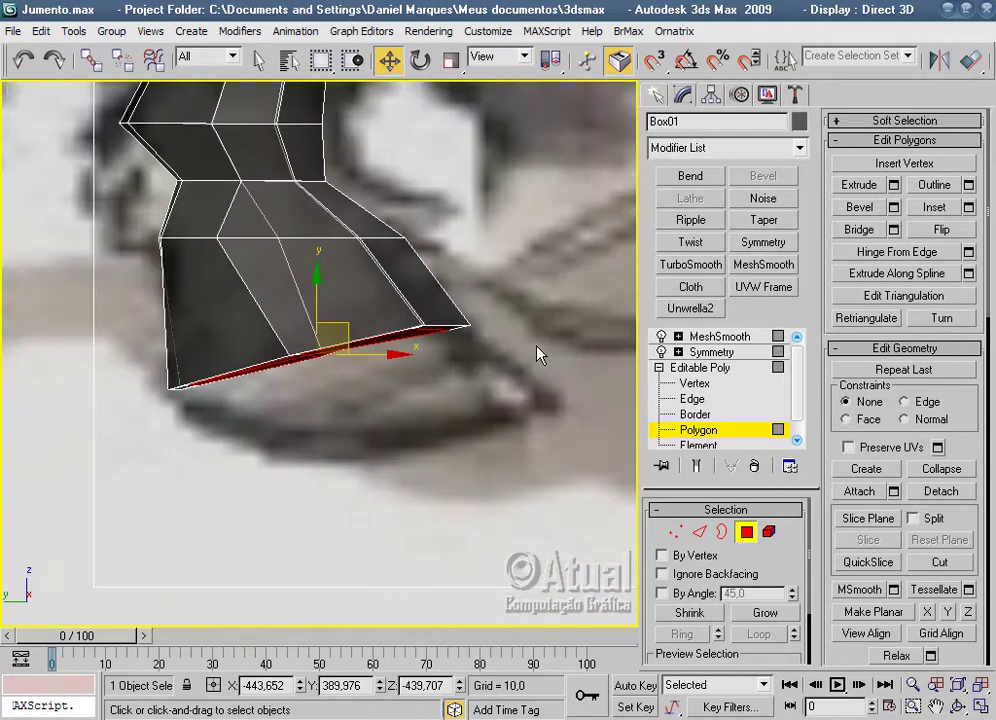
middle_drag(537, 355, 558, 475)
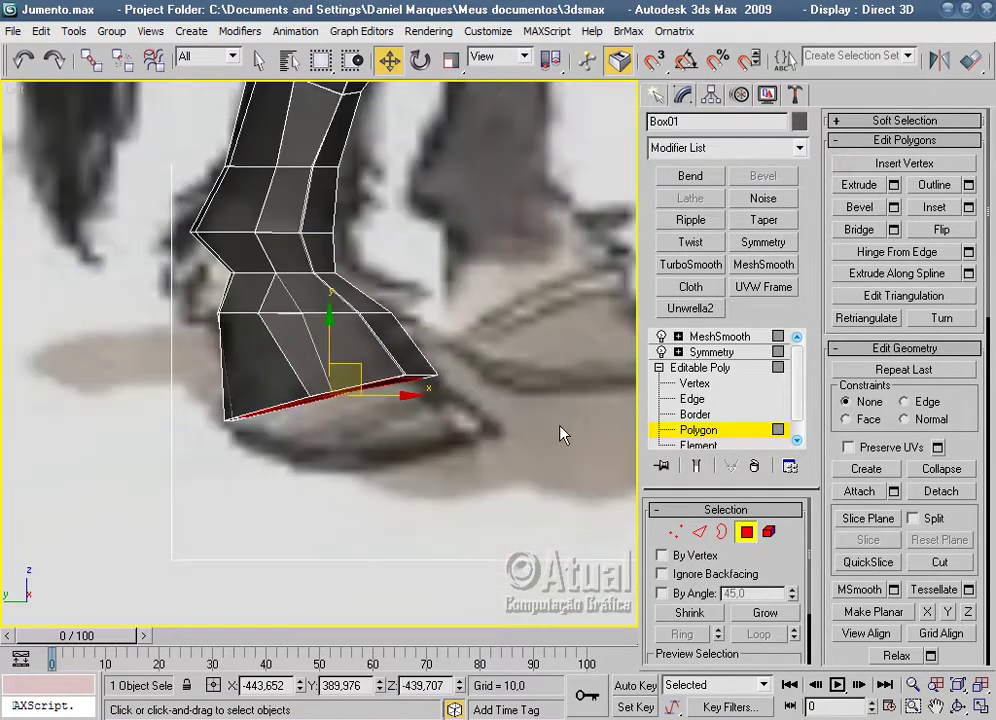
Bevel the face up into the hoof with height -16,651 and outline -5,88.
click(894, 208)
drag(742, 264, 792, 484)
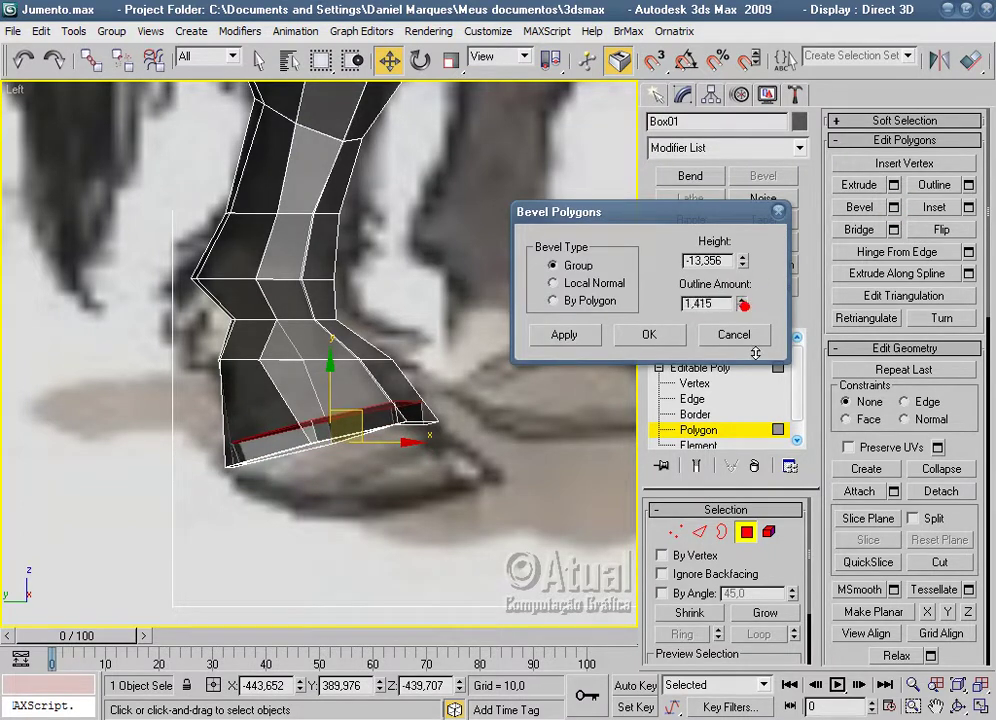
drag(747, 314, 753, 395)
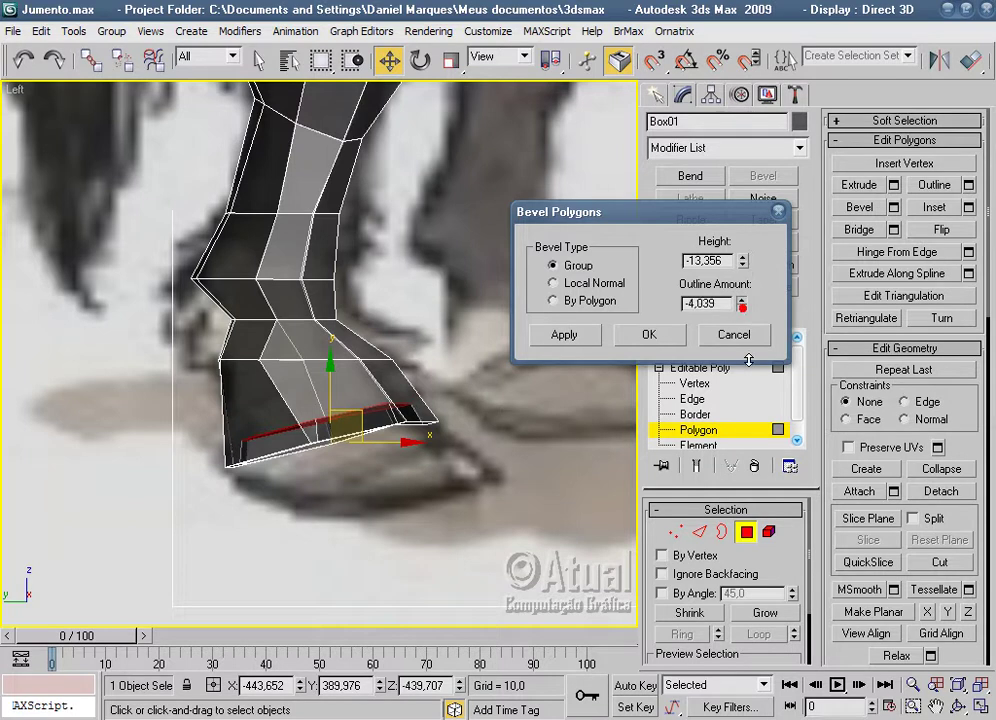
drag(742, 262, 742, 257)
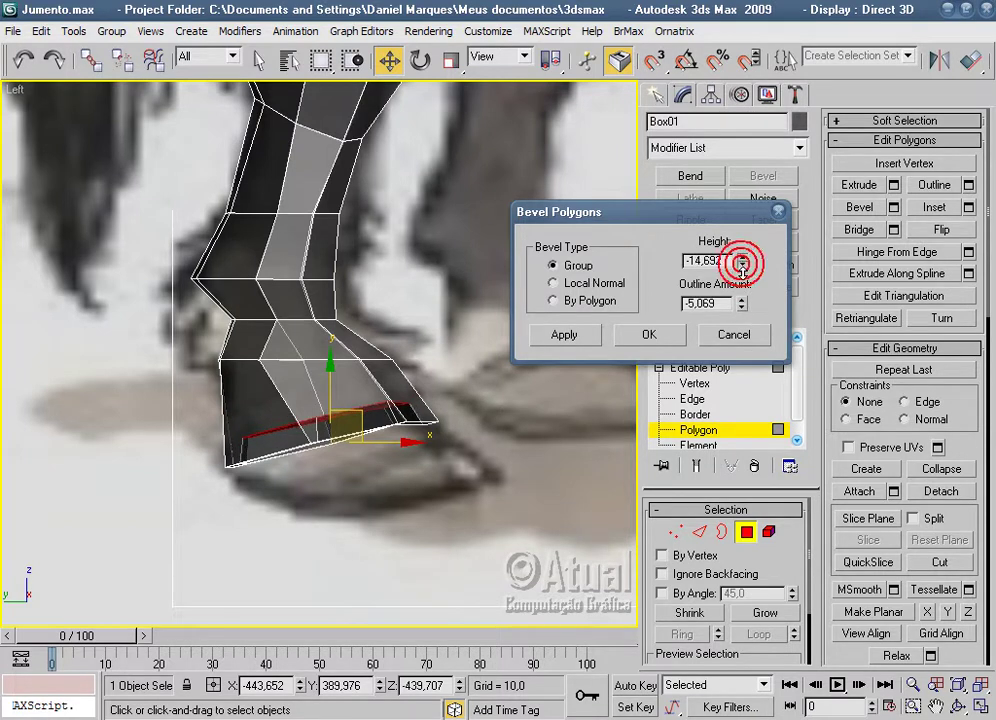
drag(744, 312, 745, 323)
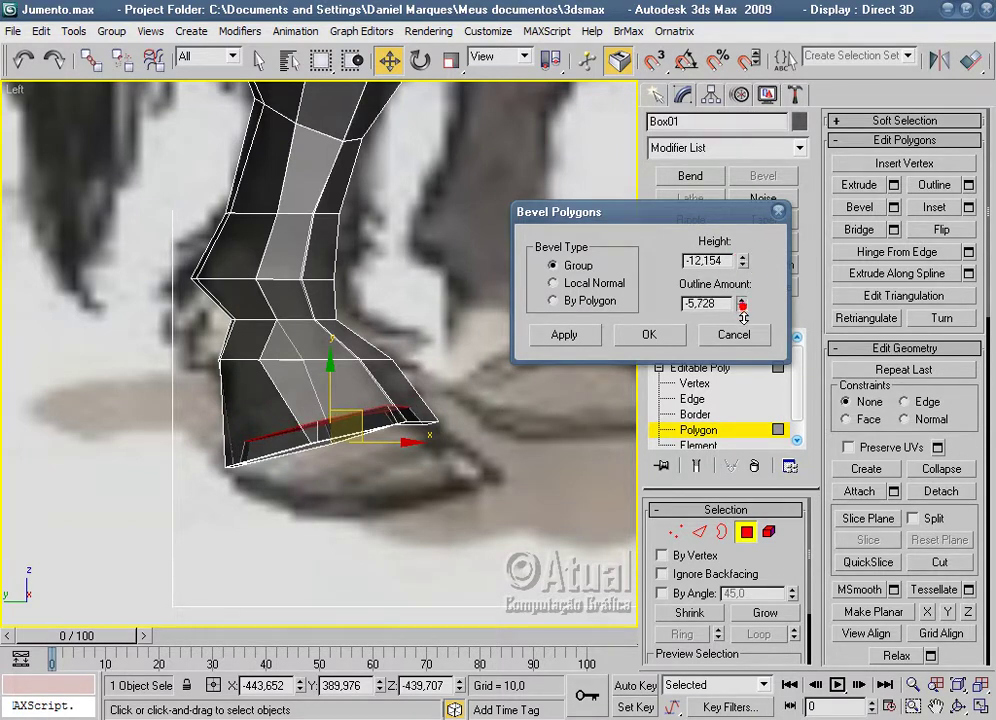
drag(745, 262, 743, 288)
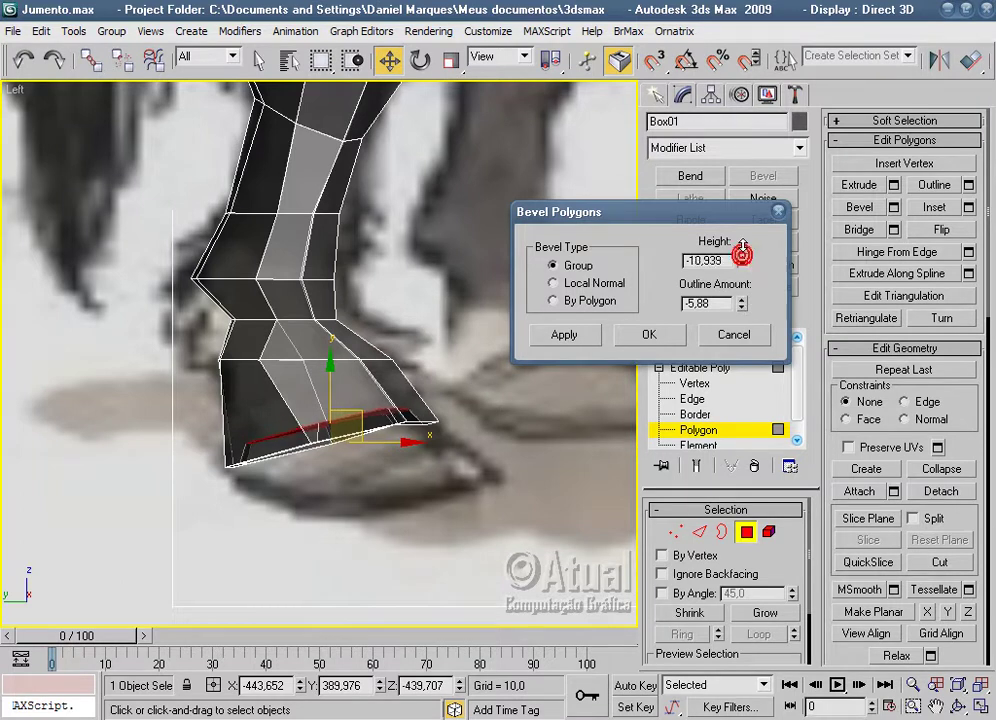
middle_drag(597, 407, 612, 358)
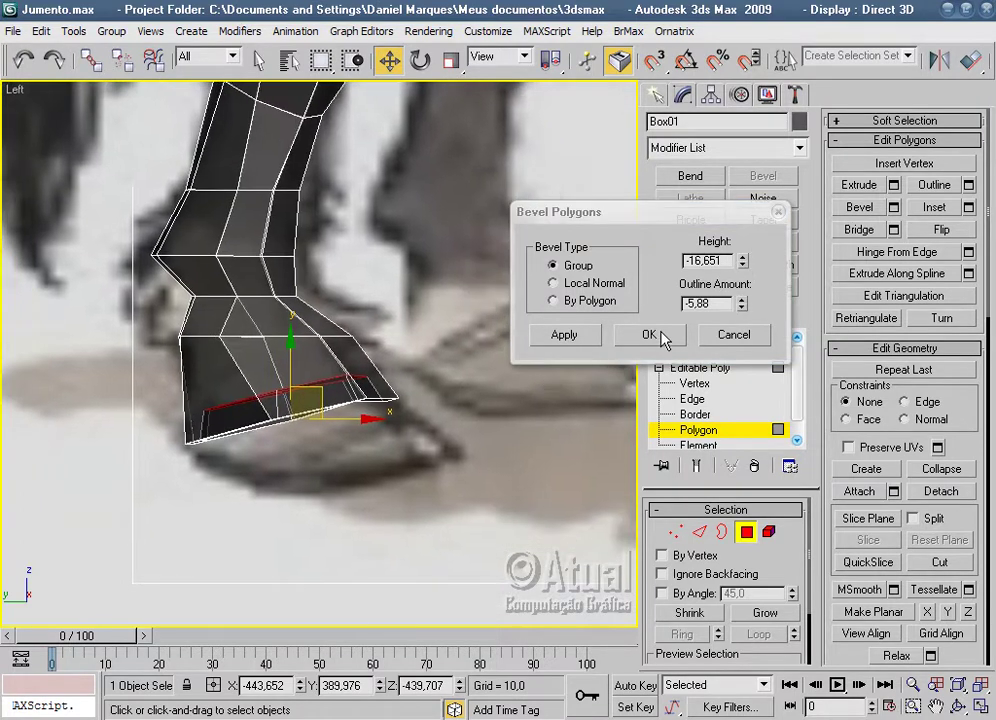
click(658, 336)
Set up a second bevel with height 26,142 and outline 6,585.
click(893, 207)
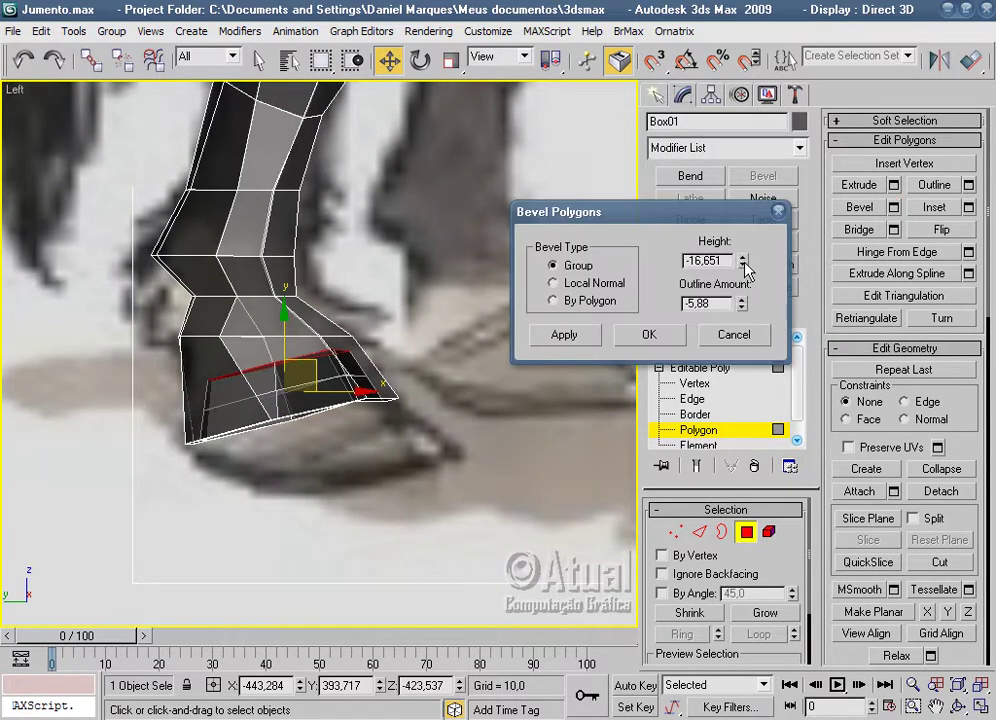
drag(742, 262, 742, 225)
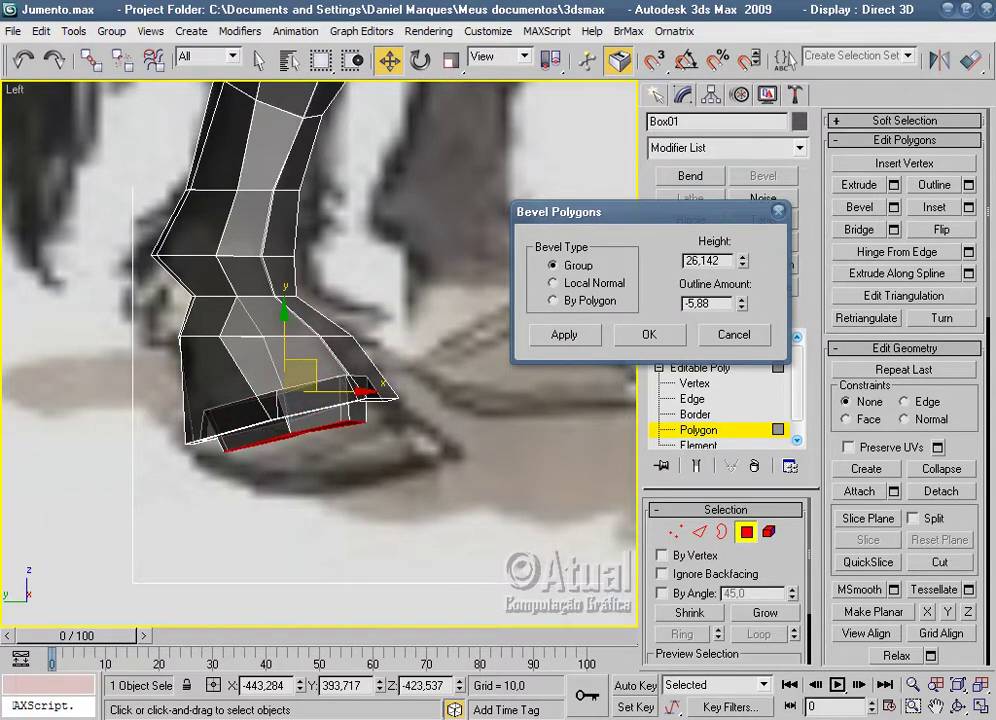
mouse_move(742, 293)
mouse_down()
mouse_move(718, 157)
mouse_move(555, 88)
mouse_move(553, 76)
mouse_up()
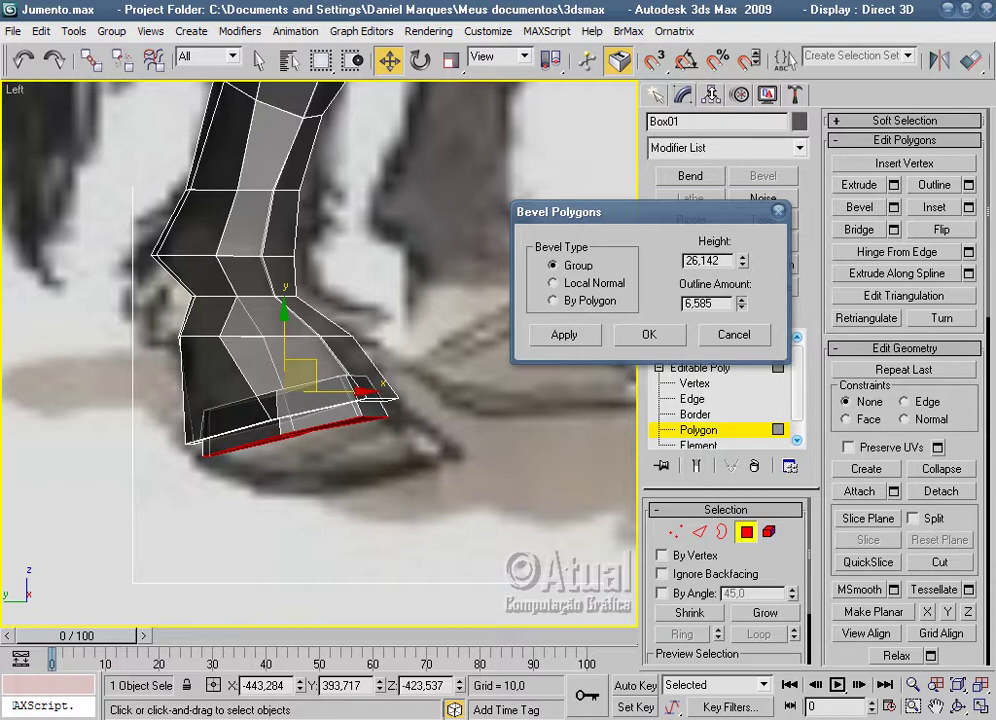
Commit the second bevel and scale the bottom face to about 108% on X in Front view.
click(663, 344)
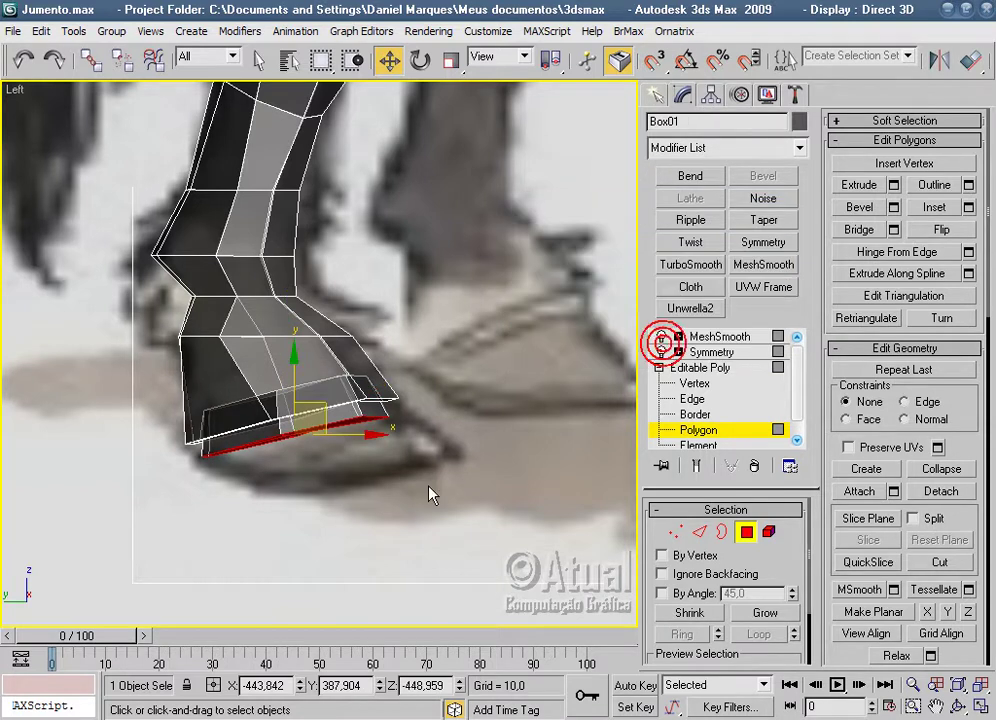
key(f)
middle_drag(510, 520, 370, 368)
scroll(370, 368, up, 4)
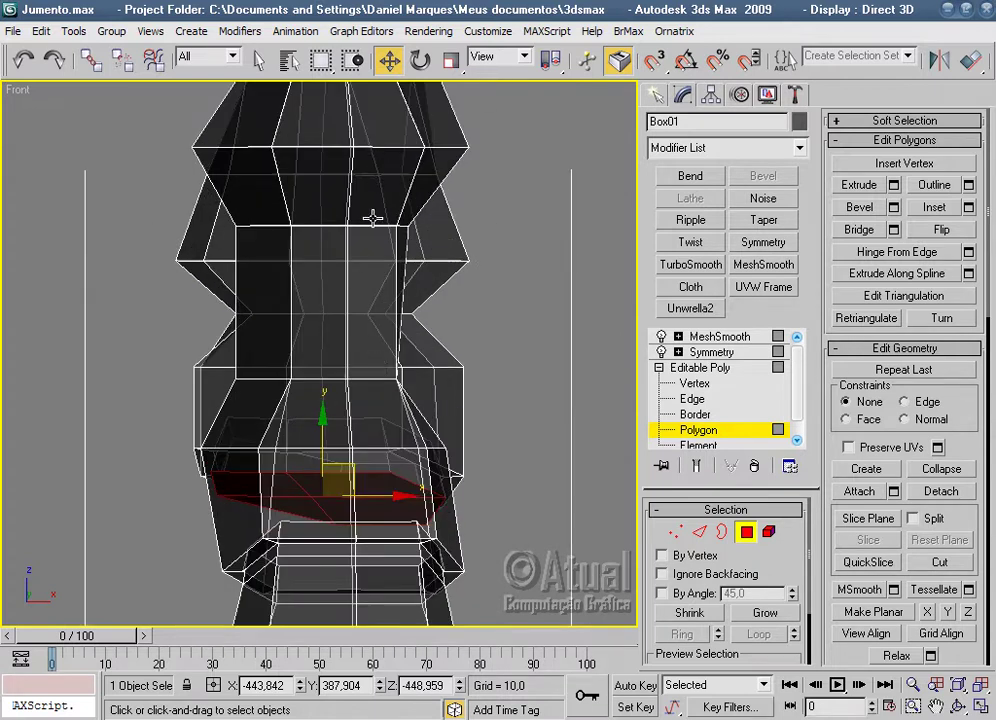
scroll(400, 260, up, 1)
scroll(429, 305, up, 1)
click(450, 64)
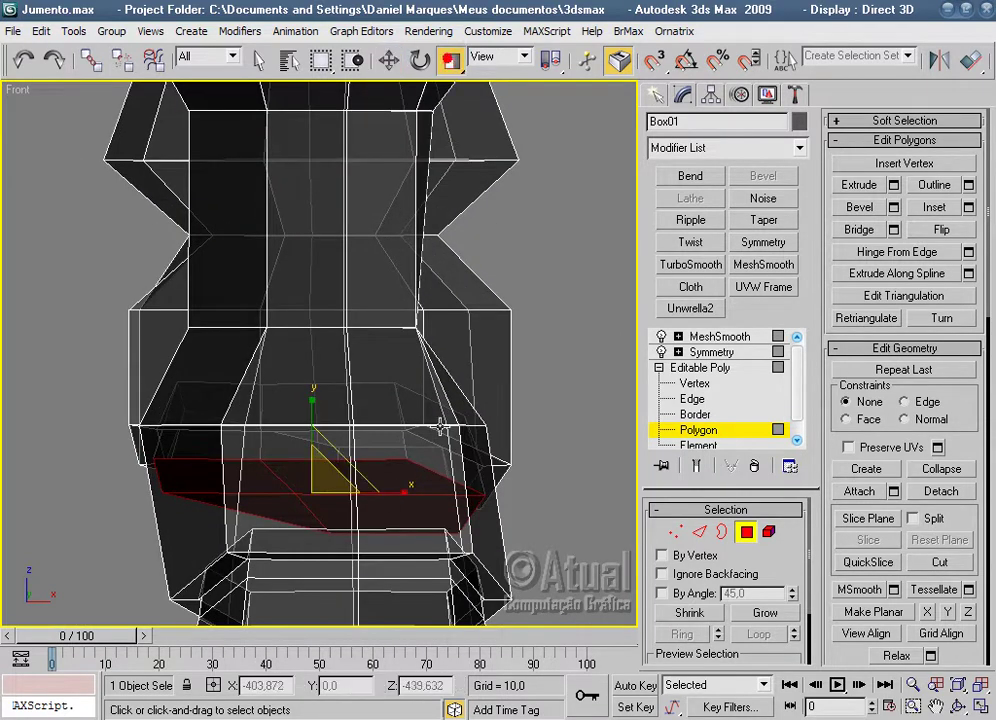
drag(401, 492, 400, 490)
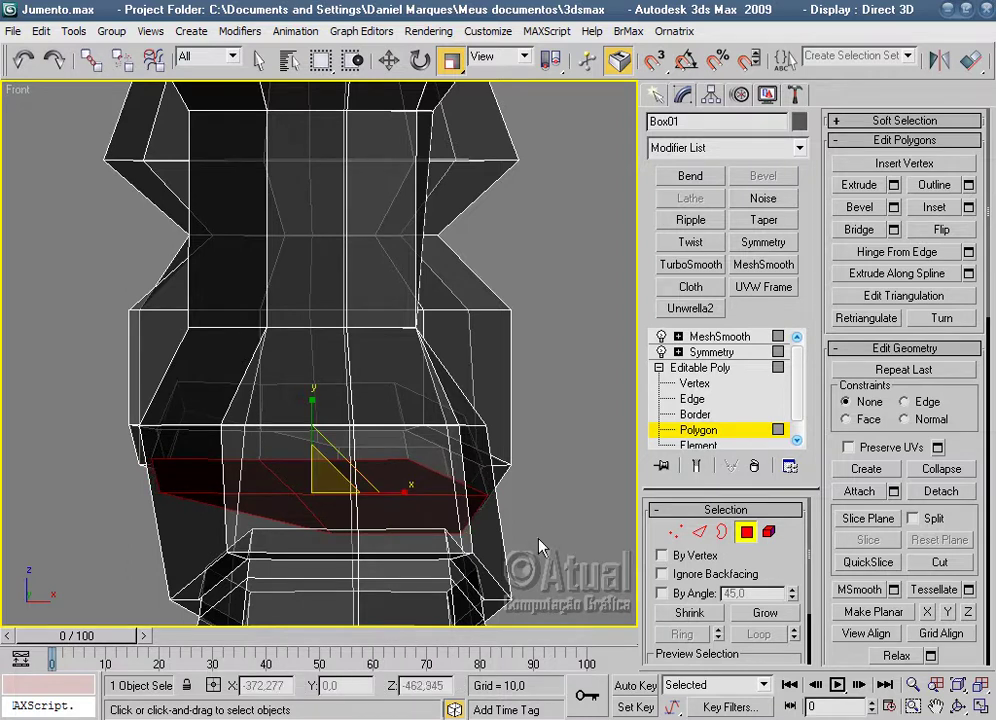
Extrude the hoof's bottom faces by 23,539 and lift them slightly.
key(p)
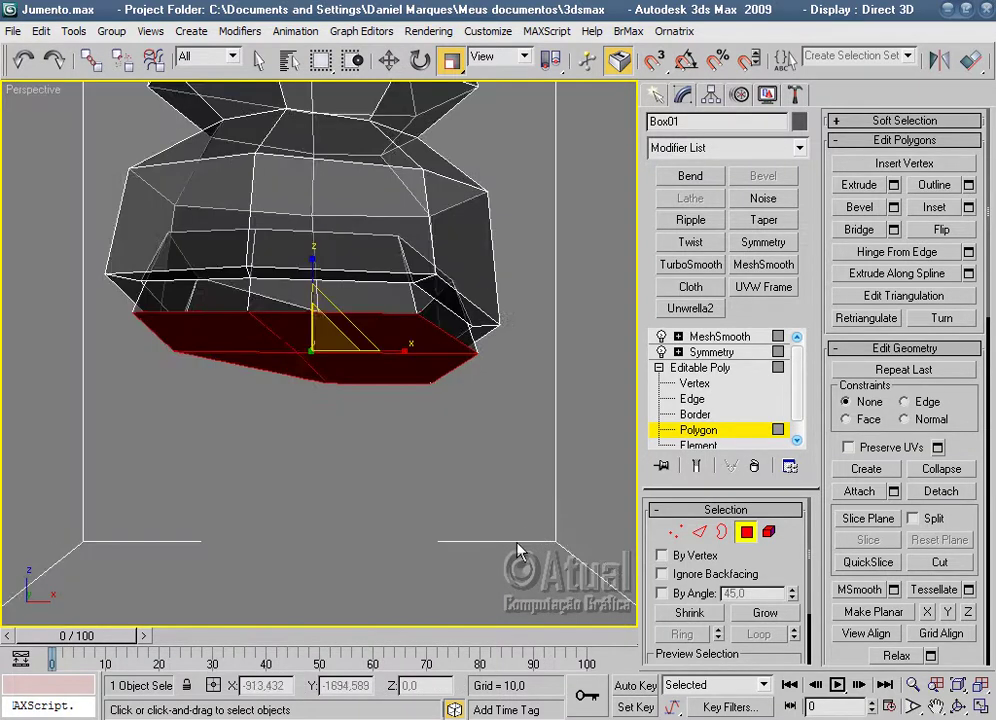
key(l)
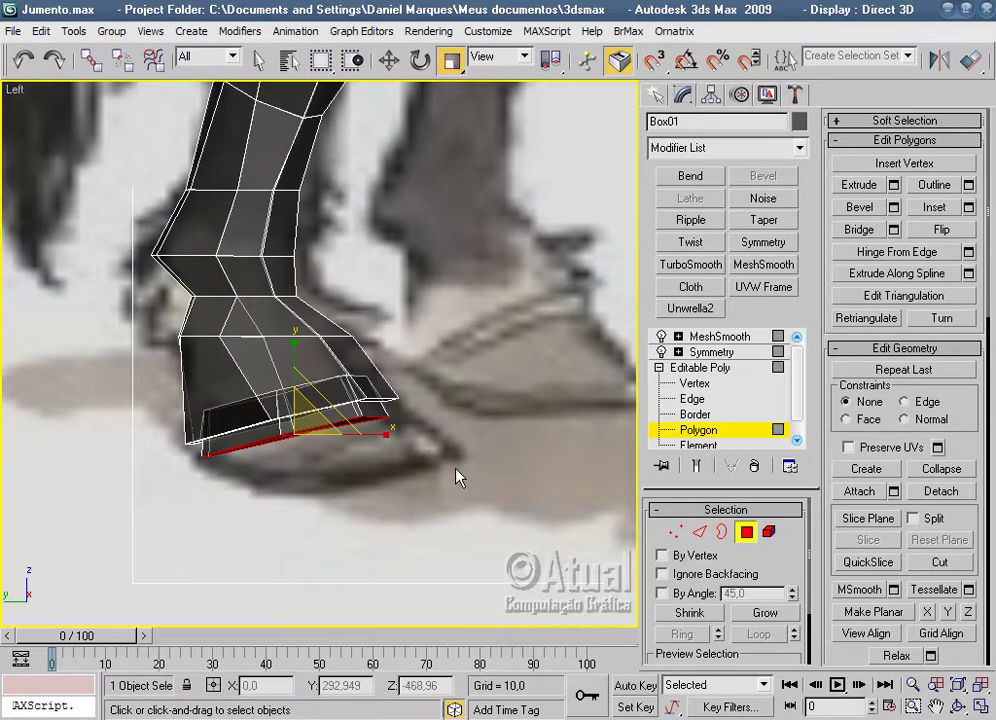
key(z)
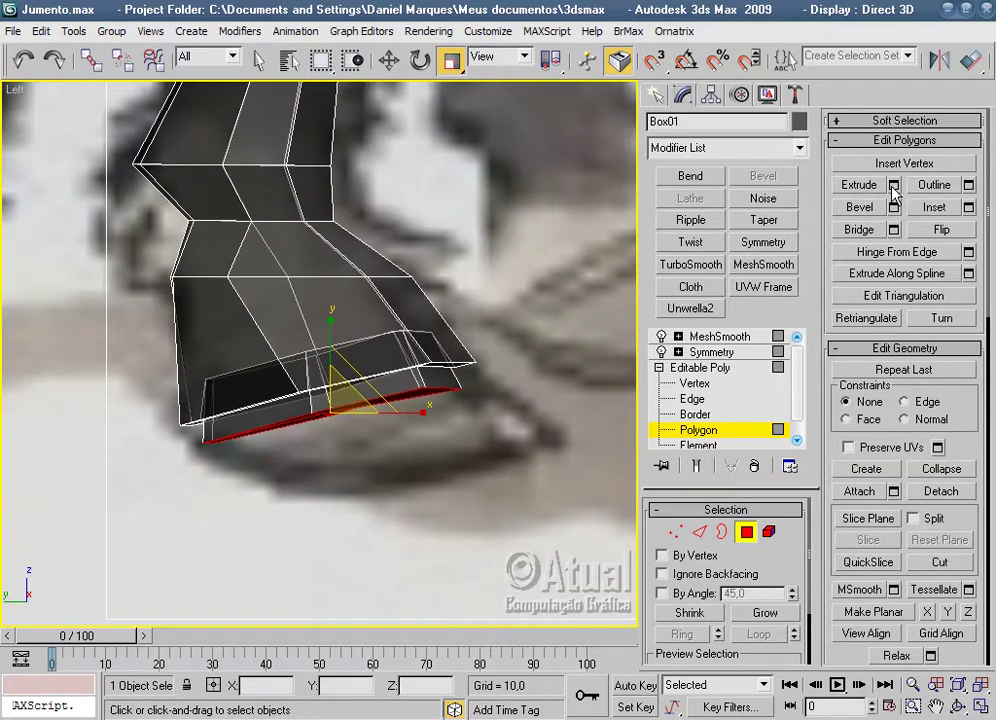
click(893, 186)
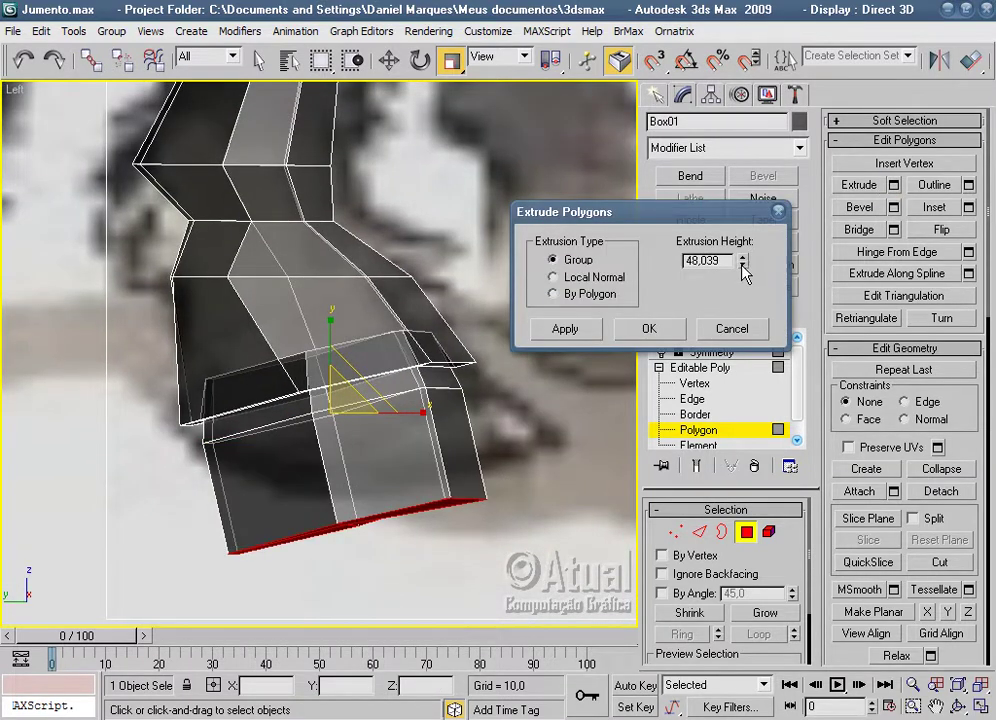
drag(742, 264, 740, 324)
click(644, 330)
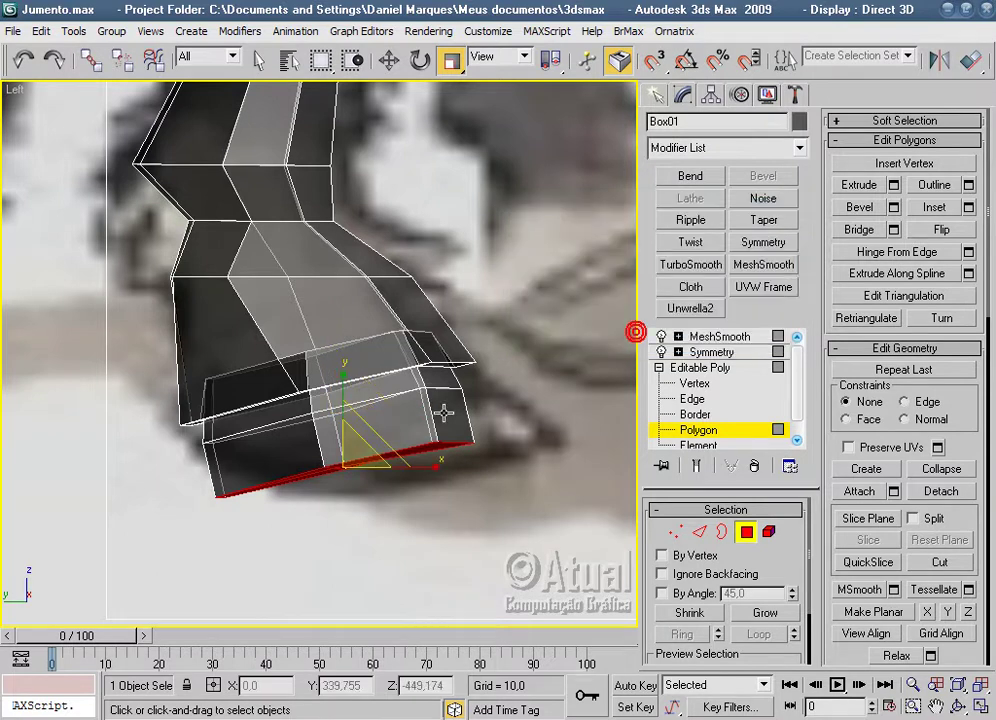
drag(348, 393, 342, 378)
Scale the bottom faces to 105% on X in Front view, then return to Left view.
key(r)
drag(432, 462, 428, 468)
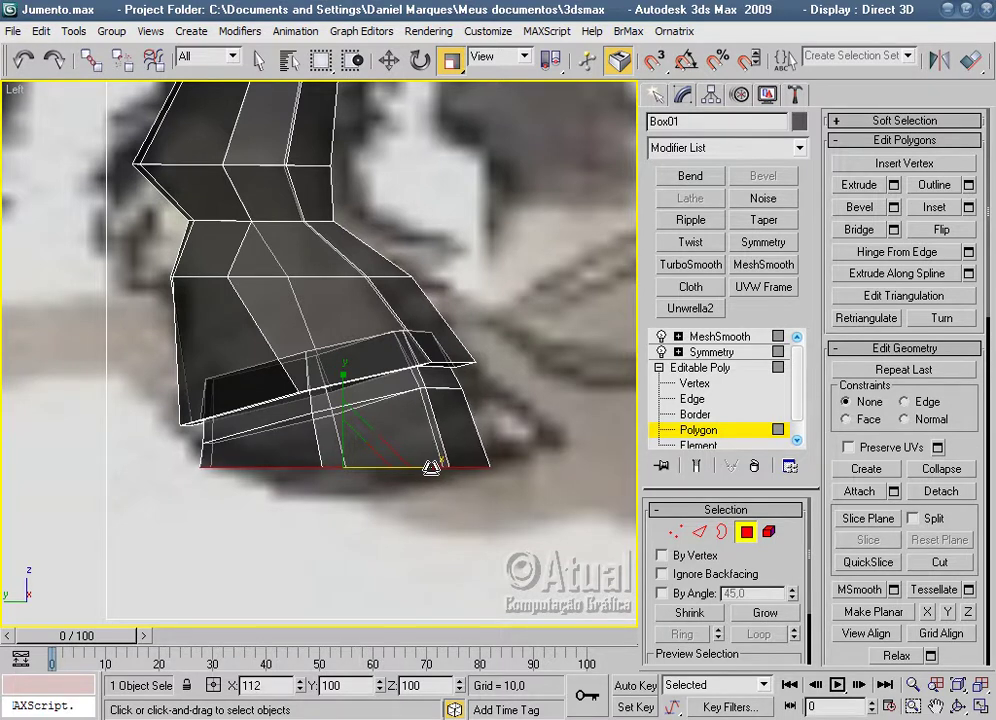
drag(429, 468, 429, 468)
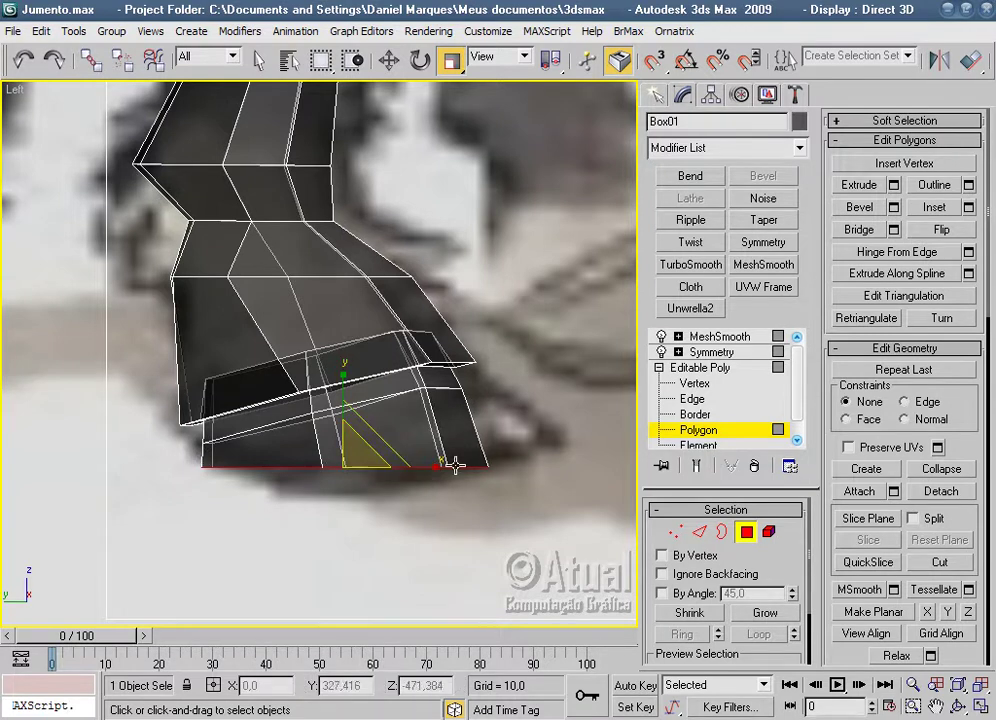
key(f)
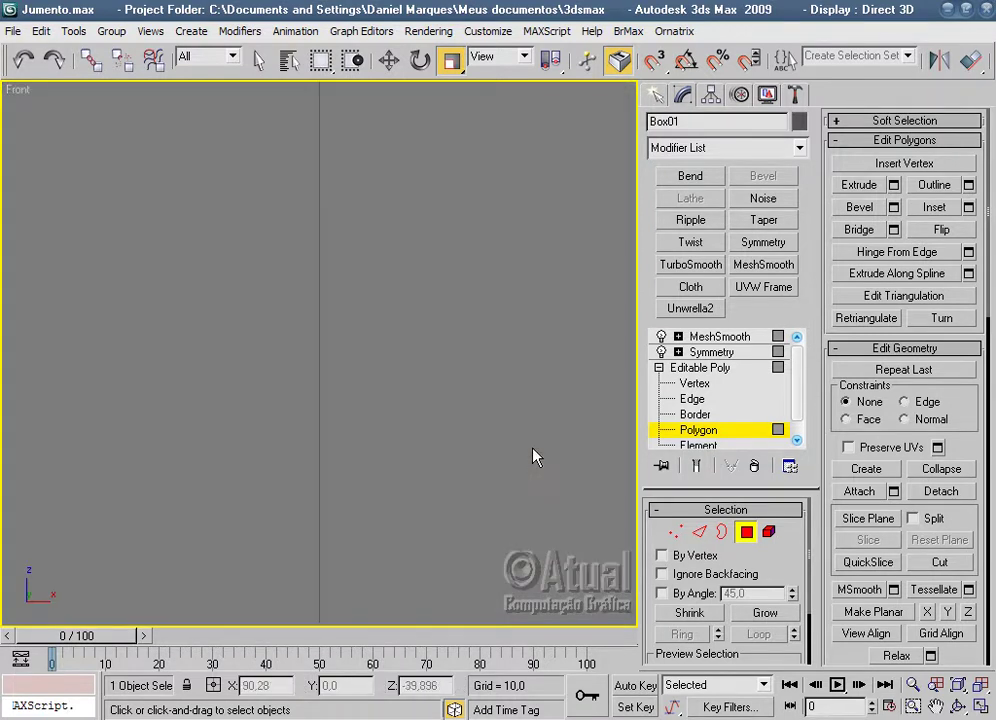
key(z)
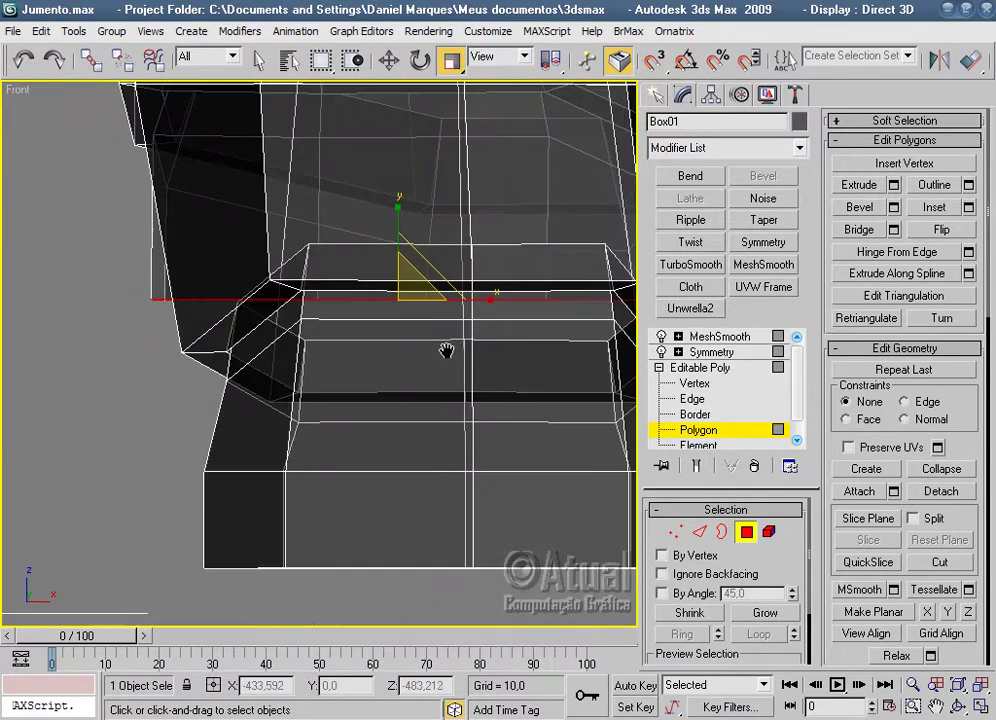
drag(465, 322, 470, 318)
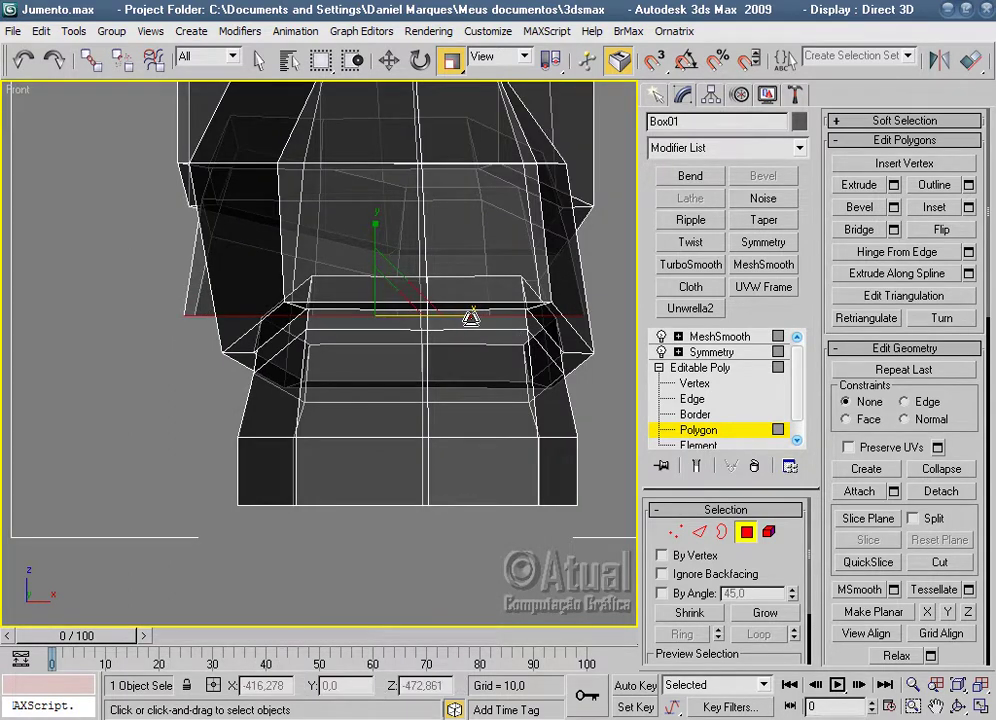
key(l)
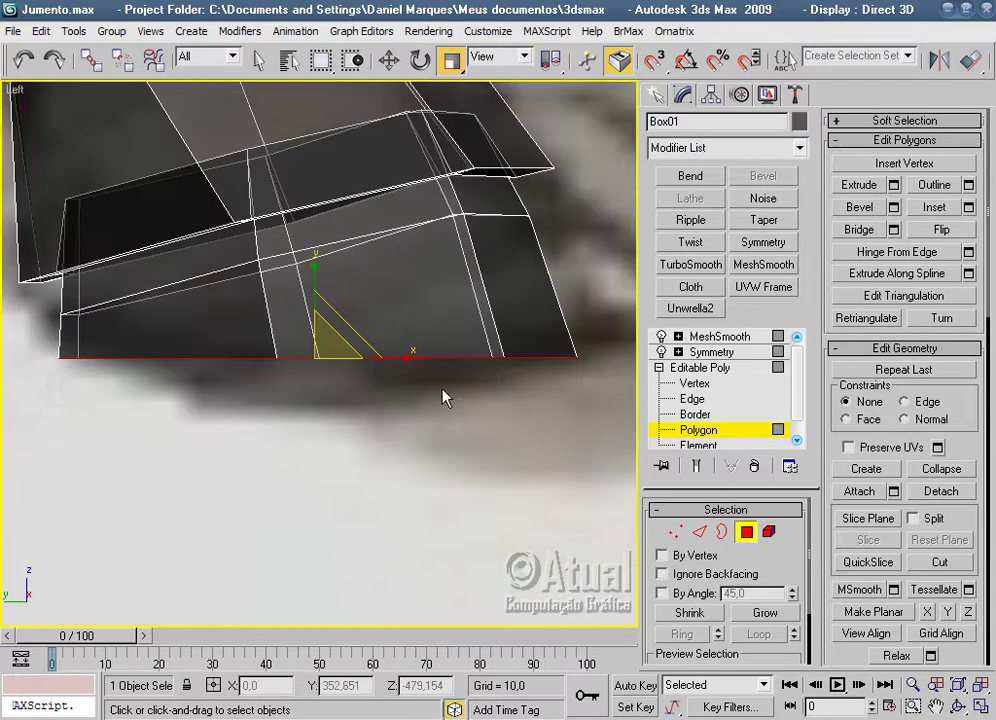
Extrude the hoof's bottom face once more with the default settings.
click(893, 186)
click(649, 330)
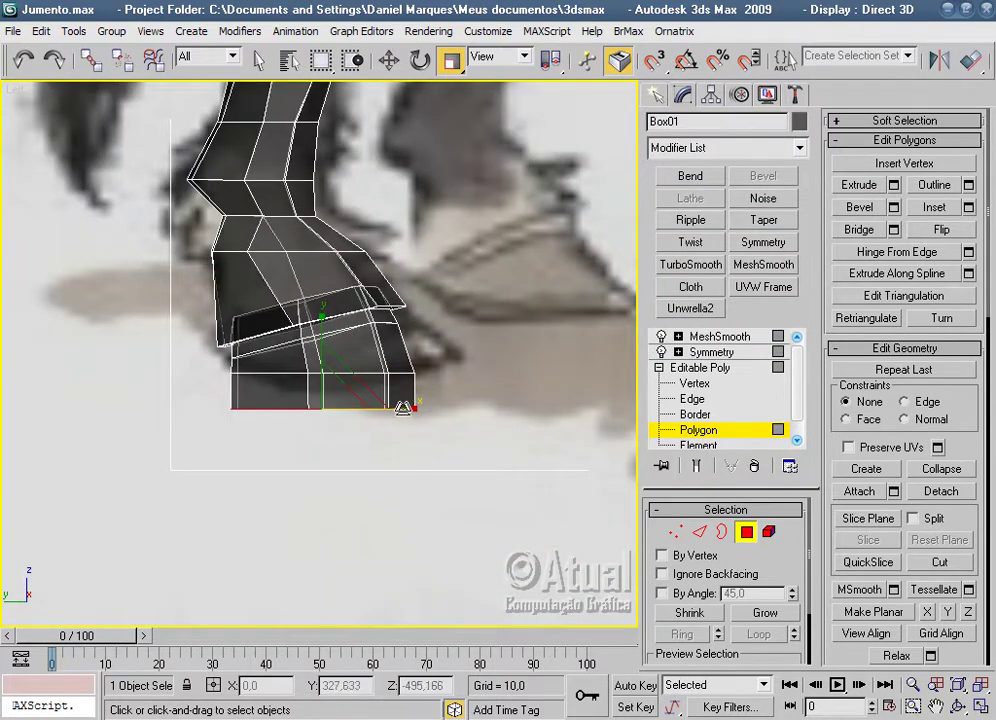
scroll(440, 431, up, 2)
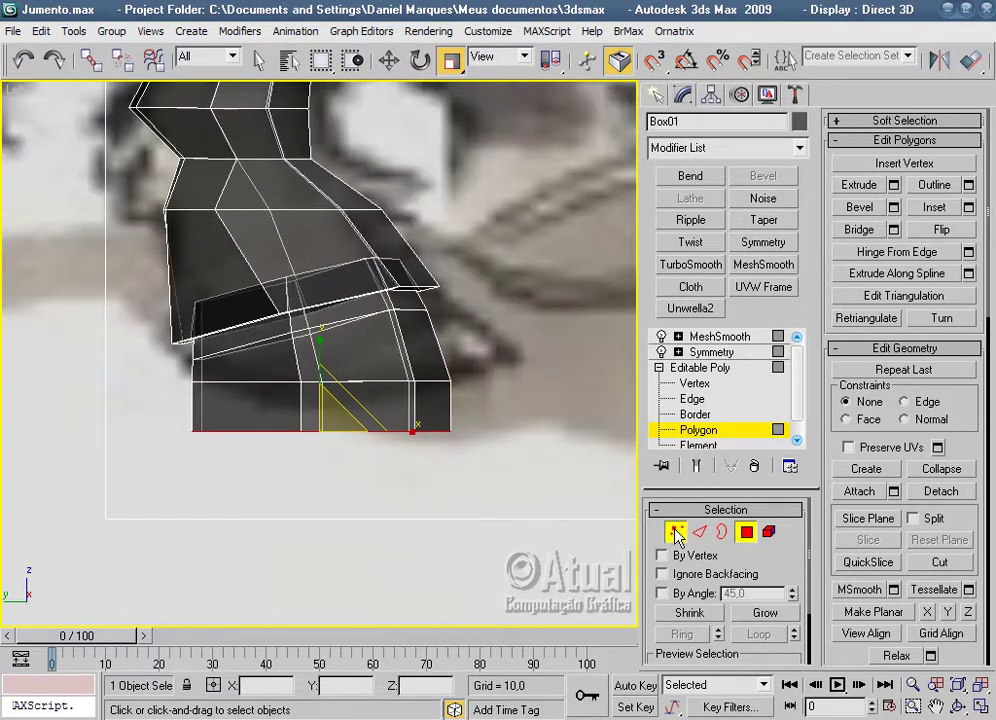
Shift the new bottom section's vertices forward along X so the hoof front slopes like the reference.
click(676, 532)
drag(507, 470, 368, 412)
key(w)
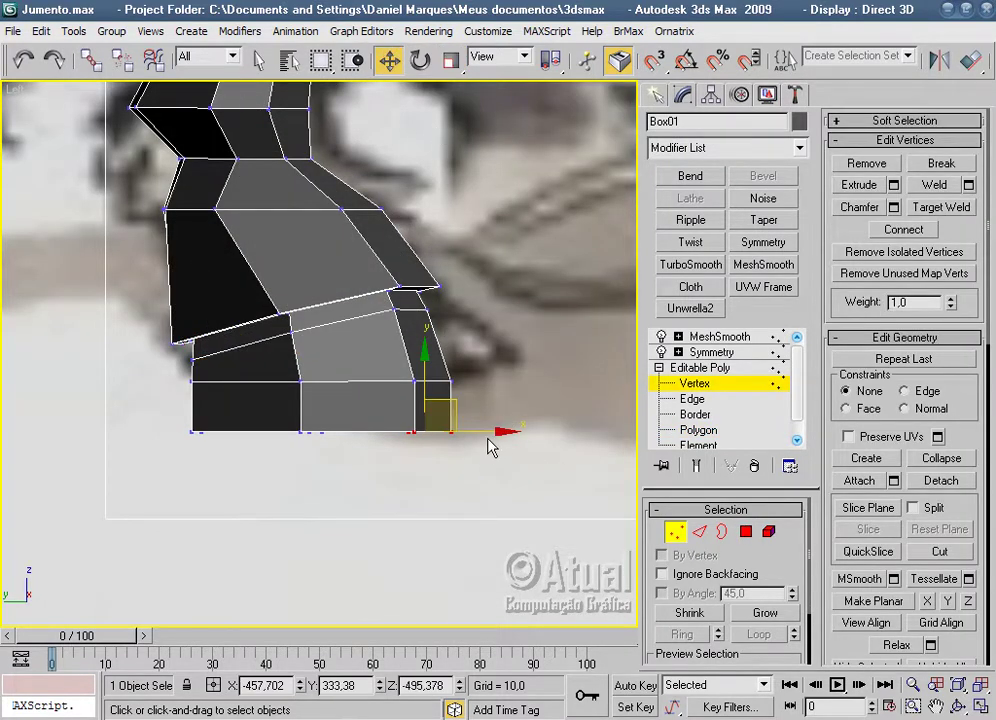
drag(498, 433, 541, 433)
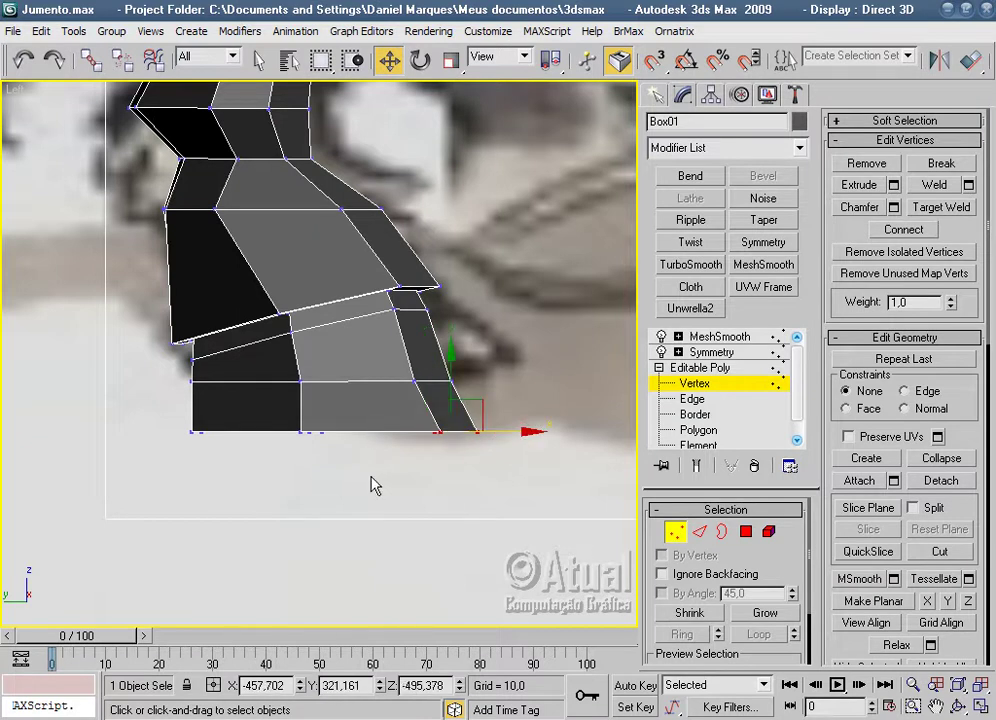
drag(361, 470, 266, 416)
drag(376, 431, 372, 431)
mouse_move(180, 415)
mouse_down()
mouse_move(238, 465)
mouse_move(280, 436)
mouse_move(313, 436)
mouse_up()
drag(381, 377, 368, 366)
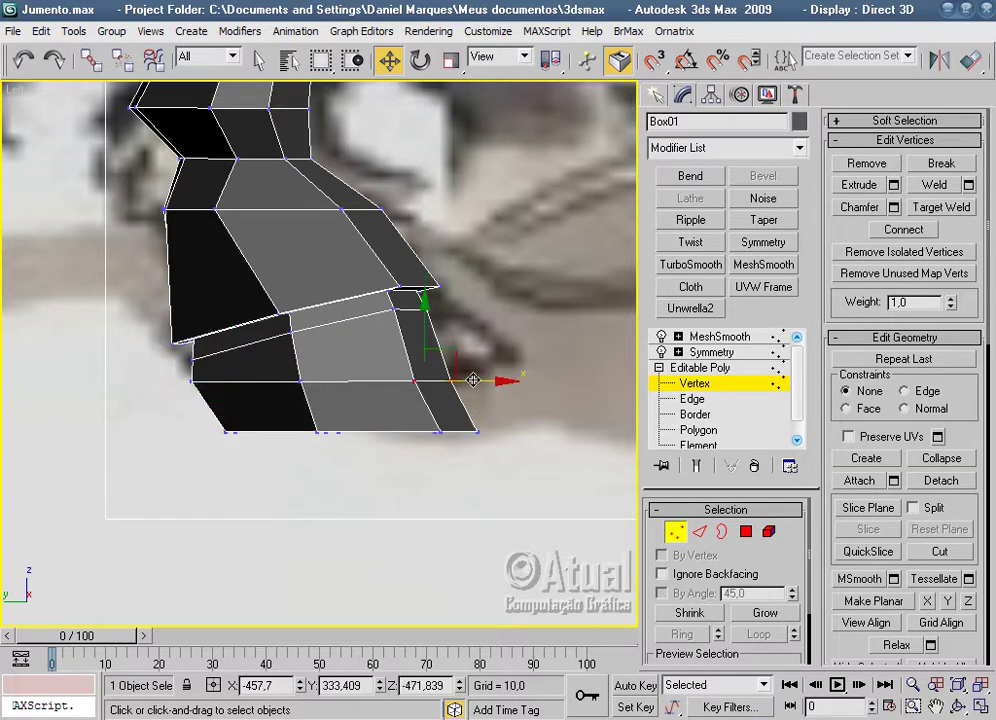
drag(472, 380, 485, 381)
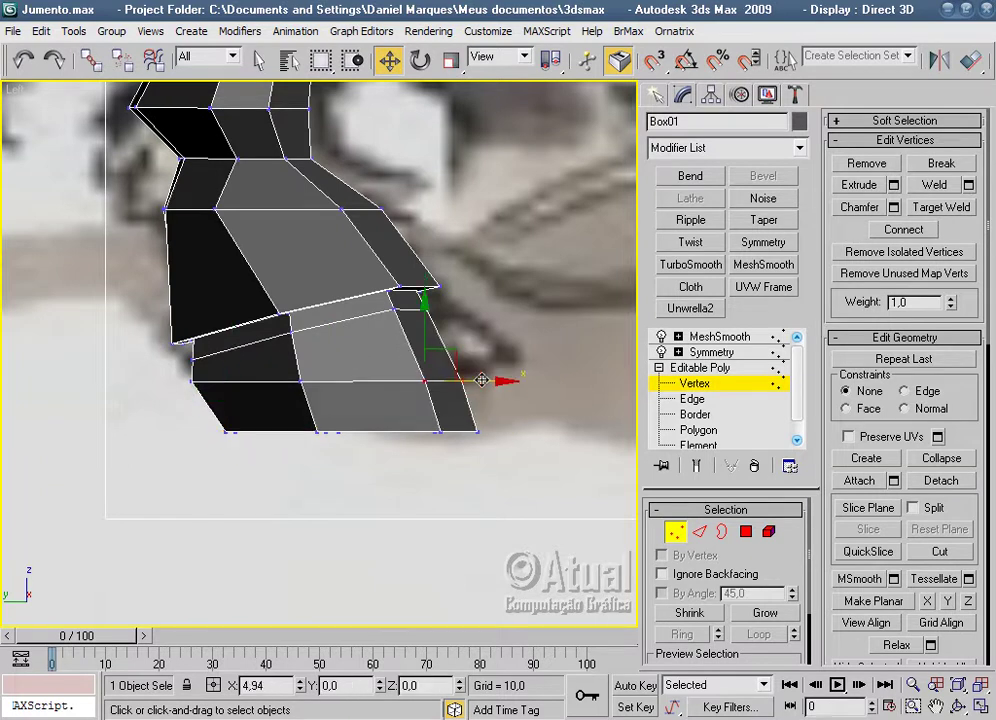
click(747, 532)
key(f)
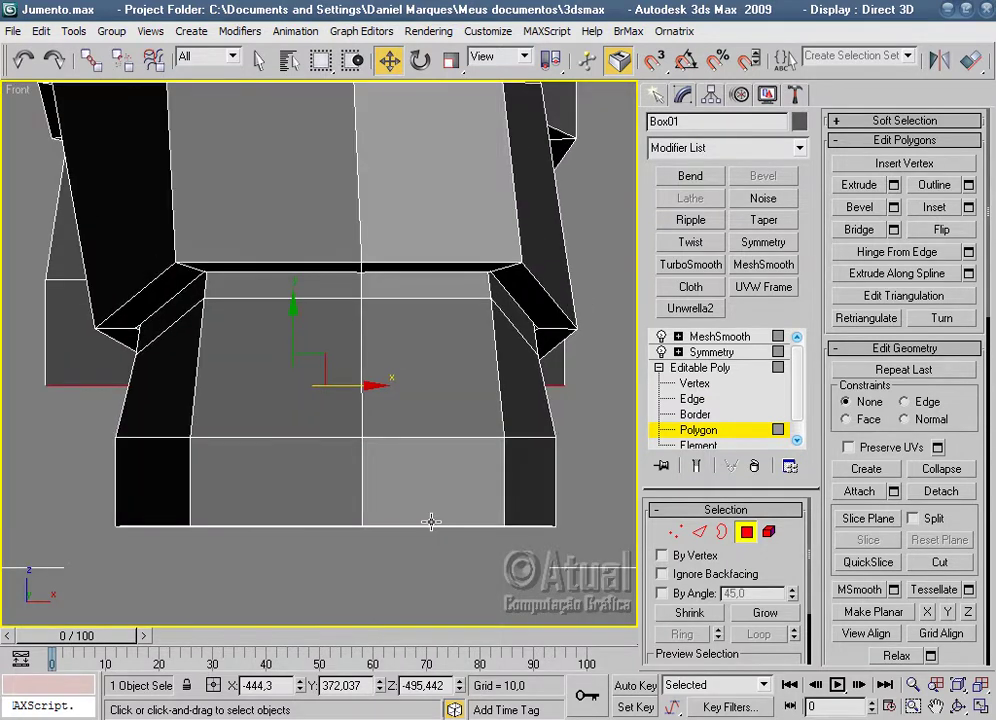
With see-through on, shift the hoof's bottom face slightly on X and scale it to 103% on X.
key(alt+x)
drag(362, 386, 372, 385)
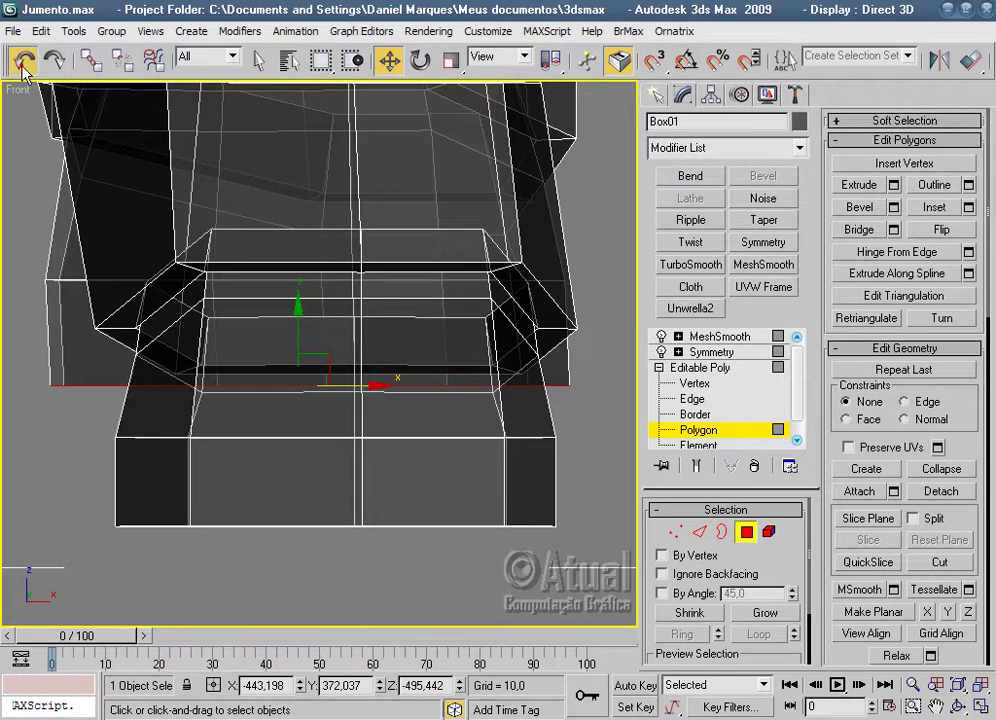
key(r)
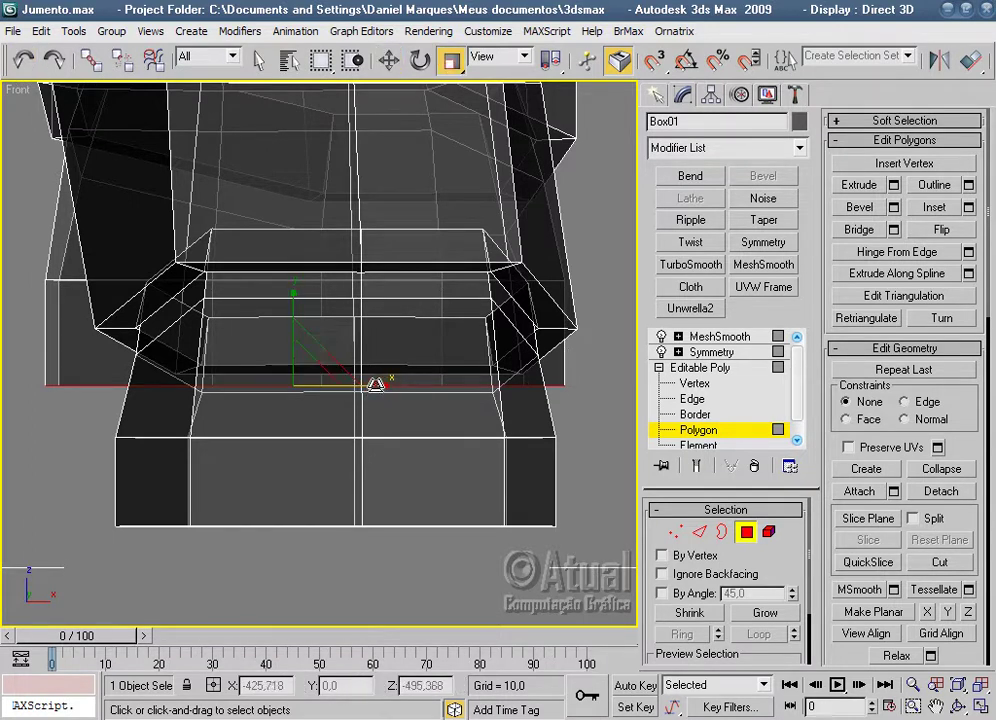
drag(375, 385, 378, 387)
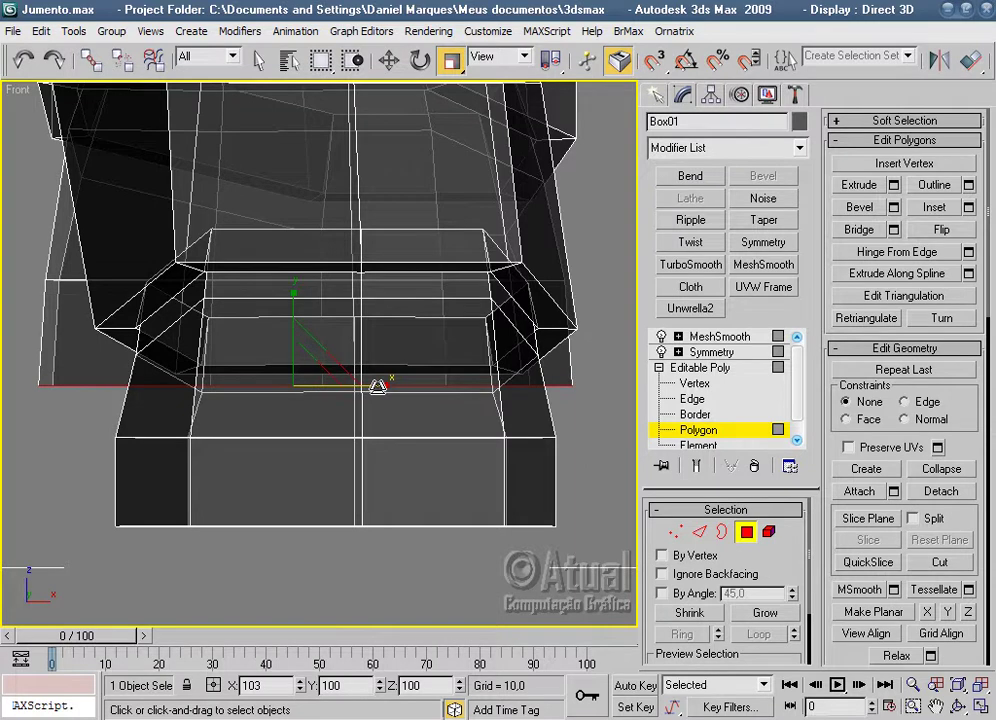
Switch to the Perspective view and orbit in close below the hoof's bottom face.
key(p)
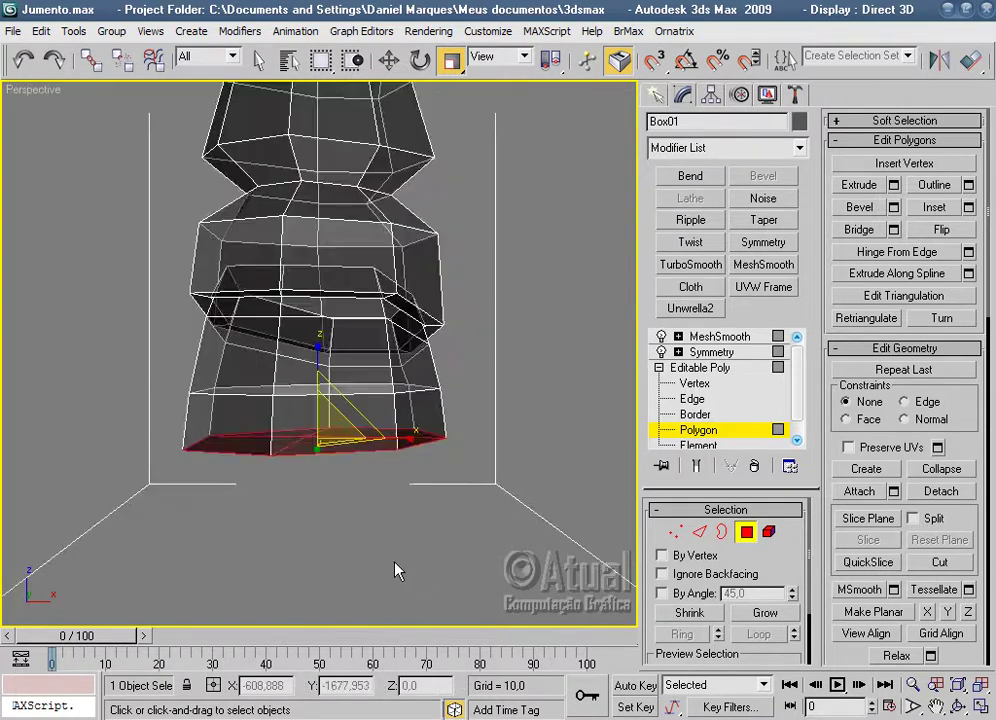
scroll(396, 569, up, 3)
mouse_move(396, 569)
alt+middle_down()
mouse_move(385, 378)
mouse_move(480, 293)
mouse_move(510, 285)
alt+middle_up()
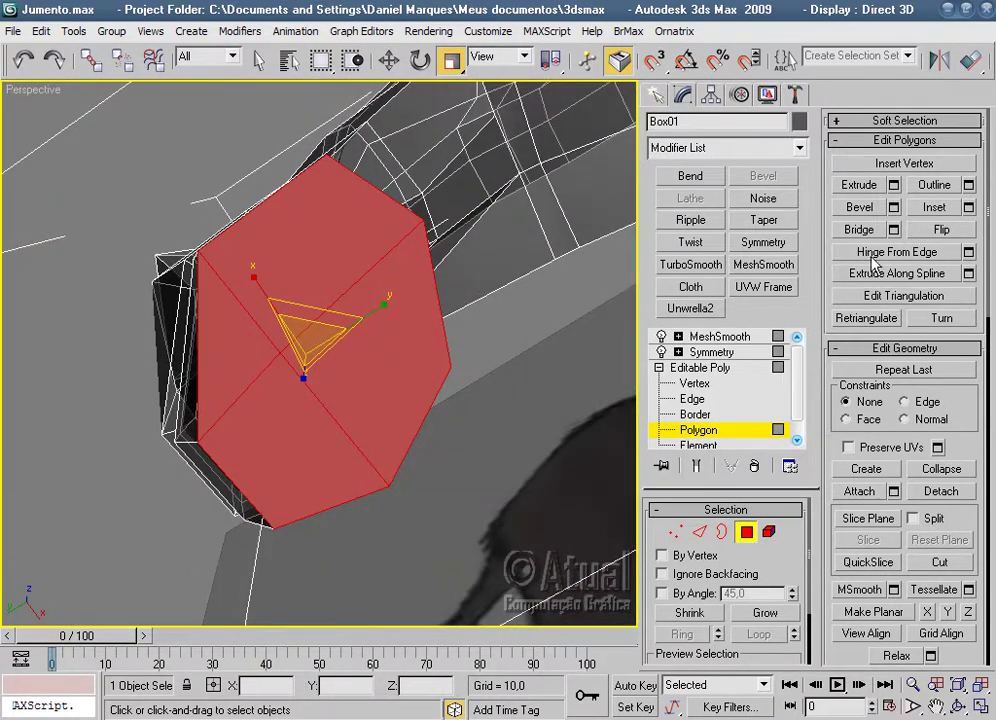
Inset the hoof's bottom face three times to add concentric rings.
click(969, 207)
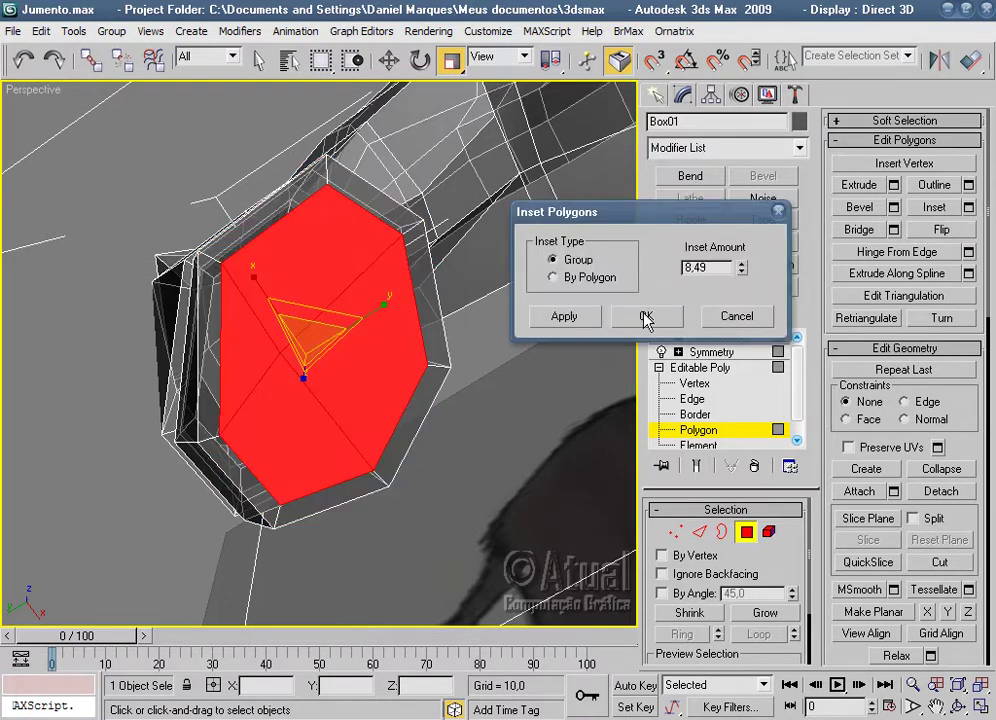
click(580, 320)
click(580, 322)
click(582, 324)
click(650, 316)
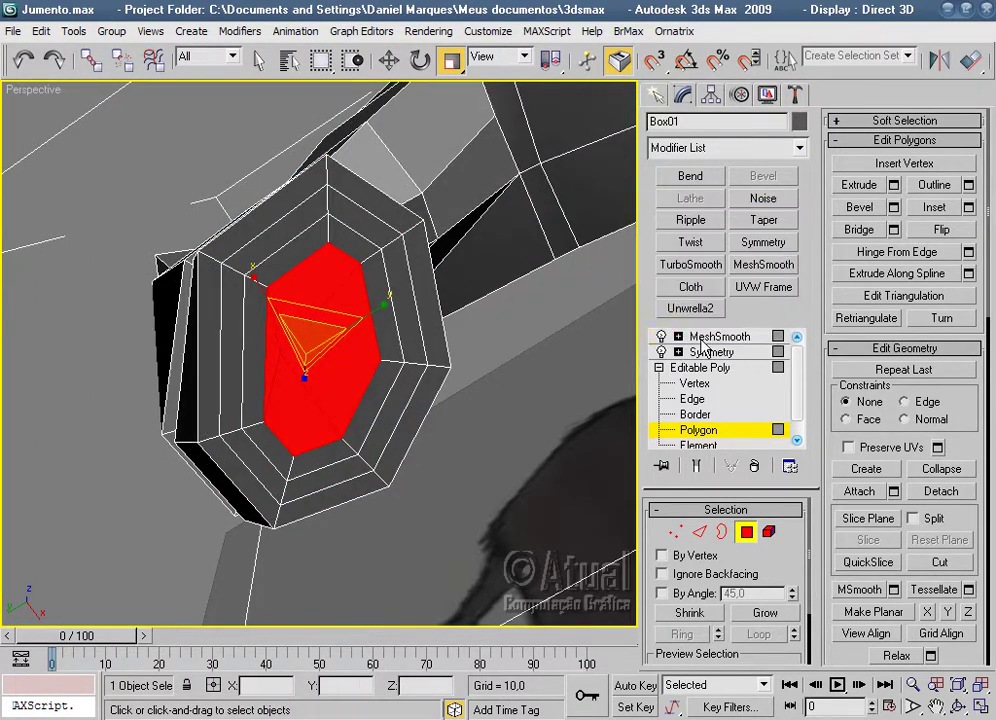
Show the MeshSmooth result, deselect, and orbit around the donkey's legs.
click(705, 337)
click(197, 527)
mouse_move(197, 527)
alt+middle_down()
mouse_move(372, 458)
mouse_move(418, 422)
mouse_move(574, 440)
alt+middle_up()
scroll(372, 458, up, 5)
scroll(460, 478, up, 5)
scroll(460, 478, down, 2)
scroll(465, 418, down, 2)
scroll(476, 402, down, 2)
mouse_move(476, 402)
alt+middle_down()
mouse_move(365, 370)
mouse_move(302, 407)
mouse_move(471, 369)
mouse_move(548, 272)
mouse_move(536, 220)
mouse_move(509, 238)
mouse_move(378, 267)
mouse_move(392, 388)
mouse_move(456, 427)
mouse_move(420, 413)
mouse_move(591, 365)
mouse_move(594, 398)
mouse_move(407, 413)
alt+middle_up()
At Box01's Vertex level, move a leg vertex above the hind hoof sideways along X.
scroll(407, 413, up, 5)
click(191, 351)
click(697, 384)
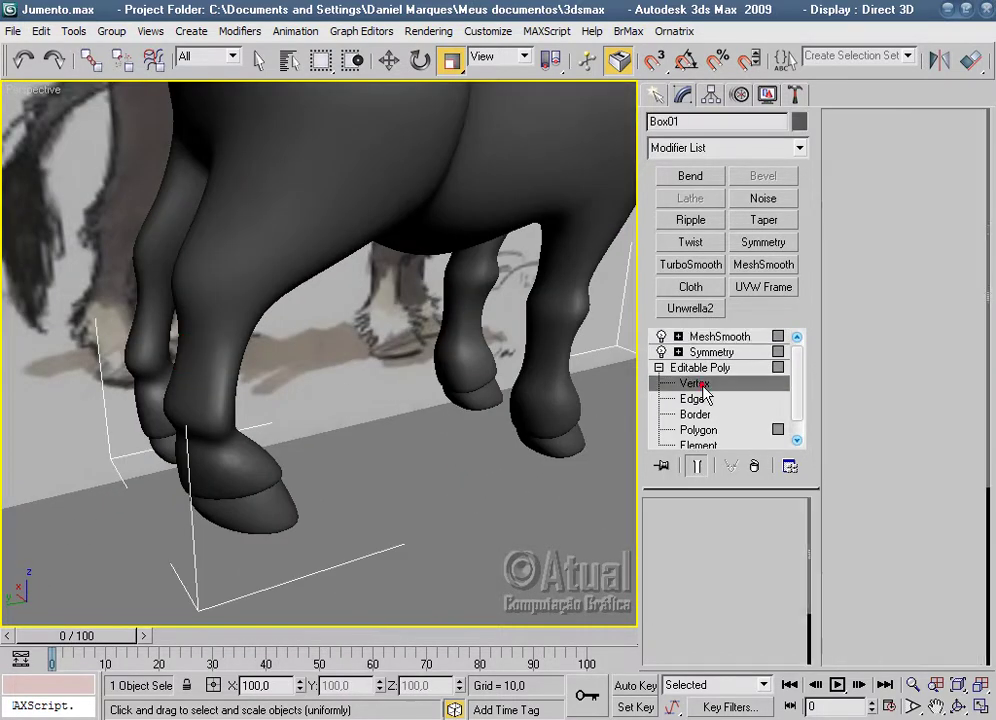
mouse_move(246, 324)
alt+middle_down()
mouse_move(377, 489)
mouse_move(377, 104)
alt+middle_up()
scroll(375, 432, up, 3)
scroll(383, 438, down, 3)
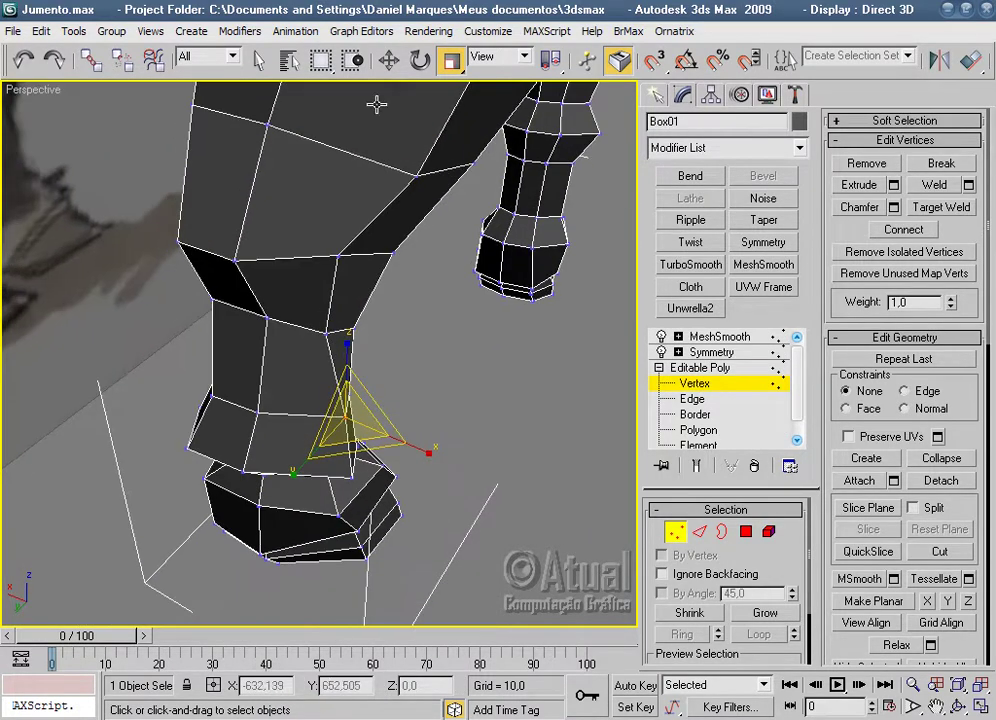
key(w)
alt+middle_drag(380, 155, 296, 382)
drag(205, 400, 216, 407)
Nudge two more vertices near the hoof sideways to reshape the fetlock.
mouse_move(216, 407)
alt+middle_down()
mouse_move(353, 530)
mouse_move(307, 498)
mouse_move(331, 451)
alt+middle_up()
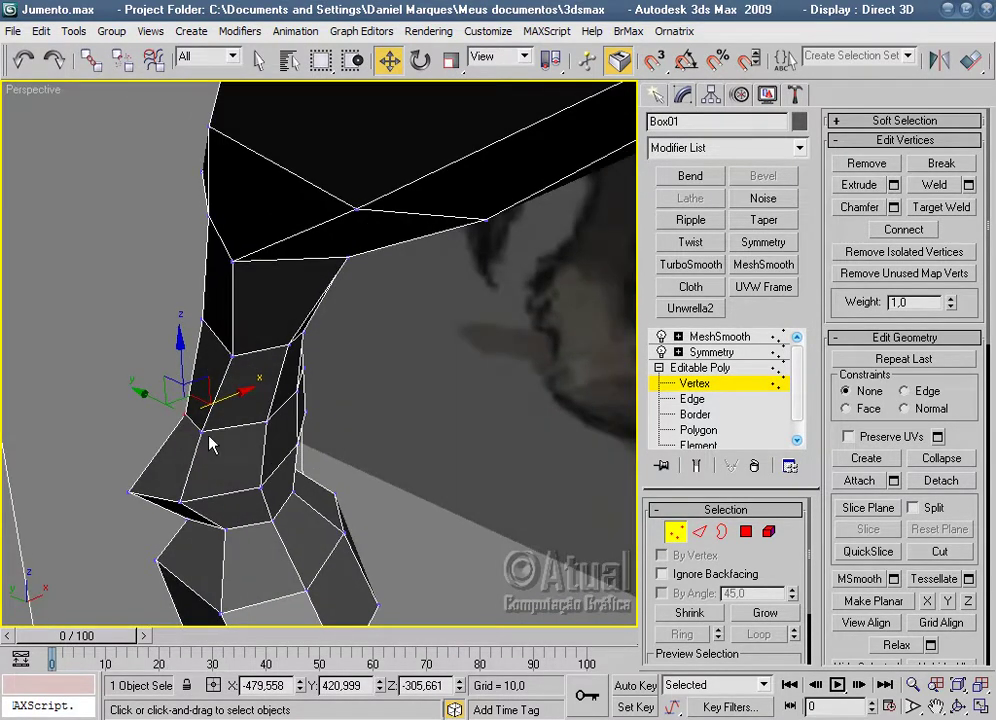
drag(238, 418, 226, 418)
click(133, 498)
mouse_move(133, 498)
alt+middle_down()
mouse_move(316, 573)
mouse_move(333, 558)
alt+middle_up()
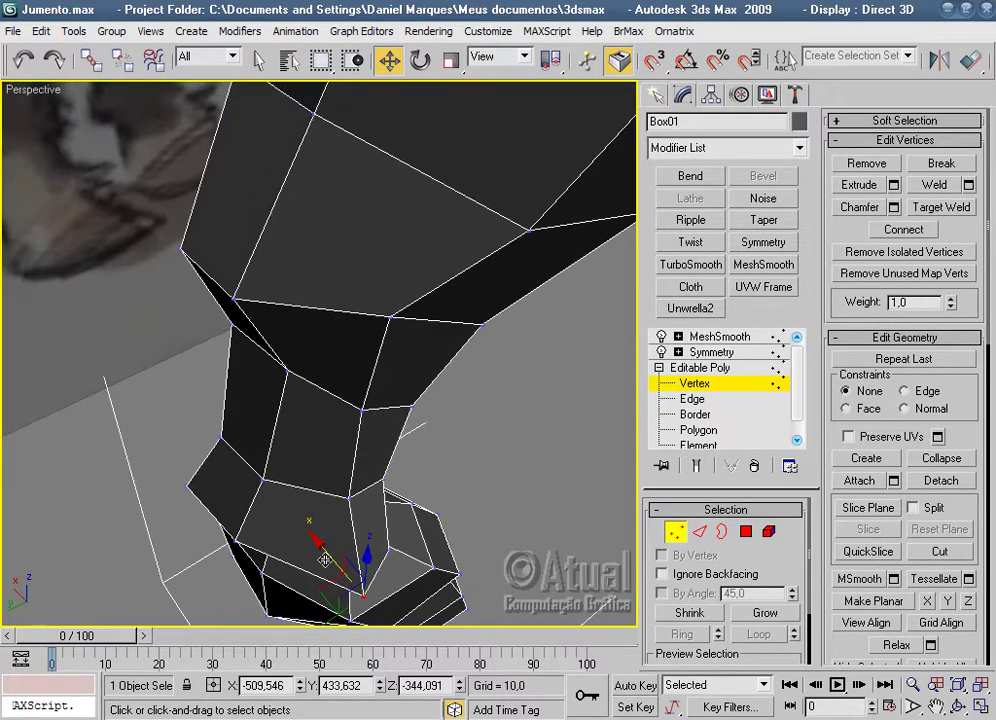
drag(330, 556, 305, 544)
mouse_move(516, 535)
alt+middle_down()
mouse_move(445, 475)
mouse_move(329, 345)
alt+middle_up()
Return to MeshSmooth, deselect, and check the smoothed legs.
click(744, 340)
click(447, 491)
scroll(329, 345, up, 4)
mouse_move(187, 404)
alt+middle_down()
mouse_move(482, 418)
mouse_move(615, 437)
mouse_move(507, 396)
mouse_move(487, 313)
alt+middle_up()
At Box01's Vertex level, nudge two leg vertices slightly sideways.
scroll(482, 309, up, 3)
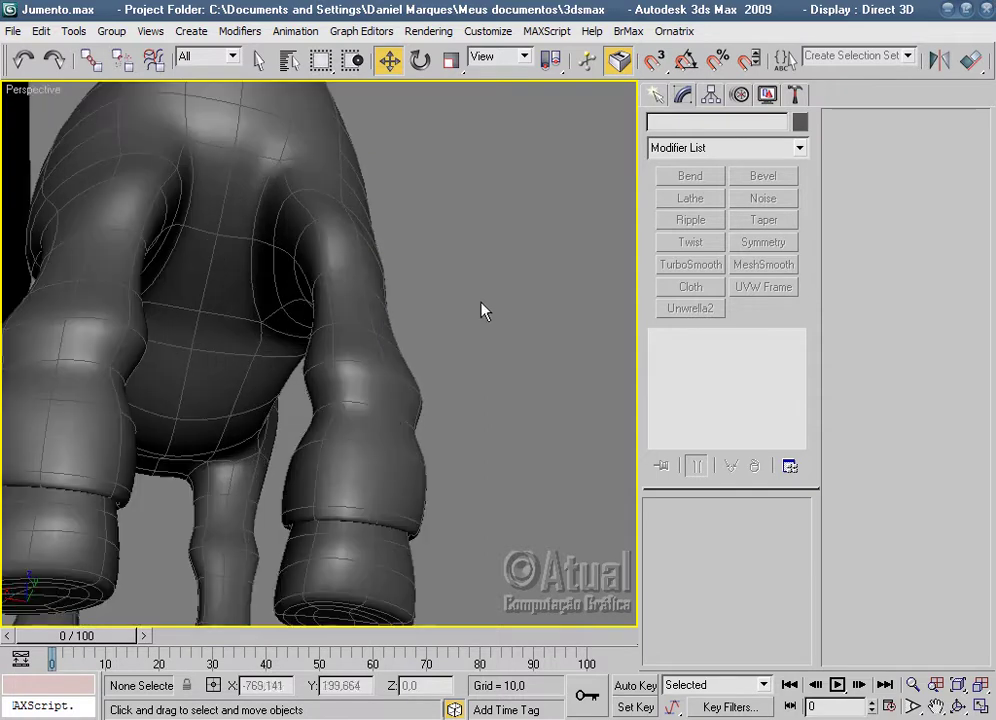
click(395, 424)
click(700, 384)
mouse_move(491, 431)
alt+middle_down()
mouse_move(505, 551)
mouse_move(471, 483)
mouse_move(498, 487)
mouse_move(414, 411)
mouse_move(362, 410)
alt+middle_up()
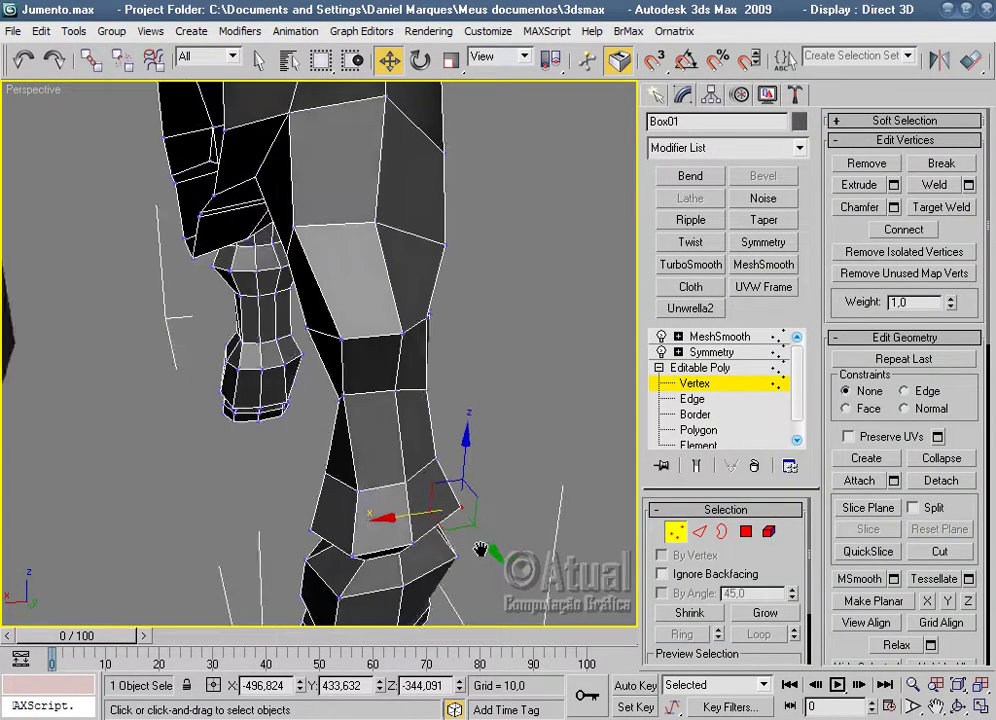
click(333, 383)
drag(285, 388, 297, 388)
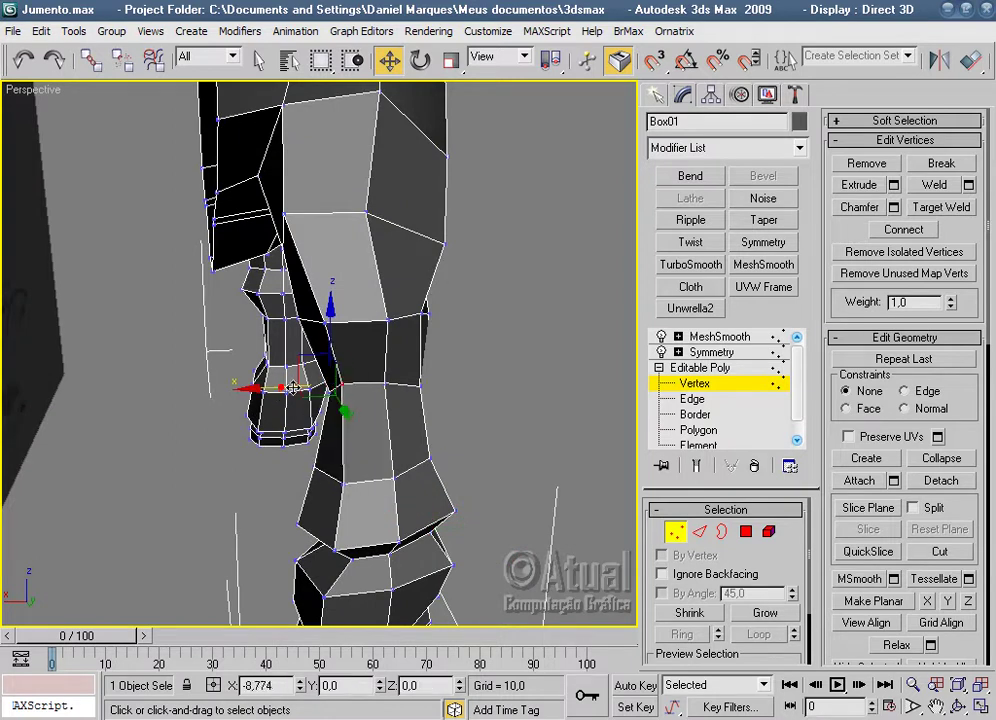
mouse_move(370, 418)
alt+middle_down()
mouse_move(560, 389)
mouse_move(467, 416)
mouse_move(428, 352)
mouse_move(390, 410)
alt+middle_up()
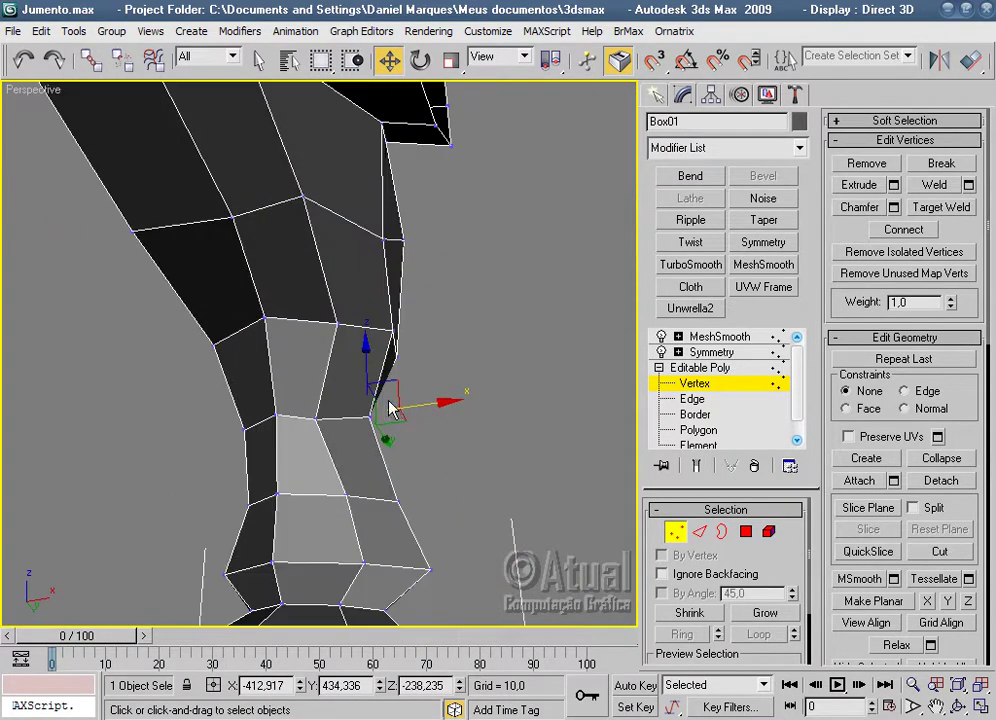
click(316, 418)
mouse_move(316, 418)
alt+middle_down()
mouse_move(400, 400)
mouse_move(349, 441)
alt+middle_up()
drag(349, 441, 356, 441)
mouse_move(356, 441)
alt+middle_down()
mouse_move(378, 462)
mouse_move(329, 587)
mouse_move(432, 508)
mouse_move(478, 530)
alt+middle_up()
mouse_move(480, 518)
alt+middle_down()
mouse_move(422, 533)
mouse_move(367, 516)
mouse_move(347, 484)
alt+middle_up()
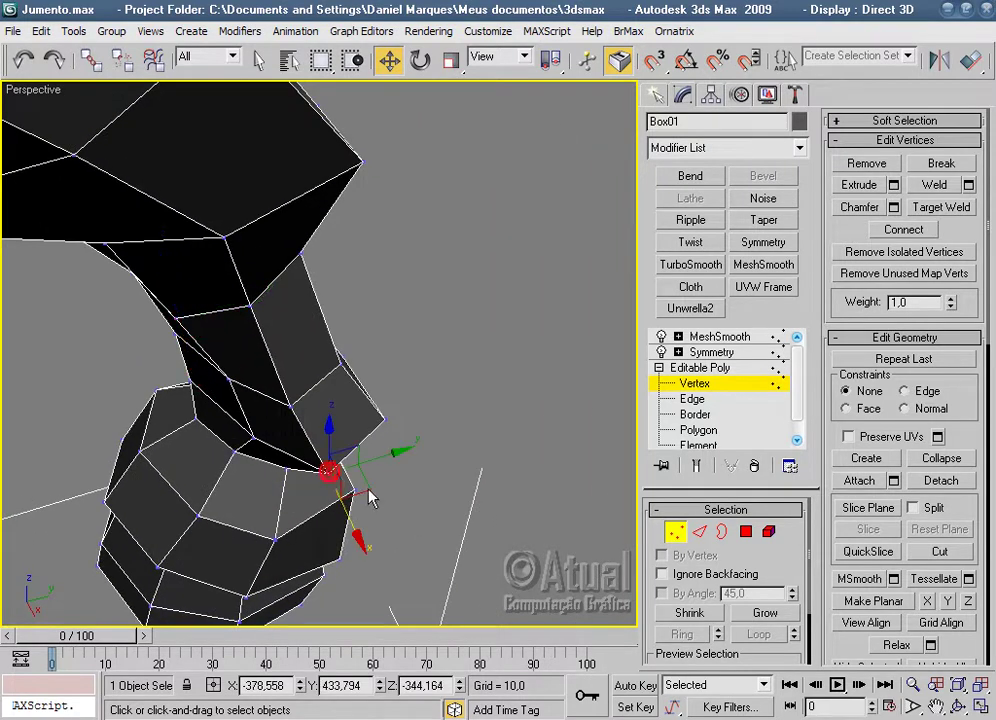
alt+middle_drag(455, 458, 383, 470)
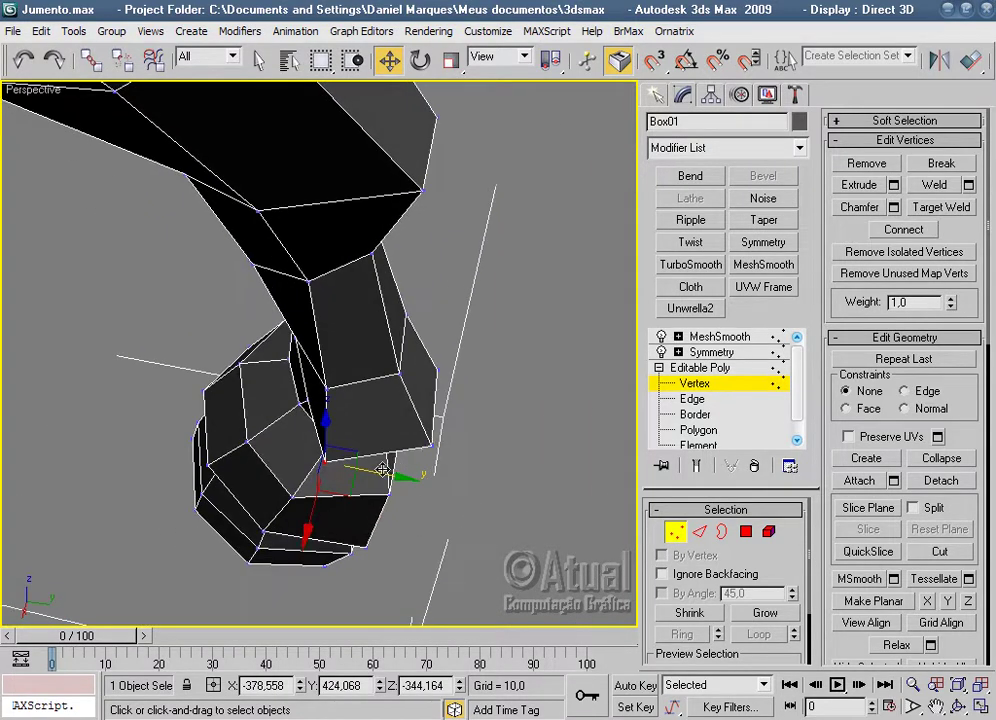
Show the MeshSmooth result and pull back to see the whole donkey.
click(719, 336)
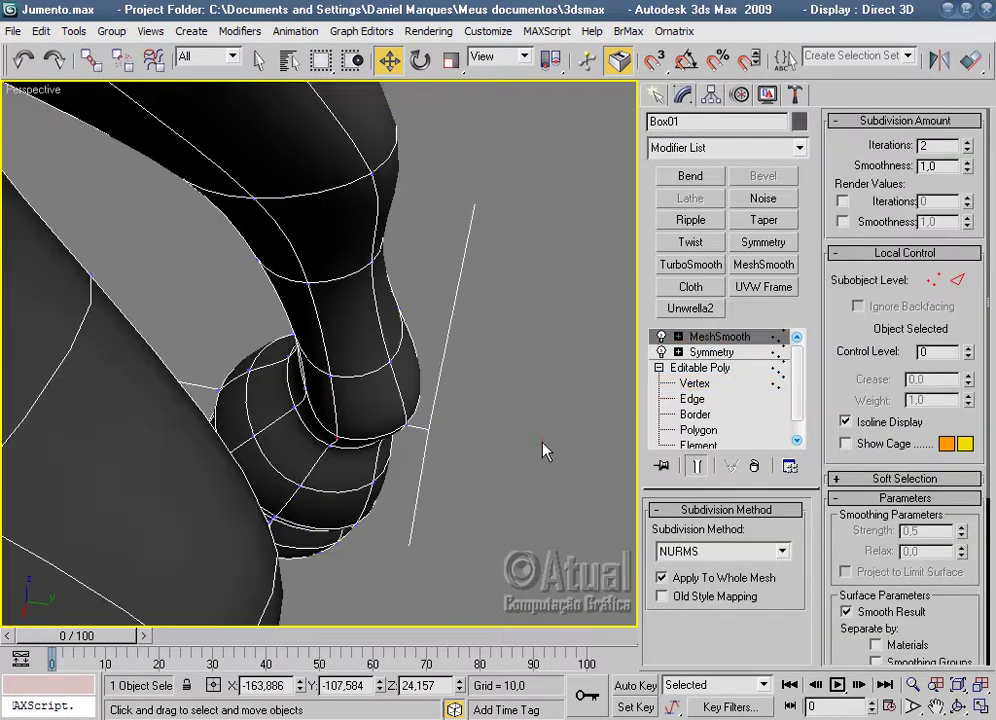
click(540, 444)
mouse_move(445, 345)
alt+middle_down()
mouse_move(325, 289)
mouse_move(485, 462)
mouse_move(522, 456)
mouse_move(474, 404)
mouse_move(378, 467)
mouse_move(485, 460)
mouse_move(505, 382)
alt+middle_up()
scroll(470, 461, up, 3)
Back at Vertex level, move the selected hoof vertices up slightly.
click(418, 516)
click(675, 383)
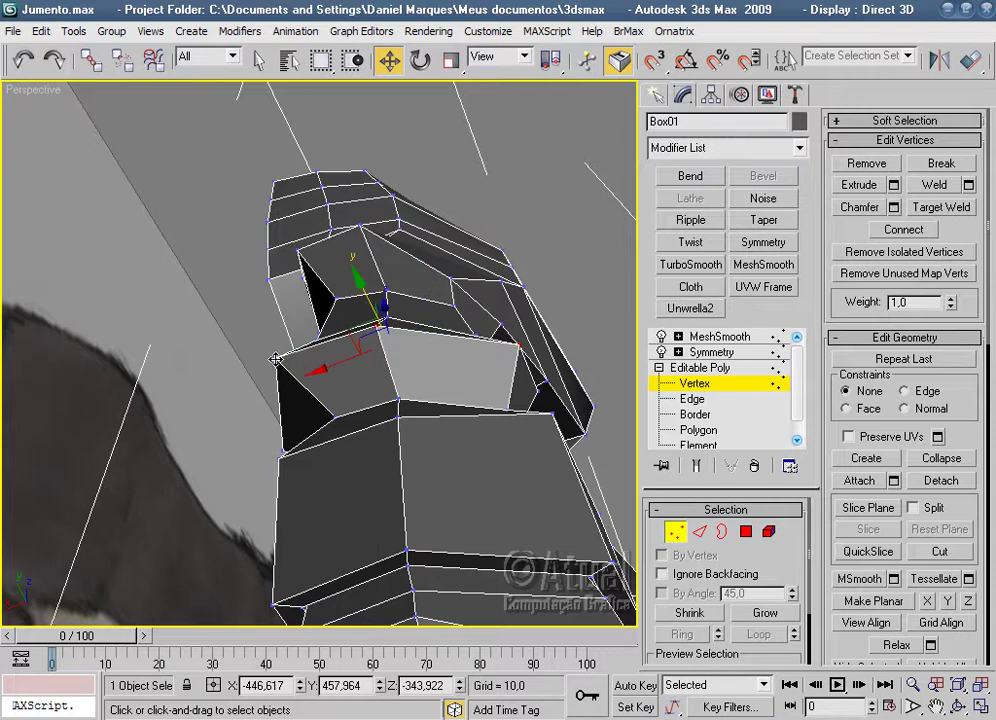
drag(364, 290, 362, 272)
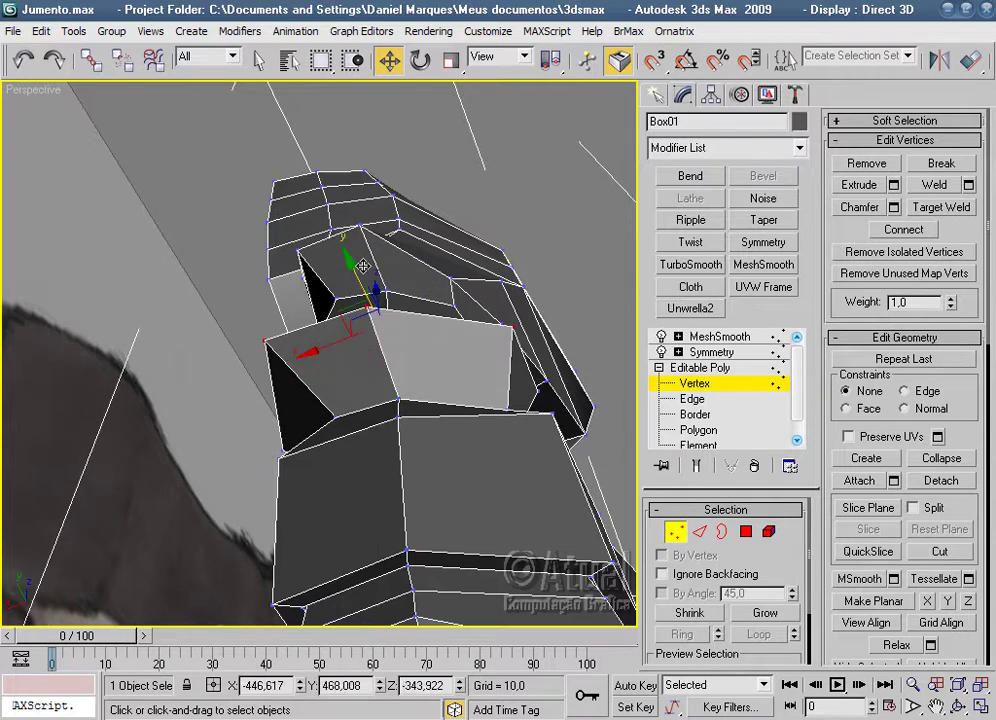
mouse_move(360, 277)
alt+middle_down()
mouse_move(529, 382)
mouse_move(442, 455)
mouse_move(422, 327)
mouse_move(480, 340)
alt+middle_up()
Check the smoothed result from a wider view of the donkey.
click(719, 336)
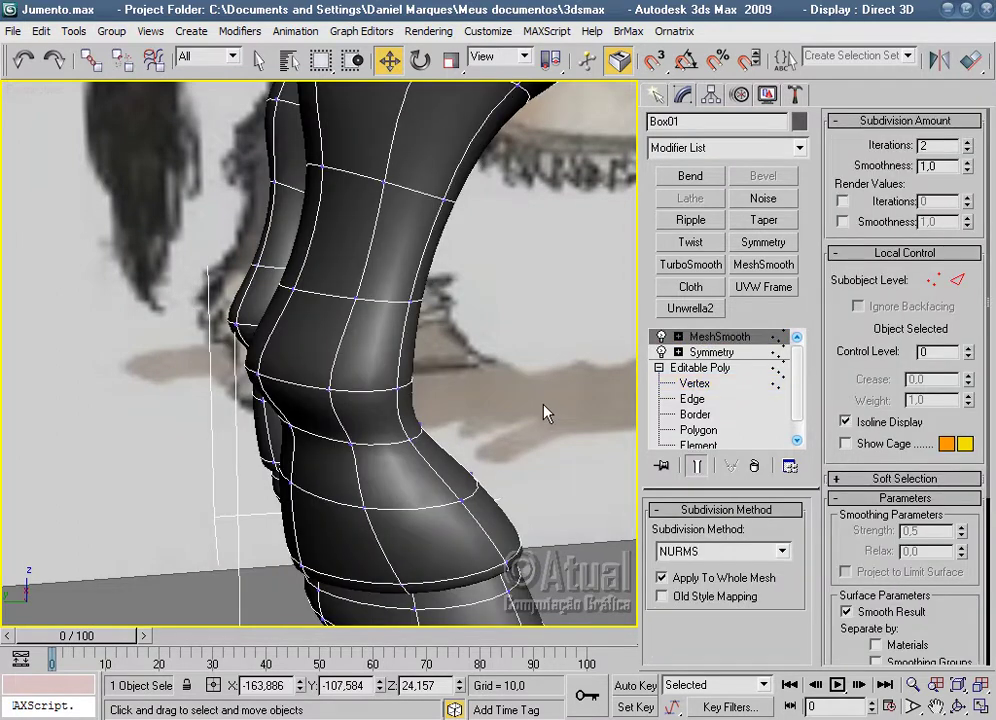
click(545, 410)
mouse_move(545, 407)
alt+middle_down()
mouse_move(405, 460)
mouse_move(560, 431)
mouse_move(551, 471)
mouse_move(502, 318)
mouse_move(445, 418)
mouse_move(327, 460)
mouse_move(249, 460)
mouse_move(371, 413)
mouse_move(348, 388)
alt+middle_up()
Return to Vertex level and inspect the hoof's octagonal underside from several angles.
scroll(330, 392, up, 3)
click(285, 402)
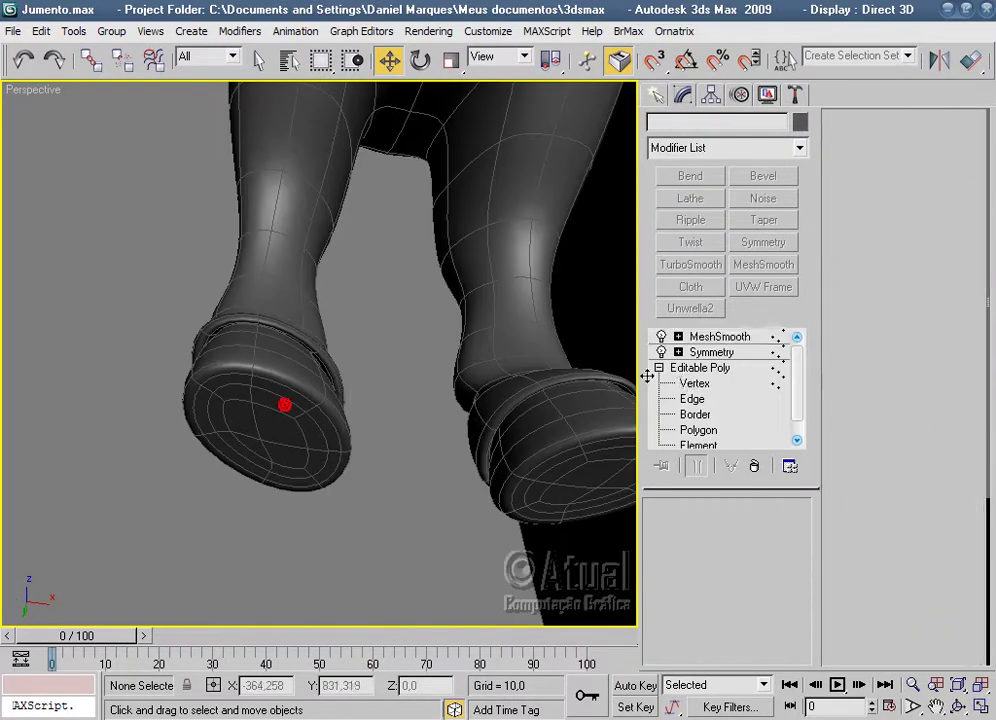
click(694, 383)
mouse_move(461, 421)
alt+middle_down()
mouse_move(531, 416)
mouse_move(507, 489)
mouse_move(490, 373)
mouse_move(447, 416)
mouse_move(494, 445)
mouse_move(481, 459)
mouse_move(407, 389)
mouse_move(389, 449)
mouse_move(333, 542)
mouse_move(318, 521)
alt+middle_up()
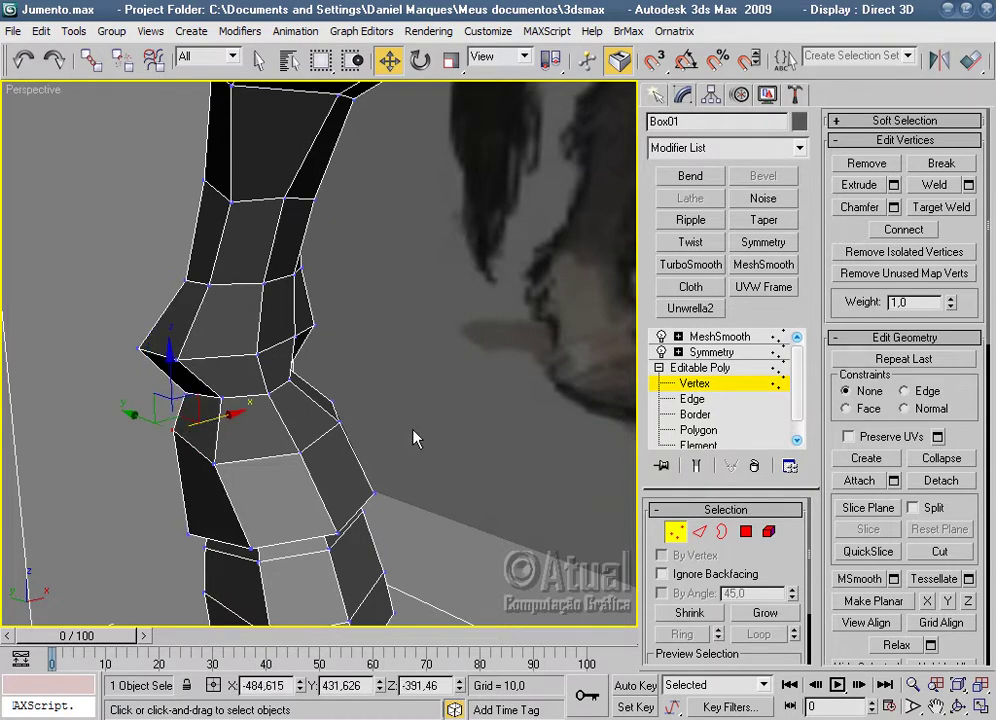
scroll(416, 438, down, 2)
scroll(416, 413, down, 3)
scroll(405, 478, up, 3)
mouse_move(405, 478)
middle_down()
mouse_move(343, 515)
mouse_move(373, 534)
mouse_move(518, 491)
mouse_move(500, 465)
mouse_move(481, 548)
mouse_move(387, 529)
mouse_move(325, 471)
mouse_move(331, 538)
mouse_move(356, 538)
mouse_move(309, 547)
mouse_move(368, 532)
middle_up()
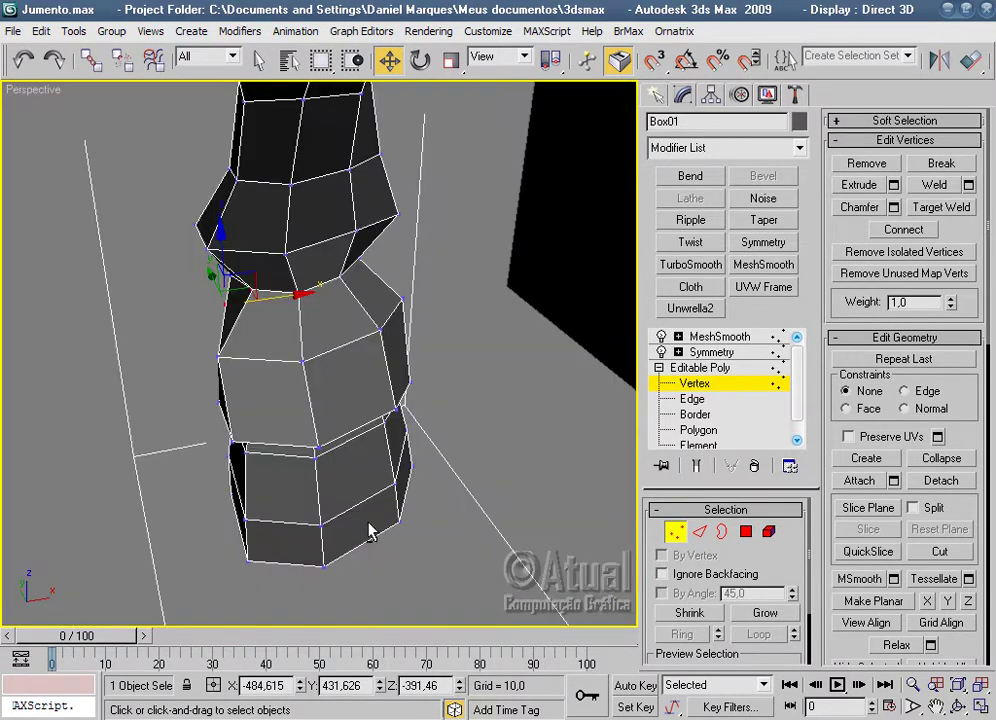
mouse_move(286, 562)
alt+middle_down()
mouse_move(291, 573)
mouse_move(222, 596)
mouse_move(187, 580)
alt+middle_up()
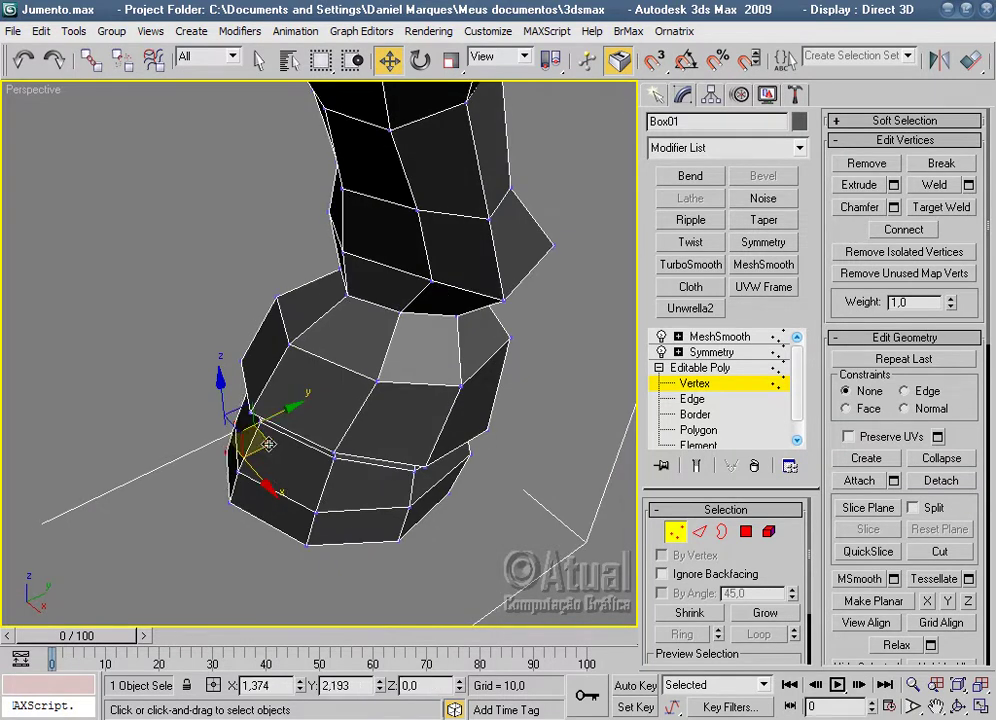
mouse_move(313, 467)
alt+middle_down()
mouse_move(502, 438)
mouse_move(445, 440)
mouse_move(545, 374)
mouse_move(614, 345)
mouse_move(590, 225)
mouse_move(572, 195)
alt+middle_up()
scroll(365, 402, up, 3)
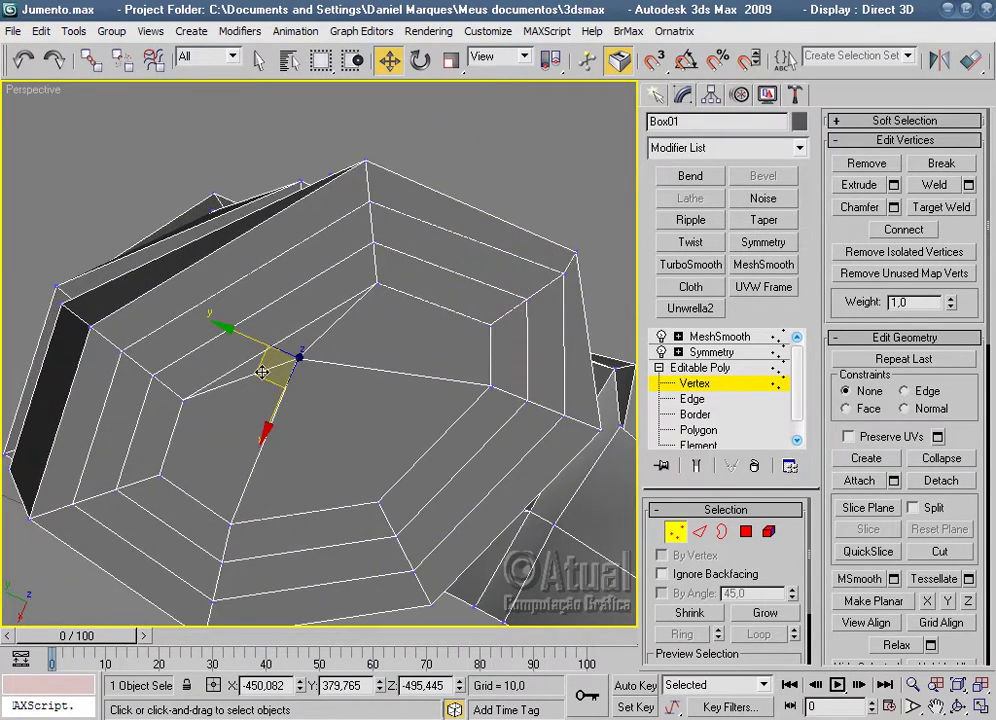
scroll(321, 402, down, 3)
mouse_move(467, 453)
alt+middle_down()
mouse_move(509, 478)
mouse_move(465, 427)
mouse_move(502, 450)
mouse_move(470, 332)
alt+middle_up()
Show the smoothed mesh, deselect, and view both smoothed hooves.
click(719, 337)
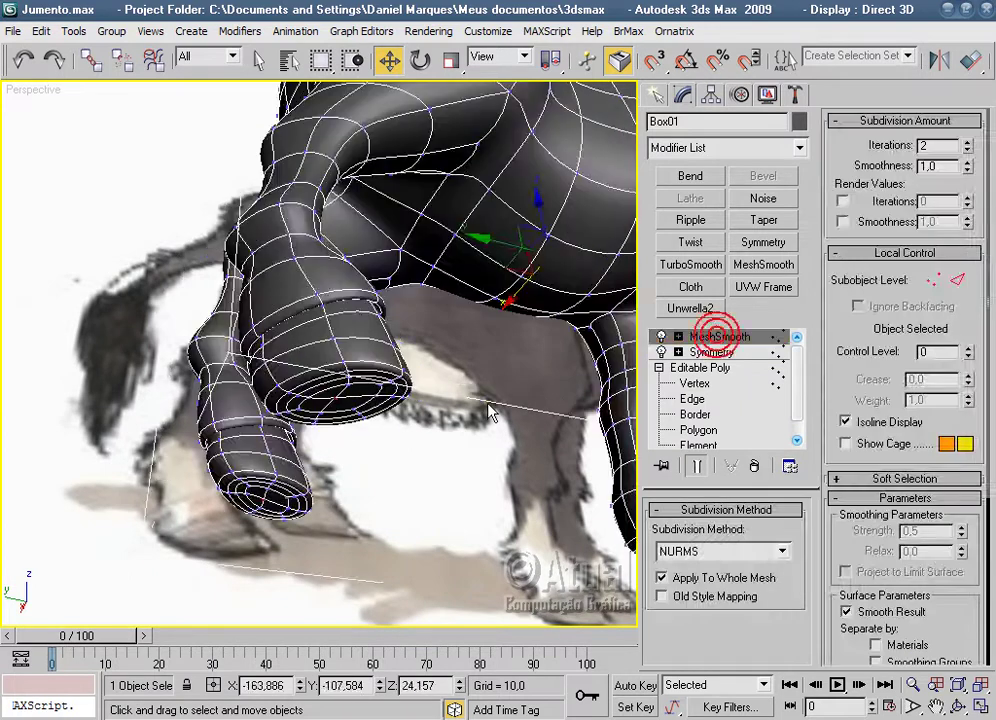
click(474, 436)
mouse_move(474, 436)
alt+middle_down()
mouse_move(409, 356)
mouse_move(300, 408)
mouse_move(282, 445)
mouse_move(276, 411)
mouse_move(336, 407)
mouse_move(349, 394)
alt+middle_up()
scroll(348, 394, up, 3)
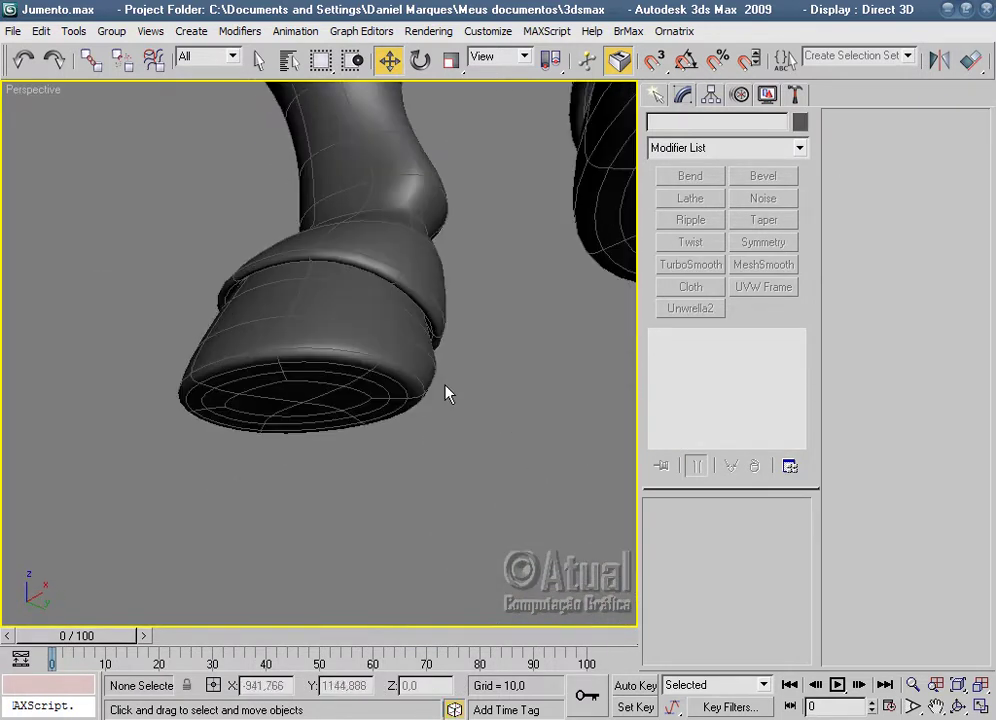
scroll(447, 393, up, 2)
Select Box01 at Vertex level and bring the hoof's octagonal underside into view.
click(407, 351)
mouse_move(407, 351)
alt+middle_down()
mouse_move(482, 469)
mouse_move(495, 325)
mouse_move(529, 371)
mouse_move(547, 468)
alt+middle_up()
click(694, 384)
mouse_move(453, 417)
alt+middle_down()
mouse_move(451, 400)
mouse_move(482, 516)
mouse_move(502, 442)
mouse_move(490, 459)
mouse_move(516, 505)
mouse_move(545, 505)
mouse_move(499, 510)
mouse_move(500, 500)
mouse_move(471, 516)
mouse_move(490, 405)
alt+middle_up()
scroll(465, 507, up, 3)
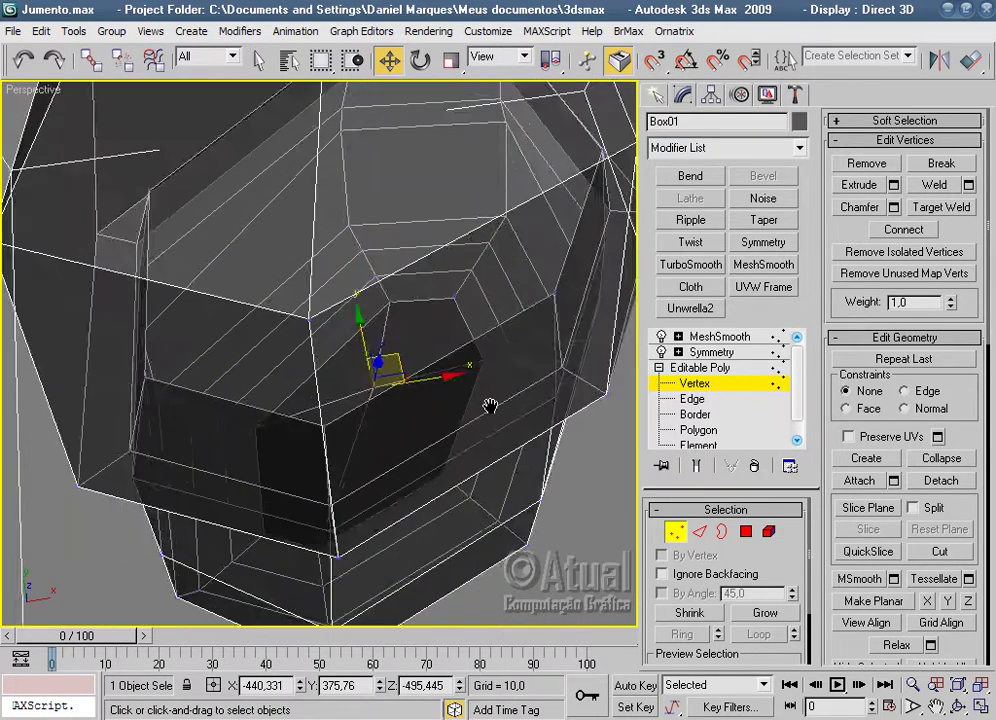
scroll(490, 405, down, 3)
scroll(494, 338, up, 2)
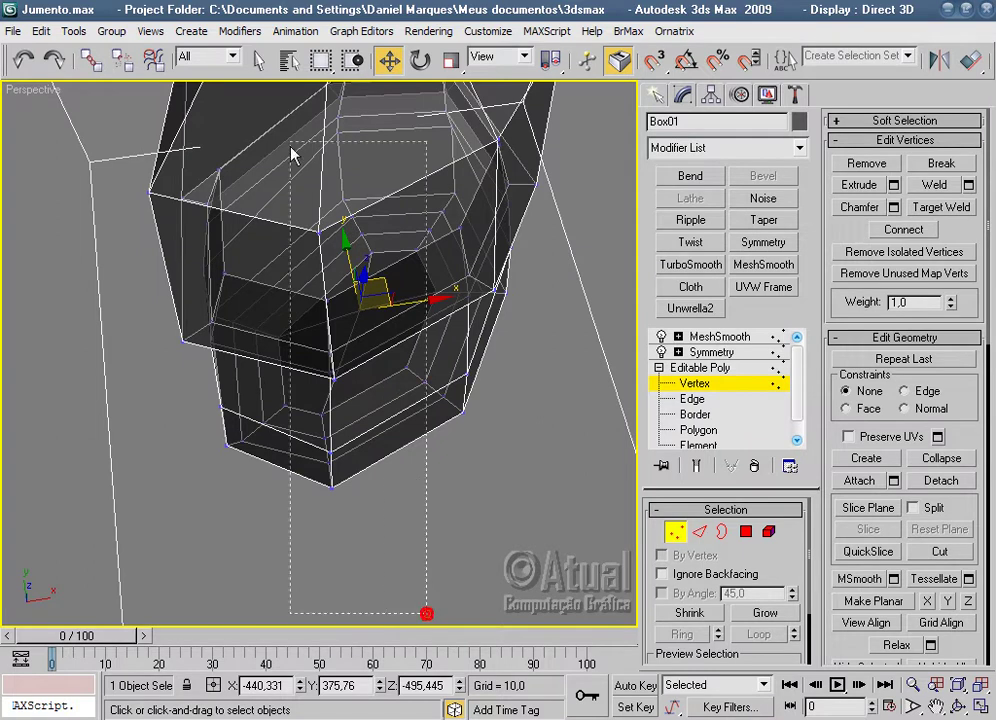
mouse_move(456, 305)
alt+middle_down()
mouse_move(429, 260)
mouse_move(433, 145)
mouse_move(414, 308)
alt+middle_up()
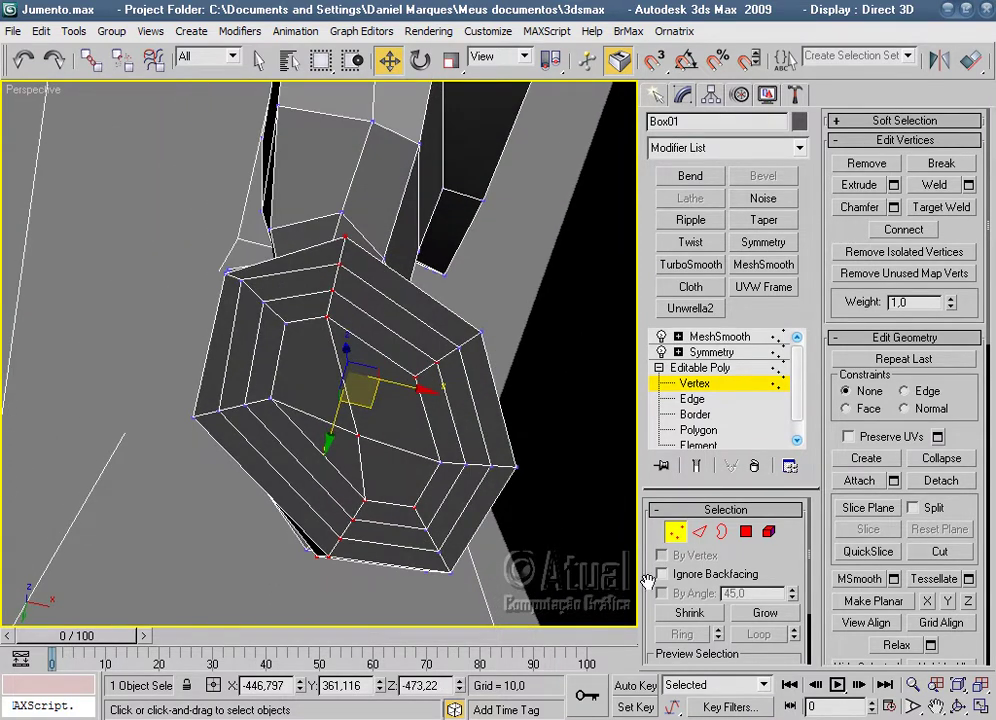
mouse_move(515, 457)
middle_down()
mouse_move(517, 347)
mouse_move(567, 362)
mouse_move(609, 469)
mouse_move(562, 389)
mouse_move(610, 393)
mouse_move(429, 367)
mouse_move(397, 400)
middle_up()
mouse_move(395, 265)
alt+middle_down()
mouse_move(460, 273)
mouse_move(462, 362)
mouse_move(438, 453)
mouse_move(373, 449)
mouse_move(438, 493)
mouse_move(301, 236)
alt+middle_up()
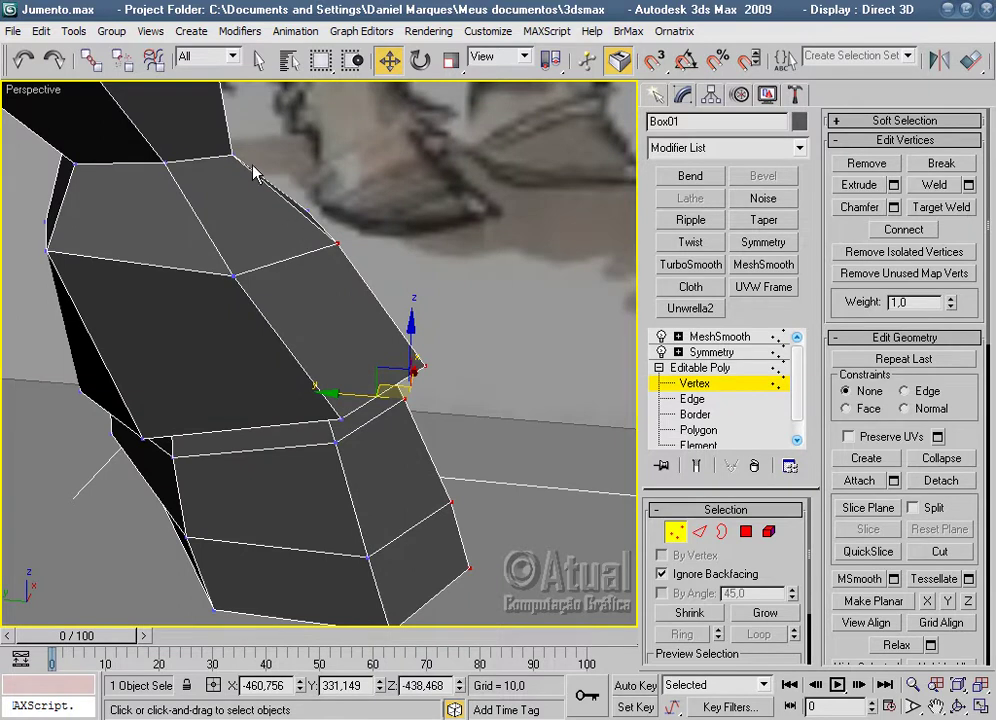
mouse_move(429, 367)
middle_down()
mouse_move(407, 422)
mouse_move(340, 433)
mouse_move(418, 430)
mouse_move(368, 432)
middle_up()
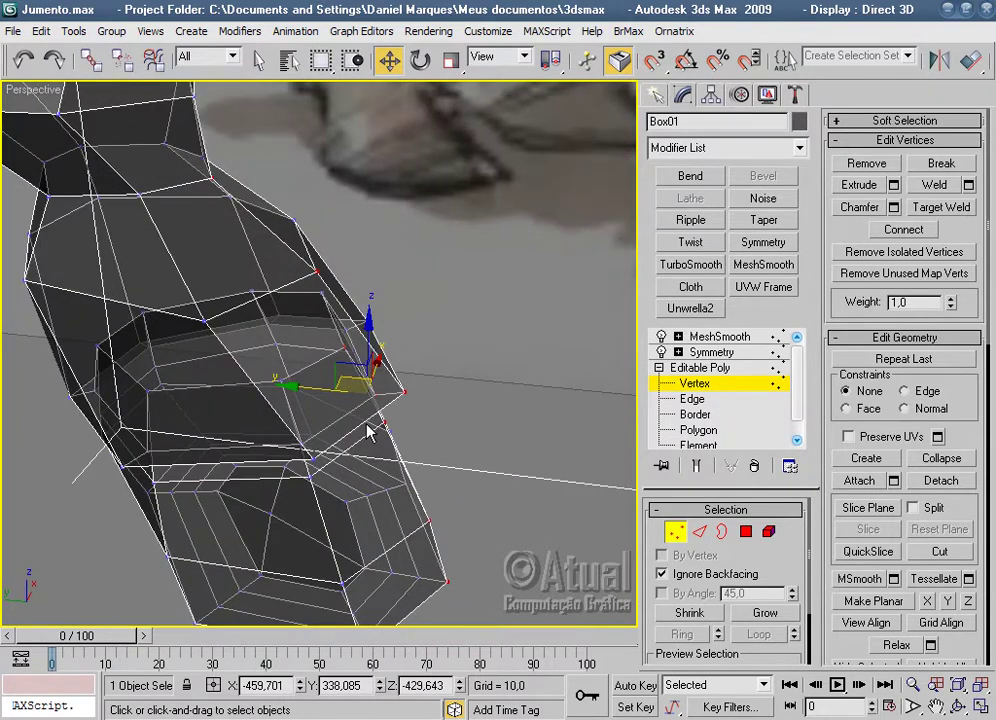
Move the selected hoof vertices along Y and turn off Ignore Backfacing.
drag(345, 386, 337, 388)
mouse_move(474, 426)
alt+middle_down()
mouse_move(318, 431)
mouse_move(305, 478)
mouse_move(167, 454)
mouse_move(316, 341)
alt+middle_up()
mouse_move(302, 299)
alt+middle_down()
mouse_move(400, 267)
mouse_move(553, 240)
mouse_move(430, 345)
alt+middle_up()
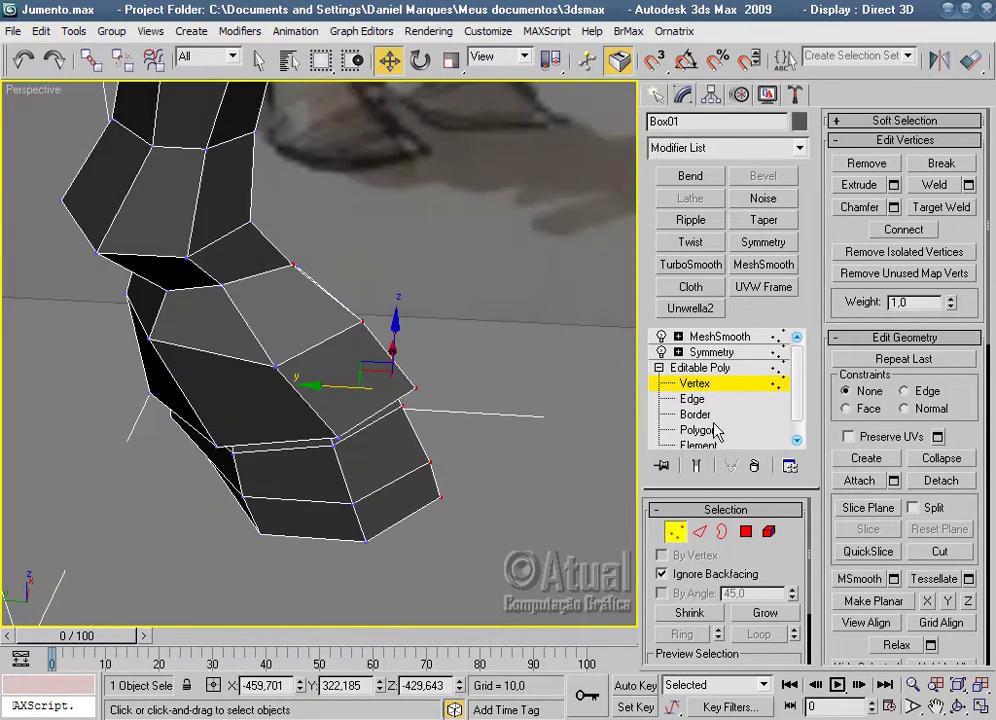
click(662, 575)
mouse_move(480, 440)
alt+middle_down()
mouse_move(498, 431)
mouse_move(409, 442)
mouse_move(350, 363)
mouse_move(172, 210)
mouse_move(229, 311)
mouse_move(405, 530)
alt+middle_up()
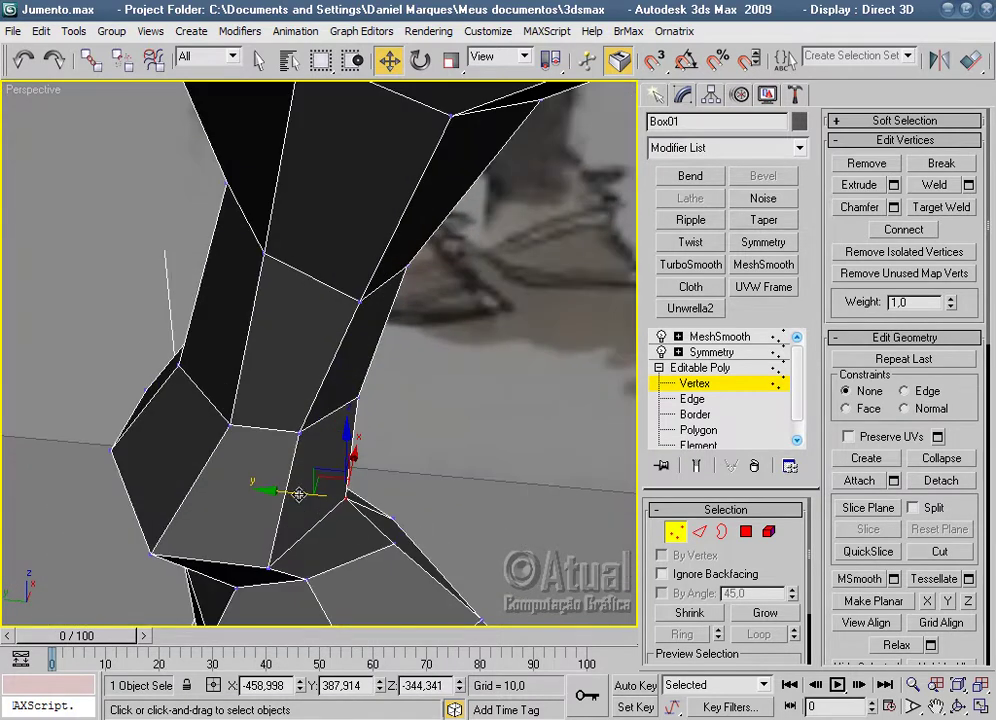
mouse_move(447, 496)
alt+middle_down()
mouse_move(322, 467)
mouse_move(262, 322)
mouse_move(251, 358)
alt+middle_up()
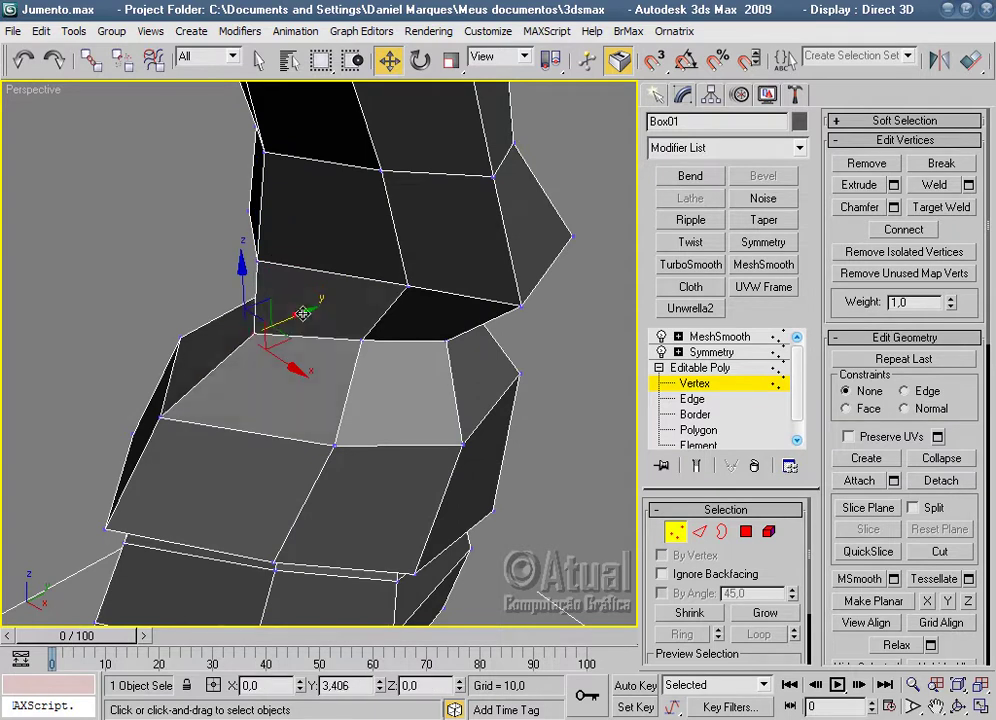
Return to MeshSmooth, deselect, and view the smoothed legs.
click(705, 338)
click(574, 378)
scroll(574, 378, down, 3)
mouse_move(574, 378)
alt+middle_down()
mouse_move(451, 400)
mouse_move(437, 242)
mouse_move(485, 205)
mouse_move(494, 162)
mouse_move(464, 340)
mouse_move(380, 411)
mouse_move(358, 272)
mouse_move(365, 362)
mouse_move(540, 523)
alt+middle_up()
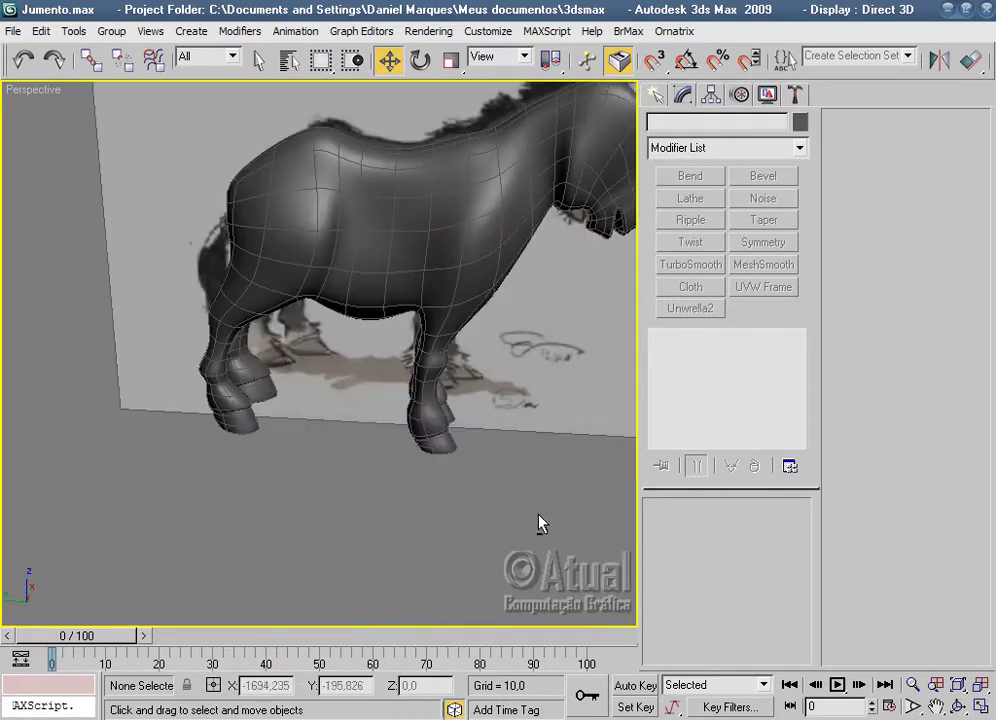
Select Box01 at Vertex level, show edged faces with F4, and zoom in on the head and neck.
mouse_move(498, 485)
alt+middle_down()
mouse_move(551, 489)
mouse_move(518, 562)
mouse_move(507, 461)
mouse_move(396, 474)
mouse_move(596, 471)
mouse_move(657, 484)
mouse_move(449, 476)
alt+middle_up()
scroll(507, 461, down, 3)
scroll(449, 476, up, 5)
click(474, 485)
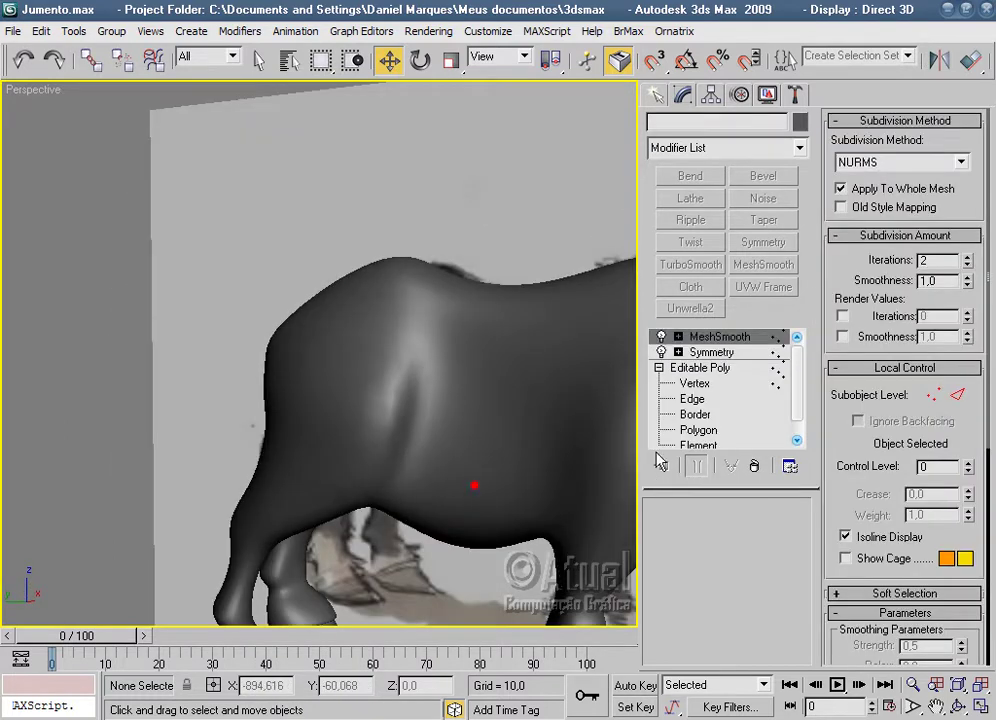
click(697, 384)
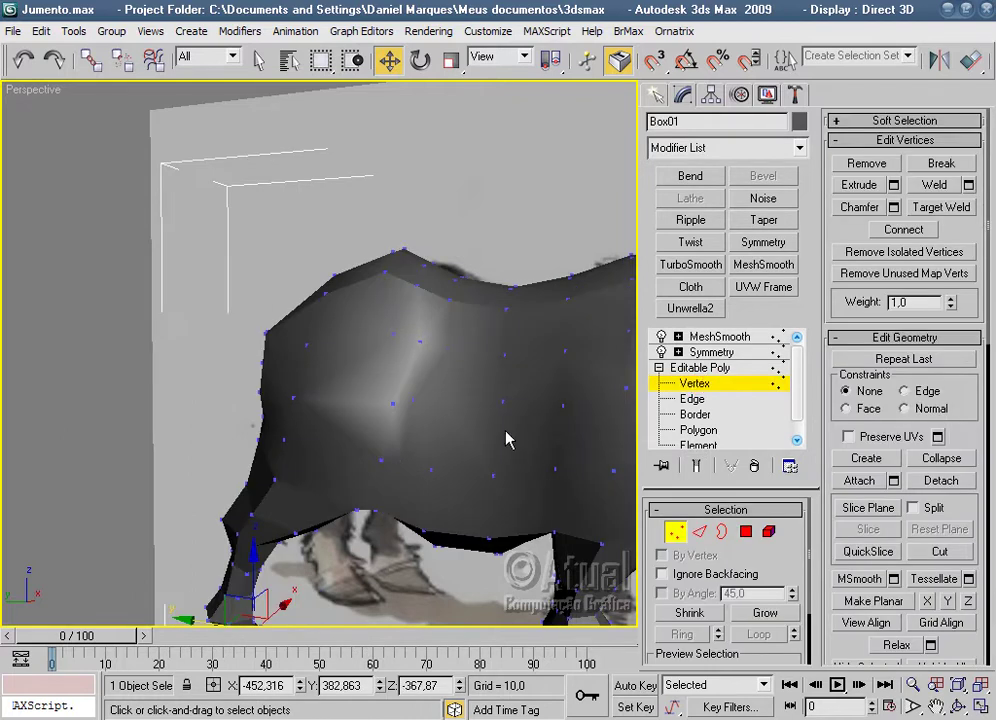
key(F4)
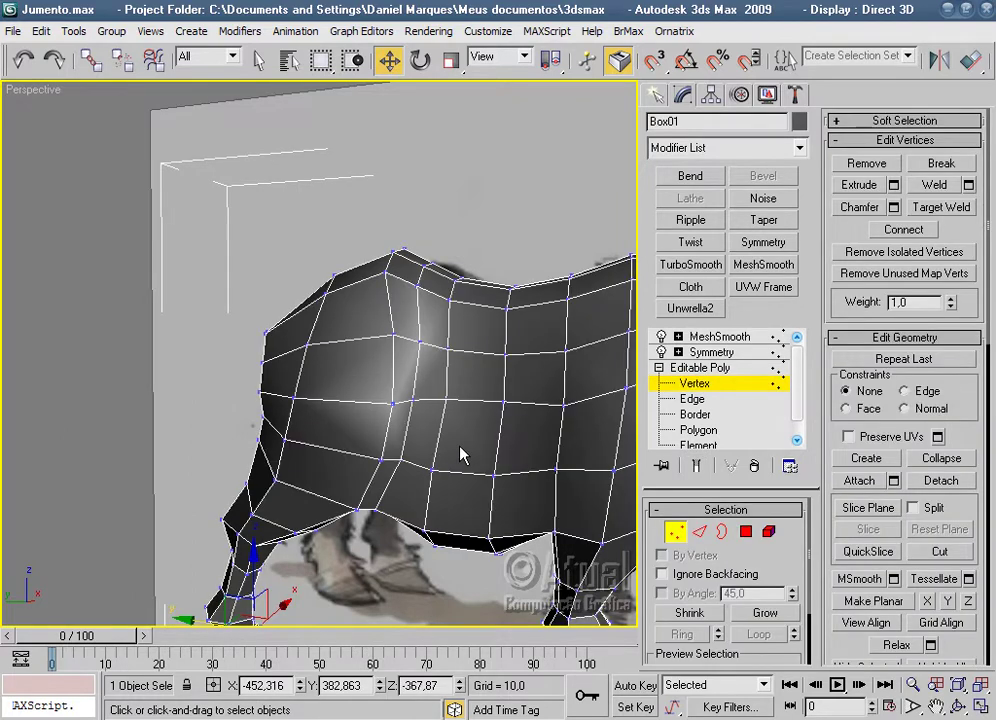
mouse_move(385, 553)
alt+middle_down()
mouse_move(445, 356)
mouse_move(282, 473)
mouse_move(434, 505)
alt+middle_up()
scroll(440, 480, up, 2)
scroll(450, 492, up, 1)
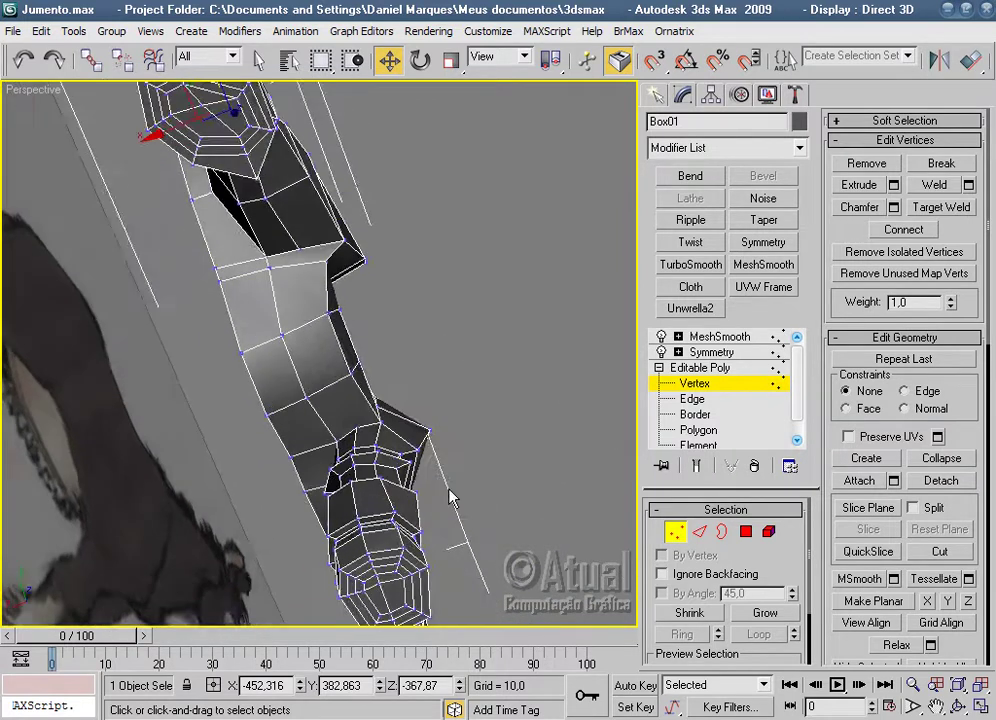
scroll(455, 495, up, 2)
scroll(470, 498, up, 1)
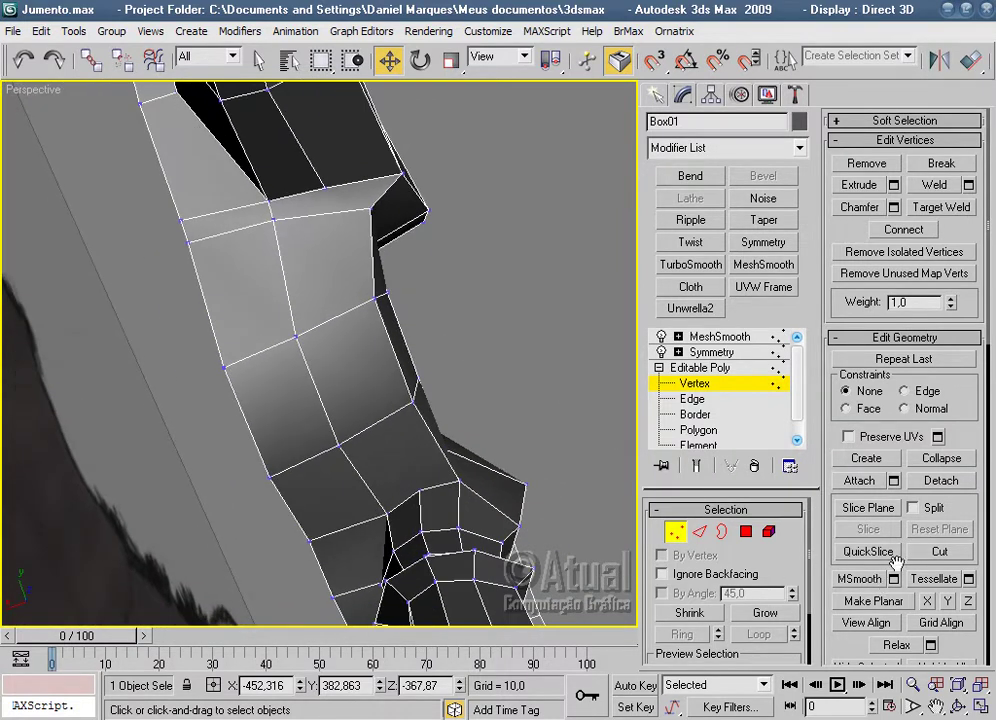
Cut the new edge at Edge level, then go back to Vertex level and zoom out to the whole model.
click(703, 531)
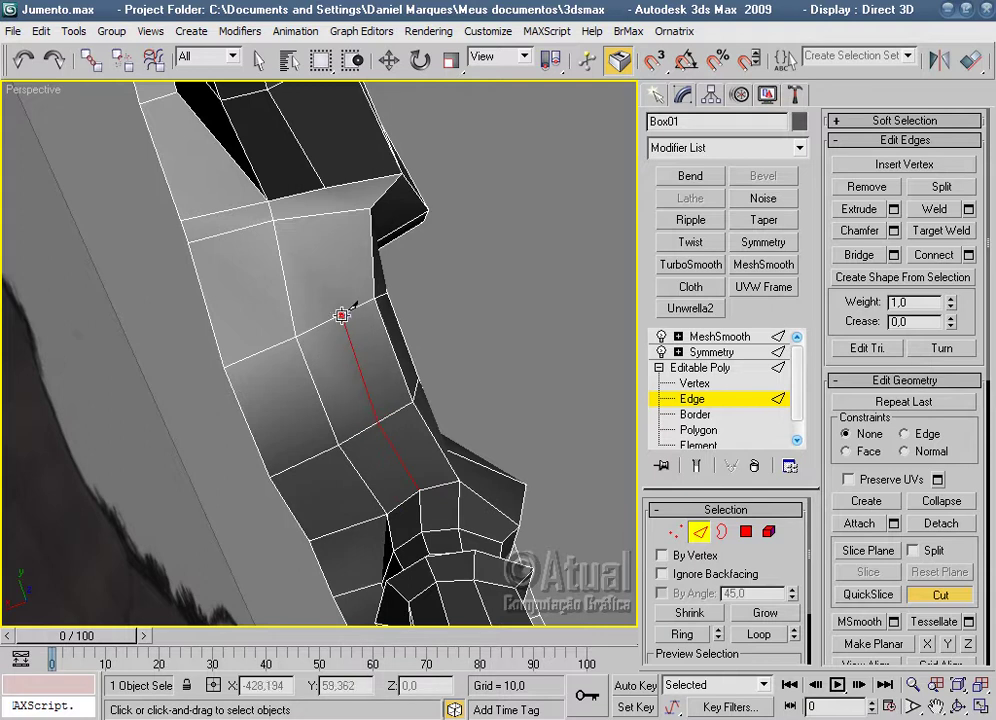
right_click(323, 186)
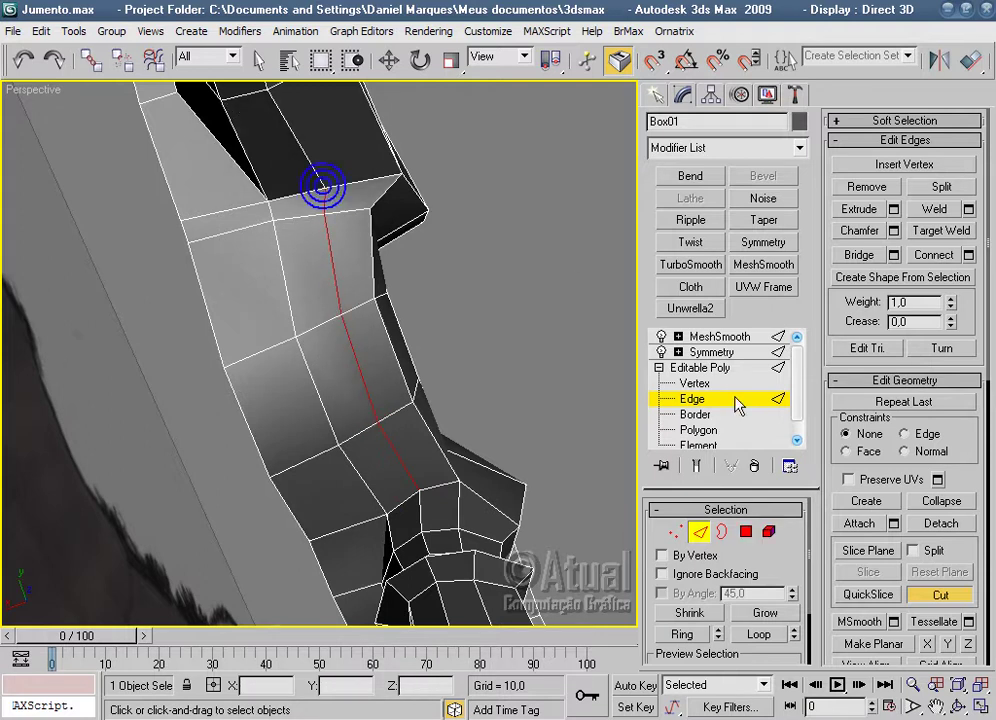
click(676, 531)
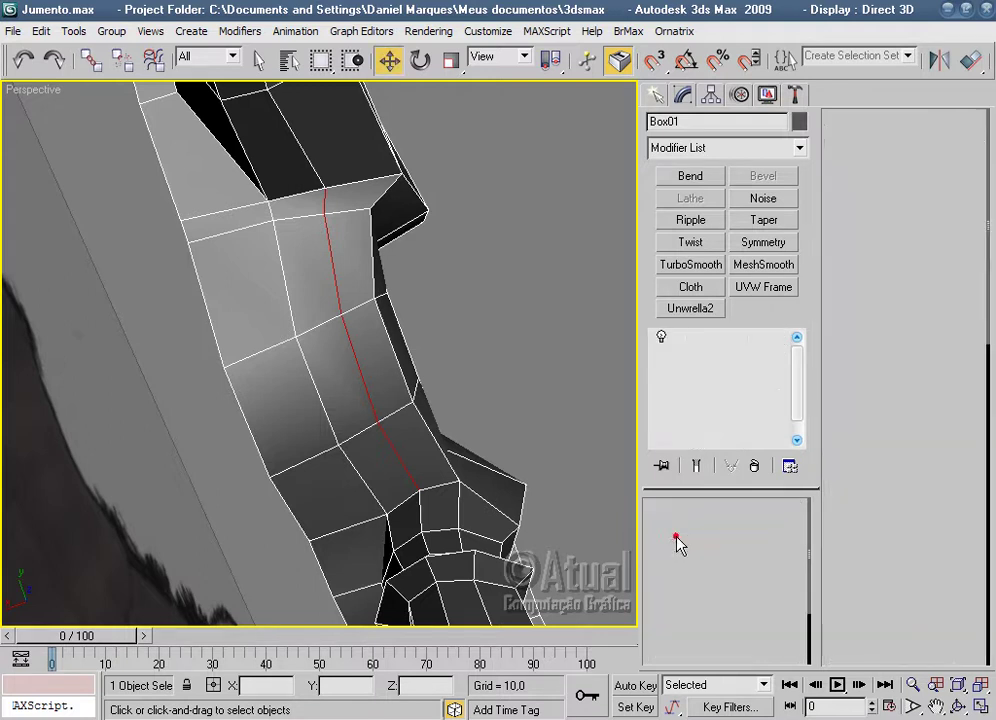
key(shift+z)
Weld the selected vertices and turn the MeshSmooth result back on.
key(shift+z)
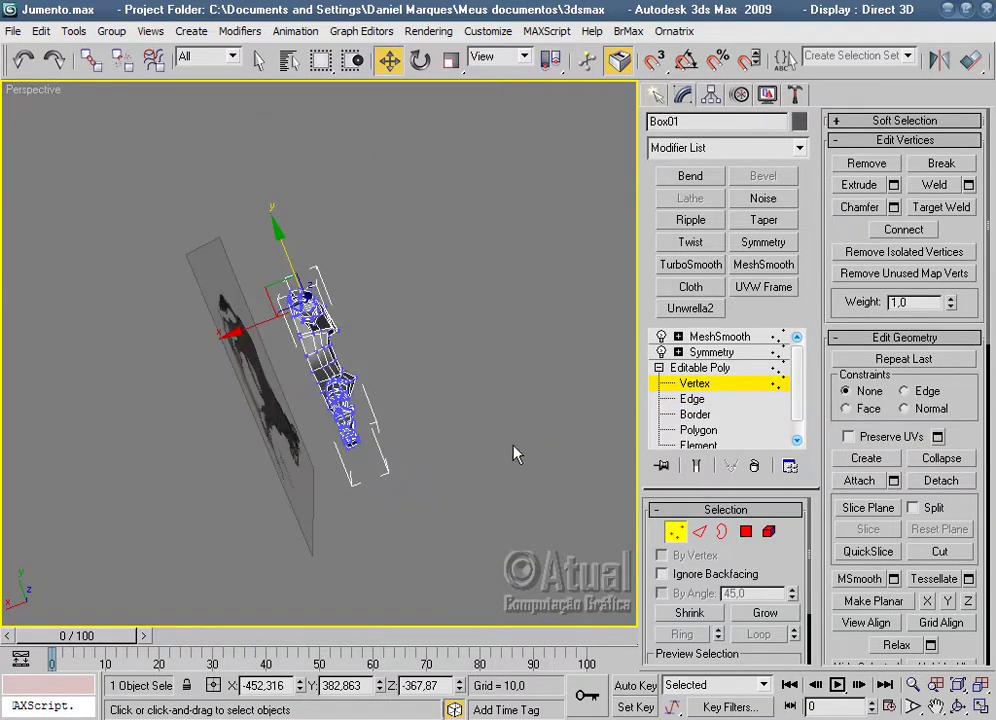
key(shift+z)
key(shift+z)
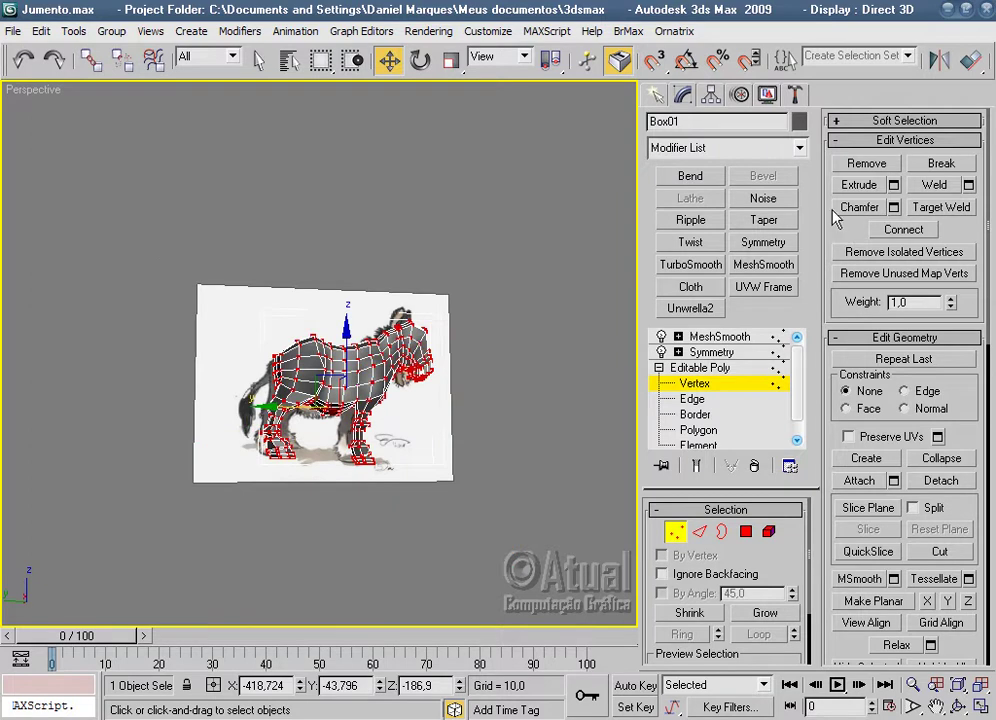
click(968, 185)
click(619, 338)
click(735, 340)
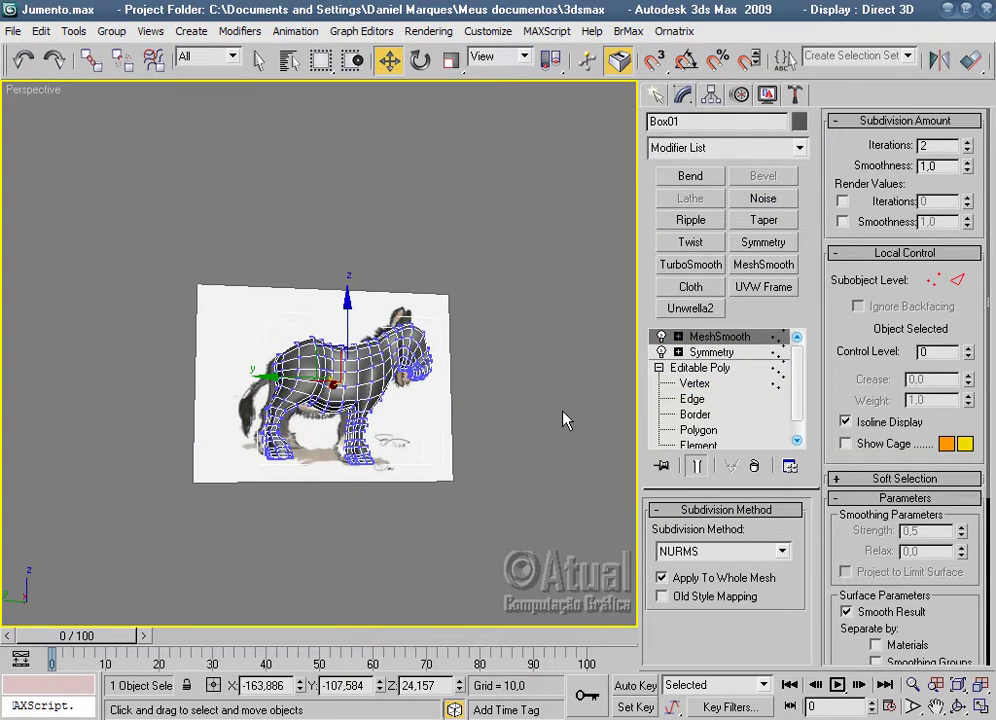
key(z)
Deselect the donkey and orbit to inspect its underside and side.
click(569, 489)
mouse_move(569, 489)
alt+middle_down()
mouse_move(499, 245)
mouse_move(471, 340)
alt+middle_up()
scroll(471, 340, up, 5)
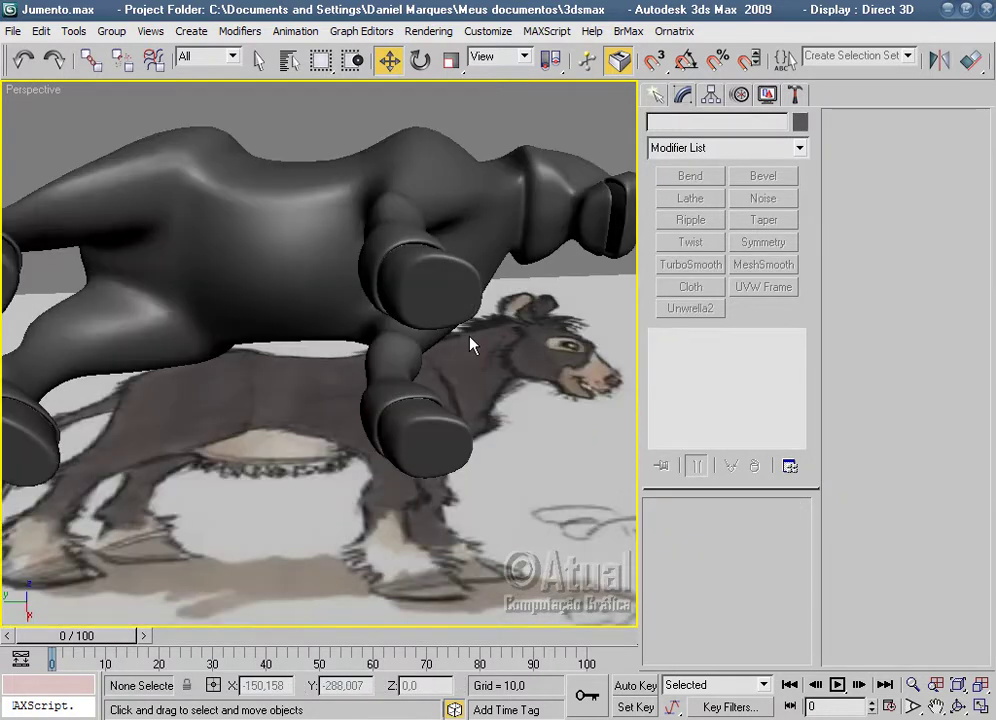
scroll(474, 440, up, 3)
mouse_move(483, 436)
alt+middle_down()
mouse_move(472, 327)
mouse_move(516, 467)
mouse_move(429, 505)
mouse_move(525, 539)
alt+middle_up()
scroll(530, 500, up, 3)
Inspect the foreleg-chest underside at Vertex level with edged faces shown.
click(447, 460)
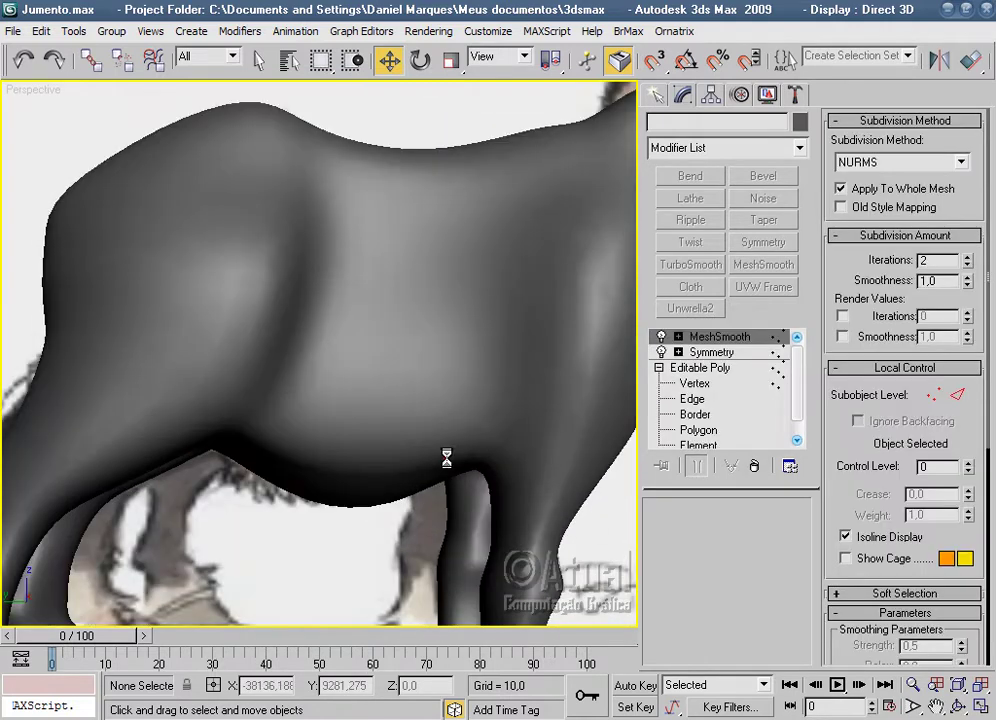
click(686, 384)
key(F4)
mouse_move(465, 447)
alt+middle_down()
mouse_move(462, 293)
mouse_move(427, 329)
mouse_move(471, 460)
mouse_move(402, 558)
mouse_move(331, 525)
mouse_move(431, 453)
mouse_move(408, 476)
alt+middle_up()
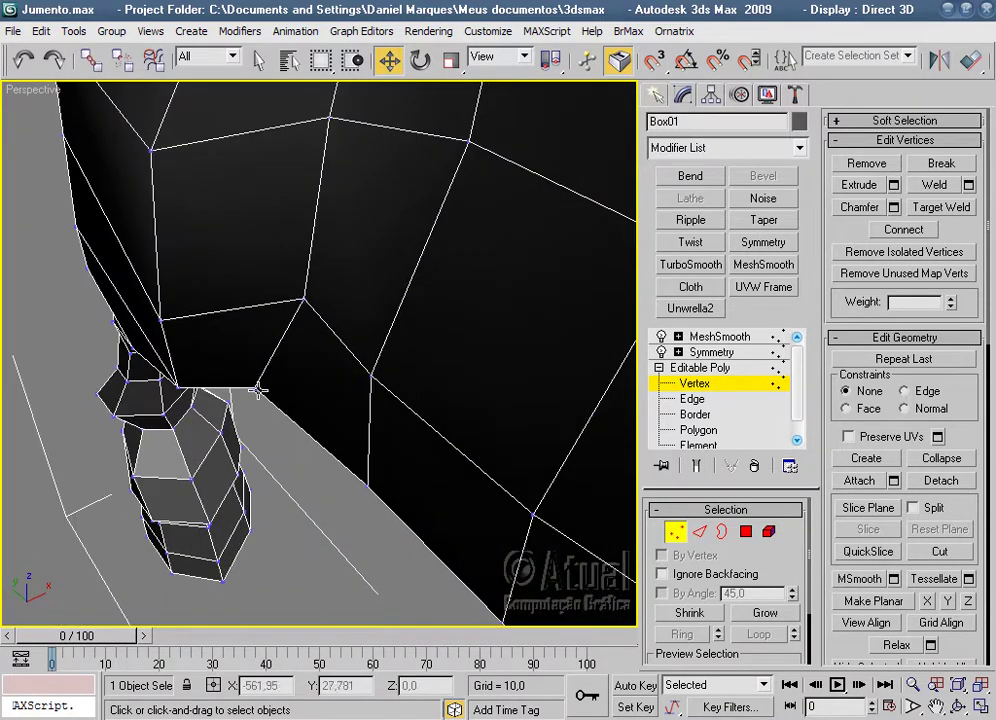
alt+middle_drag(362, 410, 350, 313)
mouse_move(321, 375)
alt+middle_down()
mouse_move(400, 378)
mouse_move(400, 229)
mouse_move(373, 271)
mouse_move(455, 254)
mouse_move(471, 285)
mouse_move(571, 345)
mouse_move(288, 487)
alt+middle_up()
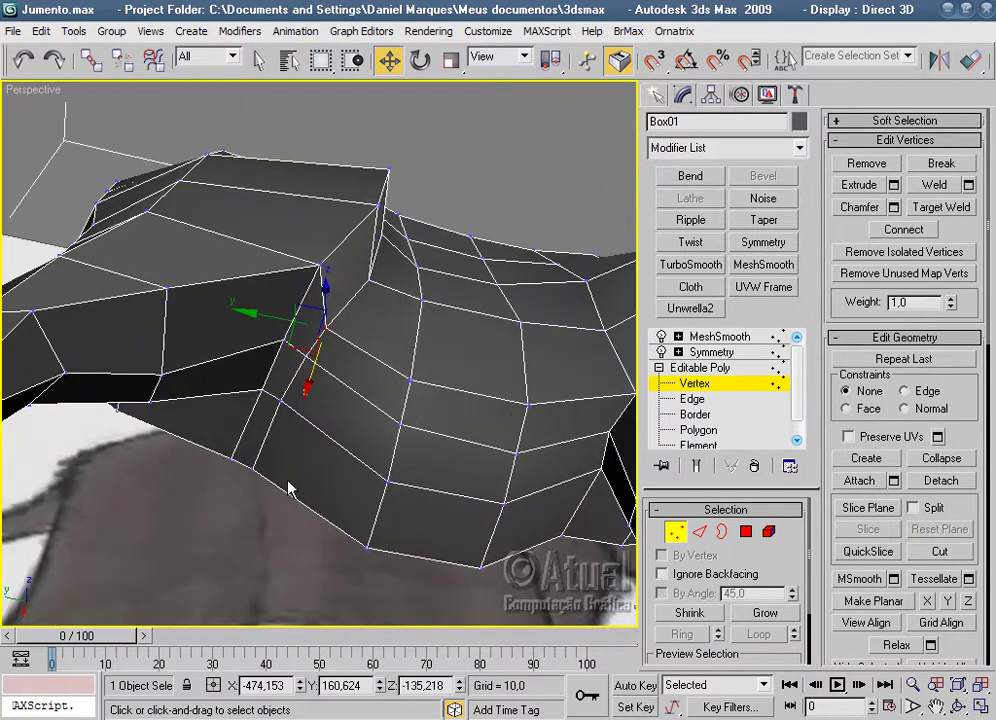
alt+middle_drag(280, 400, 296, 458)
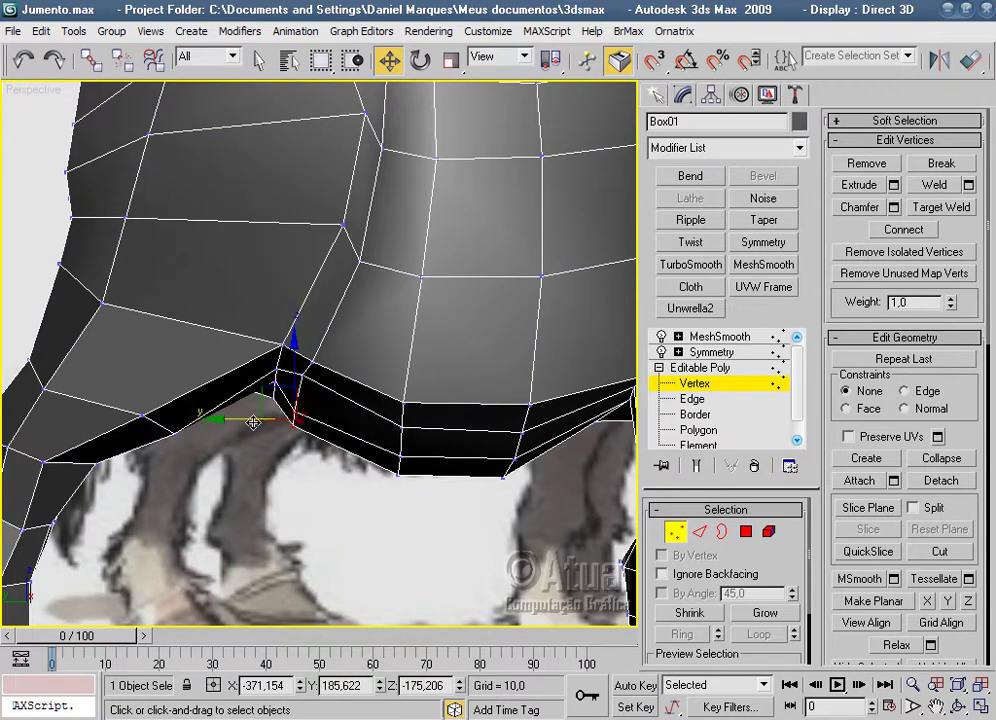
alt+middle_drag(305, 377, 317, 393)
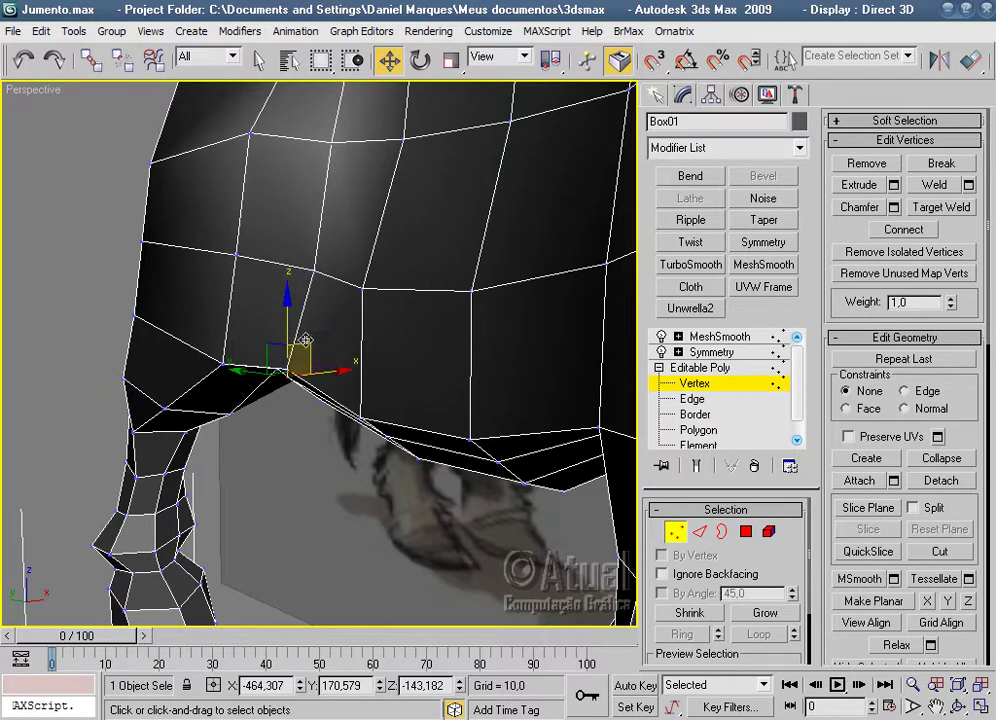
mouse_move(340, 378)
alt+middle_down()
mouse_move(427, 407)
mouse_move(600, 296)
alt+middle_up()
Preview the smoothed mesh, deselected, from a rear three-quarter view.
click(715, 337)
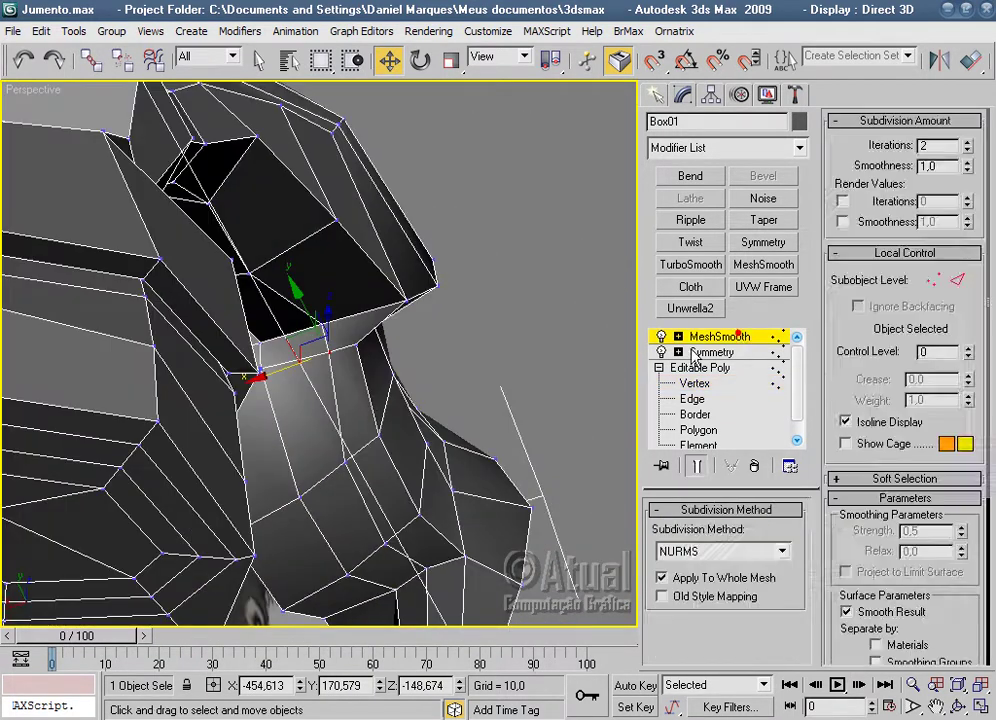
scroll(527, 349, down, 3)
click(527, 347)
mouse_move(522, 382)
alt+middle_down()
mouse_move(407, 300)
mouse_move(327, 390)
mouse_move(474, 473)
mouse_move(422, 480)
alt+middle_up()
mouse_move(537, 455)
alt+middle_down()
mouse_move(356, 453)
mouse_move(536, 405)
mouse_move(496, 488)
mouse_move(578, 478)
mouse_move(433, 509)
mouse_move(471, 389)
mouse_move(433, 444)
mouse_move(373, 316)
alt+middle_up()
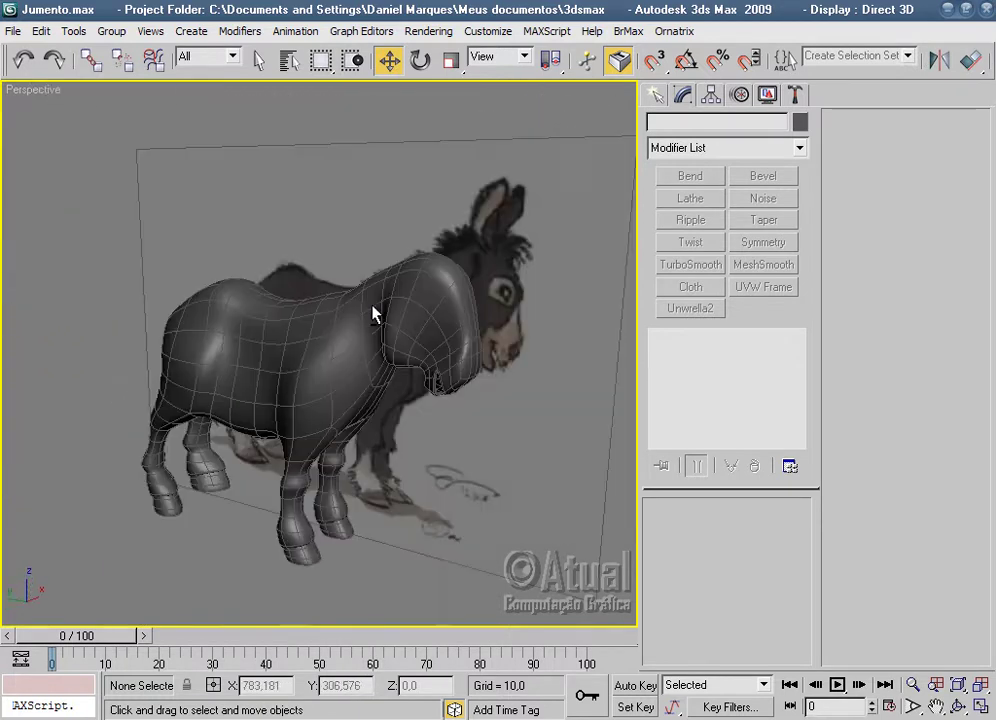
Reselect the donkey at Vertex level and preview the smoothed body from the rear.
scroll(385, 313, up, 5)
click(378, 327)
click(684, 386)
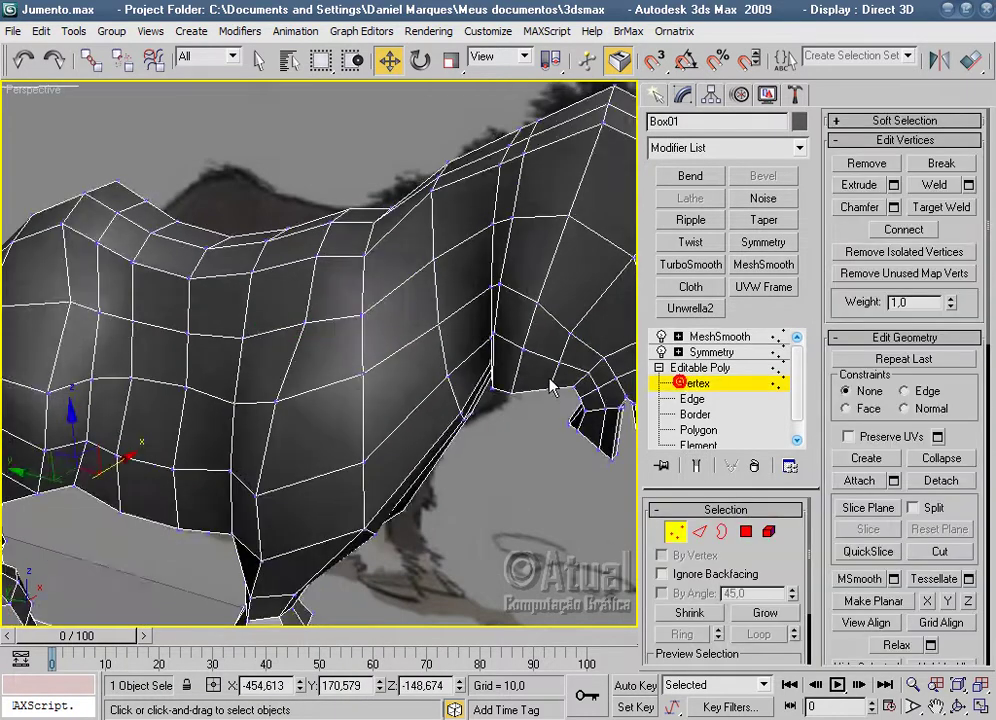
alt+middle_drag(560, 420, 473, 416)
alt+middle_drag(388, 385, 414, 394)
mouse_move(362, 340)
alt+middle_down()
mouse_move(389, 356)
mouse_move(335, 290)
alt+middle_up()
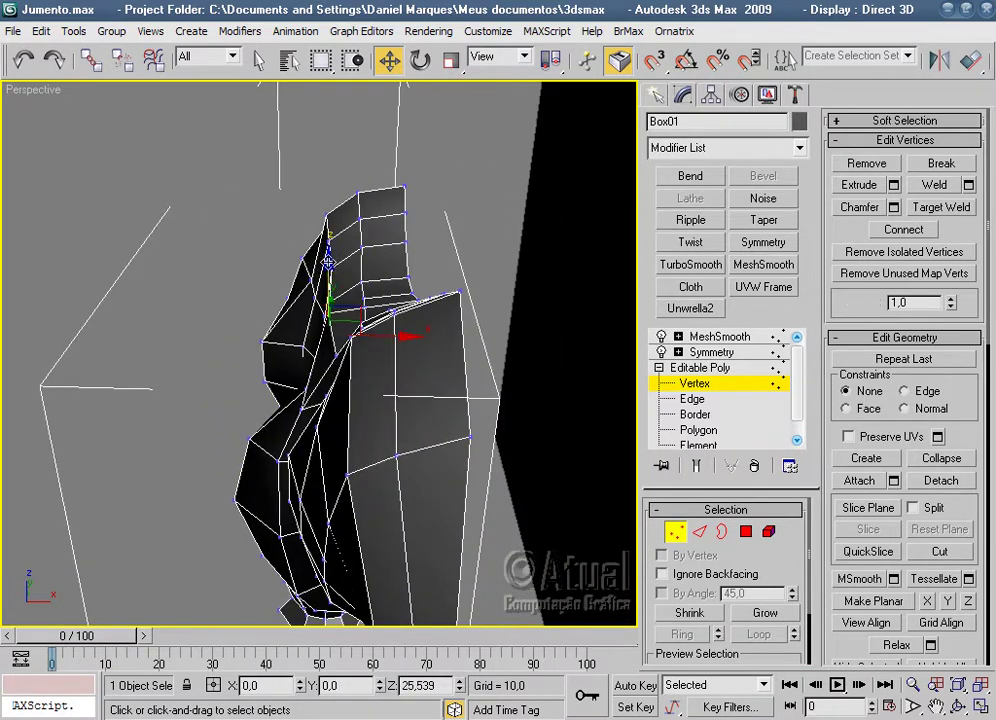
click(745, 337)
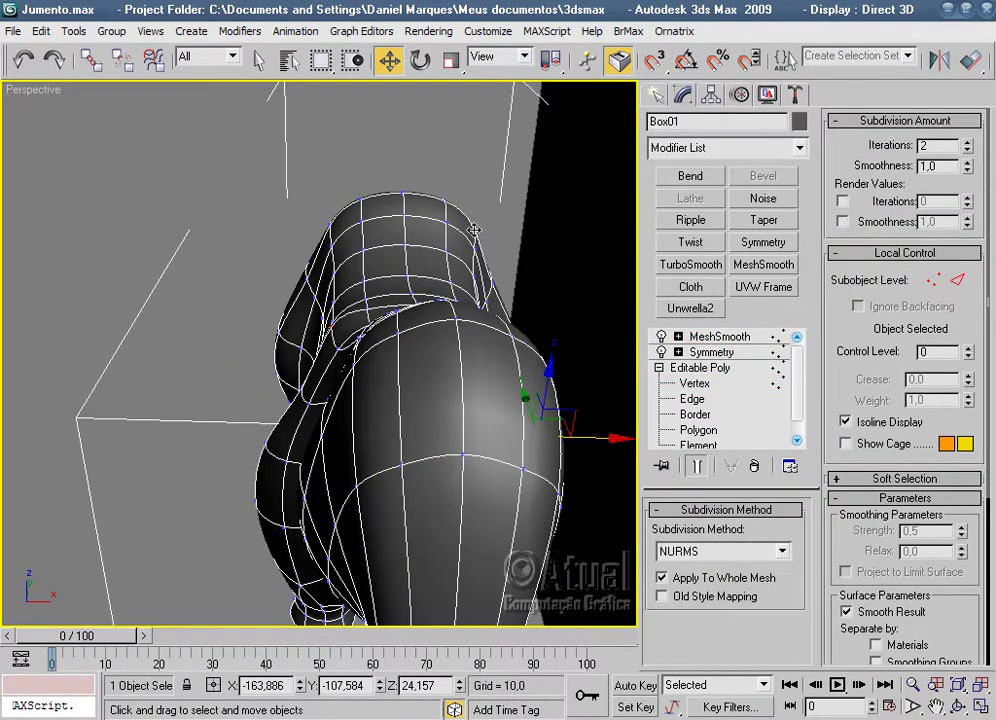
mouse_move(330, 300)
alt+middle_down()
mouse_move(200, 357)
mouse_move(498, 416)
mouse_move(507, 434)
mouse_move(516, 391)
mouse_move(582, 460)
mouse_move(410, 428)
mouse_move(248, 253)
alt+middle_up()
Deselect the donkey and orbit to a side view.
click(489, 400)
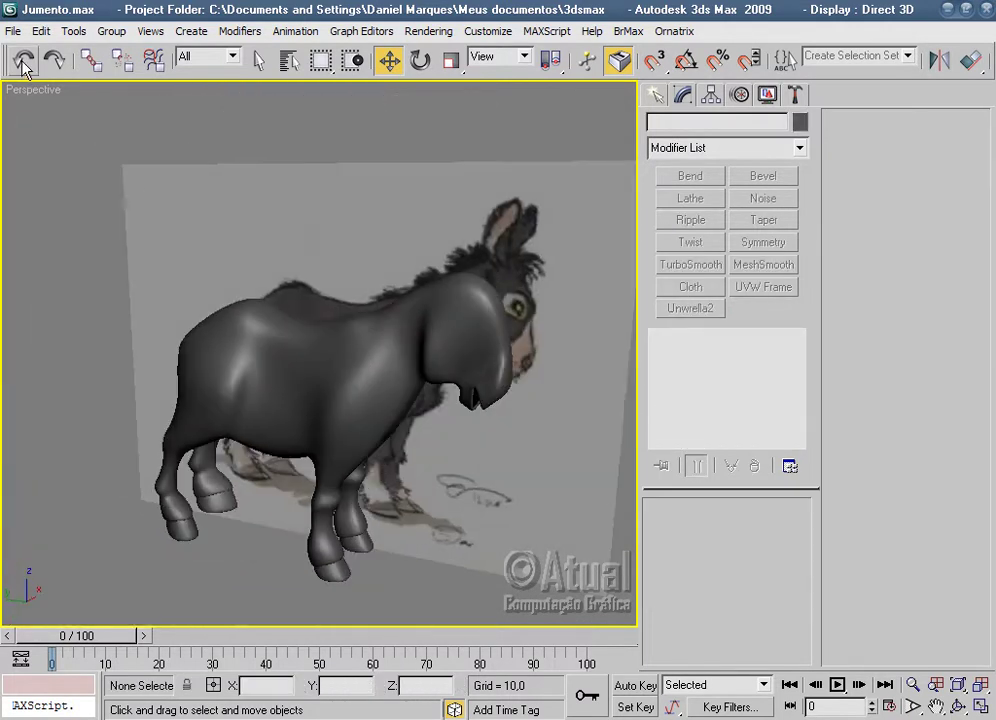
click(23, 61)
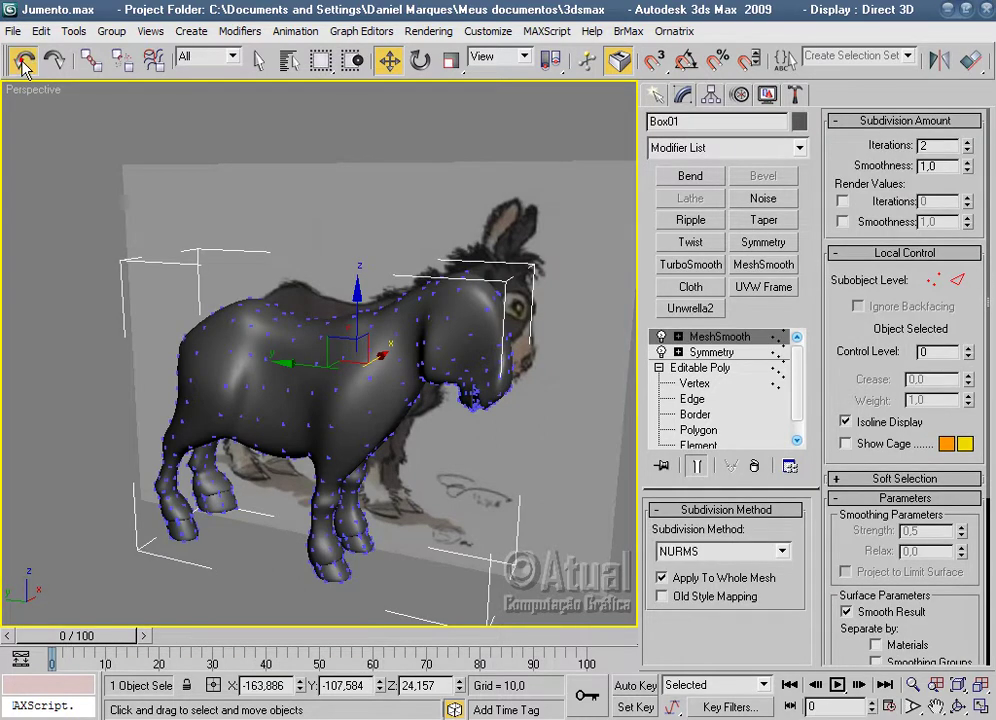
click(380, 187)
mouse_move(460, 362)
alt+middle_down()
mouse_move(507, 467)
mouse_move(512, 441)
alt+middle_up()
scroll(512, 441, up, 3)
Pull a neck vertex up and back and raise the back-line vertices.
click(400, 344)
click(705, 387)
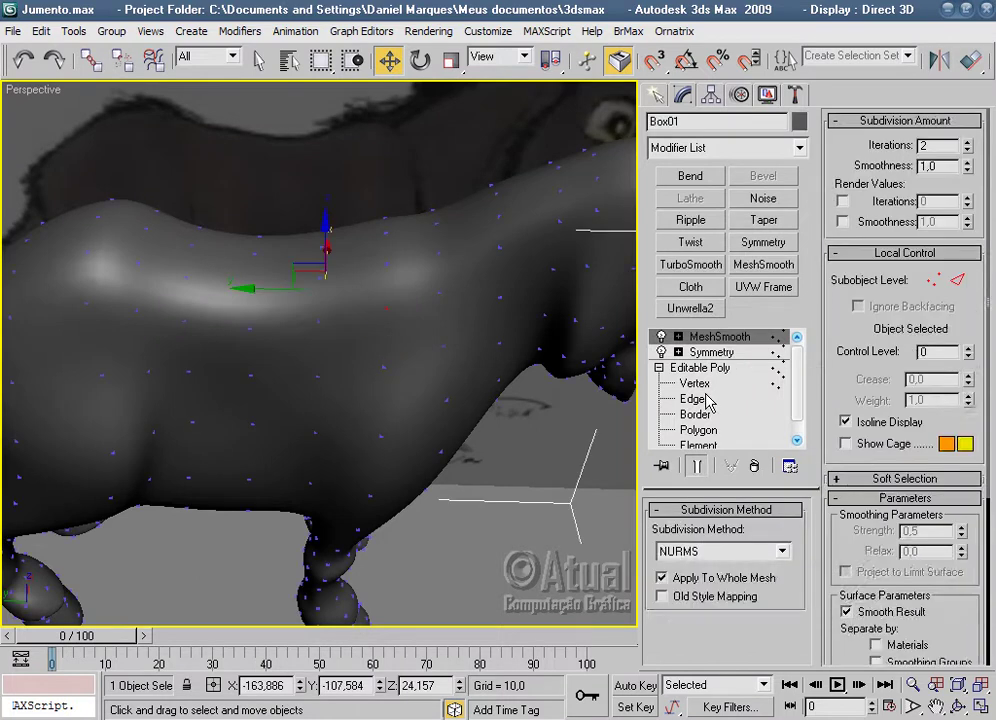
key(F4)
mouse_move(471, 396)
alt+middle_down()
mouse_move(493, 407)
mouse_move(378, 389)
mouse_move(452, 370)
alt+middle_up()
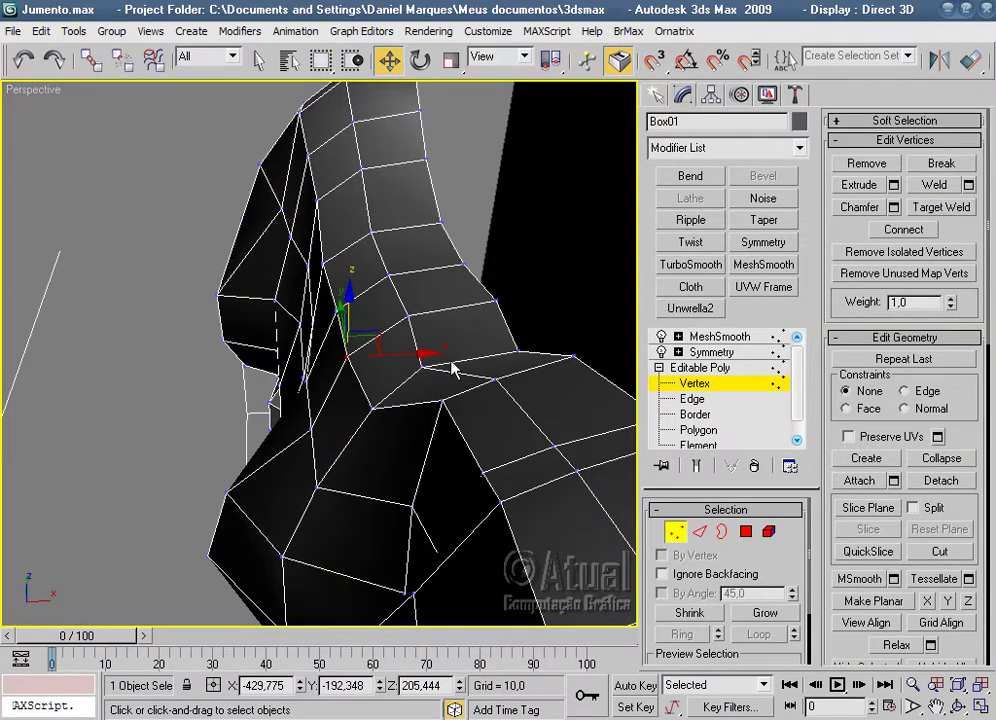
click(496, 300)
drag(438, 218, 427, 140)
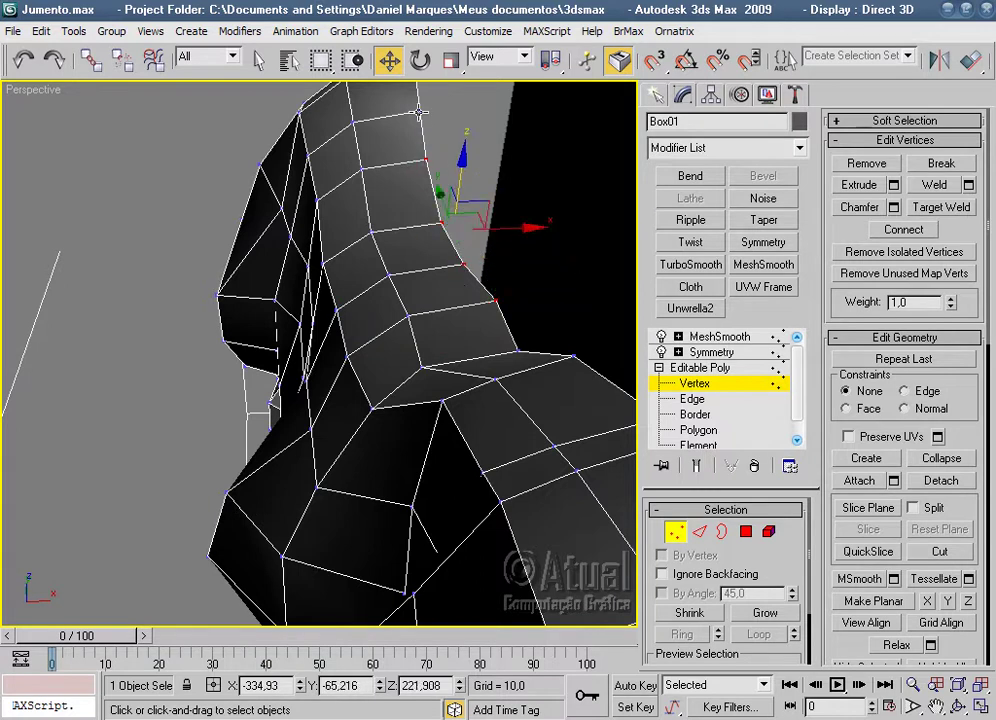
alt+middle_drag(420, 113, 577, 386)
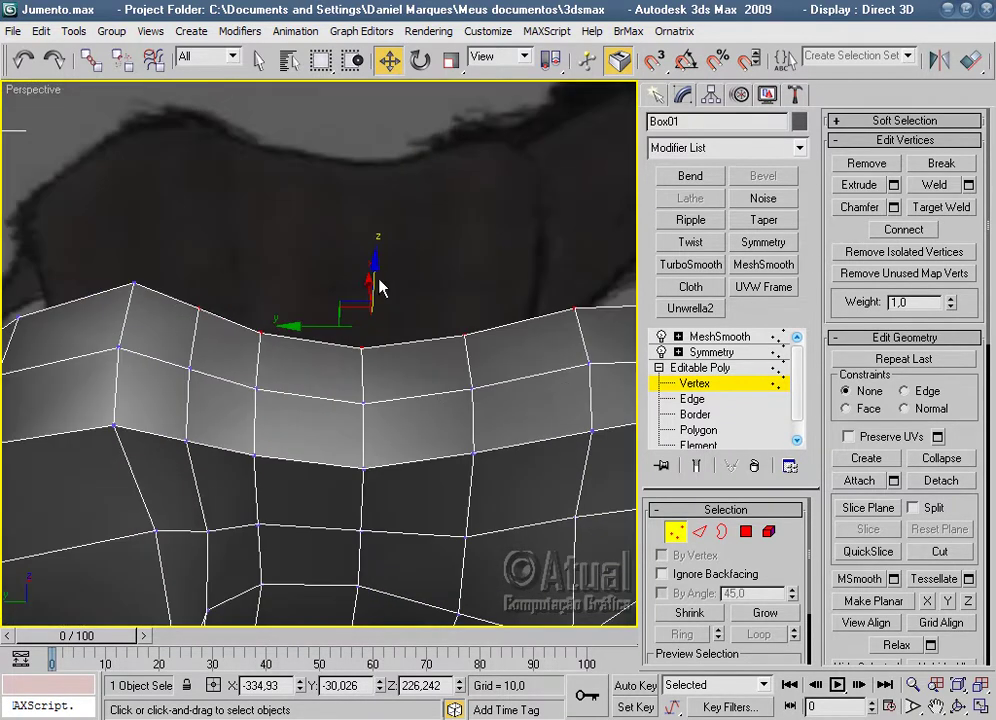
alt+middle_drag(405, 271, 370, 258)
drag(369, 259, 369, 245)
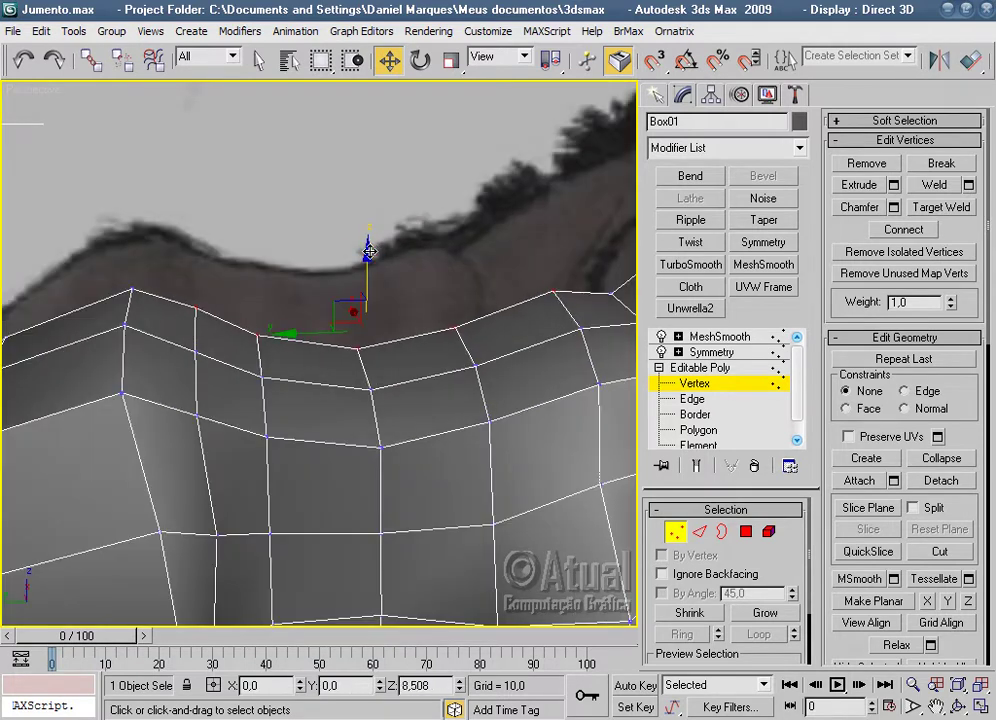
Preview the smoothed body and inspect the belly and legs from the side.
click(675, 340)
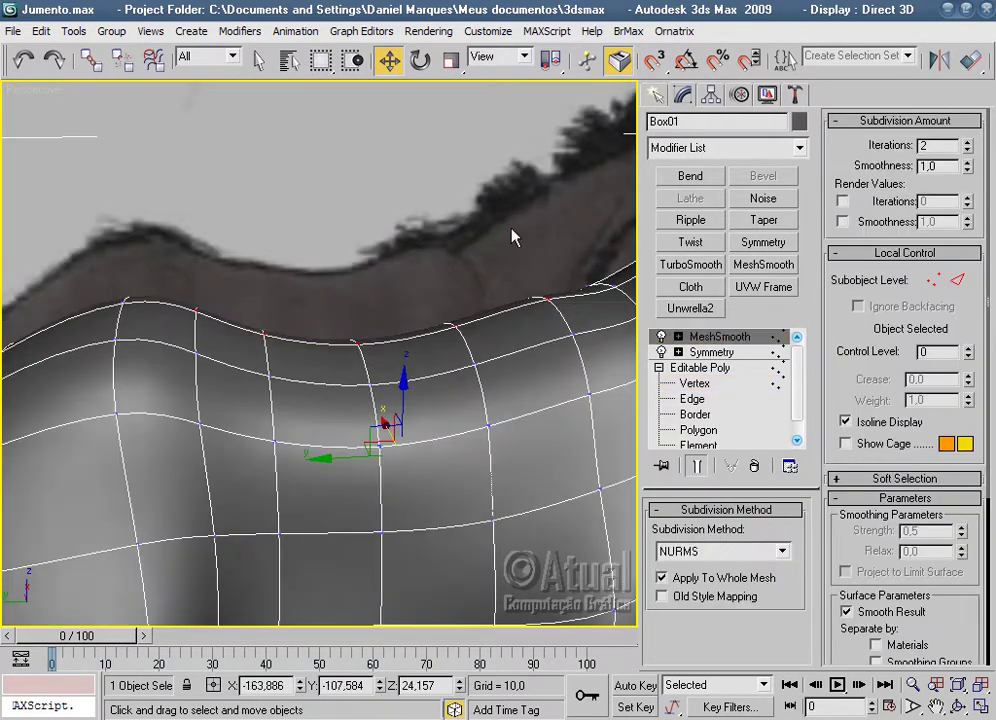
click(511, 231)
scroll(388, 397, down, 5)
mouse_move(388, 397)
alt+middle_down()
mouse_move(368, 414)
mouse_move(374, 393)
alt+middle_up()
mouse_move(575, 412)
alt+middle_down()
mouse_move(440, 382)
mouse_move(431, 291)
mouse_move(413, 396)
mouse_move(465, 370)
alt+middle_up()
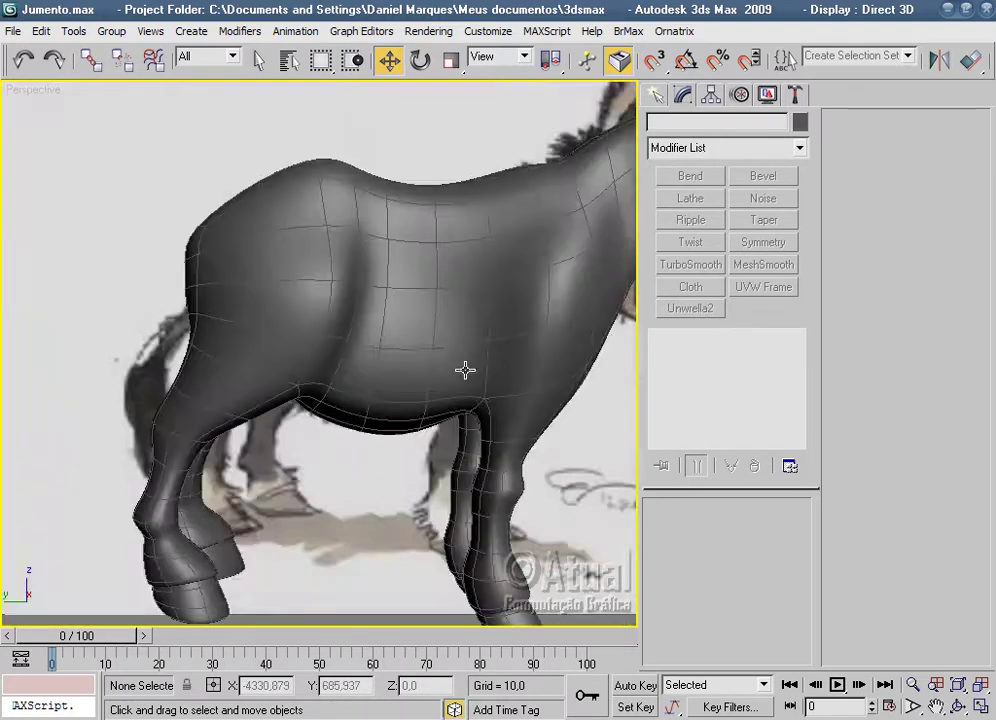
scroll(465, 370, up, 3)
Slide two rear-body vertices along the body at Vertex level.
click(396, 344)
key(1)
mouse_move(534, 411)
middle_down()
mouse_move(490, 449)
mouse_move(456, 396)
mouse_move(302, 340)
middle_up()
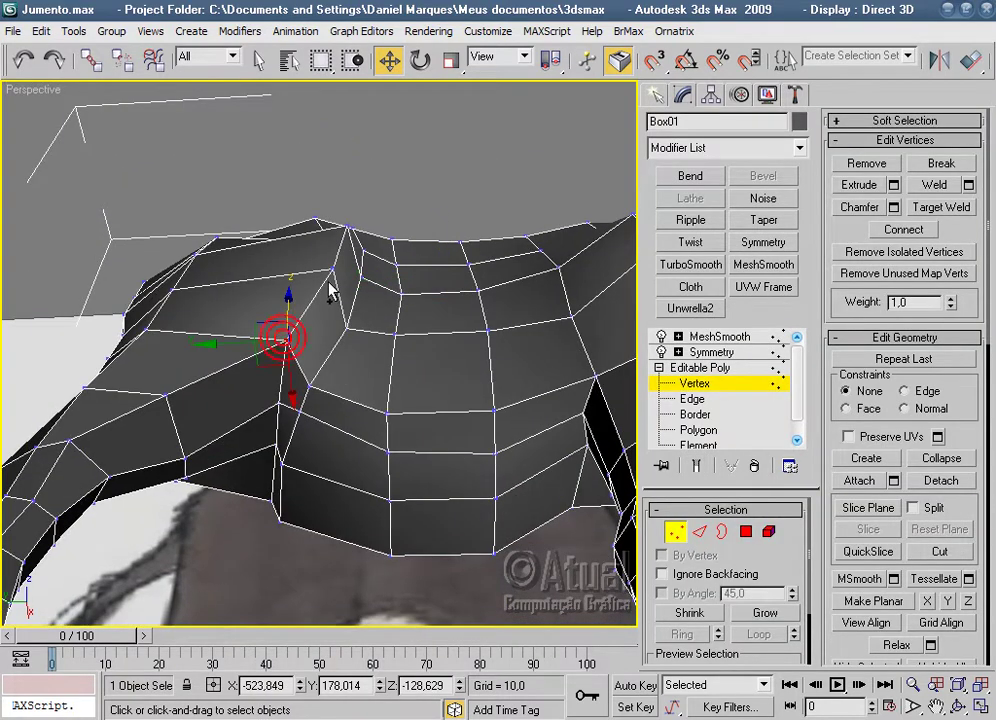
drag(288, 307, 300, 306)
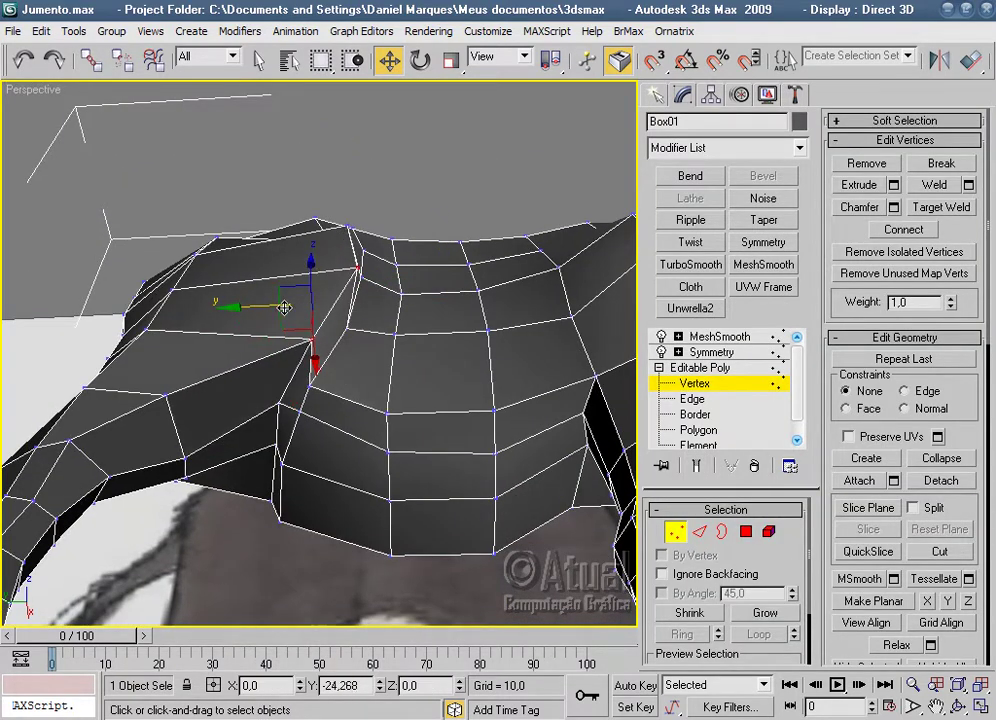
alt+middle_drag(373, 315, 366, 393)
click(366, 397)
drag(345, 397, 321, 397)
Pull a haunch vertex inward, shift a hind-leg vertex along Y, then preview the smoothed rump.
middle_drag(340, 410, 363, 368)
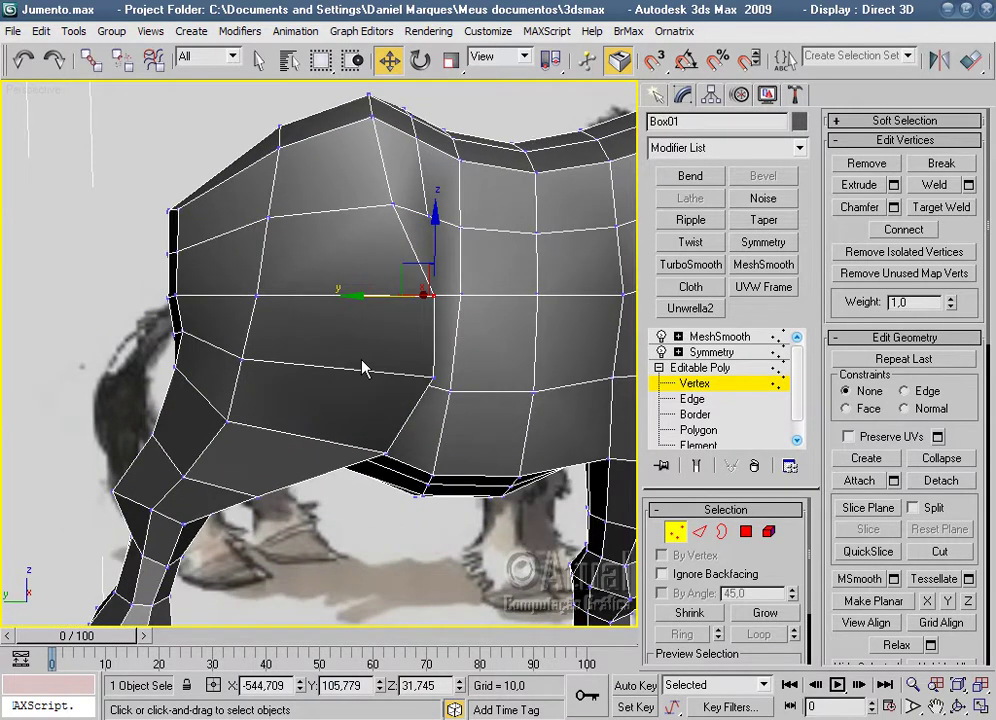
click(259, 301)
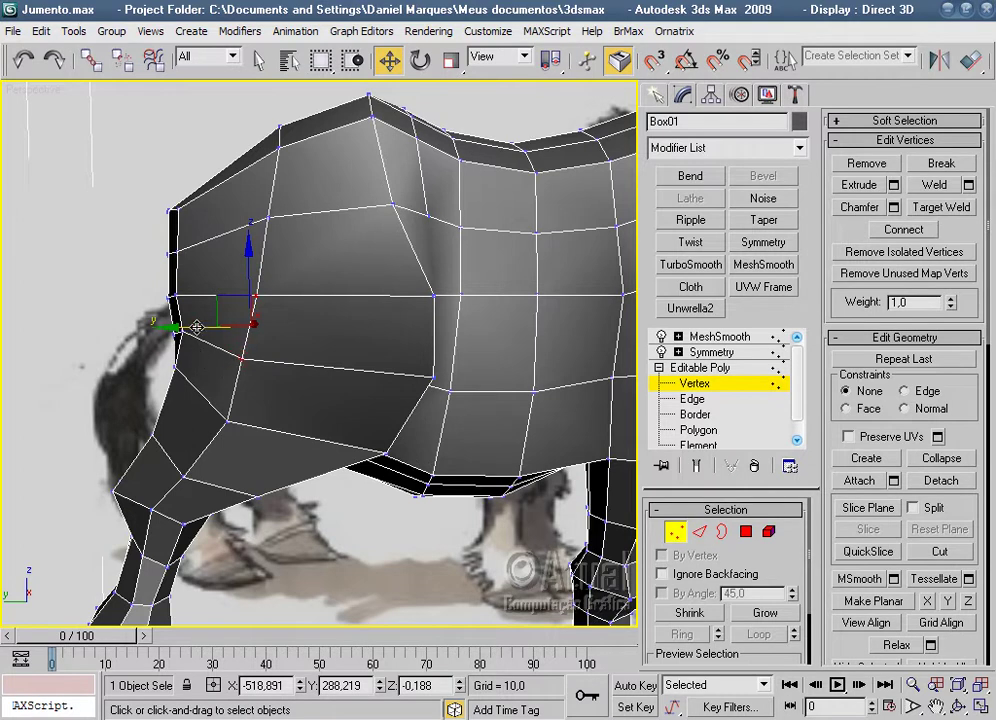
drag(197, 328, 252, 305)
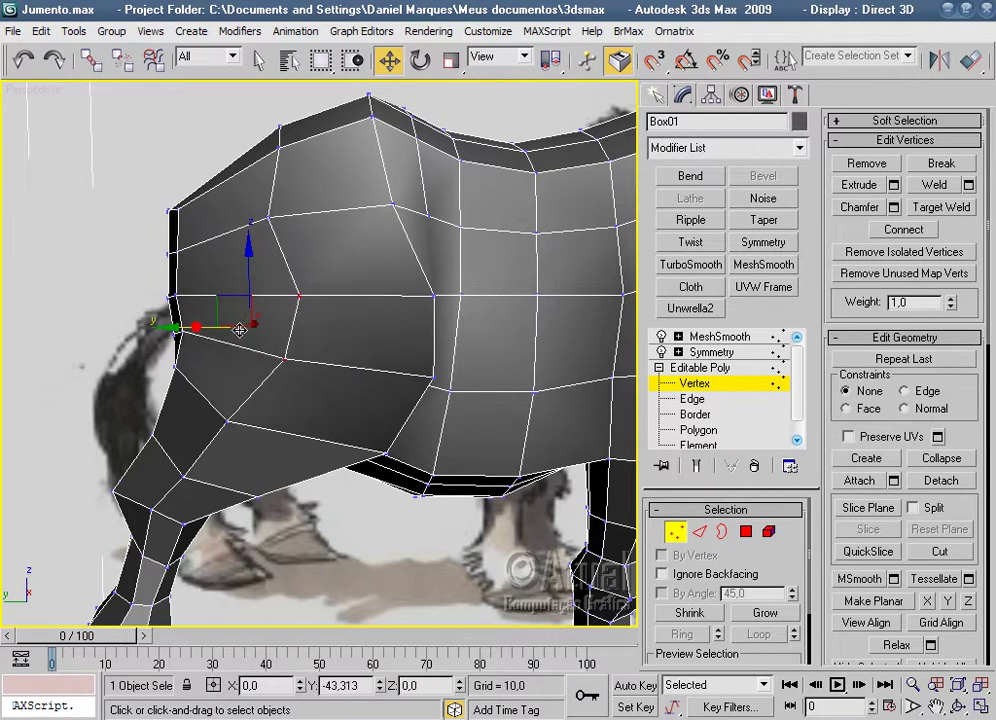
click(228, 420)
drag(176, 422, 211, 422)
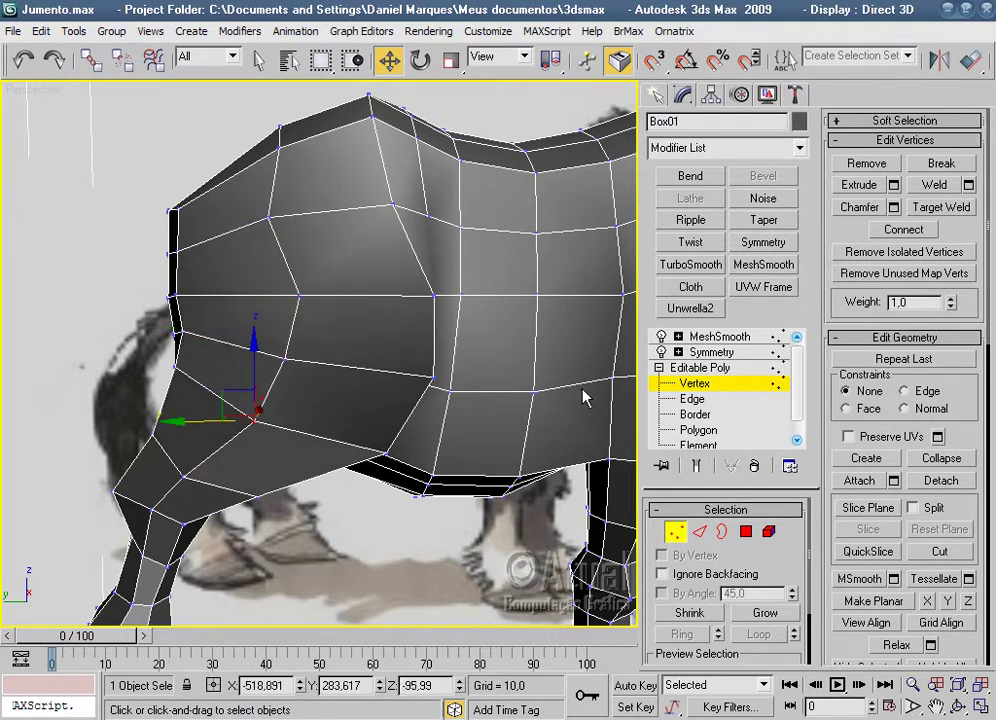
click(719, 336)
click(441, 562)
mouse_move(434, 549)
alt+middle_down()
mouse_move(332, 510)
mouse_move(422, 493)
alt+middle_up()
Reselect the donkey at Vertex level and preview the smoothed head.
scroll(422, 462, up, 3)
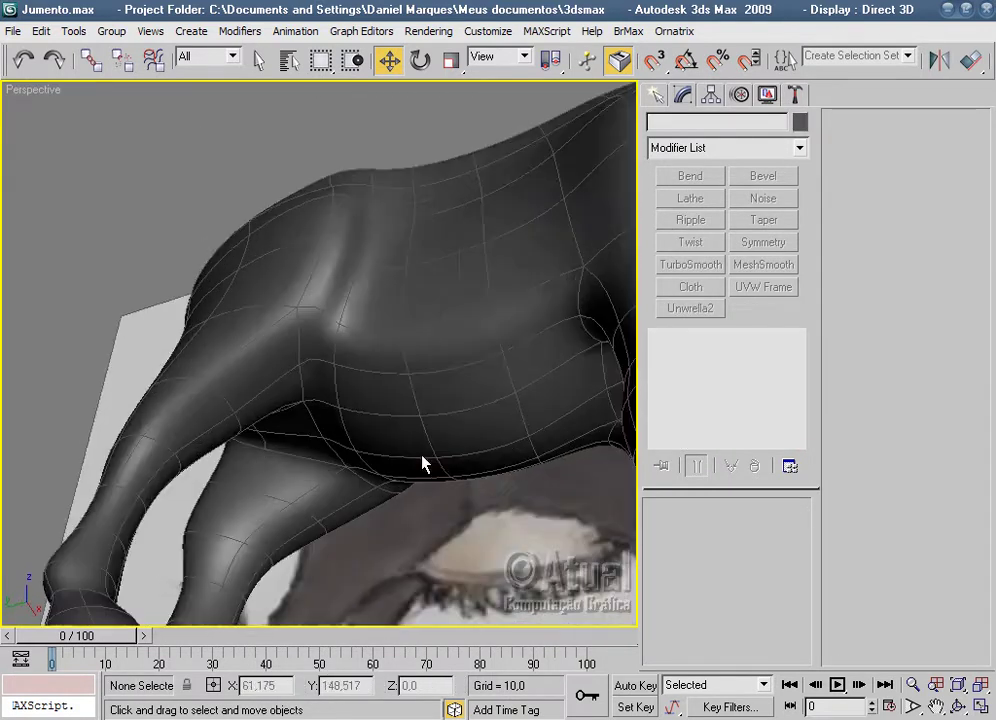
scroll(389, 391, up, 2)
click(389, 391)
click(702, 385)
click(702, 387)
mouse_move(330, 320)
alt+middle_down()
mouse_move(338, 418)
mouse_move(268, 470)
mouse_move(249, 405)
alt+middle_up()
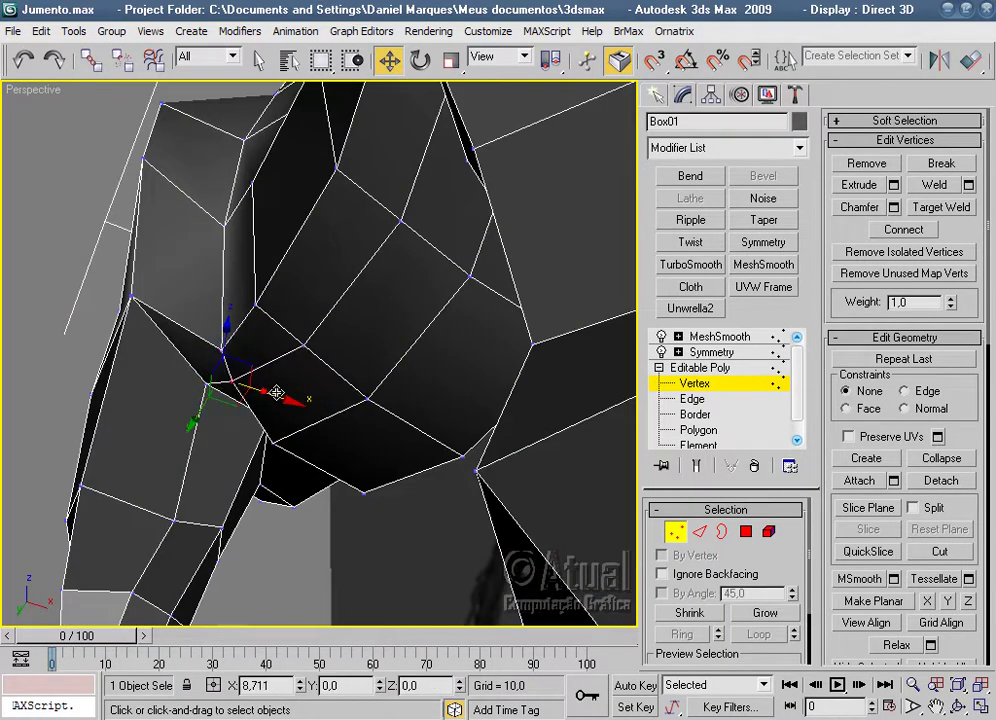
click(745, 338)
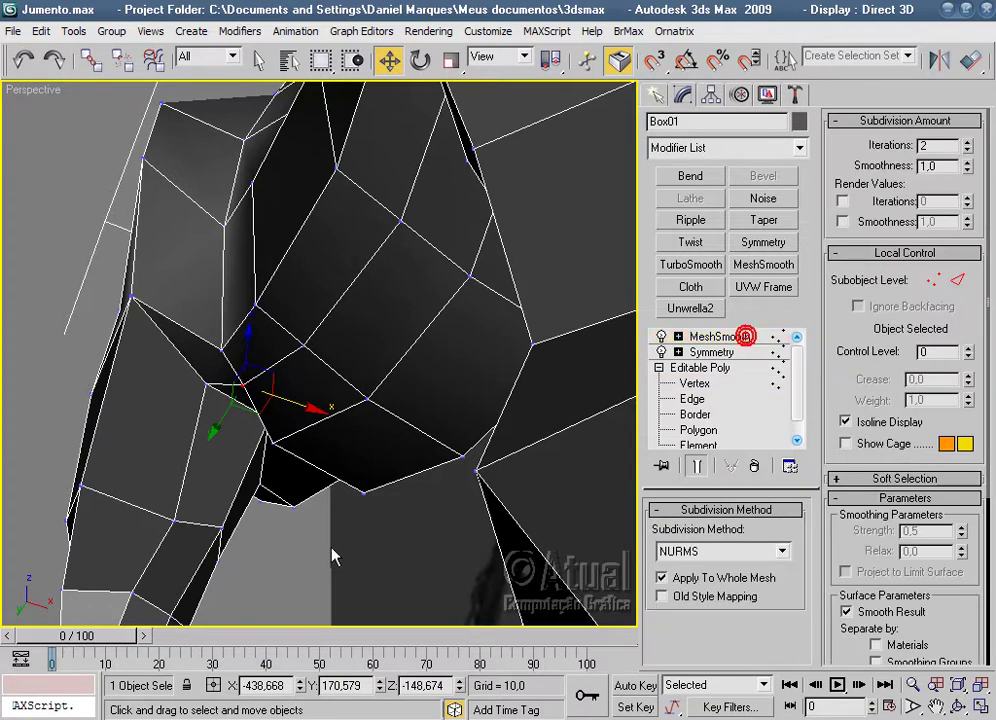
Deselect the donkey, hide edged faces, and orbit around it.
click(289, 560)
scroll(363, 539, down, 10)
alt+middle_drag(363, 539, 444, 587)
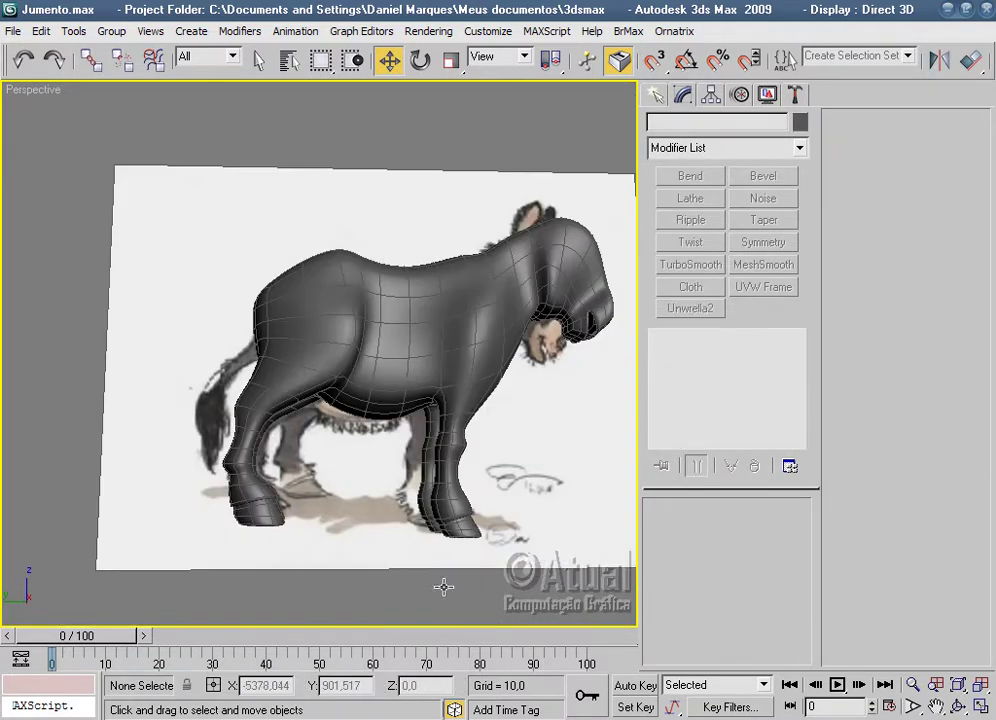
key(F4)
mouse_move(515, 550)
alt+middle_down()
mouse_move(582, 518)
mouse_move(467, 578)
mouse_move(347, 509)
mouse_move(456, 462)
mouse_move(349, 573)
alt+middle_up()
scroll(287, 513, up, 5)
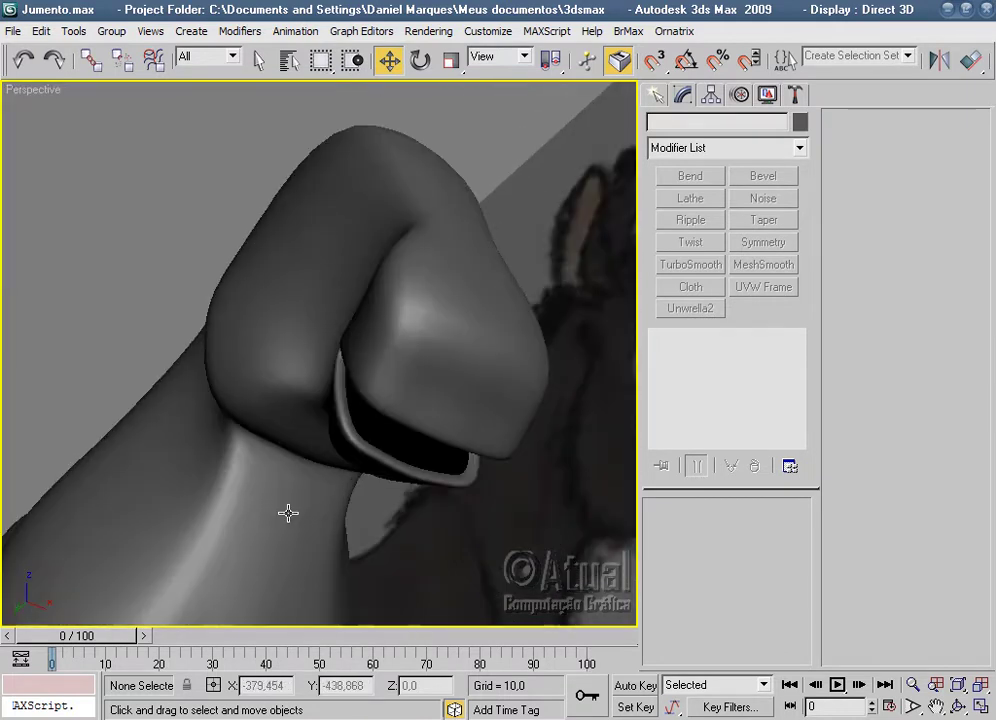
Lift two neck vertices slightly and nudge a chest-corner vertex.
click(287, 512)
click(694, 383)
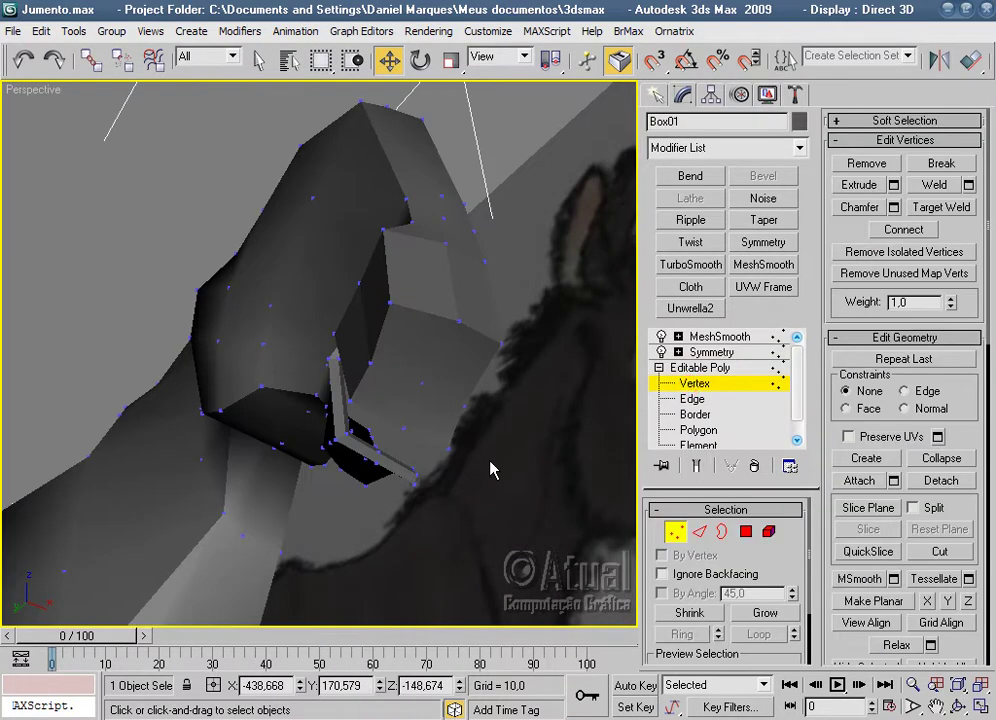
mouse_move(362, 513)
middle_down()
mouse_move(471, 293)
mouse_move(485, 362)
mouse_move(439, 428)
mouse_move(387, 440)
mouse_move(380, 467)
middle_up()
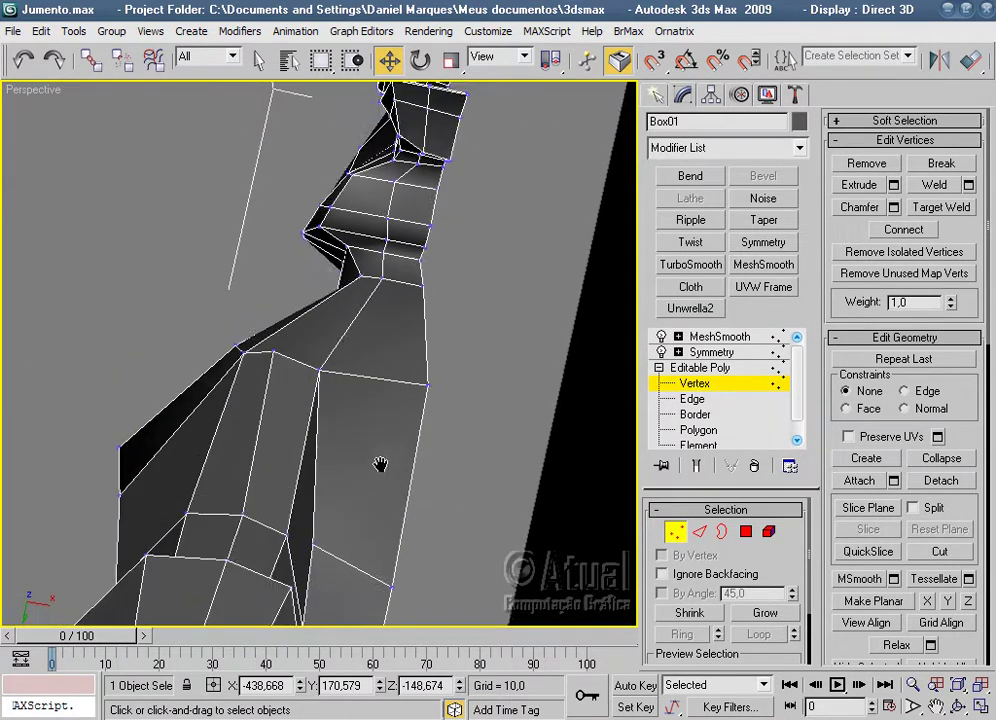
scroll(459, 321, up, 3)
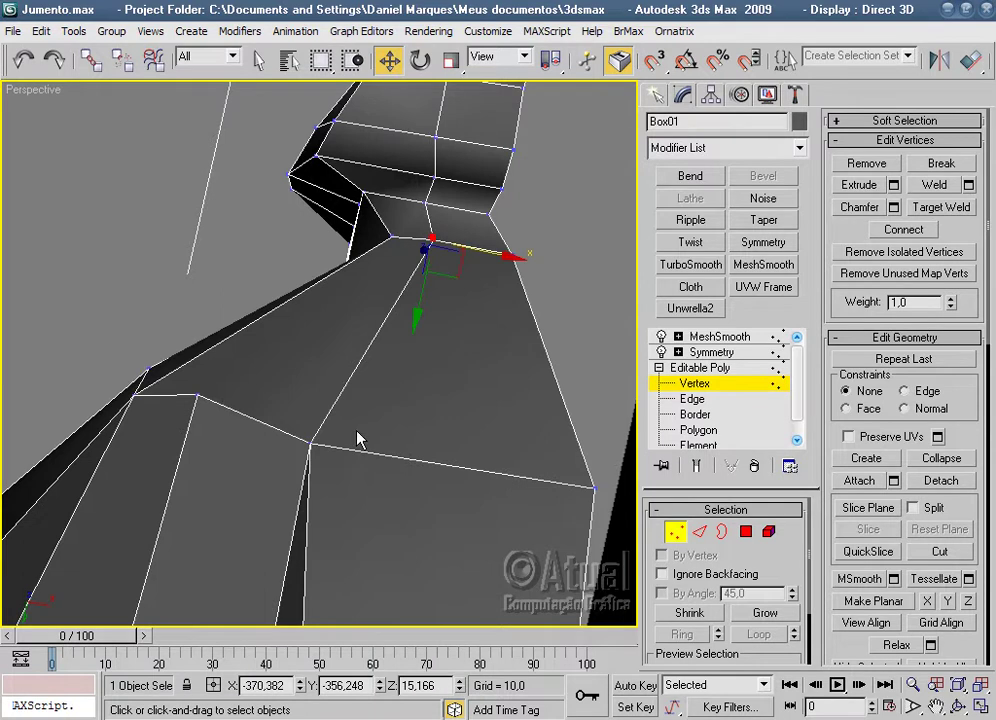
drag(416, 313, 418, 304)
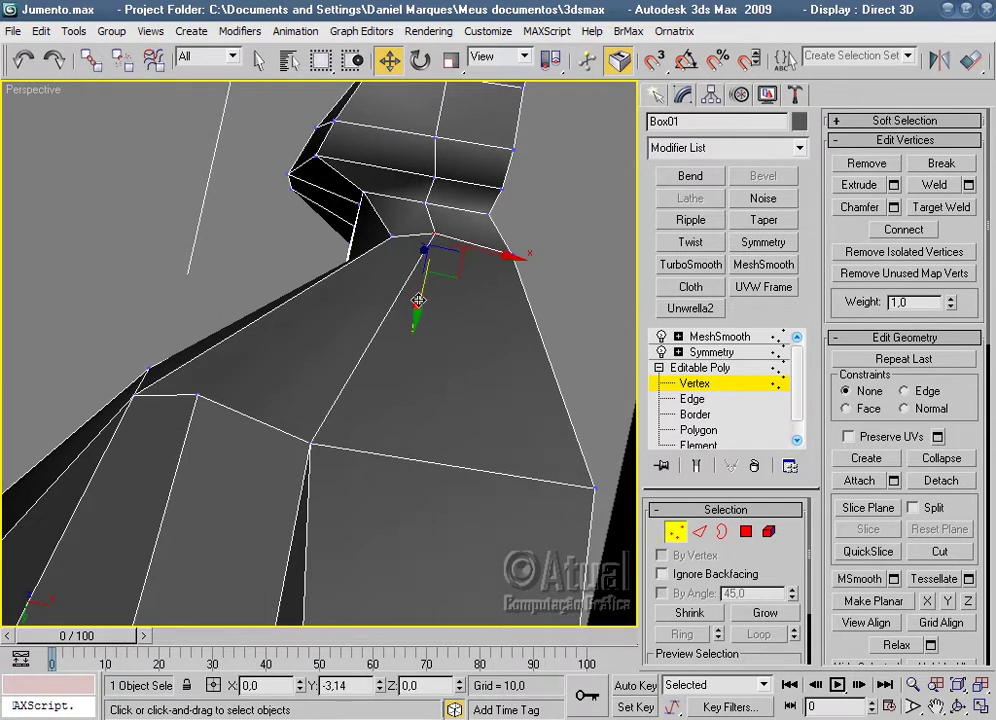
click(512, 248)
drag(499, 313, 500, 301)
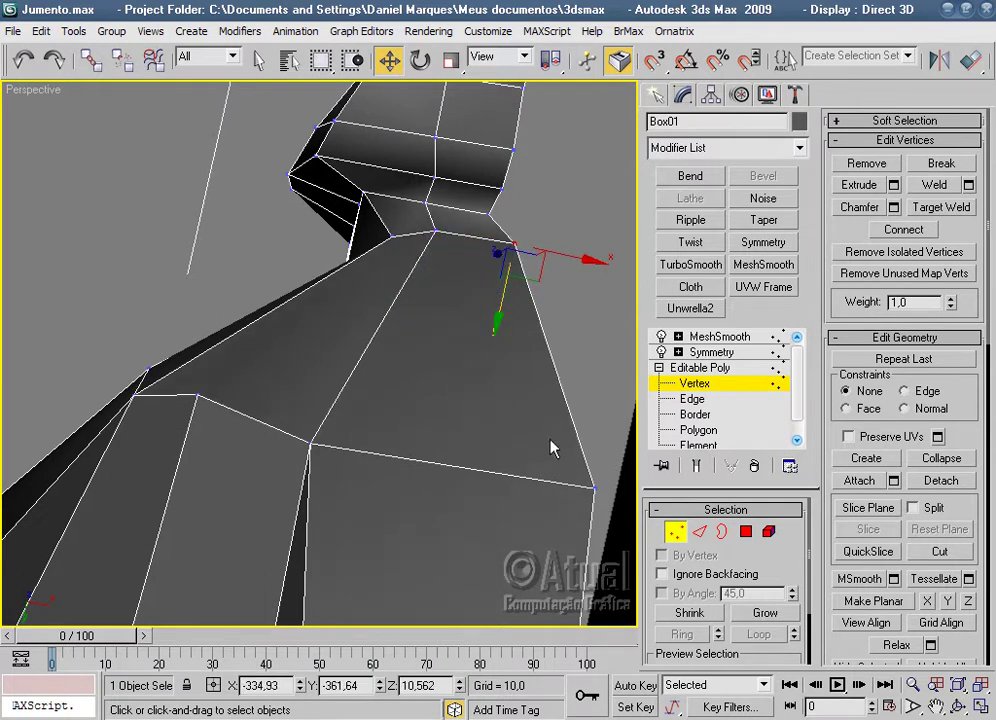
click(593, 489)
drag(590, 486, 588, 479)
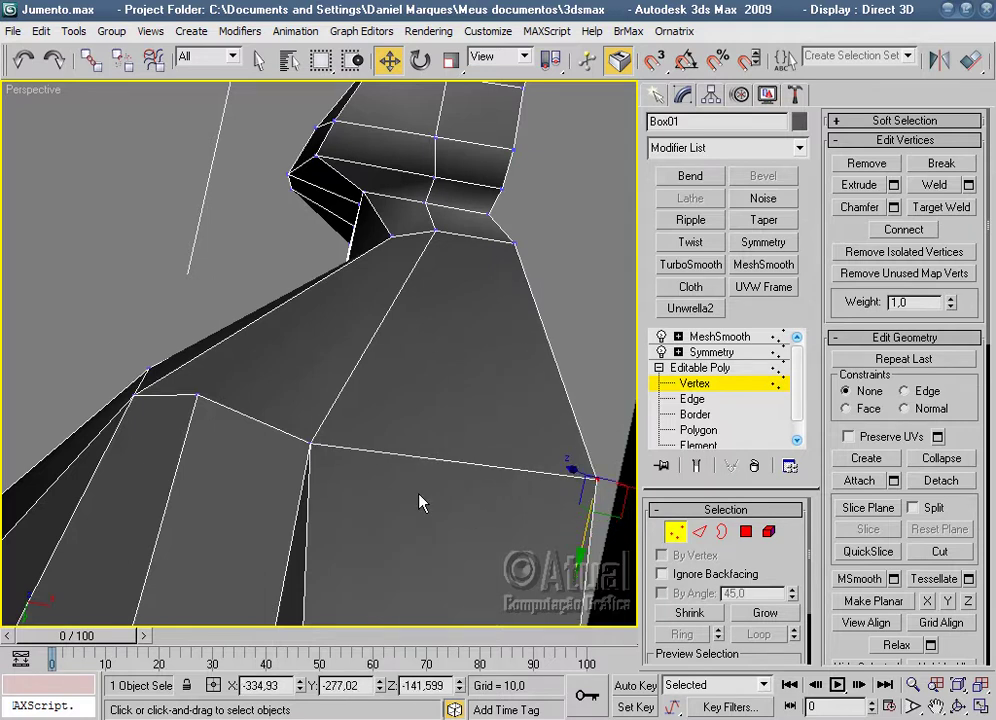
Nudge a lower body-edge vertex and preview the whole smoothed donkey.
mouse_move(273, 428)
alt+middle_down()
mouse_move(474, 345)
mouse_move(390, 318)
alt+middle_up()
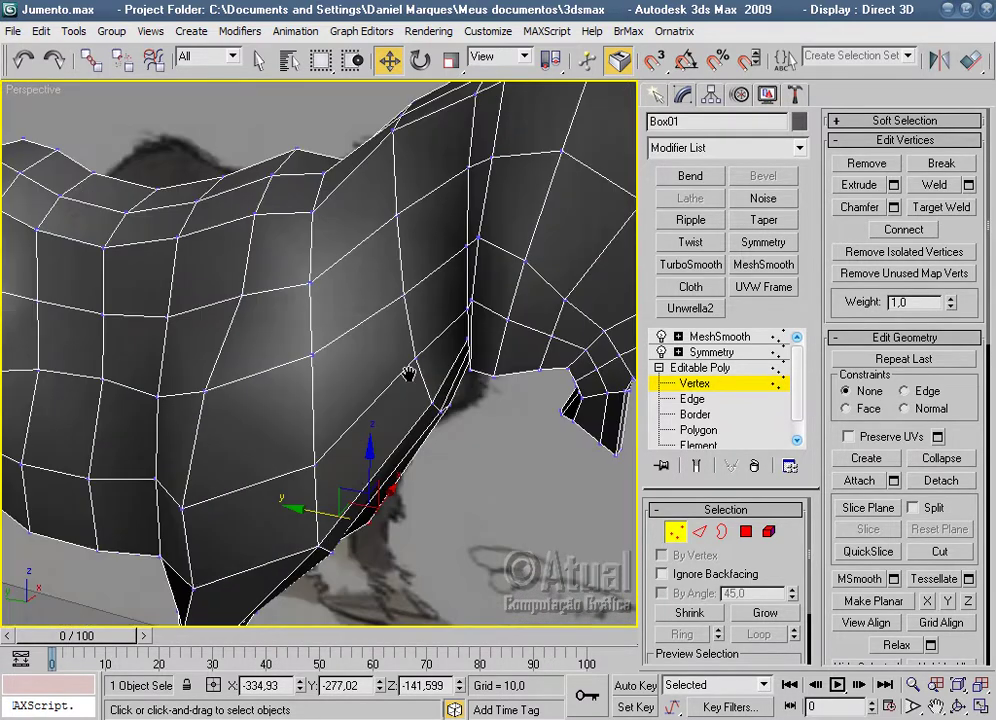
scroll(400, 340, up, 3)
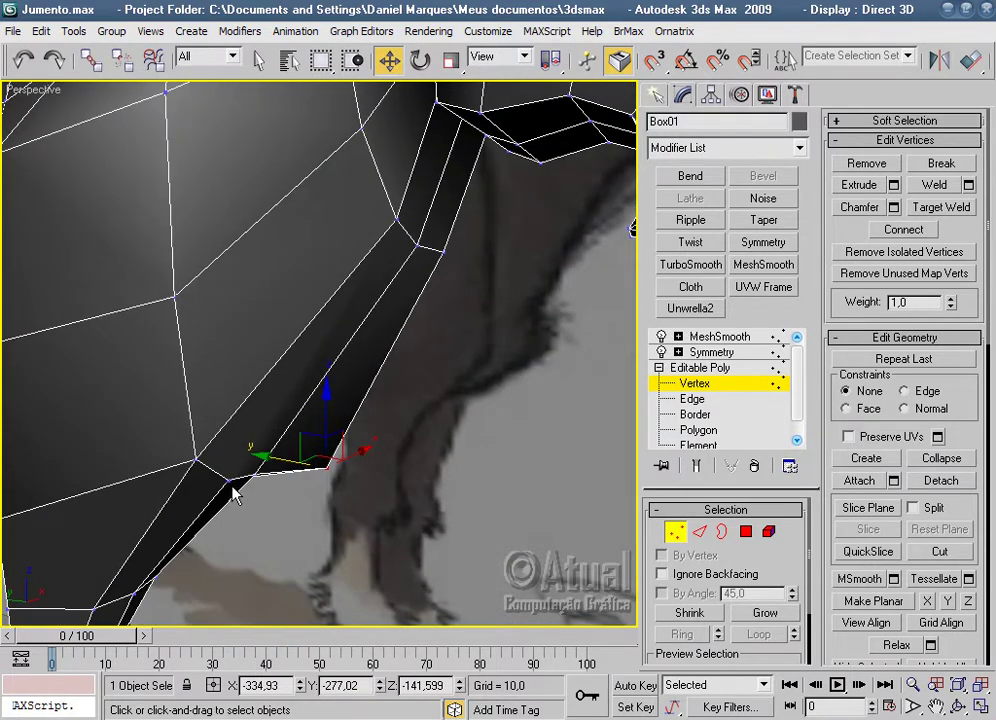
click(228, 481)
drag(188, 474, 180, 476)
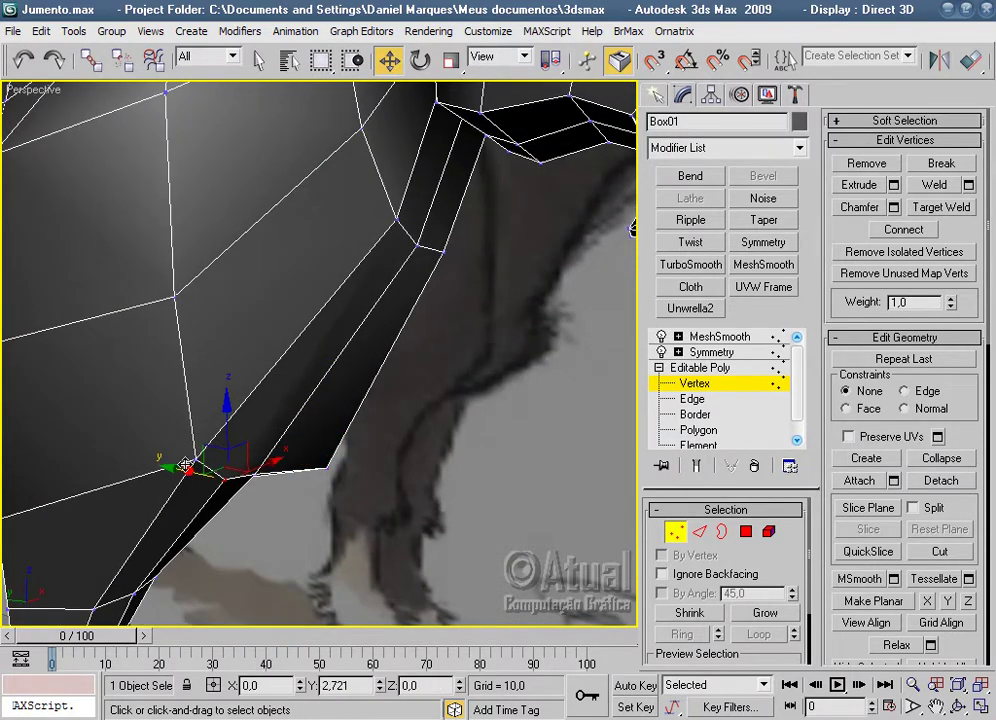
click(719, 336)
click(533, 440)
scroll(533, 440, down, 5)
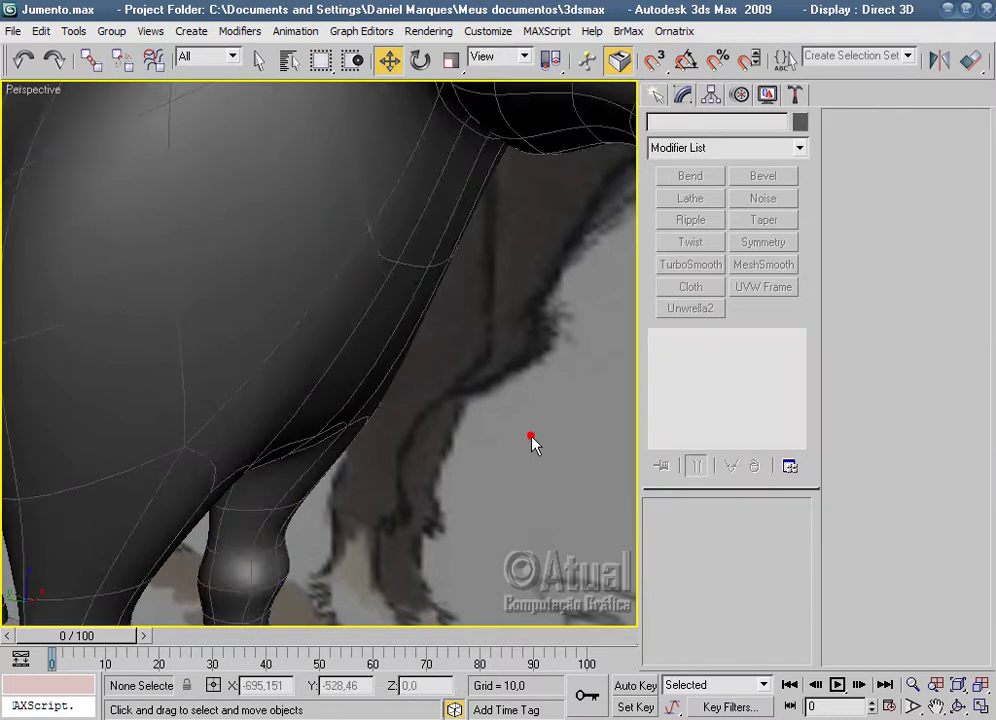
mouse_move(418, 467)
alt+middle_down()
mouse_move(389, 360)
mouse_move(329, 376)
mouse_move(409, 471)
alt+middle_up()
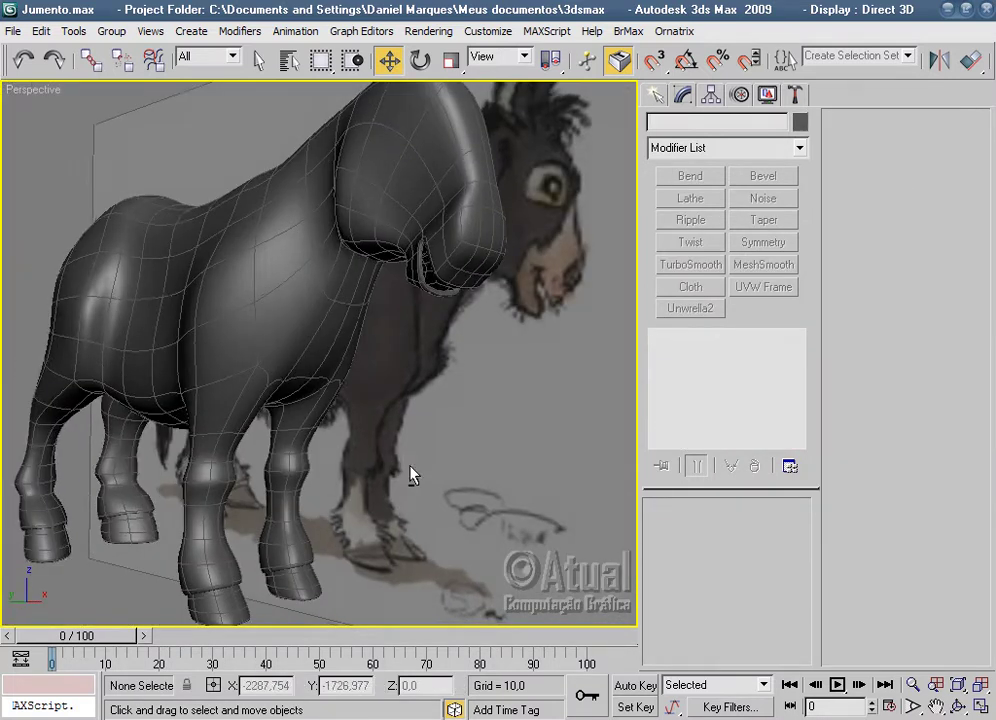
Shift the vertex where the chest meets the foreleg along Y and X.
click(340, 298)
scroll(340, 298, up, 5)
click(695, 383)
scroll(444, 393, up, 3)
alt+middle_drag(444, 393, 527, 456)
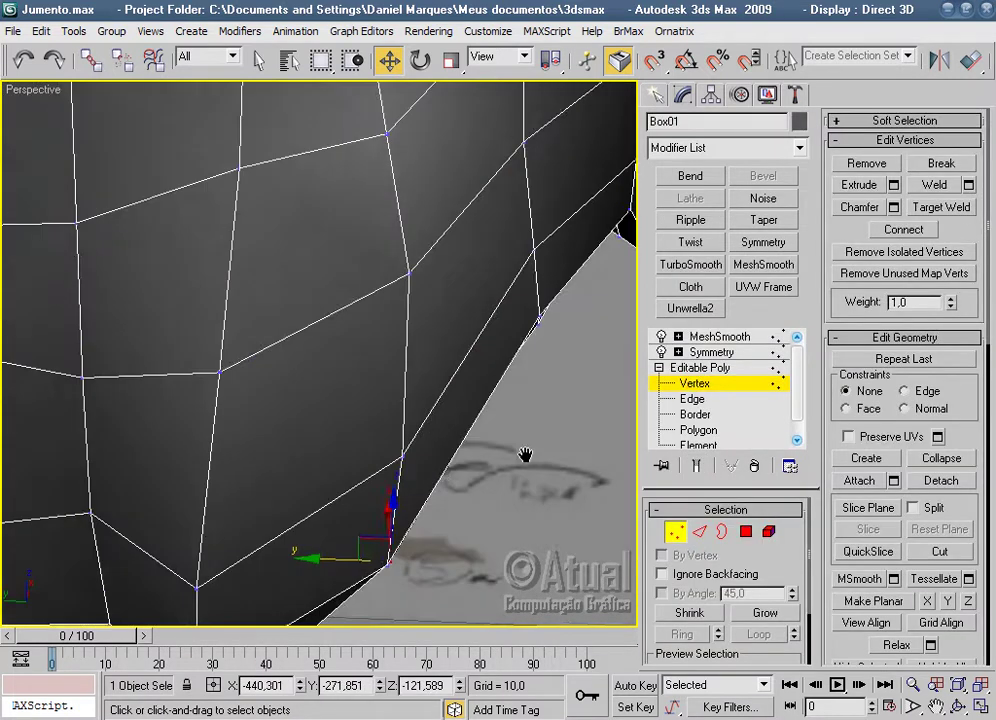
alt+middle_drag(556, 329, 392, 360)
click(392, 360)
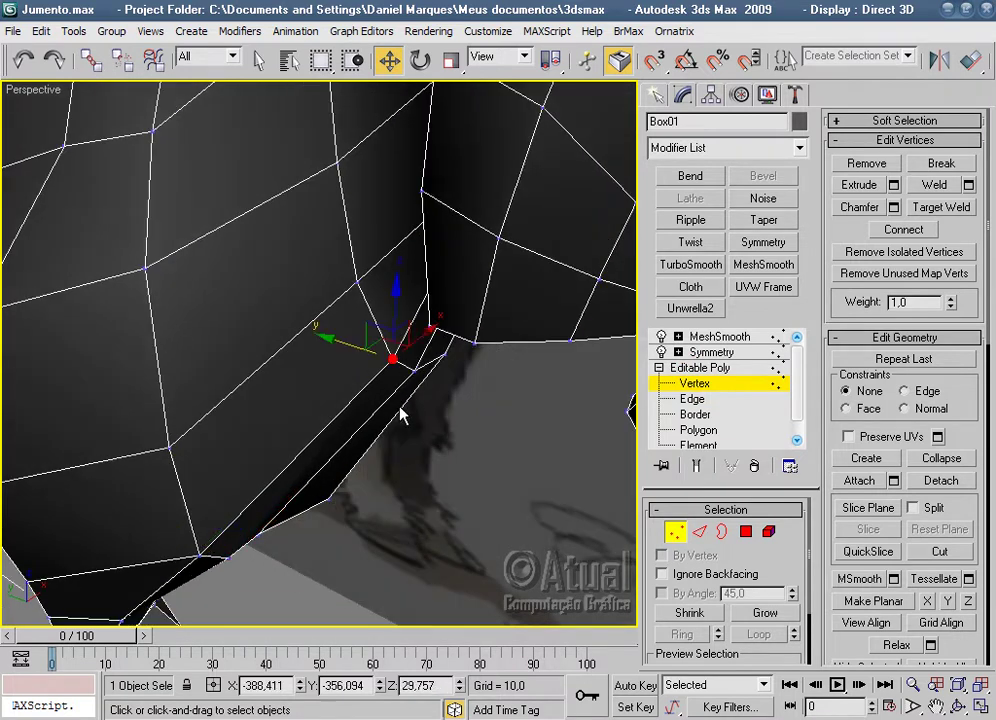
alt+middle_drag(402, 414, 460, 447)
drag(461, 432, 420, 433)
mouse_move(527, 425)
middle_down()
mouse_move(445, 405)
mouse_move(474, 478)
mouse_move(387, 282)
middle_up()
drag(345, 230, 397, 275)
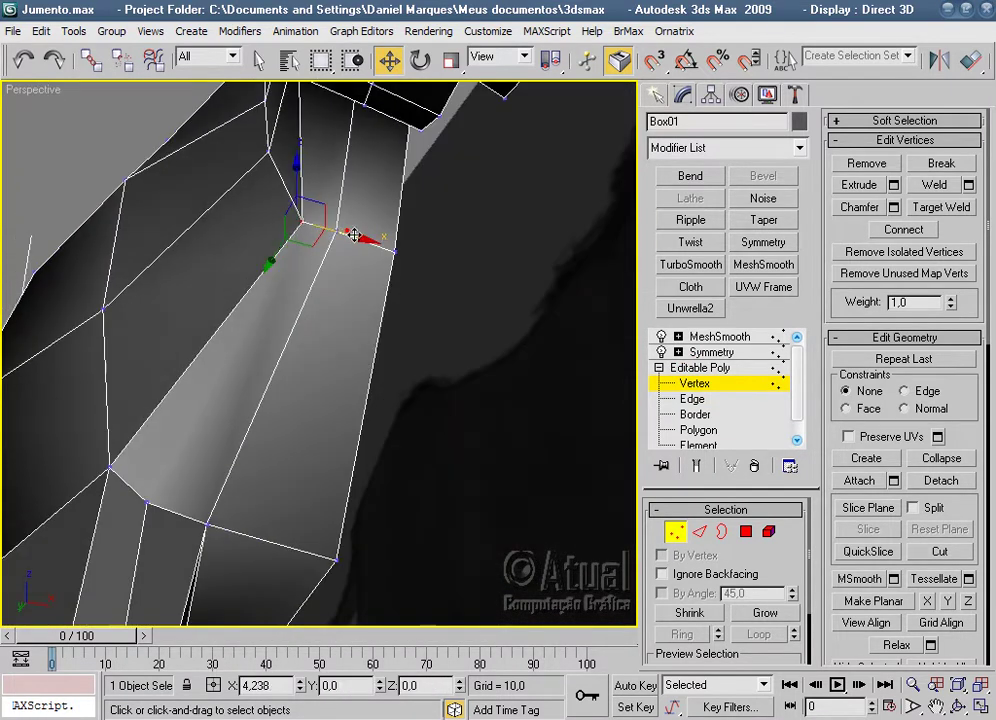
Shift a neck vertex slightly sideways and preview the smoothed mesh.
mouse_move(397, 275)
middle_down()
mouse_move(469, 229)
mouse_move(356, 469)
mouse_move(397, 340)
middle_up()
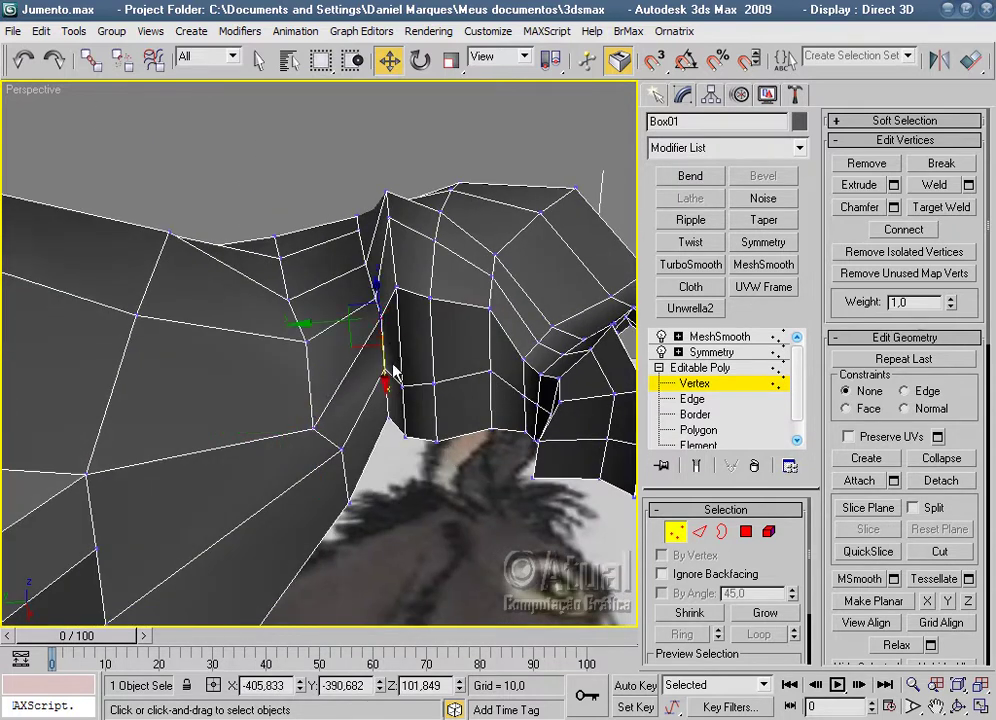
drag(395, 372, 381, 372)
click(715, 336)
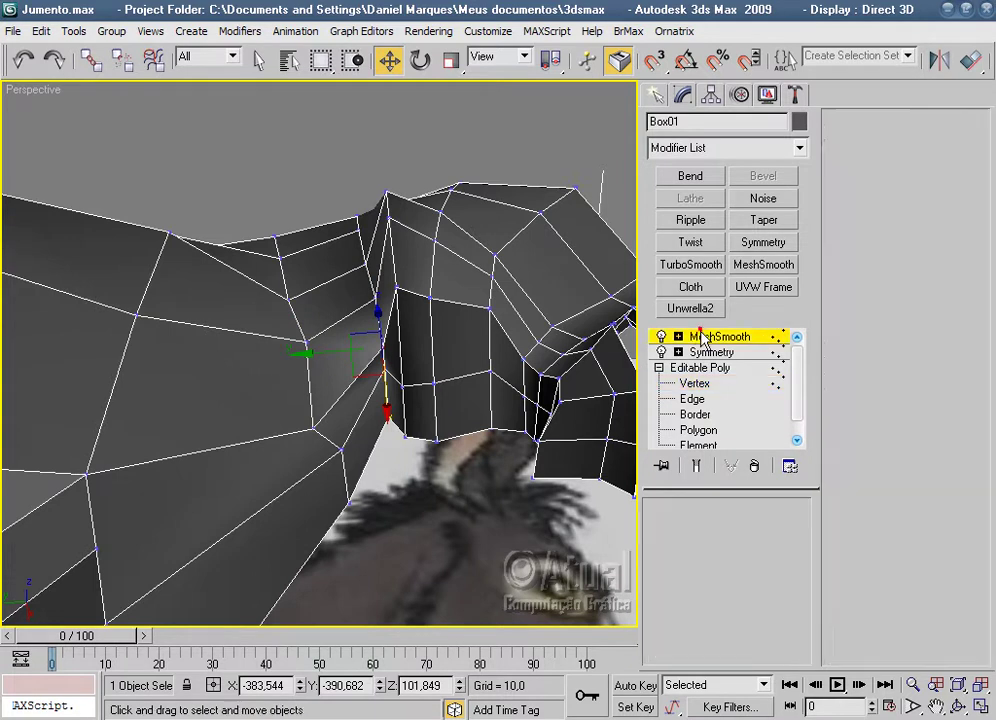
click(520, 163)
scroll(518, 158, down, 3)
Select Box01 at Polygon level with edged faces on, zoomed on the muzzle in Left view.
scroll(470, 300, down, 2)
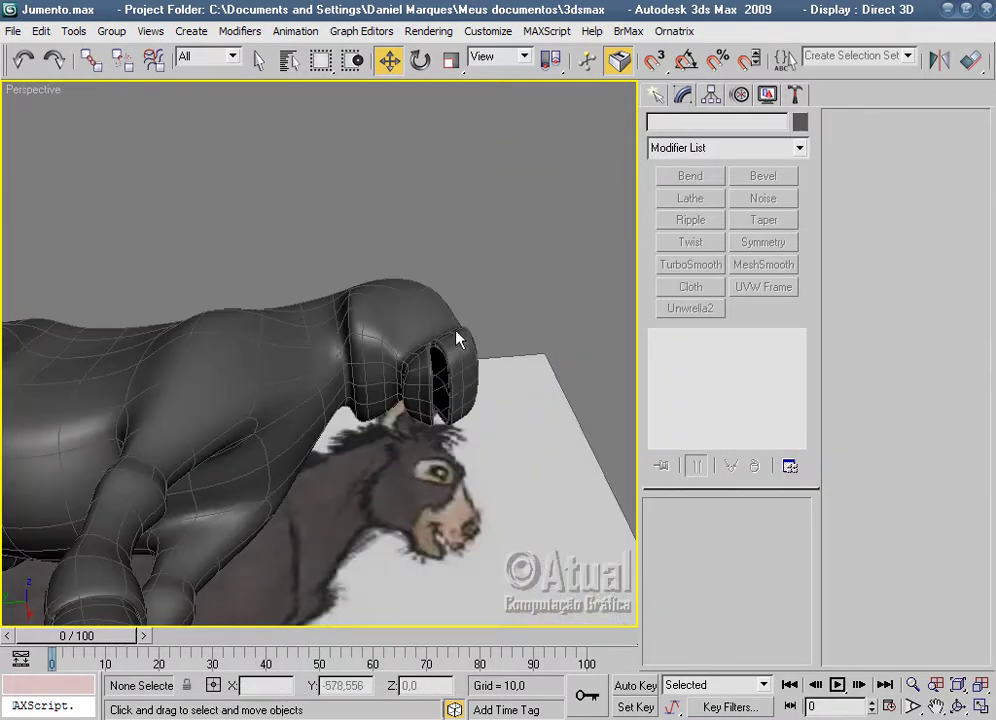
mouse_move(391, 406)
alt+middle_down()
mouse_move(494, 520)
mouse_move(391, 556)
mouse_move(487, 585)
mouse_move(557, 588)
mouse_move(282, 514)
mouse_move(438, 502)
mouse_move(511, 433)
mouse_move(382, 251)
mouse_move(476, 327)
mouse_move(387, 380)
alt+middle_up()
click(382, 383)
click(697, 429)
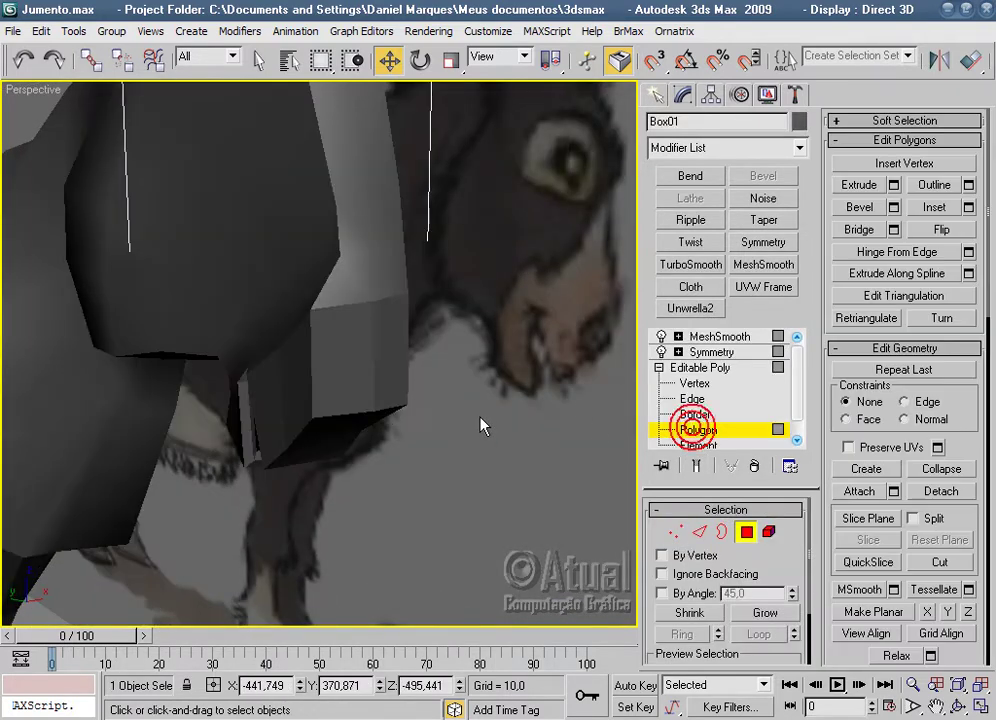
key(F4)
alt+middle_drag(481, 420, 348, 425)
scroll(348, 430, up, 2)
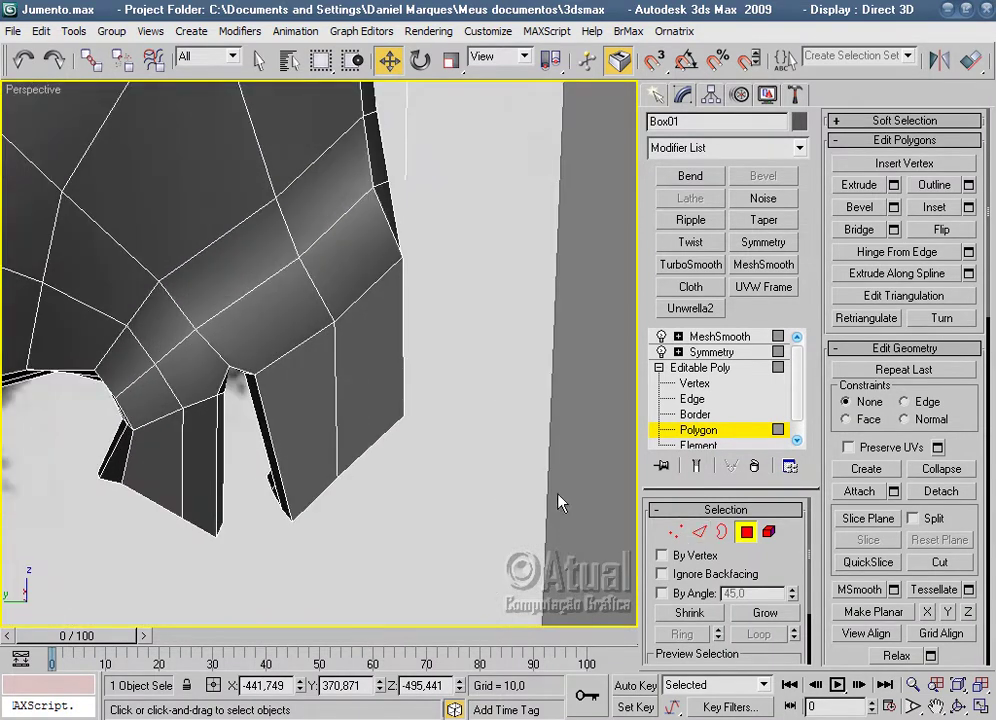
mouse_move(530, 487)
alt+middle_down()
mouse_move(432, 487)
mouse_move(371, 474)
mouse_move(451, 485)
mouse_move(465, 465)
mouse_move(445, 403)
alt+middle_up()
key(l)
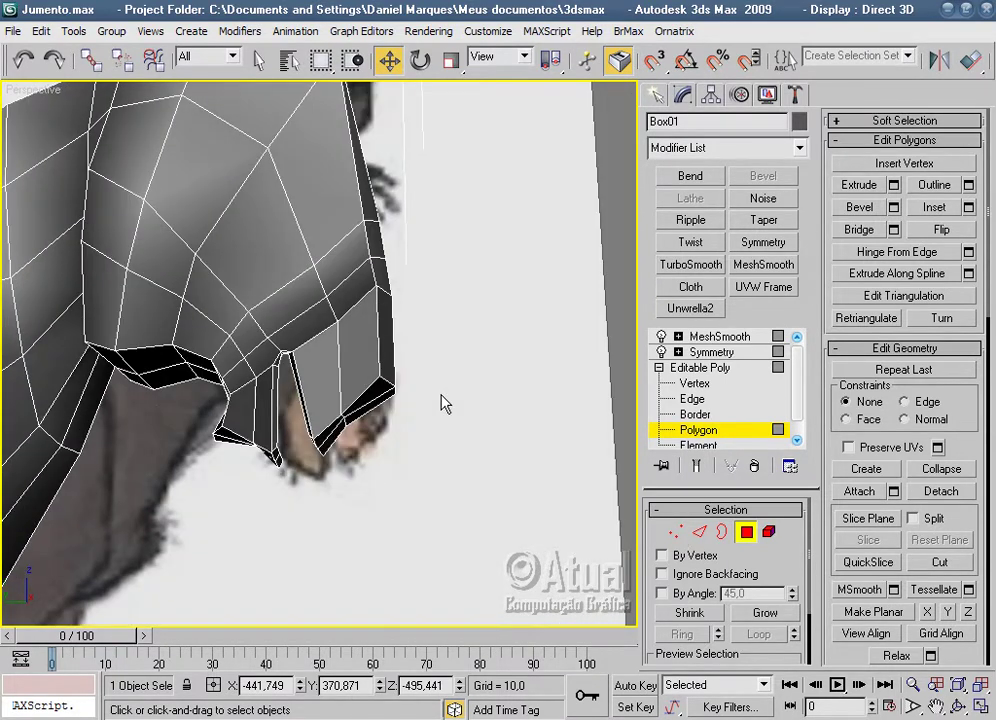
scroll(440, 402, up, 5)
In the Left view, pull a head vertex down and raise a lower muzzle vertex to match the reference.
scroll(318, 385, down, 5)
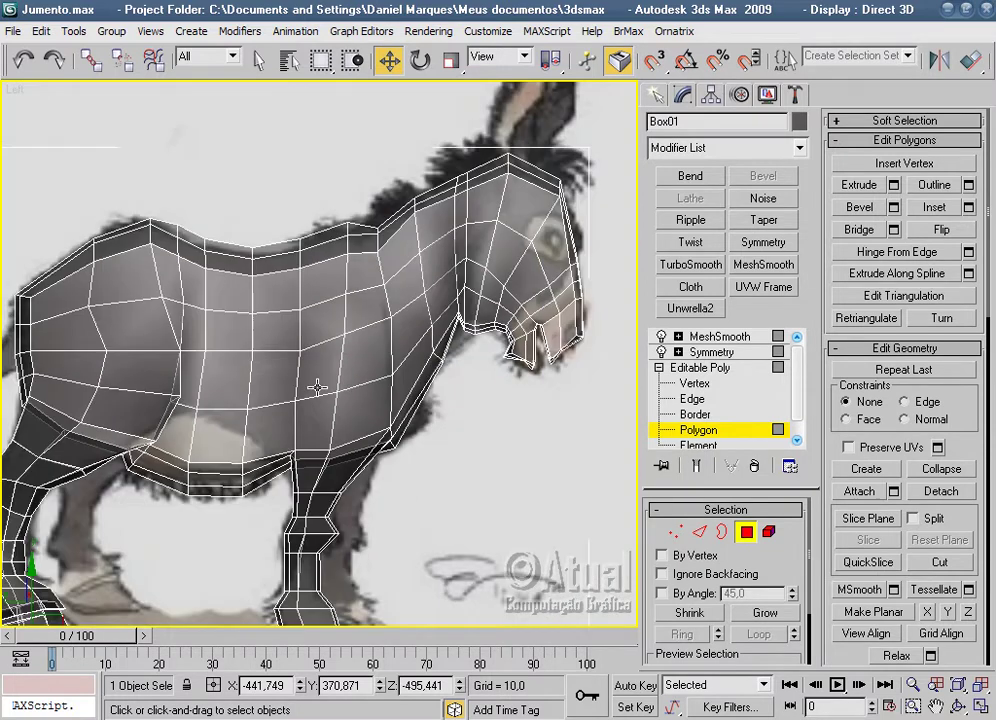
scroll(371, 398, up, 3)
scroll(456, 382, up, 3)
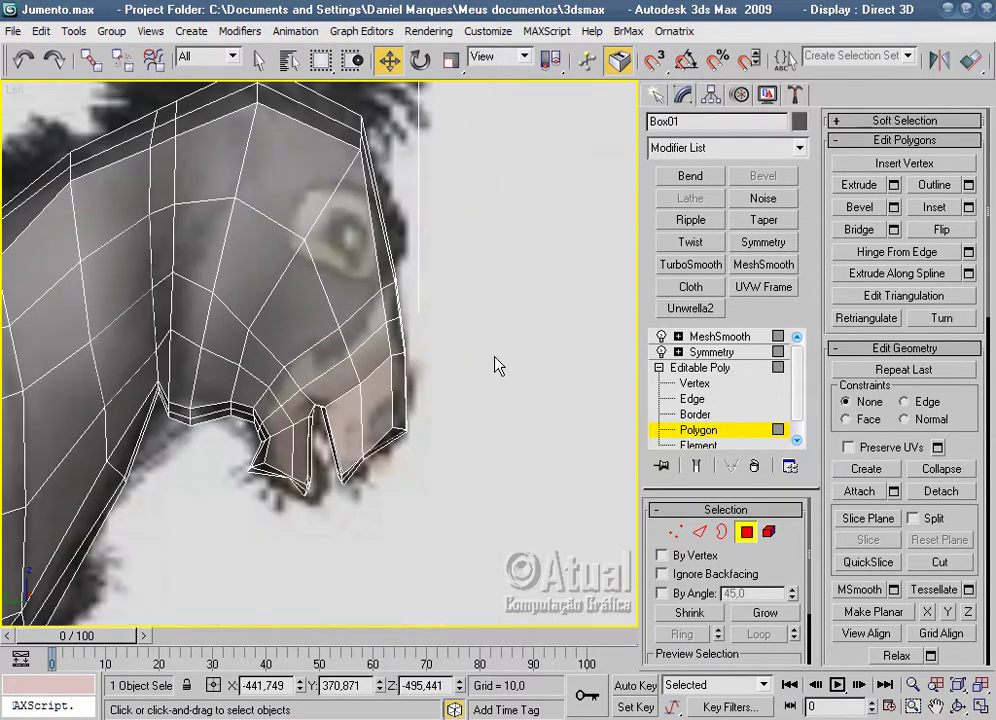
scroll(496, 362, up, 2)
scroll(498, 369, up, 2)
click(676, 536)
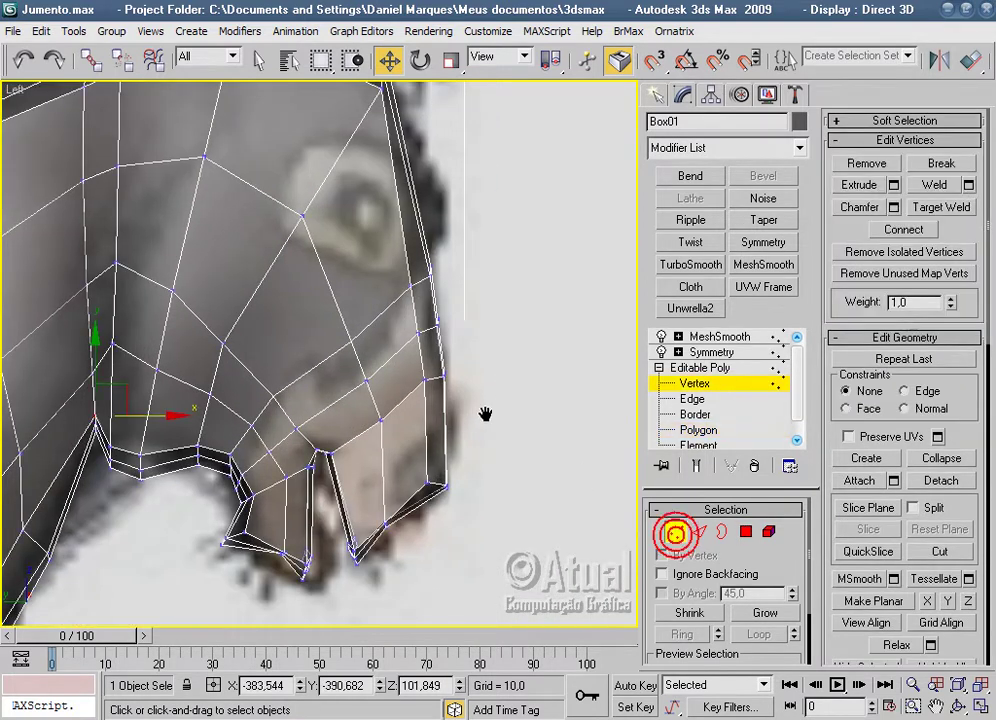
scroll(547, 450, up, 2)
mouse_move(455, 350)
mouse_down()
mouse_move(462, 396)
mouse_move(330, 470)
mouse_move(345, 398)
mouse_up()
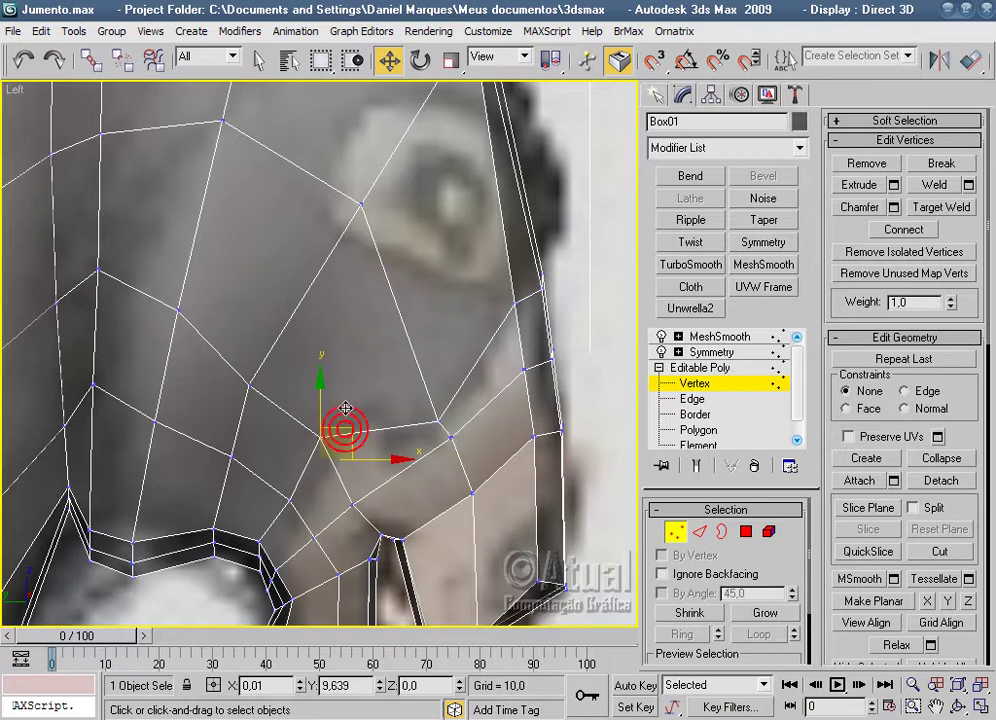
click(292, 500)
drag(322, 470, 316, 463)
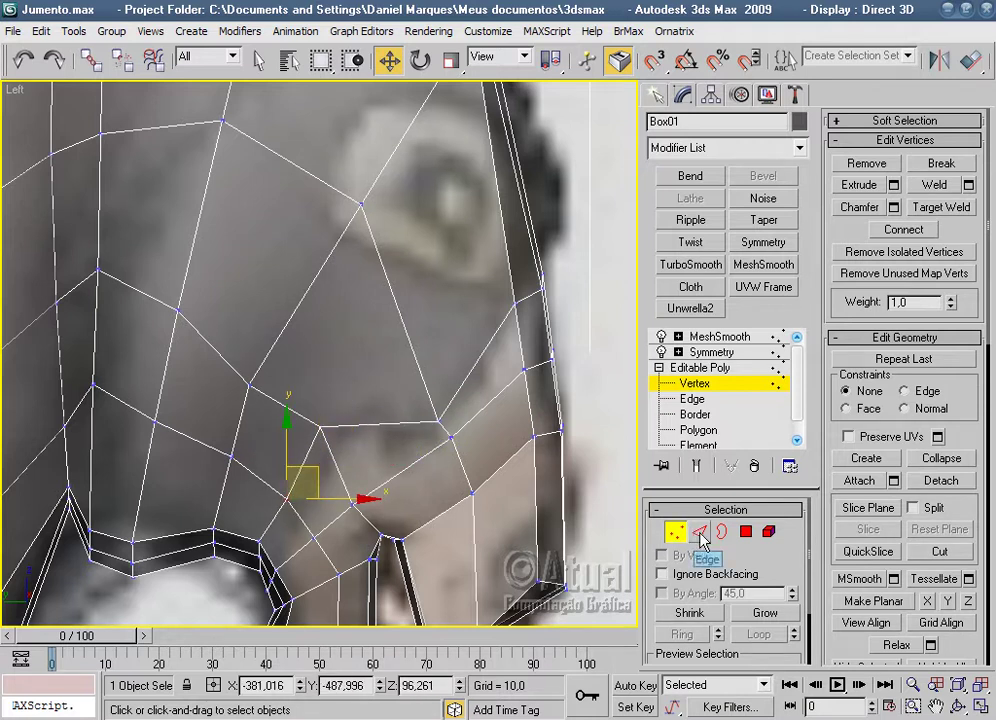
Select an edge ring across the front of the face and connect it into a new edge loop.
click(700, 535)
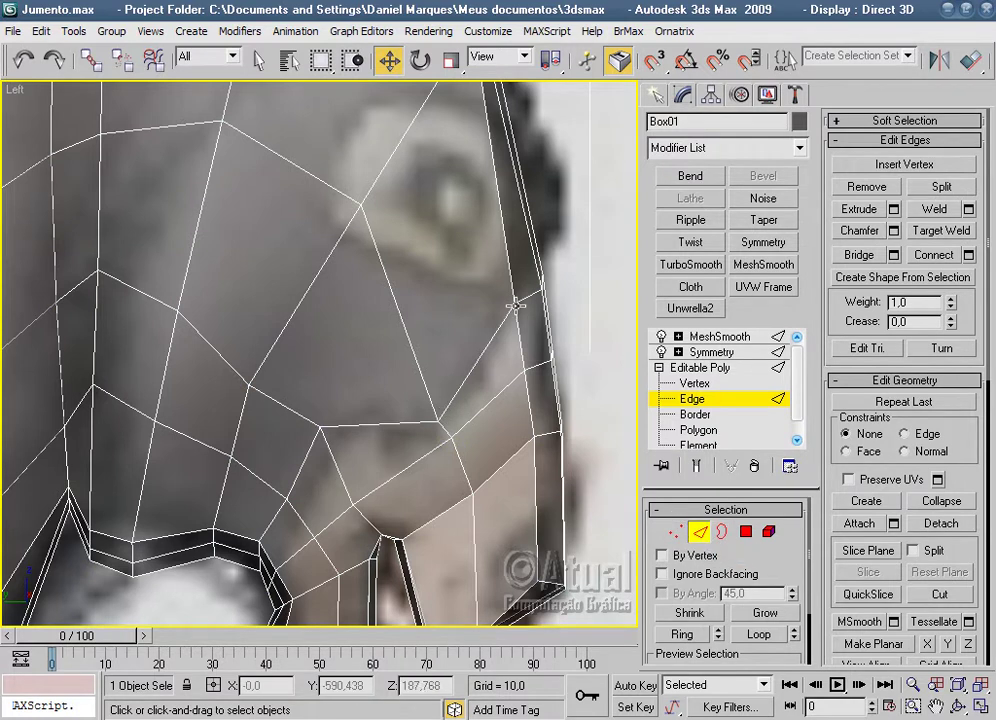
click(510, 271)
scroll(524, 322, down, 3)
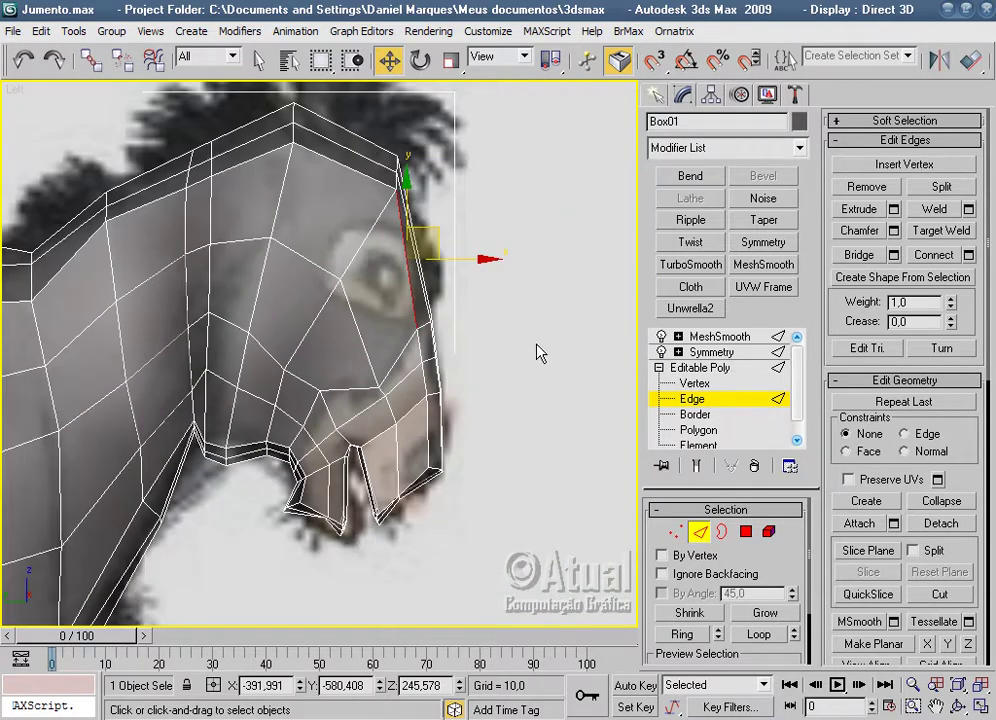
middle_drag(567, 429, 571, 507)
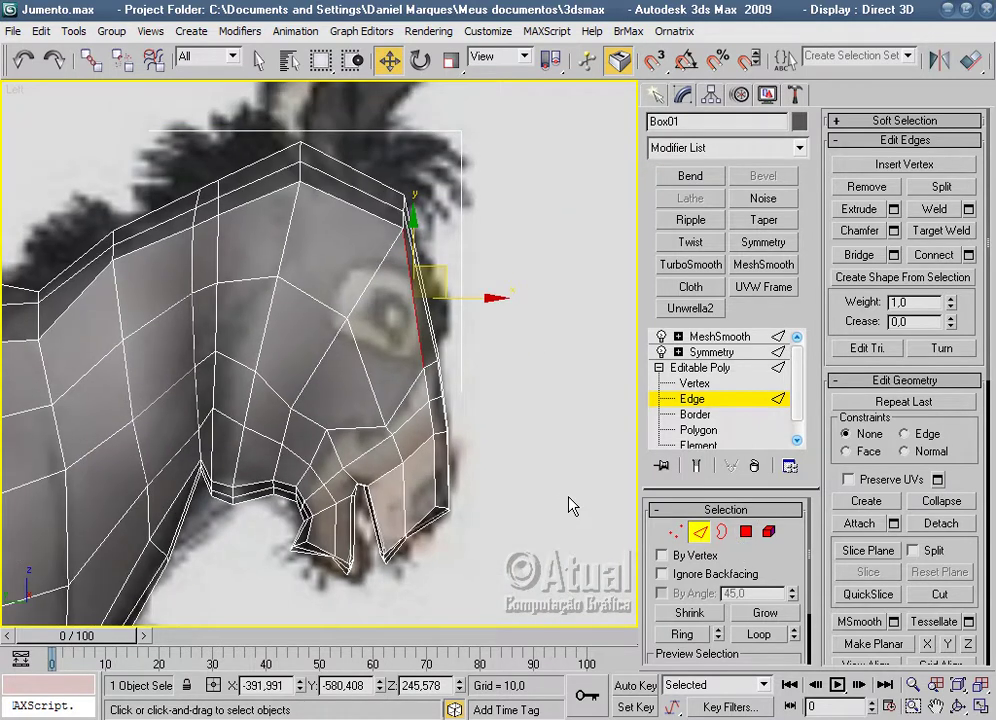
click(548, 443)
scroll(548, 446, up, 2)
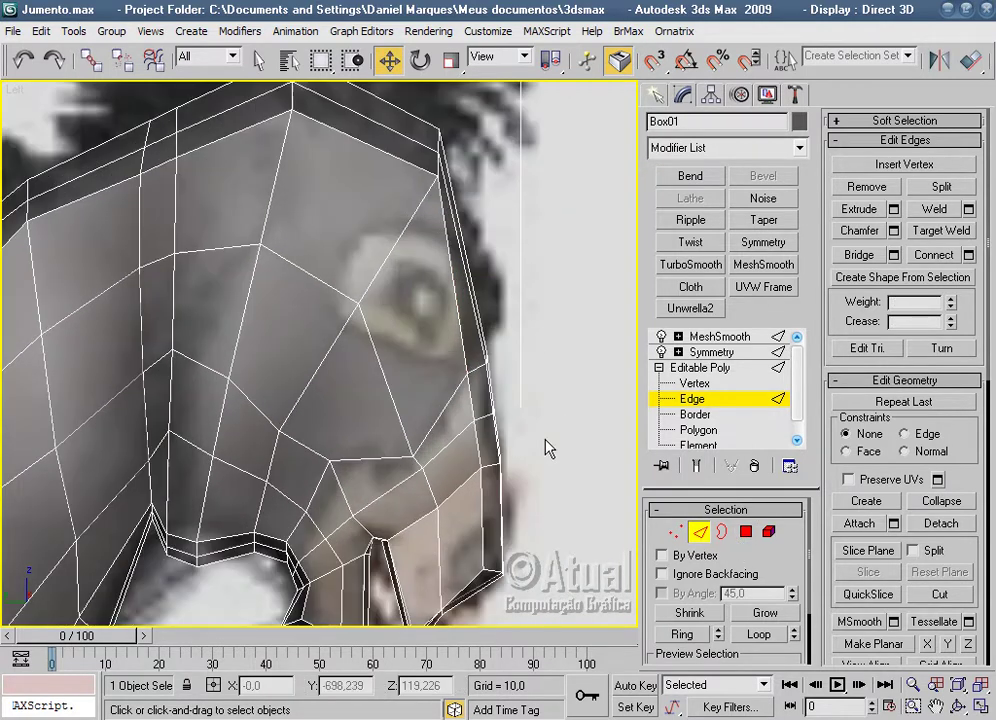
click(471, 400)
click(683, 635)
right_click(471, 405)
click(445, 470)
scroll(470, 462, up, 1)
scroll(511, 456, up, 1)
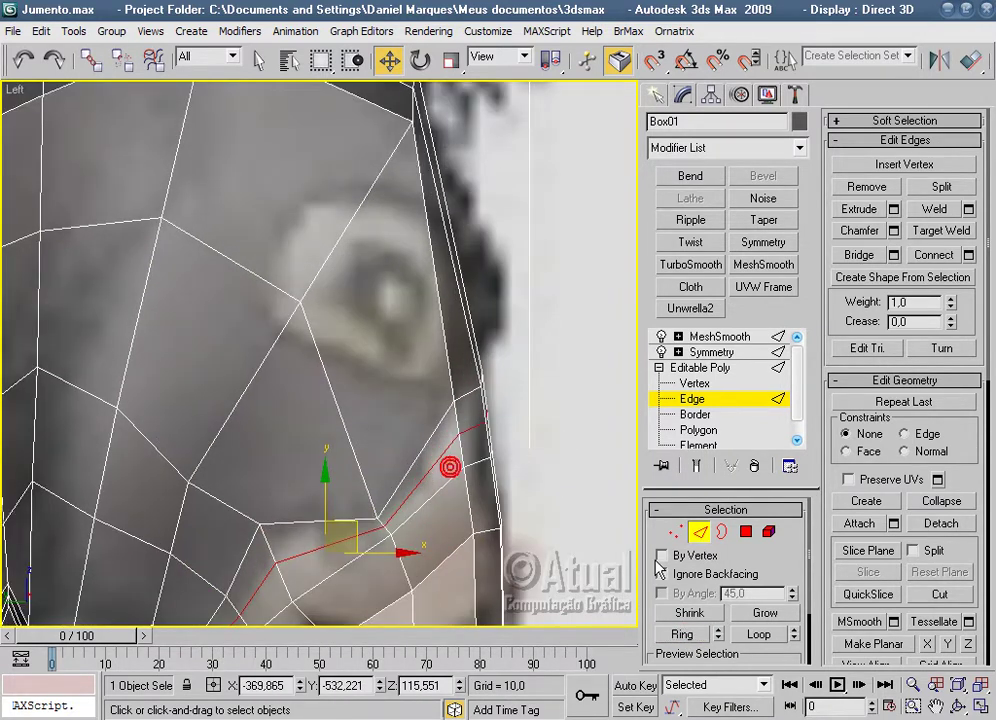
Raise and shift the new loop's vertices to follow the side reference profile.
click(677, 531)
click(458, 435)
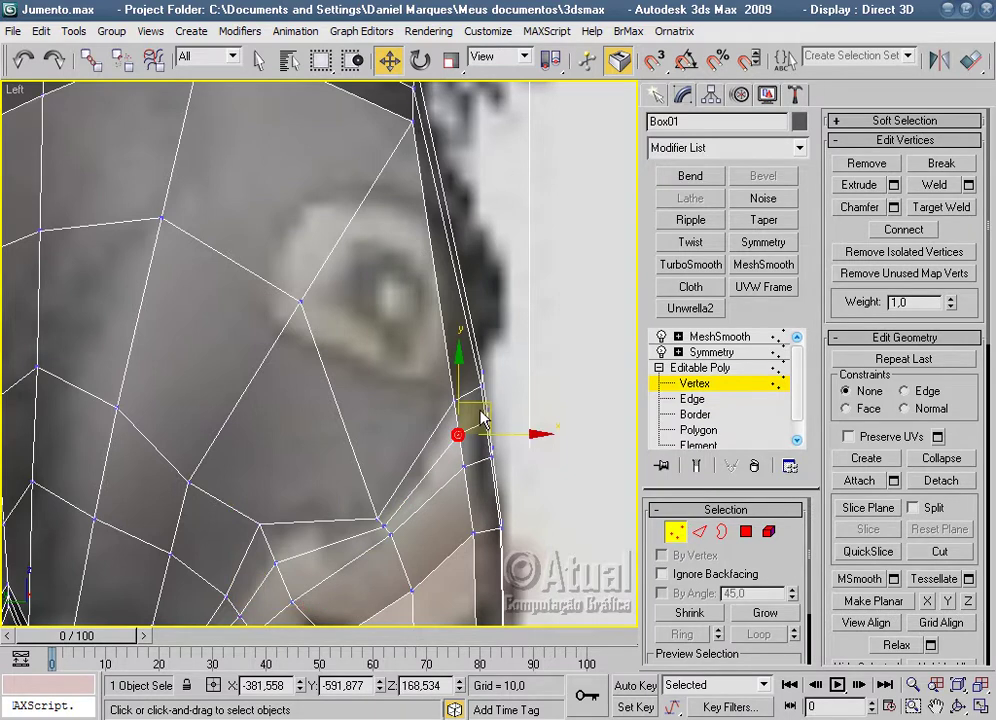
drag(481, 404, 481, 393)
middle_drag(378, 574, 425, 466)
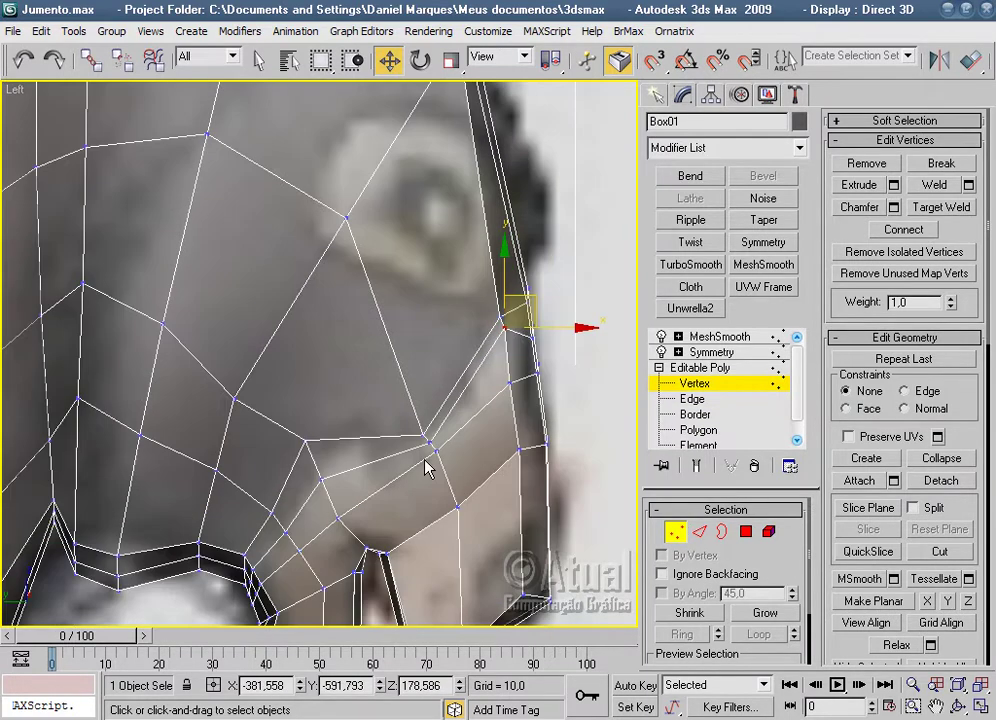
drag(432, 444, 448, 410)
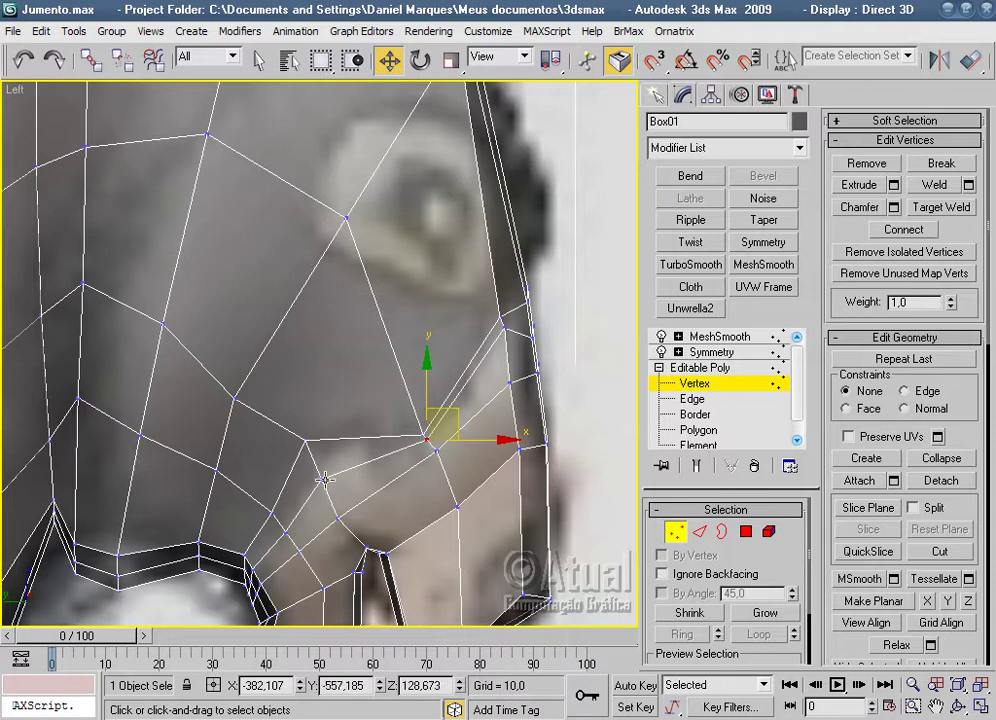
mouse_move(324, 479)
mouse_down()
mouse_move(332, 426)
mouse_move(322, 452)
mouse_up()
click(286, 530)
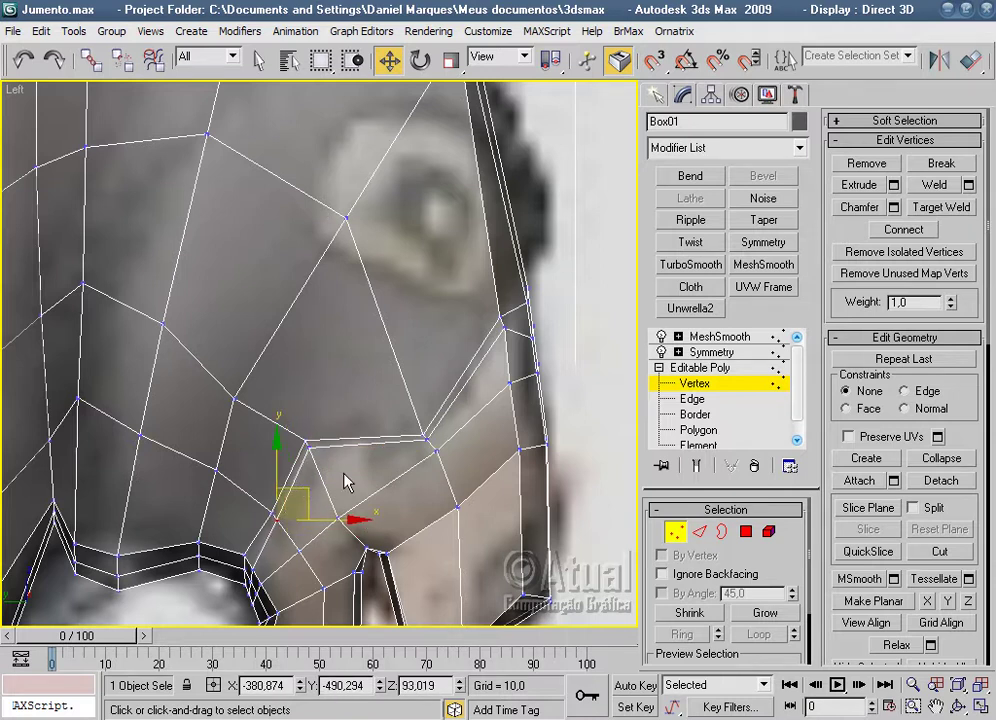
scroll(344, 476, up, 5)
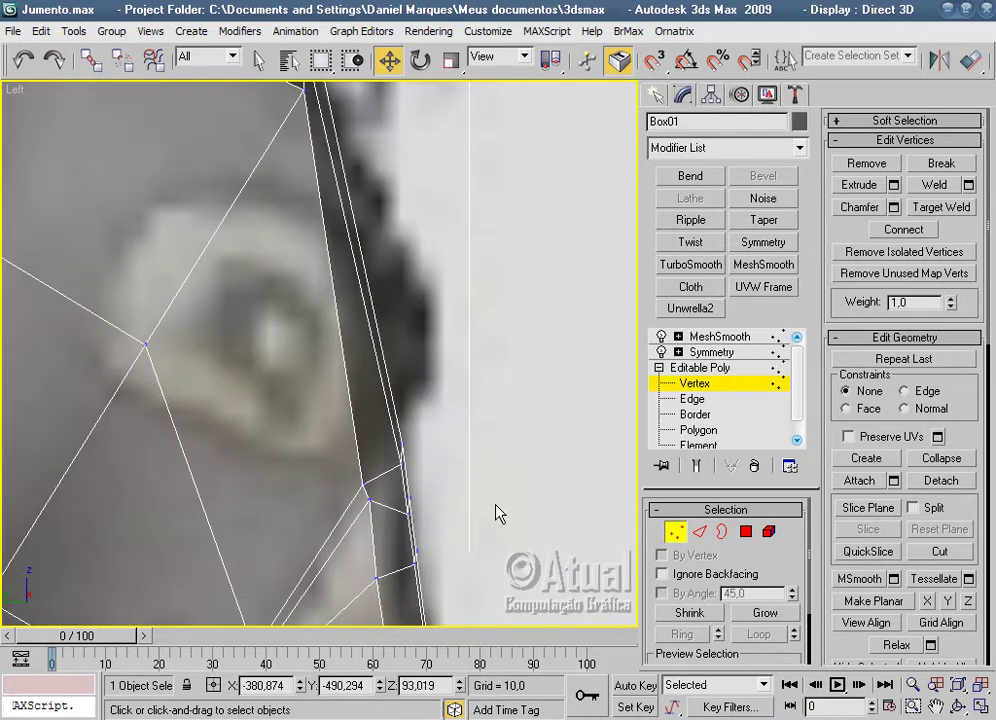
In Perspective, zoomed to the selection, raise the vertex beside the eye.
key(p)
key(z)
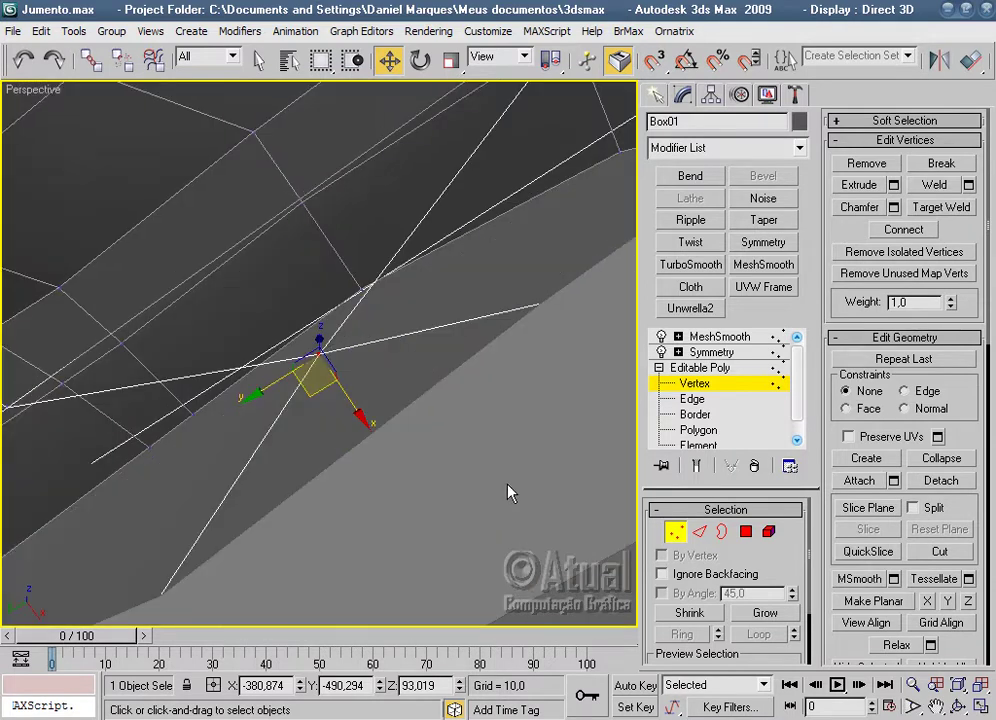
scroll(505, 490, up, 2)
mouse_move(505, 490)
alt+middle_down()
mouse_move(395, 568)
mouse_move(438, 456)
mouse_move(433, 429)
alt+middle_up()
scroll(440, 456, up, 2)
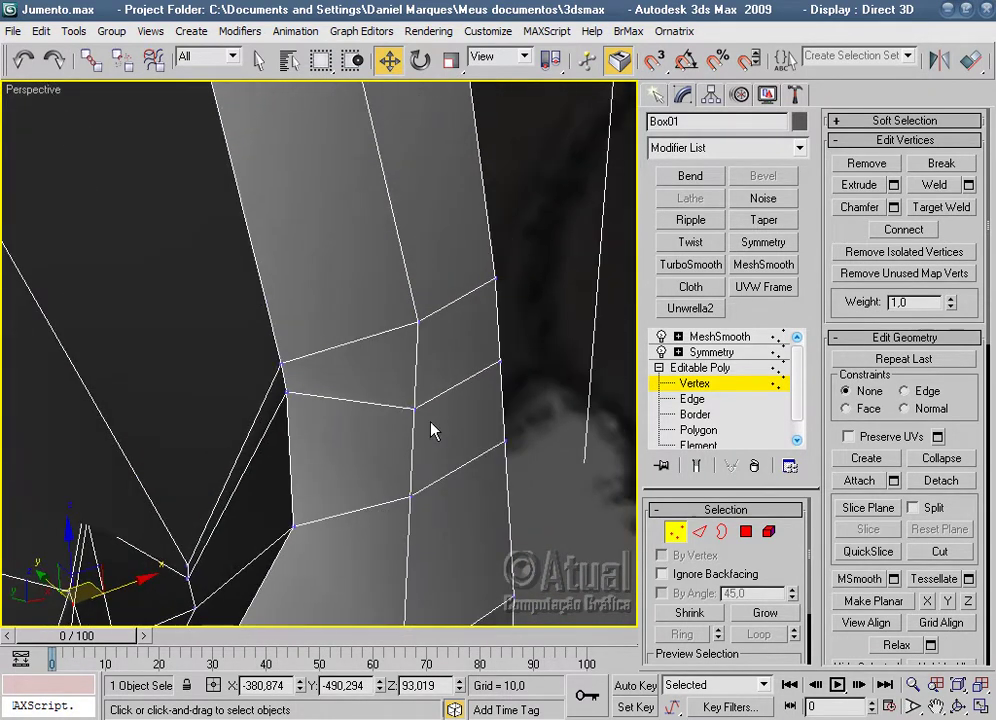
alt+middle_drag(505, 375, 298, 489)
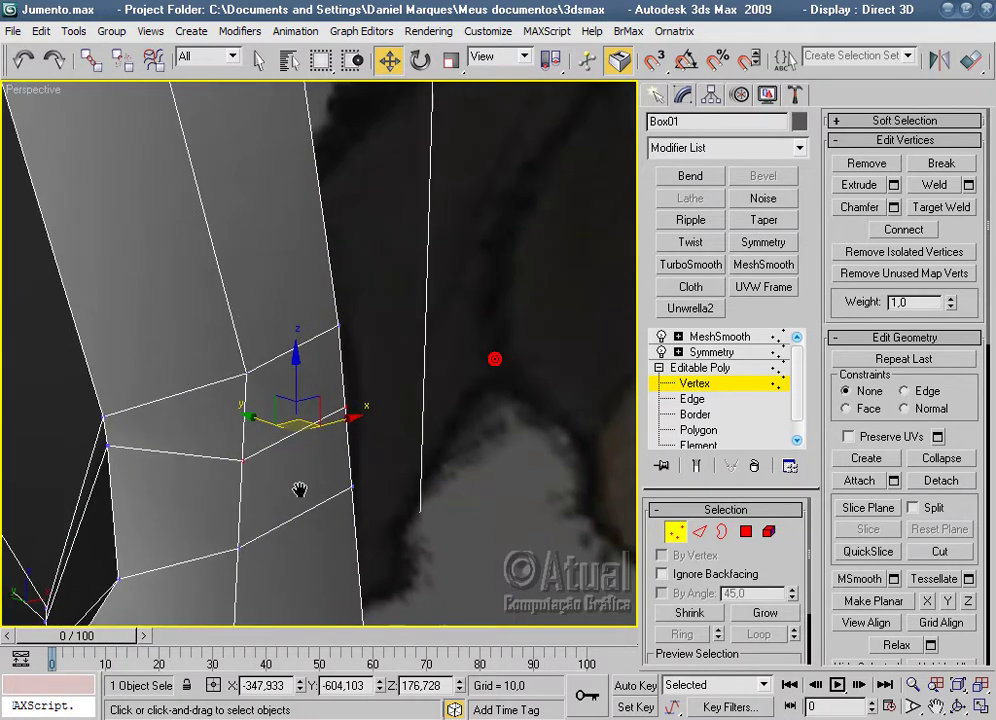
click(468, 449)
click(410, 427)
drag(407, 398, 407, 348)
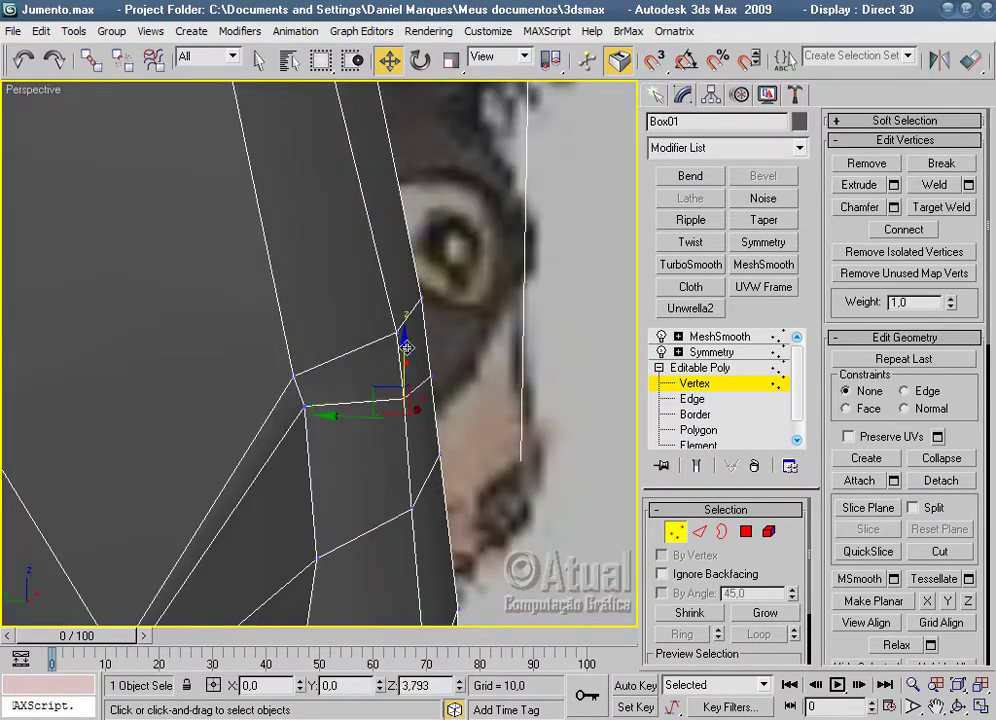
Lift that vertex and a nearby one higher, then nudge the vertex where muzzle meets cheek.
alt+middle_drag(531, 400, 449, 371)
drag(413, 338, 407, 264)
mouse_move(407, 248)
alt+middle_down()
mouse_move(356, 356)
mouse_move(411, 373)
mouse_move(447, 314)
alt+middle_up()
drag(447, 314, 447, 306)
drag(377, 437, 372, 372)
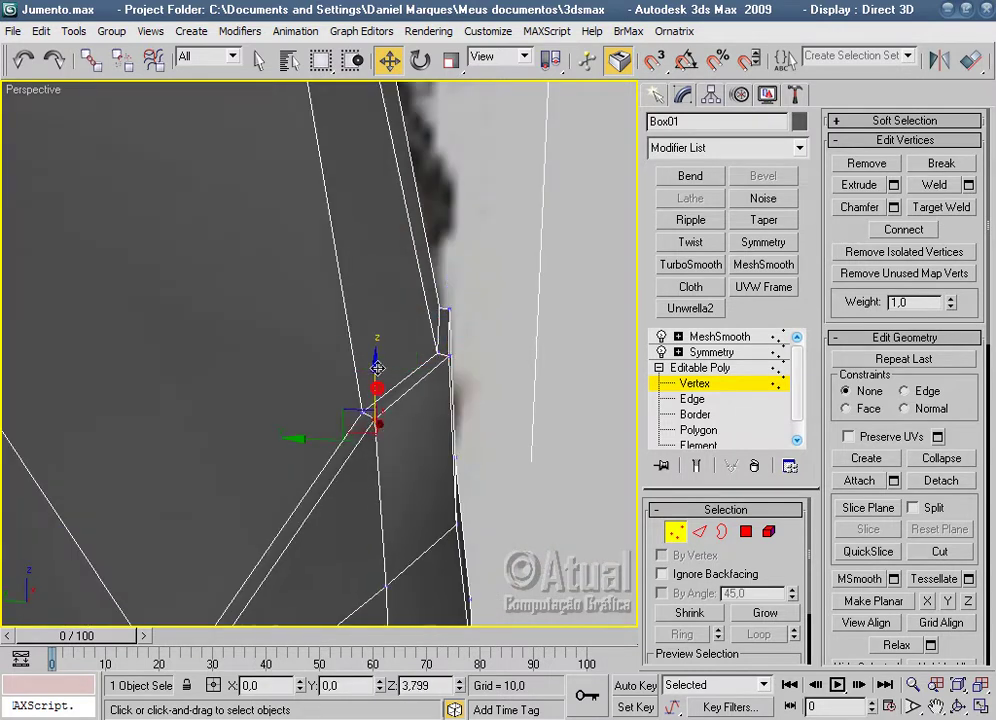
mouse_move(394, 418)
middle_down()
mouse_move(419, 303)
mouse_move(506, 307)
mouse_move(508, 318)
middle_up()
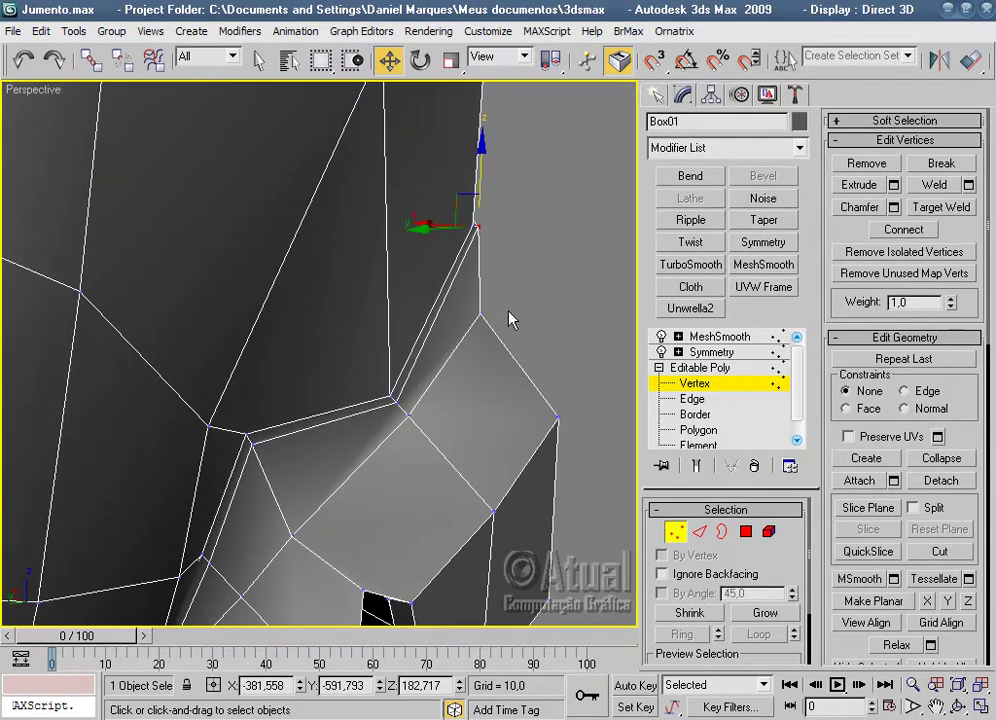
click(397, 412)
drag(344, 385, 338, 382)
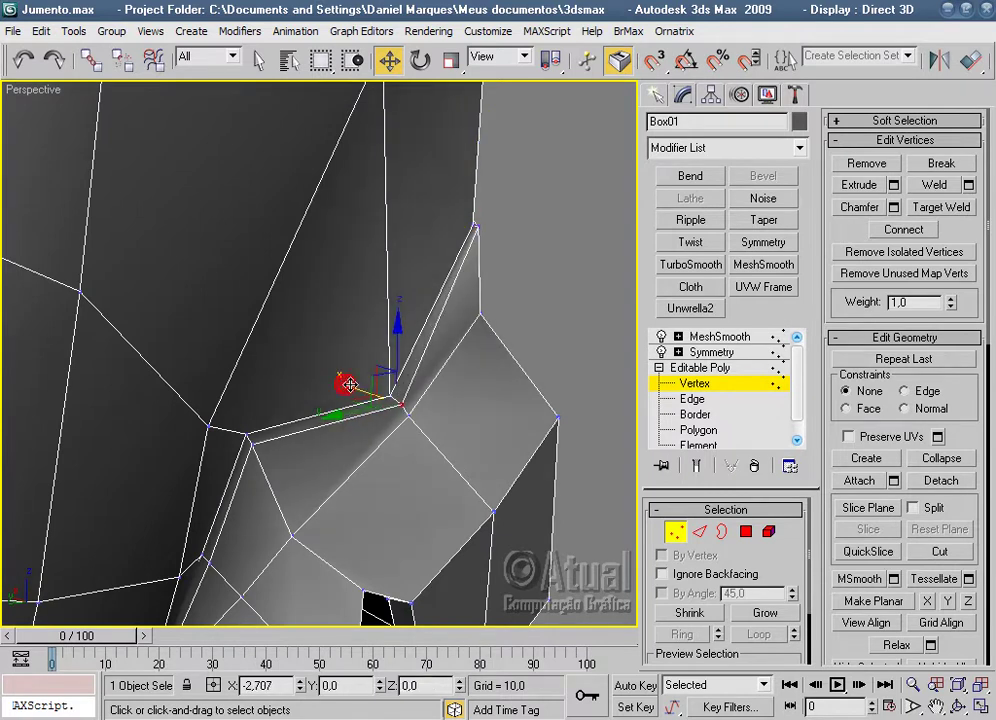
drag(400, 346, 400, 328)
mouse_move(462, 360)
alt+middle_down()
mouse_move(329, 422)
mouse_move(499, 416)
mouse_move(366, 425)
mouse_move(336, 460)
mouse_move(362, 387)
mouse_move(245, 338)
mouse_move(231, 391)
mouse_move(115, 367)
alt+middle_up()
Reposition further head vertices near the nostril, shifting them sideways, up and down.
click(233, 335)
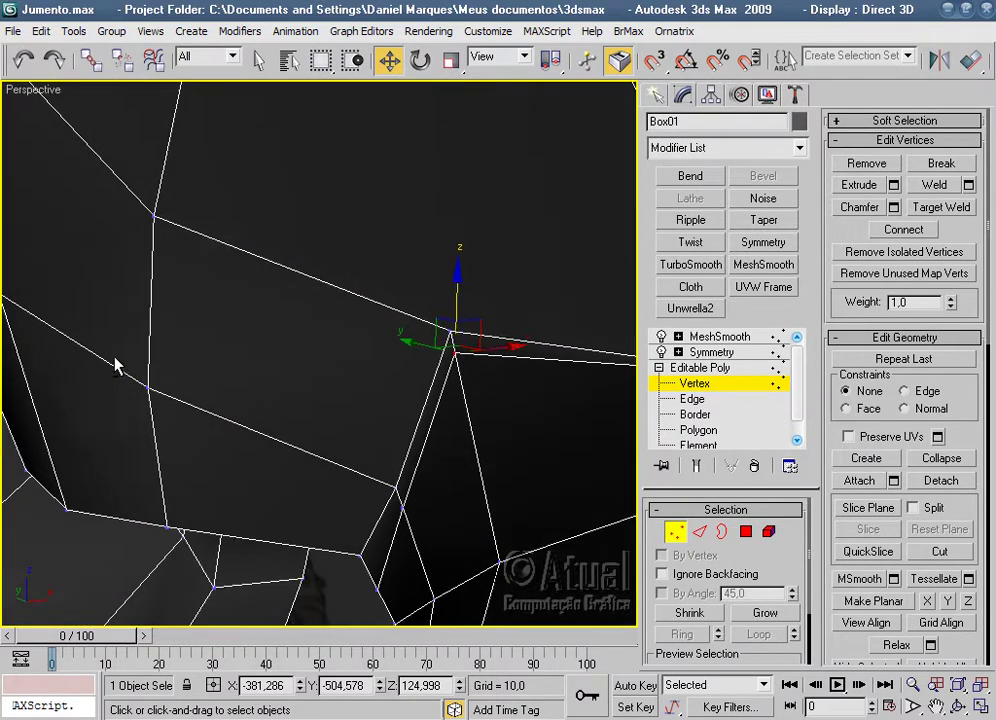
drag(503, 346, 494, 347)
mouse_move(494, 347)
alt+middle_down()
mouse_move(582, 342)
mouse_move(293, 328)
alt+middle_up()
drag(228, 322, 228, 308)
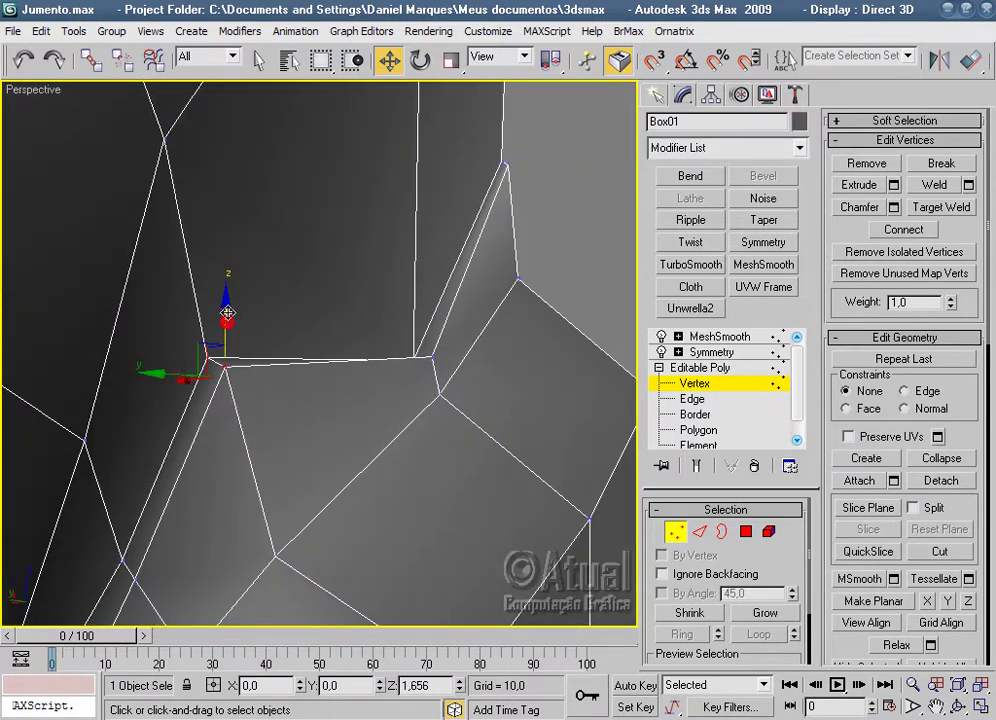
mouse_move(298, 415)
alt+middle_down()
mouse_move(280, 442)
mouse_move(343, 252)
mouse_move(369, 349)
mouse_move(263, 271)
alt+middle_up()
click(255, 258)
mouse_move(250, 250)
mouse_down()
mouse_move(283, 348)
mouse_move(295, 342)
mouse_up()
mouse_move(295, 342)
alt+middle_down()
mouse_move(489, 367)
mouse_move(347, 440)
mouse_move(255, 343)
alt+middle_up()
drag(251, 343, 251, 333)
mouse_move(251, 333)
alt+middle_down()
mouse_move(409, 449)
mouse_move(237, 430)
alt+middle_up()
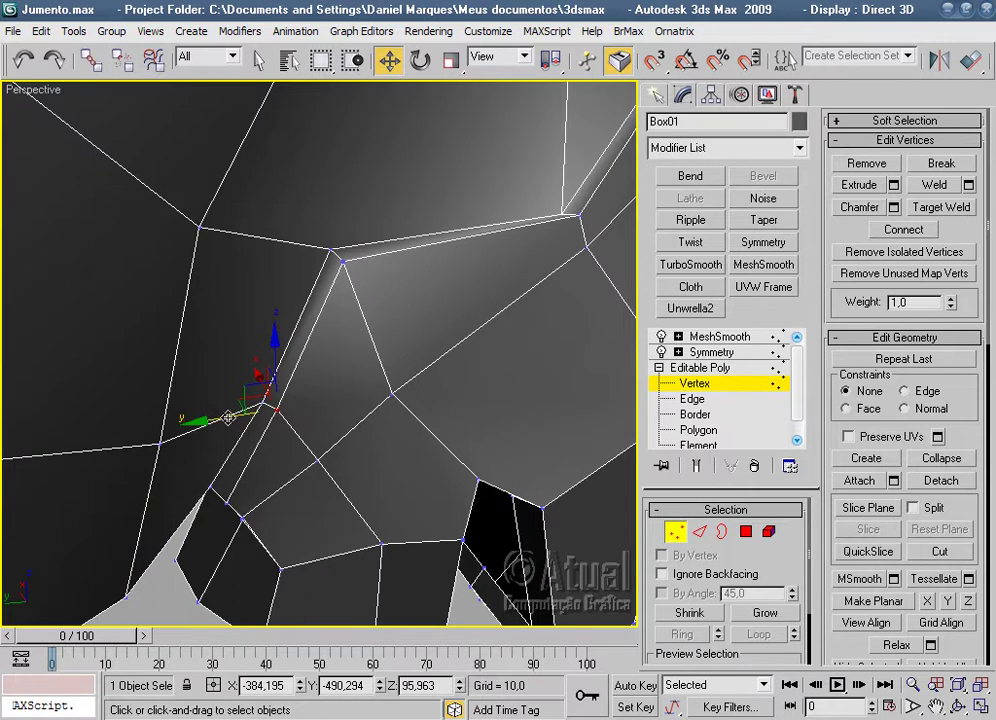
drag(222, 415, 218, 417)
mouse_move(218, 417)
alt+middle_down()
mouse_move(395, 271)
mouse_move(316, 378)
alt+middle_up()
drag(269, 388, 195, 467)
Nudge a last muzzle vertex, then deselect and check the MeshSmooth result.
ctrl+click(172, 447)
mouse_move(70, 511)
alt+middle_down()
mouse_move(151, 582)
mouse_move(212, 507)
alt+middle_up()
drag(172, 487, 150, 470)
scroll(300, 350, down, 3)
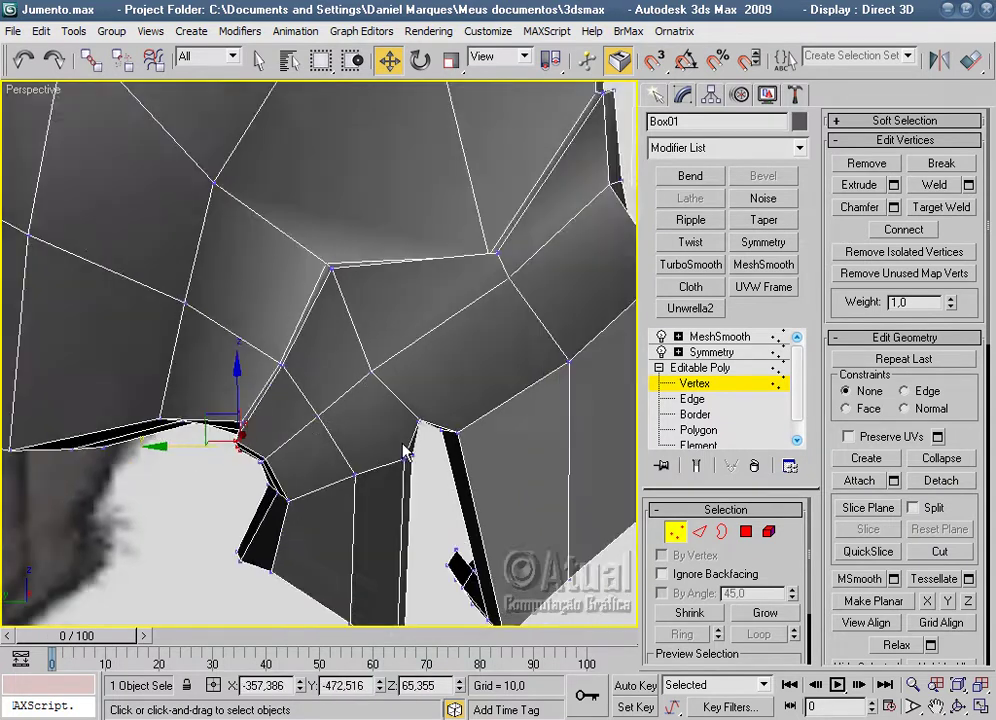
scroll(300, 350, down, 3)
click(617, 367)
click(719, 337)
Inspect the smoothed donkey from the front, then reselect it to edit its cage vertices.
click(585, 400)
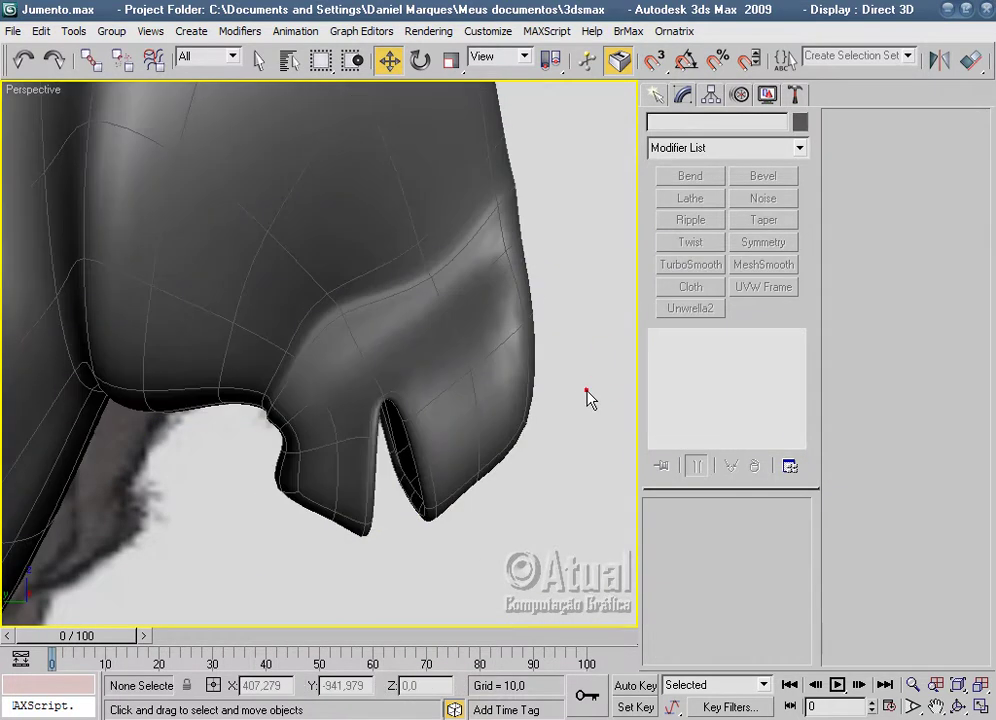
alt+middle_drag(585, 398, 585, 407)
mouse_move(527, 423)
alt+middle_down()
mouse_move(513, 436)
mouse_move(239, 440)
mouse_move(416, 378)
mouse_move(571, 373)
mouse_move(640, 349)
mouse_move(431, 449)
mouse_move(420, 411)
mouse_move(347, 520)
mouse_move(395, 502)
alt+middle_up()
click(462, 473)
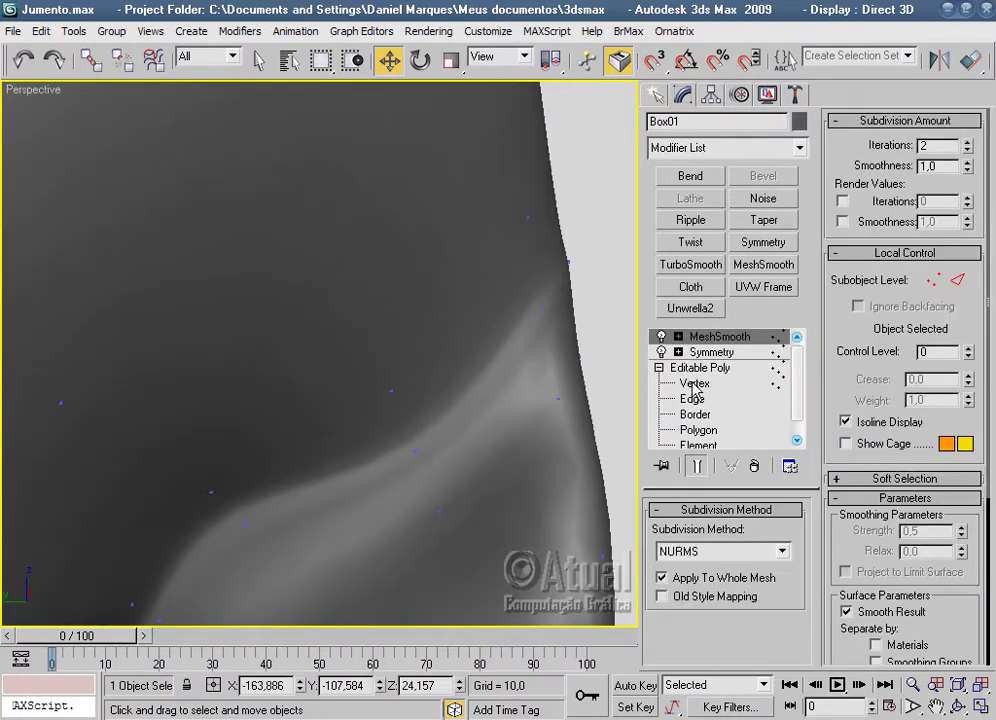
click(690, 383)
Move vertices along the muzzle edge and the muzzle corner slightly sideways.
mouse_move(560, 360)
alt+middle_down()
mouse_move(447, 316)
mouse_move(509, 380)
mouse_move(460, 311)
mouse_move(410, 352)
mouse_move(460, 400)
mouse_move(477, 183)
alt+middle_up()
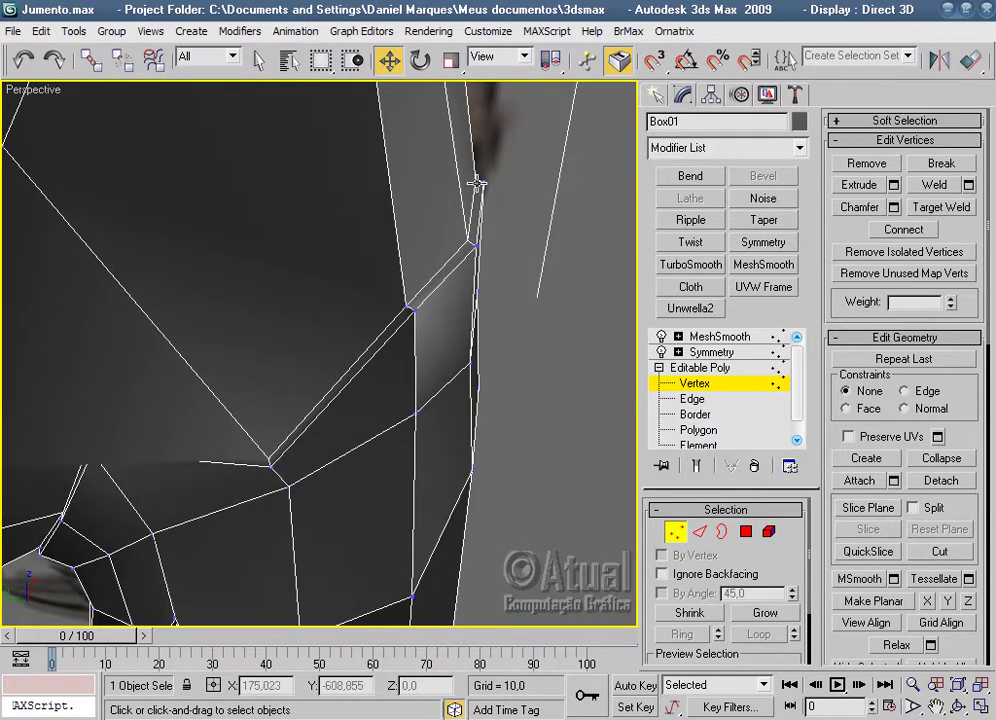
click(483, 181)
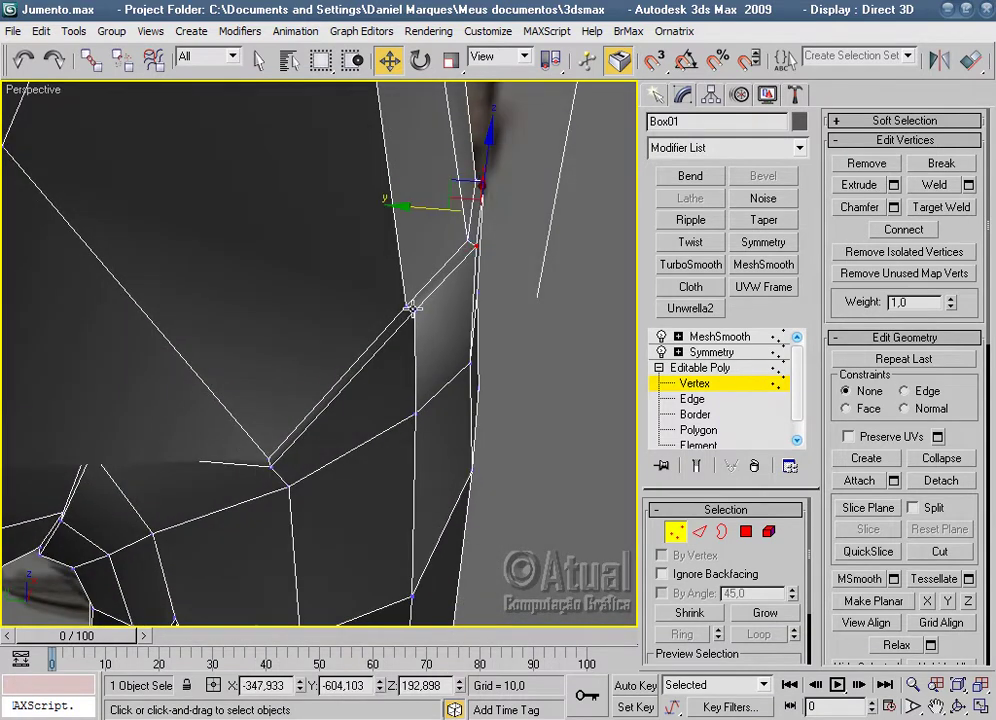
drag(429, 206, 427, 306)
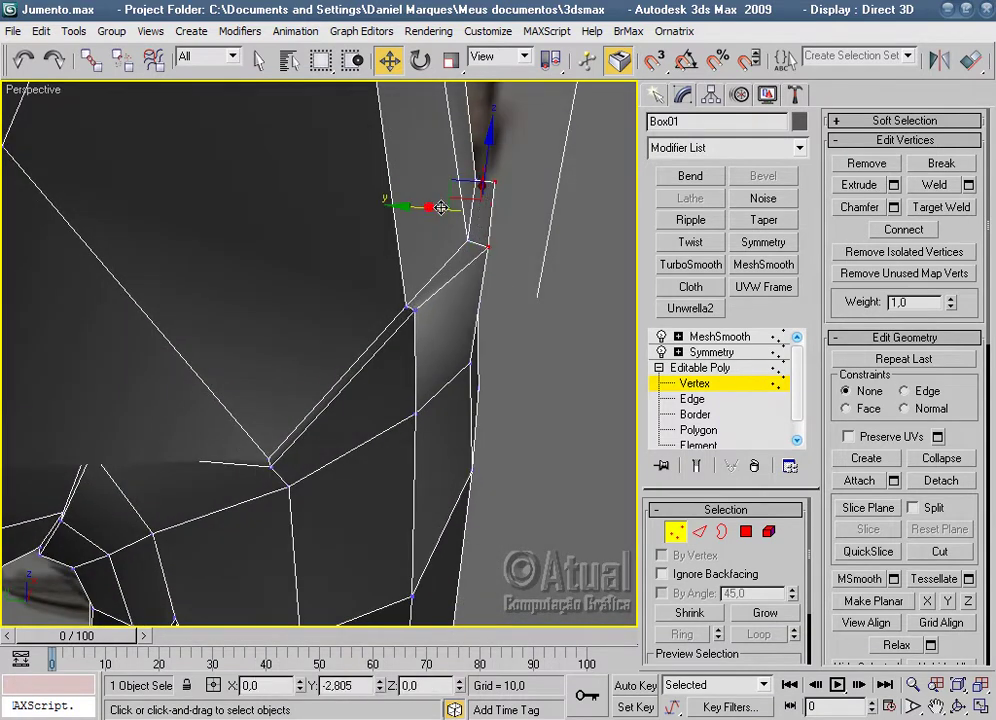
click(413, 307)
mouse_move(485, 333)
alt+middle_down()
mouse_move(267, 373)
mouse_move(365, 373)
alt+middle_up()
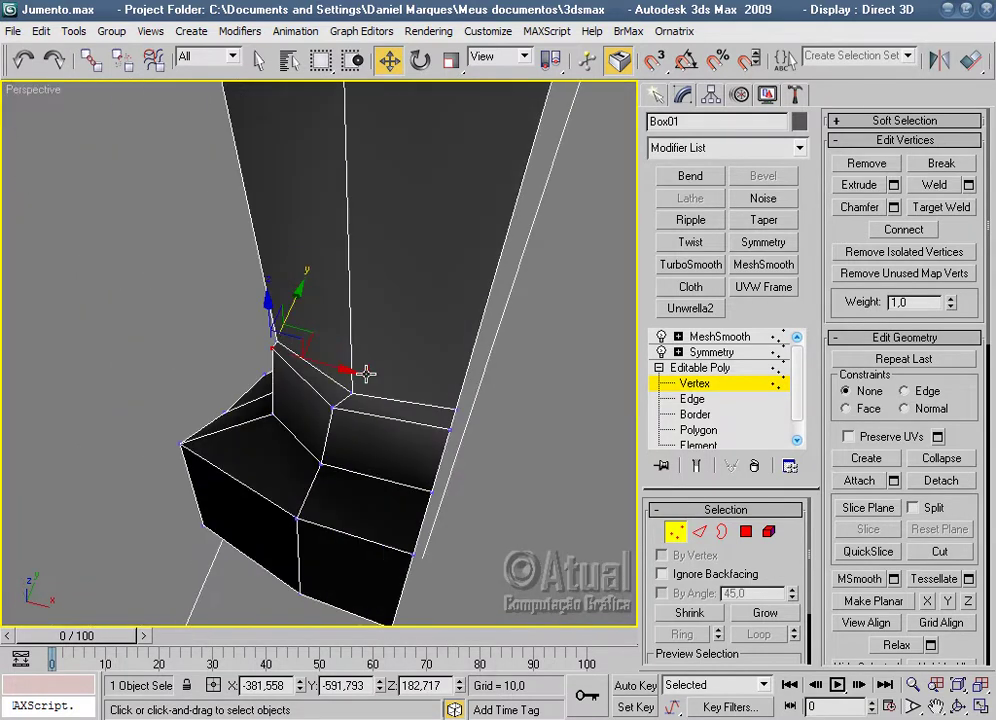
mouse_move(335, 372)
mouse_down()
mouse_move(322, 367)
mouse_move(329, 373)
mouse_up()
mouse_move(329, 373)
alt+middle_down()
mouse_move(507, 351)
mouse_move(340, 373)
alt+middle_up()
click(318, 358)
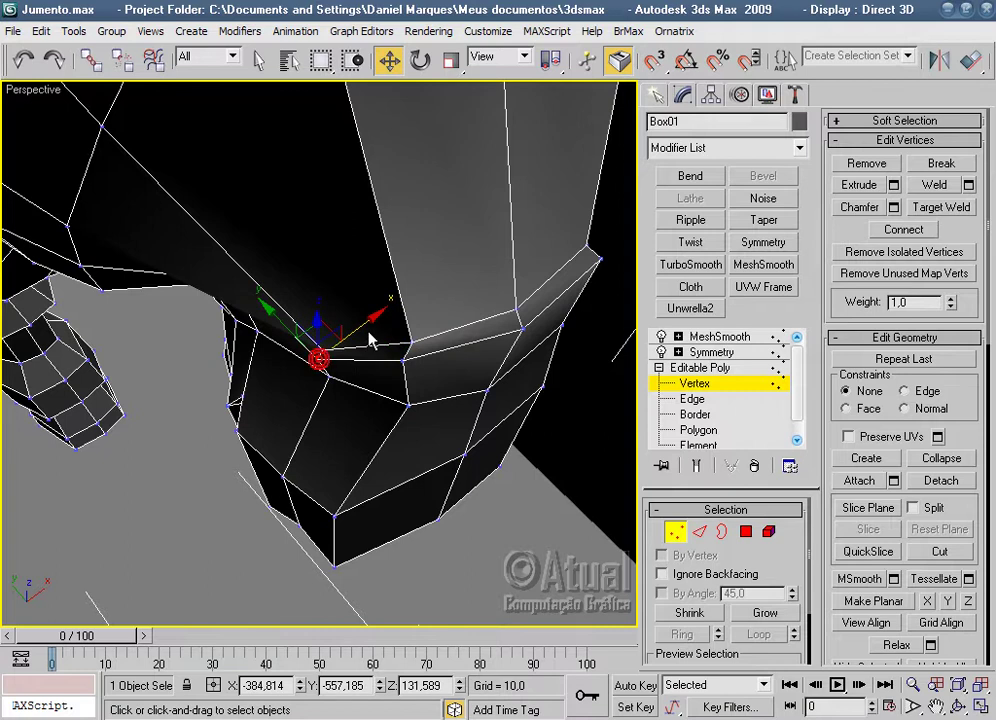
drag(360, 333, 363, 333)
Reposition an upper muzzle vertex, pulling it down toward the nostril.
mouse_move(363, 333)
alt+middle_down()
mouse_move(494, 267)
mouse_move(316, 442)
mouse_move(372, 405)
mouse_move(226, 424)
alt+middle_up()
click(178, 397)
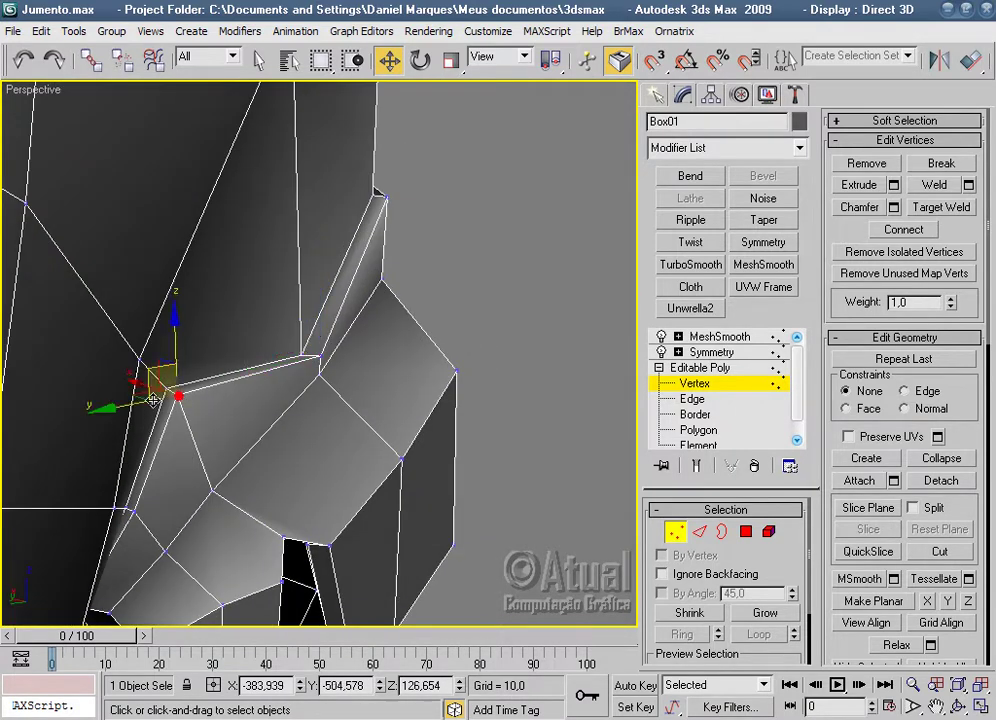
drag(140, 387, 134, 389)
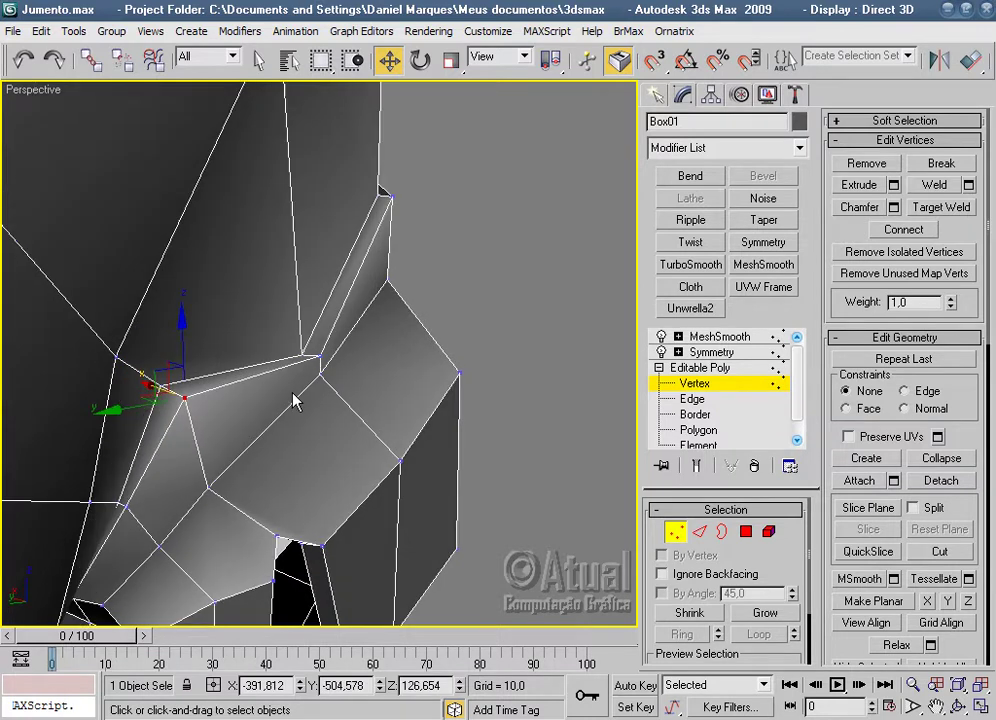
scroll(305, 392, up, 2)
mouse_move(310, 387)
alt+middle_down()
mouse_move(422, 406)
mouse_move(422, 289)
mouse_move(362, 322)
mouse_move(360, 357)
mouse_move(382, 318)
mouse_move(285, 240)
alt+middle_up()
drag(285, 240, 280, 236)
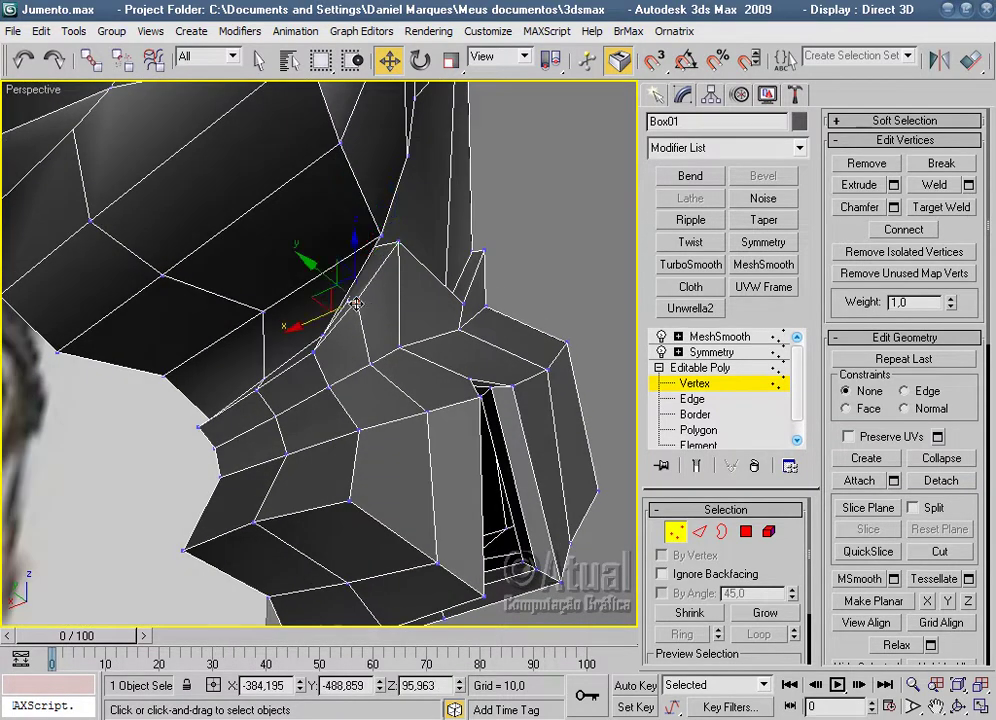
alt+middle_drag(280, 236, 420, 330)
mouse_move(314, 329)
mouse_down()
mouse_move(316, 343)
mouse_move(400, 378)
mouse_up()
mouse_move(400, 378)
alt+middle_down()
mouse_move(433, 407)
mouse_move(385, 433)
mouse_move(376, 456)
alt+middle_up()
drag(262, 400, 255, 398)
mouse_move(255, 398)
alt+middle_down()
mouse_move(376, 422)
mouse_move(292, 412)
alt+middle_up()
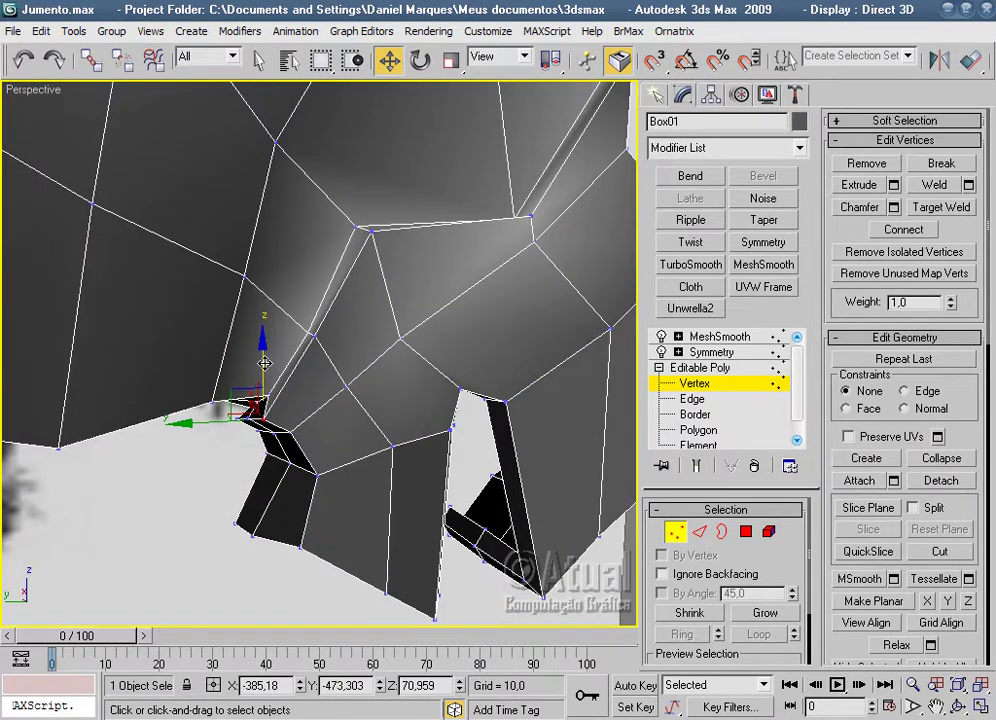
drag(267, 354, 266, 348)
Show the MeshSmooth result, deselect the donkey, and view it from the front.
click(719, 337)
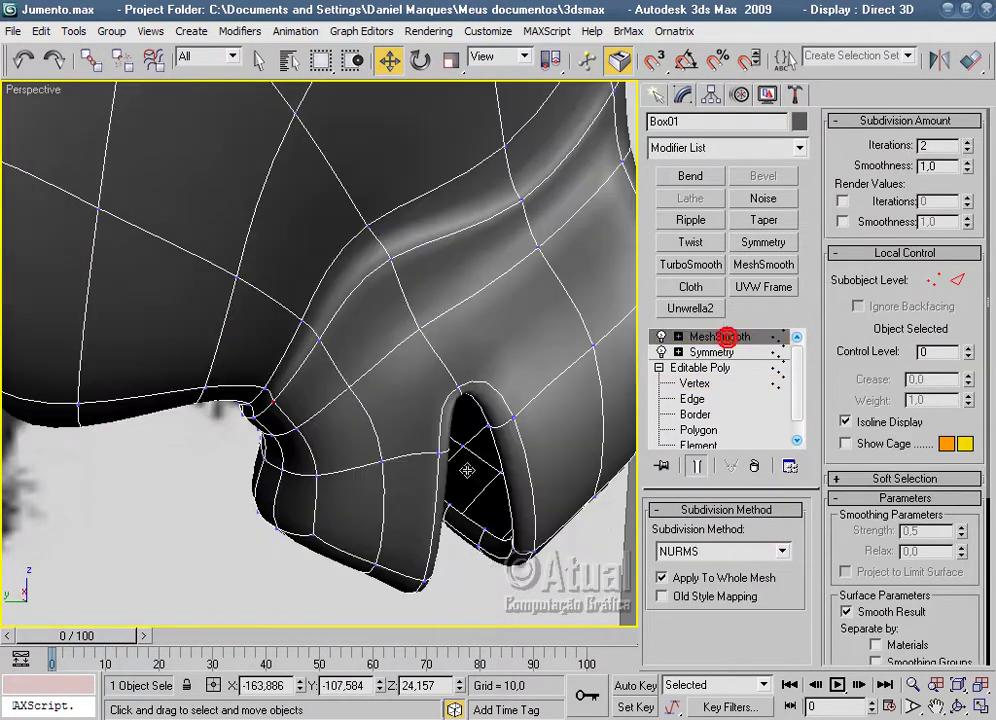
click(558, 563)
alt+middle_drag(580, 560, 560, 527)
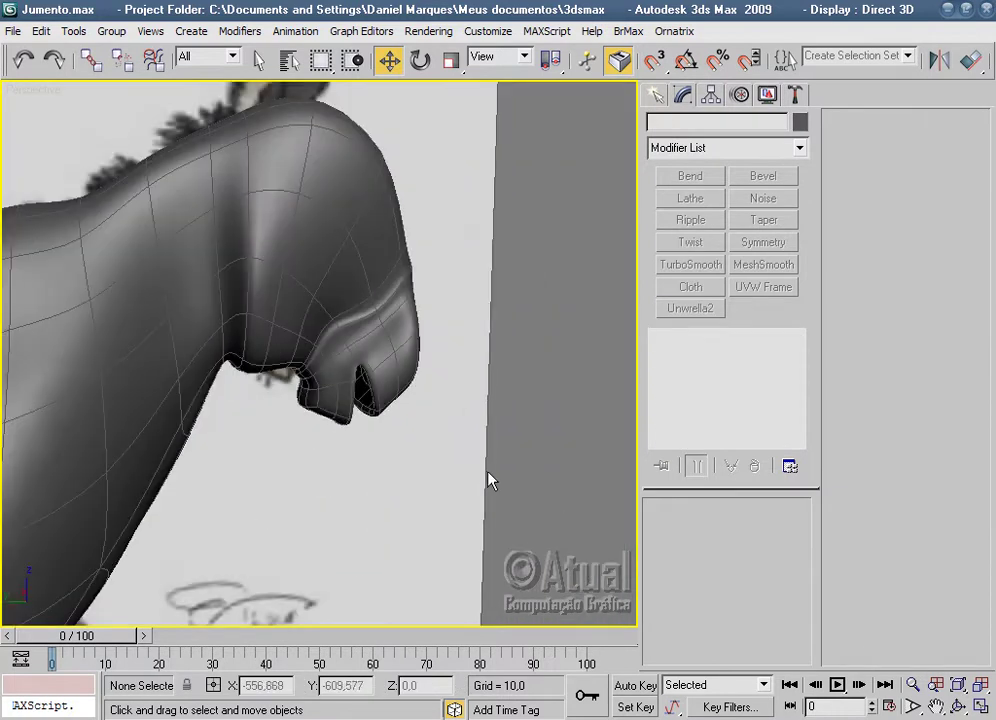
mouse_move(507, 440)
alt+middle_down()
mouse_move(349, 429)
mouse_move(335, 415)
mouse_move(453, 436)
mouse_move(373, 471)
mouse_move(307, 465)
mouse_move(405, 489)
alt+middle_up()
Select the donkey cage, show edged faces (F4) and frame the head in the Left view.
scroll(445, 327, up, 1)
click(440, 327)
click(695, 385)
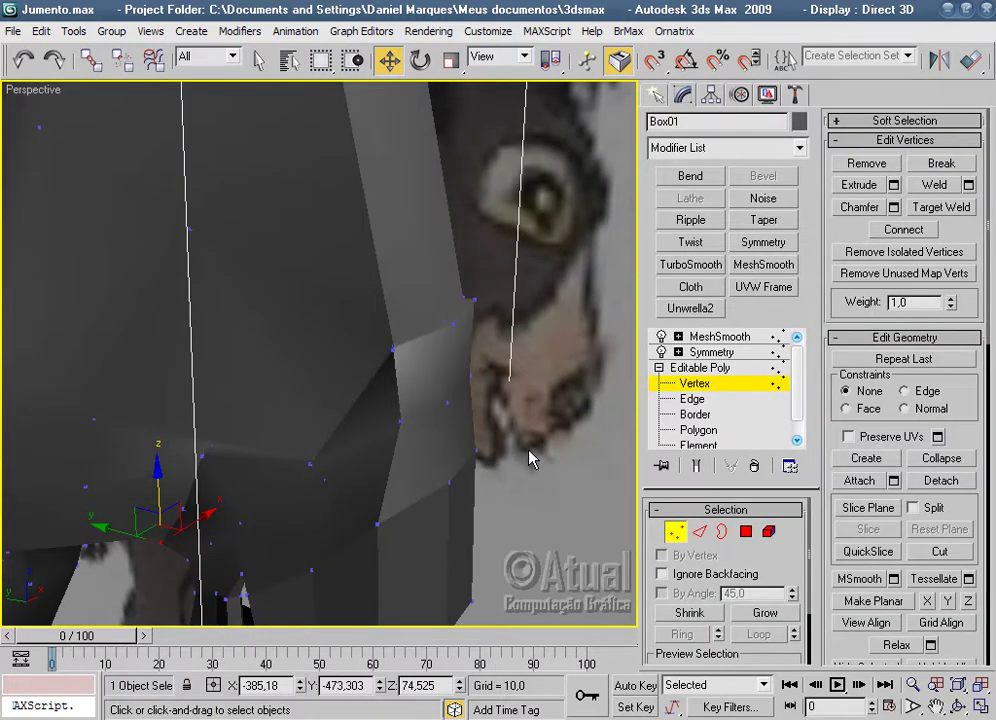
key(F4)
key(l)
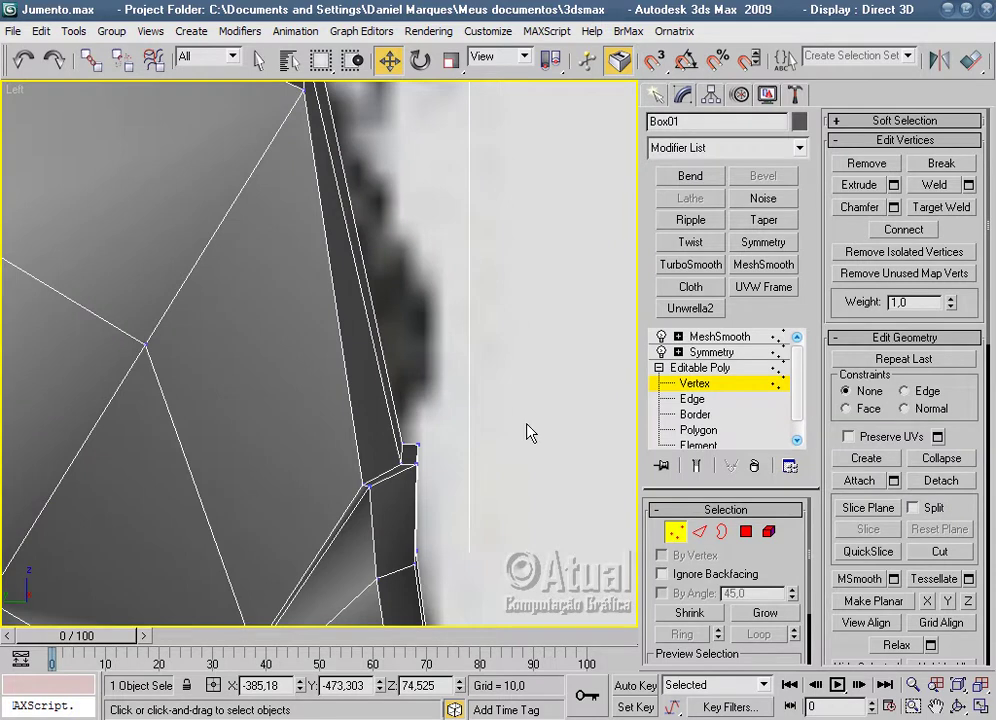
scroll(530, 432, down, 2)
scroll(530, 432, down, 3)
scroll(530, 432, down, 3)
scroll(584, 420, up, 2)
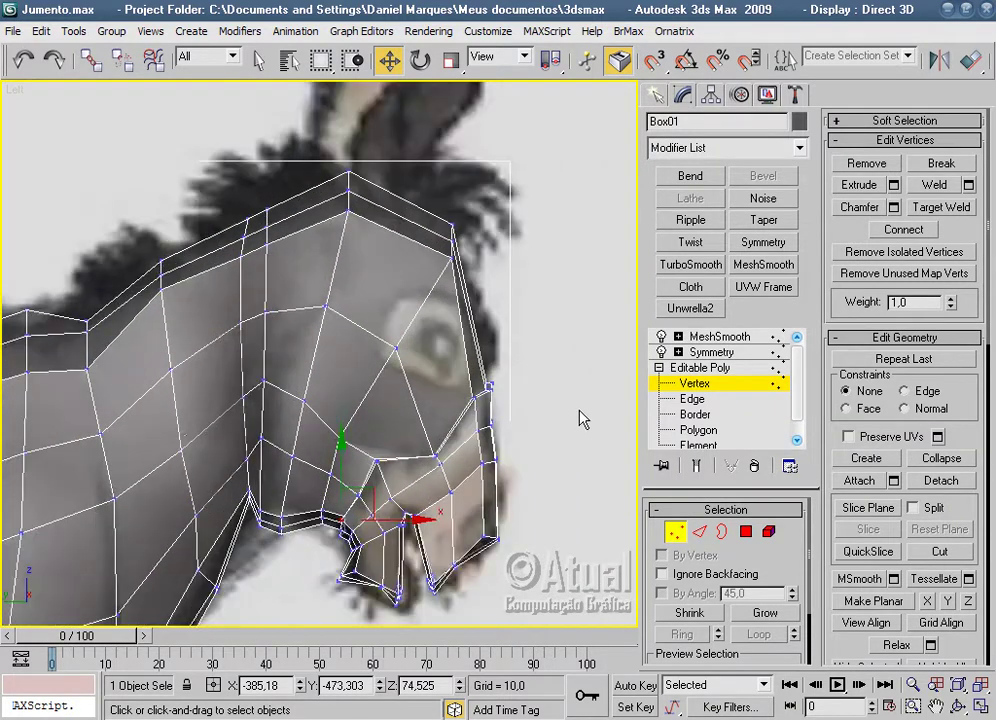
scroll(521, 449, up, 2)
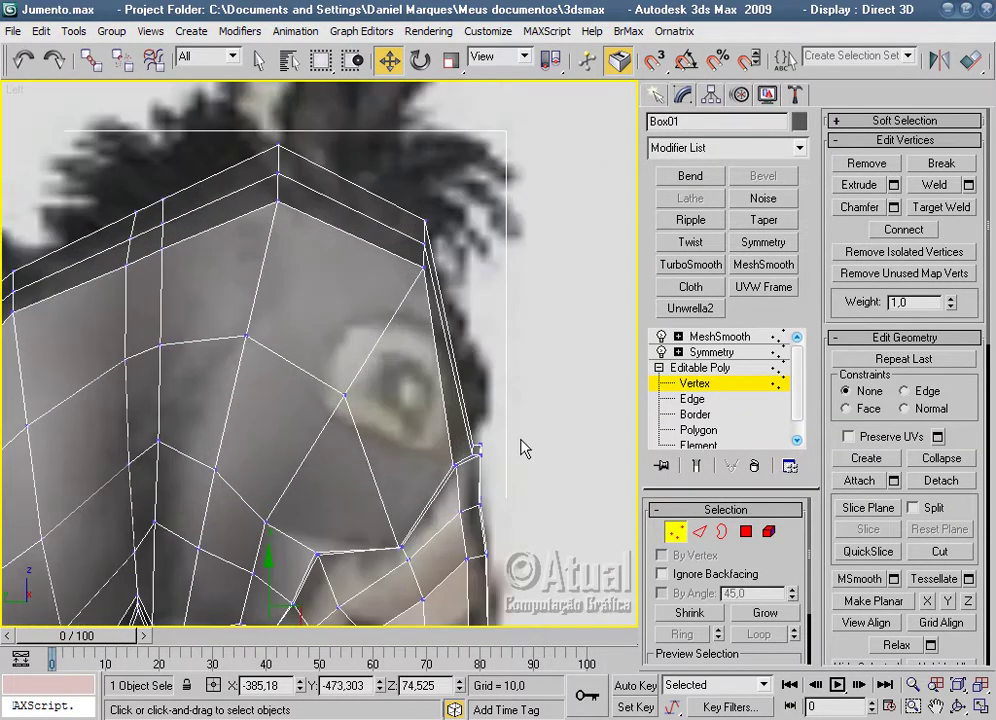
Select the edge ring beside the eye, then leave edge editing.
click(702, 532)
click(447, 423)
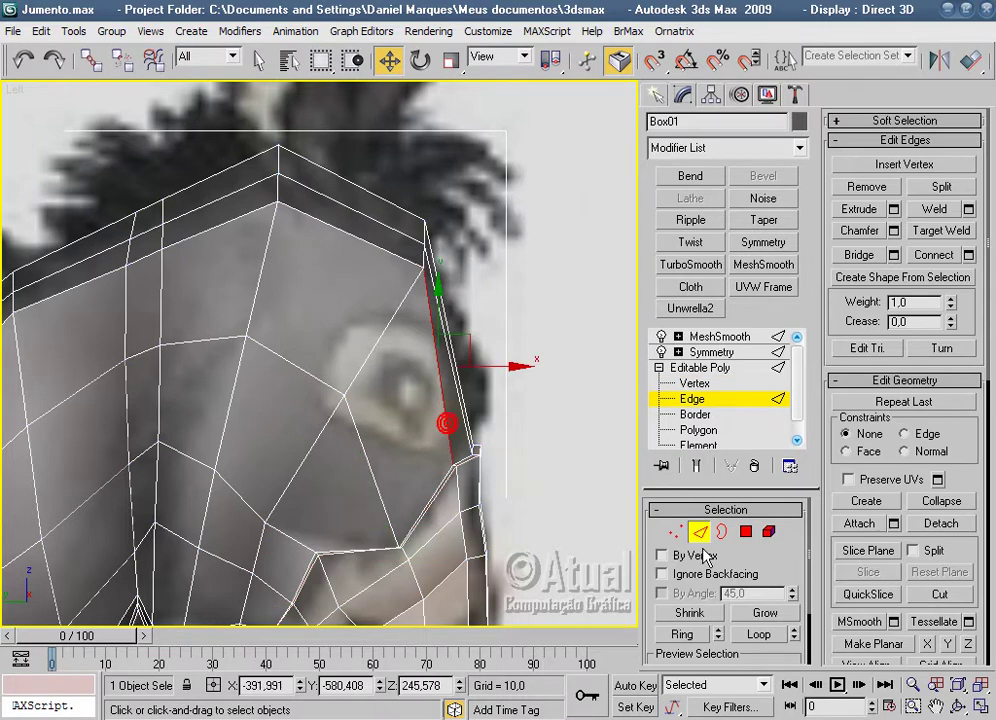
click(697, 635)
scroll(585, 534, up, 2)
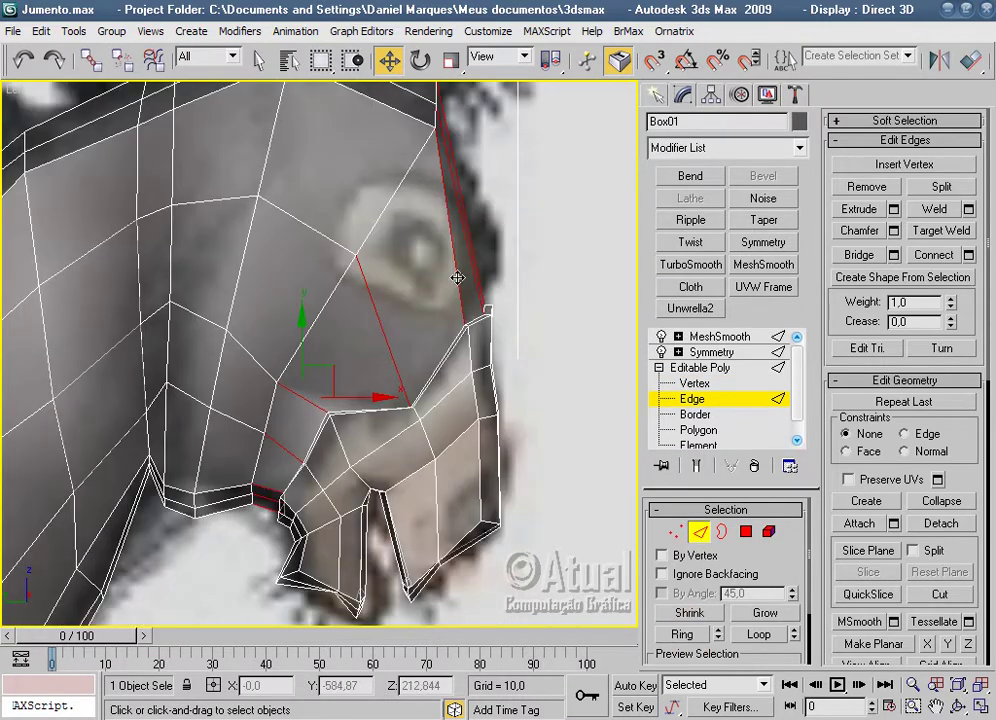
right_click(458, 280)
click(458, 284)
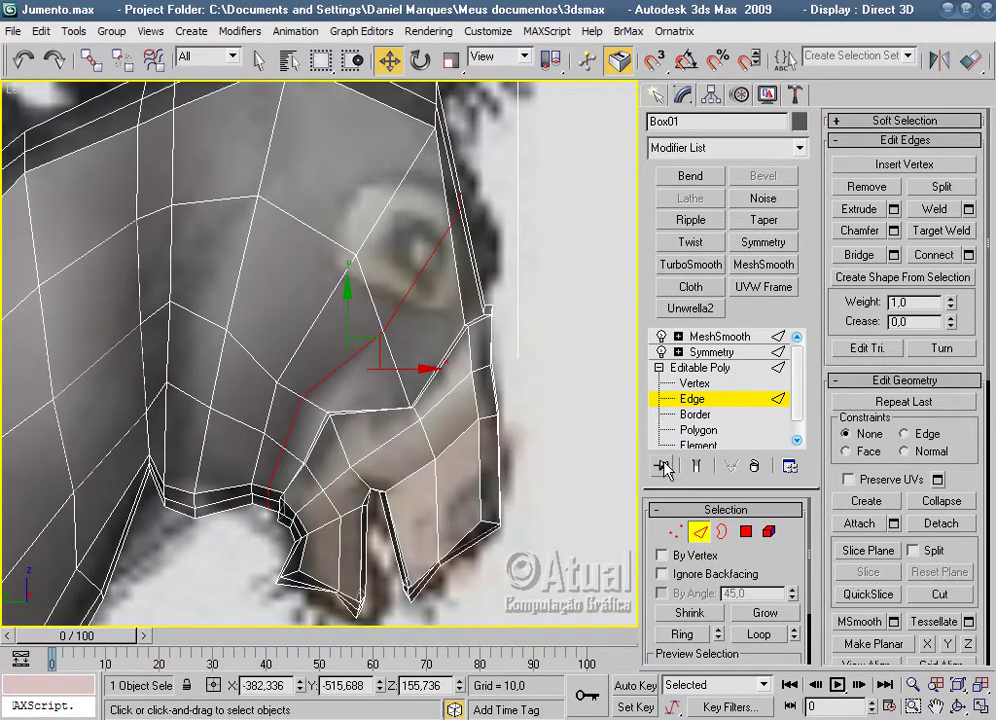
click(699, 533)
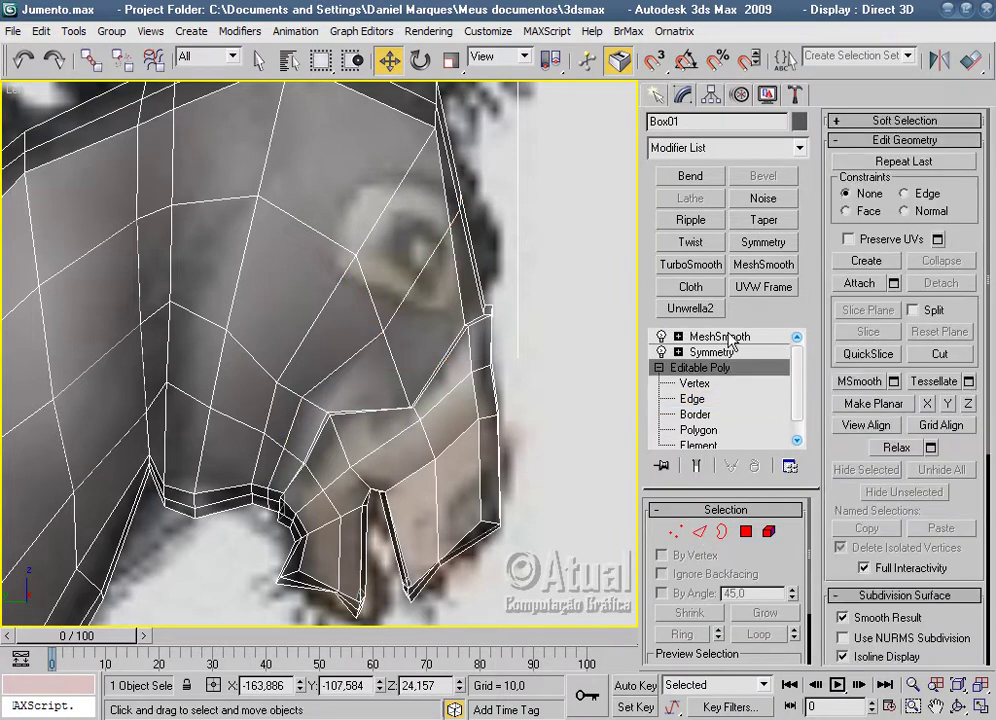
Nudge a head vertex up and forward into a new position.
key(1)
scroll(391, 427, down, 2)
click(386, 399)
mouse_move(409, 369)
mouse_down()
mouse_move(412, 343)
mouse_move(429, 362)
mouse_up()
Select three parallel edges across the top of the head near the eye.
scroll(470, 370, down, 1)
scroll(520, 380, down, 1)
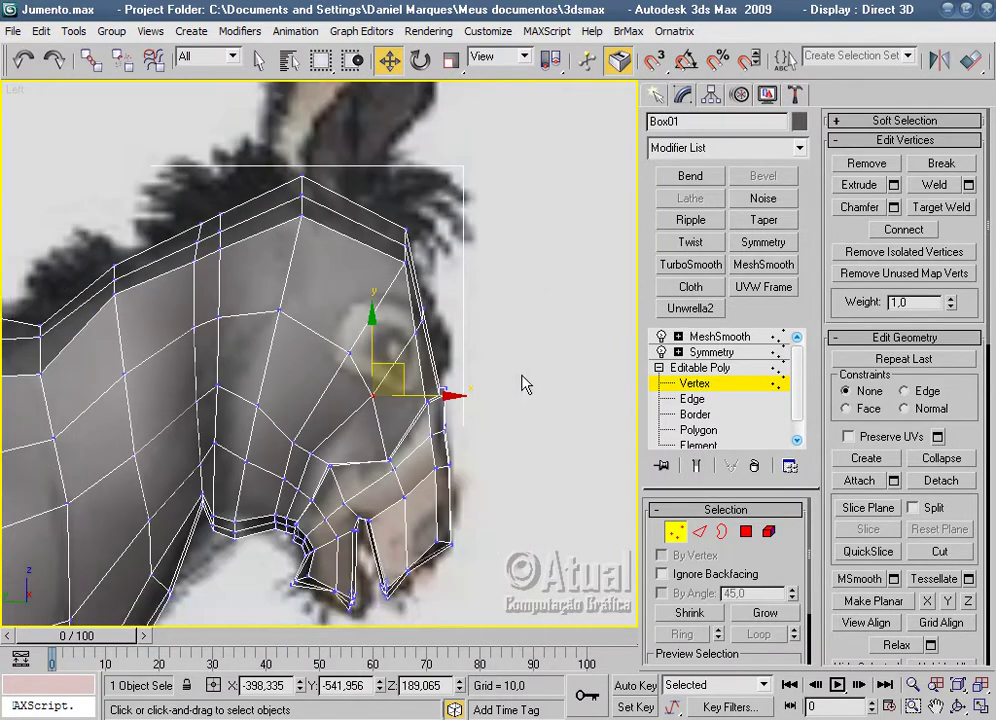
scroll(570, 400, down, 1)
key(2)
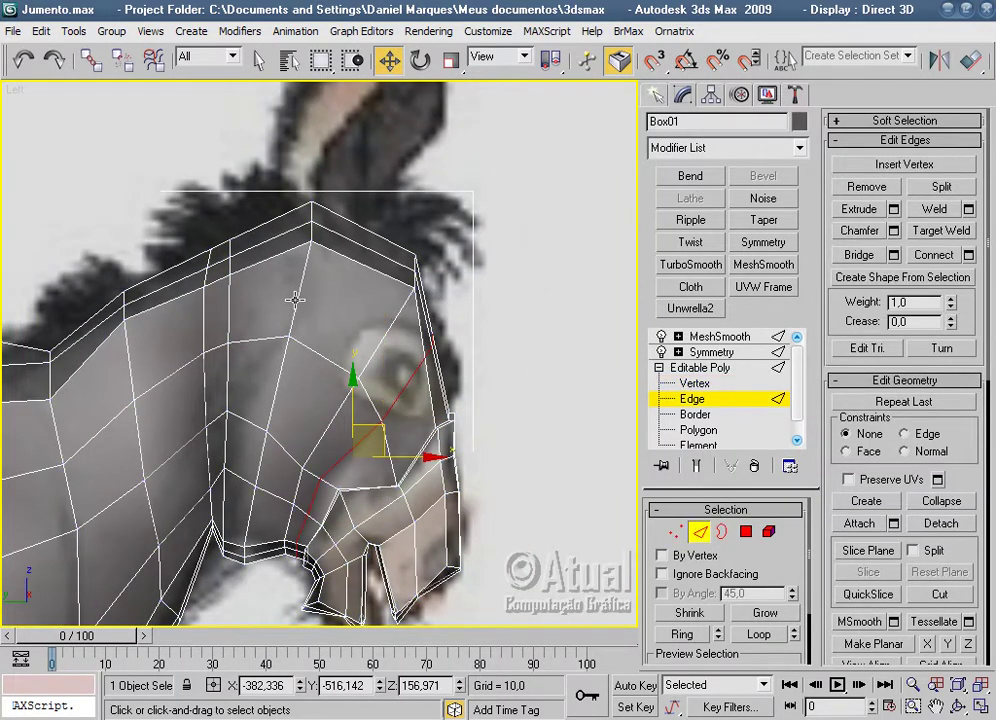
click(228, 320)
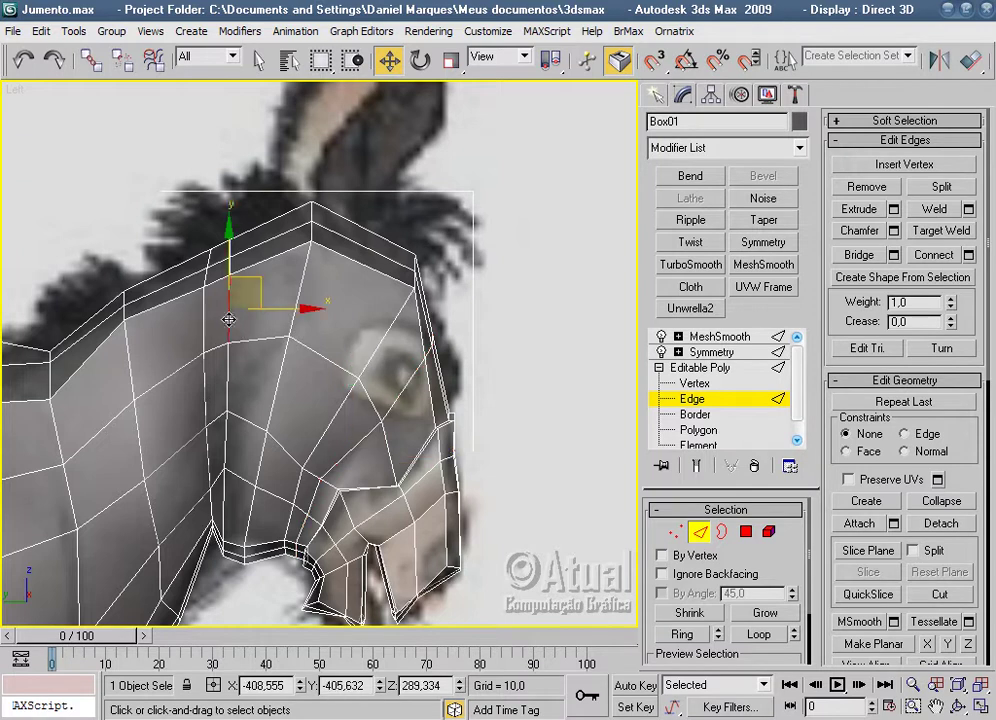
ctrl+click(297, 306)
ctrl+click(380, 340)
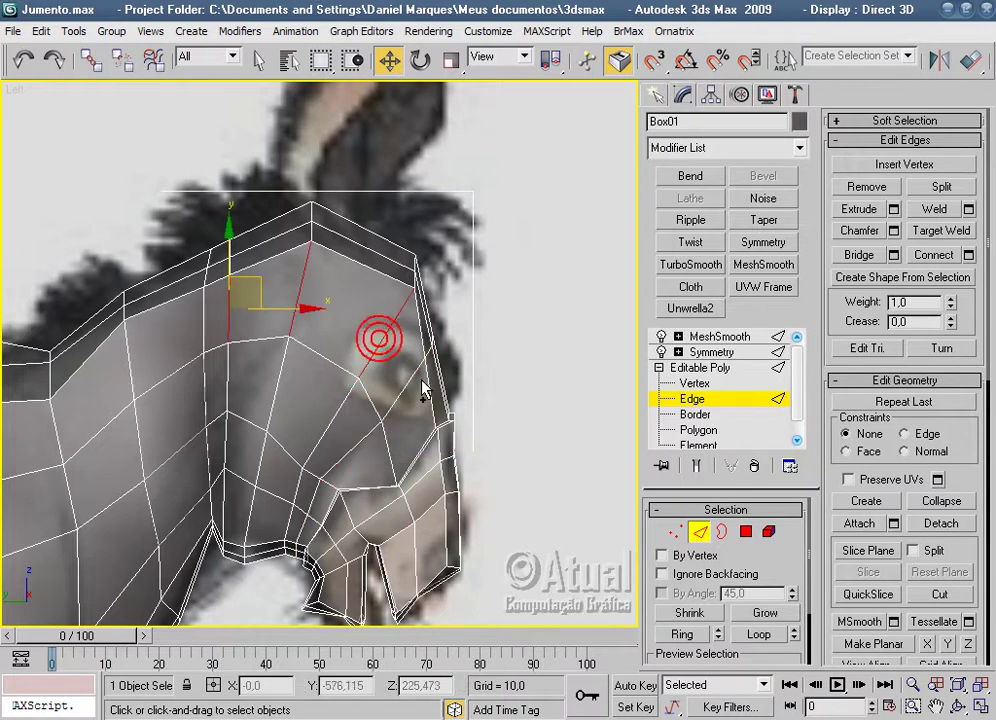
Connect the selected head edges in Perspective to add a new edge loop past the eye.
scroll(409, 382, down, 2)
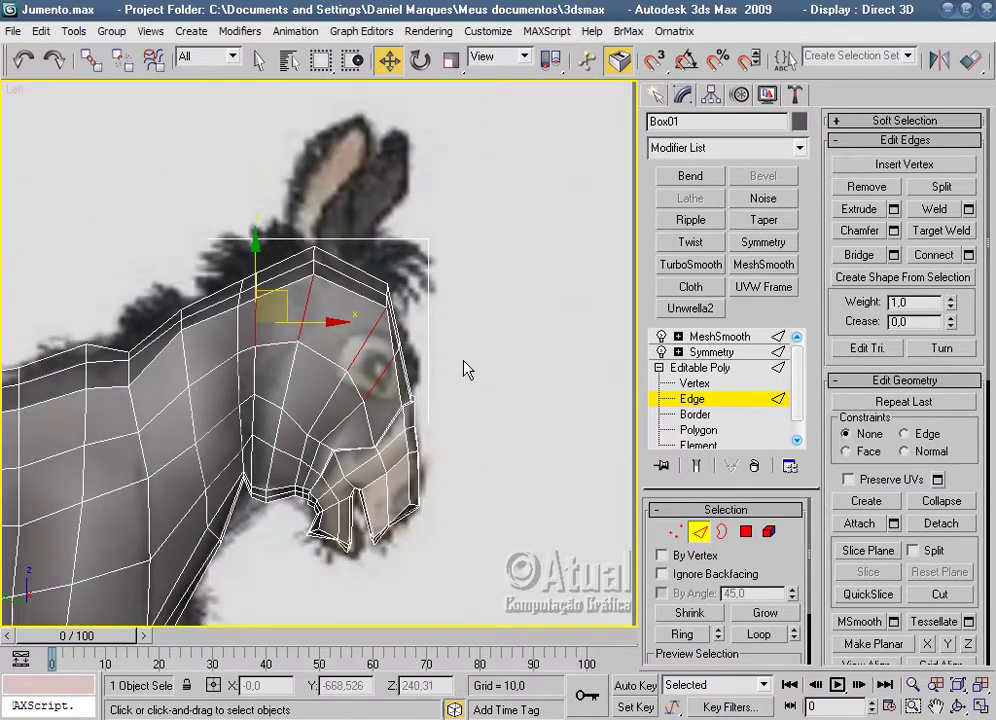
key(p)
mouse_move(467, 362)
alt+middle_down()
mouse_move(456, 433)
mouse_move(515, 443)
mouse_move(466, 368)
alt+middle_up()
scroll(515, 443, up, 3)
scroll(458, 440, up, 3)
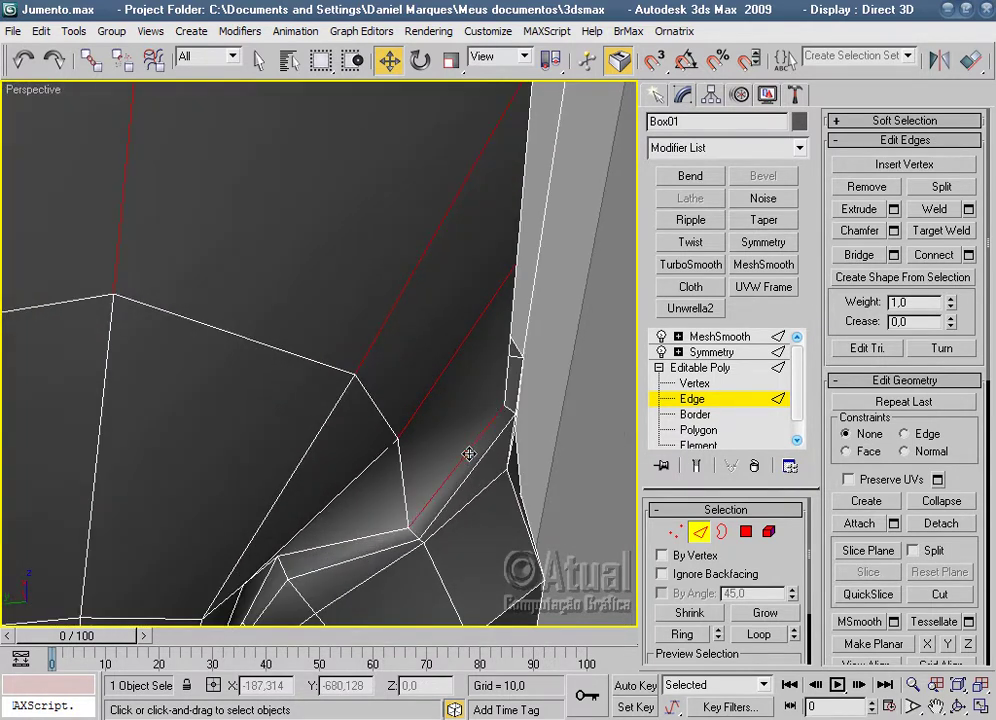
scroll(535, 450, down, 3)
alt+middle_drag(494, 380, 563, 418)
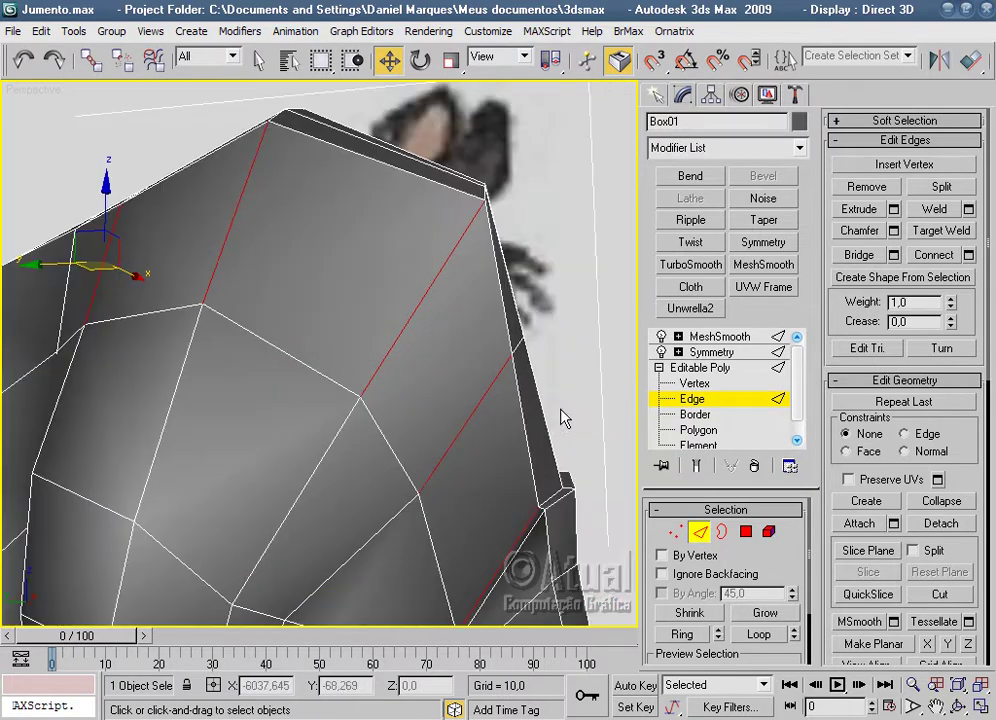
right_click(472, 456)
click(451, 464)
Clear the selection and enable MeshSmooth to preview the smoothed donkey.
click(594, 397)
click(722, 351)
click(716, 336)
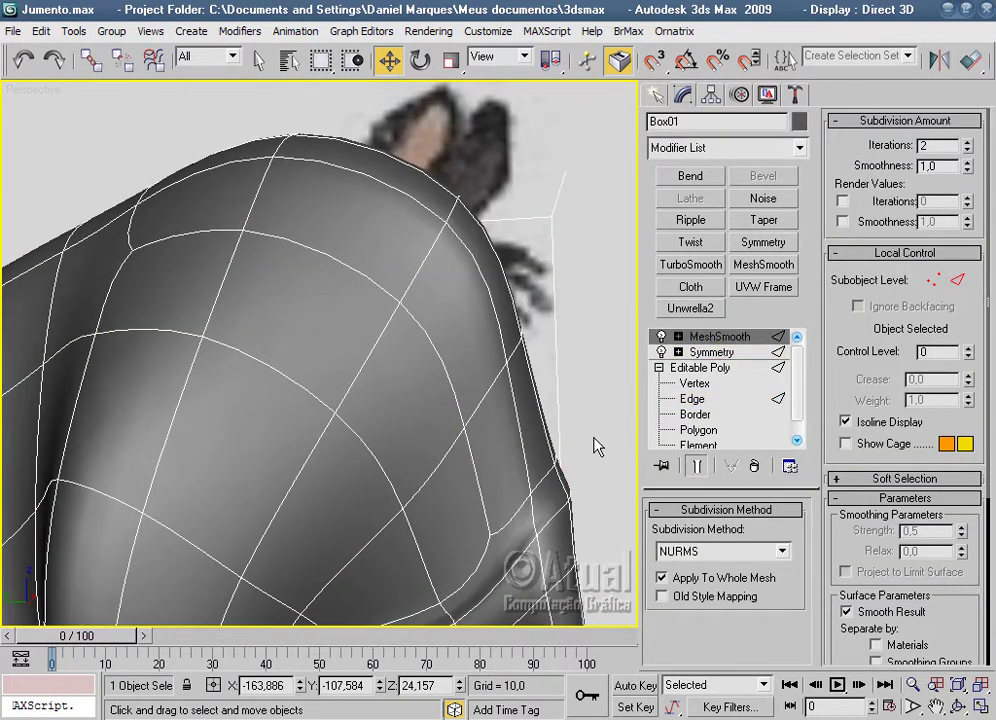
click(612, 428)
scroll(612, 432, down, 5)
Orbit around the smoothed donkey with wireframe hidden to review the body and legs.
mouse_move(607, 435)
alt+middle_down()
mouse_move(534, 445)
mouse_move(437, 490)
alt+middle_up()
key(F4)
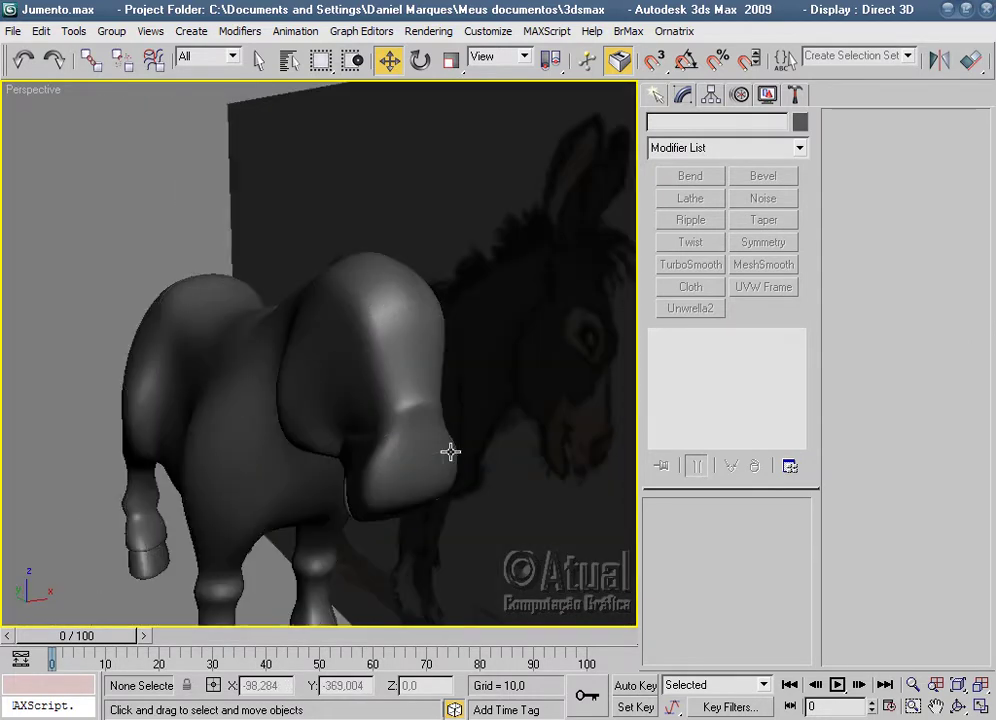
mouse_move(522, 471)
alt+middle_down()
mouse_move(415, 463)
mouse_move(500, 447)
mouse_move(378, 507)
mouse_move(256, 498)
mouse_move(295, 437)
mouse_move(442, 474)
mouse_move(373, 516)
mouse_move(329, 500)
alt+middle_up()
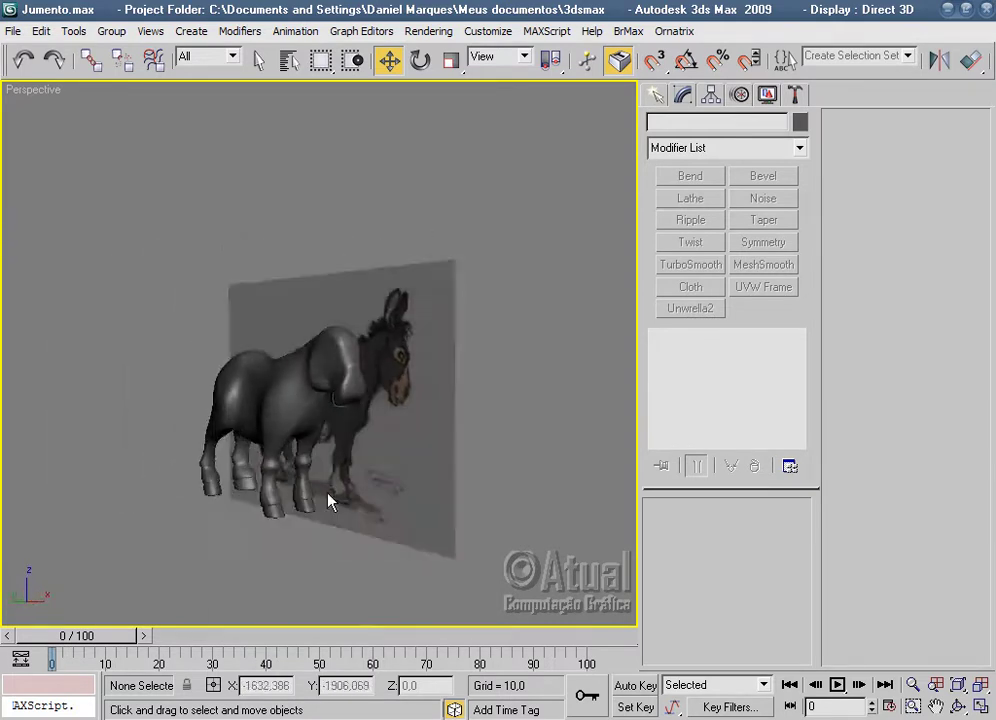
scroll(365, 497, up, 5)
scroll(365, 497, up, 2)
Select Box01 at Polygon level and pick the two front polygons of the muzzle.
click(416, 453)
click(699, 430)
middle_drag(512, 493, 471, 460)
key(F4)
scroll(442, 467, up, 3)
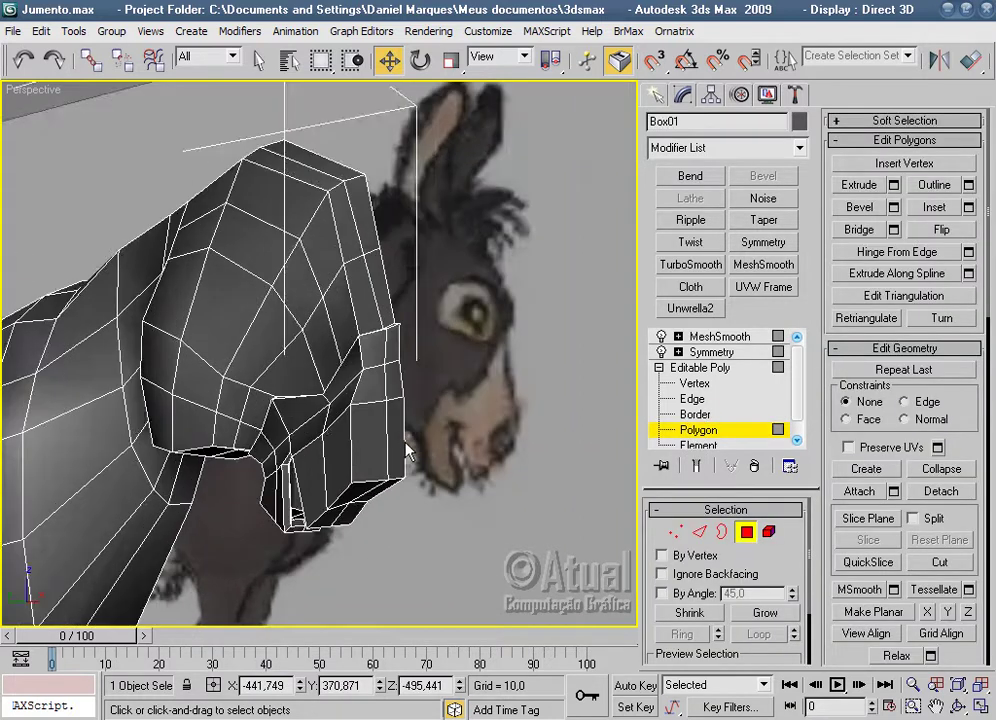
scroll(413, 438, up, 2)
click(361, 496)
ctrl+click(368, 514)
mouse_move(368, 514)
middle_down()
mouse_move(483, 482)
mouse_move(495, 432)
mouse_move(436, 309)
mouse_move(503, 421)
middle_up()
scroll(495, 432, down, 3)
Connect a ring of vertical muzzle edges to add the first new loop.
mouse_move(432, 513)
alt+middle_down()
mouse_move(416, 540)
mouse_move(487, 485)
mouse_move(453, 520)
mouse_move(472, 495)
mouse_move(483, 388)
mouse_move(465, 413)
mouse_move(429, 381)
mouse_move(380, 452)
alt+middle_up()
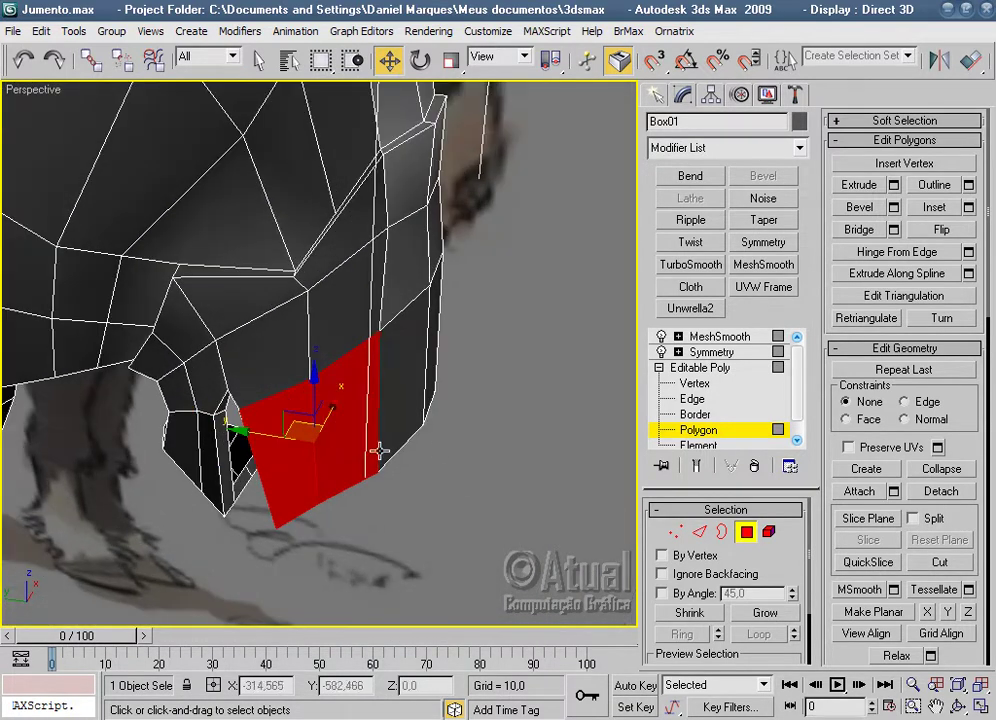
click(430, 448)
click(700, 533)
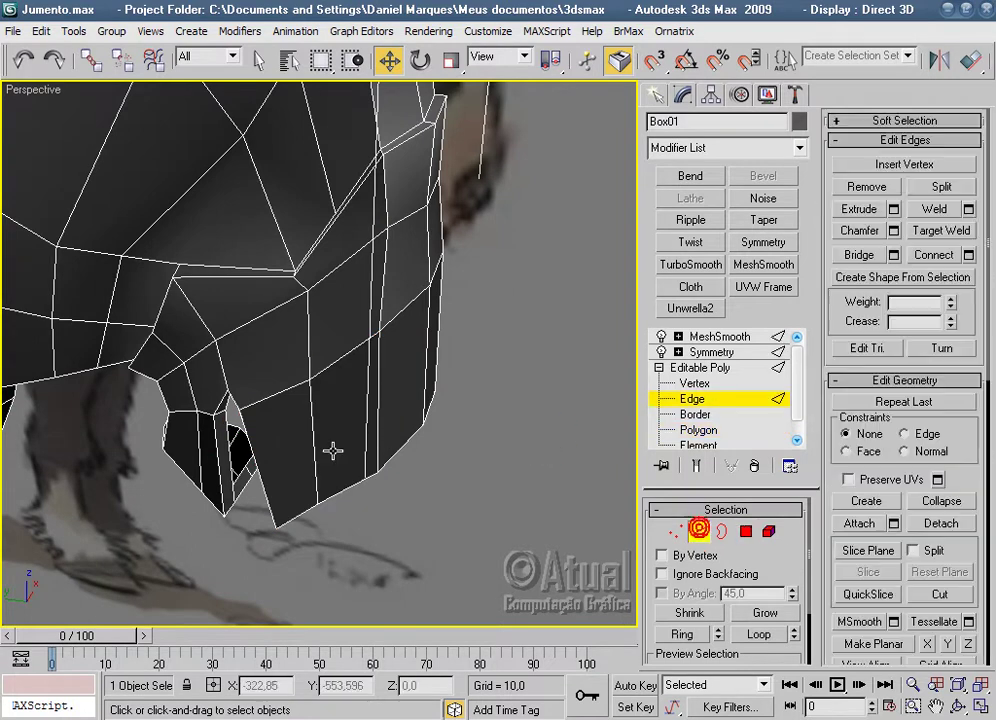
click(315, 453)
click(677, 636)
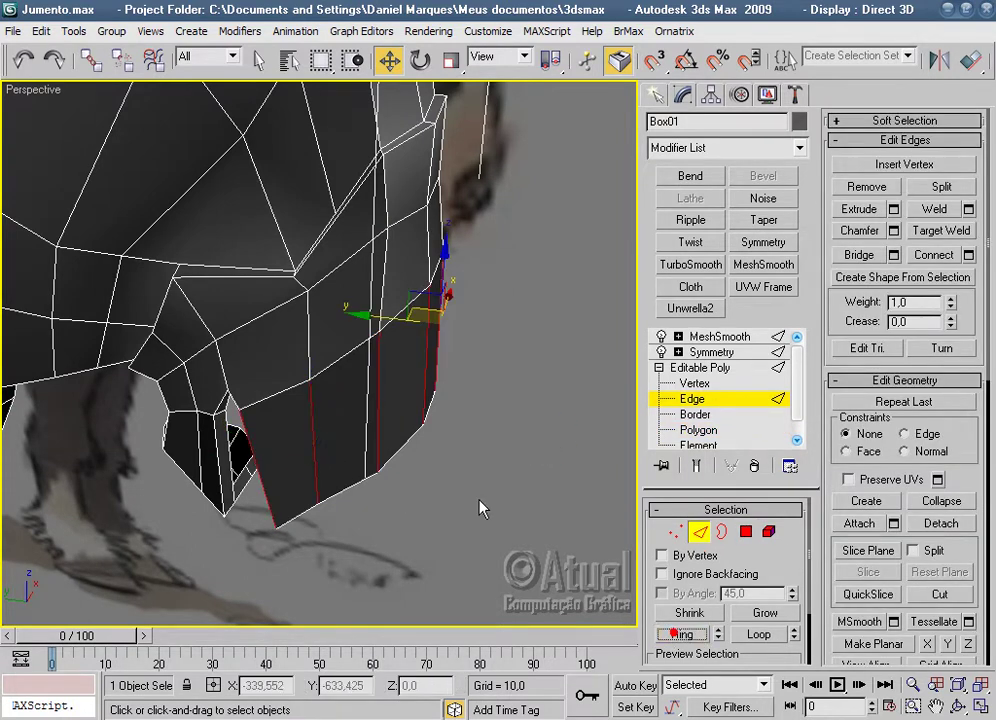
right_click(375, 430)
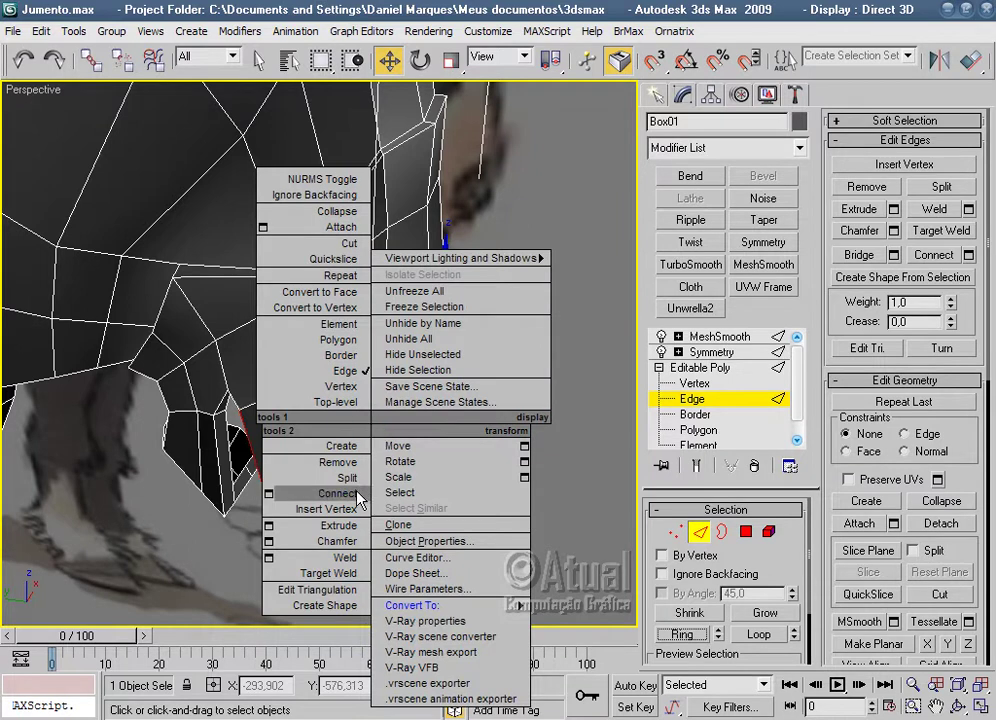
click(288, 490)
Add a second loop by connecting the edge ring near the nostril area.
click(219, 480)
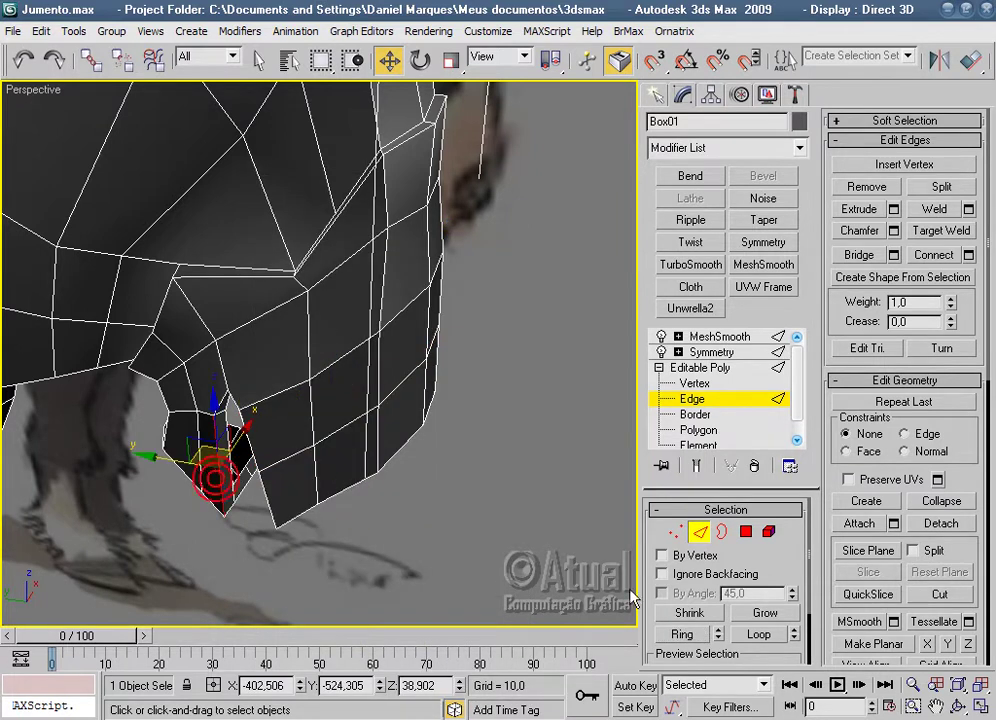
click(677, 636)
right_click(222, 462)
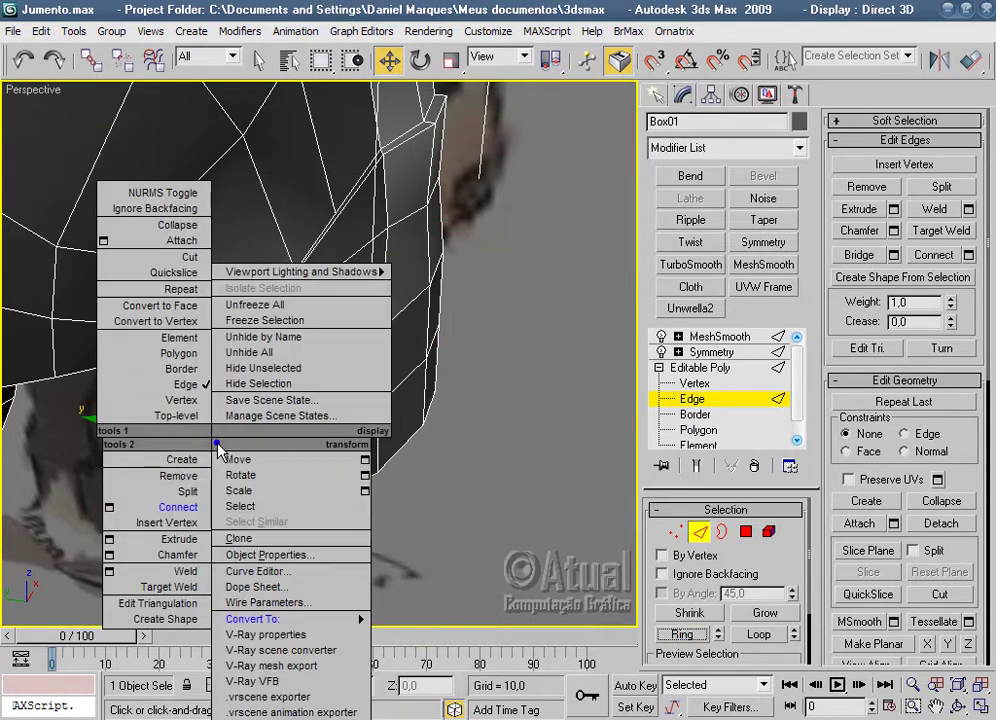
click(143, 507)
Select two polygons on the side of the muzzle in the Left view.
mouse_move(526, 446)
alt+middle_down()
mouse_move(551, 313)
mouse_move(567, 329)
mouse_move(571, 225)
mouse_move(445, 394)
mouse_move(472, 420)
alt+middle_up()
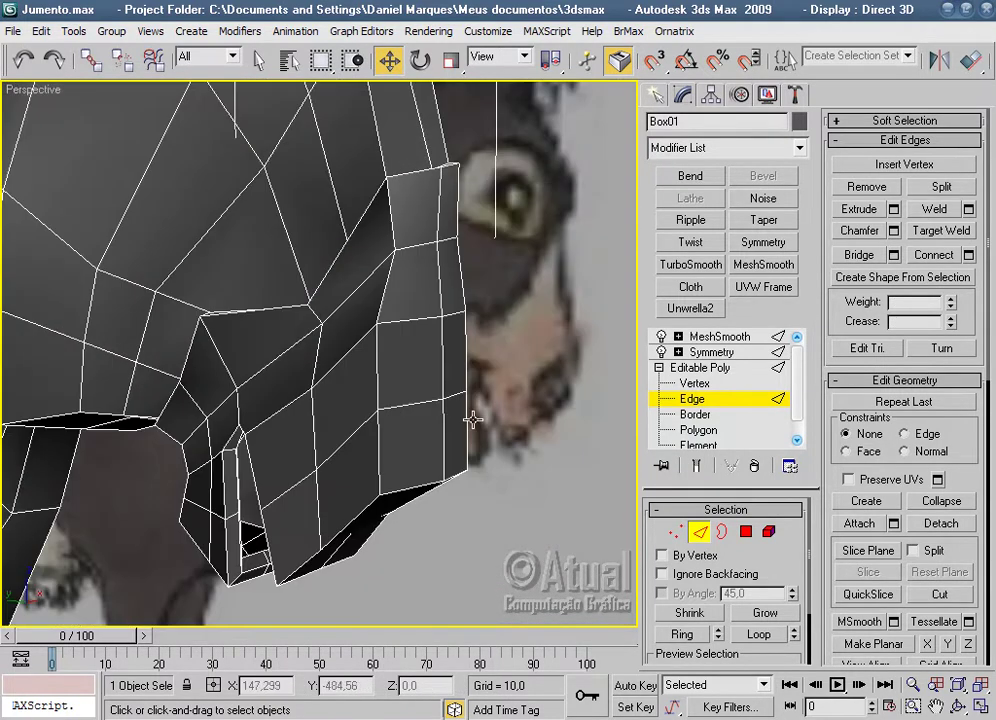
key(l)
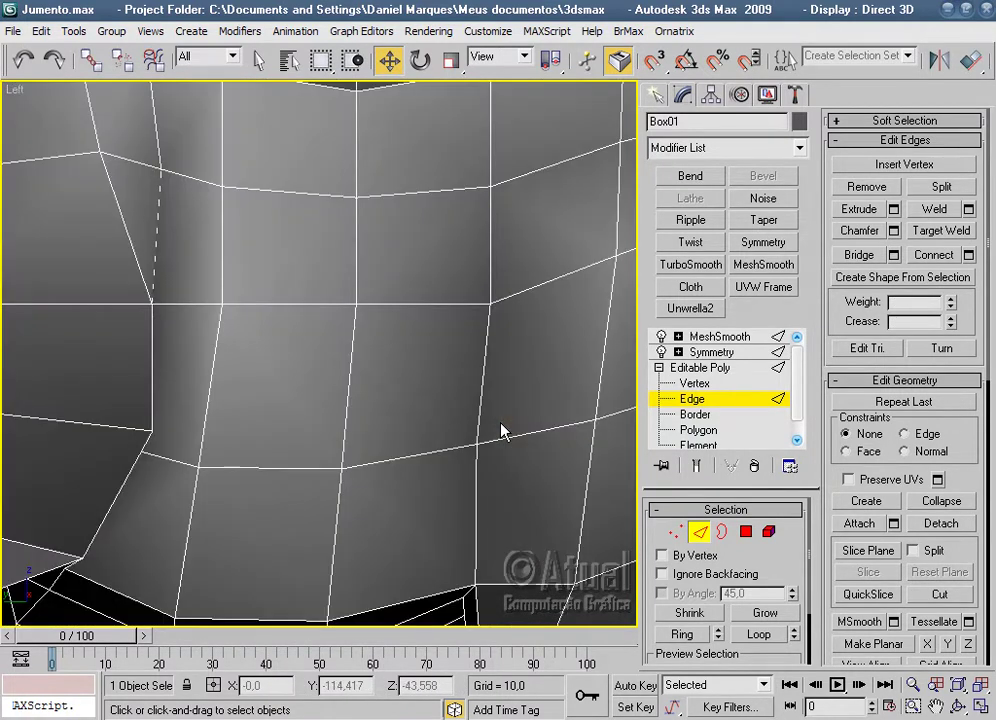
scroll(496, 429, down, 3)
scroll(442, 411, down, 3)
scroll(356, 422, up, 3)
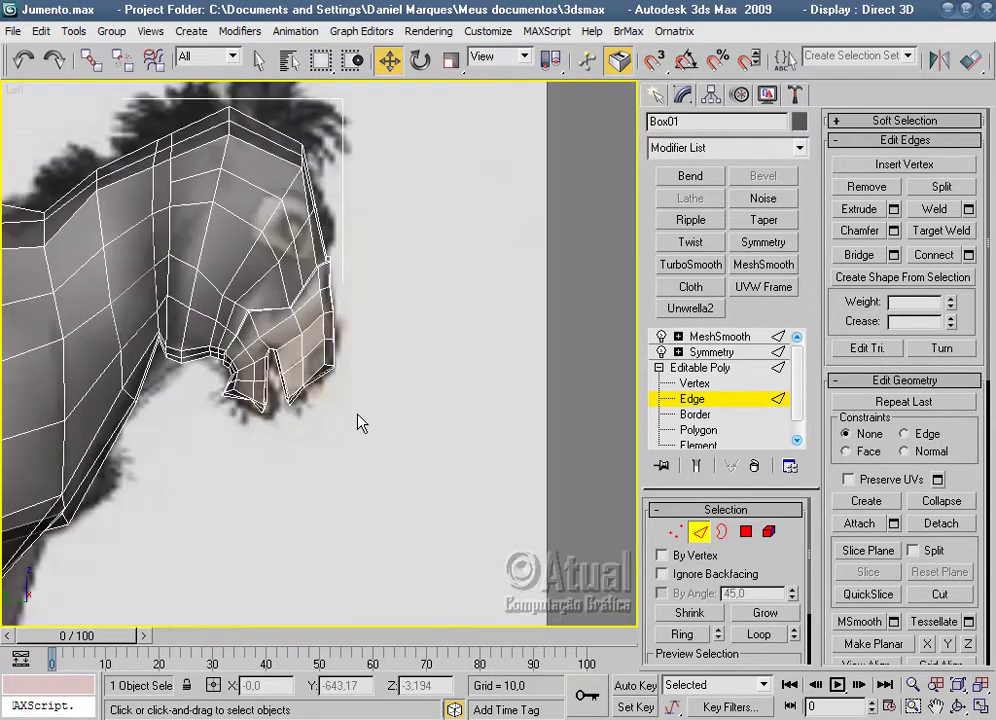
scroll(360, 422, up, 3)
scroll(360, 422, up, 2)
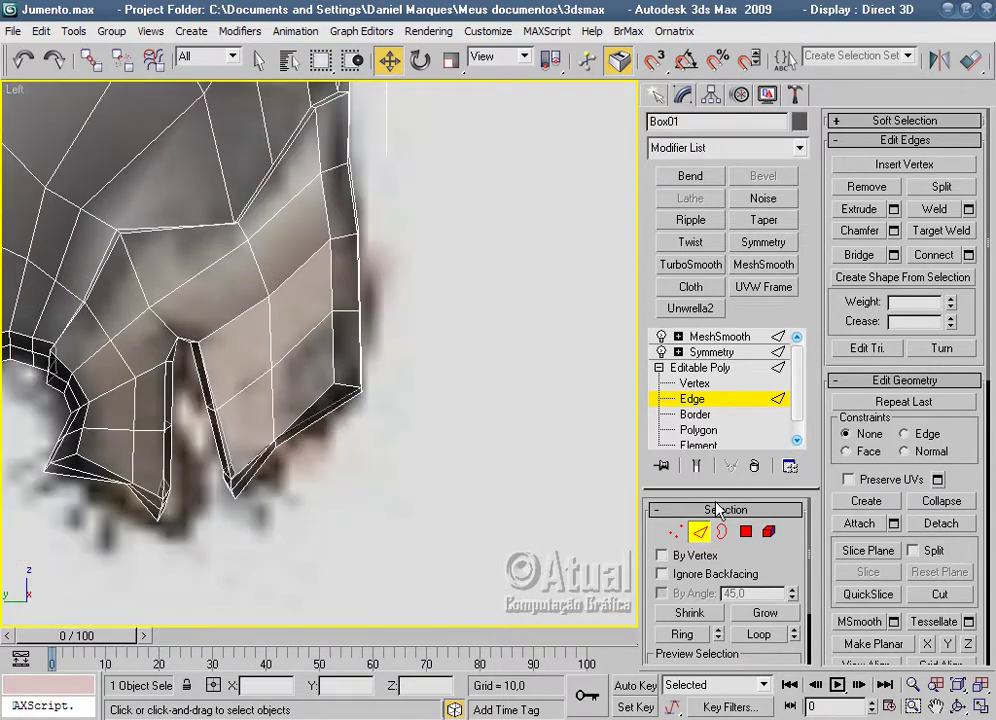
click(746, 532)
scroll(361, 364, up, 1)
scroll(361, 364, up, 1)
click(342, 319)
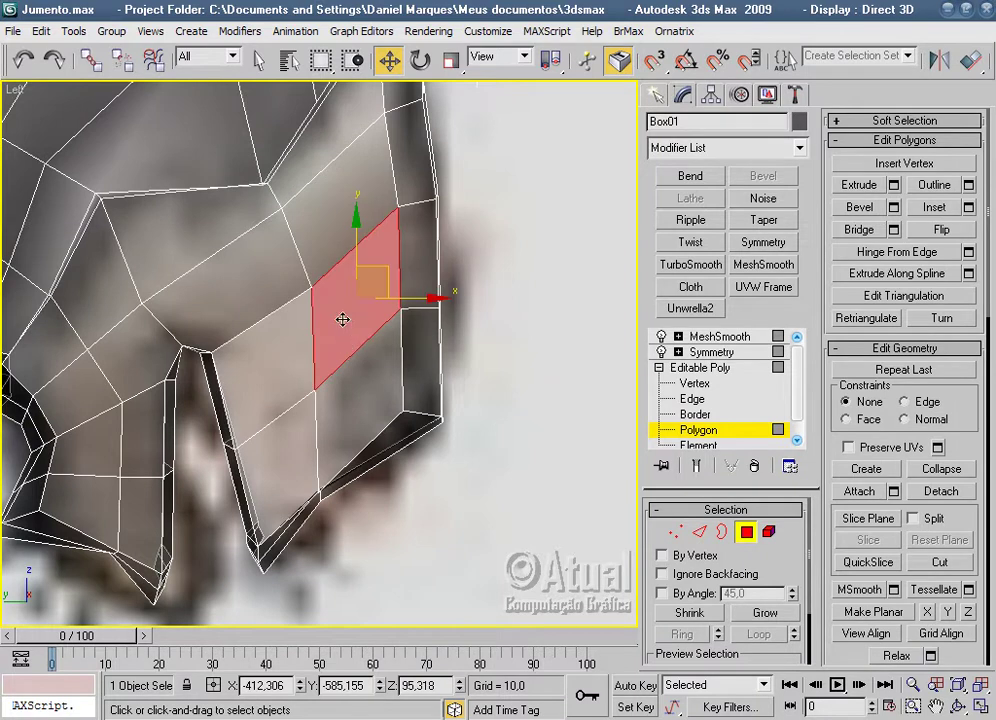
ctrl+click(363, 382)
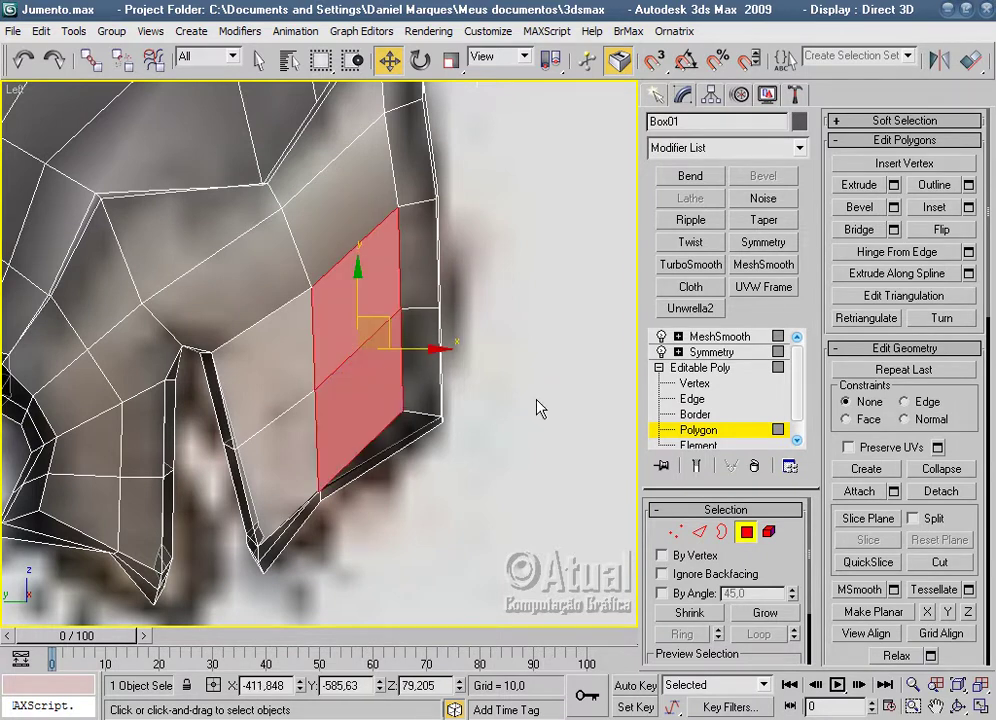
Pull two muzzle vertices slightly inward in the Left view.
click(676, 534)
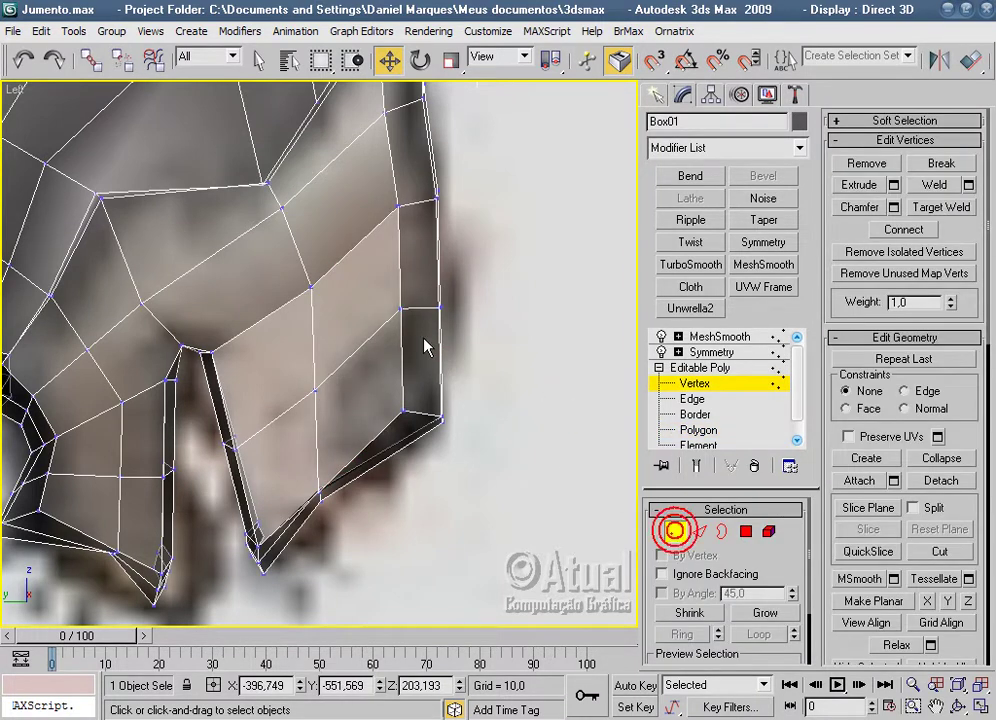
drag(440, 307, 418, 307)
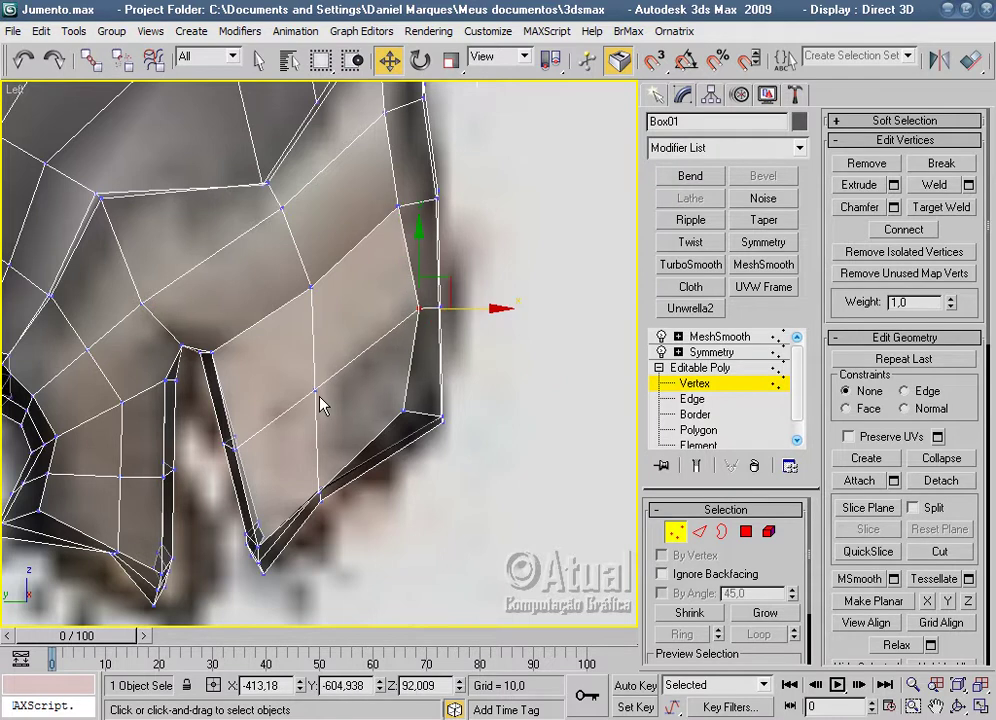
drag(318, 392, 292, 389)
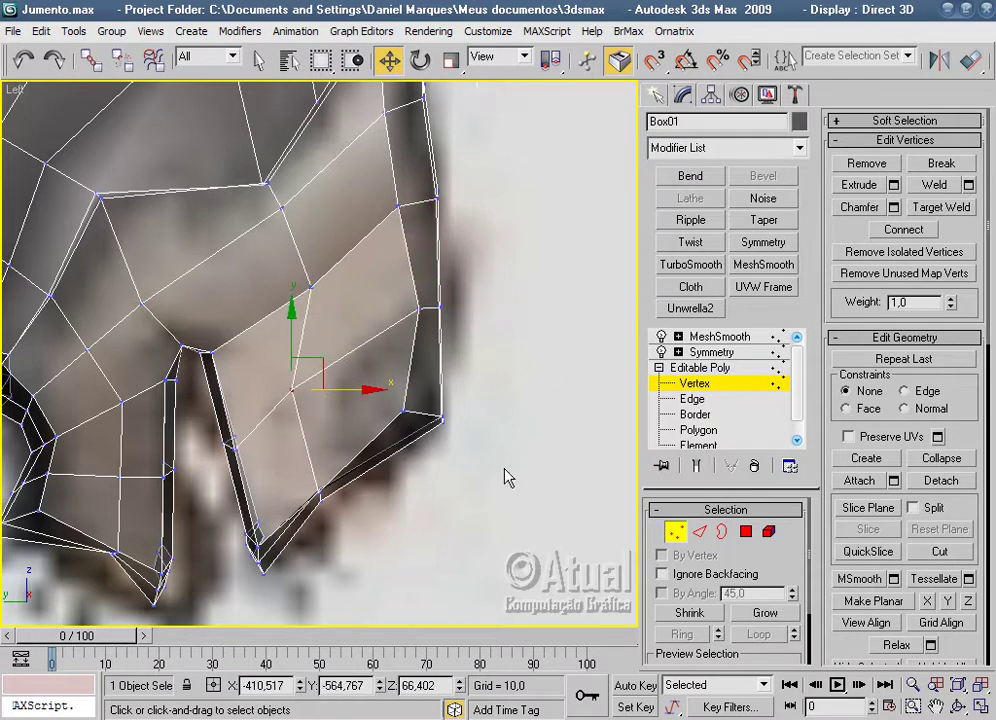
click(746, 534)
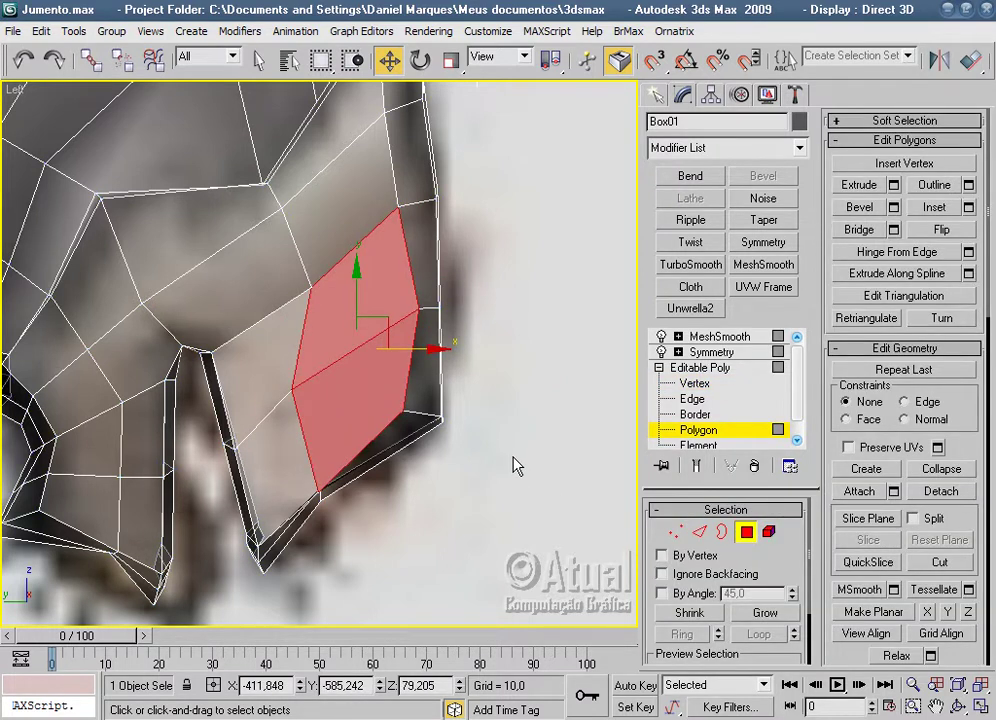
Lower the muzzle corner vertex and shift it slightly along X in Perspective.
key(p)
mouse_move(513, 465)
alt+middle_down()
mouse_move(509, 451)
mouse_move(398, 450)
mouse_move(393, 340)
mouse_move(521, 375)
mouse_move(398, 381)
mouse_move(456, 545)
mouse_move(347, 513)
mouse_move(662, 513)
alt+middle_up()
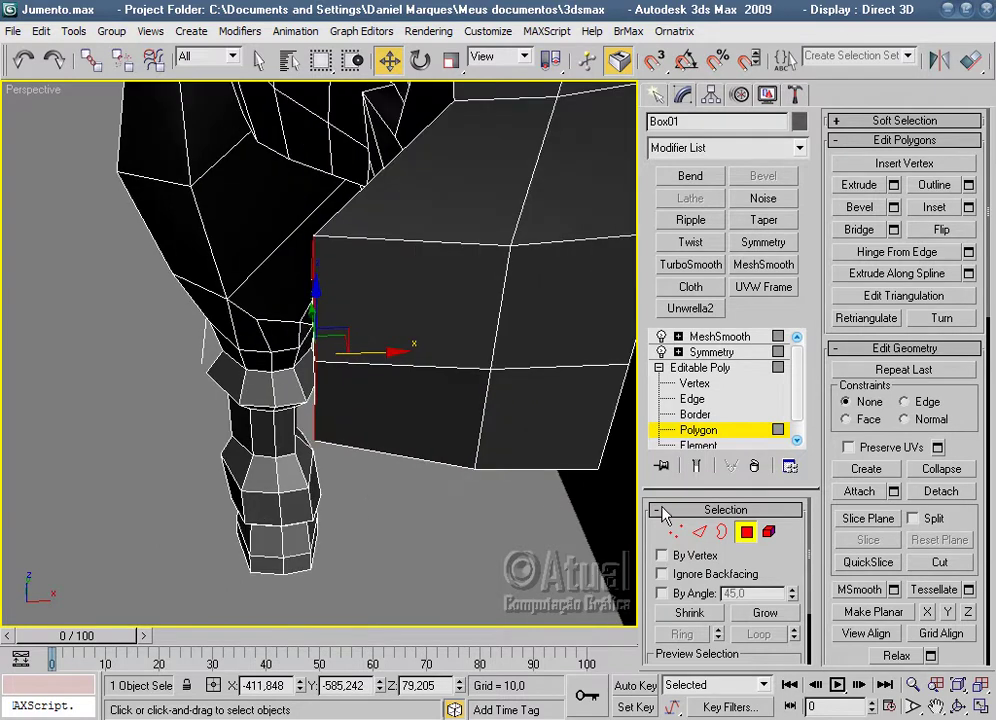
click(676, 532)
mouse_move(560, 525)
alt+middle_down()
mouse_move(418, 518)
mouse_move(360, 345)
alt+middle_up()
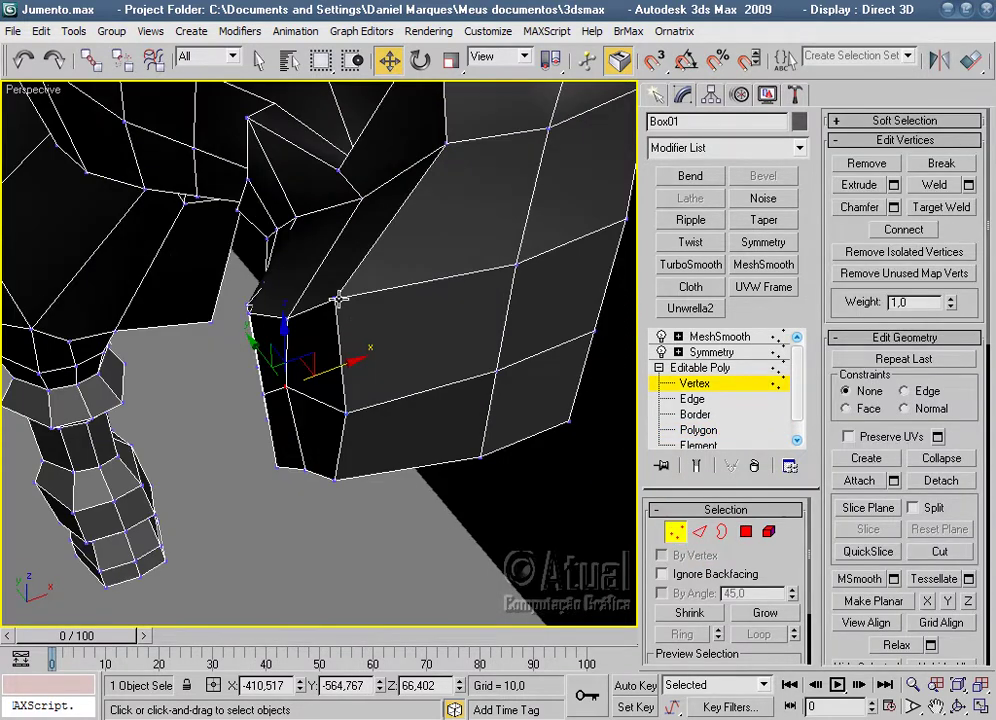
click(339, 299)
drag(335, 285, 342, 540)
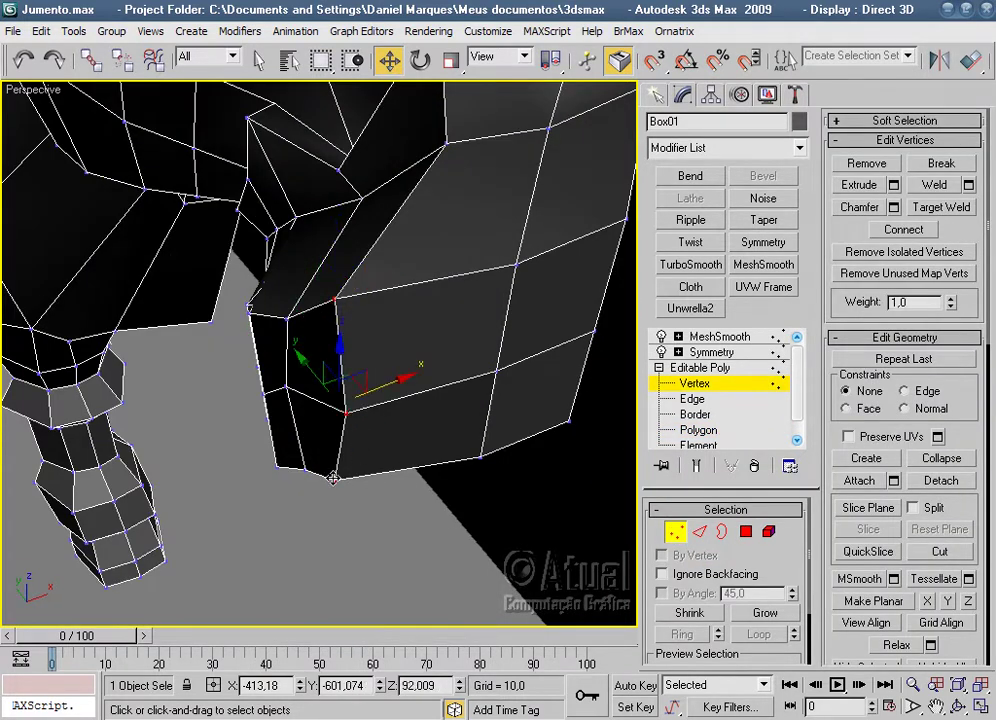
alt+middle_drag(342, 540, 347, 463)
drag(350, 405, 375, 404)
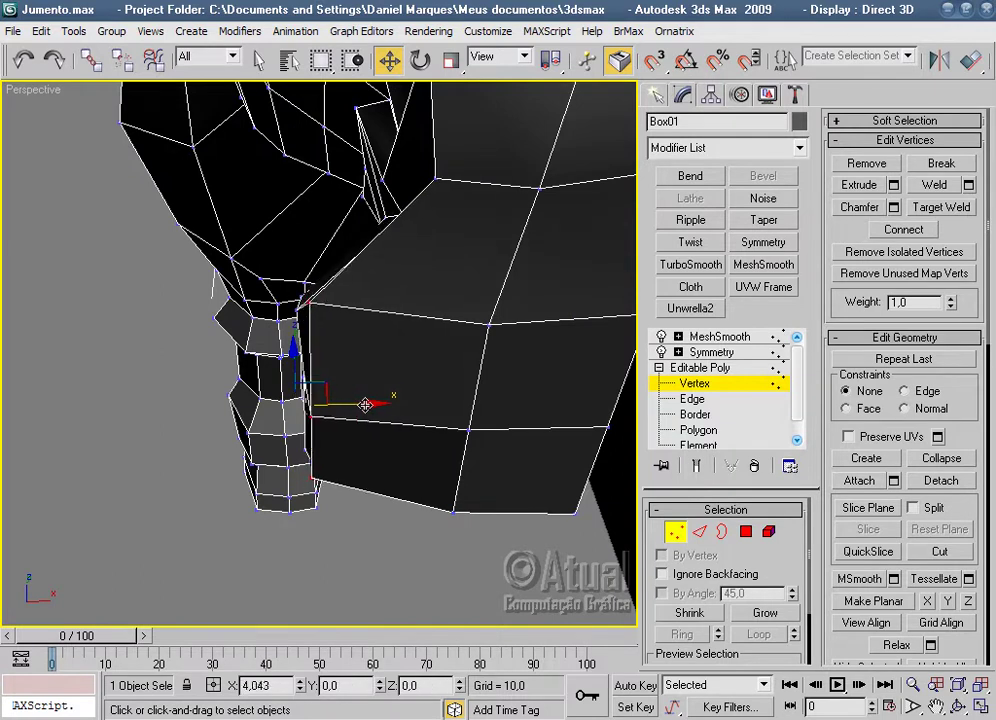
Select the muzzle face where the nostril will go.
scroll(477, 338, down, 2)
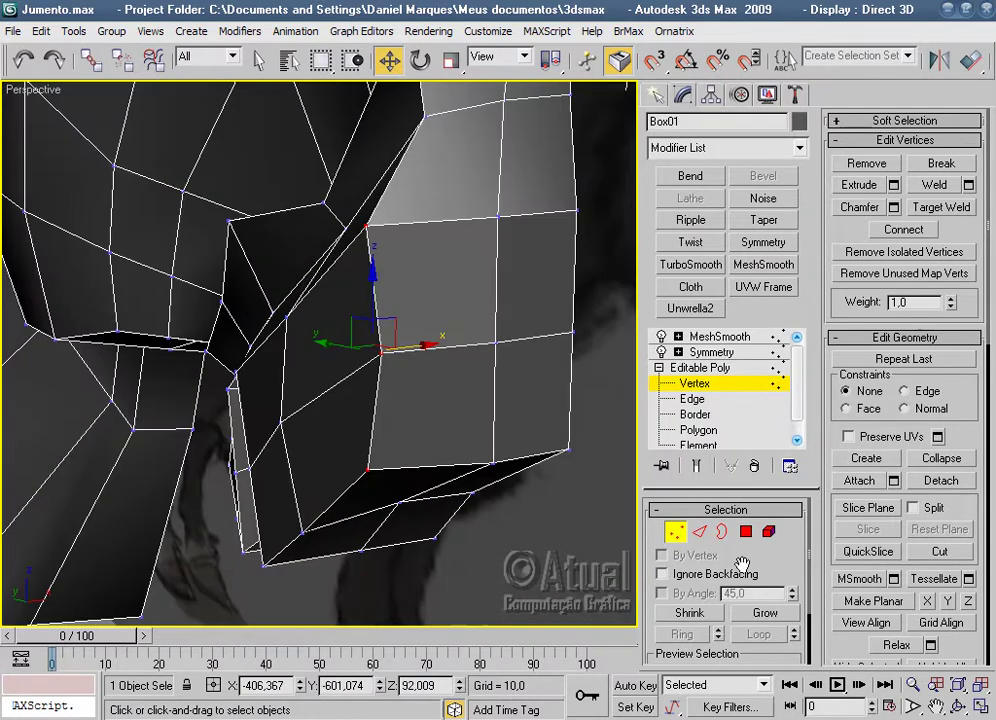
key(4)
scroll(538, 455, up, 3)
alt+middle_drag(538, 455, 585, 351)
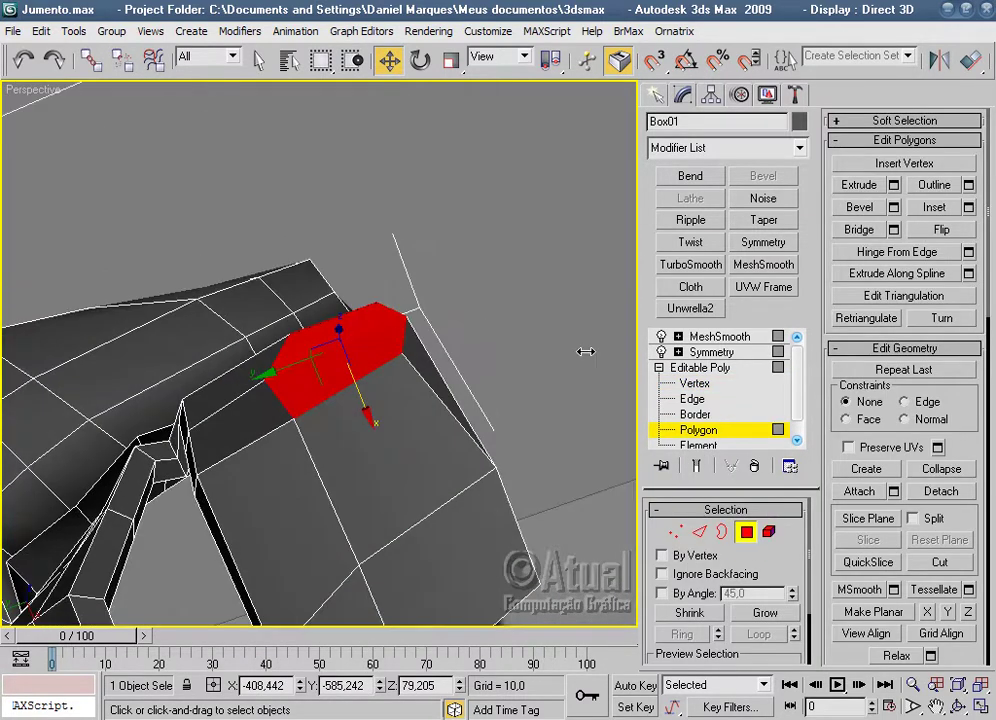
Bevel the nostril face with height 7,843 and outline -4,327.
click(894, 207)
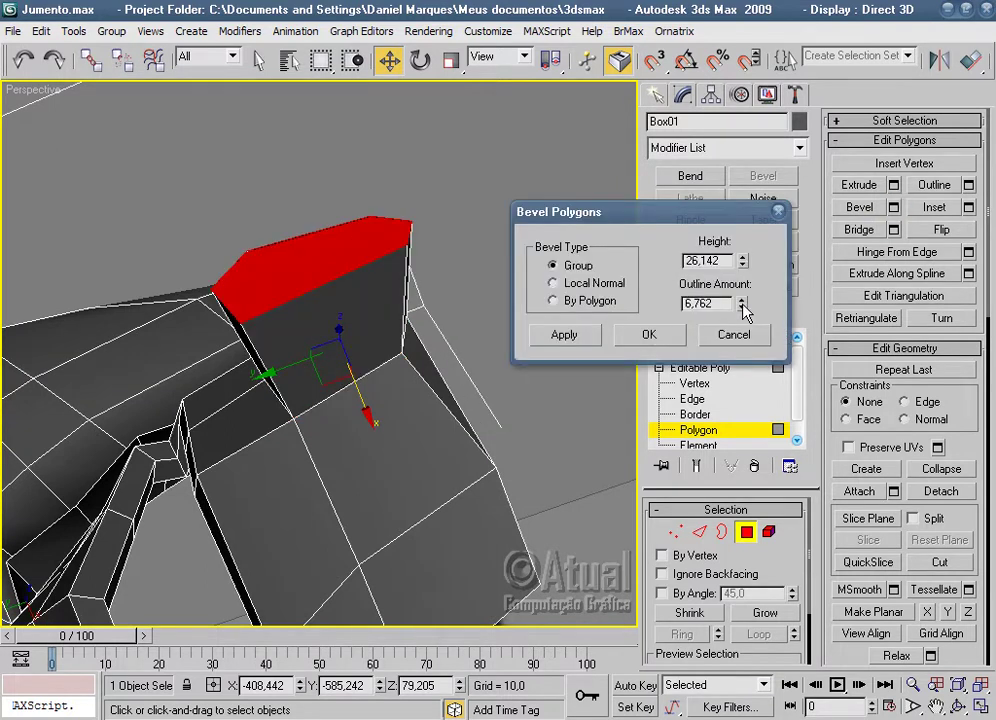
drag(742, 309, 742, 325)
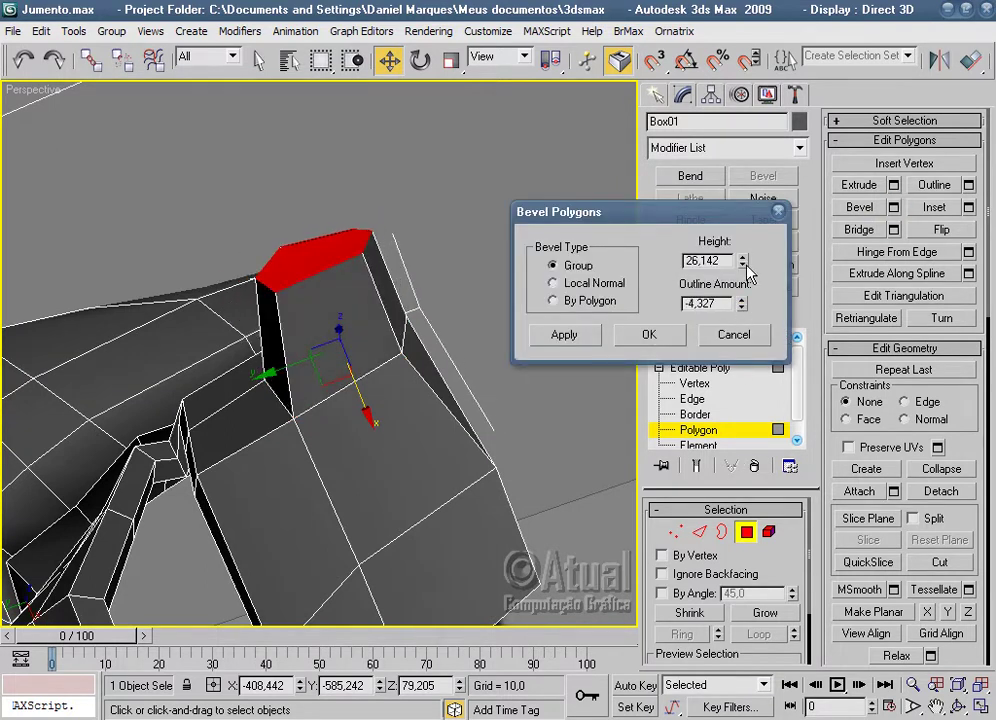
drag(743, 264, 735, 340)
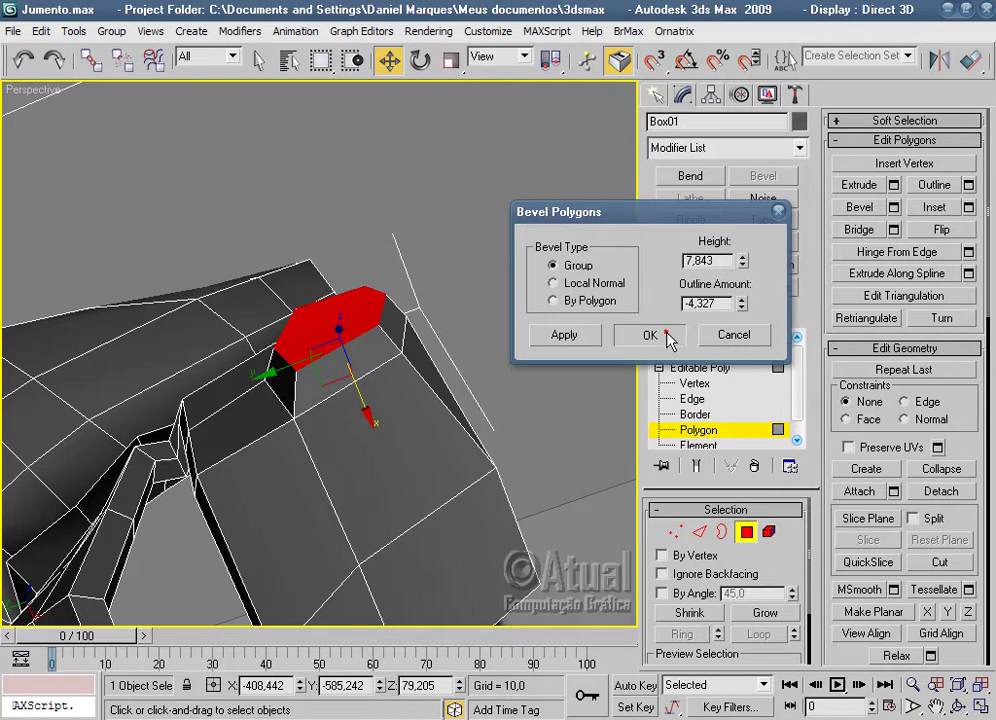
click(668, 338)
Enable MeshSmooth and inspect the smoothed nose without wireframe, then reselect the mesh.
alt+middle_drag(549, 373, 468, 487)
click(720, 336)
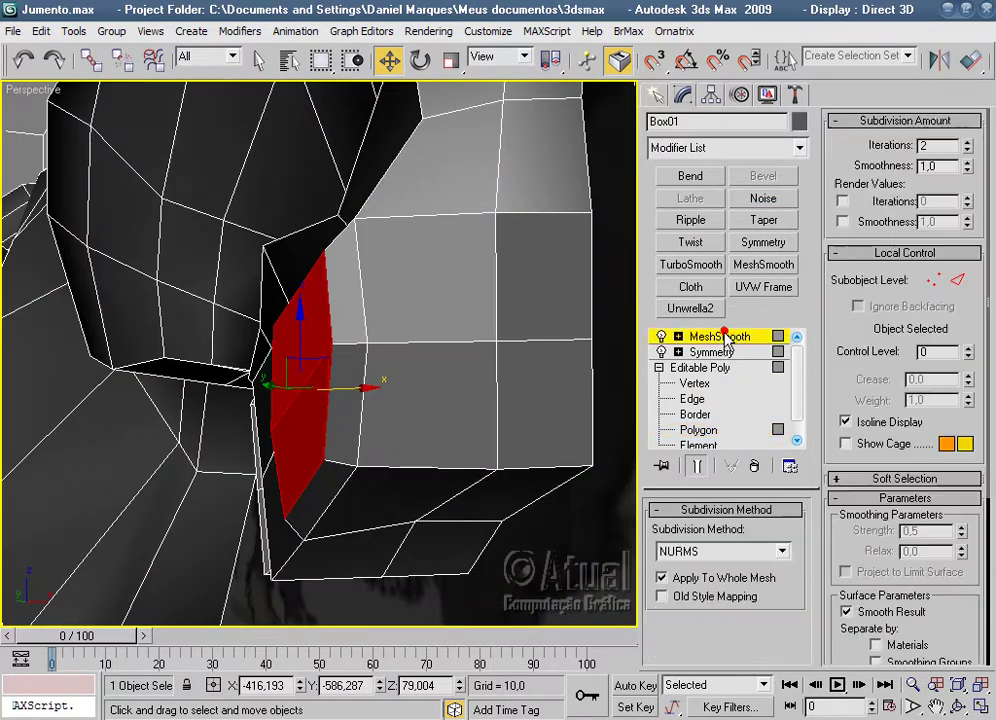
click(582, 549)
scroll(557, 537, down, 3)
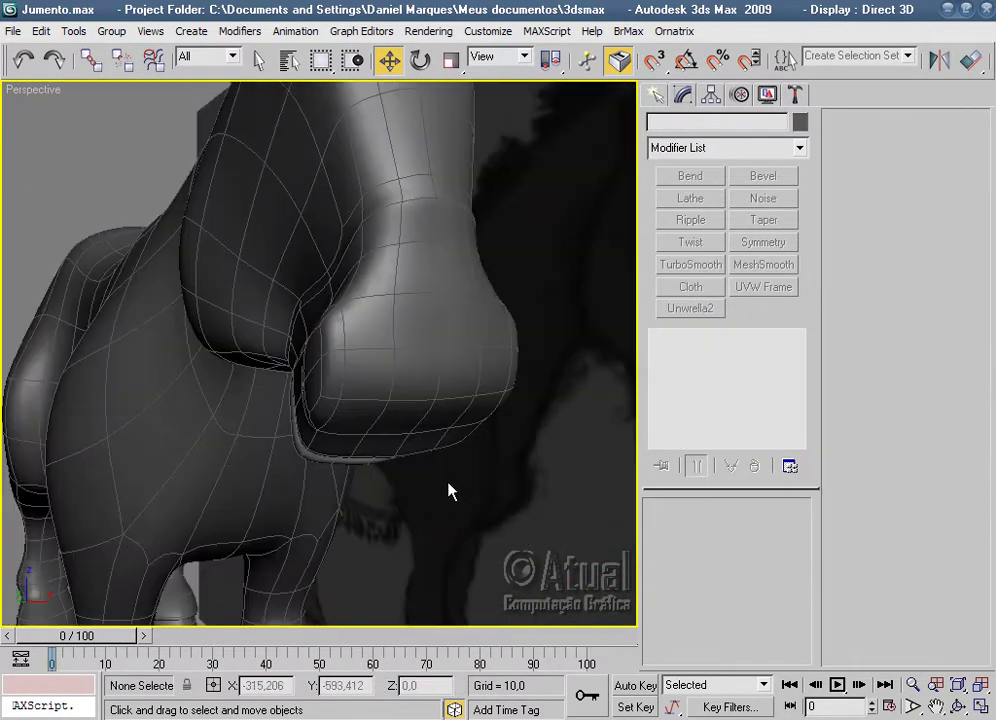
key(F4)
scroll(387, 493, up, 3)
mouse_move(558, 489)
middle_down()
mouse_move(470, 470)
mouse_move(478, 433)
middle_up()
scroll(478, 440, up, 2)
scroll(478, 444, up, 3)
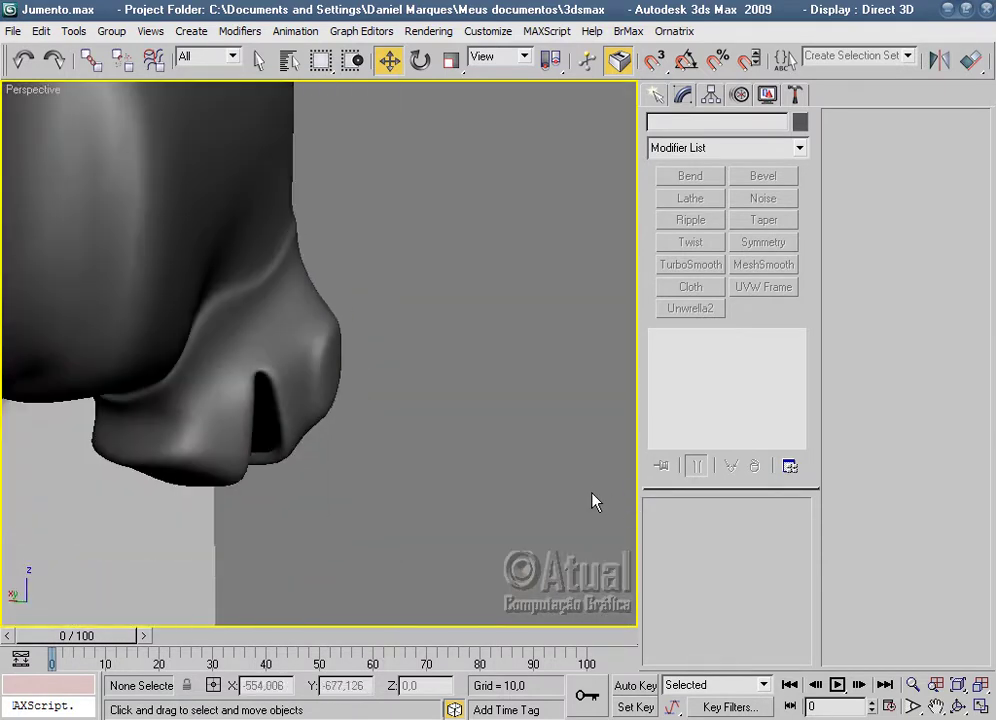
scroll(416, 460, down, 3)
scroll(398, 418, up, 3)
click(398, 418)
Inset the nostril face by 3,396.
click(660, 440)
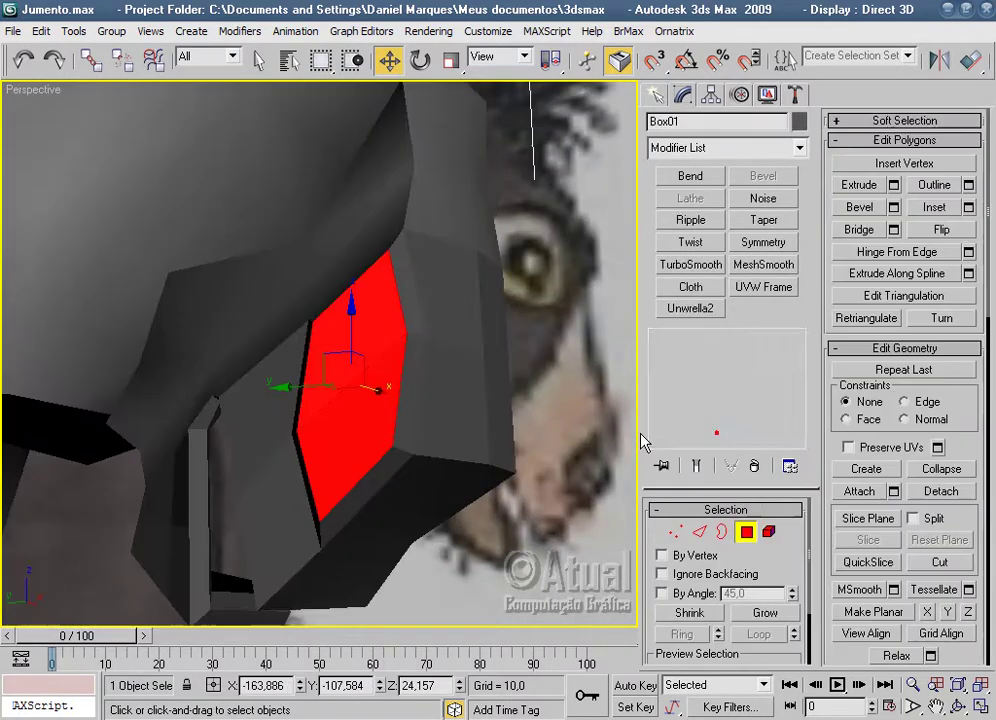
mouse_move(518, 440)
alt+middle_down()
mouse_move(576, 462)
mouse_move(534, 458)
alt+middle_up()
scroll(572, 462, up, 2)
key(F4)
click(968, 207)
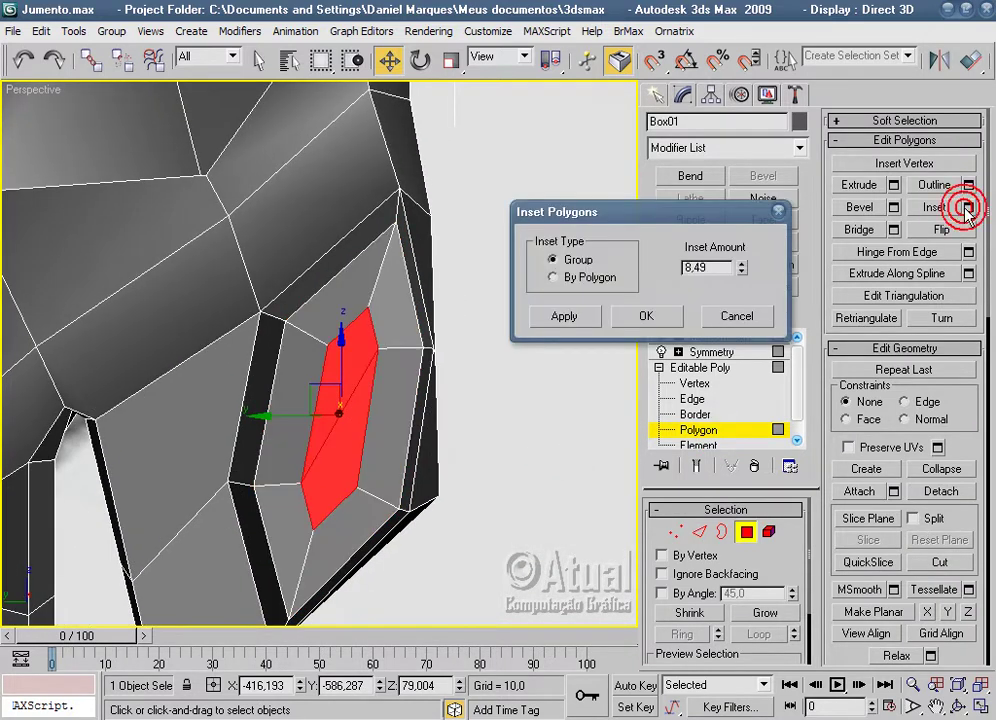
drag(741, 266, 747, 322)
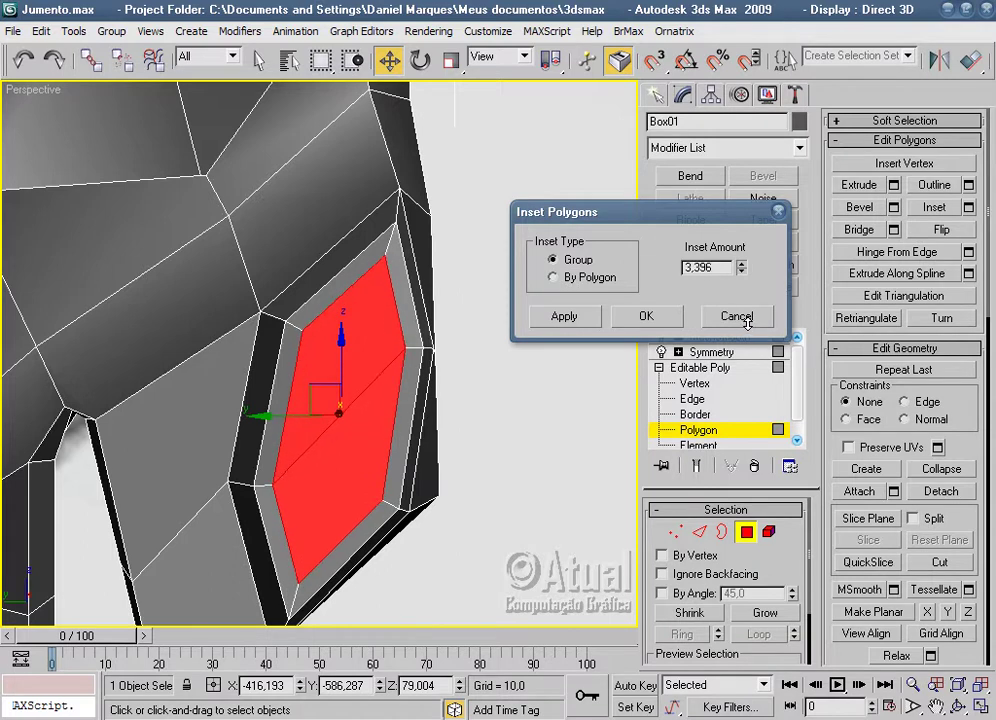
click(646, 316)
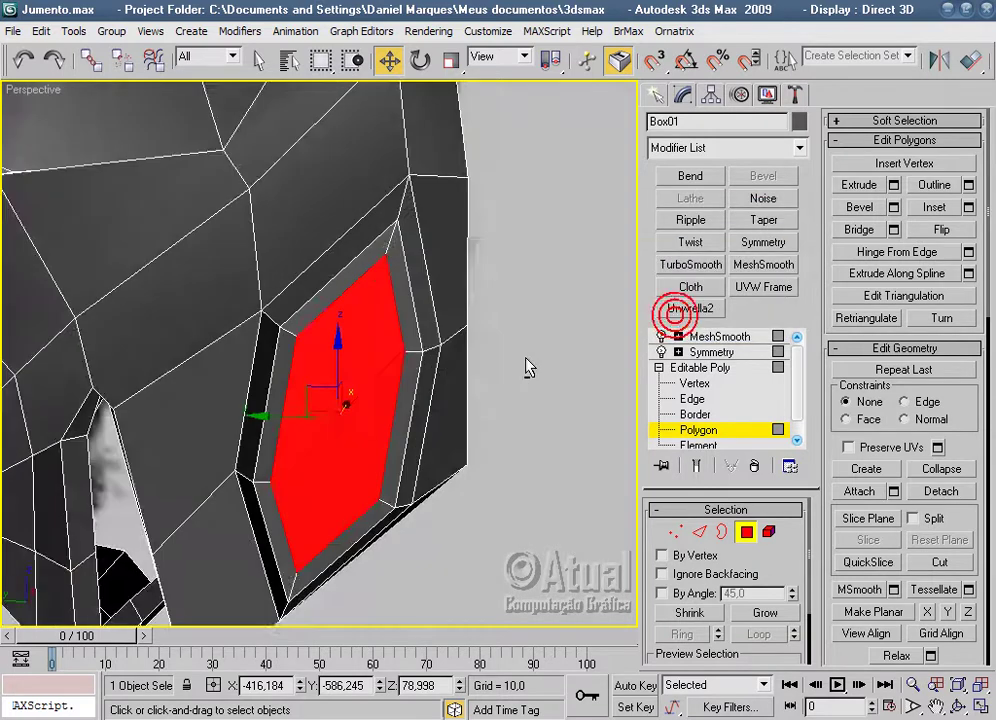
In the Left view, pull the top inset rim vertex down and nudge another up.
scroll(527, 367, up, 2)
click(675, 531)
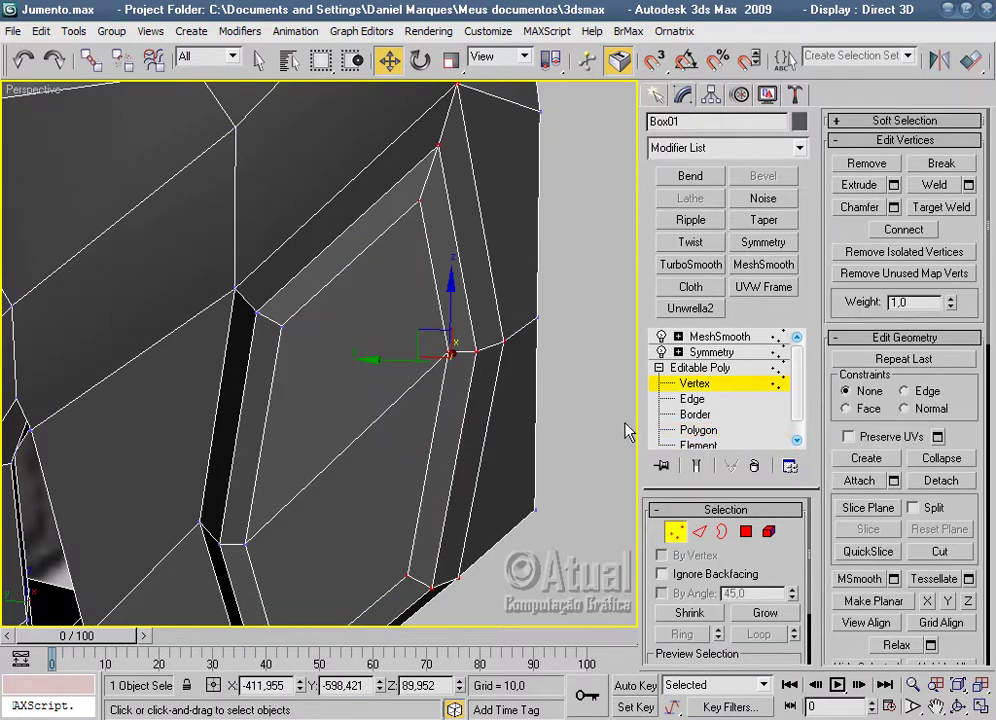
key(l)
scroll(520, 400, up, 3)
click(548, 342)
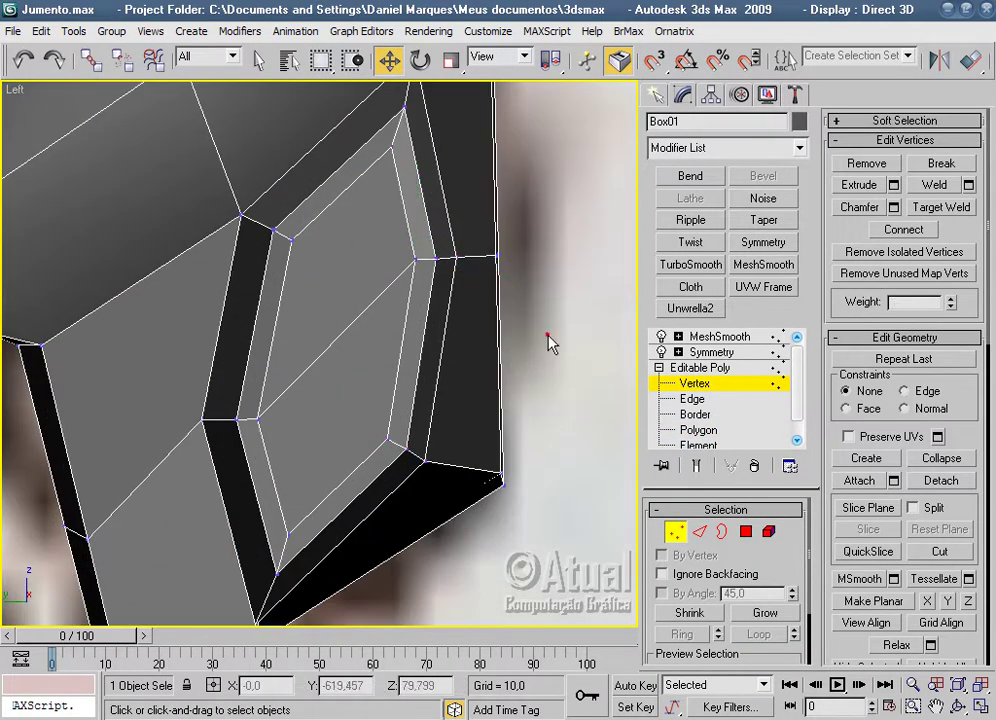
click(390, 144)
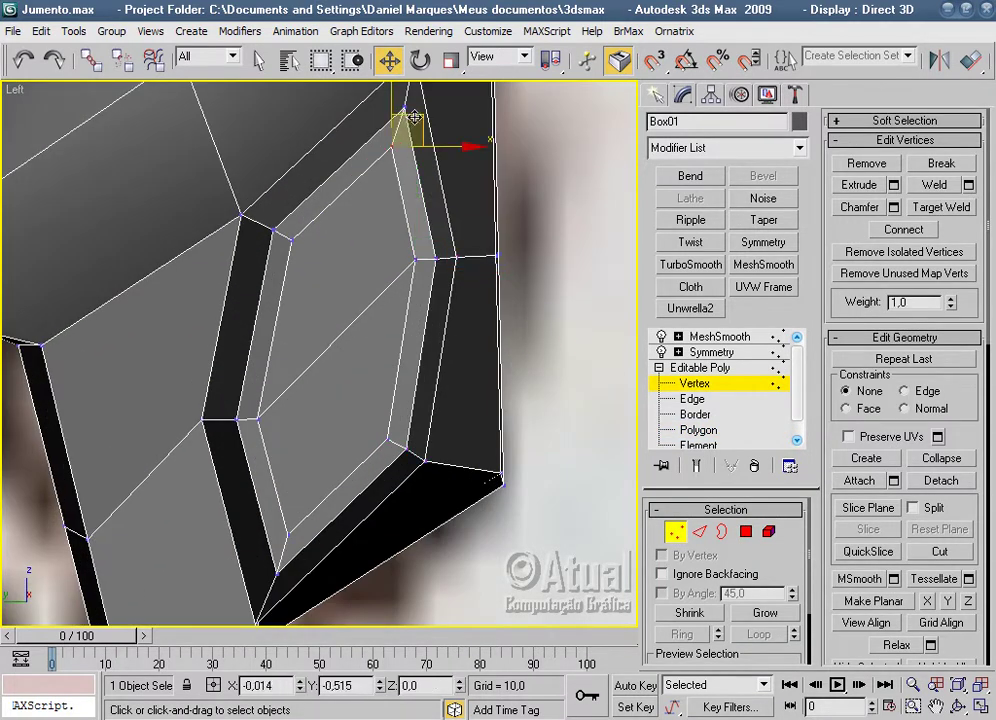
drag(413, 118, 409, 139)
click(290, 534)
drag(291, 534, 290, 517)
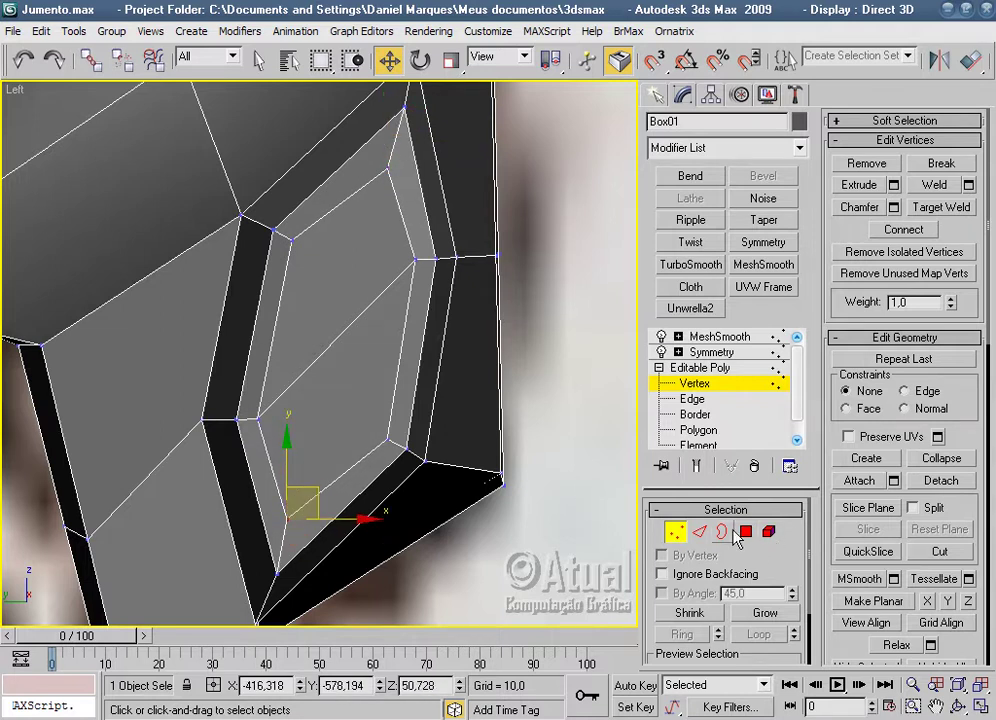
Return to face editing and orbit back to the Perspective view of the muzzle.
click(745, 532)
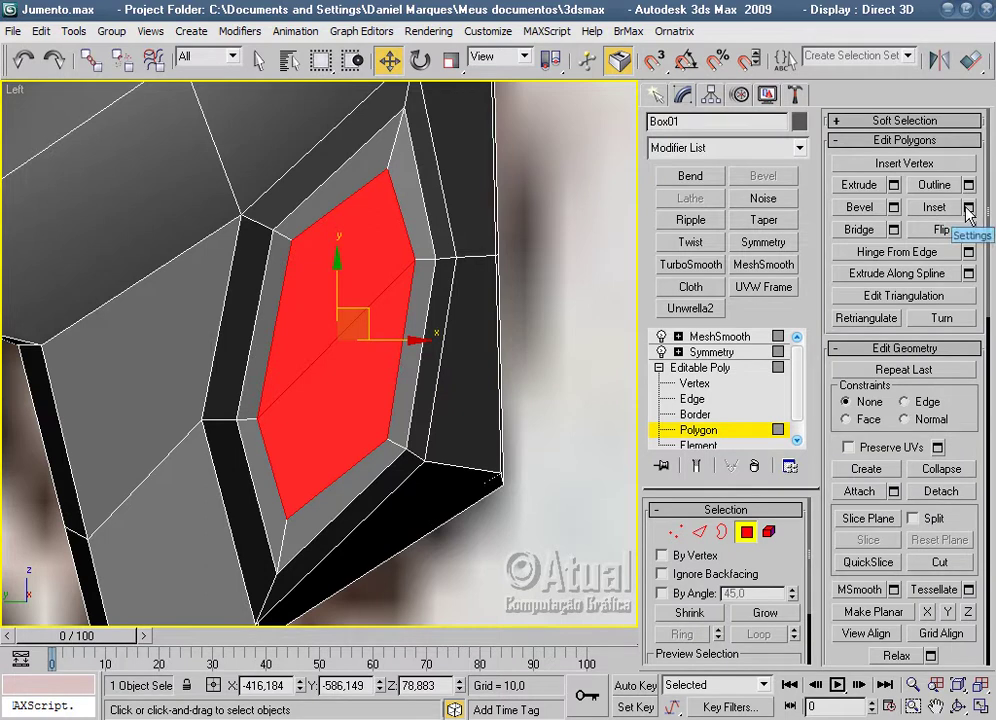
scroll(593, 430, down, 2)
mouse_move(571, 429)
alt+middle_down()
mouse_move(509, 455)
mouse_move(428, 430)
mouse_move(429, 305)
mouse_move(569, 333)
mouse_move(579, 307)
mouse_move(541, 405)
mouse_move(467, 445)
mouse_move(516, 456)
mouse_move(489, 507)
mouse_move(491, 490)
mouse_move(529, 487)
mouse_move(500, 500)
mouse_move(556, 302)
alt+middle_up()
key(p)
scroll(522, 436, down, 2)
Preview the smoothed nostril from a few angles, then return to editing the base mesh faces.
click(730, 338)
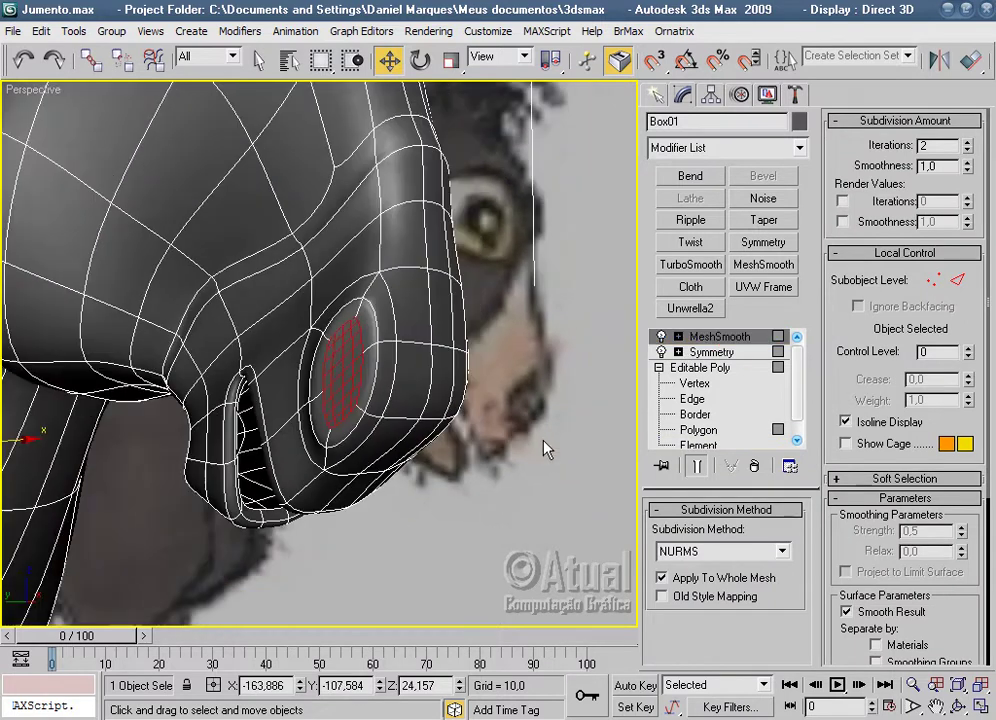
mouse_move(545, 449)
alt+middle_down()
mouse_move(514, 453)
mouse_move(617, 465)
mouse_move(471, 498)
mouse_move(413, 496)
alt+middle_up()
scroll(413, 496, up, 2)
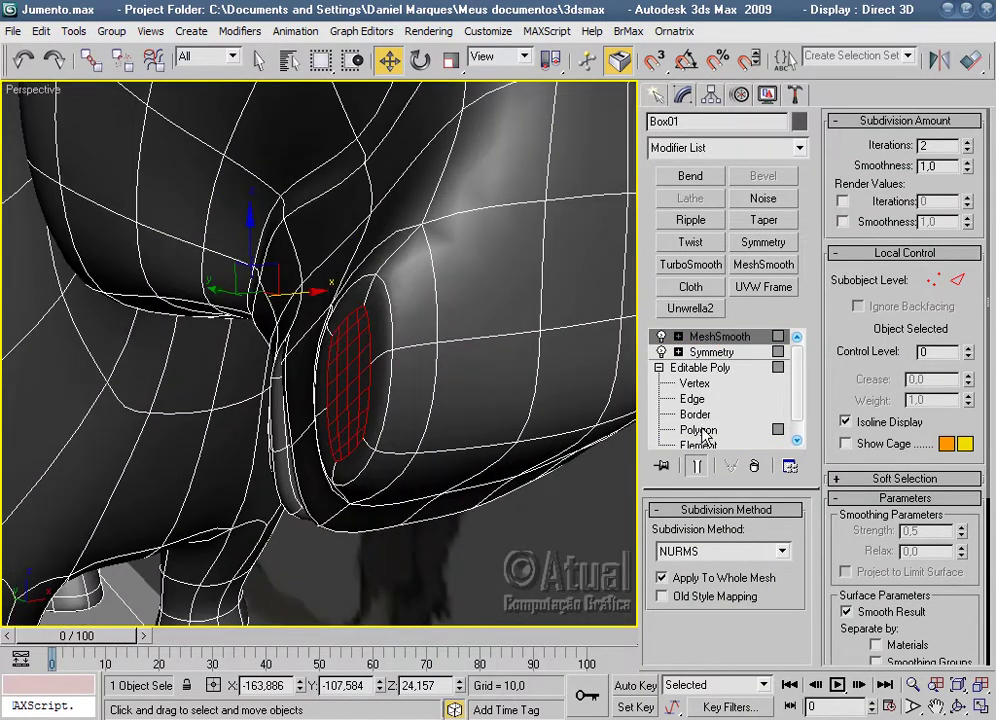
click(702, 432)
mouse_move(505, 442)
alt+middle_down()
mouse_move(462, 471)
mouse_move(560, 441)
alt+middle_up()
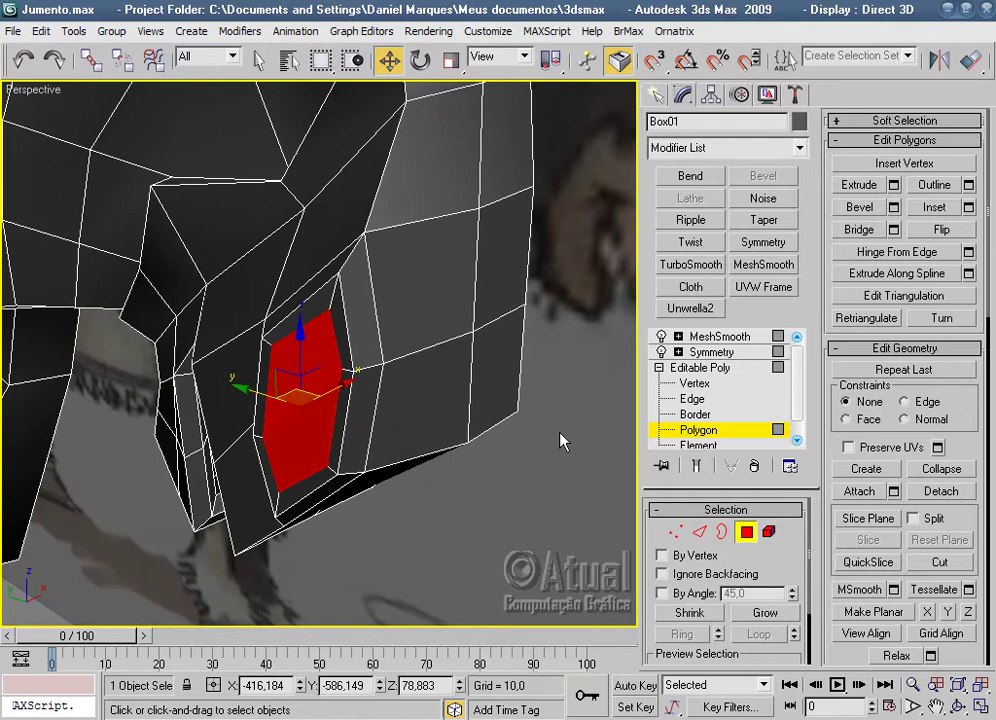
Extrude the nostril face inward by -3,766.
click(893, 185)
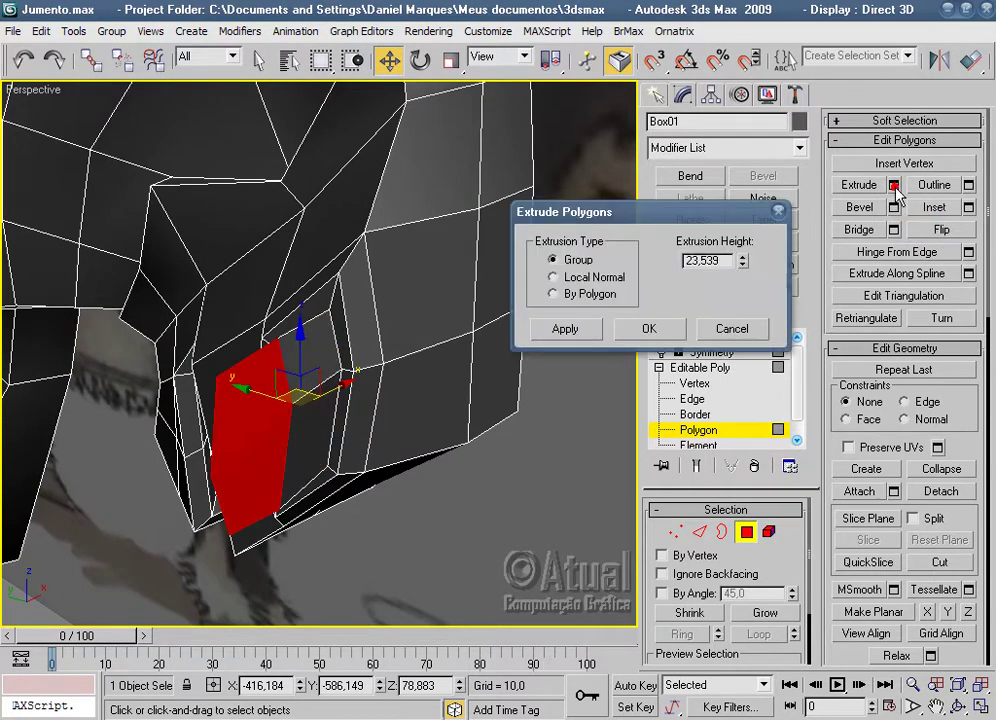
drag(741, 262, 745, 364)
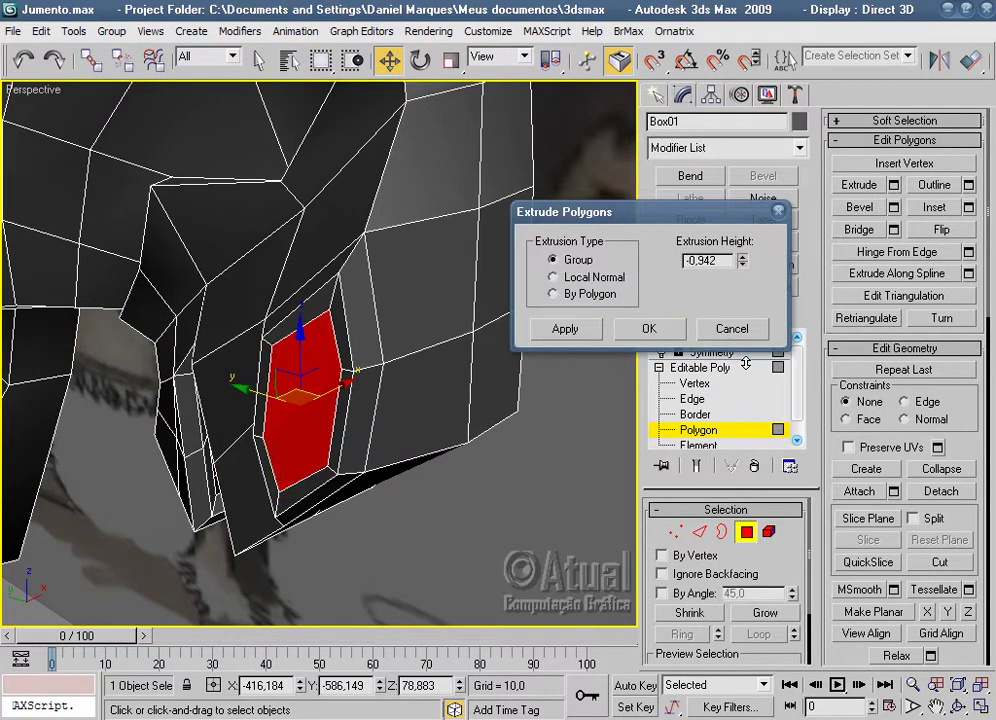
click(565, 329)
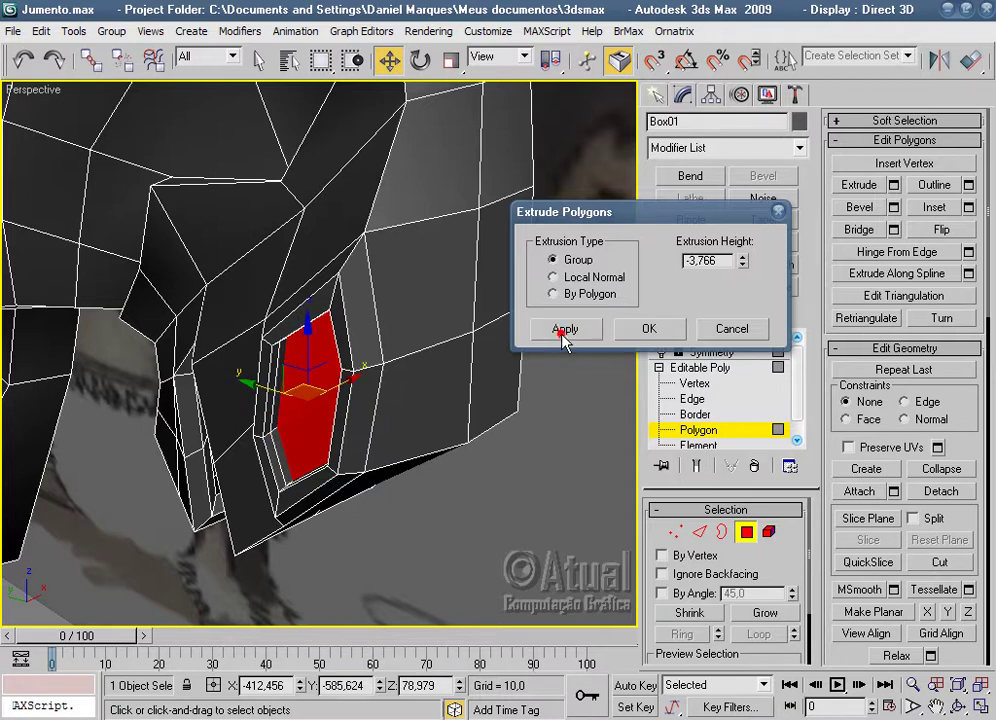
alt+middle_drag(580, 370, 620, 398)
click(649, 329)
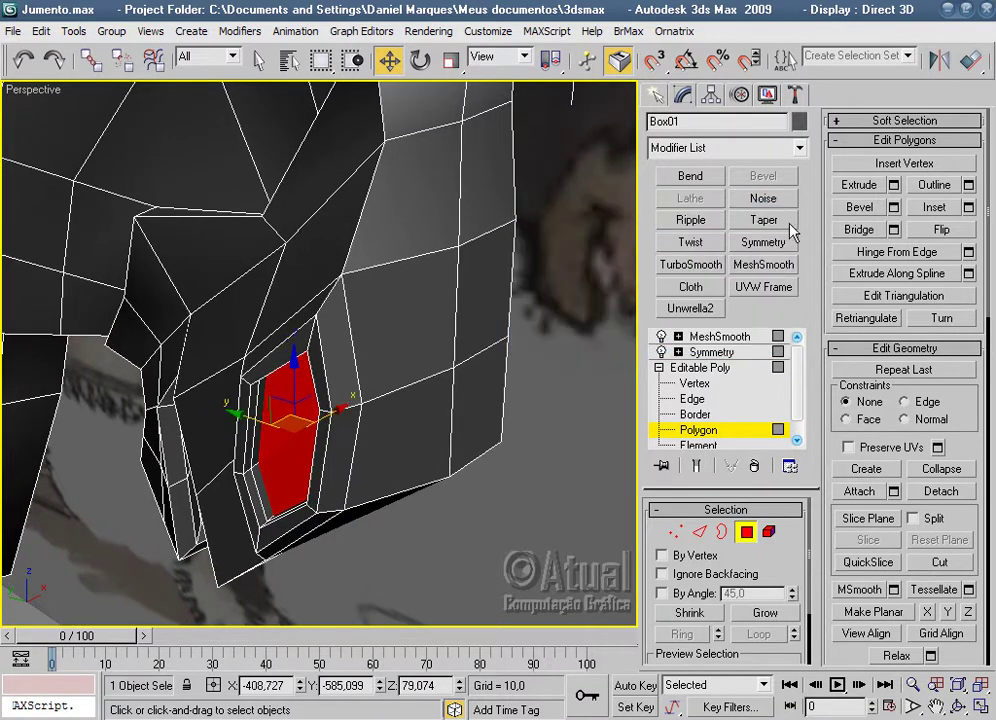
Bevel the nostril face inward with height -6,901 and outline -4,327.
click(893, 207)
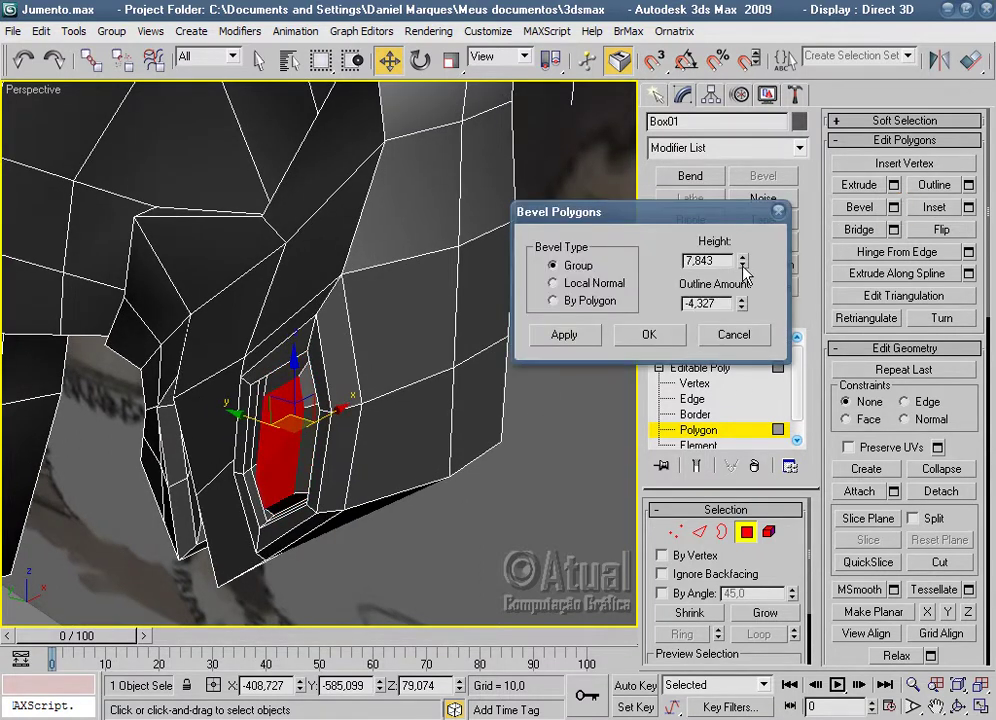
drag(742, 262, 706, 449)
alt+middle_drag(487, 313, 472, 402)
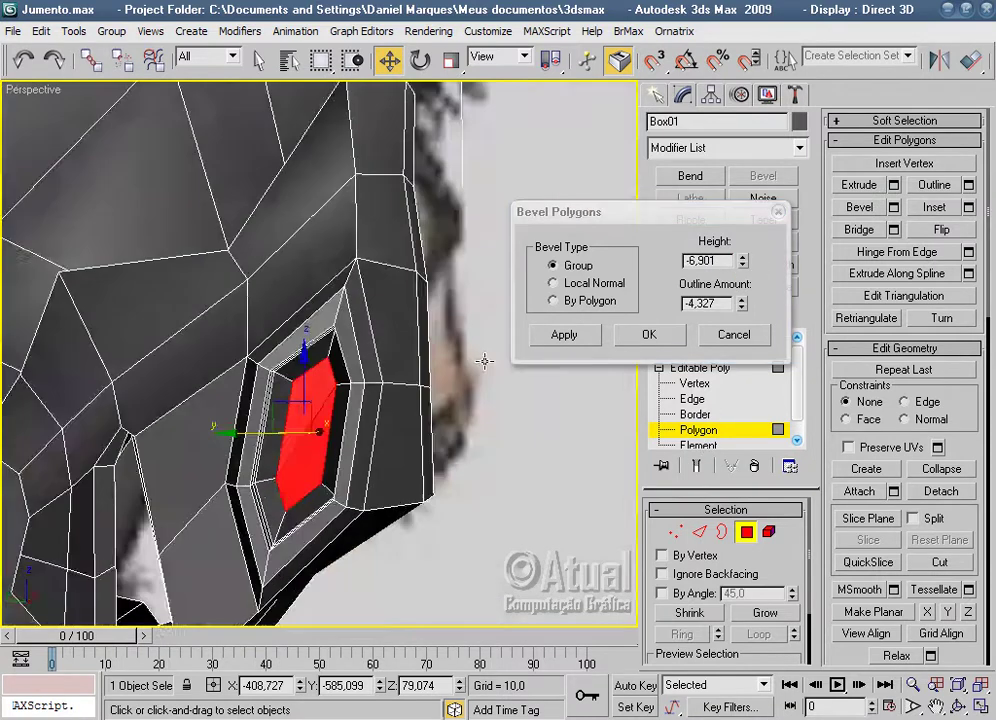
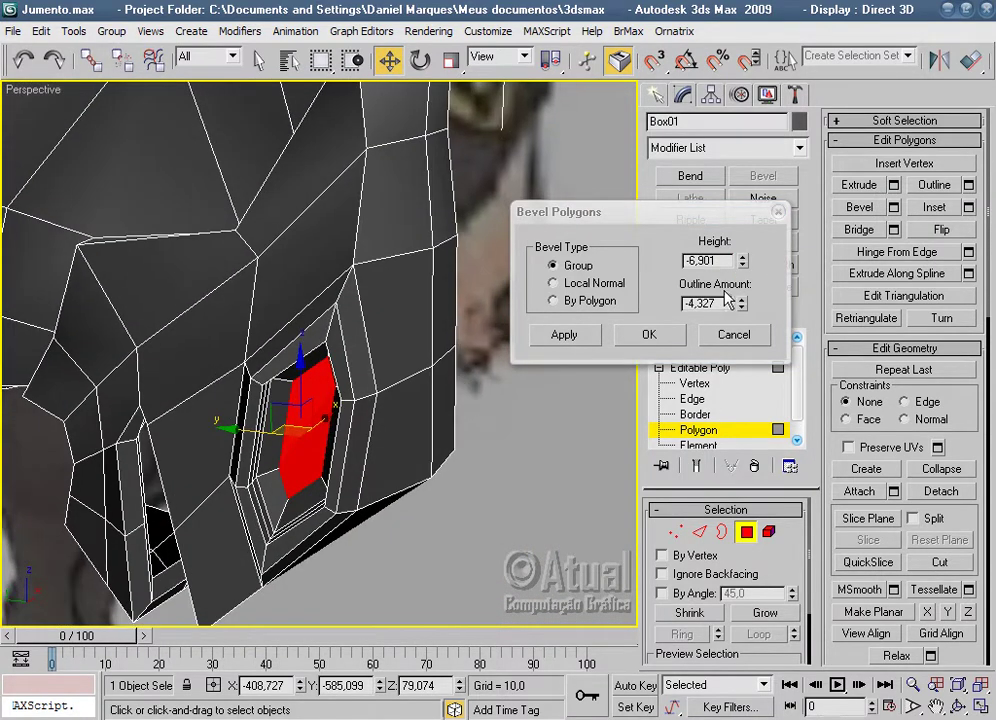
Bevel the nostril polygon inward with height -6.868 and outline -3.753.
drag(742, 262, 748, 355)
click(563, 333)
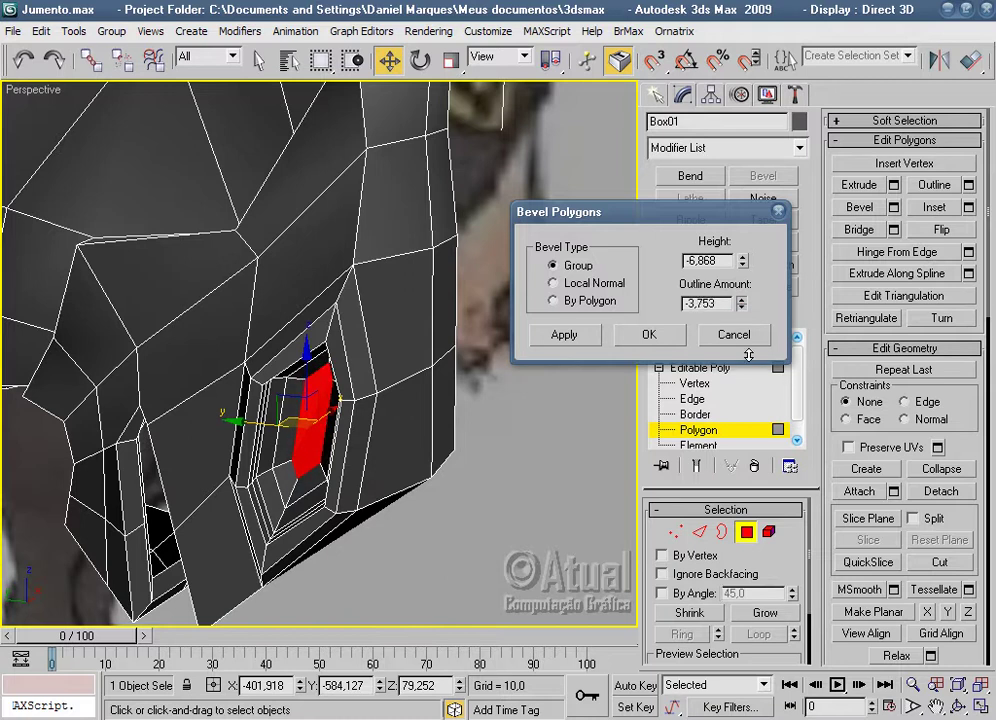
click(681, 336)
Nudge the bevelled nostril polygon slightly upward and preview the mesh with MeshSmooth.
mouse_move(418, 286)
alt+middle_down()
mouse_move(236, 296)
mouse_move(172, 333)
mouse_move(411, 440)
alt+middle_up()
drag(411, 440, 408, 428)
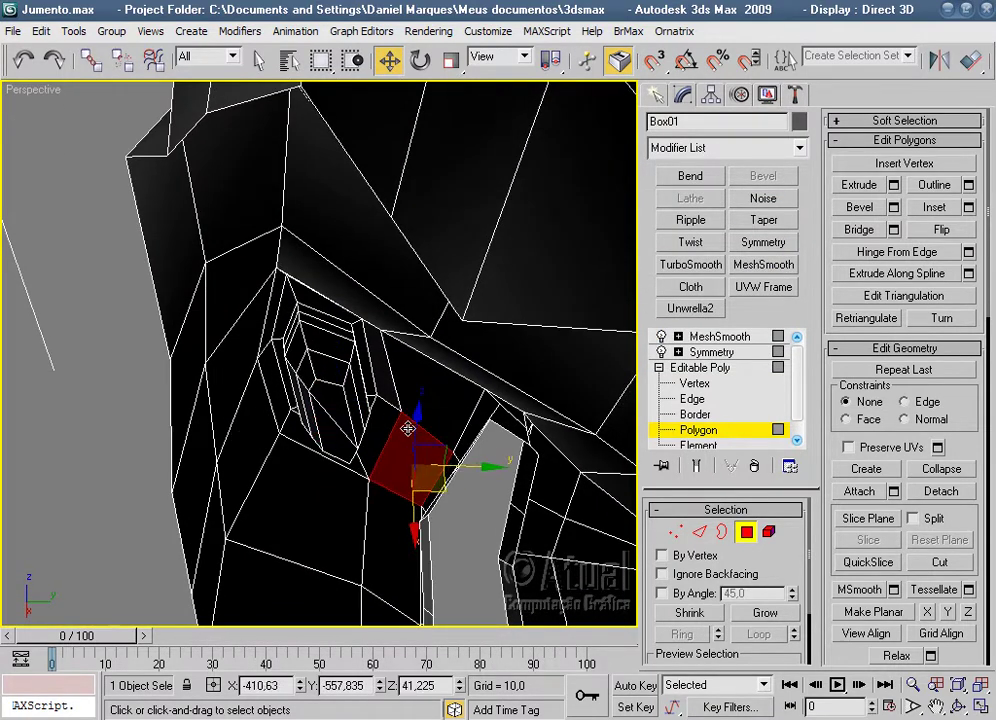
click(20, 58)
click(20, 58)
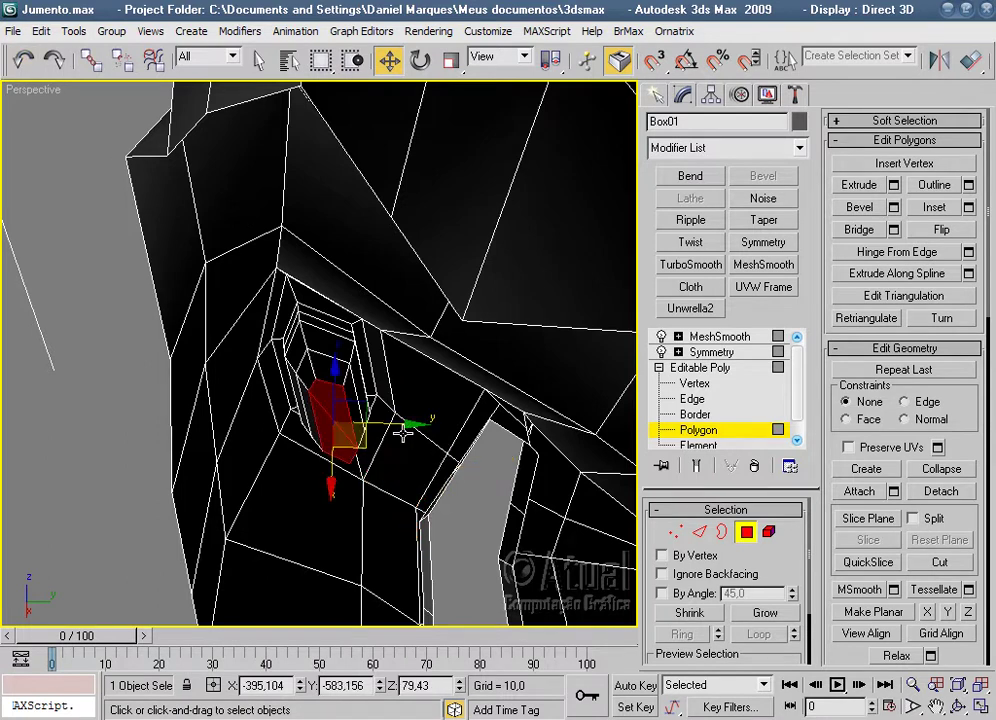
drag(402, 424, 408, 408)
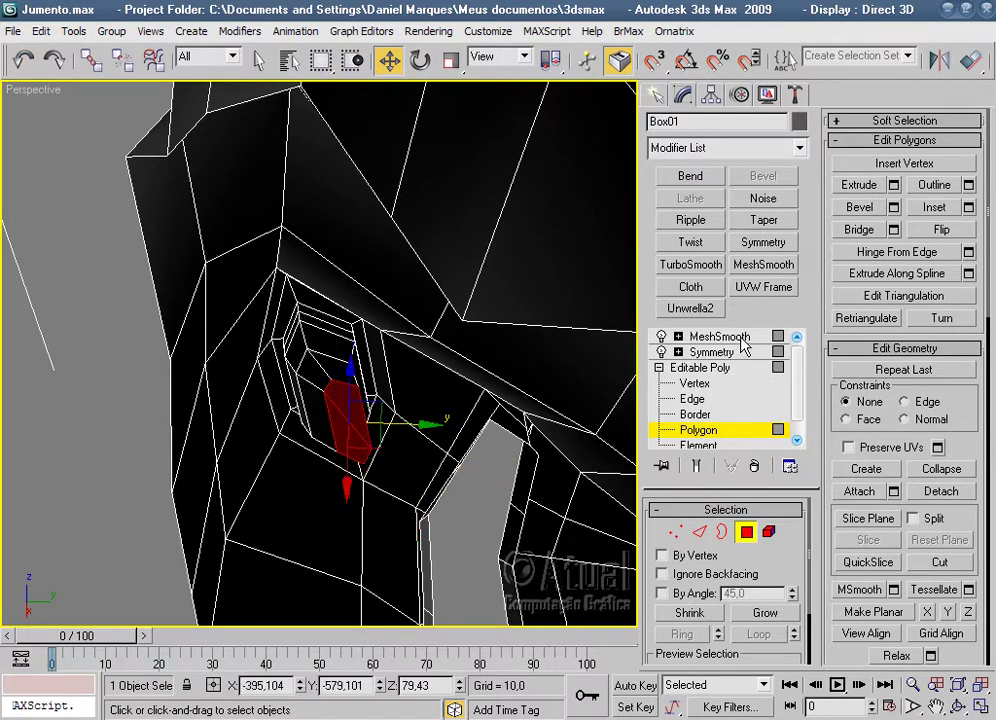
click(740, 337)
scroll(149, 362, down, 5)
scroll(460, 318, down, 3)
Hide the edged faces and shift one head vertex sideways at Vertex level.
click(523, 470)
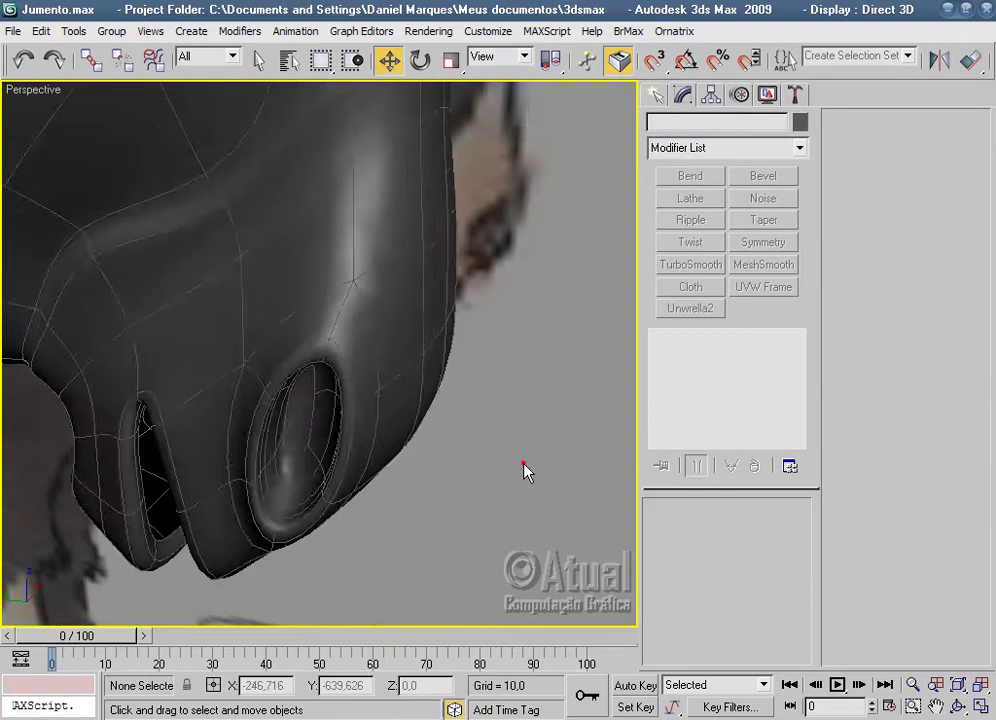
scroll(523, 470, down, 3)
key(F4)
scroll(510, 445, up, 4)
mouse_move(502, 426)
alt+middle_down()
mouse_move(558, 418)
mouse_move(442, 440)
mouse_move(452, 470)
mouse_move(482, 485)
mouse_move(487, 427)
mouse_move(369, 467)
mouse_move(191, 438)
mouse_move(367, 393)
mouse_move(451, 467)
mouse_move(353, 427)
mouse_move(525, 502)
mouse_move(398, 480)
mouse_move(494, 338)
alt+middle_up()
click(493, 339)
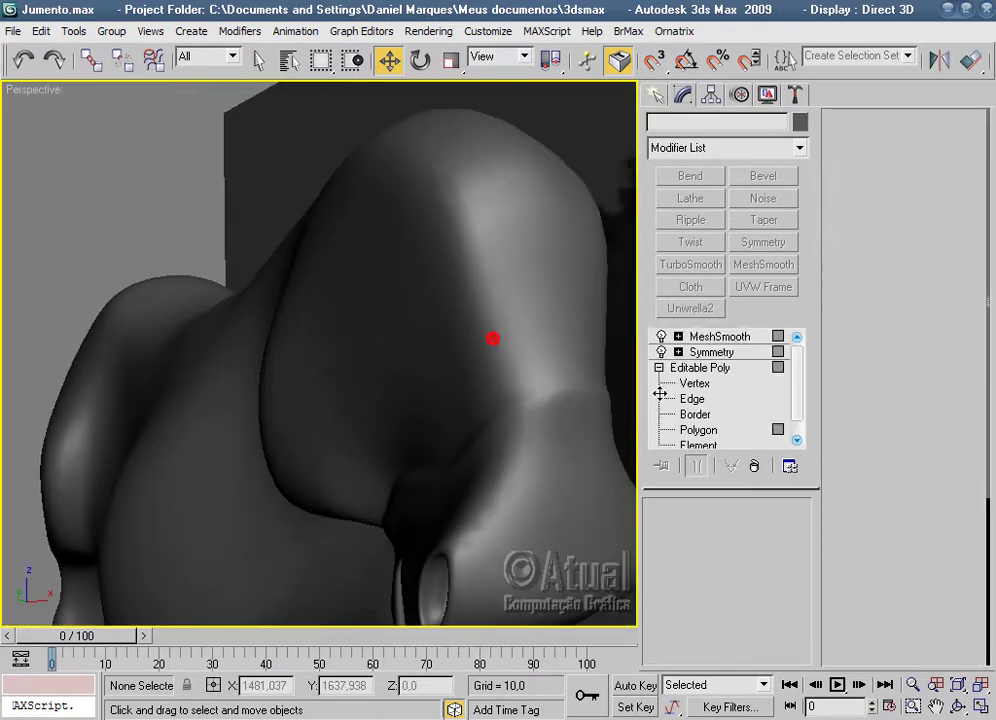
click(694, 383)
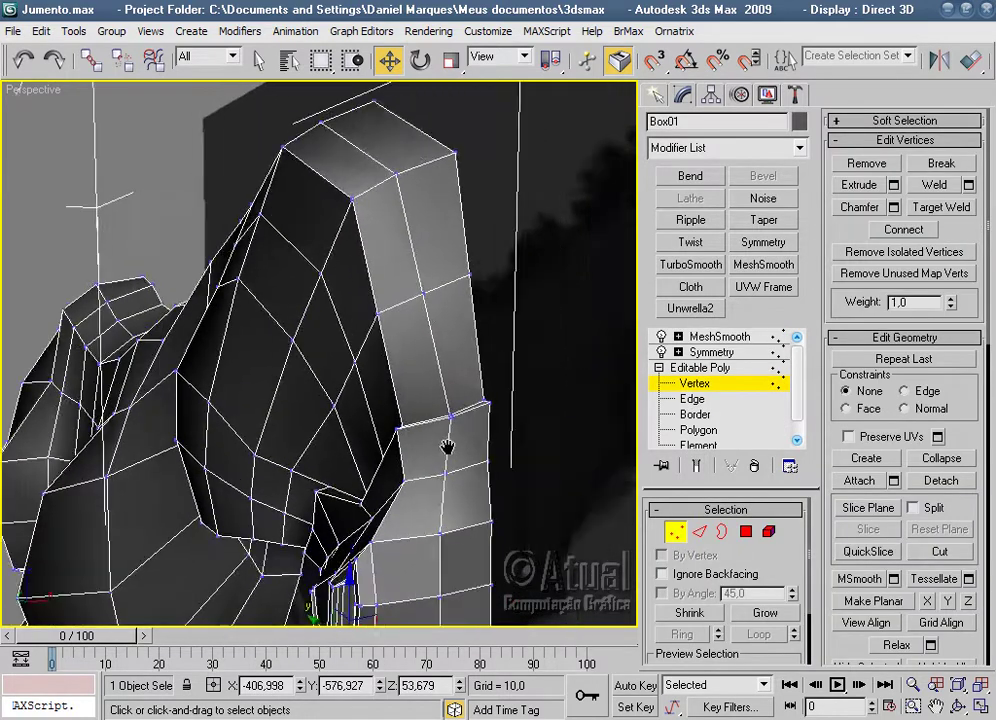
alt+middle_drag(447, 447, 368, 407)
click(347, 329)
drag(350, 330, 366, 331)
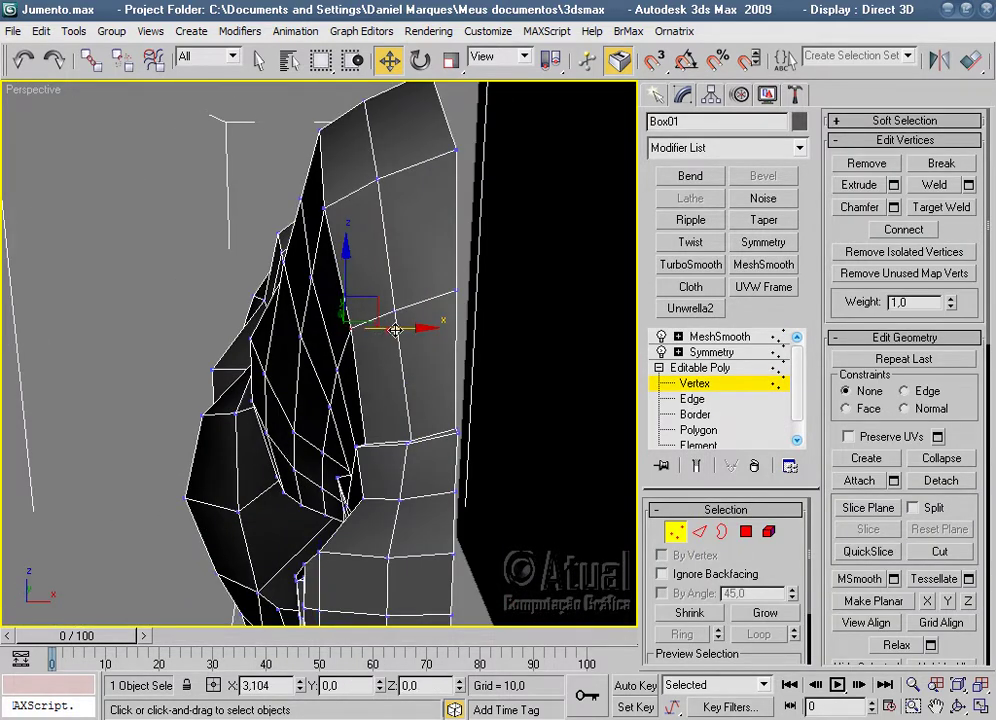
mouse_move(366, 331)
alt+middle_down()
mouse_move(533, 422)
mouse_move(536, 378)
mouse_move(604, 462)
alt+middle_up()
Switch to the Left view and frame the donkey's head at Vertex level.
click(744, 533)
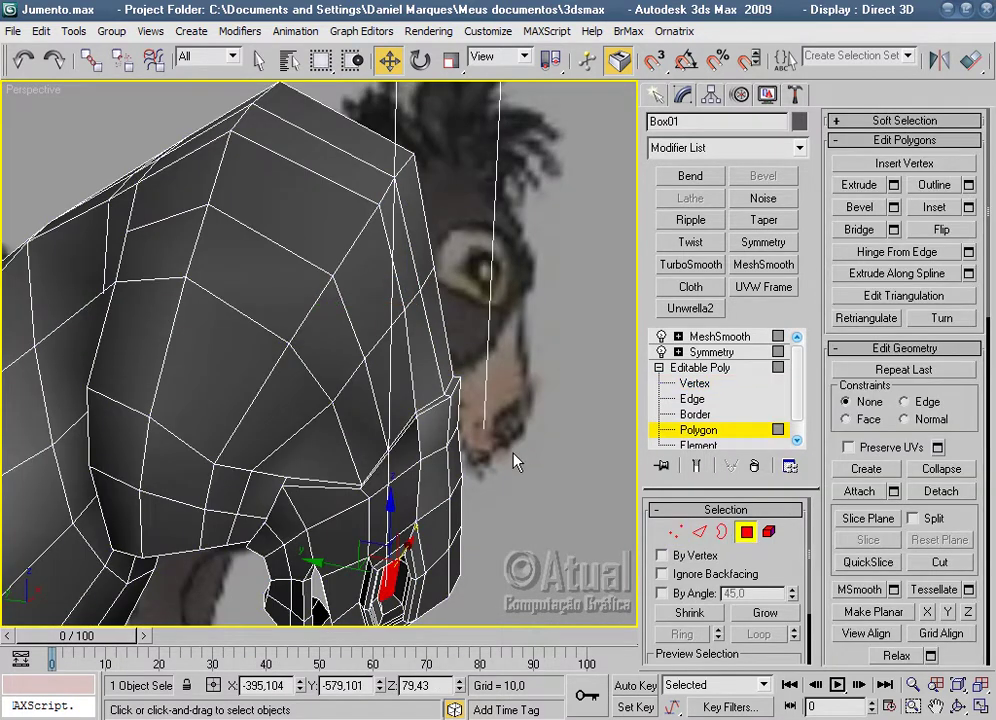
key(l)
scroll(513, 460, down, 3)
scroll(527, 367, down, 3)
scroll(442, 420, up, 3)
scroll(341, 450, up, 2)
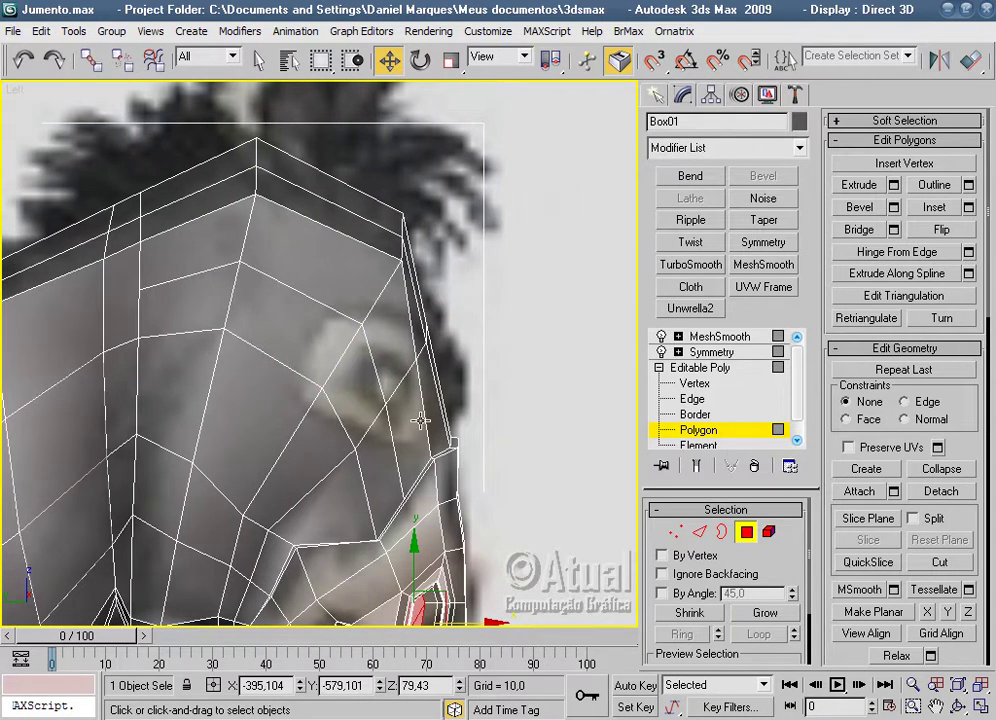
mouse_move(398, 413)
middle_down()
mouse_move(473, 373)
mouse_move(498, 432)
middle_up()
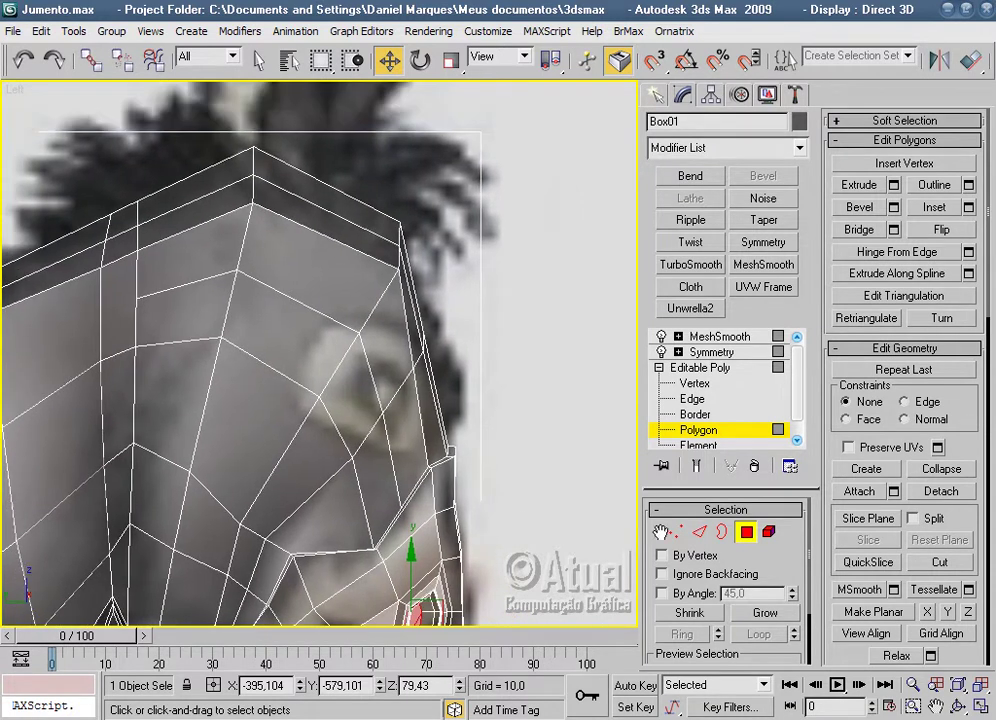
click(676, 532)
scroll(480, 400, up, 2)
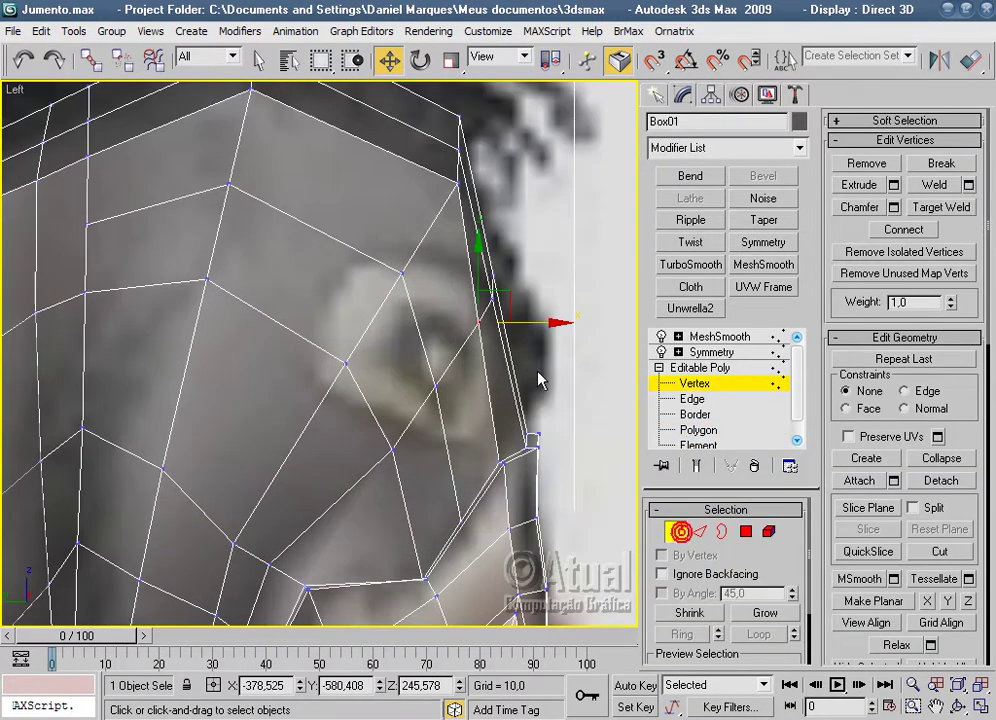
Pull the vertices beside and in front of the eye down-left and shift the brow vertex left.
click(390, 449)
drag(390, 449, 370, 457)
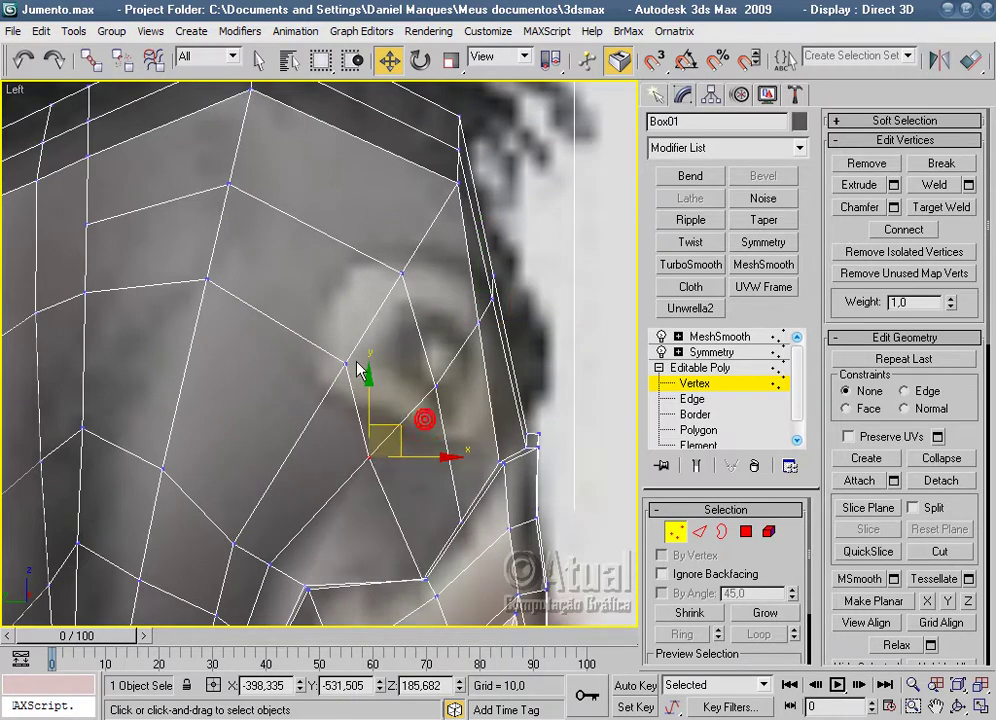
click(347, 363)
drag(340, 349, 308, 370)
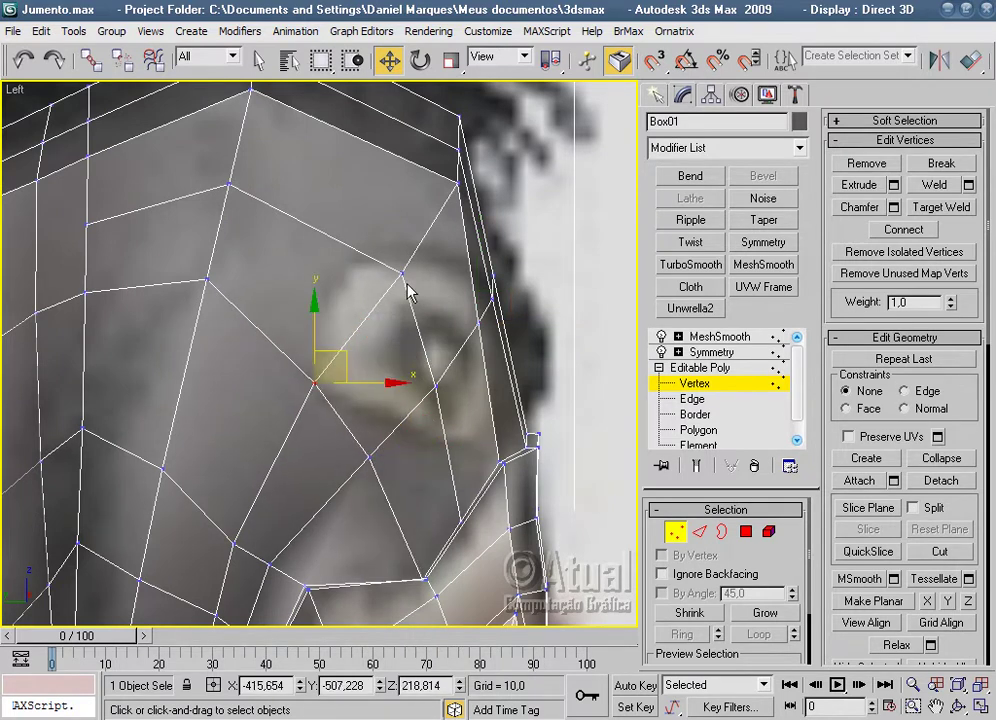
click(403, 273)
drag(421, 244, 365, 238)
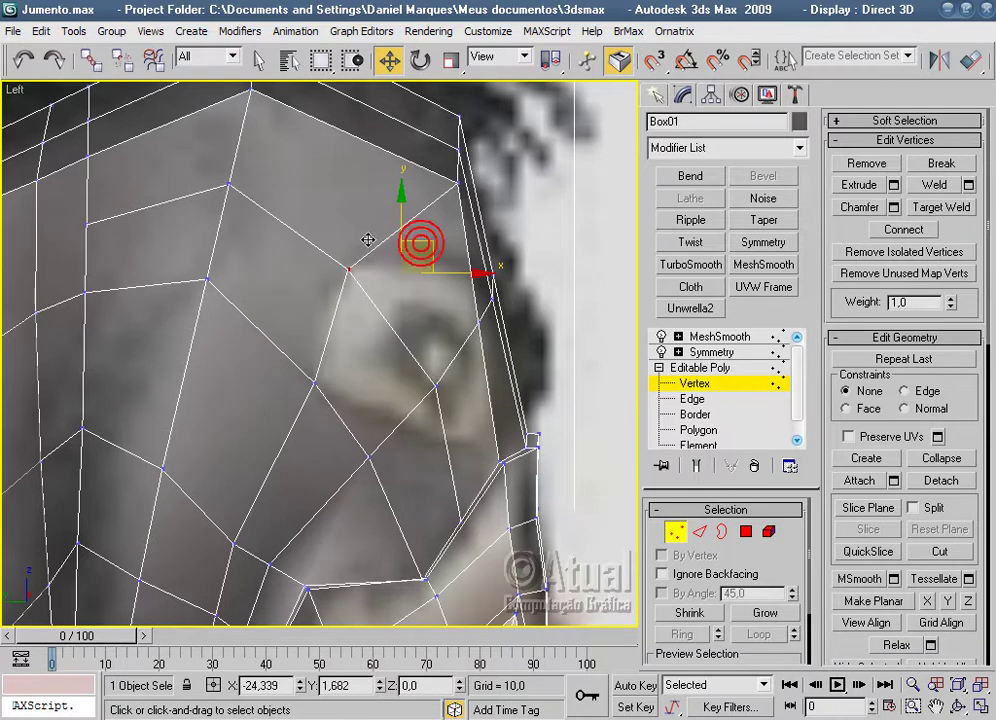
middle_drag(586, 440, 582, 313)
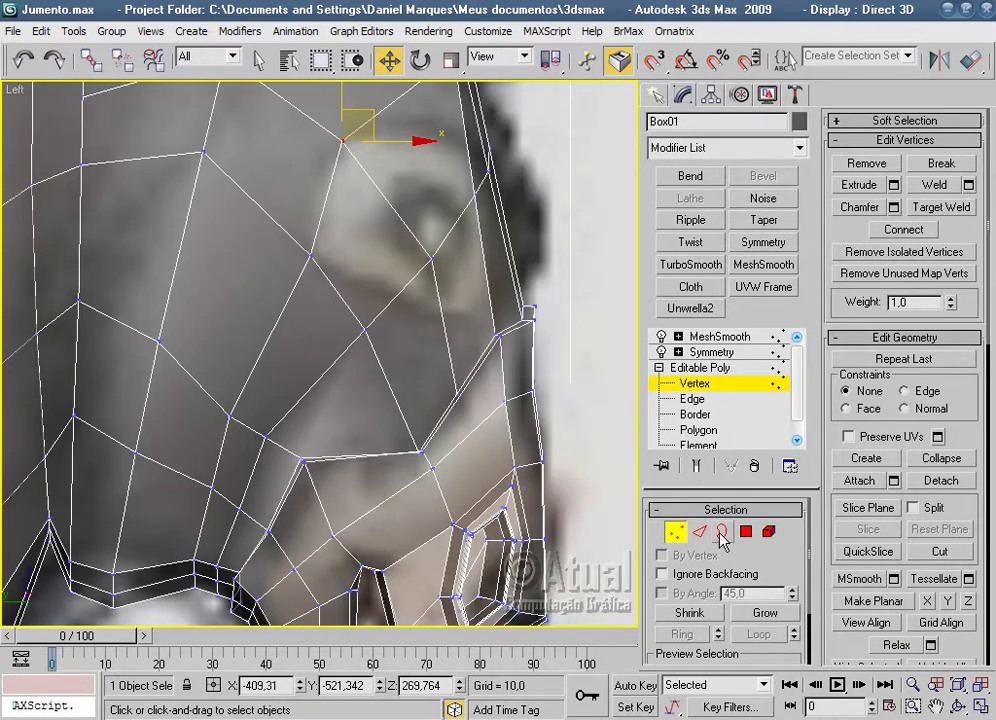
click(704, 532)
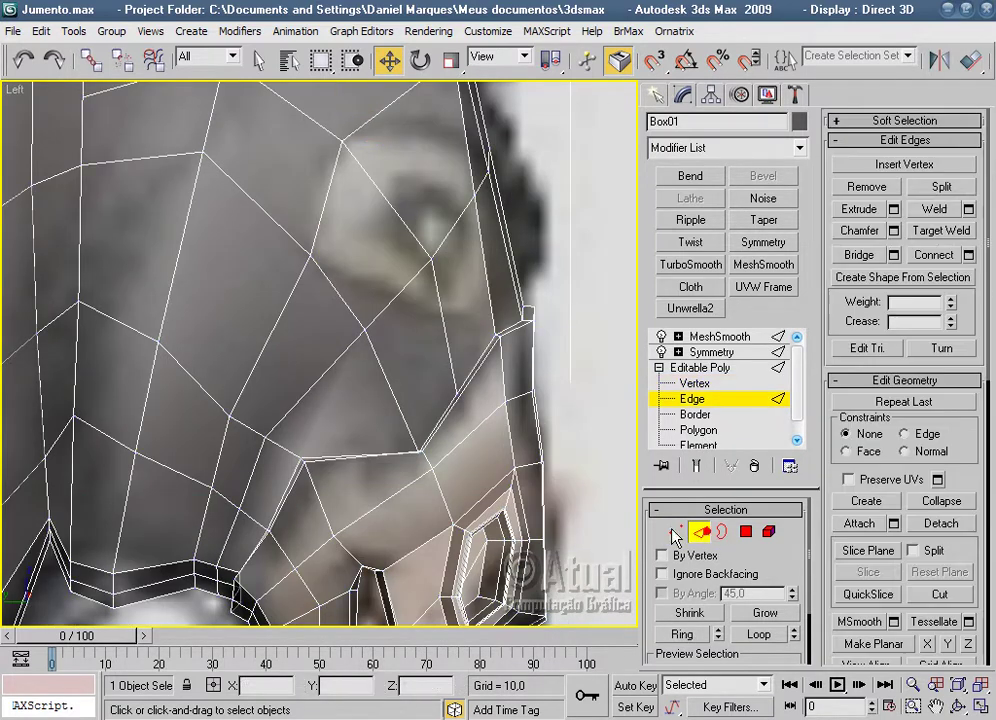
Connect four selected edges below the eye into a new edge loop across the cheek.
click(403, 412)
ctrl+click(442, 351)
ctrl+click(490, 300)
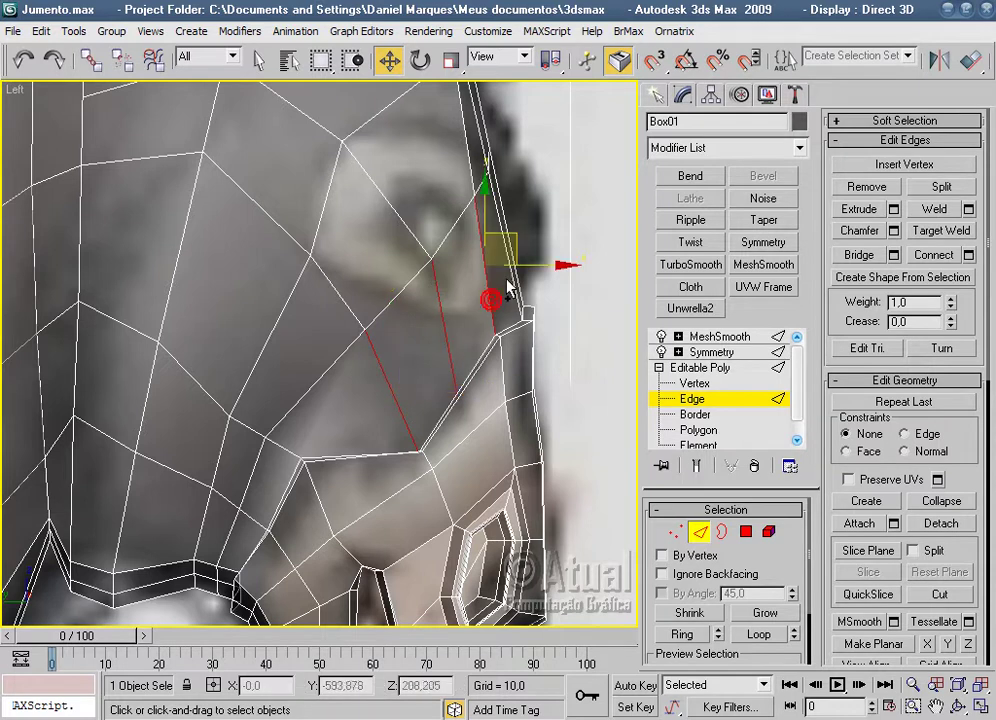
ctrl+click(288, 454)
scroll(457, 400, down, 3)
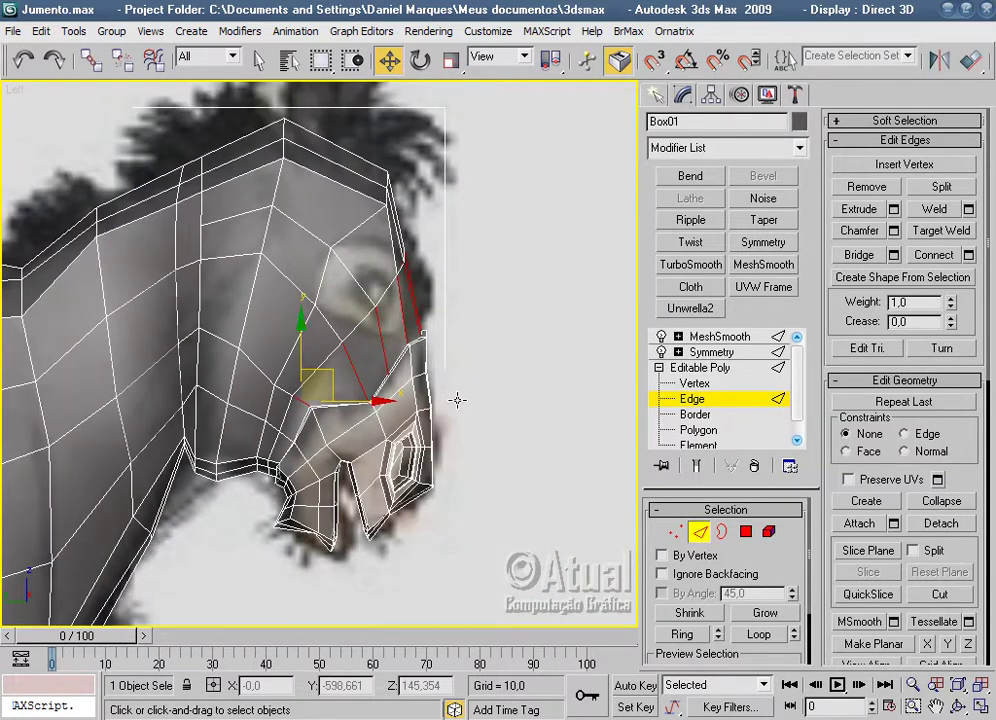
key(p)
key(z)
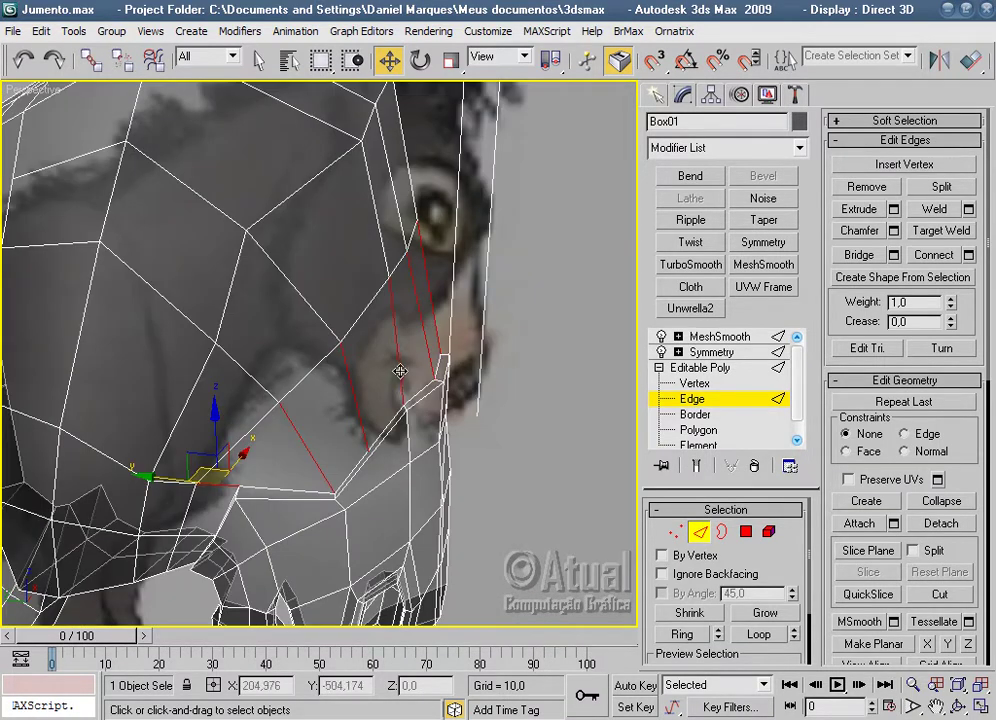
right_click(399, 371)
click(383, 434)
Check the smoothed head from another angle, then reselect the donkey at Polygon level.
click(571, 494)
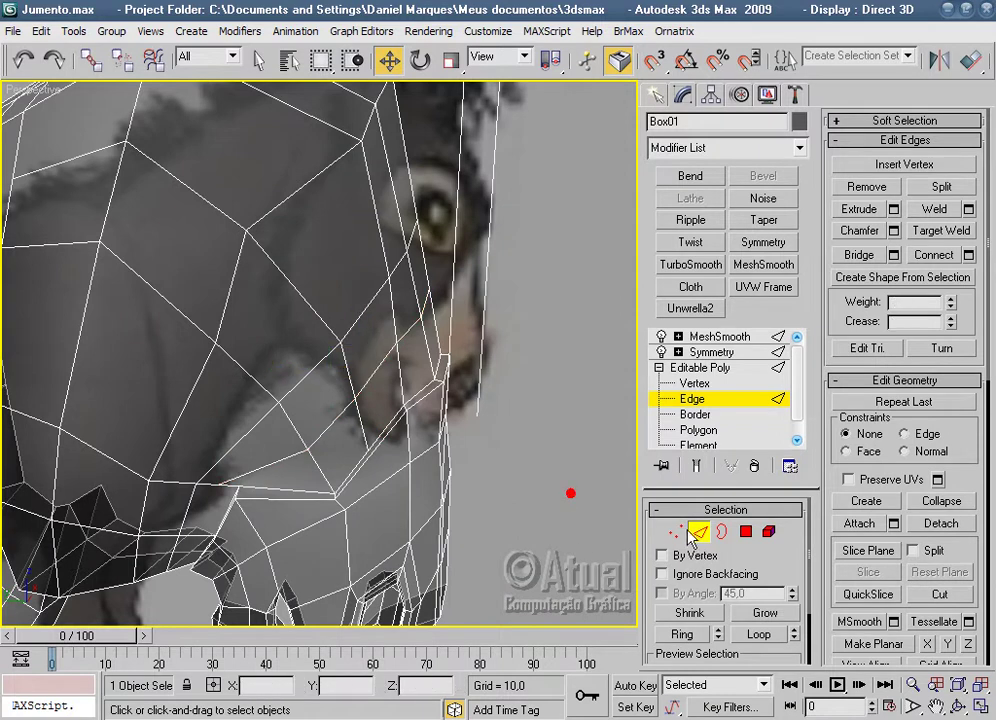
click(699, 532)
click(716, 336)
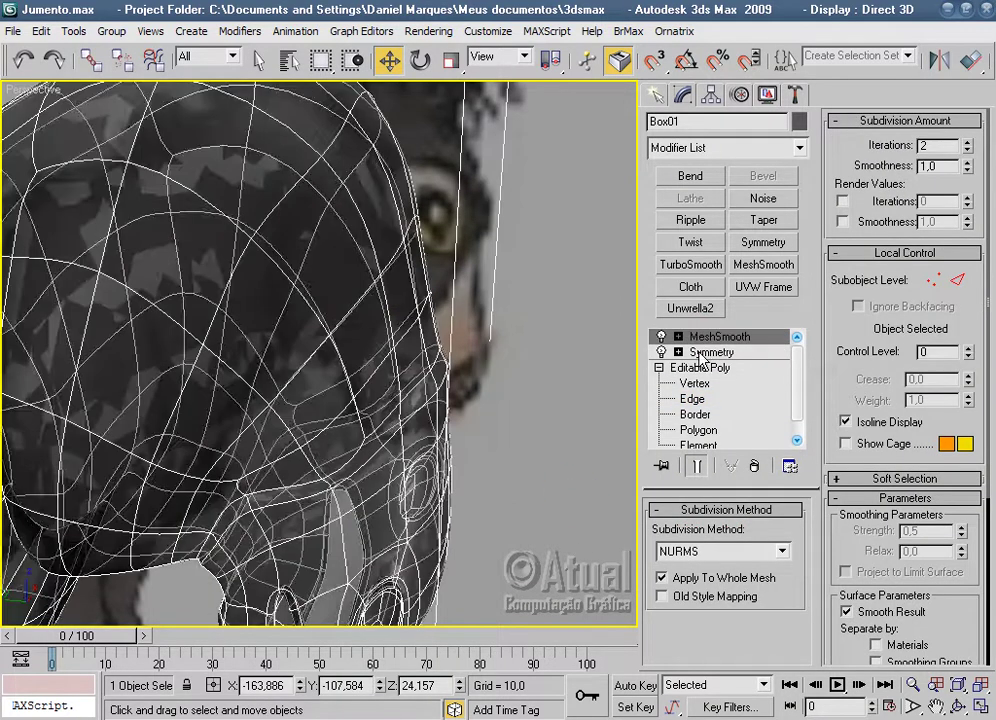
click(545, 411)
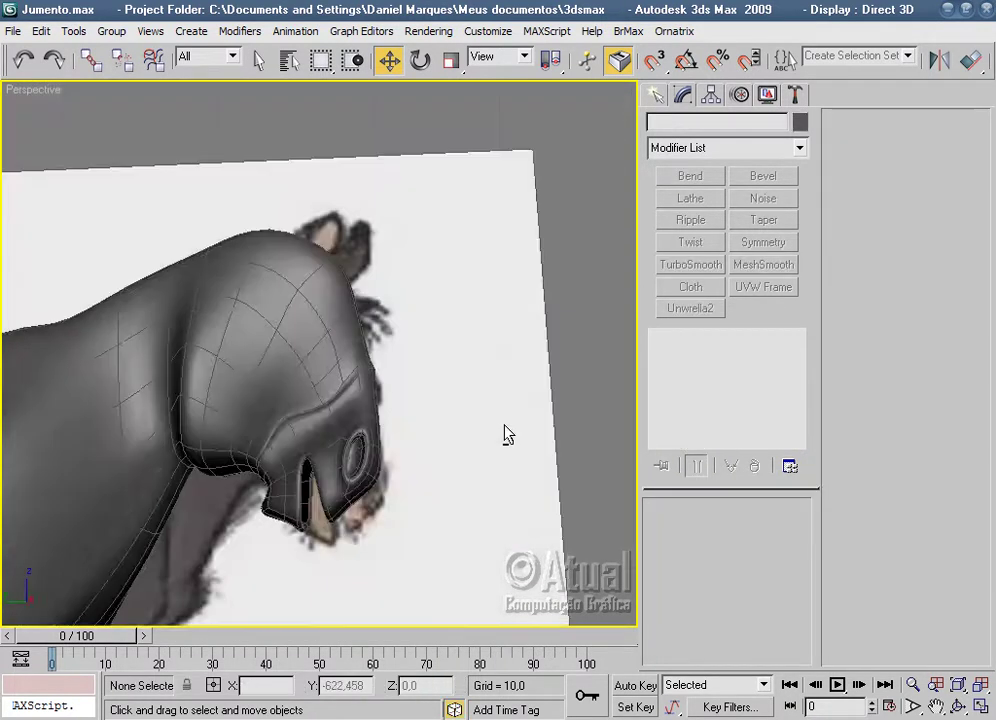
mouse_move(525, 482)
alt+middle_down()
mouse_move(578, 440)
mouse_move(440, 474)
alt+middle_up()
scroll(440, 474, up, 5)
click(318, 349)
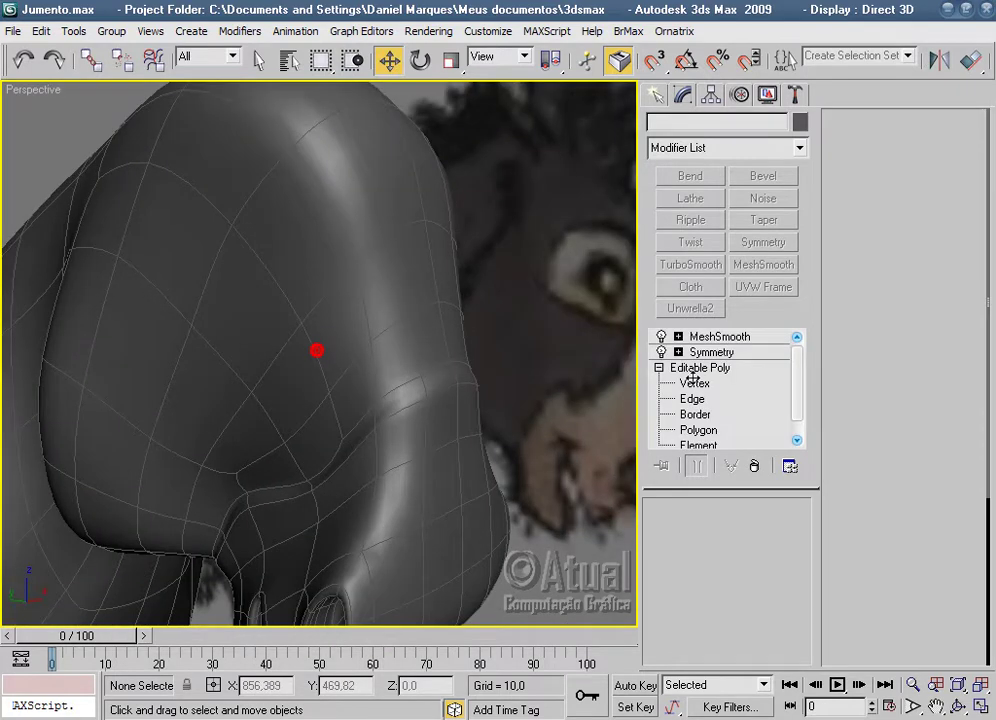
click(690, 430)
In the Left view at Vertex level, move the vertex below the eye right and down.
key(l)
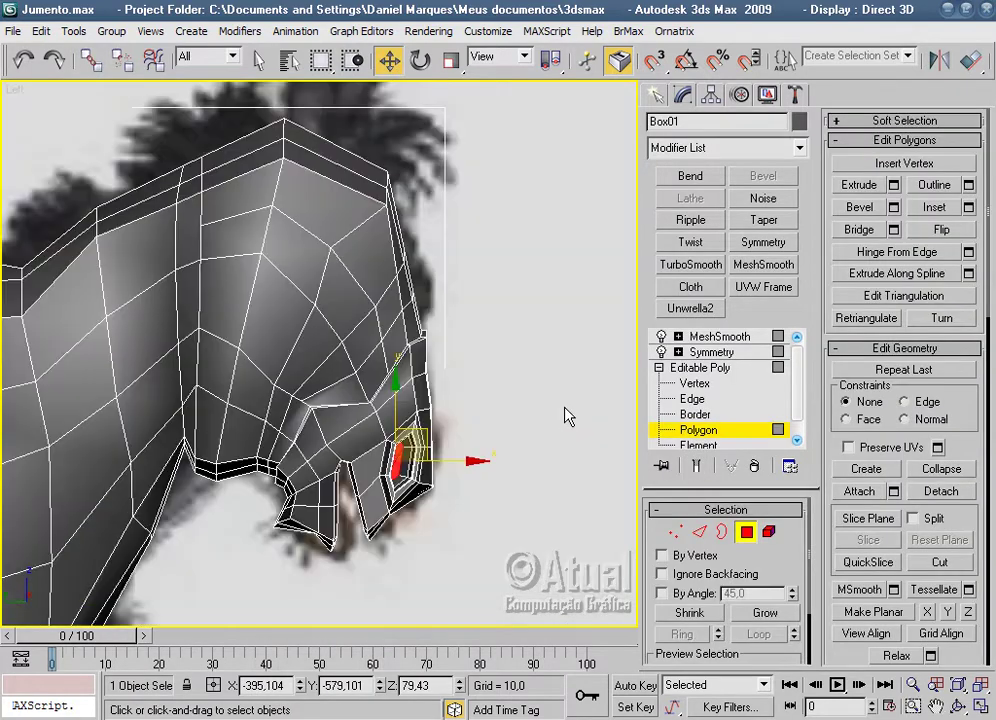
middle_drag(566, 410, 551, 460)
scroll(551, 460, up, 4)
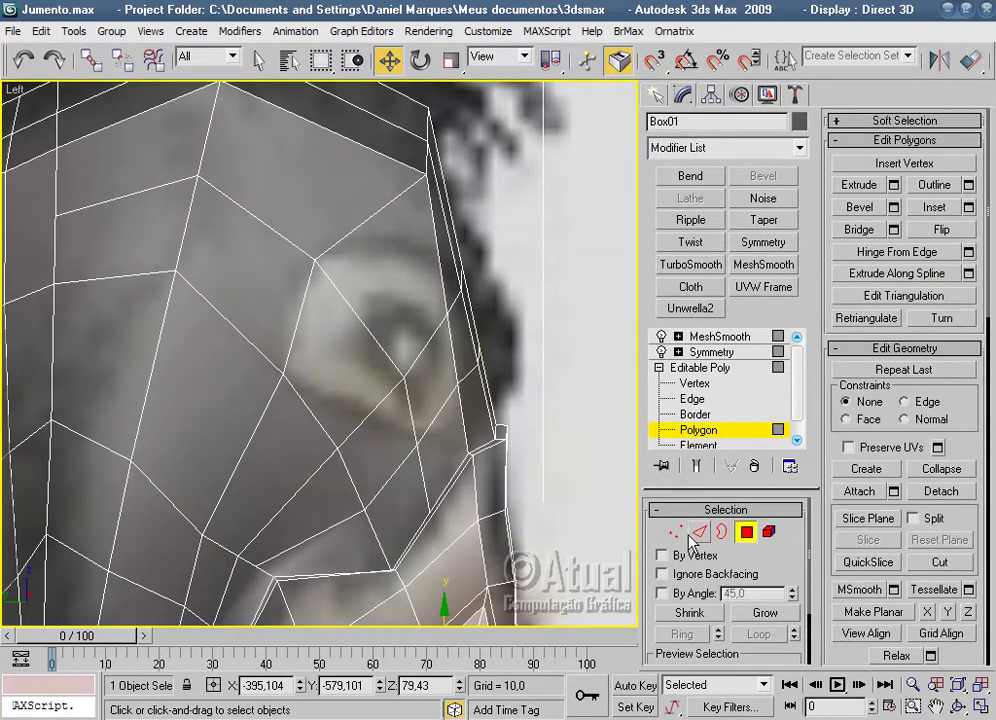
click(675, 532)
click(600, 415)
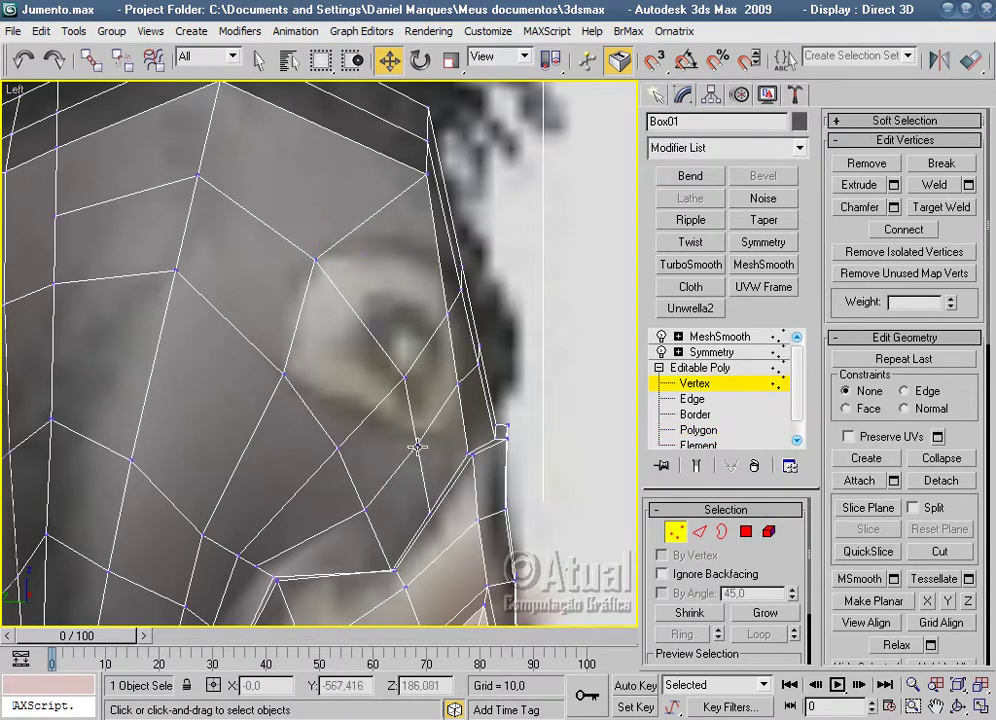
click(418, 447)
drag(437, 418, 457, 431)
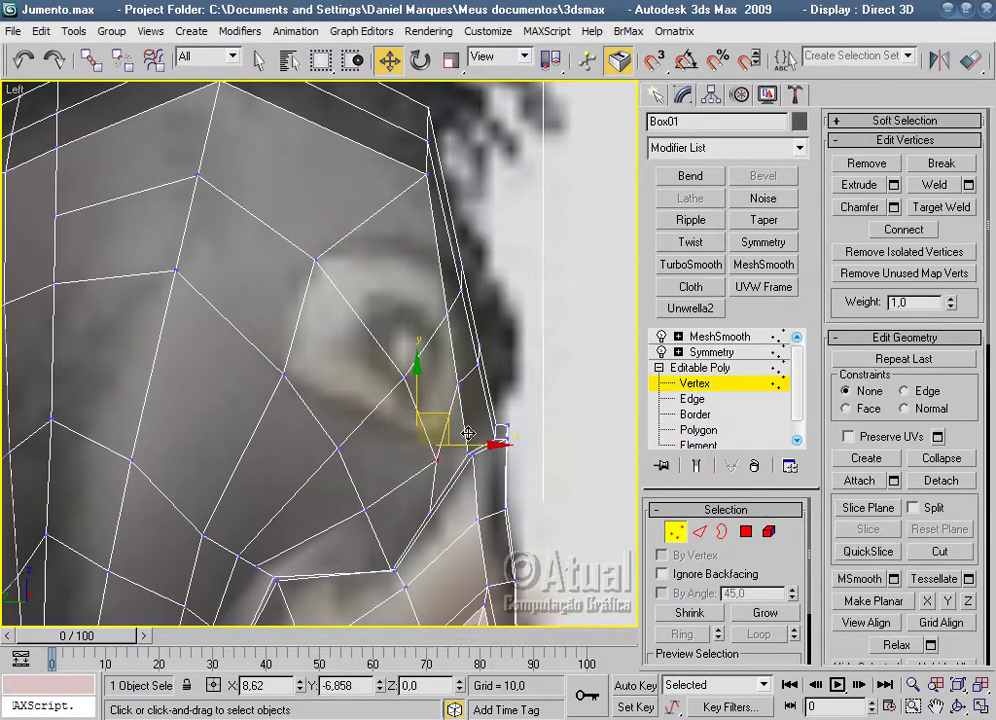
Adjust the vertices in front of, above and along the eye contour to match the reference outline.
click(337, 452)
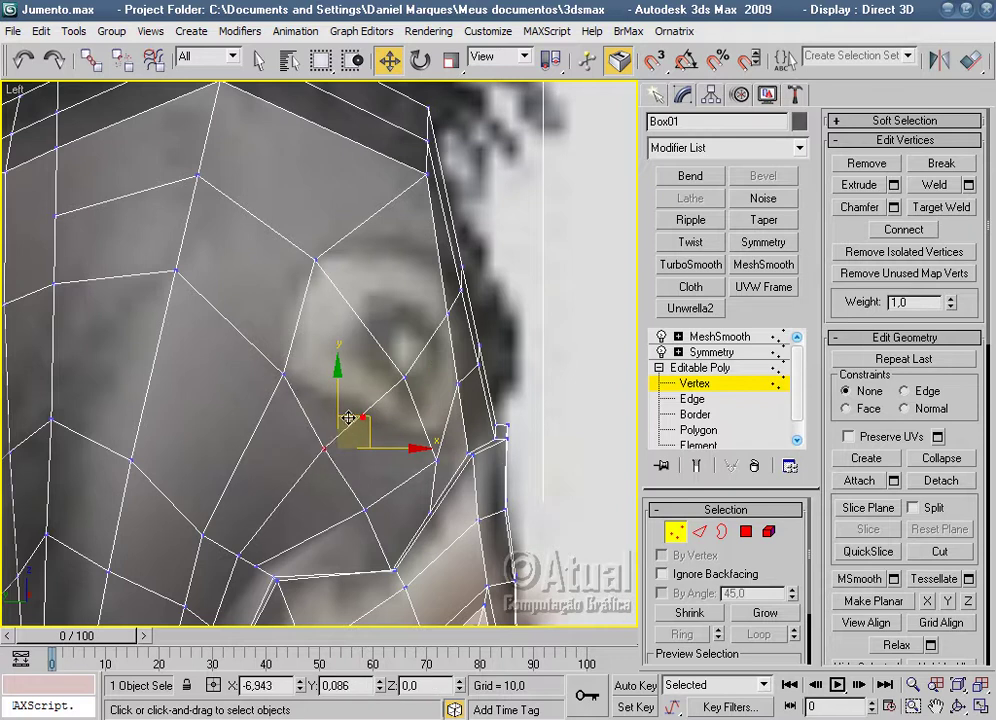
click(285, 370)
drag(307, 348, 301, 345)
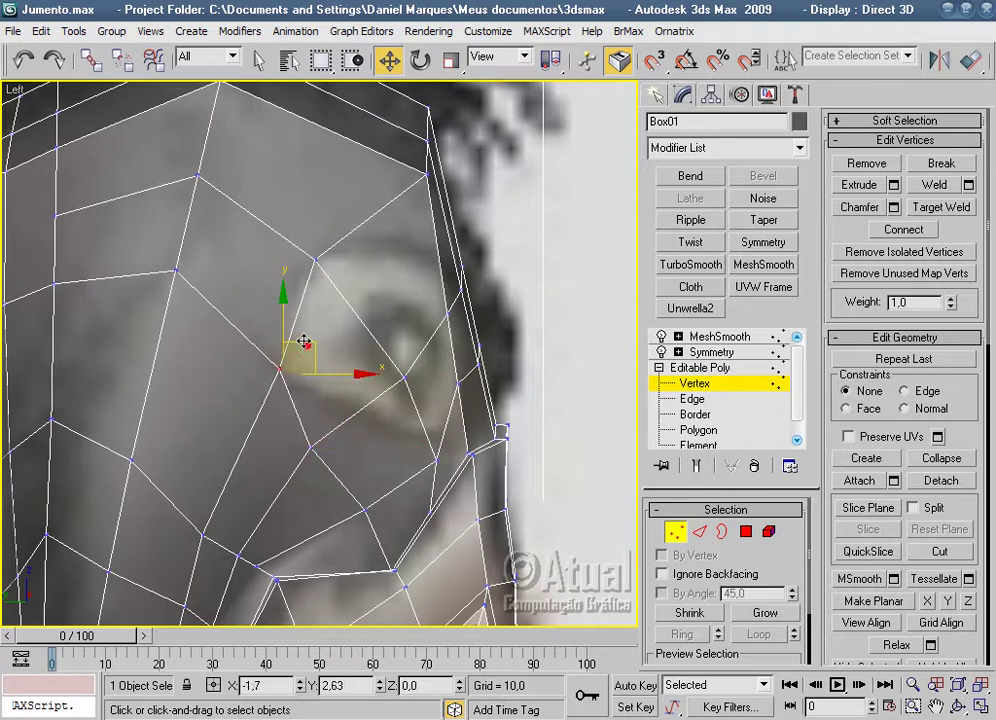
click(314, 257)
drag(316, 258, 303, 244)
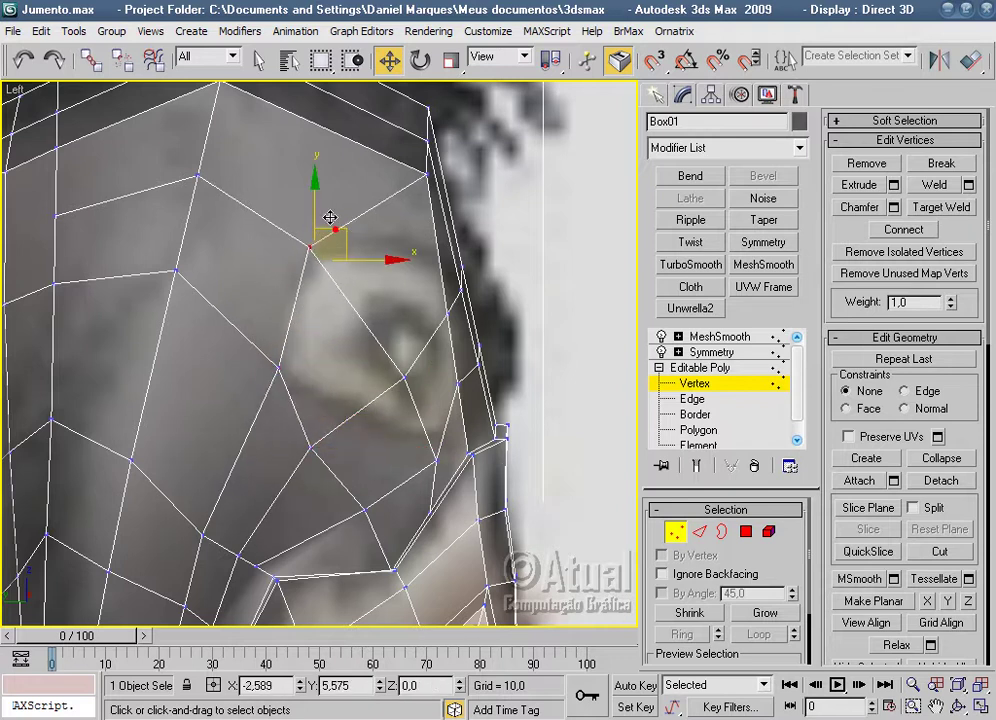
click(404, 380)
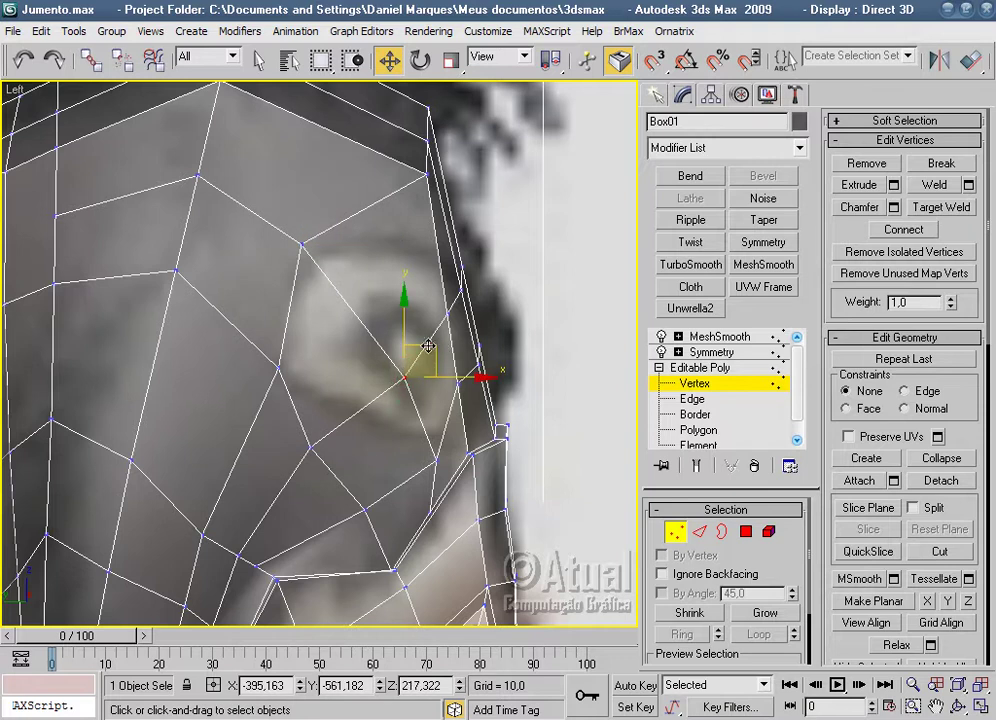
drag(428, 346, 402, 331)
click(450, 313)
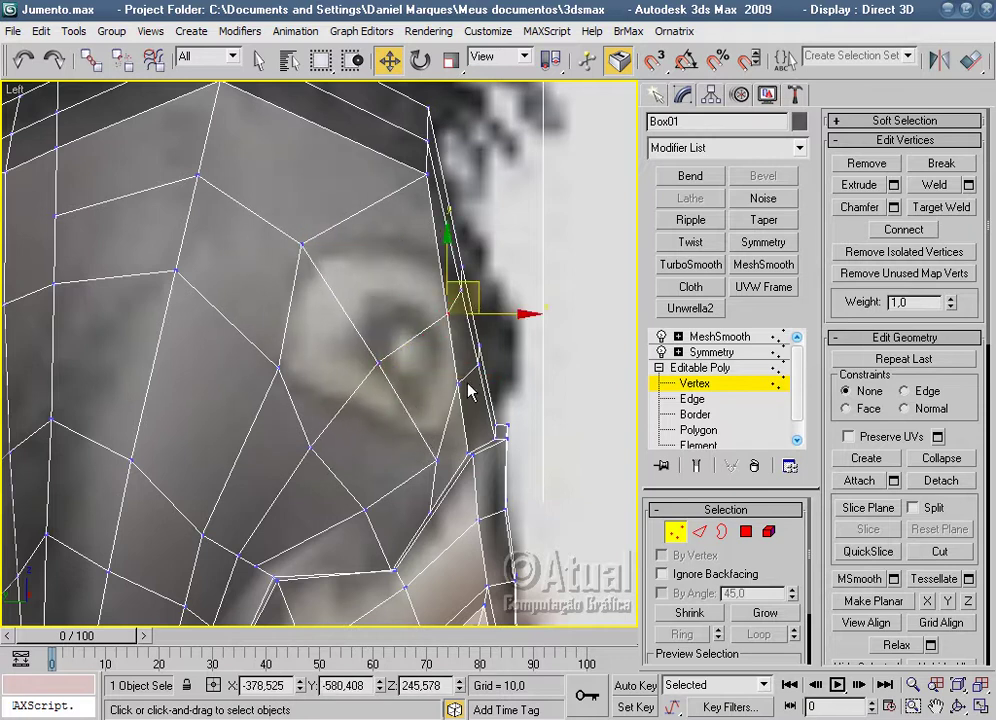
drag(478, 287, 496, 311)
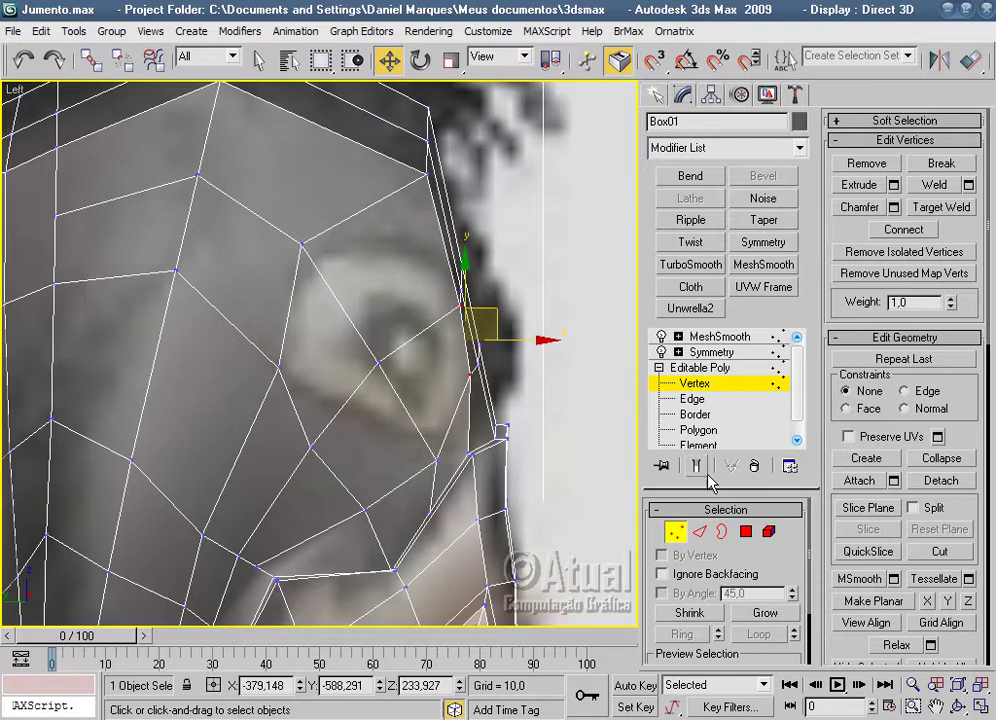
click(746, 532)
scroll(505, 422, down, 3)
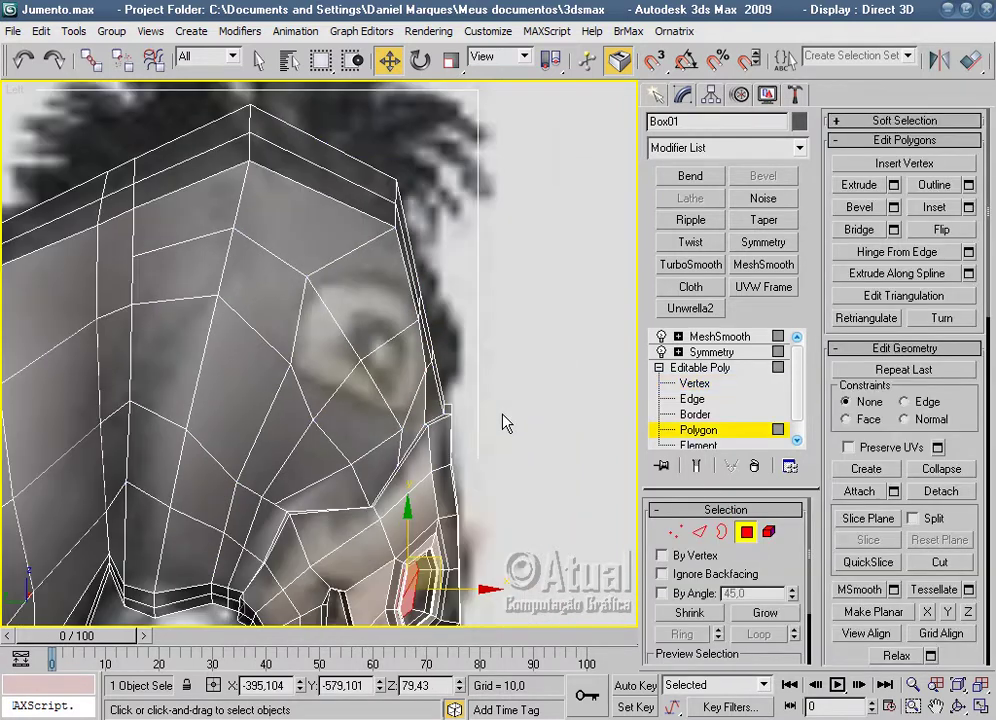
Inset the four eye polygons as a group by 19.325.
click(395, 385)
ctrl+click(356, 411)
ctrl+click(333, 351)
ctrl+click(385, 316)
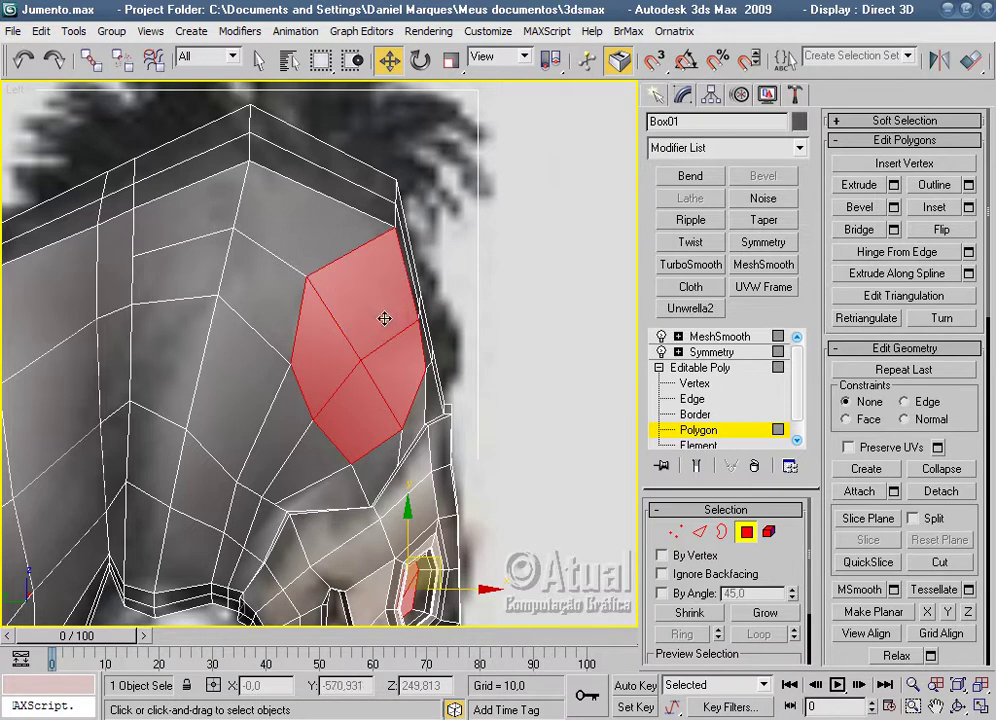
click(968, 207)
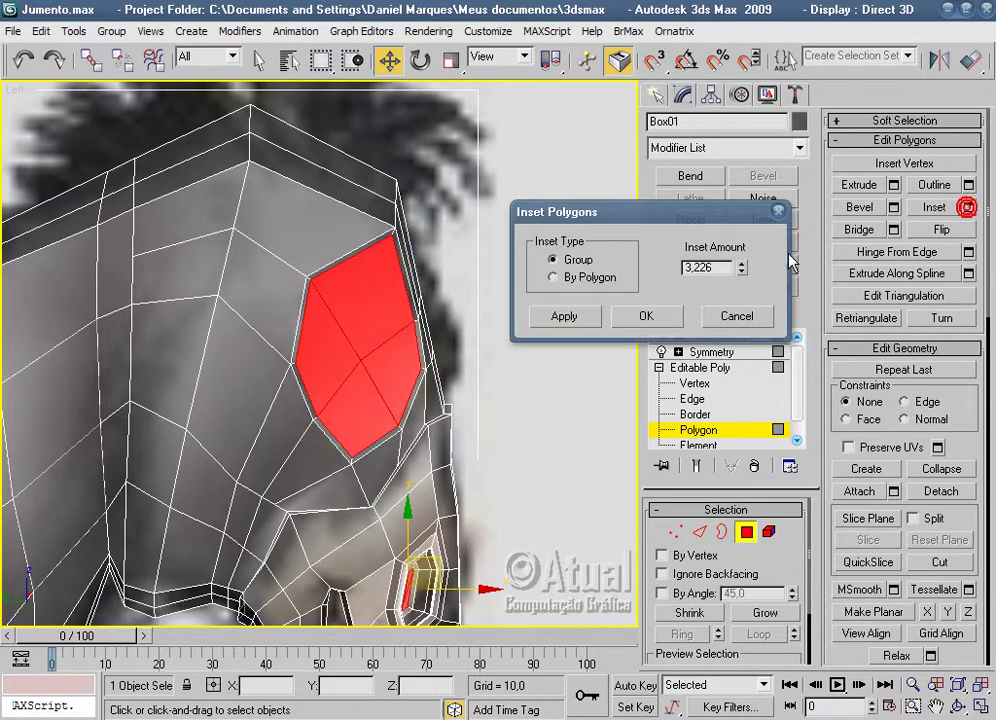
drag(745, 272, 704, 712)
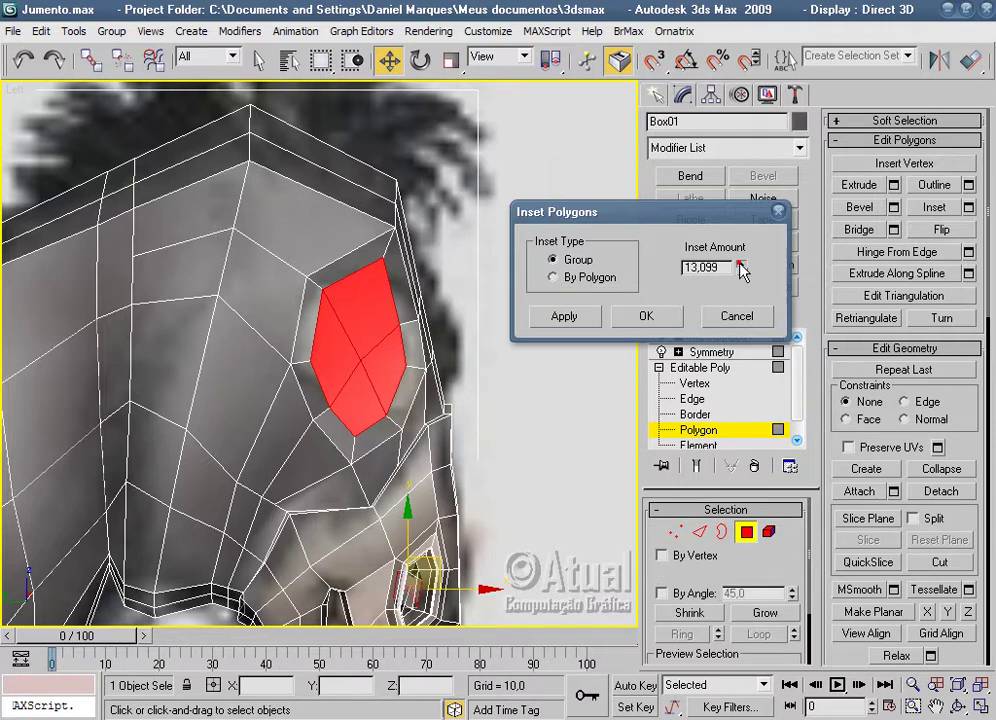
drag(742, 270, 645, 330)
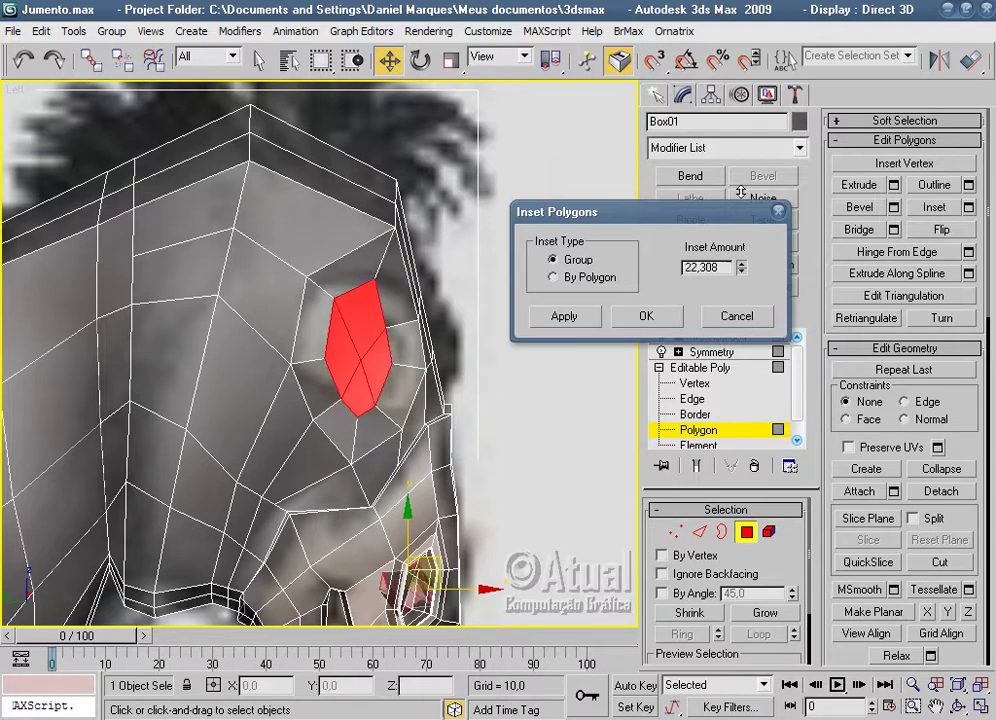
click(643, 325)
Return to Vertex level and begin moving a vertex at the top of the socket.
click(676, 532)
scroll(596, 469, up, 3)
scroll(535, 385, up, 2)
drag(420, 298, 429, 308)
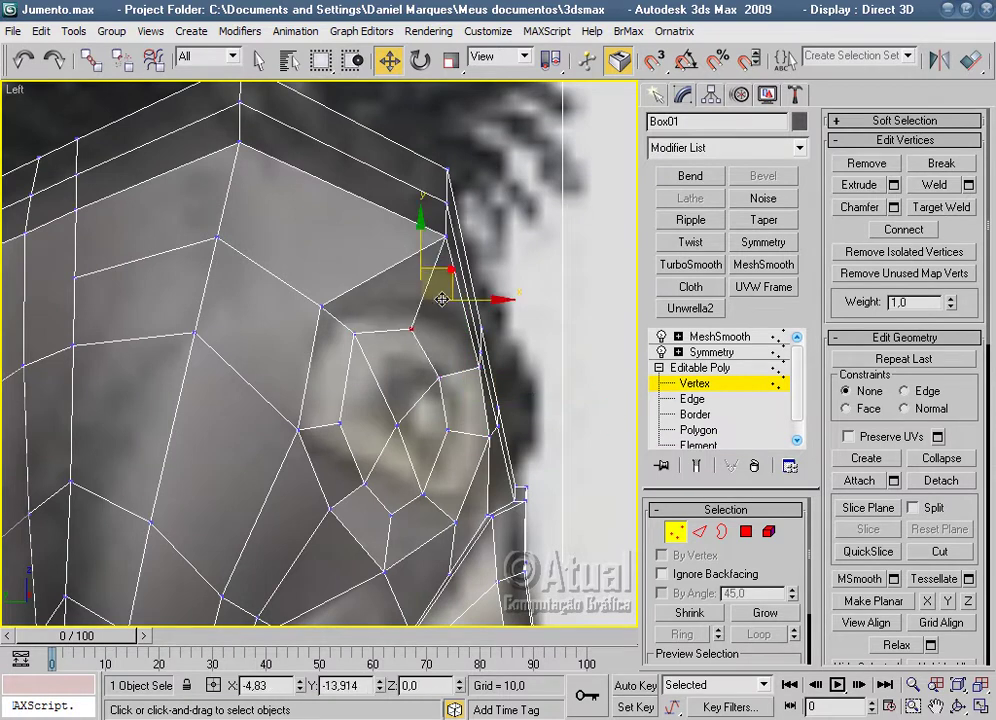
Drag the inset loop's vertices onto the reference eye rim to round the socket.
right_click(429, 313)
mouse_move(441, 379)
mouse_down()
mouse_move(465, 473)
mouse_move(365, 485)
mouse_up()
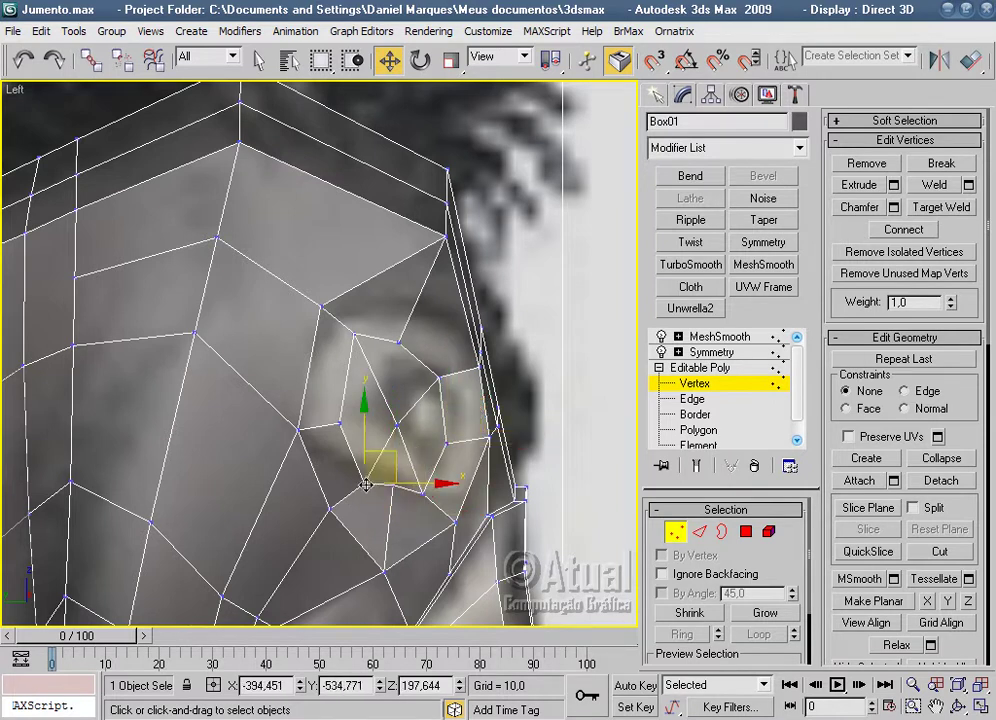
mouse_move(390, 452)
mouse_down()
mouse_move(368, 425)
mouse_move(370, 372)
mouse_up()
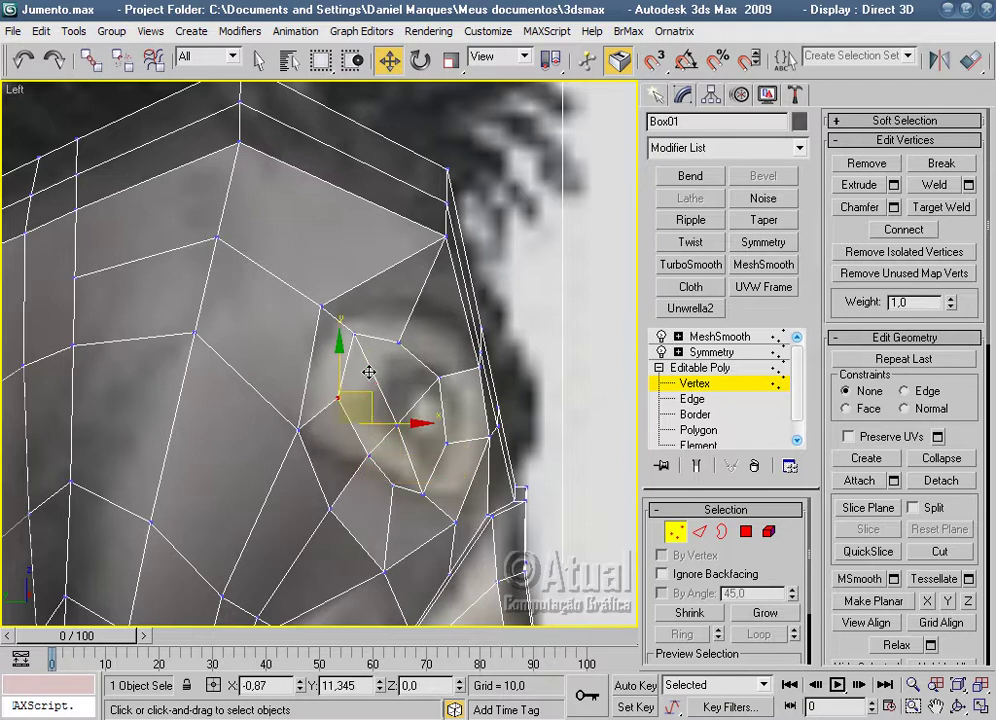
click(437, 374)
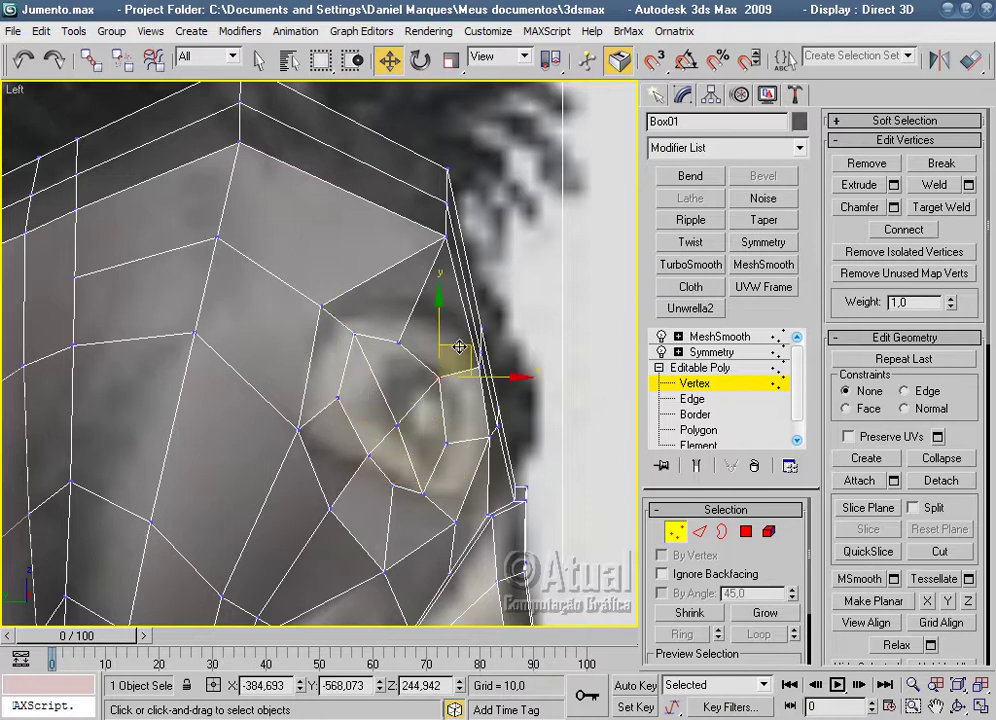
drag(459, 347, 457, 372)
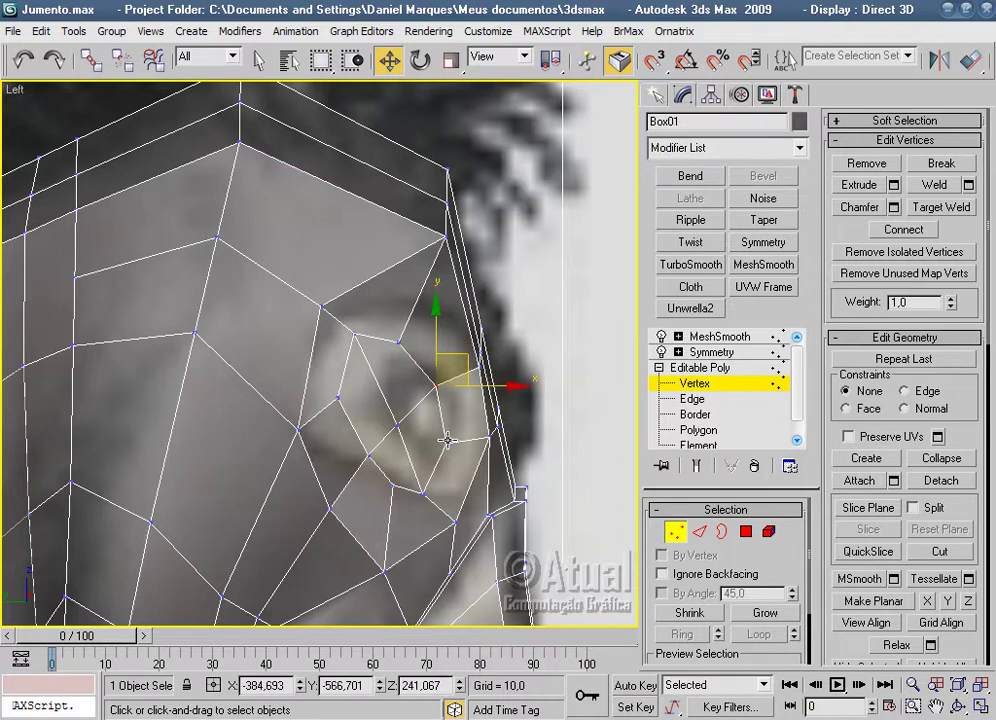
click(399, 344)
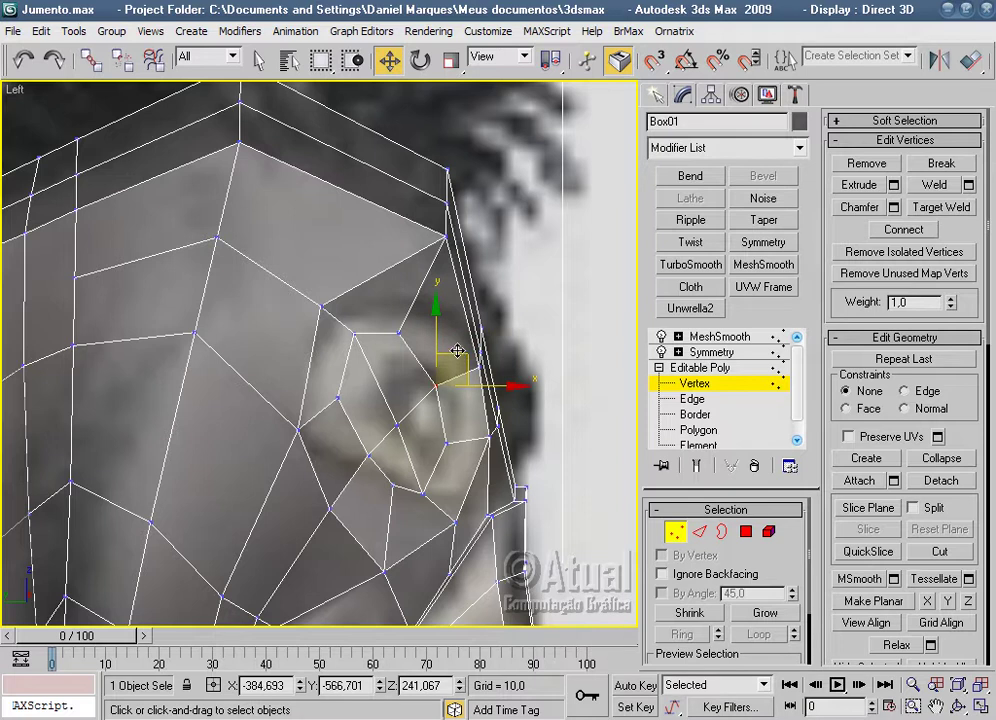
mouse_move(466, 348)
mouse_down()
mouse_move(447, 500)
mouse_move(441, 473)
mouse_up()
click(447, 446)
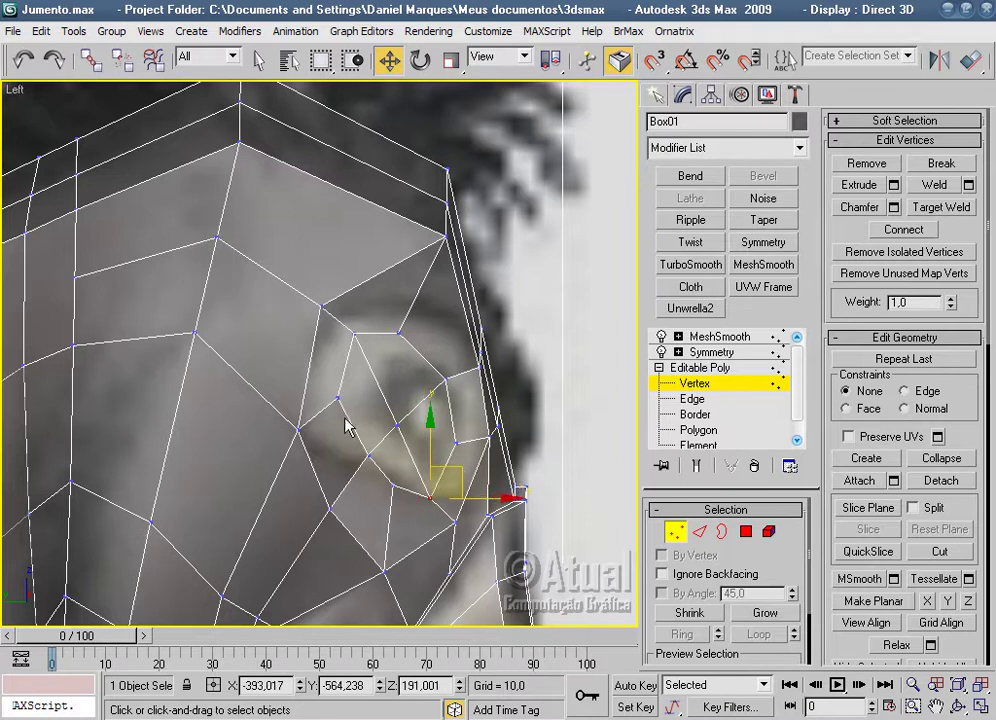
Switch to the Perspective view and zoom in on the eye at Vertex level.
click(746, 531)
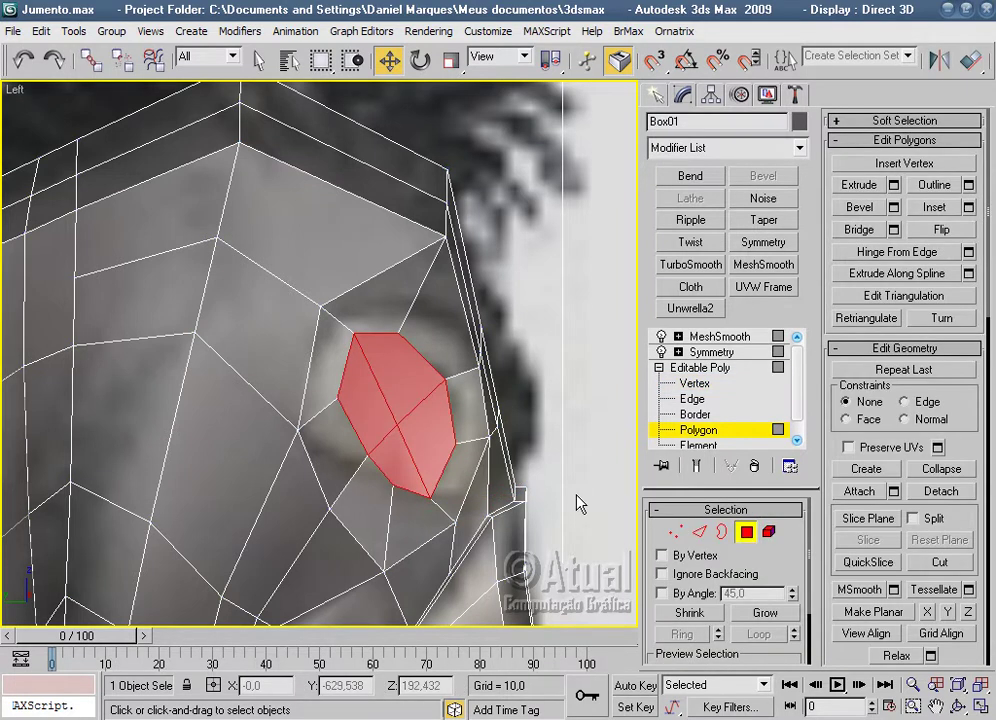
scroll(582, 501, down, 2)
key(p)
mouse_move(584, 499)
alt+middle_down()
mouse_move(490, 513)
mouse_move(466, 489)
mouse_move(471, 474)
alt+middle_up()
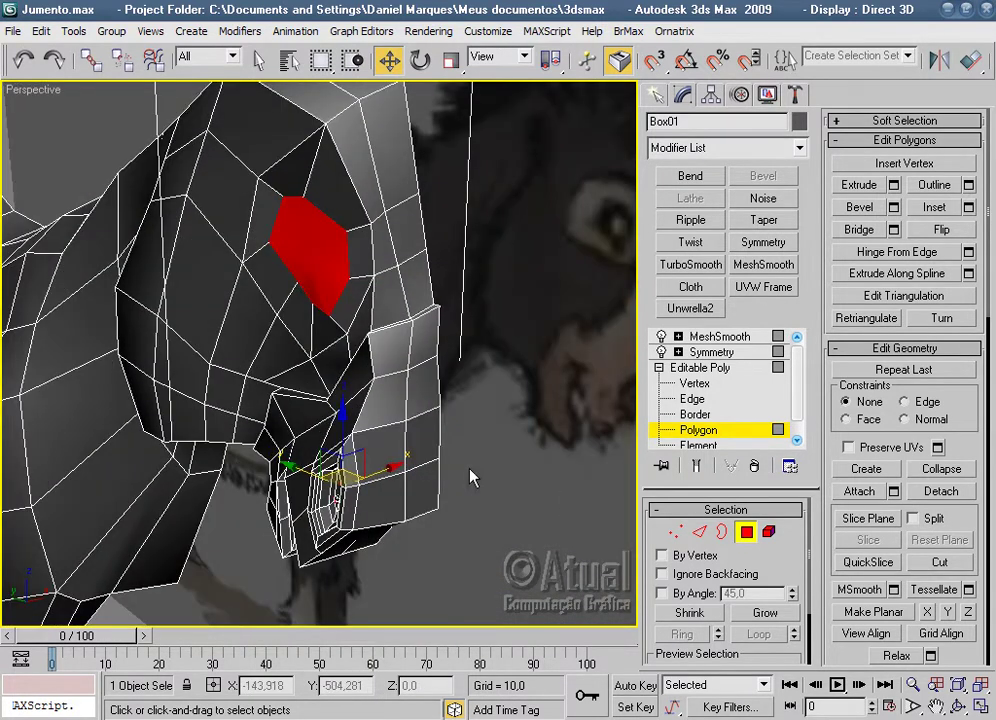
scroll(471, 474, up, 3)
scroll(507, 451, up, 2)
click(678, 543)
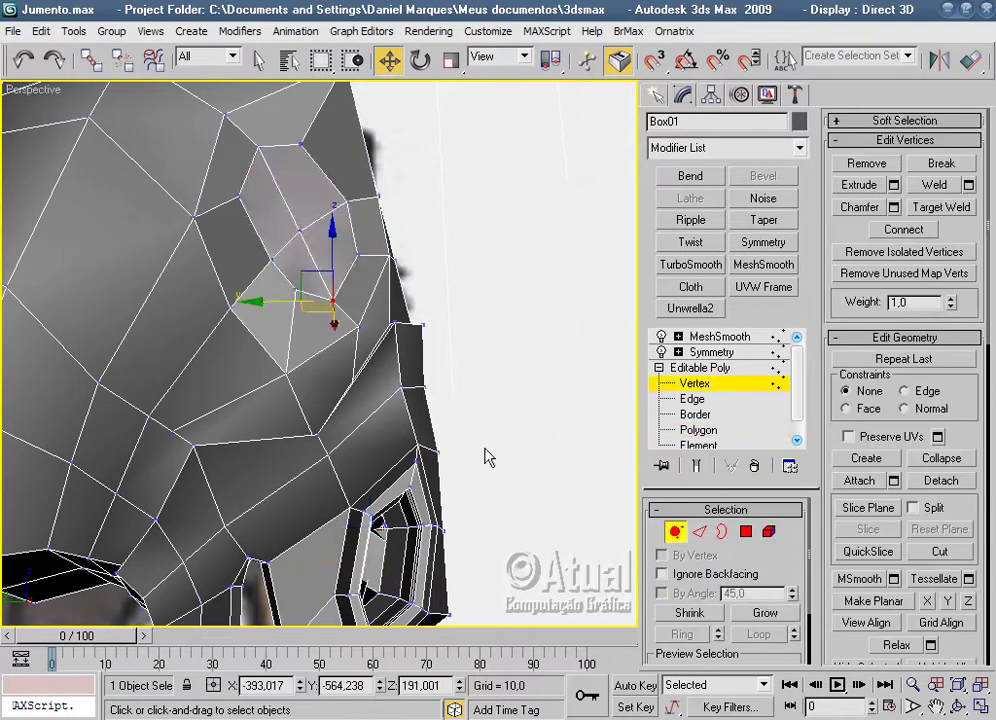
middle_drag(485, 458, 527, 460)
scroll(478, 506, up, 3)
scroll(300, 400, up, 2)
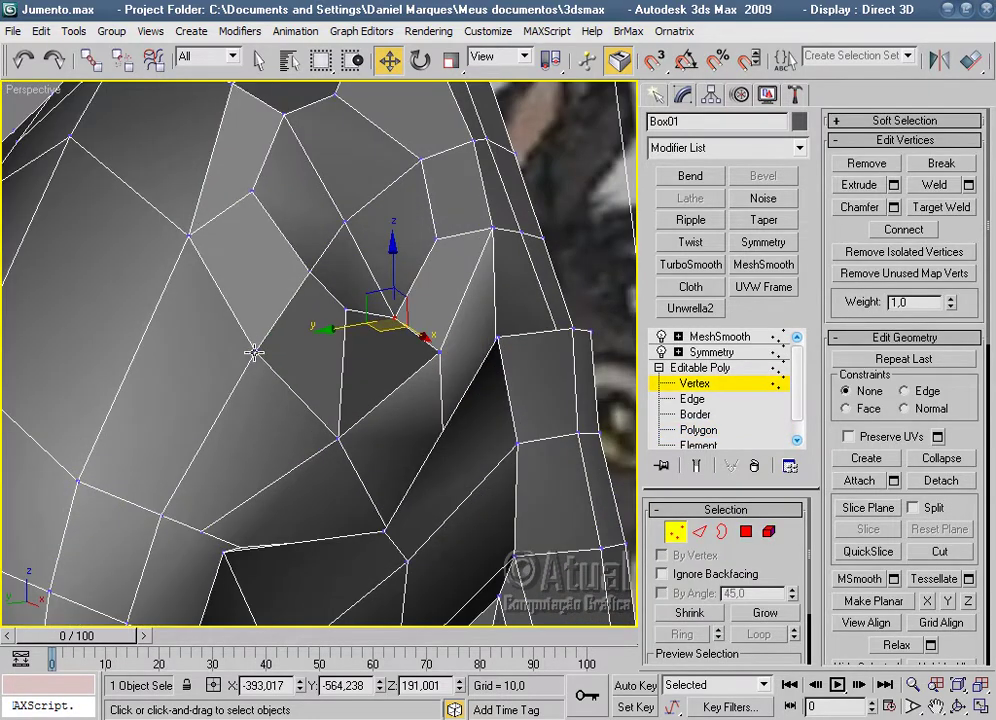
Slide the vertex above the socket along X and lower it toward the socket.
click(254, 352)
click(190, 234)
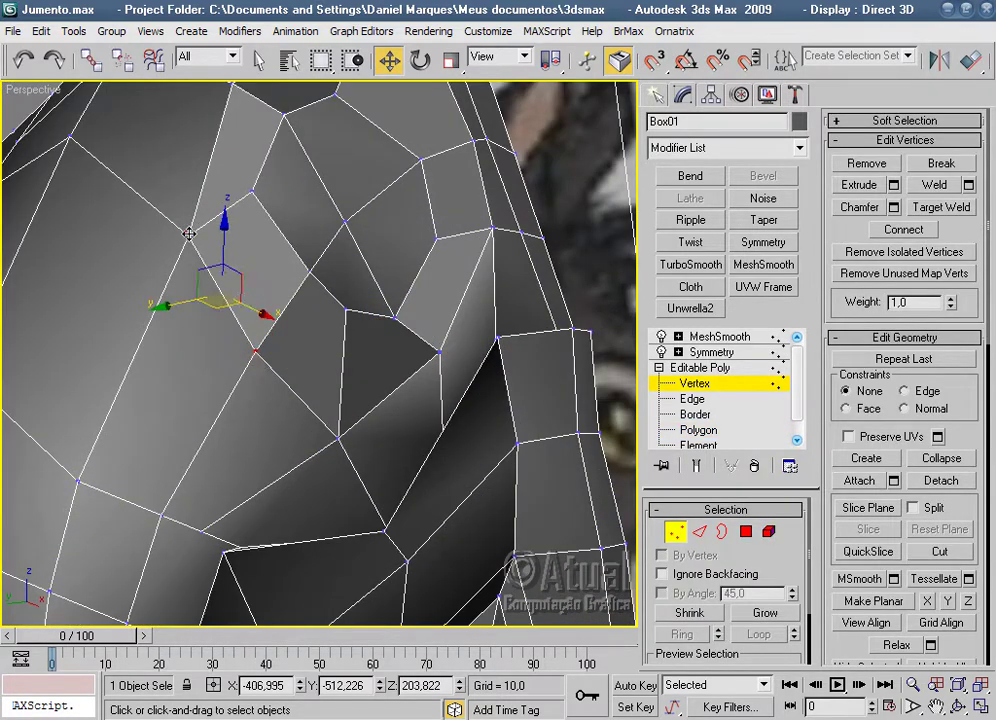
alt+middle_drag(191, 233, 273, 333)
drag(294, 254, 258, 256)
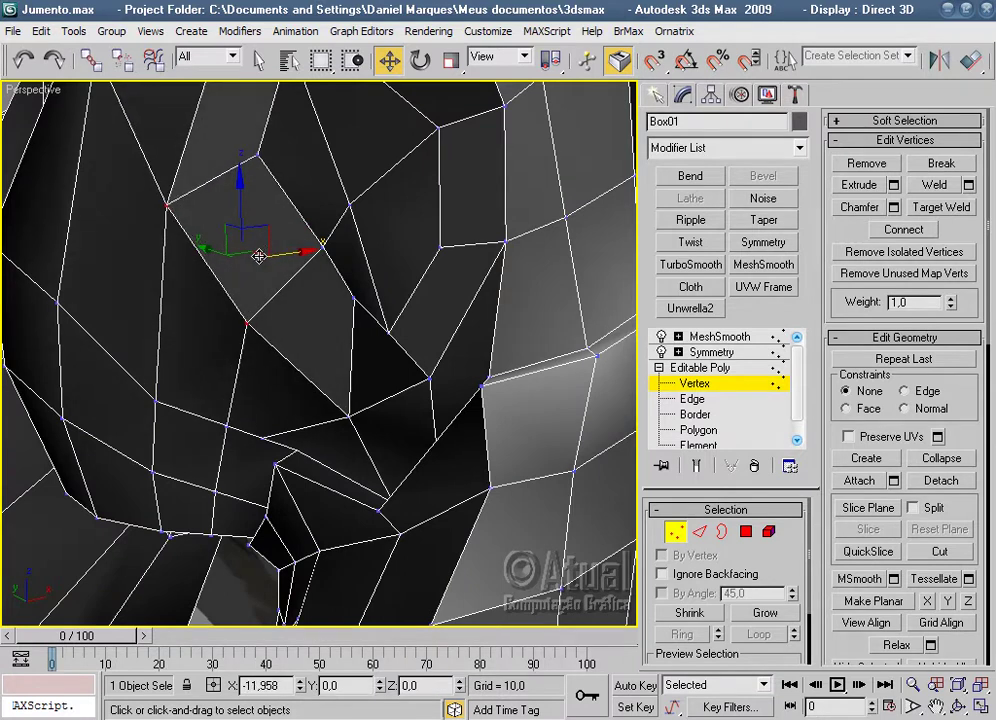
mouse_move(336, 307)
alt+middle_down()
mouse_move(413, 333)
mouse_move(411, 267)
mouse_move(351, 311)
mouse_move(360, 375)
mouse_move(350, 362)
alt+middle_up()
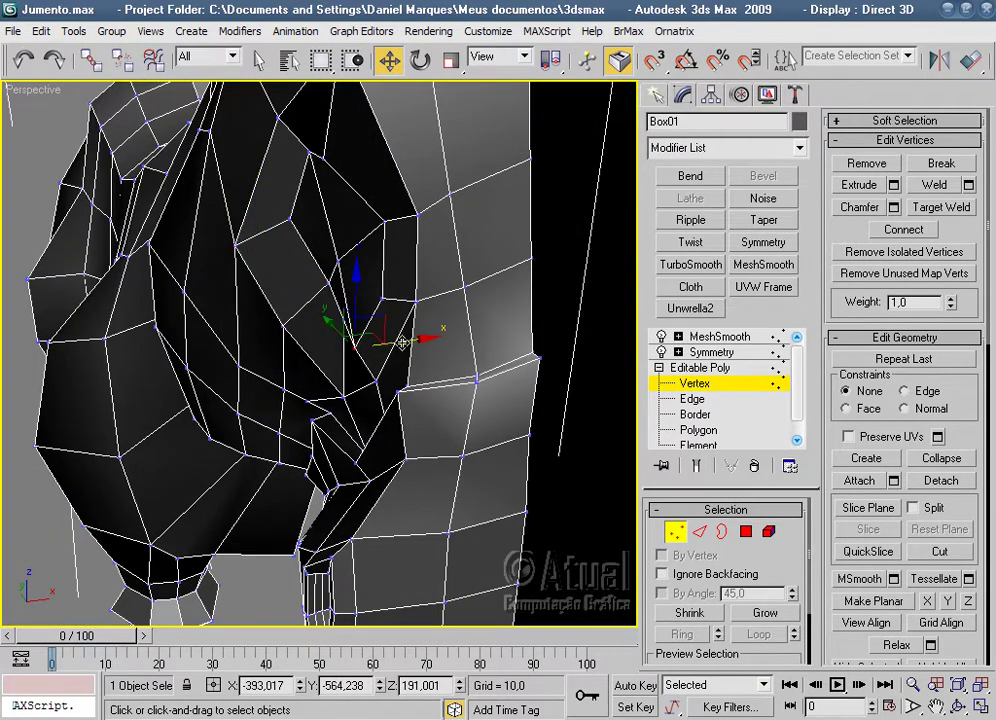
drag(402, 343, 422, 340)
mouse_move(422, 340)
alt+middle_down()
mouse_move(465, 251)
mouse_move(465, 218)
mouse_move(442, 287)
mouse_move(512, 398)
mouse_move(551, 338)
mouse_move(333, 422)
alt+middle_up()
drag(333, 422, 382, 413)
alt+middle_drag(382, 413, 367, 390)
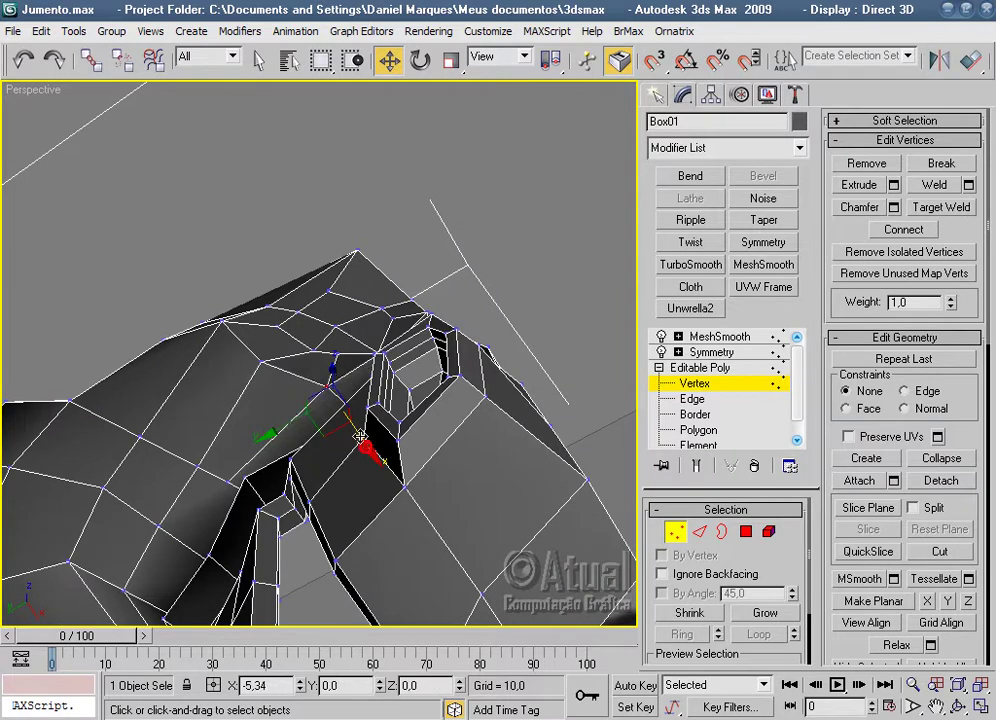
Move another socket vertex along X and drop it over the socket, then return to Polygon level.
mouse_move(361, 436)
alt+middle_down()
mouse_move(436, 529)
mouse_move(313, 325)
alt+middle_up()
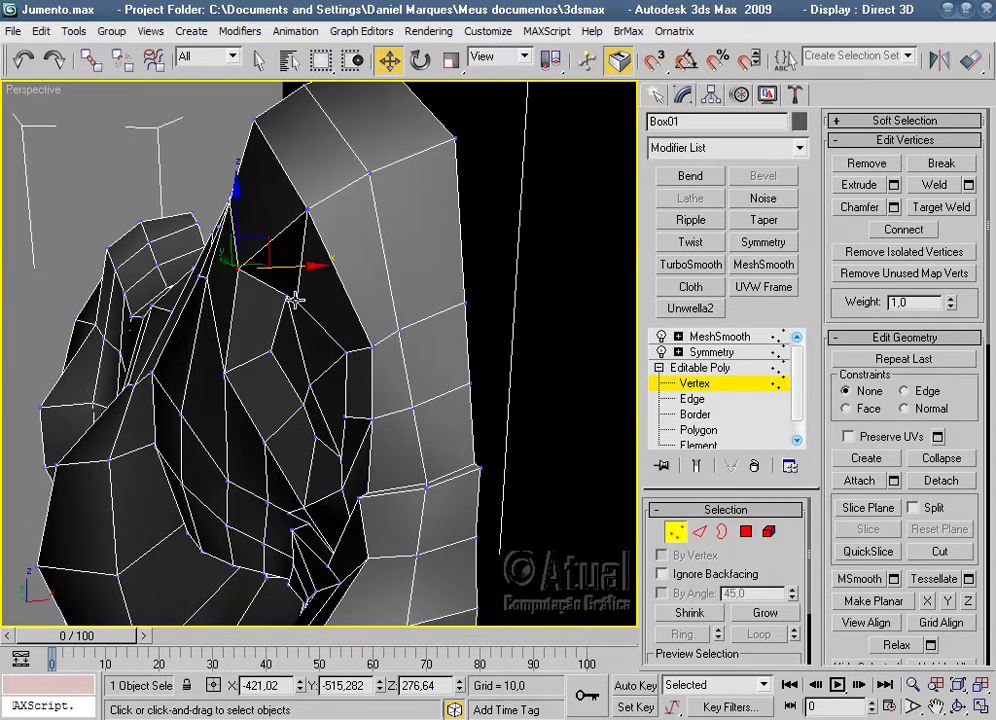
drag(348, 298, 371, 295)
mouse_move(373, 313)
alt+middle_down()
mouse_move(362, 298)
mouse_move(411, 282)
mouse_move(389, 300)
mouse_move(382, 340)
mouse_move(440, 382)
mouse_move(310, 378)
alt+middle_up()
mouse_move(312, 250)
mouse_down()
mouse_move(307, 362)
mouse_move(360, 360)
mouse_up()
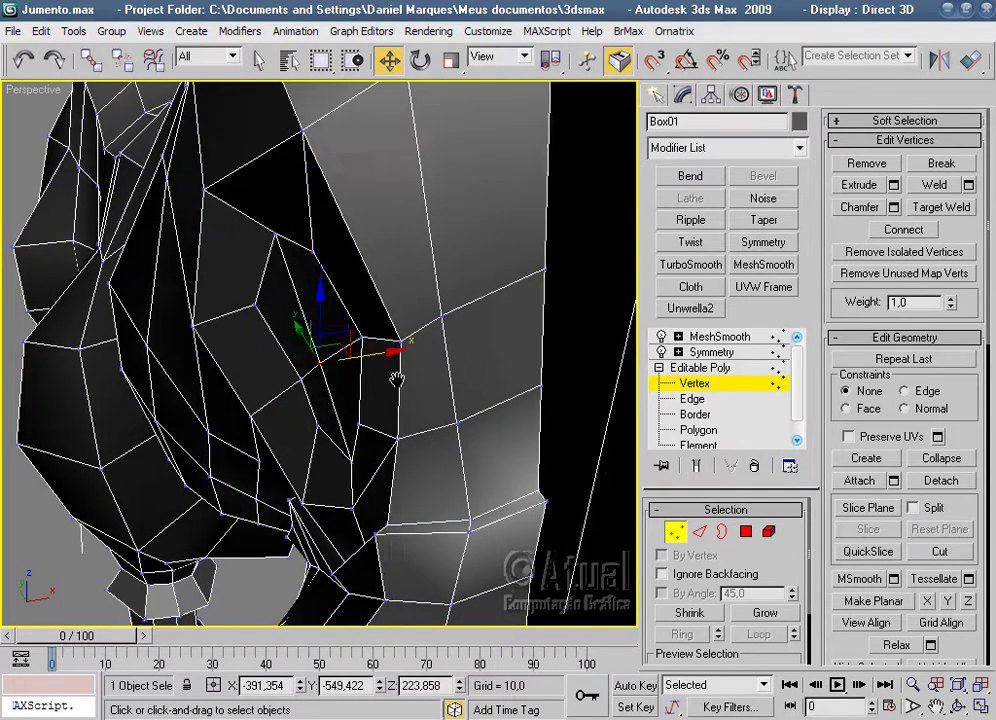
scroll(395, 378, up, 5)
mouse_move(577, 371)
alt+middle_down()
mouse_move(436, 458)
mouse_move(311, 484)
mouse_move(559, 497)
alt+middle_up()
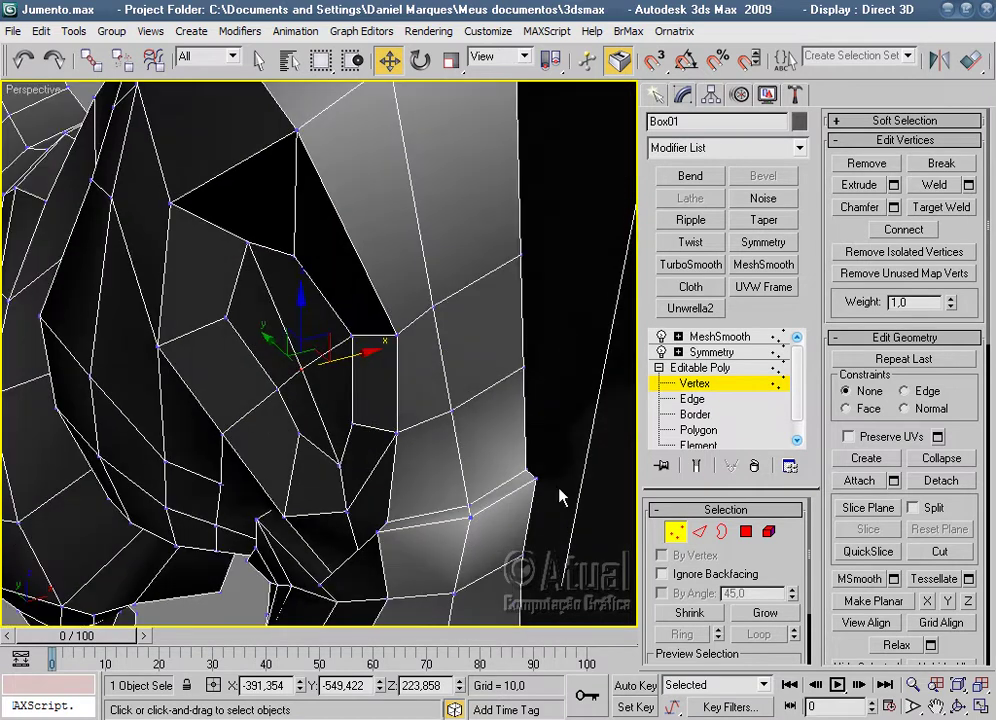
click(747, 530)
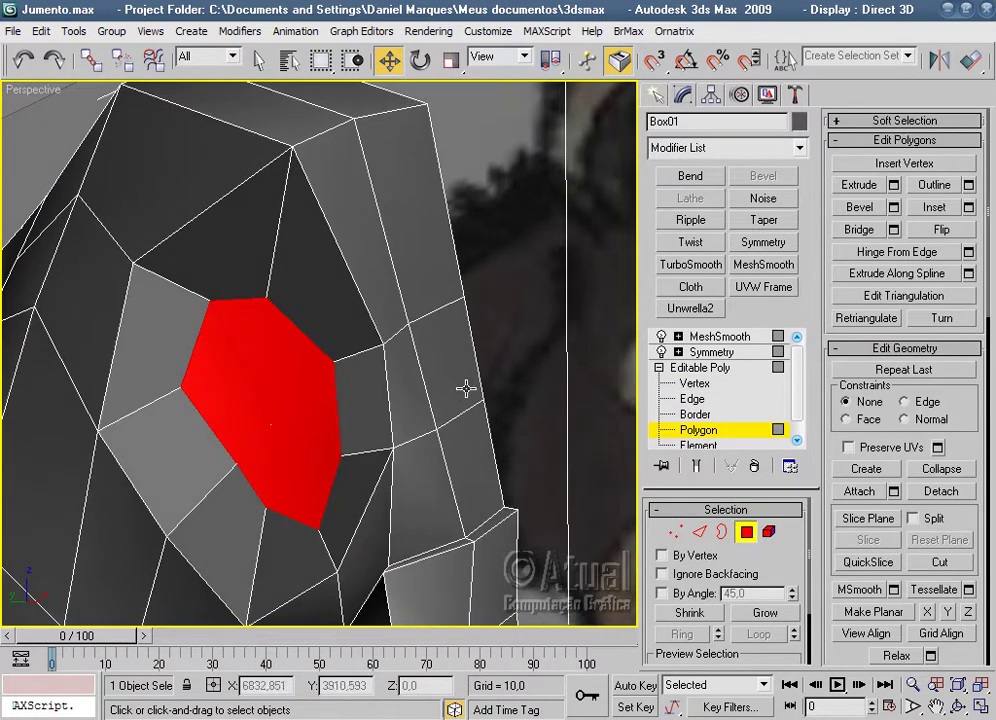
Delete the eye polygon to open a hole and preview the smoothed head.
key(Delete)
click(720, 337)
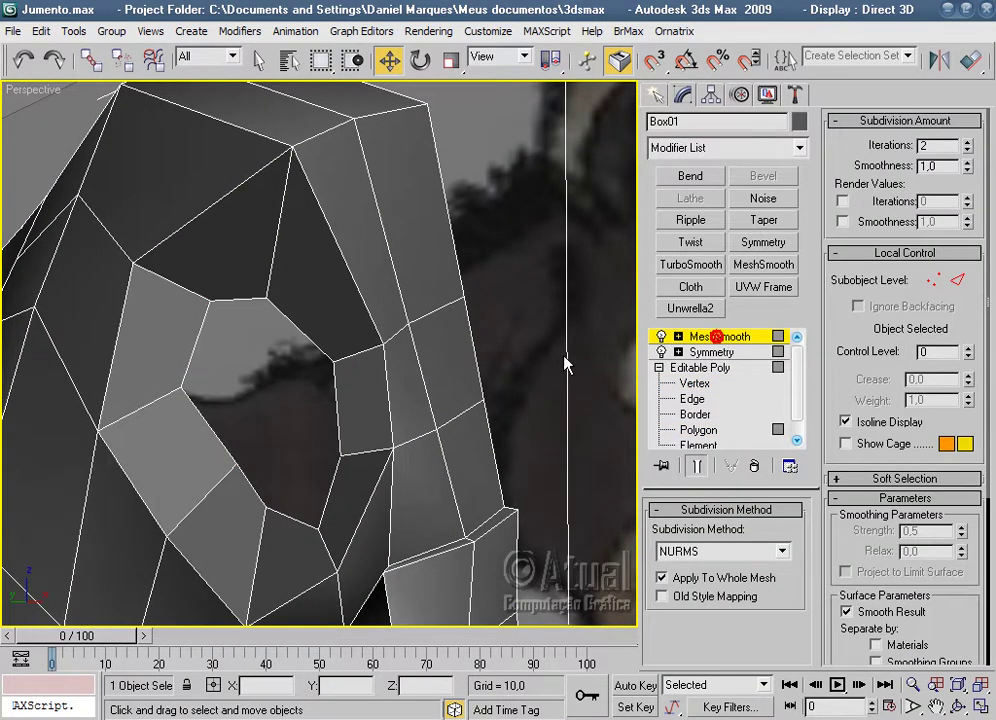
click(542, 355)
scroll(542, 360, down, 3)
scroll(500, 436, down, 3)
mouse_move(500, 436)
alt+middle_down()
mouse_move(582, 440)
mouse_move(402, 456)
mouse_move(358, 433)
mouse_move(505, 452)
alt+middle_up()
scroll(508, 451, up, 3)
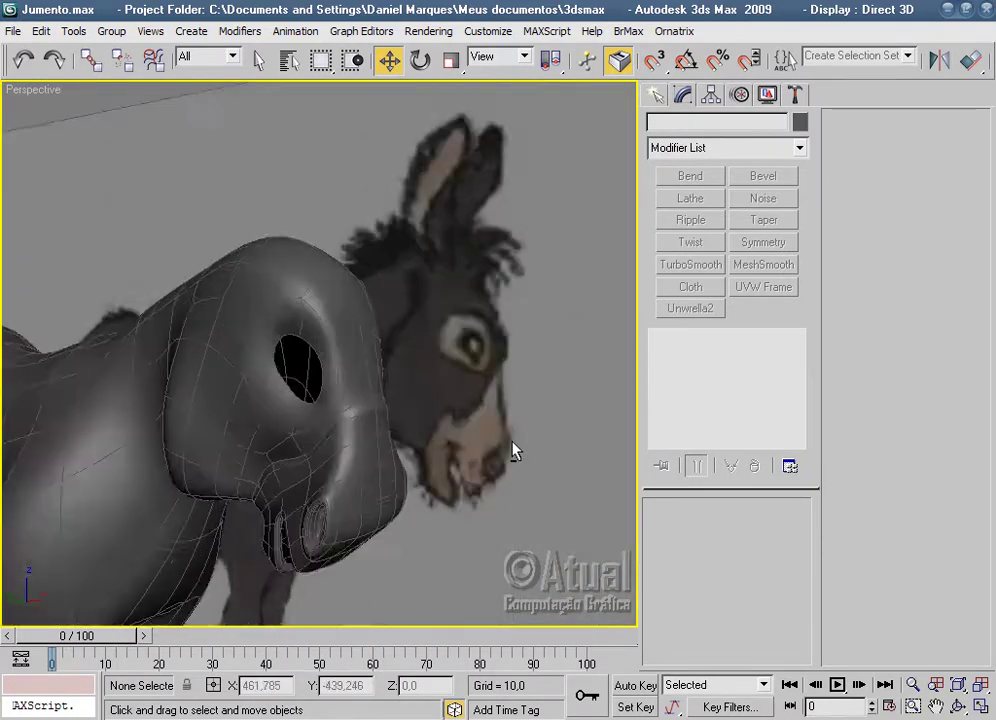
scroll(511, 451, up, 3)
At Vertex level, shift one eye-hole rim vertex sideways along X.
click(382, 411)
click(695, 384)
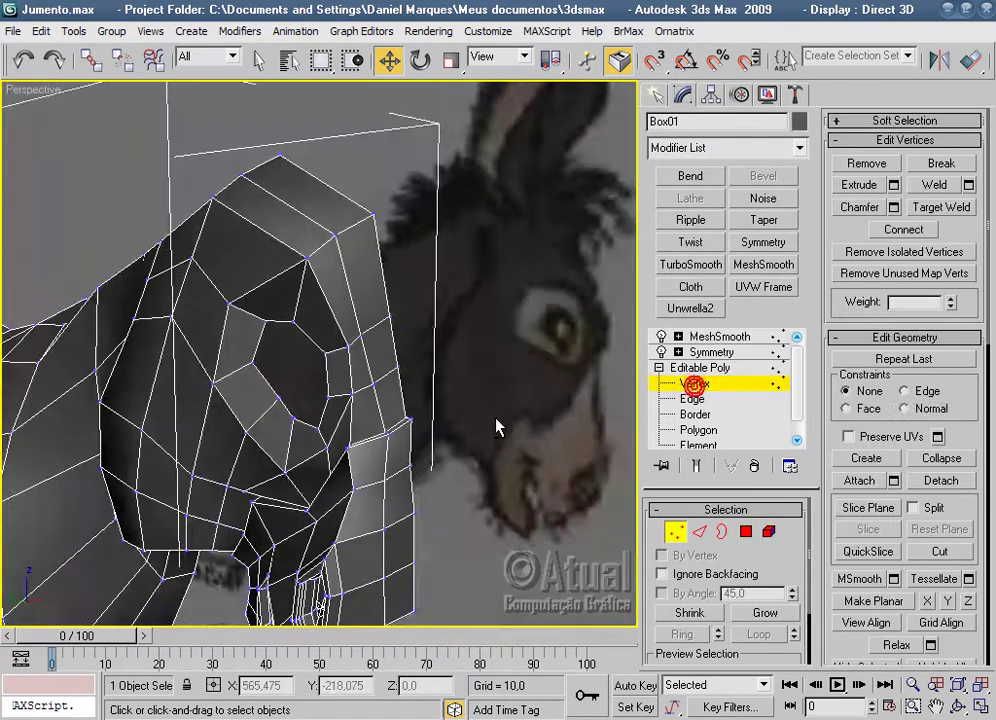
scroll(496, 424, up, 4)
mouse_move(418, 436)
middle_down()
mouse_move(396, 444)
mouse_move(363, 424)
middle_up()
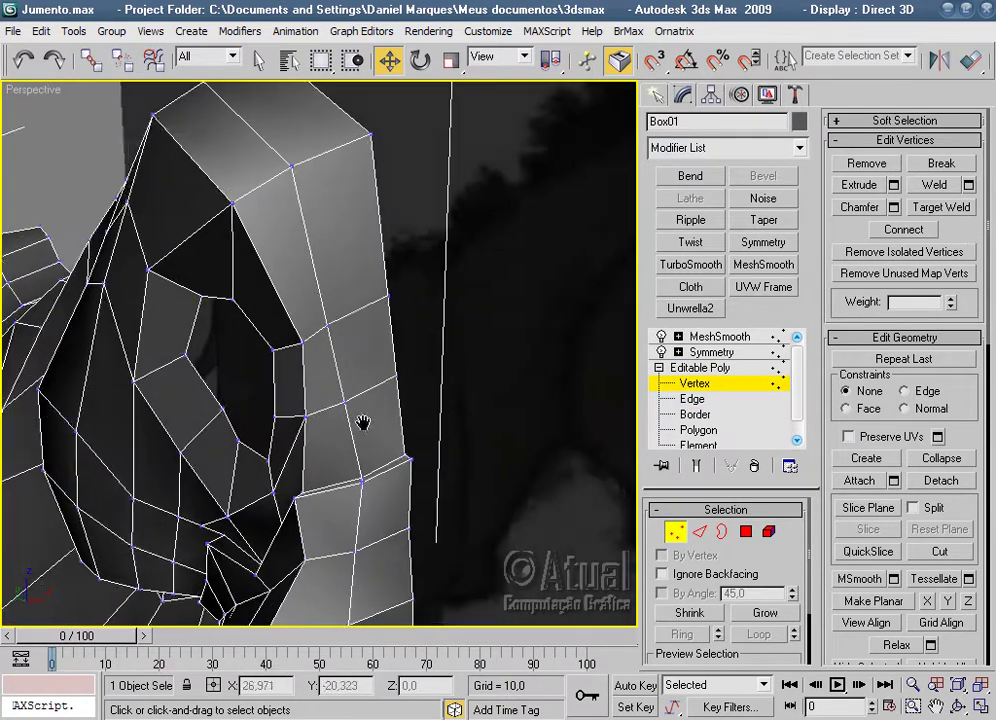
click(272, 418)
mouse_move(305, 370)
alt+middle_down()
mouse_move(502, 396)
mouse_move(393, 467)
mouse_move(296, 425)
alt+middle_up()
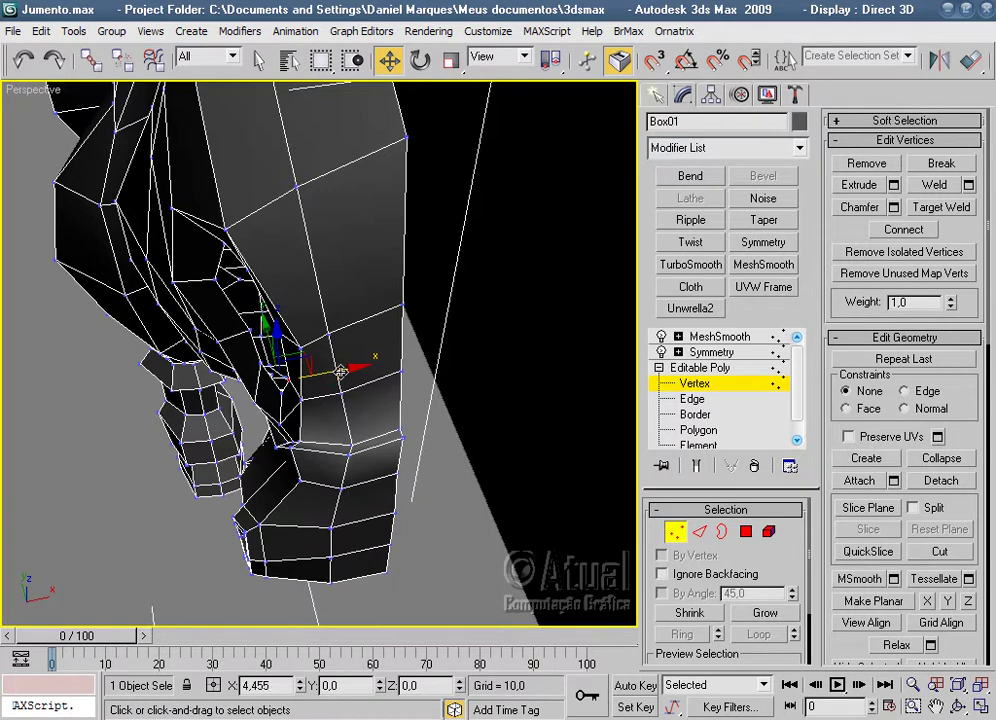
scroll(300, 395, up, 2)
scroll(253, 418, up, 2)
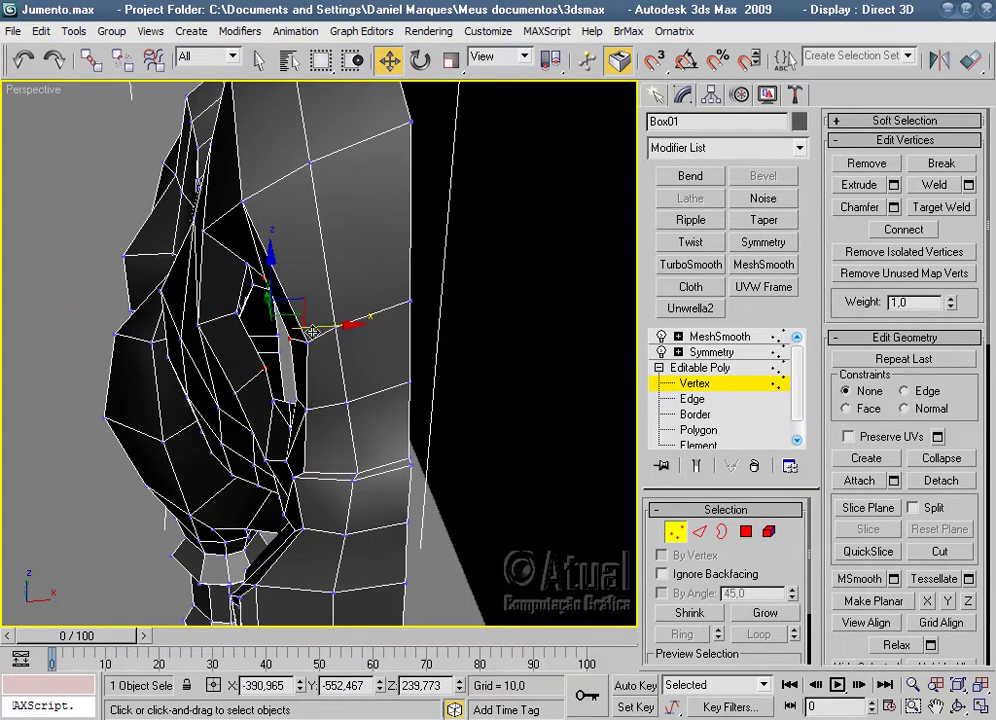
drag(296, 331, 294, 331)
mouse_move(294, 331)
alt+middle_down()
mouse_move(498, 322)
mouse_move(489, 351)
mouse_move(432, 355)
alt+middle_up()
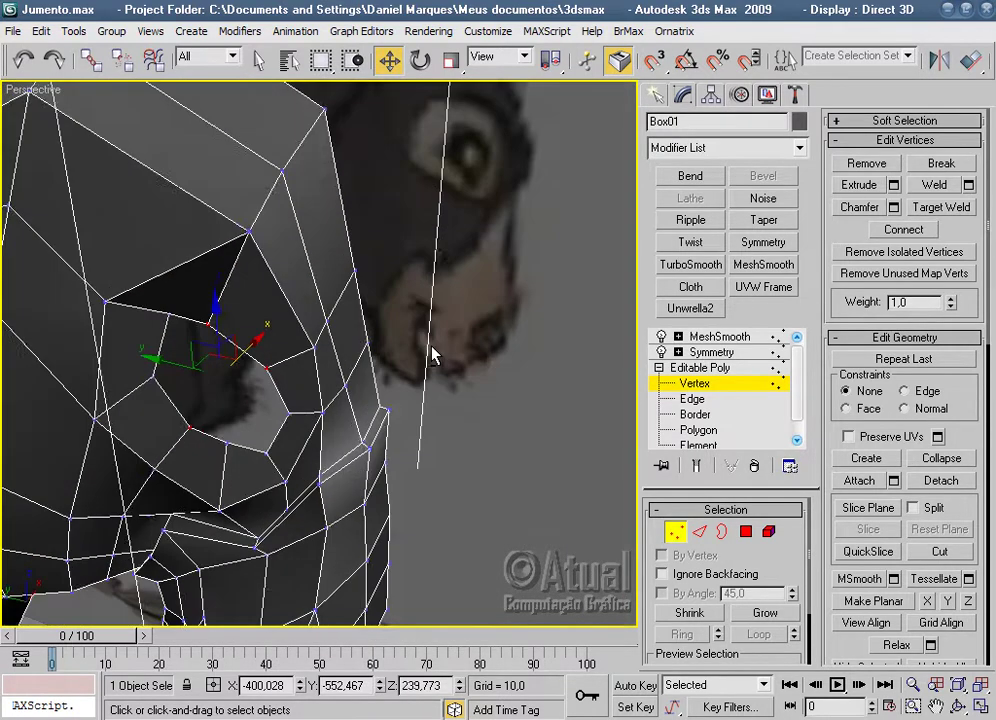
Check the smoothed eye socket, then return the head mesh to Polygon level.
click(719, 336)
click(509, 428)
mouse_move(509, 428)
alt+middle_down()
mouse_move(440, 309)
mouse_move(440, 249)
mouse_move(509, 331)
mouse_move(376, 360)
mouse_move(440, 333)
mouse_move(396, 351)
alt+middle_up()
click(342, 384)
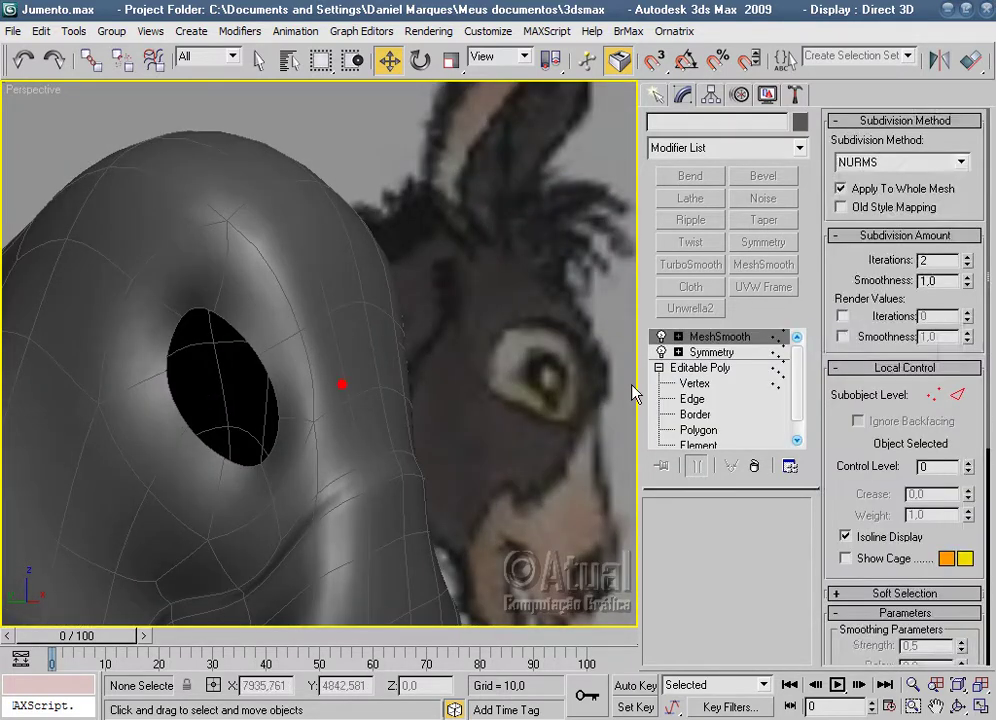
click(698, 430)
scroll(480, 360, up, 3)
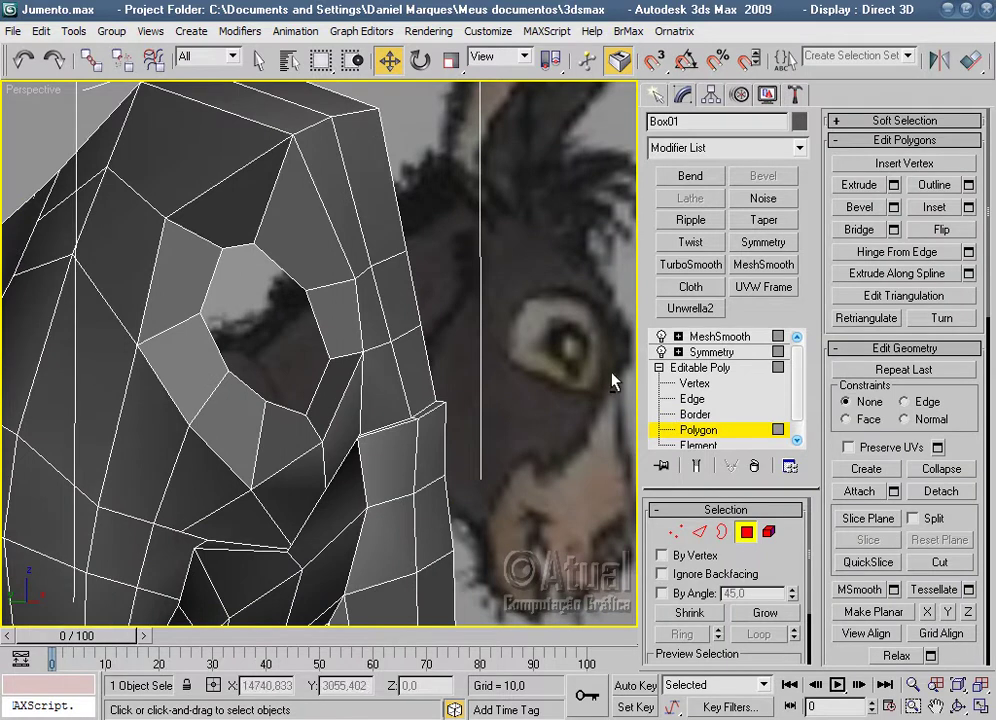
Go to Vertex level and frame the eye hole in the Left view.
click(677, 531)
scroll(385, 445, up, 2)
scroll(469, 425, up, 1)
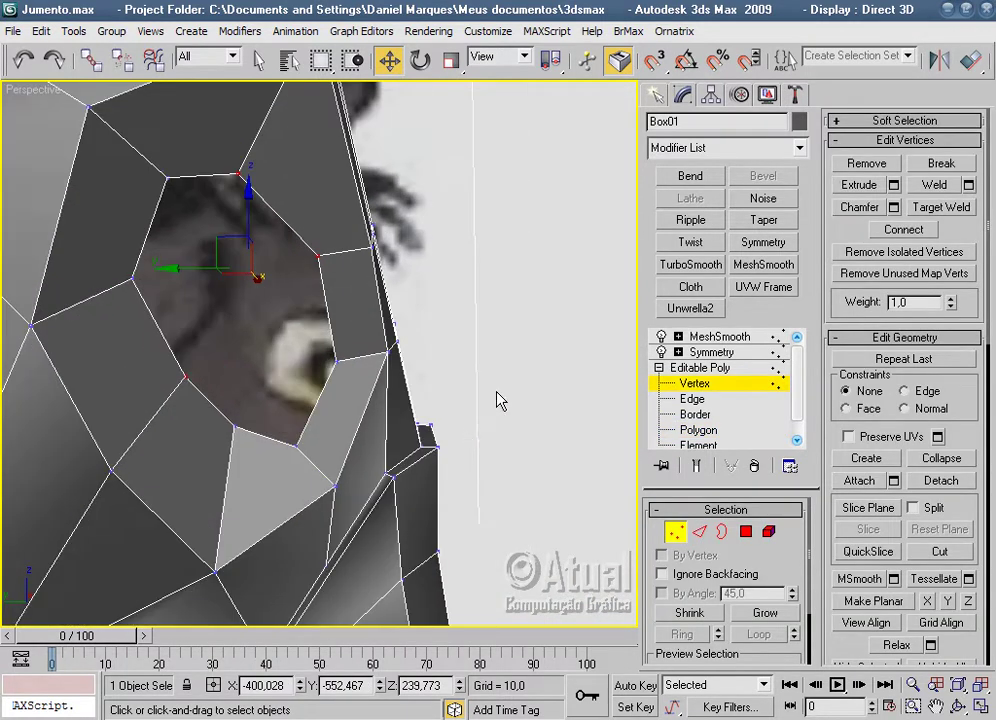
middle_drag(502, 387, 557, 508)
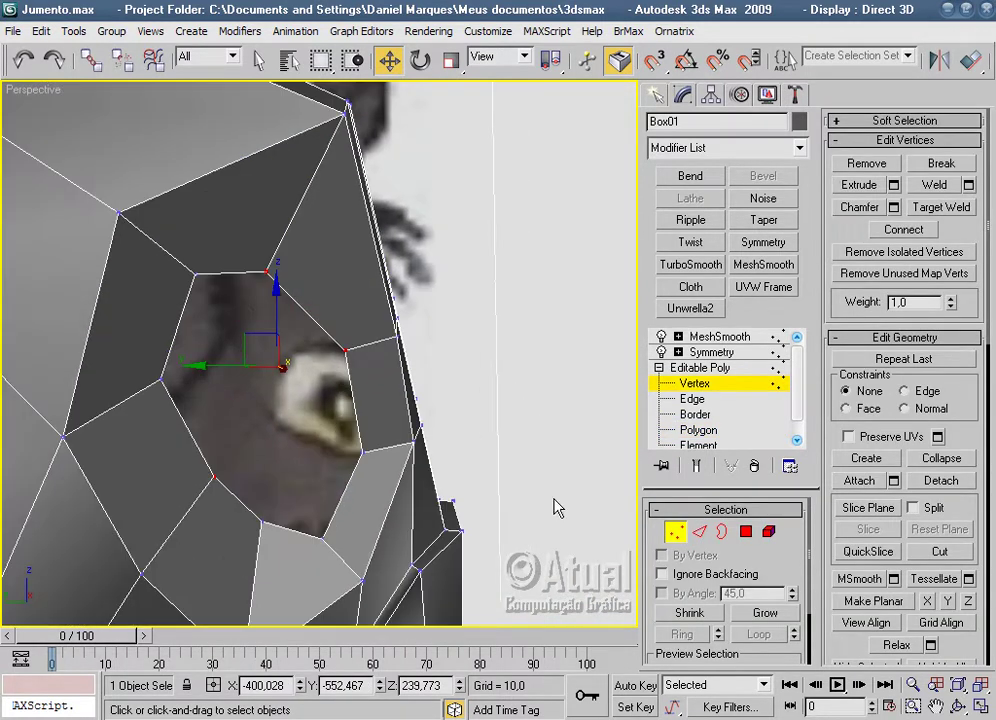
click(196, 276)
key(l)
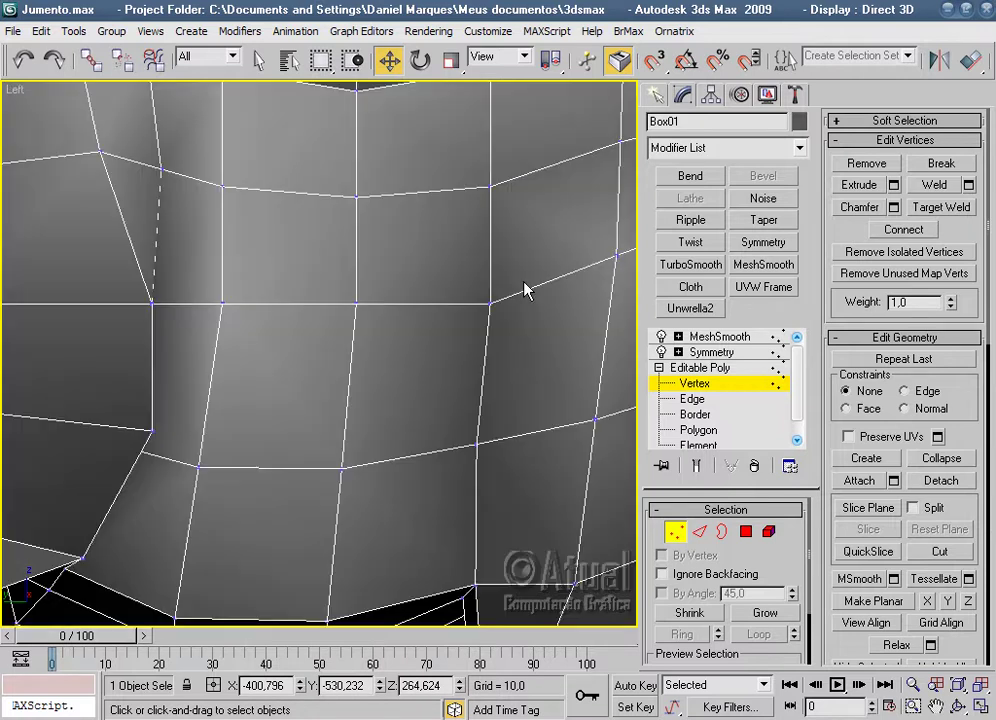
scroll(525, 290, down, 5)
scroll(480, 231, up, 3)
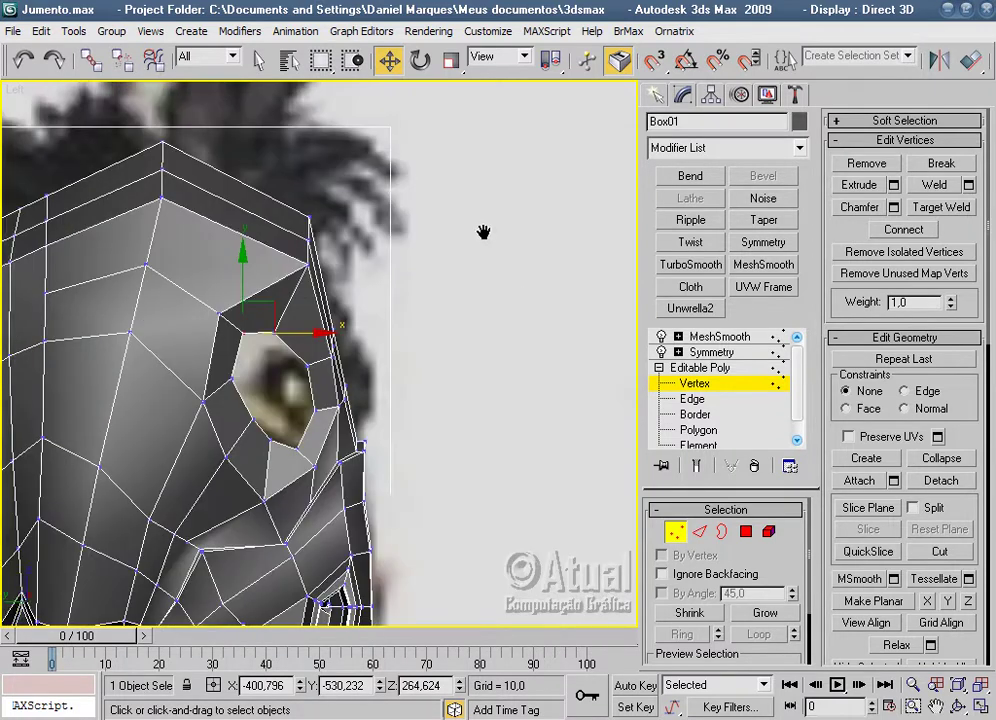
scroll(482, 267, up, 2)
middle_drag(482, 267, 585, 392)
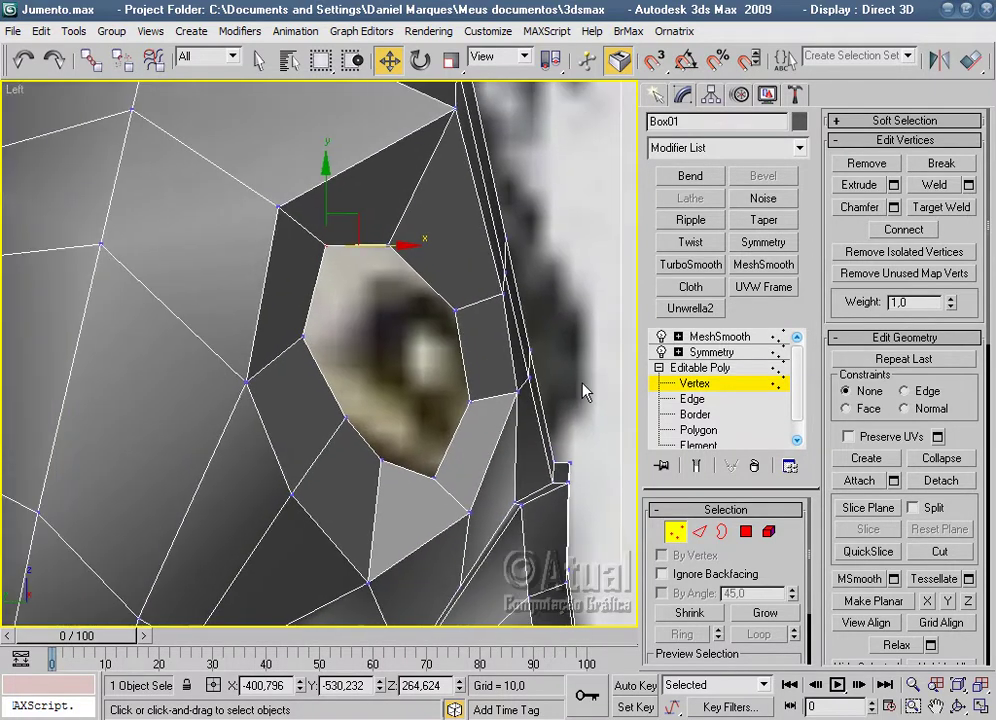
Move the lower, left, top-left and top rim vertices onto the reference eye outline.
click(432, 477)
drag(458, 449, 467, 416)
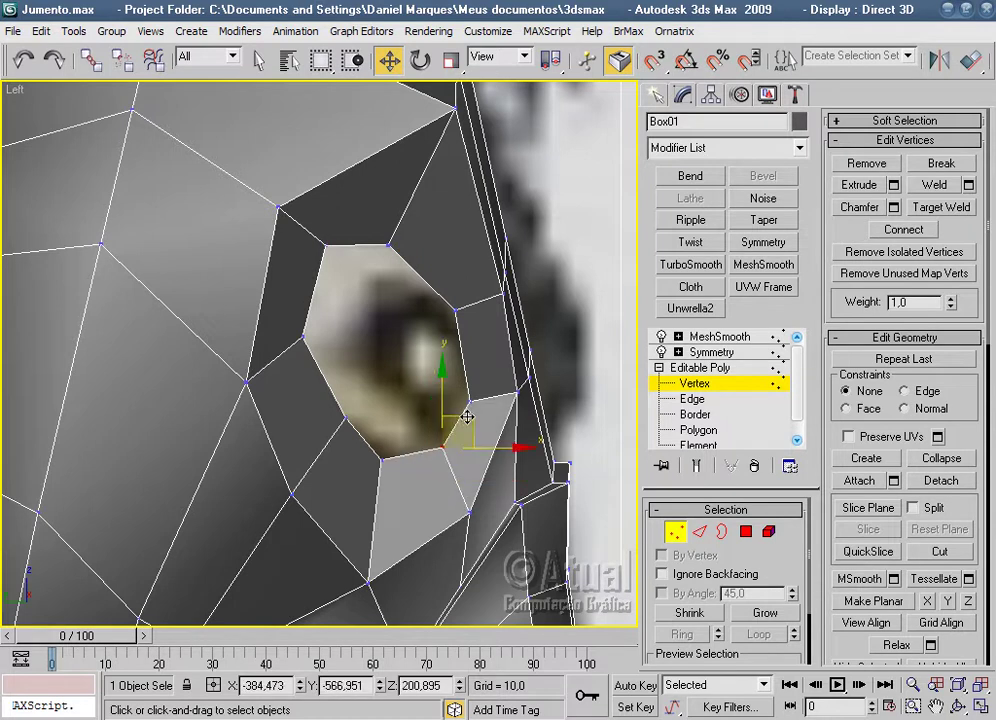
click(380, 460)
drag(382, 458, 399, 446)
click(343, 418)
drag(374, 381, 376, 379)
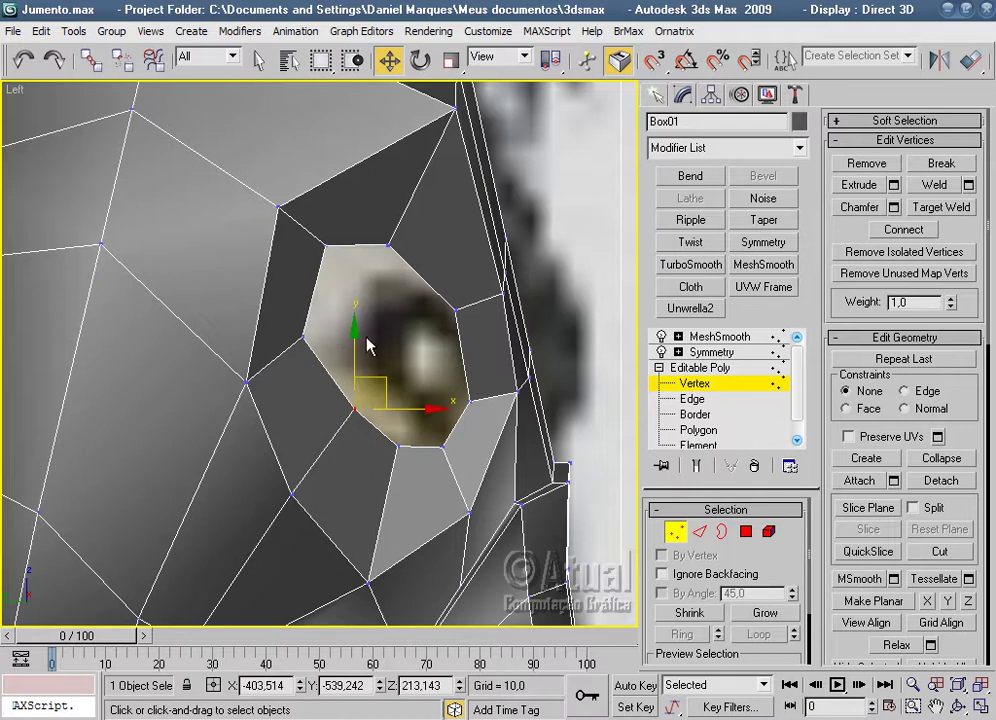
click(300, 332)
drag(329, 327, 346, 316)
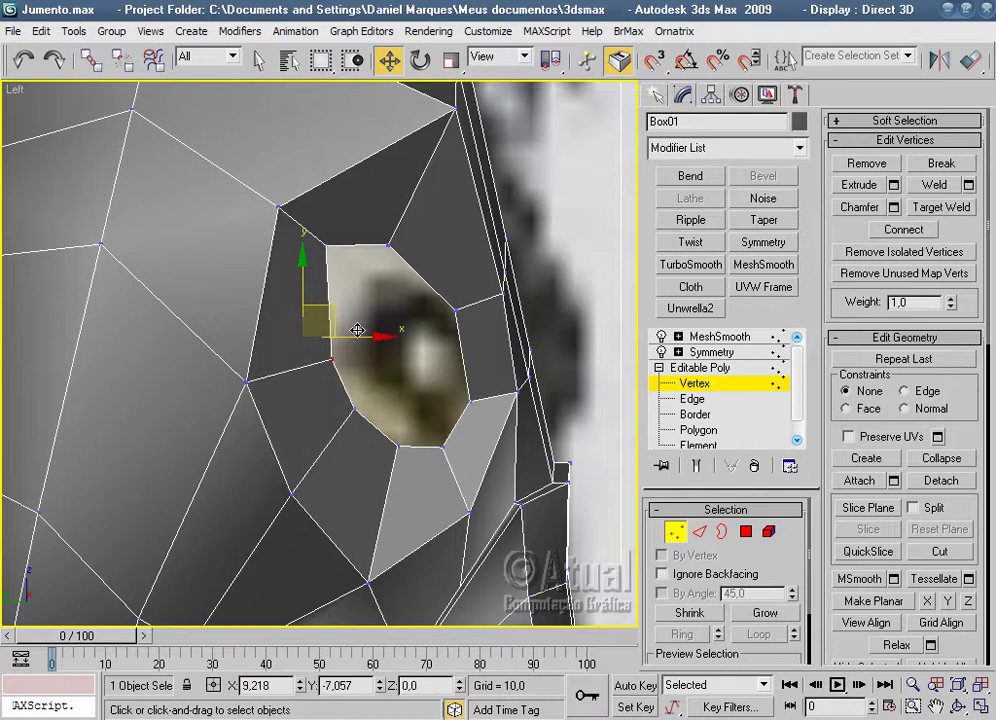
click(328, 246)
drag(344, 214, 355, 256)
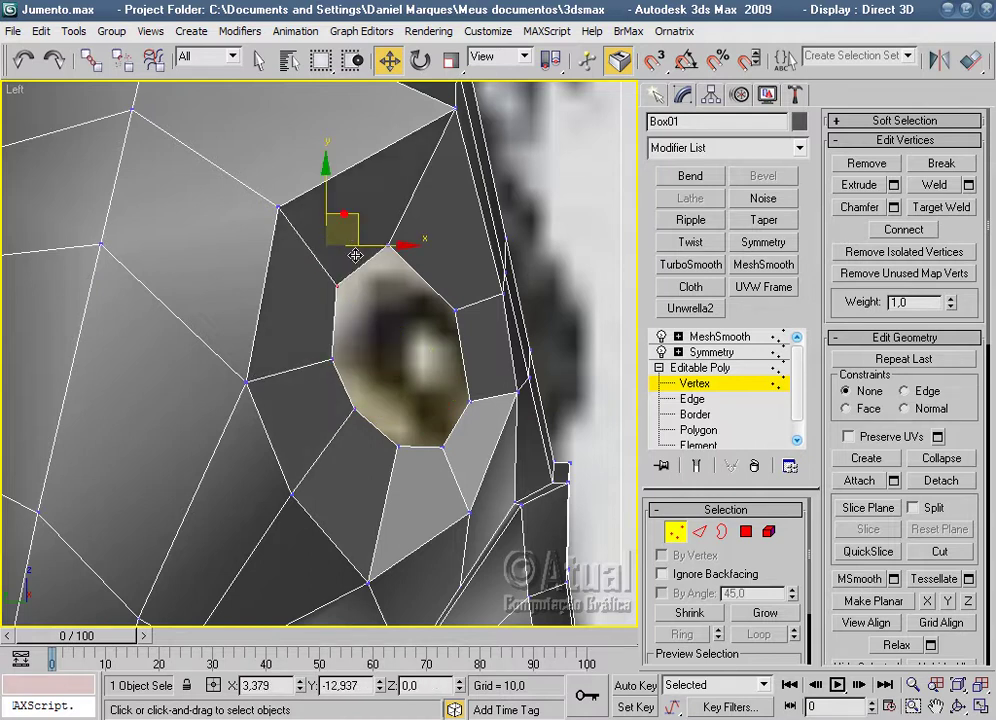
click(389, 244)
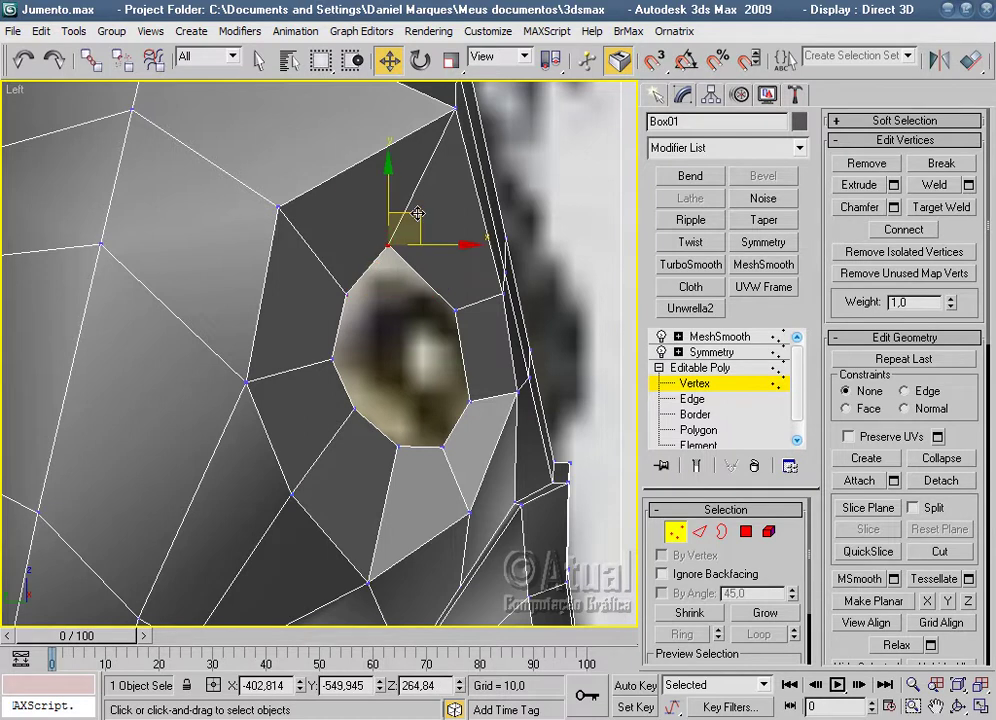
drag(417, 213, 432, 246)
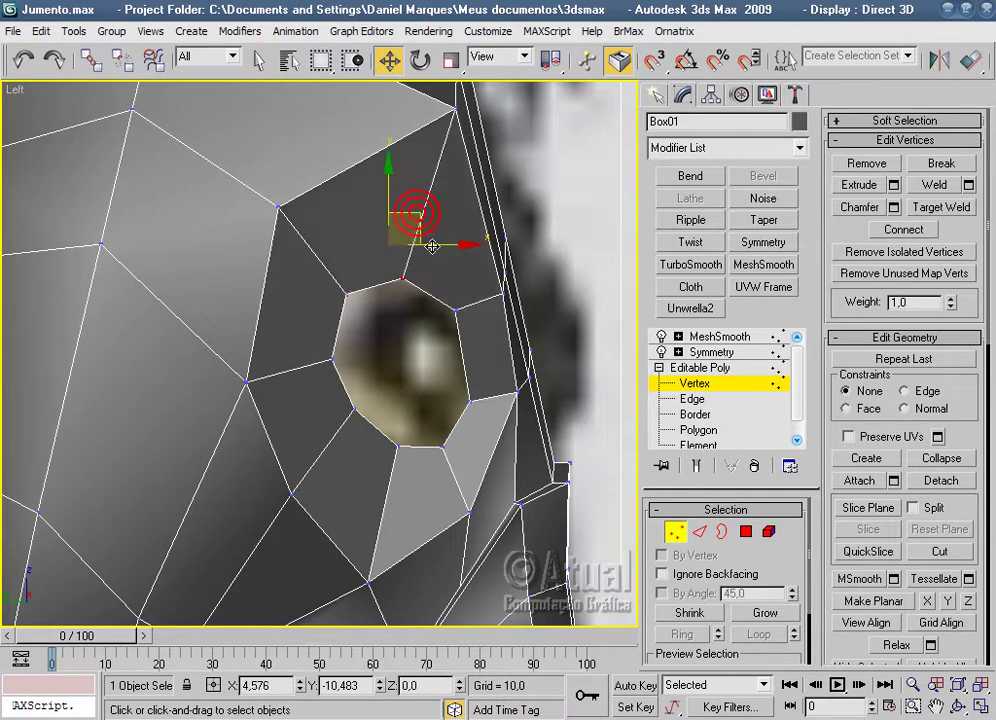
Select the upper-right and right rim vertices and preview the smoothed eye opening.
click(456, 312)
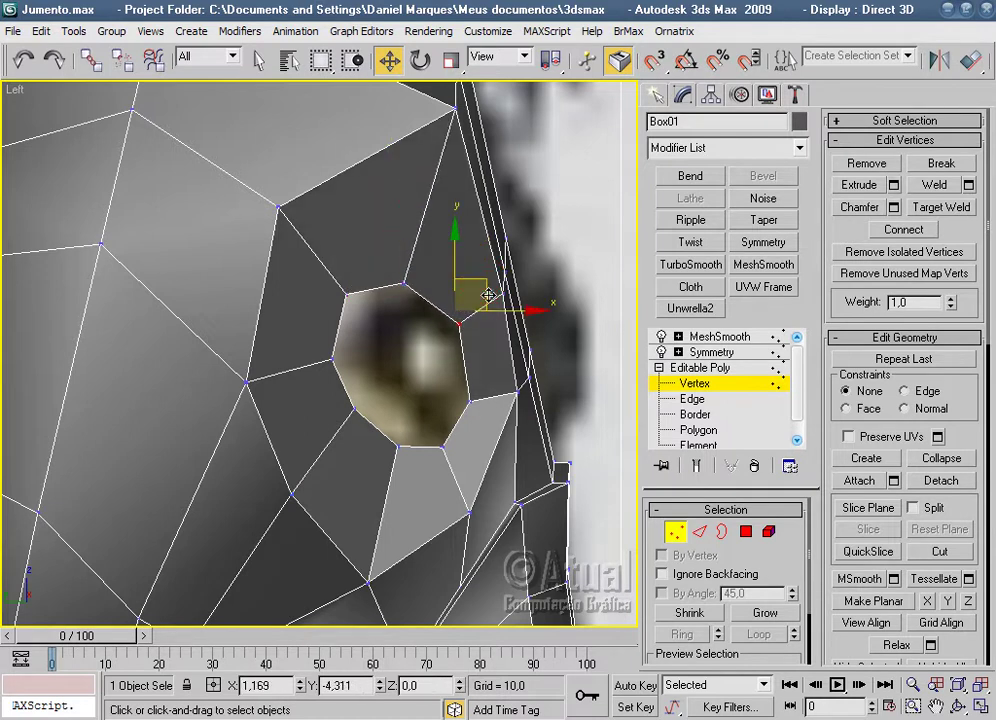
click(472, 401)
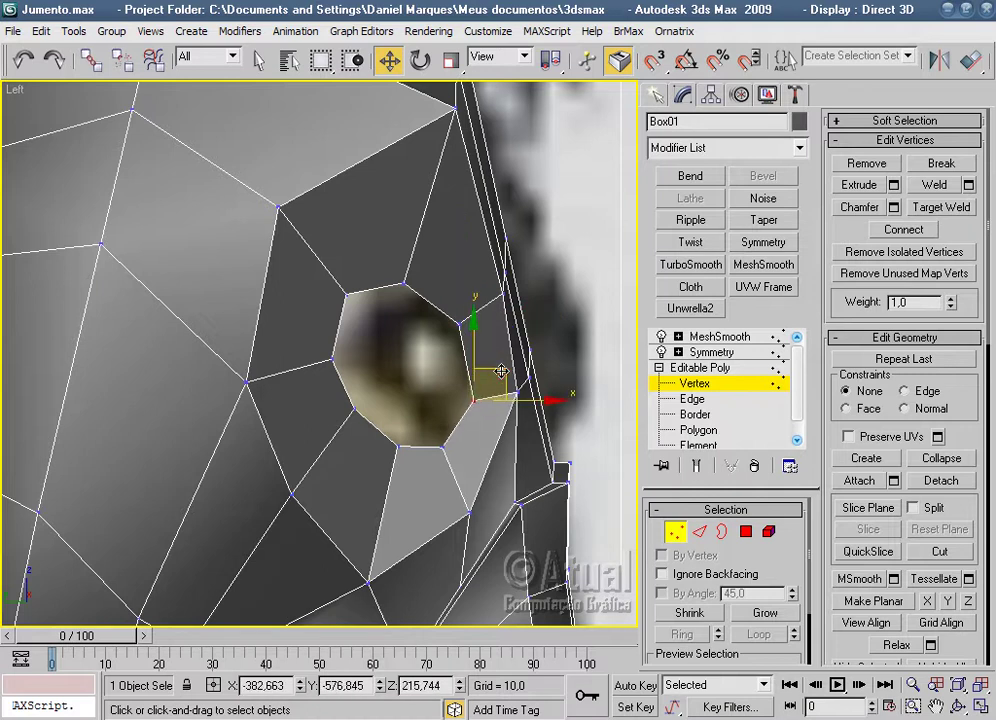
click(705, 337)
Deselect, switch to the Perspective view and orbit to the donkey's head.
click(585, 358)
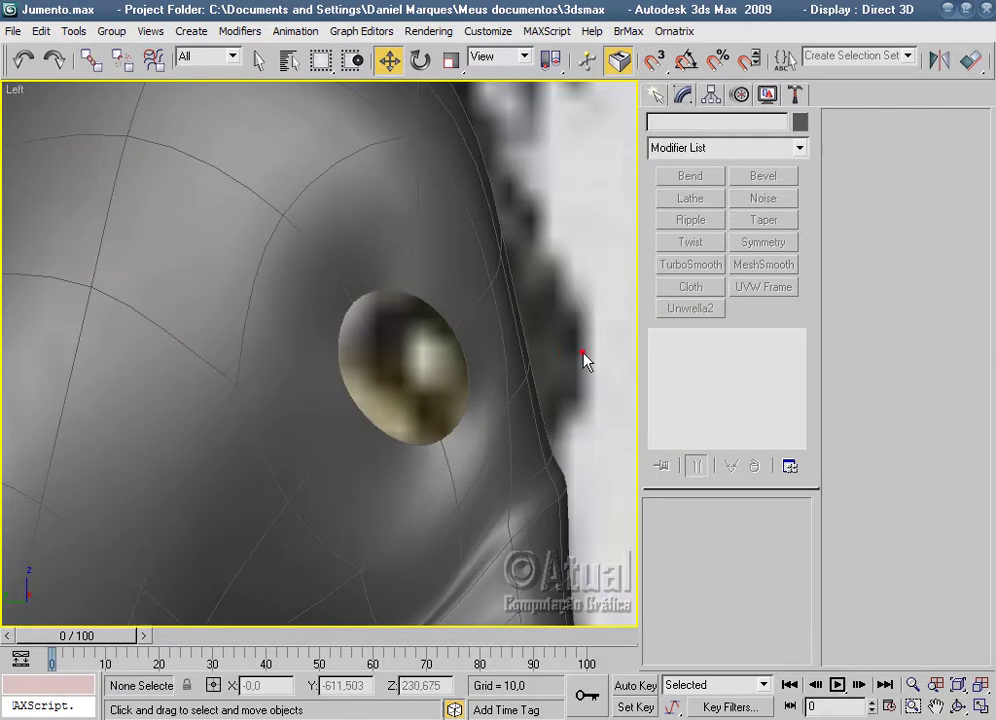
scroll(585, 370, down, 3)
key(p)
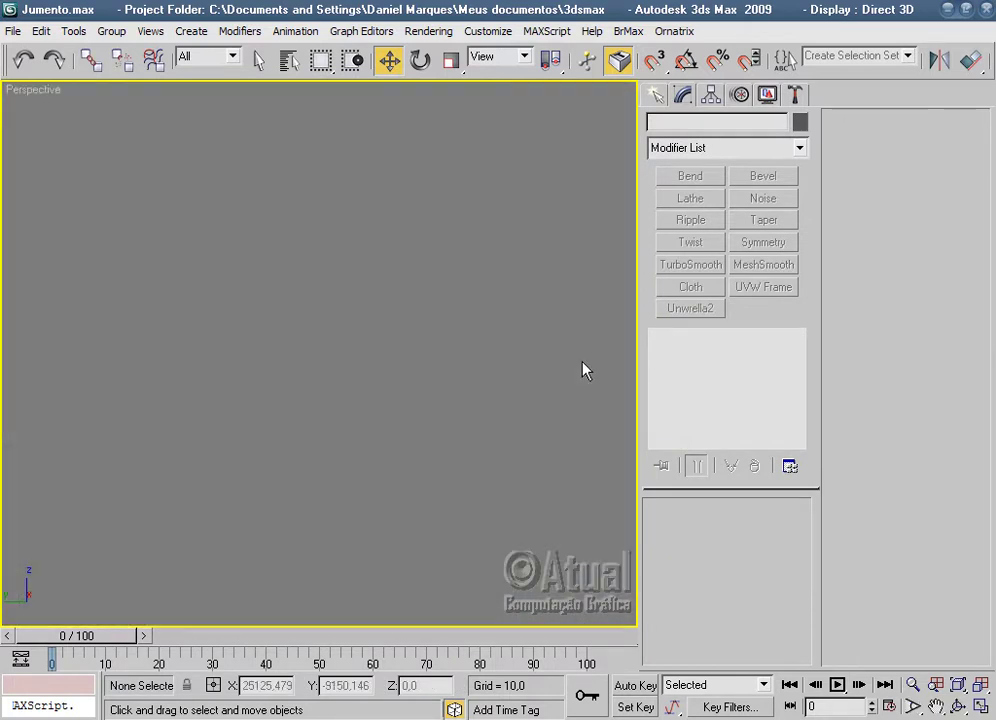
mouse_move(582, 367)
alt+middle_down()
mouse_move(471, 411)
mouse_move(236, 461)
alt+middle_up()
scroll(452, 406, up, 4)
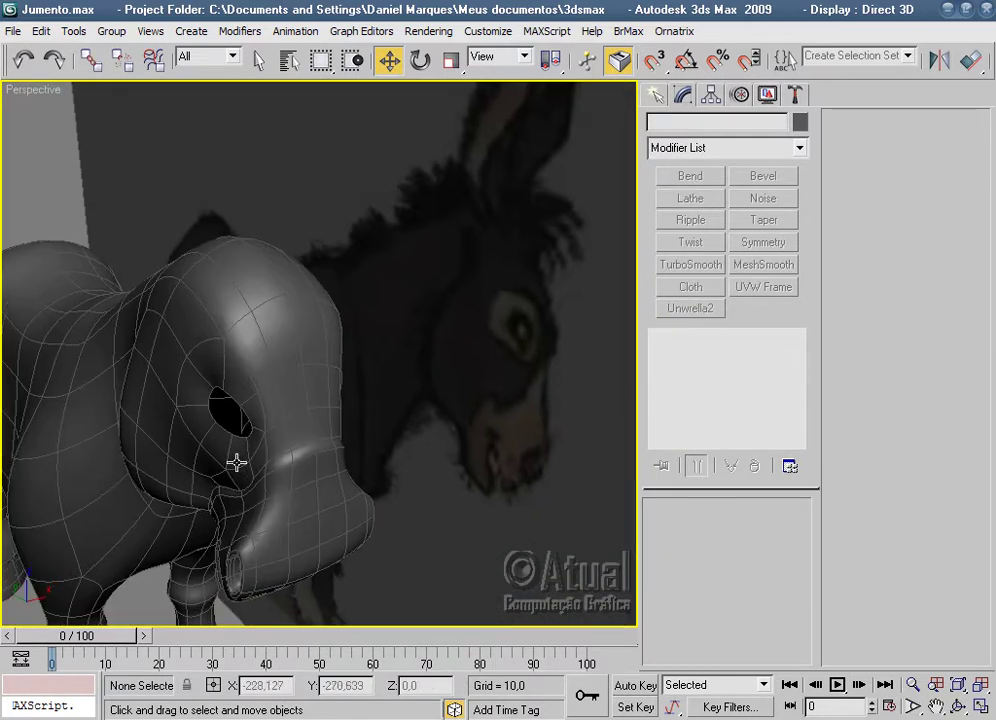
mouse_move(321, 441)
alt+middle_down()
mouse_move(349, 396)
mouse_move(322, 402)
mouse_move(441, 437)
mouse_move(469, 433)
alt+middle_up()
scroll(322, 402, up, 4)
Select the head mesh and set Editable Poly to Edge level.
click(395, 360)
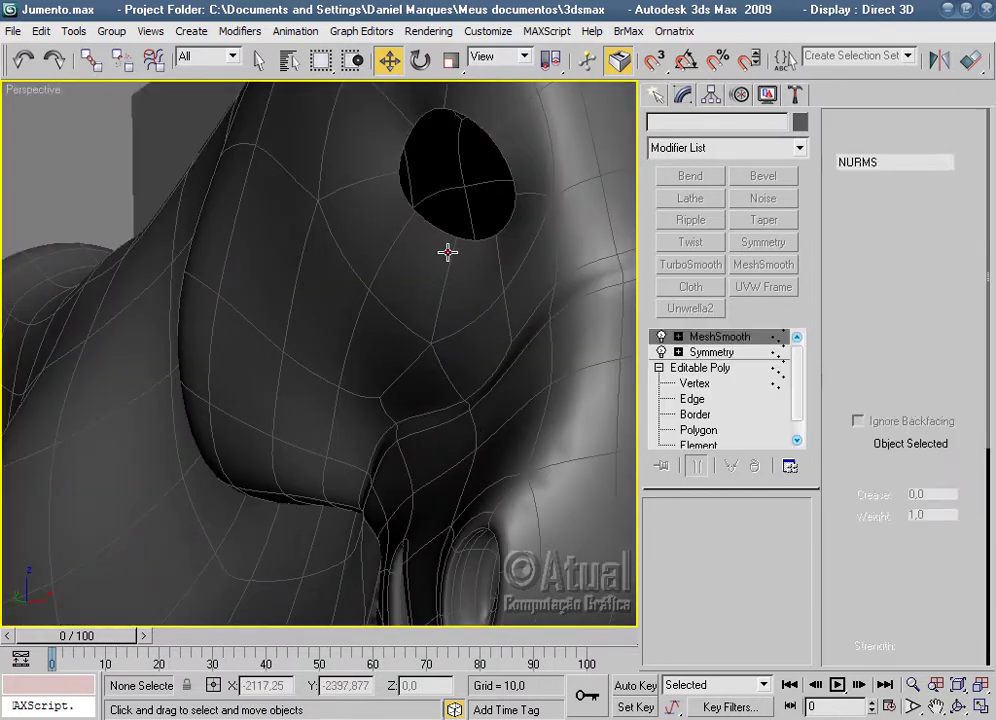
mouse_move(530, 389)
alt+middle_down()
mouse_move(505, 448)
mouse_move(312, 472)
mouse_move(400, 420)
mouse_move(389, 460)
mouse_move(374, 463)
alt+middle_up()
scroll(490, 432, down, 5)
scroll(453, 453, up, 8)
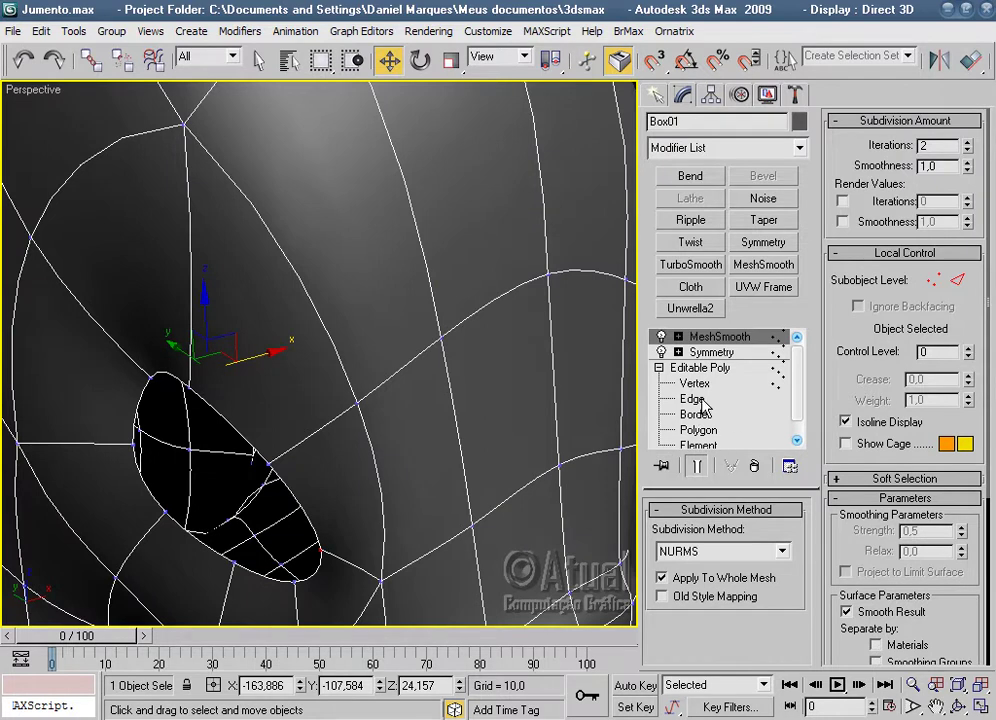
click(694, 383)
click(693, 399)
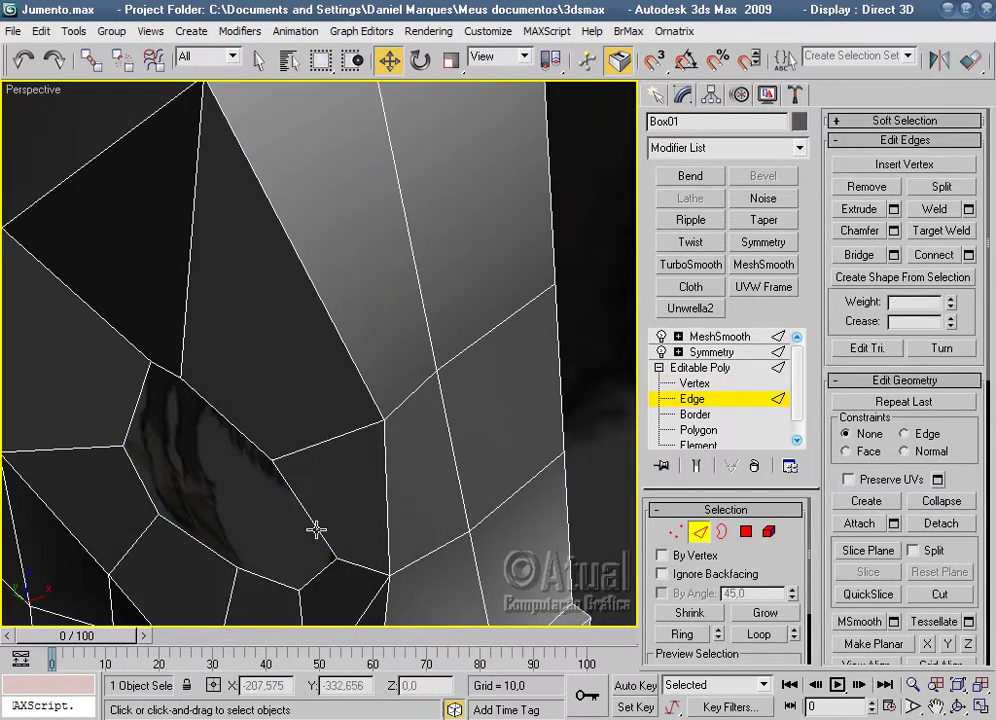
Select the eye-hole edge loop, extrude it into new faces and scale it down slightly.
click(316, 530)
click(757, 636)
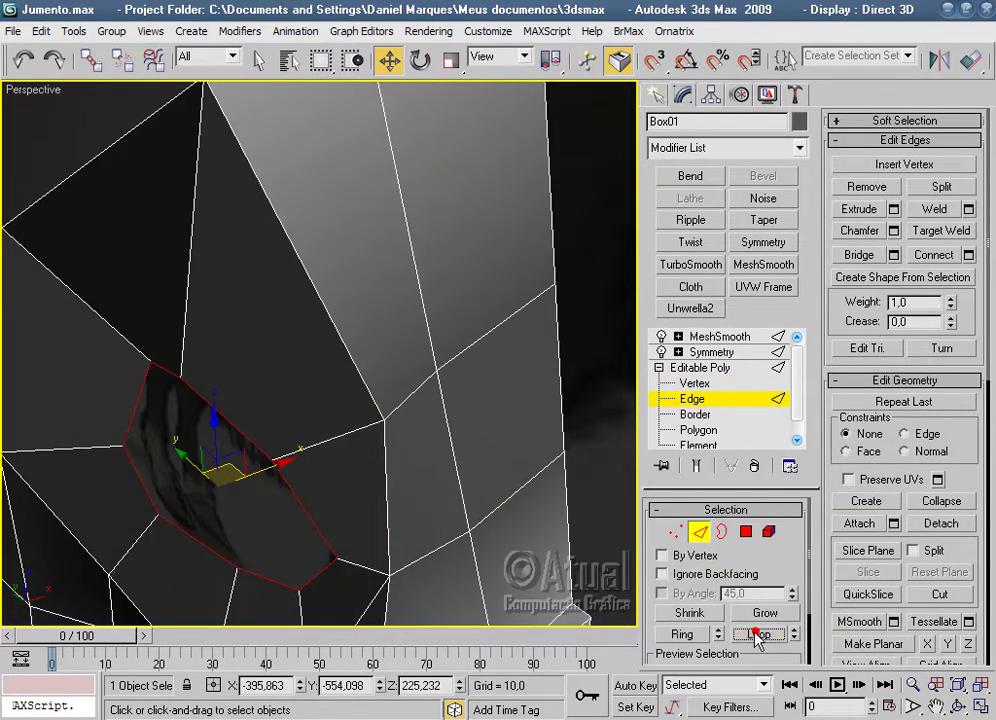
mouse_move(422, 484)
middle_down()
mouse_move(474, 456)
mouse_move(445, 467)
mouse_move(388, 394)
middle_up()
shift+drag(370, 350, 336, 353)
mouse_move(362, 408)
alt+middle_down()
mouse_move(474, 356)
mouse_move(545, 356)
mouse_move(494, 371)
mouse_move(470, 350)
mouse_move(463, 153)
alt+middle_up()
click(452, 62)
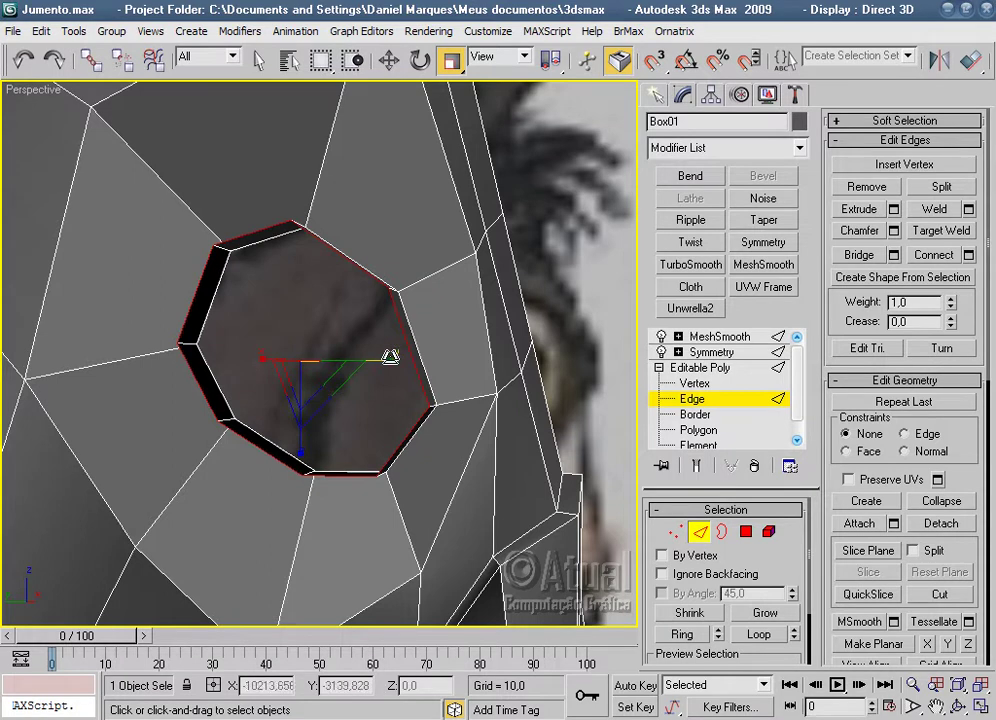
drag(389, 351, 352, 428)
mouse_move(291, 445)
mouse_down()
mouse_move(276, 396)
mouse_move(274, 358)
mouse_move(285, 355)
mouse_up()
click(389, 62)
mouse_move(409, 393)
alt+middle_down()
mouse_move(351, 453)
mouse_move(389, 464)
mouse_move(507, 455)
mouse_move(525, 442)
mouse_move(529, 458)
mouse_move(498, 498)
mouse_move(474, 500)
alt+middle_up()
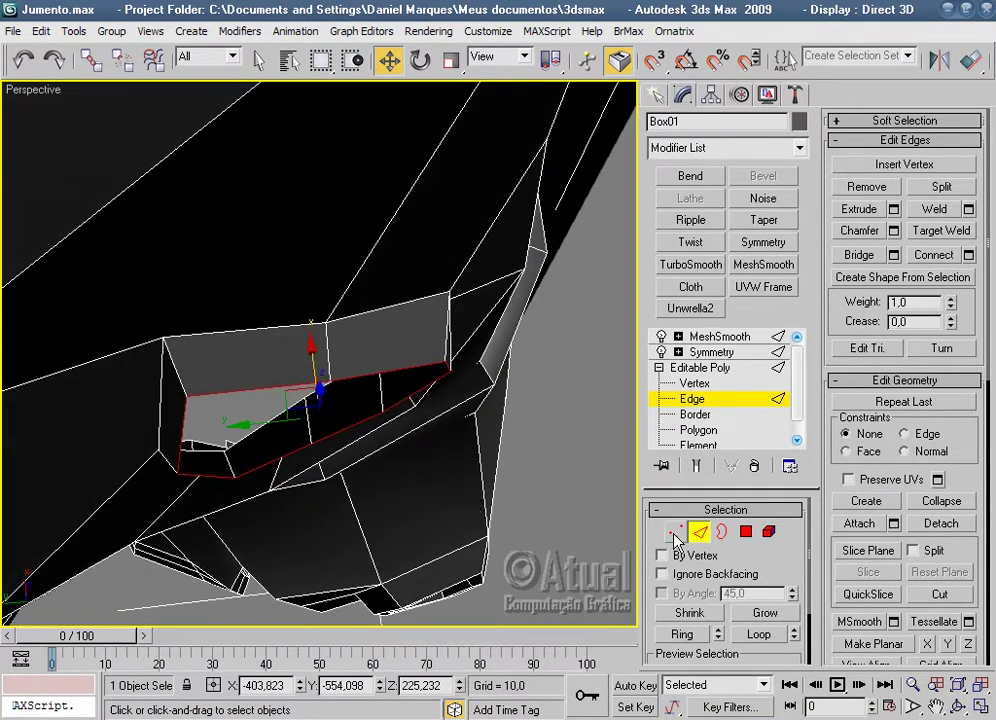
At Vertex level, nudge two vertices near the eye hole along X and Y.
click(676, 534)
click(187, 397)
mouse_move(298, 456)
alt+middle_down()
mouse_move(411, 473)
mouse_move(416, 451)
mouse_move(360, 440)
alt+middle_up()
drag(242, 414, 256, 416)
mouse_move(342, 311)
alt+middle_down()
mouse_move(298, 373)
mouse_move(245, 378)
mouse_move(258, 336)
alt+middle_up()
click(414, 467)
mouse_move(414, 467)
alt+middle_down()
mouse_move(413, 516)
mouse_move(388, 520)
alt+middle_up()
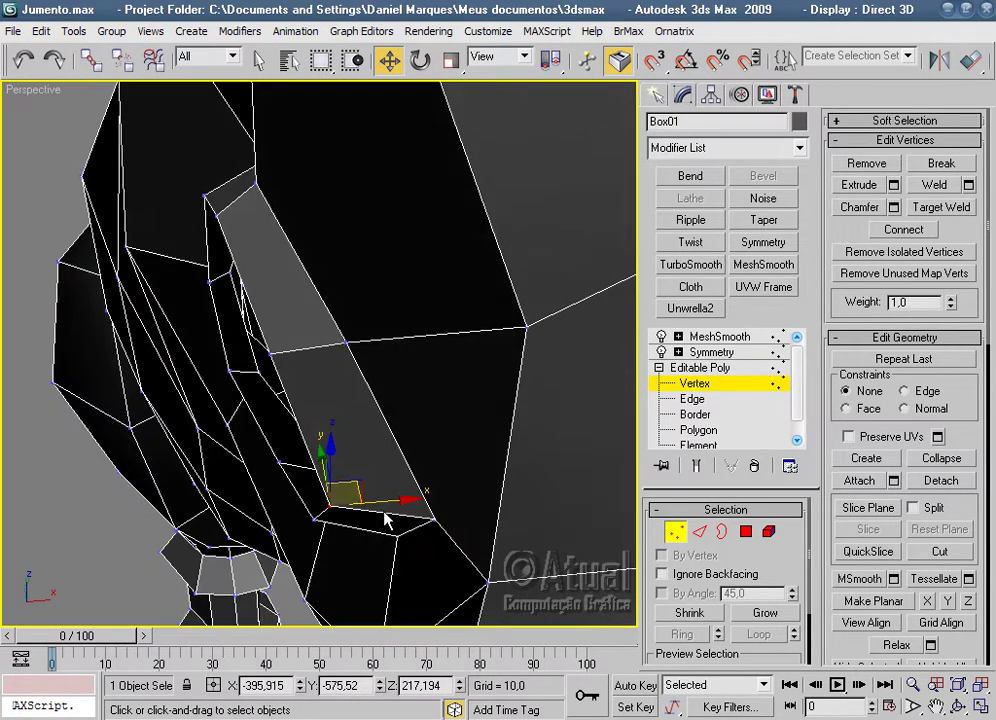
mouse_move(386, 501)
mouse_down()
mouse_move(429, 505)
mouse_move(418, 524)
mouse_up()
alt+middle_drag(418, 524, 471, 493)
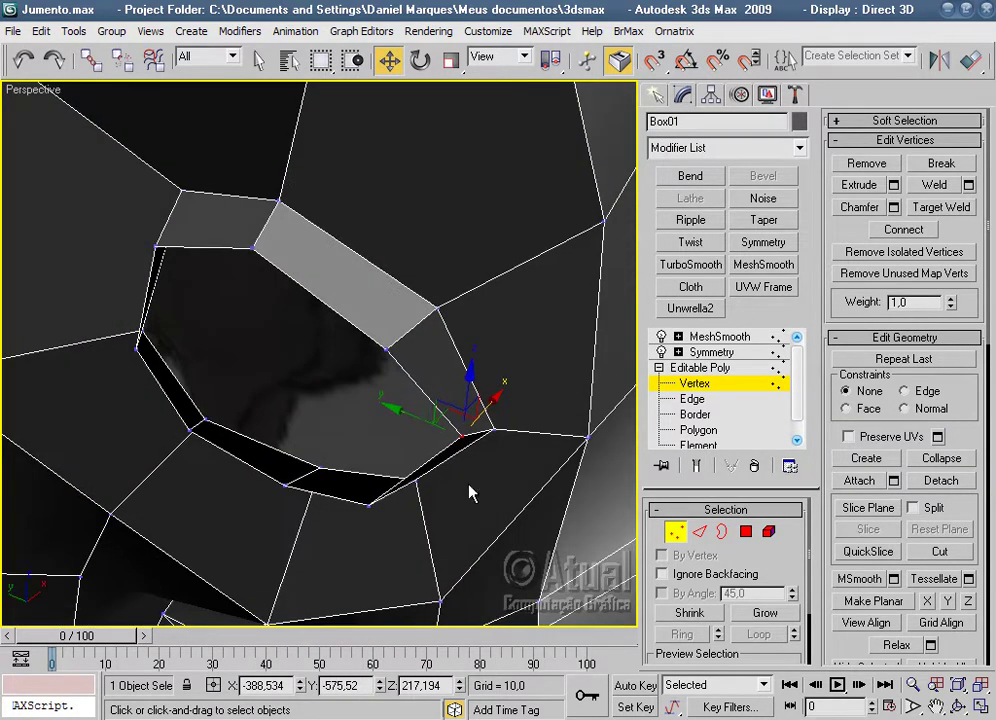
drag(416, 418, 412, 414)
Reposition another vertex beside the eye with small moves.
mouse_move(412, 414)
alt+middle_down()
mouse_move(509, 460)
mouse_move(438, 526)
alt+middle_up()
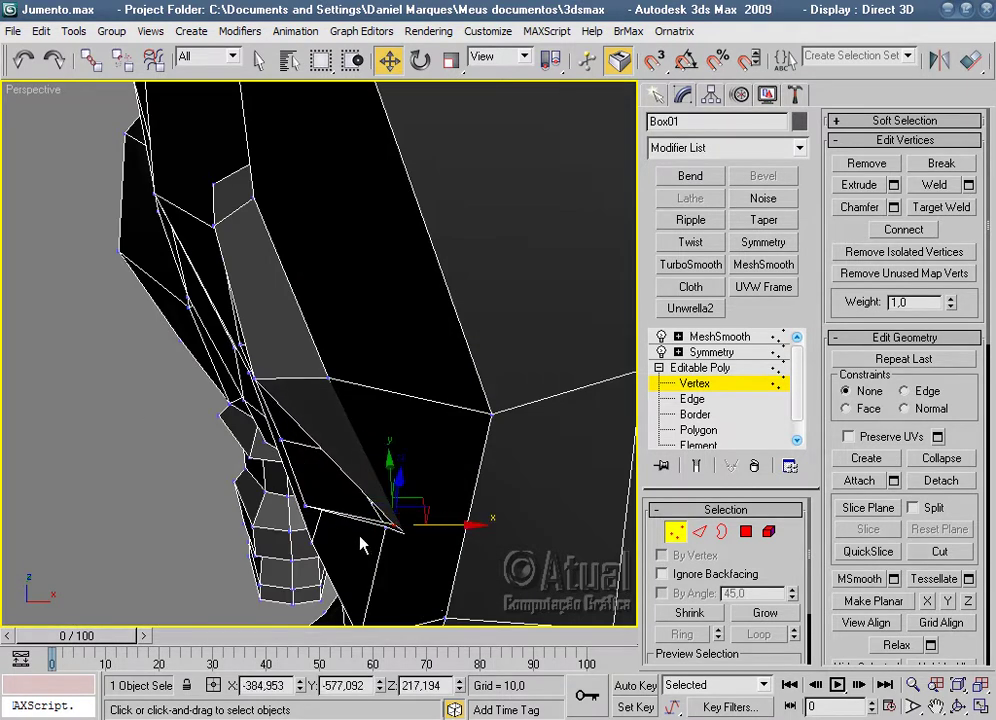
alt+middle_drag(362, 544, 440, 494)
mouse_move(440, 410)
alt+middle_down()
mouse_move(282, 422)
mouse_move(240, 485)
alt+middle_up()
drag(240, 485, 150, 472)
alt+middle_drag(150, 472, 308, 518)
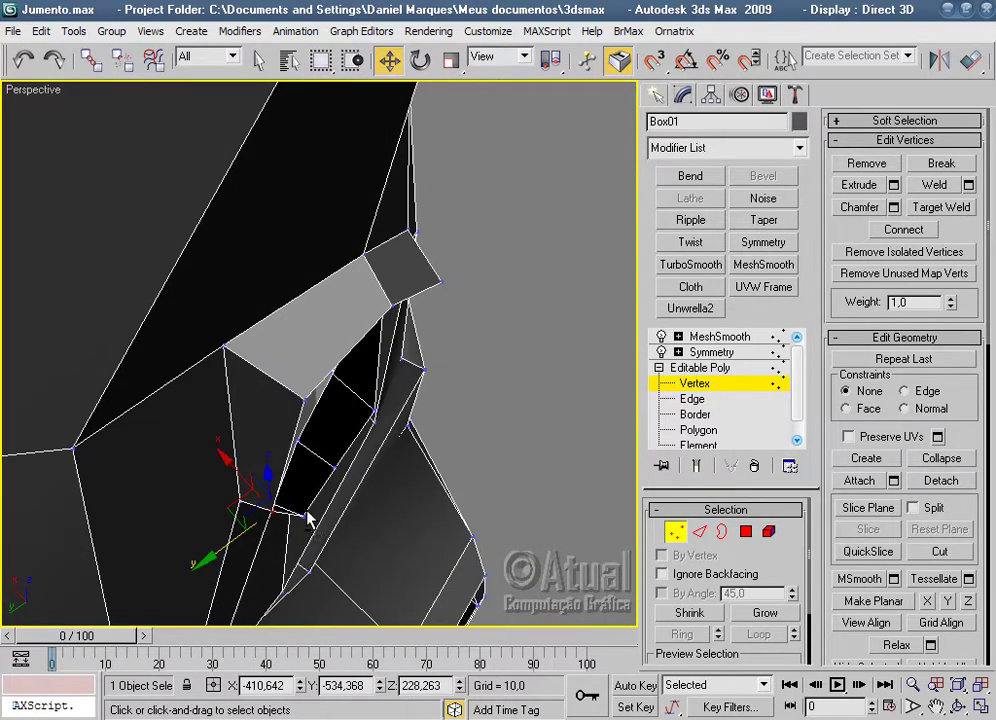
drag(233, 510, 212, 503)
scroll(311, 438, up, 5)
mouse_move(311, 438)
alt+middle_down()
mouse_move(259, 344)
mouse_move(258, 267)
alt+middle_up()
Pull another rim vertex right and down, then nudge one more socket-rim vertex.
click(290, 398)
drag(272, 410, 297, 418)
mouse_move(401, 411)
mouse_down()
mouse_move(389, 422)
mouse_move(422, 433)
mouse_up()
mouse_move(422, 433)
alt+middle_down()
mouse_move(407, 465)
mouse_move(383, 410)
alt+middle_up()
drag(370, 375, 382, 387)
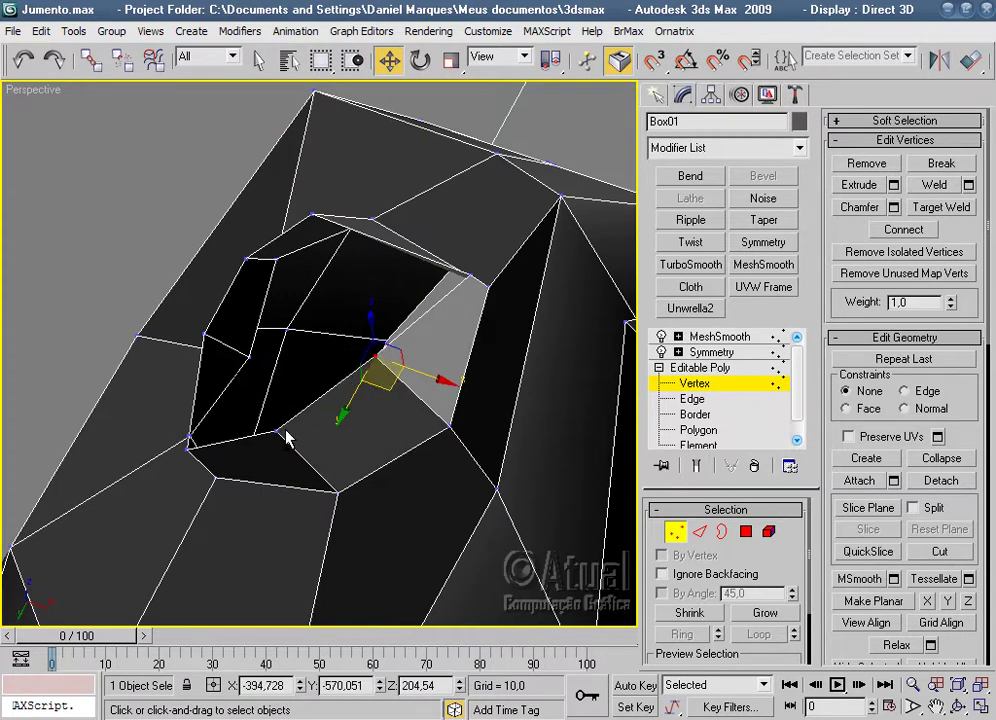
drag(287, 438, 364, 431)
mouse_move(364, 431)
alt+middle_down()
mouse_move(382, 540)
mouse_move(245, 535)
mouse_move(152, 547)
alt+middle_up()
drag(282, 436, 287, 466)
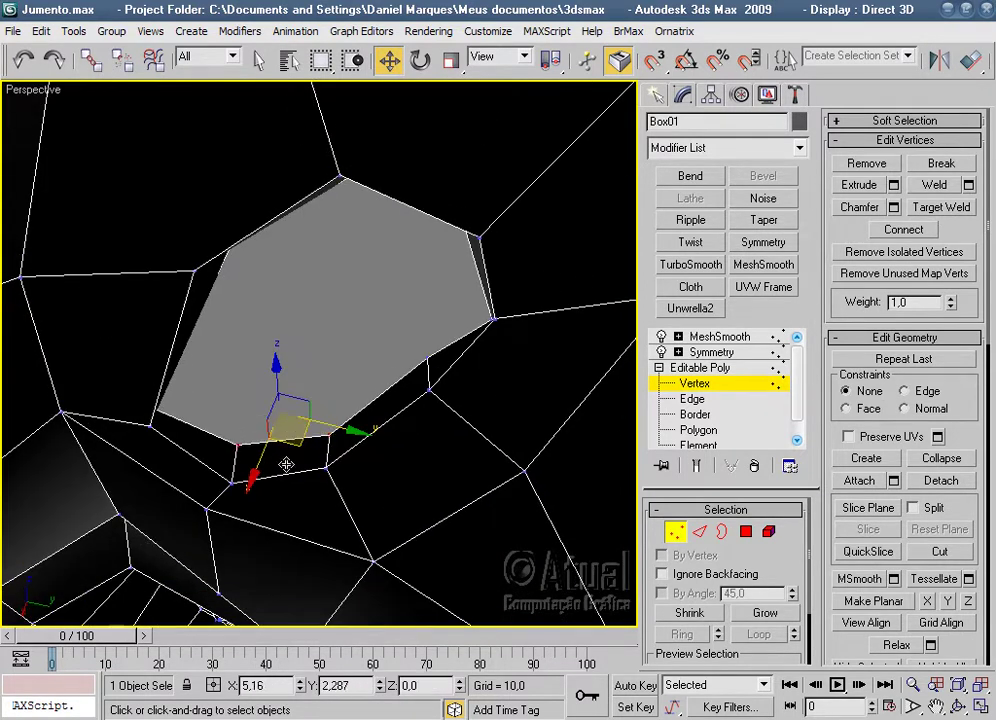
click(425, 360)
drag(425, 362, 438, 380)
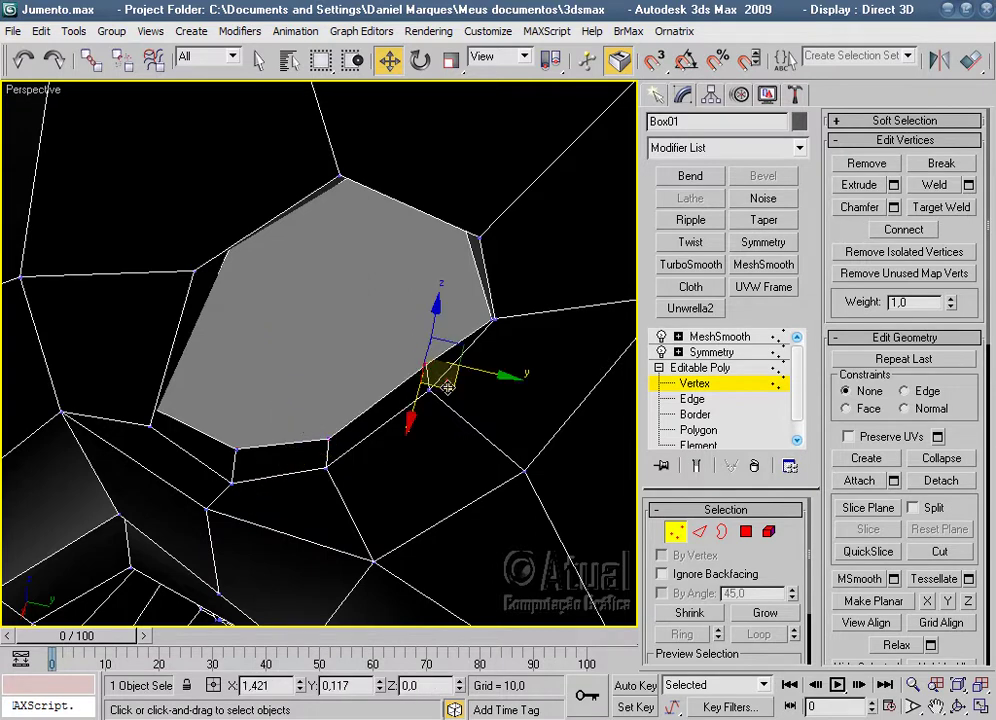
mouse_move(438, 380)
alt+middle_down()
mouse_move(343, 397)
mouse_move(345, 338)
mouse_move(349, 469)
mouse_move(251, 413)
mouse_move(347, 411)
mouse_move(340, 400)
alt+middle_up()
Preview the MeshSmooth result with the model deselected.
click(705, 337)
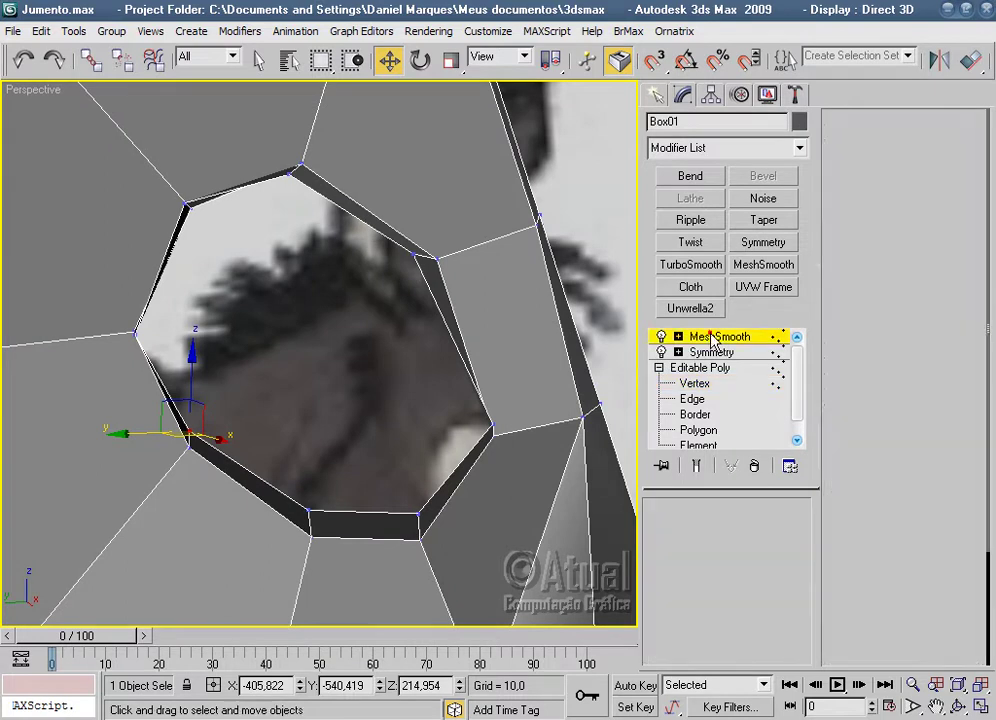
click(588, 255)
mouse_move(588, 255)
alt+middle_down()
mouse_move(440, 409)
mouse_move(409, 296)
mouse_move(517, 287)
mouse_move(520, 331)
mouse_move(558, 367)
mouse_move(591, 367)
mouse_move(445, 411)
mouse_move(389, 338)
mouse_move(352, 344)
alt+middle_up()
scroll(591, 367, up, 3)
scroll(445, 411, down, 3)
Select the head at Vertex level and shift two eye-area vertices along X.
click(354, 340)
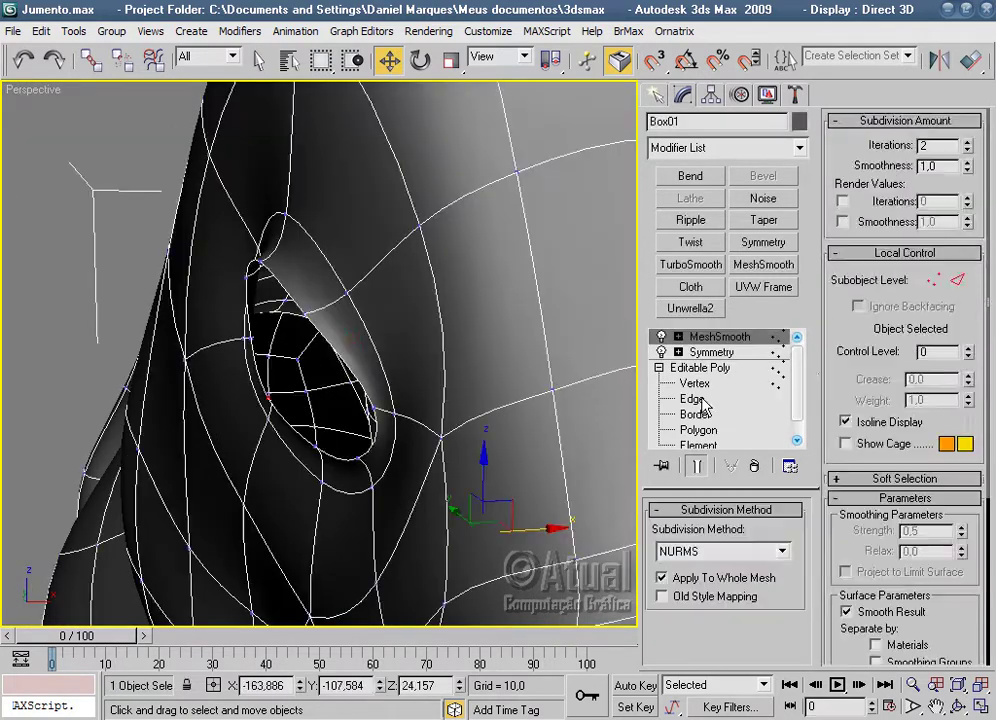
click(690, 383)
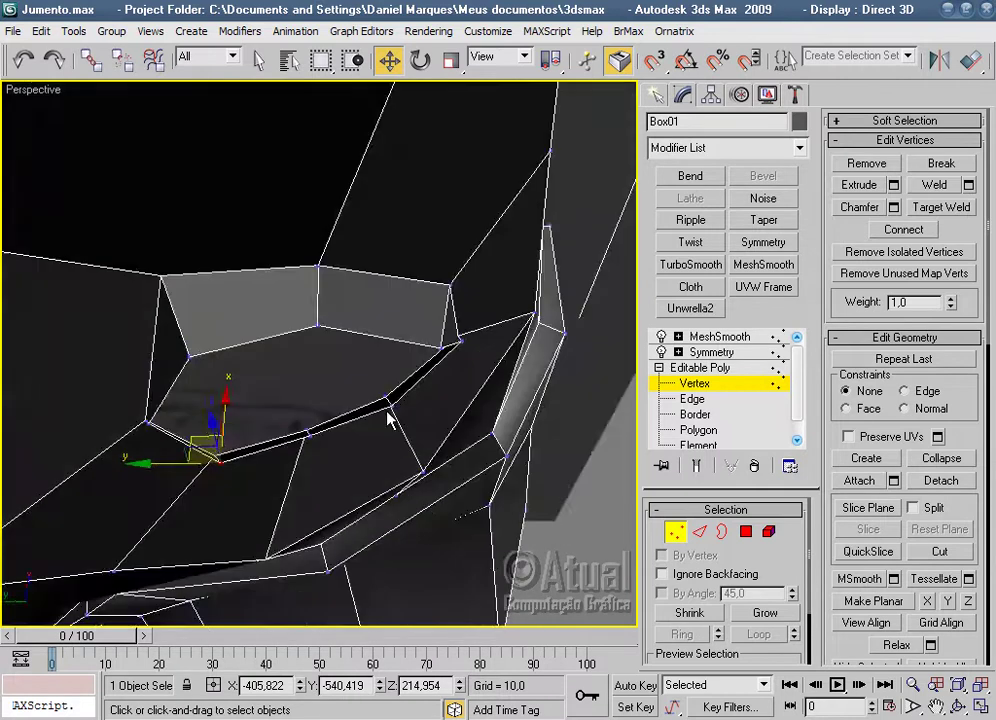
alt+middle_drag(595, 425, 289, 367)
click(286, 372)
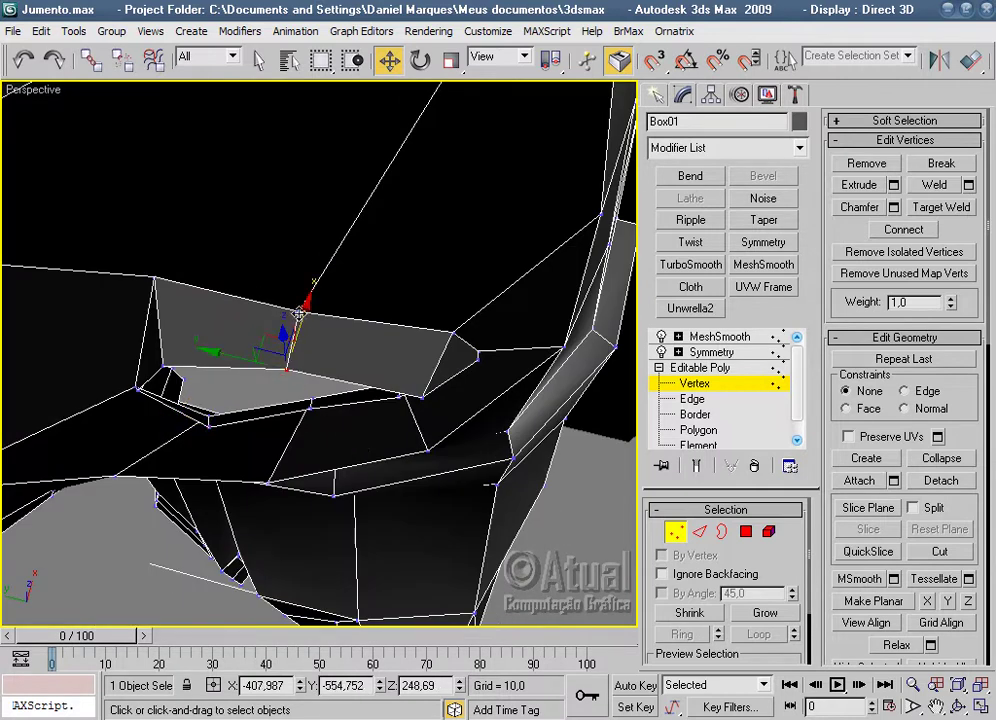
drag(302, 317, 290, 333)
mouse_move(290, 333)
alt+middle_down()
mouse_move(334, 349)
mouse_move(231, 318)
mouse_move(350, 378)
mouse_move(296, 262)
mouse_move(293, 441)
mouse_move(315, 443)
alt+middle_up()
scroll(343, 356, up, 3)
click(277, 434)
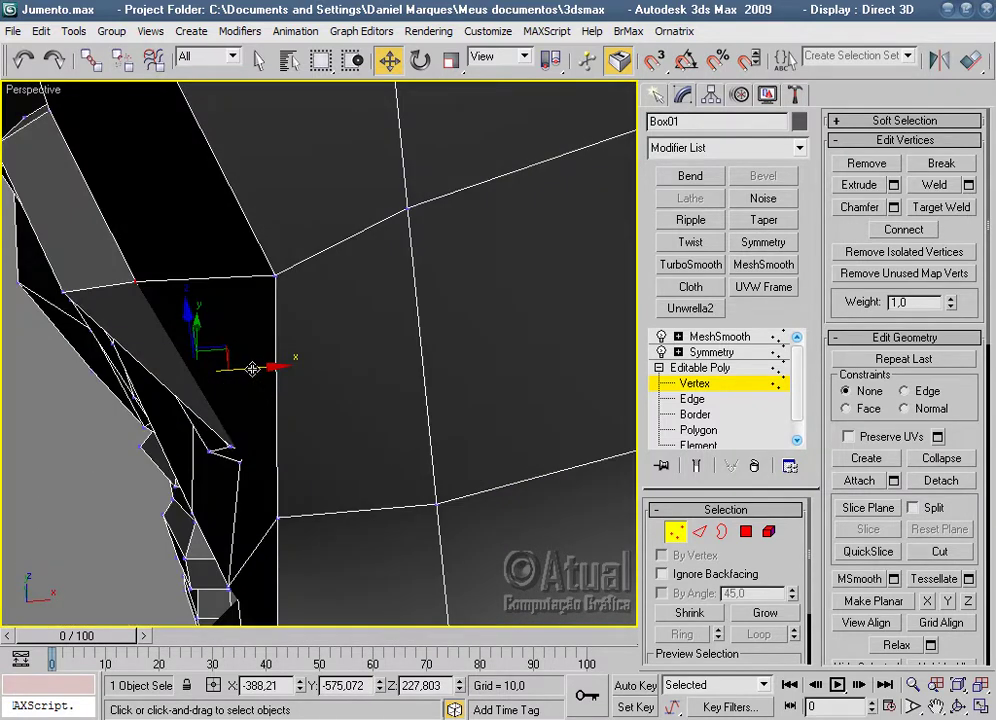
drag(252, 369, 273, 360)
Keep nudging the eye-area vertex along X in small steps.
mouse_move(273, 360)
alt+middle_down()
mouse_move(350, 447)
mouse_move(331, 438)
mouse_move(366, 367)
alt+middle_up()
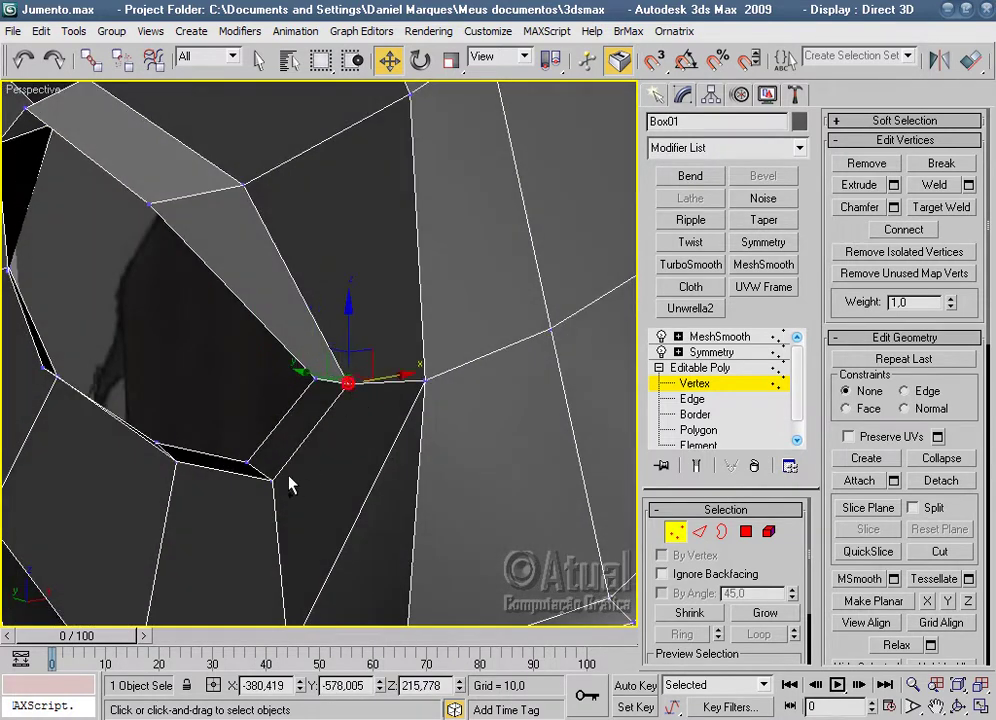
alt+middle_drag(352, 472, 330, 431)
drag(330, 431, 339, 428)
mouse_move(384, 361)
alt+middle_down()
mouse_move(404, 324)
mouse_move(351, 292)
alt+middle_up()
mouse_move(390, 322)
mouse_down()
mouse_move(398, 324)
mouse_move(333, 304)
mouse_up()
scroll(391, 340, up, 5)
mouse_move(380, 323)
alt+middle_down()
mouse_move(351, 327)
mouse_move(390, 312)
alt+middle_up()
drag(390, 312, 396, 312)
alt+middle_drag(389, 333, 647, 338)
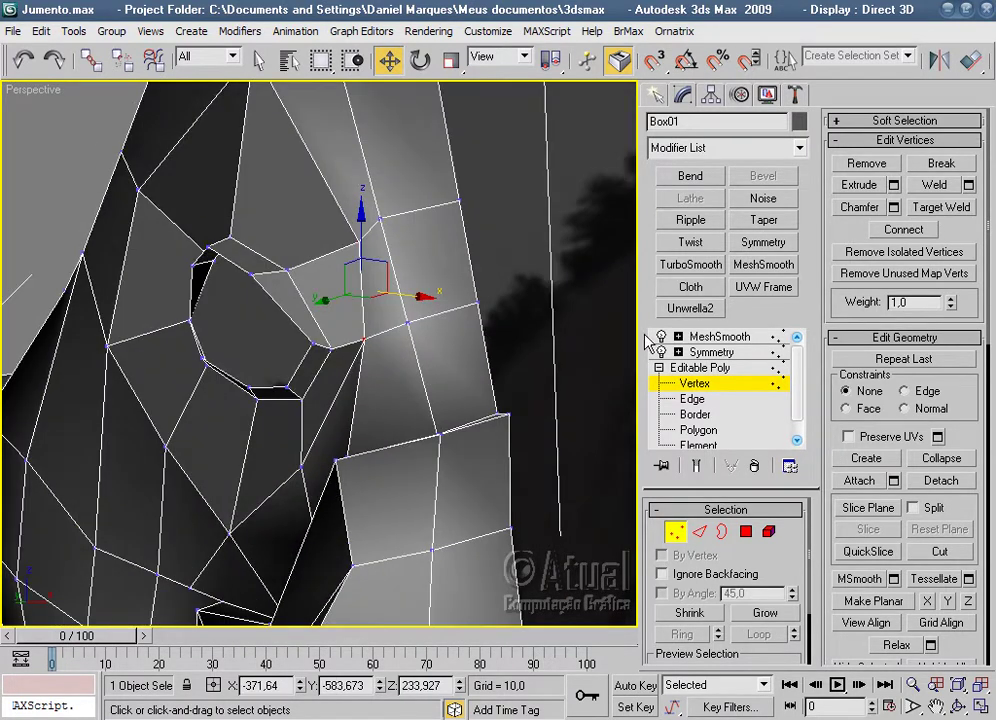
Enable MeshSmooth and deselect to view the head's deep oval eye opening.
click(685, 336)
click(569, 200)
scroll(565, 211, down, 3)
mouse_move(565, 211)
alt+middle_down()
mouse_move(436, 273)
mouse_move(420, 263)
mouse_move(585, 305)
alt+middle_up()
scroll(522, 333, up, 3)
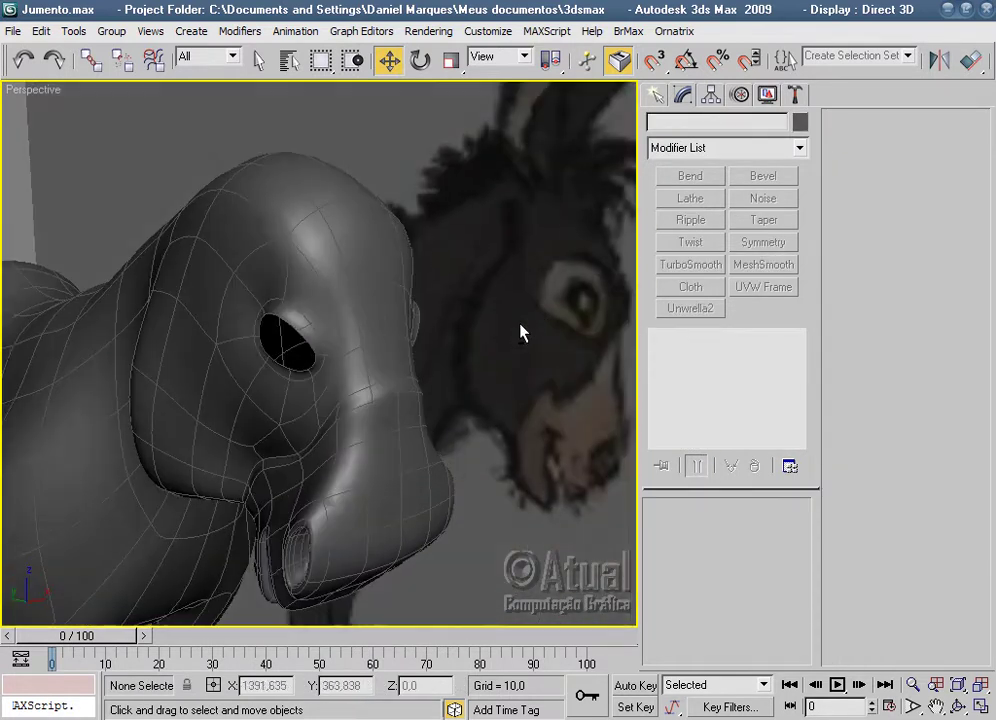
scroll(387, 329, up, 5)
Select the head at Vertex level, lower one eye-rim vertex and raise another along Z.
middle_drag(387, 329, 518, 290)
click(510, 315)
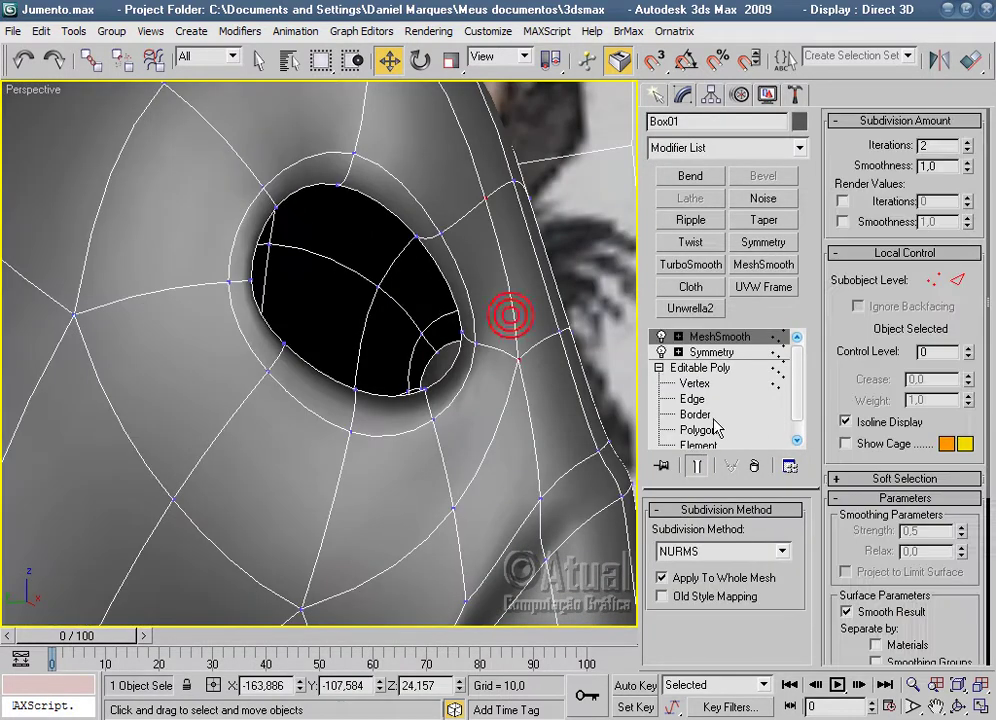
click(694, 383)
mouse_move(389, 396)
alt+middle_down()
mouse_move(400, 318)
mouse_move(478, 373)
mouse_move(367, 273)
mouse_move(380, 368)
alt+middle_up()
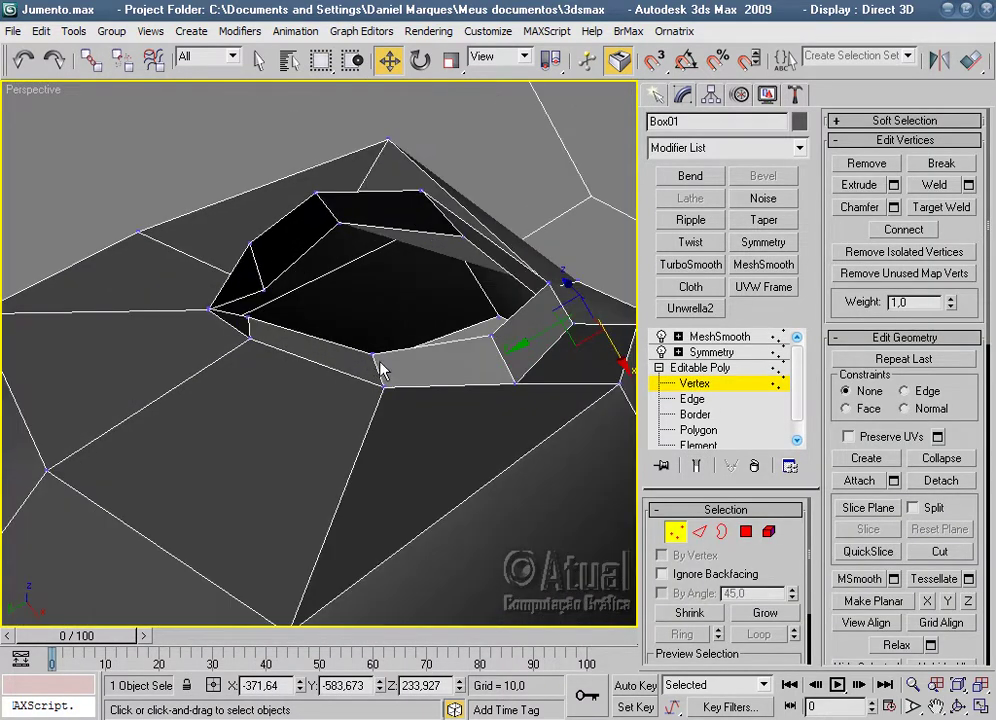
drag(367, 387, 367, 375)
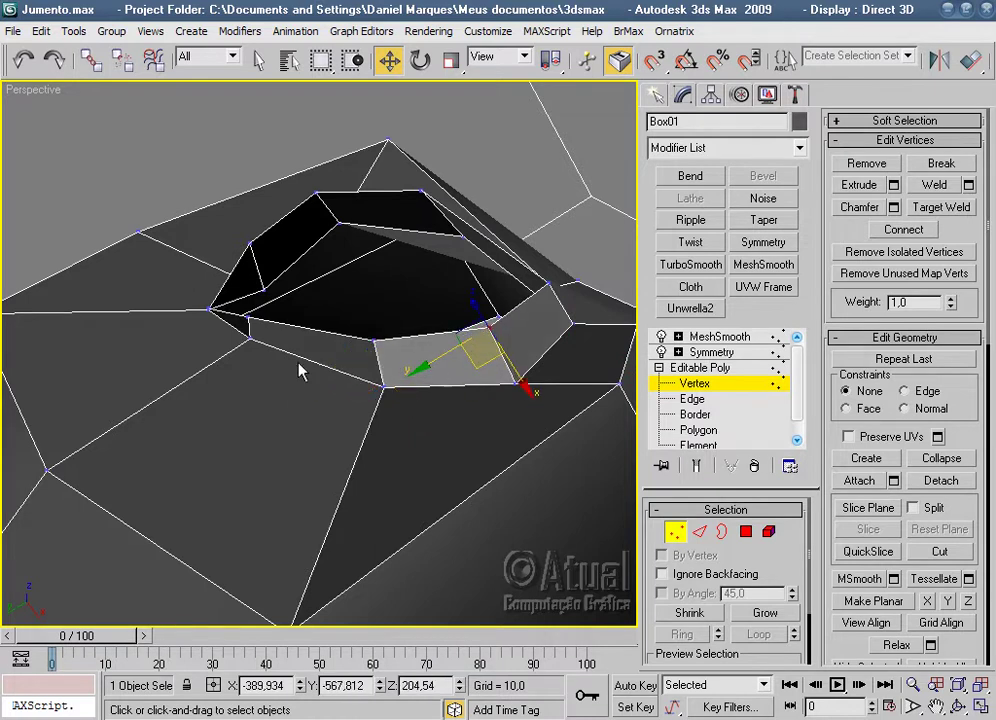
drag(241, 357, 241, 355)
mouse_move(241, 355)
alt+middle_down()
mouse_move(378, 373)
mouse_move(389, 433)
mouse_move(367, 370)
mouse_move(267, 200)
mouse_move(322, 249)
mouse_move(306, 304)
mouse_move(347, 333)
alt+middle_up()
mouse_move(318, 398)
mouse_down()
mouse_move(327, 322)
mouse_move(284, 316)
mouse_up()
mouse_move(330, 300)
middle_down()
mouse_move(332, 279)
mouse_move(296, 256)
mouse_move(310, 268)
mouse_move(291, 338)
mouse_move(229, 333)
middle_up()
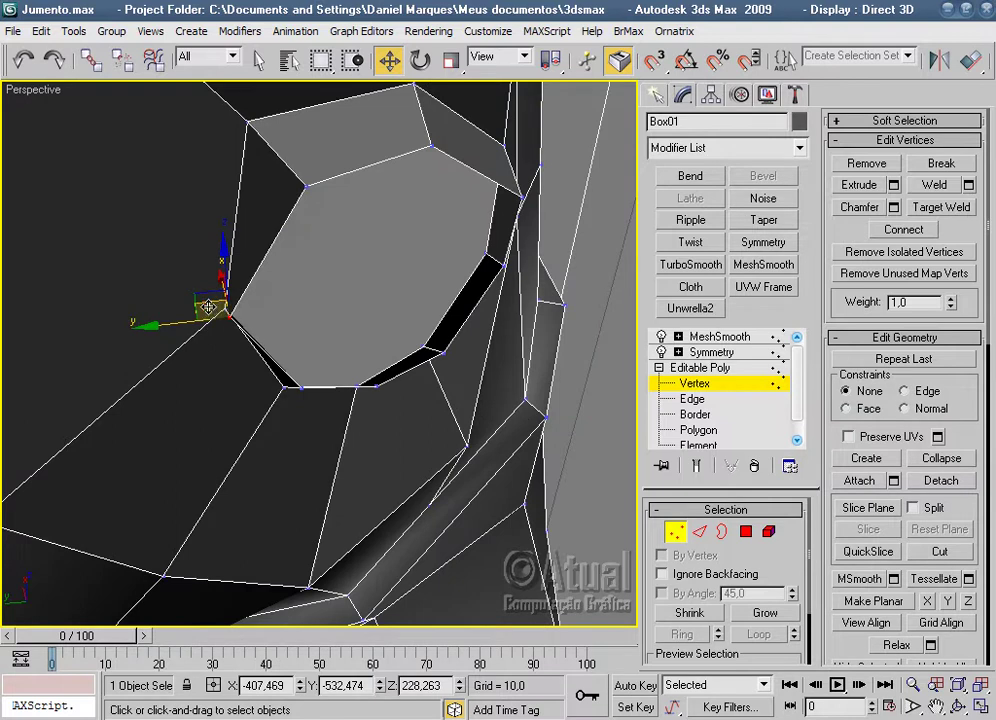
At Edge level, move the eye-socket edge loop upward into a new position.
click(701, 533)
alt+middle_drag(516, 378, 290, 384)
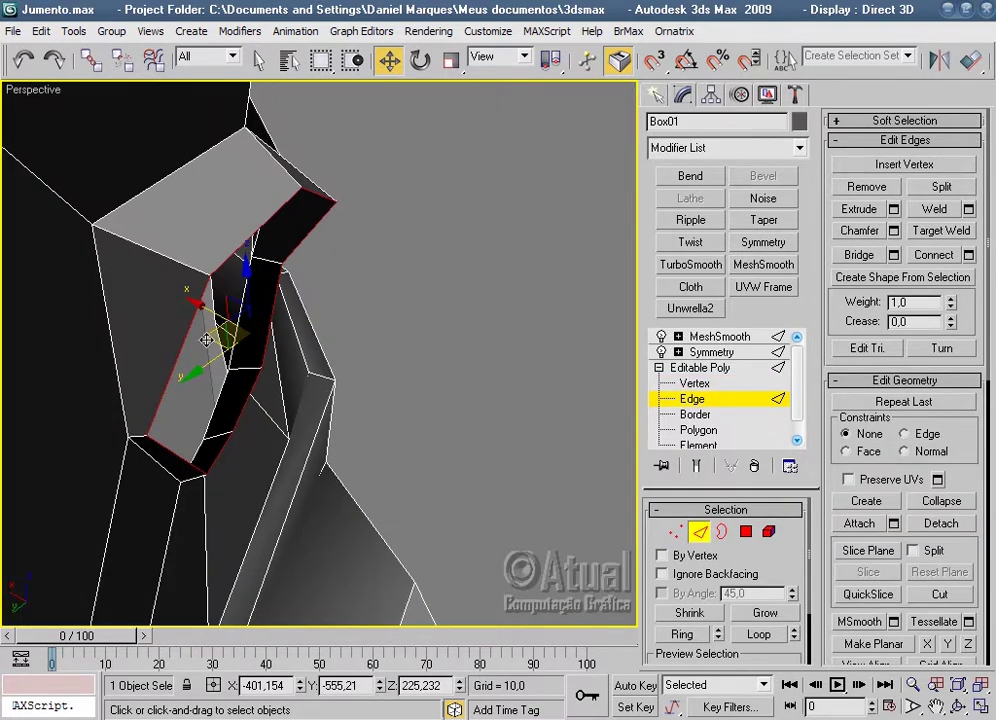
drag(206, 340, 222, 290)
scroll(389, 344, up, 5)
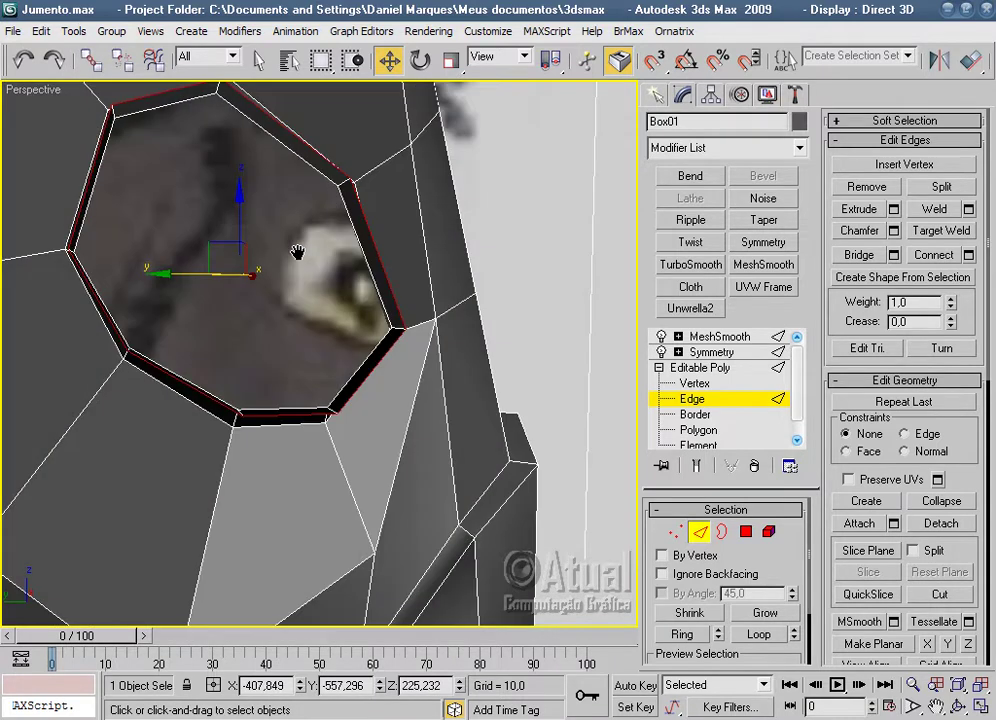
alt+middle_drag(297, 252, 365, 215)
Scale the eye-socket loop down on Z to narrow the opening, then return to Vertex level.
click(449, 67)
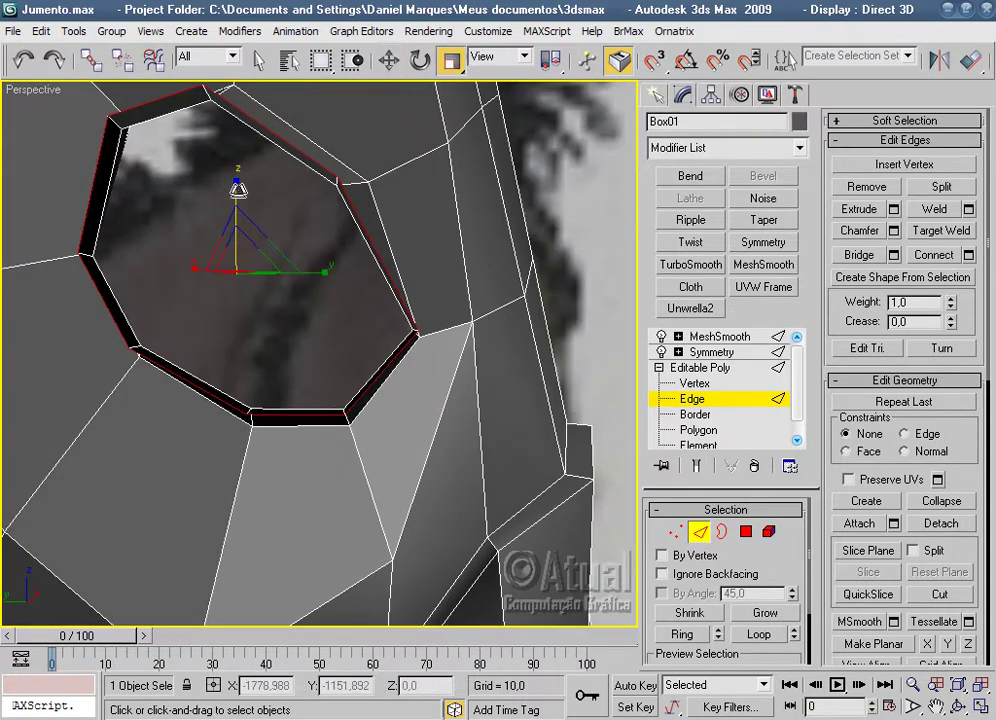
drag(233, 189, 227, 226)
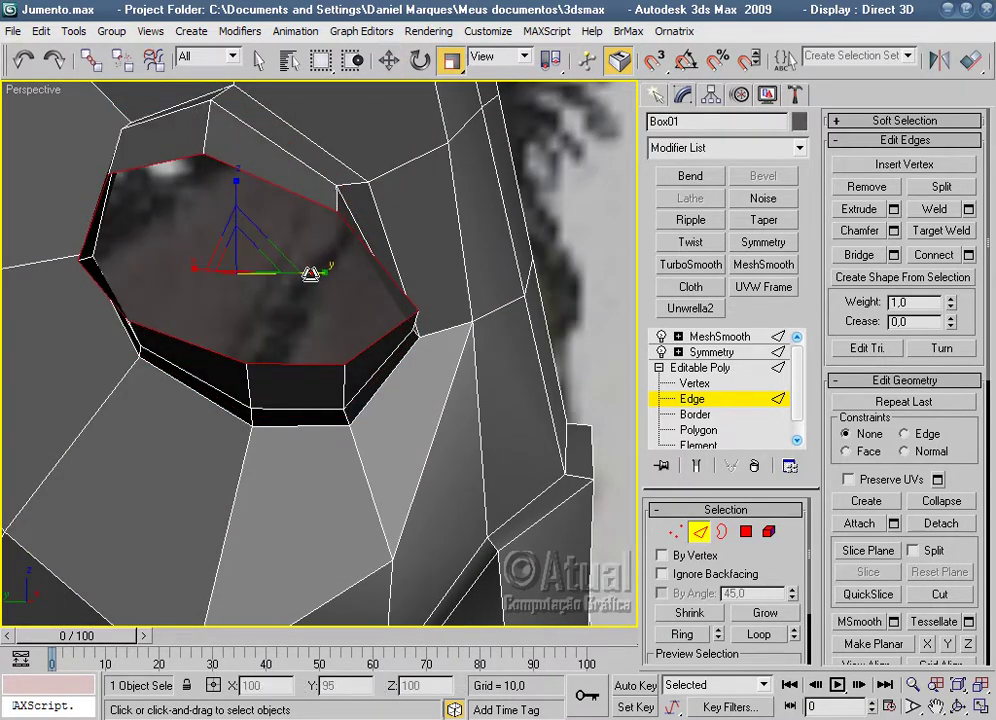
mouse_move(308, 273)
alt+middle_down()
mouse_move(365, 275)
mouse_move(460, 245)
mouse_move(516, 285)
mouse_move(489, 325)
mouse_move(505, 317)
mouse_move(472, 320)
mouse_move(411, 96)
alt+middle_up()
click(389, 60)
mouse_move(400, 218)
middle_down()
mouse_move(361, 298)
mouse_move(365, 216)
mouse_move(510, 270)
mouse_move(515, 302)
middle_up()
click(679, 534)
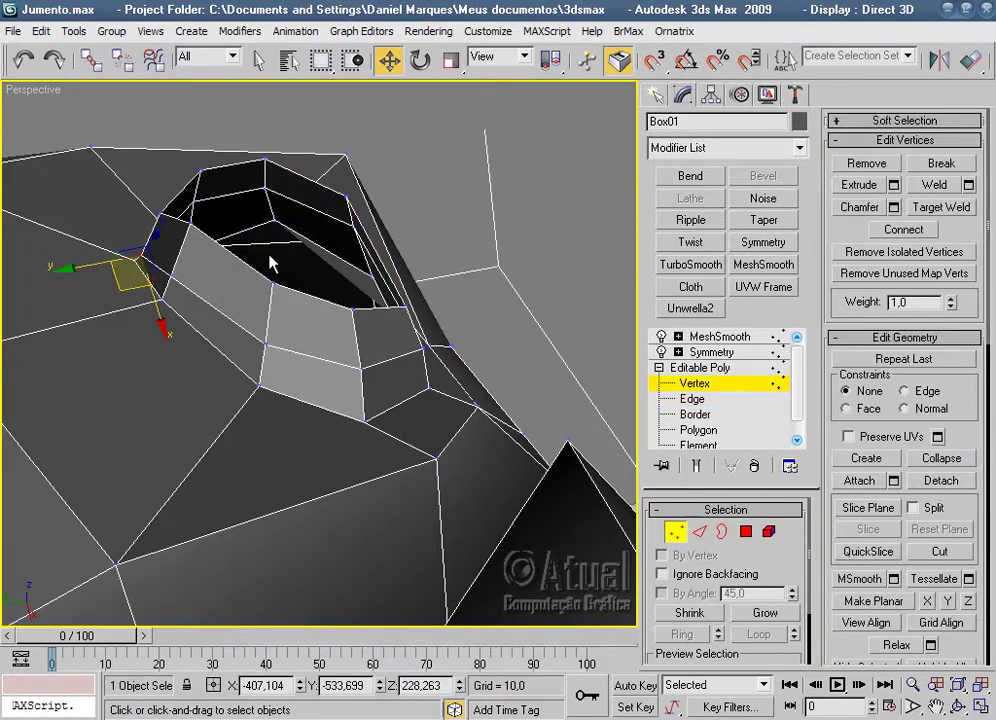
Move the vertex beside the eye opening down slightly and along X.
click(191, 222)
drag(170, 272, 175, 285)
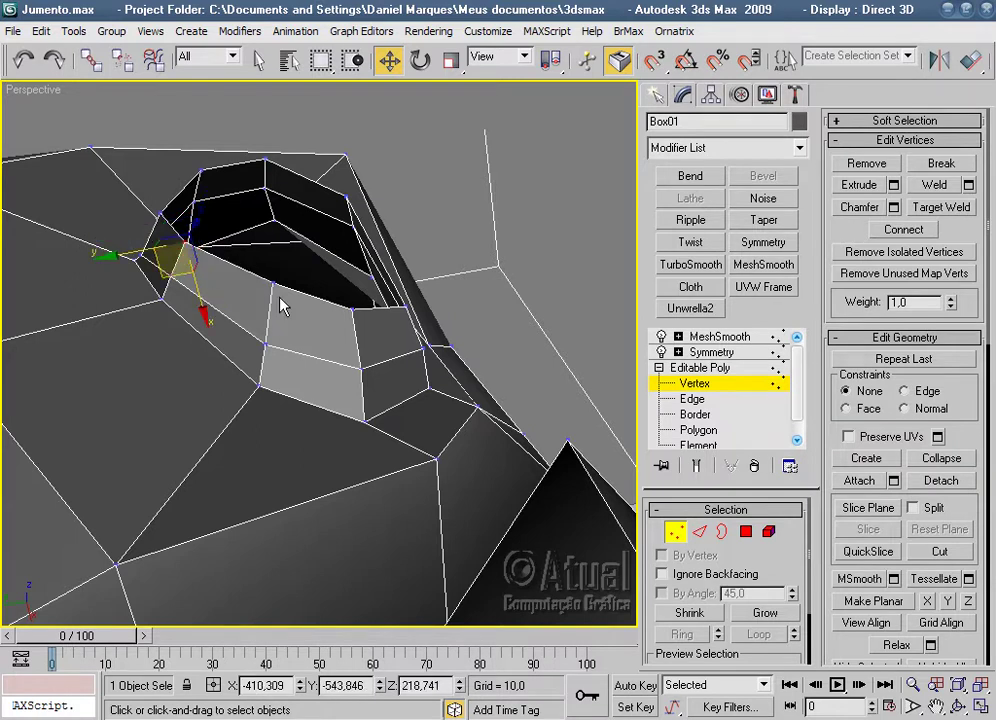
mouse_move(305, 308)
alt+middle_down()
mouse_move(345, 469)
mouse_move(329, 436)
mouse_move(382, 325)
mouse_move(348, 287)
alt+middle_up()
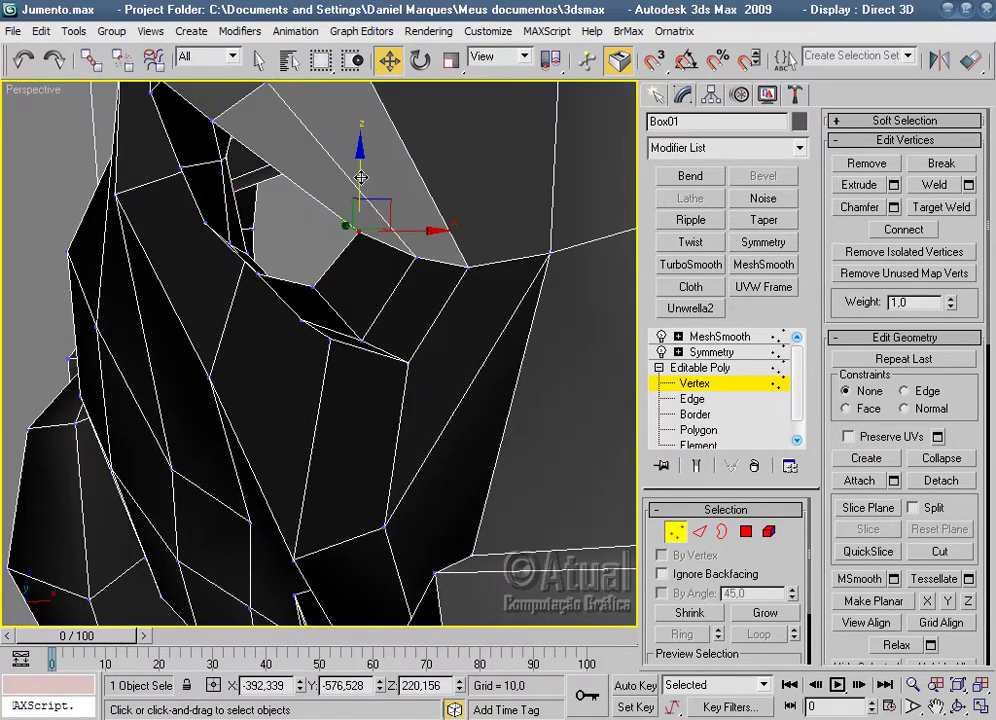
alt+middle_drag(361, 177, 444, 327)
drag(379, 328, 351, 336)
drag(421, 346, 436, 348)
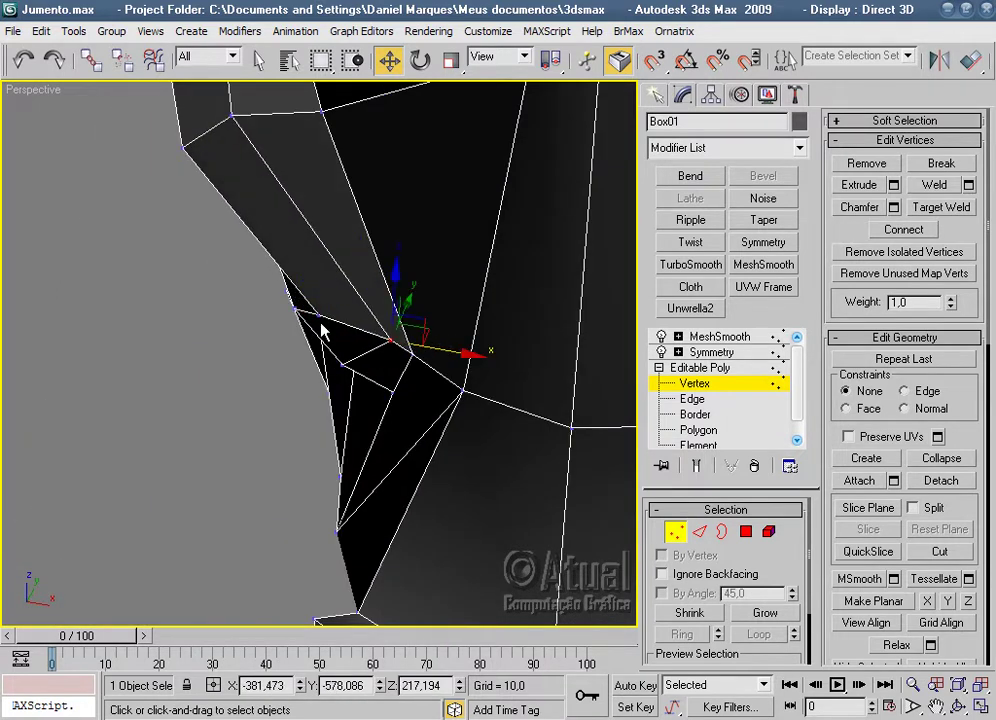
drag(369, 329, 370, 296)
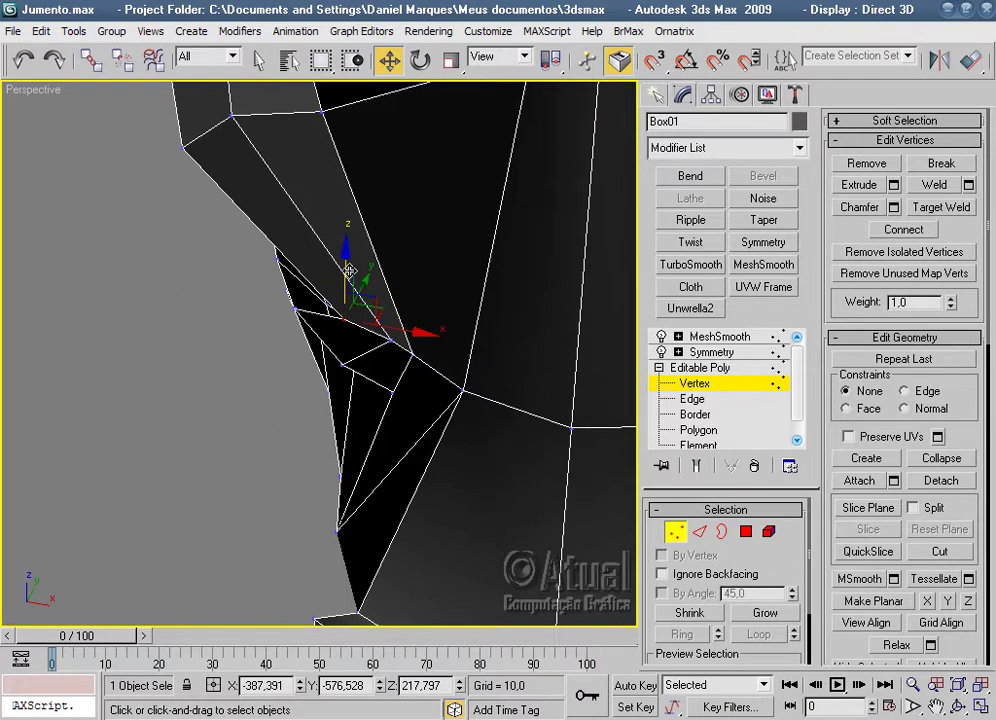
Nudge that vertex further along X and lower it, and select another rim vertex.
alt+middle_drag(391, 317, 436, 257)
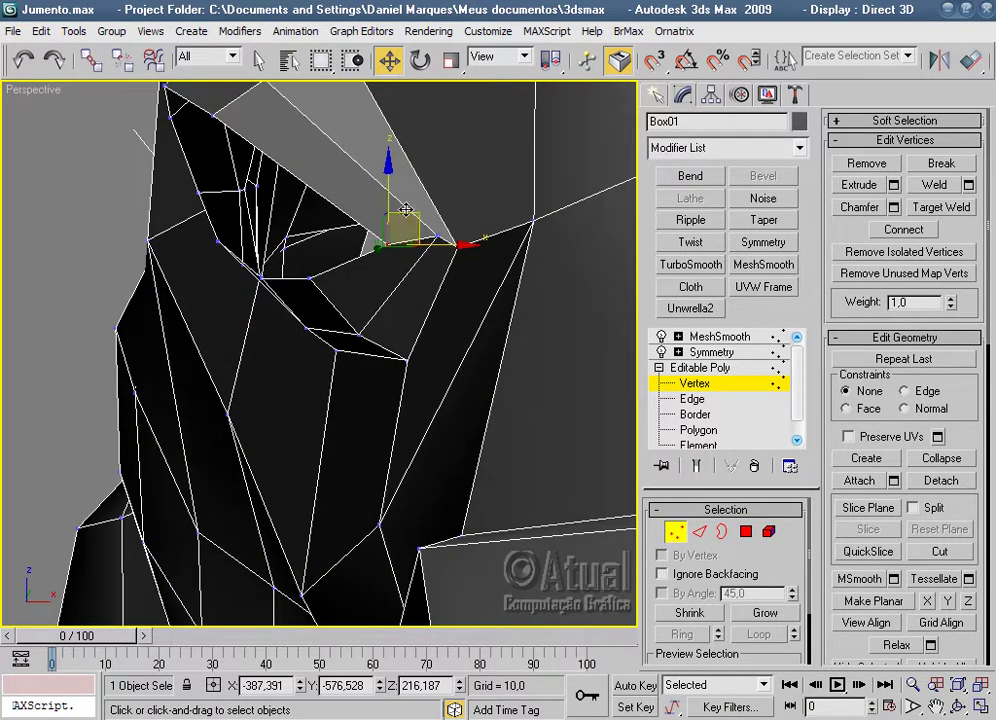
mouse_move(441, 230)
mouse_down()
mouse_move(450, 235)
mouse_move(442, 252)
mouse_up()
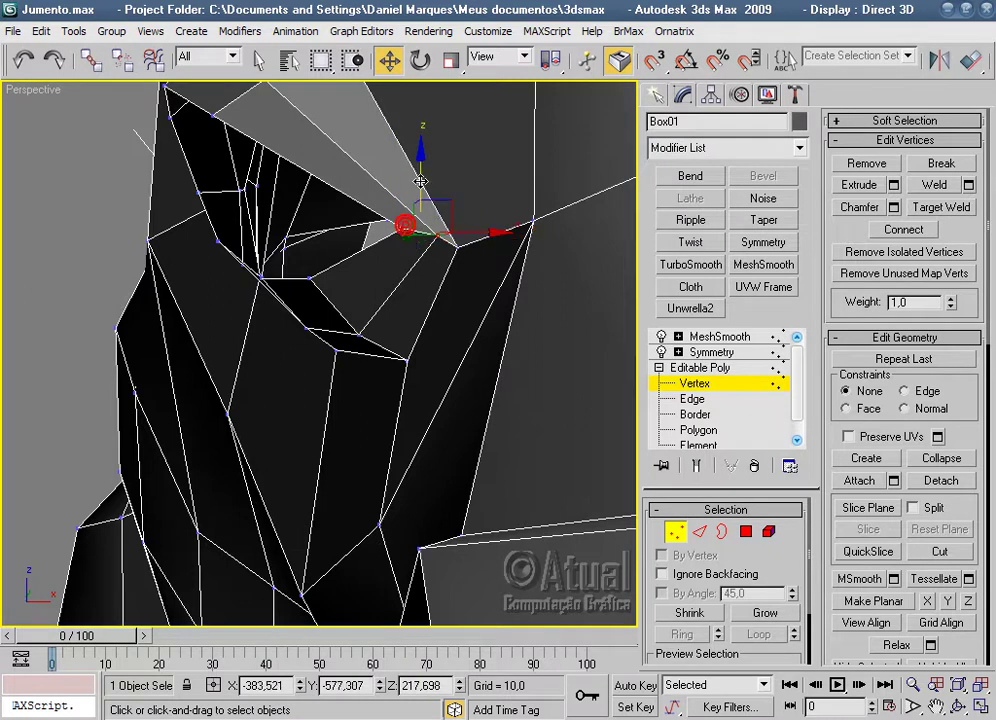
drag(421, 181, 421, 189)
alt+middle_drag(342, 263, 357, 343)
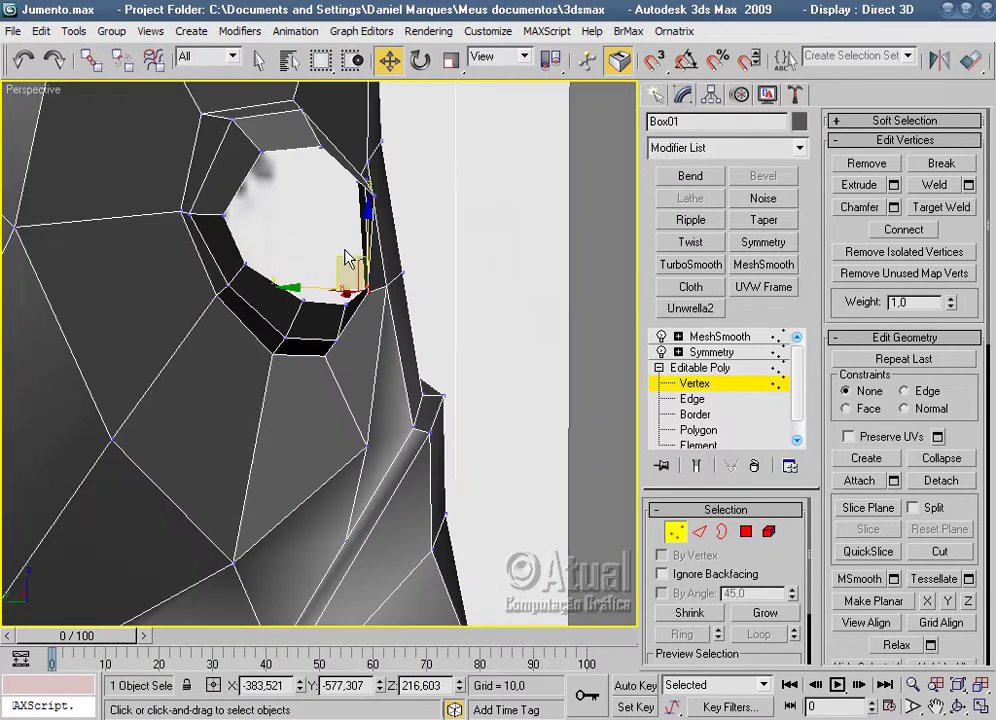
click(313, 293)
mouse_move(313, 293)
alt+middle_down()
mouse_move(351, 338)
mouse_move(225, 370)
alt+middle_up()
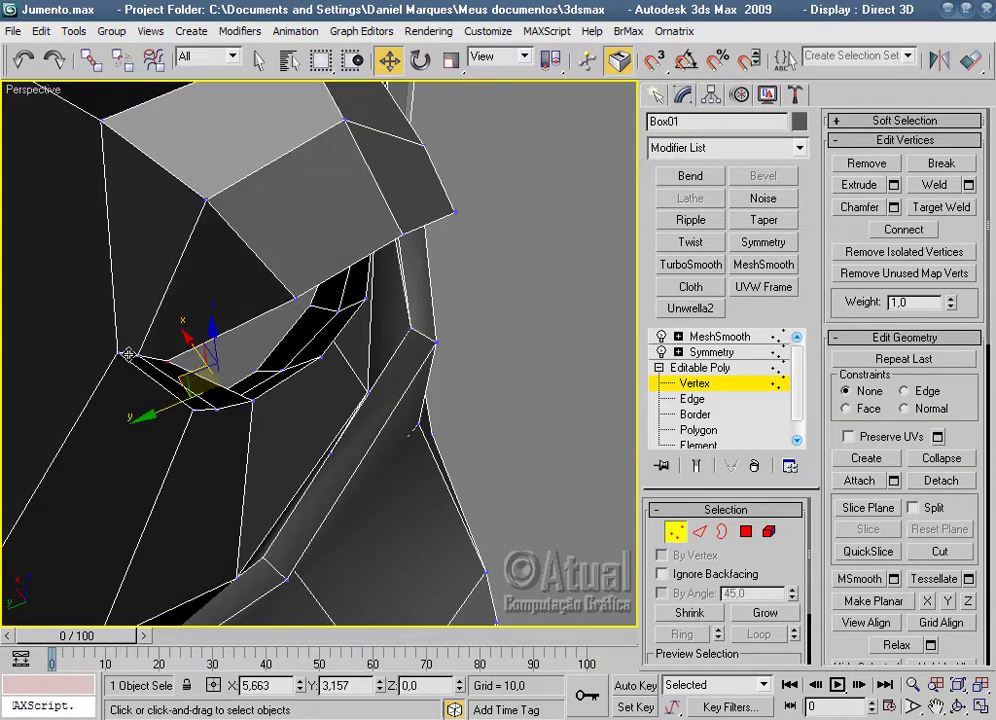
mouse_move(124, 358)
alt+middle_down()
mouse_move(367, 313)
mouse_move(296, 244)
mouse_move(400, 270)
alt+middle_up()
Enable MeshSmooth and deselect the head to preview the smoothed opening.
click(710, 337)
click(545, 280)
mouse_move(545, 280)
alt+middle_down()
mouse_move(538, 331)
mouse_move(436, 360)
alt+middle_up()
mouse_move(370, 336)
alt+middle_down()
mouse_move(438, 318)
mouse_move(538, 225)
mouse_move(418, 251)
mouse_move(429, 291)
alt+middle_up()
scroll(429, 291, down, 3)
mouse_move(456, 356)
alt+middle_down()
mouse_move(370, 336)
mouse_move(565, 369)
mouse_move(445, 439)
mouse_move(449, 409)
alt+middle_up()
scroll(534, 351, up, 3)
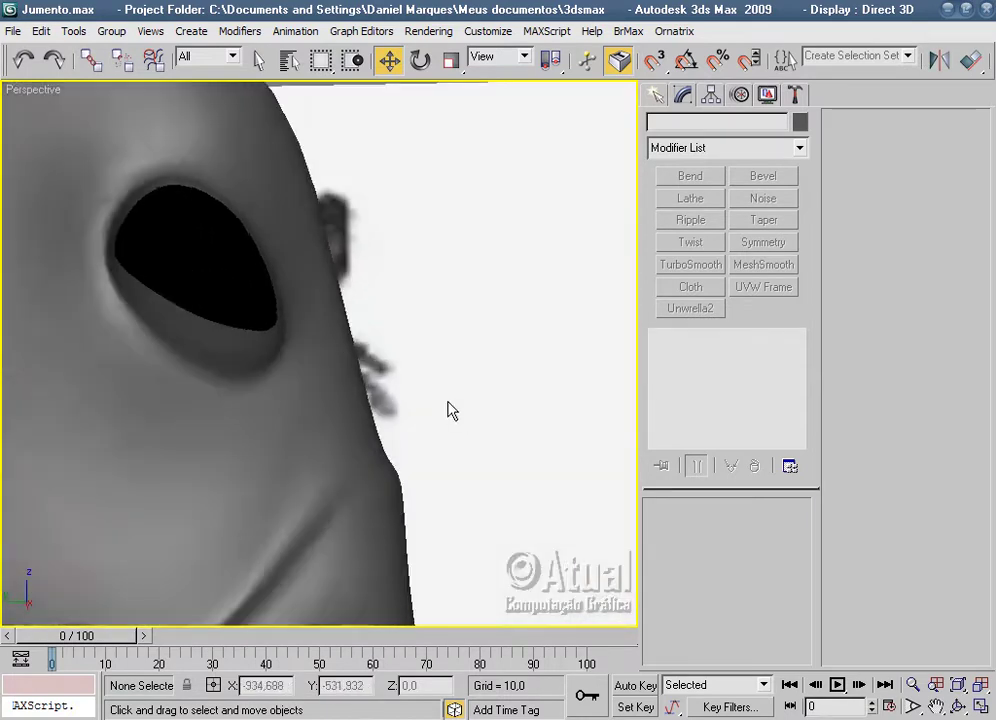
Reselect the head, raise a nostril rim vertex, and select the hole's border edge loop.
click(296, 351)
click(688, 383)
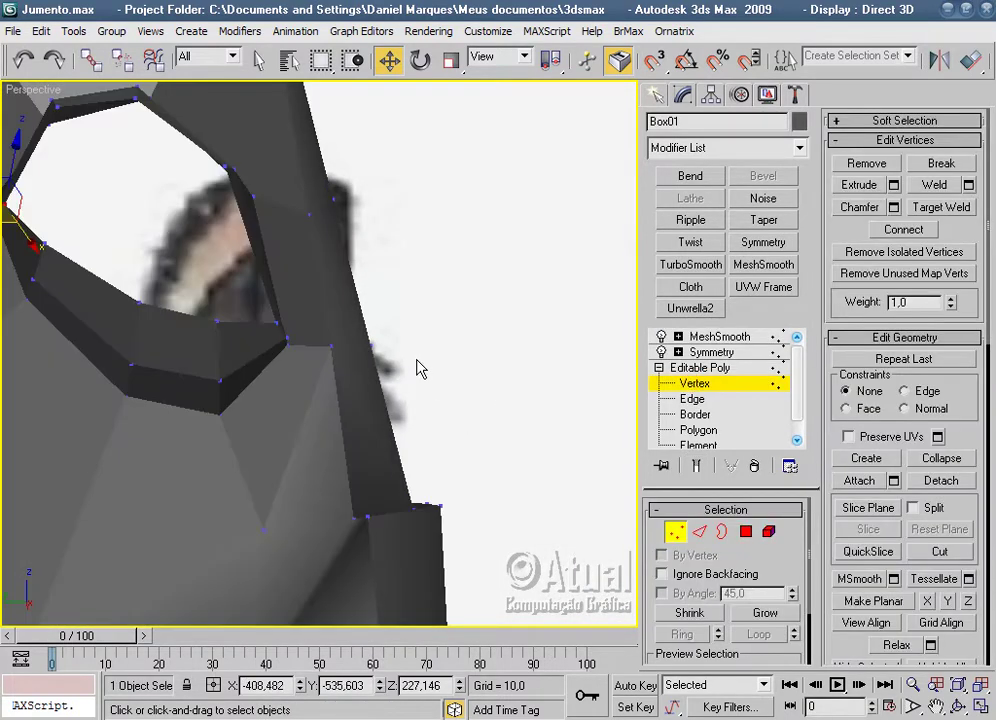
mouse_move(500, 425)
middle_down()
mouse_move(462, 378)
mouse_move(574, 429)
mouse_move(435, 347)
mouse_move(349, 445)
mouse_move(442, 456)
mouse_move(520, 489)
mouse_move(473, 516)
mouse_move(478, 460)
mouse_move(410, 284)
middle_up()
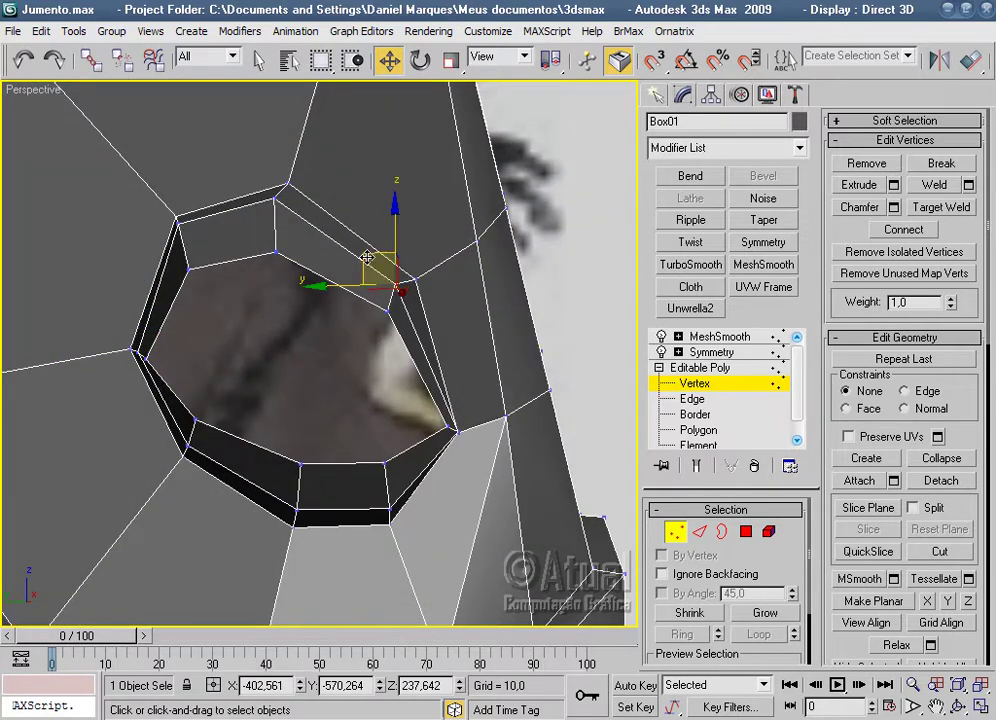
drag(380, 247, 394, 241)
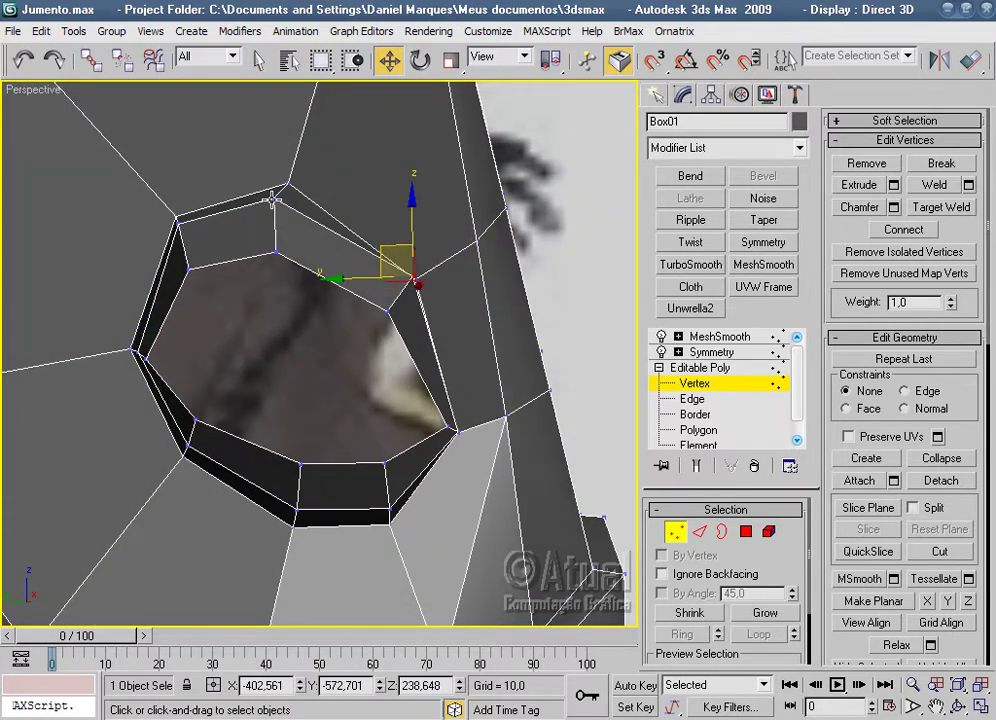
click(272, 200)
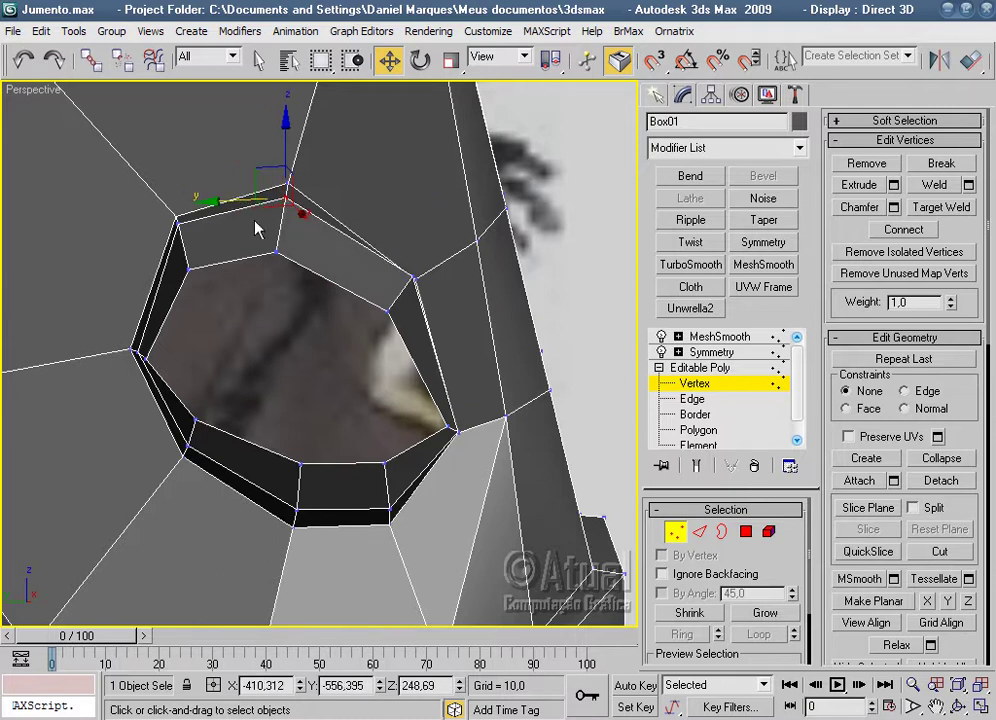
click(698, 531)
mouse_move(440, 400)
alt+middle_down()
mouse_move(478, 407)
mouse_move(362, 485)
mouse_move(380, 444)
mouse_move(289, 556)
mouse_move(547, 416)
mouse_move(429, 467)
mouse_move(471, 424)
alt+middle_up()
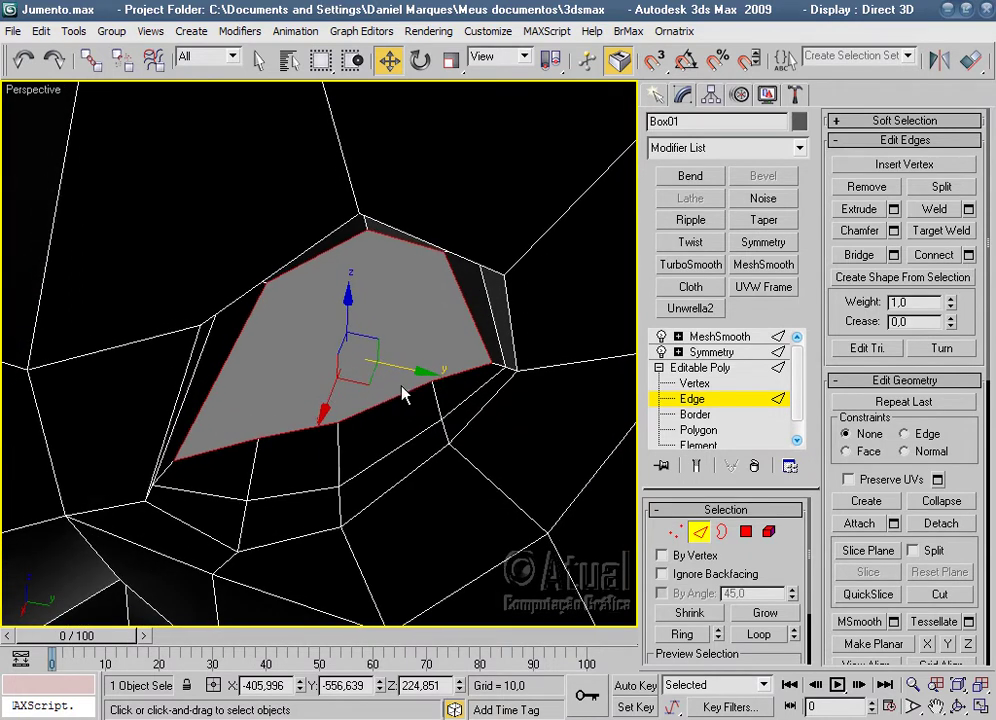
Shift-drag the nostril border edges inward, then shrink and flatten the new border.
mouse_move(362, 376)
shift+mouse_down()
mouse_move(378, 411)
mouse_move(366, 402)
shift+mouse_up()
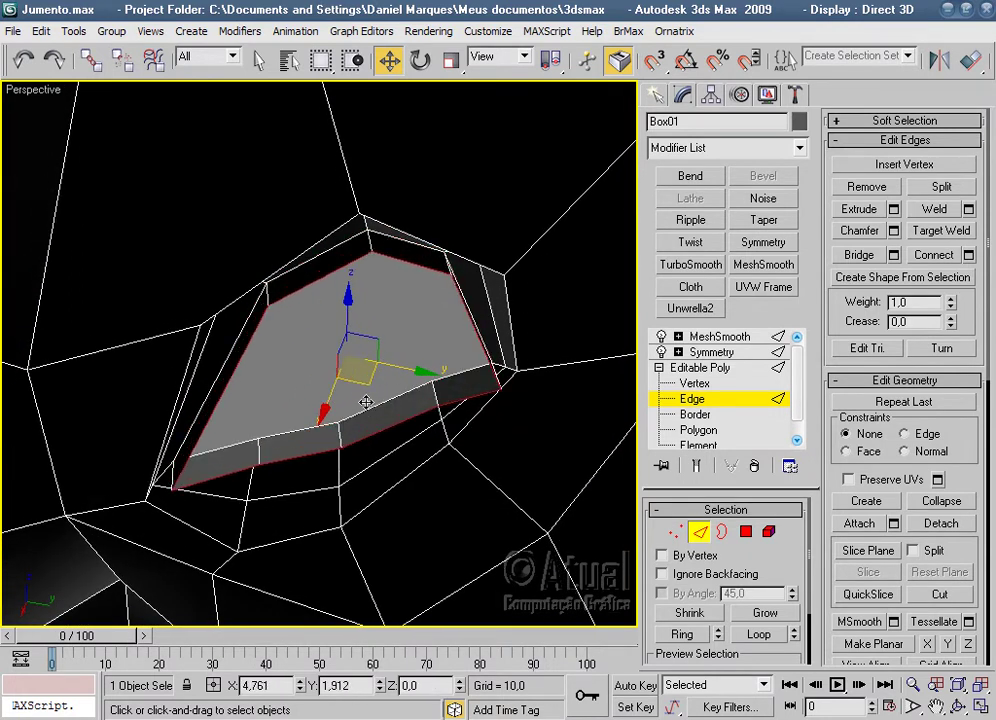
click(450, 60)
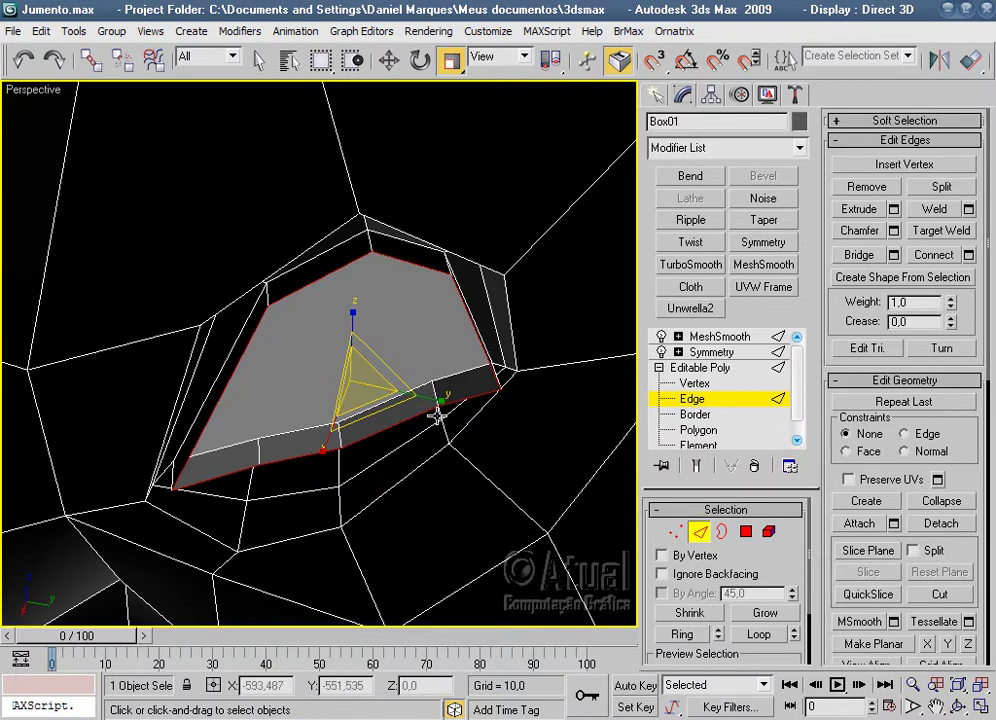
drag(368, 403, 366, 396)
mouse_move(319, 441)
alt+middle_down()
mouse_move(511, 313)
mouse_move(400, 330)
alt+middle_up()
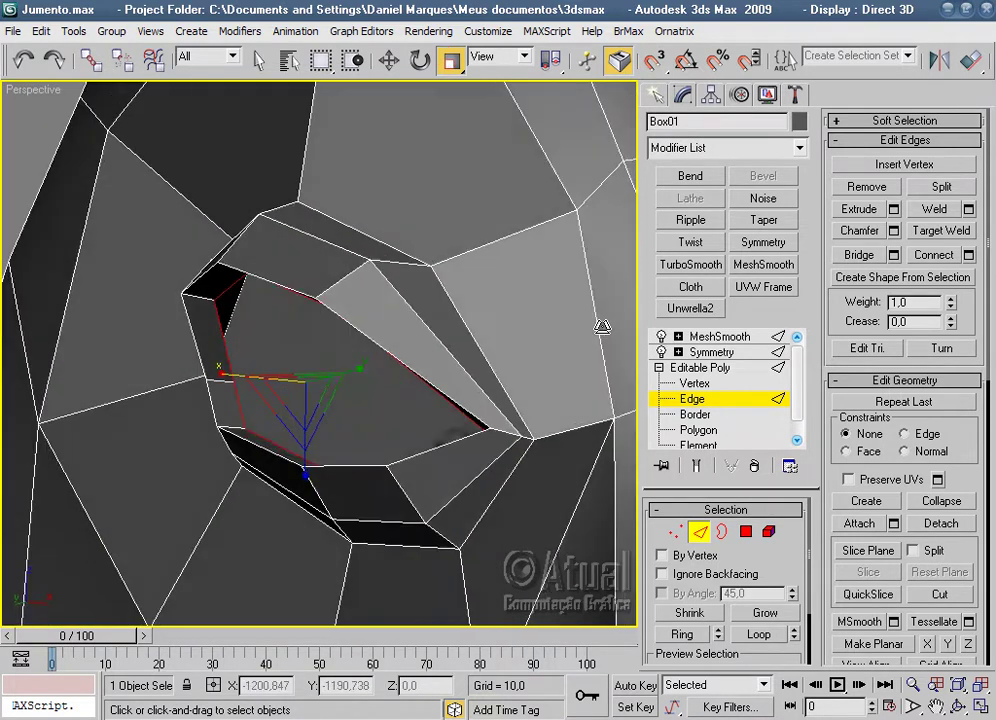
scroll(320, 360, up, 3)
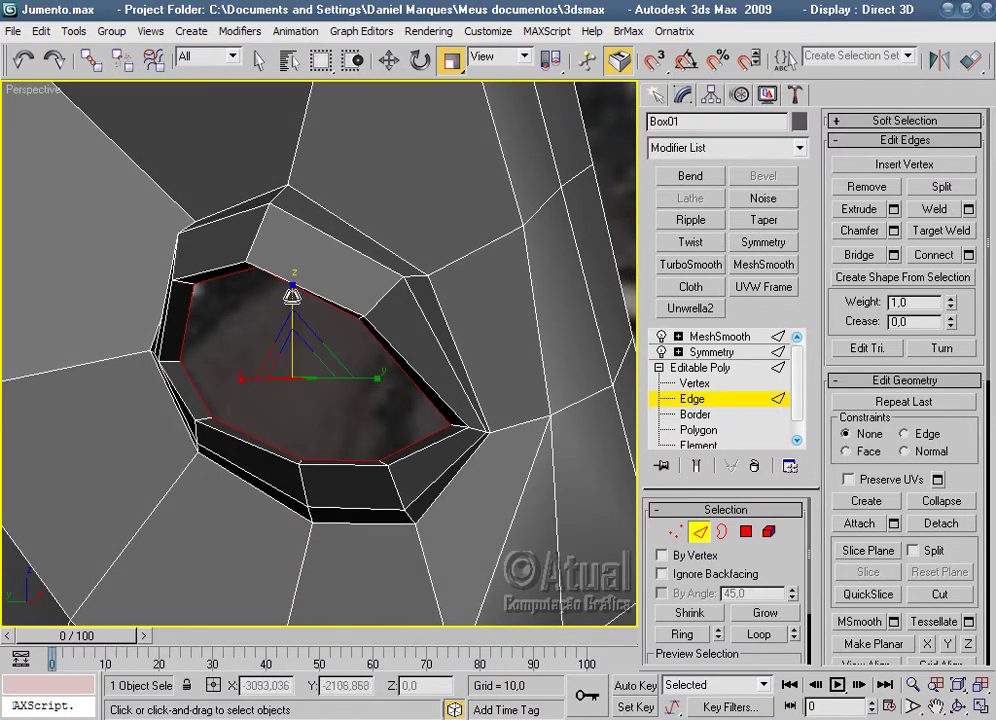
drag(294, 296, 294, 302)
mouse_move(363, 378)
alt+middle_down()
mouse_move(378, 418)
mouse_move(442, 420)
mouse_move(264, 453)
mouse_move(332, 407)
alt+middle_up()
drag(332, 409, 333, 401)
mouse_move(354, 416)
alt+middle_down()
mouse_move(434, 407)
mouse_move(453, 445)
mouse_move(490, 414)
alt+middle_up()
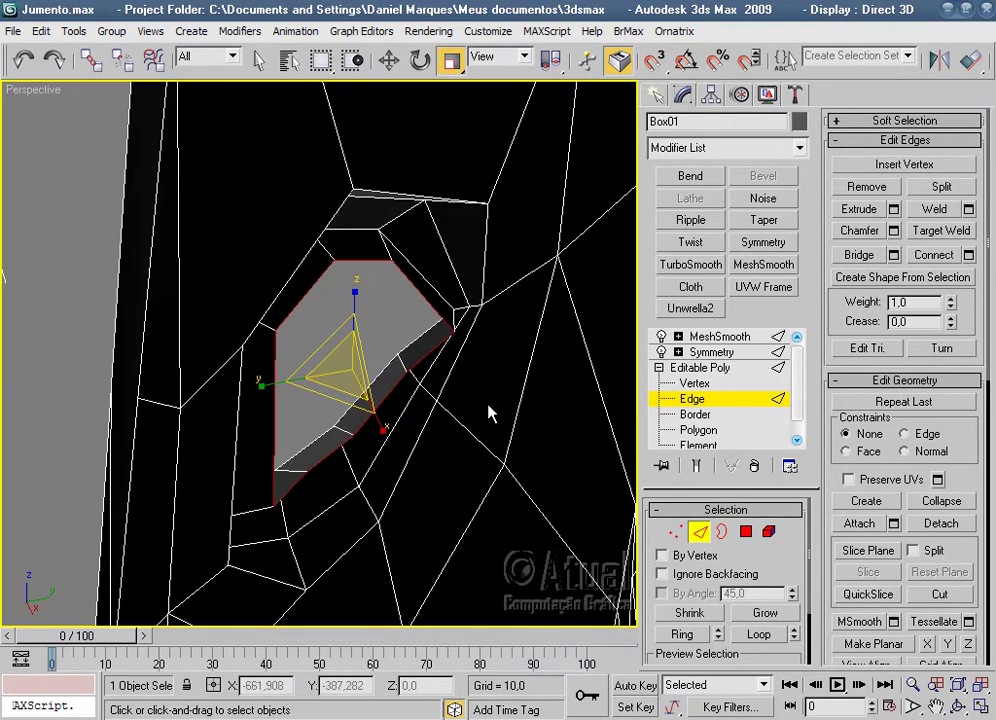
Push the new border edges deeper into the head and shift them sideways.
click(388, 60)
drag(383, 382, 451, 471)
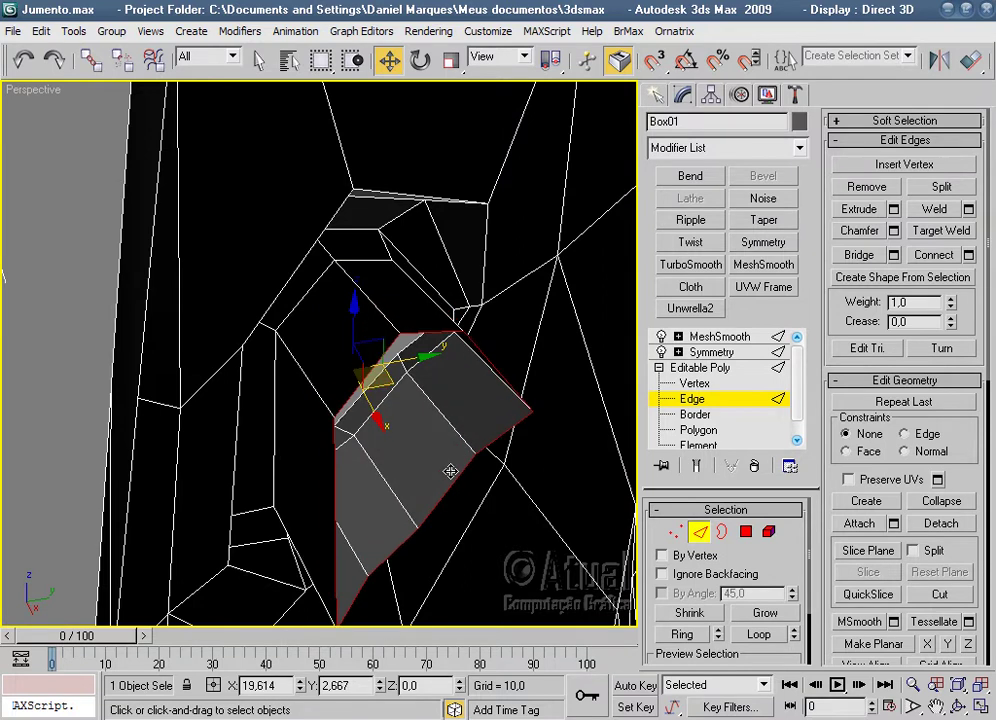
mouse_move(451, 473)
alt+middle_down()
mouse_move(318, 393)
mouse_move(473, 296)
mouse_move(536, 340)
mouse_move(466, 404)
mouse_move(222, 436)
mouse_move(407, 489)
mouse_move(393, 318)
alt+middle_up()
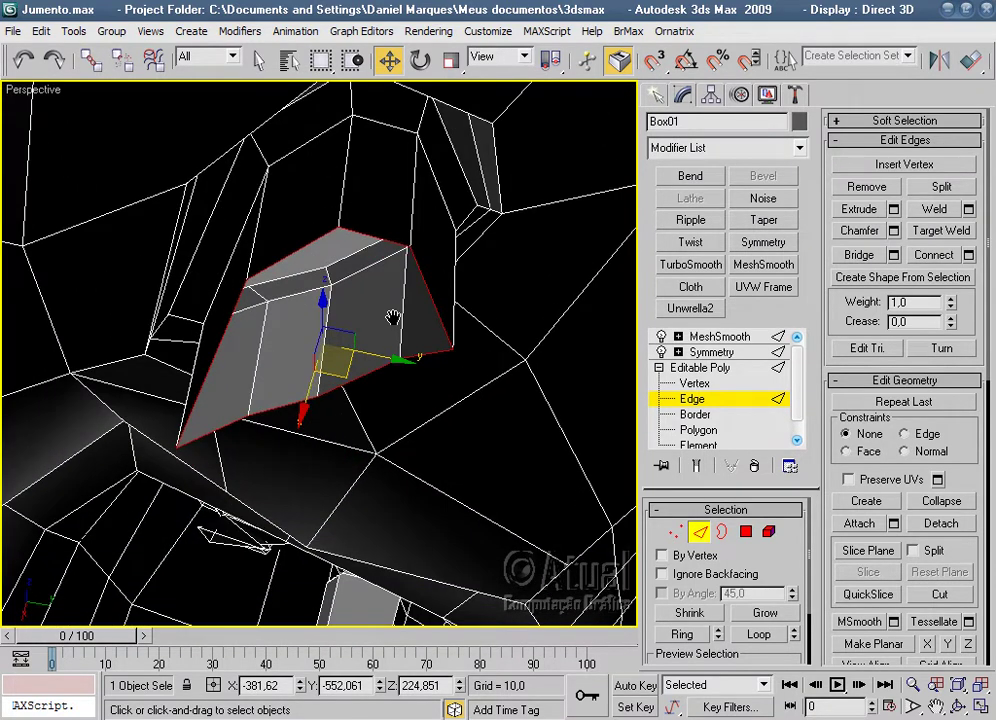
drag(337, 378, 378, 367)
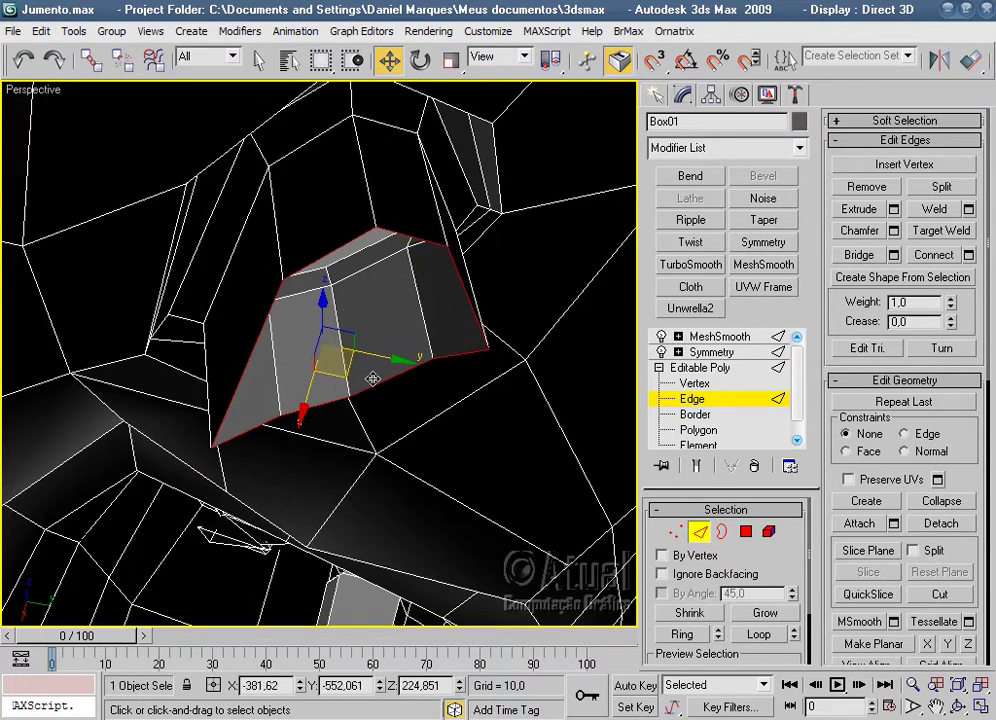
mouse_move(378, 367)
alt+middle_down()
mouse_move(418, 267)
mouse_move(378, 193)
mouse_move(404, 165)
alt+middle_up()
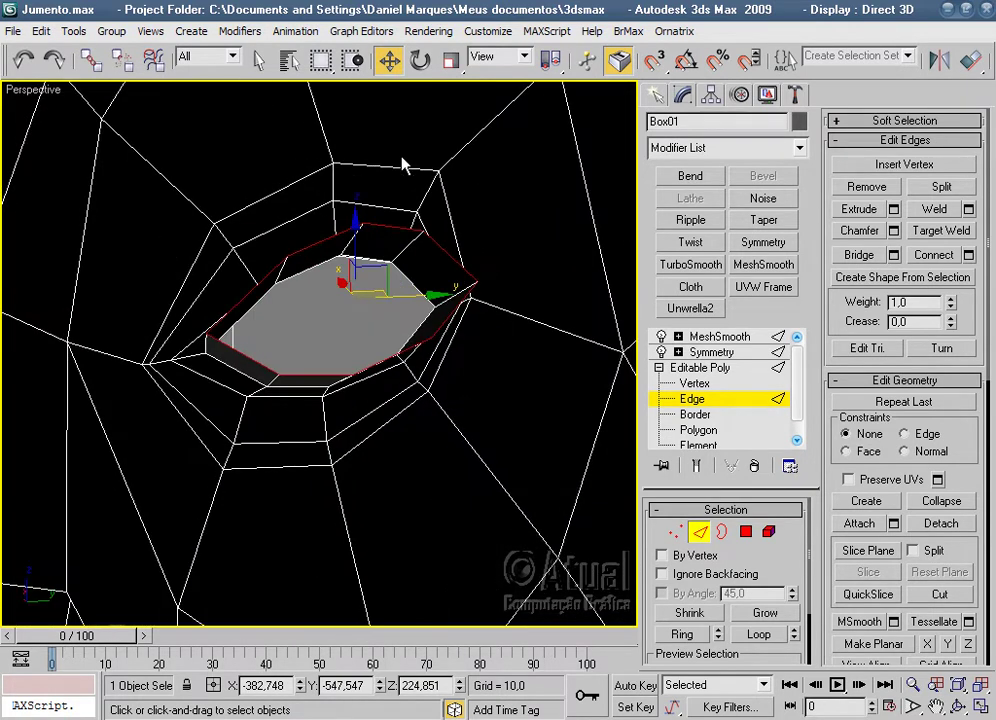
Narrow and flatten the inner nostril border, then tilt it about 11.91°.
click(448, 62)
drag(356, 378, 351, 378)
mouse_move(351, 378)
alt+middle_down()
mouse_move(396, 427)
mouse_move(395, 369)
alt+middle_up()
drag(354, 325, 277, 259)
mouse_move(277, 259)
alt+middle_down()
mouse_move(285, 355)
mouse_move(400, 356)
mouse_move(367, 373)
mouse_move(389, 382)
alt+middle_up()
drag(389, 382, 388, 364)
mouse_move(388, 364)
alt+middle_down()
mouse_move(382, 351)
mouse_move(444, 407)
mouse_move(385, 456)
alt+middle_up()
drag(362, 445, 386, 393)
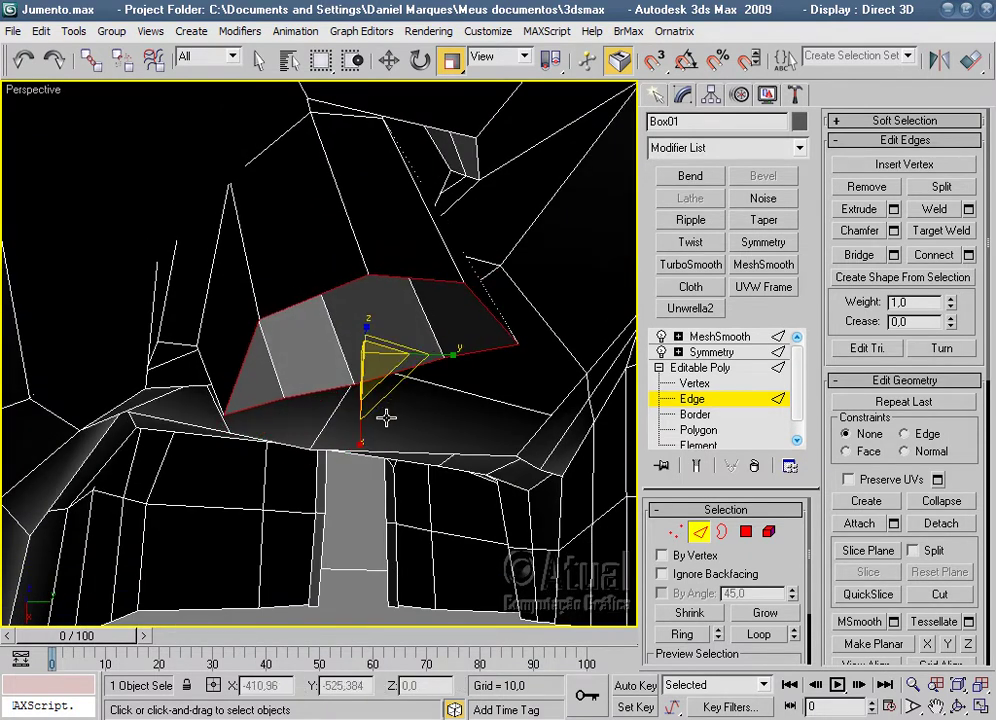
drag(361, 438, 372, 432)
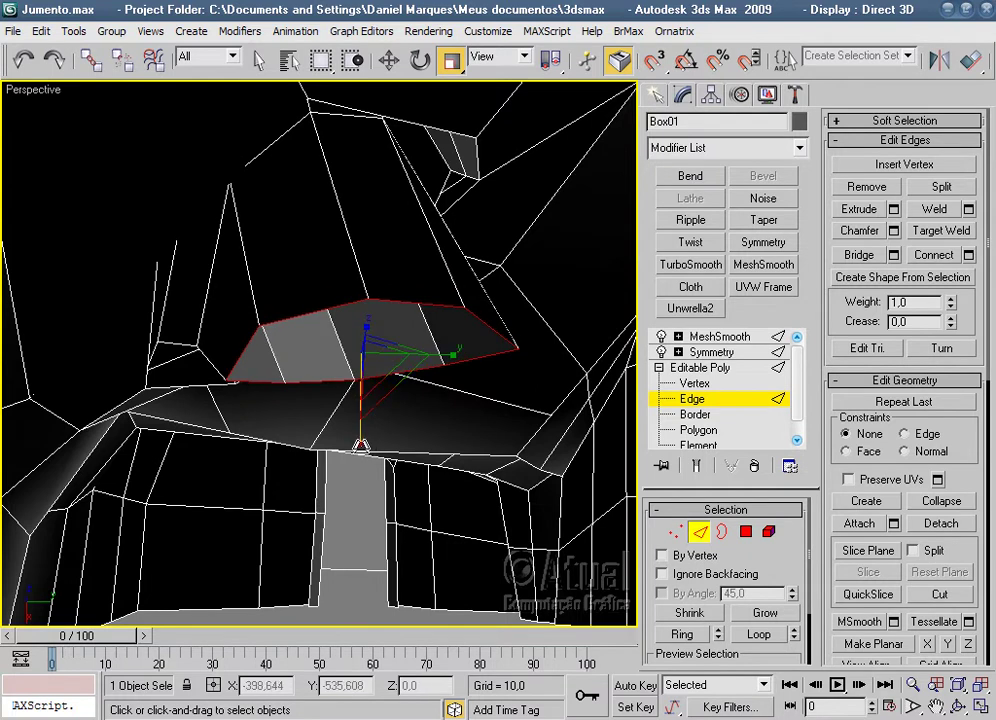
click(418, 64)
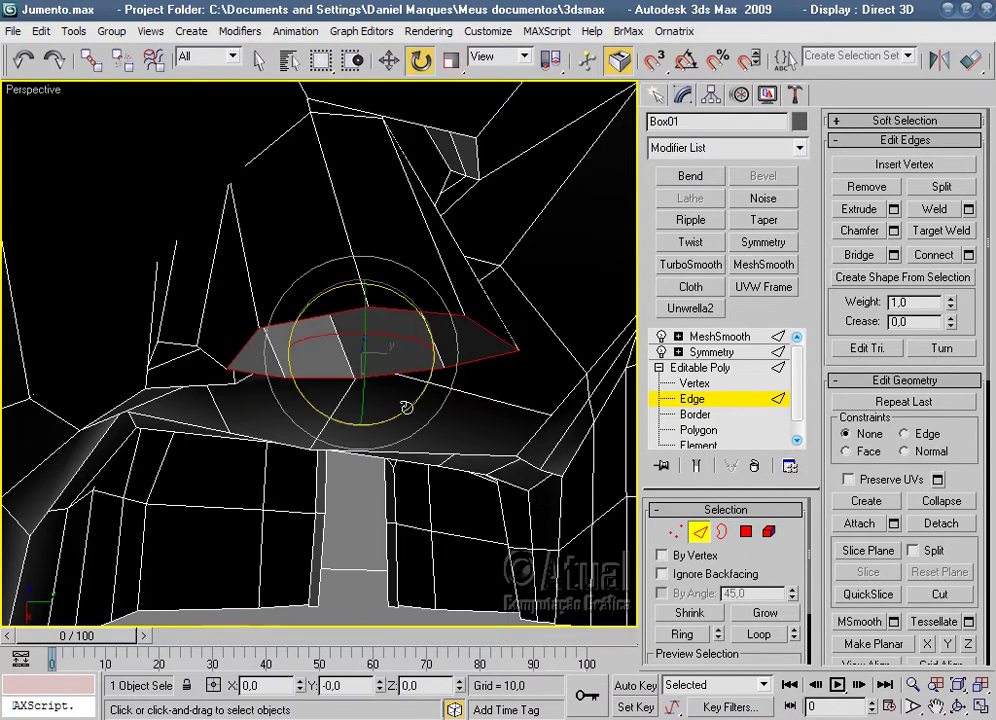
drag(406, 408, 425, 396)
mouse_move(425, 396)
alt+middle_down()
mouse_move(396, 240)
mouse_move(373, 258)
mouse_move(460, 260)
mouse_move(405, 293)
mouse_move(367, 292)
alt+middle_up()
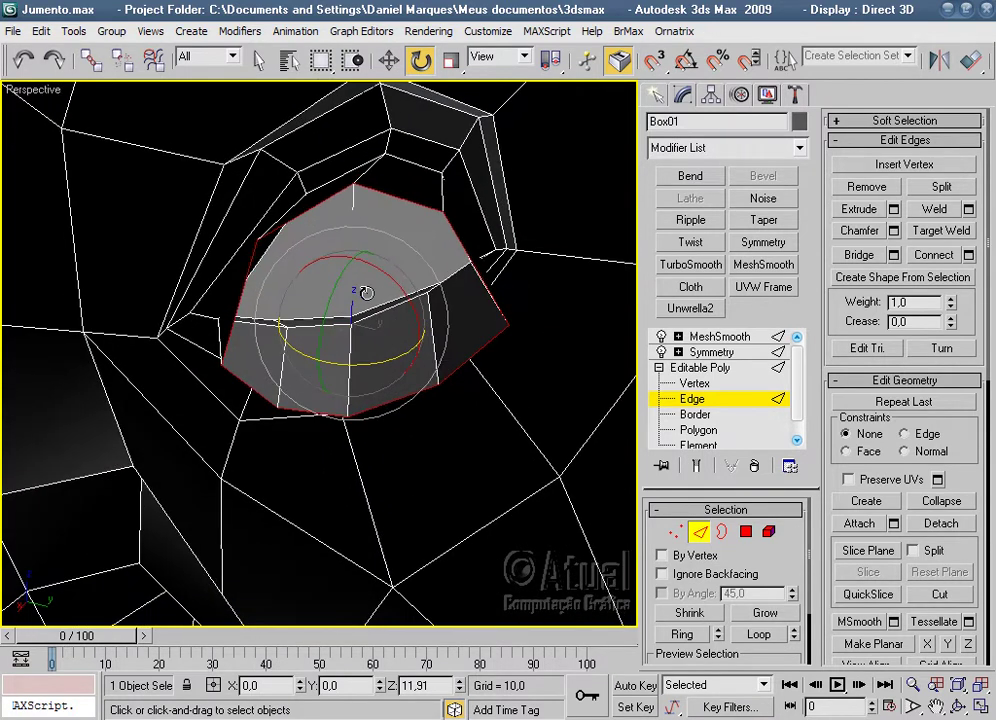
Select a vertex at the nostril's edge and turn on MeshSmooth to preview.
click(675, 531)
click(221, 365)
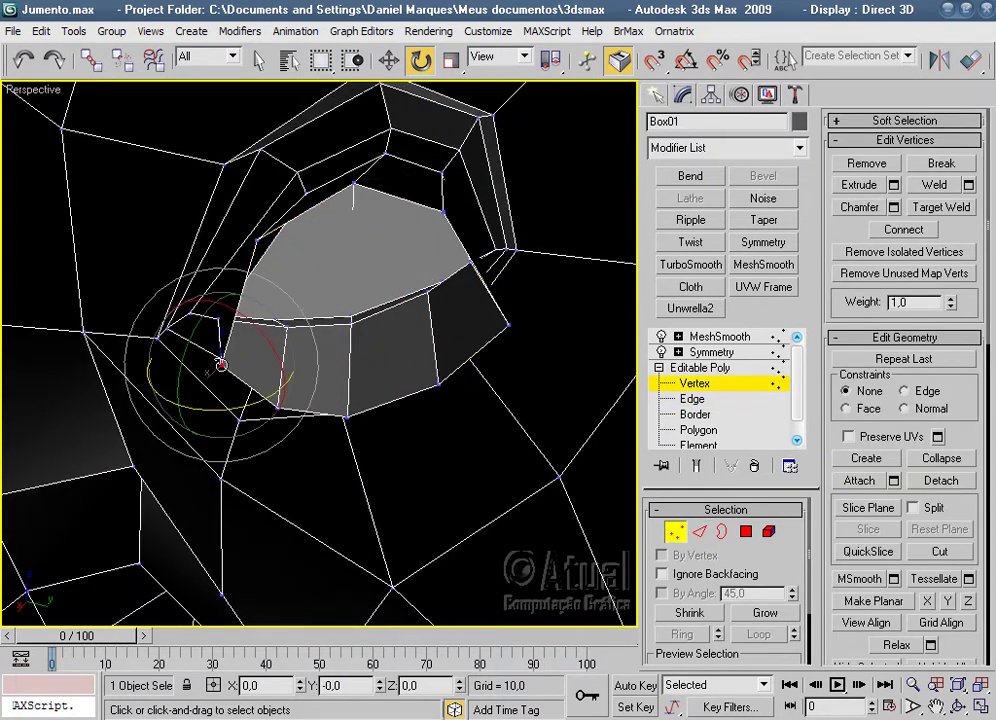
click(380, 66)
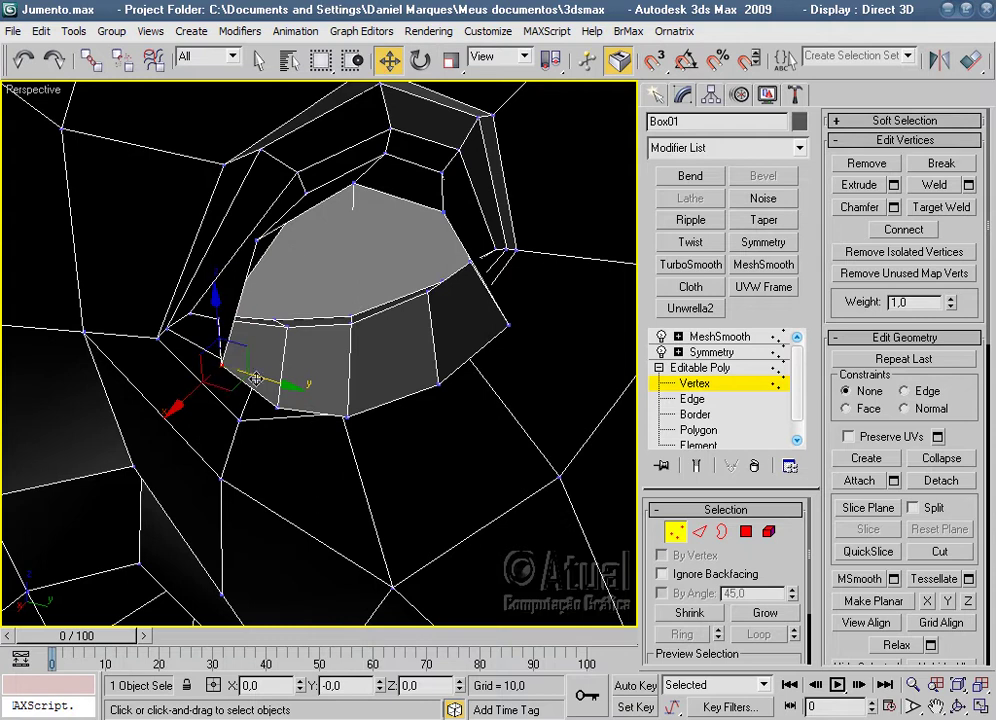
scroll(298, 262, up, 2)
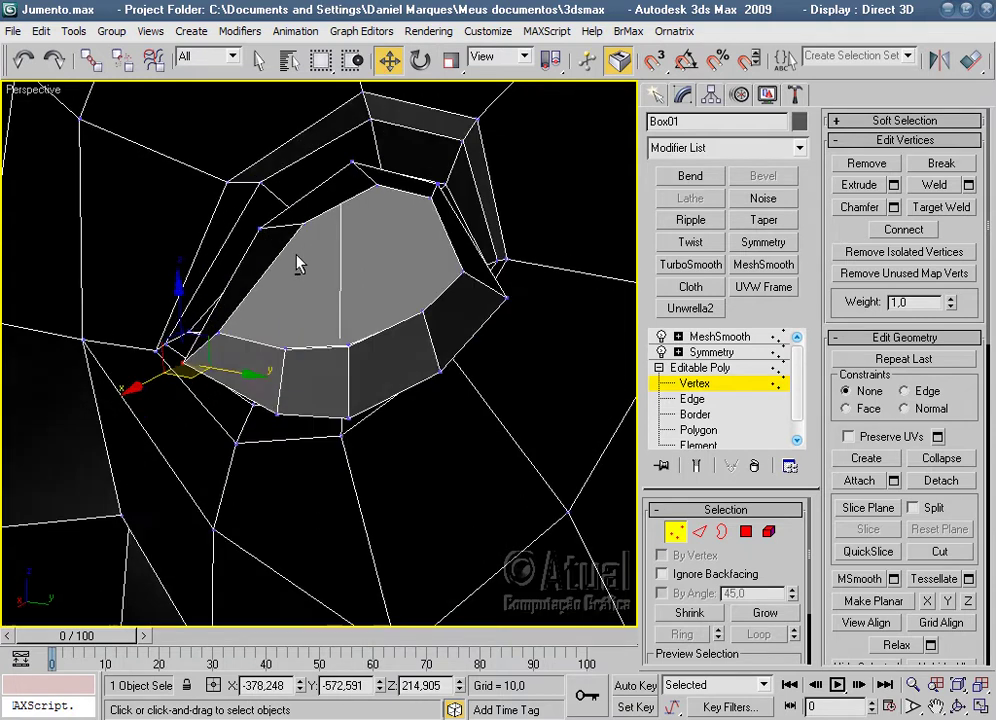
scroll(322, 260, up, 1)
scroll(340, 300, up, 4)
mouse_move(350, 300)
alt+middle_down()
mouse_move(378, 333)
mouse_move(548, 320)
alt+middle_up()
scroll(378, 333, down, 4)
click(722, 337)
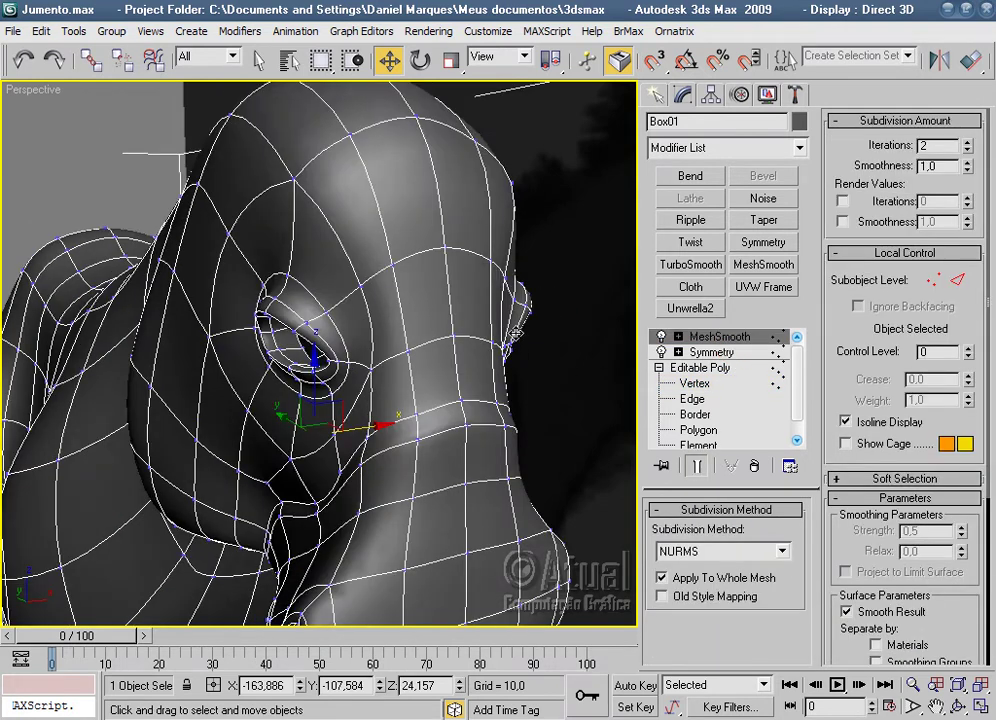
Deselect the head and orbit around the donkey to review the smoothed result.
scroll(527, 357, up, 2)
click(549, 383)
scroll(522, 416, up, 3)
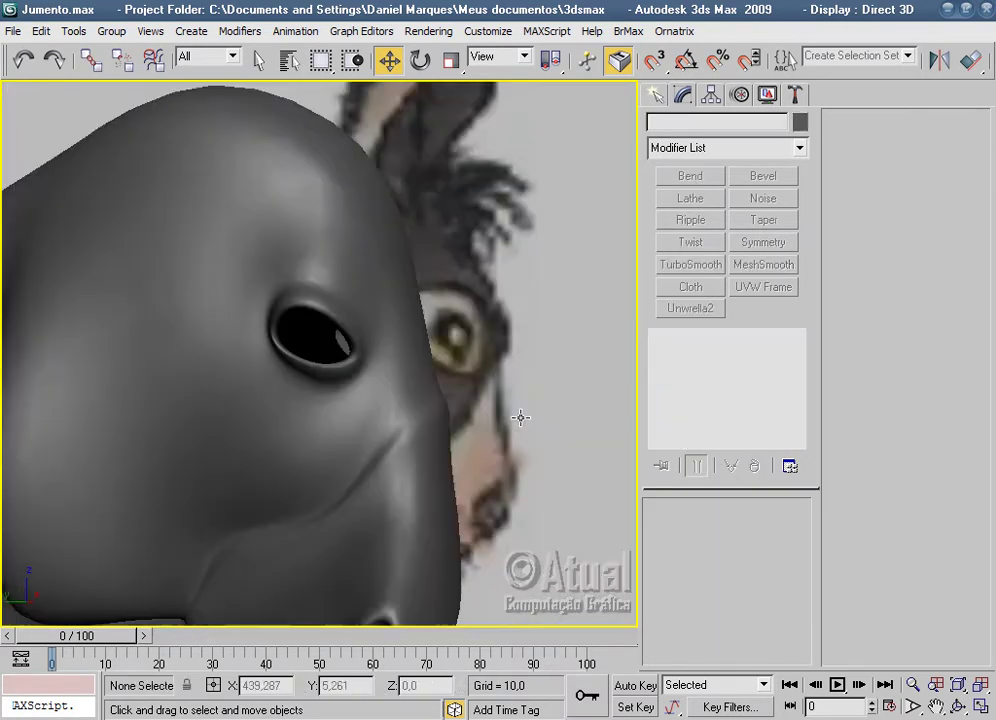
scroll(496, 437, down, 5)
mouse_move(496, 437)
alt+middle_down()
mouse_move(514, 385)
mouse_move(502, 451)
mouse_move(336, 430)
mouse_move(322, 385)
mouse_move(542, 416)
mouse_move(448, 452)
mouse_move(422, 378)
mouse_move(482, 409)
mouse_move(411, 427)
mouse_move(362, 418)
alt+middle_up()
scroll(435, 430, down, 4)
mouse_move(437, 383)
alt+middle_down()
mouse_move(578, 427)
mouse_move(696, 422)
mouse_move(491, 480)
mouse_move(437, 445)
alt+middle_up()
scroll(437, 445, up, 5)
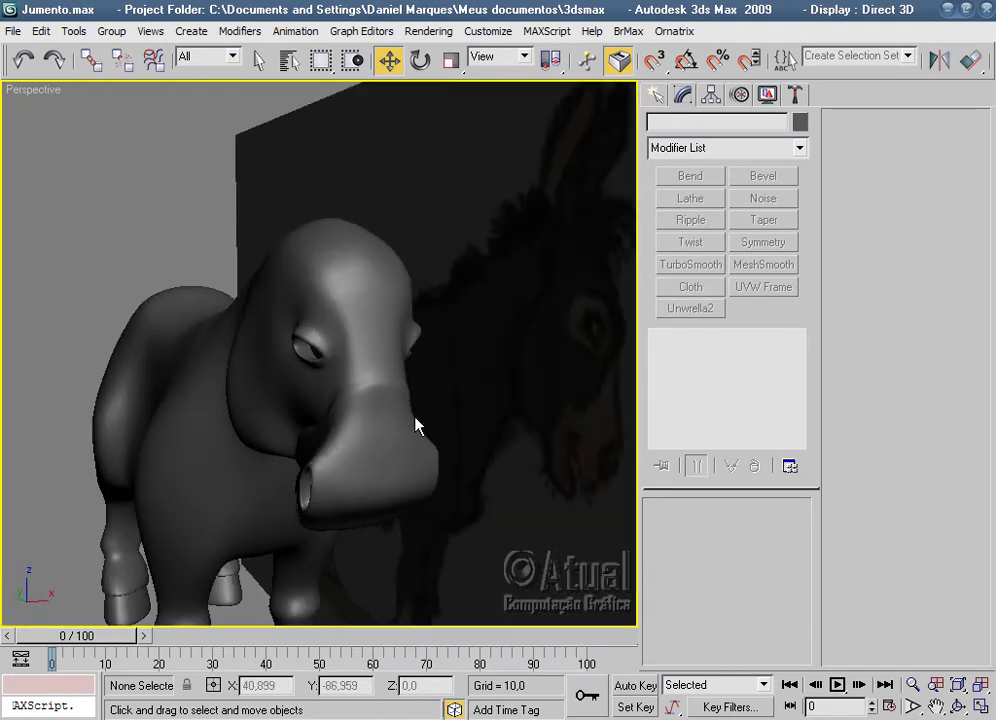
Select the donkey, switch to the Left view with L, and centre the eye.
click(365, 362)
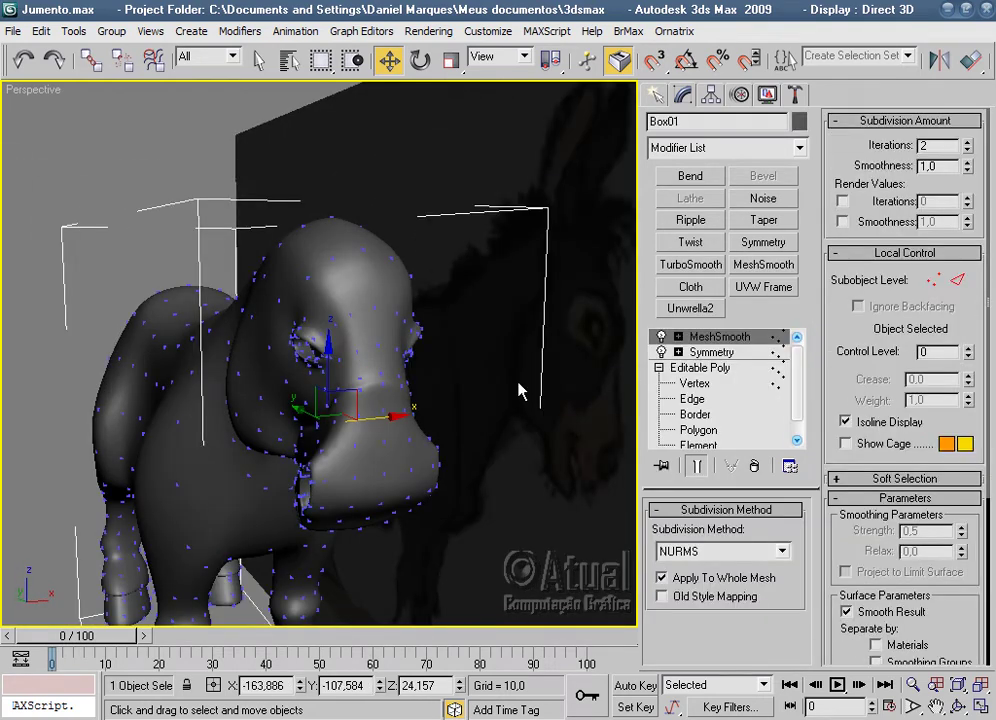
key(l)
scroll(507, 391, up, 5)
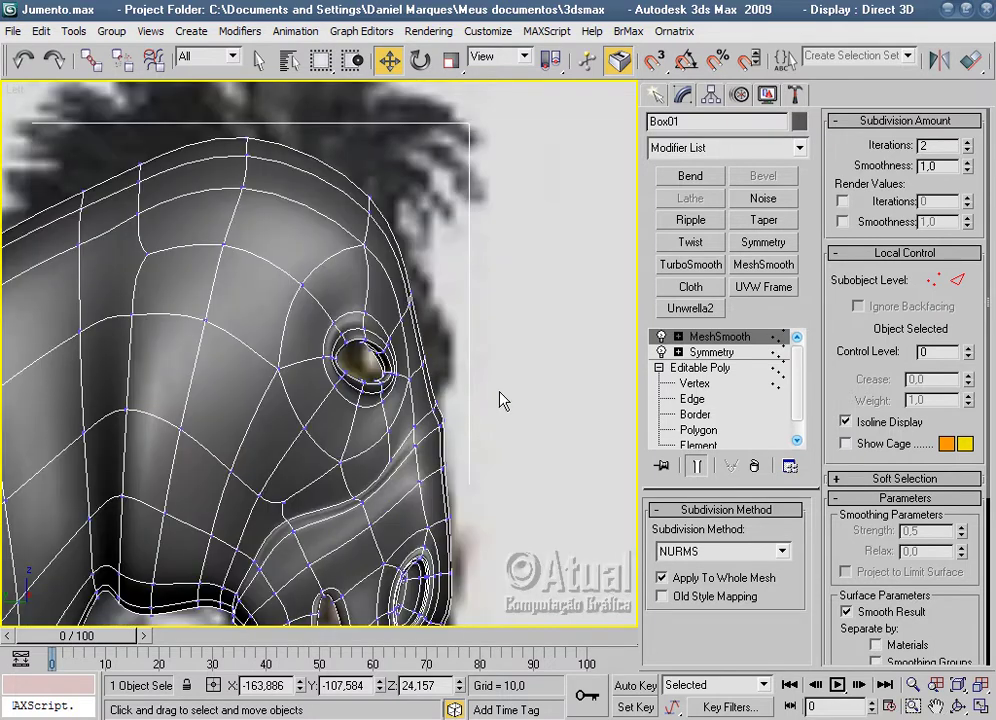
scroll(500, 400, up, 2)
scroll(507, 400, up, 2)
middle_drag(540, 390, 378, 231)
Create a 32-segment sphere of radius about 16.6 centred on the donkey's eye socket.
click(498, 296)
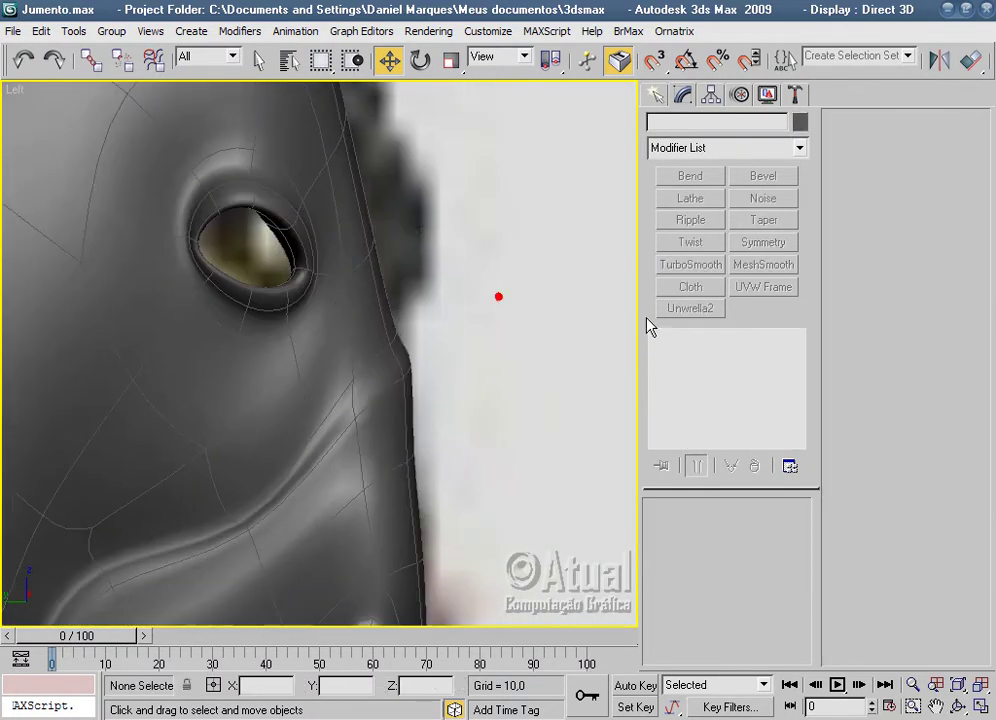
click(658, 95)
click(688, 240)
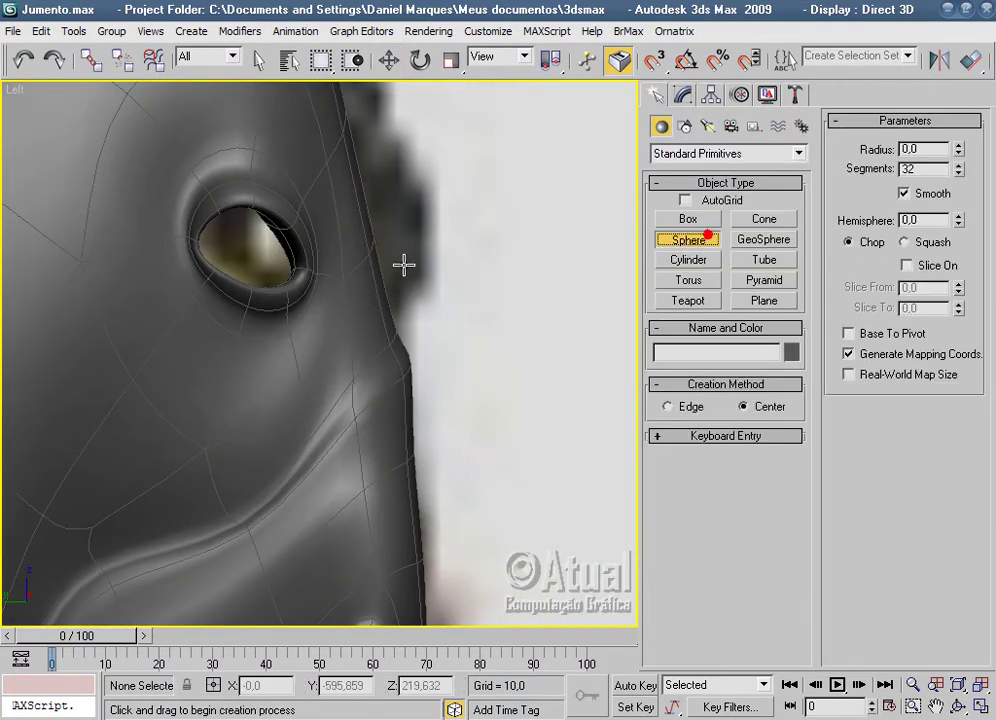
mouse_move(244, 248)
mouse_down()
mouse_move(310, 242)
mouse_move(296, 243)
mouse_up()
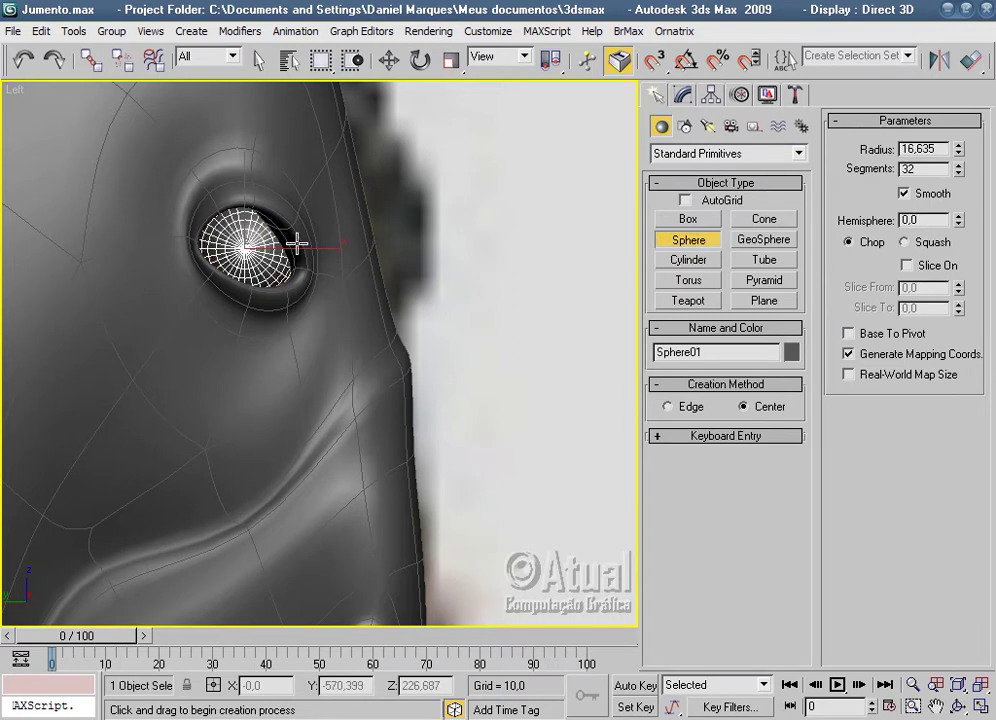
click(389, 62)
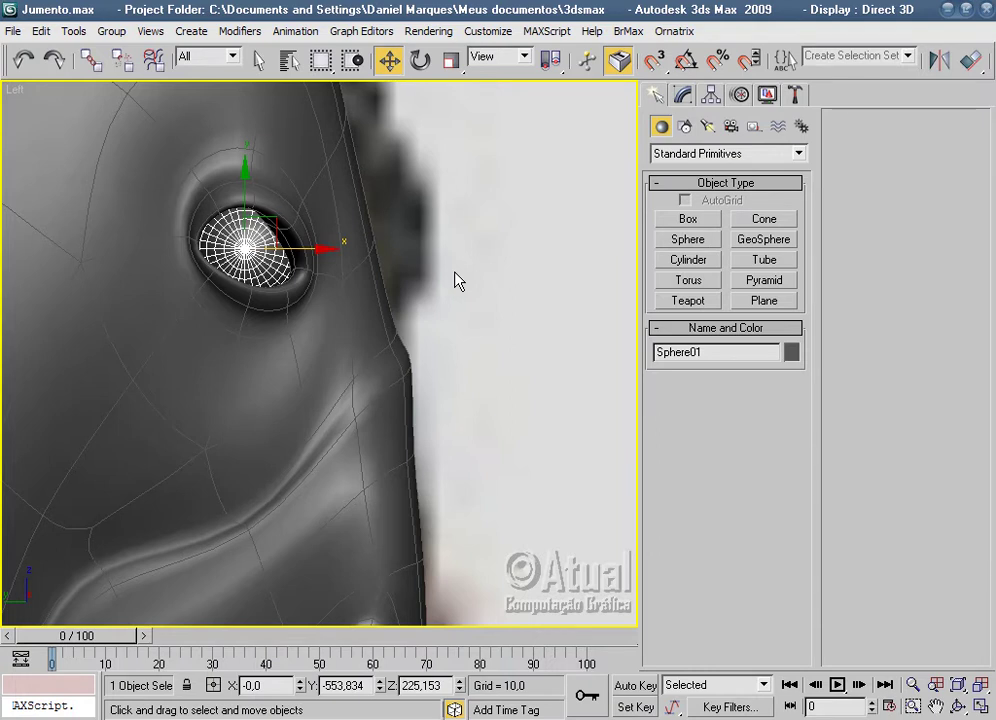
key(z)
mouse_move(478, 313)
alt+middle_down()
mouse_move(436, 377)
mouse_move(324, 382)
mouse_move(395, 388)
alt+middle_up()
Return to Perspective, frame the eyeball, and move it into the head and slightly up.
key(p)
key(z)
scroll(324, 382, down, 5)
drag(371, 350, 58, 400)
mouse_move(58, 400)
alt+middle_down()
mouse_move(245, 405)
mouse_move(344, 393)
alt+middle_up()
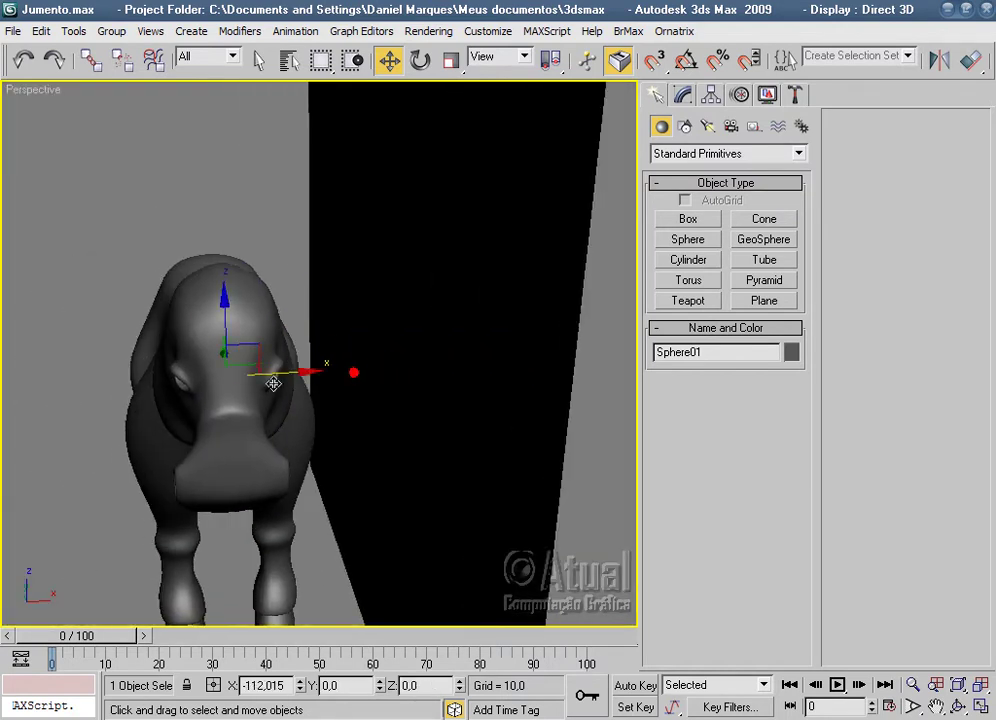
alt+middle_drag(245, 385, 396, 409)
scroll(409, 358, up, 3)
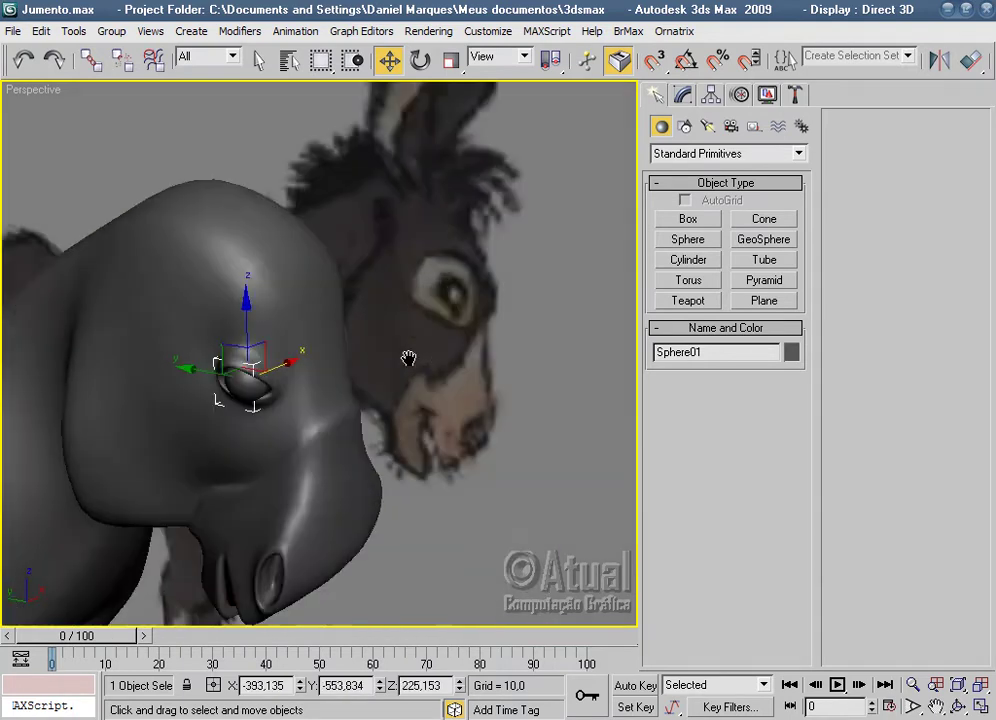
scroll(409, 362, up, 3)
mouse_move(409, 362)
alt+middle_down()
mouse_move(529, 347)
mouse_move(529, 329)
mouse_move(480, 534)
mouse_move(493, 480)
mouse_move(368, 424)
alt+middle_up()
drag(368, 363, 369, 358)
Show wireframe, rotate the eyeball about Z, and raise it within the socket.
mouse_move(369, 354)
alt+middle_down()
mouse_move(478, 407)
mouse_move(436, 347)
mouse_move(288, 392)
alt+middle_up()
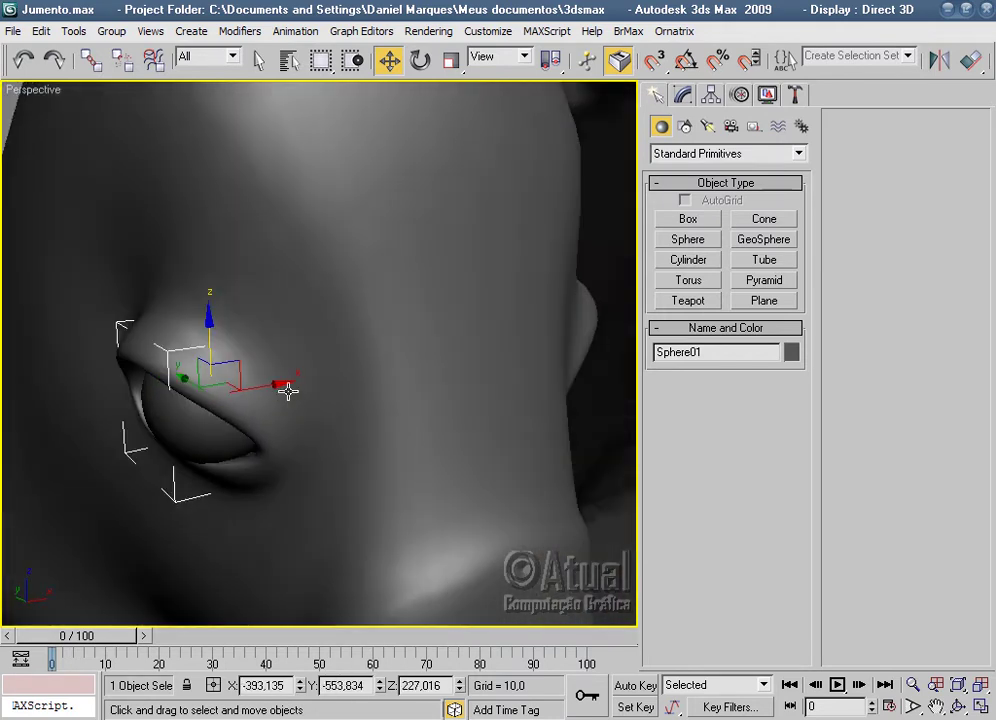
drag(268, 385, 281, 385)
mouse_move(305, 400)
alt+middle_down()
mouse_move(371, 373)
mouse_move(340, 434)
mouse_move(413, 407)
mouse_move(393, 364)
mouse_move(348, 403)
mouse_move(389, 429)
mouse_move(545, 217)
alt+middle_up()
scroll(362, 419, up, 3)
key(F4)
mouse_move(553, 298)
alt+middle_down()
mouse_move(589, 340)
mouse_move(540, 405)
mouse_move(534, 281)
alt+middle_up()
click(420, 62)
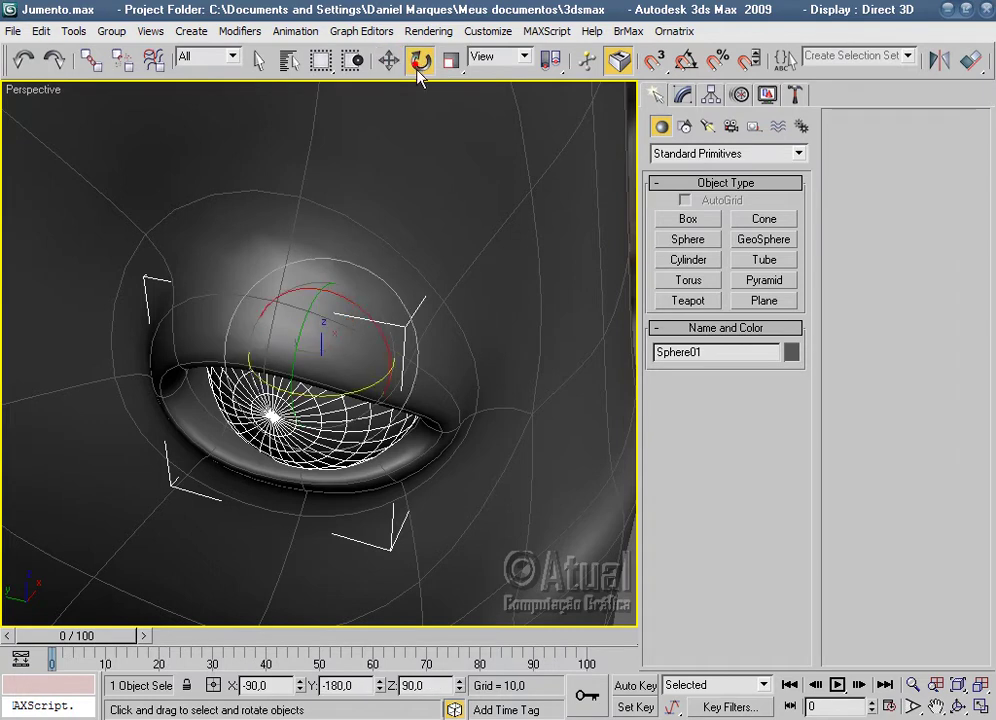
drag(319, 397, 379, 277)
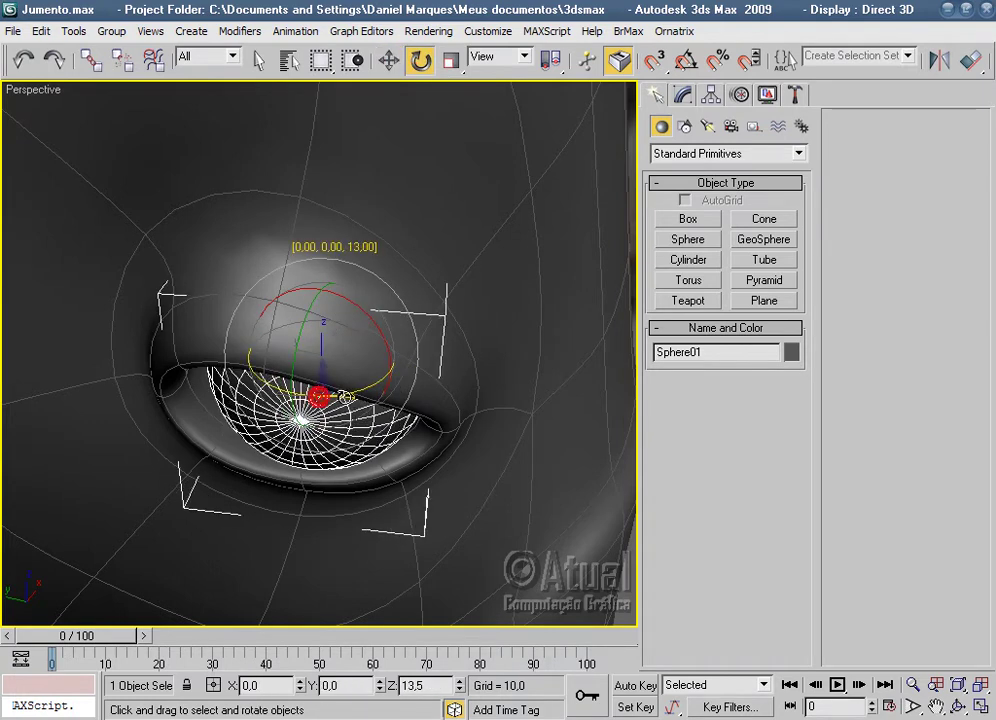
click(389, 61)
mouse_move(474, 351)
alt+middle_down()
mouse_move(474, 273)
mouse_move(551, 412)
mouse_move(474, 413)
alt+middle_up()
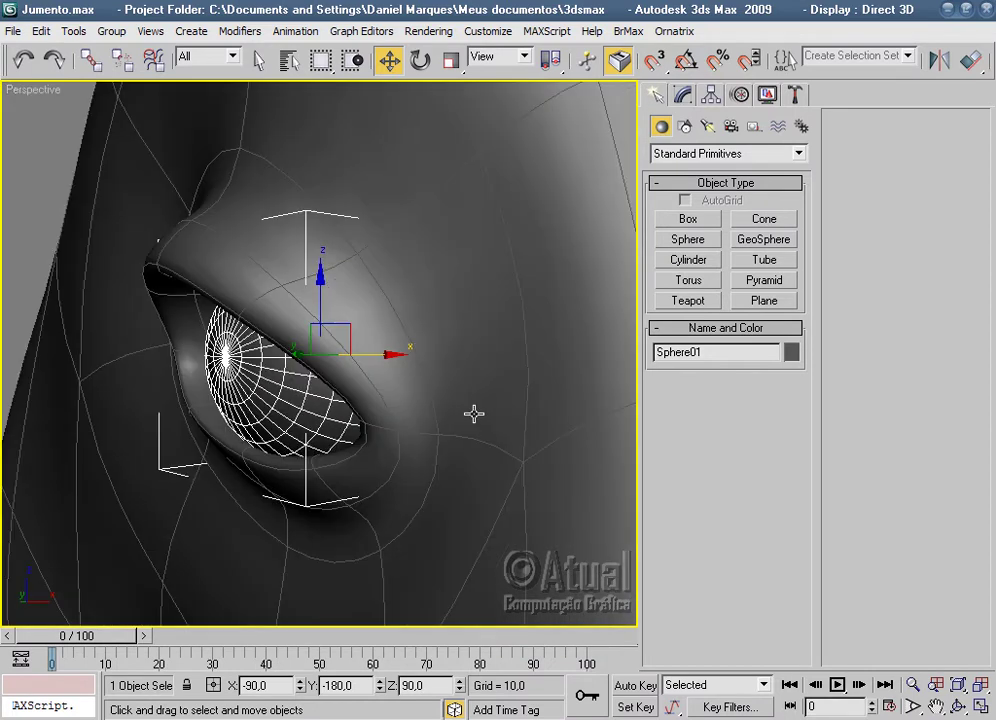
drag(324, 302, 321, 272)
mouse_move(500, 298)
alt+middle_down()
mouse_move(519, 294)
mouse_move(511, 340)
alt+middle_up()
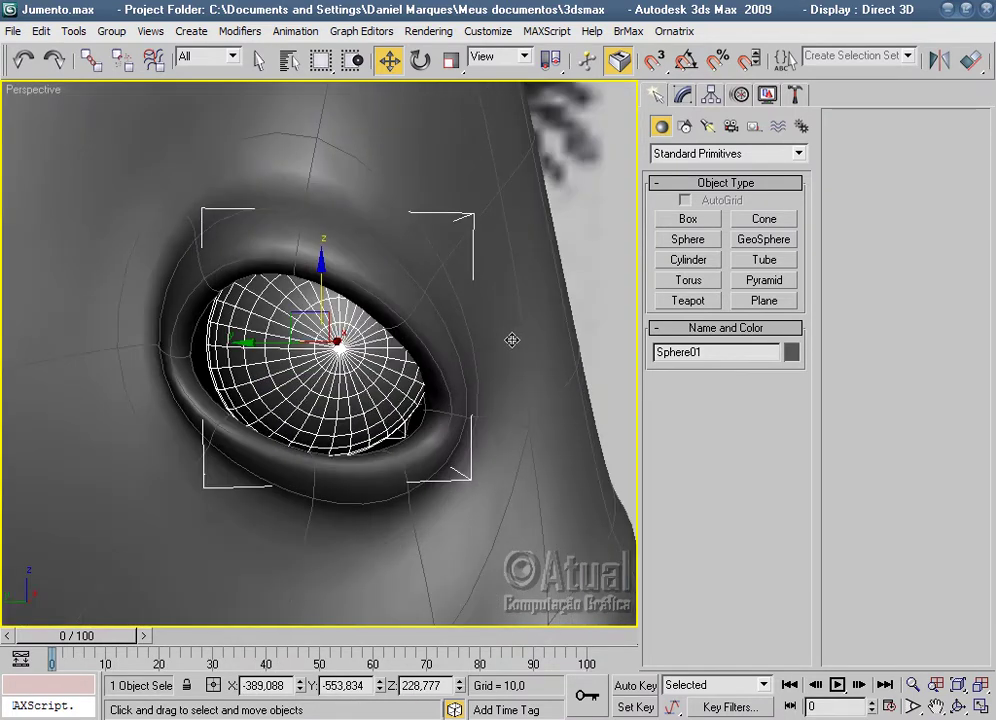
Set the eyeball radius to 20,006 and nudge it along Y, Z and X into the socket.
click(686, 95)
drag(780, 540, 775, 517)
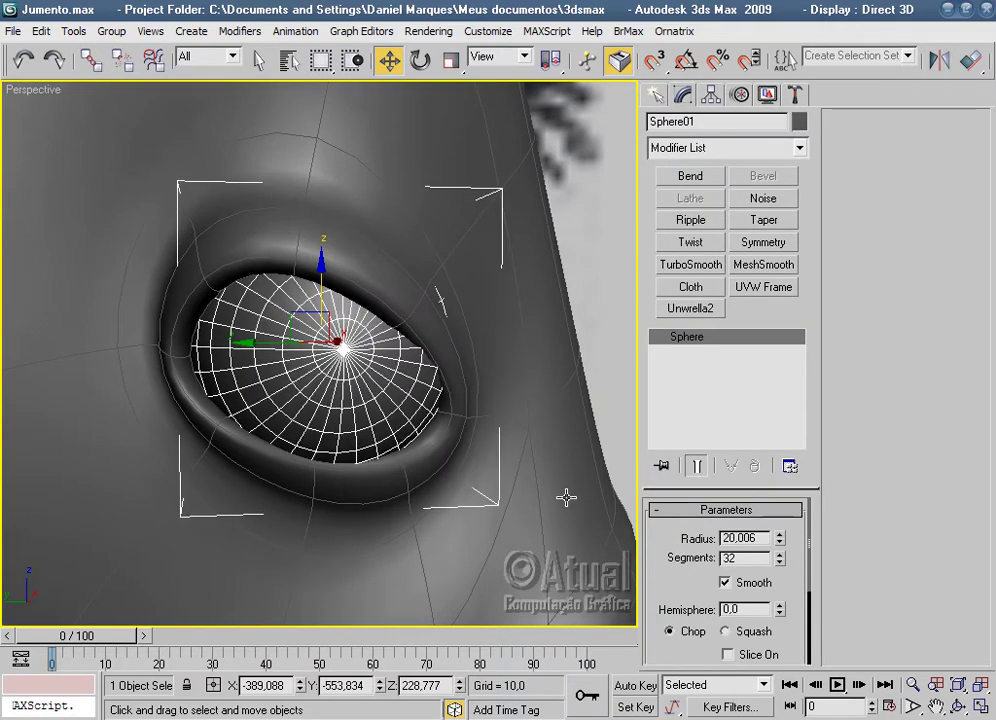
alt+middle_drag(566, 497, 511, 500)
drag(285, 343, 280, 346)
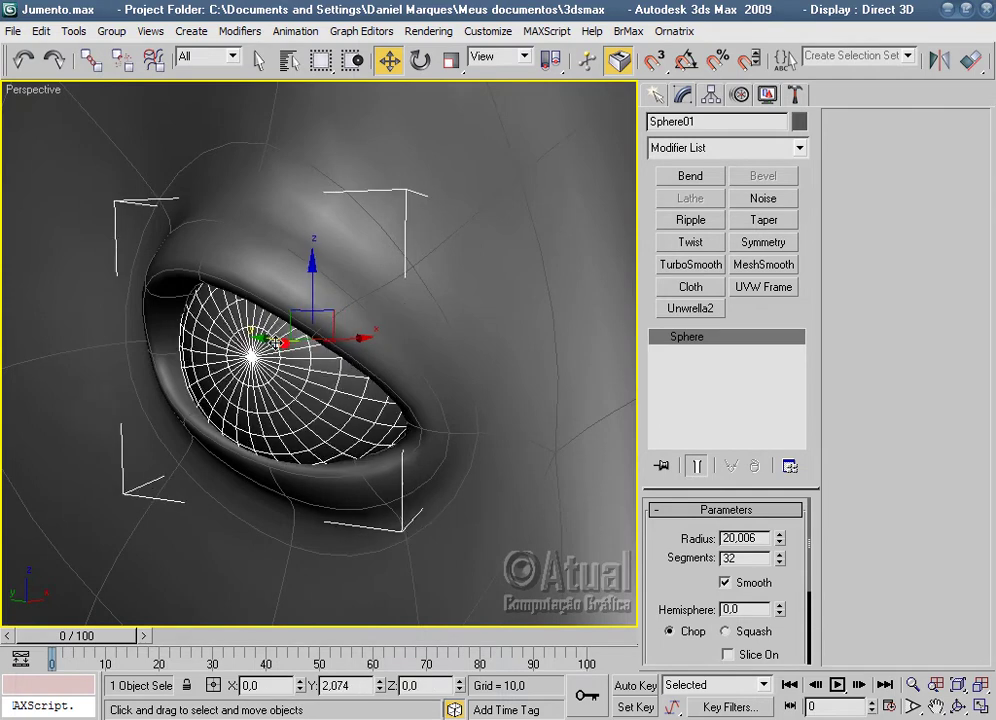
mouse_move(280, 346)
alt+middle_down()
mouse_move(412, 270)
mouse_move(381, 283)
alt+middle_up()
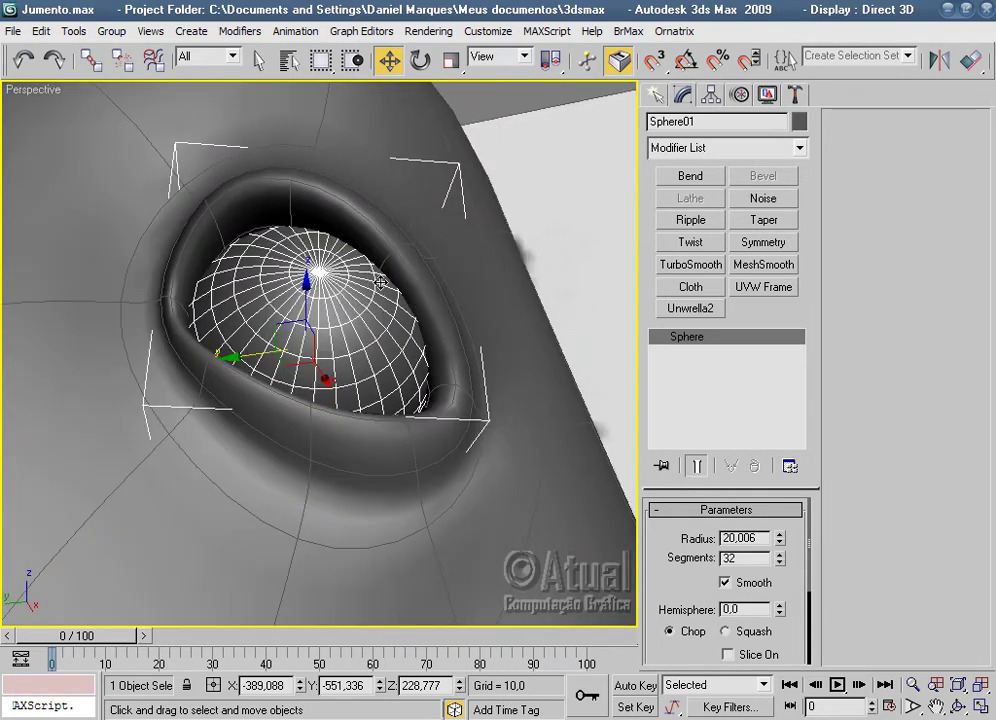
drag(305, 296, 307, 302)
alt+middle_drag(307, 302, 353, 362)
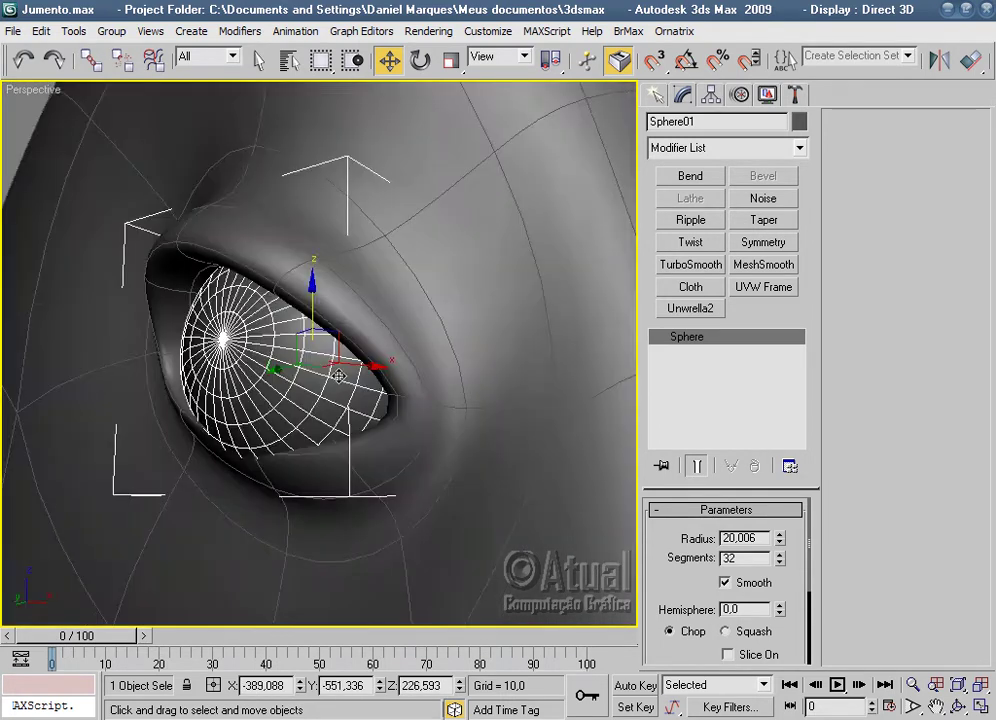
drag(379, 354, 402, 347)
mouse_move(402, 349)
alt+middle_down()
mouse_move(407, 282)
mouse_move(397, 345)
alt+middle_up()
drag(358, 402, 354, 403)
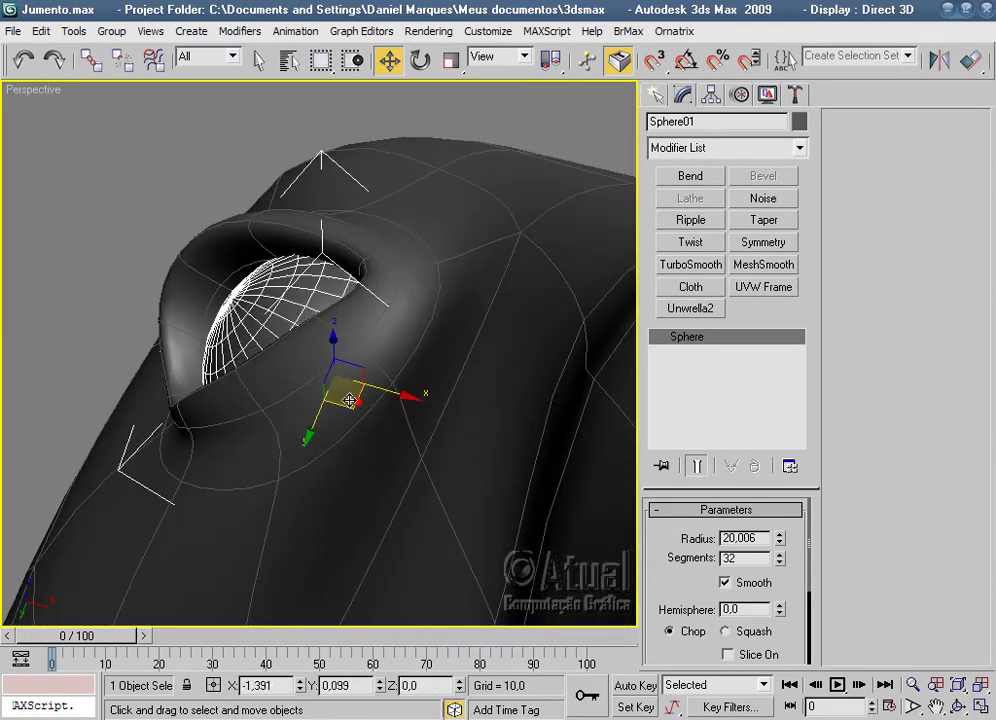
mouse_move(354, 403)
alt+middle_down()
mouse_move(456, 449)
mouse_move(498, 493)
mouse_move(476, 558)
mouse_move(333, 573)
alt+middle_up()
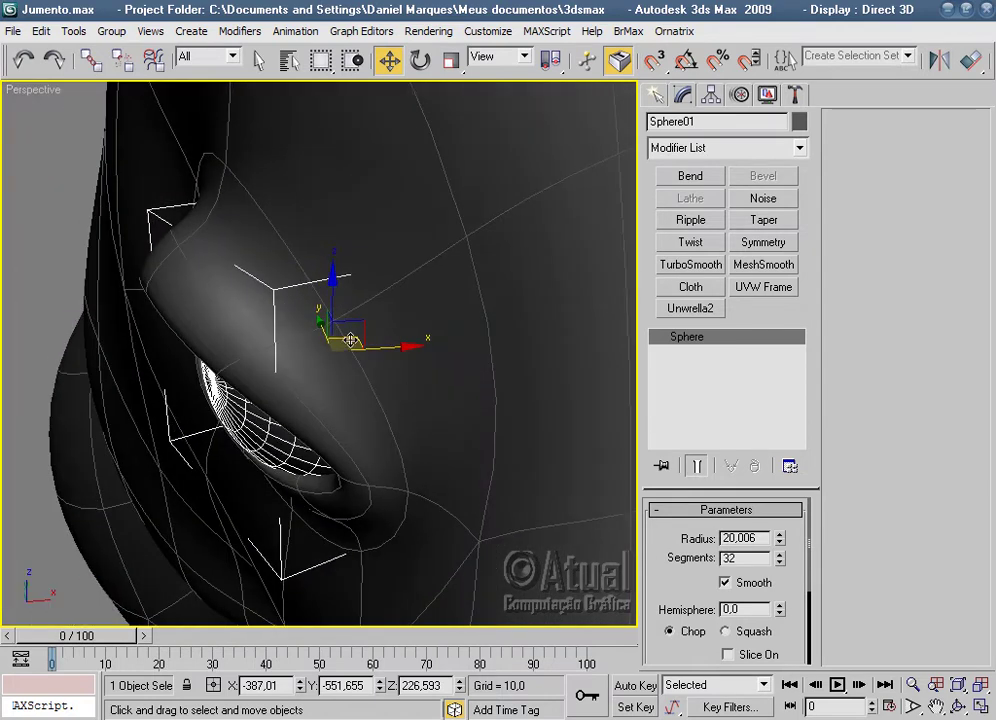
drag(351, 340, 360, 334)
mouse_move(351, 355)
alt+middle_down()
mouse_move(440, 267)
mouse_move(445, 240)
mouse_move(567, 229)
alt+middle_up()
Deselect the eyeball to judge its fit in the socket, then reselect it.
click(566, 228)
scroll(522, 471, down, 5)
mouse_move(522, 471)
alt+middle_down()
mouse_move(549, 493)
mouse_move(494, 460)
mouse_move(445, 371)
alt+middle_up()
scroll(558, 516, up, 2)
scroll(557, 511, up, 3)
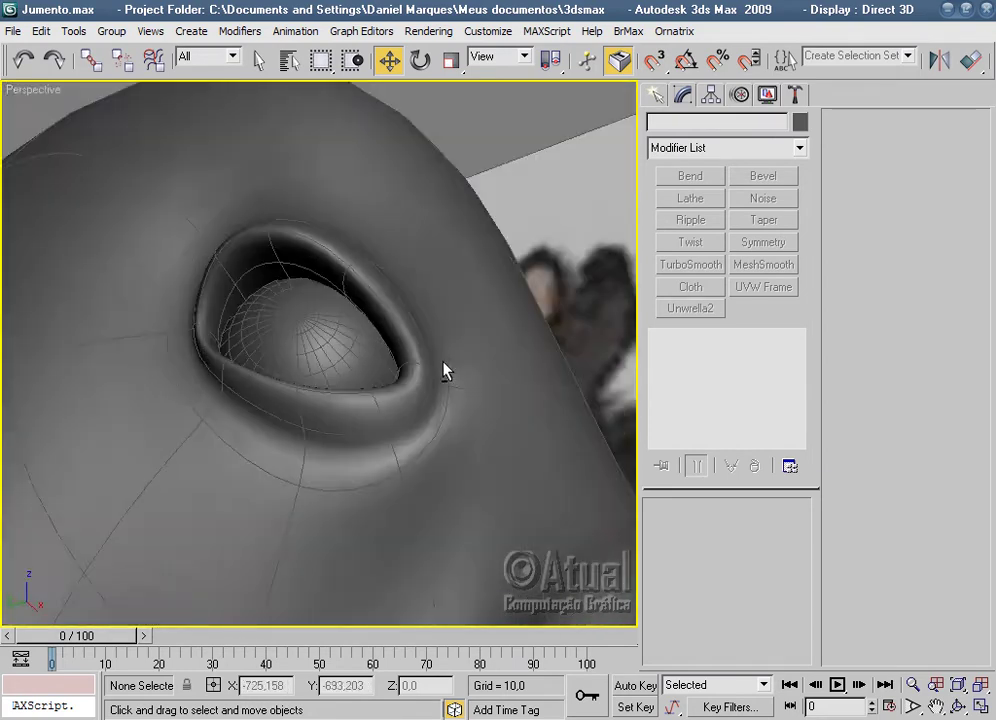
scroll(445, 360, up, 3)
click(357, 273)
Pull the head mesh's eye-rim vertices down so the eyelid wraps around the eyeball.
click(440, 293)
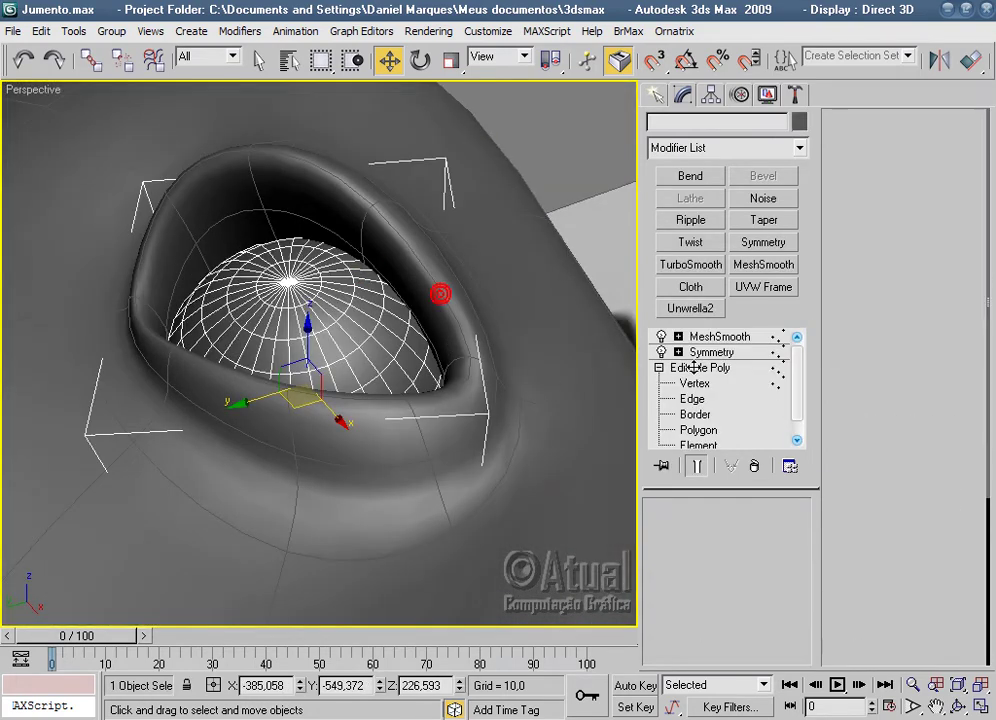
click(694, 383)
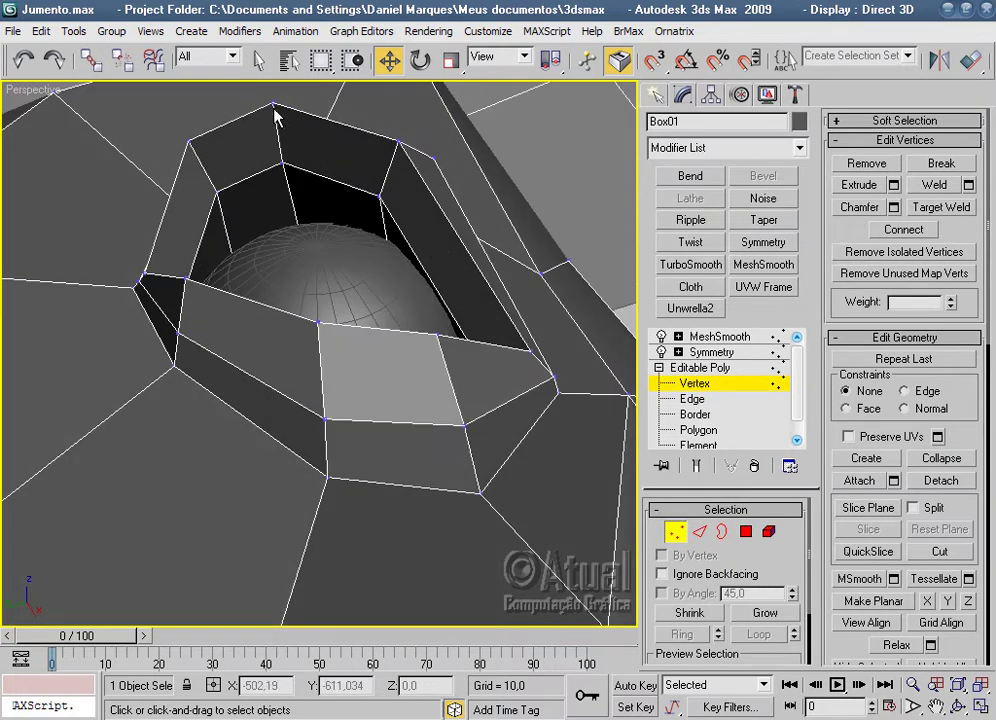
click(195, 143)
alt+middle_drag(195, 143, 367, 246)
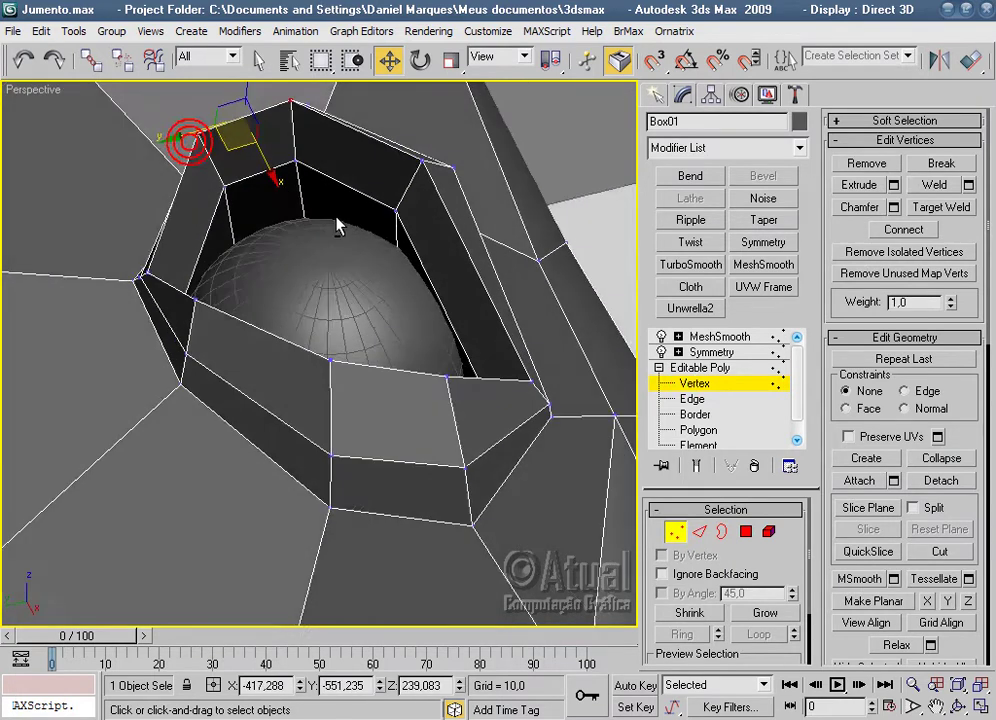
mouse_move(264, 184)
alt+middle_down()
mouse_move(333, 216)
mouse_move(228, 124)
mouse_move(280, 166)
alt+middle_up()
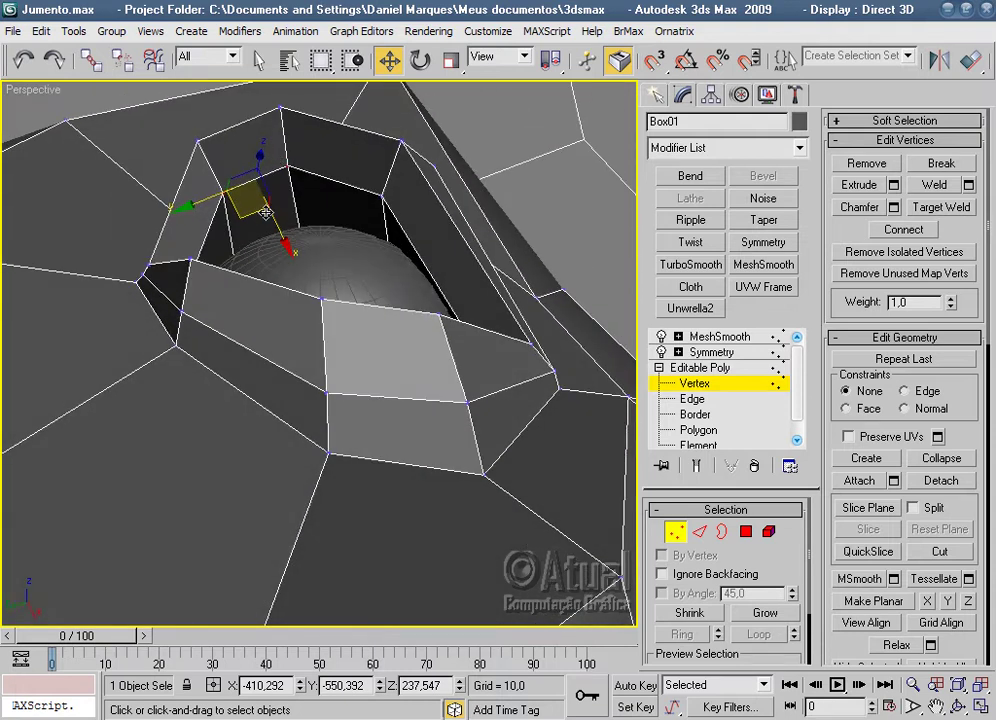
drag(269, 215, 272, 248)
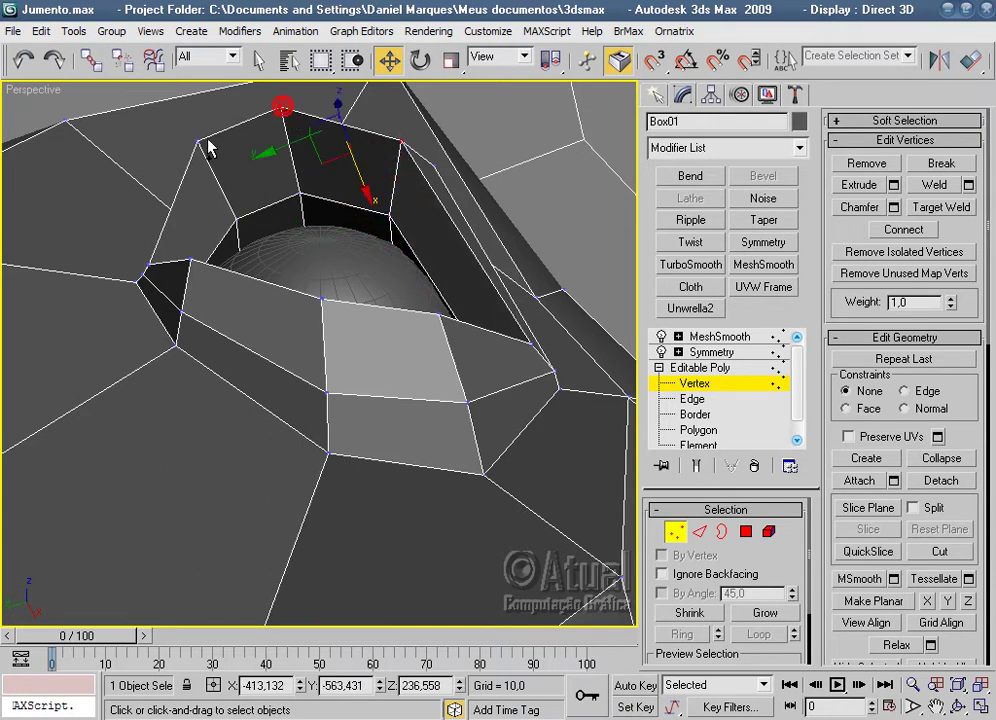
drag(276, 163, 300, 240)
mouse_move(300, 240)
alt+middle_down()
mouse_move(389, 245)
mouse_move(380, 338)
alt+middle_up()
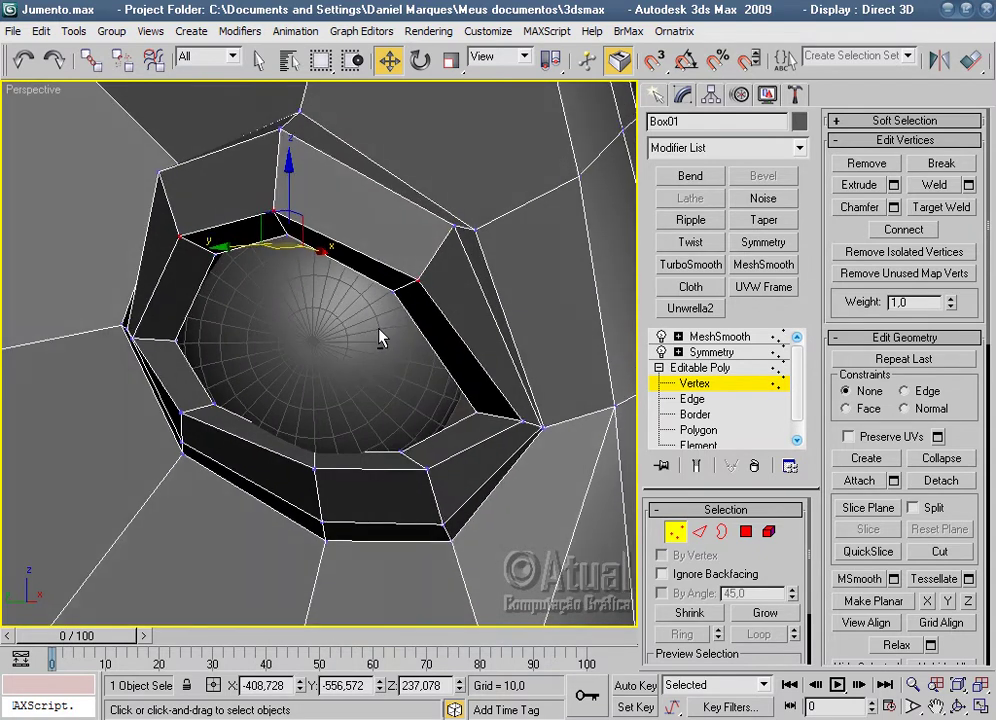
drag(287, 175, 286, 190)
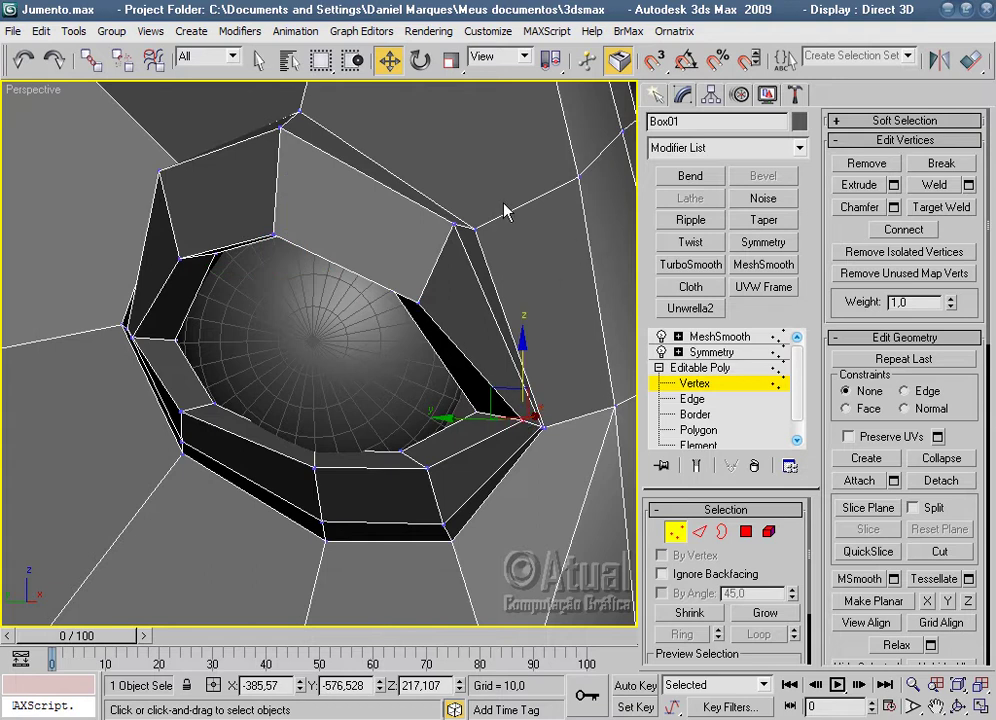
Preview the MeshSmooth result around the eyeball, then reselect the head mesh.
click(718, 336)
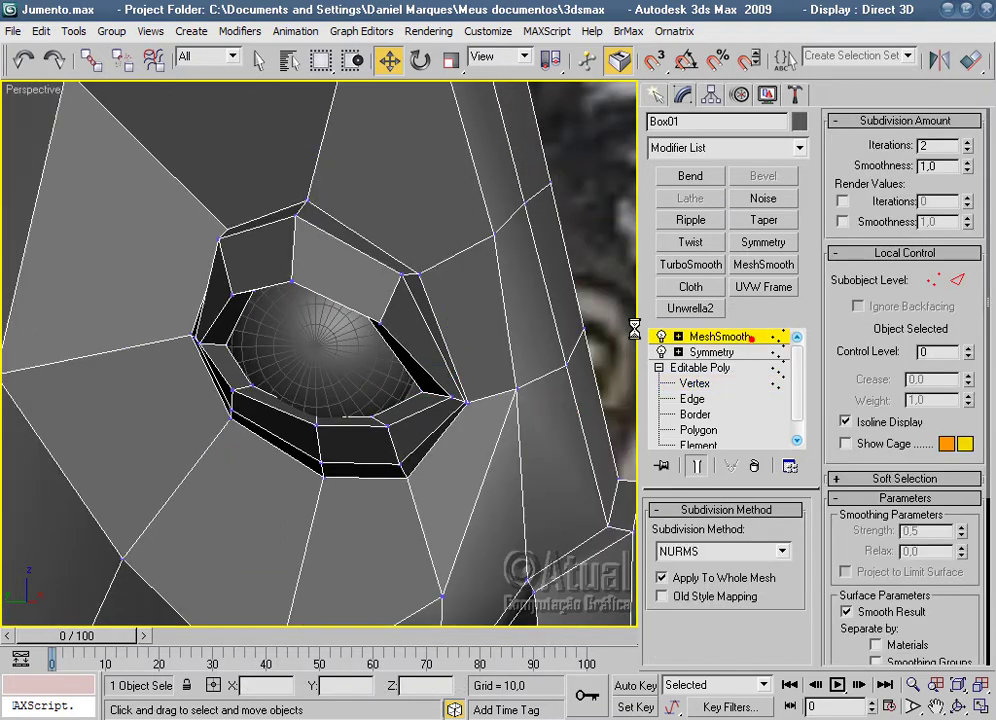
click(605, 293)
alt+middle_drag(512, 282, 547, 285)
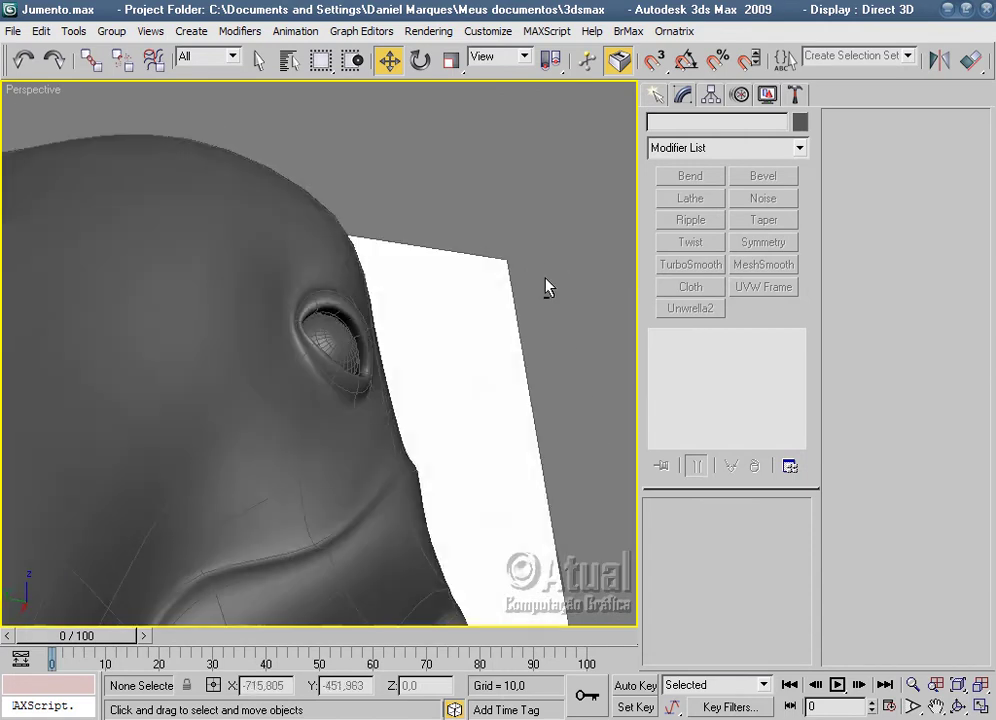
alt+middle_drag(511, 404, 383, 425)
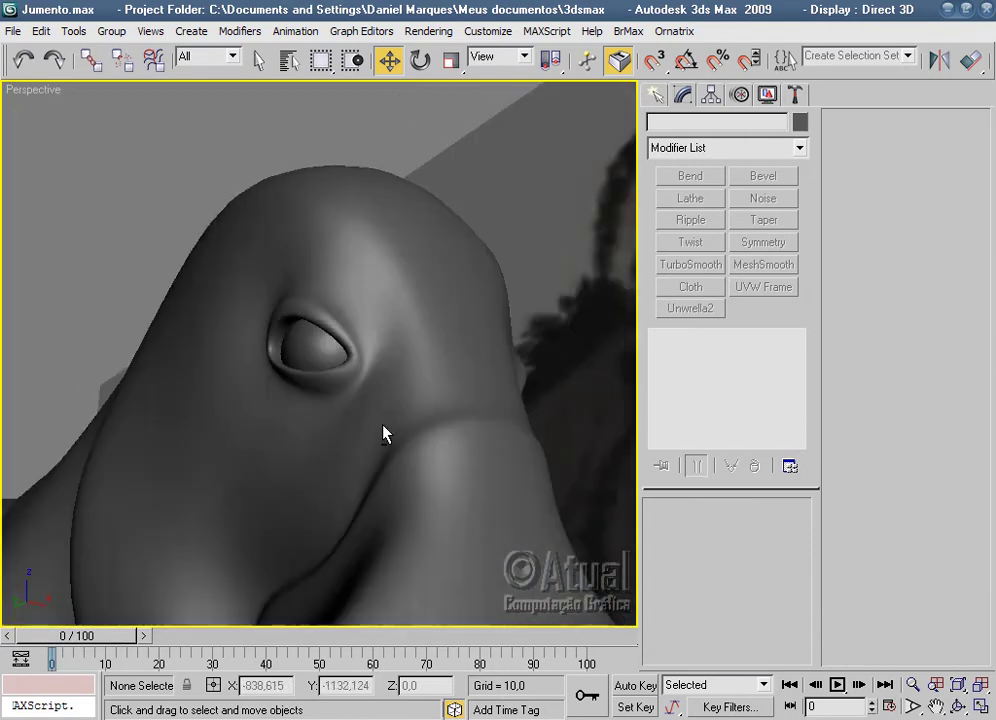
click(315, 345)
key(z)
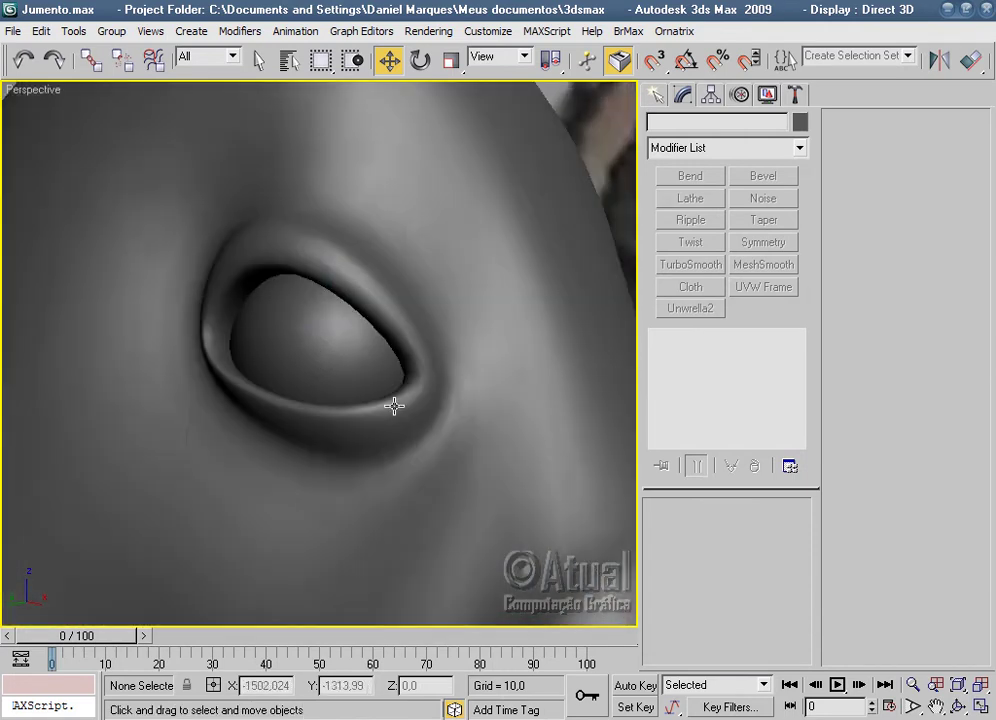
click(428, 474)
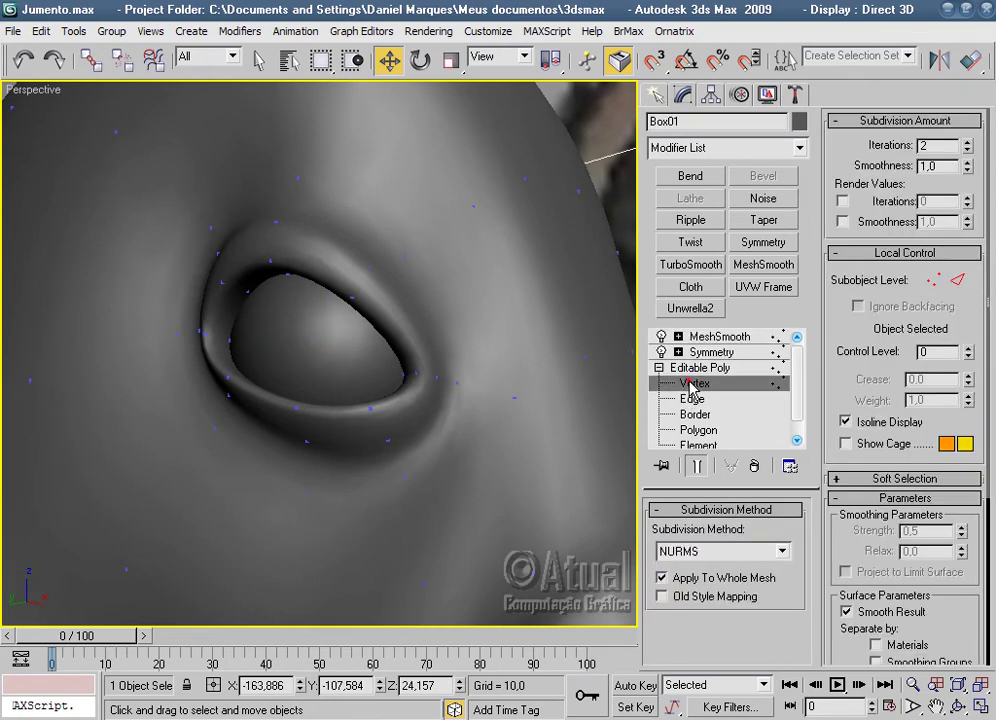
Turn on Edged Faces at vertex level and close in on the eye socket.
click(694, 383)
alt+middle_drag(379, 460, 511, 465)
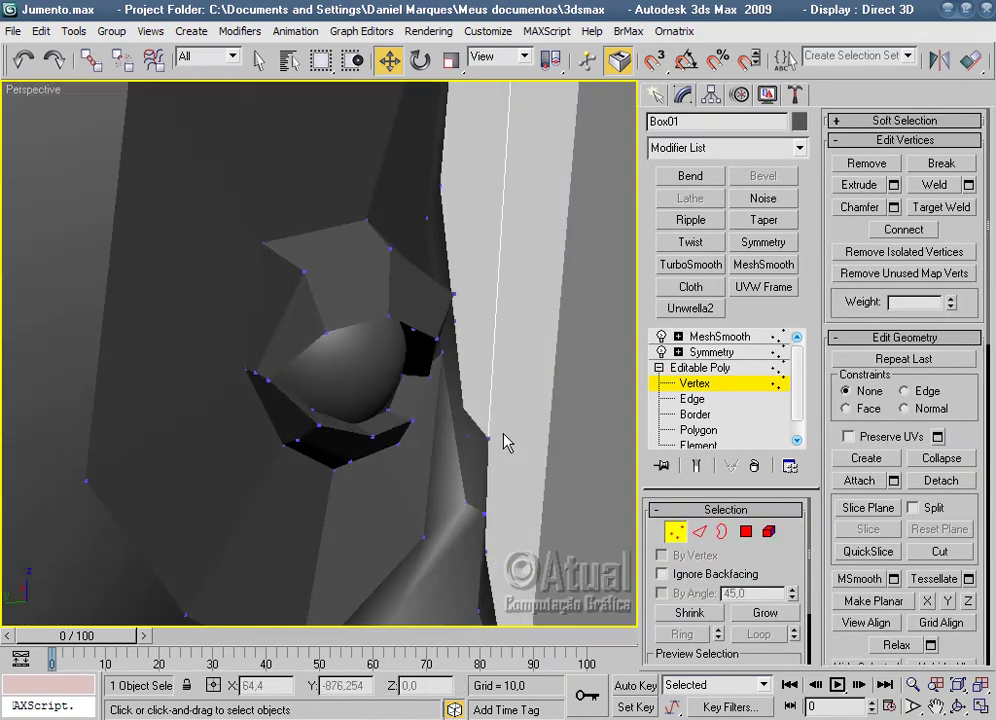
key(F4)
scroll(360, 429, up, 3)
scroll(251, 404, up, 3)
mouse_move(251, 404)
middle_down()
mouse_move(488, 551)
mouse_move(460, 471)
mouse_move(333, 418)
middle_up()
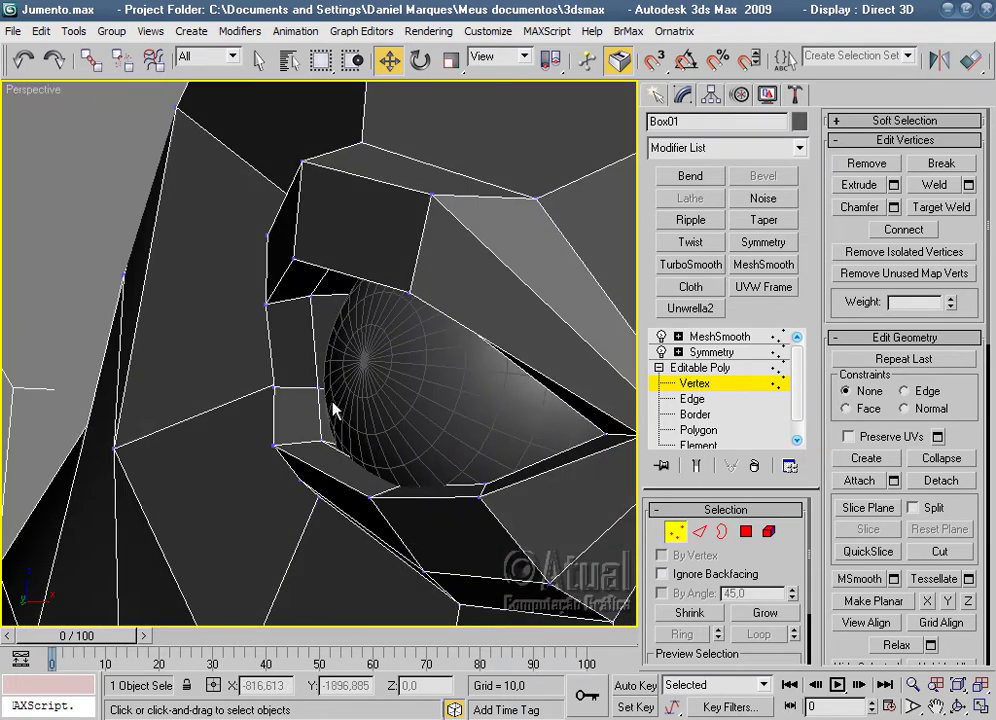
mouse_move(273, 389)
alt+middle_down()
mouse_move(440, 511)
mouse_move(356, 471)
mouse_move(345, 411)
mouse_move(364, 437)
alt+middle_up()
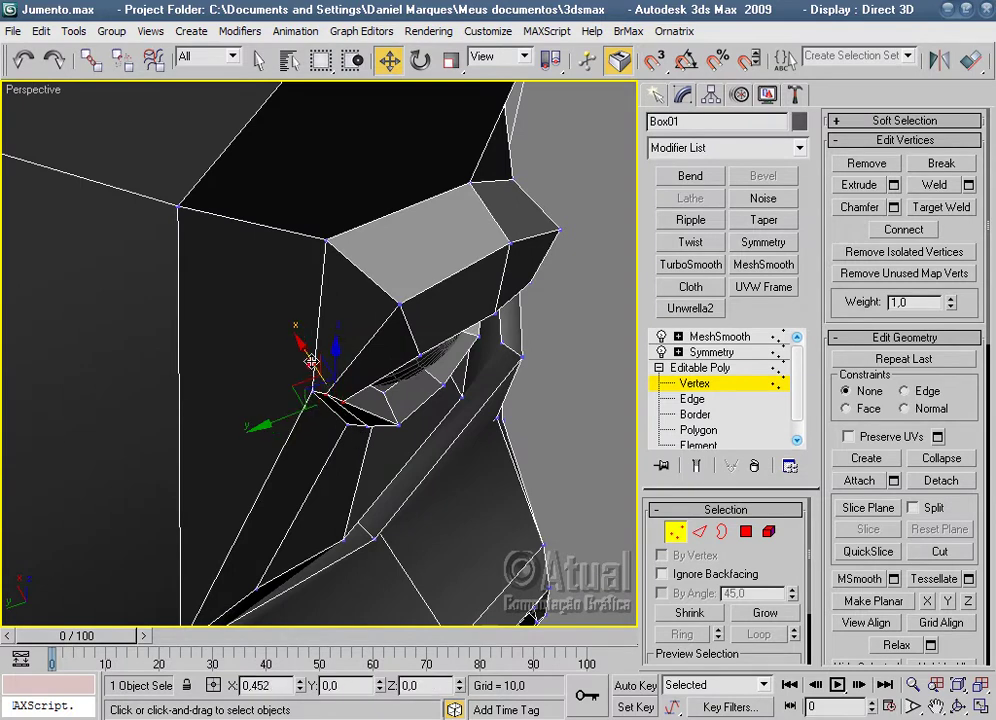
mouse_move(418, 436)
alt+middle_down()
mouse_move(456, 407)
mouse_move(356, 311)
mouse_move(291, 329)
mouse_move(358, 333)
mouse_move(371, 442)
mouse_move(365, 430)
alt+middle_up()
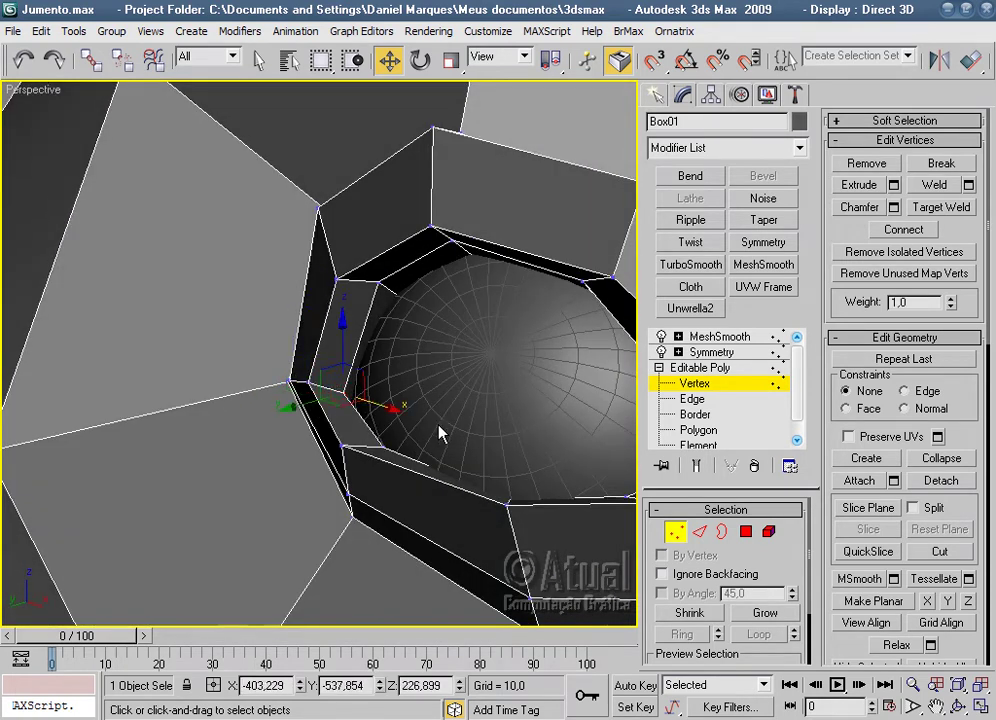
Preview the smoothed socket and inspect the eyeball from a side-on view.
click(720, 336)
scroll(500, 373, down, 3)
scroll(500, 373, down, 3)
scroll(504, 376, down, 3)
click(585, 318)
mouse_move(511, 396)
alt+middle_down()
mouse_move(565, 443)
mouse_move(465, 478)
mouse_move(282, 478)
mouse_move(407, 450)
alt+middle_up()
scroll(405, 445, down, 3)
click(355, 360)
mouse_move(355, 360)
alt+middle_down()
mouse_move(516, 422)
mouse_move(629, 429)
mouse_move(598, 458)
mouse_move(390, 462)
alt+middle_up()
scroll(514, 423, up, 5)
Tuck another socket-rim vertex against the eyeball and preview the MeshSmooth result.
click(534, 378)
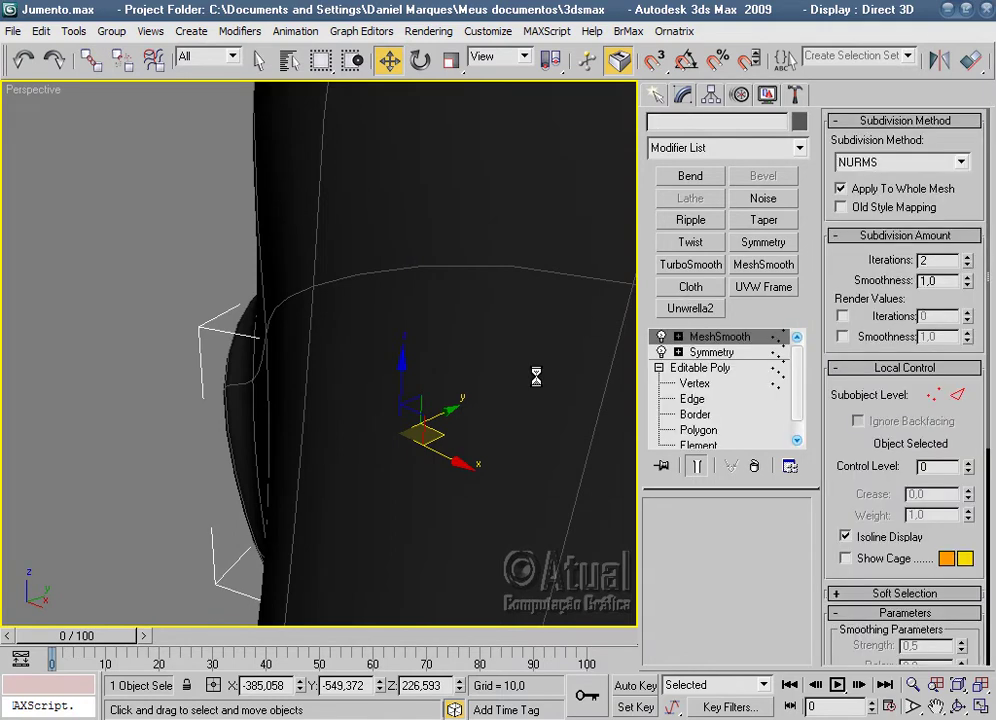
click(693, 383)
mouse_move(497, 480)
alt+middle_down()
mouse_move(422, 511)
mouse_move(534, 356)
mouse_move(467, 377)
alt+middle_up()
scroll(466, 376, up, 3)
mouse_move(413, 445)
middle_down()
mouse_move(582, 449)
mouse_move(396, 453)
mouse_move(500, 456)
mouse_move(540, 474)
mouse_move(456, 485)
mouse_move(202, 485)
mouse_move(193, 520)
mouse_move(333, 396)
mouse_move(281, 434)
mouse_move(518, 420)
mouse_move(629, 442)
mouse_move(302, 445)
middle_up()
click(278, 424)
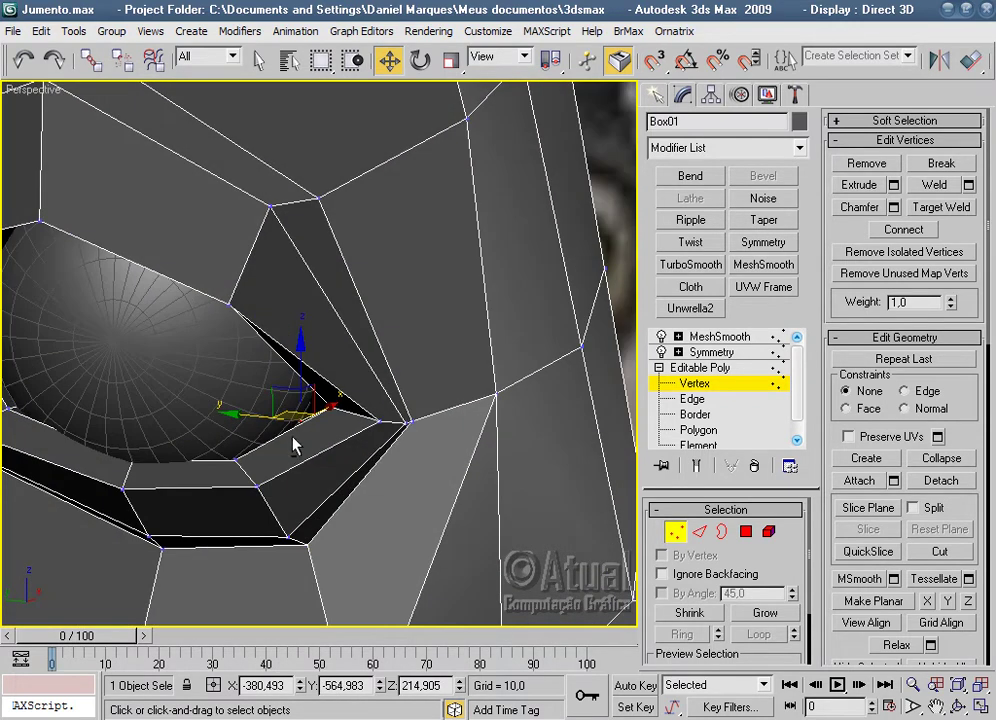
click(720, 337)
Hide Edged Faces, bring the donkey's nose into view, and return Box01 to vertex level.
click(621, 269)
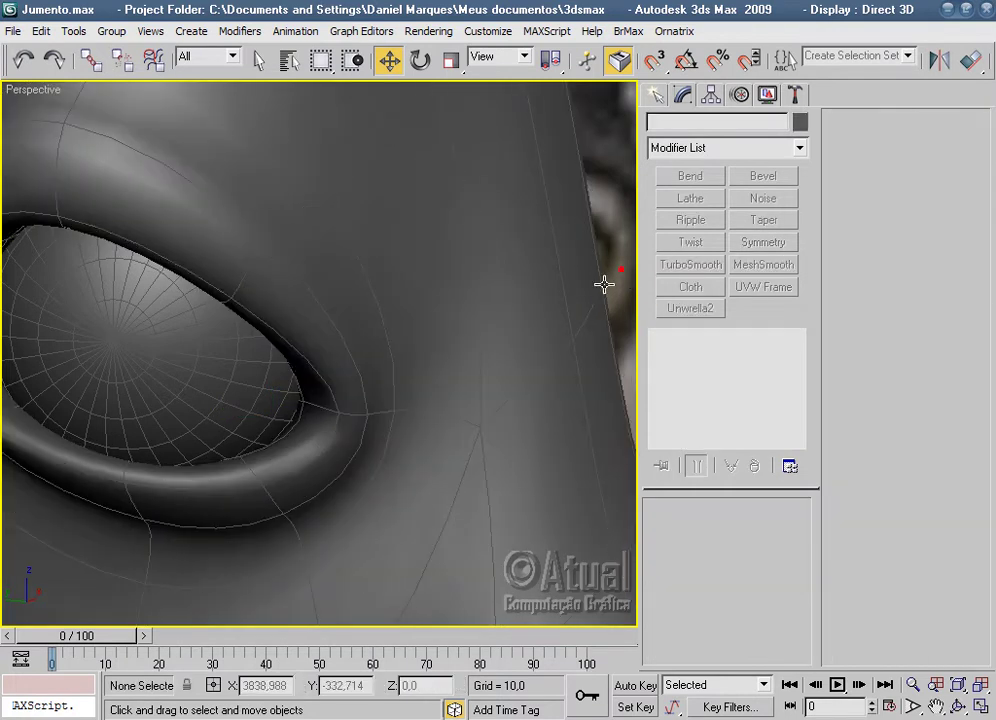
scroll(456, 375, down, 3)
mouse_move(456, 375)
alt+middle_down()
mouse_move(513, 327)
mouse_move(444, 390)
alt+middle_up()
key(F4)
mouse_move(475, 487)
alt+middle_down()
mouse_move(500, 485)
mouse_move(445, 407)
mouse_move(511, 434)
mouse_move(558, 484)
mouse_move(438, 467)
mouse_move(407, 420)
mouse_move(418, 444)
mouse_move(513, 429)
mouse_move(507, 445)
mouse_move(534, 440)
mouse_move(477, 466)
mouse_move(438, 469)
alt+middle_up()
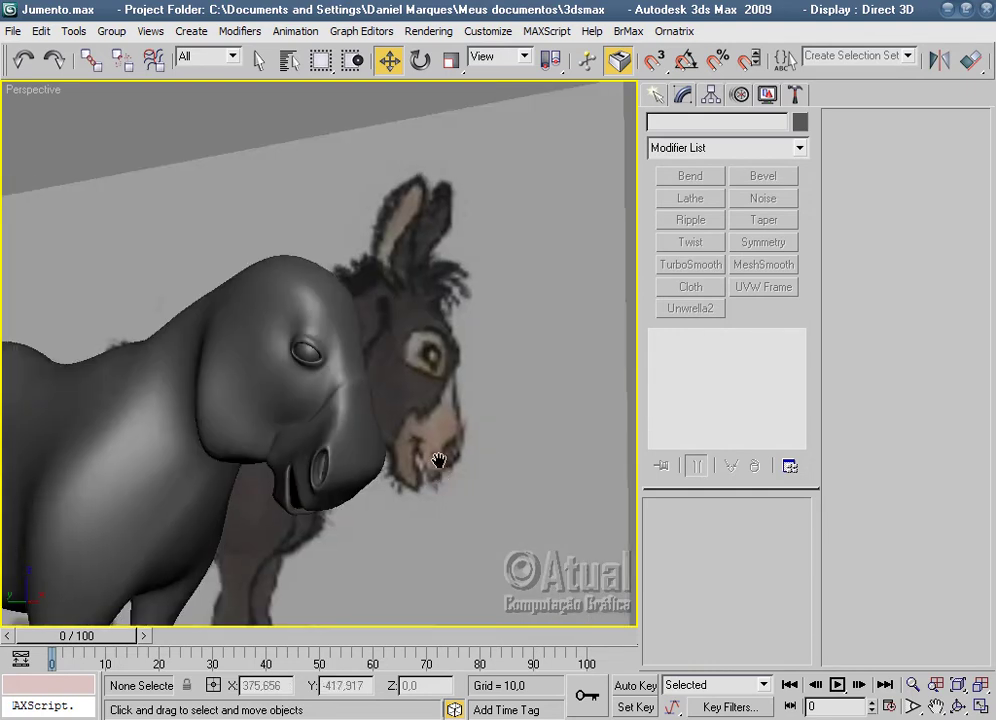
scroll(442, 396, up, 3)
scroll(376, 322, up, 2)
mouse_move(376, 322)
middle_down()
mouse_move(426, 315)
mouse_move(407, 340)
middle_up()
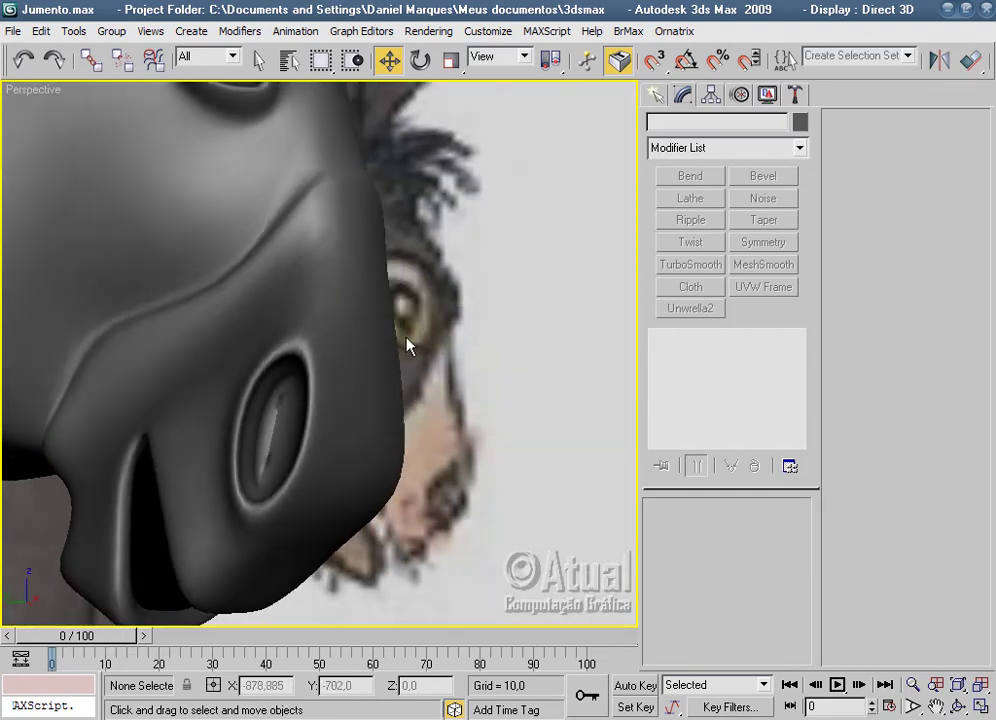
scroll(407, 340, up, 2)
click(345, 429)
click(697, 383)
At Polygon level, delete the two faces deep inside the nostril.
middle_drag(440, 405, 473, 355)
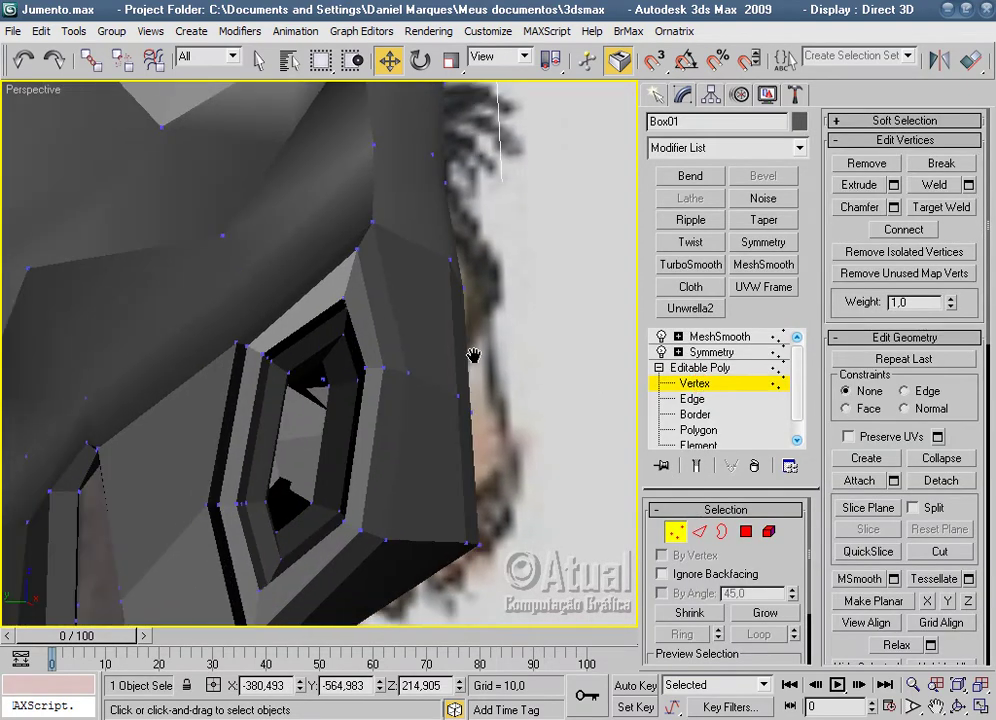
click(745, 532)
scroll(513, 333, up, 3)
scroll(200, 458, up, 2)
mouse_move(364, 458)
alt+middle_down()
mouse_move(431, 497)
mouse_move(400, 498)
mouse_move(360, 471)
mouse_move(345, 440)
mouse_move(356, 372)
alt+middle_up()
key(F4)
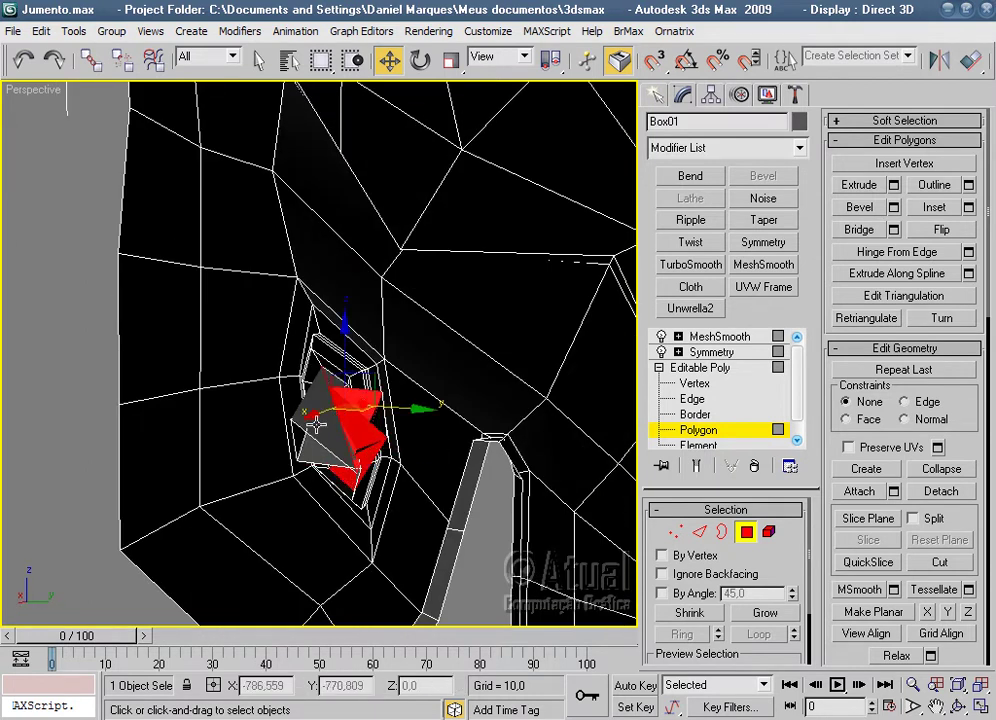
alt+middle_drag(357, 463, 389, 444)
click(378, 442)
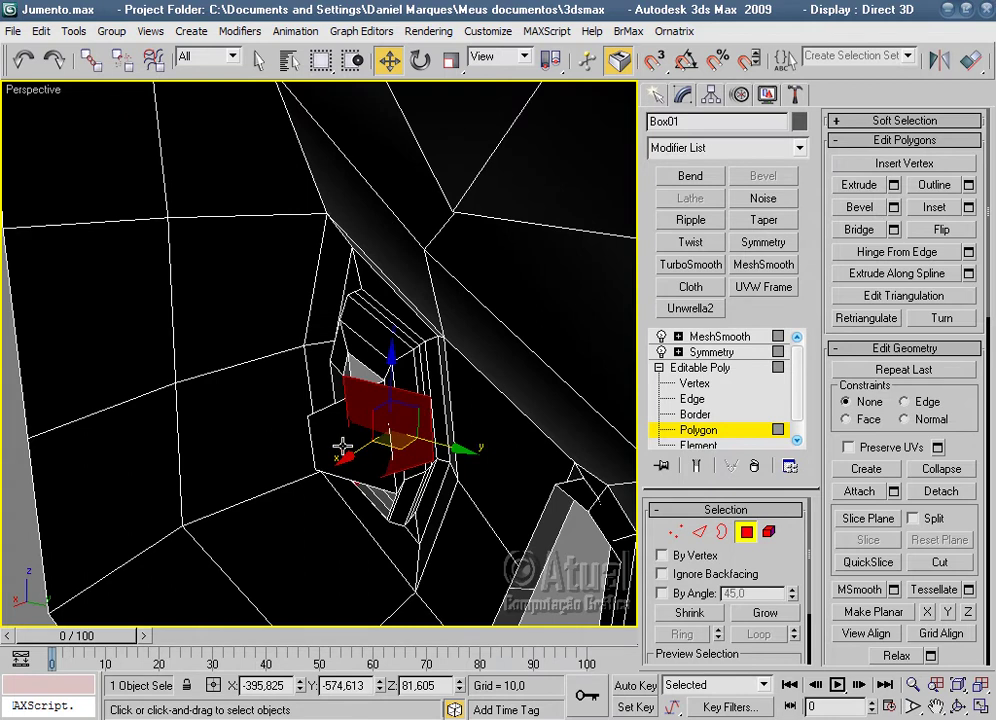
ctrl+click(342, 446)
key(Delete)
Build a new polygon from the nostril rim vertices to cap the channel's inner end.
mouse_move(382, 456)
alt+middle_down()
mouse_move(389, 427)
mouse_move(250, 402)
mouse_move(445, 436)
mouse_move(429, 447)
mouse_move(441, 413)
alt+middle_up()
scroll(449, 427, up, 3)
mouse_move(443, 452)
alt+middle_down()
mouse_move(451, 467)
mouse_move(438, 465)
mouse_move(571, 436)
alt+middle_up()
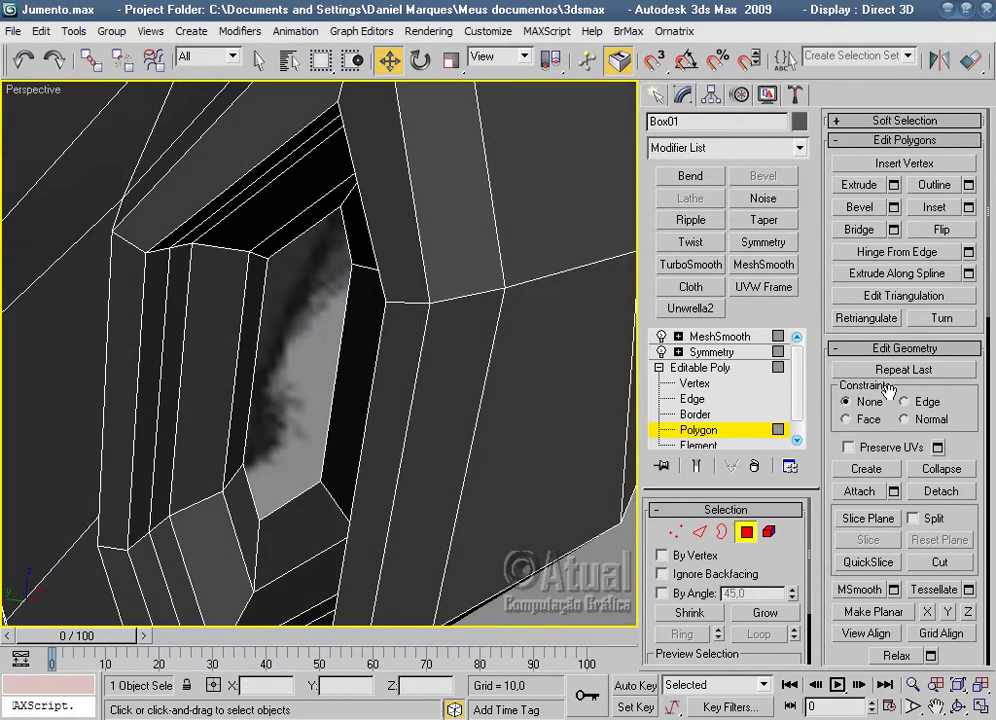
click(879, 476)
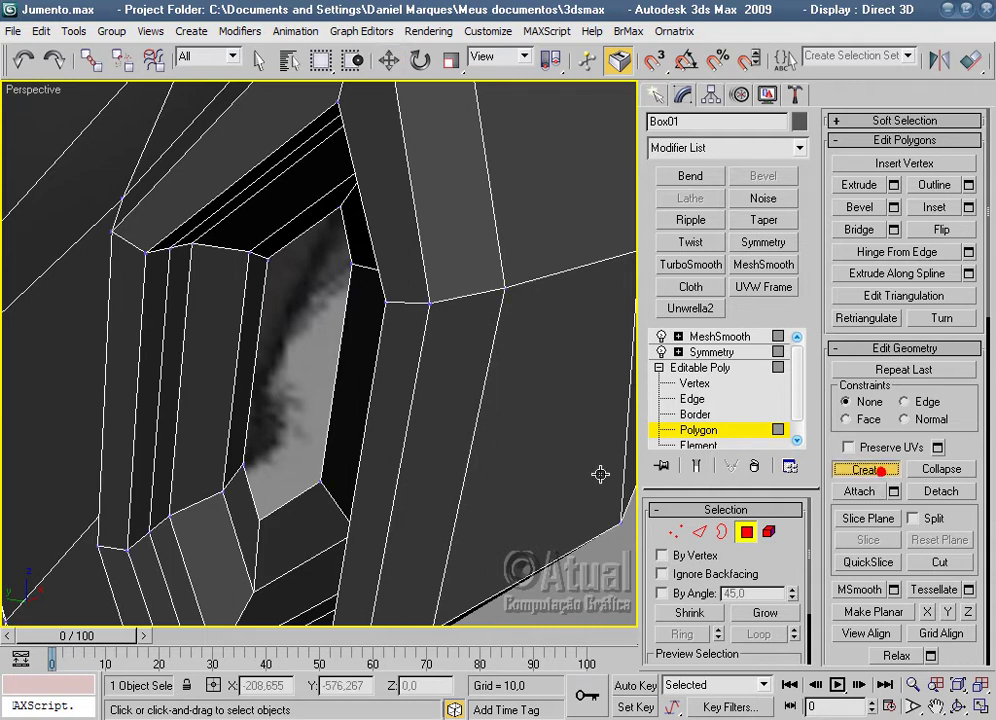
click(319, 482)
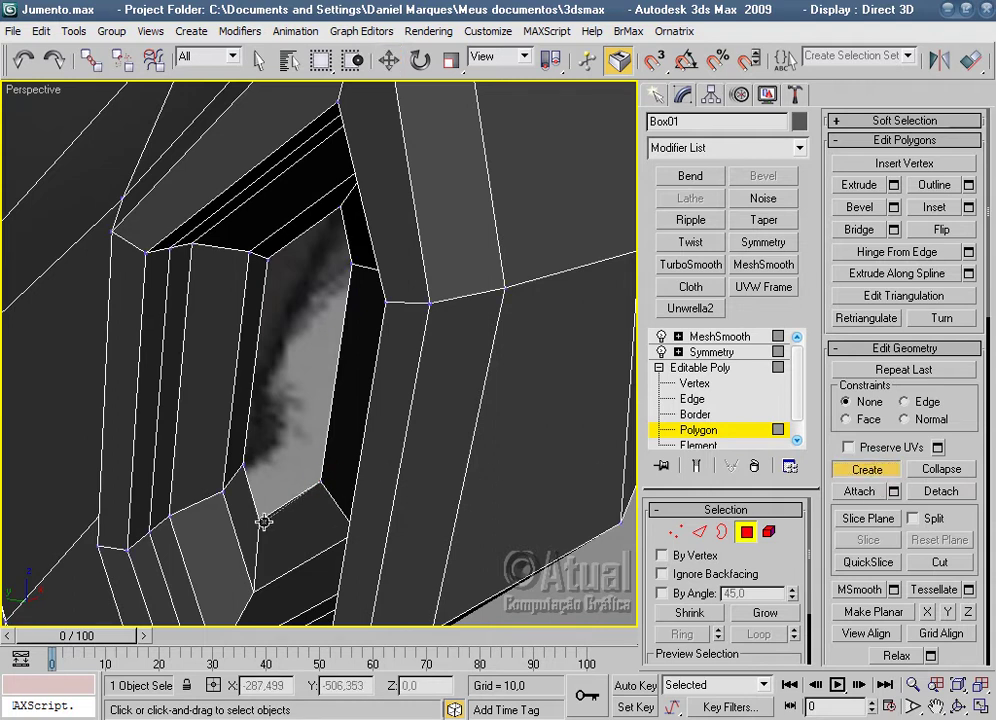
click(276, 470)
click(318, 482)
click(320, 483)
click(243, 465)
click(267, 260)
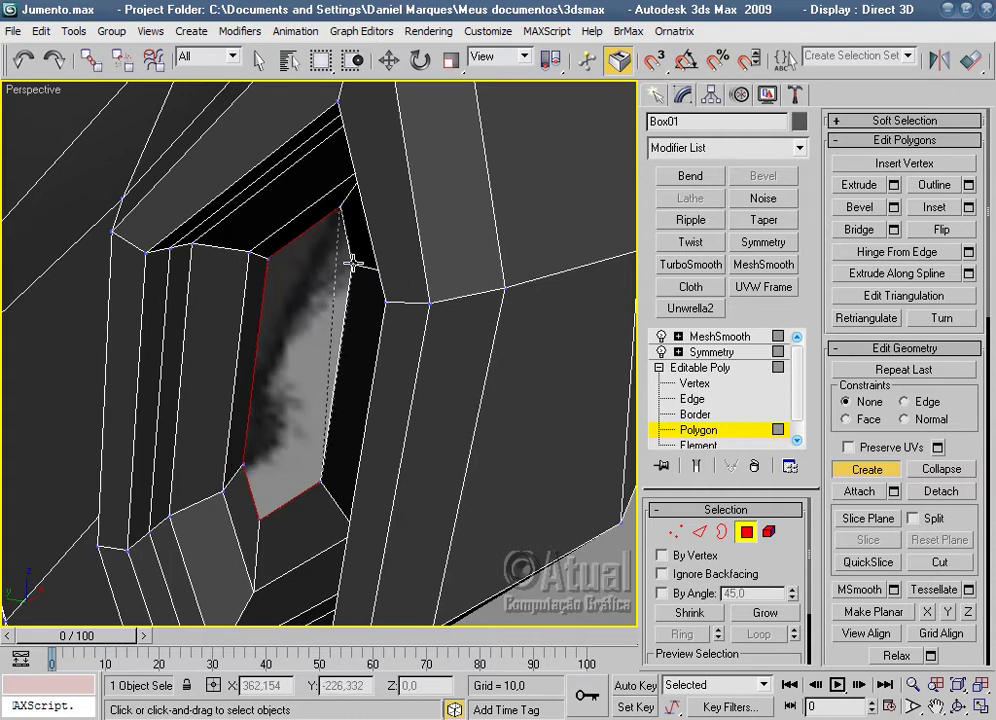
click(321, 482)
click(879, 476)
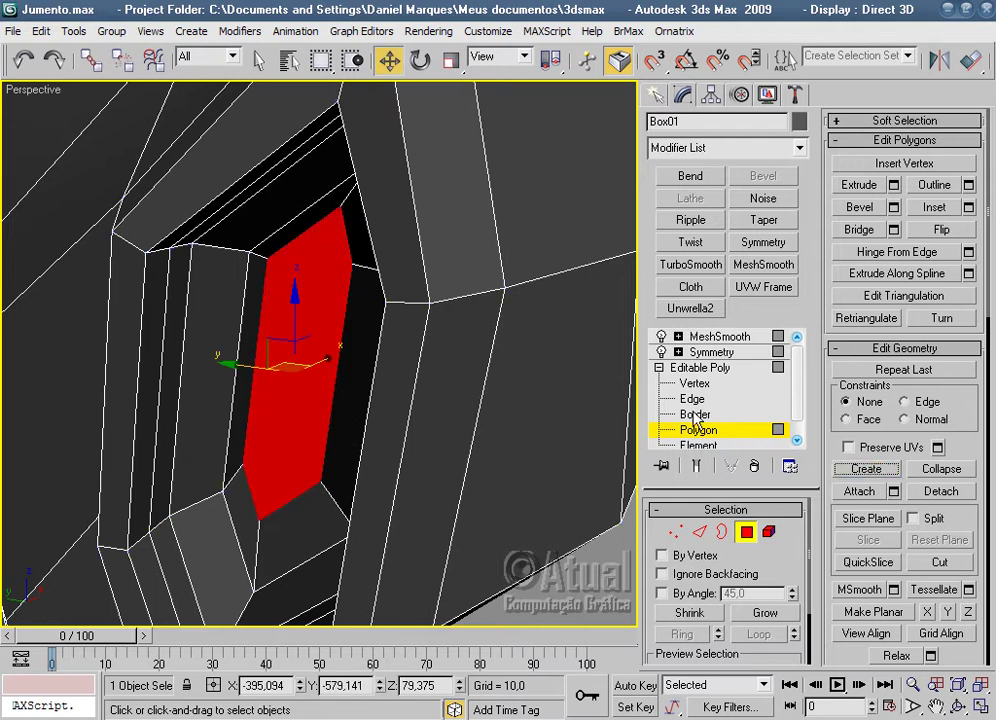
click(700, 532)
Cut an edge across the nostril cap from its lower vertex to the opposite edge.
scroll(460, 399, down, 3)
scroll(390, 373, down, 2)
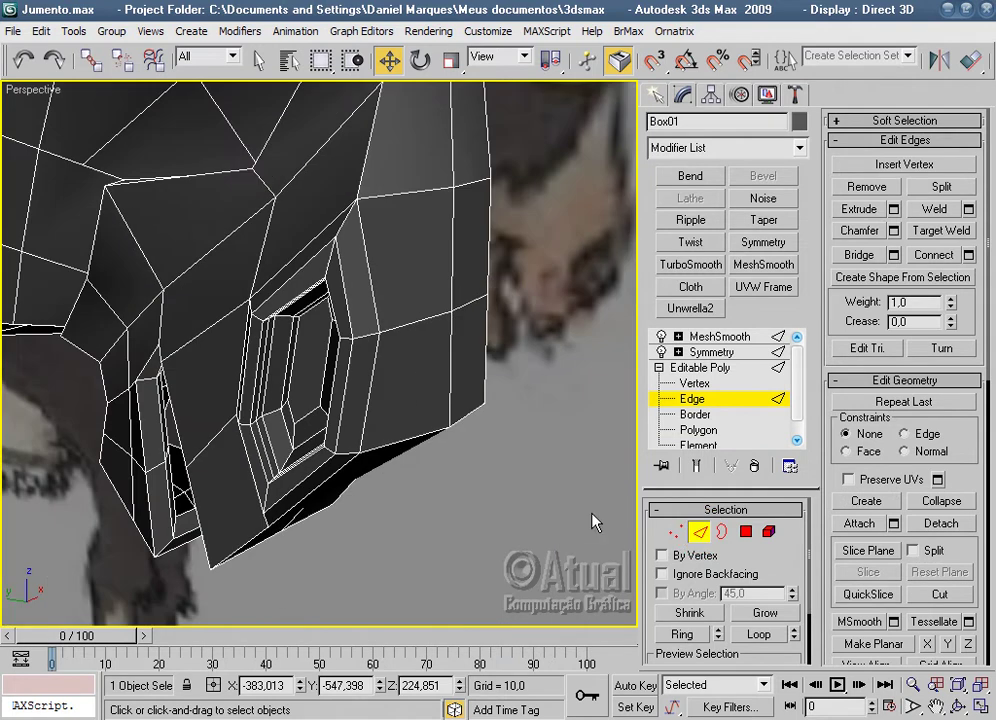
middle_drag(502, 484, 509, 487)
scroll(508, 487, up, 4)
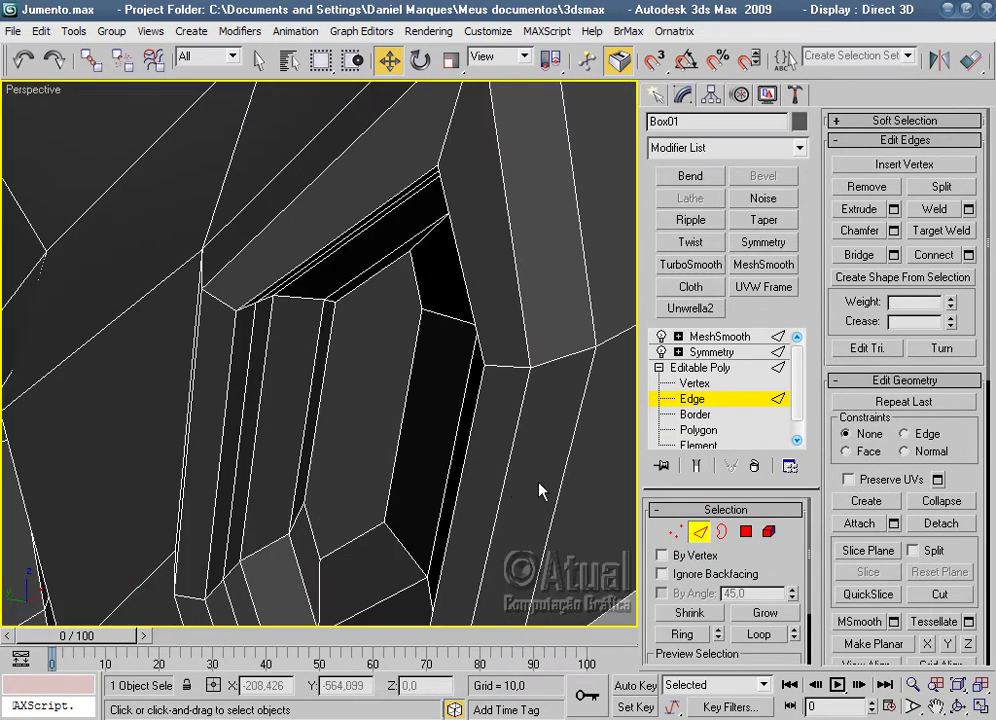
click(948, 597)
click(321, 556)
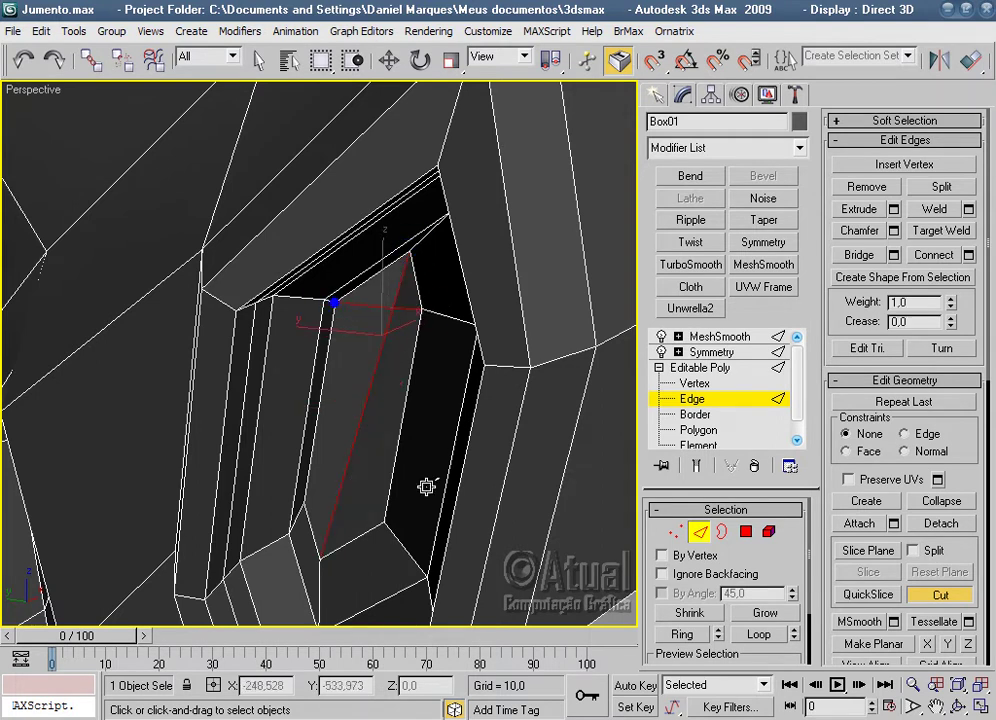
click(328, 514)
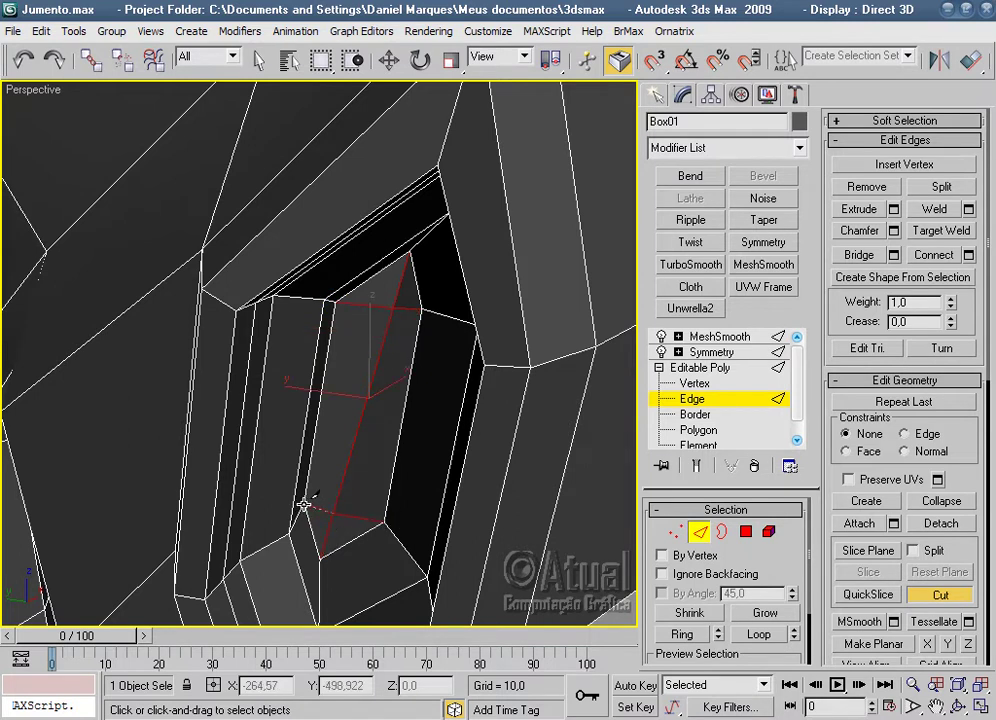
At Vertex level, select all of the donkey mesh's vertices.
click(676, 532)
scroll(565, 530, down, 5)
scroll(565, 541, down, 3)
scroll(596, 512, down, 3)
drag(245, 253, 140, 183)
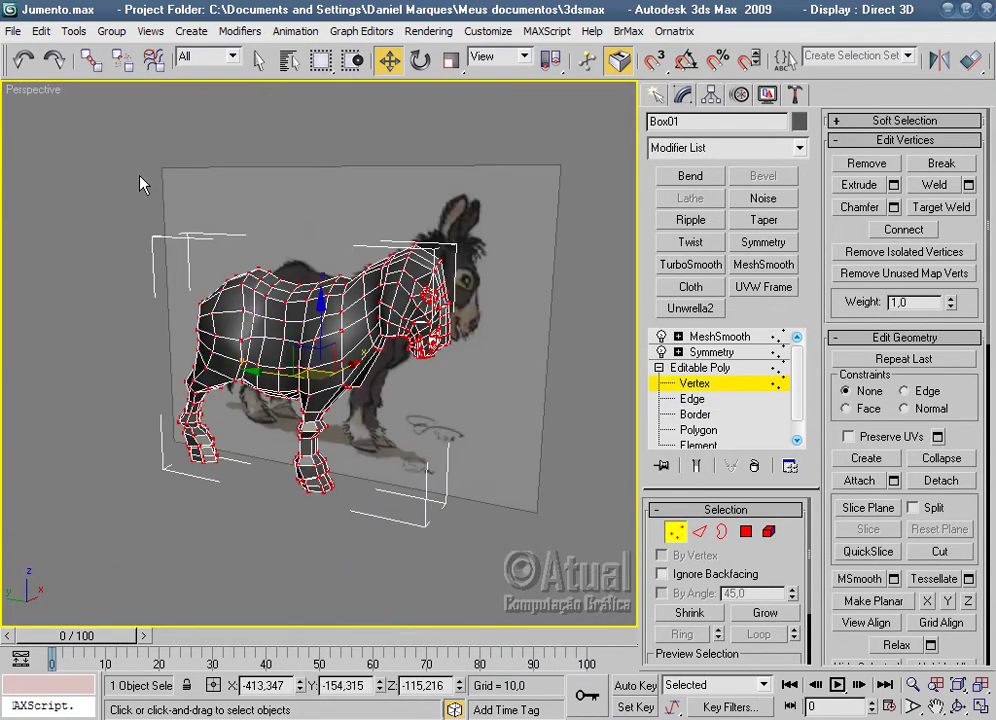
Weld the selected vertices and clear the selection.
click(967, 185)
click(640, 340)
click(549, 396)
Preview the MeshSmoothed donkey up close, then select the donkey mesh.
scroll(549, 396, up, 2)
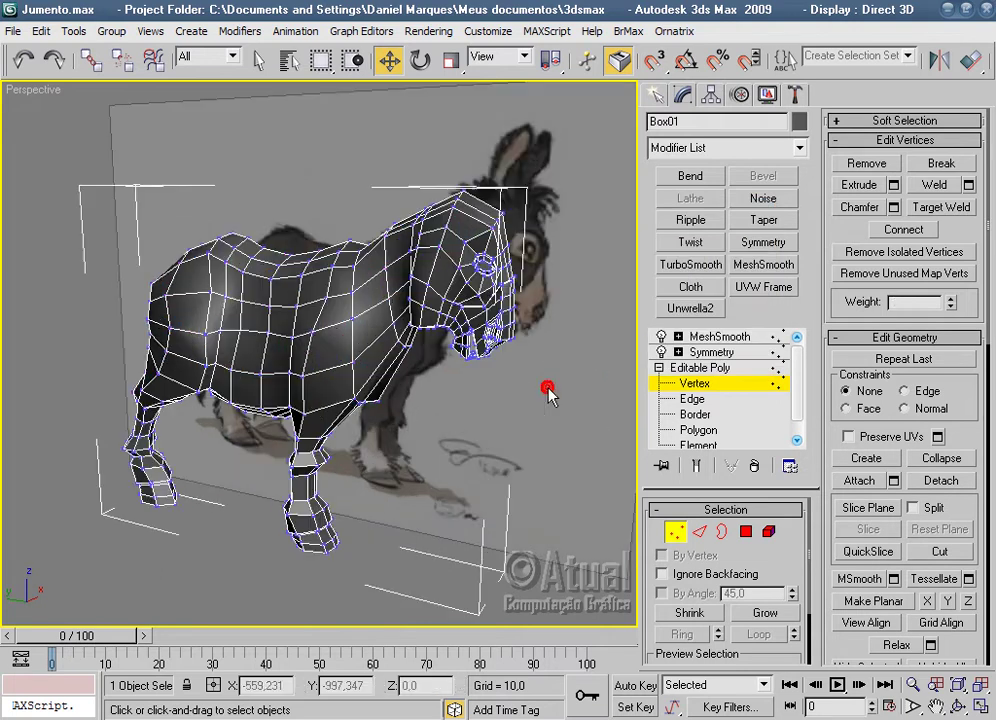
click(720, 336)
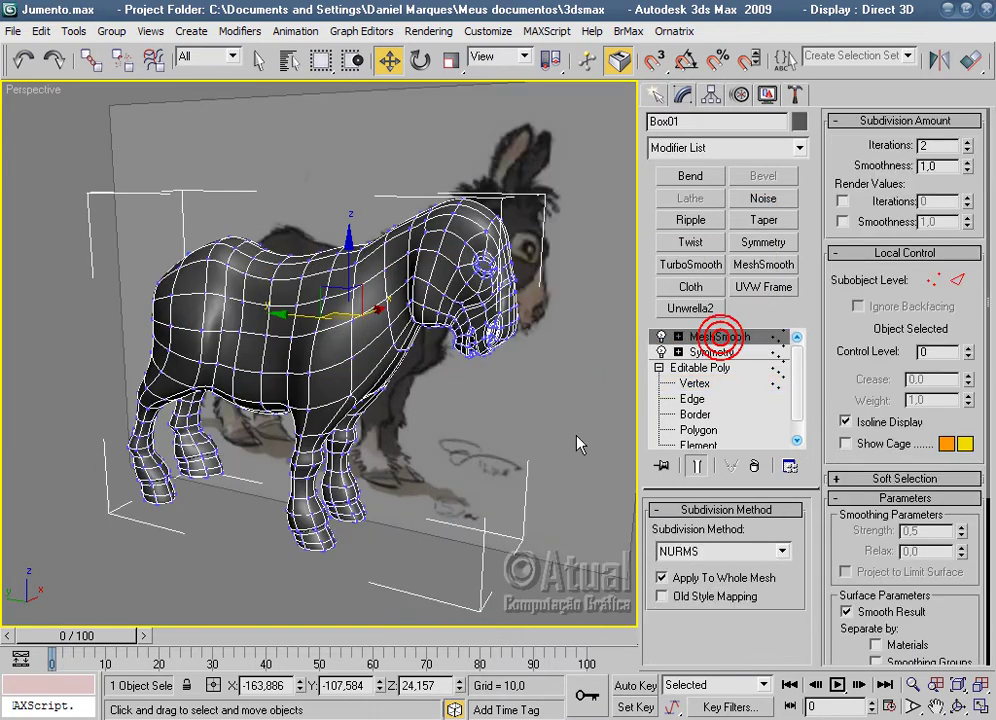
click(578, 440)
scroll(578, 439, up, 1)
scroll(550, 455, up, 3)
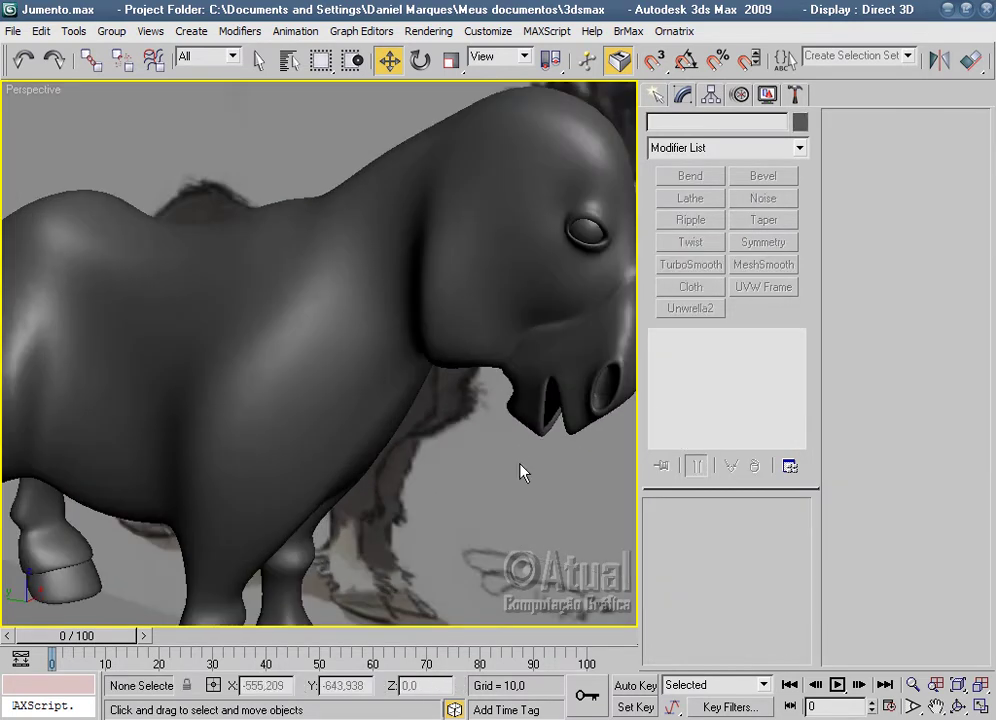
scroll(470, 500, up, 2)
scroll(455, 500, up, 2)
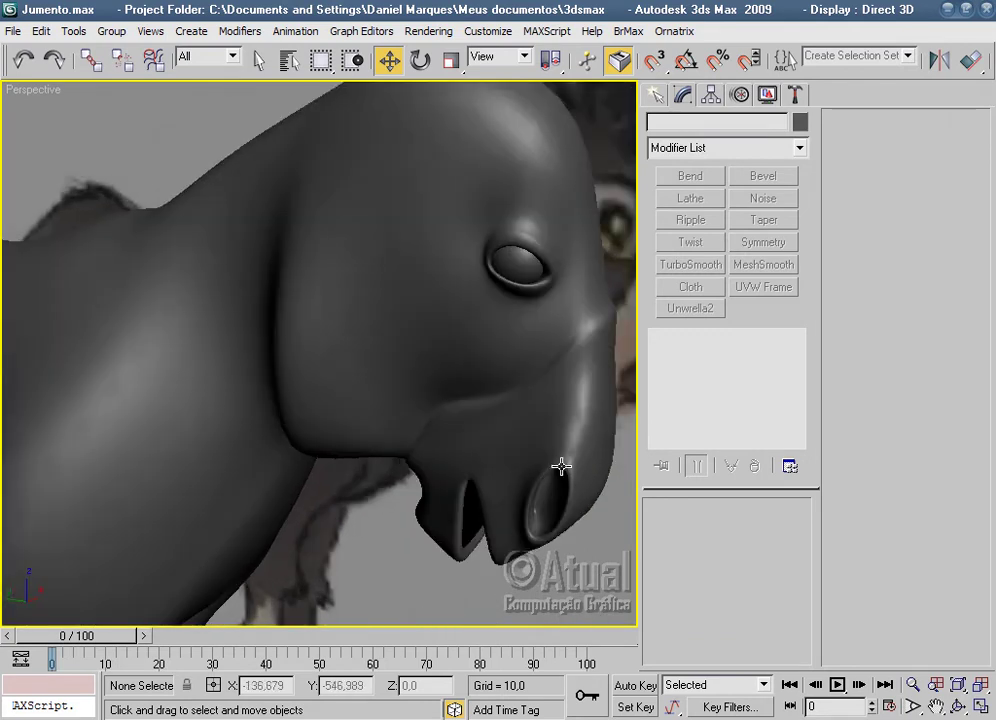
scroll(561, 466, down, 5)
mouse_move(547, 482)
alt+middle_down()
mouse_move(598, 438)
mouse_move(438, 438)
mouse_move(388, 475)
mouse_move(440, 467)
mouse_move(567, 507)
mouse_move(467, 482)
mouse_move(435, 524)
mouse_move(431, 393)
alt+middle_up()
scroll(467, 482, up, 5)
click(431, 393)
At Polygon level, select the head-top polygon and pull it up and outward.
click(698, 430)
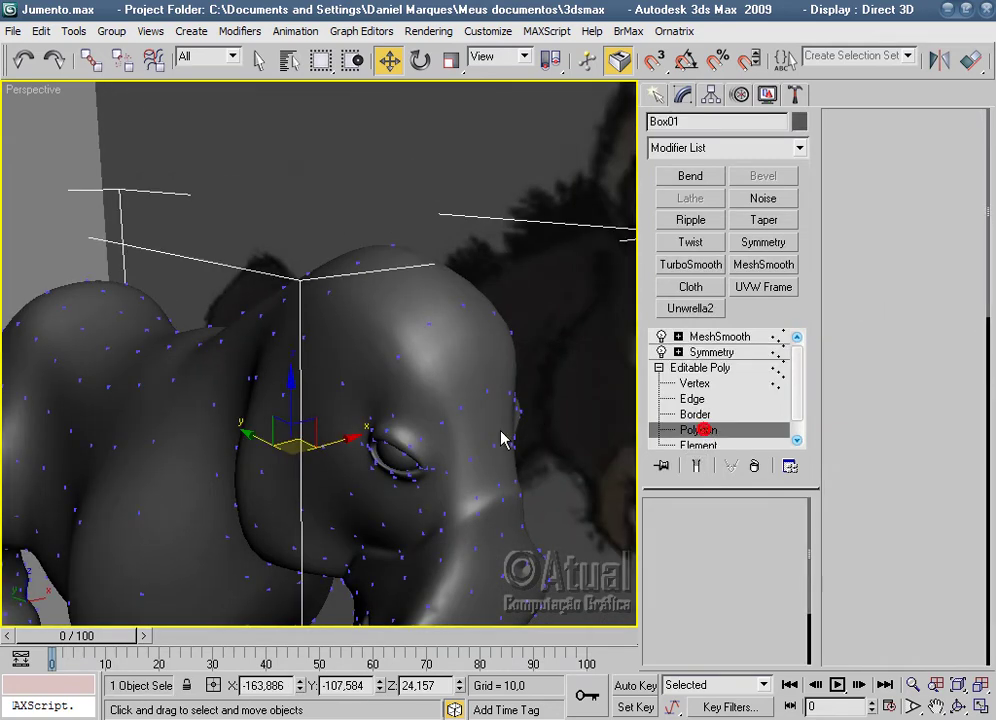
scroll(527, 423, down, 3)
mouse_move(527, 423)
alt+middle_down()
mouse_move(411, 494)
mouse_move(535, 466)
mouse_move(560, 400)
alt+middle_up()
scroll(411, 494, down, 4)
click(580, 350)
scroll(481, 440, up, 4)
drag(458, 436, 551, 448)
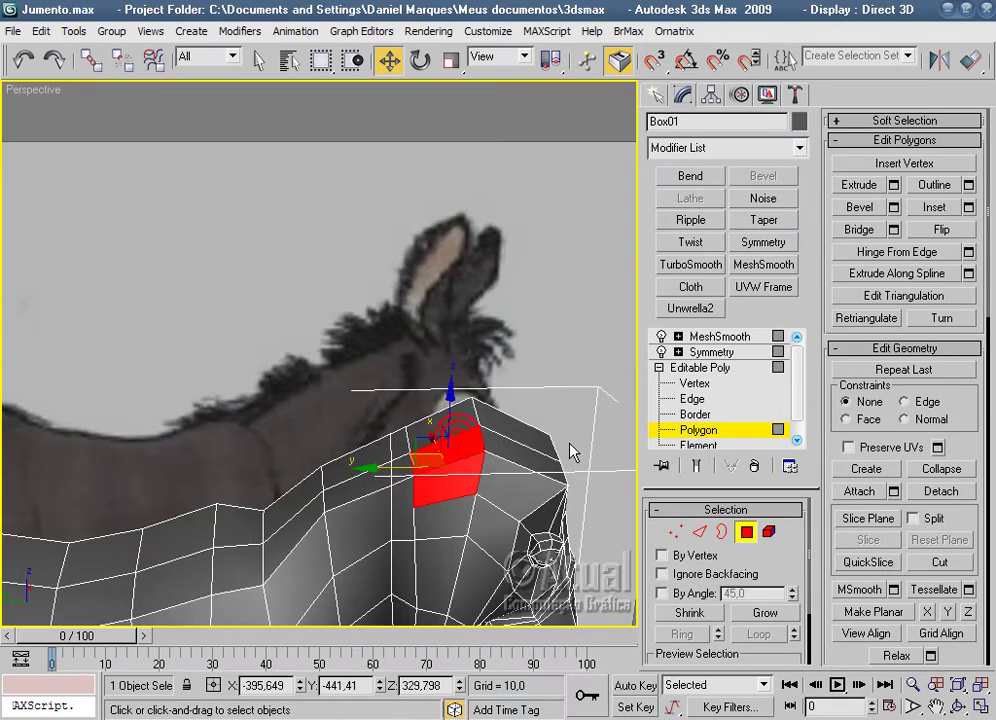
scroll(571, 447, up, 5)
mouse_move(540, 413)
alt+middle_down()
mouse_move(616, 447)
mouse_move(410, 441)
alt+middle_up()
scroll(616, 447, down, 2)
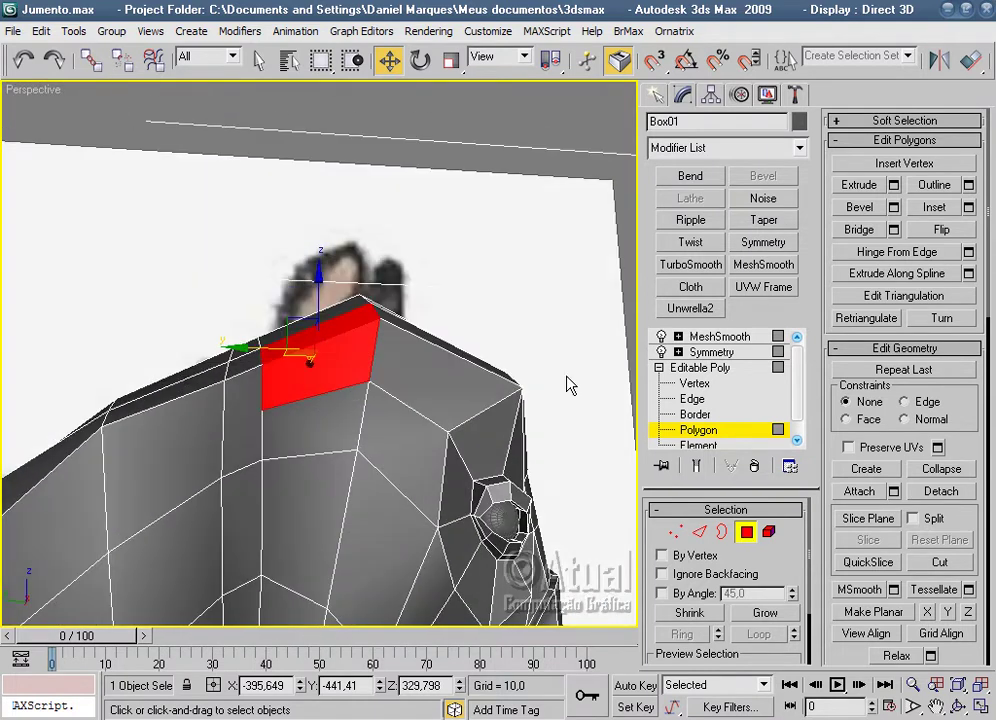
alt+middle_drag(640, 365, 574, 458)
scroll(574, 458, up, 2)
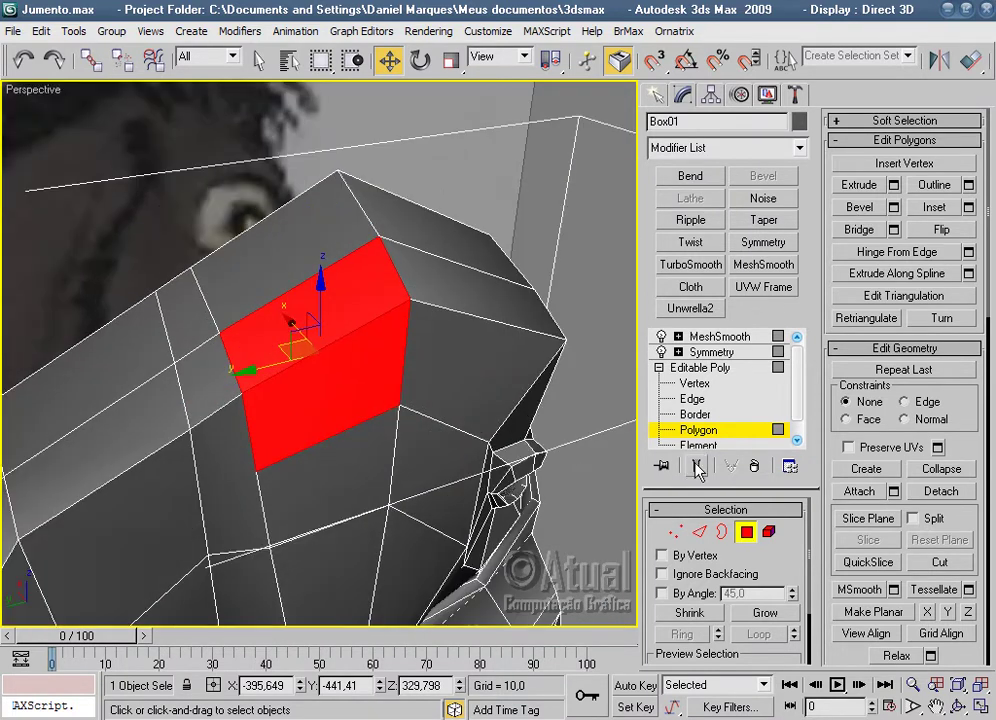
Reposition the vertices around the raised polygon to shape the ear base, then return to Polygon level.
click(665, 532)
drag(258, 470, 215, 370)
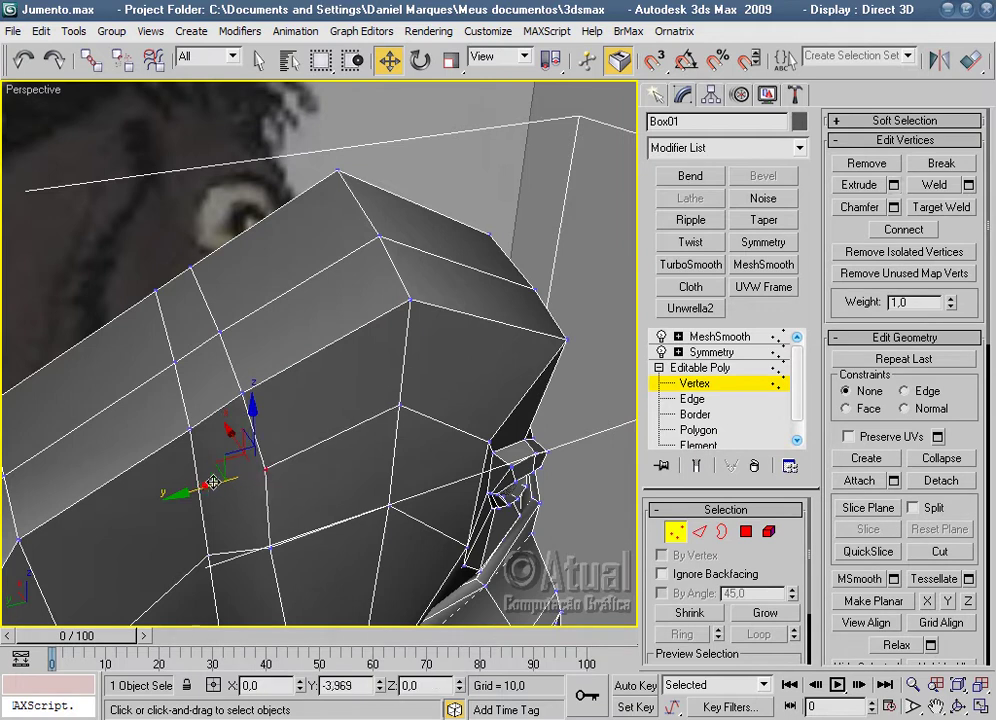
click(216, 333)
drag(148, 346, 170, 338)
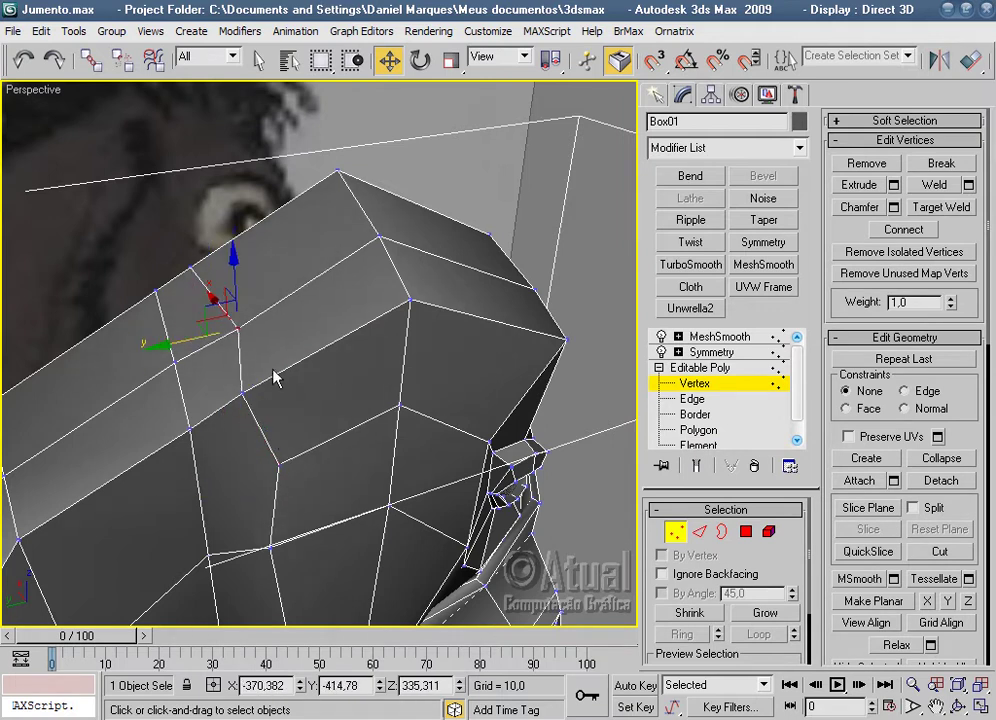
alt+middle_drag(349, 289, 333, 271)
drag(234, 282, 272, 362)
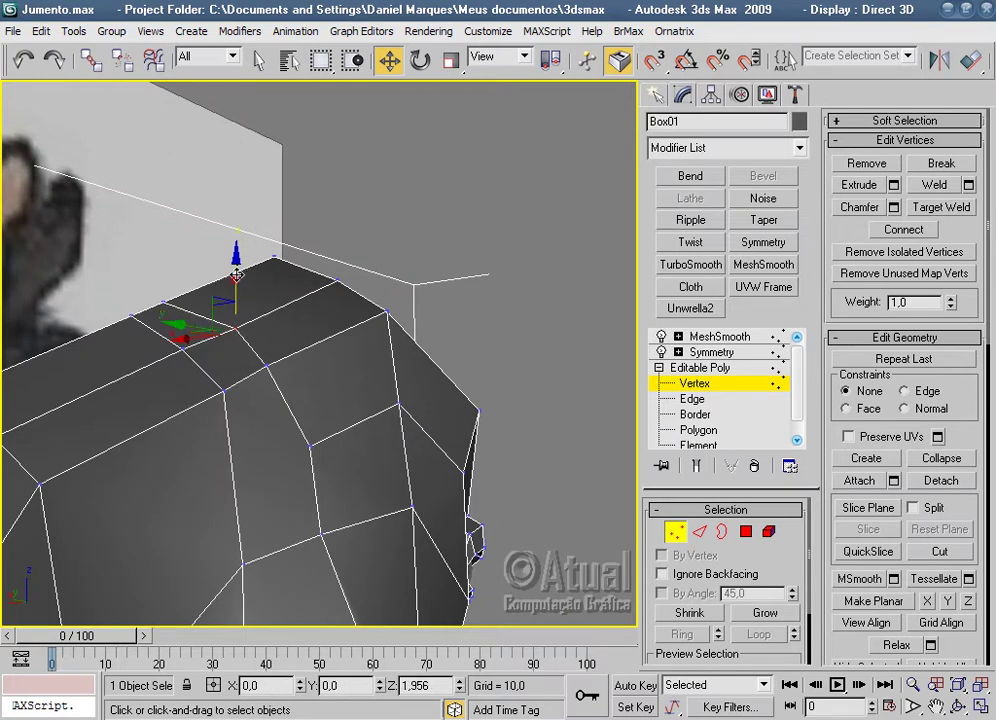
click(263, 366)
mouse_move(263, 366)
alt+middle_down()
mouse_move(285, 438)
mouse_move(196, 389)
alt+middle_up()
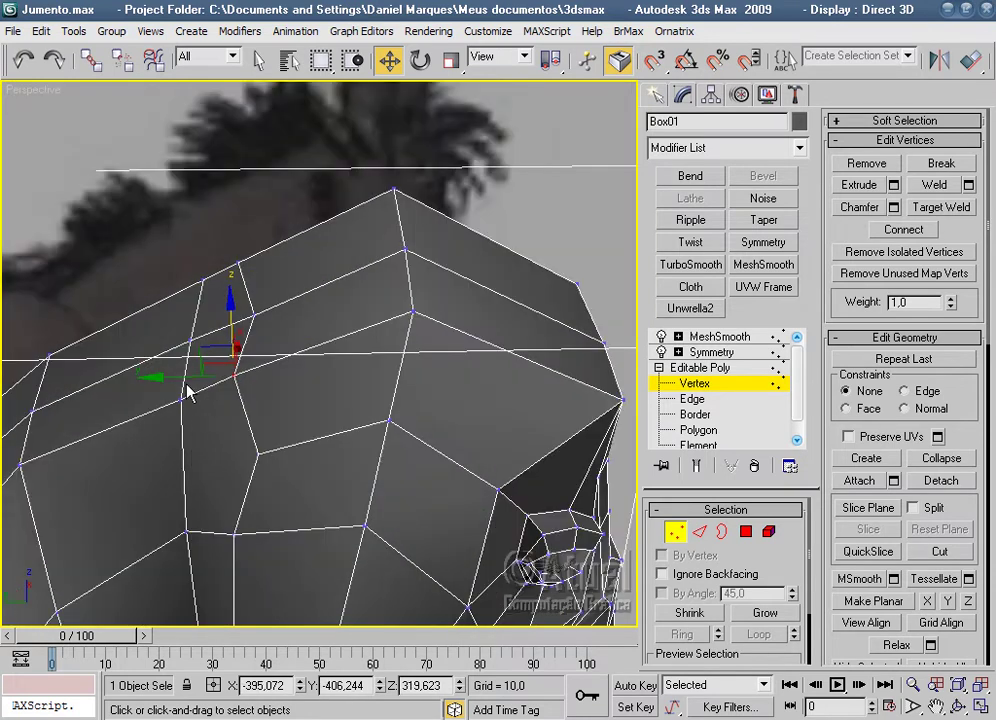
drag(151, 378, 175, 387)
scroll(398, 450, down, 5)
mouse_move(400, 433)
alt+middle_down()
mouse_move(460, 300)
mouse_move(456, 280)
mouse_move(346, 406)
mouse_move(262, 442)
mouse_move(345, 456)
mouse_move(538, 449)
alt+middle_up()
scroll(474, 436, up, 3)
mouse_move(474, 436)
alt+middle_down()
mouse_move(560, 435)
mouse_move(502, 447)
mouse_move(560, 460)
alt+middle_up()
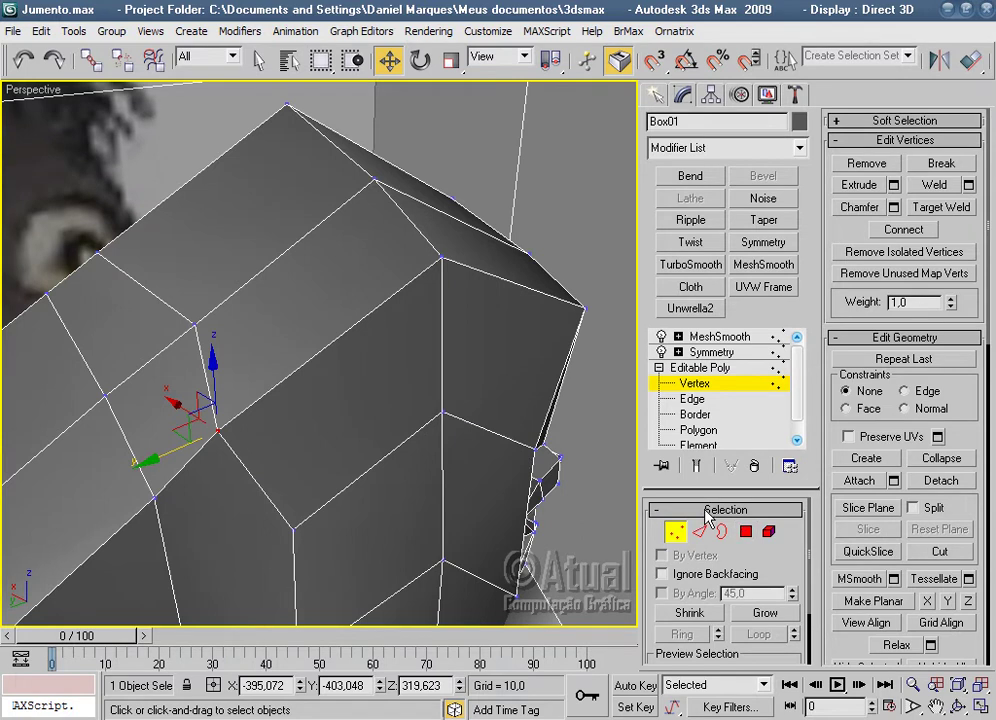
click(746, 531)
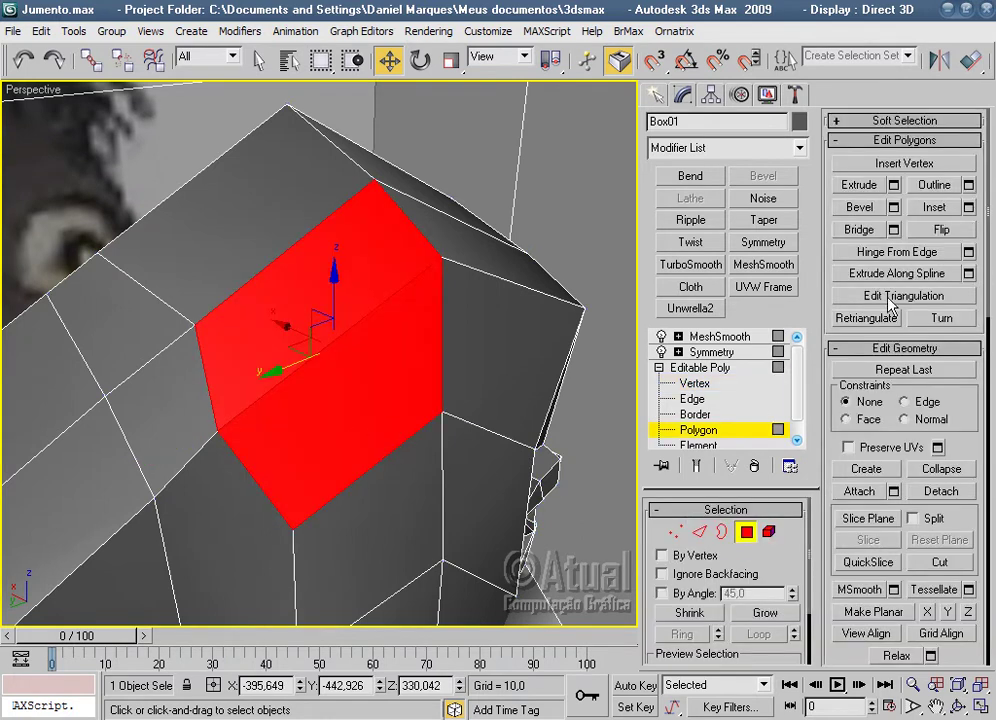
Inset the ear-base polygon by an amount of 12.56.
click(969, 206)
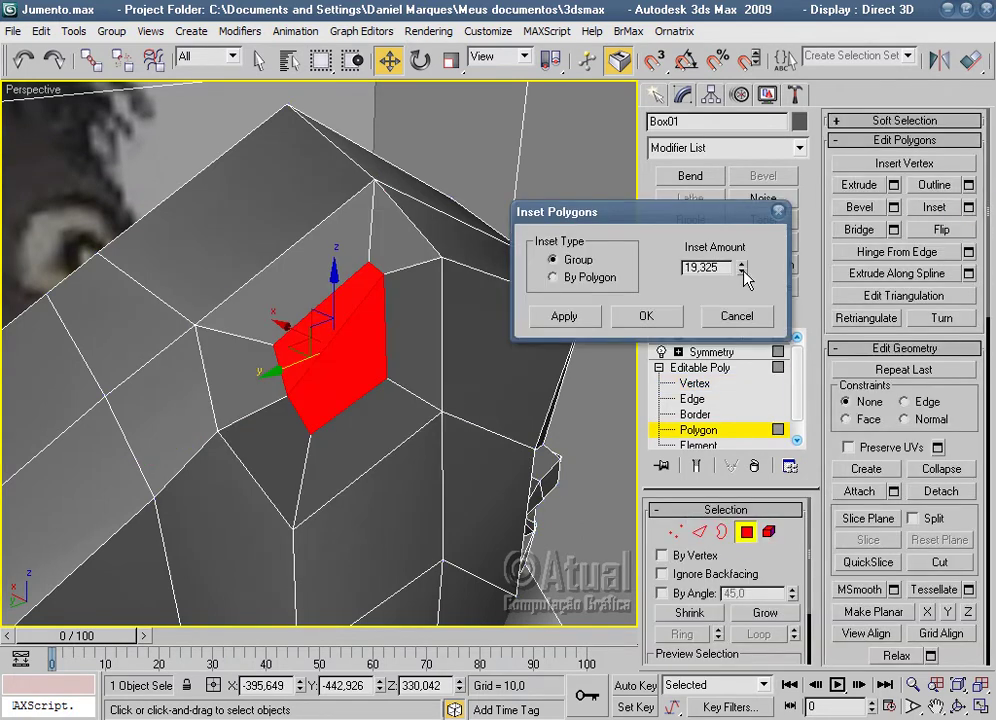
drag(744, 280, 747, 305)
click(640, 316)
In Front view, shift the inset polygon slightly up and outward.
mouse_move(503, 300)
alt+middle_down()
mouse_move(309, 275)
mouse_move(329, 330)
alt+middle_up()
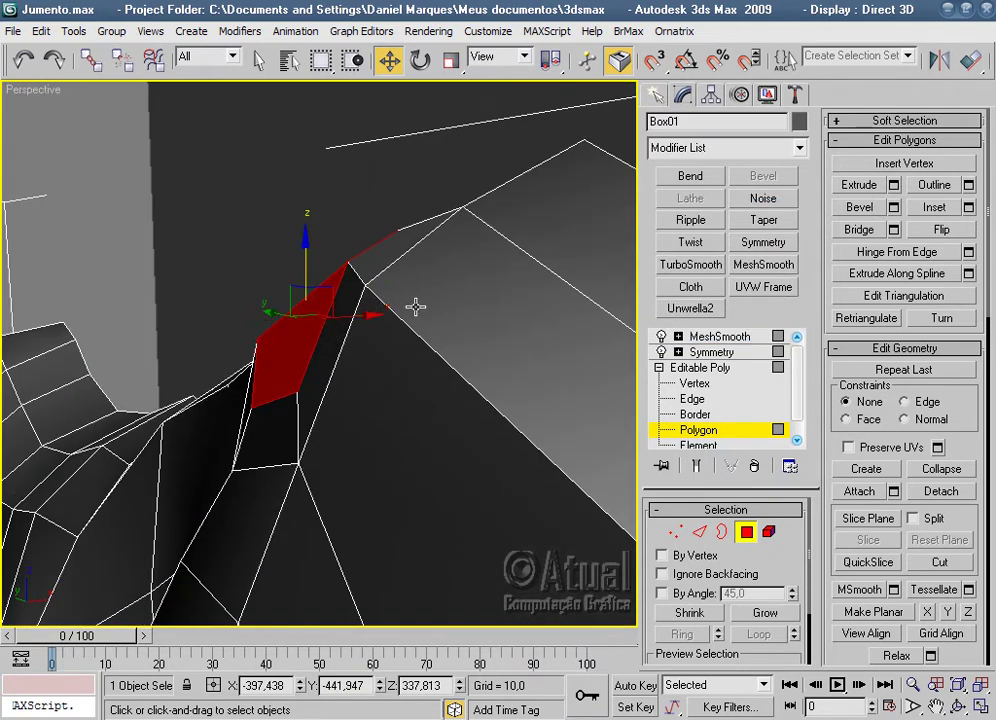
key(f)
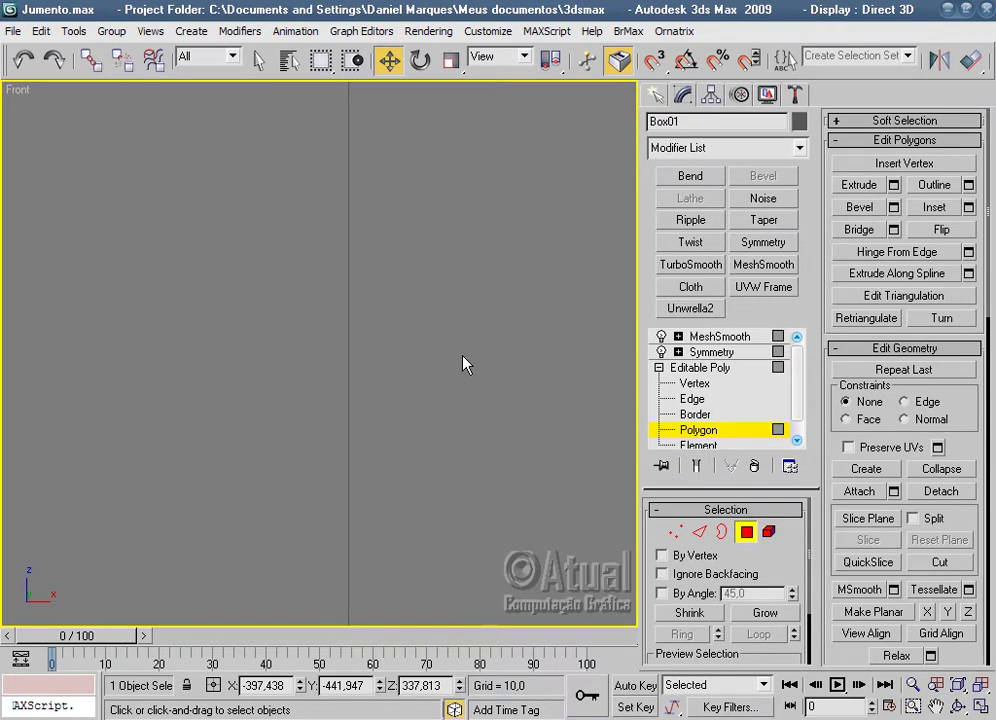
key(z)
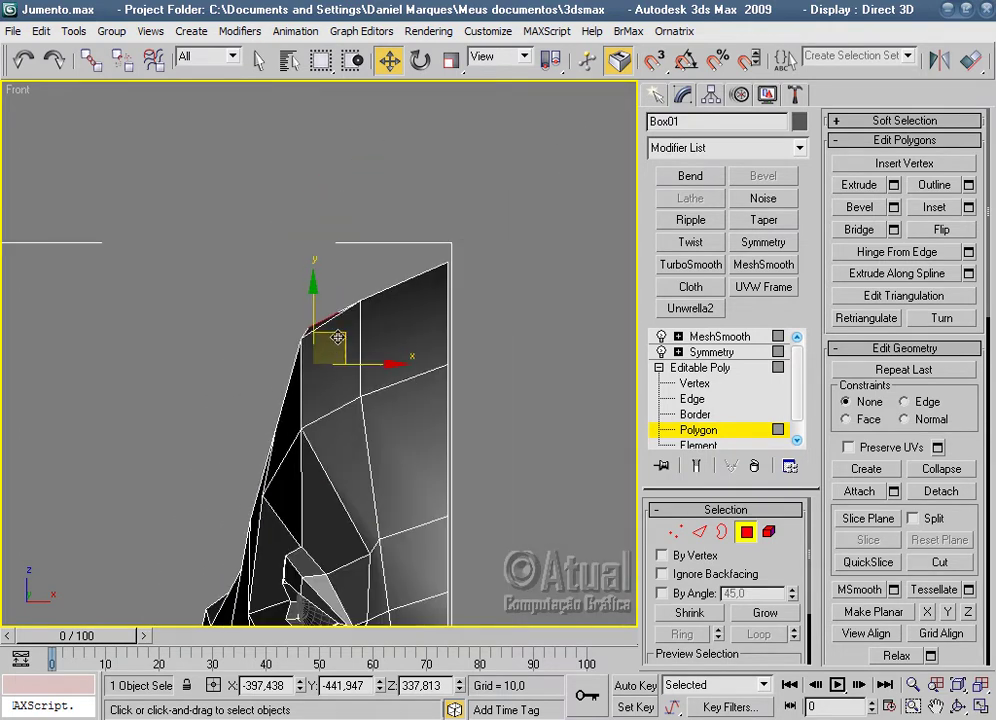
drag(356, 342, 343, 336)
scroll(343, 336, down, 3)
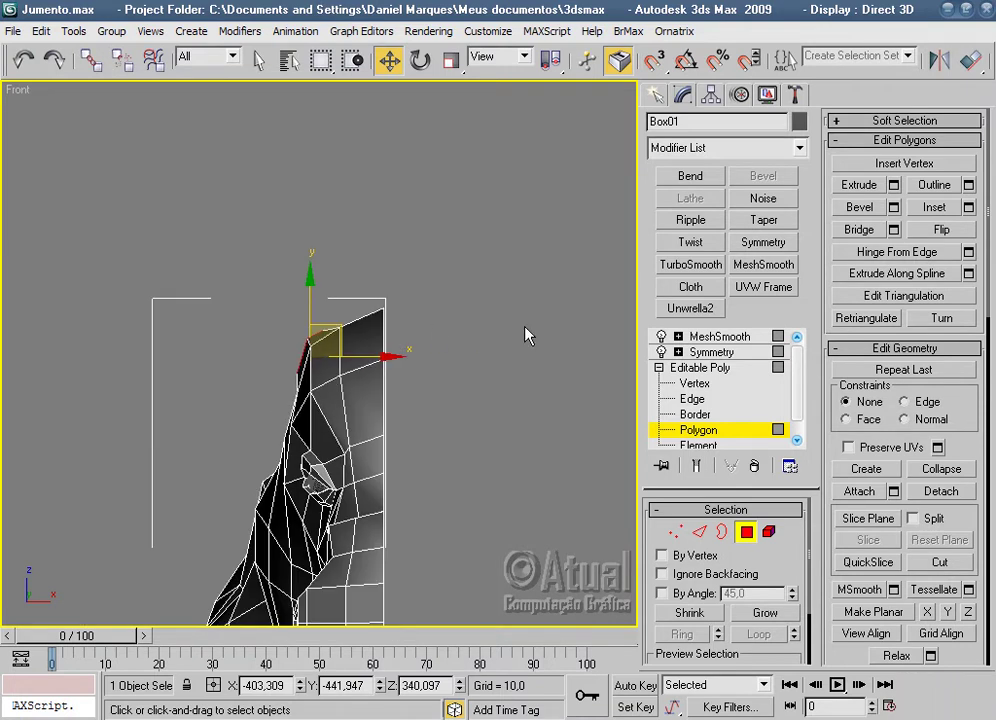
Back in Perspective view at Vertex level, select a corner vertex of the inset.
key(p)
mouse_move(509, 333)
alt+middle_down()
mouse_move(421, 378)
mouse_move(527, 367)
mouse_move(514, 413)
mouse_move(578, 399)
mouse_move(576, 367)
mouse_move(516, 418)
mouse_move(367, 447)
mouse_move(373, 498)
alt+middle_up()
scroll(525, 378, down, 3)
scroll(576, 367, up, 3)
scroll(516, 418, up, 3)
scroll(373, 498, up, 2)
key(1)
click(412, 268)
Nudge the first corner down and right, raise the lower-left vertex, and shift the top corner.
drag(383, 268, 355, 333)
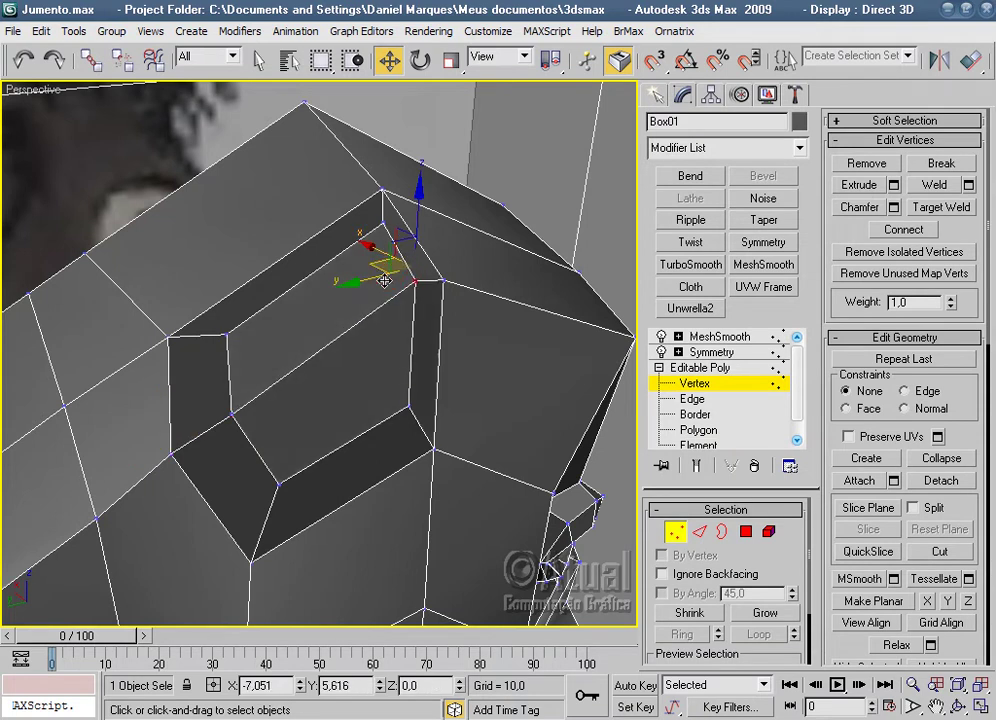
click(233, 413)
mouse_move(190, 413)
mouse_down()
mouse_move(229, 331)
mouse_move(175, 330)
mouse_up()
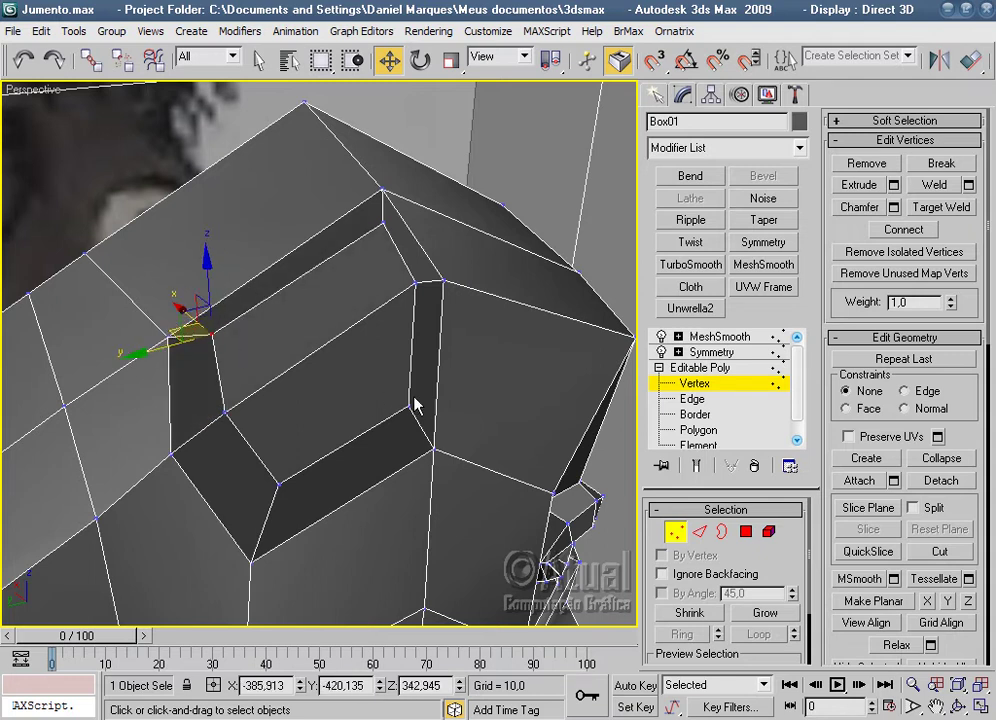
click(413, 284)
drag(381, 281, 392, 284)
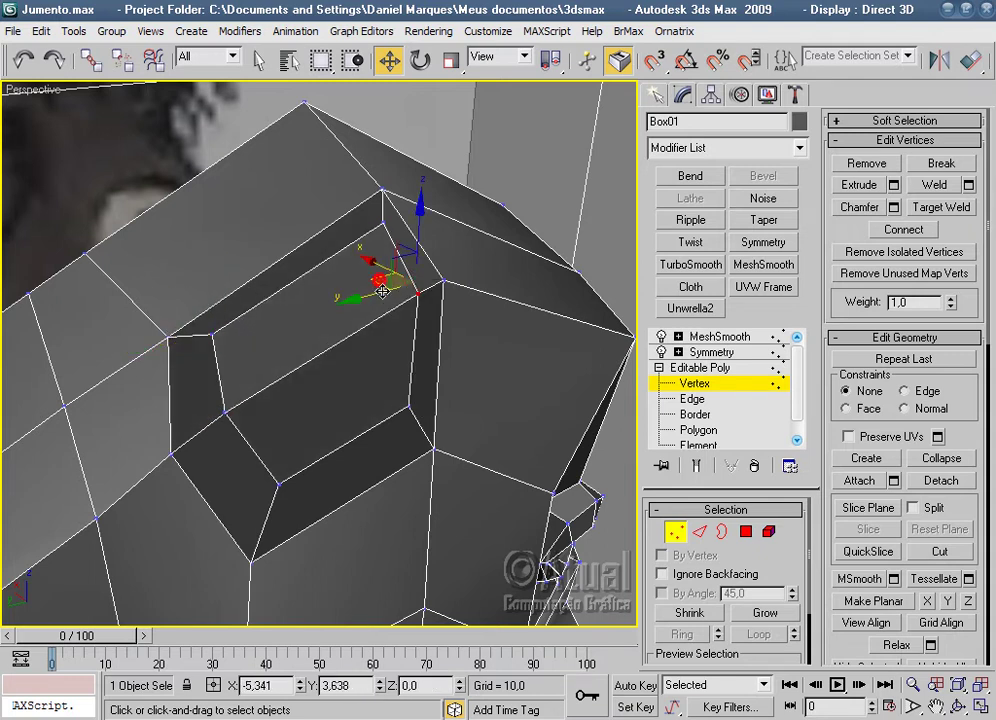
Fine-tune the peak vertex's height and sideways position, checking it from several angles.
mouse_move(444, 300)
alt+middle_down()
mouse_move(506, 220)
mouse_move(498, 285)
mouse_move(383, 260)
alt+middle_up()
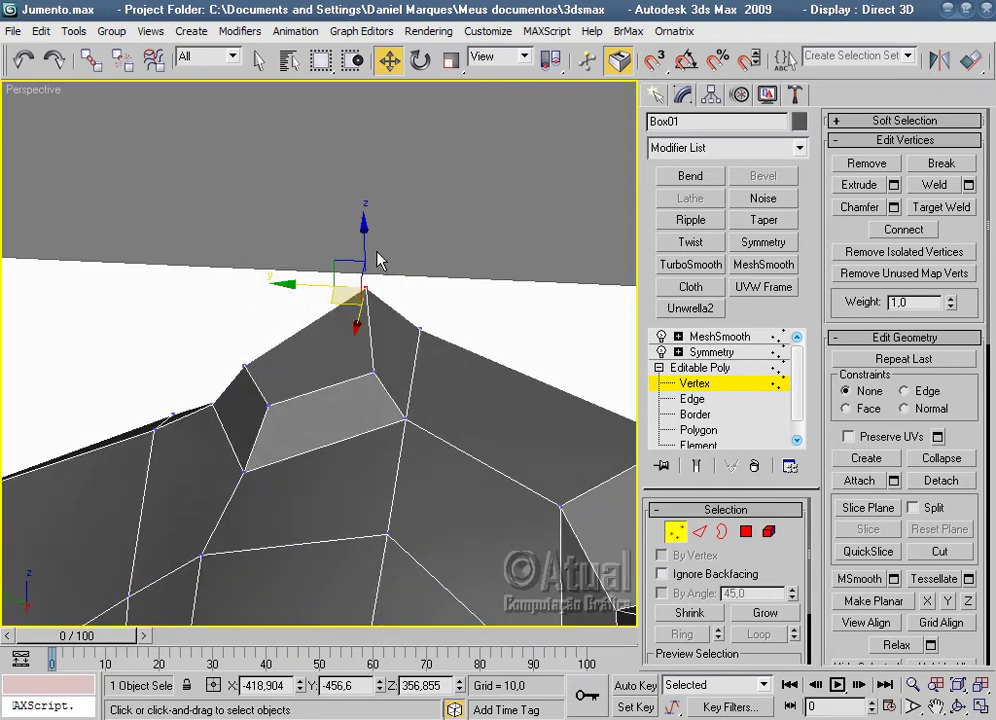
mouse_move(363, 247)
mouse_down()
mouse_move(319, 316)
mouse_move(329, 311)
mouse_up()
drag(381, 285, 380, 270)
alt+middle_drag(456, 282, 485, 412)
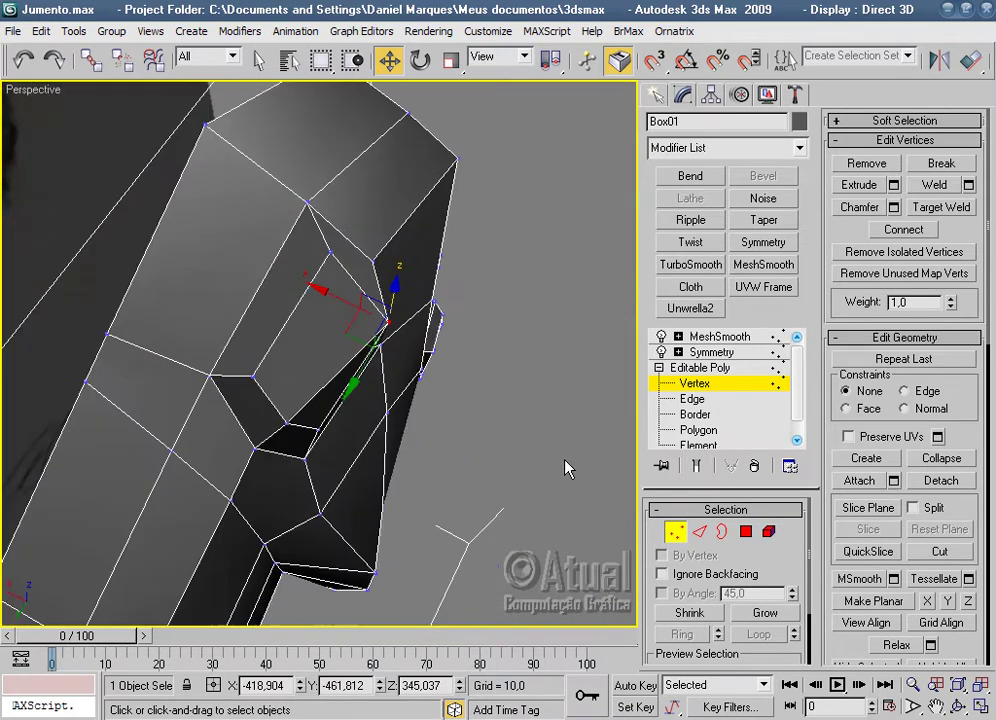
drag(327, 290, 300, 268)
mouse_move(469, 296)
alt+middle_down()
mouse_move(416, 163)
mouse_move(316, 93)
mouse_move(422, 262)
mouse_move(305, 438)
alt+middle_up()
drag(348, 341, 354, 322)
Select another vertex around the inset and slide it along the head's surface.
mouse_move(456, 271)
alt+middle_down()
mouse_move(447, 256)
mouse_move(438, 318)
mouse_move(400, 395)
mouse_move(485, 351)
mouse_move(463, 397)
alt+middle_up()
scroll(485, 351, up, 3)
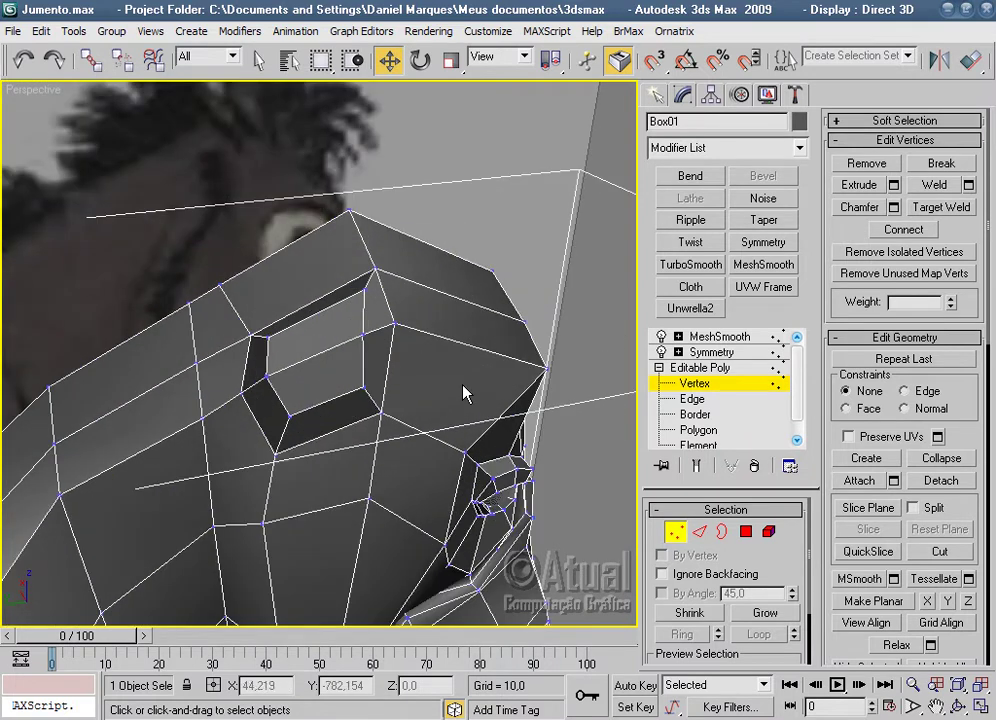
click(363, 289)
mouse_move(363, 289)
alt+middle_down()
mouse_move(382, 378)
mouse_move(291, 389)
mouse_move(267, 415)
mouse_move(316, 396)
alt+middle_up()
drag(316, 396, 327, 396)
mouse_move(367, 396)
alt+middle_down()
mouse_move(489, 280)
mouse_move(462, 311)
mouse_move(555, 377)
mouse_move(509, 278)
mouse_move(534, 351)
mouse_move(458, 396)
mouse_move(455, 381)
mouse_move(320, 264)
mouse_move(462, 356)
mouse_move(455, 366)
mouse_move(551, 407)
mouse_move(460, 362)
mouse_move(556, 425)
alt+middle_up()
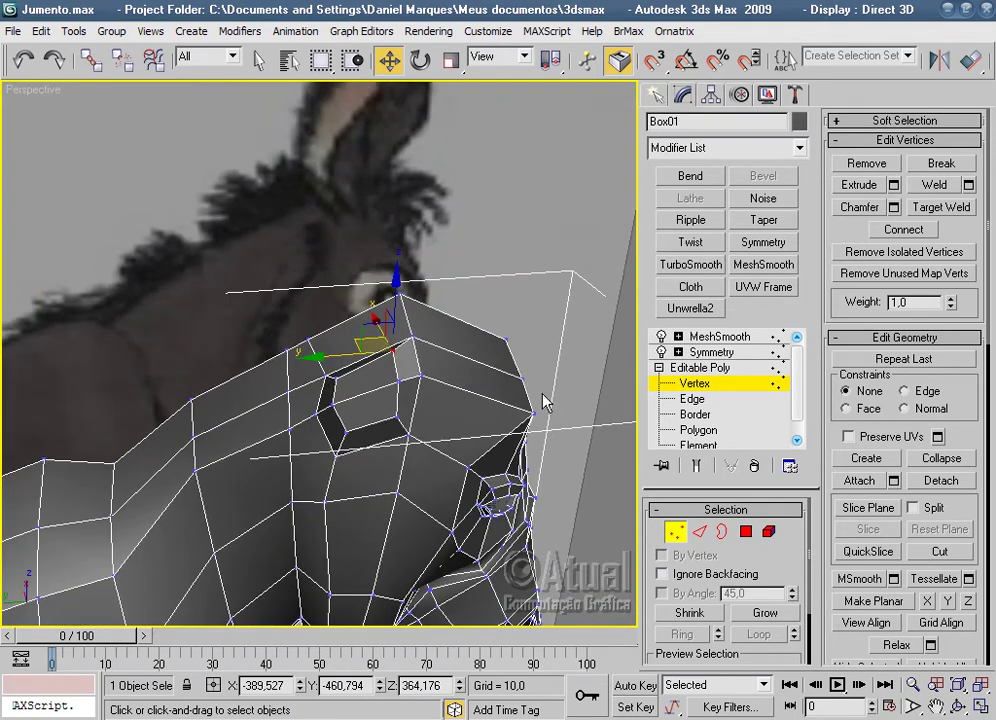
At Polygon level, rotate the ear-base polygon about 8.7° on Y, then return to Move.
click(751, 538)
scroll(485, 333, down, 3)
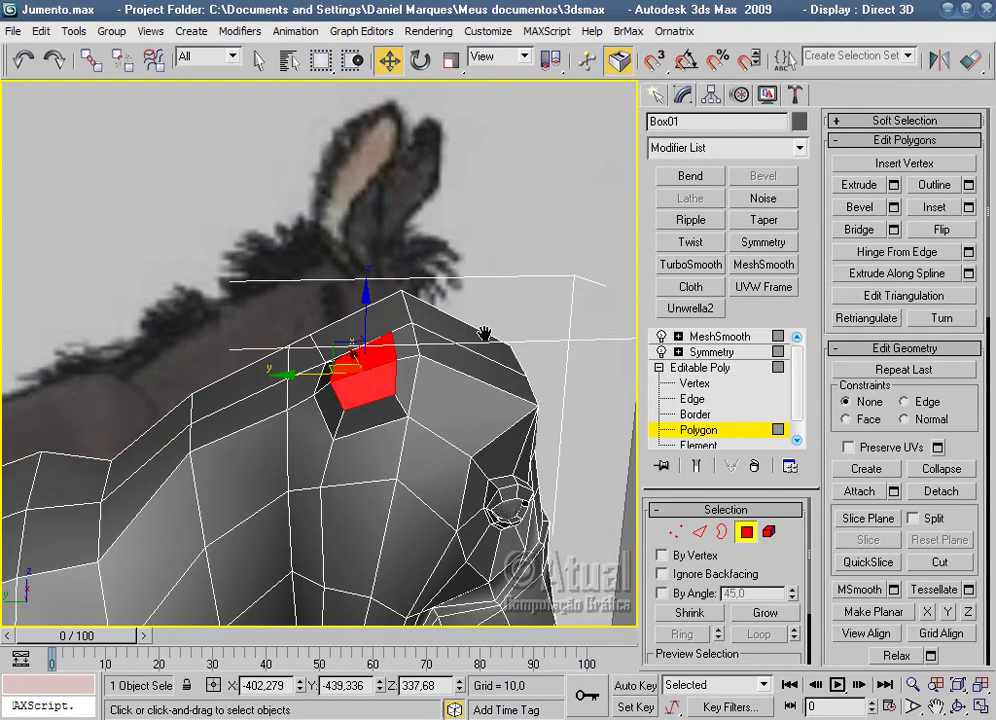
scroll(485, 333, down, 3)
alt+middle_drag(485, 333, 405, 365)
scroll(405, 365, up, 3)
alt+middle_drag(480, 358, 447, 368)
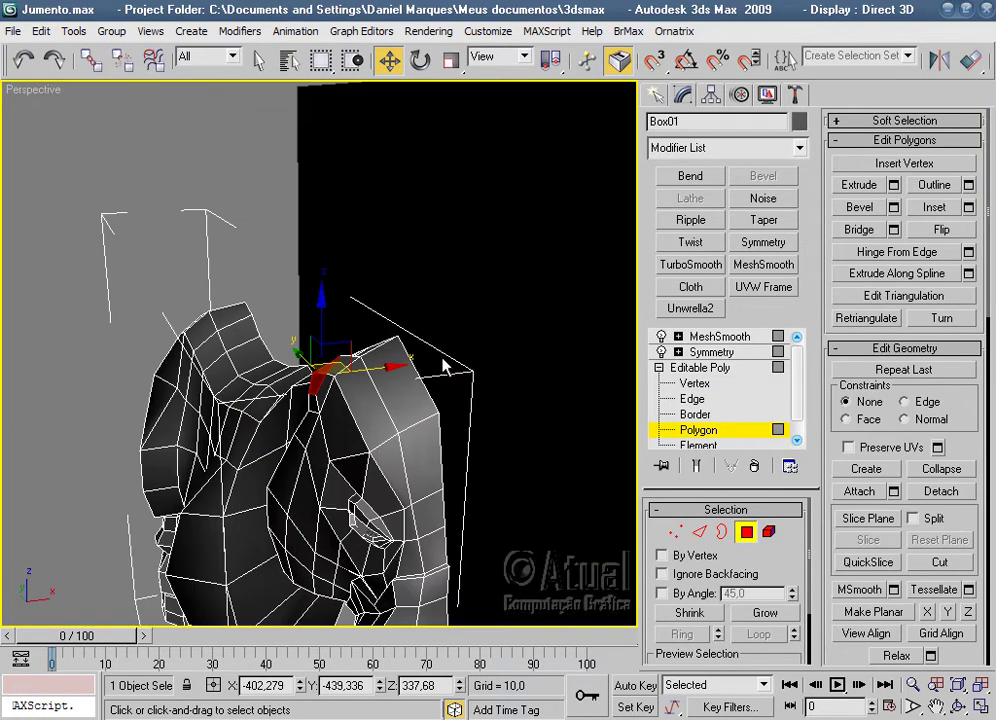
mouse_move(521, 362)
alt+middle_down()
mouse_move(478, 382)
mouse_move(409, 104)
alt+middle_up()
click(420, 60)
drag(368, 343, 383, 350)
click(389, 60)
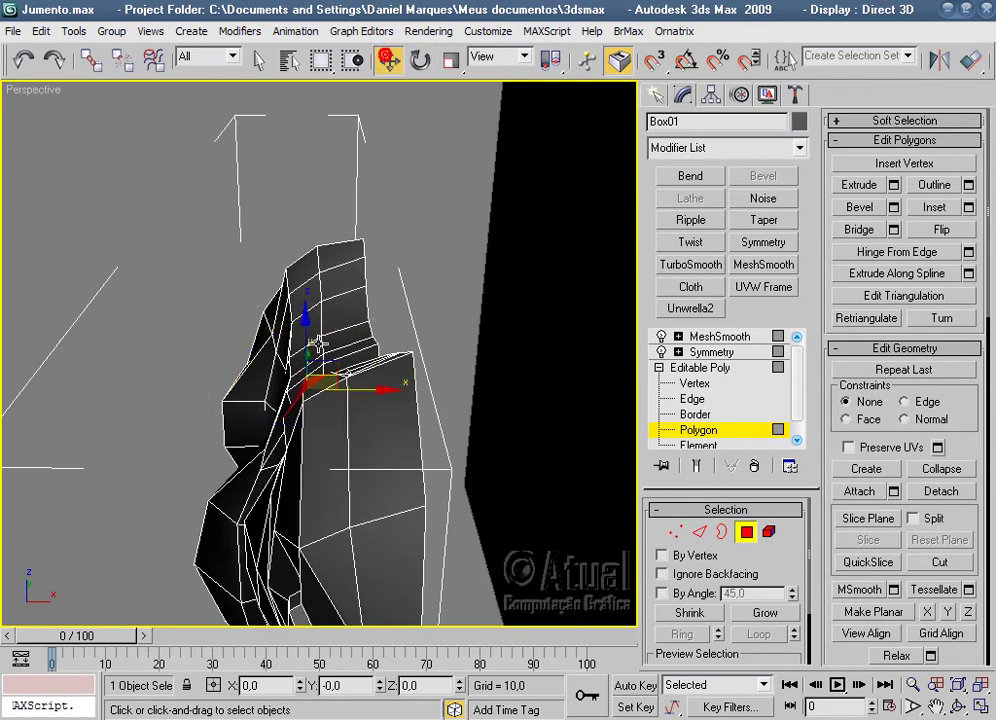
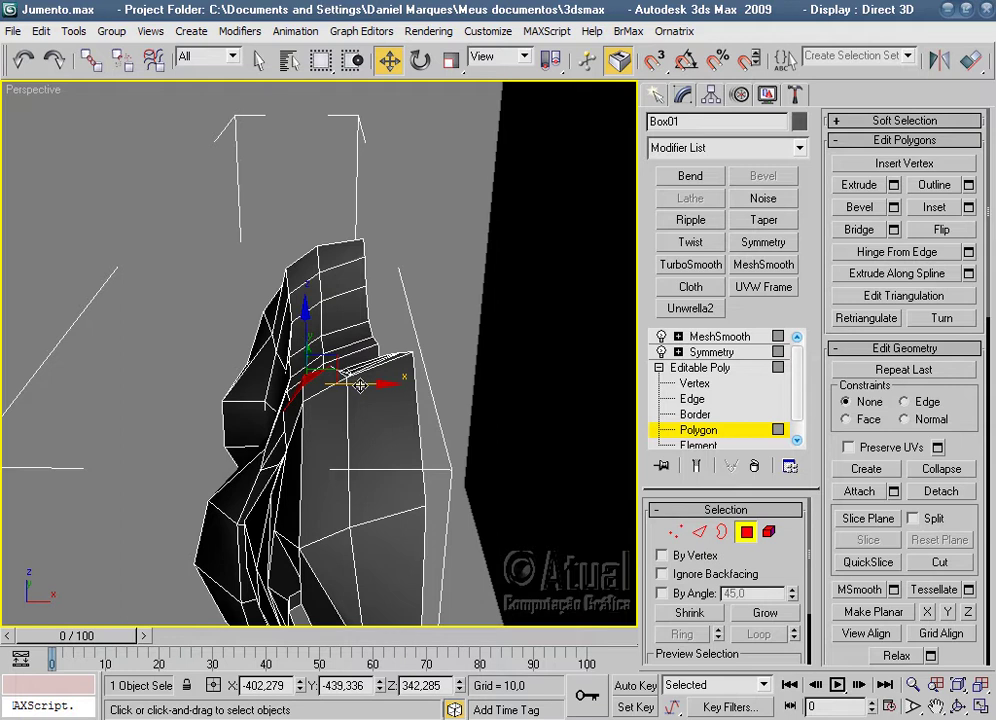
Nudge the head polygon along X and extrude it 32,461 high.
drag(357, 384, 372, 378)
click(893, 186)
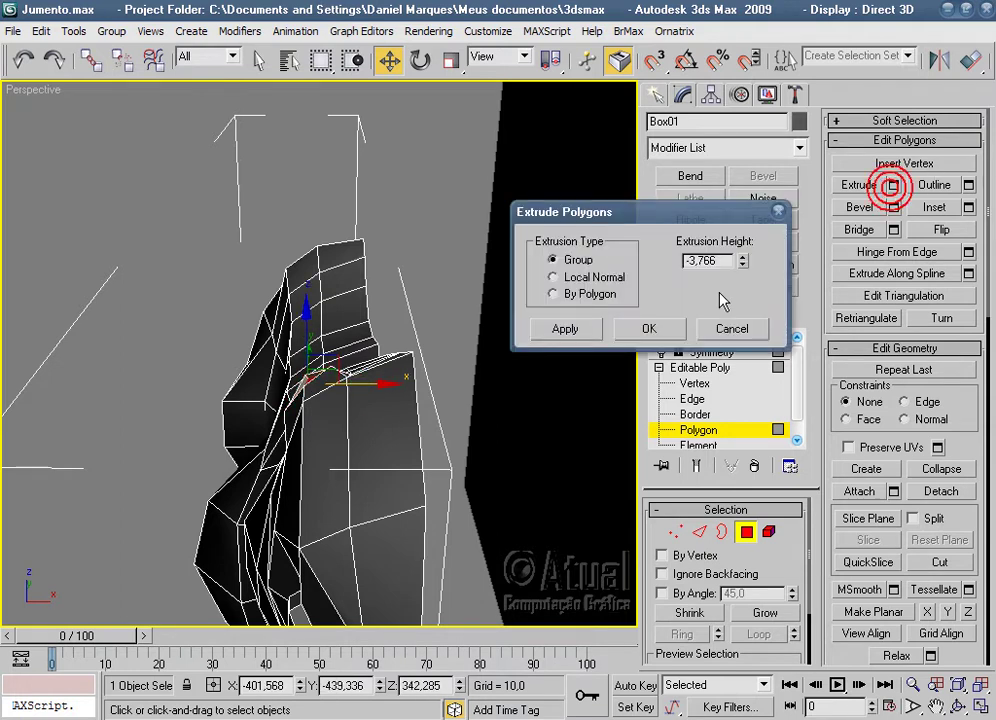
drag(746, 214, 746, 190)
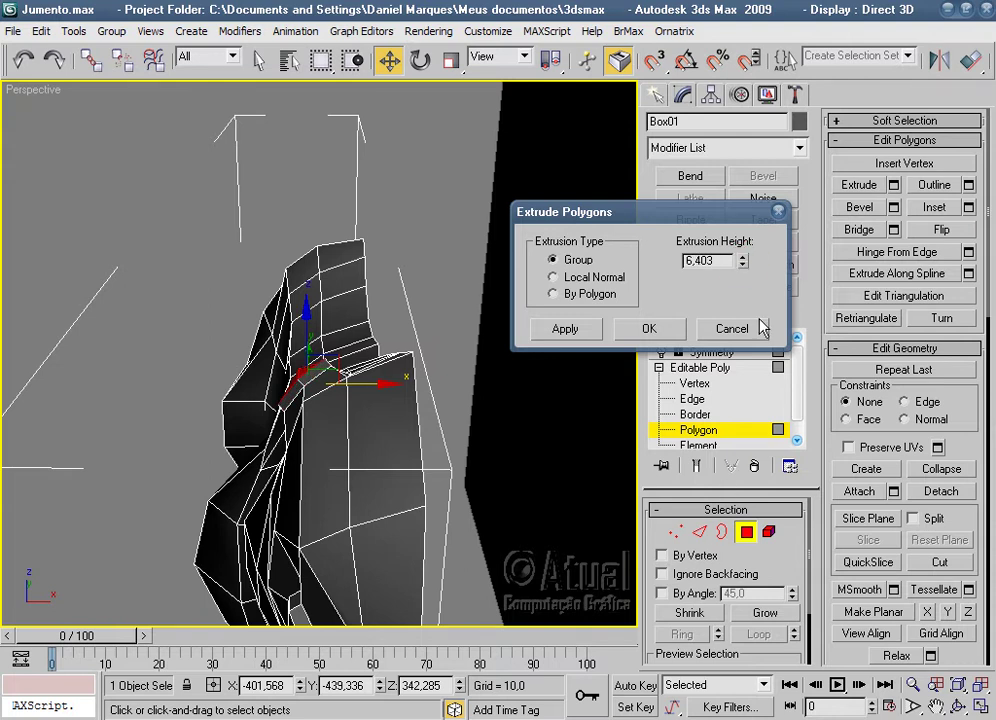
drag(742, 262, 697, 31)
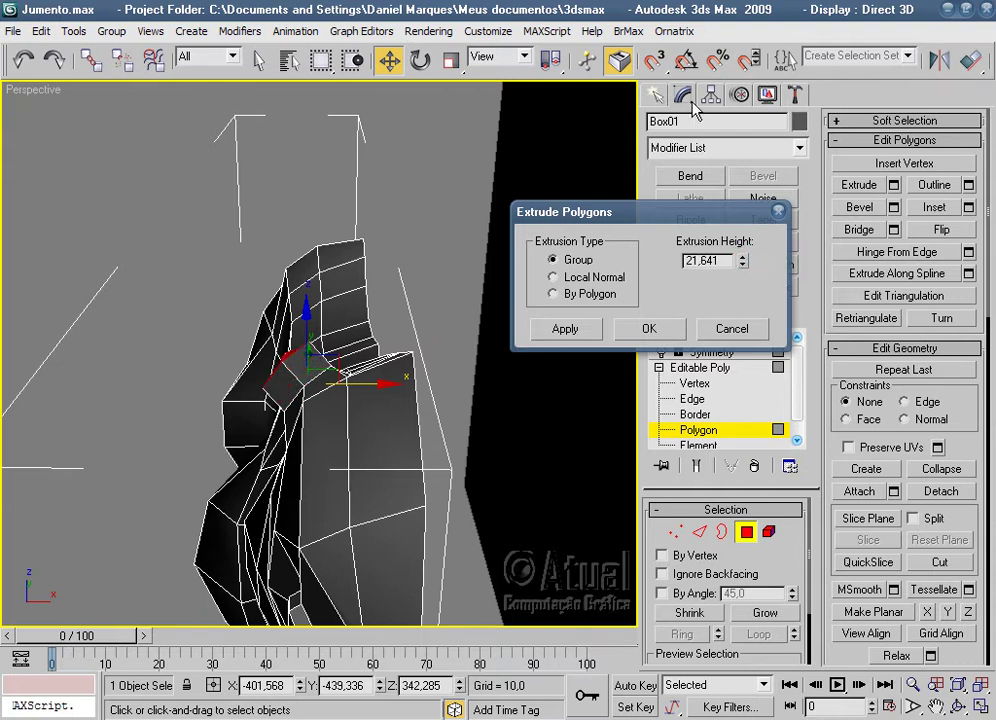
drag(740, 262, 745, 216)
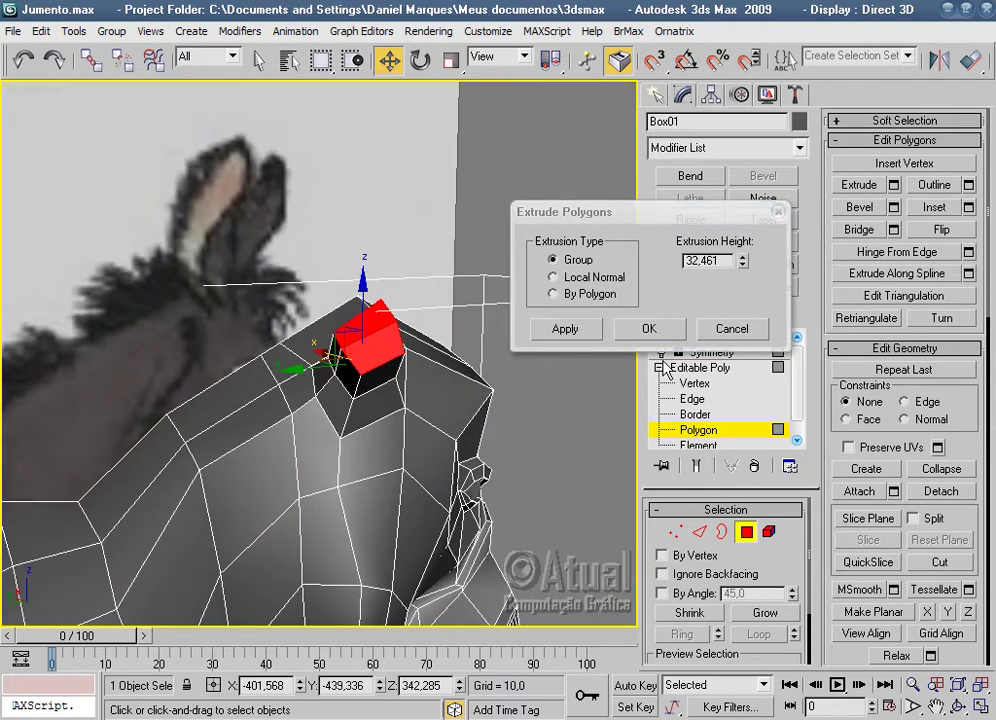
click(649, 329)
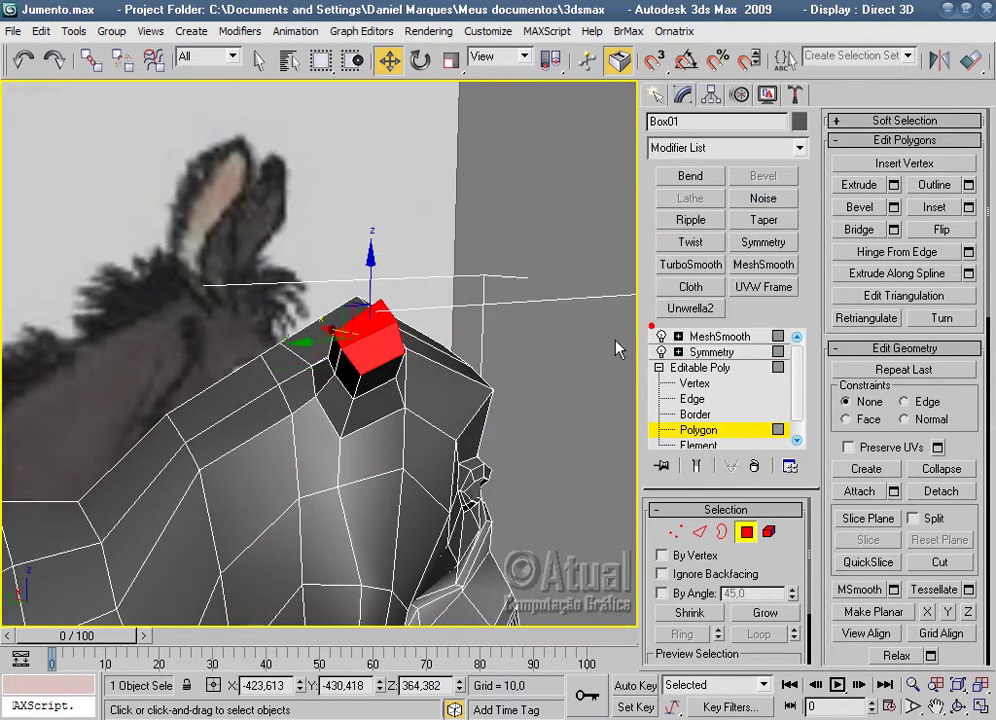
Scale the extruded polygon slightly and shift it along Y.
key(r)
scroll(369, 307, up, 3)
scroll(397, 463, up, 3)
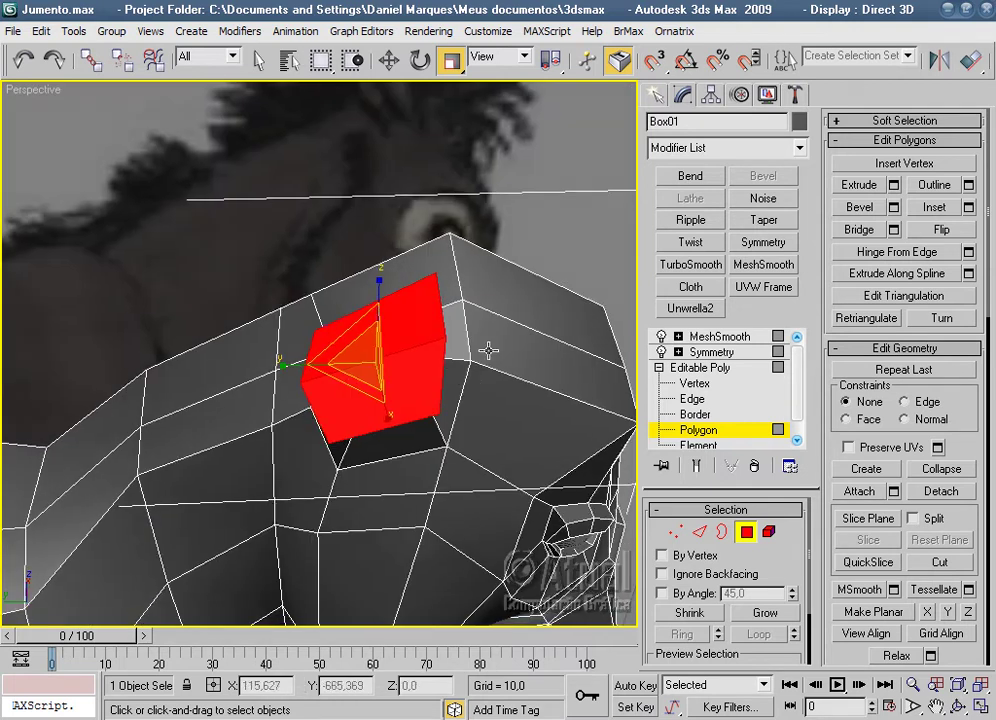
alt+middle_drag(386, 378, 392, 424)
drag(392, 424, 389, 418)
mouse_move(525, 446)
alt+middle_down()
mouse_move(448, 340)
mouse_move(362, 422)
alt+middle_up()
scroll(389, 482, down, 4)
alt+middle_drag(389, 482, 596, 440)
scroll(596, 440, up, 3)
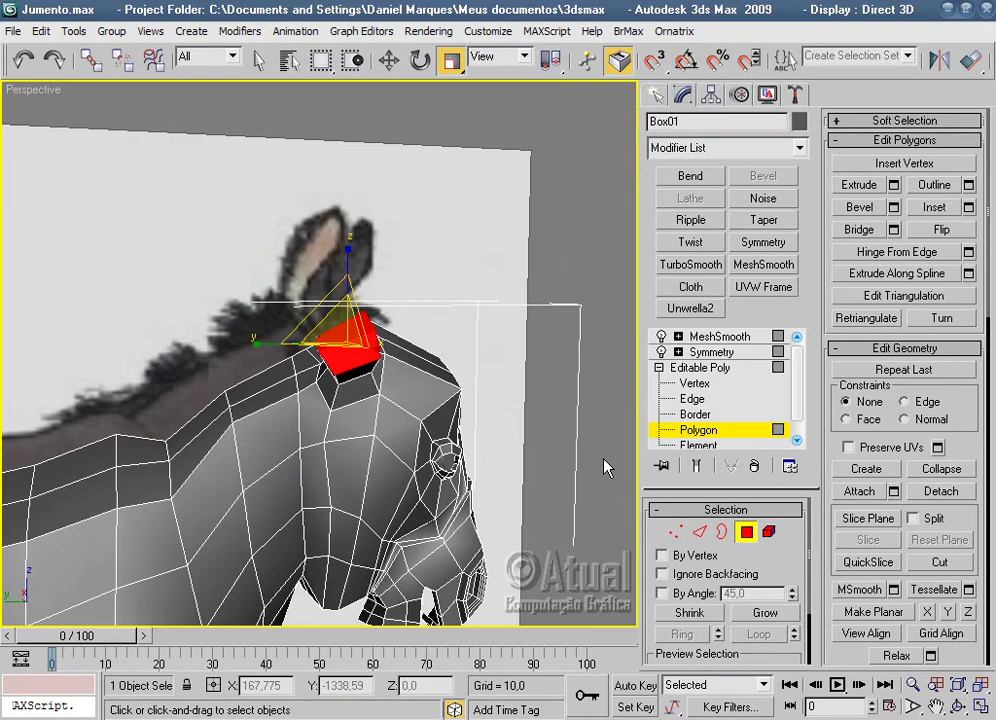
scroll(480, 300, up, 2)
click(389, 60)
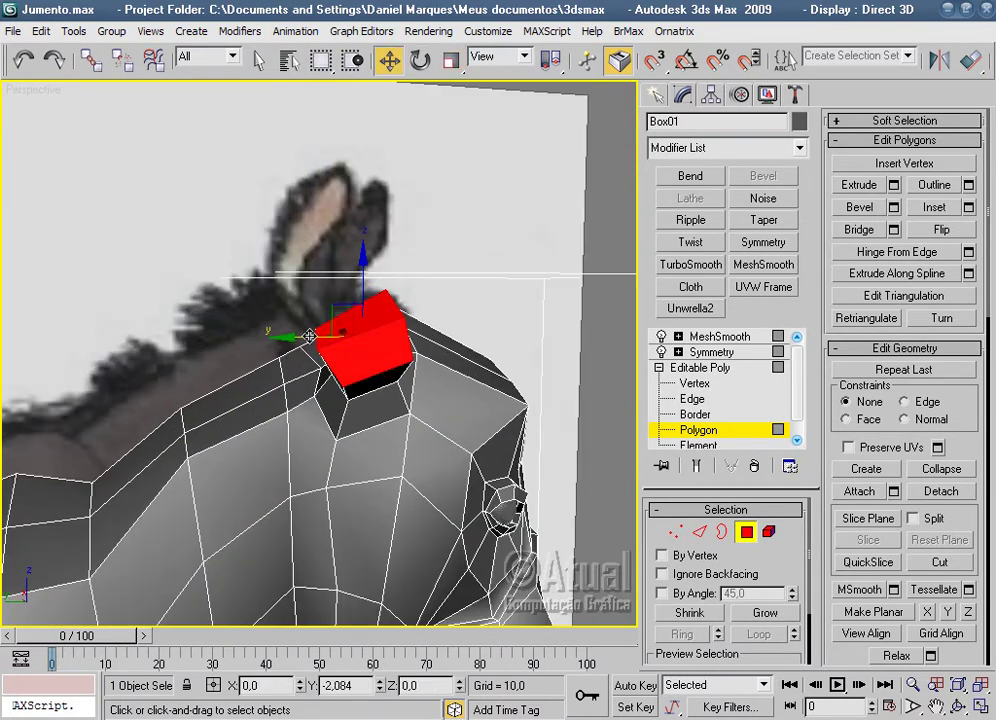
drag(309, 337, 324, 336)
Add a second 32,461-high extruded segment to the ear column.
mouse_move(324, 336)
alt+middle_down()
mouse_move(484, 373)
mouse_move(405, 397)
mouse_move(391, 422)
mouse_move(347, 438)
mouse_move(400, 452)
alt+middle_up()
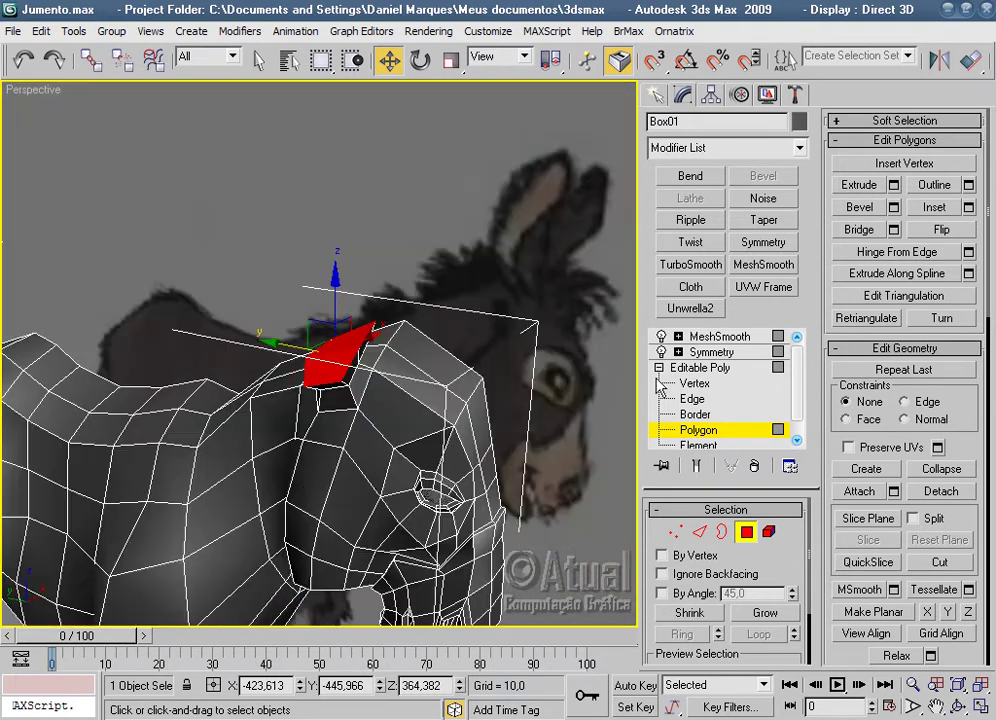
click(893, 185)
alt+middle_drag(567, 433, 557, 318)
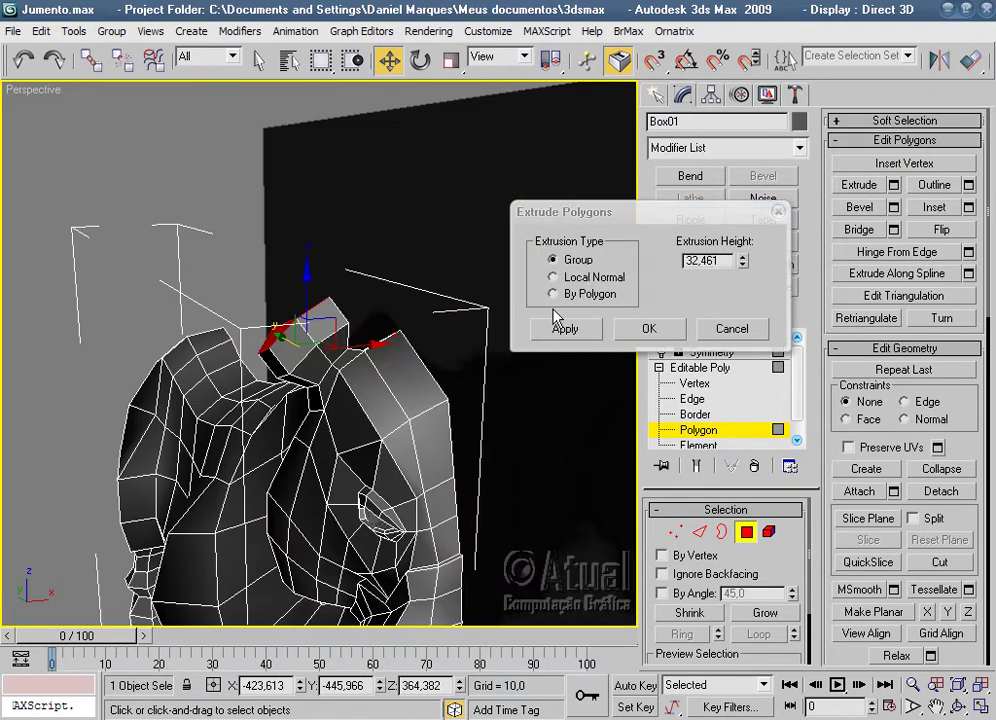
click(566, 329)
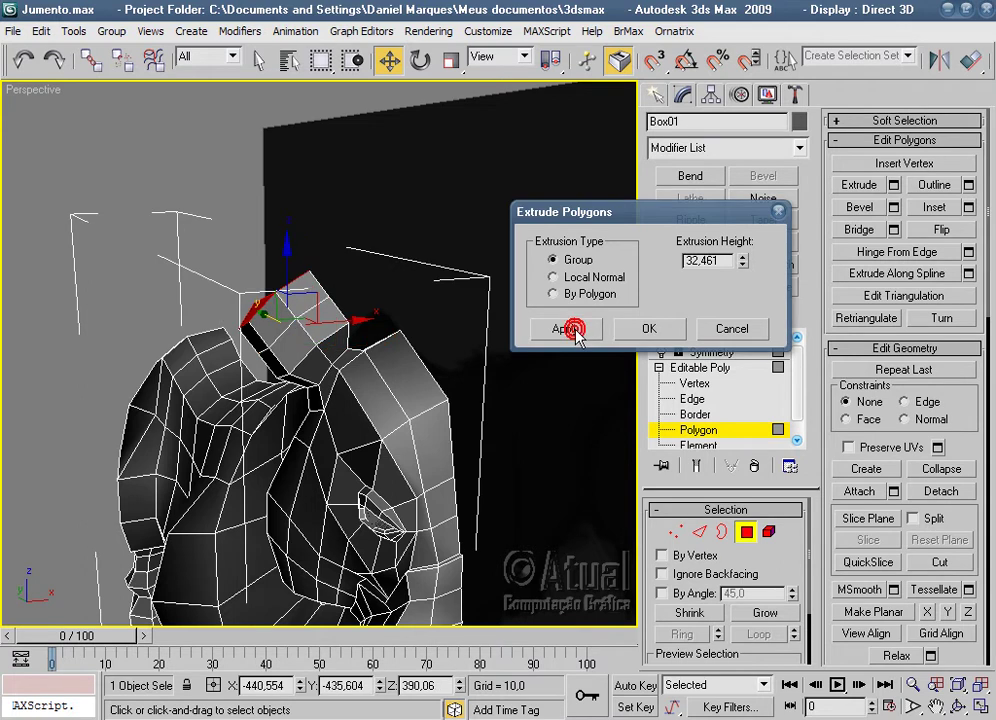
click(649, 329)
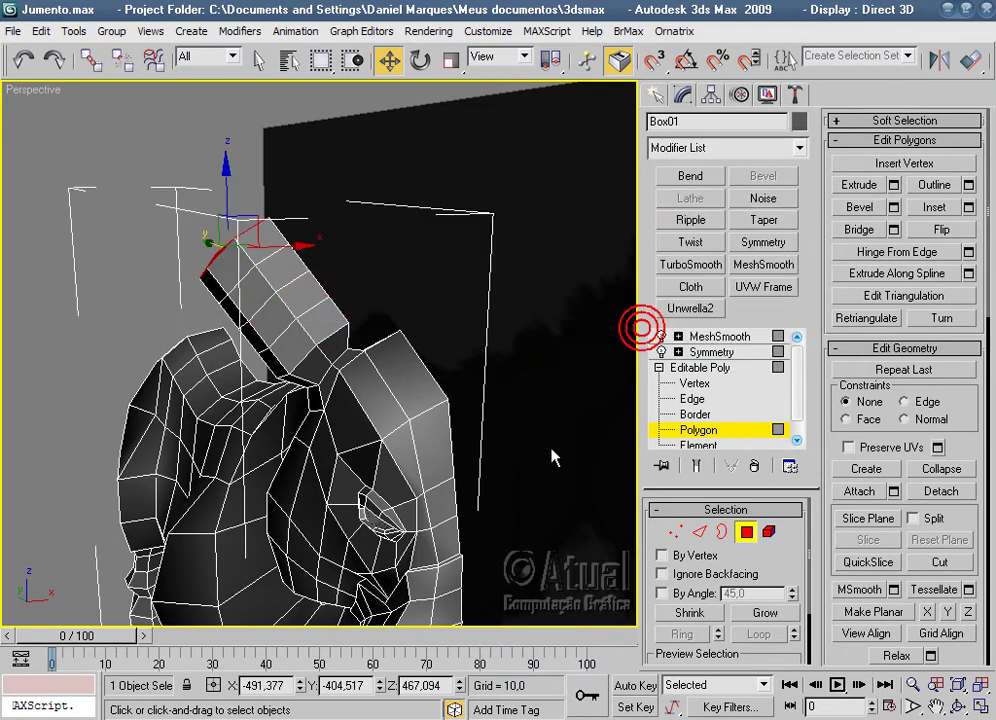
Zoom into the Left view with the reference photo and enter Vertex level.
key(l)
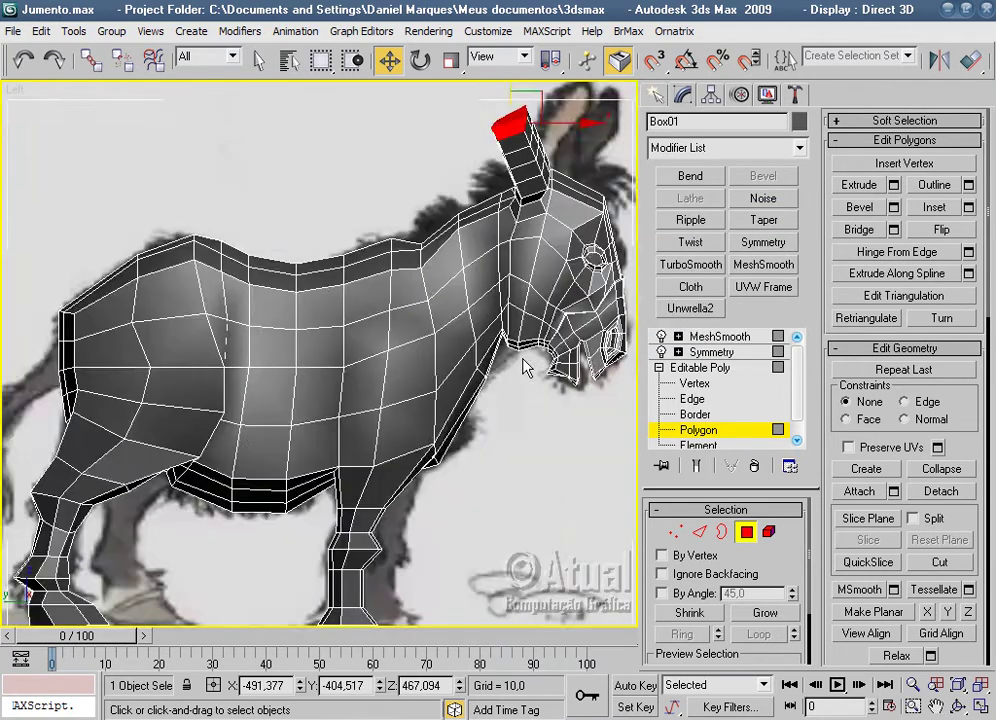
scroll(383, 551, up, 2)
scroll(355, 368, up, 1)
scroll(355, 368, up, 1)
scroll(355, 368, up, 1)
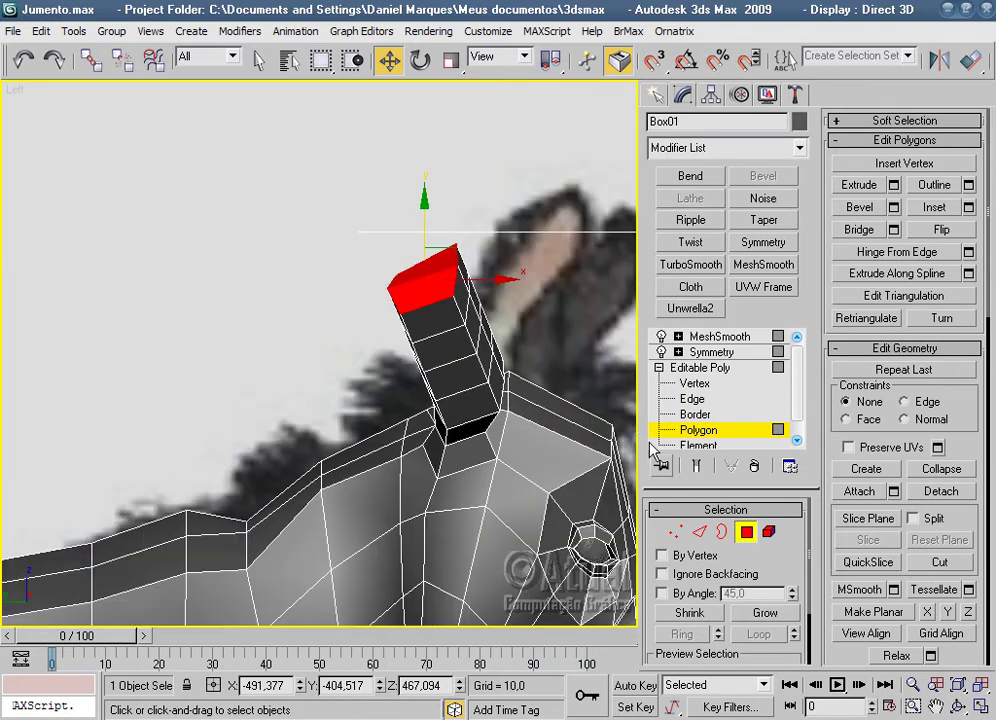
click(683, 535)
scroll(512, 522, up, 2)
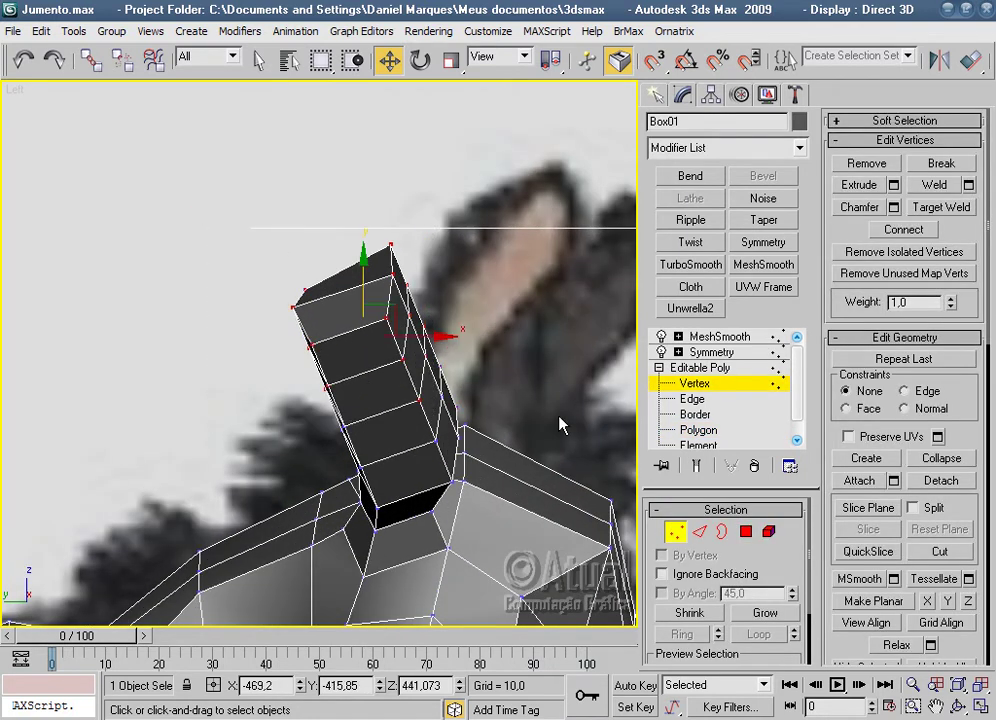
Inspect the ear column in perspective, then move its top vertices up and right.
key(p)
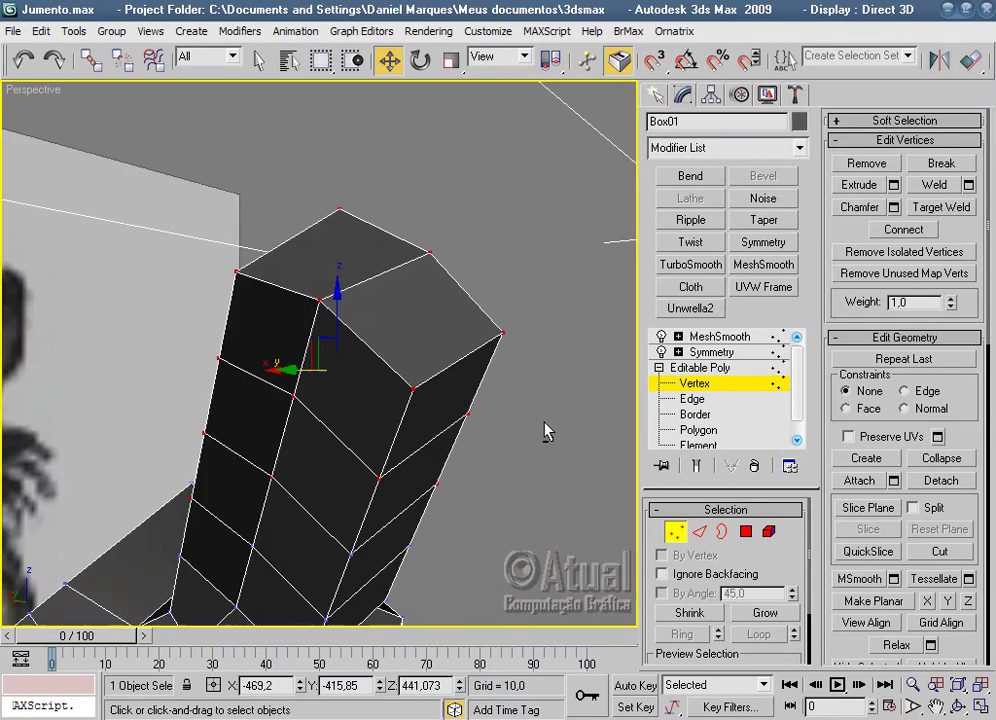
alt+middle_drag(389, 493, 272, 450)
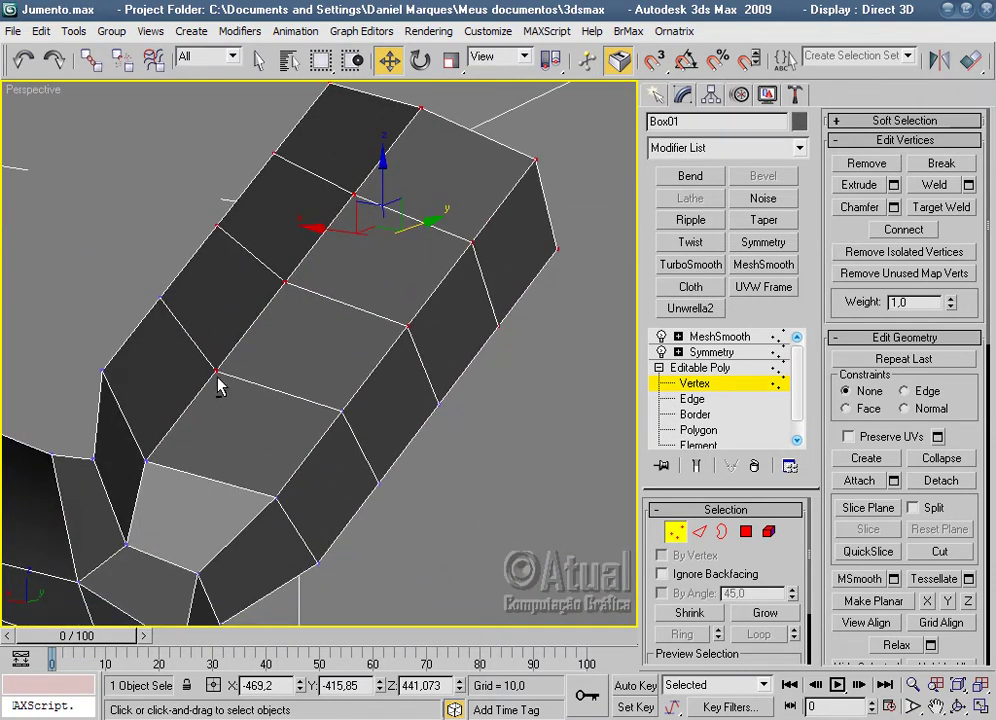
alt+middle_drag(351, 413, 397, 370)
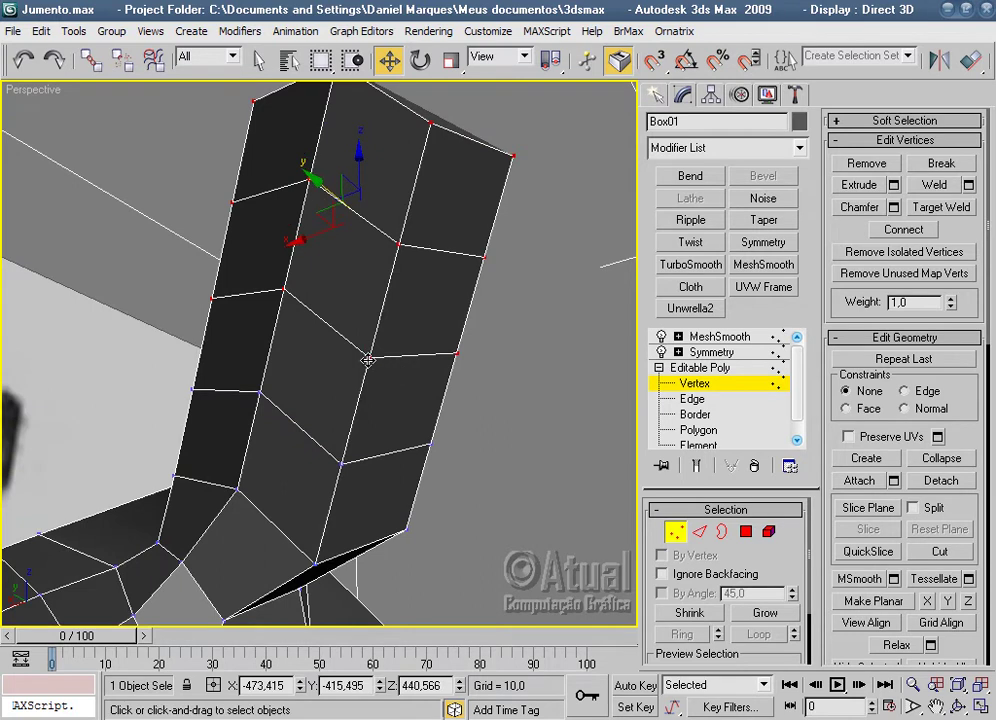
mouse_move(507, 429)
alt+middle_down()
mouse_move(333, 462)
mouse_move(222, 510)
mouse_move(427, 477)
mouse_move(378, 493)
mouse_move(400, 473)
mouse_move(478, 306)
alt+middle_up()
key(l)
scroll(478, 306, down, 2)
drag(352, 314, 366, 318)
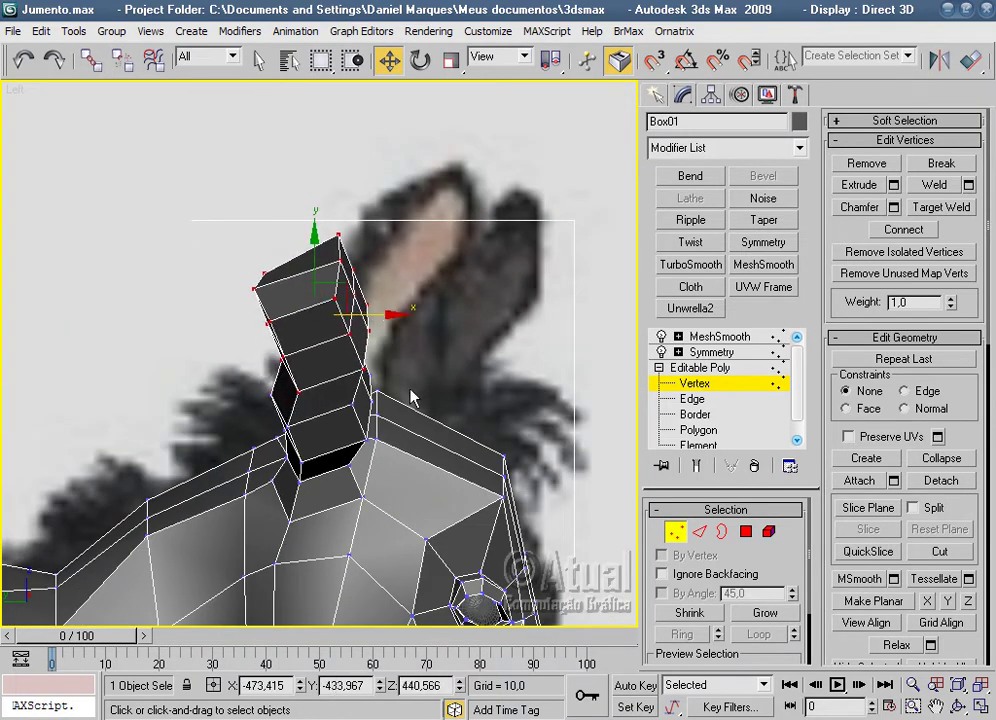
Shift the ear's top vertices right along X and add a lower ear vertex.
key(p)
key(z)
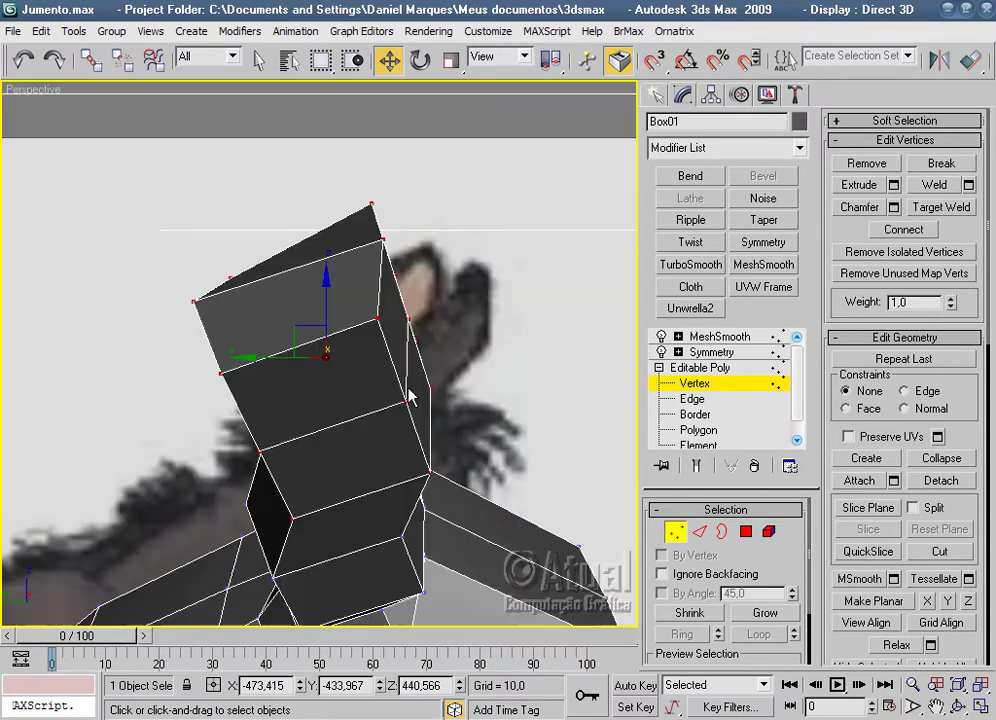
alt+middle_drag(503, 360, 465, 505)
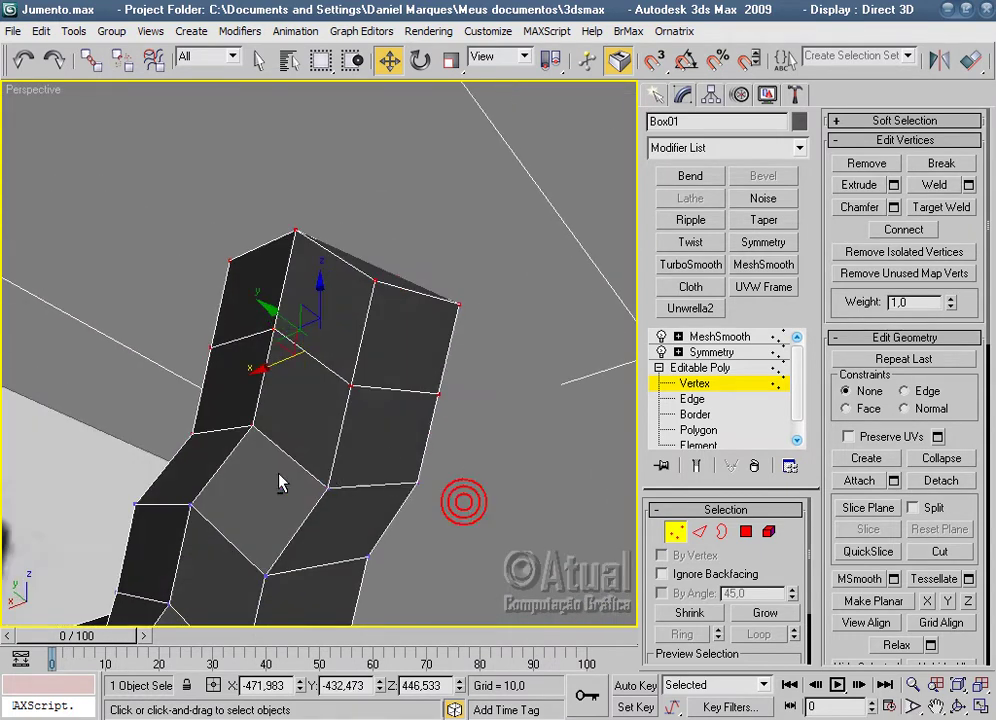
alt+middle_drag(160, 415, 456, 425)
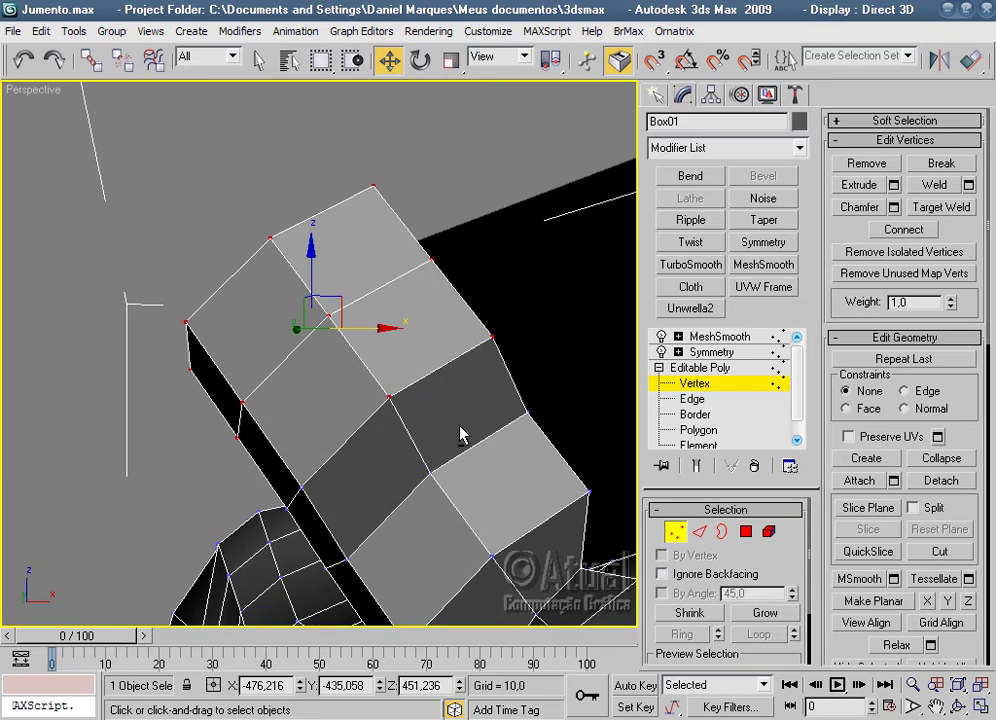
mouse_move(477, 322)
alt+middle_down()
mouse_move(582, 451)
mouse_move(518, 410)
mouse_move(457, 258)
mouse_move(368, 310)
alt+middle_up()
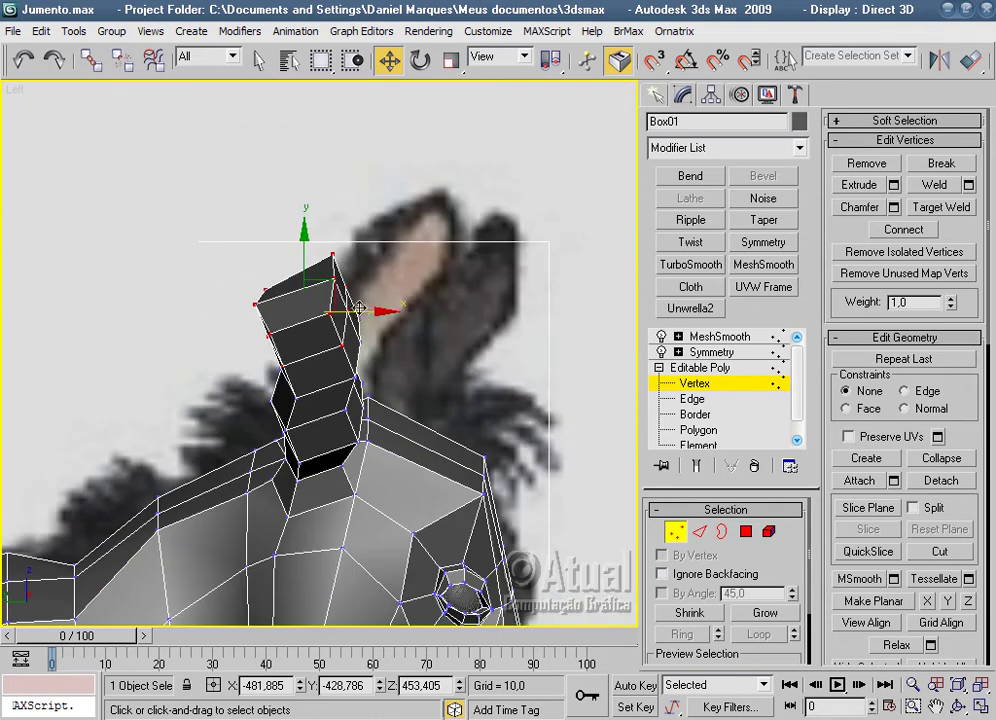
drag(359, 313, 425, 381)
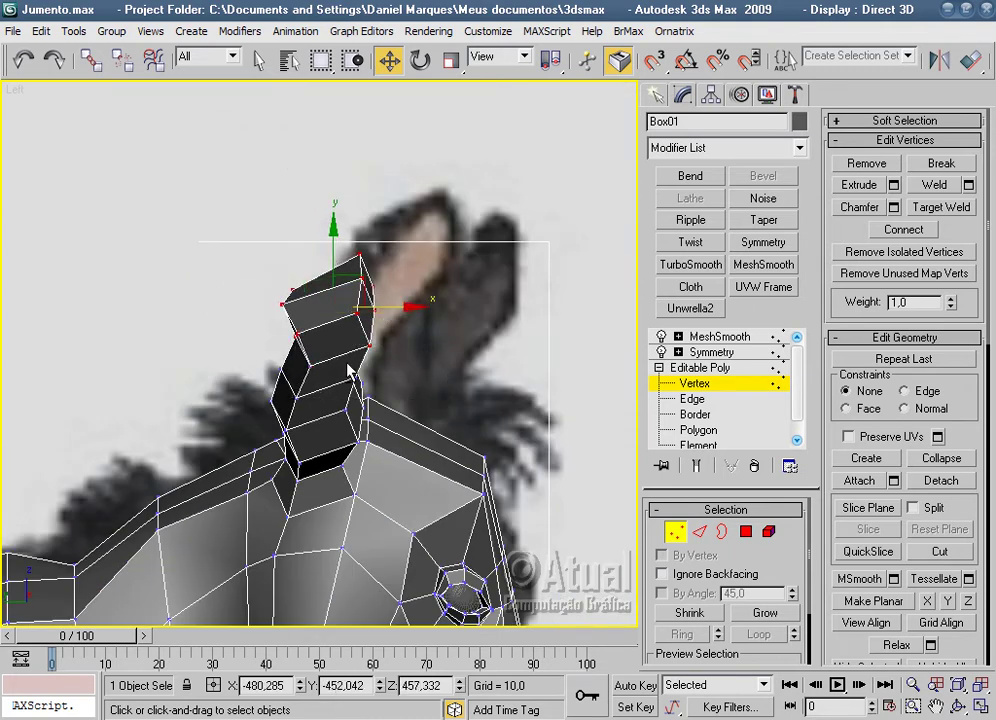
mouse_move(352, 345)
alt+middle_down()
mouse_move(373, 396)
mouse_move(380, 378)
mouse_move(456, 356)
mouse_move(418, 400)
mouse_move(429, 473)
mouse_move(376, 480)
mouse_move(411, 373)
mouse_move(310, 337)
alt+middle_up()
key(p)
ctrl+click(429, 464)
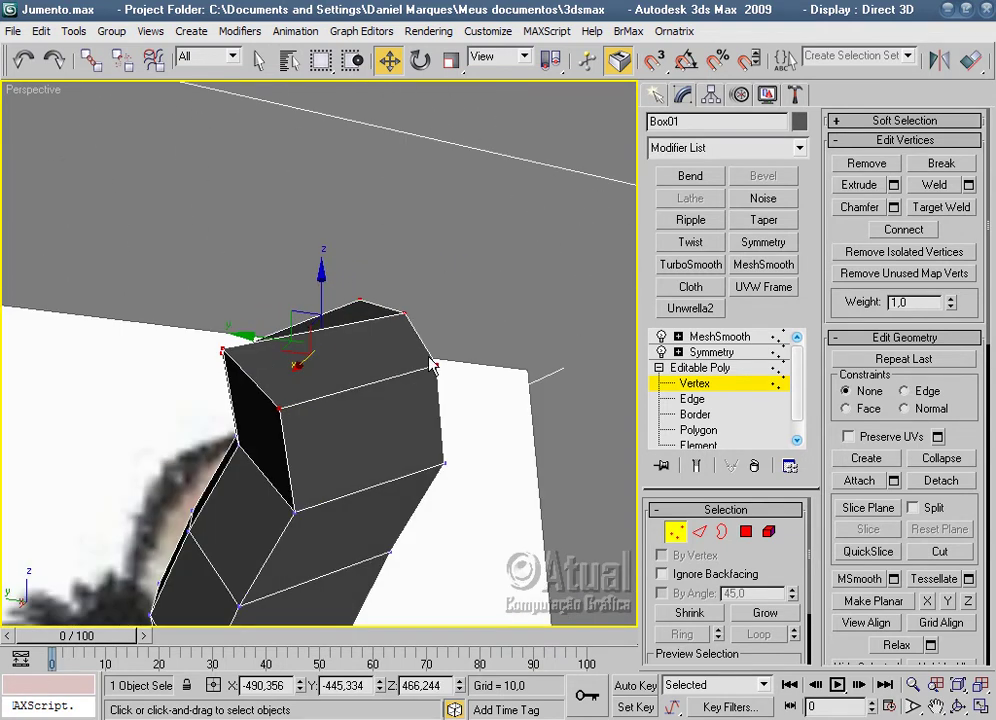
Shift and tilt the top ear vertices to match the photo, then preview another tip extrusion.
key(l)
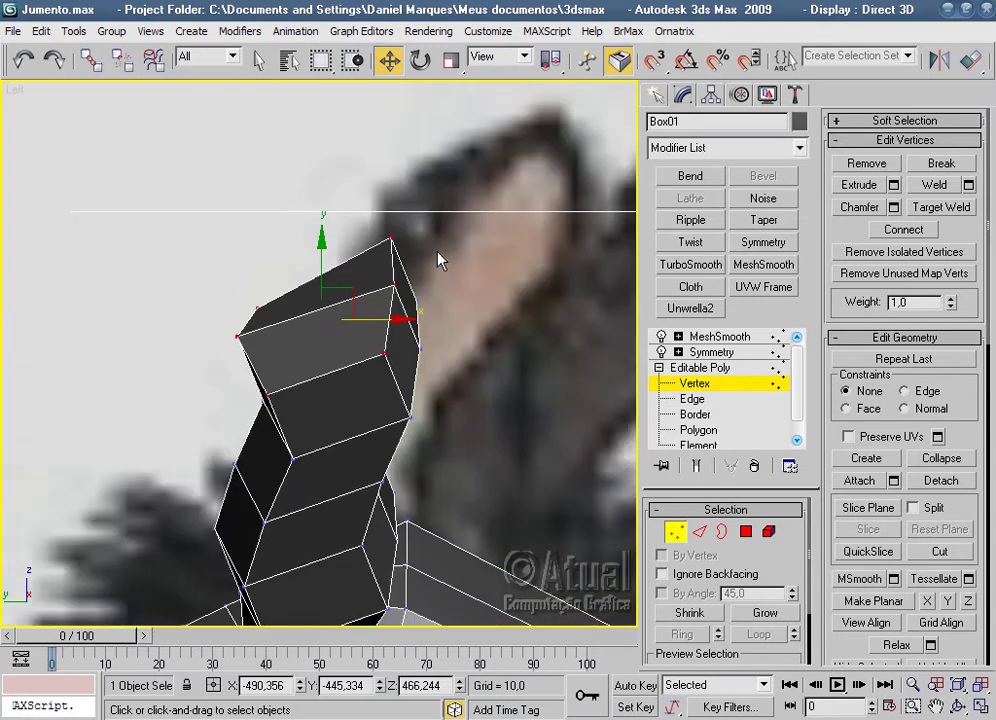
mouse_move(367, 341)
mouse_down()
mouse_move(406, 337)
mouse_move(411, 302)
mouse_move(421, 311)
mouse_move(446, 92)
mouse_up()
click(421, 60)
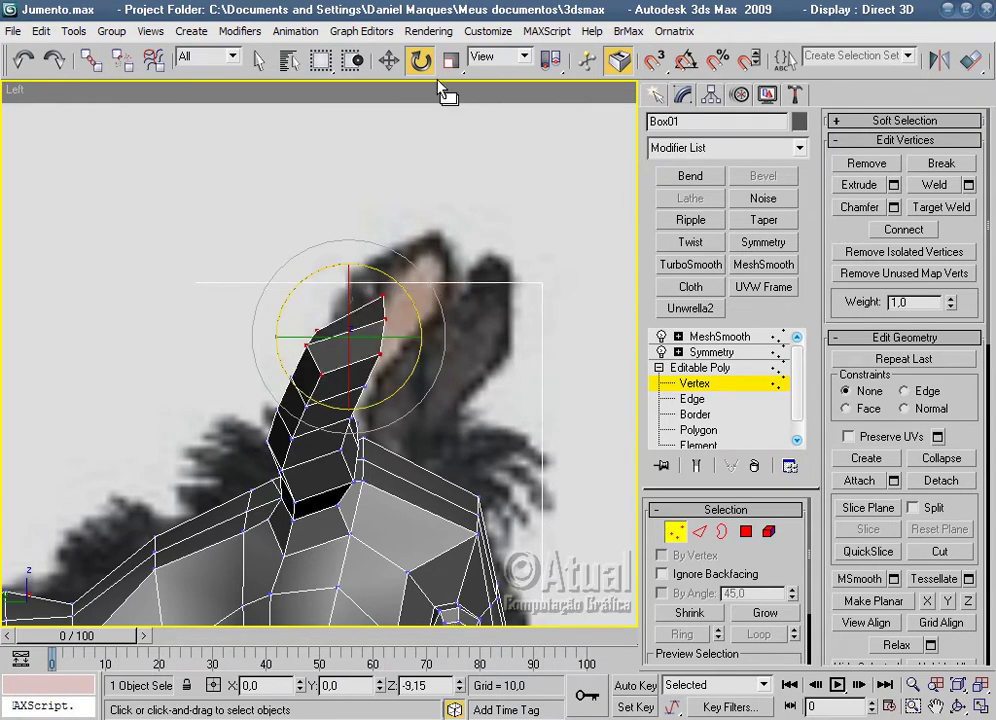
click(389, 61)
drag(413, 342, 421, 342)
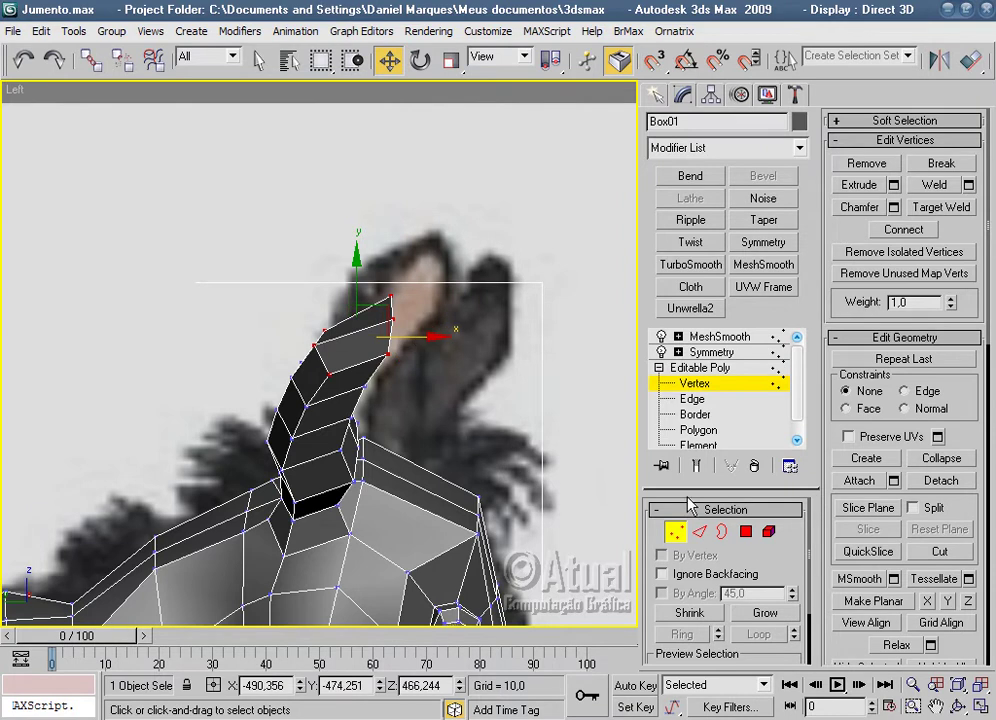
click(748, 533)
click(893, 185)
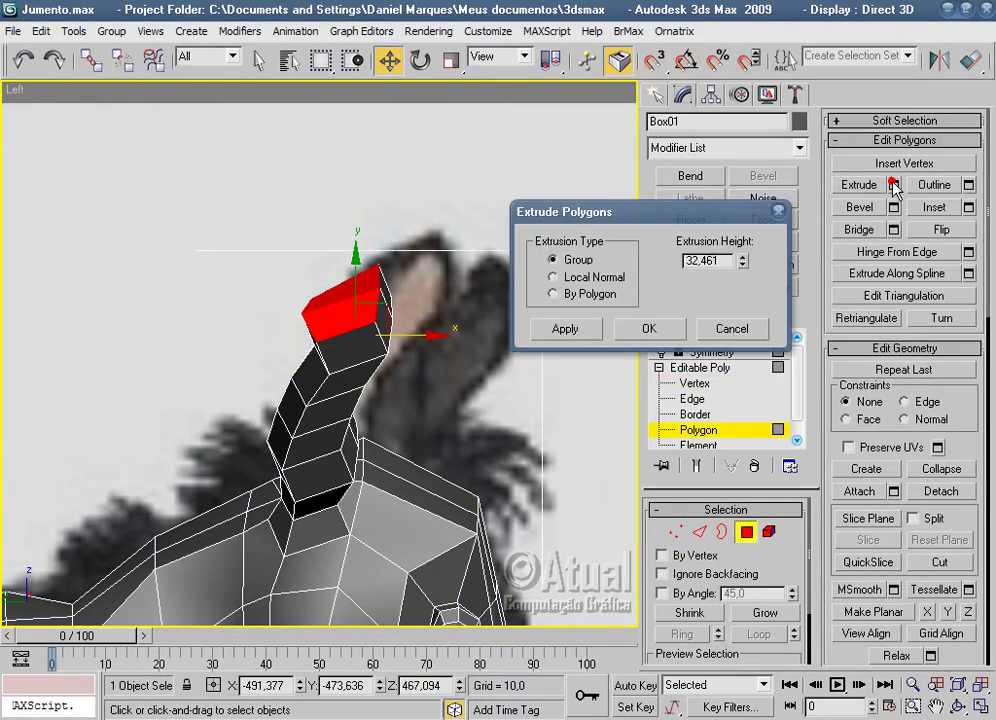
Commit the ear-tip extrusion and shift the new tip polygon right along X.
click(651, 330)
drag(405, 305, 451, 307)
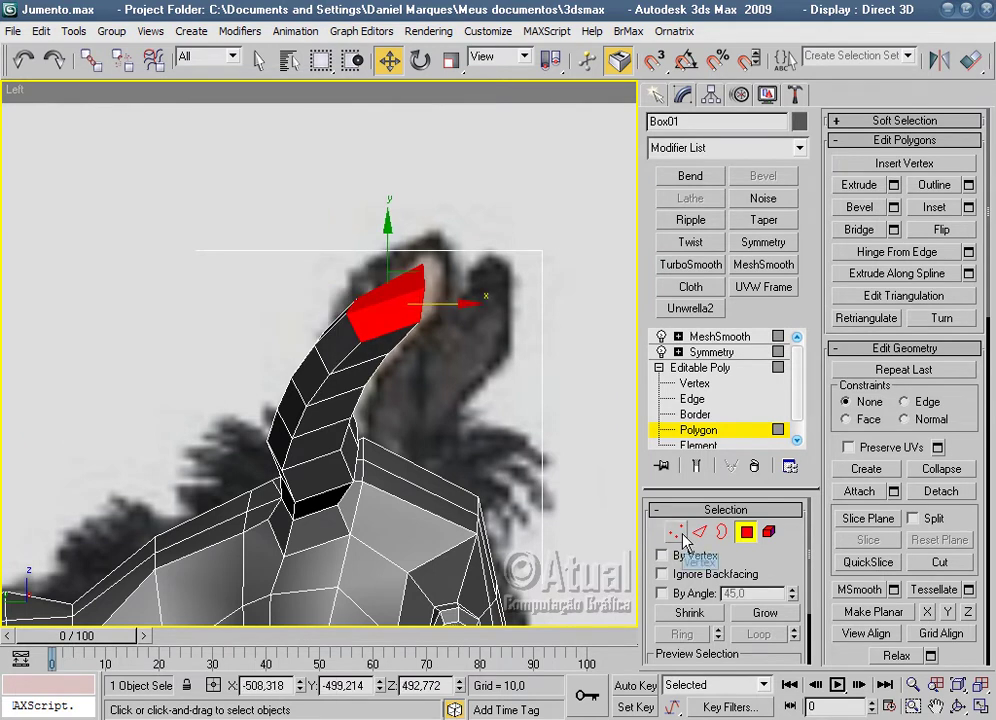
click(680, 533)
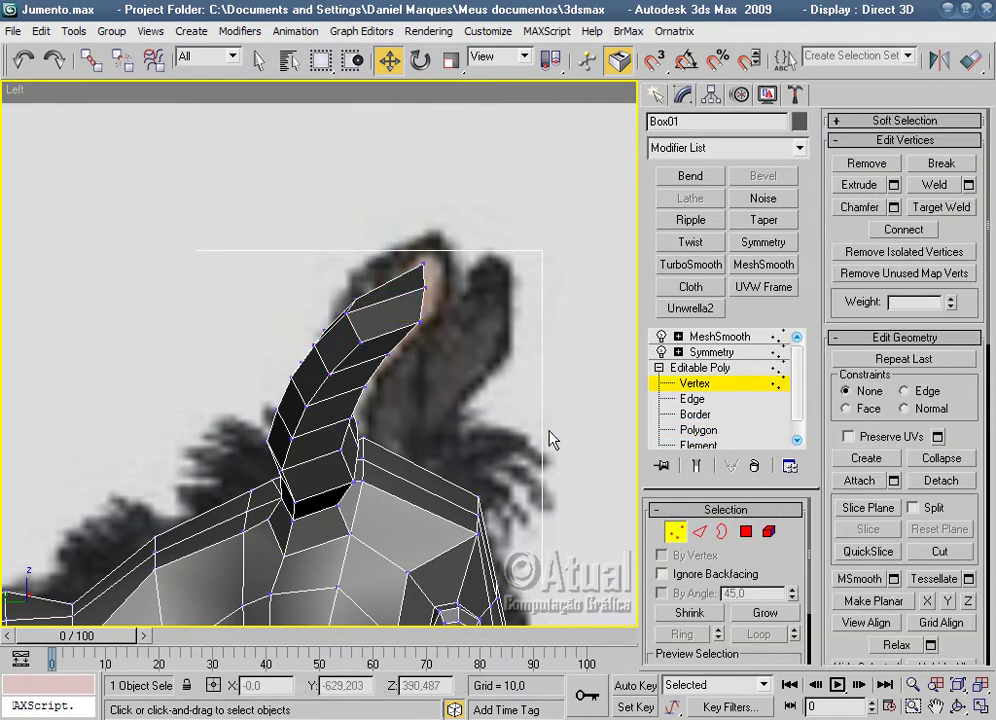
Select the top vertices of the ear in perspective.
key(p)
key(z)
mouse_move(549, 438)
alt+middle_down()
mouse_move(362, 460)
mouse_move(368, 426)
alt+middle_up()
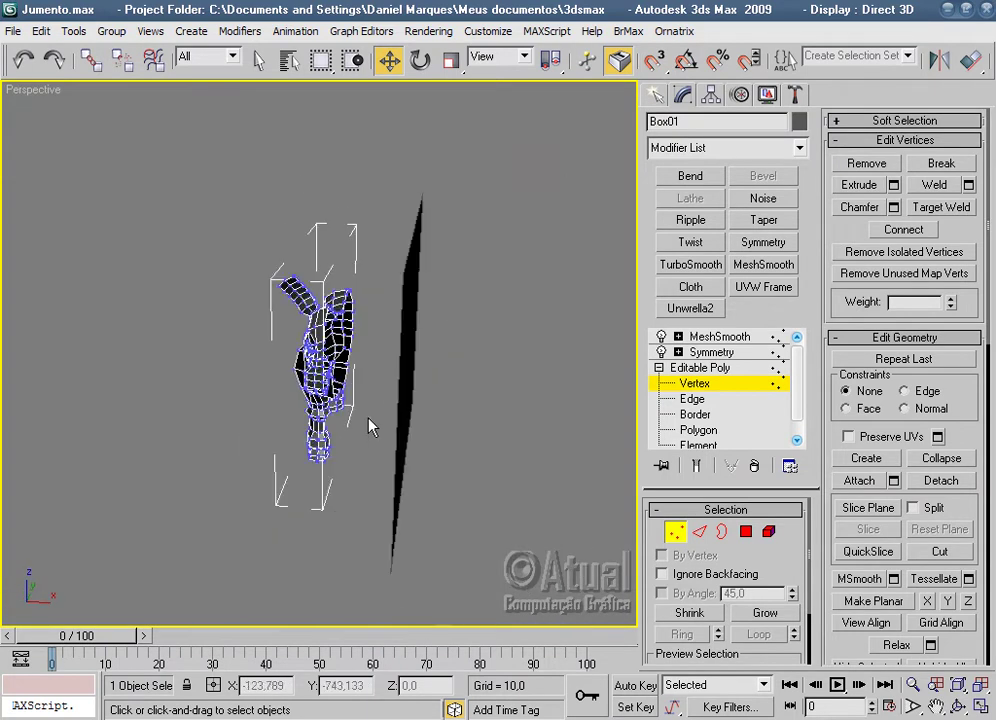
mouse_move(436, 408)
alt+middle_down()
mouse_move(429, 429)
mouse_move(431, 349)
alt+middle_up()
scroll(431, 349, up, 5)
scroll(485, 593, down, 1)
scroll(476, 467, up, 3)
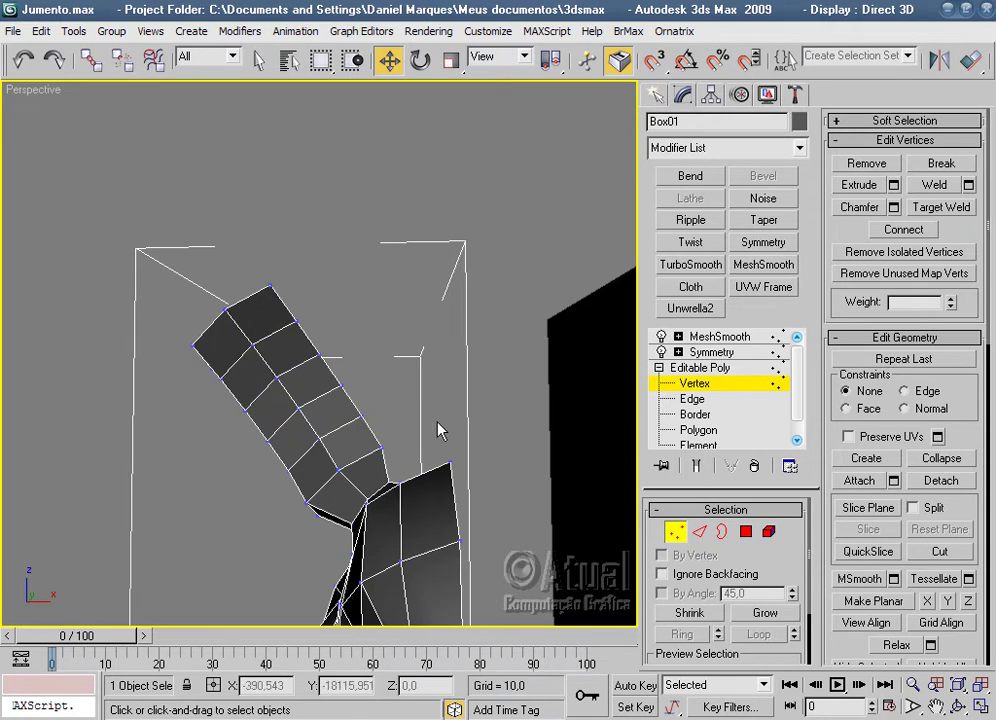
drag(342, 330, 165, 312)
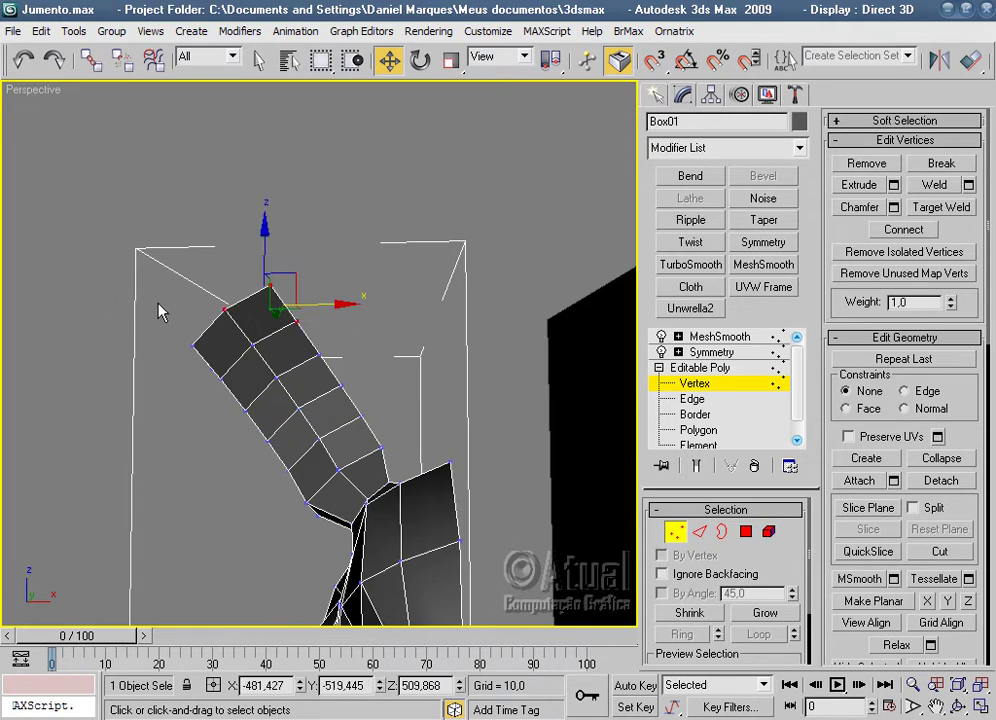
click(333, 337)
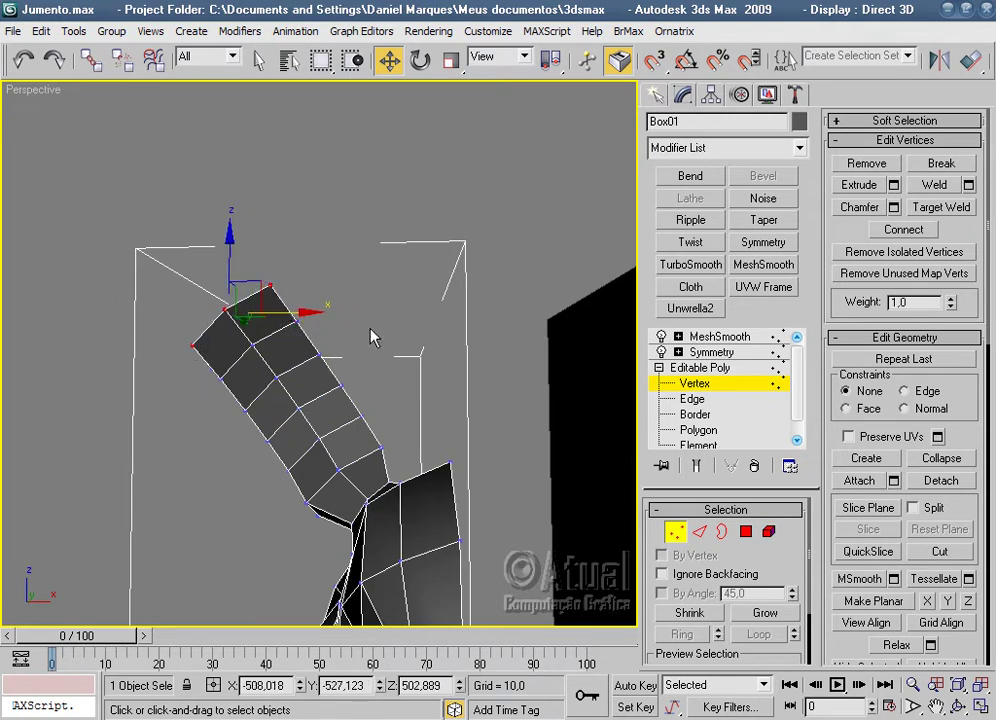
scroll(370, 336, up, 5)
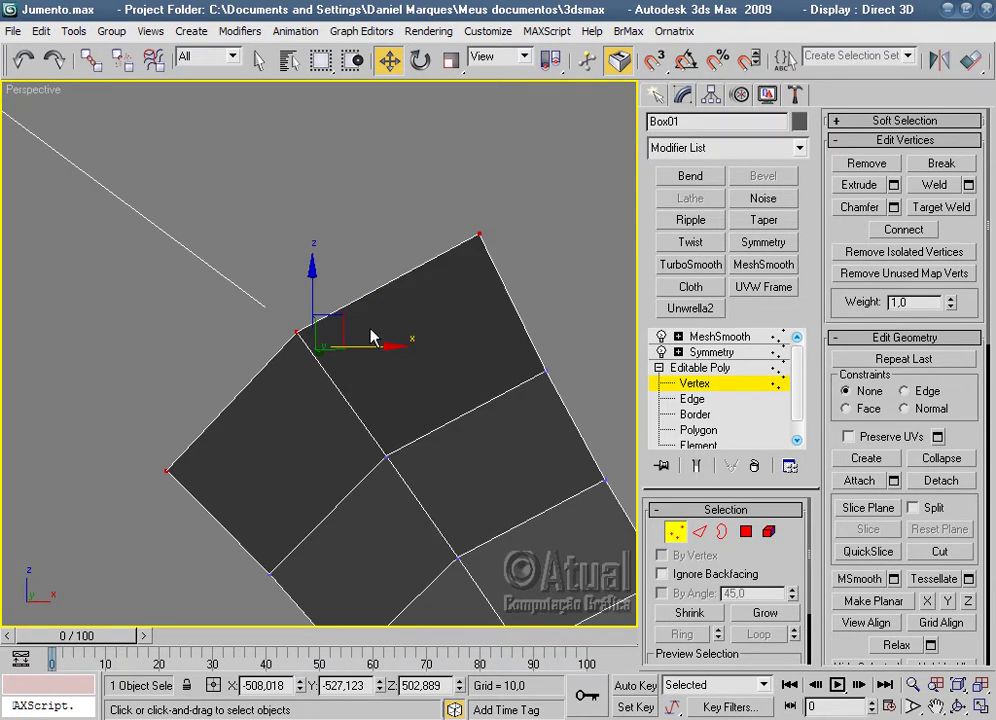
scroll(370, 336, down, 5)
Add three more ear vertices to the selection.
key(u)
mouse_move(373, 451)
middle_down()
mouse_move(265, 405)
mouse_move(311, 360)
mouse_move(229, 494)
mouse_move(413, 338)
mouse_move(201, 678)
middle_up()
scroll(382, 373, up, 3)
middle_drag(382, 373, 313, 398)
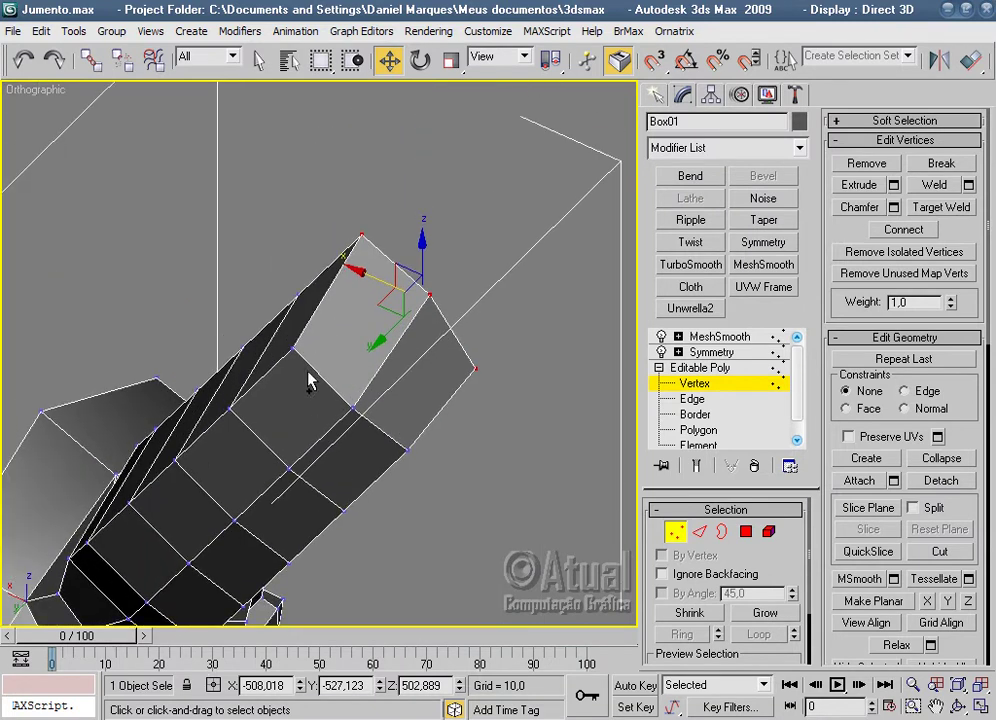
ctrl+click(294, 349)
ctrl+click(353, 409)
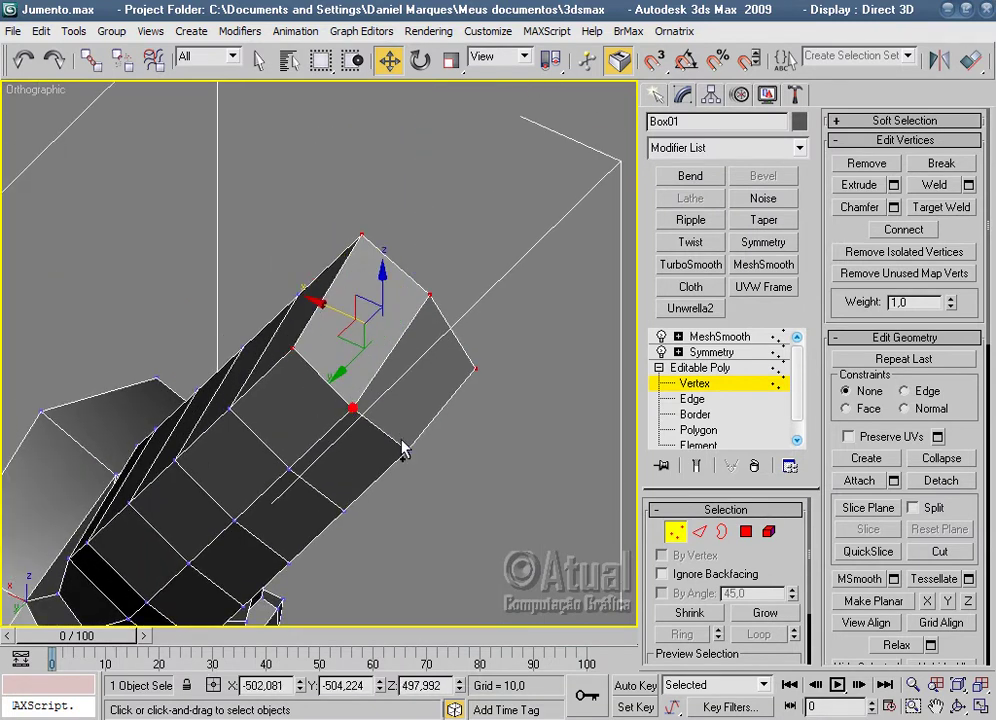
ctrl+click(407, 445)
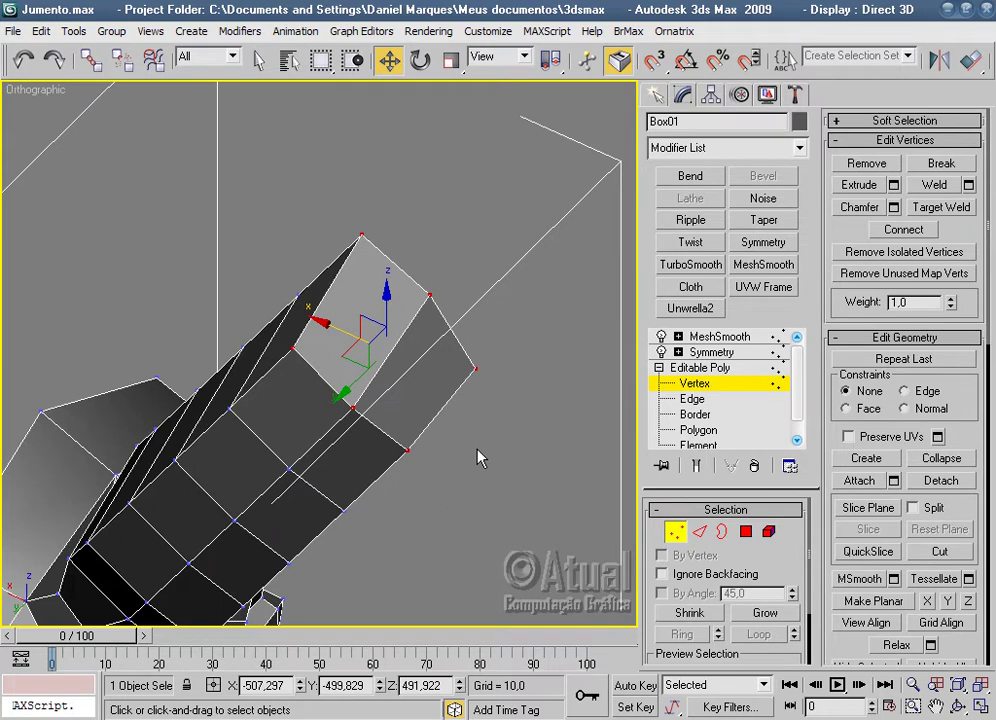
Scale the selected ear vertices to 85% on X to narrow the tip.
key(p)
mouse_move(487, 460)
alt+middle_down()
mouse_move(364, 480)
mouse_move(461, 197)
alt+middle_up()
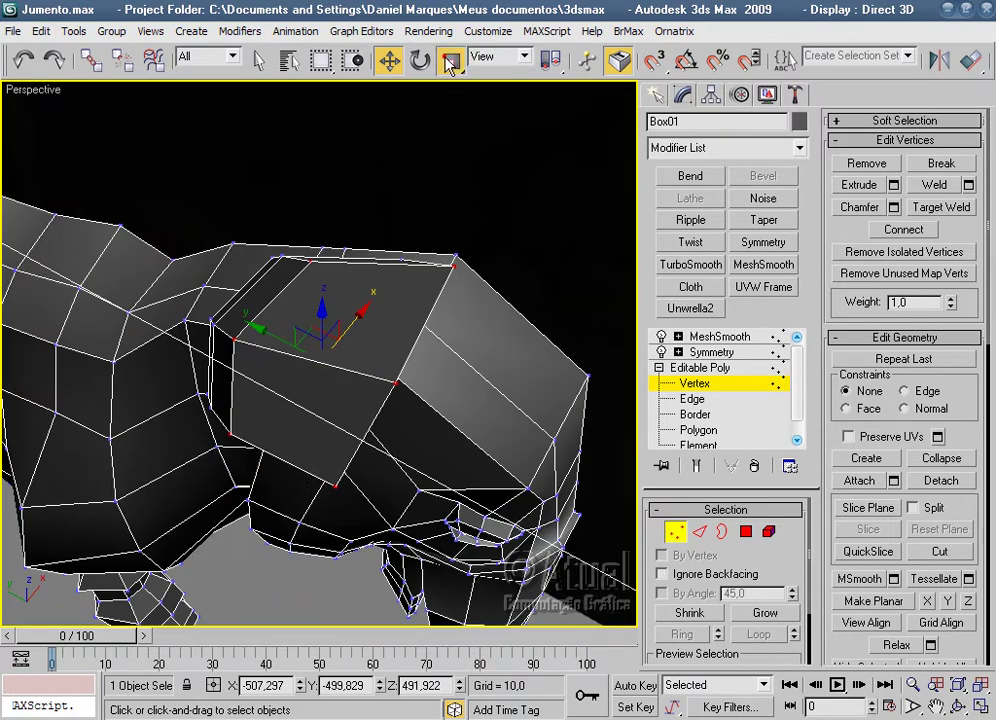
click(450, 62)
alt+middle_drag(438, 416, 373, 456)
drag(241, 406, 349, 410)
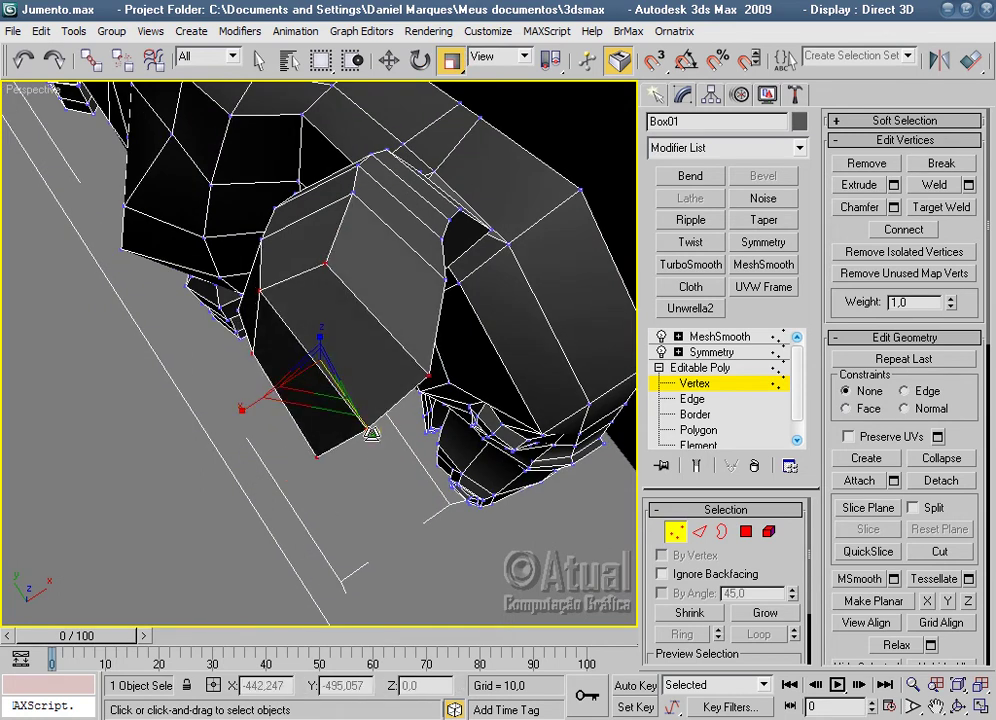
drag(372, 432, 350, 405)
drag(248, 406, 260, 402)
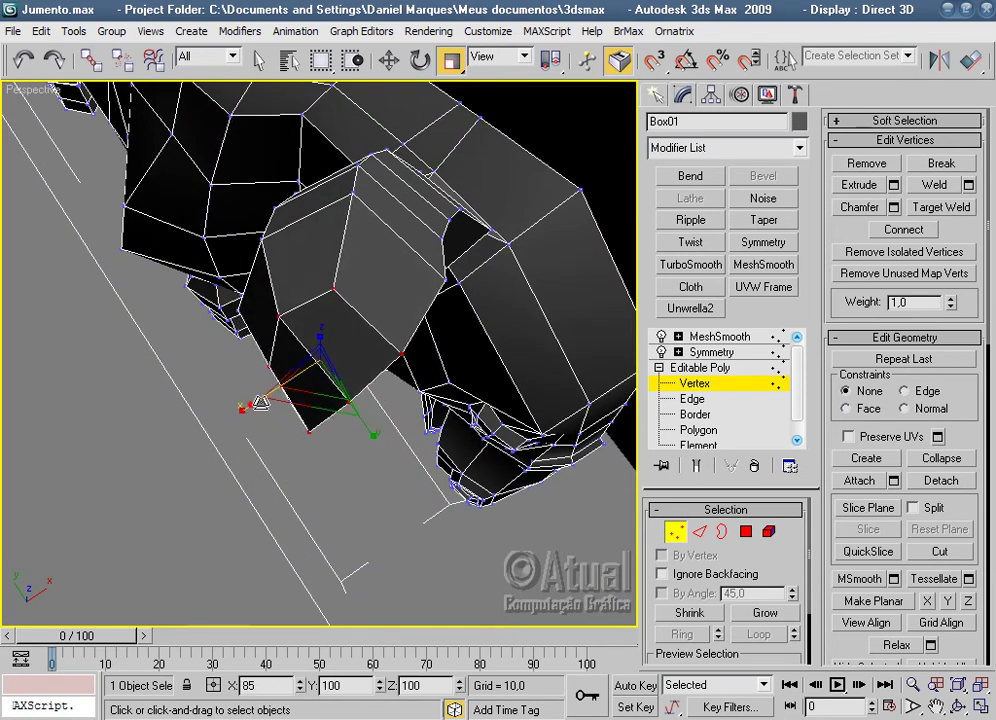
mouse_move(260, 402)
alt+middle_down()
mouse_move(397, 210)
mouse_move(362, 240)
mouse_move(467, 416)
mouse_move(587, 467)
alt+middle_up()
scroll(397, 210, down, 3)
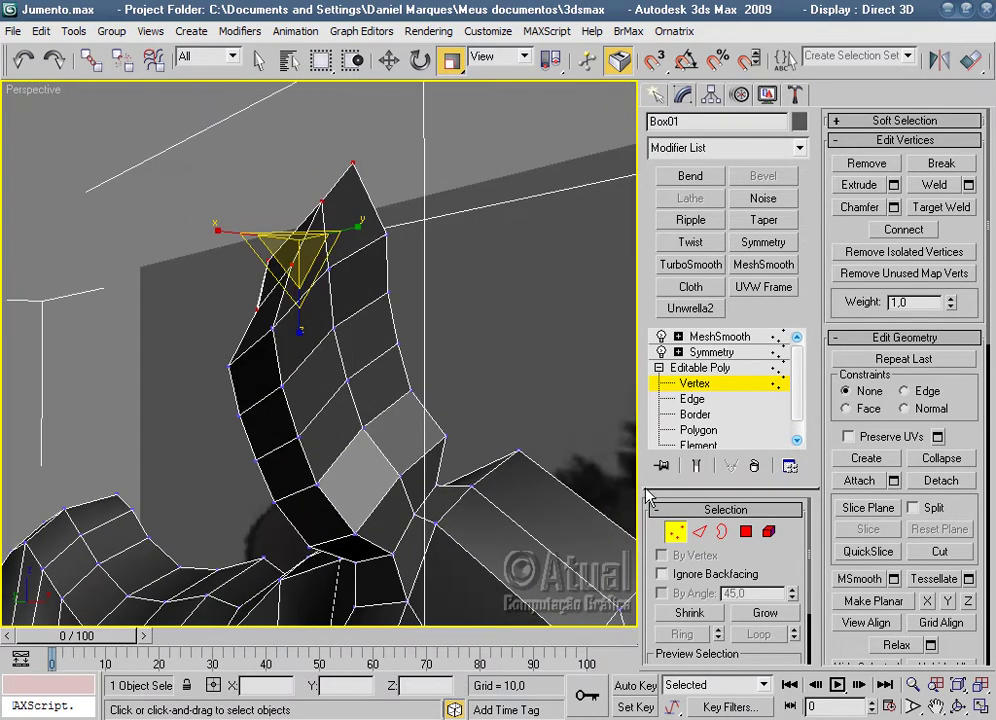
Select polygons up the ear, clear the selection, and show the MeshSmooth result.
click(746, 532)
click(328, 425)
ctrl+click(365, 335)
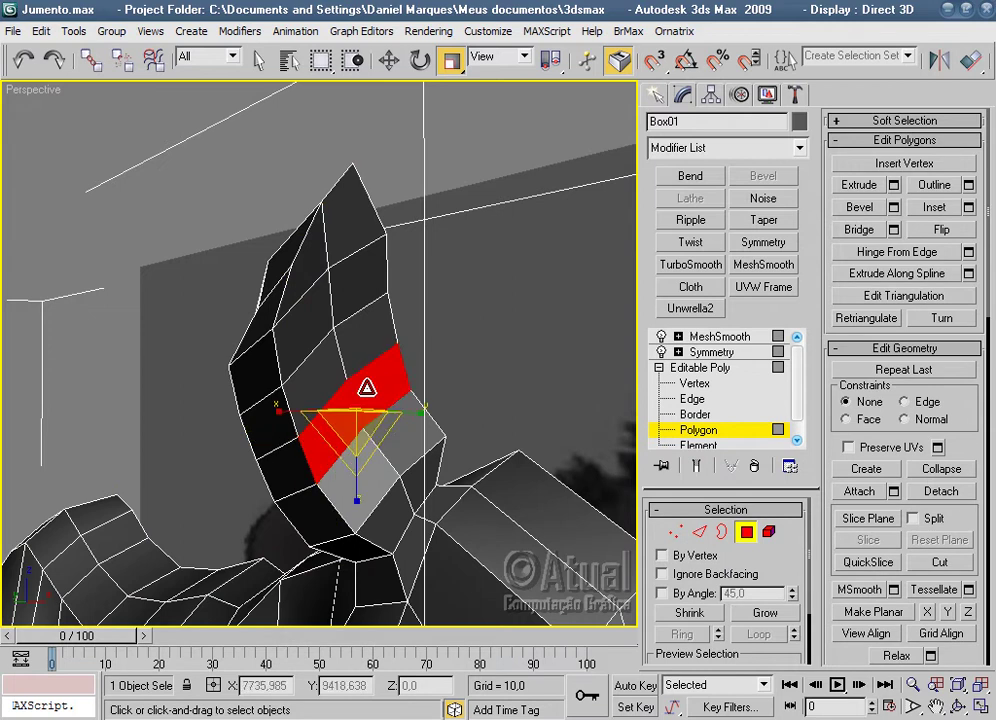
ctrl+click(313, 368)
ctrl+click(347, 289)
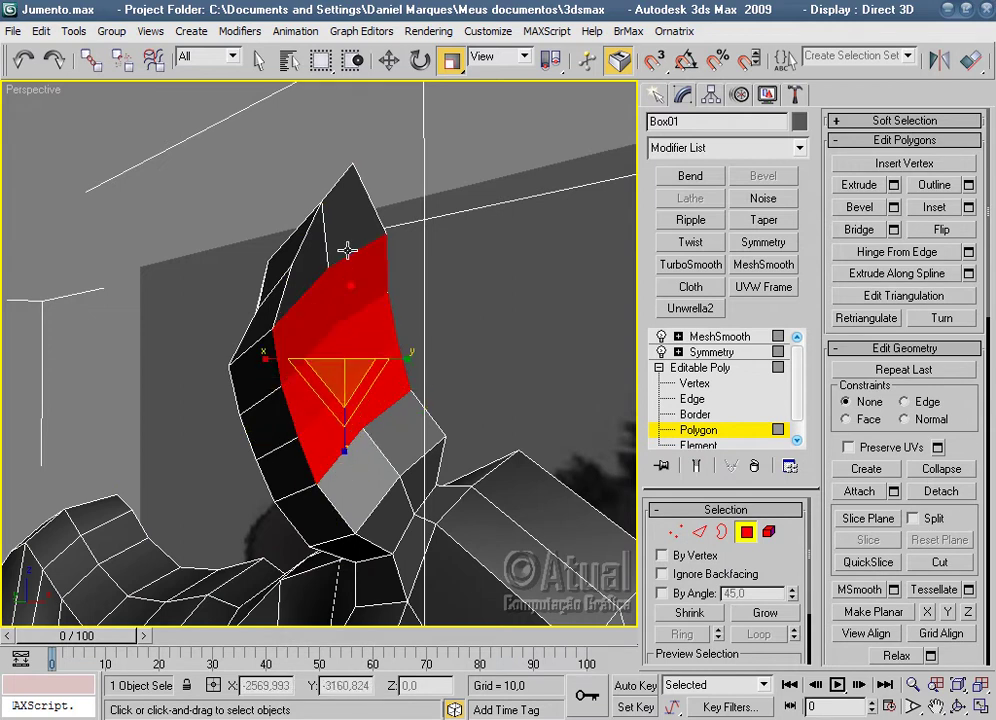
ctrl+click(347, 250)
ctrl+click(307, 262)
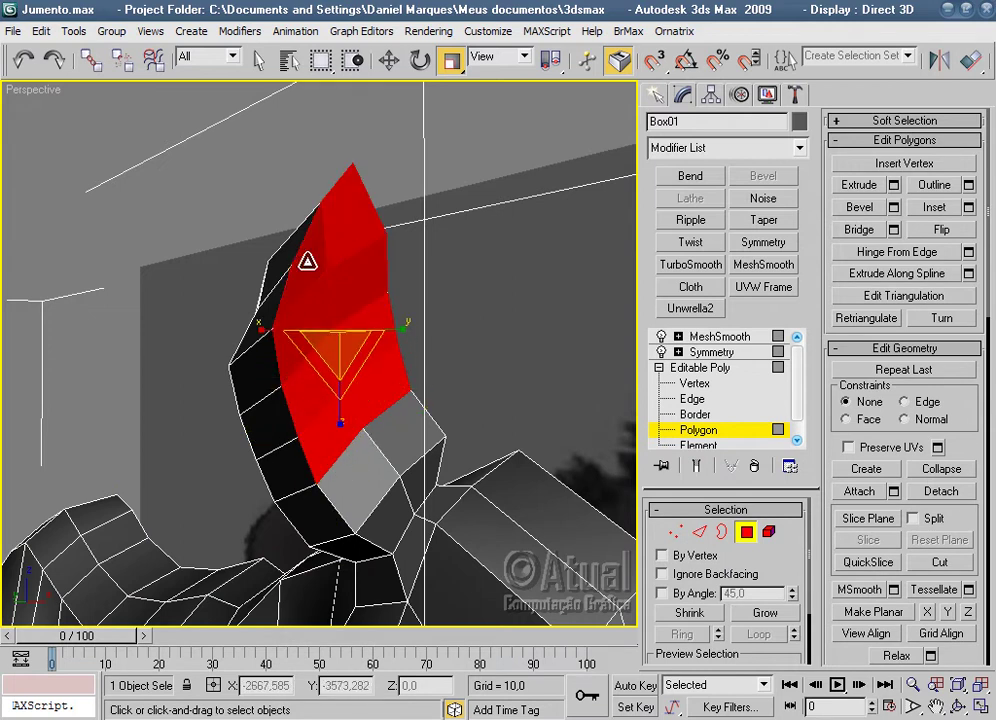
click(516, 349)
click(730, 338)
Reselect the donkey and delete a polygon at the ear base.
scroll(475, 197, down, 5)
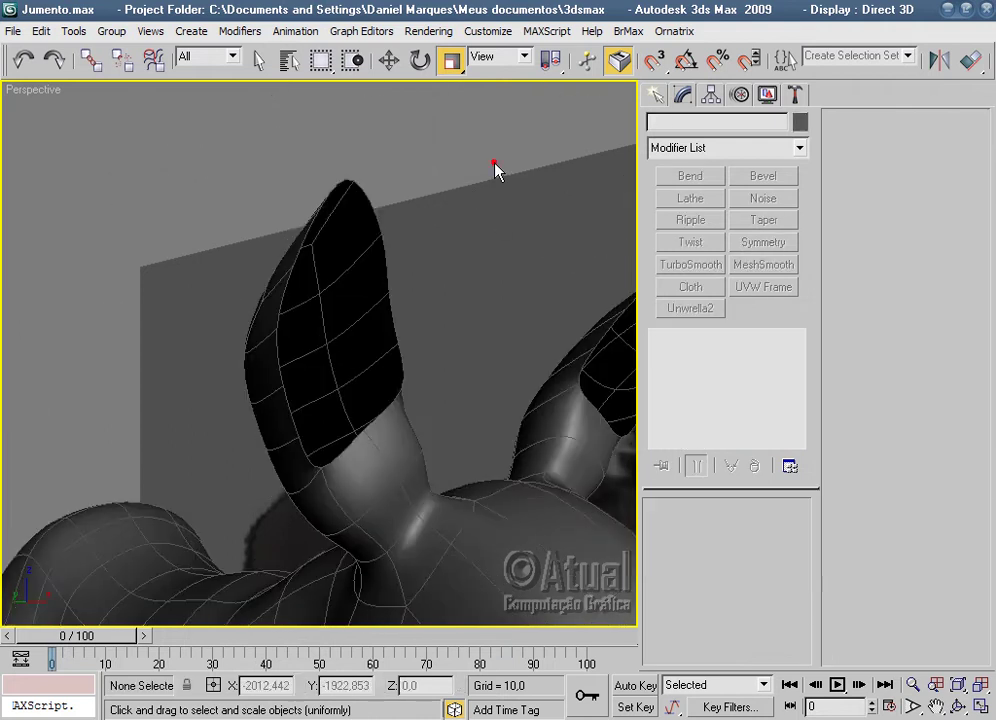
click(496, 167)
mouse_move(489, 389)
alt+middle_down()
mouse_move(427, 407)
mouse_move(320, 374)
mouse_move(276, 416)
mouse_move(567, 411)
mouse_move(405, 419)
alt+middle_up()
scroll(405, 419, up, 5)
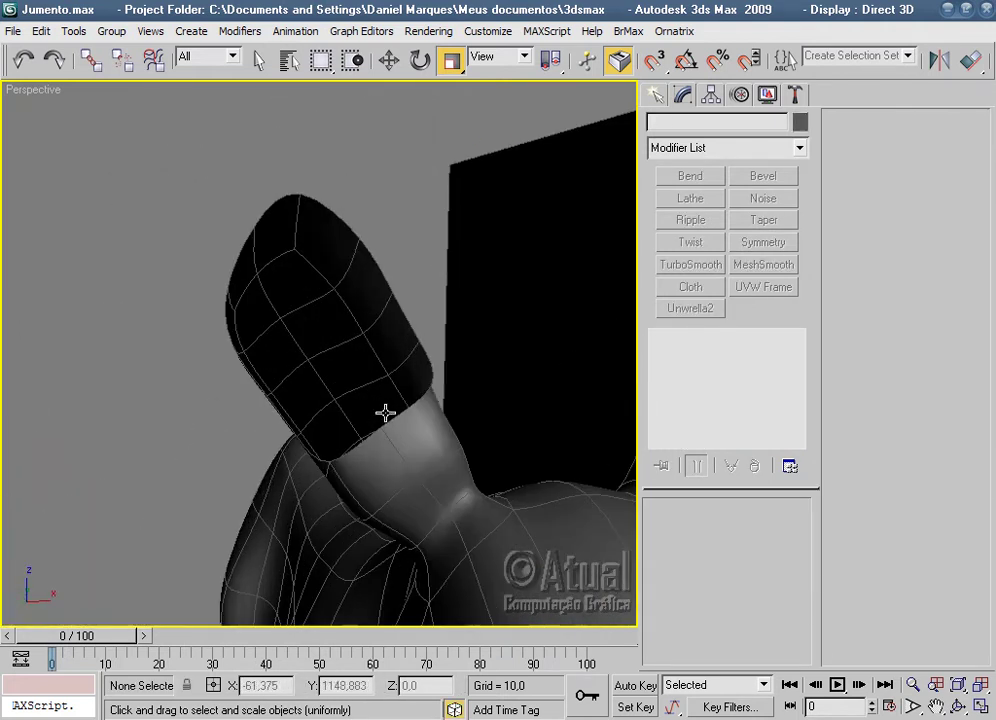
scroll(385, 413, up, 2)
click(389, 413)
click(707, 431)
click(393, 357)
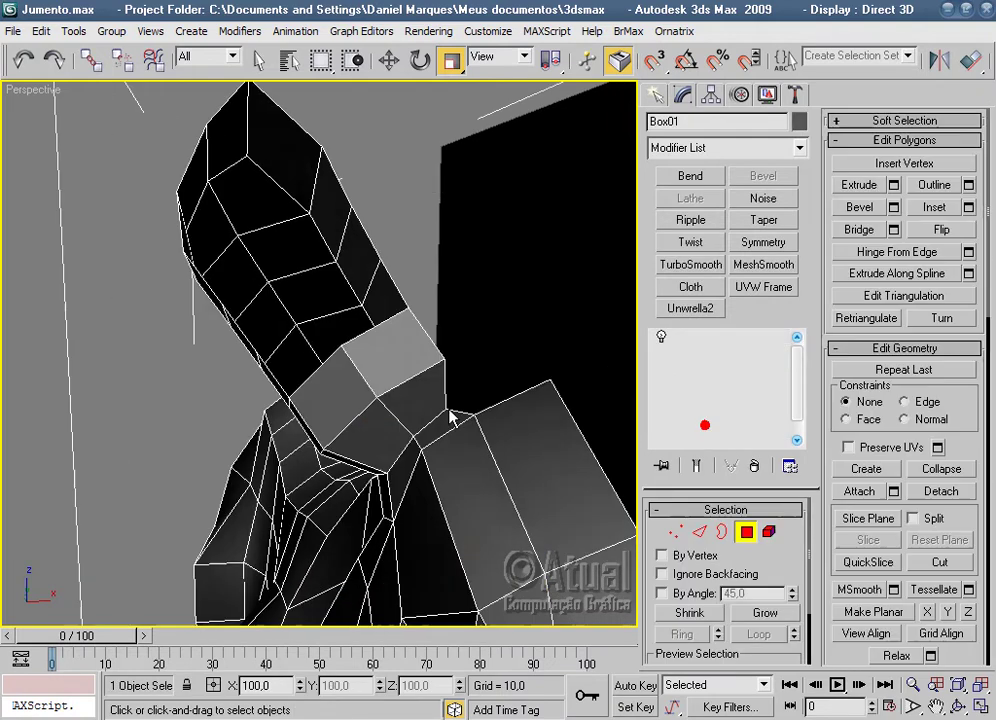
key(Delete)
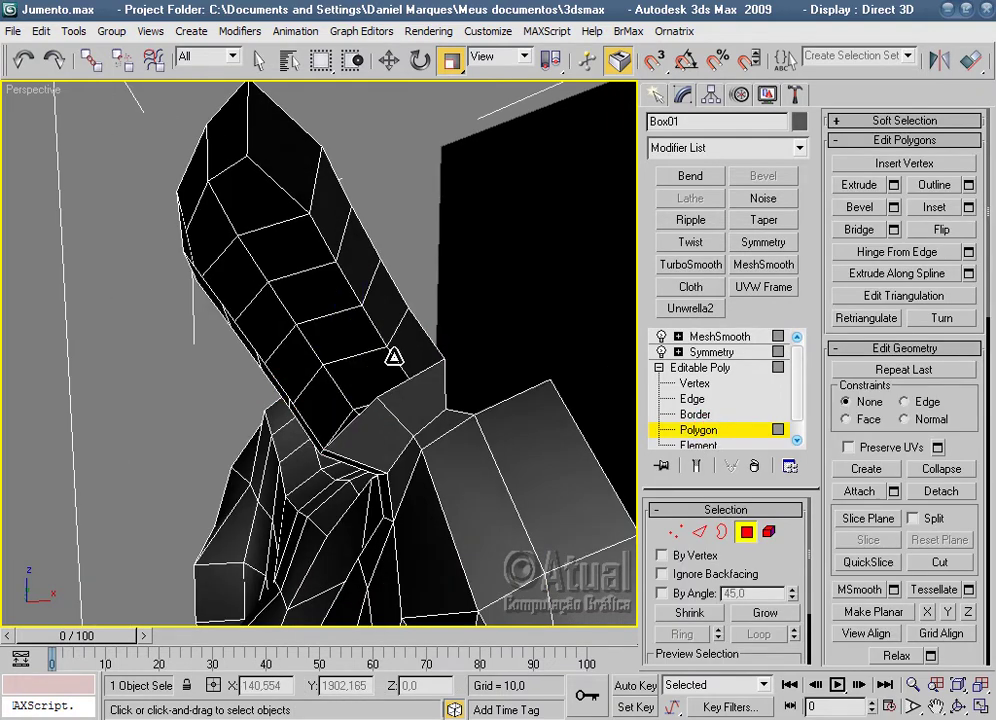
Move three ear-base vertices right and down, then pull the lower one slightly down.
mouse_move(403, 440)
alt+middle_down()
mouse_move(471, 391)
mouse_move(587, 400)
mouse_move(490, 452)
mouse_move(581, 426)
alt+middle_up()
click(676, 531)
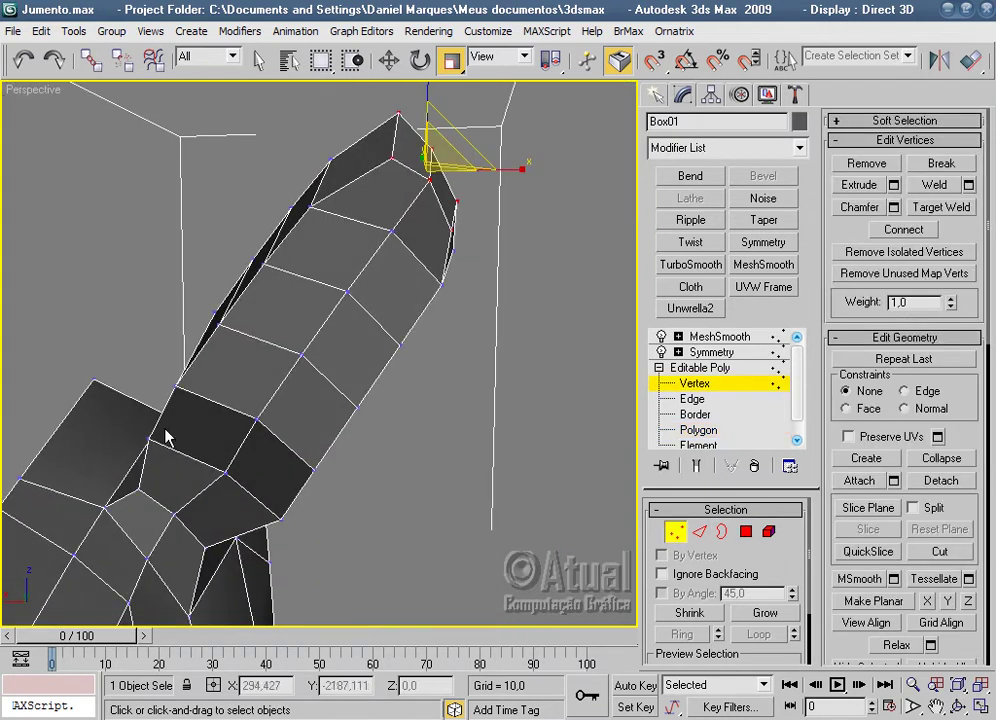
click(178, 389)
ctrl+click(150, 441)
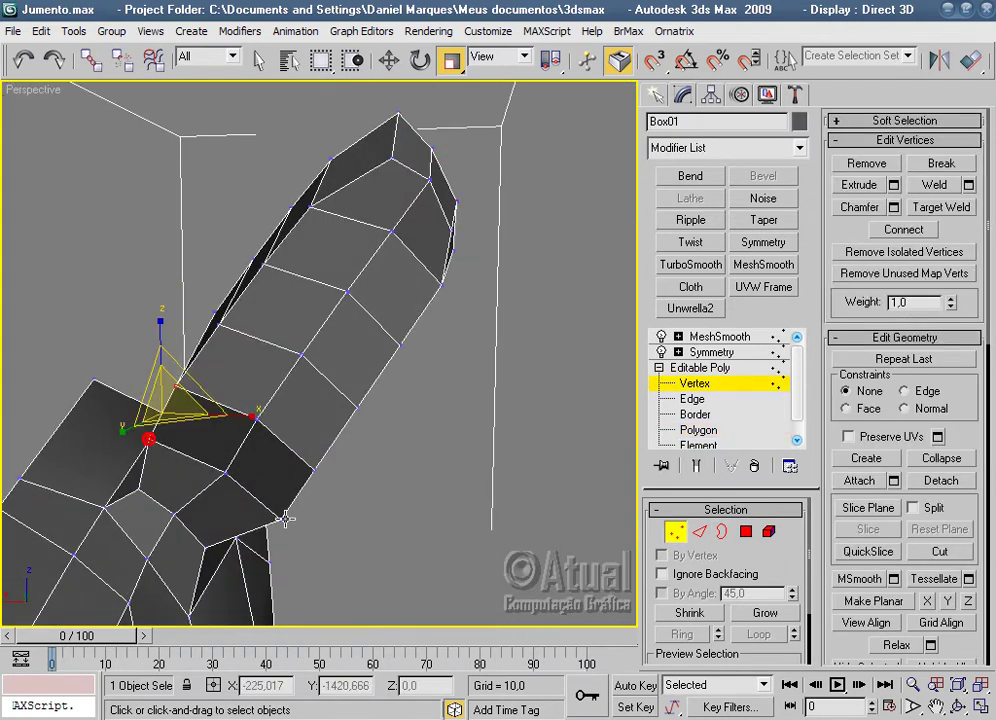
ctrl+click(277, 517)
drag(311, 469, 402, 478)
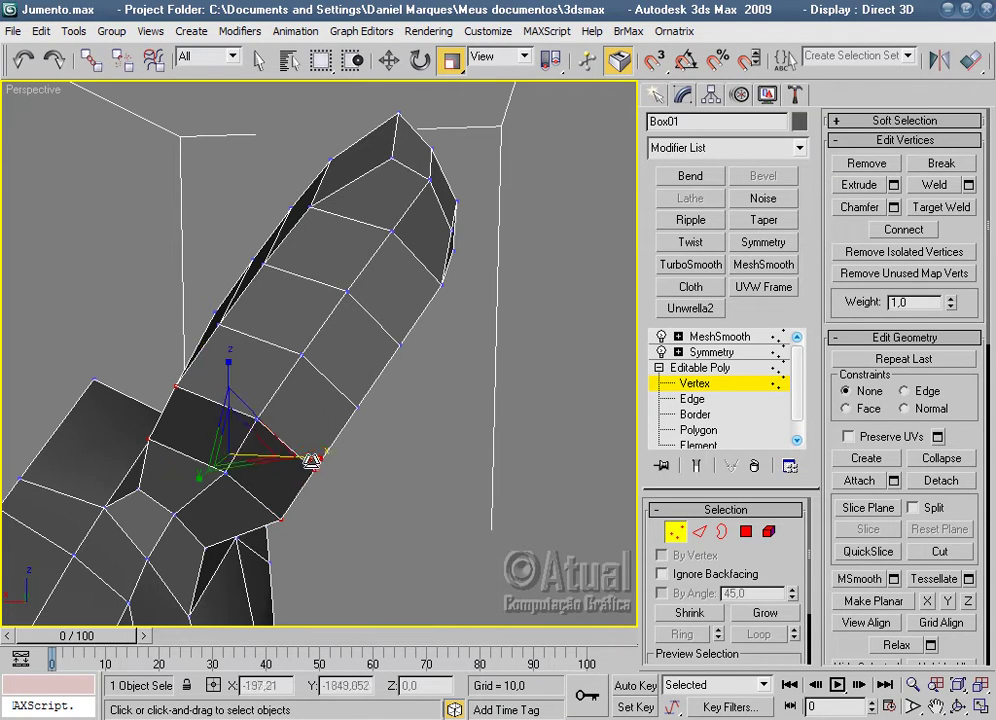
mouse_move(445, 460)
alt+middle_down()
mouse_move(411, 527)
mouse_move(283, 527)
alt+middle_up()
scroll(283, 527, up, 2)
scroll(283, 527, up, 2)
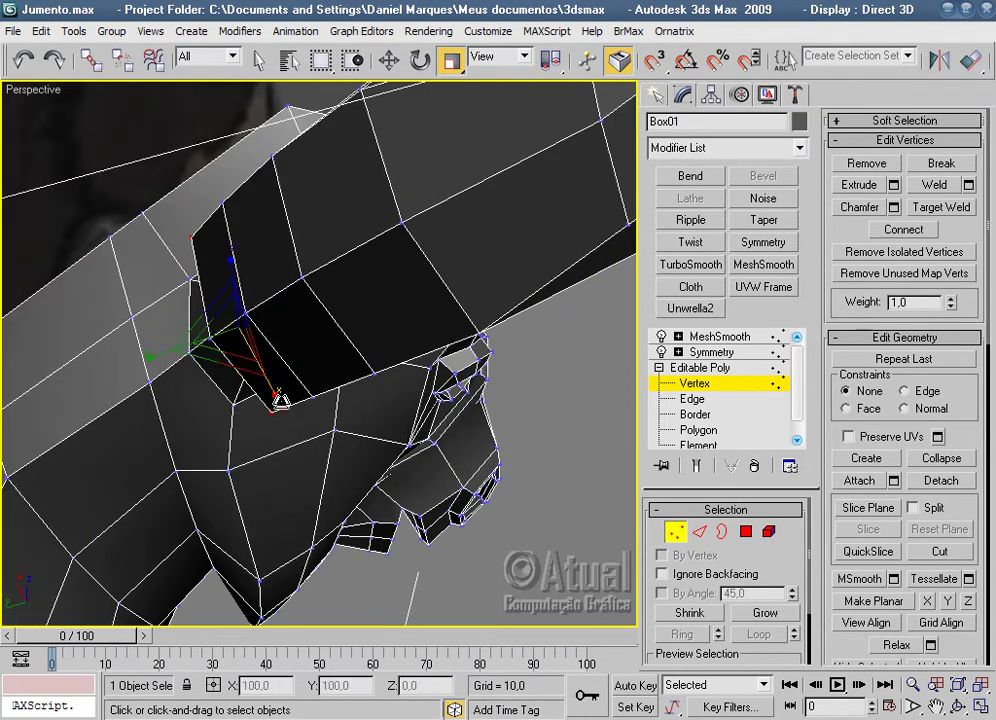
drag(289, 426, 303, 437)
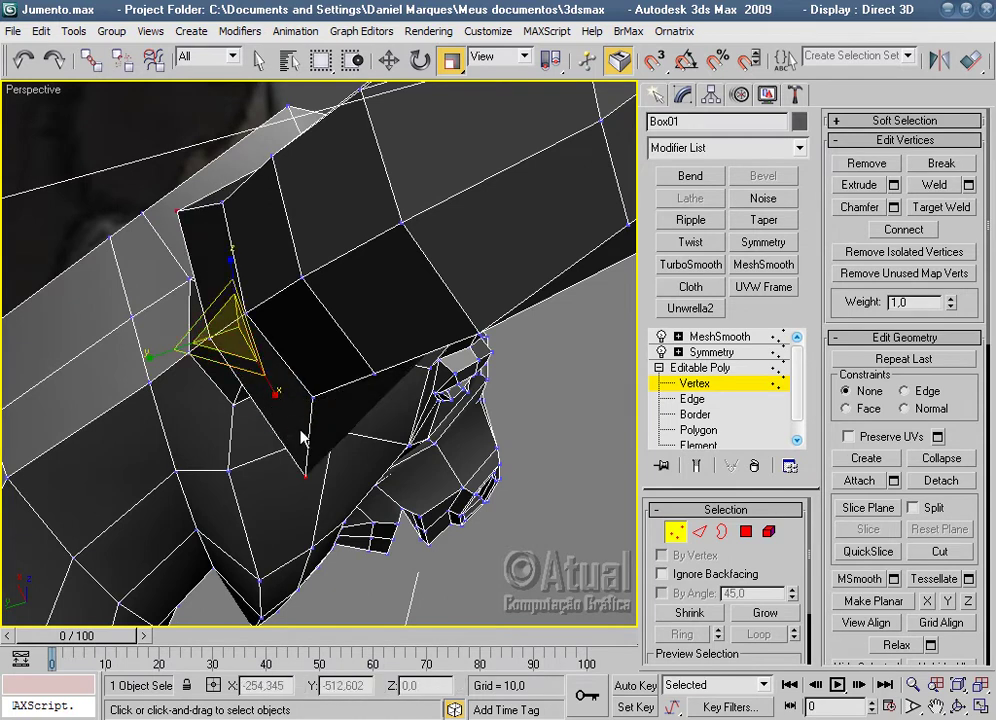
Reposition a lower head vertex, then select it together with the upper vertex.
click(225, 204)
alt+middle_drag(311, 395, 309, 375)
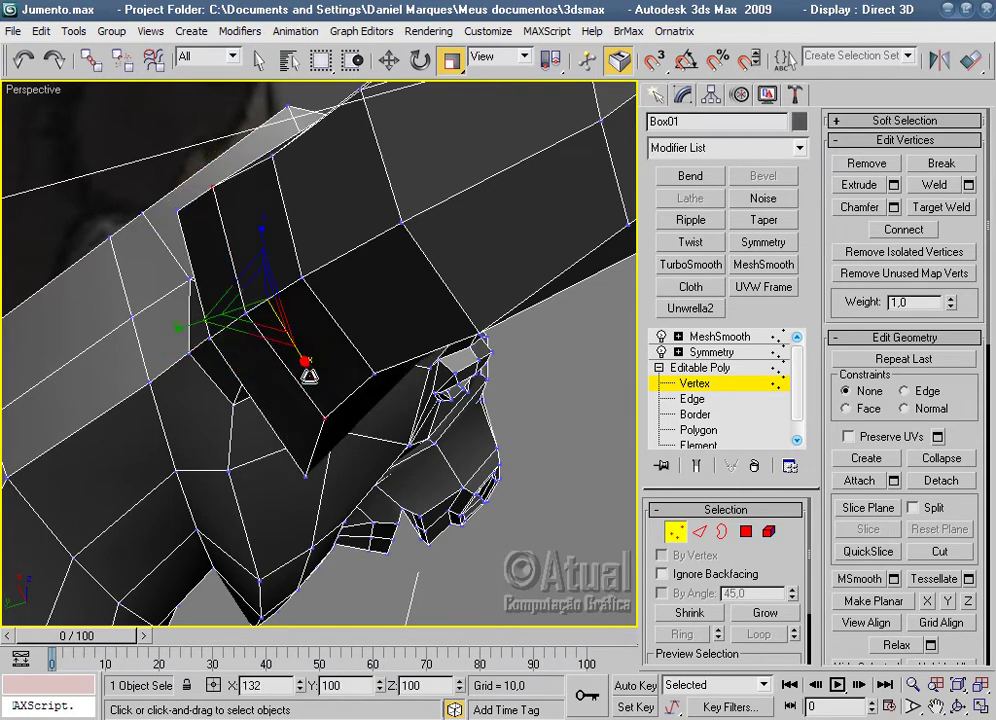
scroll(382, 407, up, 1)
scroll(376, 272, up, 1)
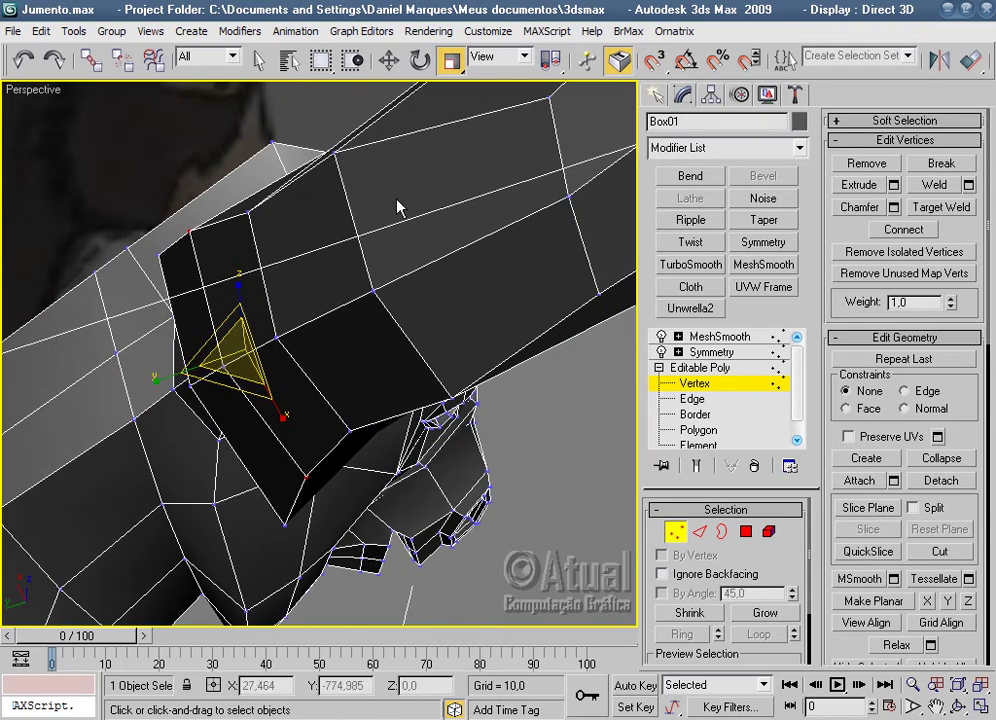
click(338, 151)
click(455, 398)
drag(451, 400, 435, 313)
alt+middle_drag(435, 313, 390, 395)
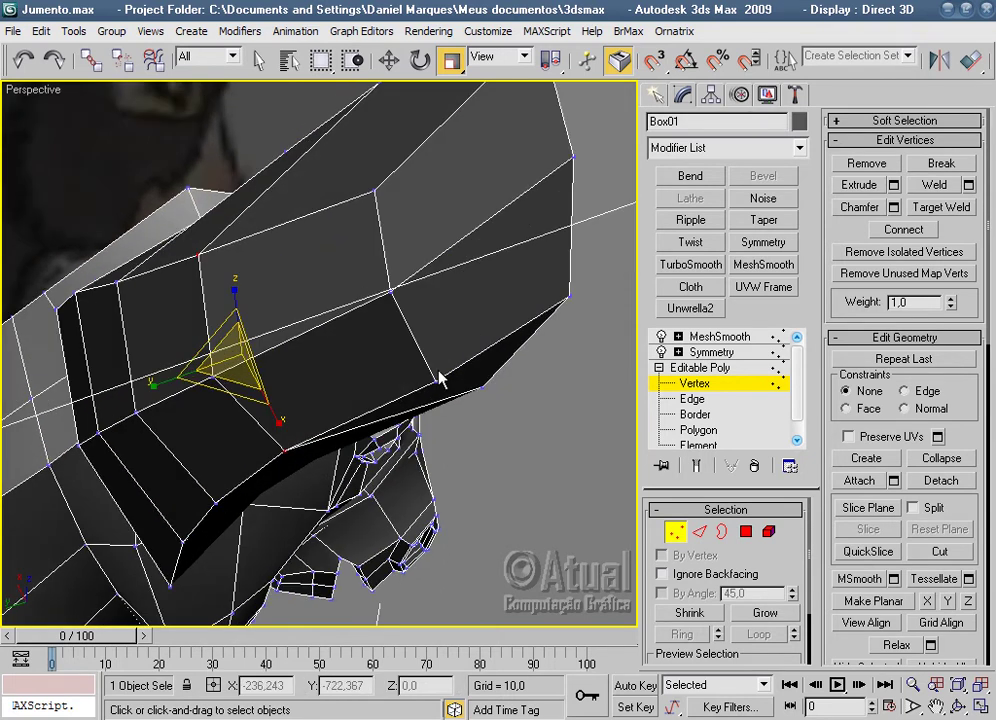
click(440, 383)
ctrl+click(371, 190)
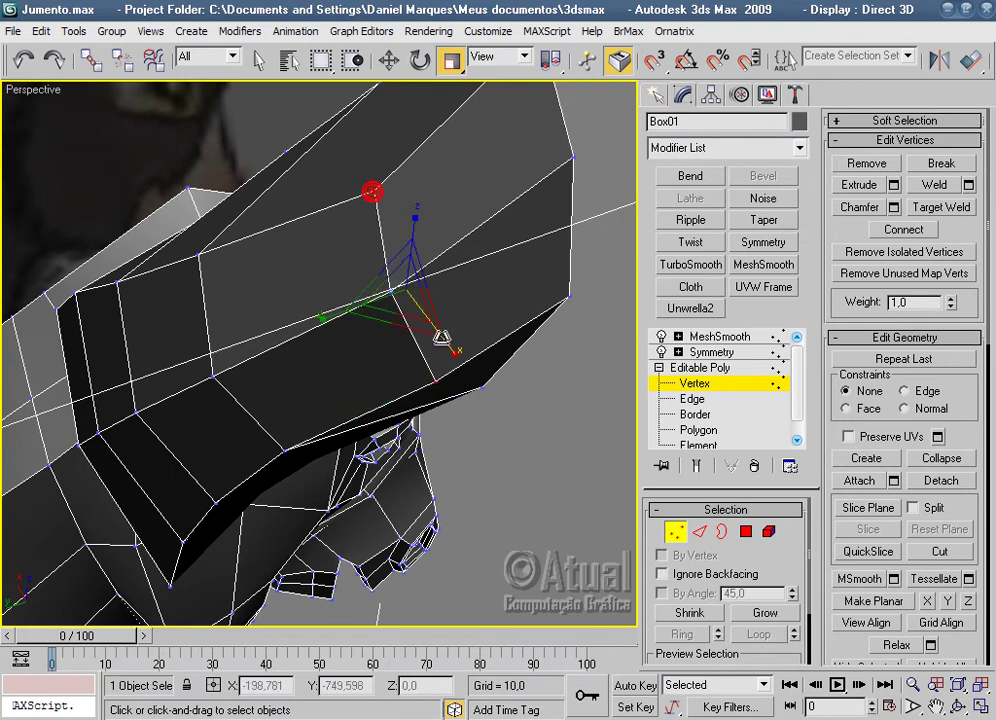
mouse_move(574, 338)
alt+middle_down()
mouse_move(522, 395)
mouse_move(438, 307)
mouse_move(367, 327)
mouse_move(367, 367)
mouse_move(446, 443)
mouse_move(487, 415)
mouse_move(469, 415)
mouse_move(401, 333)
alt+middle_up()
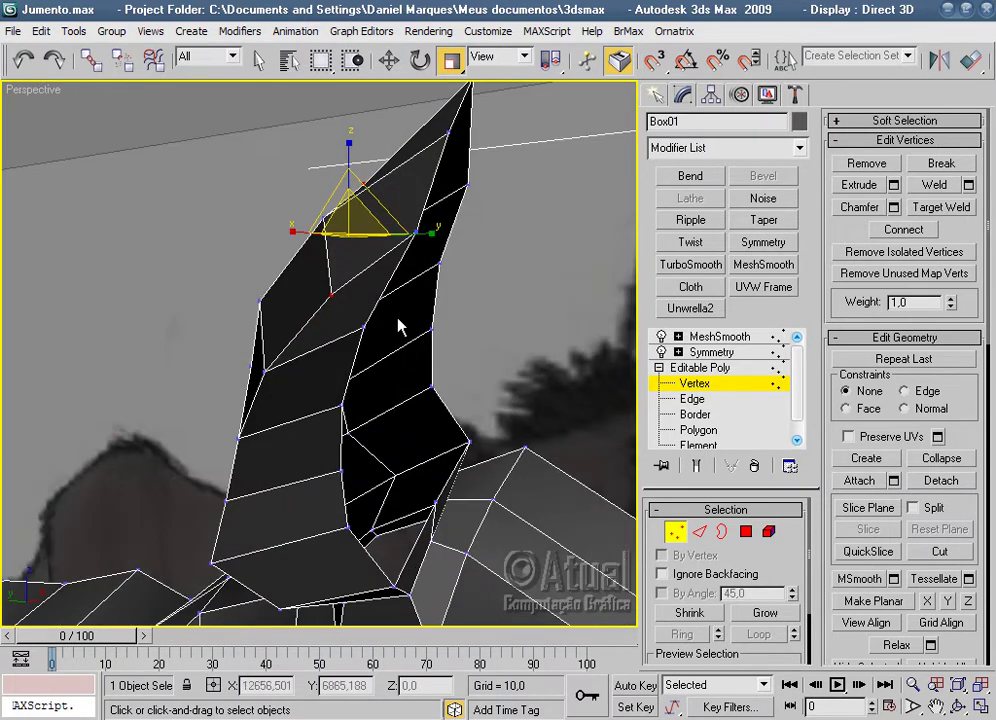
Select a vertex on the lower muzzle to adjust.
click(413, 224)
mouse_move(418, 224)
alt+middle_down()
mouse_move(478, 243)
mouse_move(430, 300)
mouse_move(373, 458)
mouse_move(533, 471)
mouse_move(530, 511)
alt+middle_up()
mouse_move(487, 465)
alt+middle_down()
mouse_move(478, 400)
mouse_move(507, 381)
alt+middle_up()
scroll(502, 367, up, 3)
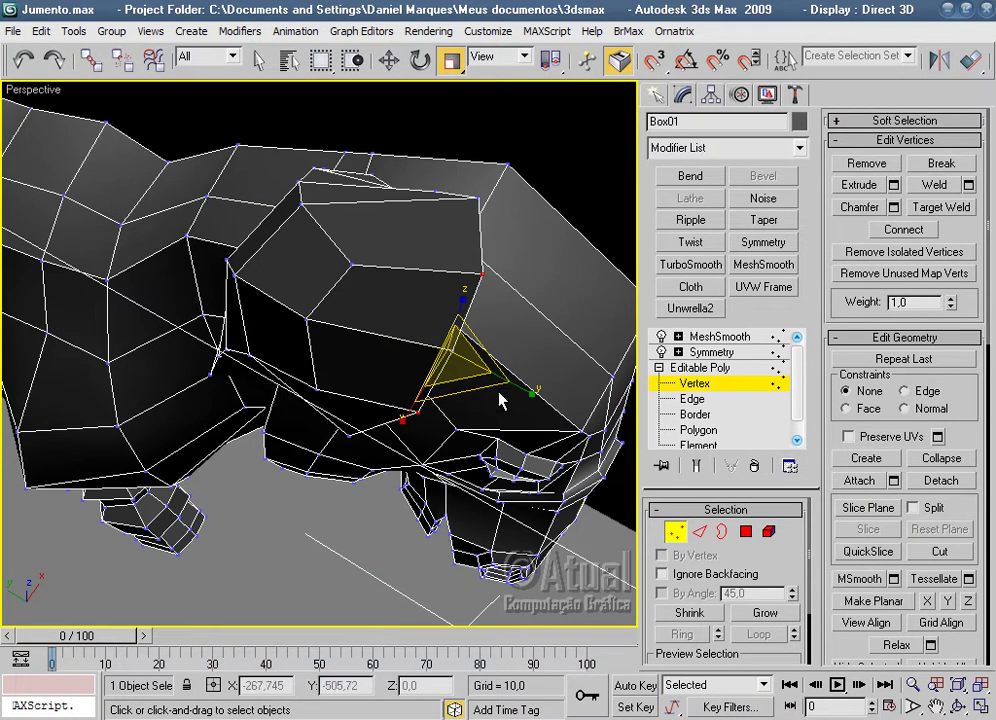
click(352, 458)
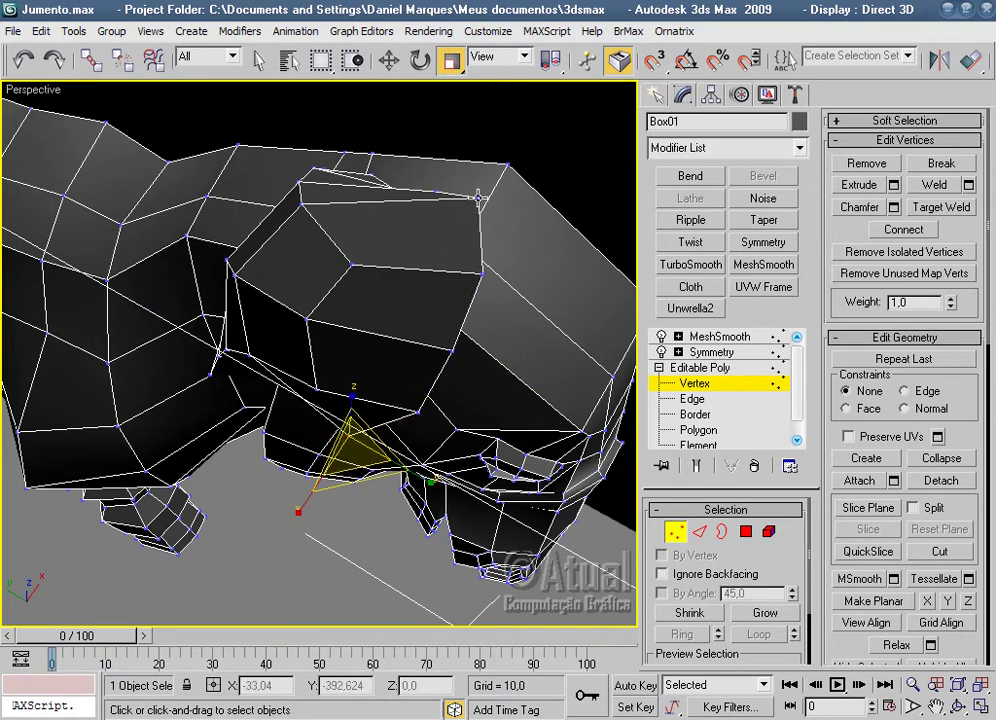
alt+middle_drag(478, 198, 474, 198)
click(398, 397)
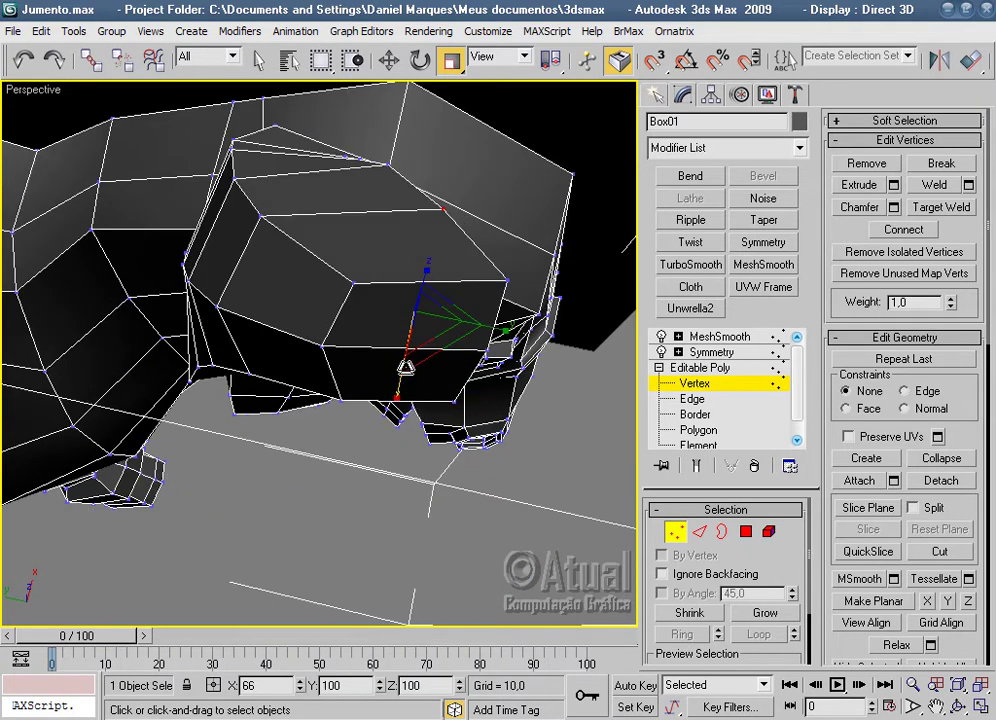
mouse_move(398, 397)
alt+middle_down()
mouse_move(494, 338)
mouse_move(407, 273)
mouse_move(335, 275)
mouse_move(341, 377)
alt+middle_up()
click(300, 399)
scroll(508, 275, down, 2)
Pull the selected muzzle vertex outward and preview the smoothed model.
mouse_move(494, 260)
alt+middle_down()
mouse_move(456, 349)
mouse_move(371, 456)
mouse_move(440, 460)
mouse_move(443, 445)
alt+middle_up()
scroll(371, 456, up, 2)
click(345, 354)
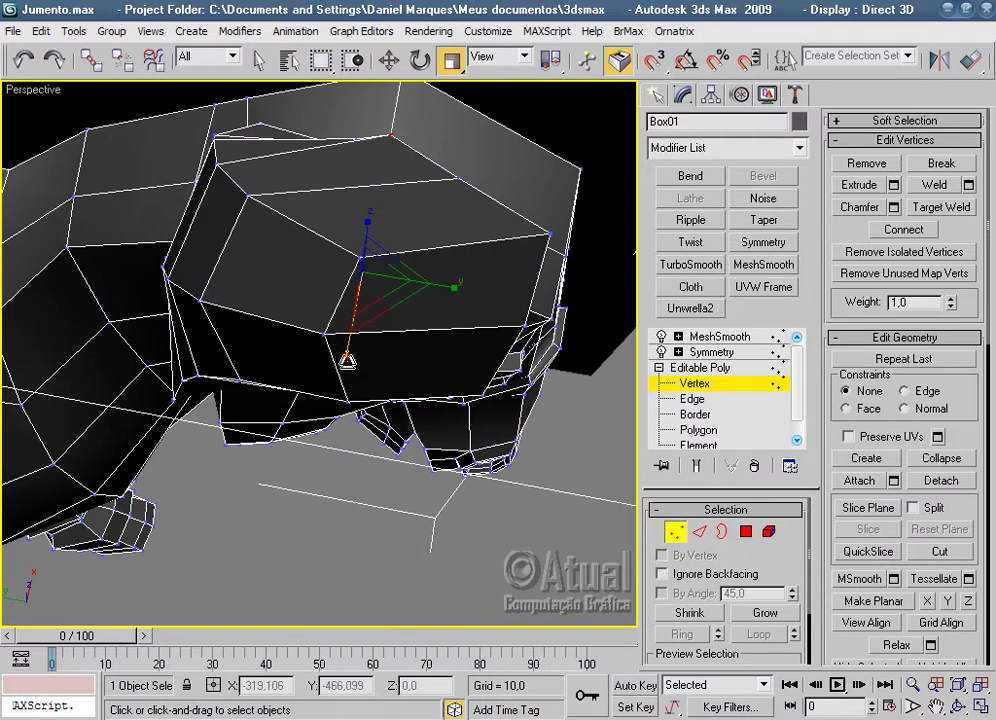
mouse_move(345, 354)
mouse_down()
mouse_move(551, 493)
mouse_move(408, 335)
mouse_up()
mouse_move(408, 335)
middle_down()
mouse_move(440, 272)
mouse_move(470, 250)
middle_up()
click(720, 336)
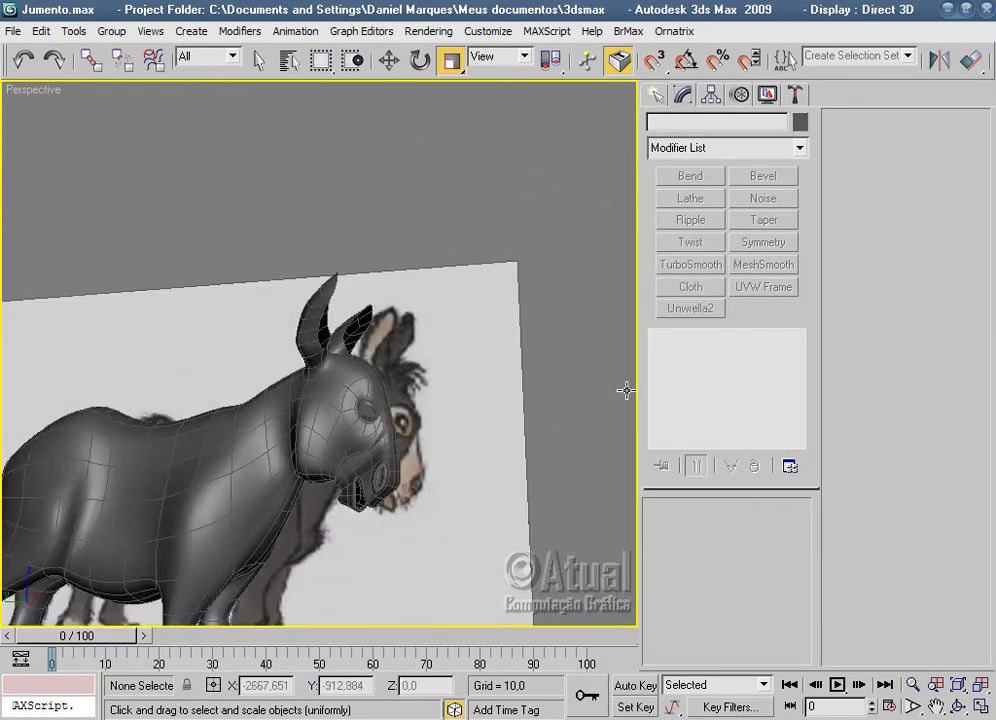
Select the donkey mesh at Vertex level and pick three vertices at the ear base.
alt+middle_drag(626, 390, 549, 462)
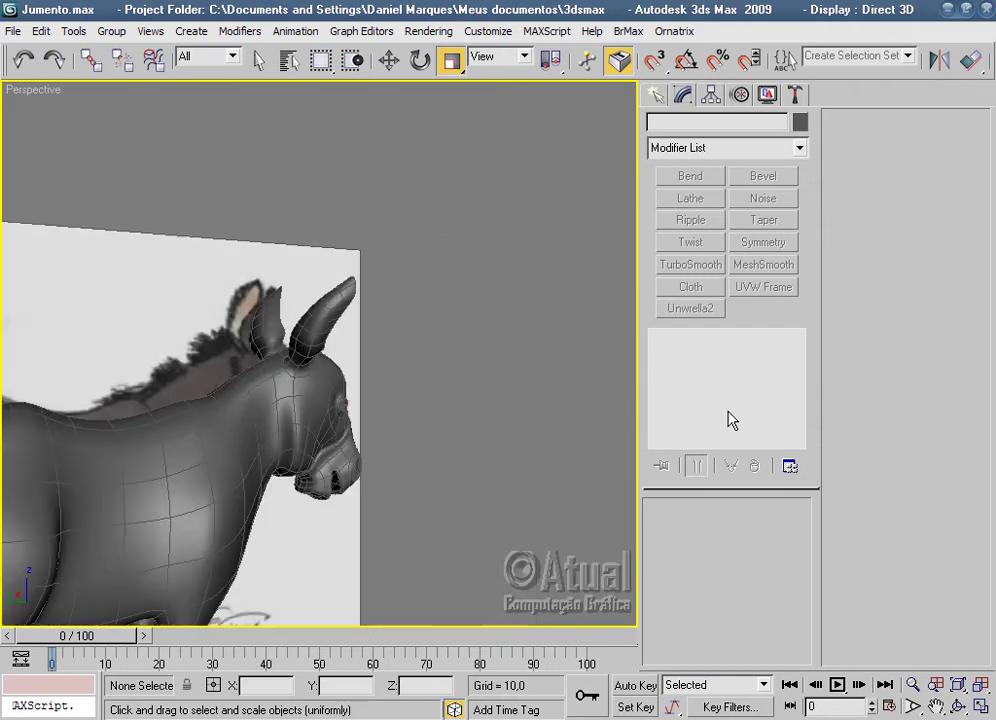
mouse_move(620, 425)
alt+middle_down()
mouse_move(551, 429)
mouse_move(574, 440)
alt+middle_up()
scroll(418, 416, up, 3)
scroll(476, 423, up, 2)
click(466, 412)
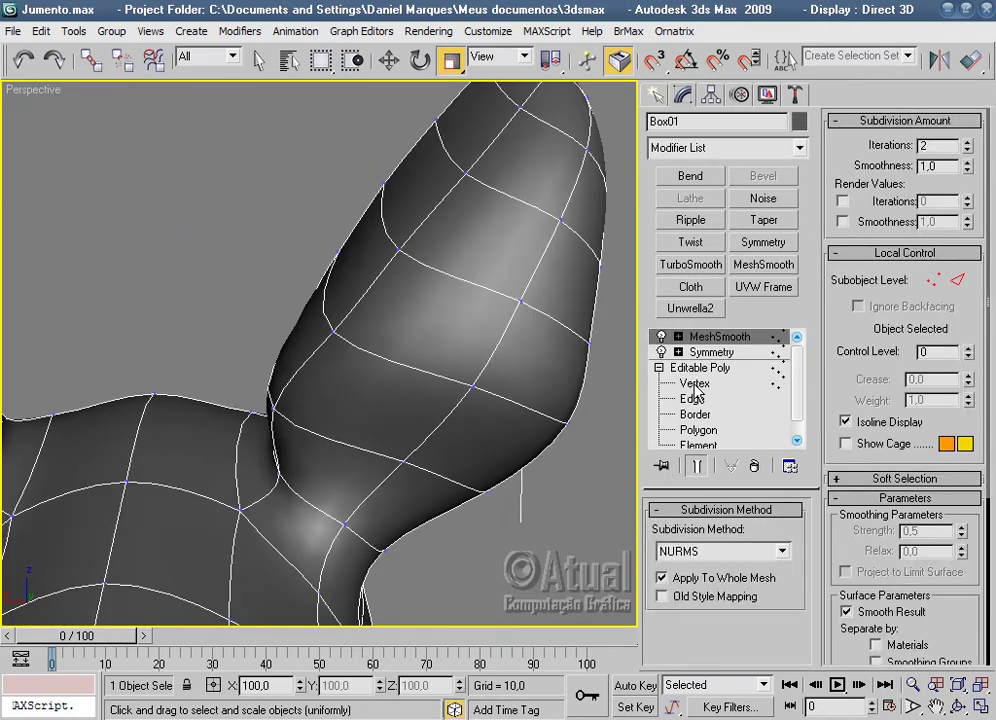
click(694, 383)
click(342, 521)
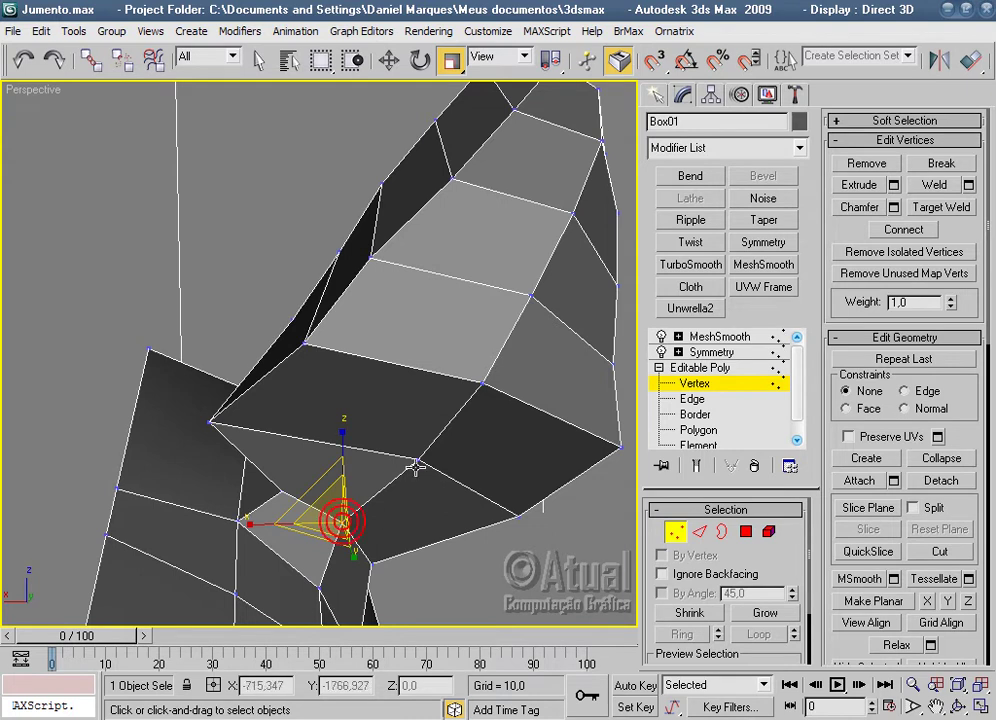
ctrl+click(417, 456)
ctrl+click(481, 380)
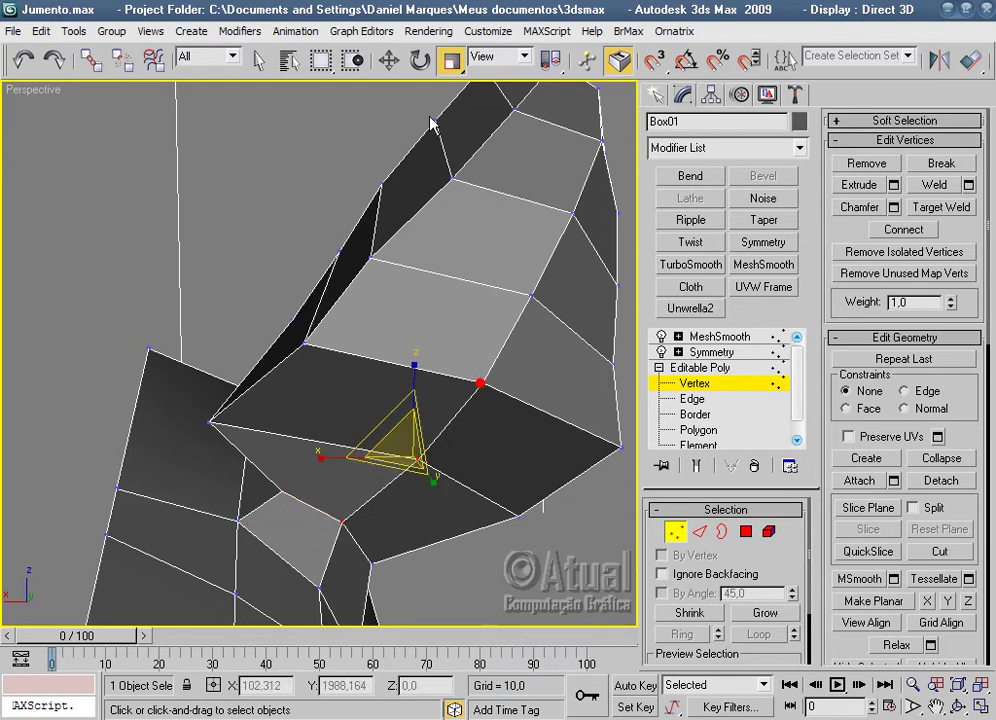
click(389, 61)
Add another vertex and drag the ear-base vertices down-left to tighten where the ear joins.
ctrl+click(569, 213)
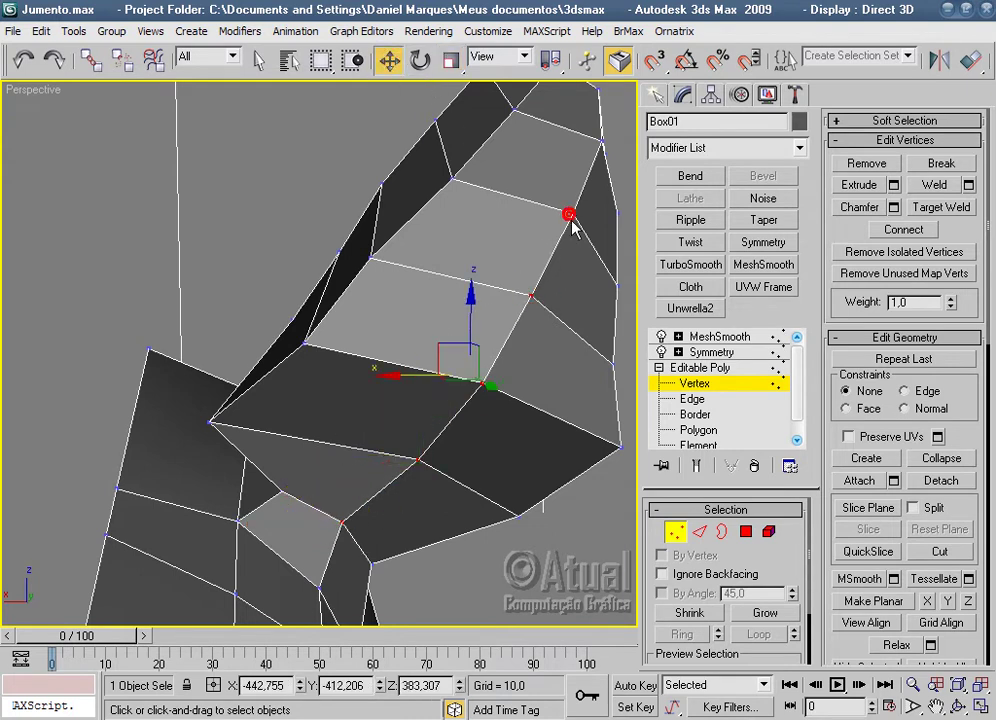
alt+middle_drag(569, 213, 500, 378)
scroll(500, 378, up, 3)
scroll(427, 292, up, 2)
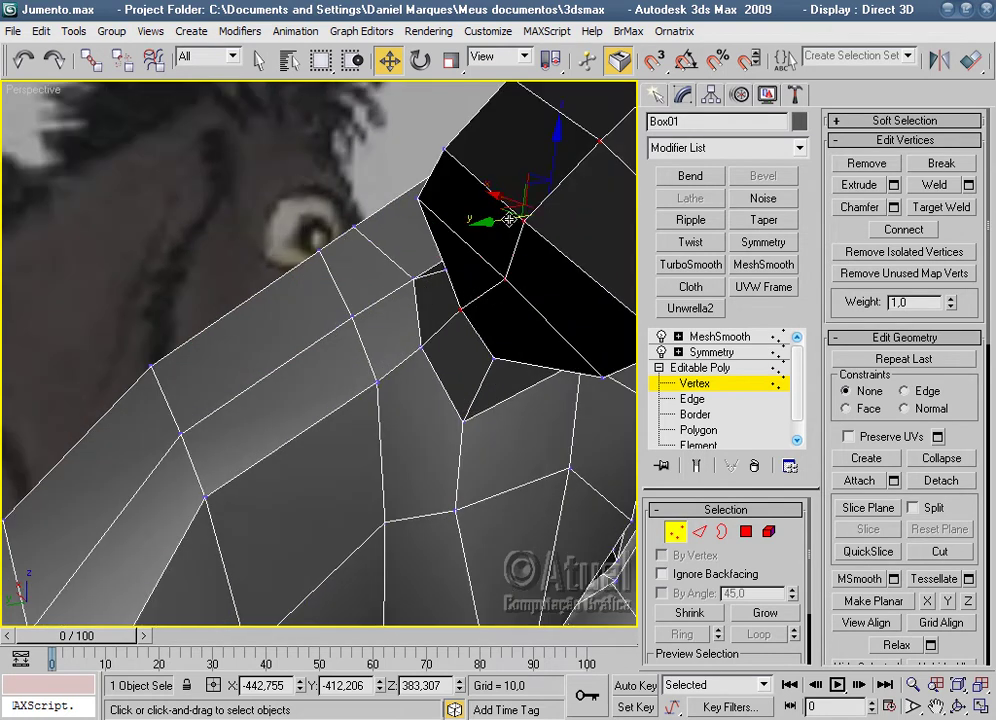
drag(512, 218, 472, 260)
drag(421, 347, 398, 360)
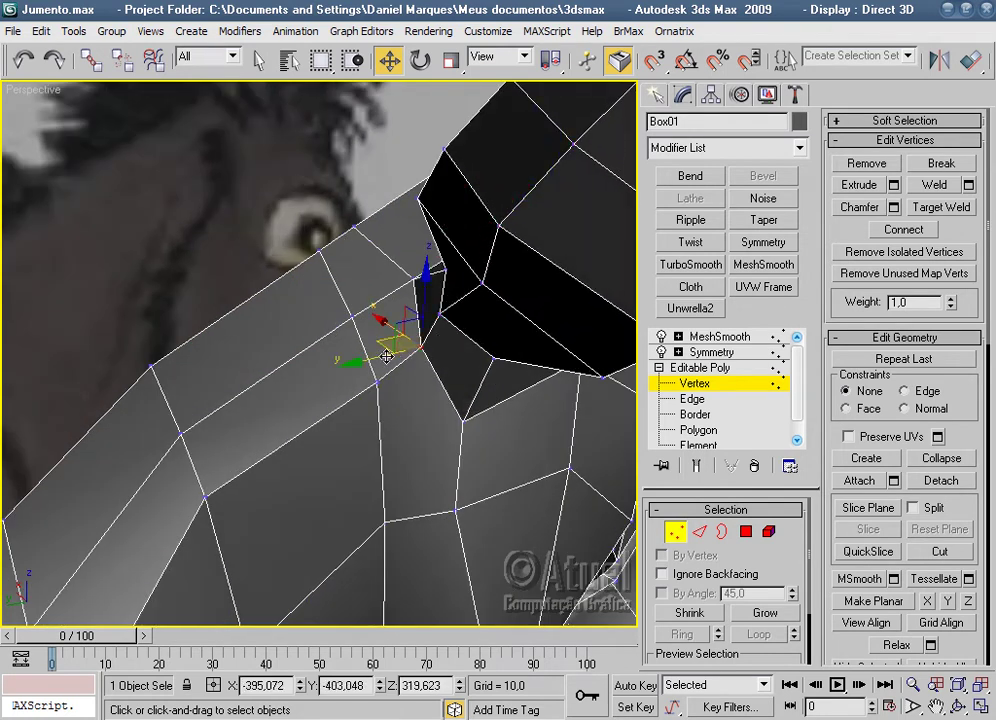
click(447, 364)
Orbit and zoom around the head to inspect the reshaped ear base.
scroll(447, 370, down, 5)
mouse_move(491, 351)
alt+middle_down()
mouse_move(370, 318)
mouse_move(485, 382)
alt+middle_up()
scroll(363, 313, up, 5)
scroll(367, 389, down, 3)
mouse_move(367, 389)
alt+middle_down()
mouse_move(467, 373)
mouse_move(291, 382)
alt+middle_up()
scroll(512, 385, down, 2)
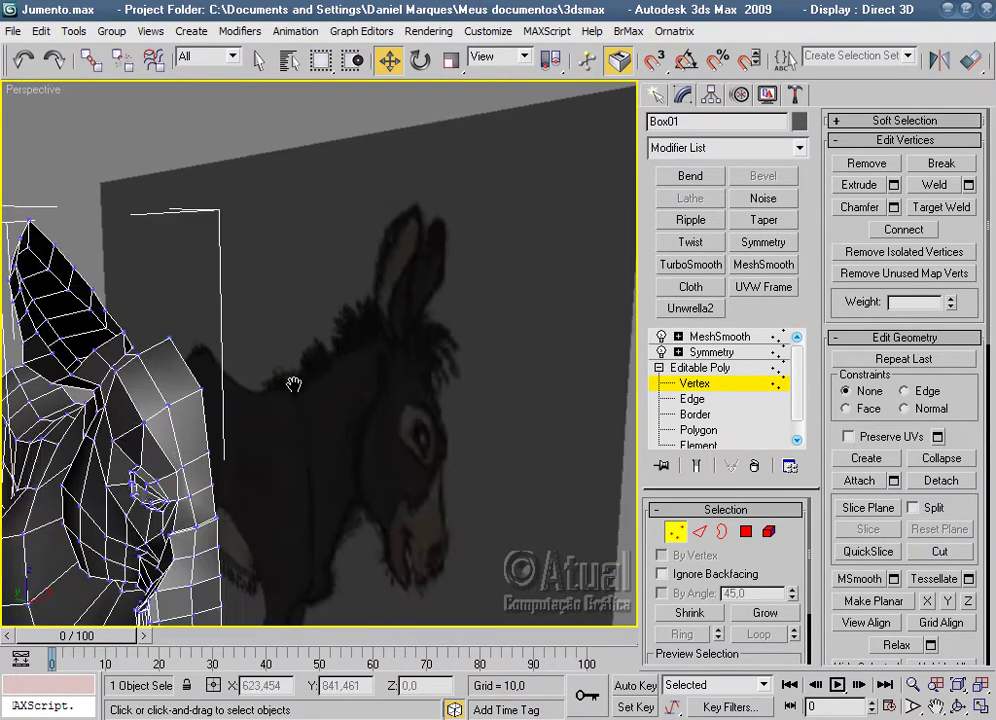
scroll(456, 351, up, 3)
scroll(342, 358, down, 3)
mouse_move(342, 358)
alt+middle_down()
mouse_move(502, 362)
mouse_move(436, 351)
alt+middle_up()
scroll(436, 351, up, 4)
scroll(552, 395, up, 2)
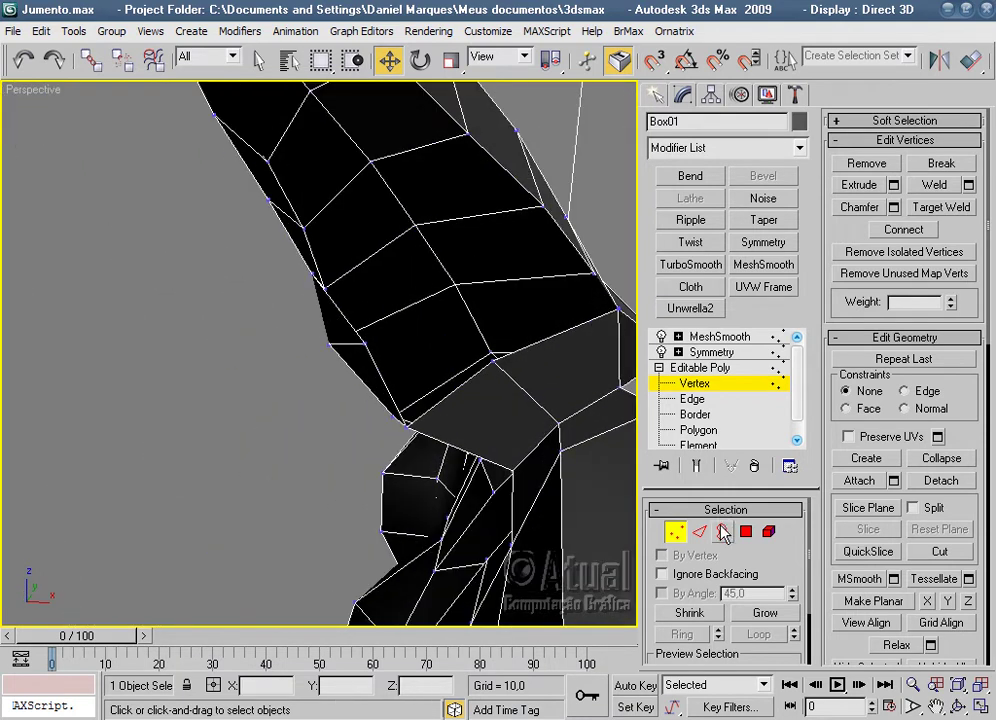
click(721, 531)
Select the ear's open border loop and scale it down to 89% in Front view.
click(551, 334)
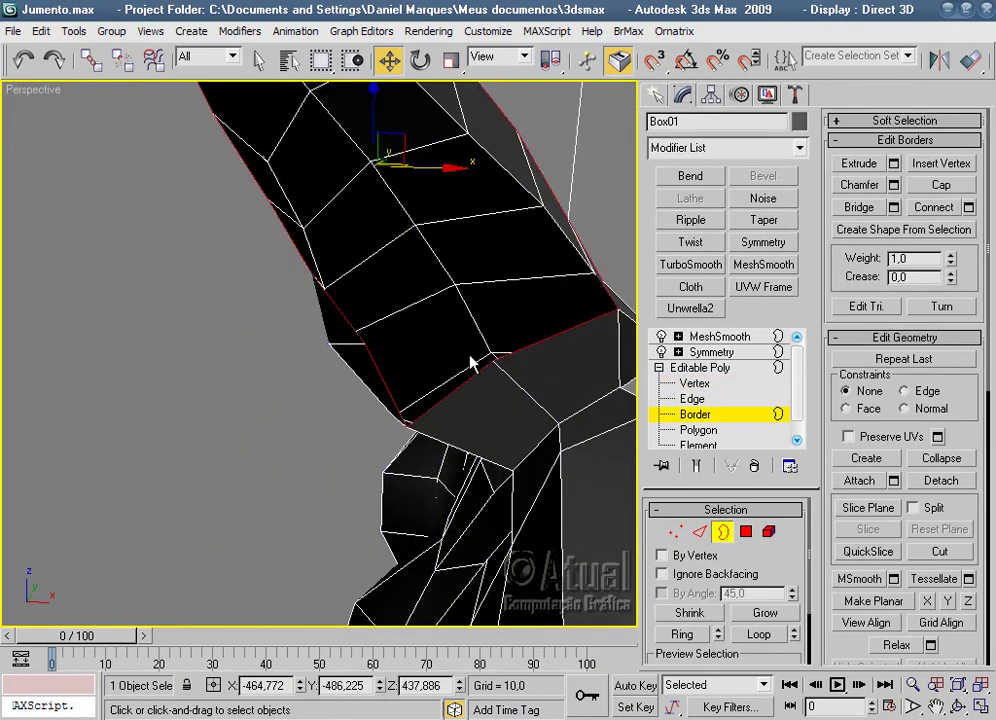
scroll(476, 364, down, 5)
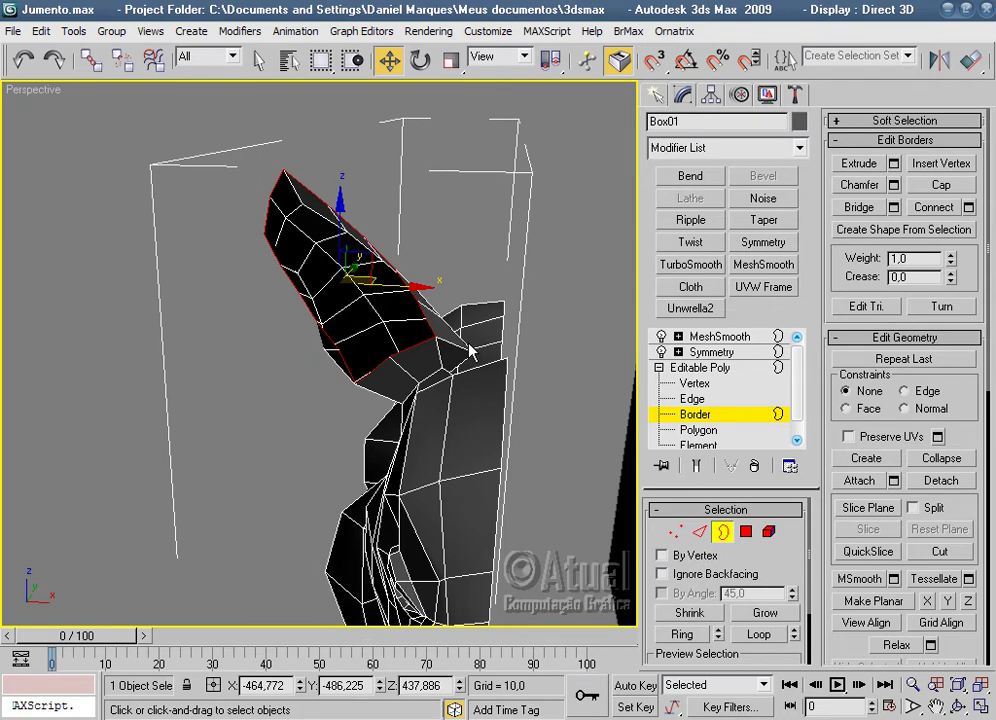
scroll(470, 350, up, 3)
middle_drag(470, 350, 518, 312)
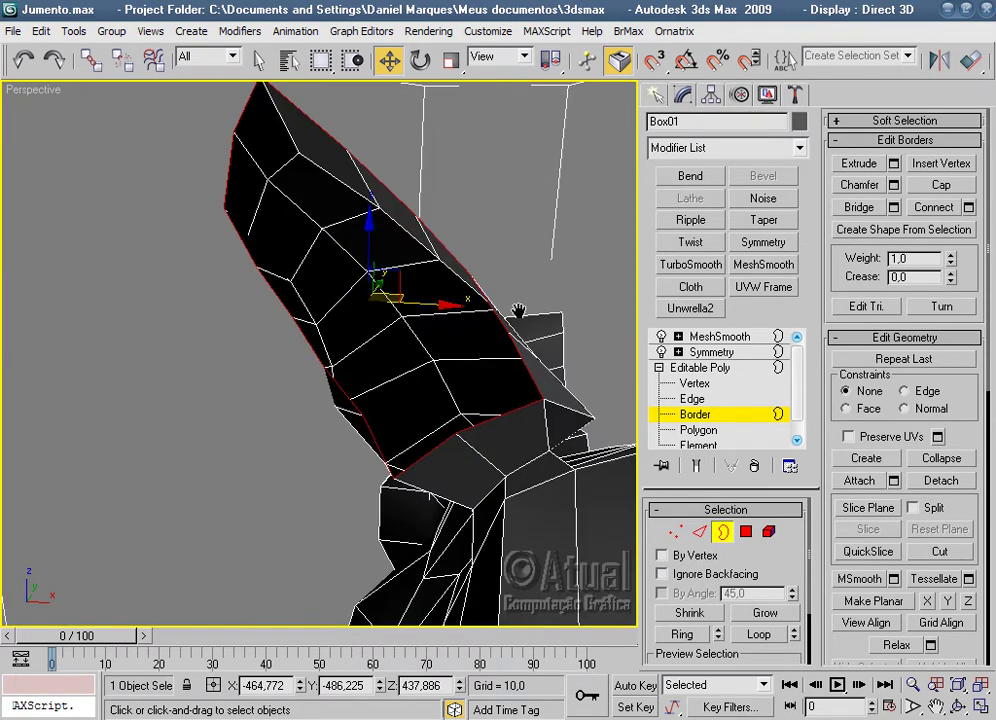
key(f)
key(z)
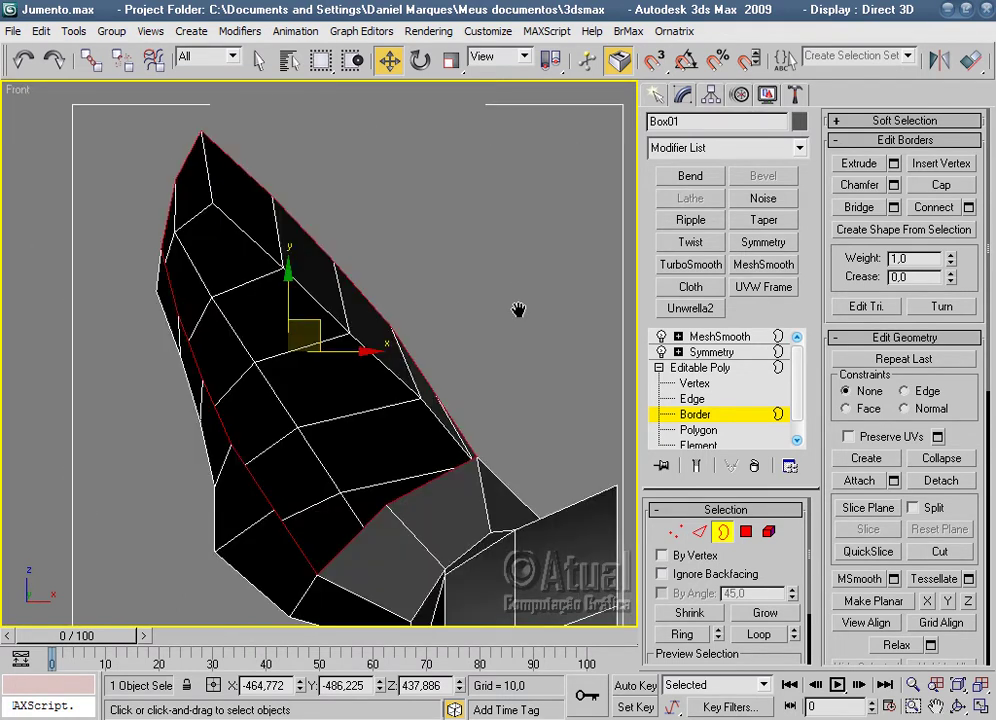
scroll(516, 290, down, 2)
scroll(465, 100, down, 1)
key(r)
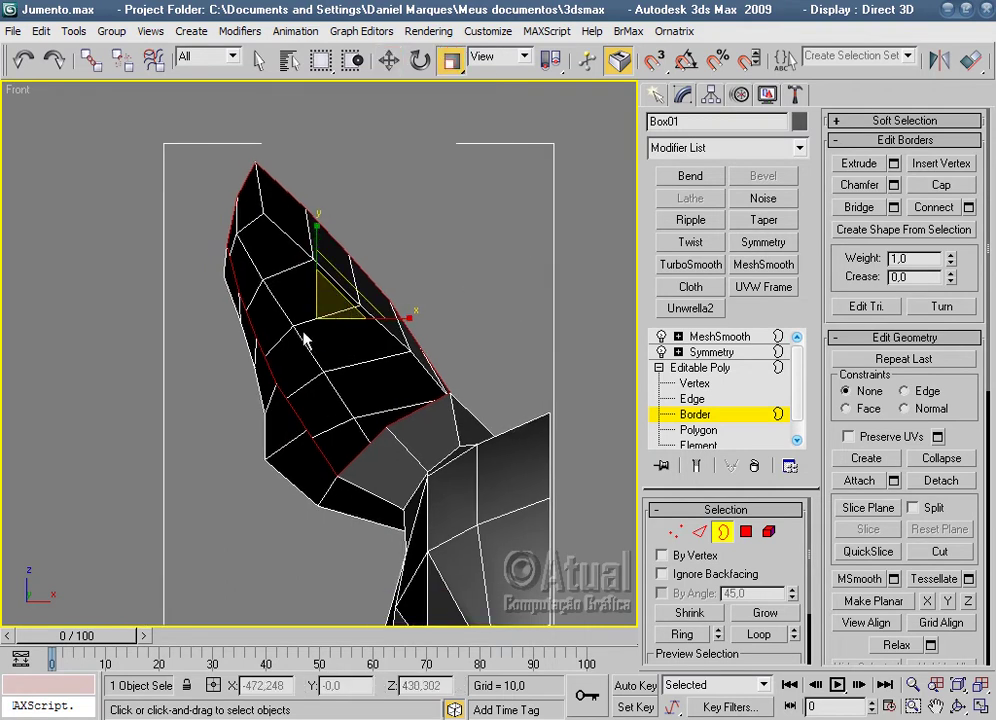
shift+drag(314, 315, 314, 326)
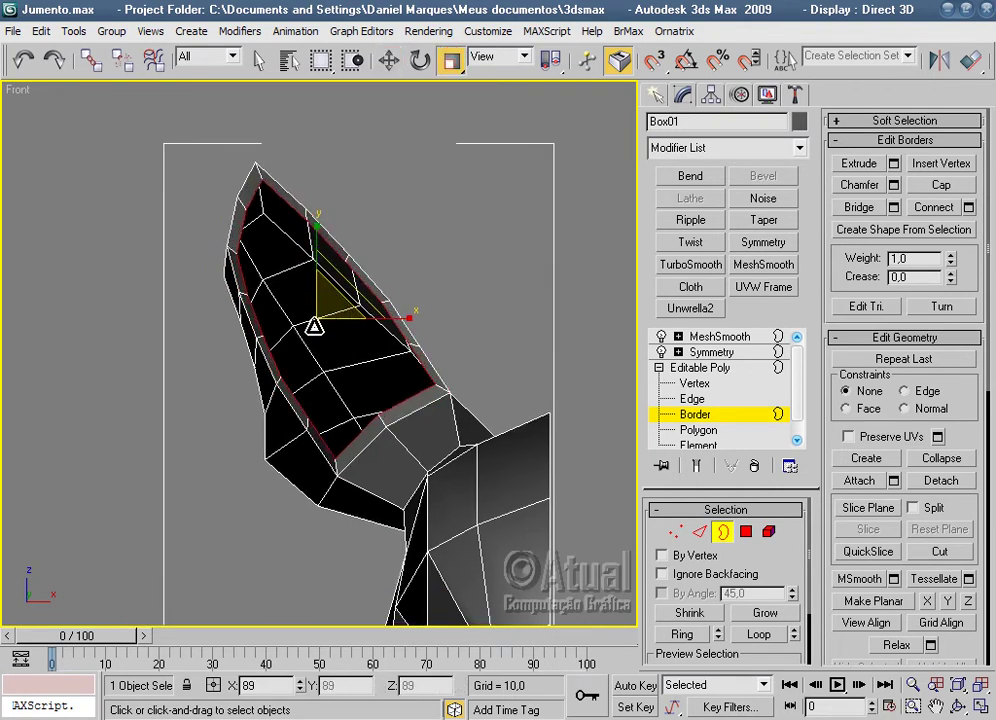
Move the upper inner ear-rim vertices up and left to reshape the ear opening.
click(677, 533)
scroll(496, 462, up, 3)
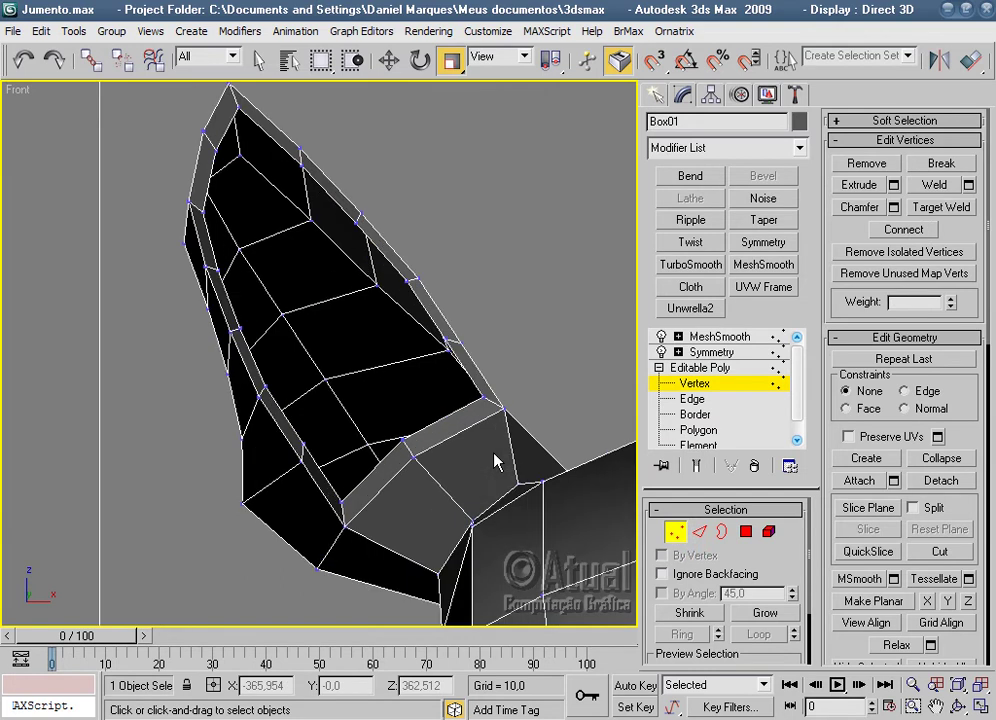
click(479, 397)
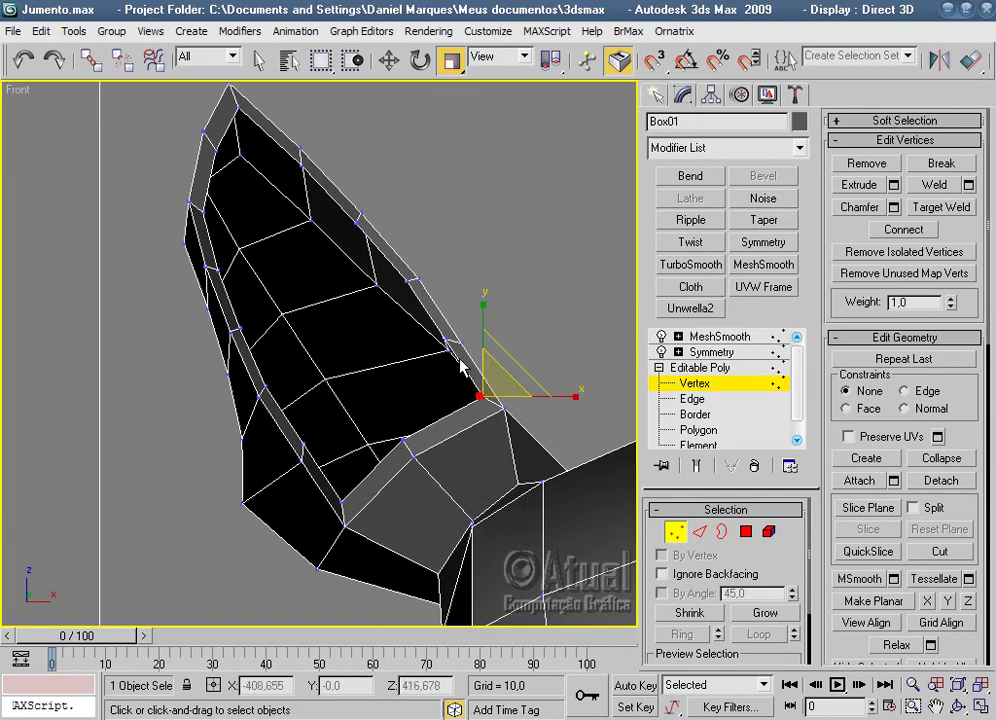
drag(449, 341, 369, 248)
ctrl+click(352, 220)
click(389, 62)
drag(447, 282, 424, 292)
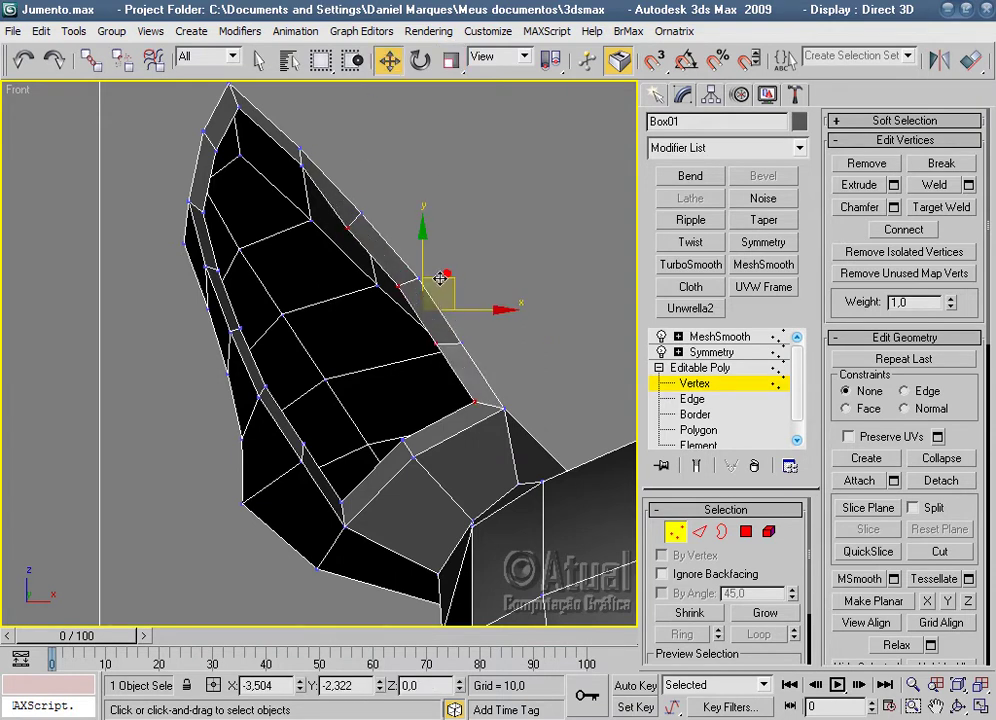
click(459, 408)
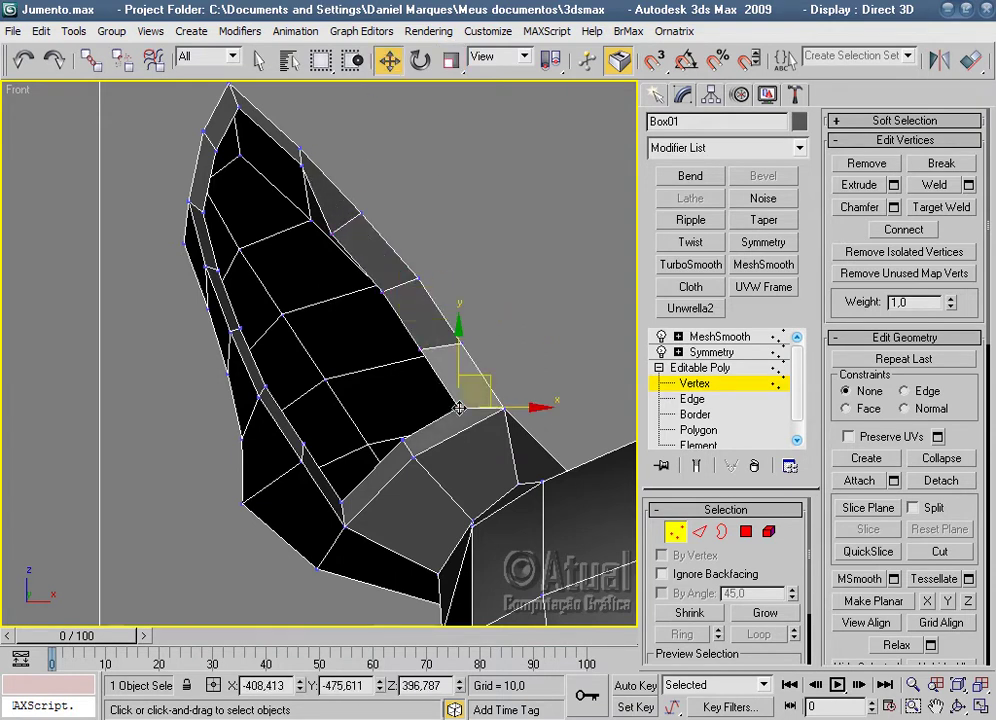
drag(460, 406, 428, 440)
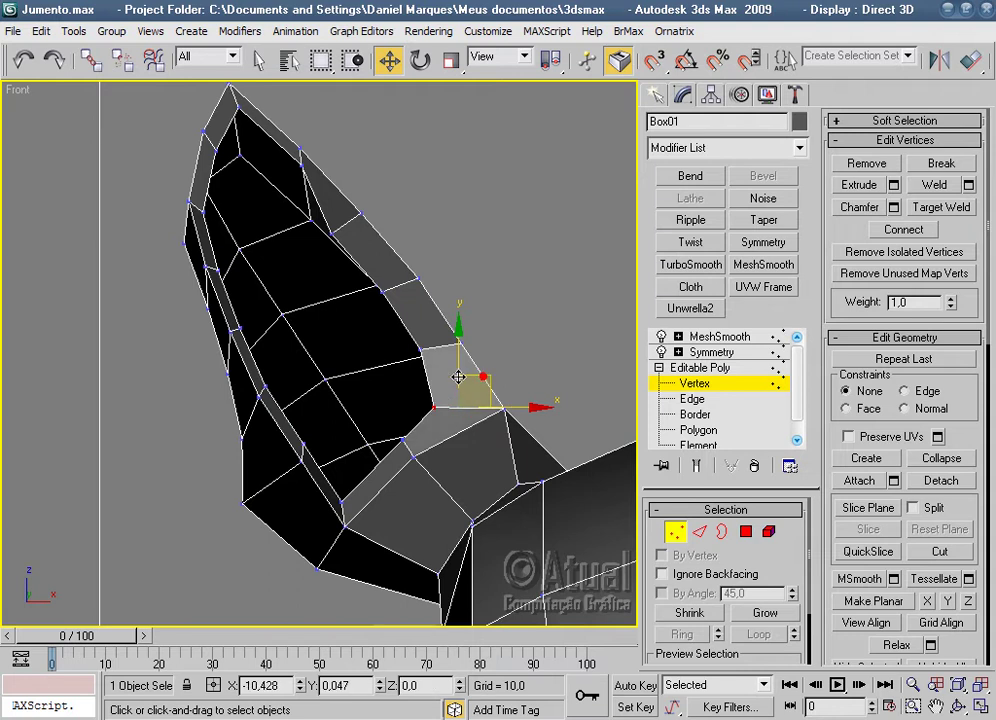
Nudge the lower inner-ear vertices up and right to even out the rim.
click(340, 502)
click(367, 463)
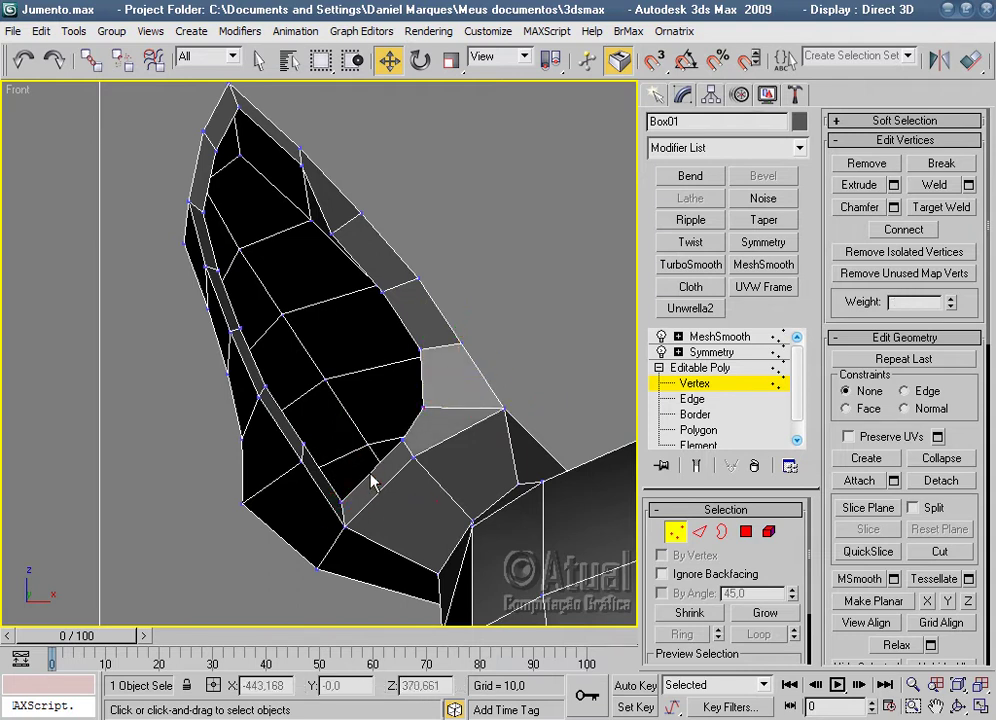
click(339, 503)
drag(366, 472, 379, 444)
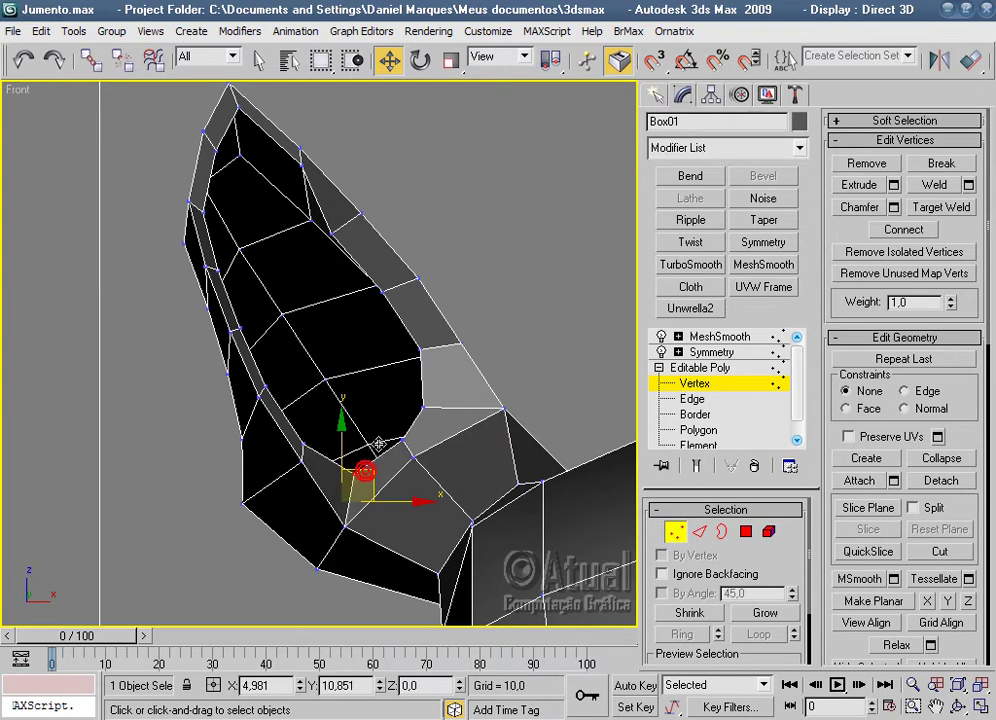
click(303, 440)
drag(303, 440, 318, 440)
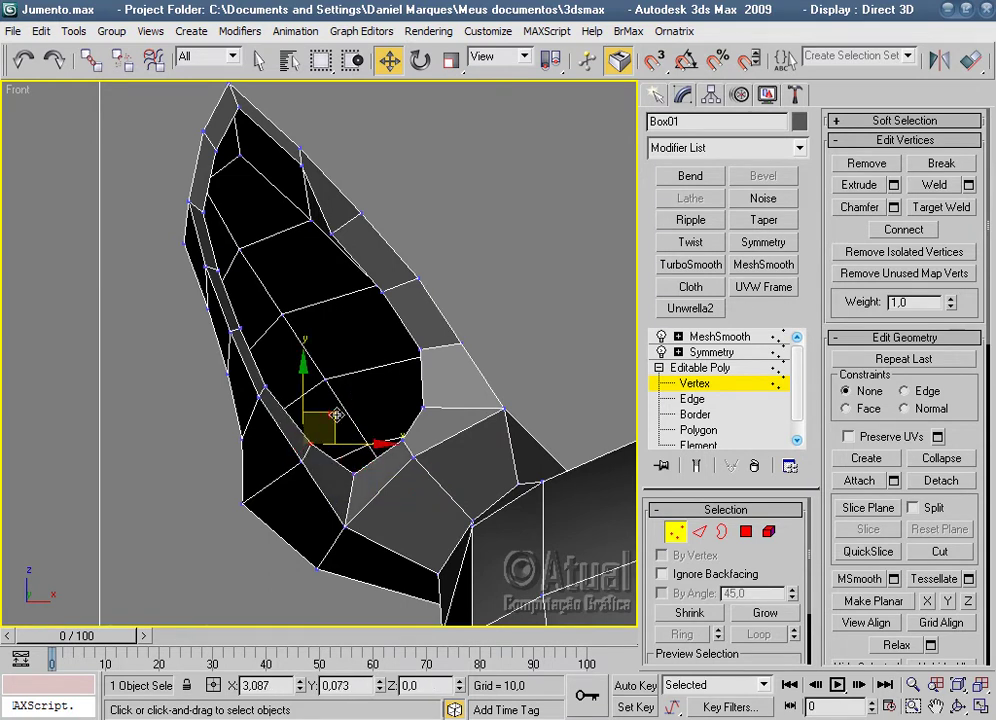
click(263, 386)
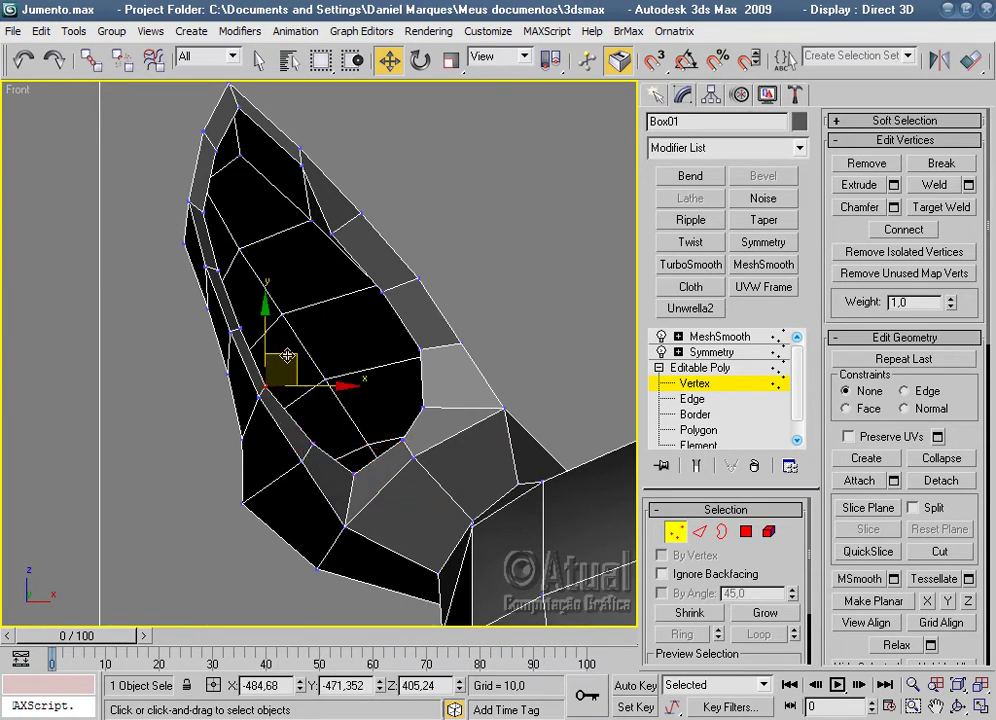
drag(286, 356, 291, 352)
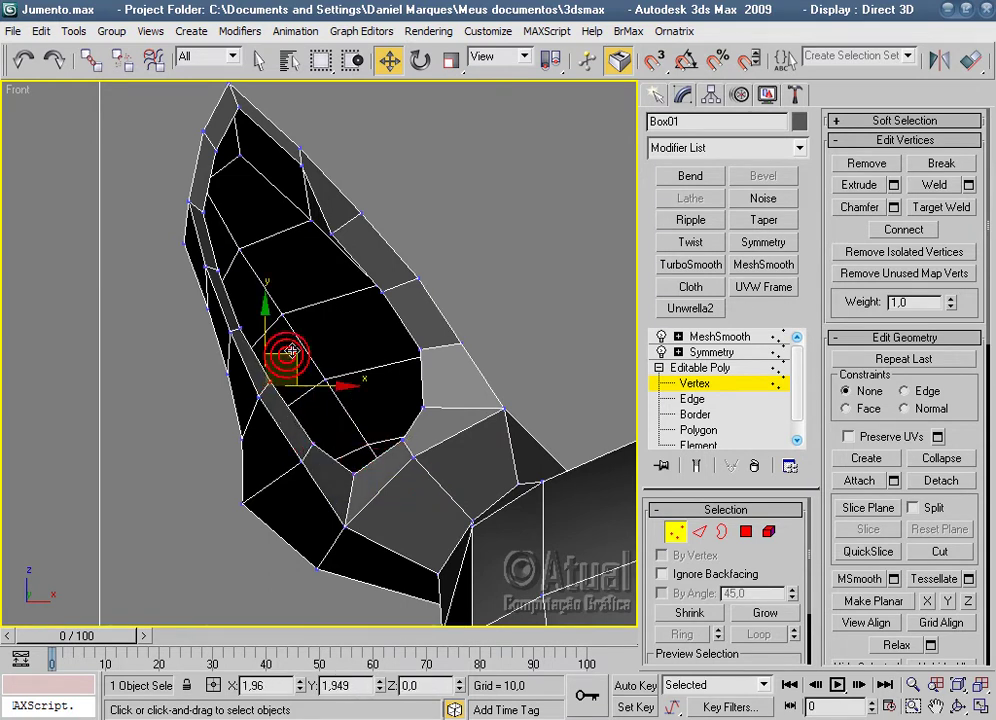
Adjust the vertex near the ear tip and lower the ear's top vertex slightly.
click(302, 166)
drag(324, 131, 313, 141)
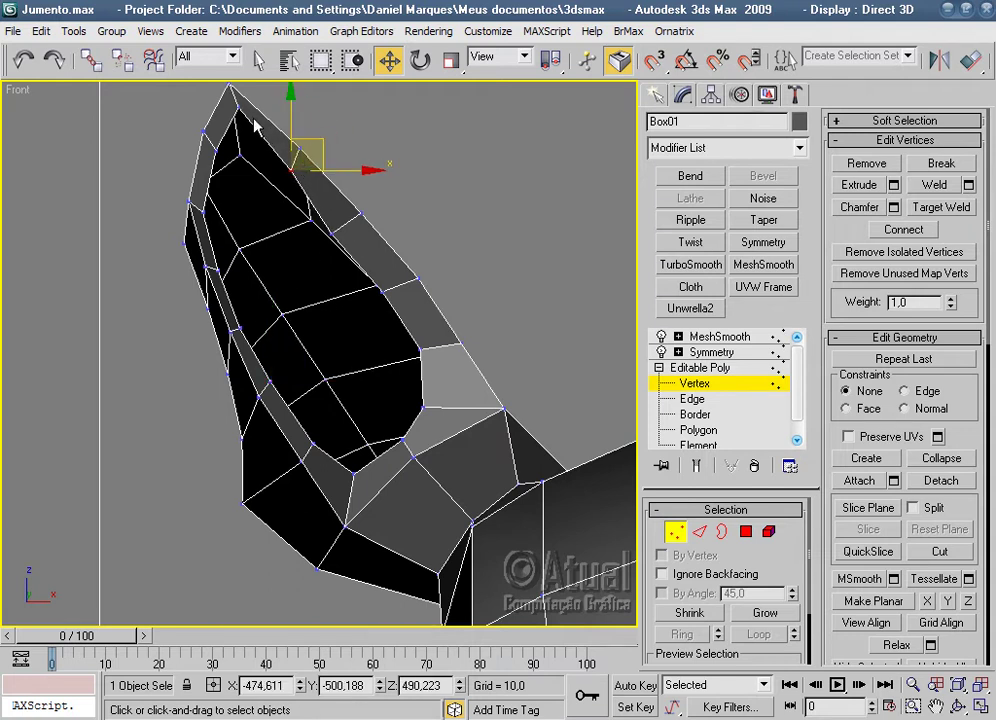
click(231, 90)
middle_drag(276, 88, 274, 128)
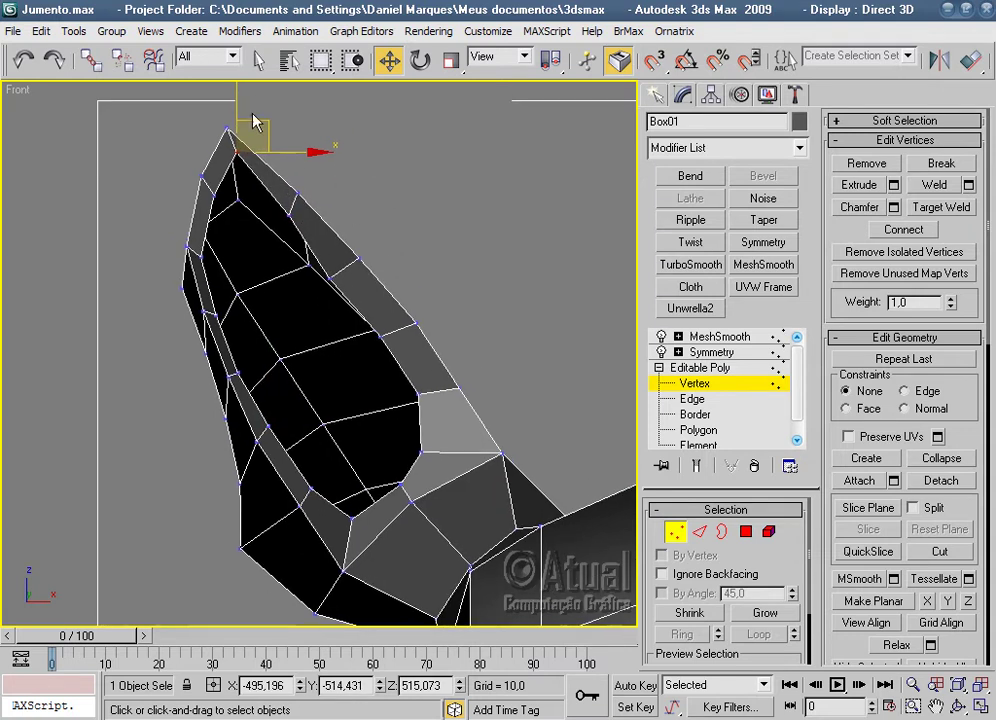
drag(231, 97, 233, 115)
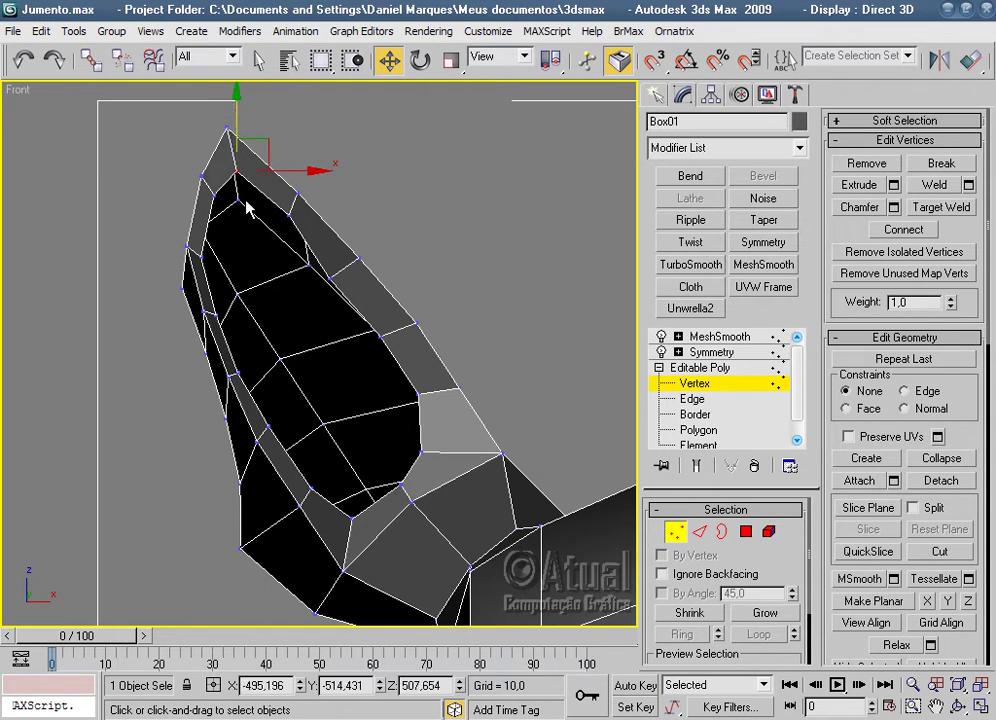
Check the ear border in Perspective view with the smoothed model displayed.
click(722, 533)
scroll(531, 401, down, 2)
key(p)
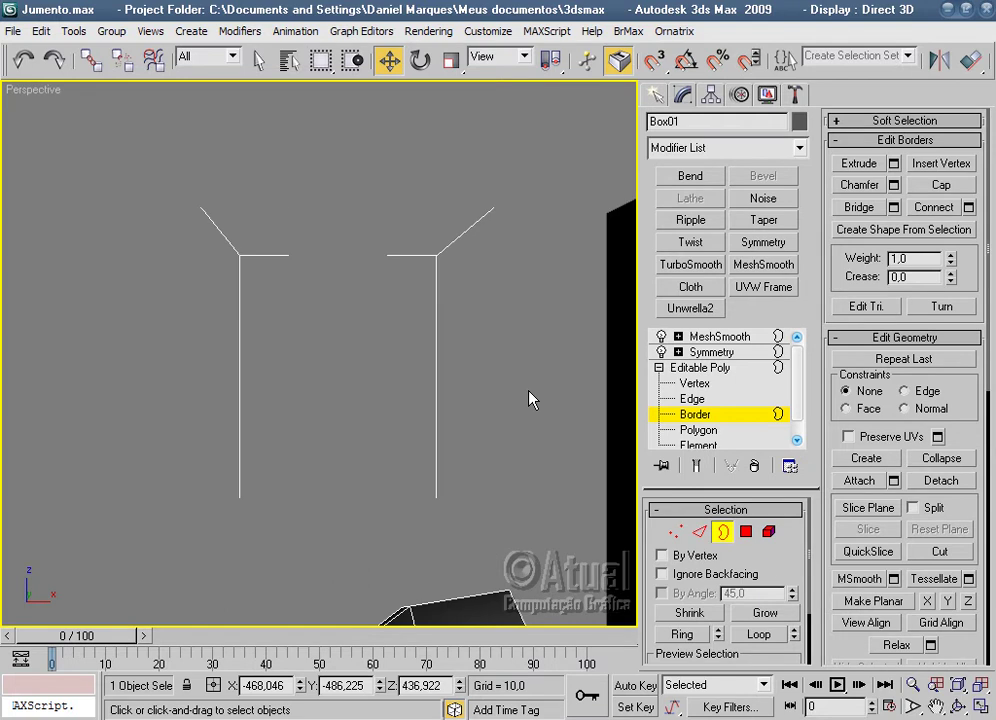
key(z)
alt+middle_drag(580, 490, 489, 433)
click(733, 336)
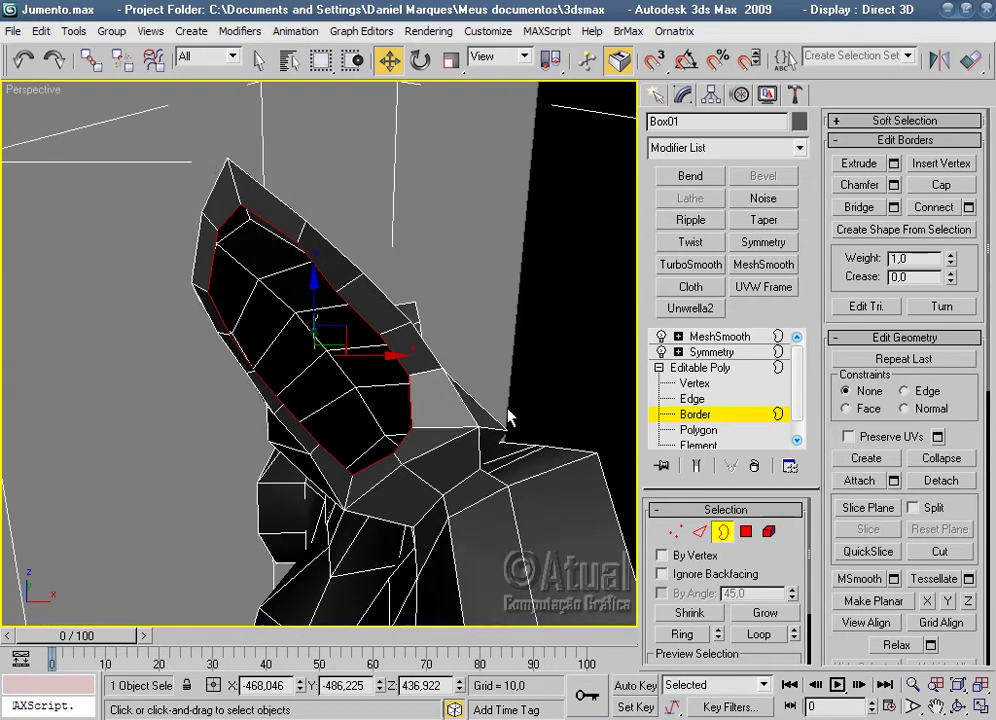
mouse_move(571, 357)
alt+middle_down()
mouse_move(520, 356)
mouse_move(500, 311)
mouse_move(436, 346)
mouse_move(545, 292)
alt+middle_up()
Orbit to the back of the head and reselect the ear's open border.
click(694, 383)
mouse_move(494, 436)
alt+middle_down()
mouse_move(478, 478)
mouse_move(444, 440)
mouse_move(487, 438)
mouse_move(536, 407)
mouse_move(362, 385)
alt+middle_up()
click(702, 415)
scroll(500, 450, up, 3)
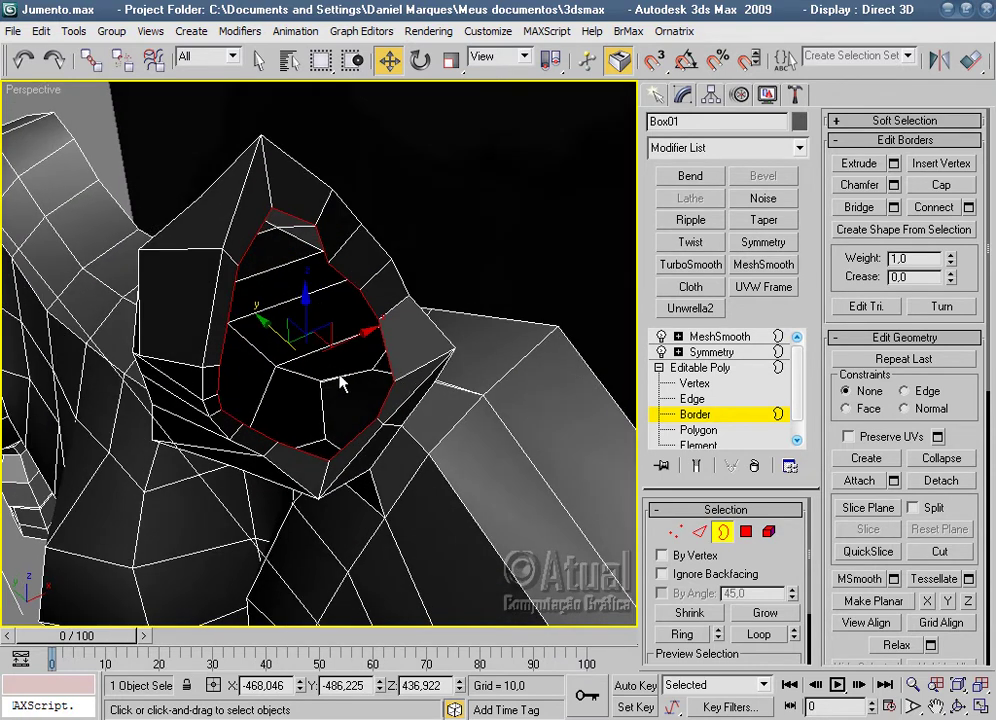
mouse_move(471, 340)
alt+middle_down()
mouse_move(411, 305)
mouse_move(375, 308)
mouse_move(453, 322)
alt+middle_up()
scroll(487, 269, up, 2)
scroll(483, 268, up, 1)
Scale the ear border up to 106% in Front view.
key(f)
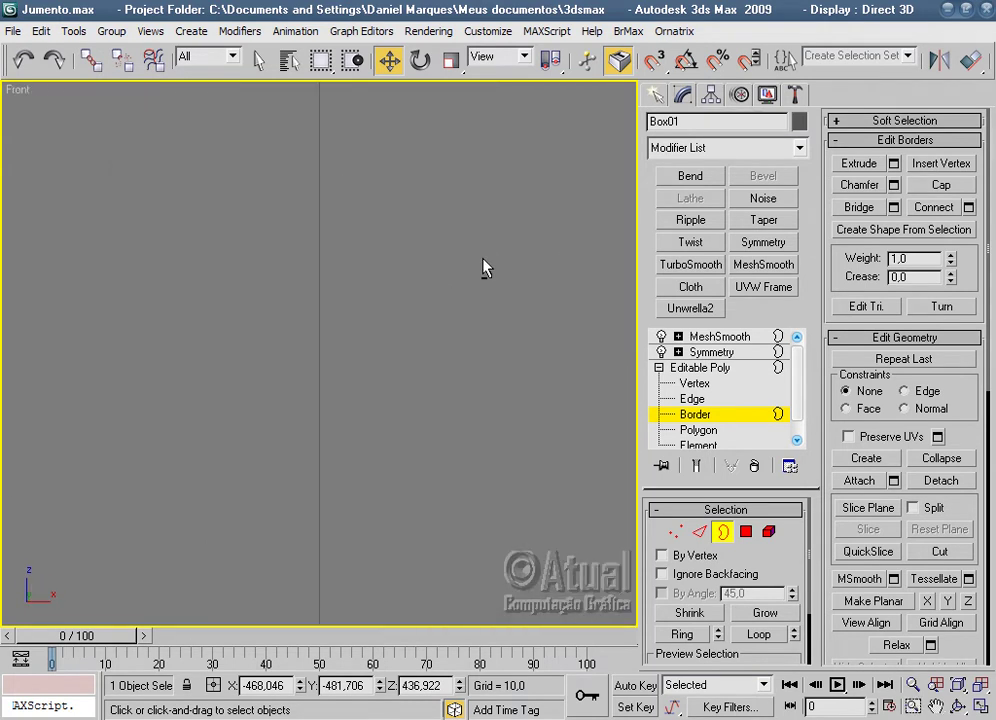
key(z)
scroll(420, 285, down, 2)
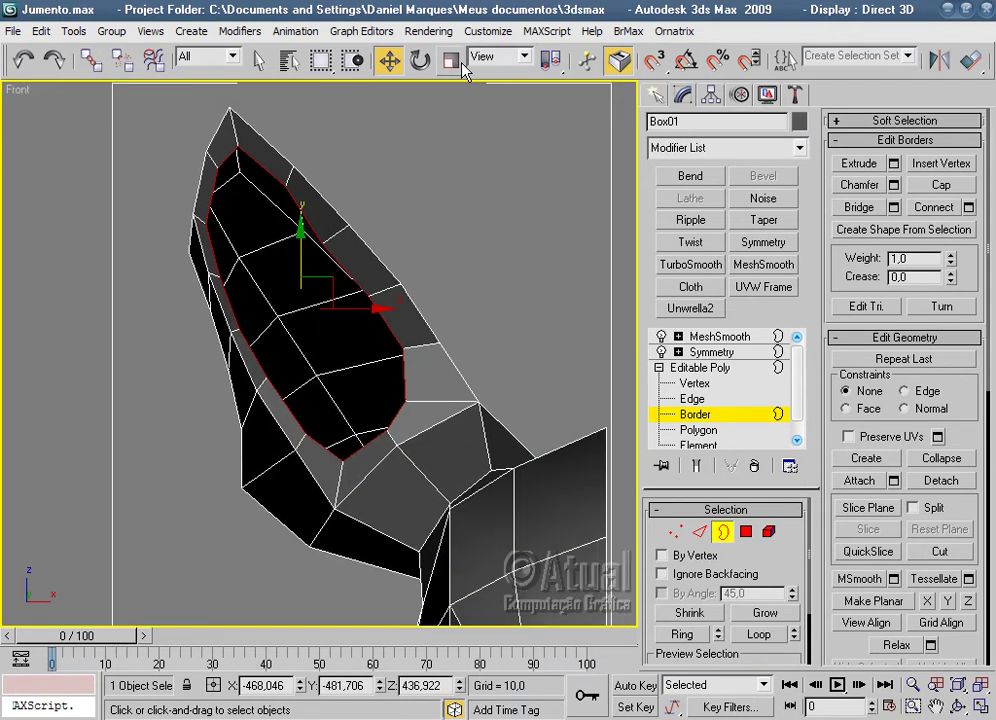
key(r)
drag(304, 303, 335, 269)
click(389, 60)
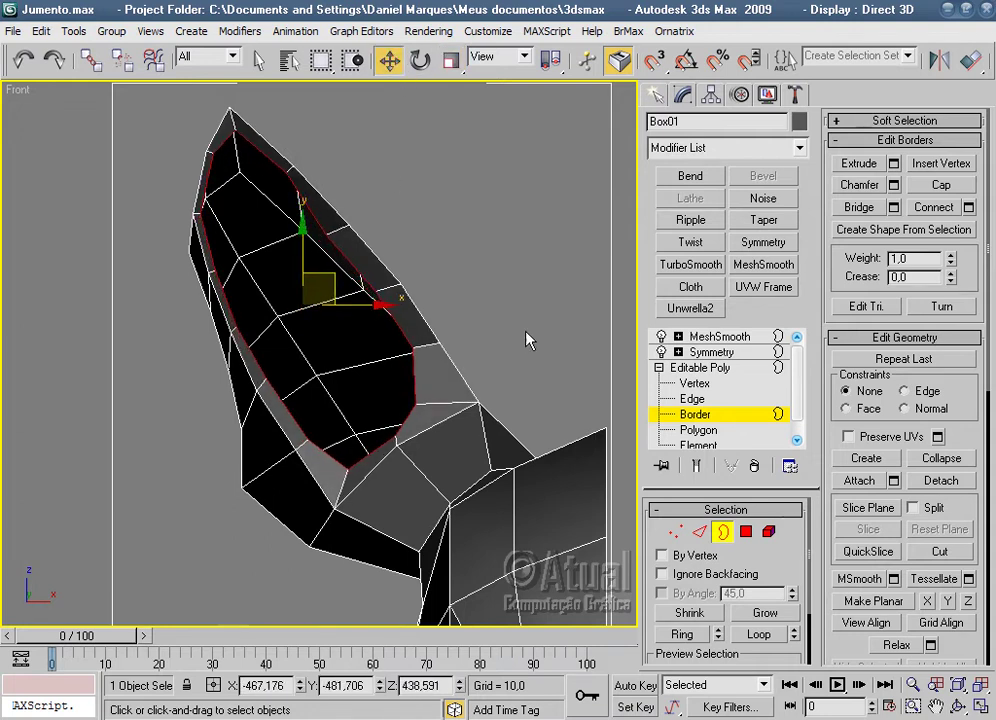
Add a new edge loop around the ear by connecting a ring of ear edges.
click(698, 534)
click(439, 406)
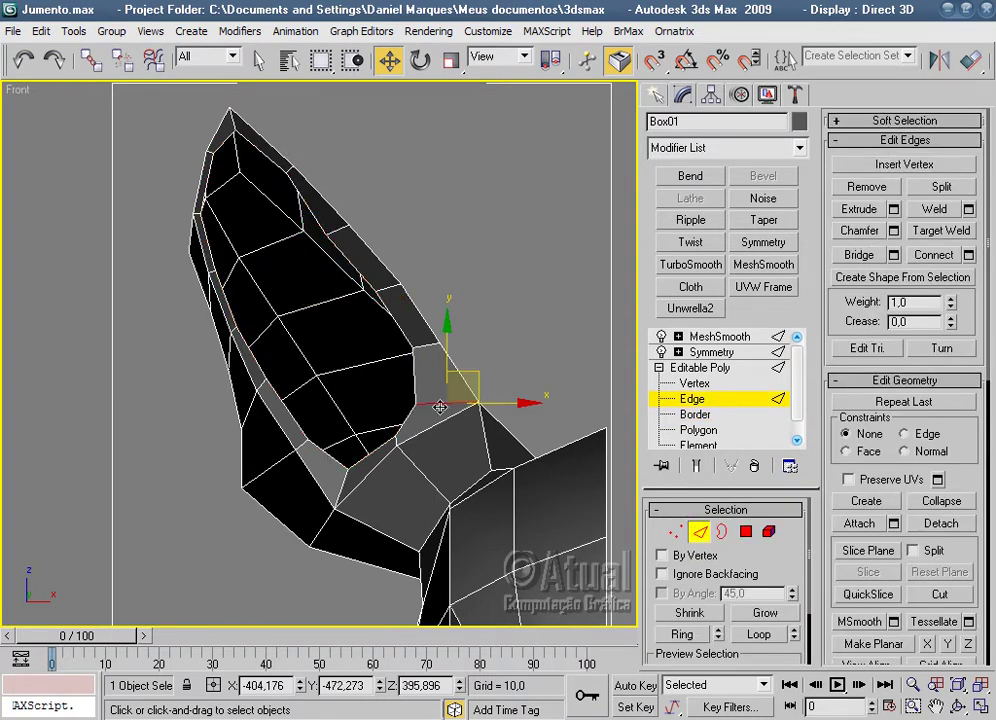
click(695, 640)
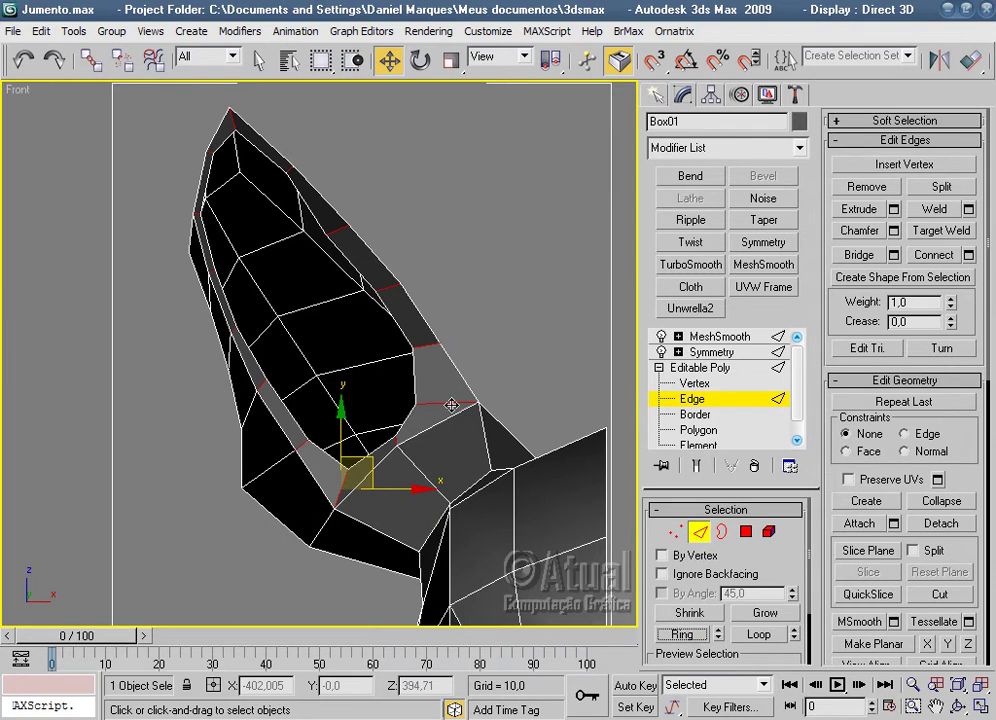
right_click(452, 409)
click(431, 473)
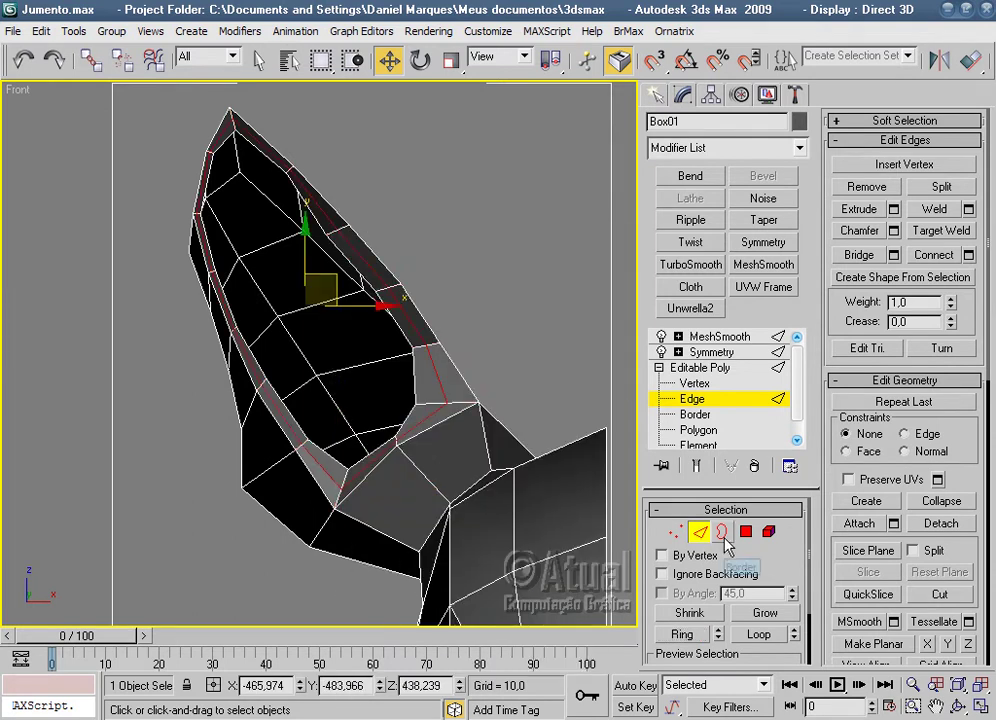
Select the ear's inner open border and move it up and left.
click(723, 534)
click(416, 389)
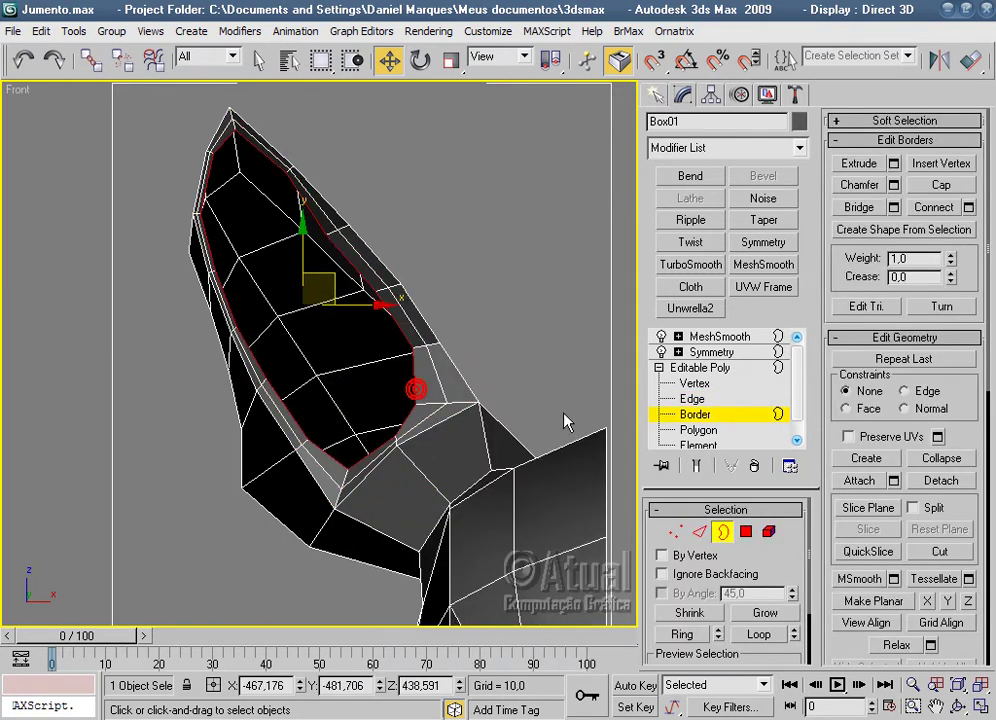
key(p)
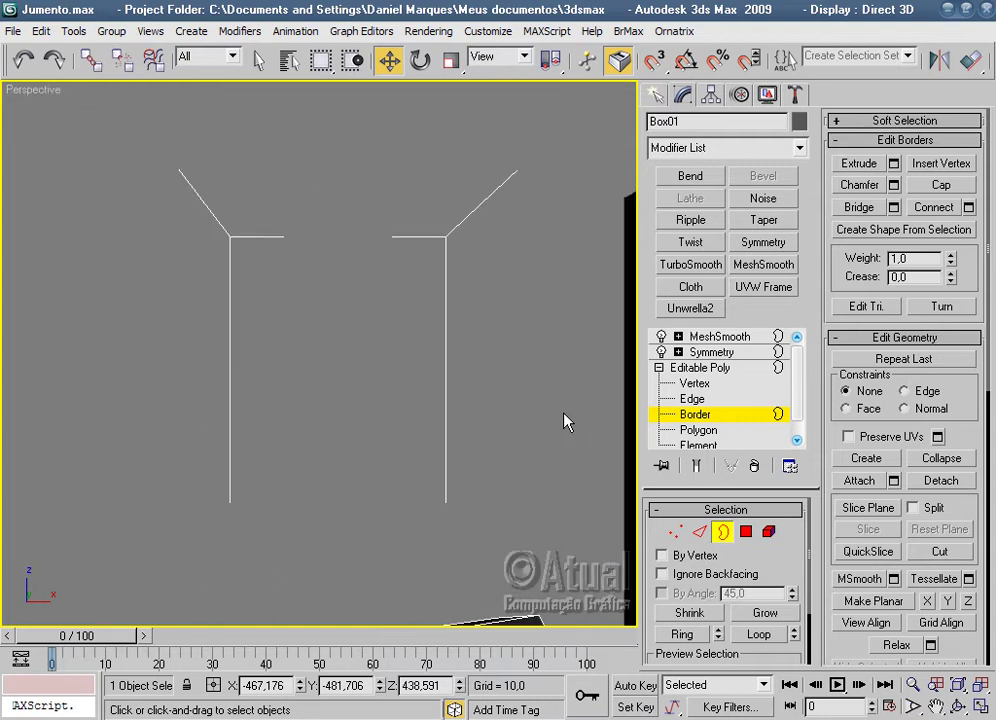
mouse_move(567, 418)
alt+middle_down()
mouse_move(480, 438)
mouse_move(405, 535)
mouse_move(393, 518)
mouse_move(416, 537)
mouse_move(411, 516)
mouse_move(461, 450)
mouse_move(417, 392)
alt+middle_up()
drag(417, 392, 380, 325)
mouse_move(380, 325)
alt+middle_down()
mouse_move(494, 396)
mouse_move(469, 340)
mouse_move(496, 429)
mouse_move(529, 385)
mouse_move(508, 401)
mouse_move(510, 348)
alt+middle_up()
scroll(470, 345, up, 1)
Shrink the ear border to 82% in Front view and show the smoothed model.
click(451, 63)
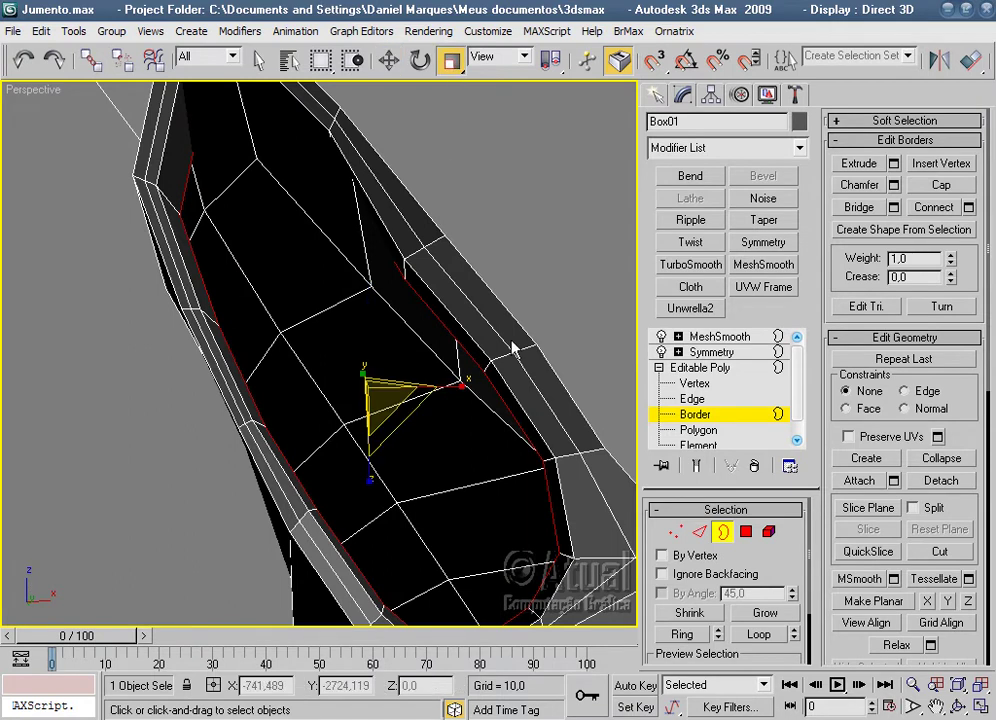
key(l)
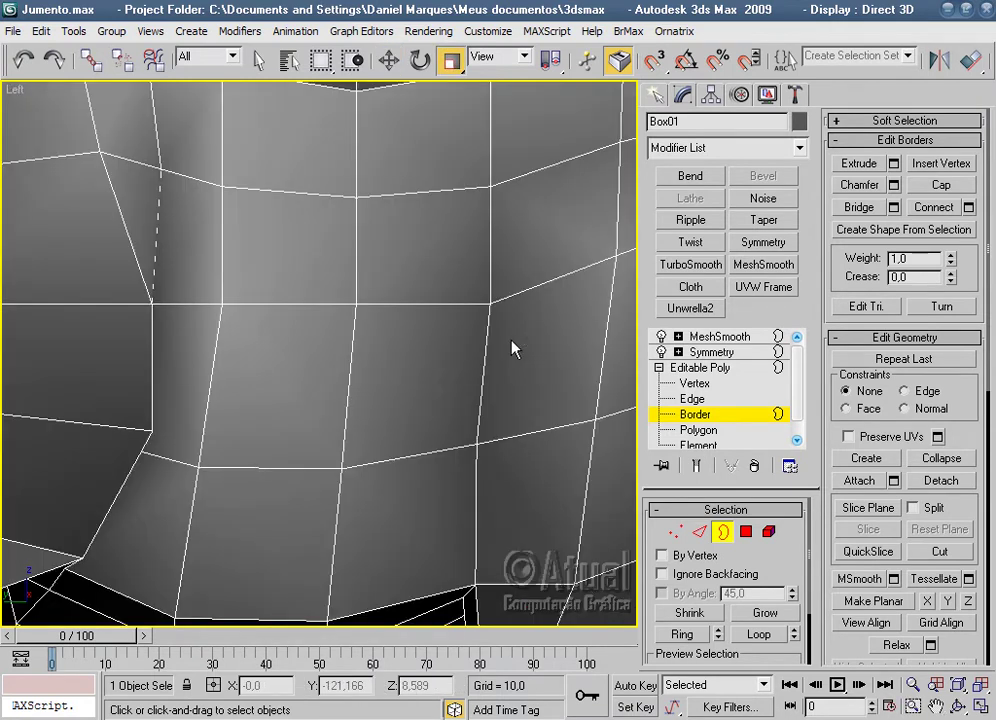
key(p)
key(t)
key(f)
scroll(480, 365, up, 1)
scroll(461, 380, up, 1)
scroll(400, 372, up, 1)
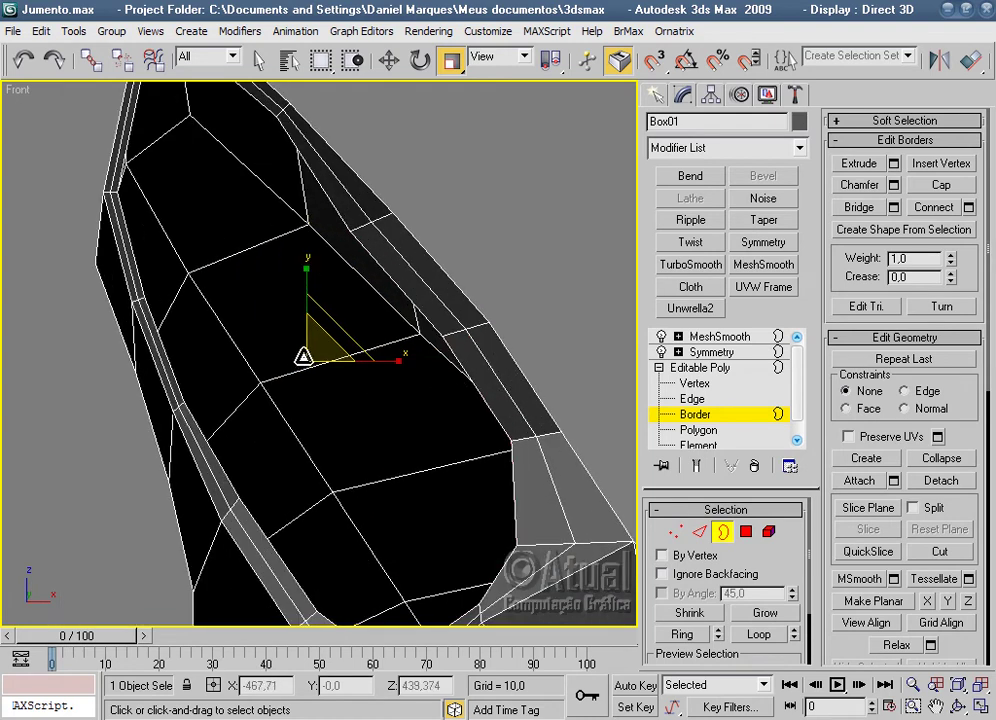
drag(303, 357, 305, 378)
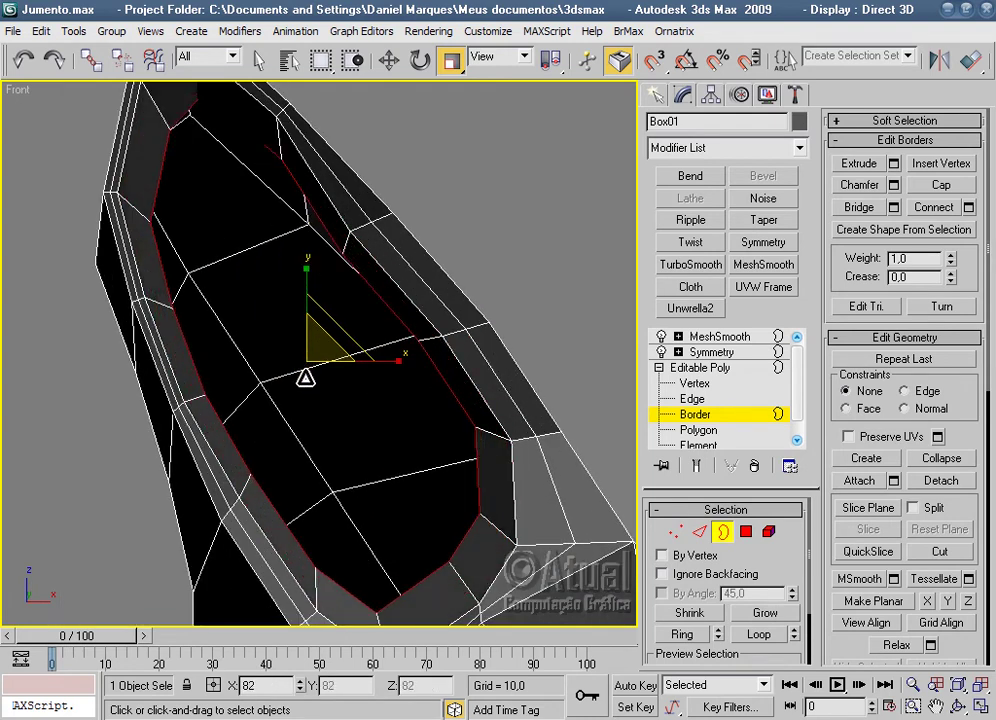
right_click(305, 380)
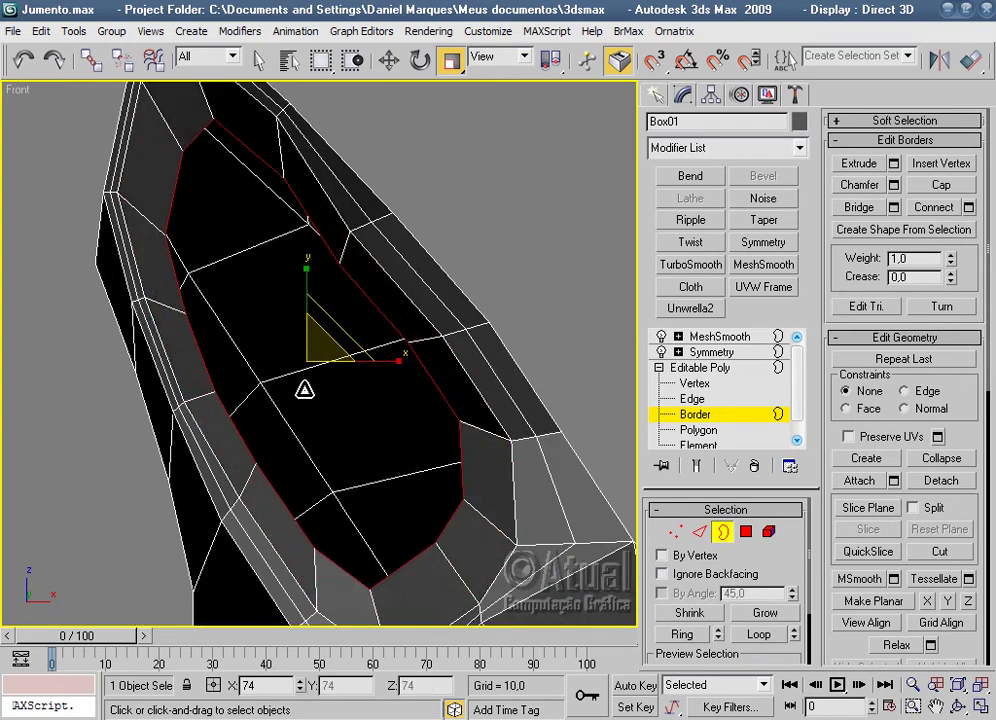
click(390, 58)
scroll(408, 290, down, 4)
click(719, 336)
Deselect, orbit the Perspective view to review the smoothed ears, then reselect the head mesh at Vertex level.
click(538, 378)
scroll(538, 378, down, 2)
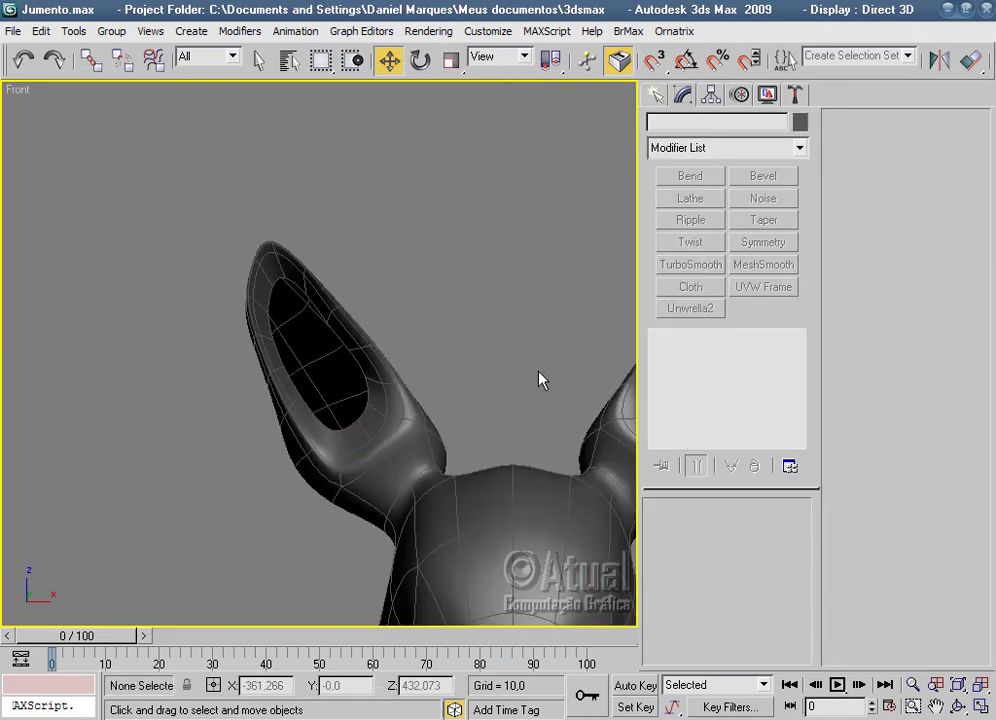
scroll(540, 378, down, 3)
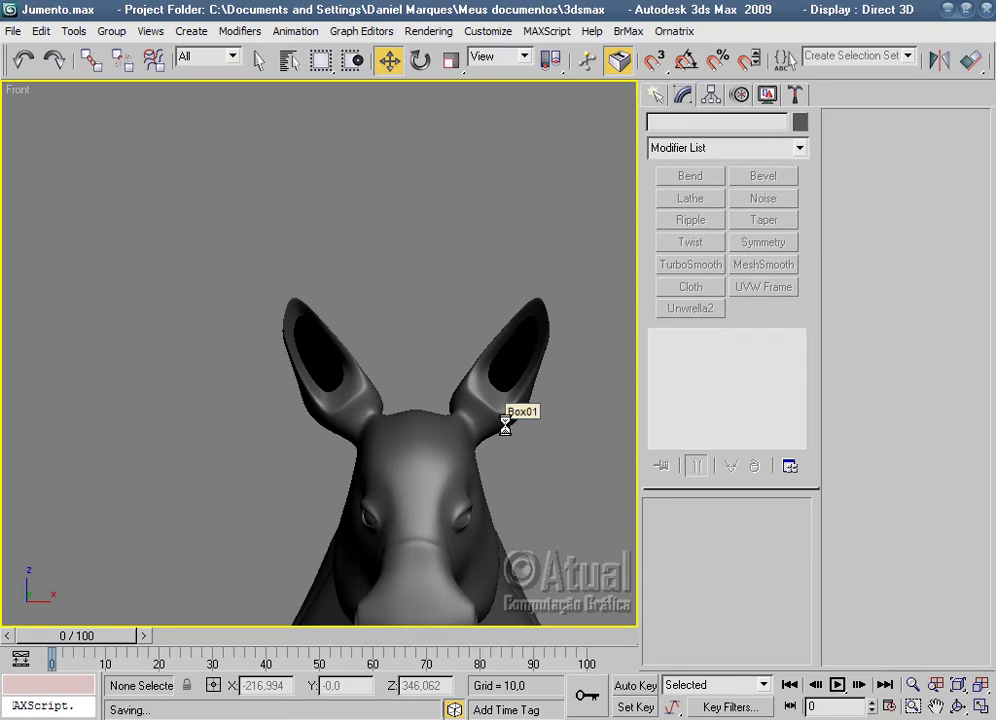
key(p)
scroll(507, 429, down, 5)
mouse_move(465, 455)
alt+middle_down()
mouse_move(502, 473)
mouse_move(503, 515)
alt+middle_up()
scroll(502, 515, up, 5)
scroll(349, 556, up, 3)
click(349, 556)
click(695, 383)
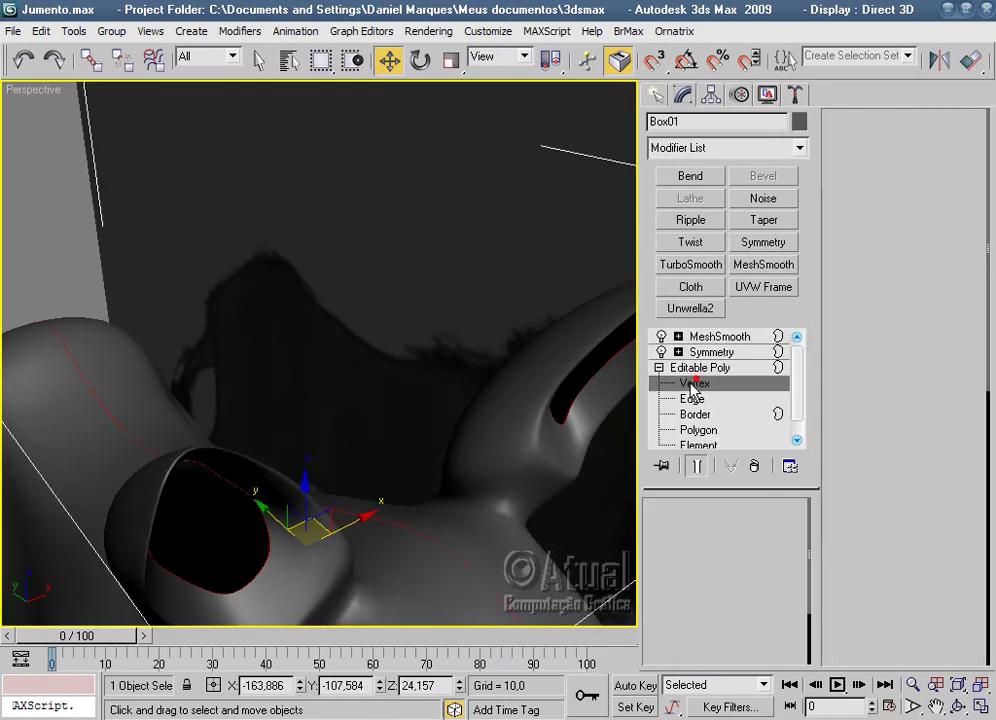
Move one ear vertex up and right and another down and right.
alt+middle_drag(456, 492, 445, 455)
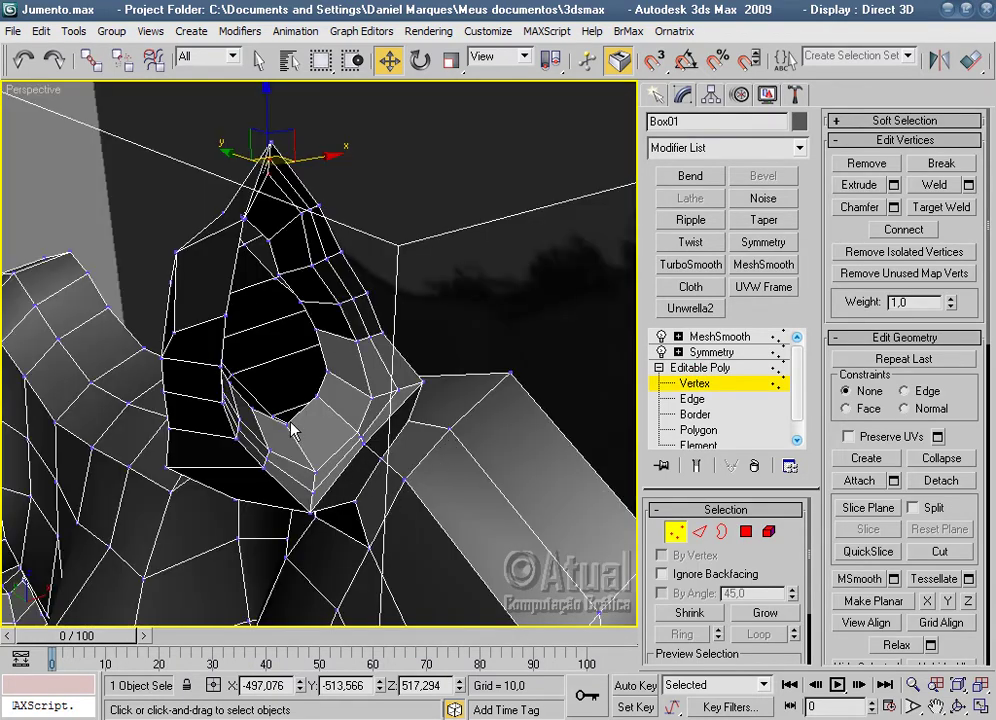
click(287, 424)
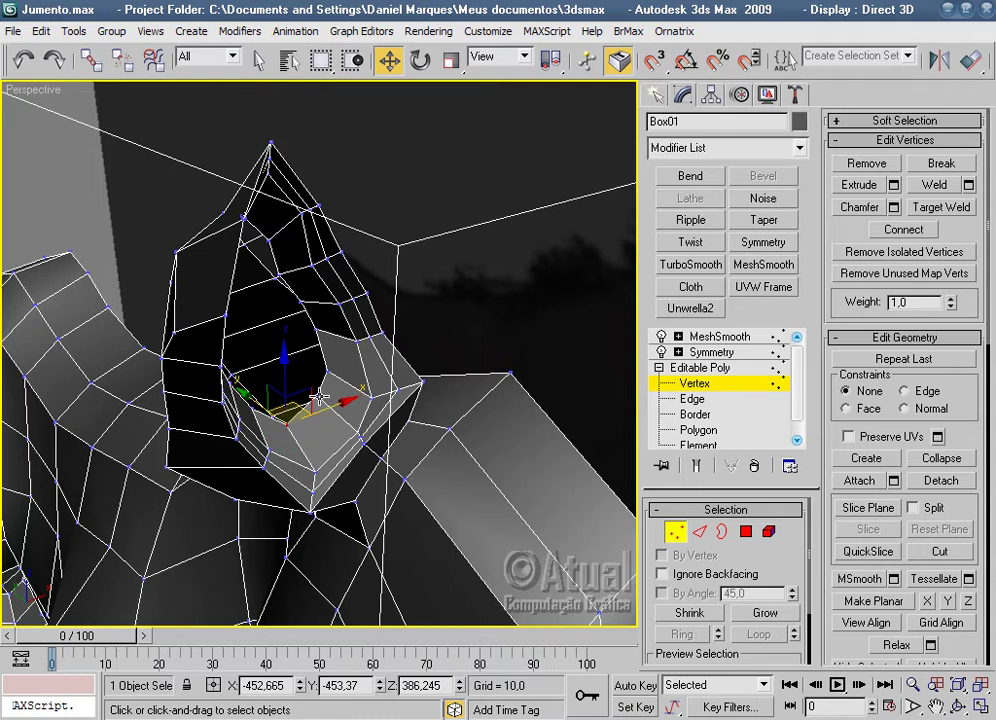
drag(318, 400, 408, 453)
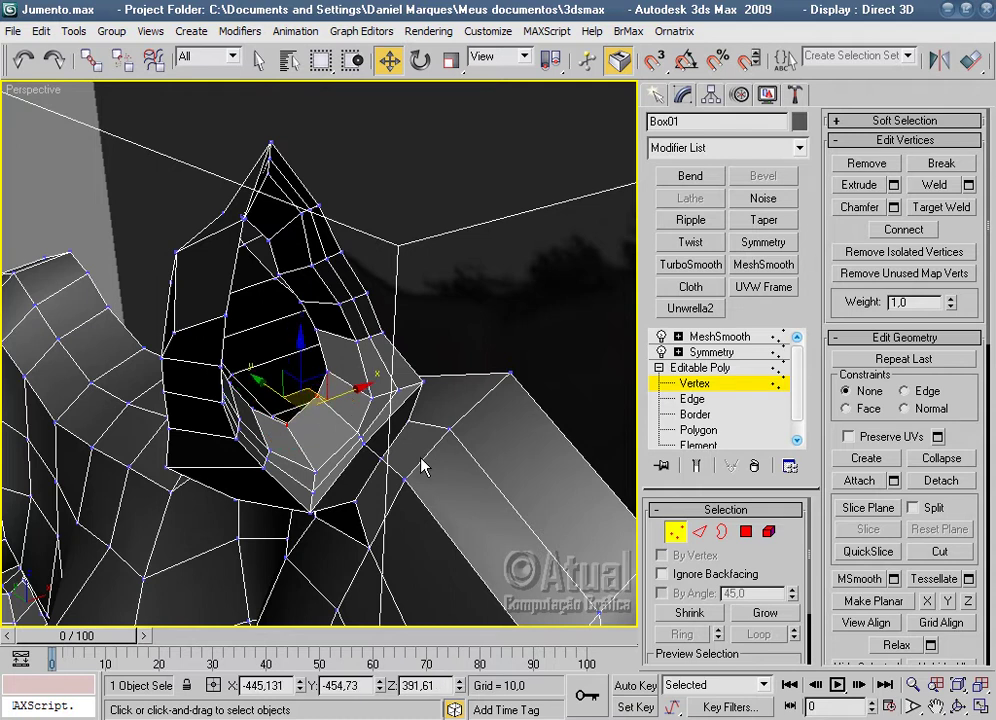
scroll(421, 466, up, 5)
alt+middle_drag(414, 454, 340, 407)
scroll(345, 402, down, 3)
scroll(336, 366, up, 2)
scroll(333, 366, up, 3)
click(248, 402)
drag(273, 370, 299, 468)
Lower the ear's inner-corner vertex and reposition an upper ear vertex up and left.
click(394, 302)
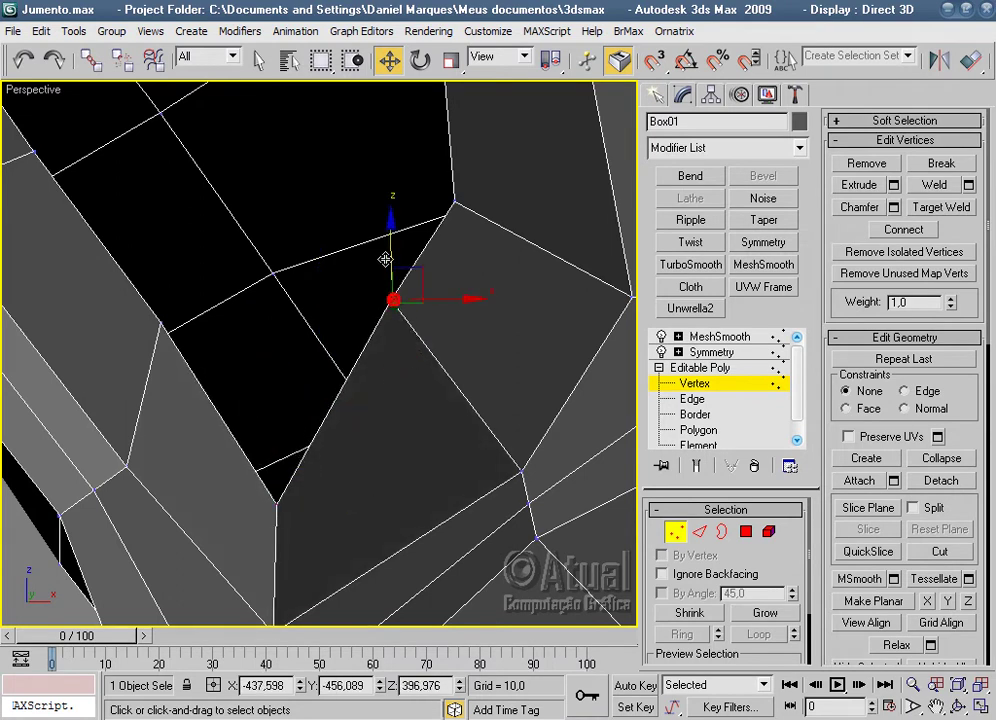
mouse_move(392, 259)
mouse_down()
mouse_move(438, 396)
mouse_move(424, 449)
mouse_move(427, 415)
mouse_up()
click(456, 203)
mouse_move(456, 203)
alt+middle_down()
mouse_move(363, 184)
mouse_move(550, 400)
mouse_move(509, 487)
mouse_move(451, 338)
mouse_move(440, 391)
mouse_move(432, 340)
alt+middle_up()
drag(416, 333, 458, 331)
scroll(469, 351, up, 5)
mouse_move(469, 351)
middle_down()
mouse_move(481, 482)
mouse_move(516, 547)
mouse_move(310, 452)
middle_up()
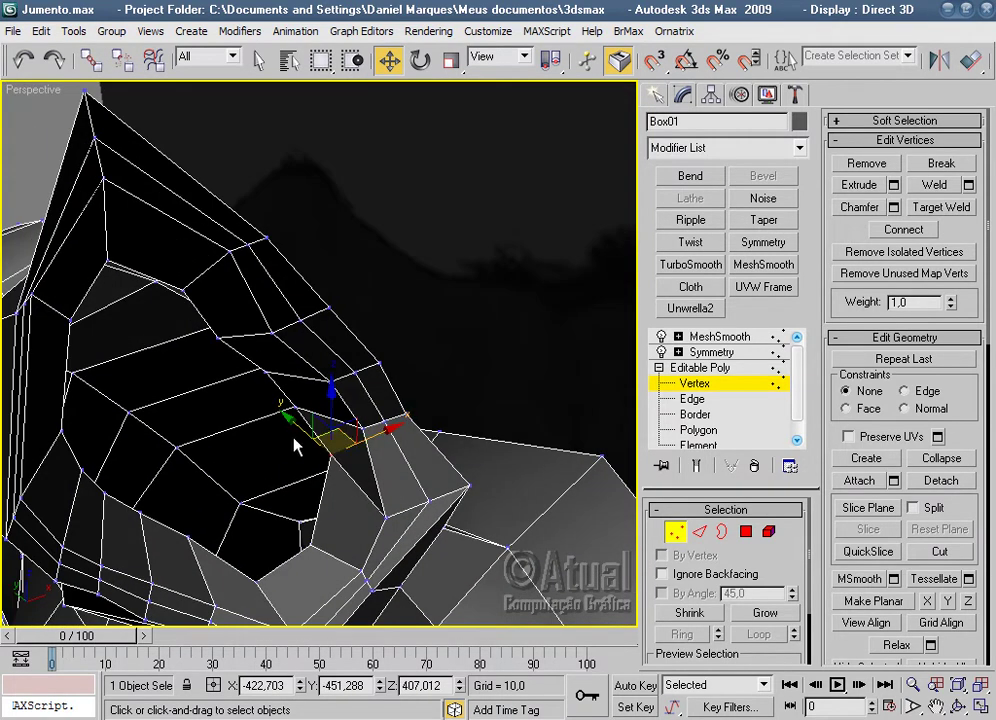
drag(344, 440, 222, 346)
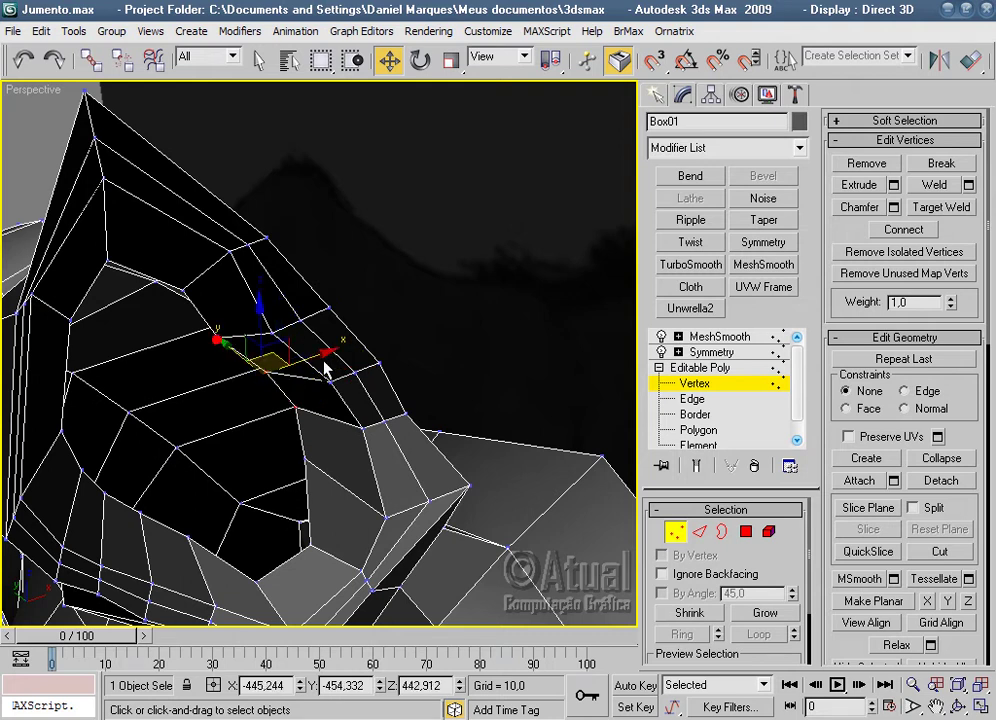
alt+middle_drag(222, 346, 340, 375)
drag(330, 342, 349, 333)
mouse_move(349, 333)
alt+middle_down()
mouse_move(389, 289)
mouse_move(322, 518)
alt+middle_up()
drag(322, 518, 311, 517)
alt+middle_drag(311, 517, 369, 519)
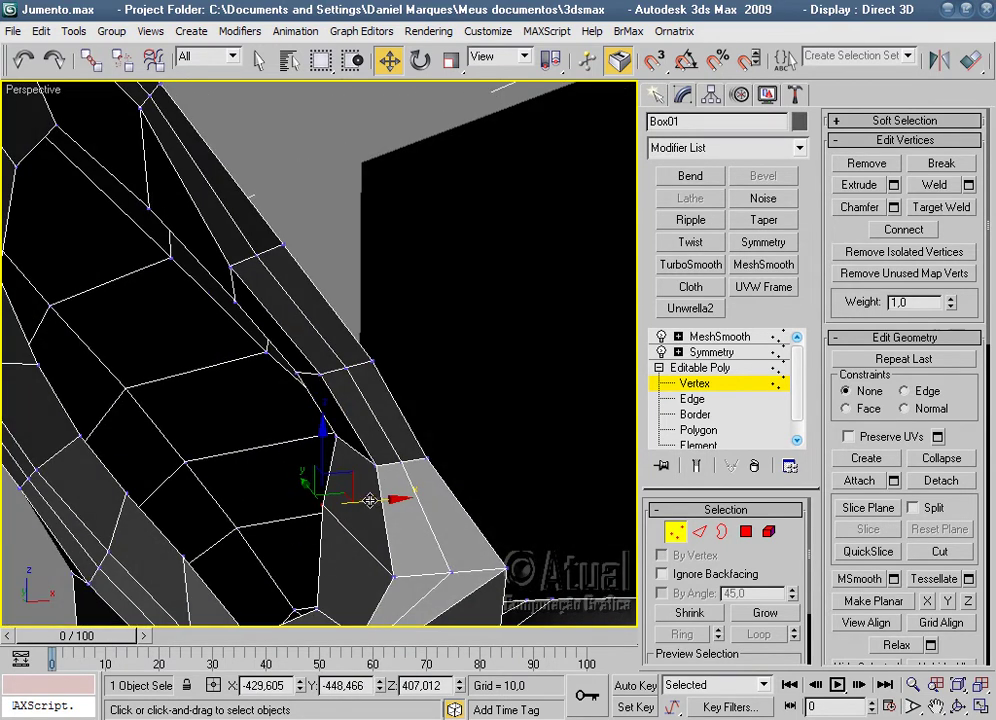
drag(370, 500, 396, 500)
drag(345, 450, 402, 463)
mouse_move(402, 463)
alt+middle_down()
mouse_move(349, 429)
mouse_move(420, 542)
mouse_move(396, 456)
alt+middle_up()
Adjust two more ear-rim vertices, shifting the last one up and left.
click(322, 420)
mouse_move(396, 456)
mouse_down()
mouse_move(385, 418)
mouse_move(376, 432)
mouse_up()
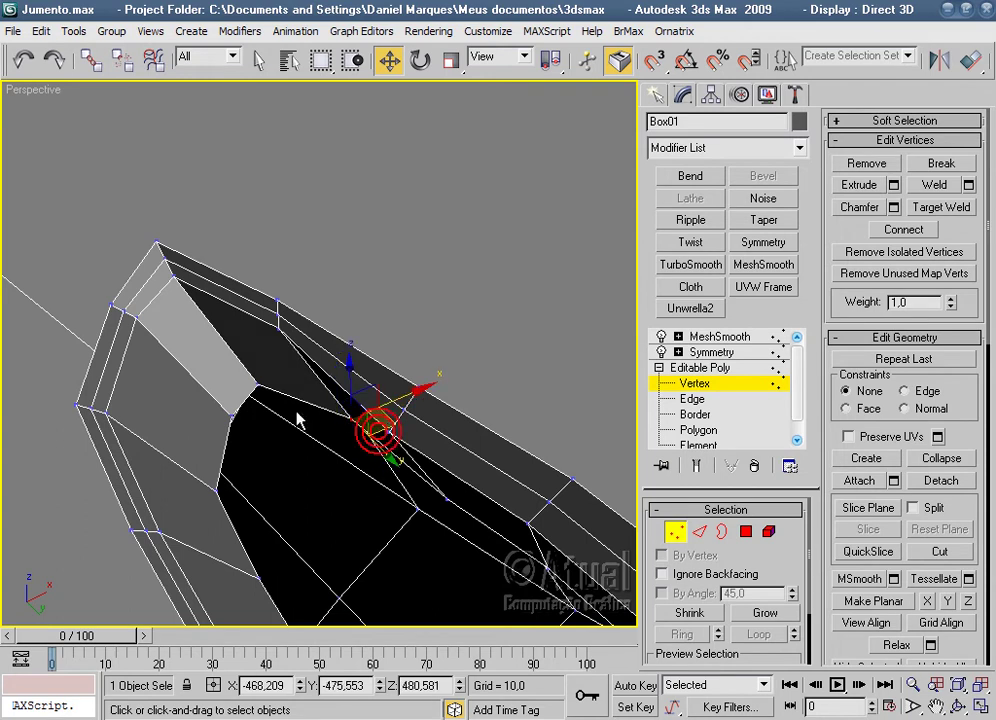
click(258, 385)
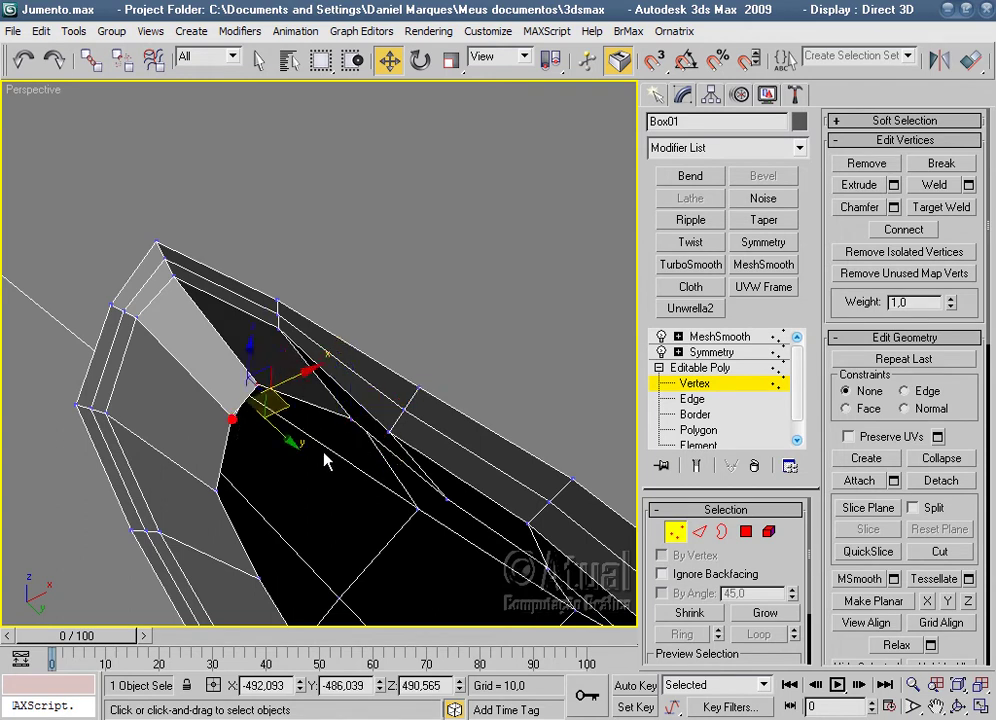
alt+middle_drag(318, 456, 397, 545)
drag(231, 318, 260, 377)
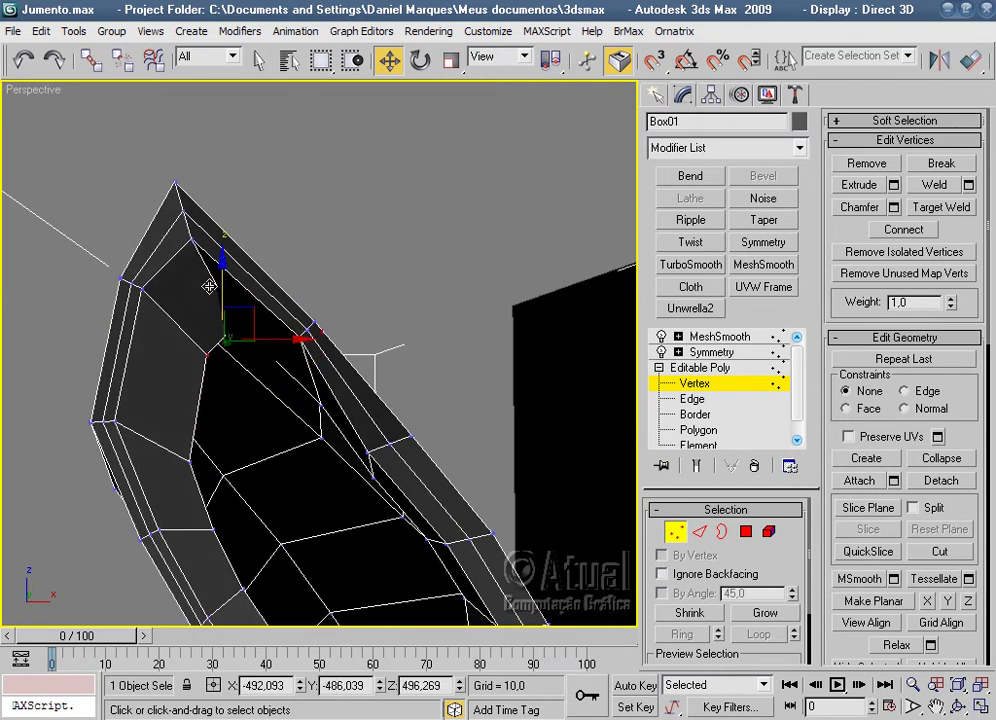
mouse_move(220, 291)
mouse_down()
mouse_move(216, 382)
mouse_move(200, 352)
mouse_up()
mouse_move(262, 349)
mouse_down()
mouse_move(238, 365)
mouse_move(229, 425)
mouse_up()
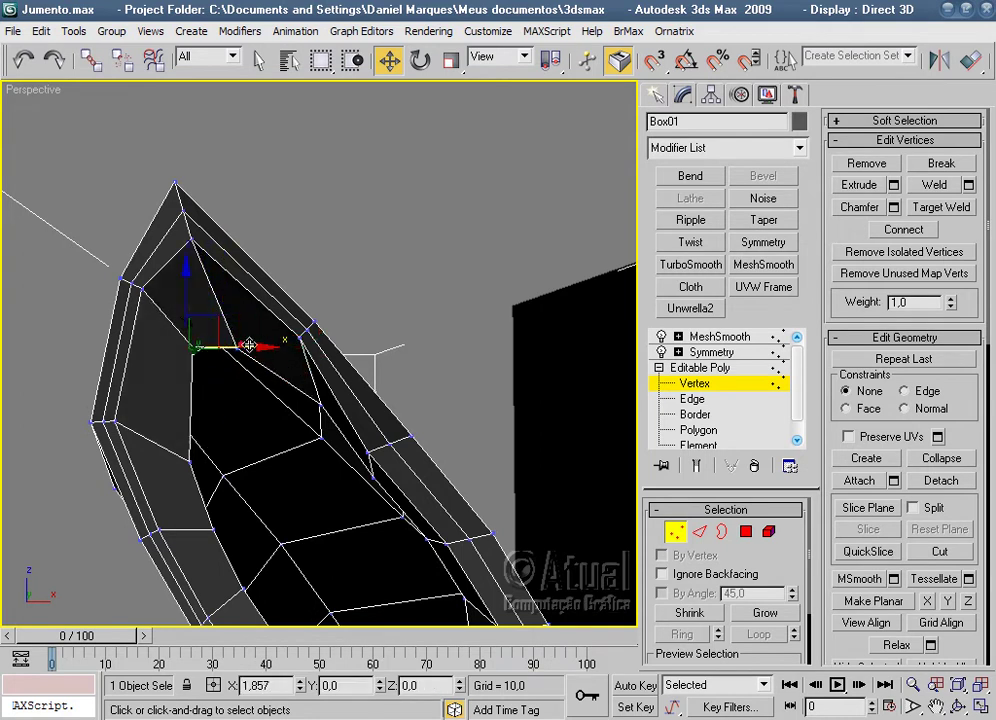
Shift vertices along the ear opening's lower edge to widen the opening.
click(233, 402)
mouse_move(271, 444)
alt+middle_down()
mouse_move(304, 500)
mouse_move(257, 453)
alt+middle_up()
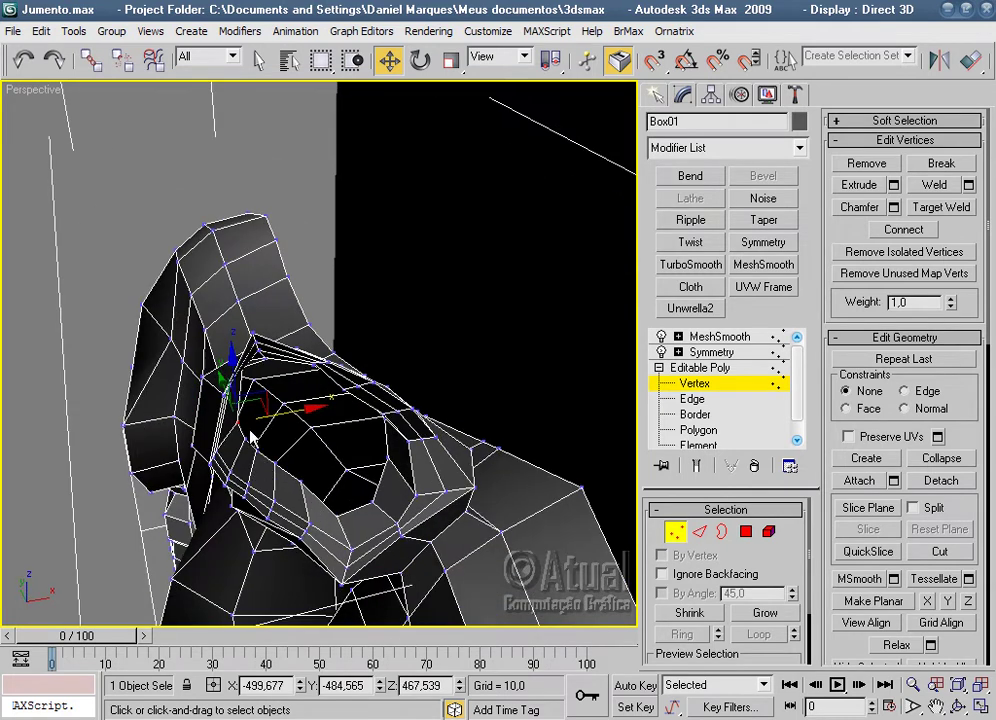
click(244, 438)
mouse_move(248, 440)
mouse_down()
mouse_move(272, 452)
mouse_move(258, 450)
mouse_up()
click(257, 447)
click(271, 462)
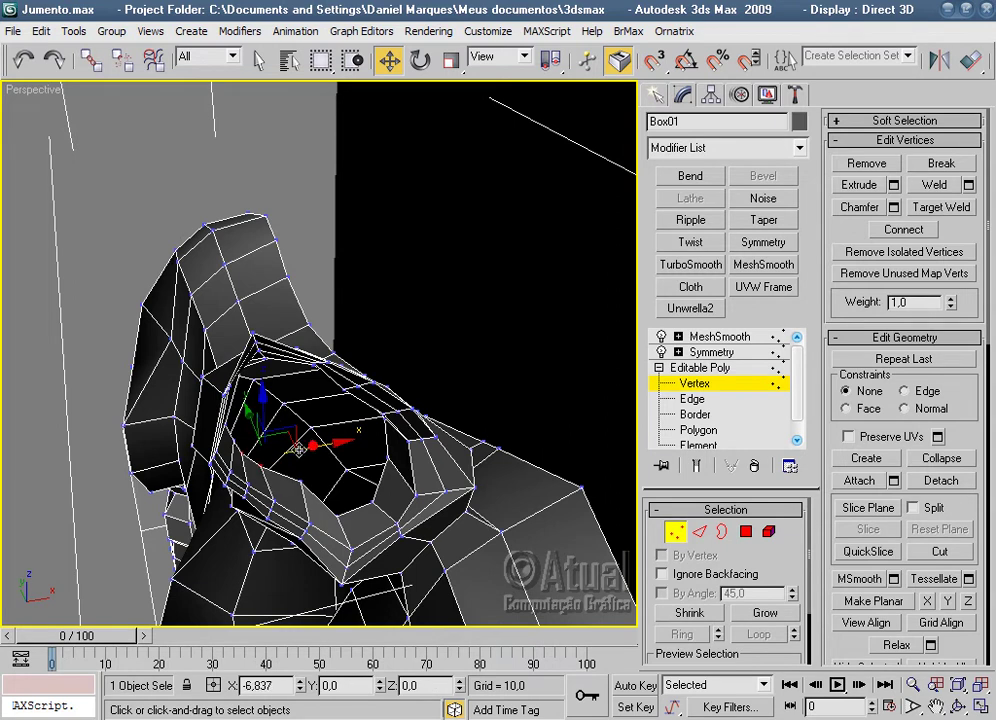
click(302, 480)
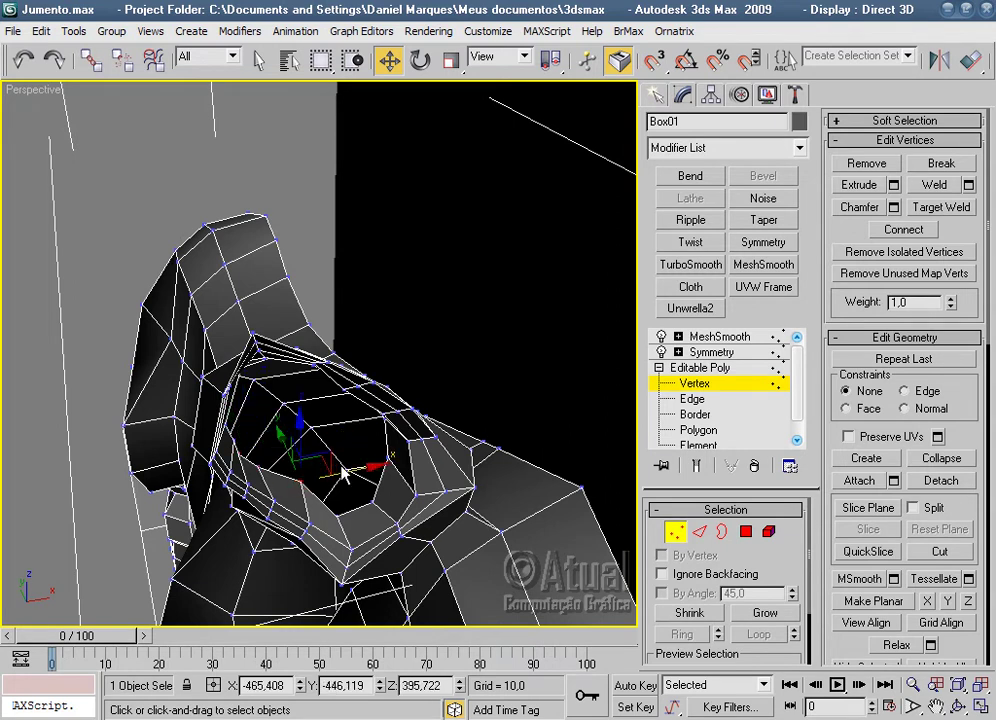
mouse_move(342, 473)
mouse_down()
mouse_move(341, 517)
mouse_move(422, 494)
mouse_up()
click(336, 484)
click(375, 503)
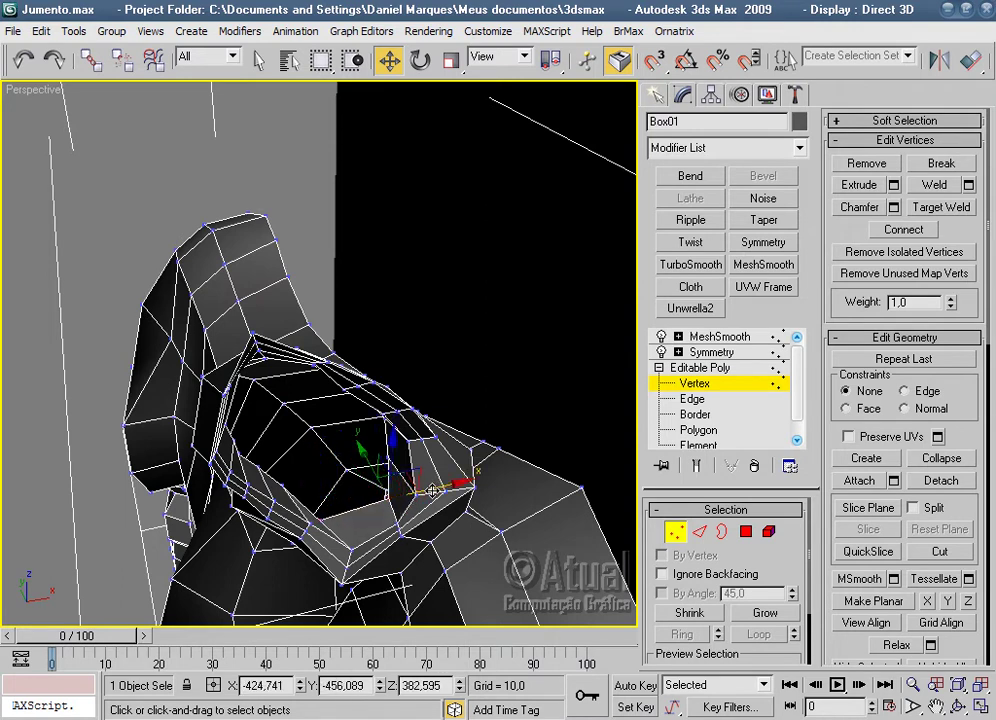
middle_drag(422, 490, 422, 204)
scroll(524, 333, up, 2)
scroll(485, 378, up, 2)
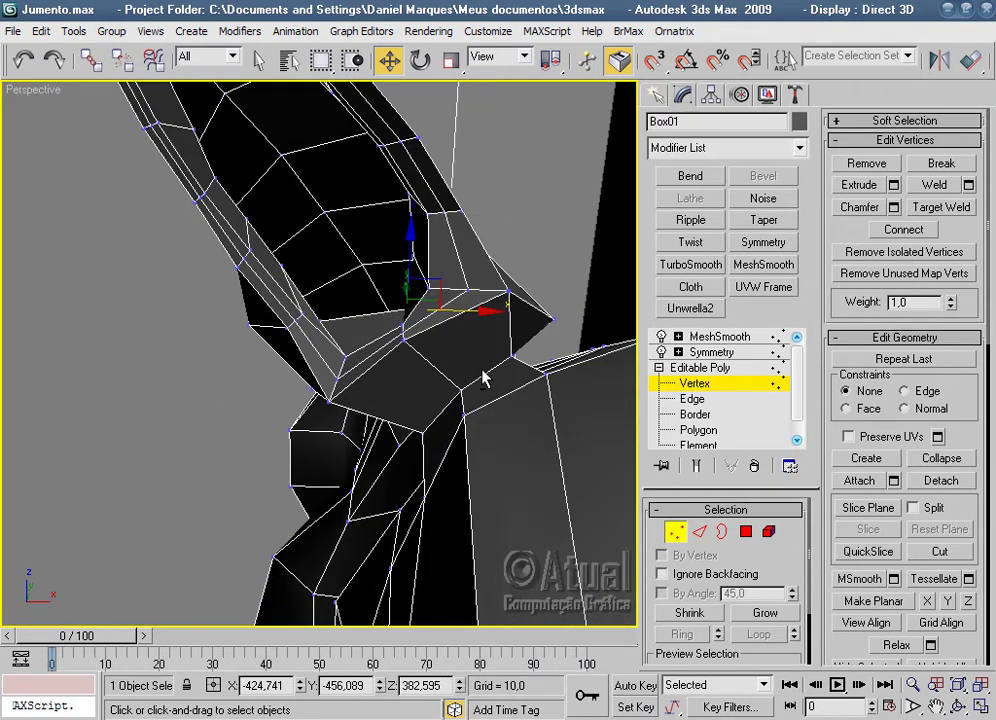
scroll(540, 320, up, 2)
Preview the MeshSmooth result and view both ears from below.
click(720, 336)
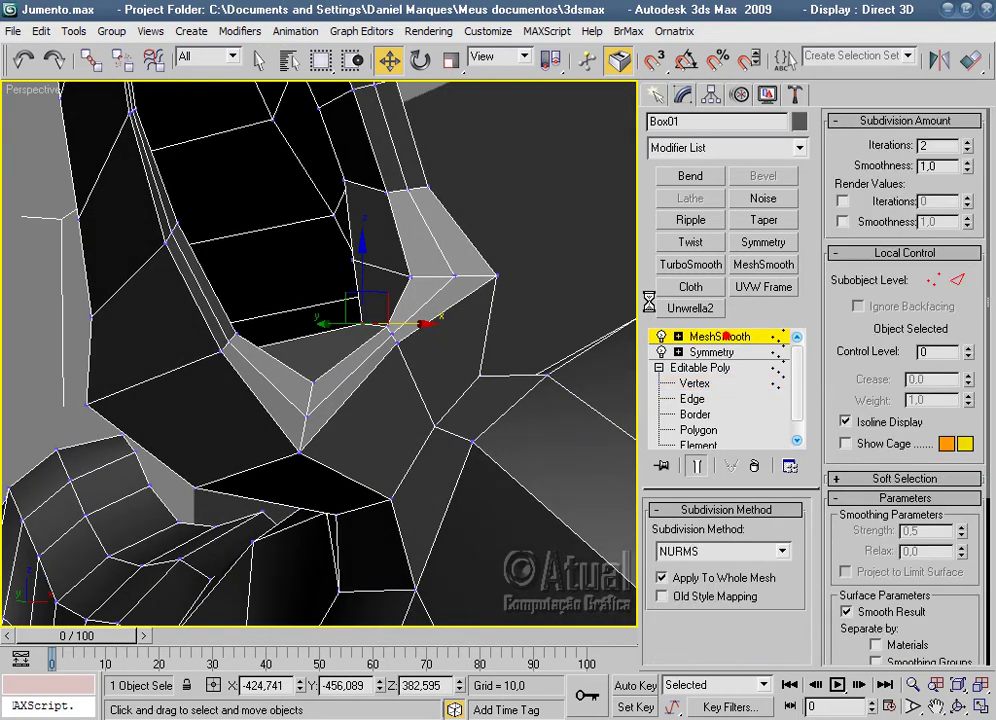
click(503, 217)
scroll(509, 313, down, 3)
mouse_move(509, 313)
alt+middle_down()
mouse_move(396, 296)
mouse_move(480, 269)
mouse_move(510, 297)
alt+middle_up()
mouse_move(531, 344)
alt+middle_down()
mouse_move(451, 340)
mouse_move(449, 233)
mouse_move(568, 262)
mouse_move(455, 267)
mouse_move(371, 189)
alt+middle_up()
Back at Box01 vertex level, move the ear-base vertex along Z to 363,203.
click(398, 218)
click(700, 386)
mouse_move(493, 311)
alt+middle_down()
mouse_move(558, 360)
mouse_move(460, 424)
alt+middle_up()
mouse_move(370, 300)
mouse_down()
mouse_move(318, 256)
mouse_move(350, 214)
mouse_up()
mouse_move(416, 262)
alt+middle_down()
mouse_move(408, 233)
mouse_move(408, 345)
alt+middle_up()
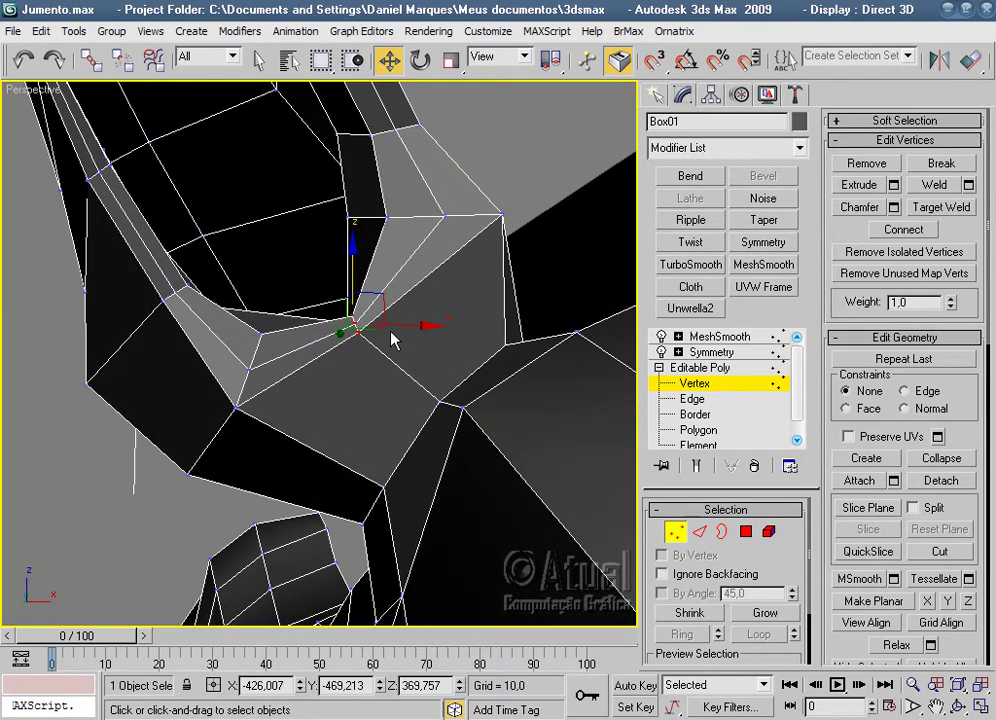
mouse_move(374, 296)
mouse_down()
mouse_move(400, 322)
mouse_move(396, 340)
mouse_up()
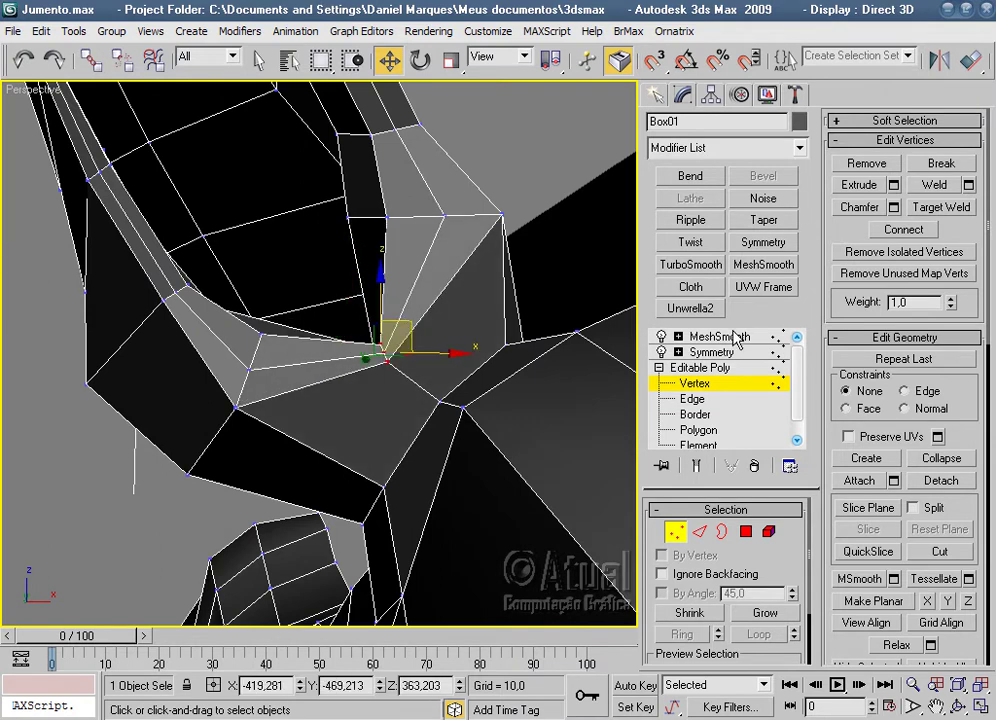
Check the smoothed donkey again, then return to editing Box01's cage vertices.
click(719, 336)
click(533, 155)
scroll(489, 305, down, 5)
mouse_move(489, 305)
alt+middle_down()
mouse_move(585, 331)
mouse_move(497, 332)
mouse_move(422, 267)
mouse_move(369, 327)
mouse_move(333, 251)
mouse_move(549, 287)
mouse_move(489, 311)
alt+middle_up()
scroll(499, 332, up, 5)
scroll(398, 256, down, 3)
scroll(470, 315, up, 4)
click(456, 318)
click(715, 383)
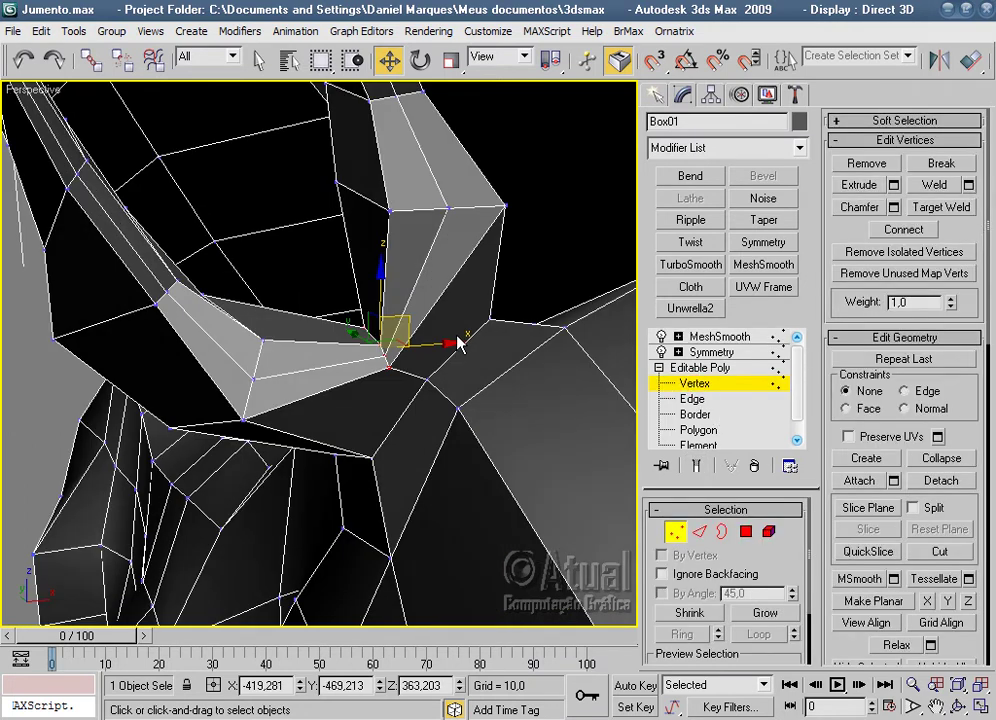
Select the edge ring along the ear and Connect it into a new edge loop.
click(693, 399)
alt+middle_drag(473, 329, 373, 224)
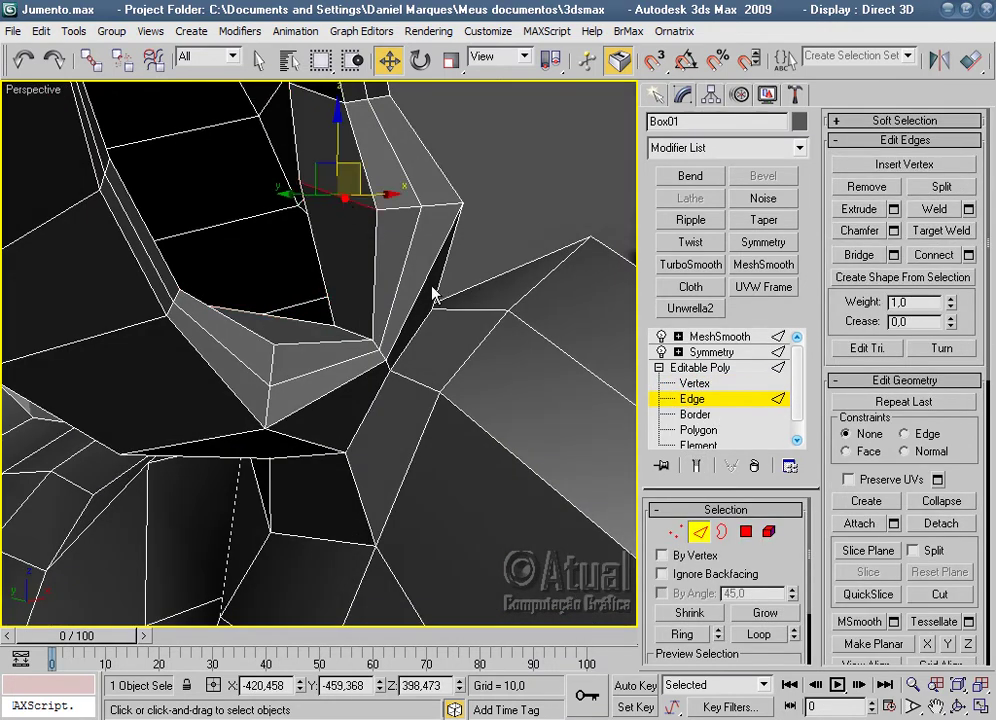
click(681, 634)
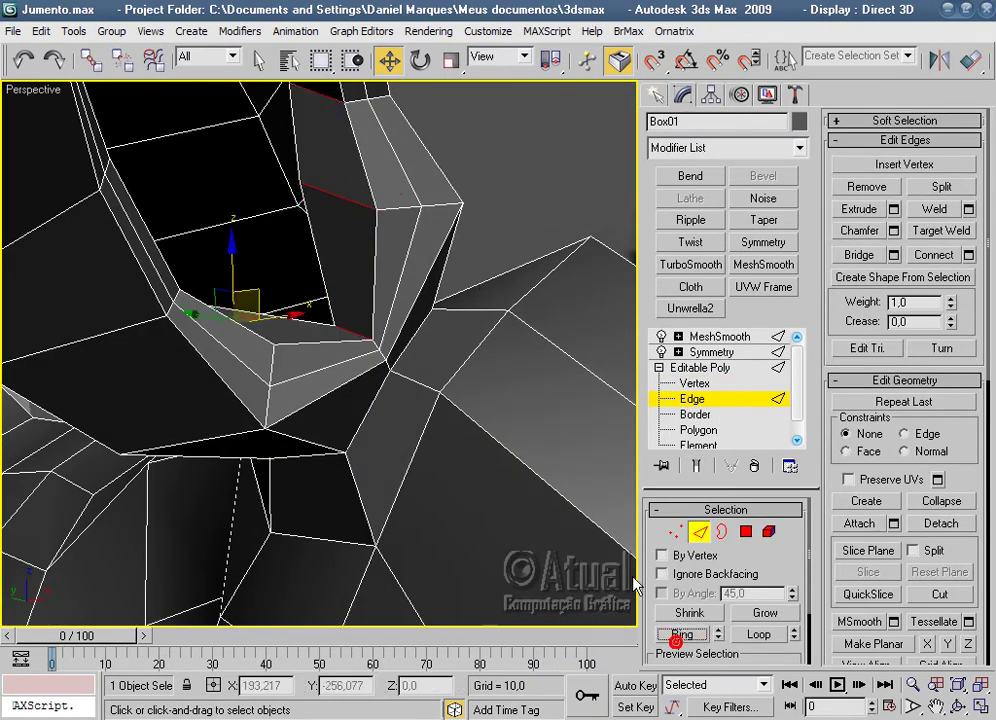
mouse_move(418, 216)
alt+middle_down()
mouse_move(463, 433)
mouse_move(300, 330)
alt+middle_up()
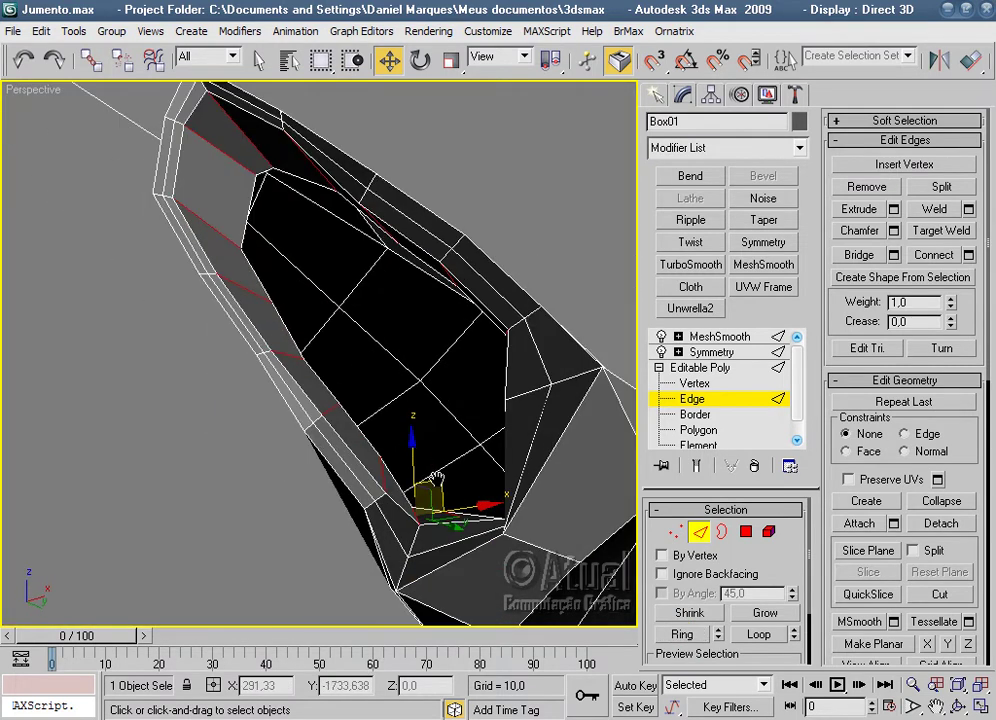
right_click(224, 266)
click(210, 340)
click(500, 153)
Select the ear's open border loop.
click(722, 532)
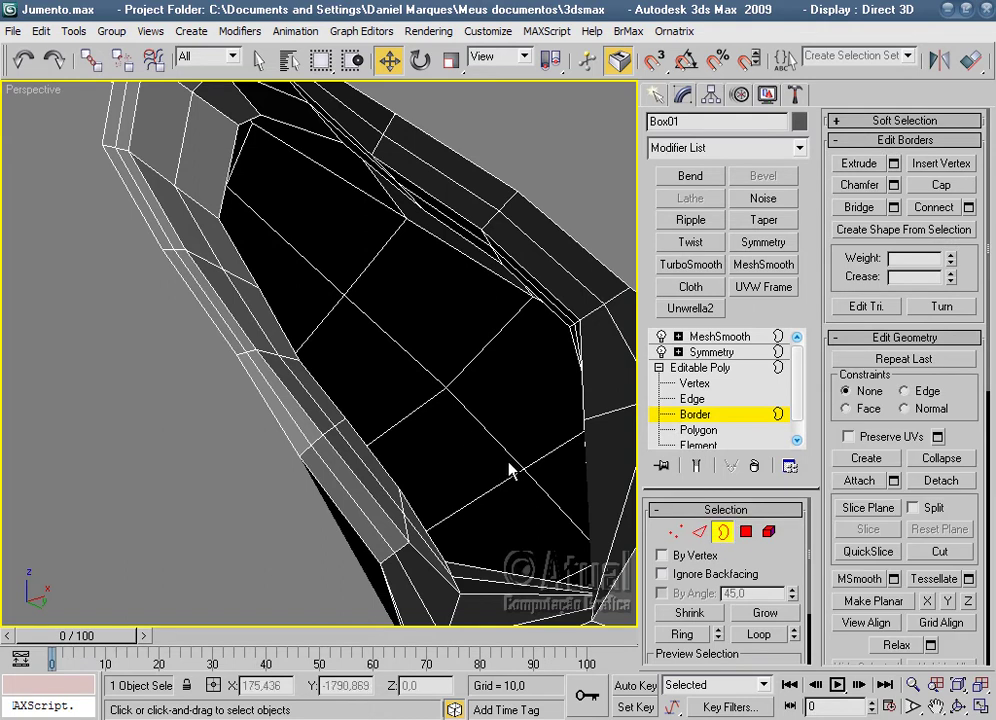
alt+middle_drag(467, 451, 396, 394)
click(446, 366)
alt+middle_drag(446, 366, 349, 378)
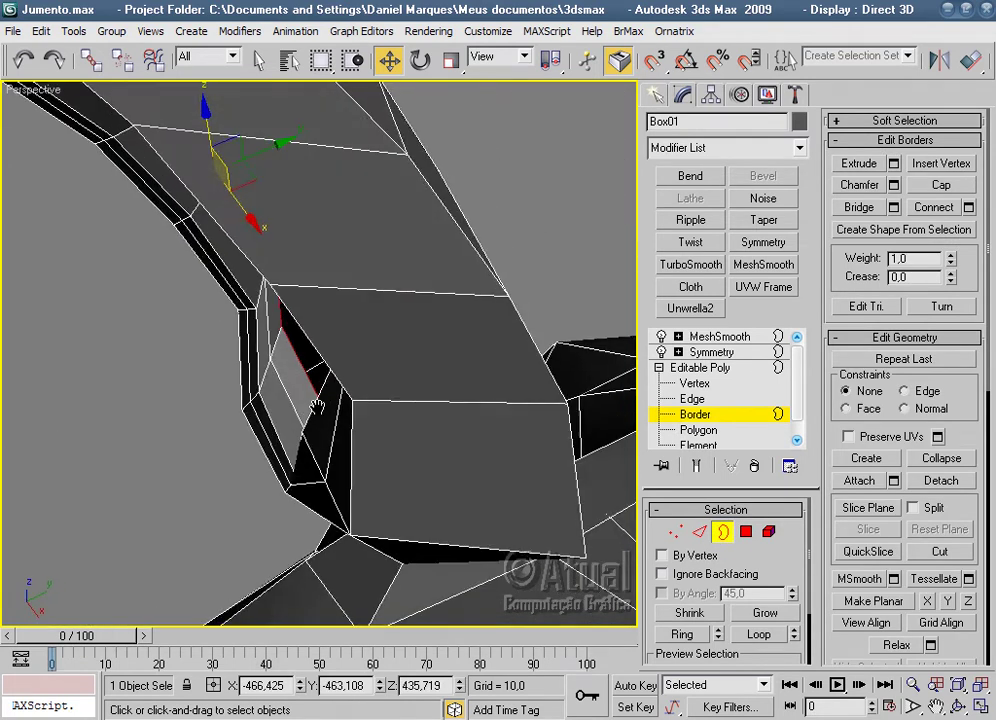
Move vertices inside the ear hollow, raising them to deepen its shape.
click(676, 532)
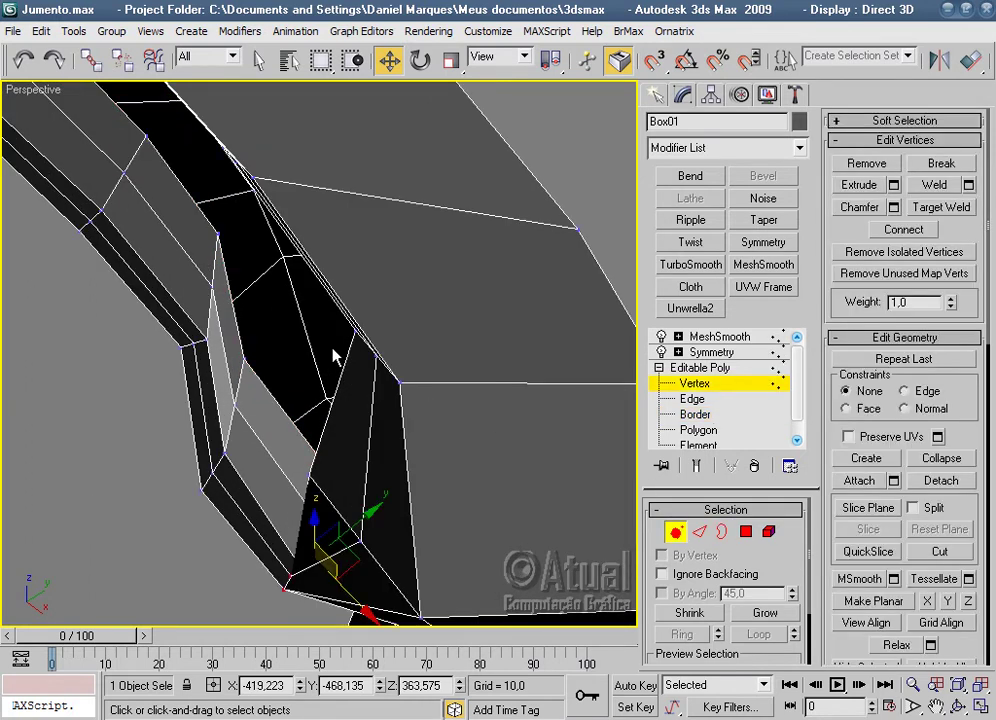
click(248, 358)
drag(279, 337, 283, 315)
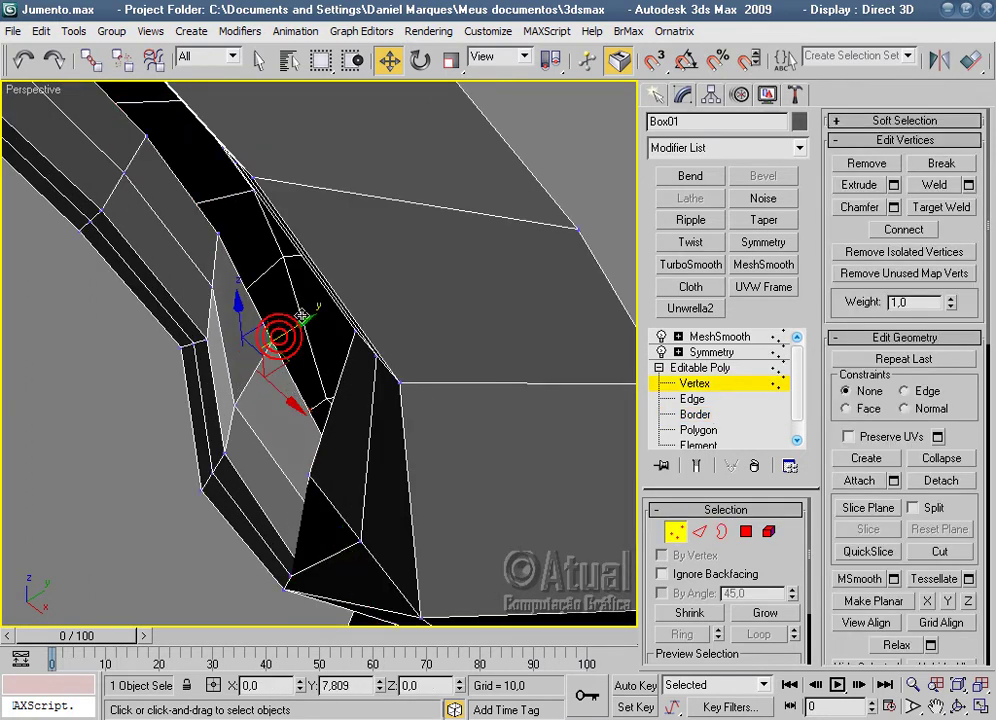
alt+middle_drag(283, 315, 262, 396)
mouse_move(275, 360)
mouse_down()
mouse_move(290, 372)
mouse_move(278, 335)
mouse_up()
mouse_move(278, 335)
alt+middle_down()
mouse_move(515, 320)
mouse_move(556, 291)
mouse_move(525, 362)
mouse_move(405, 467)
mouse_move(330, 467)
alt+middle_up()
click(331, 467)
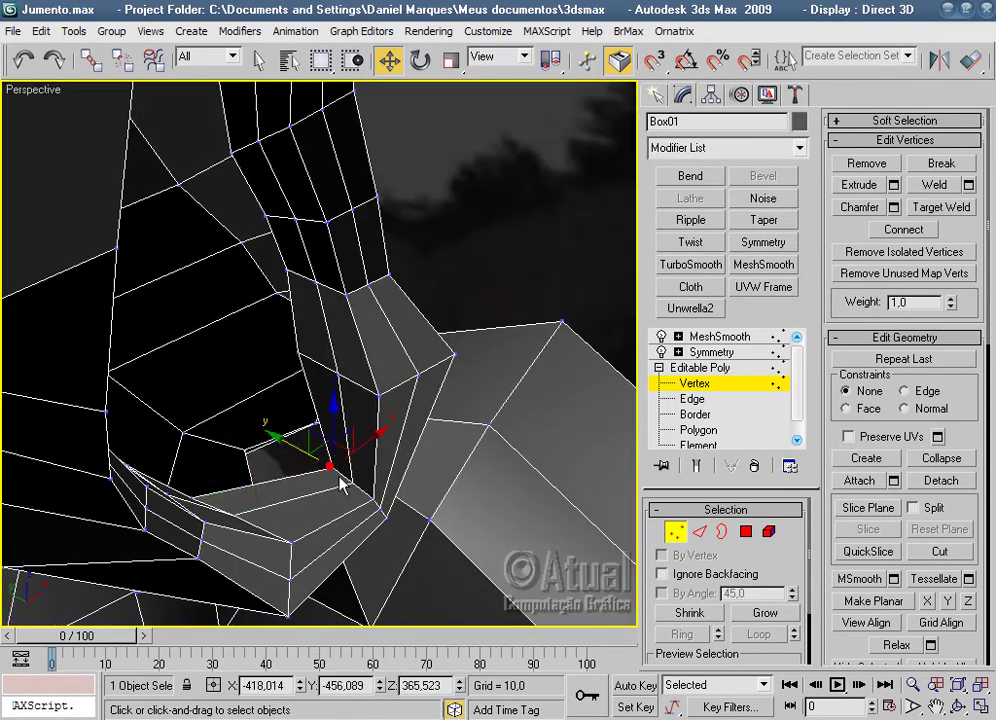
drag(297, 450, 297, 387)
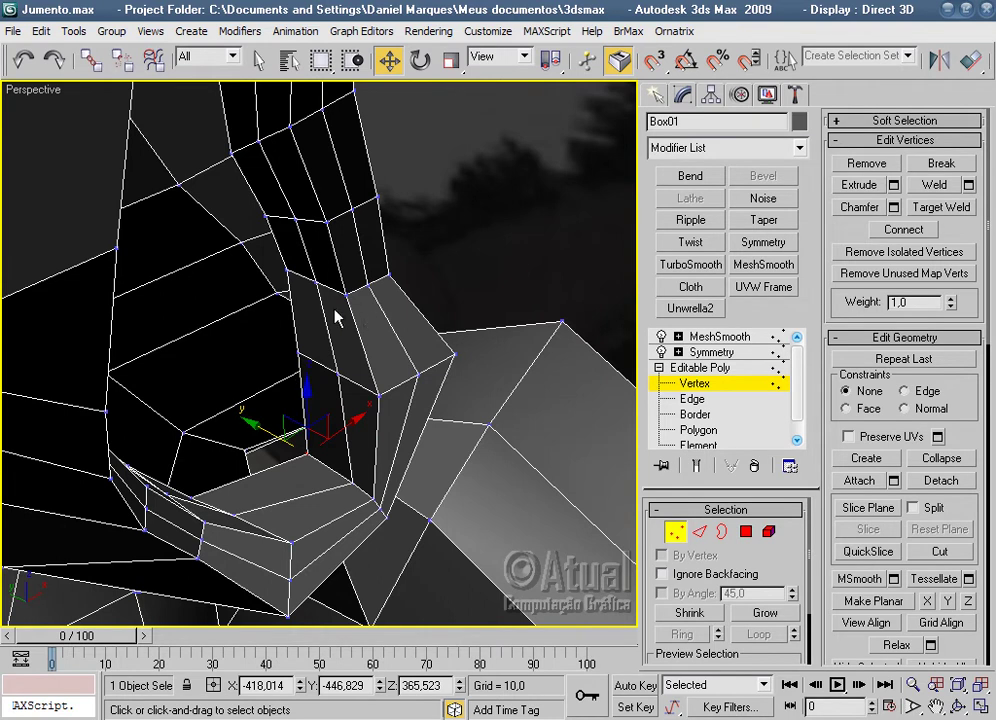
click(287, 272)
drag(284, 278, 267, 215)
Raise further vertices along the ear rim, the last to Z 472,86.
mouse_move(232, 211)
alt+middle_down()
mouse_move(356, 216)
mouse_move(349, 138)
mouse_move(283, 132)
mouse_move(427, 418)
mouse_move(400, 440)
mouse_move(308, 472)
mouse_move(253, 429)
mouse_move(351, 518)
mouse_move(196, 484)
alt+middle_up()
click(175, 458)
drag(175, 458, 185, 452)
alt+middle_drag(185, 452, 125, 433)
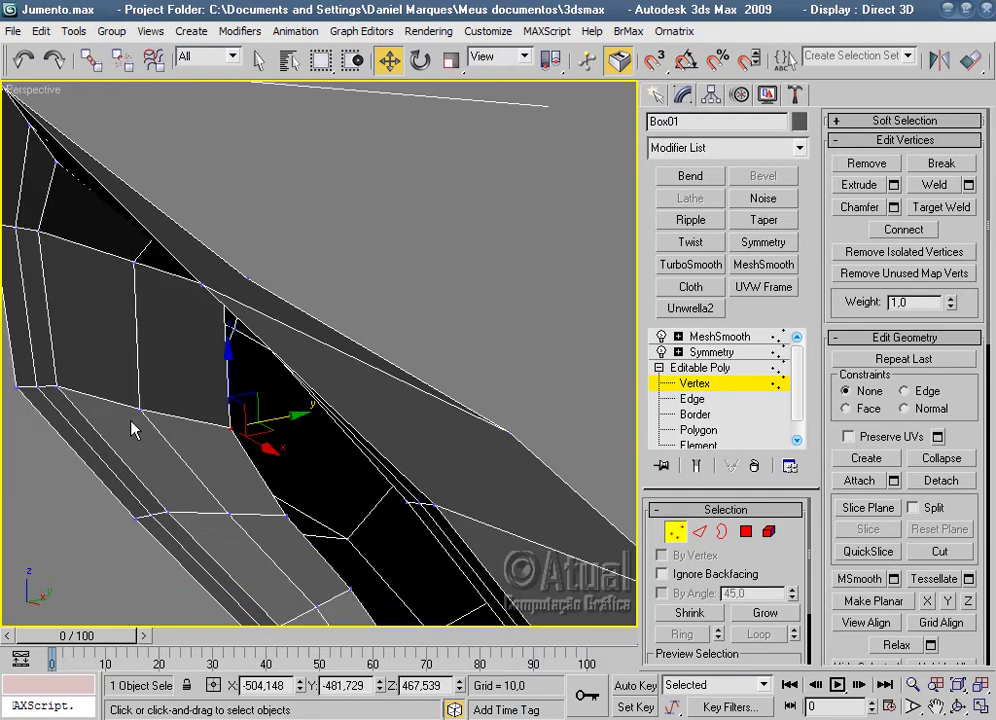
click(138, 412)
drag(207, 416, 251, 407)
mouse_move(251, 407)
alt+middle_down()
mouse_move(85, 237)
mouse_move(685, 443)
alt+middle_up()
With see-through shading, scale the ear border flat and rotate it to tilt.
click(723, 532)
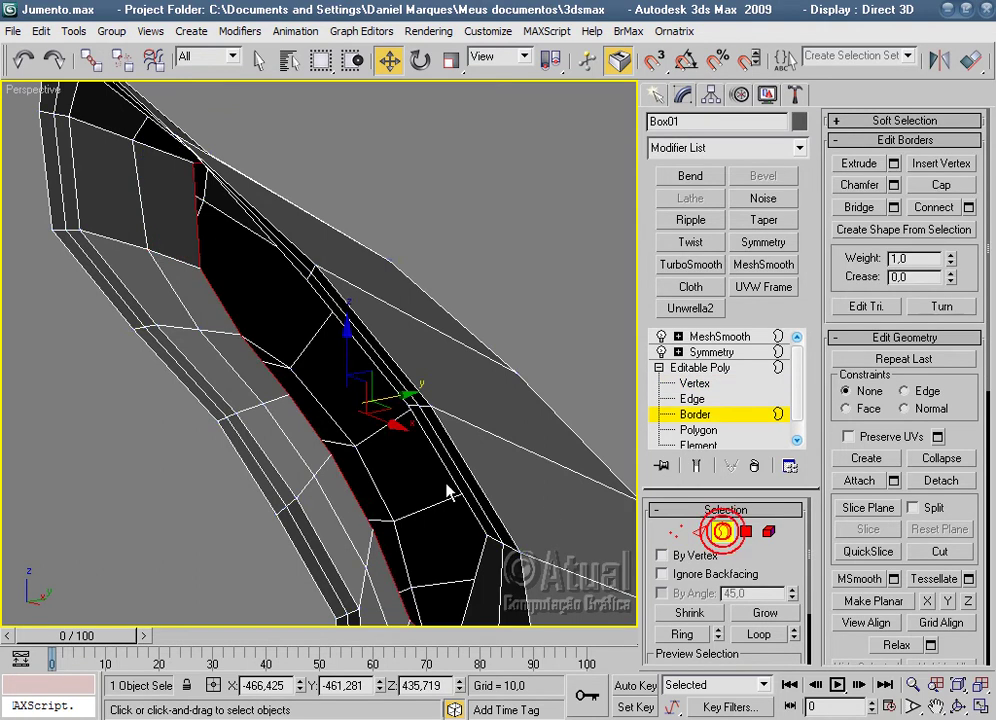
alt+middle_drag(445, 507, 470, 420)
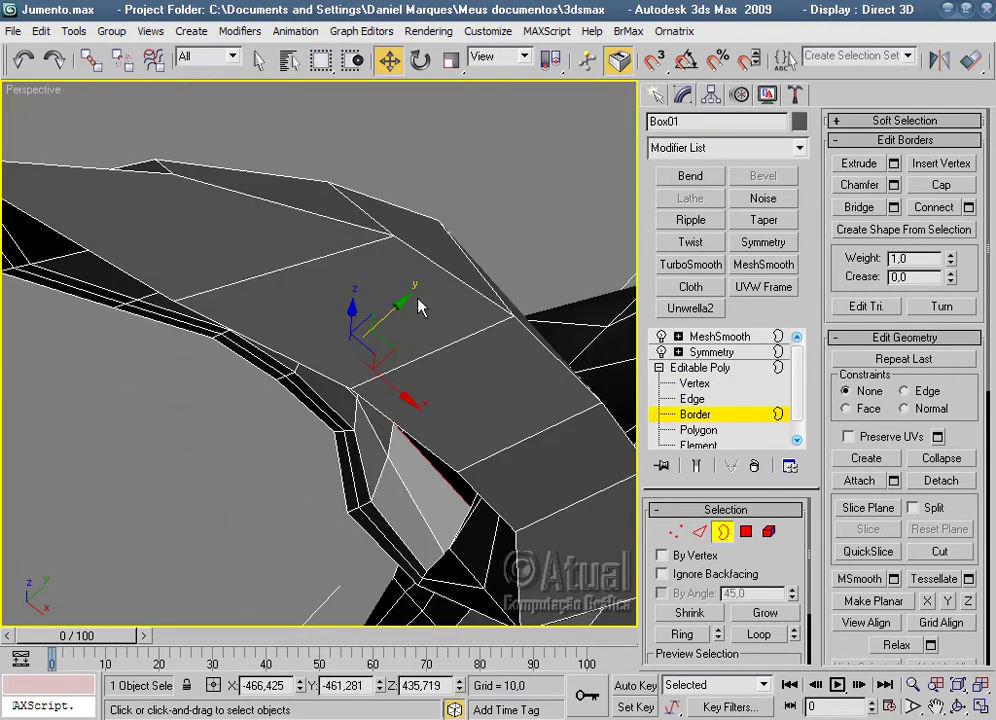
mouse_move(556, 320)
alt+middle_down()
mouse_move(545, 402)
mouse_move(360, 381)
mouse_move(436, 333)
alt+middle_up()
key(alt+x)
click(451, 60)
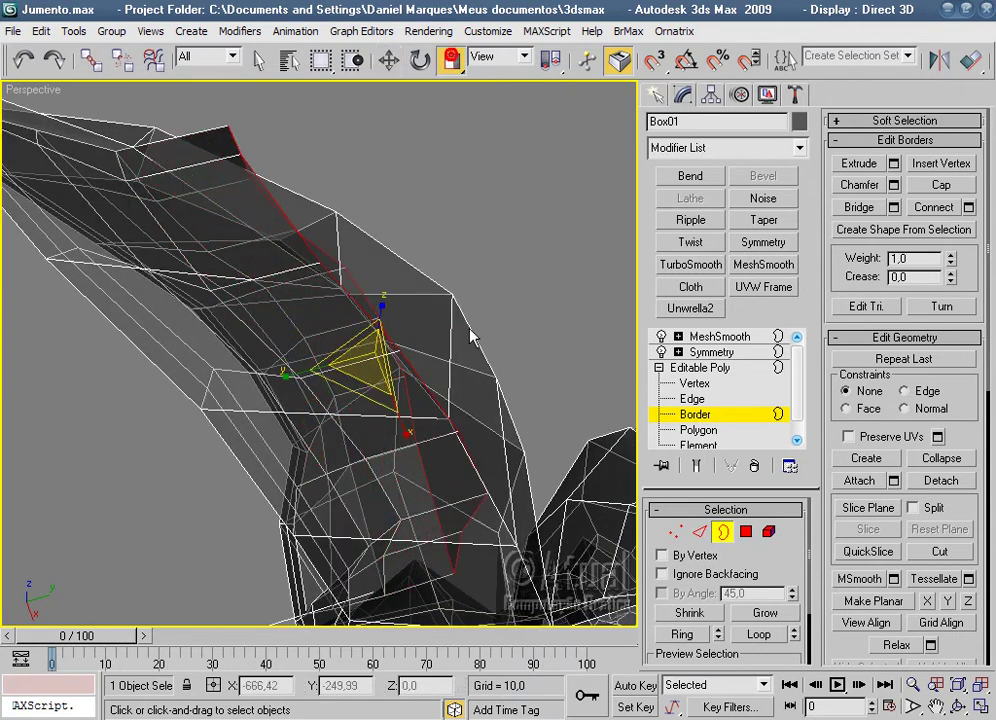
drag(291, 371, 436, 407)
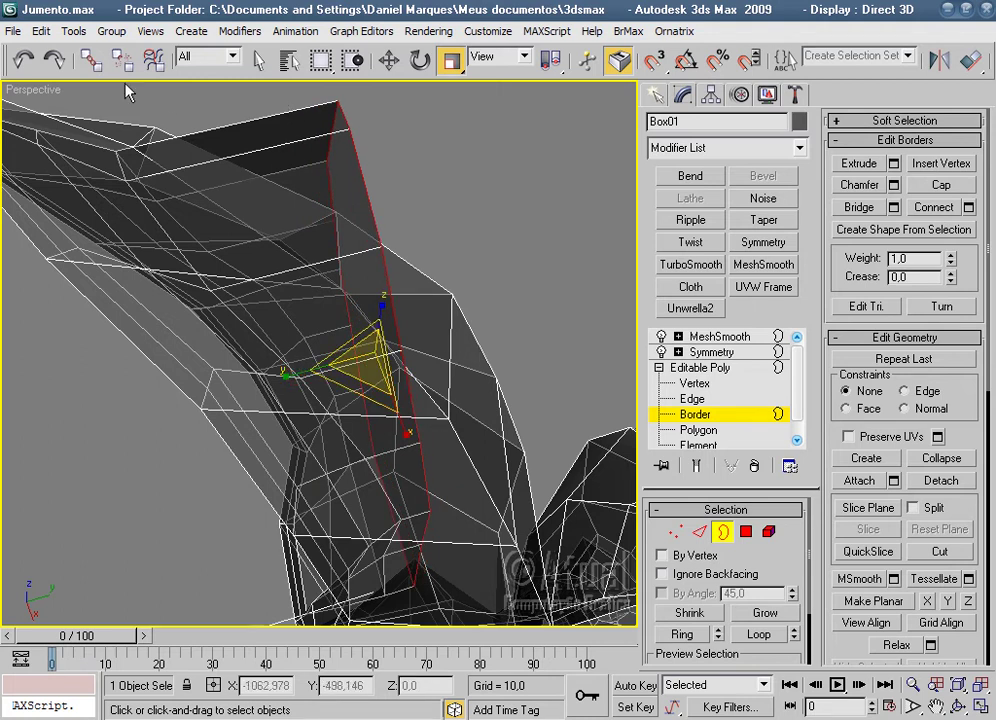
click(418, 60)
drag(400, 313, 367, 314)
click(388, 62)
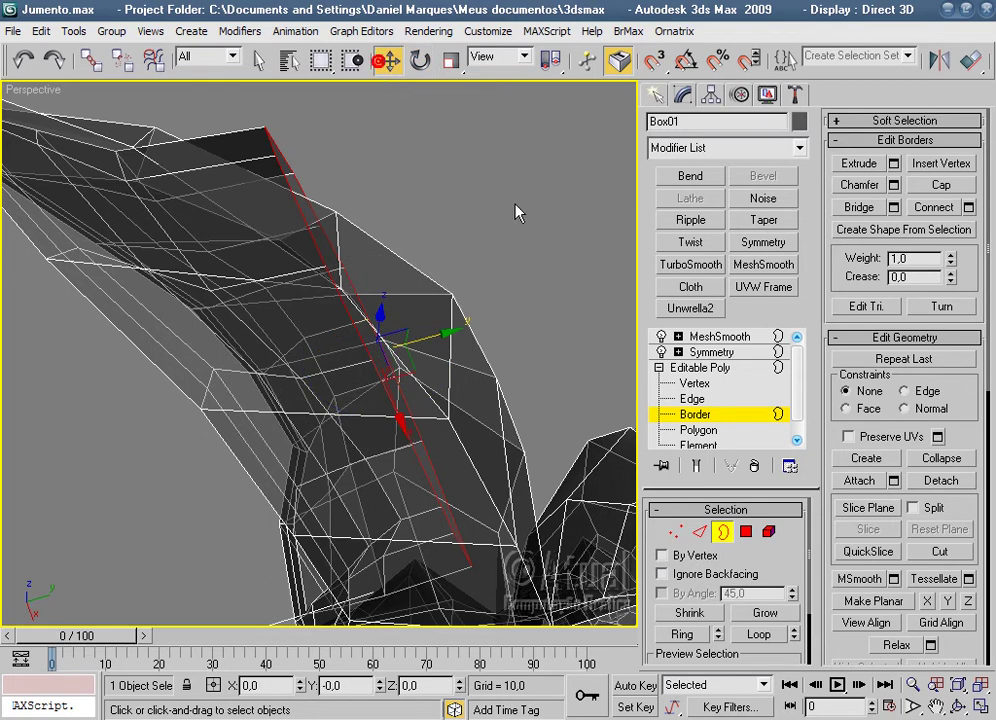
key(alt+x)
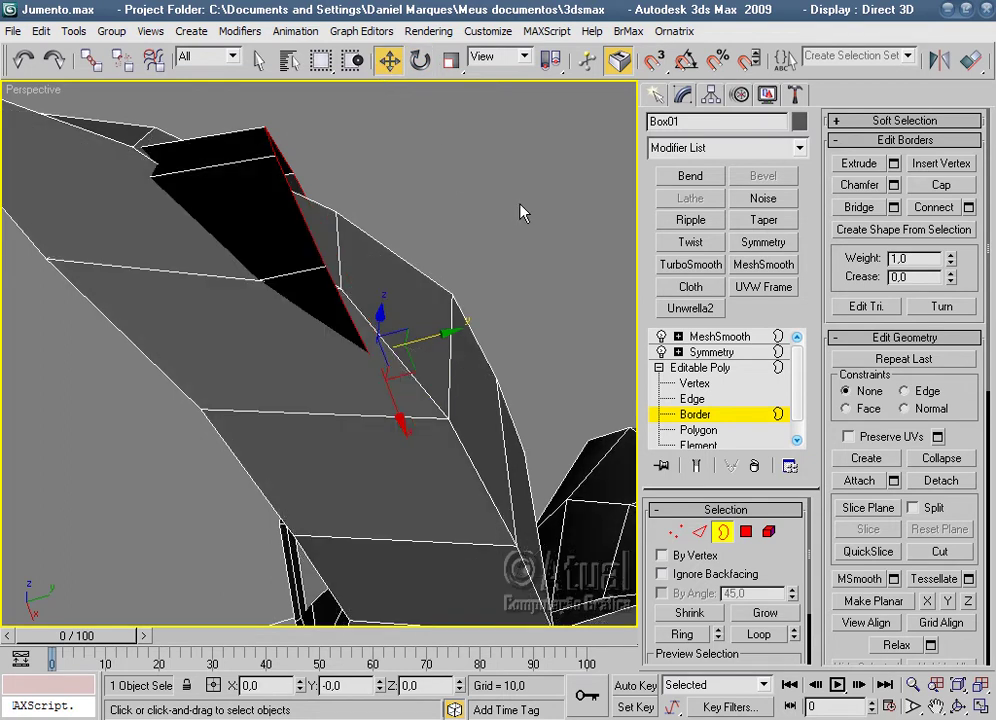
In Front view, Shift-scale the border inward into a smaller ring, then check it smoothed.
key(f)
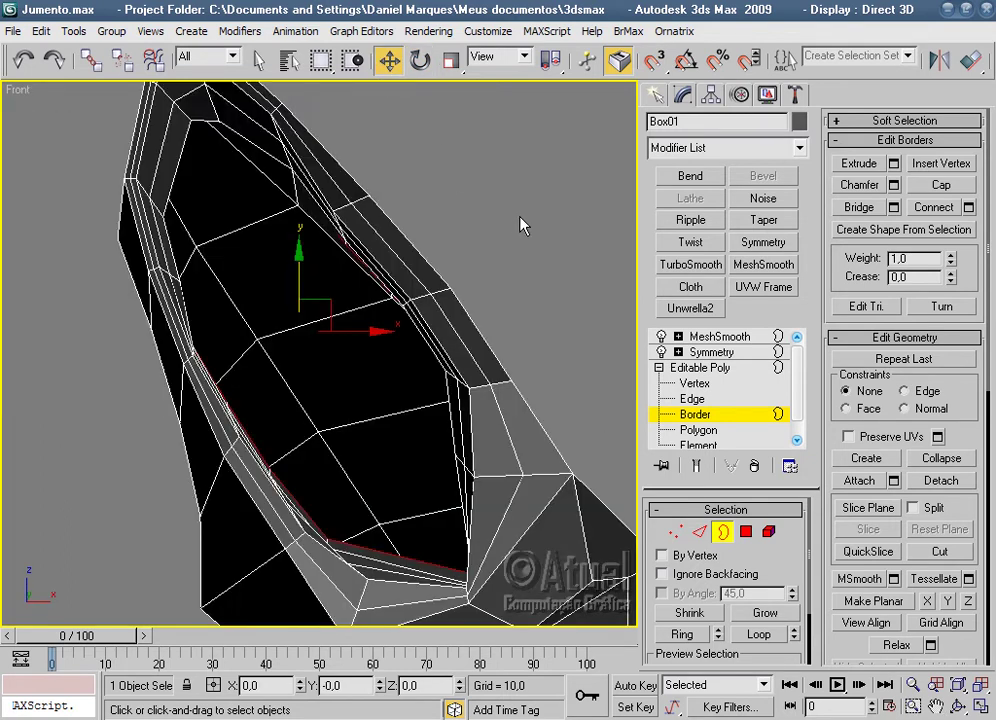
click(454, 62)
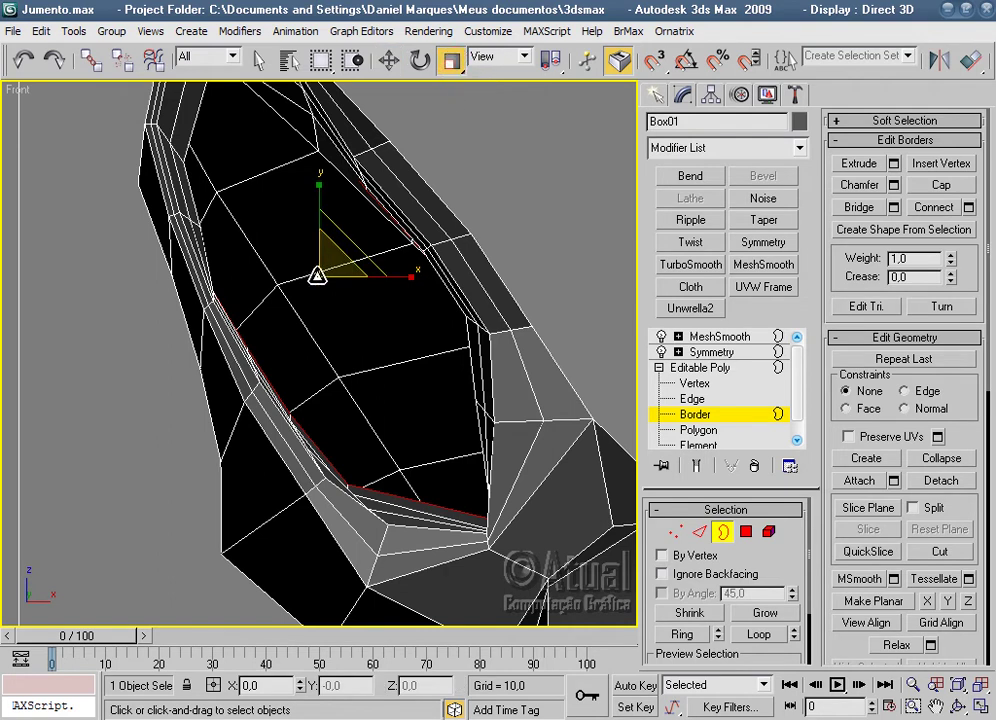
shift+drag(317, 276, 362, 329)
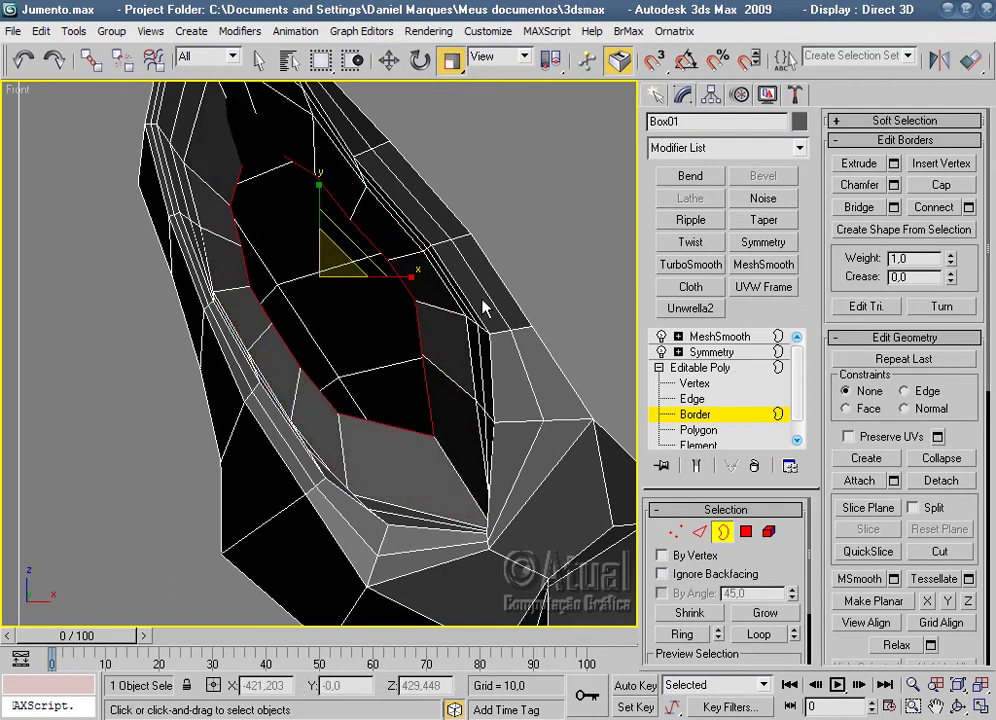
key(p)
key(z)
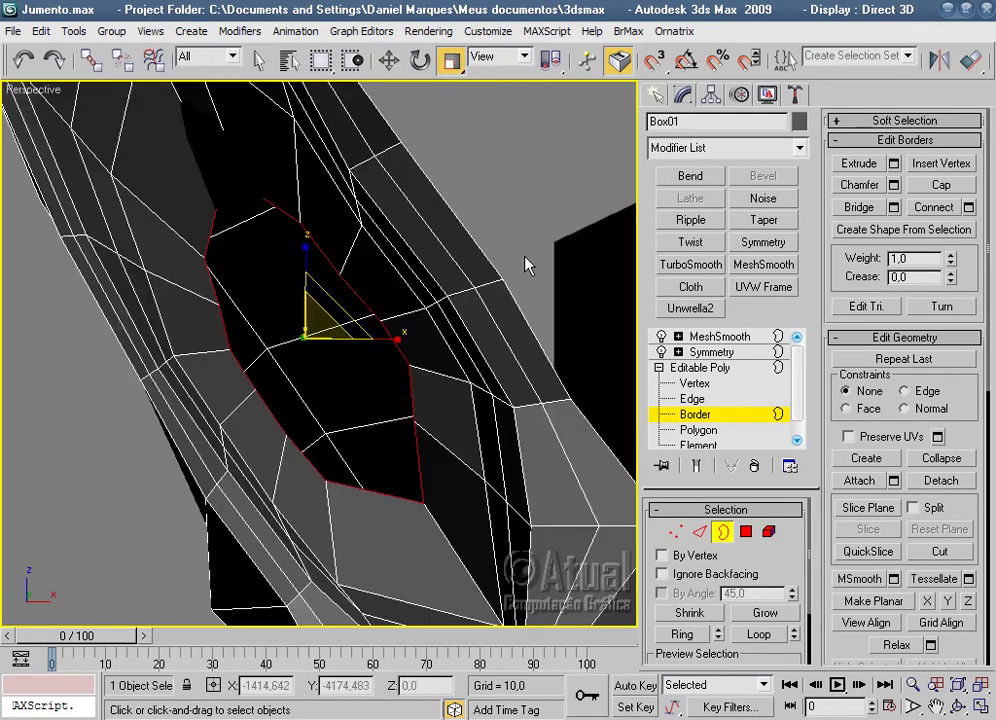
alt+middle_drag(525, 270, 428, 333)
click(389, 60)
mouse_move(332, 207)
alt+middle_down()
mouse_move(289, 389)
mouse_move(118, 357)
mouse_move(349, 356)
mouse_move(288, 354)
mouse_move(478, 300)
mouse_move(371, 280)
mouse_move(356, 313)
mouse_move(430, 250)
mouse_move(556, 323)
mouse_move(571, 345)
mouse_move(575, 407)
alt+middle_up()
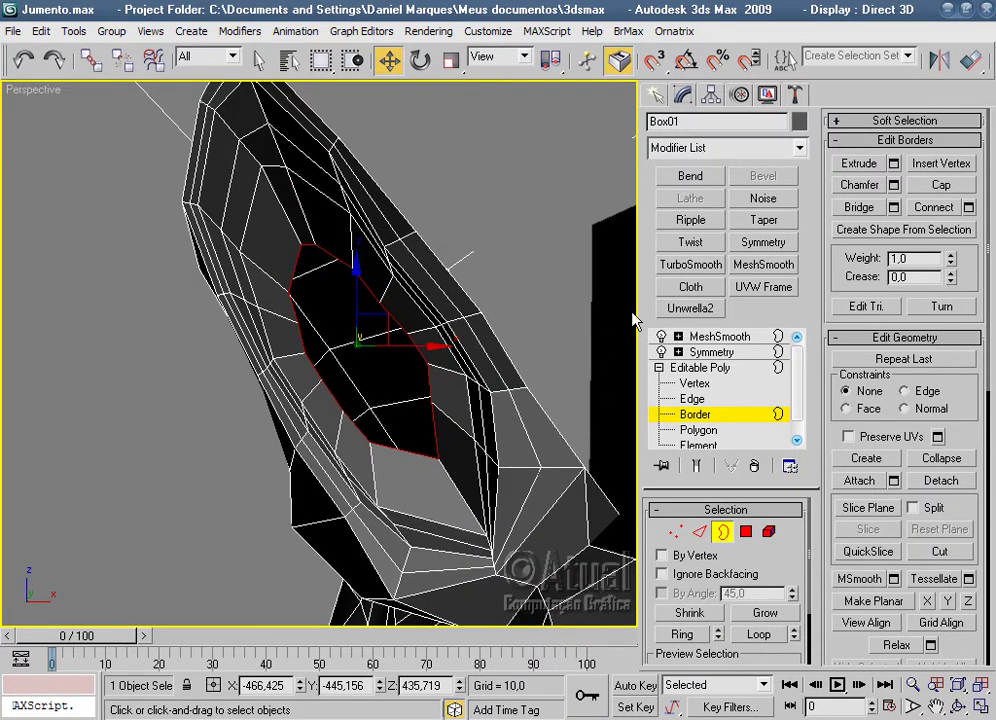
click(718, 337)
Reselect Box01 at Polygon level and zoom in on the ear opening.
click(547, 314)
scroll(540, 340, down, 3)
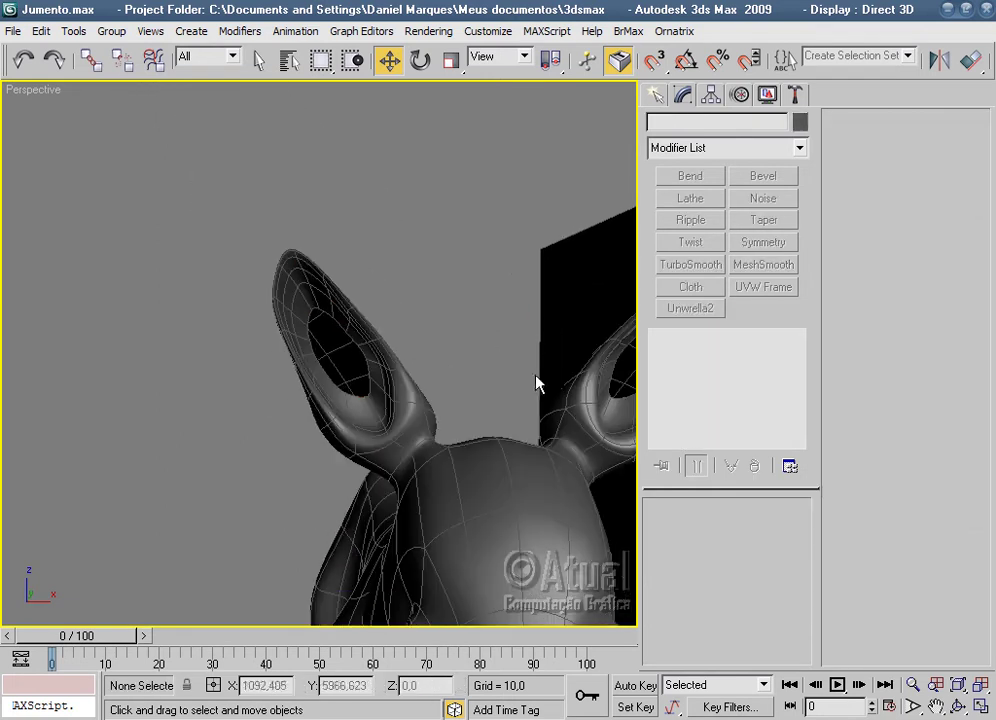
scroll(530, 360, down, 2)
mouse_move(516, 389)
alt+middle_down()
mouse_move(516, 338)
mouse_move(713, 377)
mouse_move(476, 413)
alt+middle_up()
scroll(485, 403, up, 2)
scroll(494, 398, up, 3)
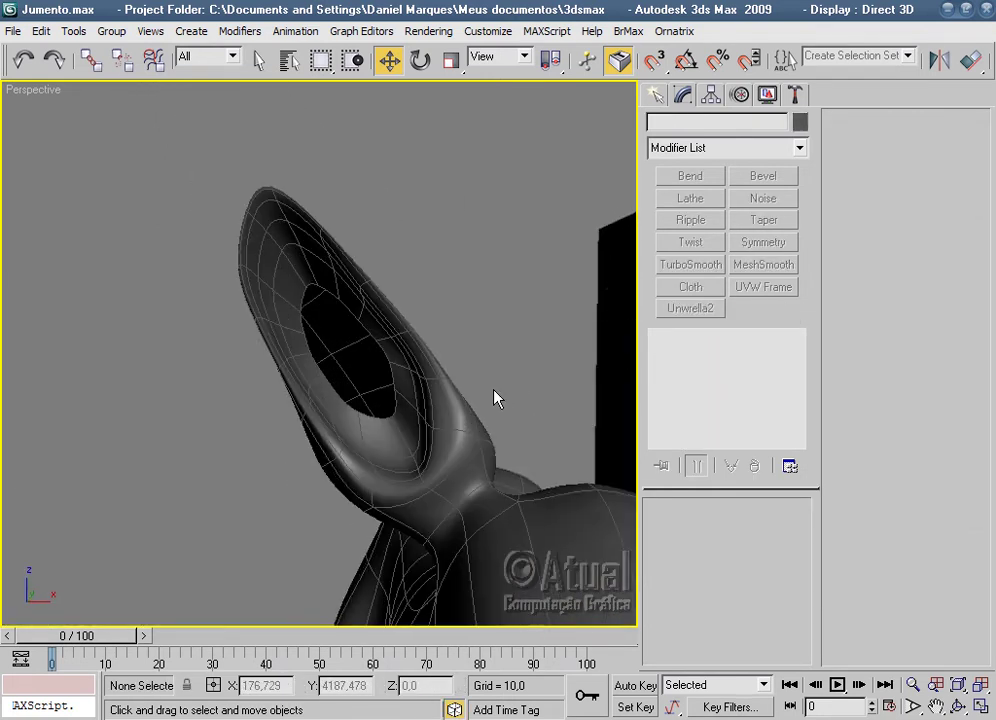
scroll(494, 398, up, 2)
click(480, 411)
click(700, 430)
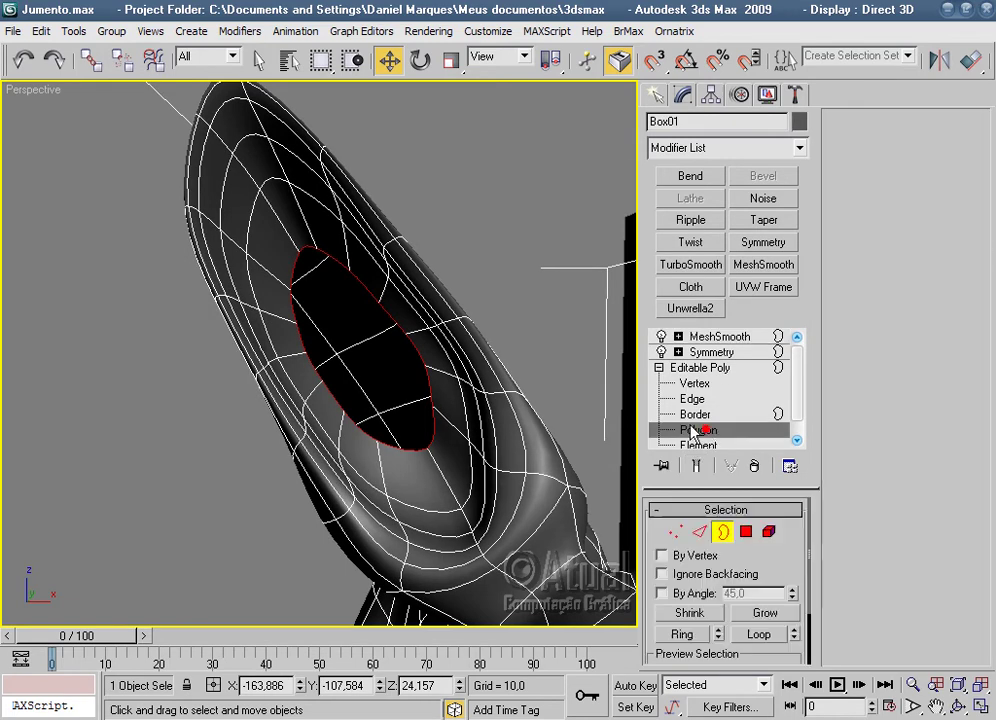
scroll(565, 372, up, 2)
scroll(567, 362, up, 2)
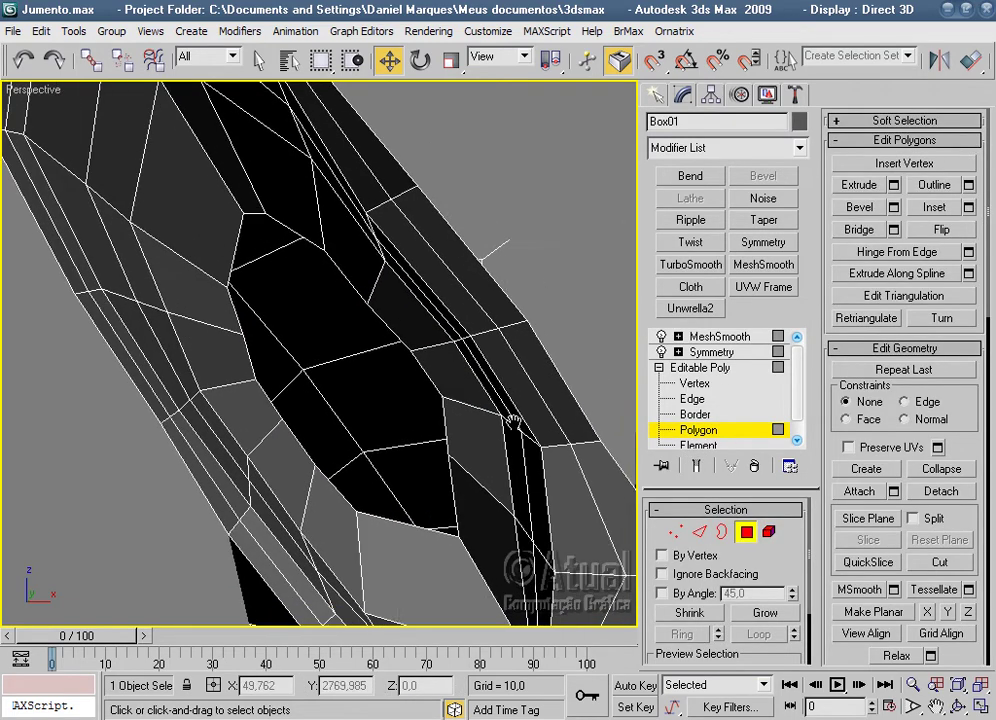
mouse_move(567, 362)
middle_down()
mouse_move(505, 392)
mouse_move(529, 413)
middle_up()
scroll(529, 413, up, 2)
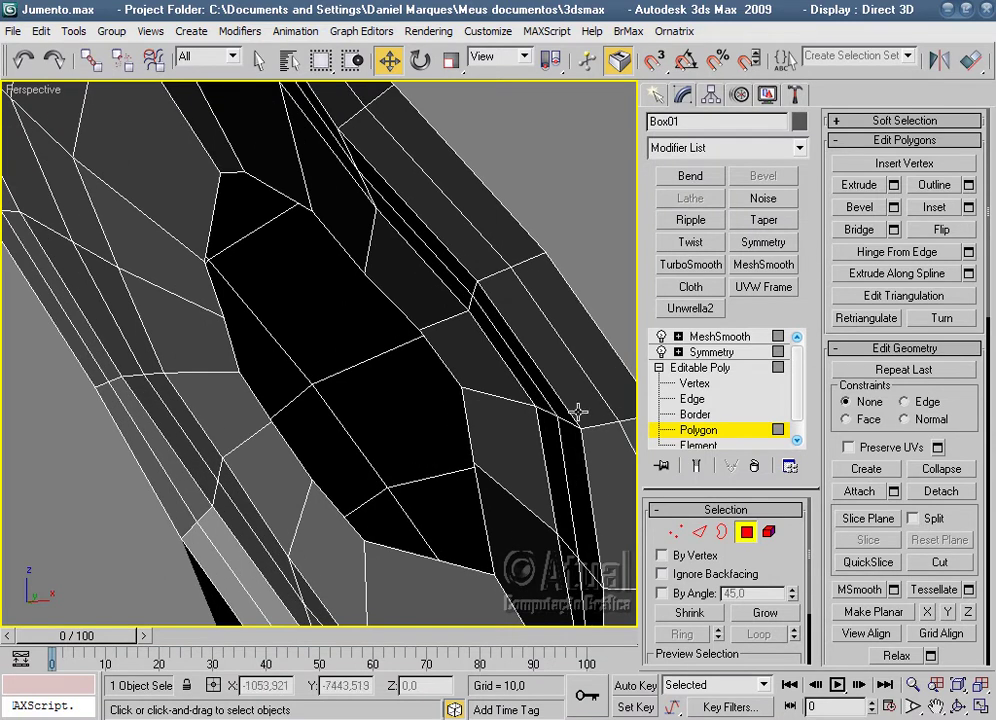
Create a polygon through the five rim vertices to cap the ear hole.
click(866, 469)
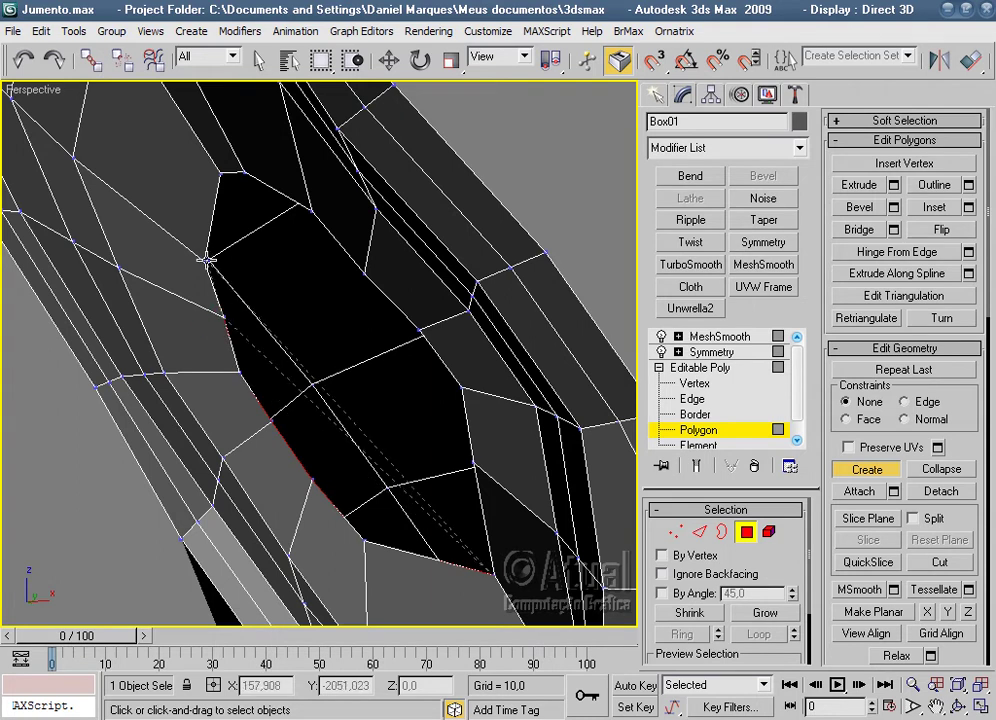
click(219, 174)
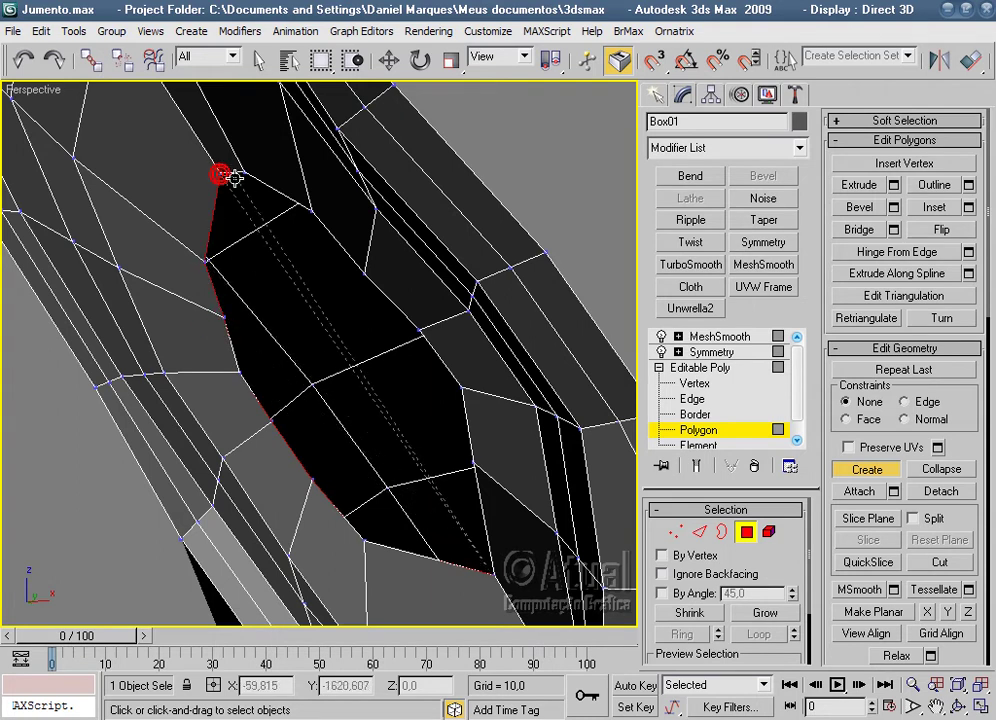
click(310, 210)
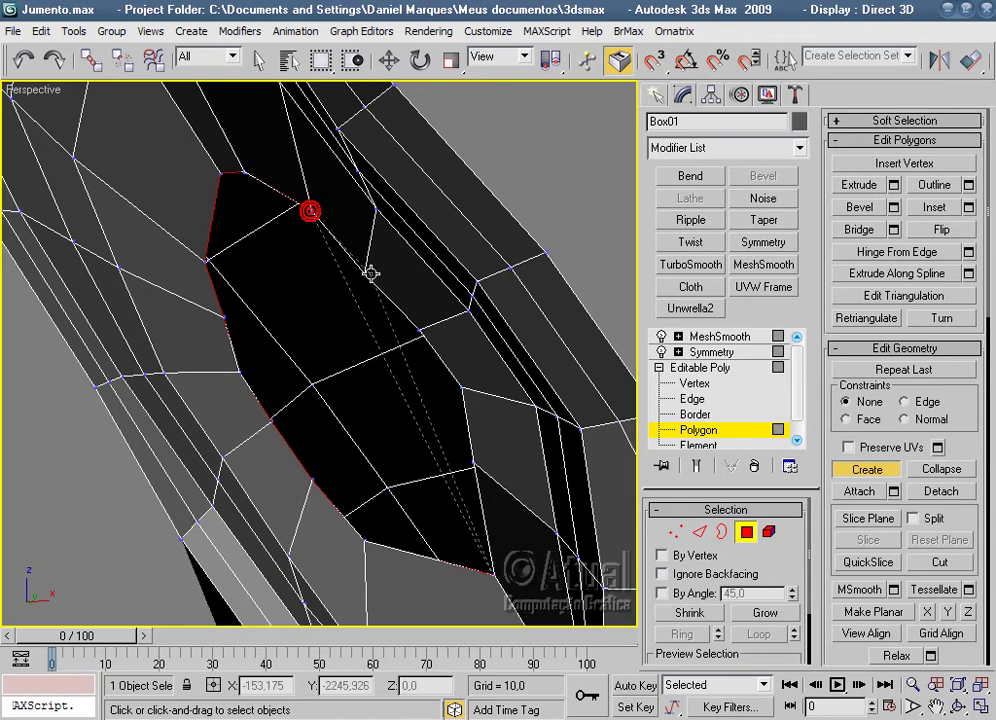
click(364, 273)
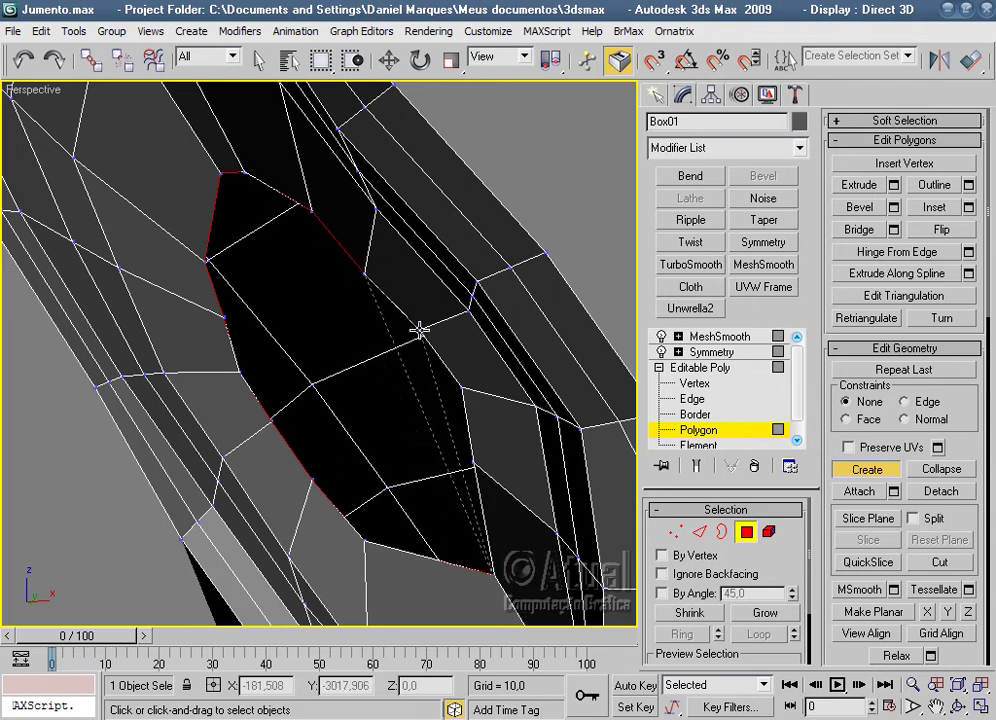
click(480, 466)
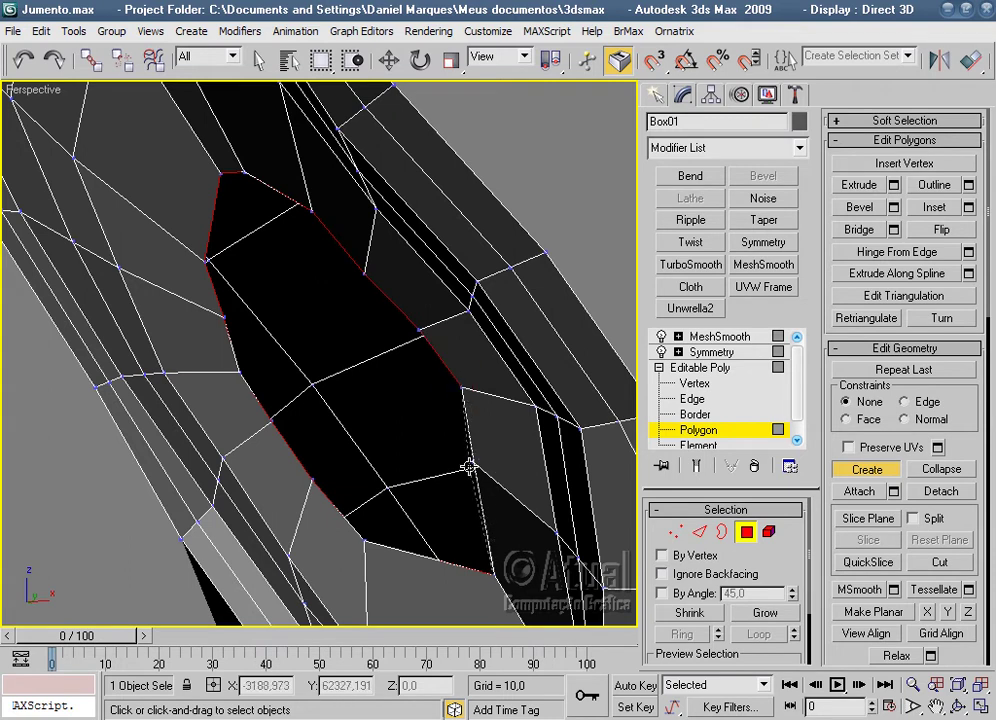
click(493, 573)
At Edge level, cut a lengthwise diagonal edge across the ear's cap polygon, bottom corner to top.
key(w)
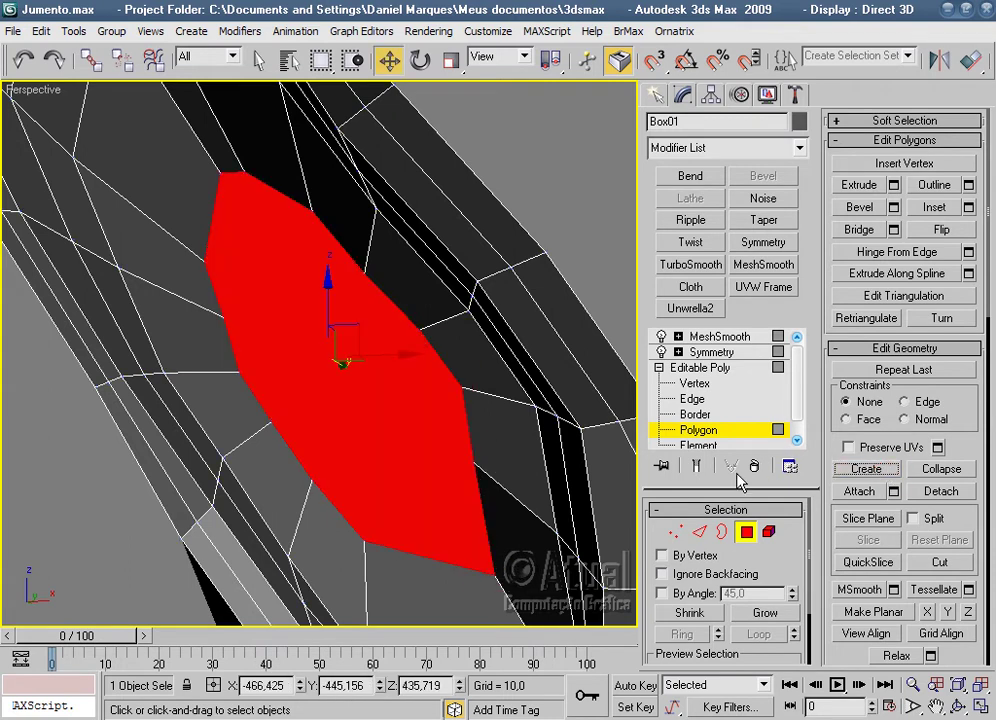
click(699, 532)
click(600, 270)
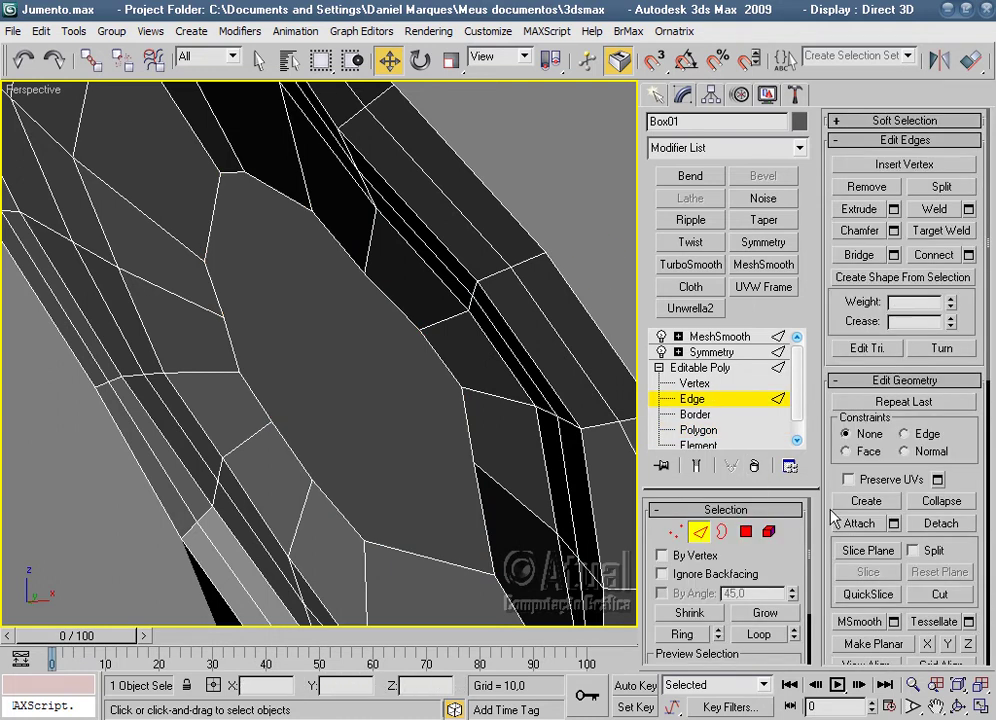
click(940, 596)
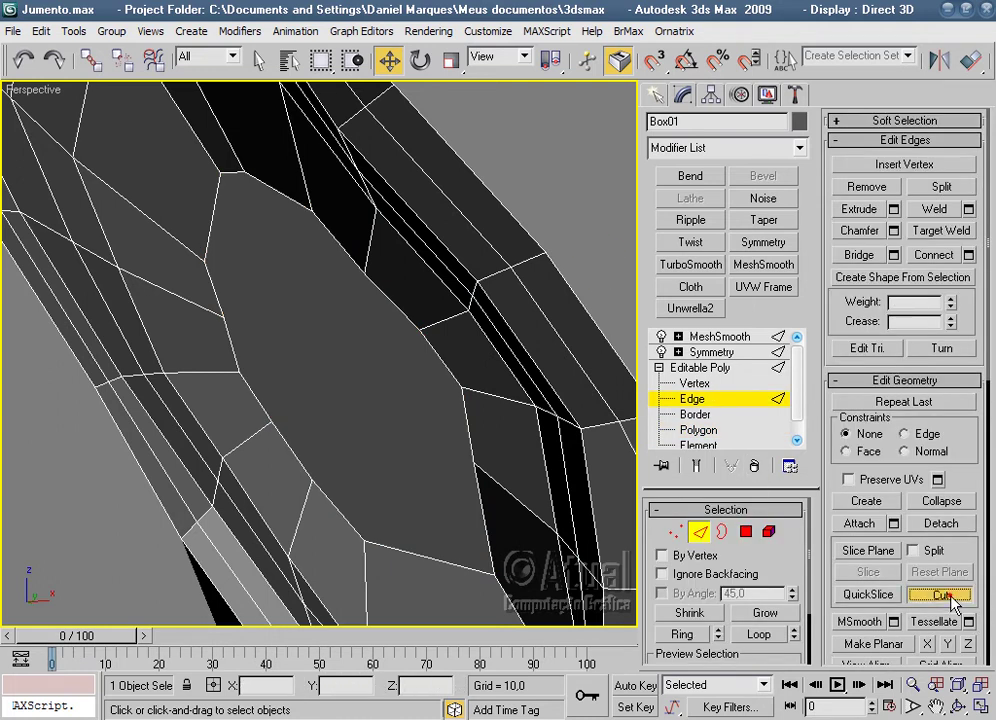
click(495, 574)
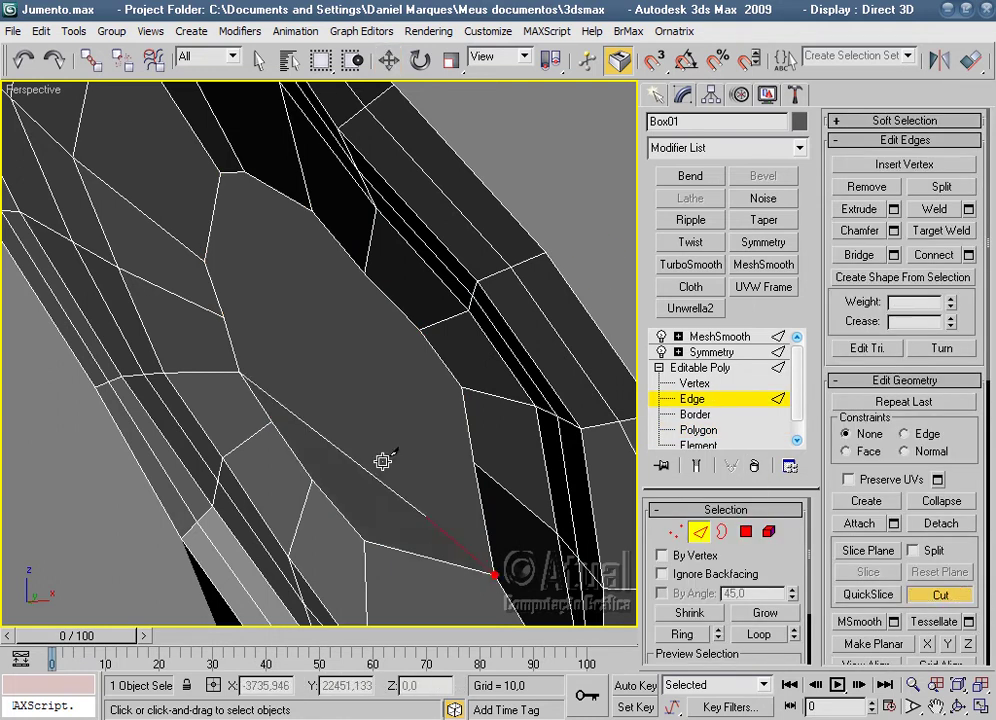
click(220, 173)
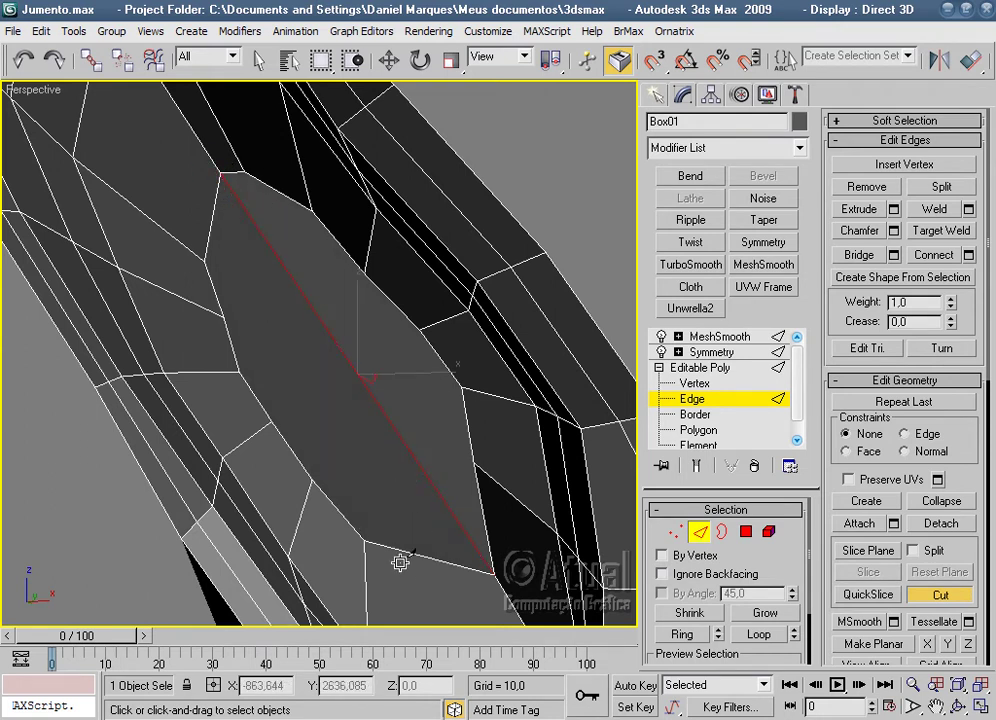
Slice three crosswise edges across the lower half of the ear polygon through the diagonal.
click(367, 540)
click(432, 486)
click(475, 463)
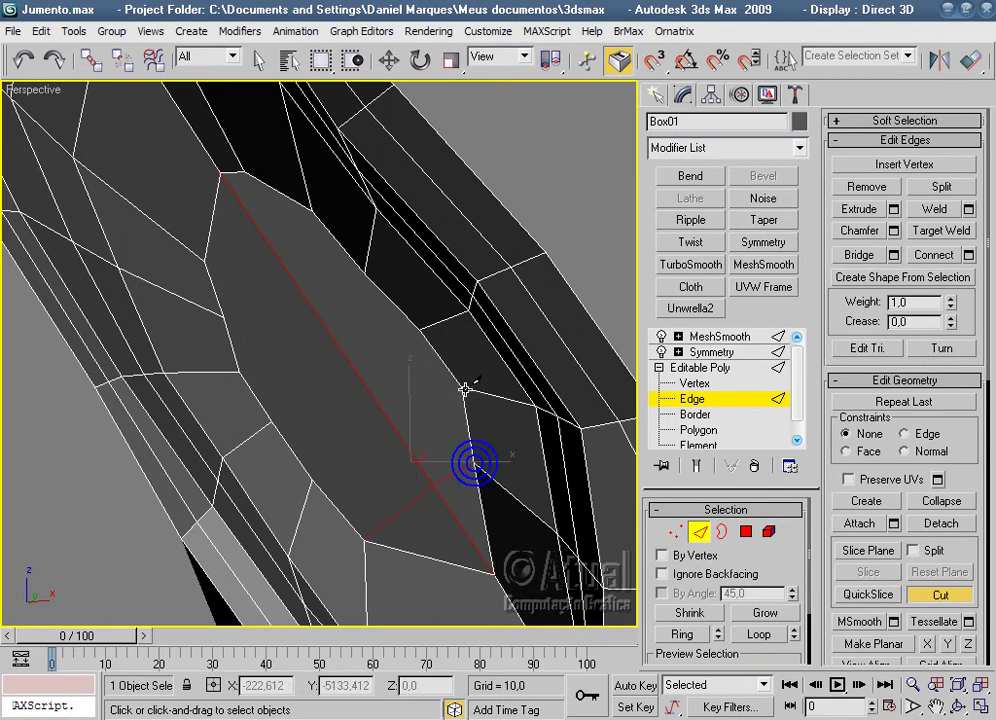
click(389, 420)
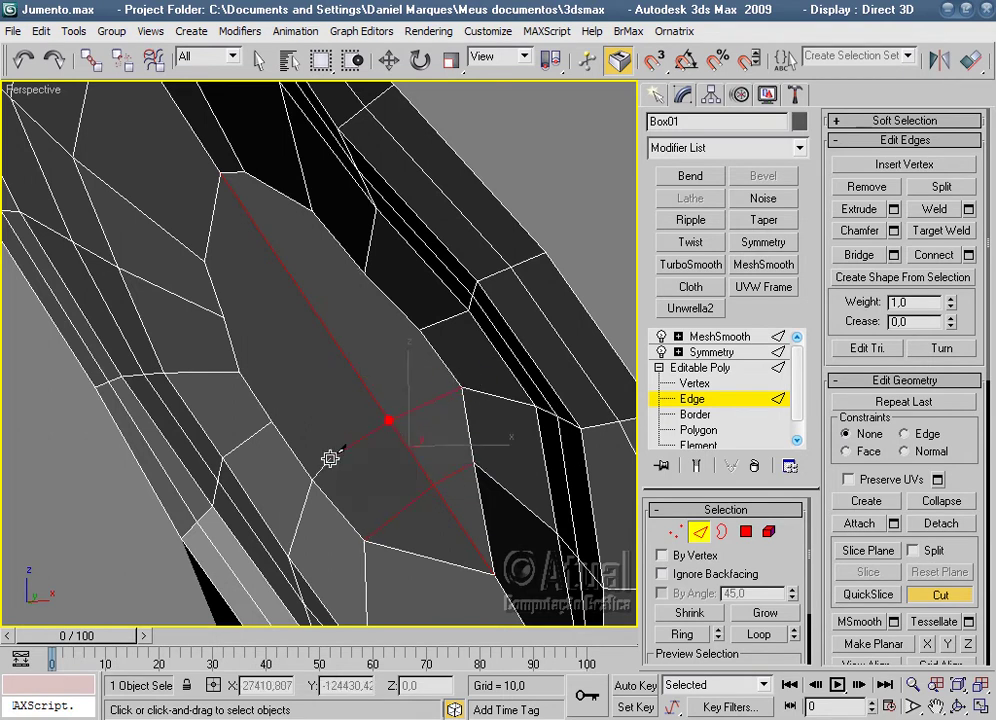
click(312, 479)
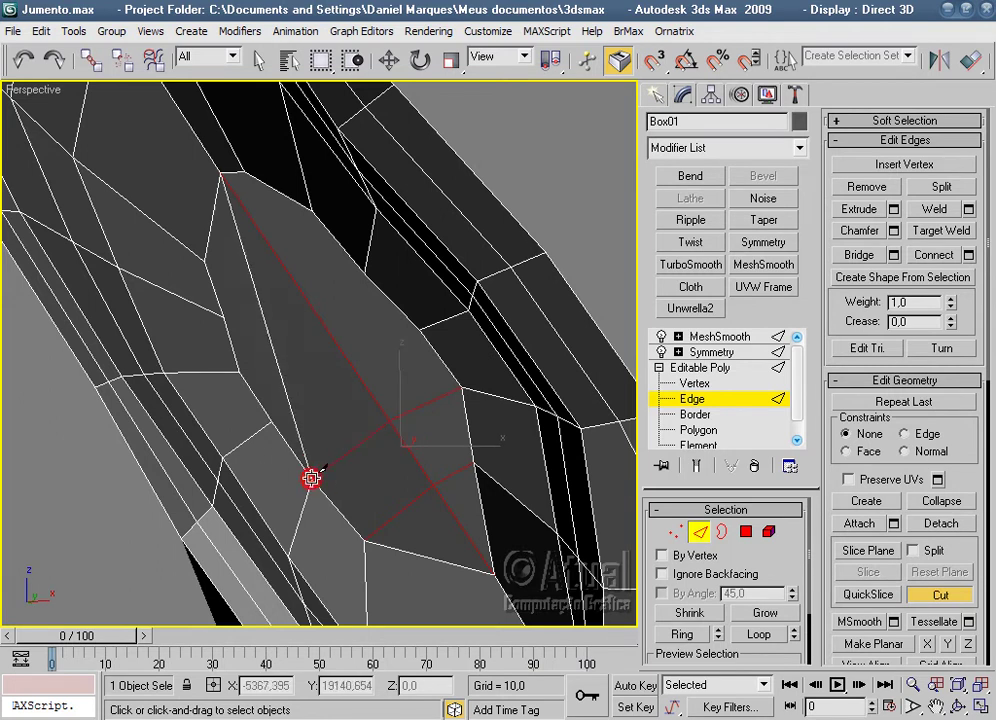
right_click(272, 420)
click(270, 421)
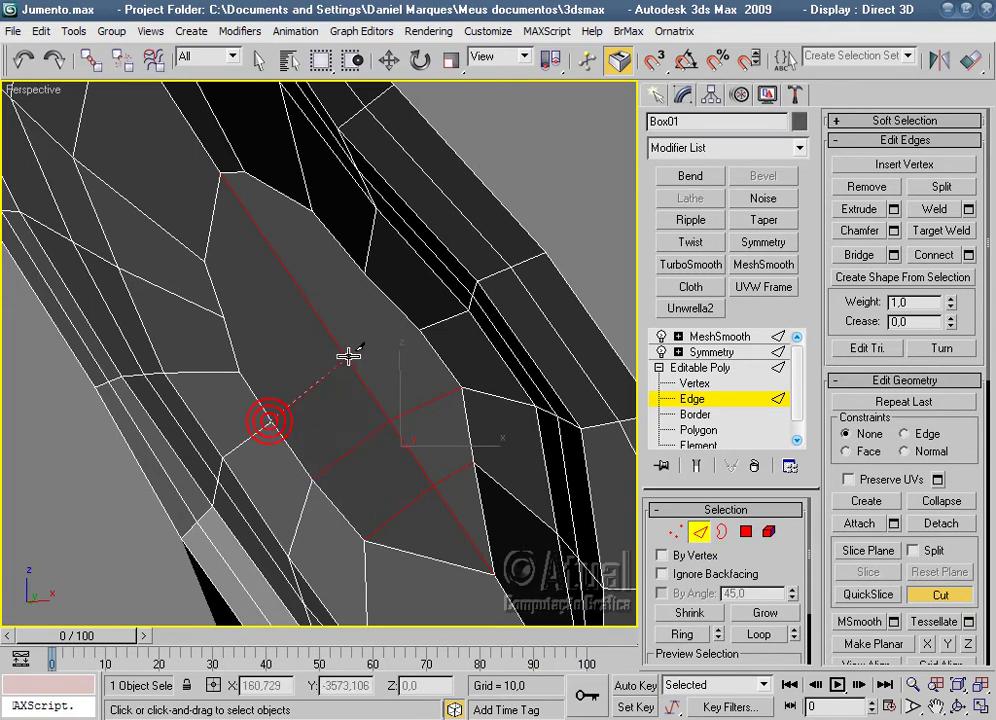
click(348, 356)
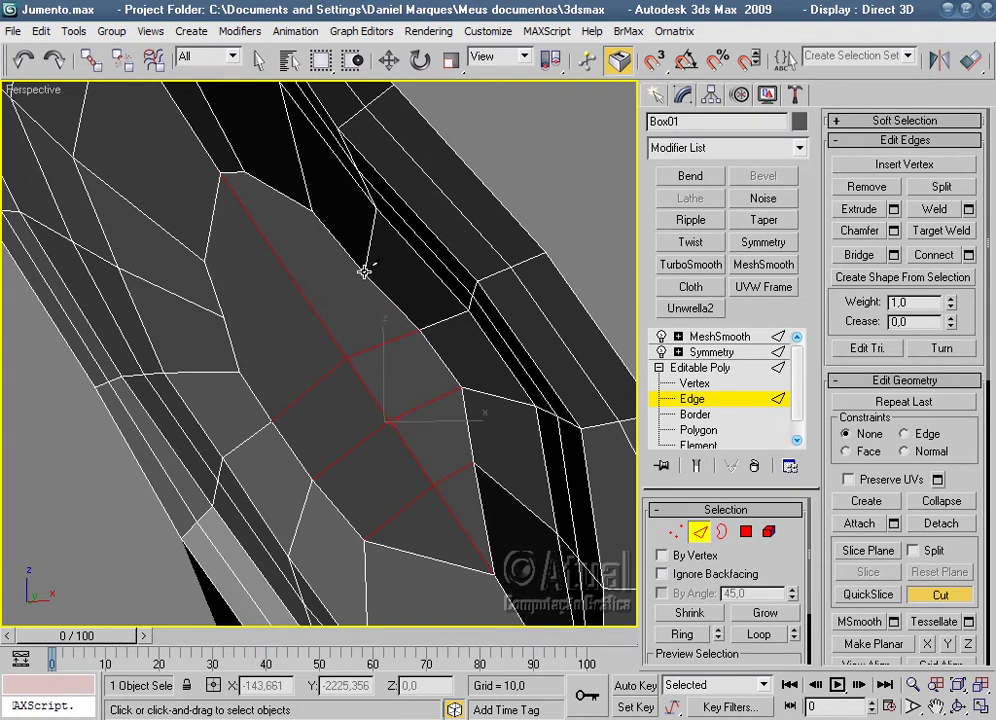
Add further crosswise cuts across the upper part of the polygon near its top corner.
click(312, 300)
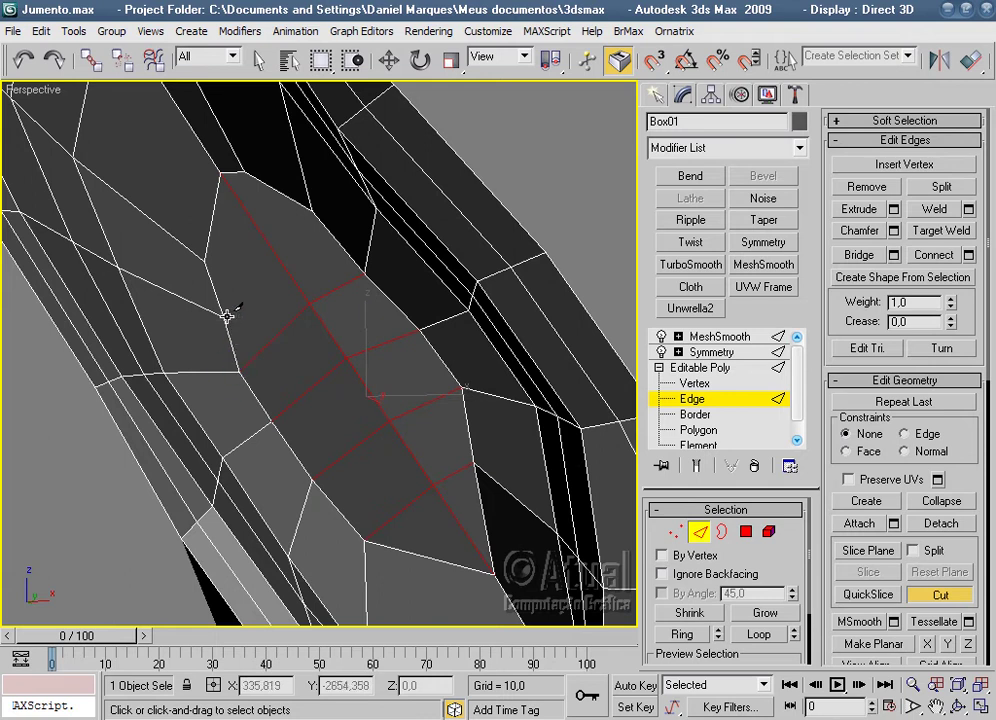
click(225, 312)
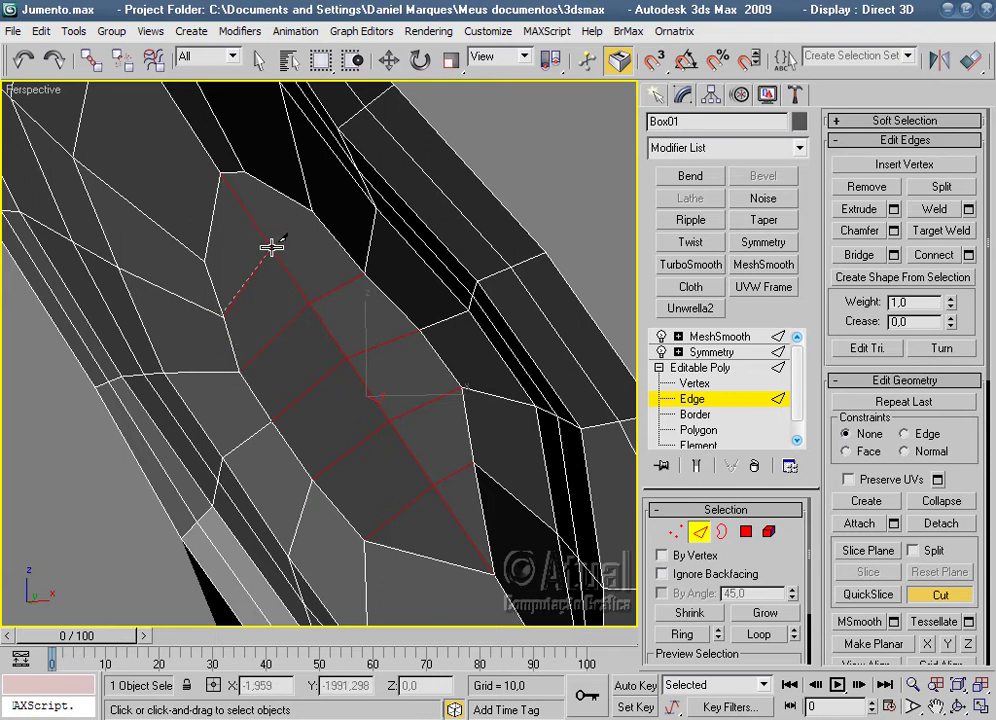
click(271, 246)
click(307, 209)
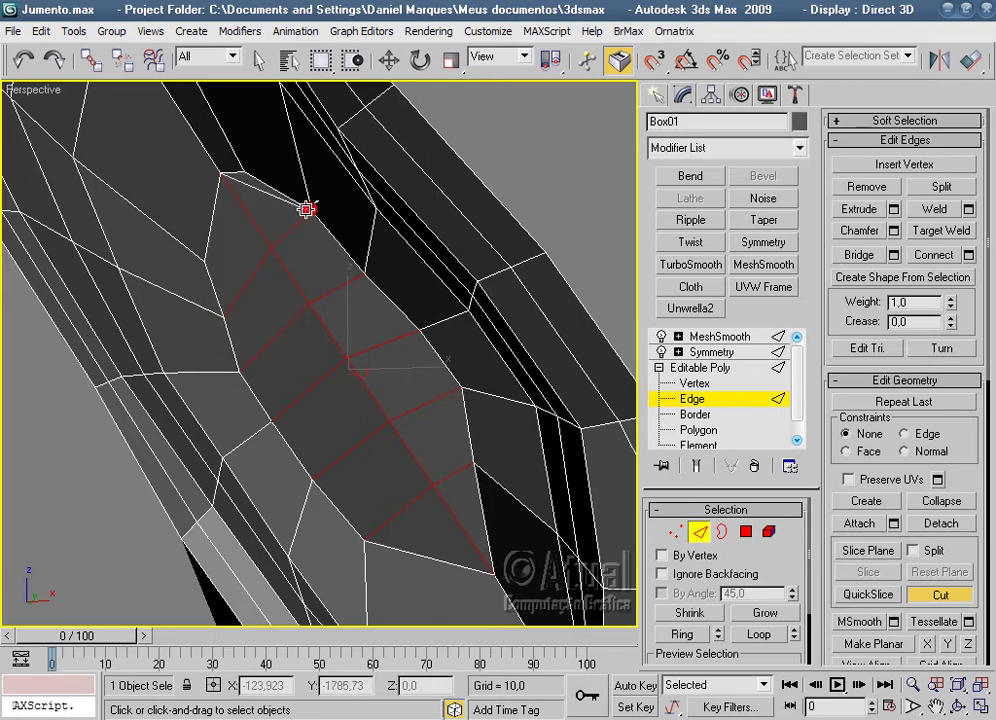
click(243, 171)
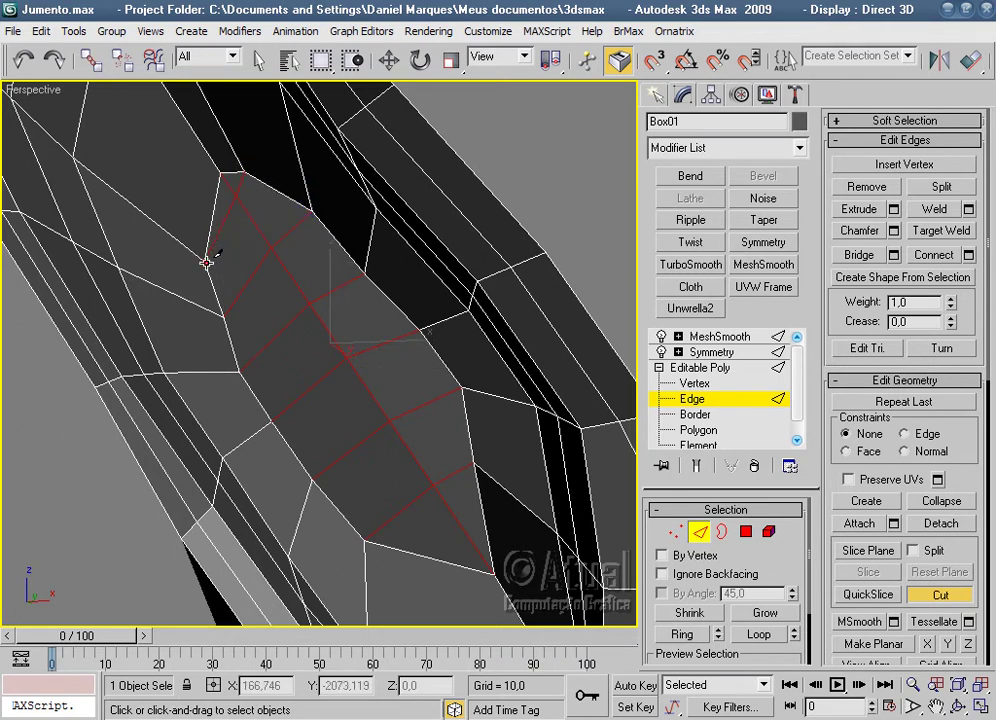
click(930, 594)
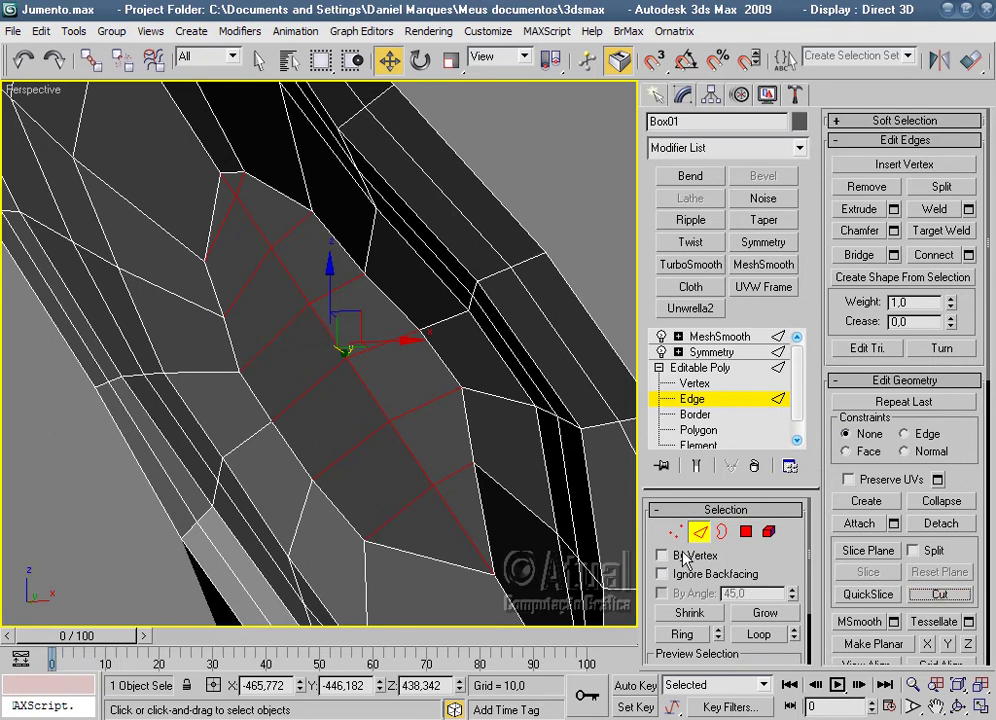
Select all of the model's vertices and weld them.
click(675, 533)
alt+middle_drag(527, 296, 588, 298)
scroll(588, 298, down, 10)
scroll(477, 259, down, 3)
drag(458, 577, 187, 245)
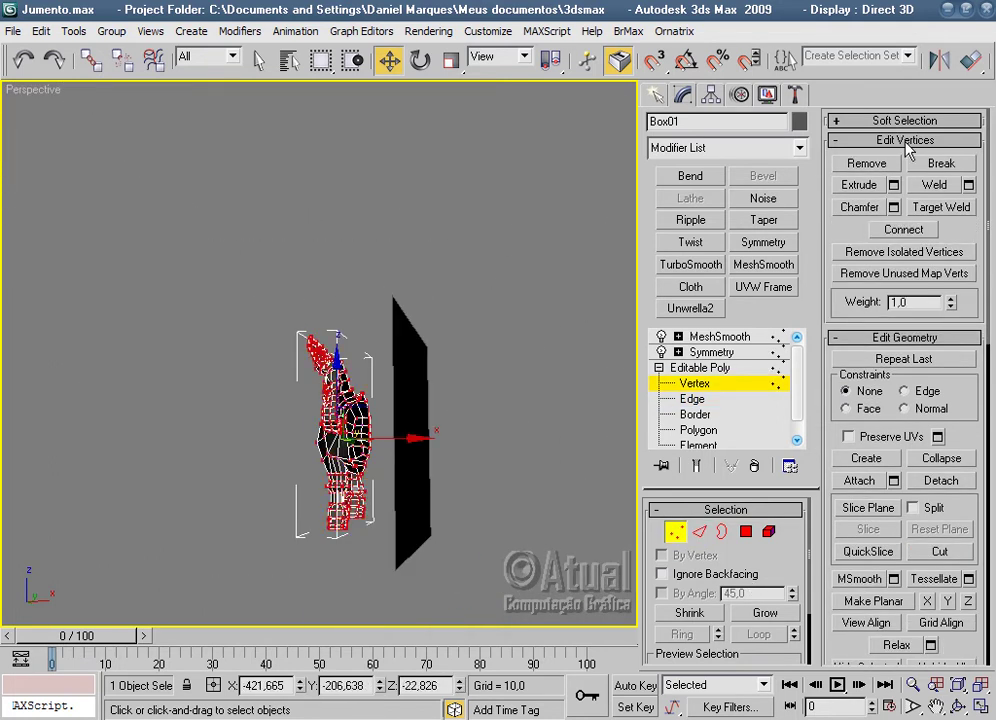
click(969, 185)
click(641, 336)
Inspect the MeshSmooth result on the donkey, then return to the Editable Poly's Polygon level.
scroll(527, 420, up, 3)
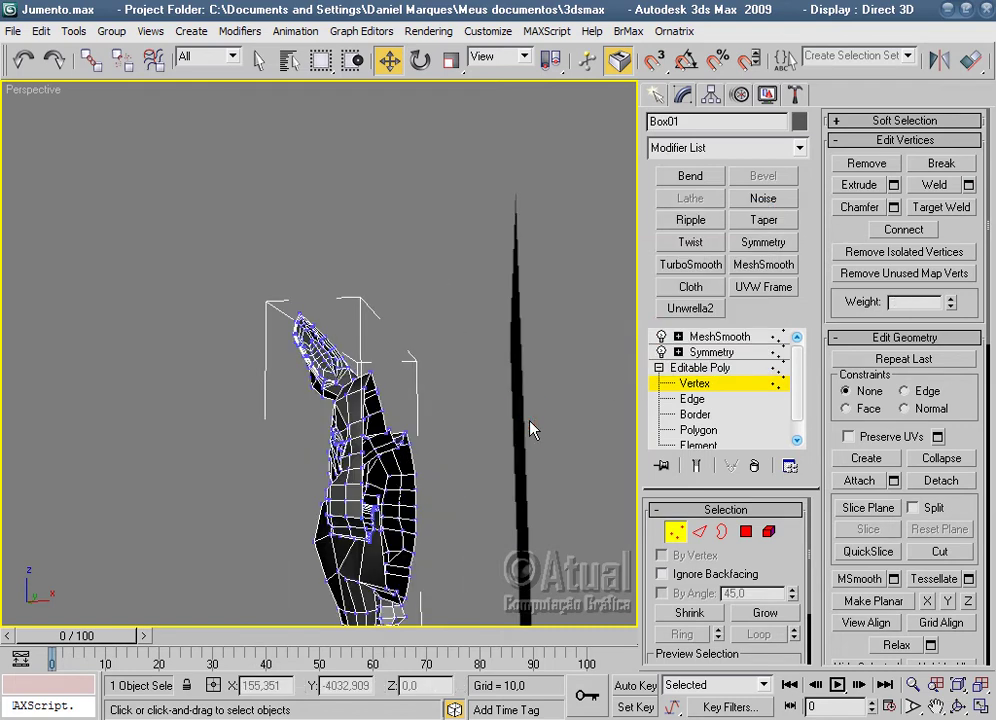
click(712, 336)
click(470, 279)
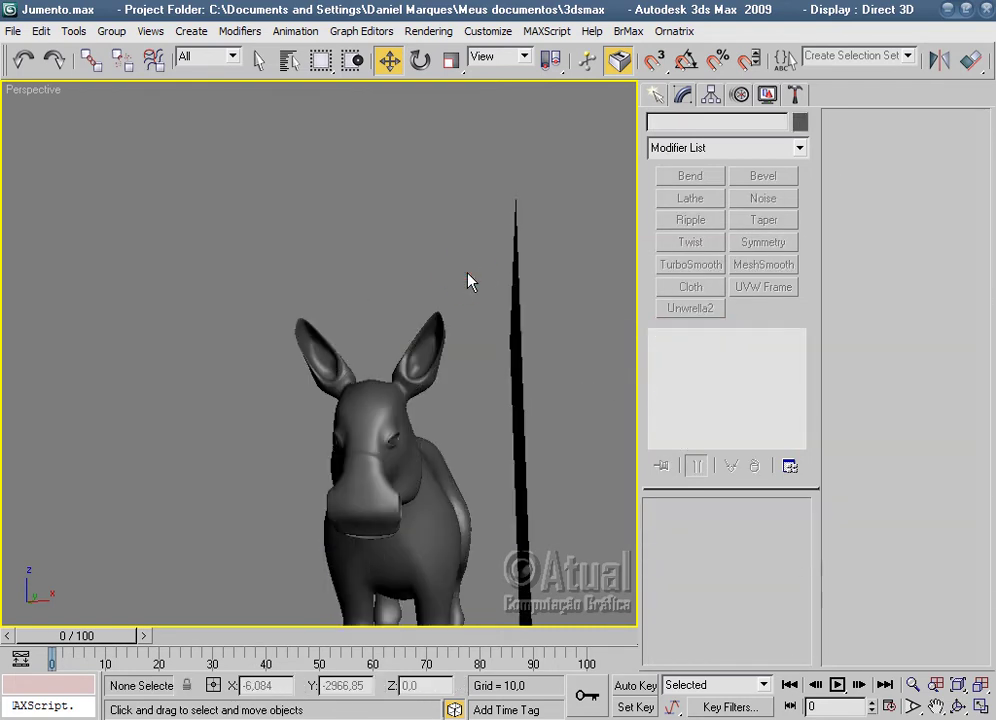
mouse_move(440, 296)
alt+middle_down()
mouse_move(377, 443)
mouse_move(449, 469)
mouse_move(462, 405)
mouse_move(567, 471)
mouse_move(630, 450)
mouse_move(351, 440)
mouse_move(331, 511)
mouse_move(313, 527)
mouse_move(396, 485)
alt+middle_up()
scroll(367, 422, up, 5)
scroll(420, 407, up, 5)
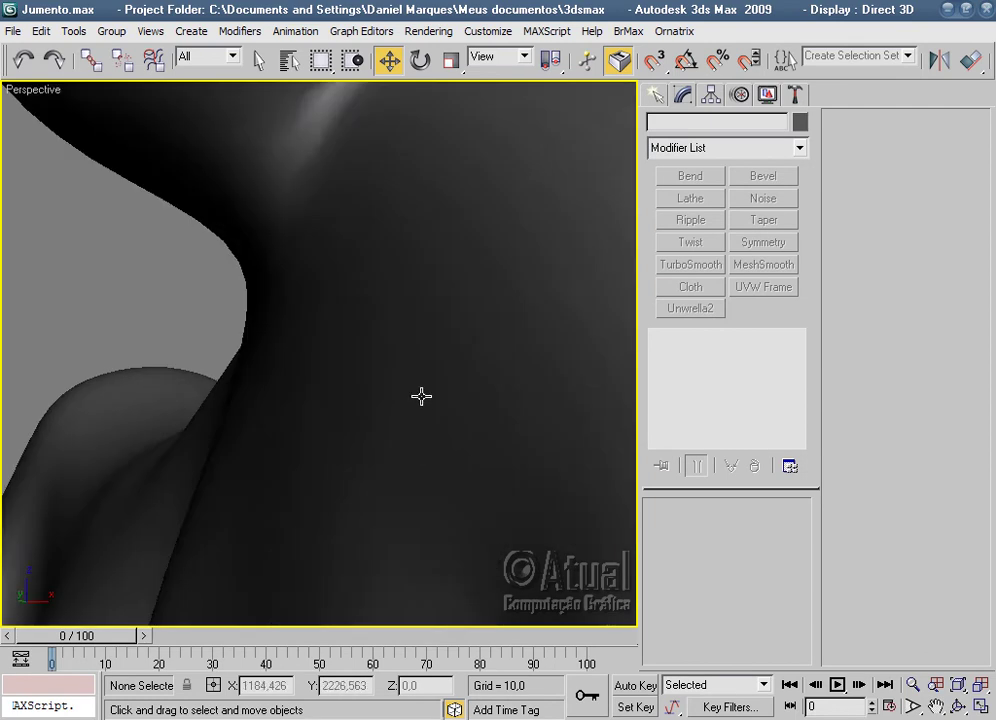
scroll(425, 396, down, 2)
click(421, 378)
click(697, 429)
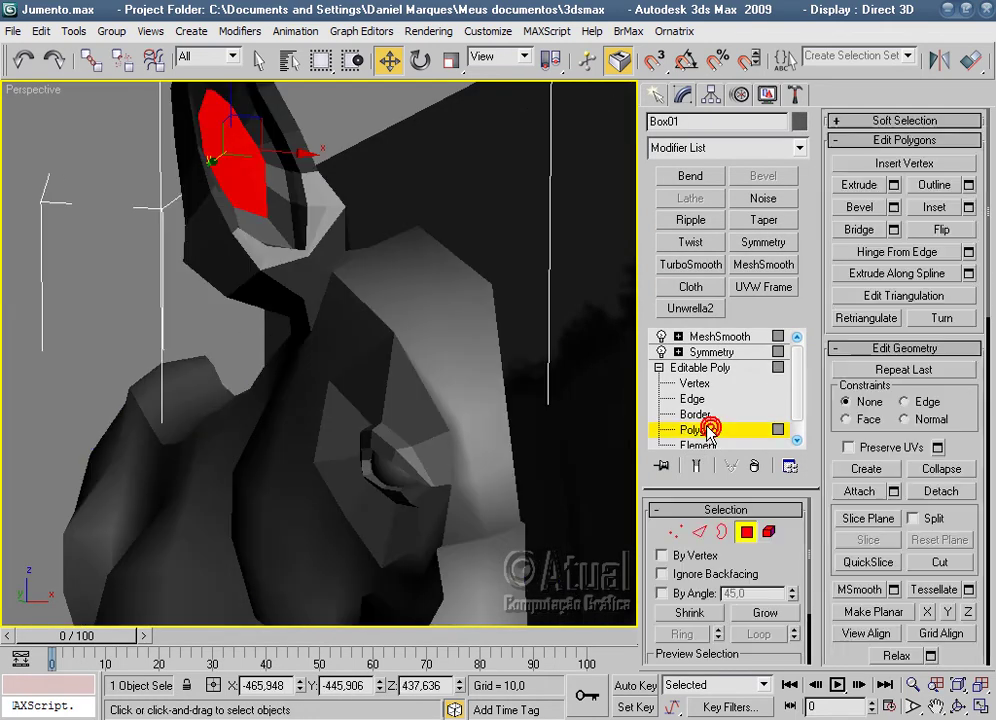
Turn an edge inside the ear into a Ring and Connect it, adding a loop around the ear hollow.
click(436, 188)
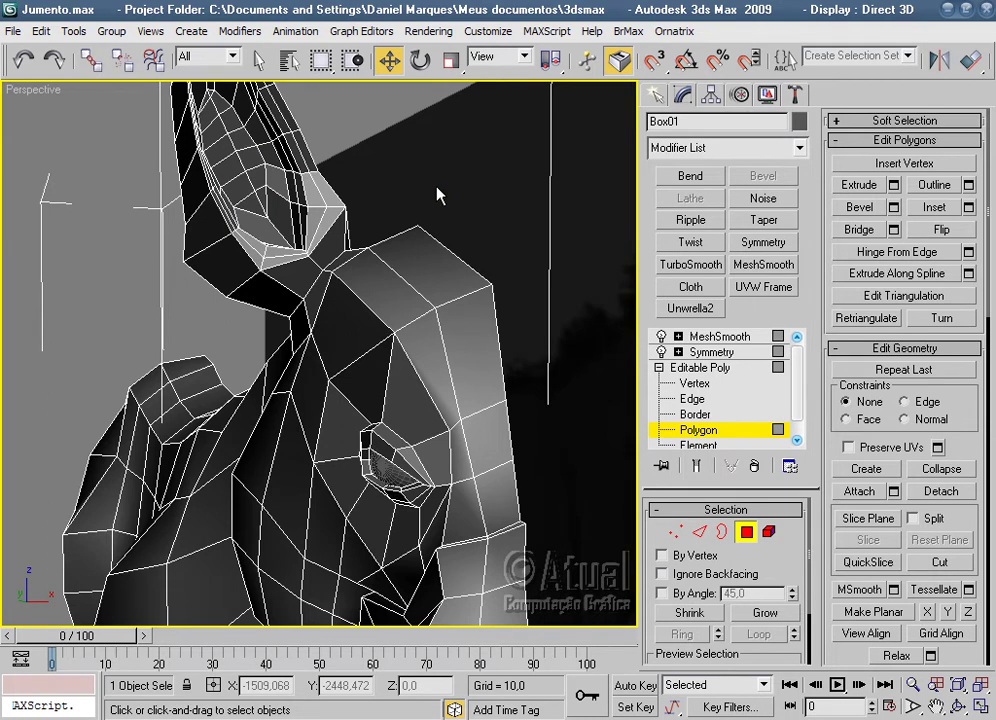
scroll(437, 193, down, 5)
alt+middle_drag(444, 215, 416, 275)
mouse_move(341, 385)
alt+middle_down()
mouse_move(342, 418)
mouse_move(458, 389)
mouse_move(278, 422)
mouse_move(271, 453)
mouse_move(360, 409)
mouse_move(345, 436)
mouse_move(411, 458)
alt+middle_up()
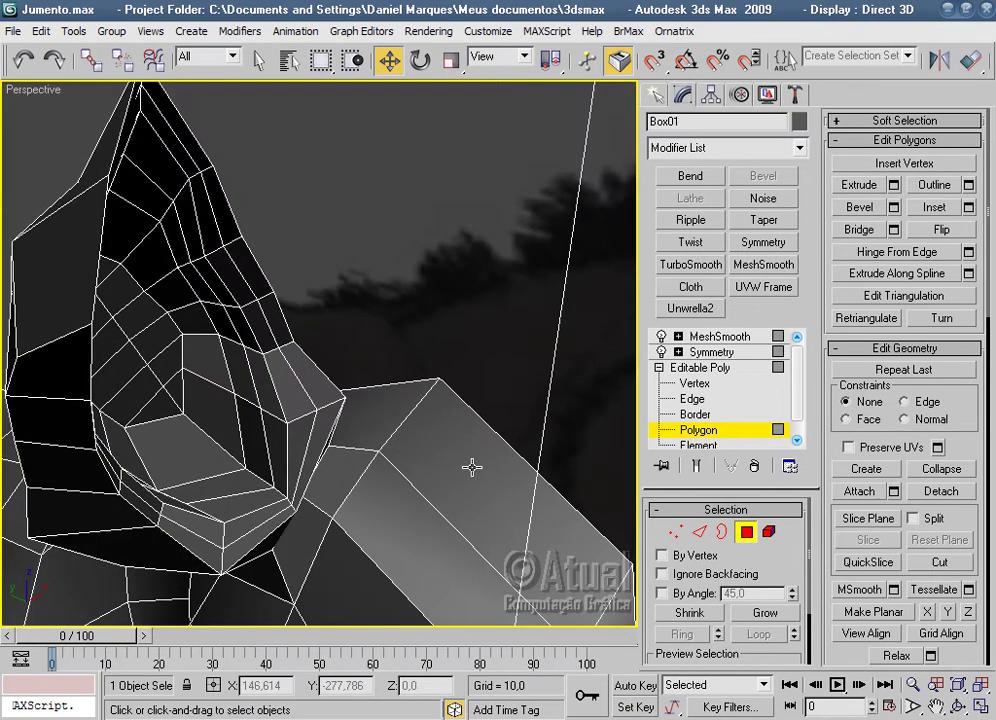
click(699, 531)
click(226, 385)
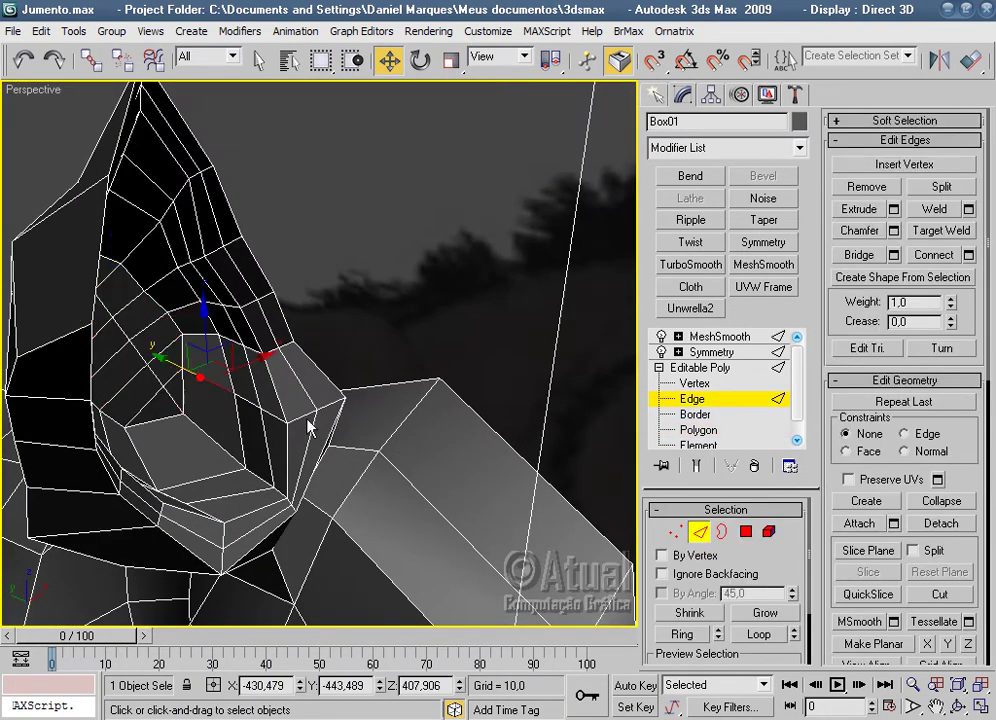
click(678, 636)
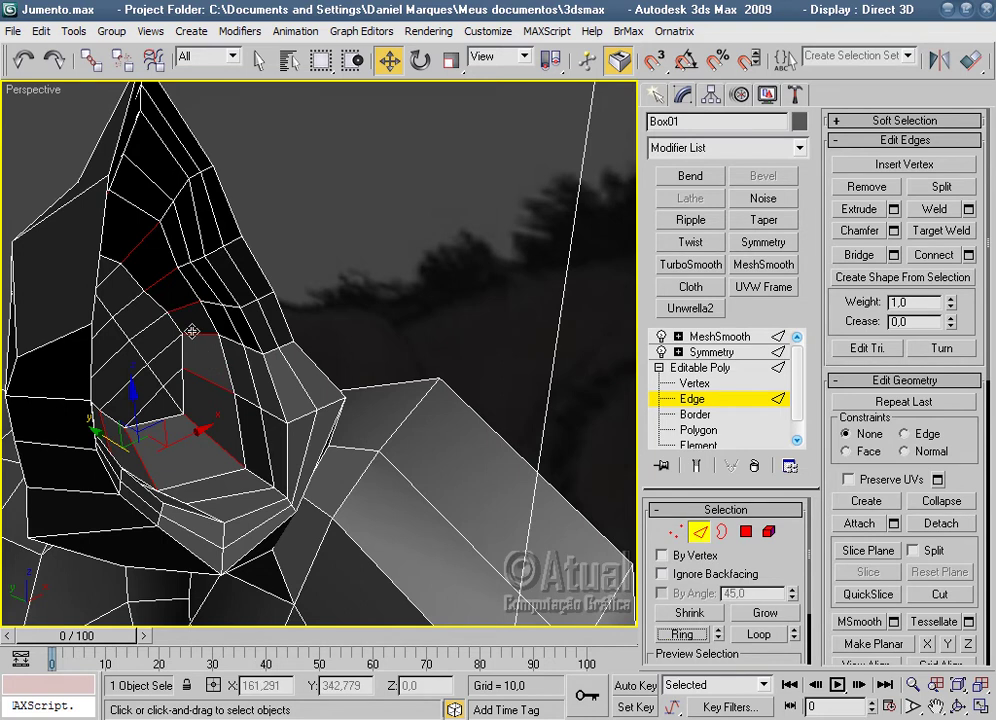
right_click(191, 331)
click(182, 329)
Lower and shift two vertices inside the ear hollow to reshape it.
click(309, 268)
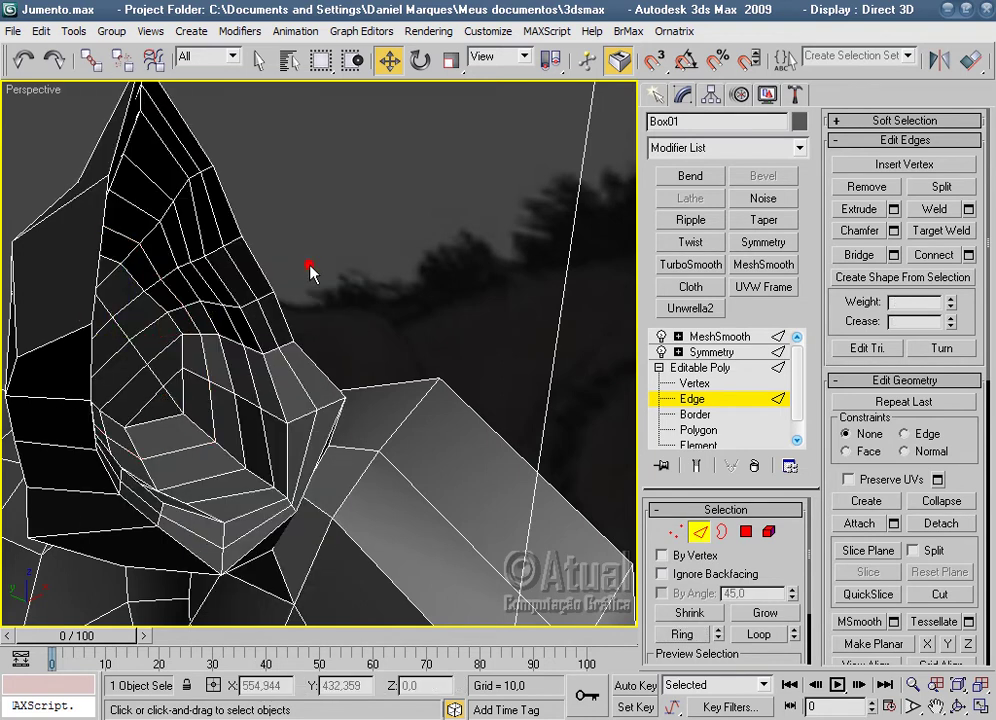
scroll(322, 304, down, 5)
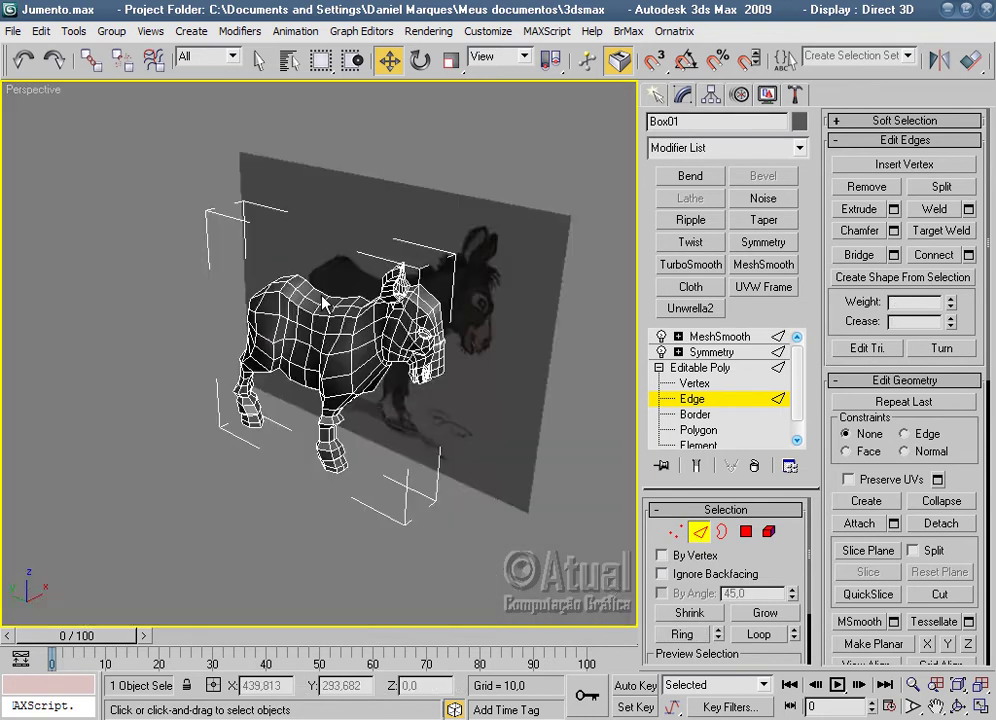
mouse_move(260, 296)
alt+middle_down()
mouse_move(298, 394)
mouse_move(340, 392)
alt+middle_up()
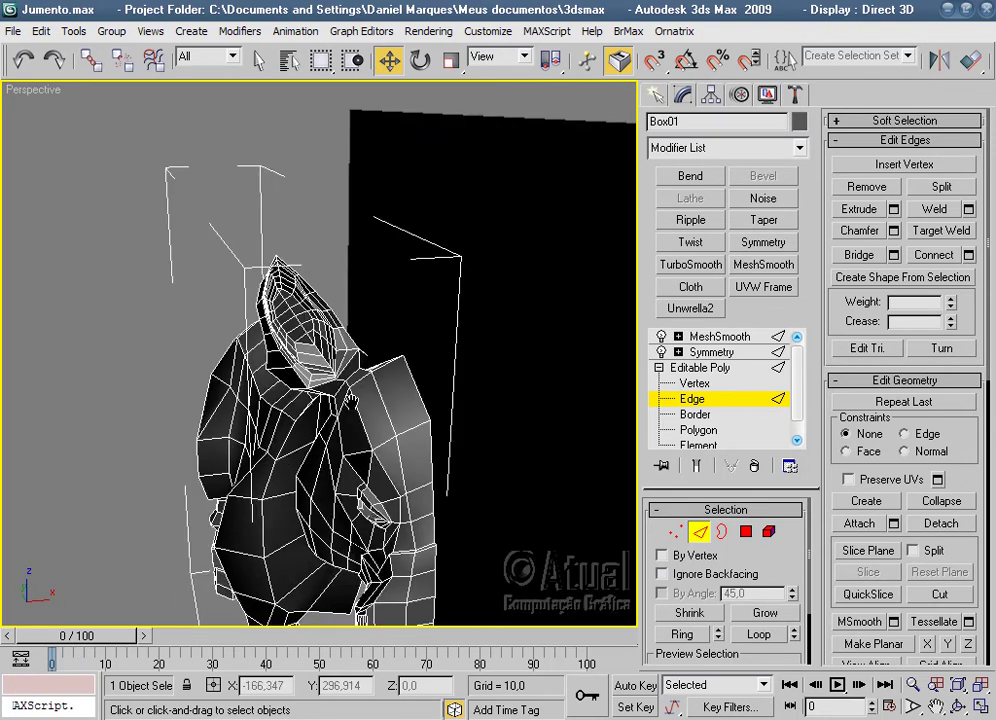
scroll(361, 390, up, 3)
scroll(361, 390, up, 3)
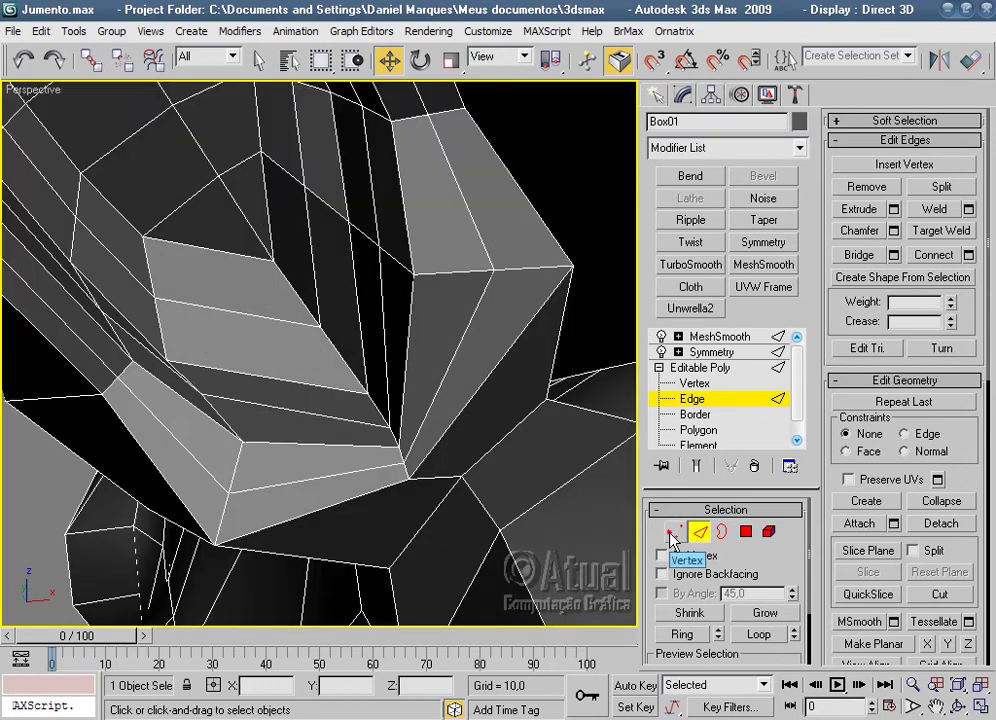
click(670, 533)
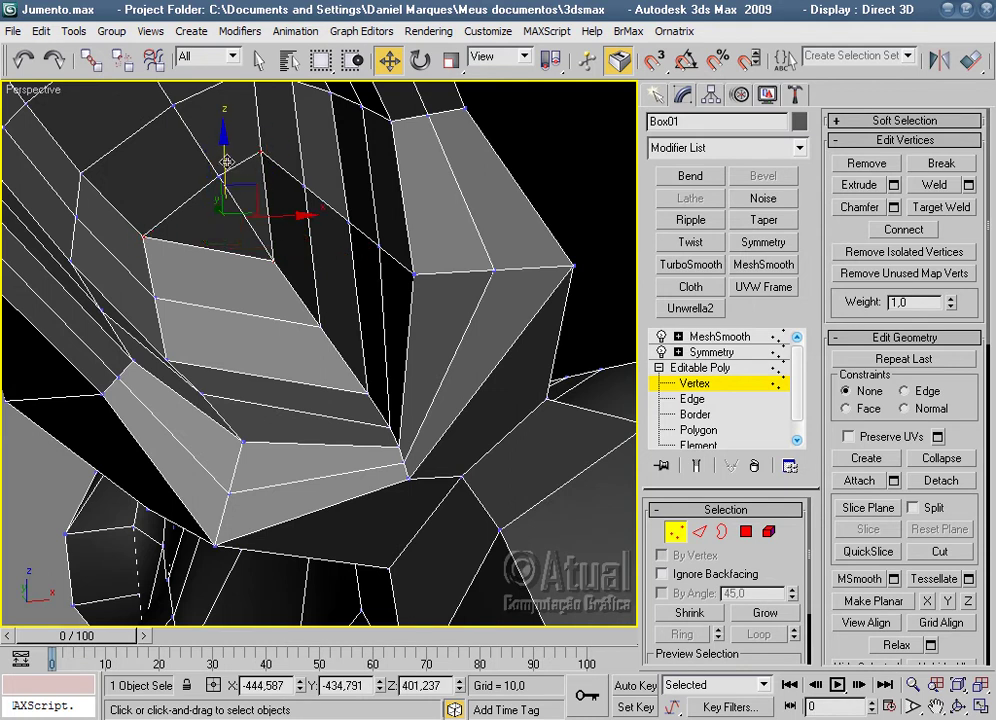
drag(228, 162, 230, 207)
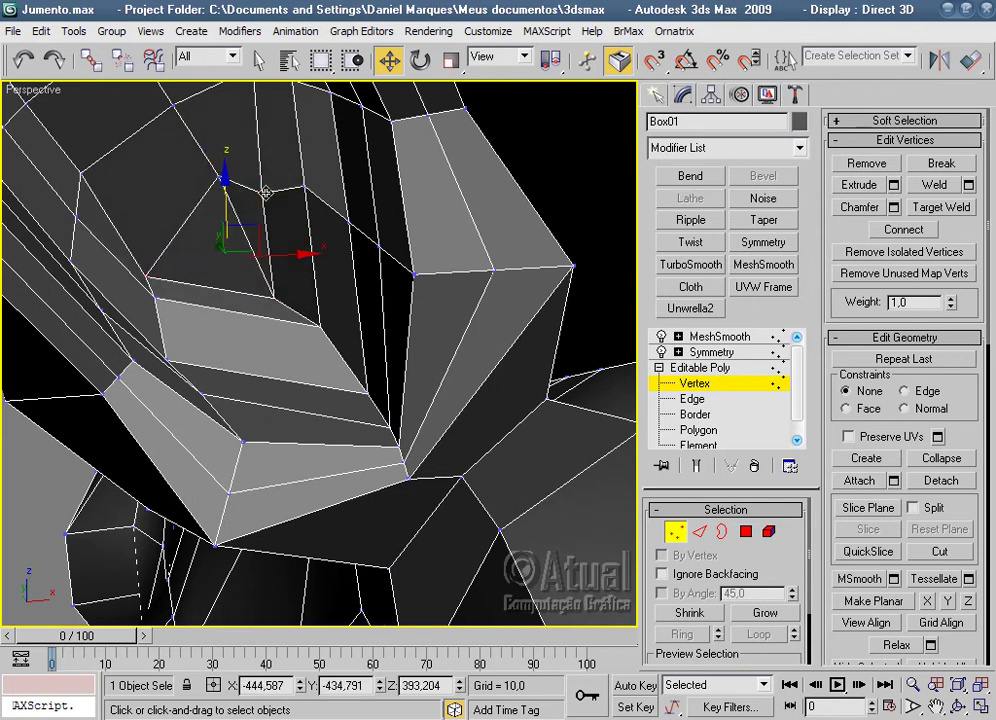
drag(278, 176, 308, 166)
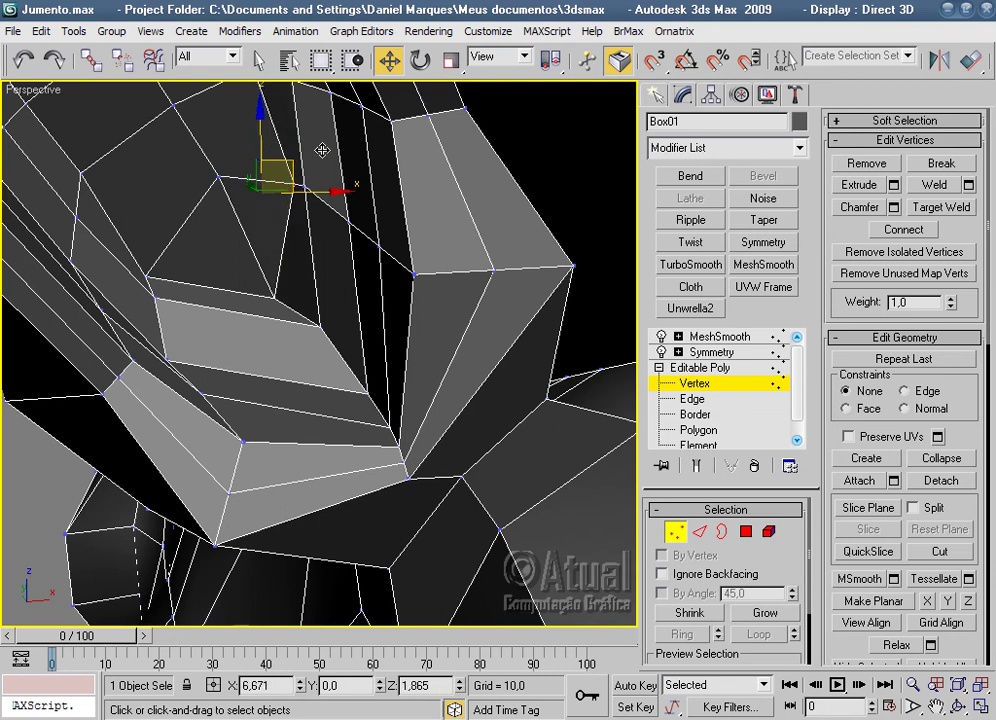
click(220, 178)
drag(222, 176, 257, 222)
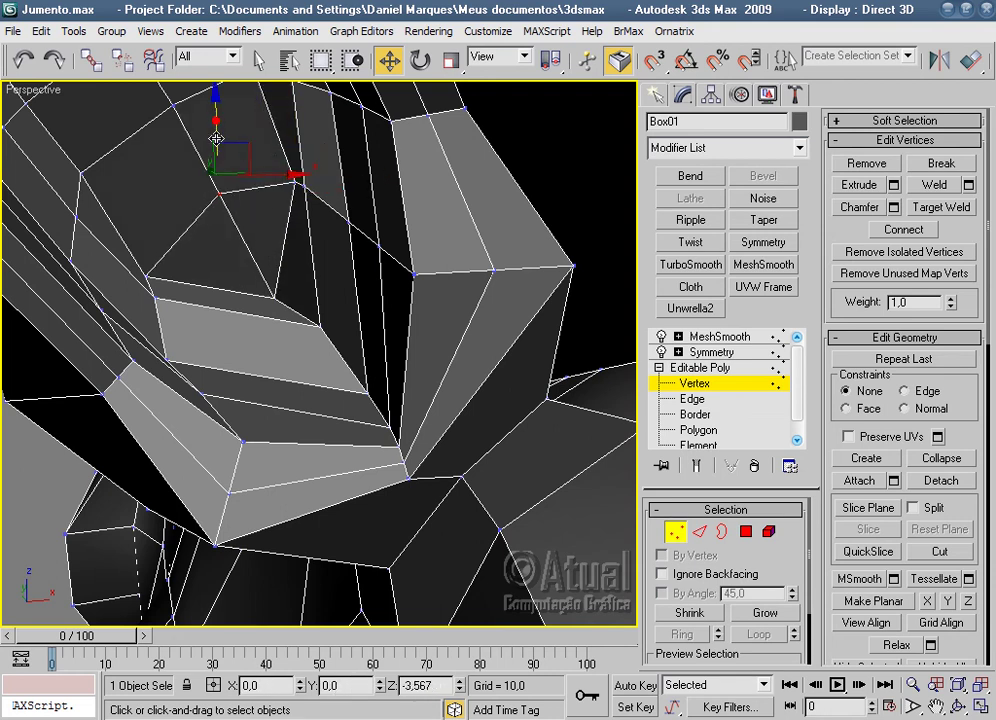
Display the MeshSmooth result and orbit around the smoothed donkey.
click(712, 337)
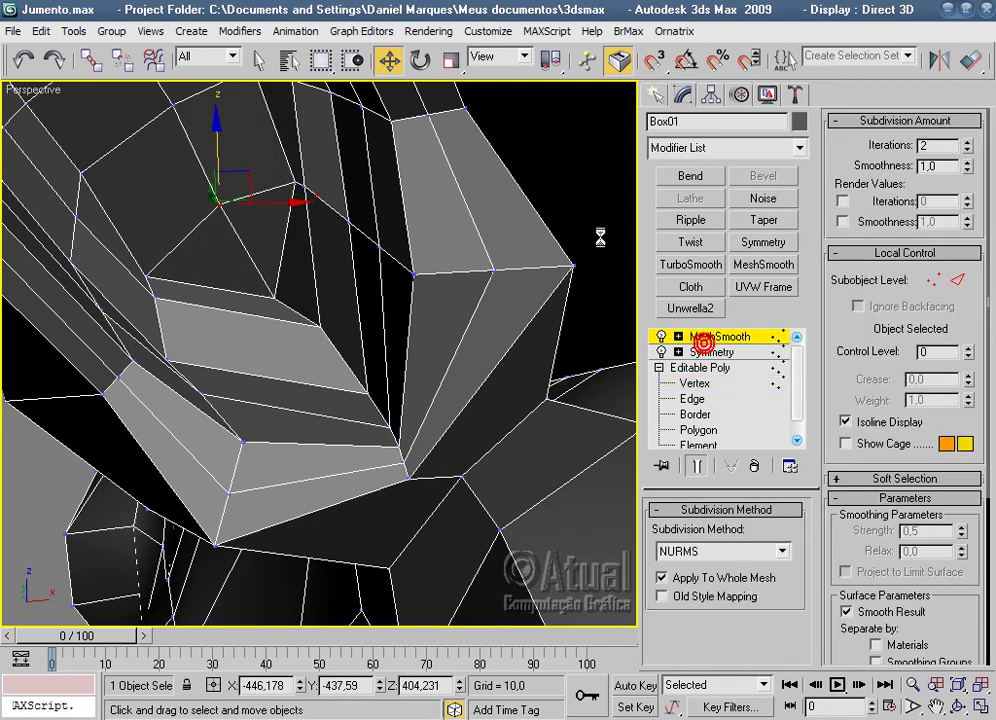
click(591, 205)
scroll(560, 220, down, 10)
mouse_move(499, 359)
alt+middle_down()
mouse_move(561, 350)
mouse_move(445, 351)
mouse_move(447, 311)
mouse_move(578, 349)
mouse_move(682, 362)
mouse_move(573, 371)
mouse_move(506, 397)
alt+middle_up()
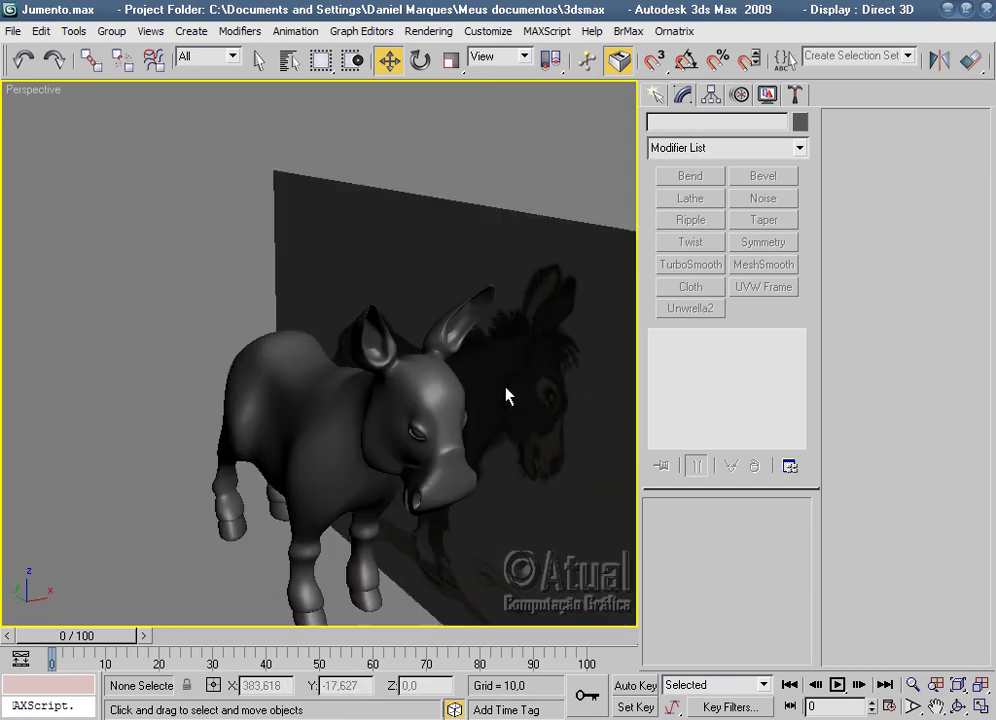
scroll(506, 397, up, 5)
Select the ear's base-corner and top vertices and pull them up and outward.
click(533, 389)
click(697, 383)
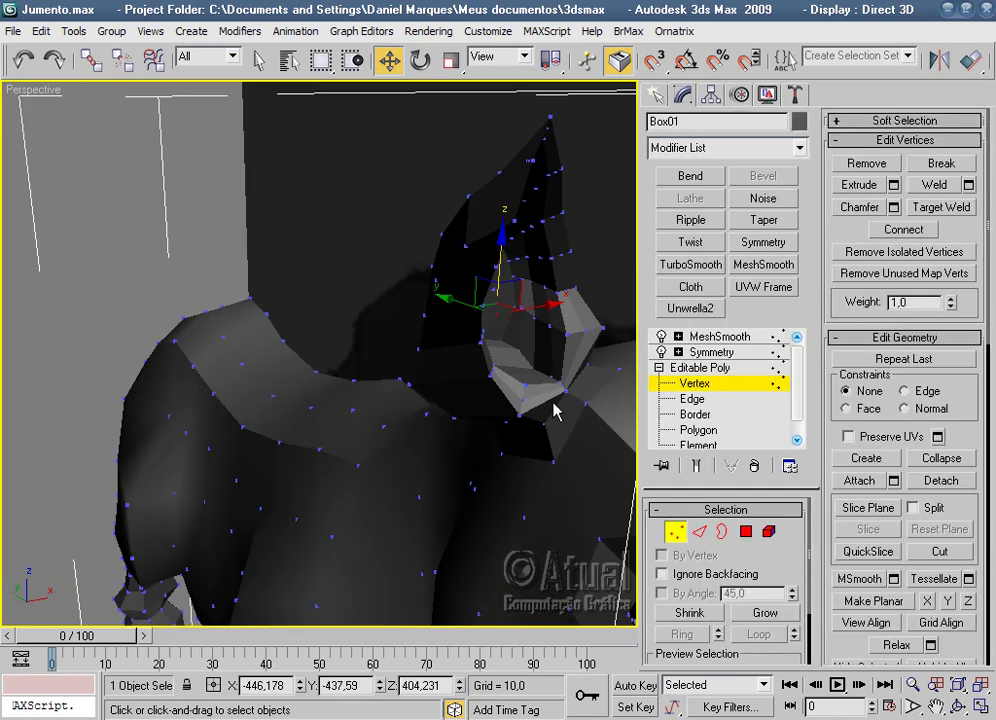
mouse_move(484, 413)
middle_down()
mouse_move(352, 331)
mouse_move(351, 342)
mouse_move(391, 360)
mouse_move(245, 467)
mouse_move(393, 518)
mouse_move(329, 473)
mouse_move(376, 512)
middle_up()
scroll(329, 450, up, 3)
scroll(382, 491, up, 3)
click(347, 381)
ctrl+click(255, 108)
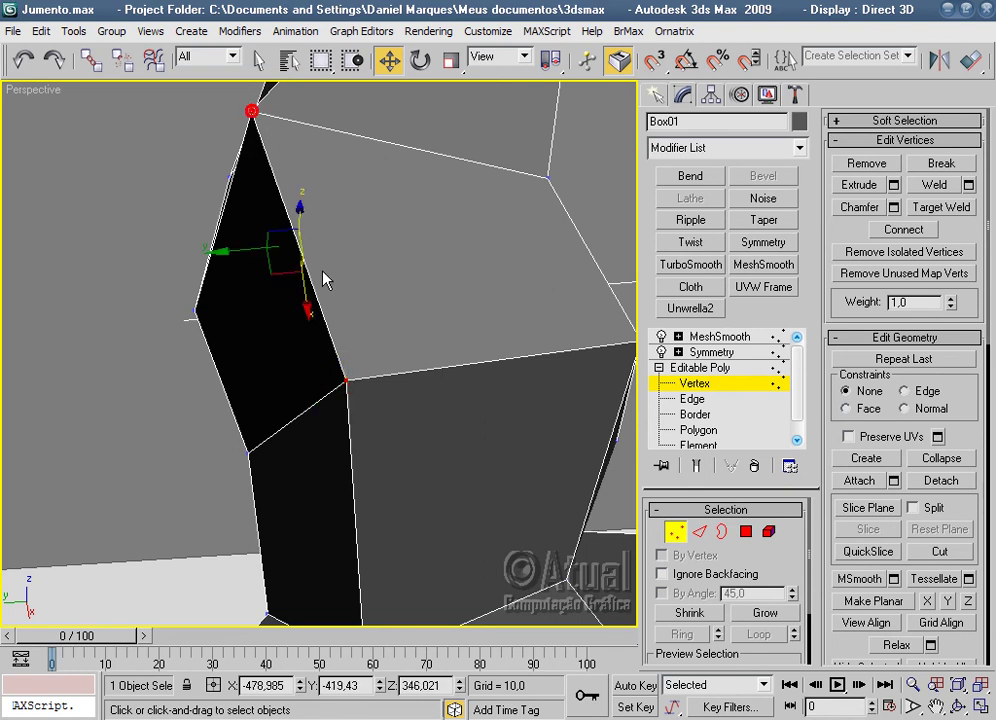
scroll(325, 276, down, 3)
drag(270, 320, 317, 236)
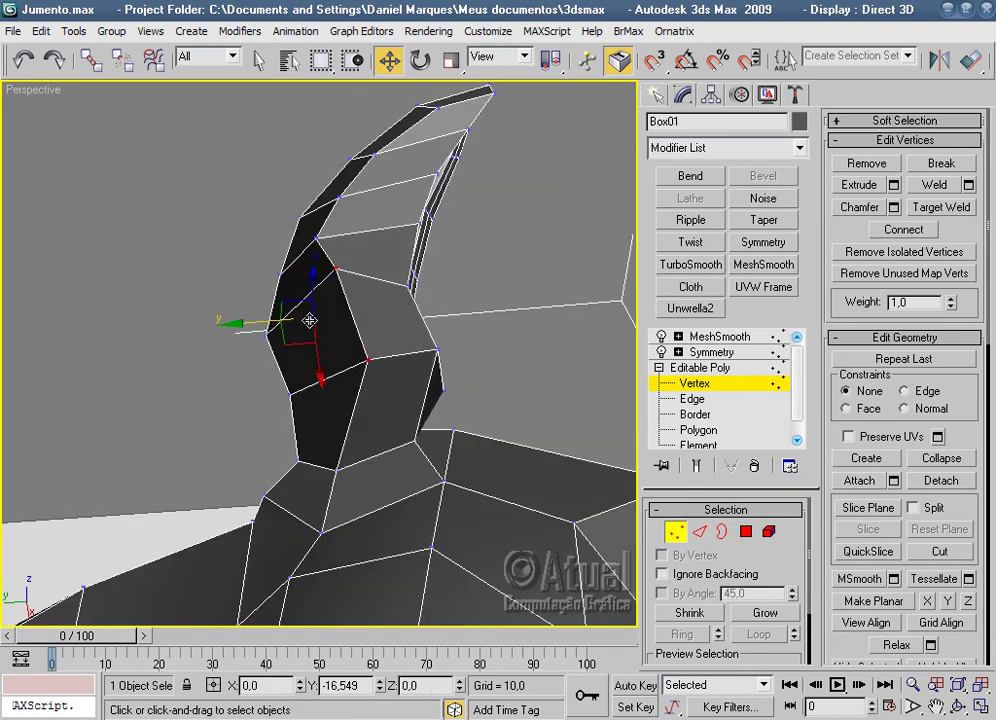
mouse_move(258, 243)
mouse_down()
mouse_move(374, 156)
mouse_move(330, 160)
mouse_up()
Nudge another ear vertex sideways, then reposition it from a closer view of the ear.
click(338, 470)
drag(291, 473, 300, 470)
mouse_move(300, 470)
alt+middle_down()
mouse_move(472, 500)
mouse_move(576, 581)
mouse_move(402, 578)
alt+middle_up()
scroll(380, 555, up, 3)
middle_drag(353, 534, 439, 398)
scroll(317, 408, up, 2)
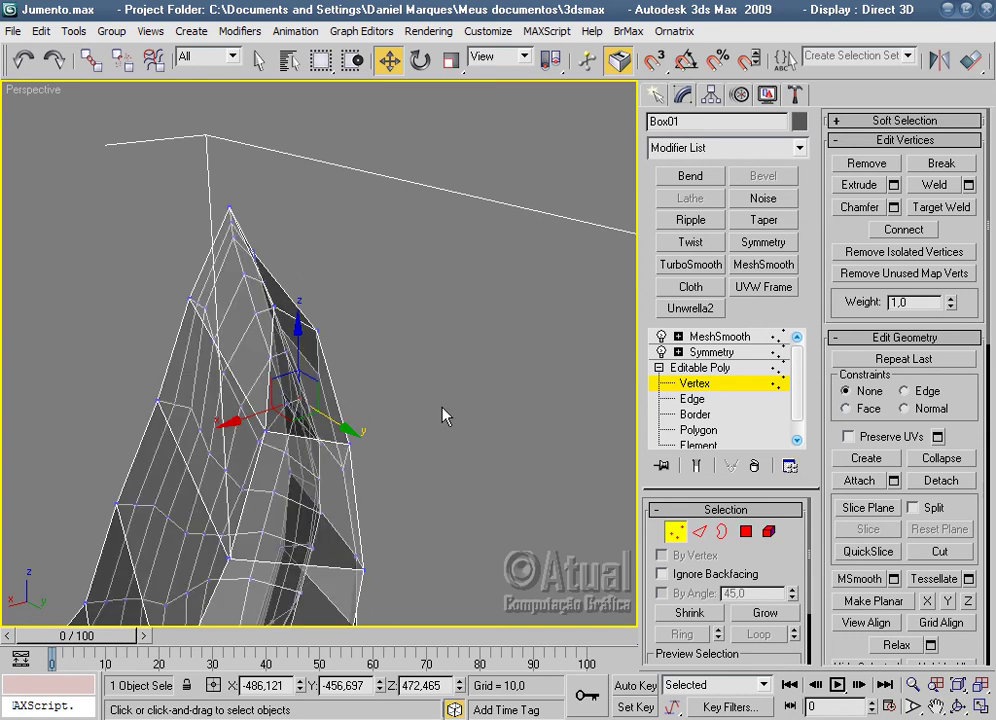
scroll(313, 378, down, 5)
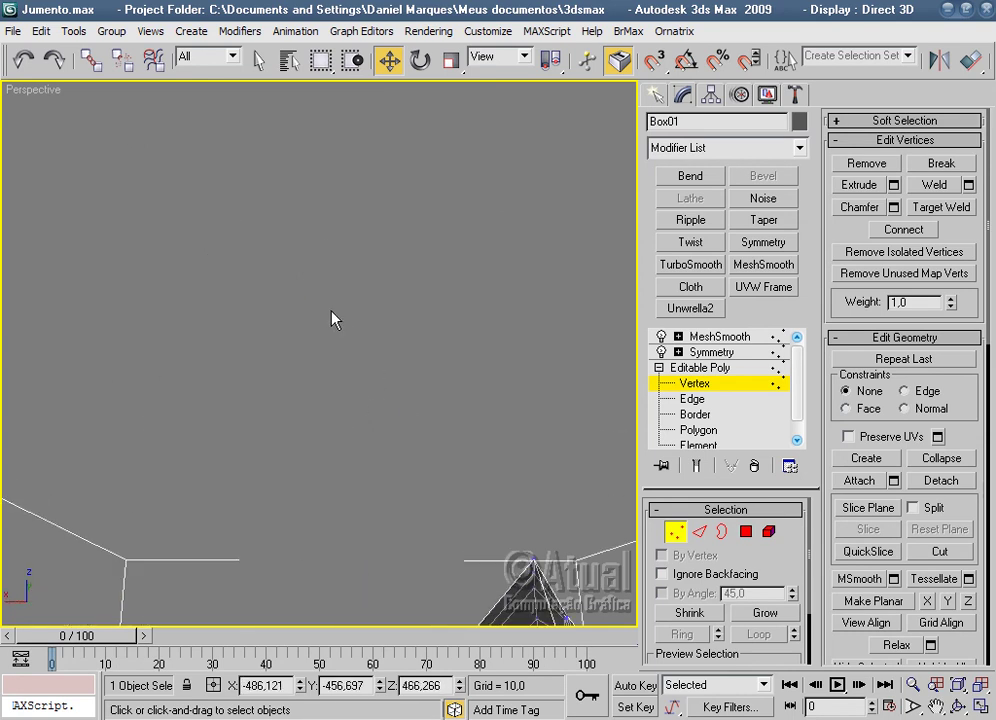
scroll(338, 327, up, 2)
mouse_move(505, 487)
alt+middle_down()
mouse_move(345, 438)
mouse_move(511, 478)
mouse_move(382, 467)
mouse_move(451, 490)
alt+middle_up()
scroll(452, 489, up, 3)
mouse_move(540, 471)
alt+middle_down()
mouse_move(456, 445)
mouse_move(405, 481)
alt+middle_up()
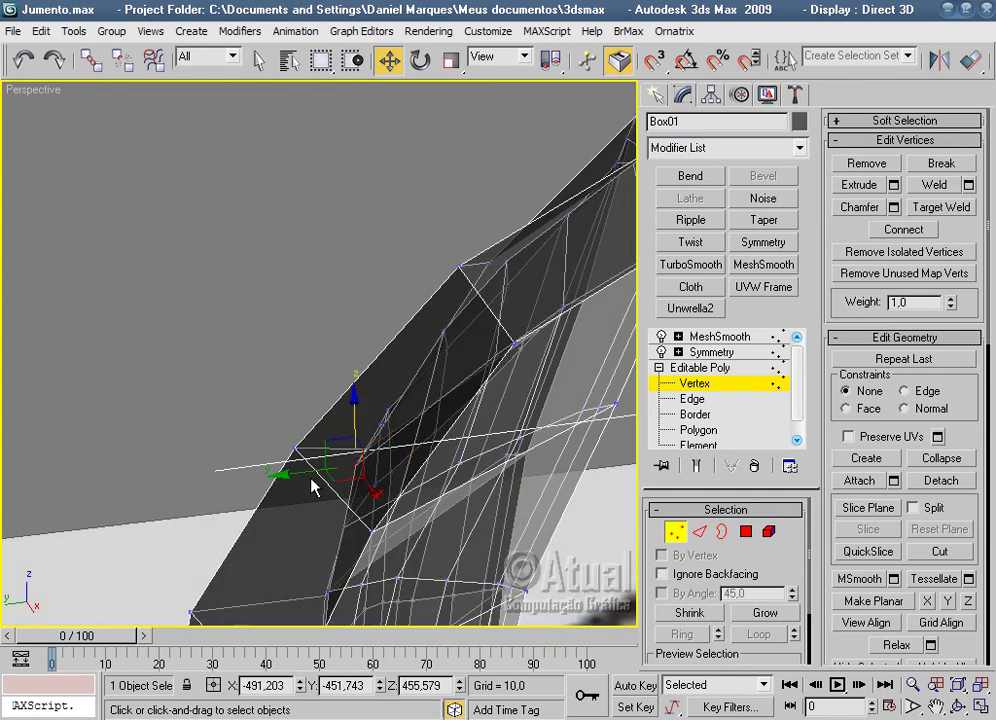
mouse_move(326, 472)
mouse_down()
mouse_move(379, 418)
mouse_move(362, 468)
mouse_move(338, 435)
mouse_up()
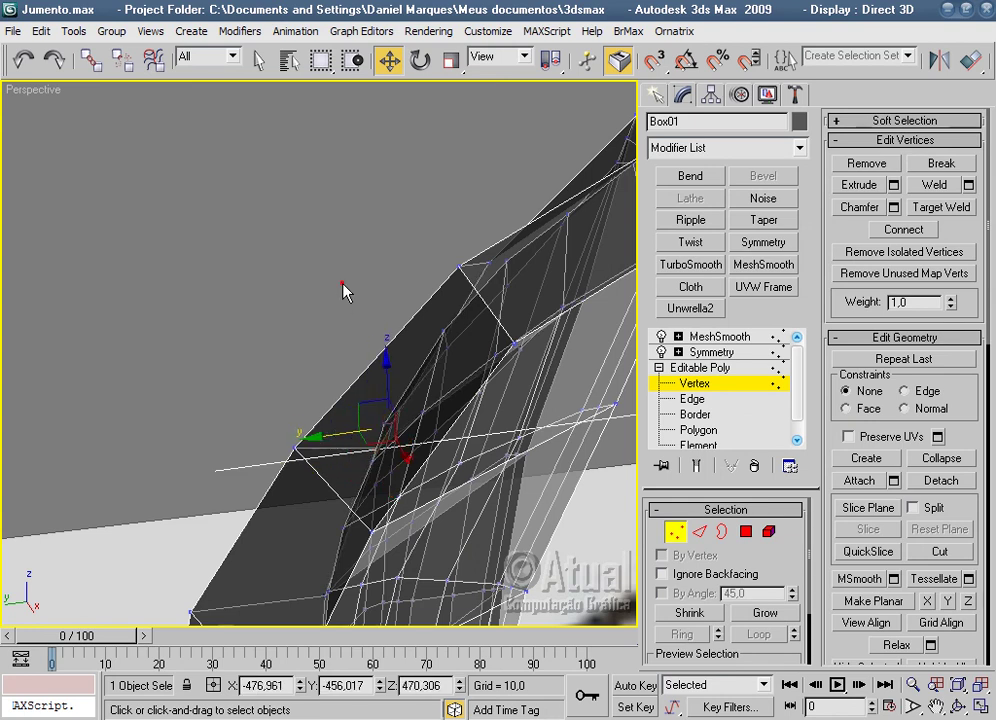
Move an ear-base vertex outward along X to -382,452, then preview the smoothed mesh.
scroll(440, 337, down, 5)
mouse_move(414, 344)
alt+middle_down()
mouse_move(535, 445)
mouse_move(500, 360)
mouse_move(438, 413)
mouse_move(445, 300)
mouse_move(265, 447)
alt+middle_up()
click(262, 427)
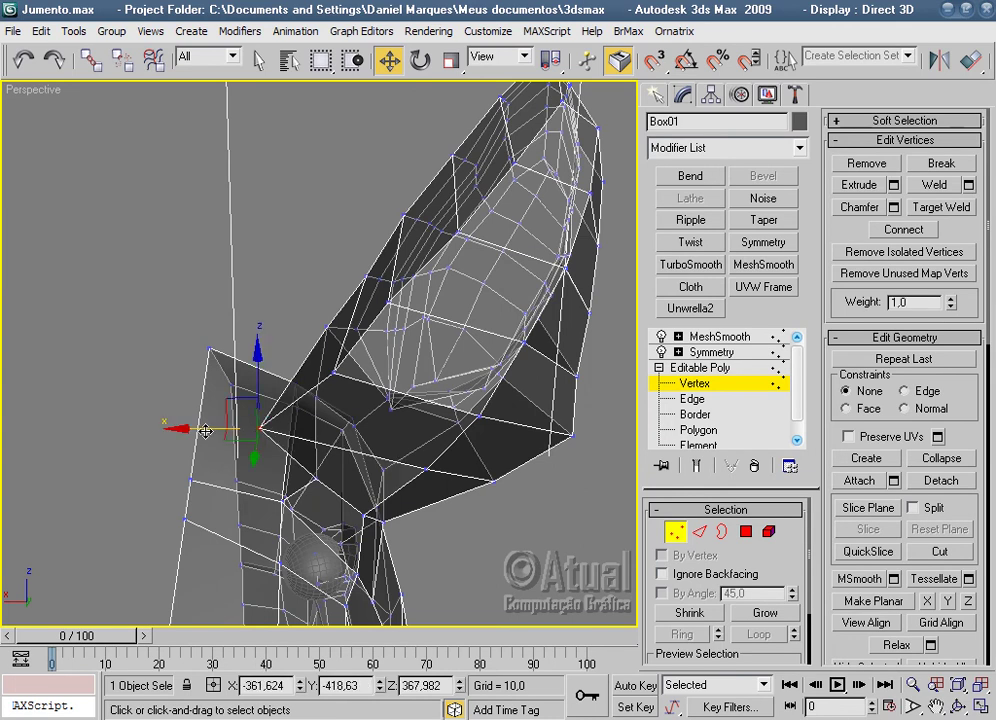
key(alt+x)
drag(200, 430, 369, 453)
mouse_move(369, 453)
alt+middle_down()
mouse_move(540, 424)
mouse_move(343, 455)
mouse_move(342, 478)
mouse_move(353, 425)
mouse_move(396, 406)
alt+middle_up()
click(715, 338)
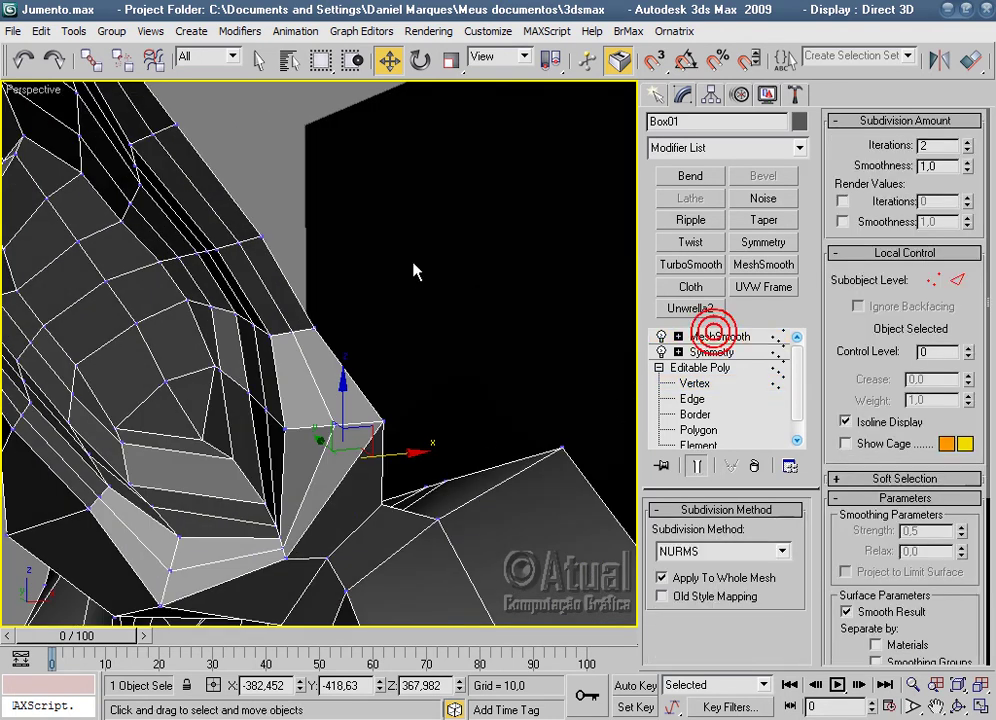
Check the smoothed left ear from the side, then return to vertex editing at the ear base.
scroll(413, 270, down, 3)
click(413, 268)
scroll(413, 268, down, 3)
alt+middle_drag(357, 251, 296, 313)
scroll(382, 289, up, 3)
scroll(382, 289, up, 4)
click(694, 383)
scroll(382, 284, up, 5)
middle_drag(275, 300, 365, 325)
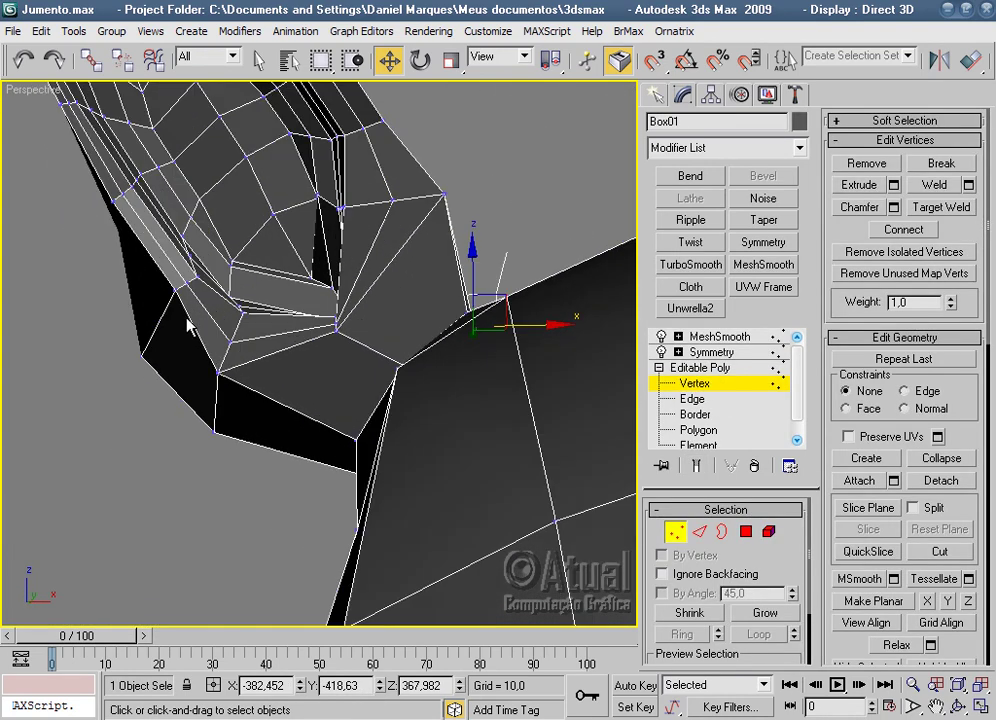
Select an ear-base vertex and check its position in Front and Perspective views.
click(175, 290)
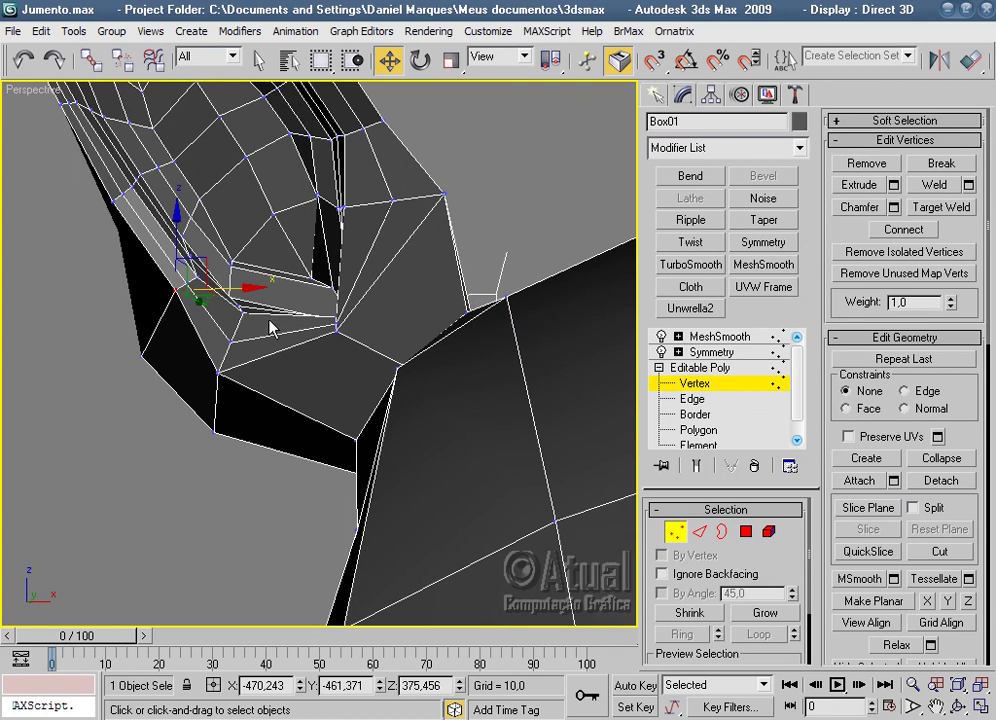
key(f)
scroll(272, 330, down, 2)
scroll(300, 355, up, 2)
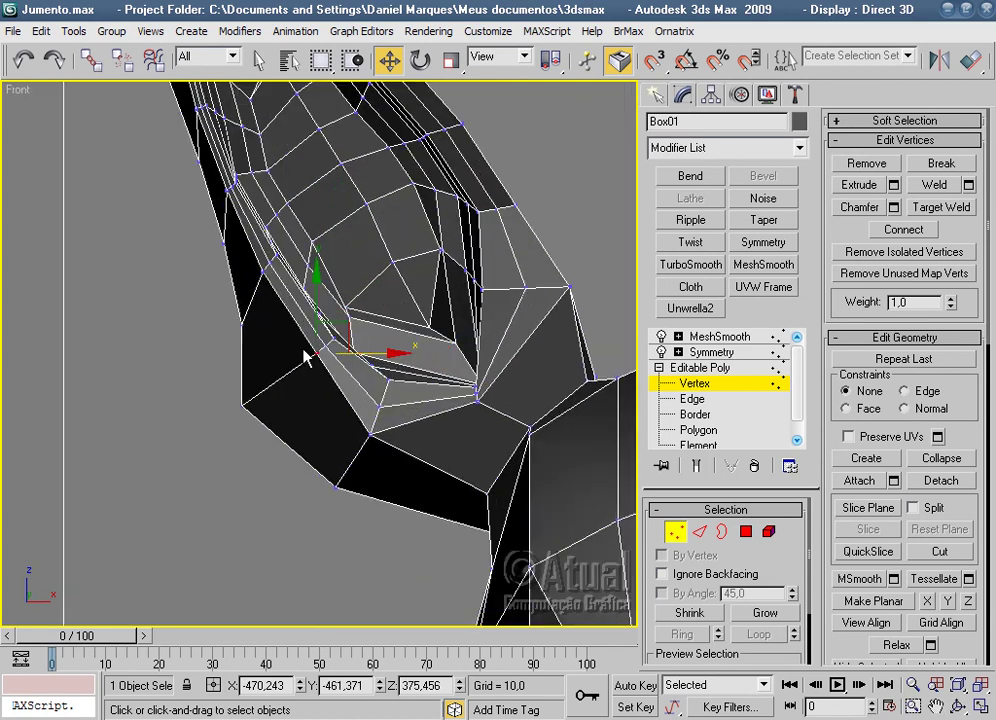
scroll(306, 358, up, 2)
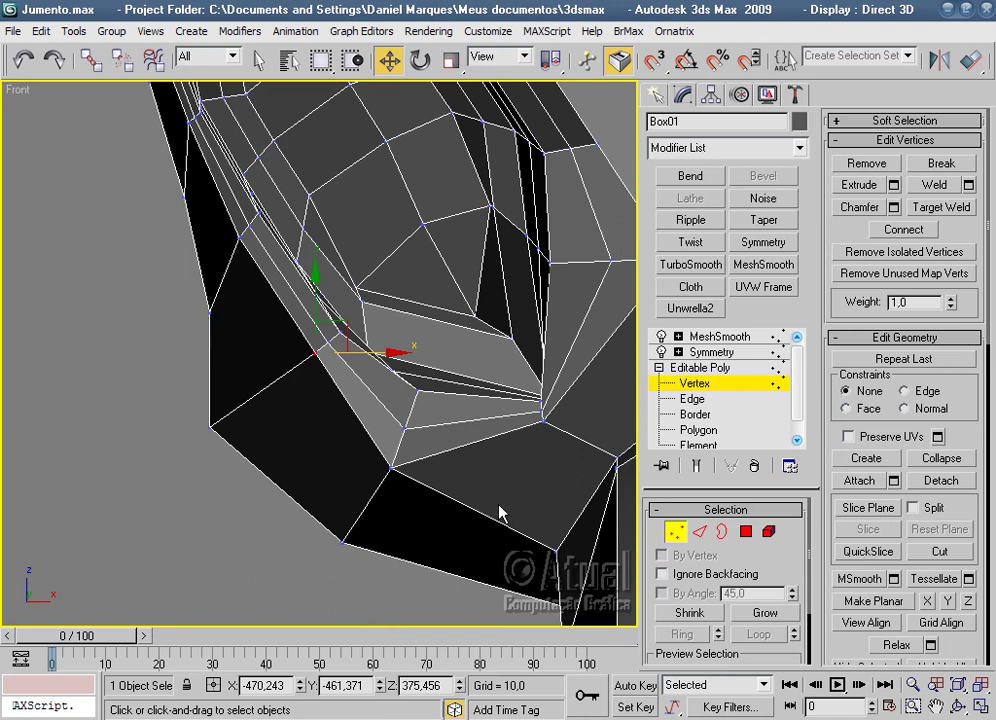
mouse_move(503, 486)
alt+middle_down()
mouse_move(478, 498)
mouse_move(574, 434)
mouse_move(520, 403)
alt+middle_up()
key(p)
scroll(518, 463, down, 3)
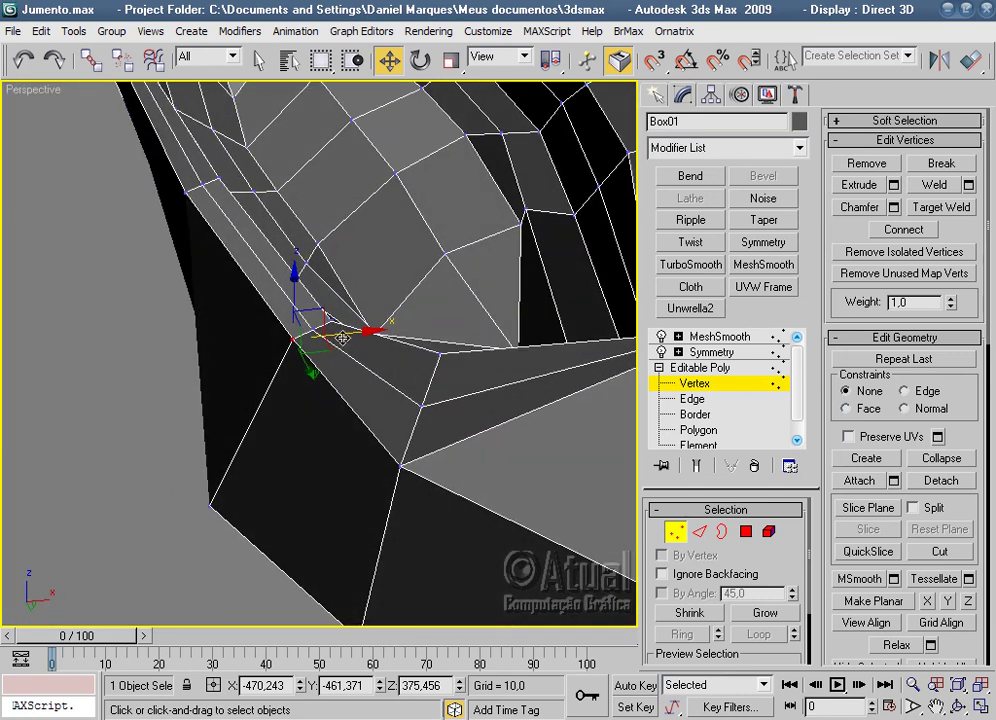
Move the ear-base vertex left along X and down along Z, then nudge a neighbouring vertex.
drag(345, 338, 255, 403)
drag(213, 307, 229, 378)
mouse_move(229, 378)
alt+middle_down()
mouse_move(378, 409)
mouse_move(440, 471)
mouse_move(375, 433)
alt+middle_up()
mouse_move(285, 385)
mouse_down()
mouse_move(375, 431)
mouse_move(385, 412)
mouse_up()
click(275, 290)
drag(303, 264, 298, 272)
mouse_move(298, 272)
alt+middle_down()
mouse_move(382, 362)
mouse_move(320, 370)
alt+middle_up()
Preview the smoothed mesh and view the whole donkey in front of its reference.
click(712, 336)
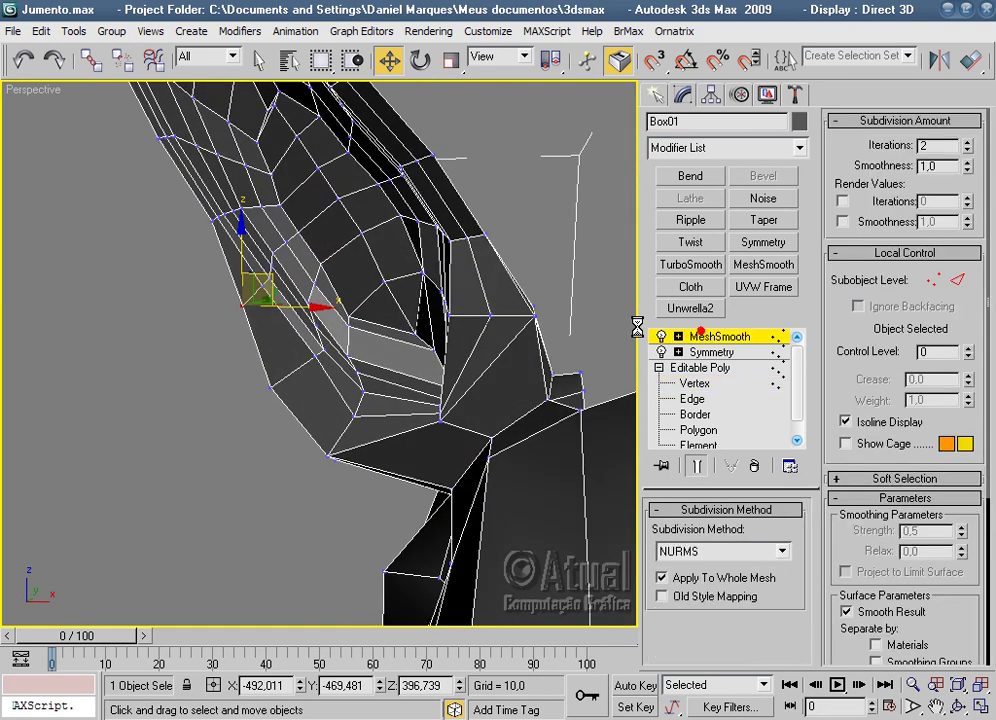
click(583, 287)
mouse_move(583, 287)
alt+middle_down()
mouse_move(545, 315)
mouse_move(638, 276)
mouse_move(545, 371)
mouse_move(485, 404)
mouse_move(425, 405)
mouse_move(382, 387)
mouse_move(216, 385)
mouse_move(438, 363)
mouse_move(273, 282)
mouse_move(416, 347)
alt+middle_up()
scroll(434, 365, down, 3)
mouse_move(505, 433)
alt+middle_down()
mouse_move(398, 389)
mouse_move(462, 407)
alt+middle_up()
scroll(400, 427, down, 5)
alt+middle_drag(400, 427, 706, 531)
scroll(431, 465, up, 2)
scroll(527, 460, up, 4)
scroll(445, 267, down, 1)
mouse_move(468, 305)
alt+middle_down()
mouse_move(578, 356)
mouse_move(463, 336)
alt+middle_up()
Reselect the donkey and go back to its base-mesh Vertex level.
click(463, 336)
click(694, 383)
mouse_move(574, 378)
alt+middle_down()
mouse_move(520, 350)
mouse_move(455, 285)
alt+middle_up()
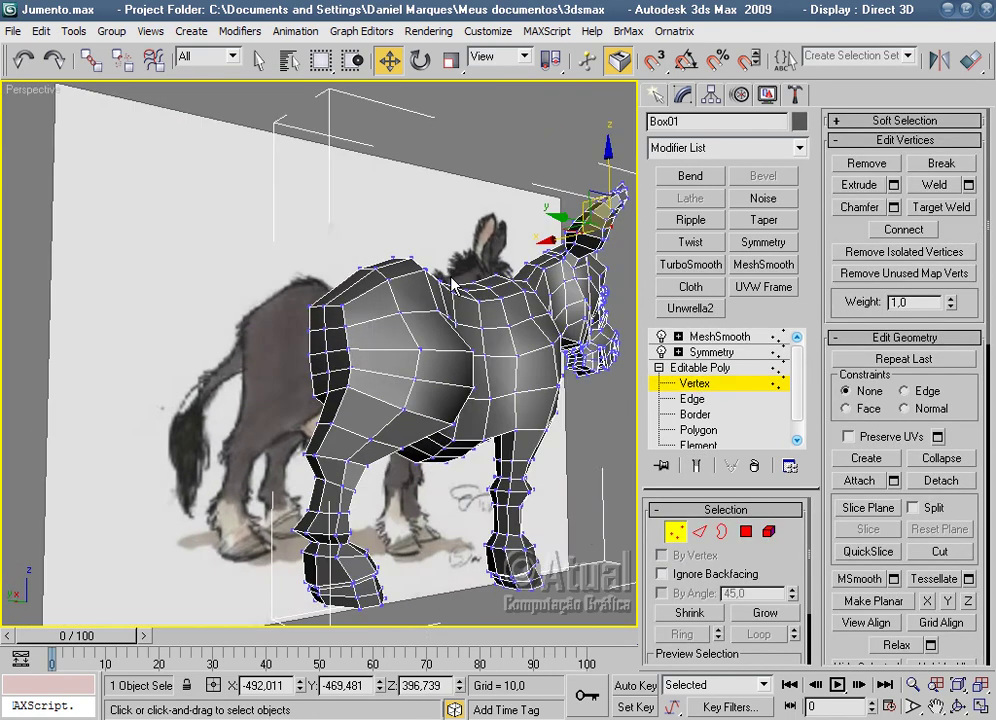
Pull a rump vertex sideways along Y to reshape the donkey's rump.
scroll(451, 282, up, 5)
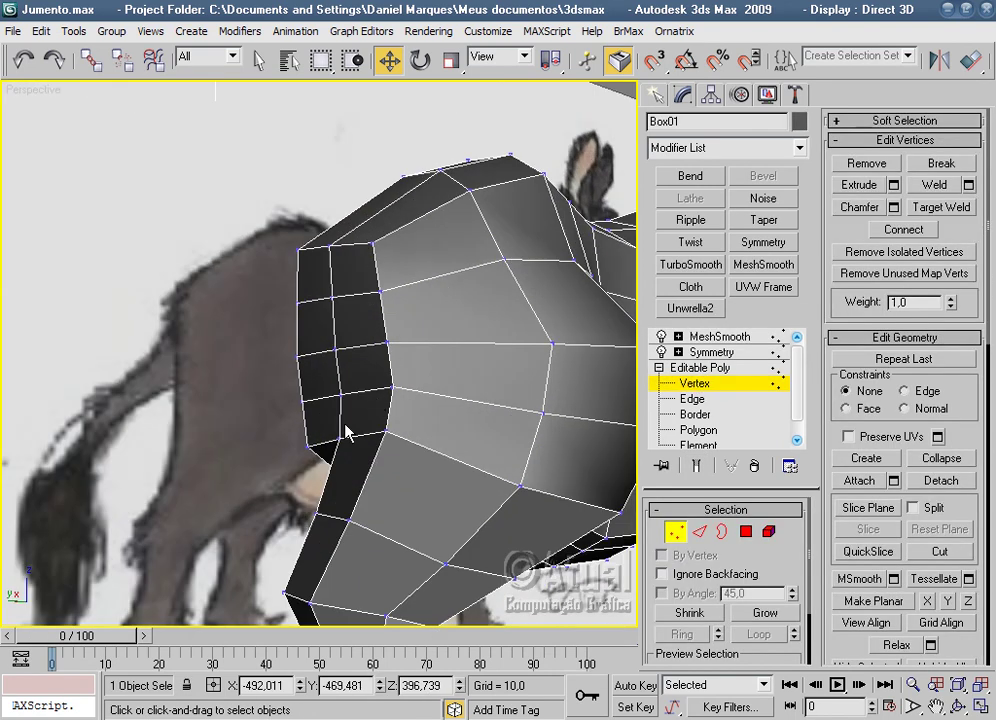
scroll(378, 415, up, 2)
drag(288, 455, 267, 447)
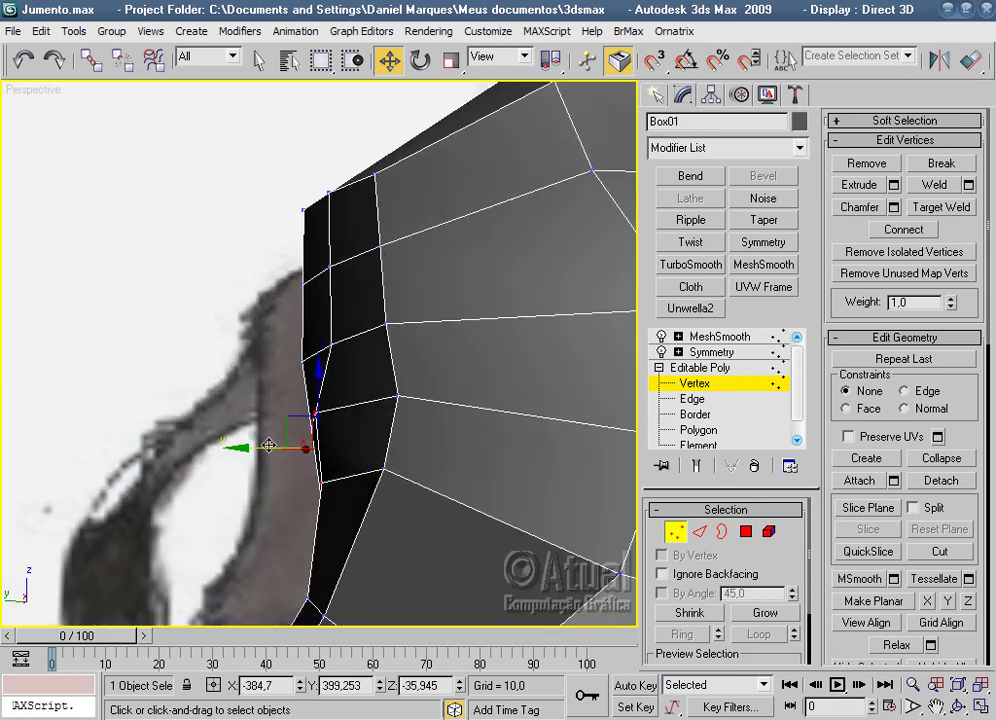
drag(288, 347, 262, 345)
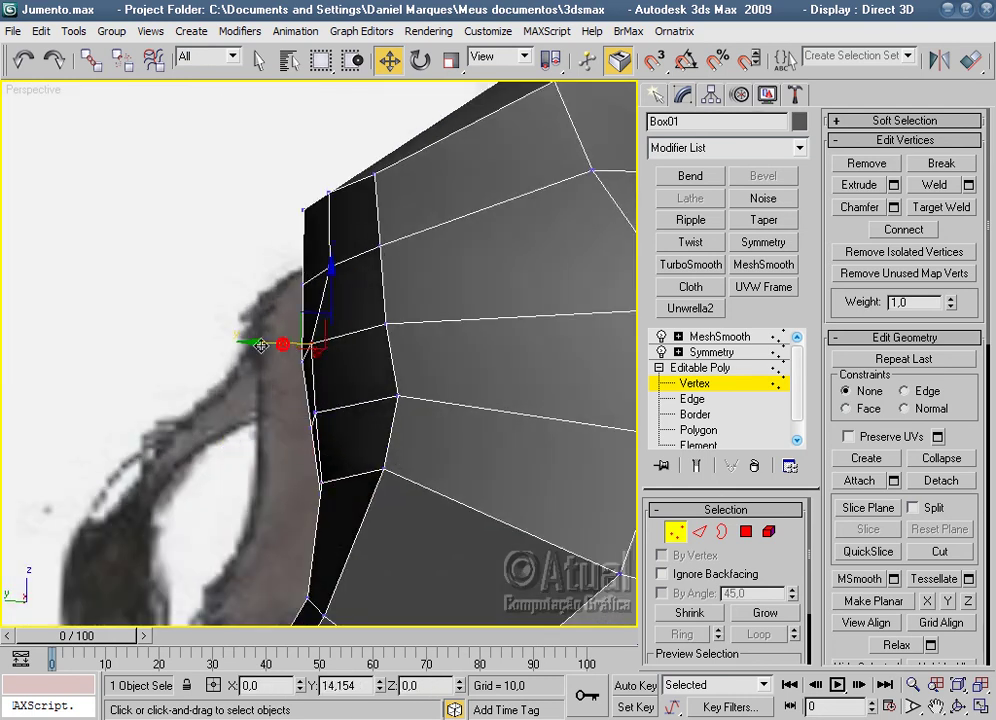
mouse_move(262, 345)
alt+middle_down()
mouse_move(393, 349)
mouse_move(530, 315)
mouse_move(542, 236)
mouse_move(398, 388)
alt+middle_up()
drag(408, 388, 398, 298)
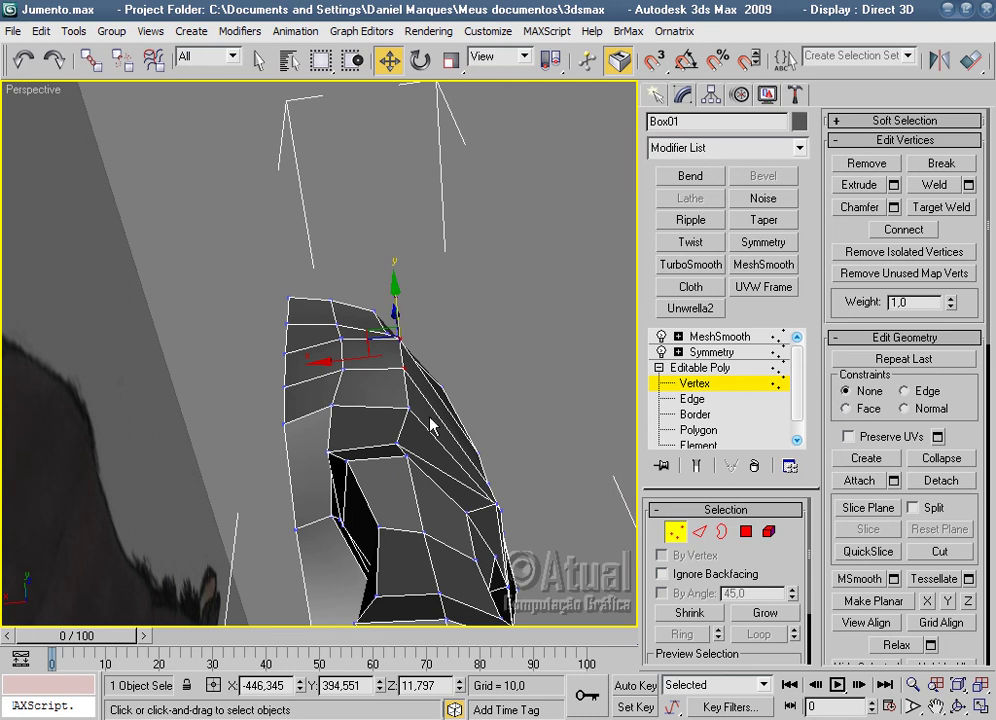
Preview the MeshSmooth result with the donkey deselected from another angle.
click(720, 336)
click(545, 356)
mouse_move(545, 356)
alt+middle_down()
mouse_move(538, 420)
mouse_move(498, 420)
mouse_move(536, 409)
mouse_move(507, 413)
mouse_move(411, 356)
mouse_move(385, 231)
mouse_move(411, 302)
mouse_move(456, 307)
alt+middle_up()
scroll(516, 405, up, 3)
scroll(579, 397, up, 3)
Back at vertex level, shift a leg vertex sideways to refine the leg contour.
click(456, 307)
click(698, 381)
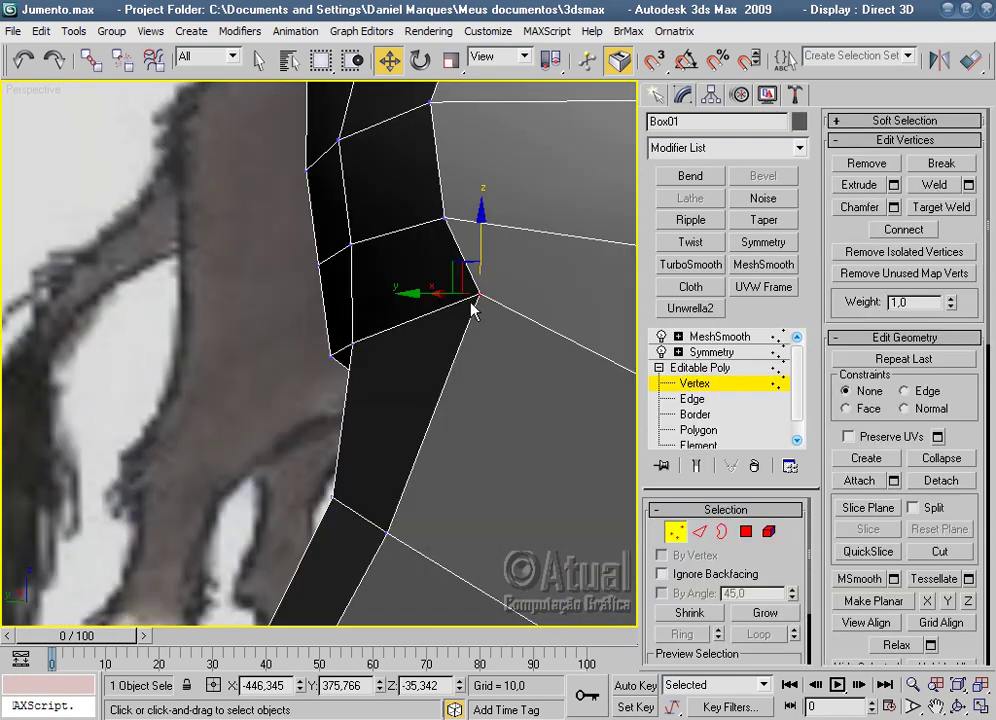
scroll(481, 295, down, 2)
alt+middle_drag(516, 362, 480, 432)
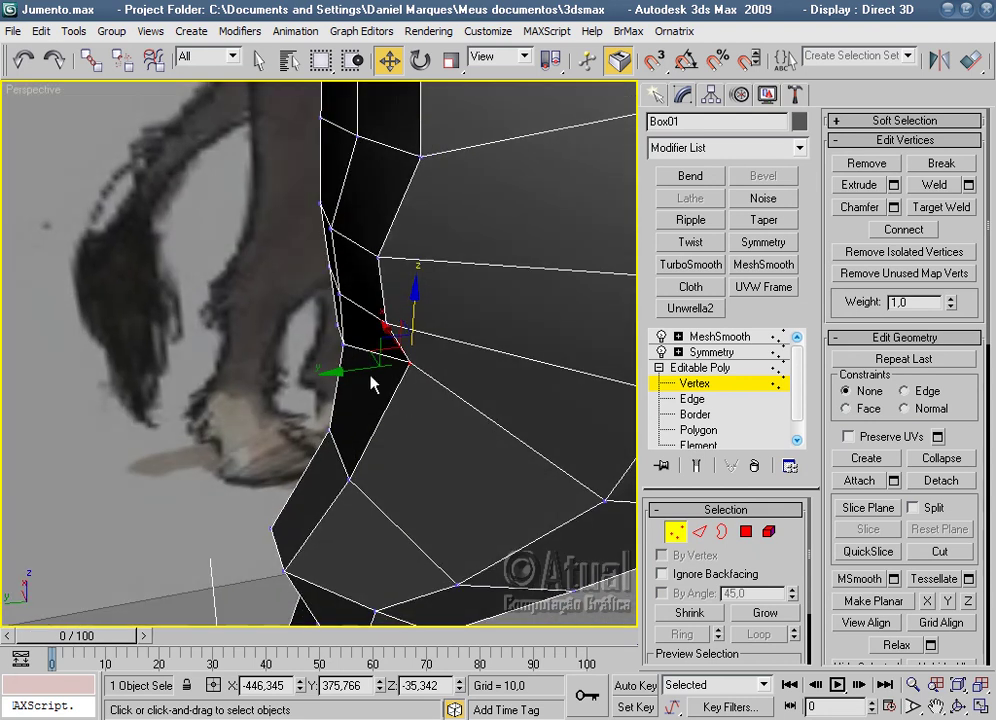
drag(371, 382, 307, 373)
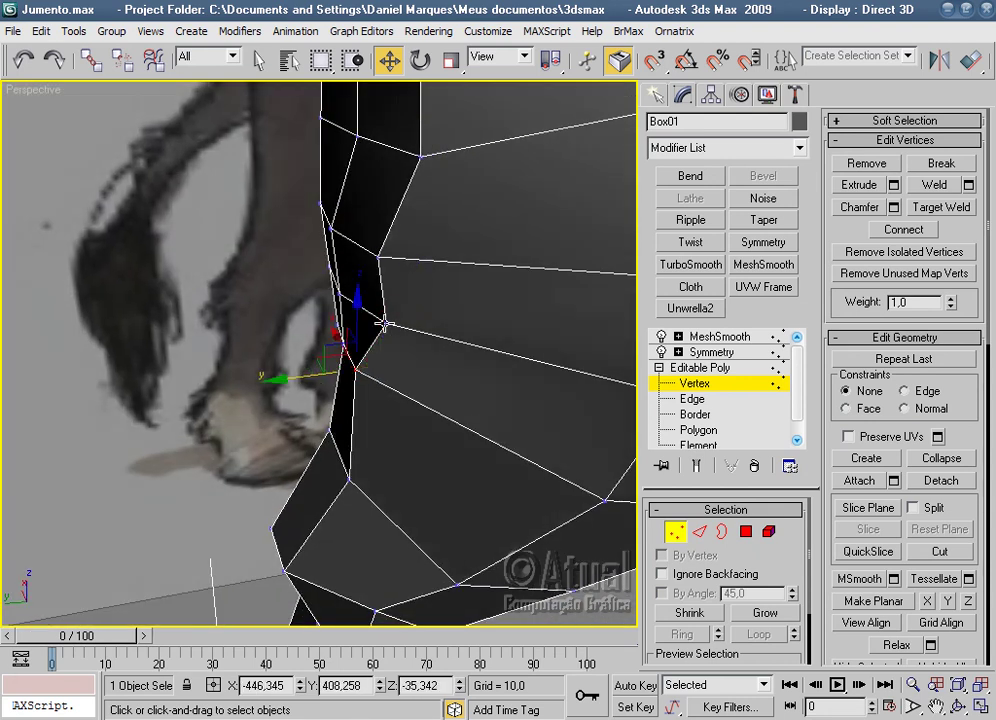
drag(342, 335, 315, 340)
Check the smoothed mesh again, viewed from the donkey's rear.
click(719, 336)
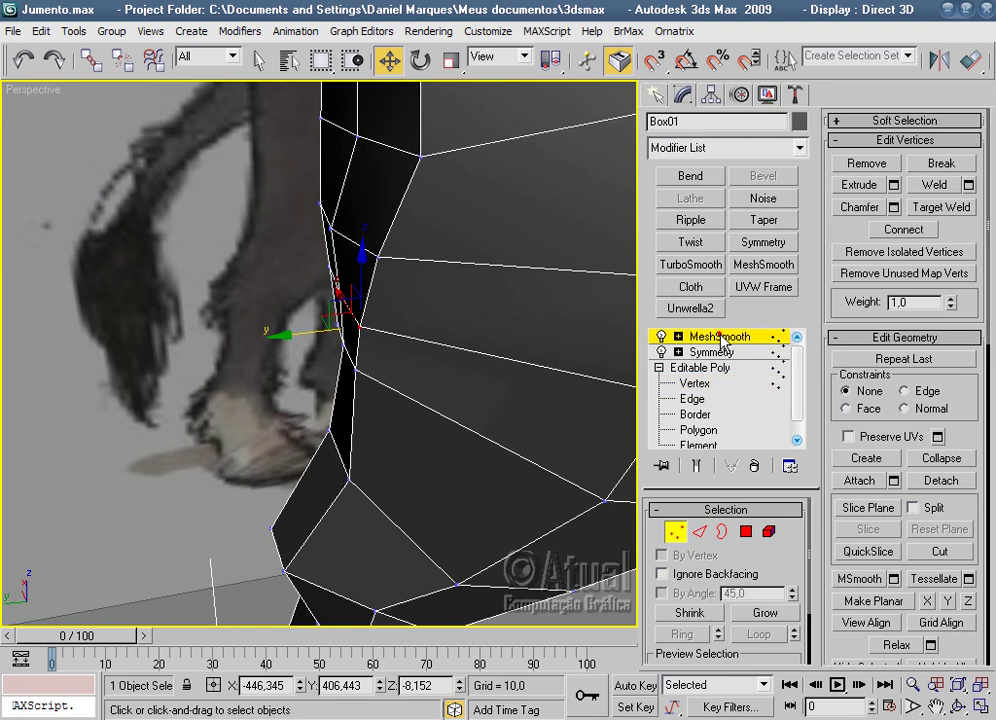
click(204, 389)
mouse_move(204, 389)
alt+middle_down()
mouse_move(449, 409)
mouse_move(569, 282)
mouse_move(614, 333)
mouse_move(514, 373)
alt+middle_up()
scroll(591, 485, up, 3)
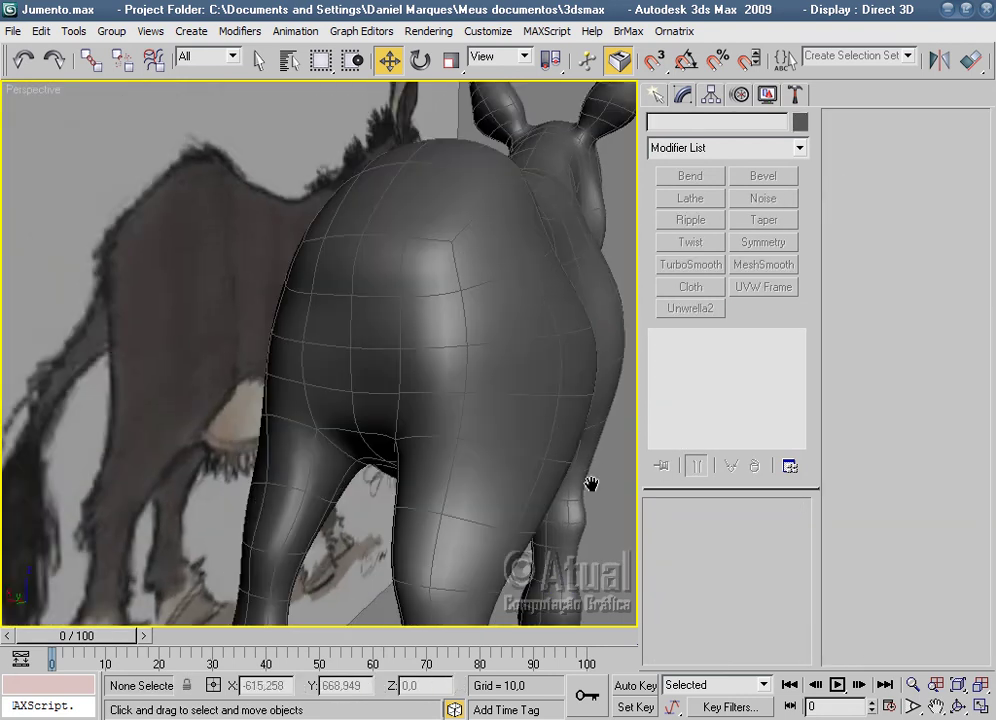
scroll(466, 452, up, 3)
Raise a hind-leg vertex slightly and move another inward near the hoof to slim the leg.
click(466, 452)
click(694, 383)
mouse_move(596, 425)
alt+middle_down()
mouse_move(420, 480)
mouse_move(494, 498)
mouse_move(349, 507)
mouse_move(536, 338)
mouse_move(484, 391)
mouse_move(538, 375)
alt+middle_up()
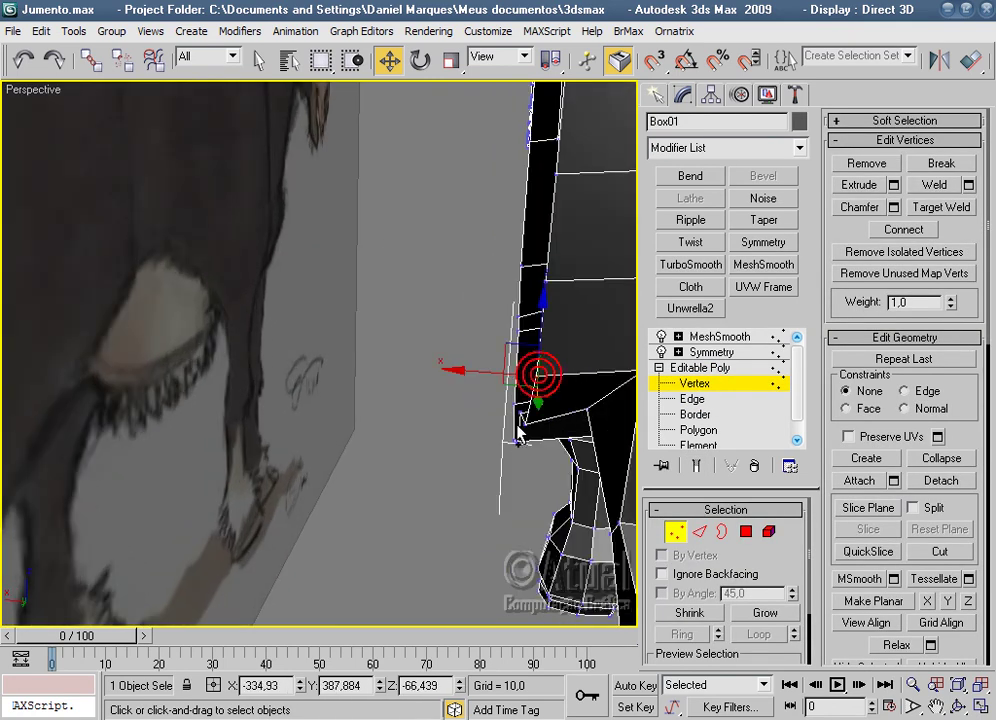
click(524, 422)
key(shift+z)
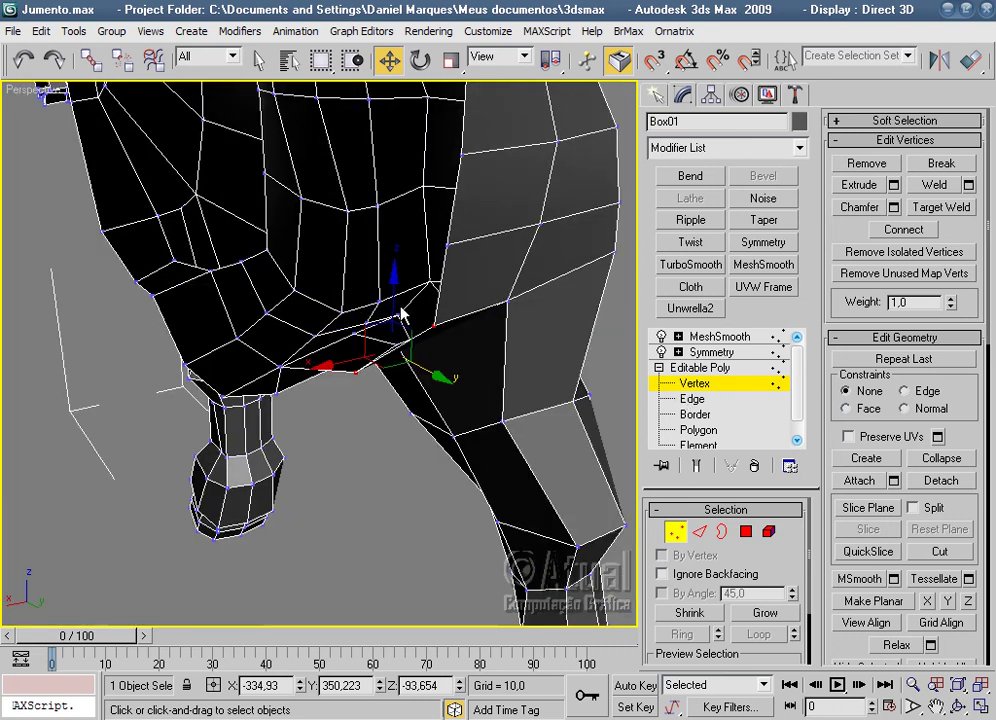
drag(395, 301, 395, 262)
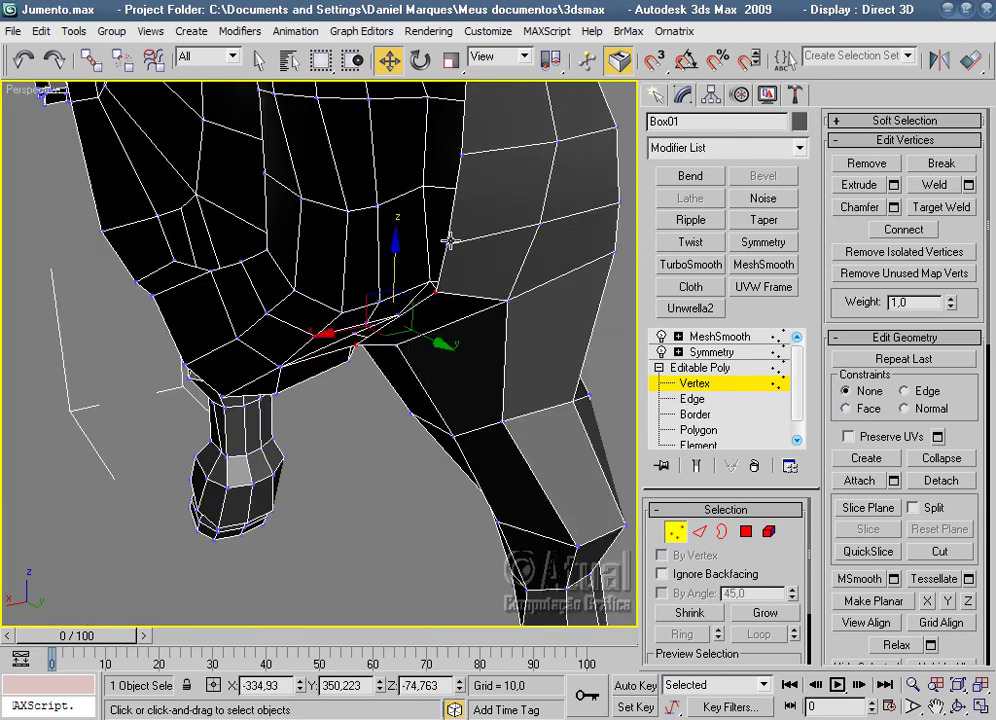
key(shift+z)
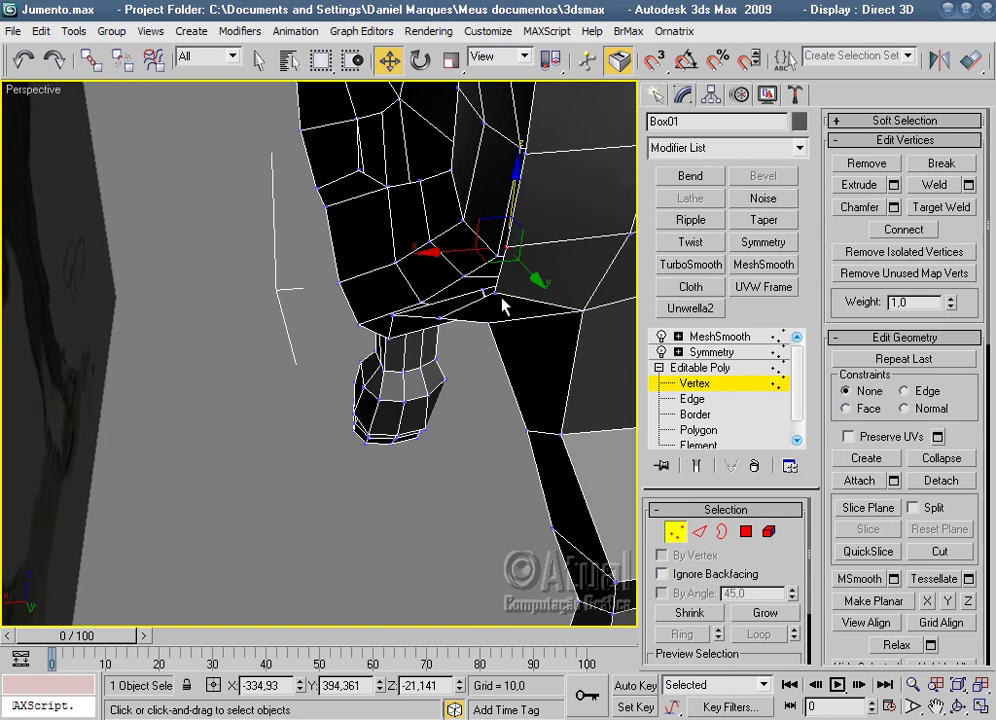
scroll(560, 350, up, 3)
mouse_move(467, 329)
middle_down()
mouse_move(531, 471)
mouse_move(533, 377)
middle_up()
drag(494, 304, 481, 303)
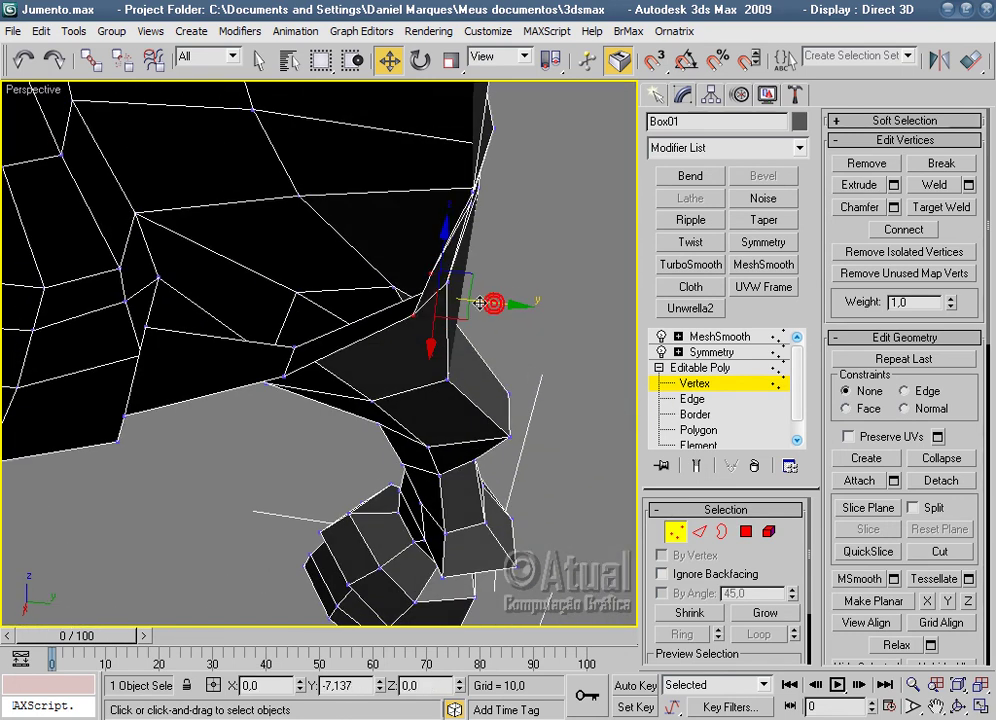
Preview the whole smoothed donkey from a three-quarter and side view.
click(676, 336)
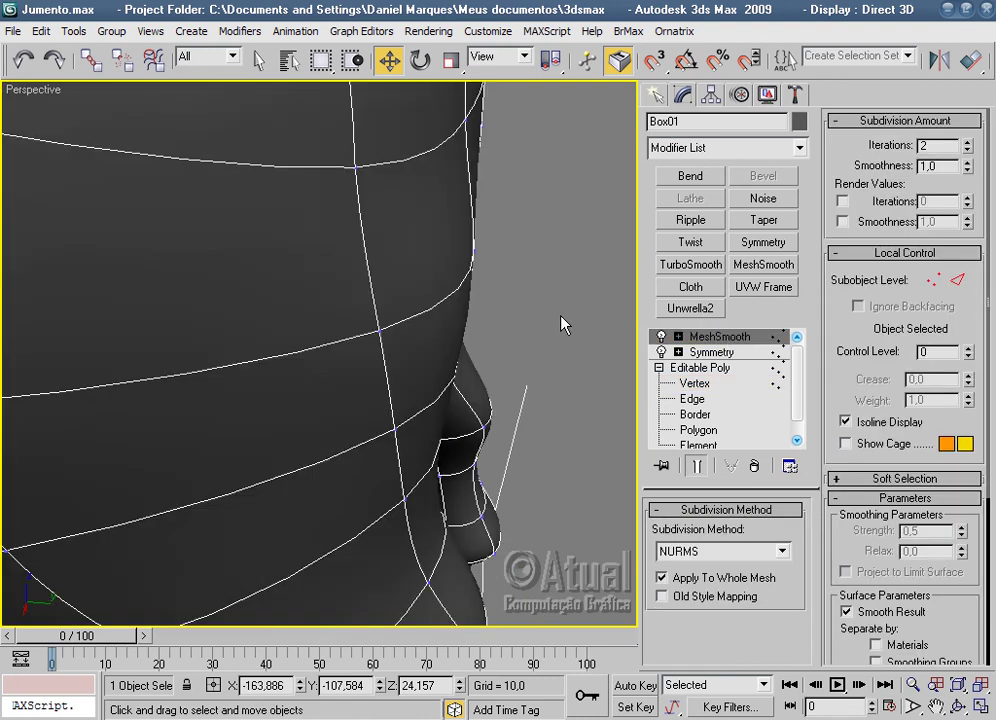
click(560, 318)
key(z)
alt+middle_drag(525, 351, 398, 414)
key(shift+z)
key(shift+z)
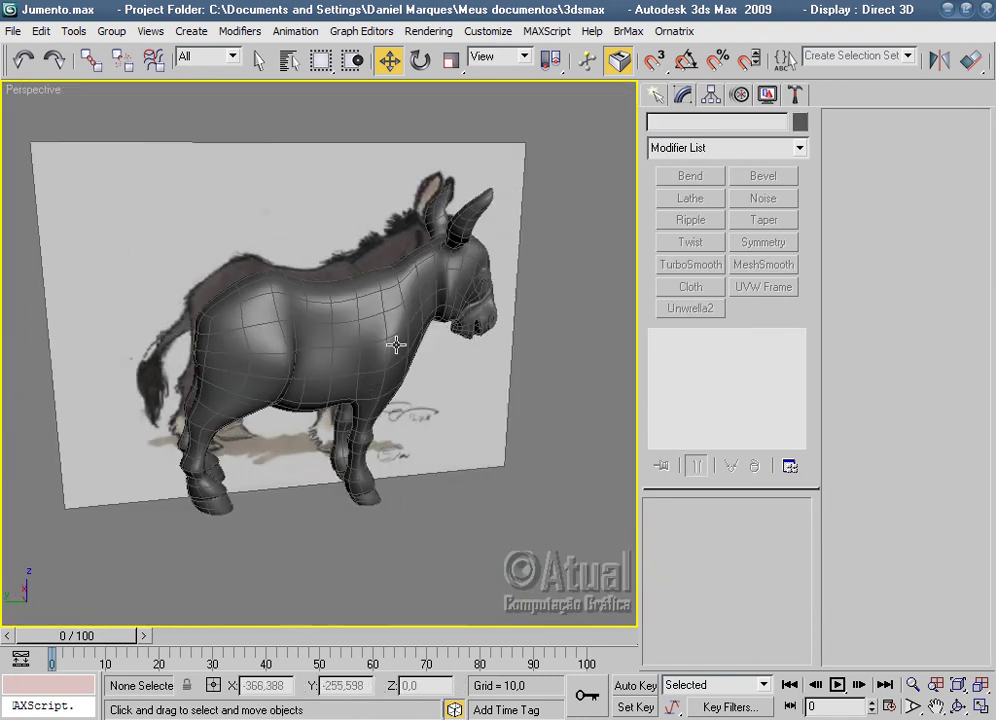
Collapse the Symmetry modifier into the donkey mesh.
click(405, 348)
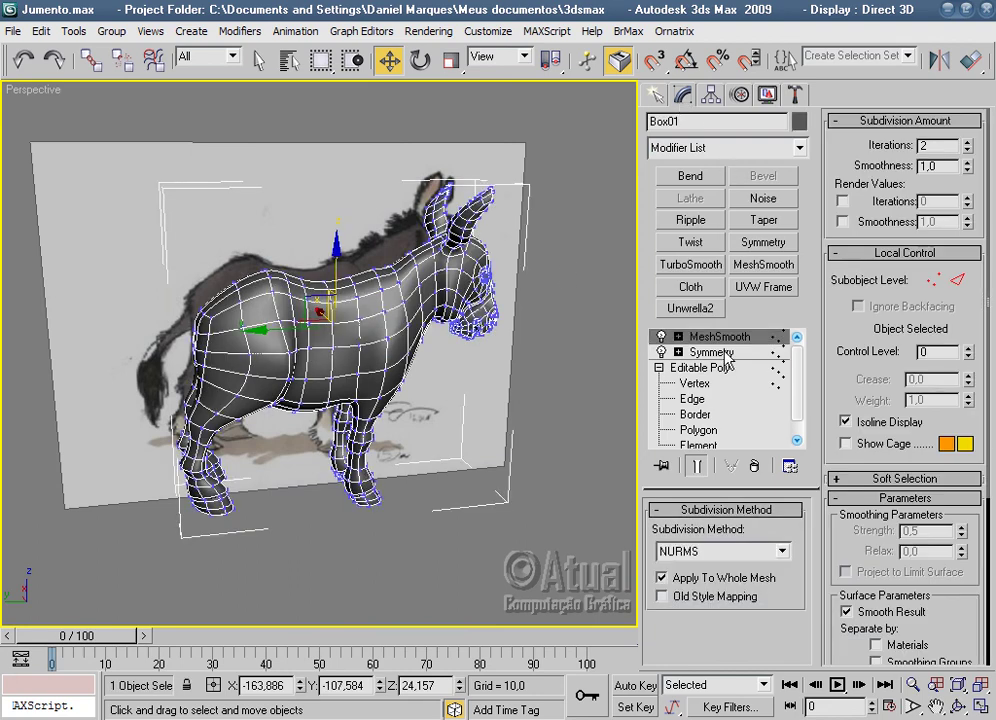
right_click(724, 351)
click(697, 351)
right_click(707, 353)
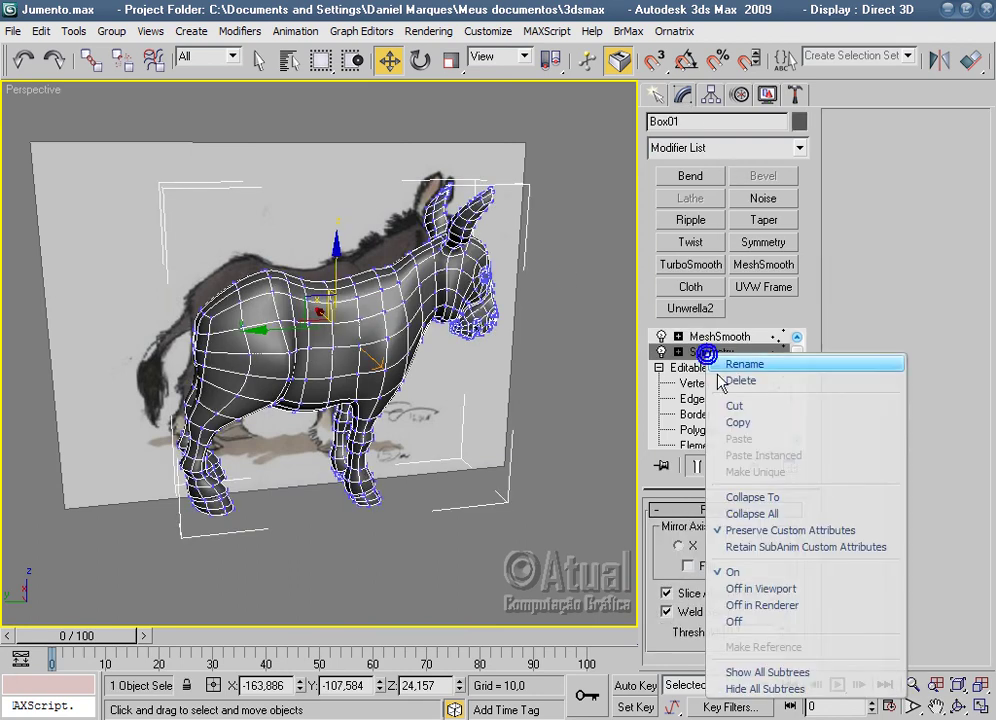
click(587, 448)
click(577, 439)
At Polygon level, select a polygon on the rump and nudge it sideways.
scroll(489, 415, up, 2)
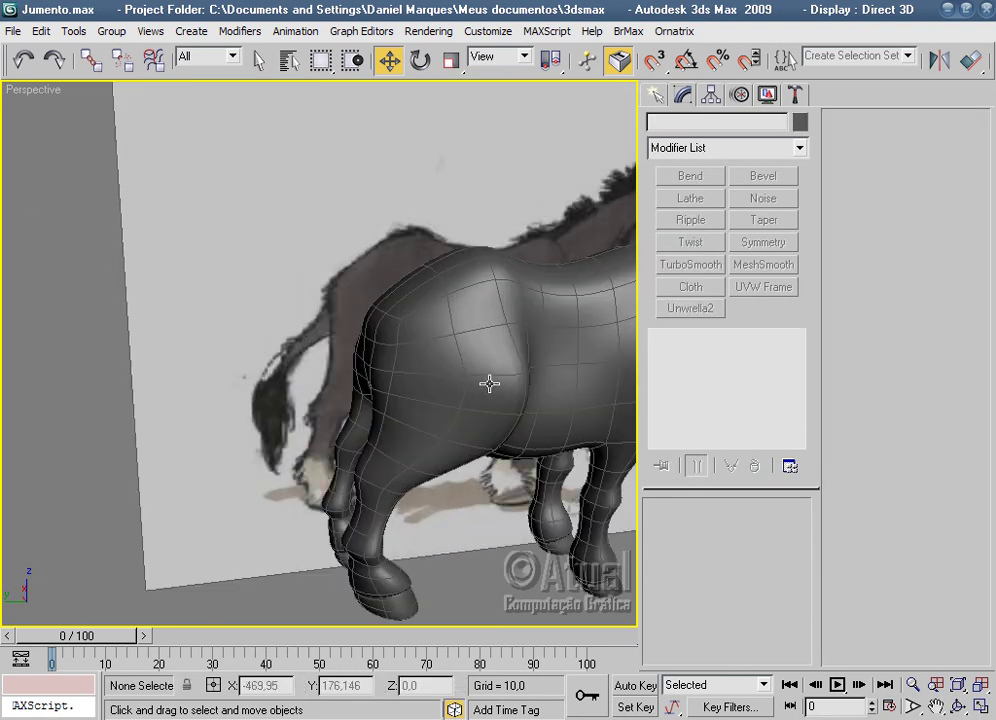
click(489, 382)
click(659, 352)
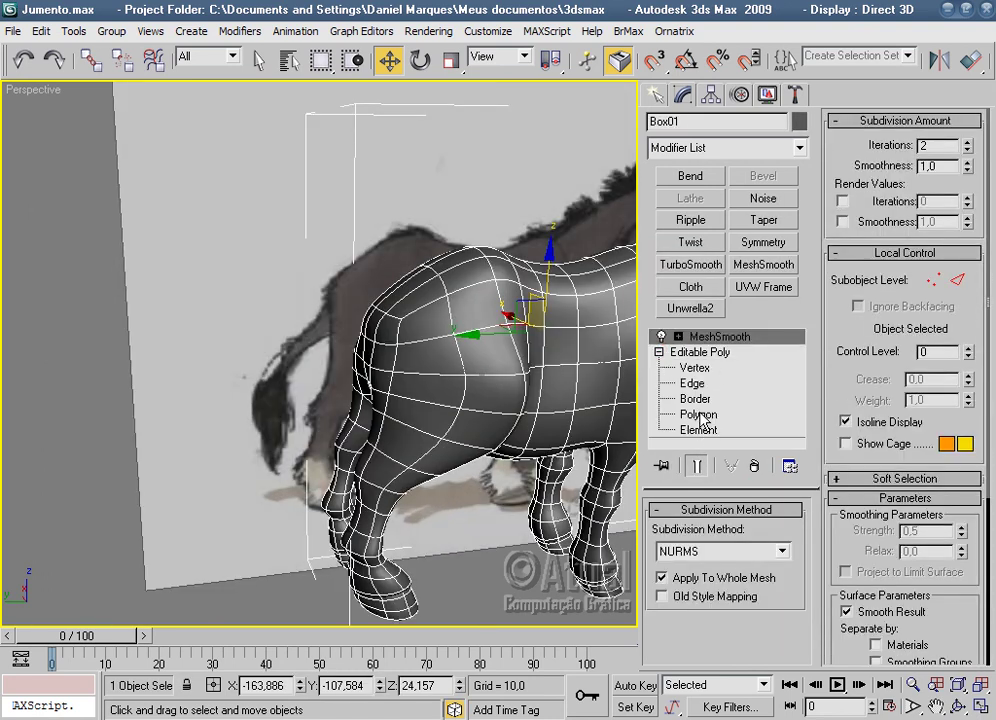
click(698, 414)
alt+middle_drag(402, 402, 540, 473)
scroll(463, 283, up, 3)
click(463, 278)
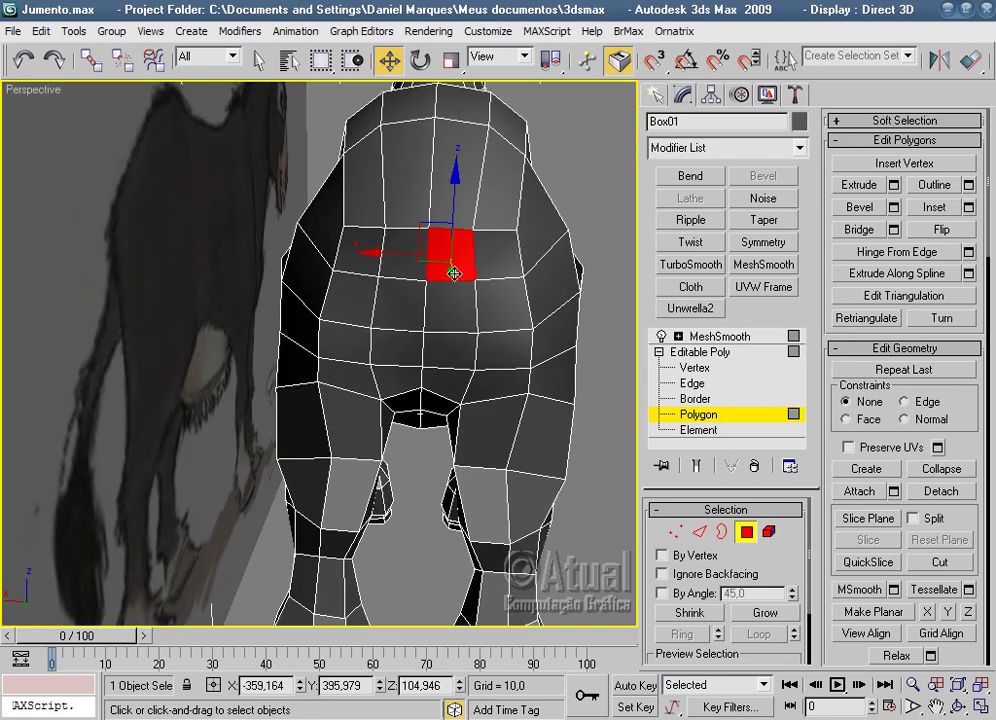
drag(467, 271, 448, 278)
Frame the rump polygon and pull its bottom-centre vertex down, bending the edges into a V.
alt+middle_drag(530, 323, 471, 289)
scroll(570, 332, up, 2)
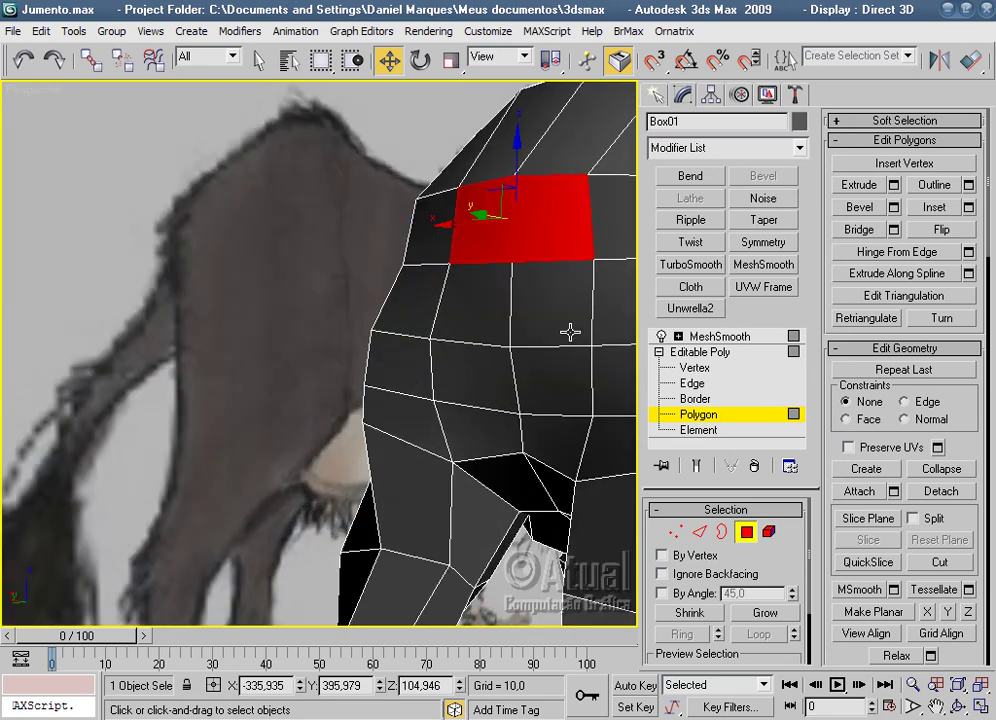
key(l)
scroll(551, 324, down, 5)
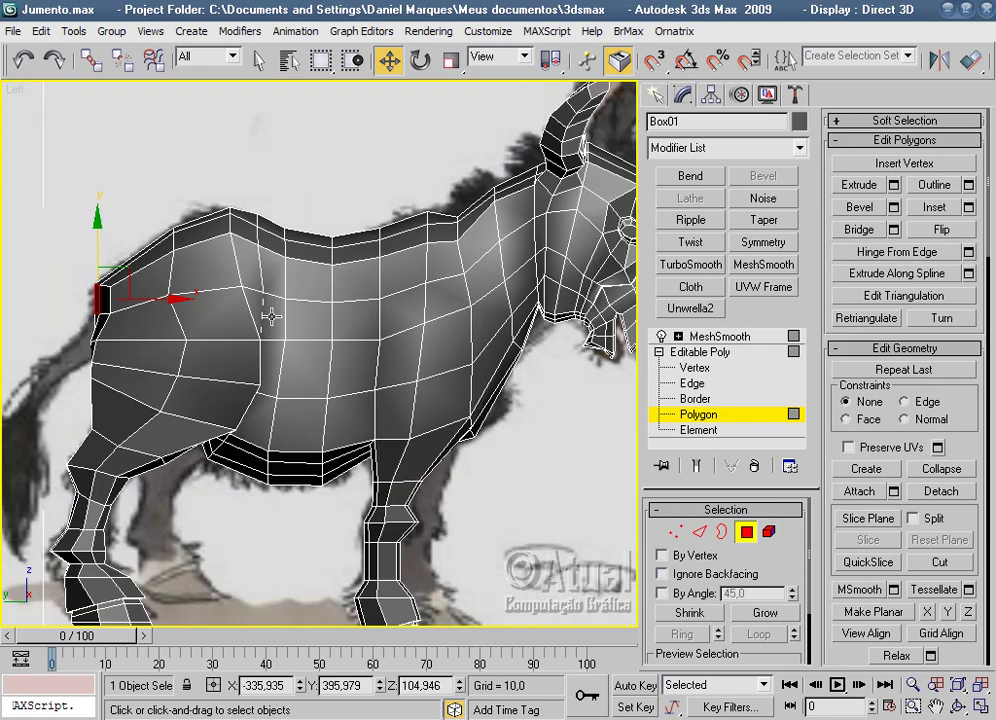
scroll(424, 333, up, 2)
scroll(335, 350, up, 1)
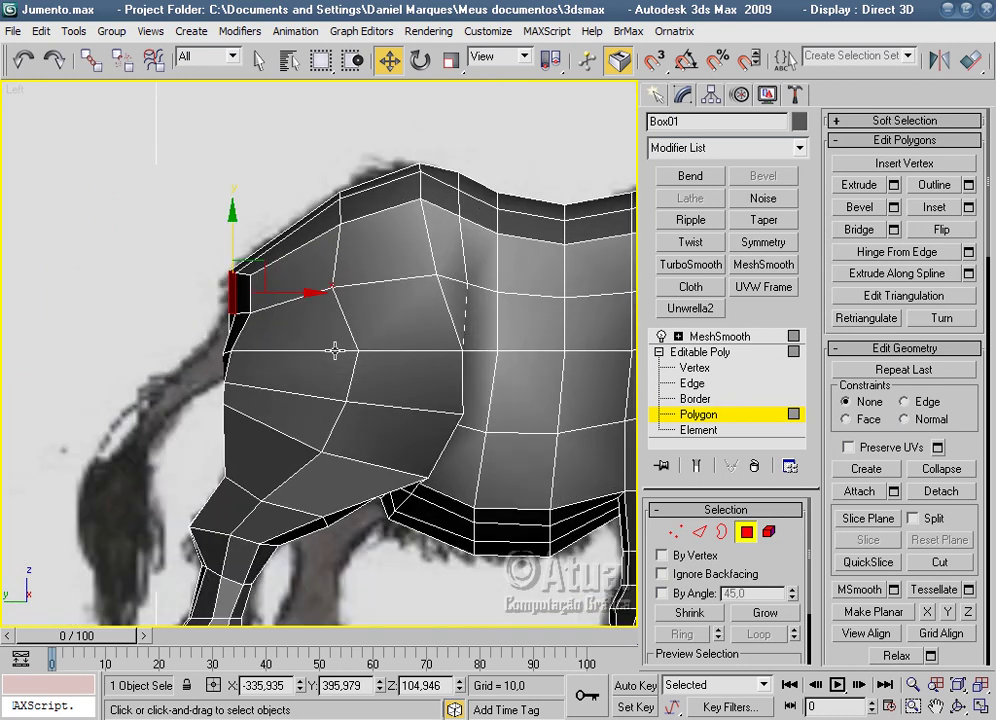
scroll(335, 350, up, 2)
key(z)
key(p)
alt+middle_drag(333, 351, 462, 372)
click(673, 532)
click(321, 513)
drag(321, 513, 321, 570)
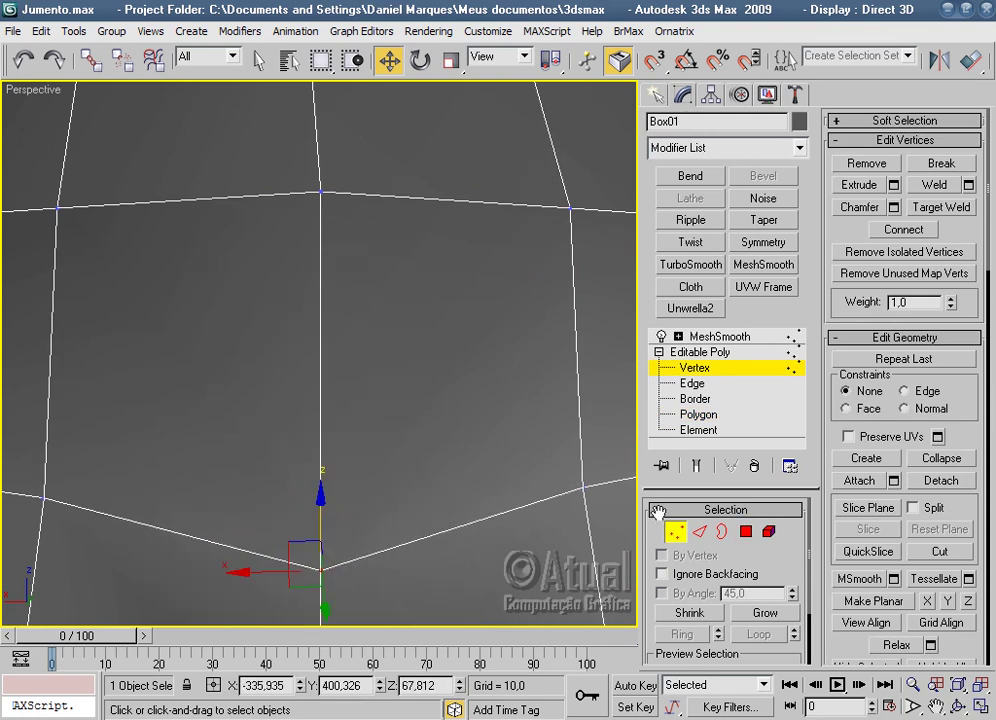
Inset the rump polygon with an increased inset amount.
click(750, 532)
click(968, 208)
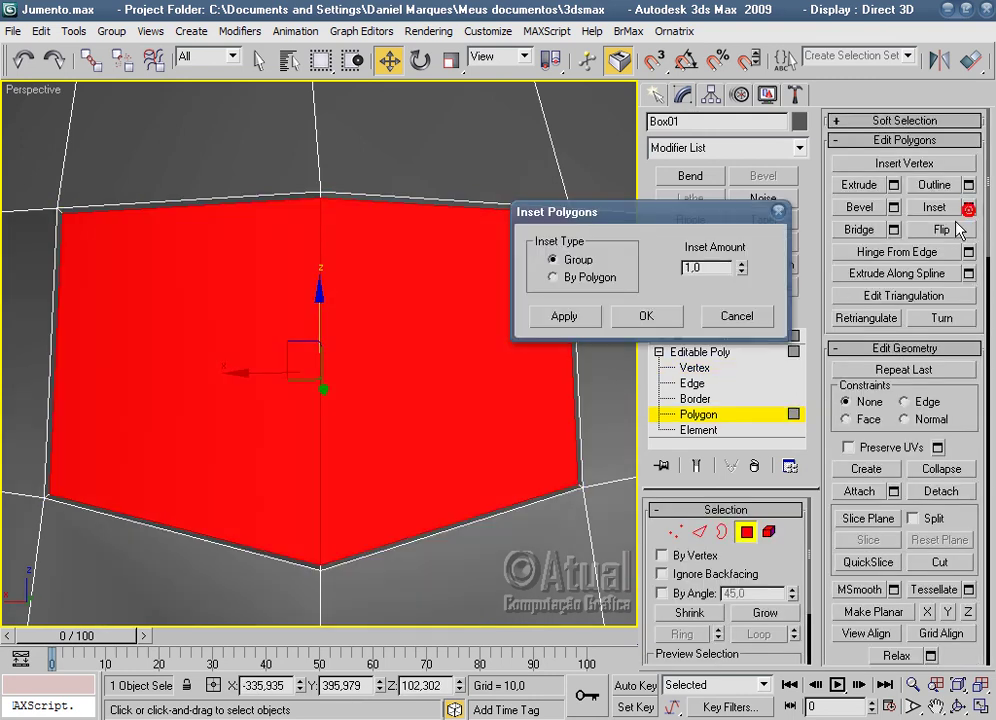
drag(742, 270, 743, 716)
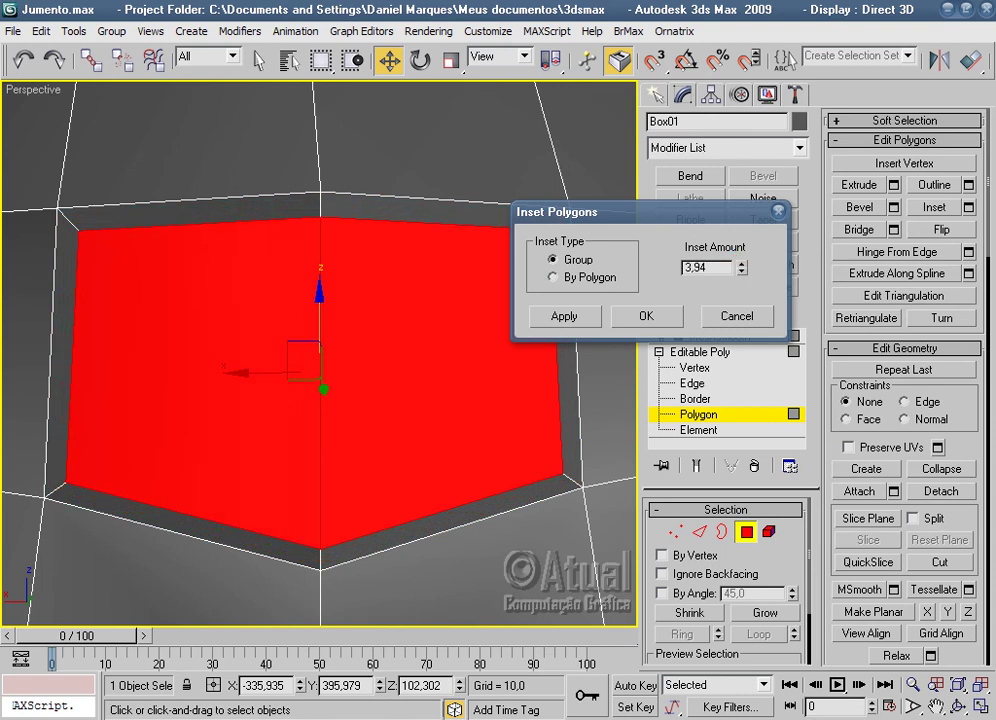
drag(743, 270, 743, 272)
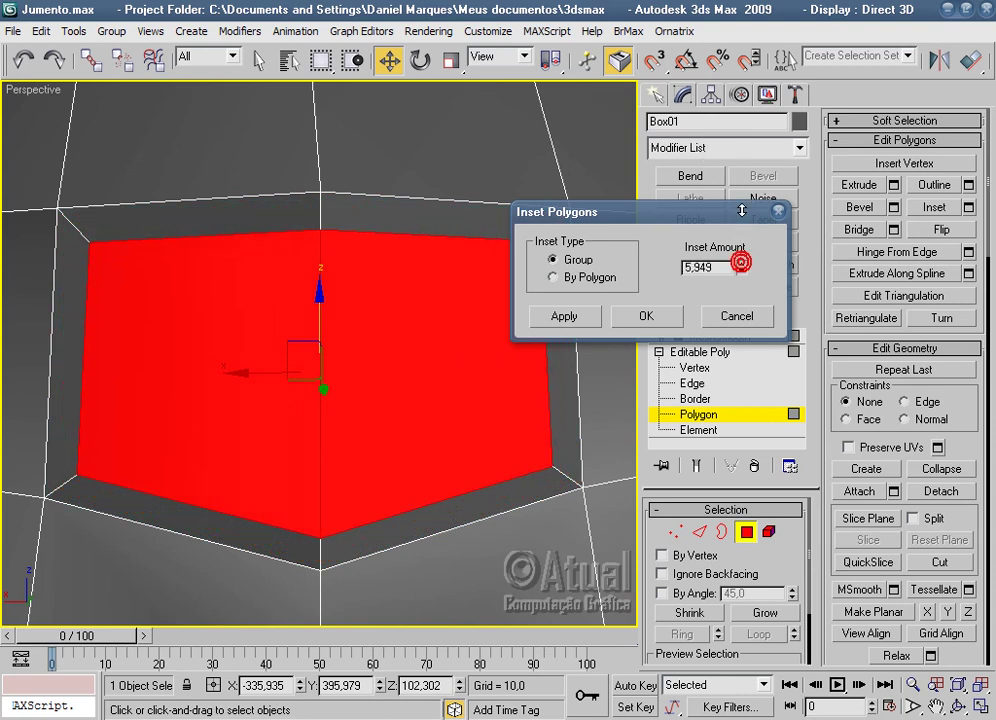
click(645, 316)
Move the inset polygon out from the rump and lower it slightly.
scroll(578, 362, down, 5)
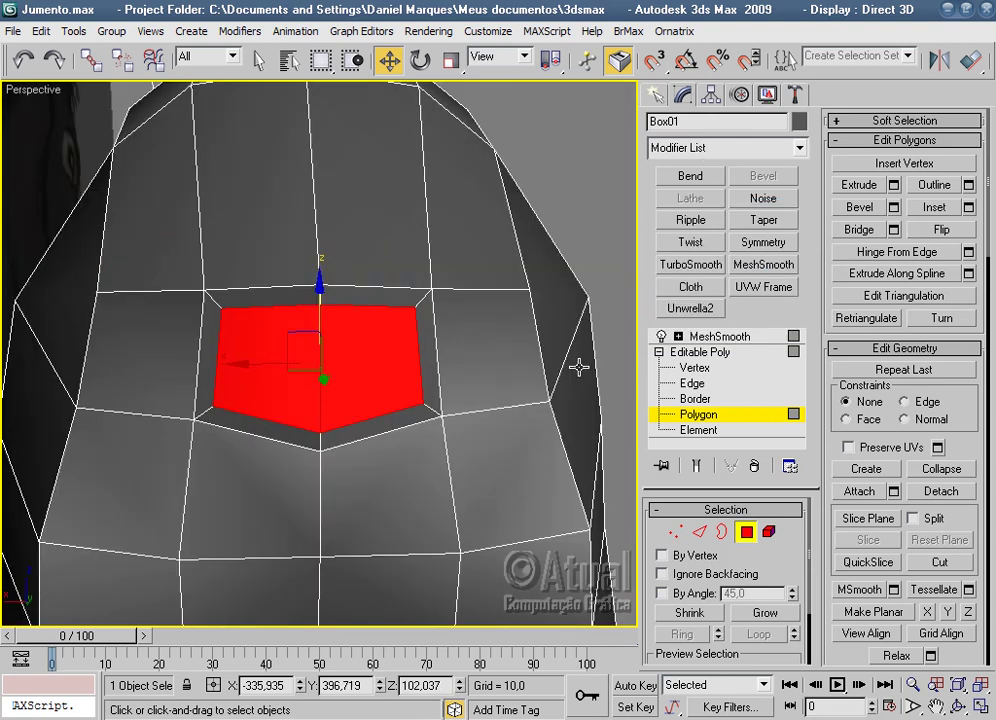
scroll(578, 378, down, 3)
alt+middle_drag(578, 378, 447, 436)
scroll(420, 425, up, 4)
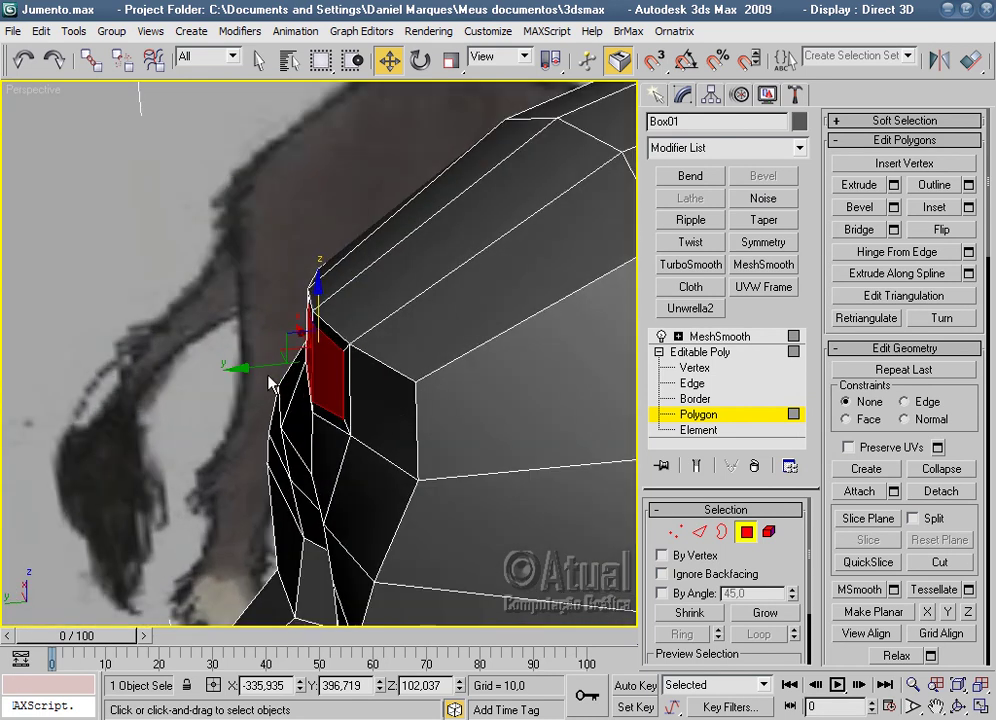
drag(265, 364, 236, 370)
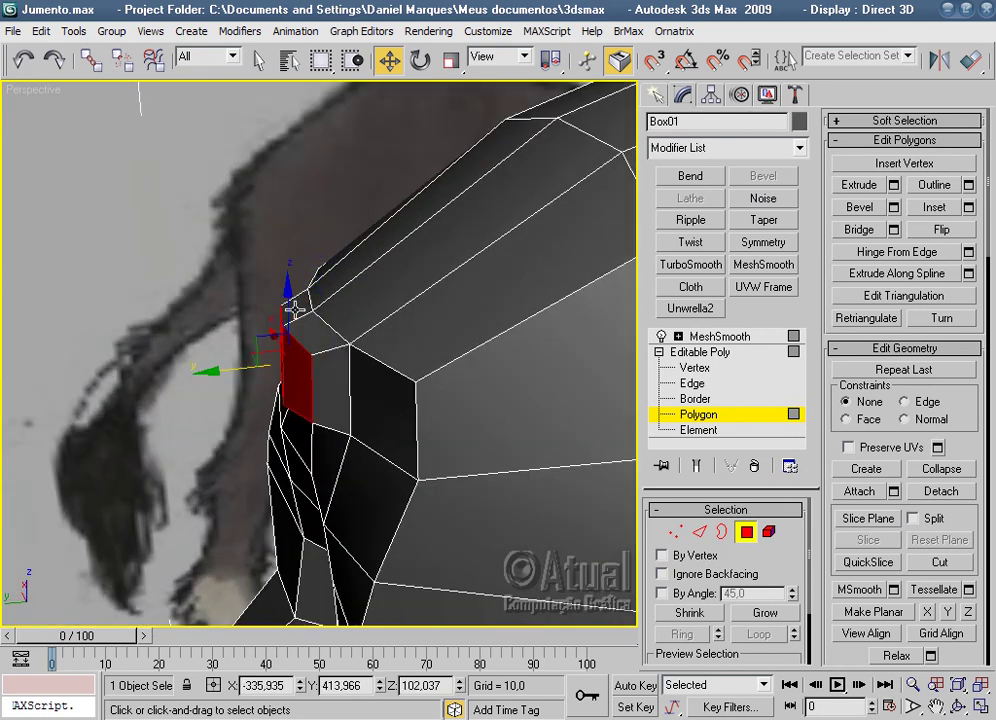
drag(288, 312, 288, 318)
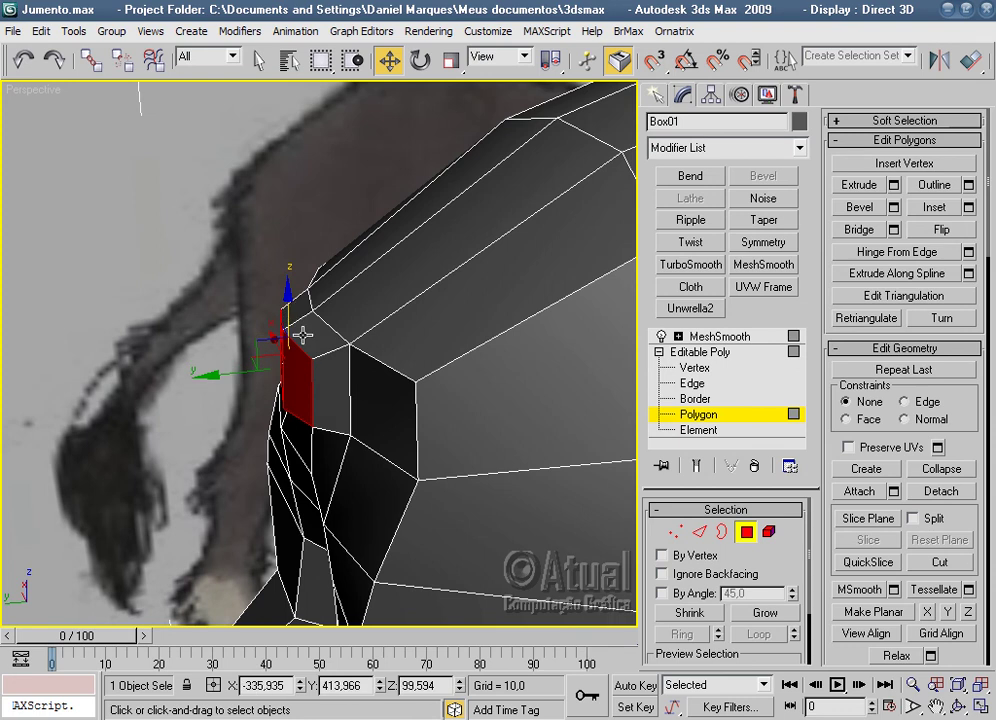
alt+middle_drag(288, 318, 516, 293)
scroll(626, 337, up, 4)
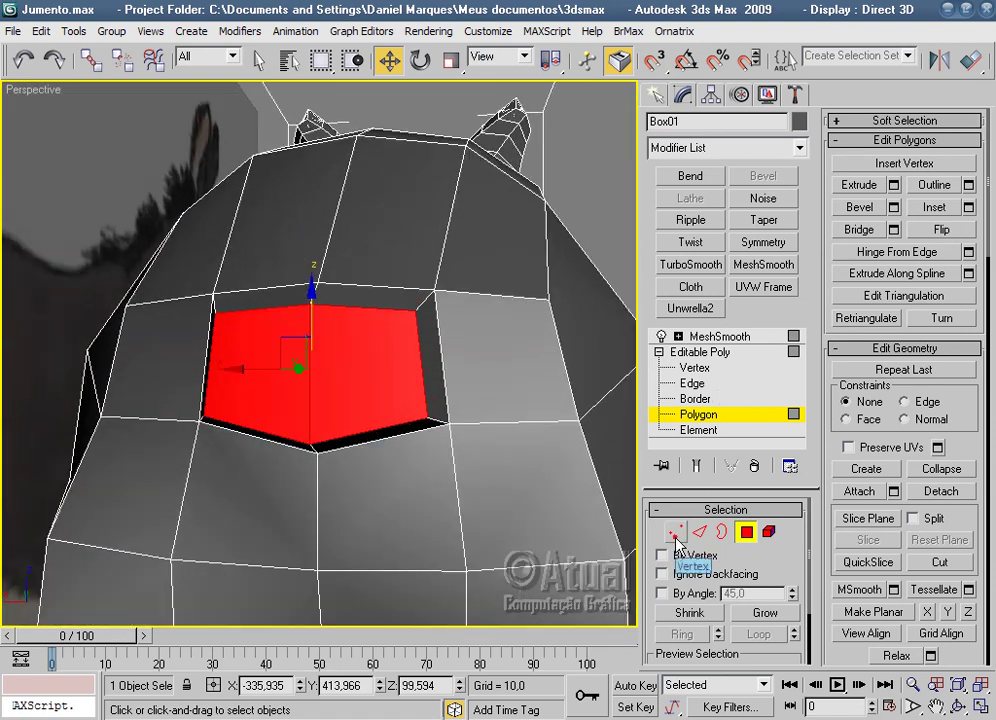
Select the inset's corner vertices and scale them inward to 90% along X.
click(674, 532)
click(217, 313)
mouse_move(415, 311)
mouse_down()
mouse_move(300, 290)
mouse_move(314, 272)
mouse_up()
click(203, 416)
ctrl+click(427, 420)
ctrl+click(414, 326)
ctrl+click(220, 330)
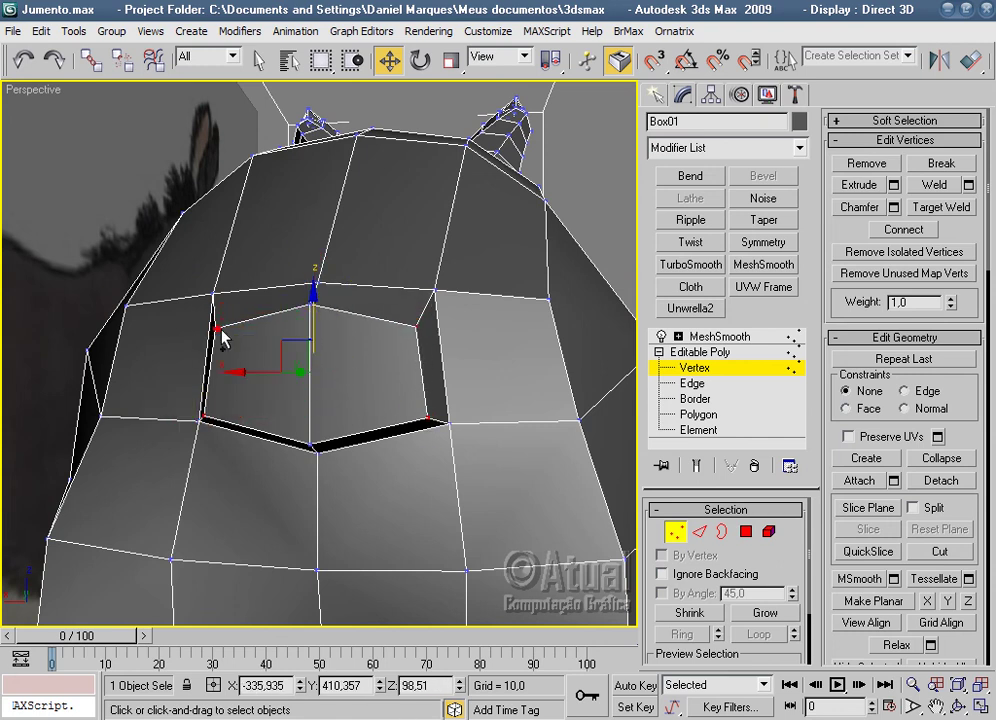
click(451, 60)
drag(408, 367, 392, 367)
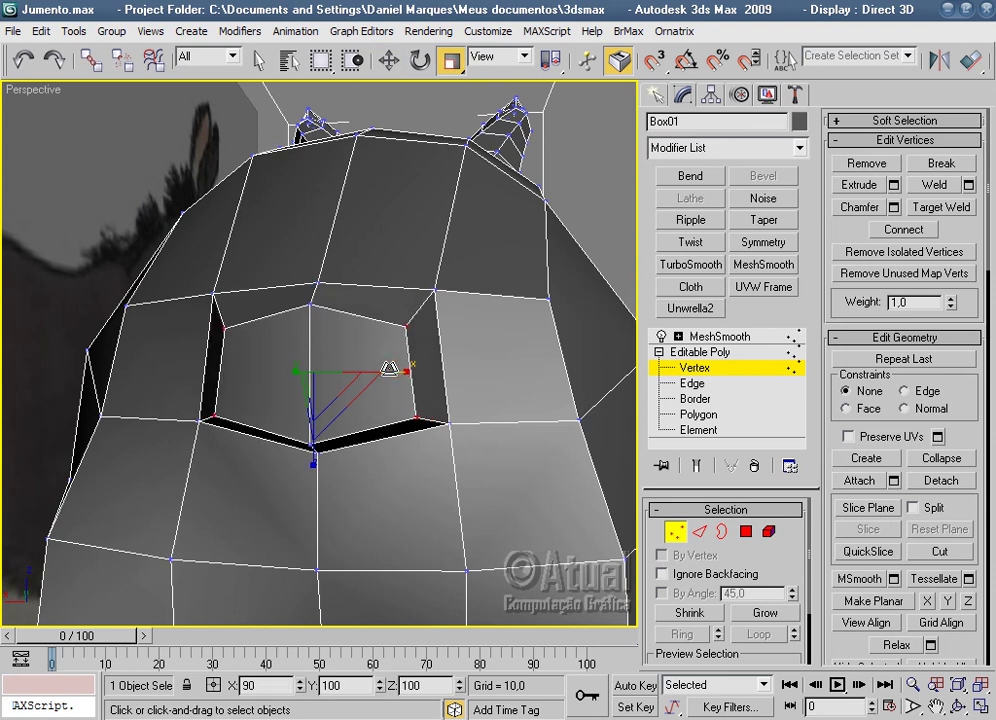
click(389, 60)
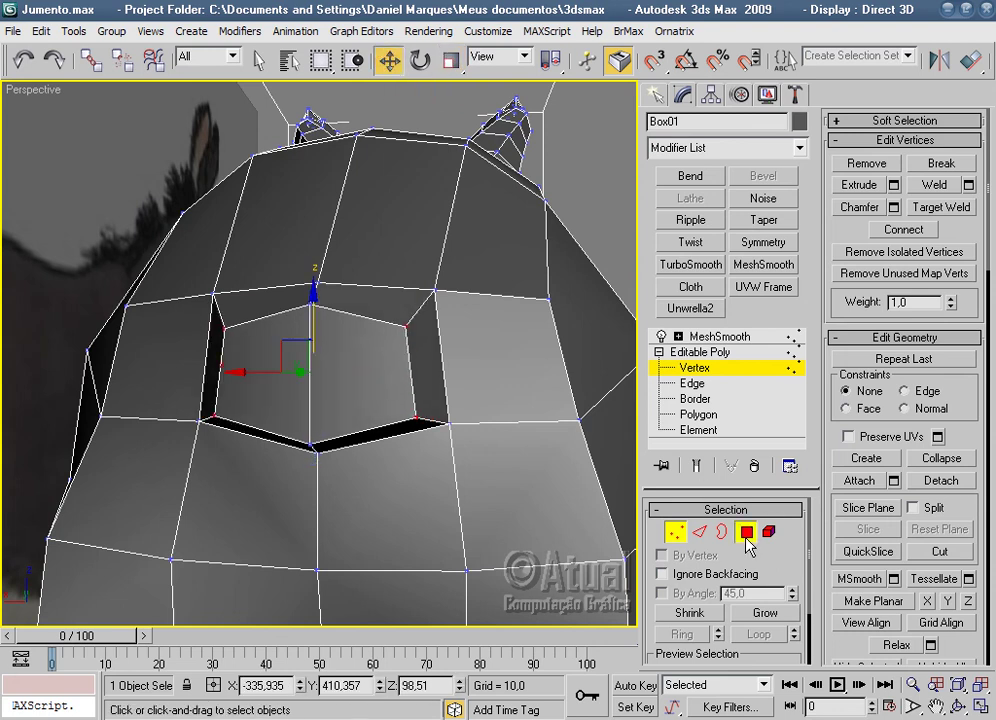
click(746, 534)
In the Left view, lower and tilt the rump polygon to set the tail's angle.
key(l)
scroll(482, 484, down, 3)
scroll(382, 487, up, 2)
scroll(398, 398, up, 3)
middle_drag(398, 398, 487, 368)
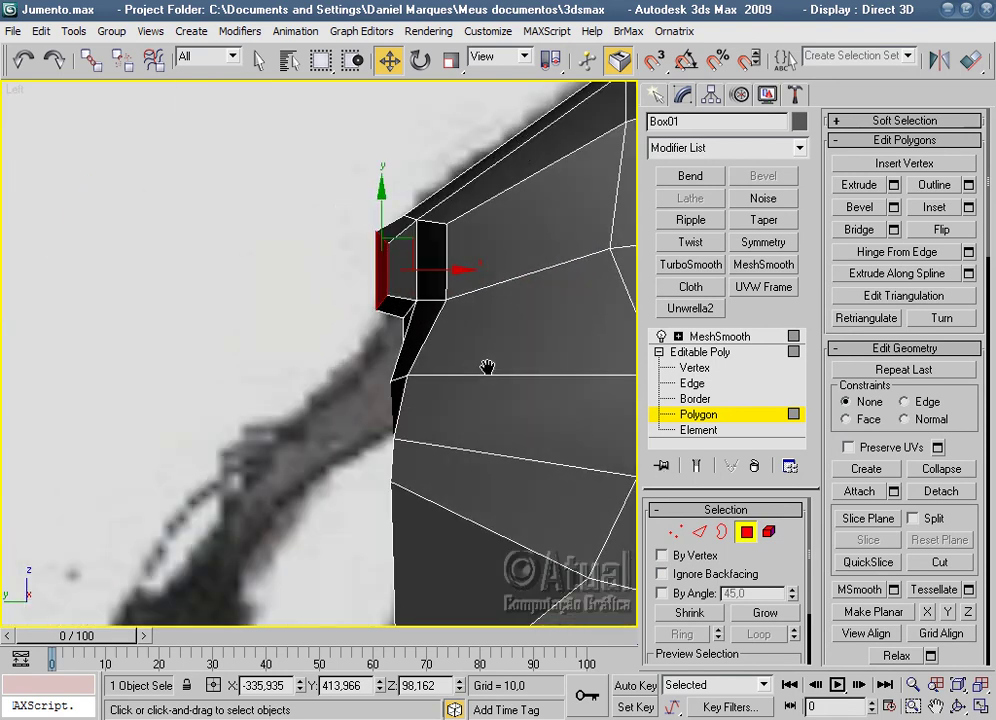
drag(379, 205, 380, 211)
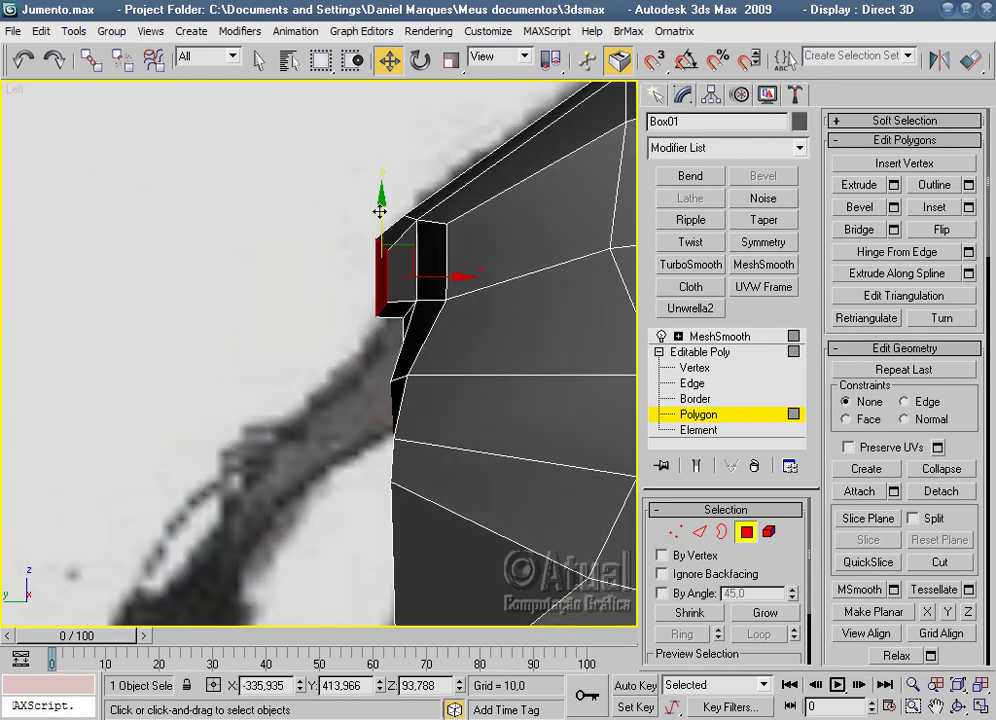
click(421, 62)
mouse_move(440, 233)
mouse_down()
mouse_move(425, 215)
mouse_move(421, 246)
mouse_move(428, 216)
mouse_up()
key(w)
key(e)
click(390, 61)
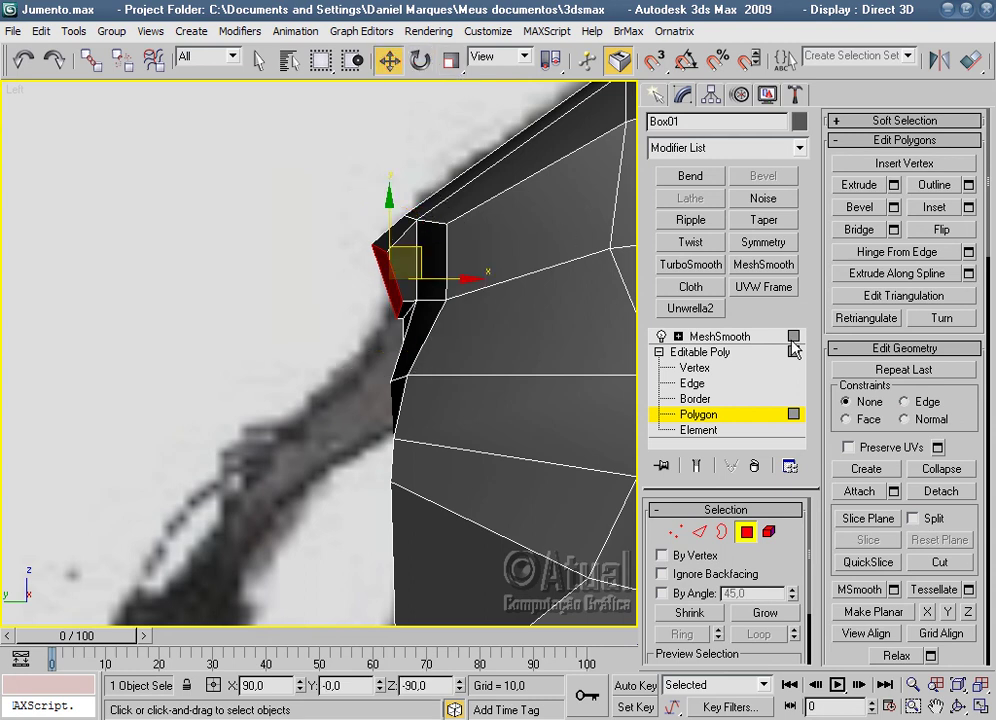
Extrude the rump polygon with height 29,7 for the first tail segment.
click(852, 188)
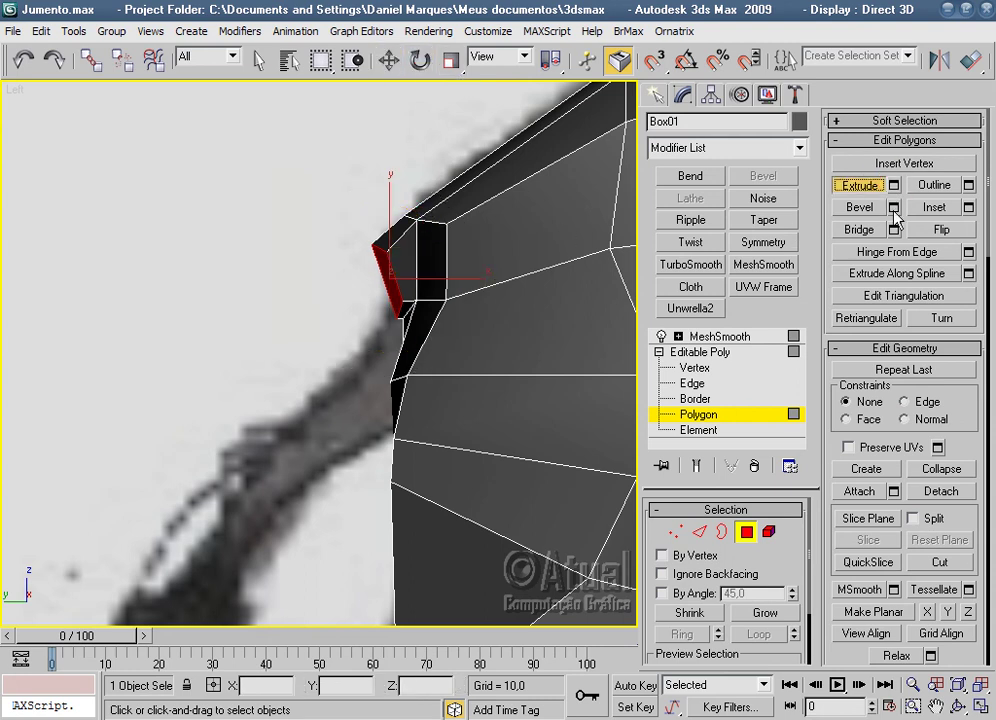
click(891, 186)
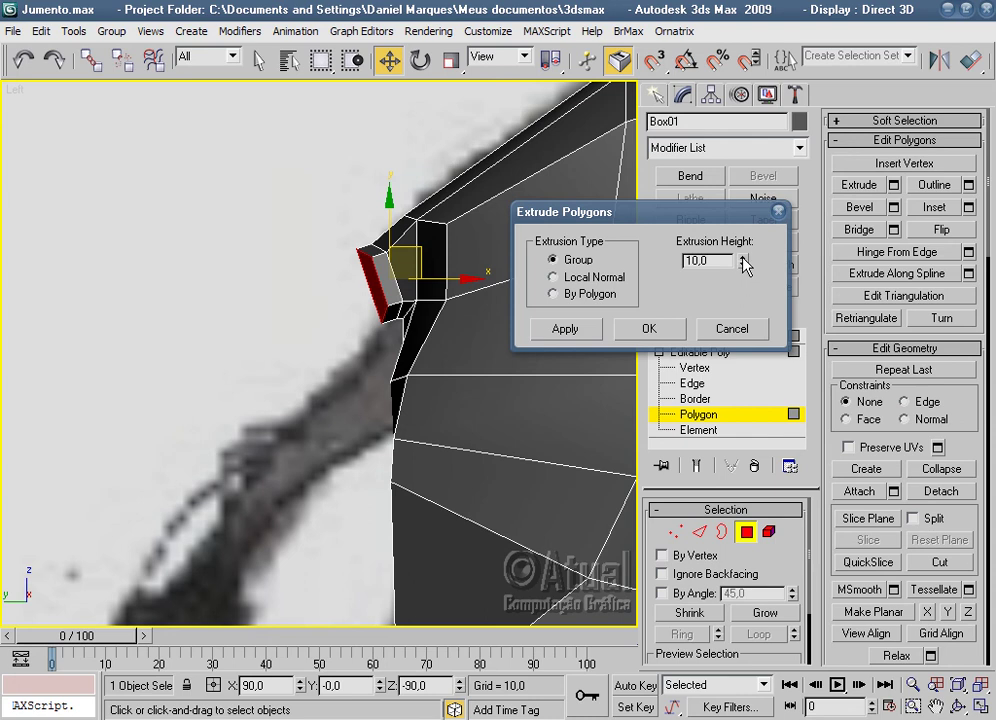
drag(743, 262, 665, 205)
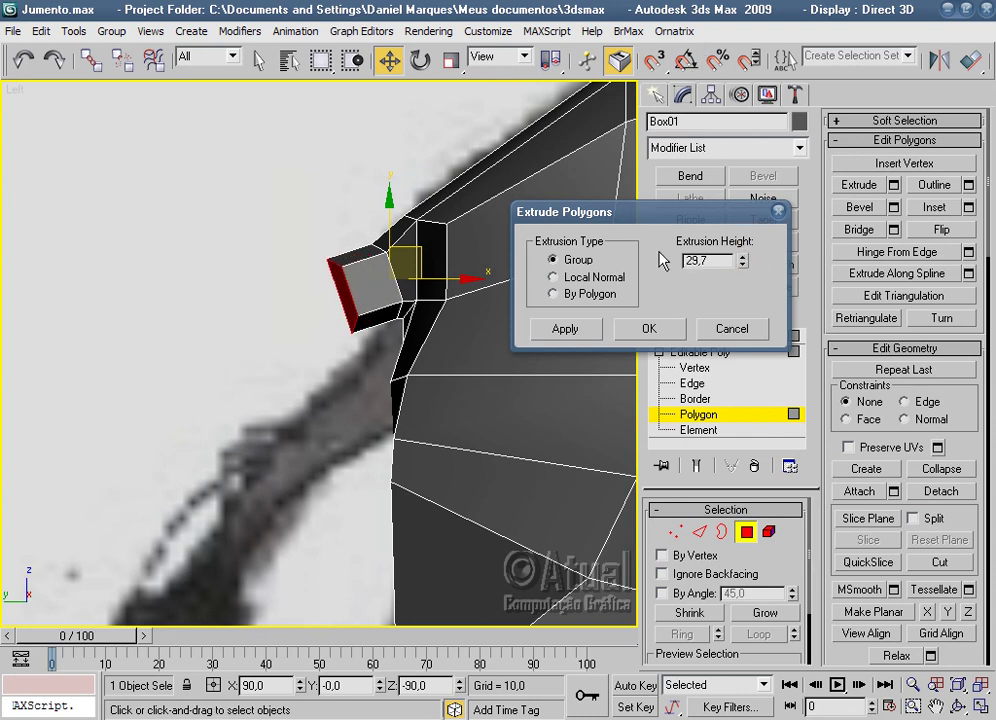
click(652, 329)
Tilt the tail's end face downward and add a second 29,7 extrusion.
key(r)
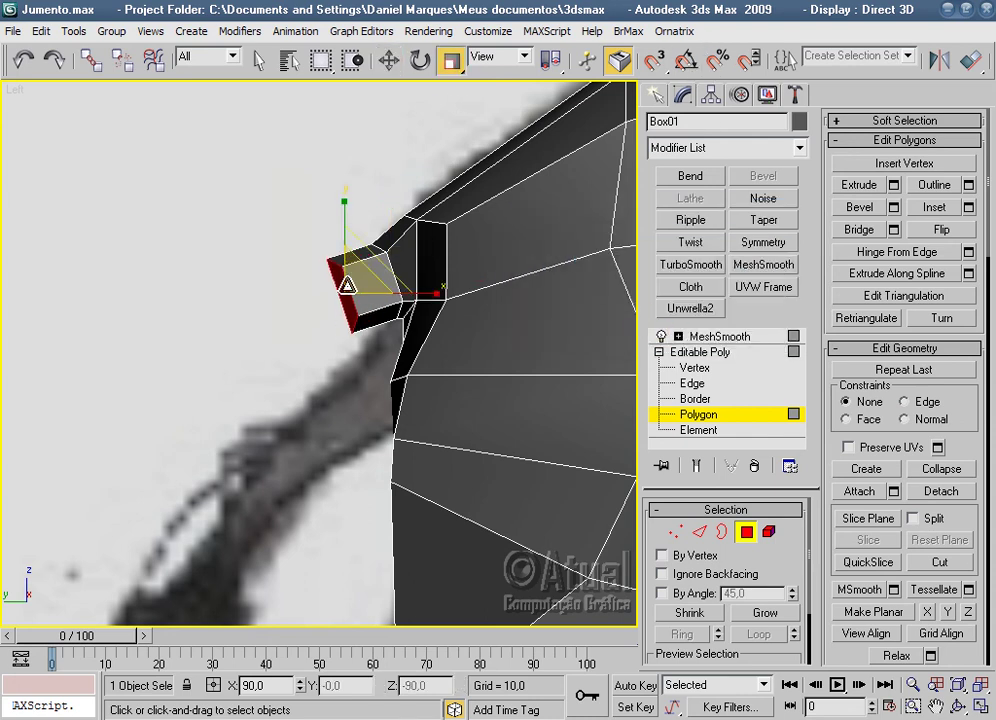
key(e)
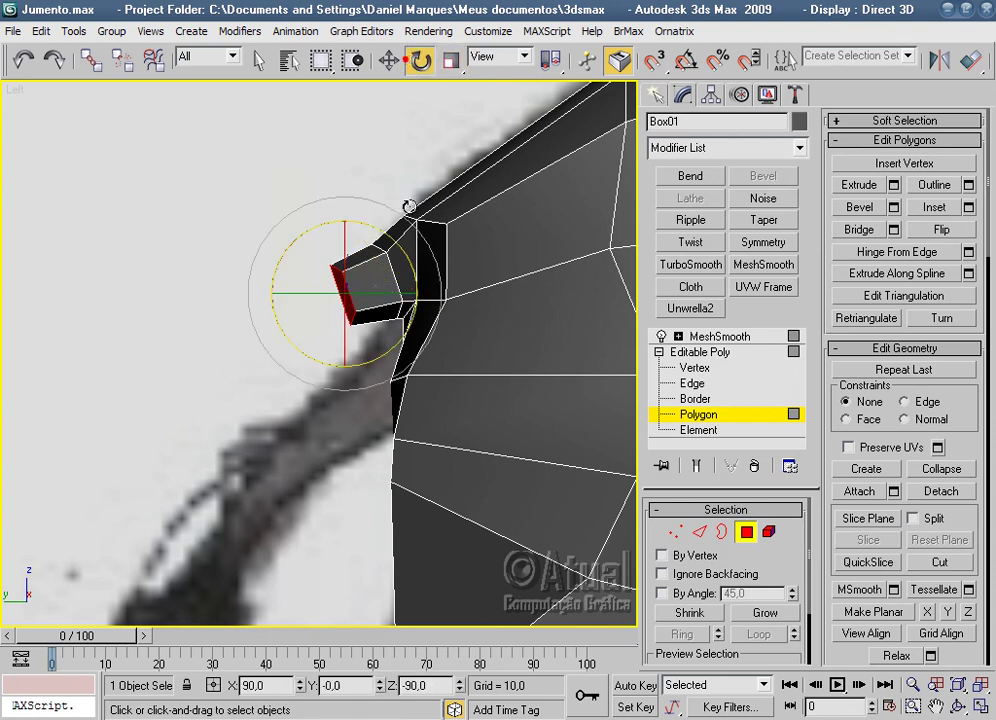
mouse_move(409, 265)
mouse_down()
mouse_move(399, 233)
mouse_move(383, 291)
mouse_move(392, 310)
mouse_up()
key(w)
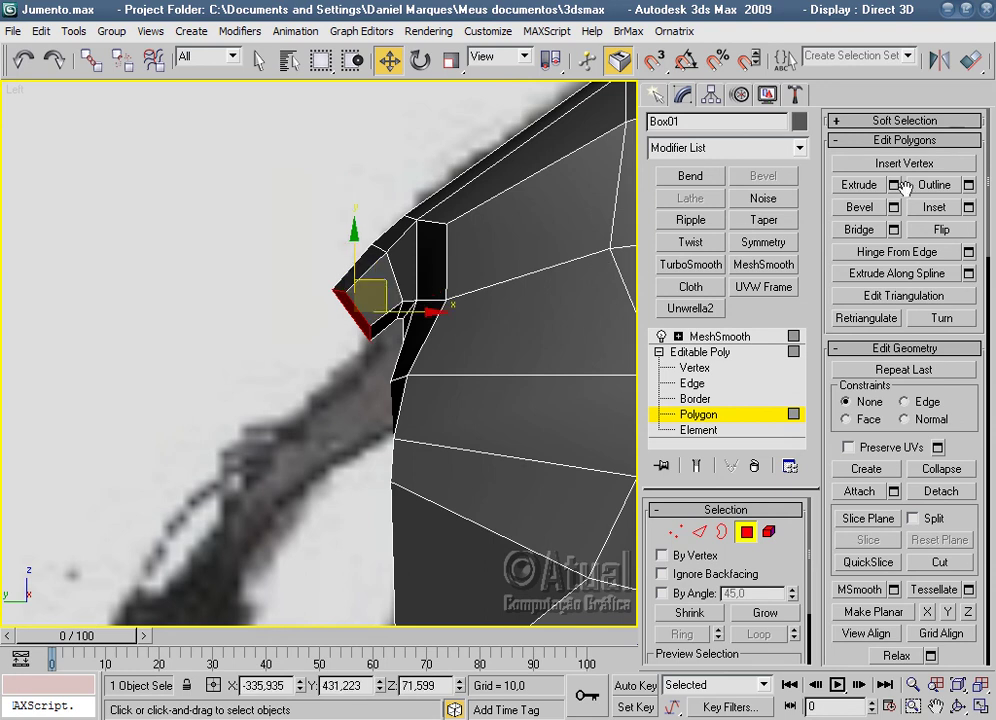
click(896, 188)
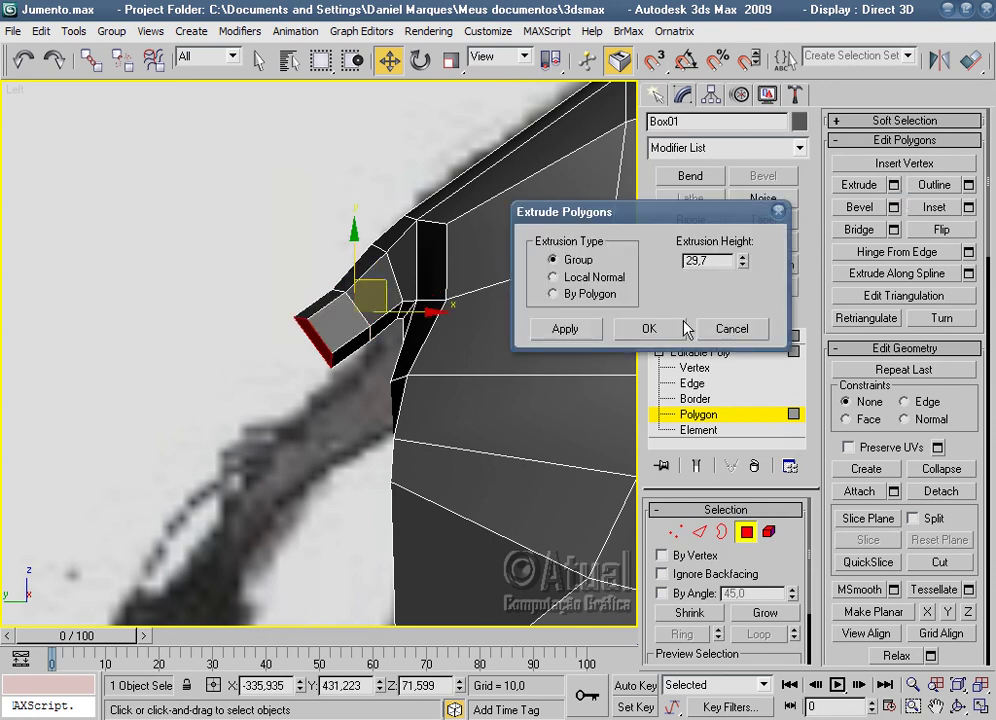
click(668, 329)
Shrink and reposition the end face, then add five more 29,7 tail segments.
key(r)
drag(325, 342, 326, 356)
click(389, 61)
drag(340, 330, 347, 316)
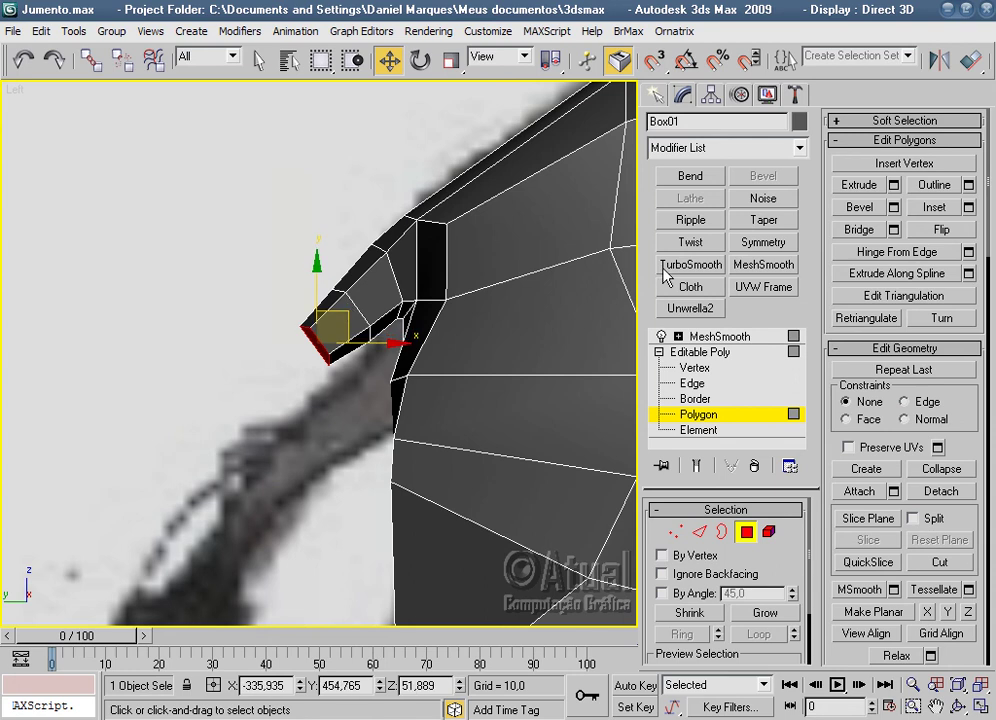
click(894, 185)
click(583, 331)
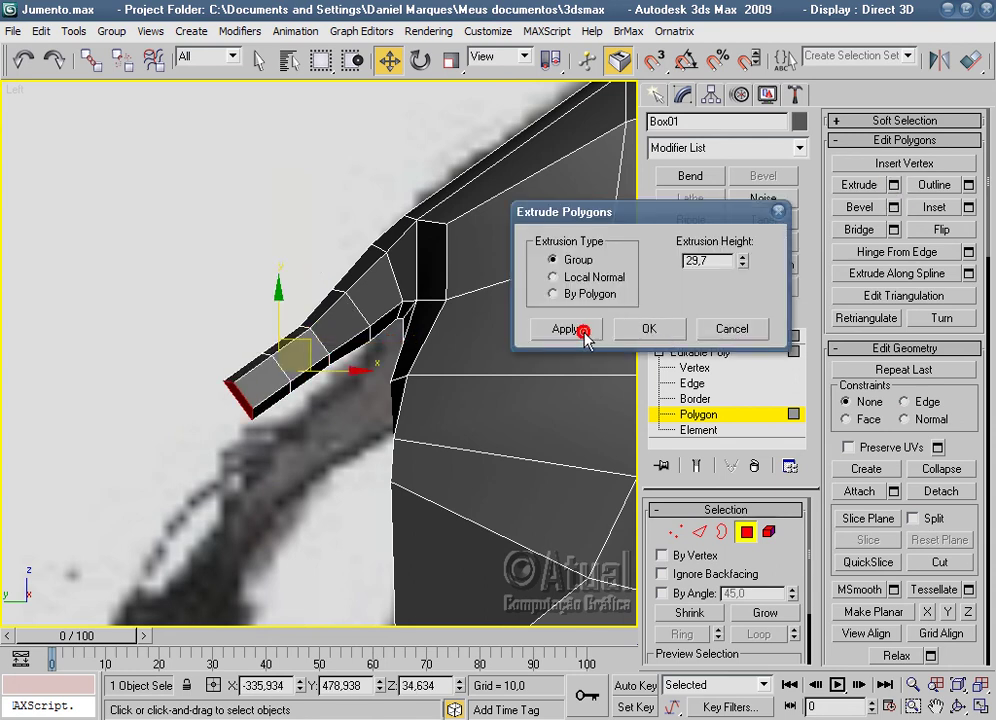
click(583, 331)
click(583, 331)
click(583, 331)
click(583, 331)
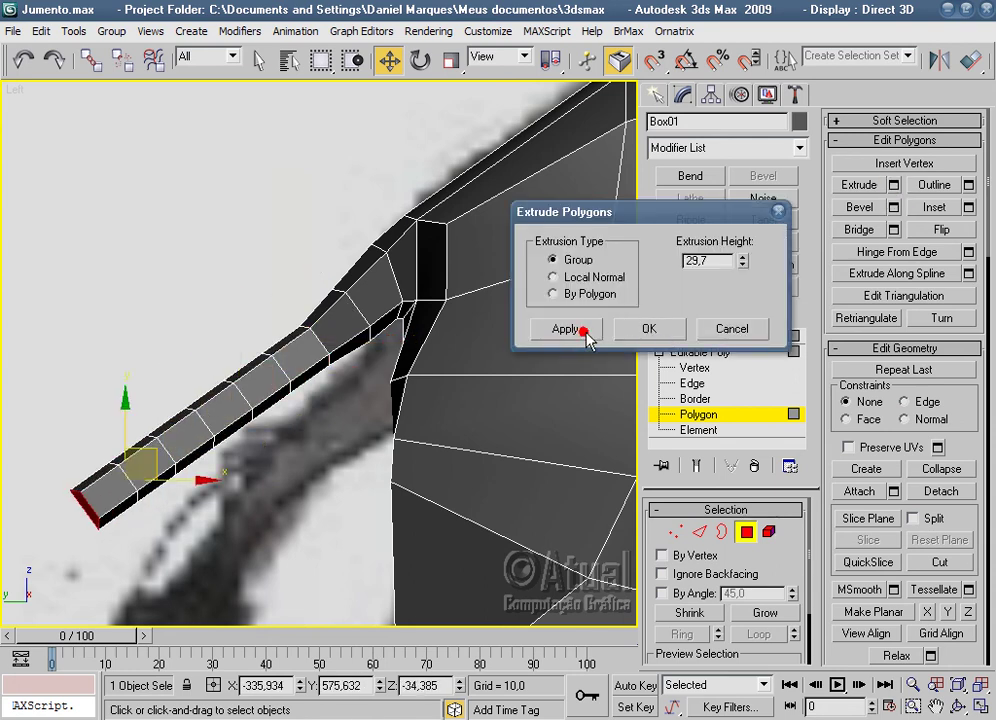
click(649, 328)
At Vertex level, bring the whole tail into view and select its vertices.
click(674, 532)
middle_drag(398, 388, 487, 344)
click(467, 345)
drag(346, 270, 405, 350)
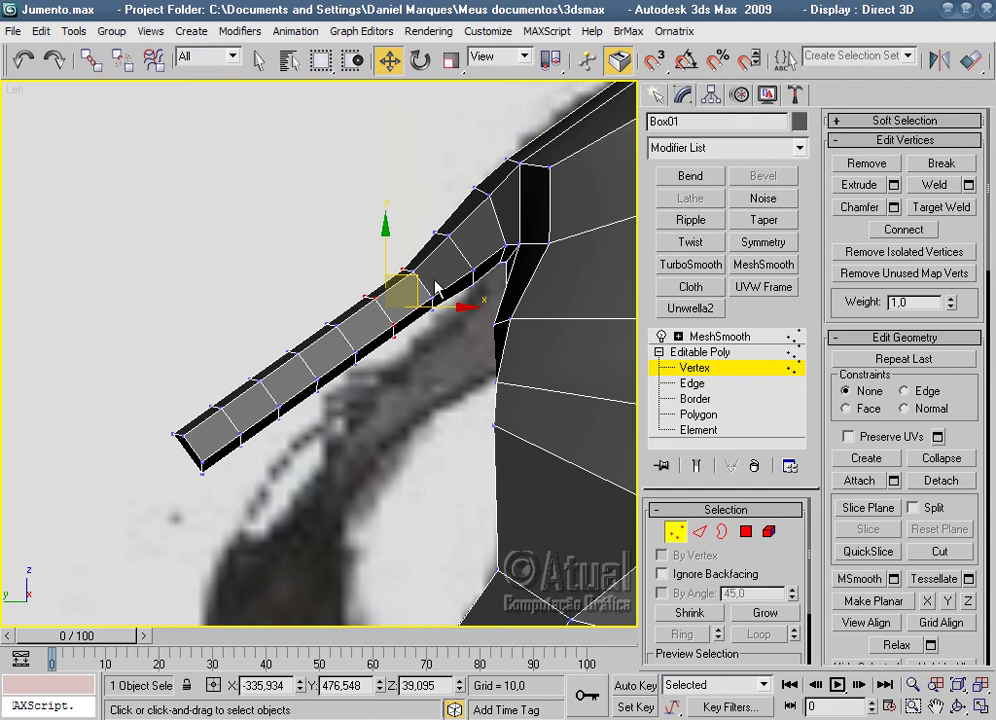
Undo the recent tail edits to strip away the overly long tail segments.
click(24, 61)
click(24, 61)
click(24, 61)
click(24, 61)
click(24, 61)
click(24, 61)
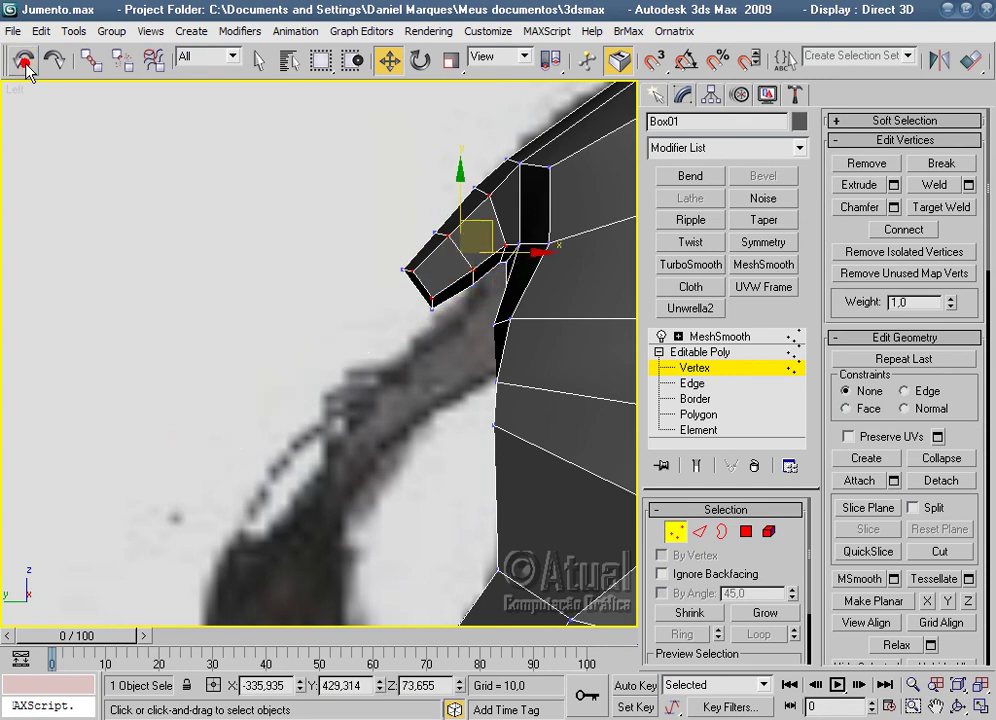
click(24, 61)
click(24, 61)
click(24, 61)
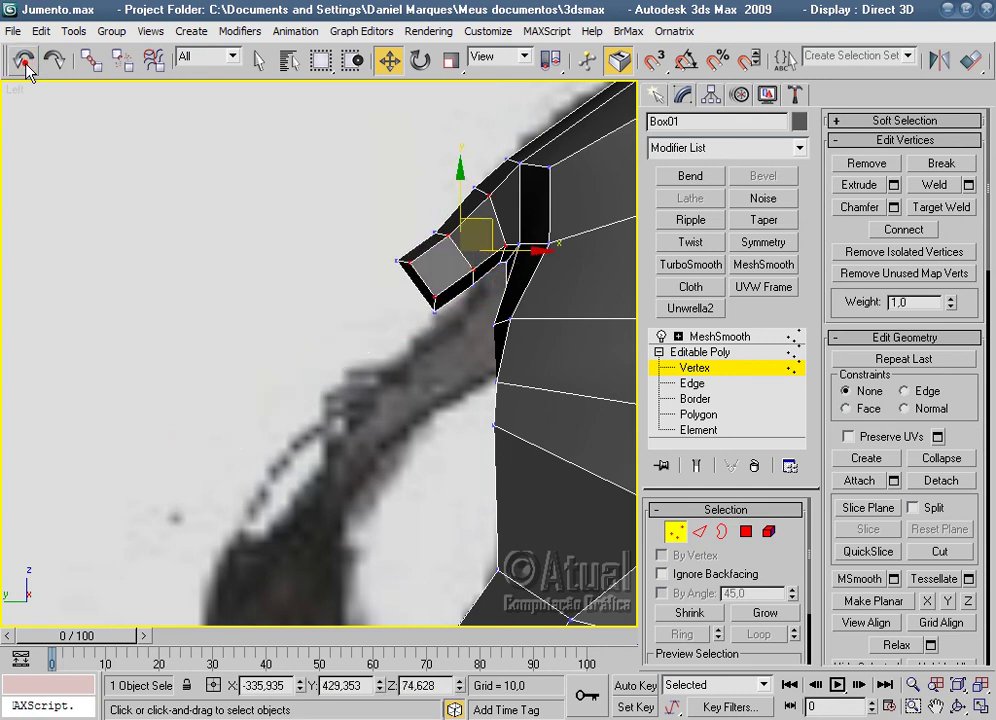
Scale down the tail's end polygon and nudge it slightly downward.
click(450, 60)
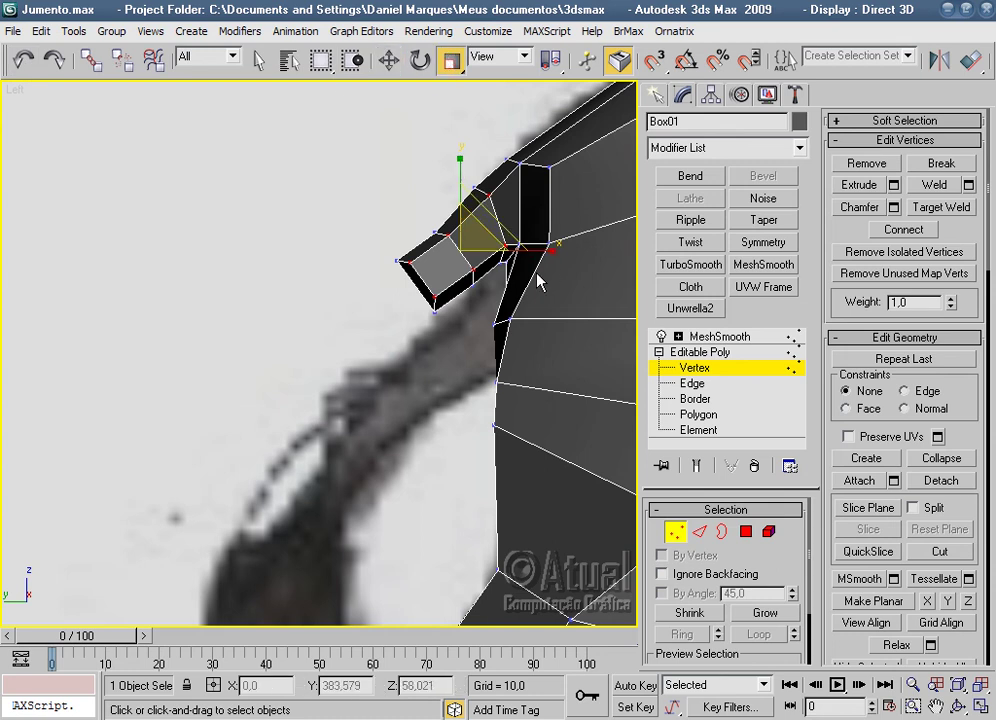
key(4)
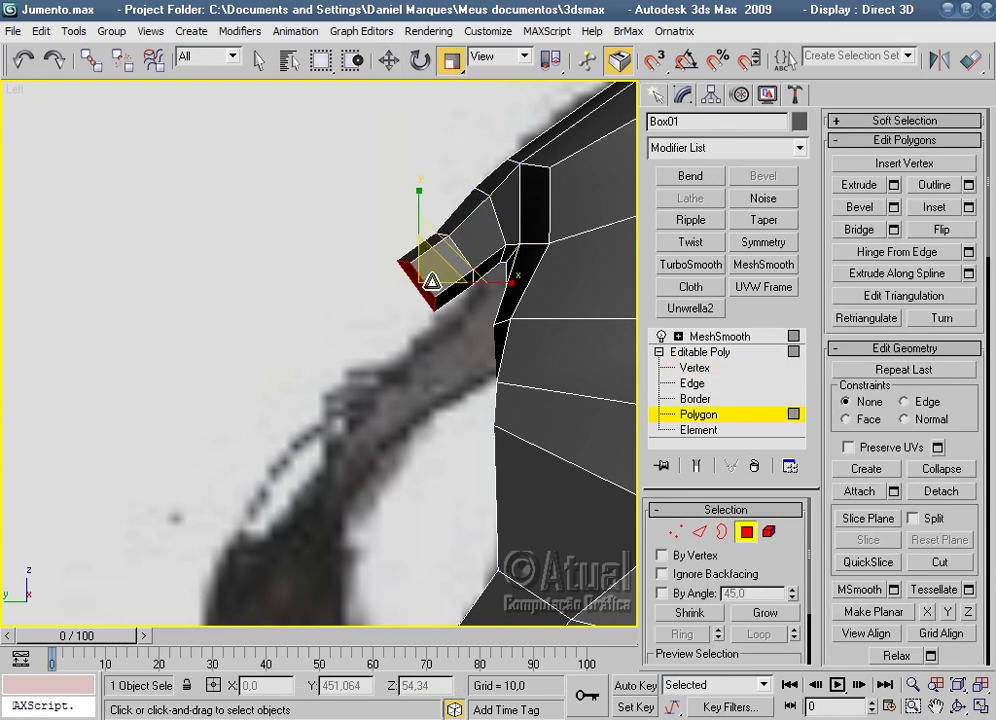
mouse_move(421, 277)
mouse_down()
mouse_move(391, 320)
mouse_move(420, 288)
mouse_up()
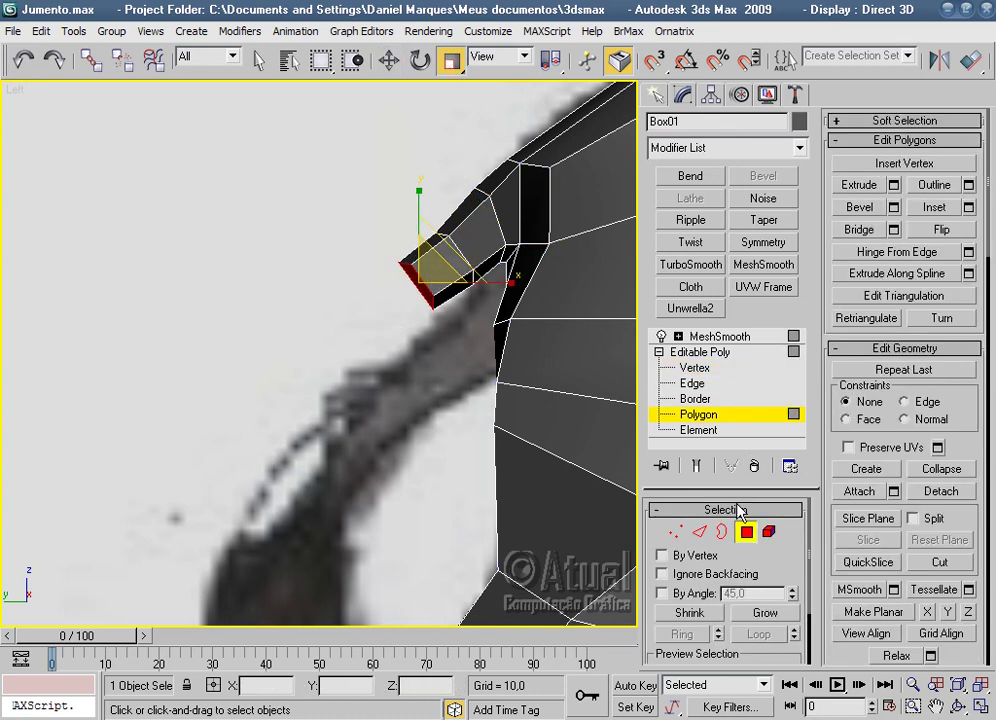
key(e)
key(w)
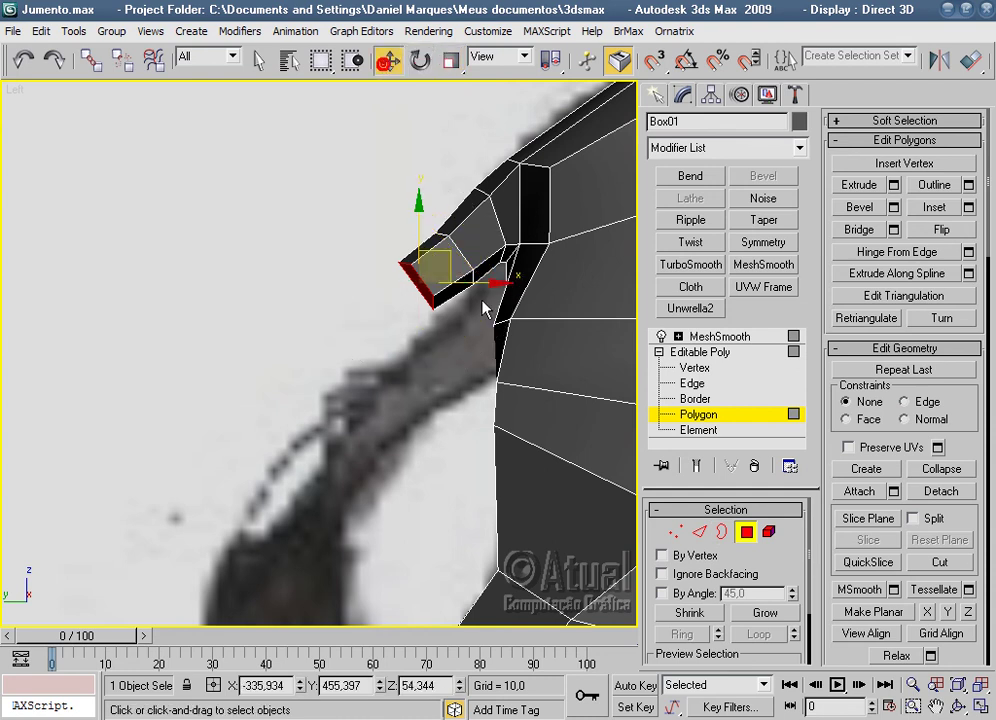
drag(452, 256, 448, 257)
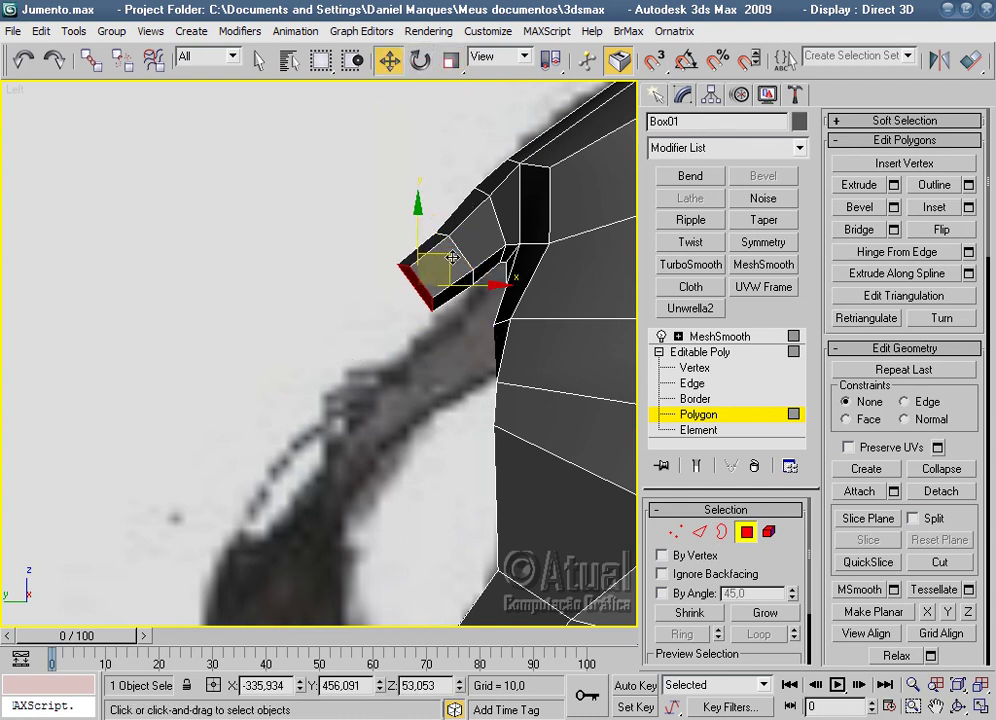
Extrude three more 29,7-high tail segments angling down along the reference photo.
click(893, 185)
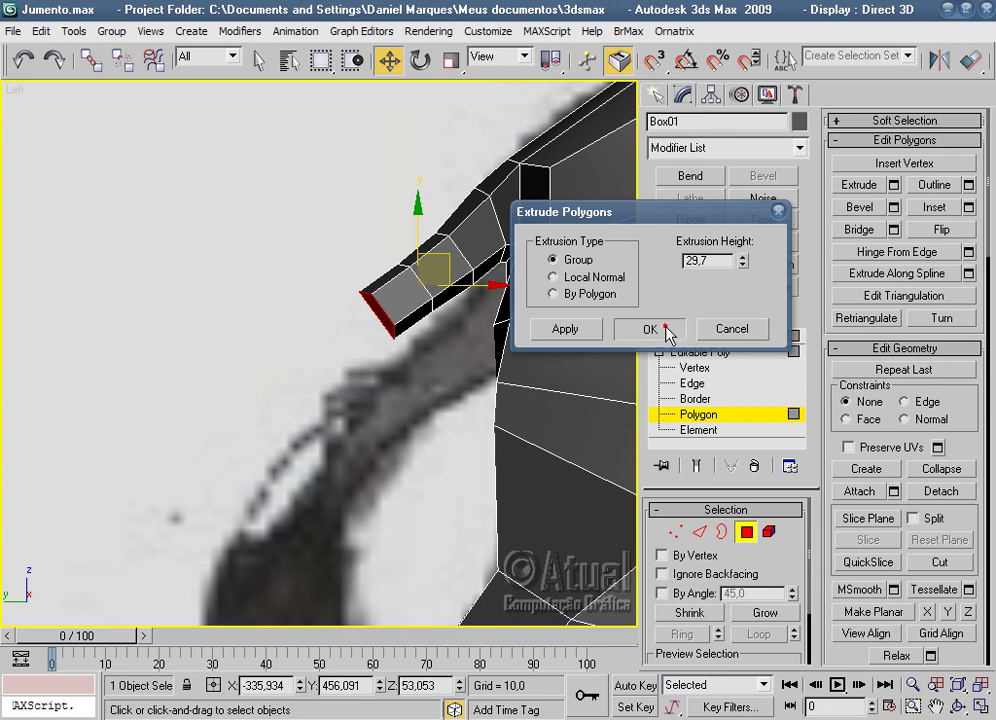
click(665, 330)
click(450, 62)
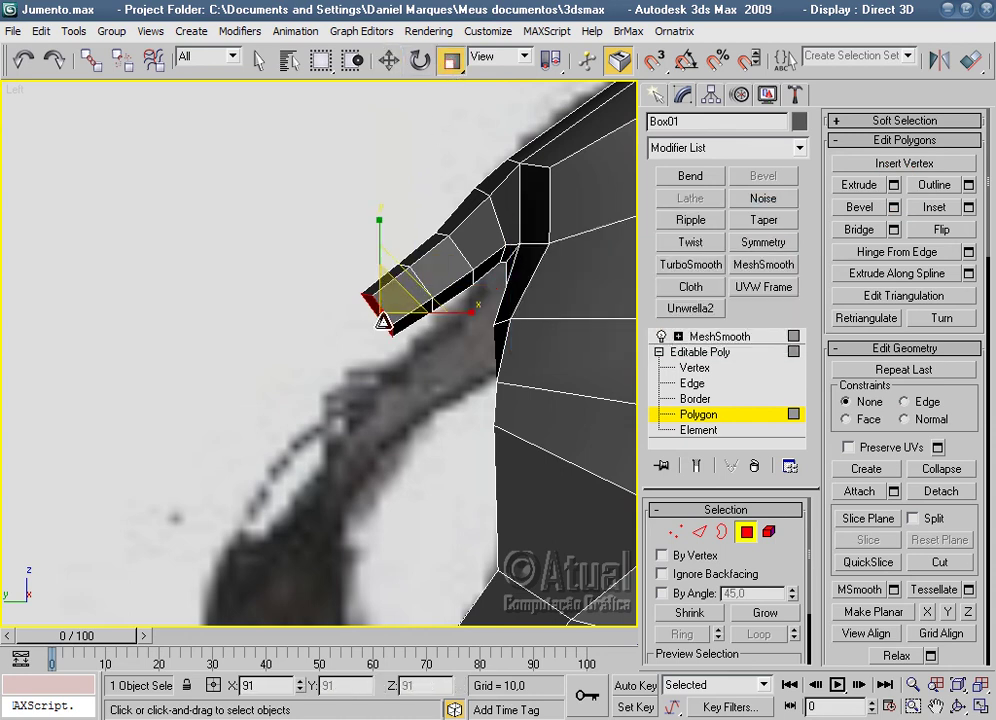
click(893, 185)
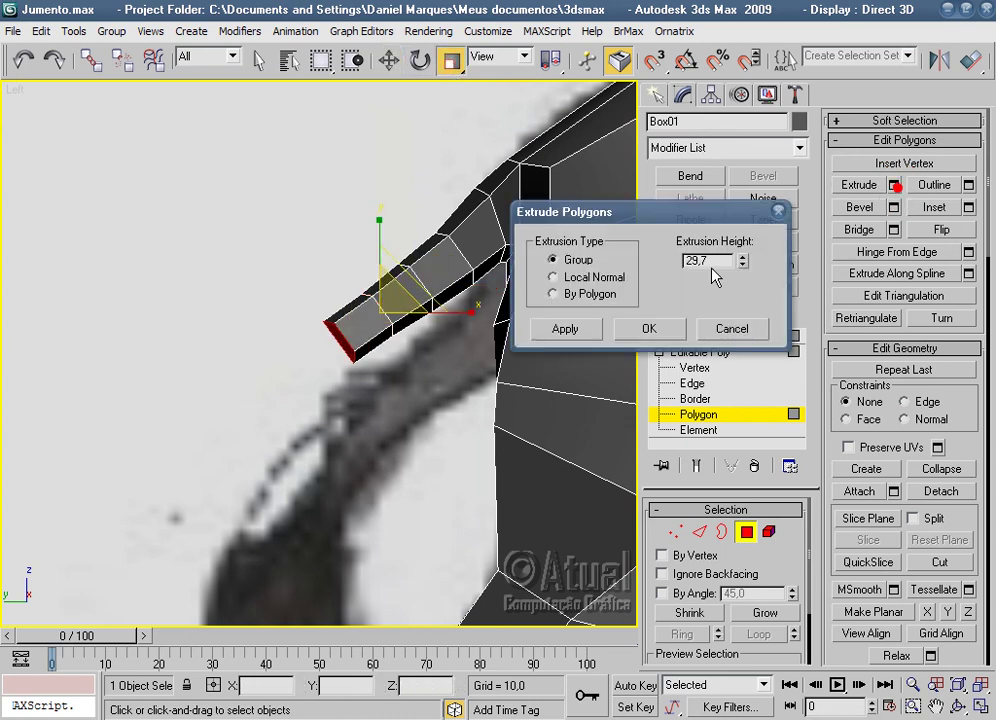
click(648, 330)
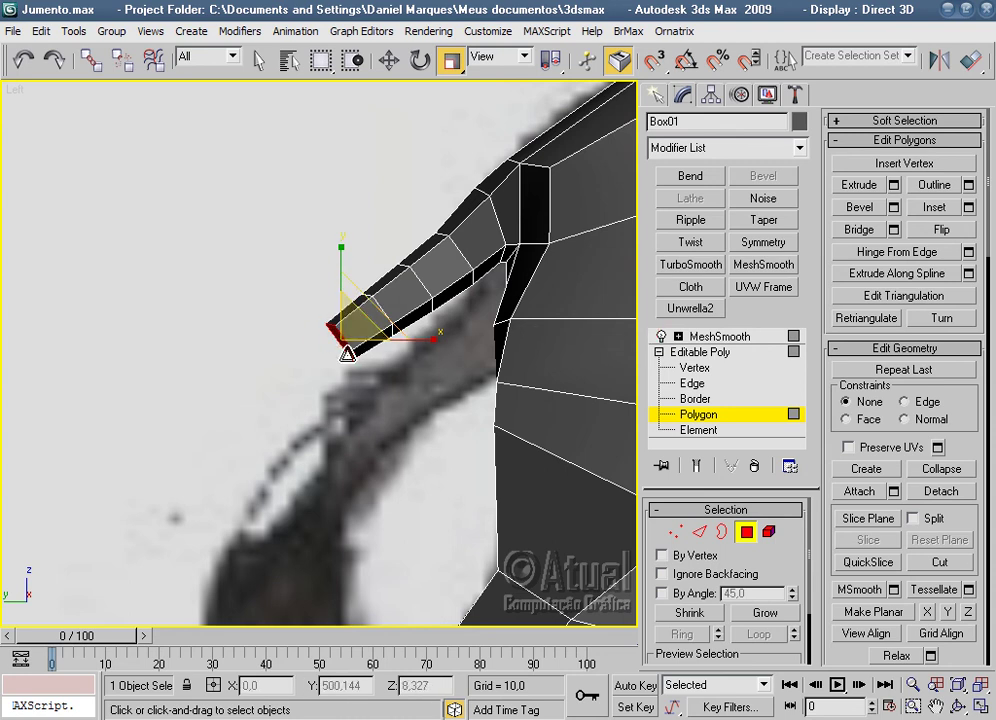
click(893, 185)
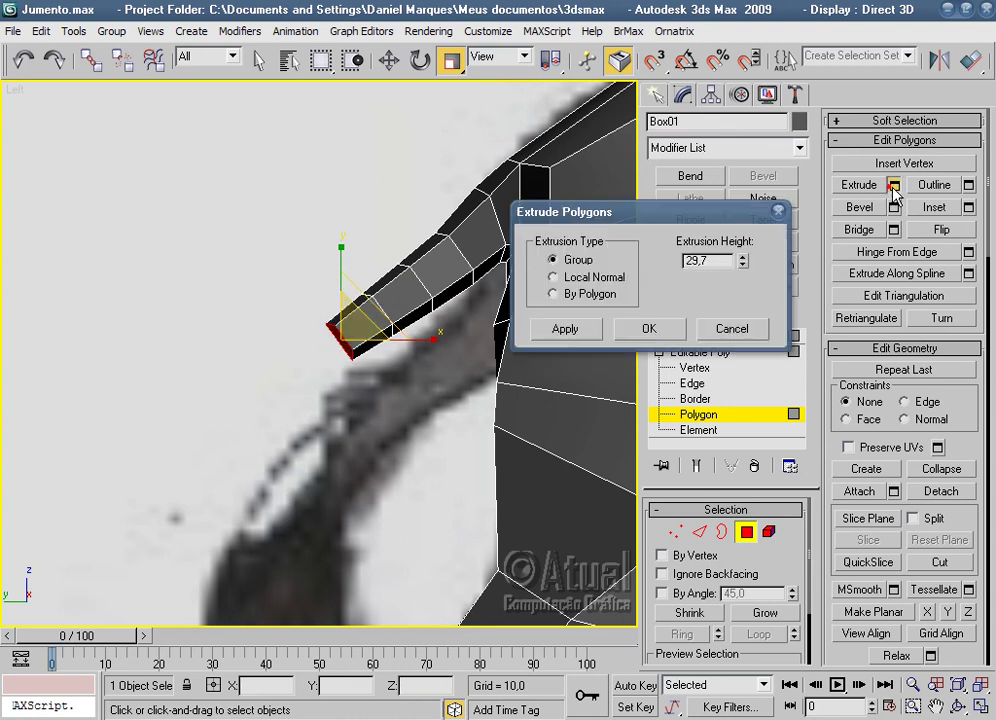
click(645, 330)
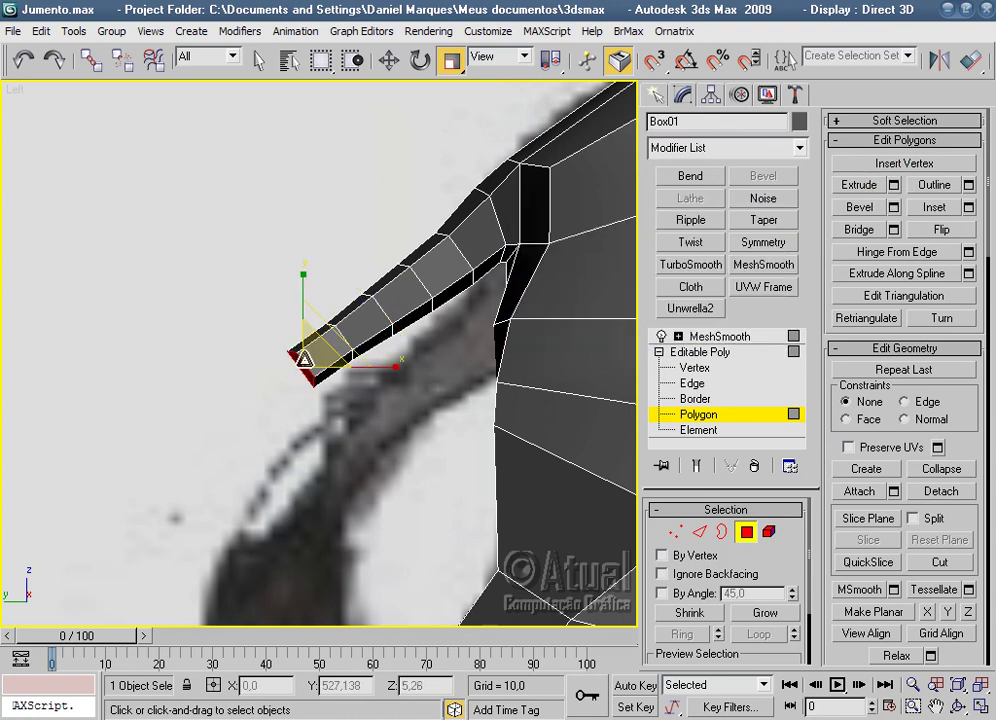
Extrude the tail-tip polygon three more times at height 29,7 to lengthen the tail.
click(893, 185)
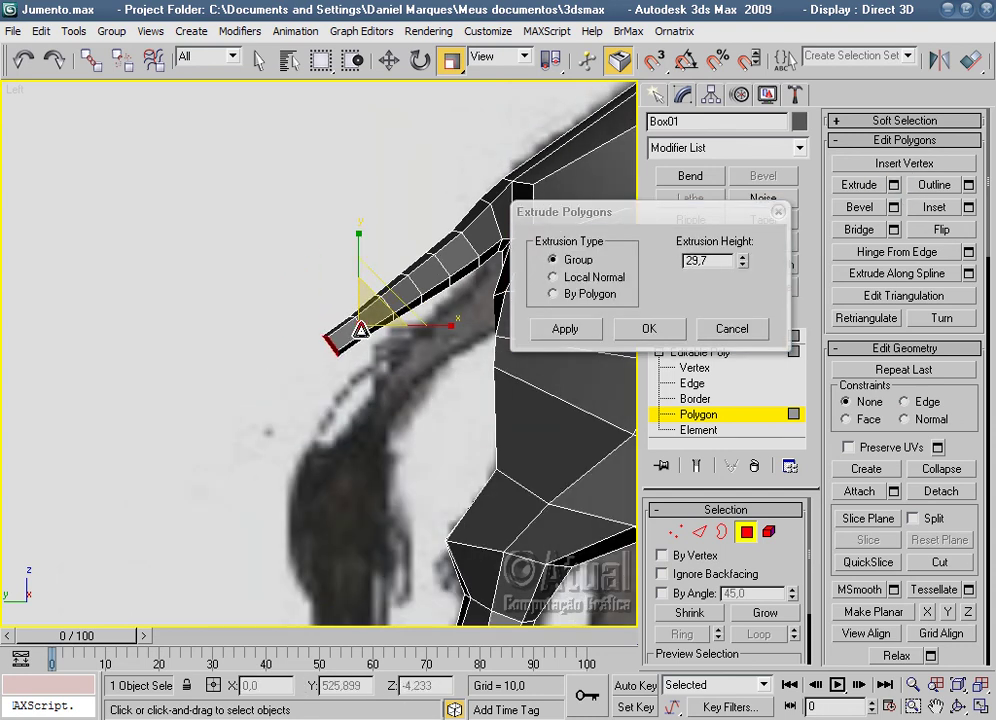
click(648, 328)
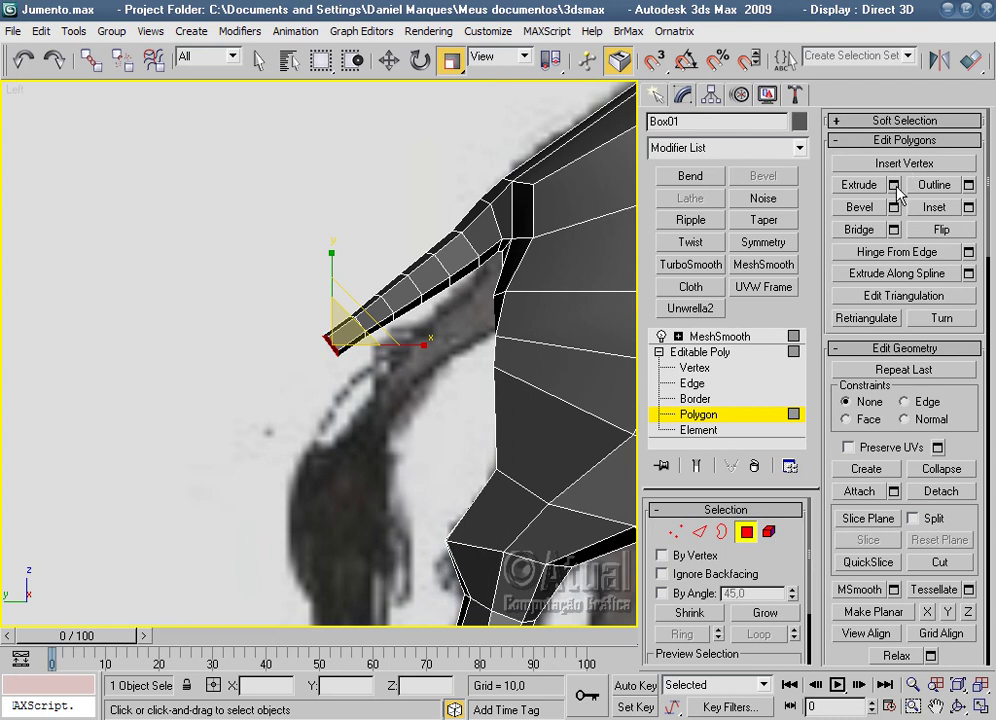
click(894, 185)
click(648, 327)
click(894, 185)
click(591, 333)
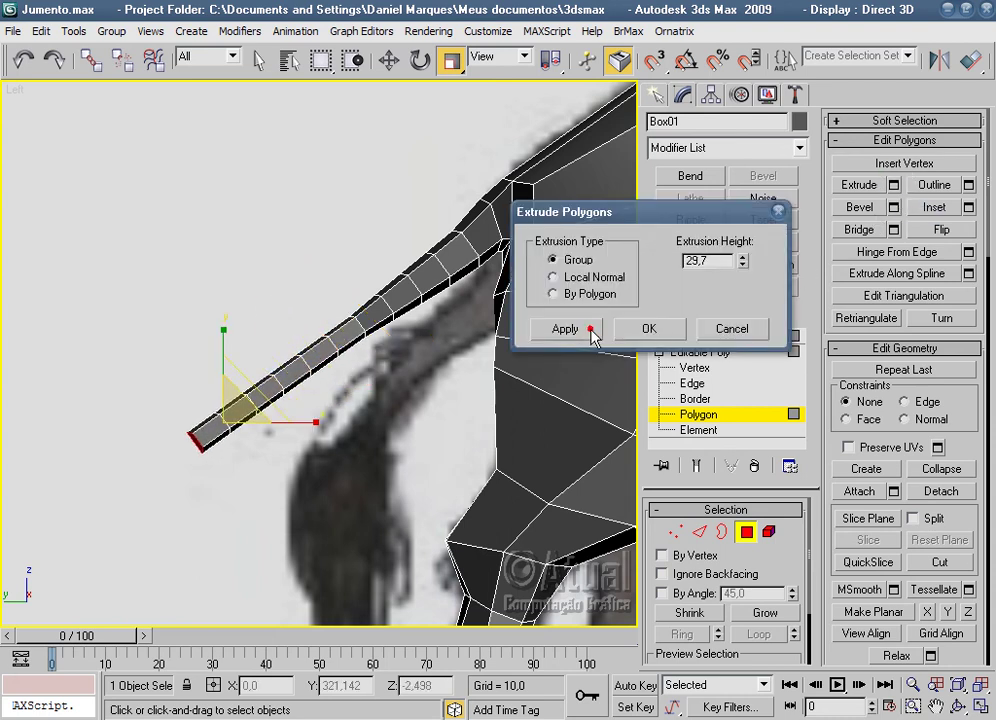
click(656, 329)
At Vertex level, select the lower tail vertices and rotate them to bend the tail downward.
click(672, 532)
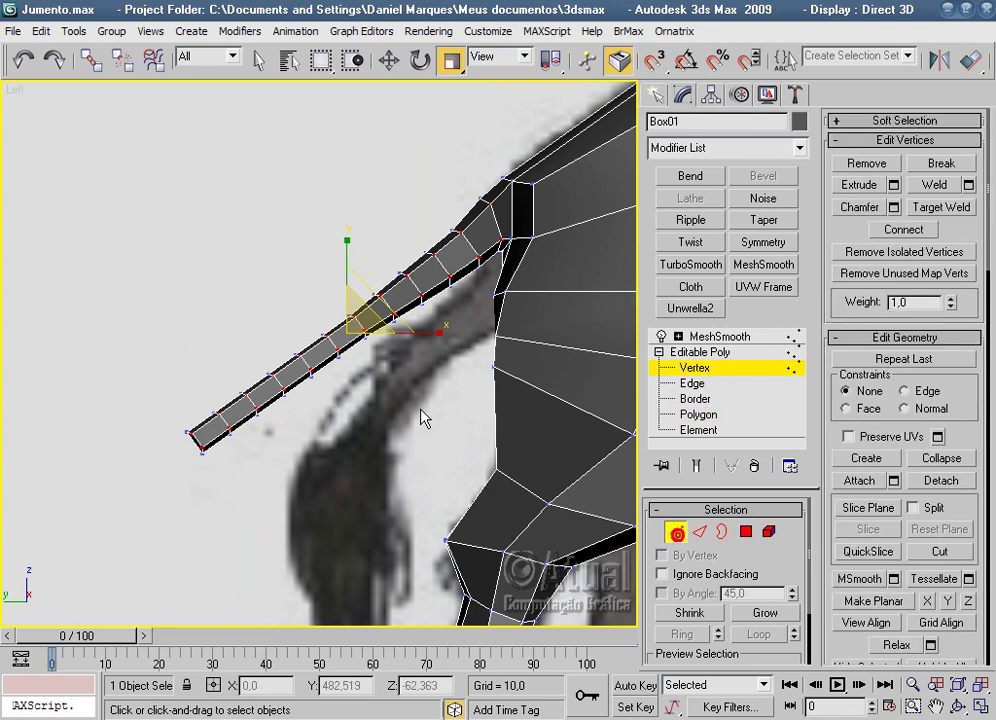
scroll(409, 393, up, 2)
drag(350, 284, 396, 347)
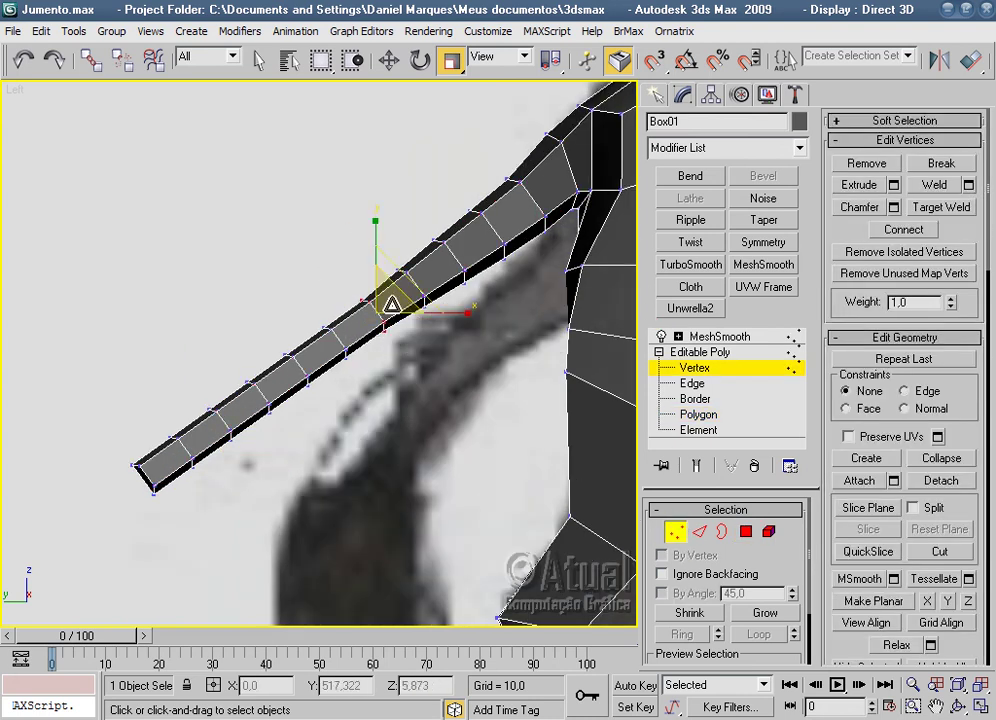
click(420, 61)
click(392, 439)
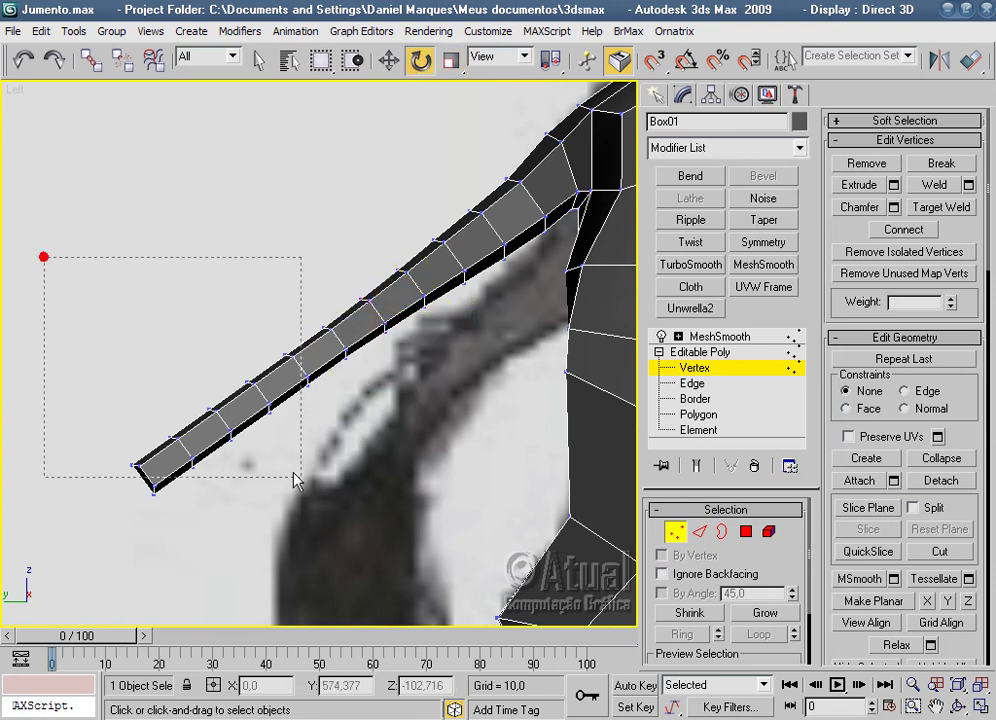
drag(281, 474, 394, 522)
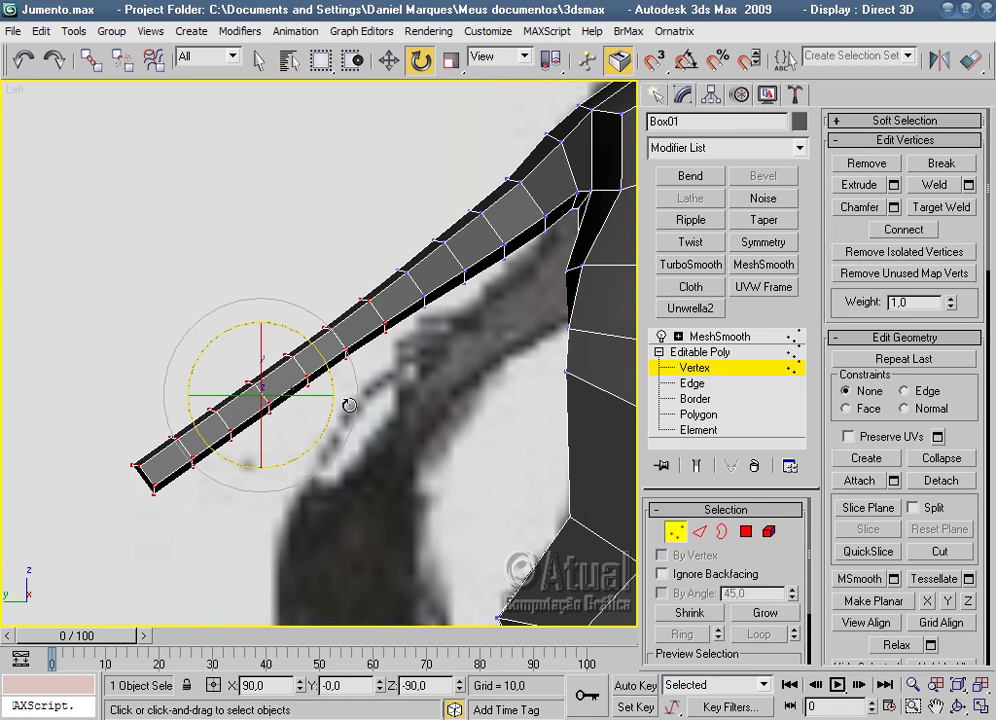
drag(331, 385, 314, 388)
Reselect the lower tail section, rotate it to a steeper angle and move it into place.
click(389, 61)
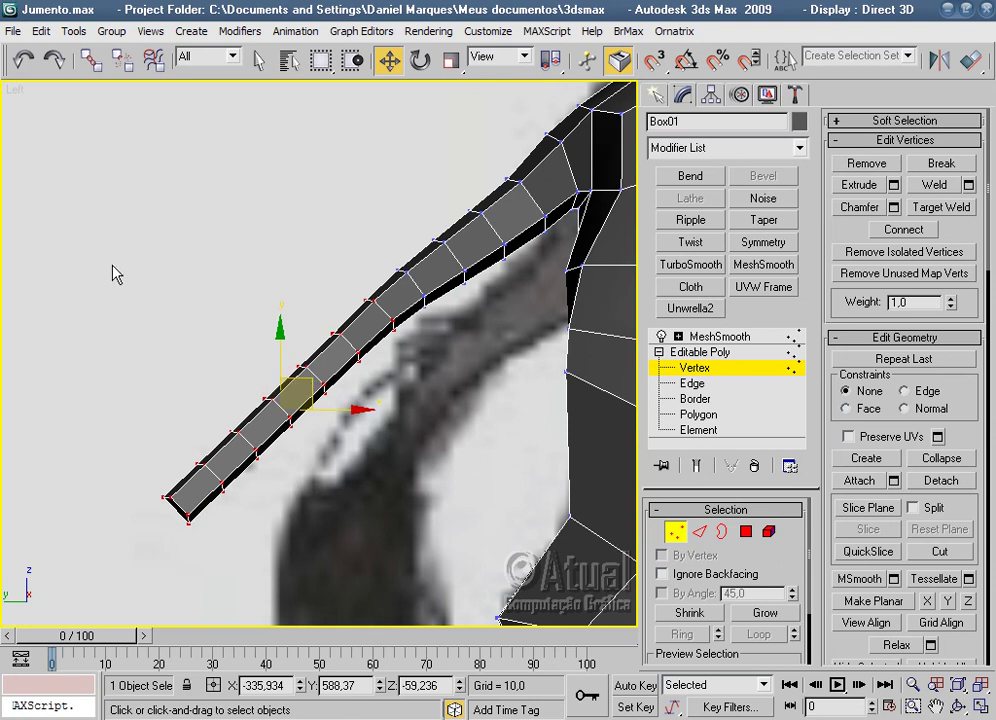
mouse_move(290, 505)
mouse_down()
mouse_move(369, 551)
mouse_move(363, 543)
mouse_up()
click(419, 60)
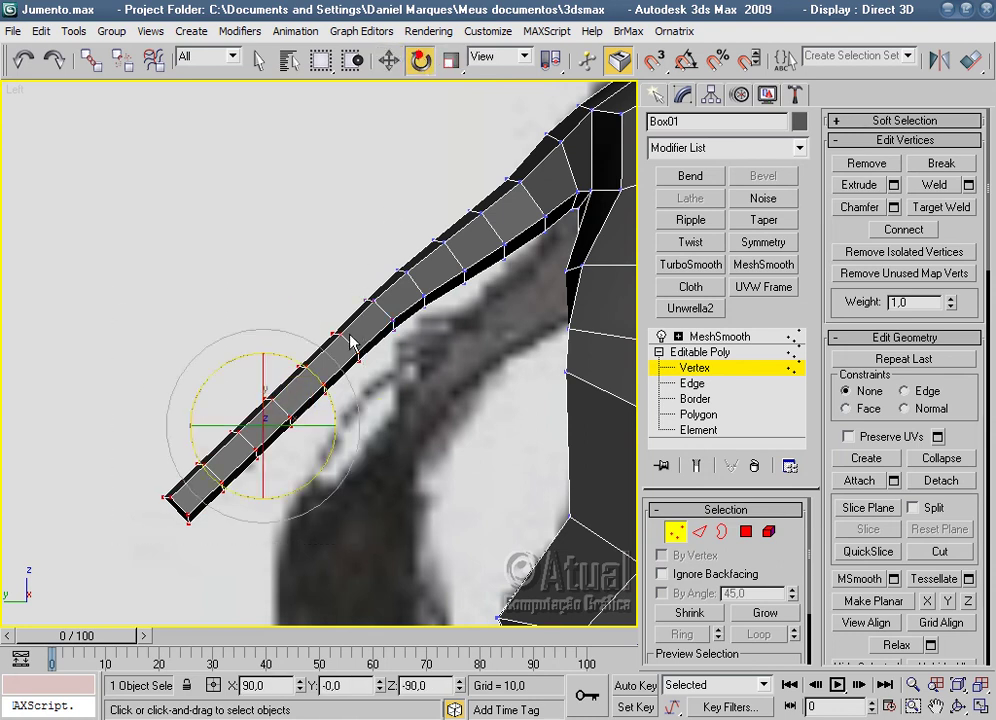
mouse_move(321, 386)
mouse_down()
mouse_move(292, 401)
mouse_move(306, 405)
mouse_up()
click(389, 60)
middle_drag(387, 388, 474, 301)
drag(431, 493, 195, 315)
Rotate and shift the tail end downward, then rotate the tip vertices further down.
click(420, 62)
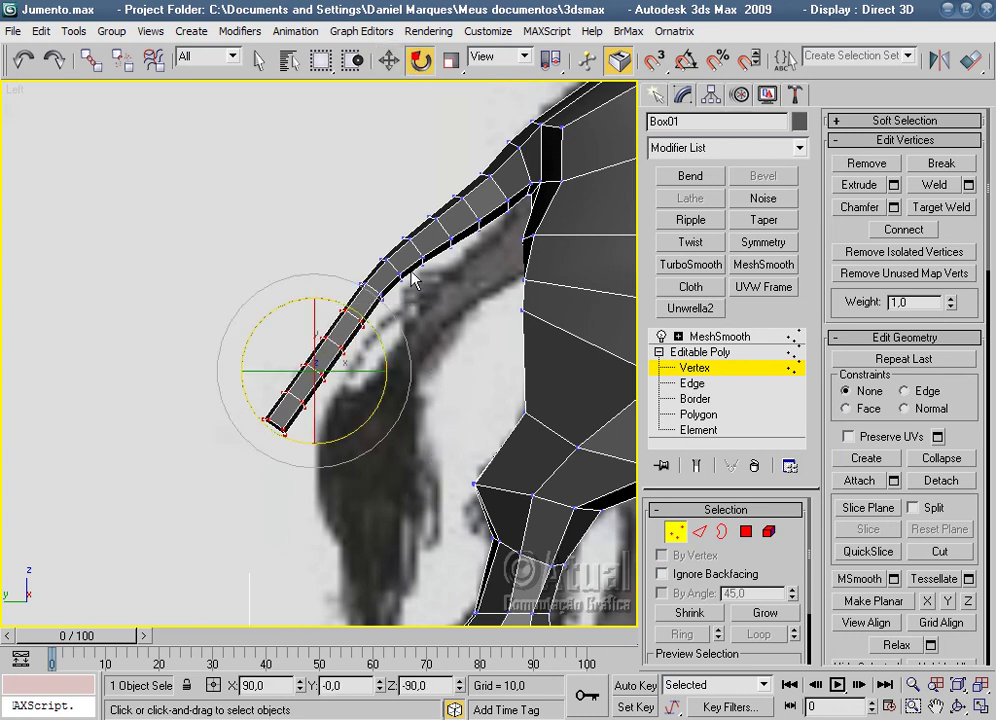
drag(378, 326, 367, 307)
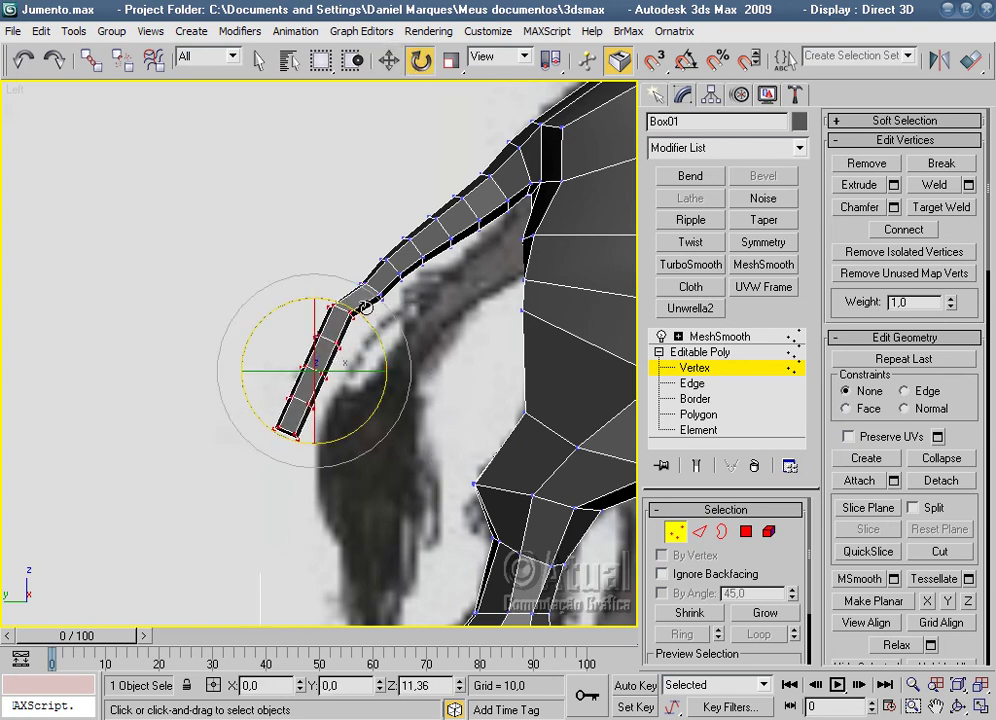
click(394, 66)
drag(344, 344, 358, 353)
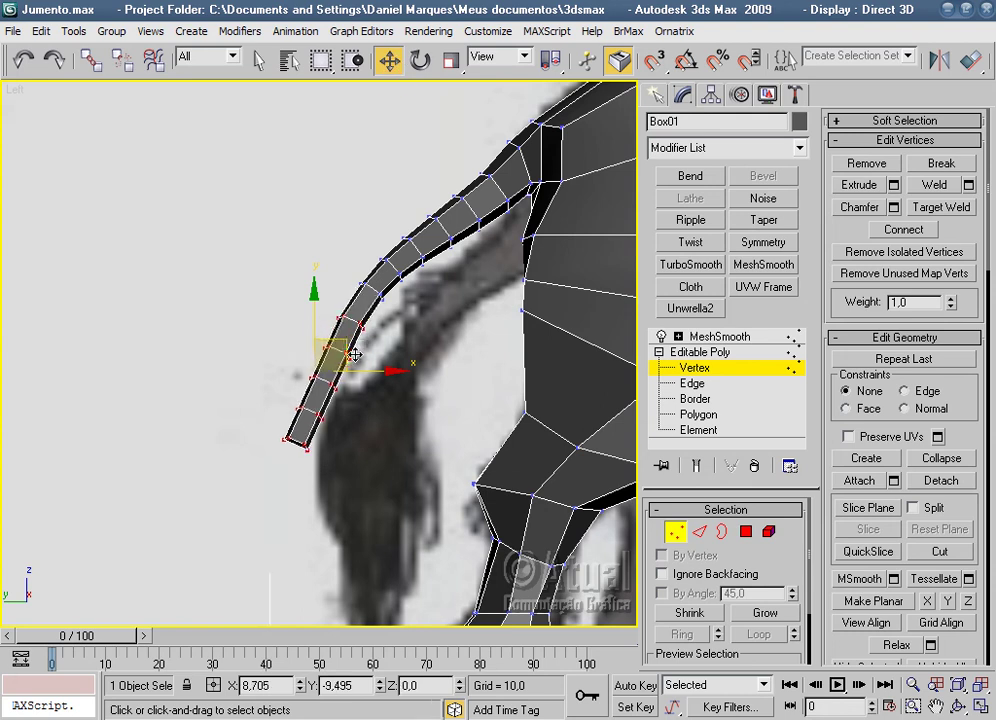
drag(408, 516, 251, 349)
click(419, 62)
drag(386, 357, 383, 395)
click(390, 61)
Rotate and nudge the lowest tail-tip vertices until the tip hangs vertically.
drag(272, 380, 270, 376)
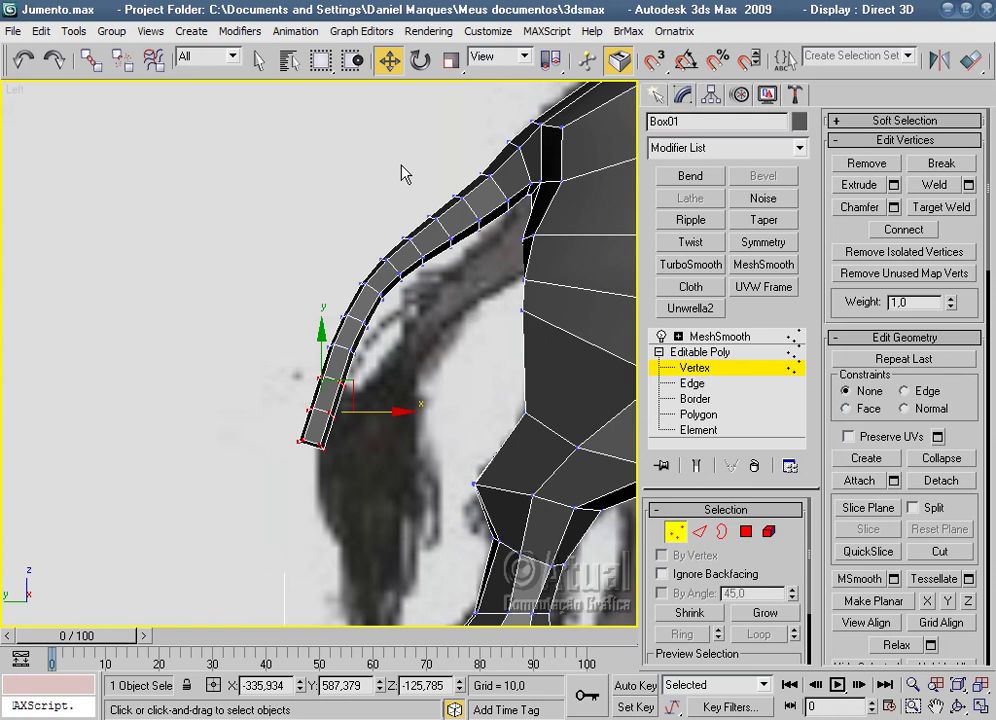
click(422, 66)
drag(383, 373, 388, 372)
click(389, 60)
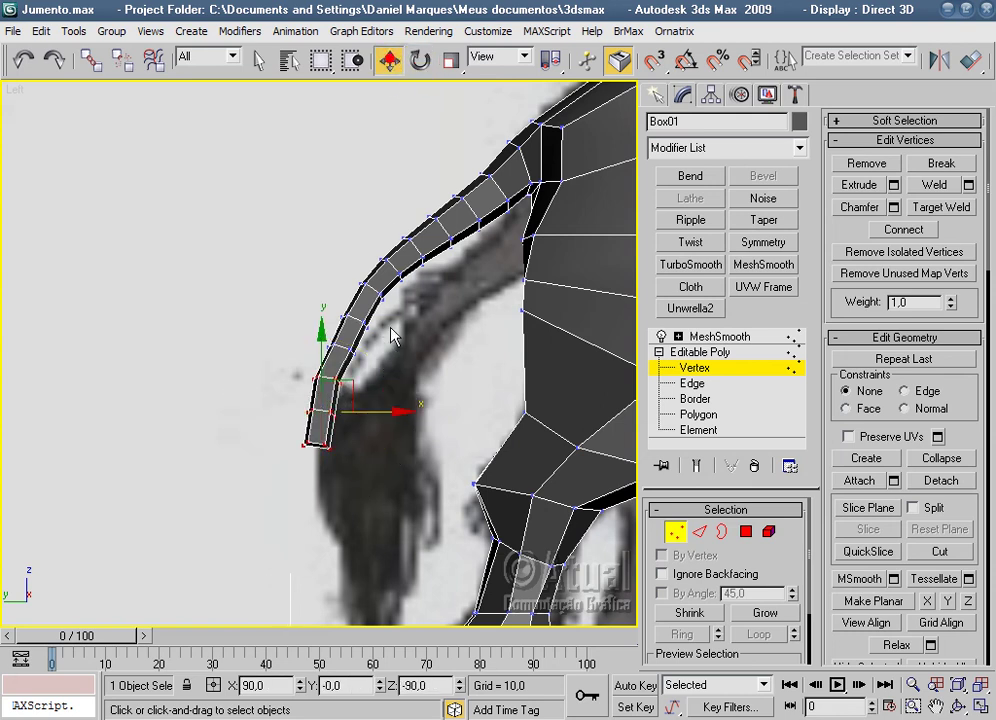
drag(382, 532, 277, 400)
click(420, 60)
drag(400, 405, 405, 185)
click(392, 62)
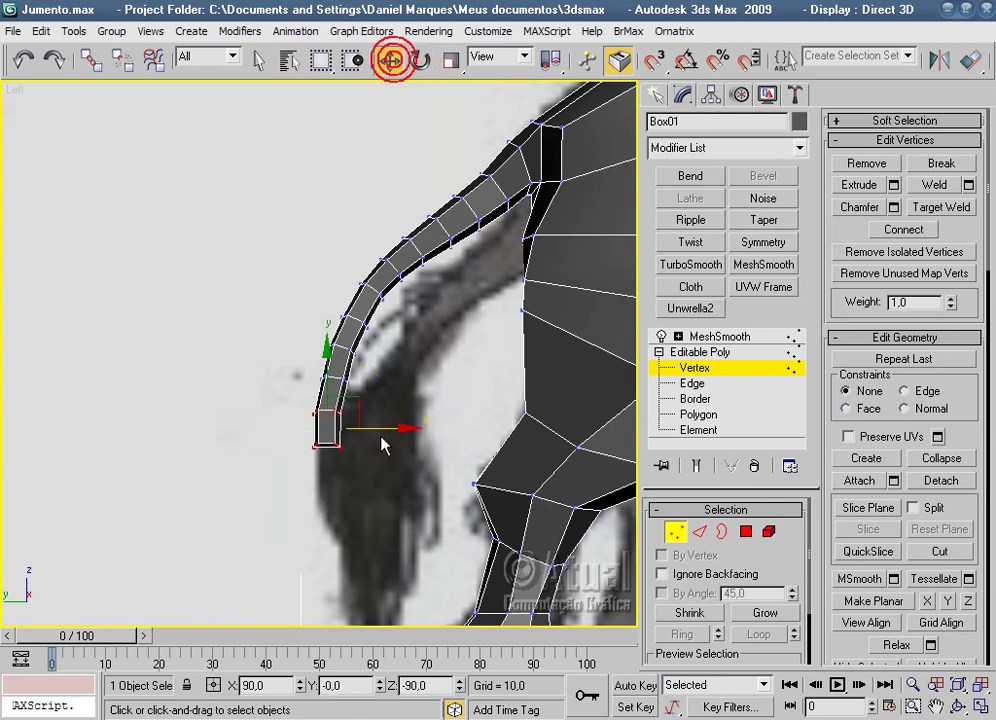
drag(377, 429, 382, 429)
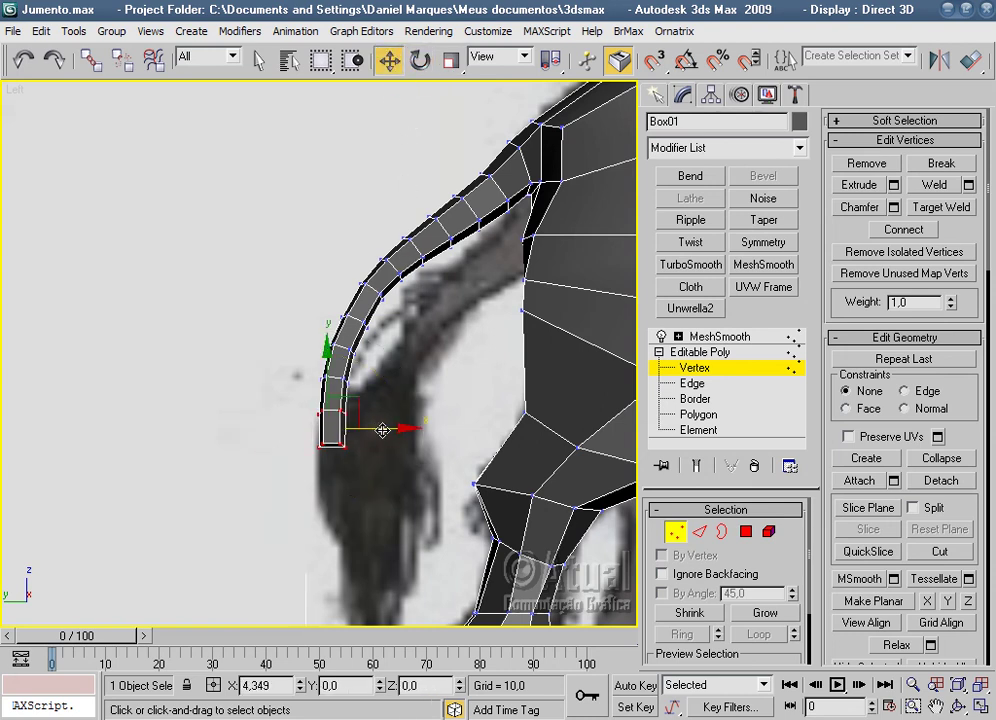
drag(297, 438, 296, 437)
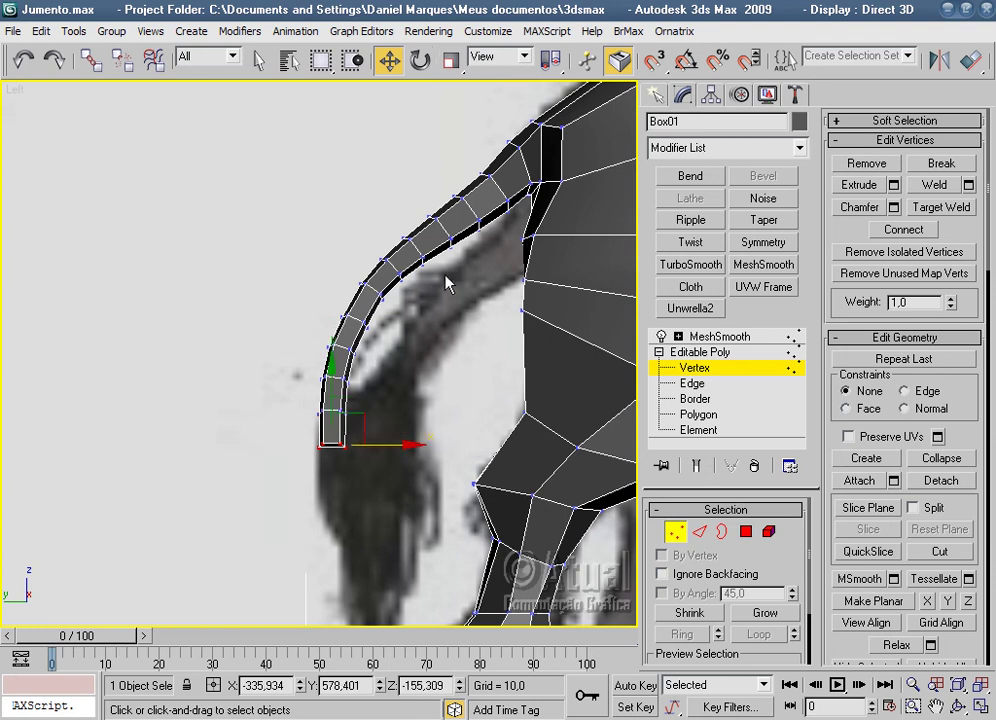
In Perspective view, select the tail vertices and scale them to 93 percent width.
scroll(446, 284, up, 3)
key(p)
mouse_move(438, 285)
alt+middle_down()
mouse_move(530, 372)
mouse_move(509, 527)
mouse_move(543, 545)
mouse_move(345, 425)
mouse_move(386, 437)
alt+middle_up()
scroll(530, 372, down, 5)
scroll(345, 425, up, 2)
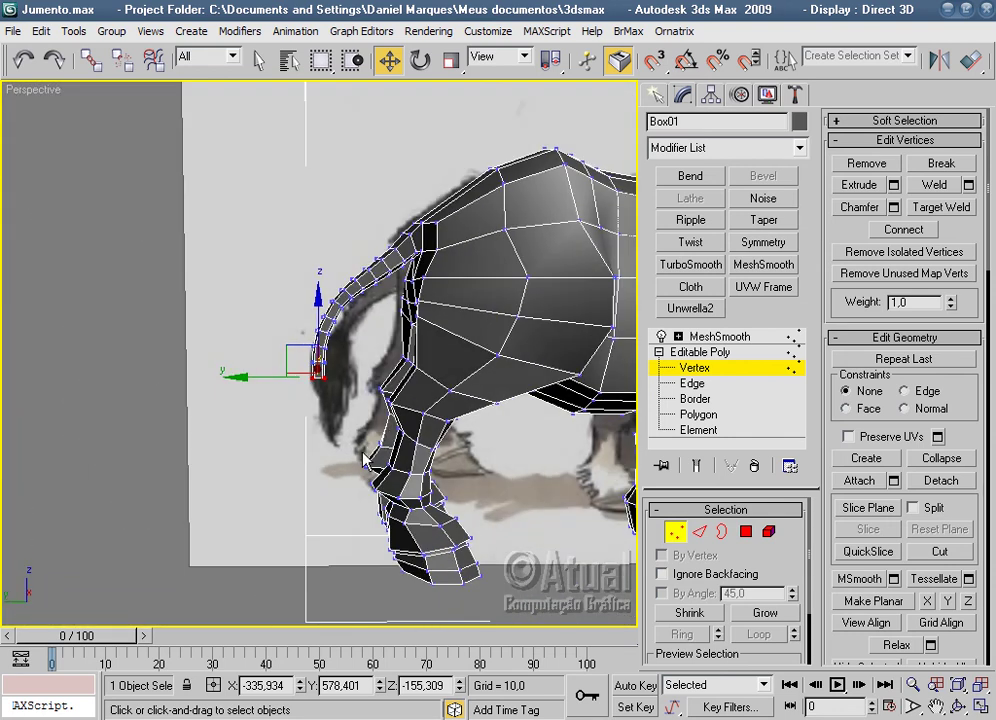
scroll(363, 455, up, 2)
scroll(345, 440, up, 3)
mouse_move(127, 127)
mouse_down()
mouse_move(310, 405)
mouse_move(355, 435)
mouse_up()
mouse_move(379, 444)
alt+middle_down()
mouse_move(364, 142)
mouse_move(571, 407)
alt+middle_up()
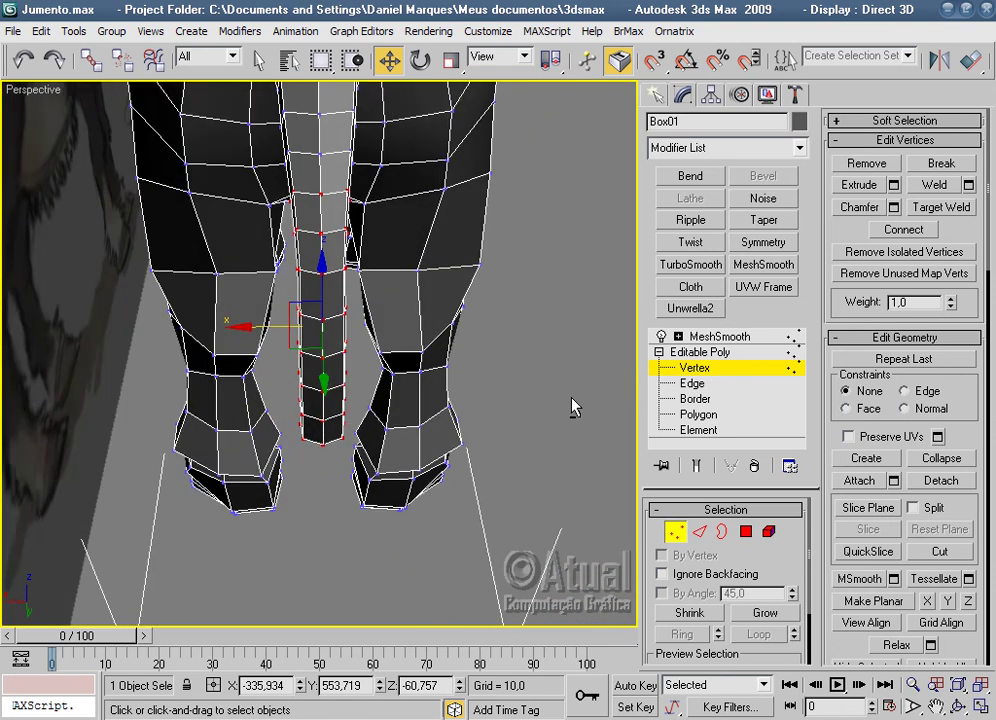
scroll(529, 219, up, 2)
click(451, 60)
alt+middle_drag(494, 285, 487, 318)
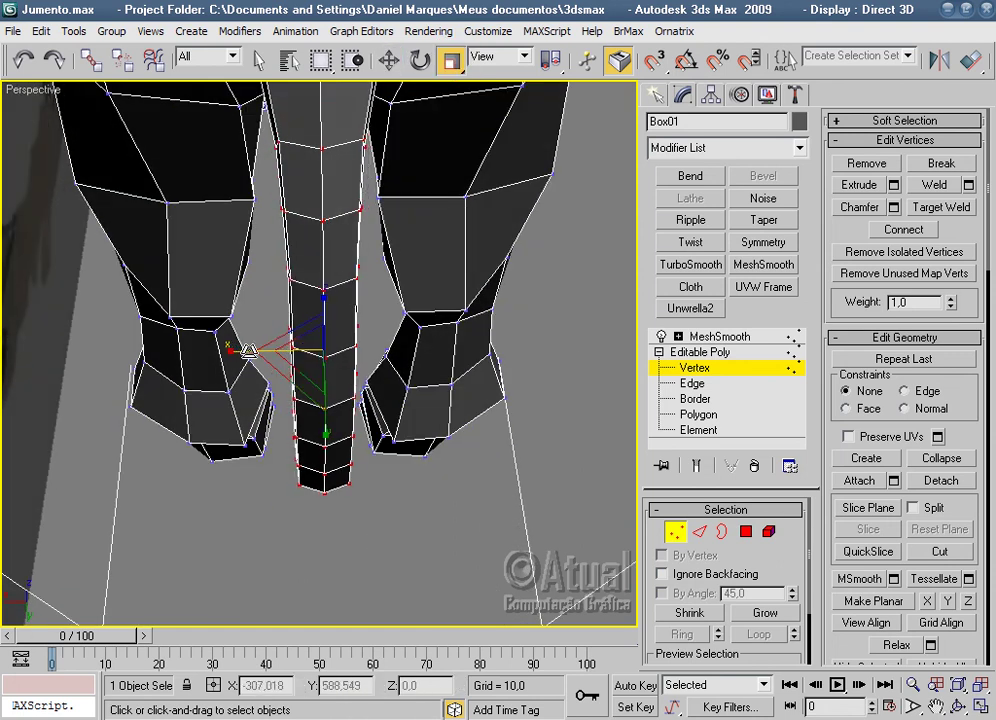
mouse_move(300, 360)
alt+middle_down()
mouse_move(423, 468)
mouse_move(394, 391)
alt+middle_up()
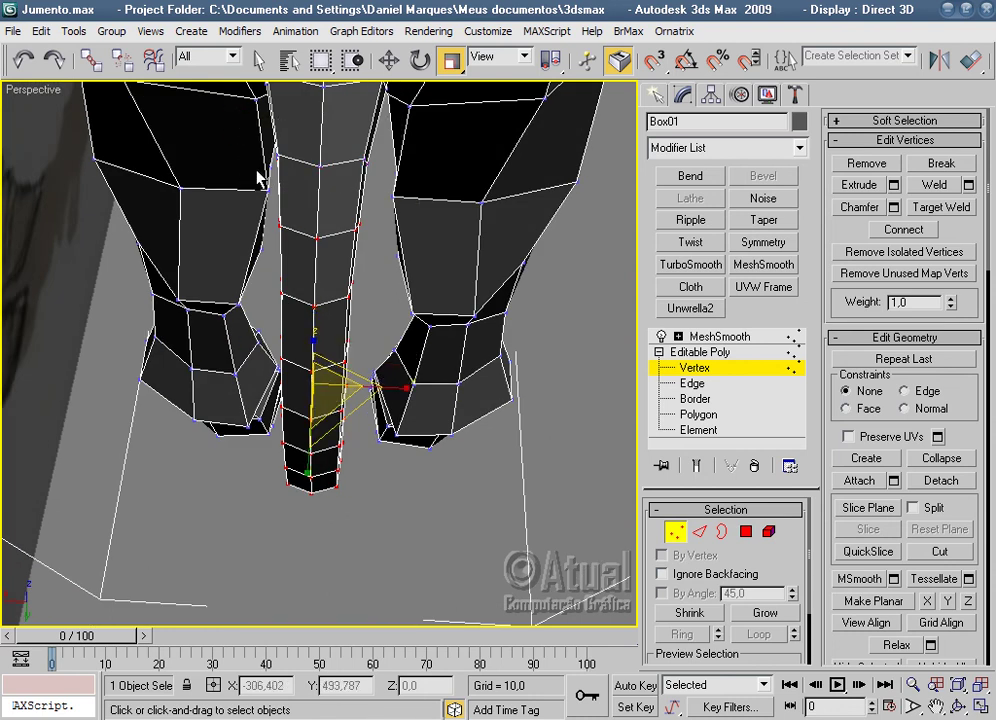
drag(403, 405, 397, 408)
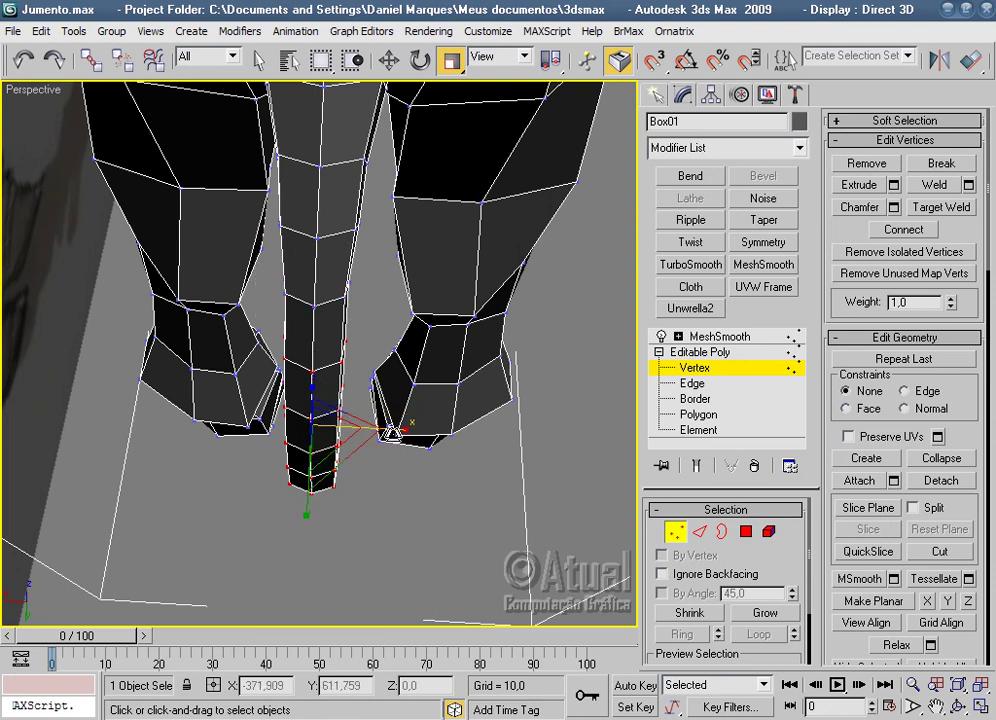
Select the lower tail vertices and taper the tail end to 82 percent.
alt+middle_drag(415, 418, 413, 362)
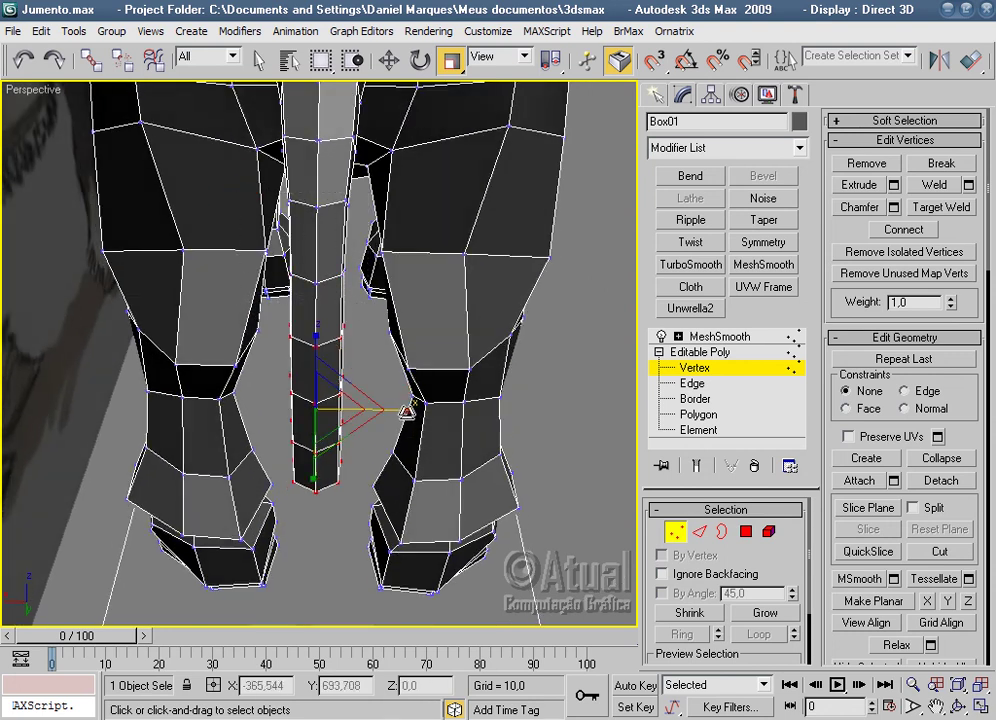
alt+drag(375, 358, 405, 385)
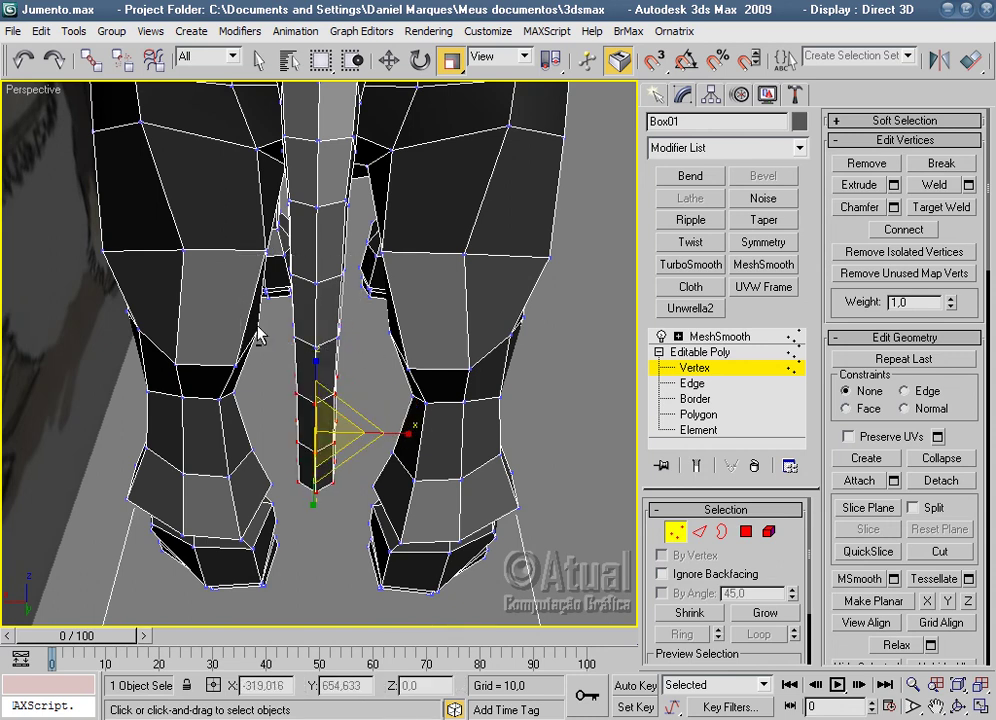
alt+middle_drag(395, 413, 410, 320)
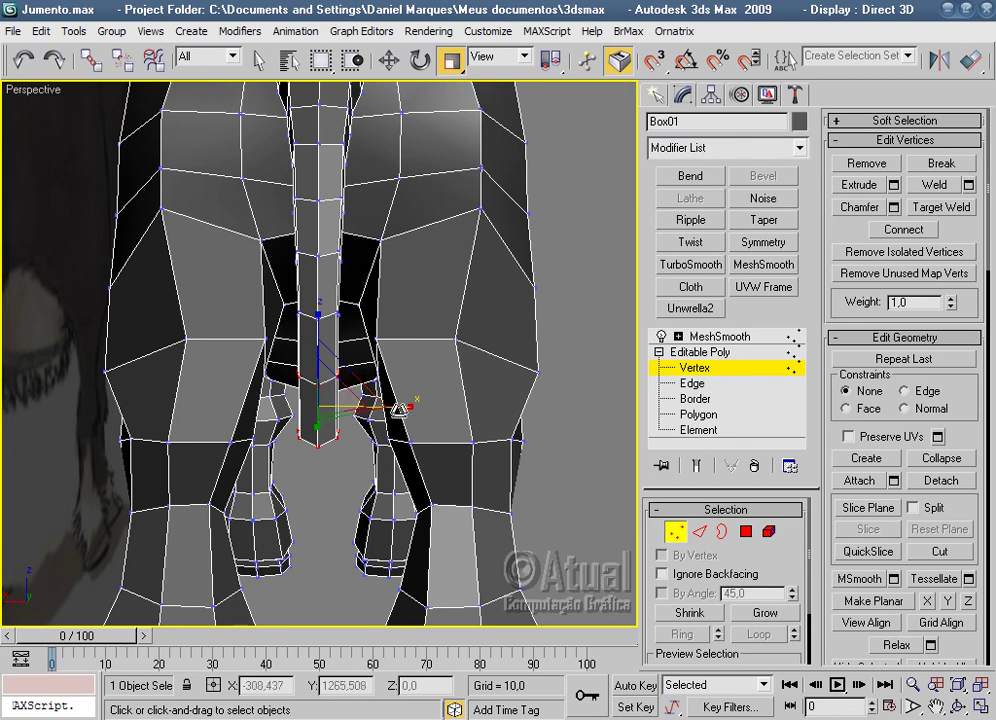
alt+drag(246, 305, 377, 400)
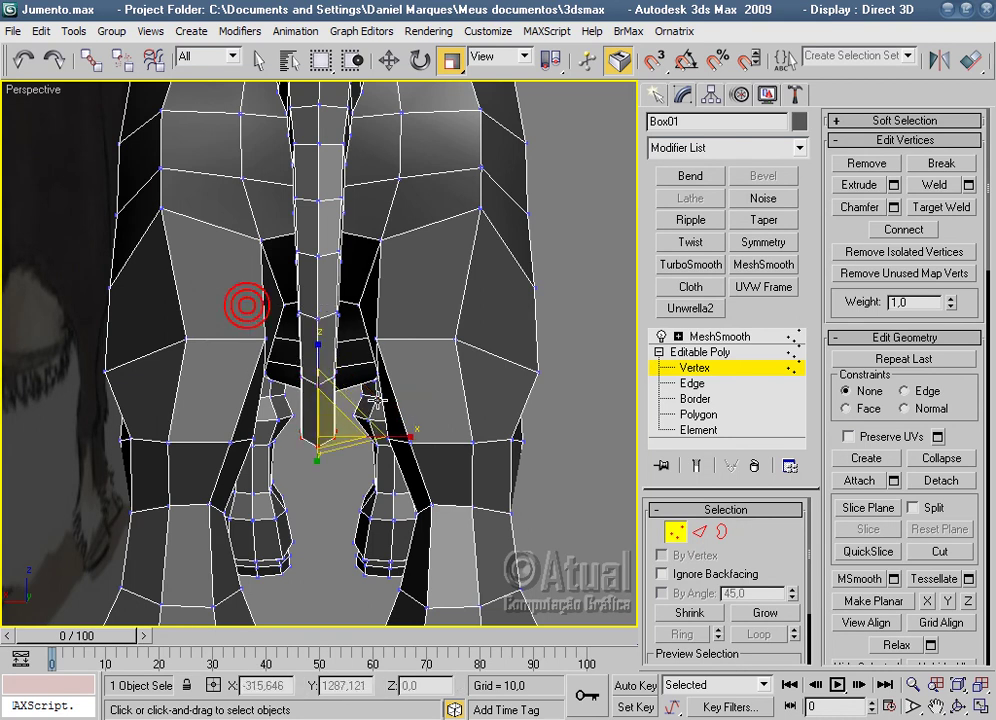
mouse_move(405, 437)
alt+middle_down()
mouse_move(329, 455)
mouse_move(255, 456)
alt+middle_up()
drag(200, 410, 162, 424)
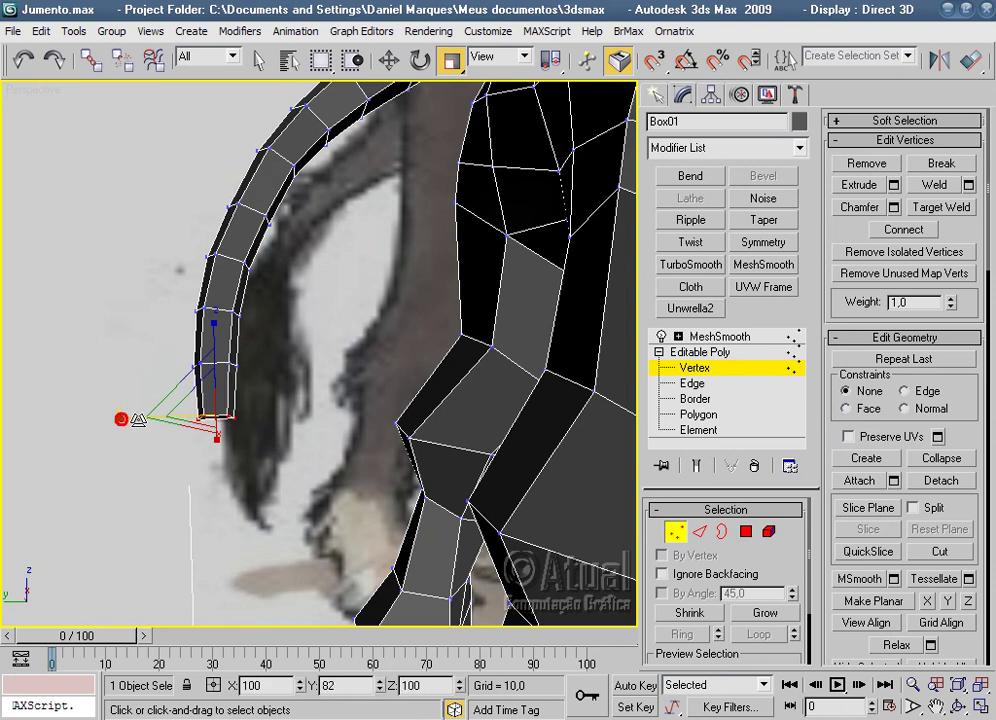
click(127, 415)
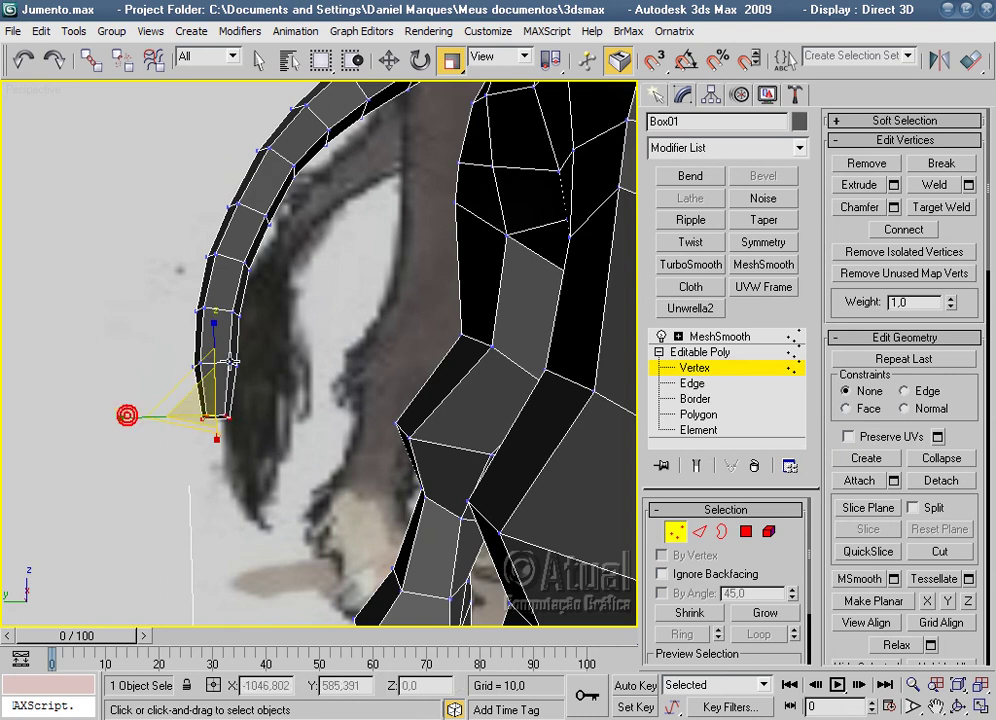
drag(271, 393, 162, 330)
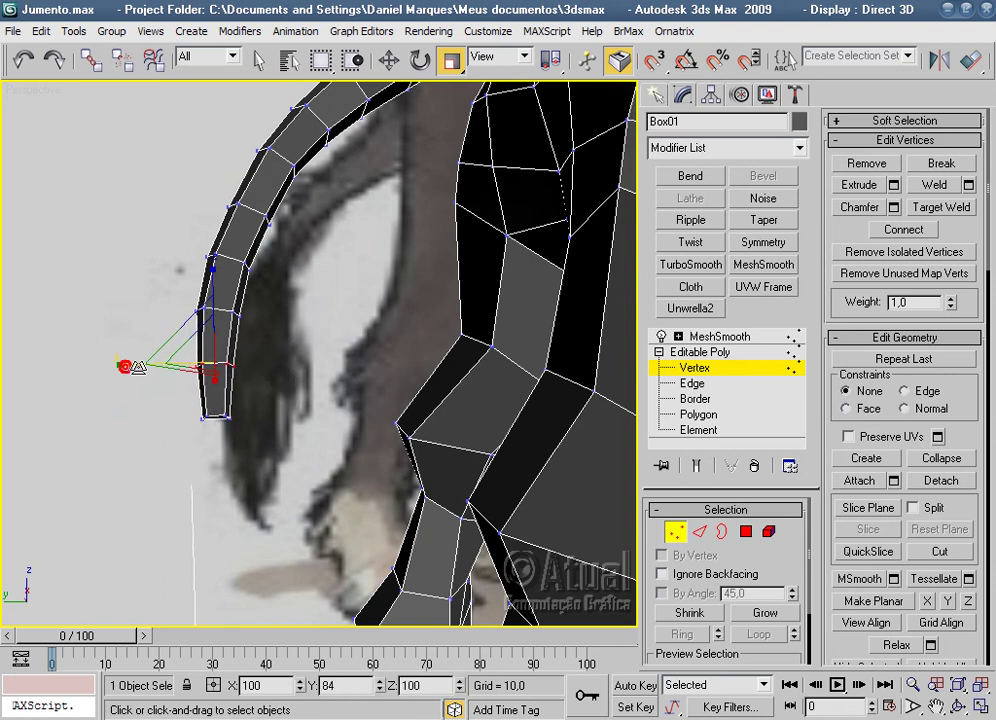
drag(159, 280, 271, 338)
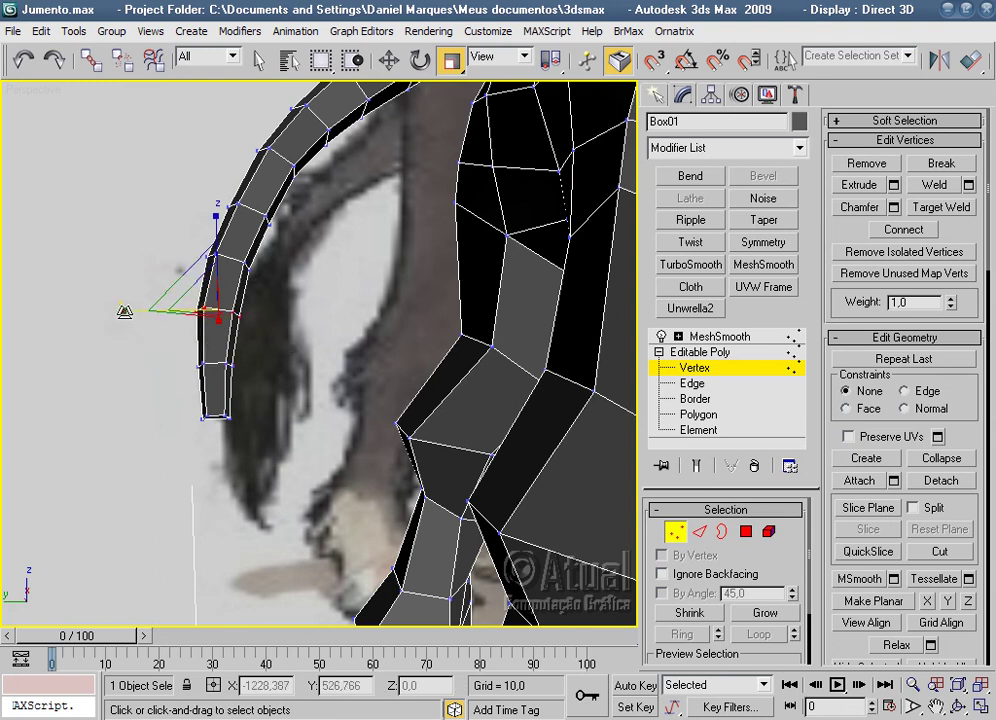
Reactivate MeshSmooth, clear the selection, and orbit the Perspective view to face the donkey head-on.
click(377, 298)
click(718, 336)
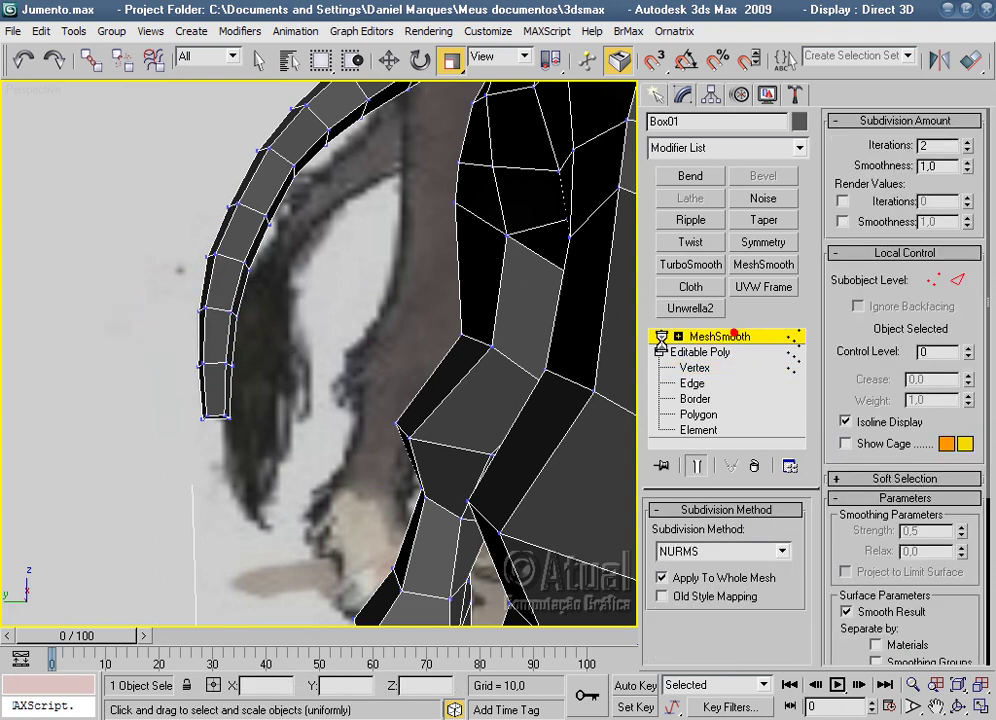
click(367, 330)
click(369, 335)
scroll(367, 337, down, 5)
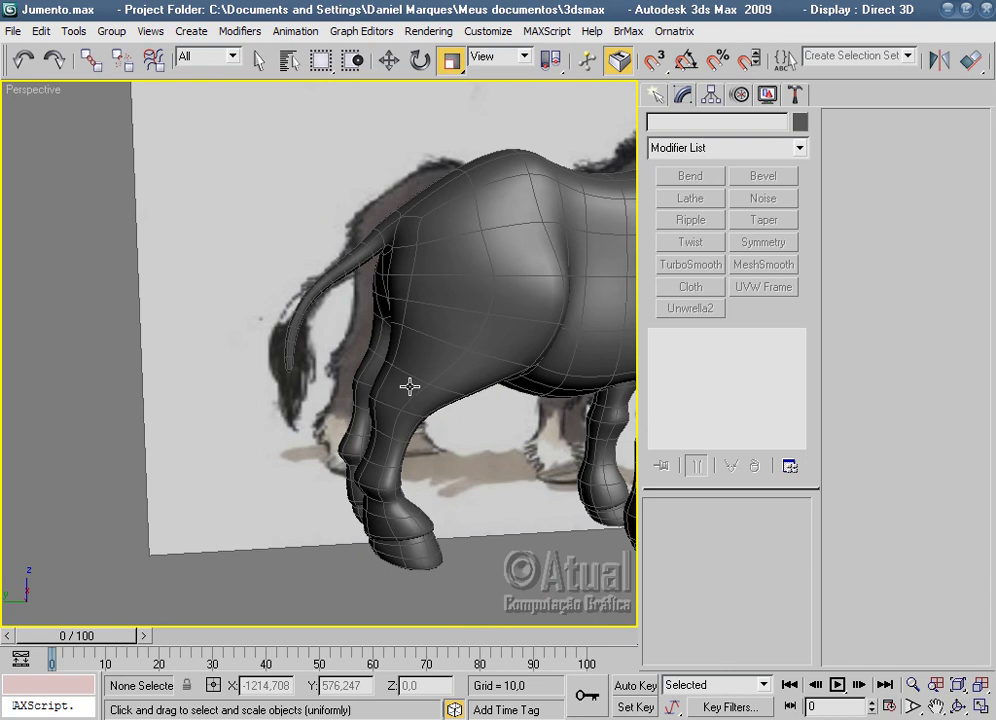
mouse_move(398, 433)
alt+middle_down()
mouse_move(545, 382)
mouse_move(650, 406)
mouse_move(456, 427)
mouse_move(456, 438)
mouse_move(516, 427)
mouse_move(450, 424)
alt+middle_up()
scroll(450, 422, down, 5)
mouse_move(412, 466)
alt+middle_down()
mouse_move(330, 460)
mouse_move(379, 470)
mouse_move(521, 455)
alt+middle_up()
alt+middle_drag(577, 410, 396, 433)
scroll(396, 432, up, 4)
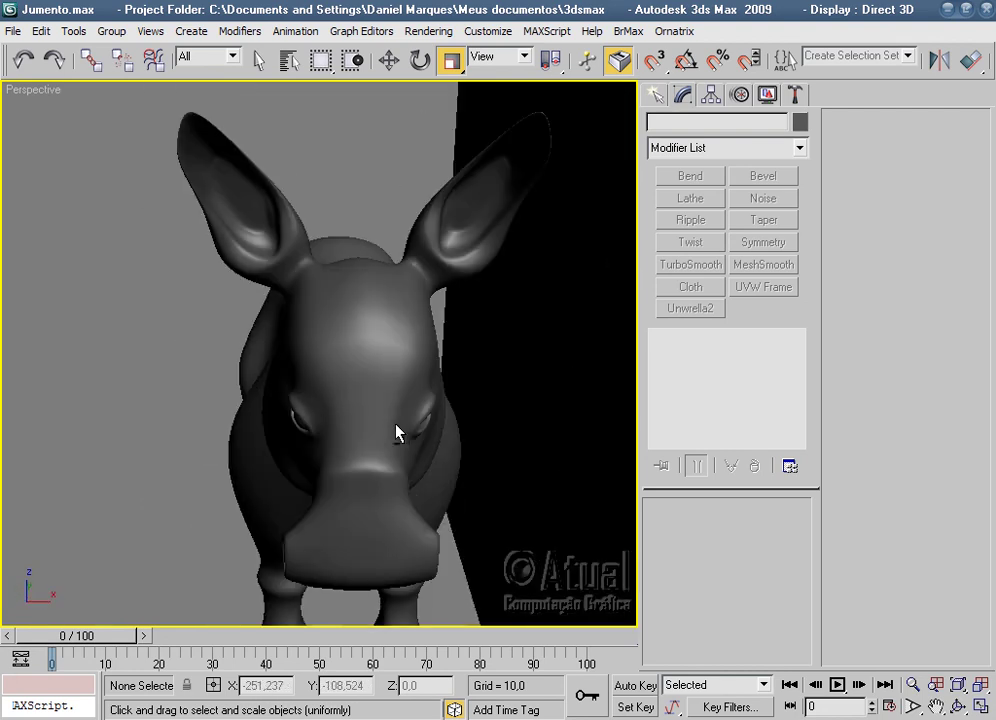
Frame the donkey's face in the Front and Perspective views and locate the eye sphere.
key(f)
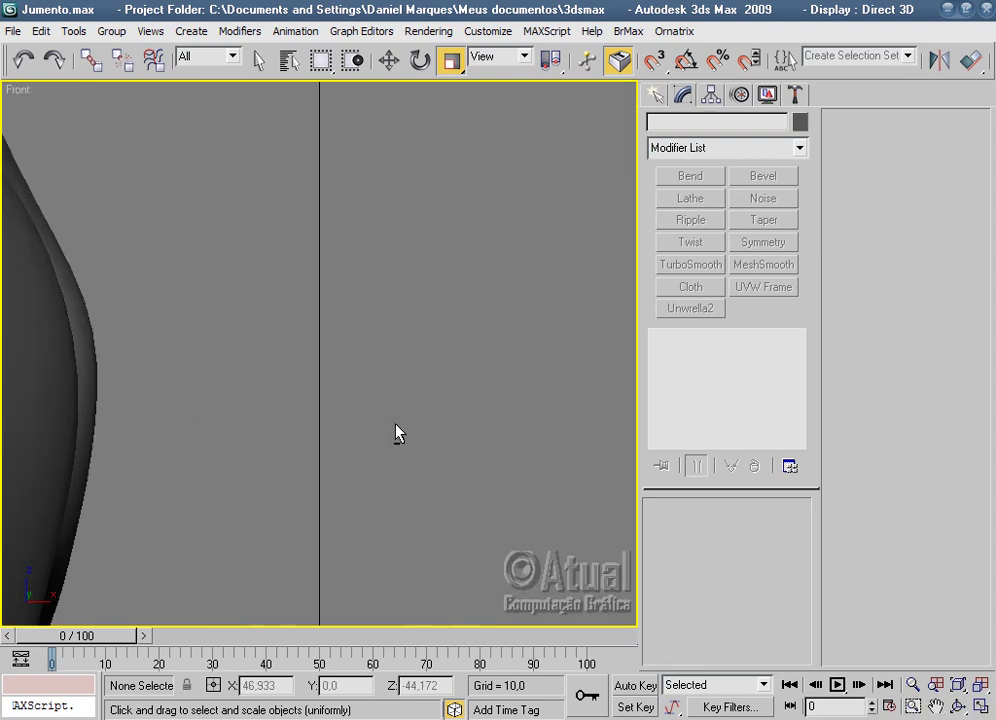
middle_drag(396, 432, 498, 398)
middle_drag(349, 402, 453, 440)
key(p)
scroll(311, 527, up, 2)
scroll(267, 404, up, 2)
scroll(259, 378, up, 4)
click(259, 378)
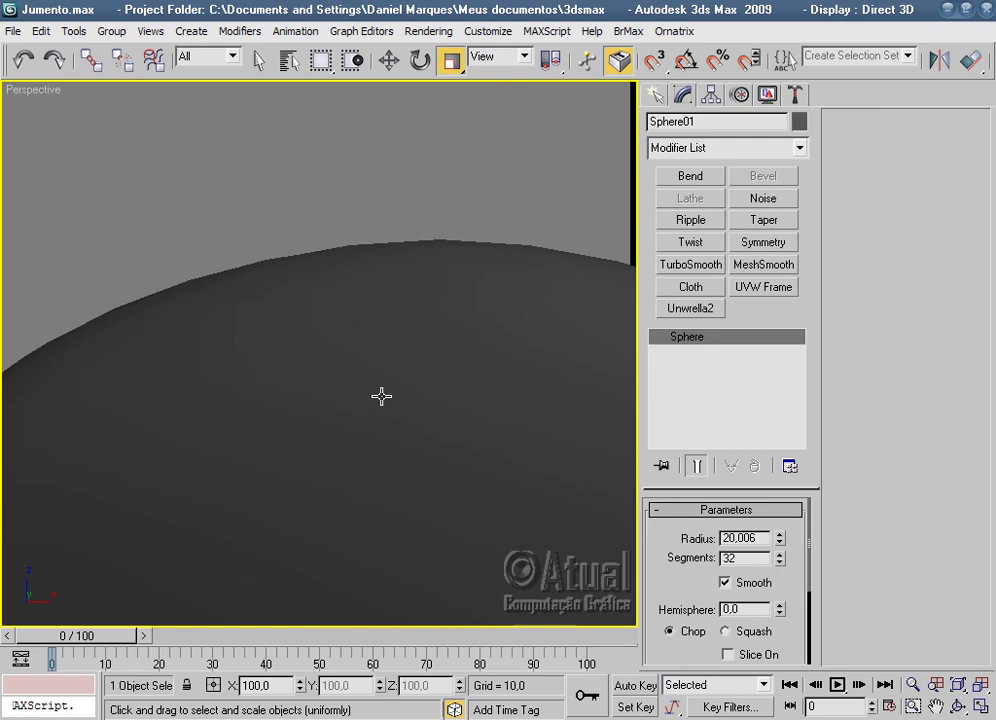
scroll(482, 218, down, 2)
click(654, 94)
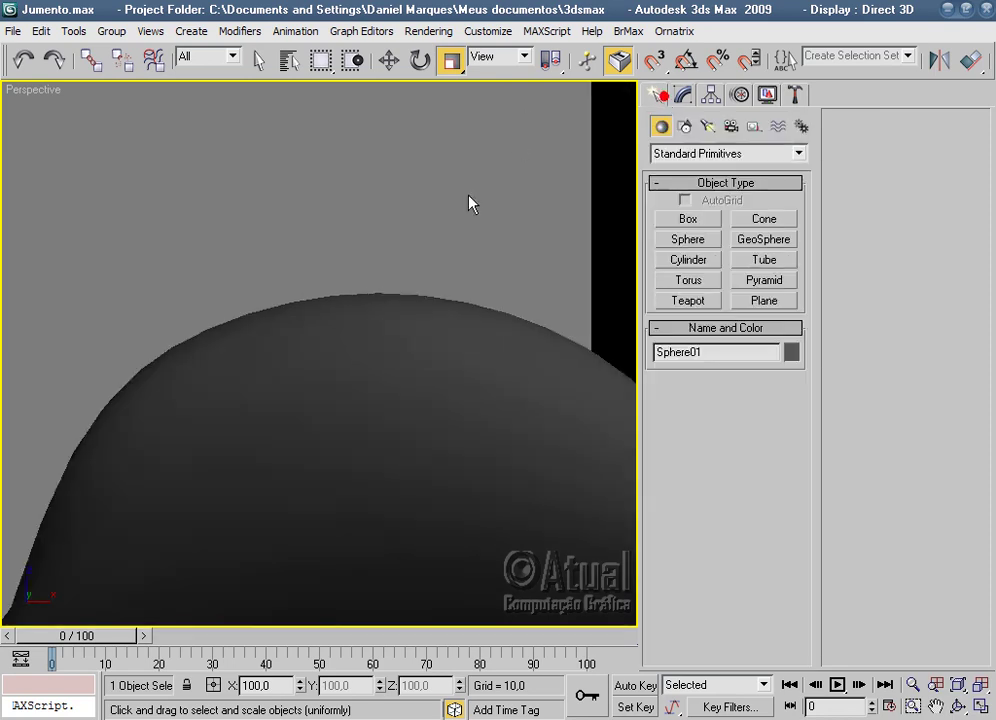
click(468, 197)
In Front view, select the eye sphere with the Move tool and show edged faces.
key(f)
scroll(494, 249, down, 5)
scroll(483, 251, up, 4)
scroll(364, 506, up, 2)
scroll(302, 458, up, 2)
scroll(213, 369, up, 2)
click(124, 345)
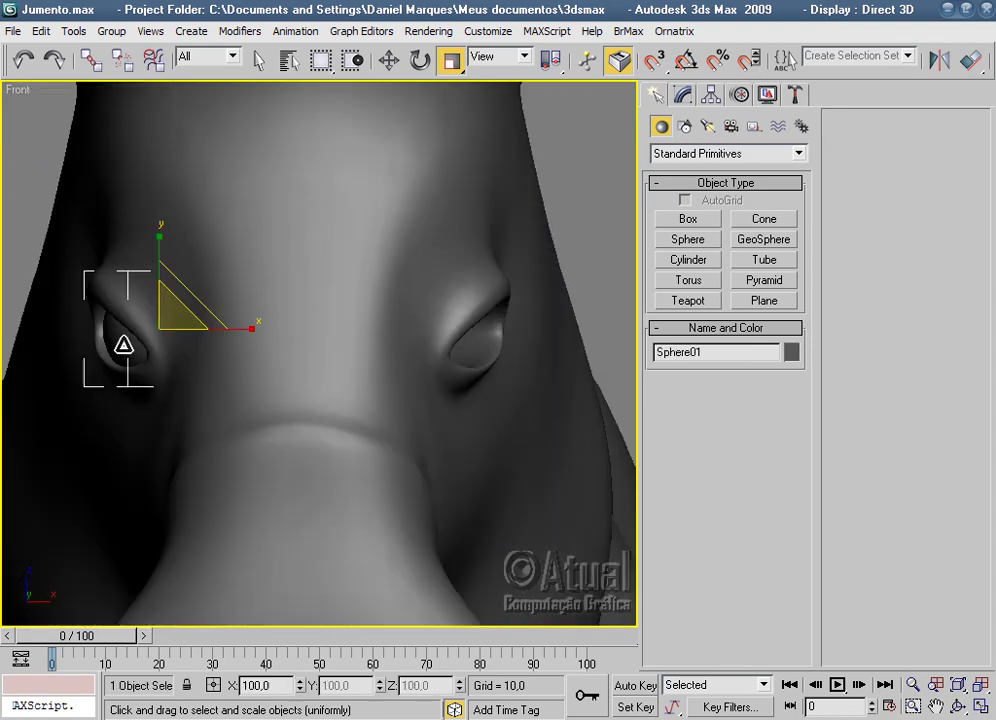
click(390, 62)
key(F4)
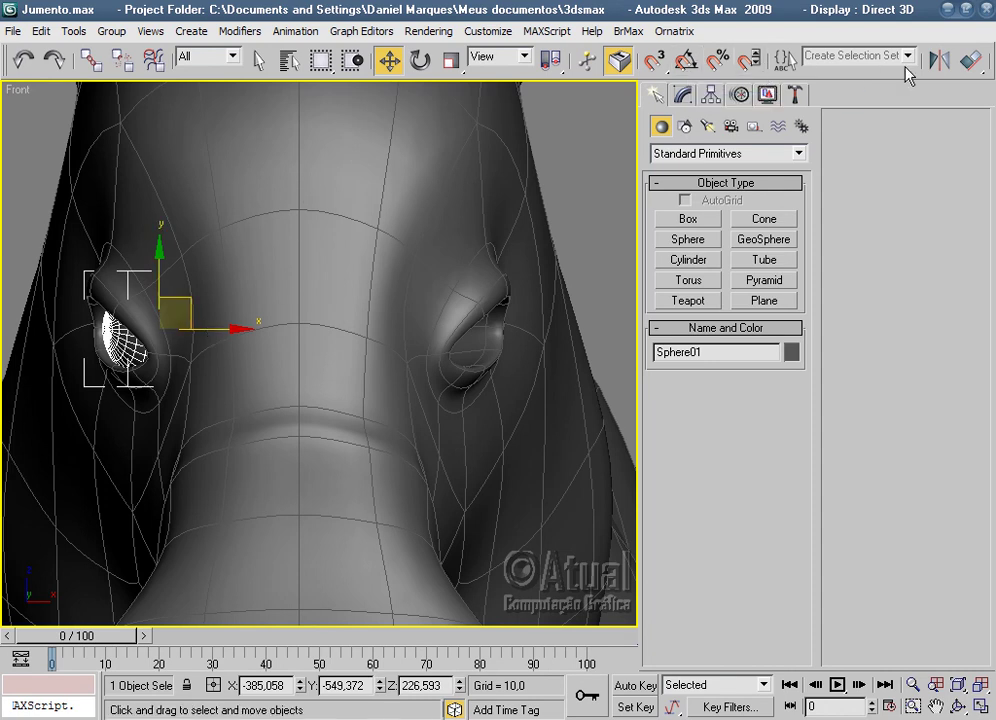
Mirror a copy of the eye sphere on X and move it into the other socket.
click(941, 62)
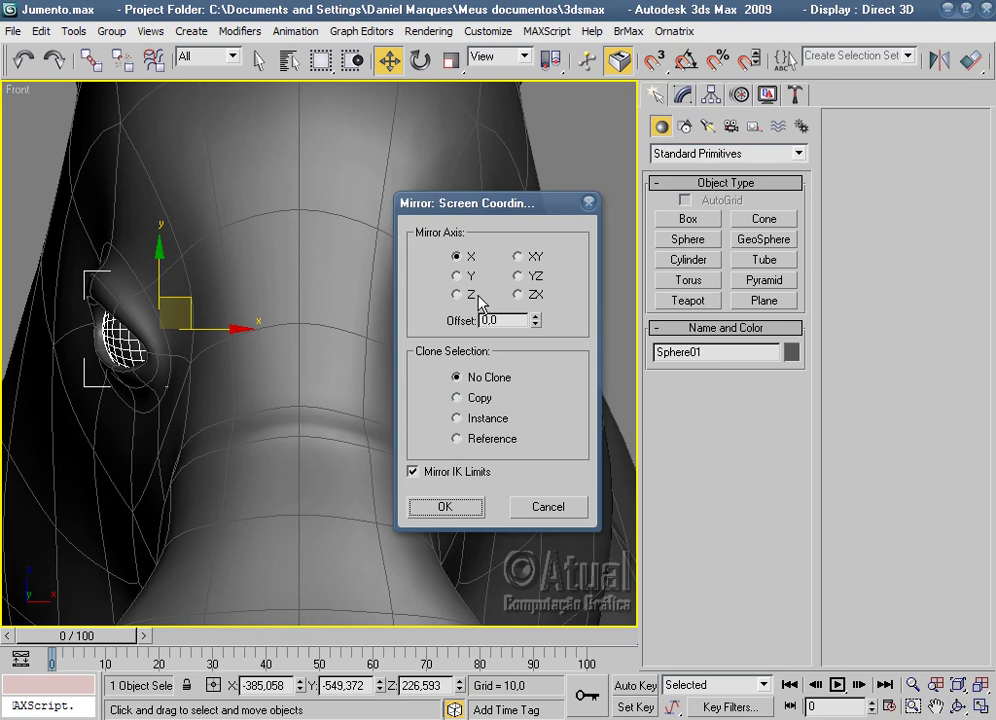
click(457, 399)
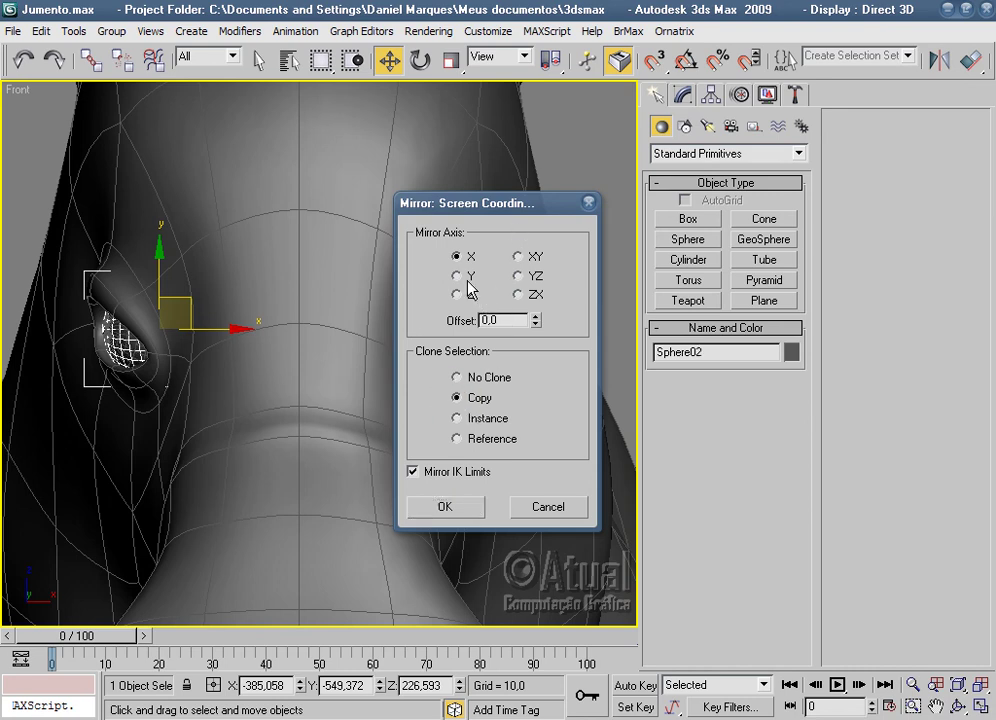
click(459, 507)
mouse_move(229, 329)
mouse_down()
mouse_move(497, 333)
mouse_move(489, 333)
mouse_up()
Turn off edged faces and select both eye spheres together.
click(604, 316)
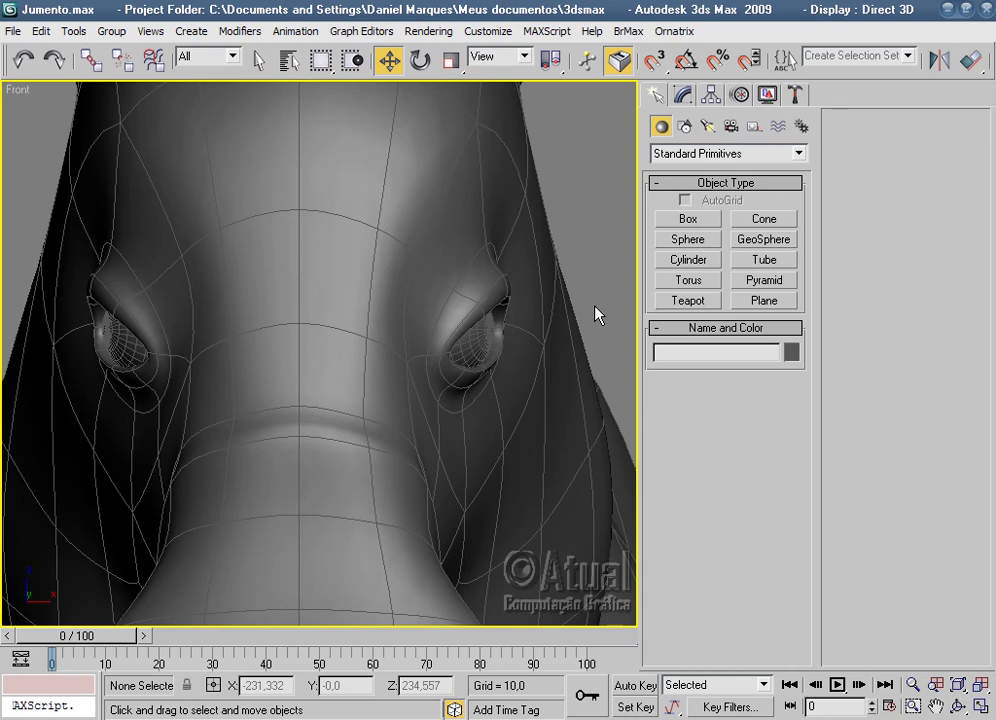
key(F4)
click(498, 340)
ctrl+click(129, 352)
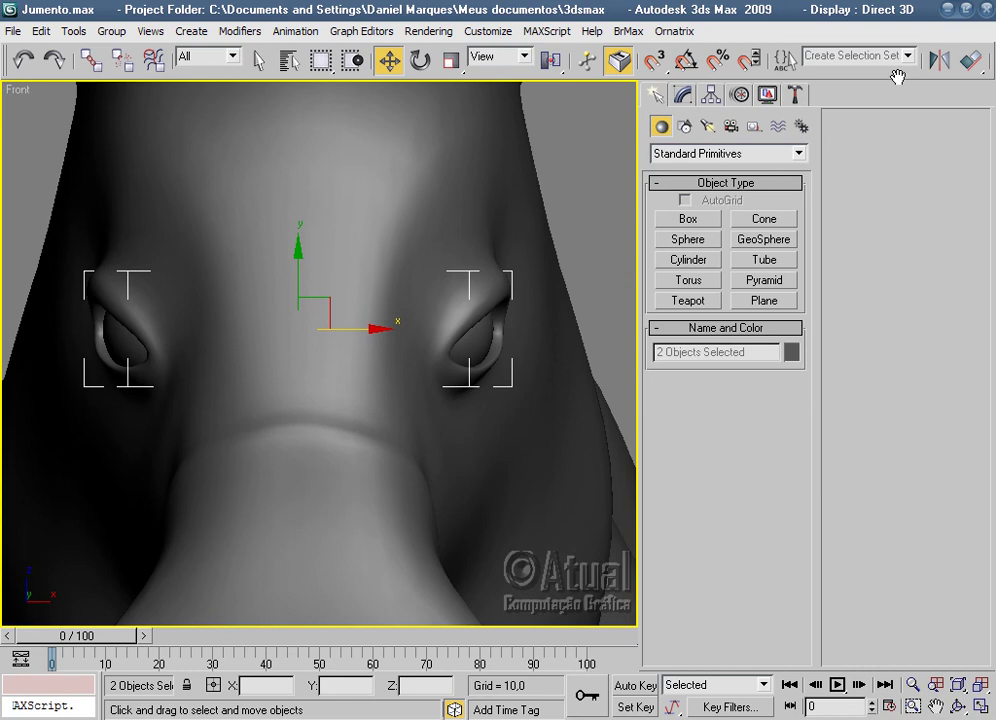
In the Material Editor, name the first slot 'skin' with a light-grey 185 diffuse.
drag(897, 77, 632, 105)
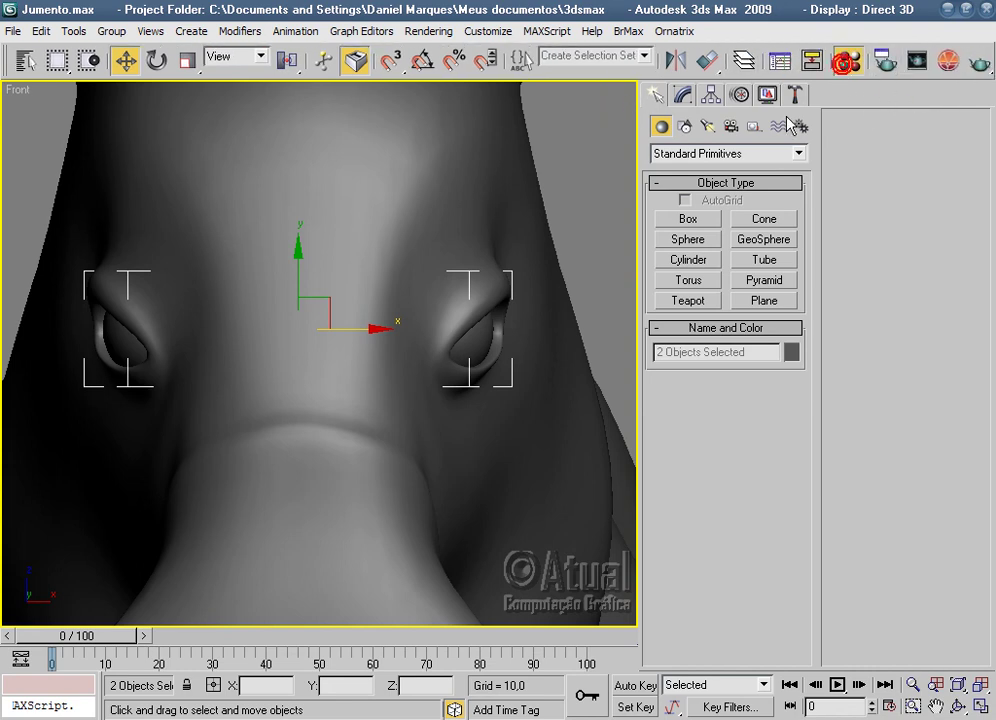
click(846, 62)
click(633, 197)
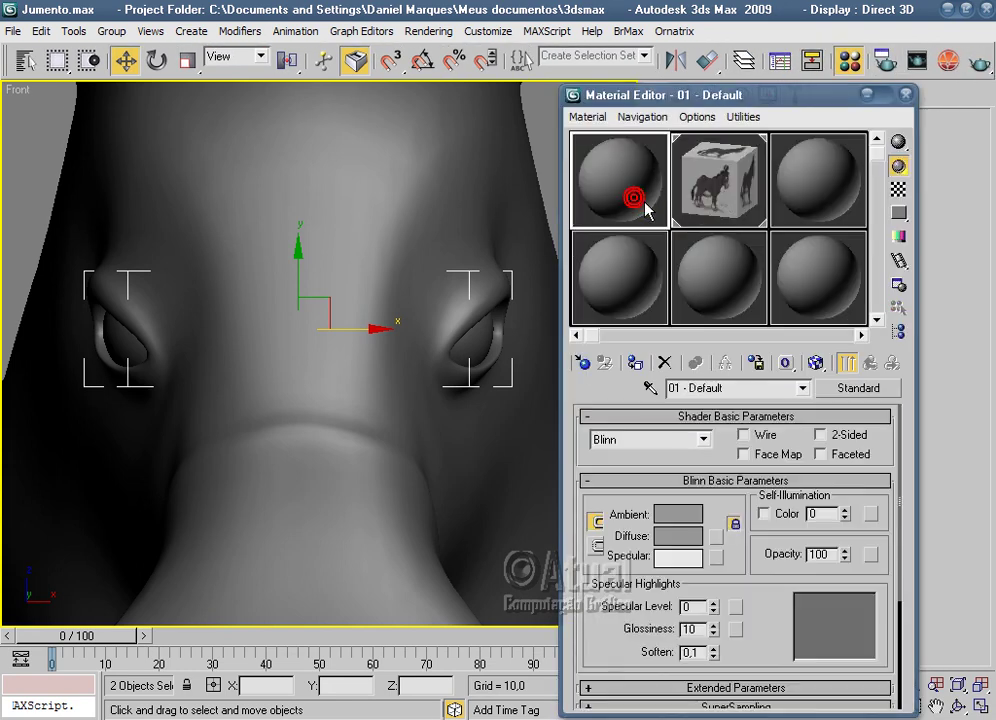
drag(716, 388, 643, 395)
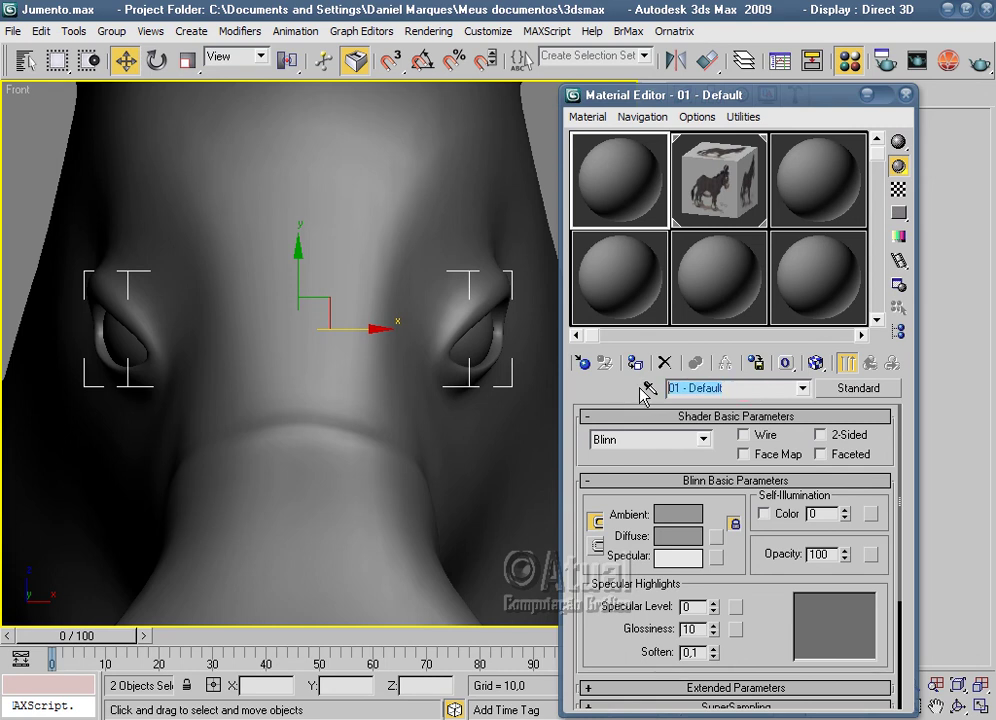
text(skin)
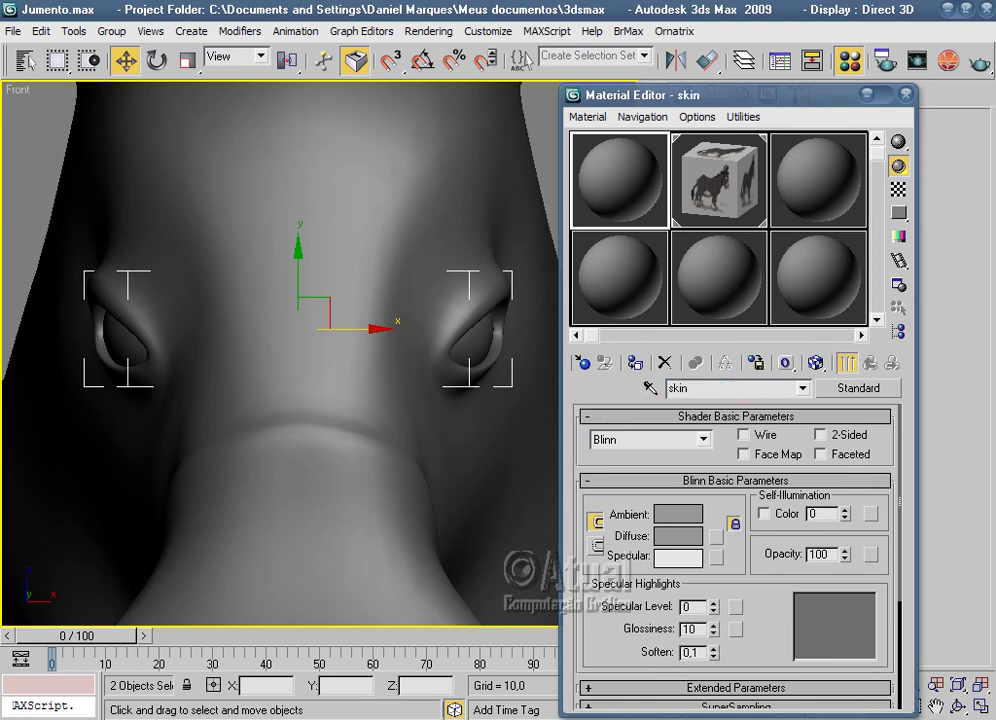
click(684, 537)
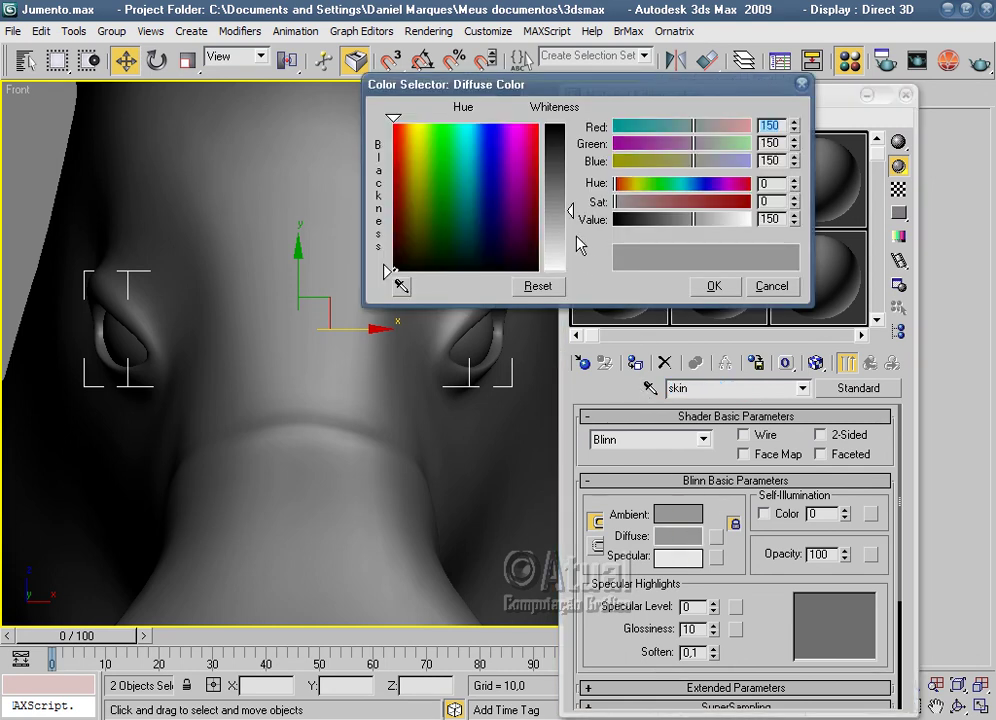
drag(572, 214, 570, 241)
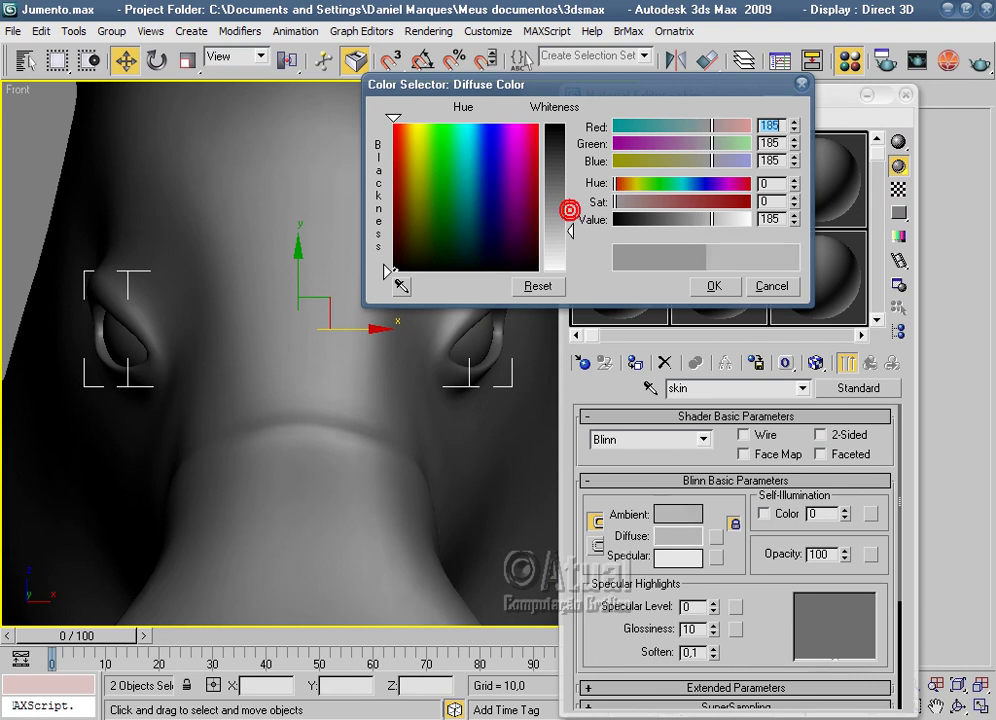
click(714, 286)
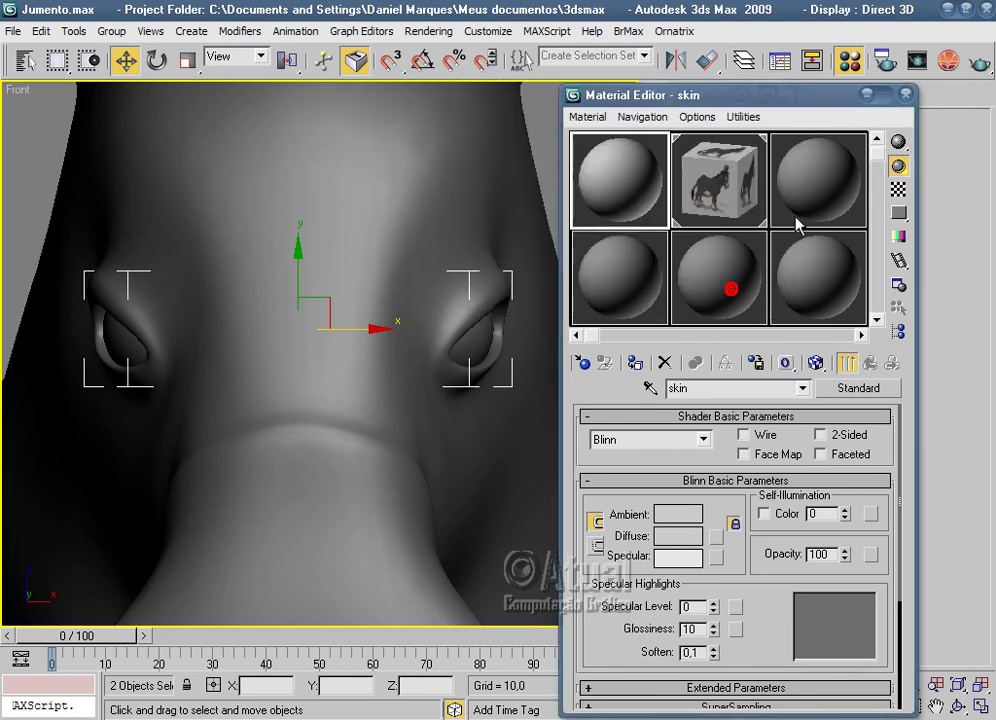
Create the 'Olhos' material with diffuse grey 233 and assign it to both eye spheres.
click(807, 211)
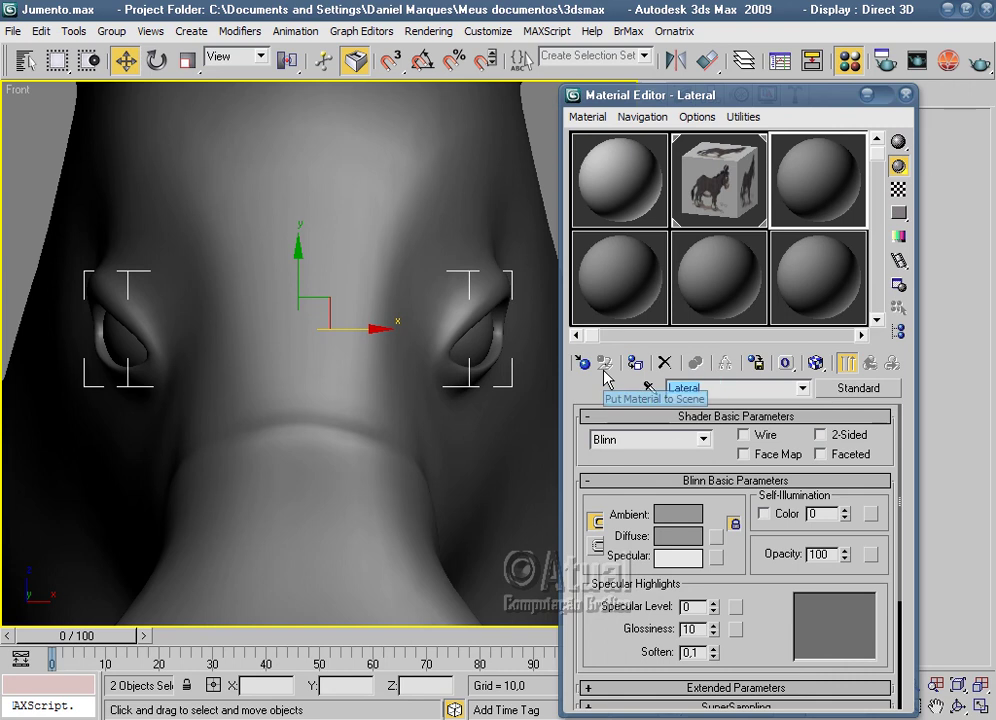
text(Olhos)
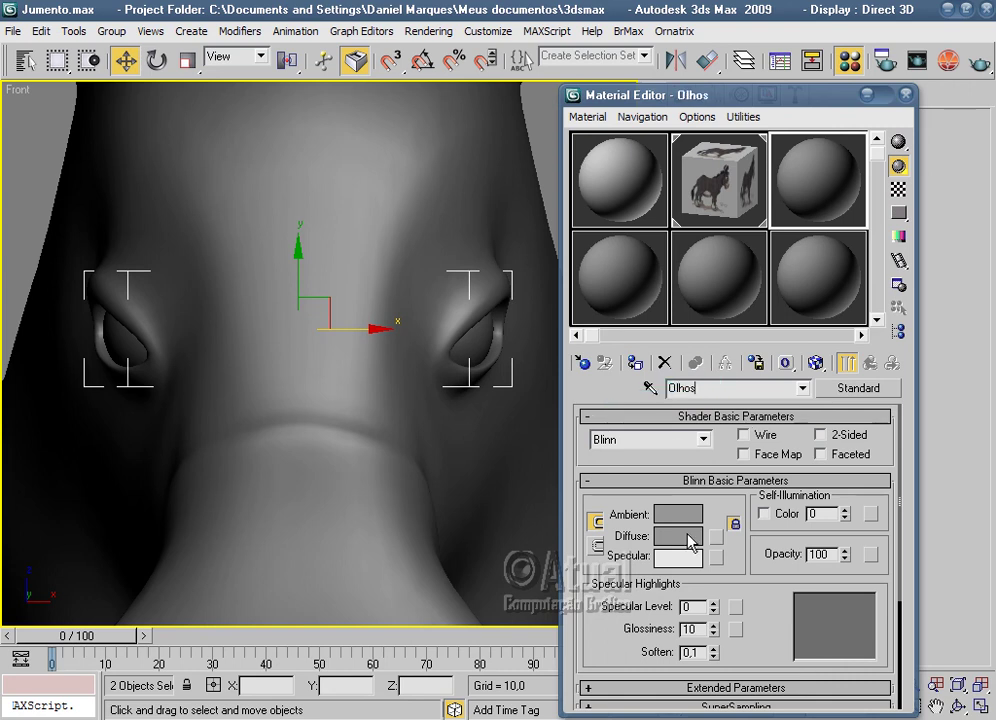
click(688, 538)
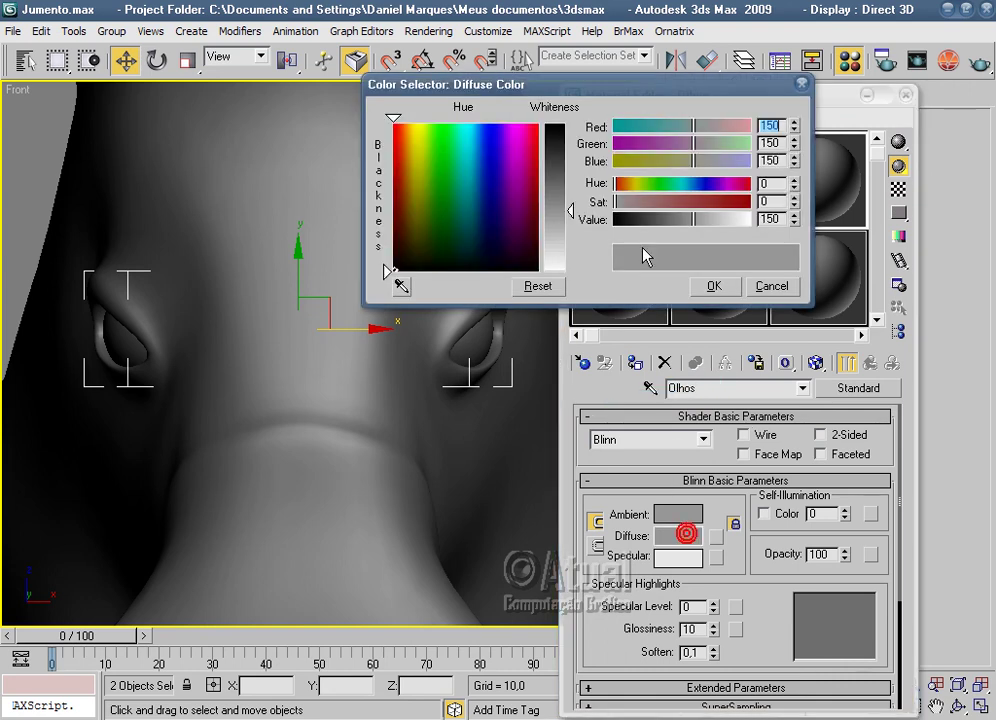
drag(568, 207, 570, 255)
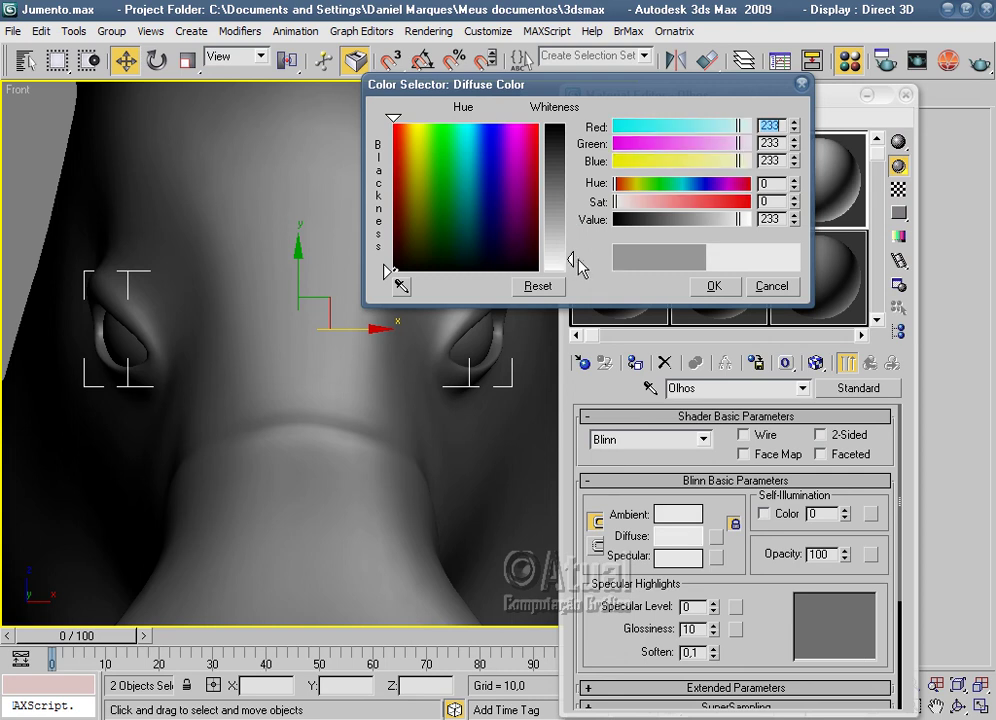
click(714, 286)
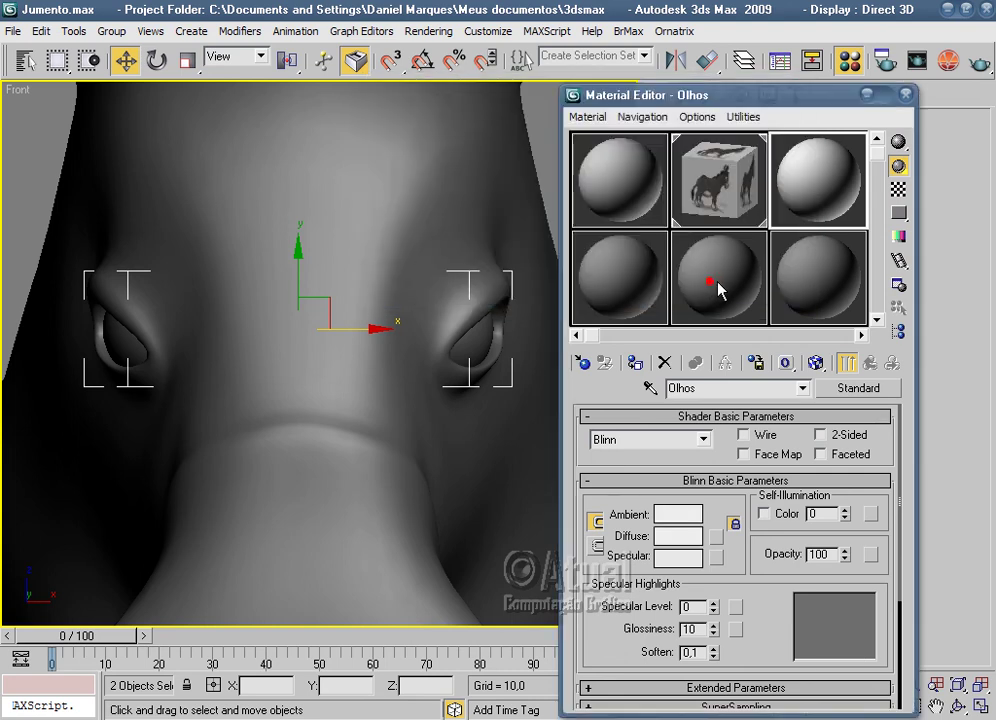
click(830, 183)
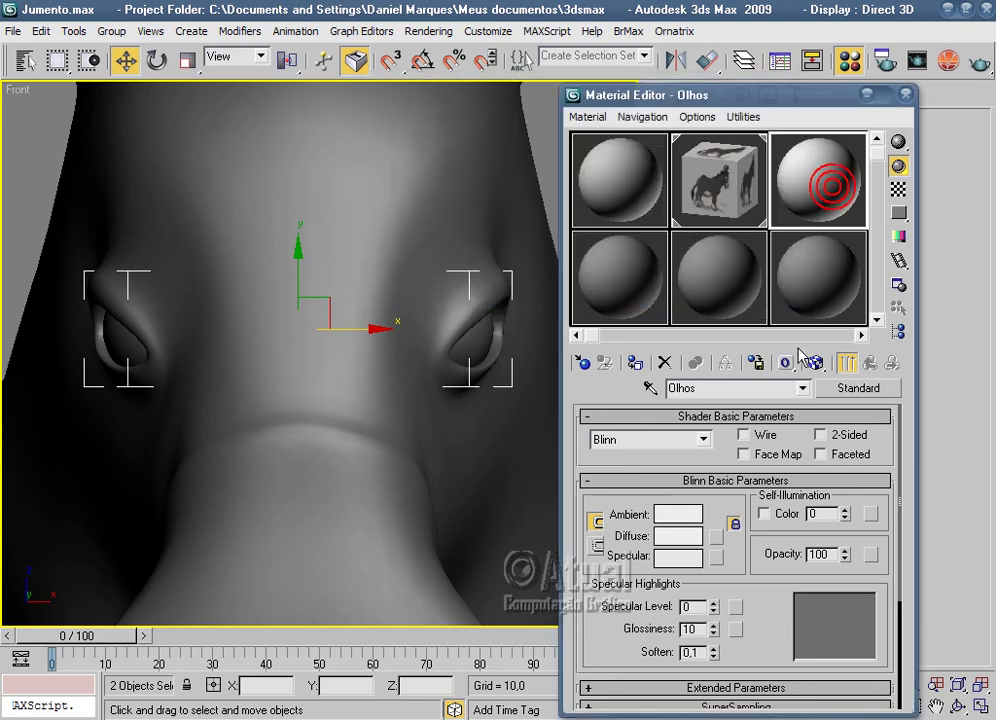
click(634, 362)
click(906, 95)
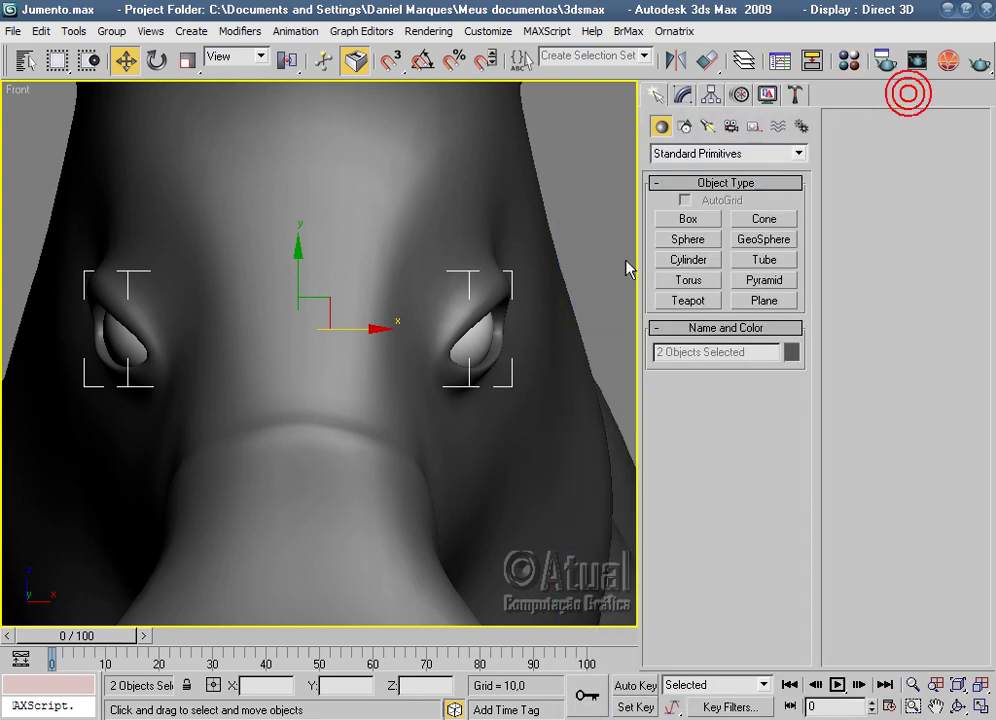
click(625, 260)
Assign the 'skin' material to the donkey body mesh Box01.
scroll(560, 340, down, 3)
click(447, 396)
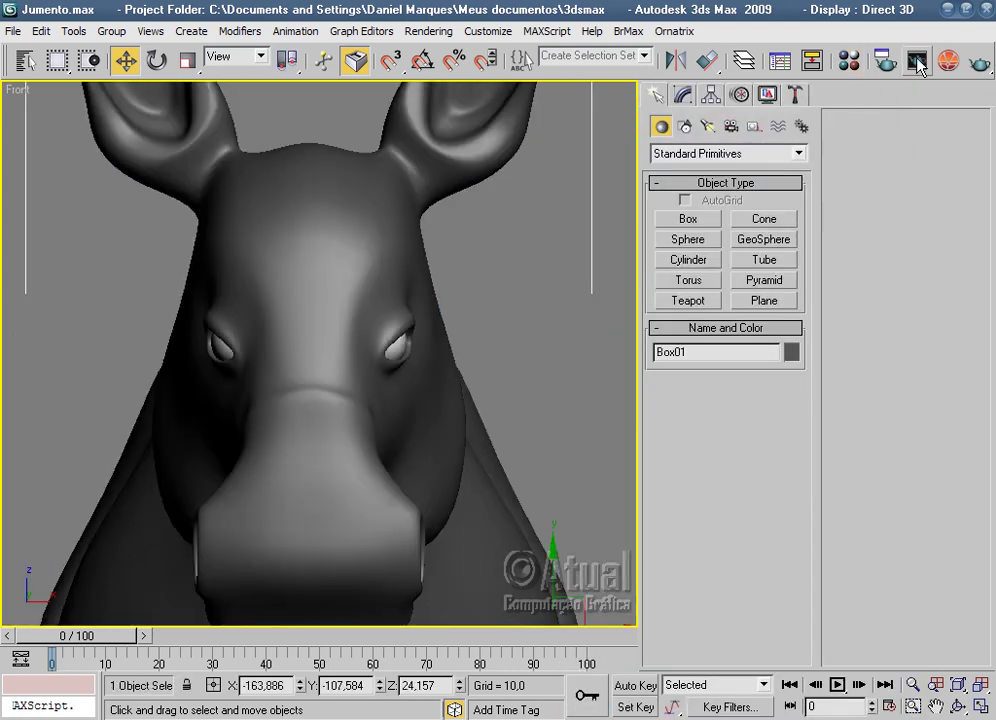
click(849, 60)
click(646, 202)
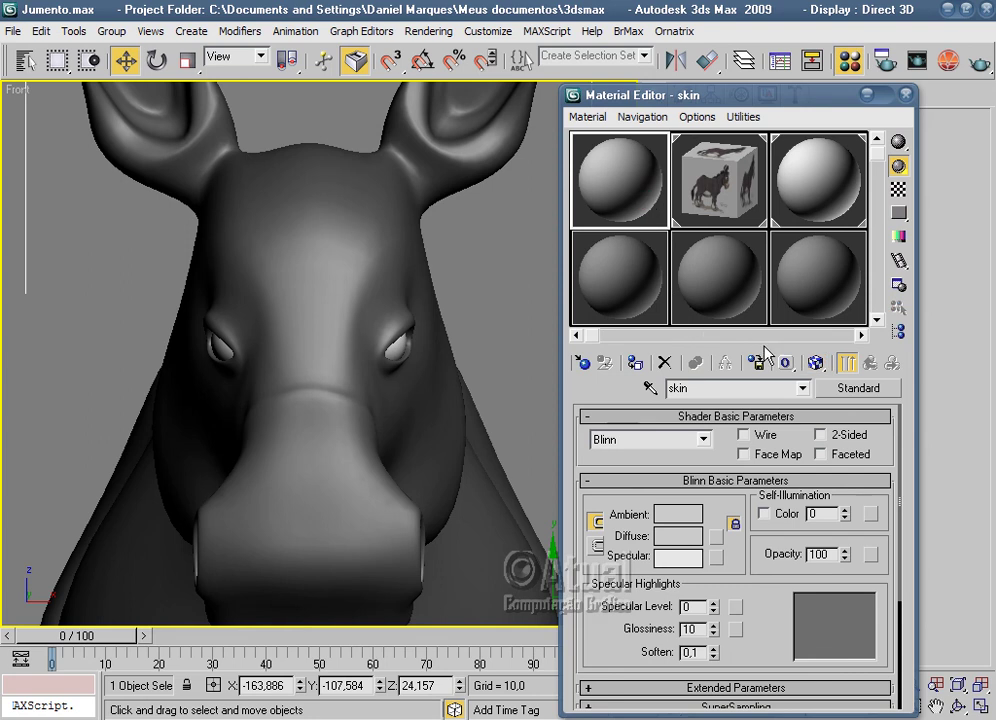
click(636, 364)
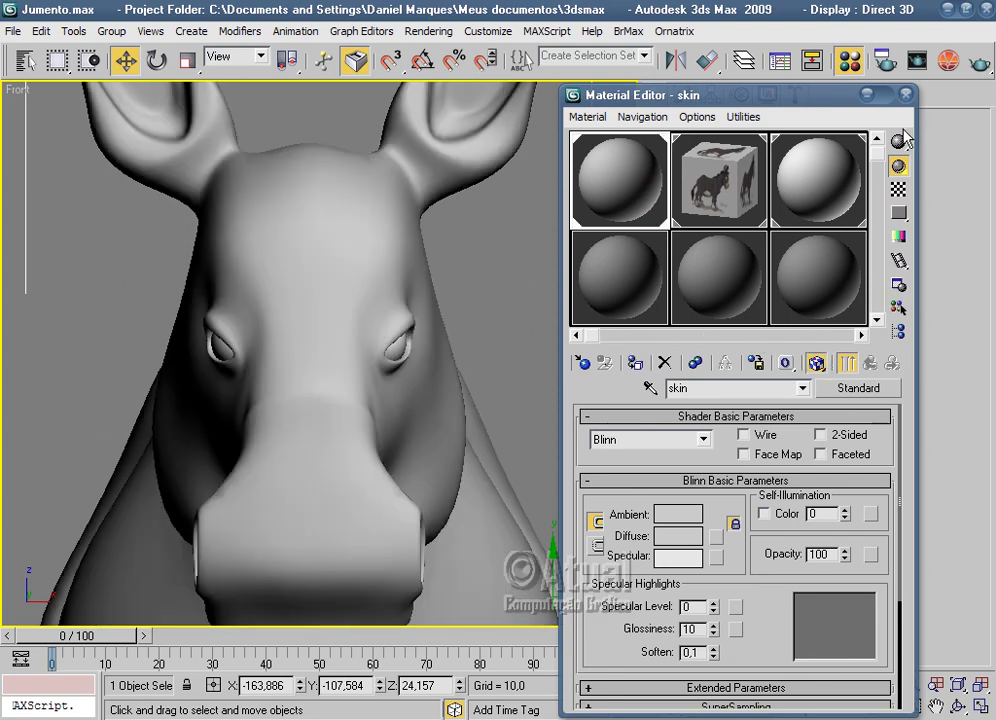
click(905, 95)
click(530, 375)
scroll(530, 378, down, 1)
In Perspective view, unfreeze all frozen objects from the quad menu.
scroll(530, 378, down, 2)
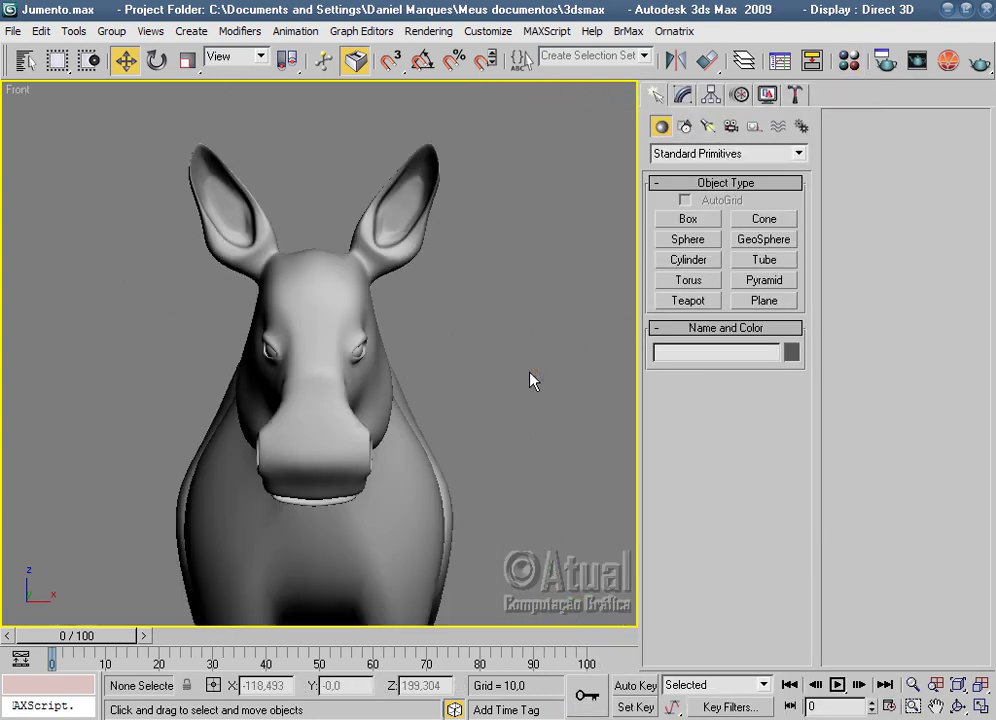
scroll(530, 378, down, 2)
key(p)
scroll(378, 416, down, 2)
mouse_move(378, 416)
alt+middle_down()
mouse_move(470, 420)
mouse_move(430, 440)
alt+middle_up()
right_click(500, 345)
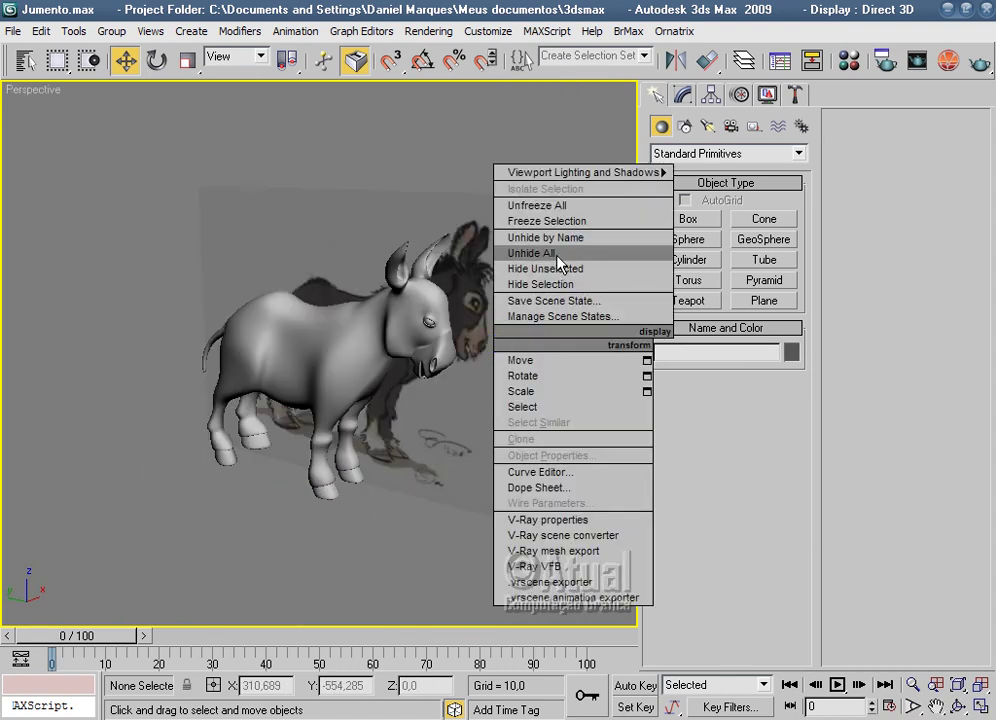
click(575, 205)
Hide the Plane01 reference backdrop and render a three-quarter perspective view of the donkey.
click(533, 238)
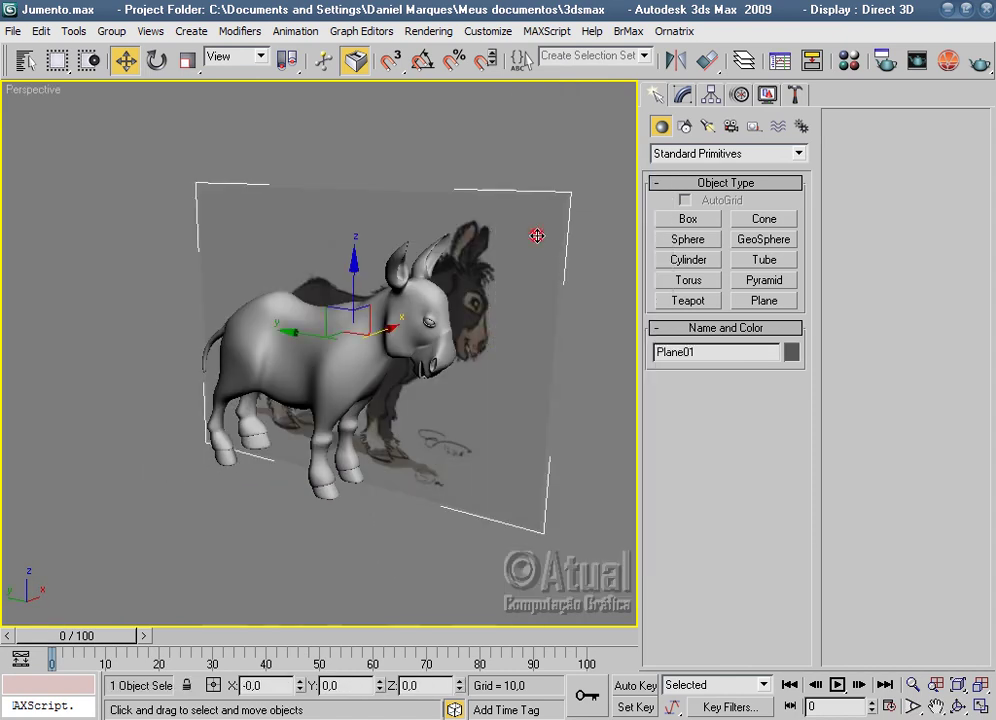
right_click(537, 238)
click(579, 186)
mouse_move(507, 373)
alt+middle_down()
mouse_move(480, 465)
mouse_move(636, 445)
mouse_move(502, 390)
mouse_move(382, 482)
mouse_move(398, 465)
mouse_move(556, 411)
mouse_move(348, 441)
mouse_move(231, 416)
mouse_move(373, 389)
mouse_move(421, 364)
mouse_move(509, 422)
mouse_move(605, 456)
mouse_move(429, 465)
mouse_move(283, 451)
mouse_move(509, 431)
mouse_move(449, 454)
mouse_move(471, 458)
mouse_move(247, 451)
mouse_move(447, 390)
mouse_move(540, 416)
mouse_move(527, 514)
mouse_move(528, 417)
mouse_move(416, 416)
mouse_move(518, 511)
mouse_move(538, 478)
mouse_move(391, 482)
mouse_move(514, 491)
mouse_move(485, 396)
mouse_move(509, 396)
mouse_move(627, 429)
mouse_move(740, 497)
mouse_move(687, 525)
mouse_move(393, 434)
mouse_move(429, 405)
mouse_move(489, 408)
mouse_move(474, 436)
mouse_move(456, 438)
alt+middle_up()
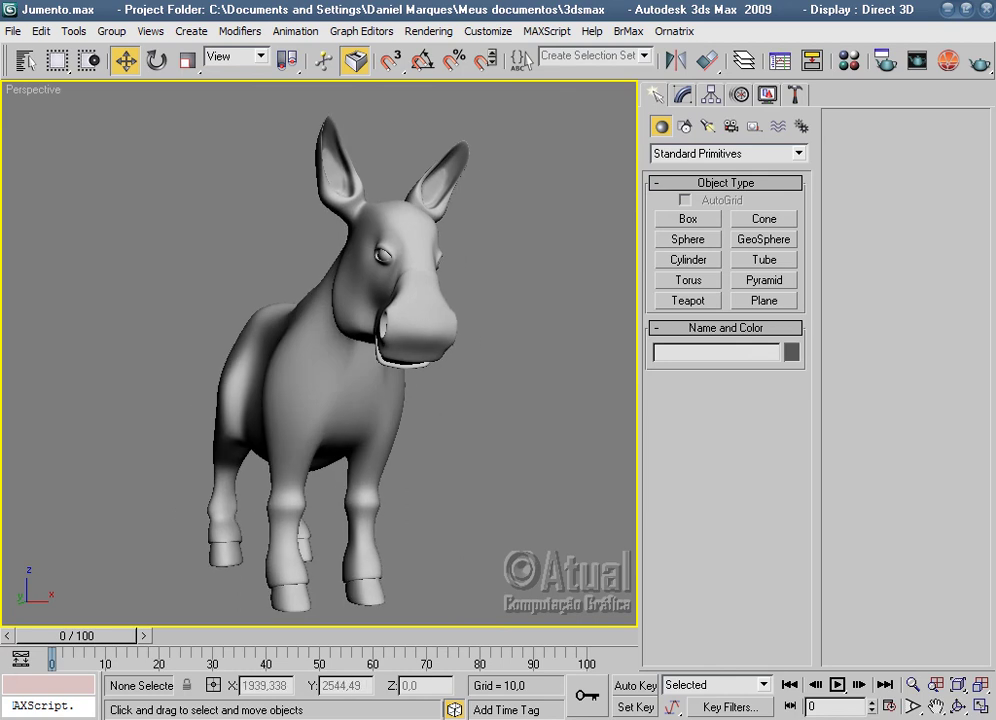
key(shift+q)
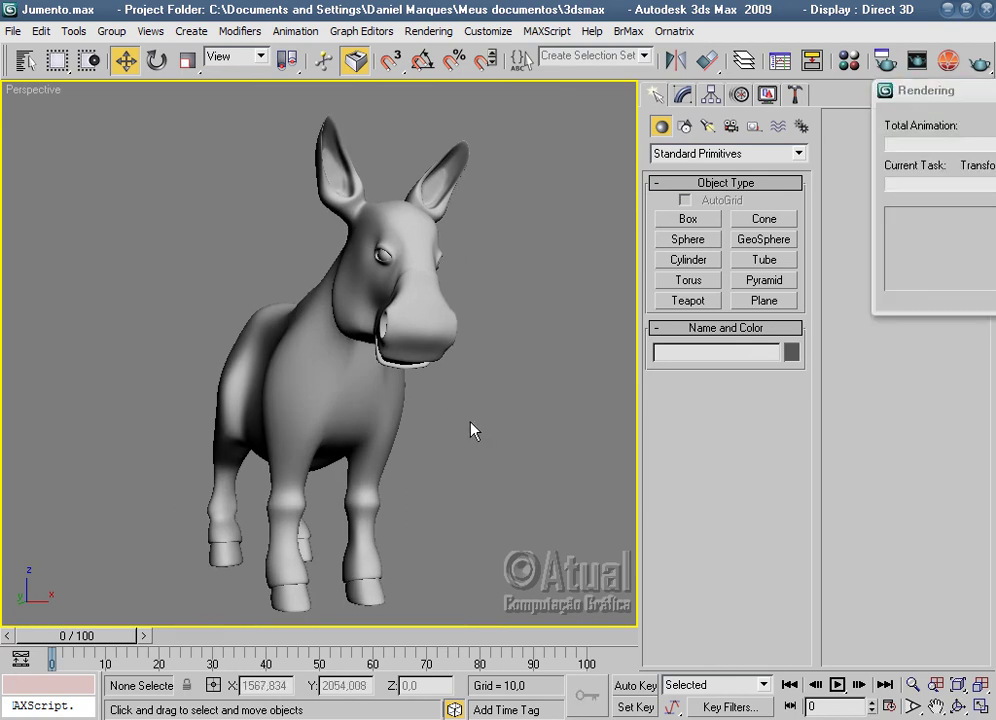